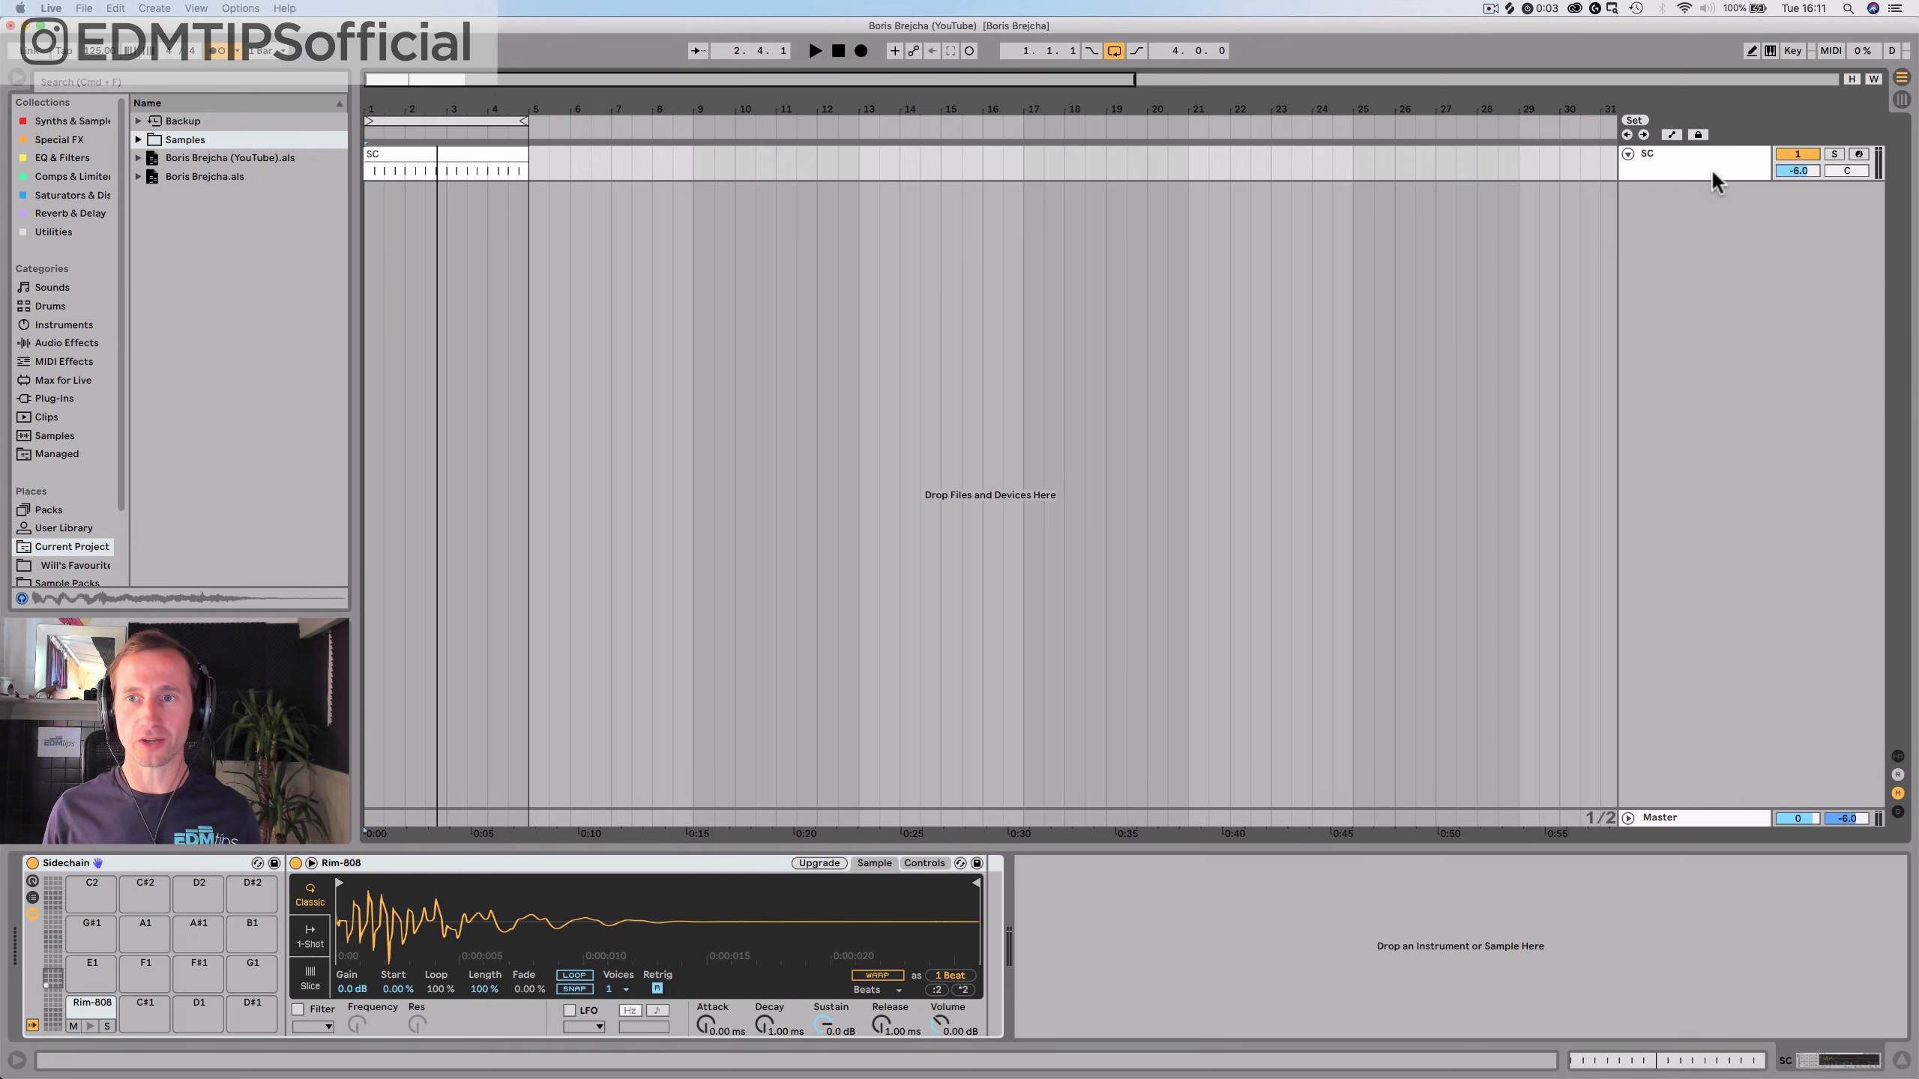
# Fold the SC track to its minimum height in the arrangement
pyautogui.moveTo(1709, 180); pyautogui.dragTo(1706, 153)
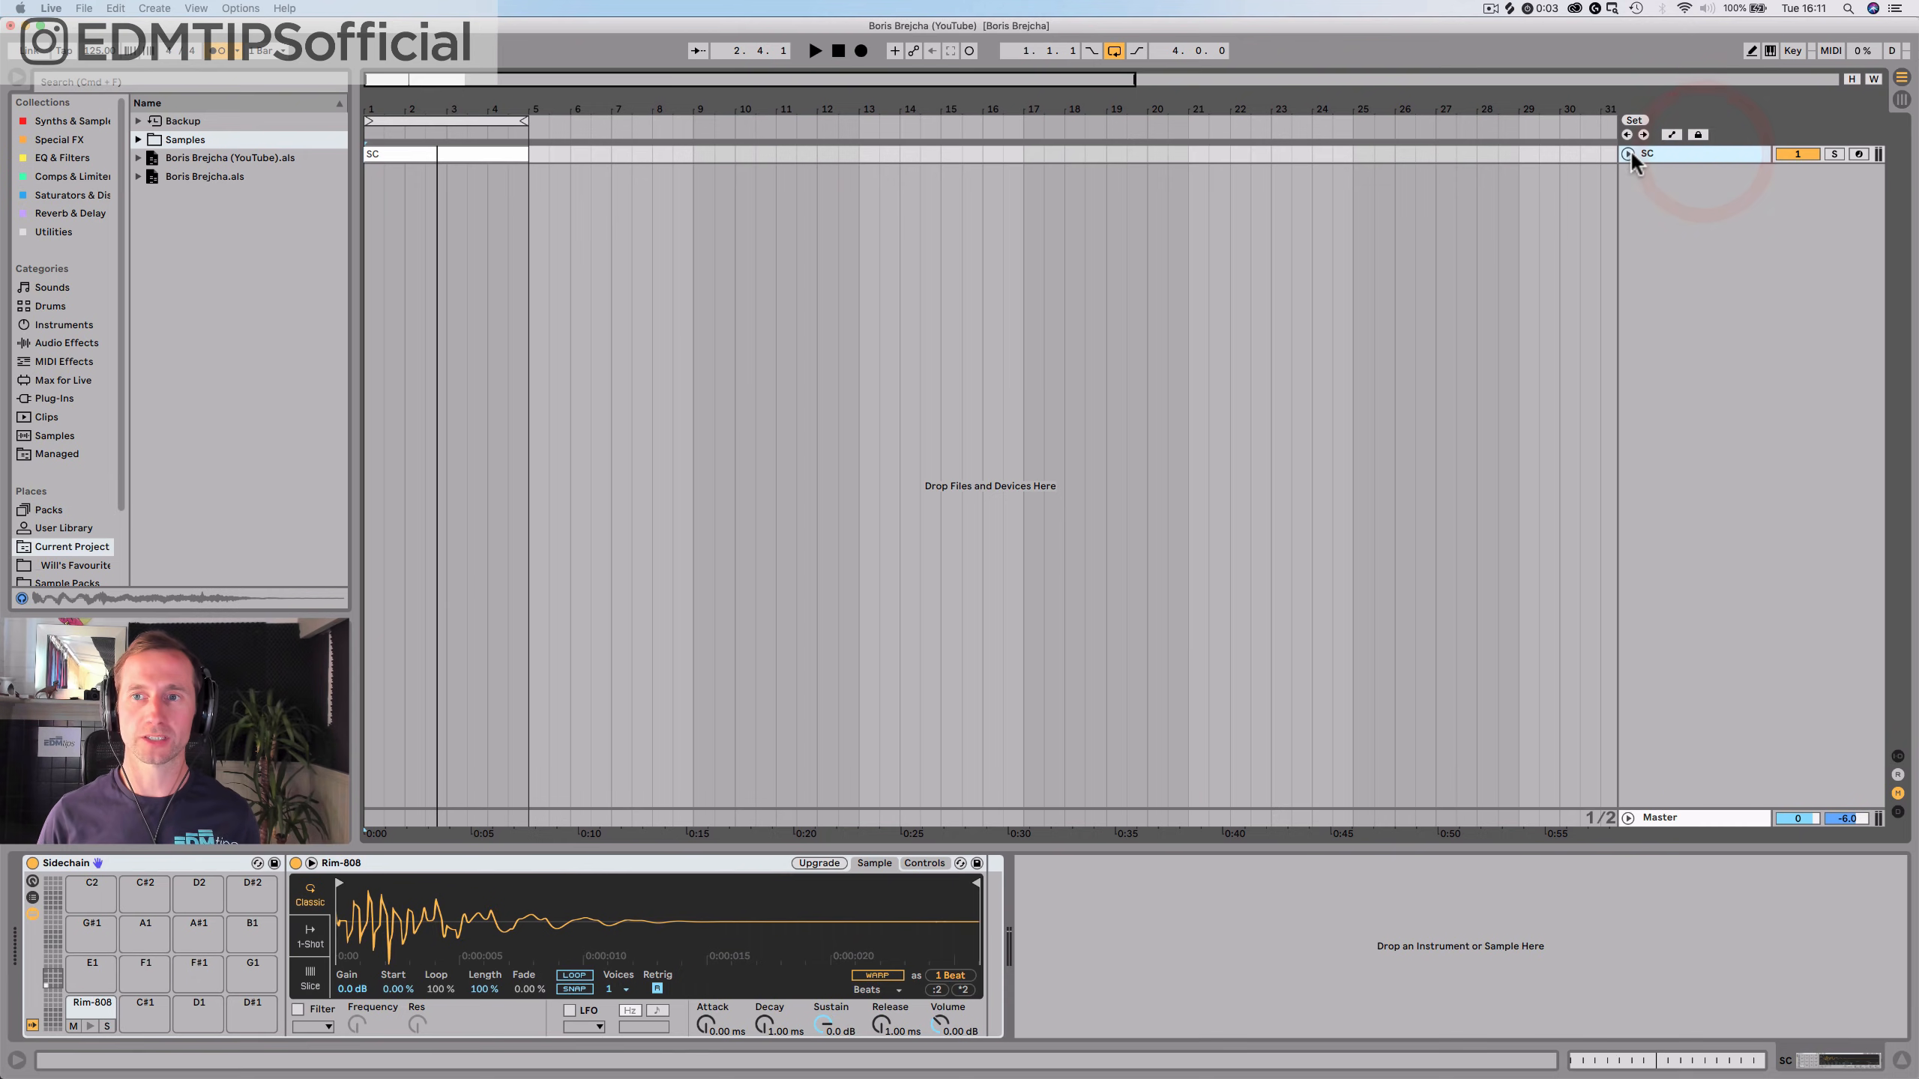
pyautogui.click(1630, 154)
pyautogui.click(1630, 154)
pyautogui.click(1662, 155)
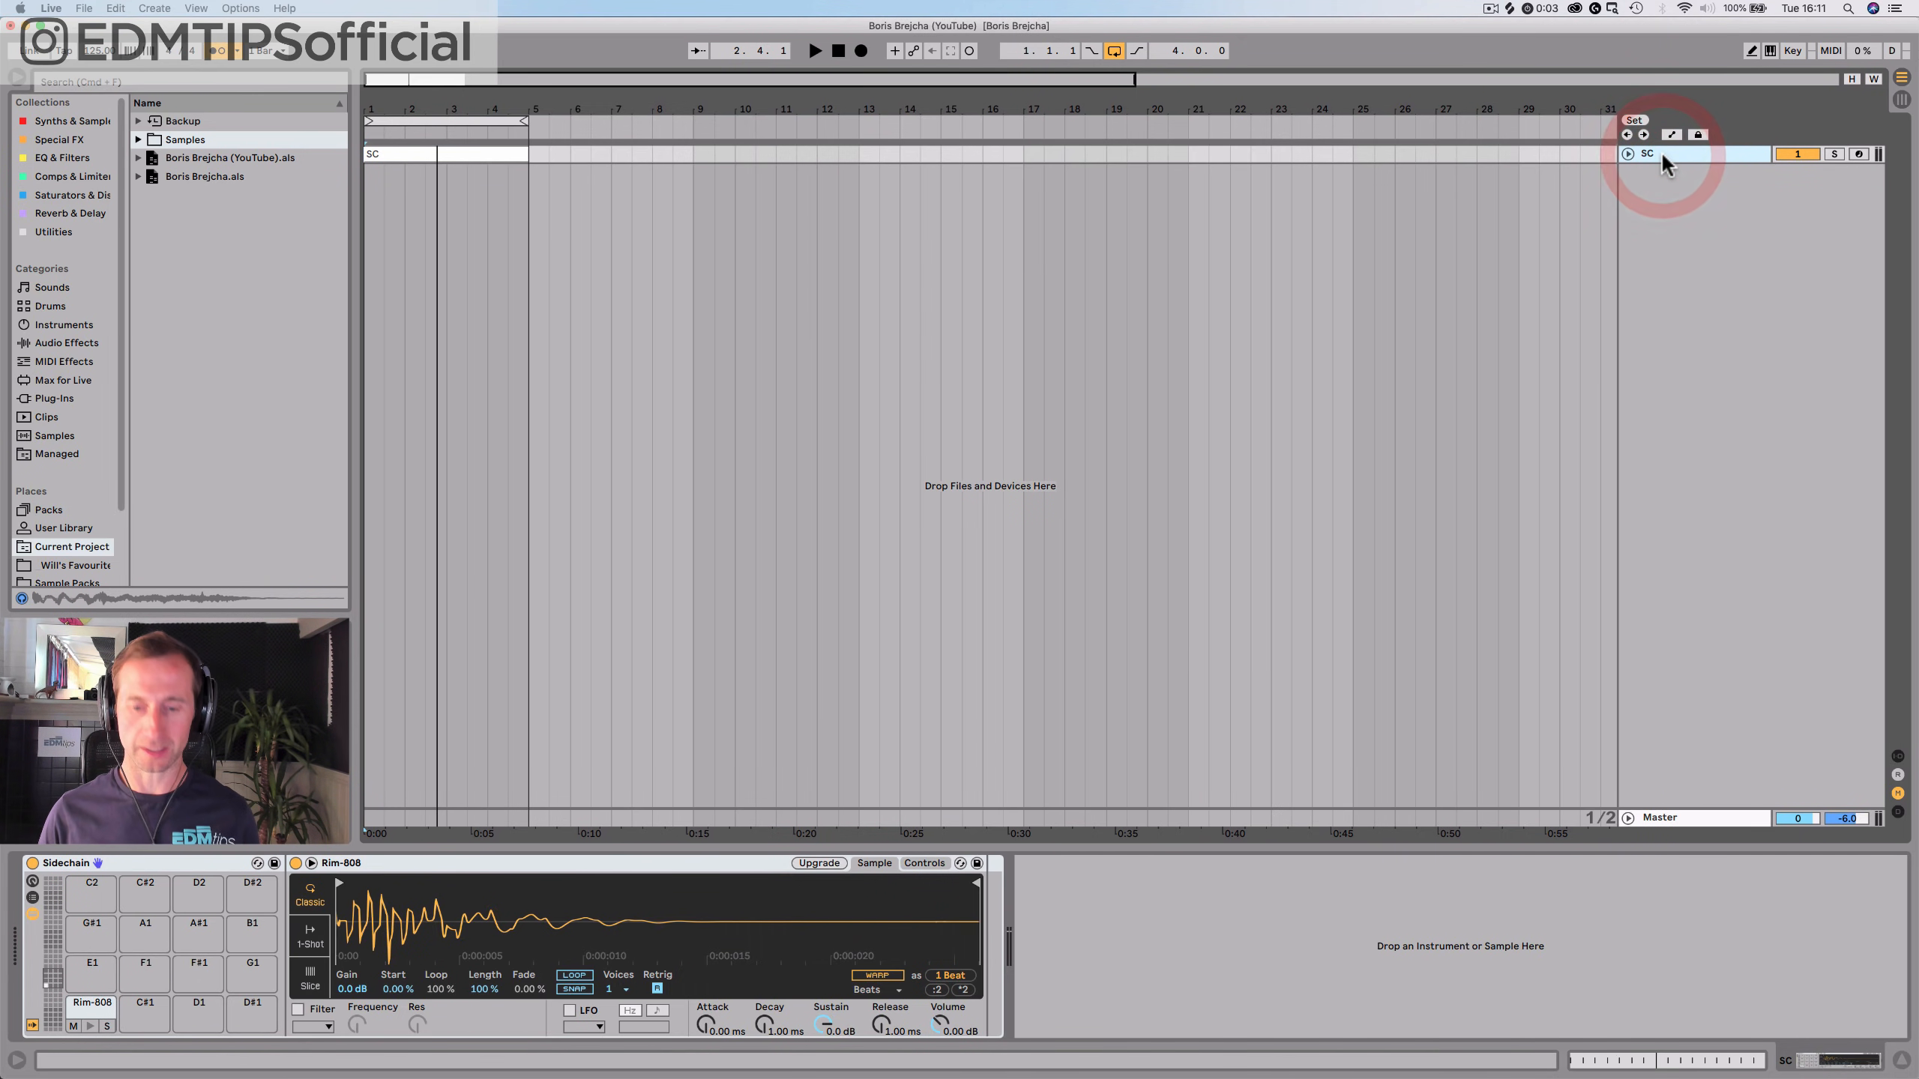
# Insert a new MIDI track below SC, name it Kick and colour it green
pyautogui.press('super+shift+t')
pyautogui.click(1652, 171)
pyautogui.press('super+r')
pyautogui.write('Kick')
pyautogui.press('Return')
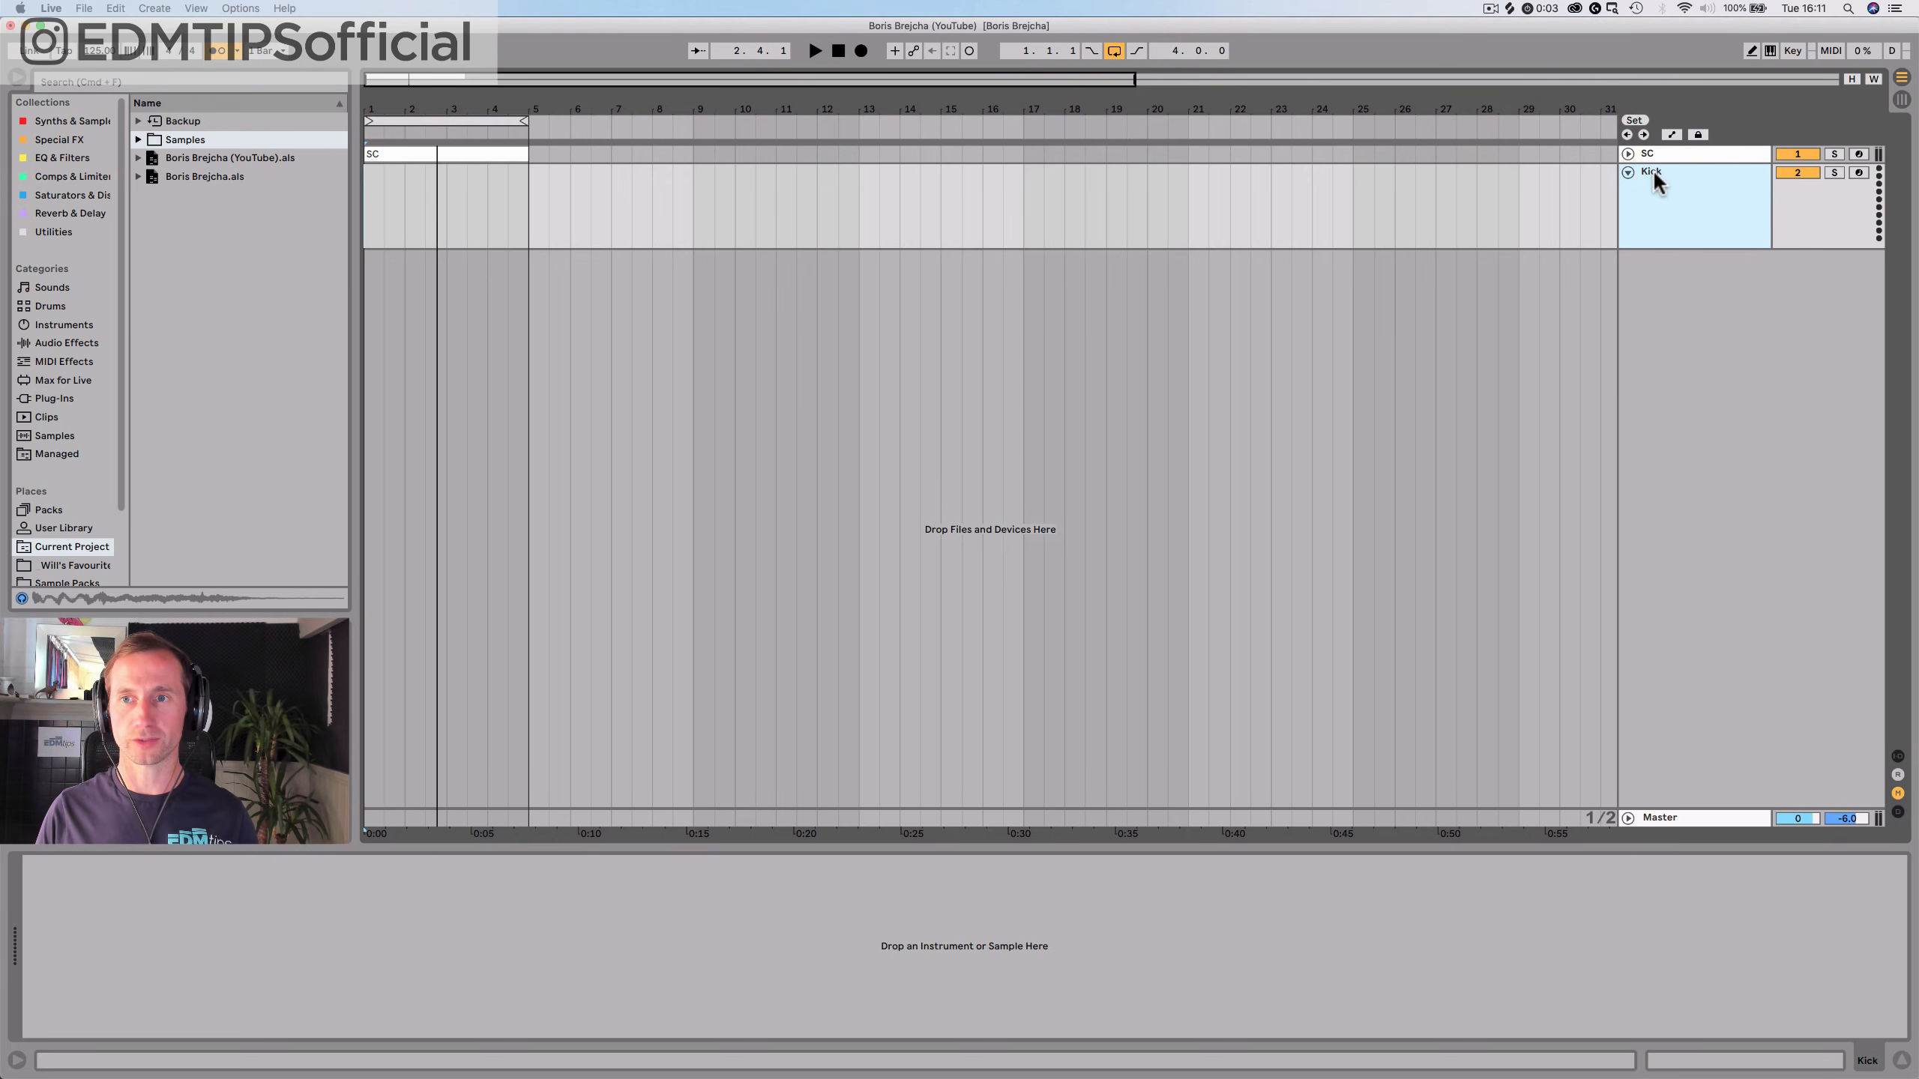
pyautogui.rightClick(1653, 174)
pyautogui.click(1754, 453)
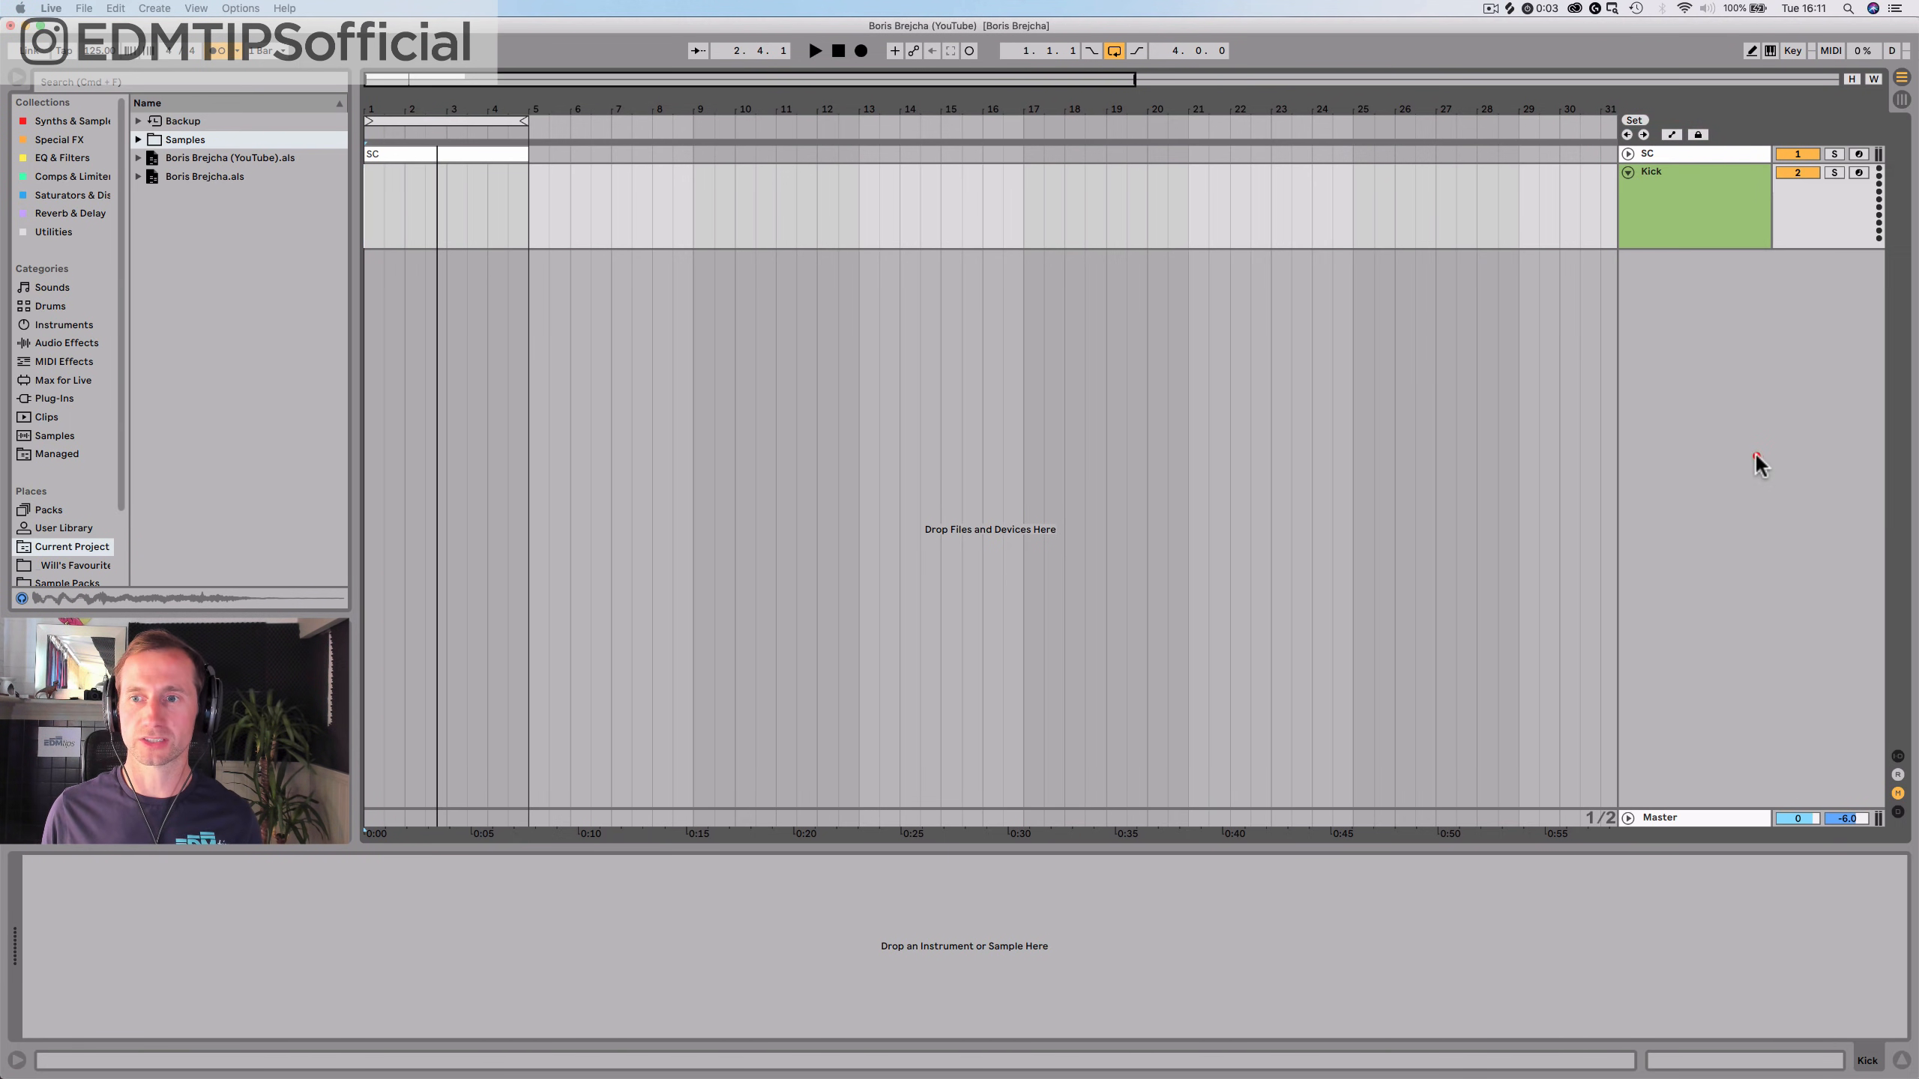
# Load an empty Drum Rack from the Synths & Samplers collection onto the Kick track and rename the rack Kick
pyautogui.click(66, 120)
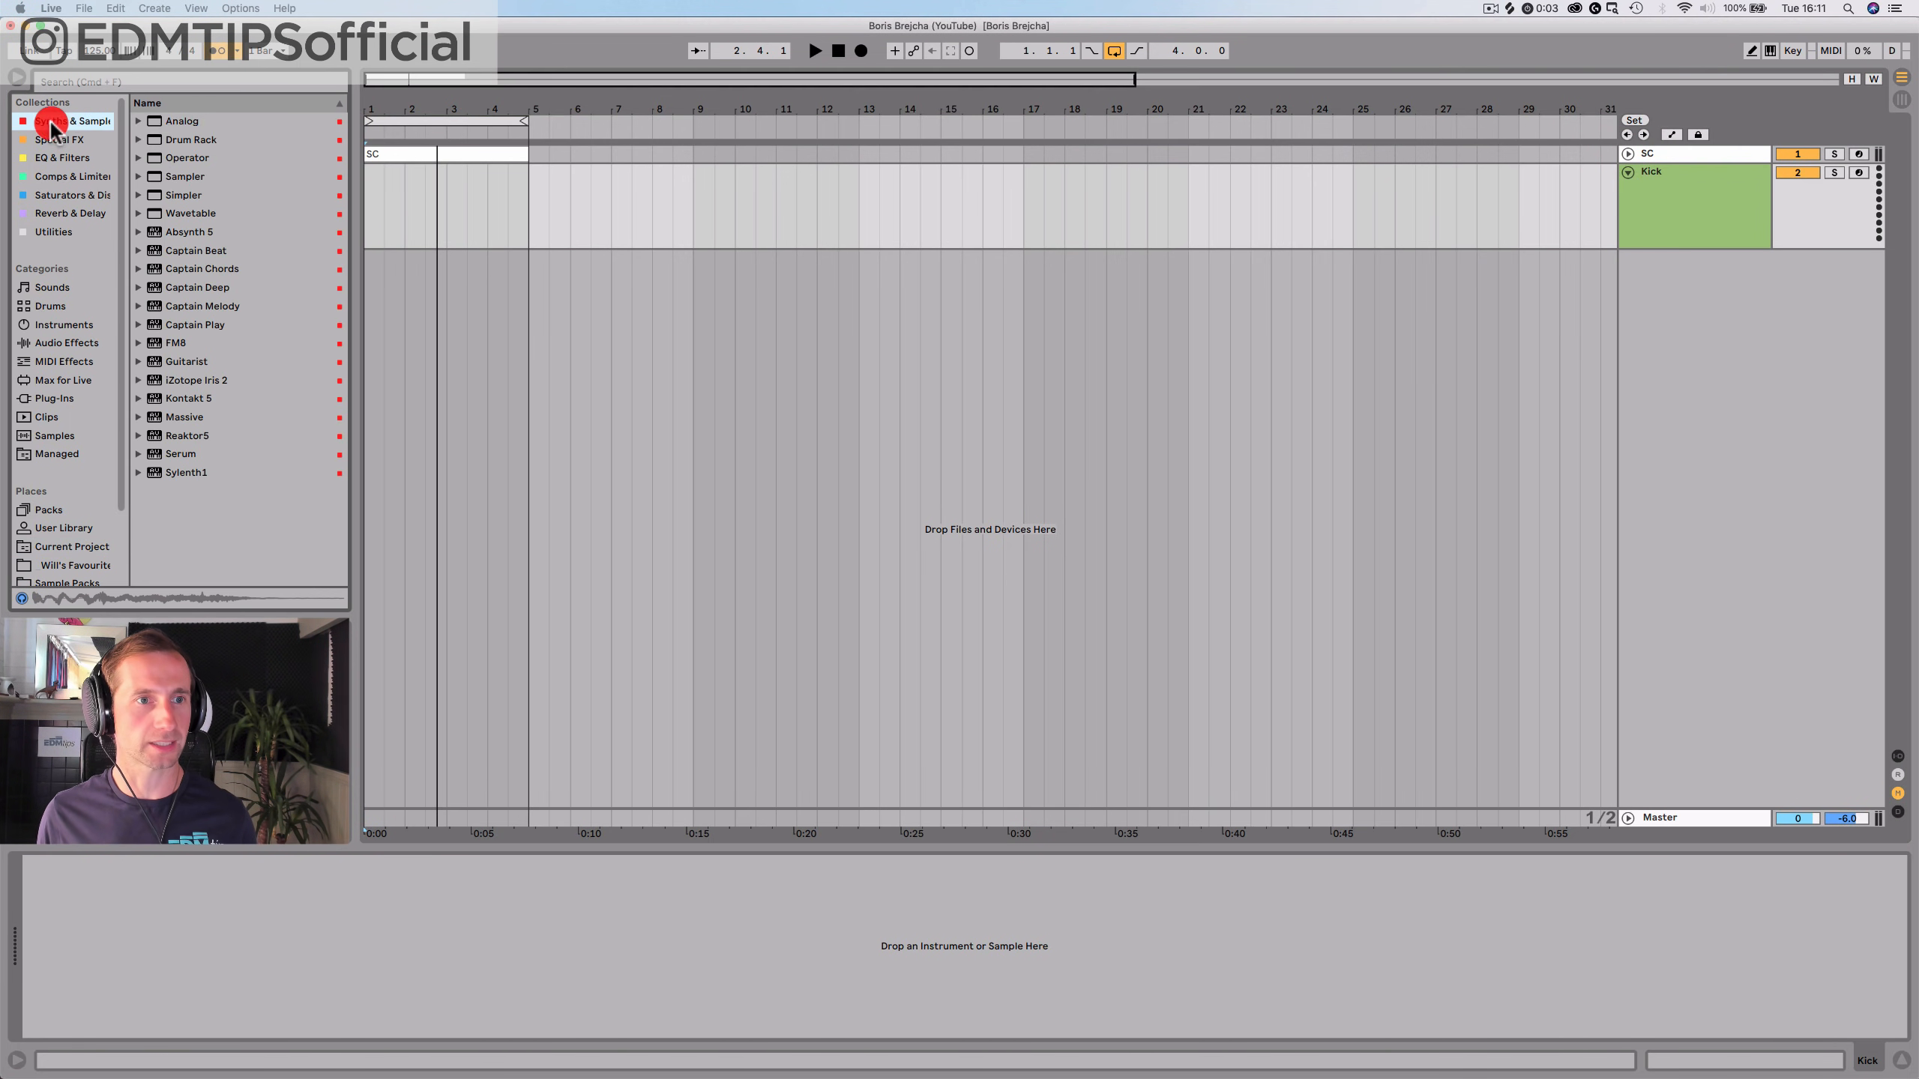
pyautogui.moveTo(176, 139); pyautogui.dragTo(420, 194)
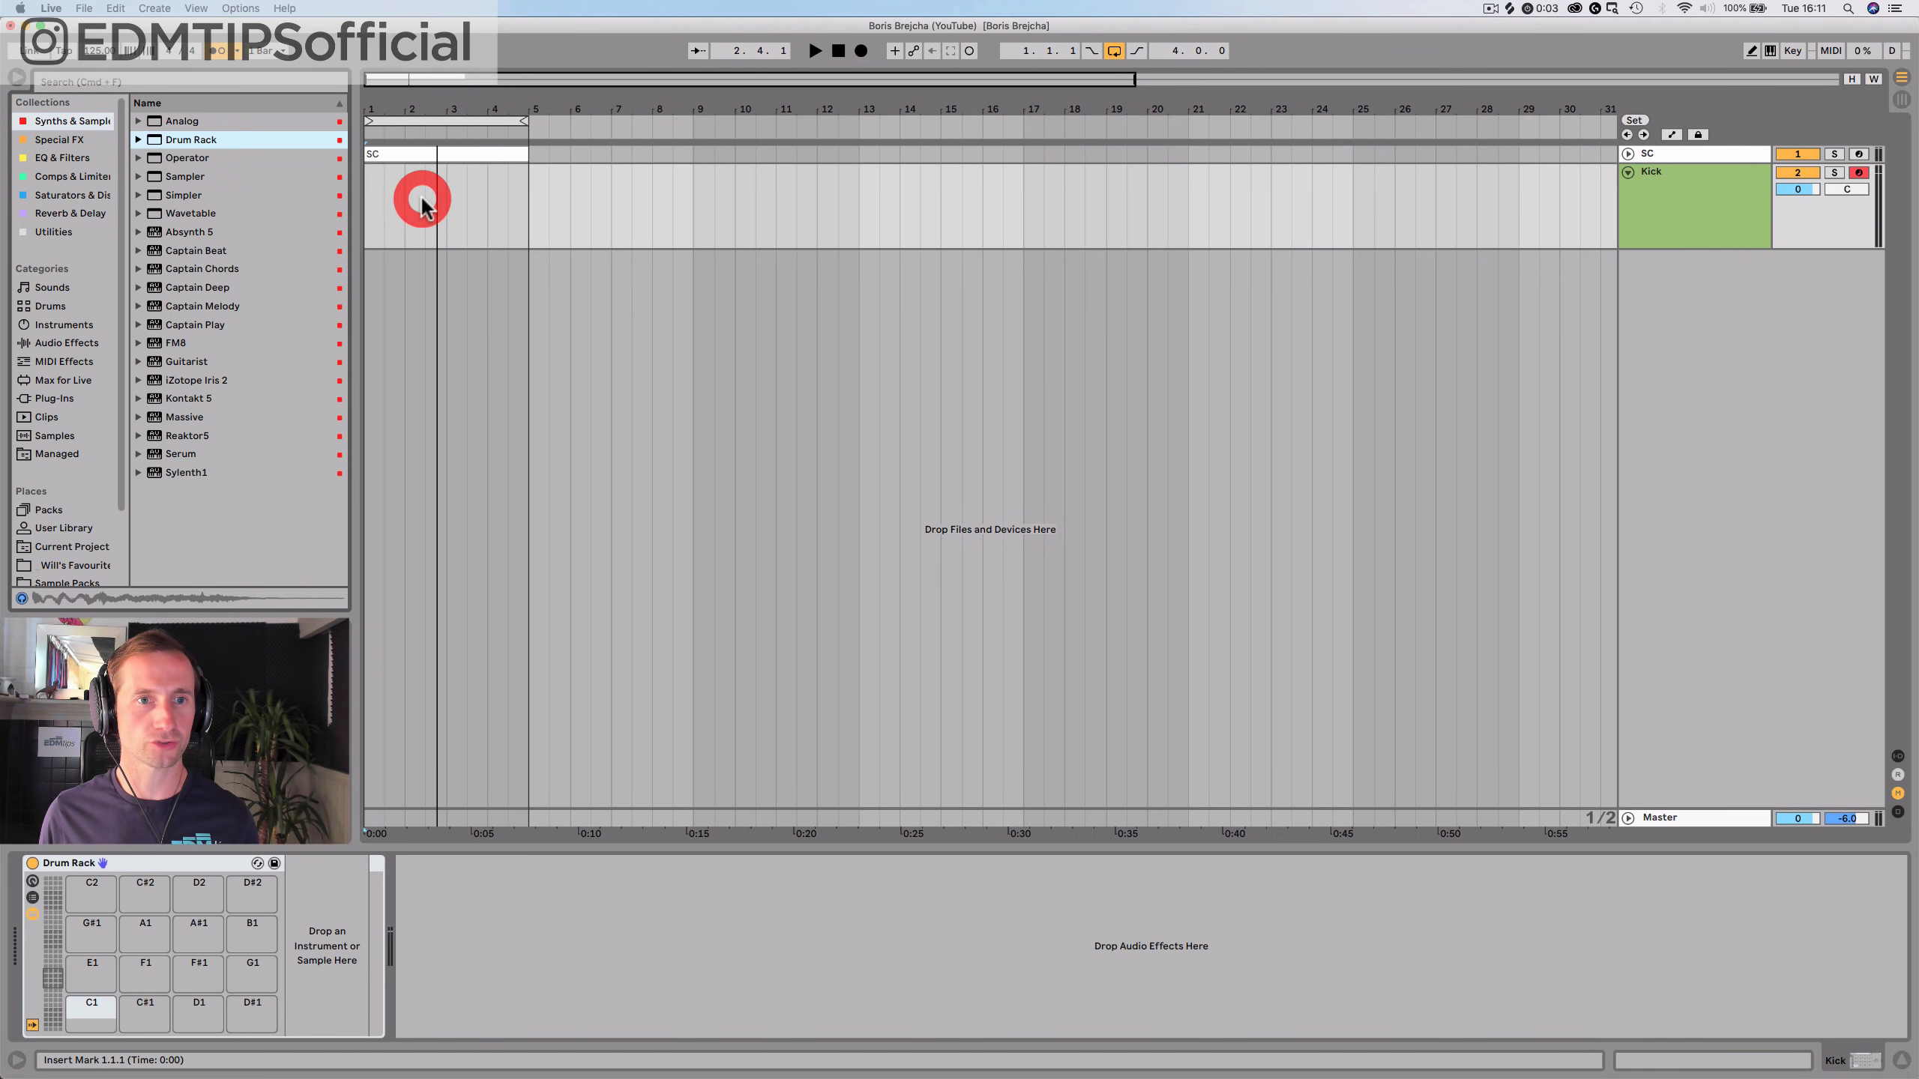
pyautogui.click(66, 863)
pyautogui.press('super+r')
pyautogui.write('Kick')
pyautogui.press('Return')
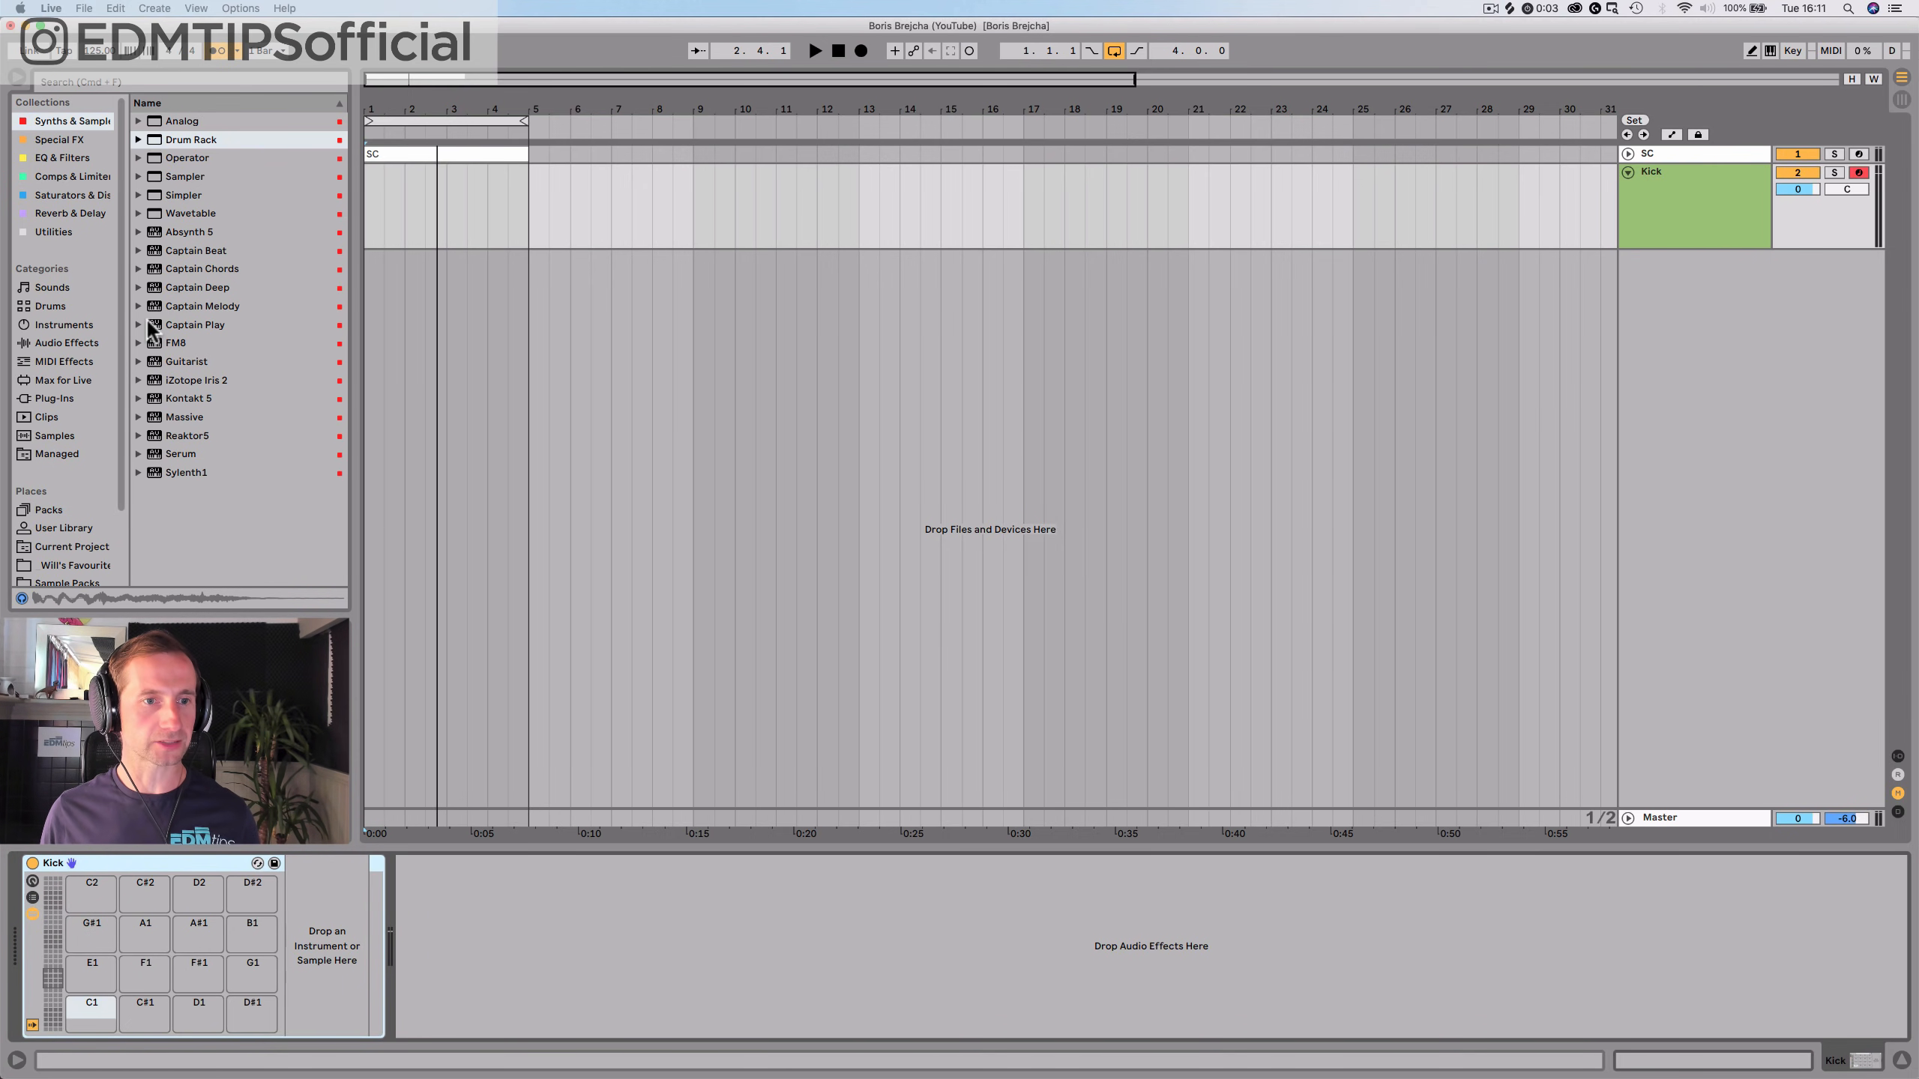
# Audition Kicks 051.wav from the current project's imported samples and load it onto the rack's C1 pad
pyautogui.scroll(-3, 52, 426)
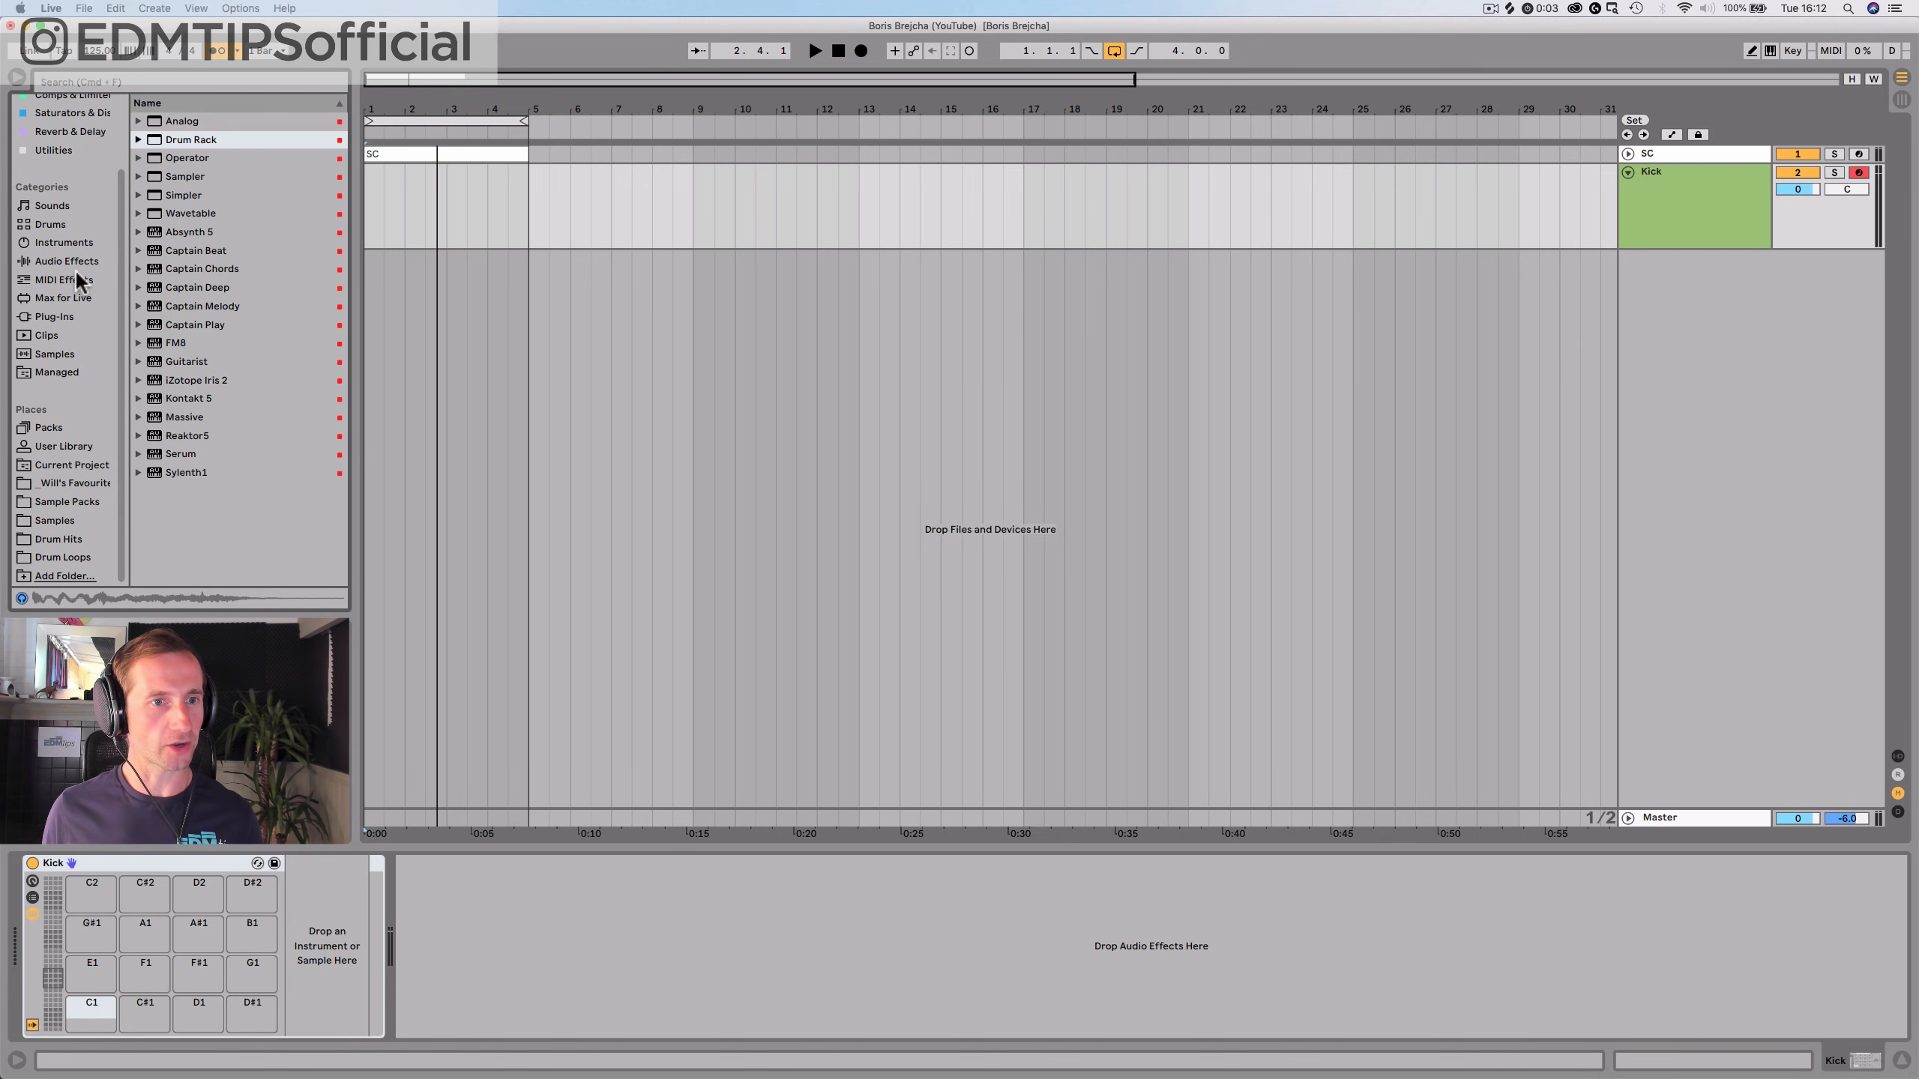
pyautogui.click(55, 466)
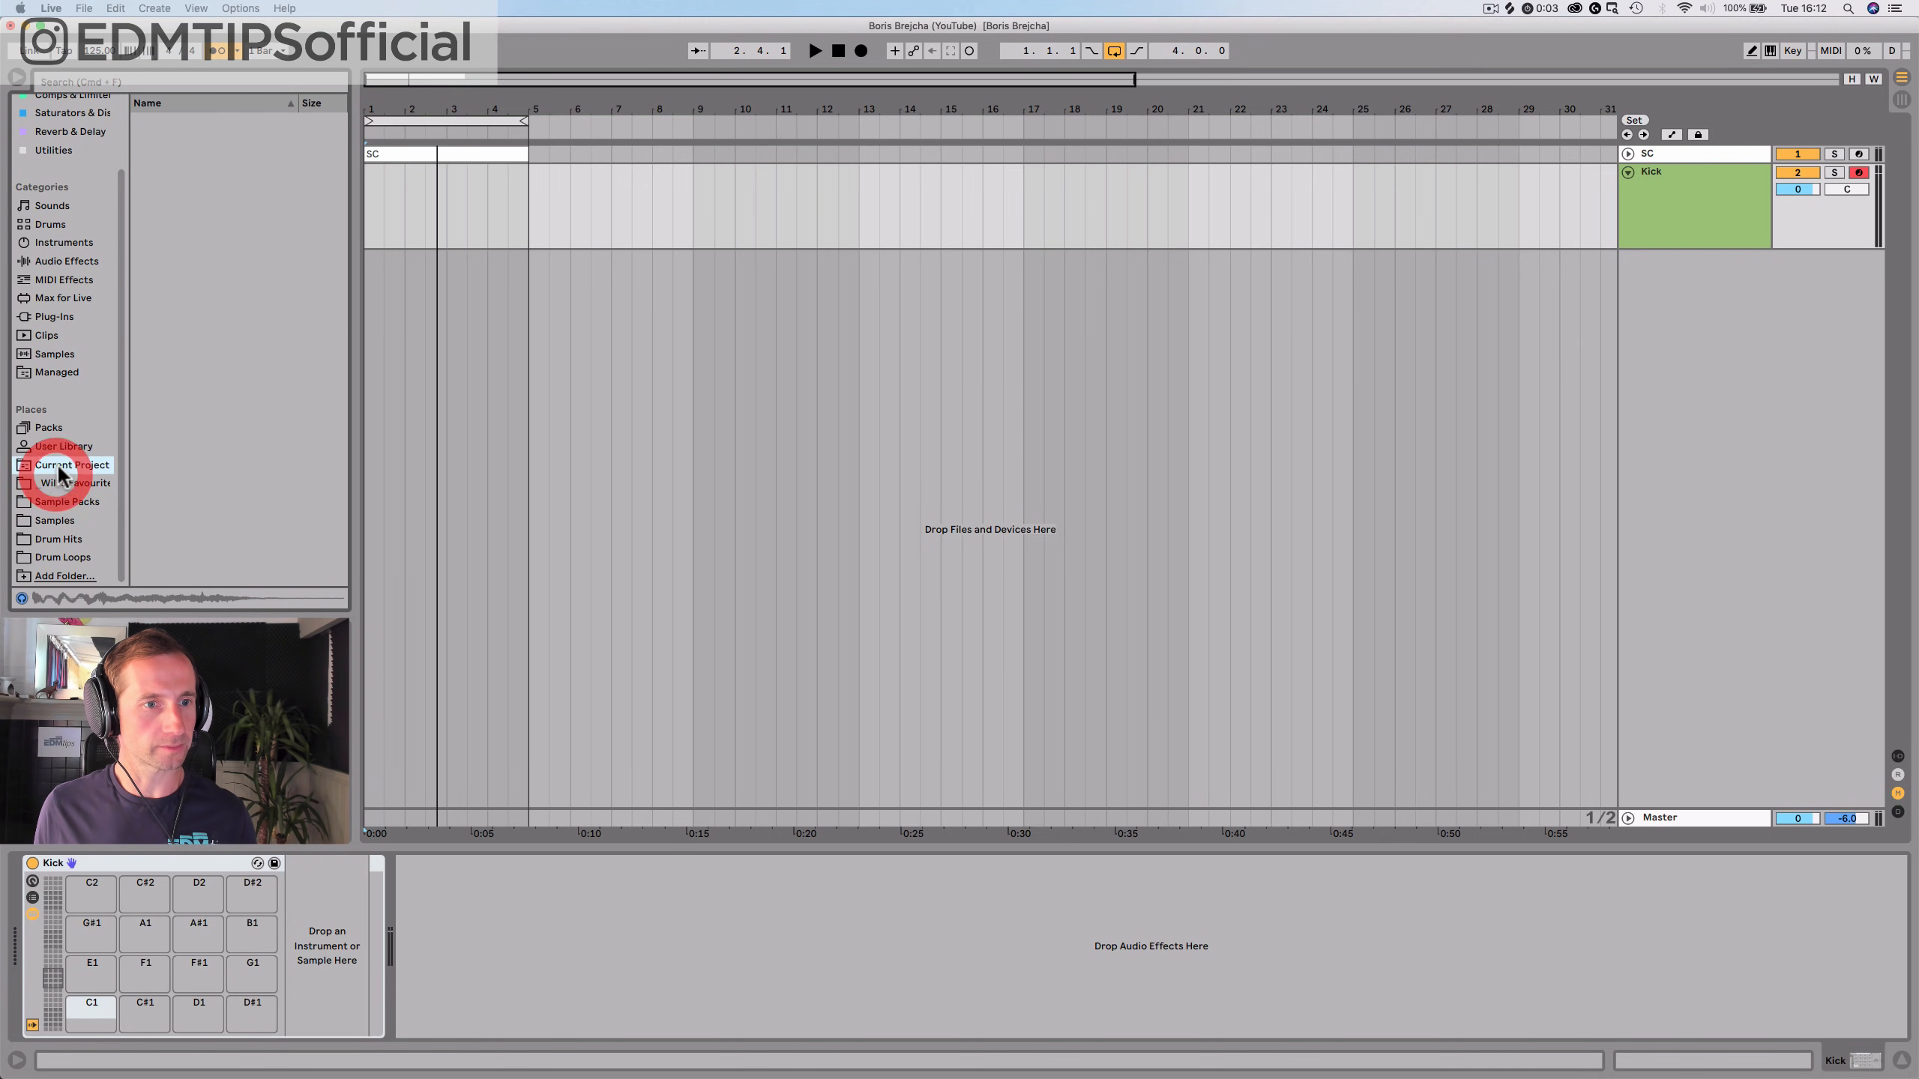
pyautogui.click(183, 139)
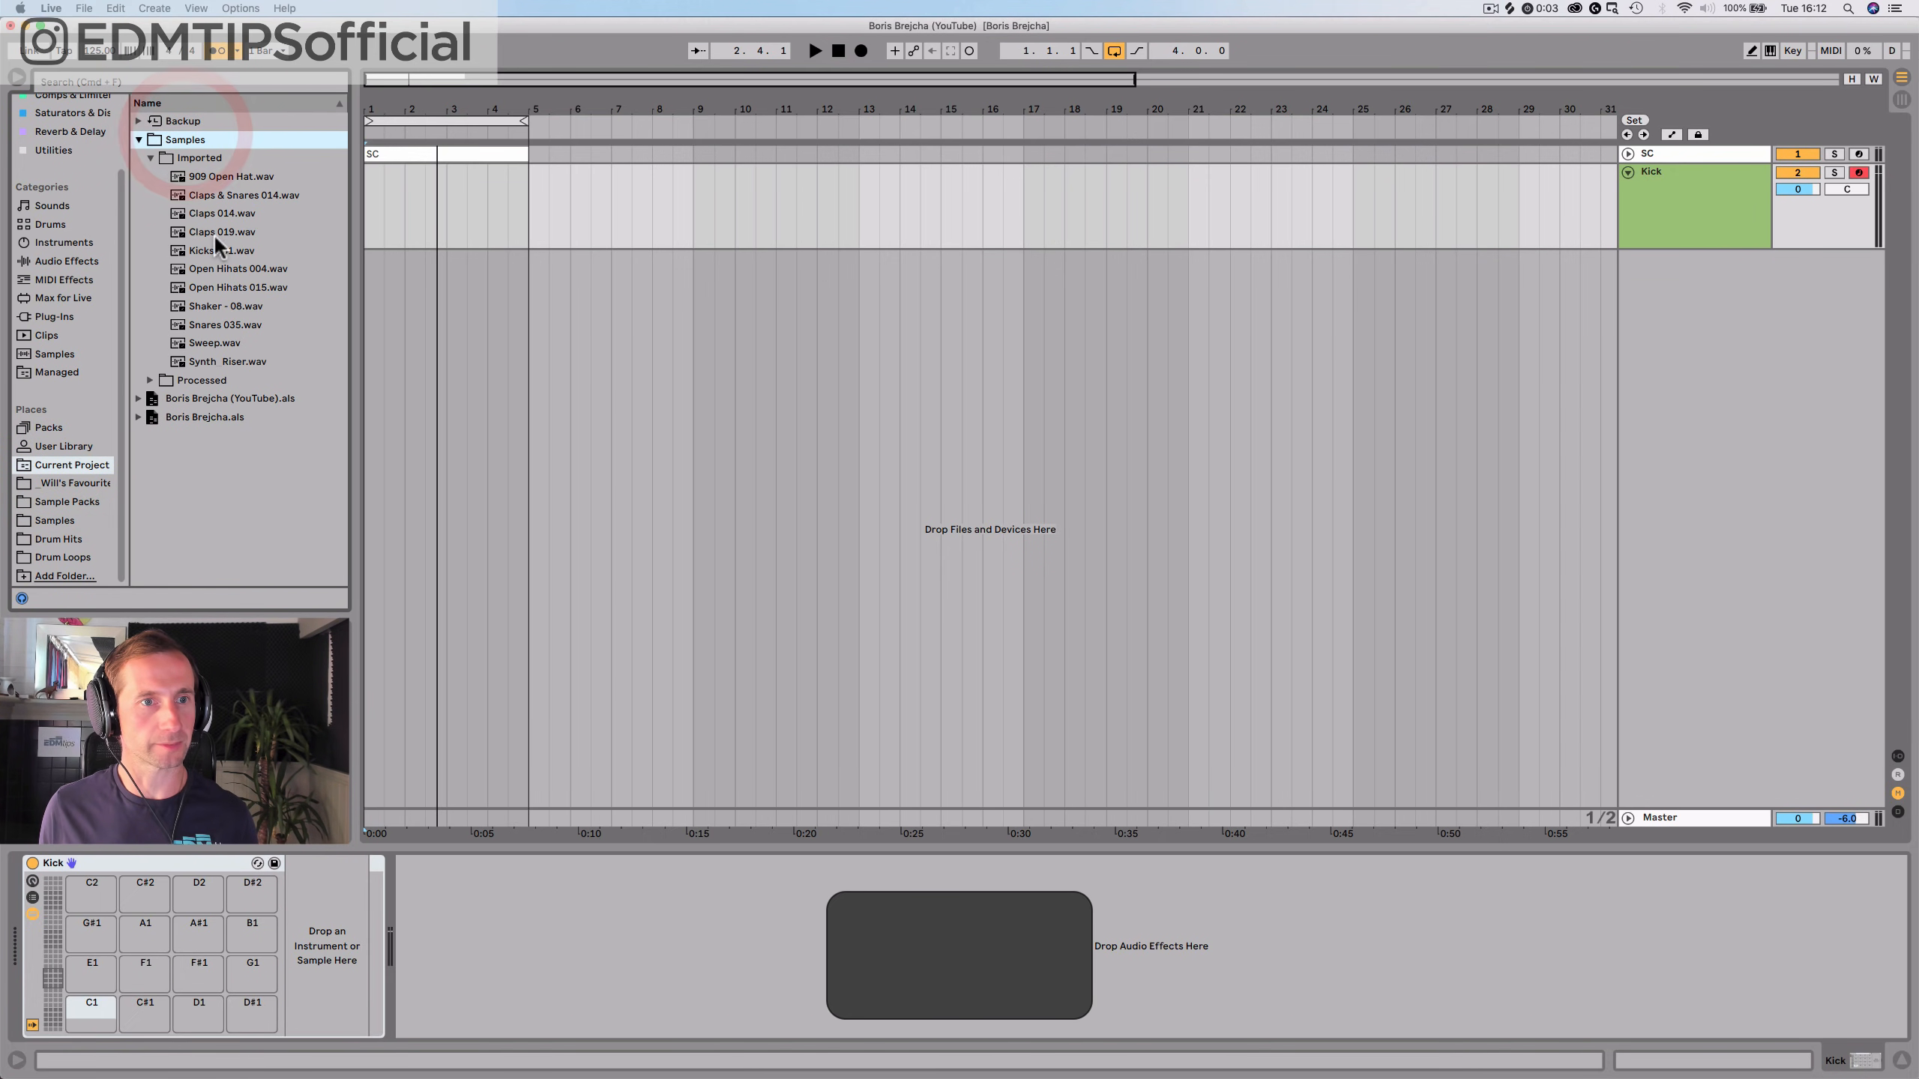
pyautogui.click(223, 249)
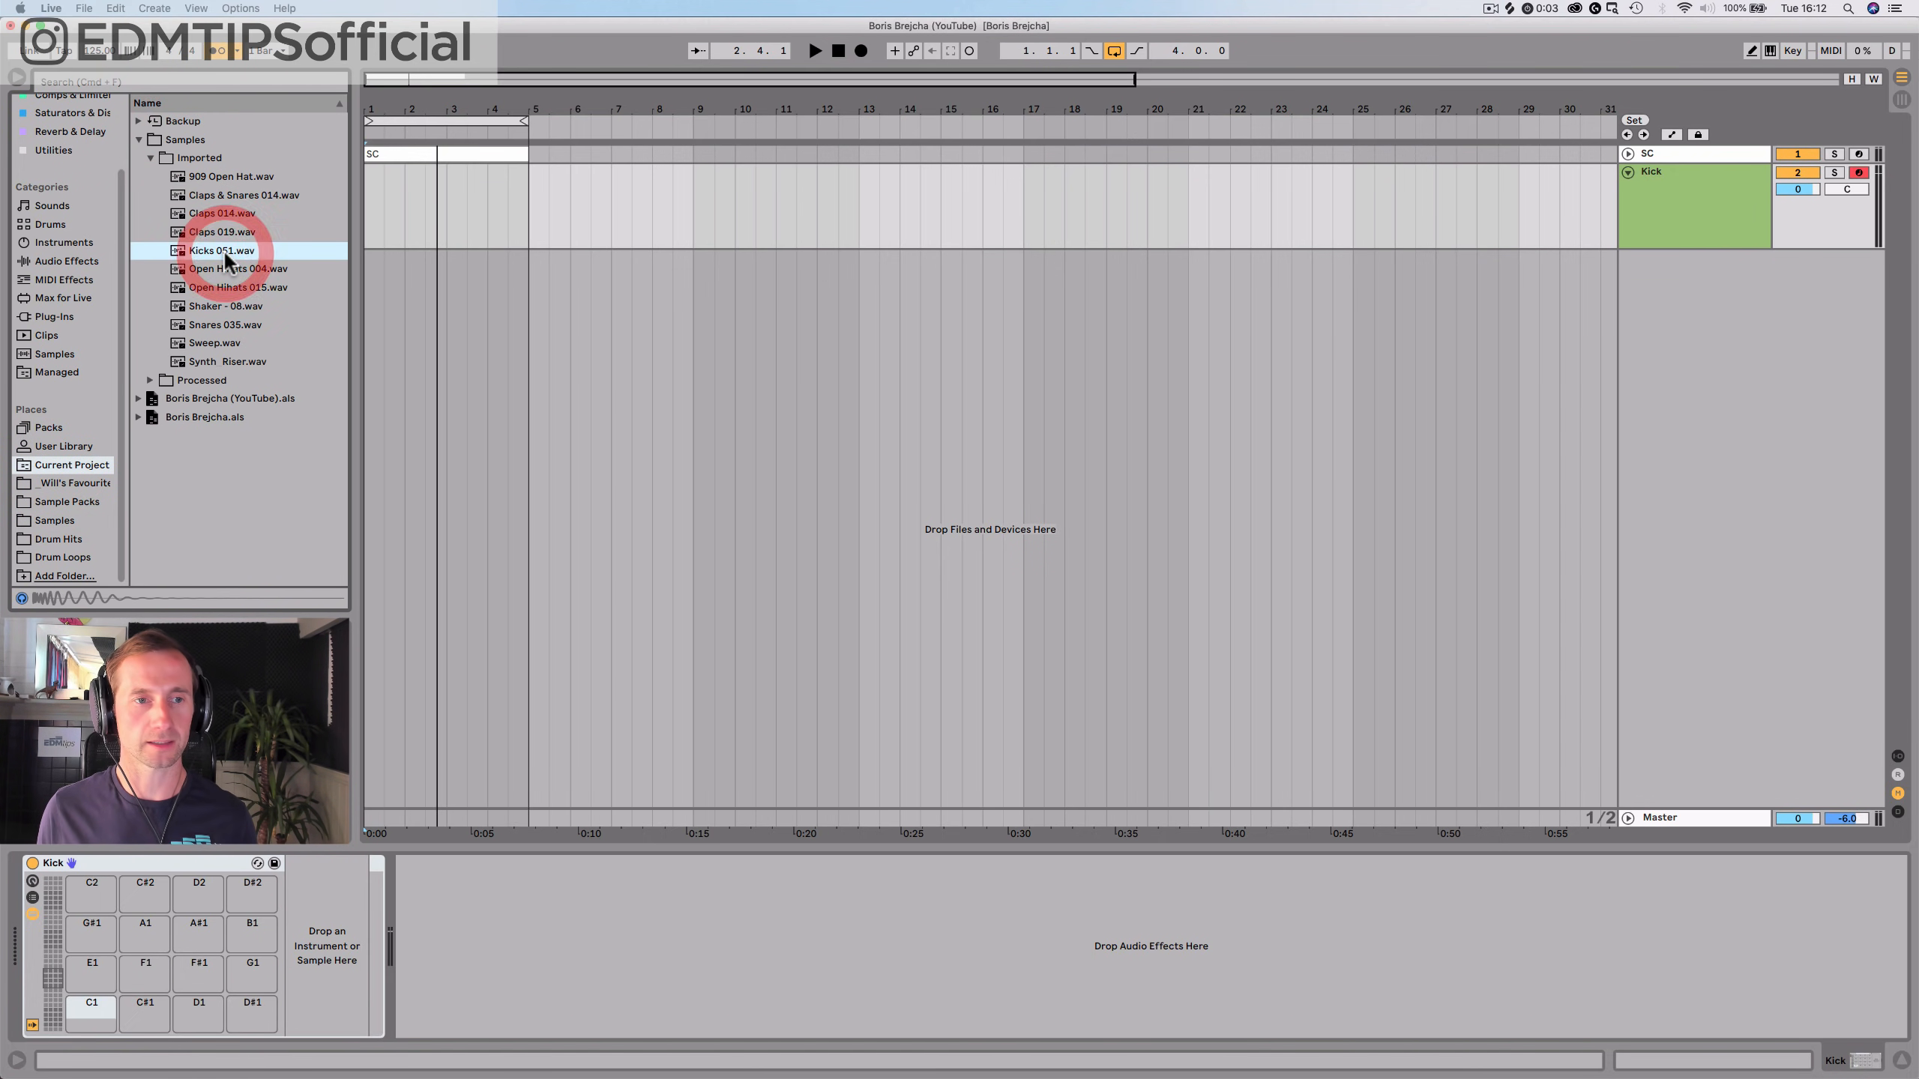
pyautogui.click(213, 251)
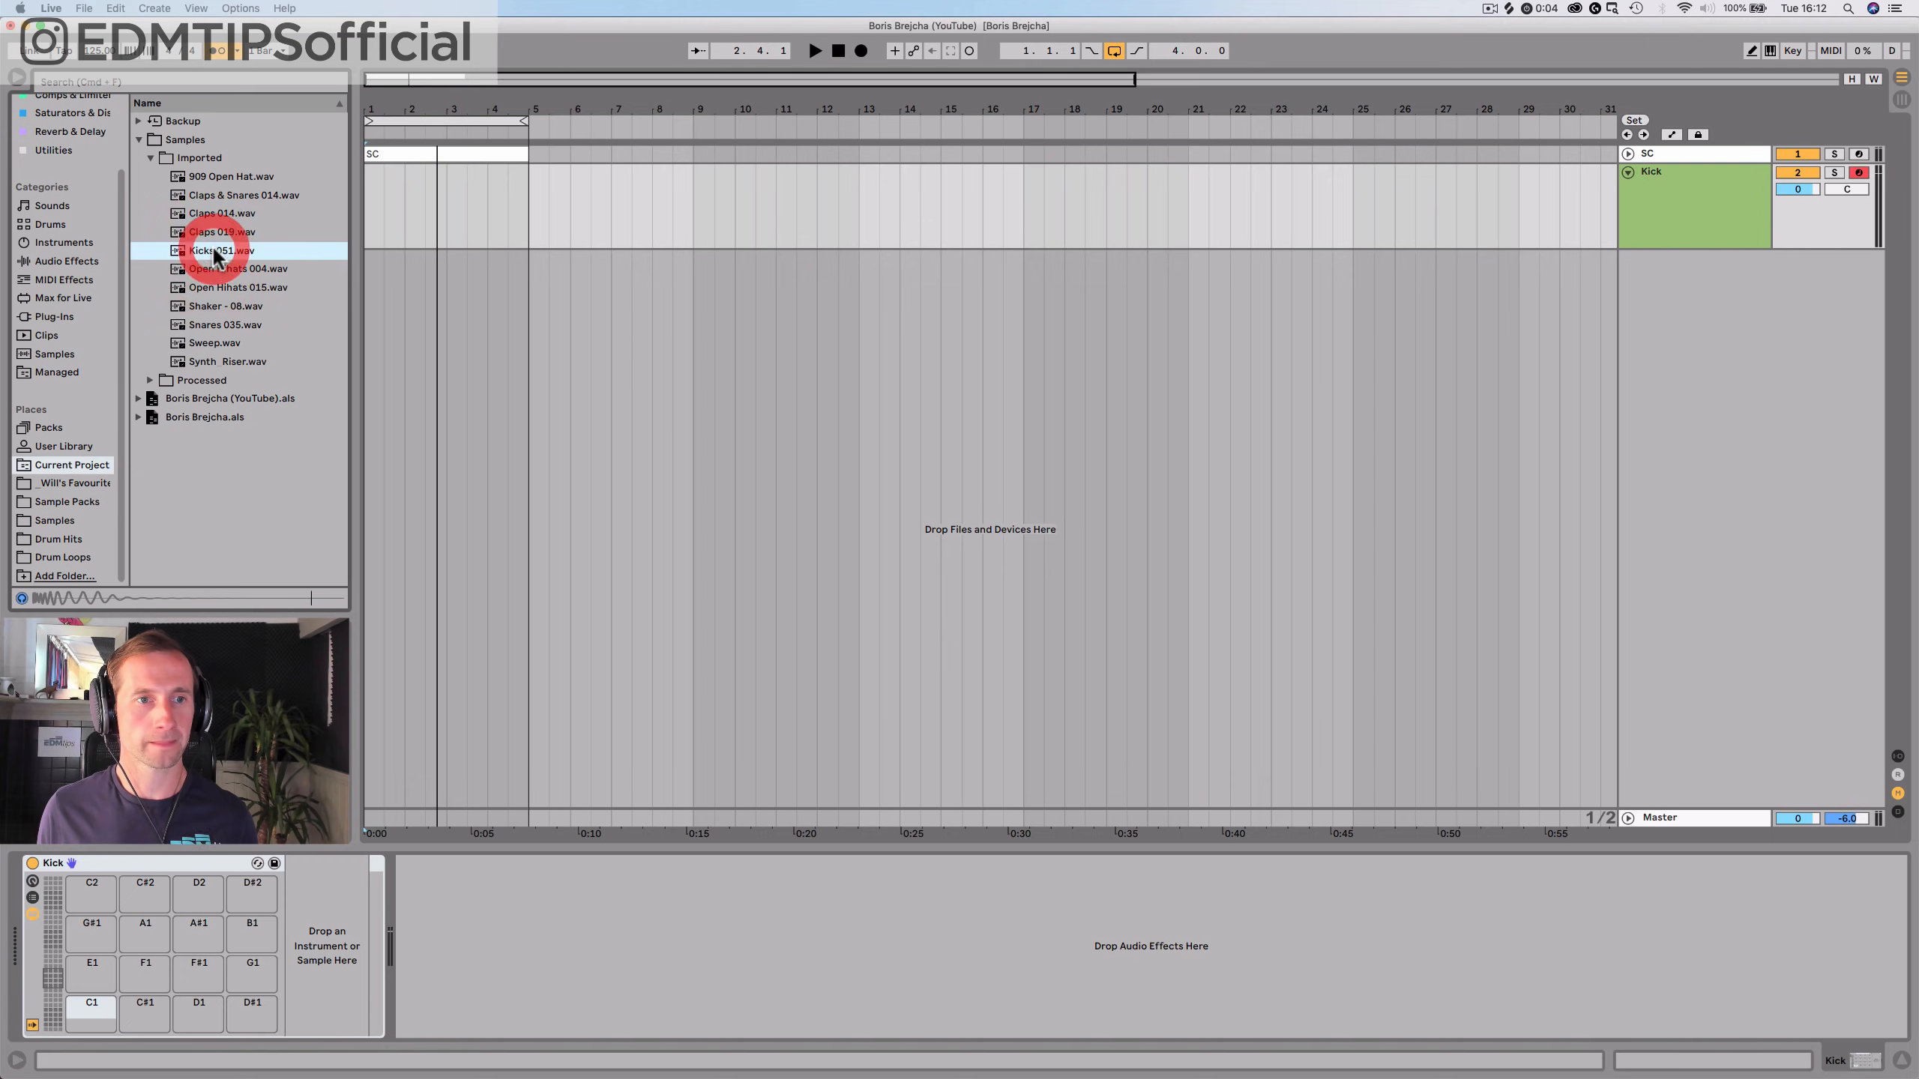
pyautogui.click(214, 249)
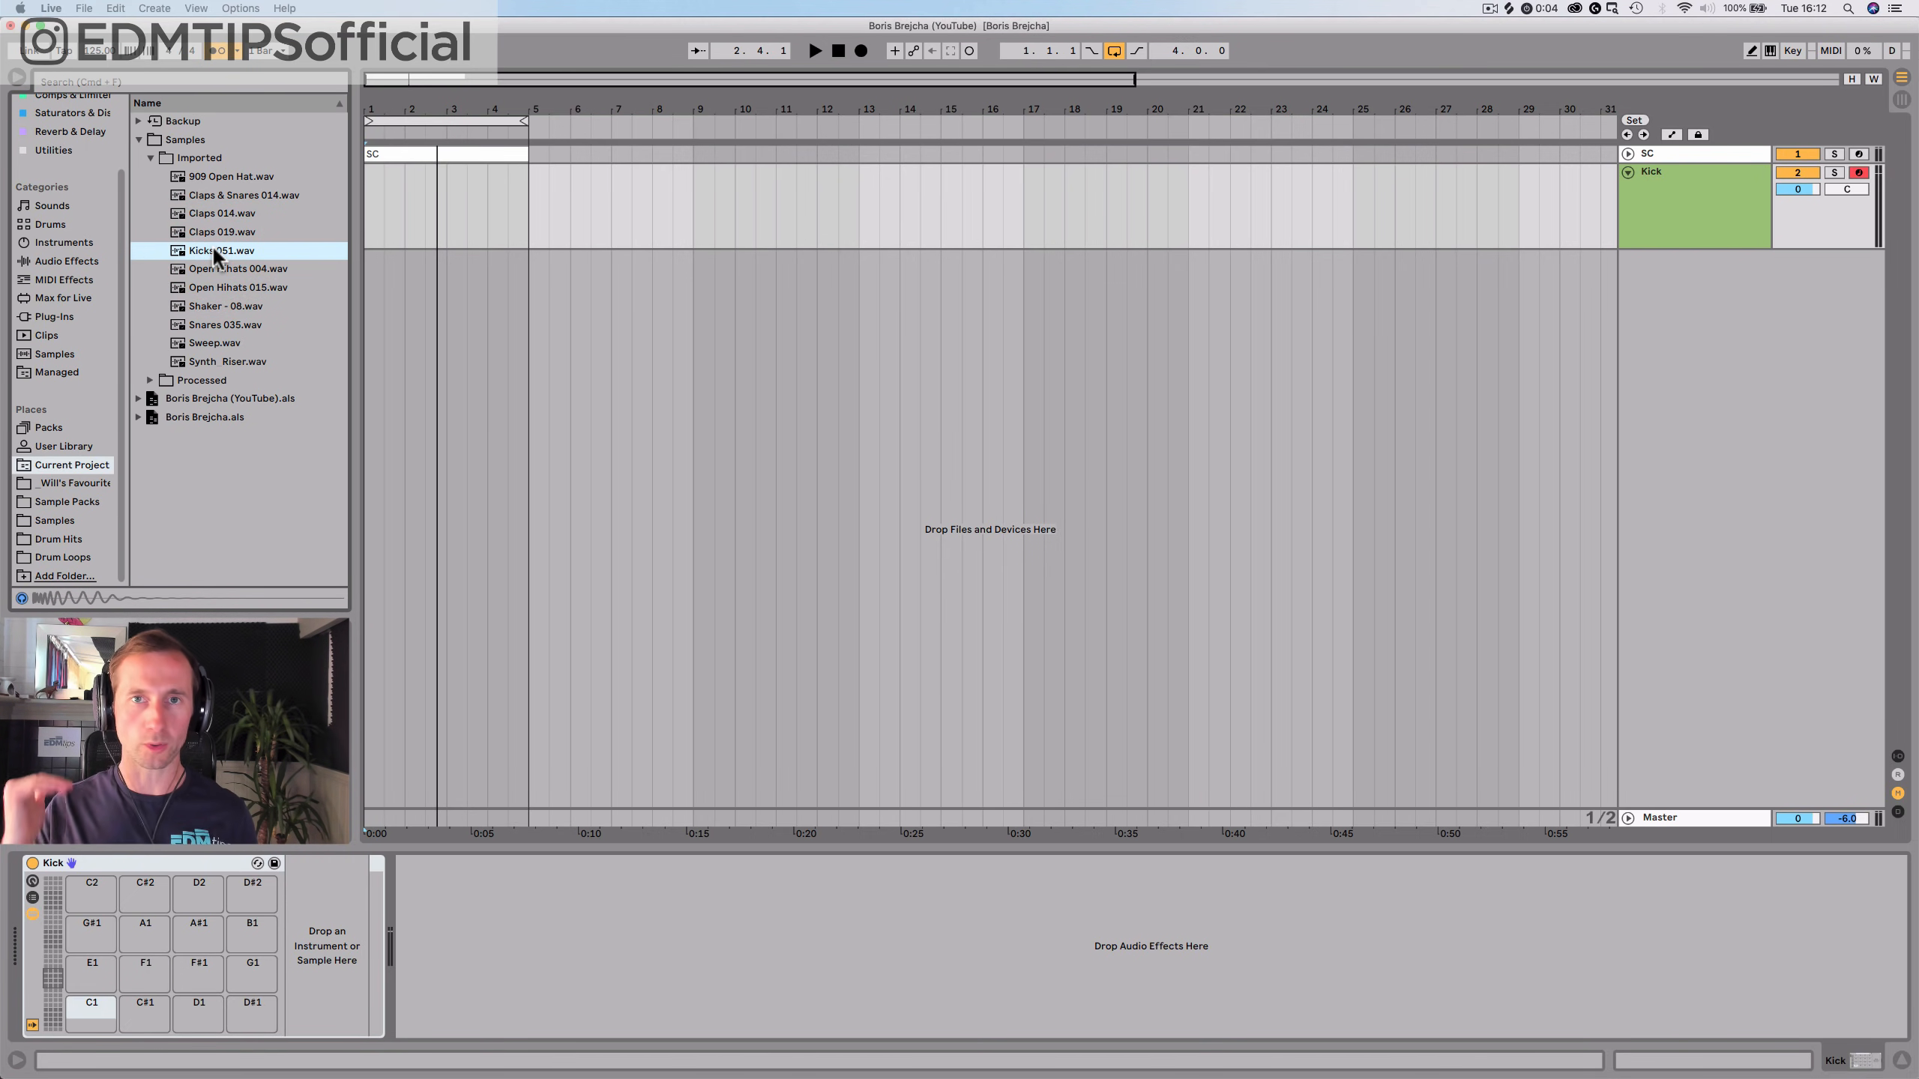
pyautogui.moveTo(185, 358); pyautogui.dragTo(84, 1008)
# Create a four-bar MIDI clip at bar 1 on the Kick track and draw an eighth-note Kicks 051 note on its first beat
pyautogui.moveTo(524, 228); pyautogui.dragTo(359, 229)
pyautogui.press('super+shift+m')
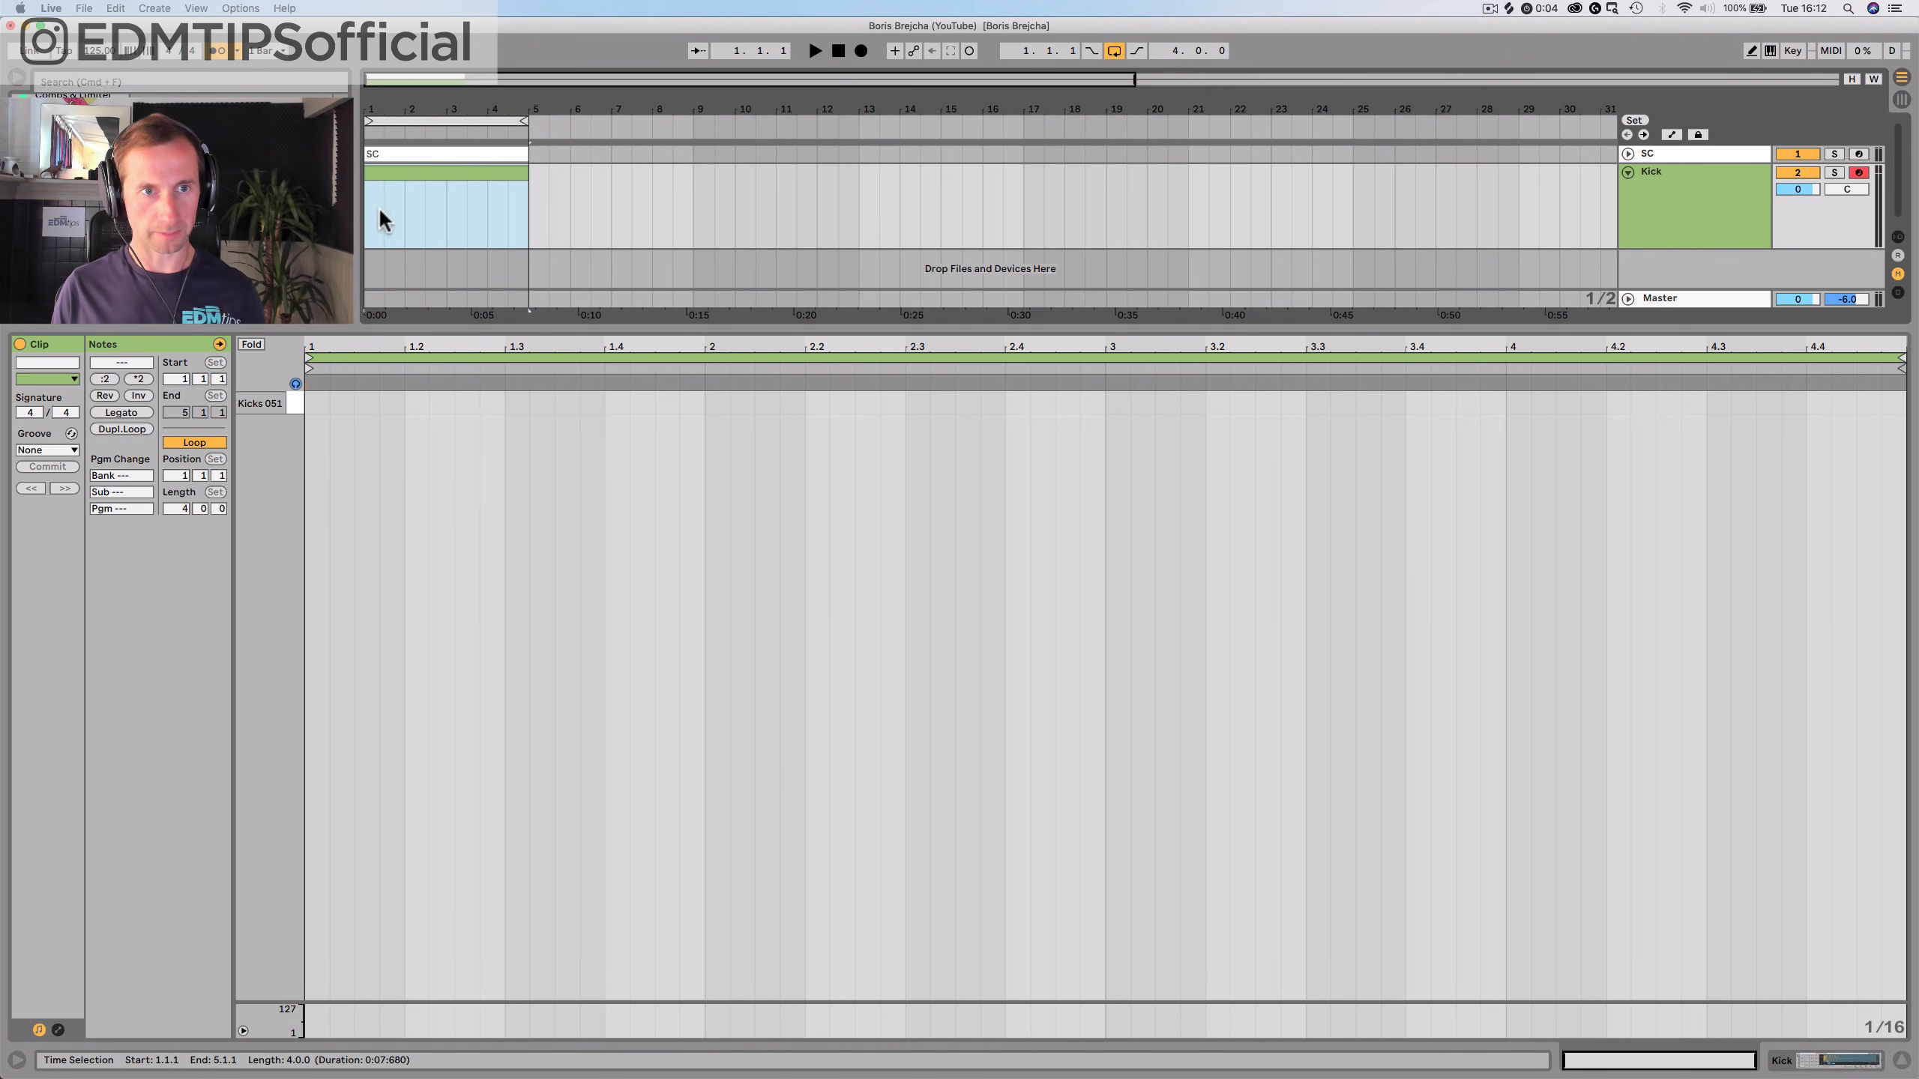
pyautogui.click(308, 402)
pyautogui.doubleClick(309, 401)
pyautogui.moveTo(326, 402); pyautogui.dragTo(351, 402)
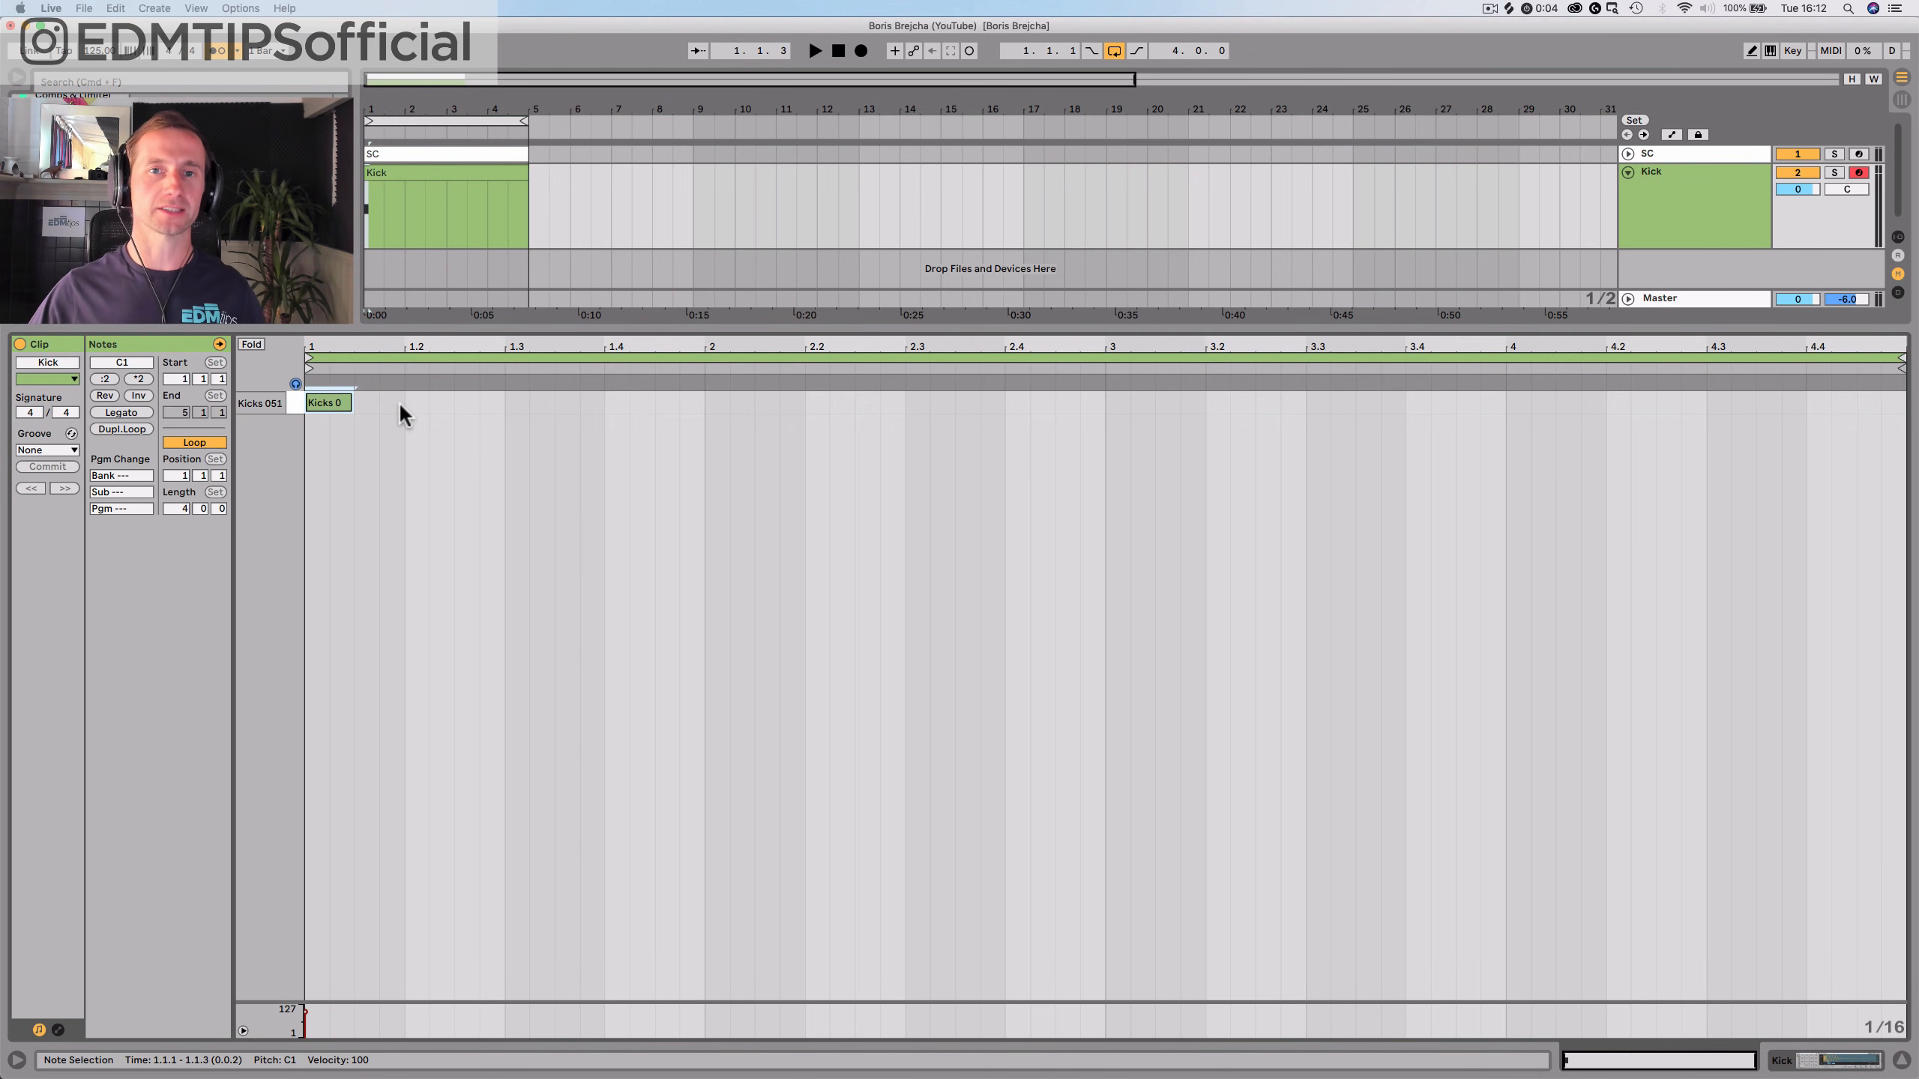
# Duplicate the first one-beat kick segment until every beat of the four-bar clip has a kick
pyautogui.moveTo(399, 406); pyautogui.dragTo(313, 402)
pyautogui.click(313, 402)
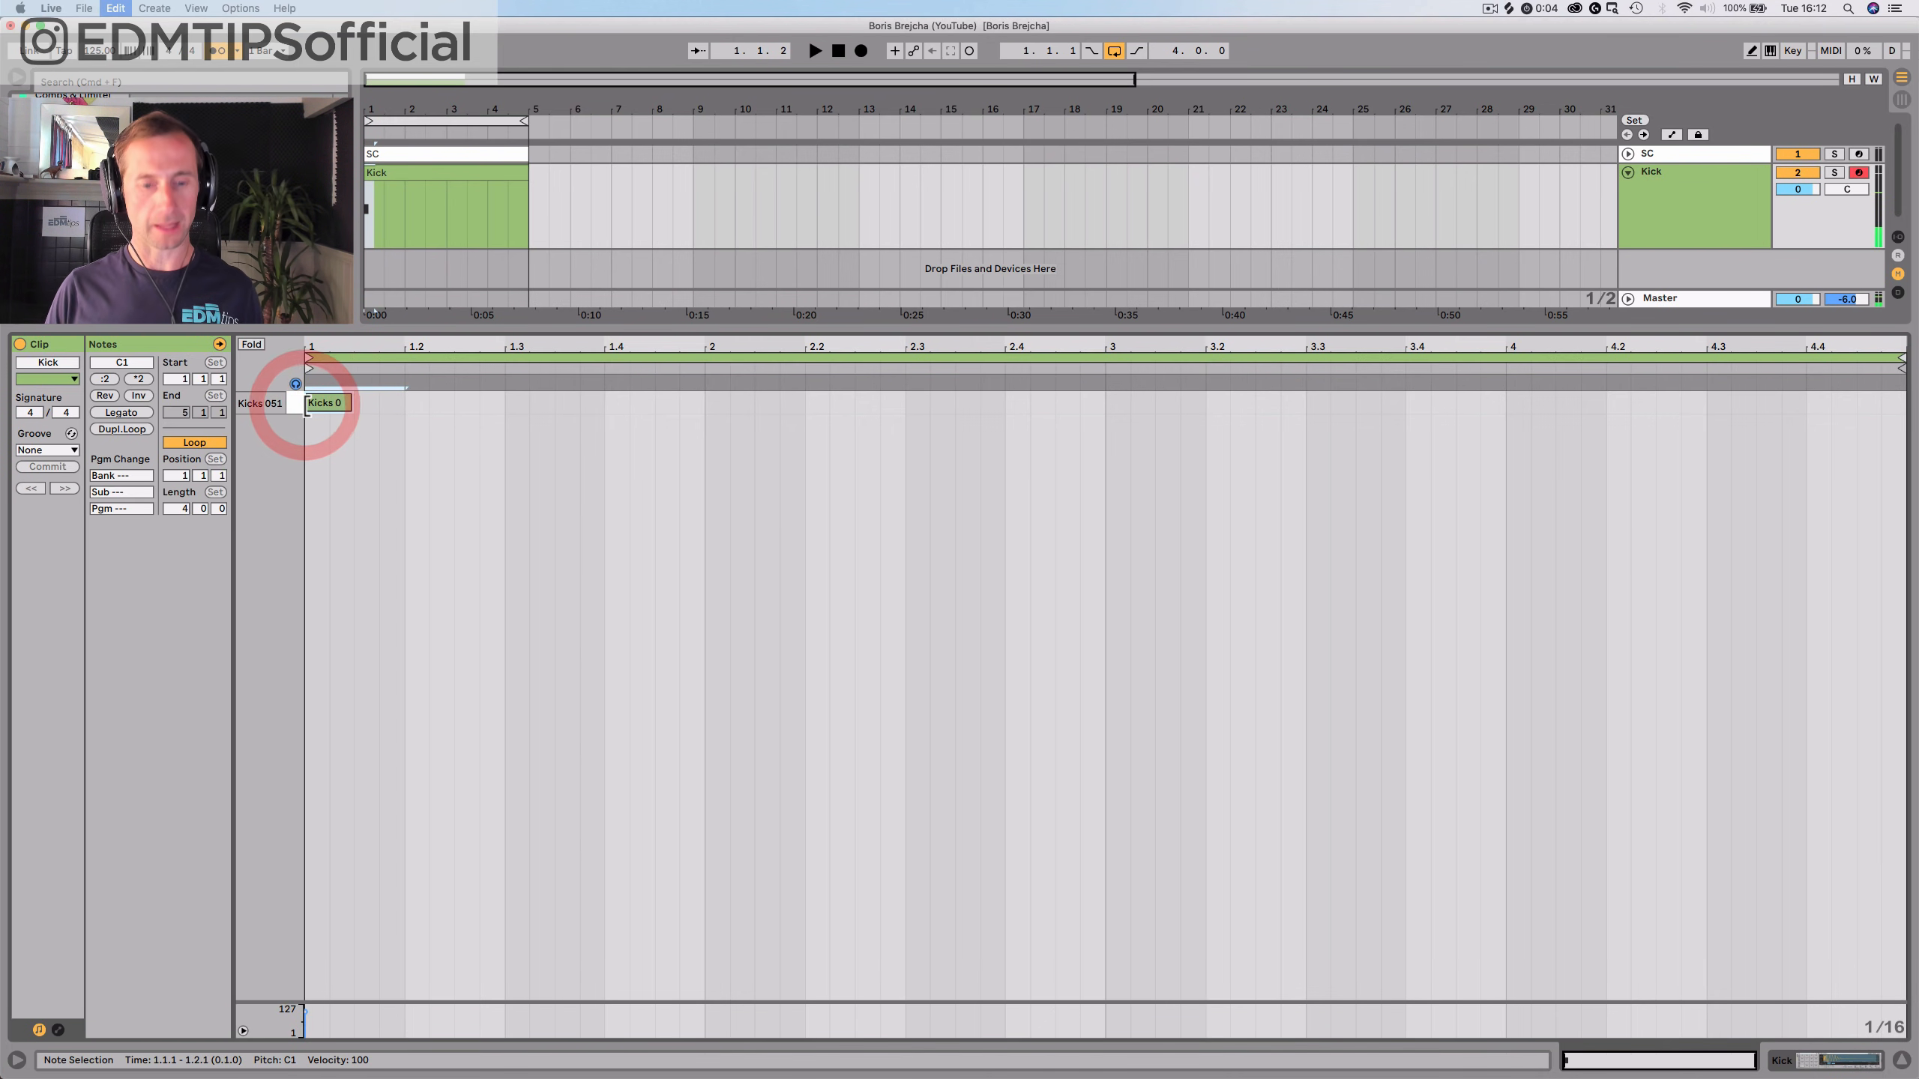
pyautogui.press('super+d')
pyautogui.press('super+d')
pyautogui.press('super+d')
pyautogui.press('super+d')
pyautogui.press('super+d')
pyautogui.press('super+d')
pyautogui.press('super+d')
pyautogui.press('super+d')
pyautogui.press('super+d')
pyautogui.press('super+d')
pyautogui.press('super+d')
pyautogui.press('super+d')
pyautogui.press('super+d')
pyautogui.press('super+d')
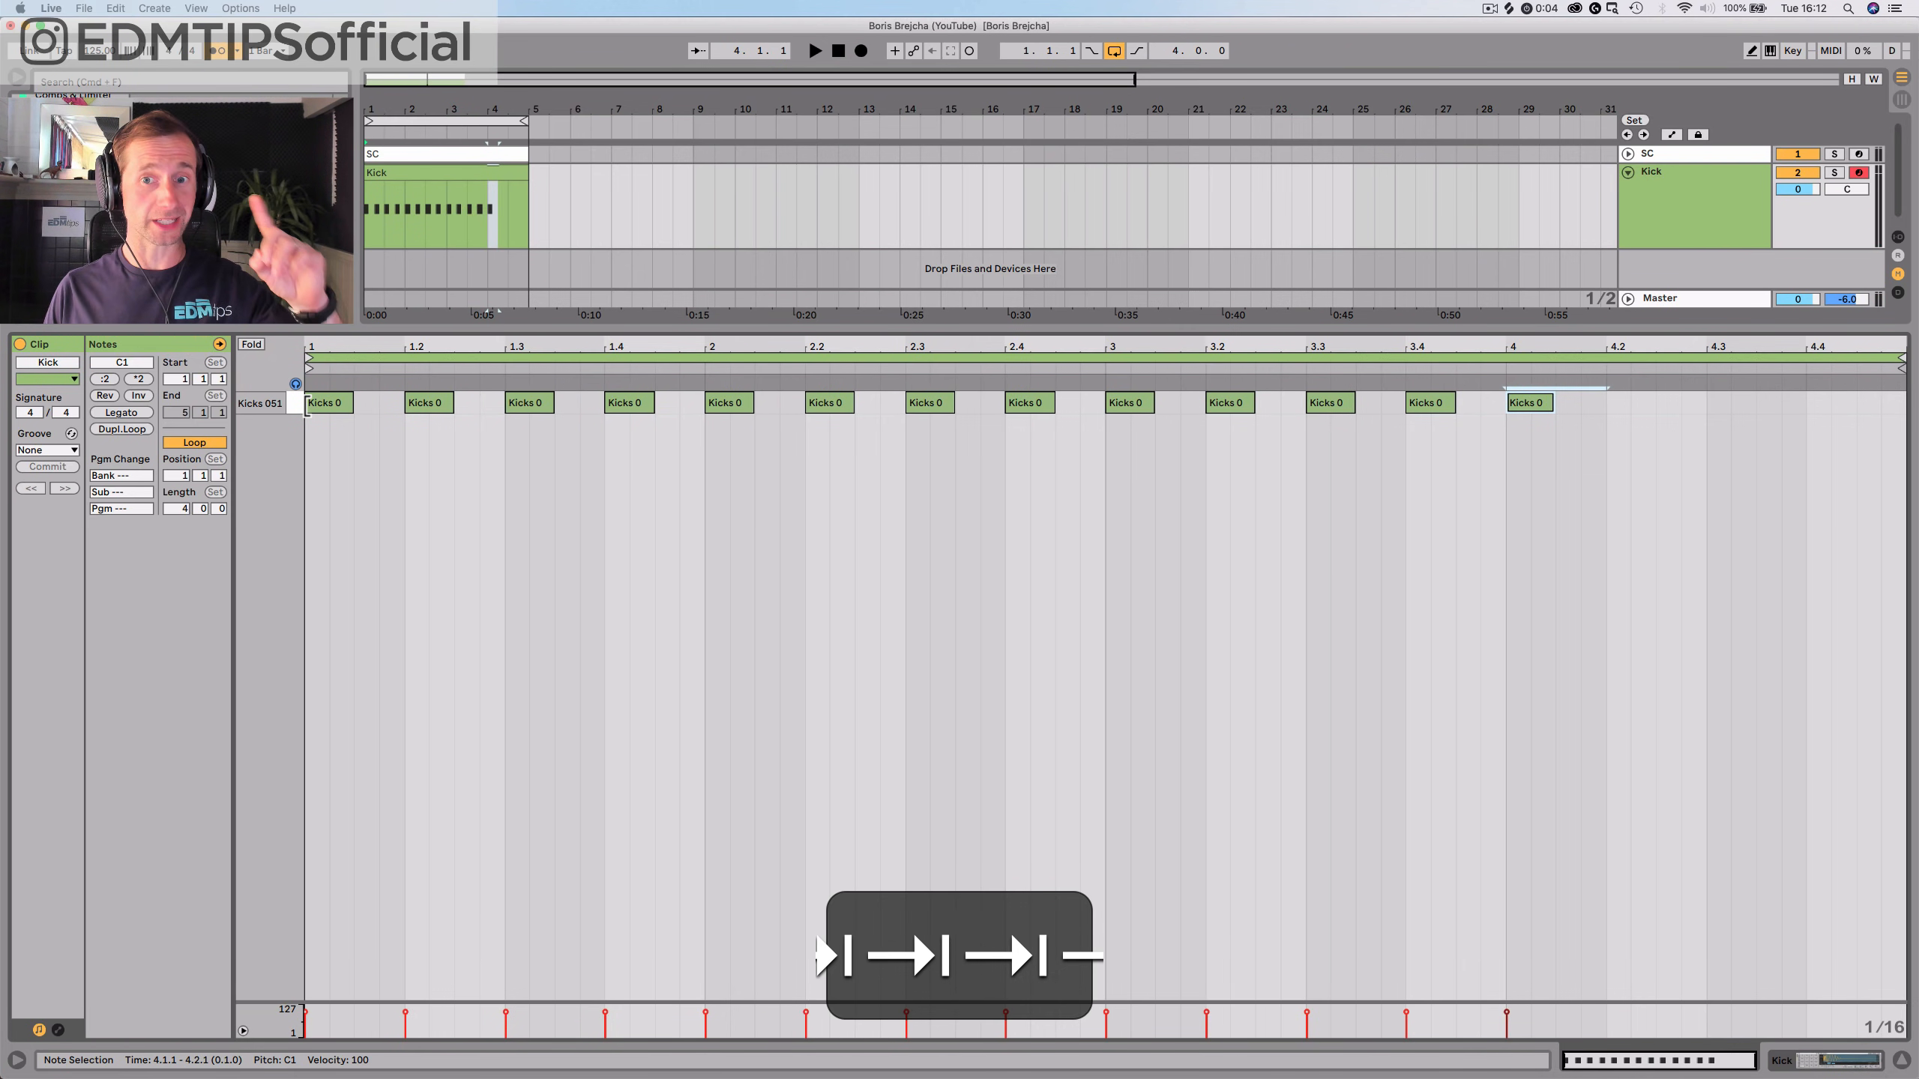
pyautogui.press('super+d')
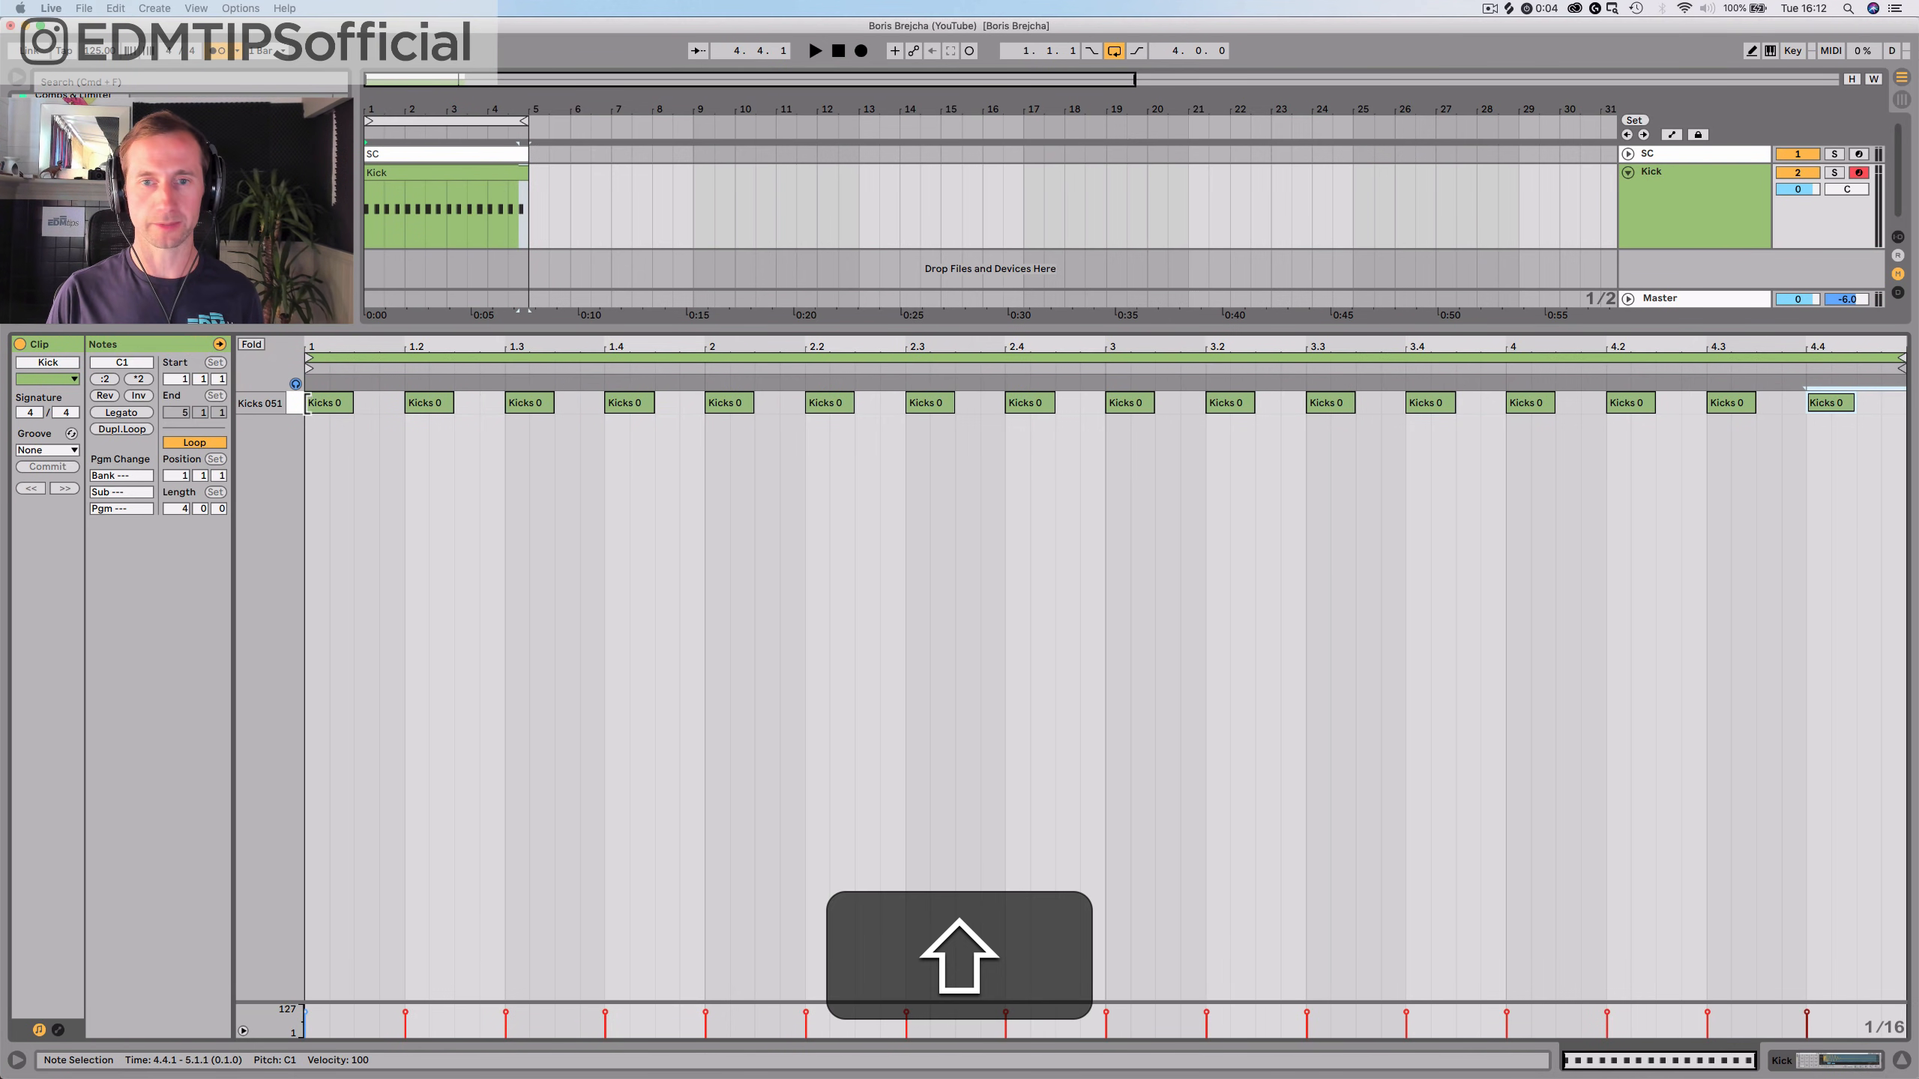
# Switch the Kicks 051 Simpler to Classic mode, set decay to 1.00 ms and release to 4.81 ms, and limit it to 1 voice
pyautogui.click(459, 596)
pyautogui.hotkey('shift', 'Tab')
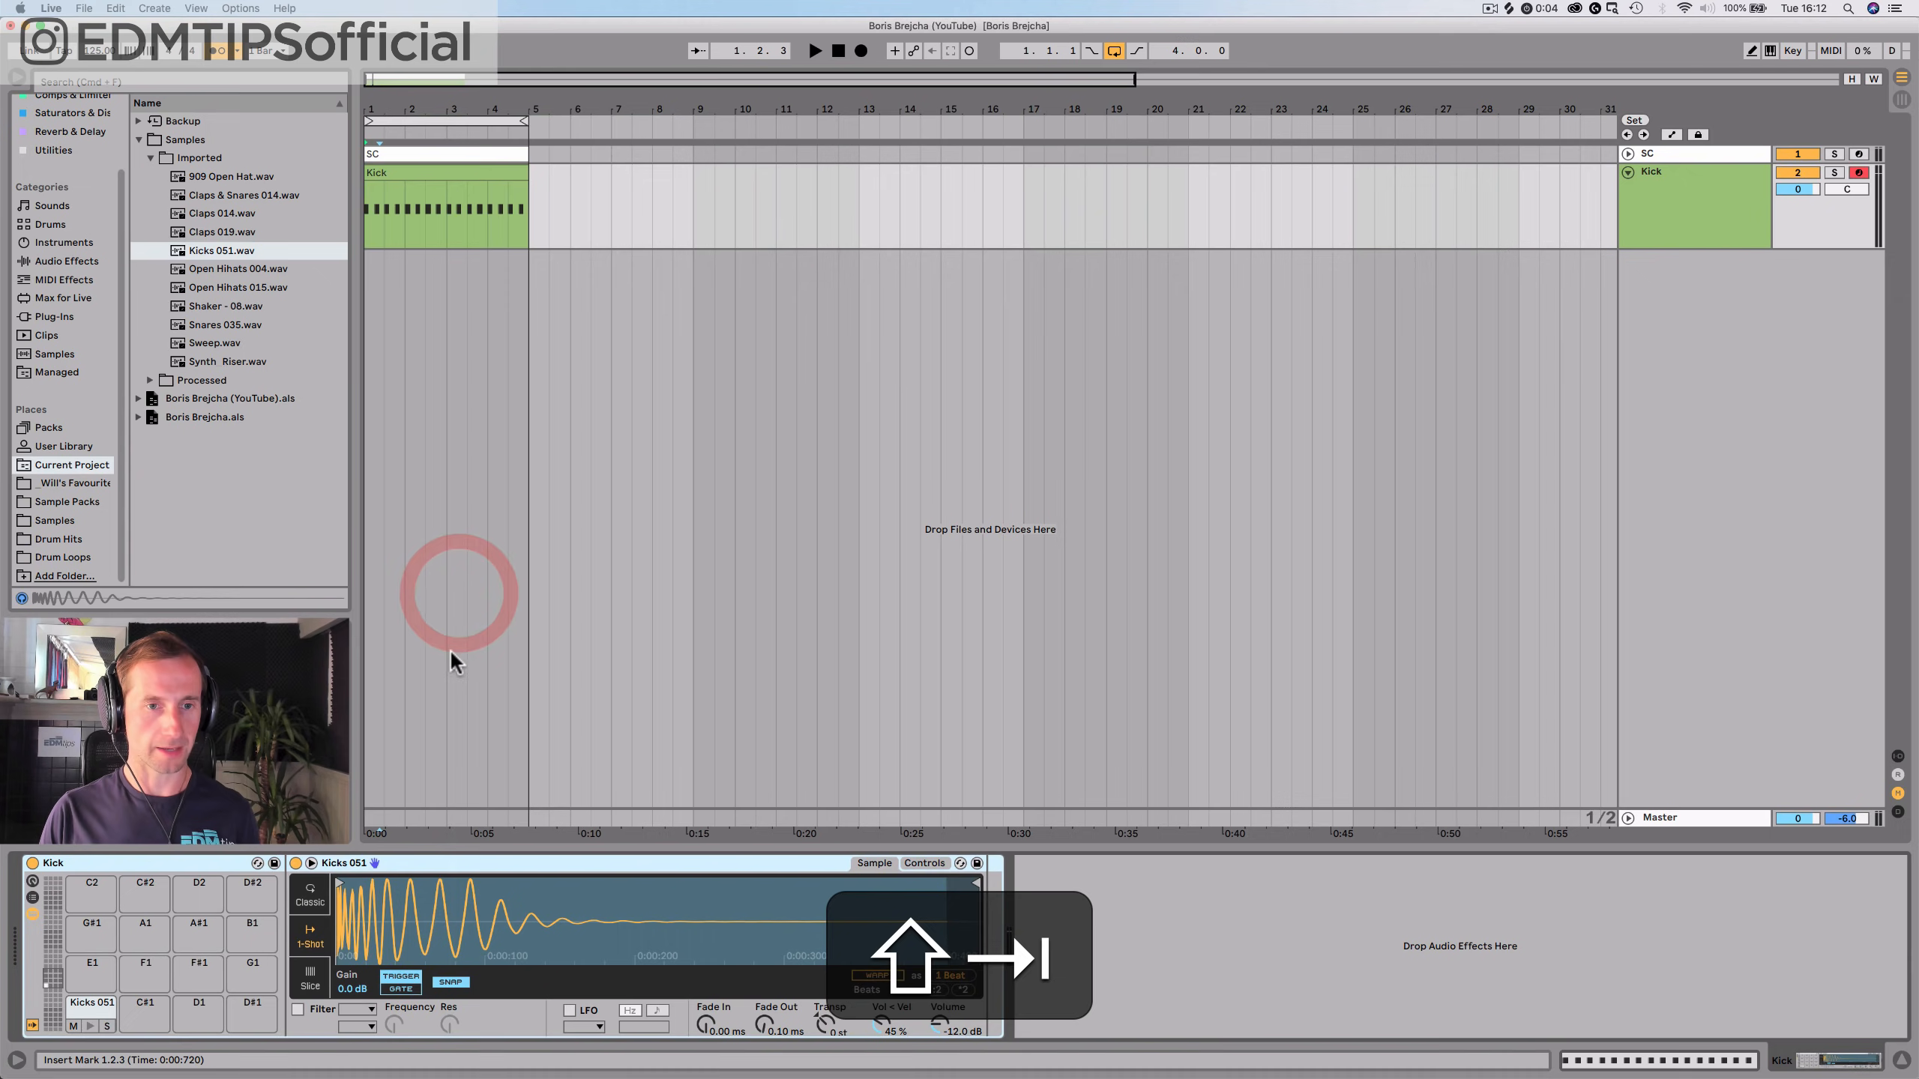
pyautogui.click(310, 895)
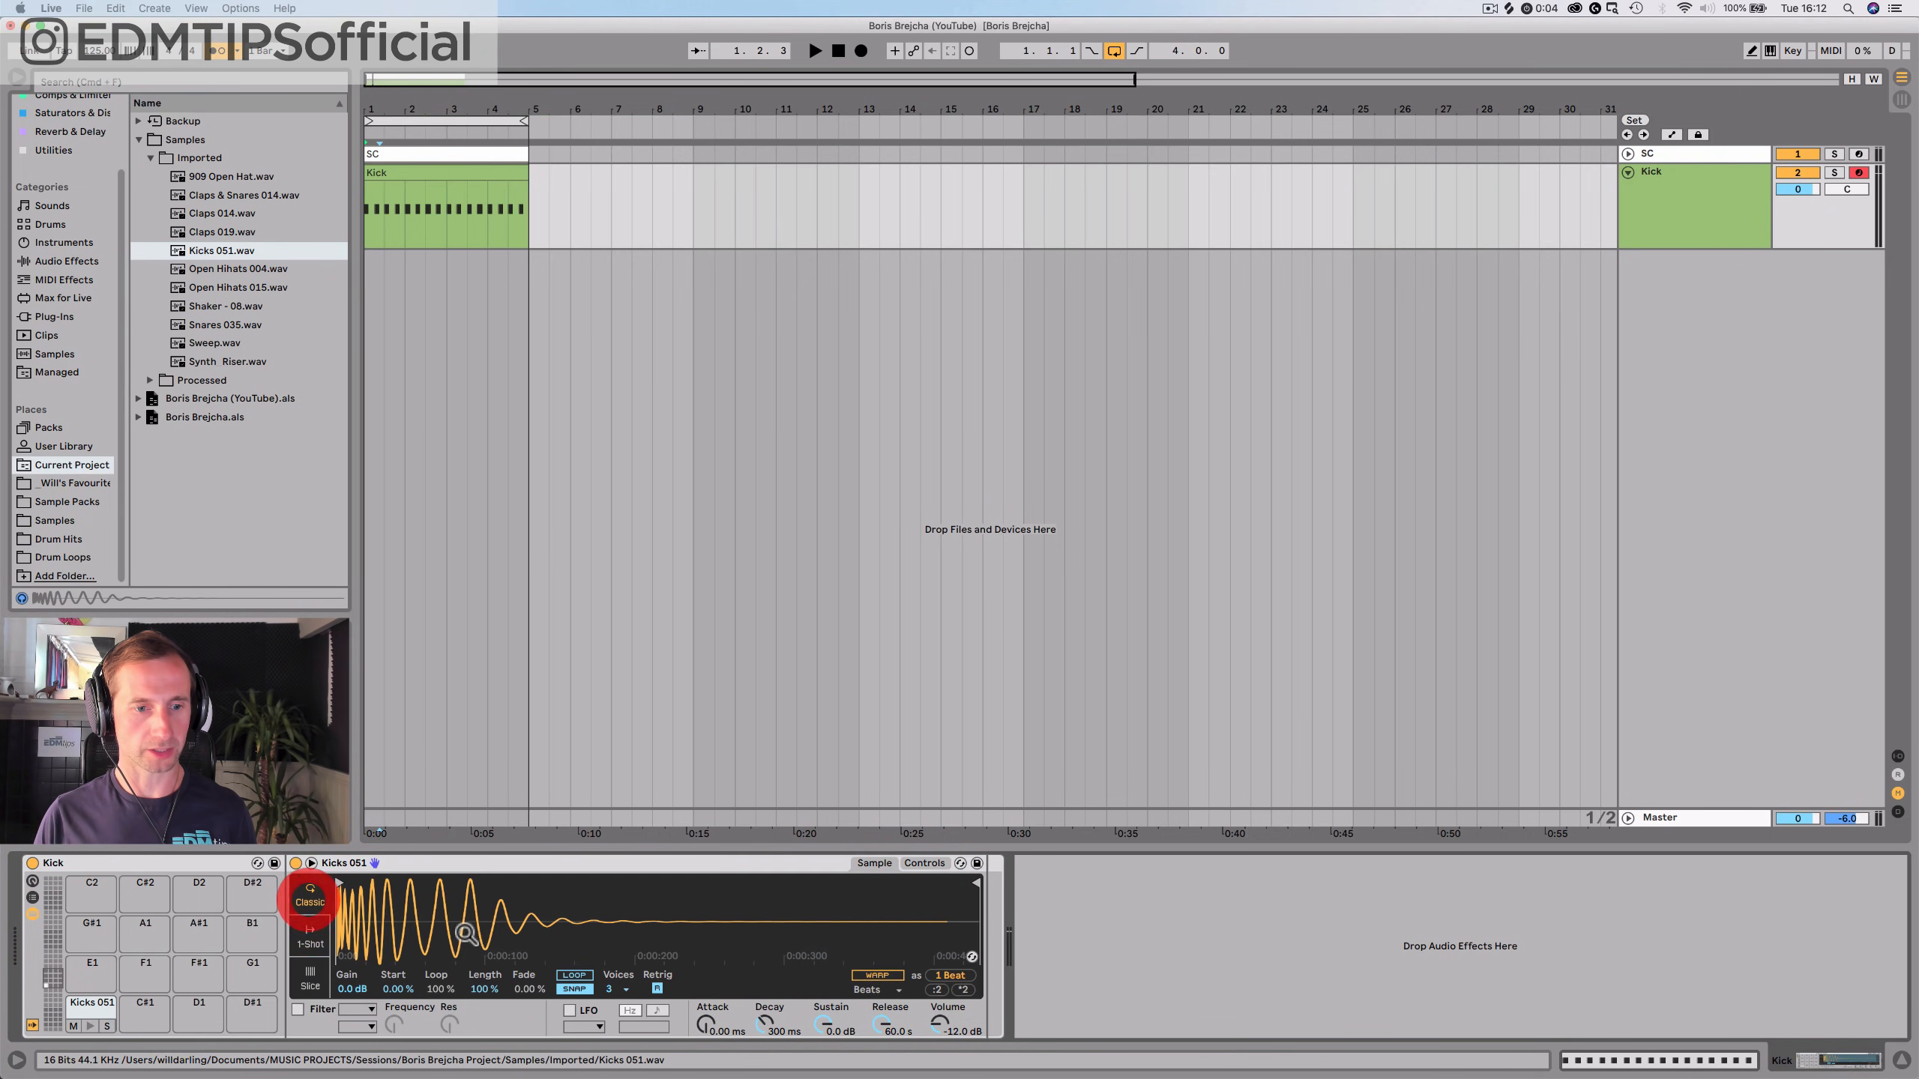
pyautogui.moveTo(877, 1016); pyautogui.dragTo(876, 1066)
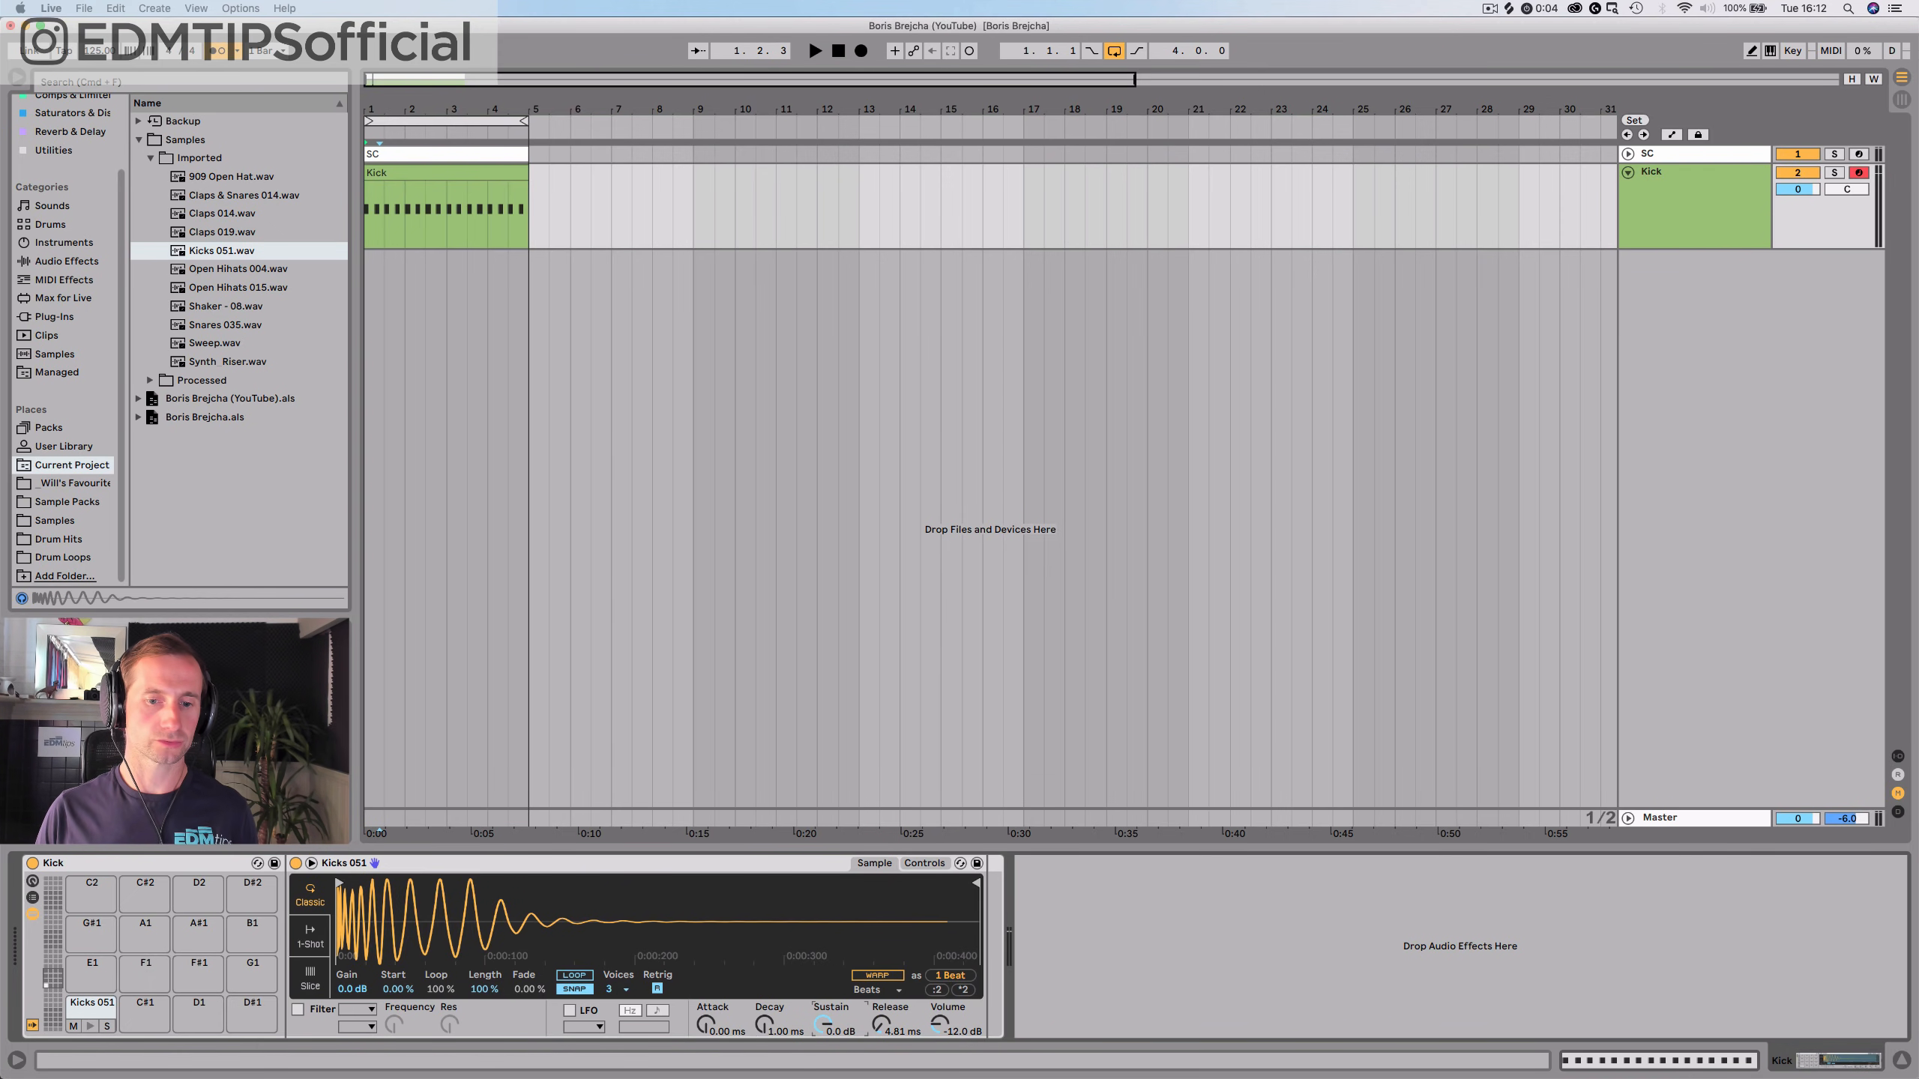
pyautogui.click(613, 988)
pyautogui.click(608, 772)
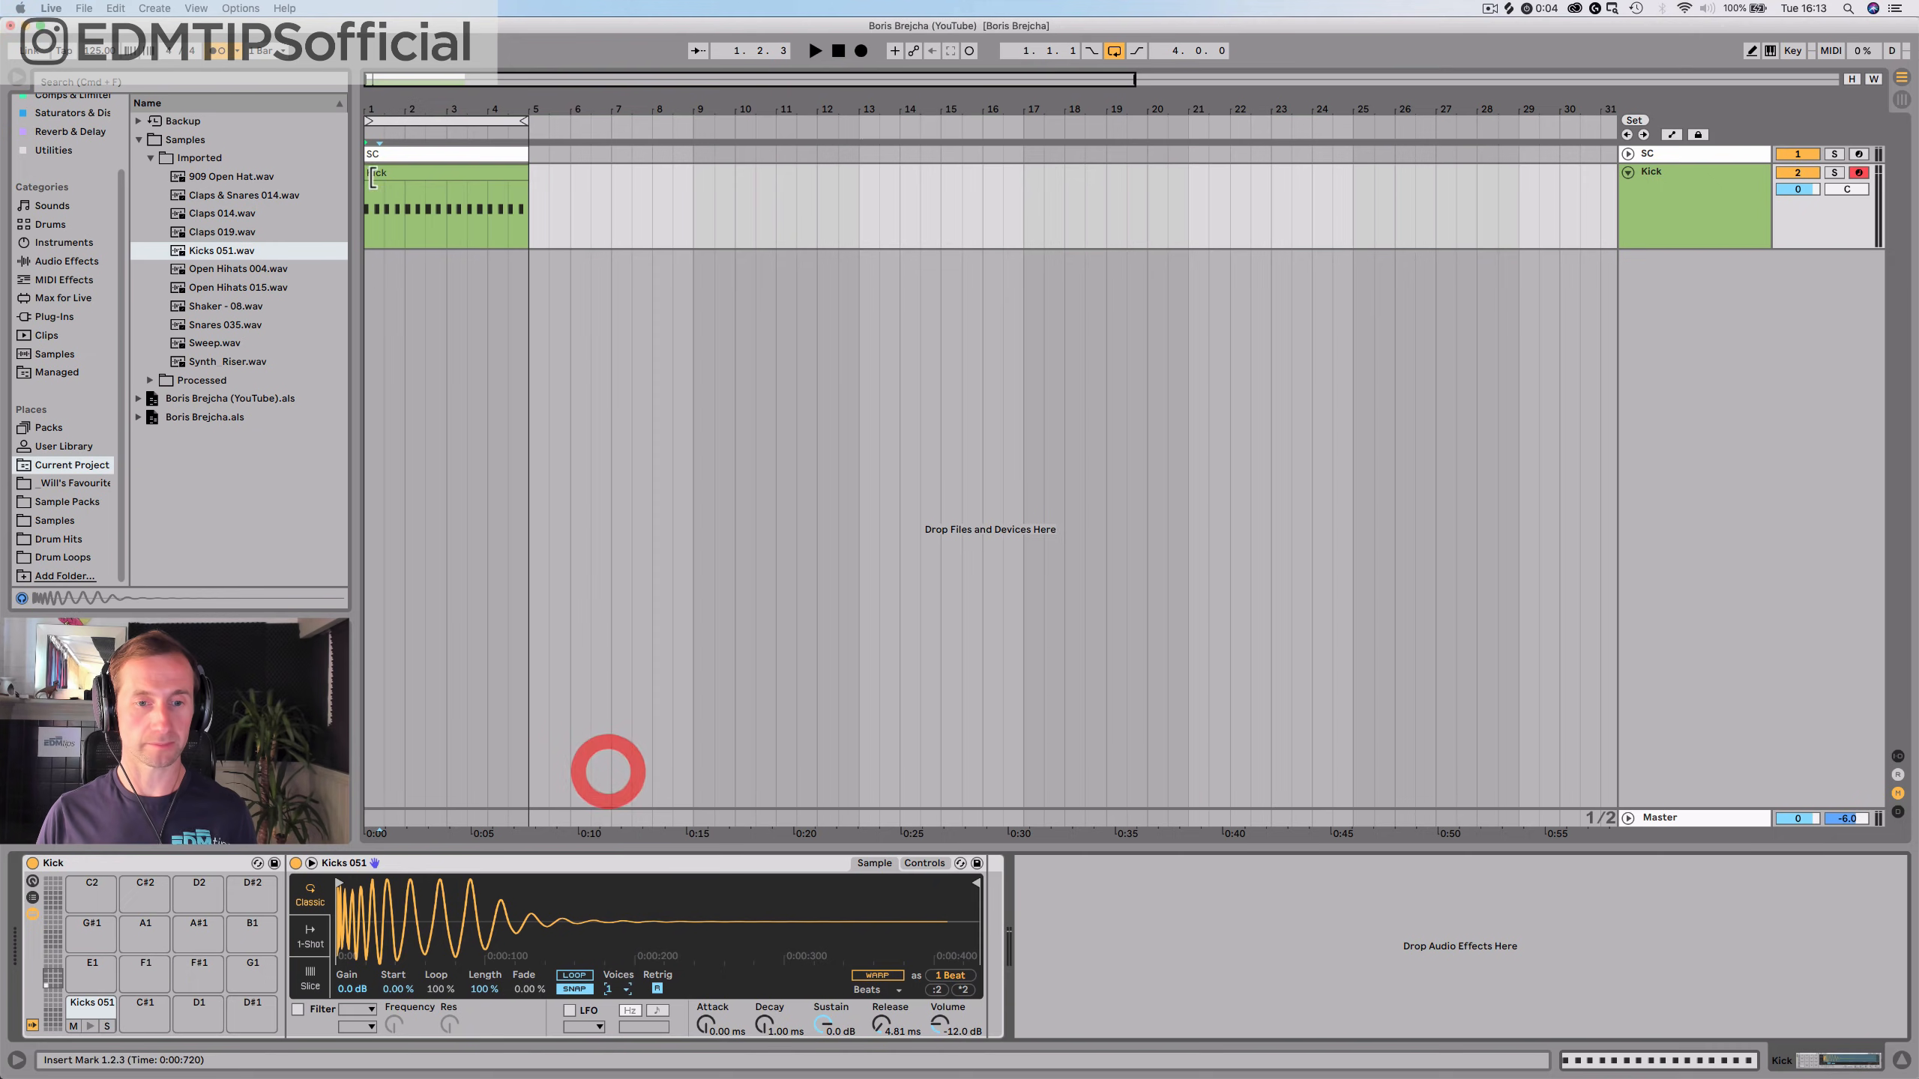
# Open the Kick clip and play it from the first note to audition the pattern
pyautogui.doubleClick(376, 173)
pyautogui.click(344, 401)
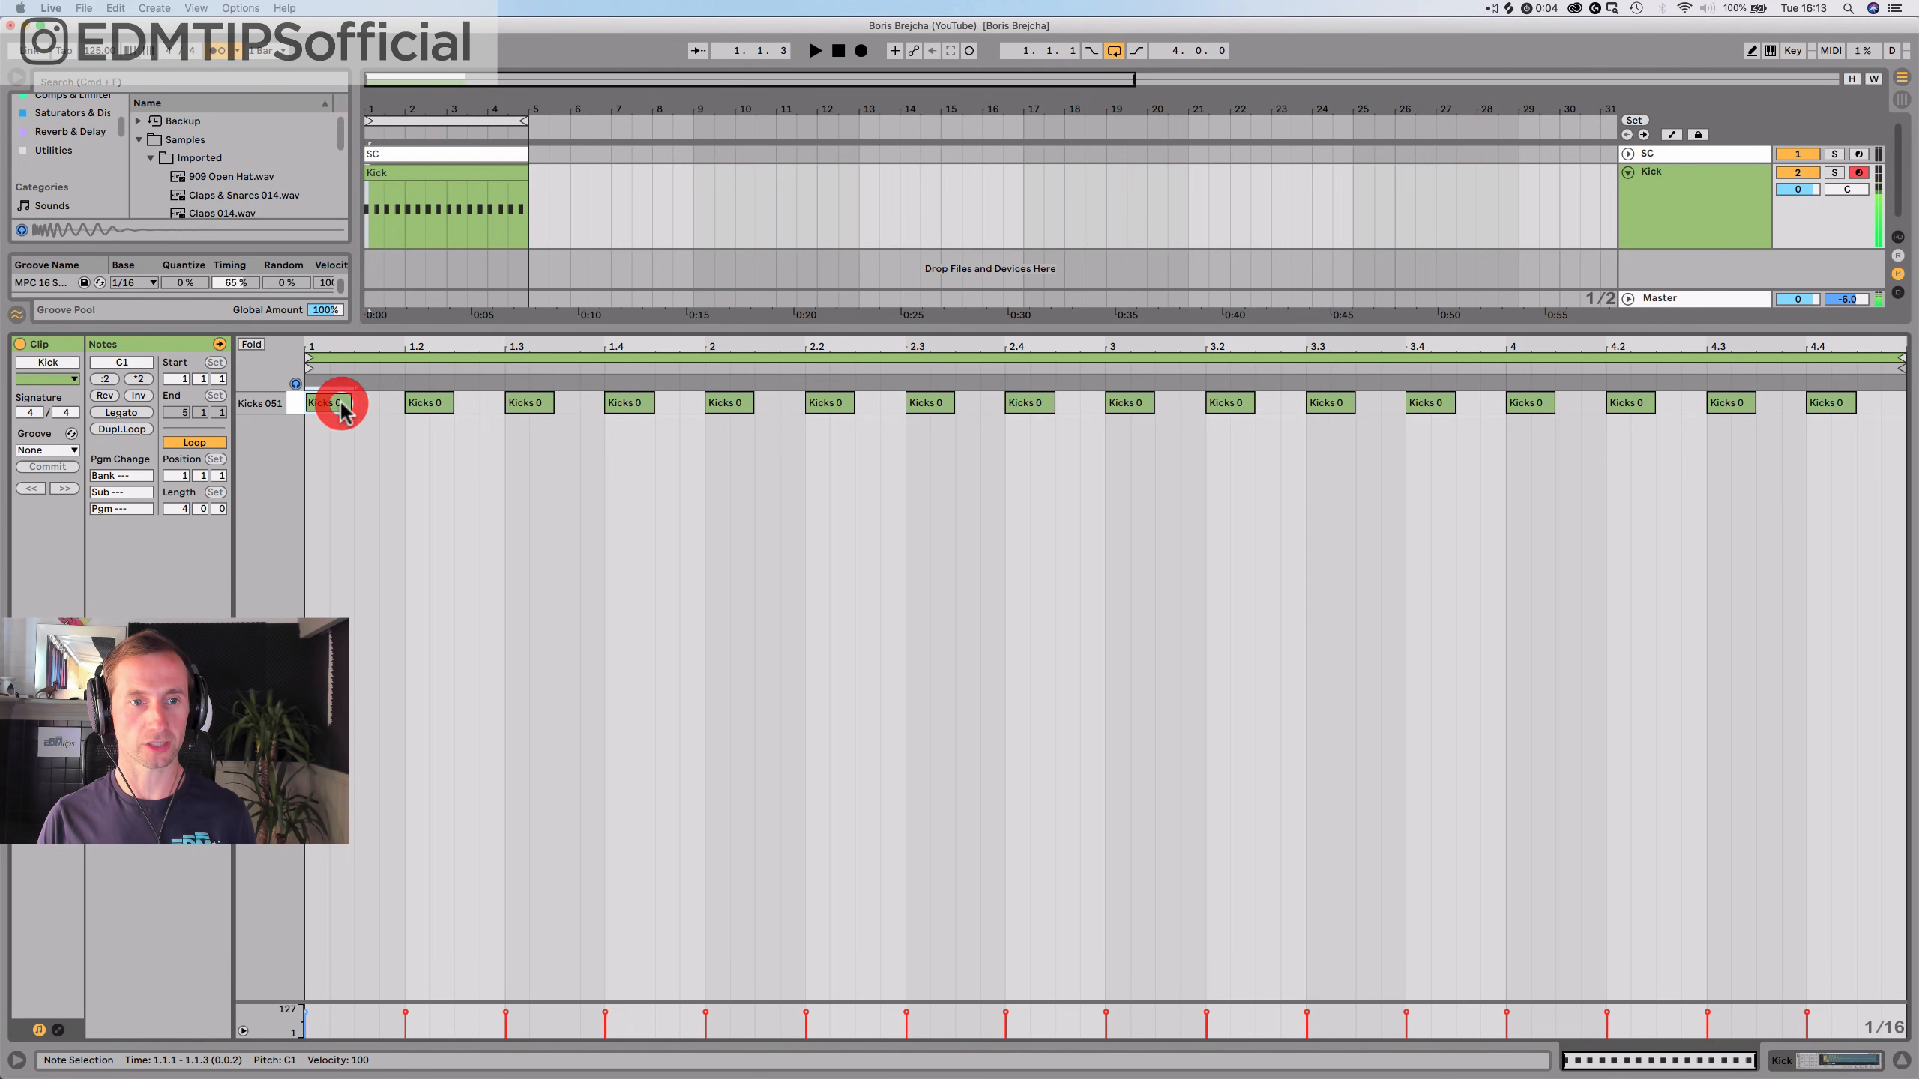
pyautogui.press('space')
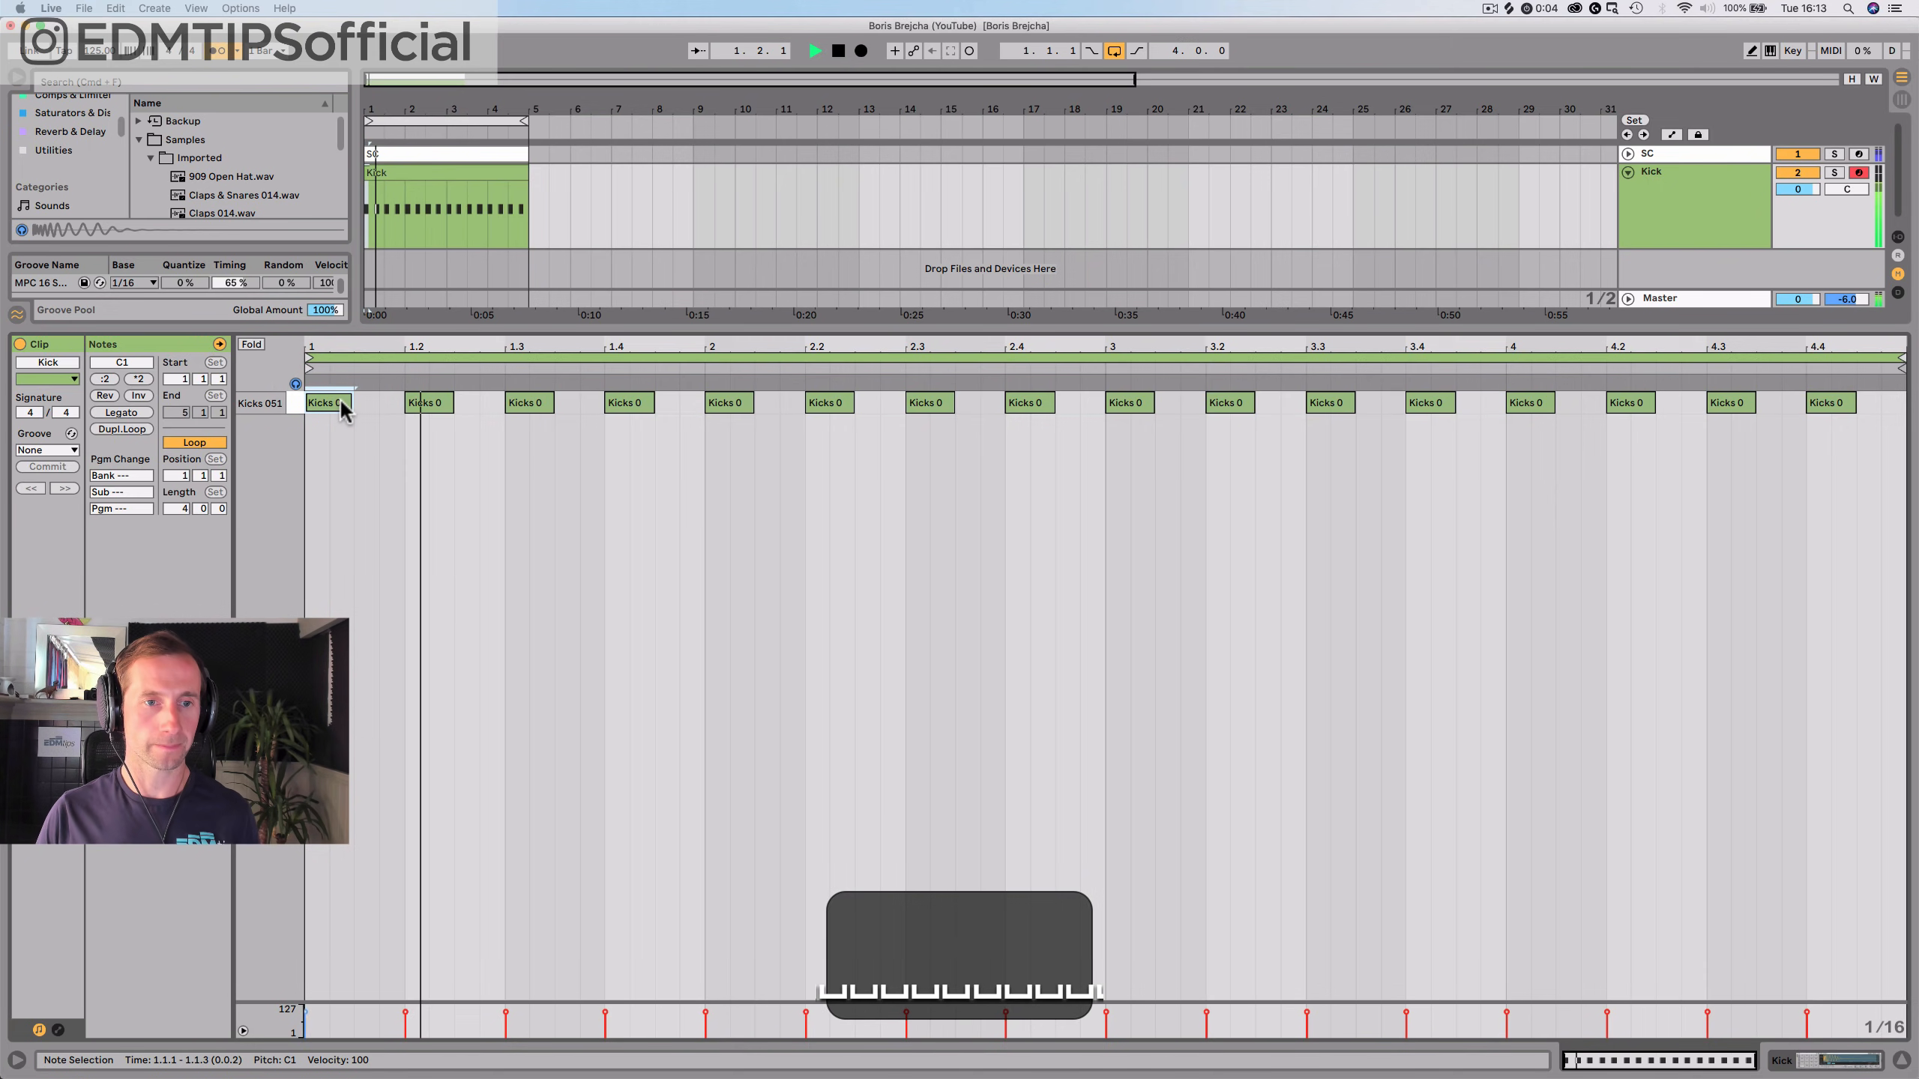
pyautogui.press('k')
pyautogui.press('k')
pyautogui.press('k')
pyautogui.press('k')
pyautogui.press('k')
pyautogui.press('k')
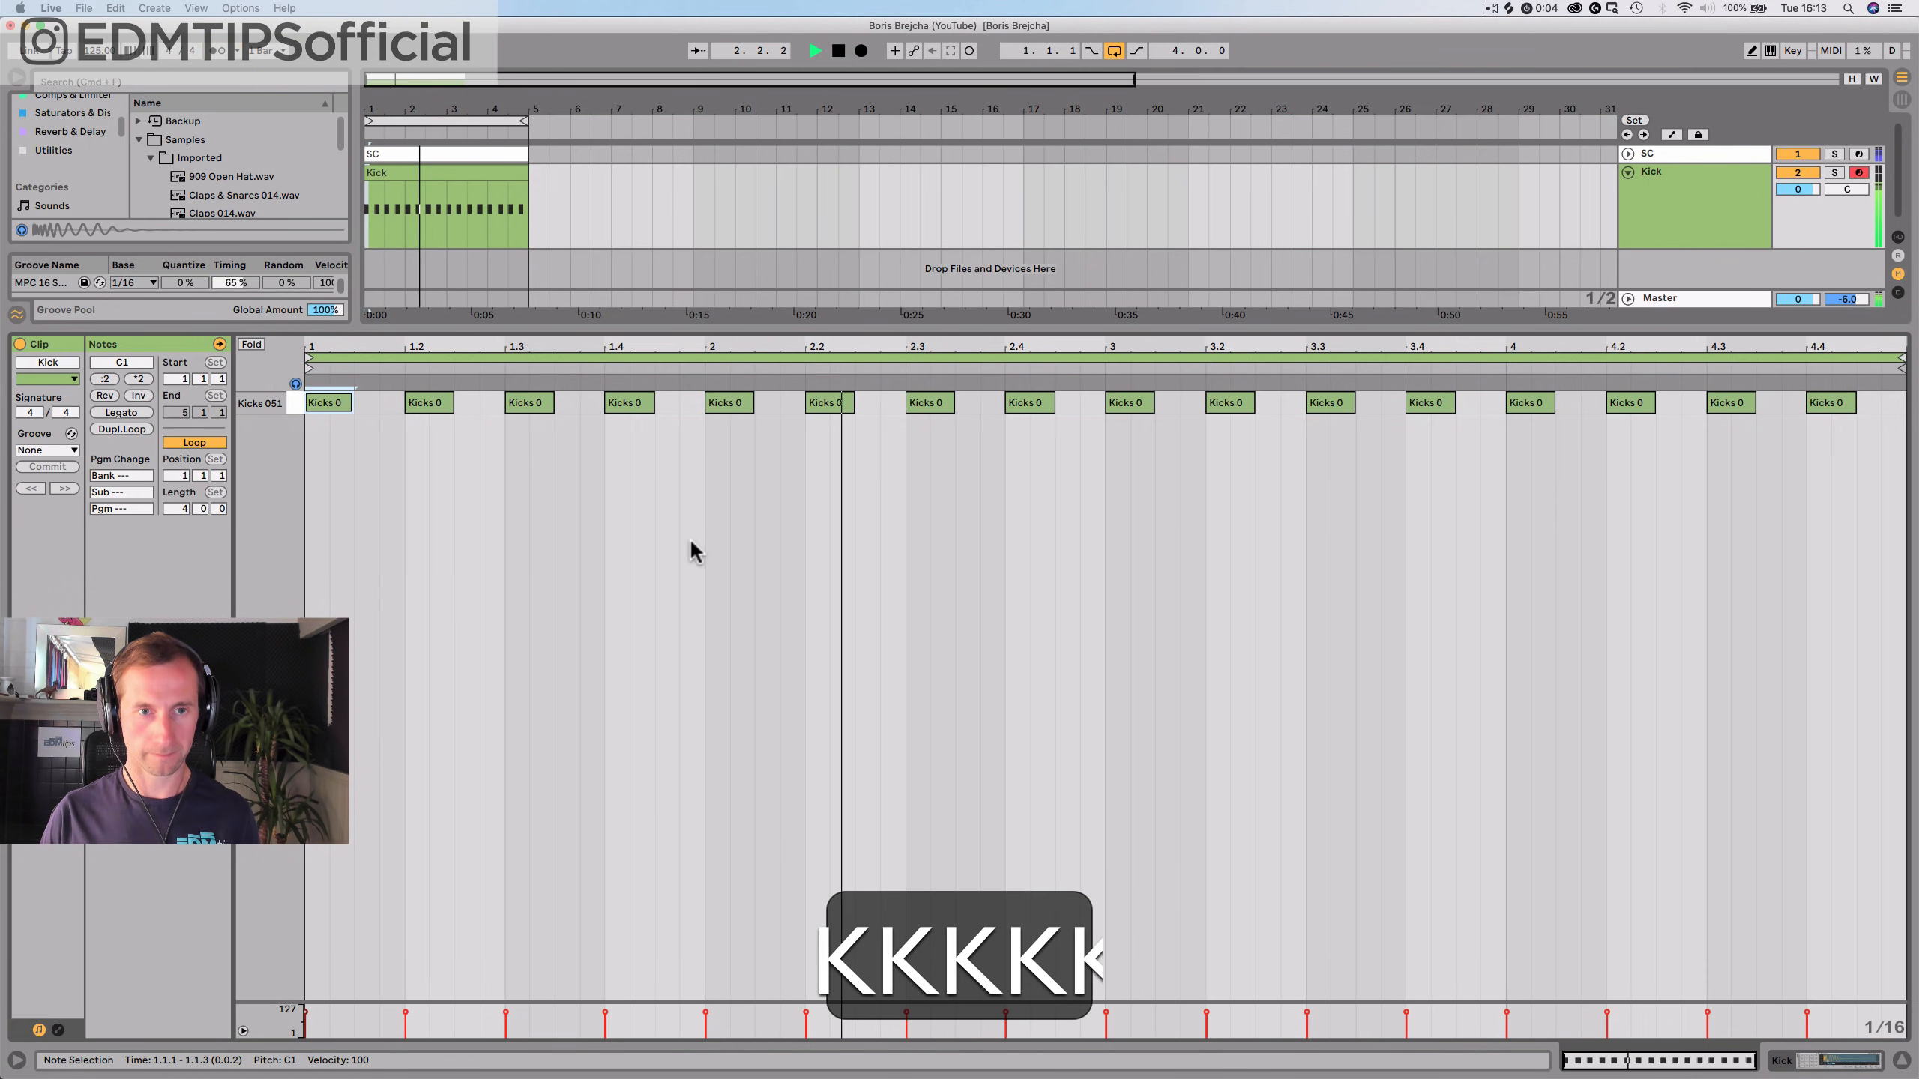
# Set the Kicks 051 Simpler's release to 1.00 ms while the loop plays, and stop playback
pyautogui.hotkey('shift', 'Tab')
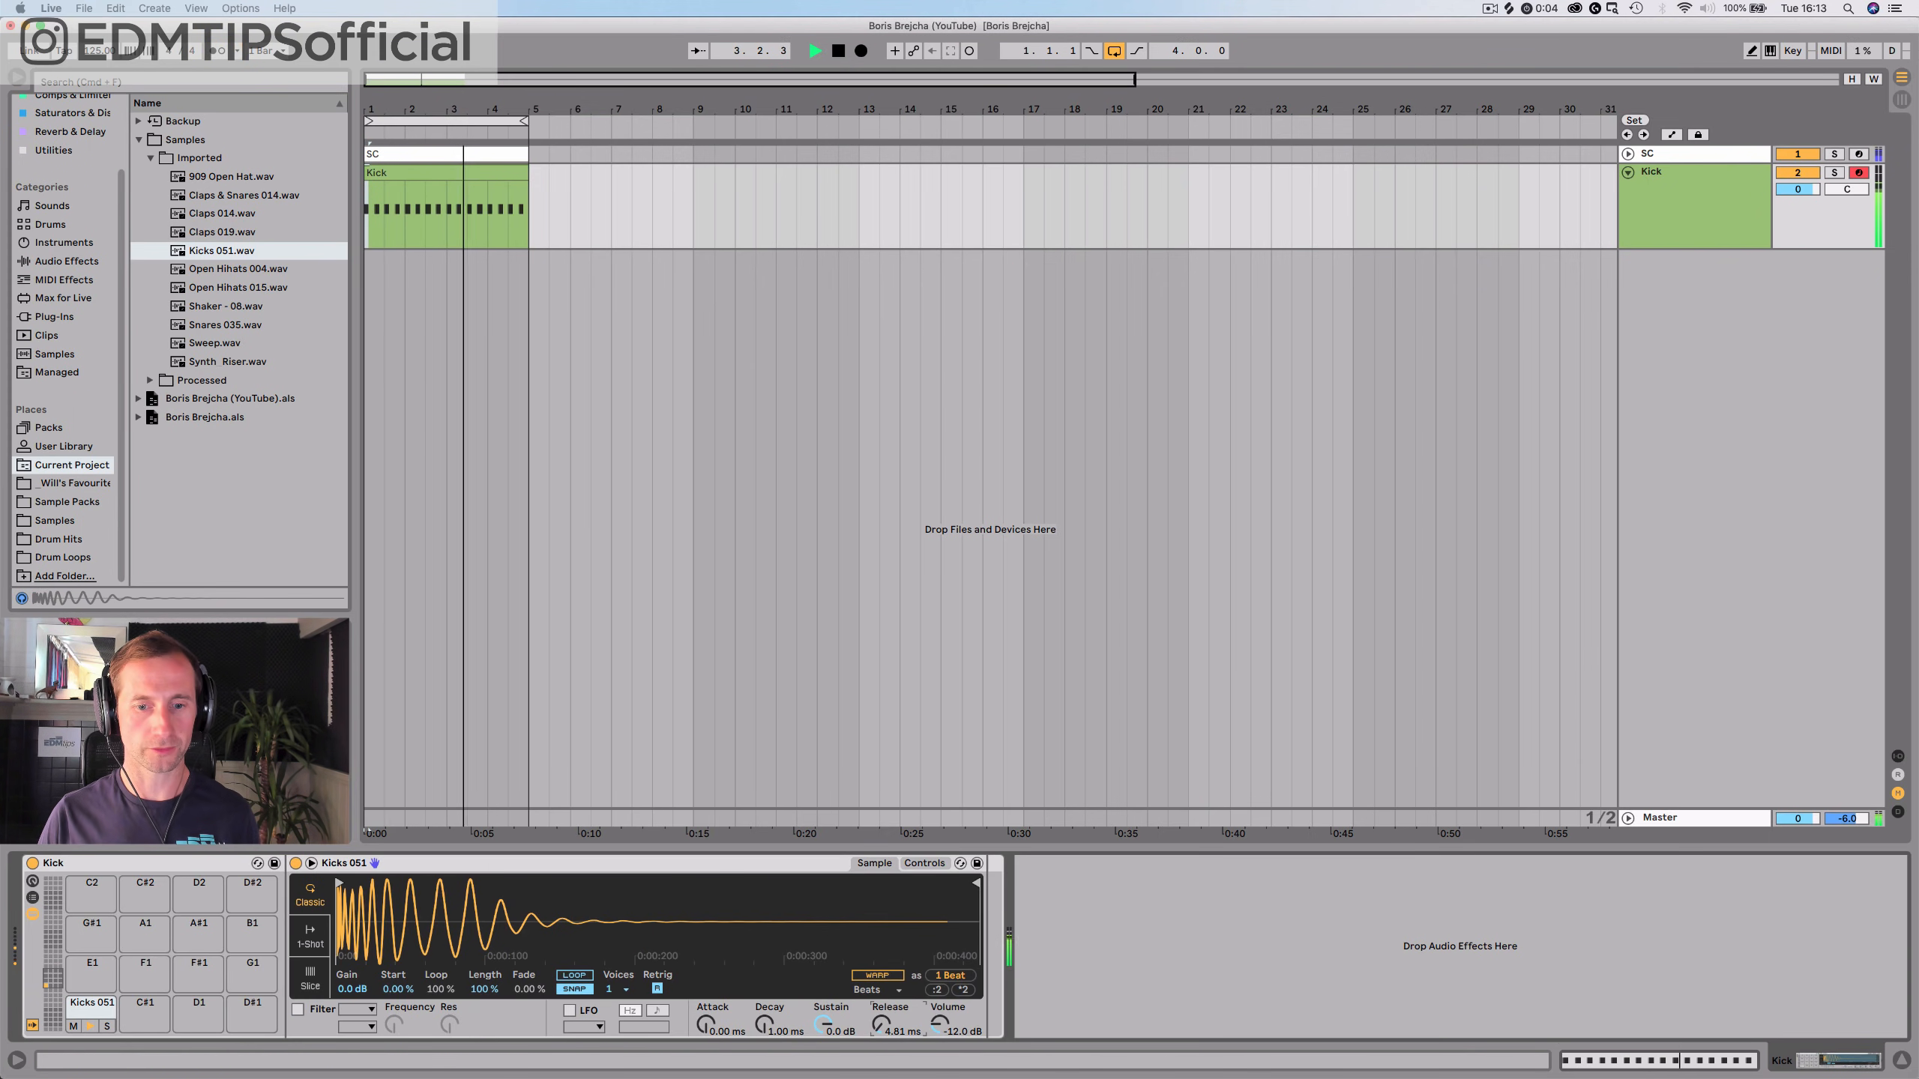
pyautogui.moveTo(881, 1025); pyautogui.dragTo(881, 1046)
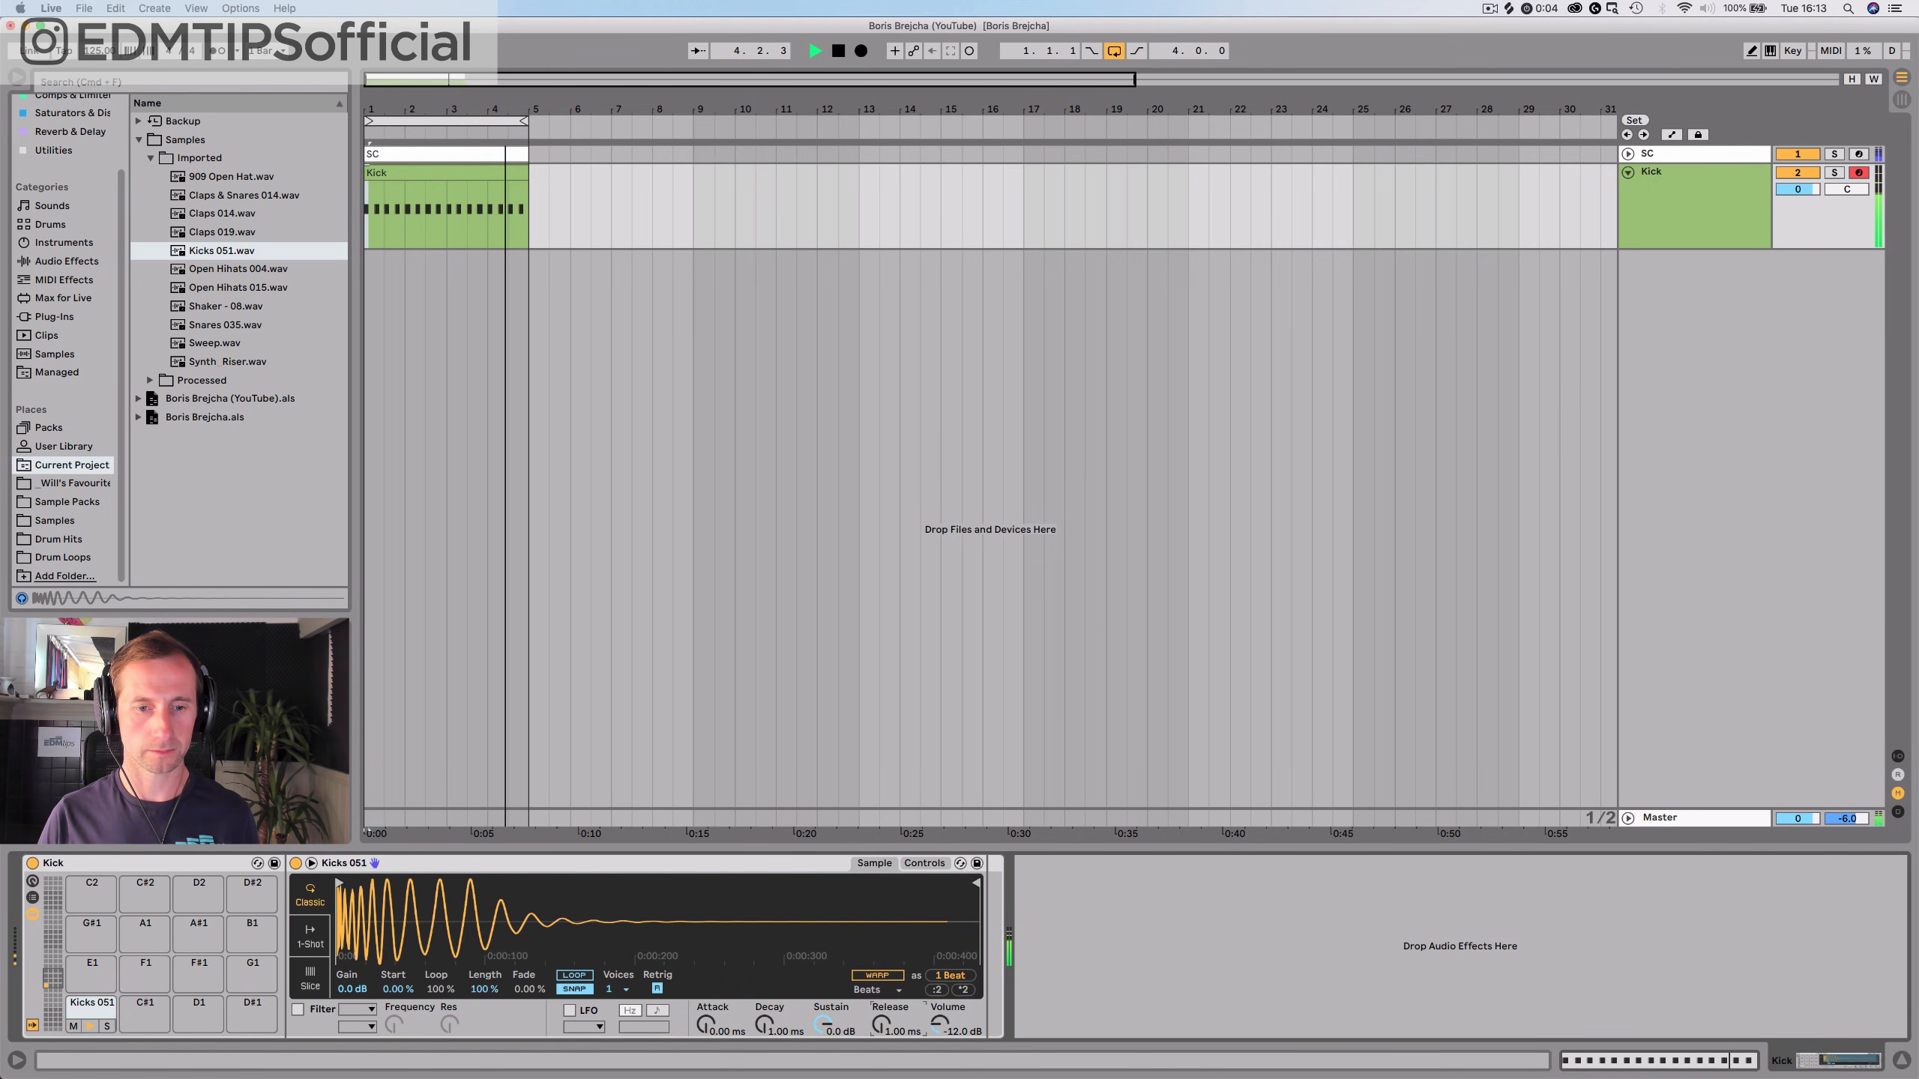
pyautogui.press('space')
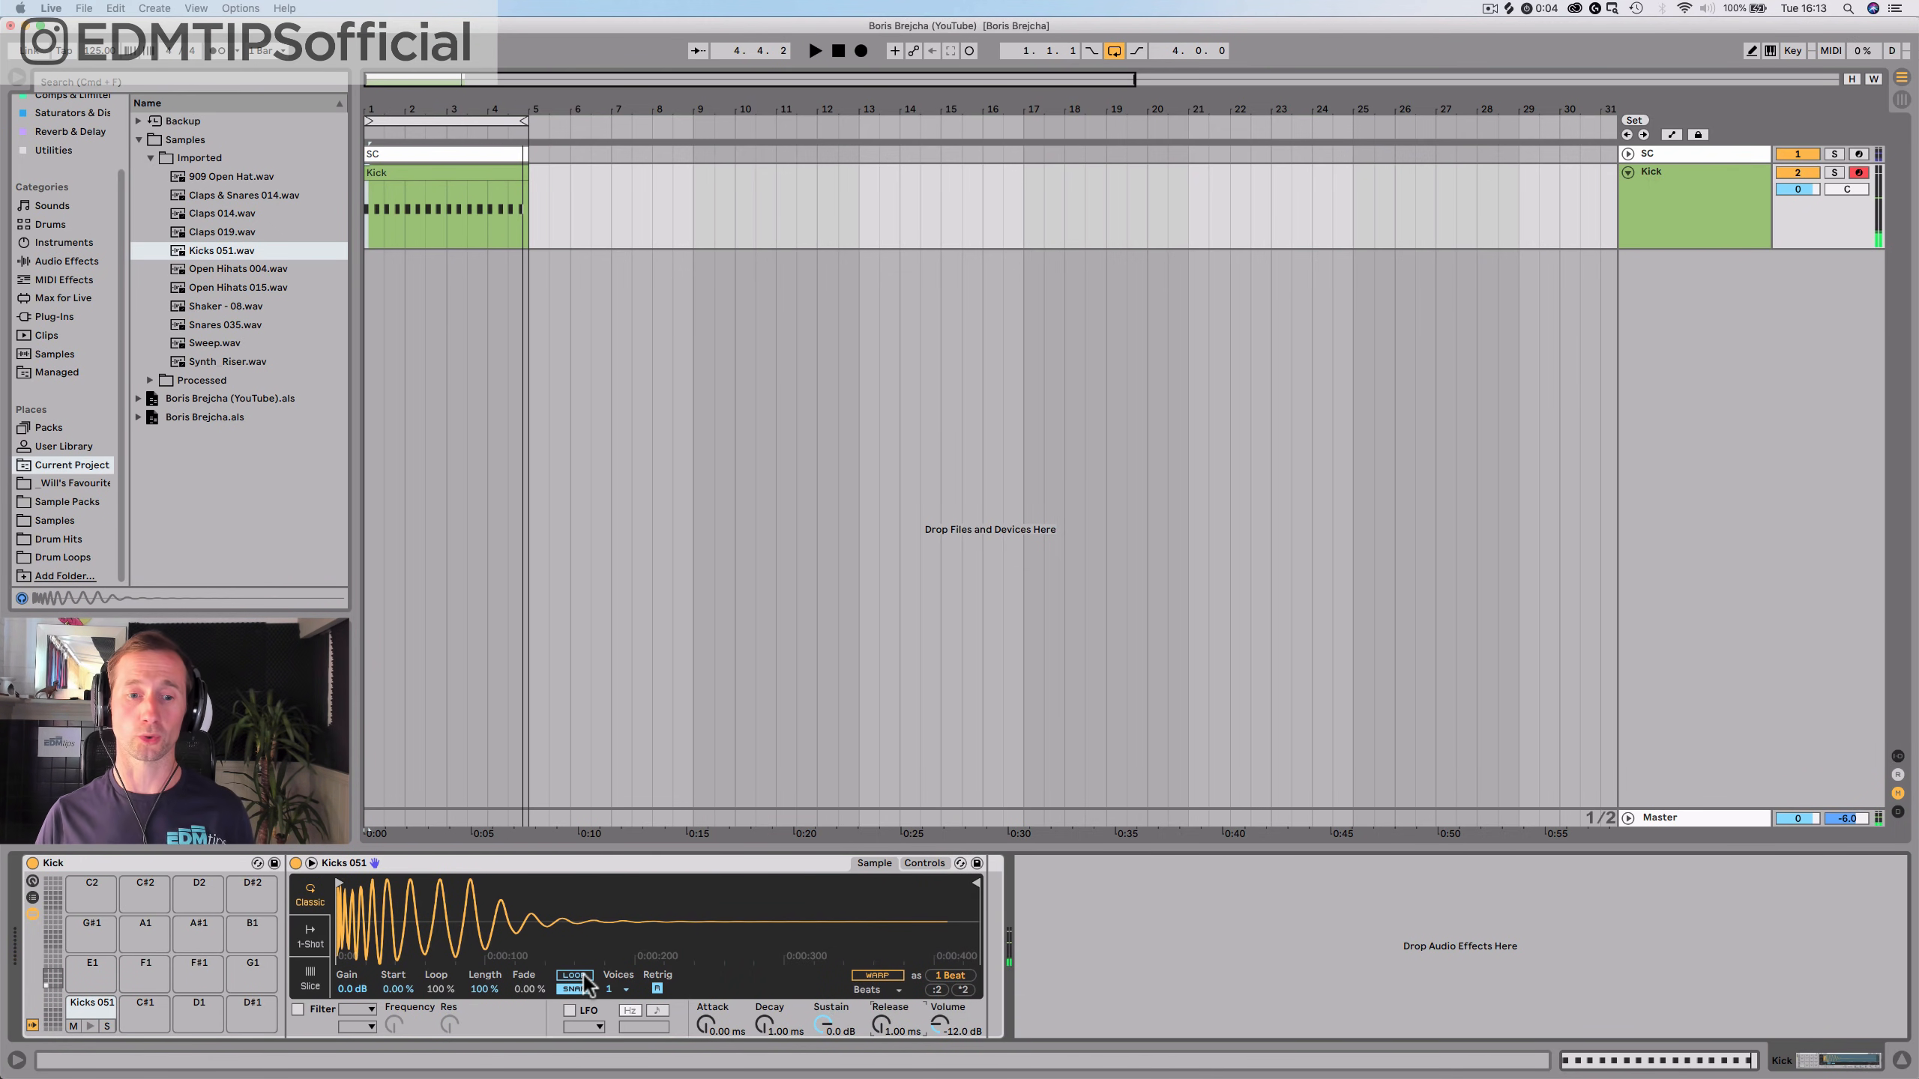
pyautogui.doubleClick(384, 176)
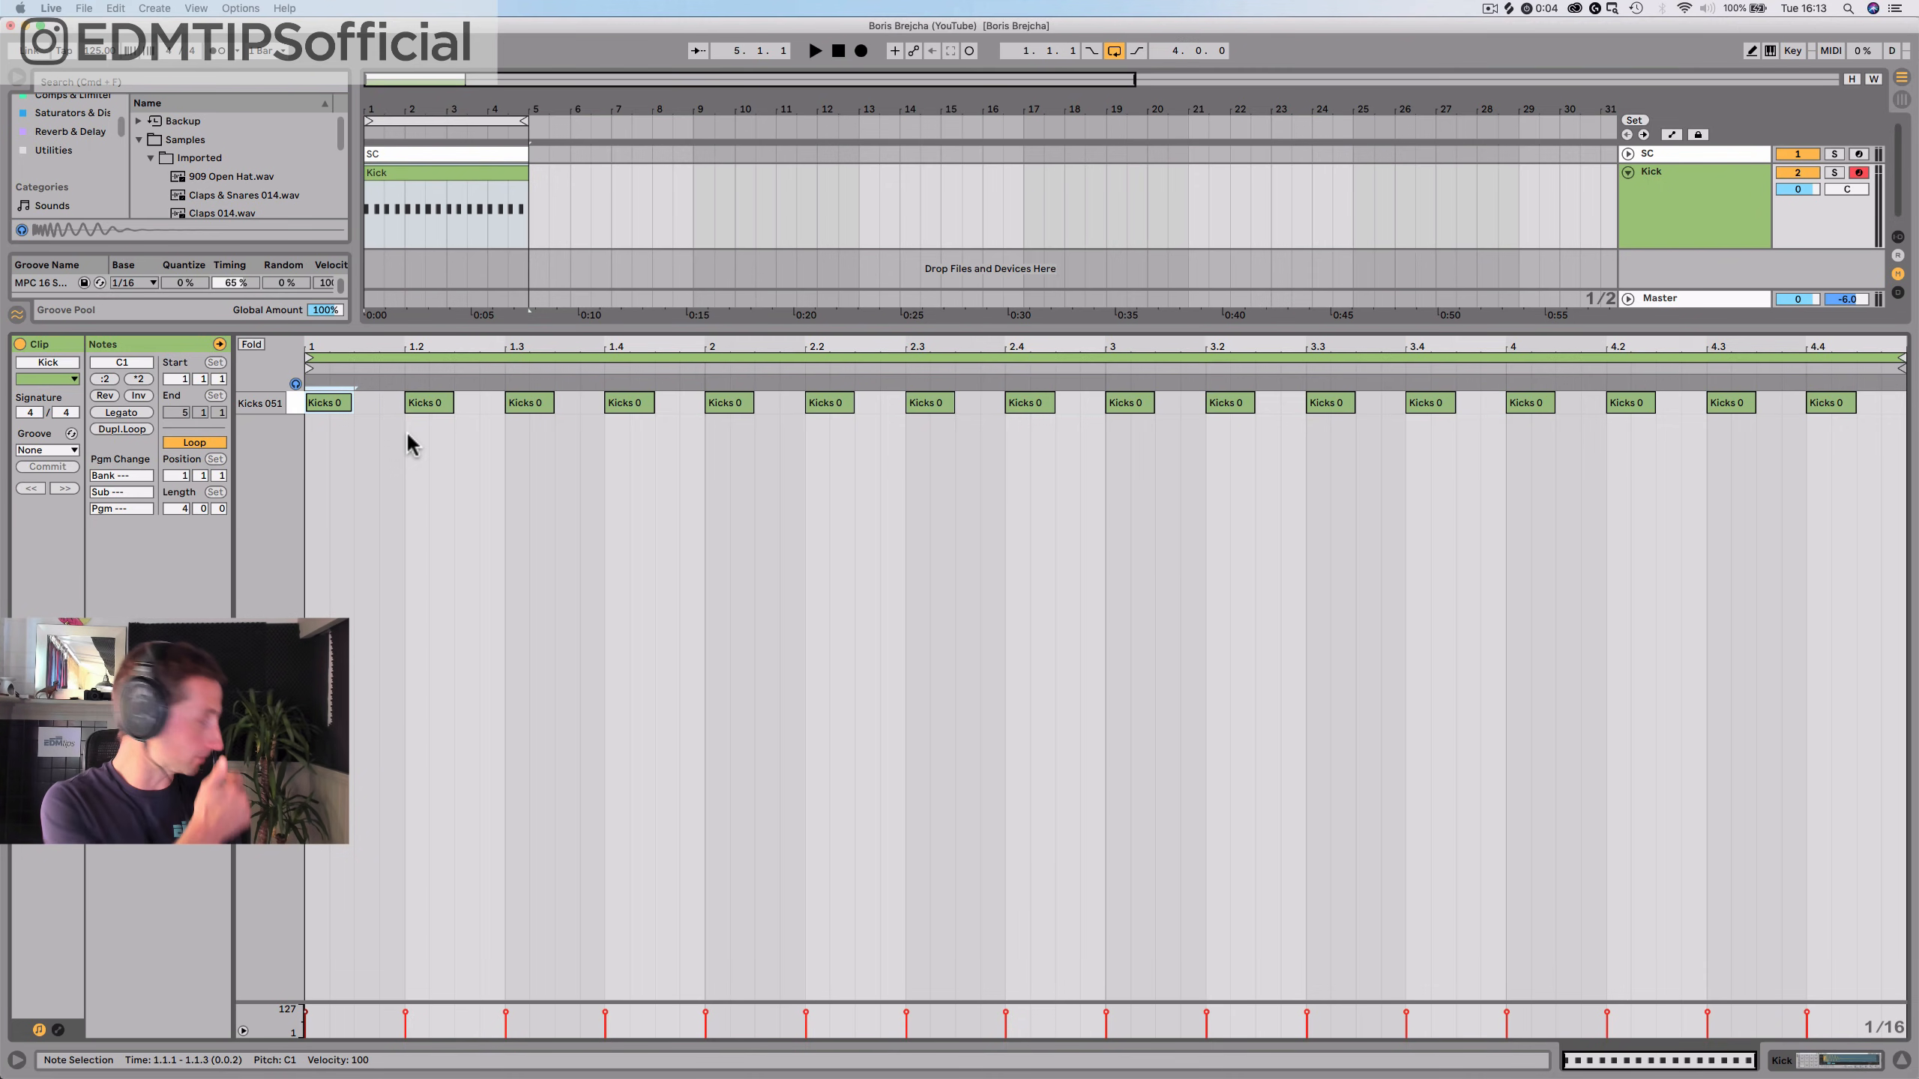
pyautogui.hotkey('shift', 'Tab')
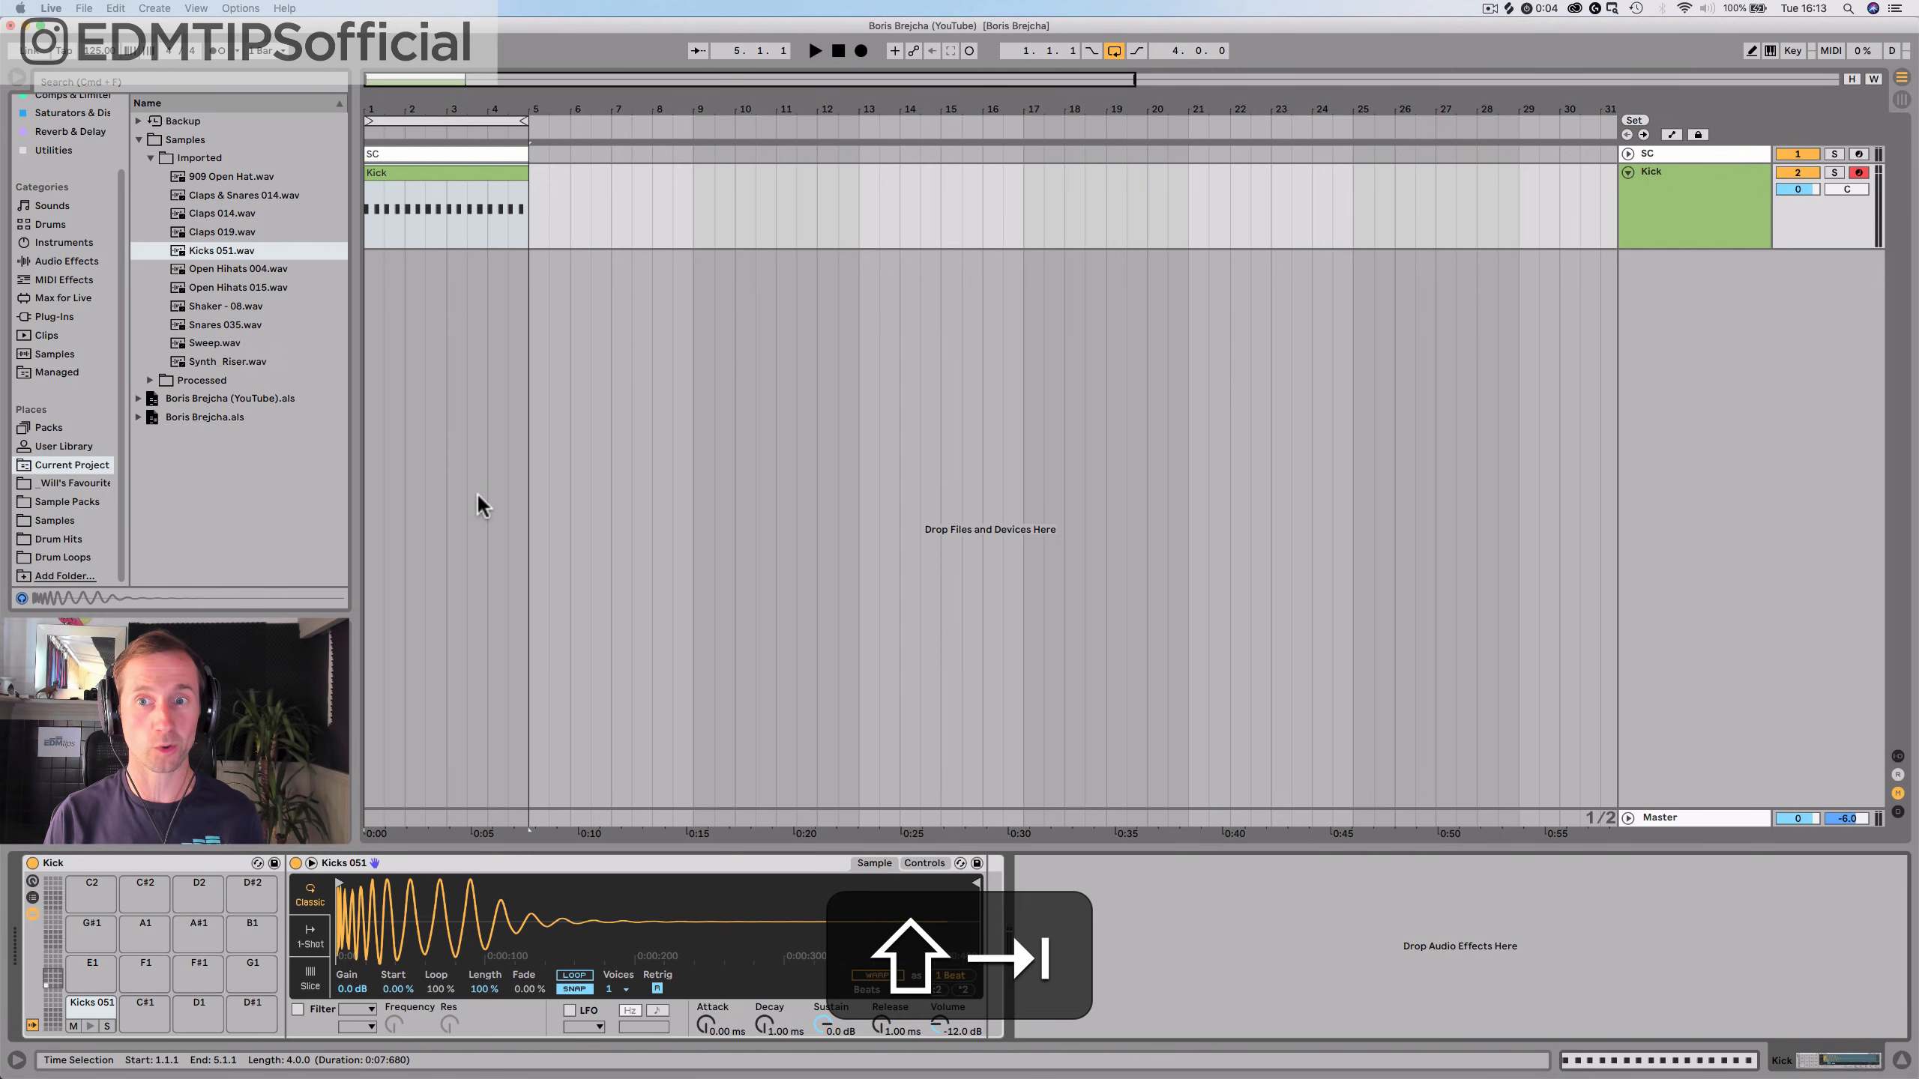
# Move the four-bar arrangement loop to bars 5 through 8 and save the Live Set
pyautogui.moveTo(508, 118); pyautogui.dragTo(673, 117)
pyautogui.press('super+s')
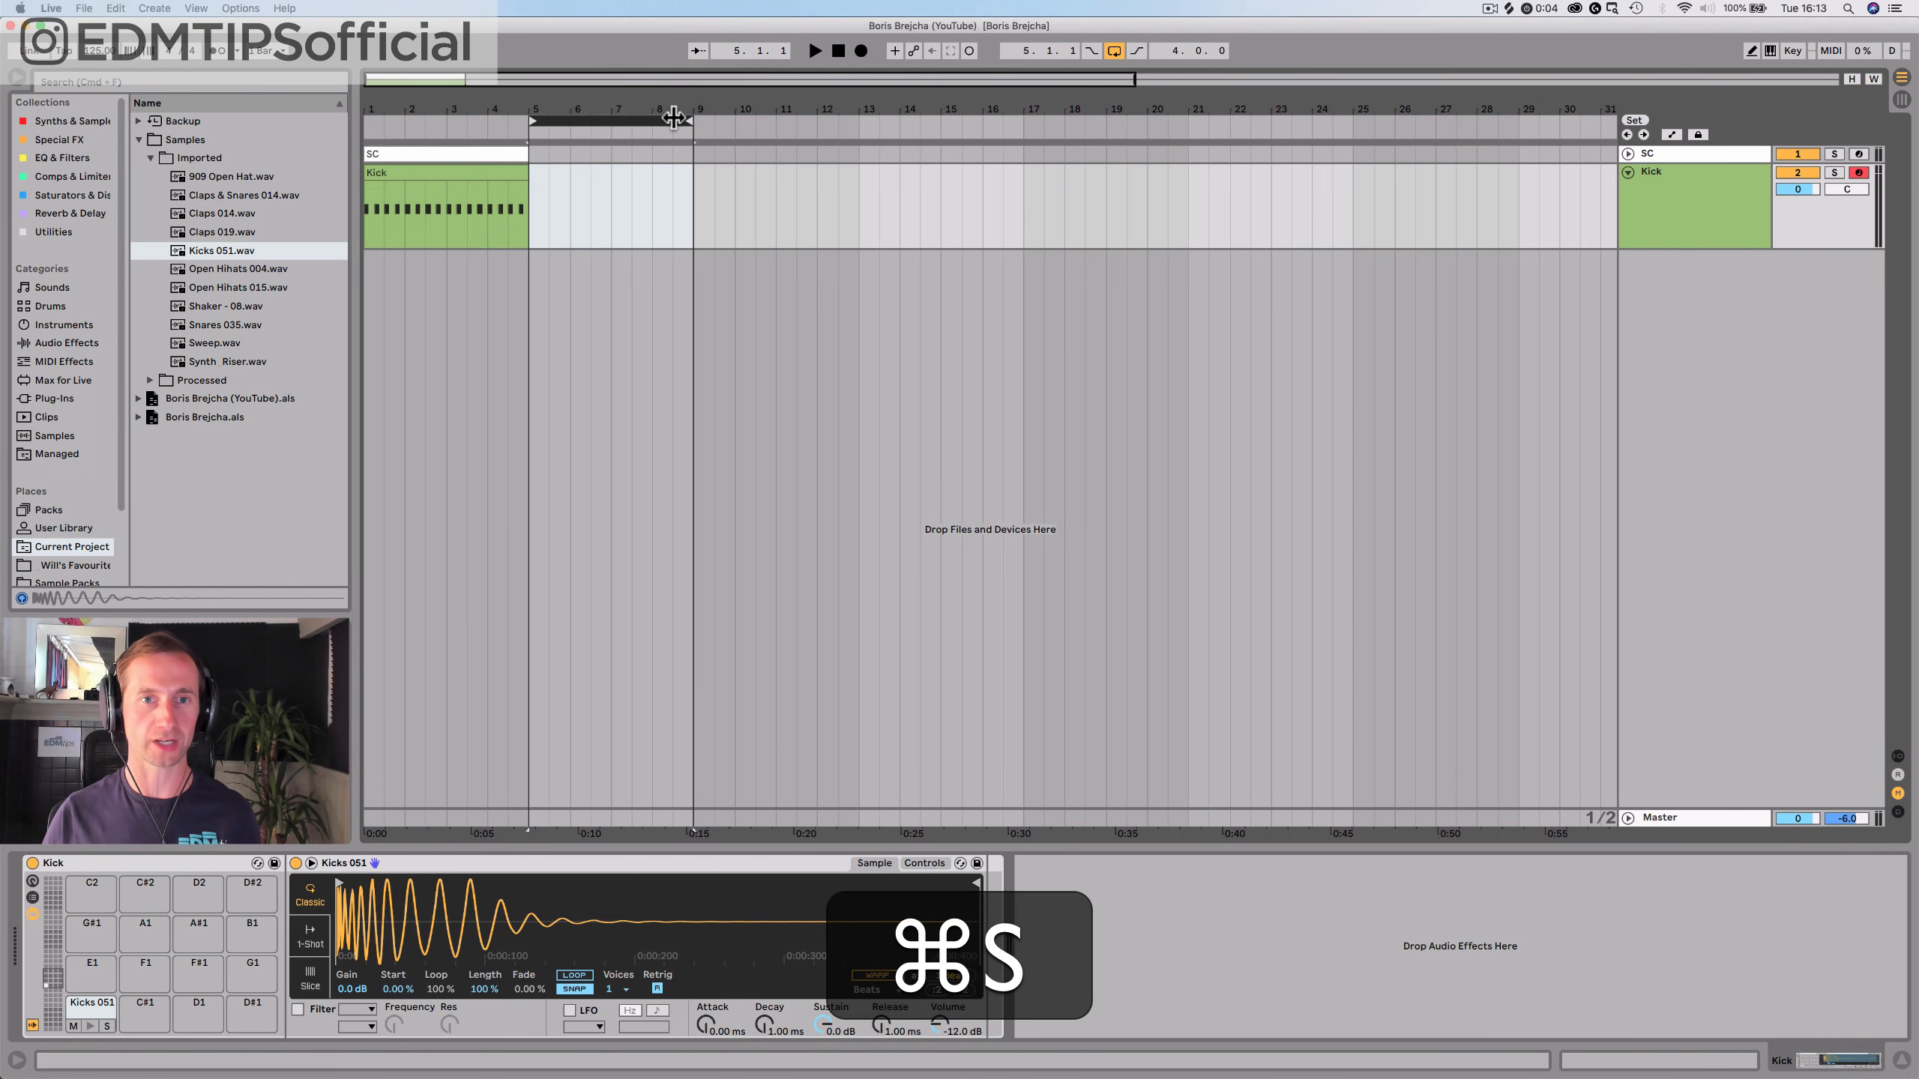
# Add a new MIDI track below the Kick and load the Grand Piano.adg preset from the Piano & Keys sounds onto it
pyautogui.click(1644, 204)
pyautogui.press('super+t')
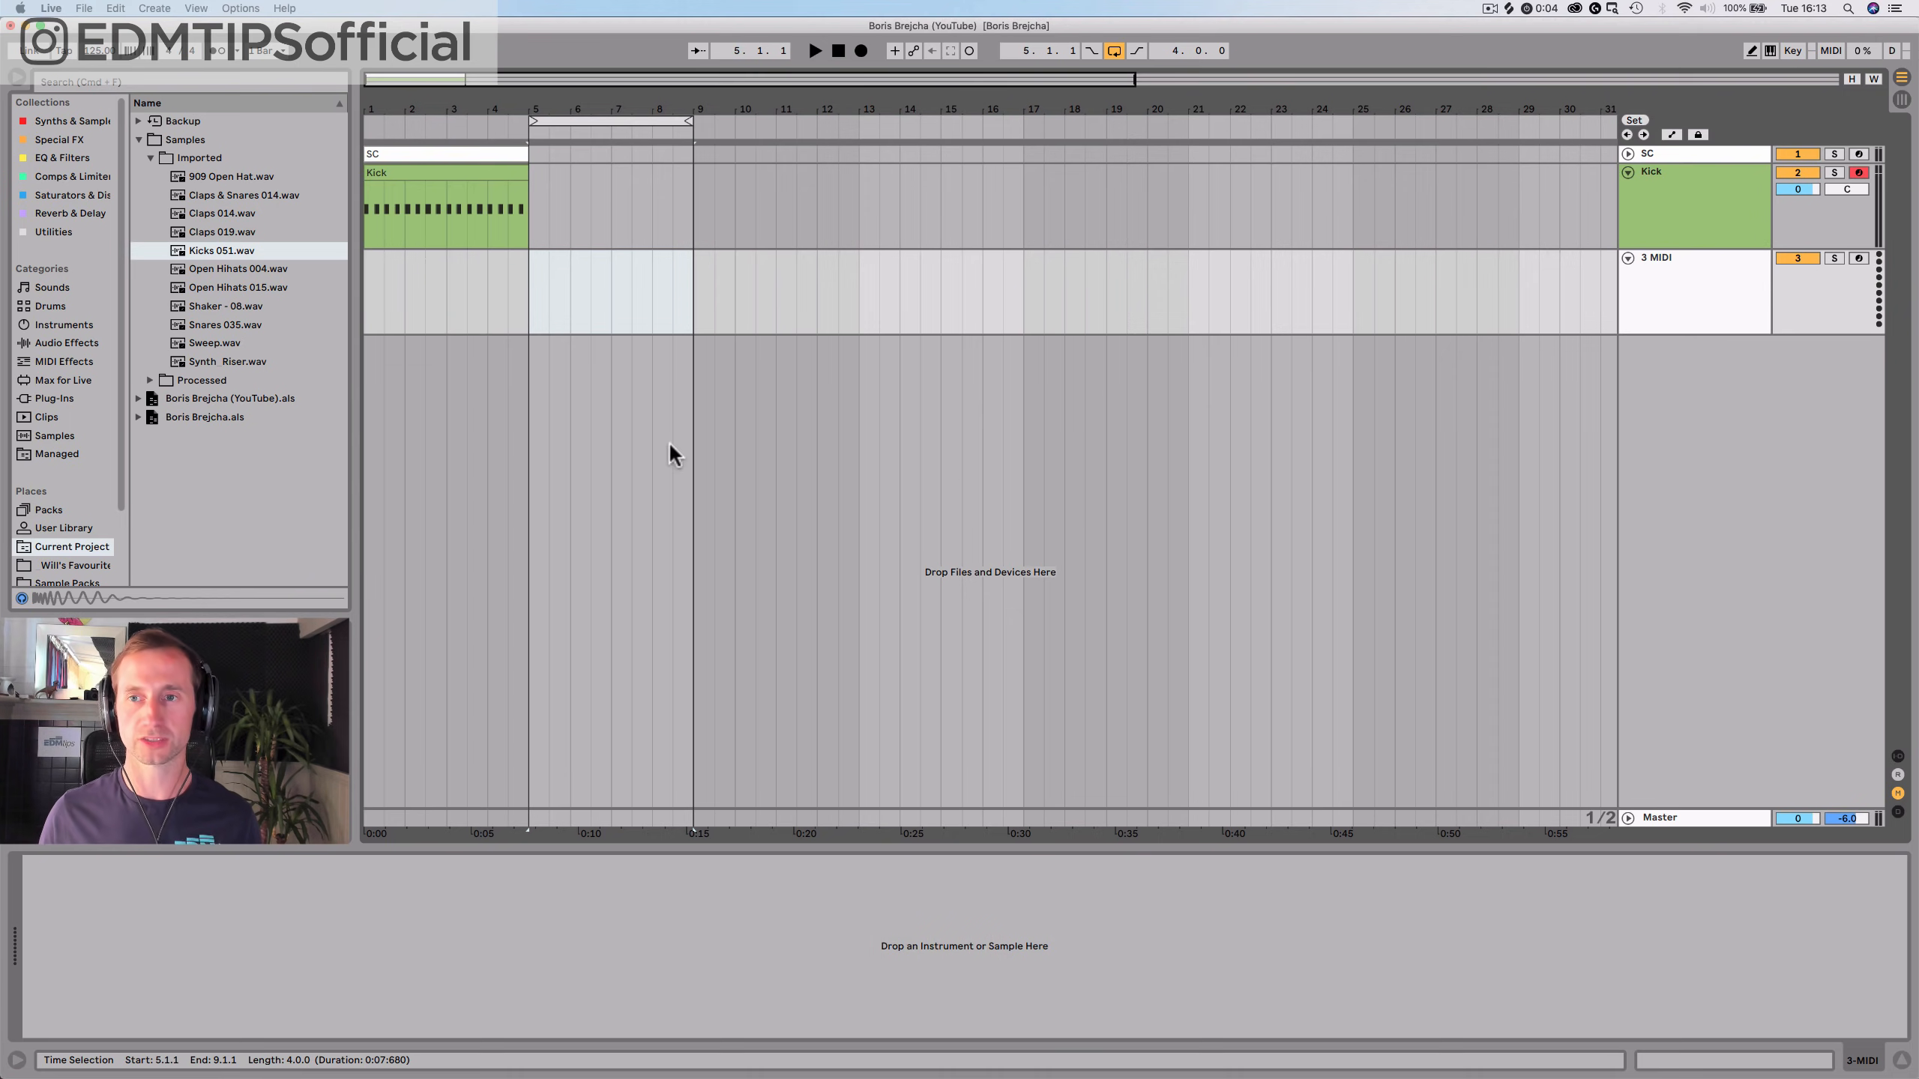
pyautogui.click(34, 289)
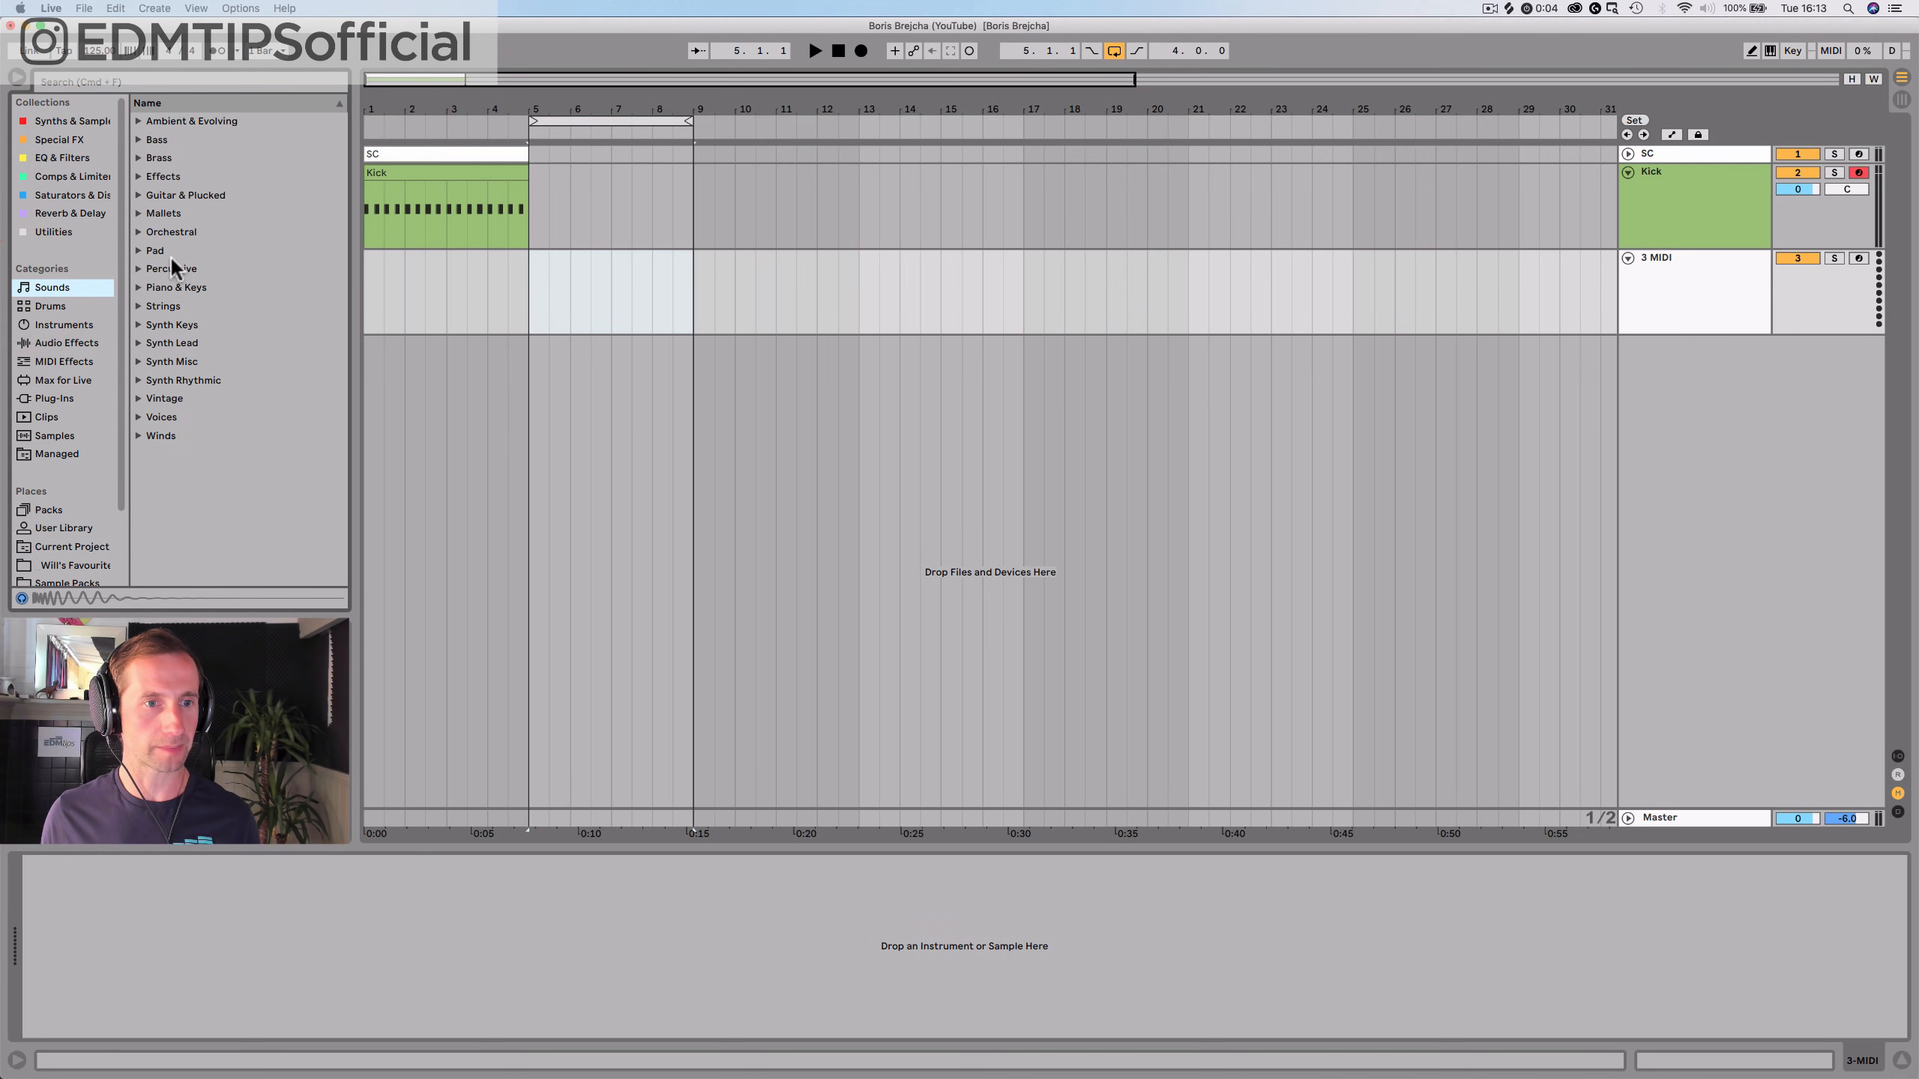
pyautogui.click(162, 288)
pyautogui.press('Right')
pyautogui.scroll(-5, 186, 292)
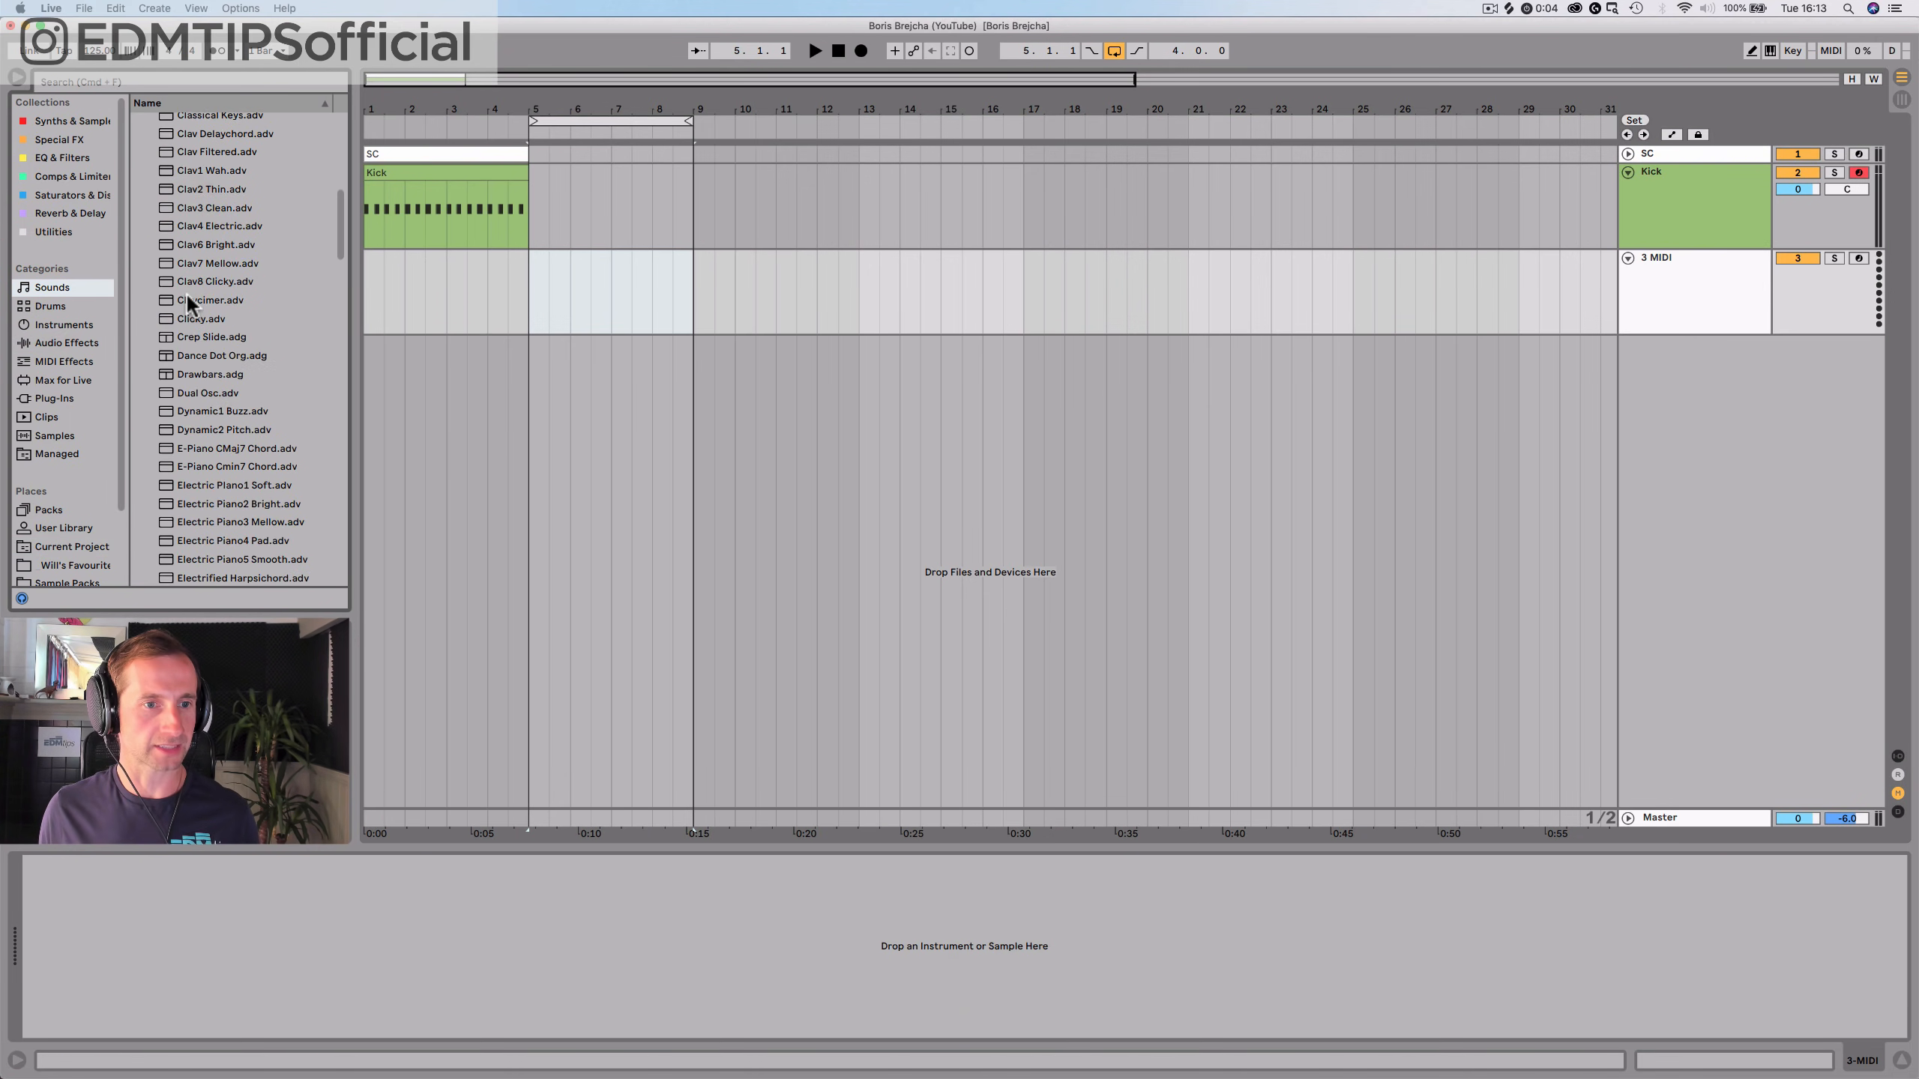
pyautogui.scroll(-10, 187, 296)
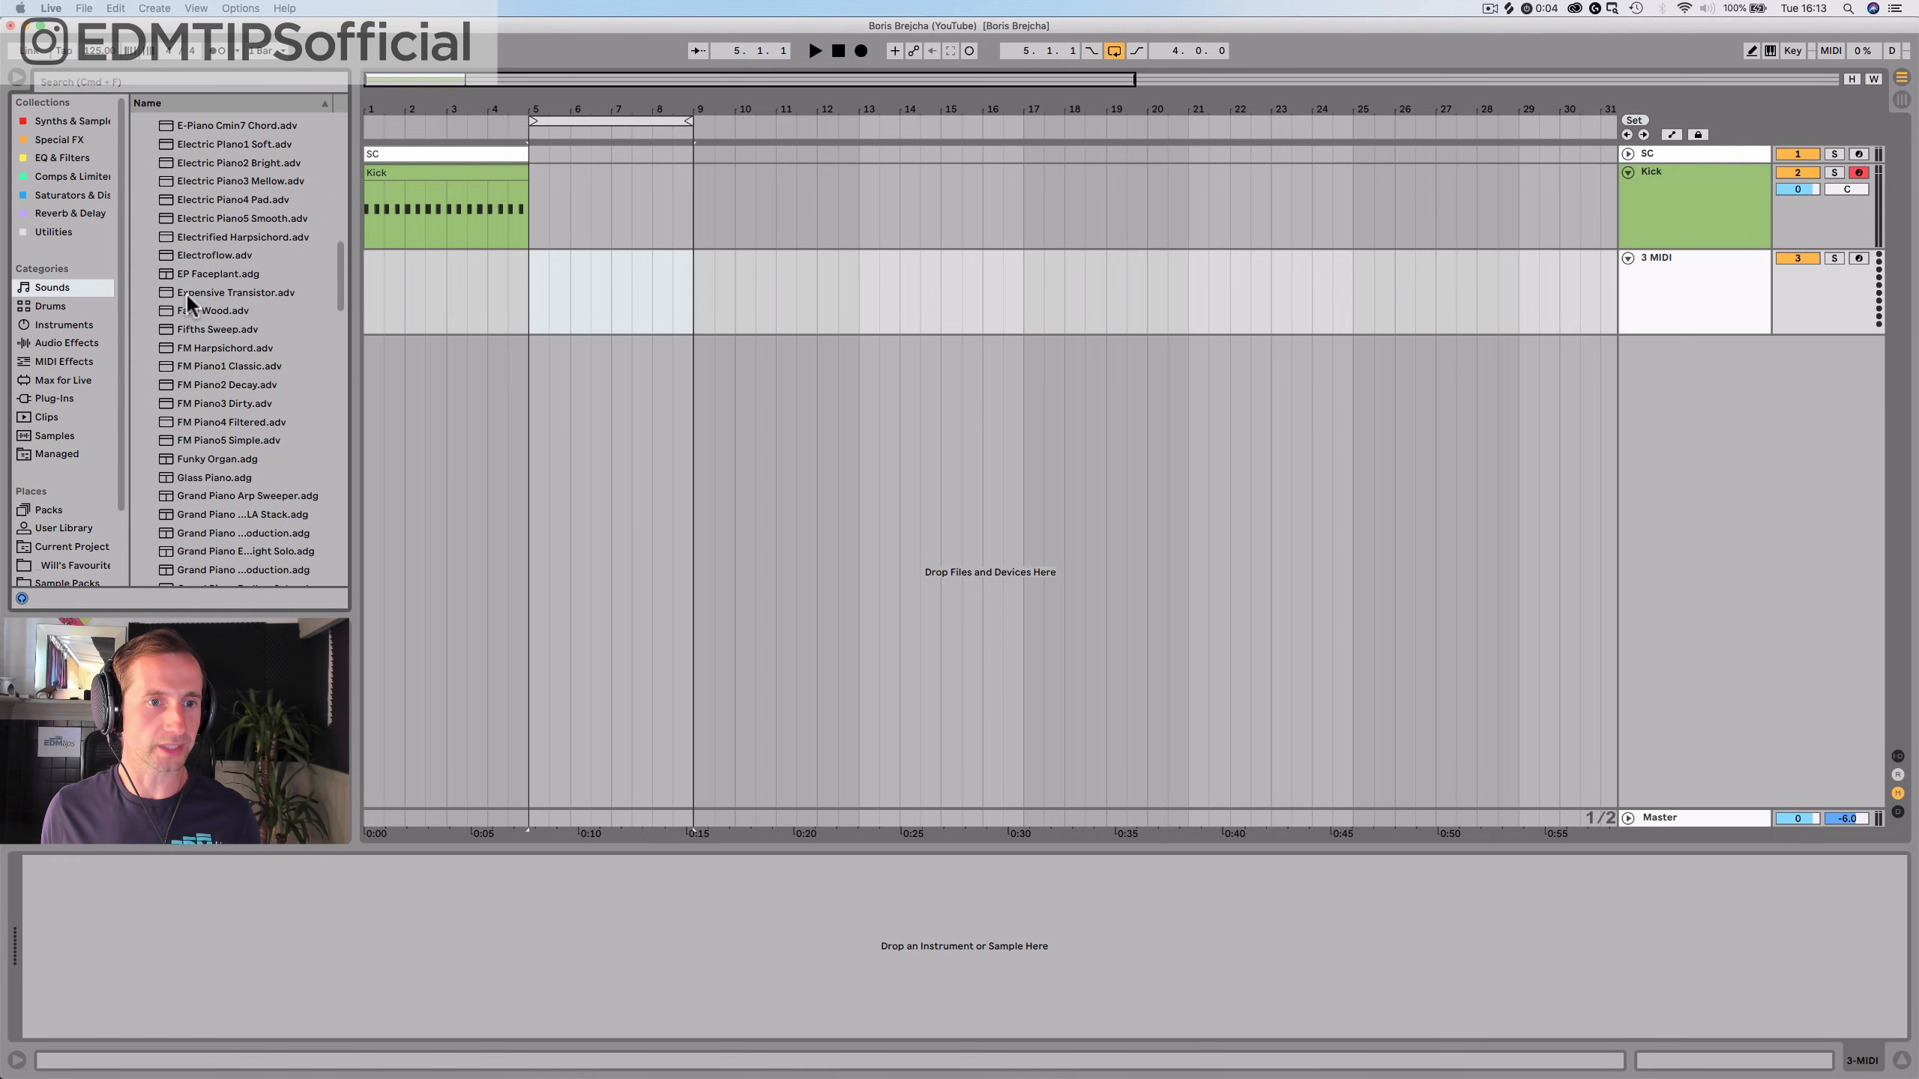
pyautogui.scroll(-1, 186, 293)
pyautogui.scroll(-4, 193, 393)
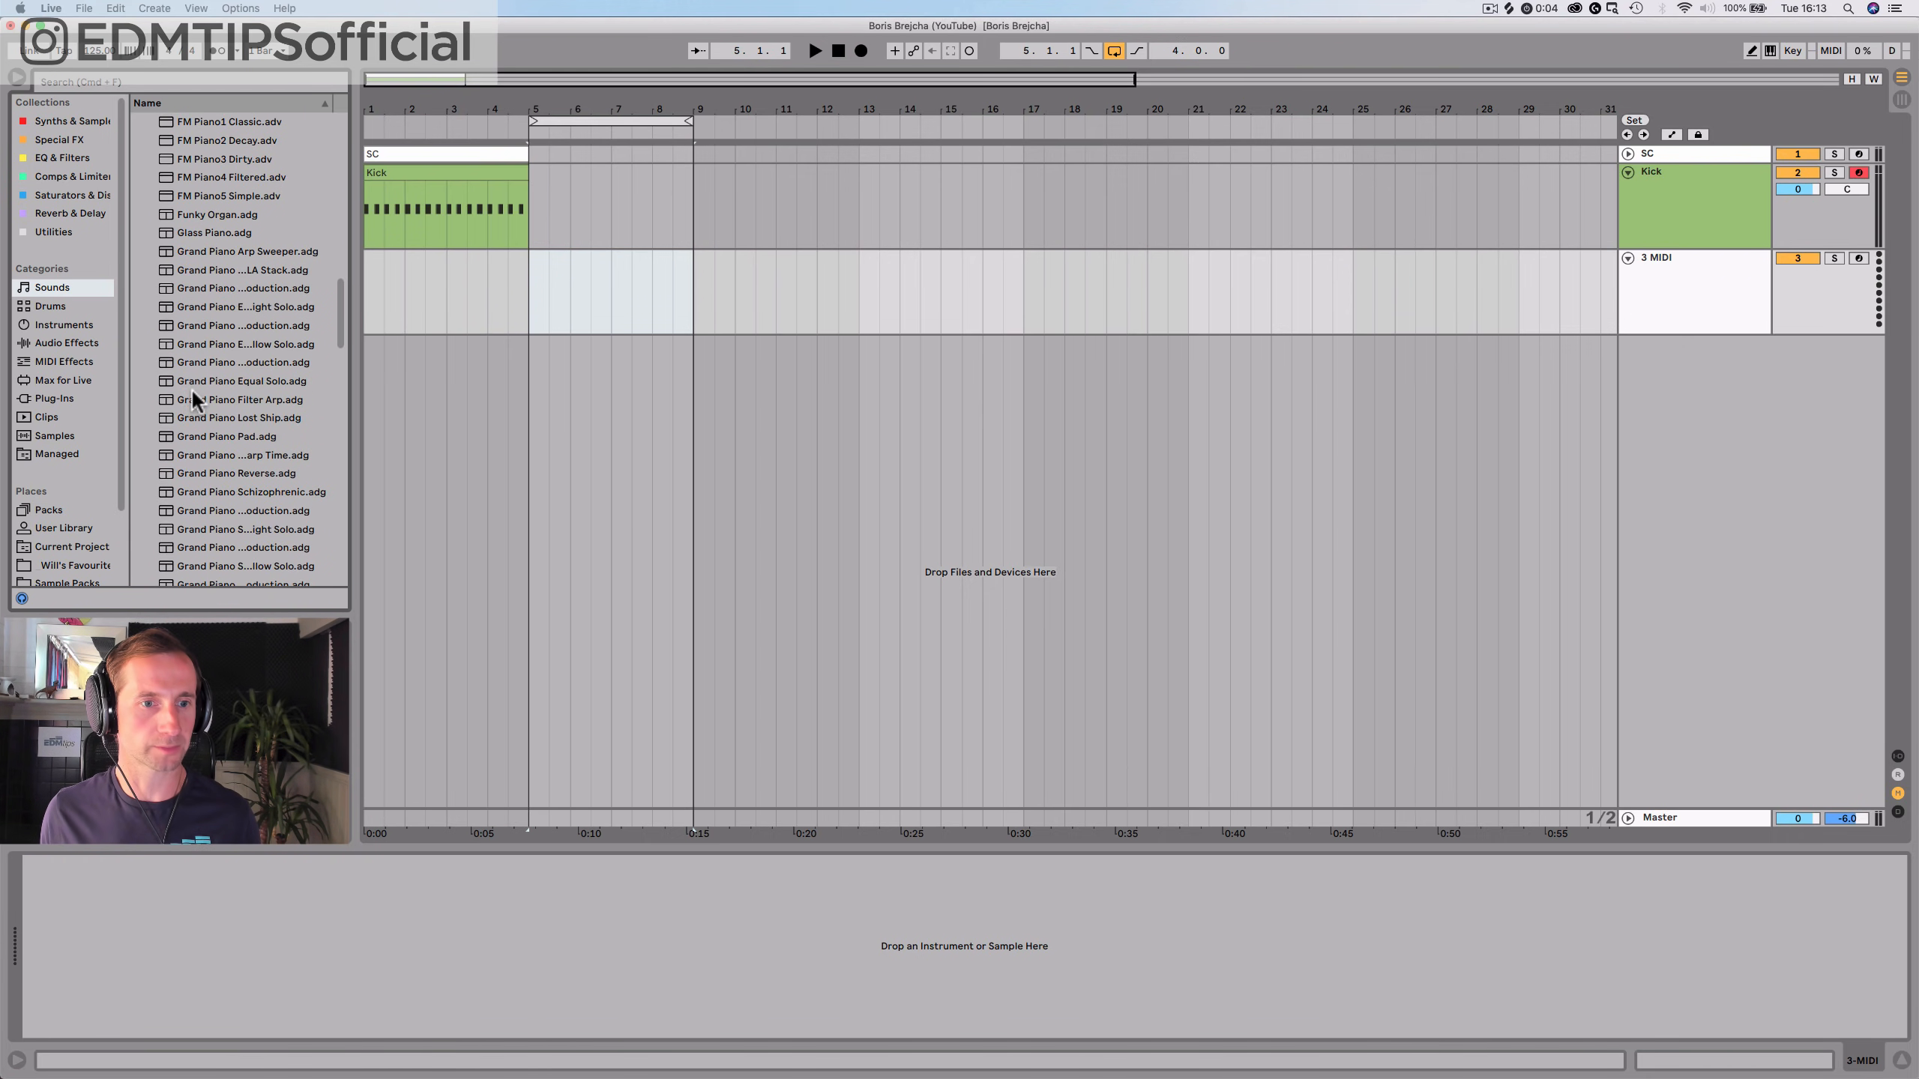
pyautogui.scroll(-6, 195, 424)
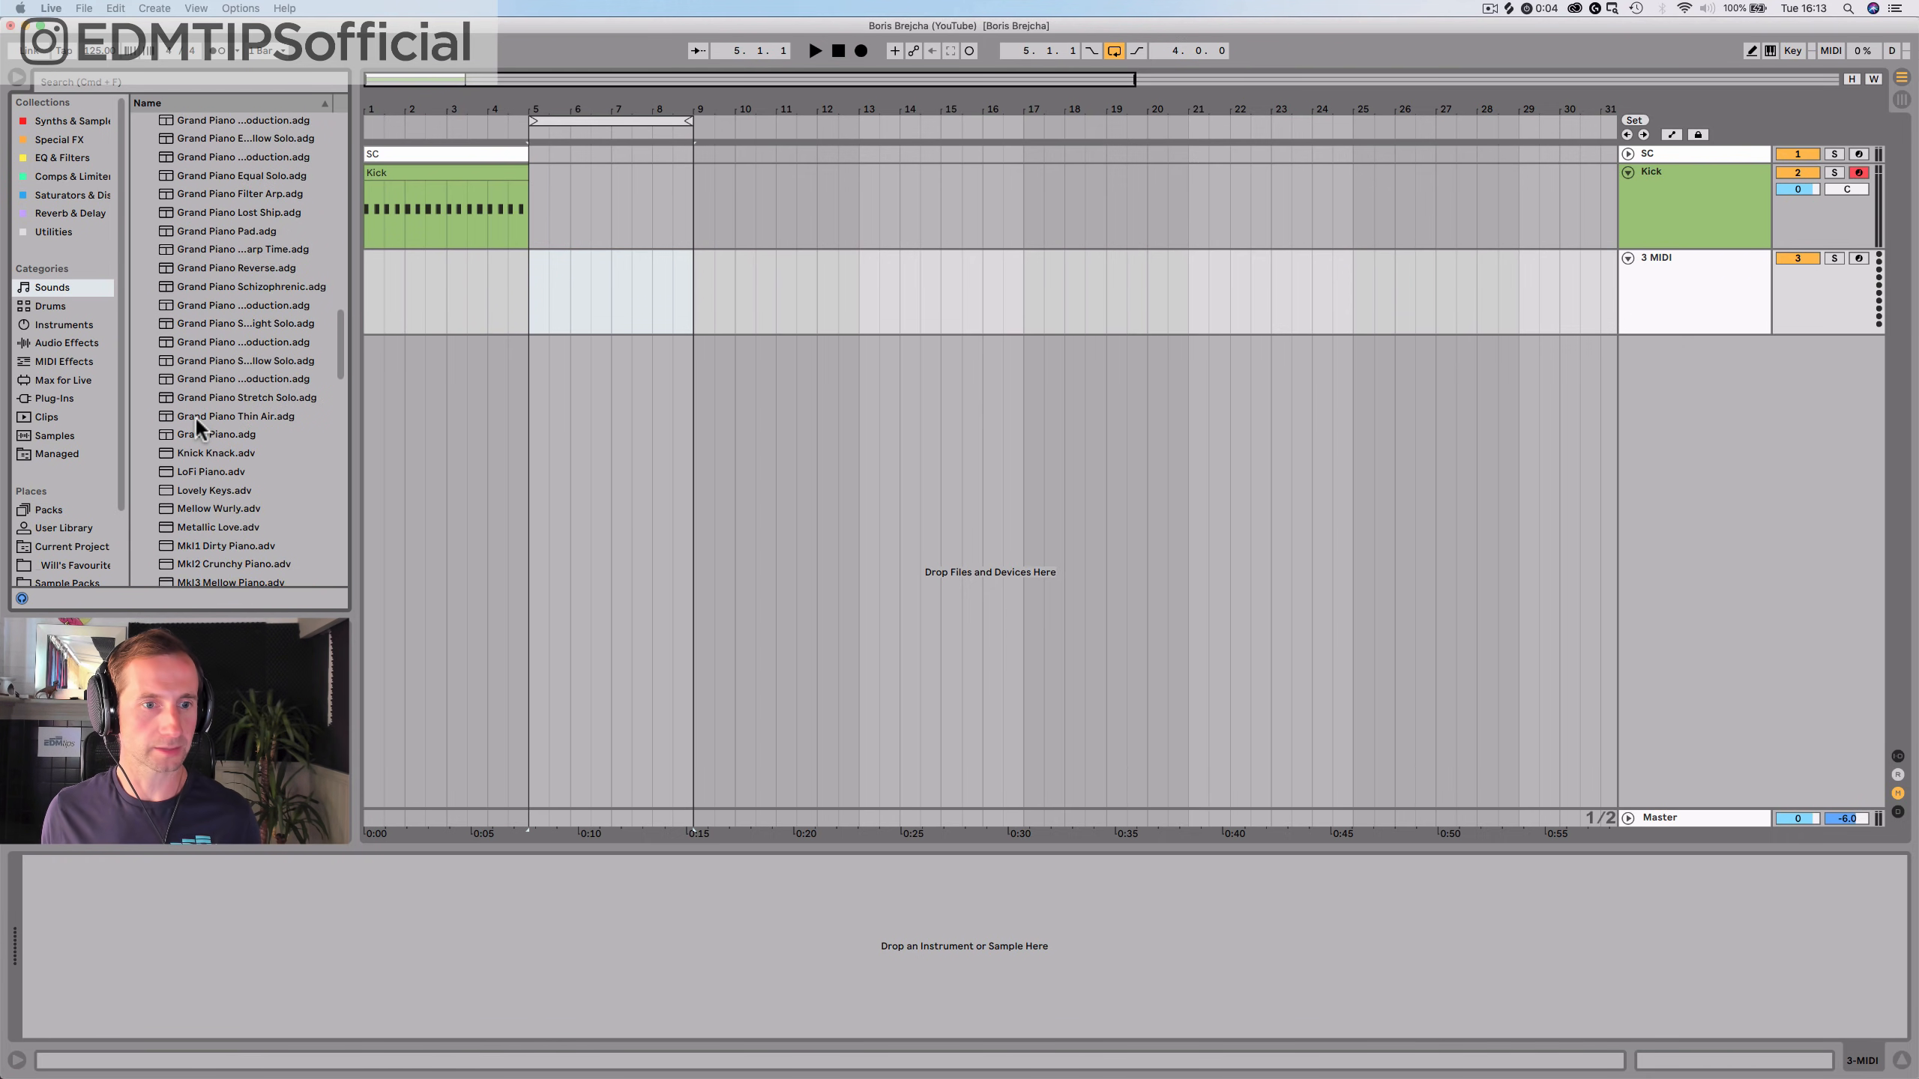
pyautogui.moveTo(192, 433); pyautogui.dragTo(505, 304)
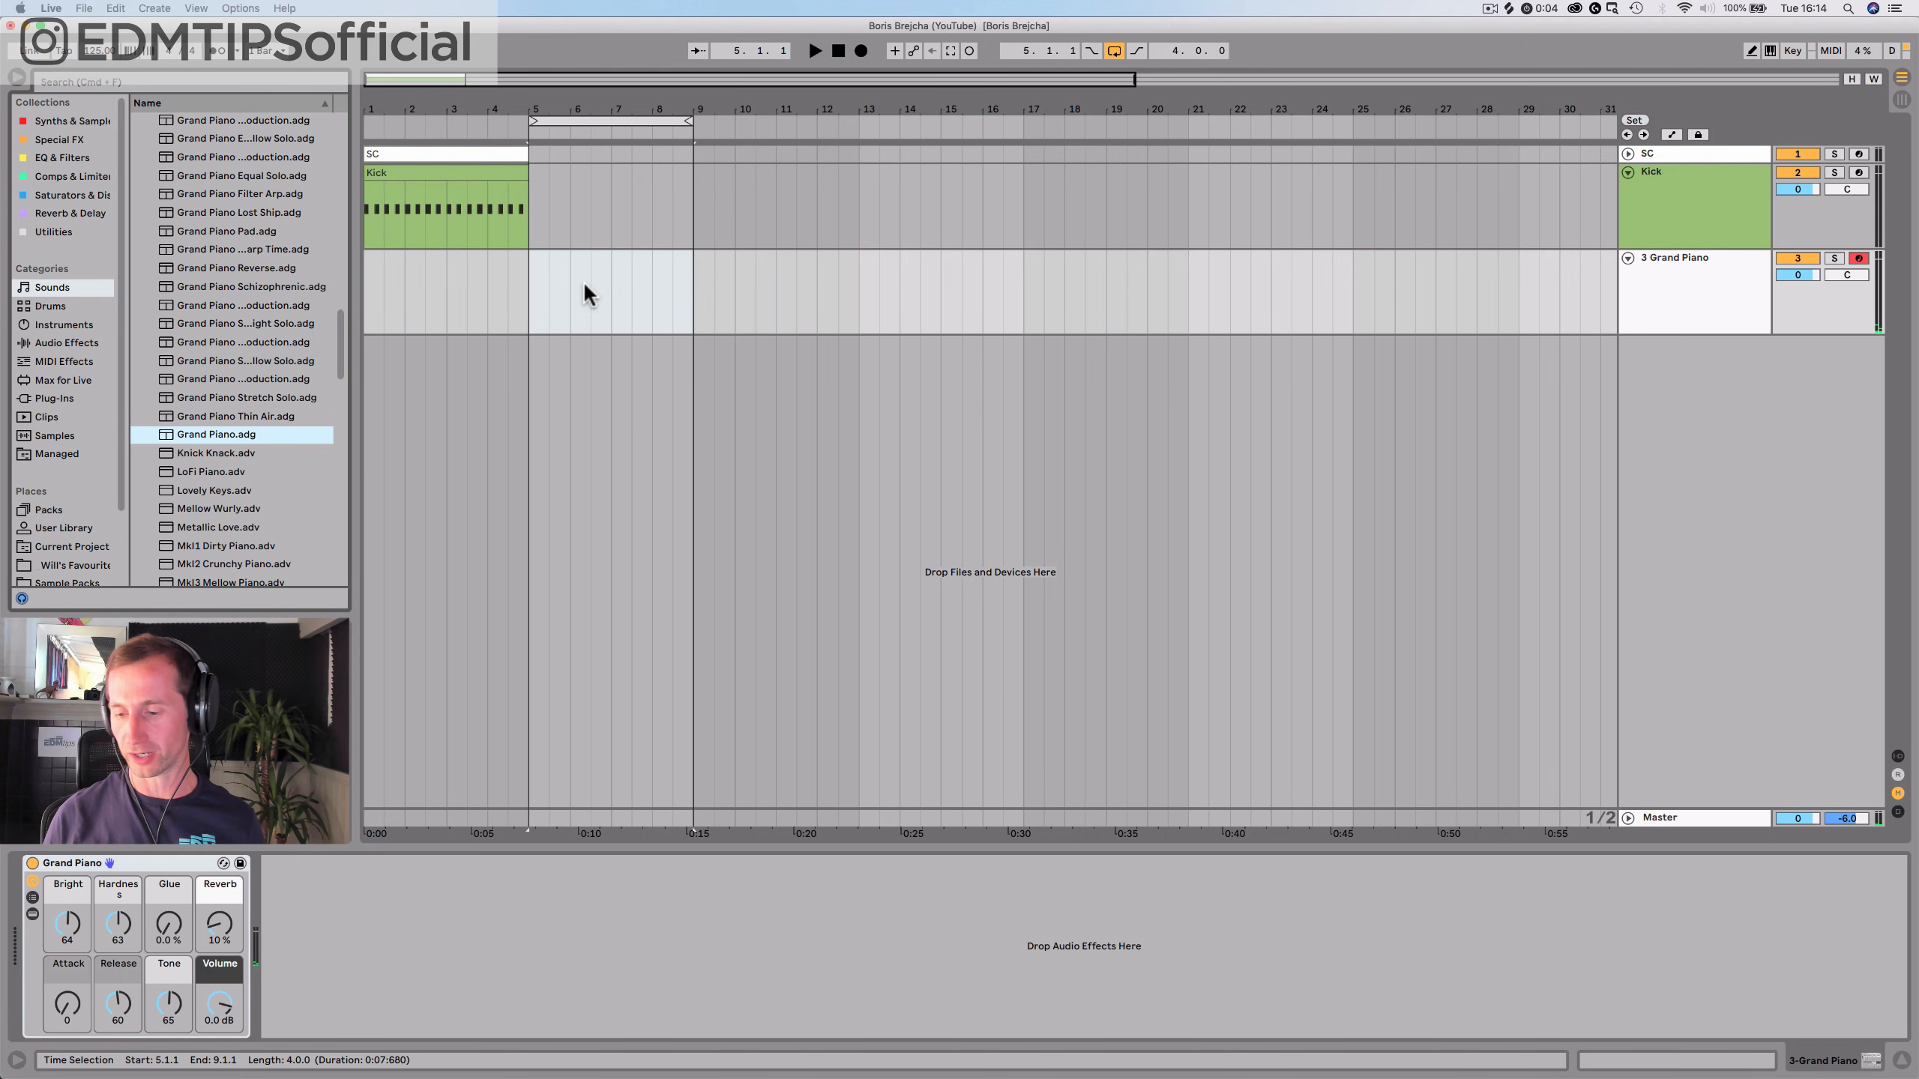
# Create an empty MIDI clip over bars 5 to 8 of the Grand Piano track and name it Chords
pyautogui.moveTo(531, 291); pyautogui.dragTo(676, 312)
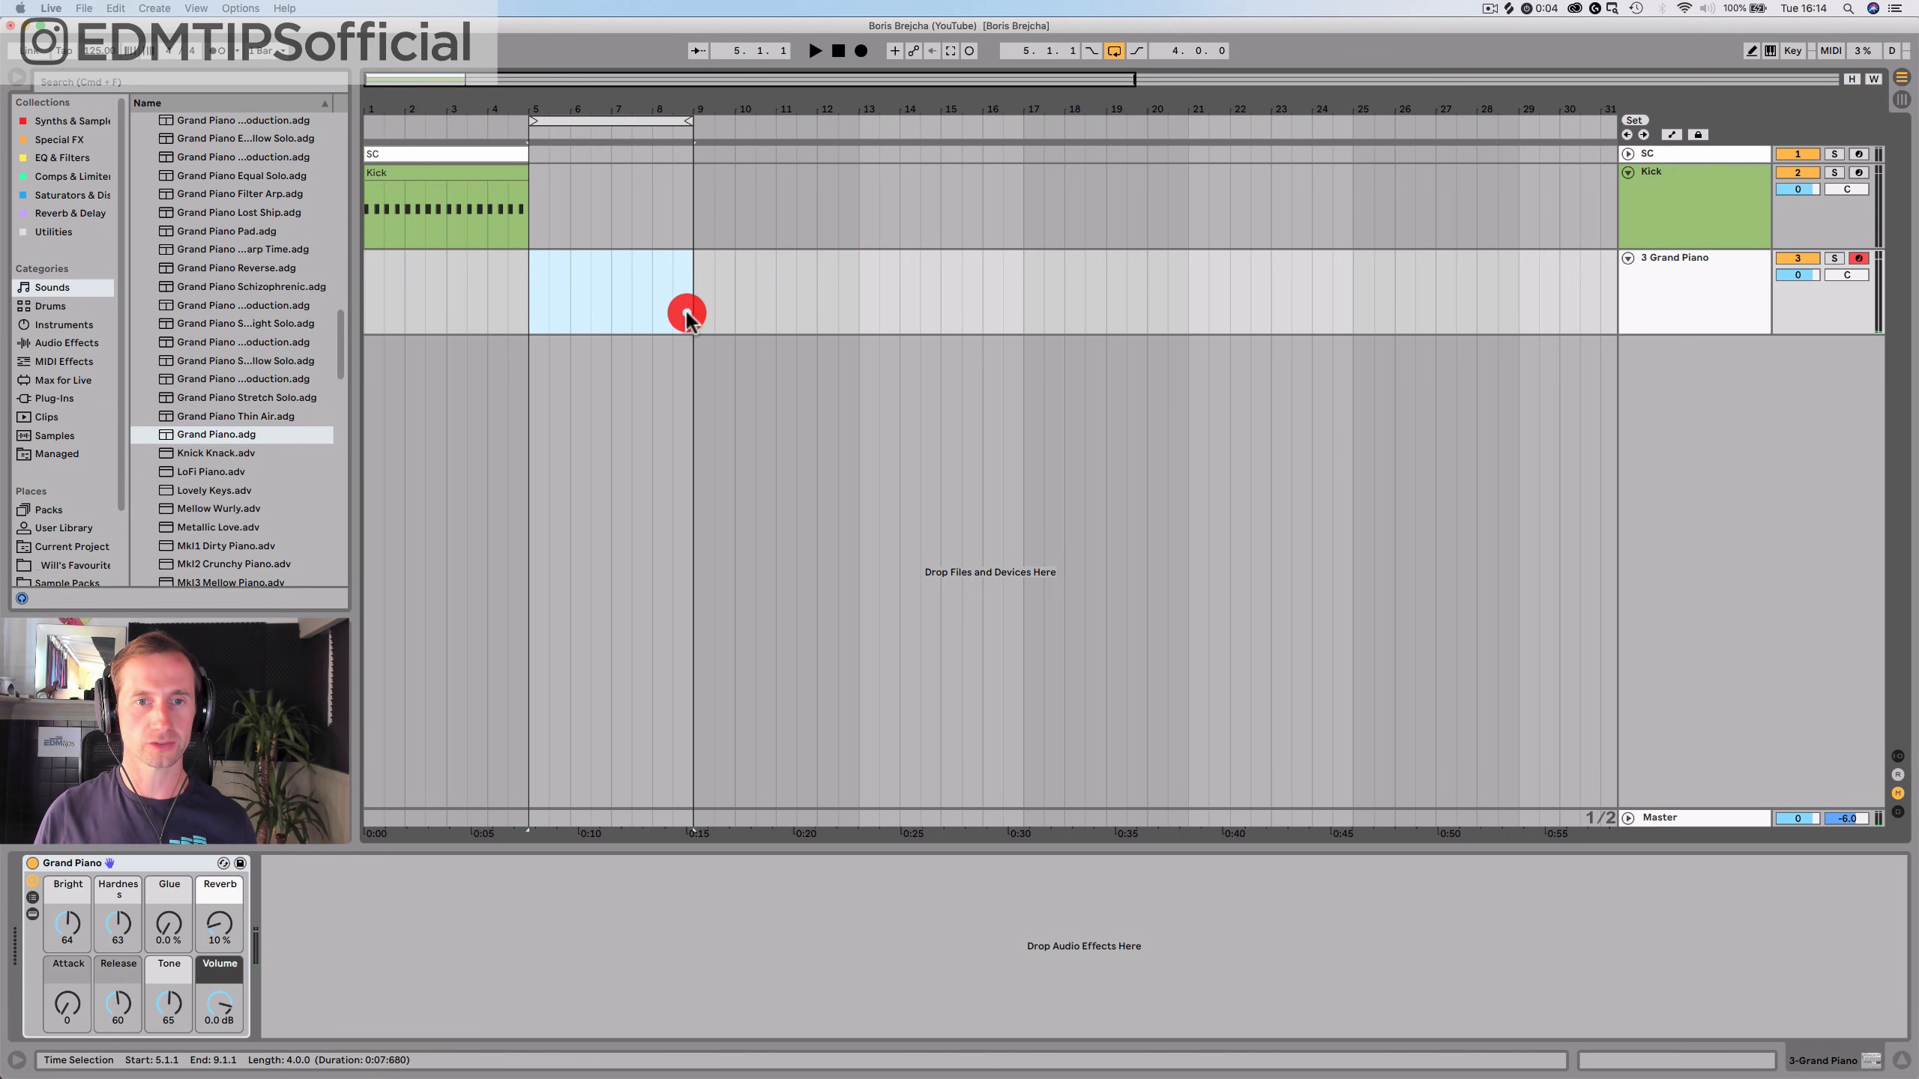
pyautogui.hotkey('ctrl', 'shift', 'm')
pyautogui.press('r')
pyautogui.press('r')
pyautogui.press('r')
pyautogui.press('r')
pyautogui.press('r')
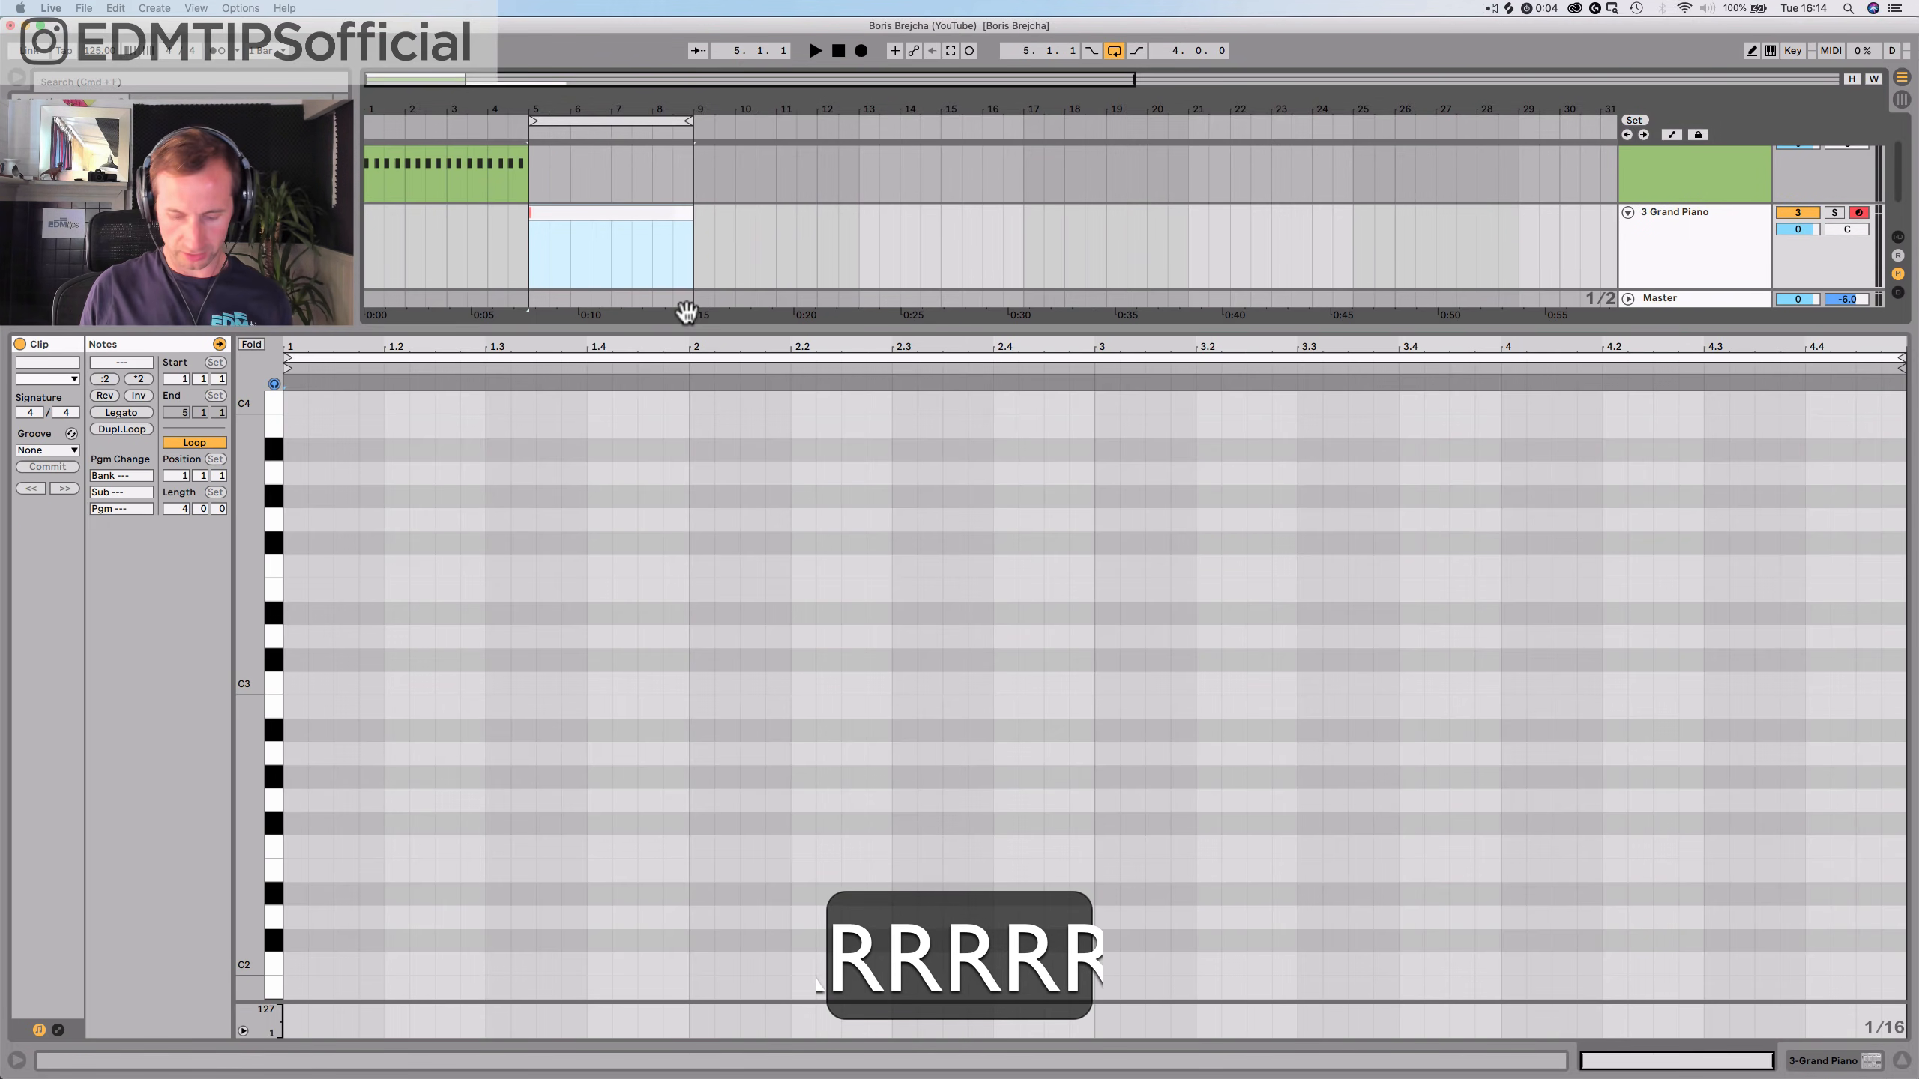
pyautogui.write('Chords')
pyautogui.press('Return')
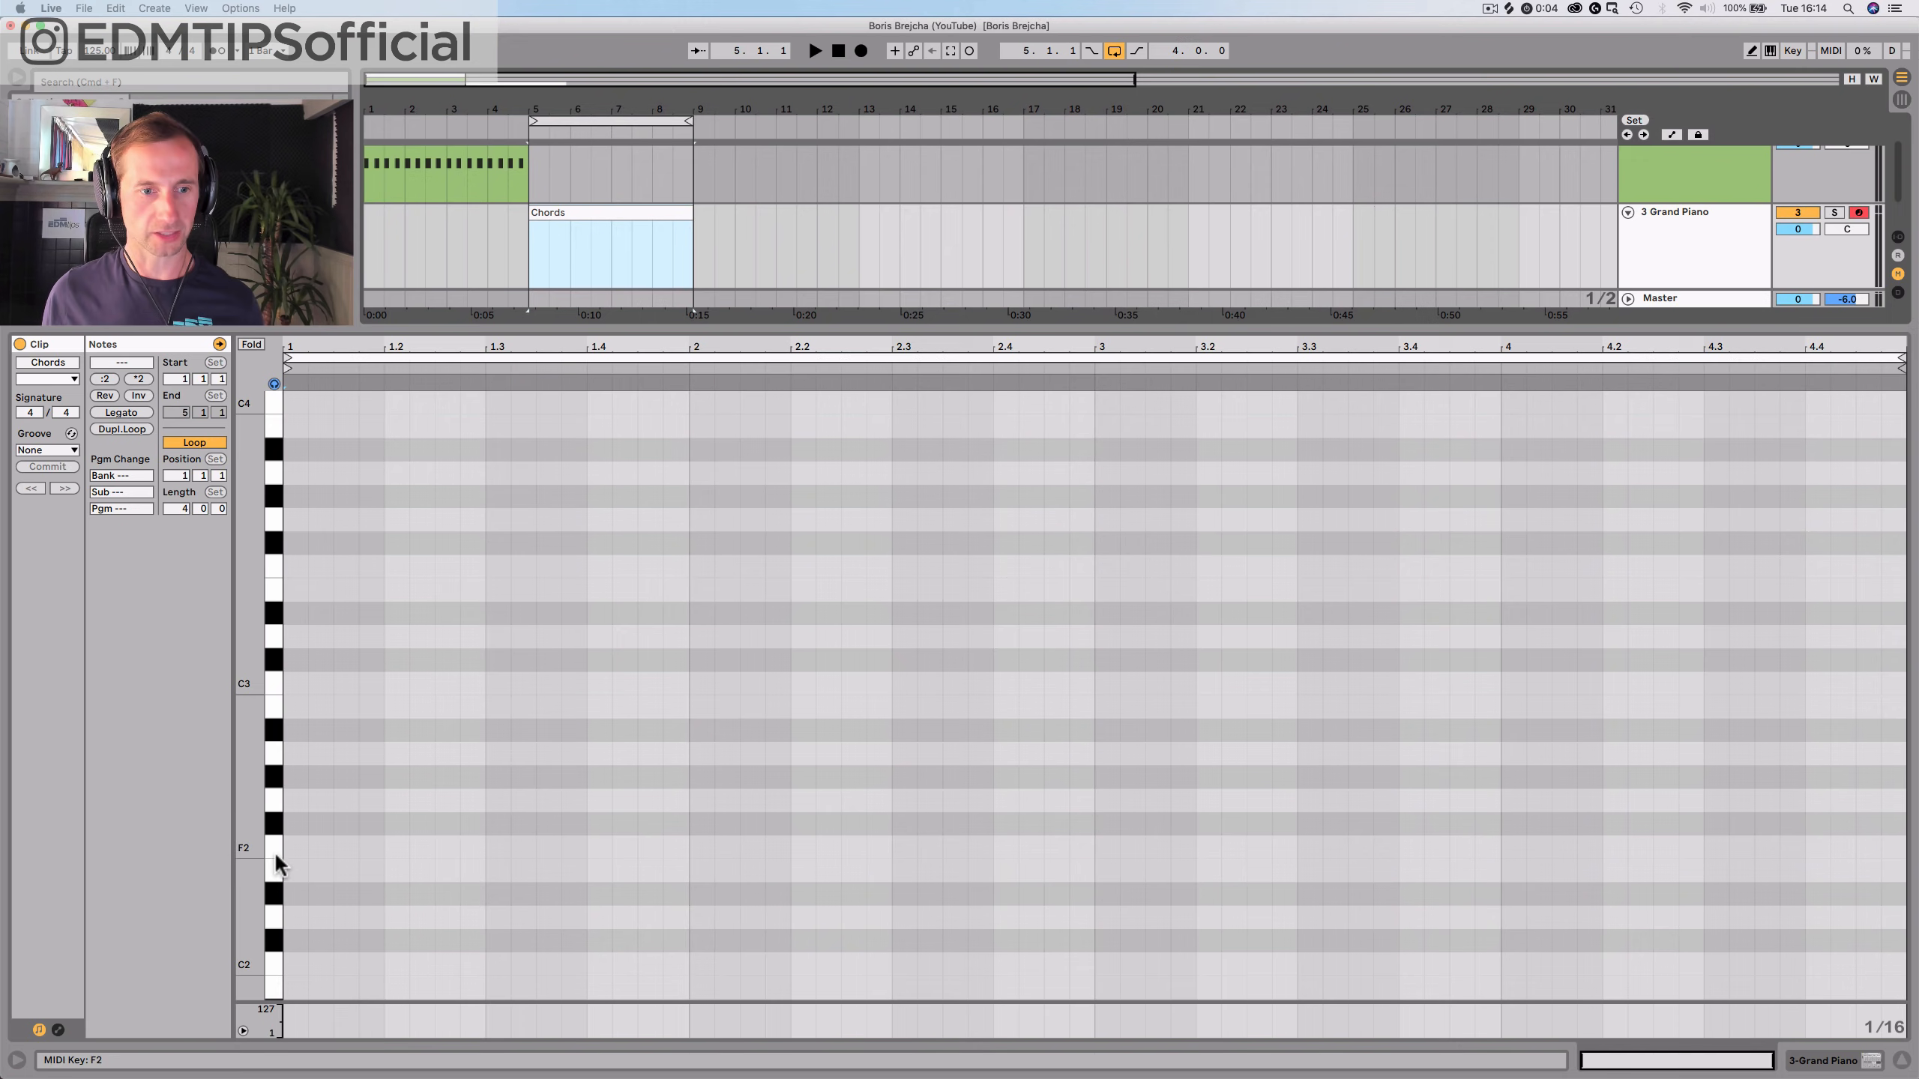
# Draw an F2 note two beats long at the start of the Chords clip and audition it
pyautogui.doubleClick(294, 846)
pyautogui.moveTo(298, 846); pyautogui.dragTo(472, 853)
pyautogui.press('space')
pyautogui.press('space')
pyautogui.scroll(-3, 413, 845)
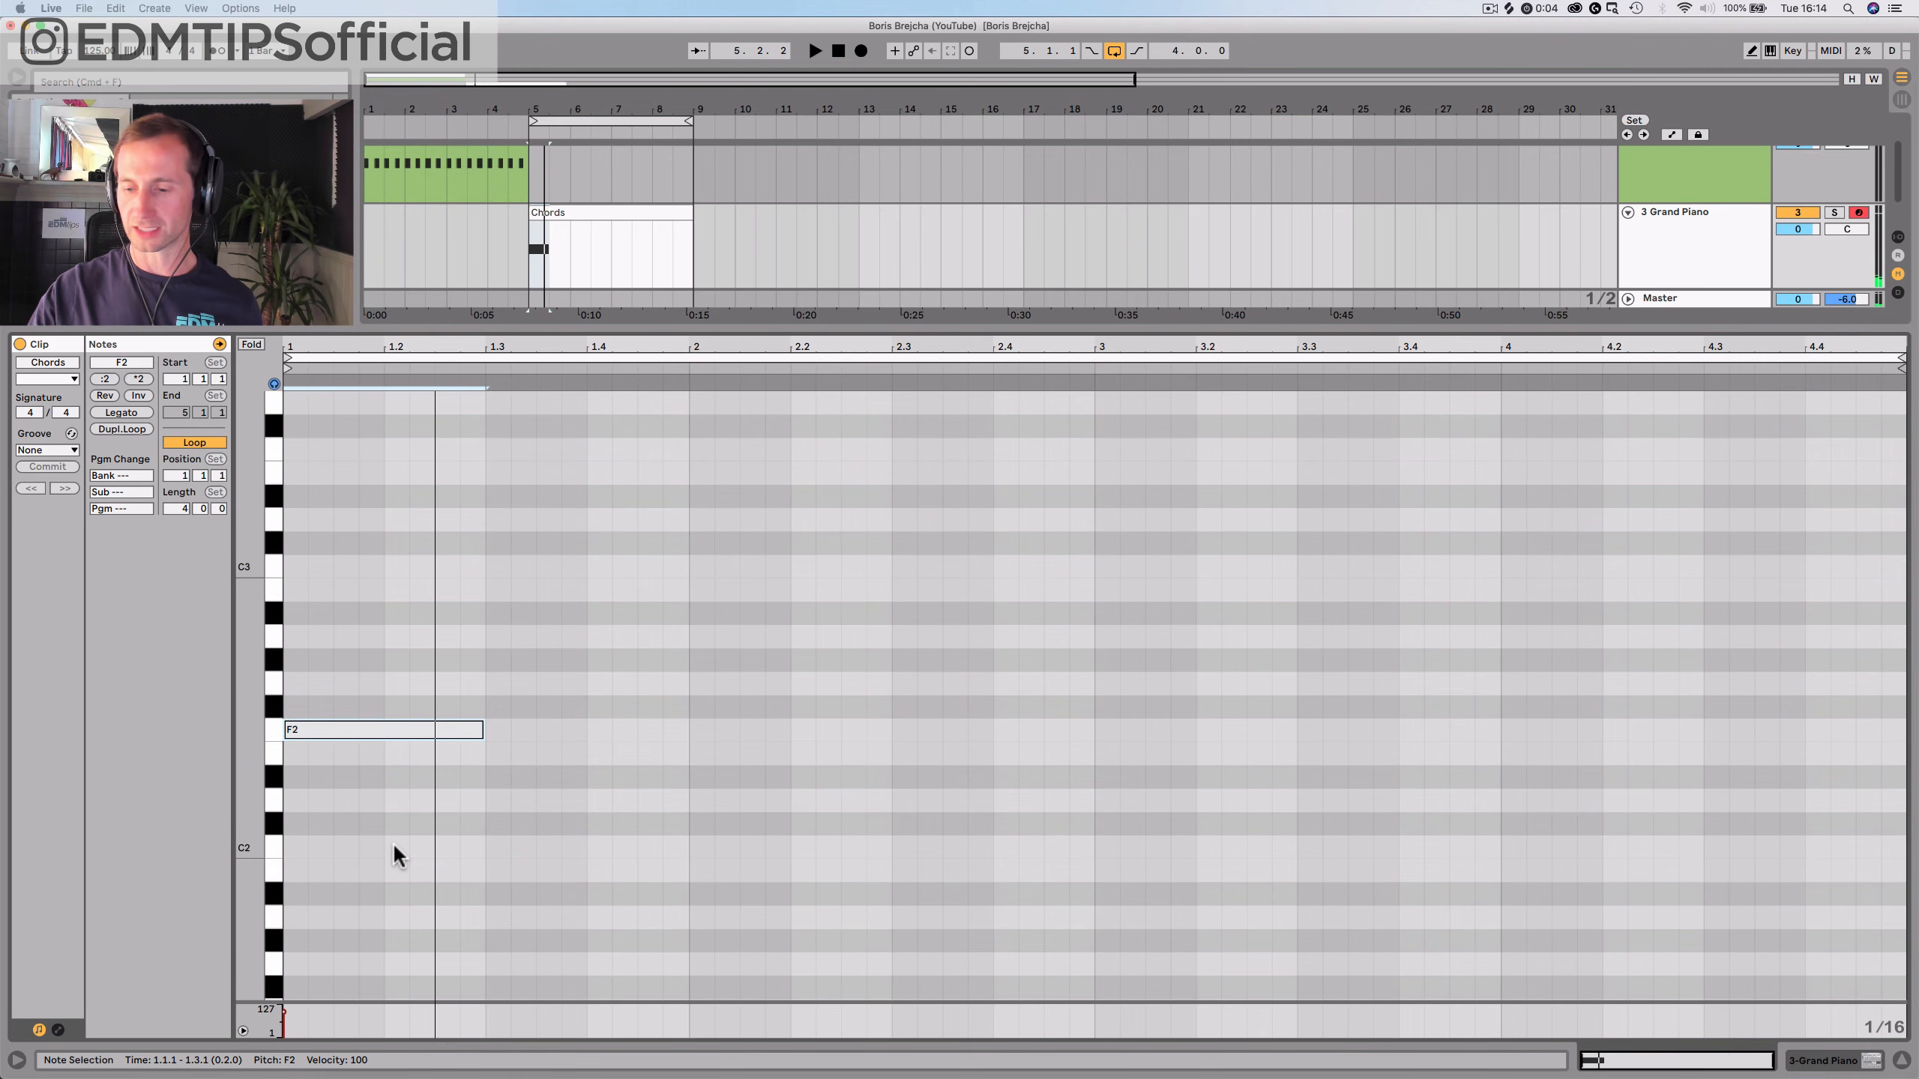
pyautogui.moveTo(257, 594); pyautogui.dragTo(257, 740)
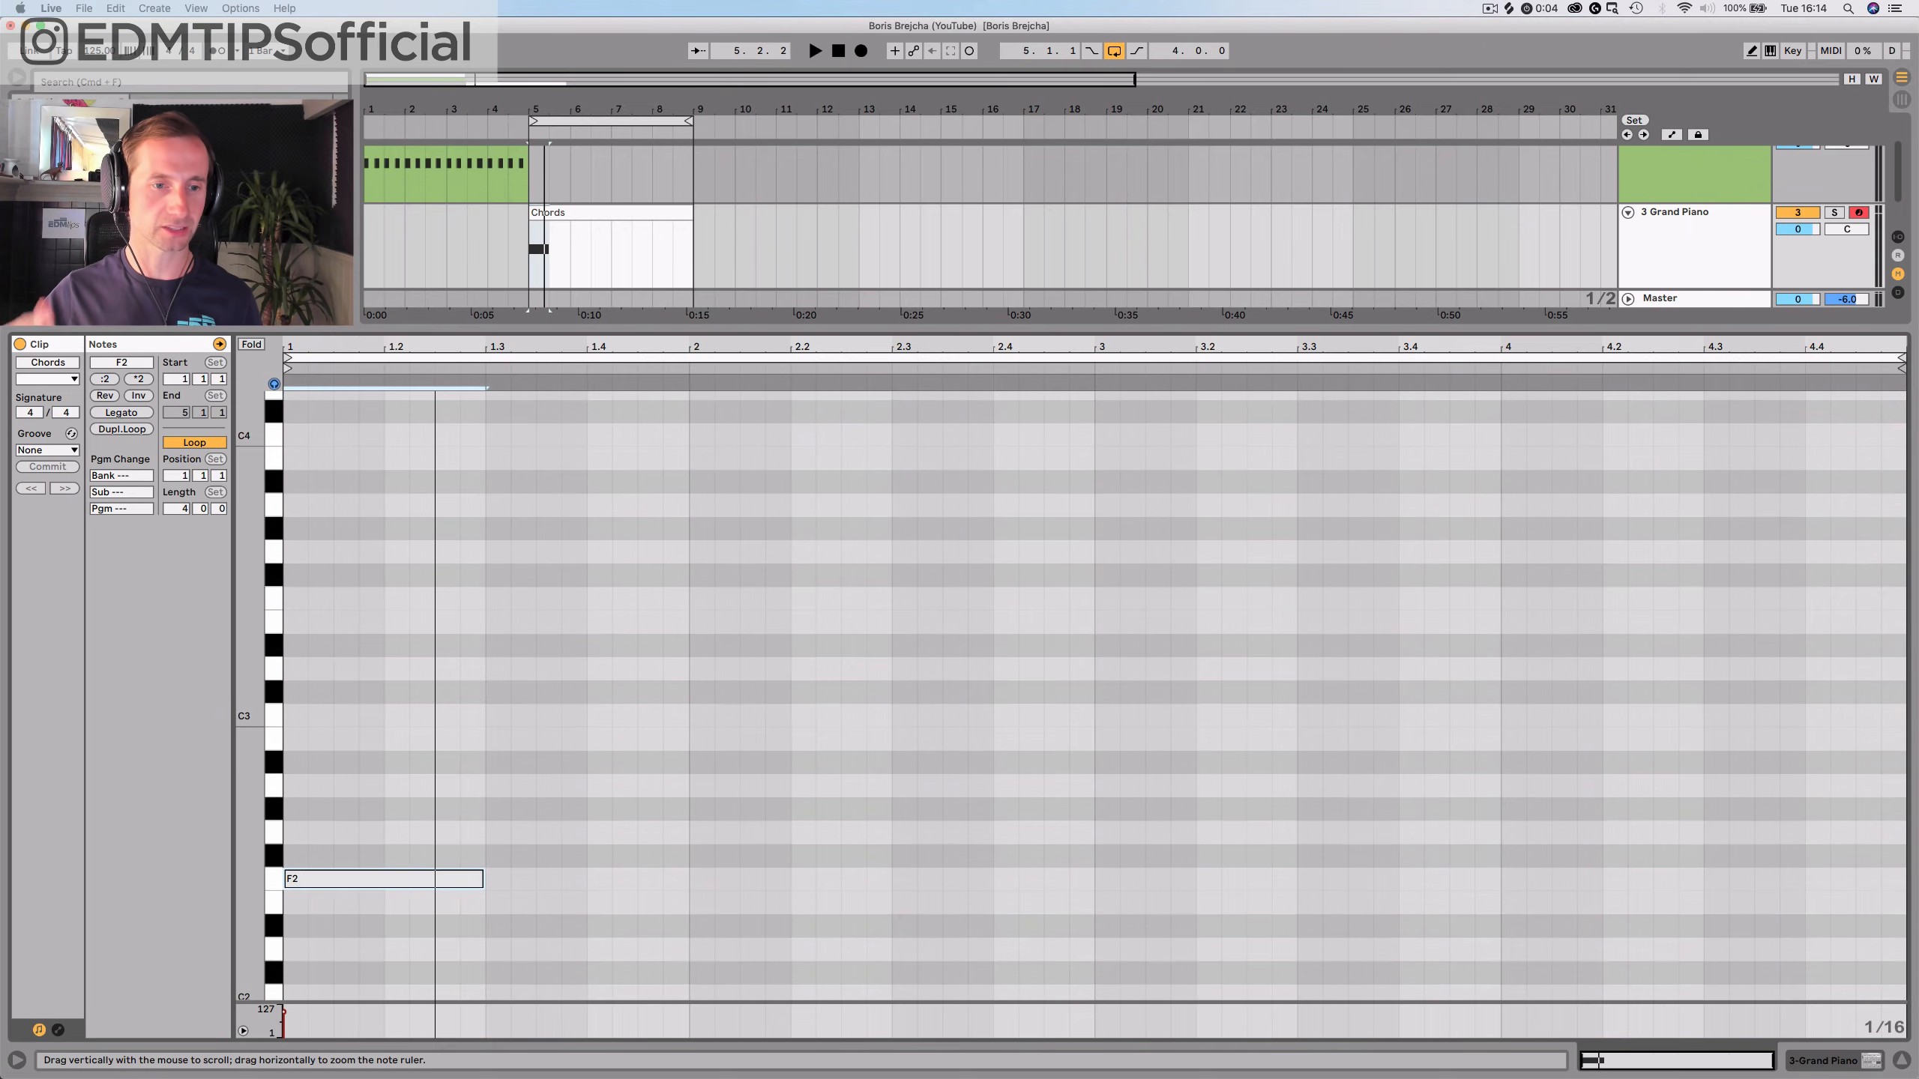
pyautogui.scroll(3, 257, 823)
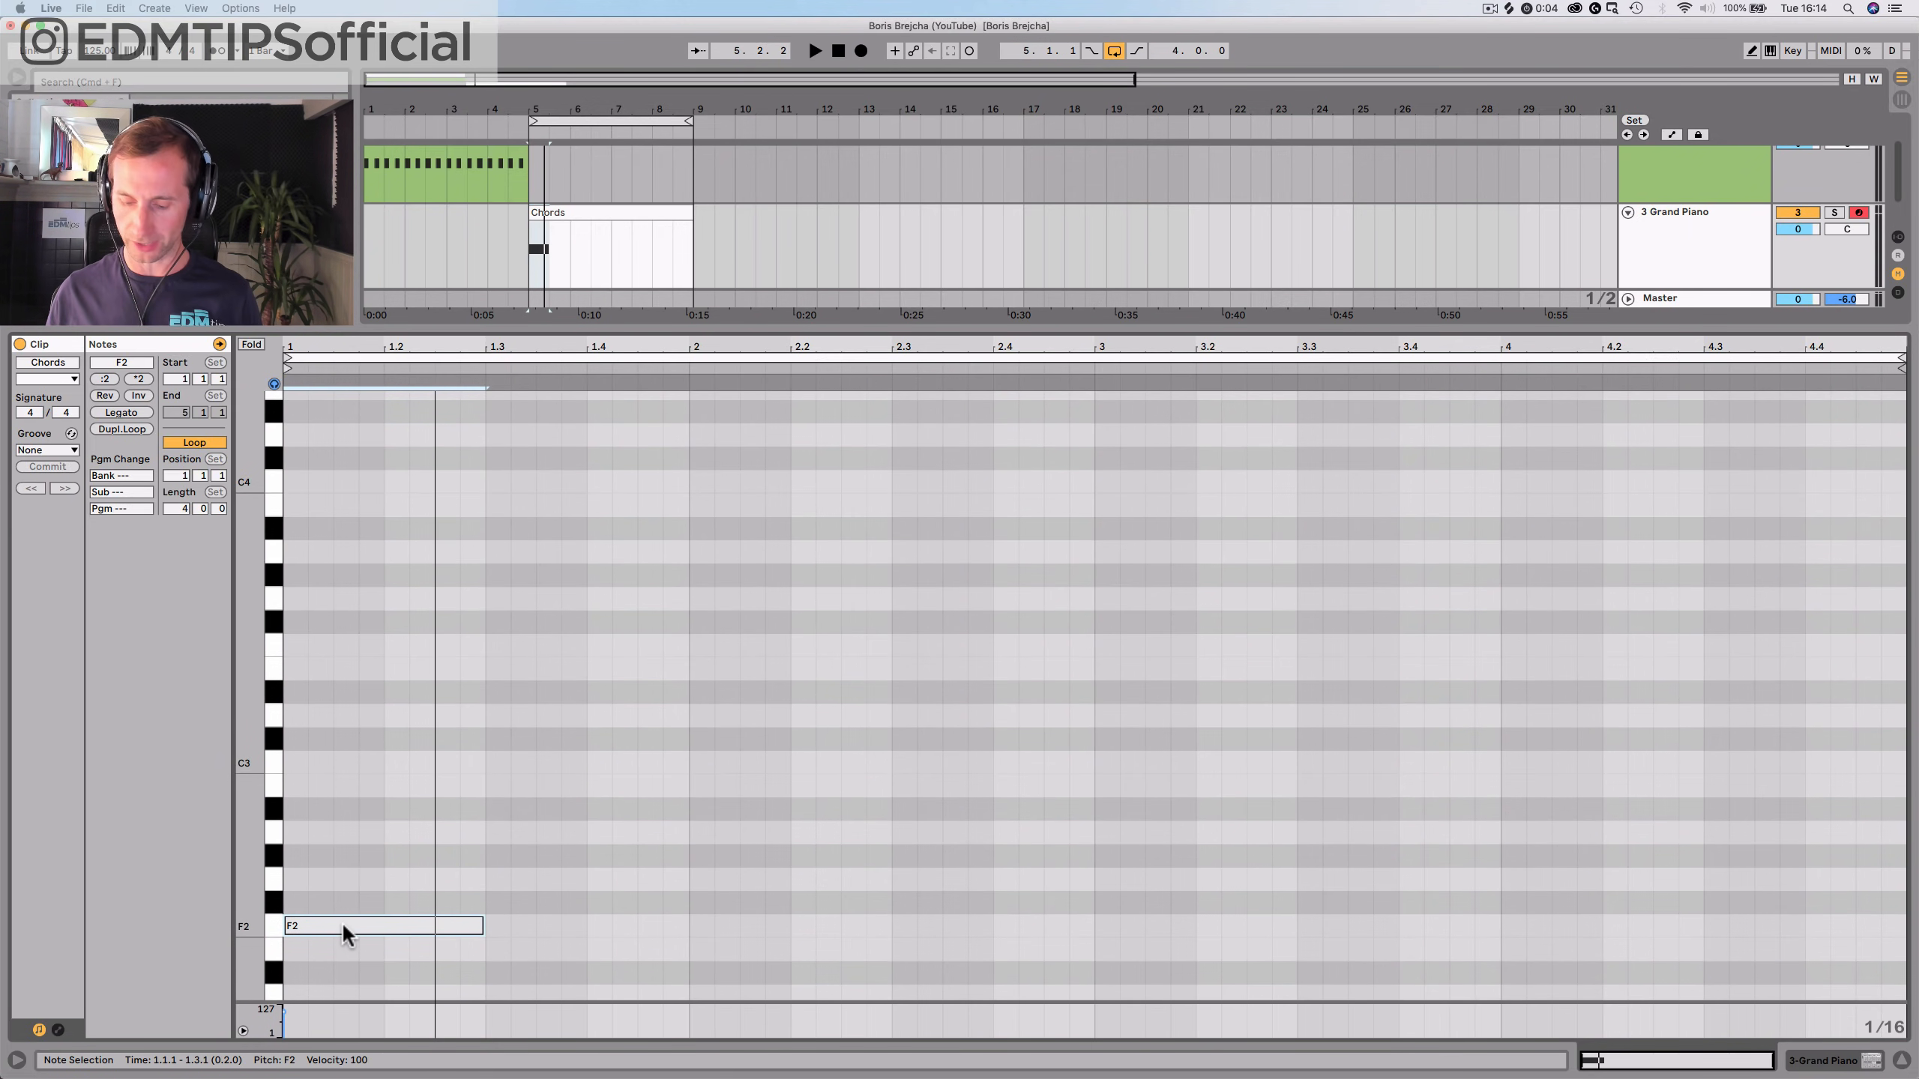
# Copy the F2 note upward to G2 and G#2 as the next notes of the F minor scale
pyautogui.moveTo(344, 925); pyautogui.dragTo(340, 828)
pyautogui.hotkey('alt', 'Left')
pyautogui.press('Left')
pyautogui.press('Left')
pyautogui.press('Left')
pyautogui.press('Left')
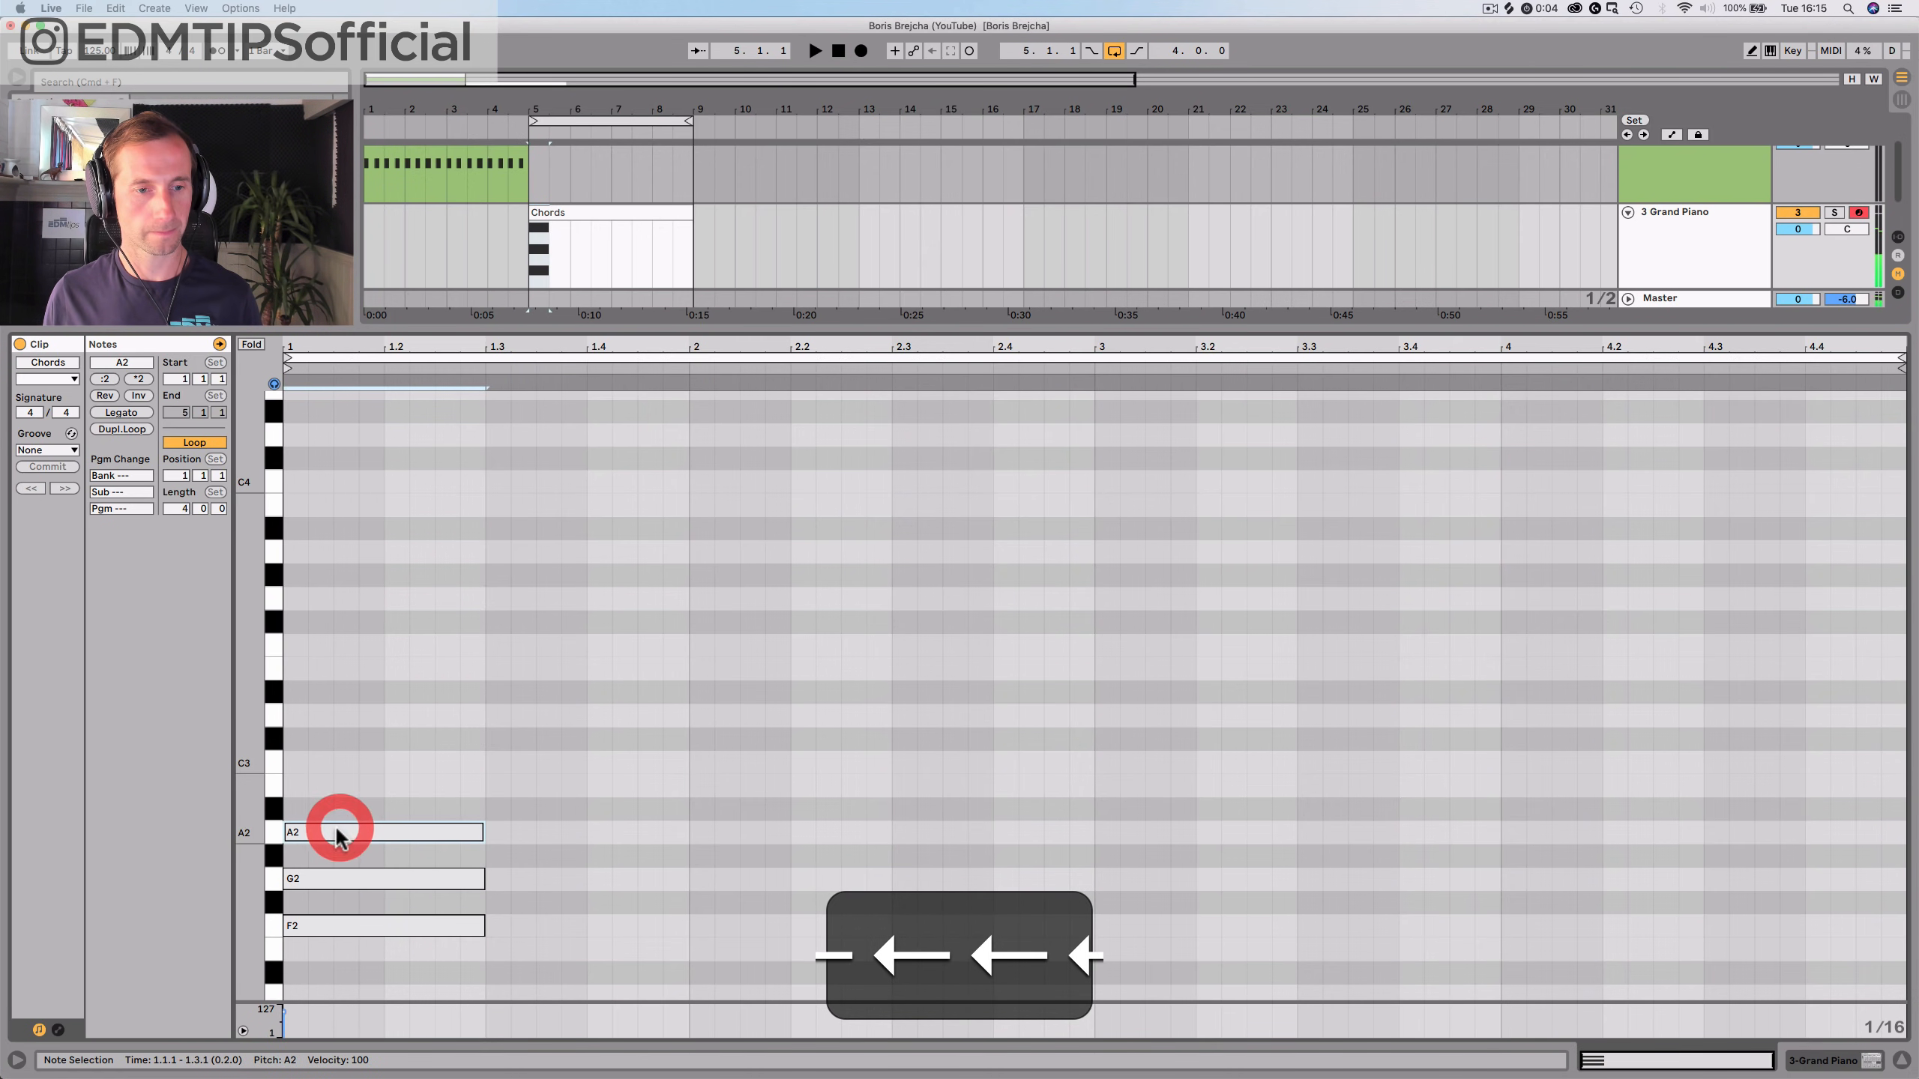
pyautogui.click(315, 926)
pyautogui.click(315, 879)
pyautogui.click(318, 835)
pyautogui.press('Down')
# Complete the F minor scale stack with note copies on A#2, C3, C#3, D#3 and F3
pyautogui.click(309, 930)
pyautogui.click(324, 862)
pyautogui.moveTo(325, 864); pyautogui.dragTo(340, 648)
pyautogui.press('Left')
pyautogui.press('Left')
pyautogui.press('Left')
pyautogui.press('Left')
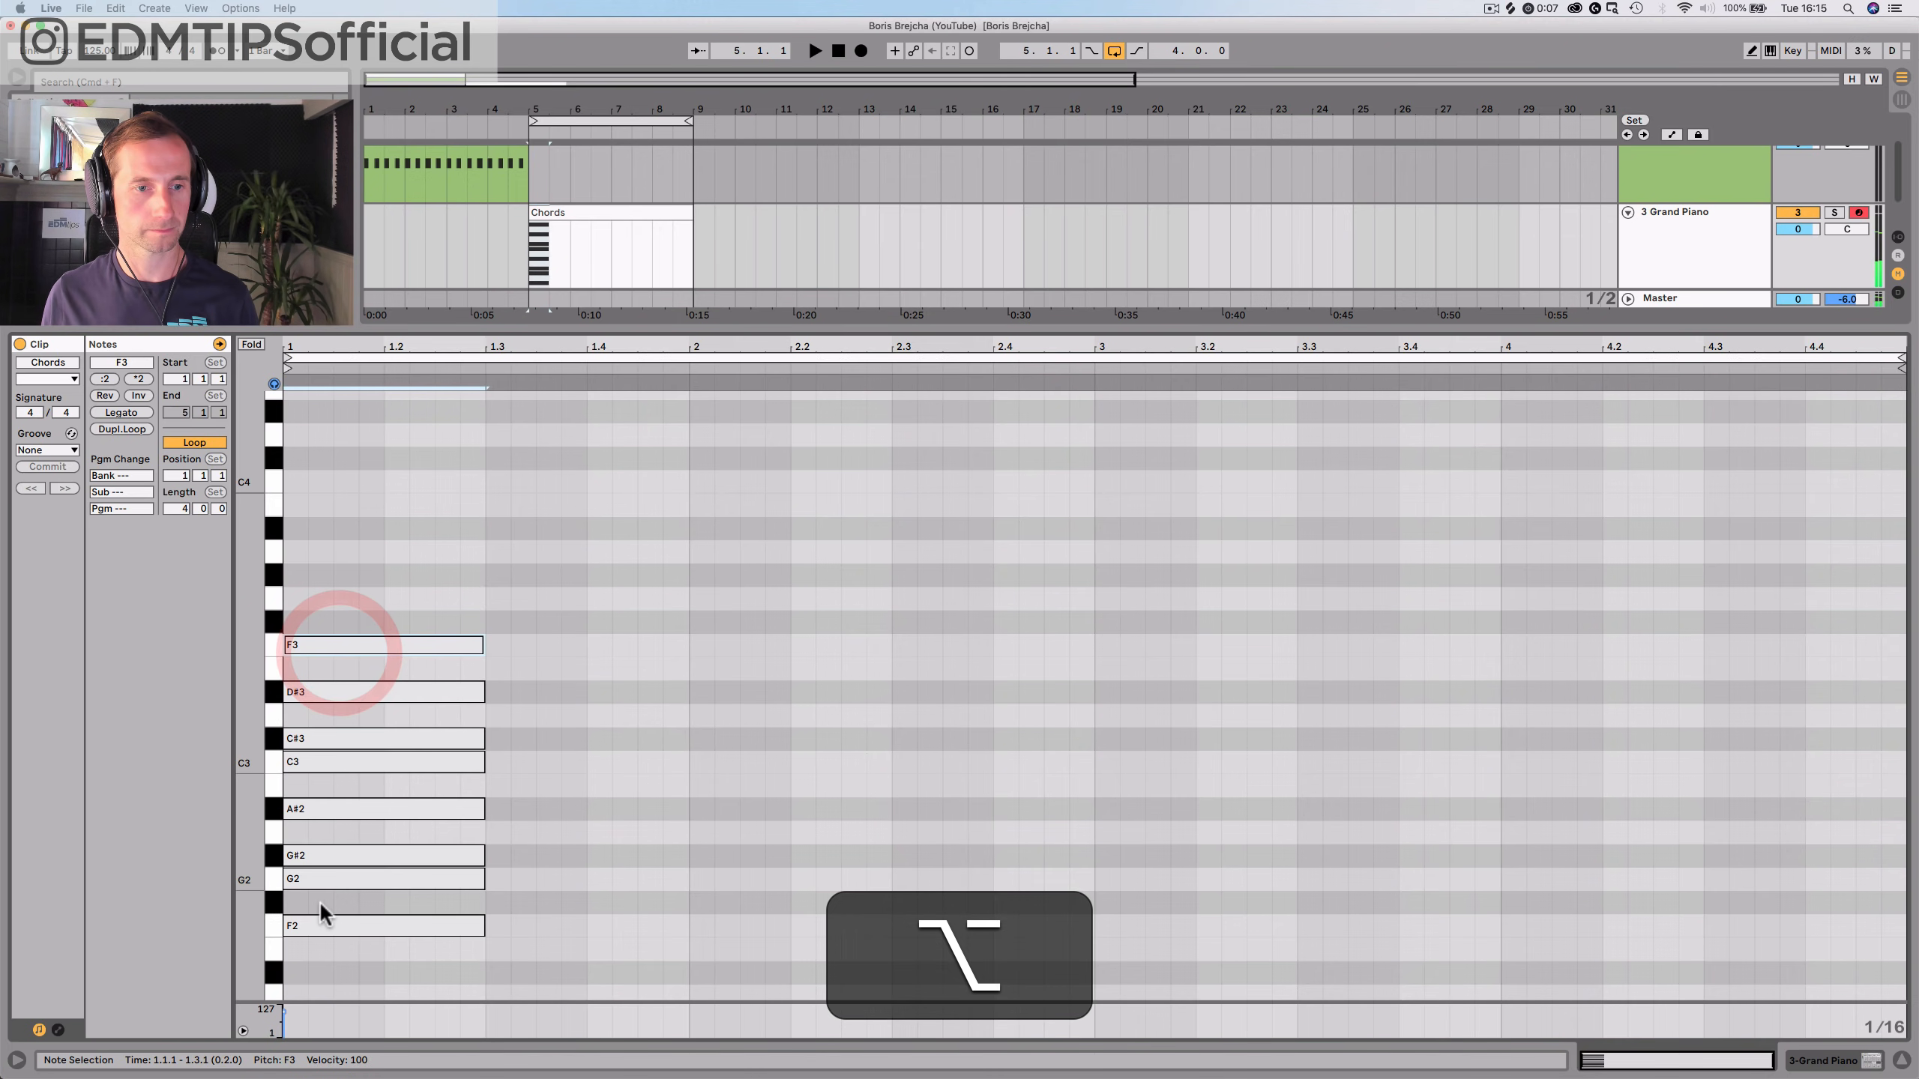
# Audition each note of the stacked scale in ascending order from F2 to F3
pyautogui.click(317, 922)
pyautogui.click(324, 886)
pyautogui.click(331, 859)
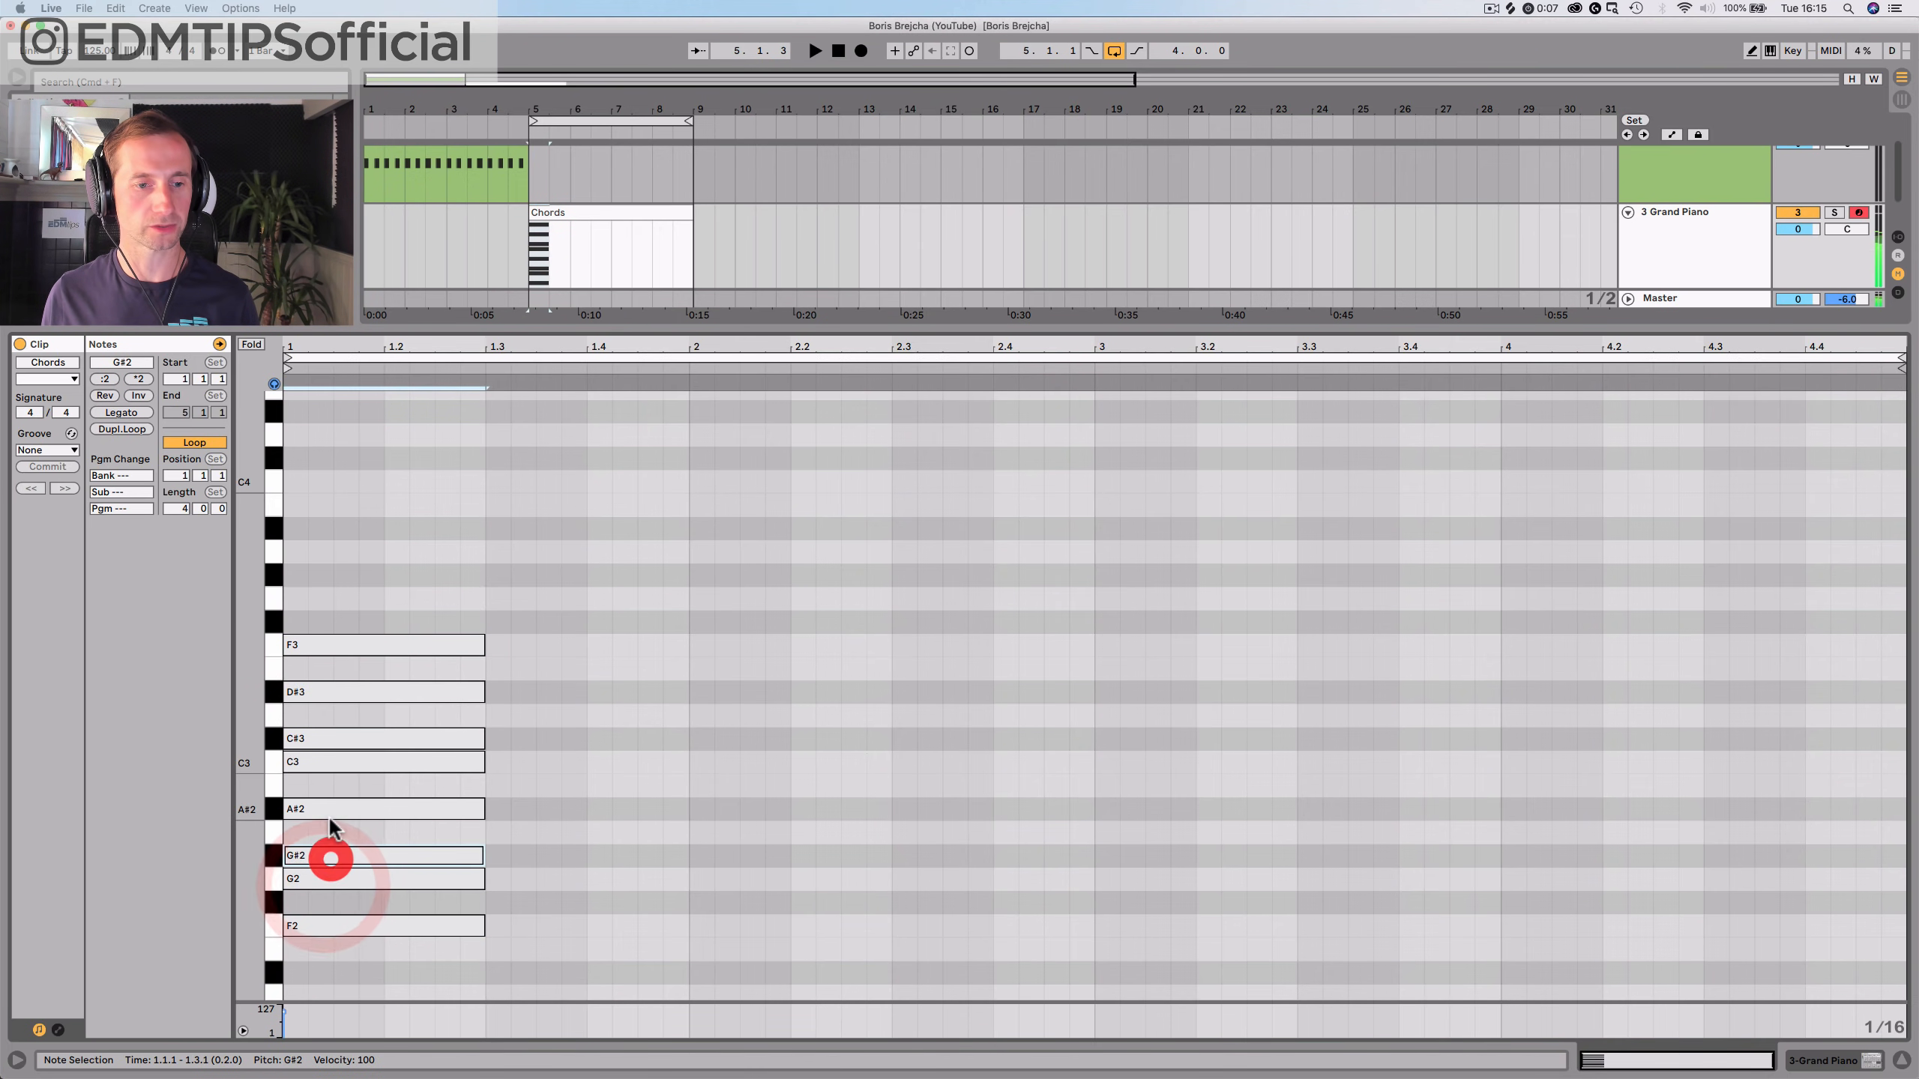
pyautogui.click(334, 809)
pyautogui.click(343, 762)
pyautogui.click(346, 739)
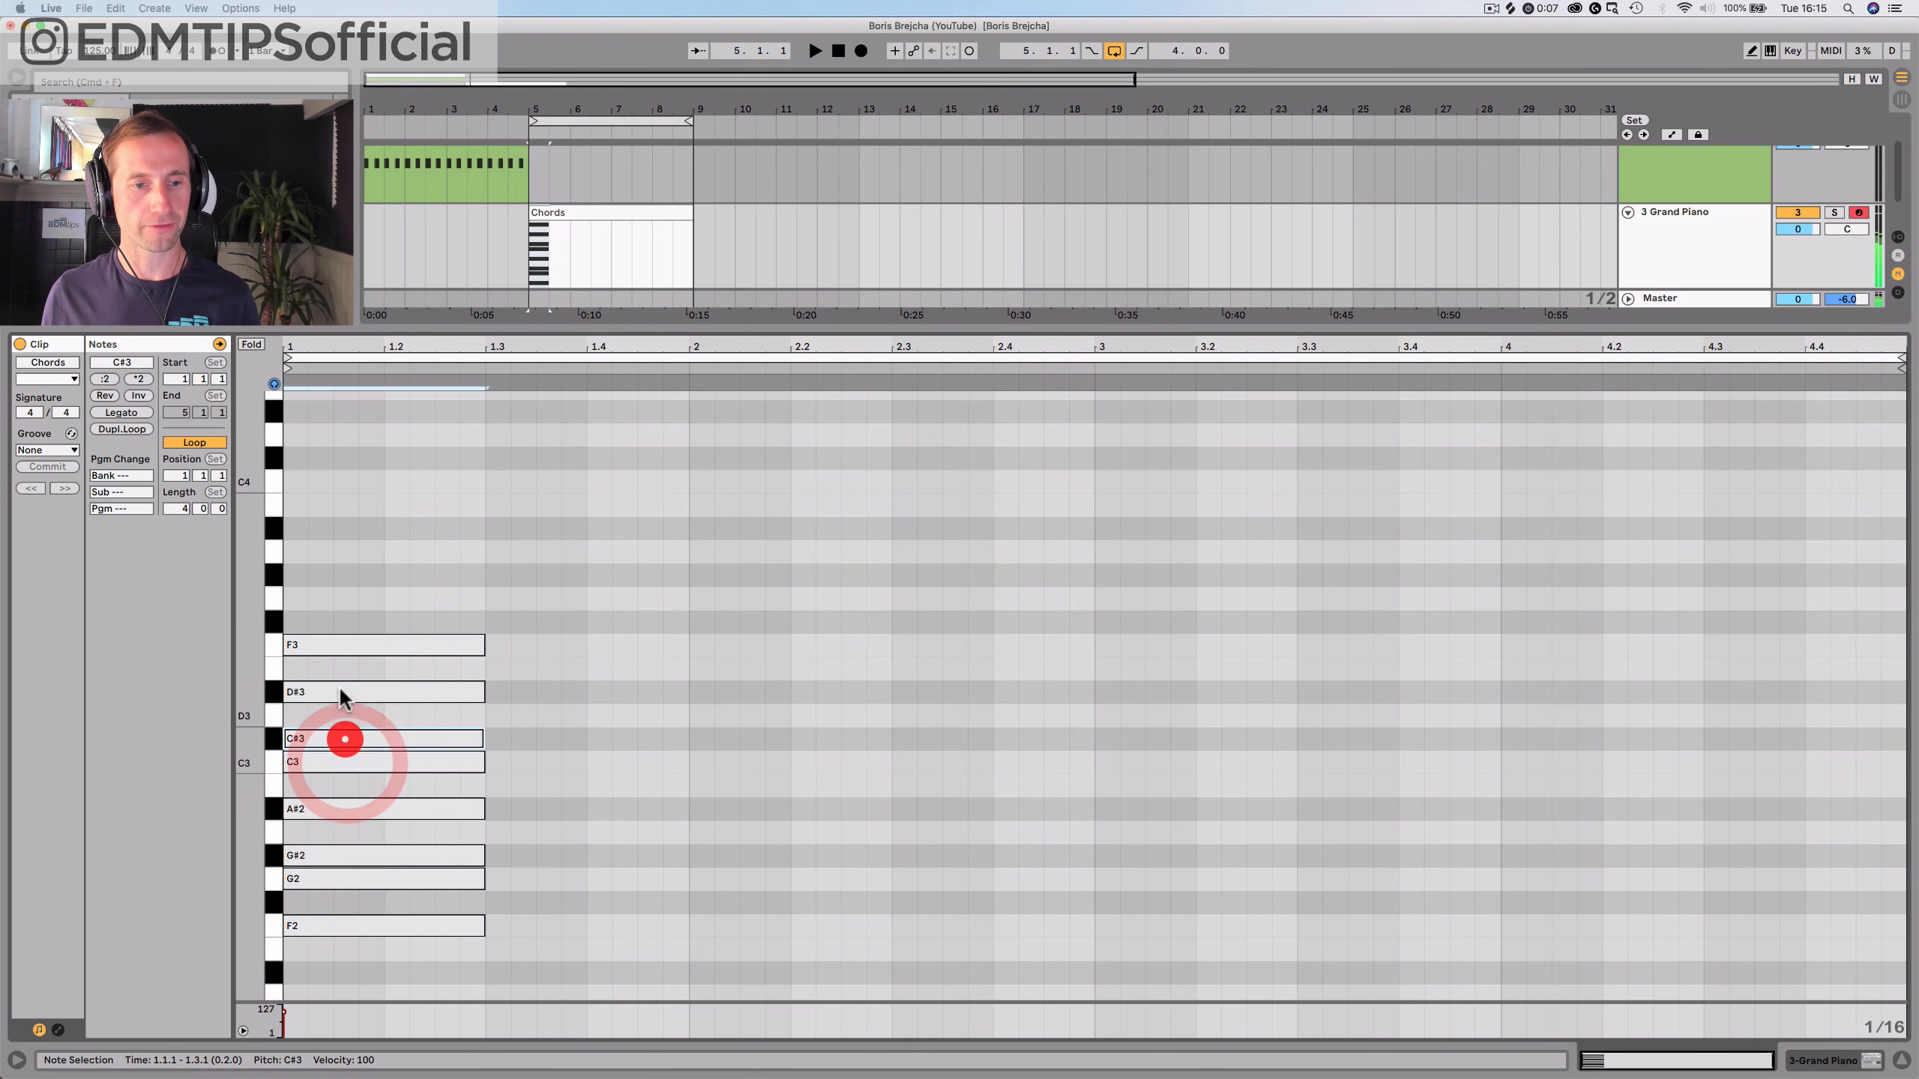
pyautogui.click(342, 690)
pyautogui.click(348, 647)
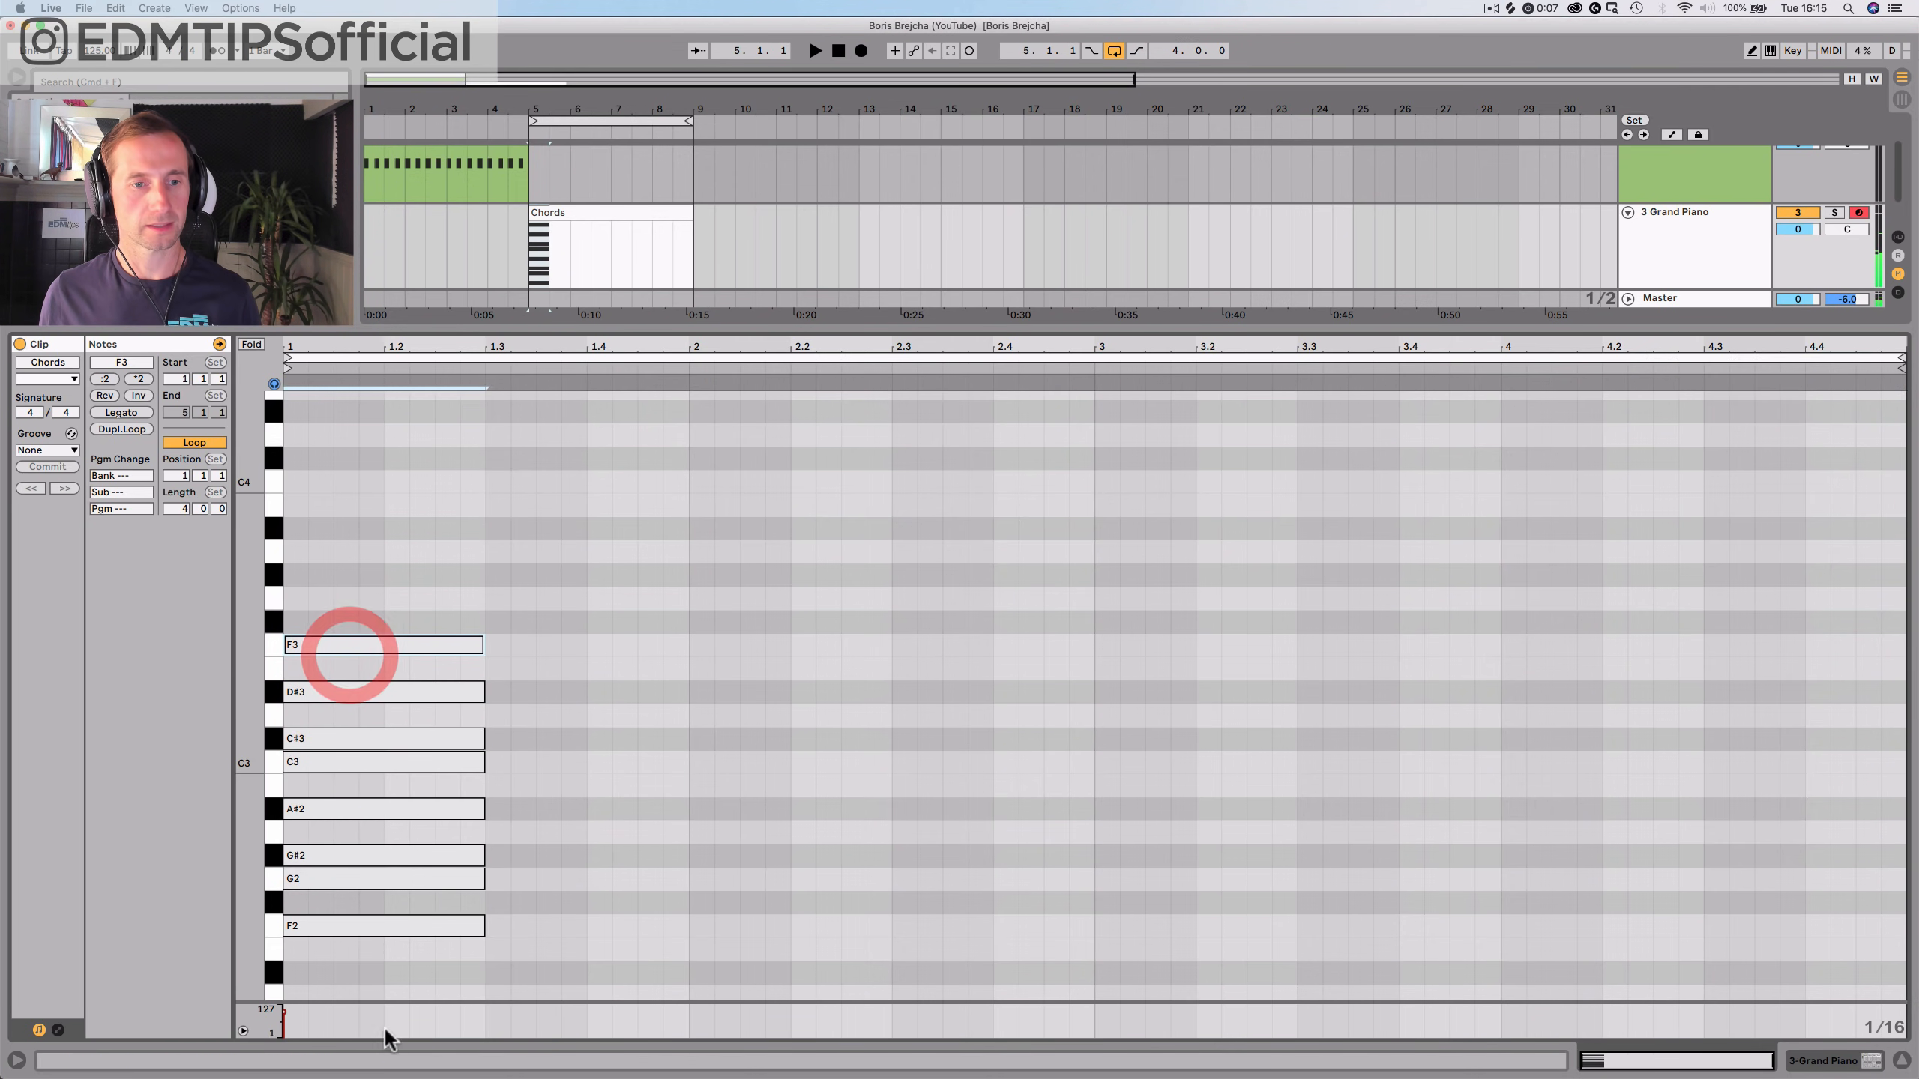
# Shorten all the scale notes to one sixteenth and place them just before the clip's start
pyautogui.moveTo(426, 975); pyautogui.dragTo(313, 662)
pyautogui.press('Left')
pyautogui.press('Left')
pyautogui.press('Left')
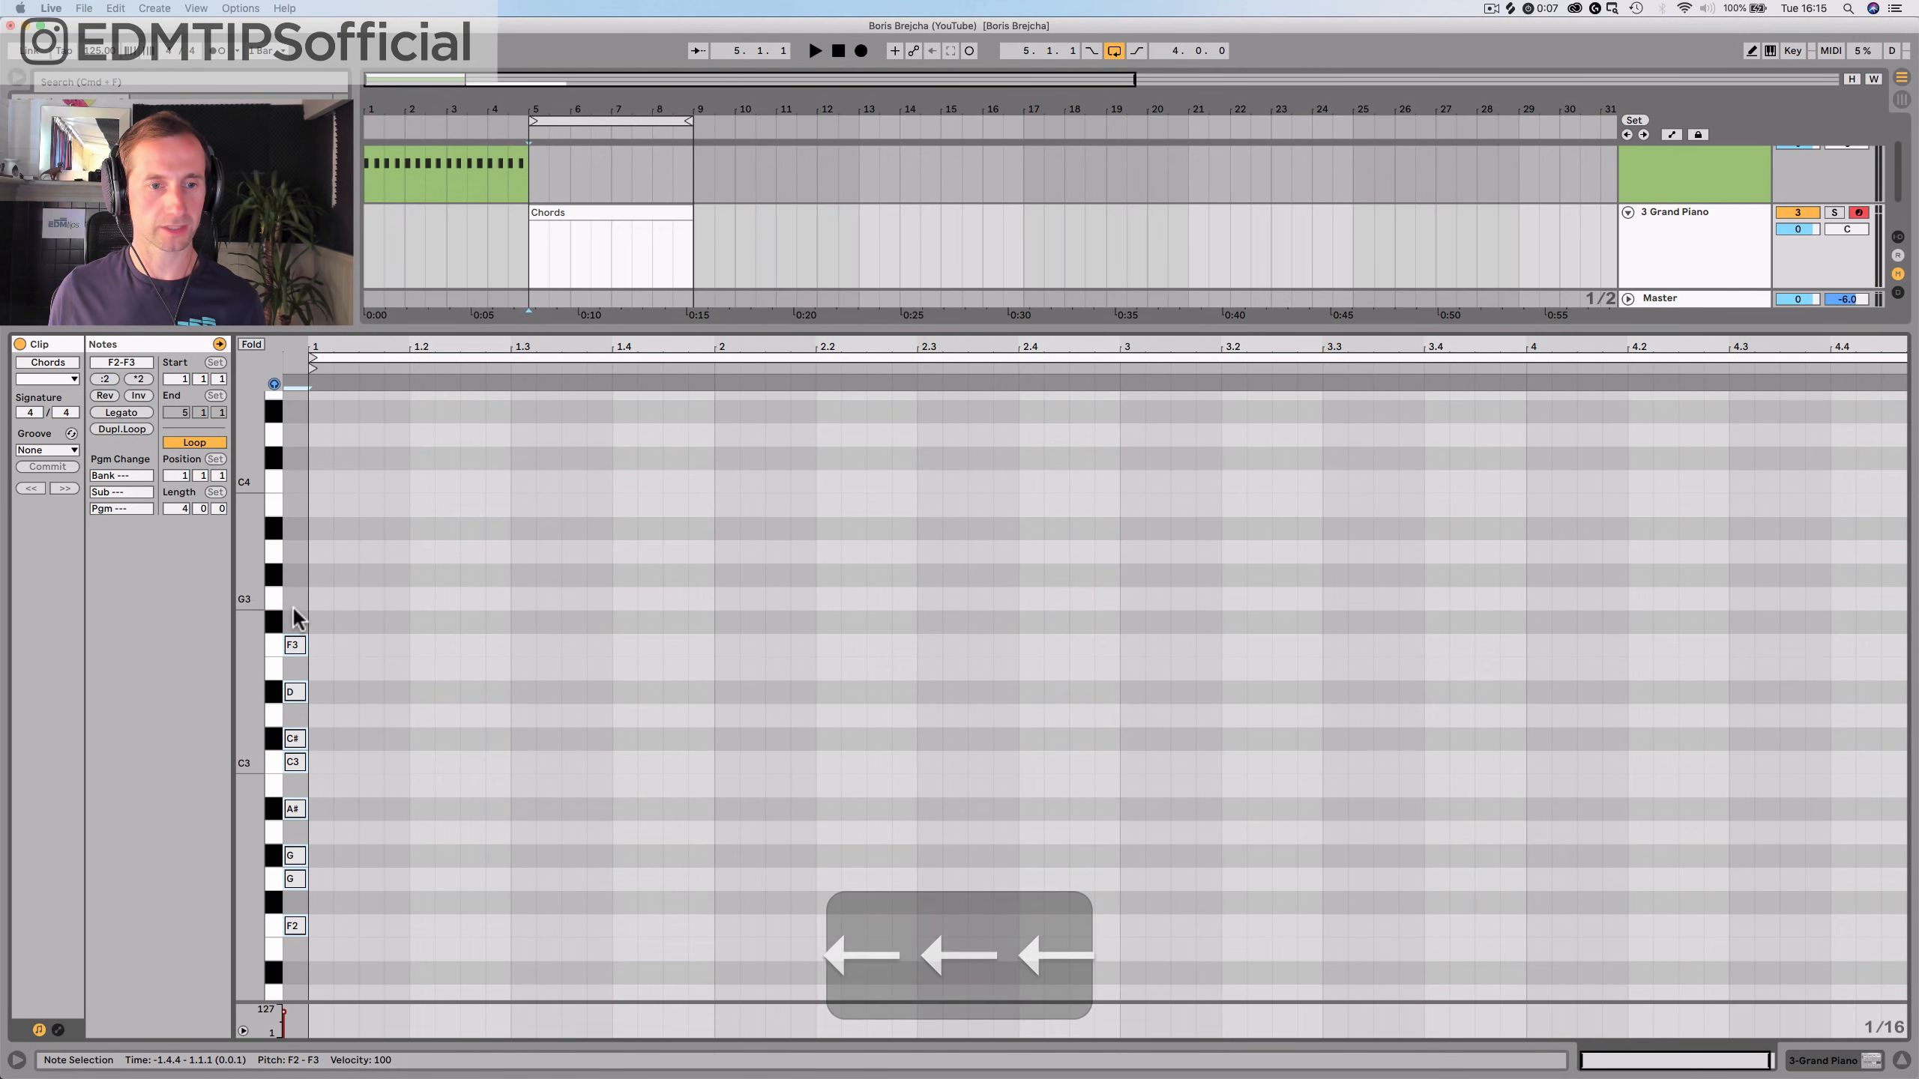
# Copy the guide scale notes one octave up and one octave down, and fold the piano roll to the used pitches
pyautogui.moveTo(248, 758); pyautogui.dragTo(207, 754)
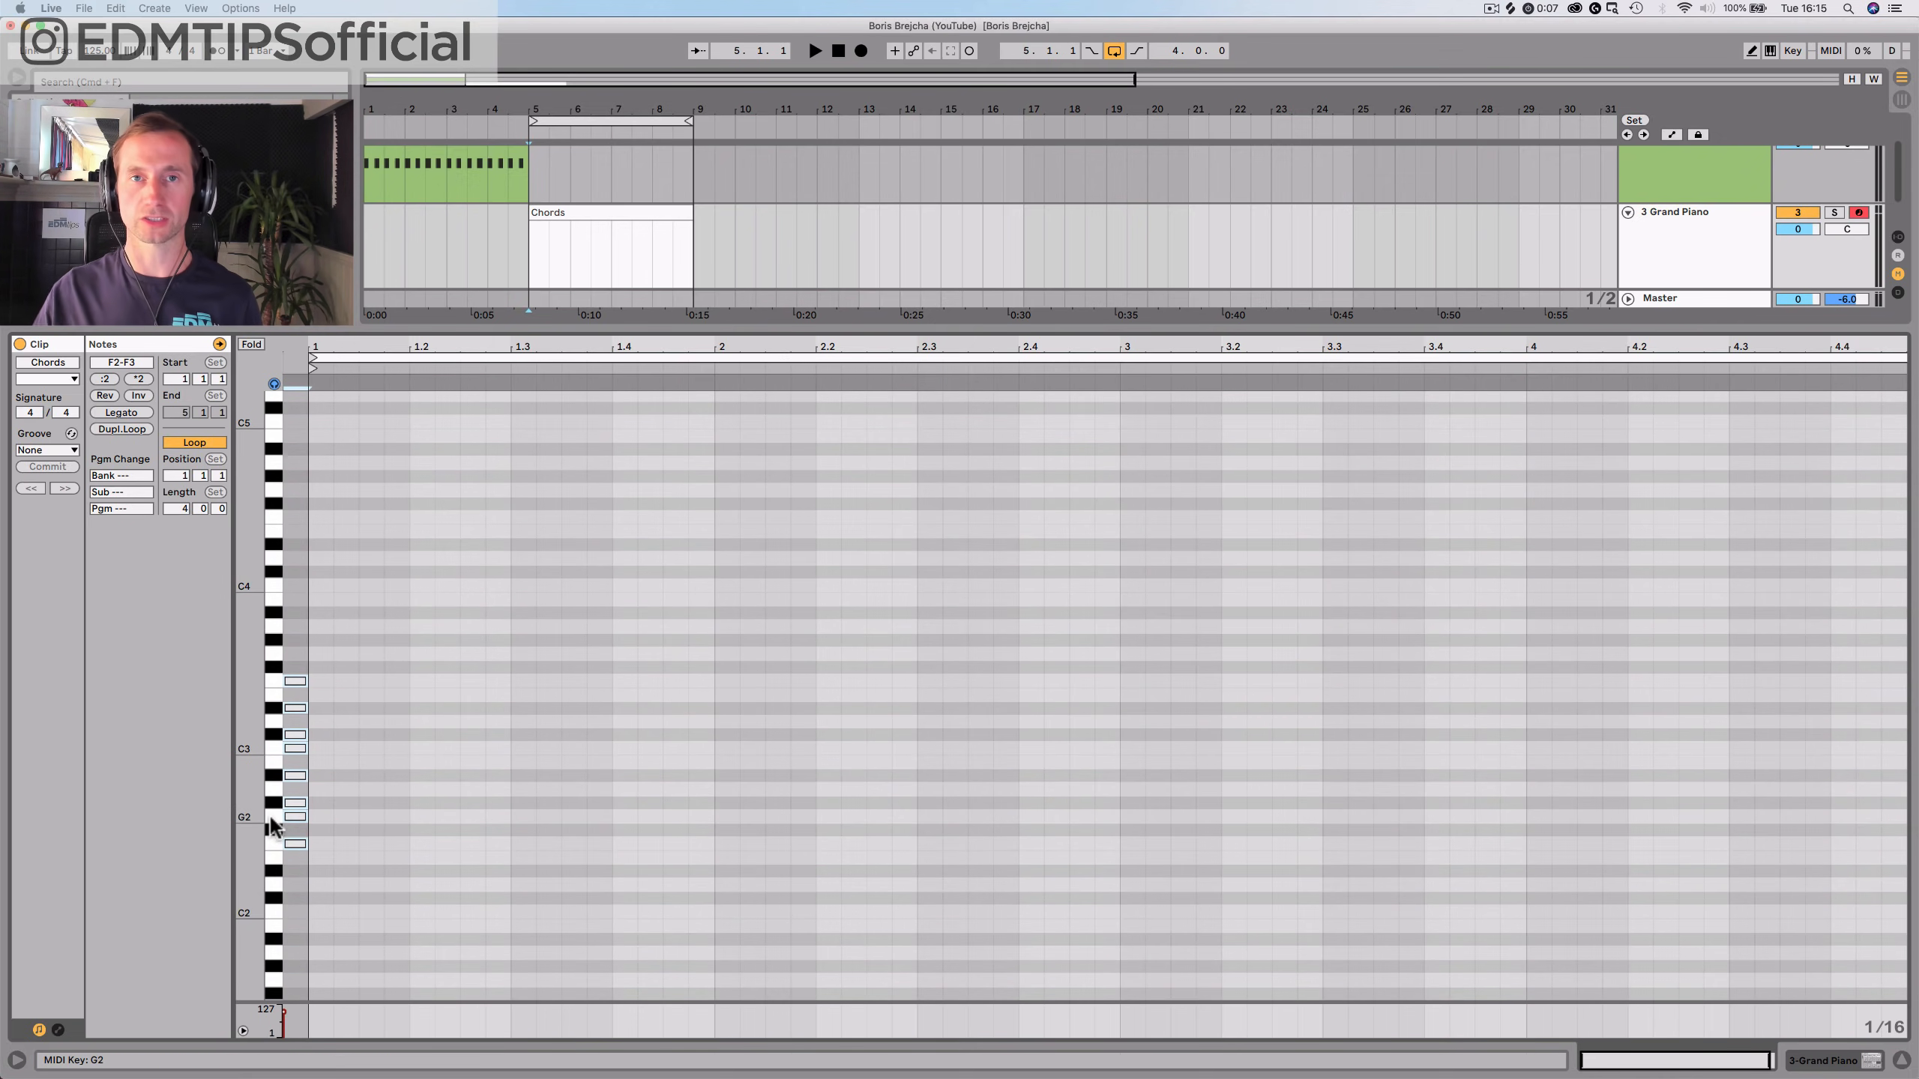
pyautogui.moveTo(291, 824); pyautogui.dragTo(298, 669)
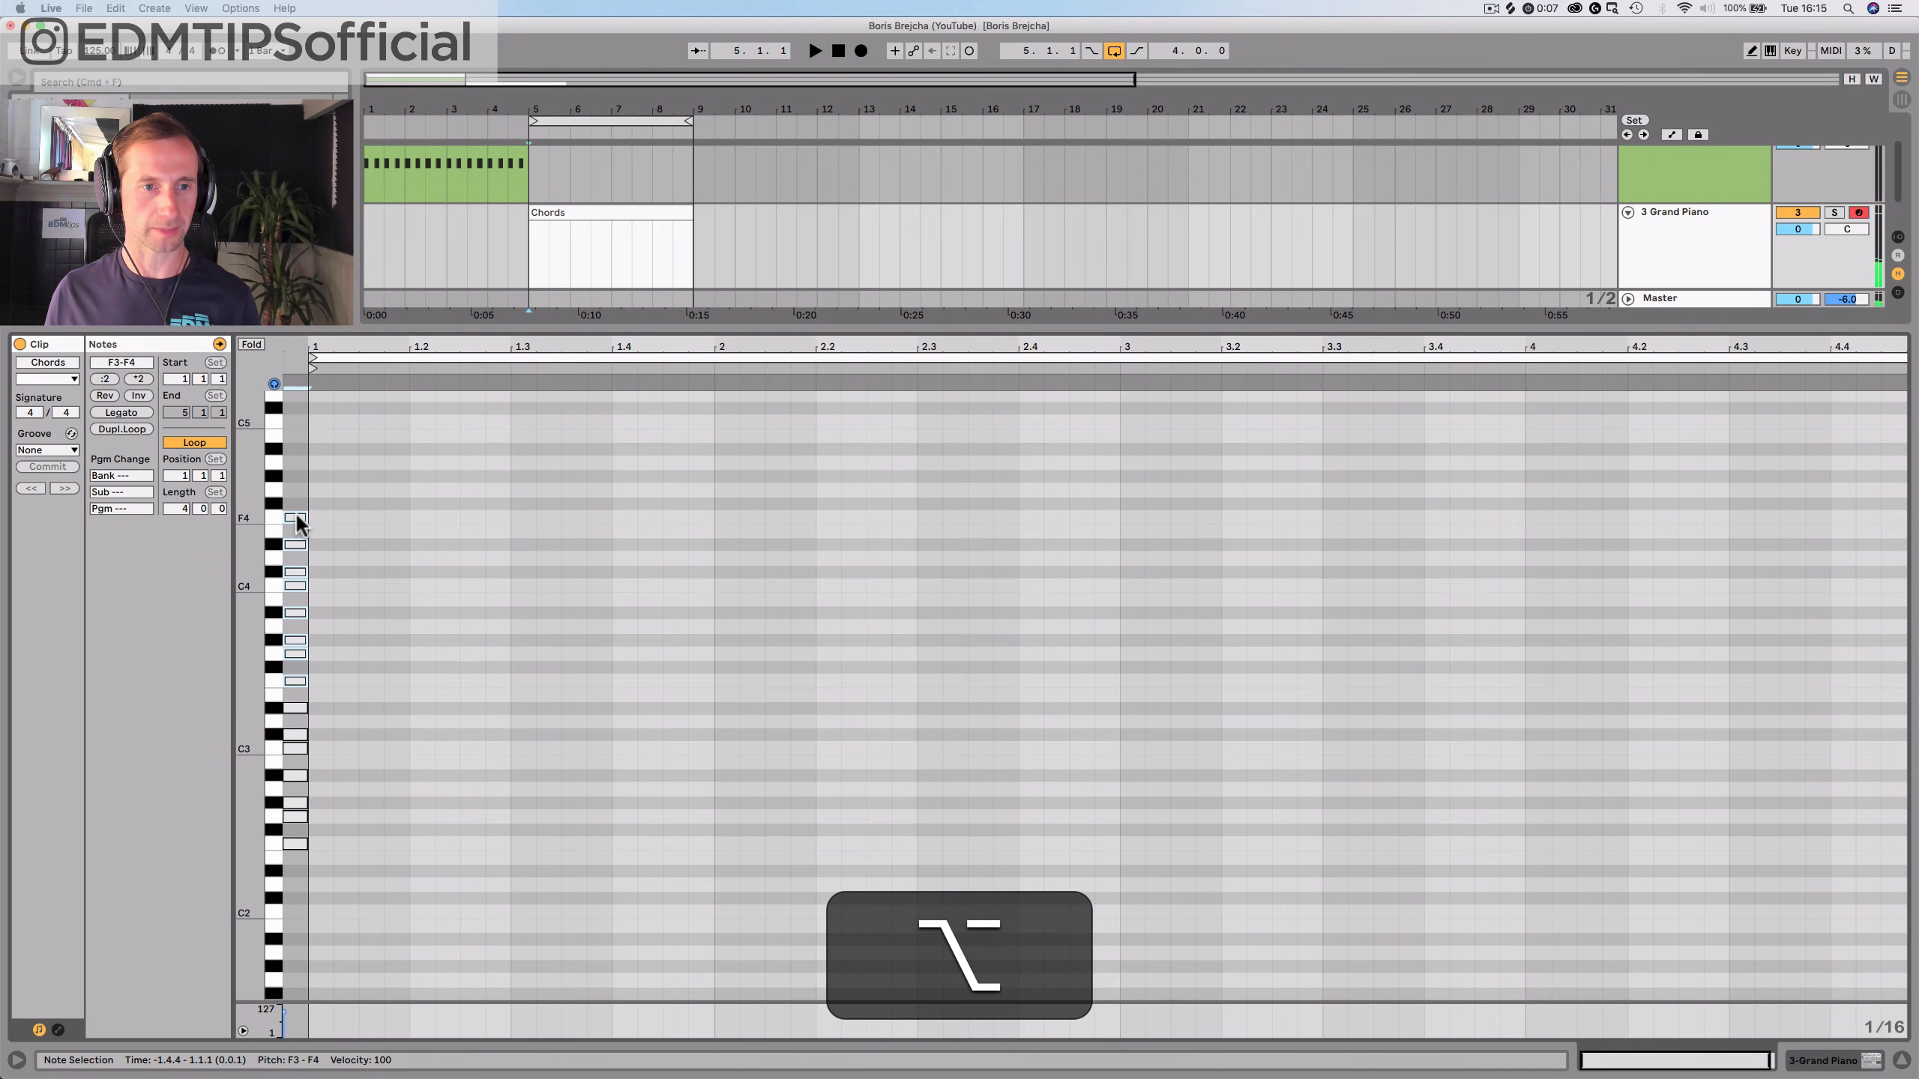
pyautogui.moveTo(298, 518); pyautogui.dragTo(321, 839)
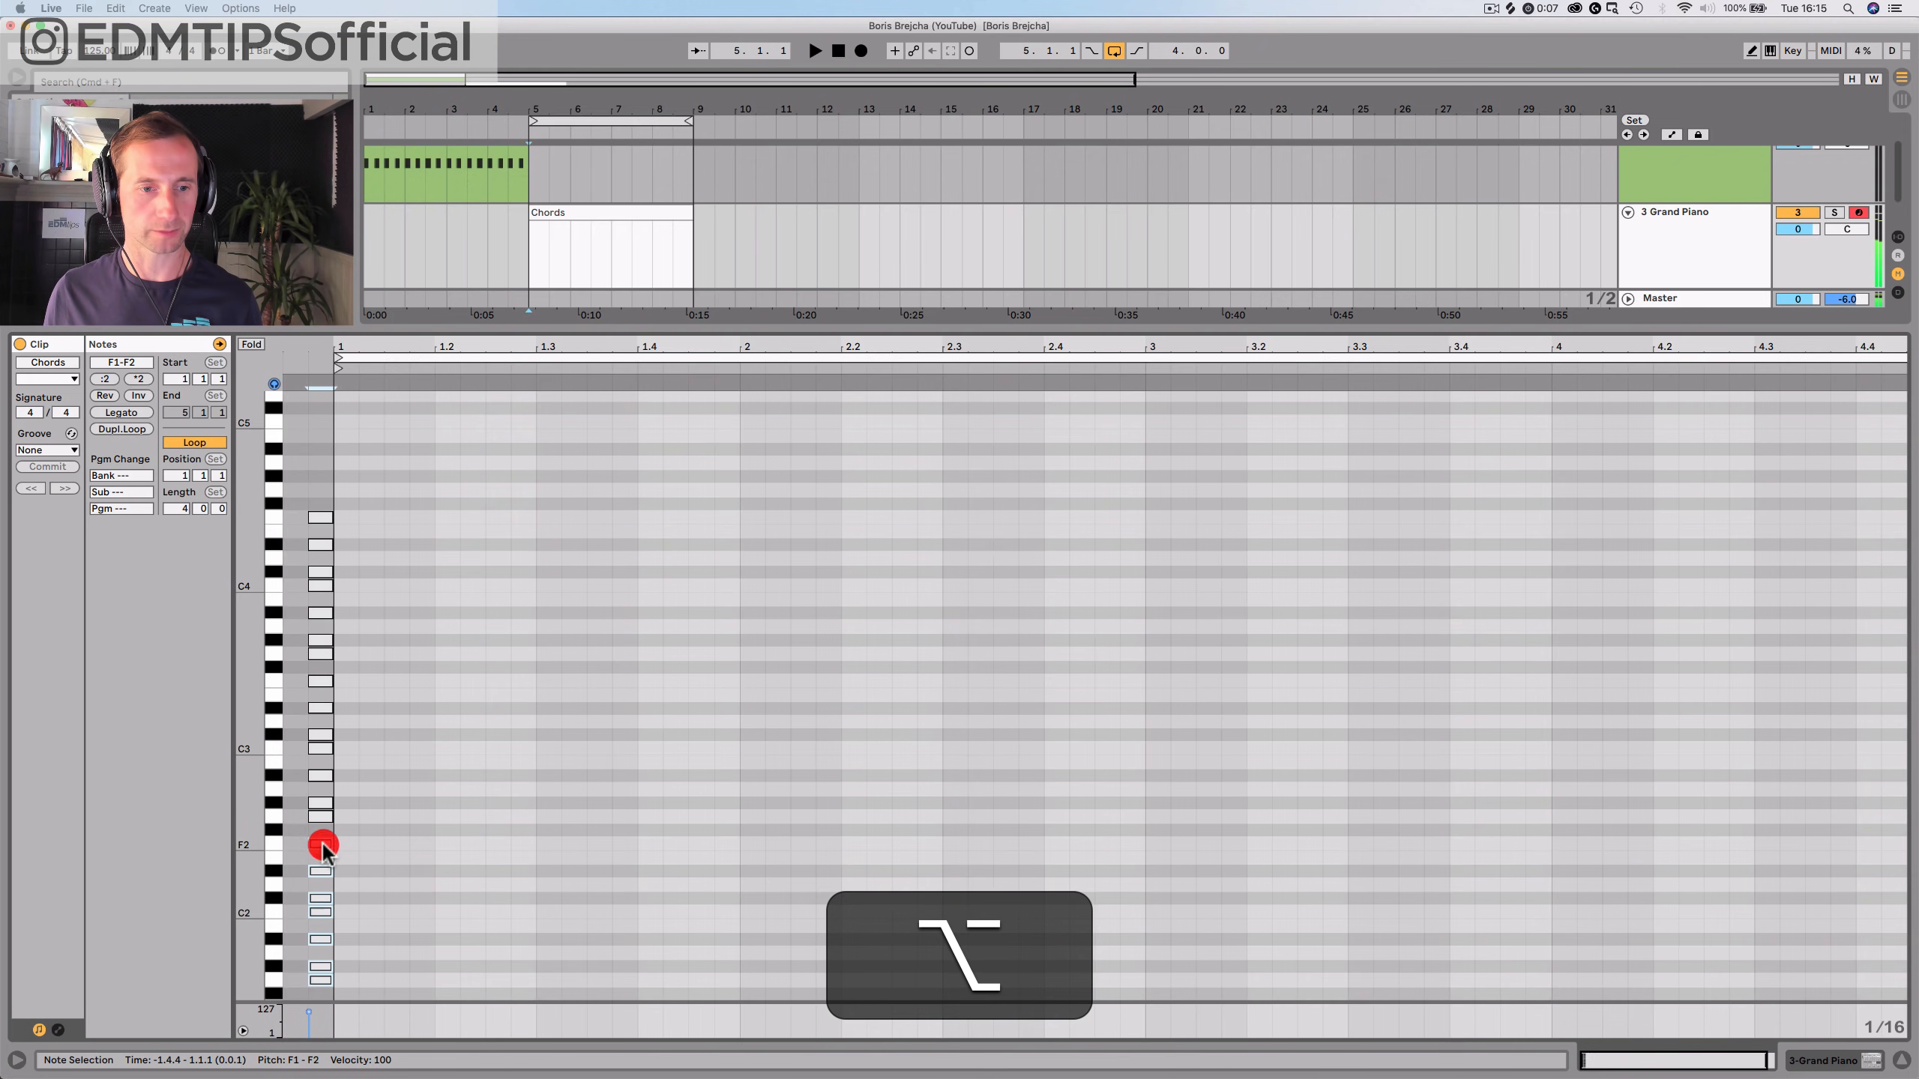
pyautogui.click(252, 345)
pyautogui.click(349, 640)
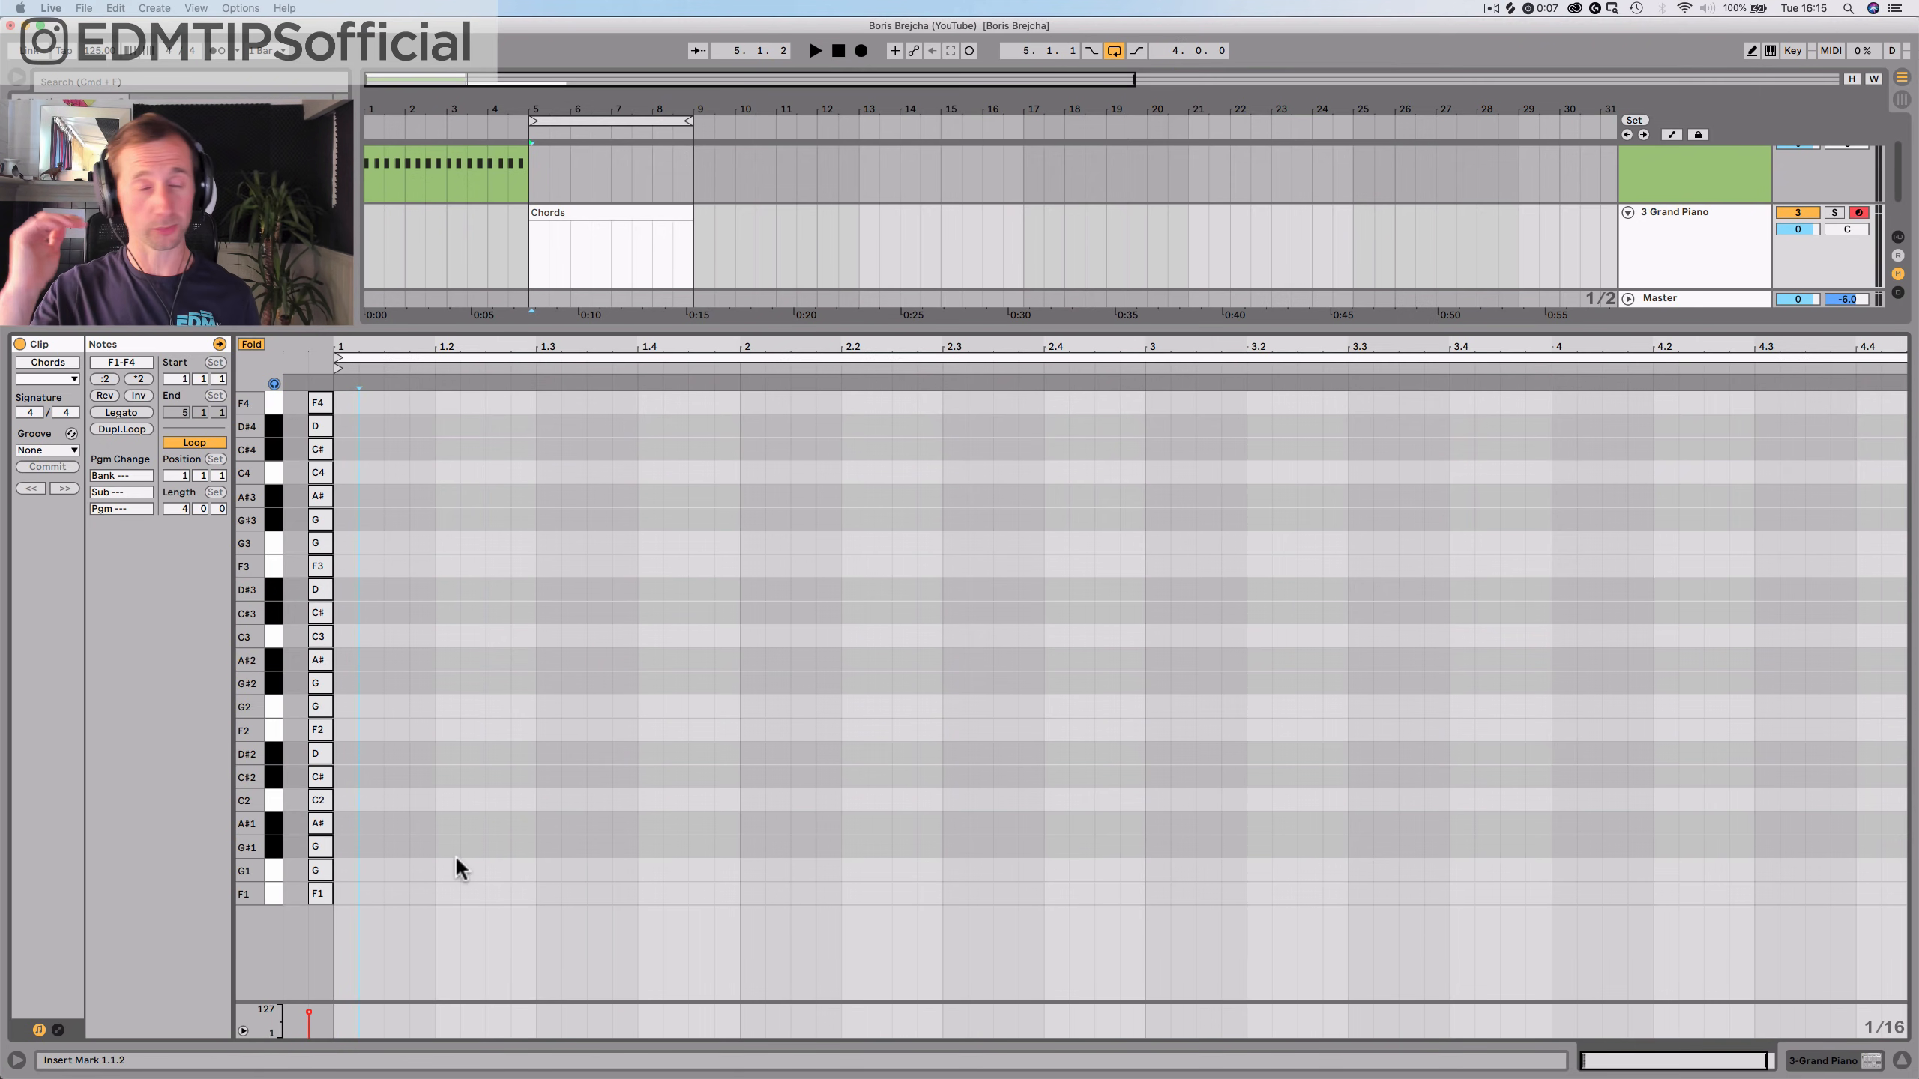
# Draw a one-bar F2 root note in bar 1, copy it to A#2 in bar 2, and play both notes
pyautogui.doubleClick(340, 729)
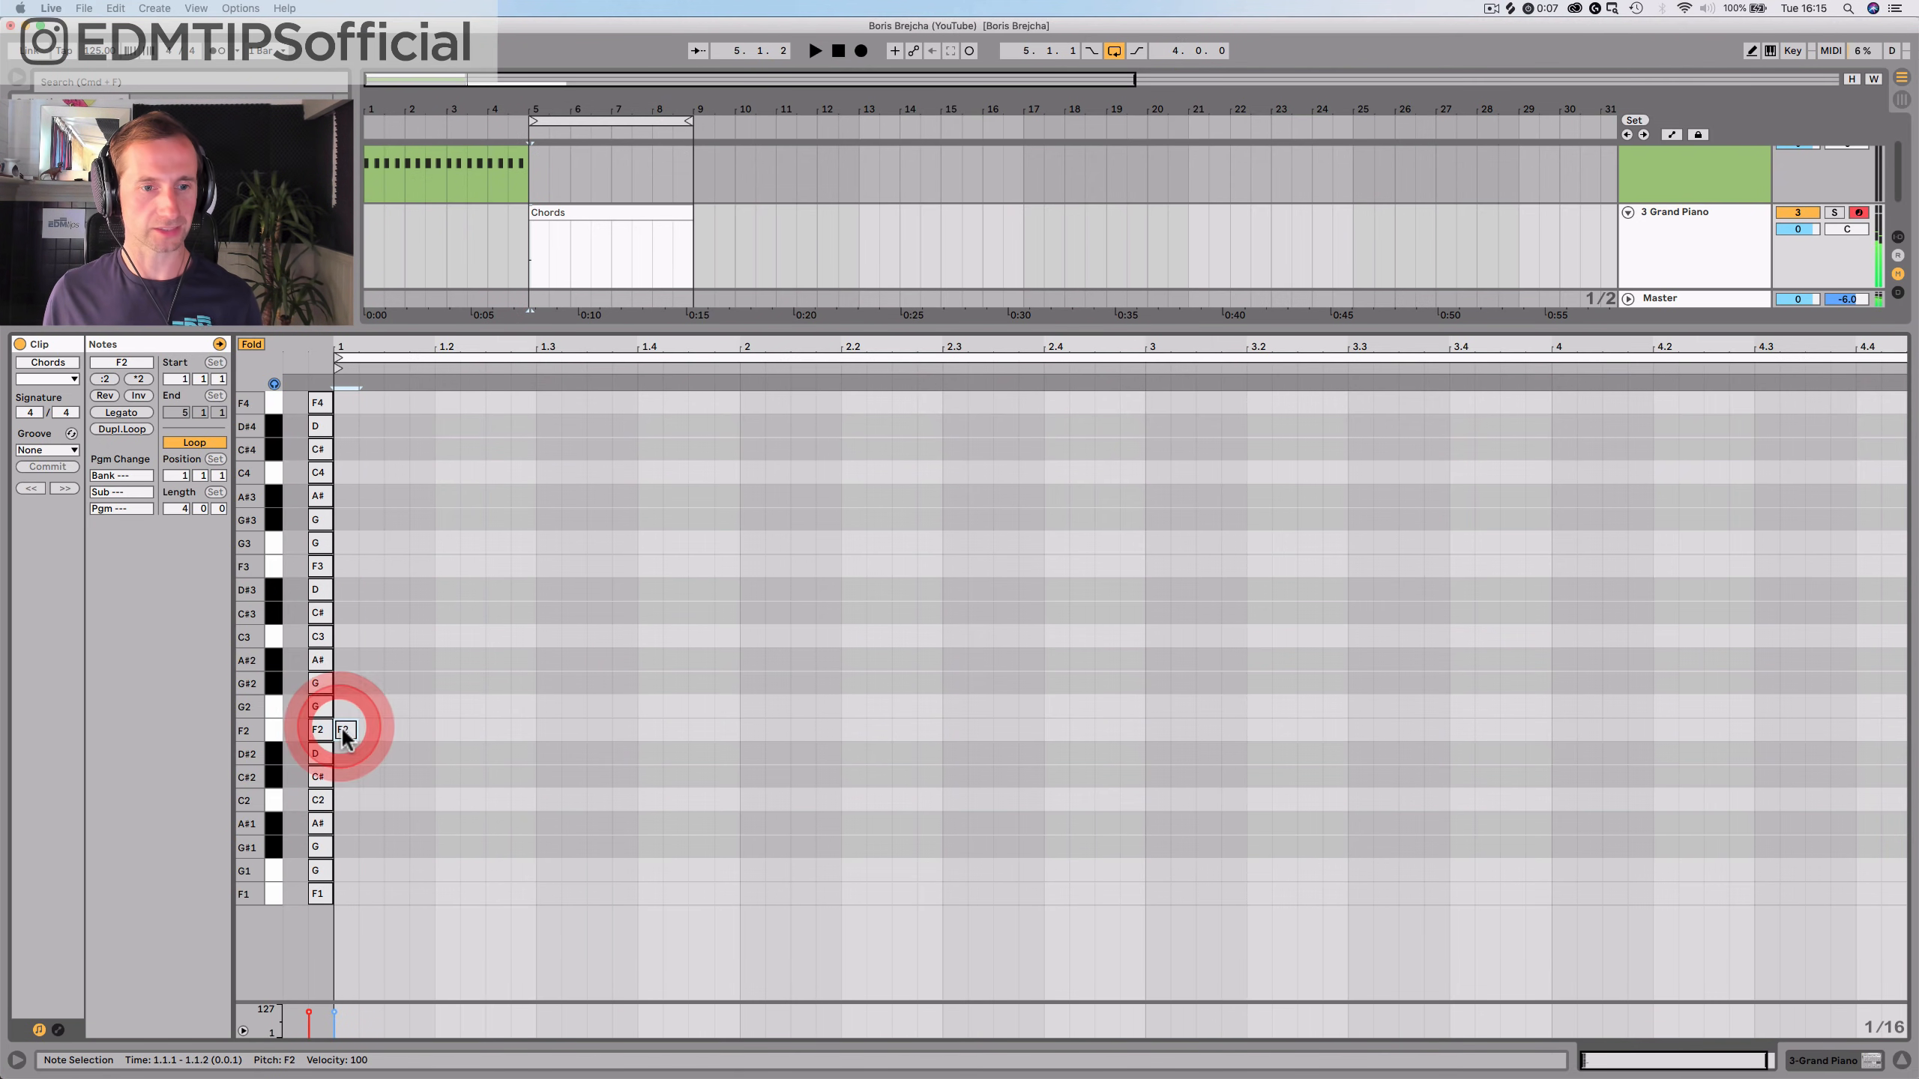
pyautogui.moveTo(352, 729); pyautogui.dragTo(524, 730)
pyautogui.press('space')
pyautogui.press('space')
pyautogui.click(532, 729)
pyautogui.moveTo(531, 729); pyautogui.dragTo(1086, 669)
pyautogui.press('space')
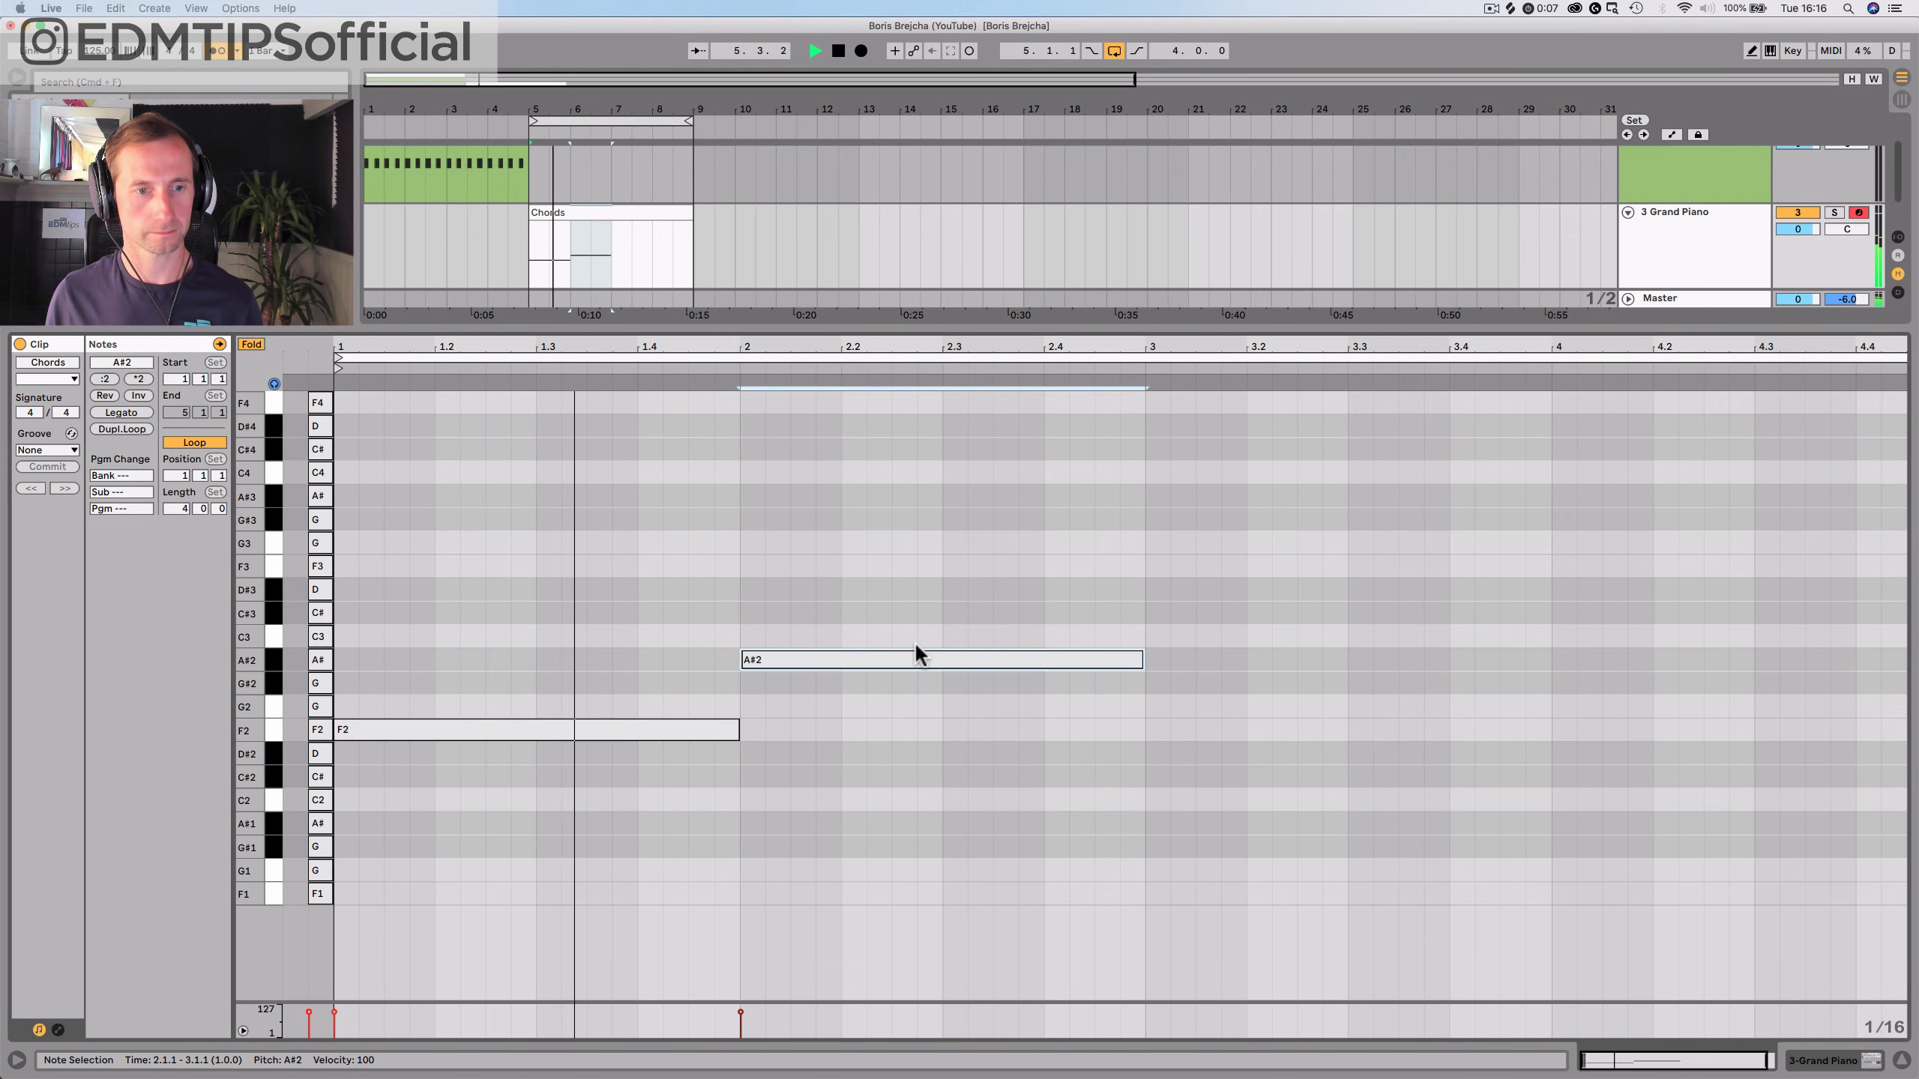
pyautogui.press('space')
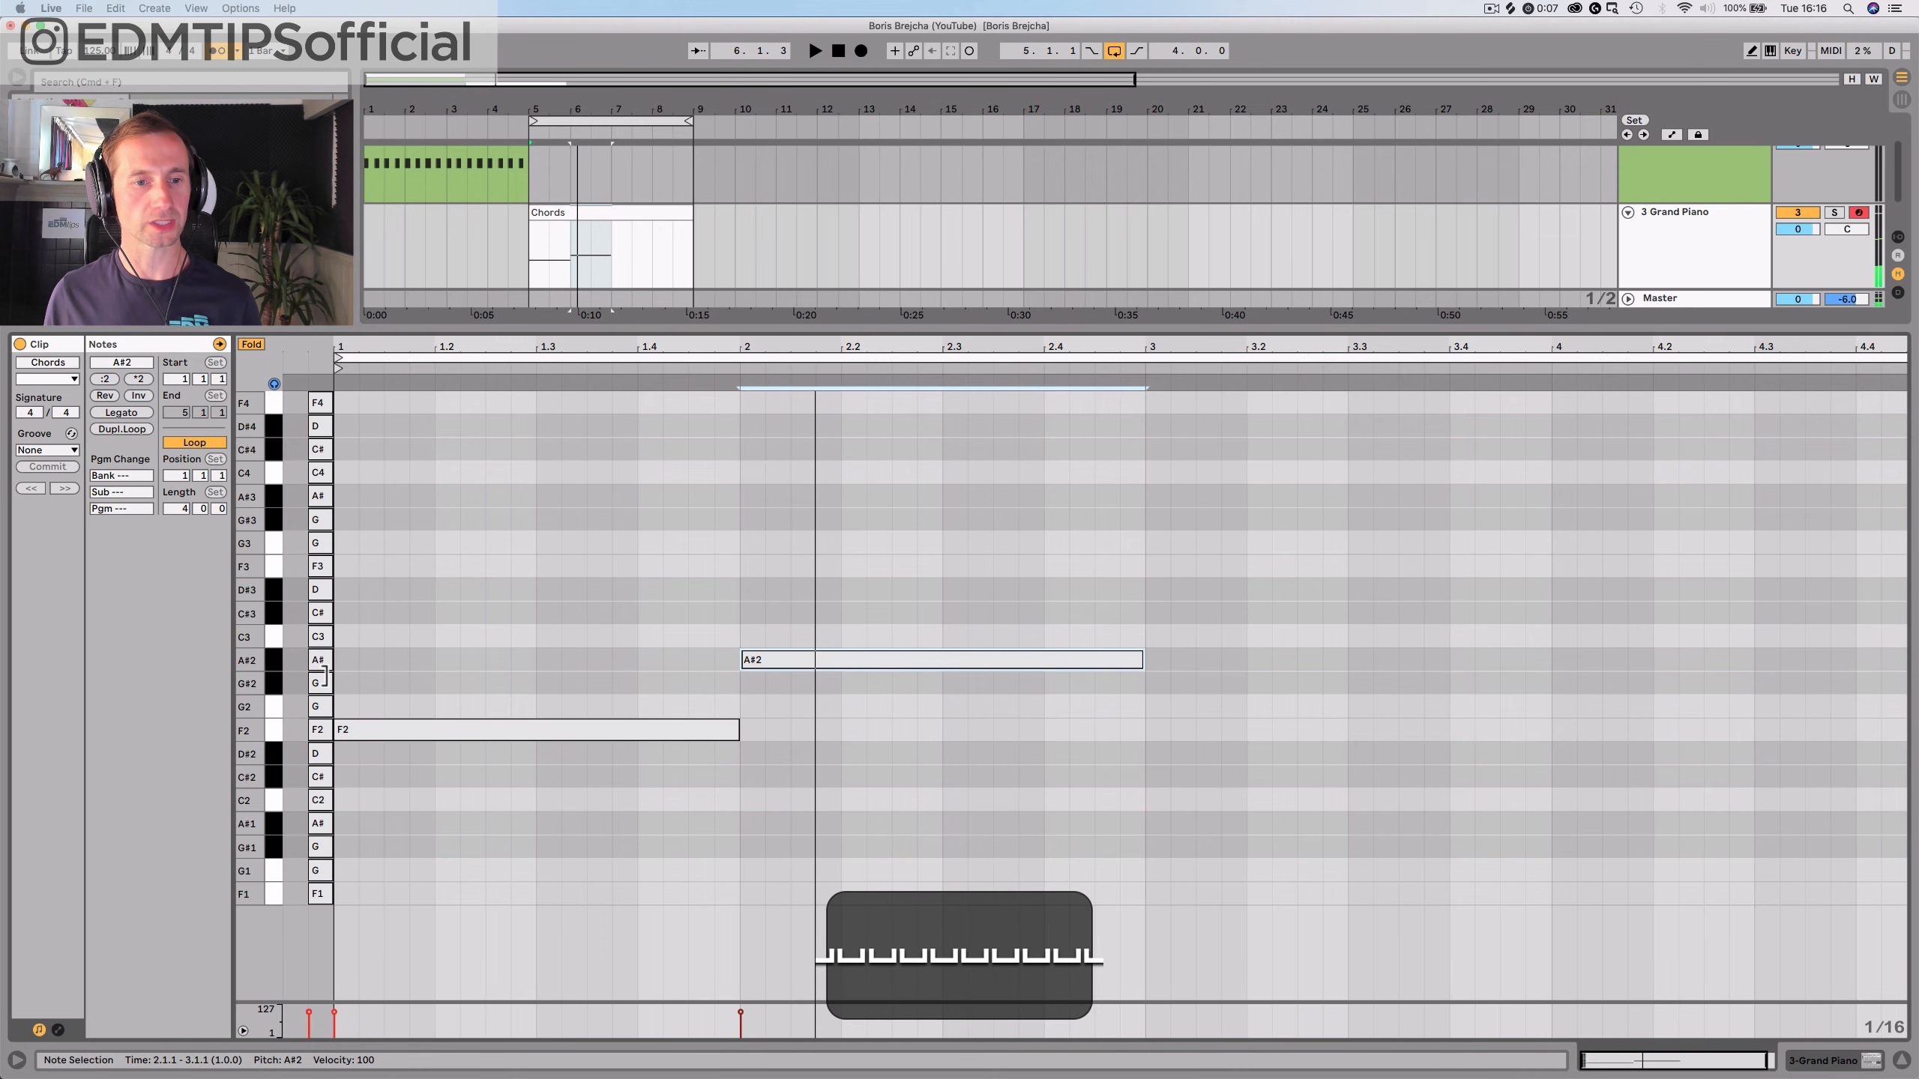
# Add one-bar root note copies on C#3 in bar 3 and D#3 in bar 4, and play the progression
pyautogui.moveTo(831, 650); pyautogui.dragTo(1236, 615)
pyautogui.moveTo(1486, 616); pyautogui.dragTo(1637, 583)
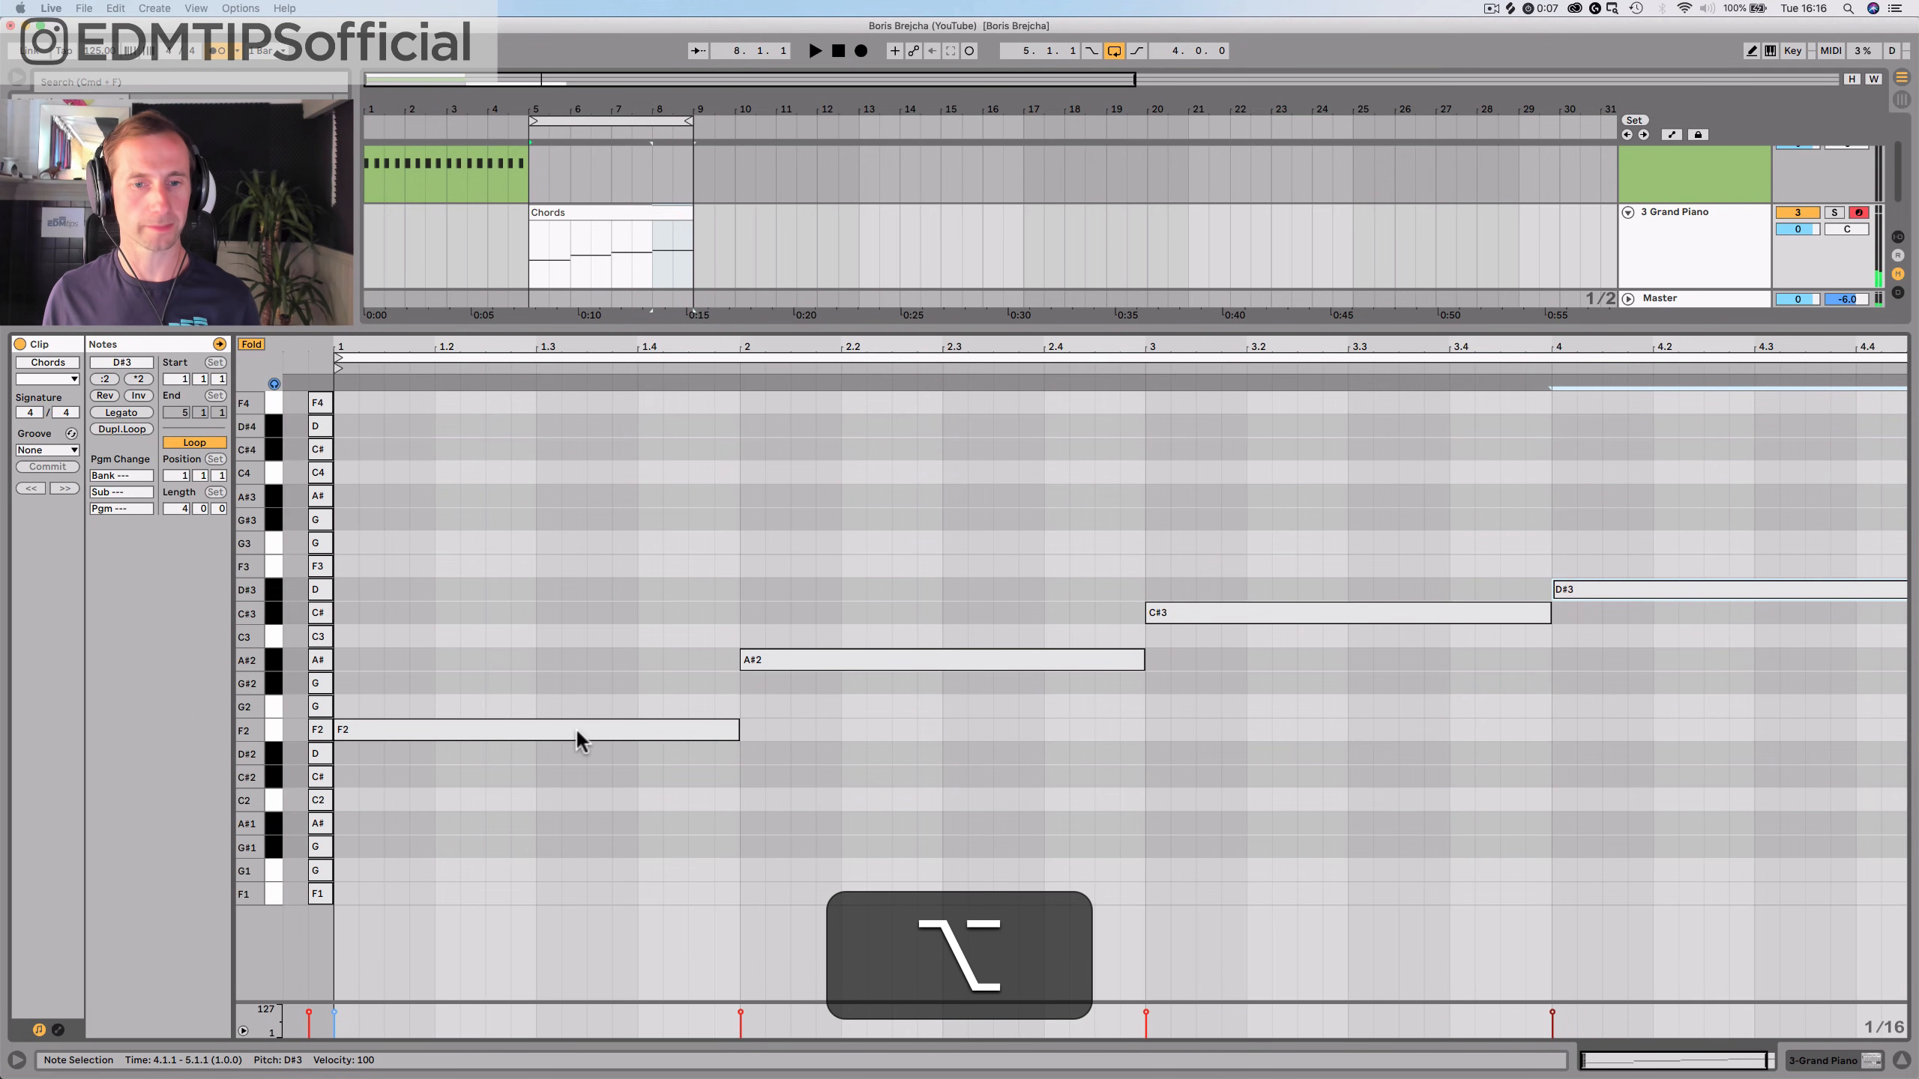
pyautogui.press('space')
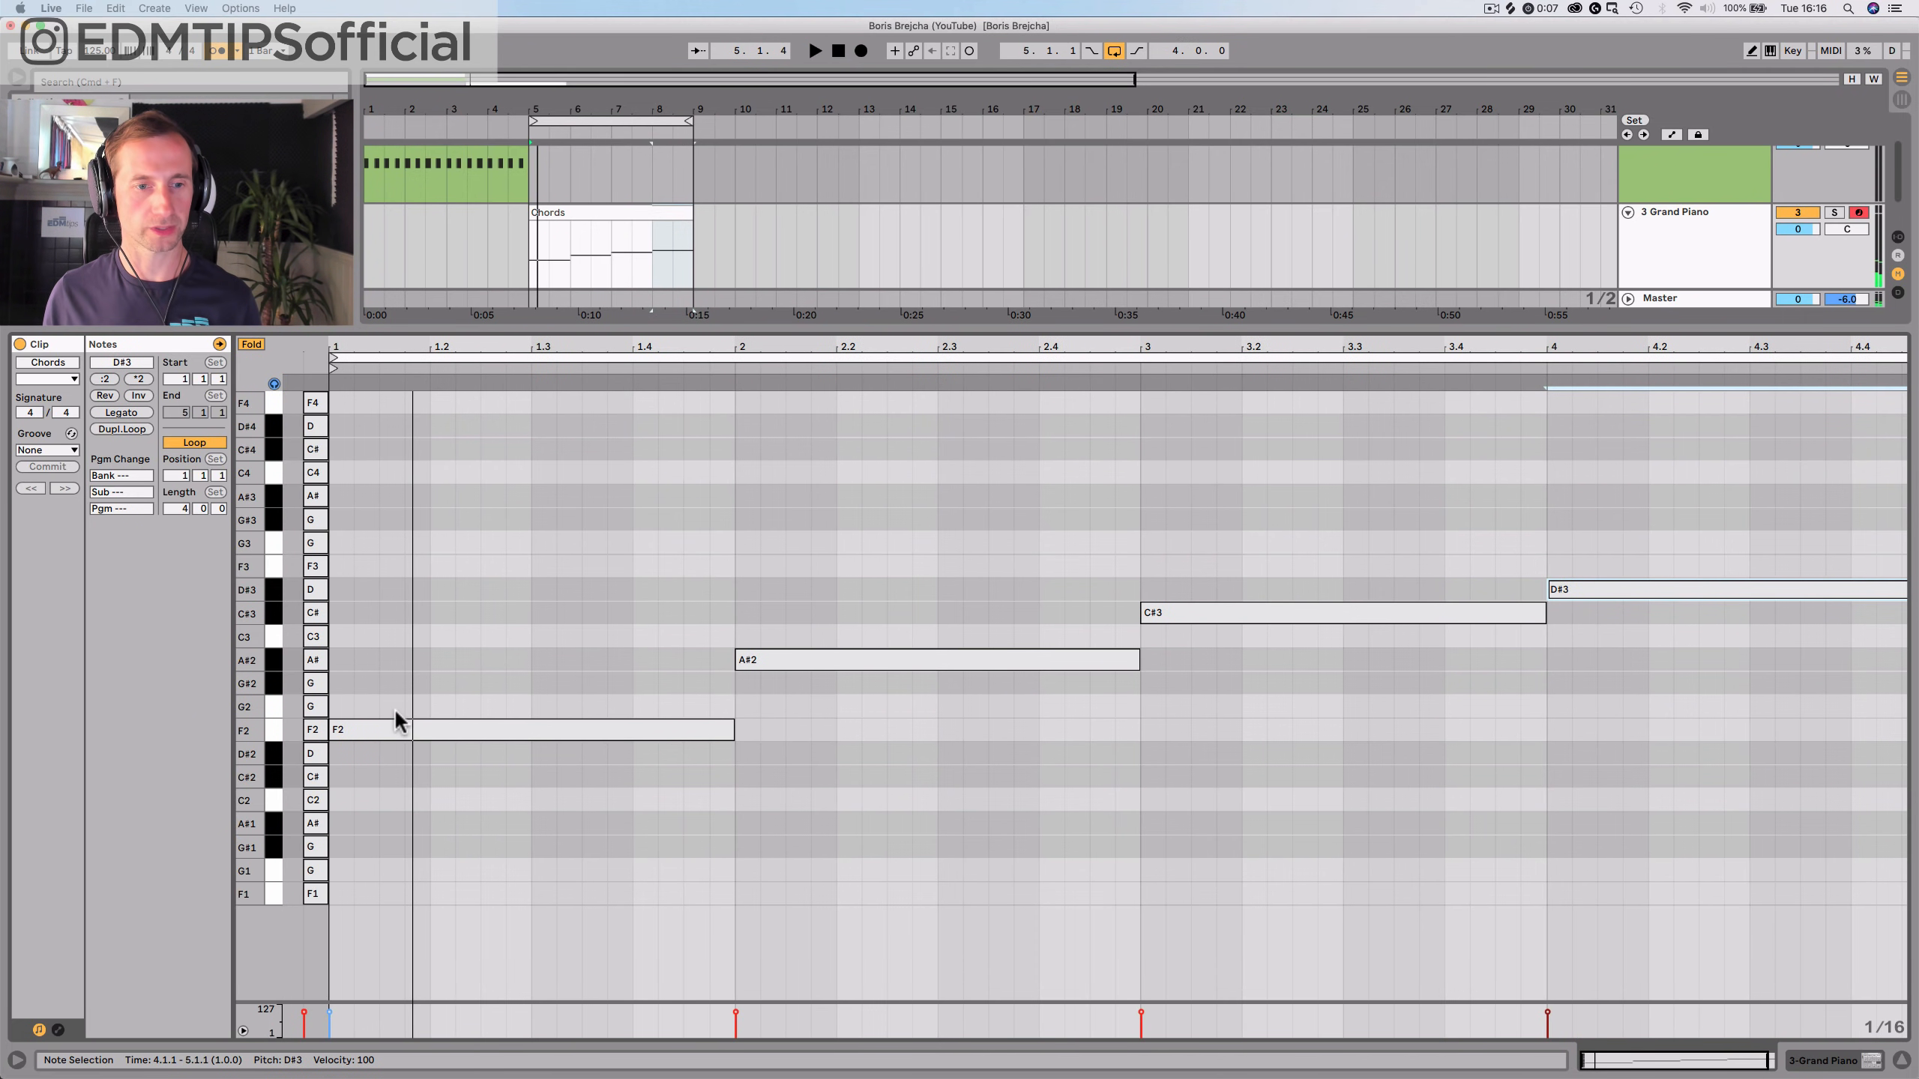
pyautogui.hscroll(1, 385, 704)
pyautogui.press('space')
# Copy the four root notes one octave down to F1, A#1, C#2 and D#2, and audition the result
pyautogui.moveTo(1601, 783); pyautogui.dragTo(552, 501)
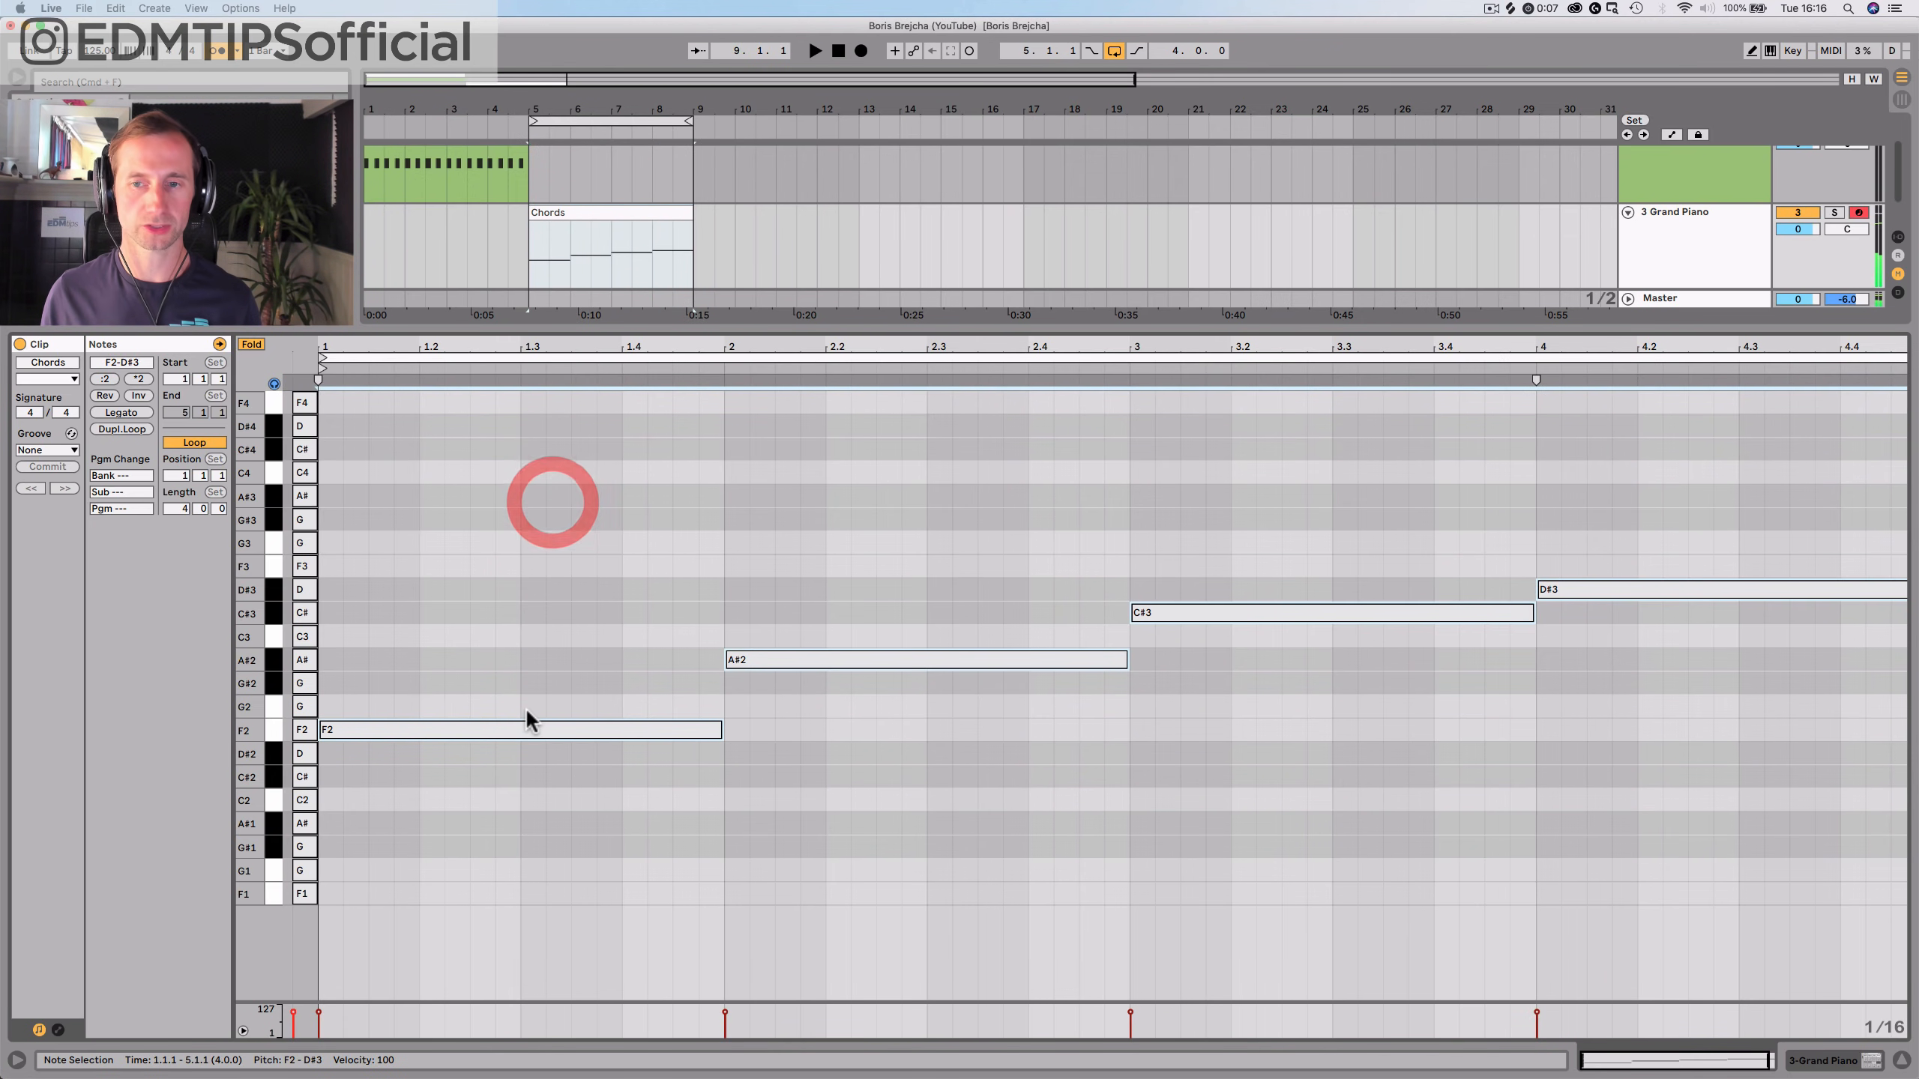
pyautogui.moveTo(522, 728); pyautogui.dragTo(520, 742)
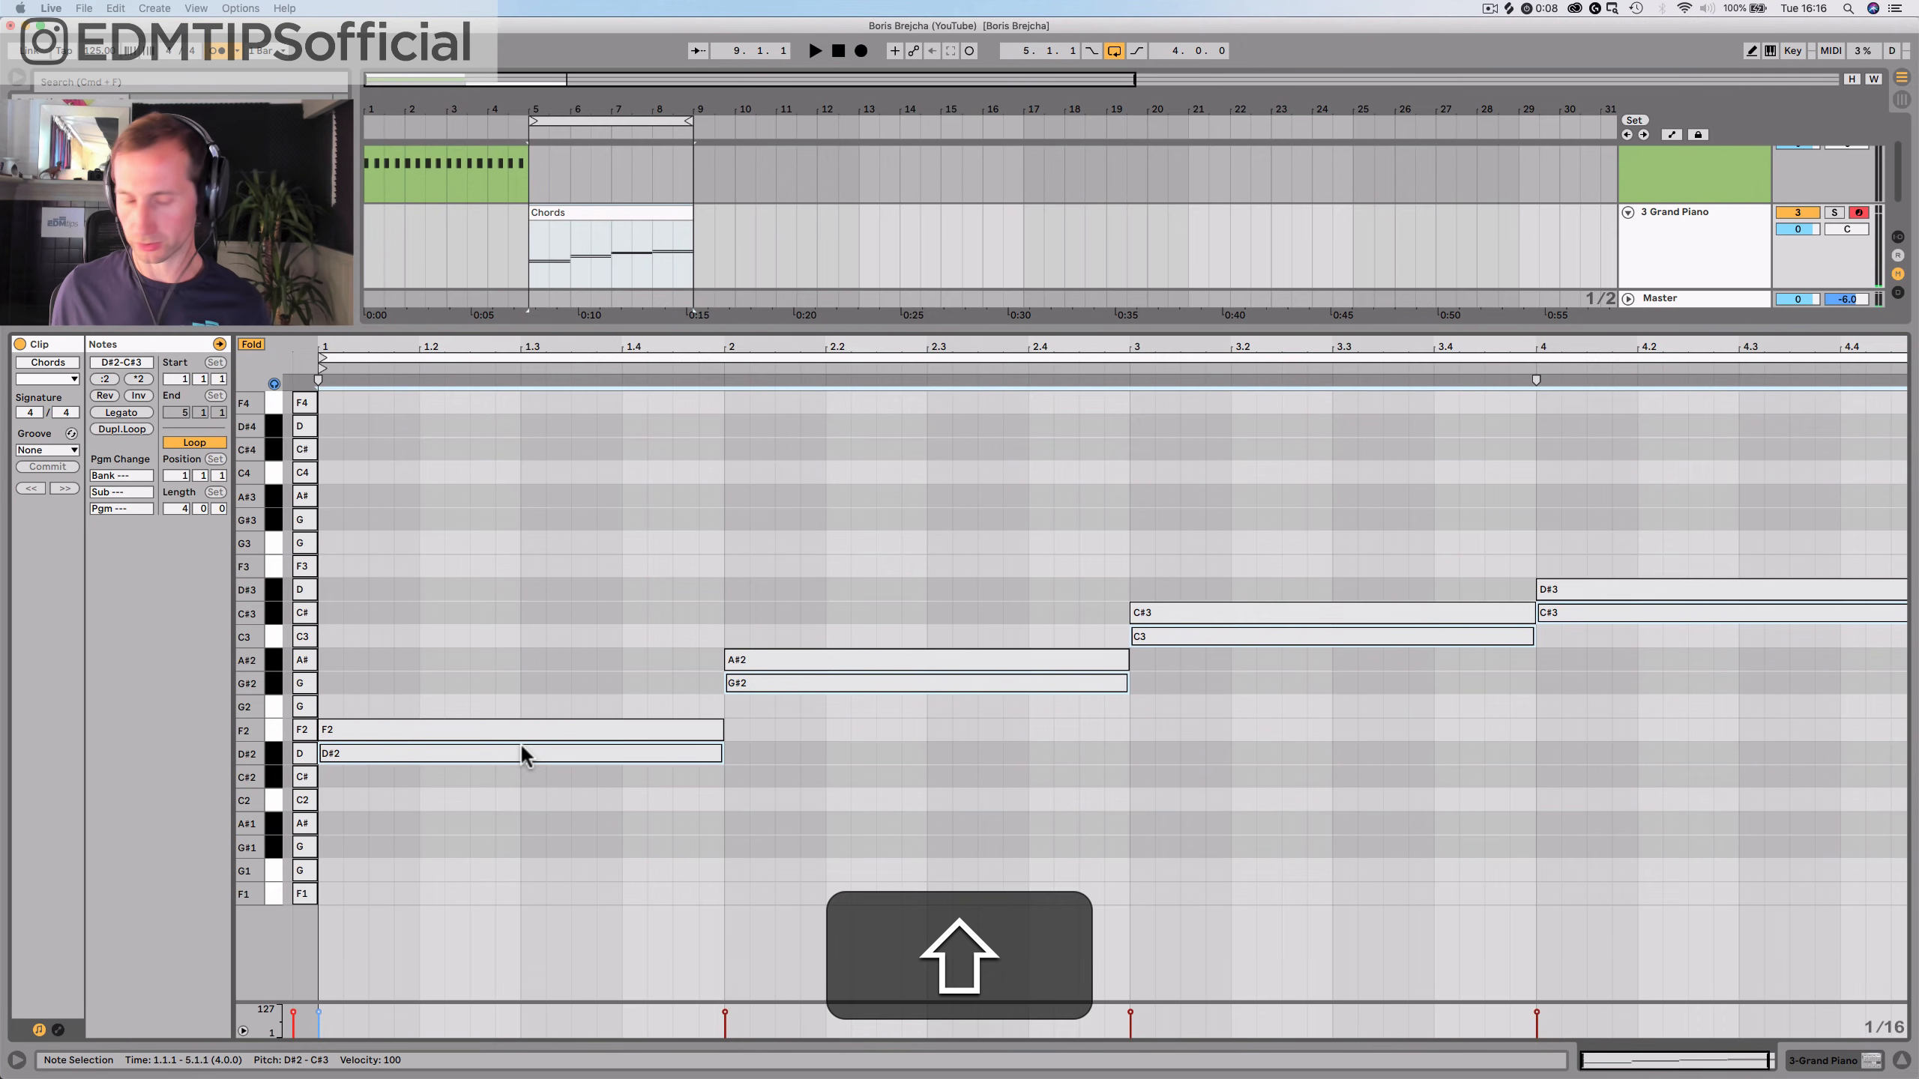
pyautogui.hotkey('shift', 'Down')
pyautogui.press('Up')
pyautogui.press('Up')
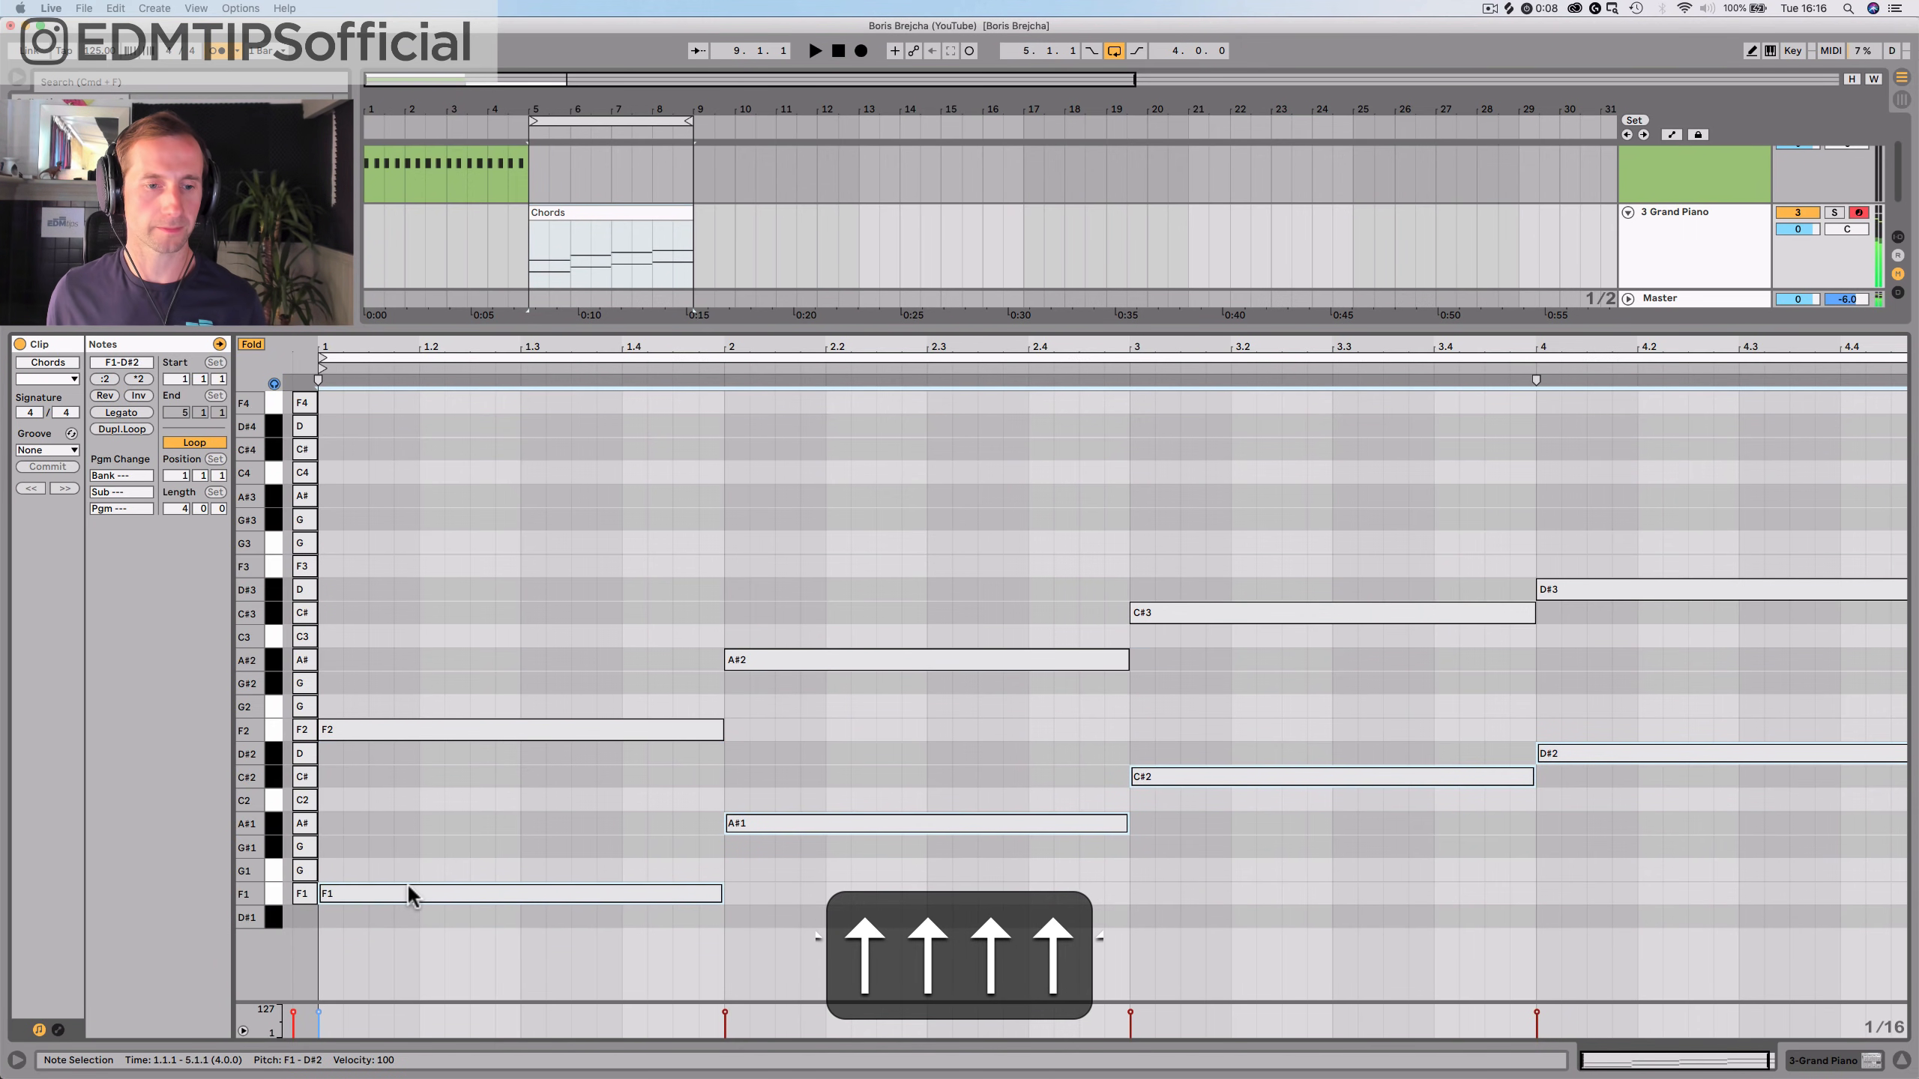
pyautogui.press('space')
pyautogui.press('space')
# Build triads by adding G#2 and C3 in bar 1, C#3 and F3 in bar 2, F3 and G#3 in bar 3, G3 and A#3 in bar 4, and play them
pyautogui.click(434, 676)
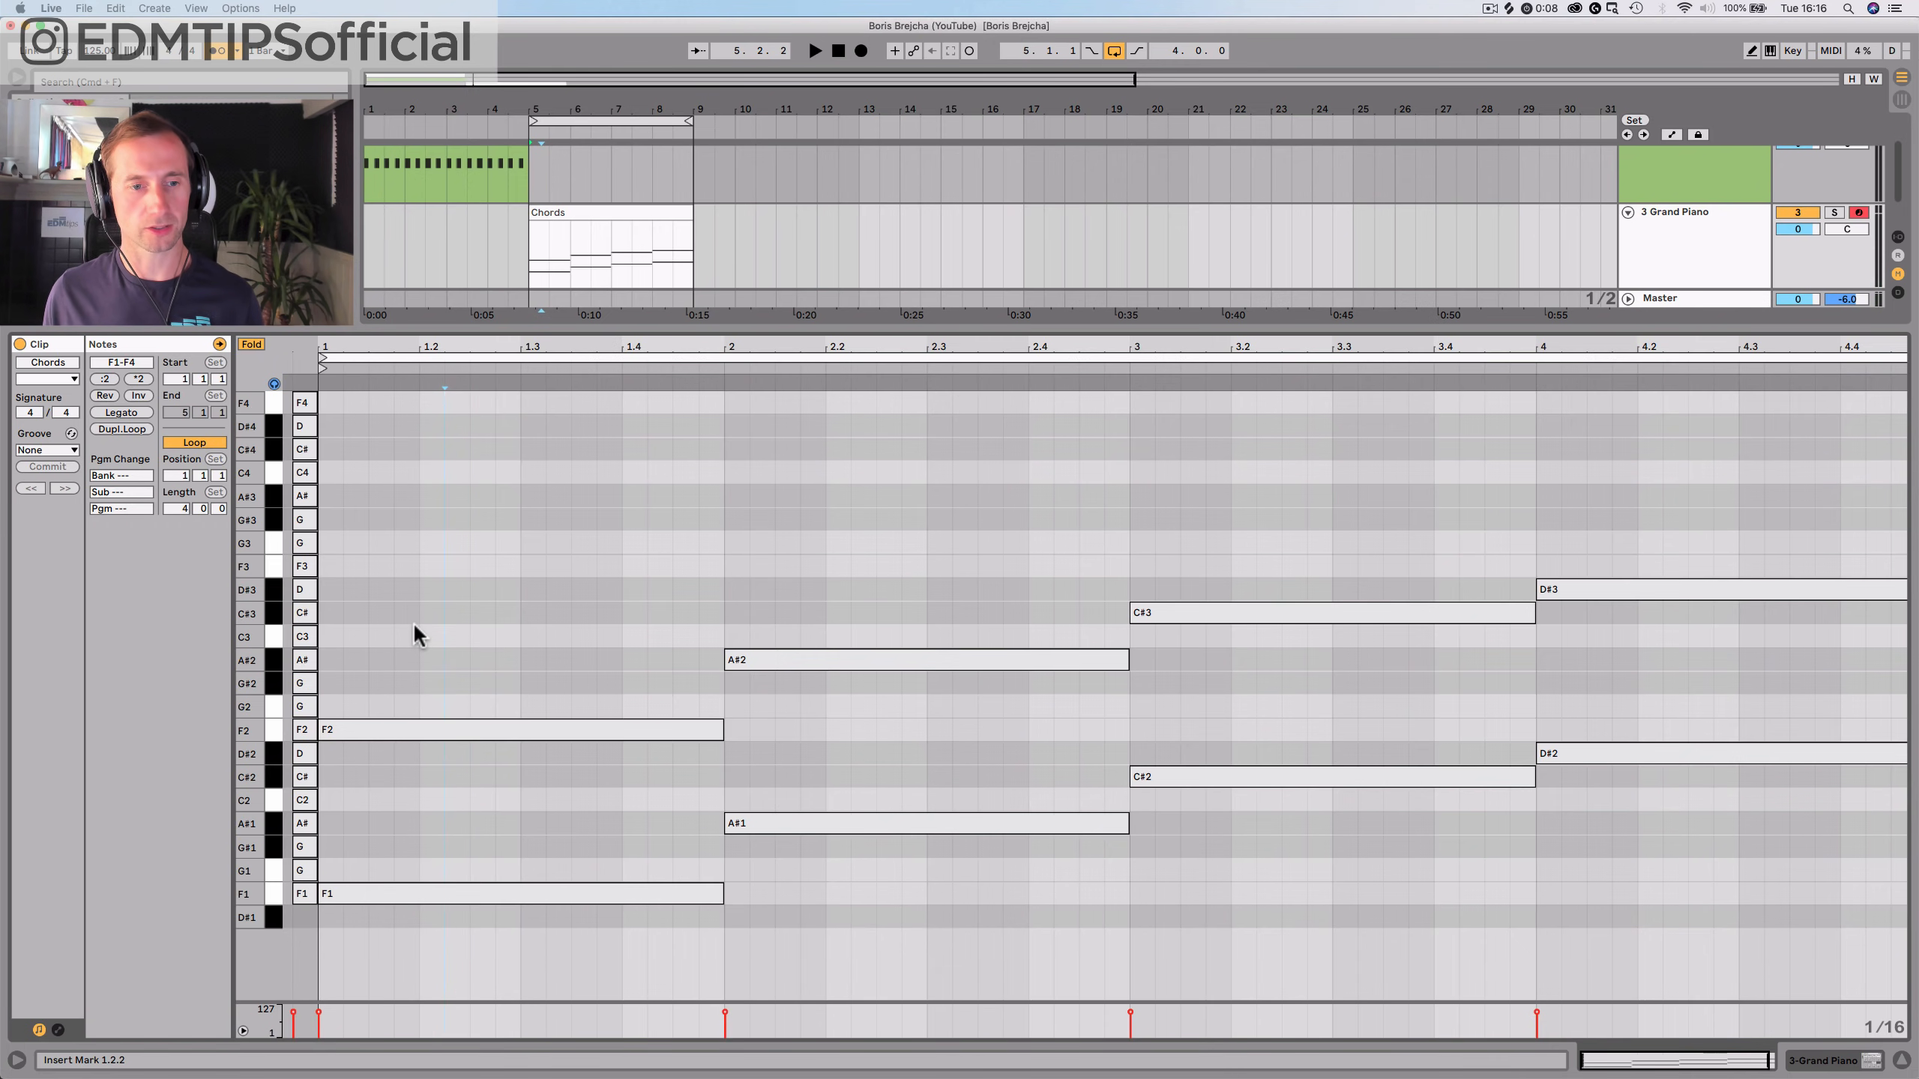
pyautogui.press('k')
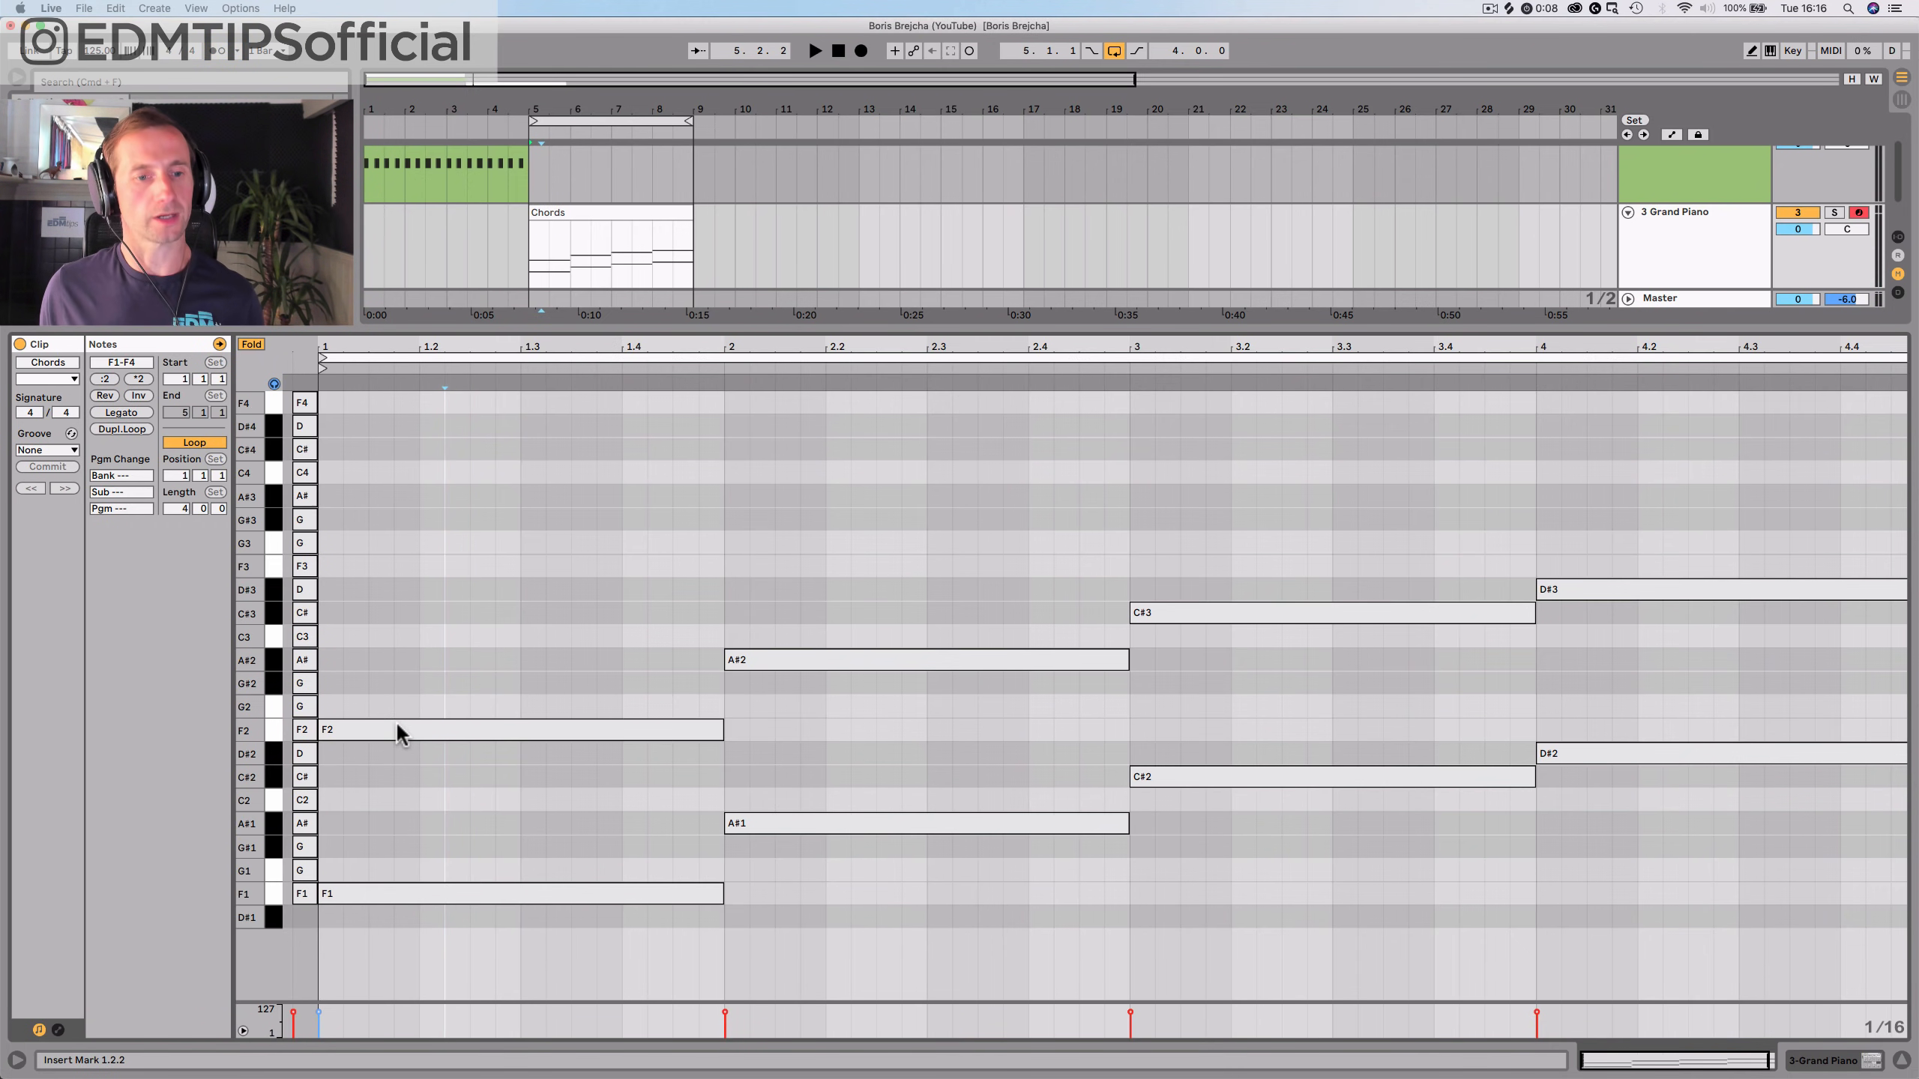
pyautogui.click(306, 694)
pyautogui.moveTo(360, 727); pyautogui.dragTo(370, 647)
pyautogui.moveTo(864, 652); pyautogui.dragTo(857, 565)
pyautogui.moveTo(1170, 614); pyautogui.dragTo(1165, 516)
pyautogui.moveTo(1585, 598); pyautogui.dragTo(1579, 496)
pyautogui.press('space')
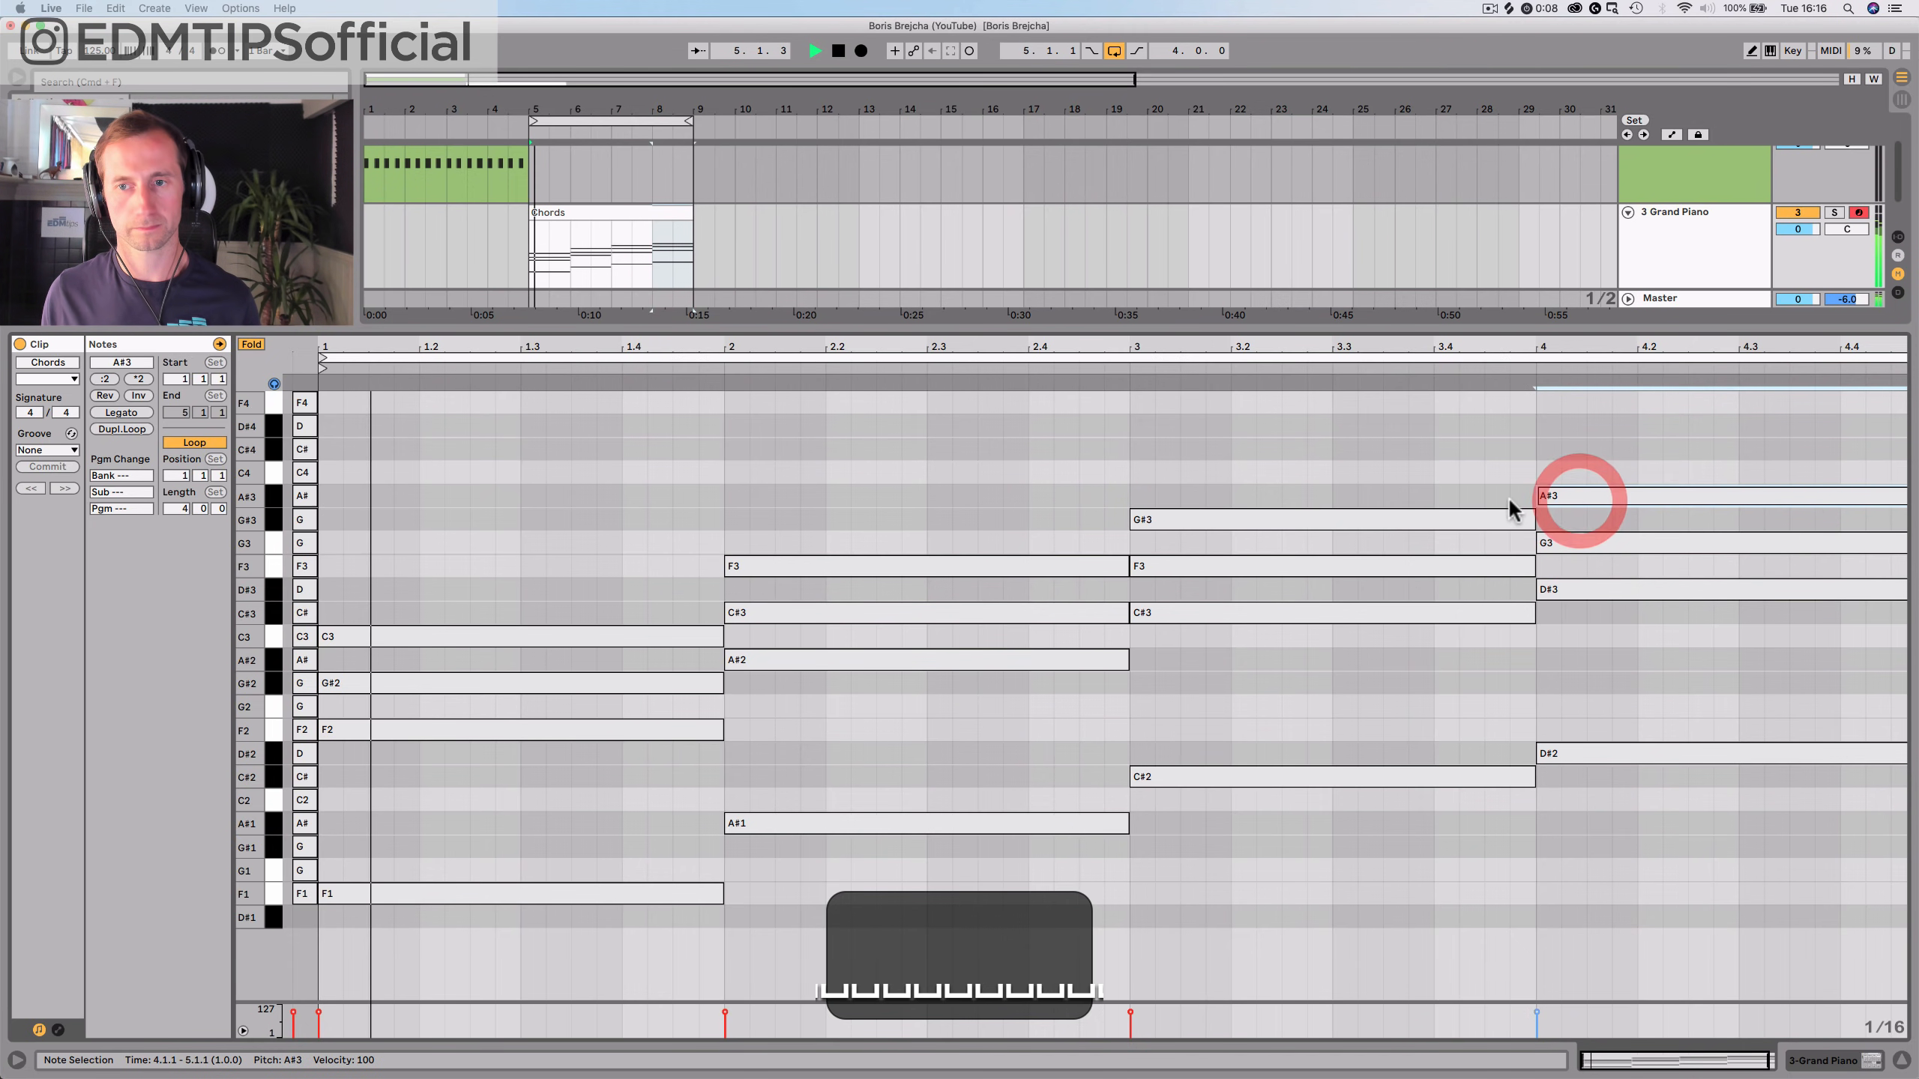
pyautogui.click(1095, 491)
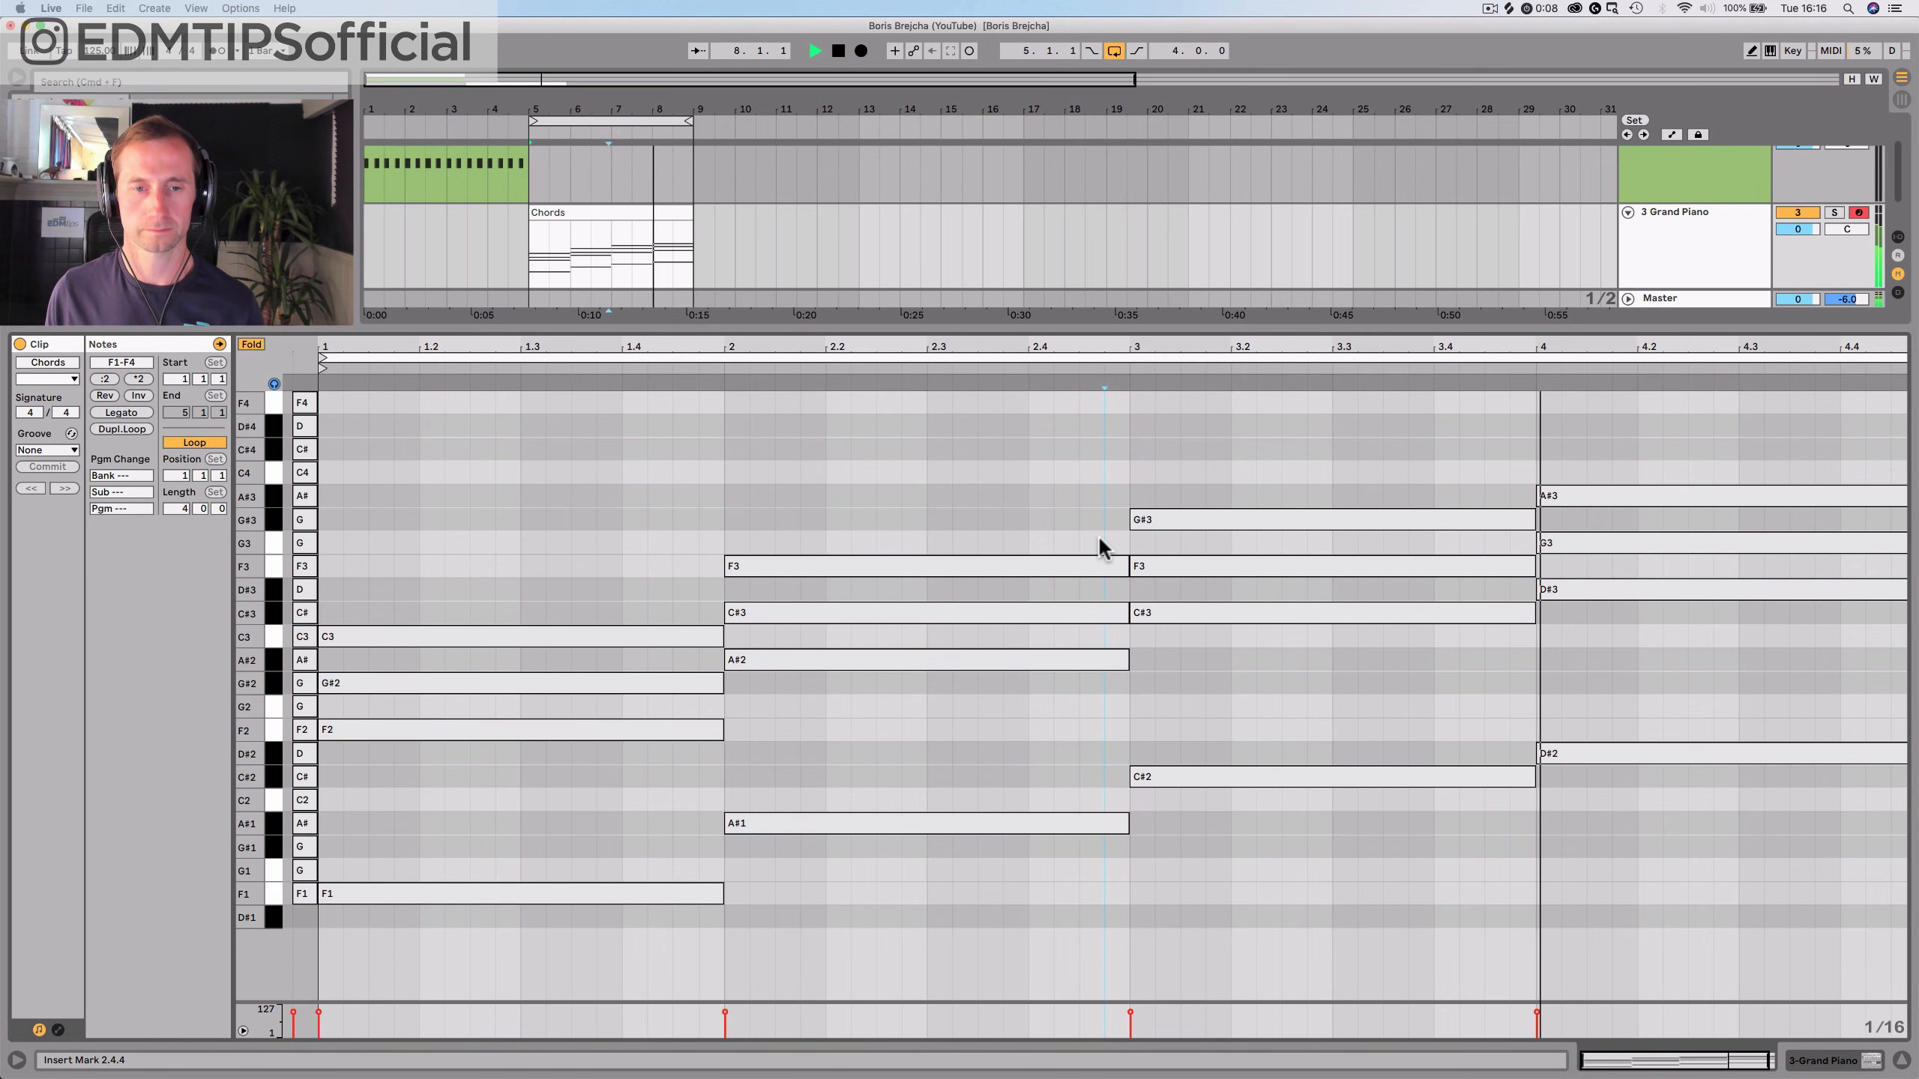
# Stop playback and delete the upper triad notes in bars 2 to 4, keeping the low A#1, C#2 and D#2 root notes
pyautogui.press('space')
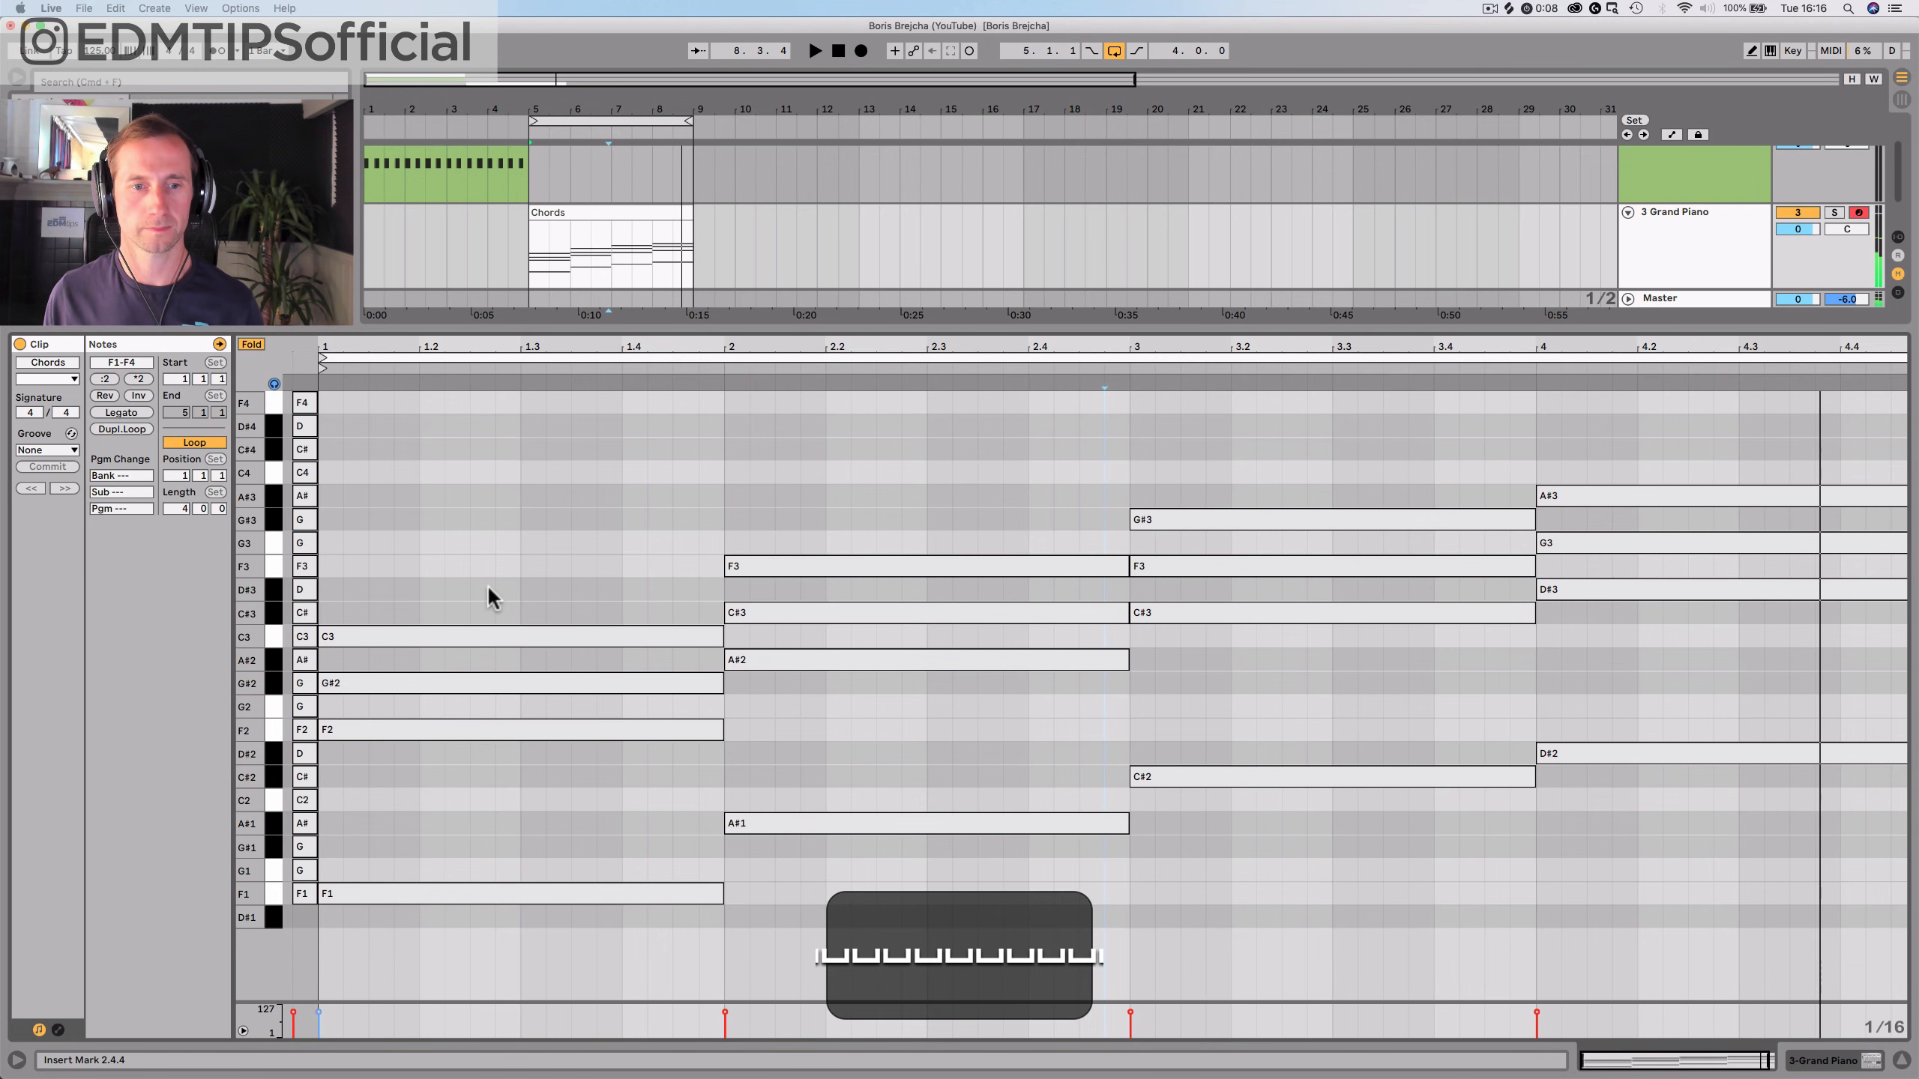
pyautogui.click(450, 636)
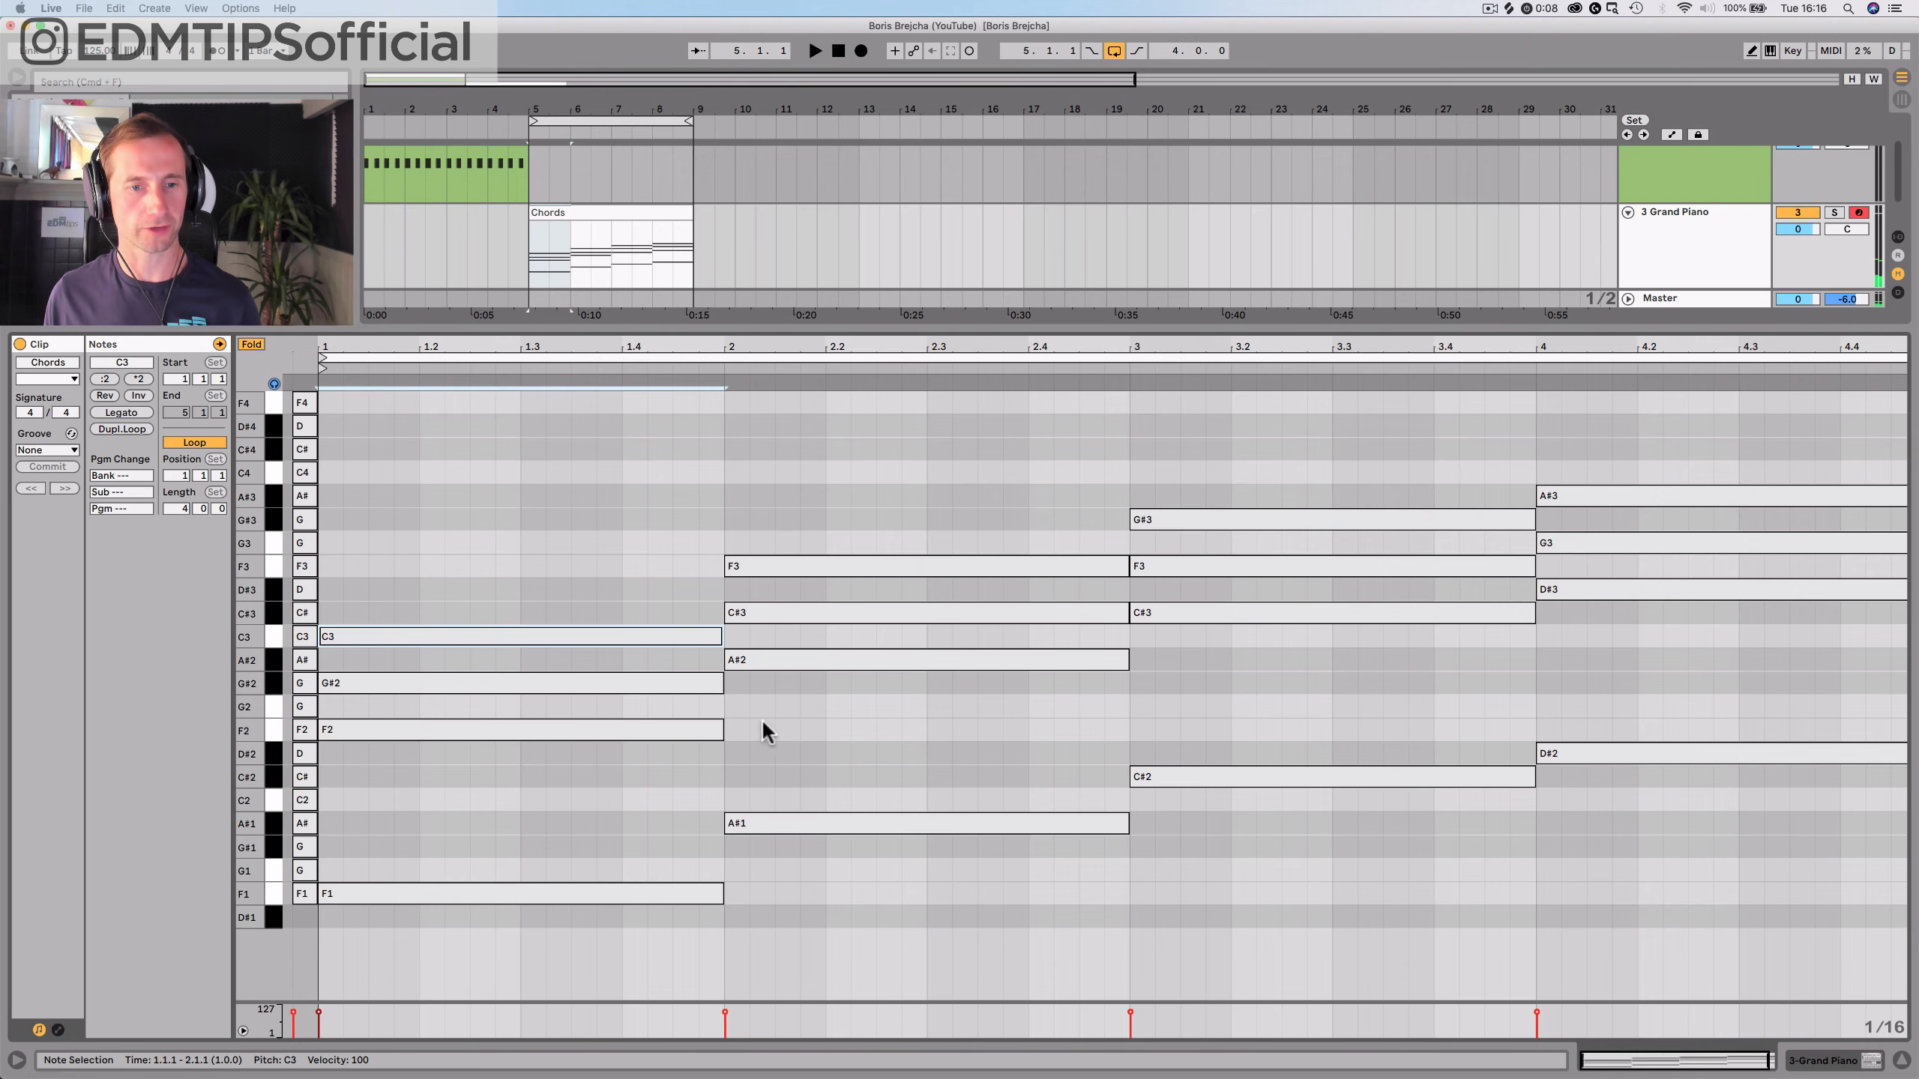
pyautogui.moveTo(833, 725); pyautogui.dragTo(1860, 441)
pyautogui.press('BackSpace')
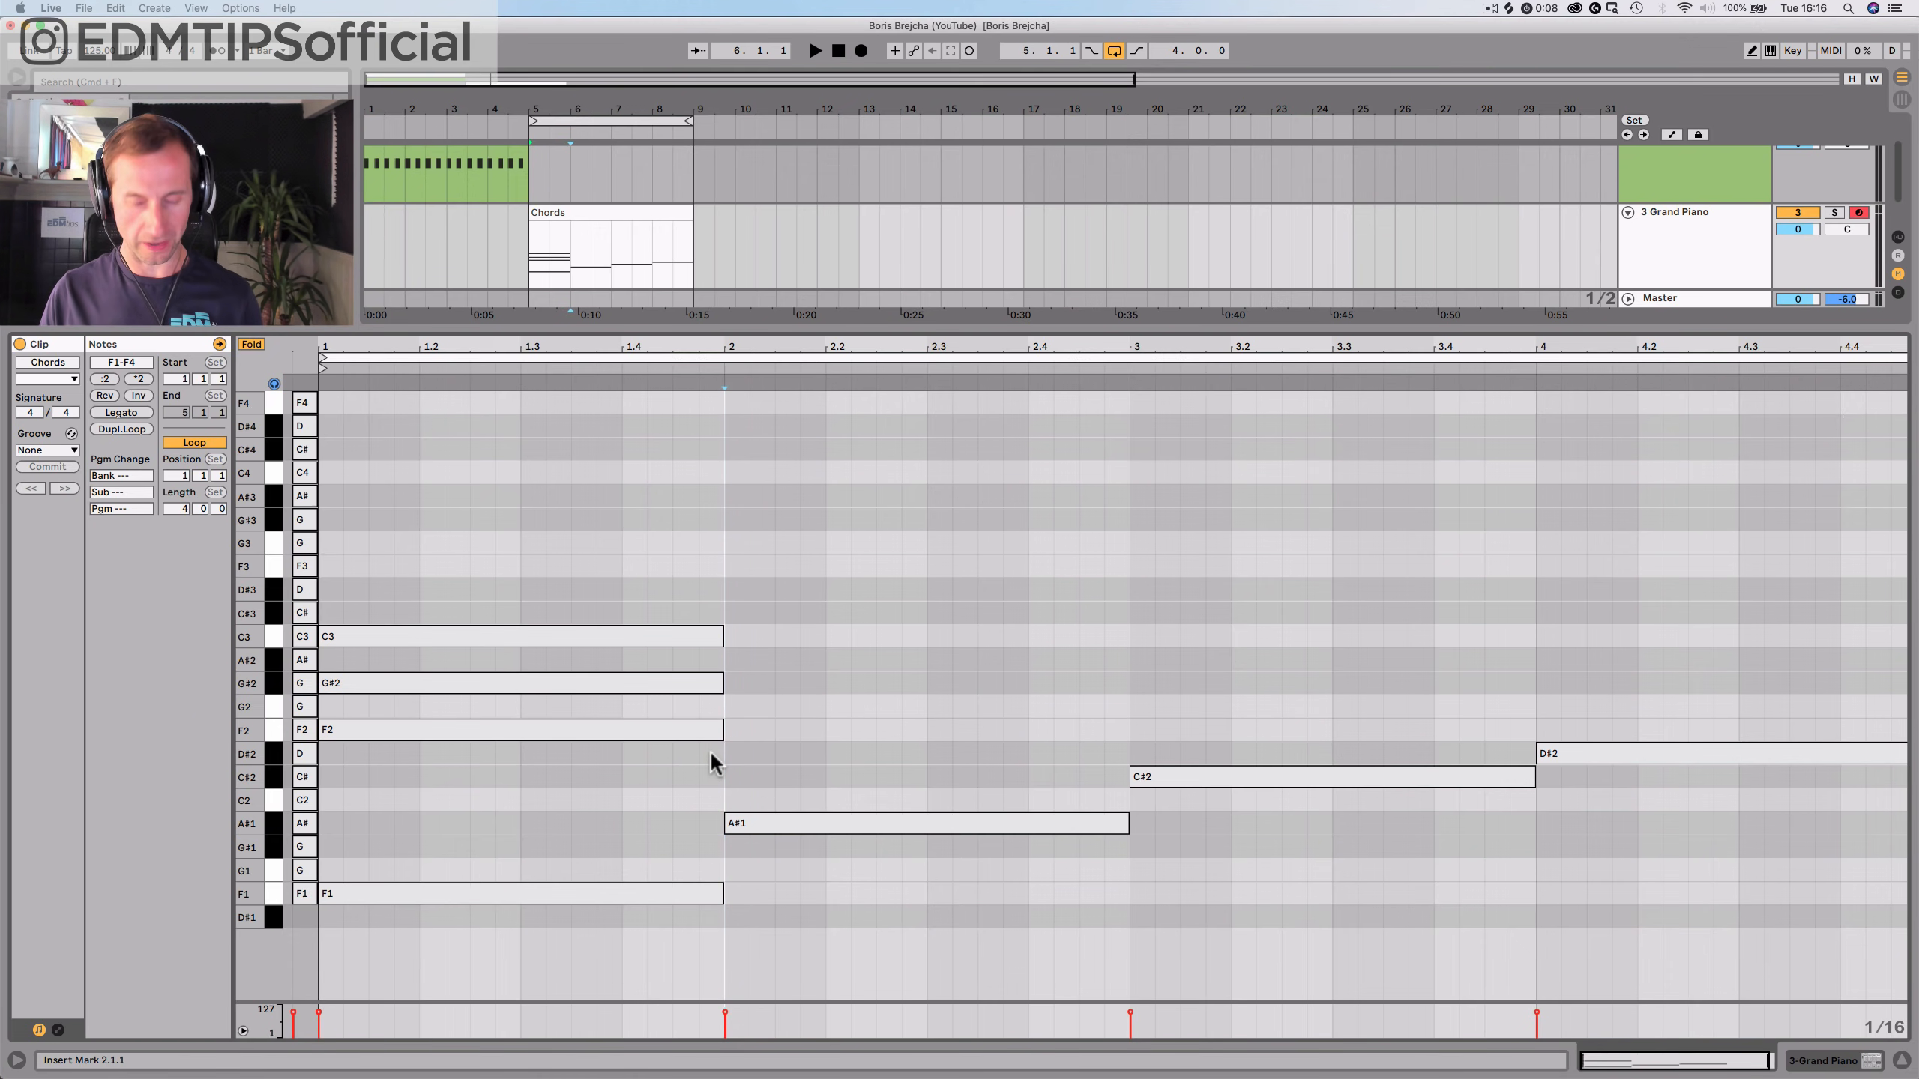
# Duplicate the bar 1 triad F2, G#2 and C3 into bars 2, 3 and 4, and play the progression
pyautogui.moveTo(718, 758); pyautogui.dragTo(330, 630)
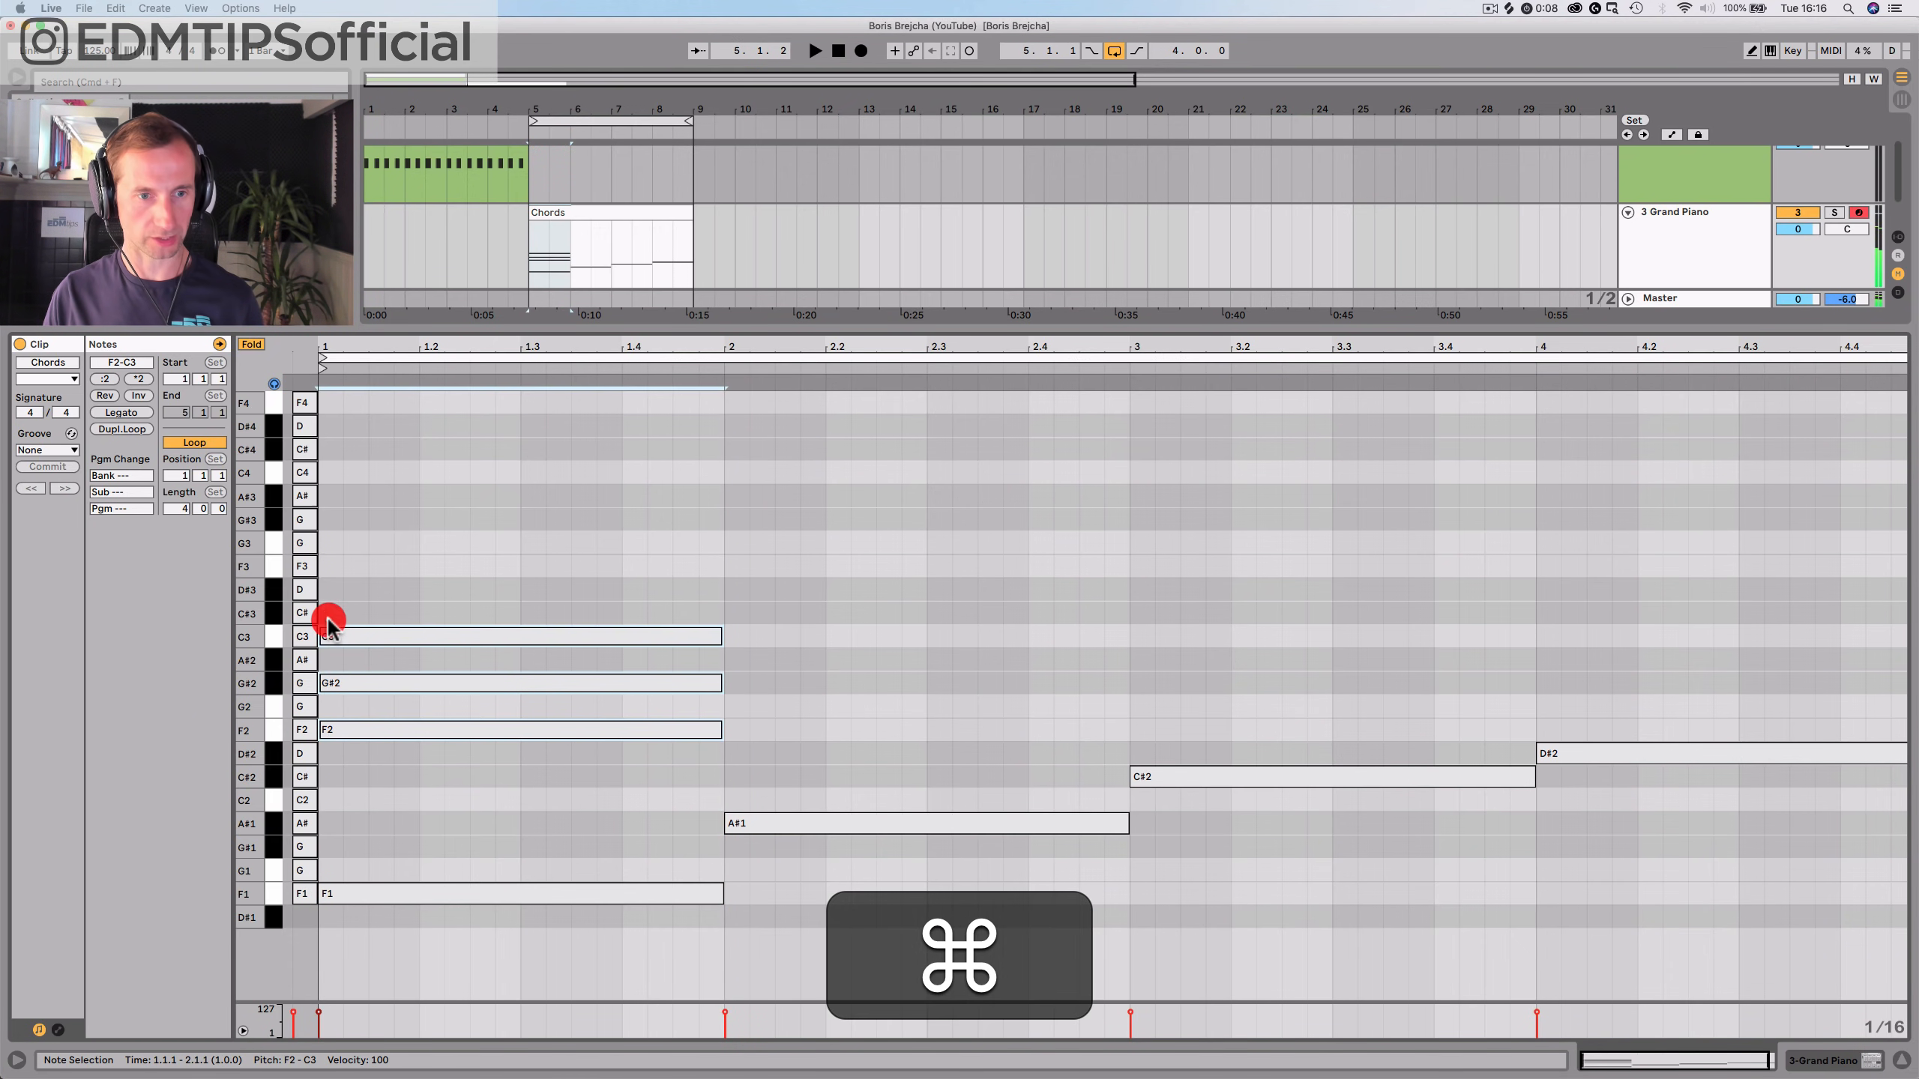
pyautogui.press('super+d')
pyautogui.press('super+d')
pyautogui.press('super+d')
pyautogui.press('space')
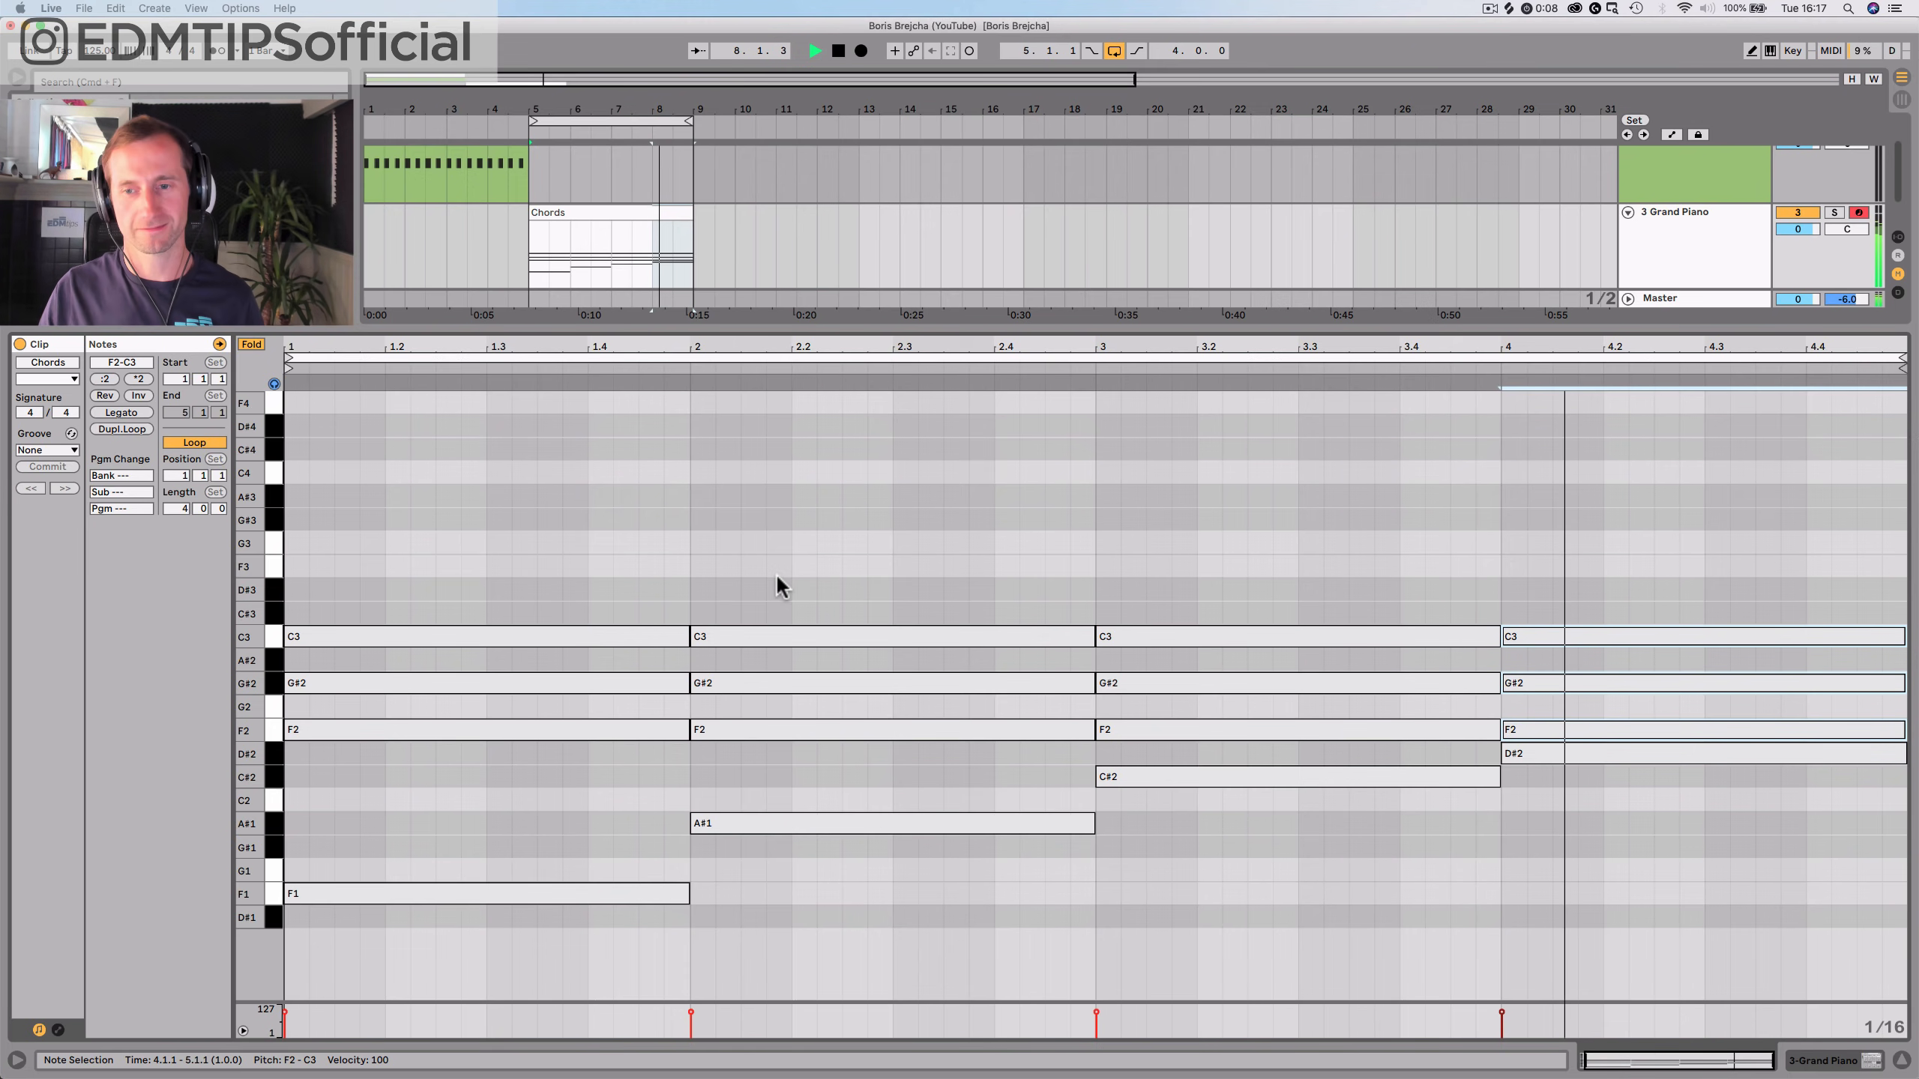
pyautogui.press('space')
pyautogui.click(883, 580)
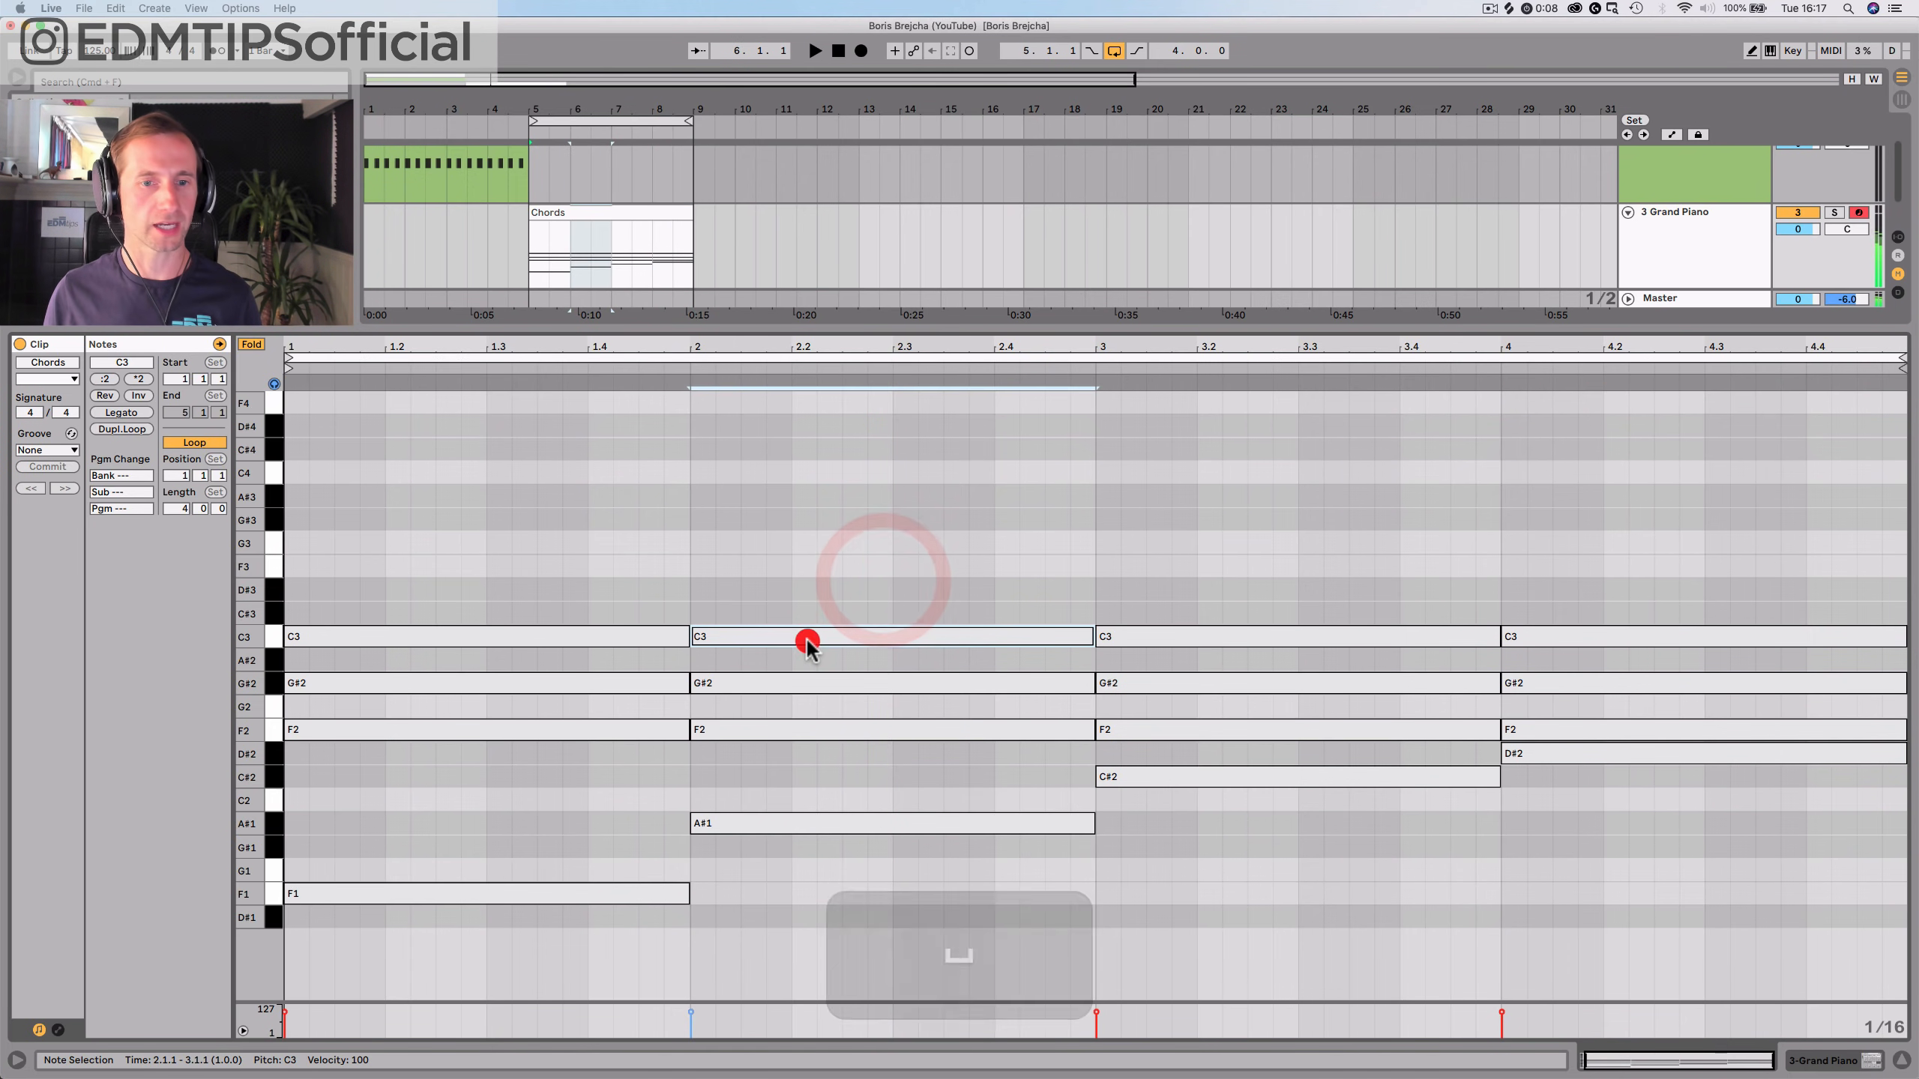
# Lower the C3 notes in bars 2 and 4 to A#2, play the chords, and save the project
pyautogui.click(807, 636)
pyautogui.press('Down')
pyautogui.press('Down')
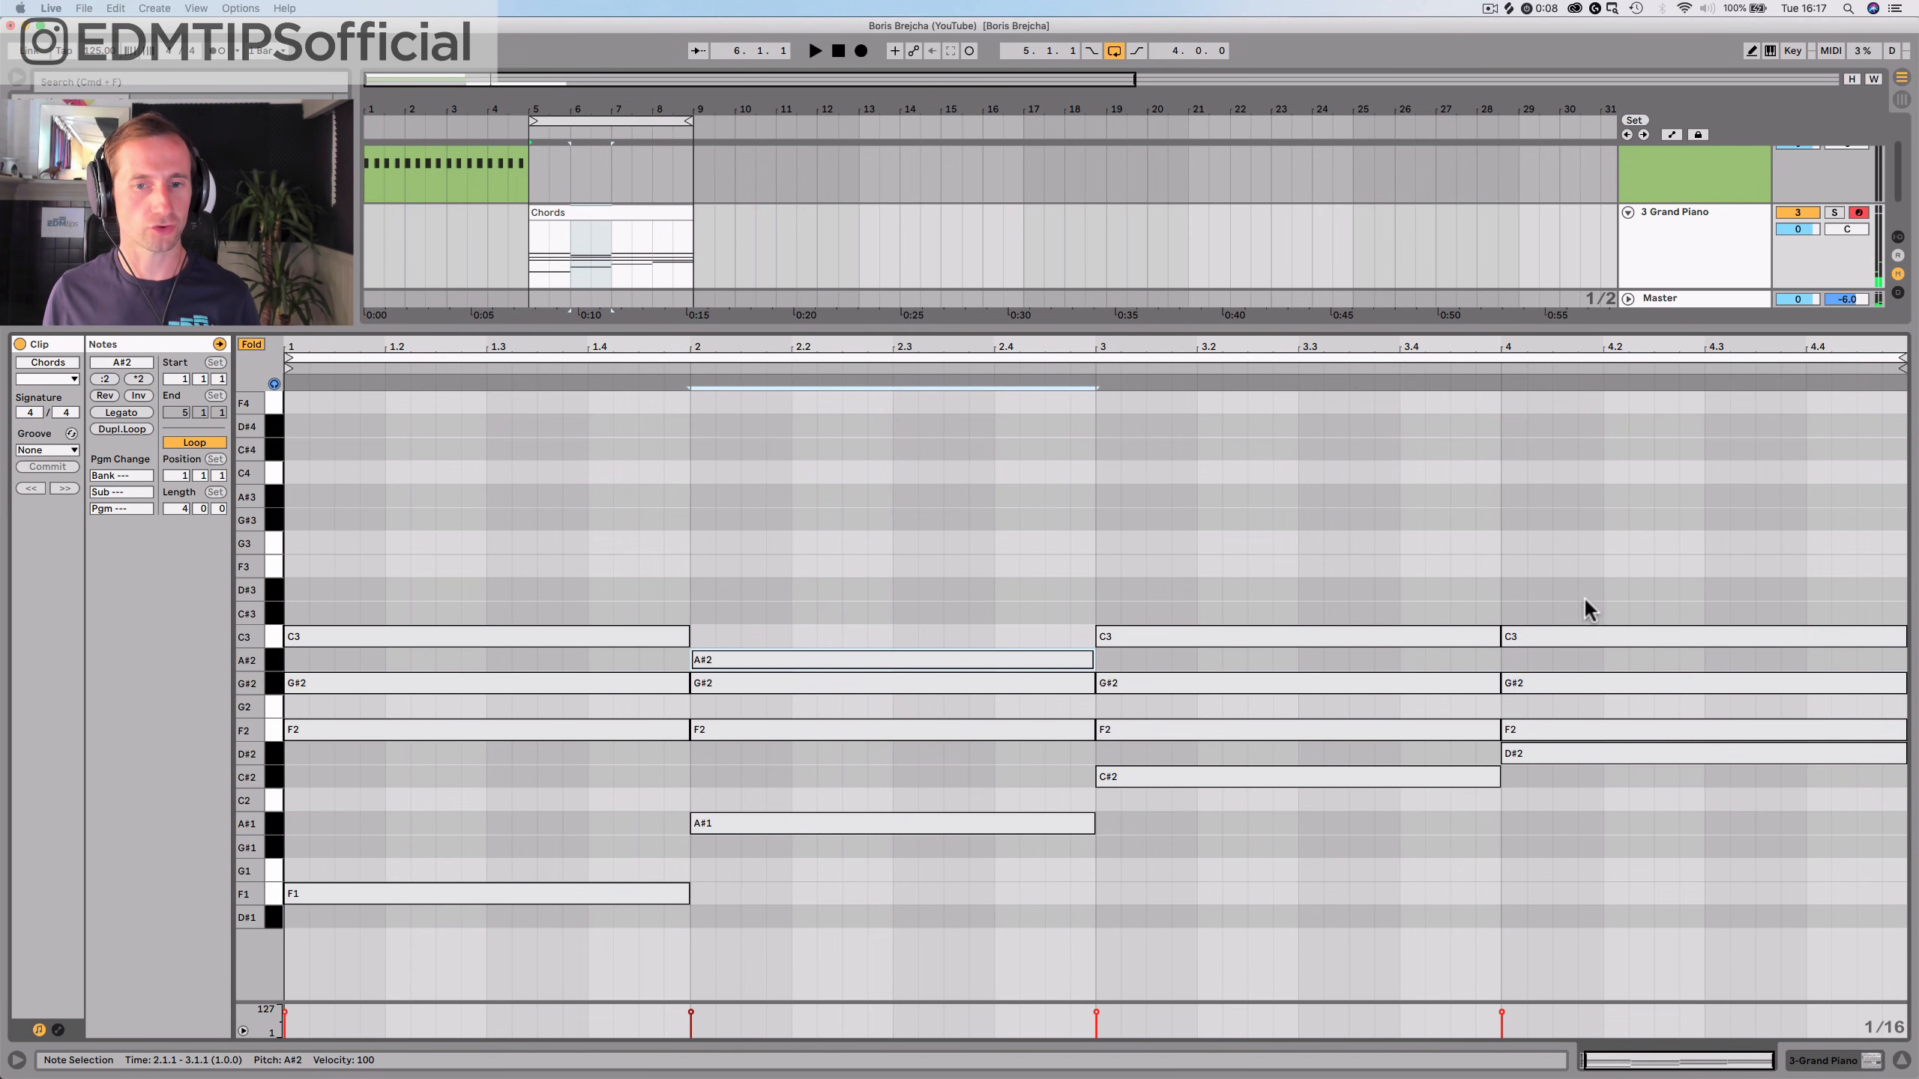
pyautogui.click(1570, 635)
pyautogui.press('Down')
pyautogui.press('Down')
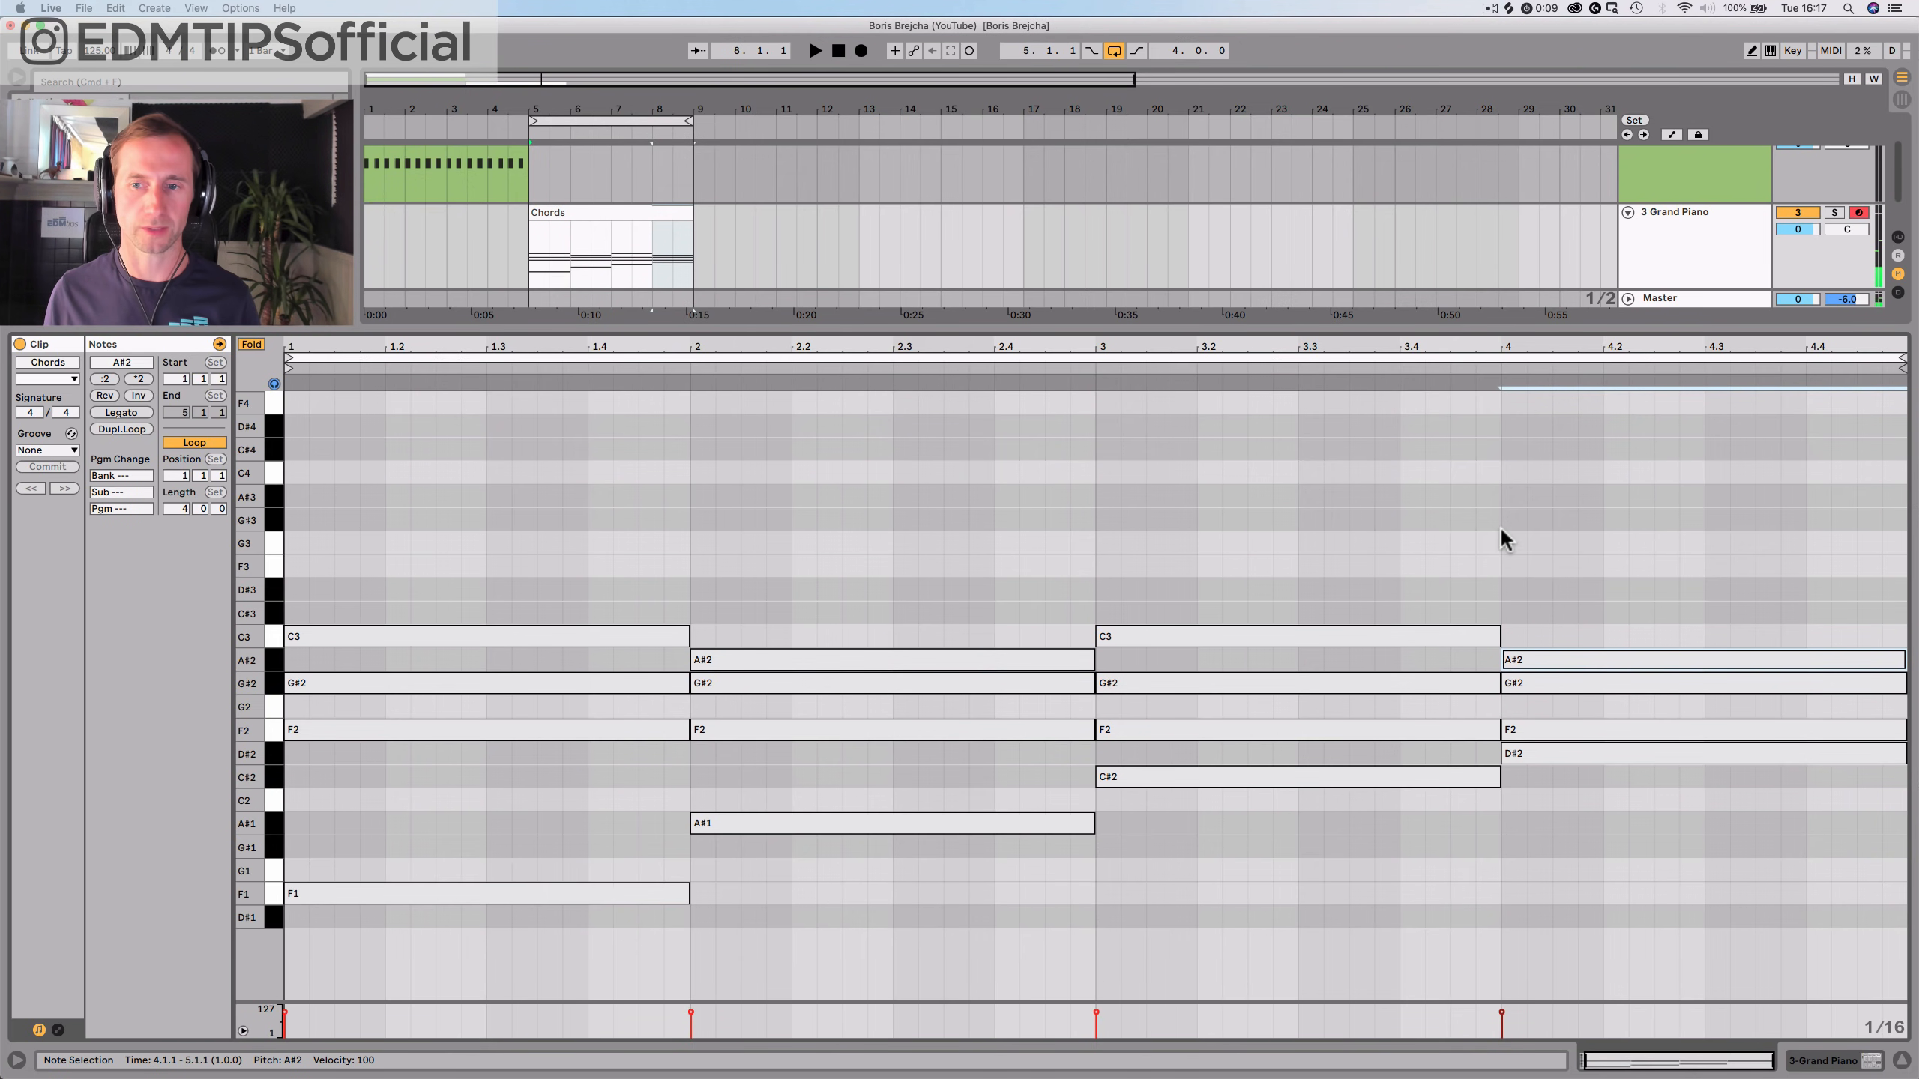
pyautogui.press('space')
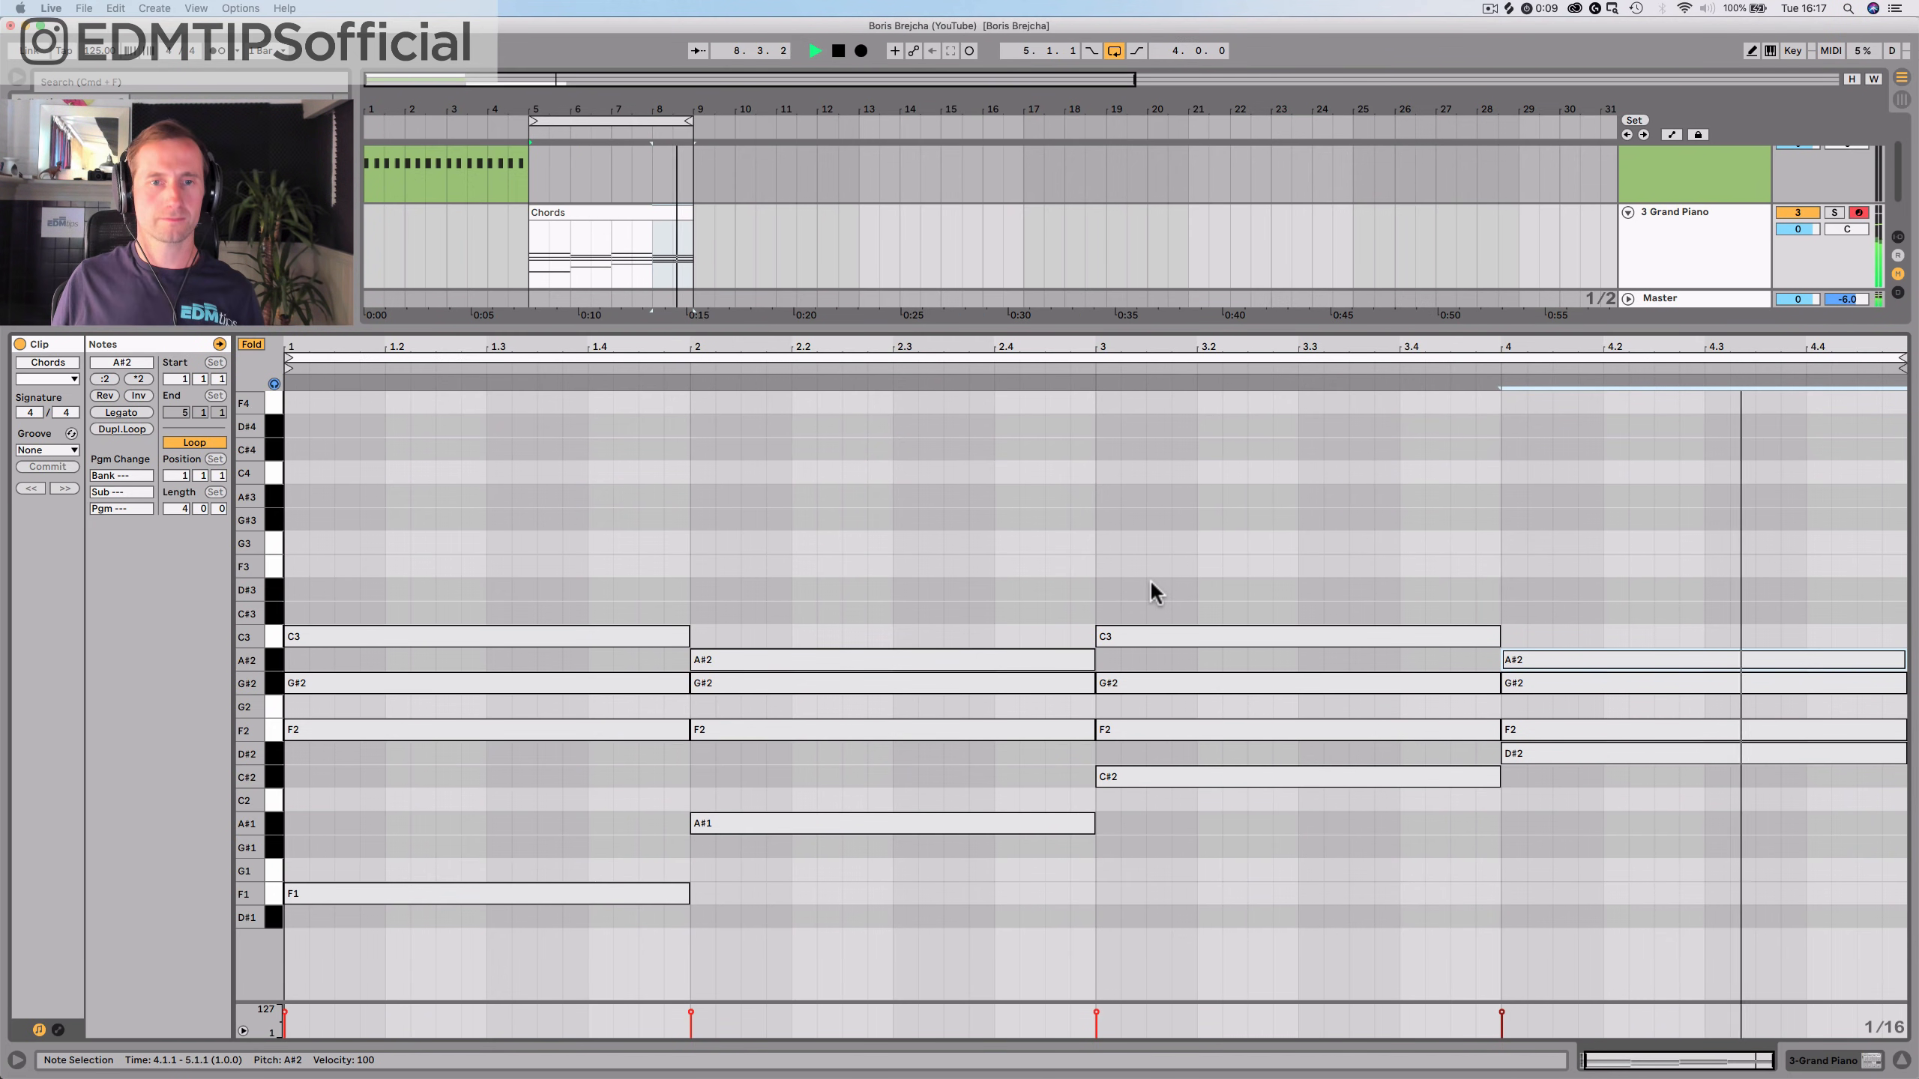
pyautogui.press('space')
pyautogui.click(698, 539)
pyautogui.press('cmd+s')
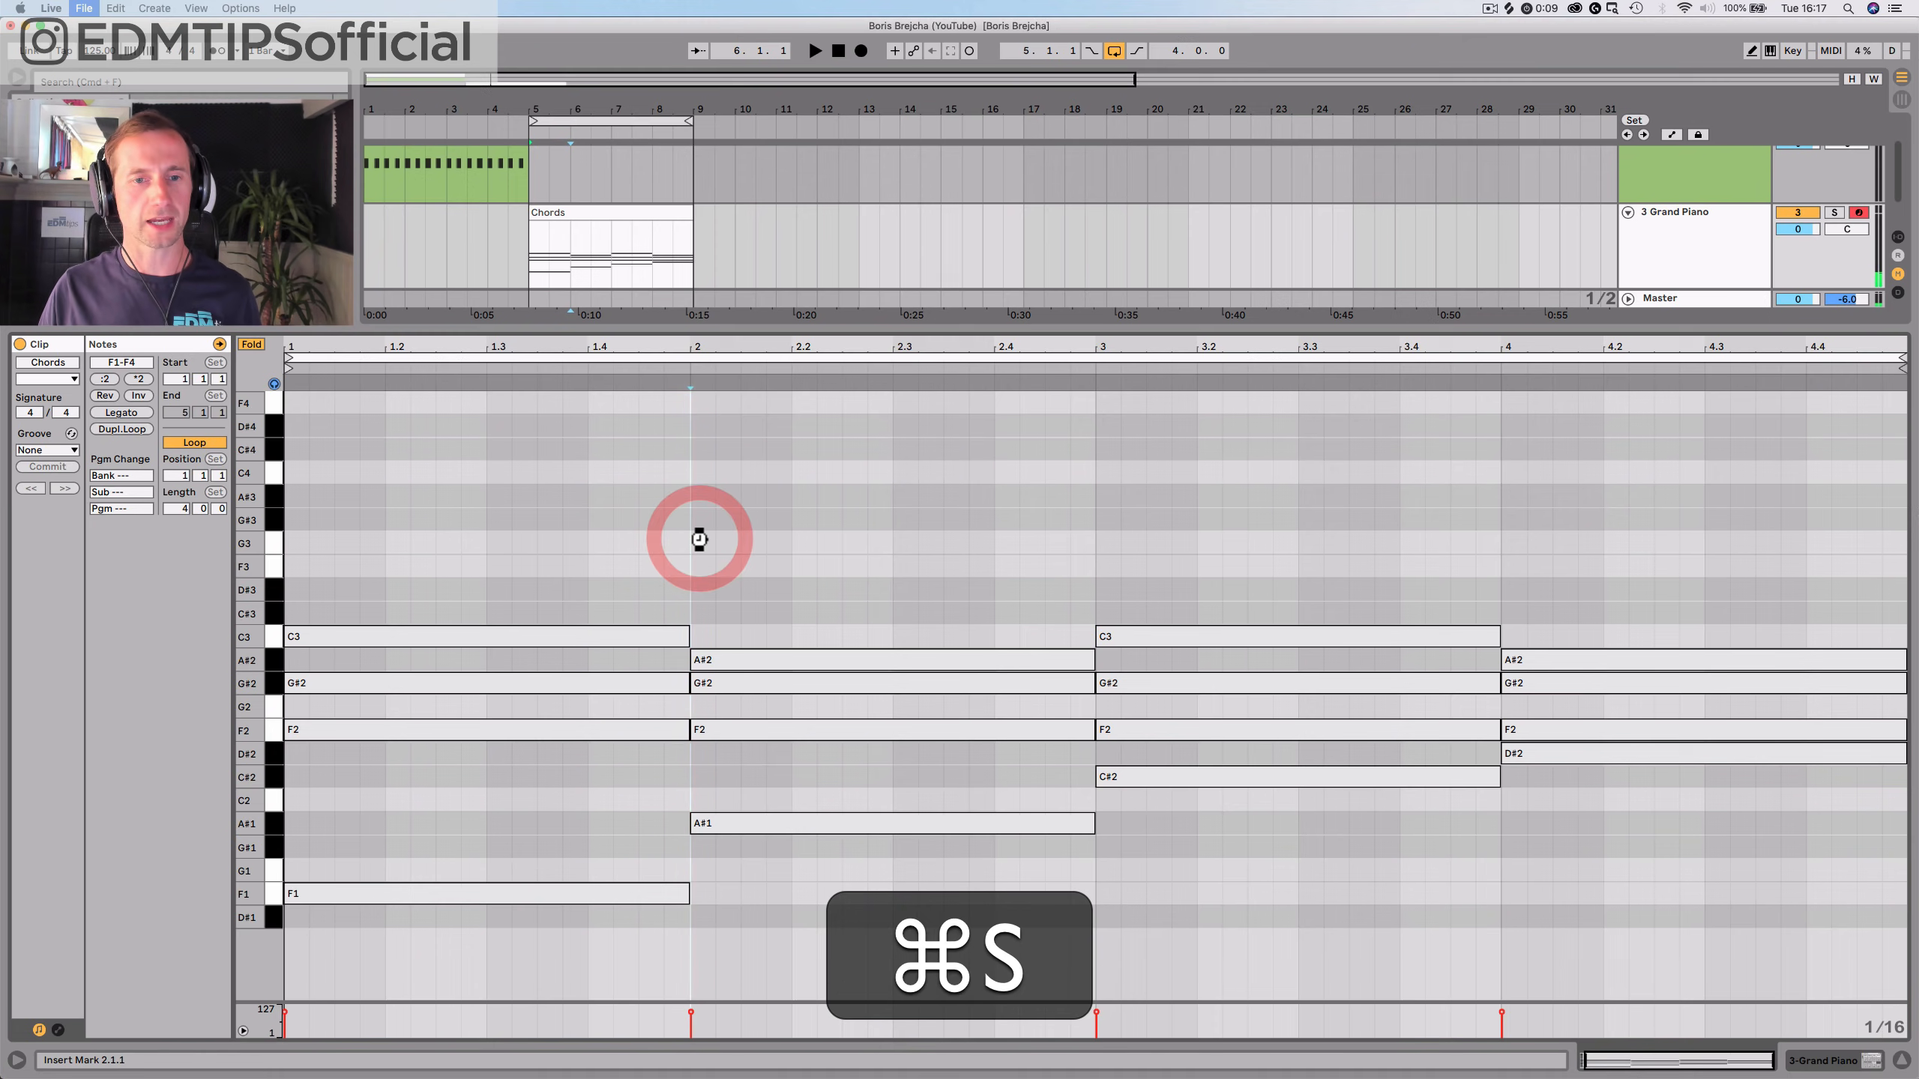
# Select the F1 note in bar 1, switch to the device view, and play the arrangement briefly from bar 1
pyautogui.click(474, 889)
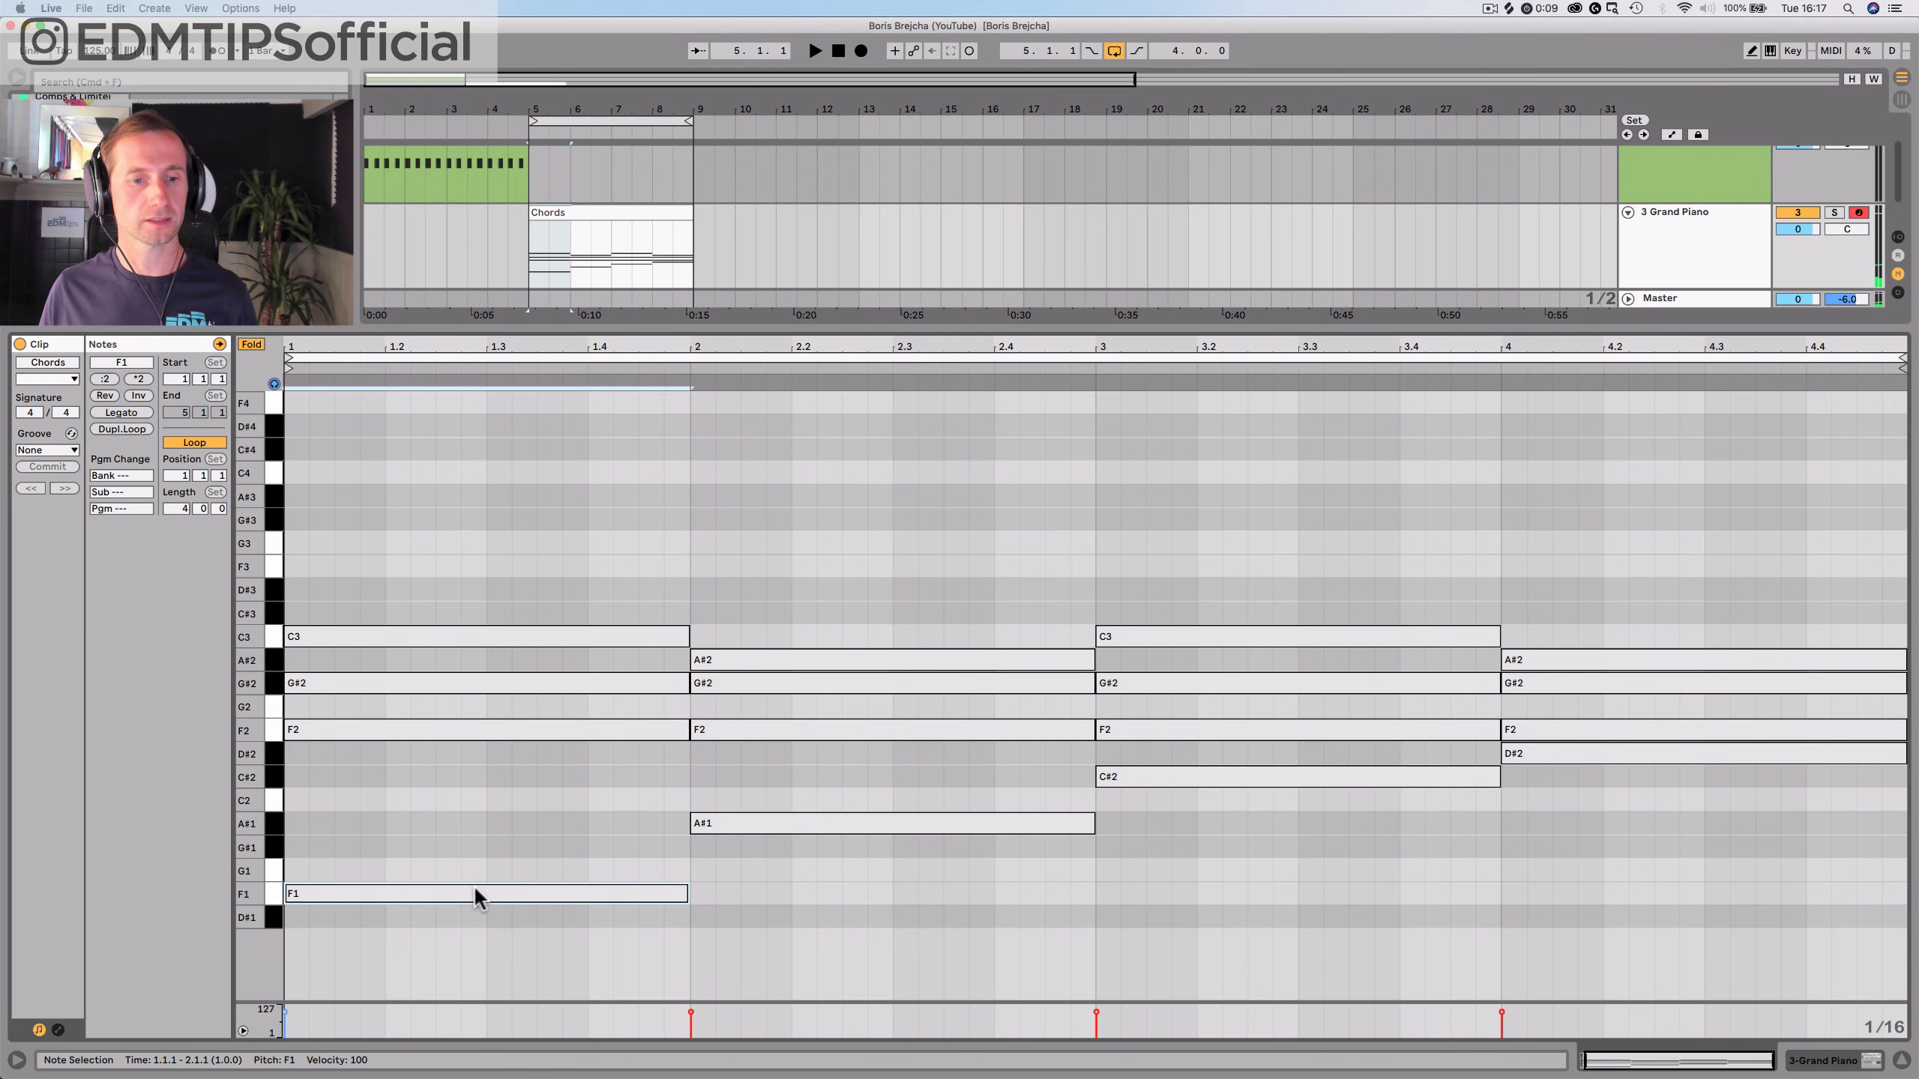
pyautogui.press('shift')
pyautogui.hotkey('shift', 'Tab')
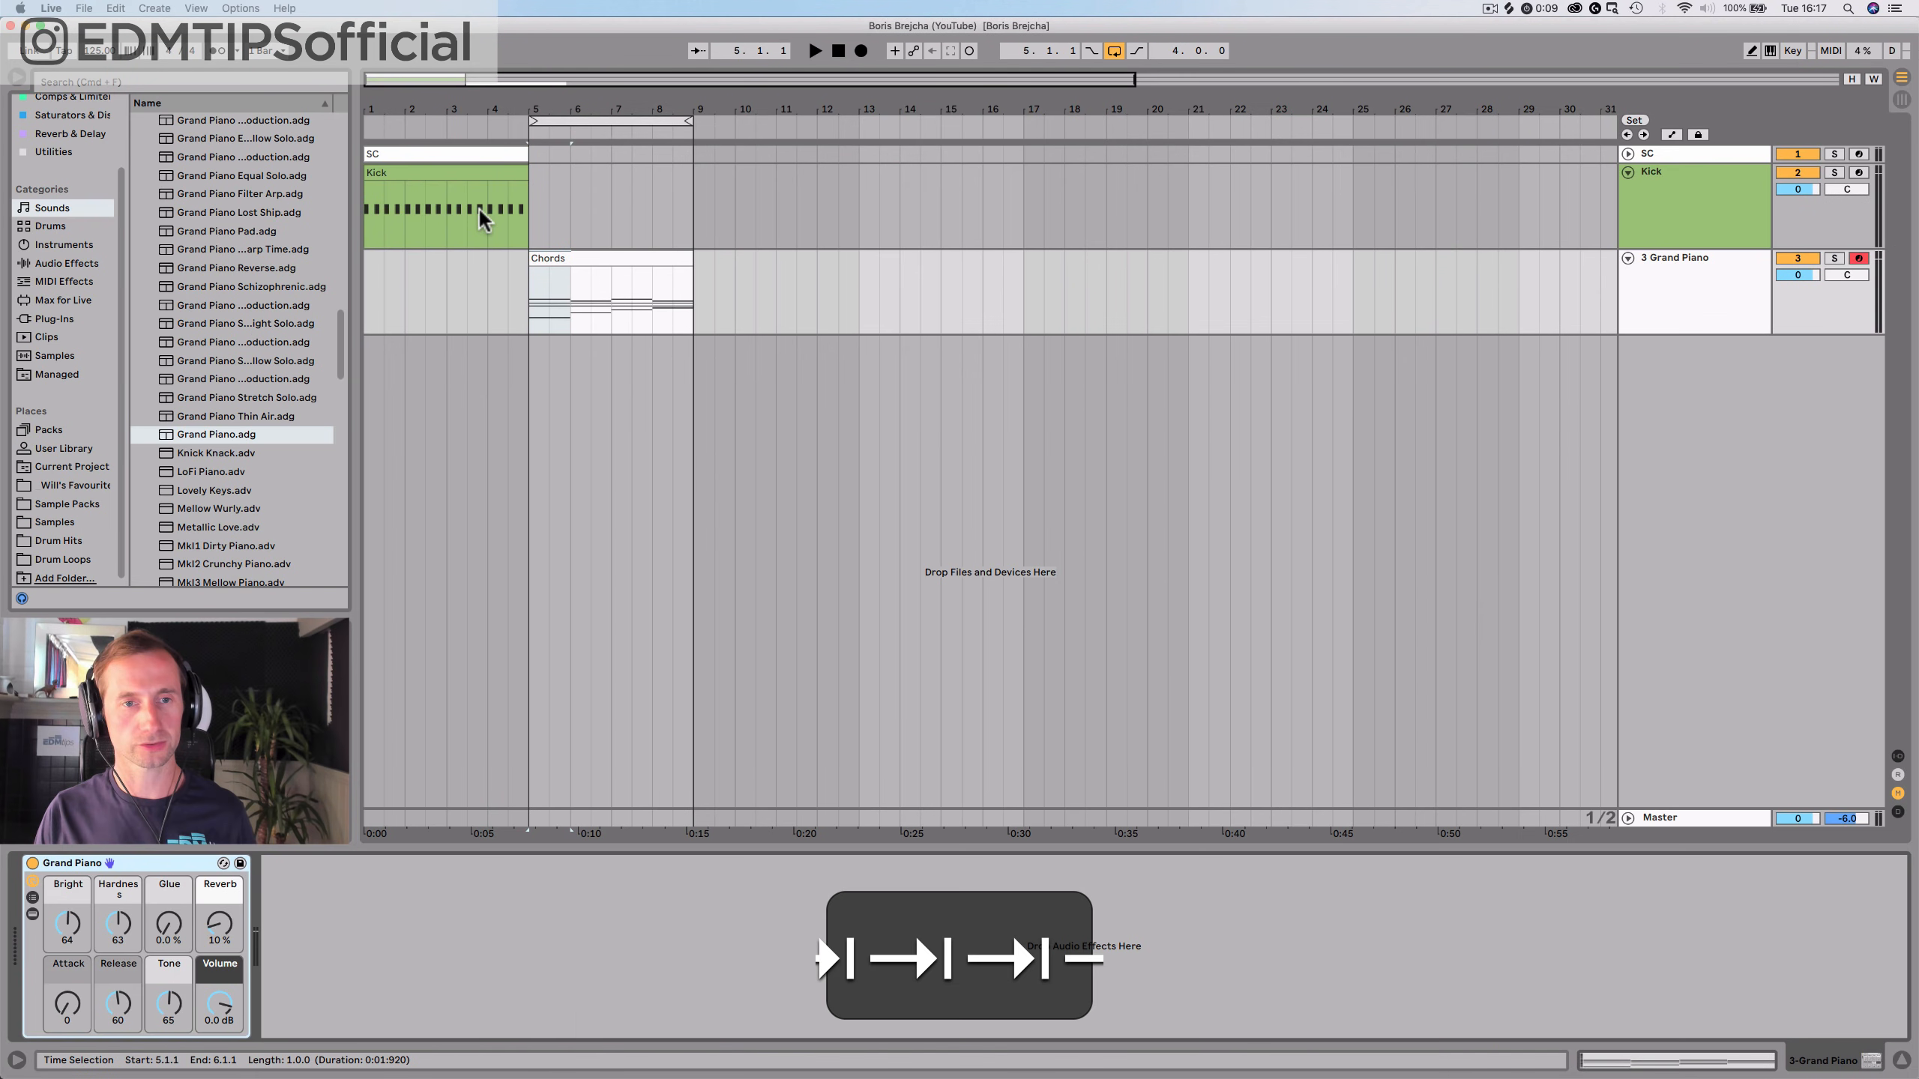
pyautogui.click(364, 289)
pyautogui.press('space')
pyautogui.press('space')
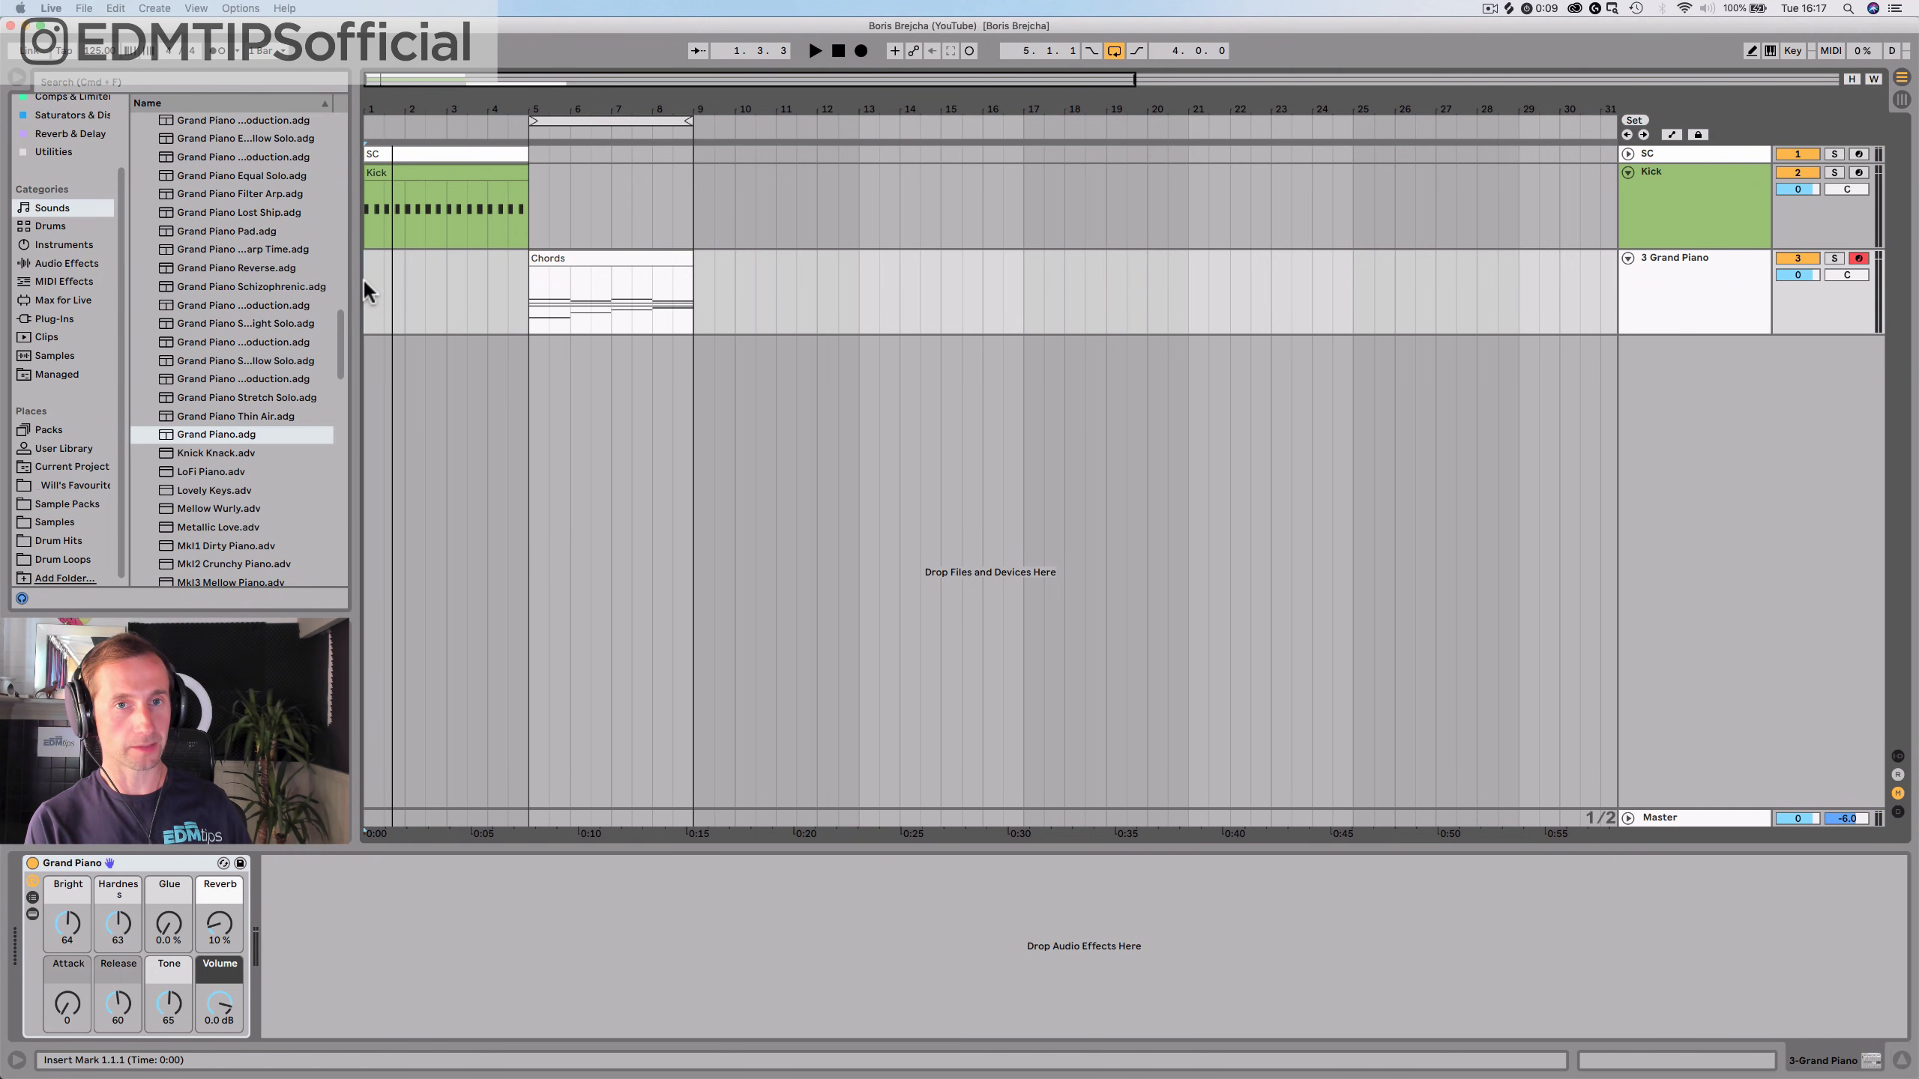
# Insert a MIDI track below the Kick track and rename it Bass
pyautogui.click(1669, 237)
pyautogui.press('shift+super+t')
pyautogui.click(1654, 259)
pyautogui.press('super+r')
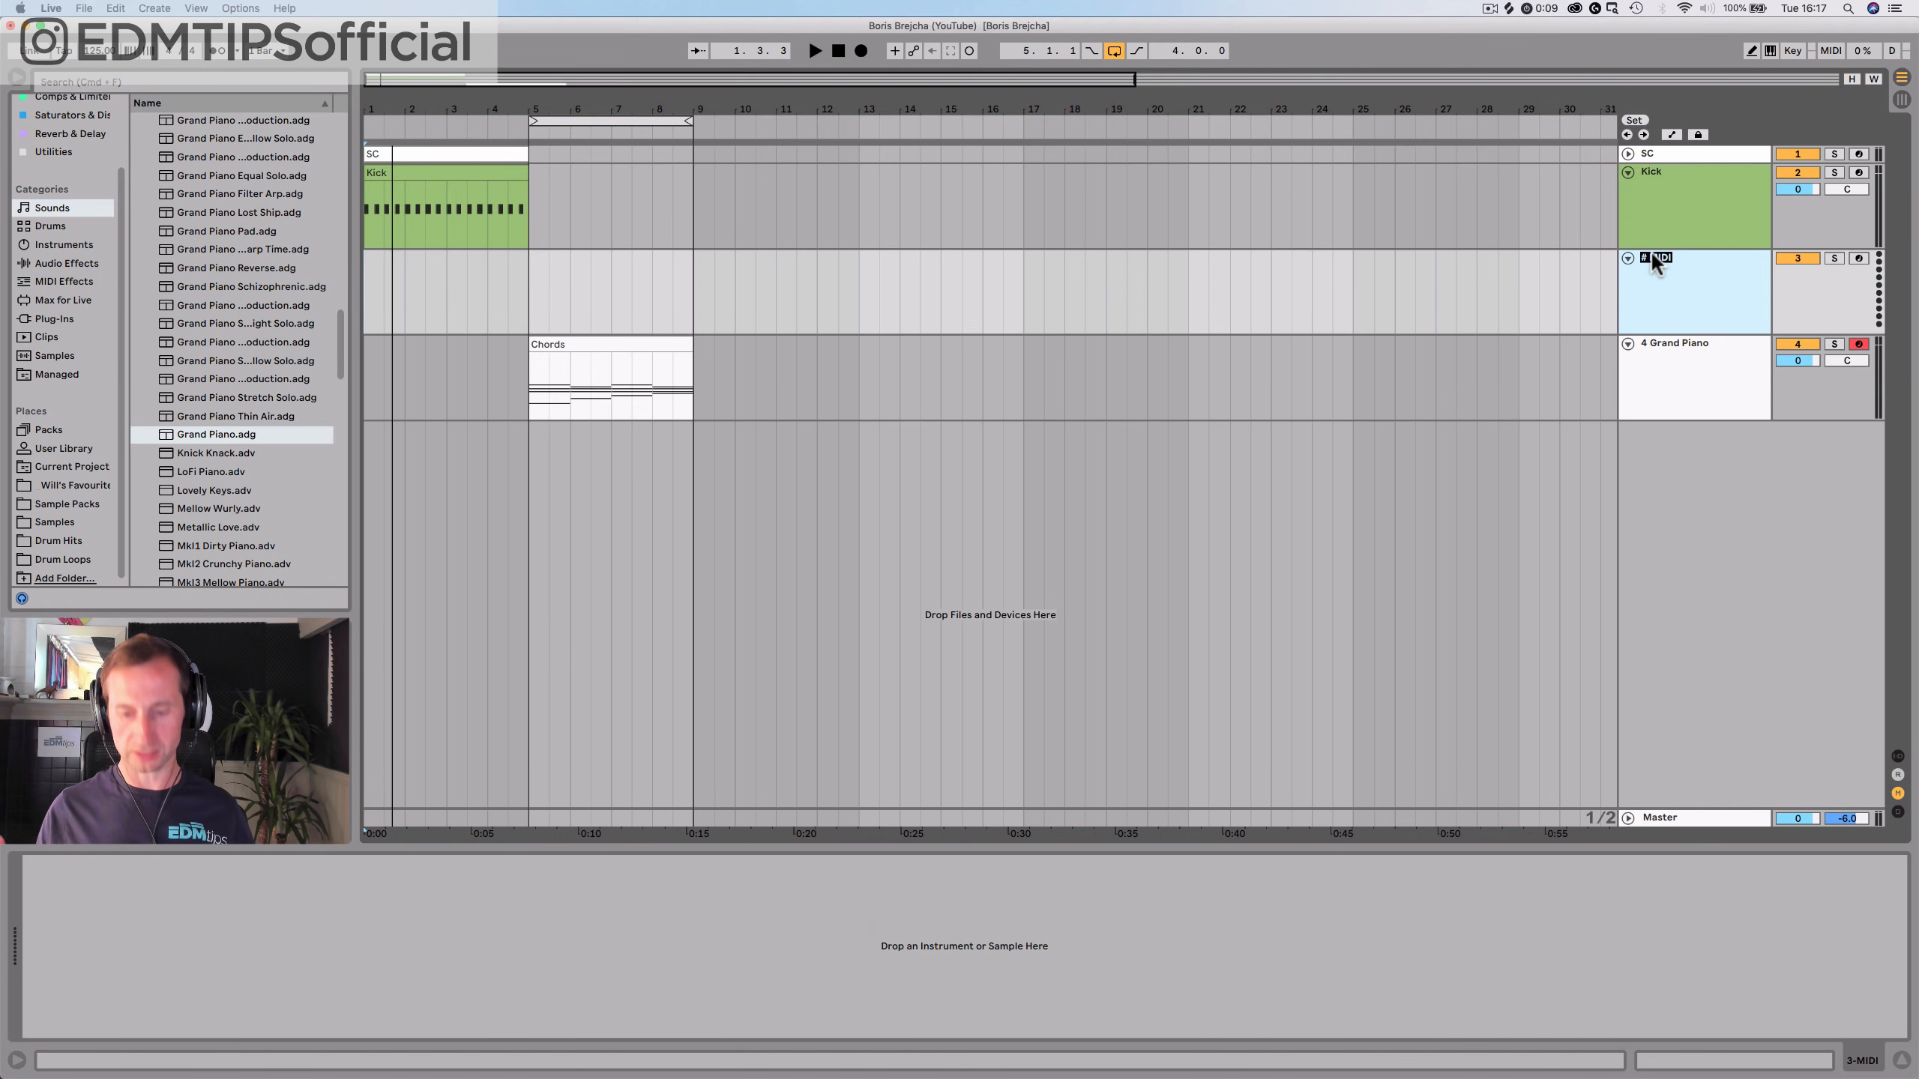
pyautogui.write('Bass')
pyautogui.press('Return')
pyautogui.press('Return')
pyautogui.press('Return')
# Colour the Bass track bright yellow
pyautogui.rightClick(1651, 250)
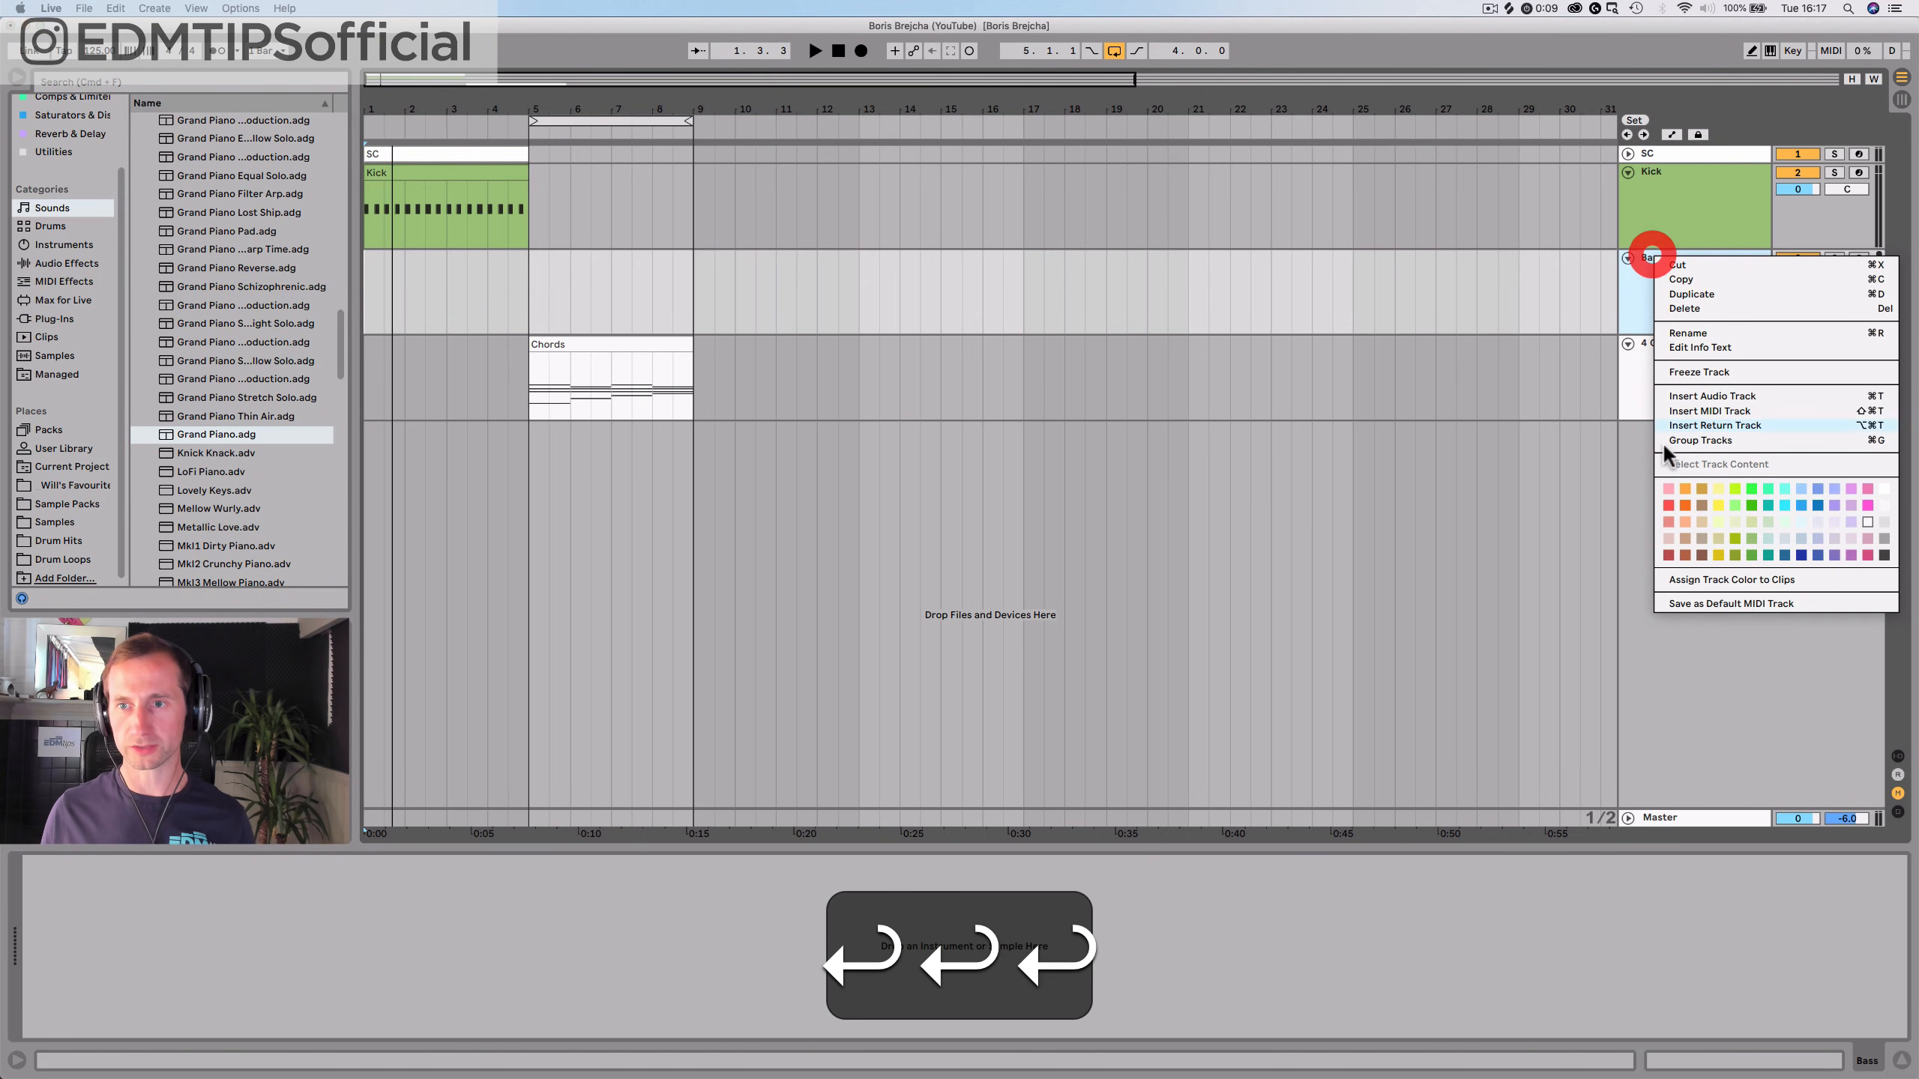
pyautogui.click(1715, 489)
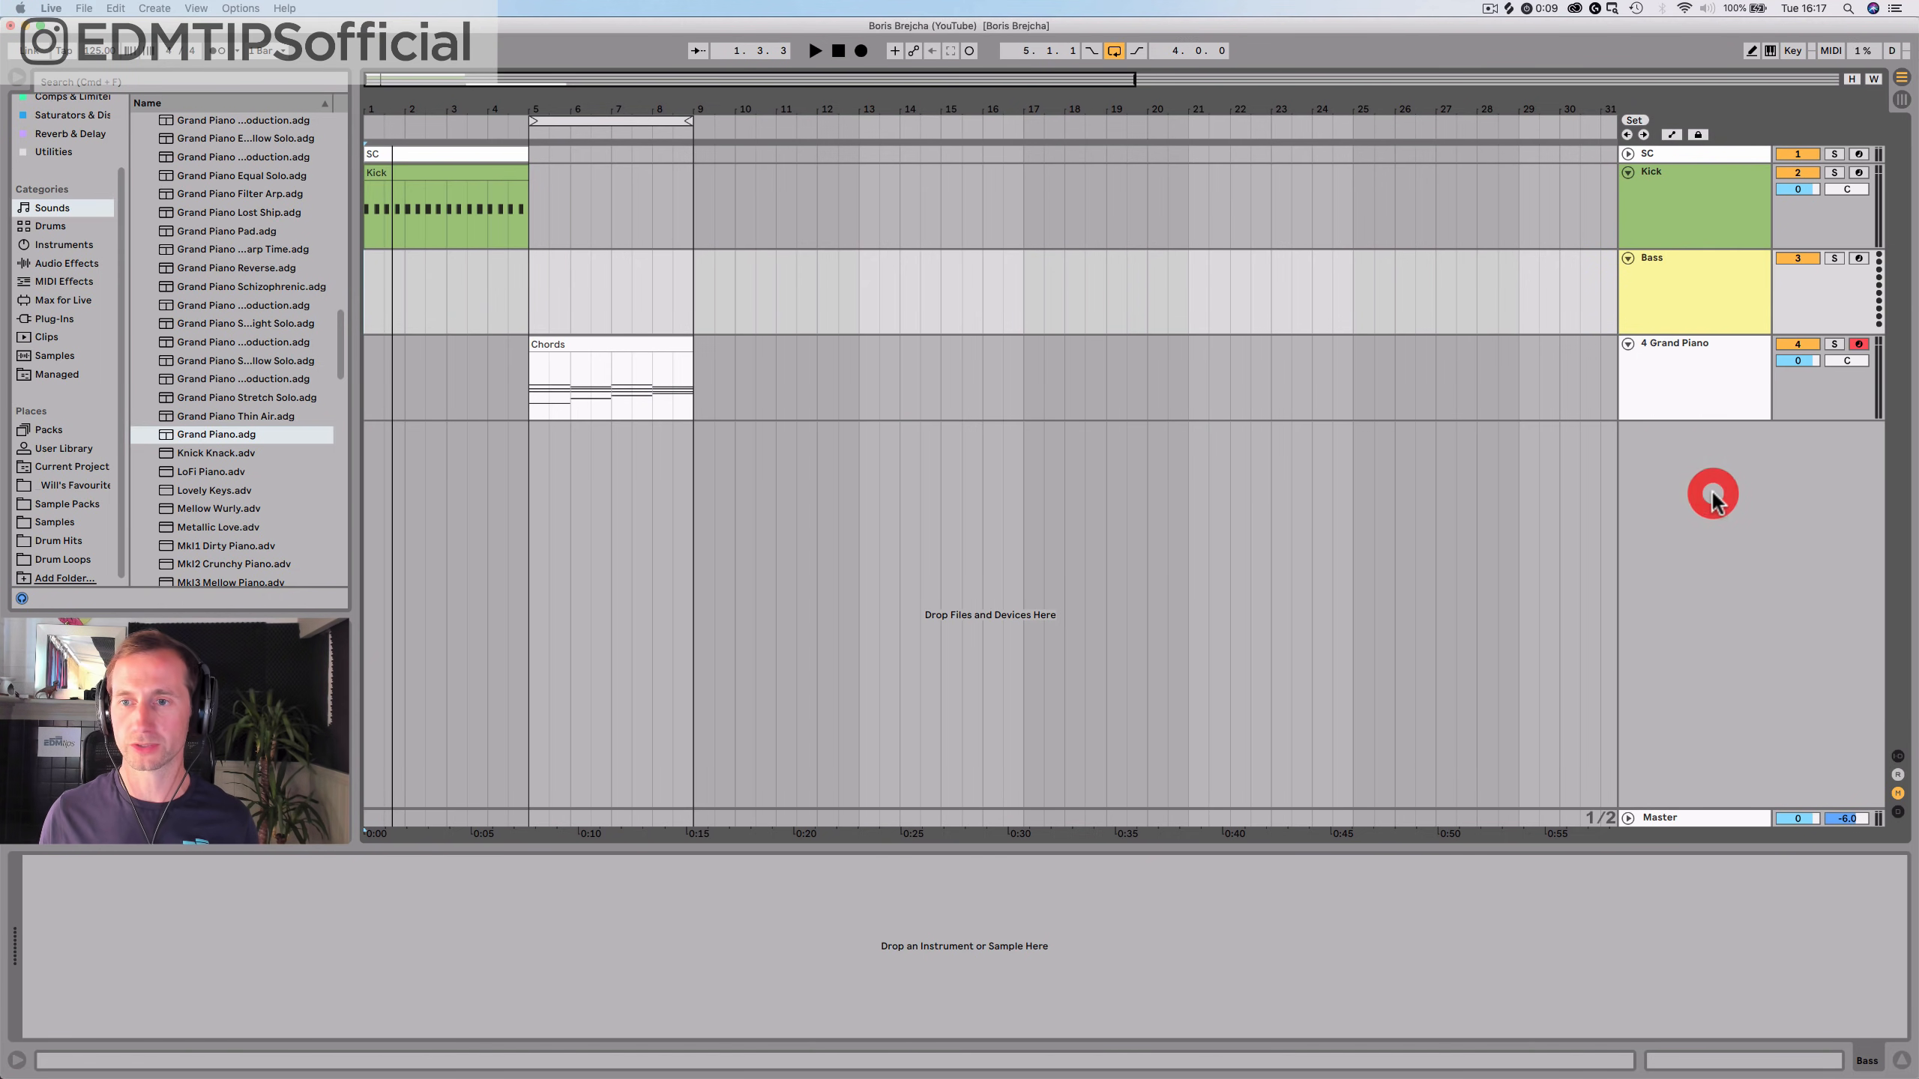
pyautogui.rightClick(1691, 294)
pyautogui.click(1512, 549)
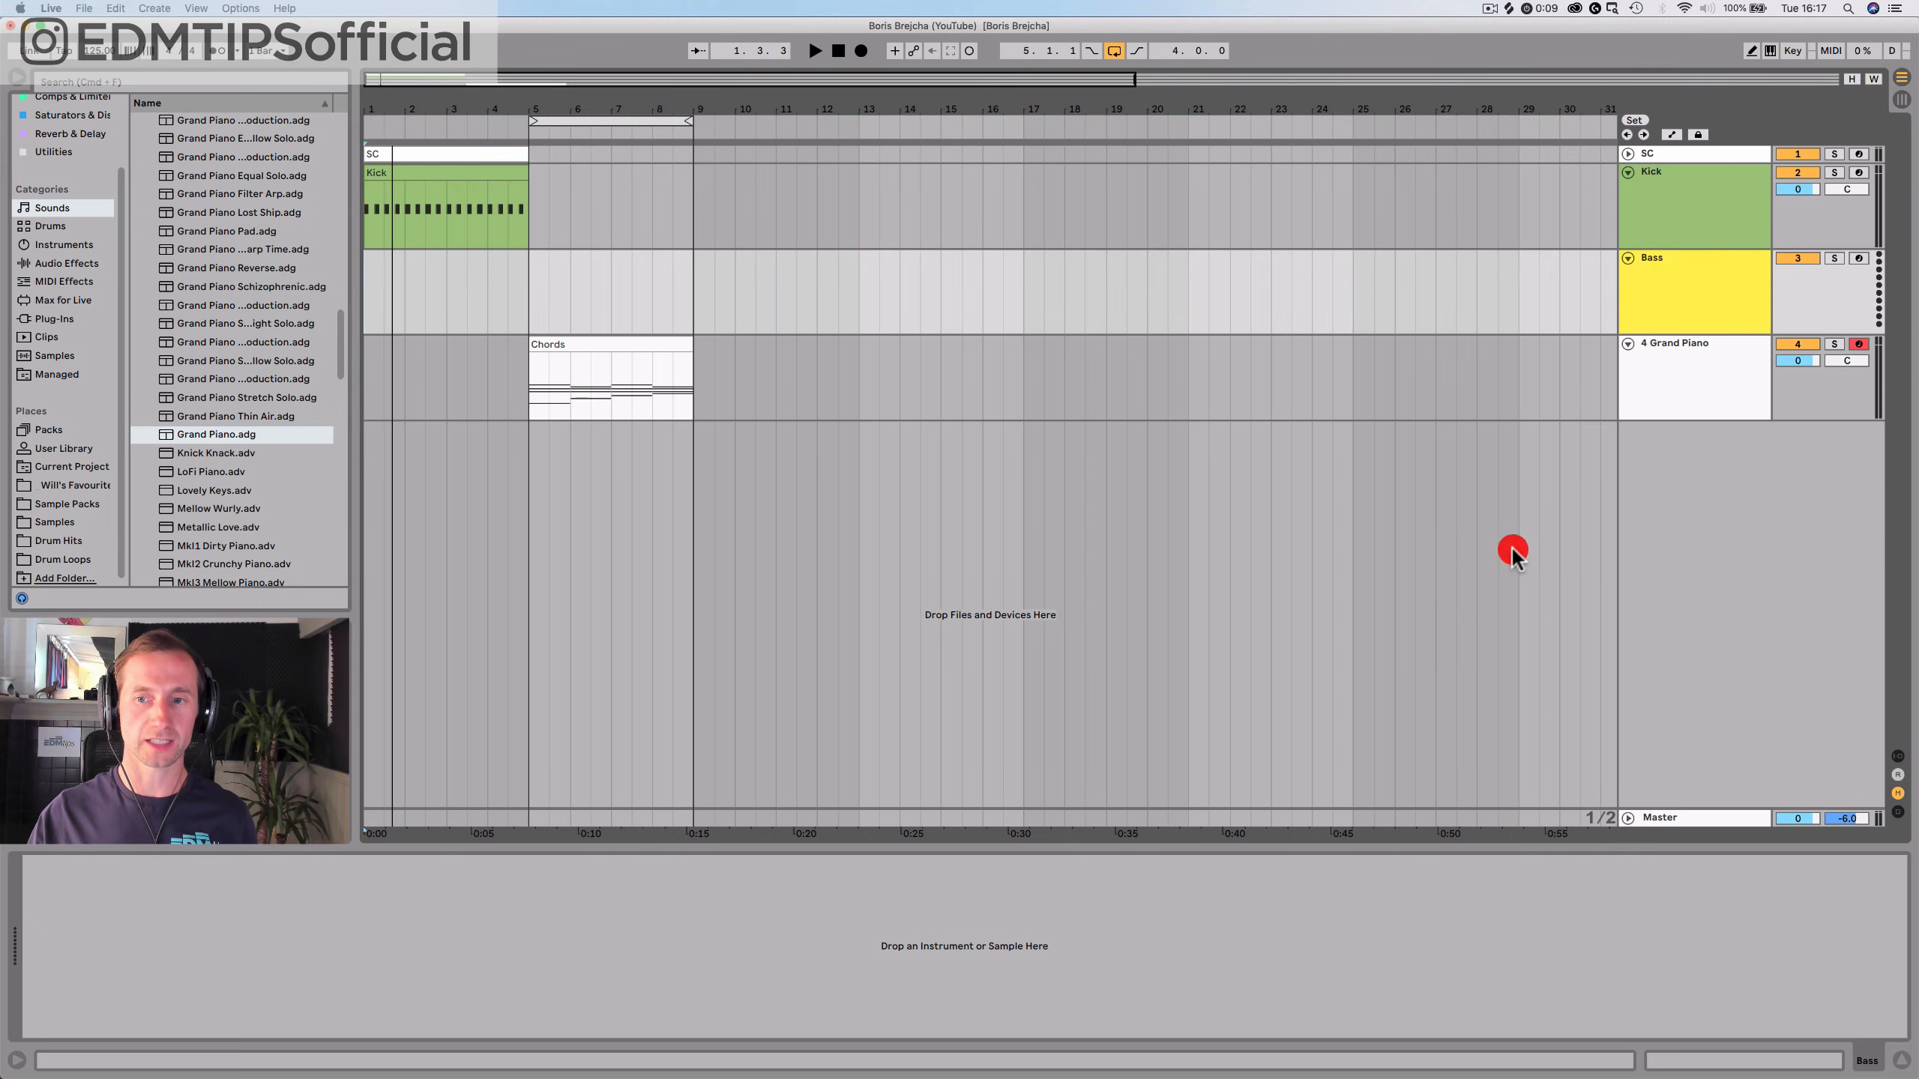
# Load the Analog synth from the Synths & Samplers collection onto the Bass track
pyautogui.scroll(2, 53, 188)
pyautogui.scroll(1, 53, 189)
pyautogui.click(65, 120)
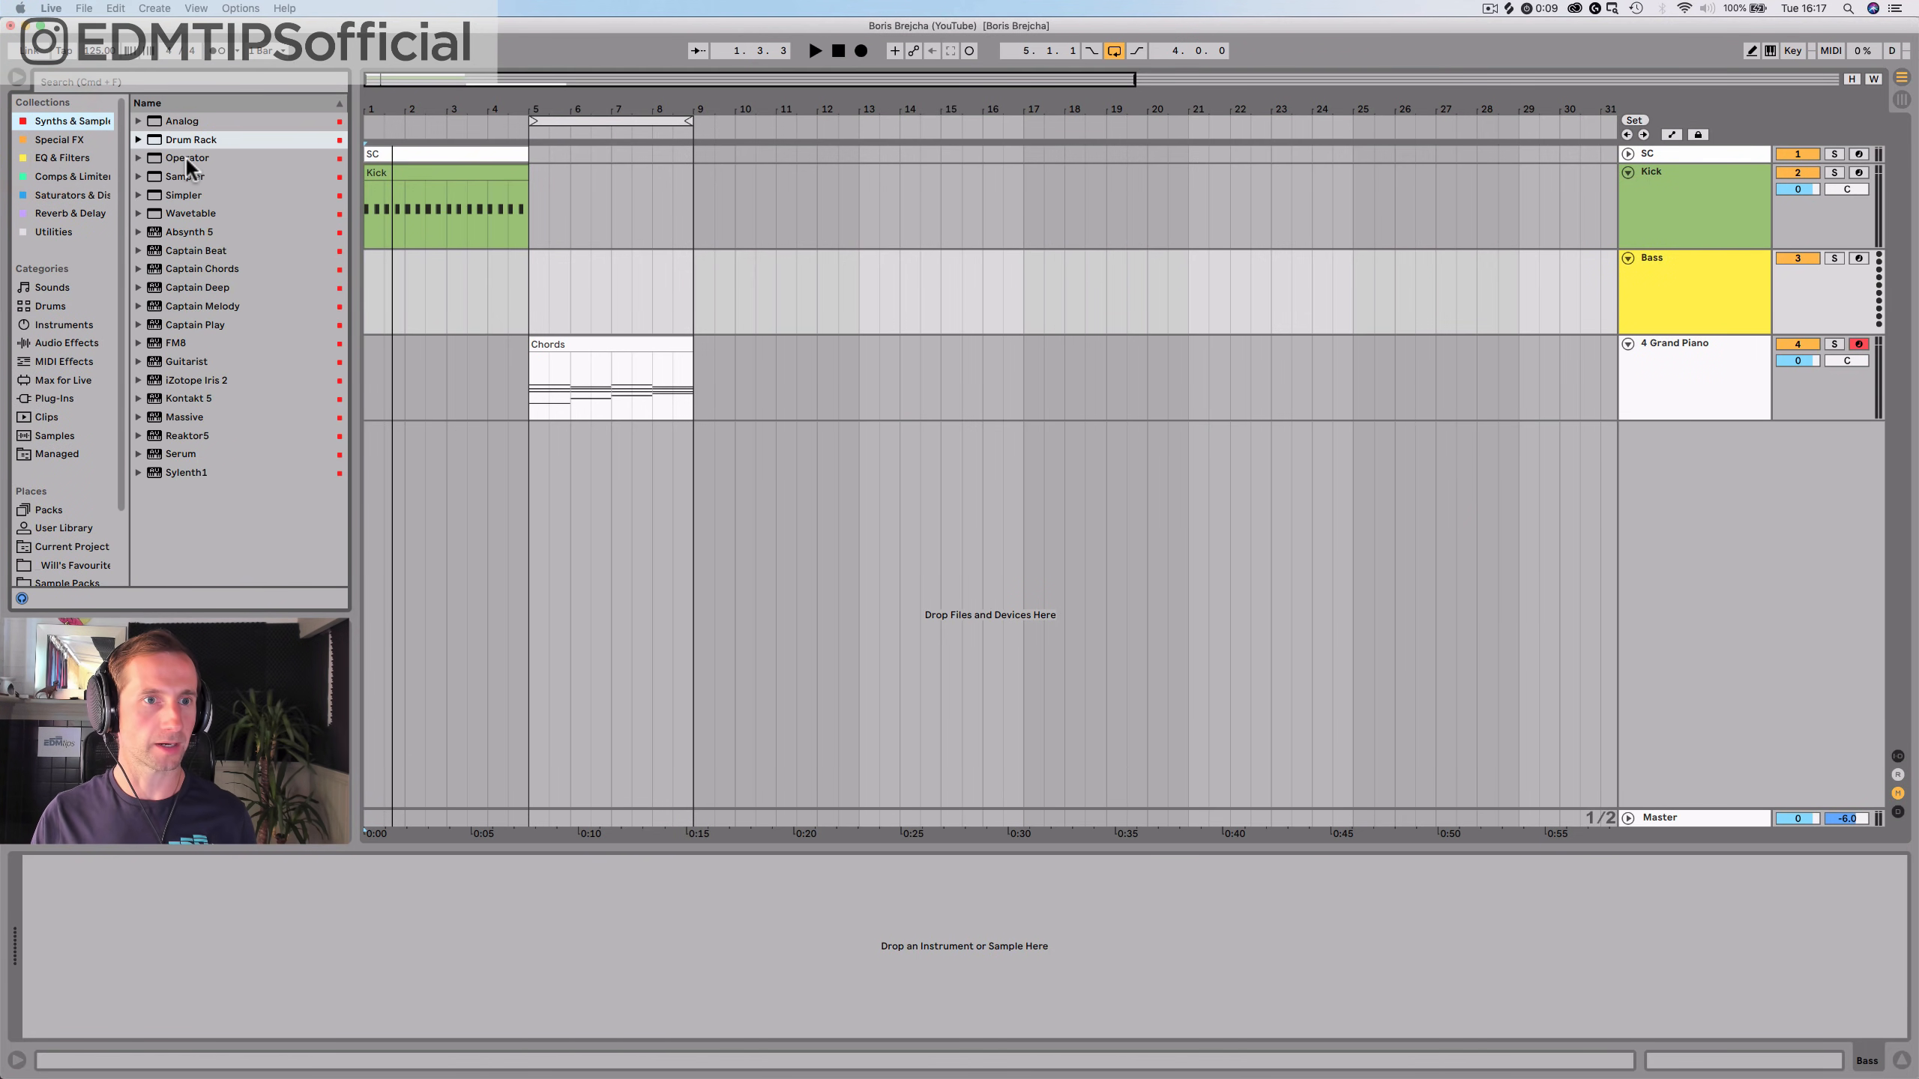
pyautogui.moveTo(181, 122); pyautogui.dragTo(369, 264)
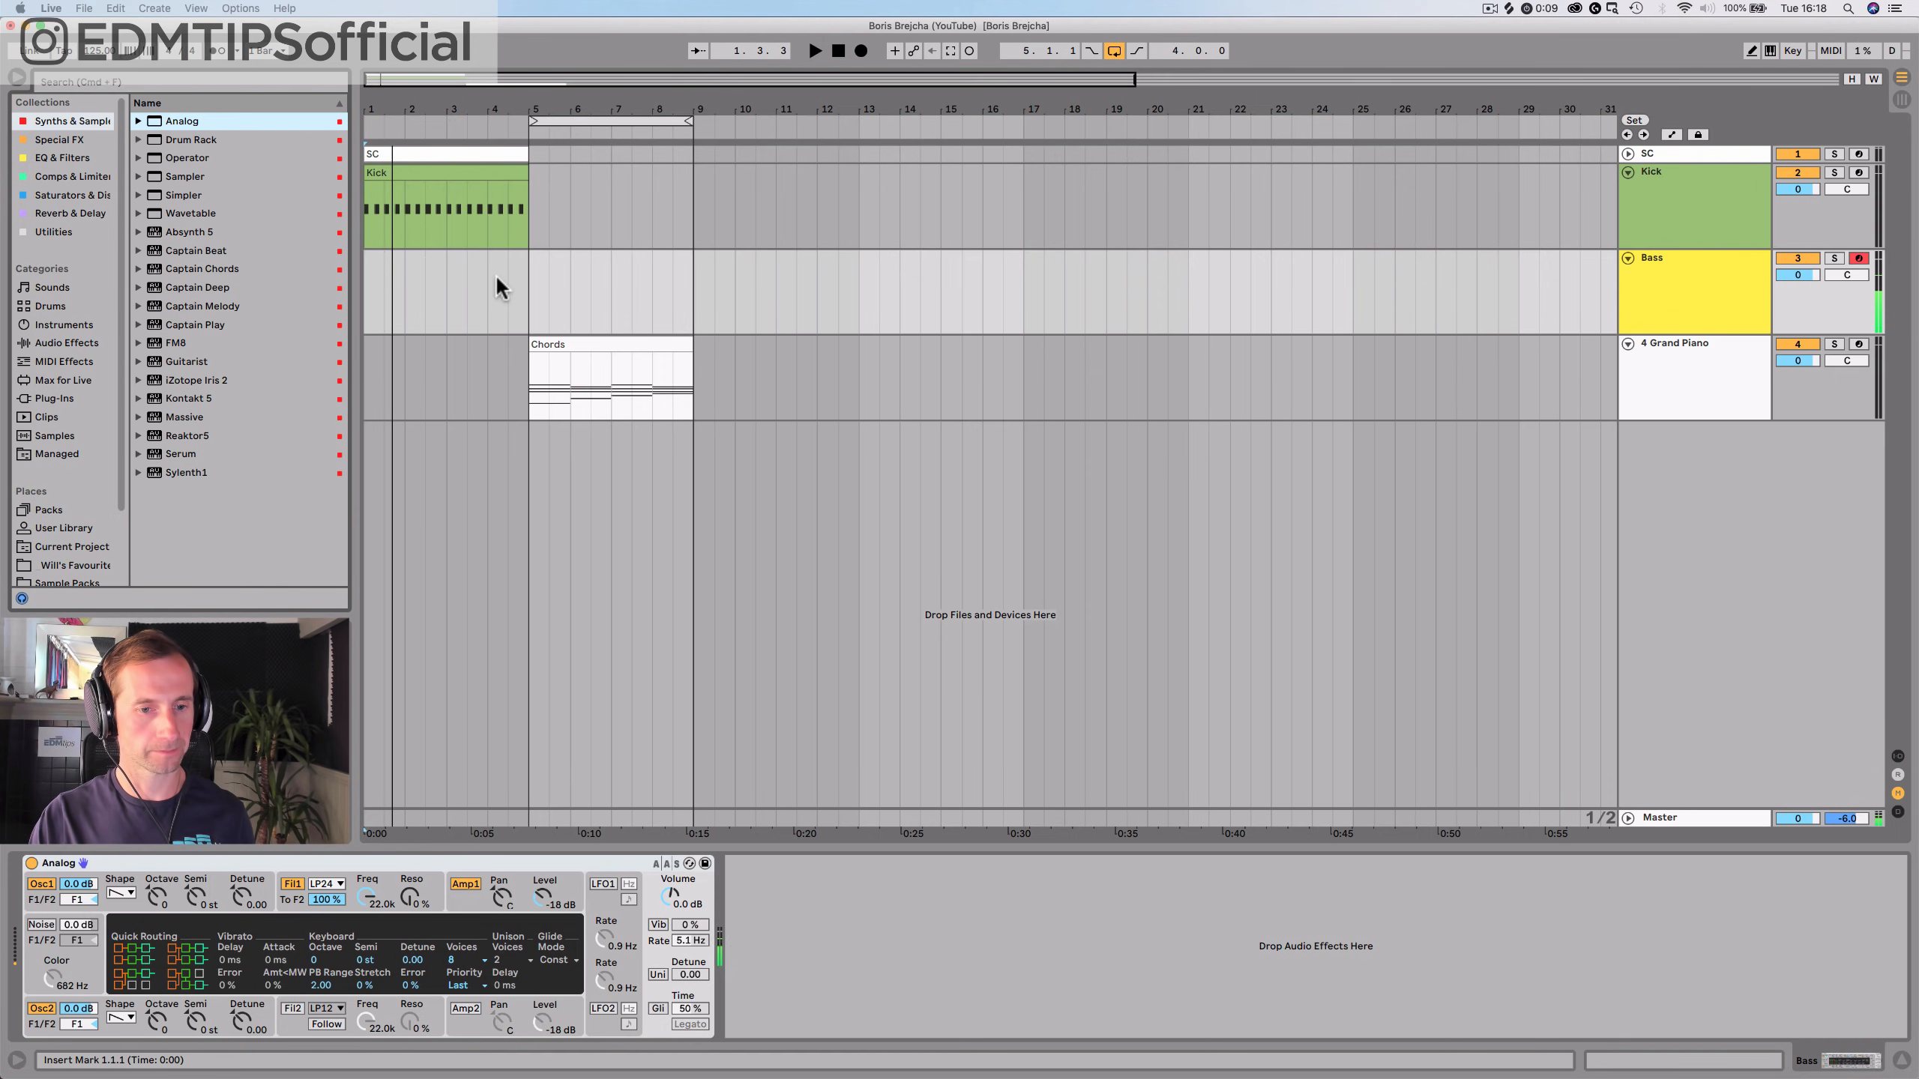
# Create an empty four-bar MIDI clip in bars 1 to 4 of the Bass track and name it Bass
pyautogui.moveTo(526, 291); pyautogui.dragTo(351, 283)
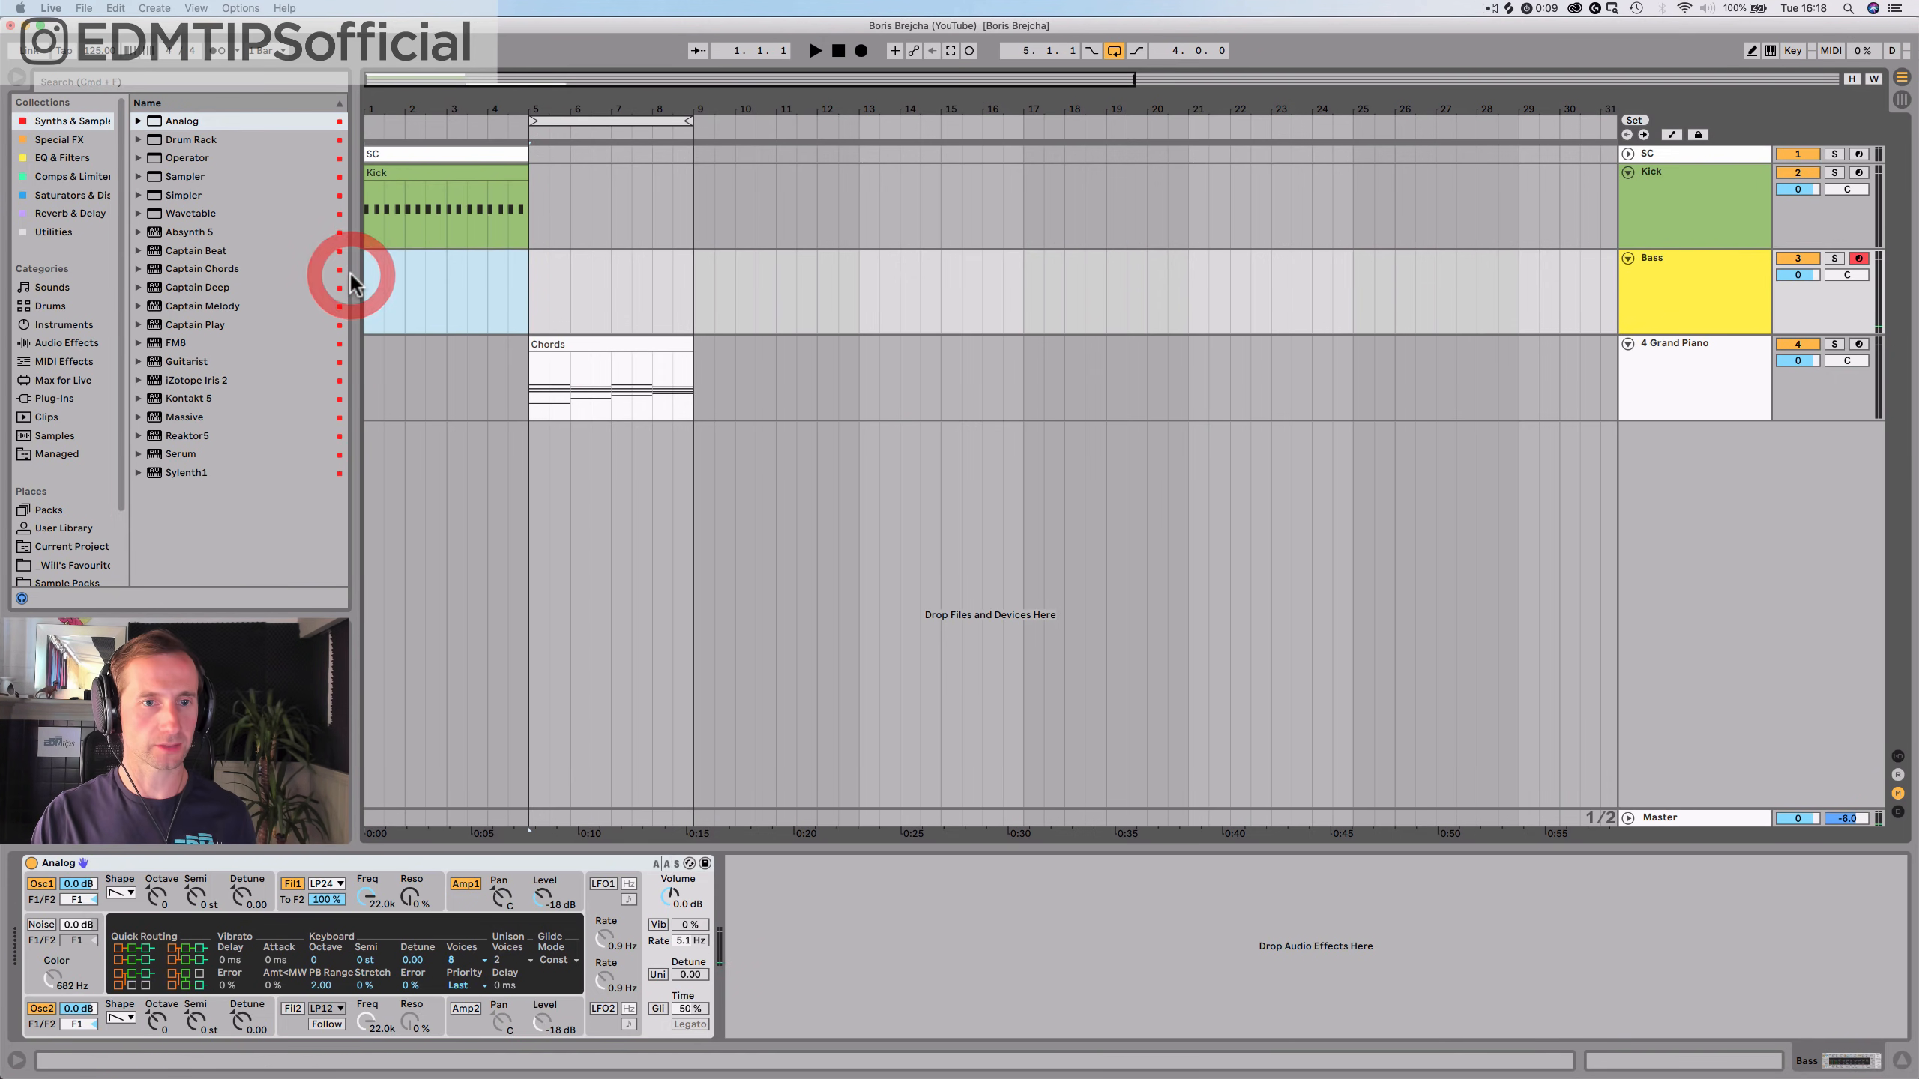
pyautogui.press('shift+super+m')
pyautogui.press('super+r')
pyautogui.write('Bass')
pyautogui.press('Return')
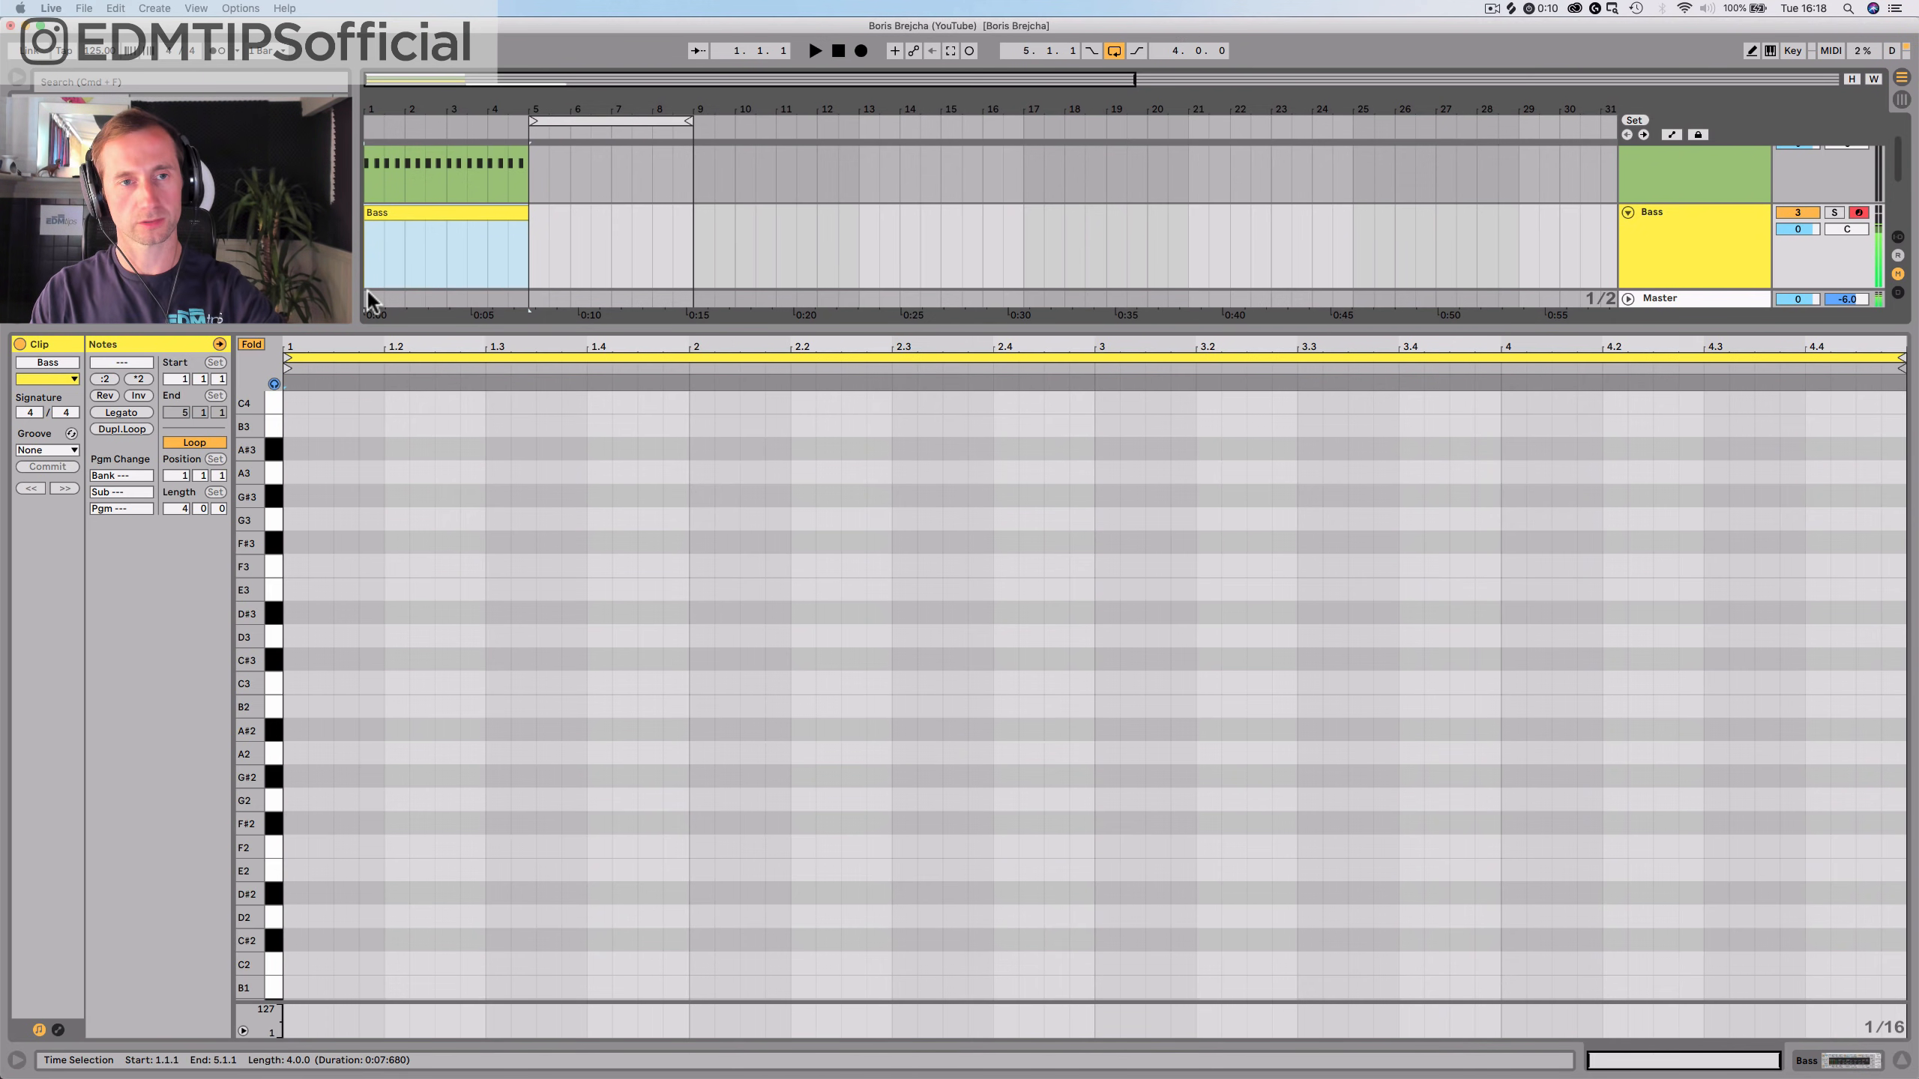
# Play the kick and record a rhythmic F0 bass line through bars 5 to 8 on the Bass track
pyautogui.click(813, 52)
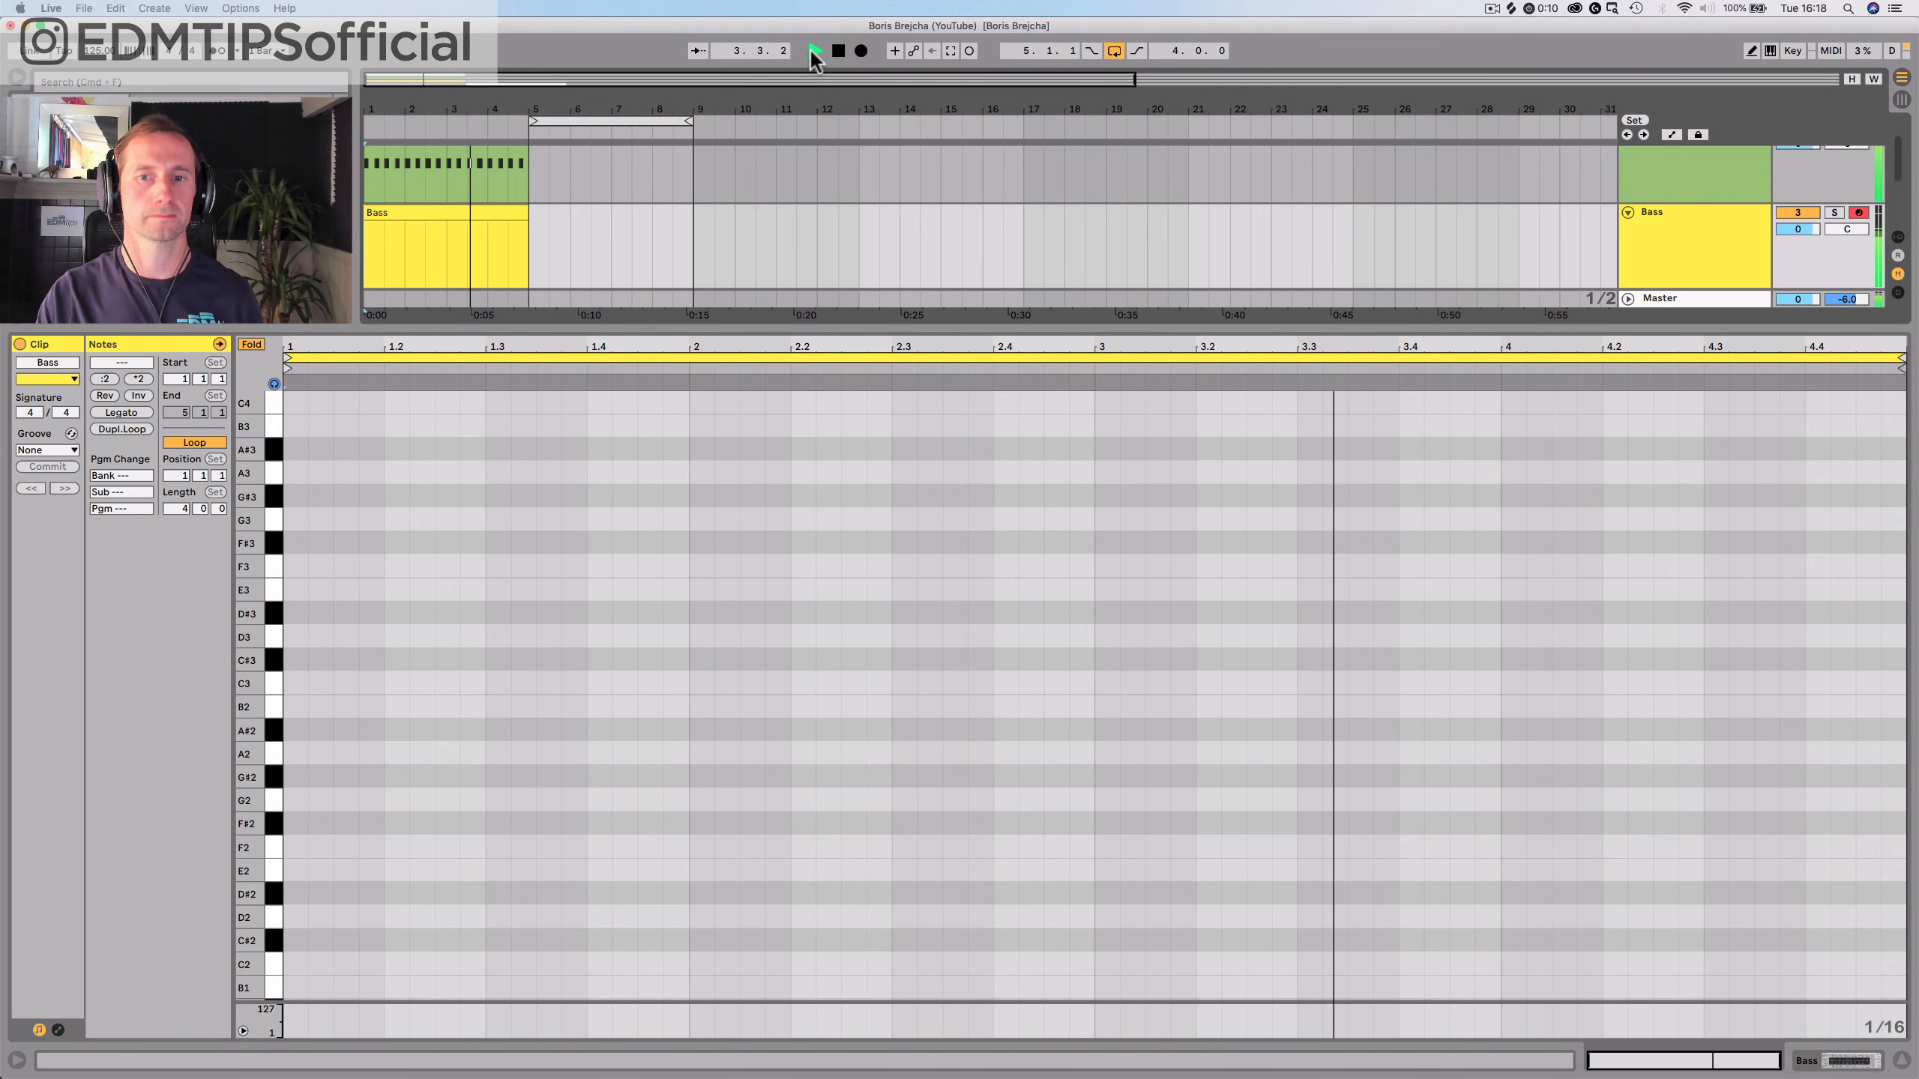
pyautogui.click(860, 52)
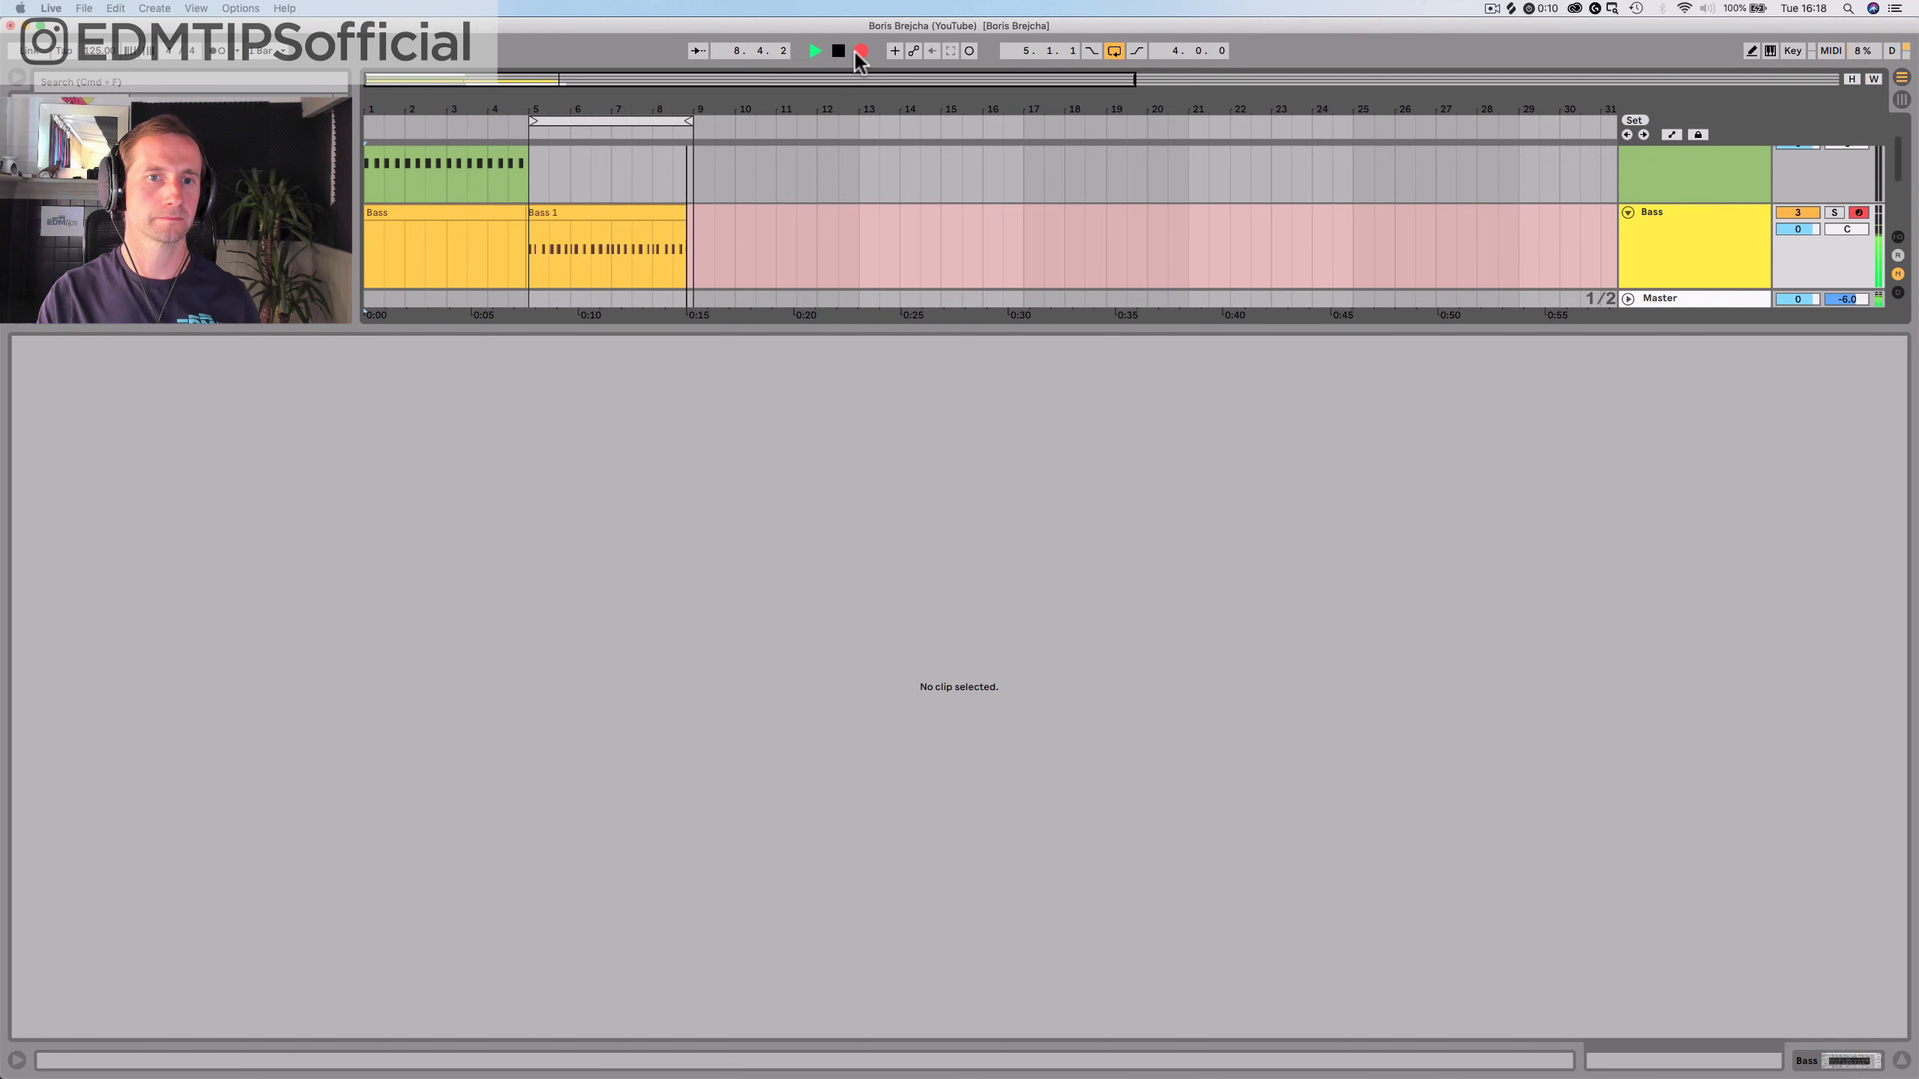
pyautogui.press('space')
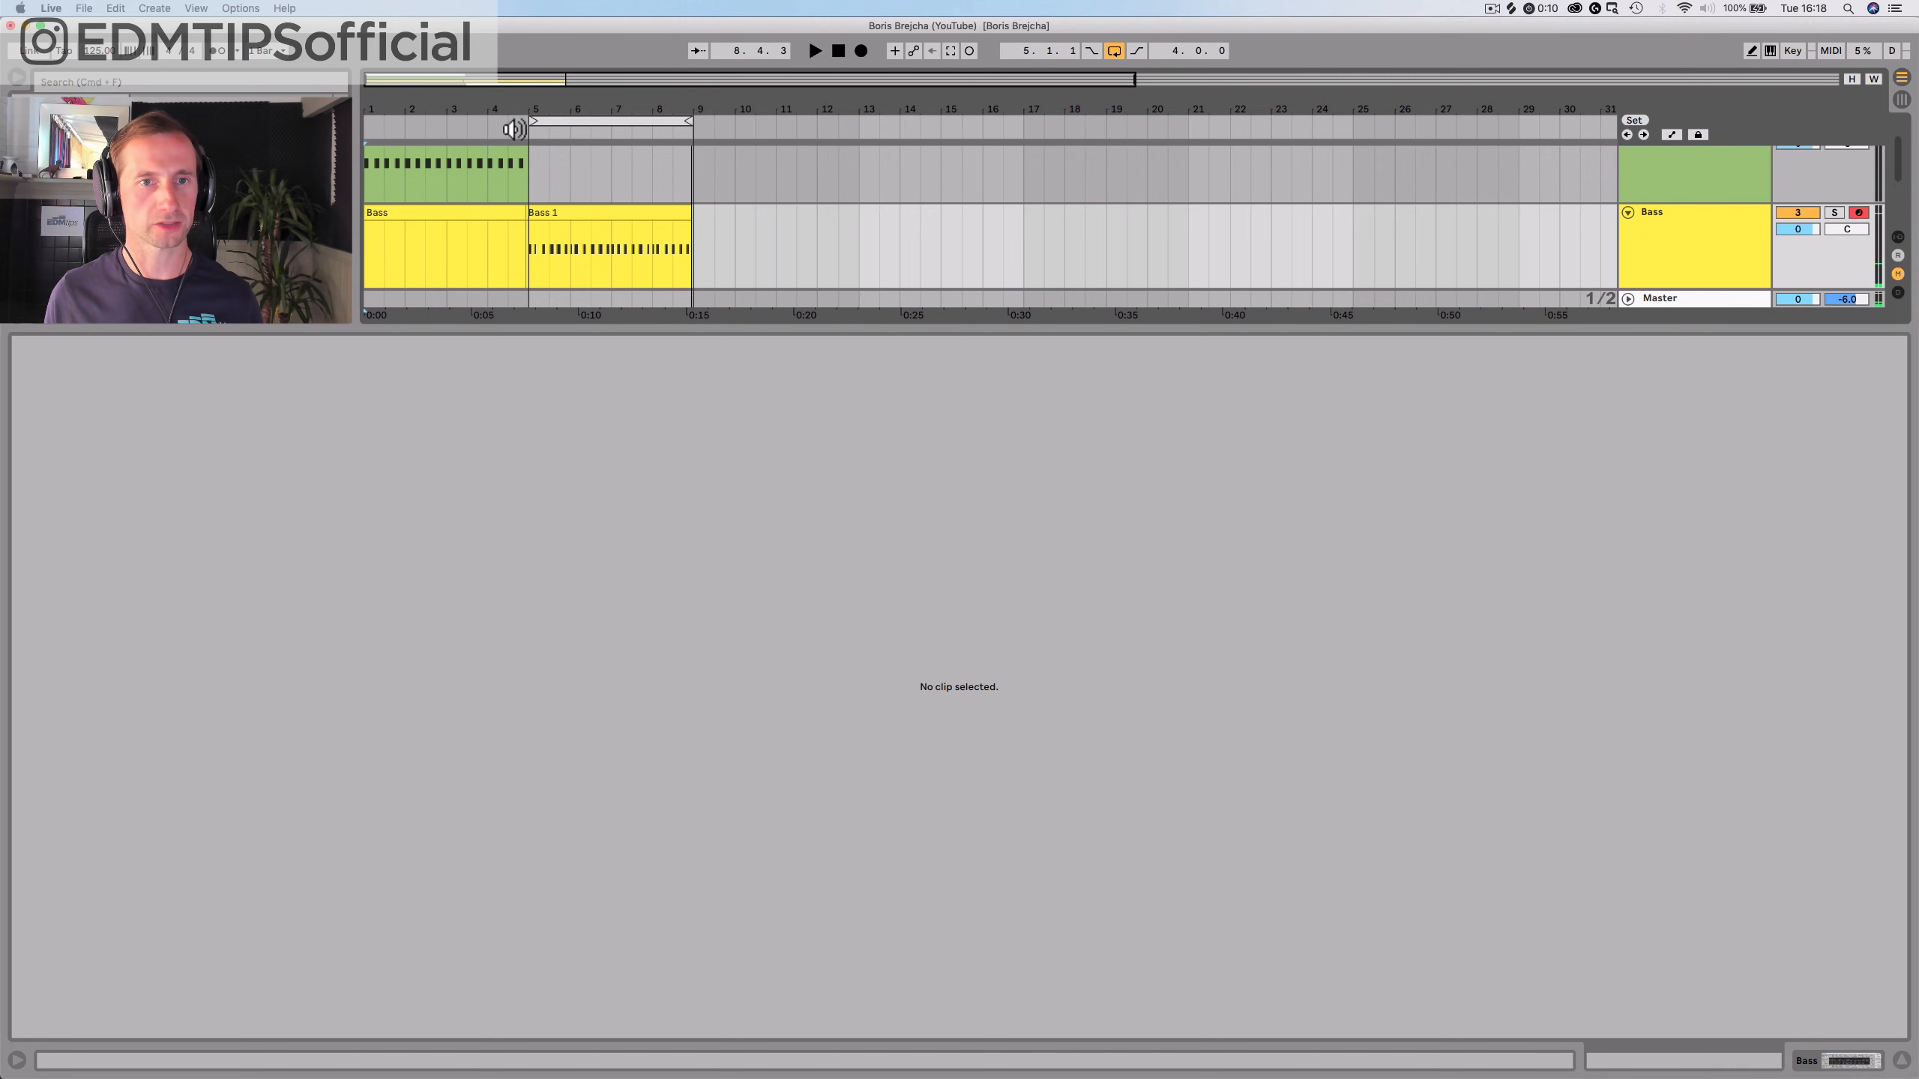
# Consolidate the recorded F0 bass clip and move it to bars 1 to 4 under the kick
pyautogui.click(538, 214)
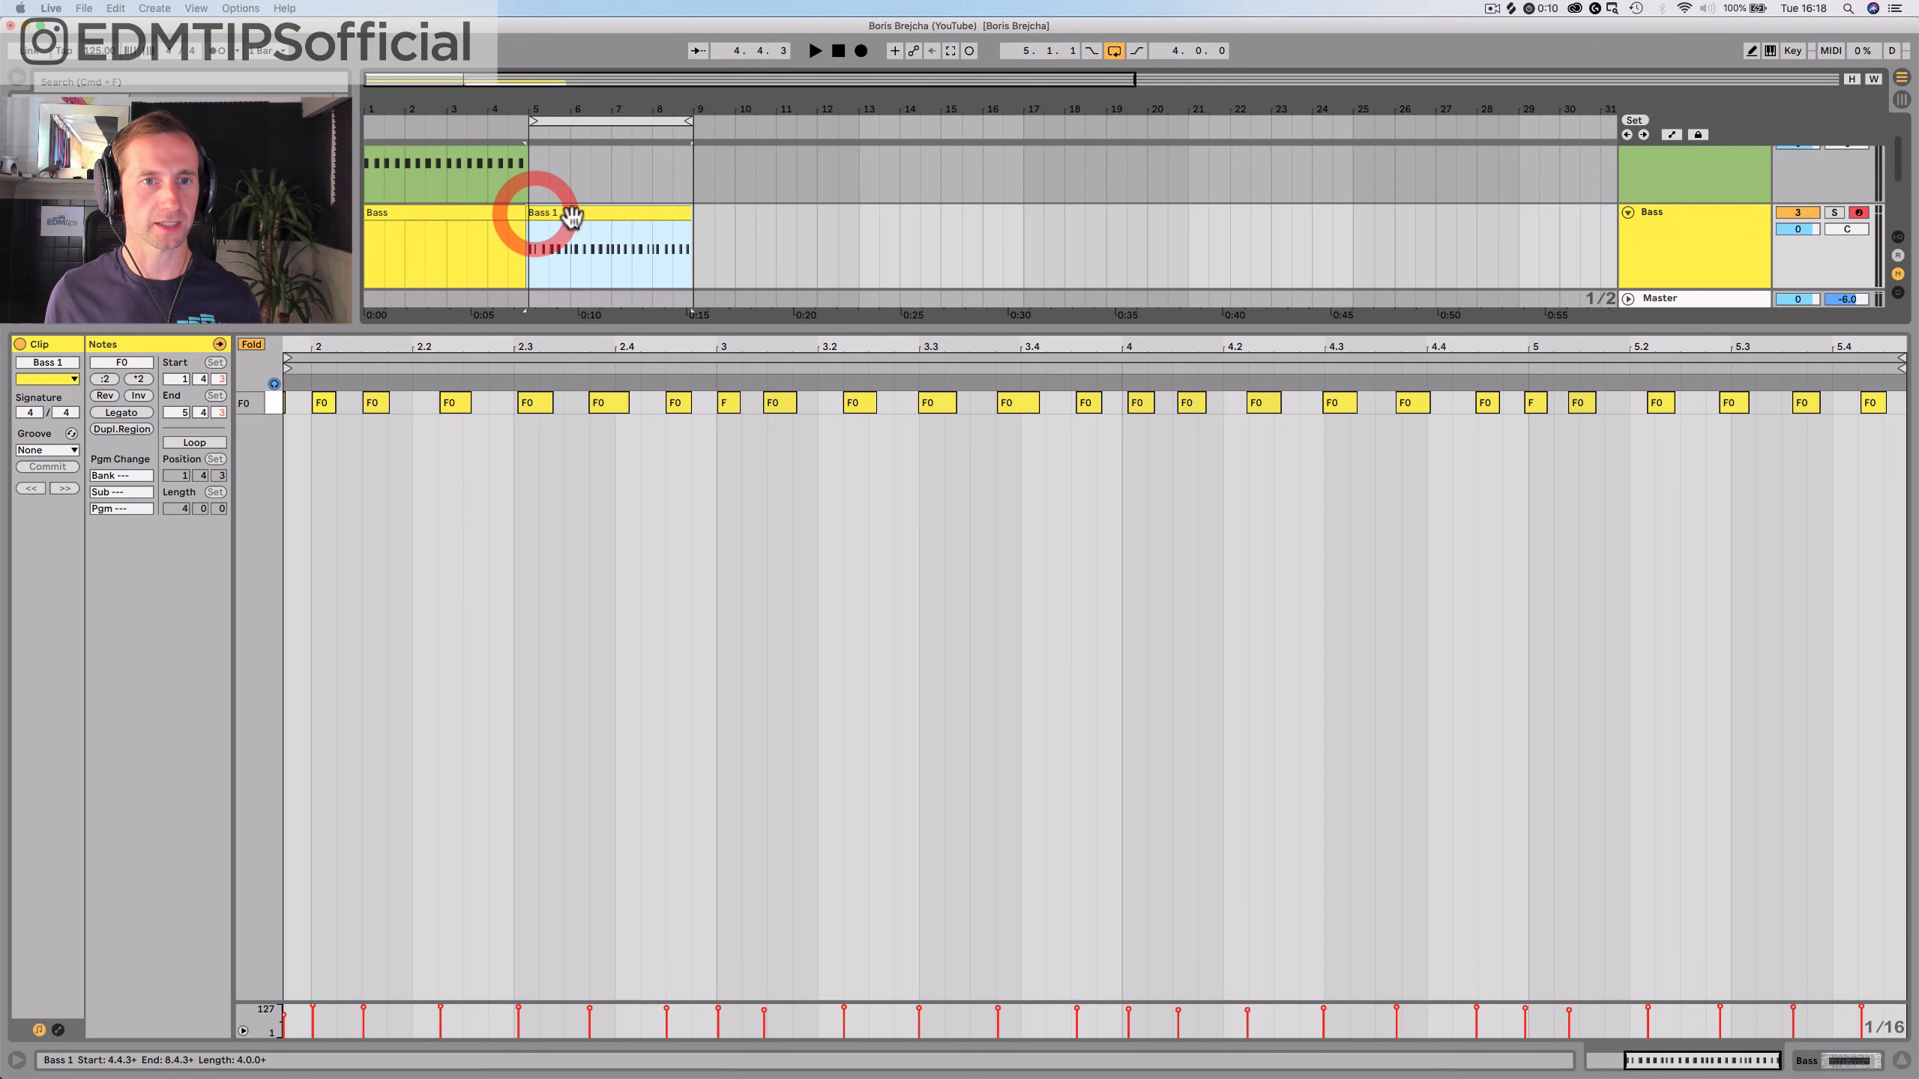
pyautogui.press('super+j')
pyautogui.moveTo(574, 214); pyautogui.dragTo(408, 214)
# Quantize the start and end of all F0 notes in the bass clip to the current grid at 100%
pyautogui.moveTo(326, 347); pyautogui.dragTo(596, 393)
pyautogui.click(604, 413)
pyautogui.press('super+a')
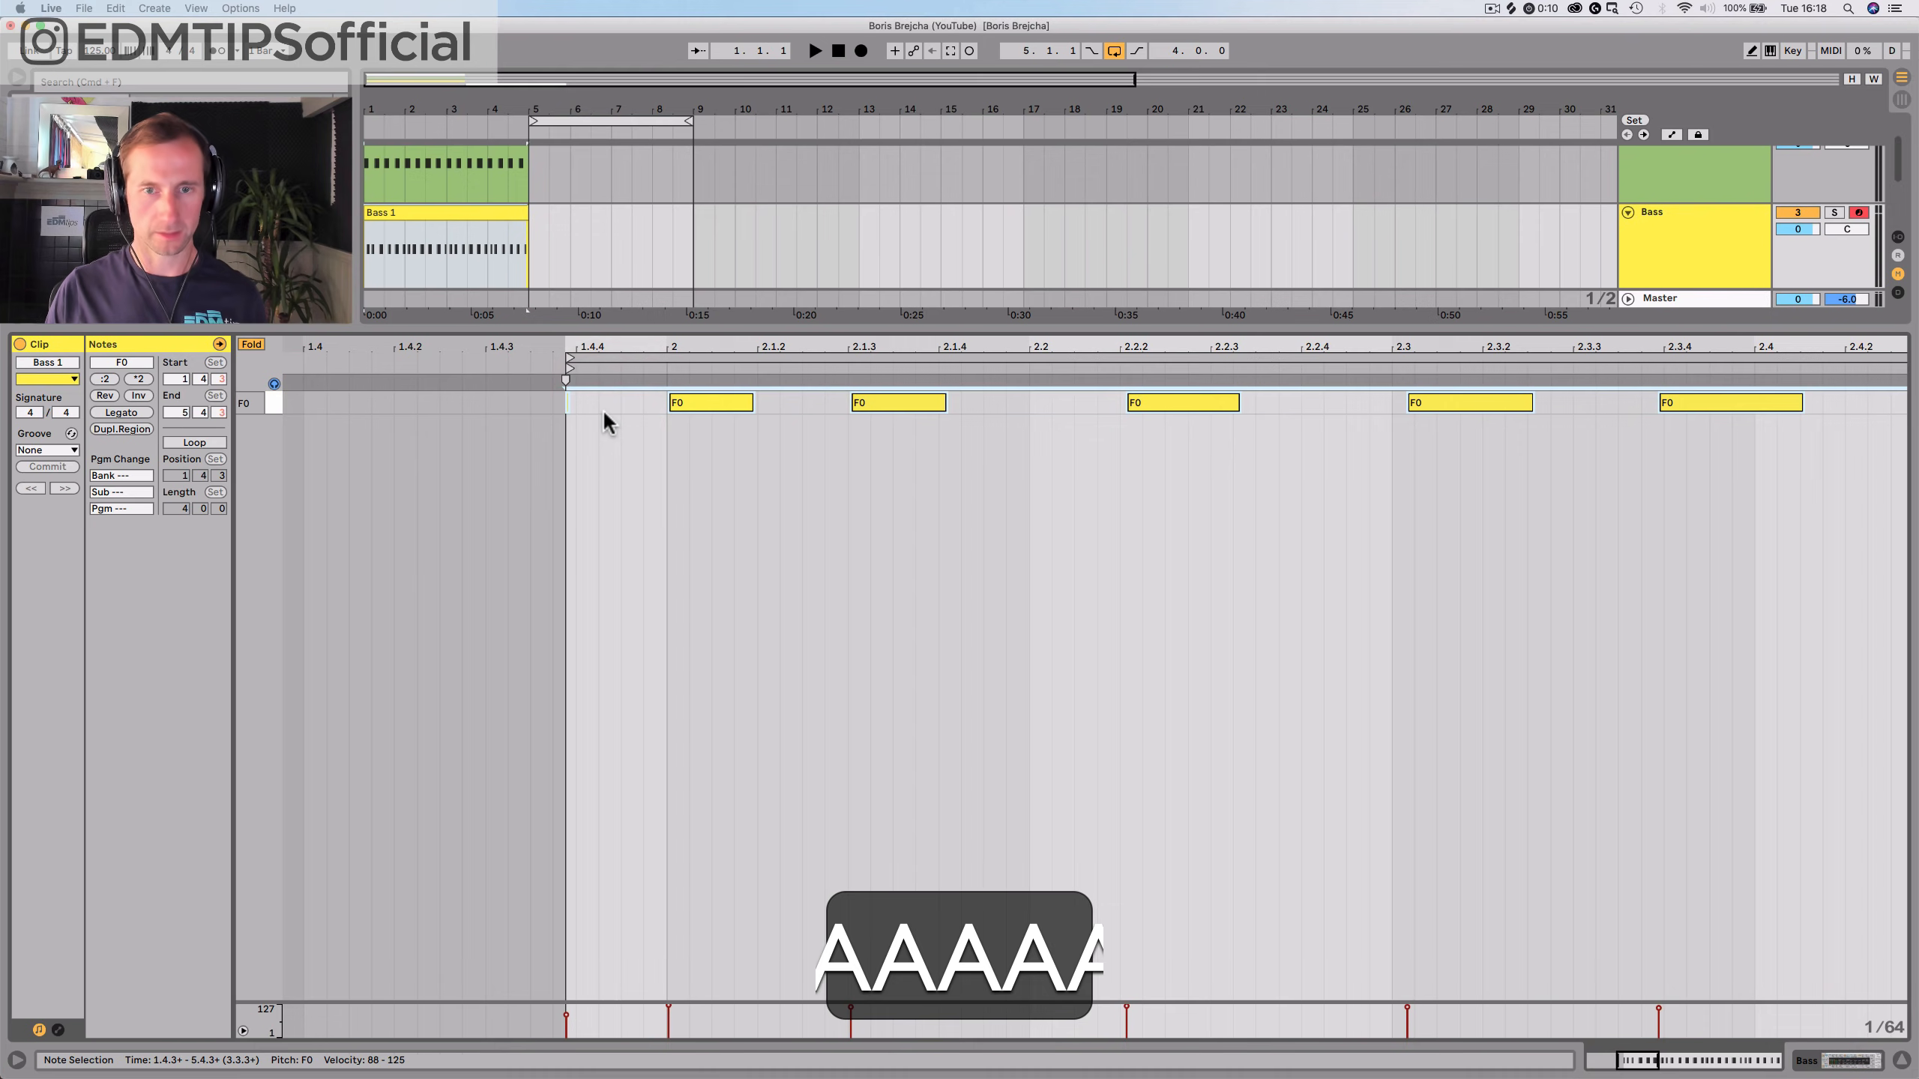
pyautogui.press('super+shift+u')
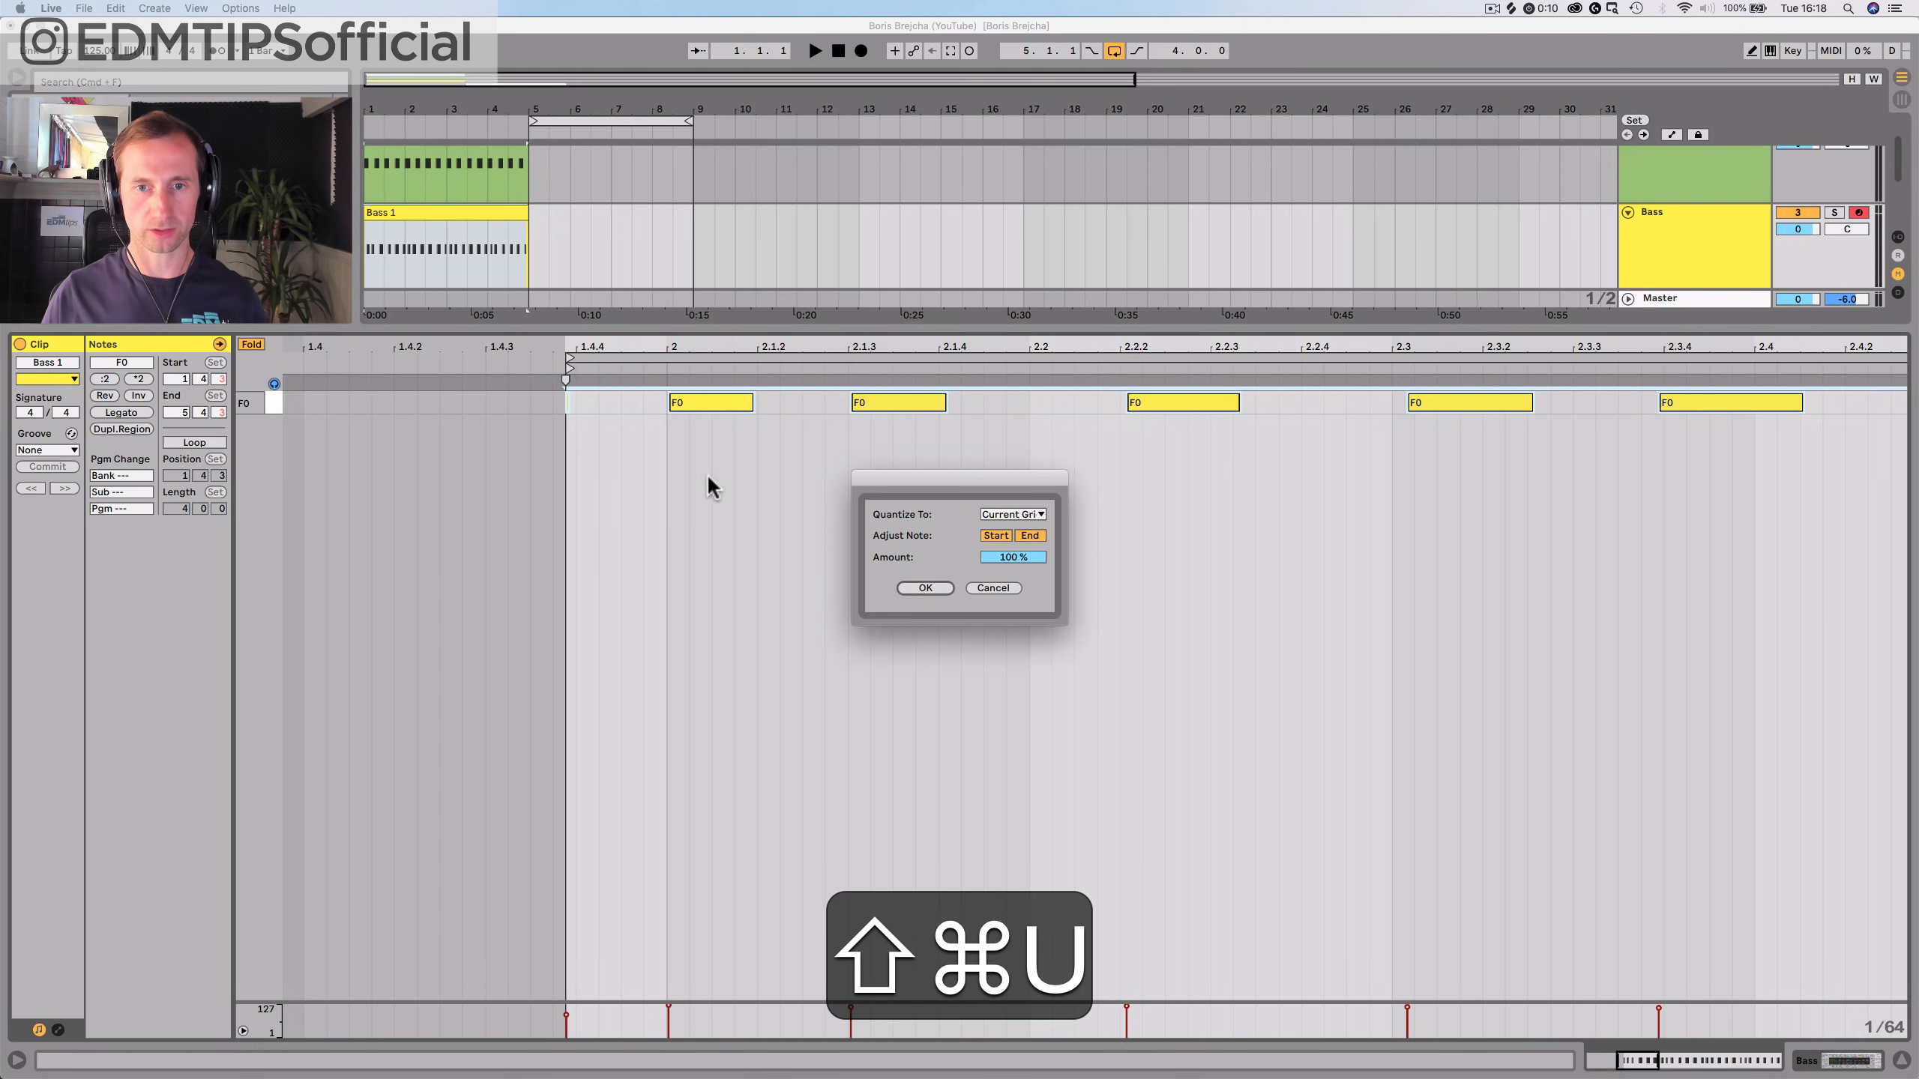
pyautogui.click(924, 587)
pyautogui.click(696, 434)
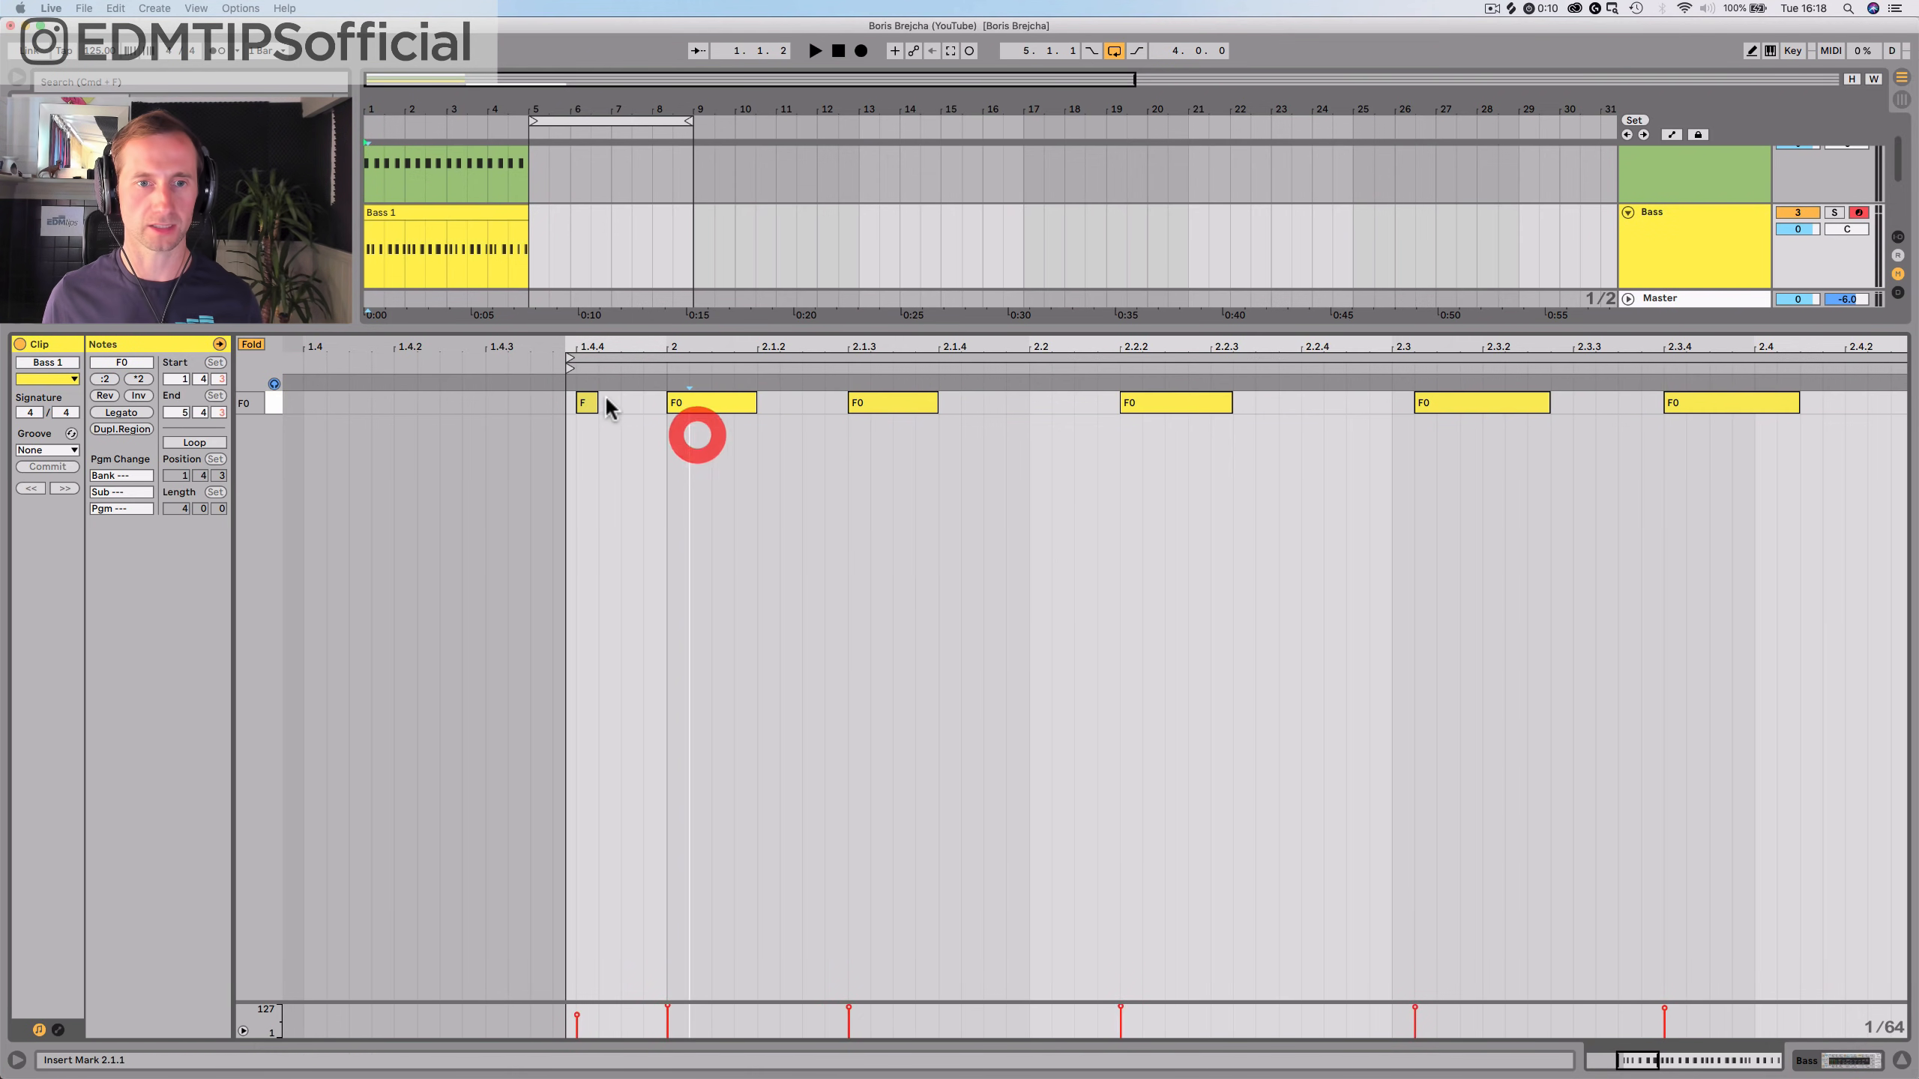
# Replace the short first F0 note with a copy of the next F0 note, placed at 1.4.4
pyautogui.click(586, 402)
pyautogui.press('BackSpace')
pyautogui.press('BackSpace')
pyautogui.moveTo(670, 408); pyautogui.dragTo(590, 414)
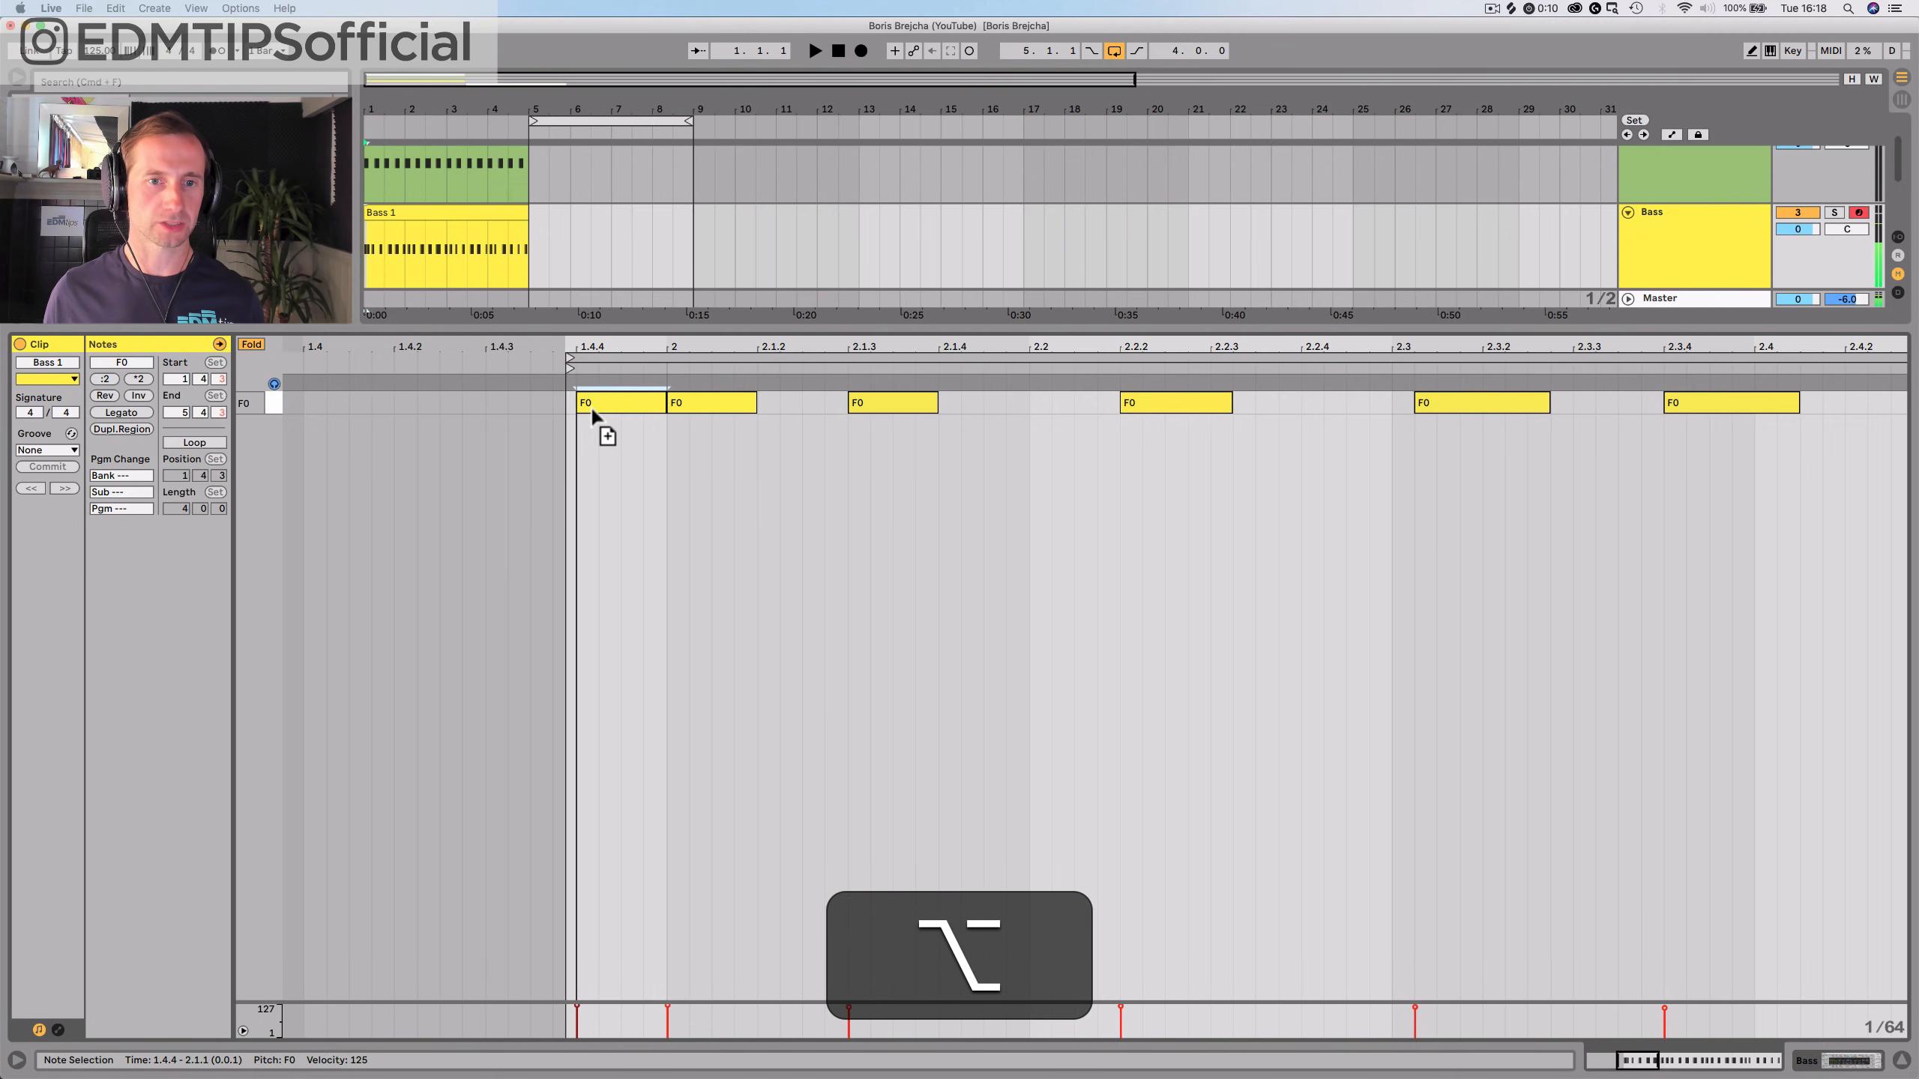
pyautogui.click(591, 405)
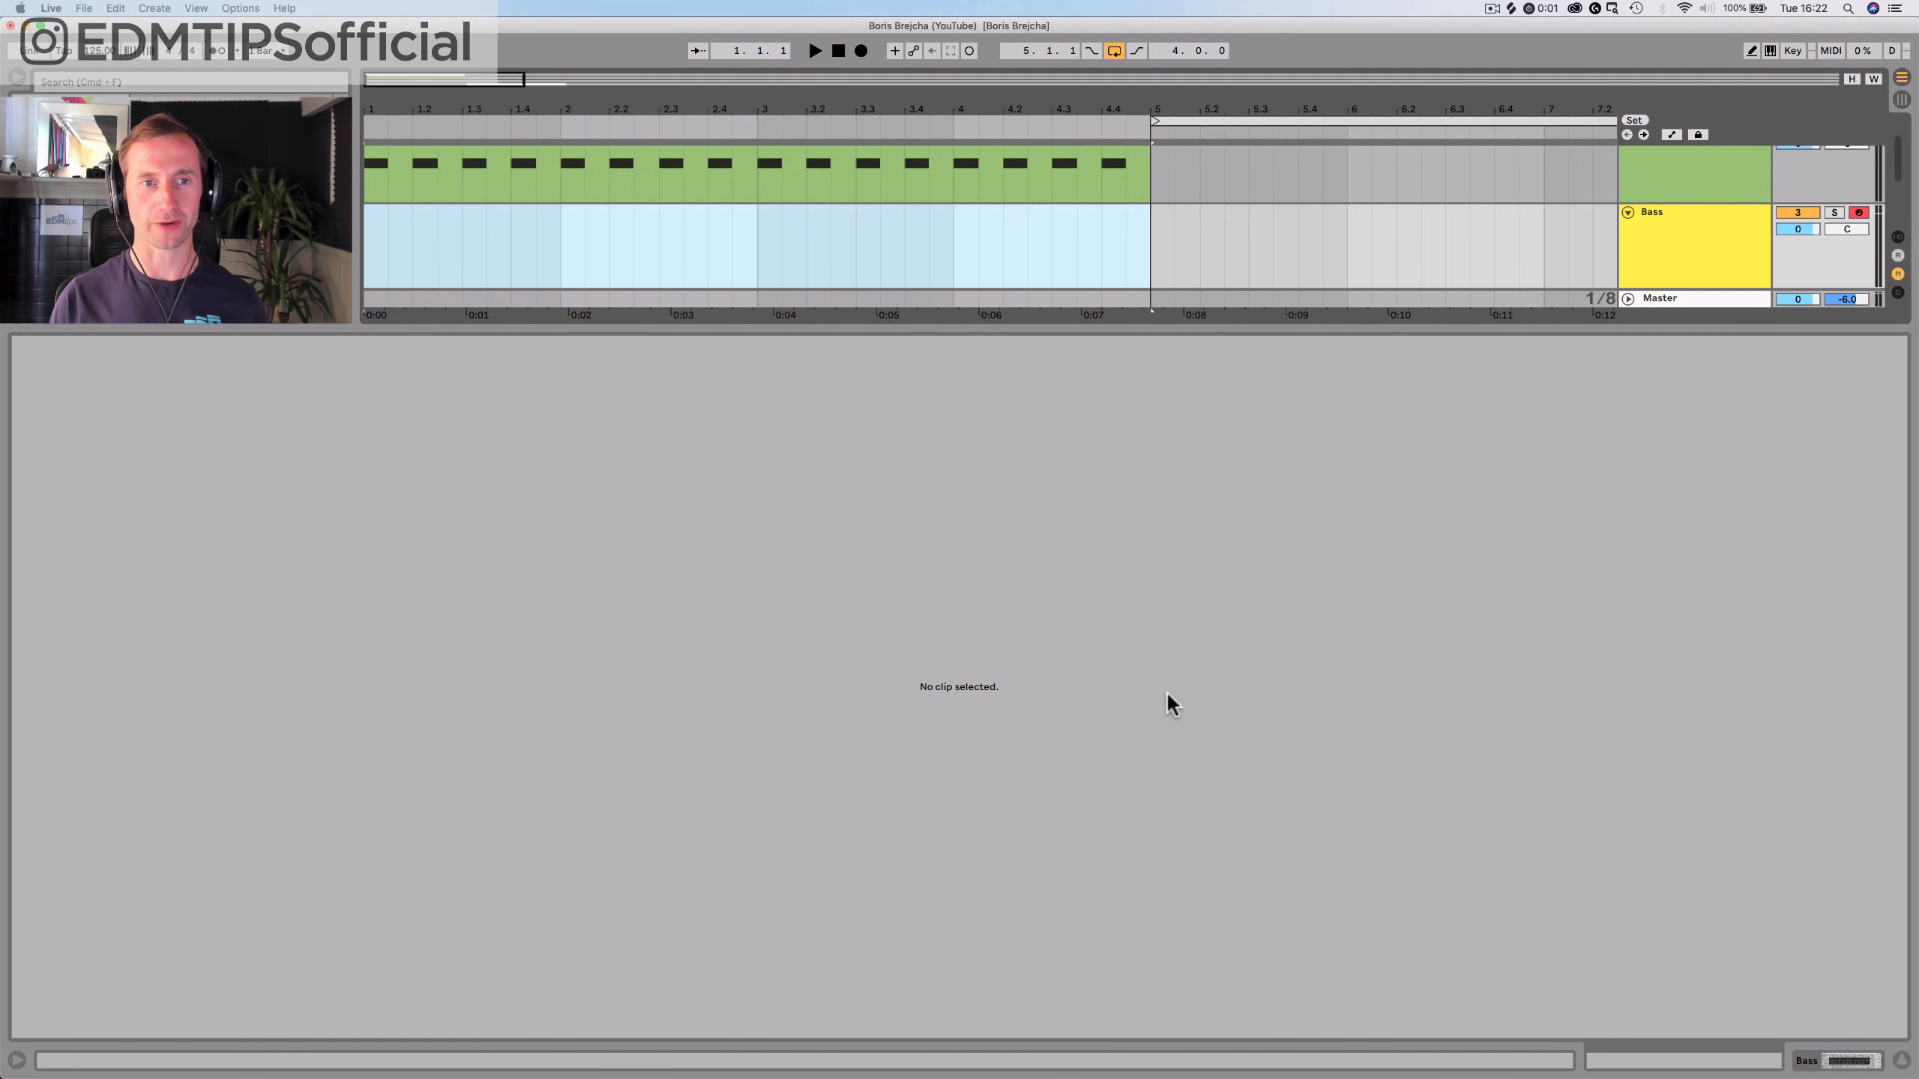
# Show the Bass track's Analog device and move the arrangement loop to bars 1 to 4
pyautogui.hotkey('shift', 'Tab')
pyautogui.click(1719, 281)
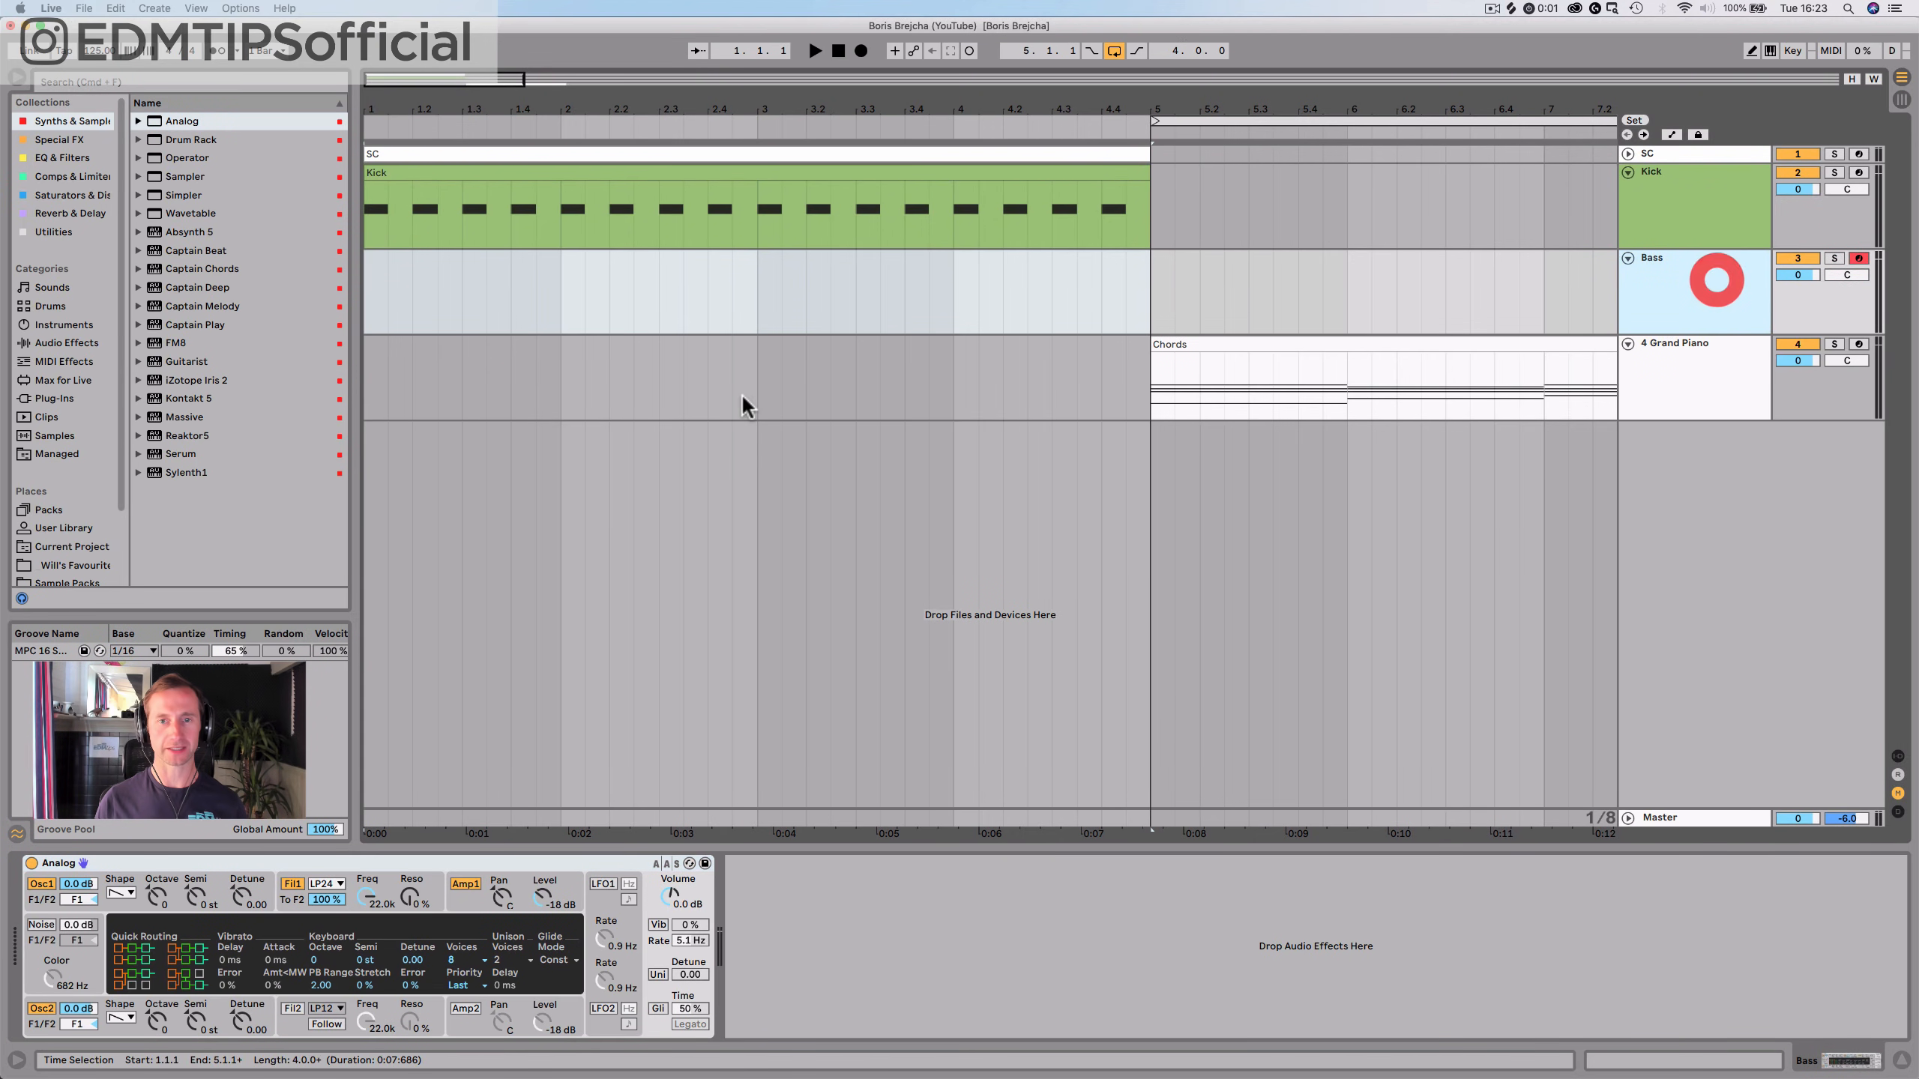
pyautogui.click(368, 301)
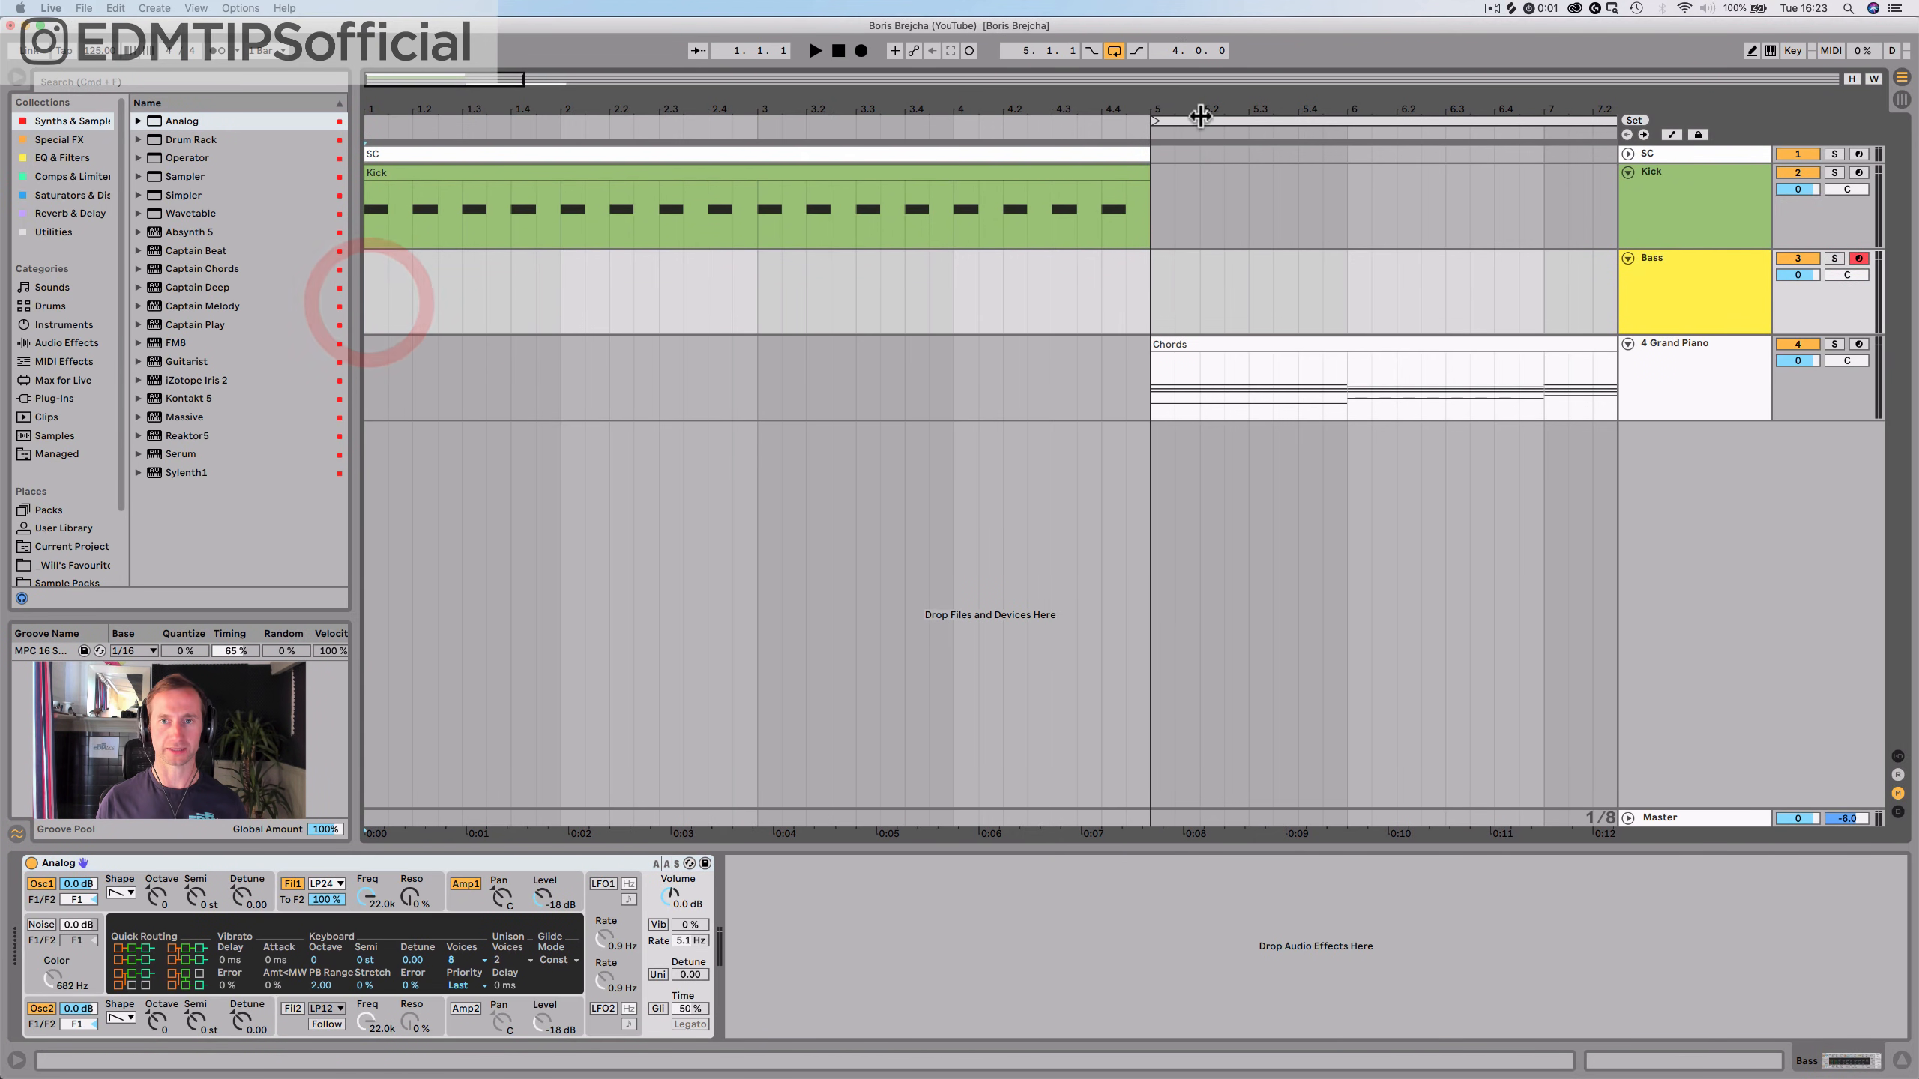
pyautogui.moveTo(1202, 120); pyautogui.dragTo(389, 142)
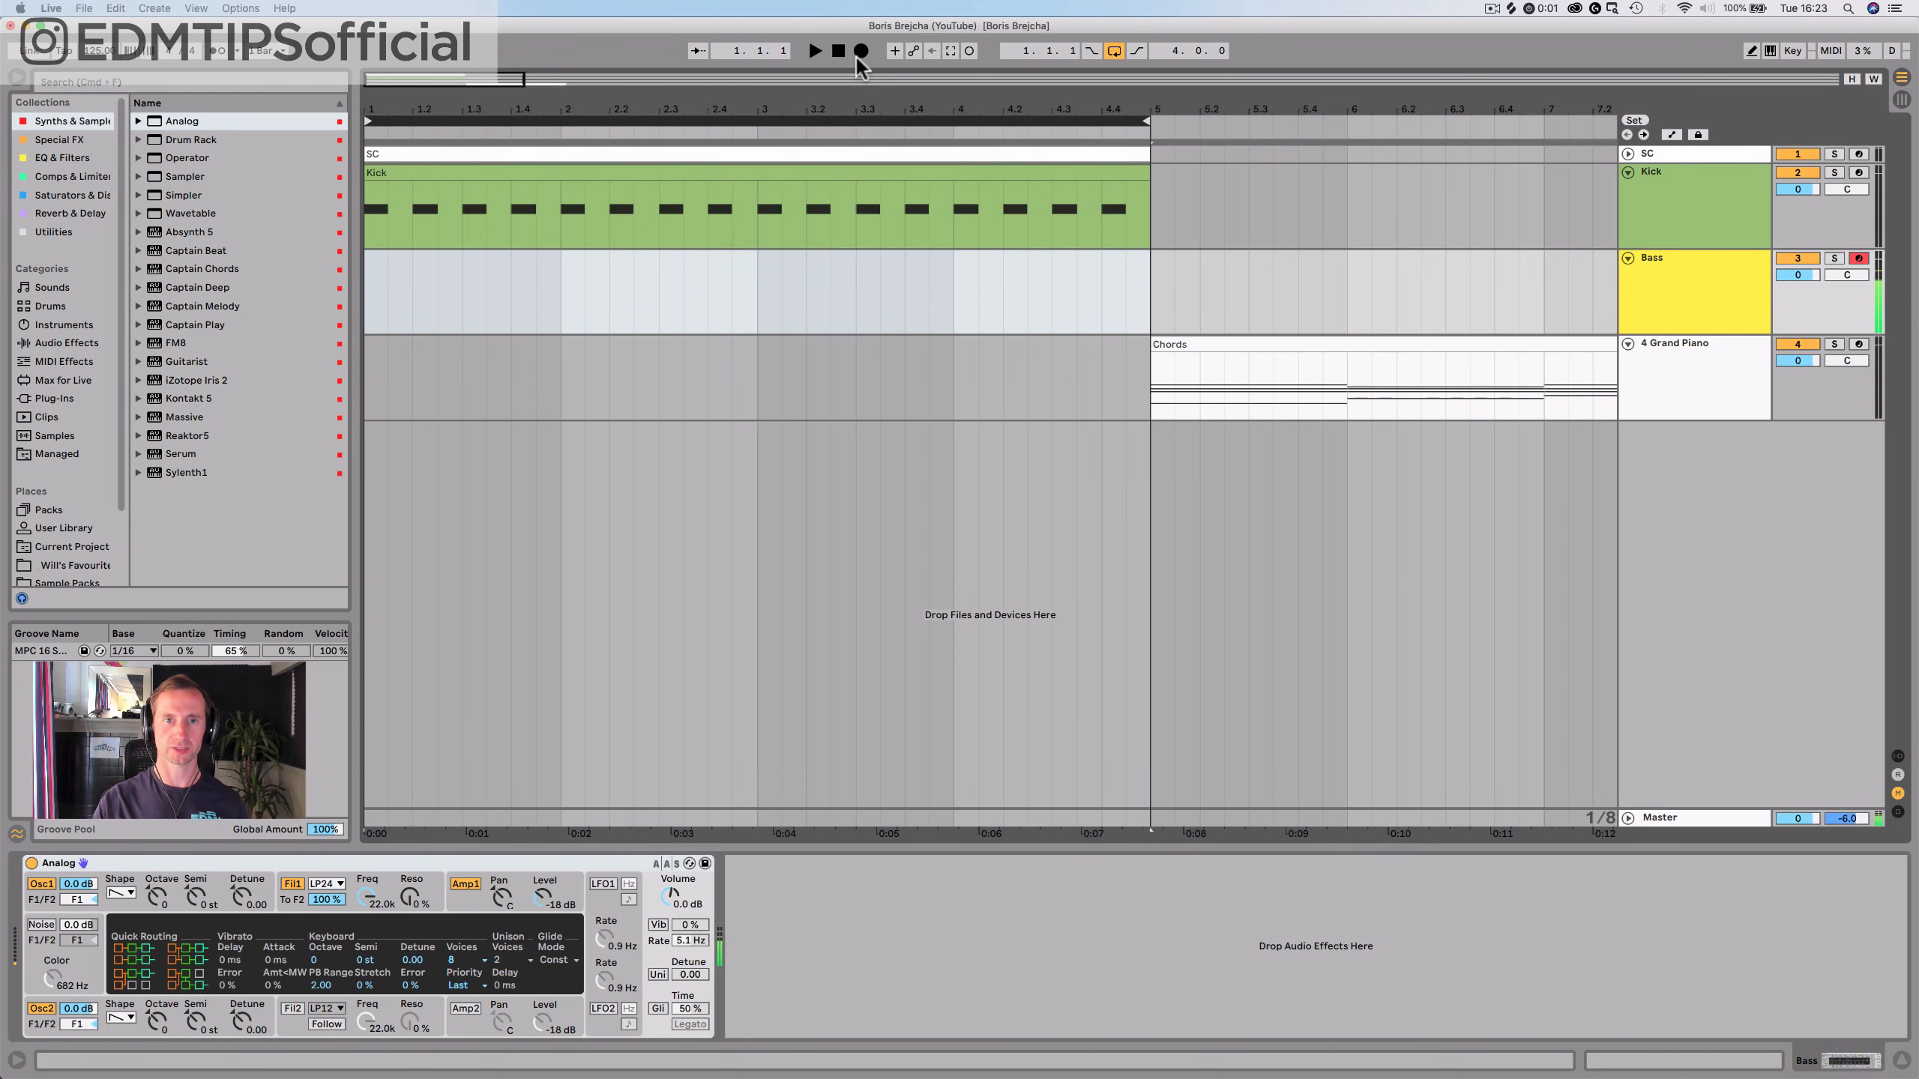
# Record a new F0 bass line on the Bass track over bars 1 to 4
pyautogui.click(814, 51)
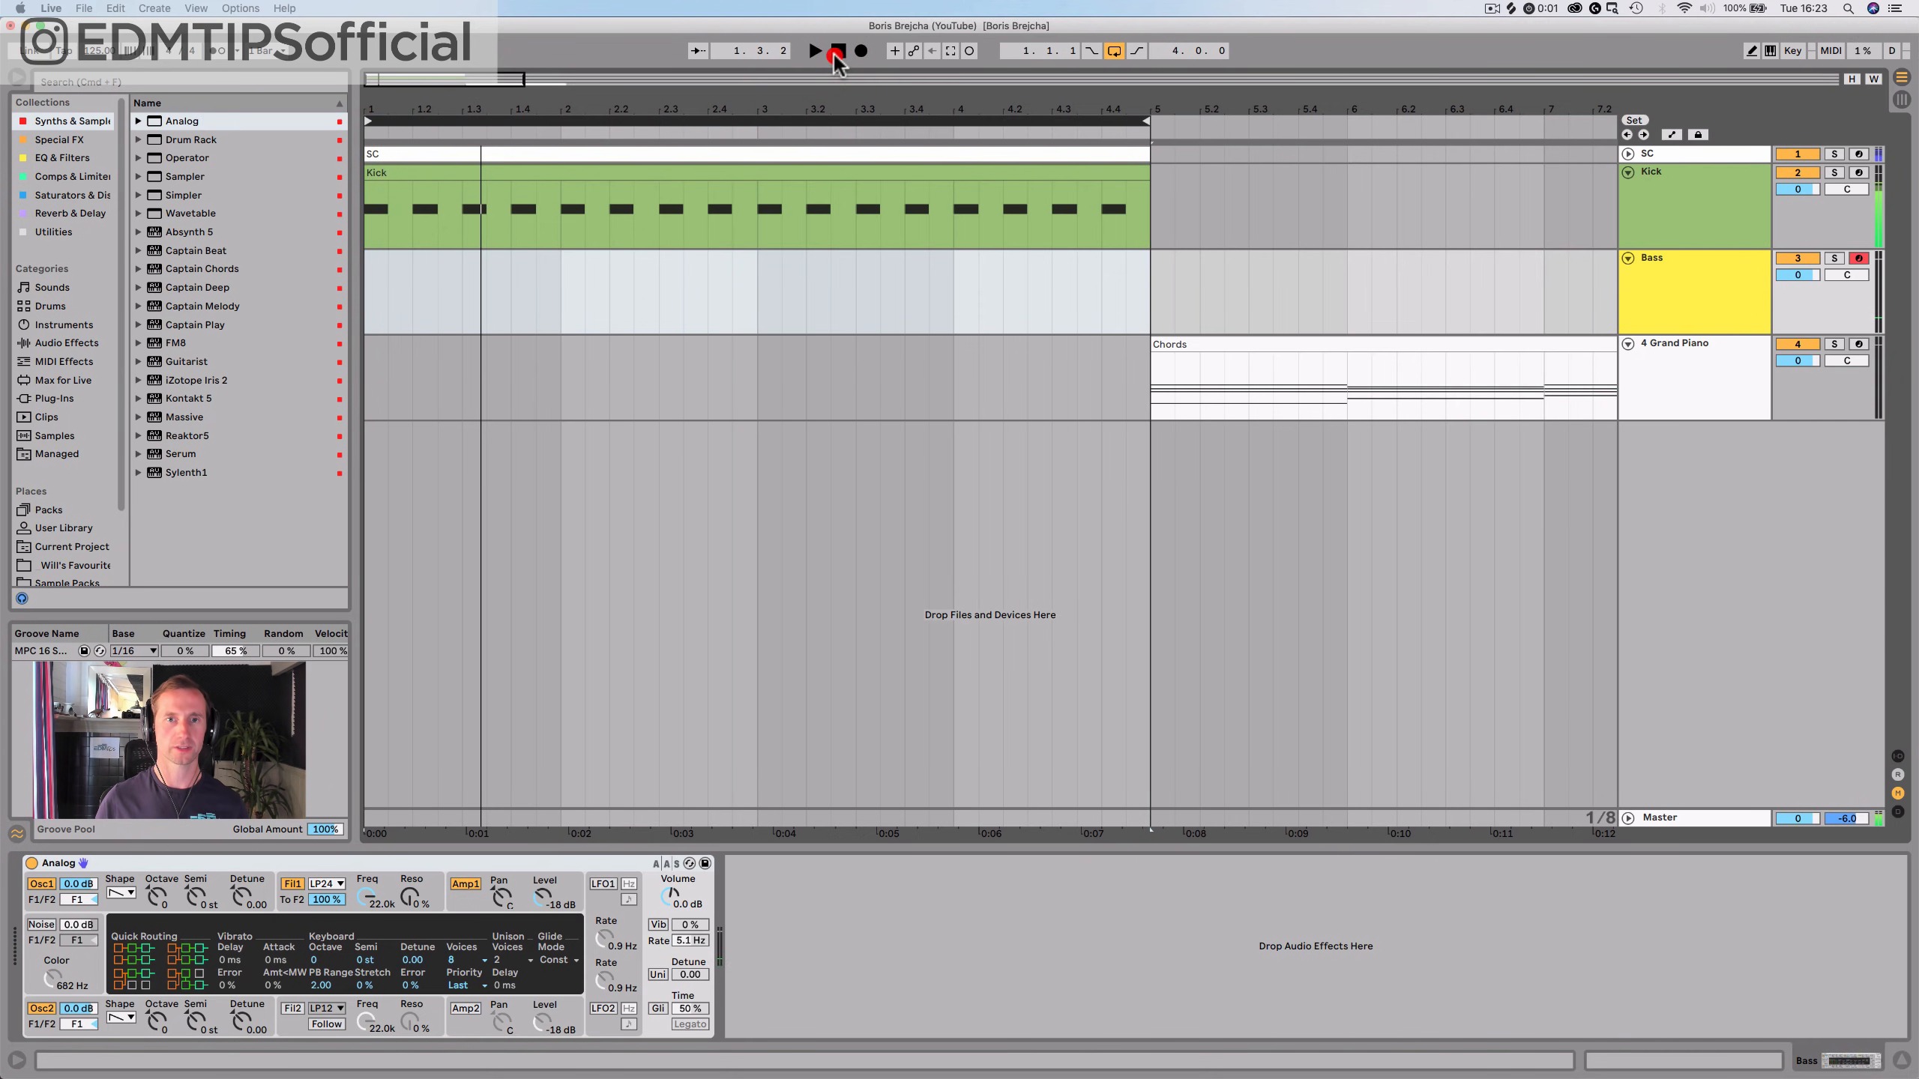
pyautogui.press('space')
pyautogui.click(831, 53)
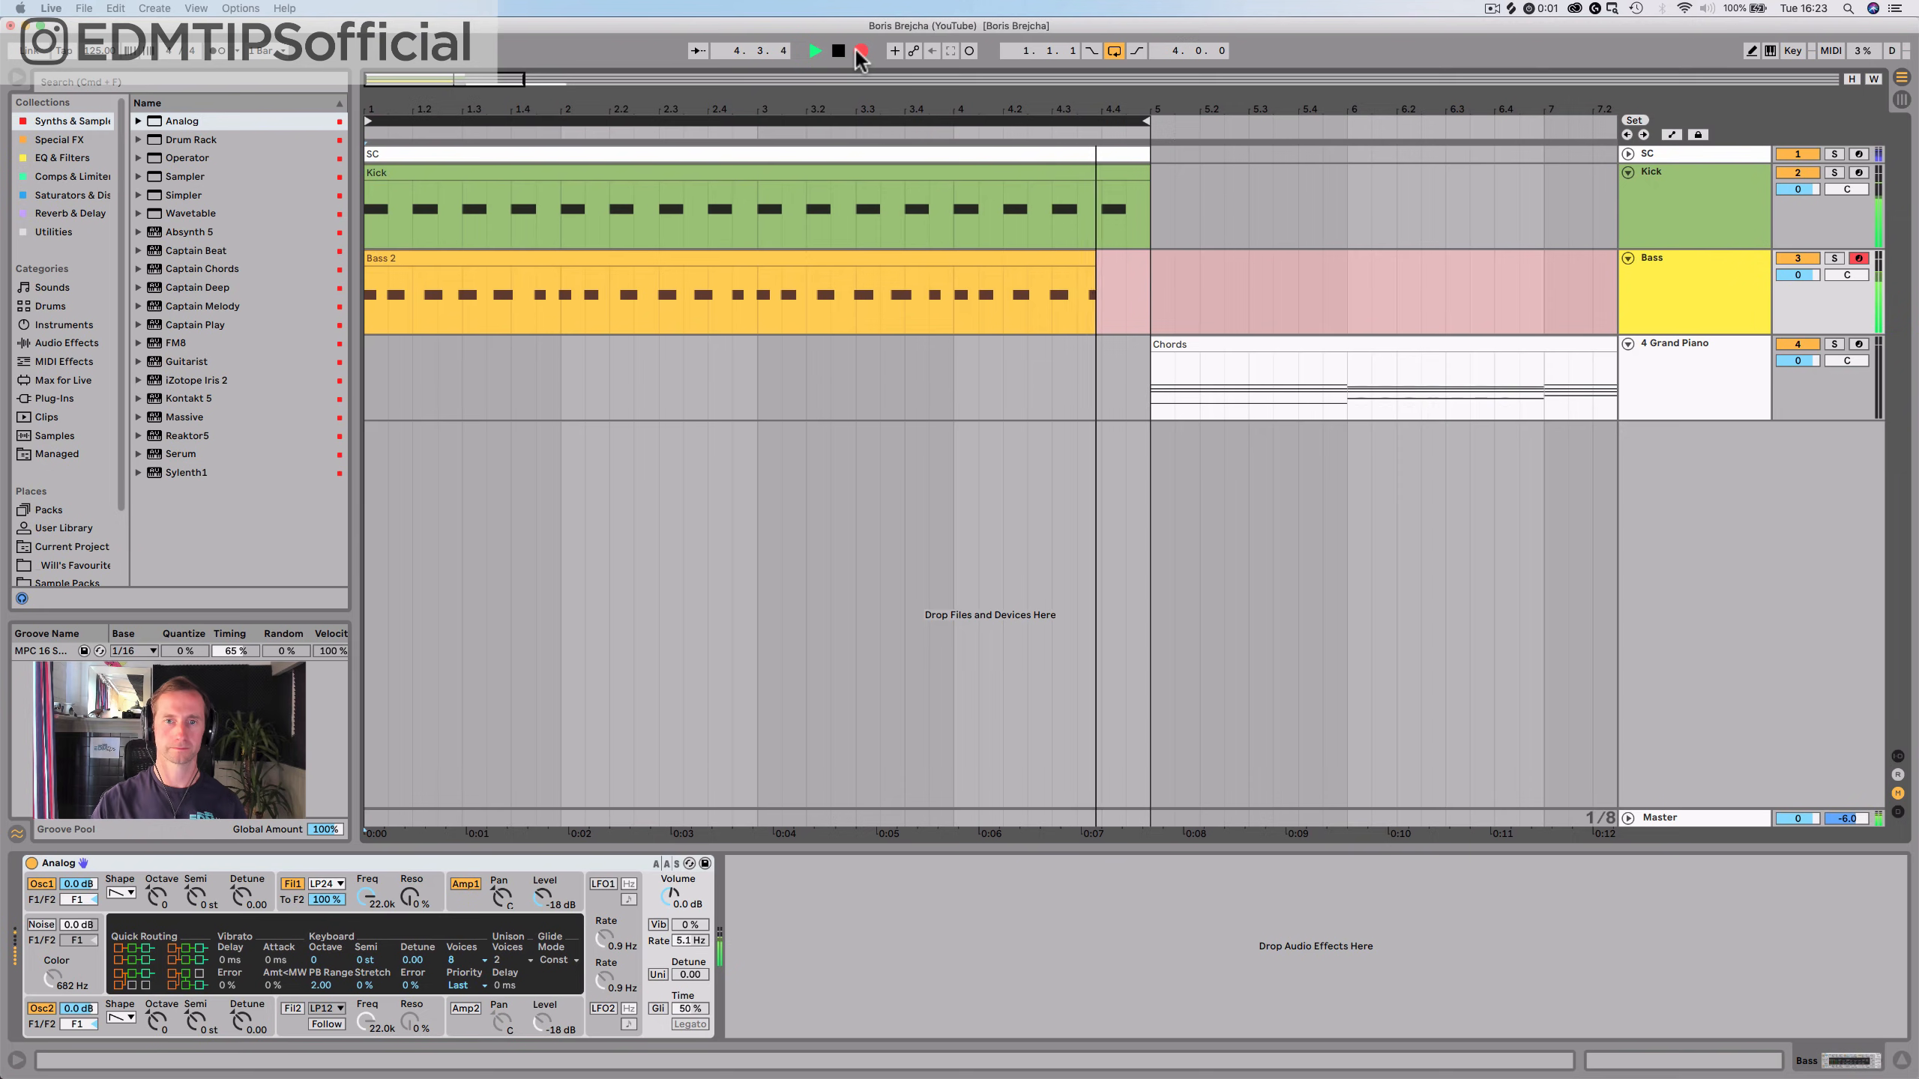
pyautogui.press('space')
# Open the newly recorded bass clip, select all its F0 notes, quantize them and audition the timing
pyautogui.click(702, 254)
pyautogui.doubleClick(703, 254)
pyautogui.click(557, 565)
pyautogui.press('super+a')
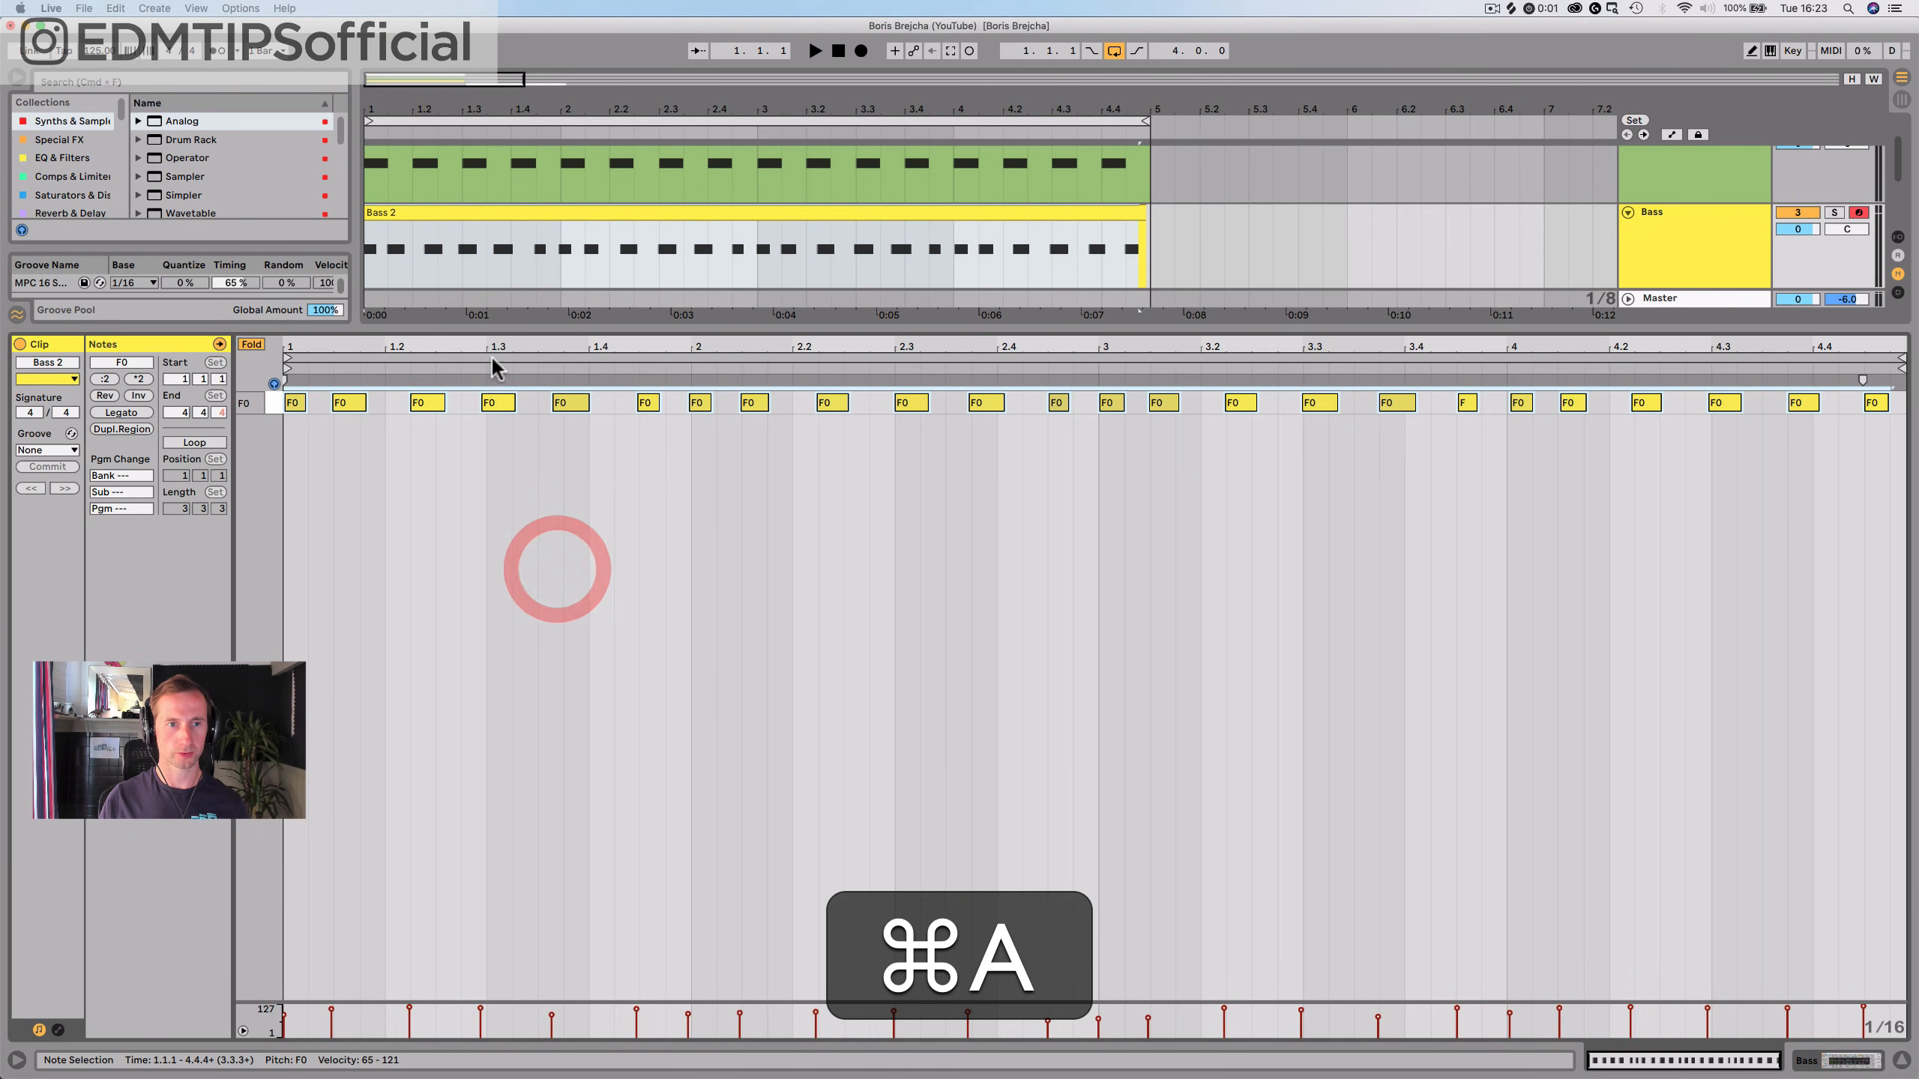
pyautogui.press('space')
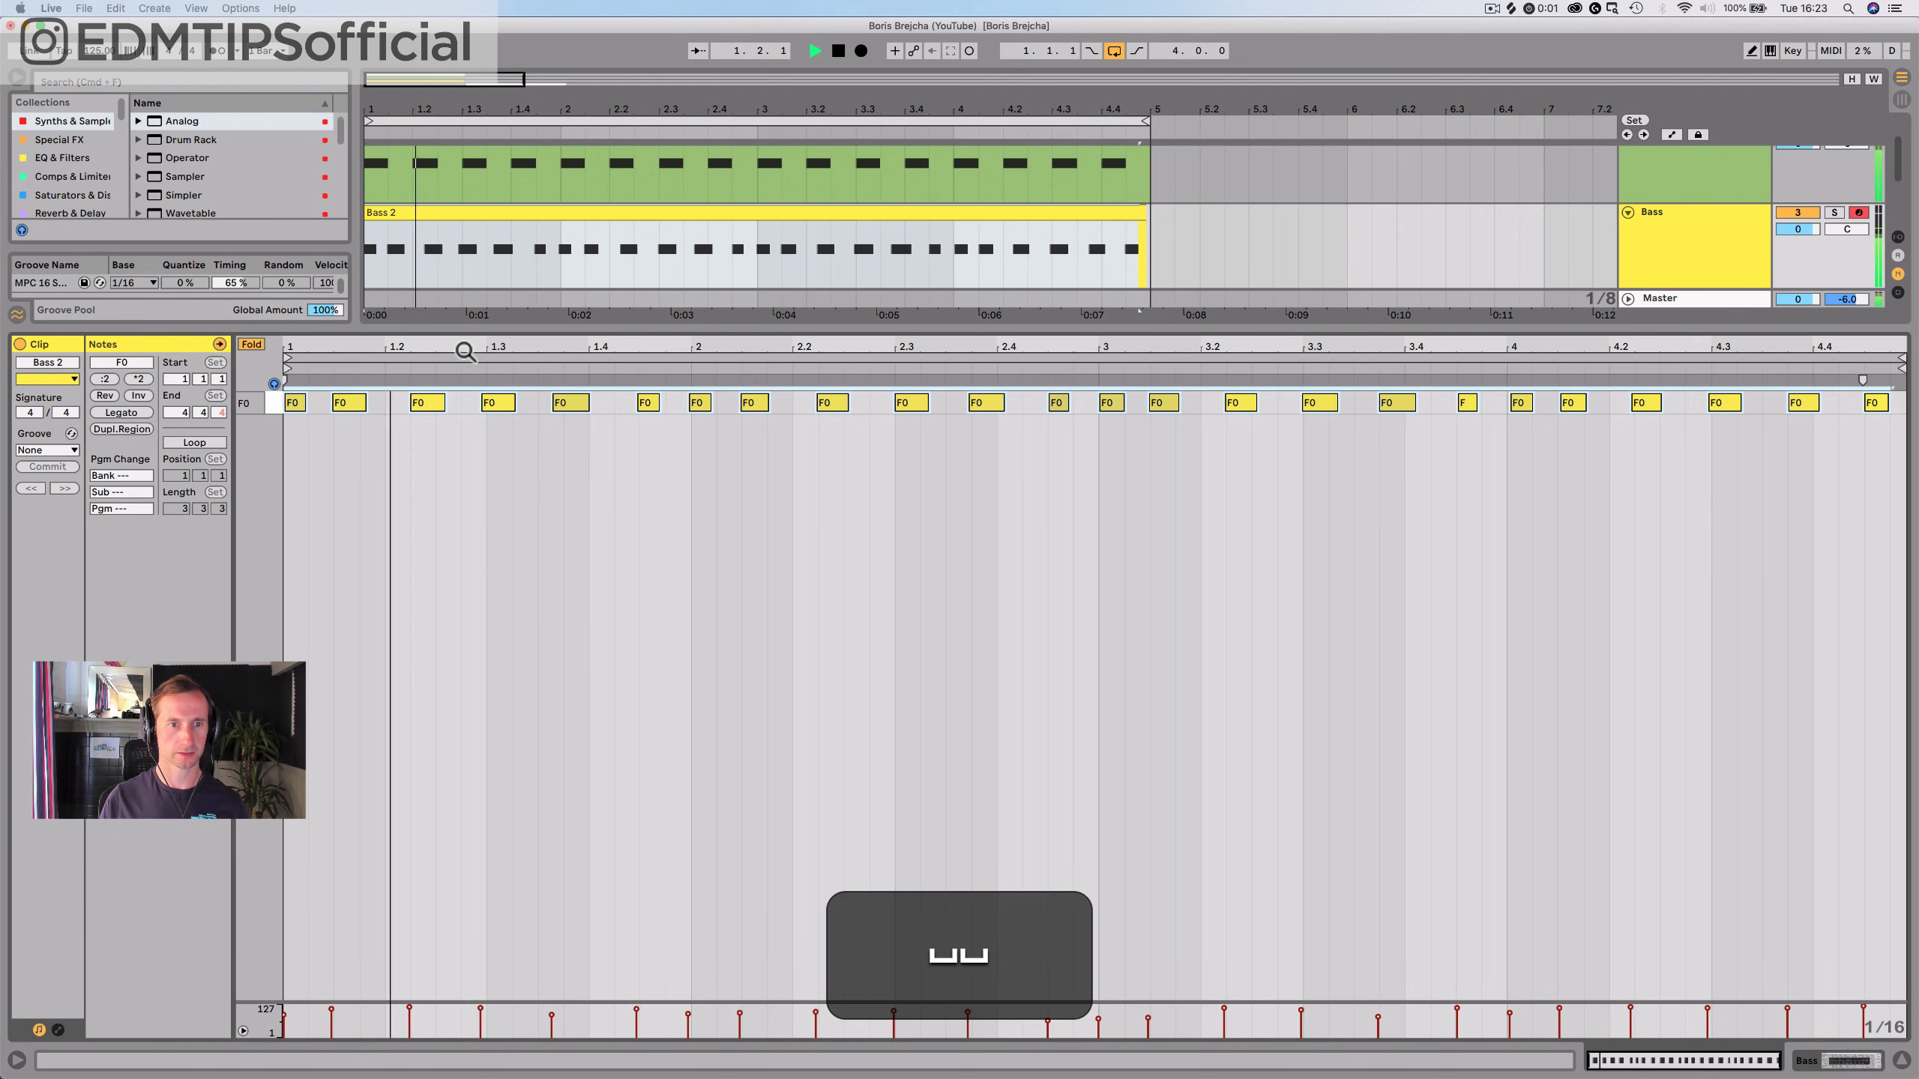
pyautogui.press('space')
pyautogui.press('super+u')
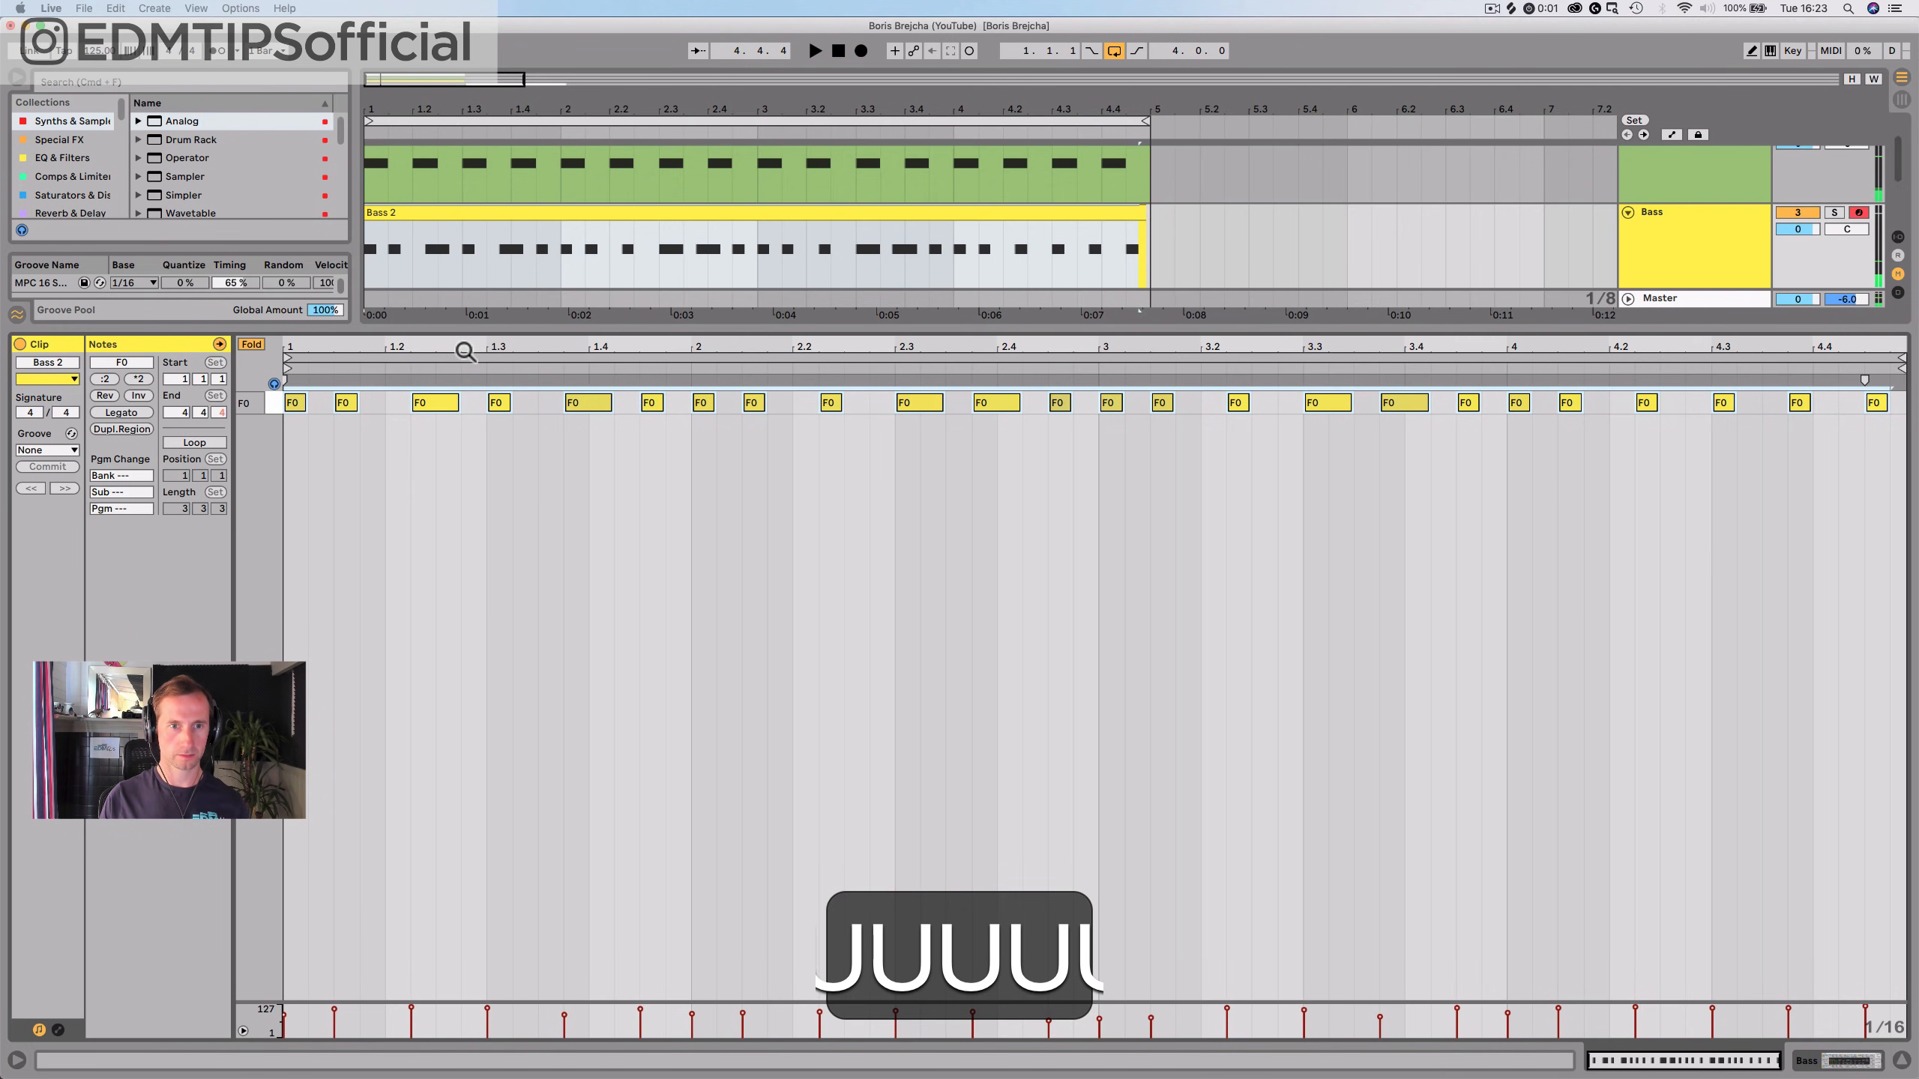
pyautogui.press('space')
# Delete the F0 notes from bar 3 onward and set the remaining notes' velocity to 127
pyautogui.click(541, 417)
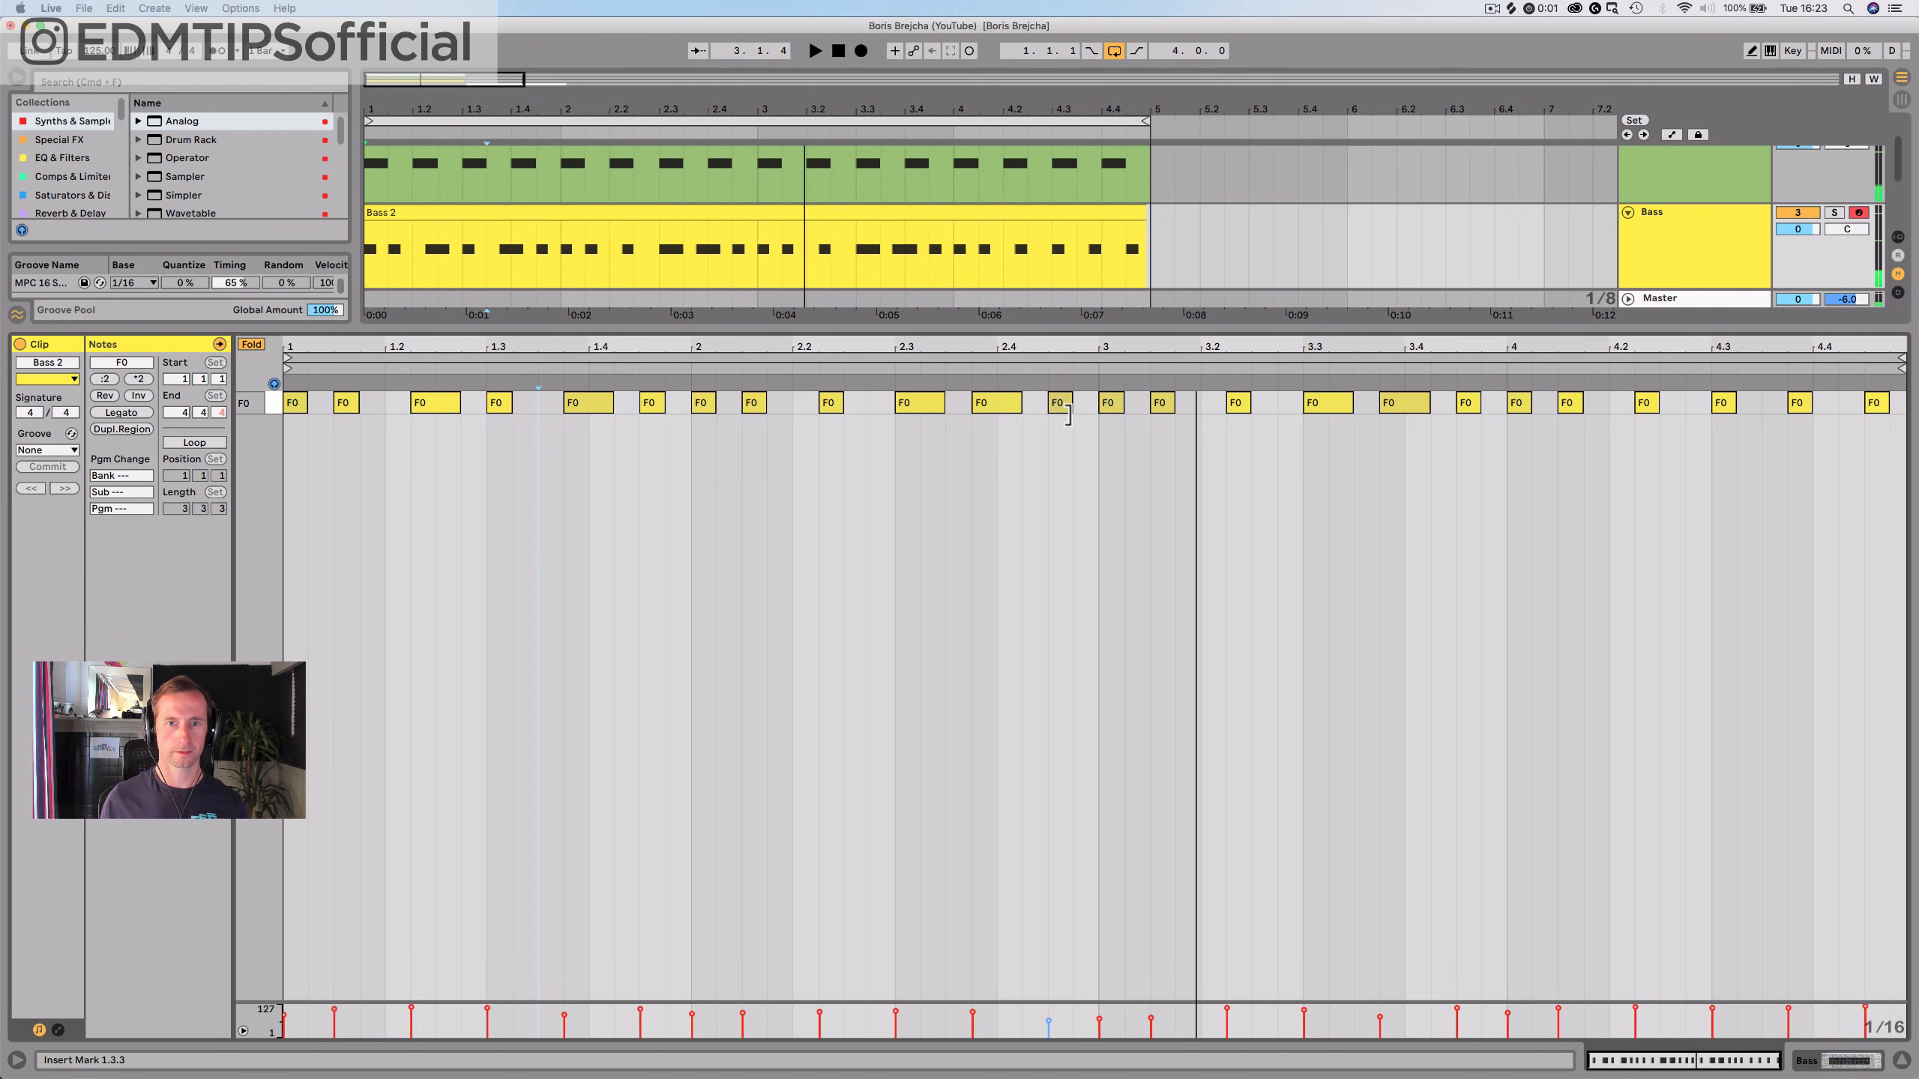
pyautogui.moveTo(1087, 414); pyautogui.dragTo(1915, 361)
pyautogui.press('BackSpace')
pyautogui.click(1096, 400)
pyautogui.press('super+a')
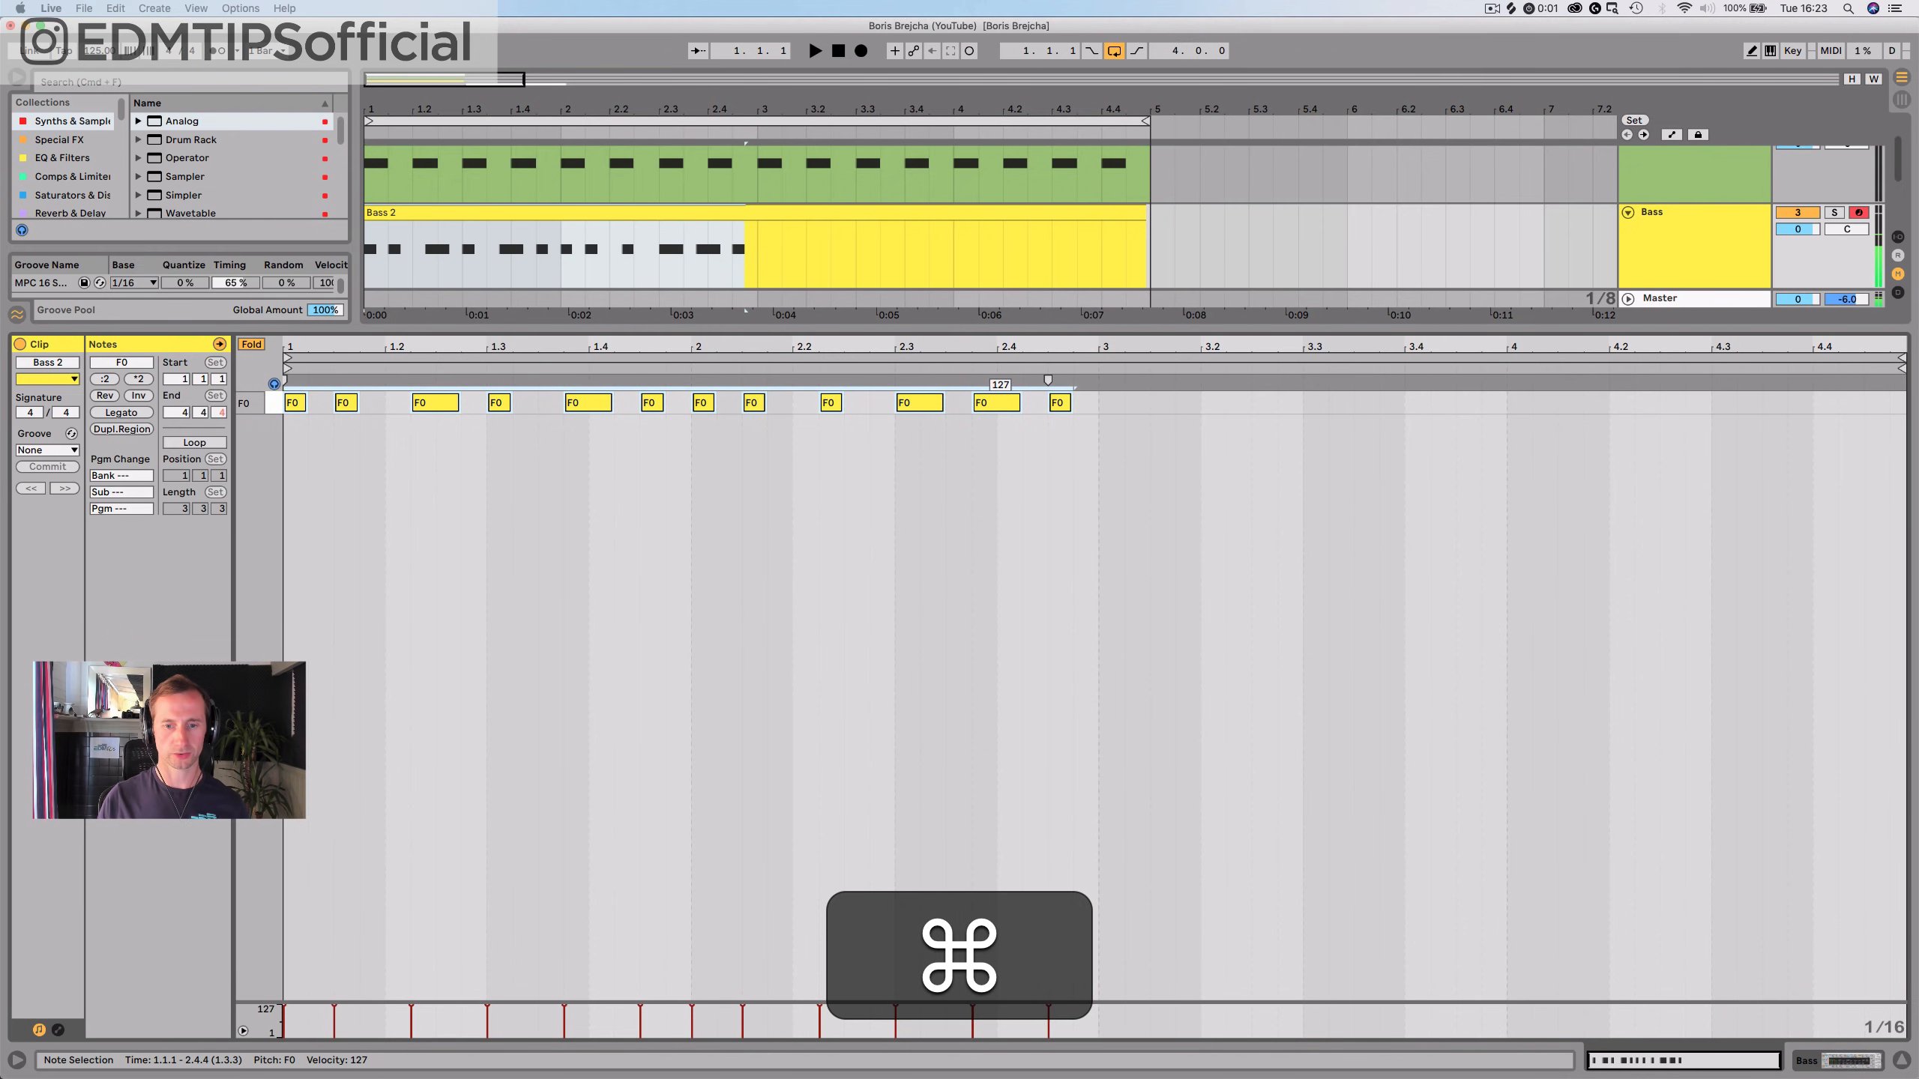
# Duplicate the F0 note pattern of bars 1 and 2 into bars 3 and 4 of the bass clip
pyautogui.moveTo(1100, 411); pyautogui.dragTo(300, 407)
pyautogui.press('super+d')
pyautogui.press('super+d')
pyautogui.press('super+d')
pyautogui.press('super+d')
pyautogui.press('Tab')
pyautogui.press('Tab')
pyautogui.press('Tab')
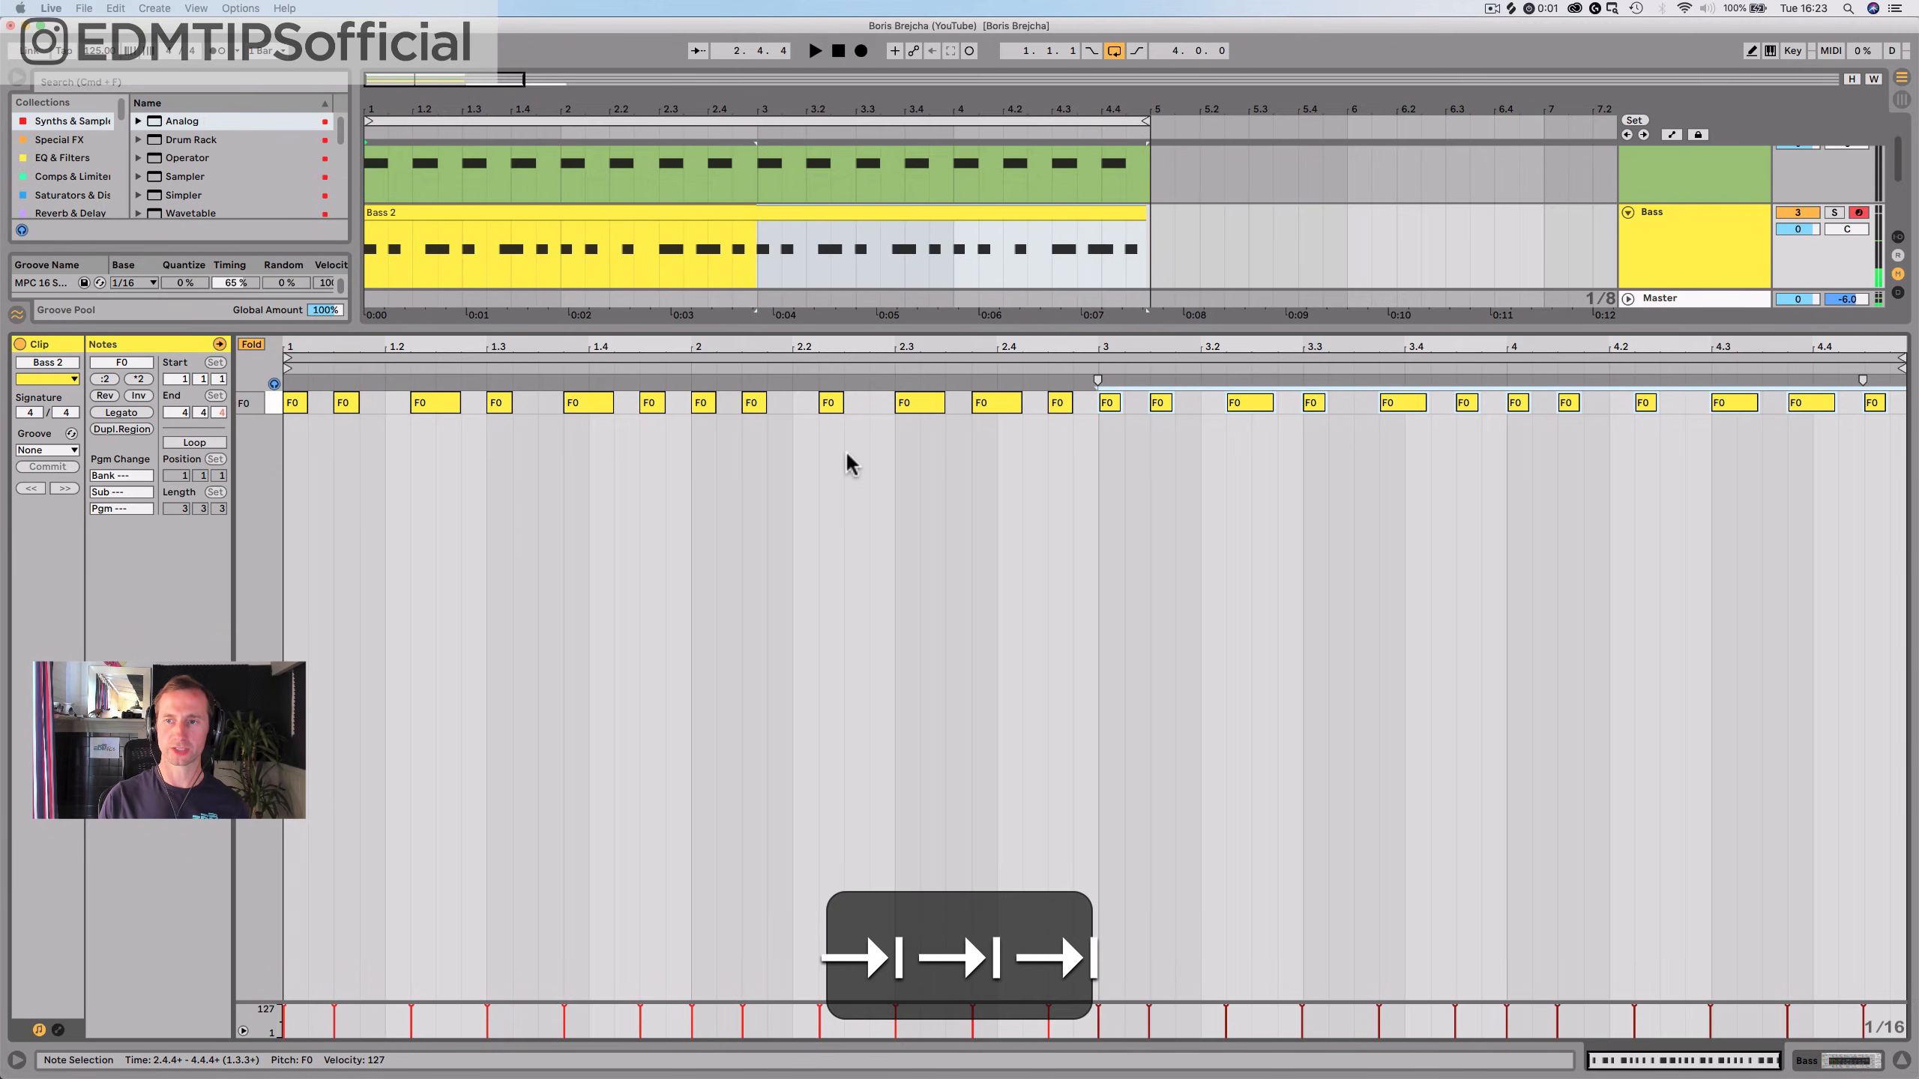
# Show the Bass track's Analog device, solo the track and play the bass line
pyautogui.click(1722, 289)
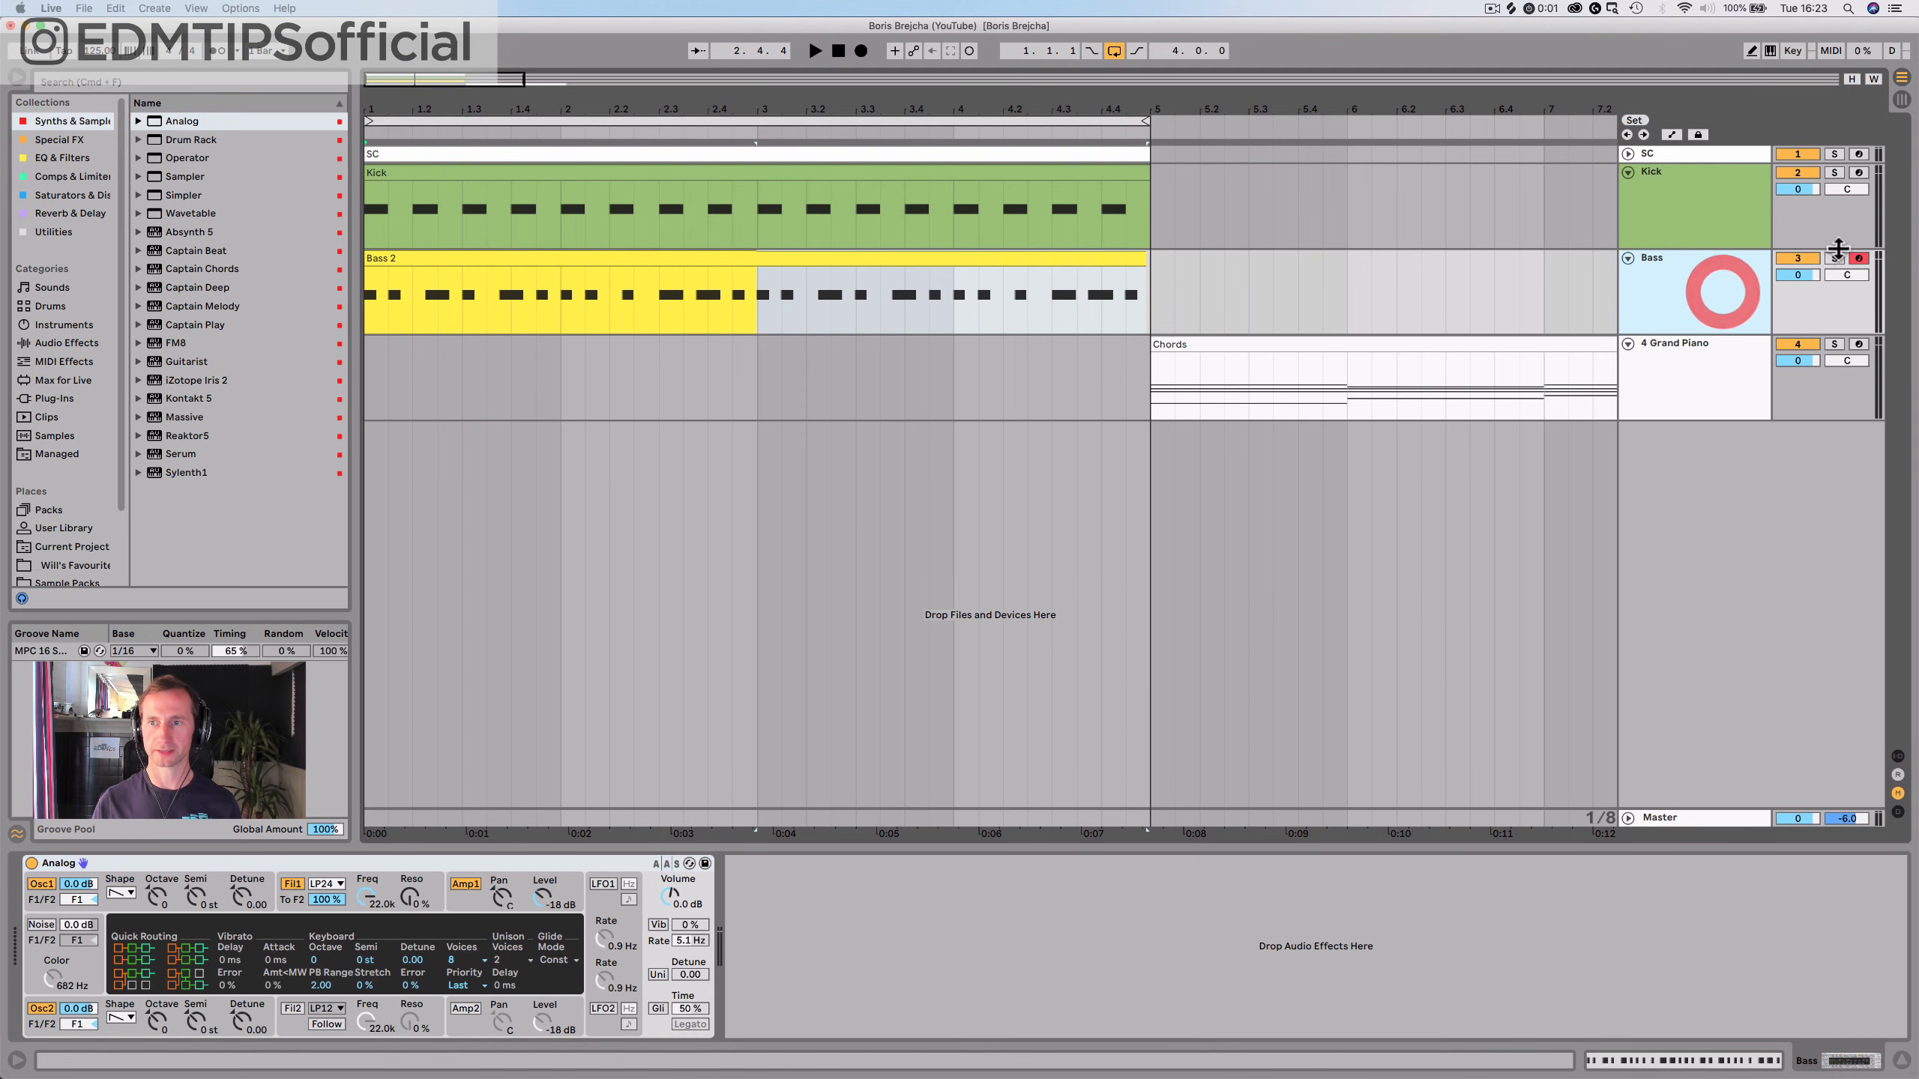
pyautogui.click(1834, 258)
pyautogui.press('space')
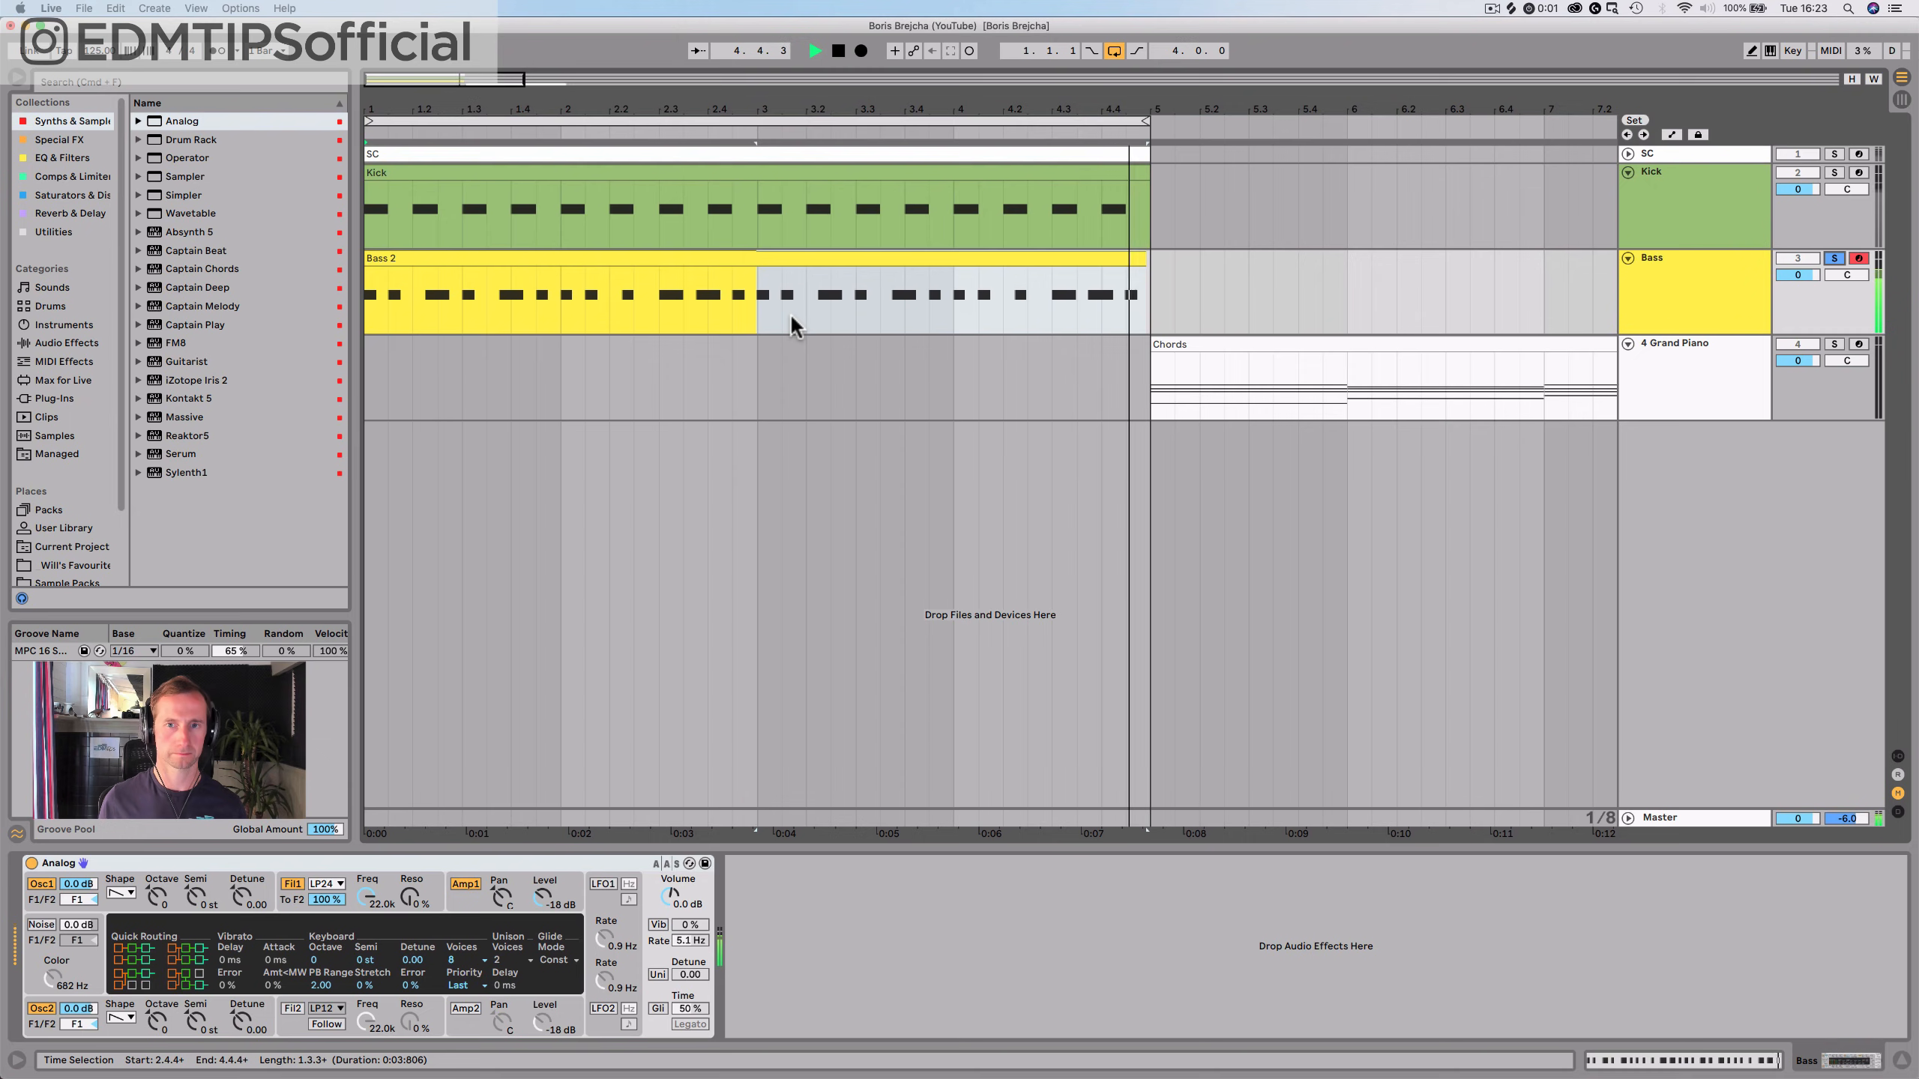
pyautogui.press('space')
# Set the Analog bass synth's keyboard voices to Mono and play the bass line
pyautogui.click(467, 961)
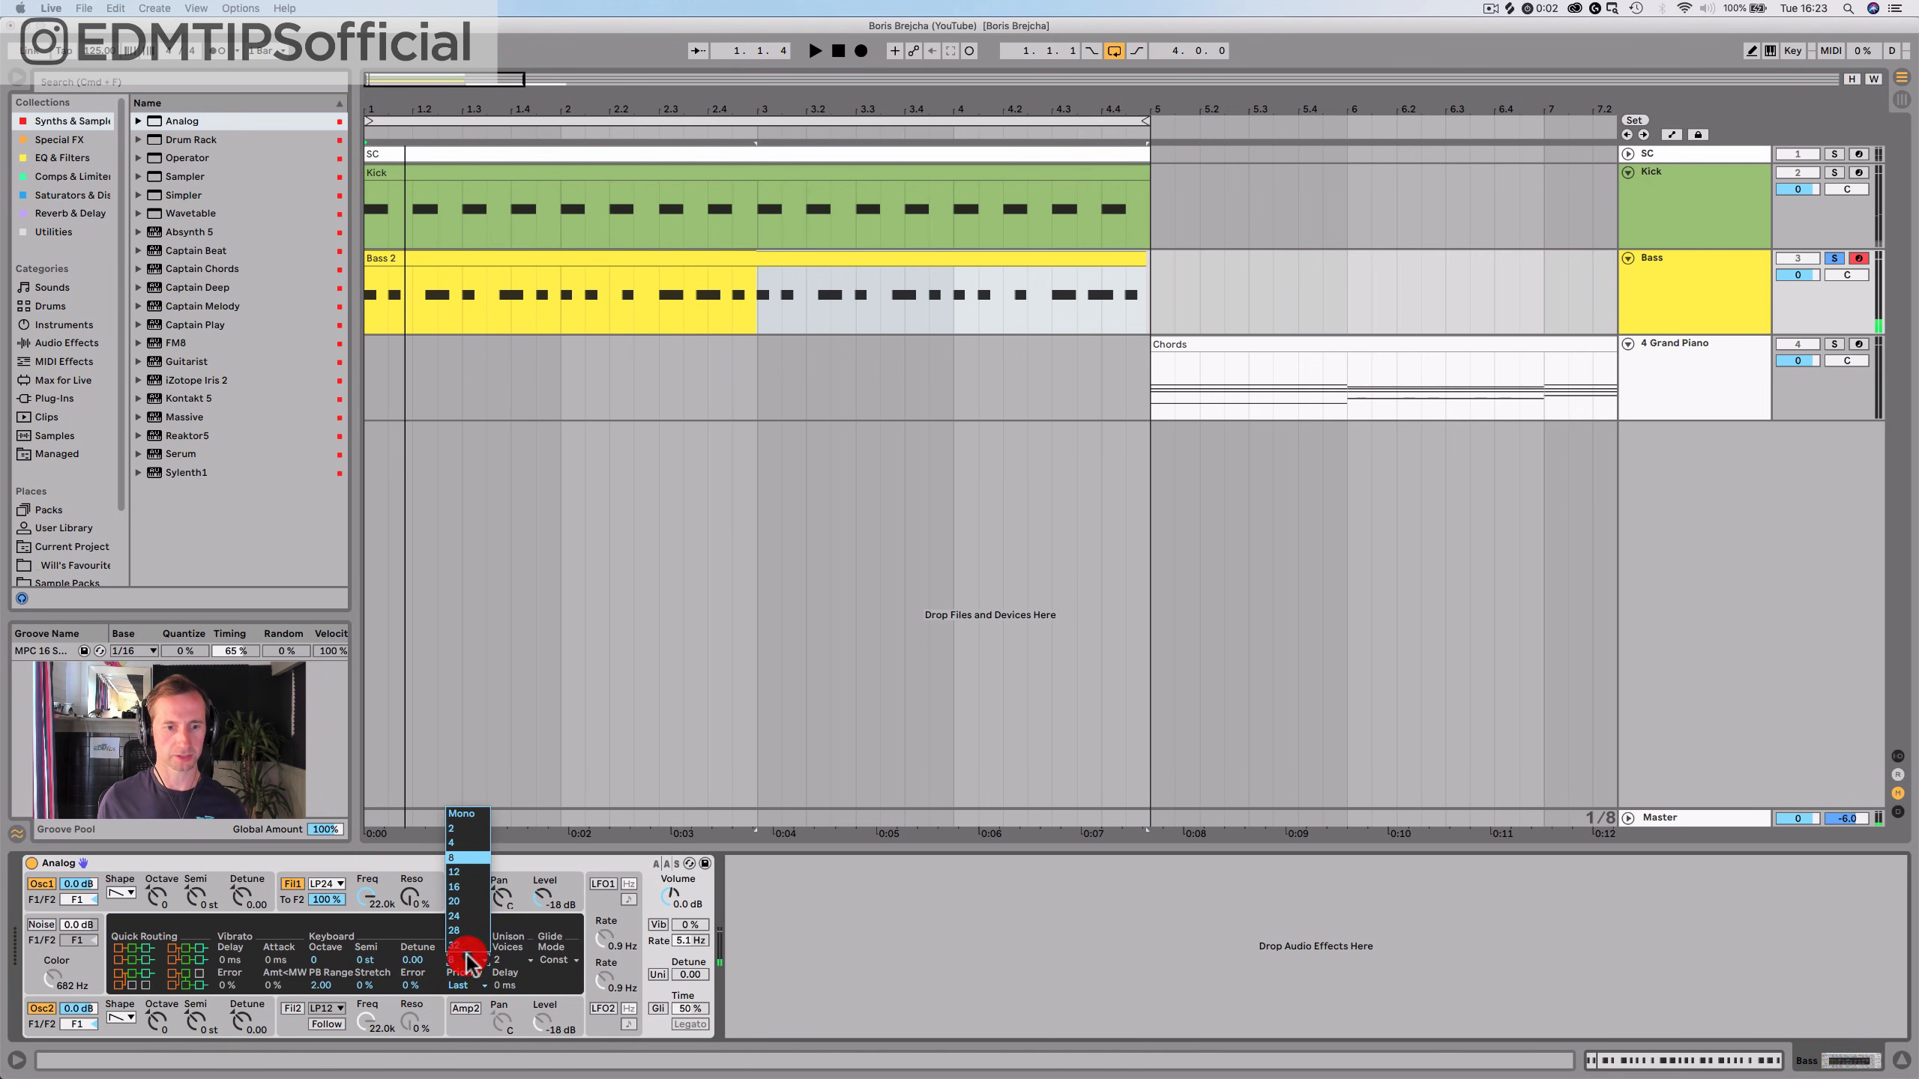
pyautogui.click(453, 815)
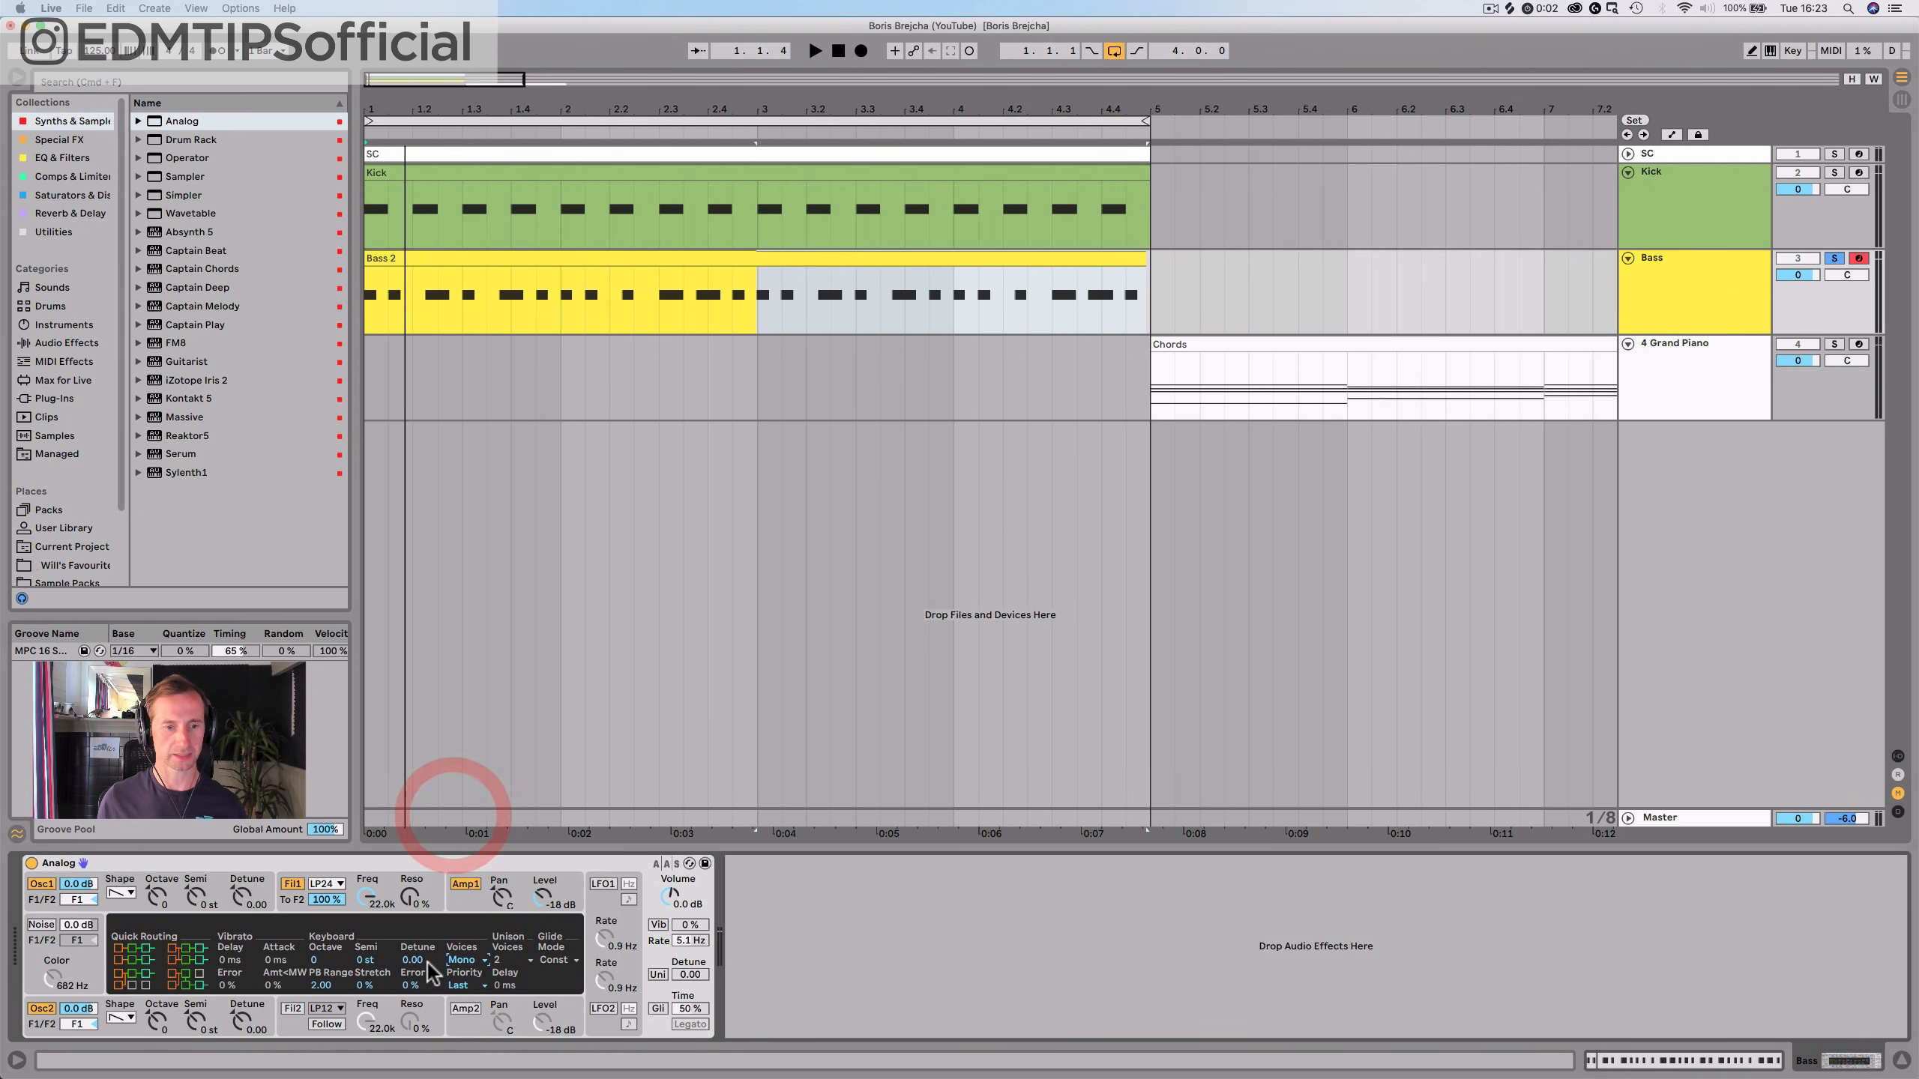
pyautogui.press('space')
pyautogui.click(462, 960)
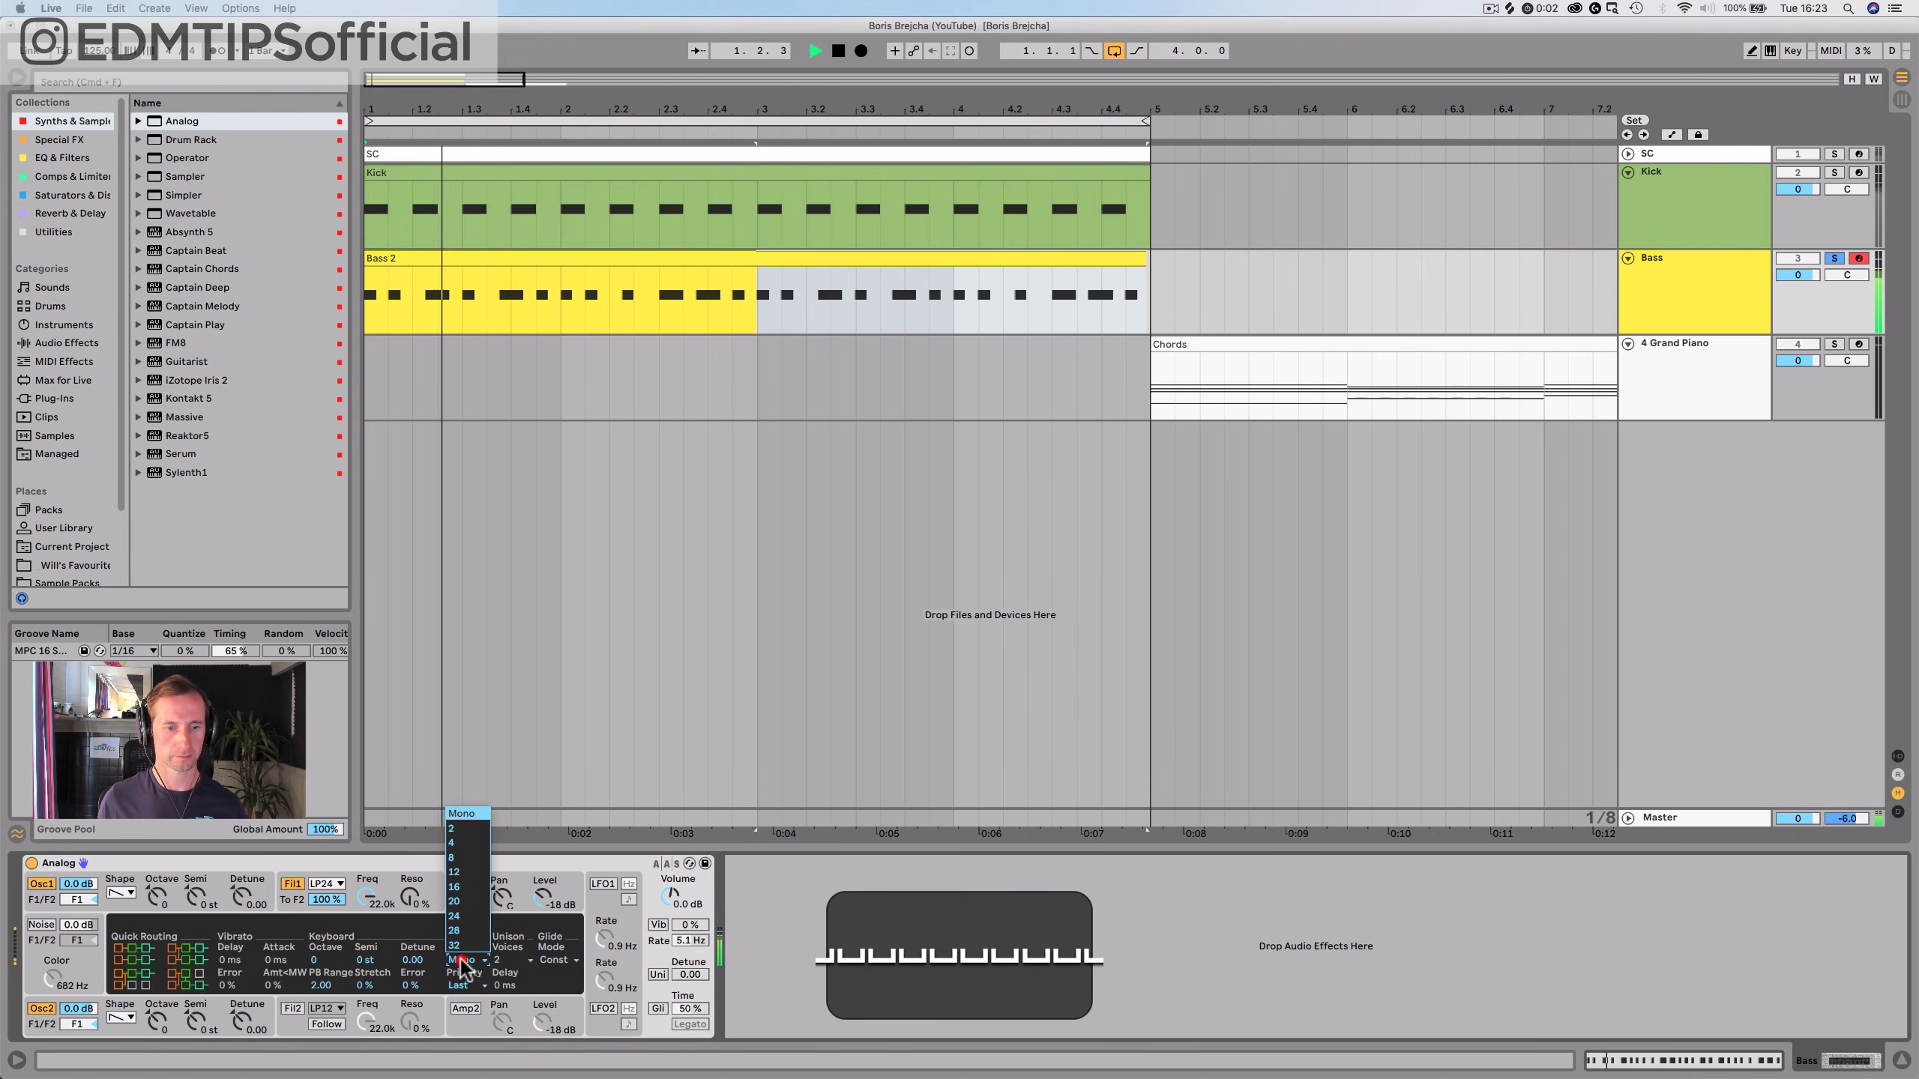
pyautogui.click(463, 960)
# Change Analog's oscillator 2 shape to a sine wave, keeping oscillator 1 on the sawtooth
pyautogui.click(118, 1017)
pyautogui.click(125, 959)
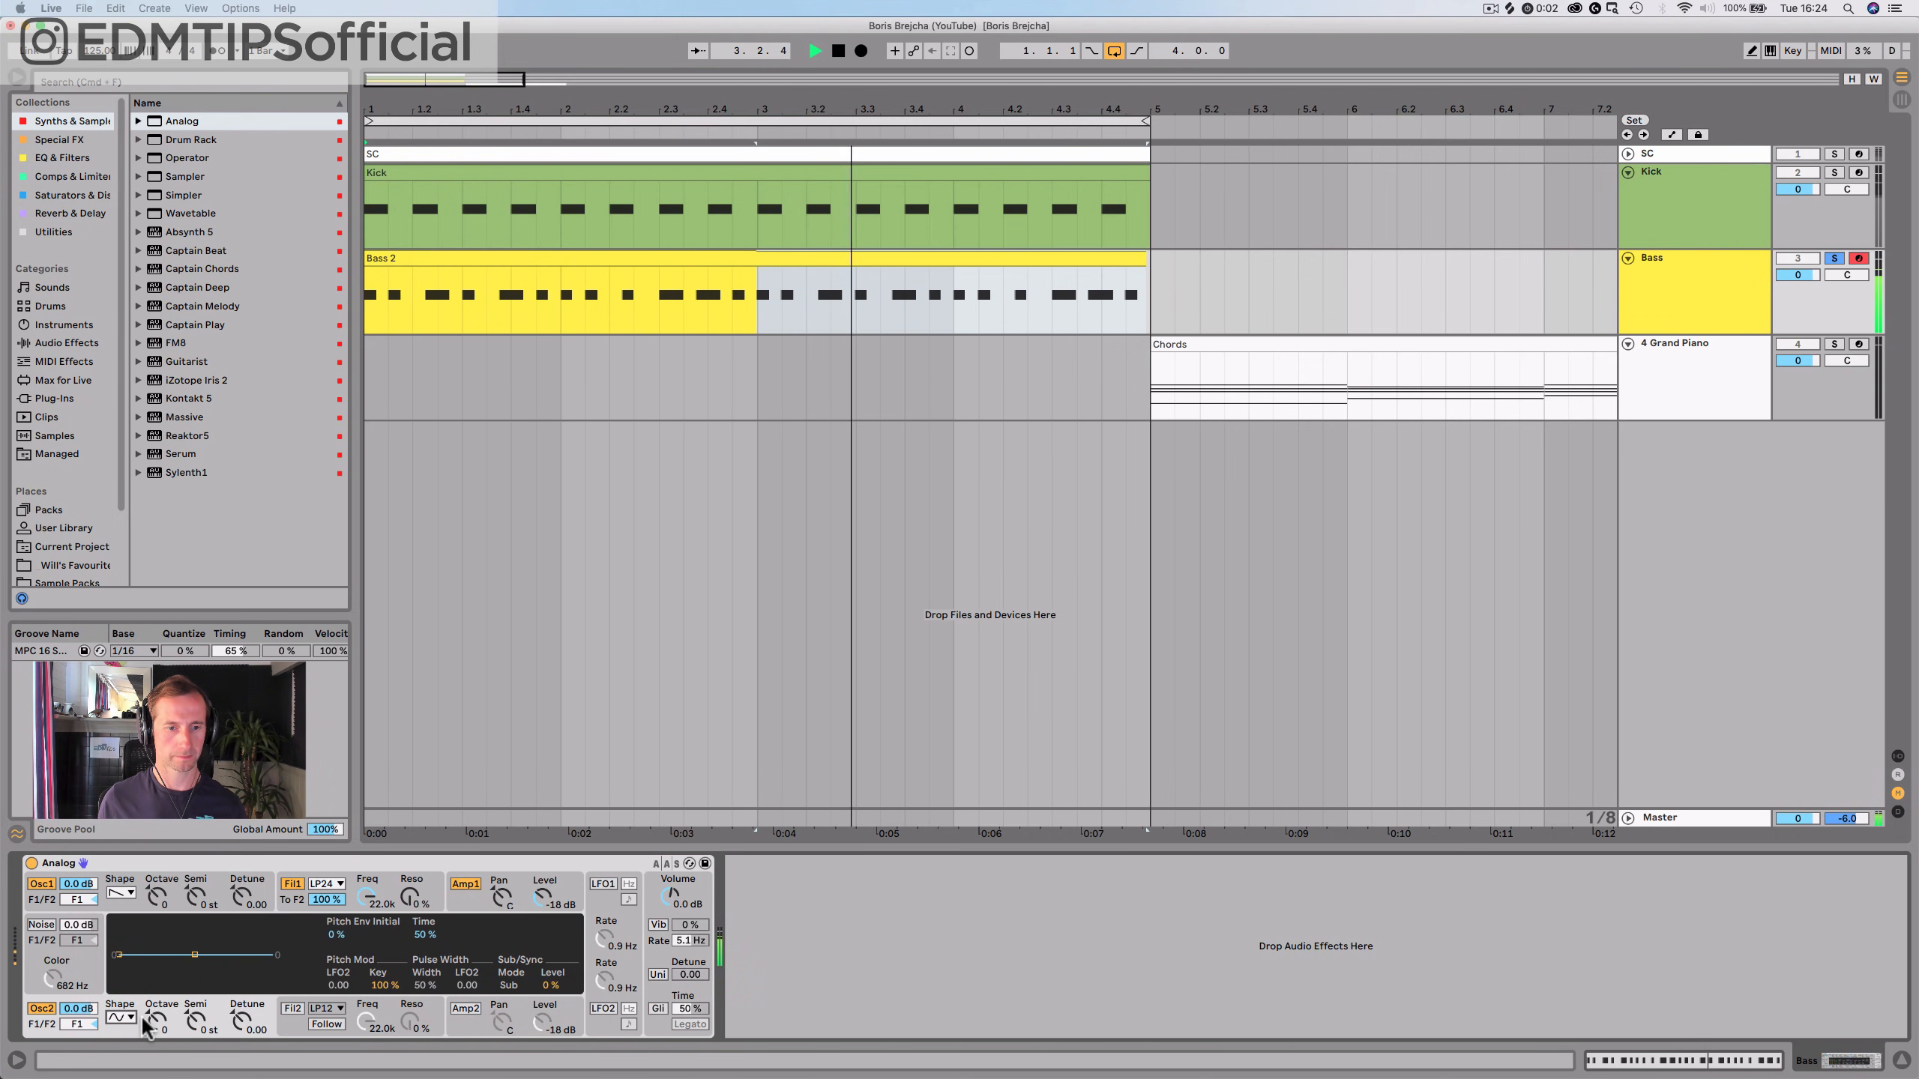
pyautogui.press('space')
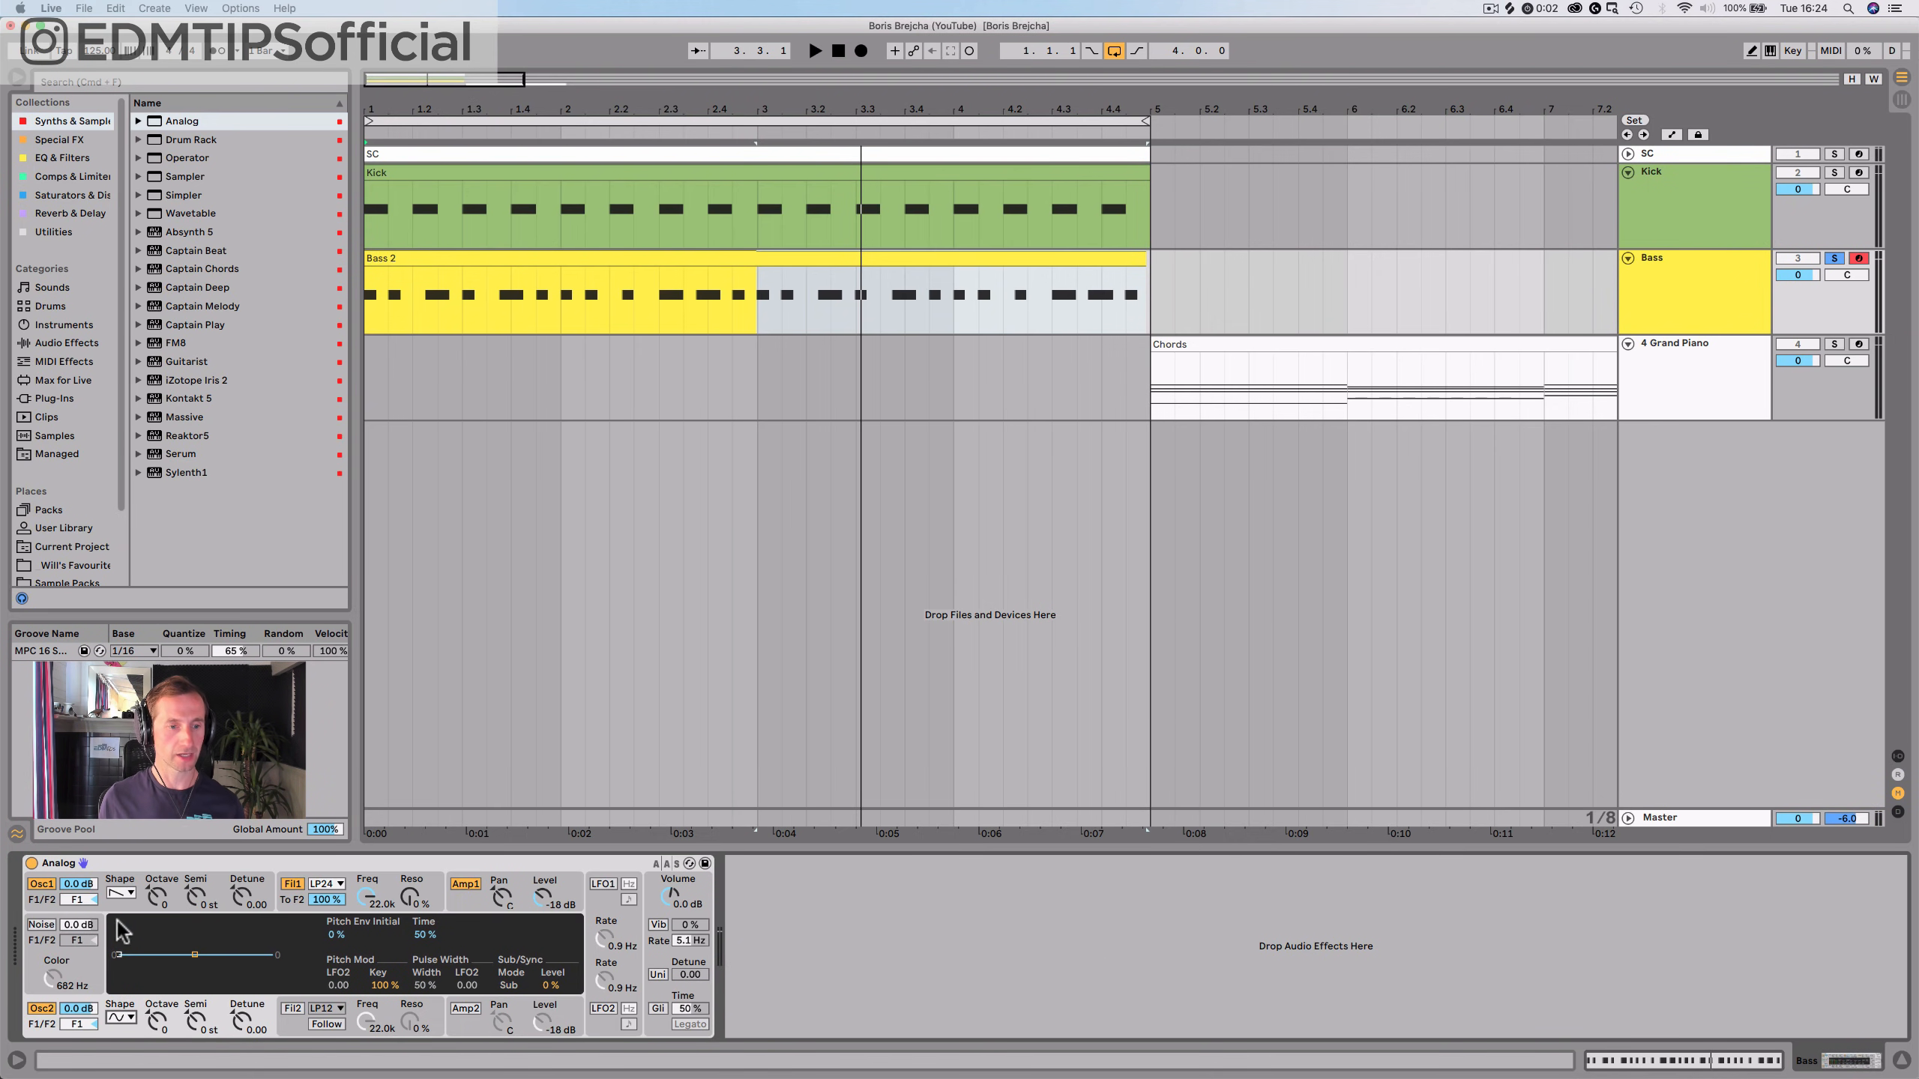
pyautogui.click(117, 887)
pyautogui.click(114, 873)
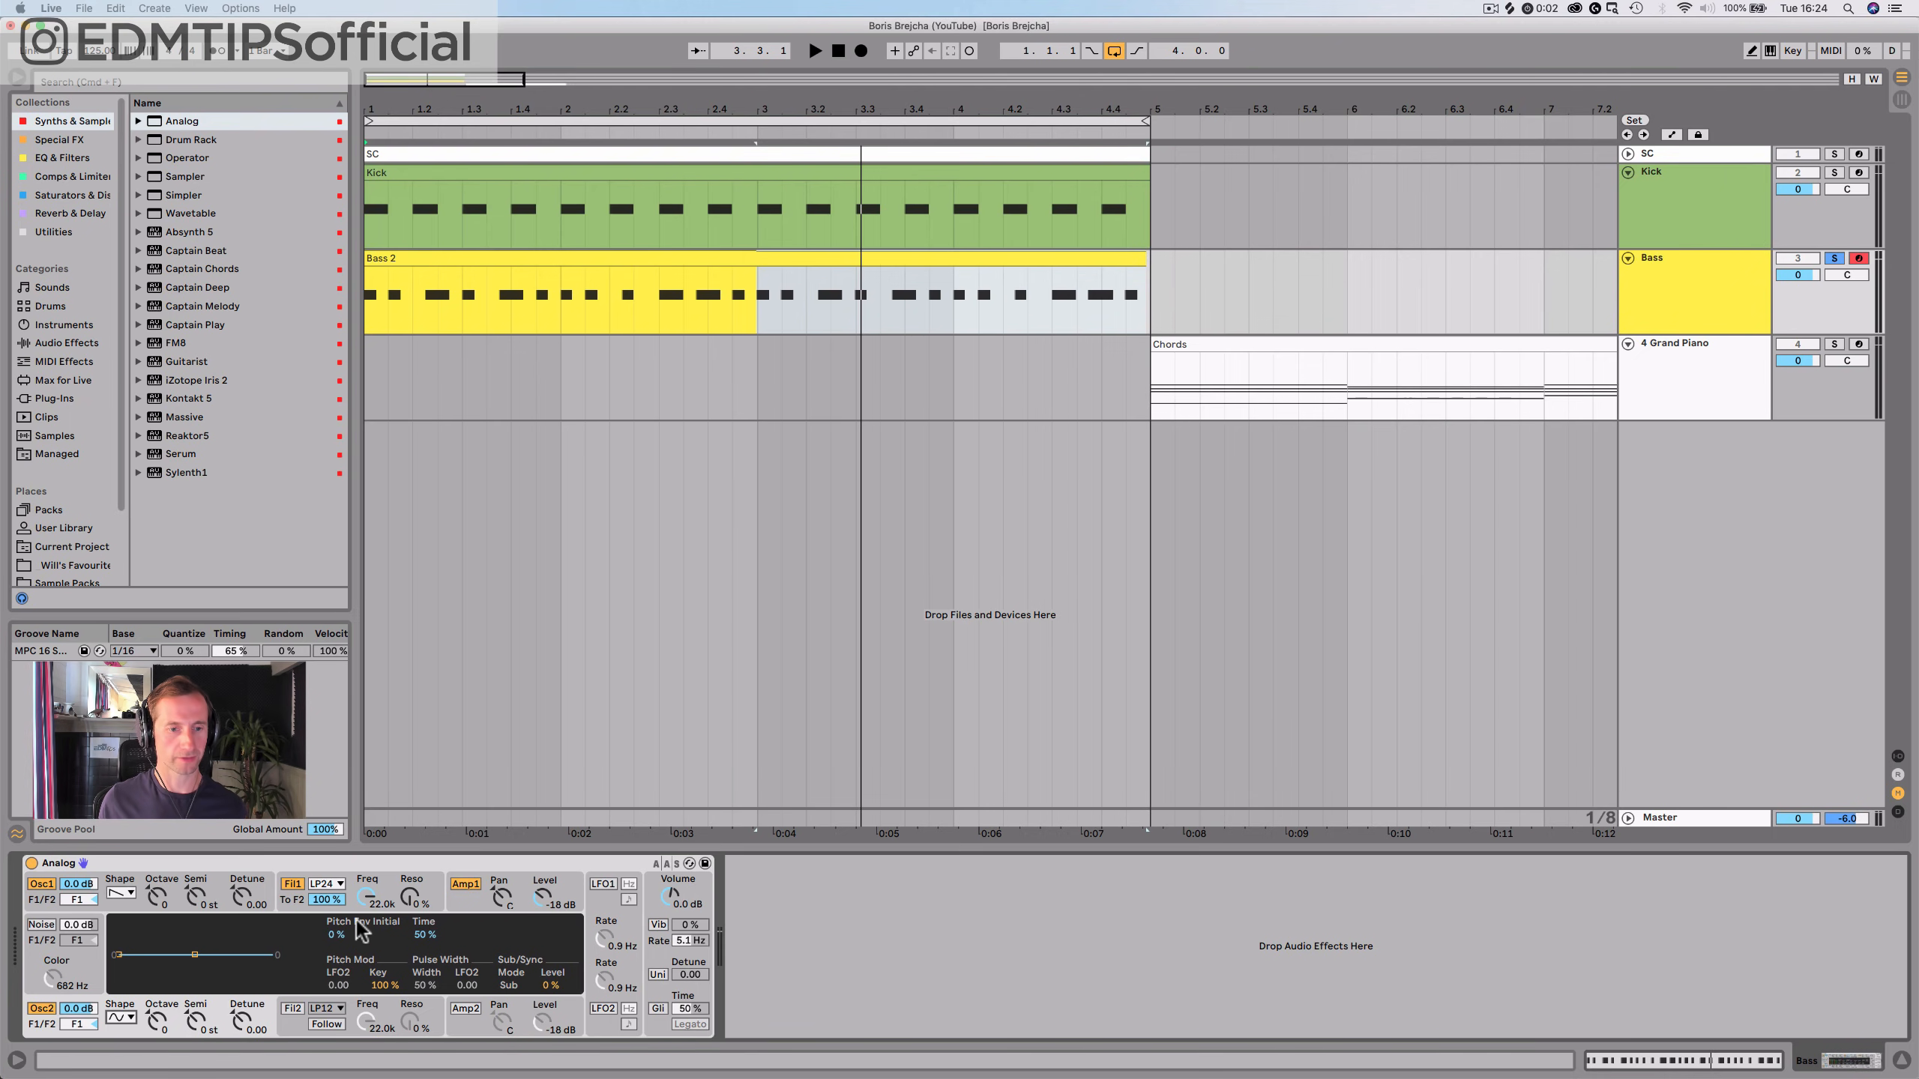
# Shape Analog's Amp 1 envelope during playback with a 301 ms decay, 0.00 sustain and 436 ms release
pyautogui.click(367, 897)
pyautogui.press('space')
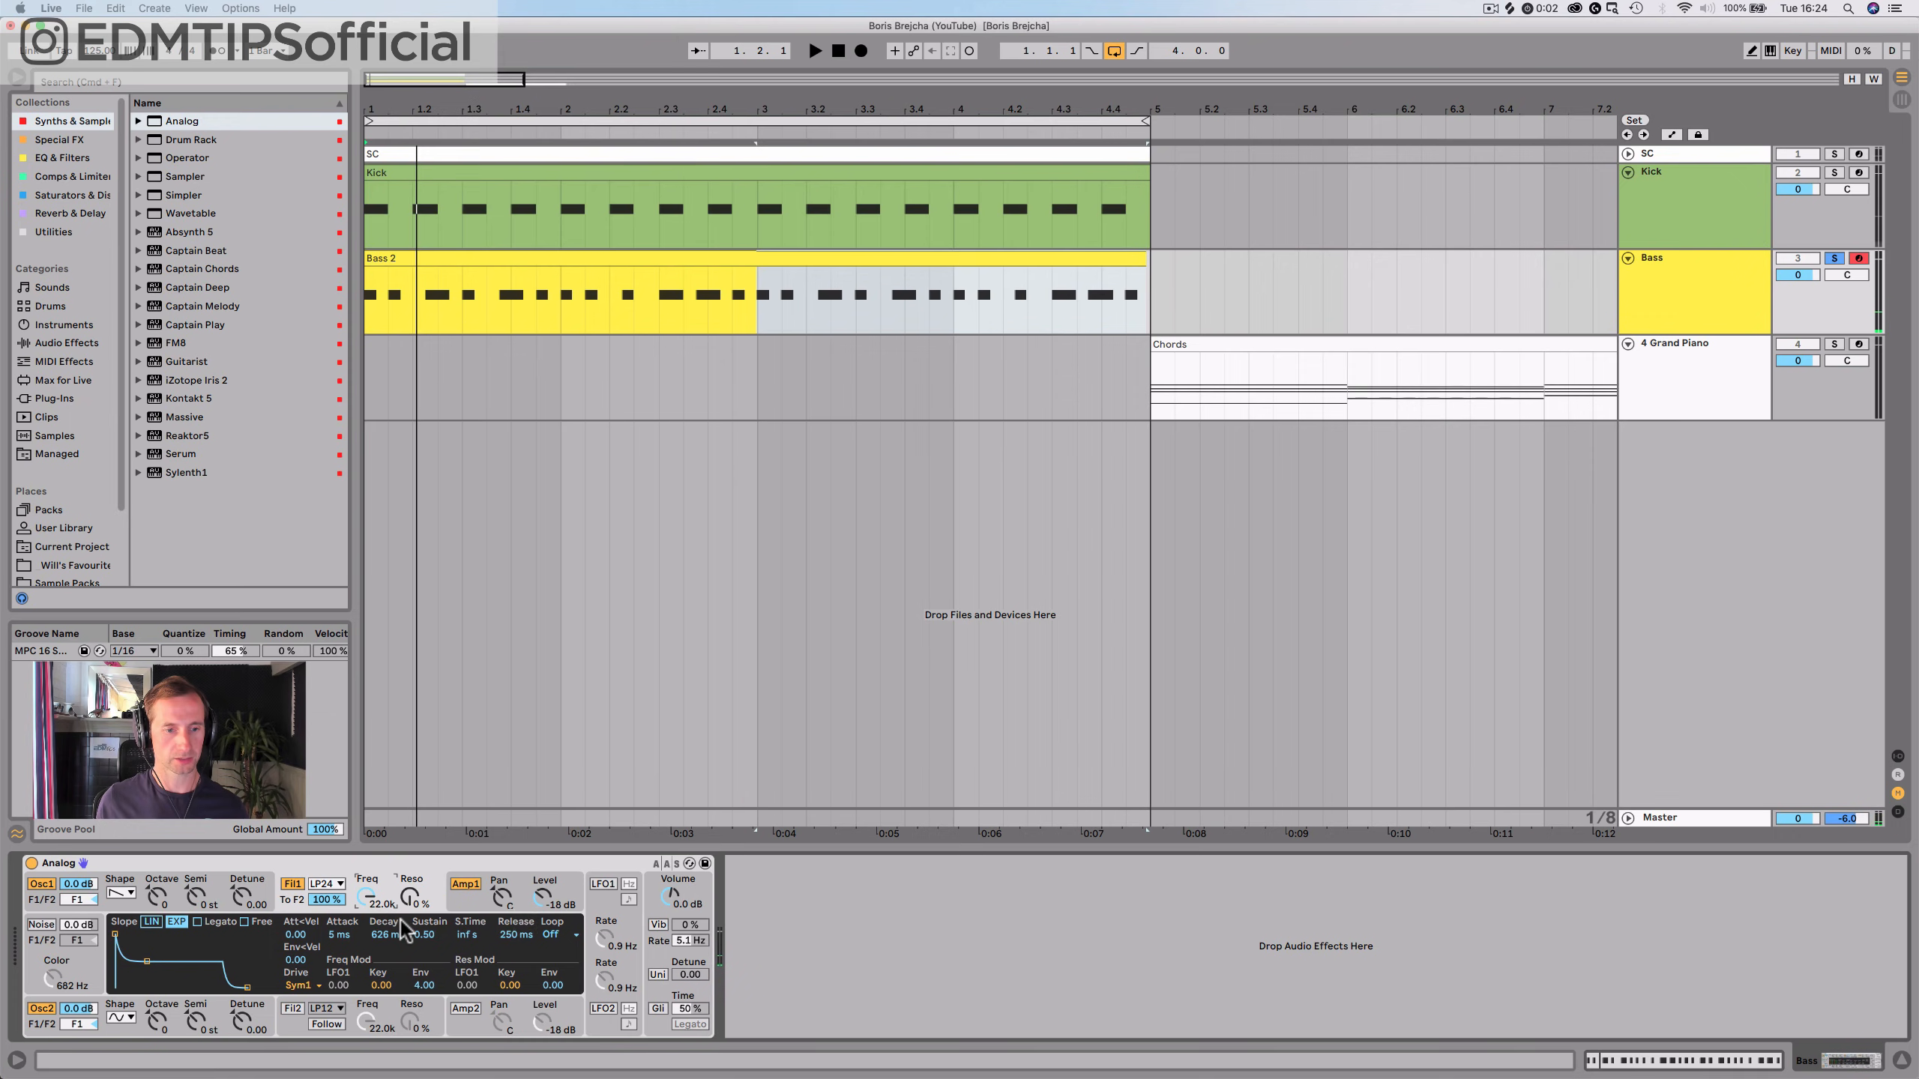
pyautogui.click(465, 901)
pyautogui.moveTo(515, 933); pyautogui.dragTo(516, 915)
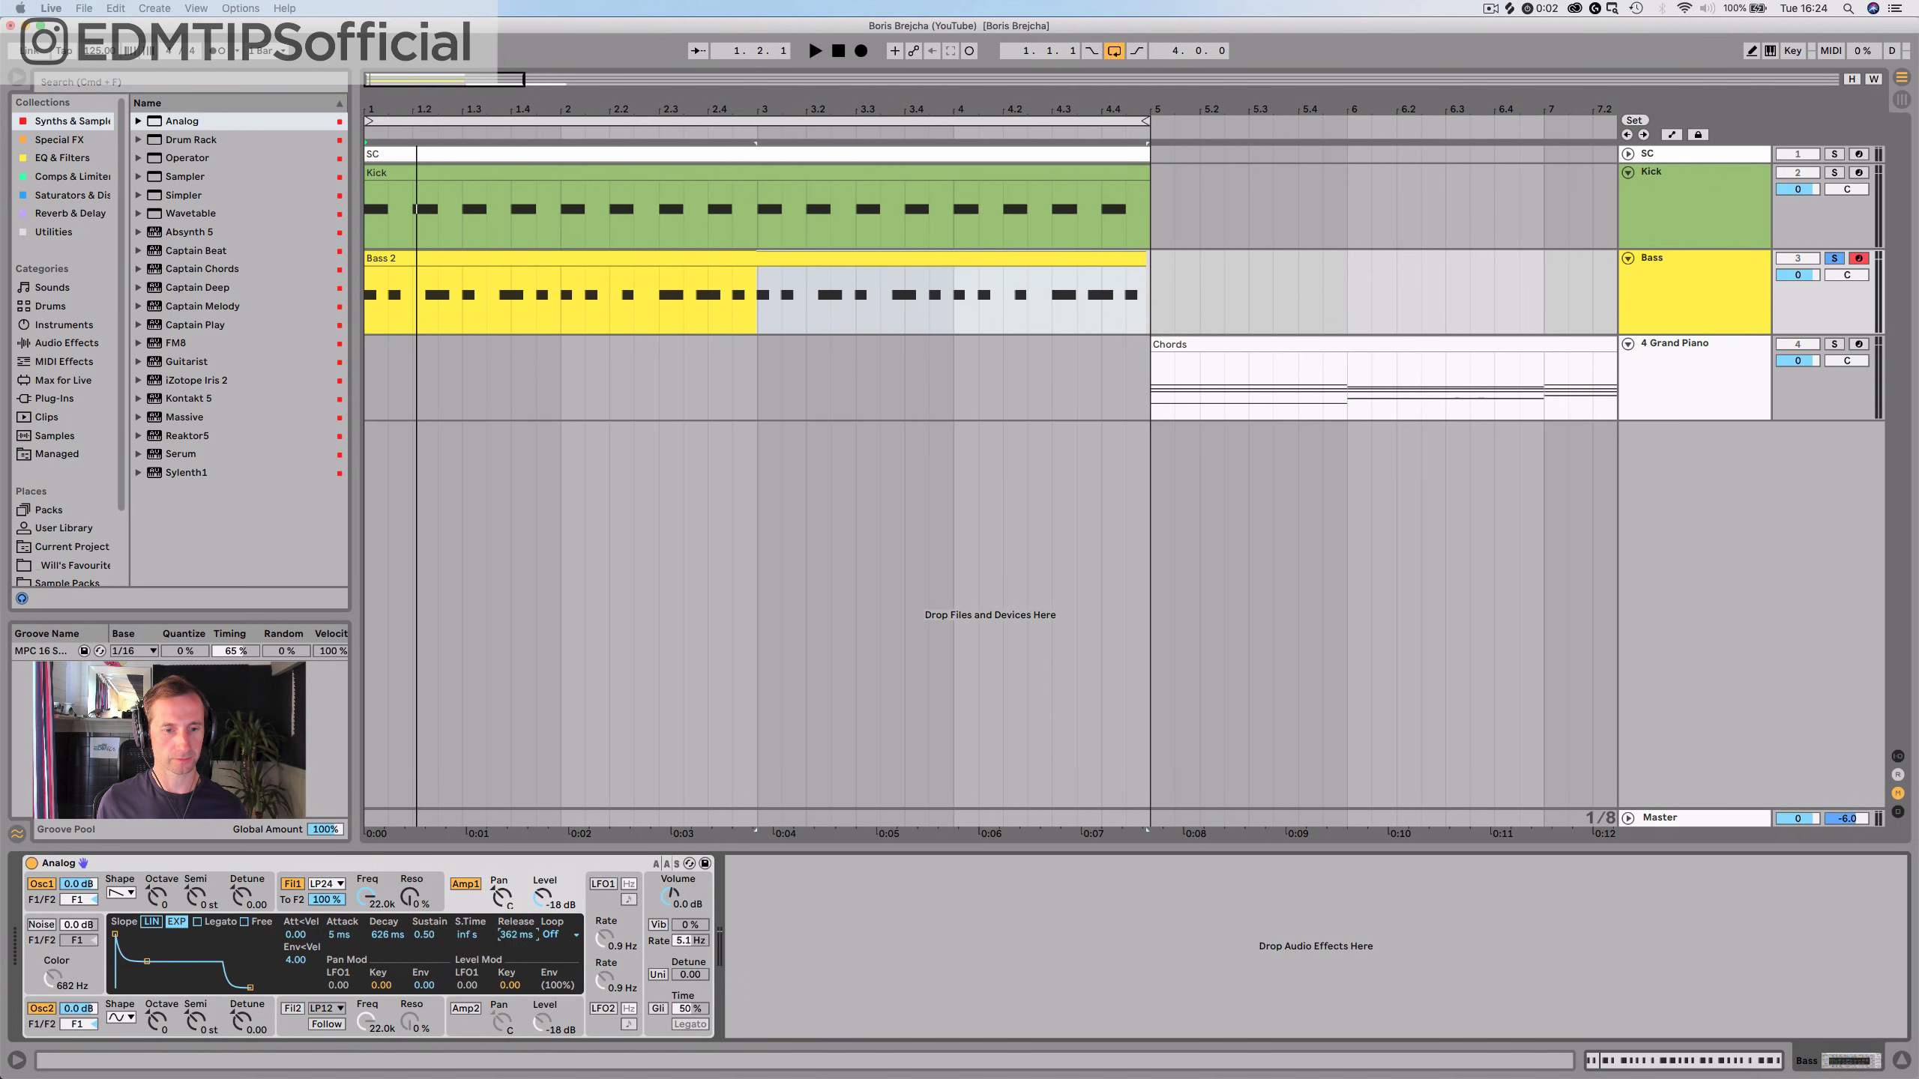
pyautogui.press('space')
pyautogui.moveTo(387, 934); pyautogui.dragTo(381, 889)
pyautogui.press('space')
pyautogui.press('space')
pyautogui.moveTo(511, 934)
pyautogui.mouseDown()
pyautogui.moveTo(510, 899)
pyautogui.moveTo(513, 930)
pyautogui.mouseUp()
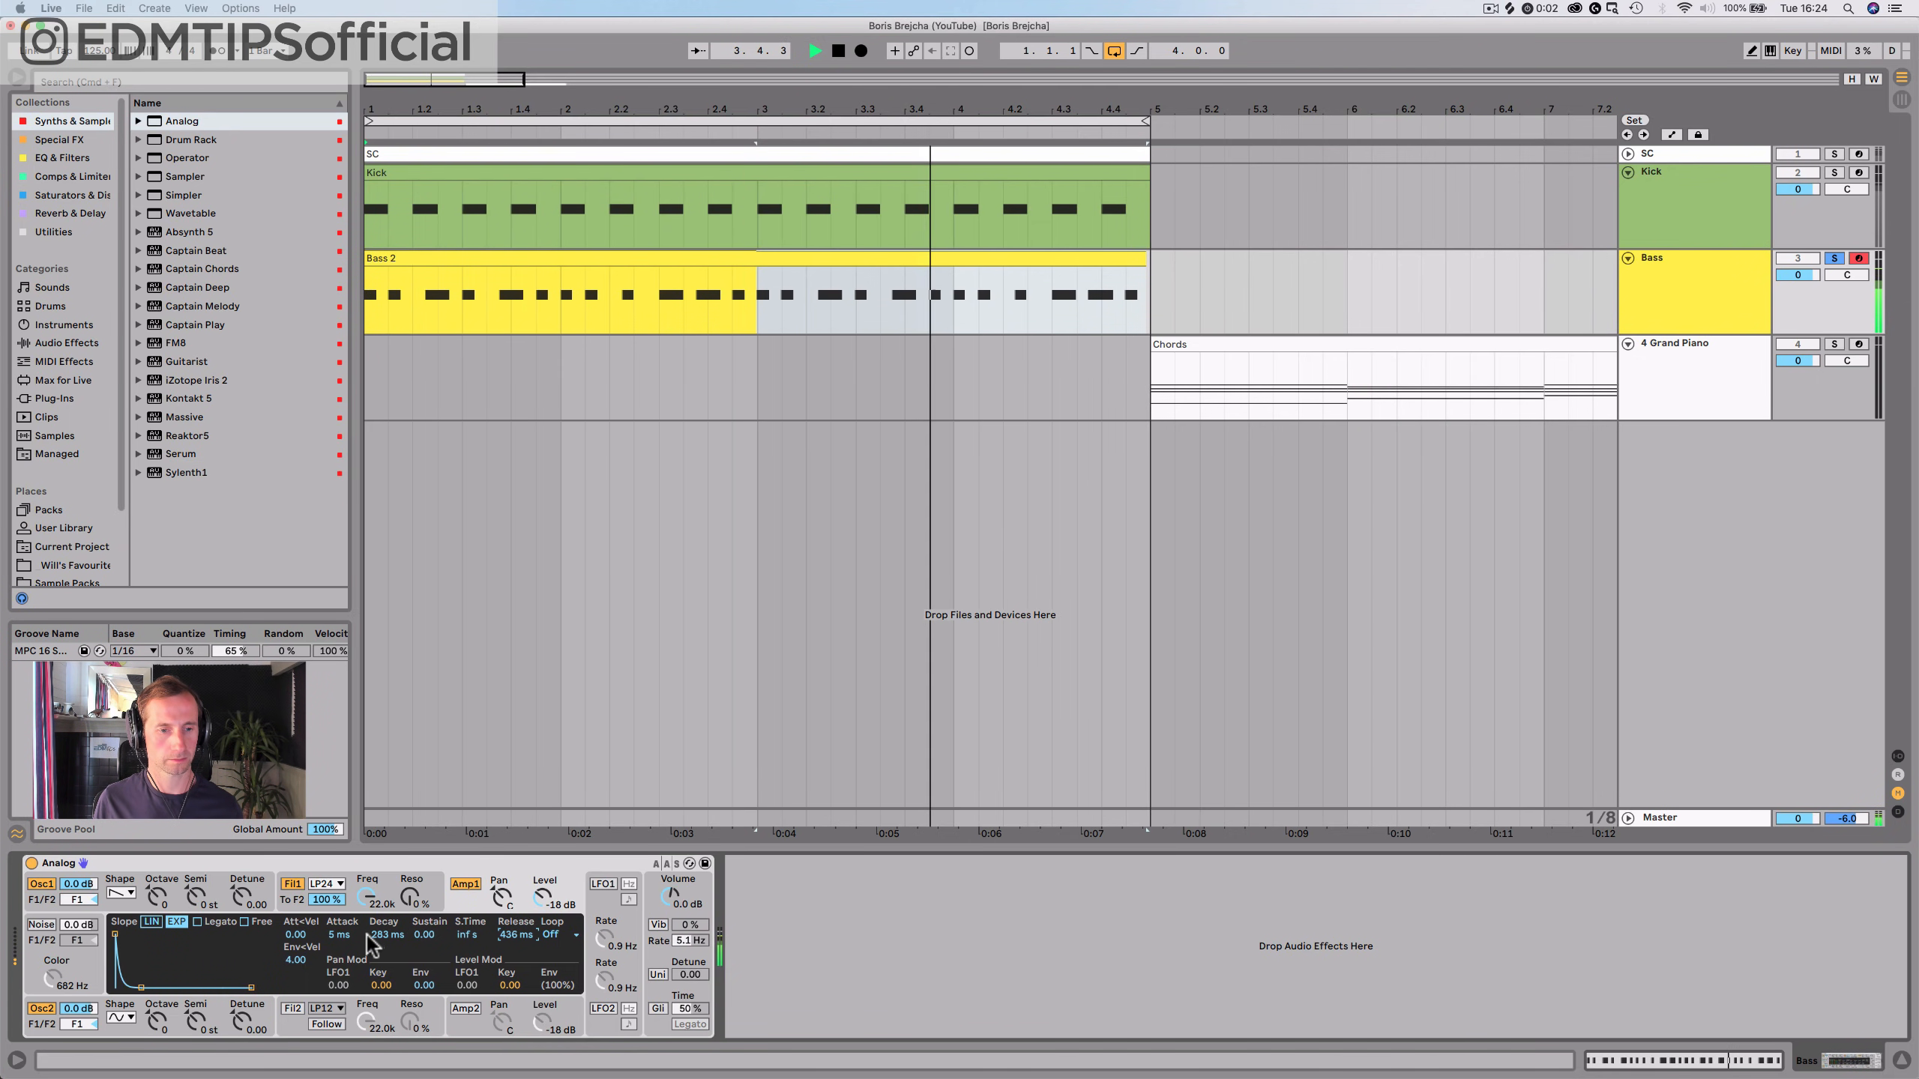
pyautogui.moveTo(384, 935); pyautogui.dragTo(385, 958)
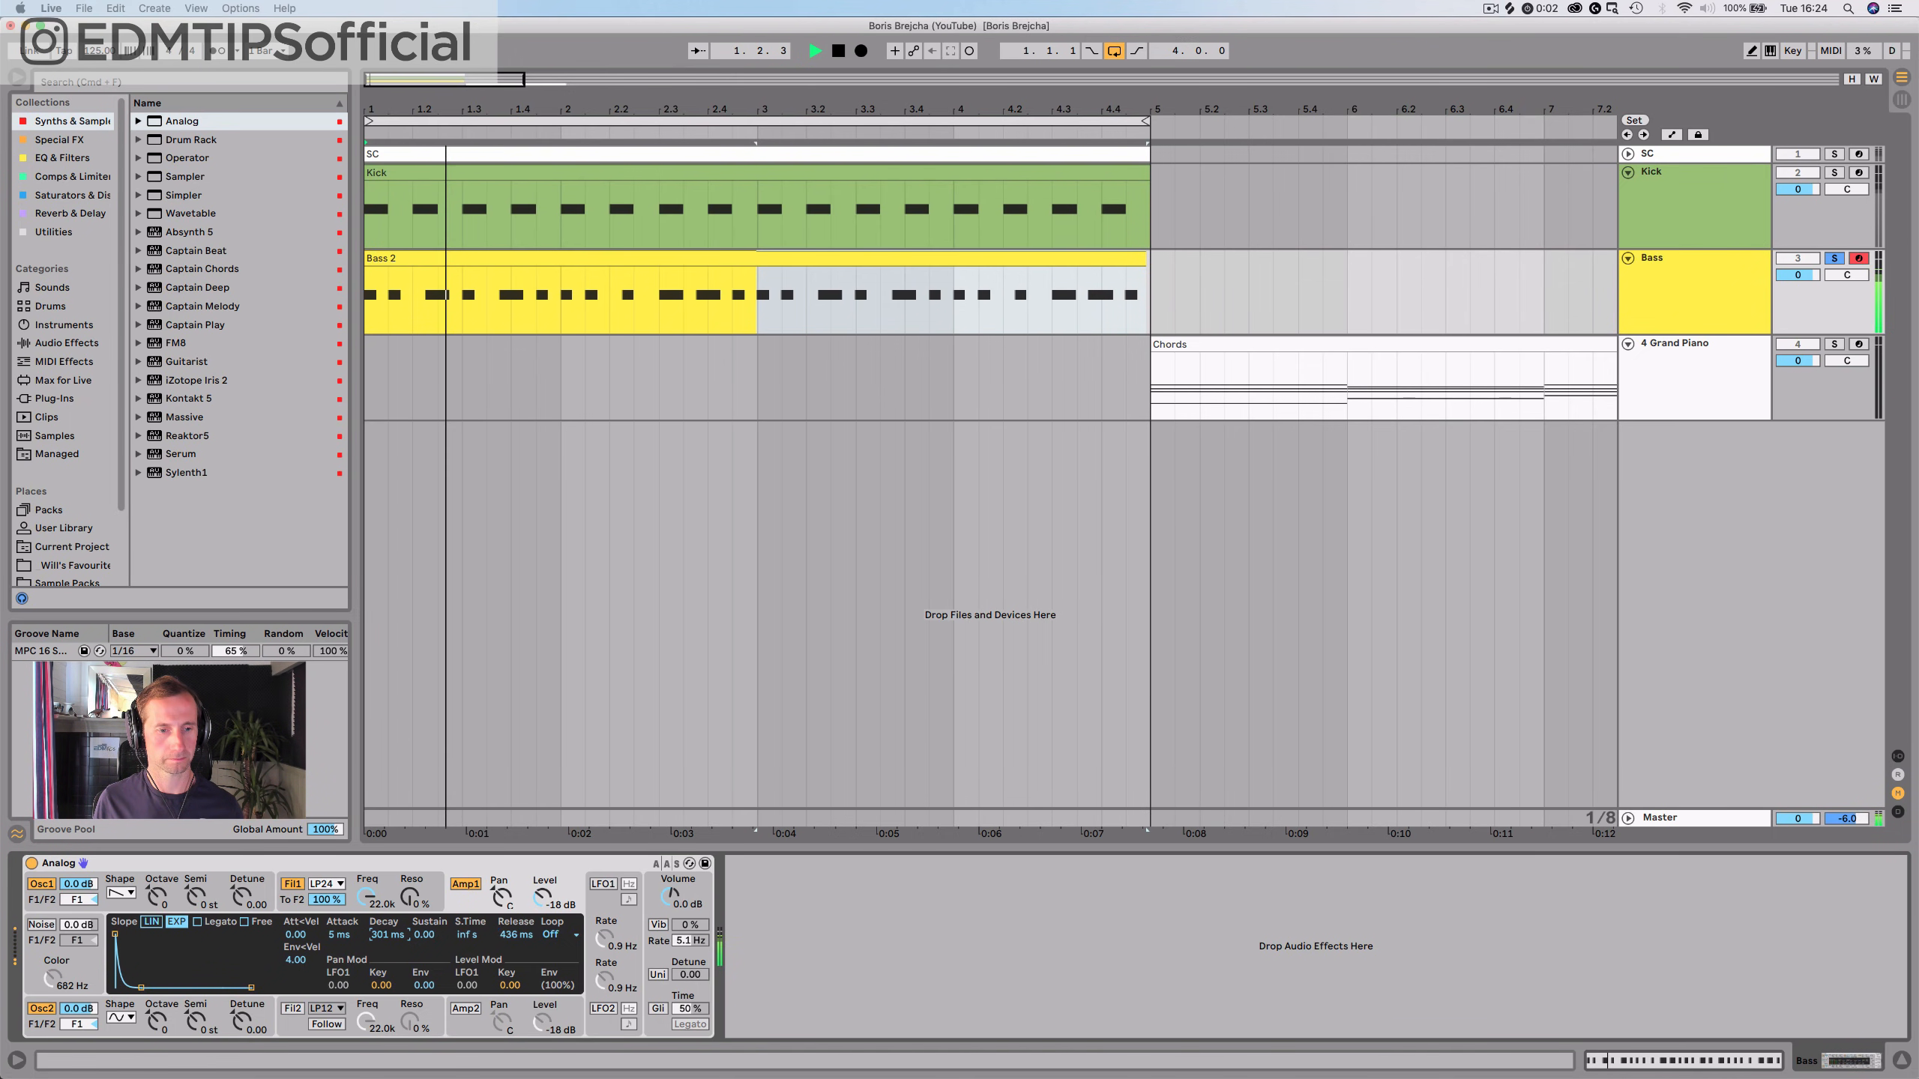
# Lower Analog's Filter 1 cutoff frequency to 261 while the bass line plays
pyautogui.click(384, 876)
pyautogui.press('space')
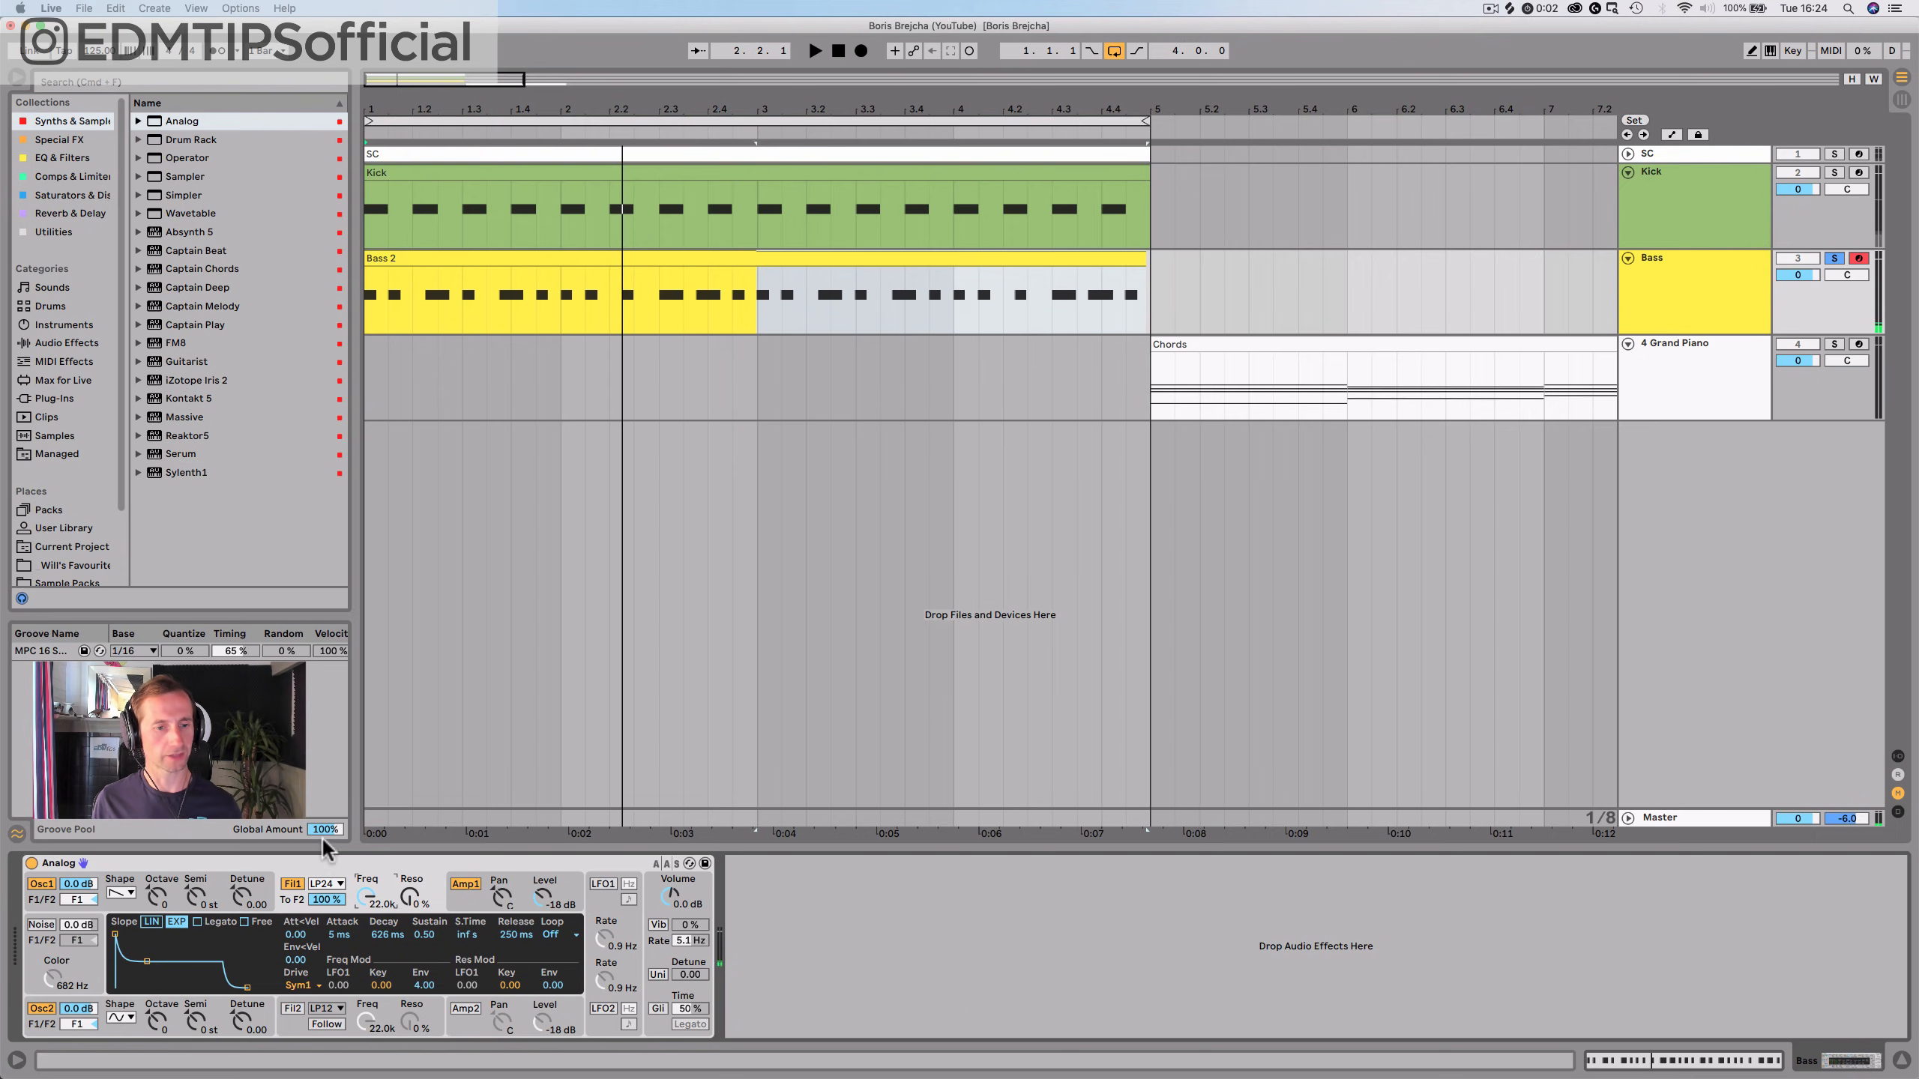
pyautogui.press('space')
pyautogui.moveTo(365, 896); pyautogui.dragTo(365, 957)
pyautogui.click(389, 935)
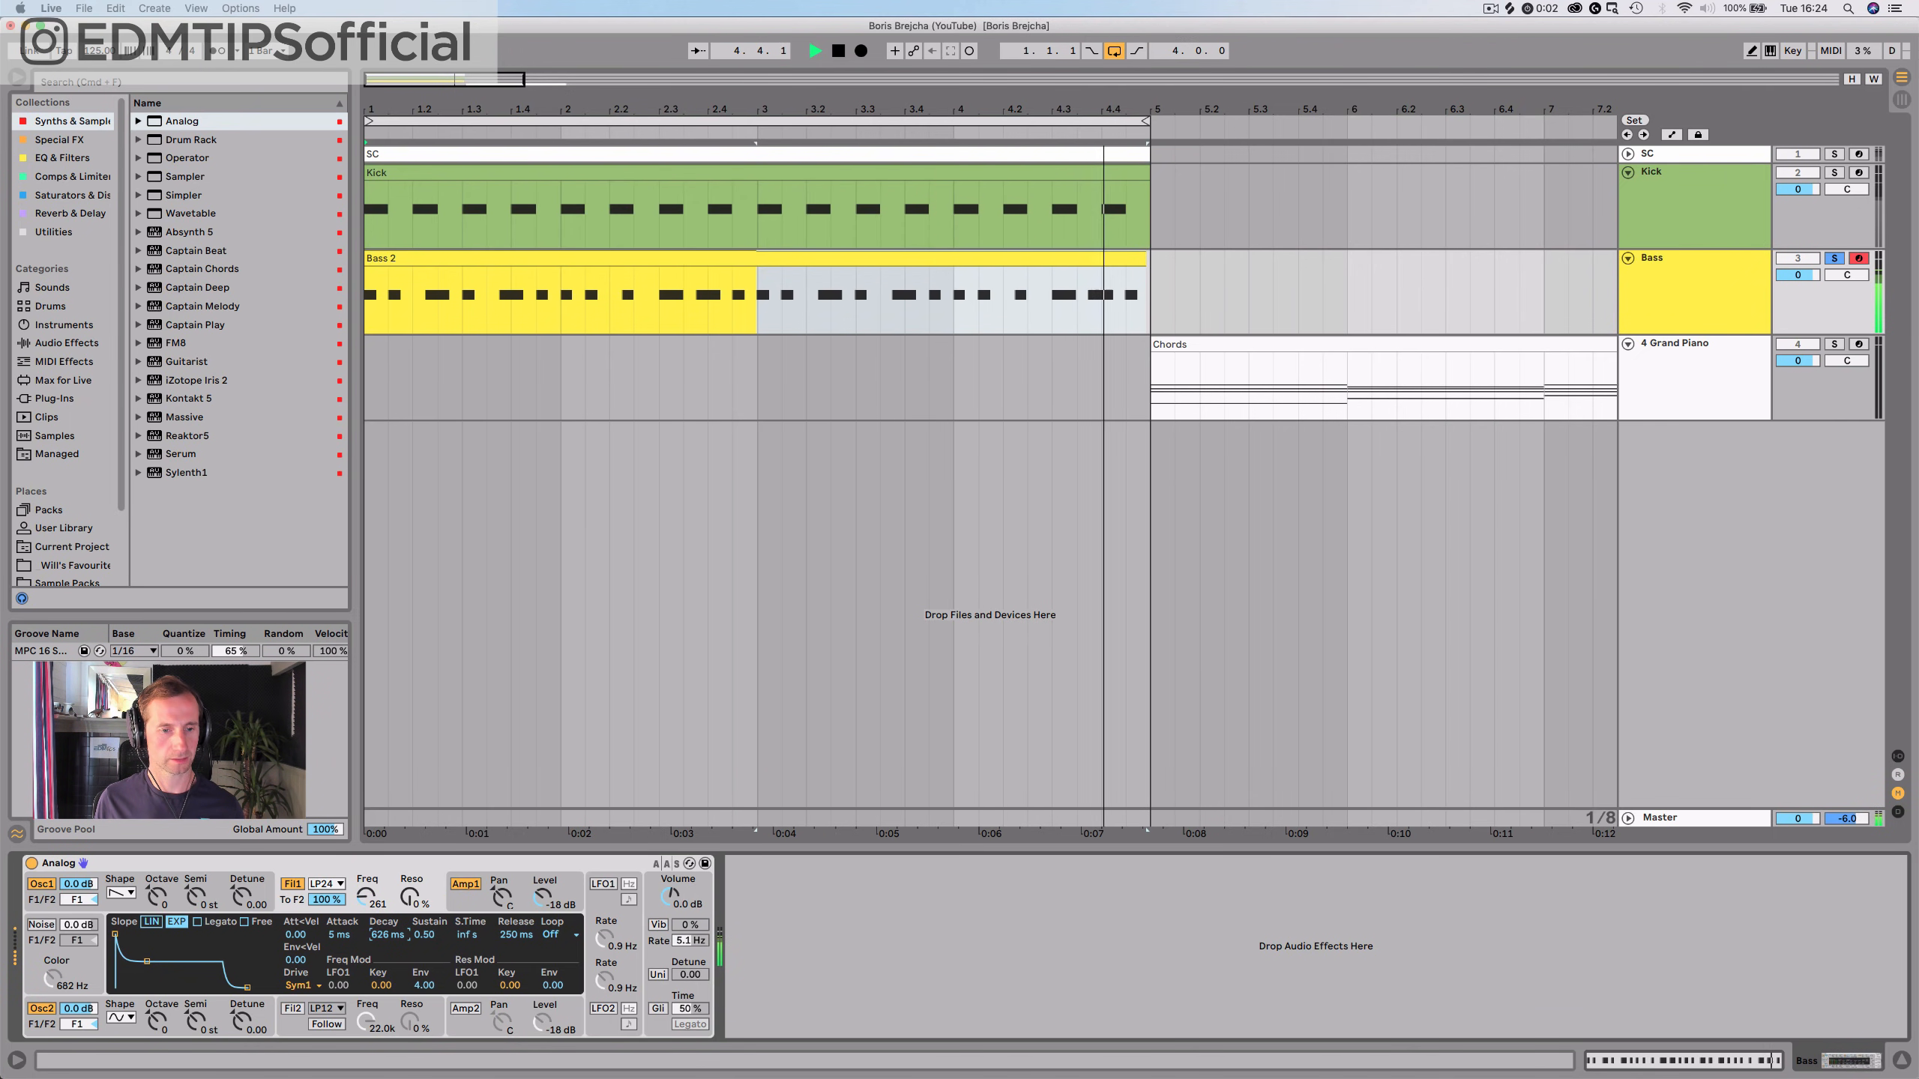
# Undo and redo the last Filter 1 envelope edit, stop playback and save the project
pyautogui.click(422, 934)
pyautogui.press('super+z')
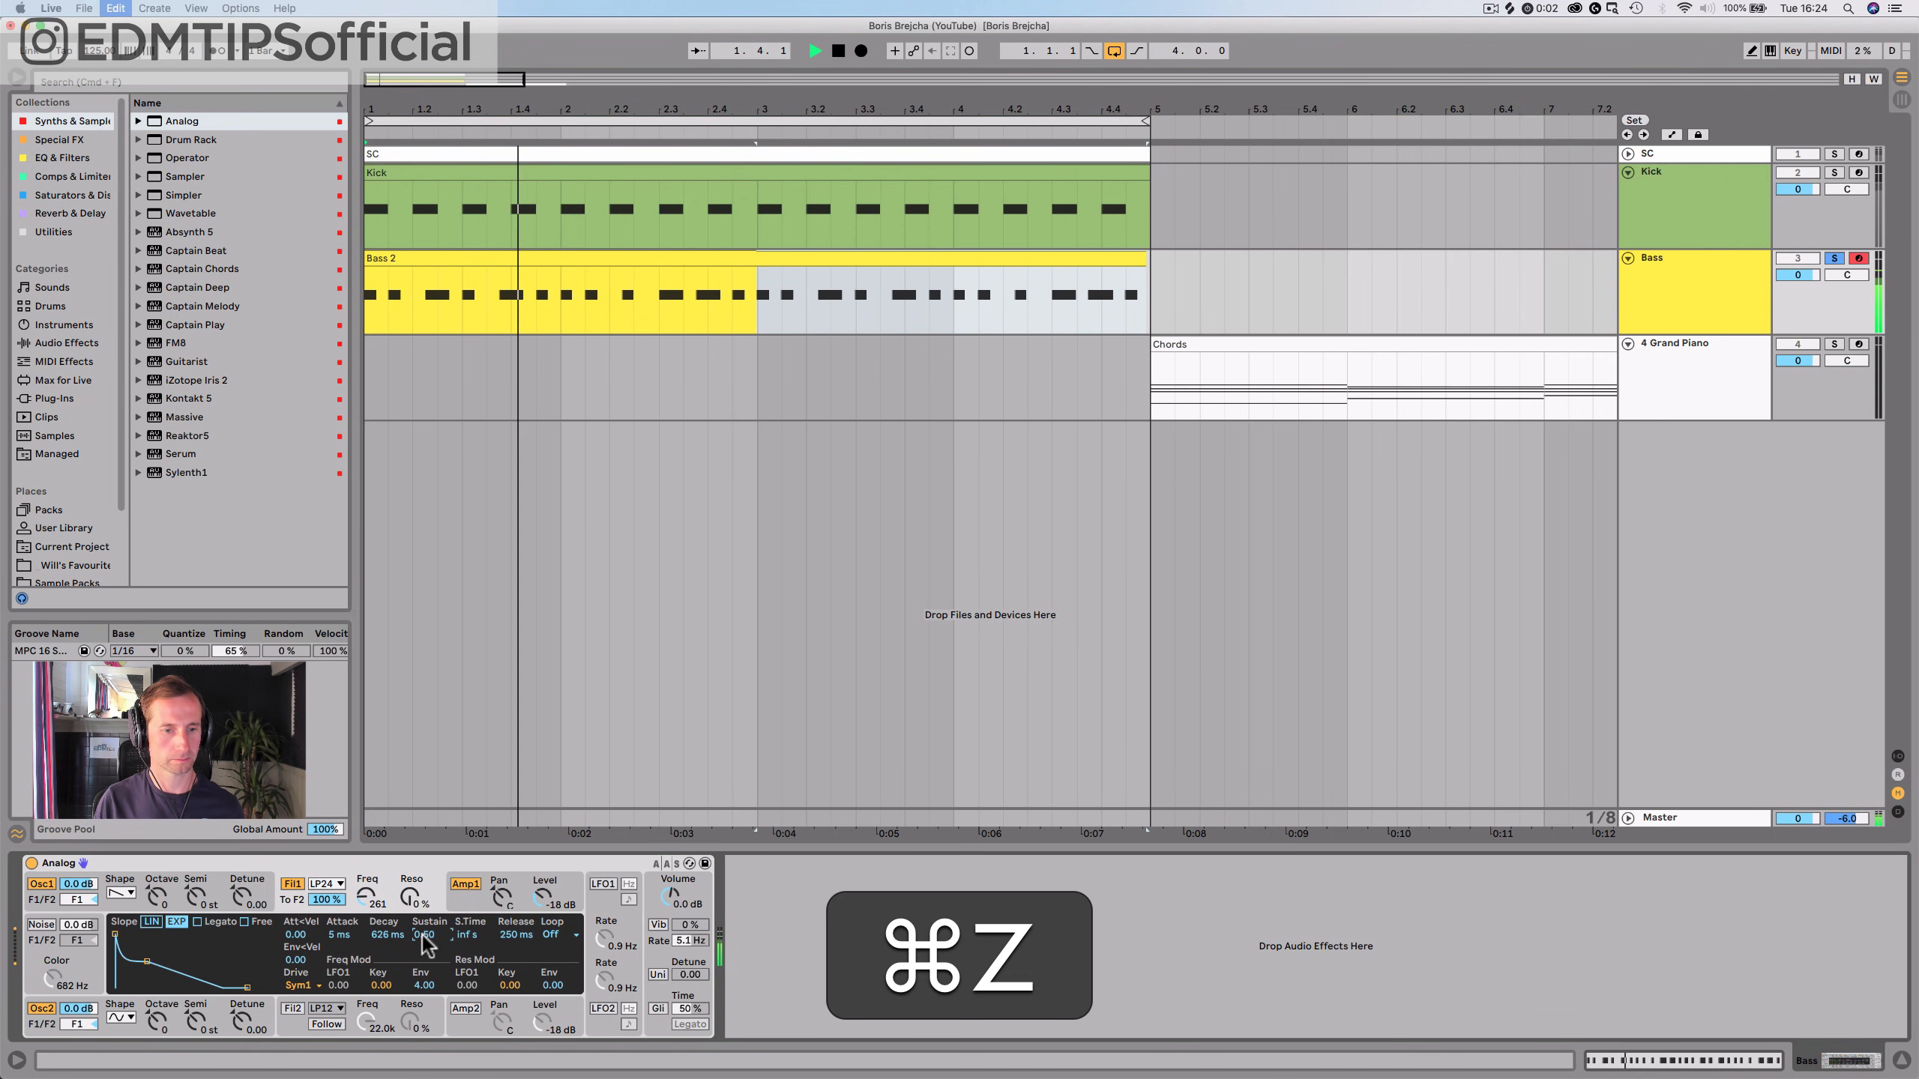
pyautogui.press('shift+super+z')
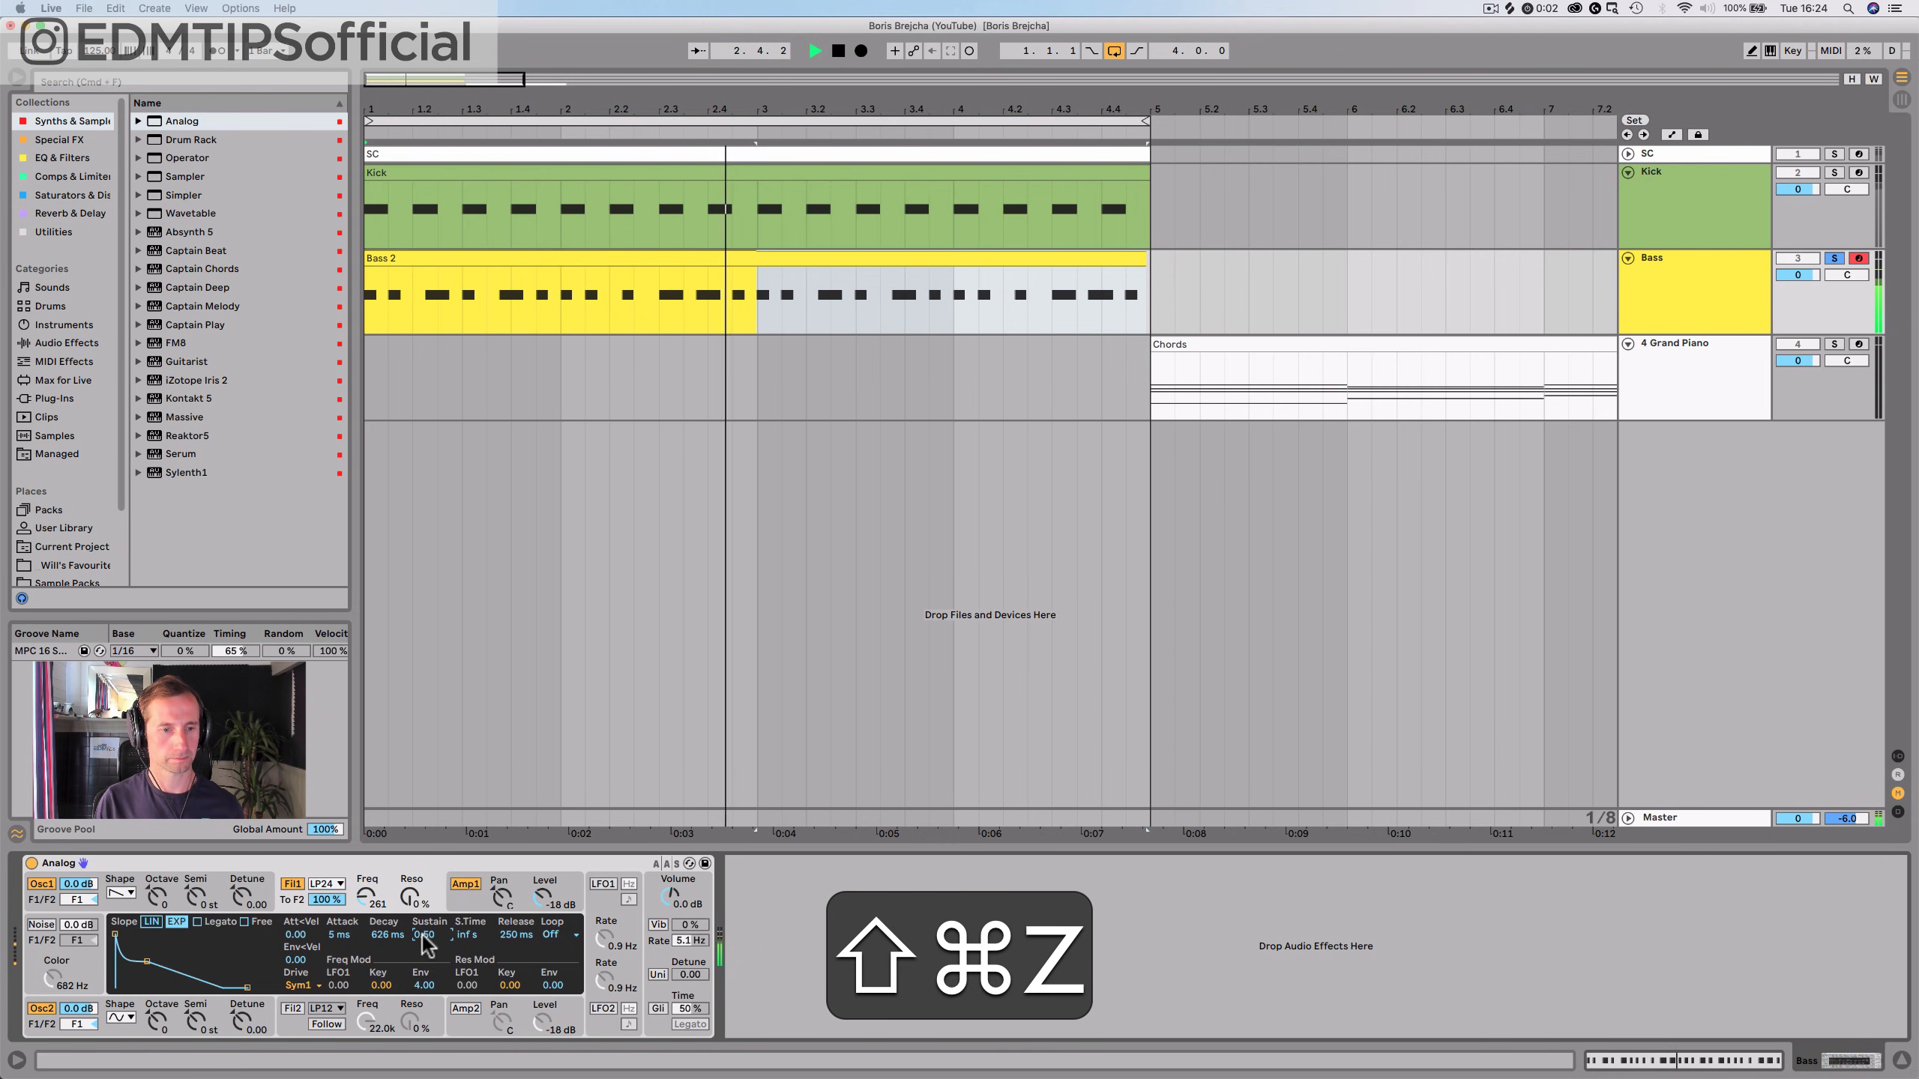
pyautogui.press('space')
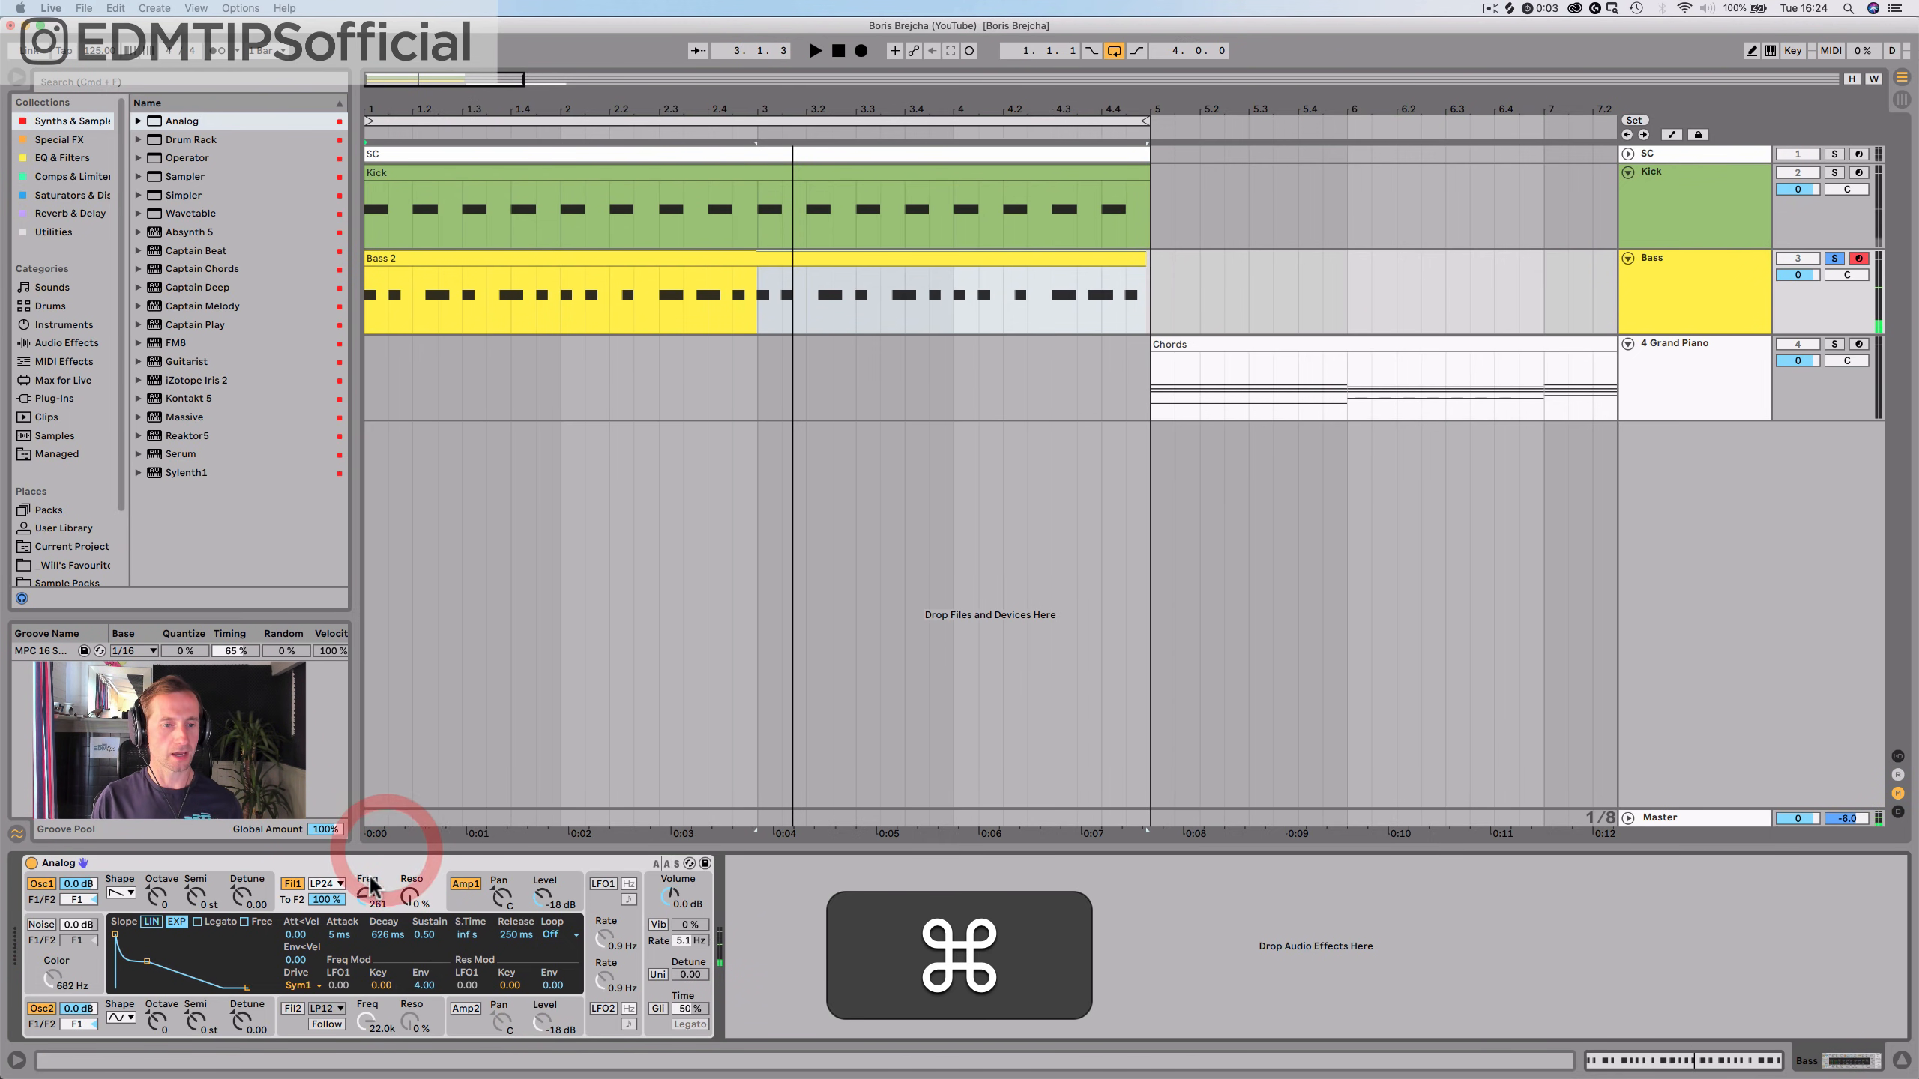
pyautogui.press('super+s')
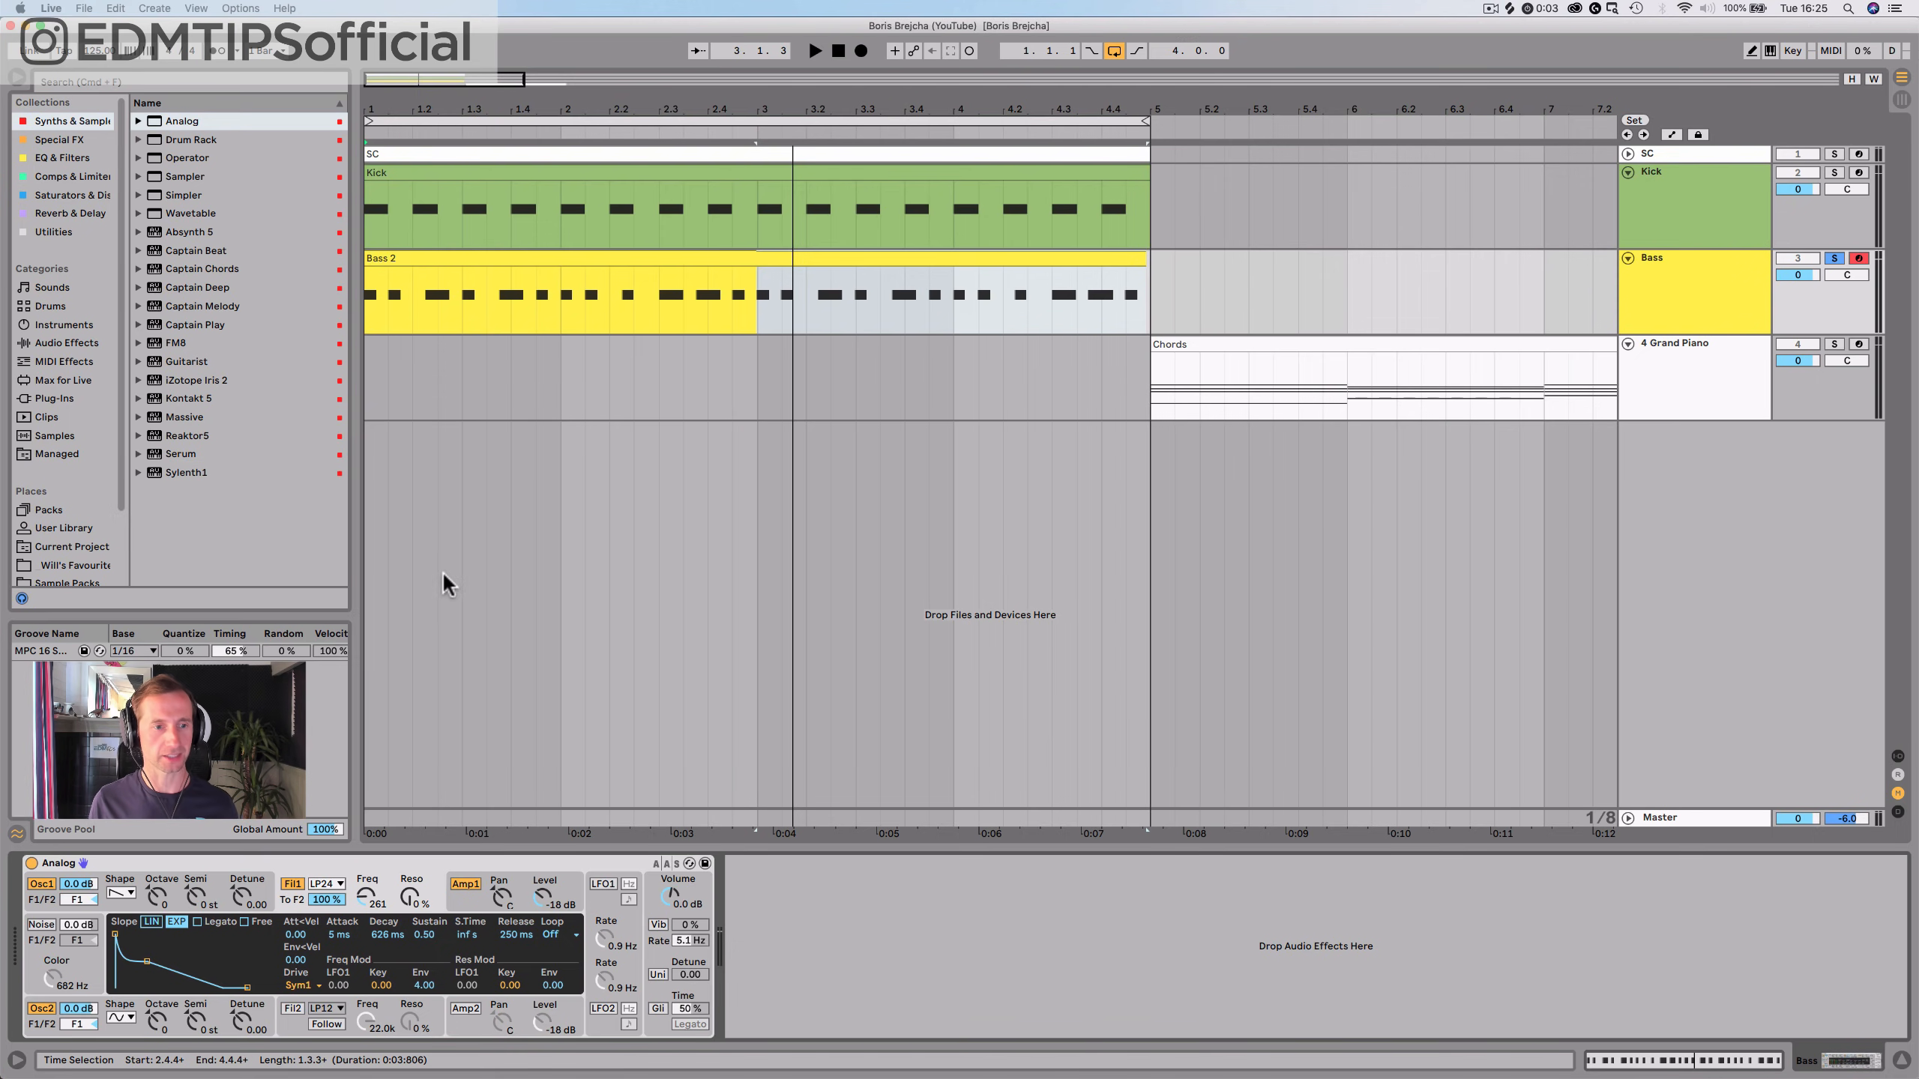
pyautogui.press('space')
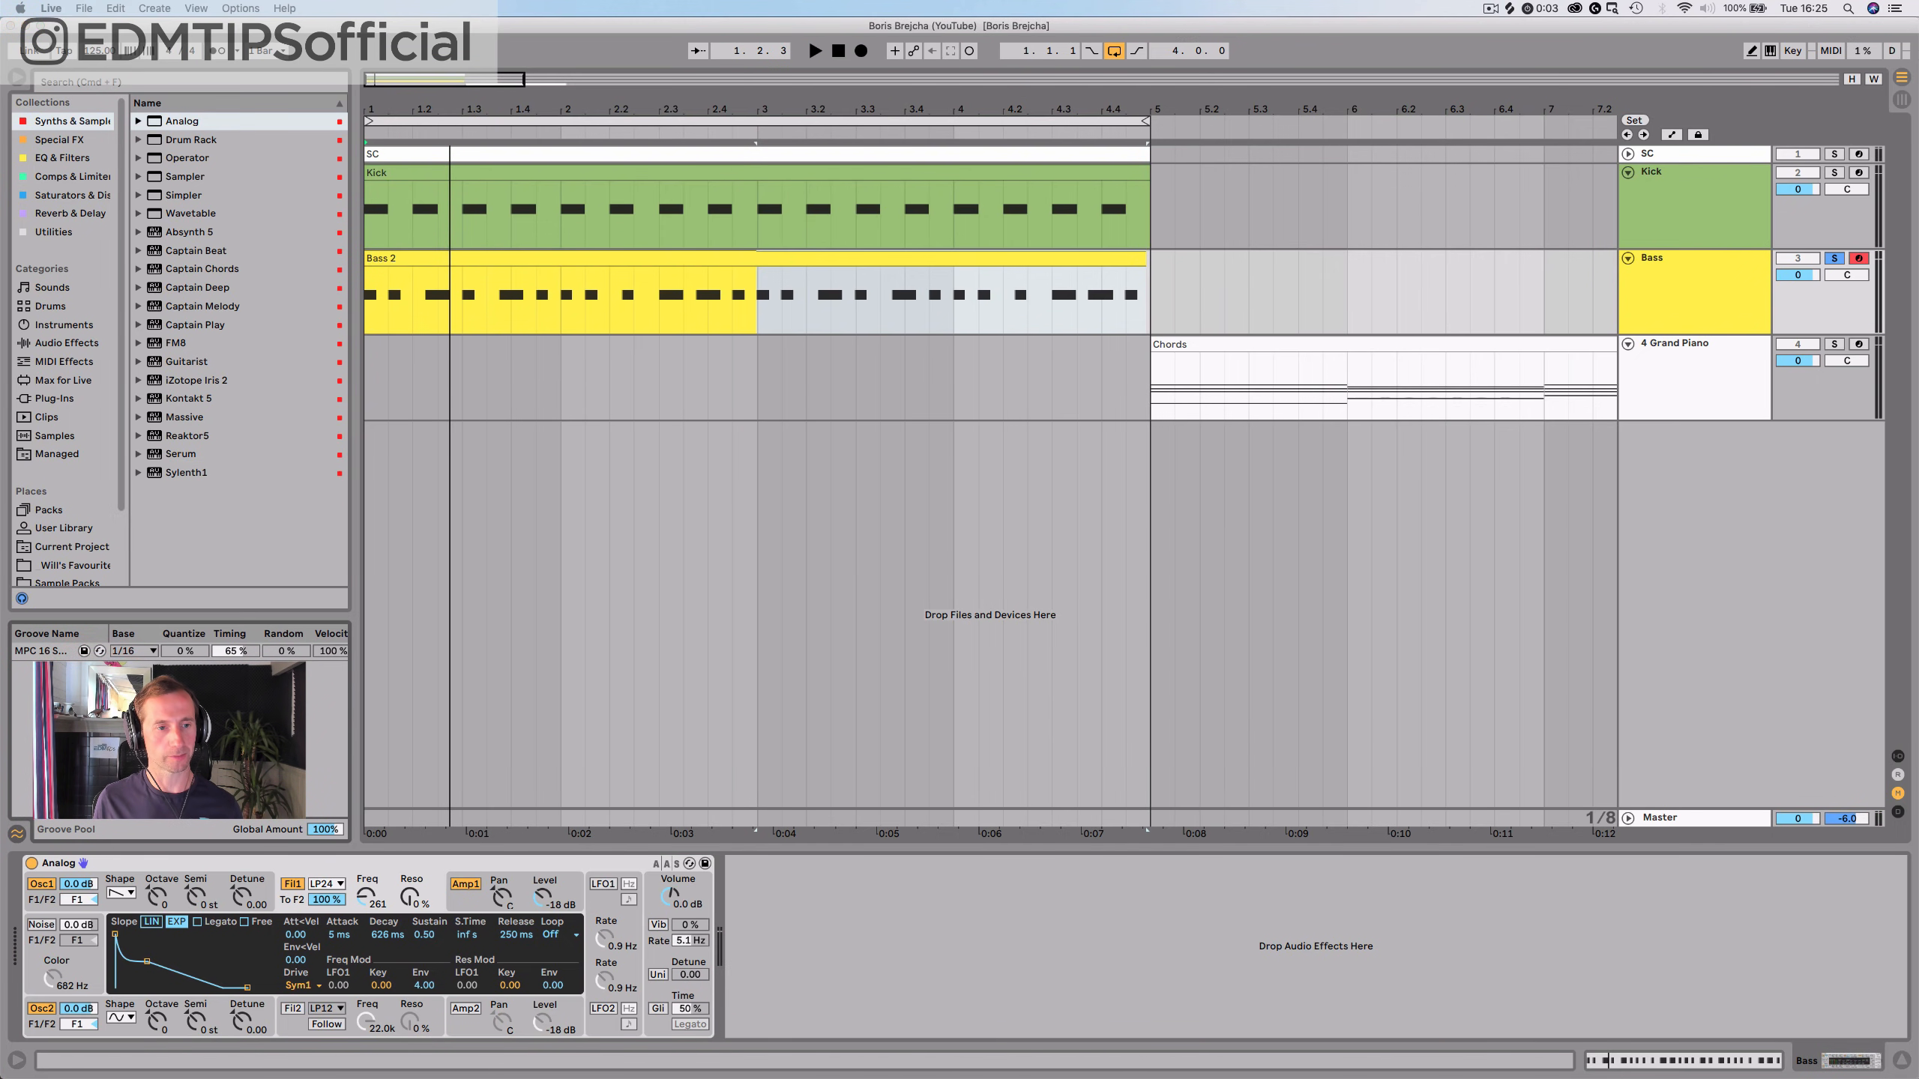
# Widen the groove name column, apply the MPC 16 Swing-64 groove to the Bass 2 clip and audition it
pyautogui.click(44, 652)
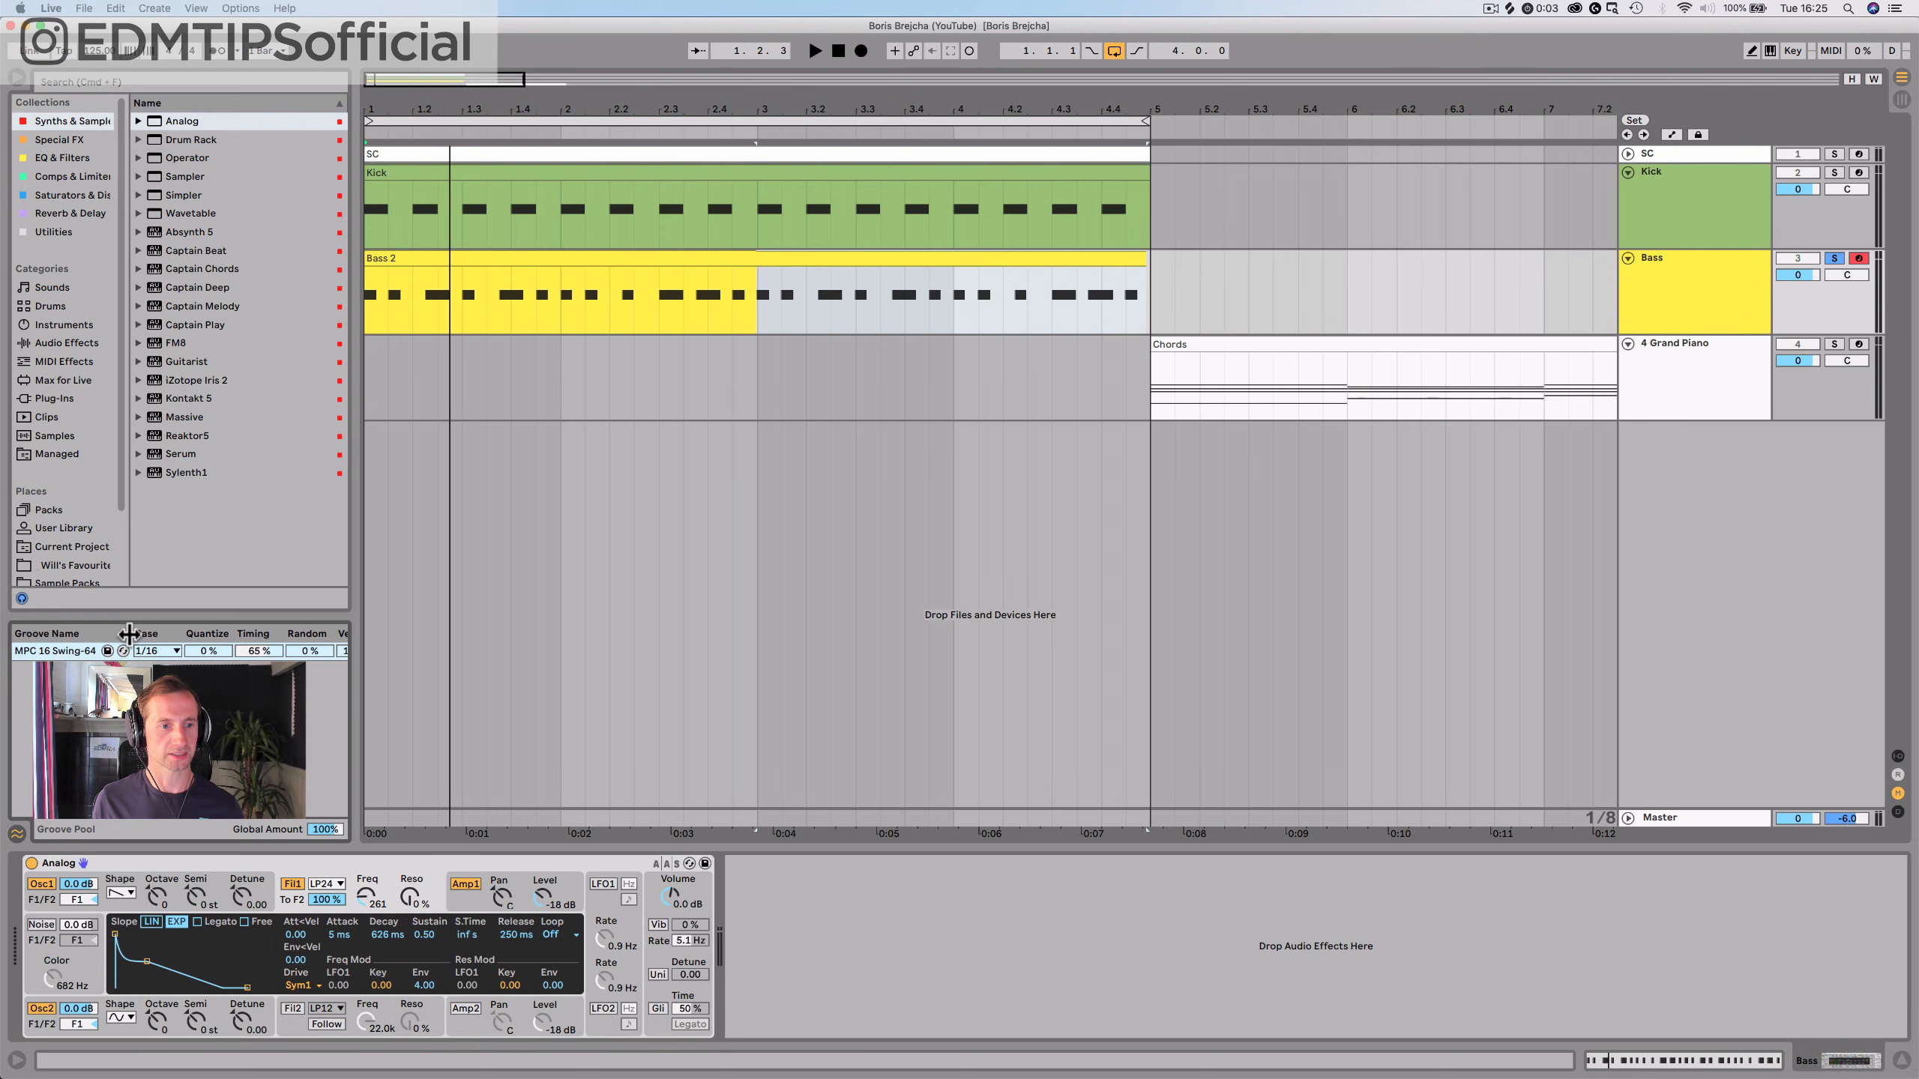
pyautogui.moveTo(84, 644); pyautogui.dragTo(127, 637)
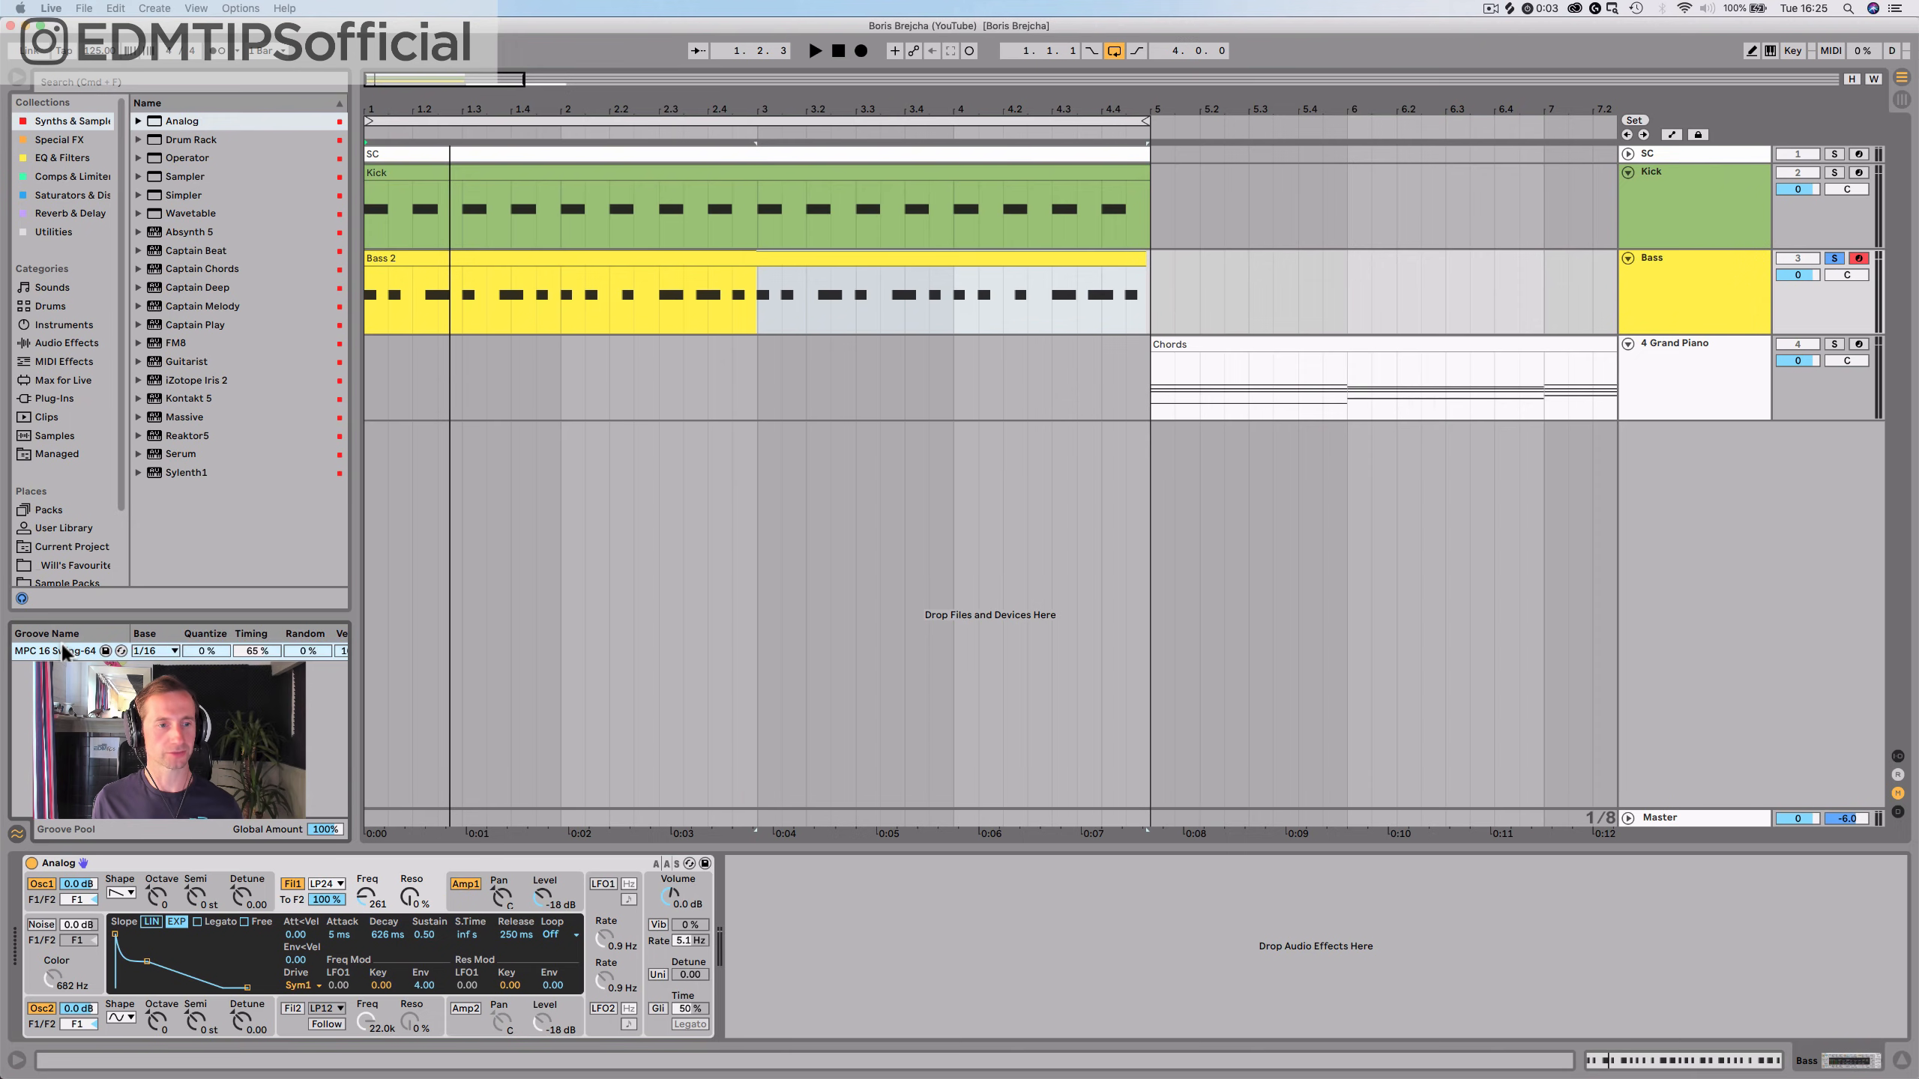
pyautogui.moveTo(61, 651); pyautogui.dragTo(96, 604)
pyautogui.moveTo(226, 491); pyautogui.dragTo(544, 256)
pyautogui.press('space')
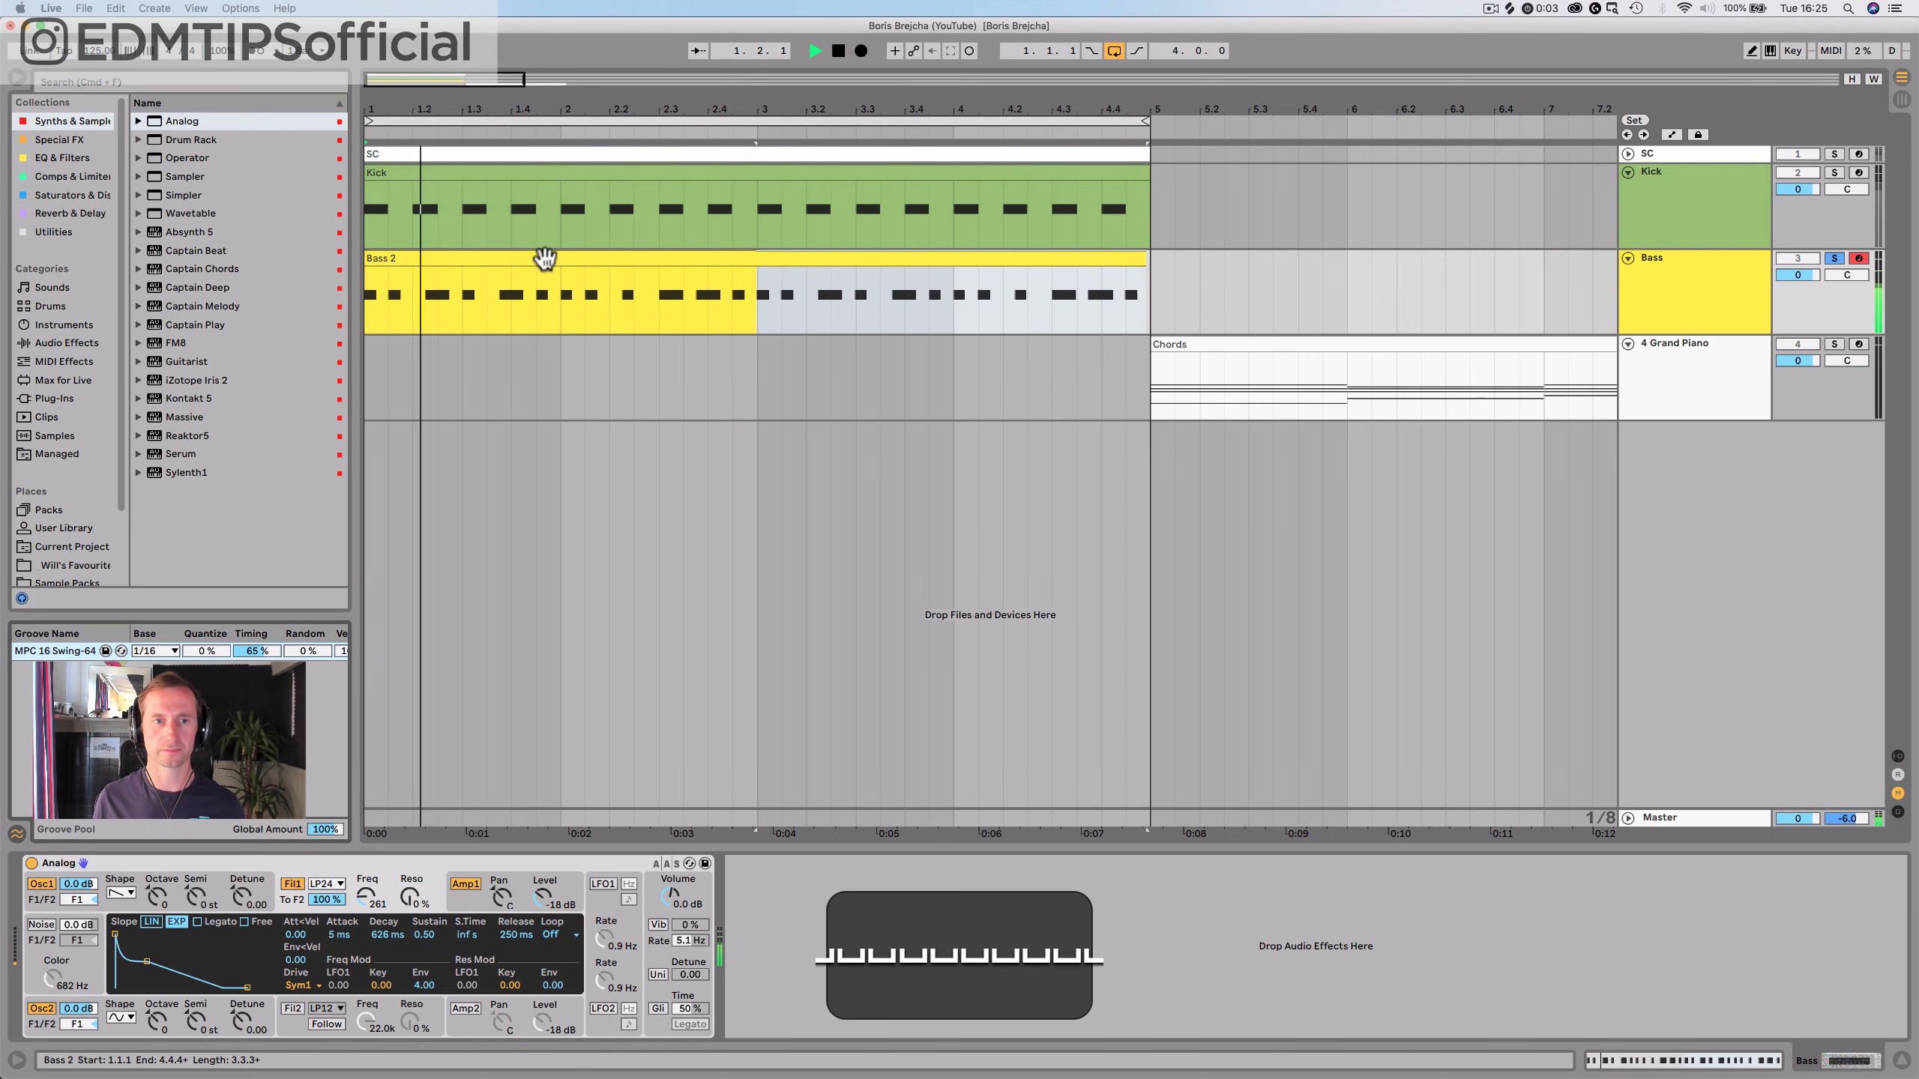
pyautogui.press('space')
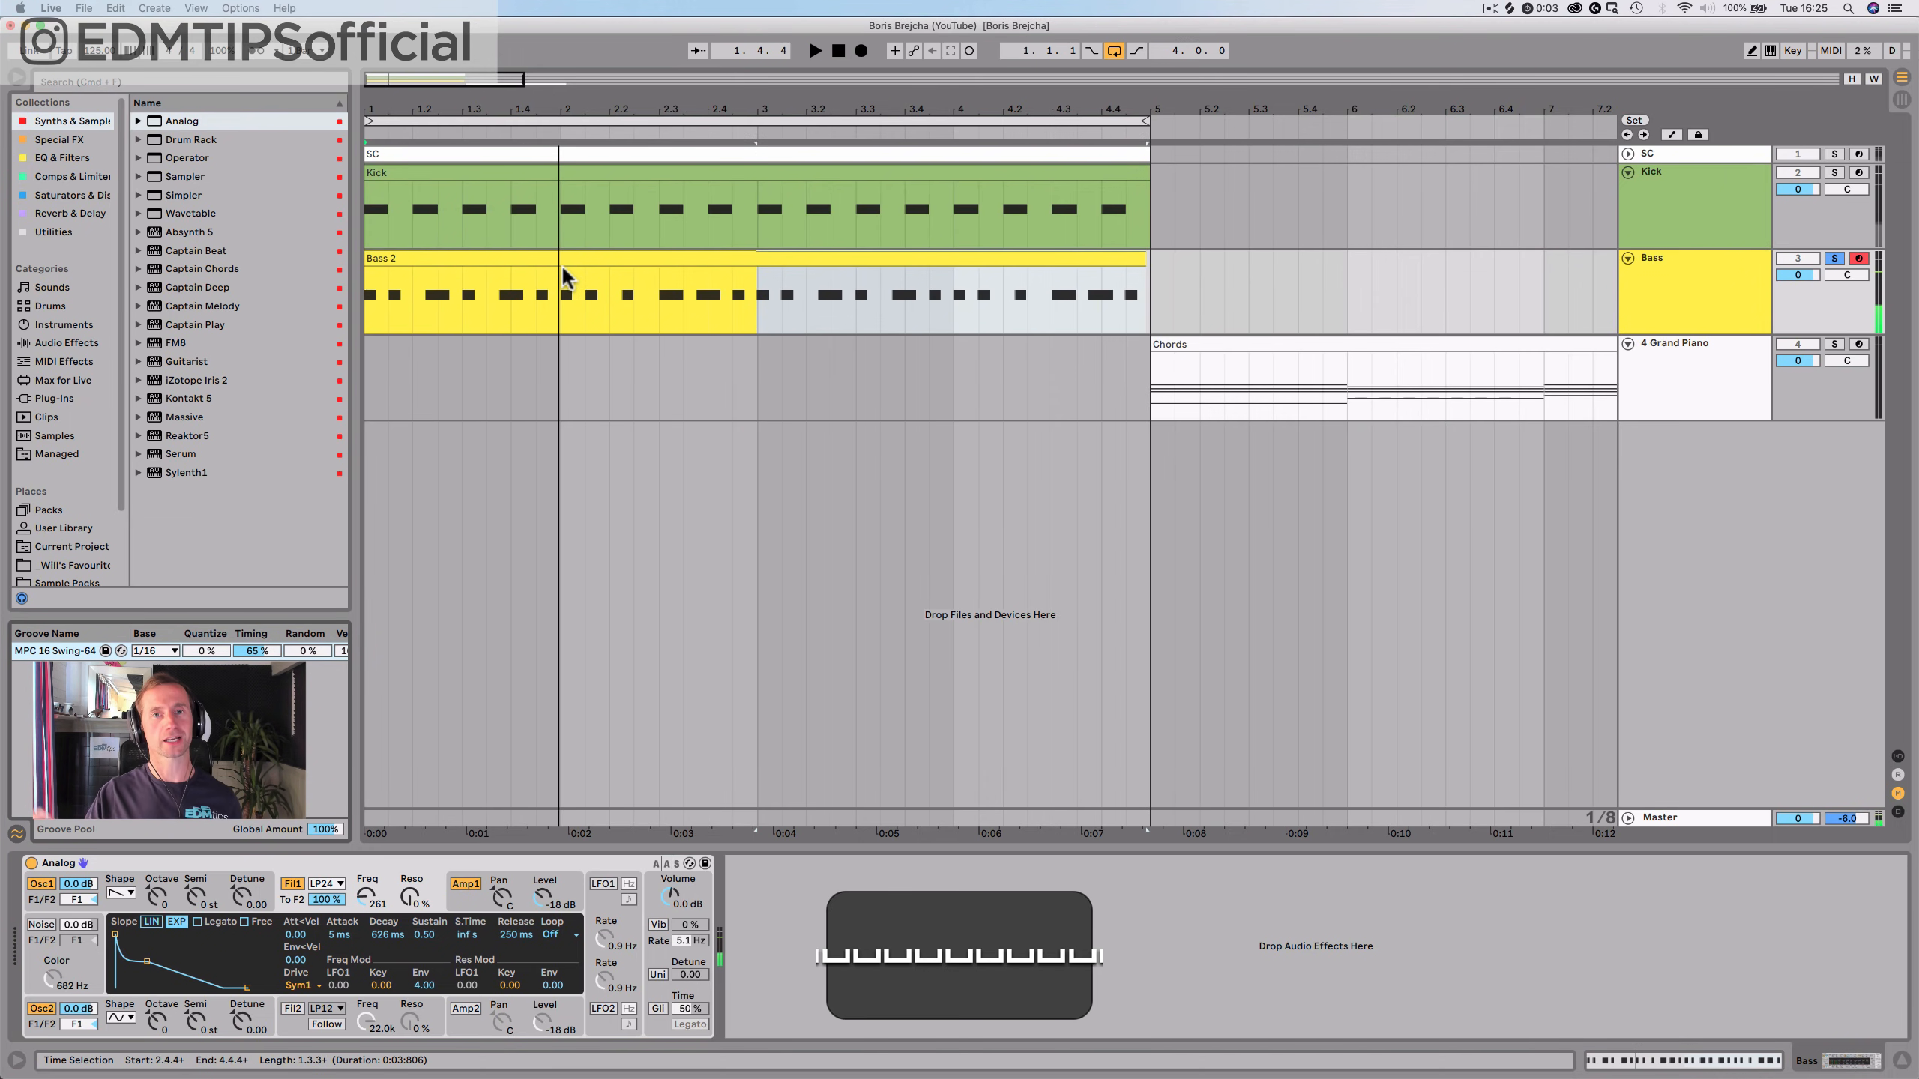
# Insert a new MIDI track below the Bass track and name it Drums
pyautogui.click(1685, 295)
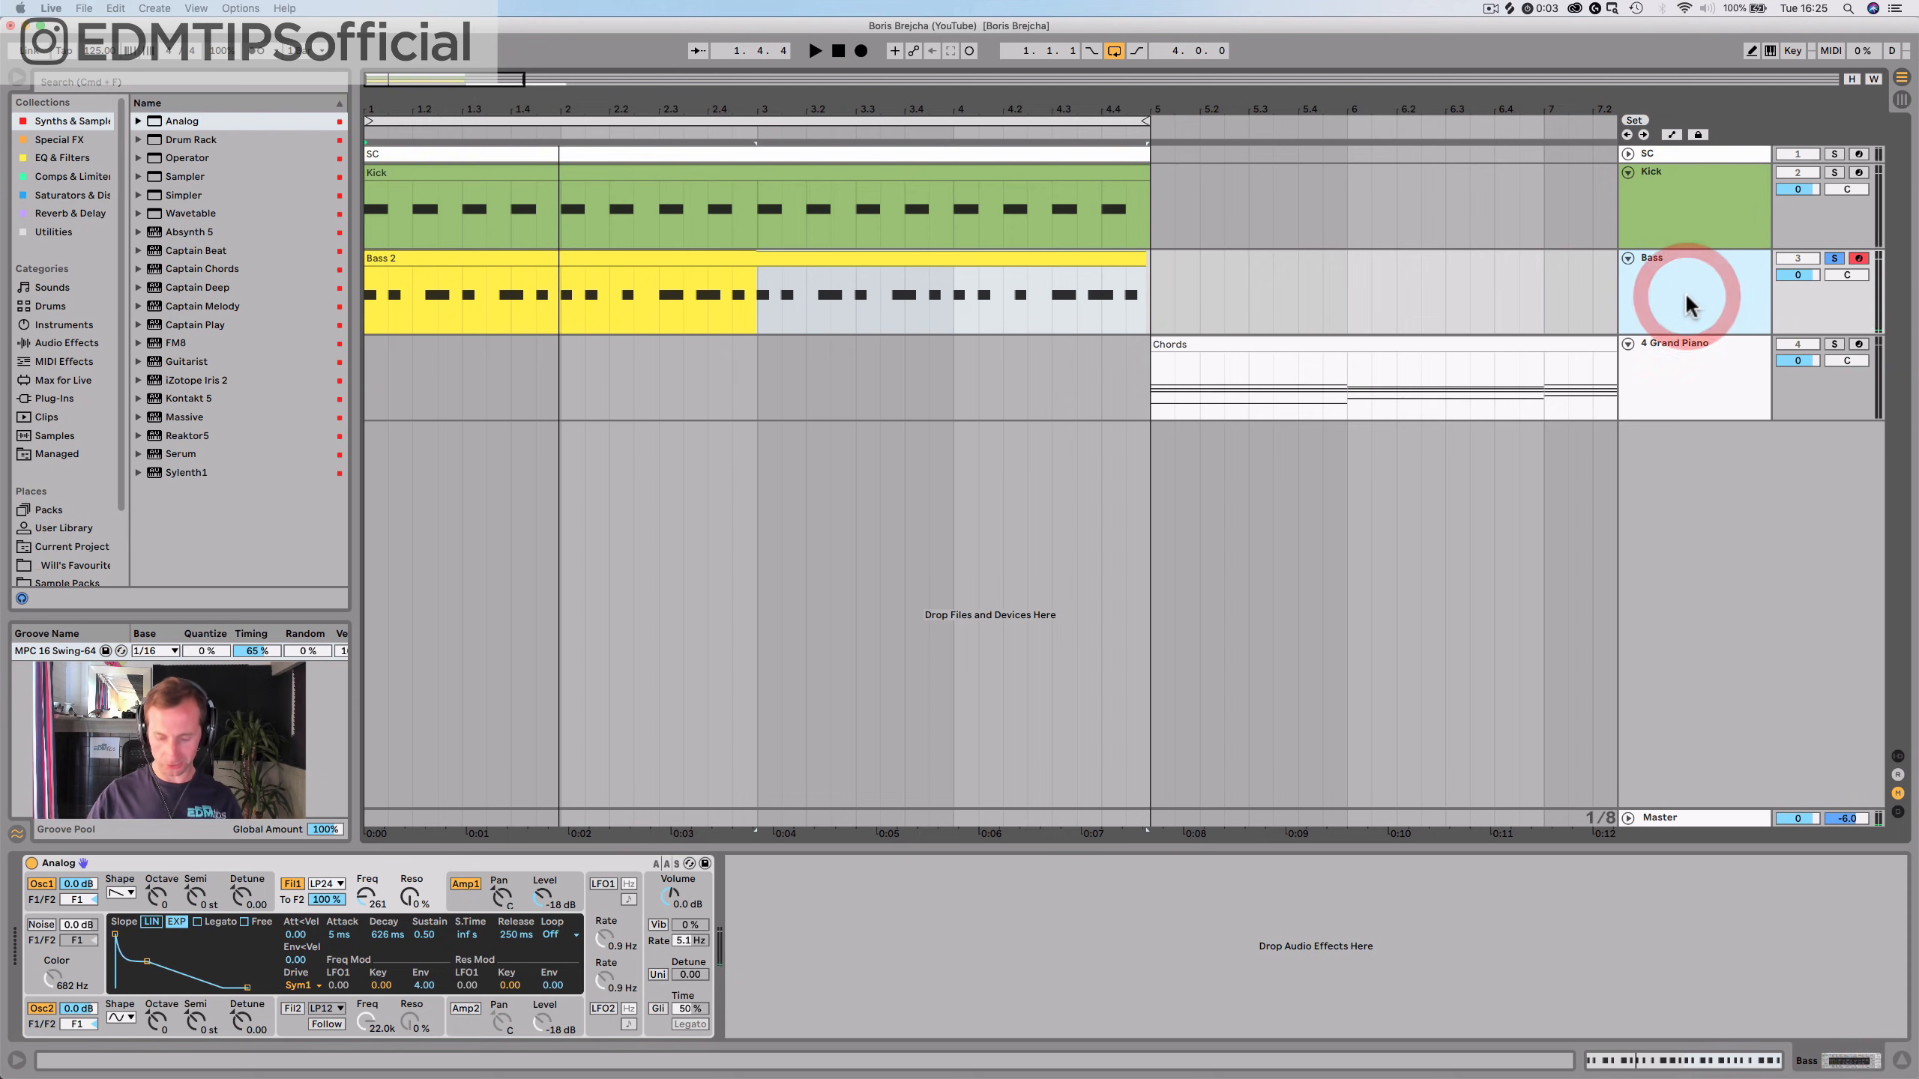
pyautogui.press('shift+super+t')
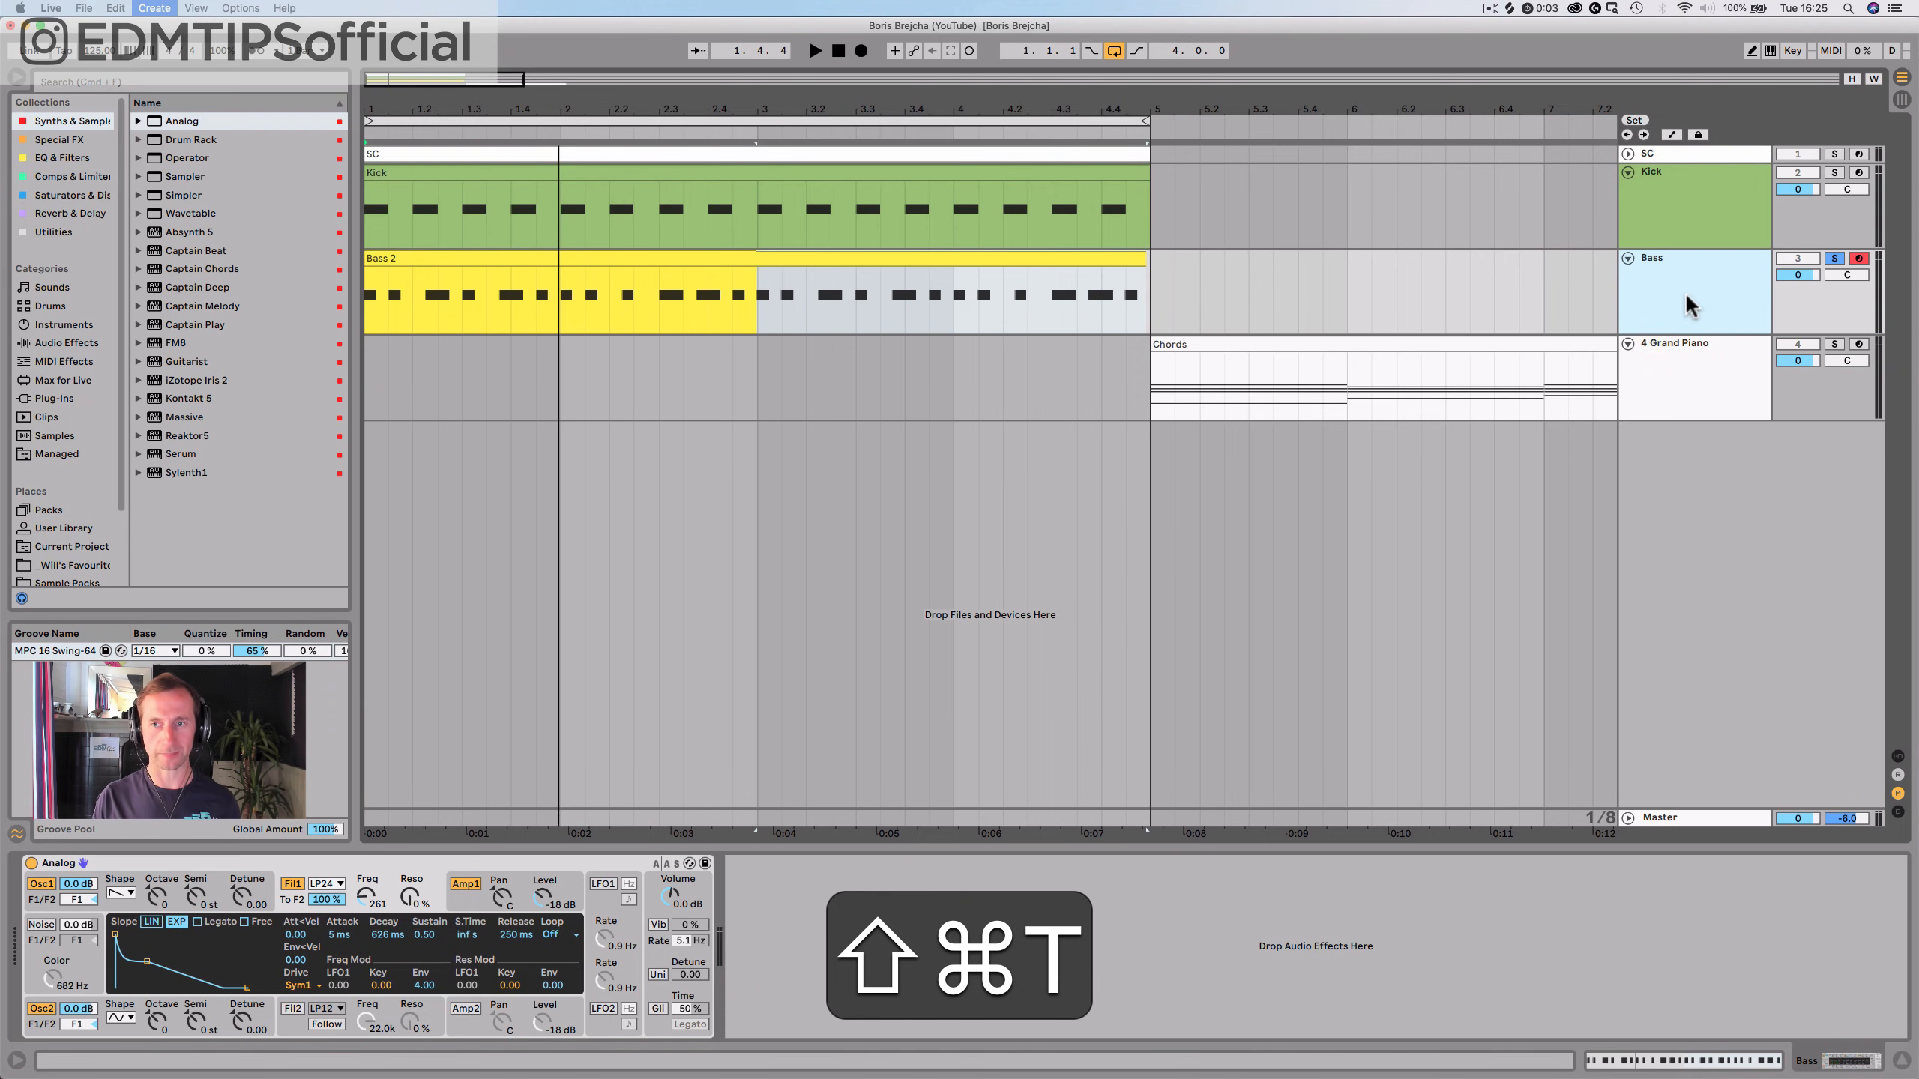
pyautogui.click(1662, 358)
pyautogui.press('super+r')
pyautogui.write('Drums')
pyautogui.press('Return')
# Color the Drums track green and move it between the Kick and Bass tracks
pyautogui.rightClick(1664, 351)
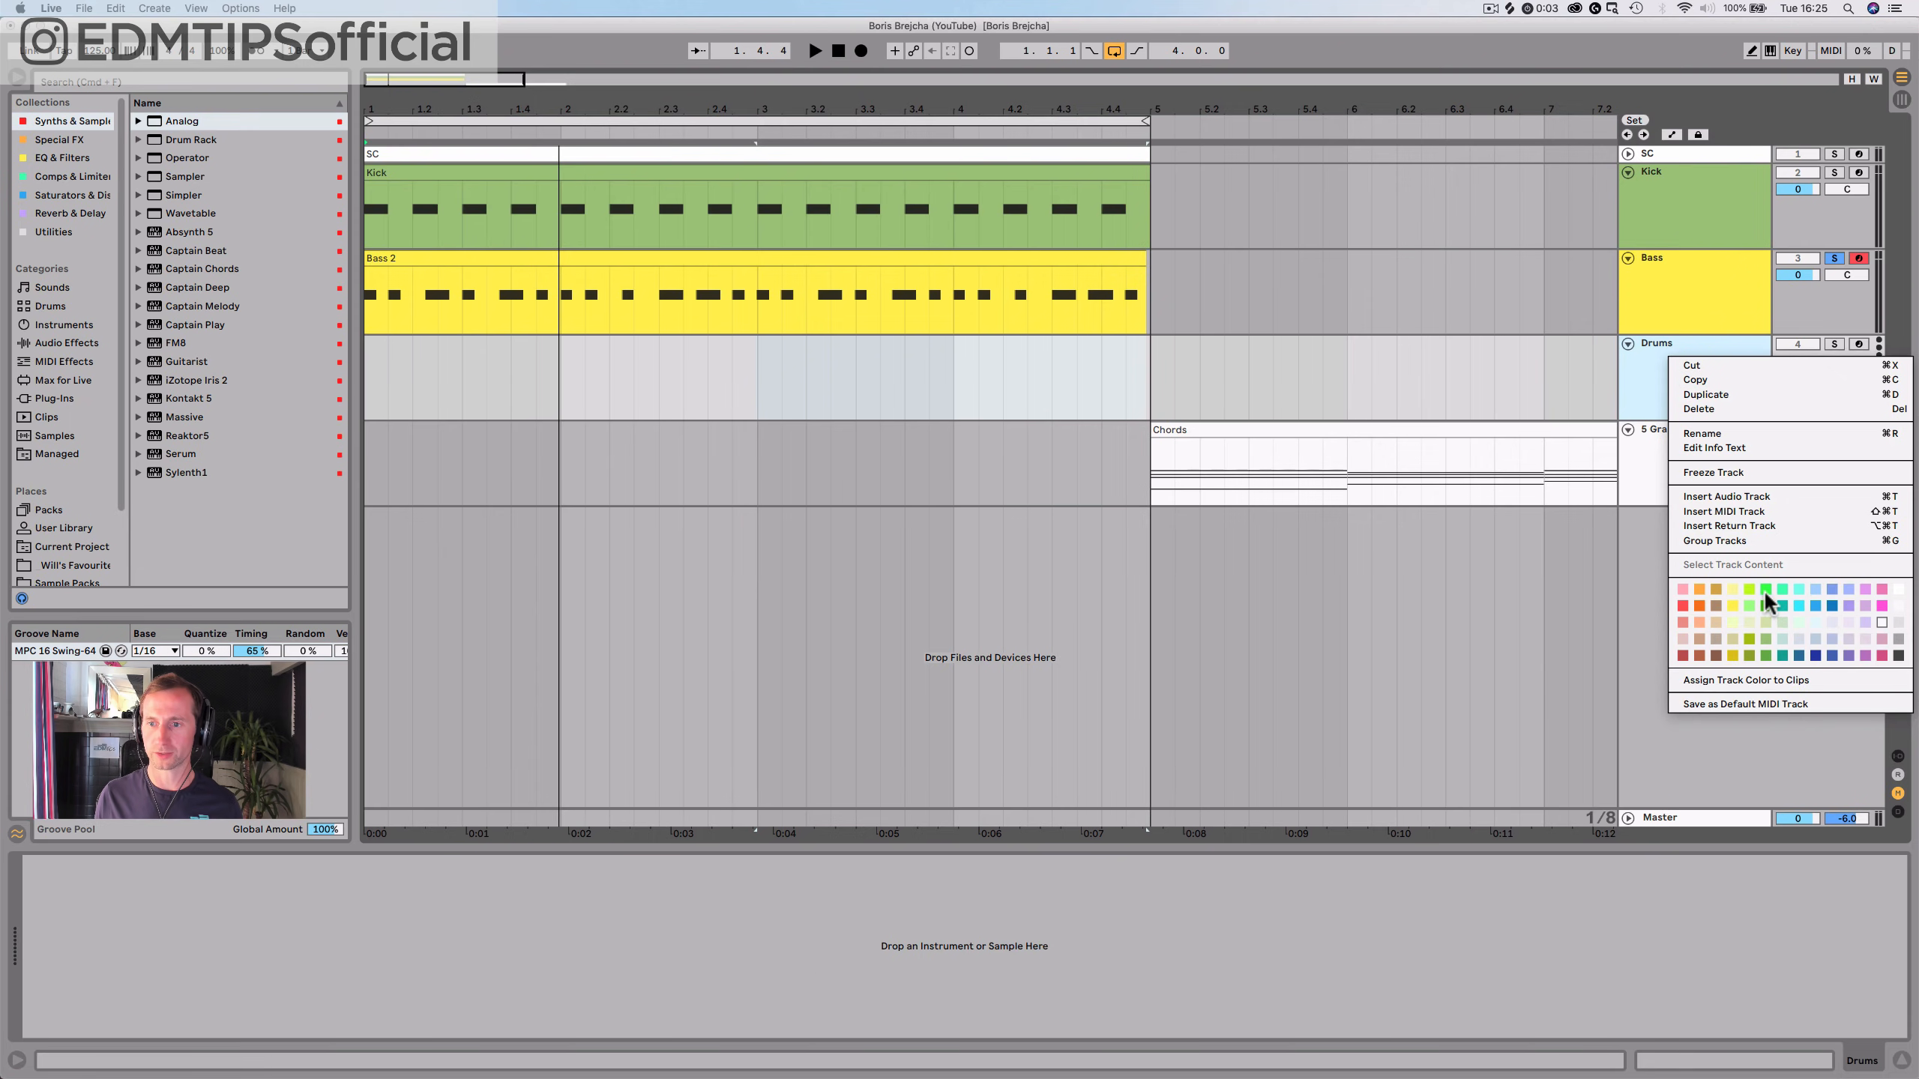
pyautogui.click(1762, 639)
pyautogui.click(1688, 259)
pyautogui.moveTo(1687, 259); pyautogui.dragTo(1703, 246)
pyautogui.click(1673, 270)
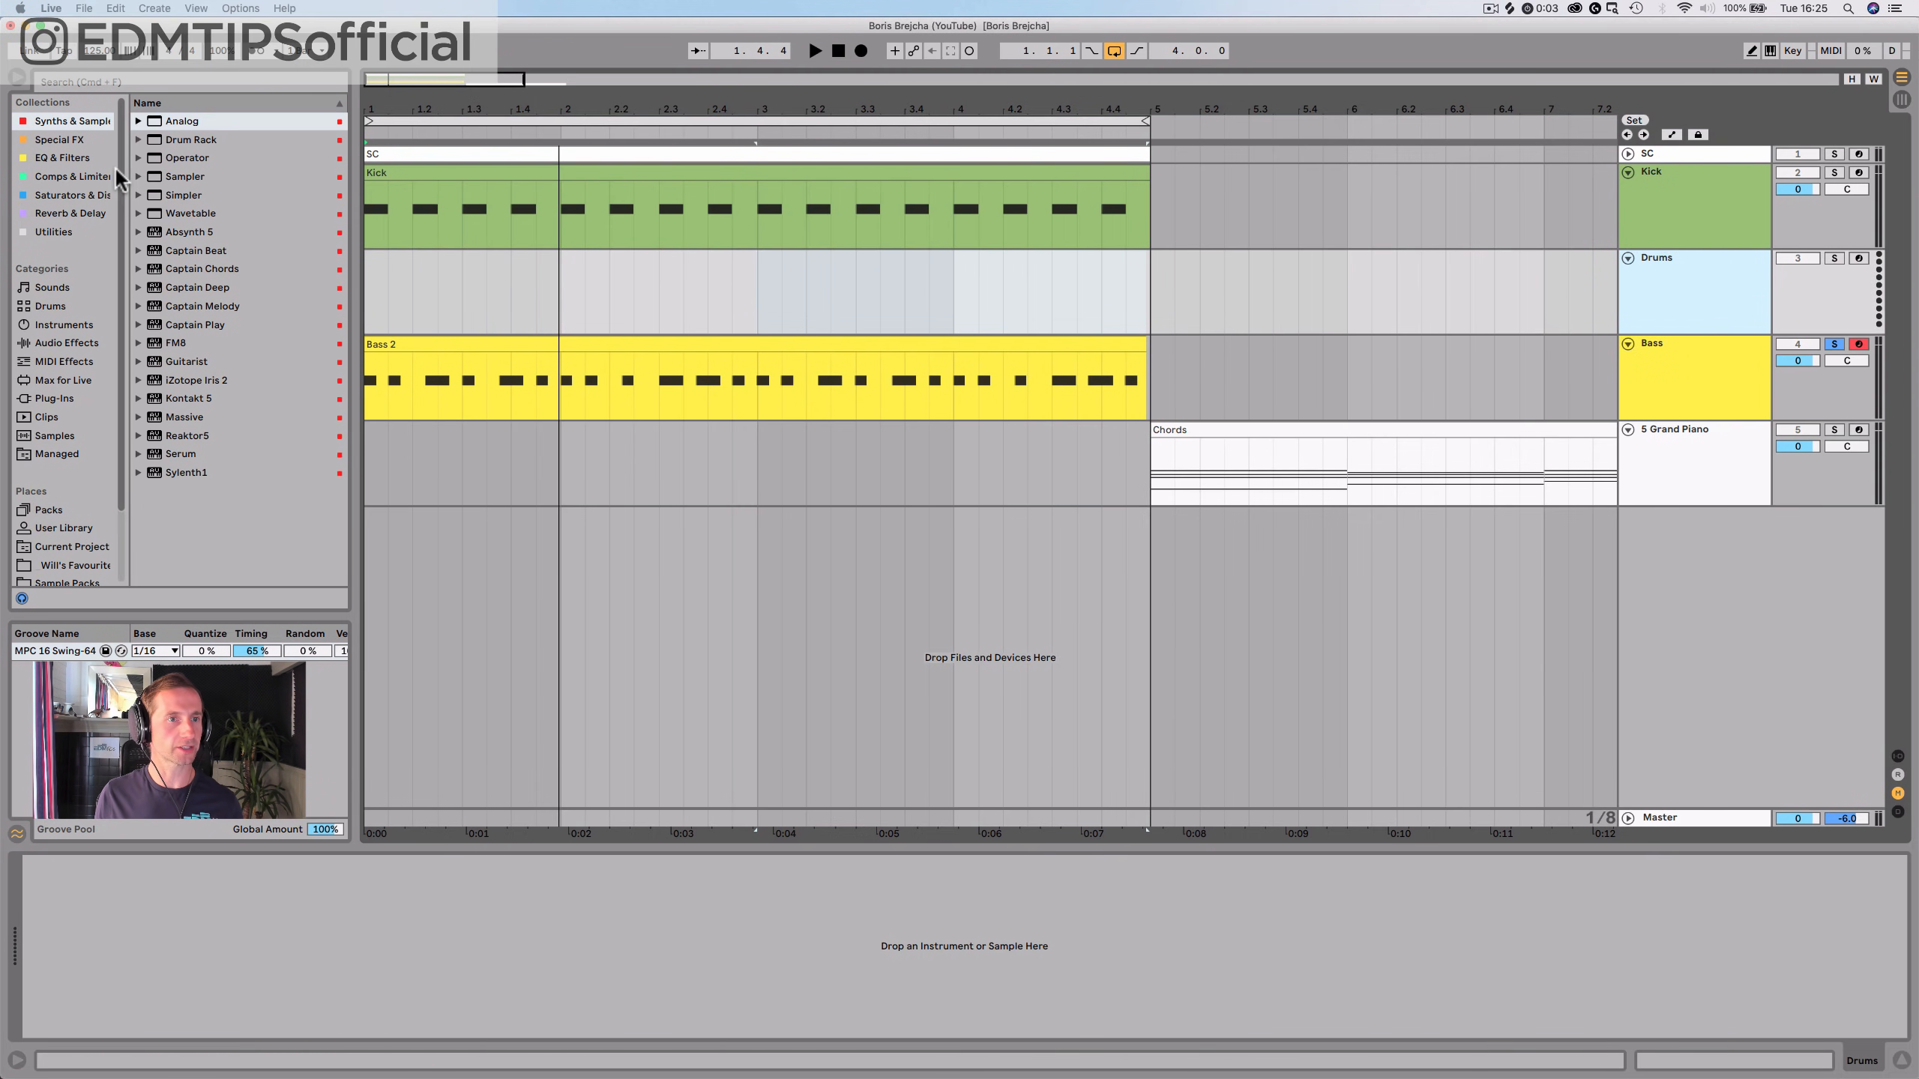
# Load an empty Drum Rack onto the Drums track and play the loop briefly
pyautogui.click(171, 141)
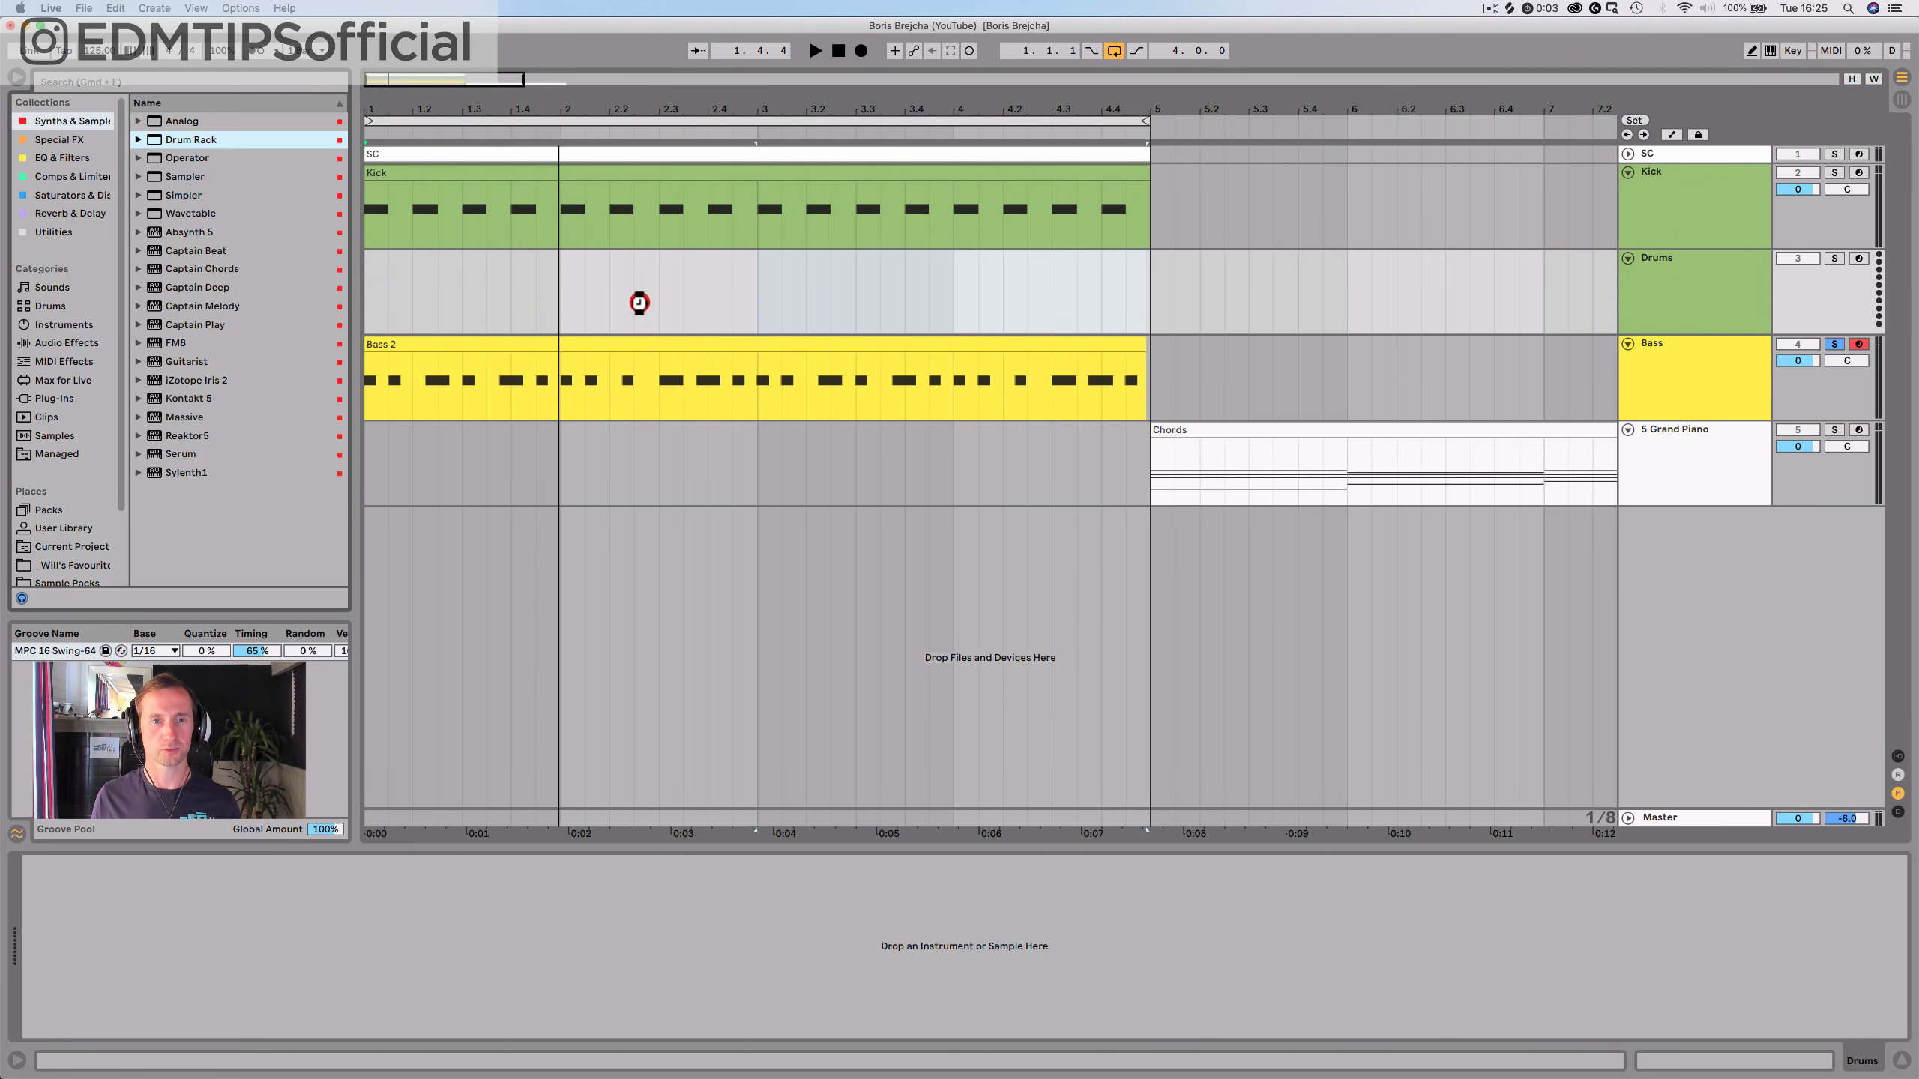
pyautogui.moveTo(638, 302); pyautogui.dragTo(638, 299)
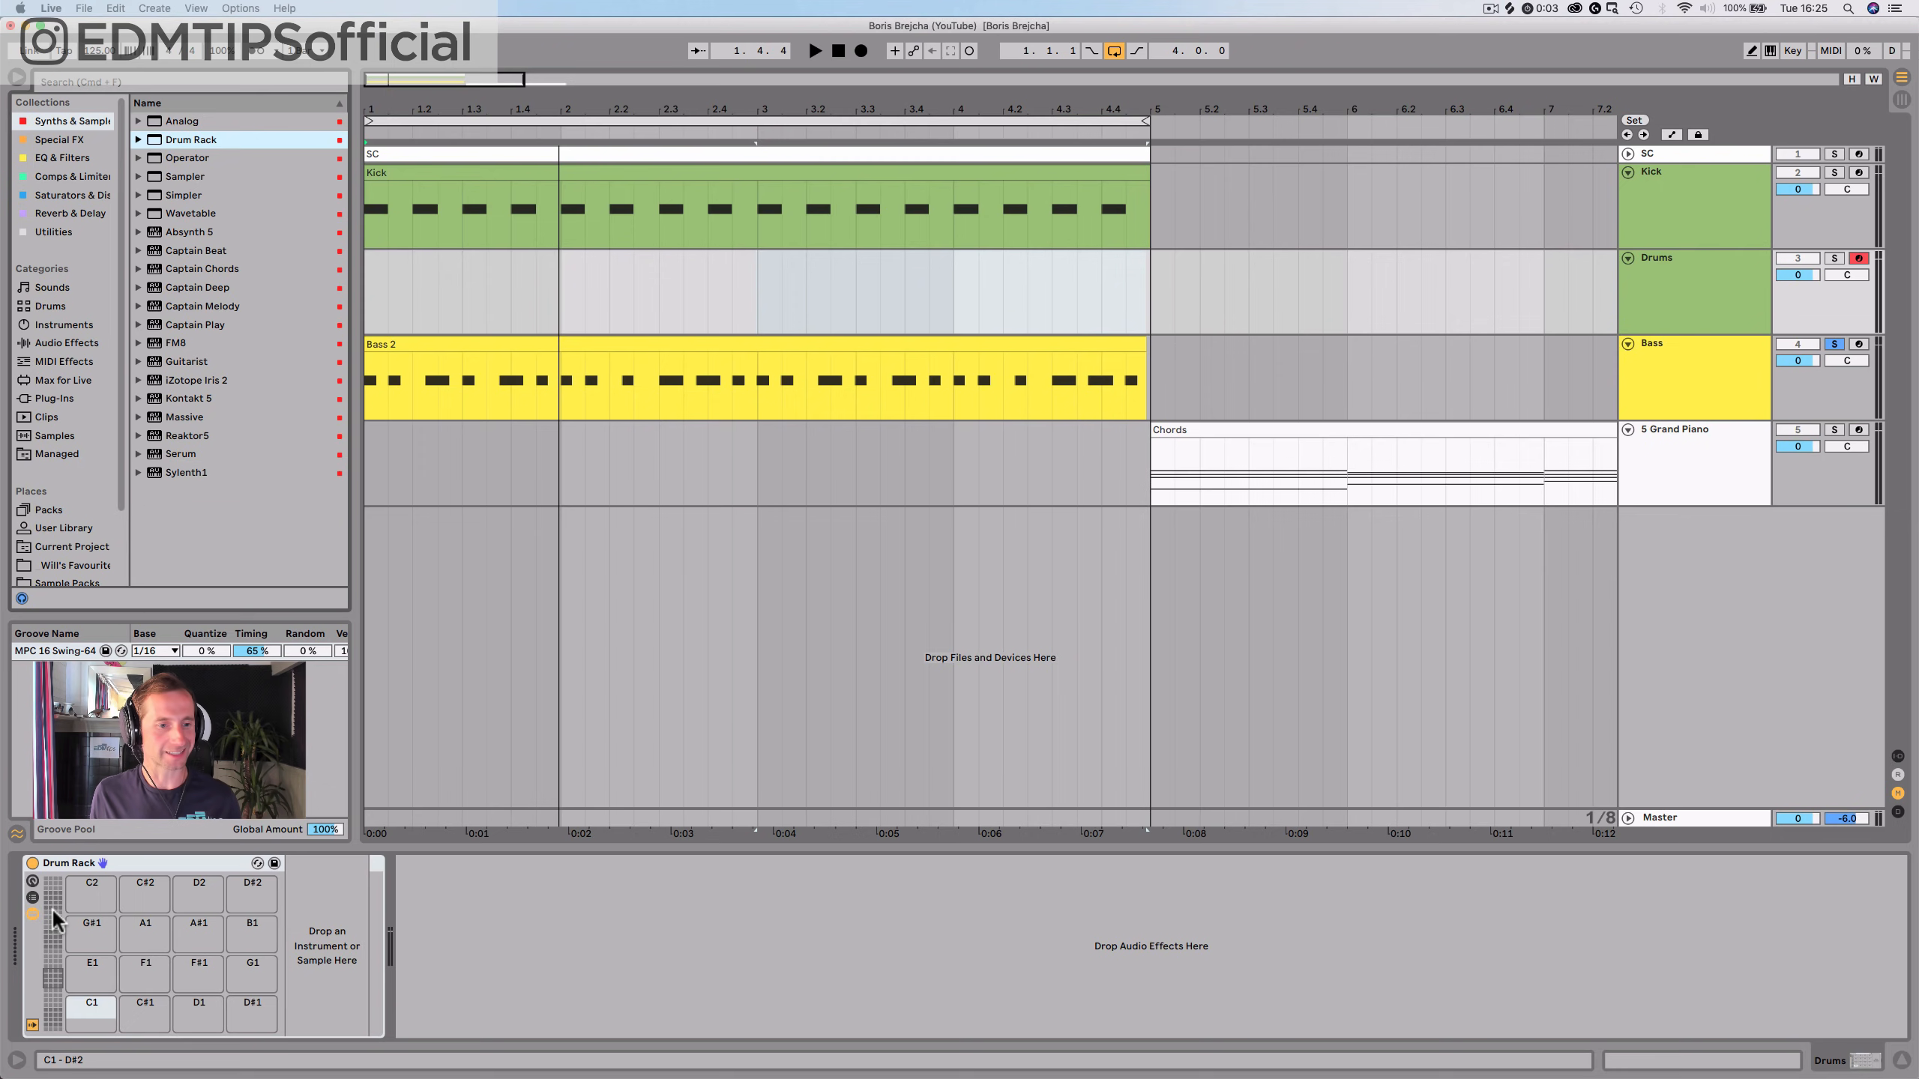
pyautogui.press('space')
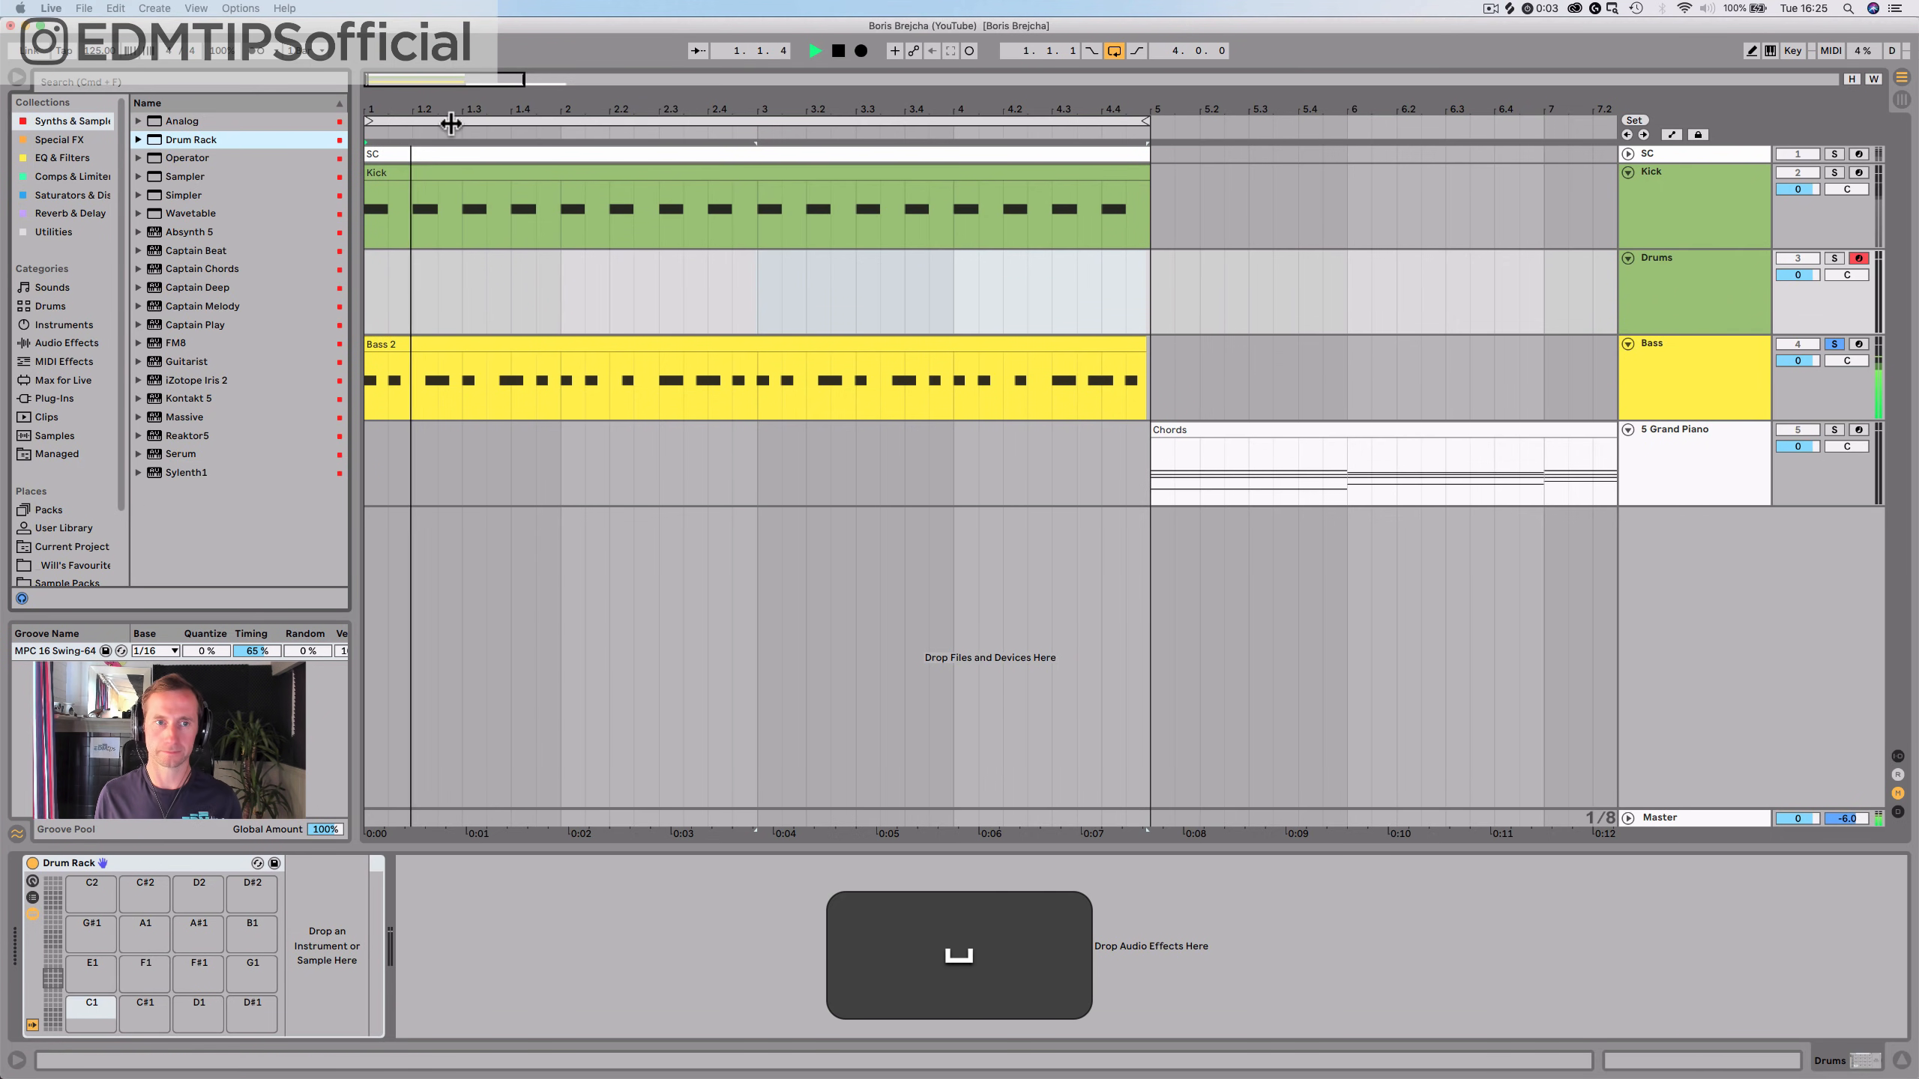
pyautogui.press('space')
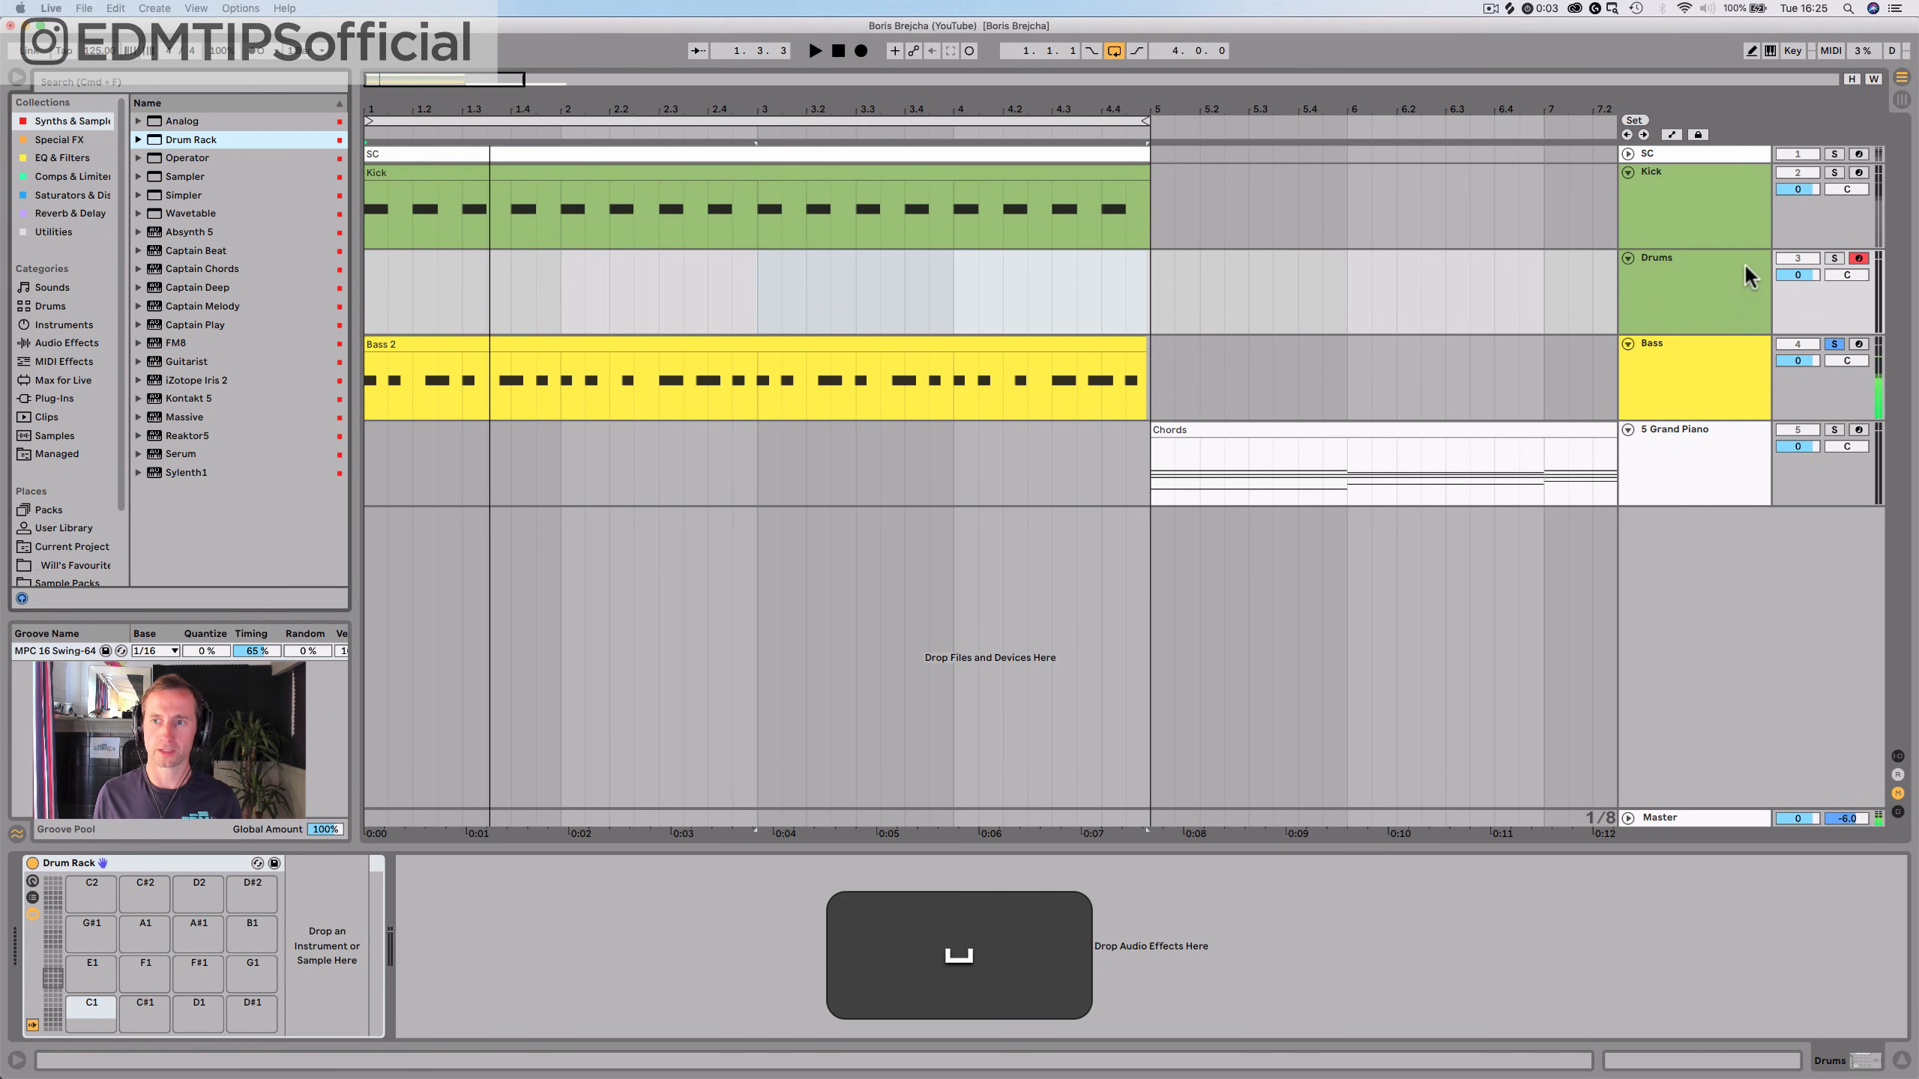
# Turn off solo on the Bass track and audition the loop with the other tracks
pyautogui.click(1836, 343)
pyautogui.press('space')
pyautogui.press('space')
# Create a four-bar MIDI clip at the start of the Drums track and name it Drums
pyautogui.moveTo(365, 301); pyautogui.dragTo(1148, 285)
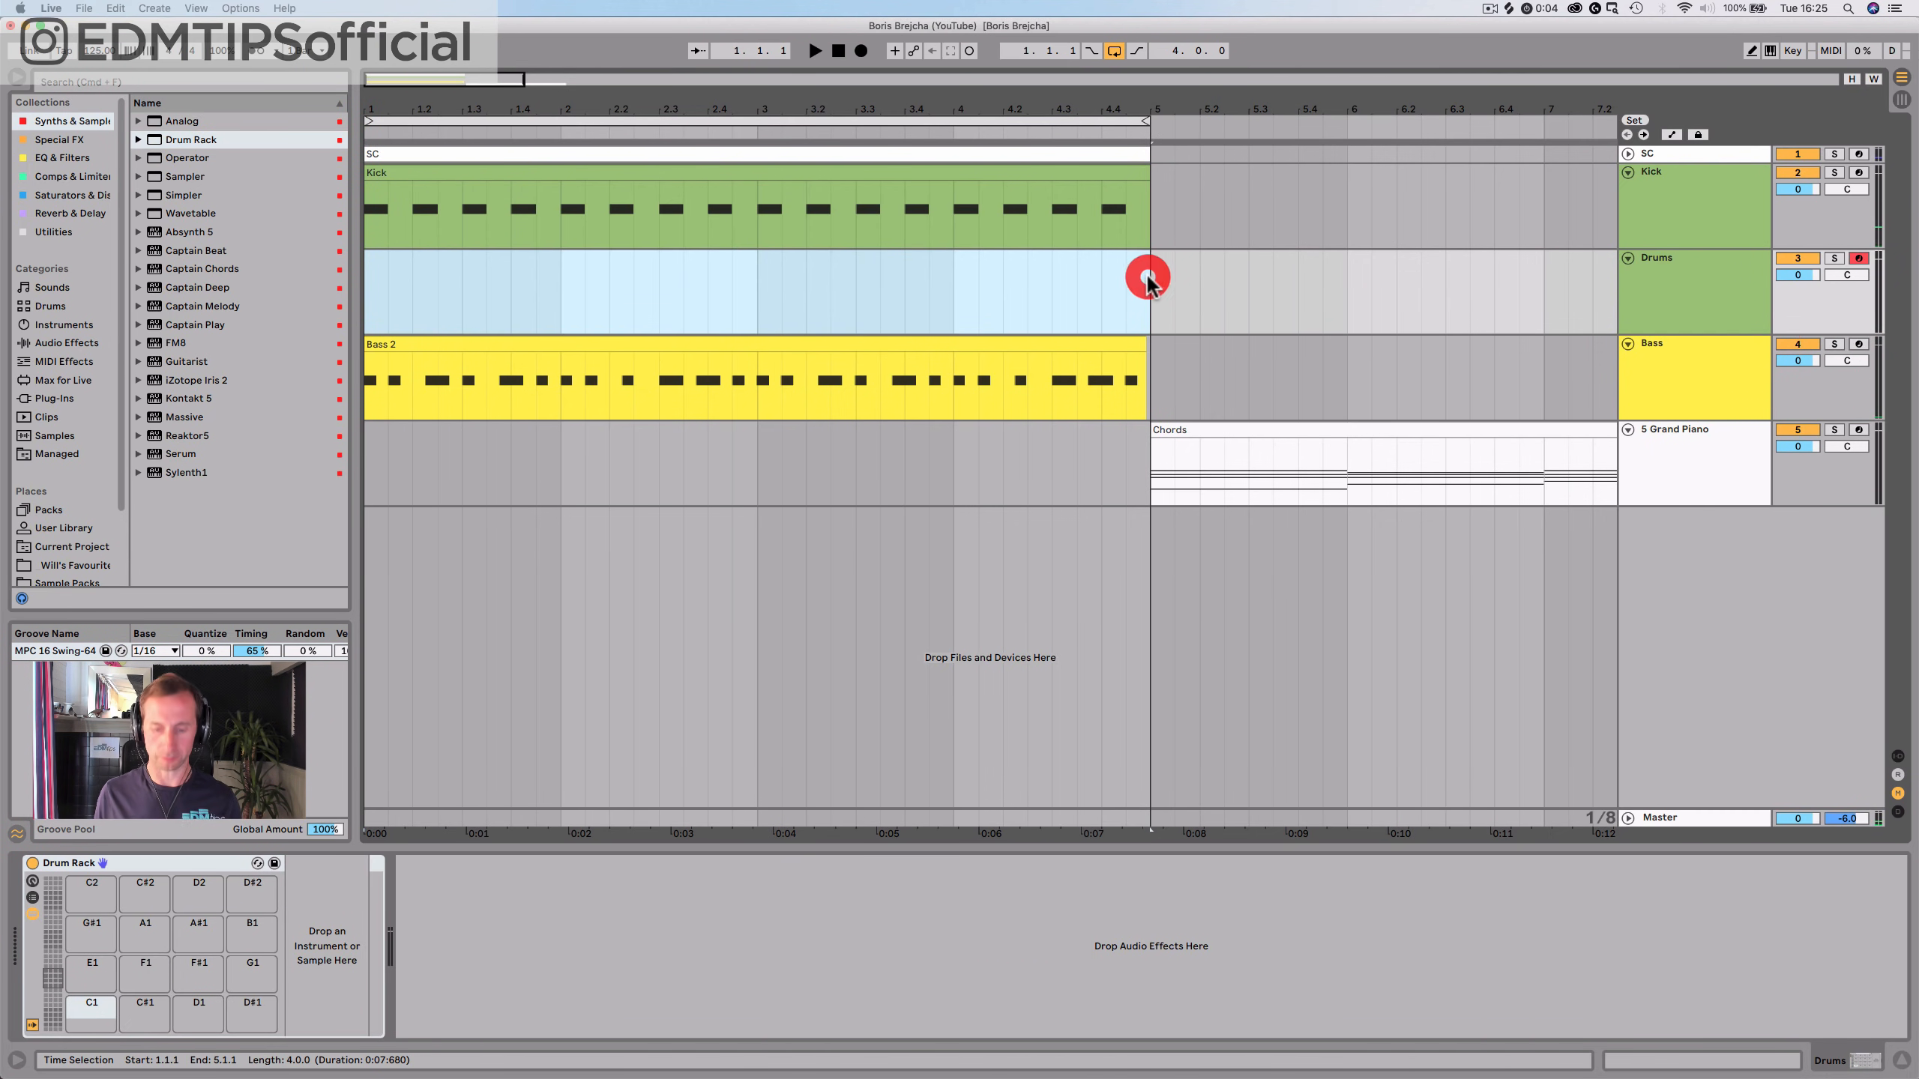
pyautogui.press('super+shift+m')
pyautogui.press('super+r')
pyautogui.write('Drums')
pyautogui.press('Return')
pyautogui.hotkey('shift', 'Tab')
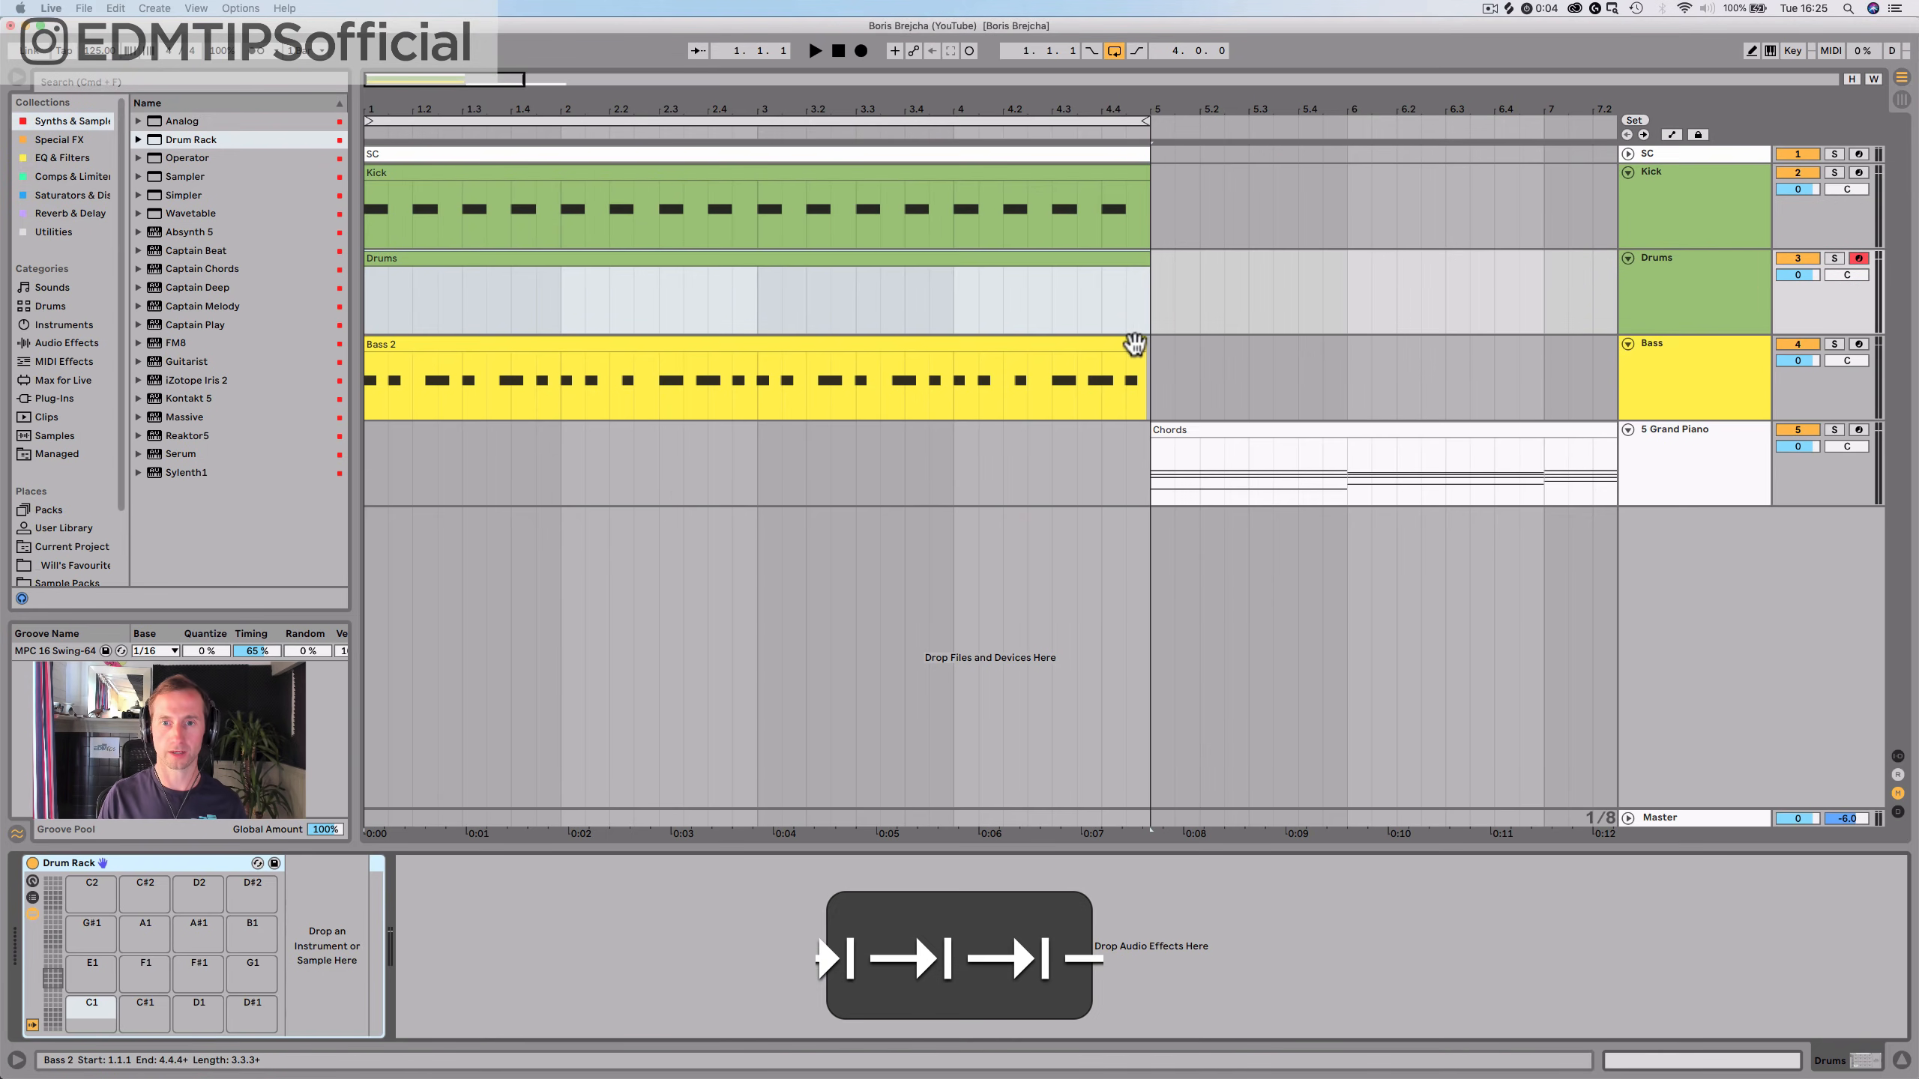
# Extend the Bass 2 clip to the end of bar 4, consolidate it and reselect the Drums track
pyautogui.moveTo(1147, 345); pyautogui.dragTo(1150, 345)
pyautogui.press('super+j')
pyautogui.click(1646, 297)
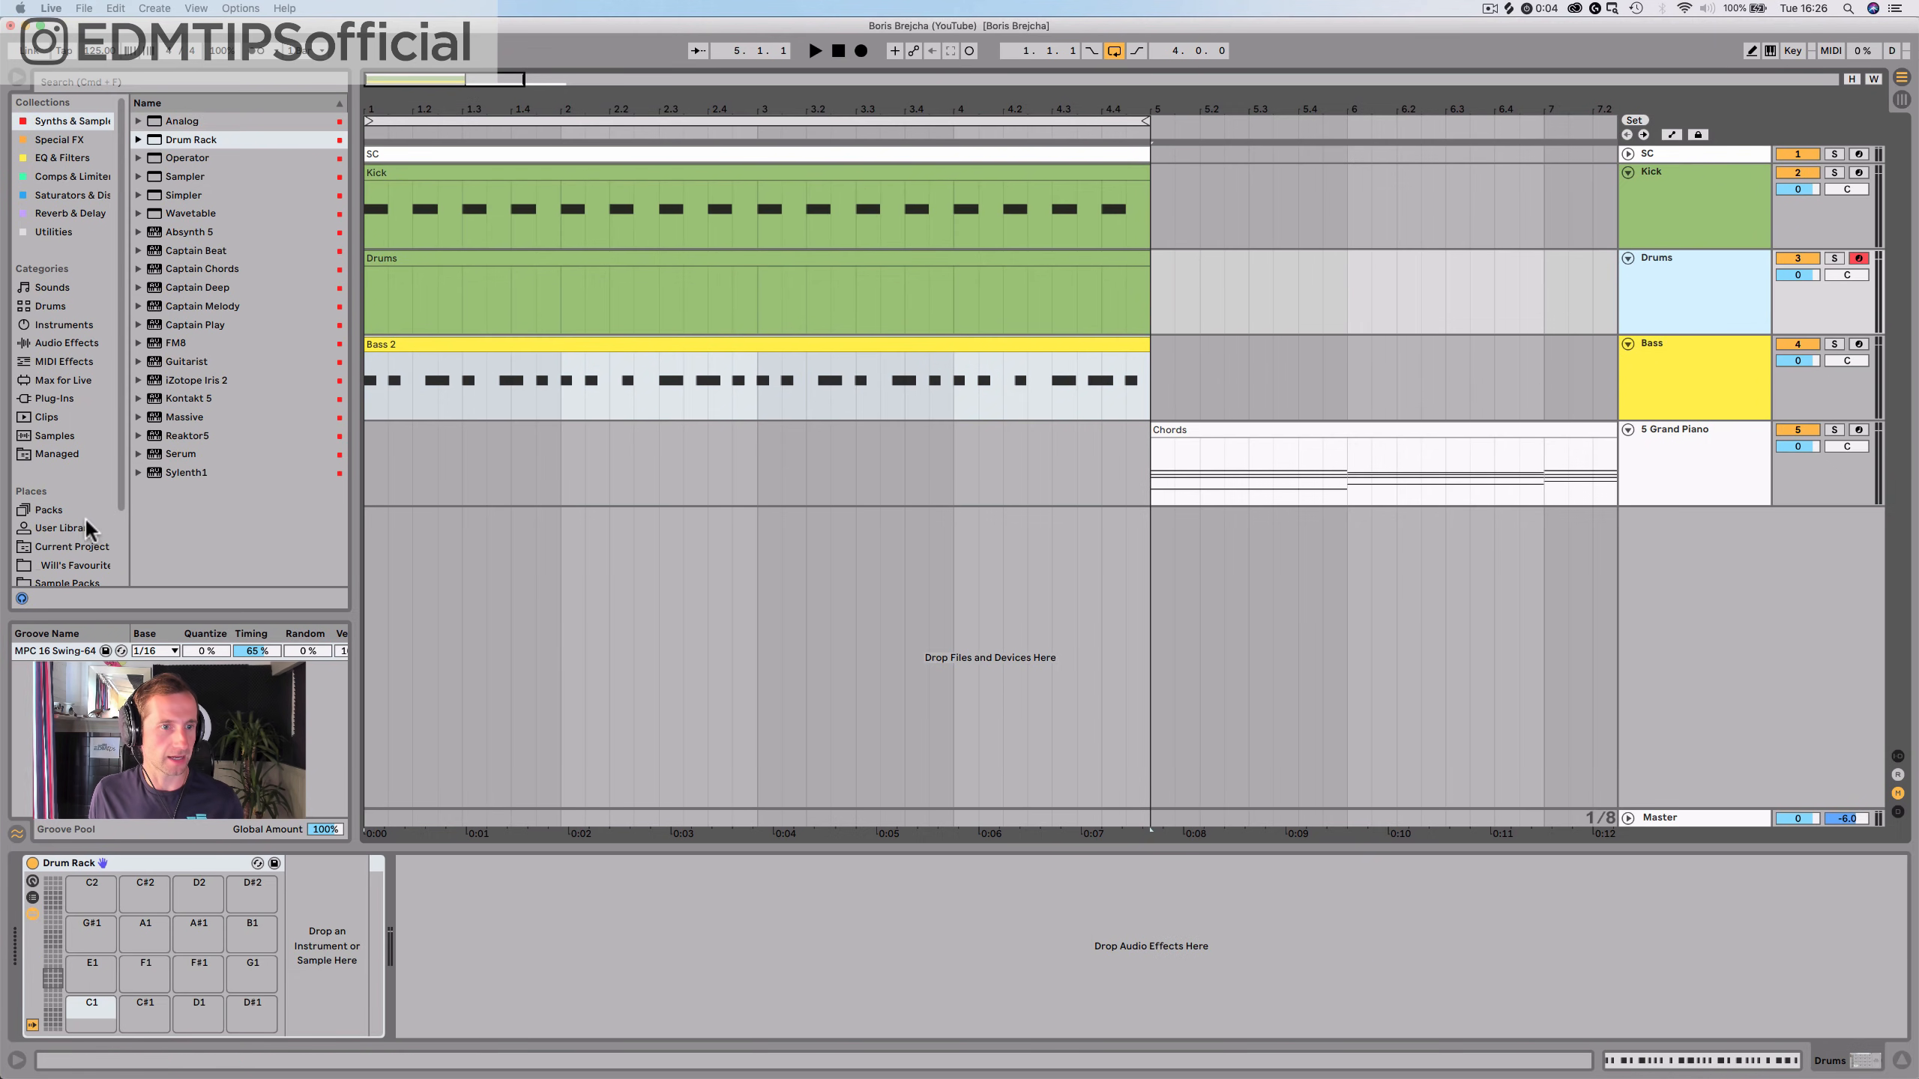
# Audition the current project's imported clap samples and load Claps 014 on pad C1 and Claps 019 on pad C#1
pyautogui.click(68, 541)
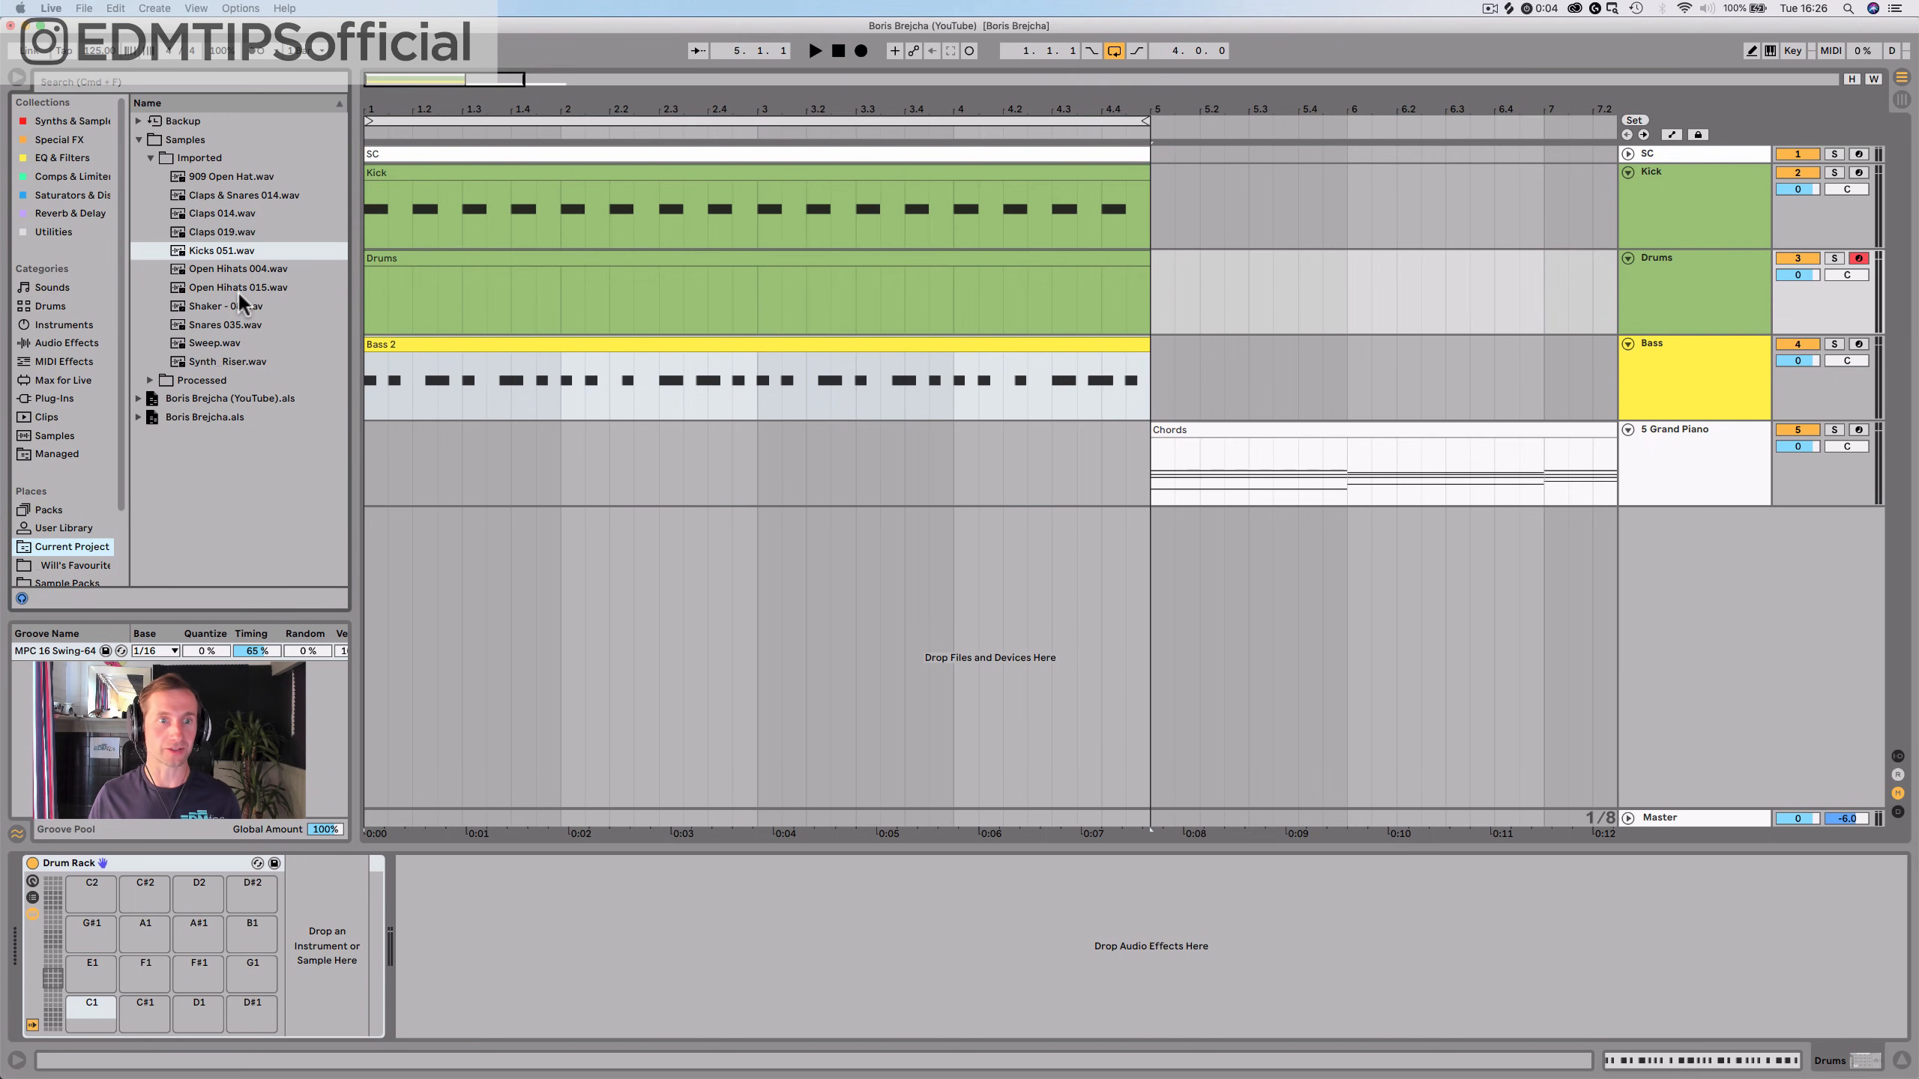
pyautogui.click(214, 195)
pyautogui.press('Down')
pyautogui.press('Down')
pyautogui.press('Up')
pyautogui.click(214, 226)
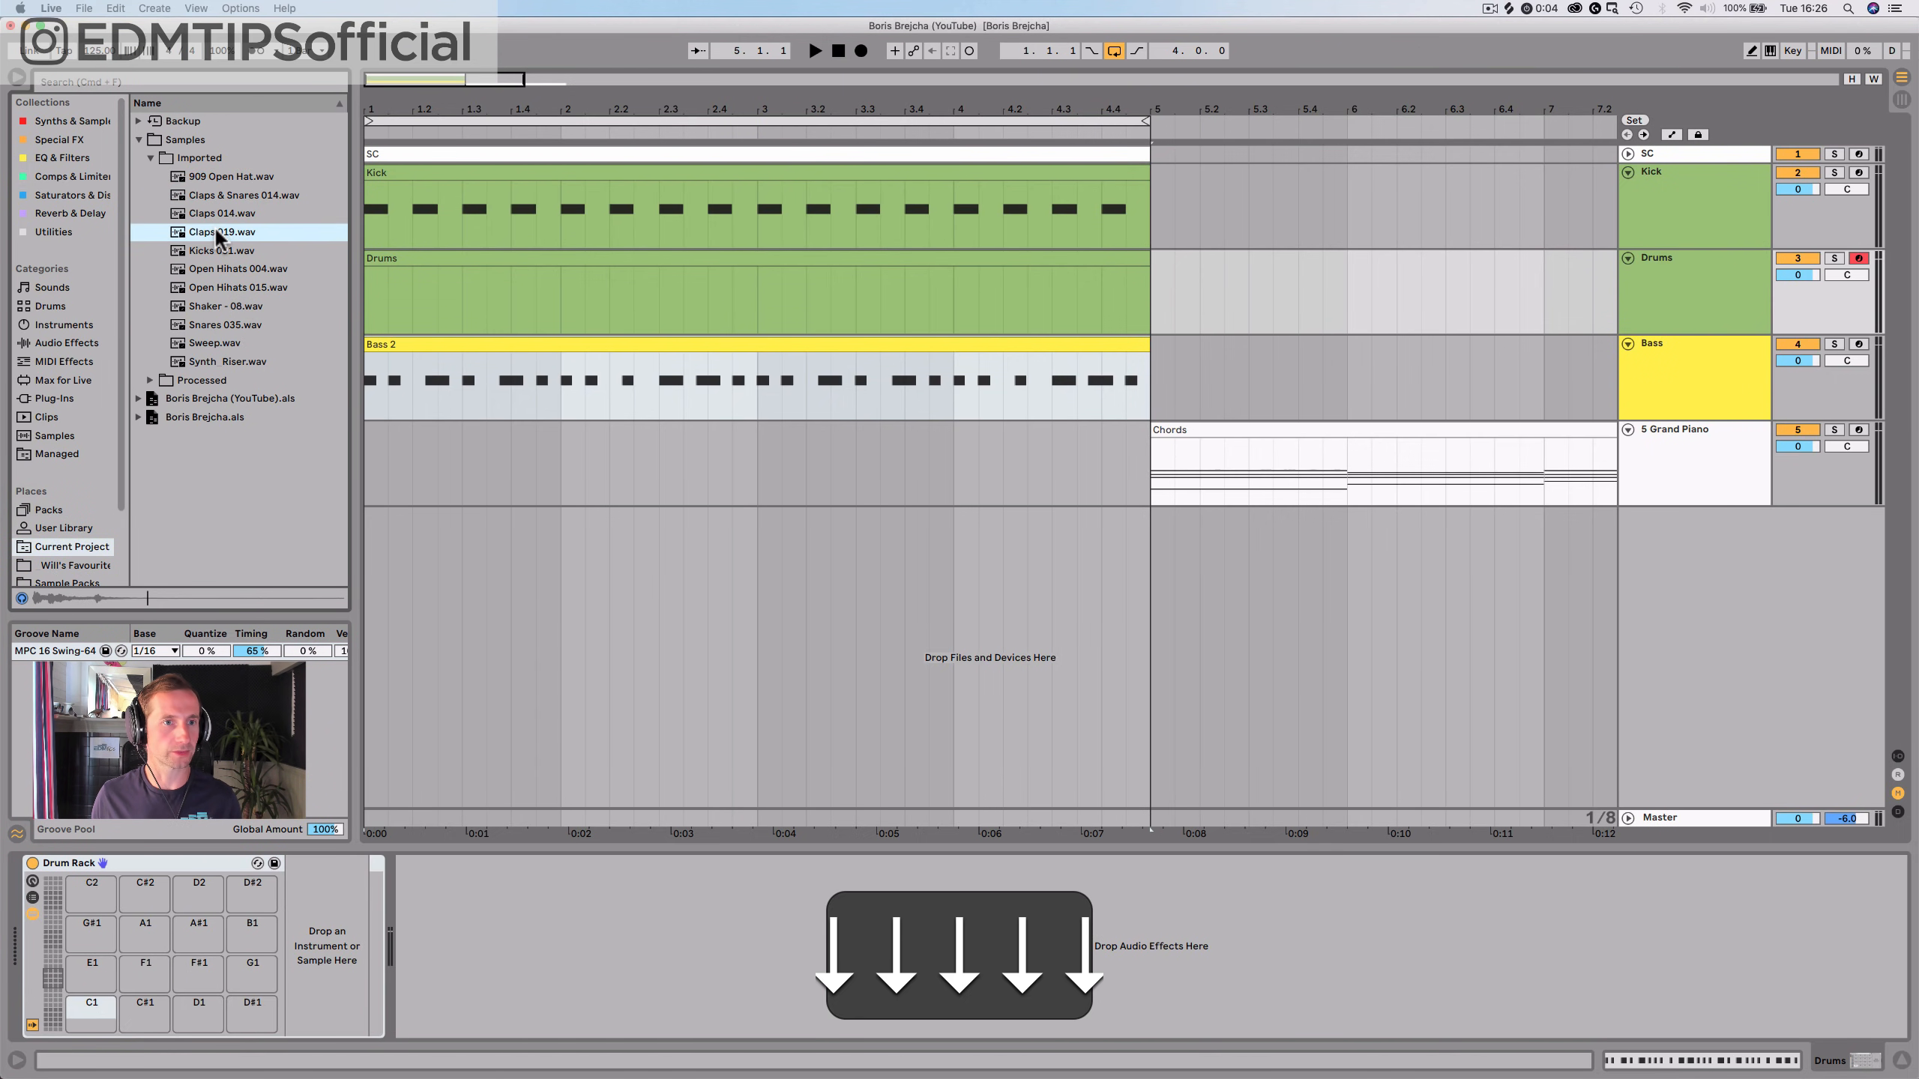
pyautogui.press('Up')
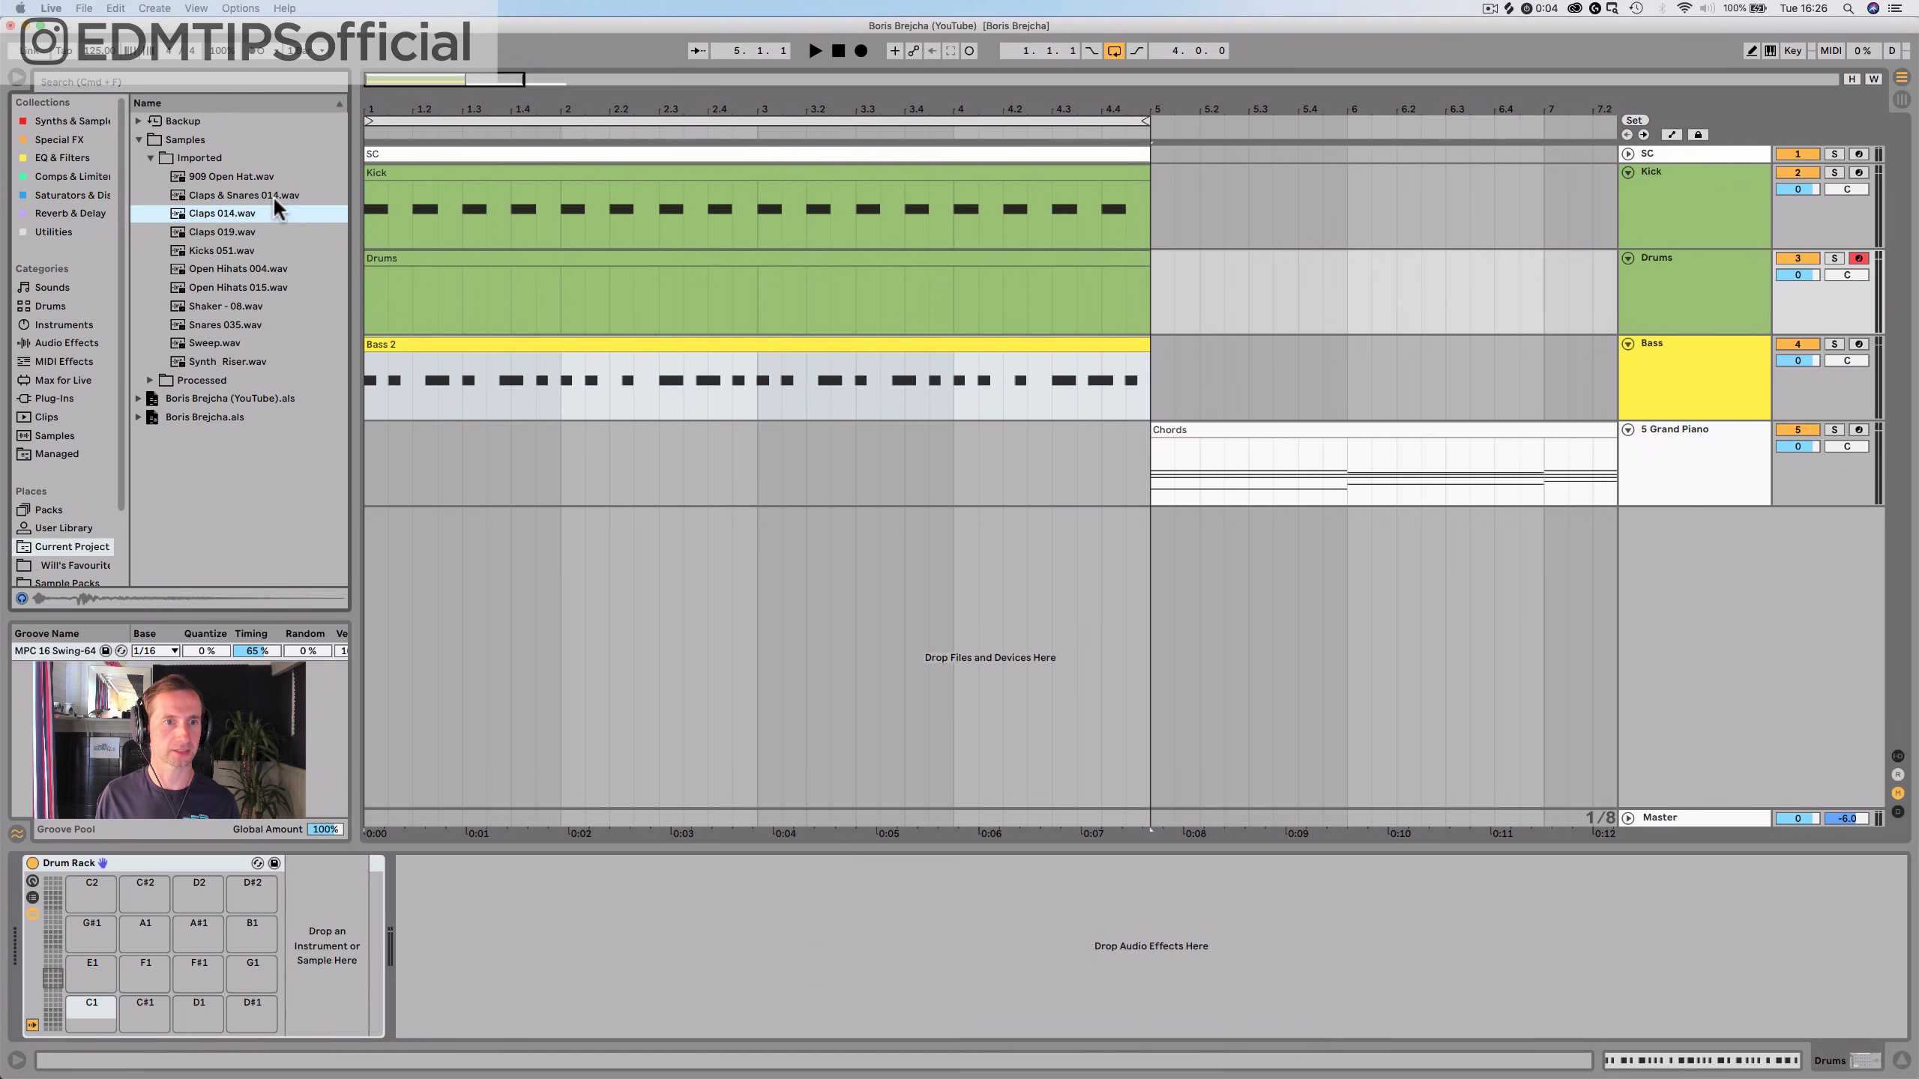
pyautogui.moveTo(97, 1012); pyautogui.dragTo(94, 1014)
pyautogui.click(239, 231)
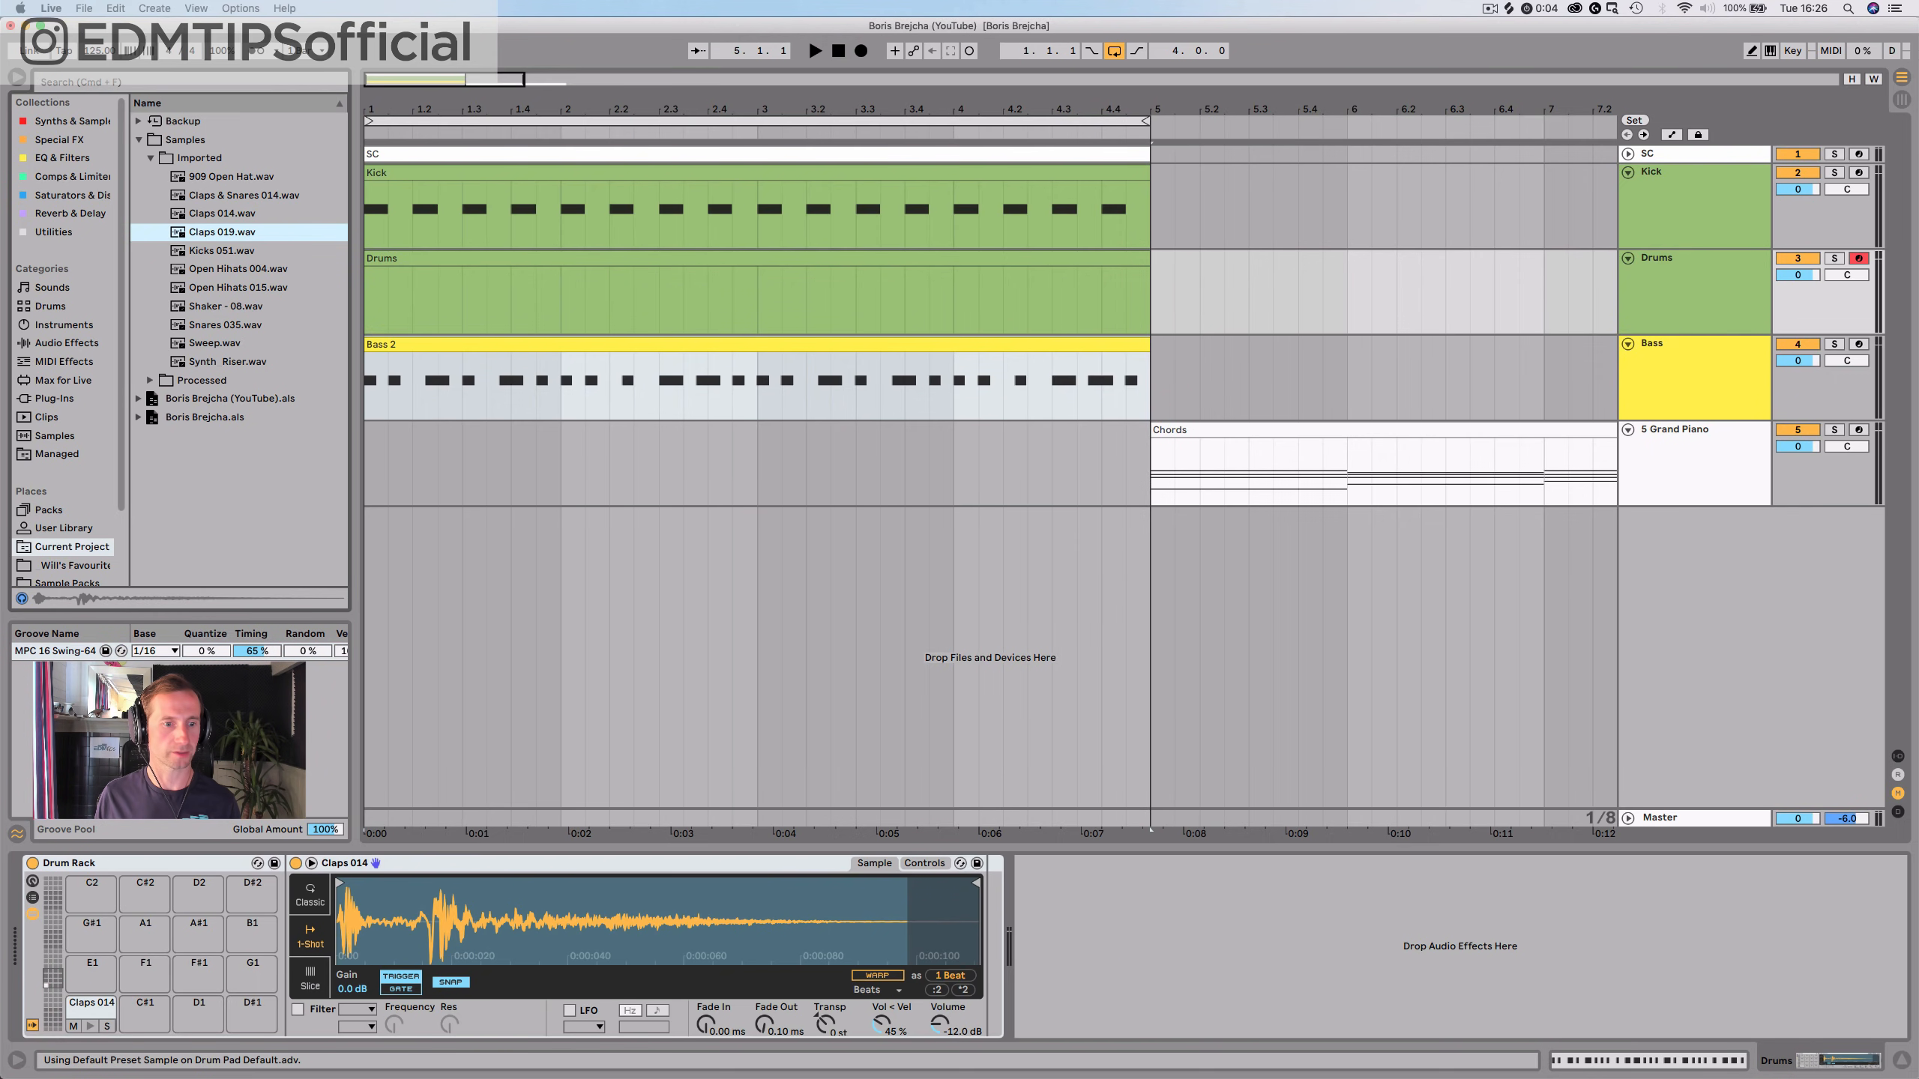
# Show the Drum Rack's chain list and pan Claps 014 to 33L and Claps 019 to 32R
pyautogui.click(33, 897)
pyautogui.moveTo(444, 898); pyautogui.dragTo(444, 907)
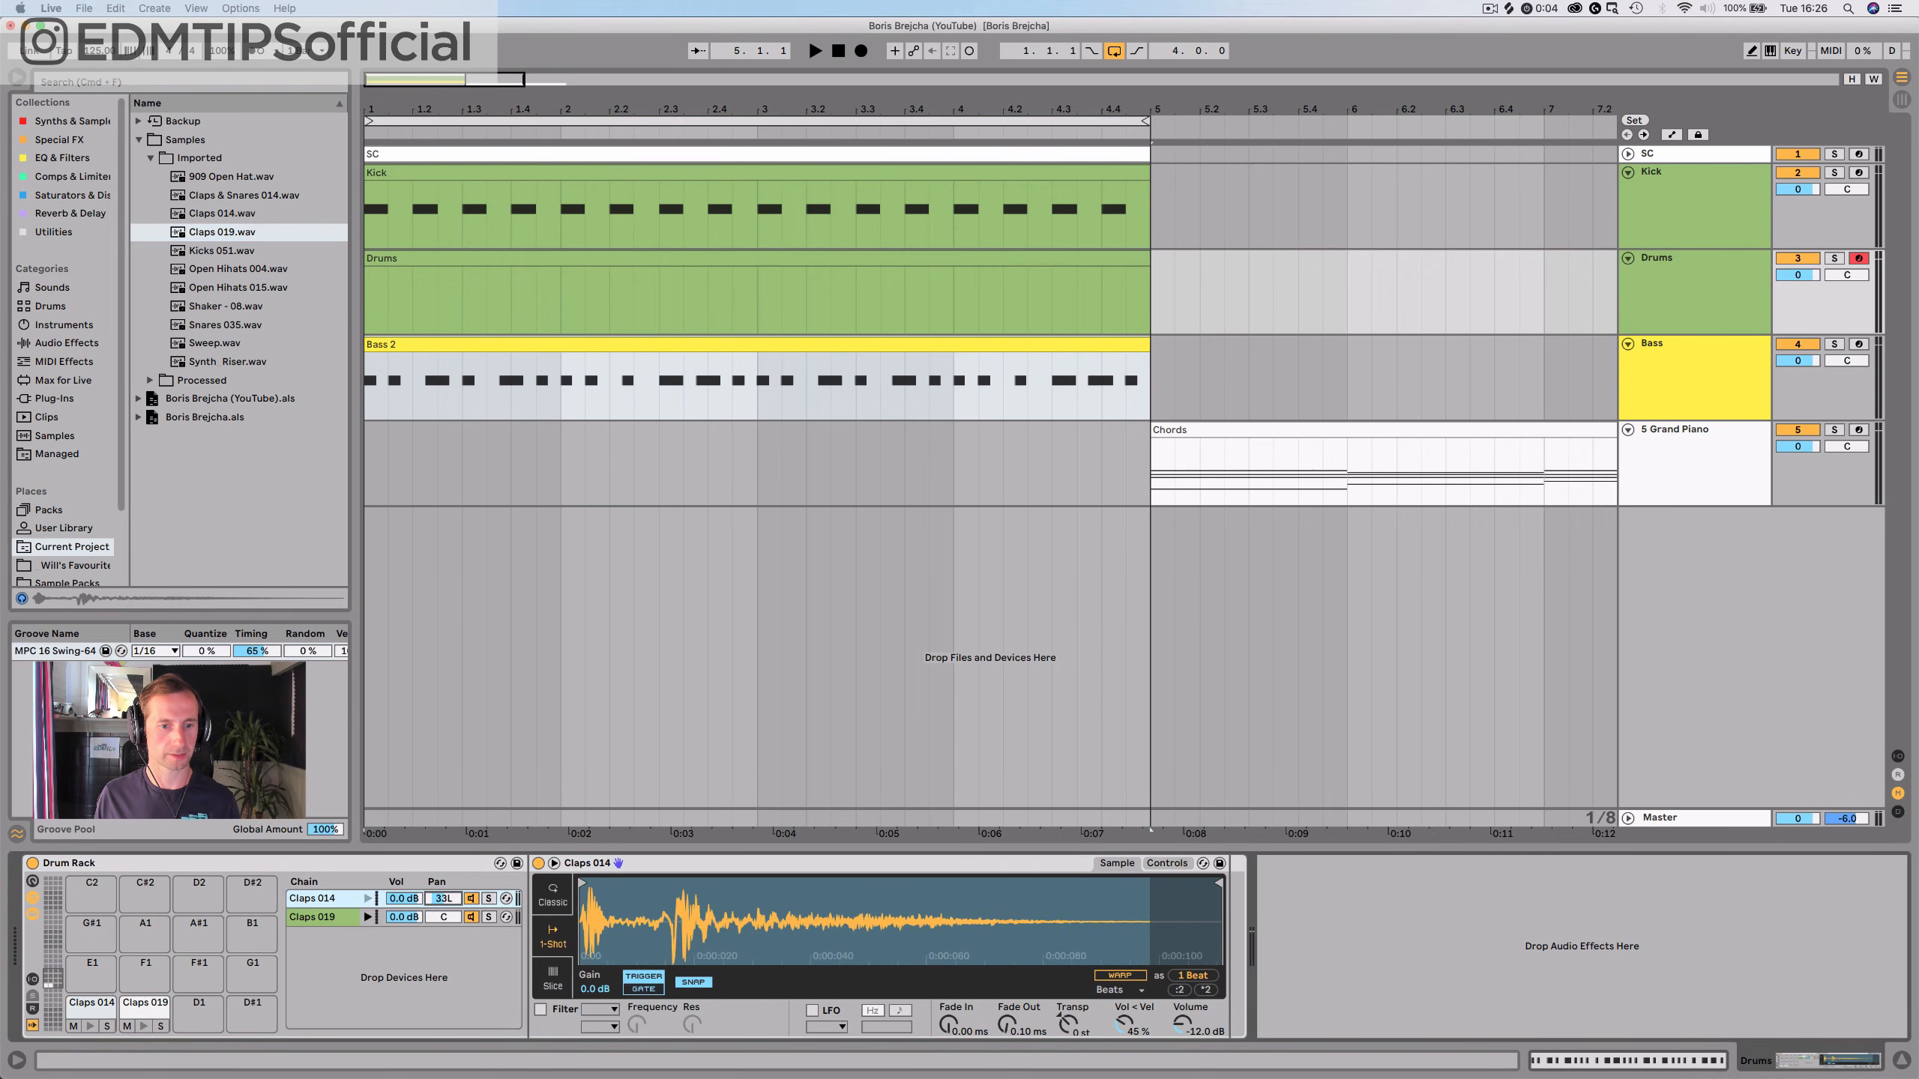
pyautogui.click(444, 916)
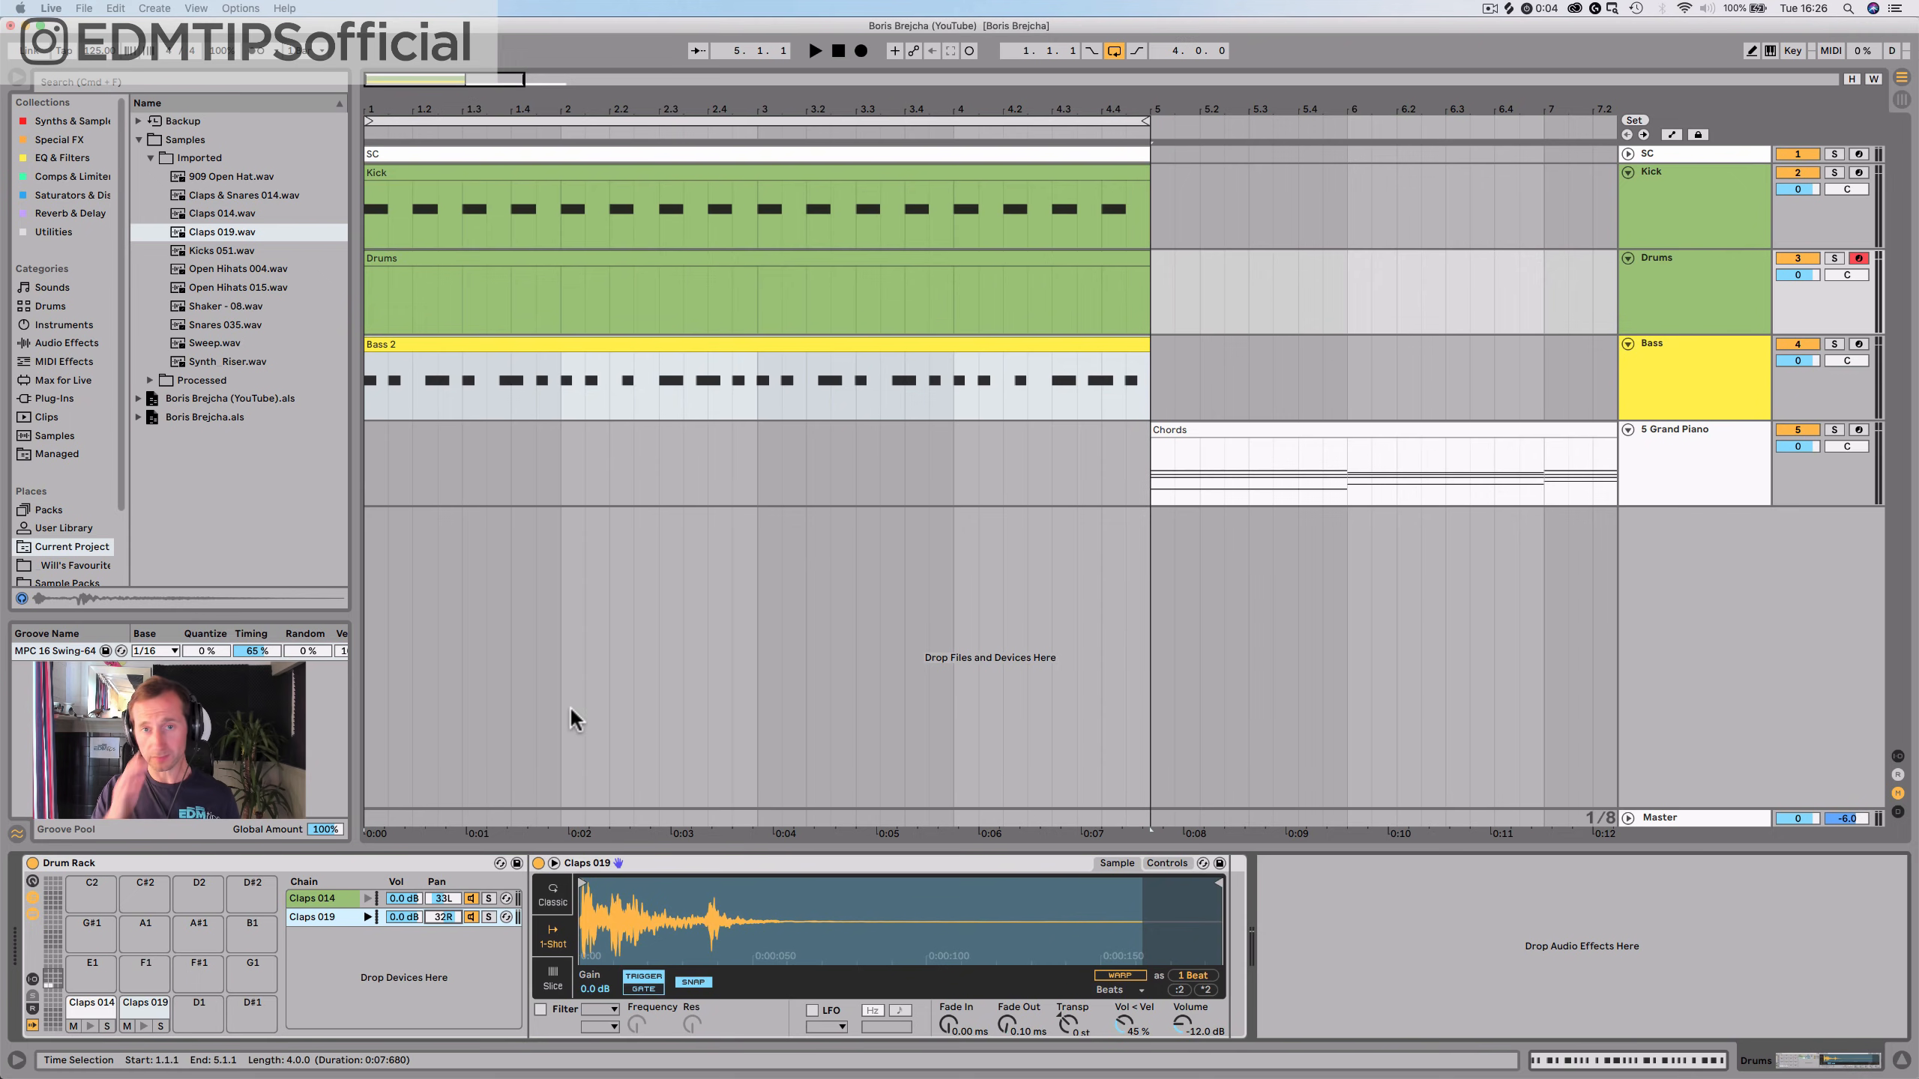
# Add a sixteenth note for both Claps 019 and Claps 014 on beat 1.2 of the Drums clip and audition them
pyautogui.doubleClick(491, 261)
pyautogui.press('space')
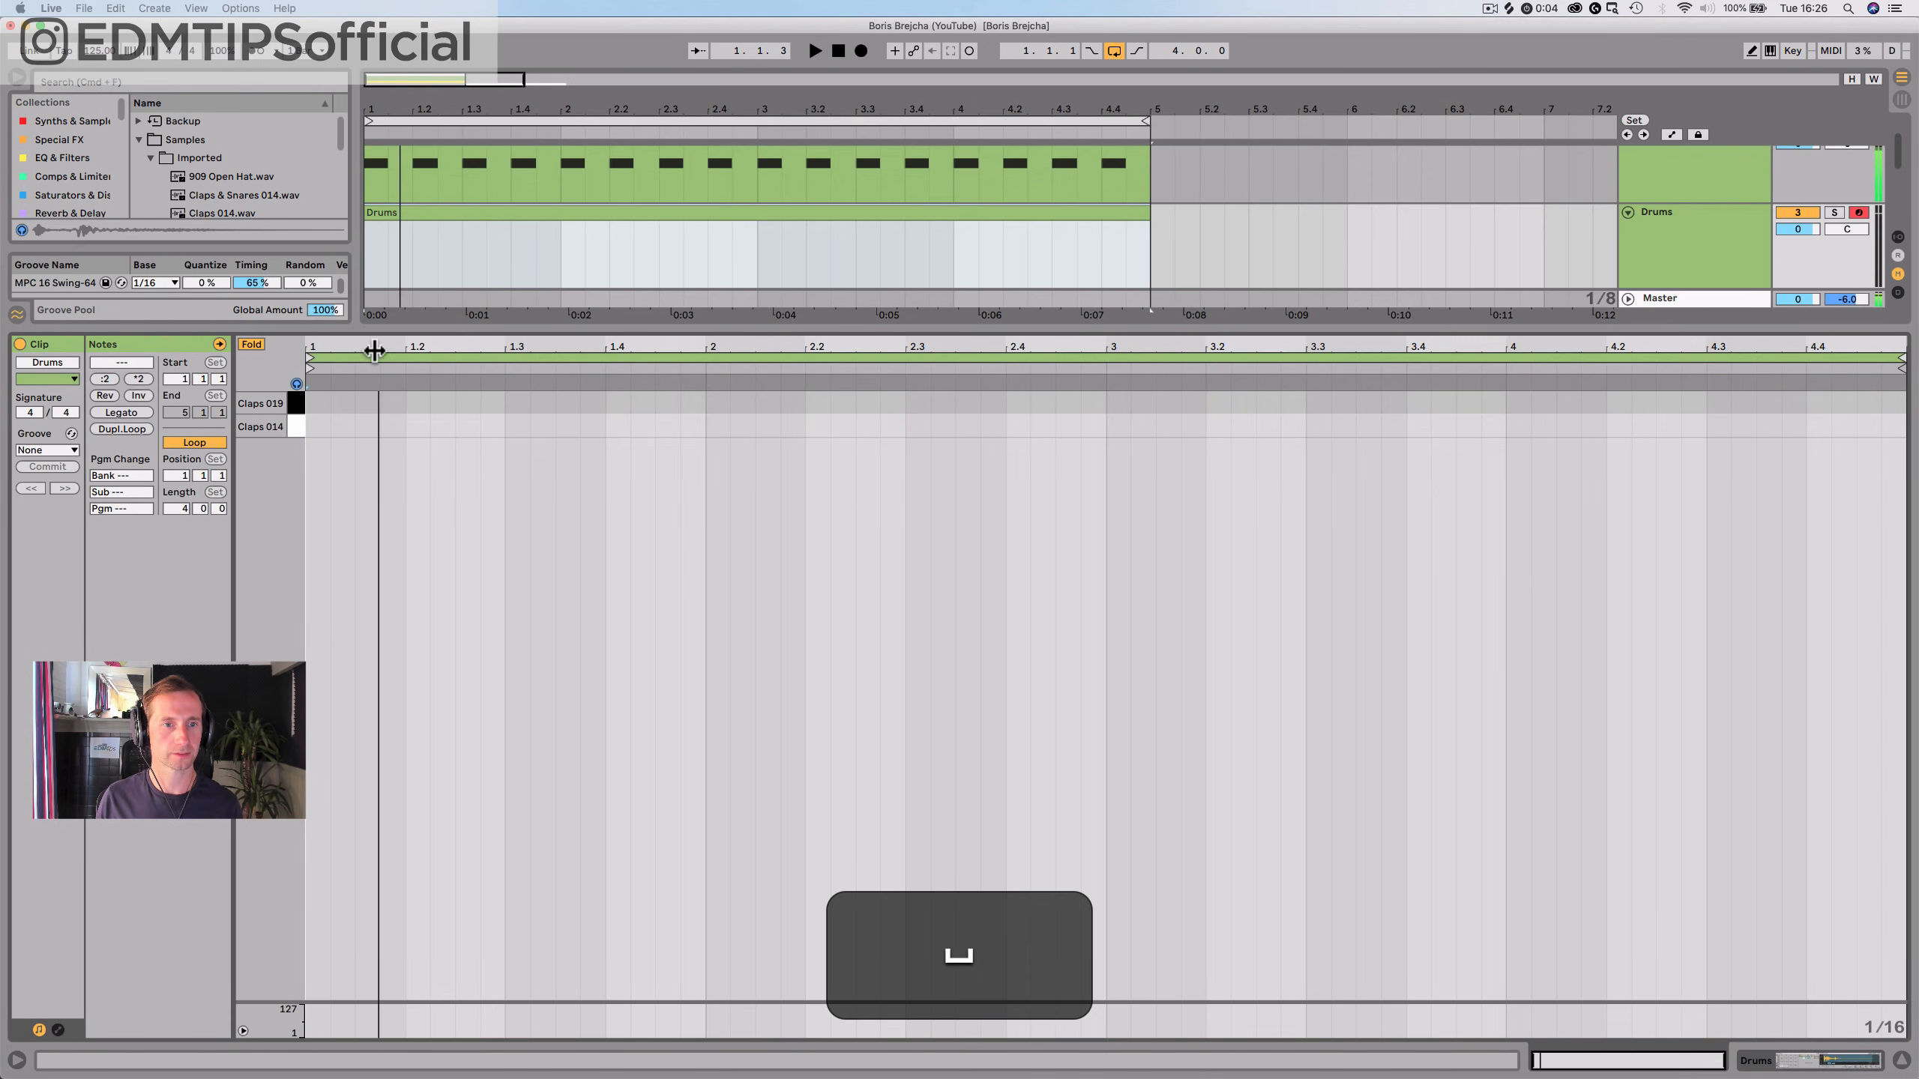
pyautogui.doubleClick(414, 402)
pyautogui.doubleClick(413, 426)
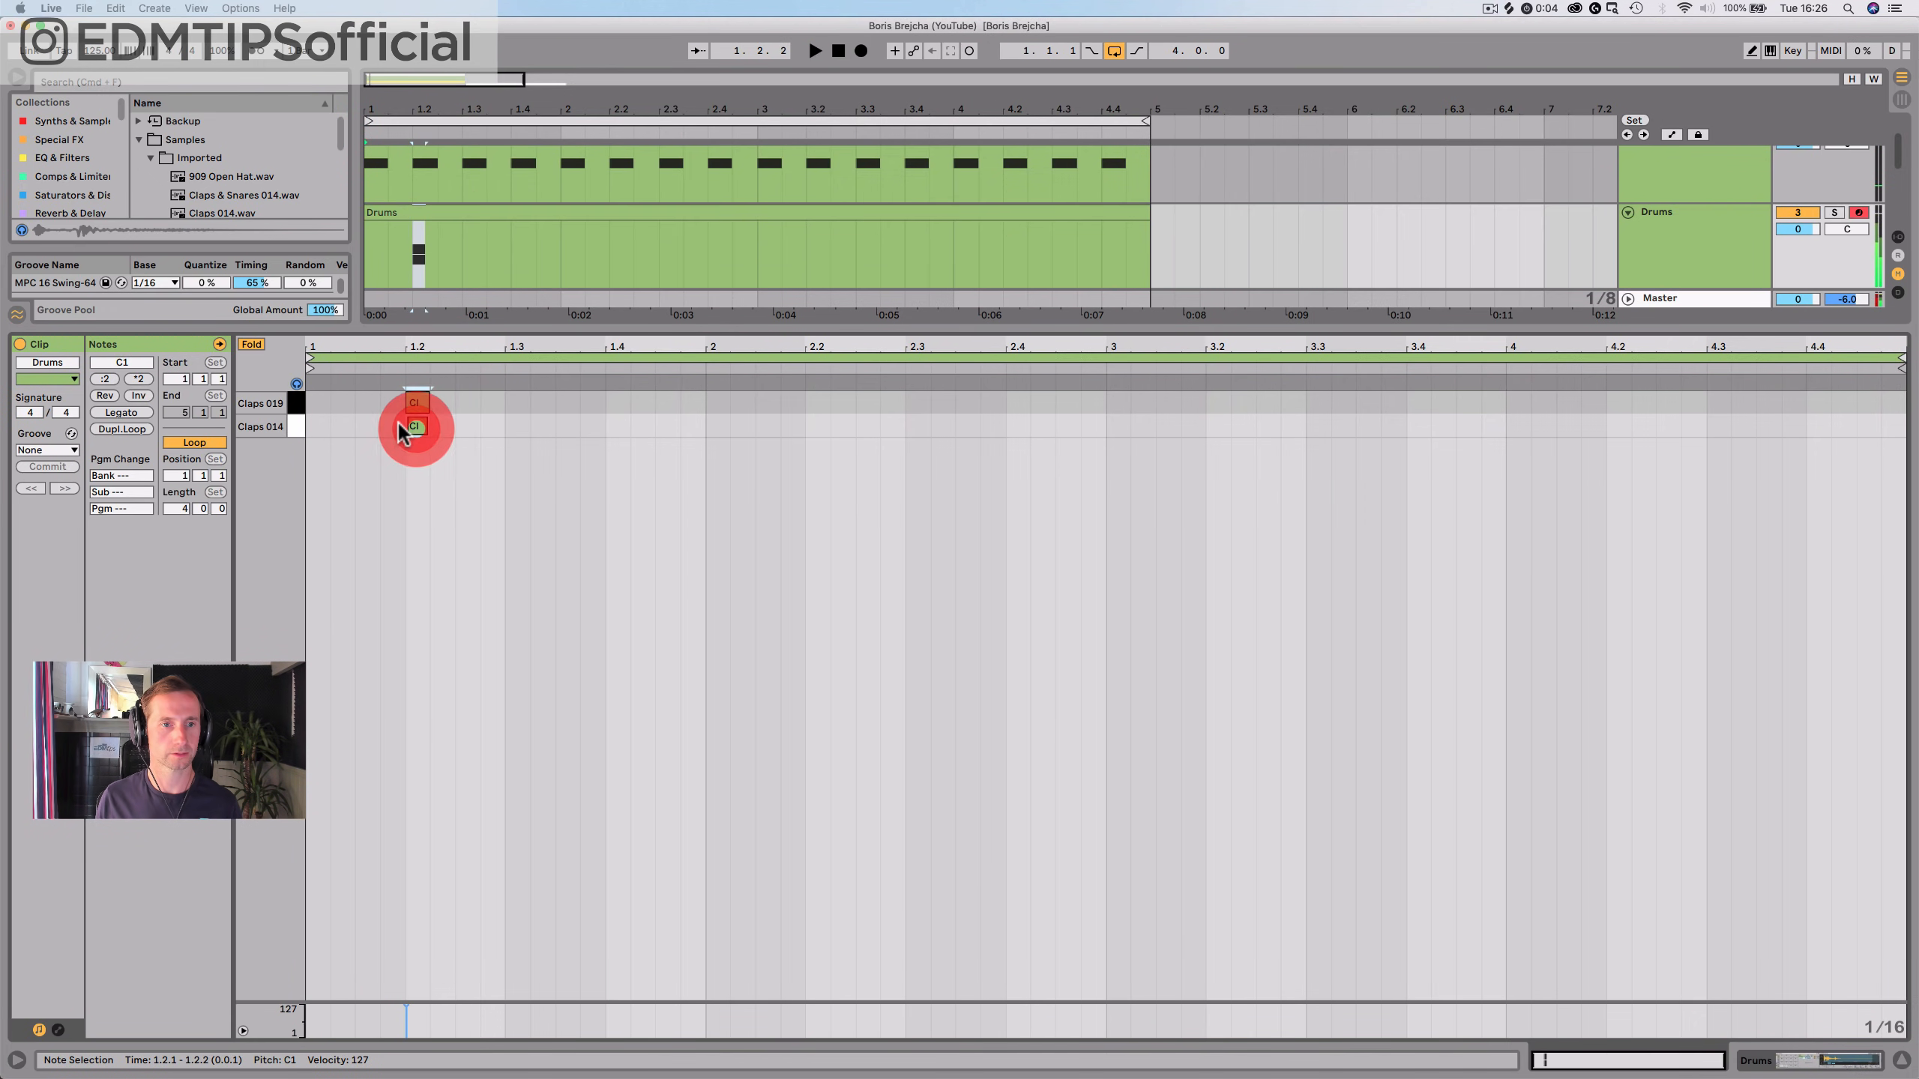
pyautogui.press('space')
pyautogui.press('space')
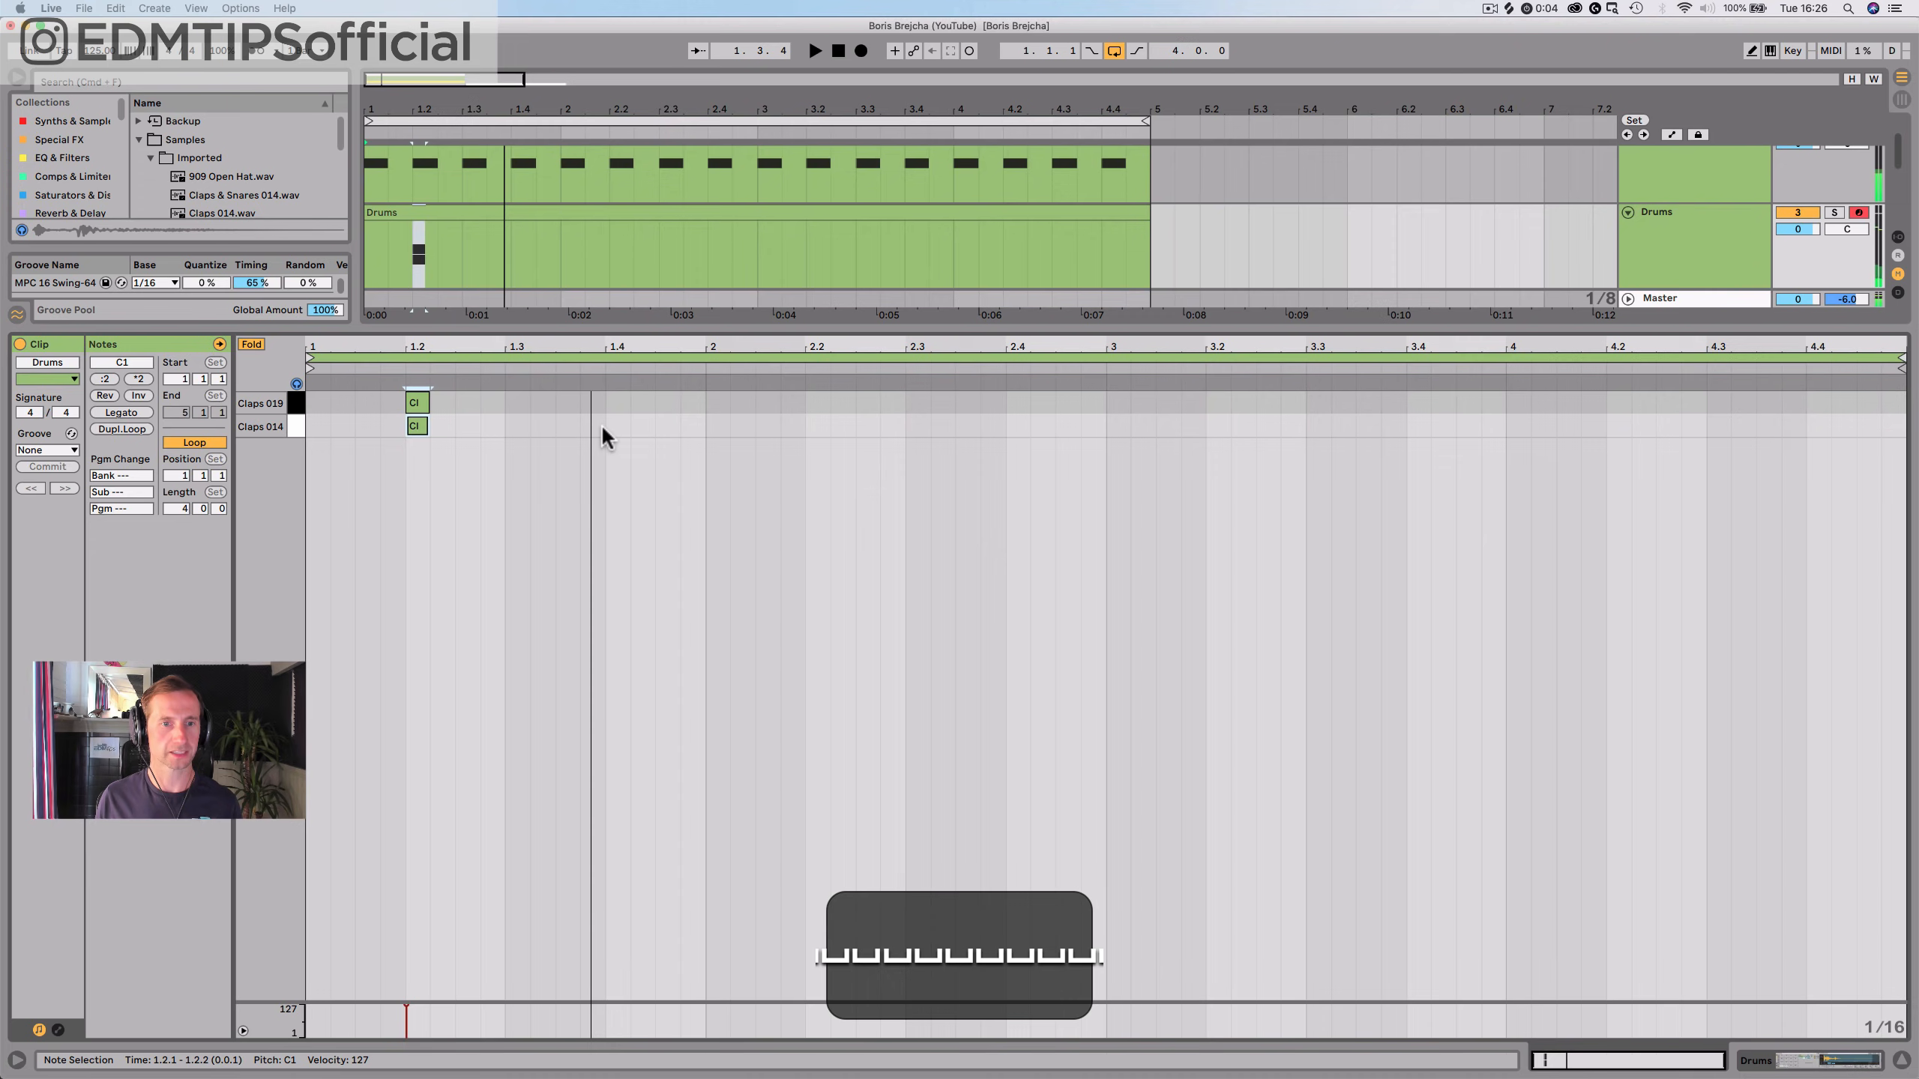
# Nudge the Claps 019 note slightly ahead of beat 1.2 so it precedes Claps 014, and audition the offset
pyautogui.moveTo(496, 428); pyautogui.dragTo(291, 399)
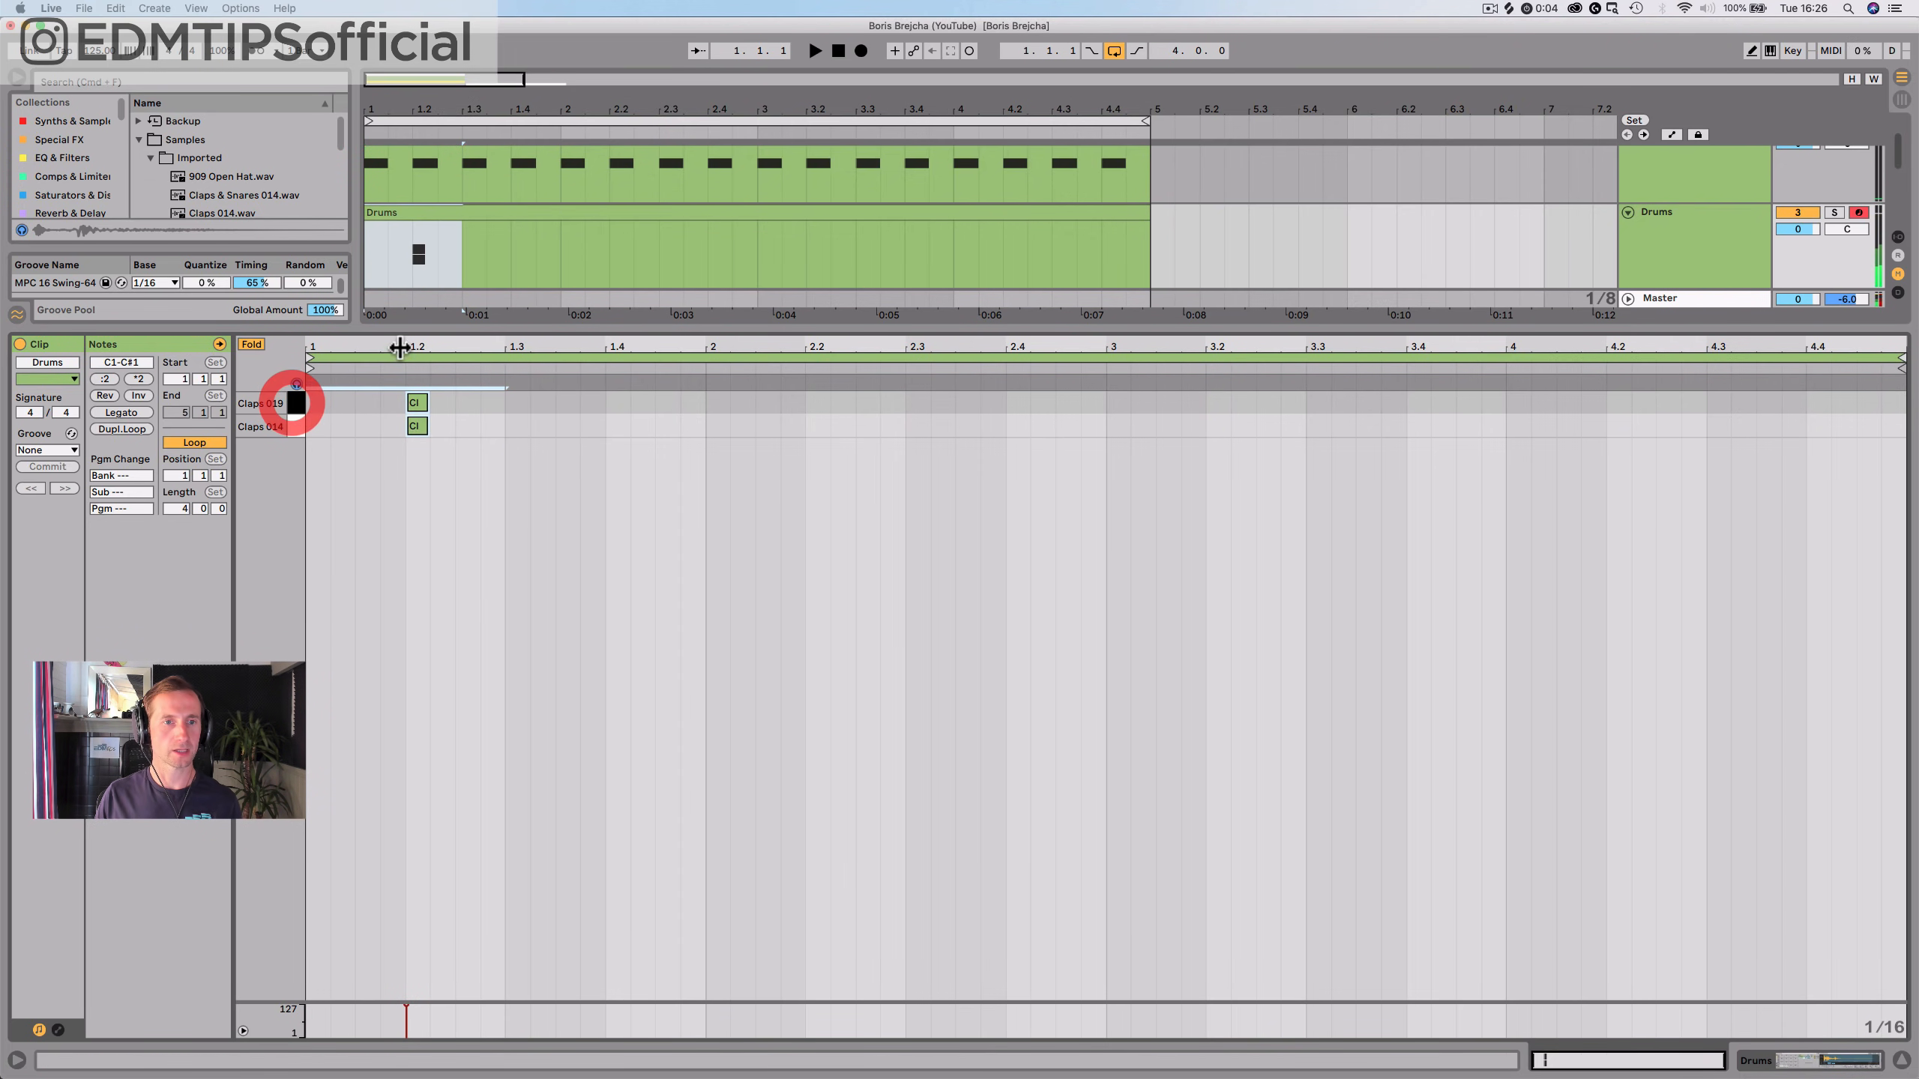
pyautogui.moveTo(398, 347); pyautogui.dragTo(558, 427)
pyautogui.click(561, 428)
pyautogui.moveTo(690, 400); pyautogui.dragTo(654, 411)
pyautogui.press('space')
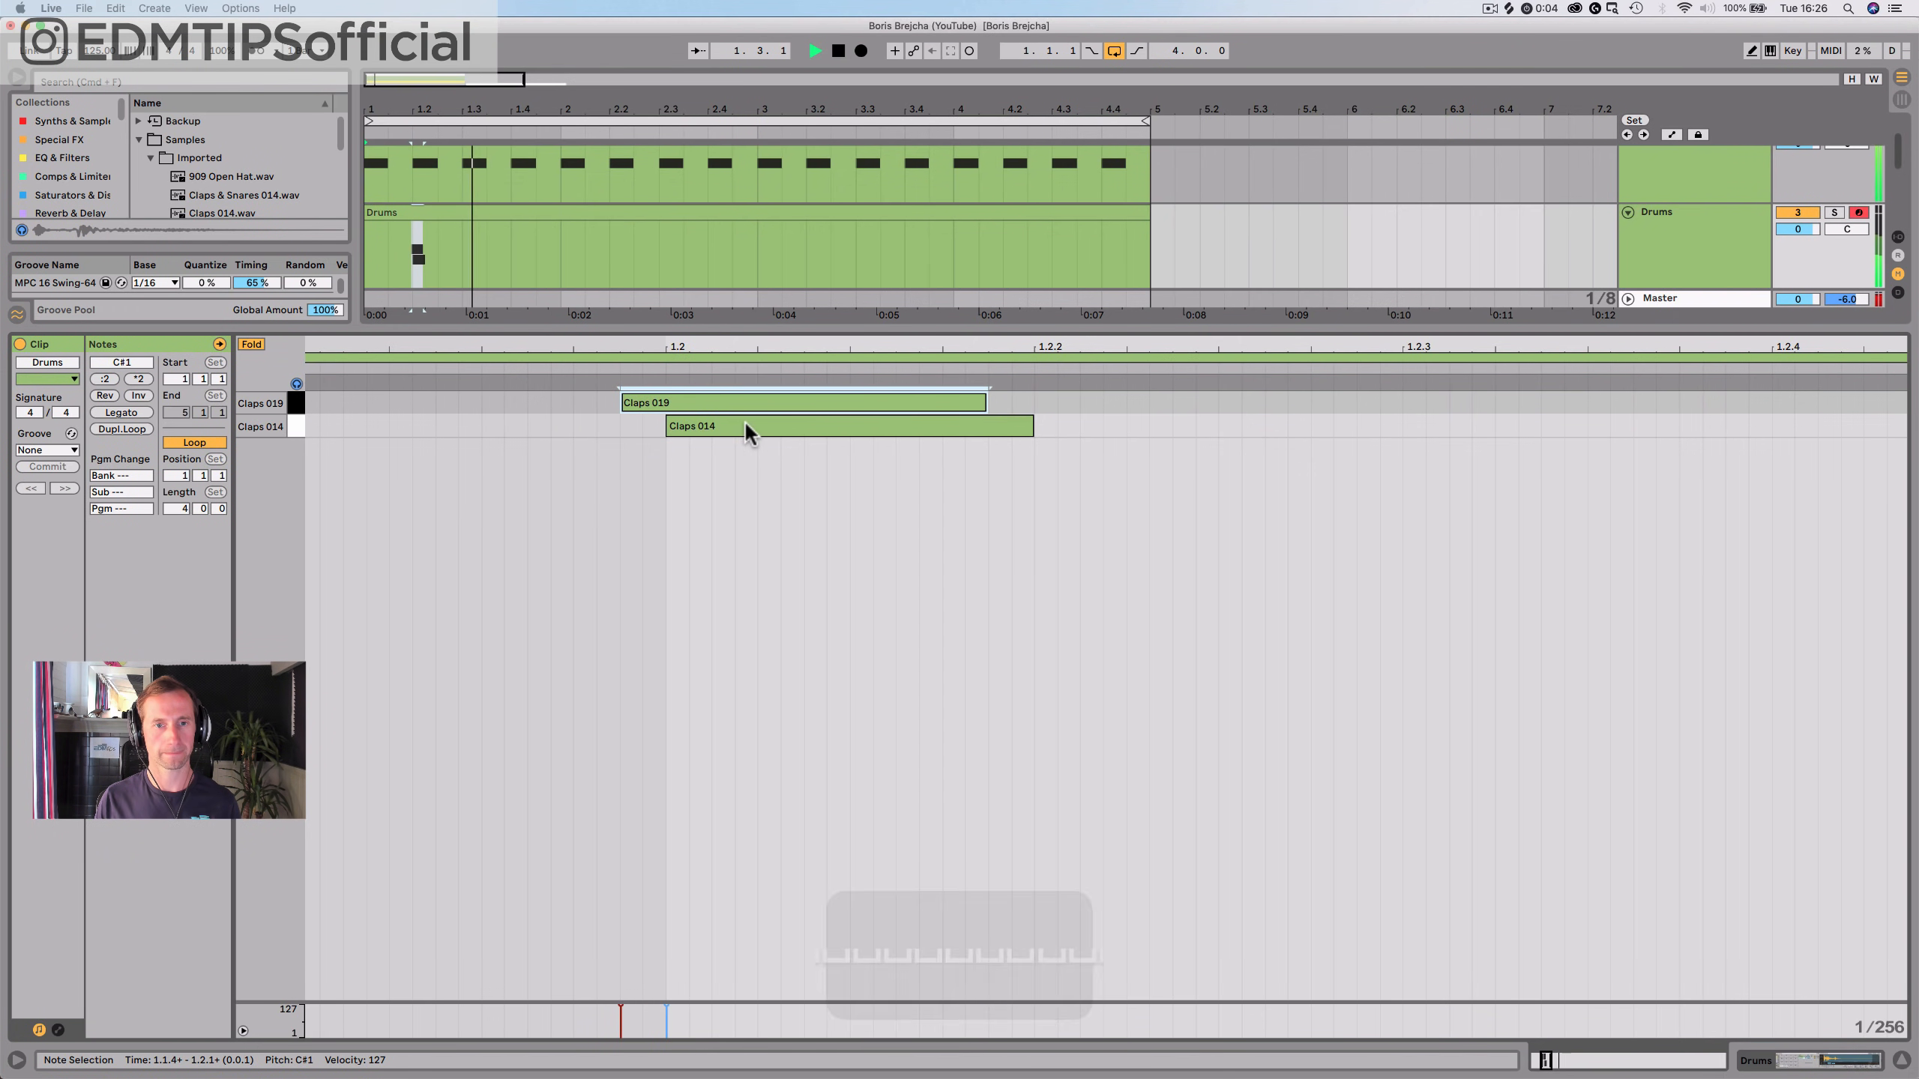
pyautogui.press('space')
# Duplicate the first two beats of the clap pattern through all four bars of the Drums clip and audition it
pyautogui.moveTo(740, 347)
pyautogui.mouseDown()
pyautogui.moveTo(740, 291)
pyautogui.moveTo(729, 318)
pyautogui.mouseUp()
pyautogui.moveTo(504, 428); pyautogui.dragTo(311, 401)
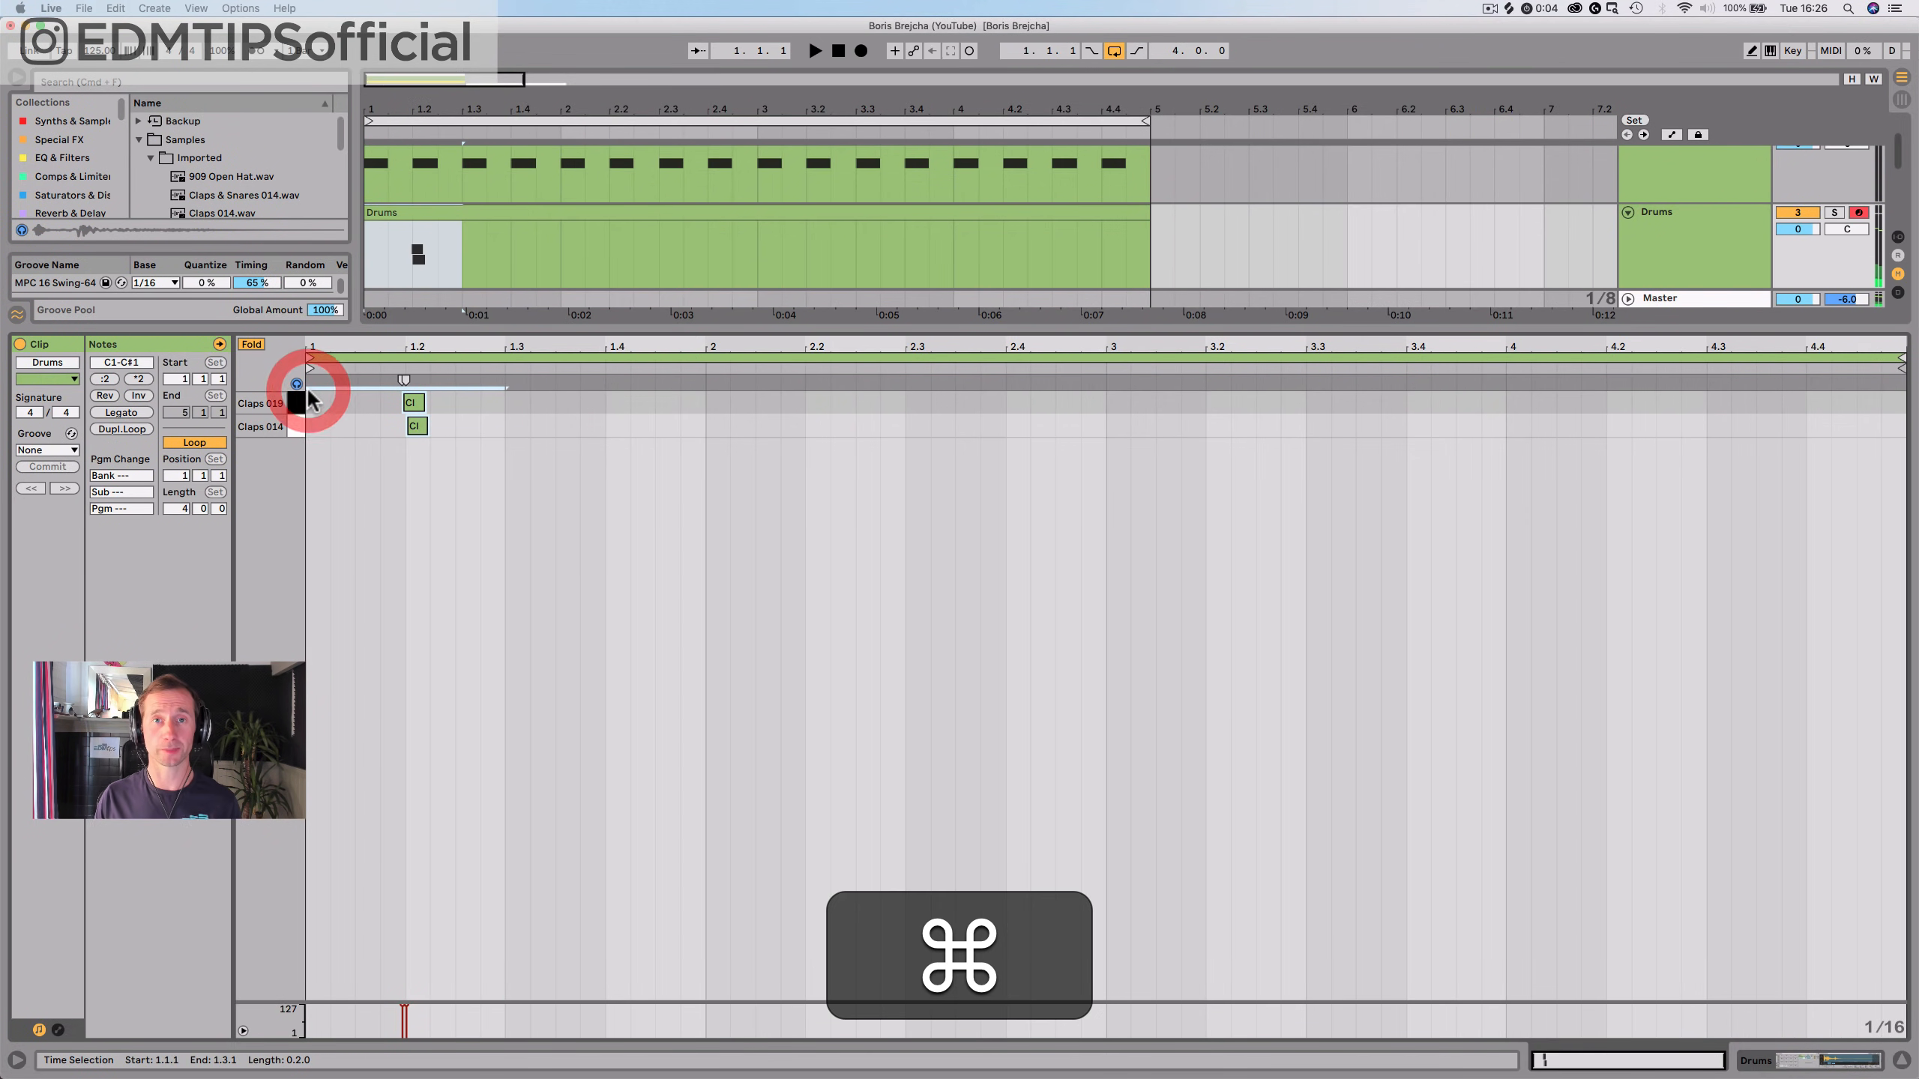
pyautogui.press('super+d')
pyautogui.press('super+d')
pyautogui.press('super+d')
pyautogui.press('super+d')
pyautogui.press('super+d')
pyautogui.press('space')
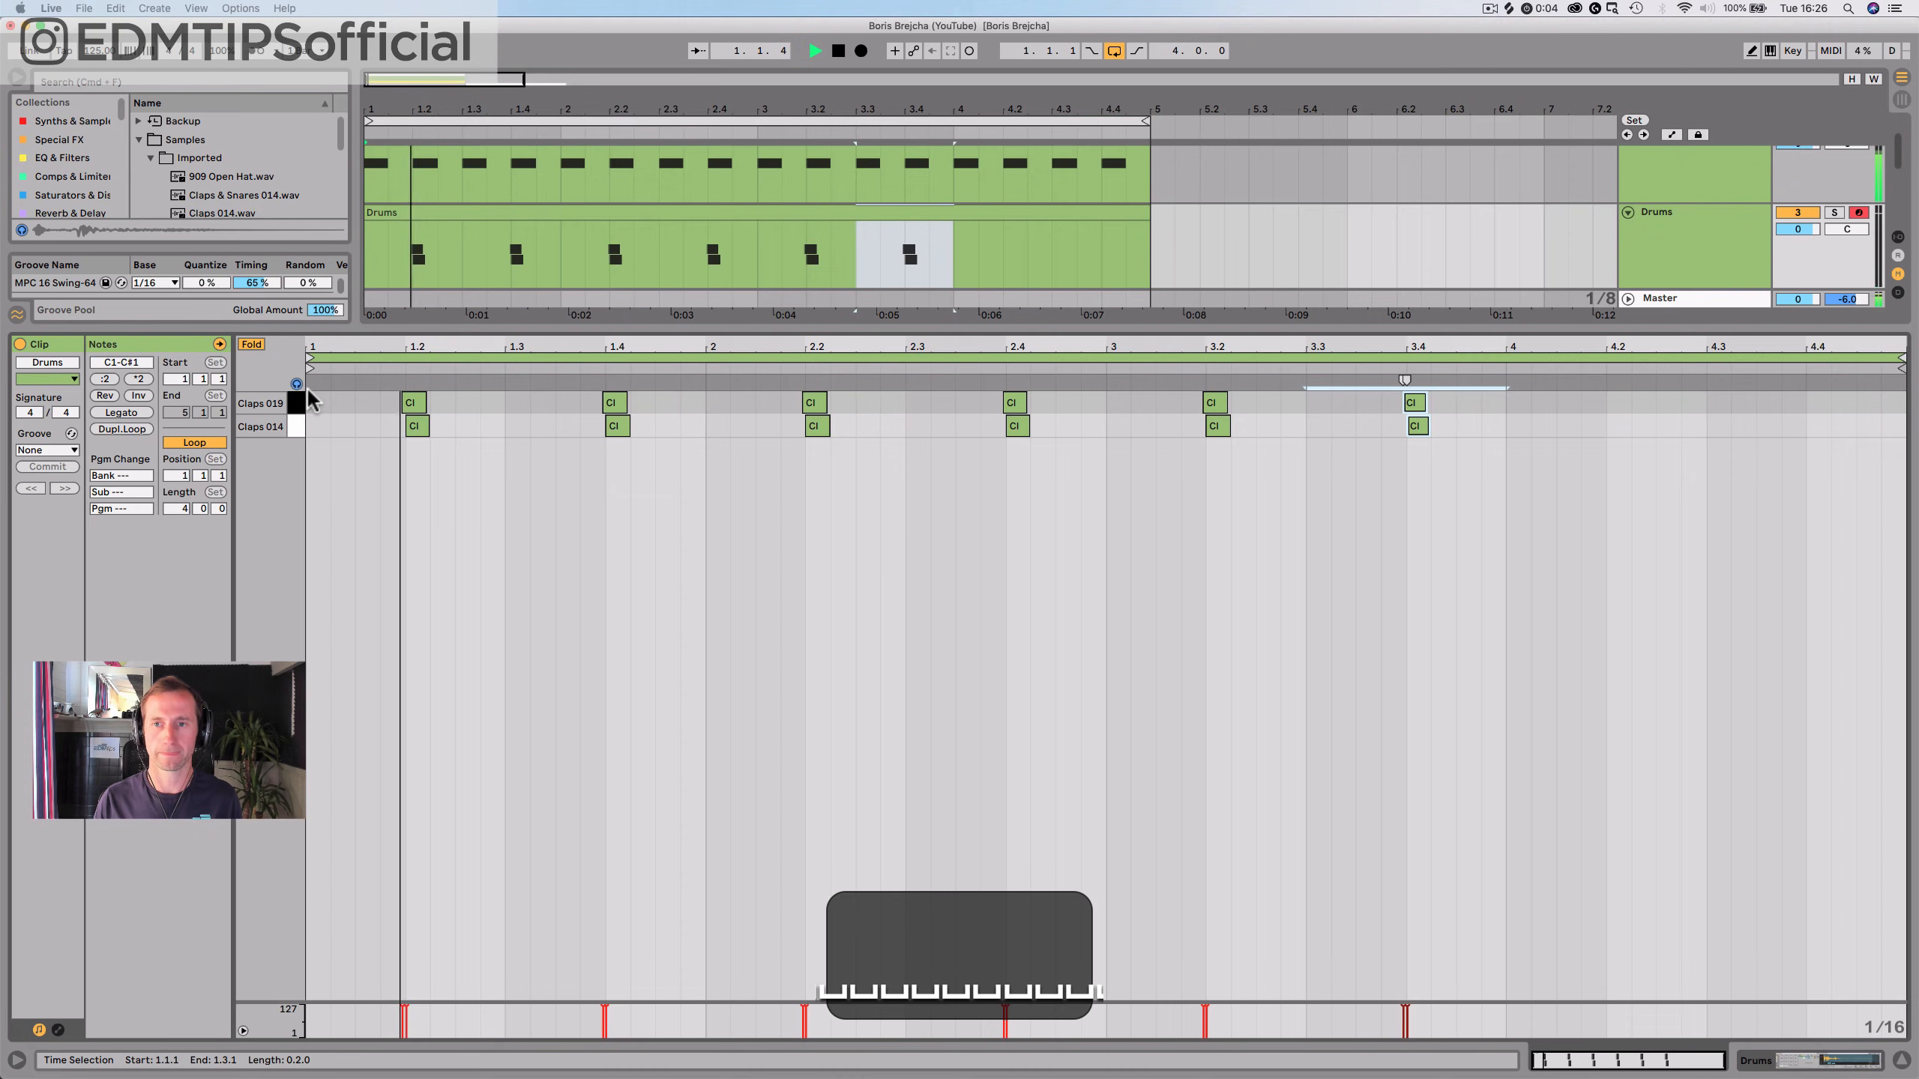
pyautogui.press('super+d')
pyautogui.press('super+d')
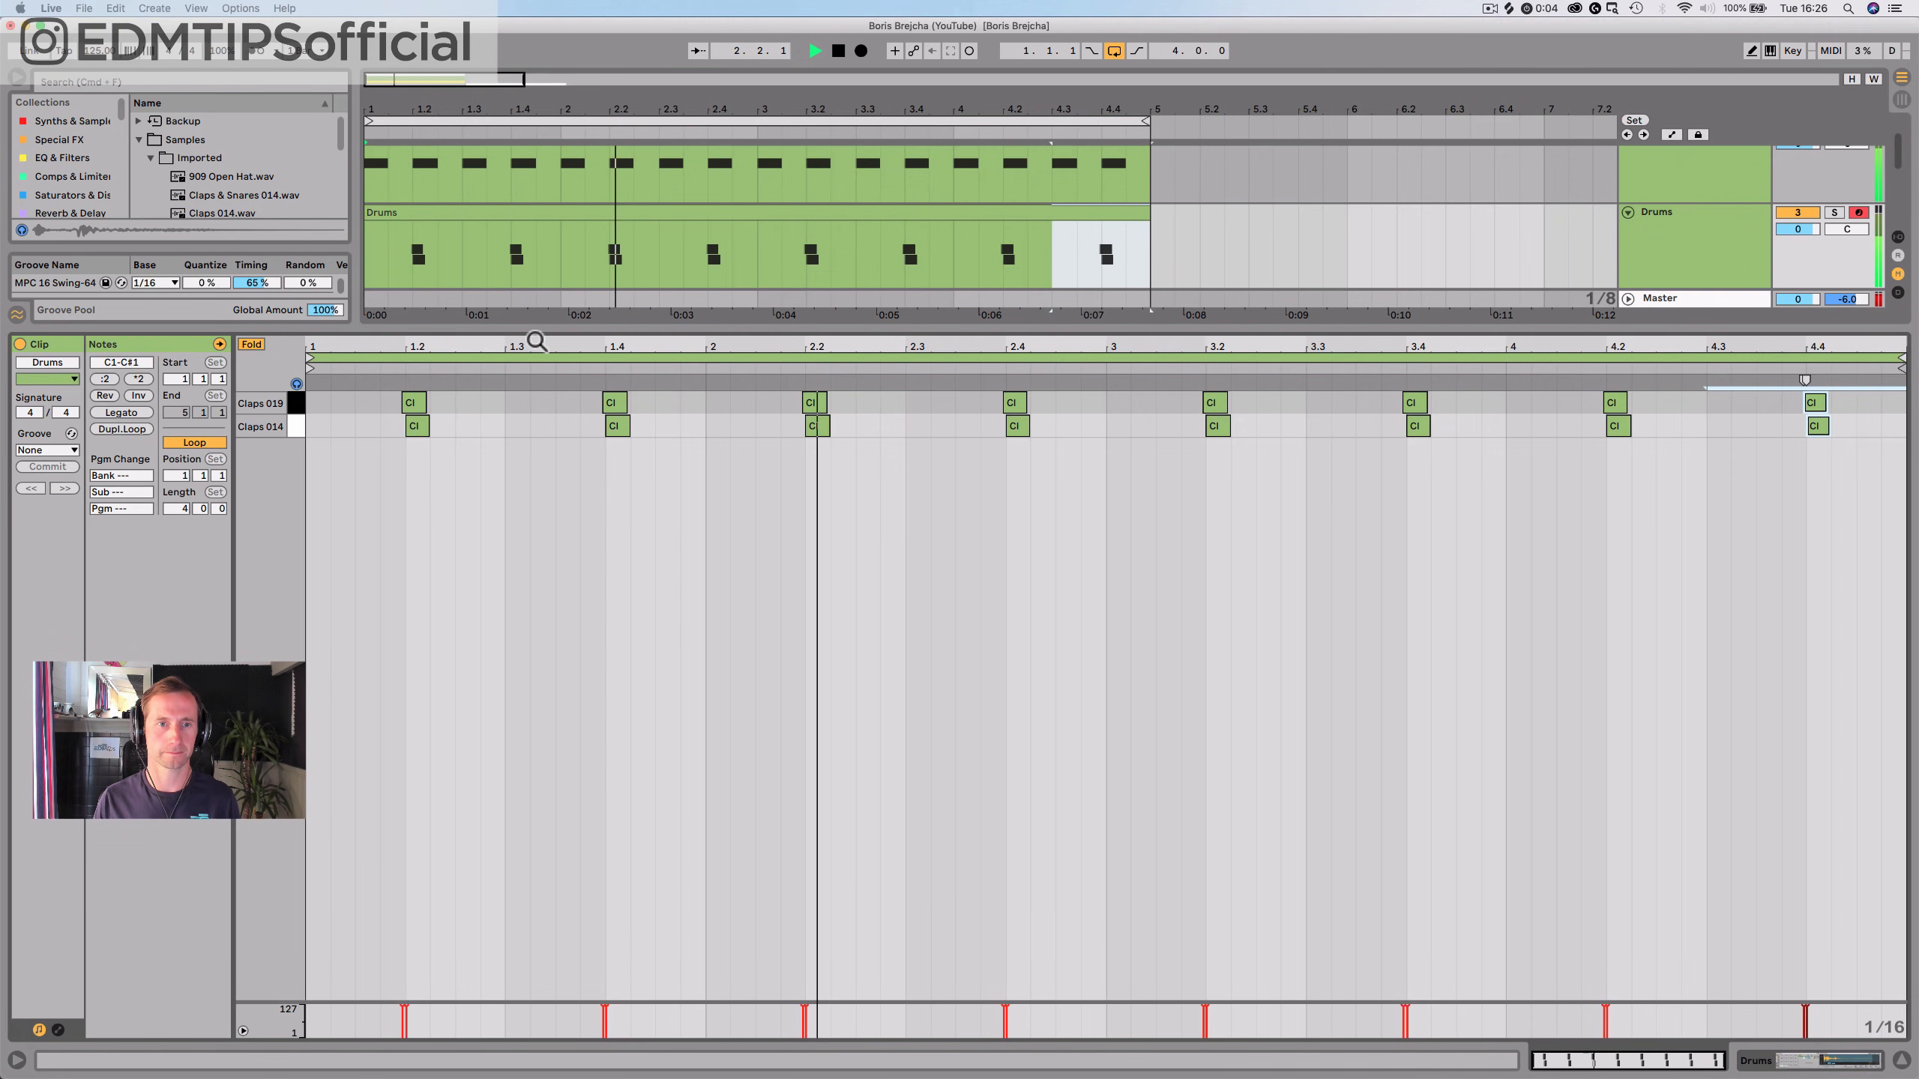
pyautogui.hotkey('shift', 'Tab')
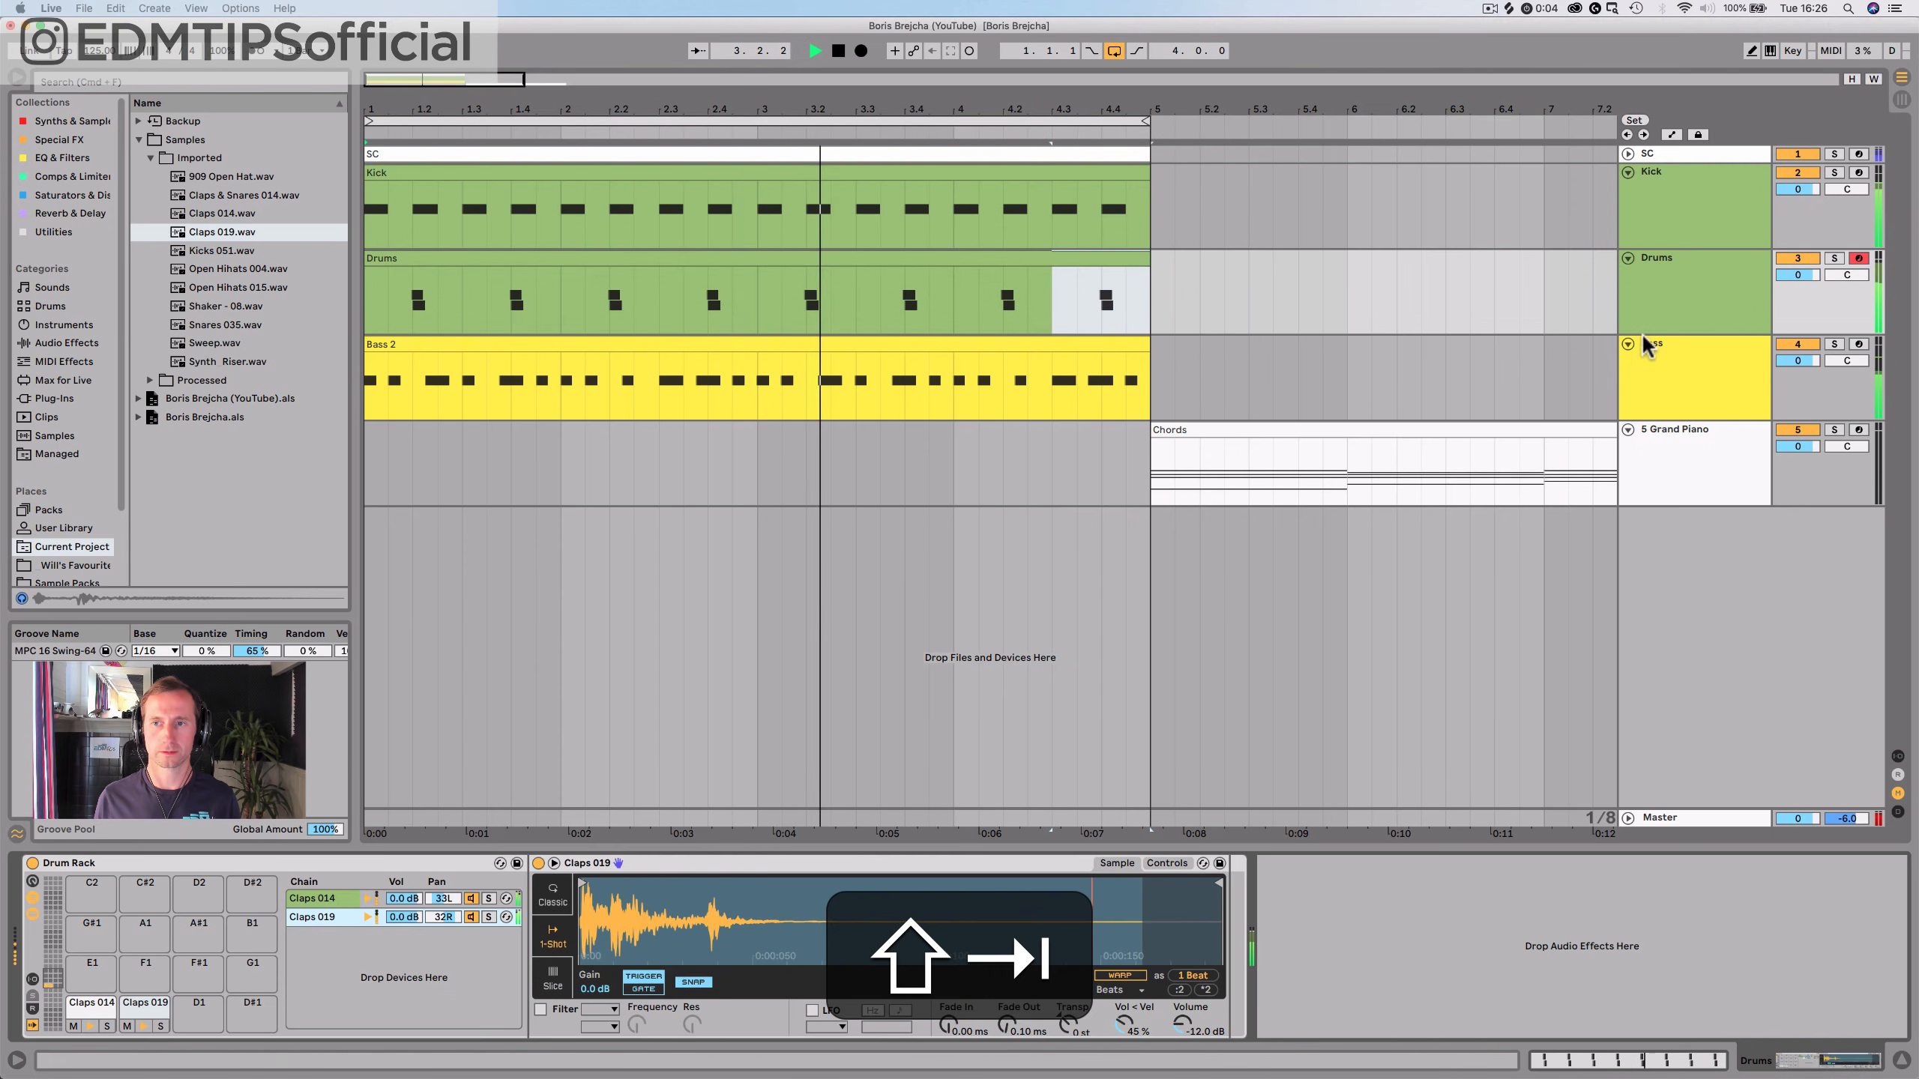
pyautogui.press('space')
# Set the volume of the Drums, Kick, Bass and Grand Piano tracks to -6 dB each
pyautogui.click(1658, 282)
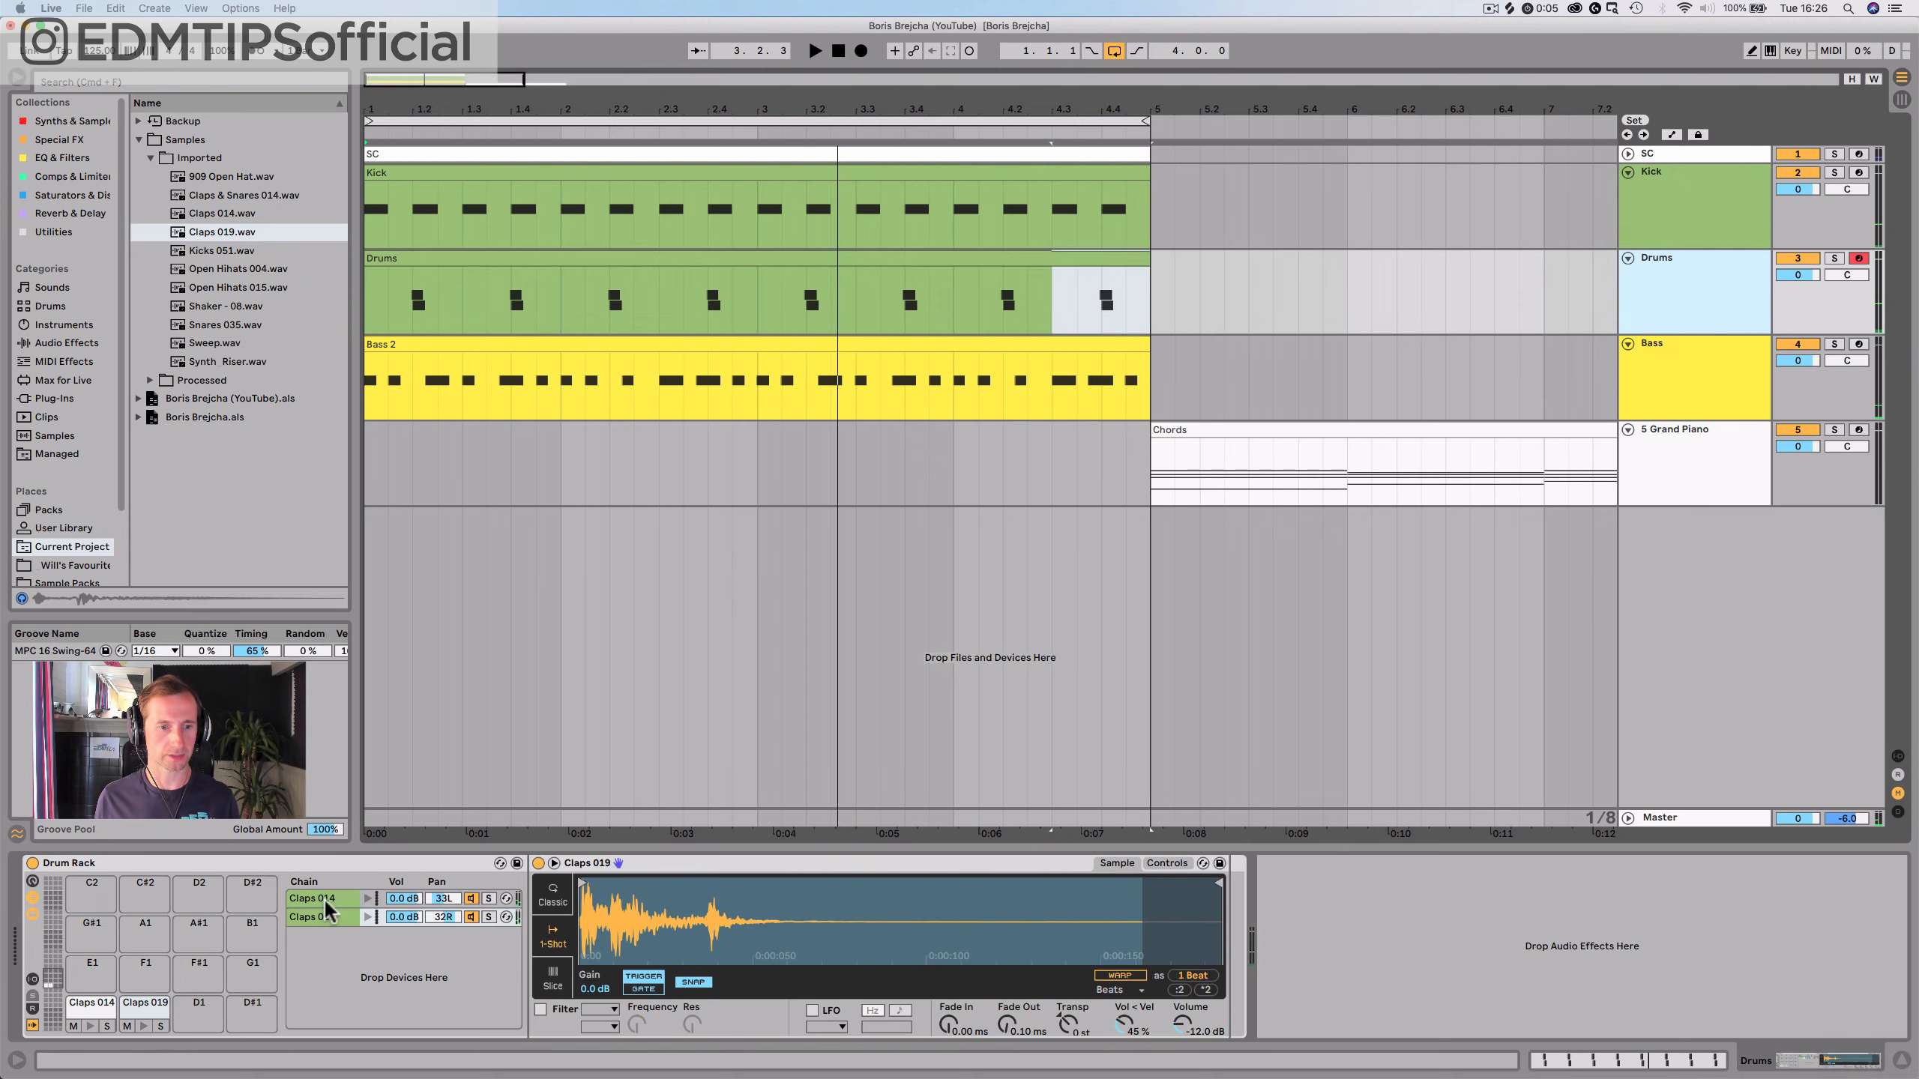
pyautogui.click(323, 899)
pyautogui.click(1795, 276)
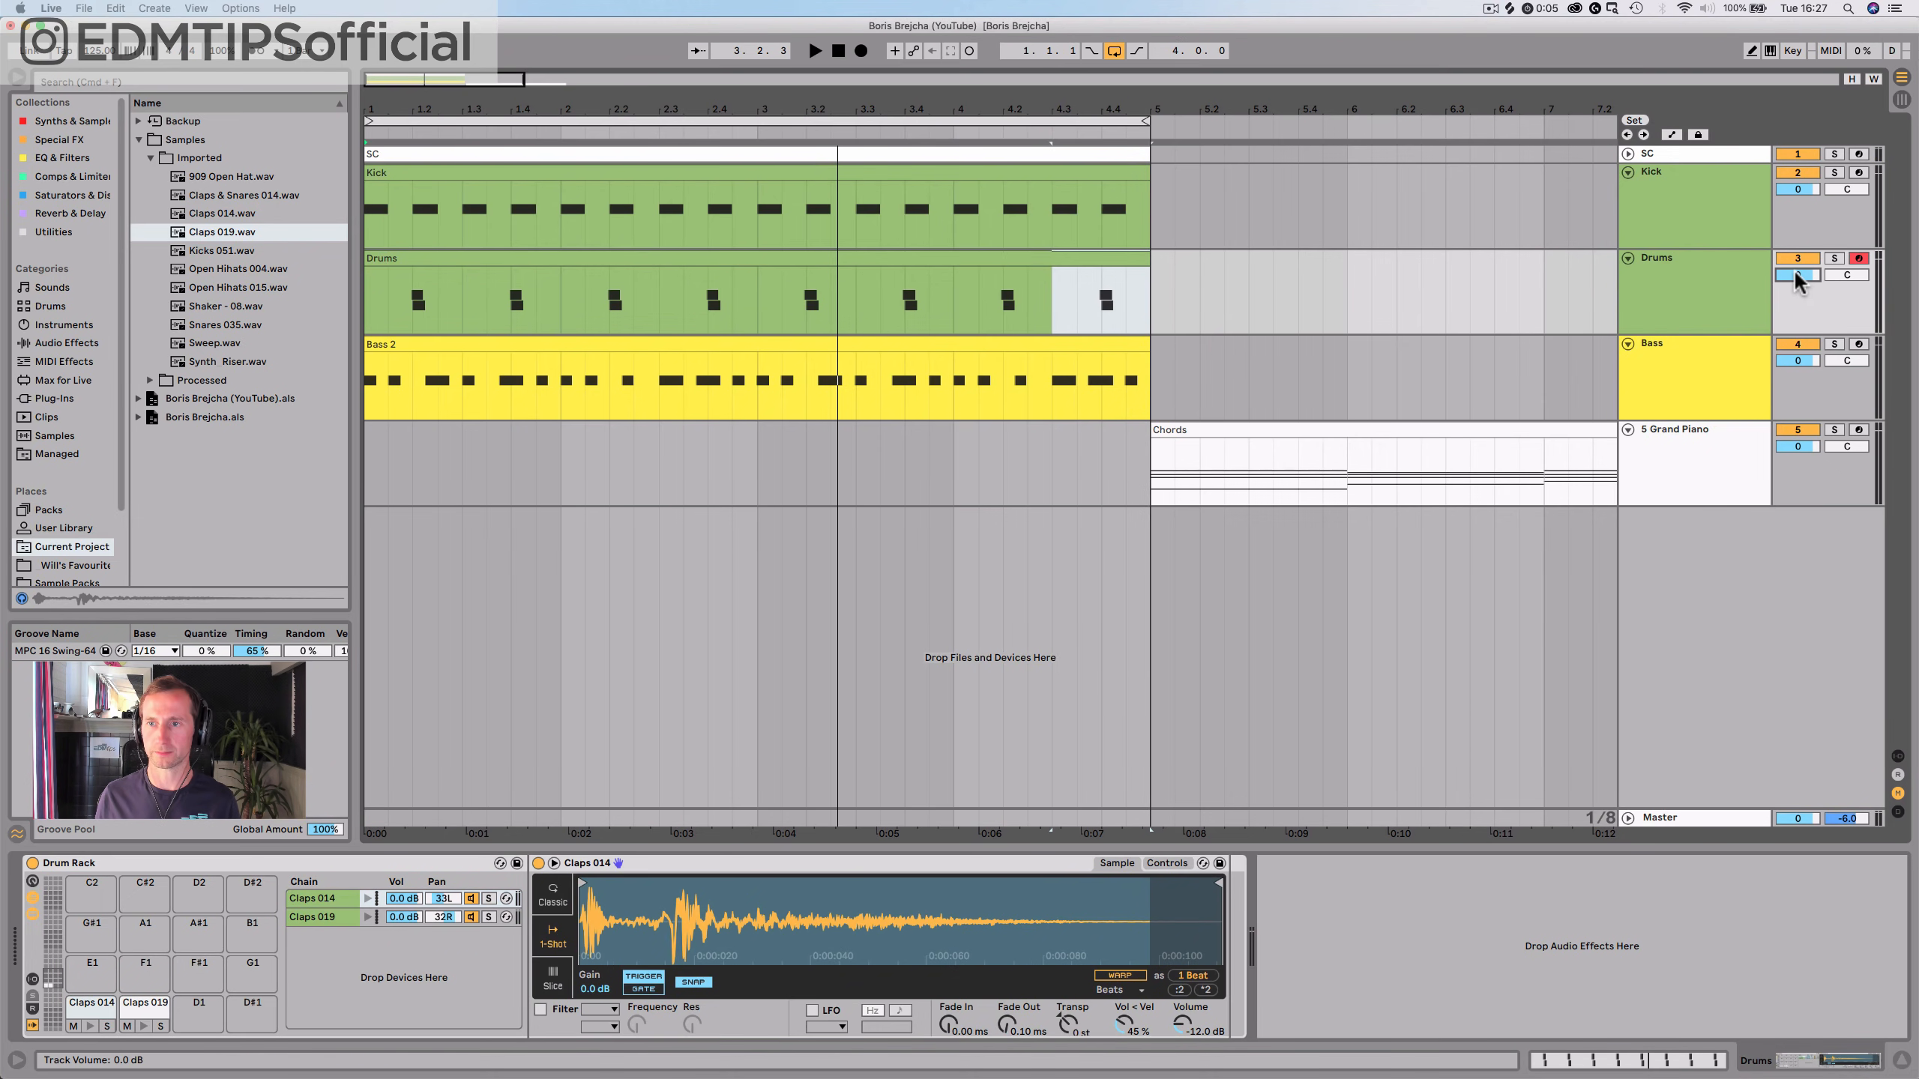
pyautogui.write('-6')
pyautogui.press('Return')
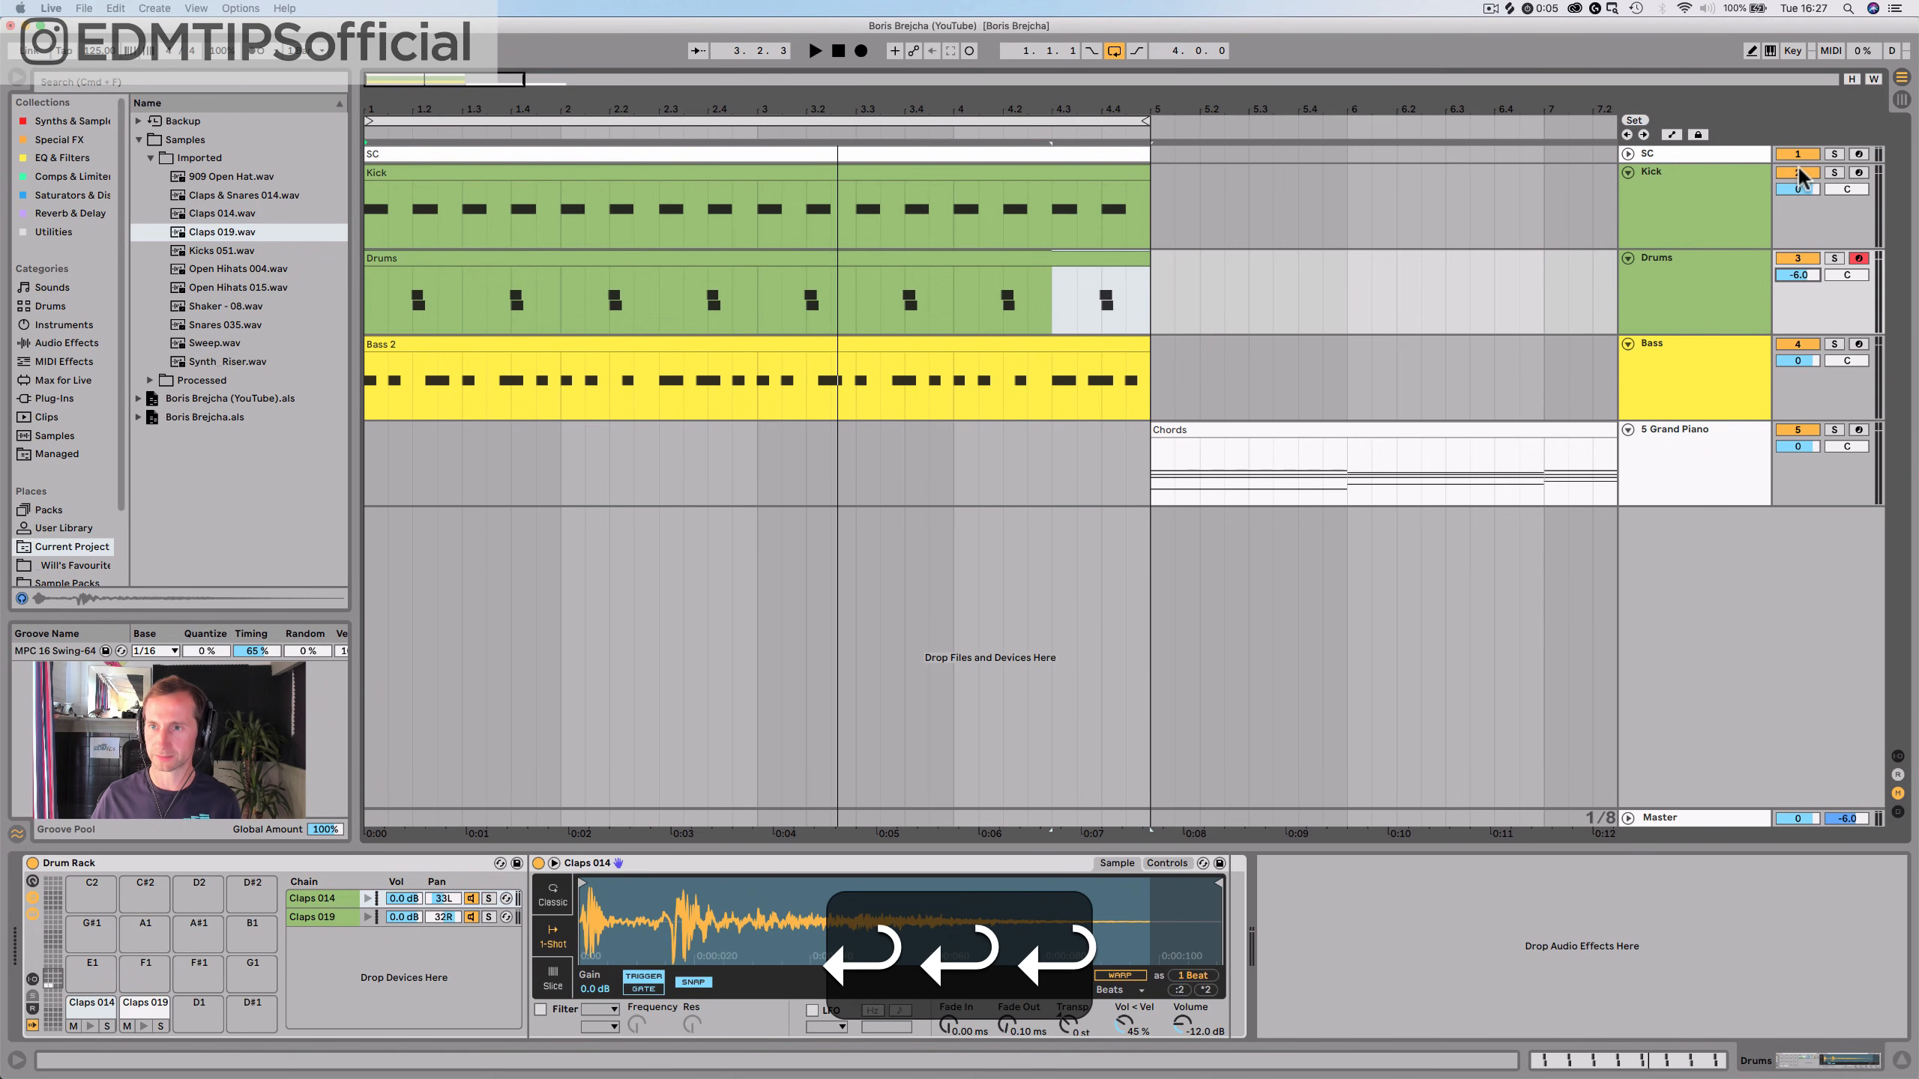
pyautogui.click(1795, 189)
pyautogui.write('-6')
pyautogui.press('Return')
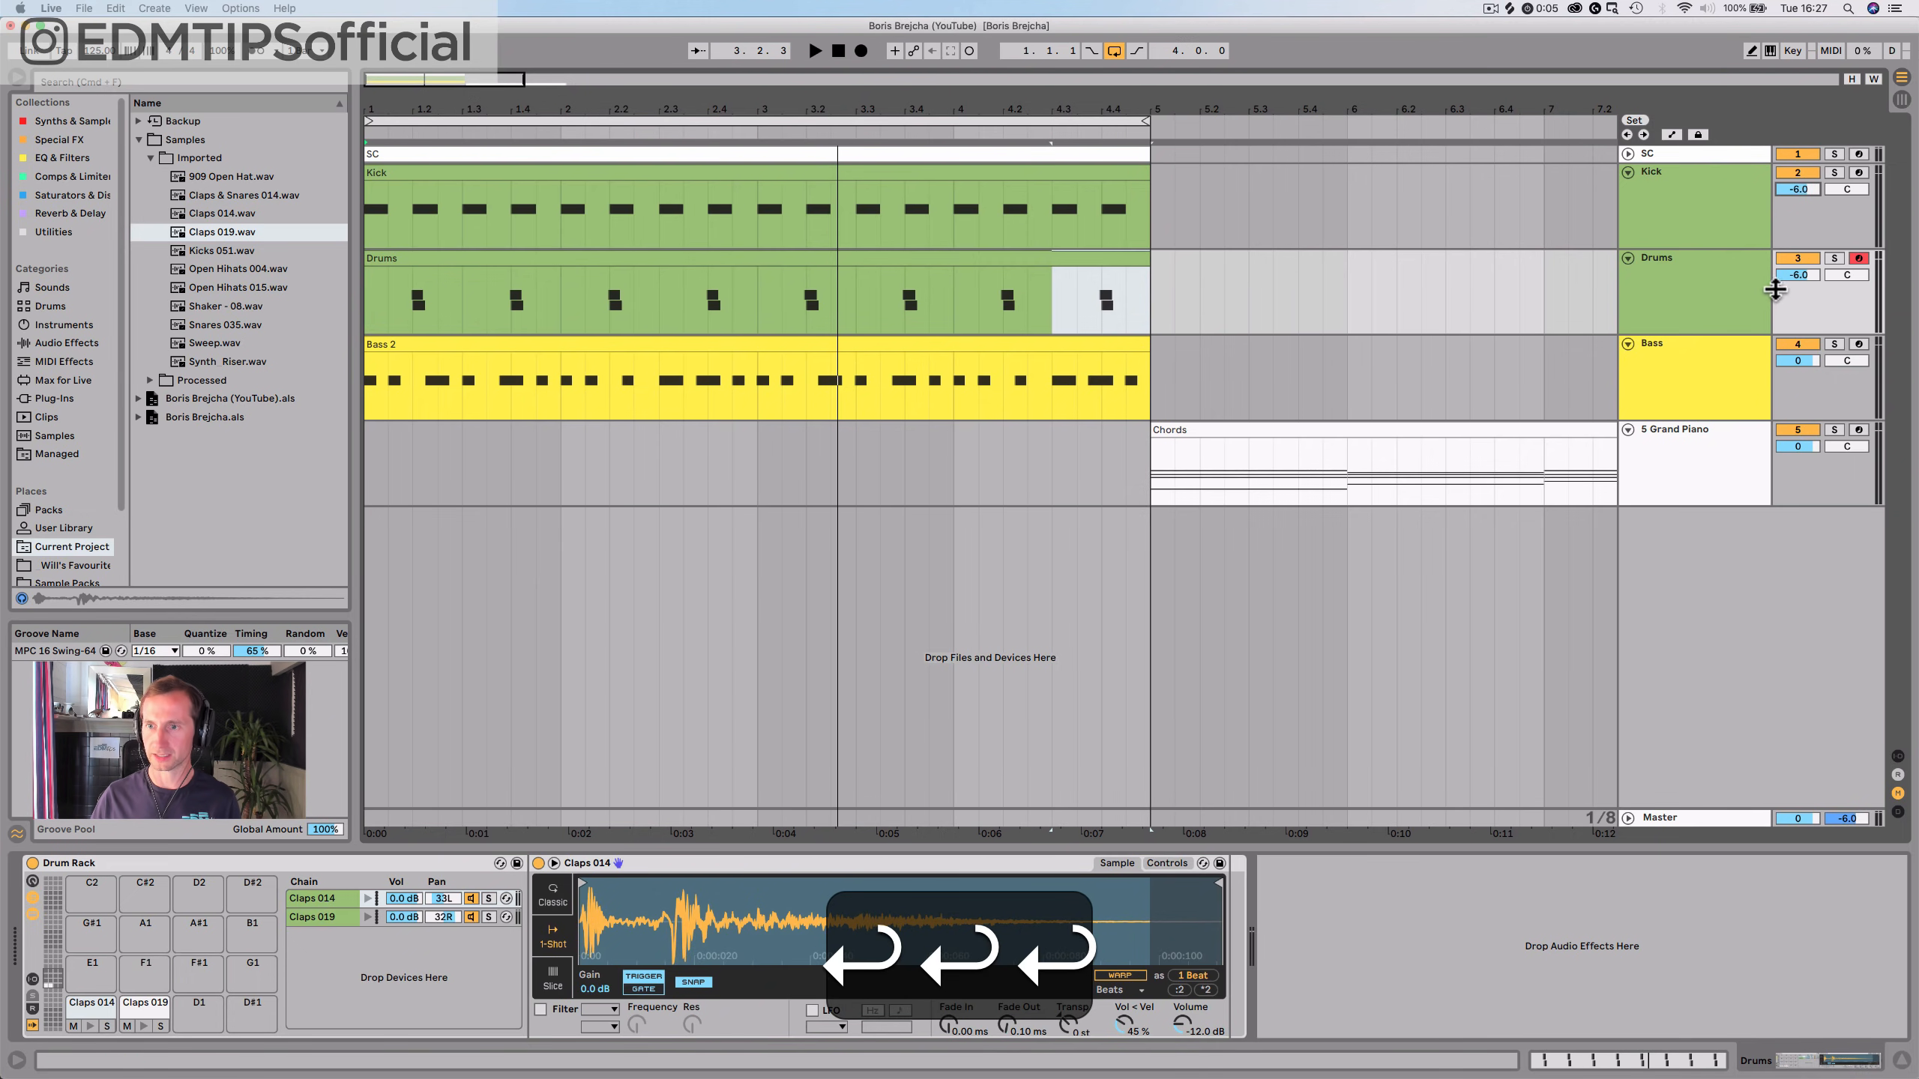
pyautogui.click(1790, 355)
pyautogui.write('-6')
pyautogui.press('Return')
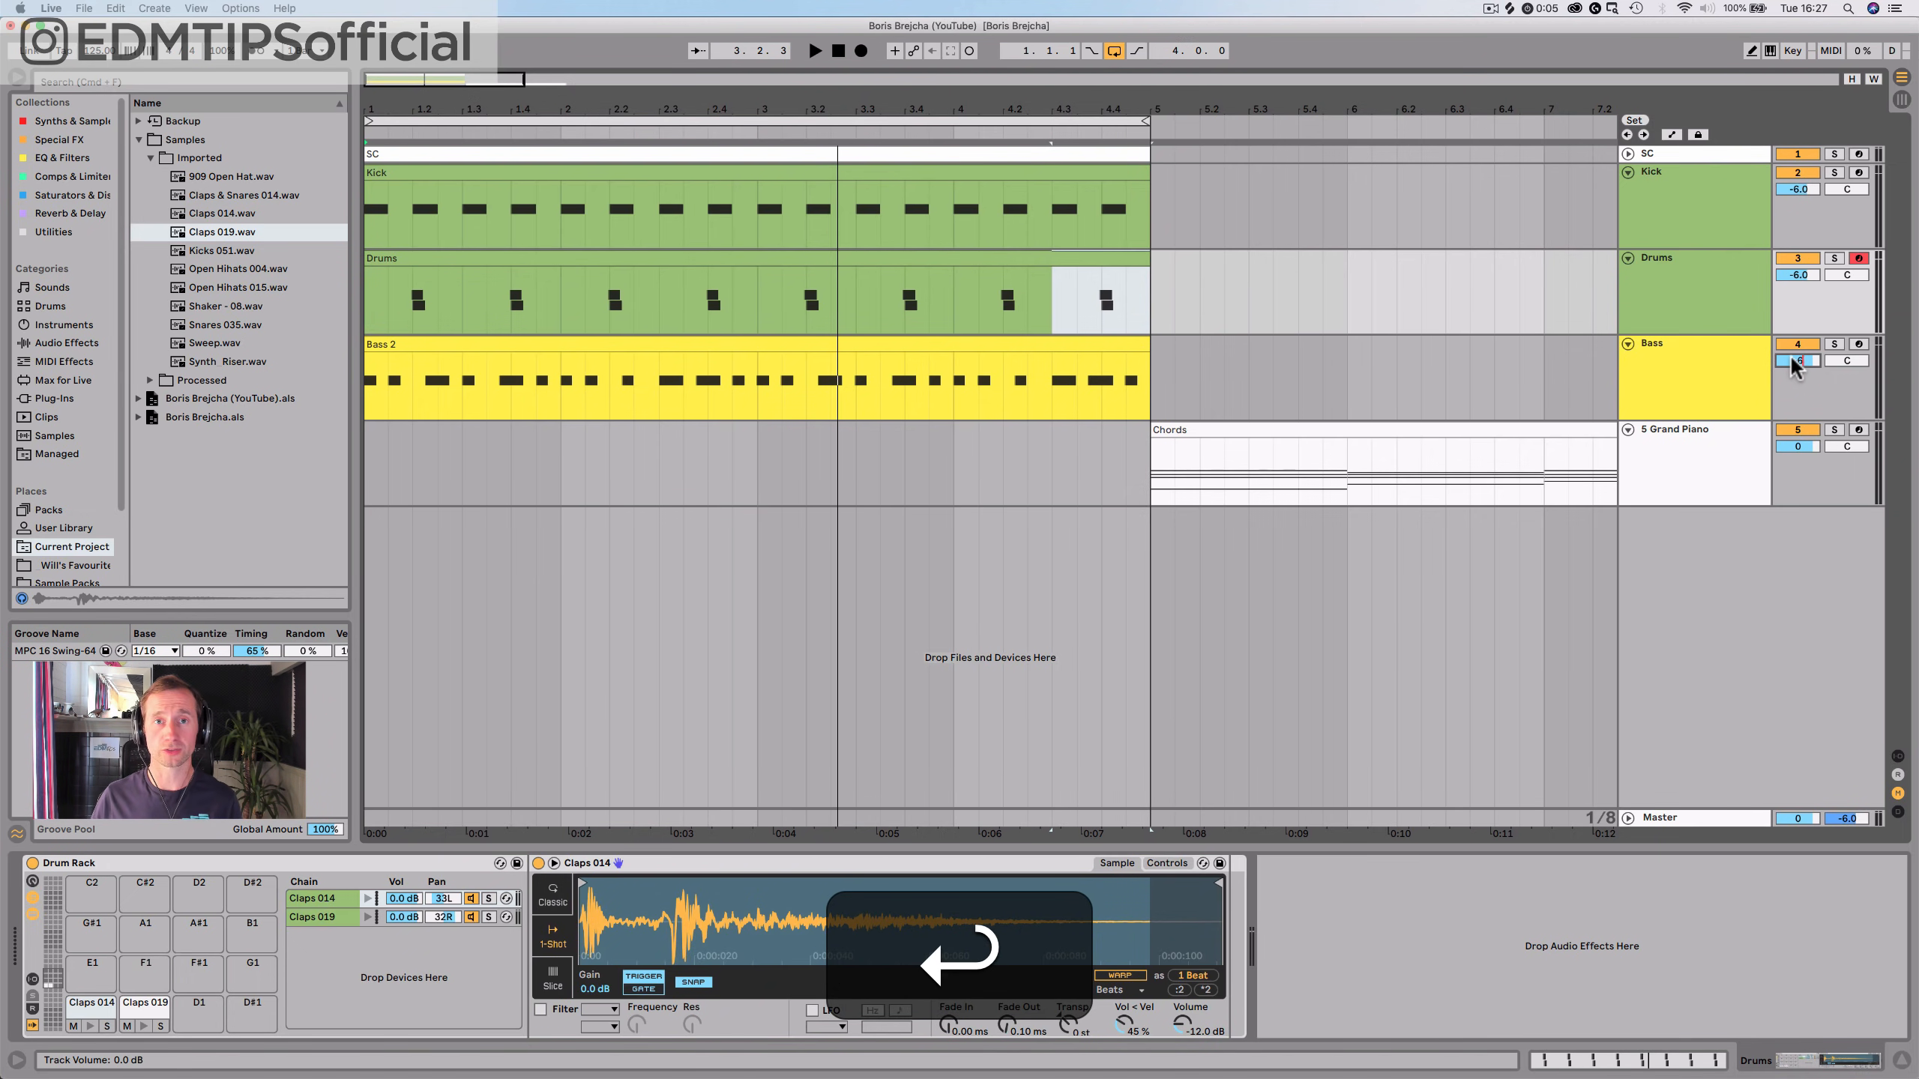
pyautogui.click(1794, 446)
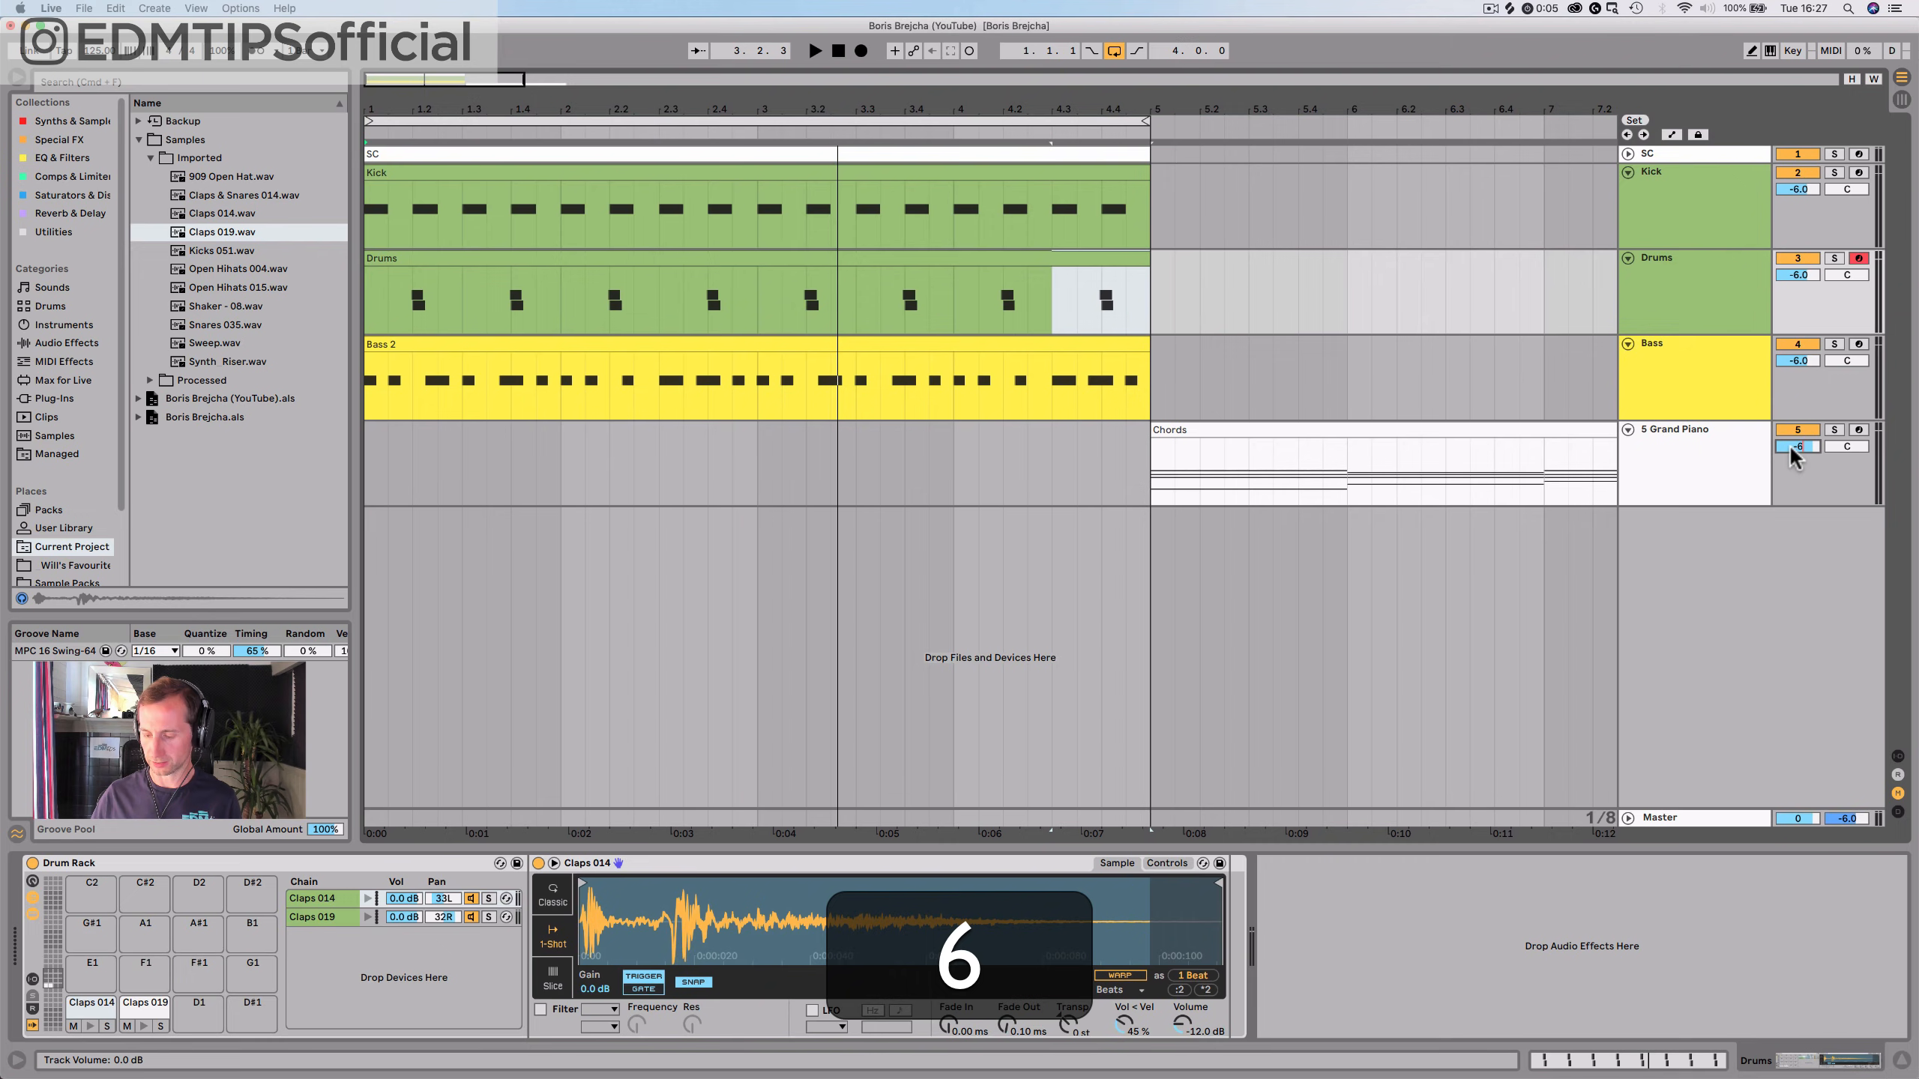
# Audition the mix, then set the Claps 014 and Claps 019 chain volumes in the Drum Rack to -6 dB
pyautogui.press('space')
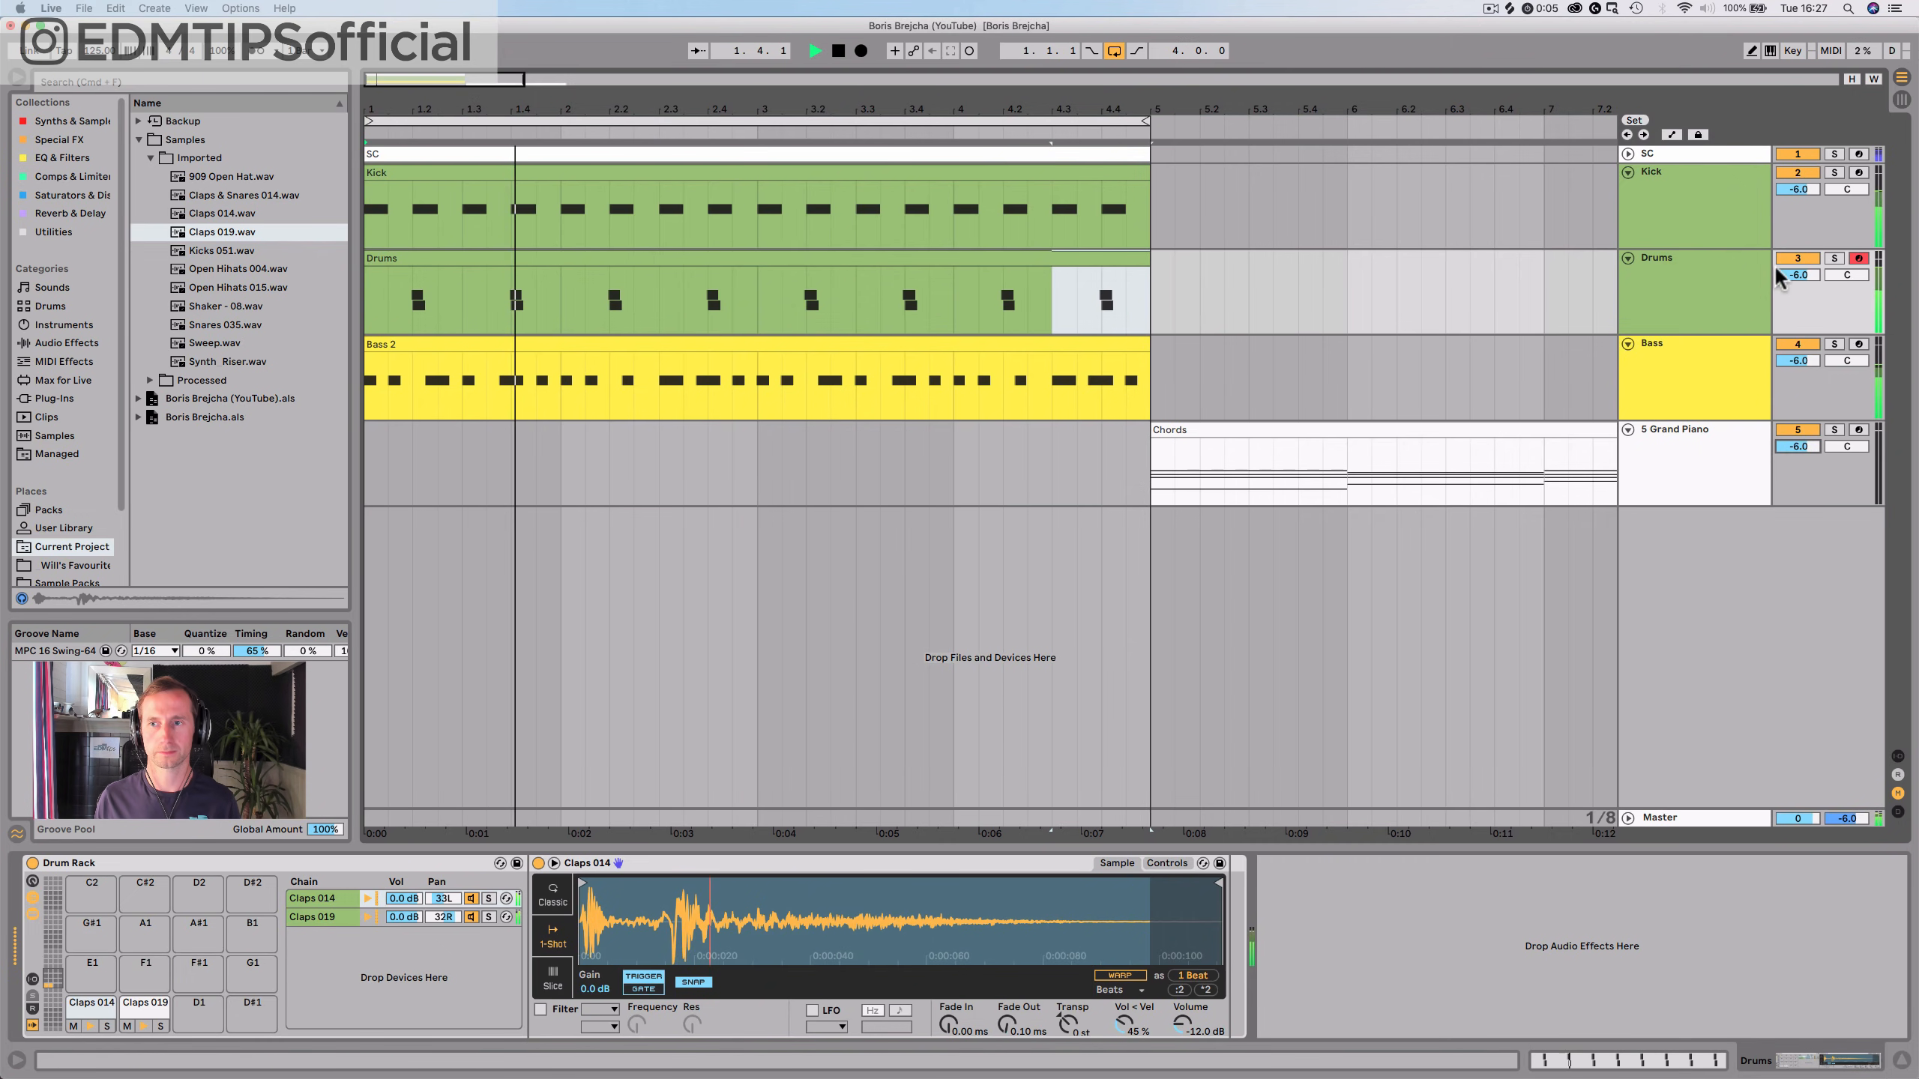
pyautogui.click(1653, 291)
pyautogui.press('space')
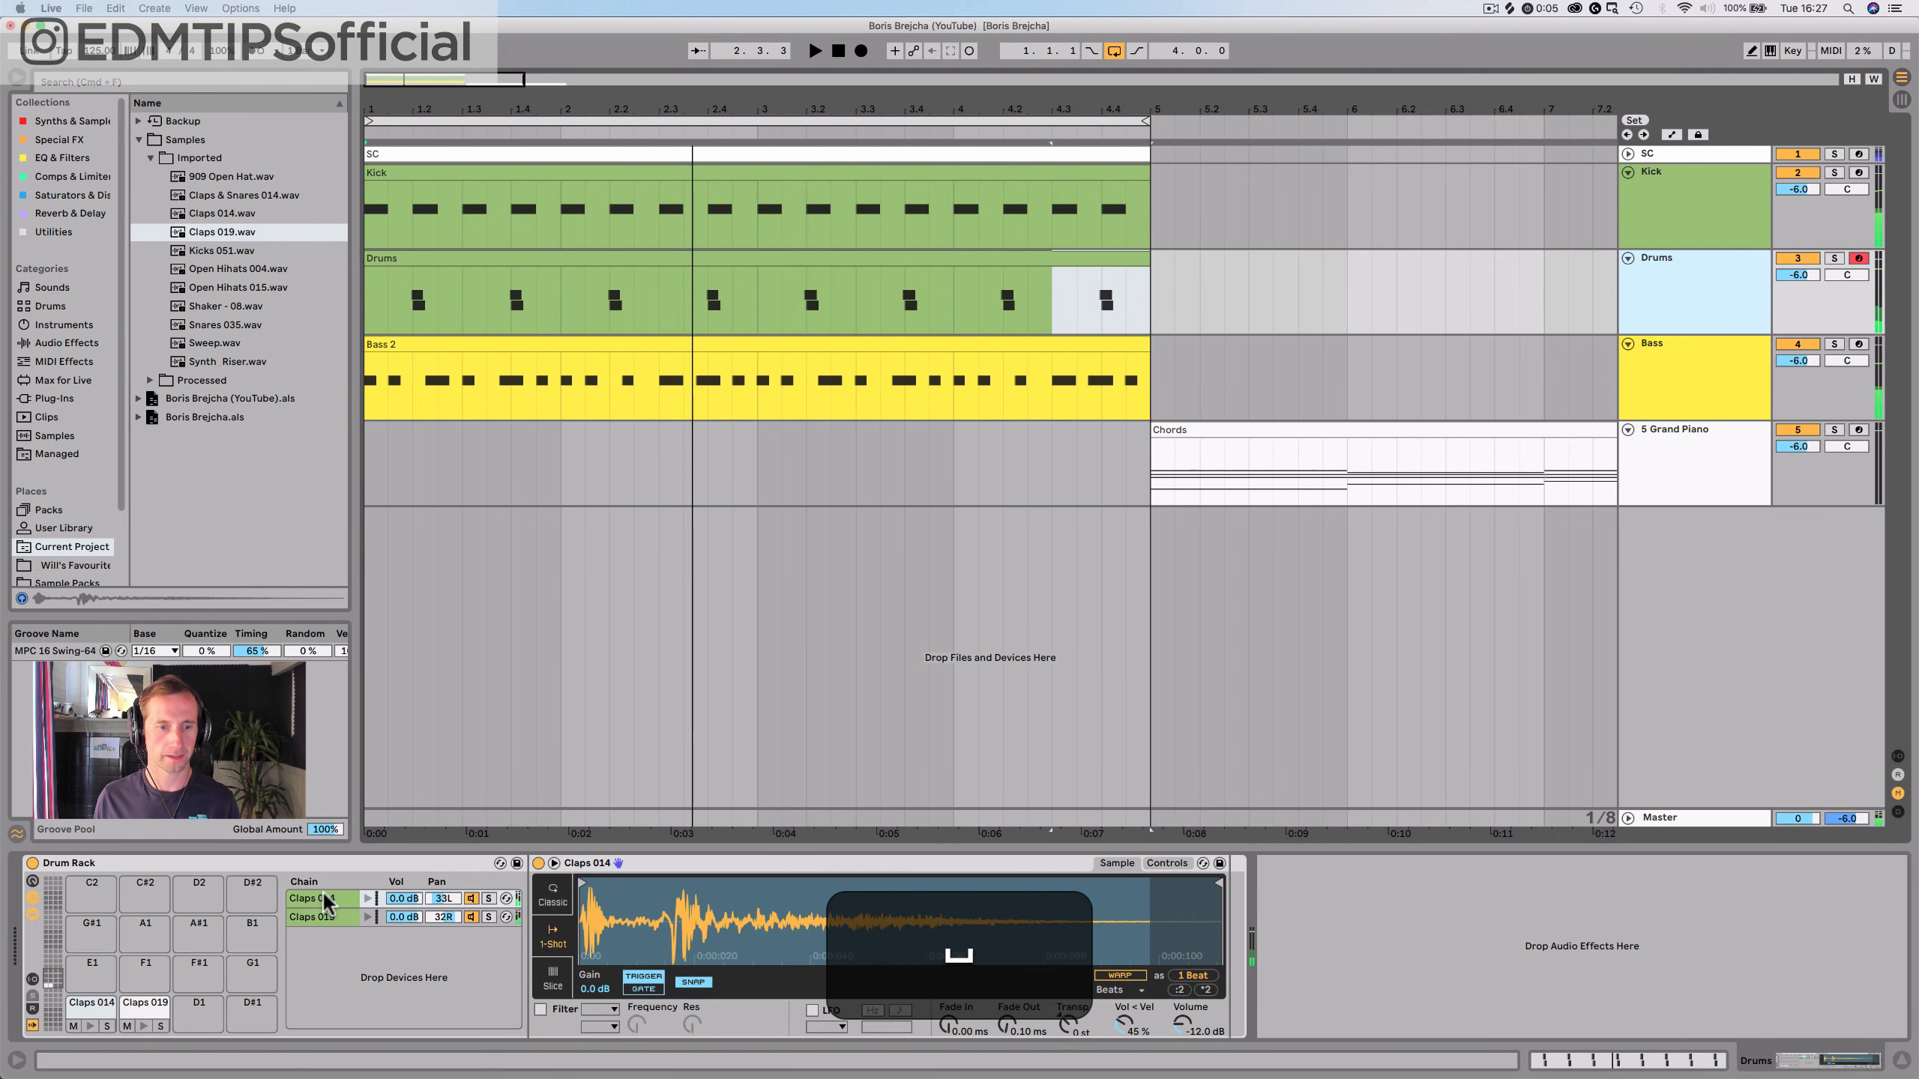
pyautogui.keyDown('shift'); pyautogui.click(326, 917); pyautogui.keyUp('shift')
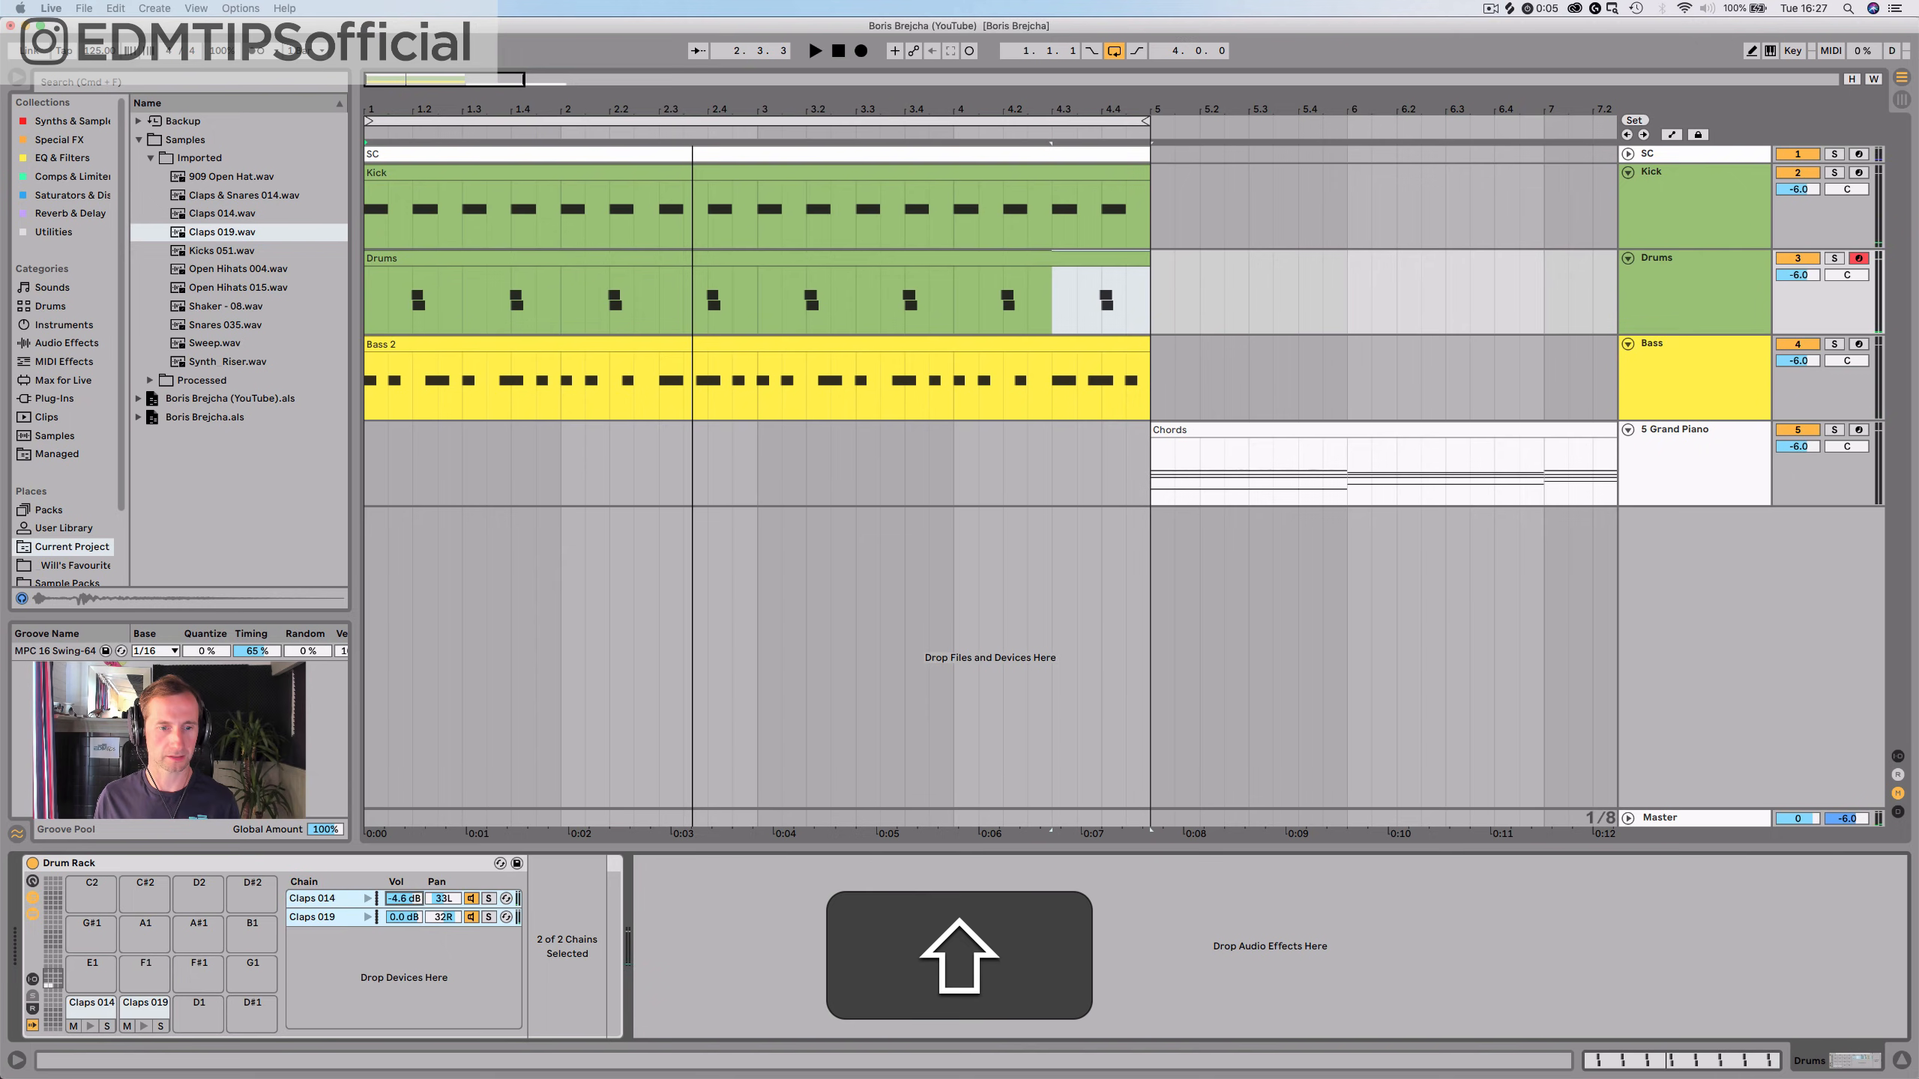
pyautogui.moveTo(403, 899); pyautogui.dragTo(411, 902)
pyautogui.write('-6')
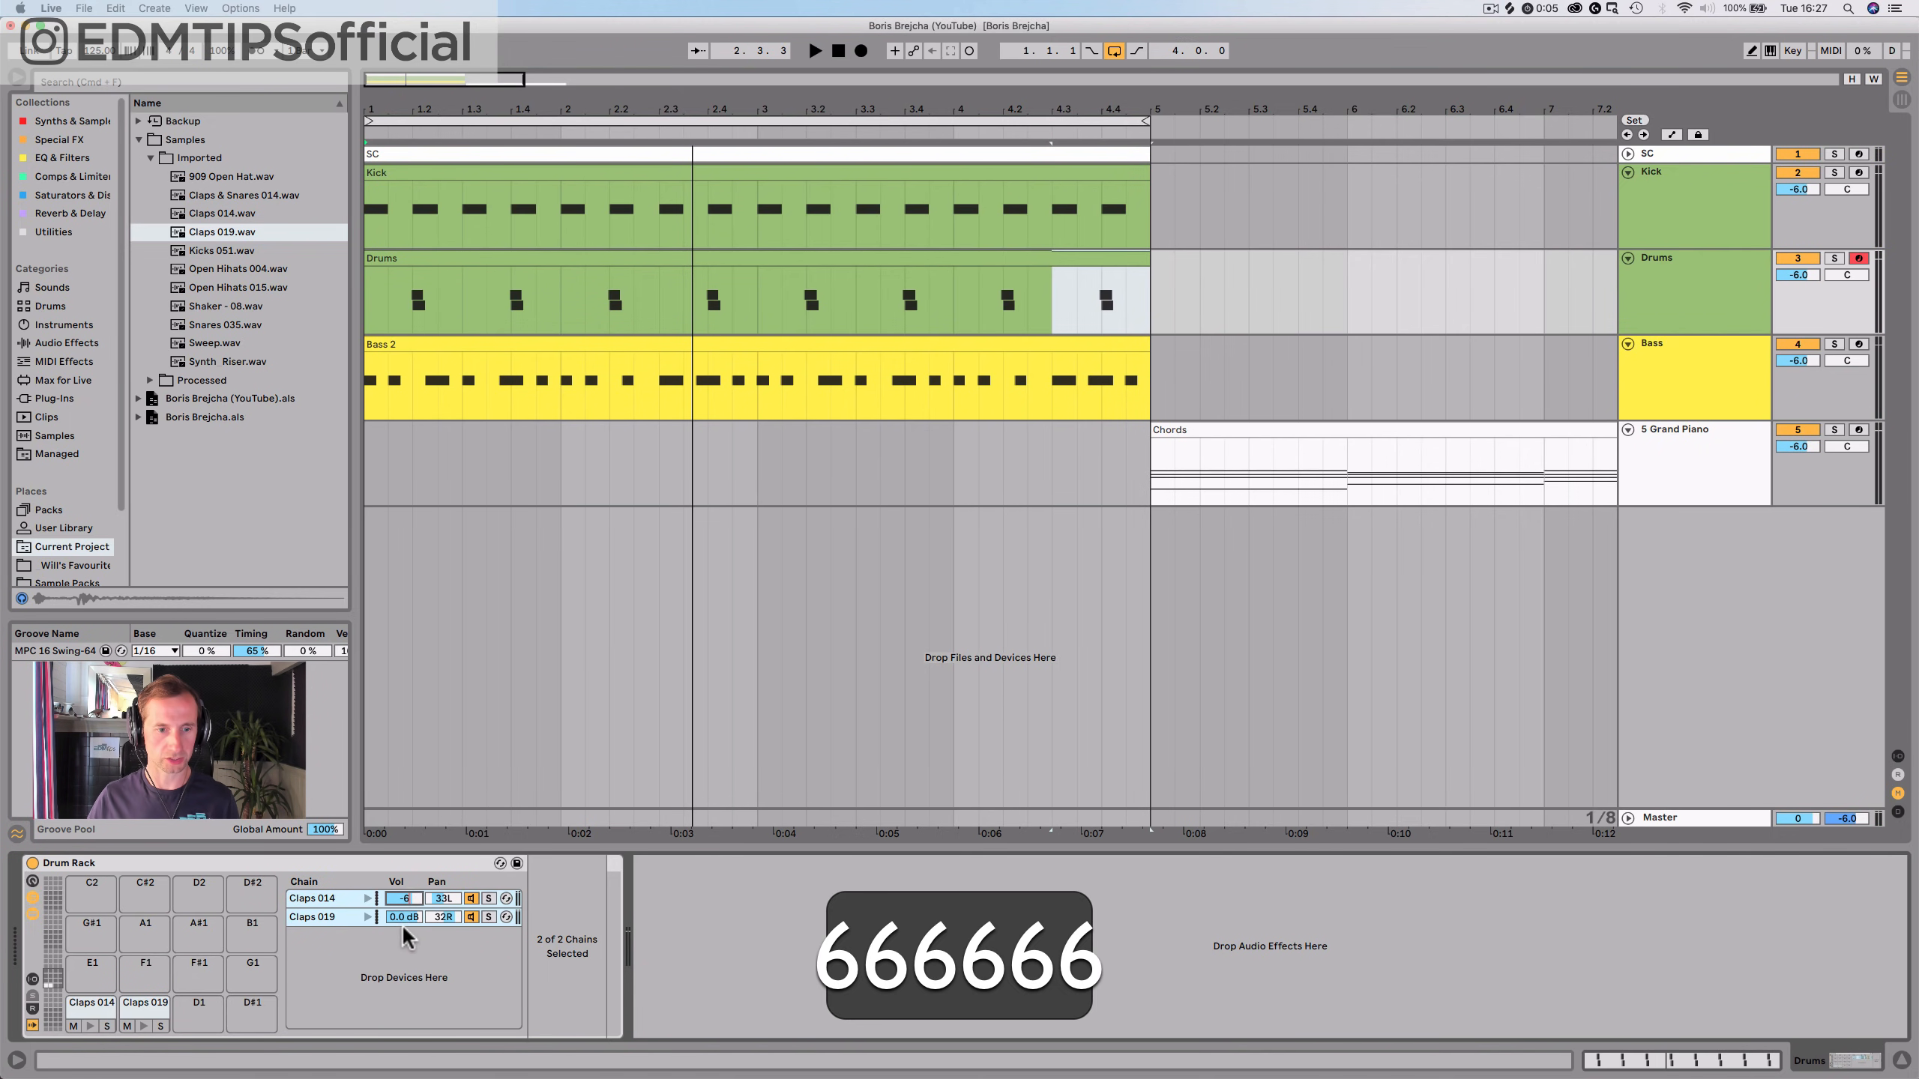
pyautogui.press('Return')
pyautogui.click(404, 916)
pyautogui.write('-6')
pyautogui.press('Return')
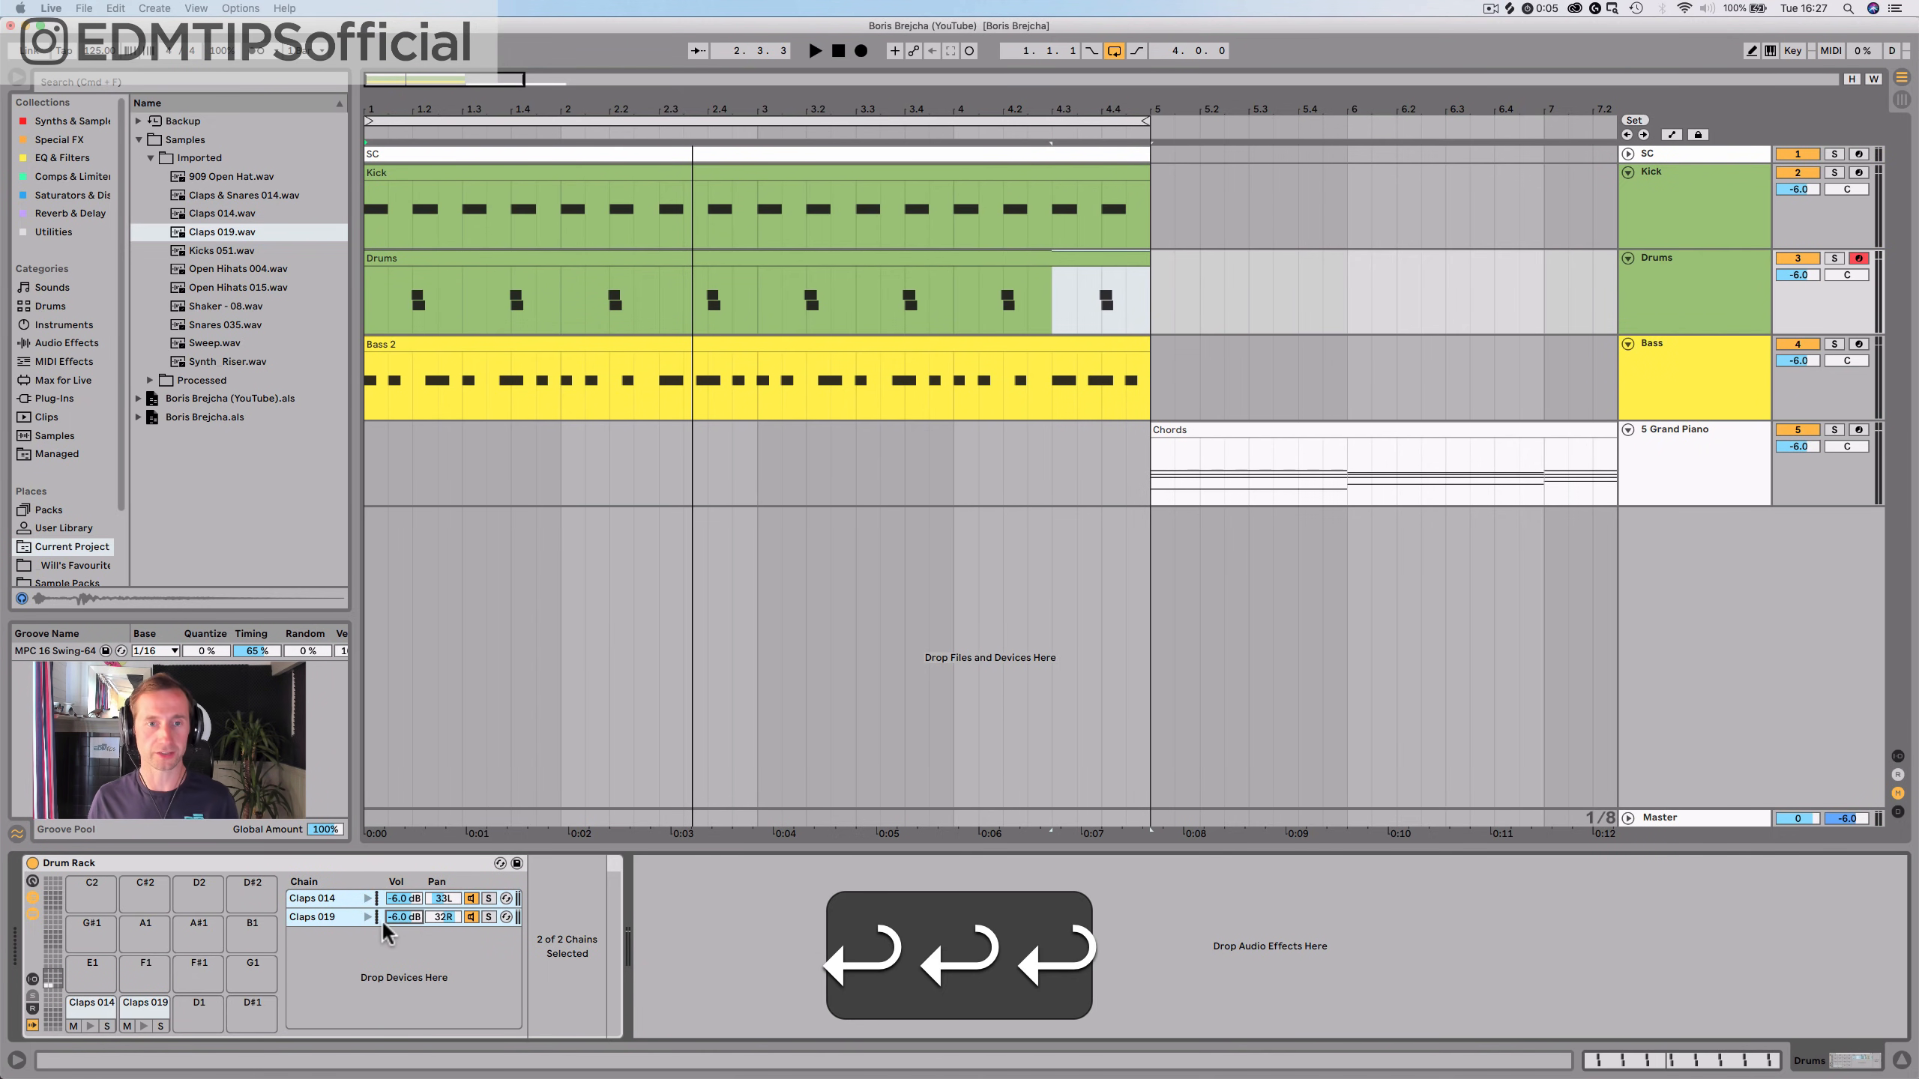
# Play the loop and raise the Drums track volume to -4.6 dB
pyautogui.click(310, 953)
pyautogui.press('space')
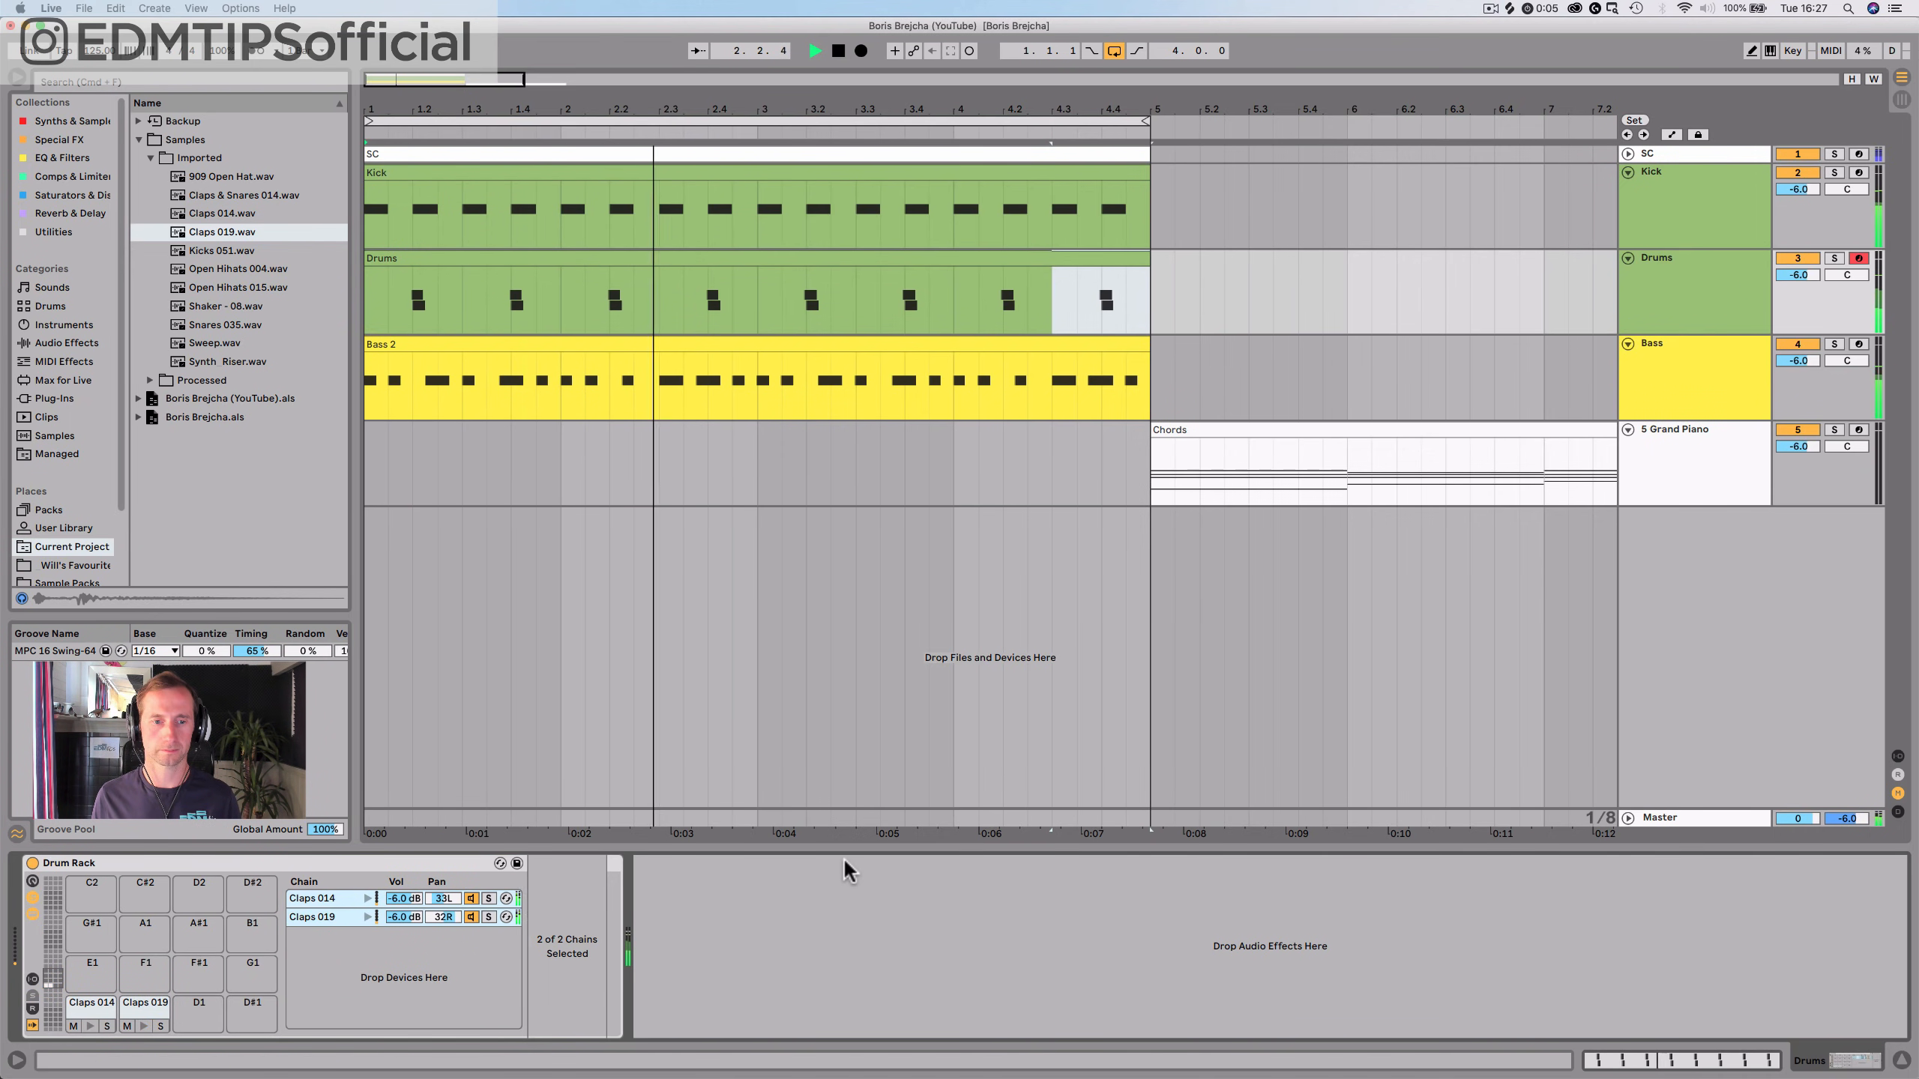
pyautogui.moveTo(1807, 276); pyautogui.dragTo(1806, 265)
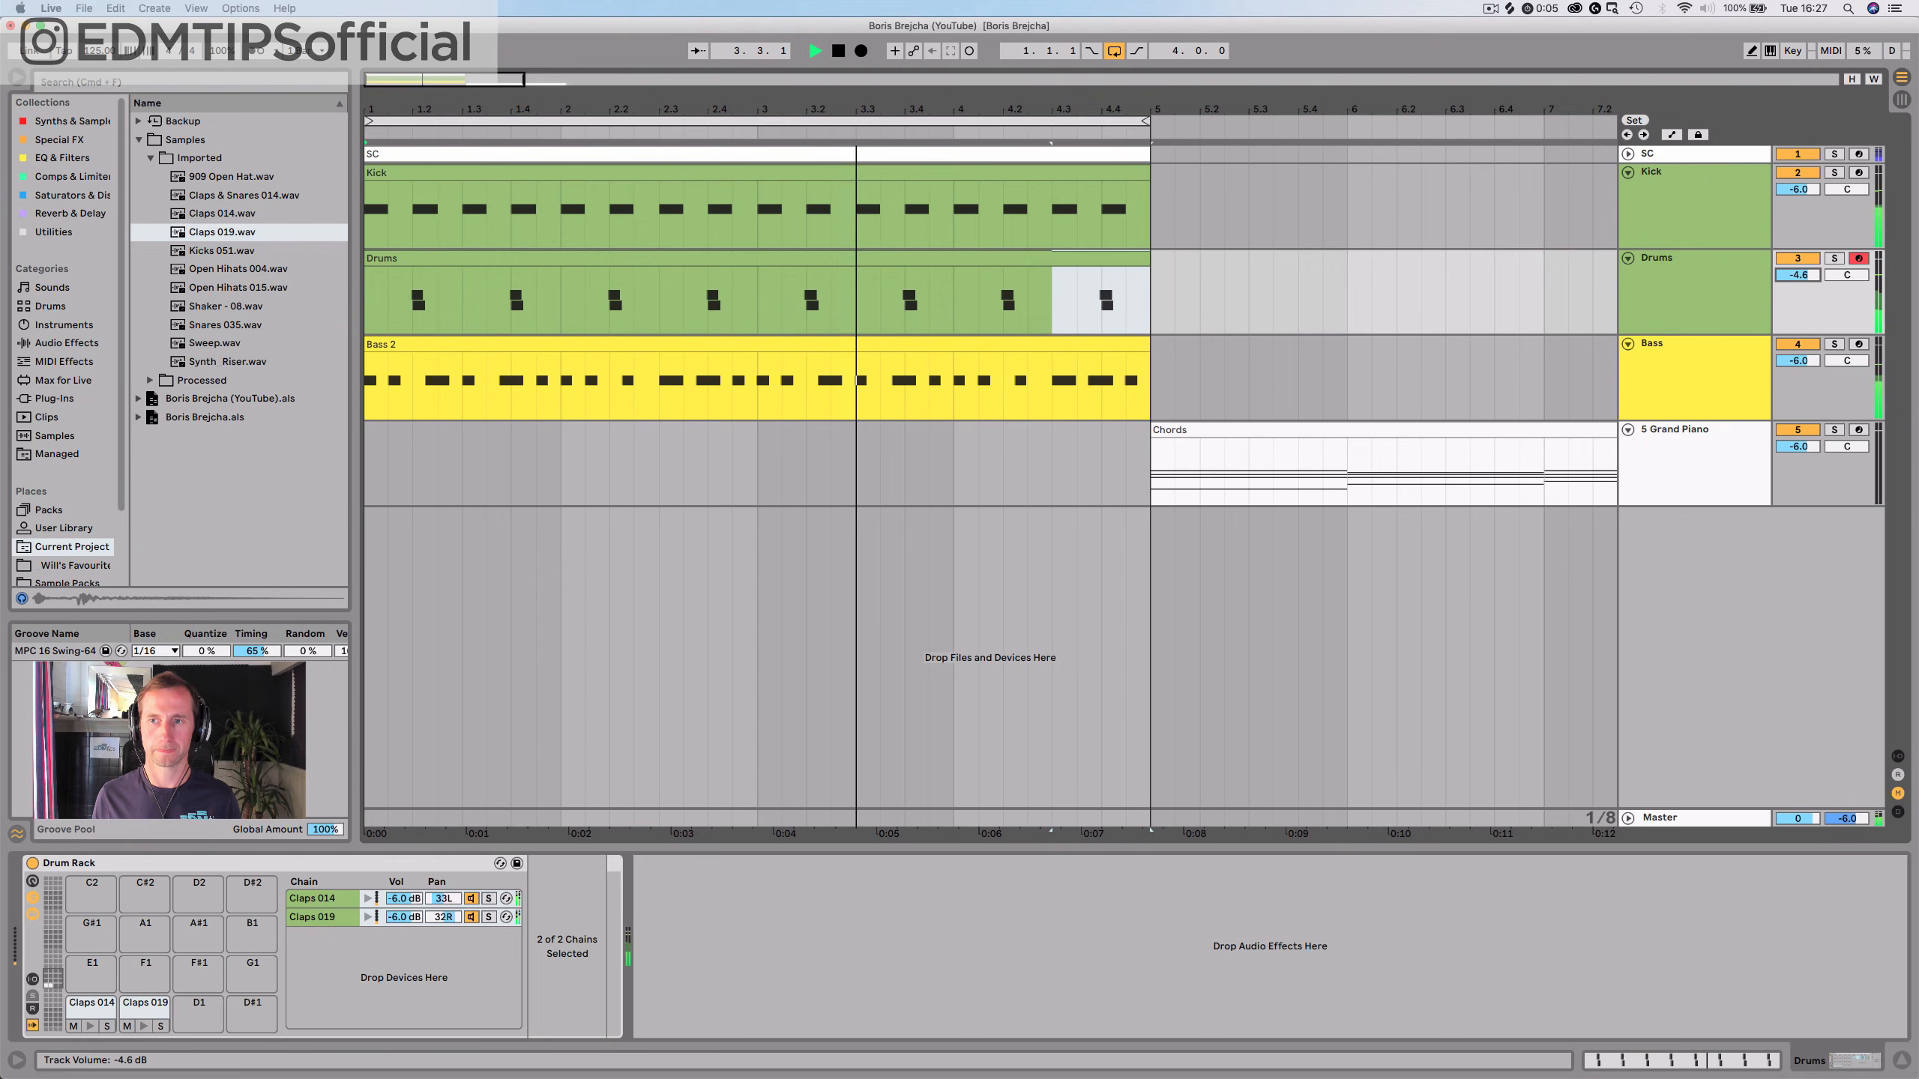
# Raise the Drums track volume to -4.4 dB, check the Master track's Utility and save the set
pyautogui.hotkey('alt', 'm')
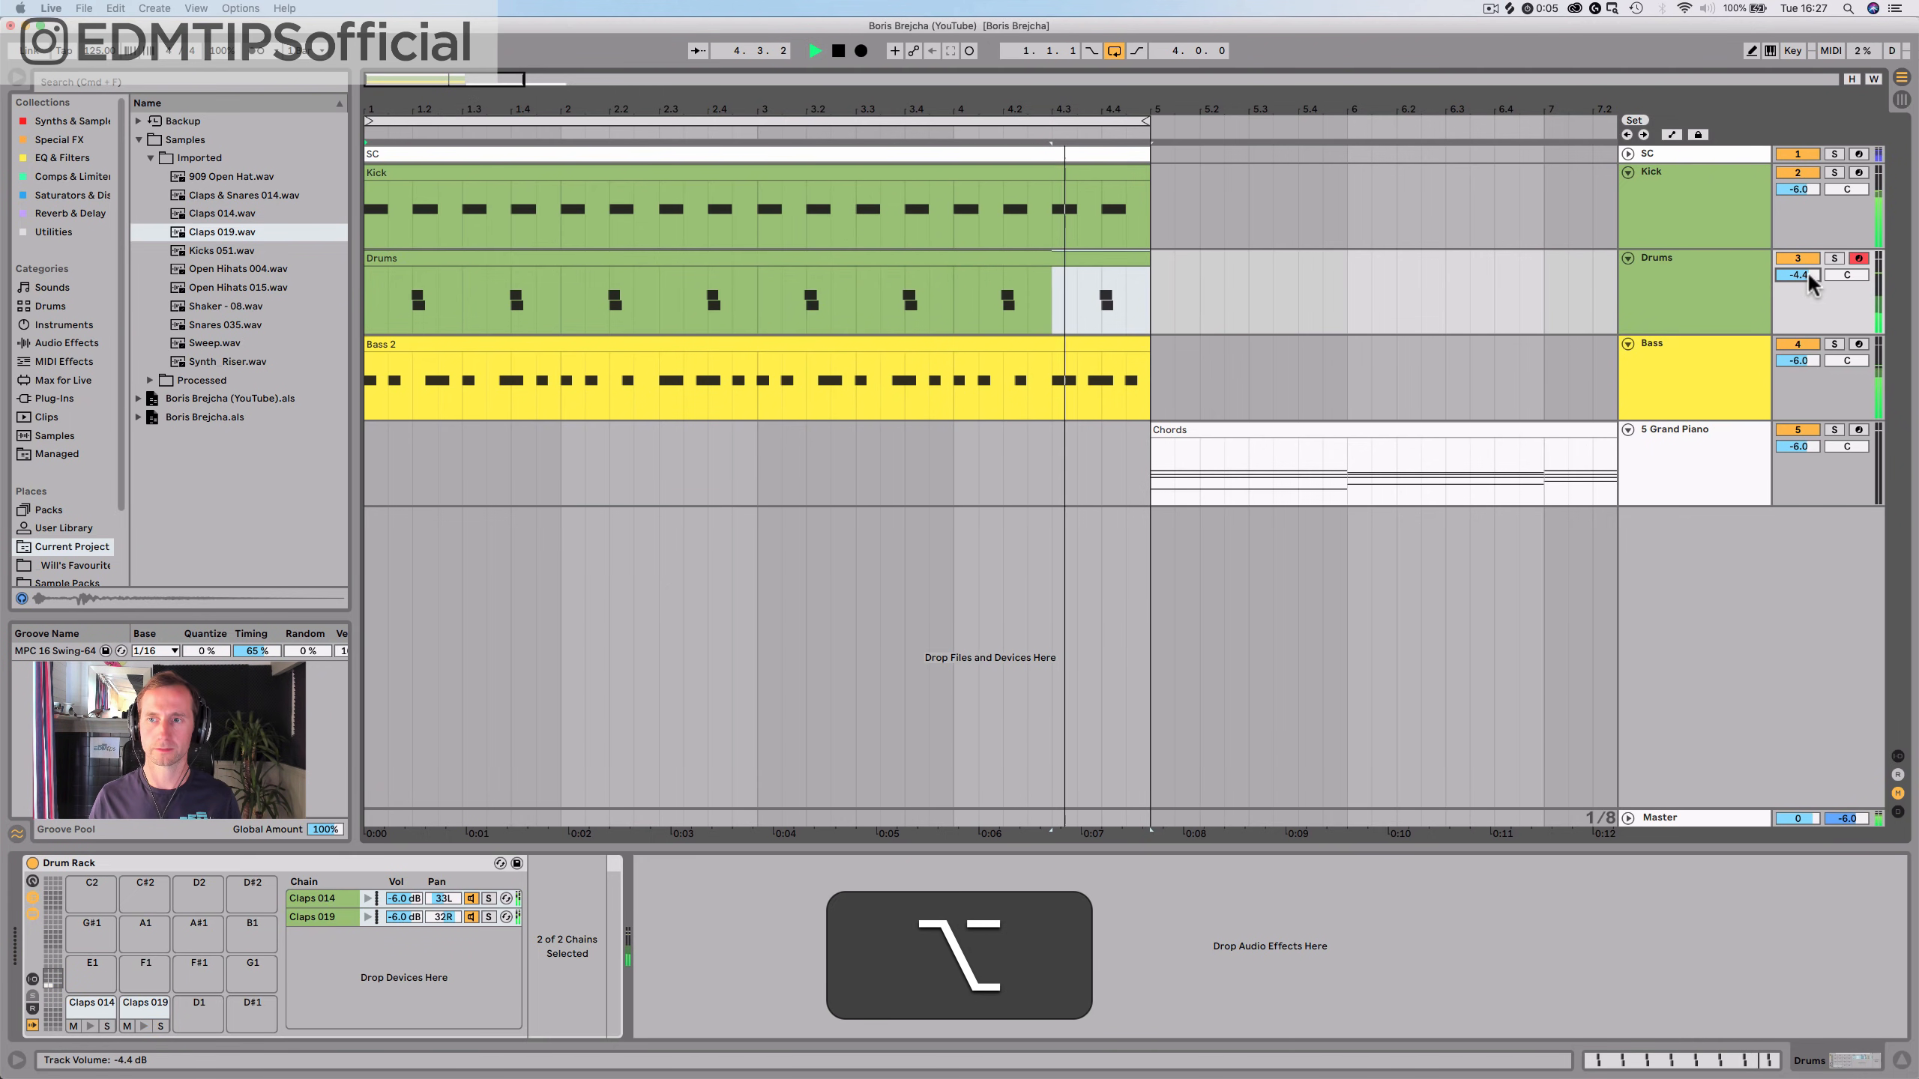
pyautogui.hotkey('alt', 'm')
pyautogui.click(1689, 817)
pyautogui.hotkey('alt', 'm')
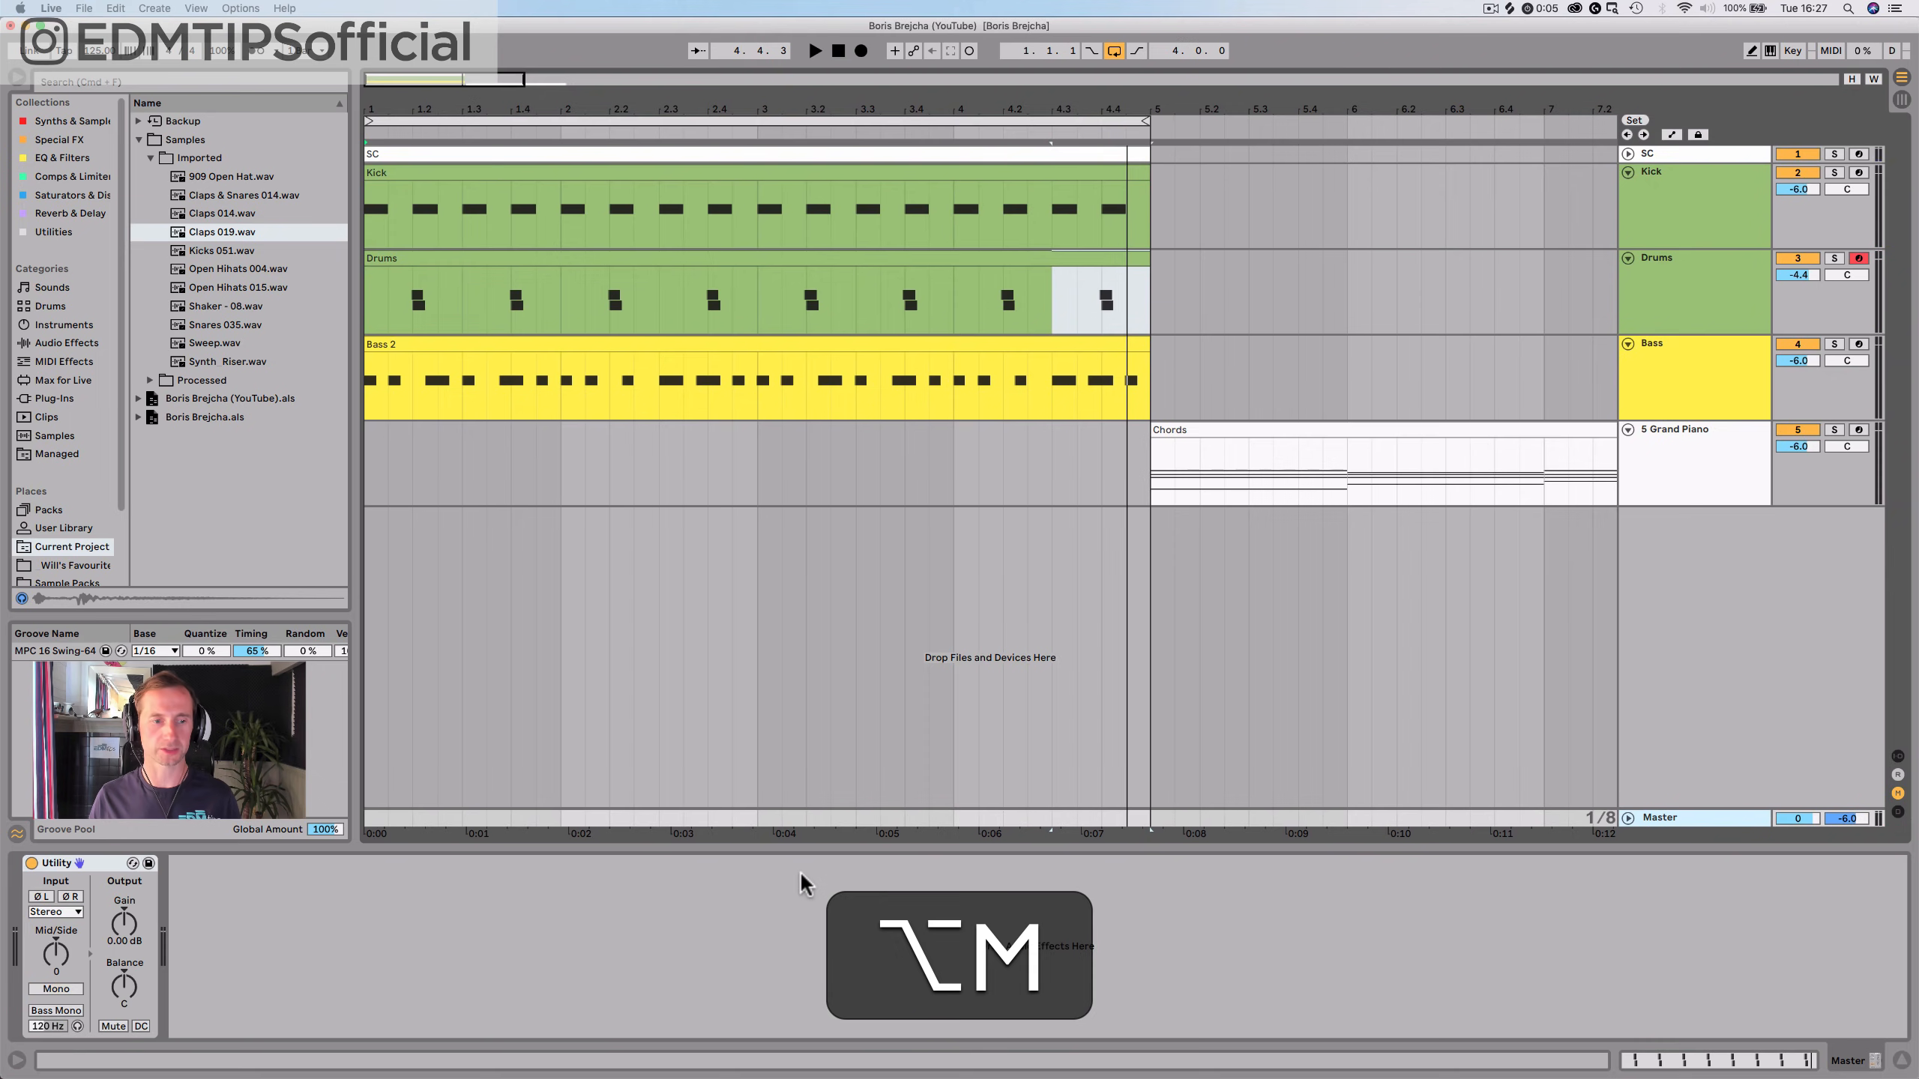
pyautogui.hotkey('shift', 'Tab')
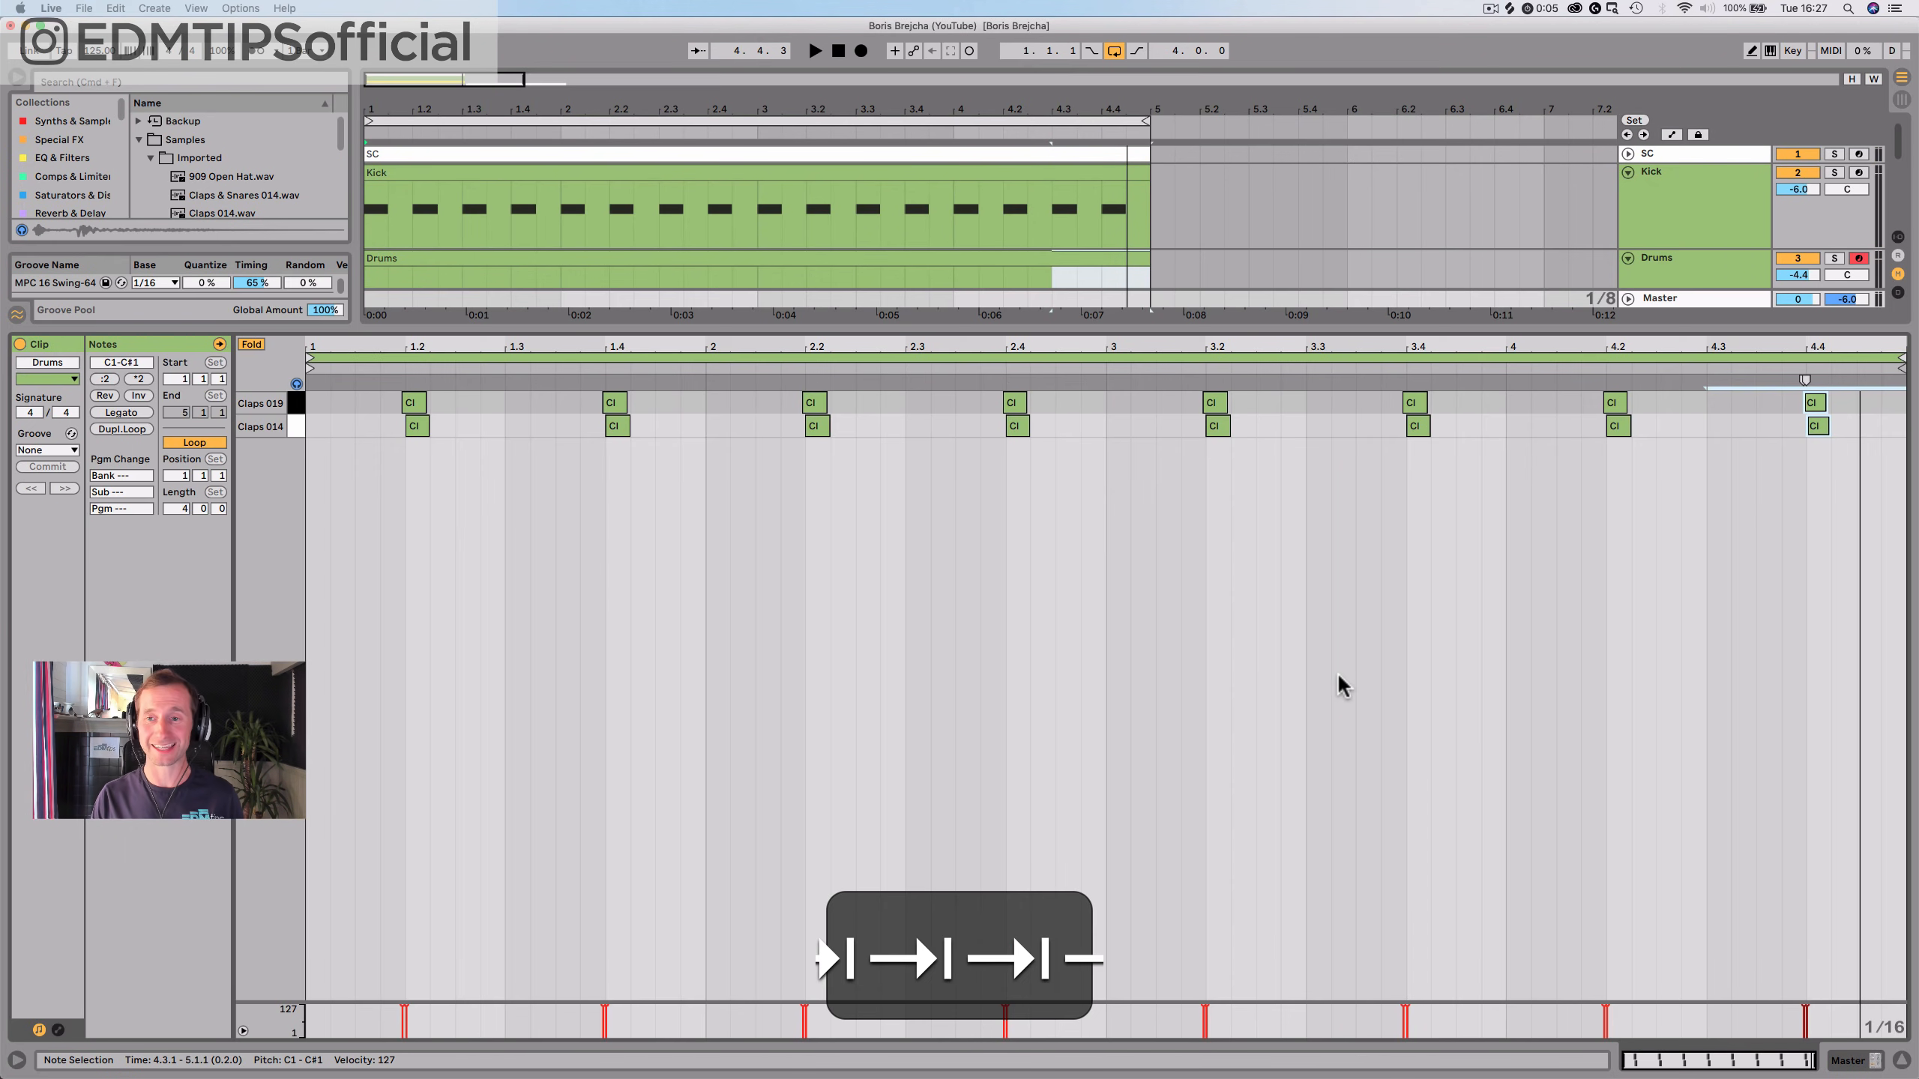
pyautogui.hotkey('shift', 'Tab')
pyautogui.press('super+shift+s')
pyautogui.press('super+s')
# Preview the open hi-hat samples and load Open Hihats 004.wav onto pad D1 of the Drums track's Drum Rack
pyautogui.click(1649, 270)
pyautogui.click(1723, 289)
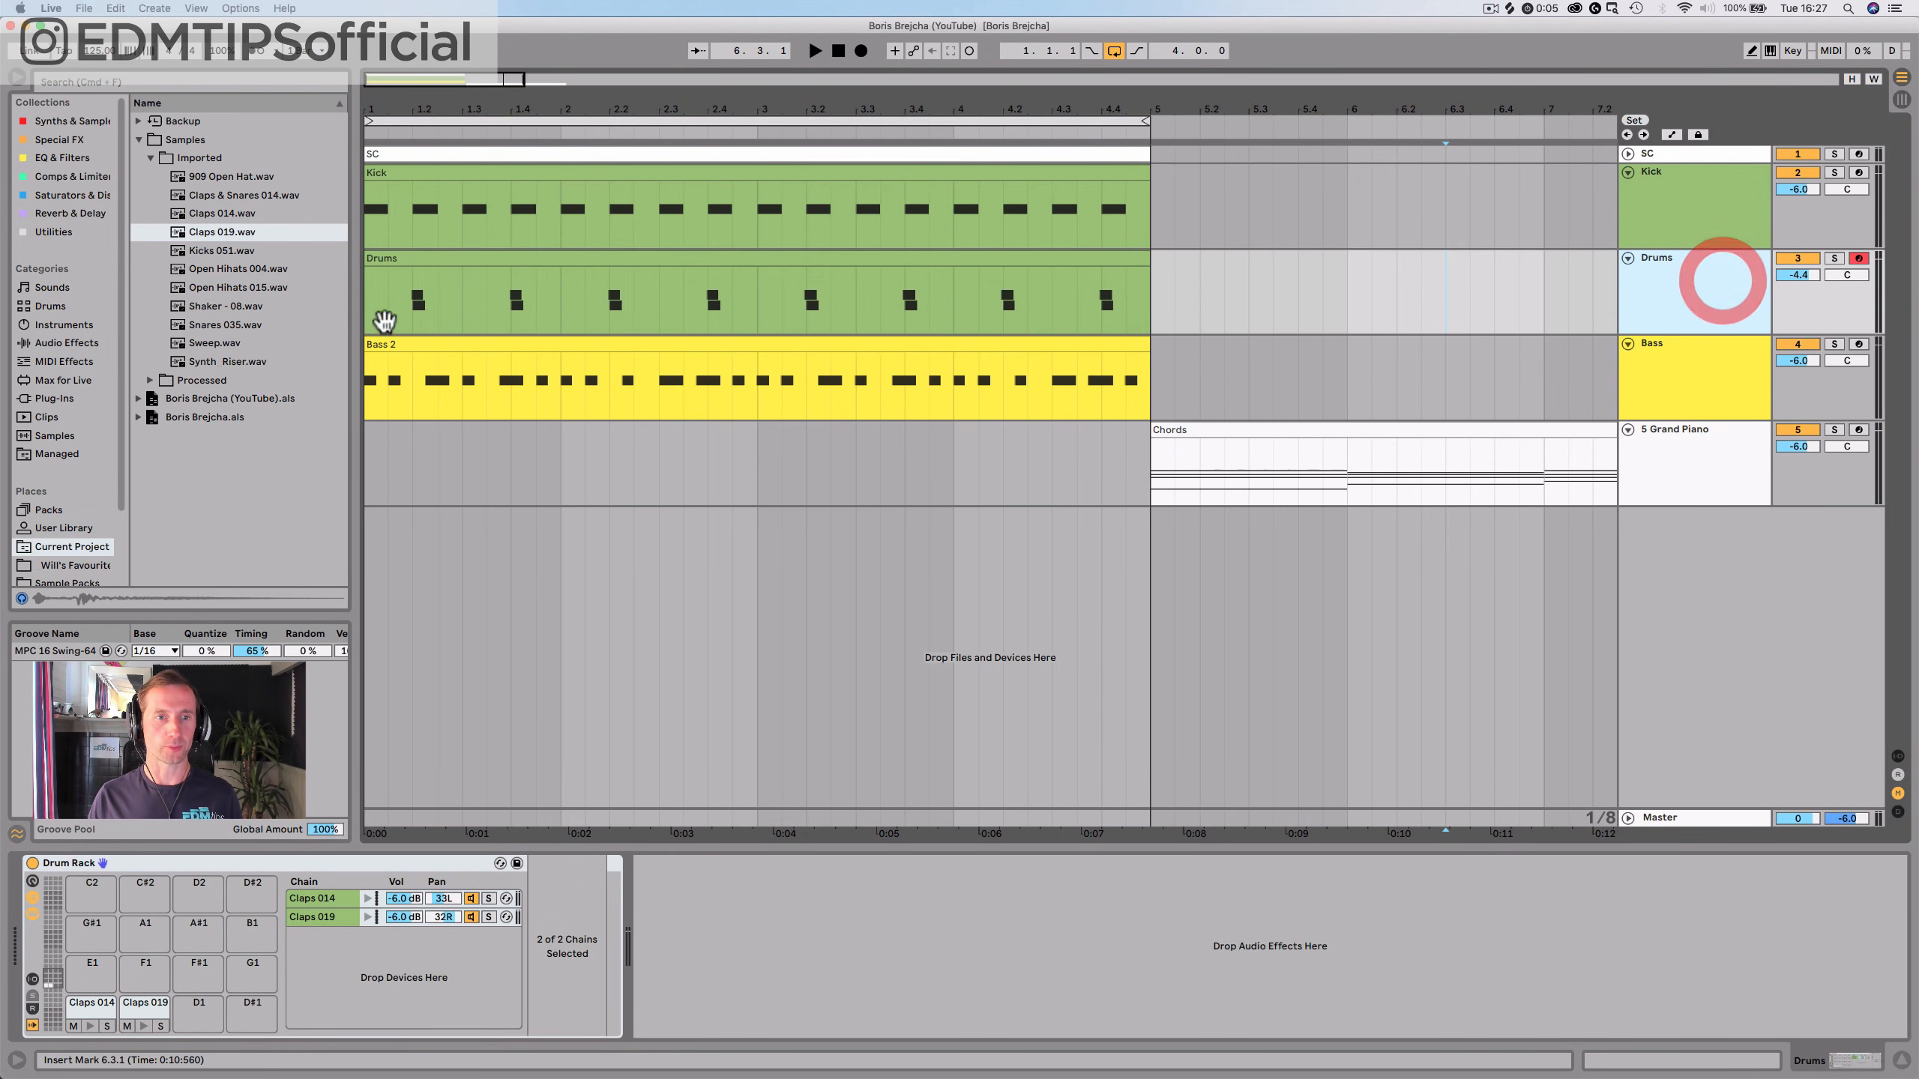
pyautogui.click(196, 271)
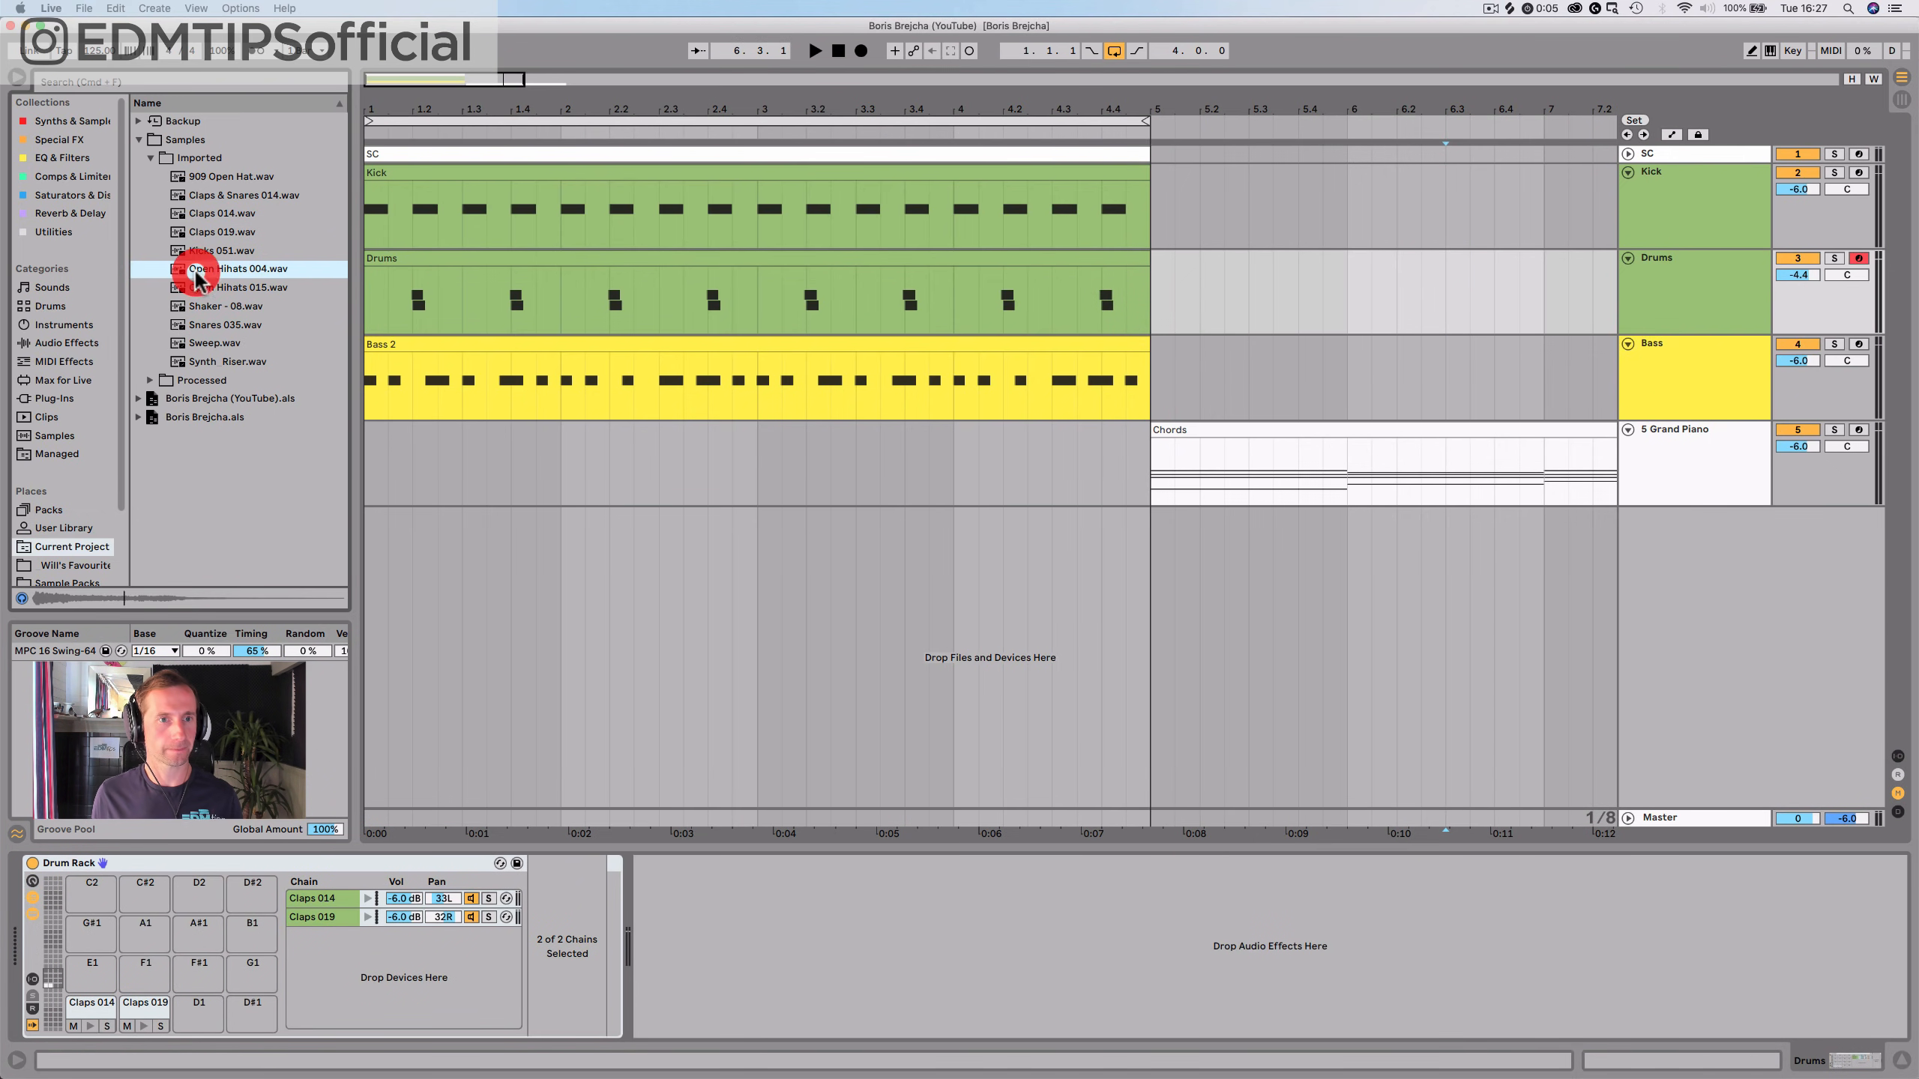
pyautogui.press('Down')
pyautogui.press('Up')
pyautogui.press('Down')
pyautogui.press('Up')
pyautogui.moveTo(236, 270); pyautogui.dragTo(244, 940)
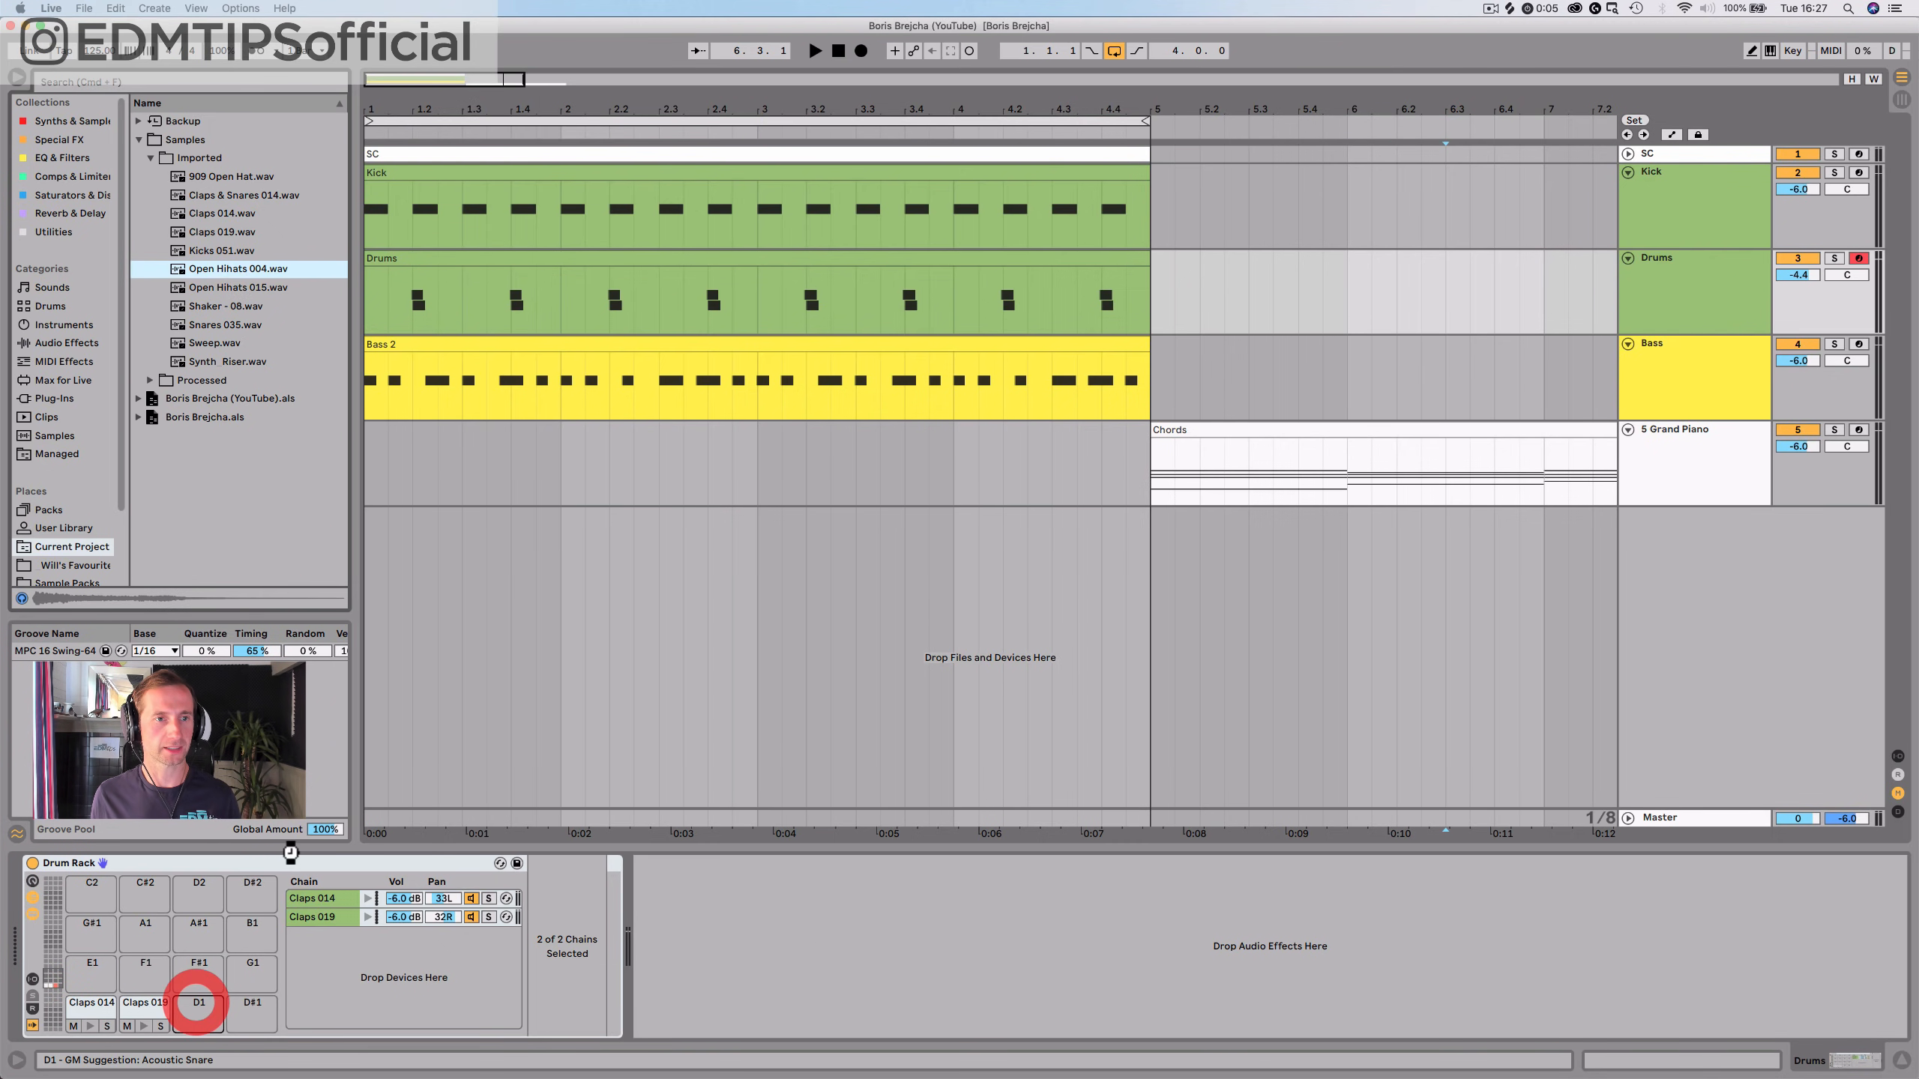
# Check the note rows of the Drums clip for the hi-hat pad and compare them with the Drum Rack
pyautogui.doubleClick(407, 266)
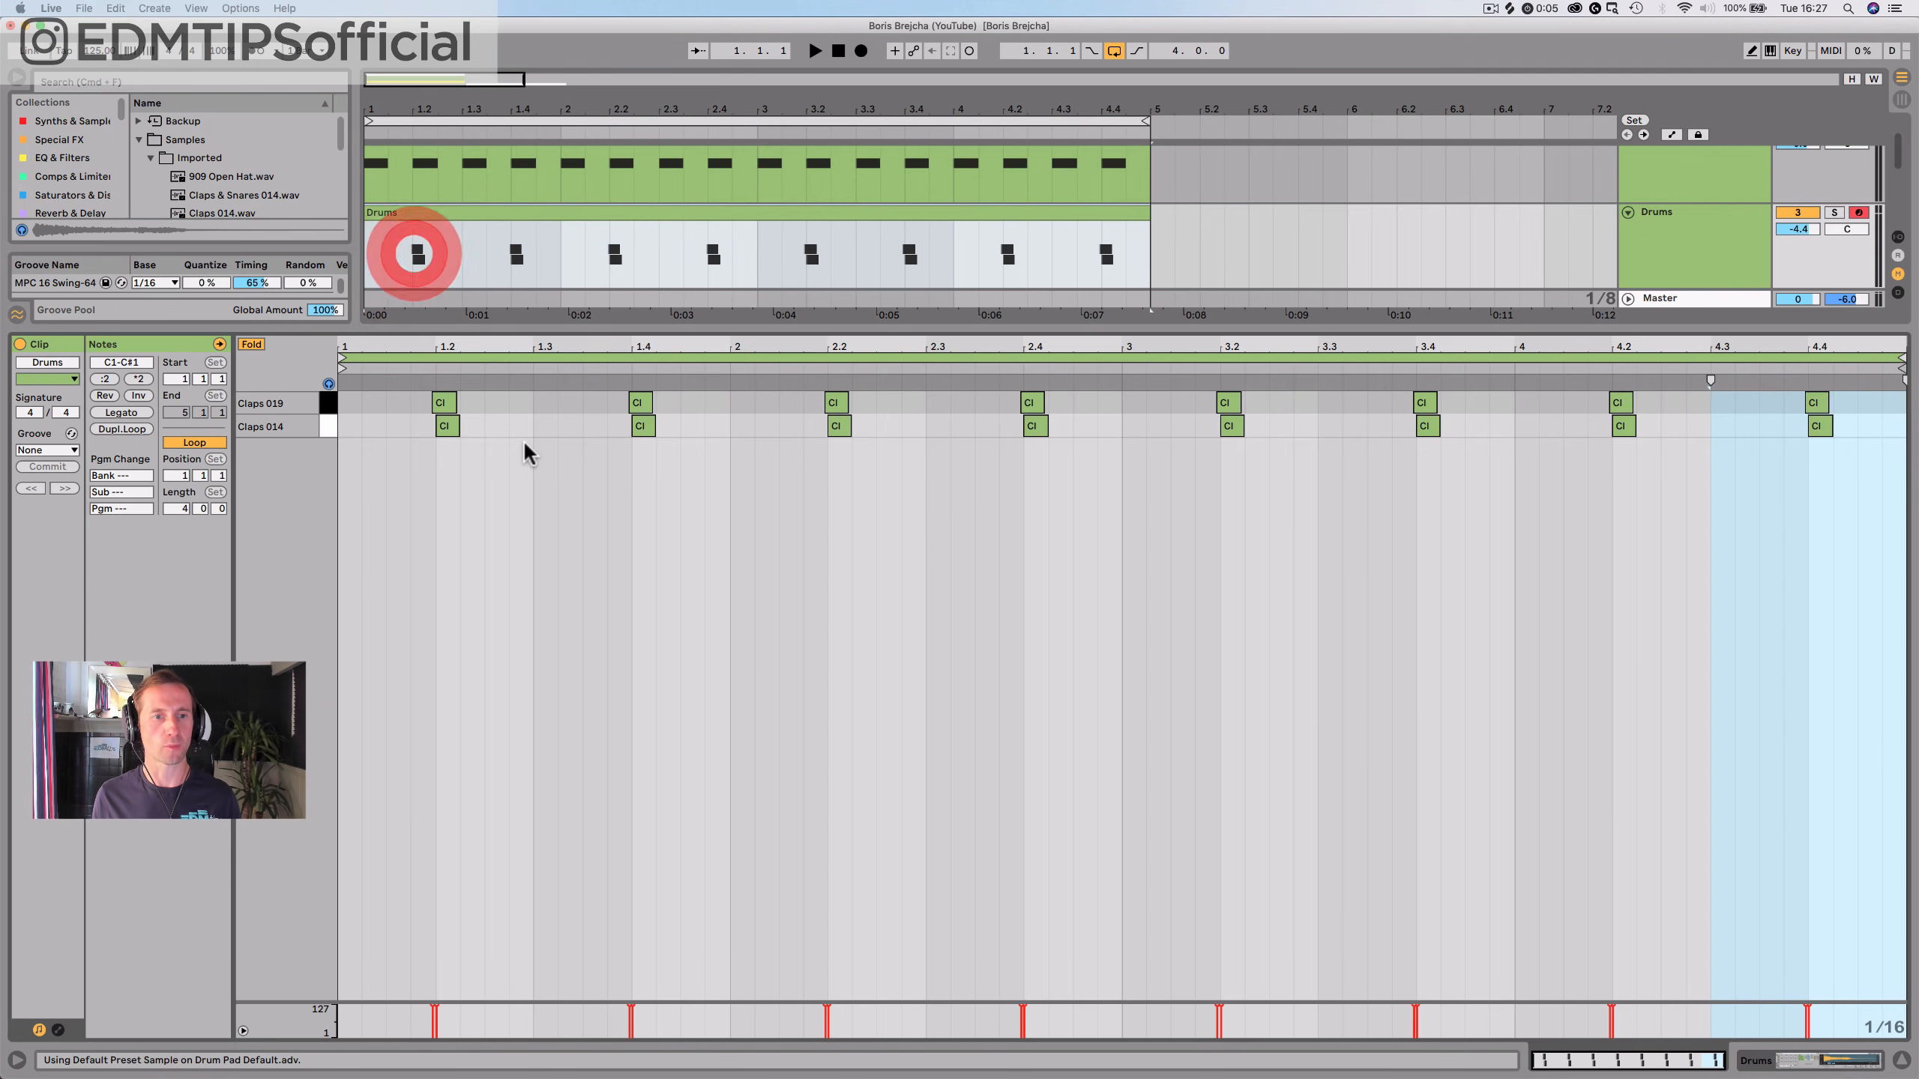
pyautogui.hotkey('shift', 'Tab')
pyautogui.click(143, 1005)
pyautogui.click(184, 1013)
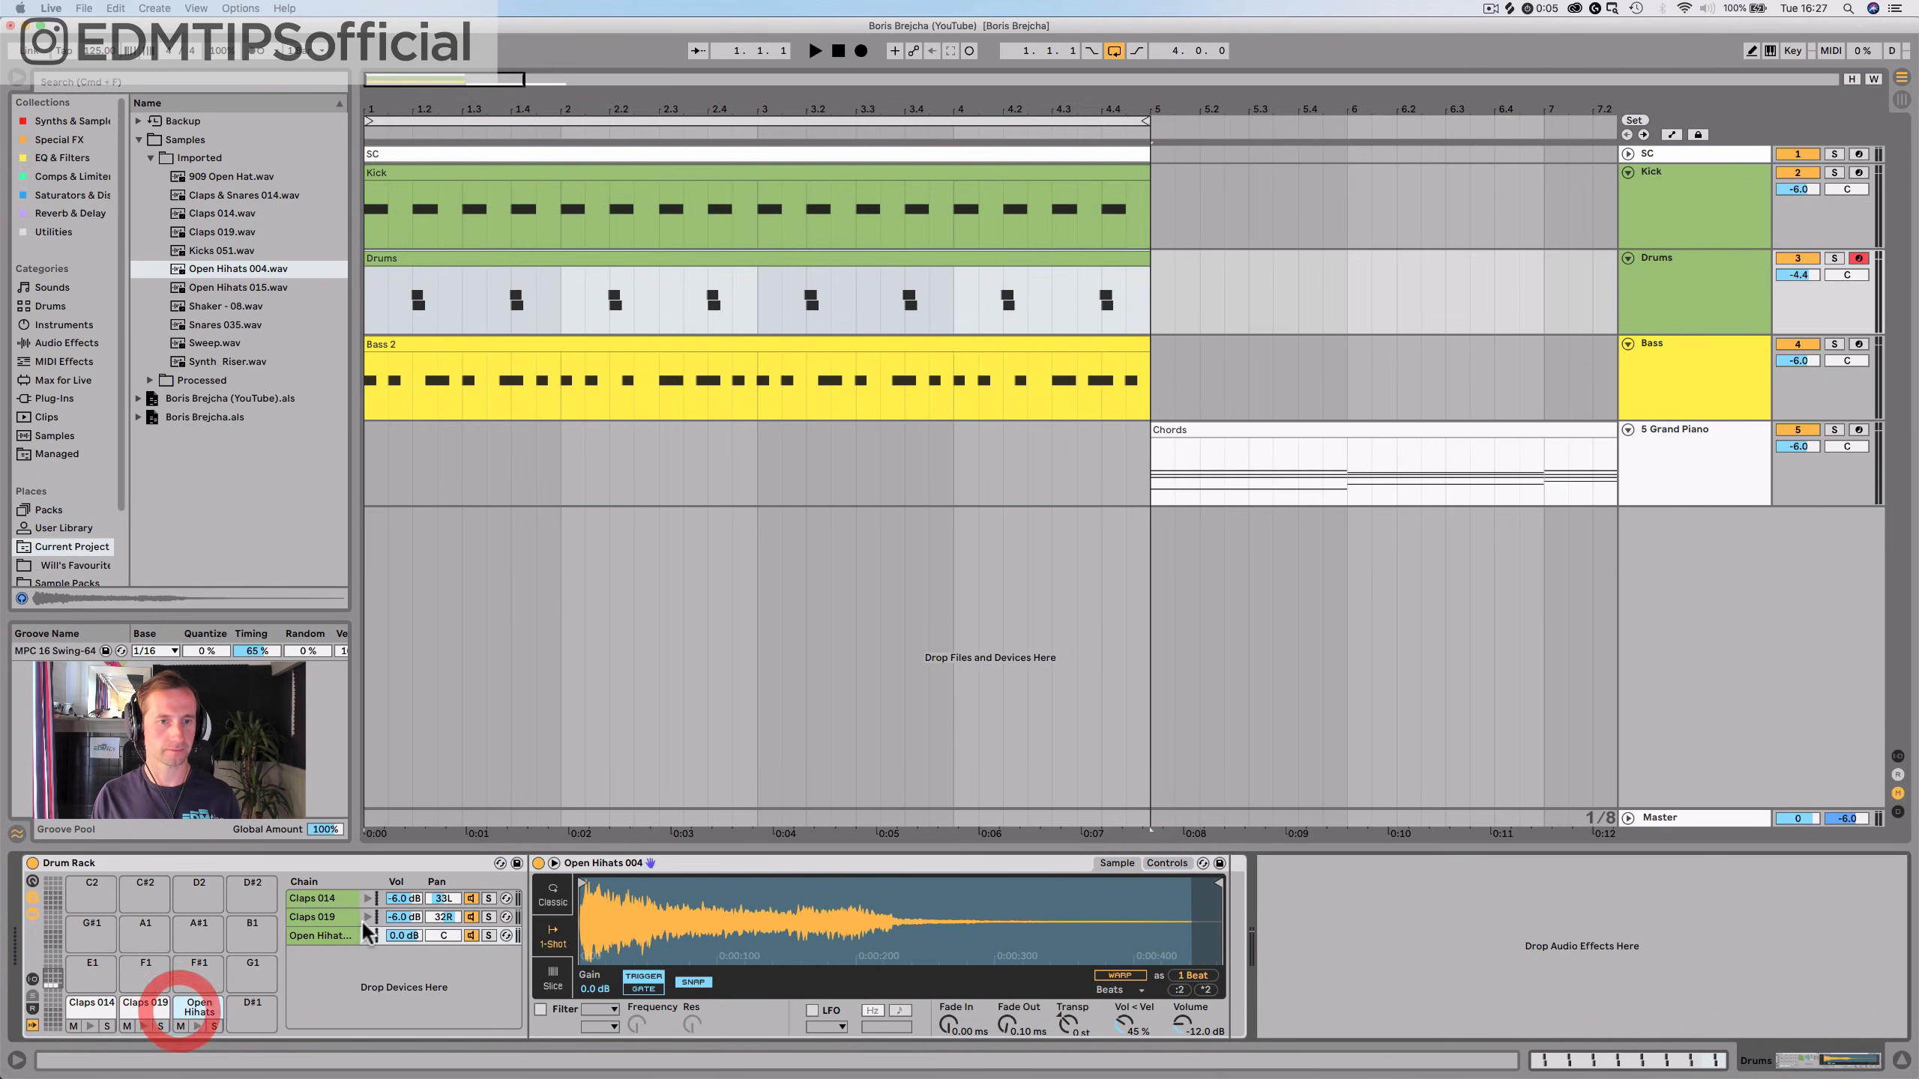
pyautogui.press('Tab')
pyautogui.press('Tab')
pyautogui.hotkey('shift', 'Tab')
pyautogui.keyDown('shift'); pyautogui.click(328, 402); pyautogui.keyUp('shift')
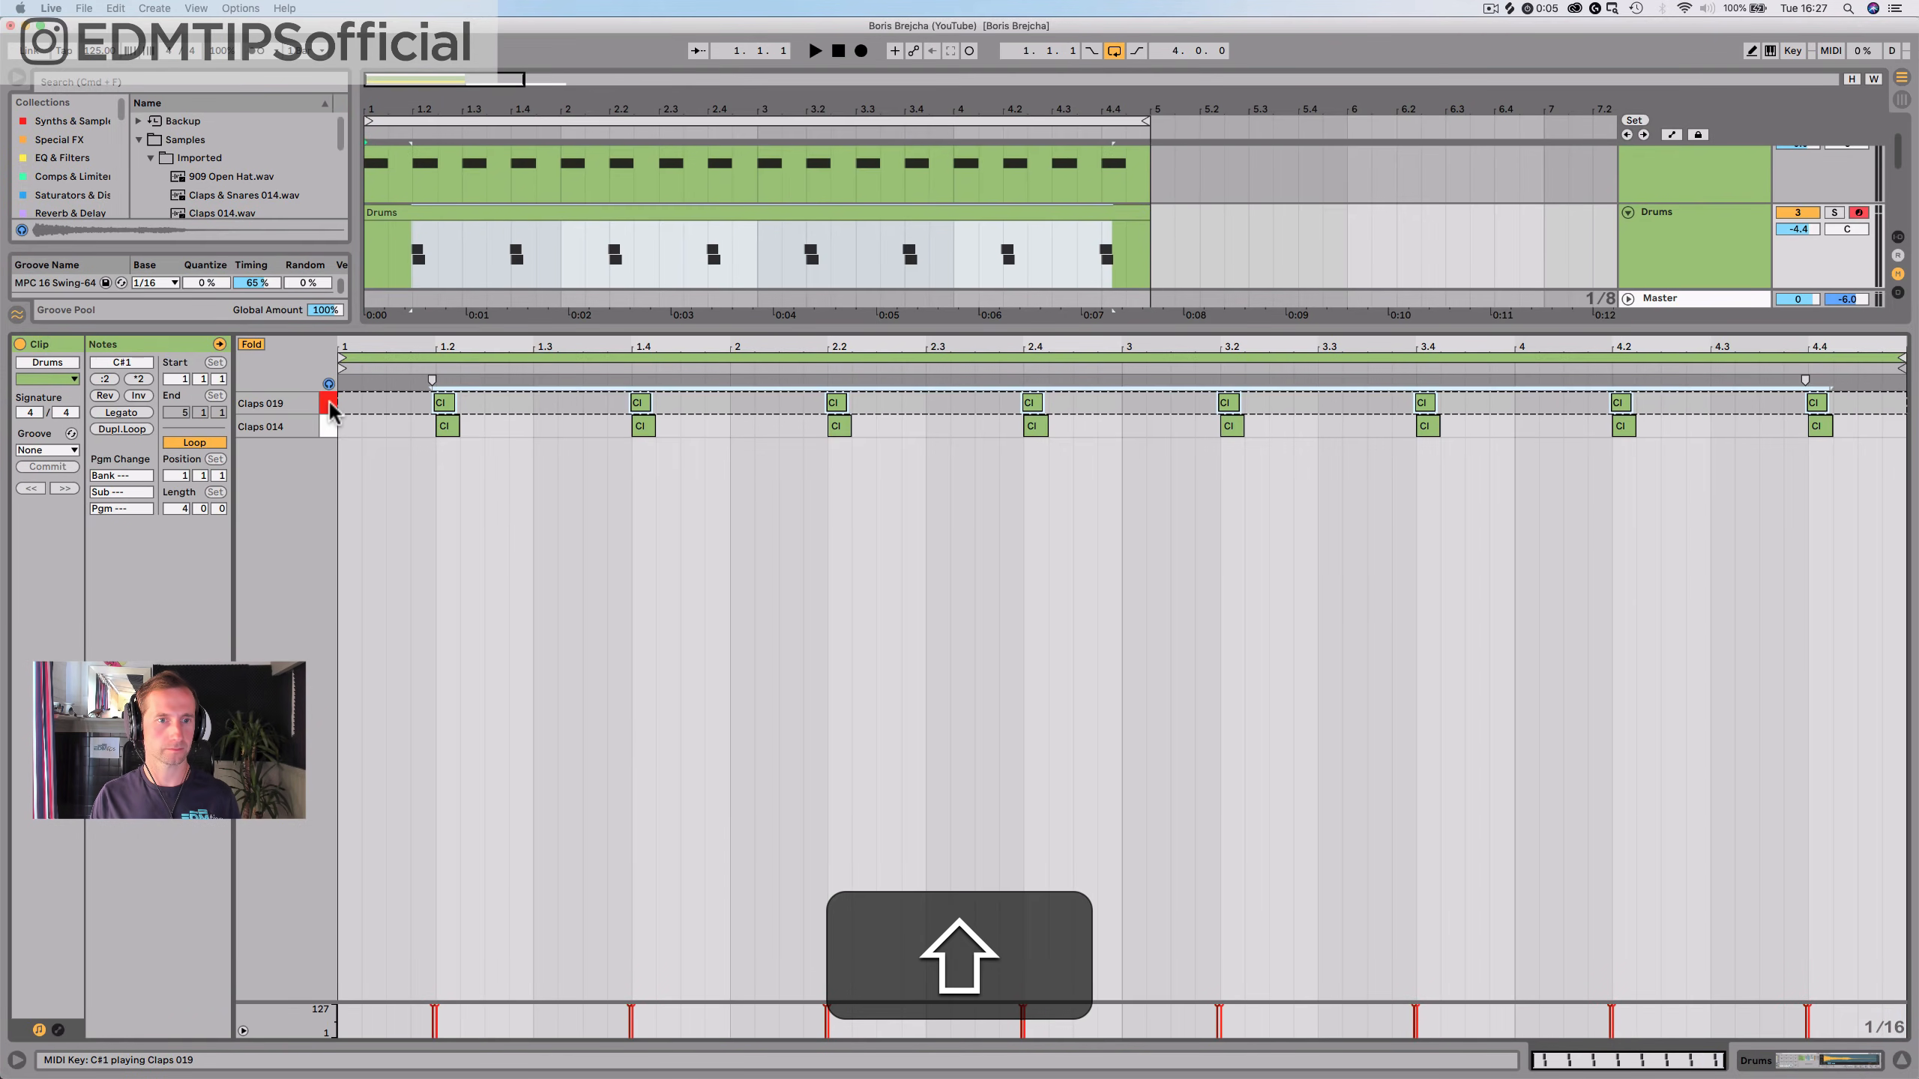
pyautogui.press('Tab')
pyautogui.press('Tab')
pyautogui.press('Tab')
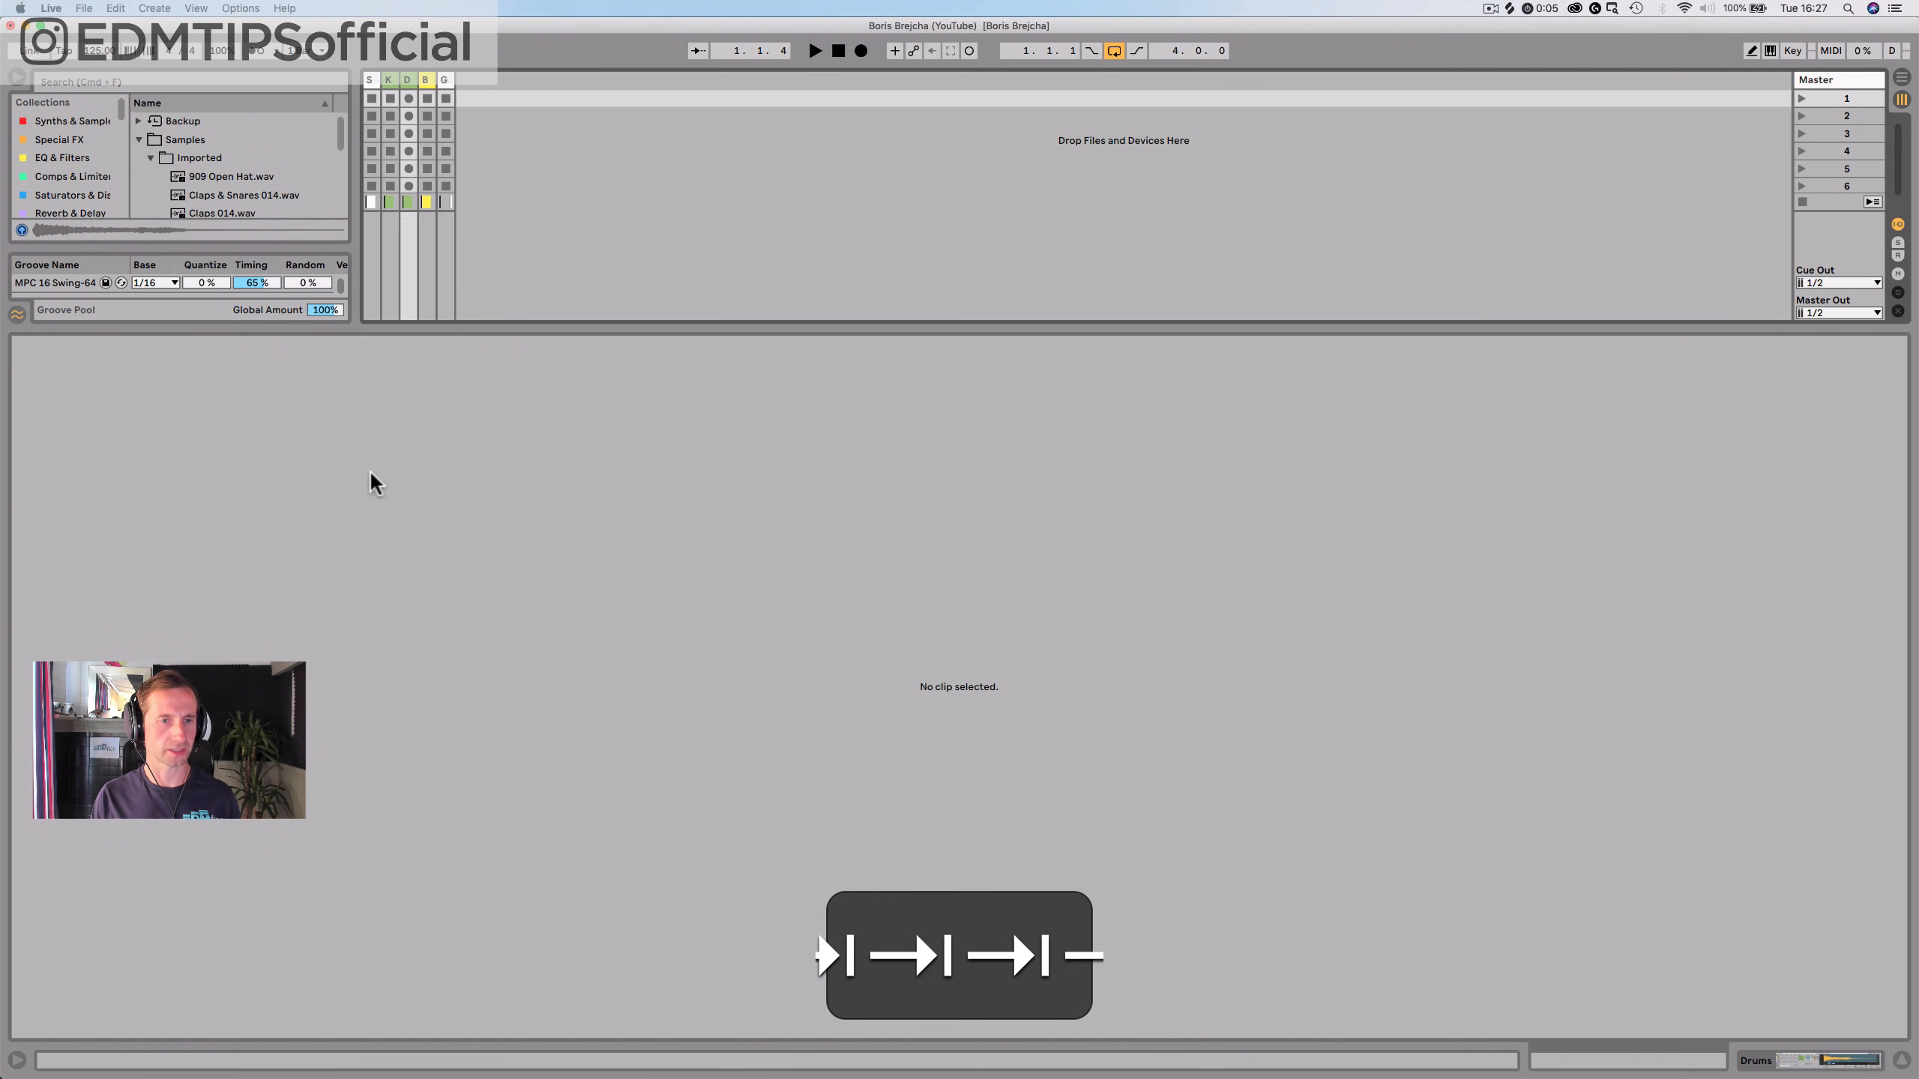
pyautogui.click(475, 214)
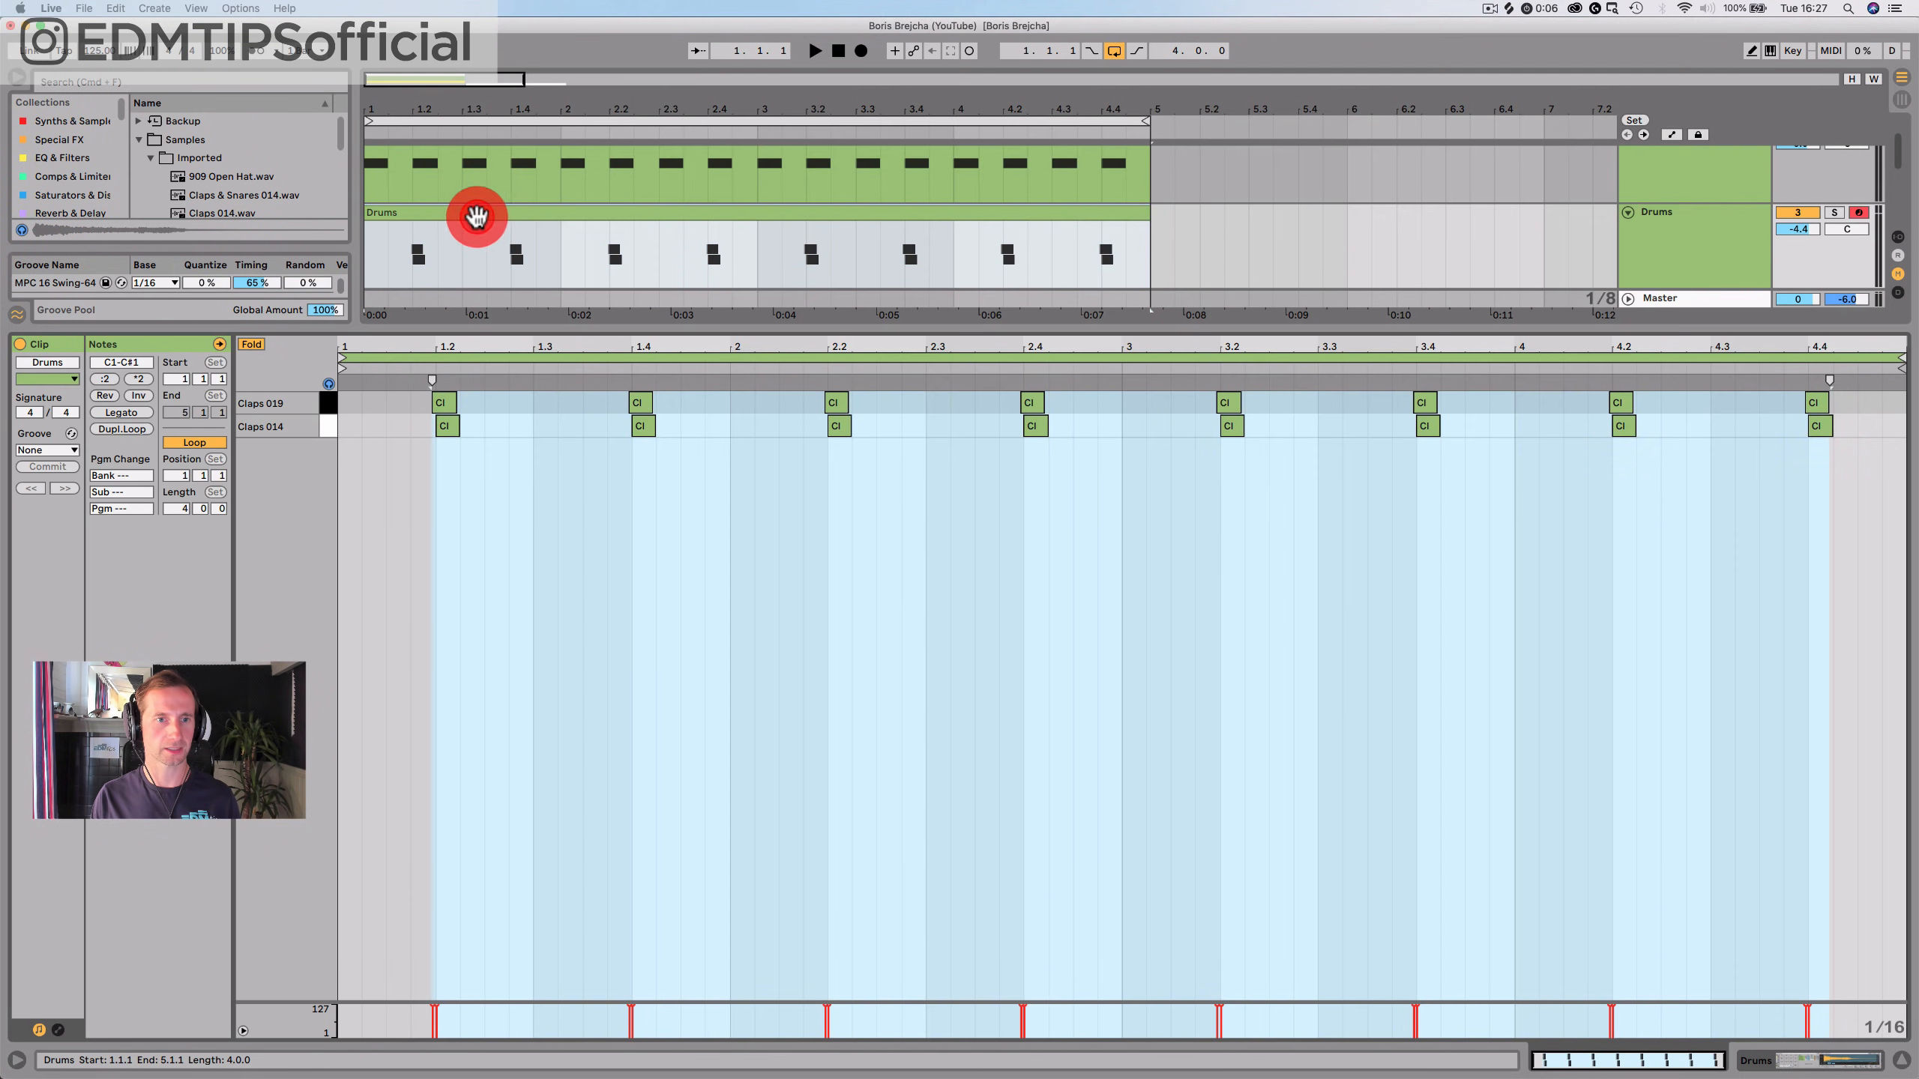
# Delete the Open Hihats chain from the Drum Rack
pyautogui.hotkey('shift', 'Tab')
pyautogui.click(188, 1009)
pyautogui.click(298, 935)
pyautogui.press('BackSpace')
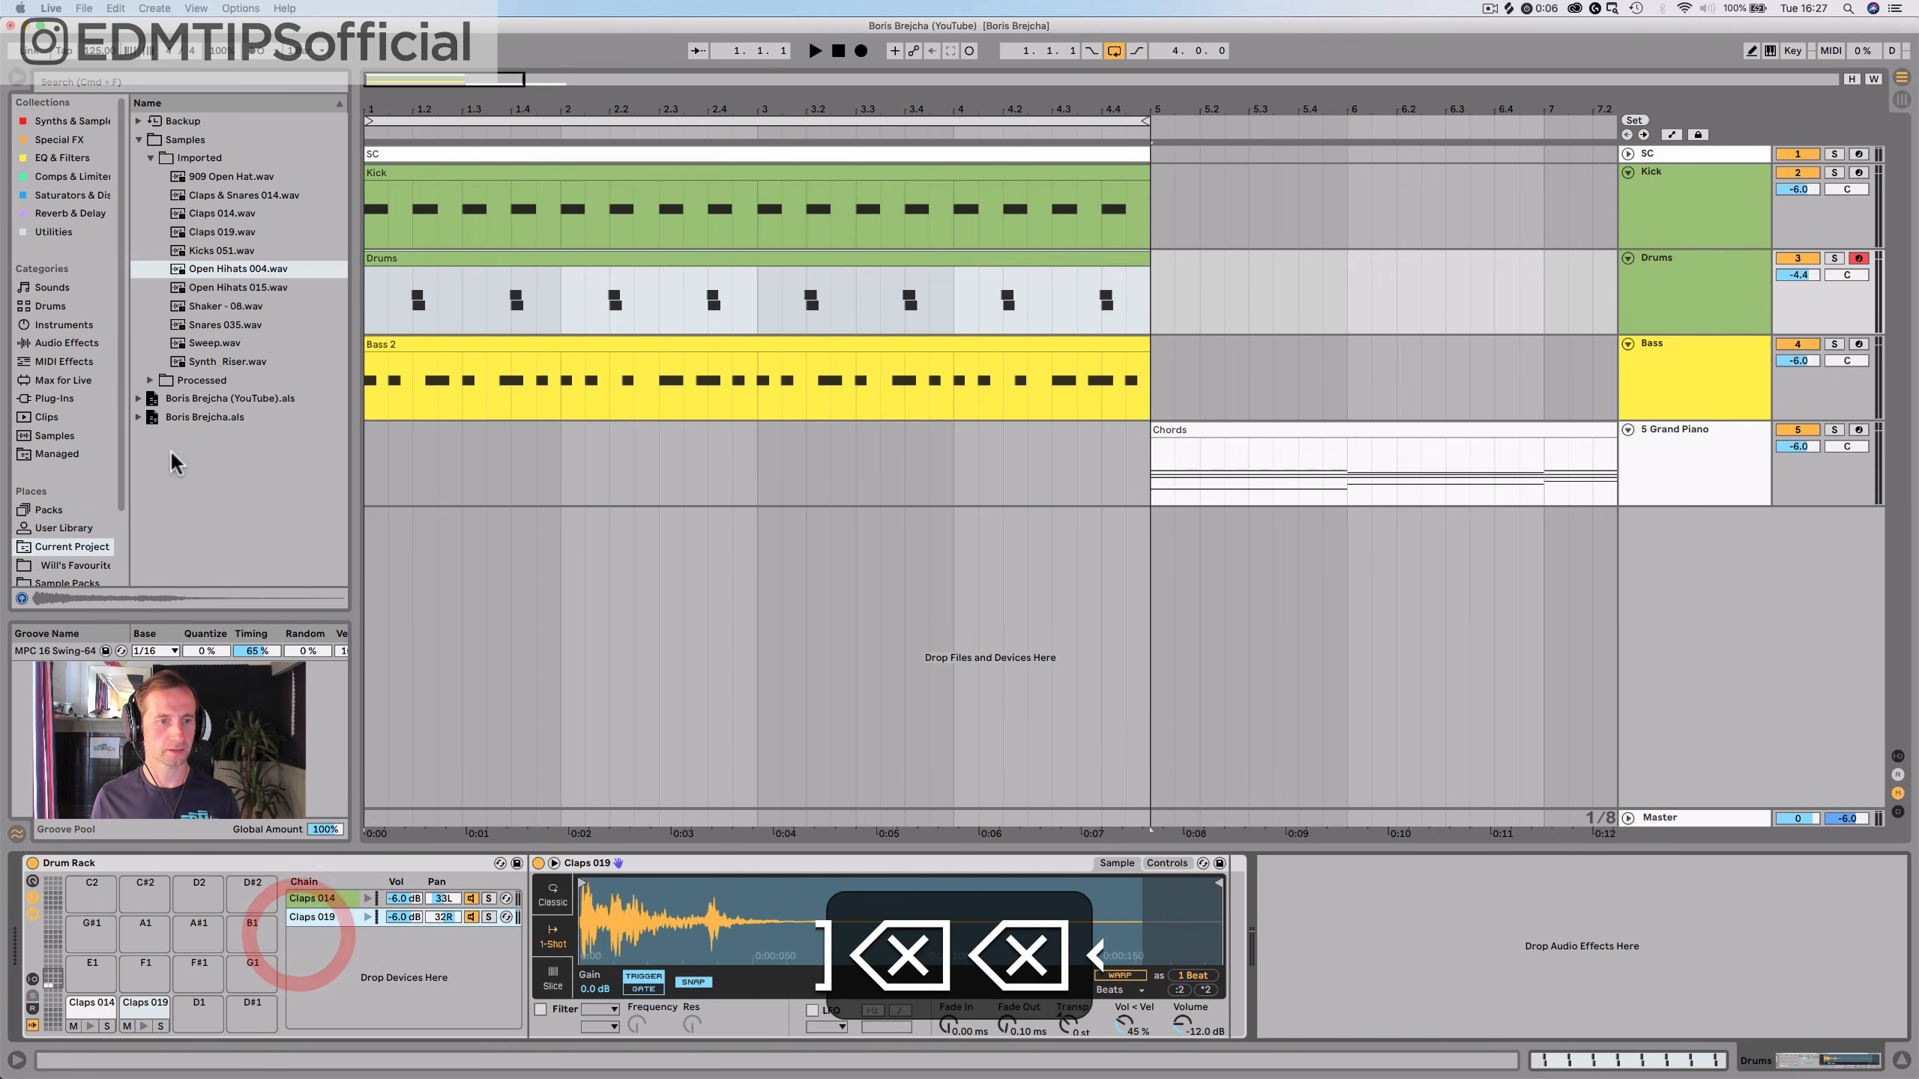
# Preview the imported one-shots and load Open Hihats 004.wav into the Drum Rack on pad D1
pyautogui.click(195, 269)
pyautogui.press('Up')
pyautogui.press('Up')
pyautogui.press('Up')
pyautogui.press('Up')
pyautogui.press('Down')
pyautogui.press('Down')
pyautogui.press('Down')
pyautogui.press('Down')
pyautogui.moveTo(208, 462); pyautogui.dragTo(345, 975)
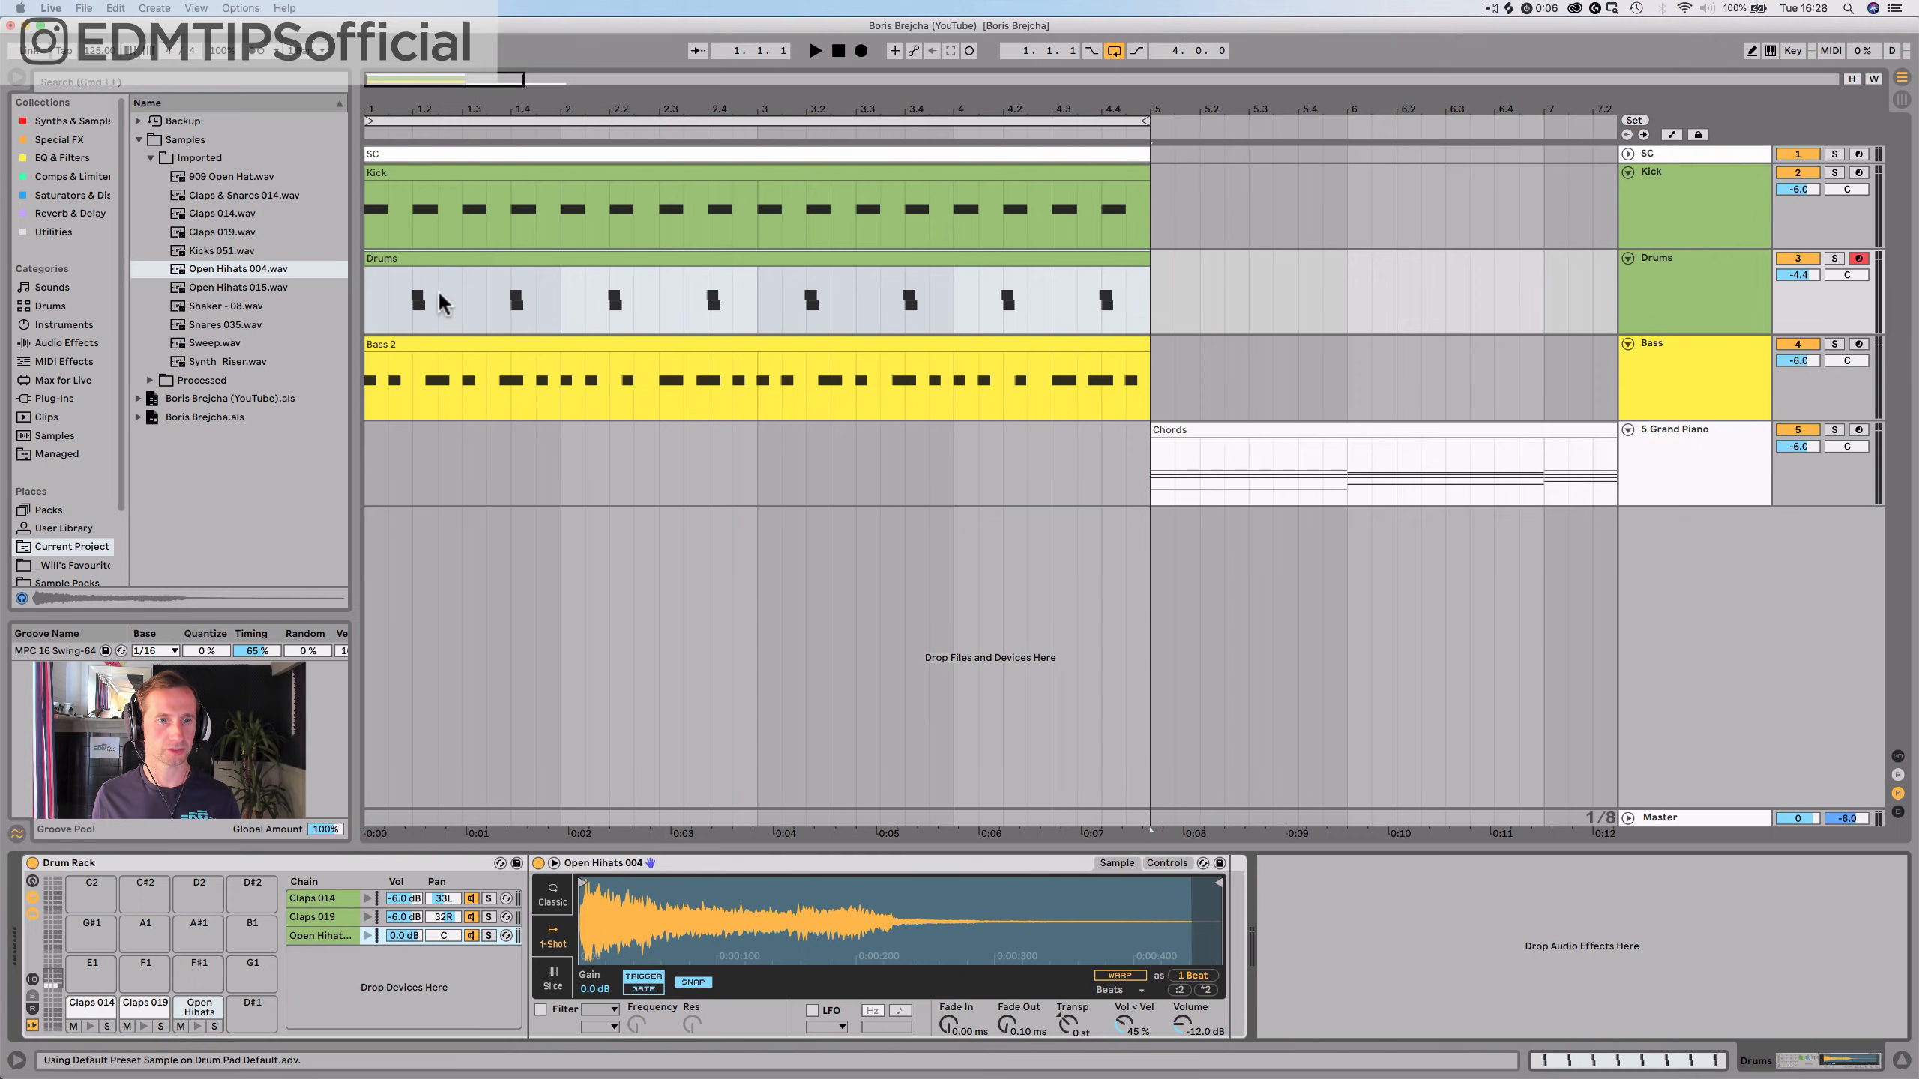
# Unfold the Drums clip's note rows, add an Open Hihats 004 note at 1.1.3 and audition it
pyautogui.doubleClick(447, 258)
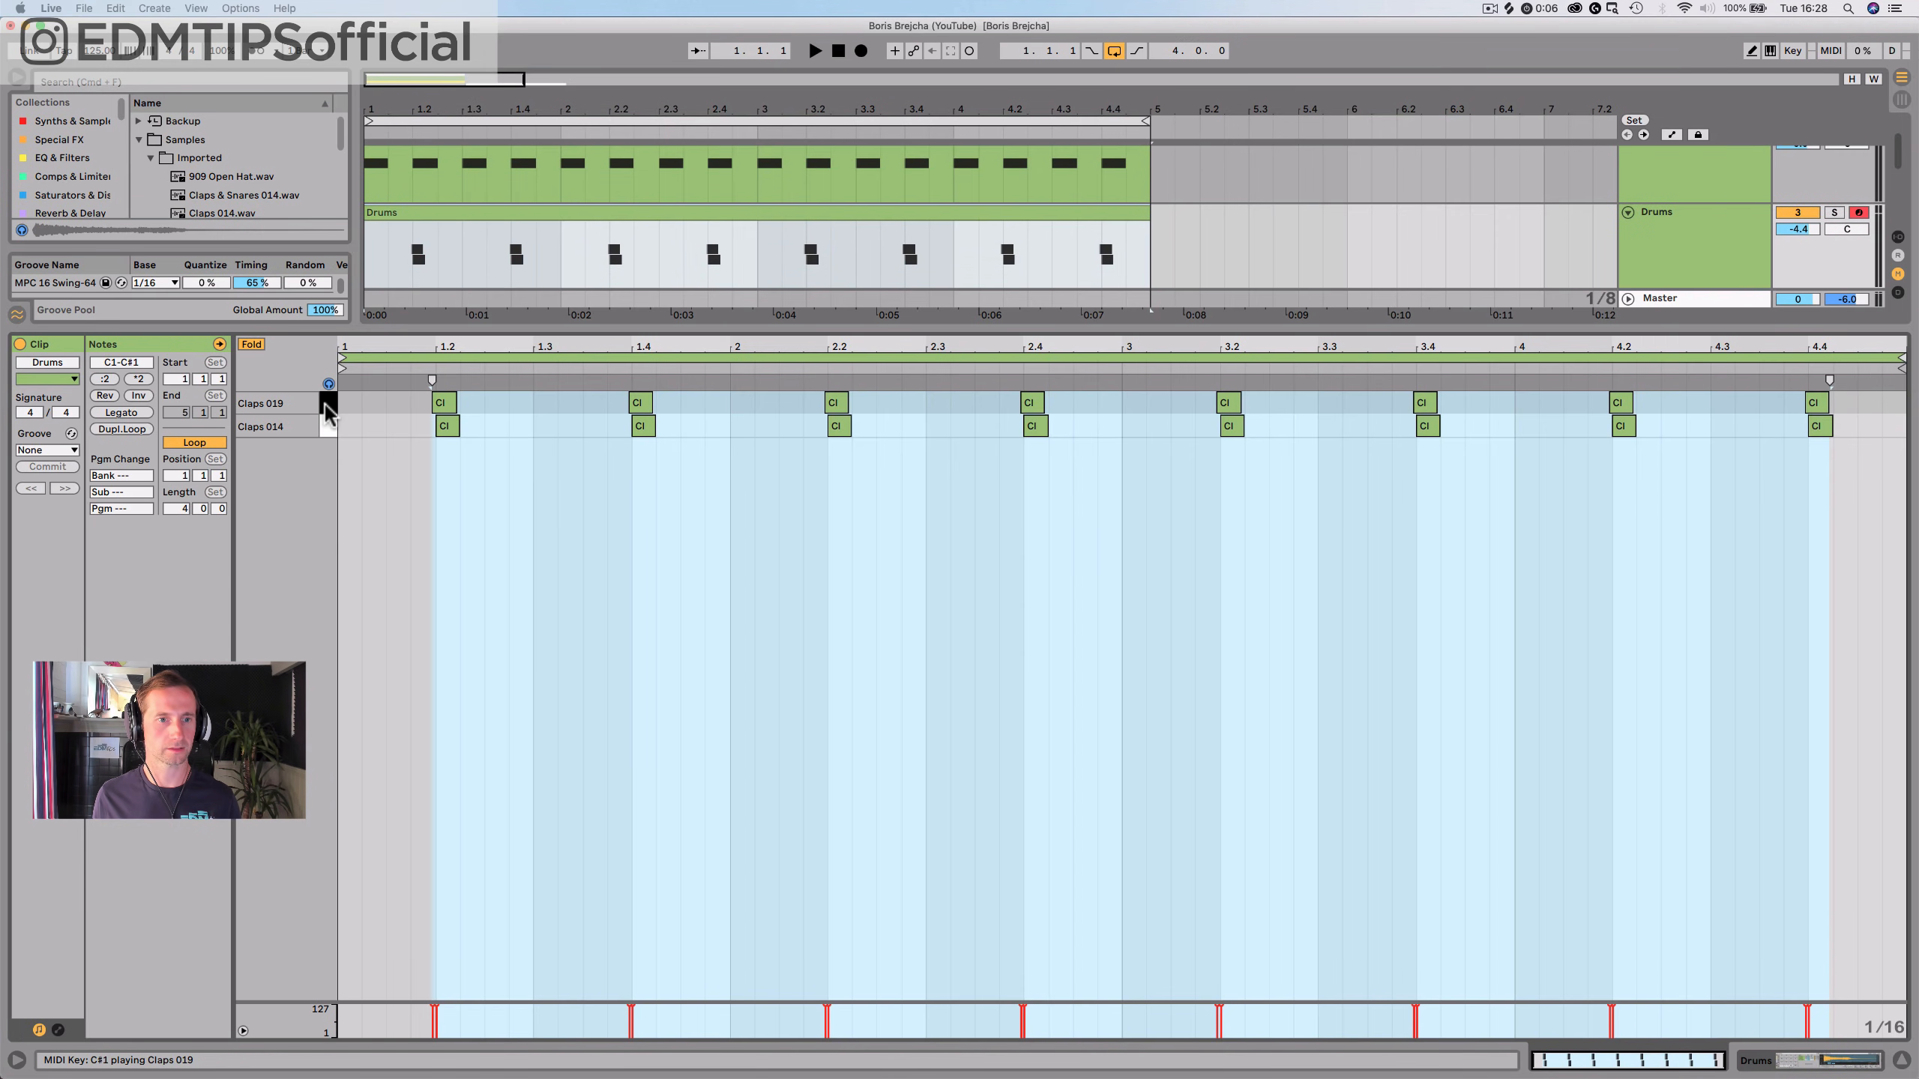
pyautogui.click(325, 424)
pyautogui.click(257, 344)
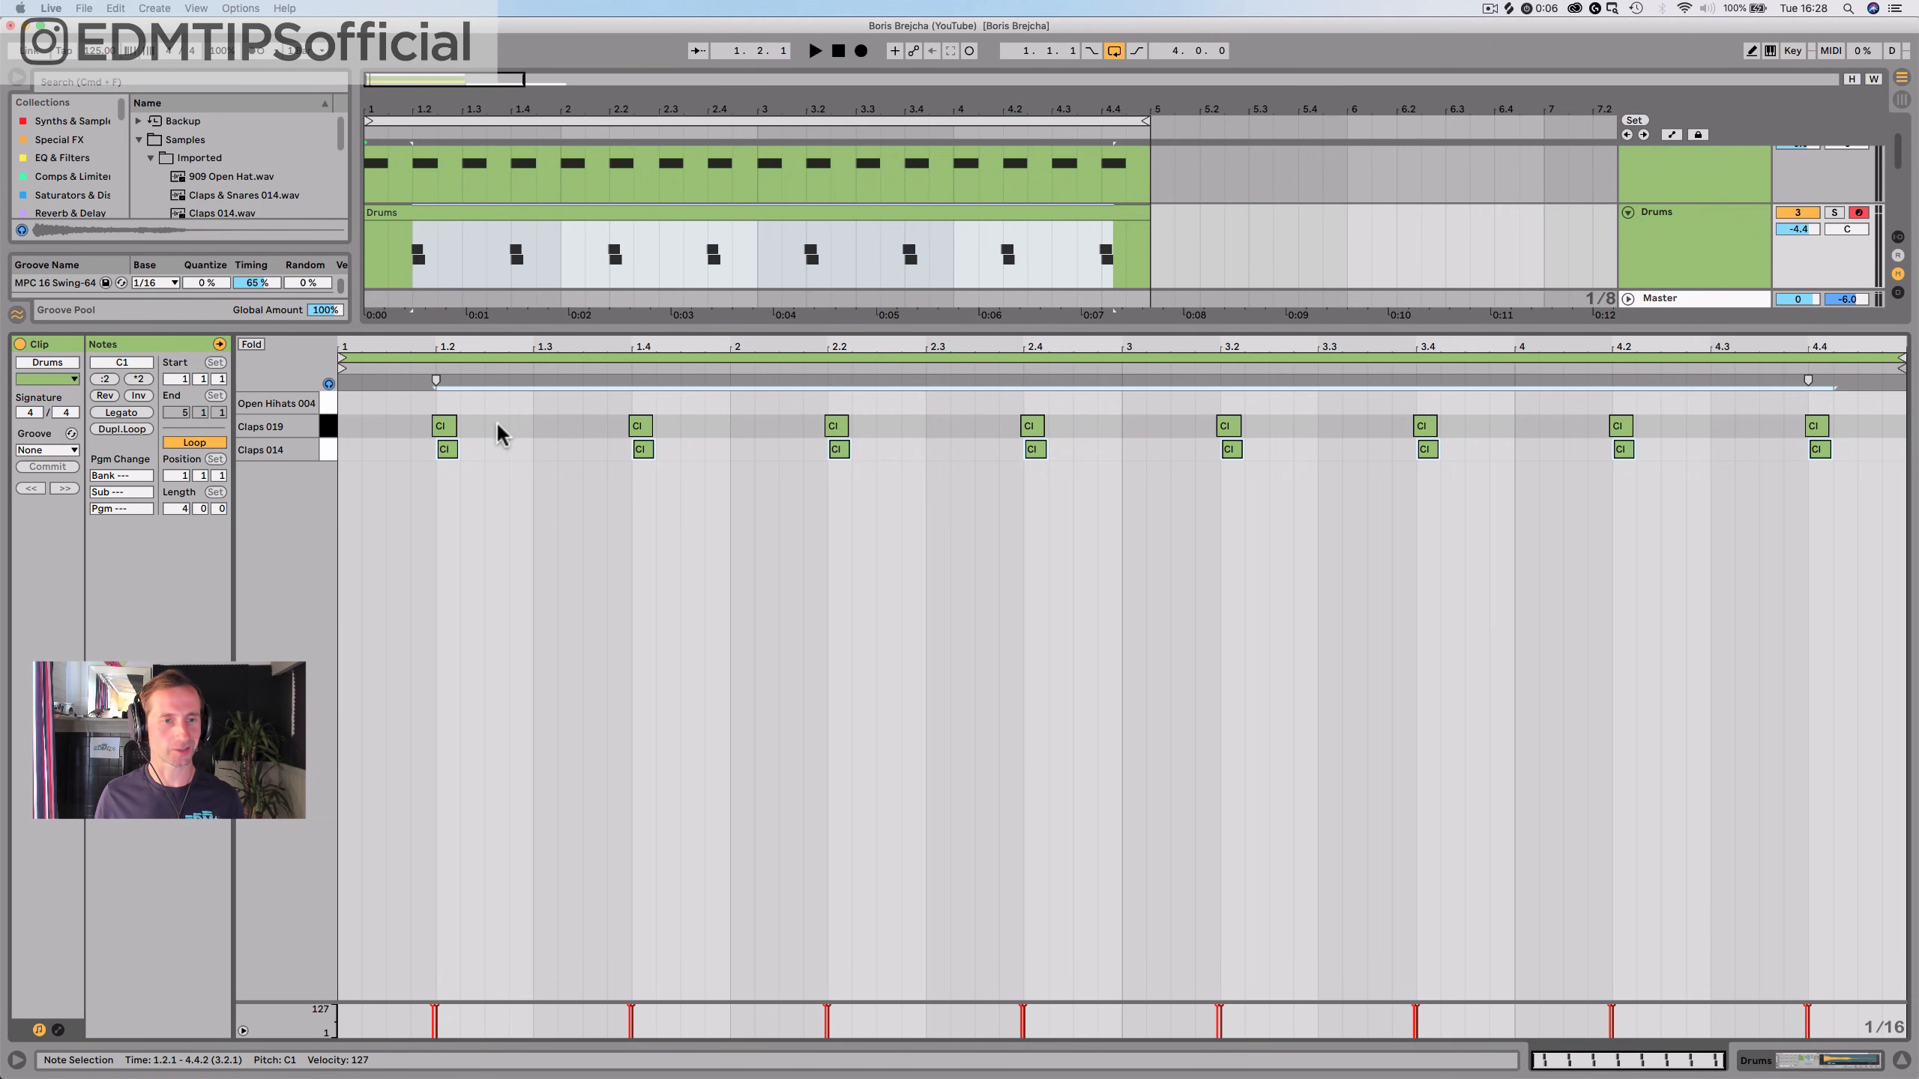
pyautogui.doubleClick(396, 398)
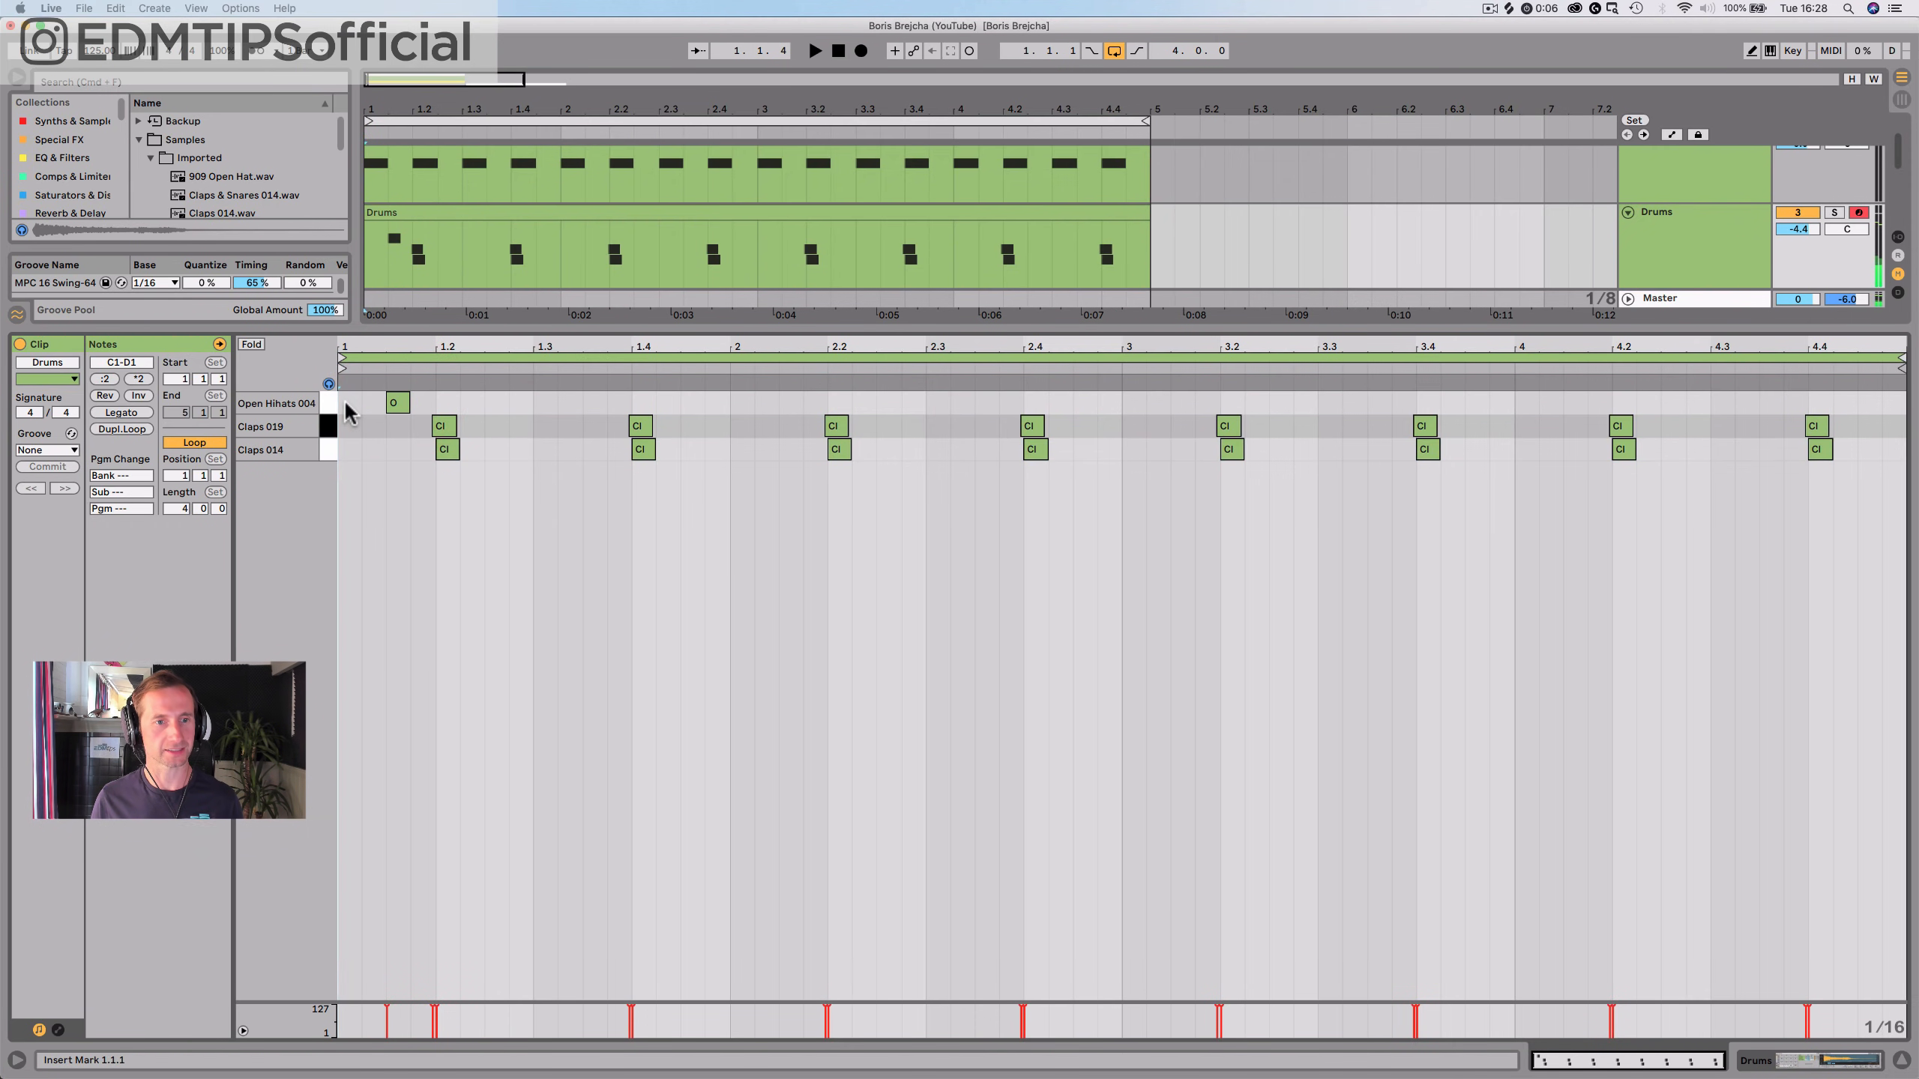
pyautogui.click(343, 401)
pyautogui.press('space')
pyautogui.press('space')
pyautogui.press('space')
pyautogui.press('space')
pyautogui.press('space')
pyautogui.press('space')
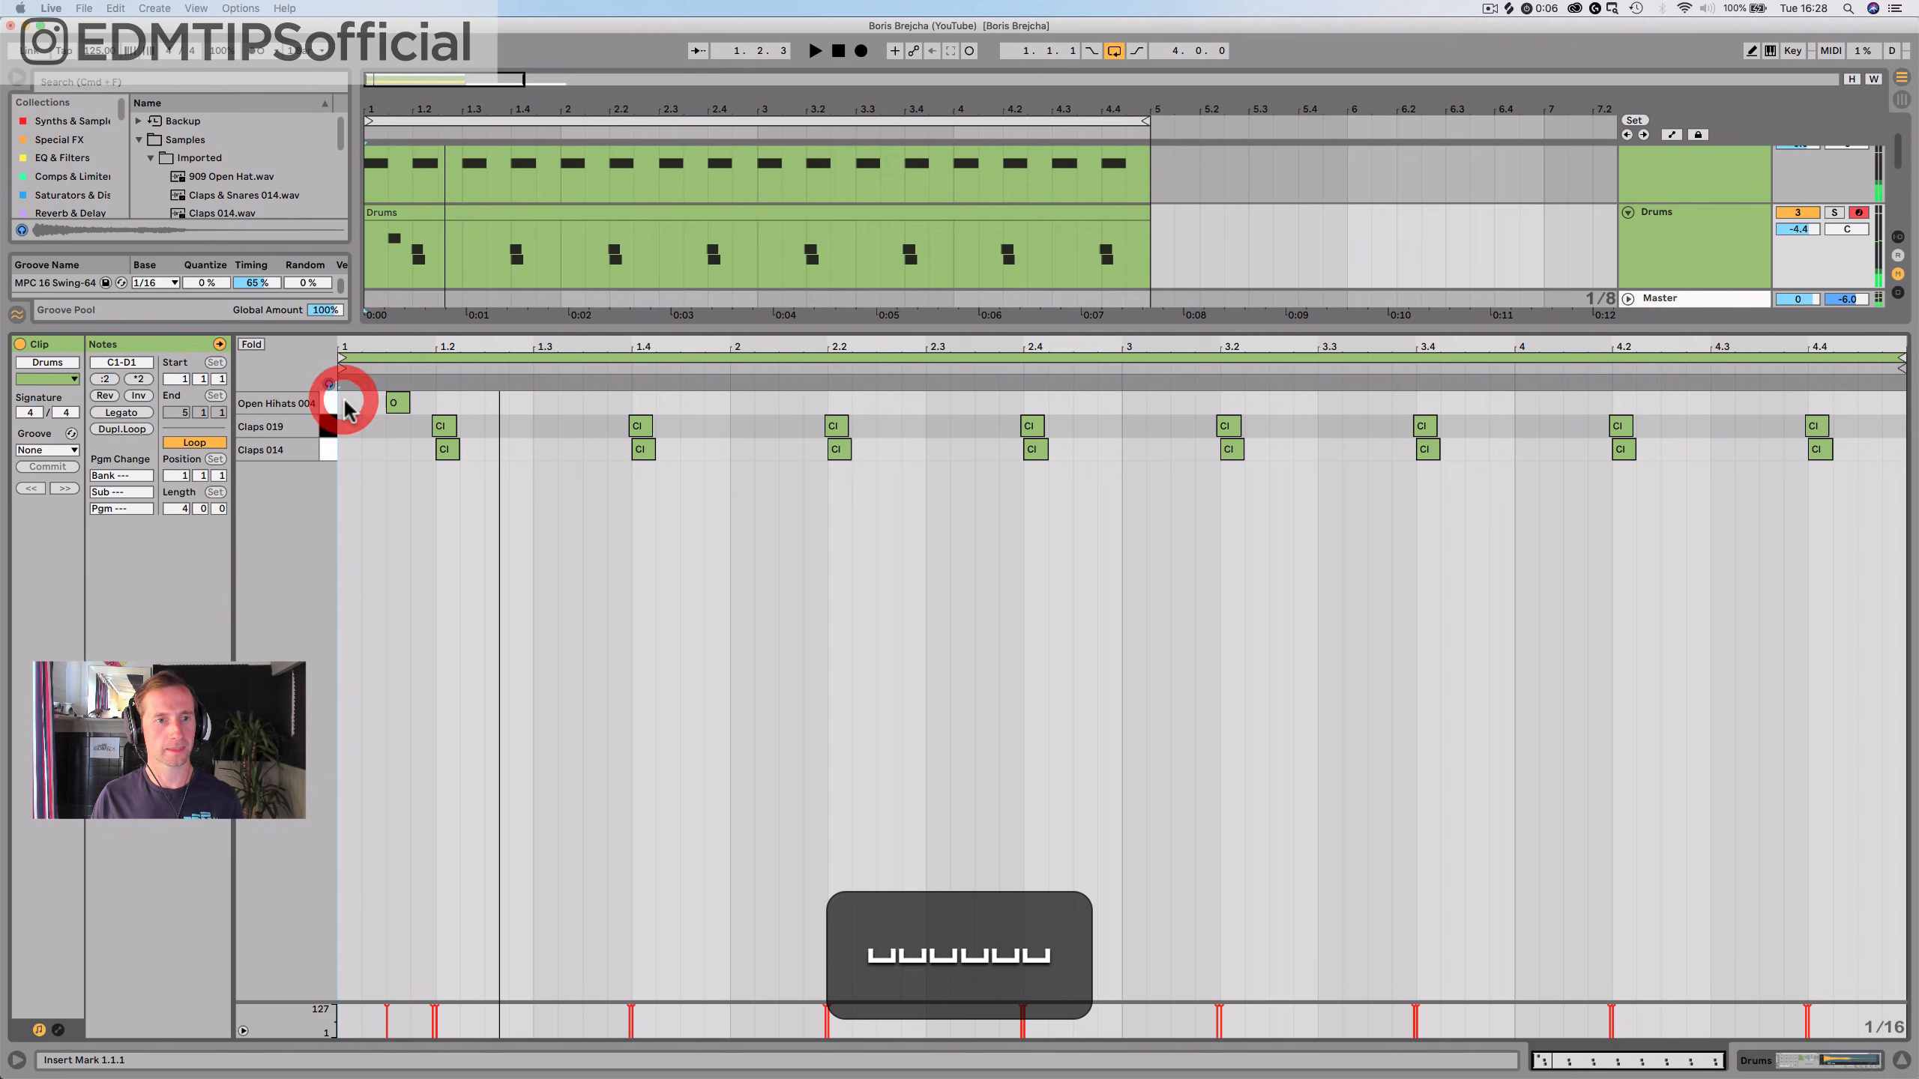
# Select the first beat of the Open Hihats 004 row and duplicate it through all four bars
pyautogui.moveTo(346, 408); pyautogui.dragTo(424, 416)
pyautogui.press('super+d')
pyautogui.press('super+d')
pyautogui.press('super+d')
pyautogui.press('super+d')
pyautogui.press('super+d')
pyautogui.press('super+d')
pyautogui.press('super+d')
pyautogui.press('super+d')
pyautogui.press('super+d')
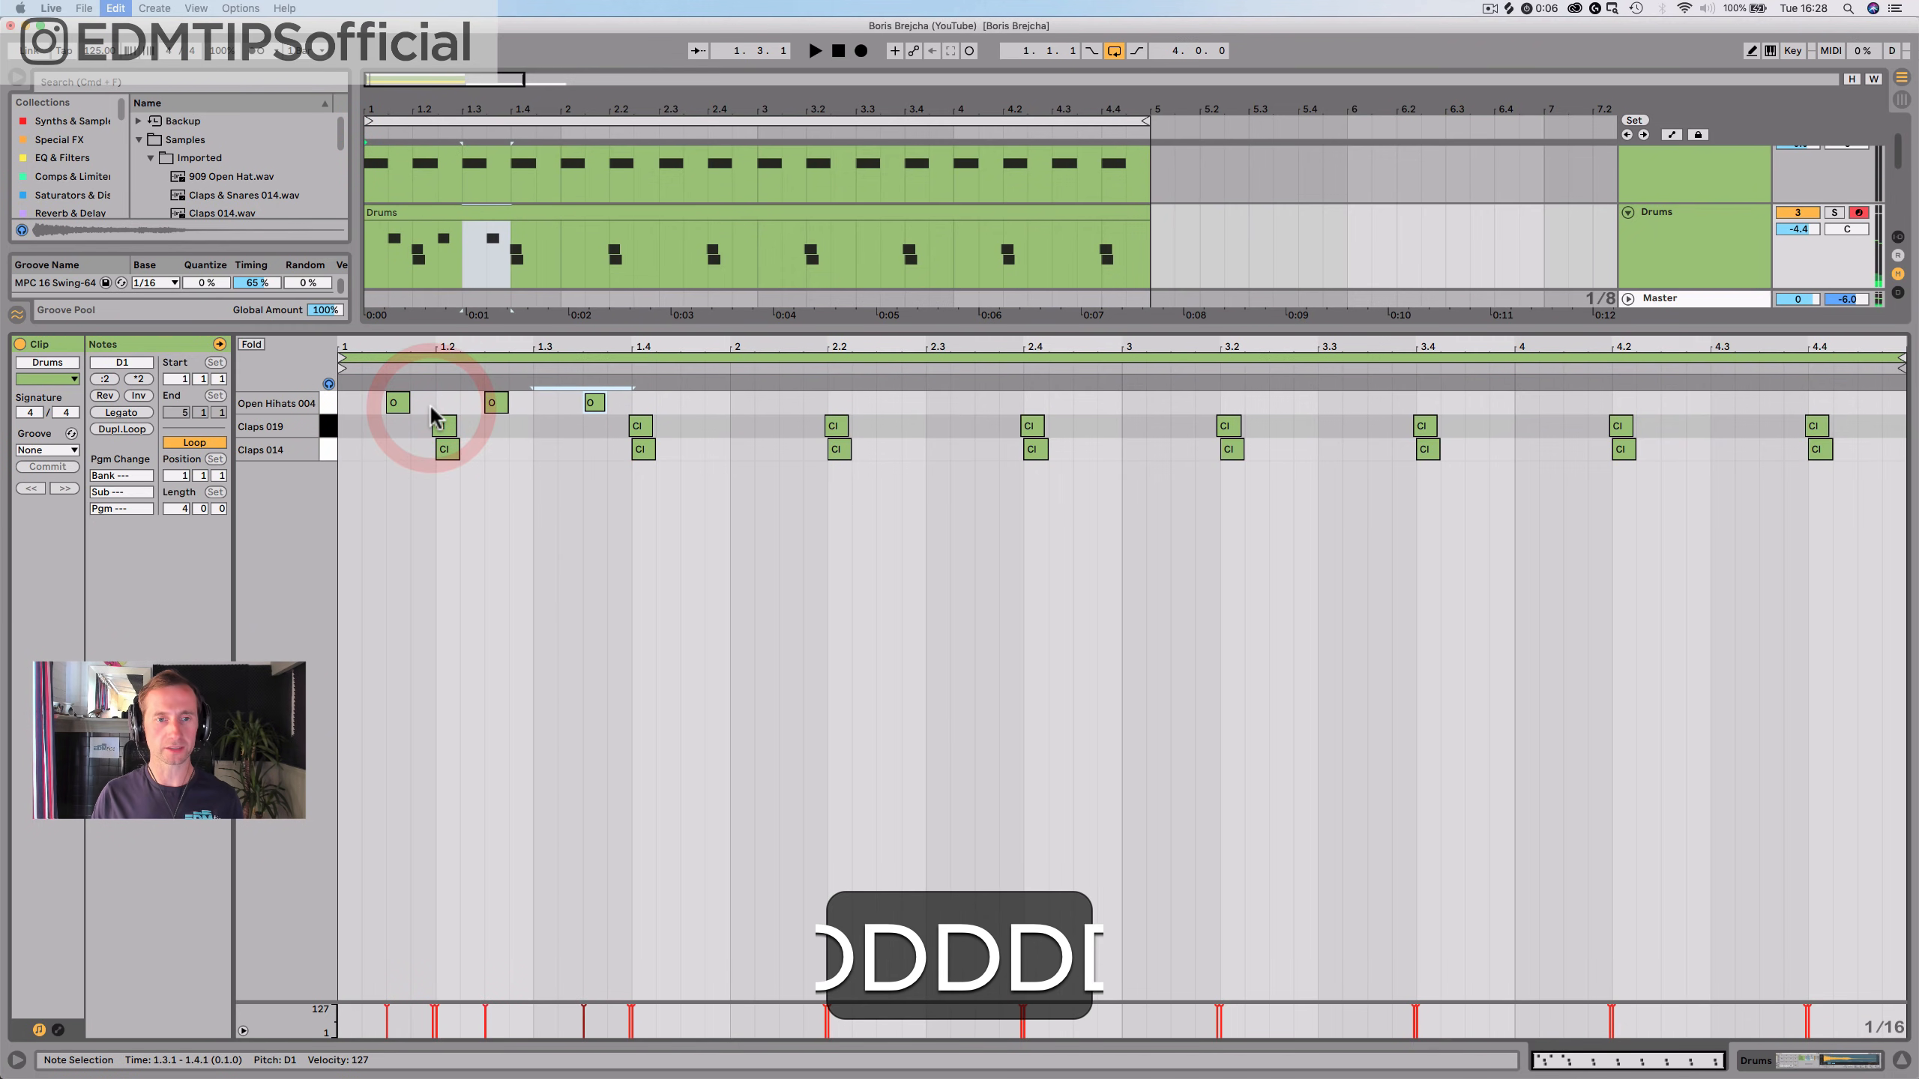
pyautogui.press('super+d')
pyautogui.press('super+d')
pyautogui.press('super+d')
pyautogui.press('super+d')
pyautogui.press('super+d')
pyautogui.press('super+d')
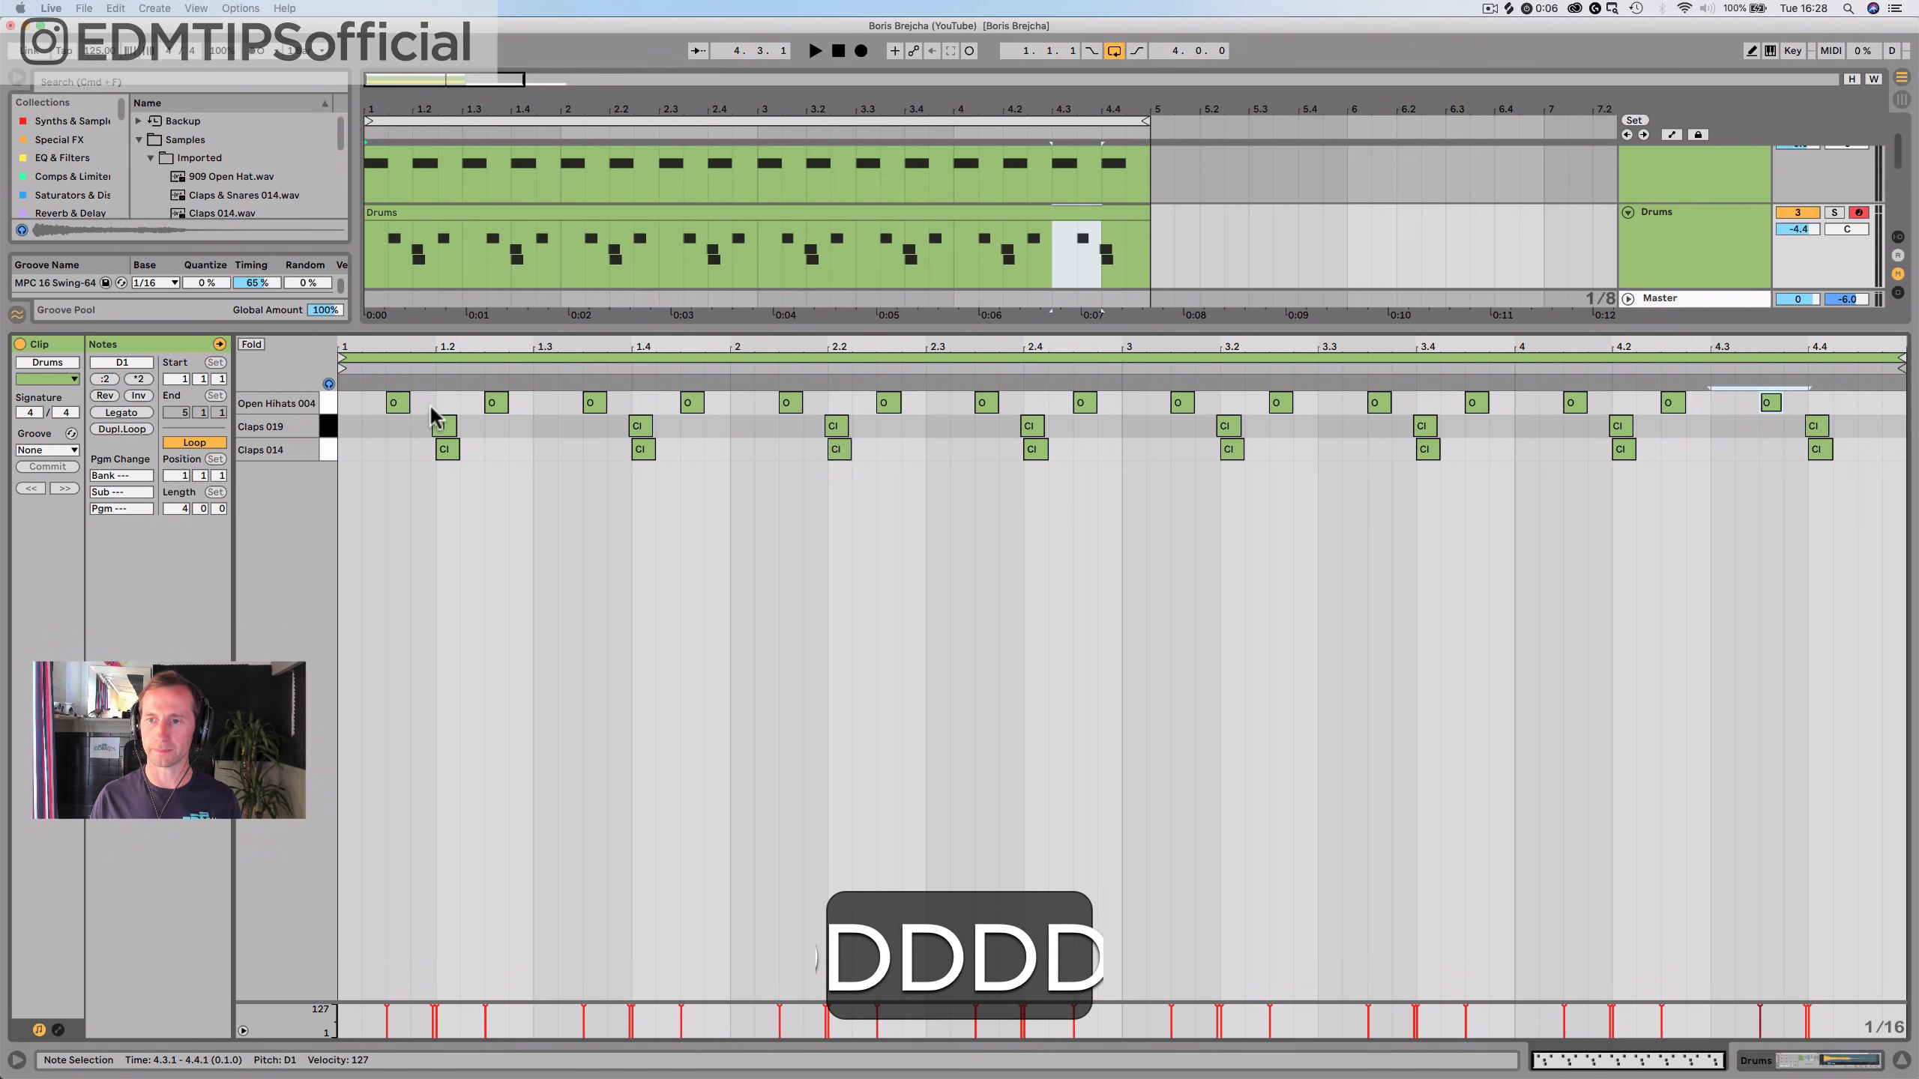
# Switch the Open Hihats 004 Simpler to Classic mode with sustain at -inf dB and decay at 292 ms while playing the loop
pyautogui.hotkey('shift', 'Tab')
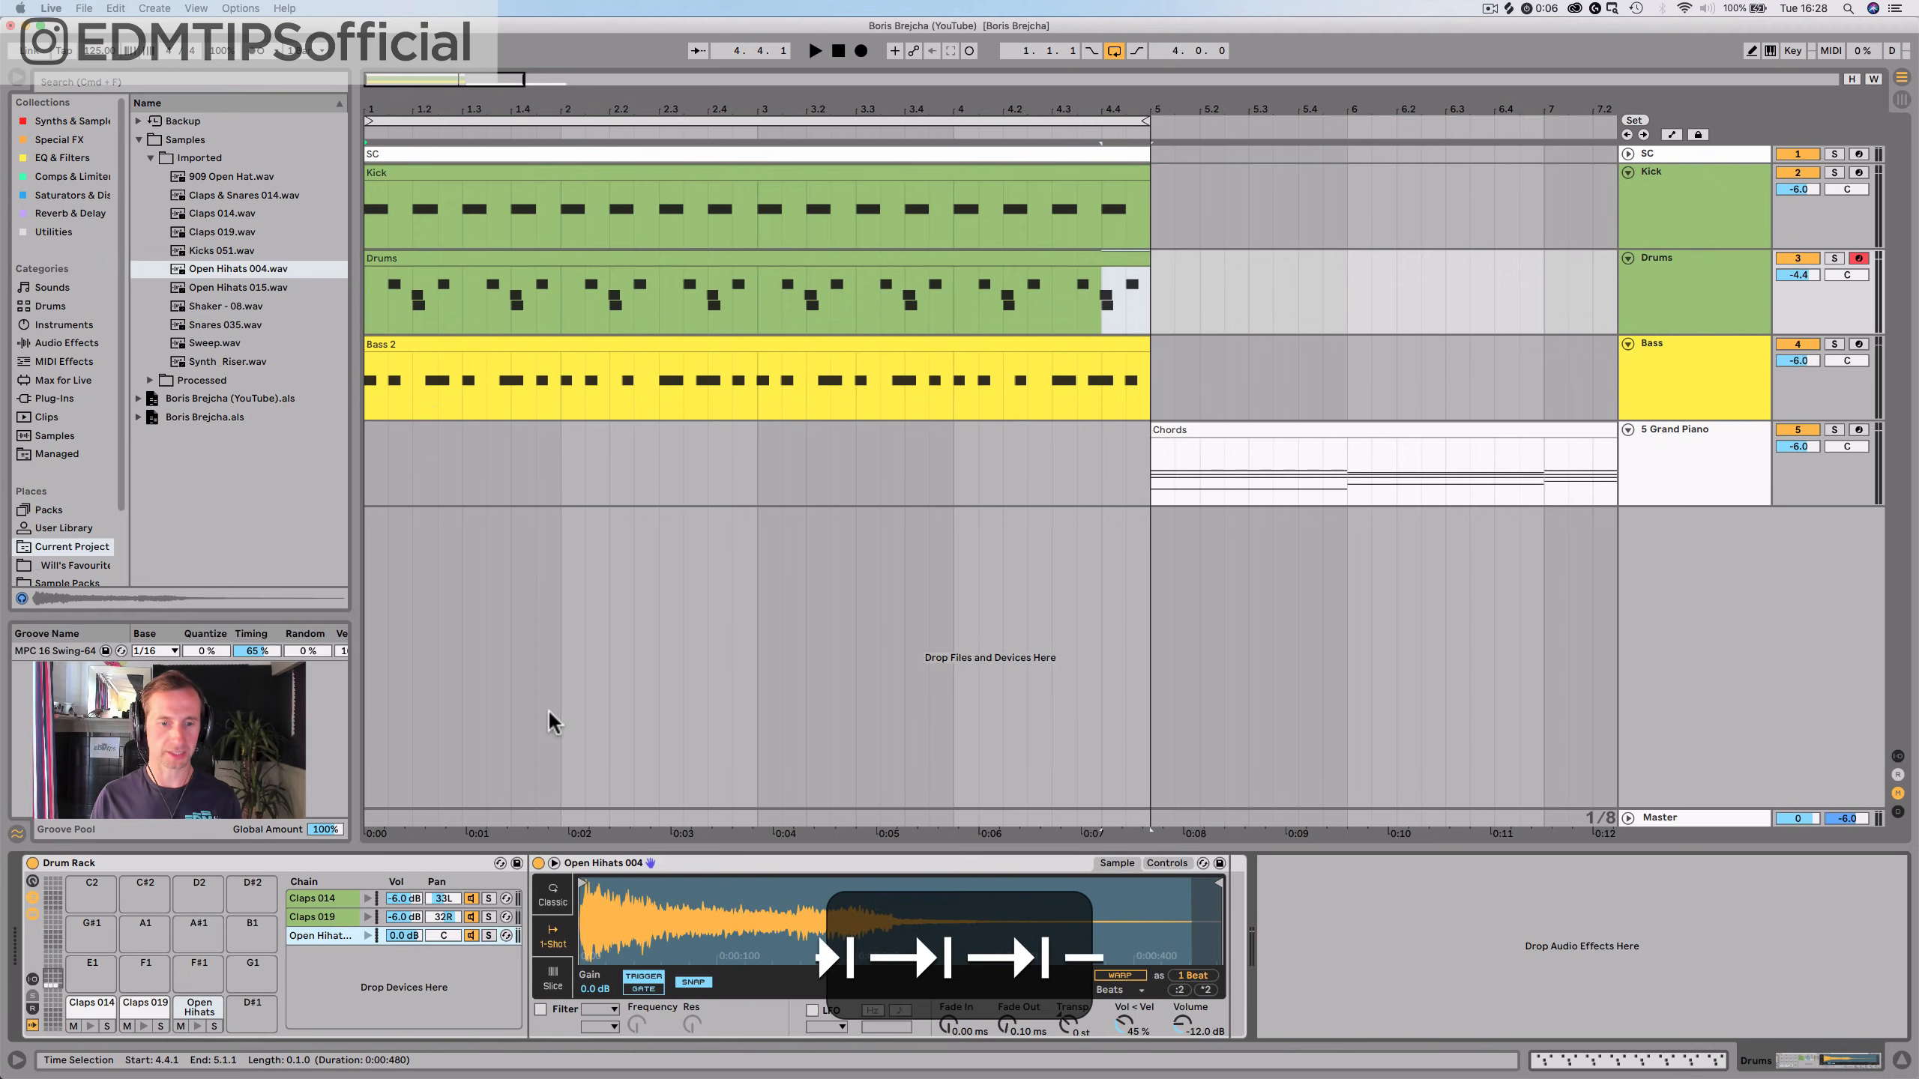
pyautogui.click(693, 981)
pyautogui.click(550, 895)
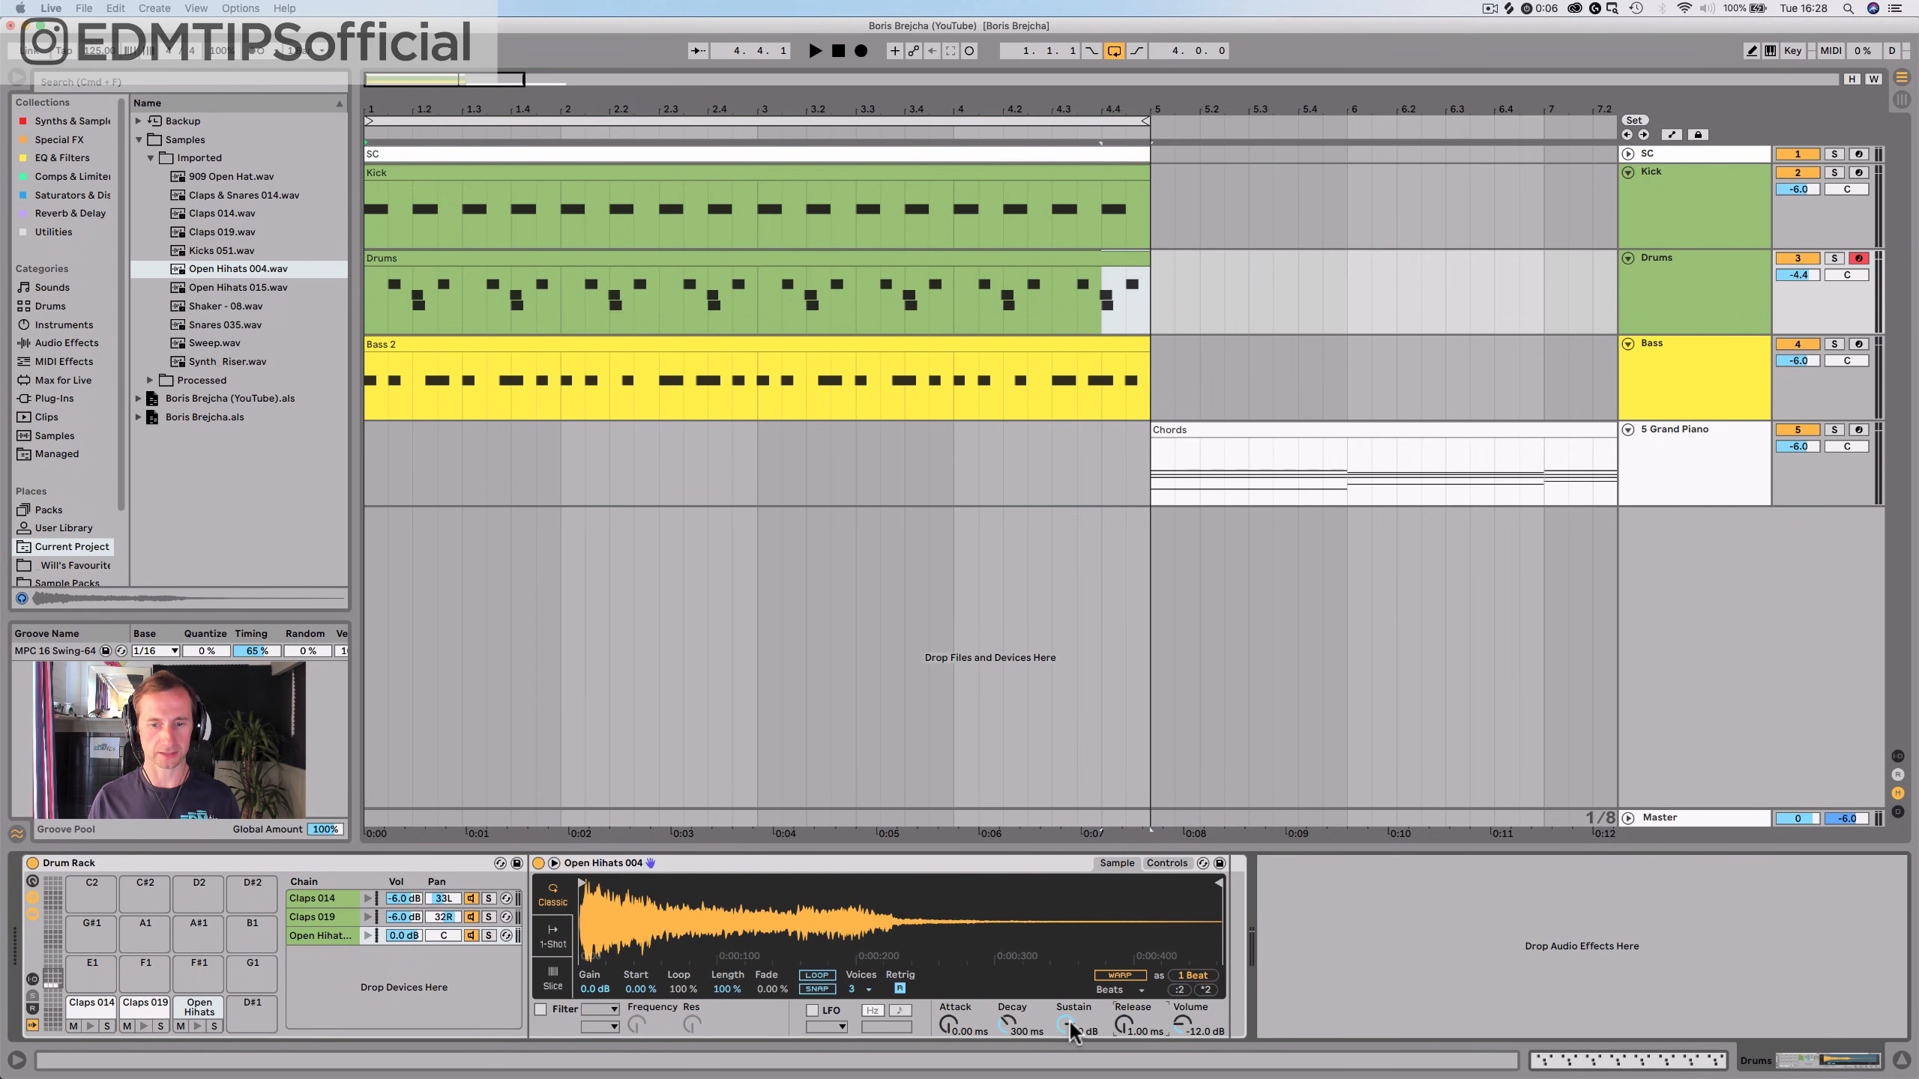
pyautogui.press('space')
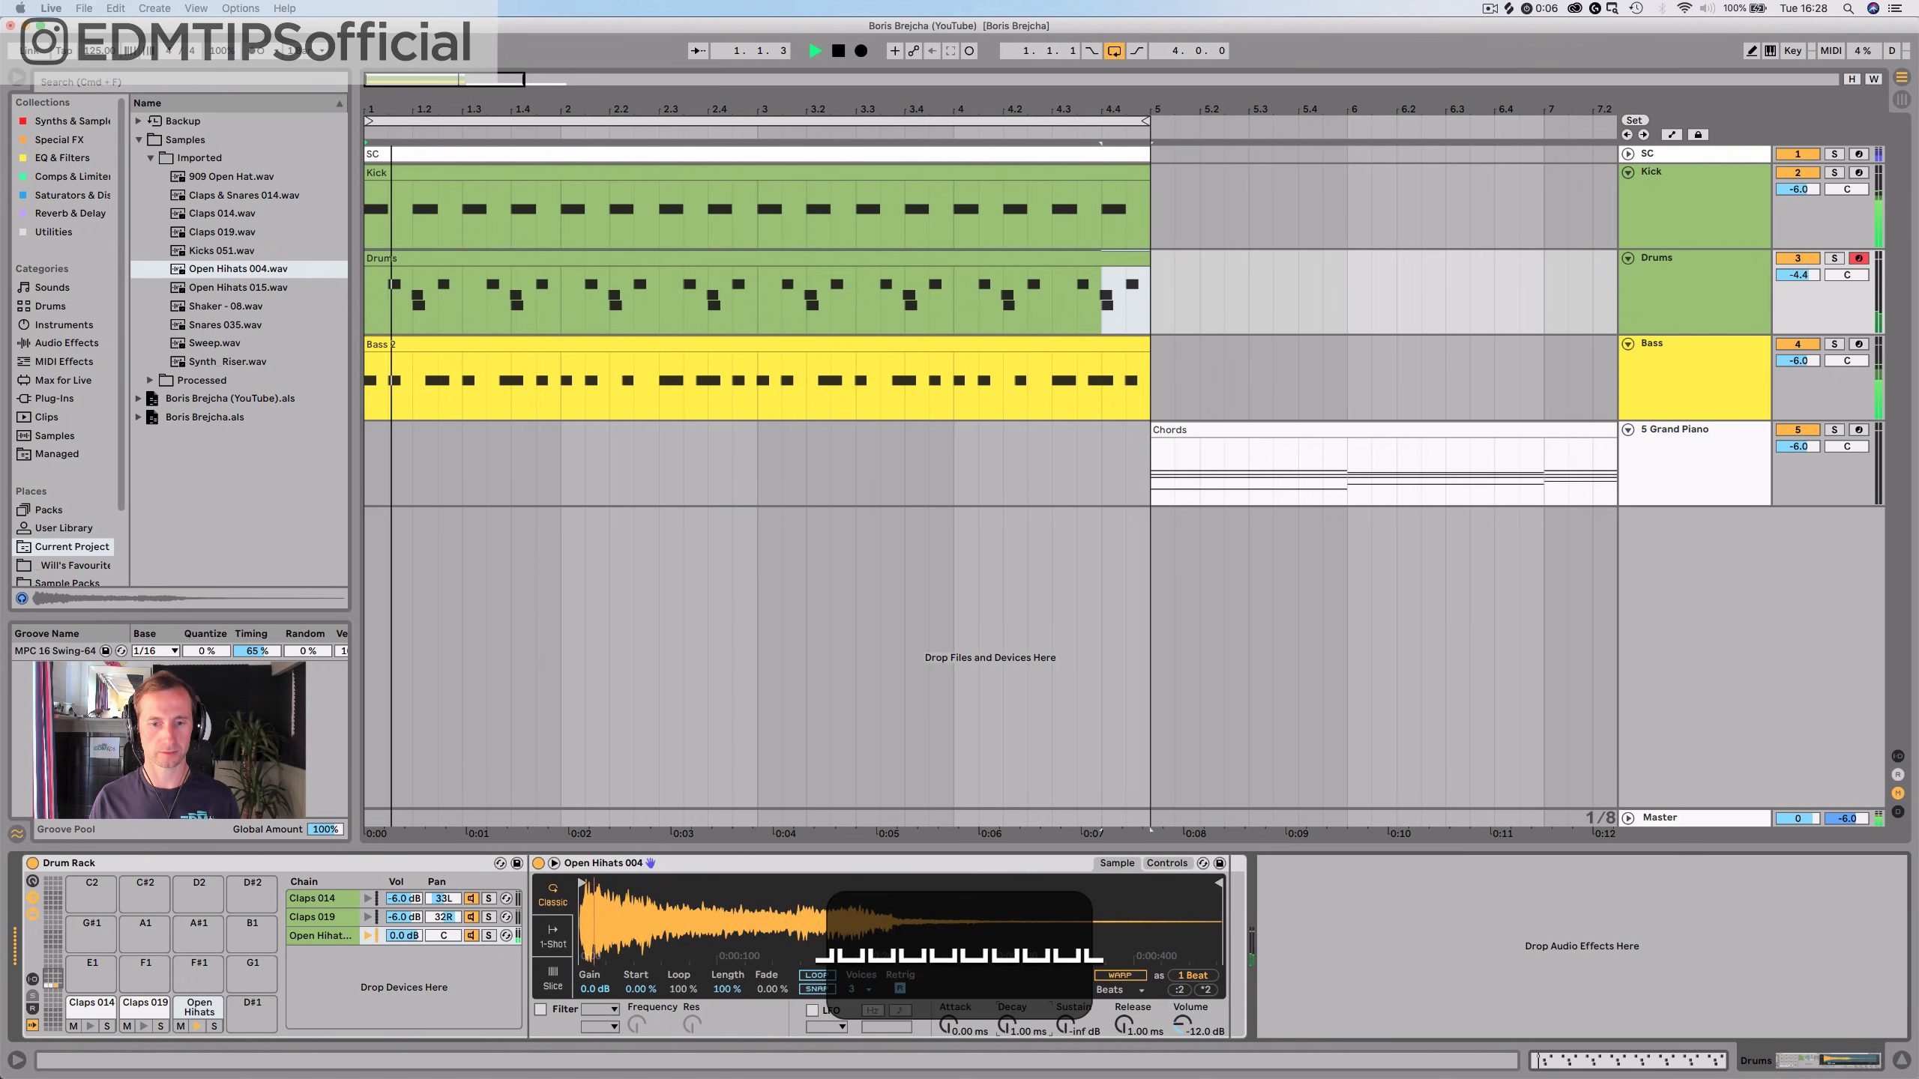
pyautogui.moveTo(1006, 1025)
pyautogui.mouseDown()
pyautogui.moveTo(1006, 999)
pyautogui.moveTo(1006, 1028)
pyautogui.mouseUp()
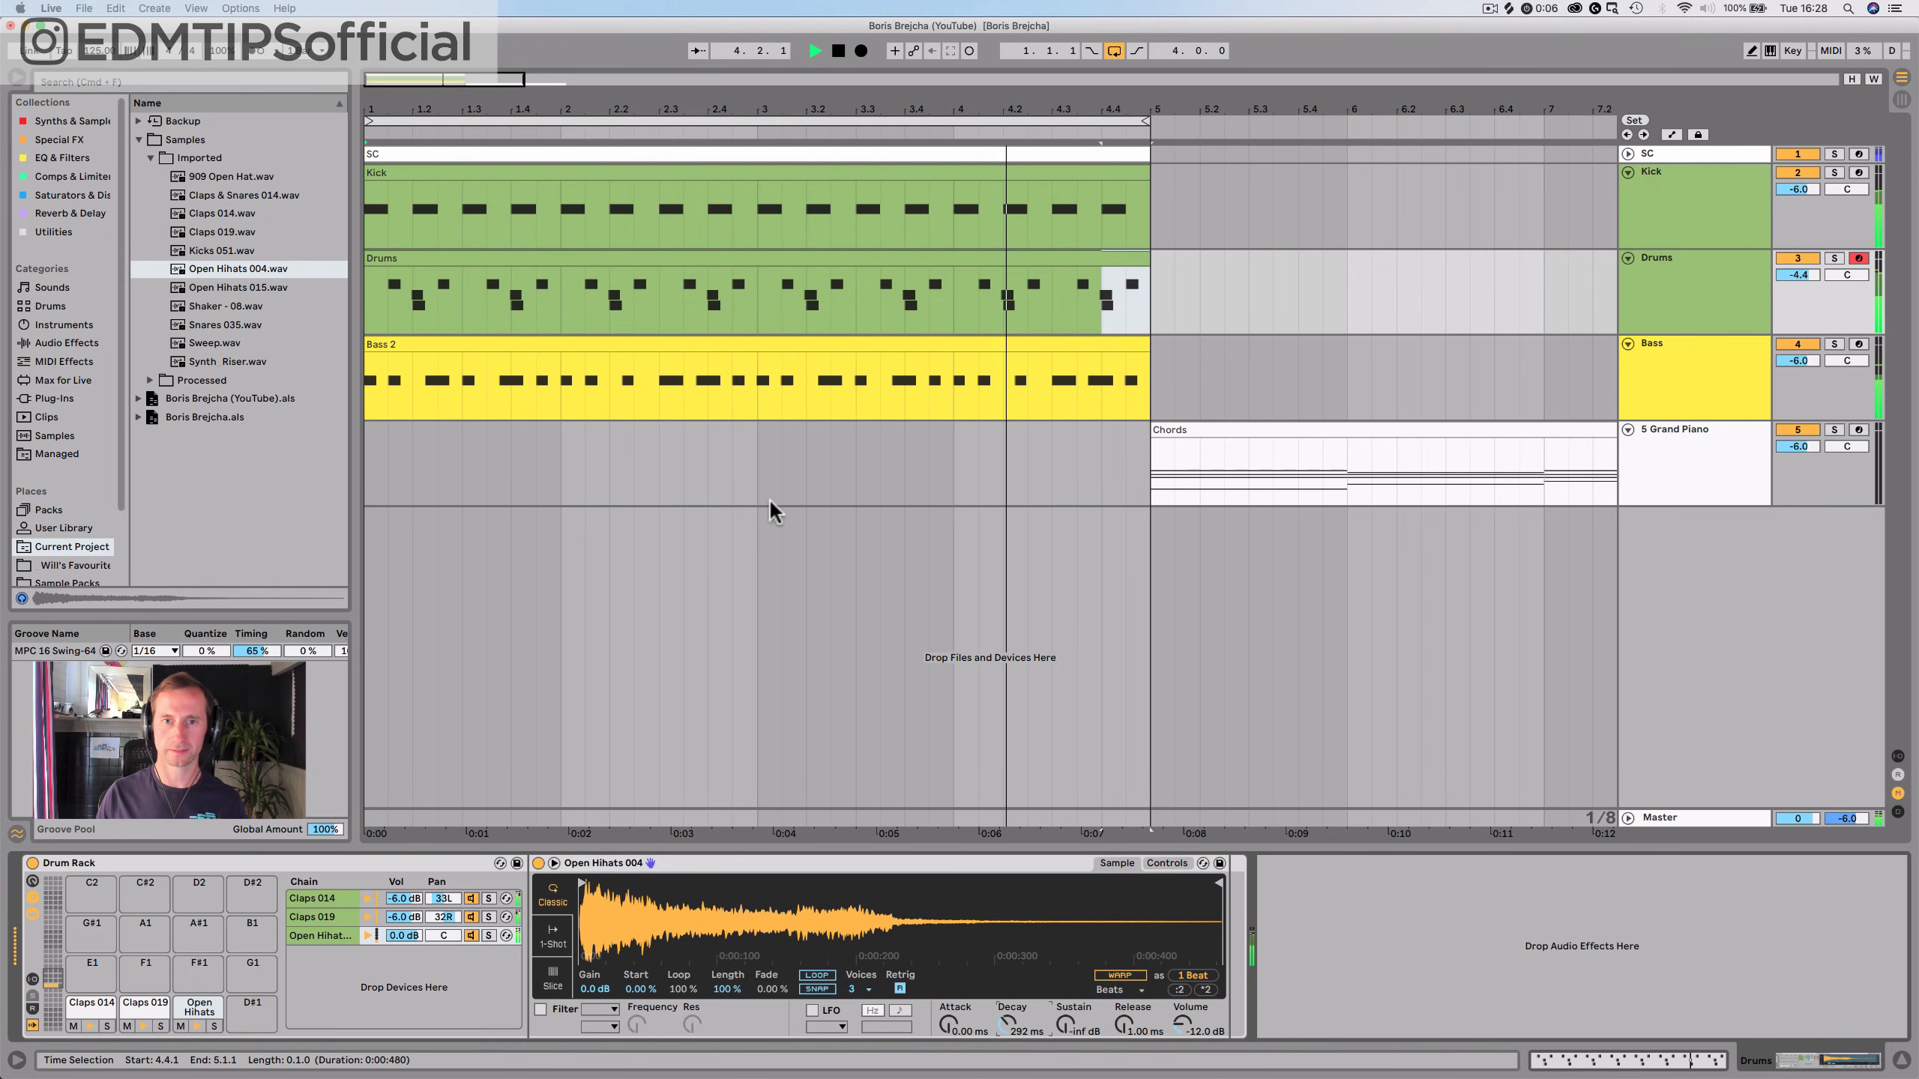
# Save the set, set the Kick track volume to -3 dB and audition the loop
pyautogui.click(1700, 221)
pyautogui.press('super+s')
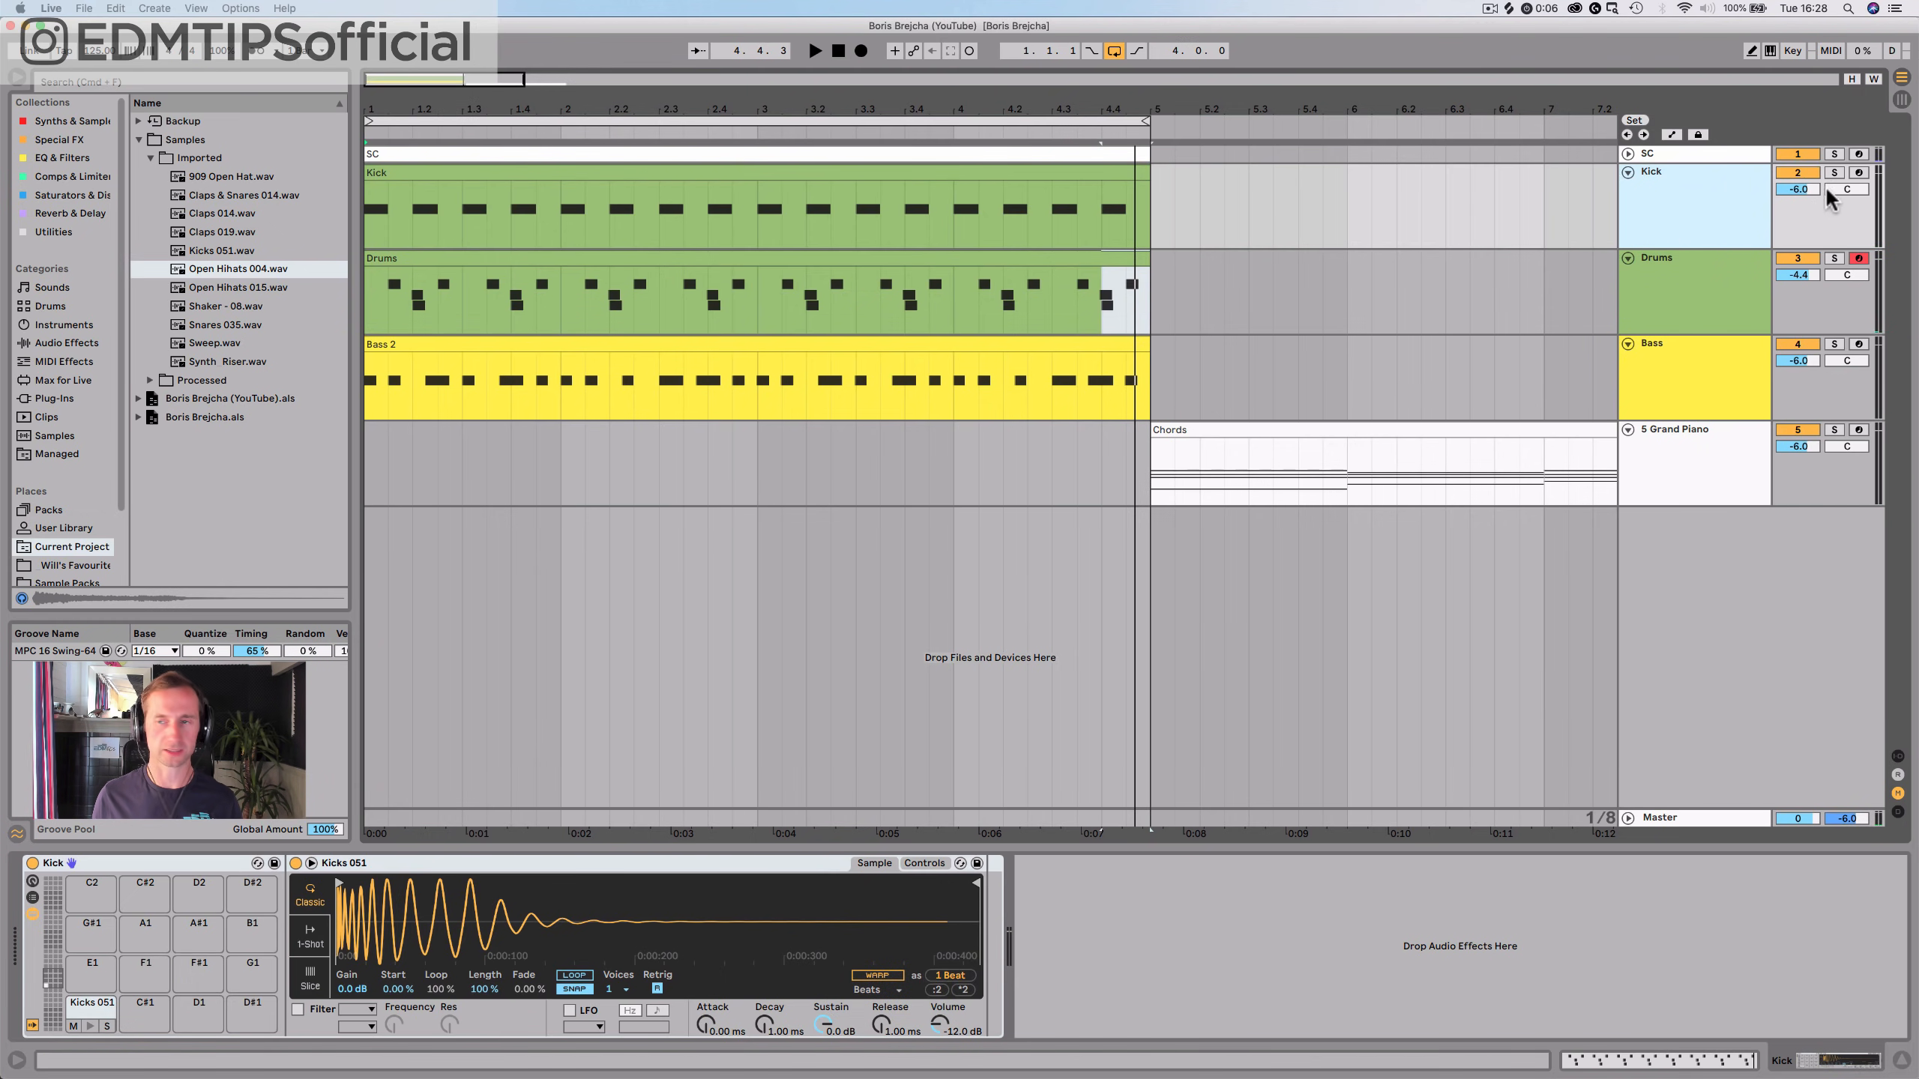
pyautogui.click(1794, 193)
pyautogui.write('-3')
pyautogui.press('Return')
pyautogui.press('space')
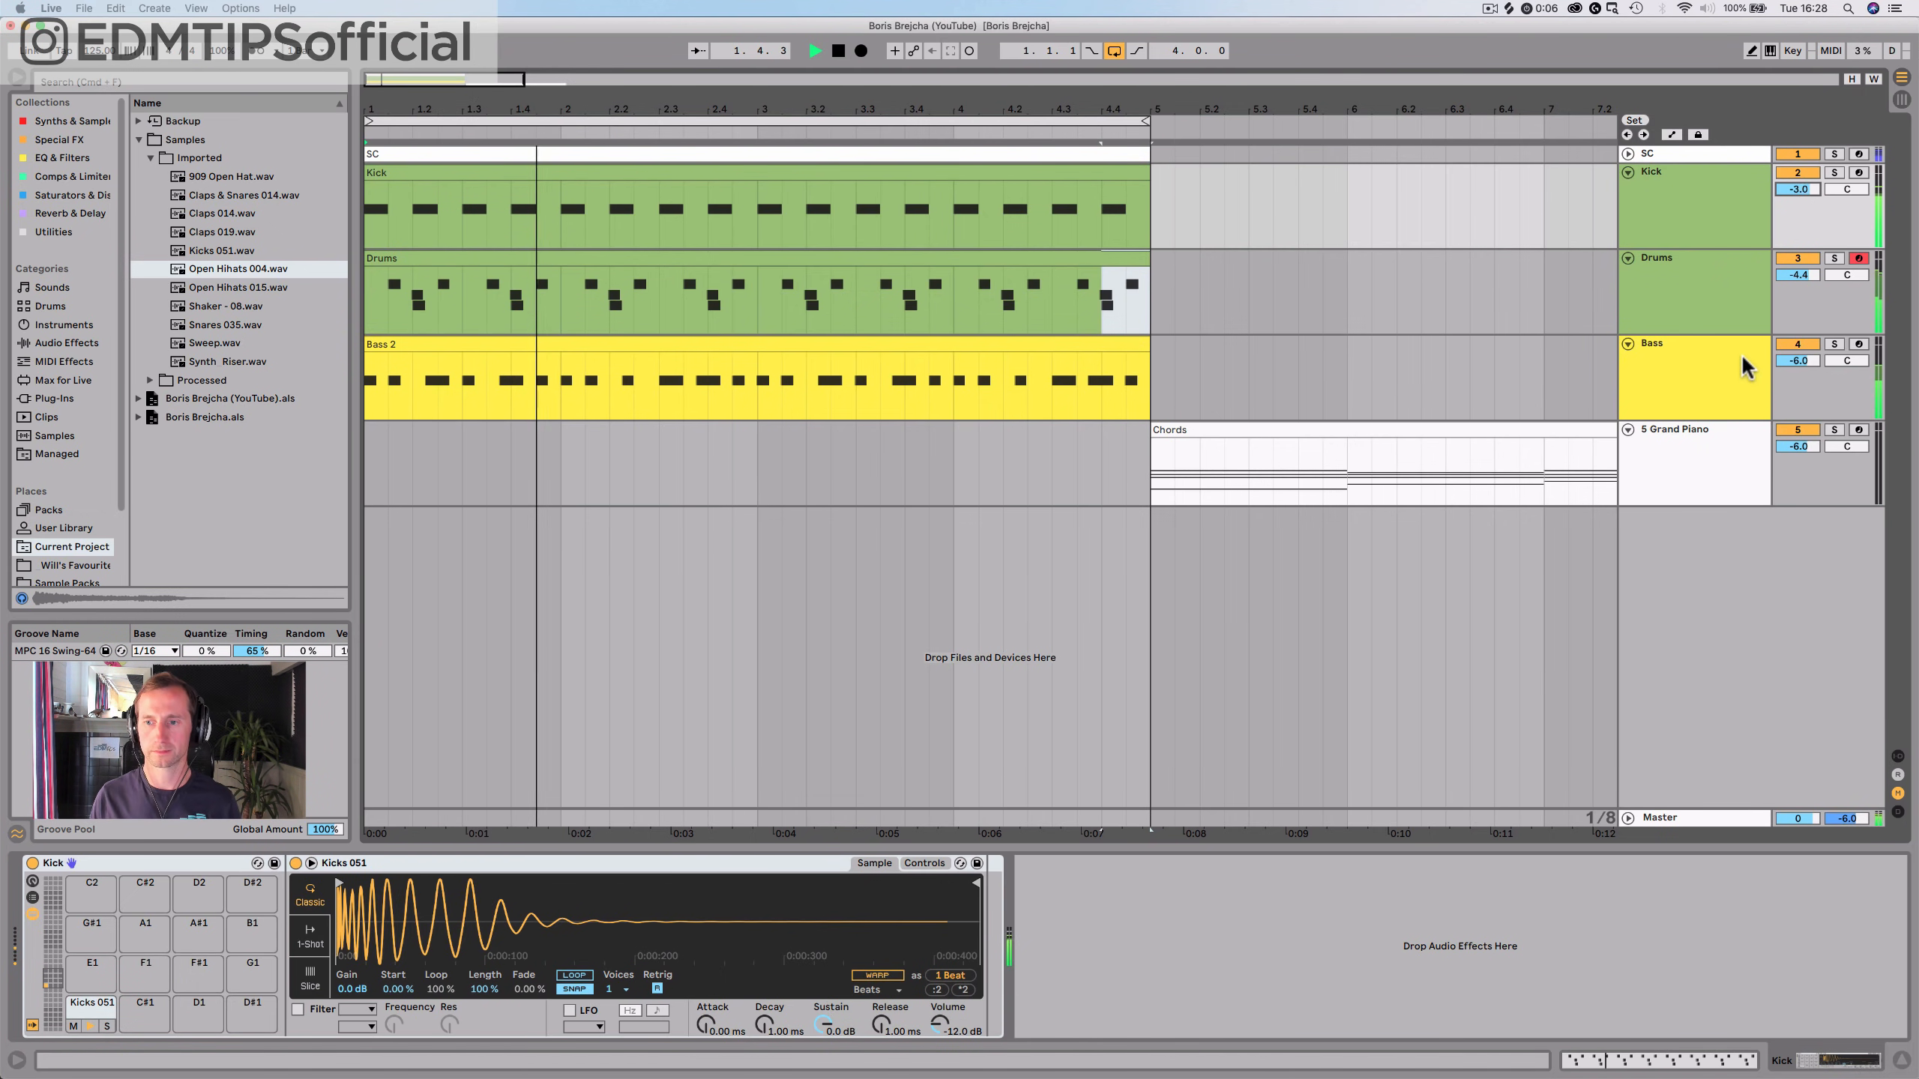
pyautogui.press('Tab')
pyautogui.press('Tab')
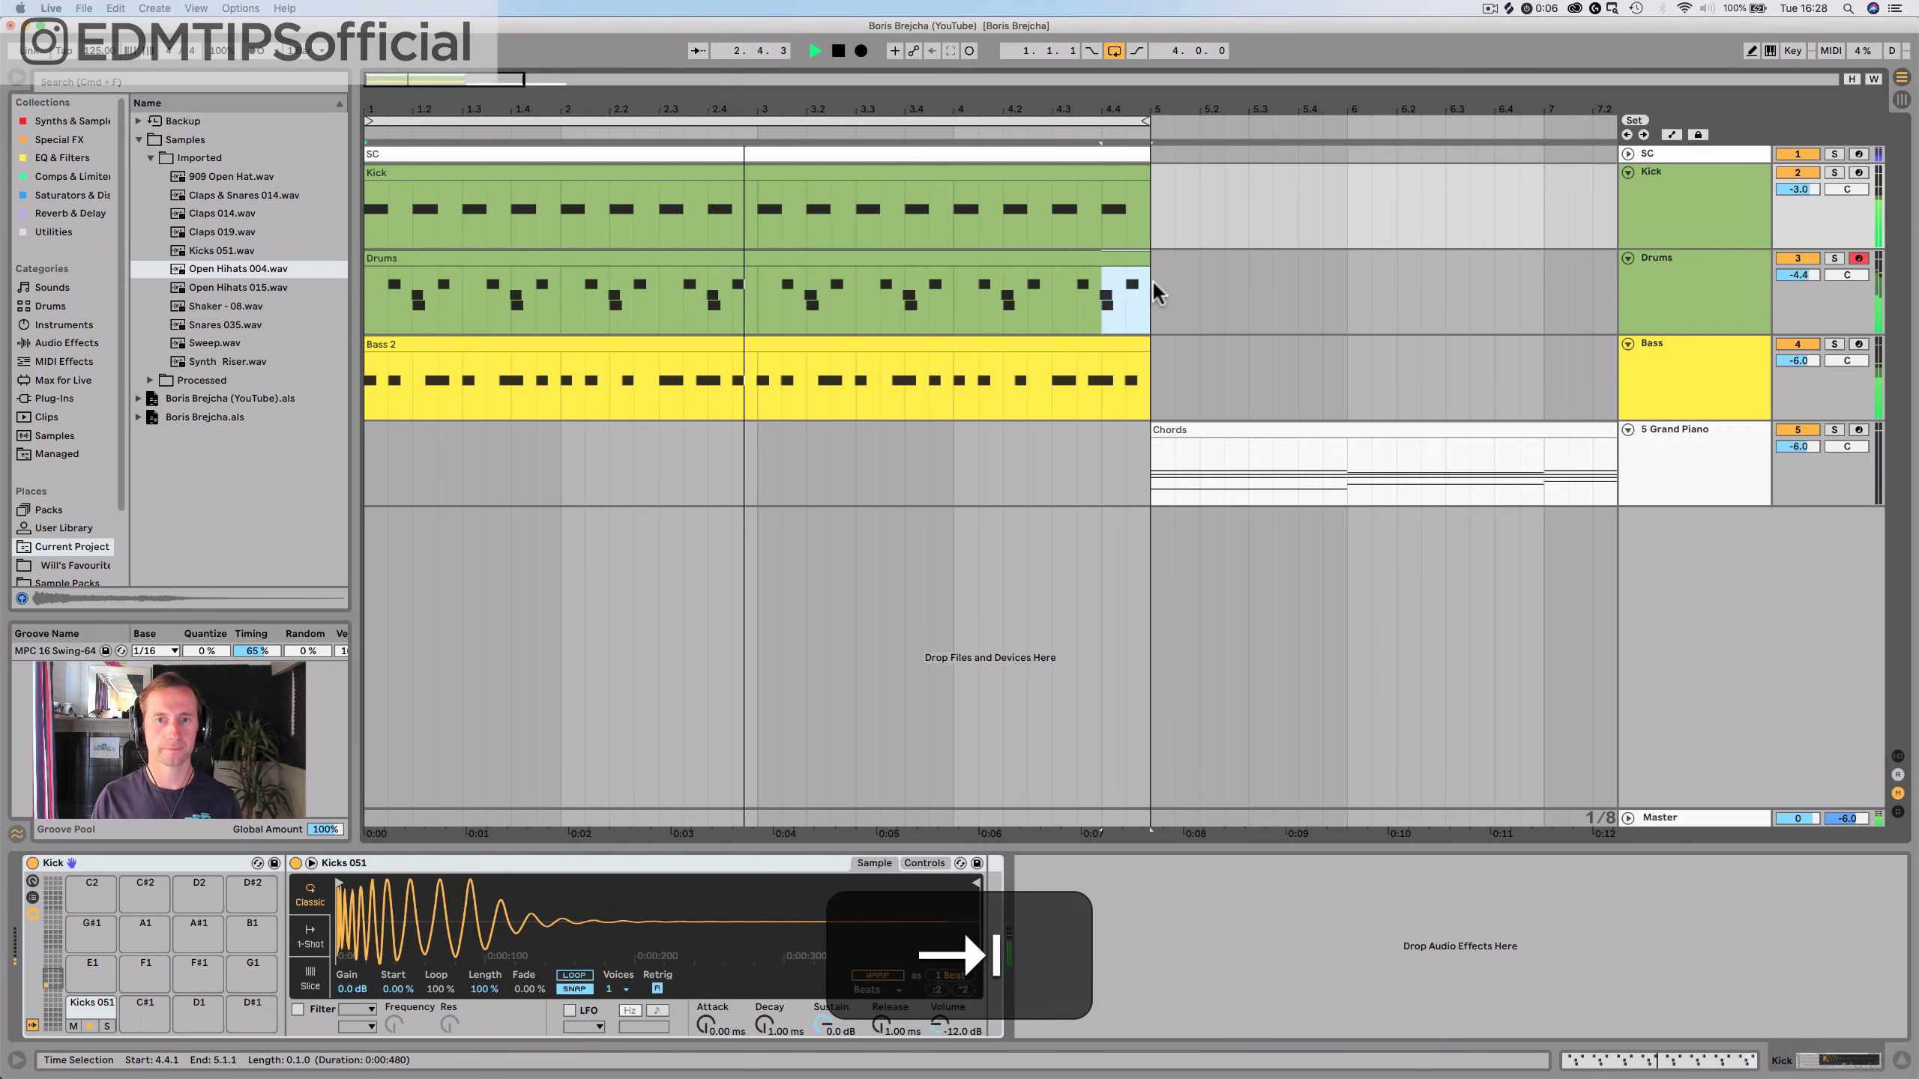
# Save the set and apply the MPC 16 Swing-64 groove to the Drums clip
pyautogui.press('cmd+s')
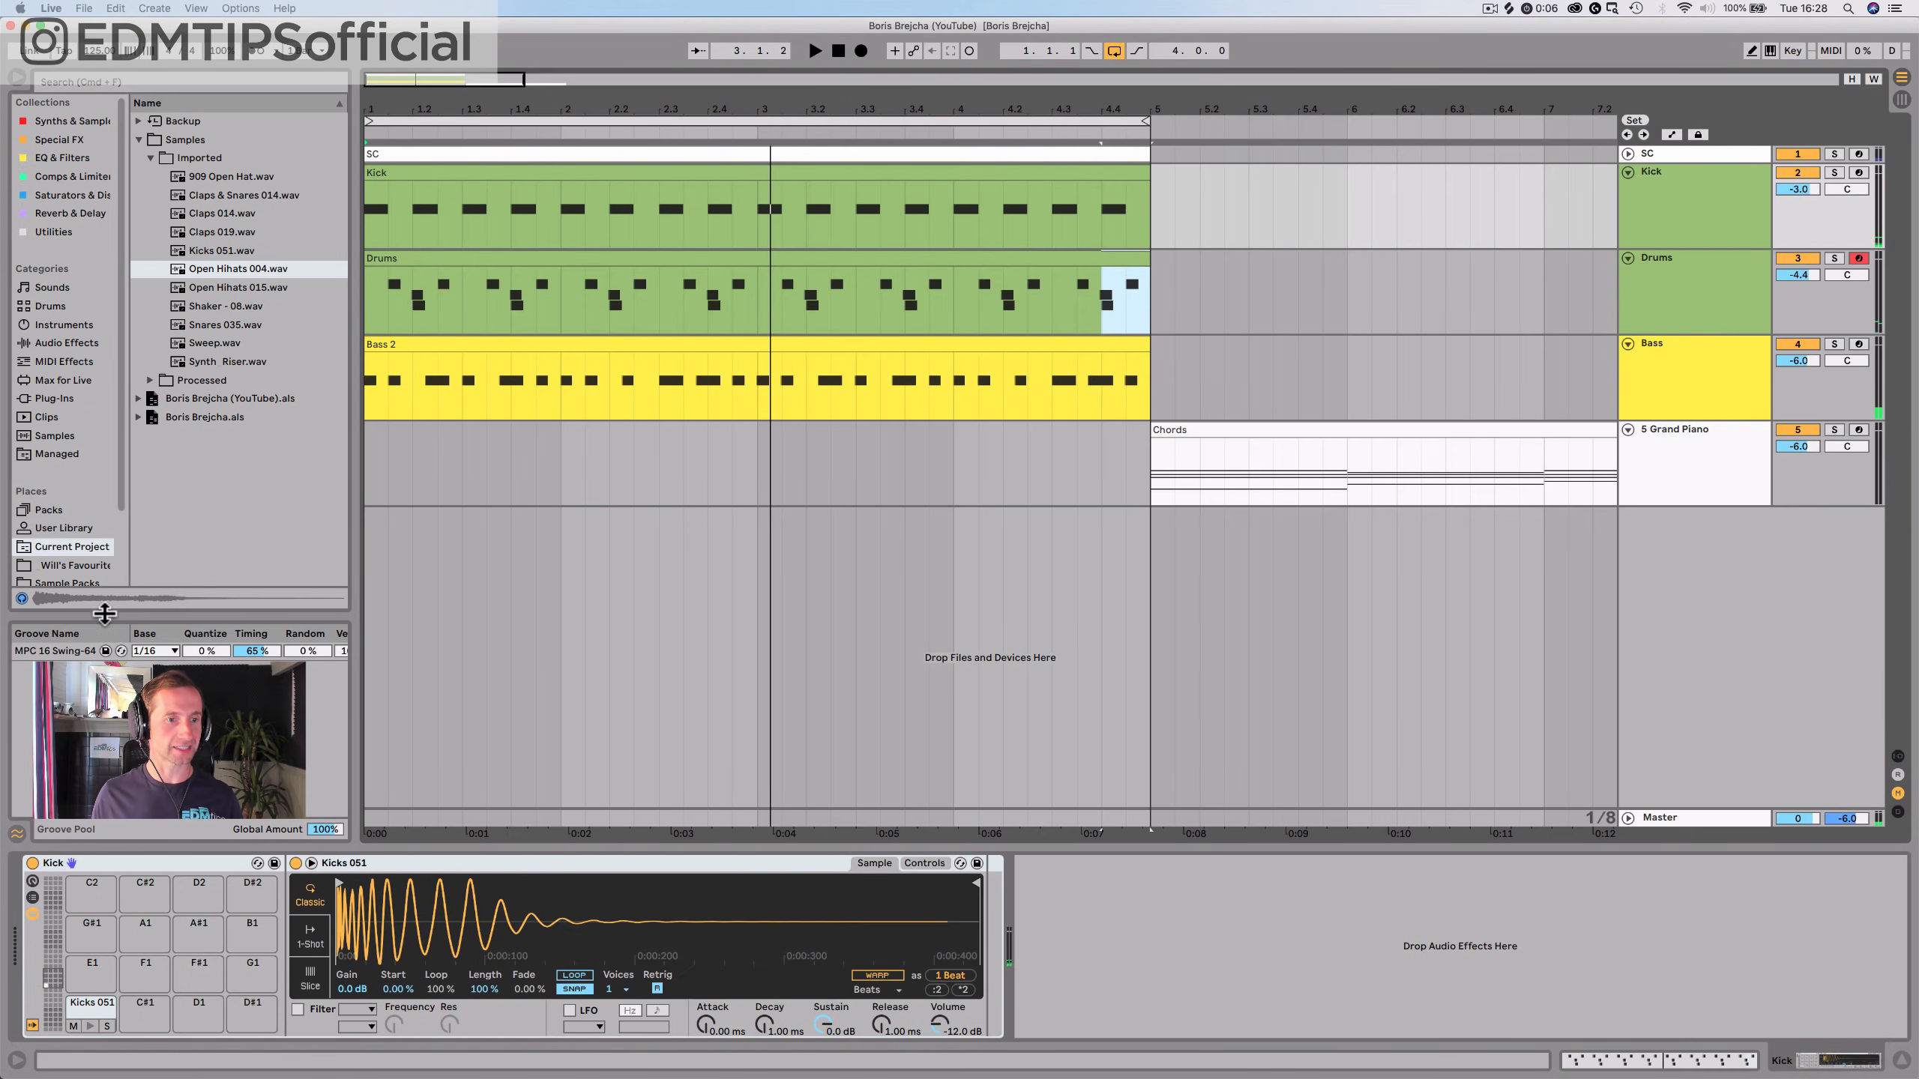
pyautogui.click(47, 654)
pyautogui.moveTo(362, 443); pyautogui.dragTo(454, 256)
# Insert a MIDI track below Drums, name it Shuffle and colour it green like the drum tracks
pyautogui.click(1715, 293)
pyautogui.press('super+shift+t')
pyautogui.click(1659, 367)
pyautogui.press('super+r')
pyautogui.write('Shuffle')
pyautogui.press('Return')
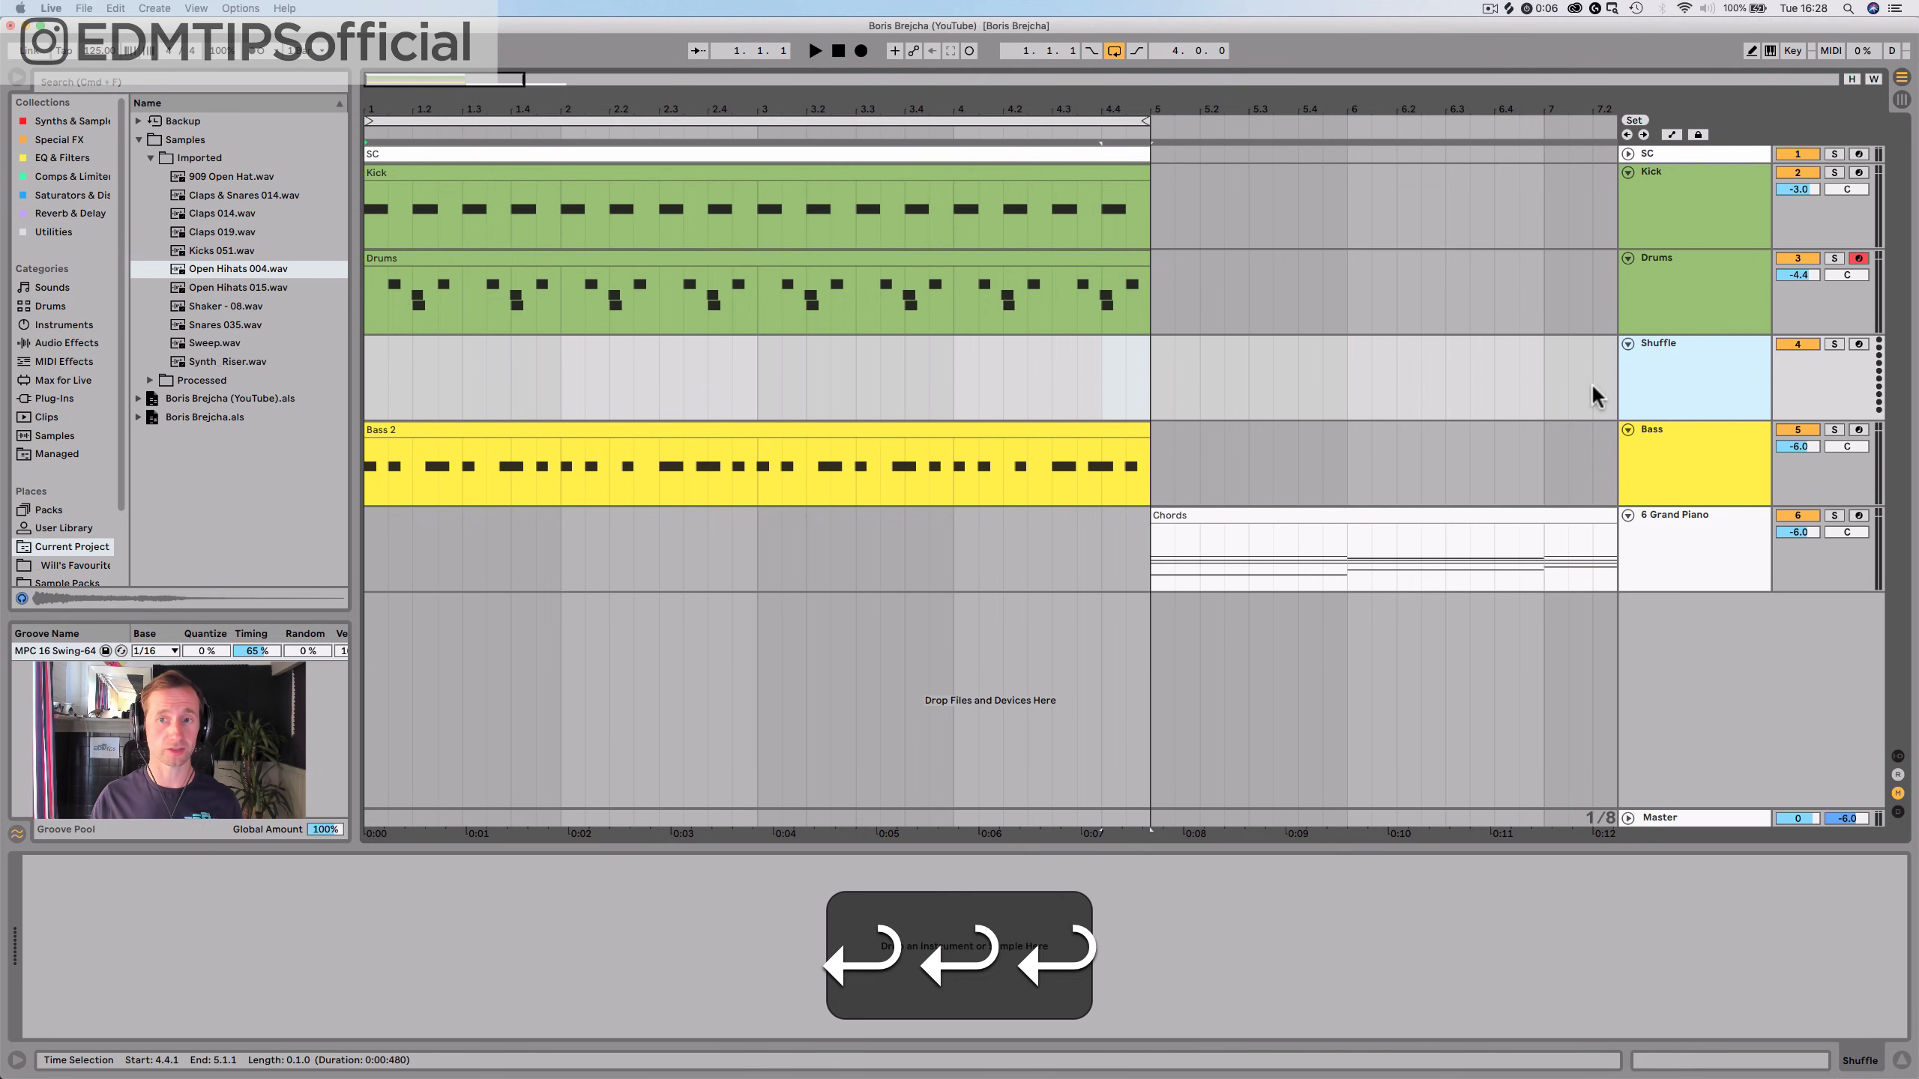
pyautogui.rightClick(1637, 384)
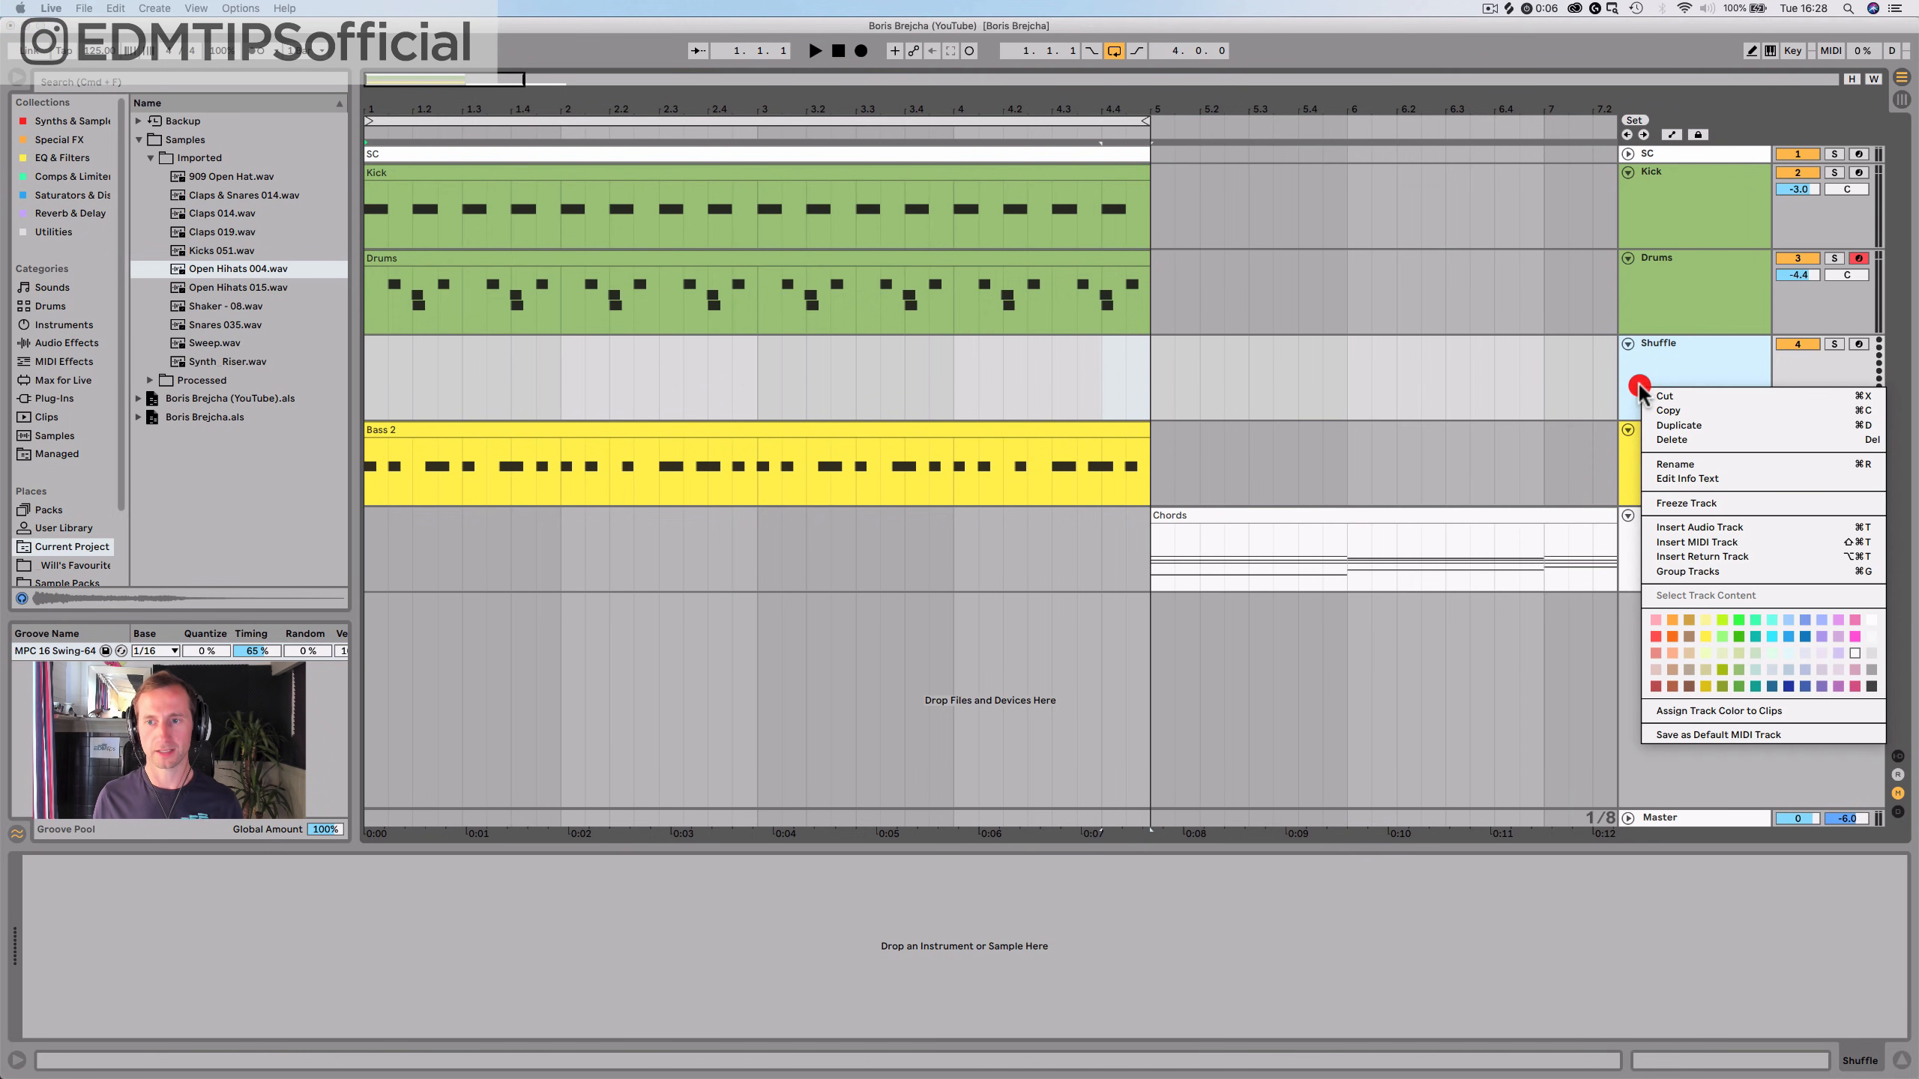
pyautogui.click(1736, 665)
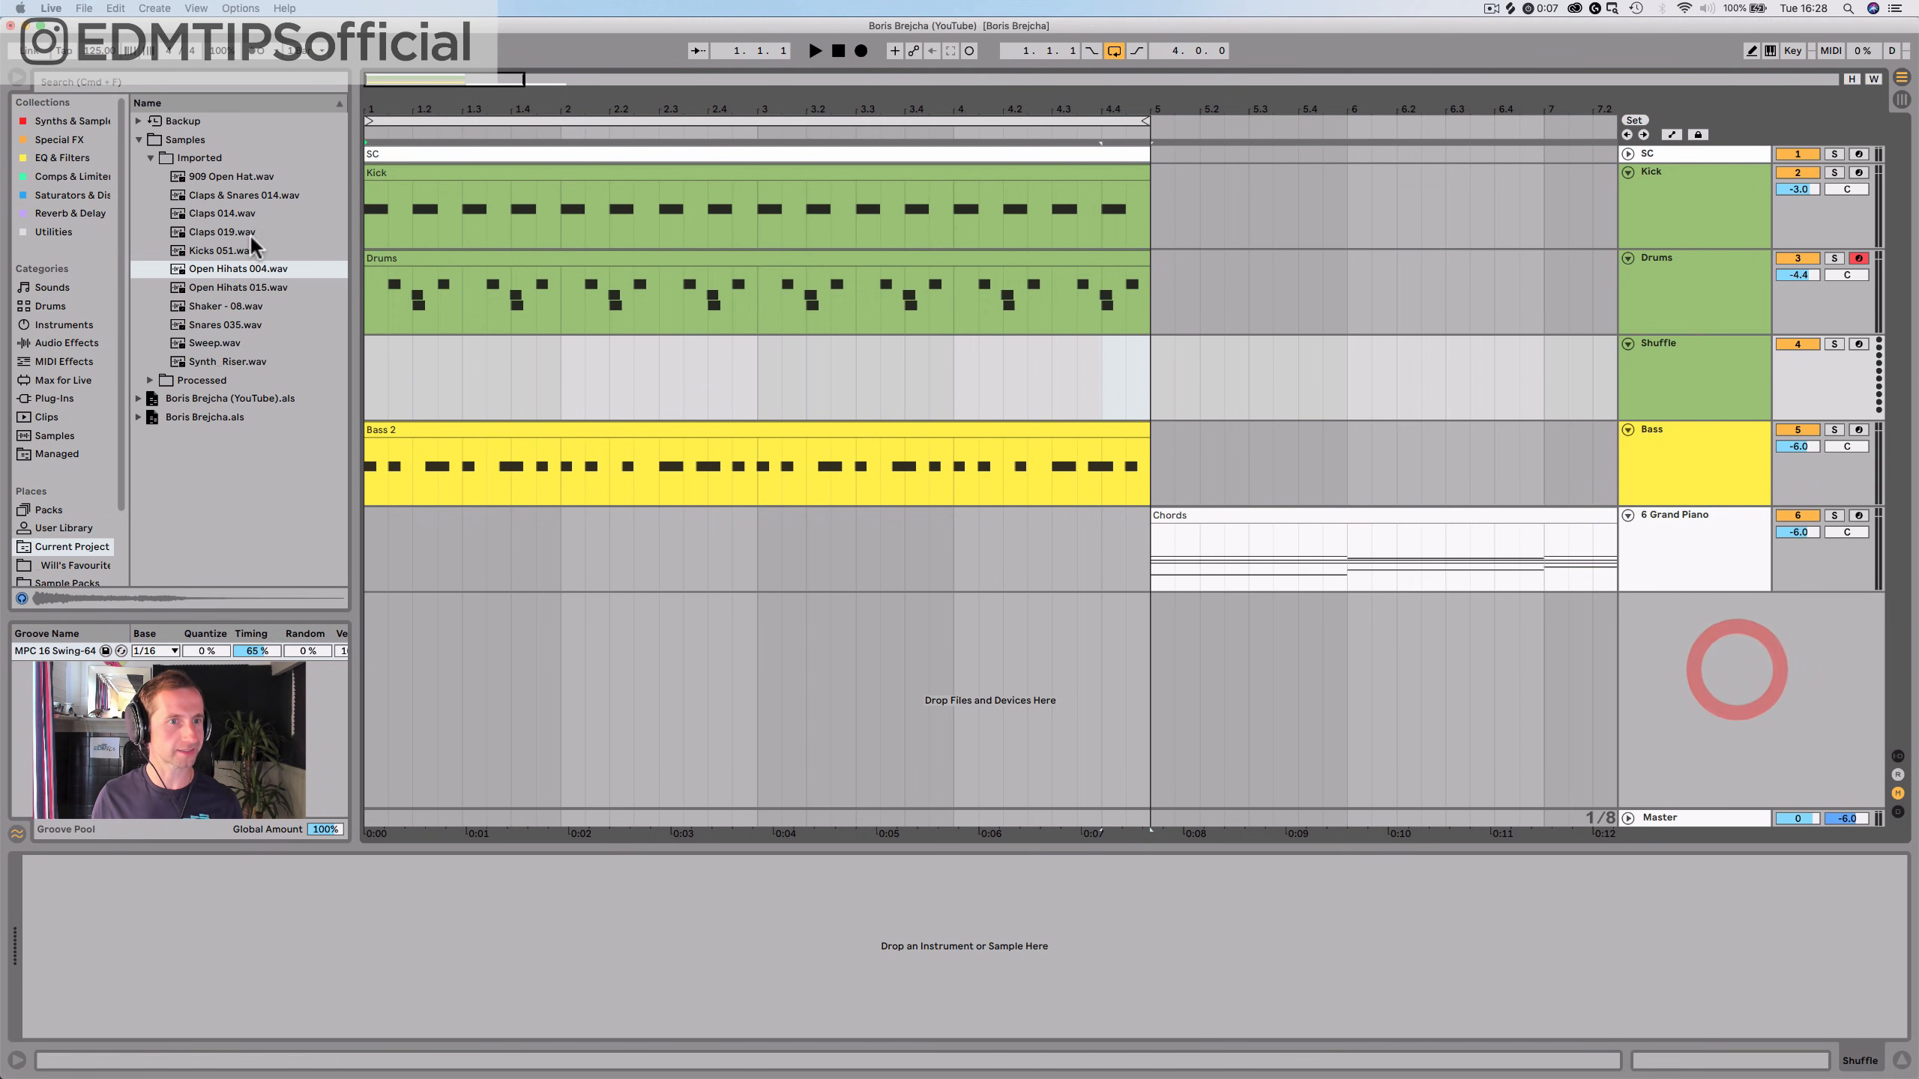
# Preview the shaker samples, add a Simpler to the Shuffle track and load Shaker - 08.wav into it
pyautogui.click(194, 327)
pyautogui.press('Up')
pyautogui.press('Up')
pyautogui.press('Down')
pyautogui.click(76, 120)
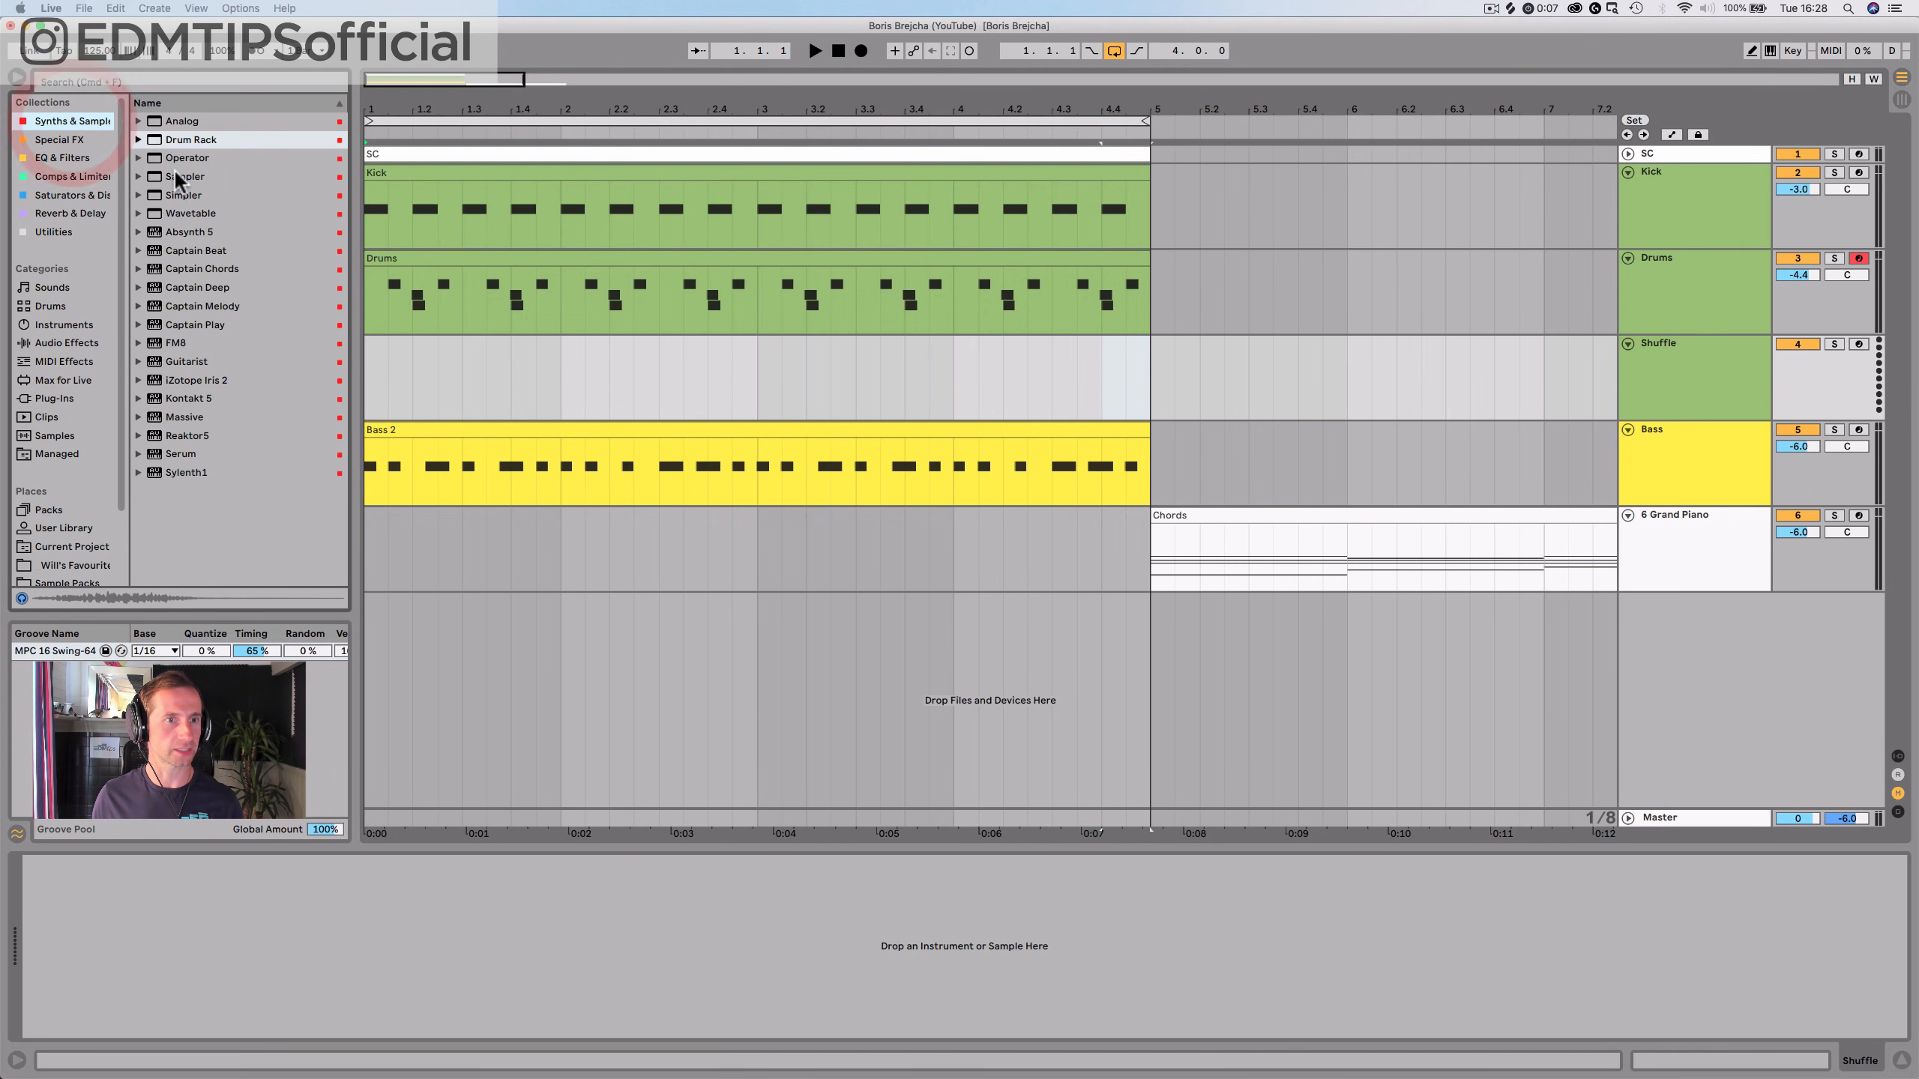
pyautogui.moveTo(429, 384); pyautogui.dragTo(423, 380)
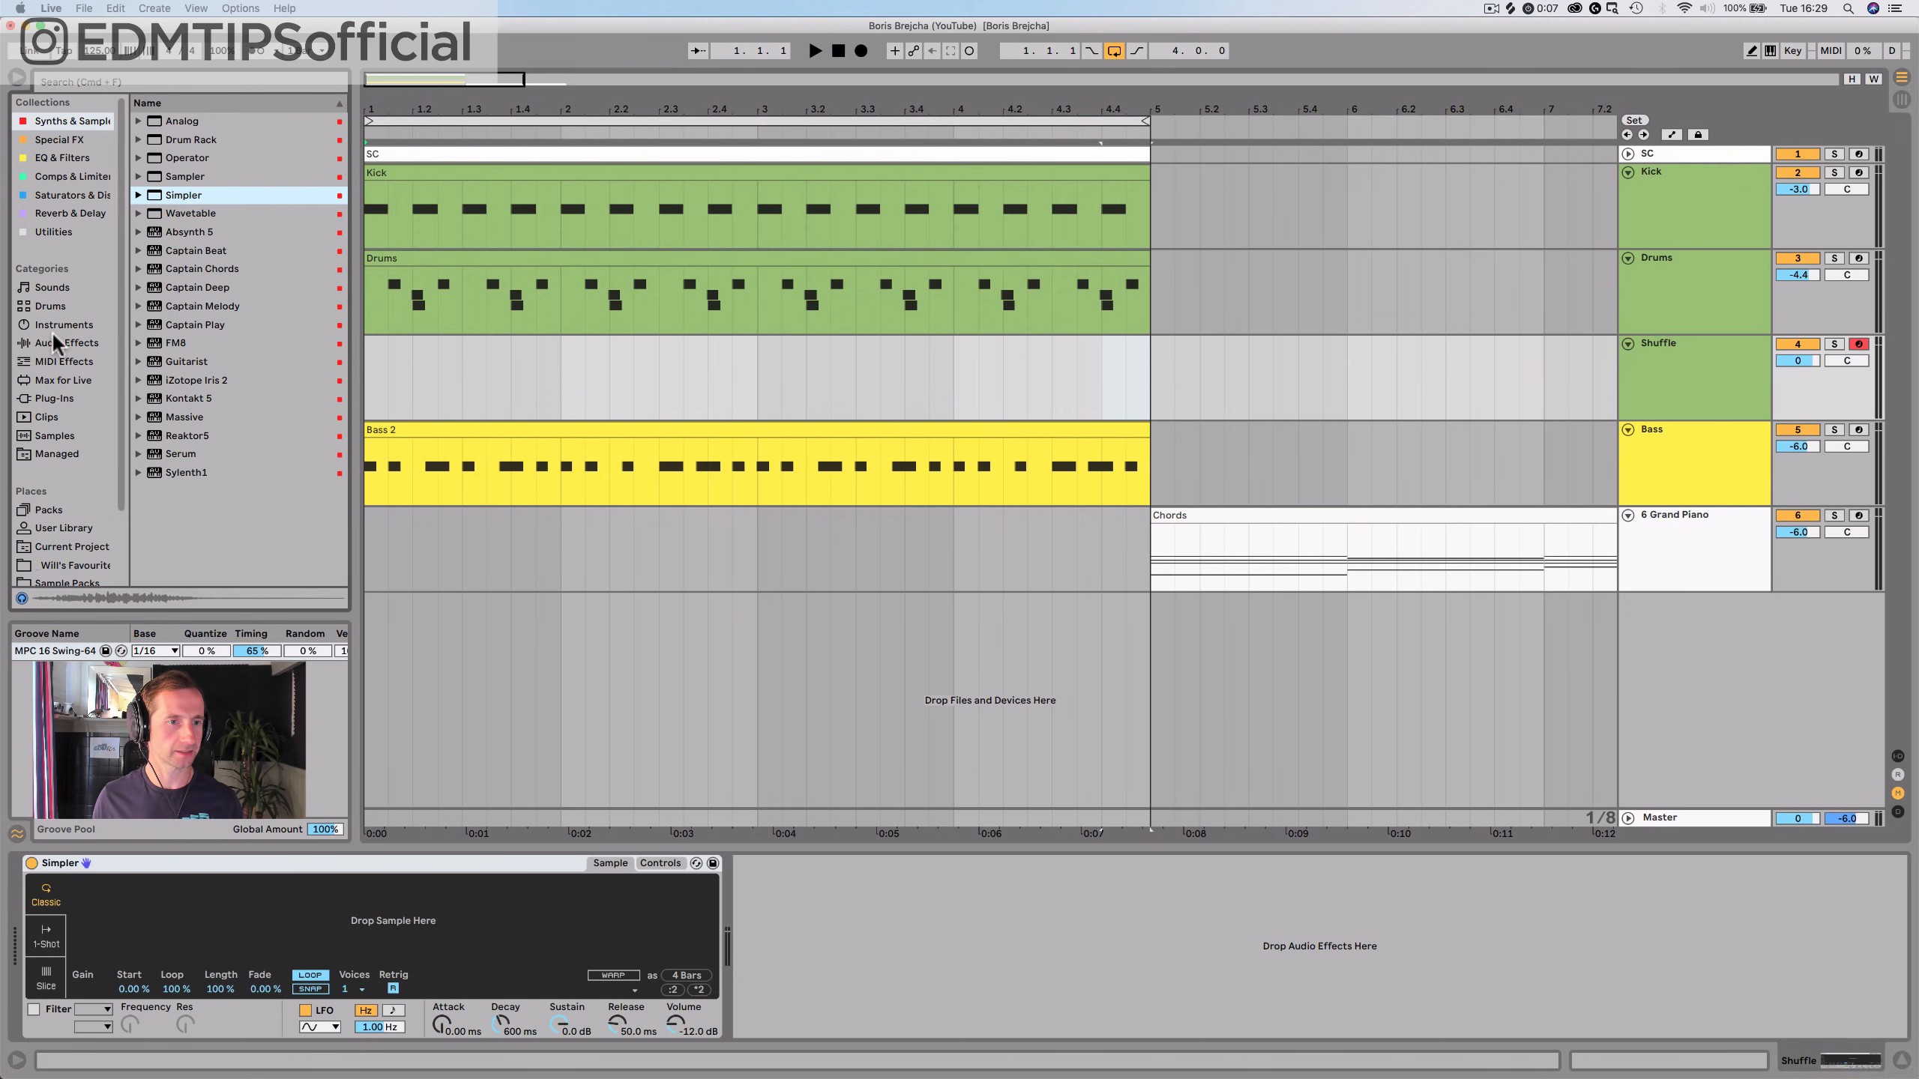
pyautogui.click(63, 539)
pyautogui.scroll(-2, 64, 548)
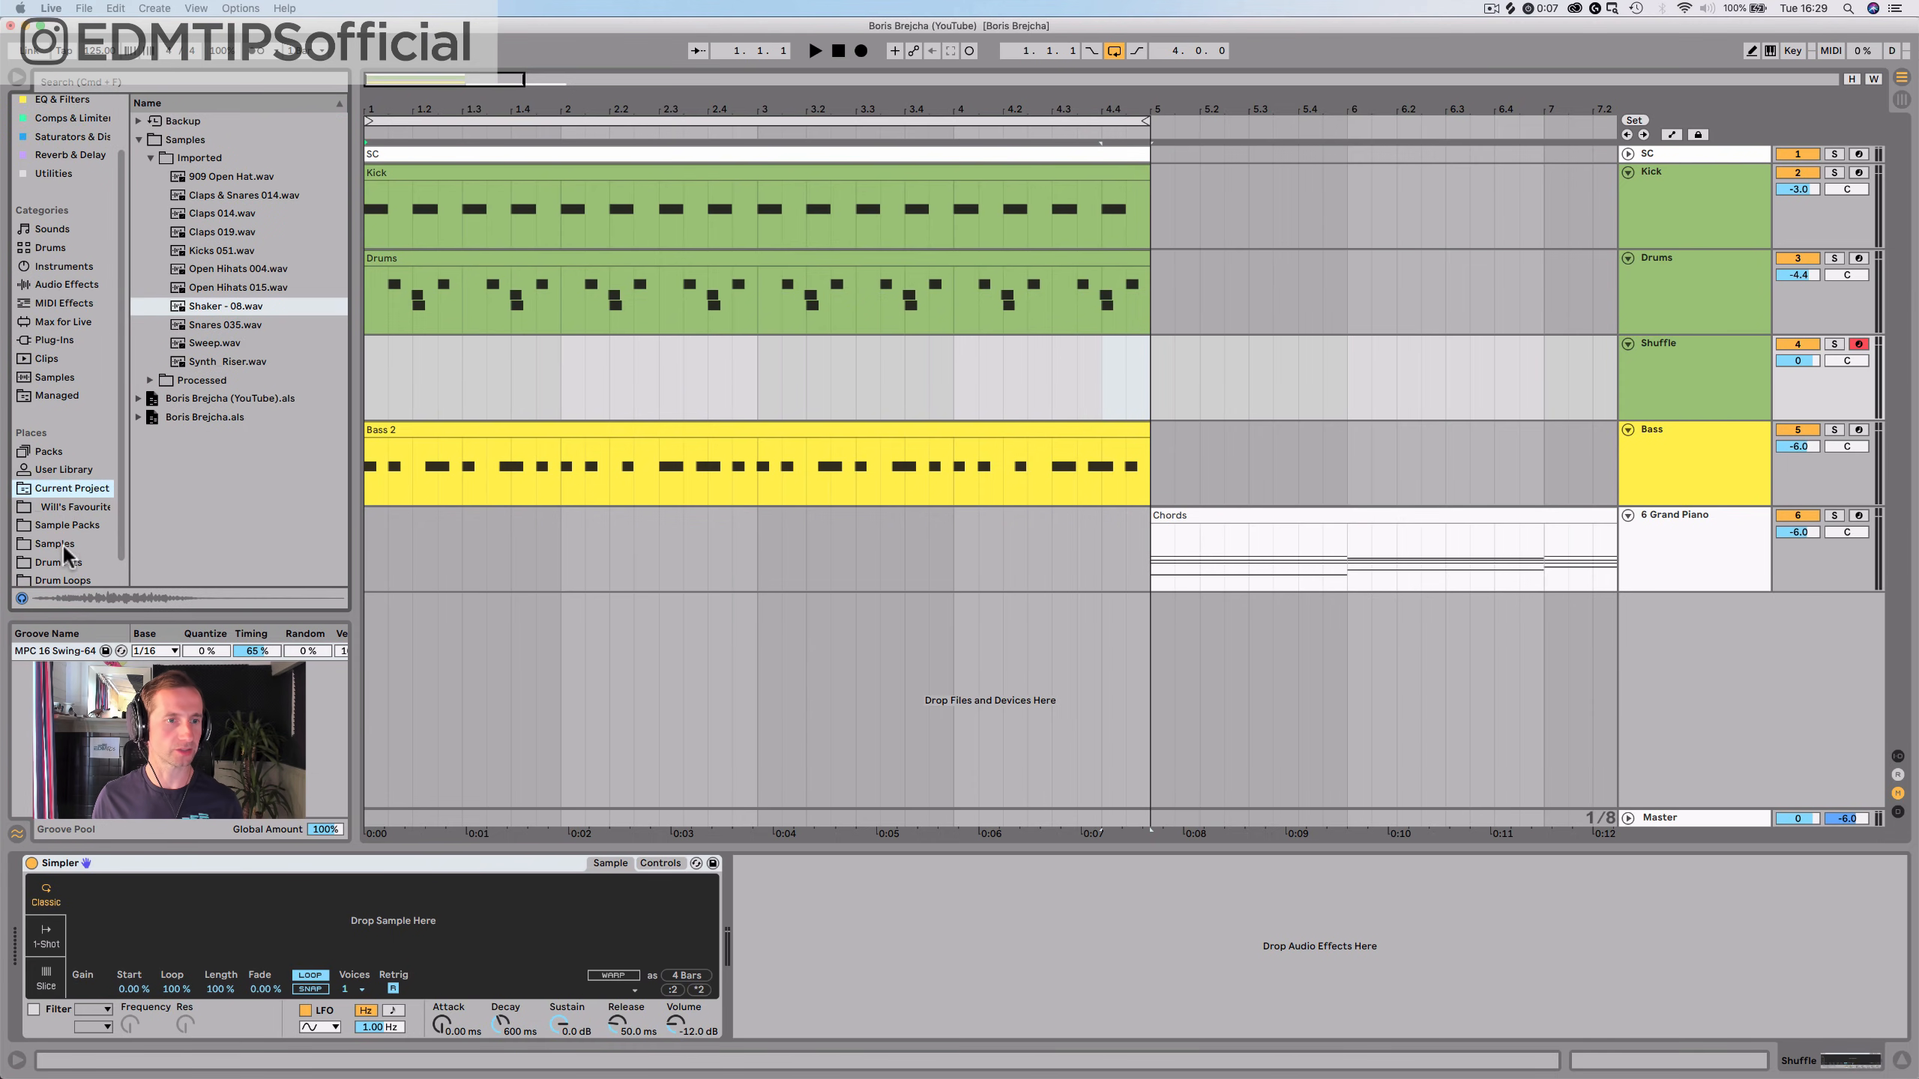
pyautogui.moveTo(210, 306); pyautogui.dragTo(257, 897)
# Create an empty four-bar MIDI clip at the start of the Shuffle track and begin playback
pyautogui.moveTo(370, 363); pyautogui.dragTo(971, 414)
pyautogui.keyDown('shift'); pyautogui.click(1148, 385); pyautogui.keyUp('shift')
pyautogui.press('shift+super+m')
pyautogui.press('space')
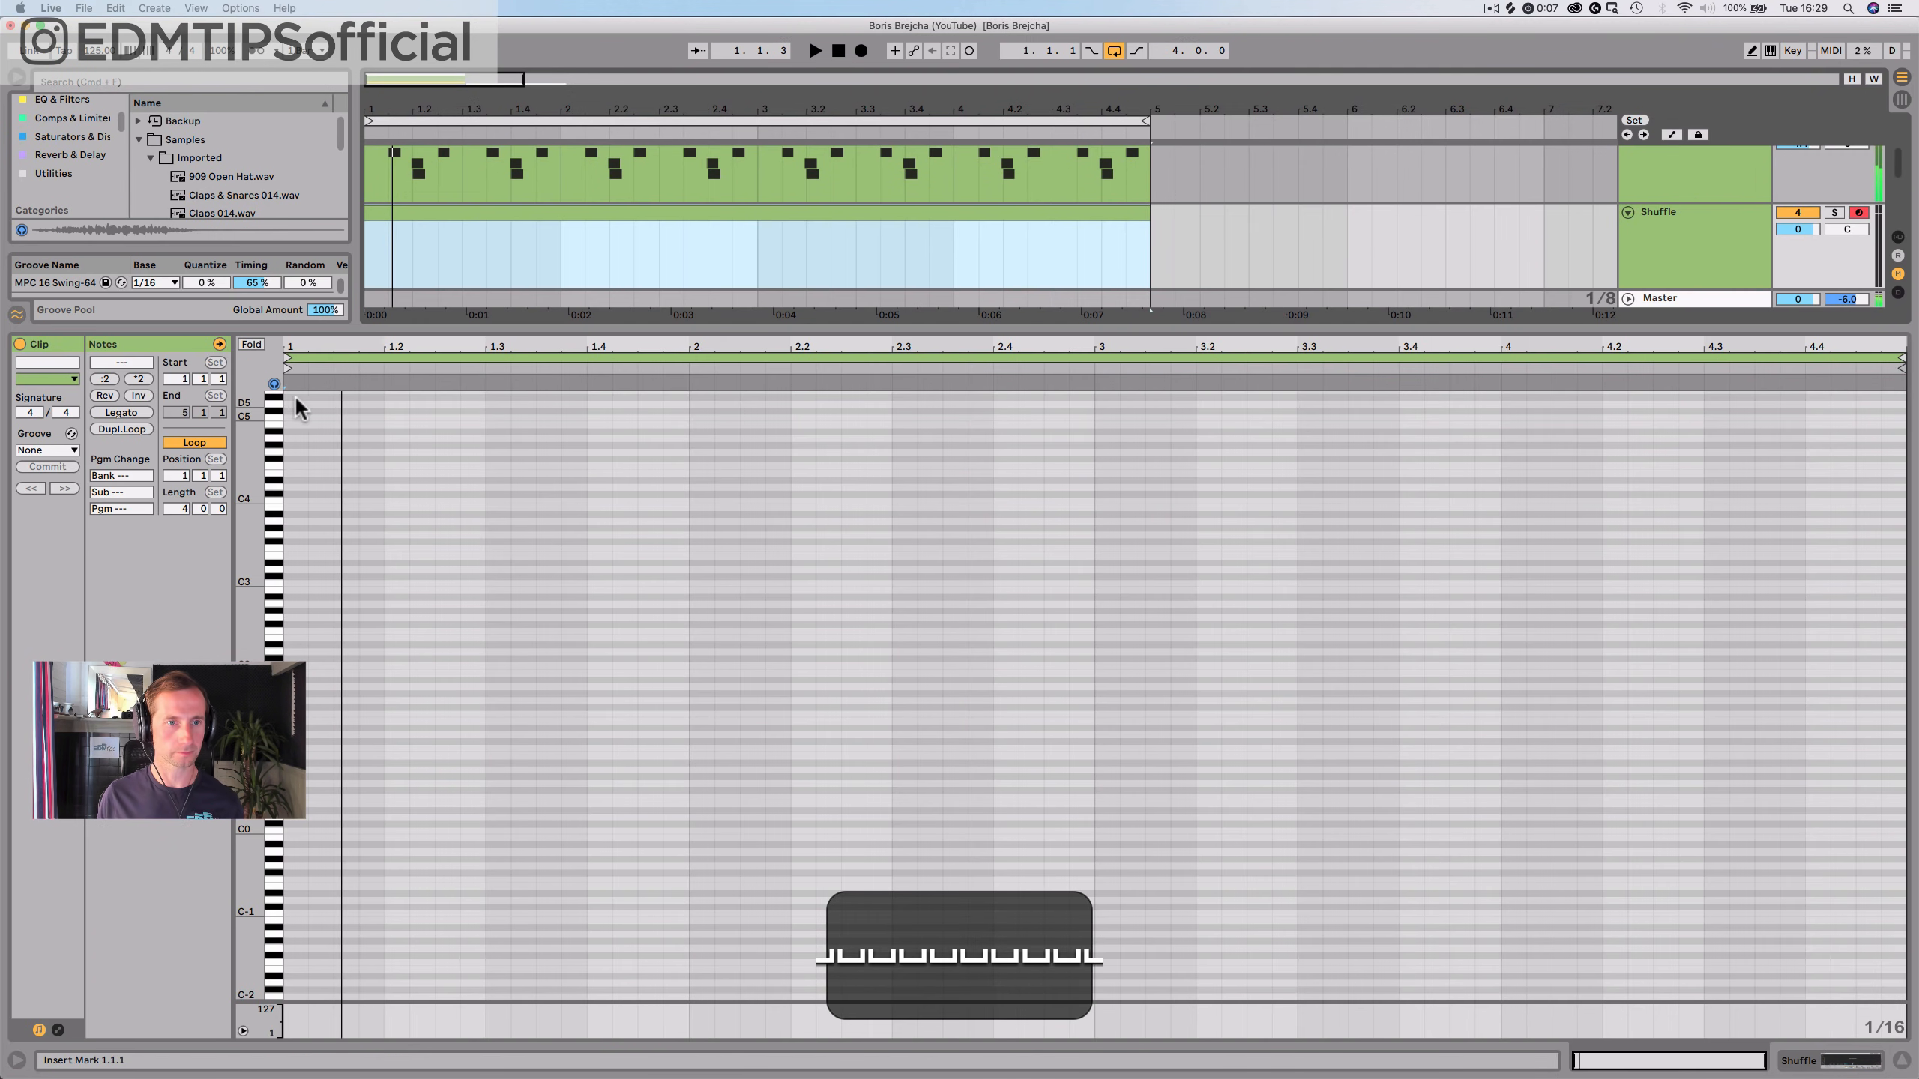
# Add 1/16 shaker notes on C3 at 1.1.1 and 1.1.2 and audition them
pyautogui.click(269, 582)
pyautogui.doubleClick(291, 586)
pyautogui.press('space')
pyautogui.press('space')
pyautogui.doubleClick(325, 582)
pyautogui.press('space')
pyautogui.press('space')
# Duplicate the pair of C3 shaker notes repeatedly to fill the four-bar Shuffle clip with sixteenth notes
pyautogui.keyDown('shift'); pyautogui.click(291, 582); pyautogui.keyUp('shift')
pyautogui.press('super+d')
pyautogui.press('super+d')
pyautogui.press('super+d')
pyautogui.press('super+d')
pyautogui.press('super+d')
pyautogui.press('super+d')
pyautogui.press('super+d')
pyautogui.press('super+d')
pyautogui.press('super+d')
pyautogui.press('super+d')
pyautogui.press('super+d')
pyautogui.press('super+d')
pyautogui.press('super+d')
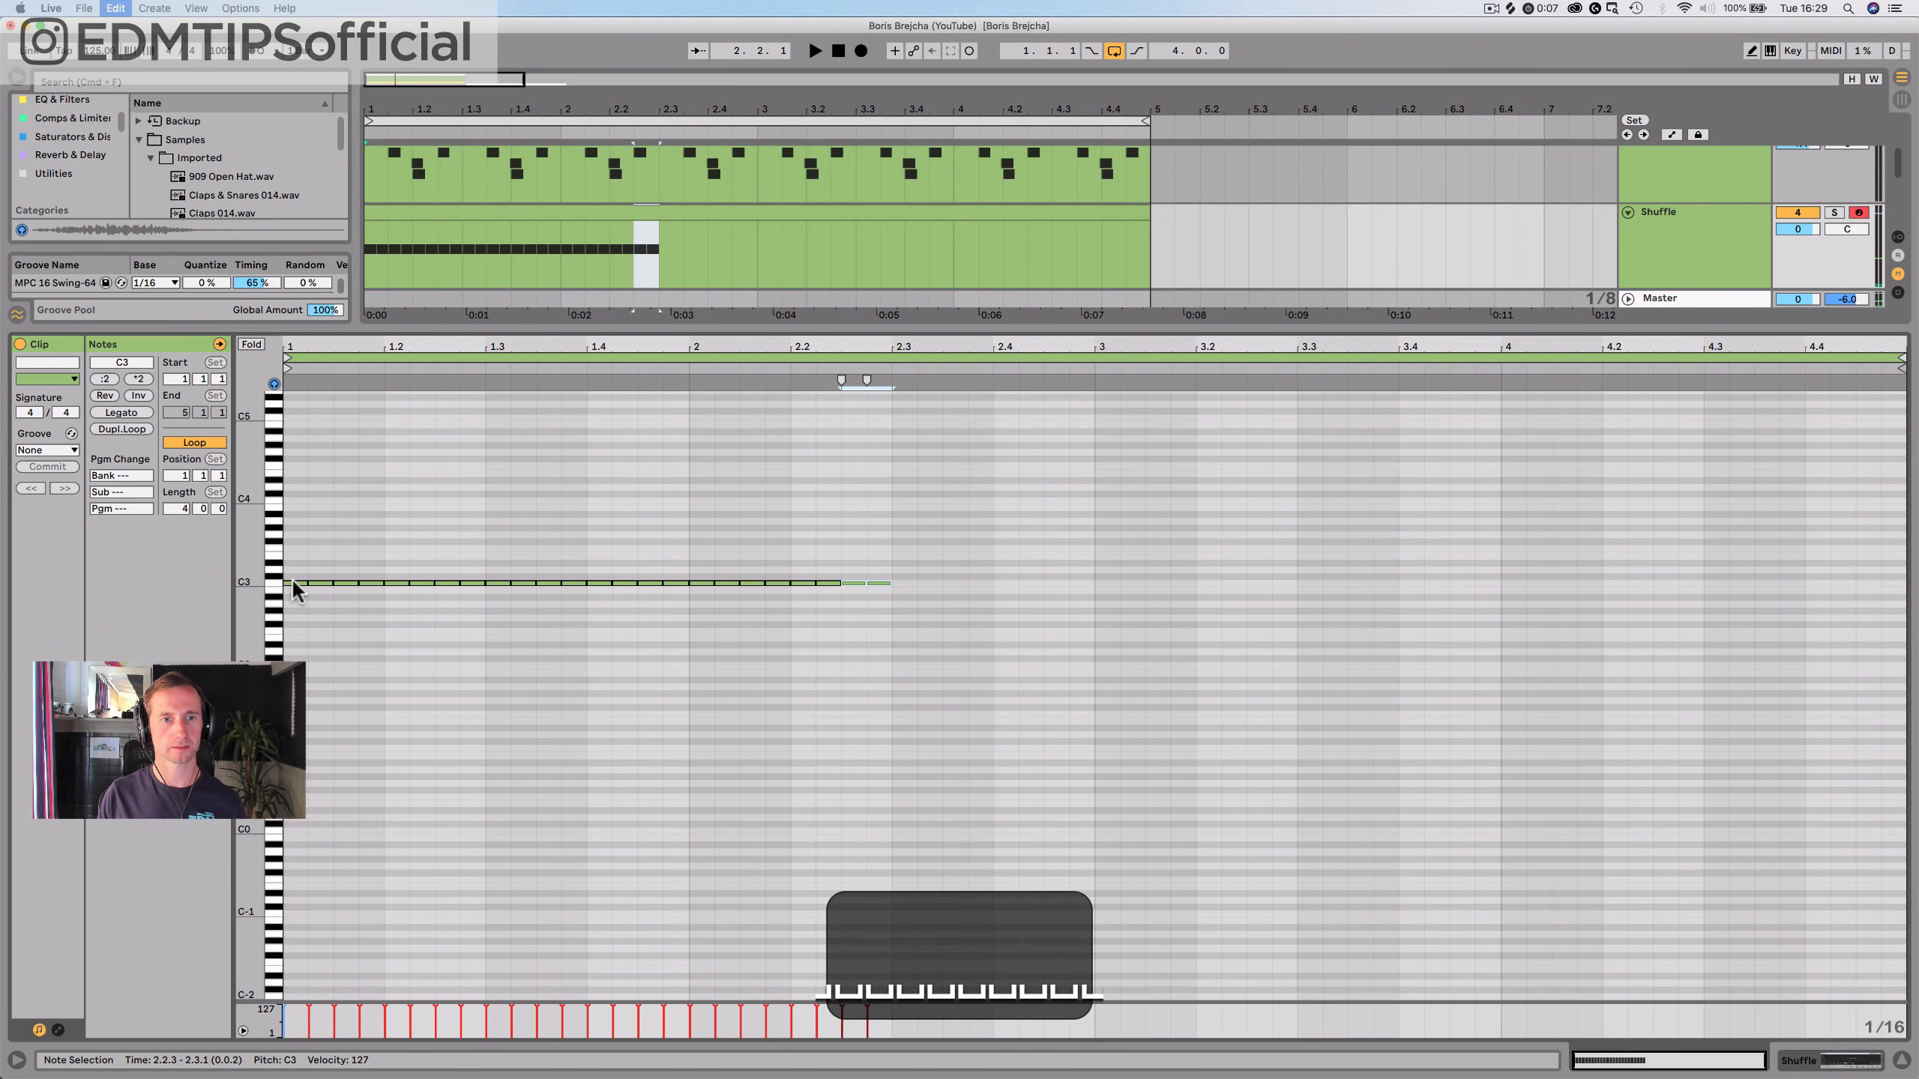
pyautogui.press('space')
pyautogui.press('super+d')
pyautogui.press('super+d')
pyautogui.press('super+d')
pyautogui.press('super+d')
pyautogui.press('super+d')
pyautogui.press('super+d')
pyautogui.press('super+d')
pyautogui.press('super+d')
pyautogui.press('super+d')
pyautogui.press('super+d')
pyautogui.press('super+d')
pyautogui.press('super+d')
pyautogui.press('super+d')
pyautogui.press('super+d')
pyautogui.press('super+d')
pyautogui.press('super+d')
pyautogui.press('super+d')
pyautogui.press('super+d')
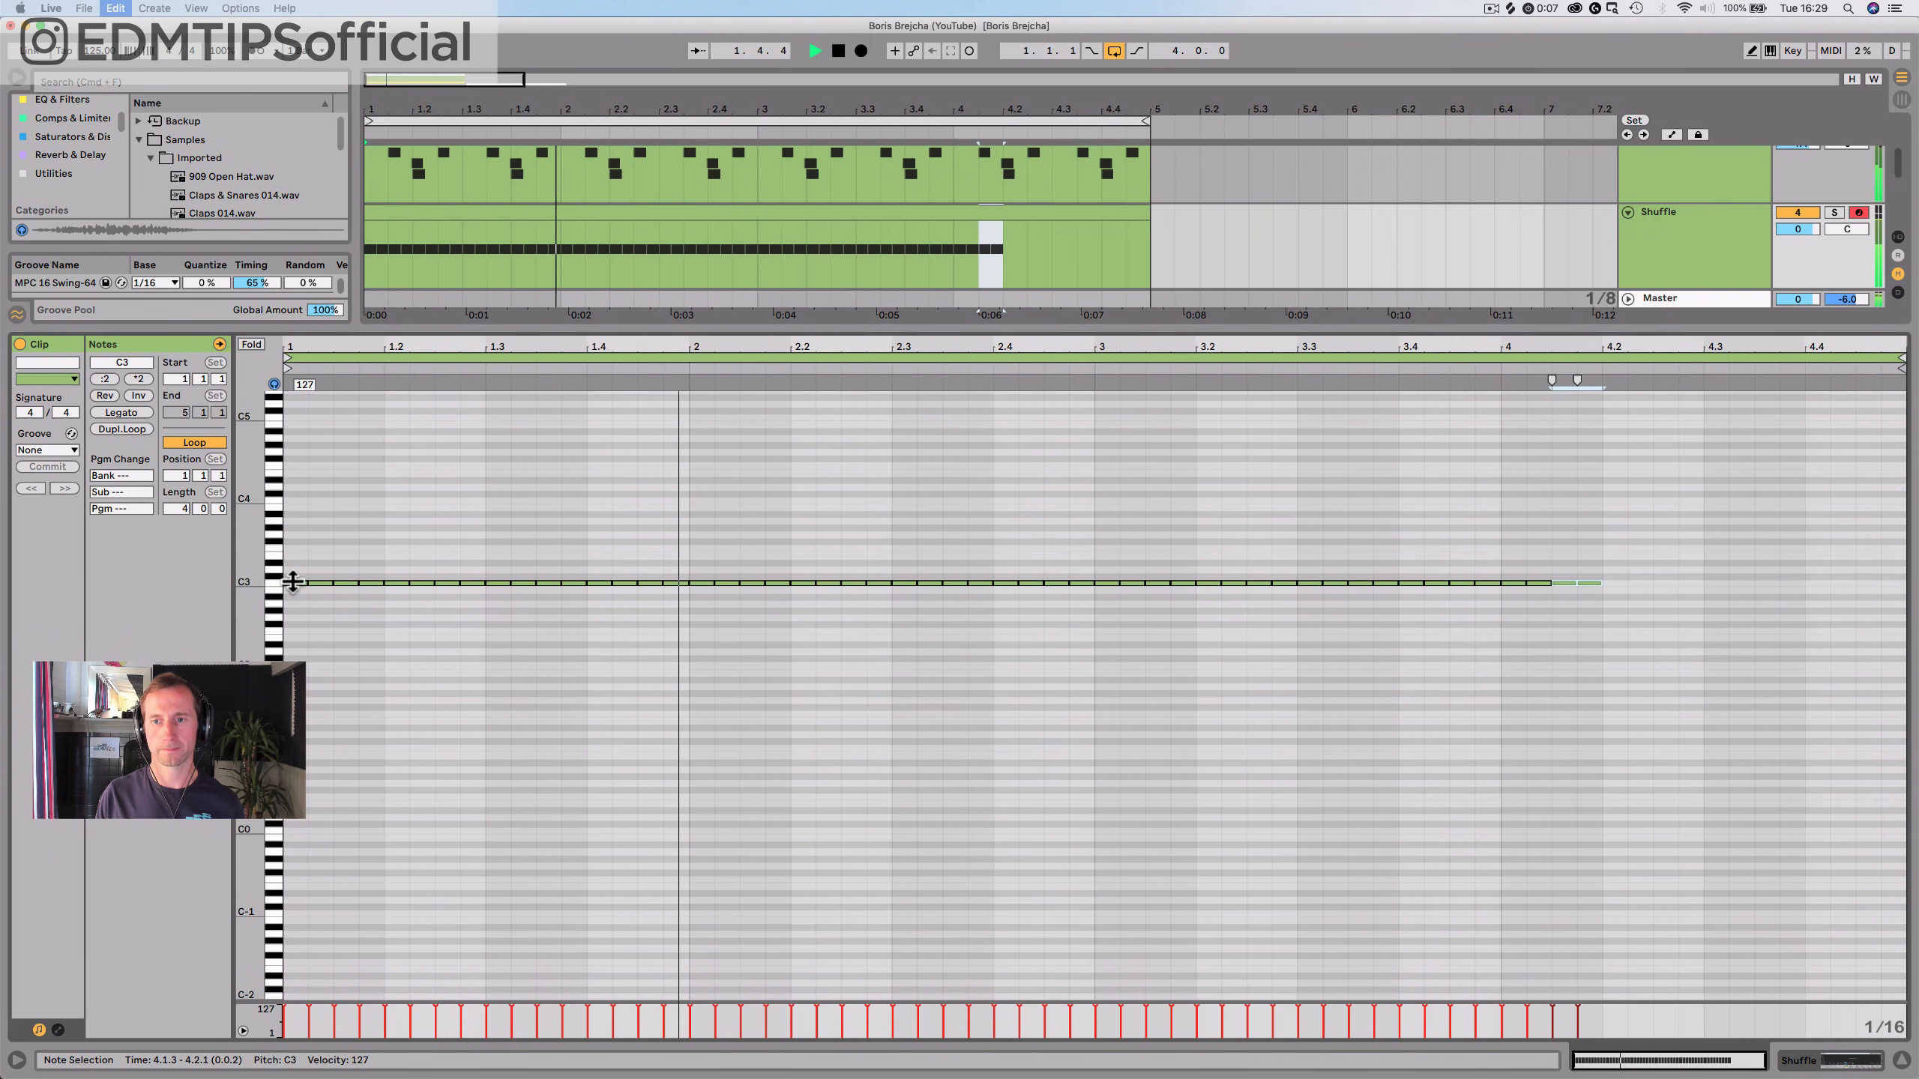
# Lower the Shuffle track's volume to -11.9 dB while auditioning it with the other tracks
pyautogui.press('shift+super+Tab')
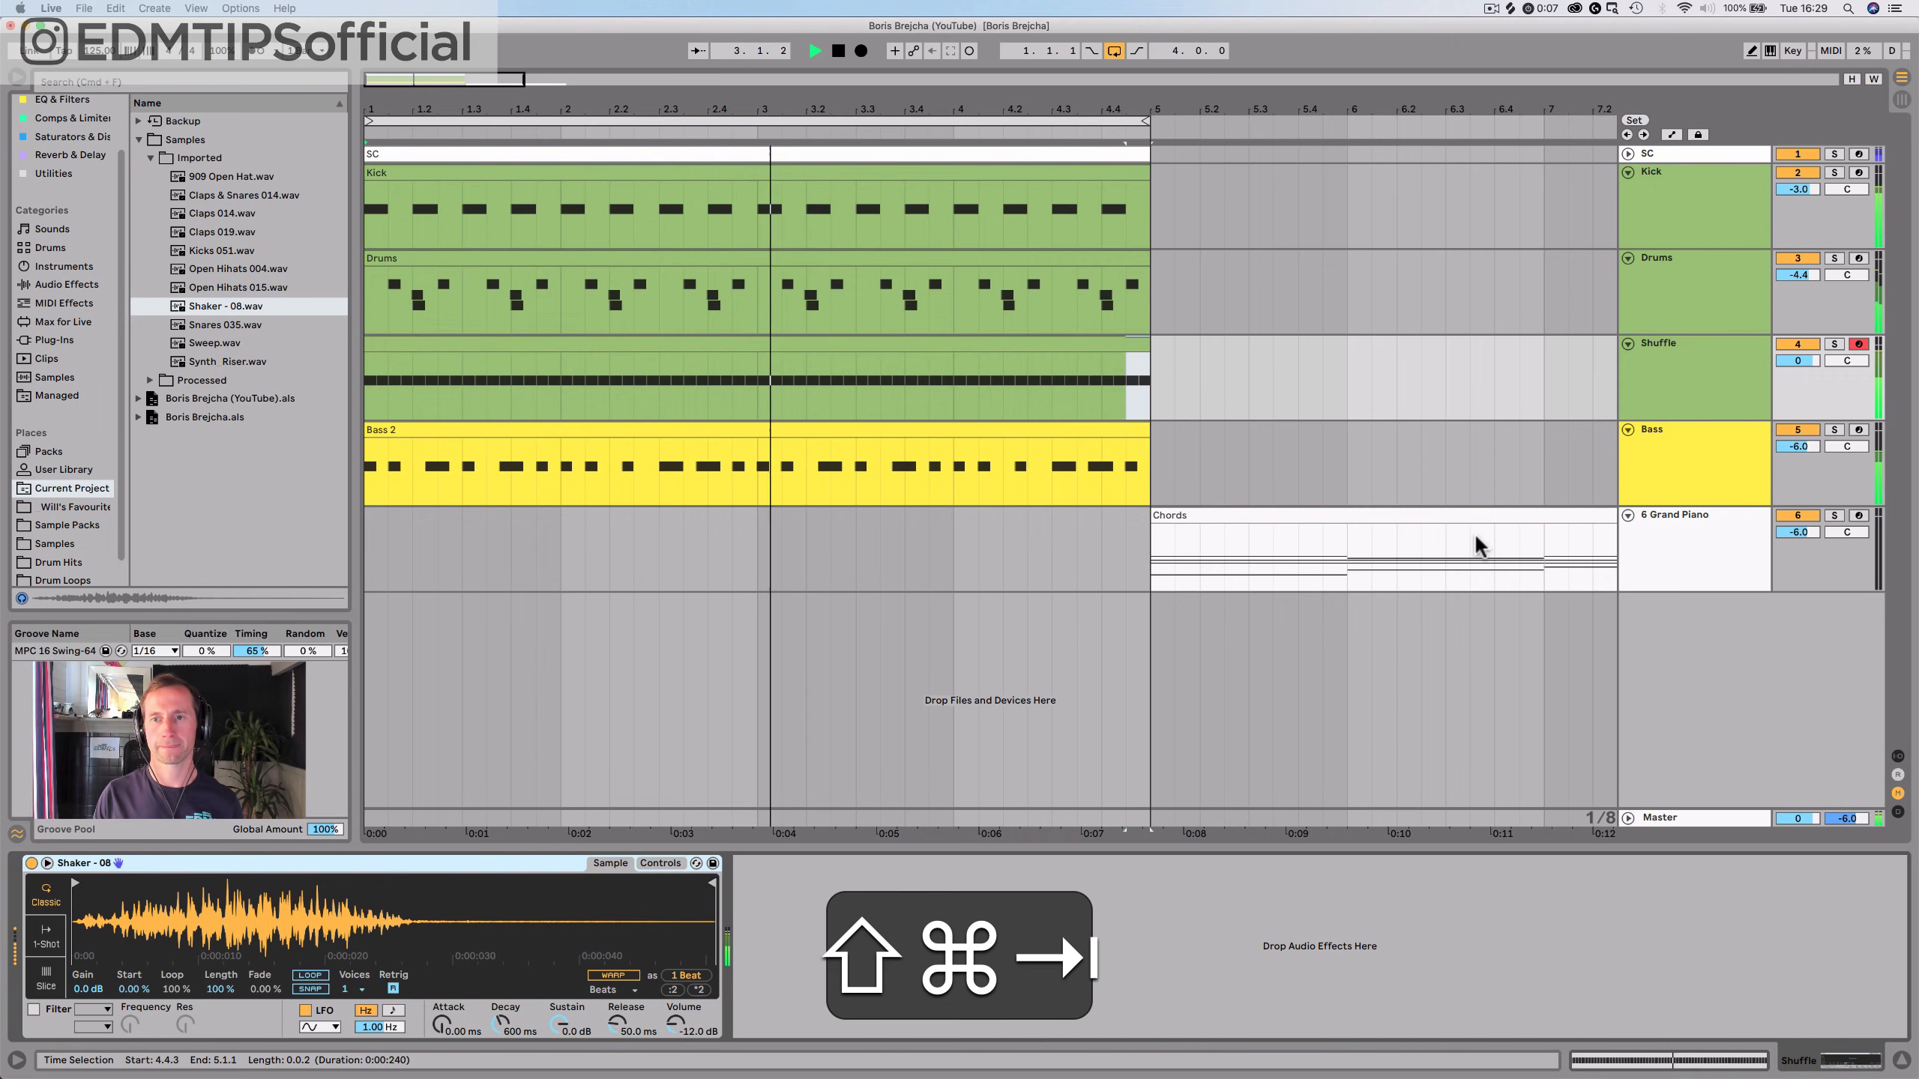
pyautogui.click(1715, 386)
pyautogui.press('space')
pyautogui.moveTo(1803, 361); pyautogui.dragTo(1803, 409)
pyautogui.press('space')
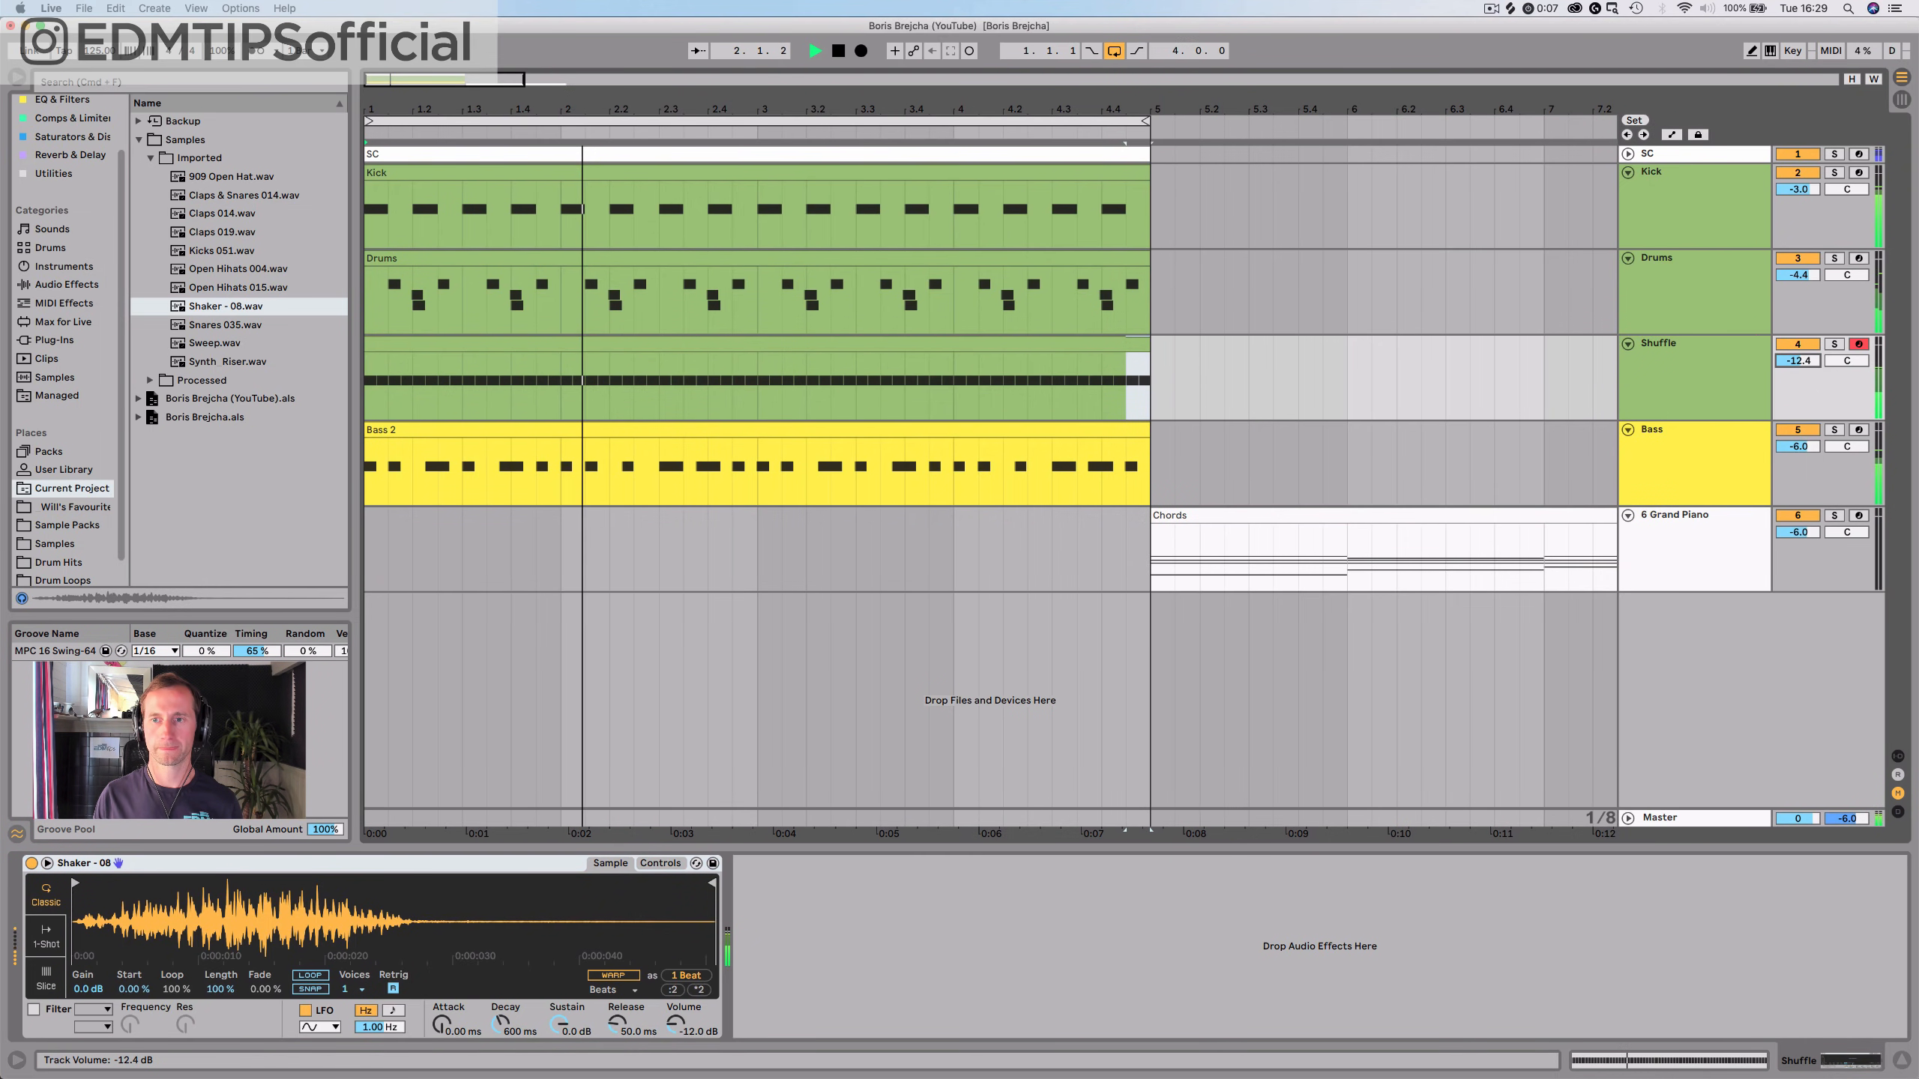
pyautogui.click(1709, 354)
pyautogui.press('space')
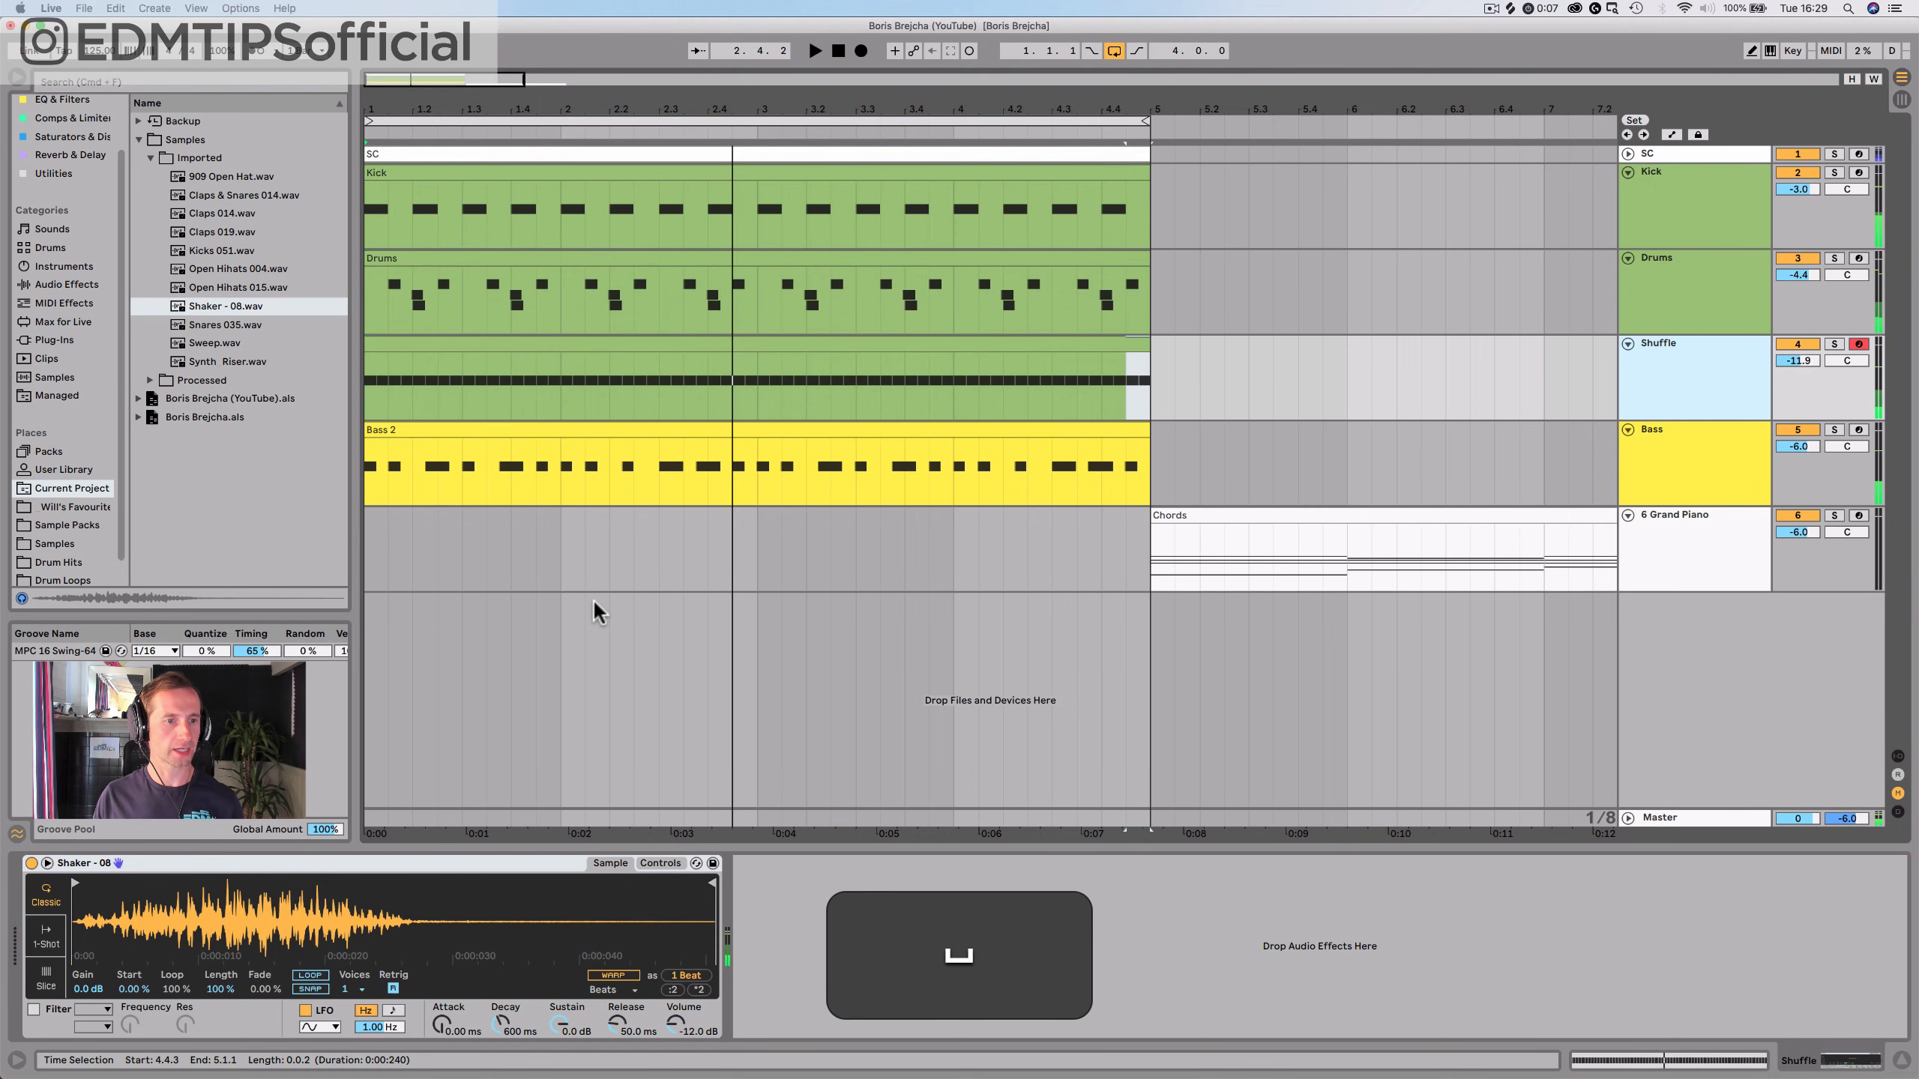
# Apply the MPC 16 Swing-64 groove to the Shuffle, Drums and Kick clips and start playback
pyautogui.click(46, 651)
pyautogui.moveTo(46, 651); pyautogui.dragTo(429, 344)
pyautogui.moveTo(38, 651); pyautogui.dragTo(486, 261)
pyautogui.moveTo(24, 653); pyautogui.dragTo(450, 185)
pyautogui.press('space')
# Audition the MPC 16 Swing-64 groove with its timing at 100 % and 0 %, and undo the timing changes
pyautogui.moveTo(257, 651); pyautogui.dragTo(257, 597)
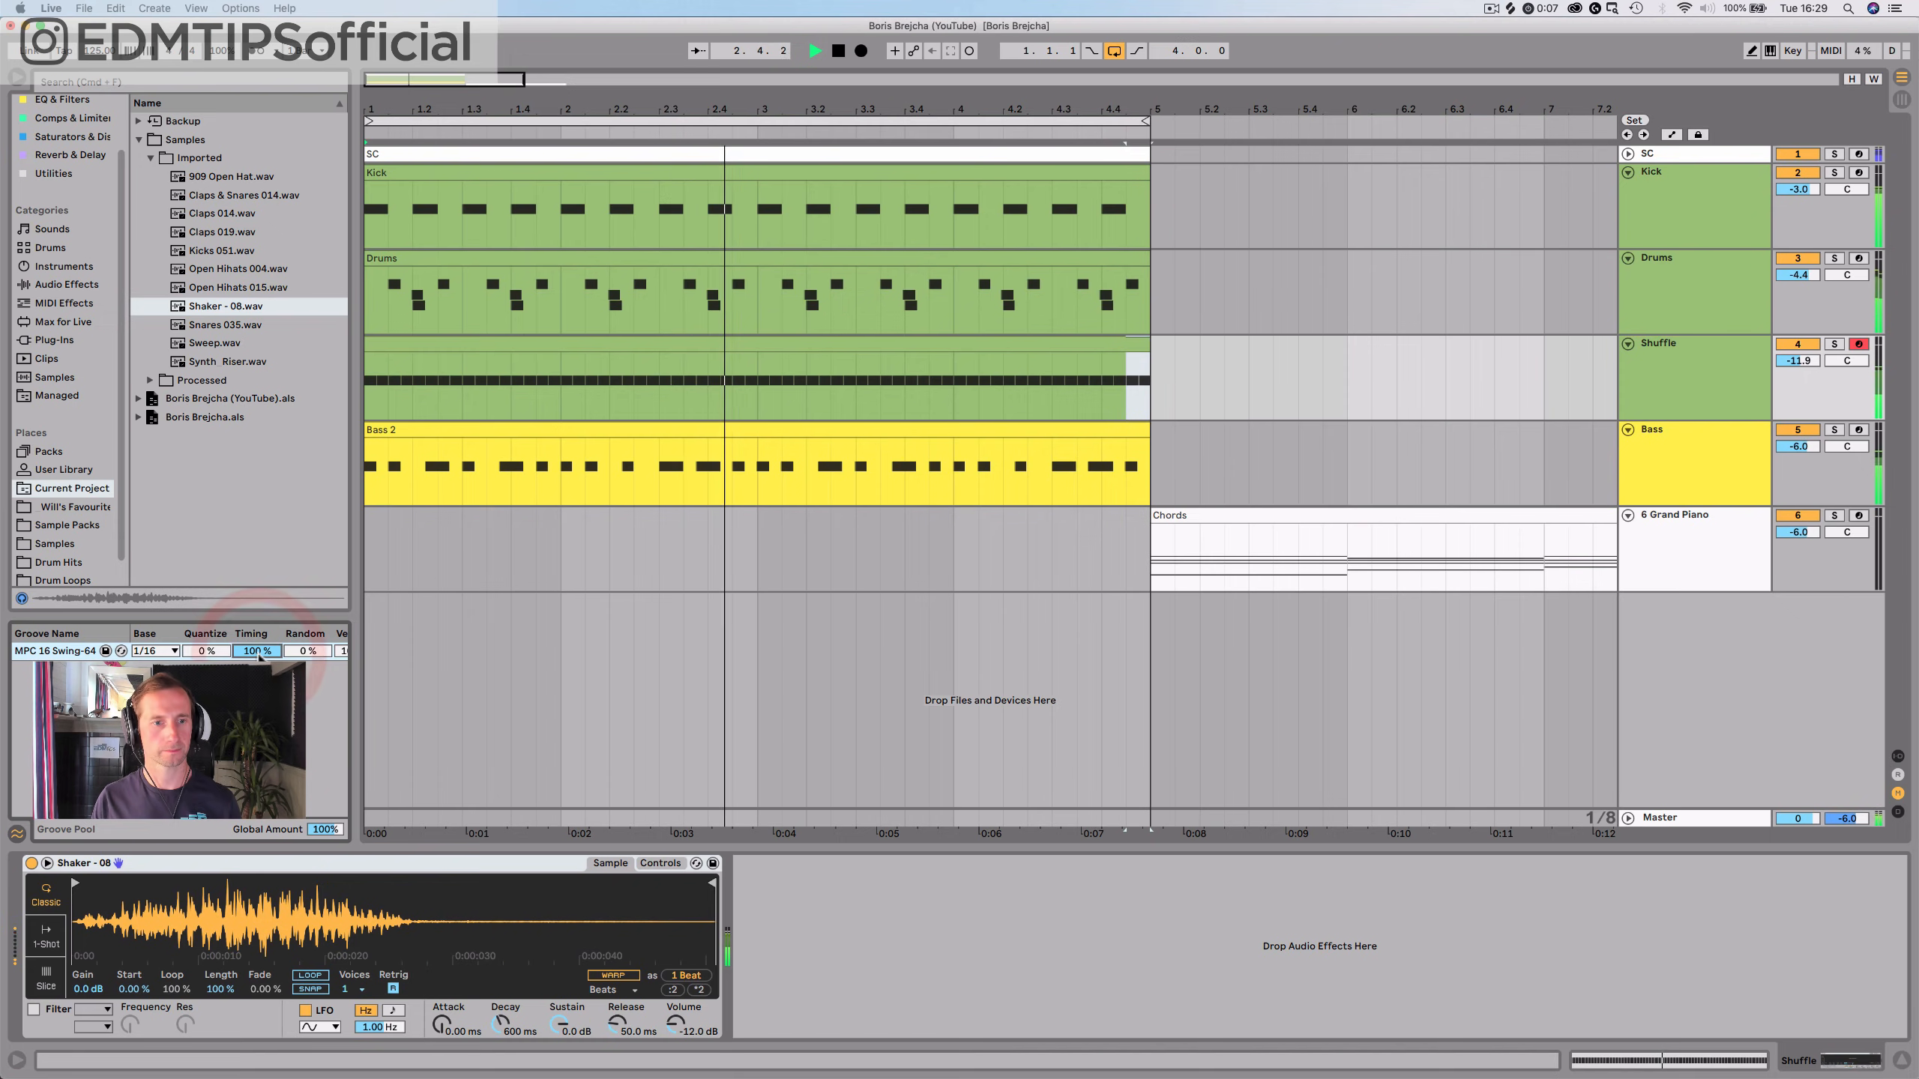
pyautogui.write('0000')
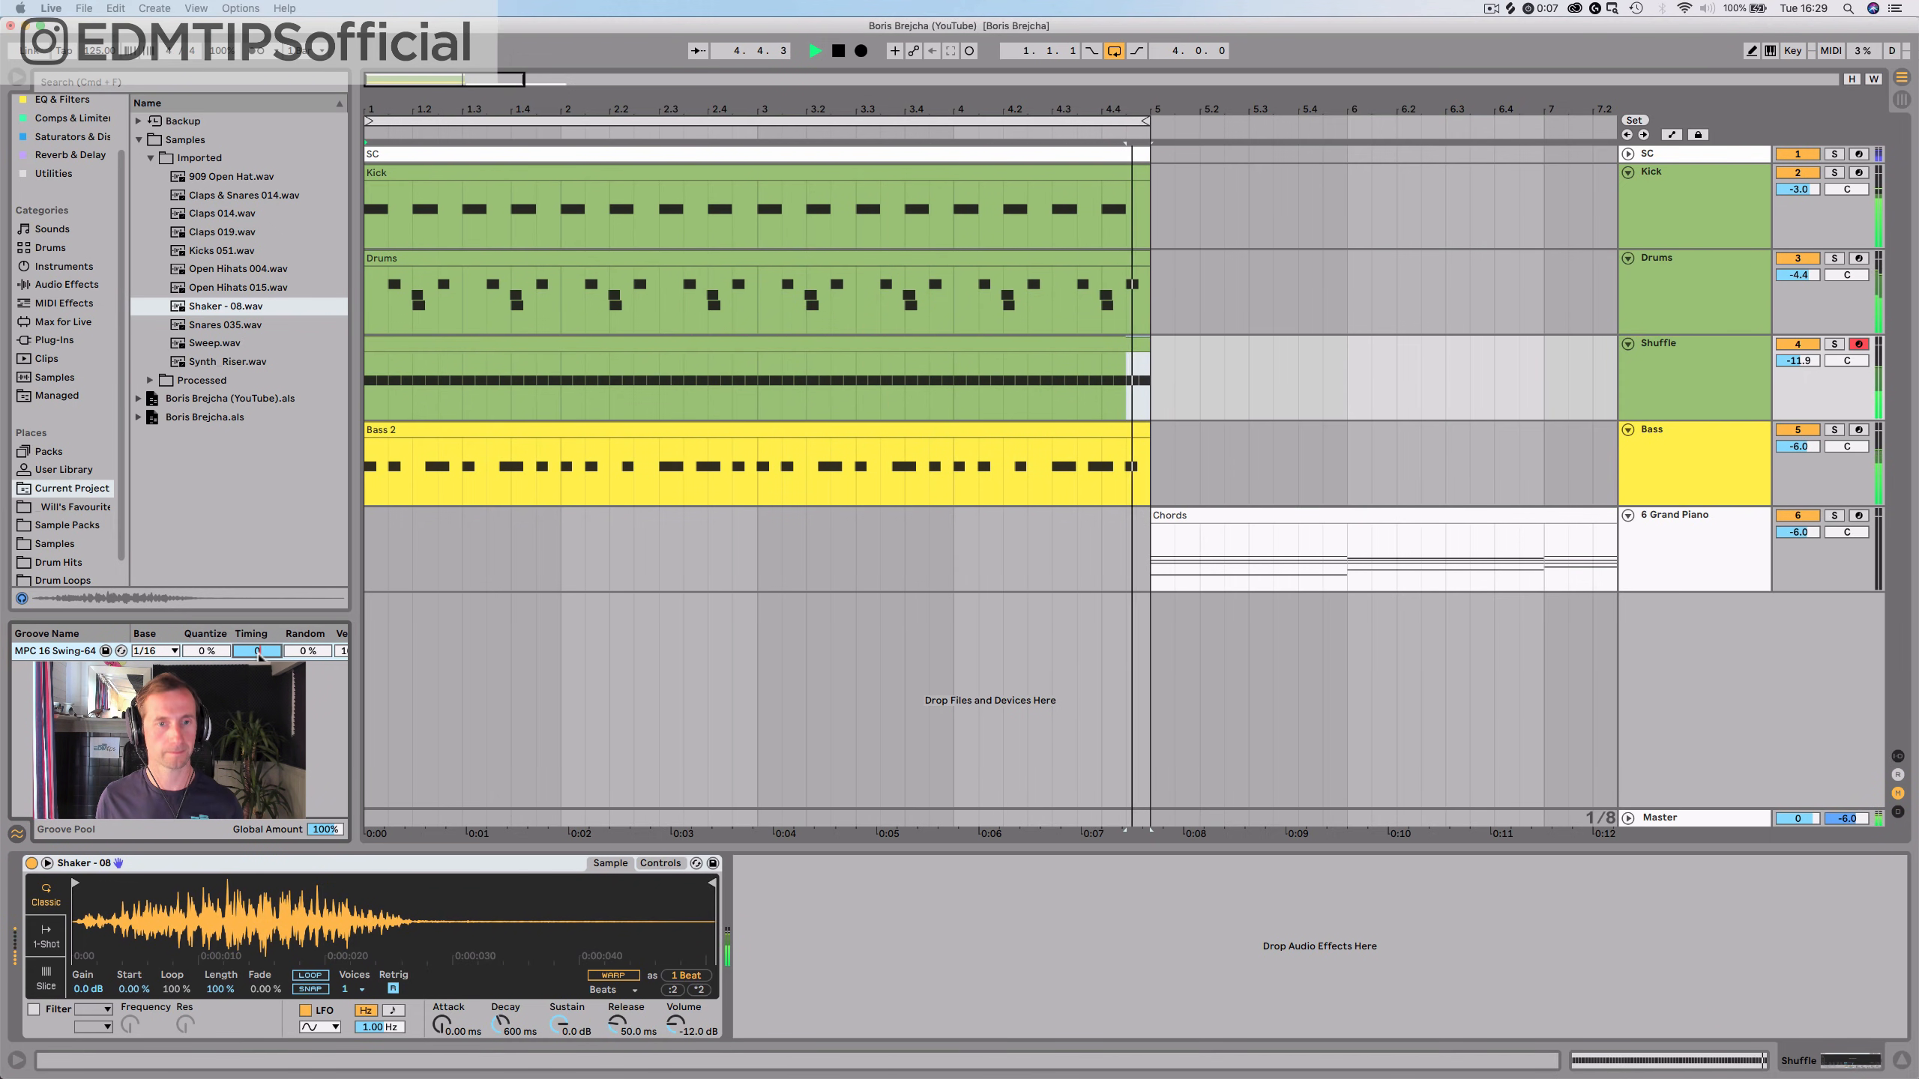
pyautogui.press('Return')
pyautogui.press('Return')
pyautogui.press('Return')
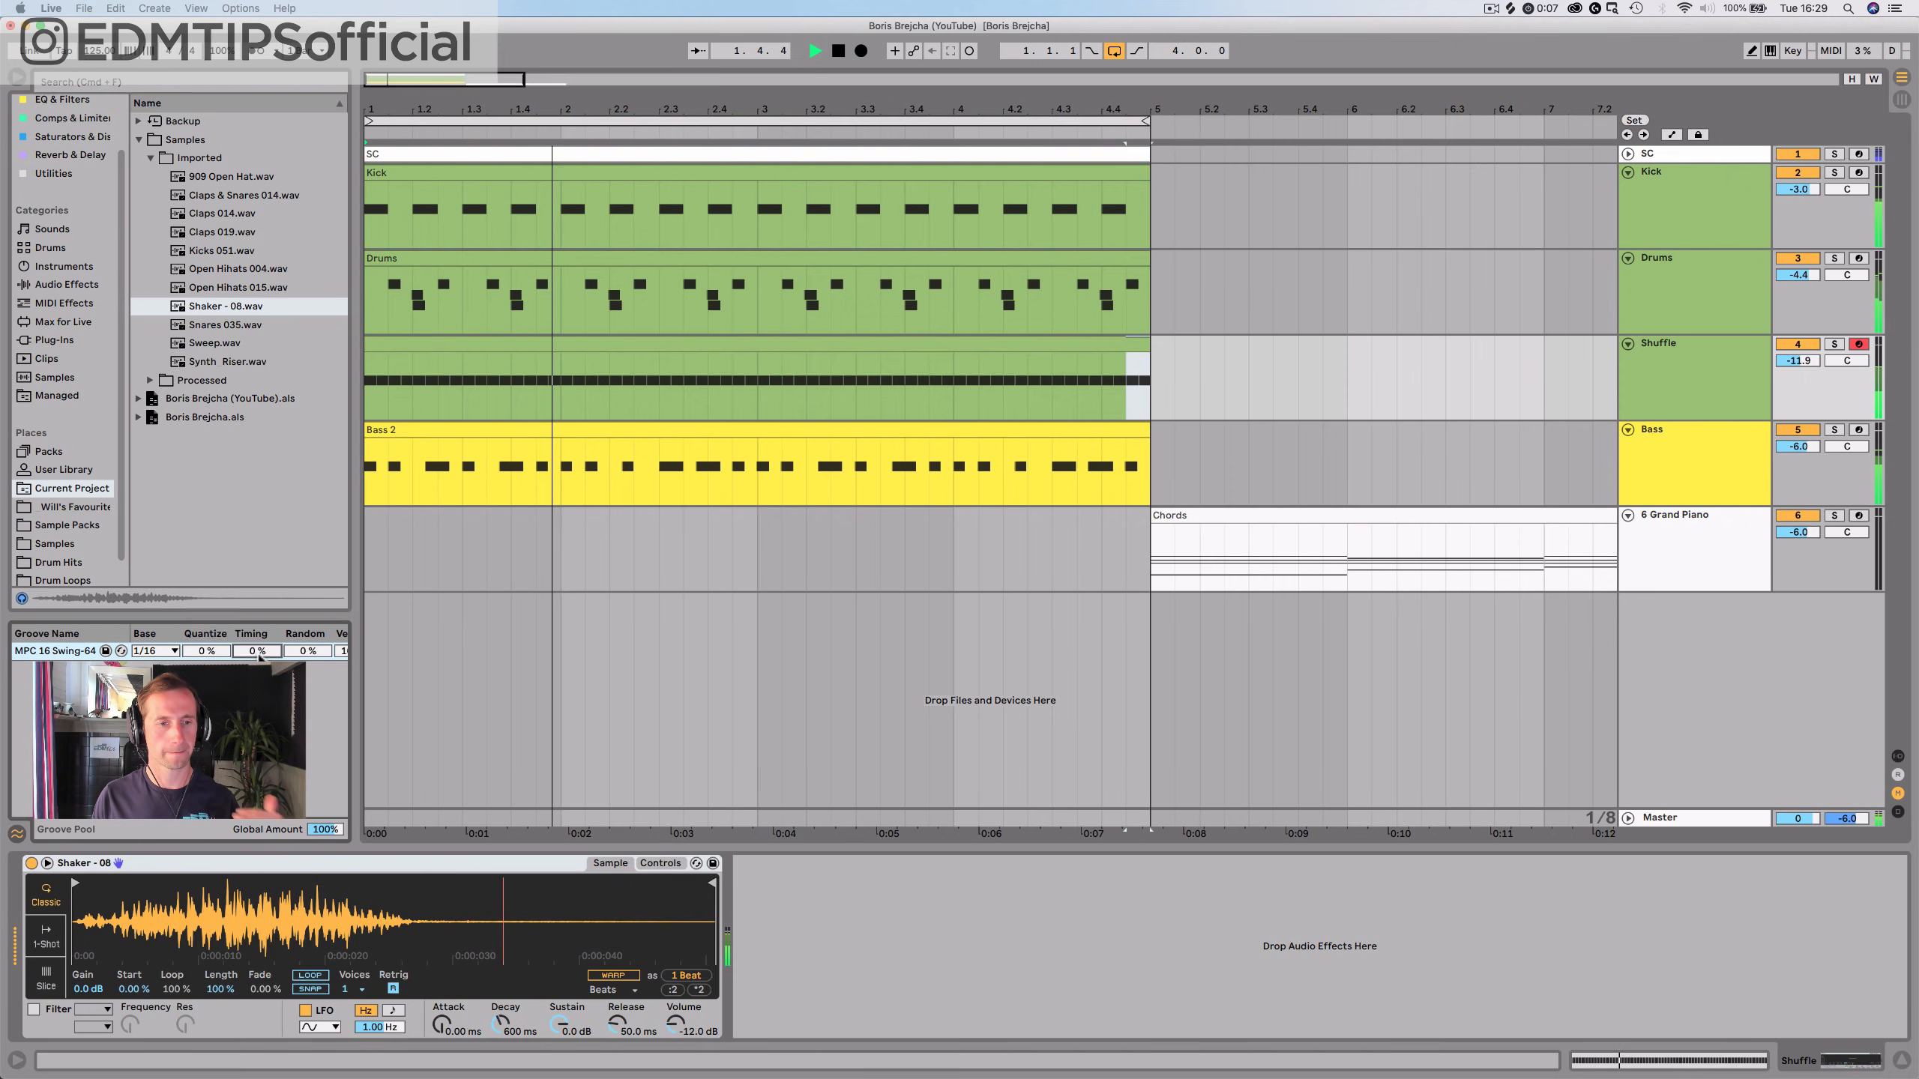
pyautogui.press('super')
pyautogui.press('super+z')
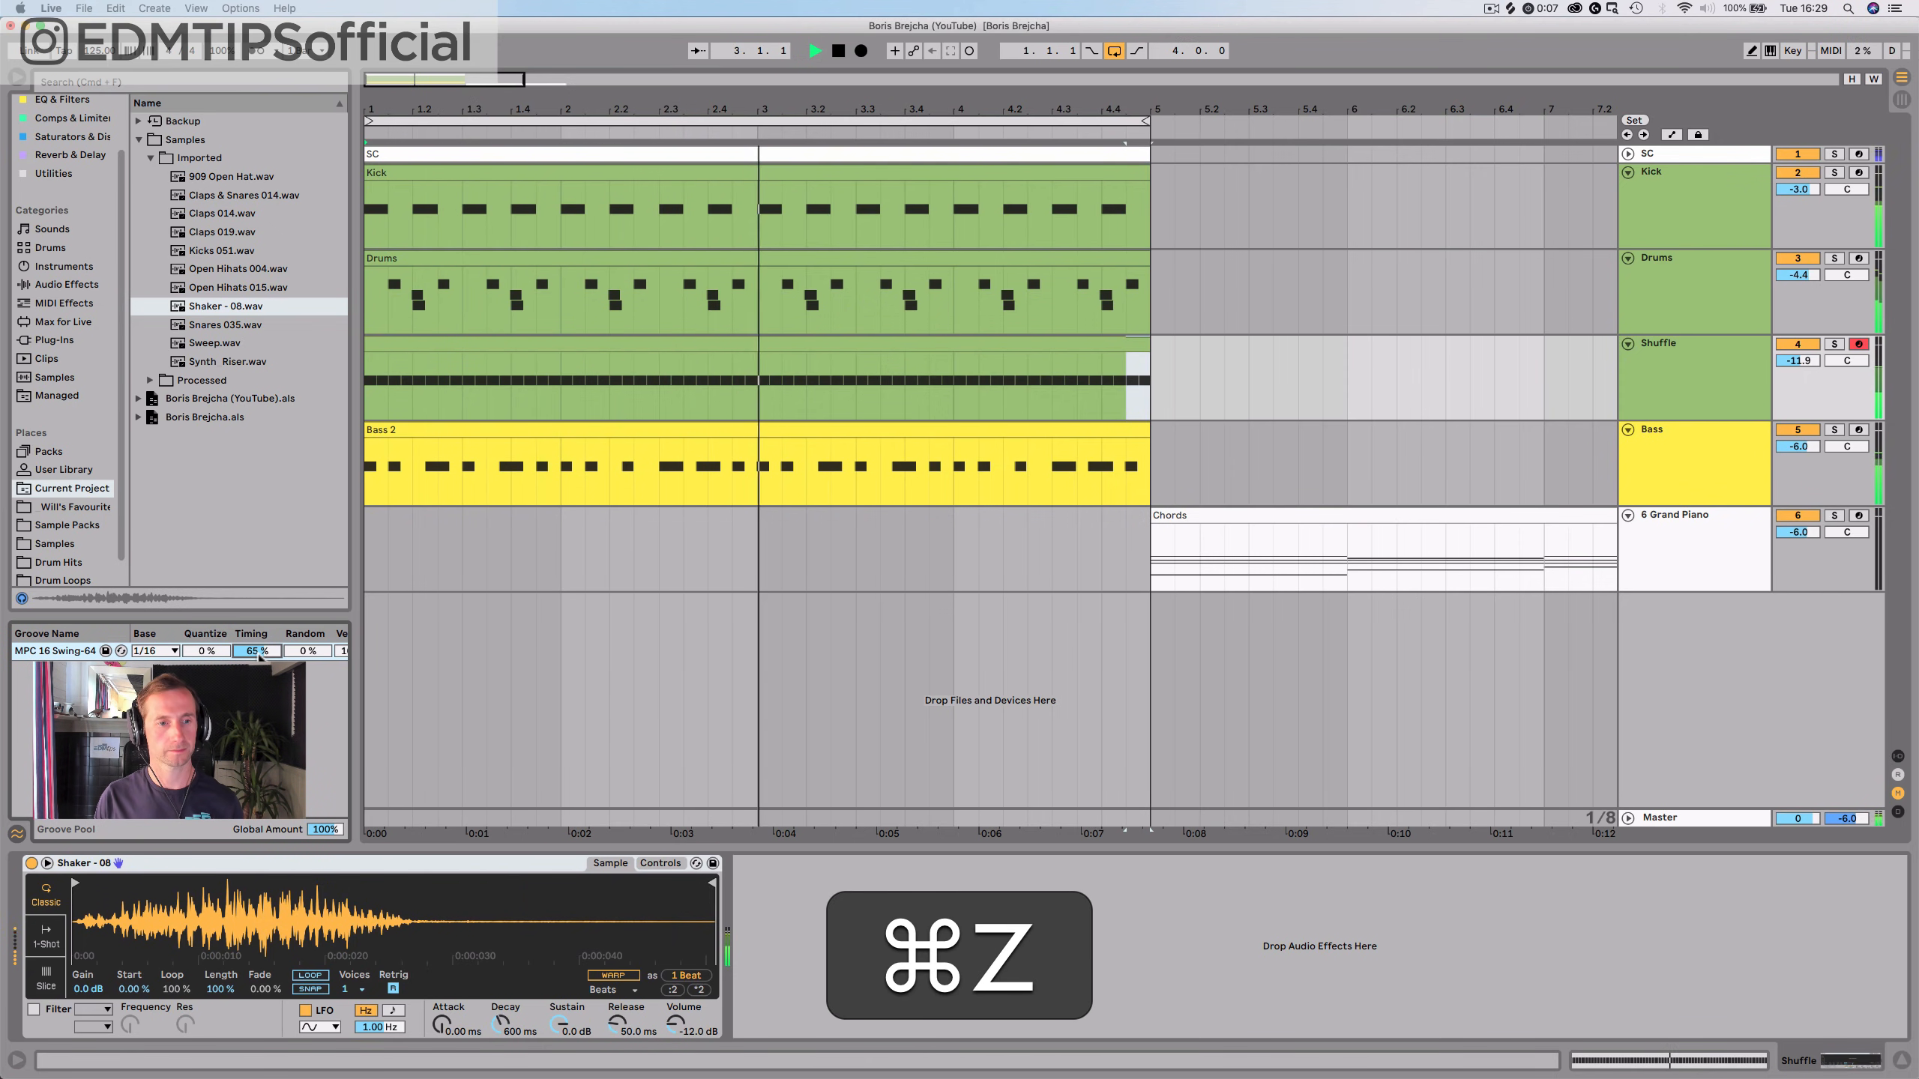
# Save the project with the Shuffle track selected
pyautogui.press('super+s')
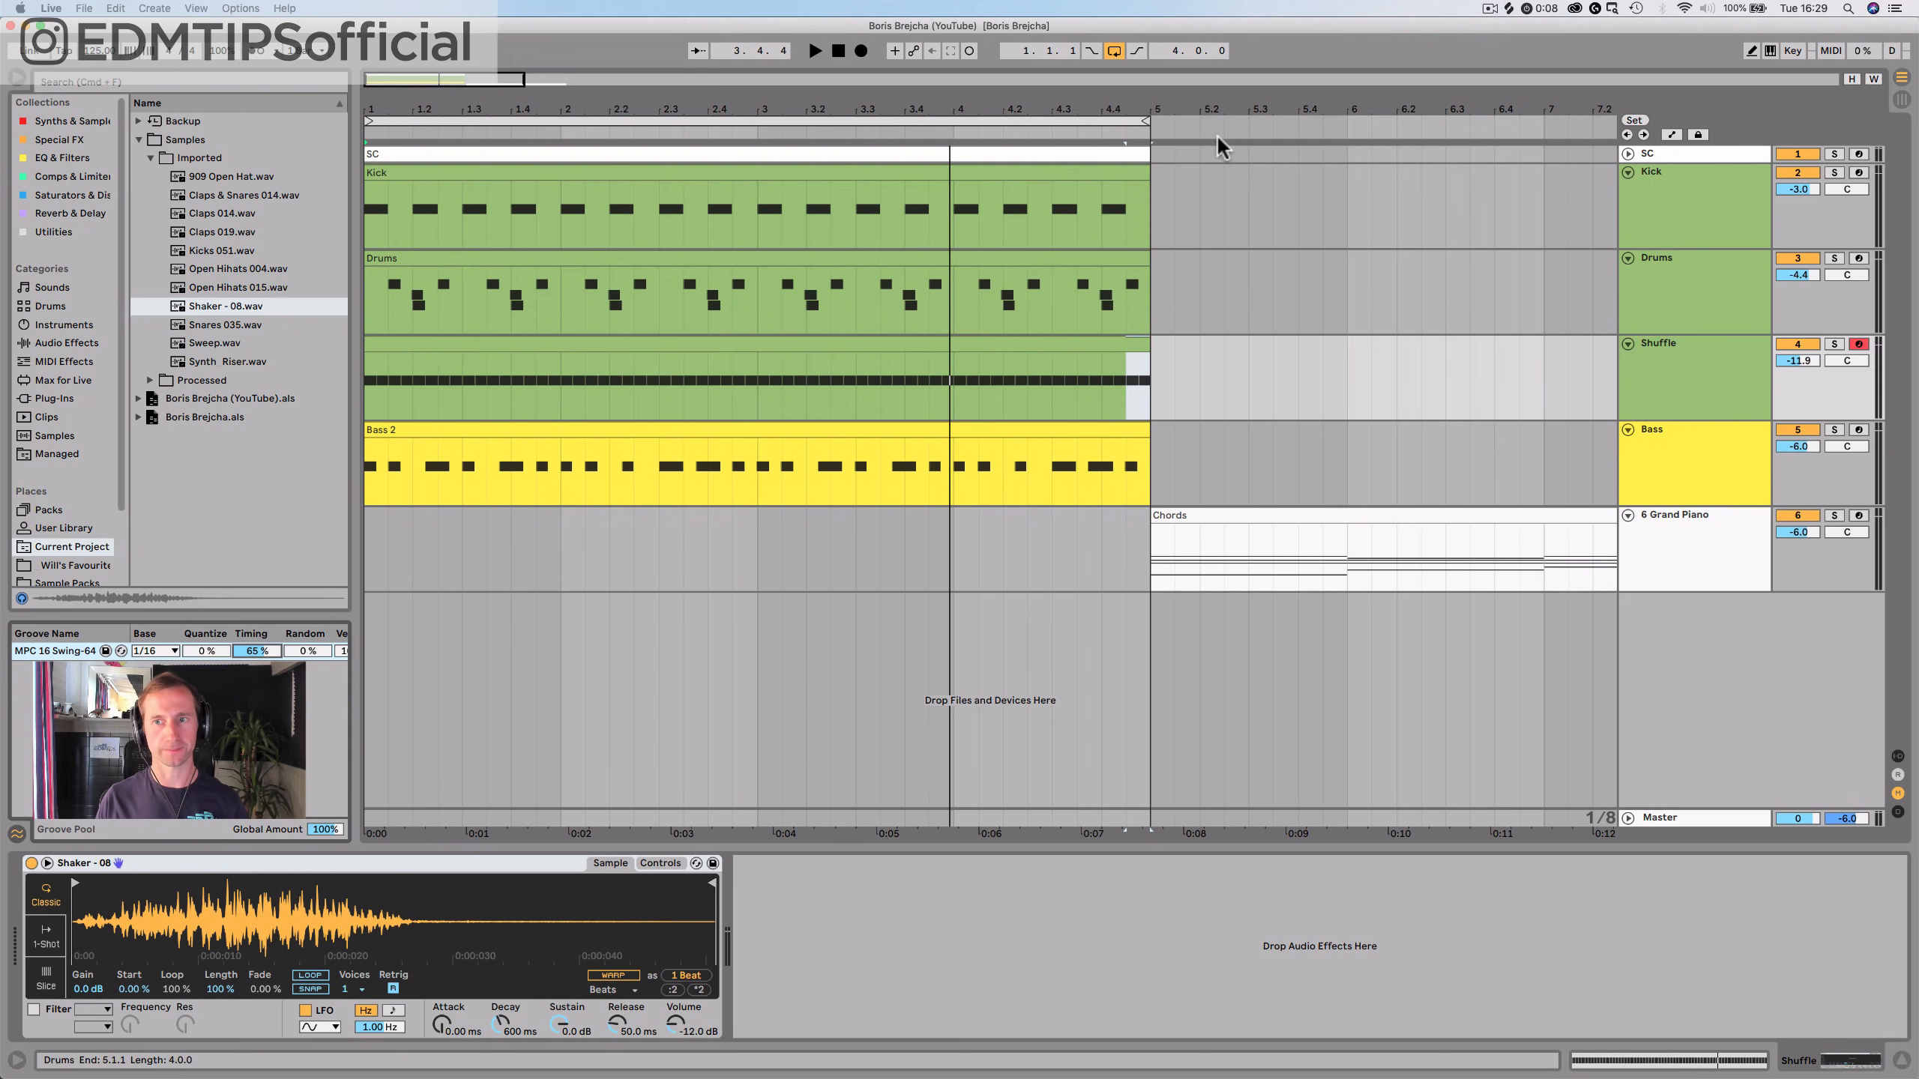
pyautogui.click(1682, 365)
pyautogui.press('super+s')
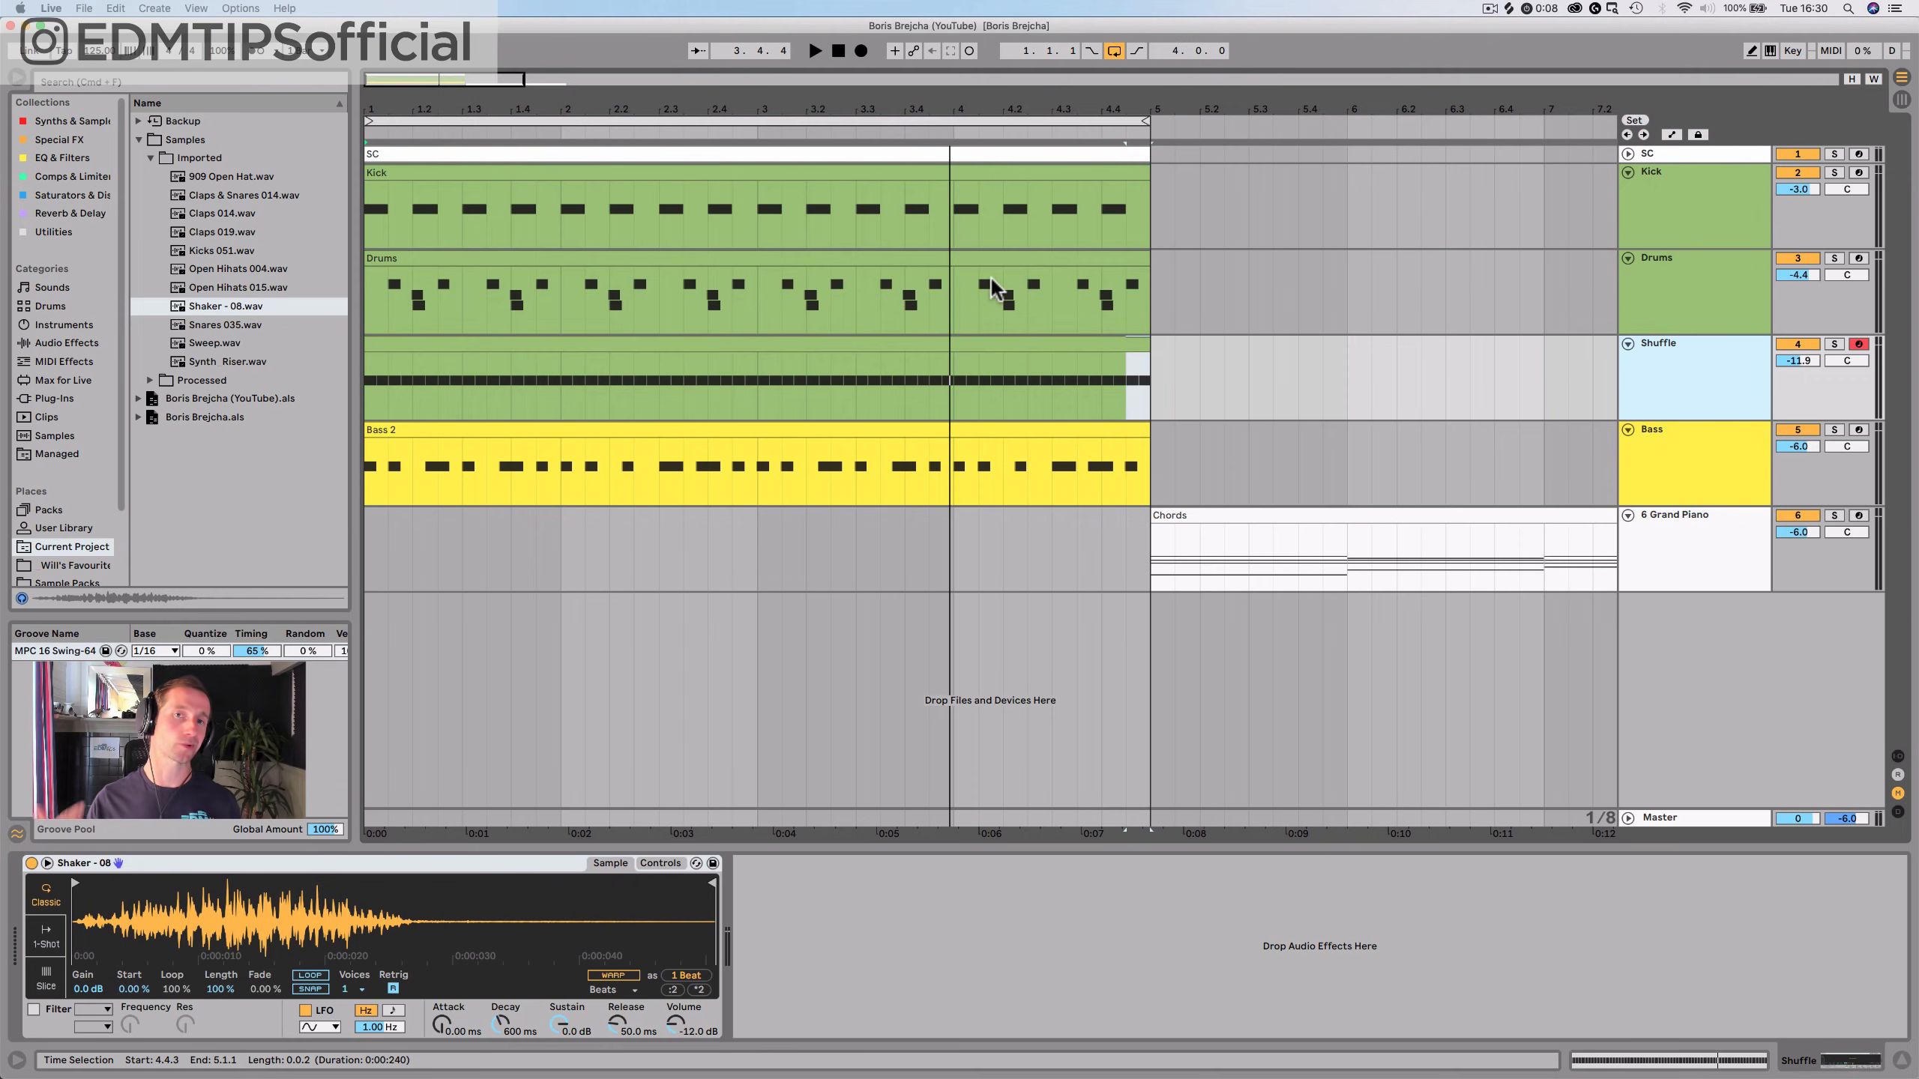
# Add a Compressor after the Simpler on the Shuffle track and rename it Pump COMP
pyautogui.click(85, 178)
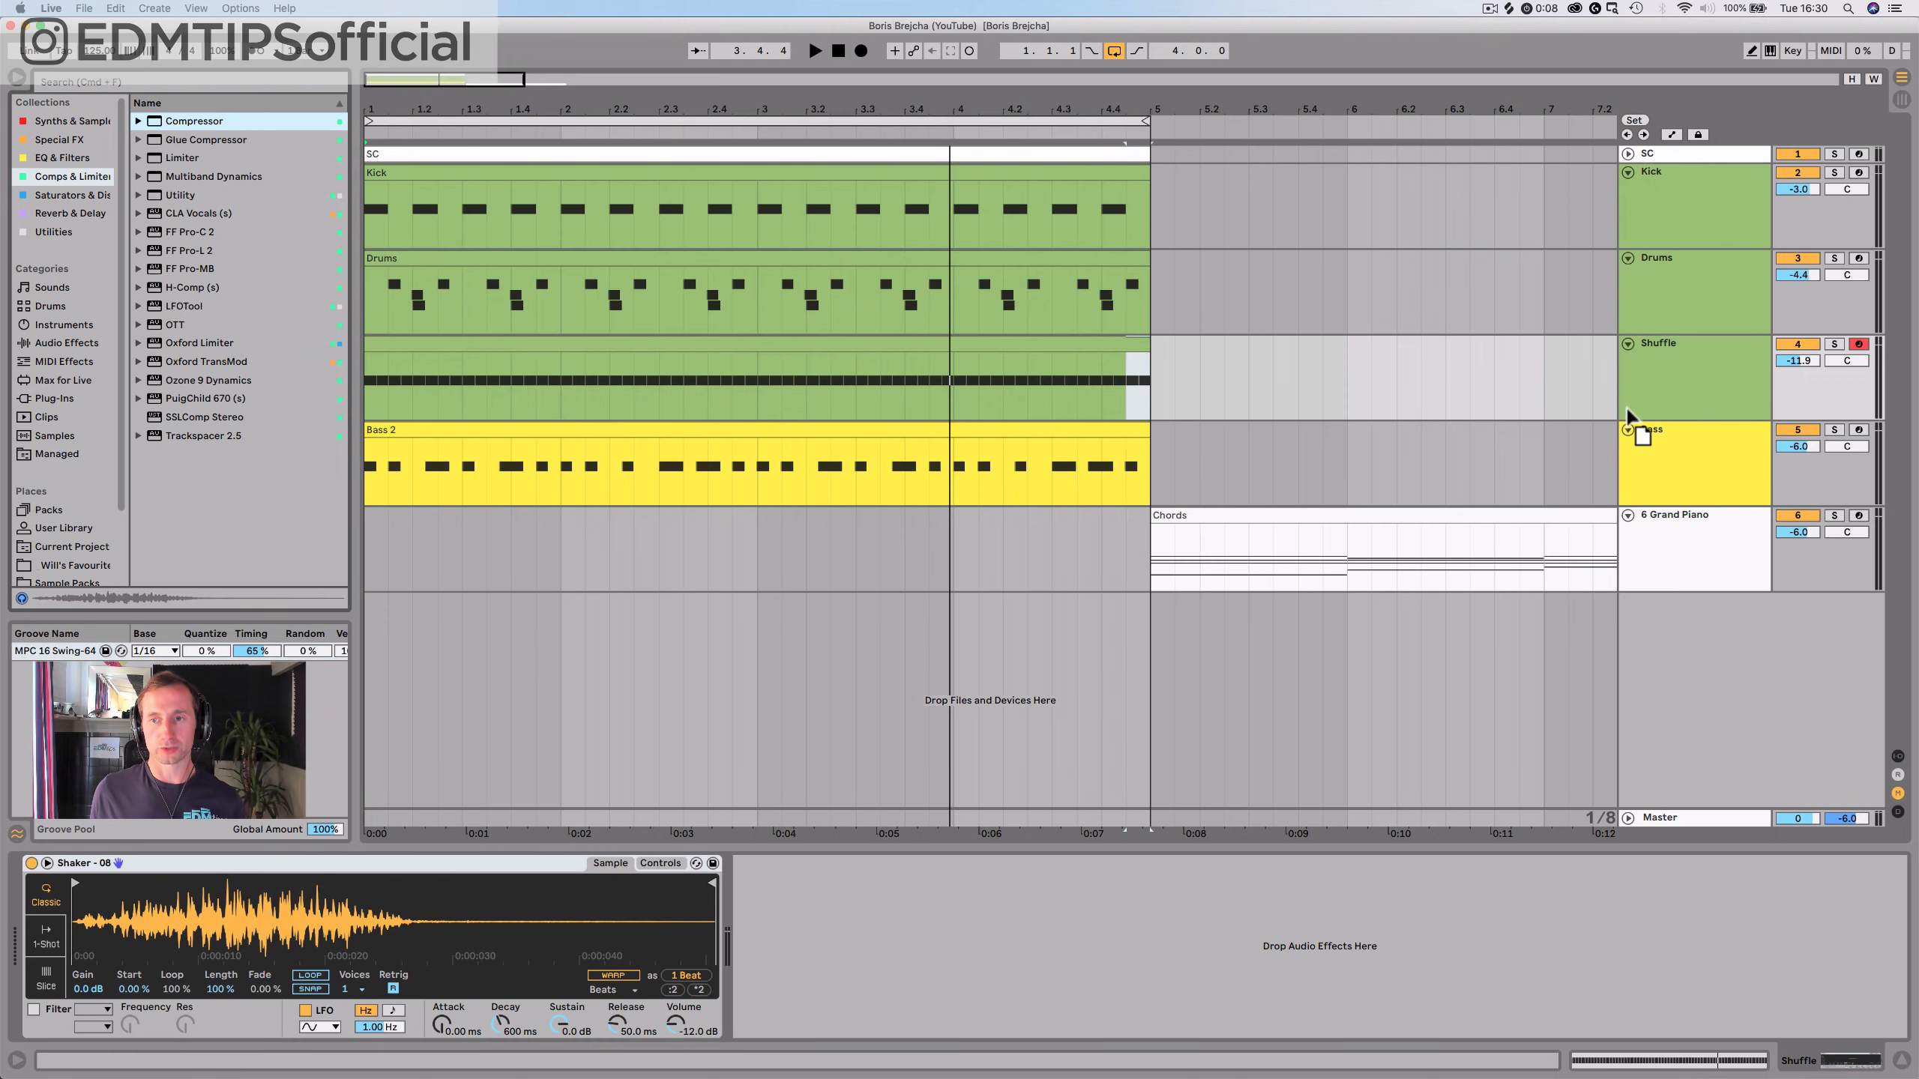
pyautogui.moveTo(1676, 372); pyautogui.dragTo(1675, 374)
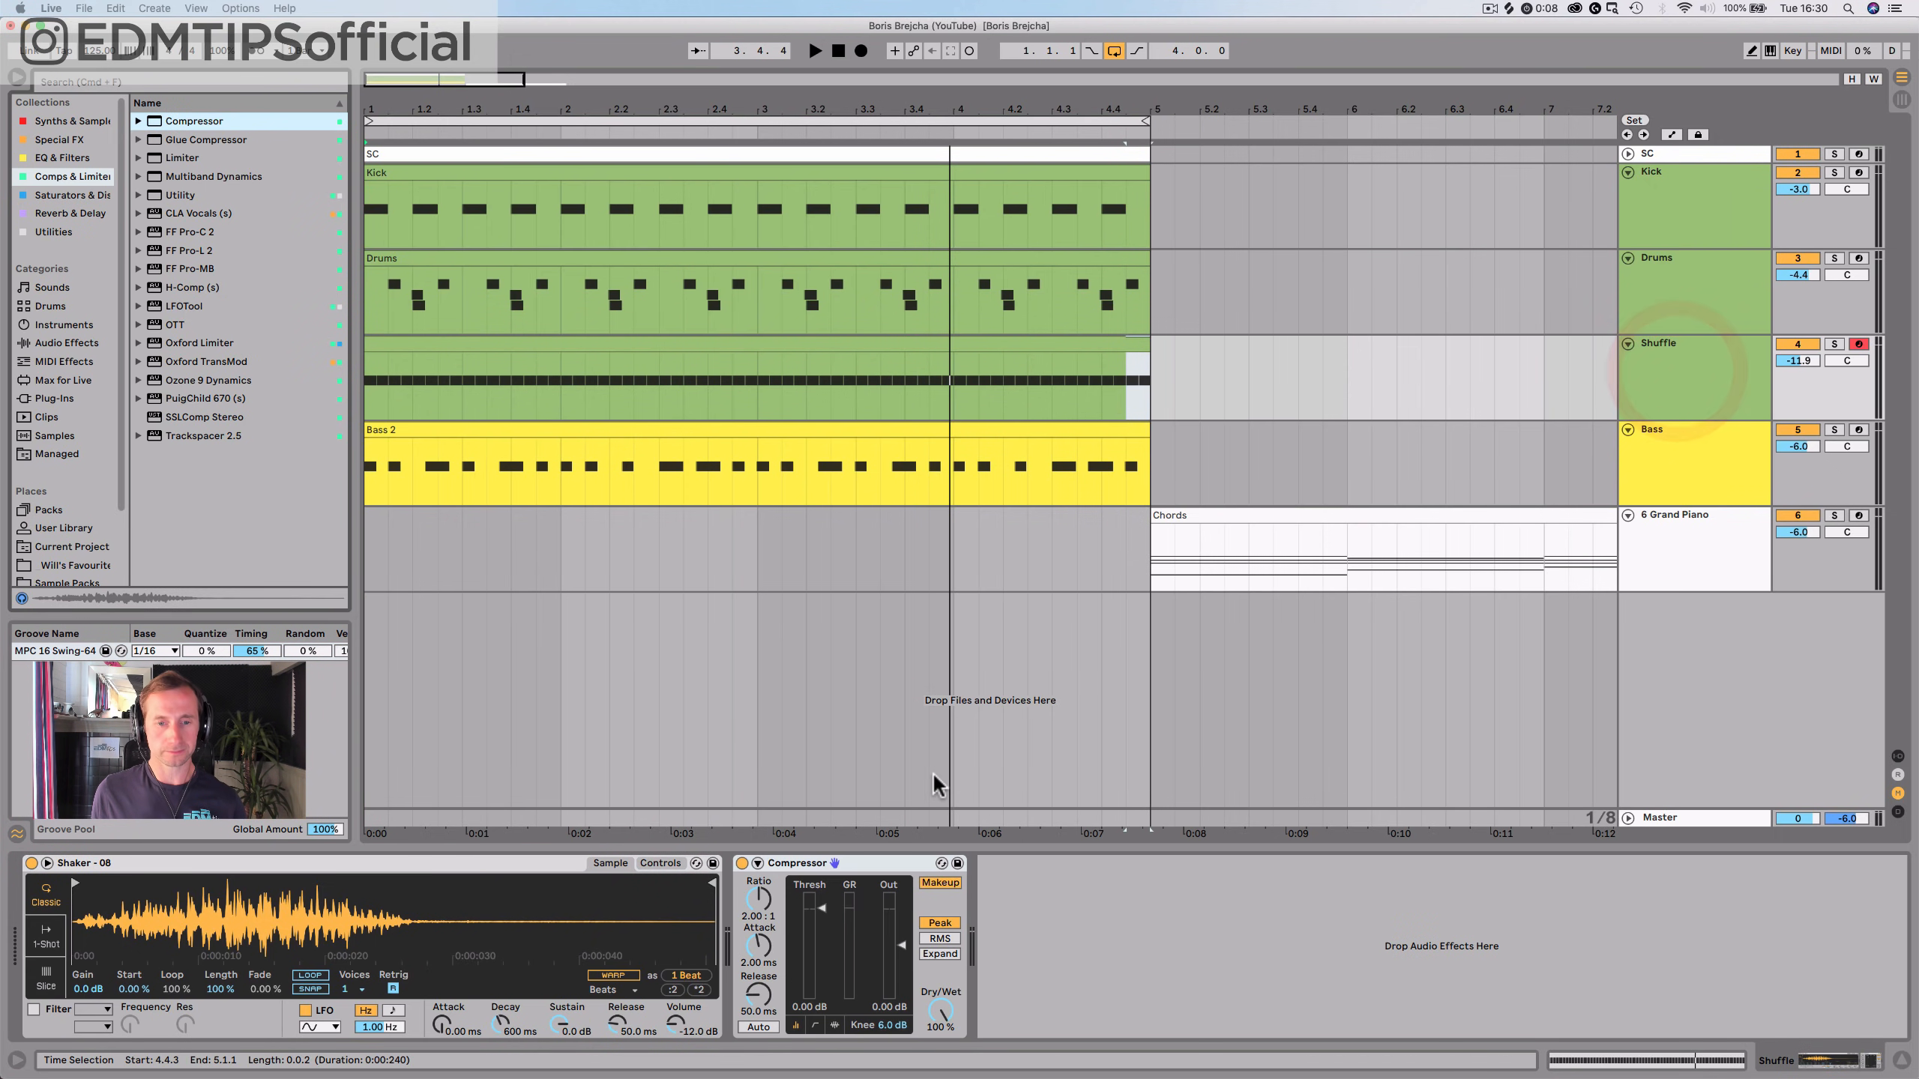
pyautogui.click(800, 866)
pyautogui.press('super+r')
pyautogui.write('Pump COMP')
pyautogui.press('Return')
# Enable Pump COMP's sidechain and choose the SC track as its audio source
pyautogui.click(757, 863)
pyautogui.click(771, 882)
pyautogui.click(771, 911)
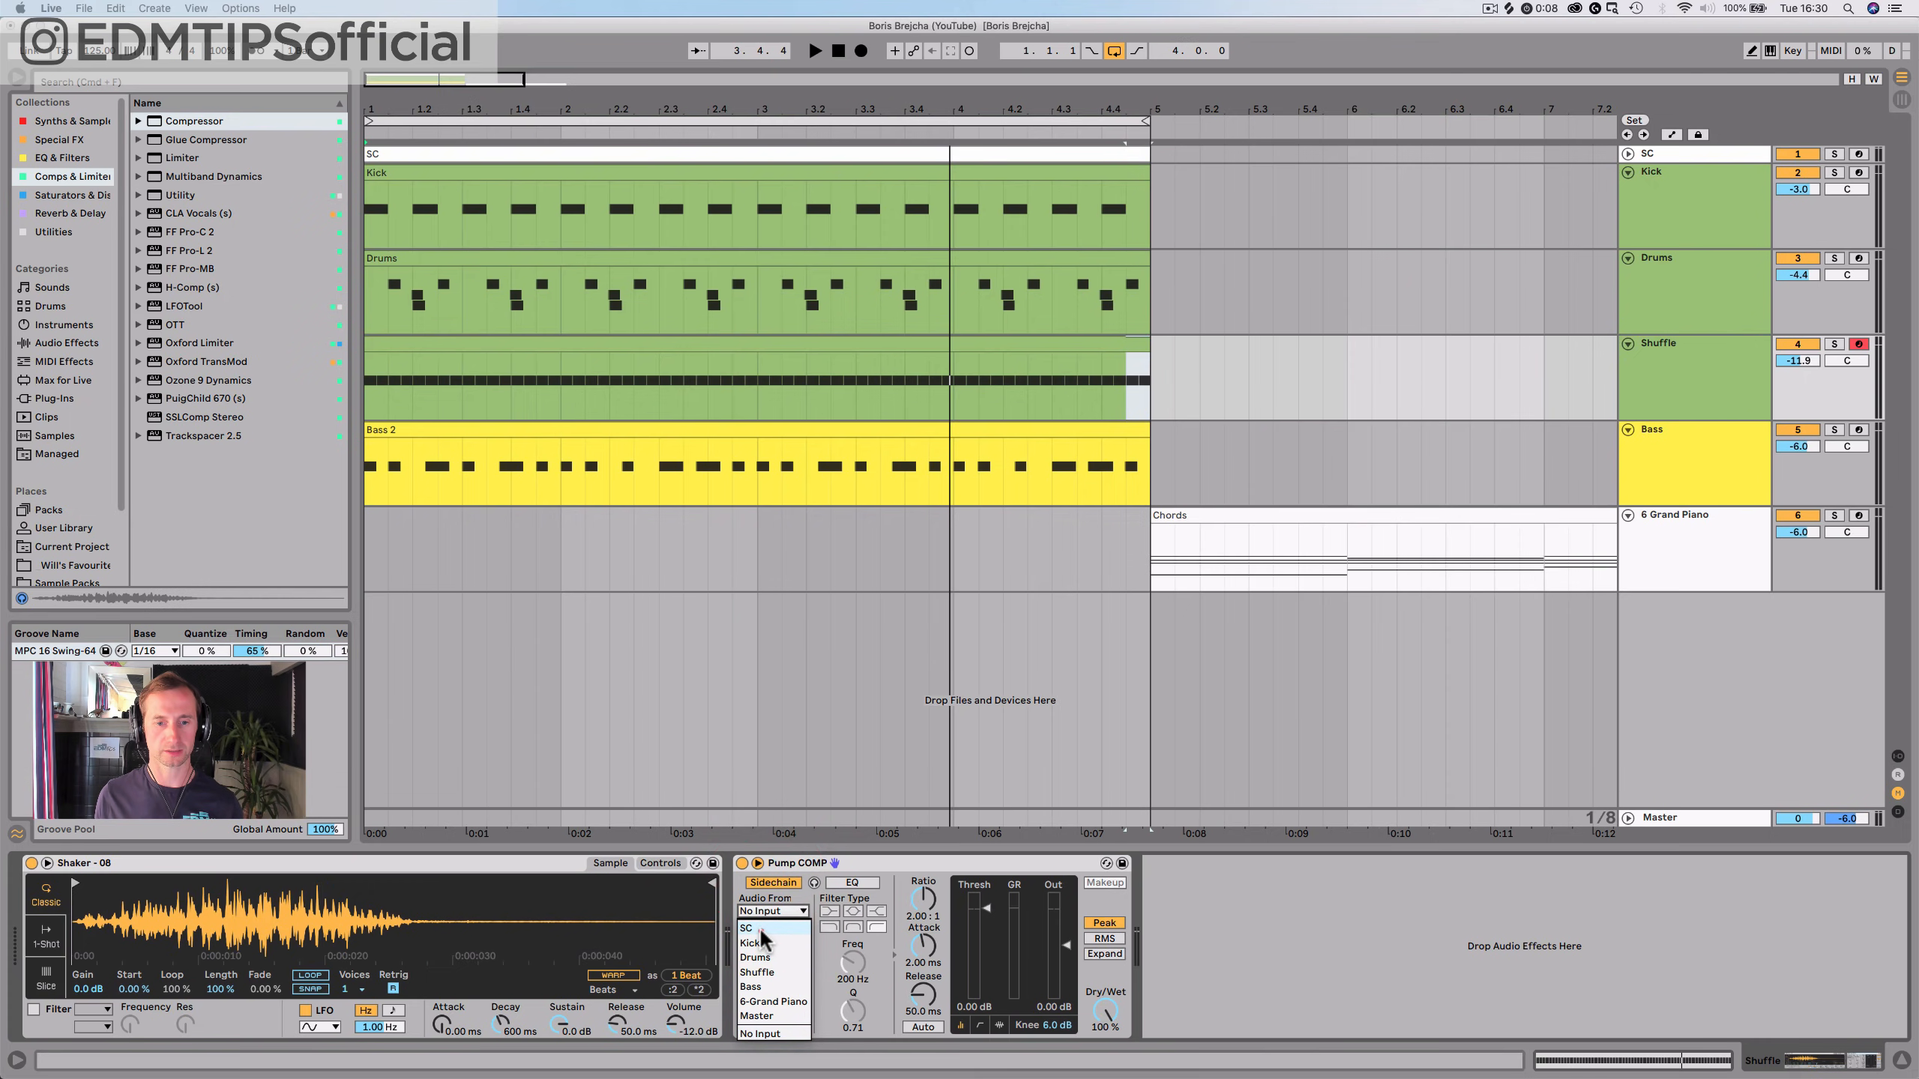
pyautogui.click(756, 928)
# Examine the SC track's trigger notes, its rimshot device and its output routing, and collapse the track again
pyautogui.click(1628, 152)
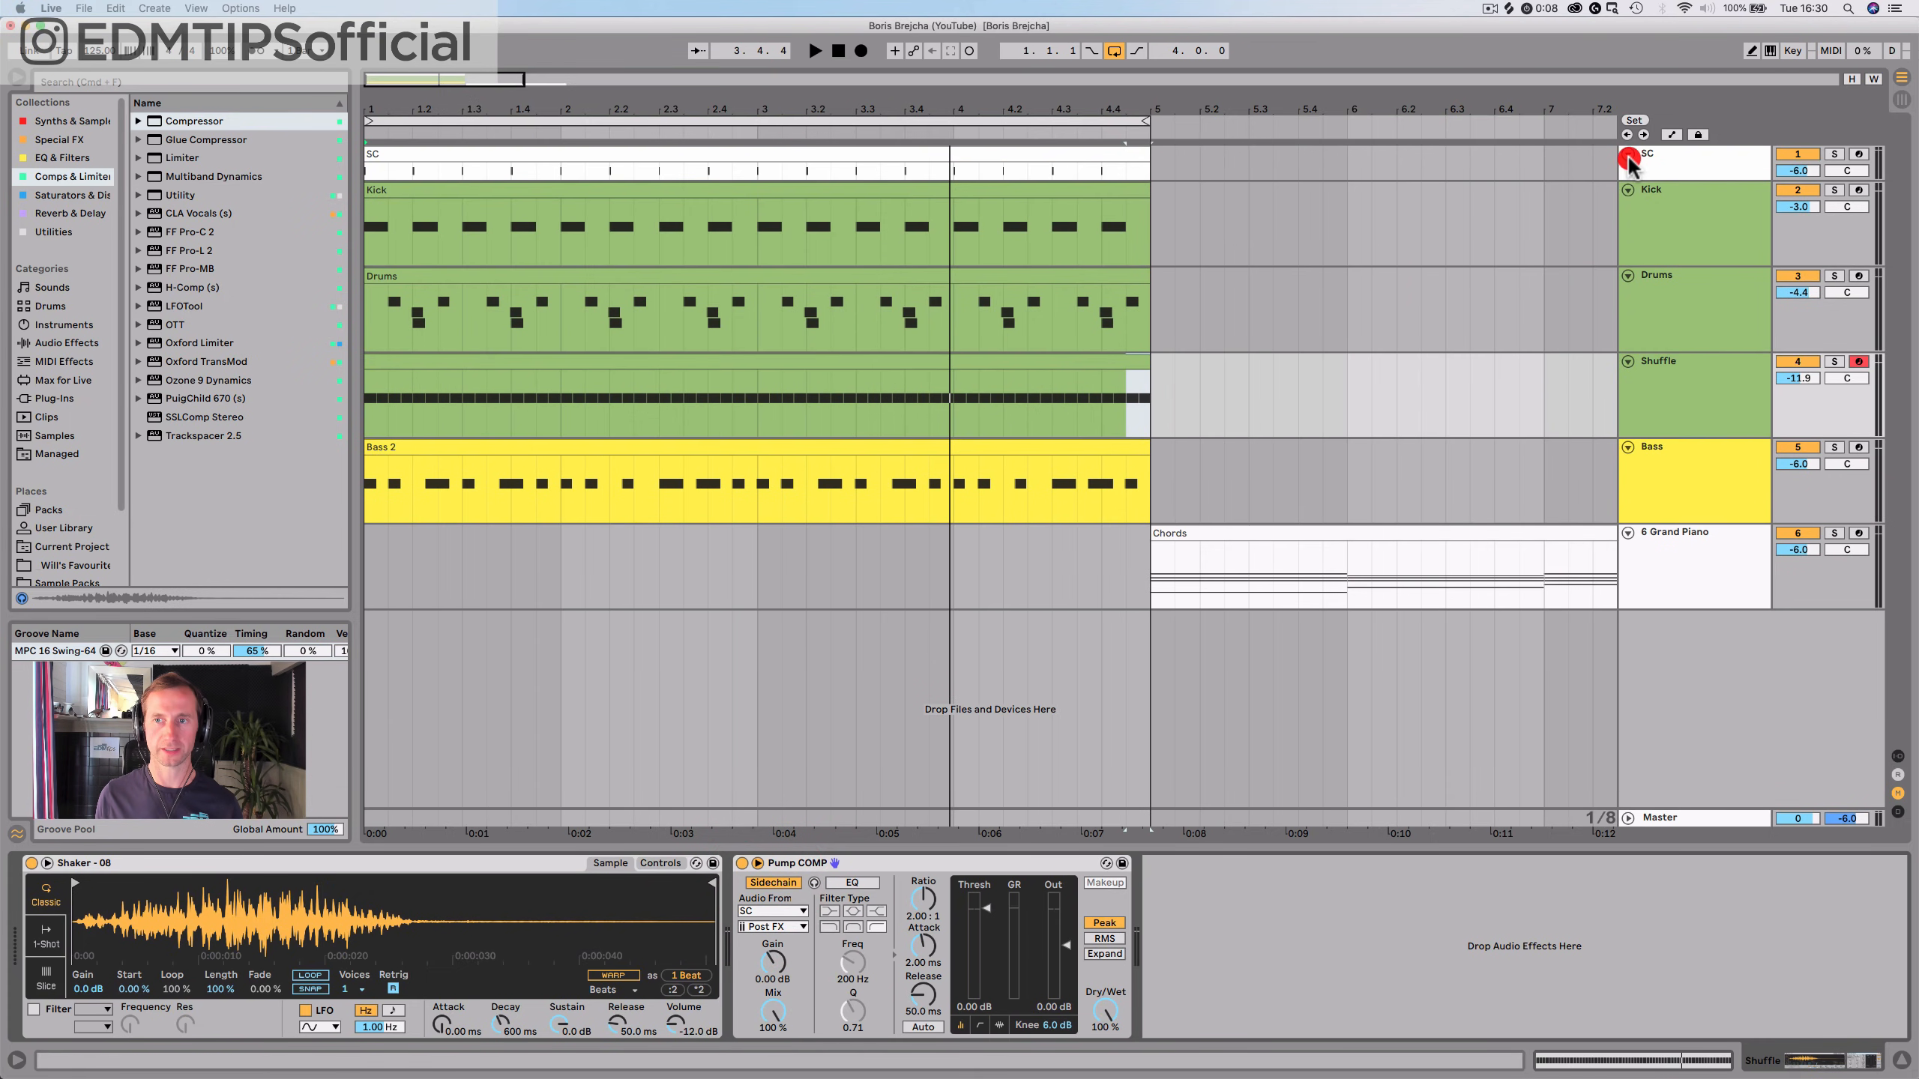
pyautogui.click(1695, 160)
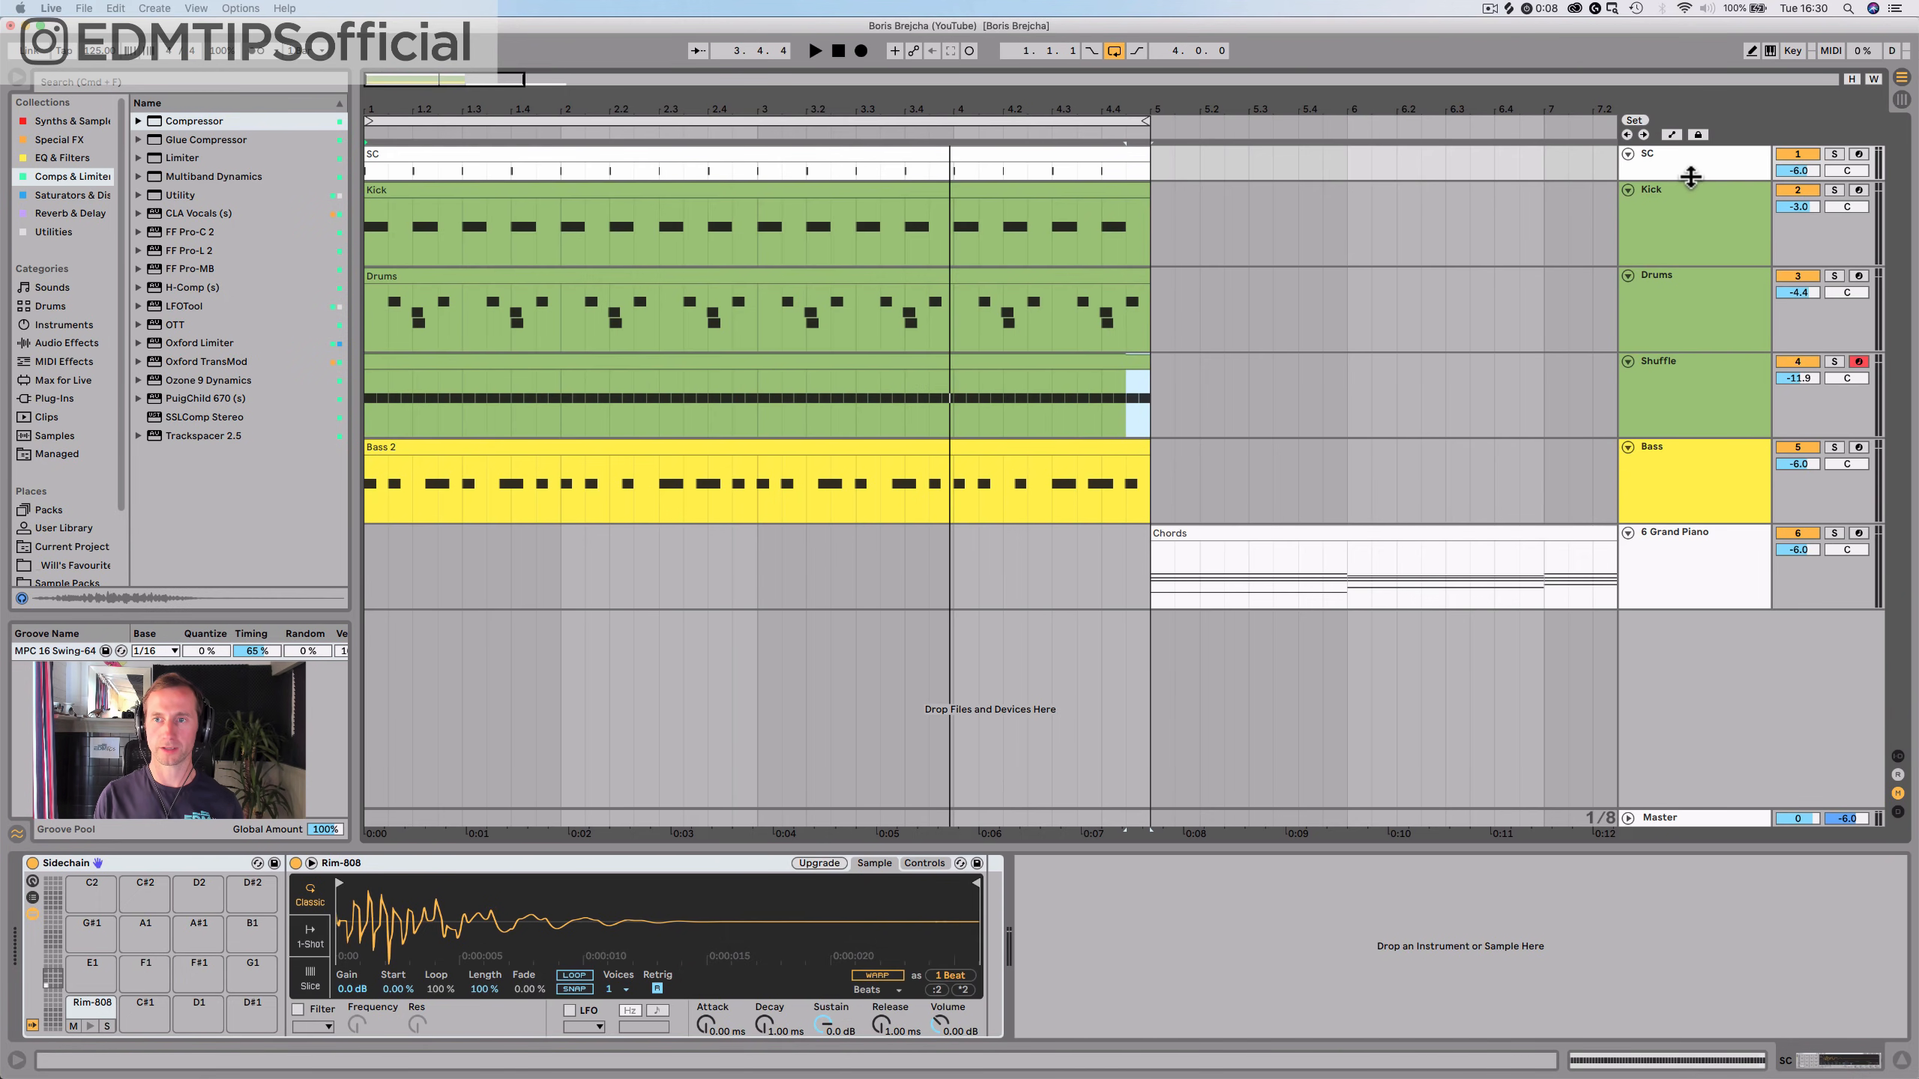
pyautogui.moveTo(1688, 180); pyautogui.dragTo(1687, 295)
pyautogui.click(1665, 200)
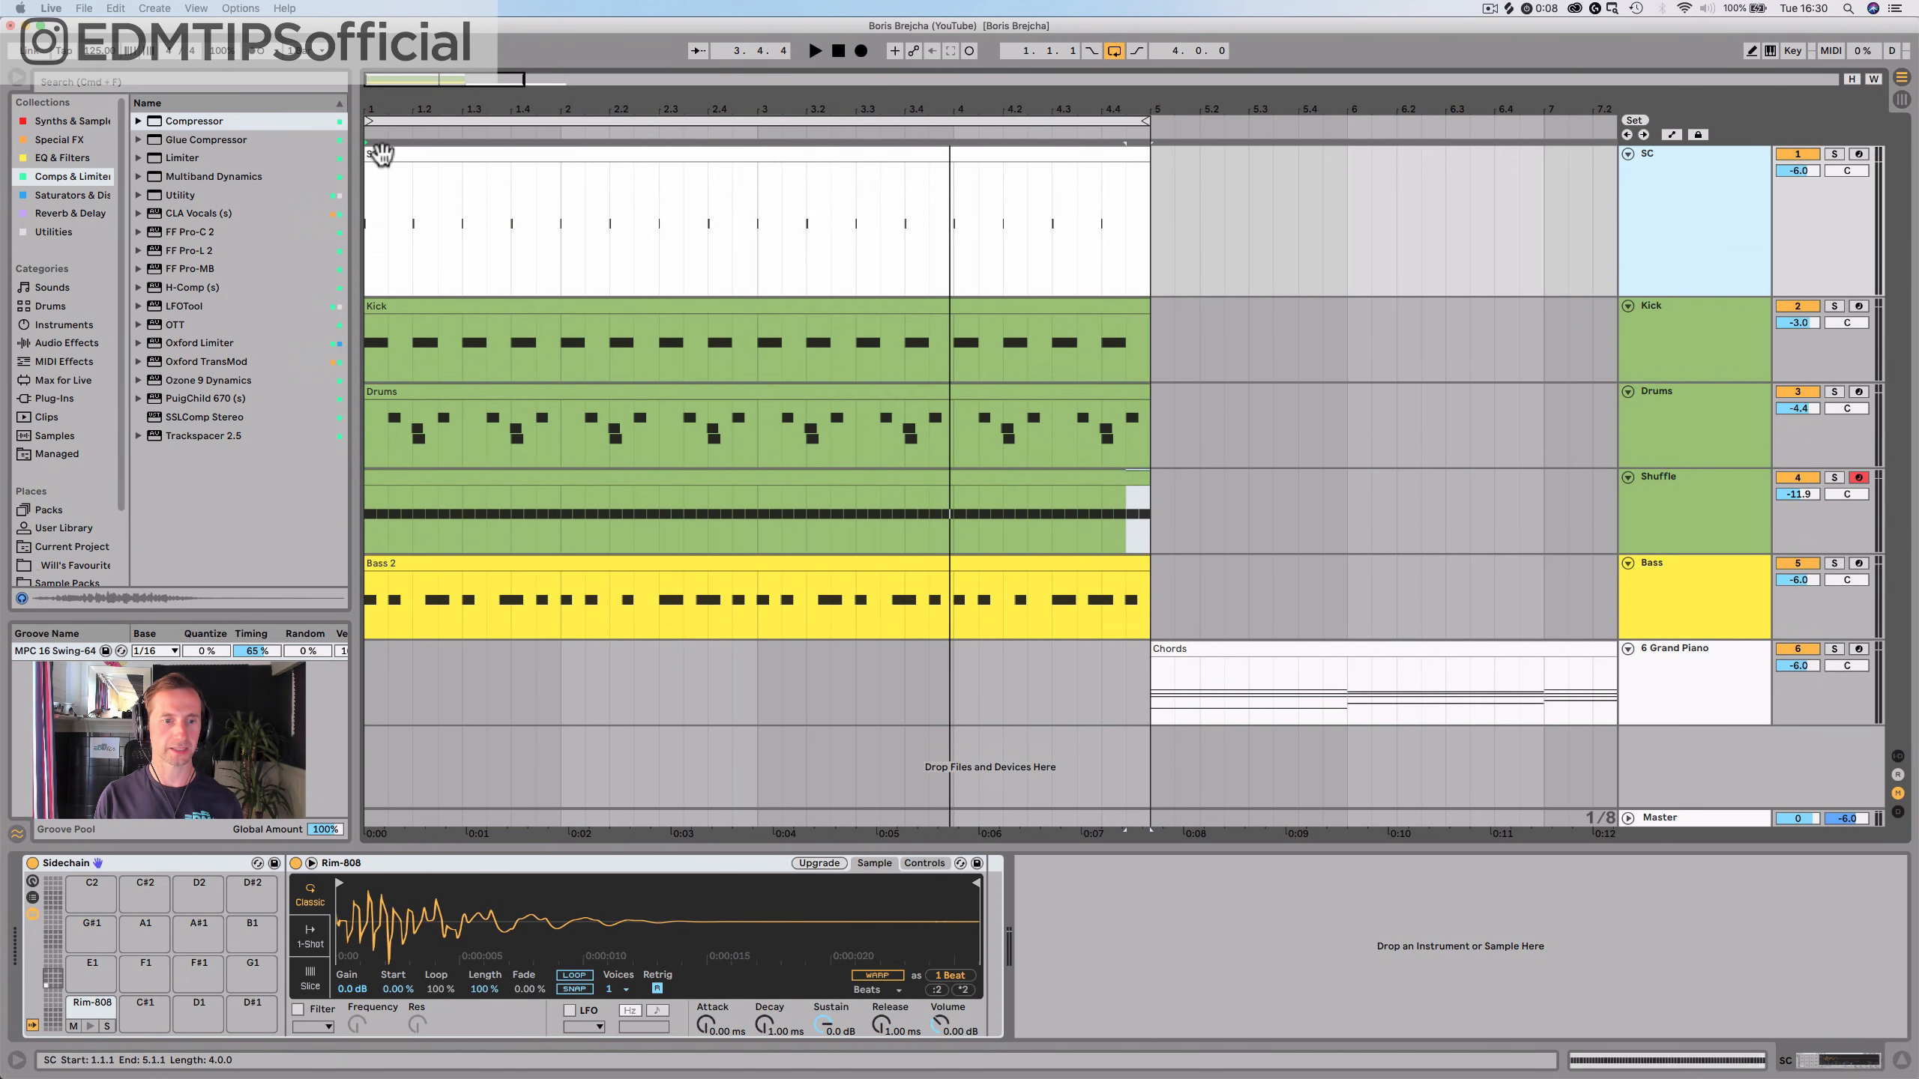
pyautogui.press('shift')
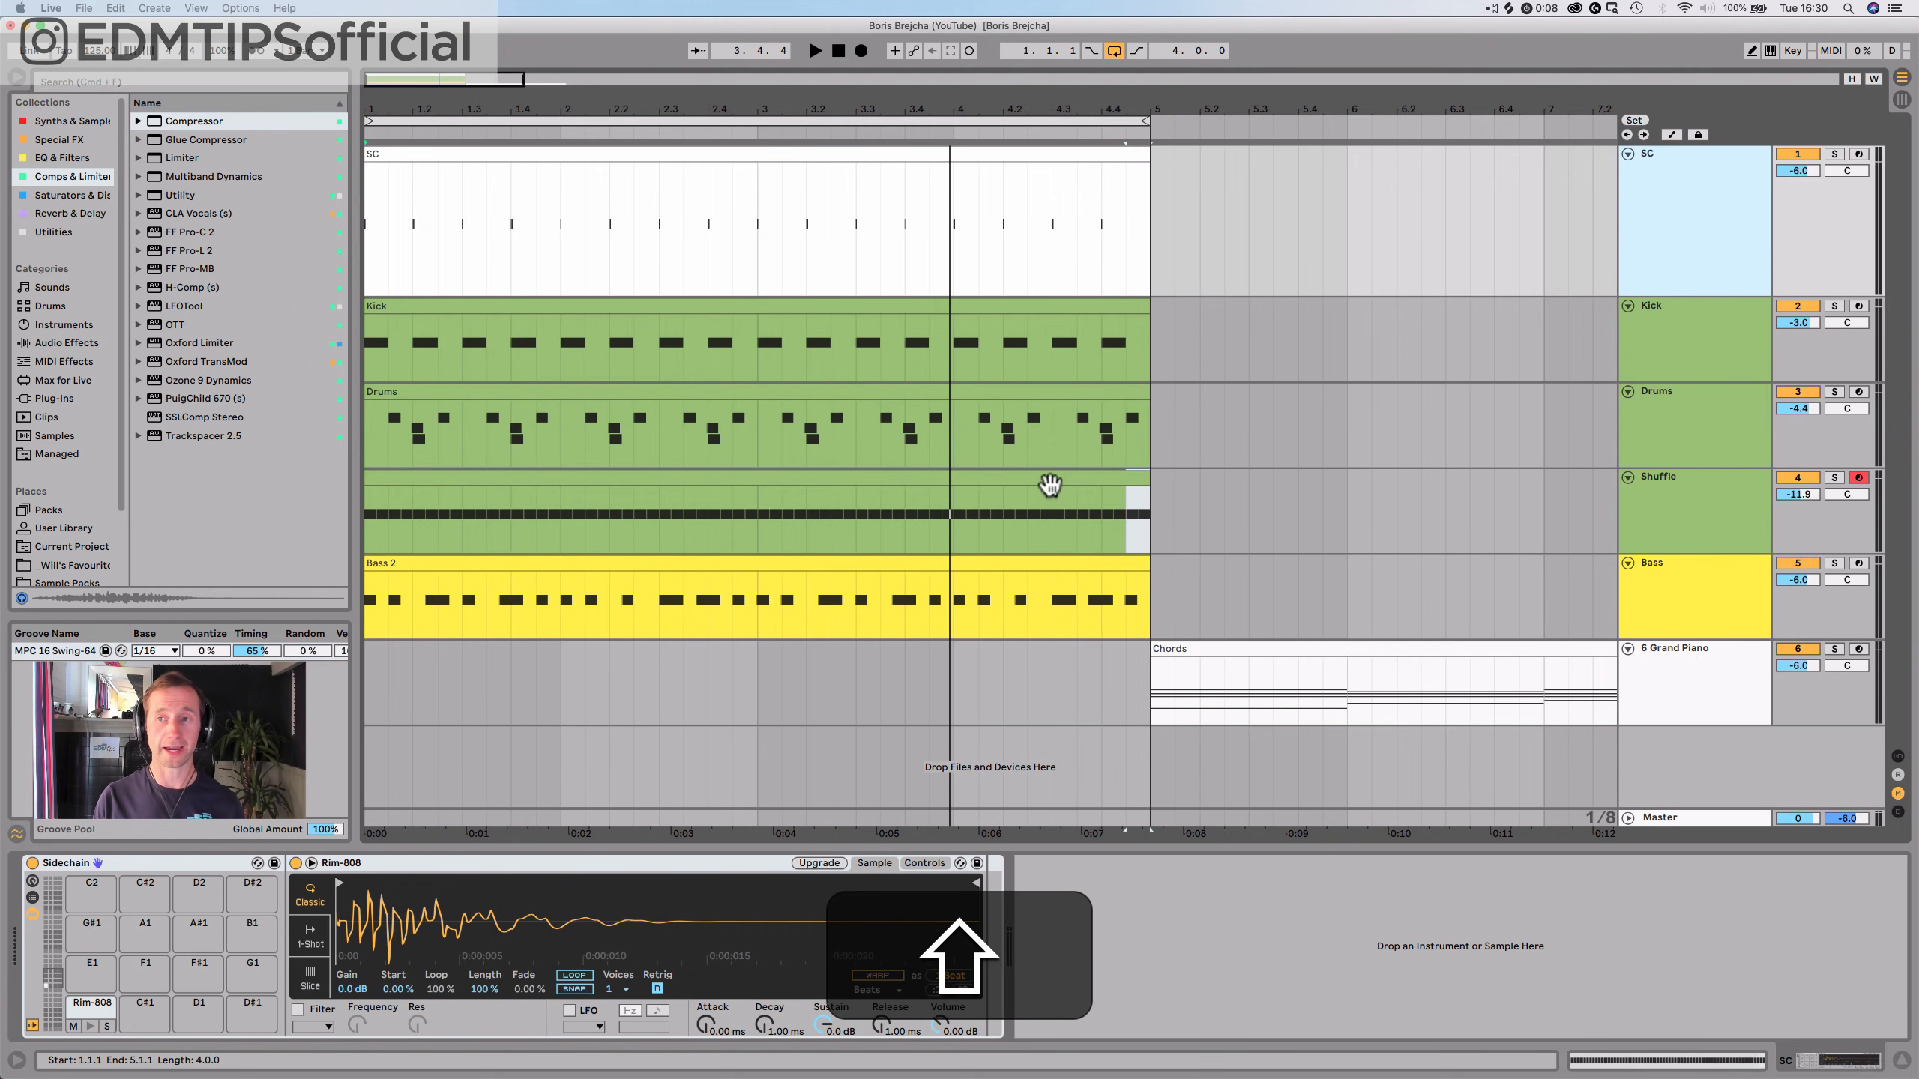
pyautogui.click(1898, 755)
pyautogui.click(1736, 202)
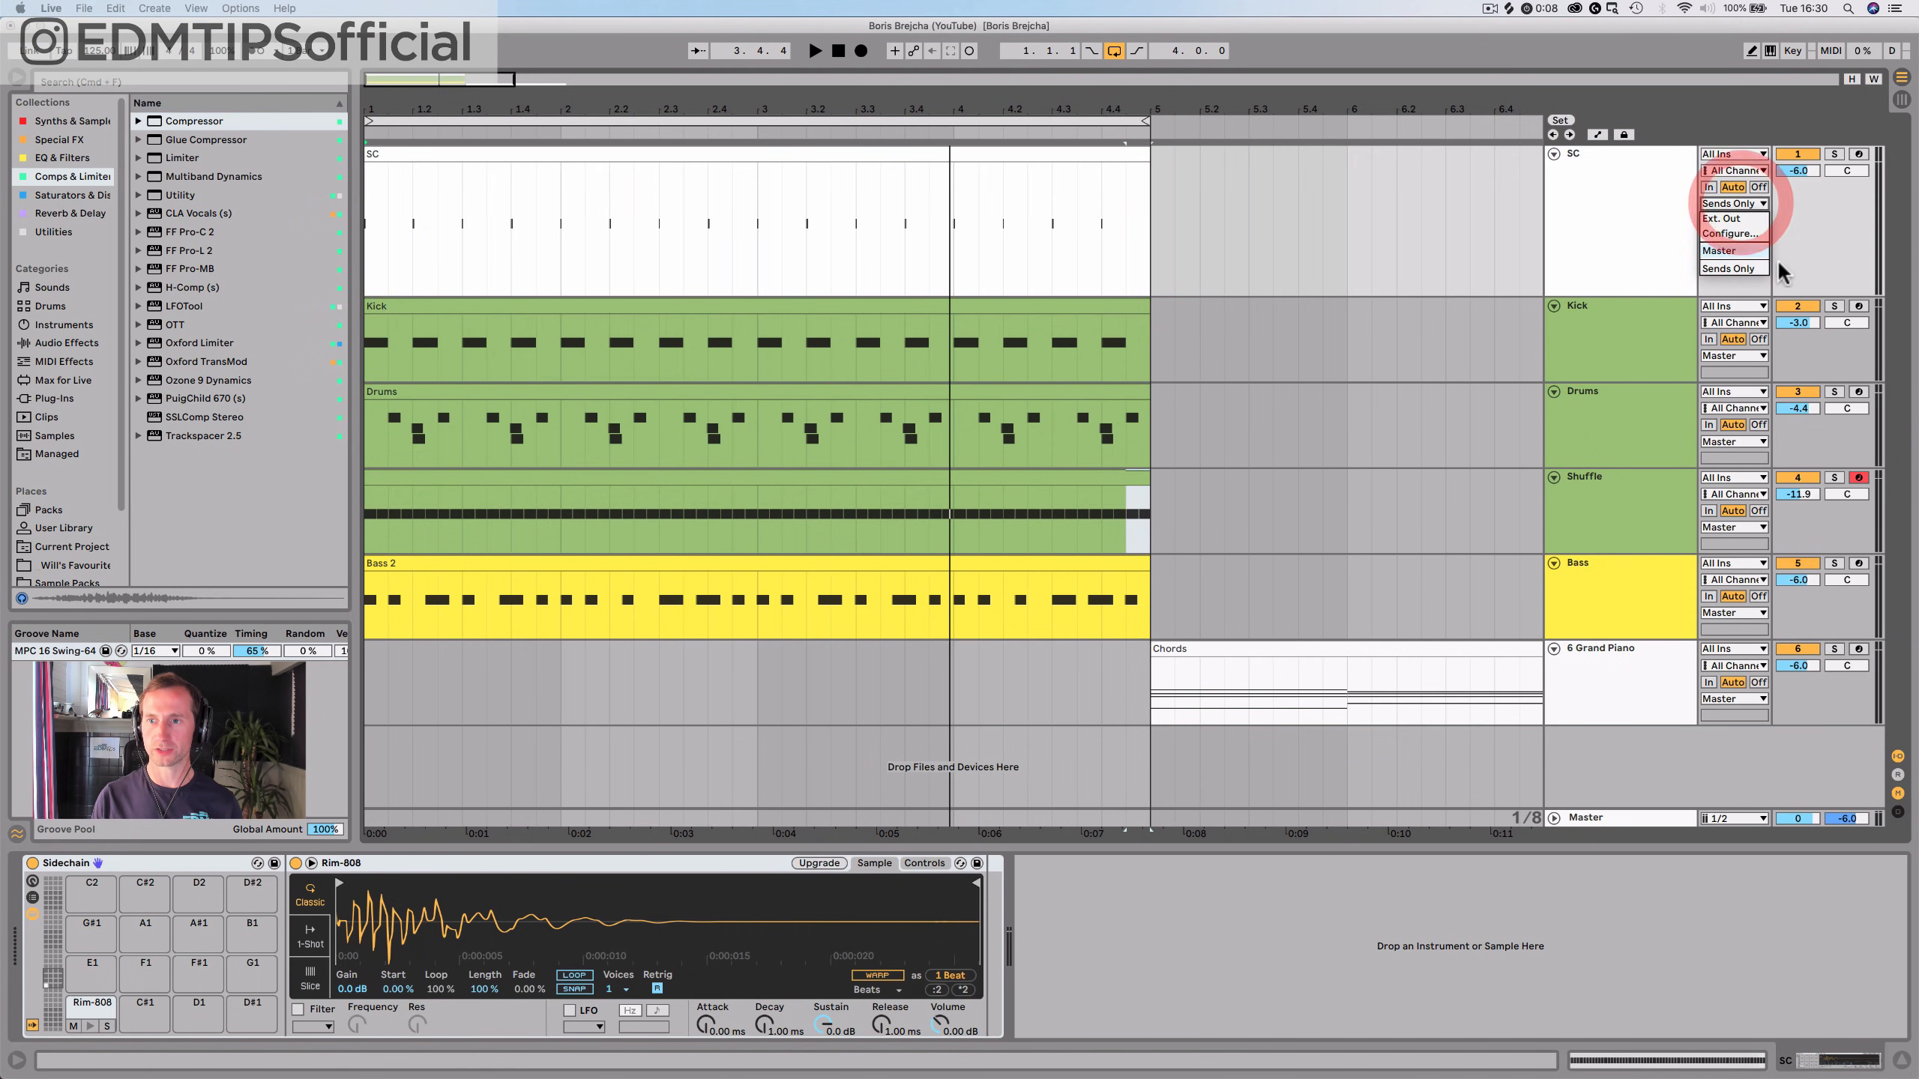
pyautogui.click(1604, 212)
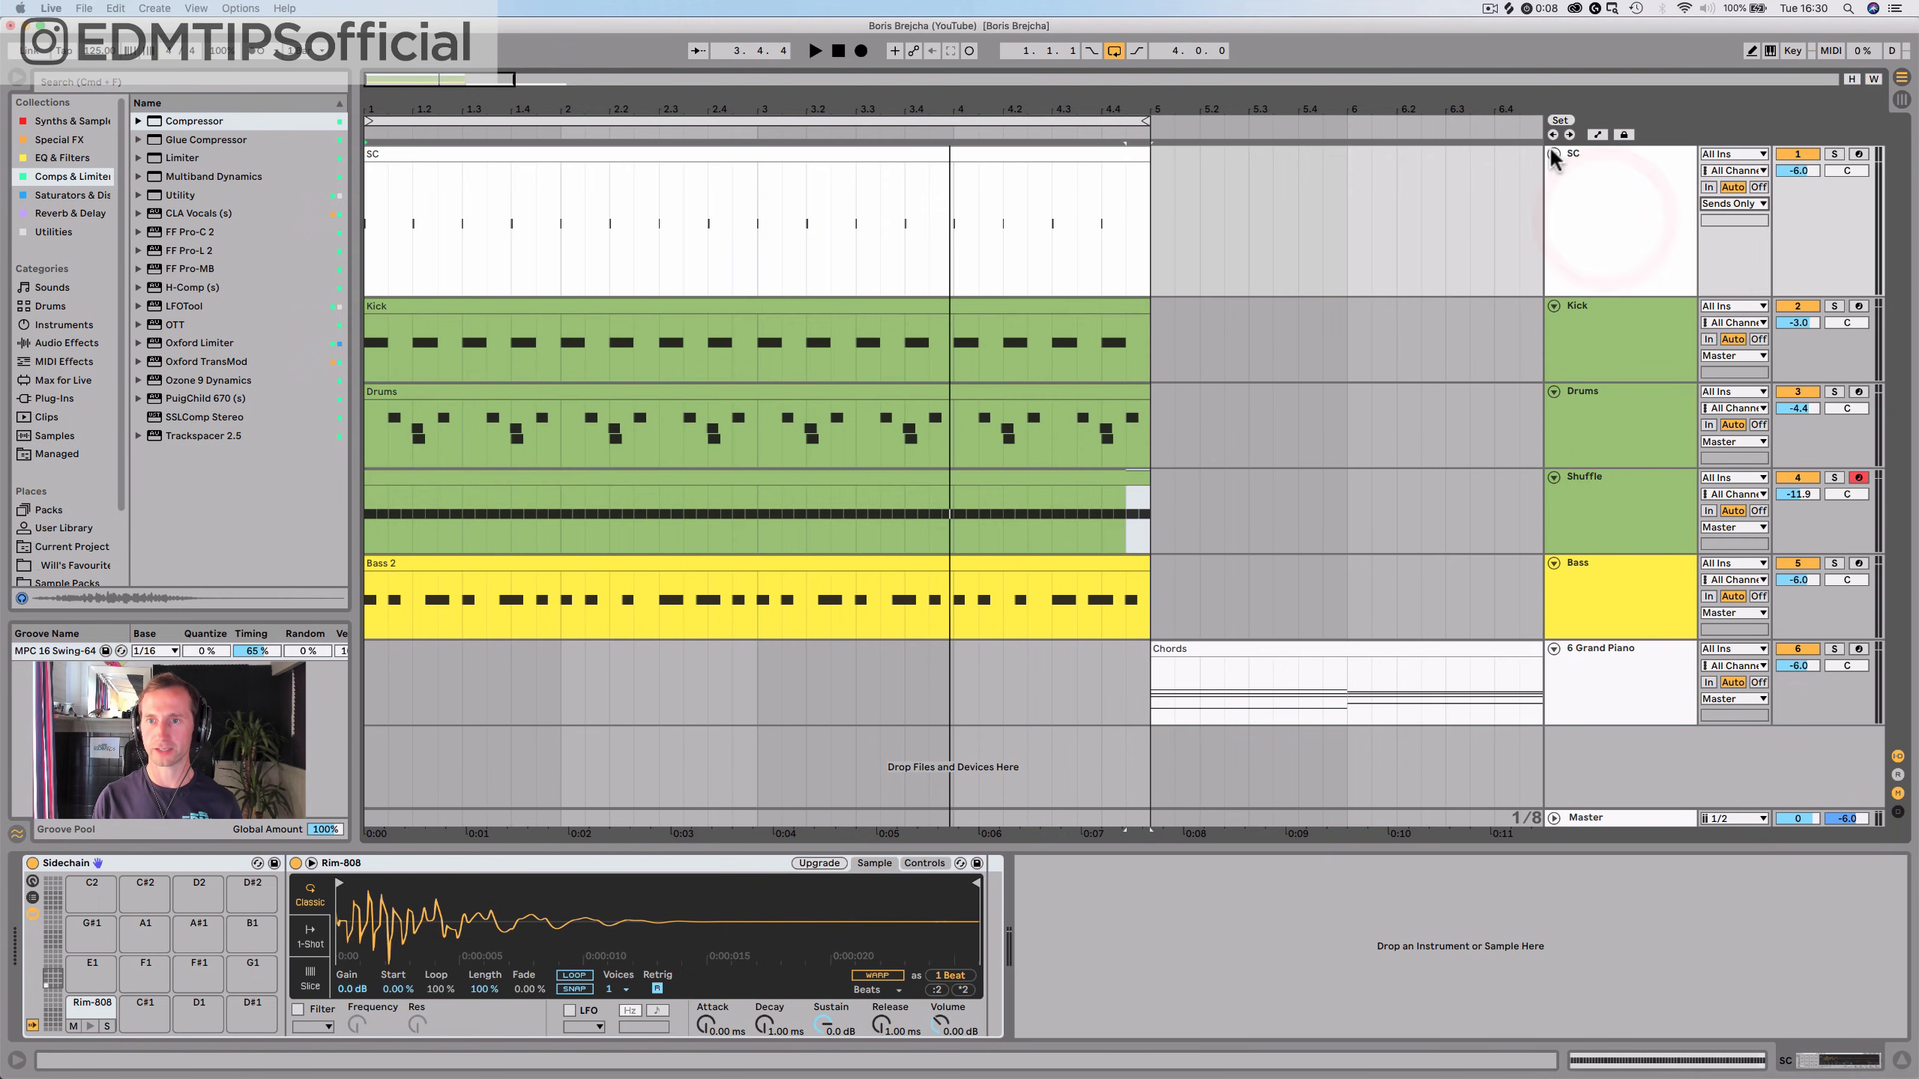
pyautogui.click(1553, 153)
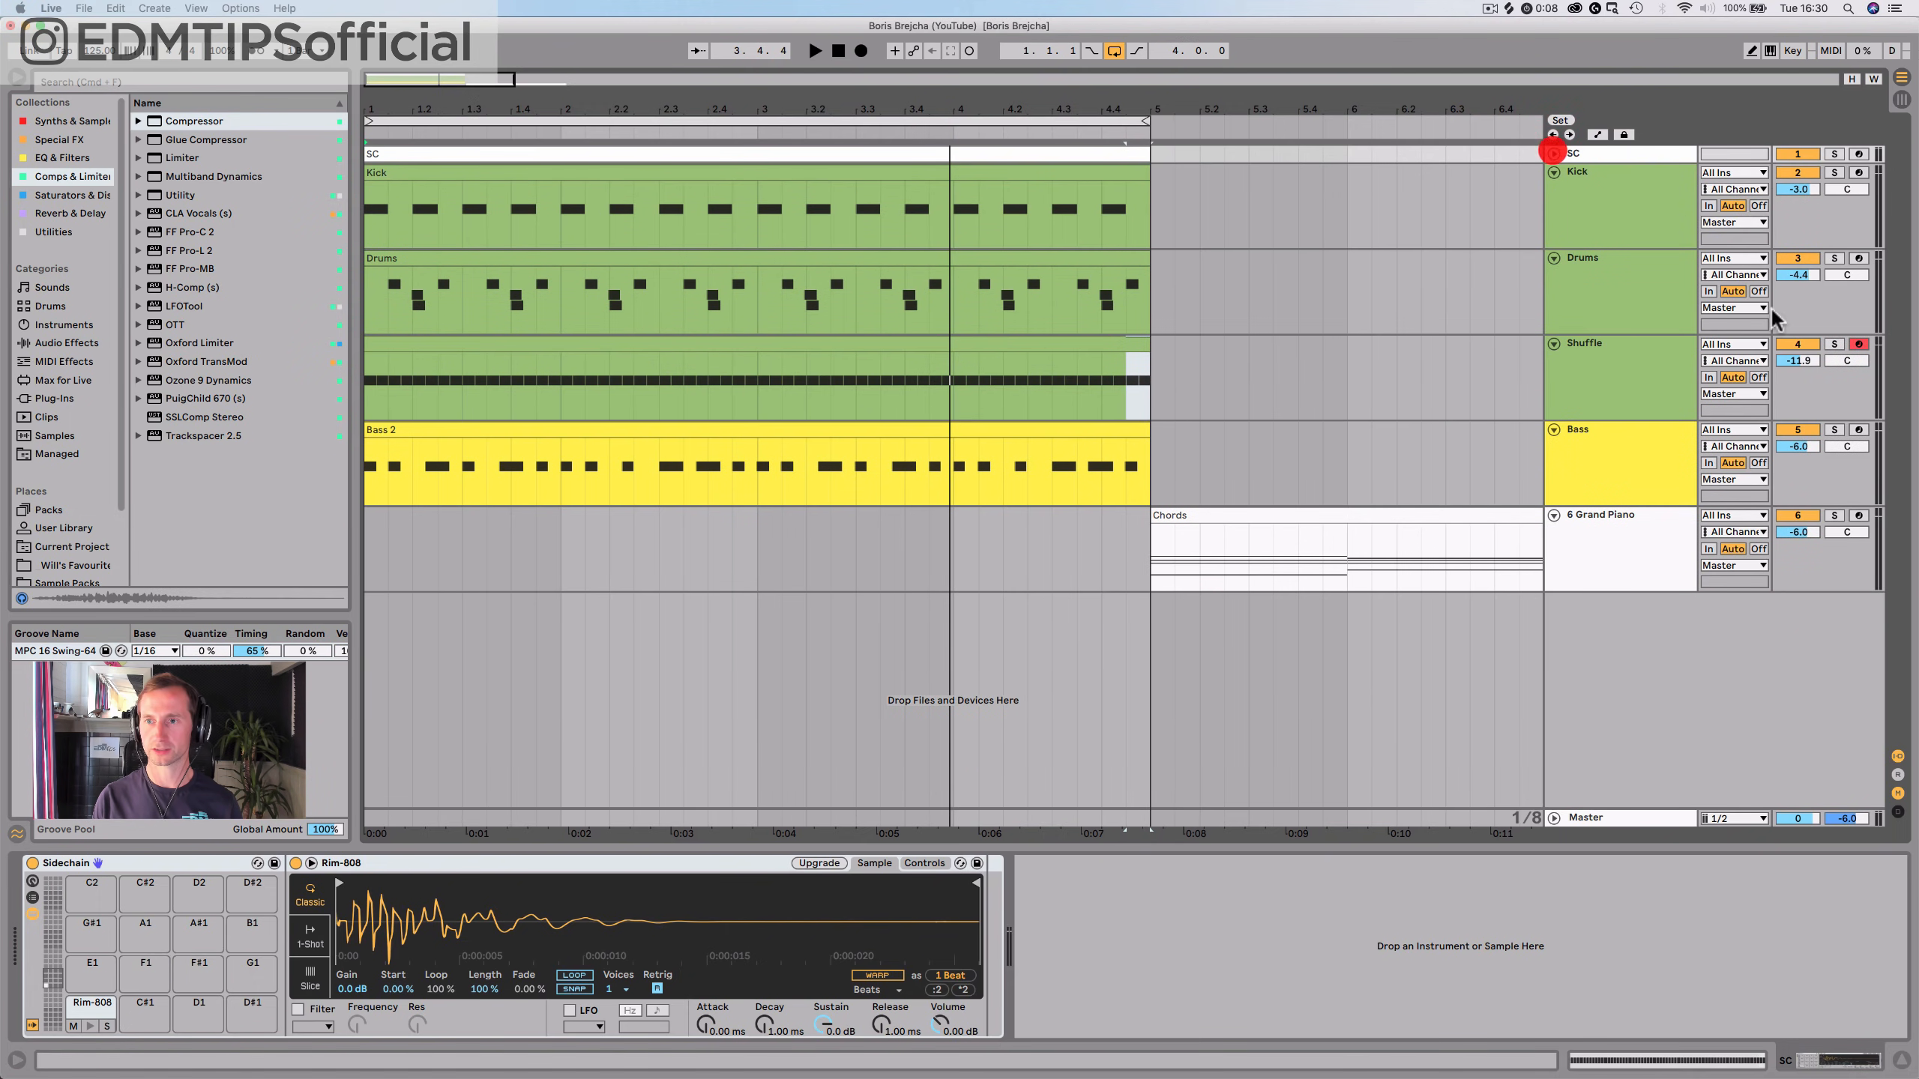
pyautogui.click(1897, 757)
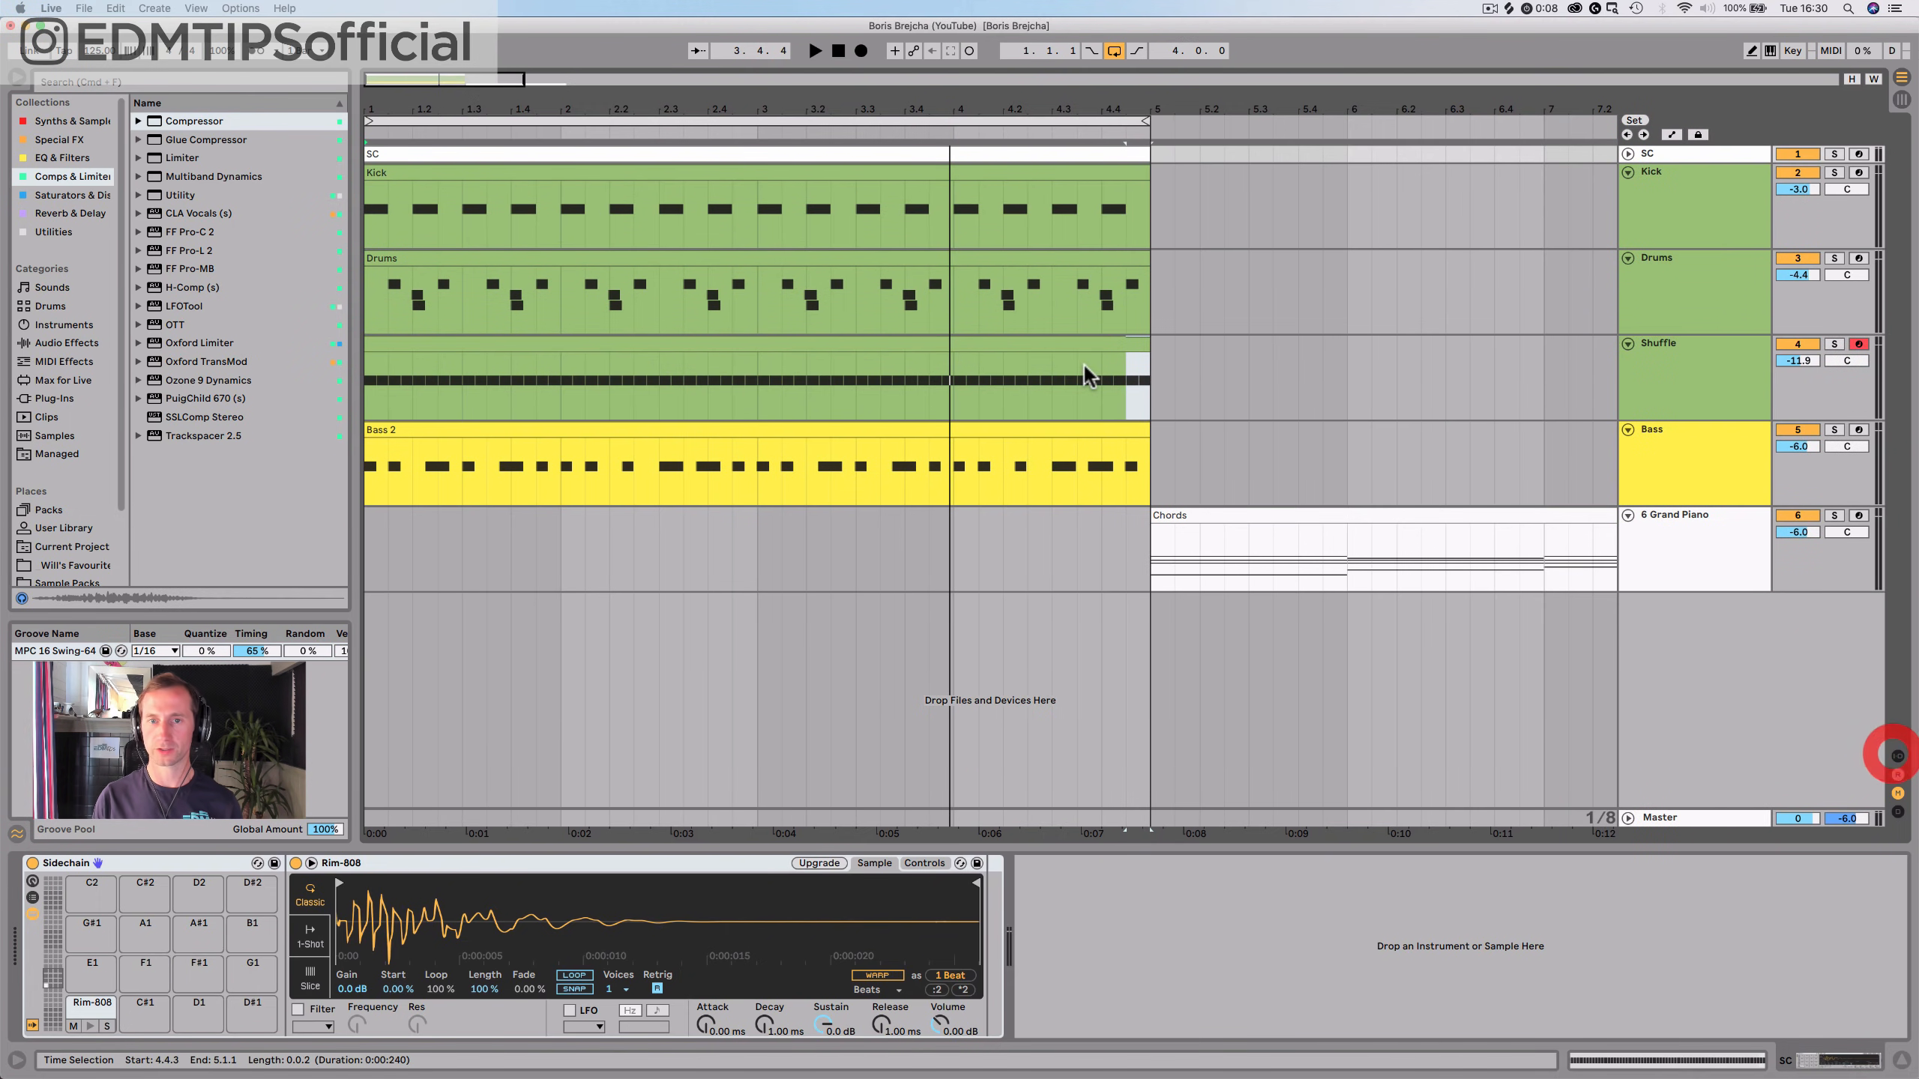
# Lower the threshold of the Shuffle track's Pump COMP to -59.6 dB during playback
pyautogui.click(1661, 479)
pyautogui.click(1667, 376)
pyautogui.press('space')
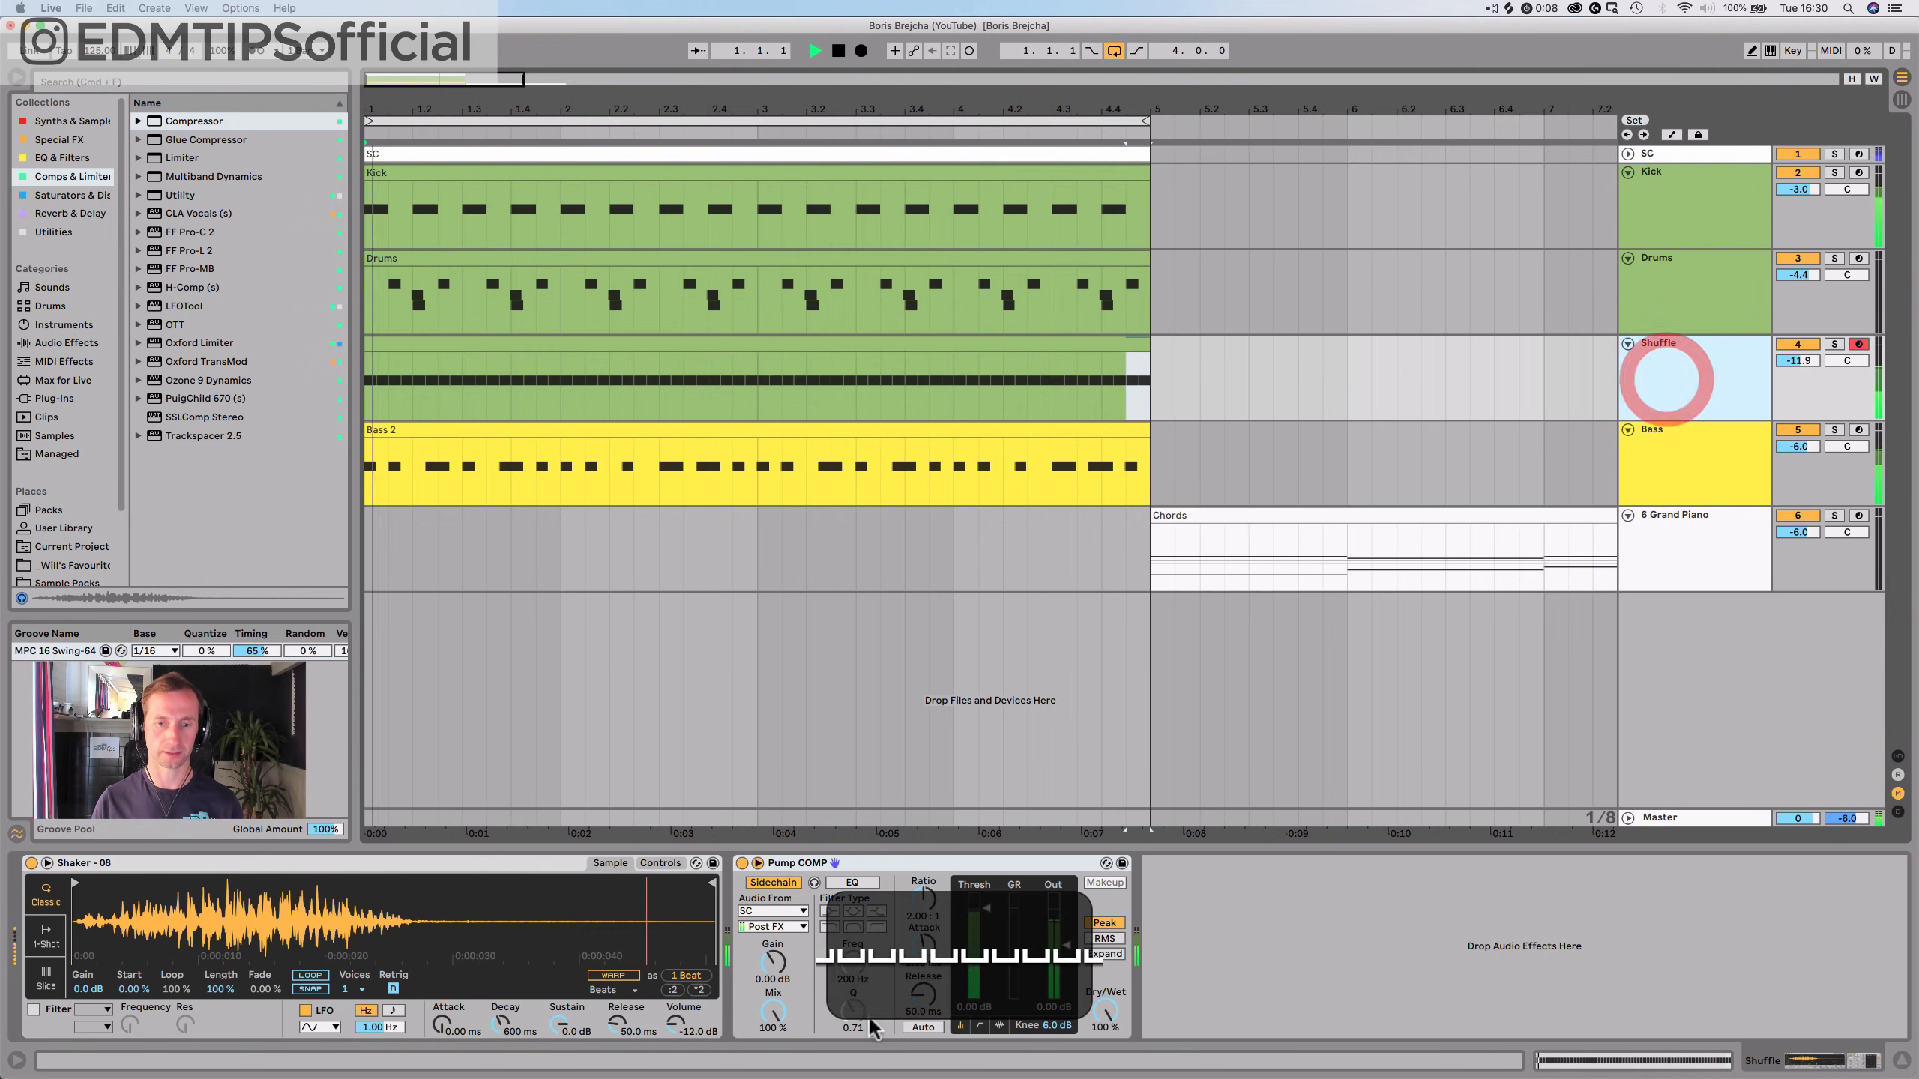
pyautogui.moveTo(986, 908); pyautogui.dragTo(985, 988)
# Solo the Shuffle track and compare its sound with Pump COMP bypassed and enabled
pyautogui.click(1834, 344)
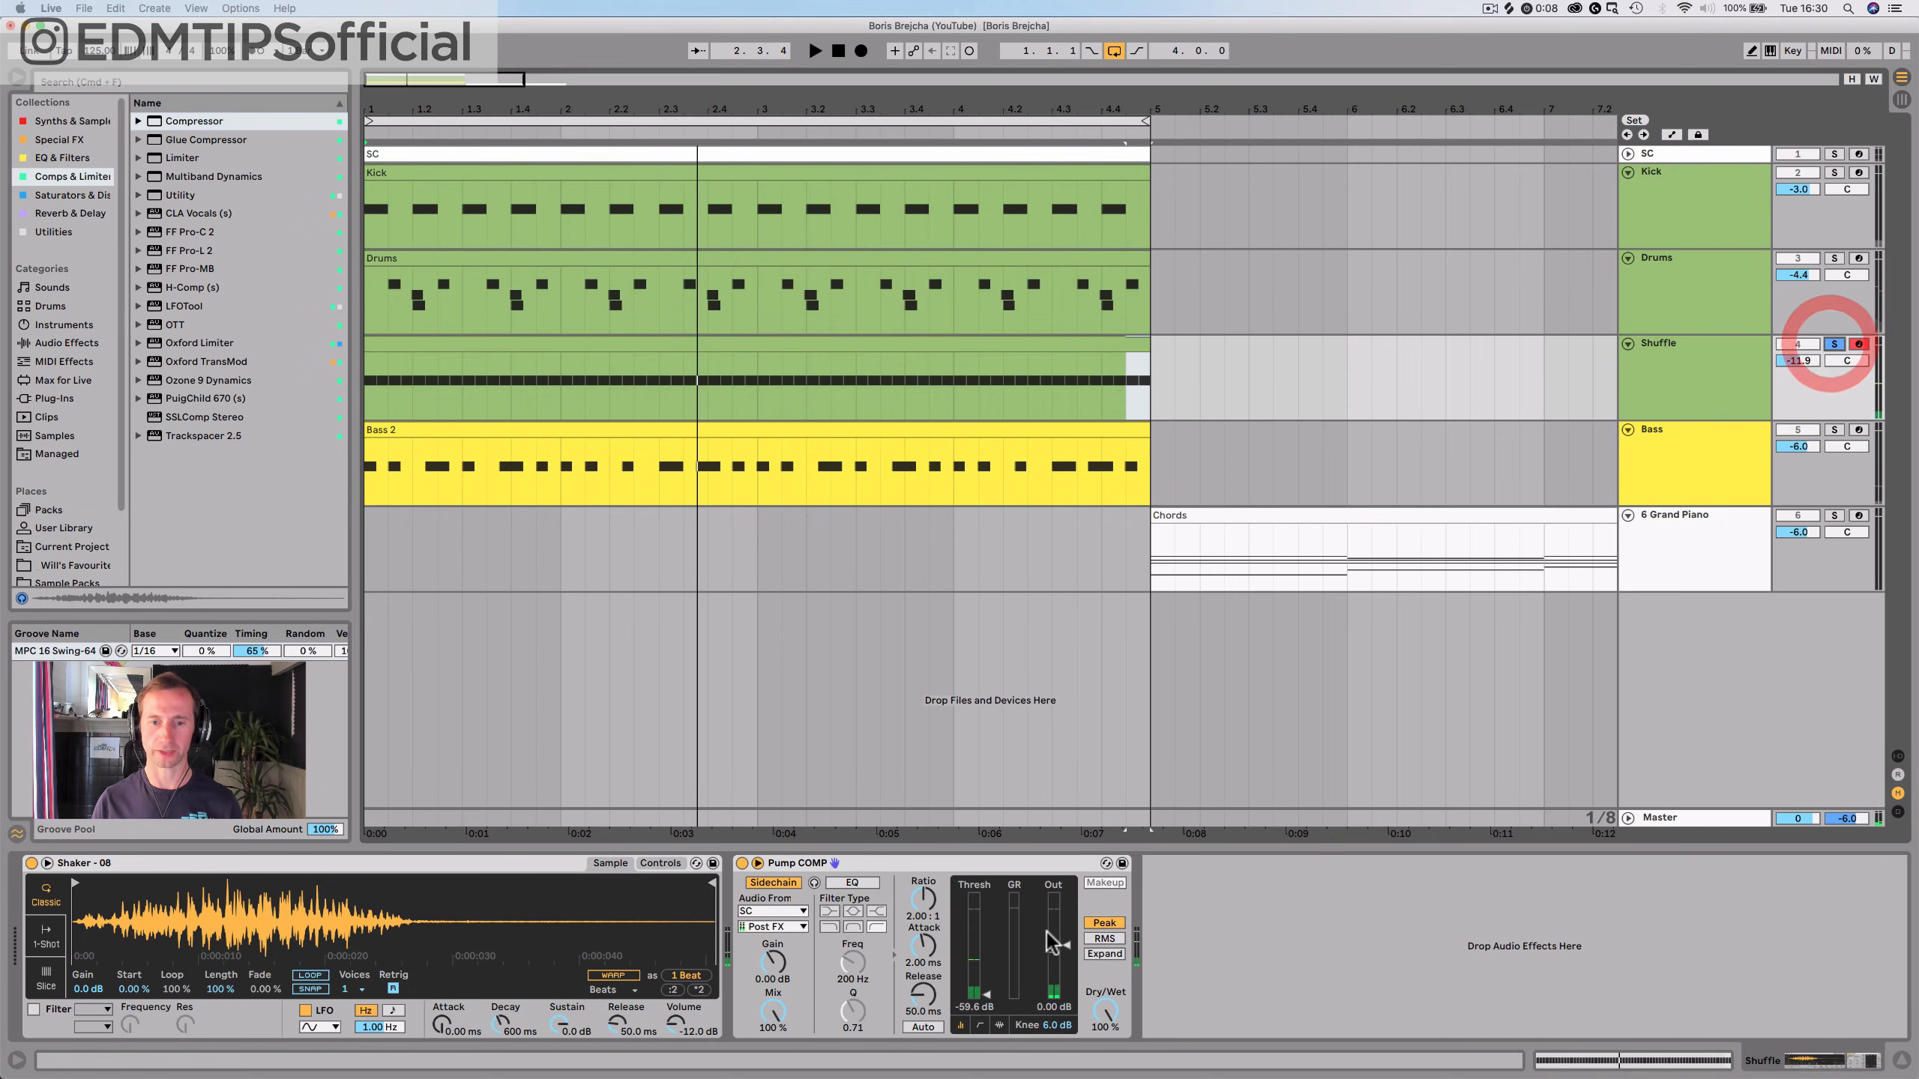
pyautogui.click(743, 866)
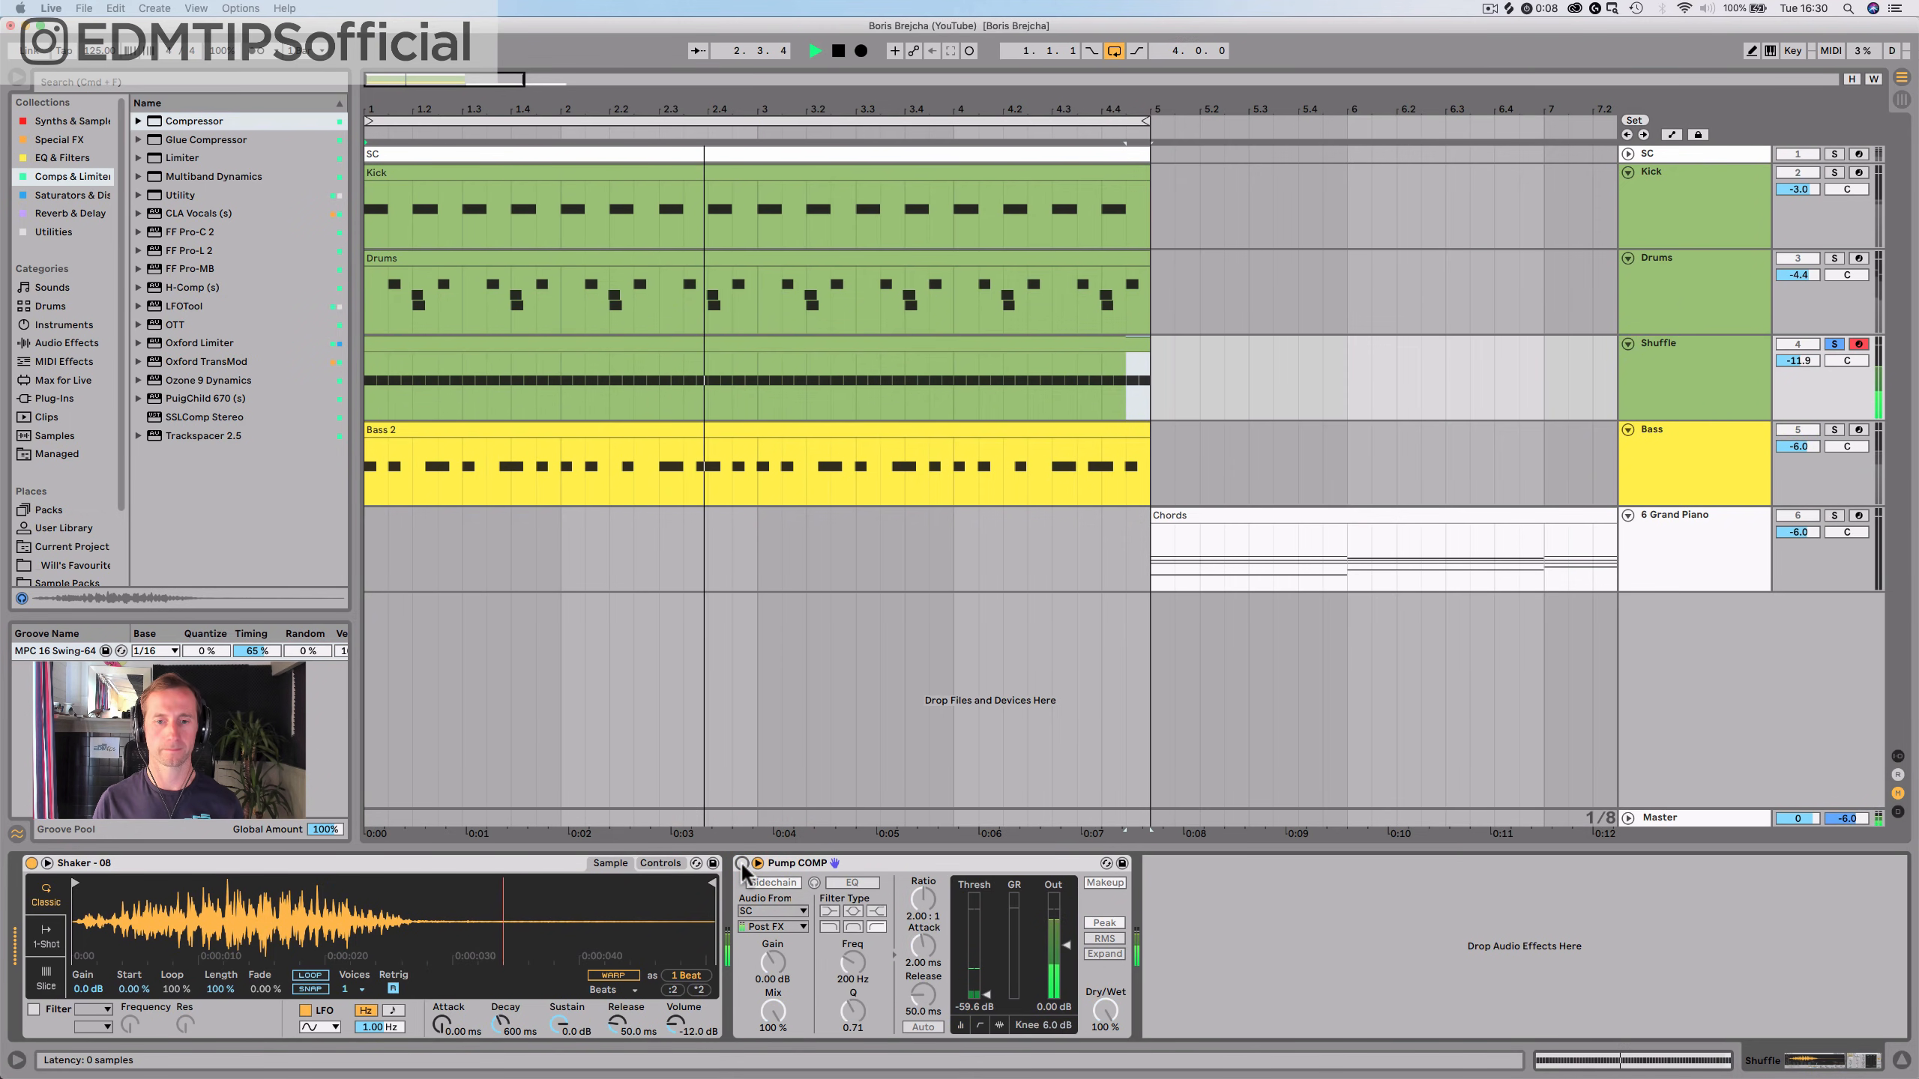
pyautogui.click(742, 866)
# Try a 0.01 ms attack on Pump COMP, unsolo the Shuffle track and undo the attack change
pyautogui.moveTo(924, 935); pyautogui.dragTo(926, 945)
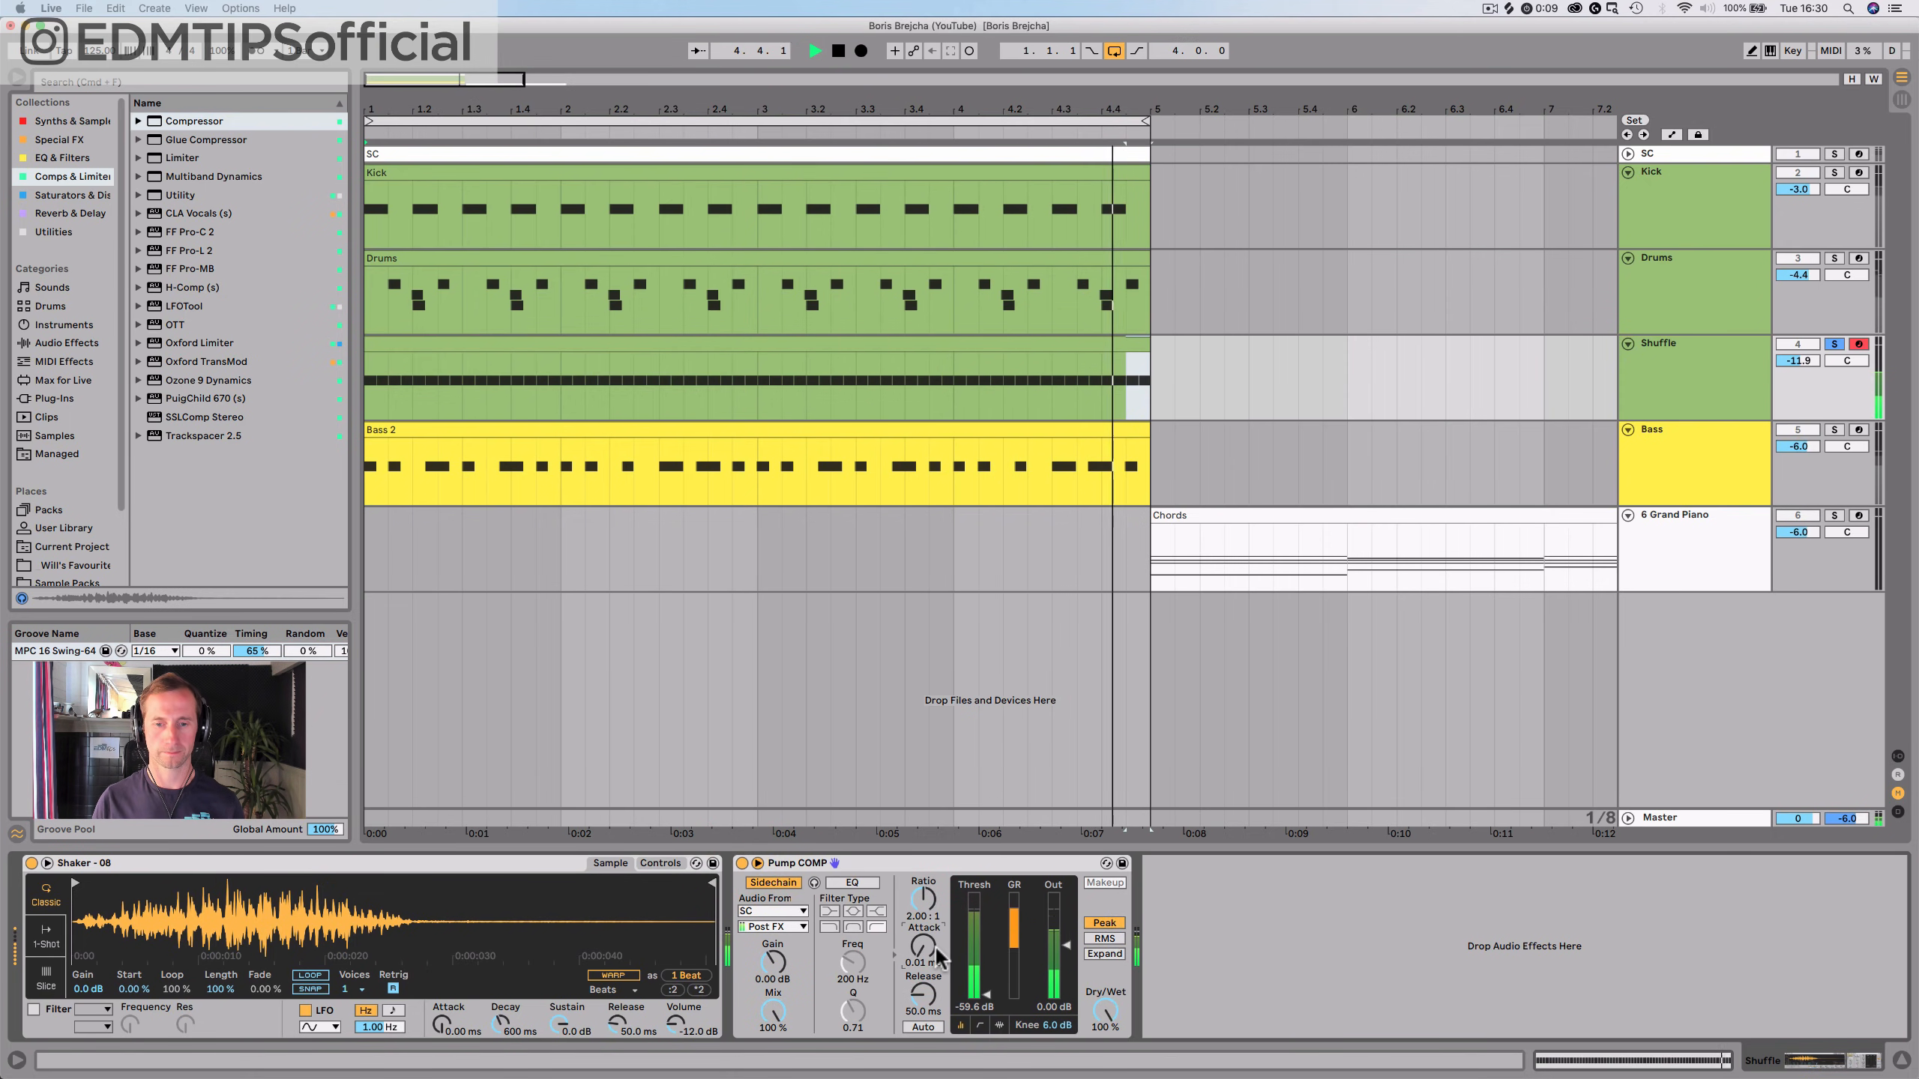
pyautogui.press('space')
pyautogui.press('space')
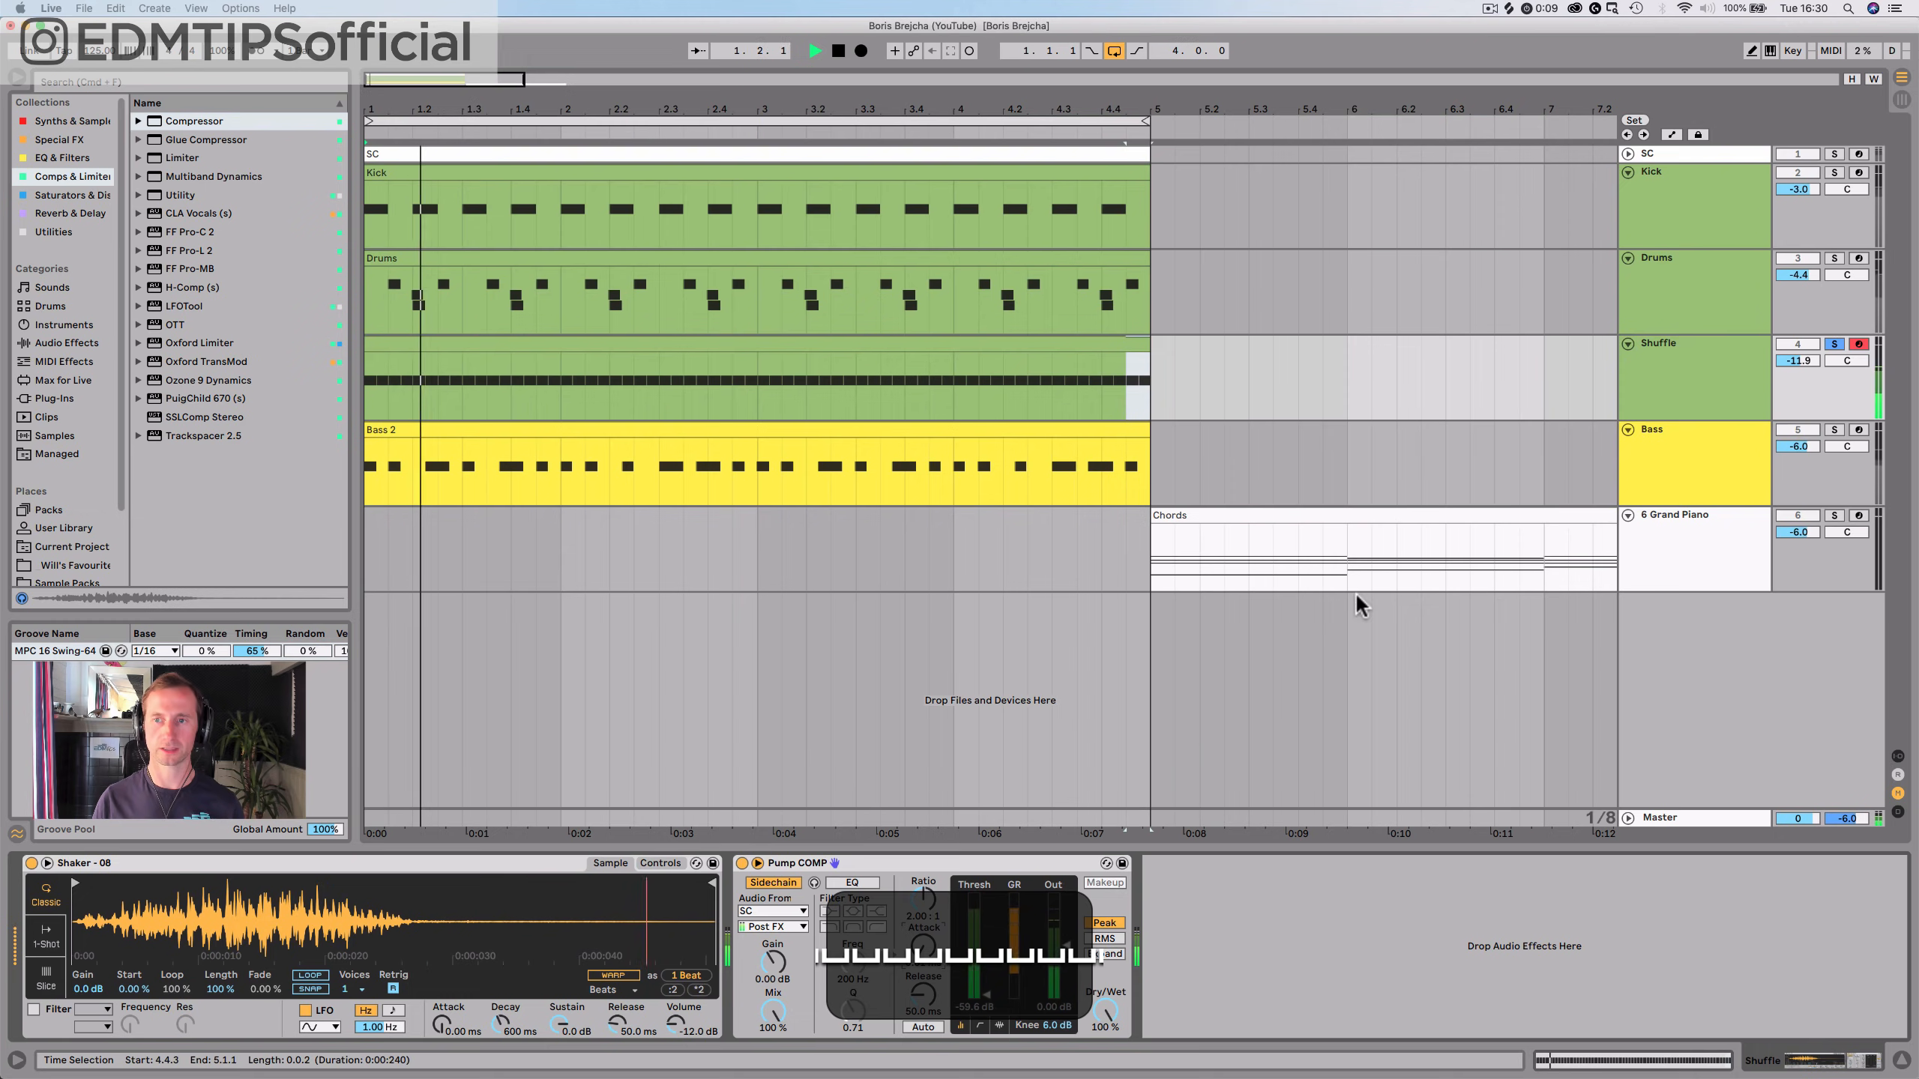
pyautogui.click(1834, 344)
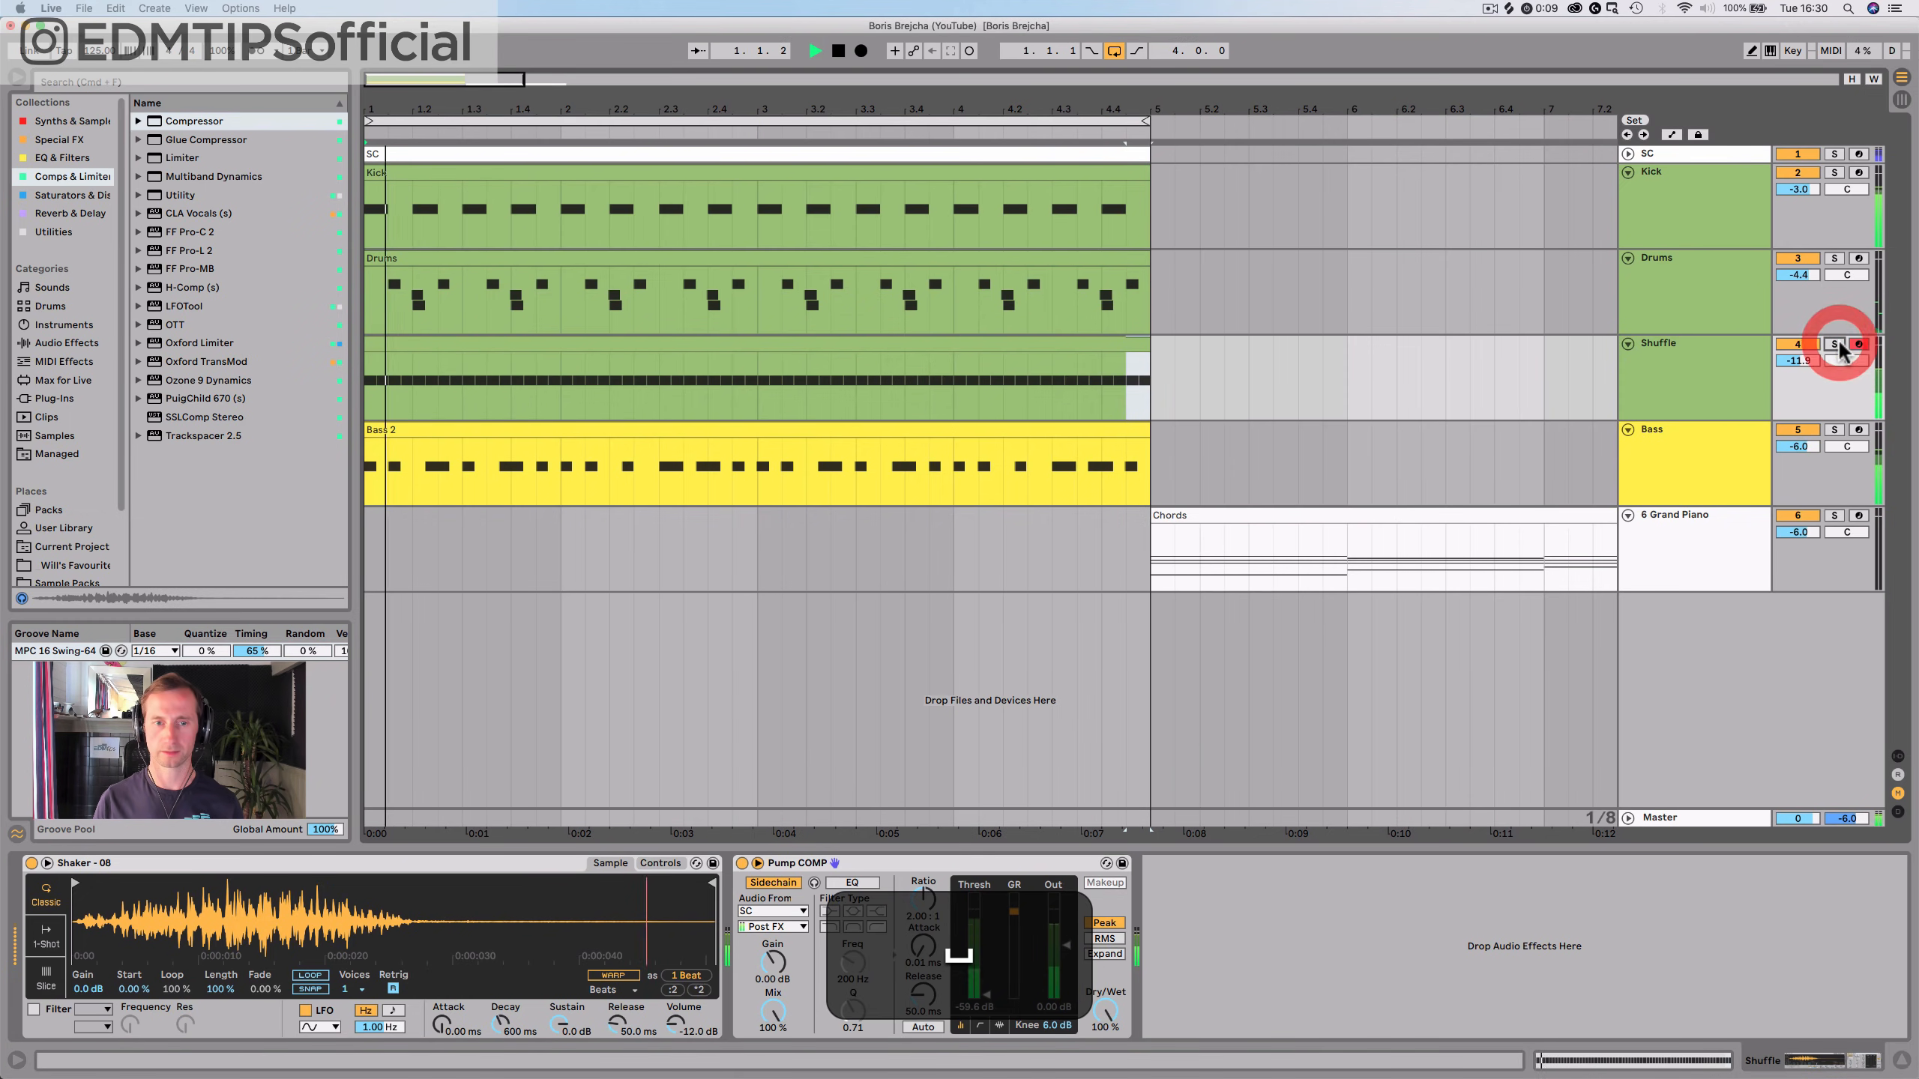
pyautogui.press('super+z')
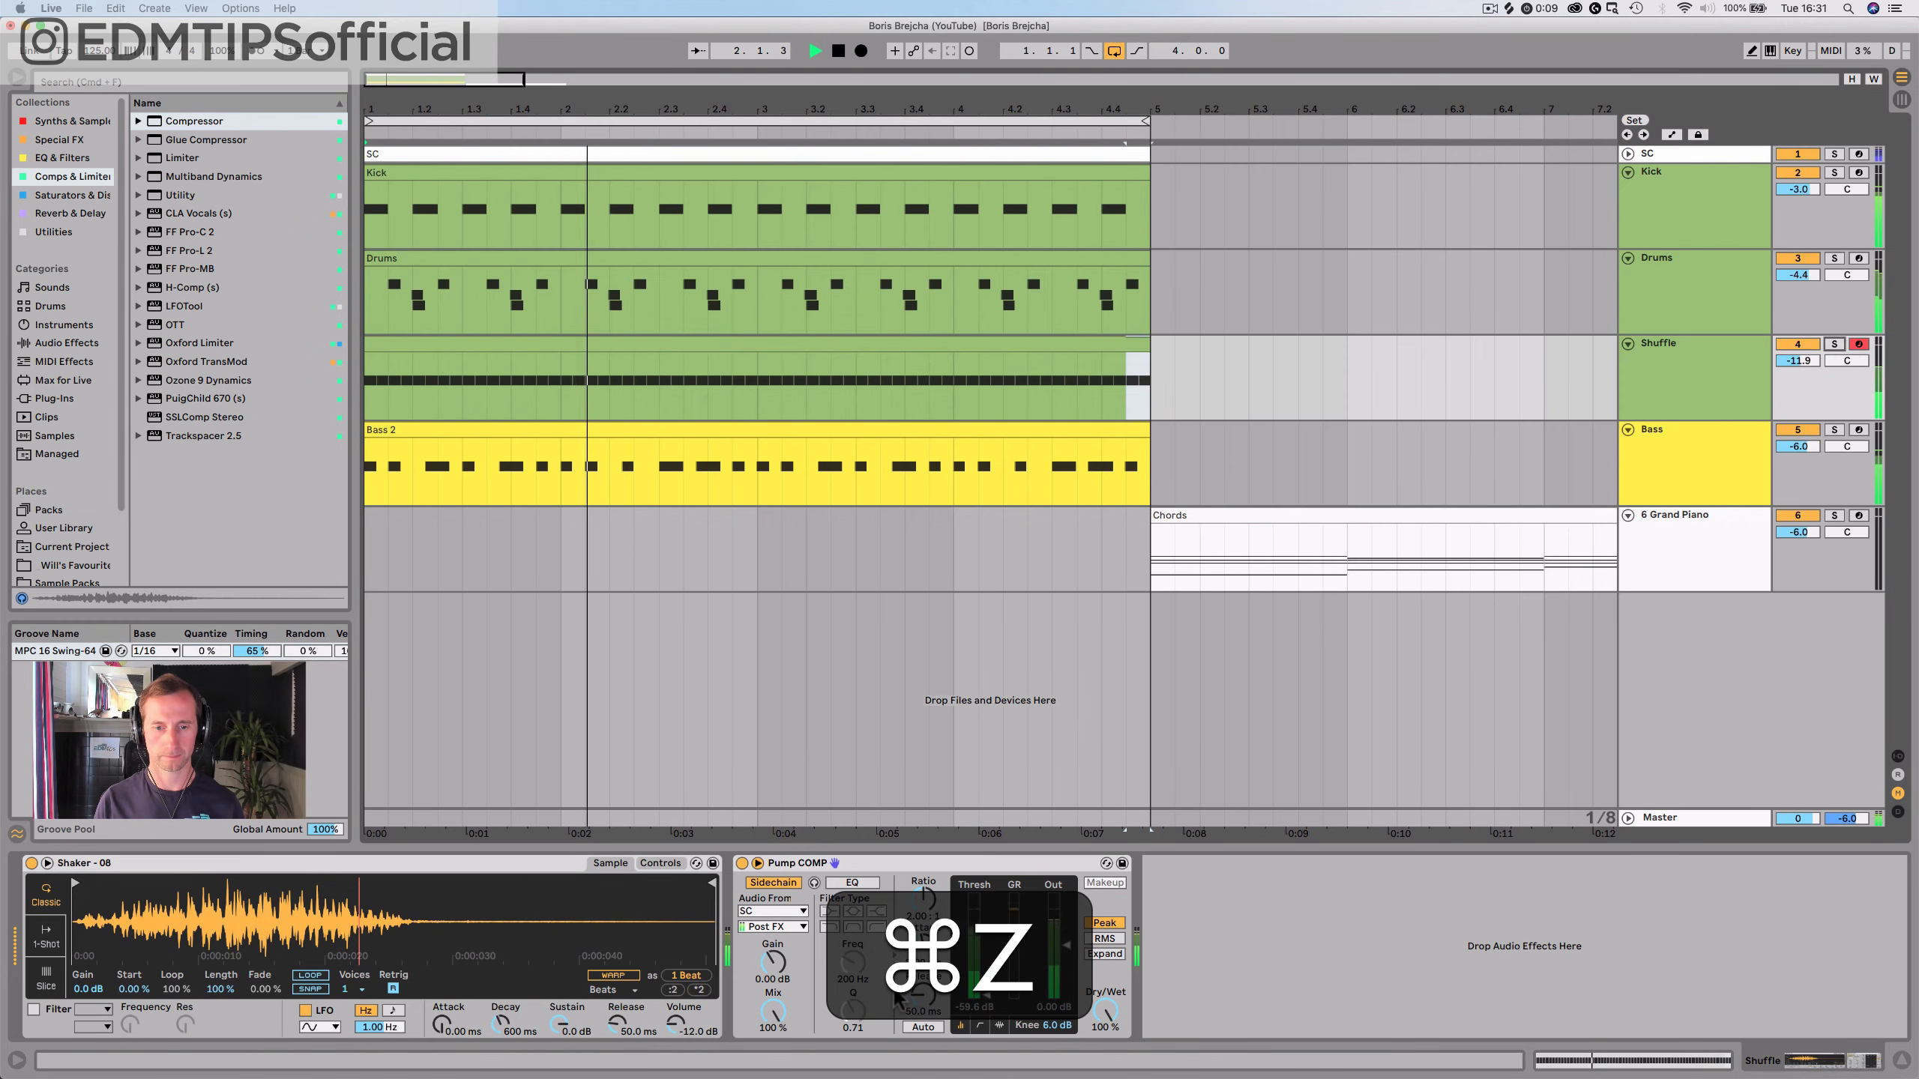
# Copy Pump COMP from the Shuffle track to the Bass track, audition the result and save the project
pyautogui.click(929, 864)
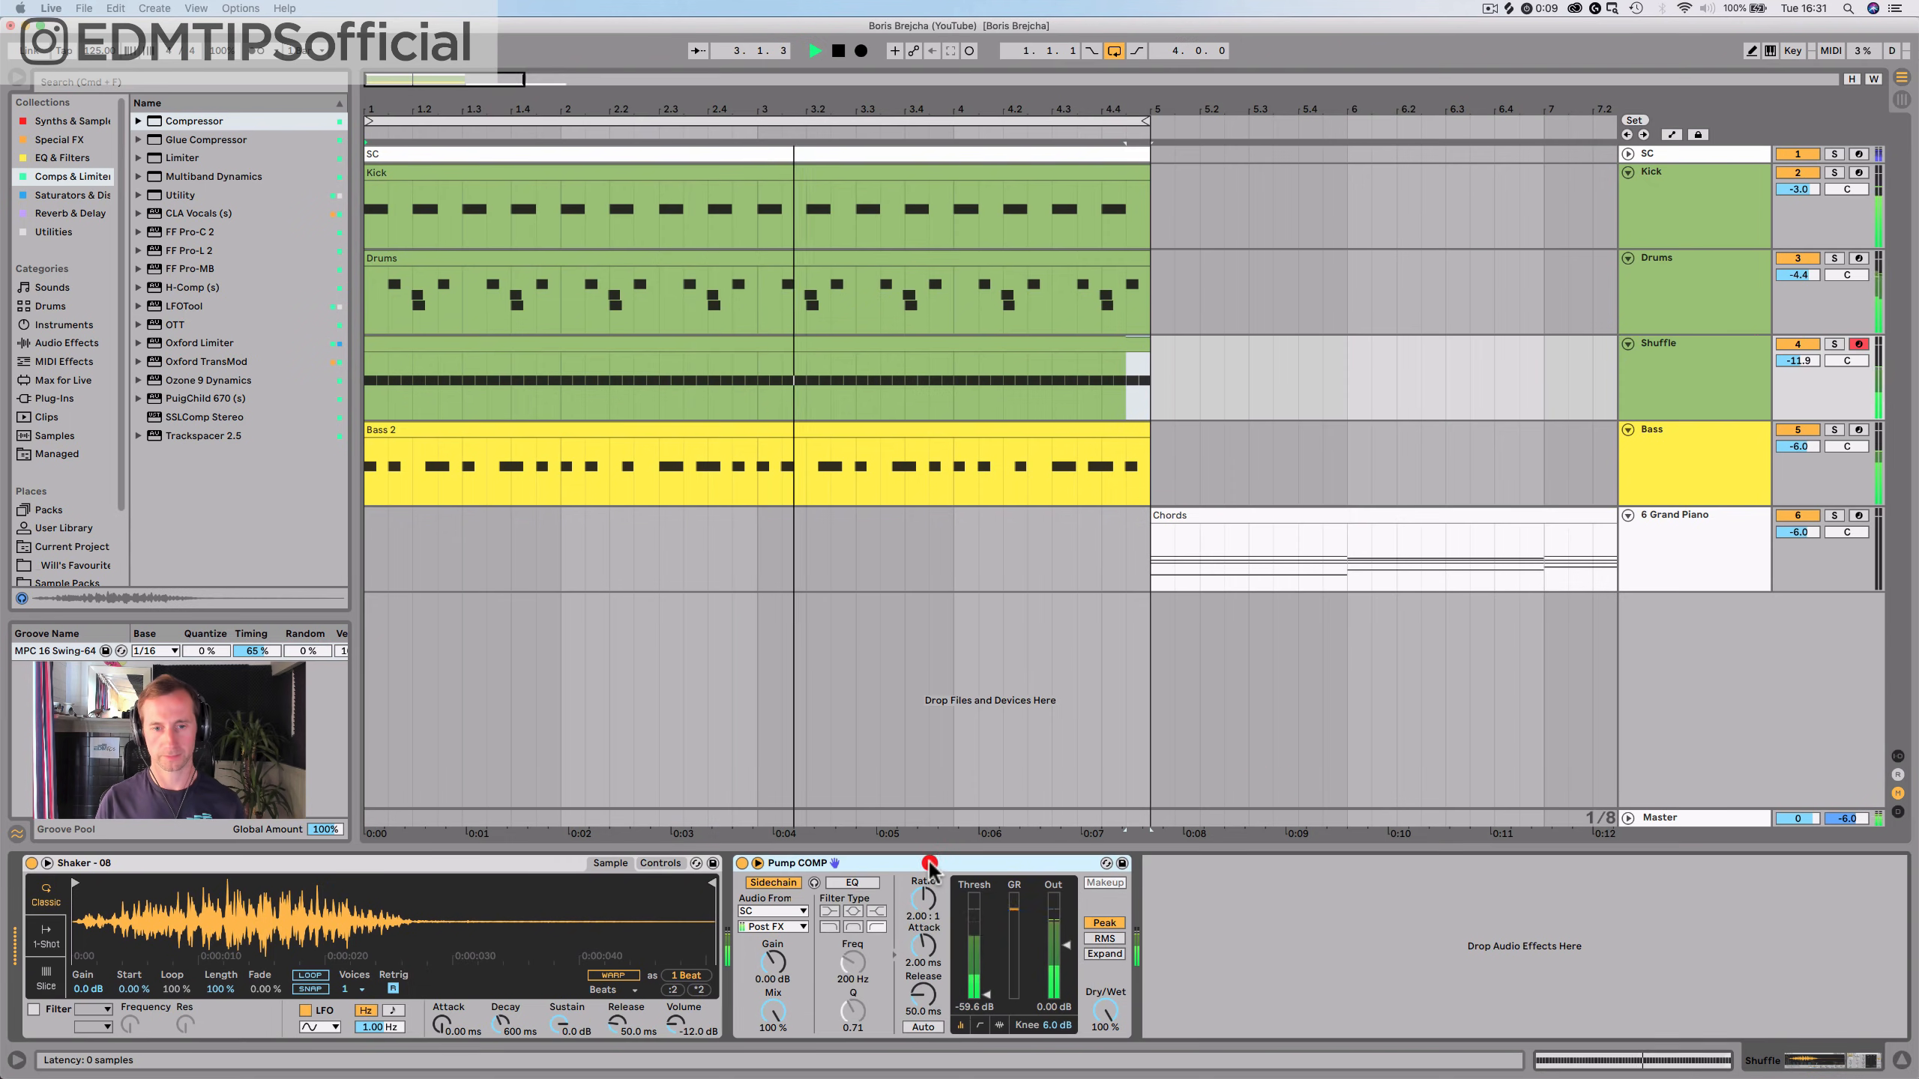
pyautogui.press('super+c')
pyautogui.click(1683, 476)
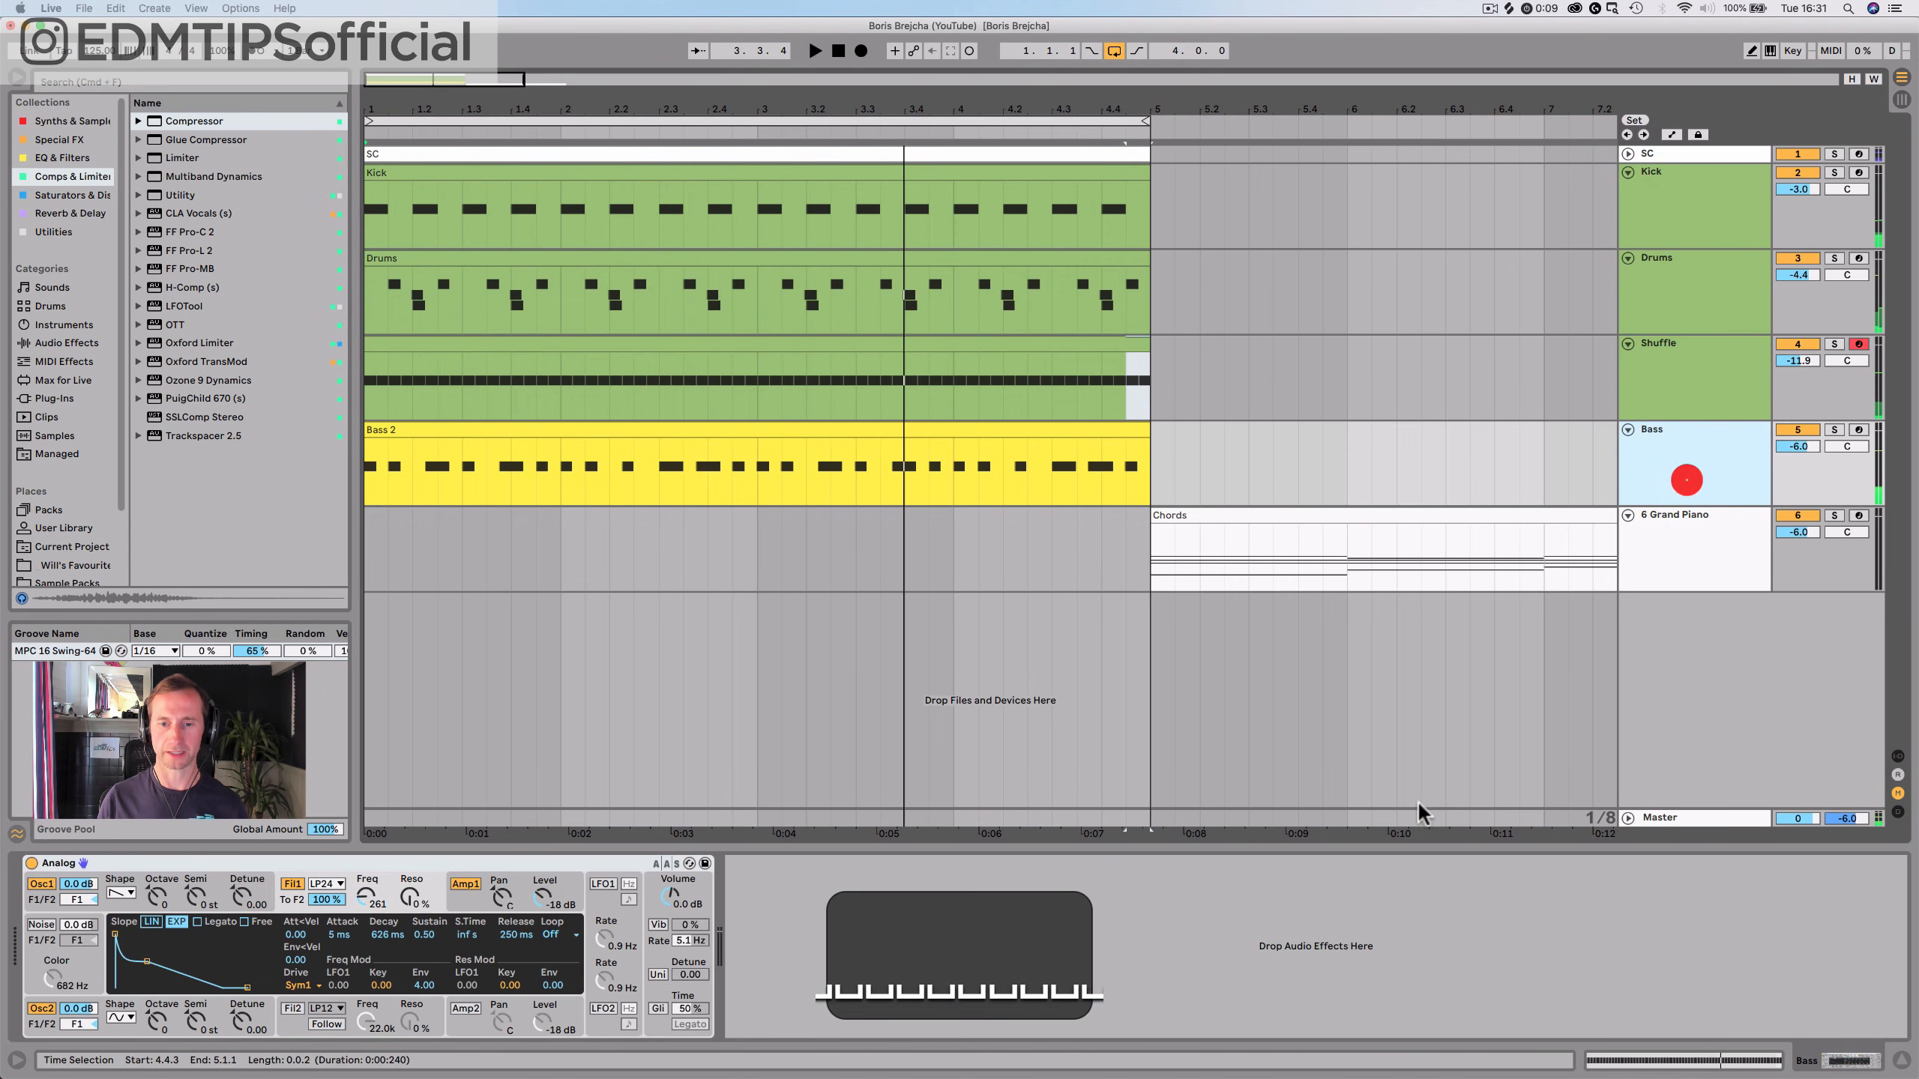
pyautogui.press('super+v')
pyautogui.press('space')
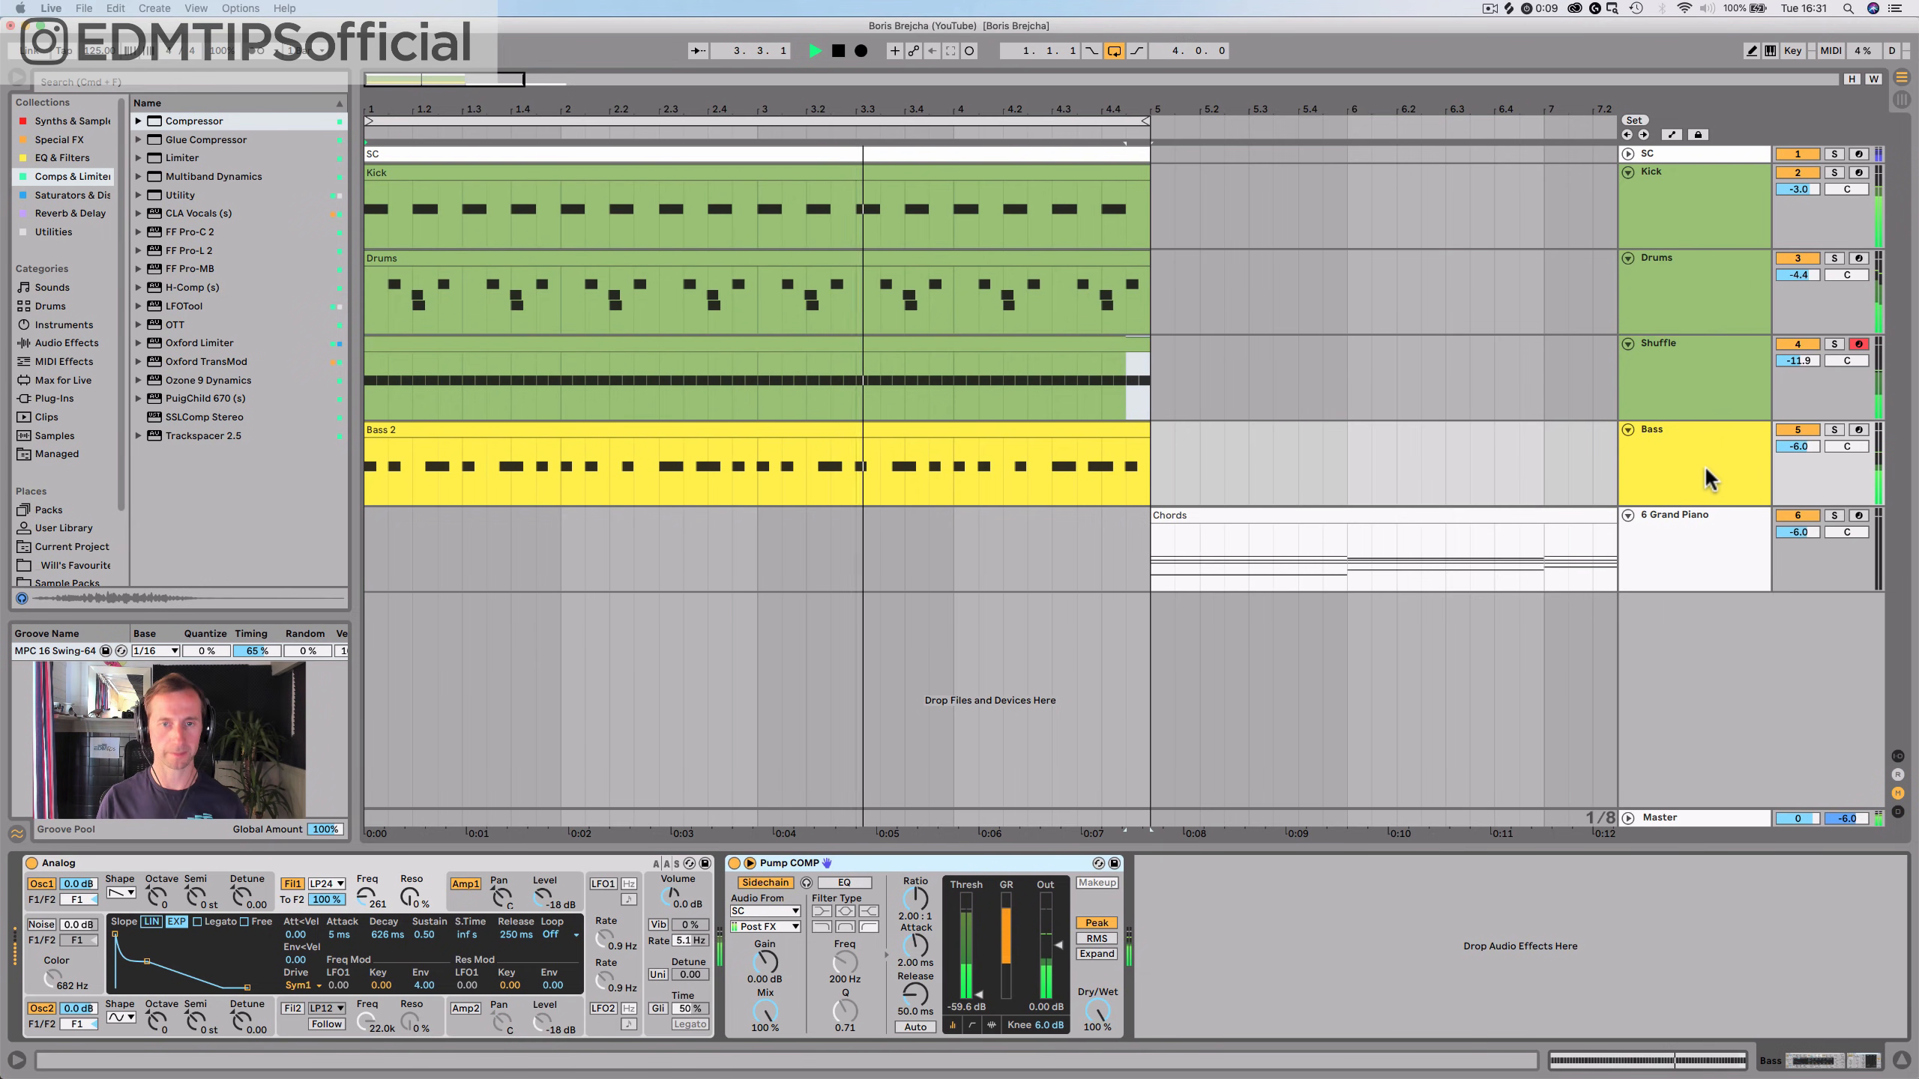
pyautogui.press('super+s')
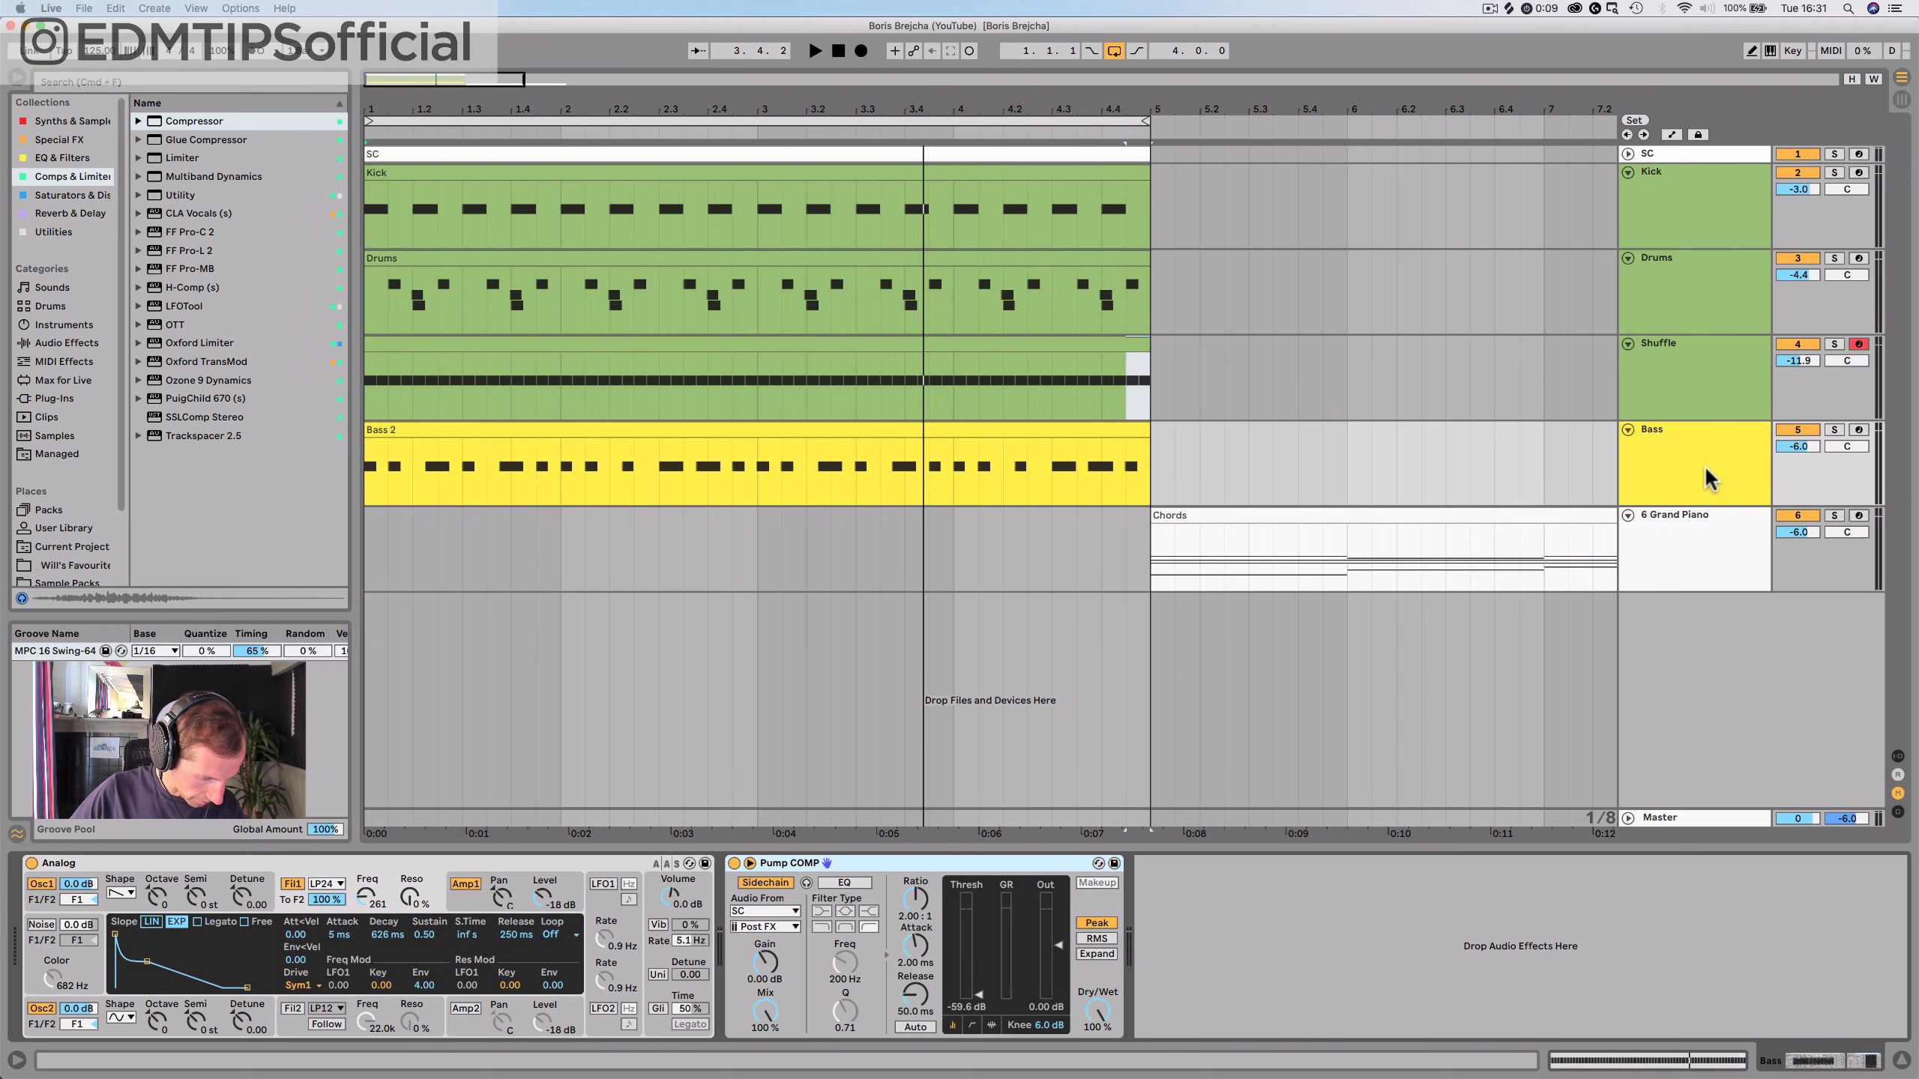
pyautogui.click(1737, 409)
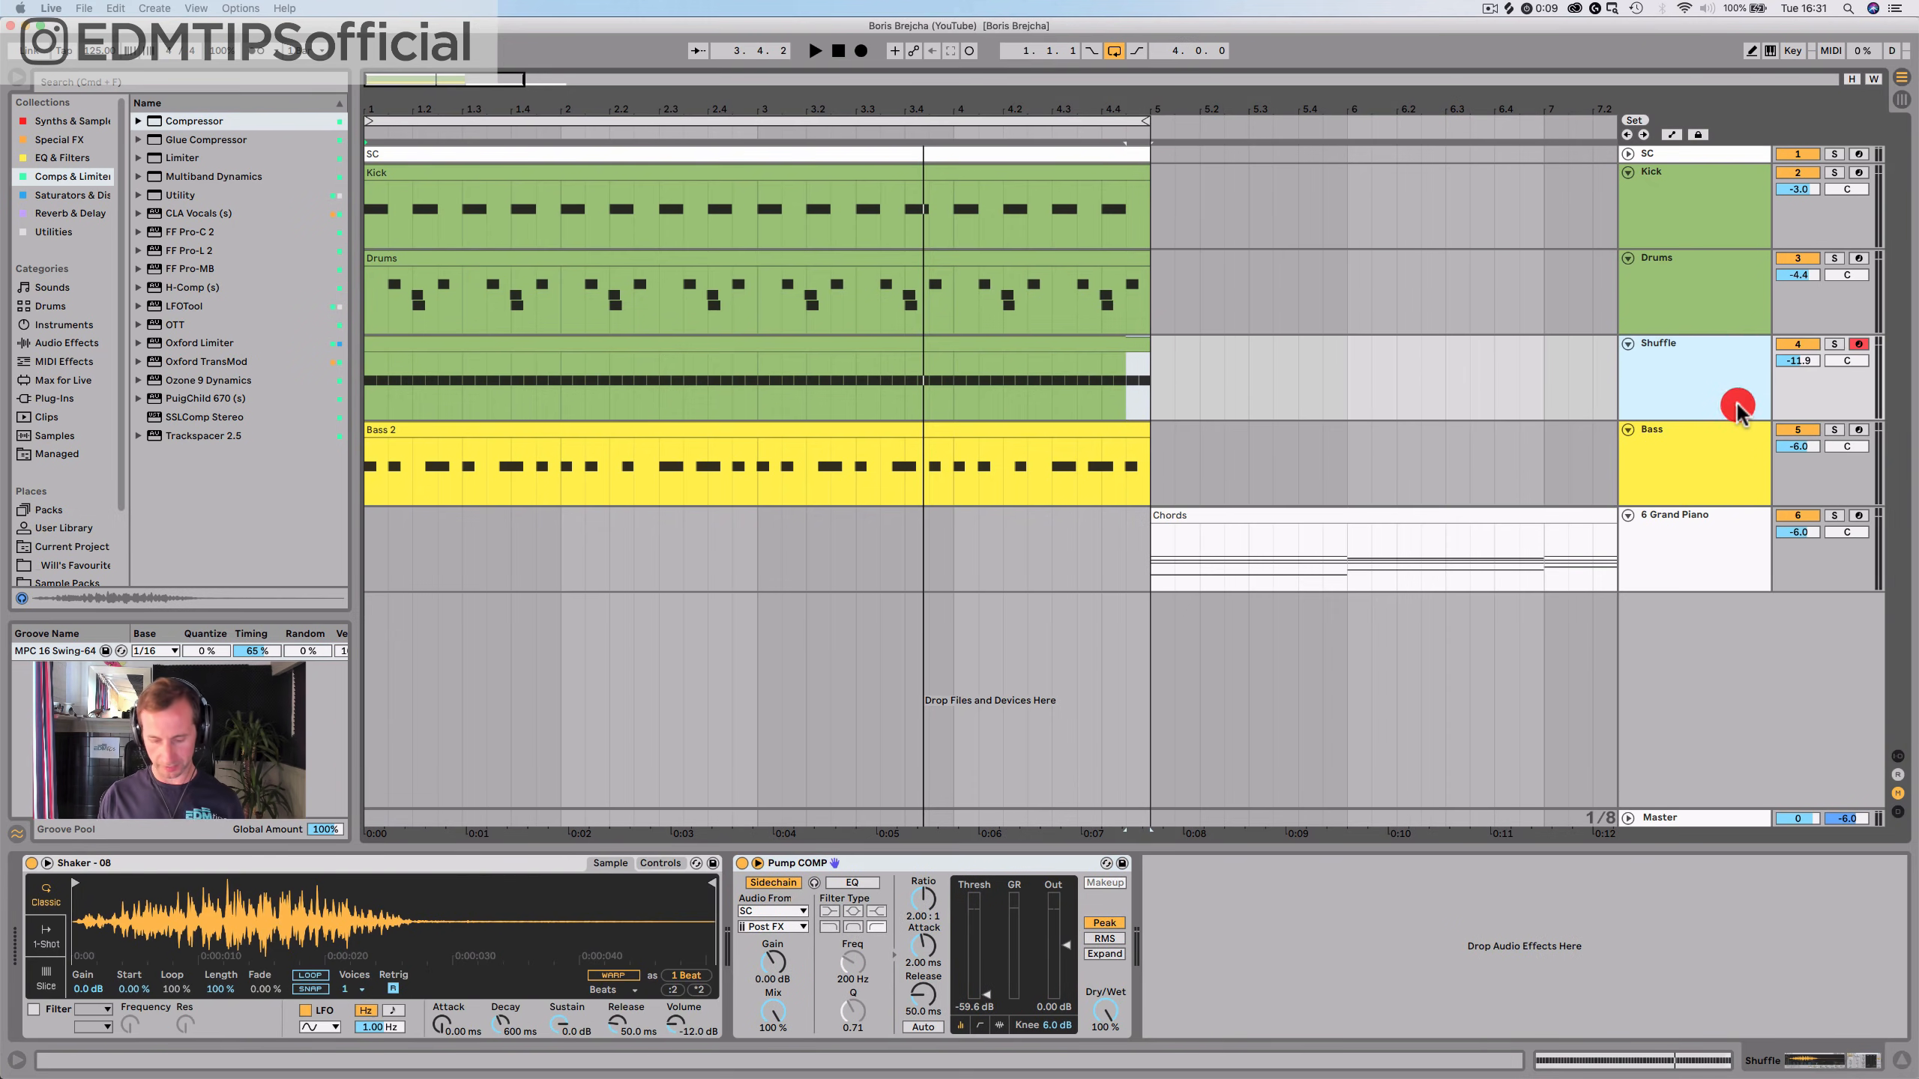
pyautogui.press('shift+super+t')
pyautogui.click(1700, 439)
pyautogui.press('super+r')
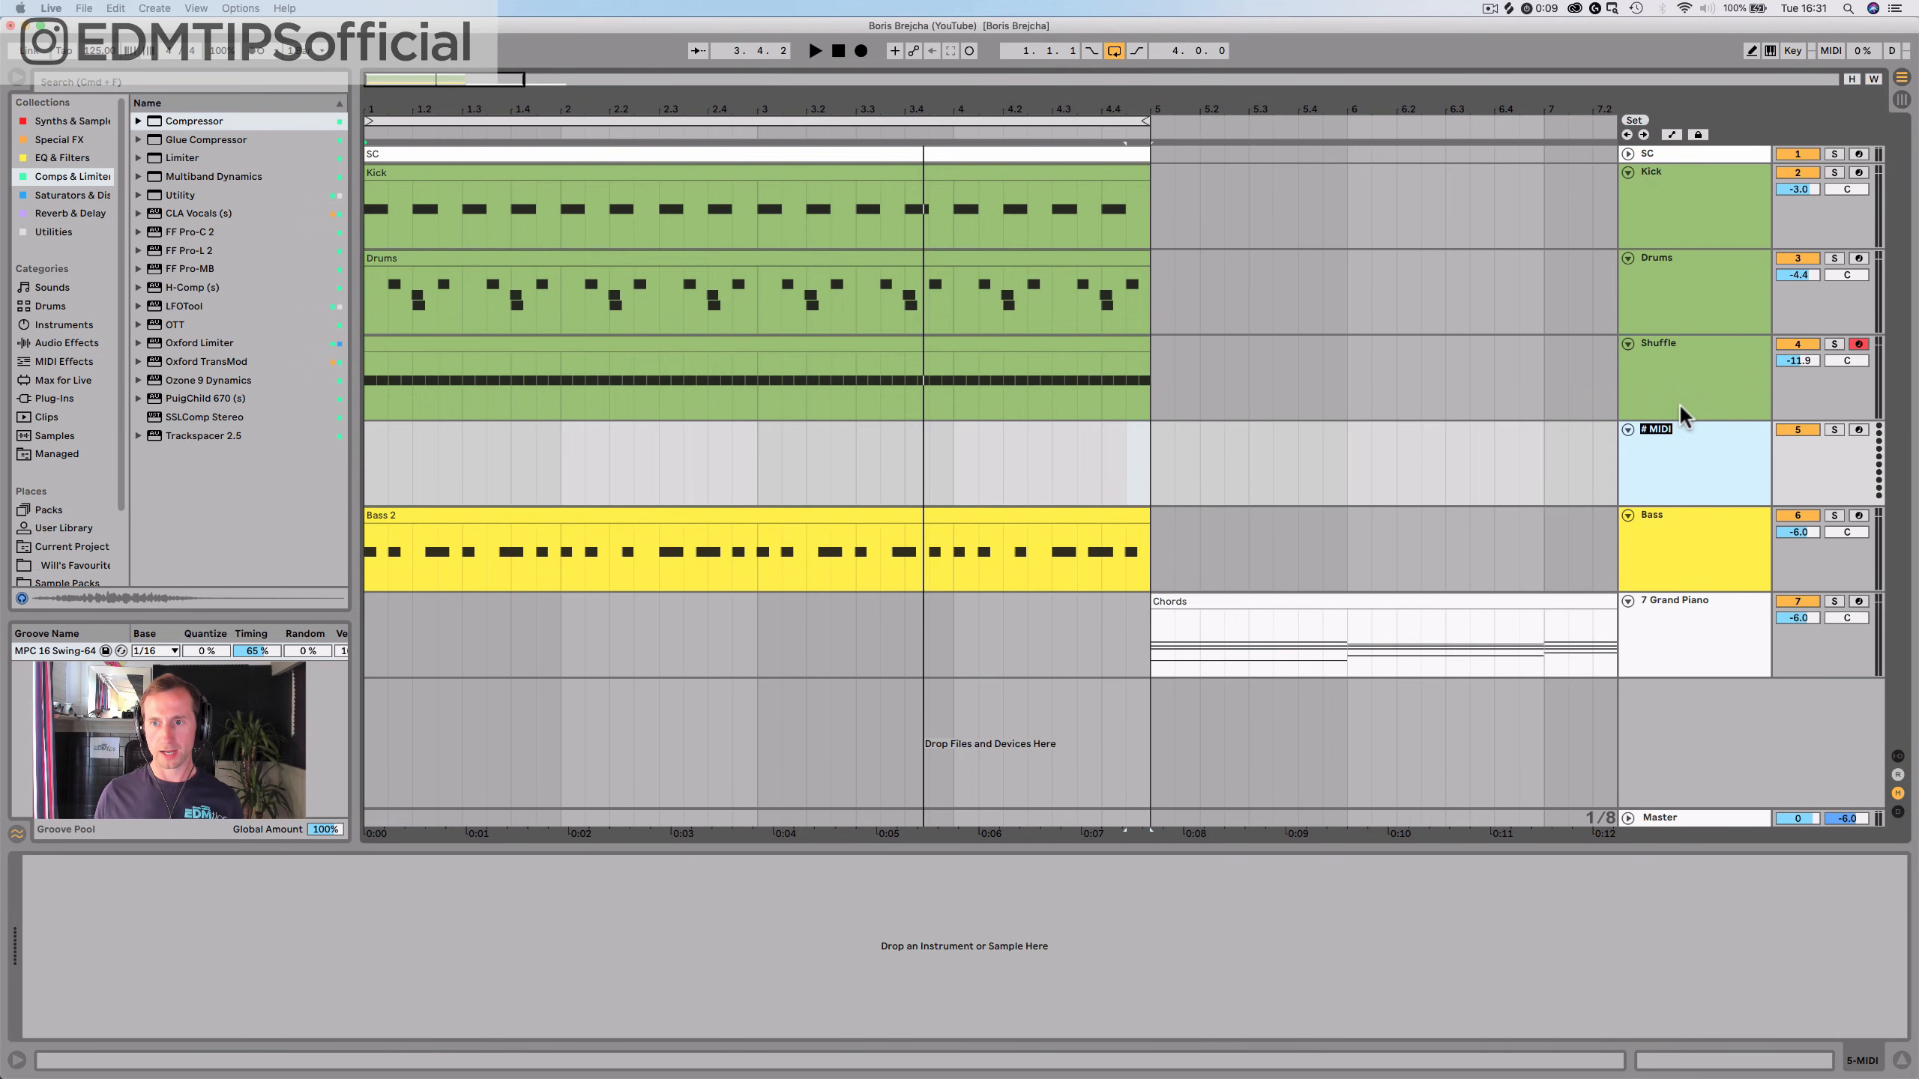
# Insert an audio track below the Shuffle track and delete the unneeded empty MIDI track
pyautogui.click(1680, 410)
pyautogui.press('super+t')
pyautogui.click(1660, 527)
pyautogui.press('BackSpace')
# Rename the new audio track Vinyl Crackle and color it green to match the drum tracks
pyautogui.click(1665, 423)
pyautogui.press('super+r')
pyautogui.write('W')
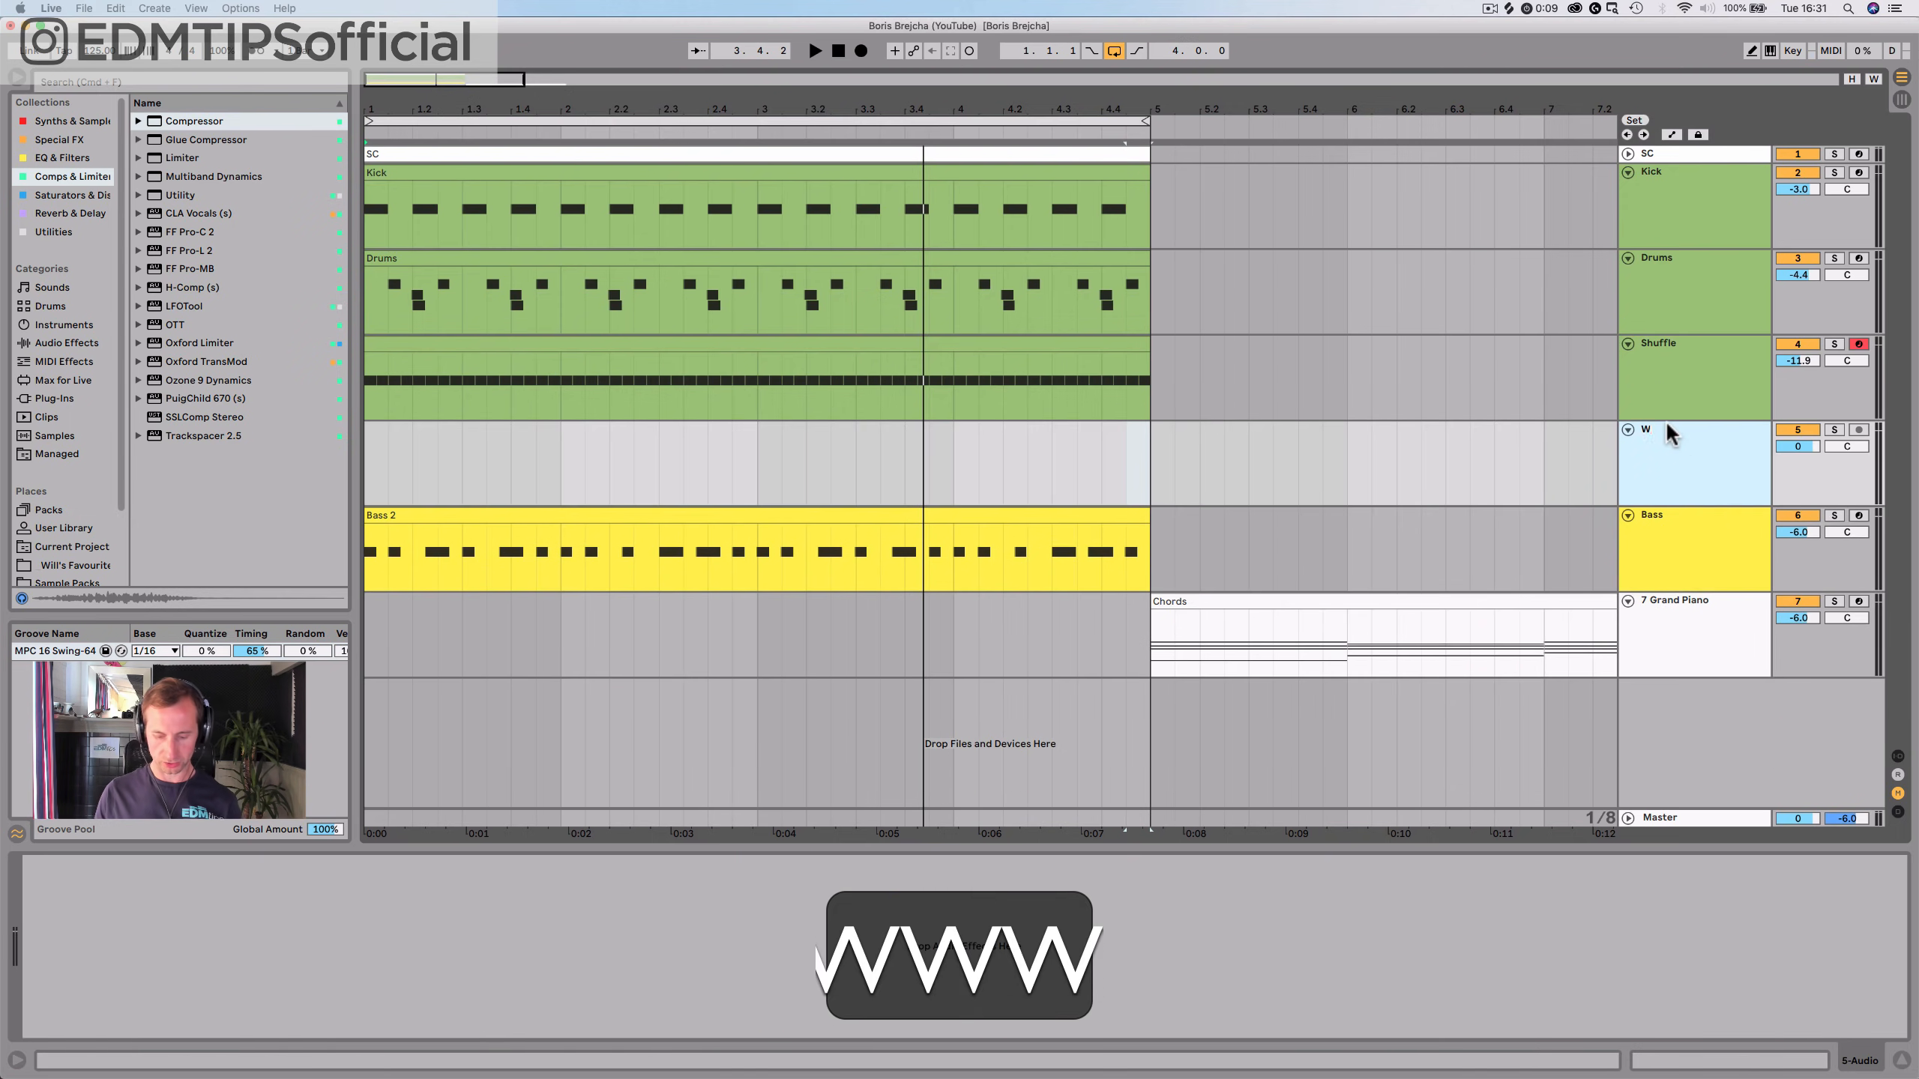
pyautogui.write('hite Noise Crackle')
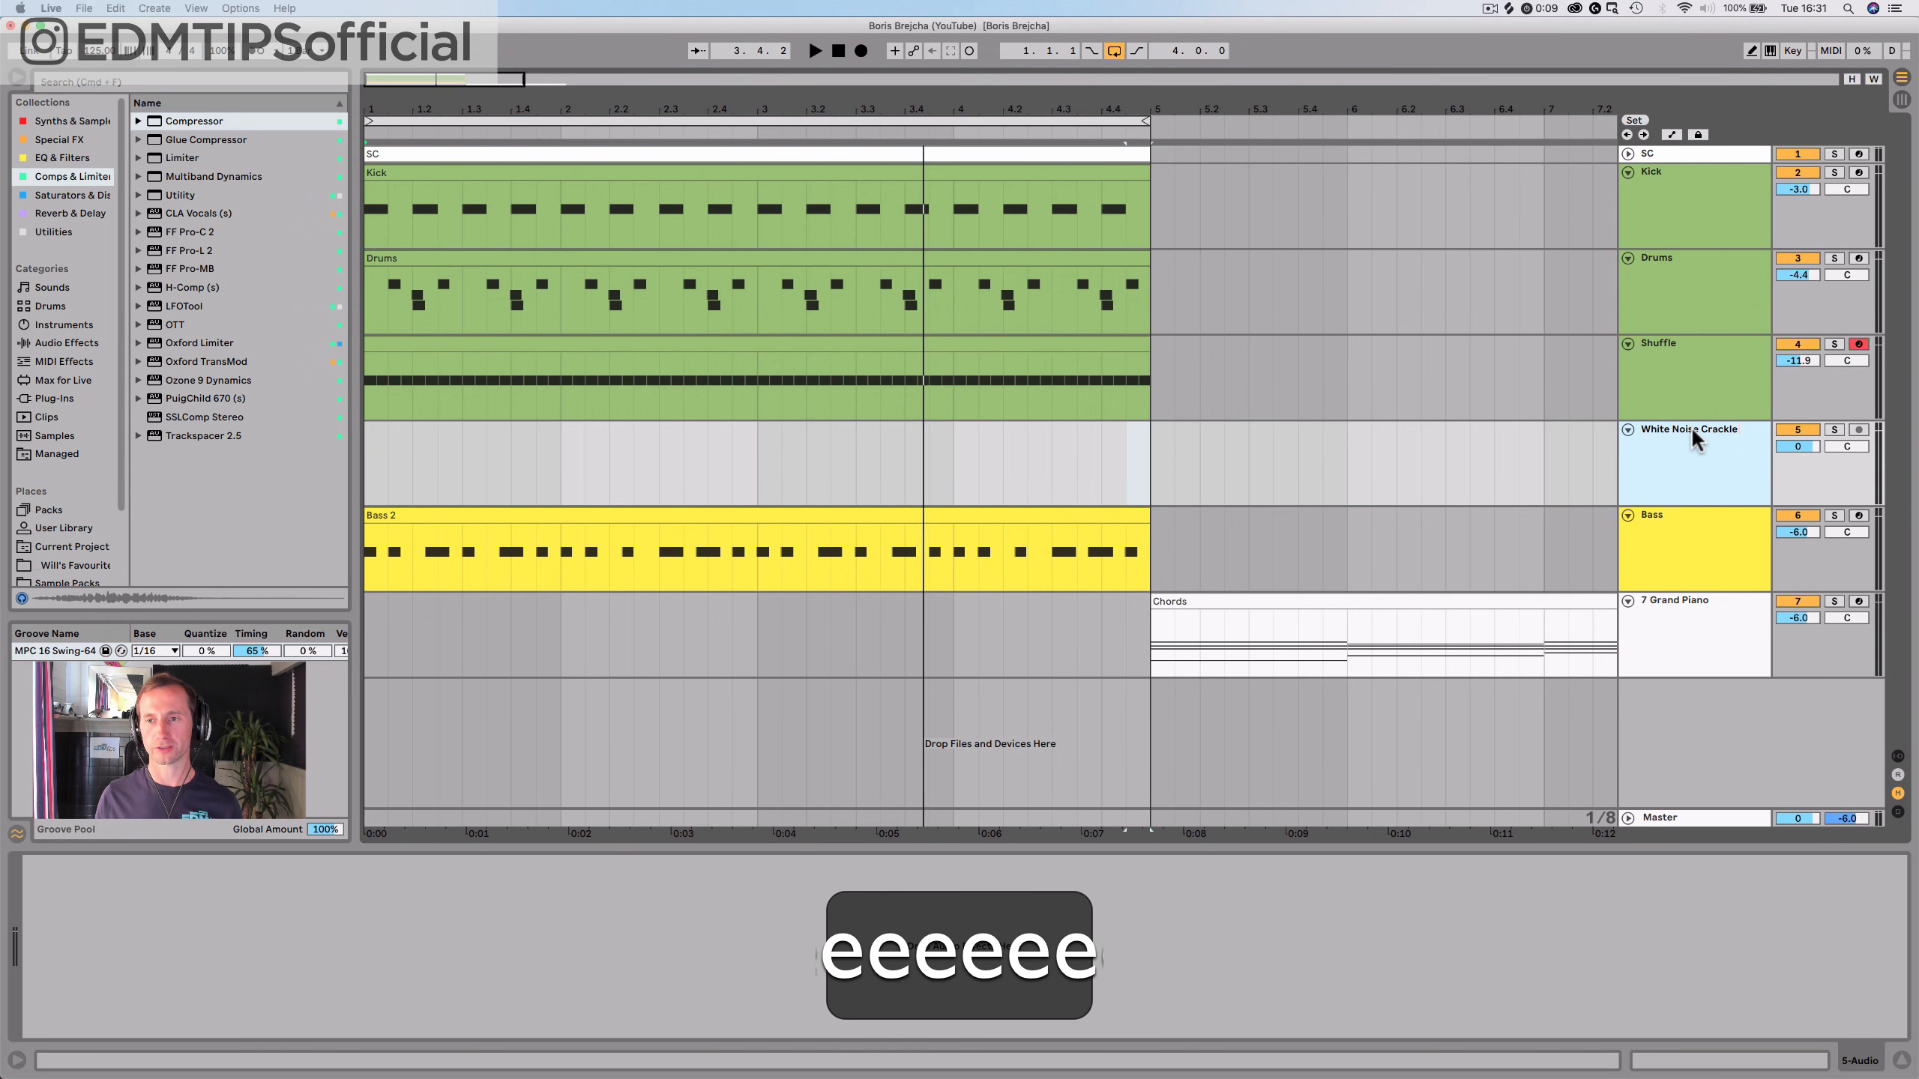
pyautogui.press('BackSpace')
pyautogui.write('Vinyl')
pyautogui.press('Return')
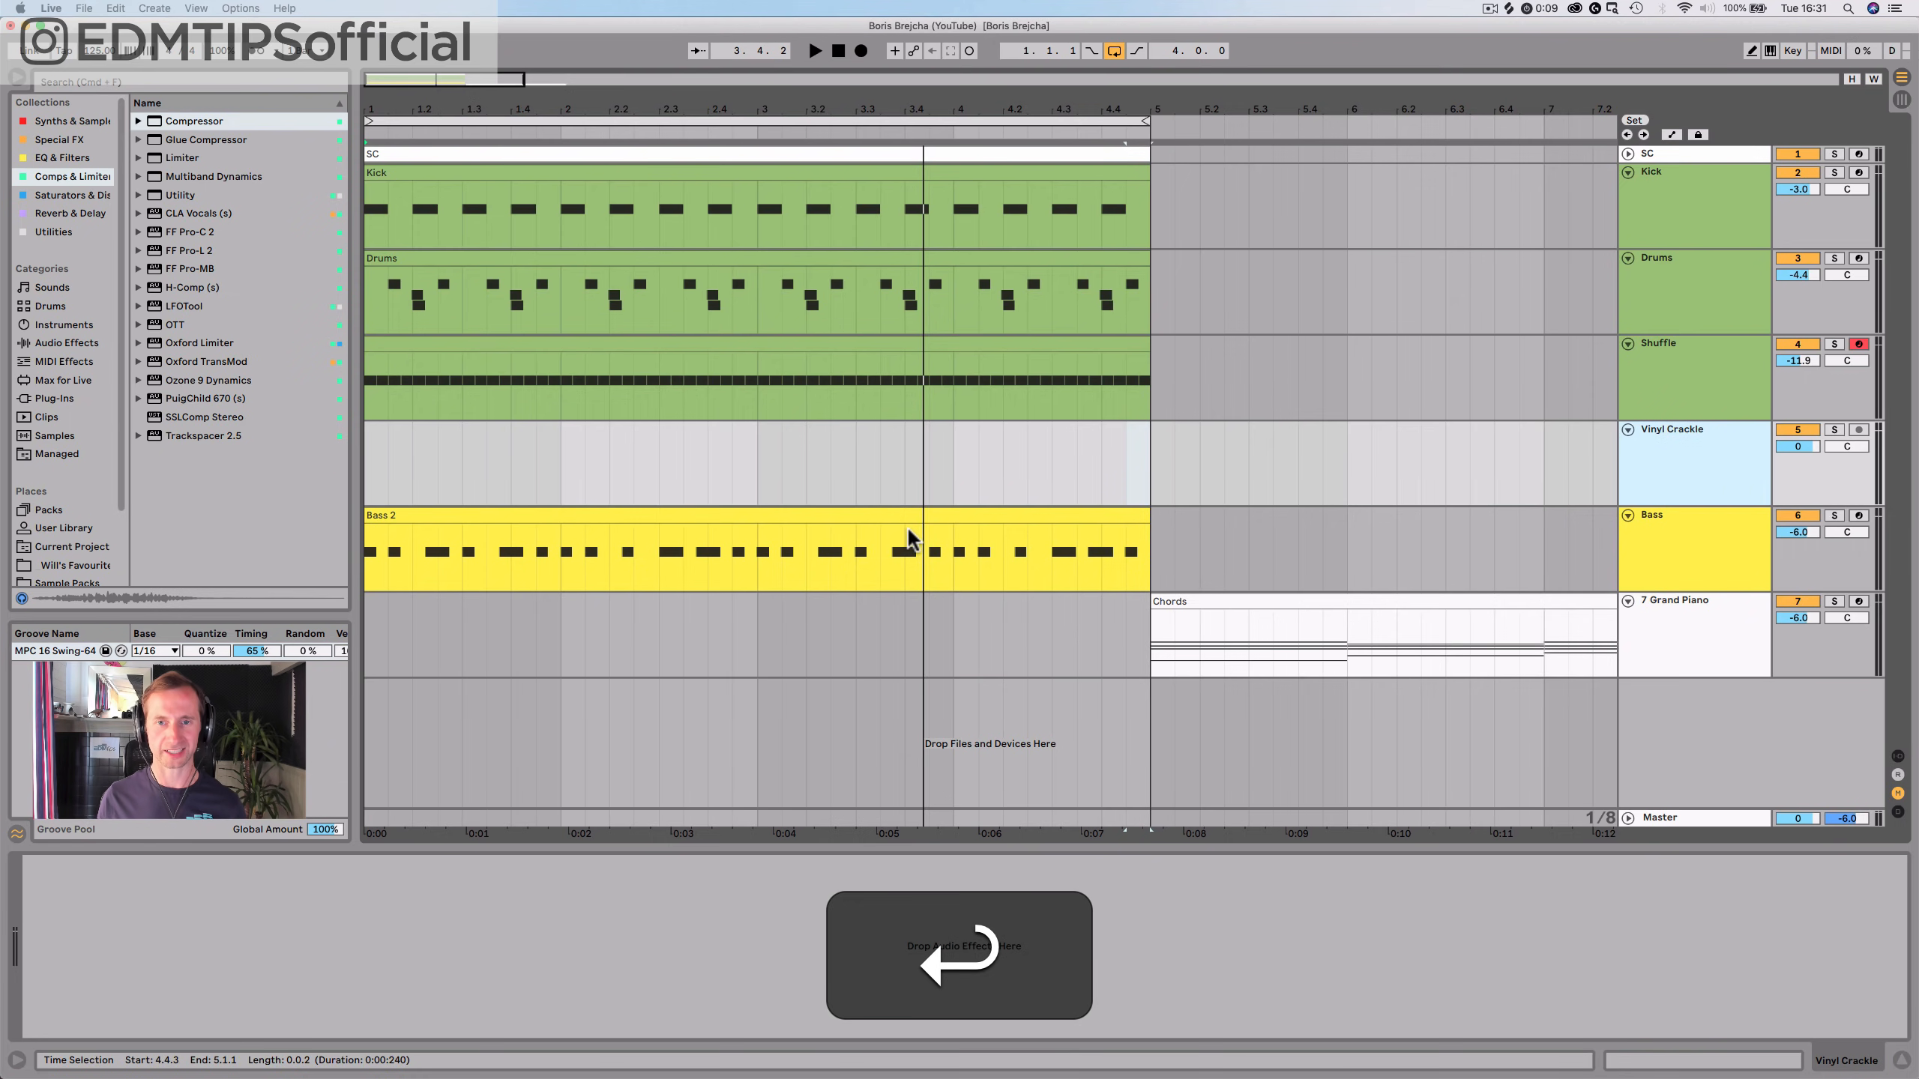
pyautogui.rightClick(1691, 440)
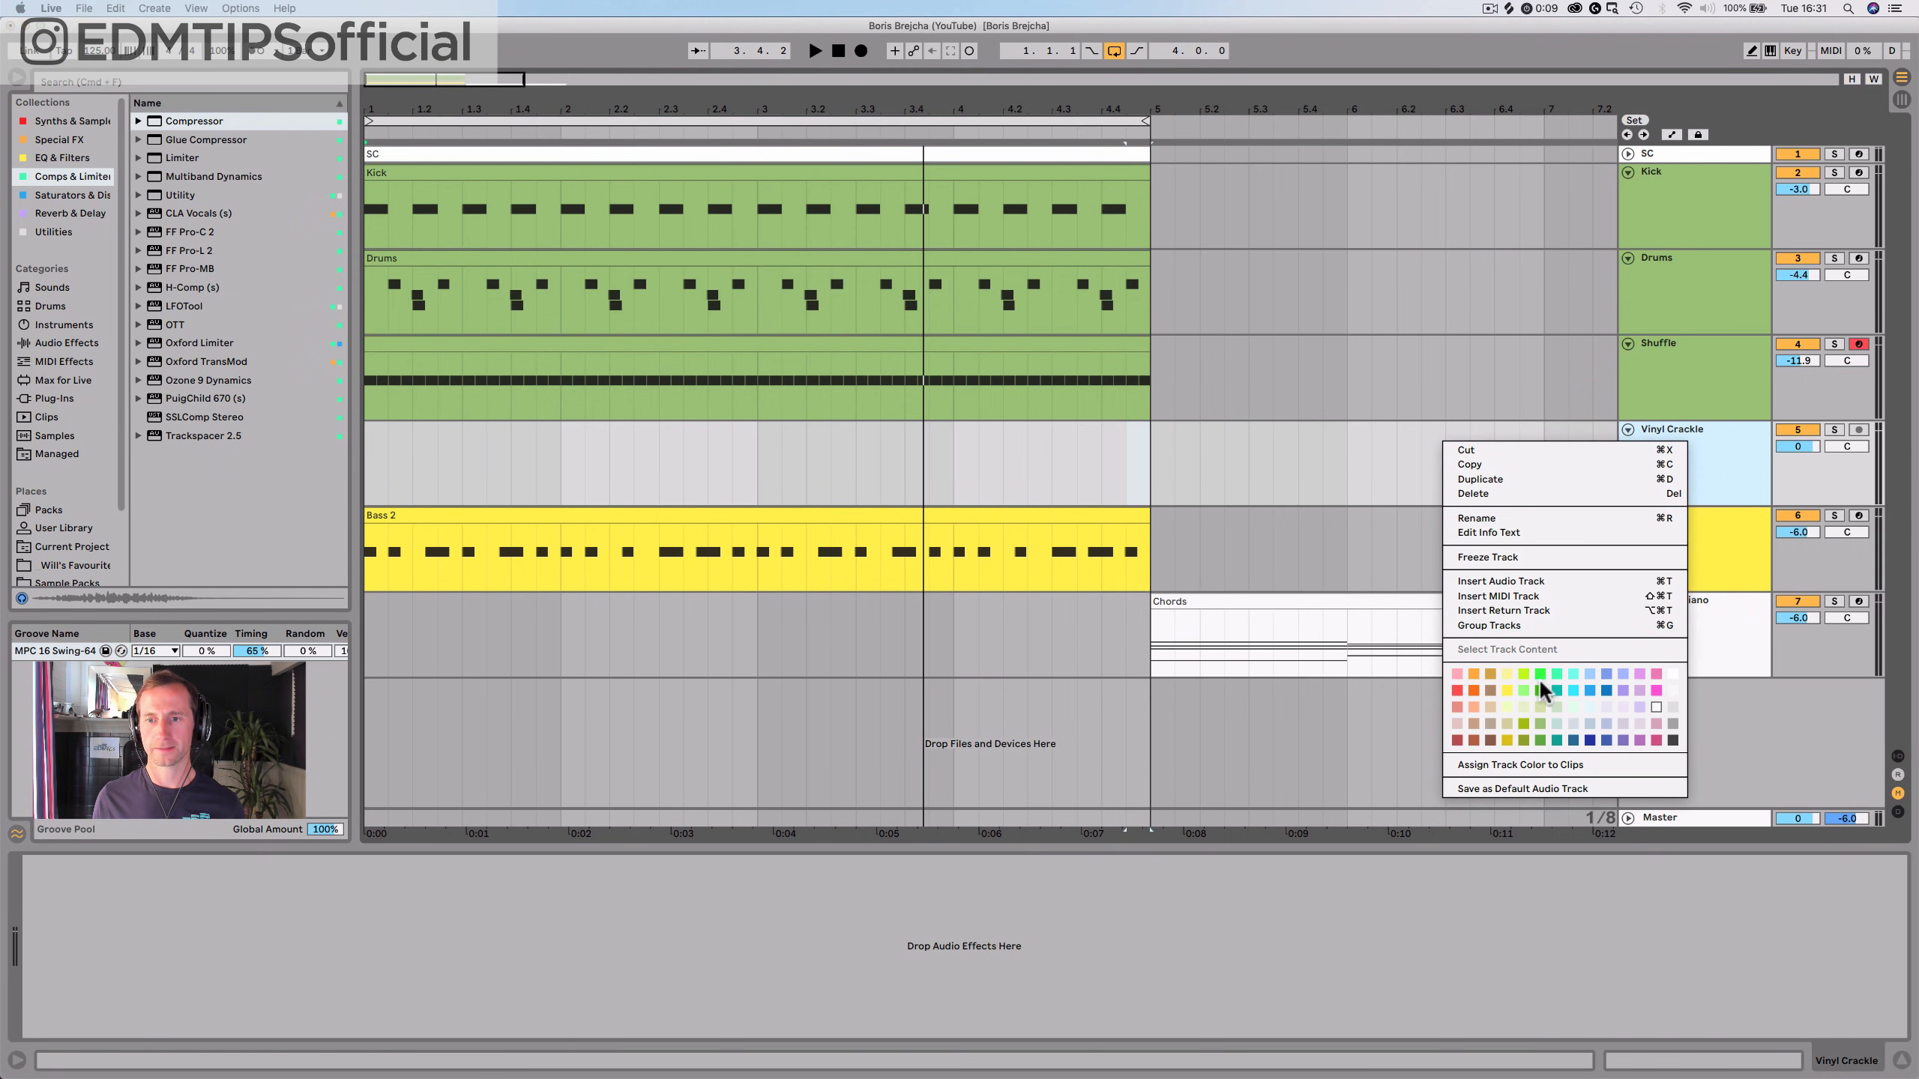
pyautogui.click(1541, 719)
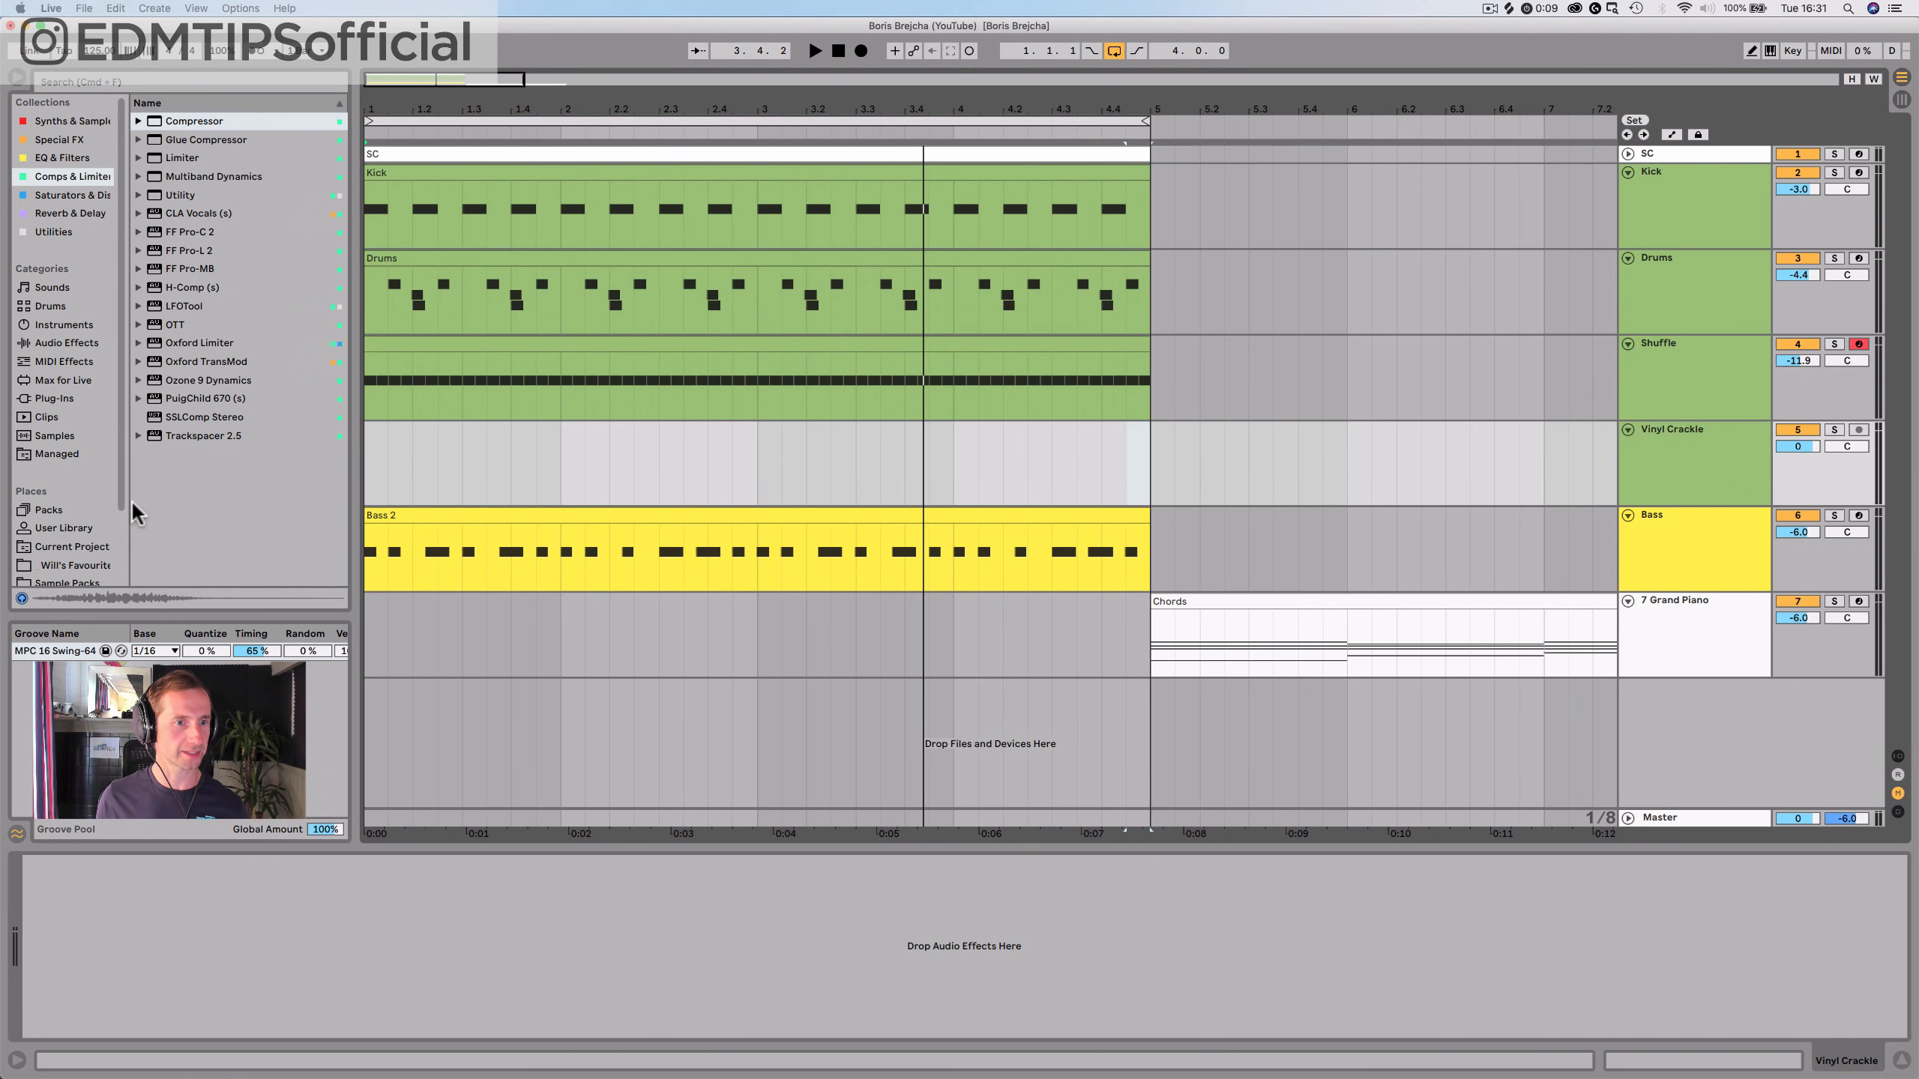
# Browse the imported samples of the current project one by one, looking for a vinyl crackle sound
pyautogui.click(84, 544)
pyautogui.click(218, 323)
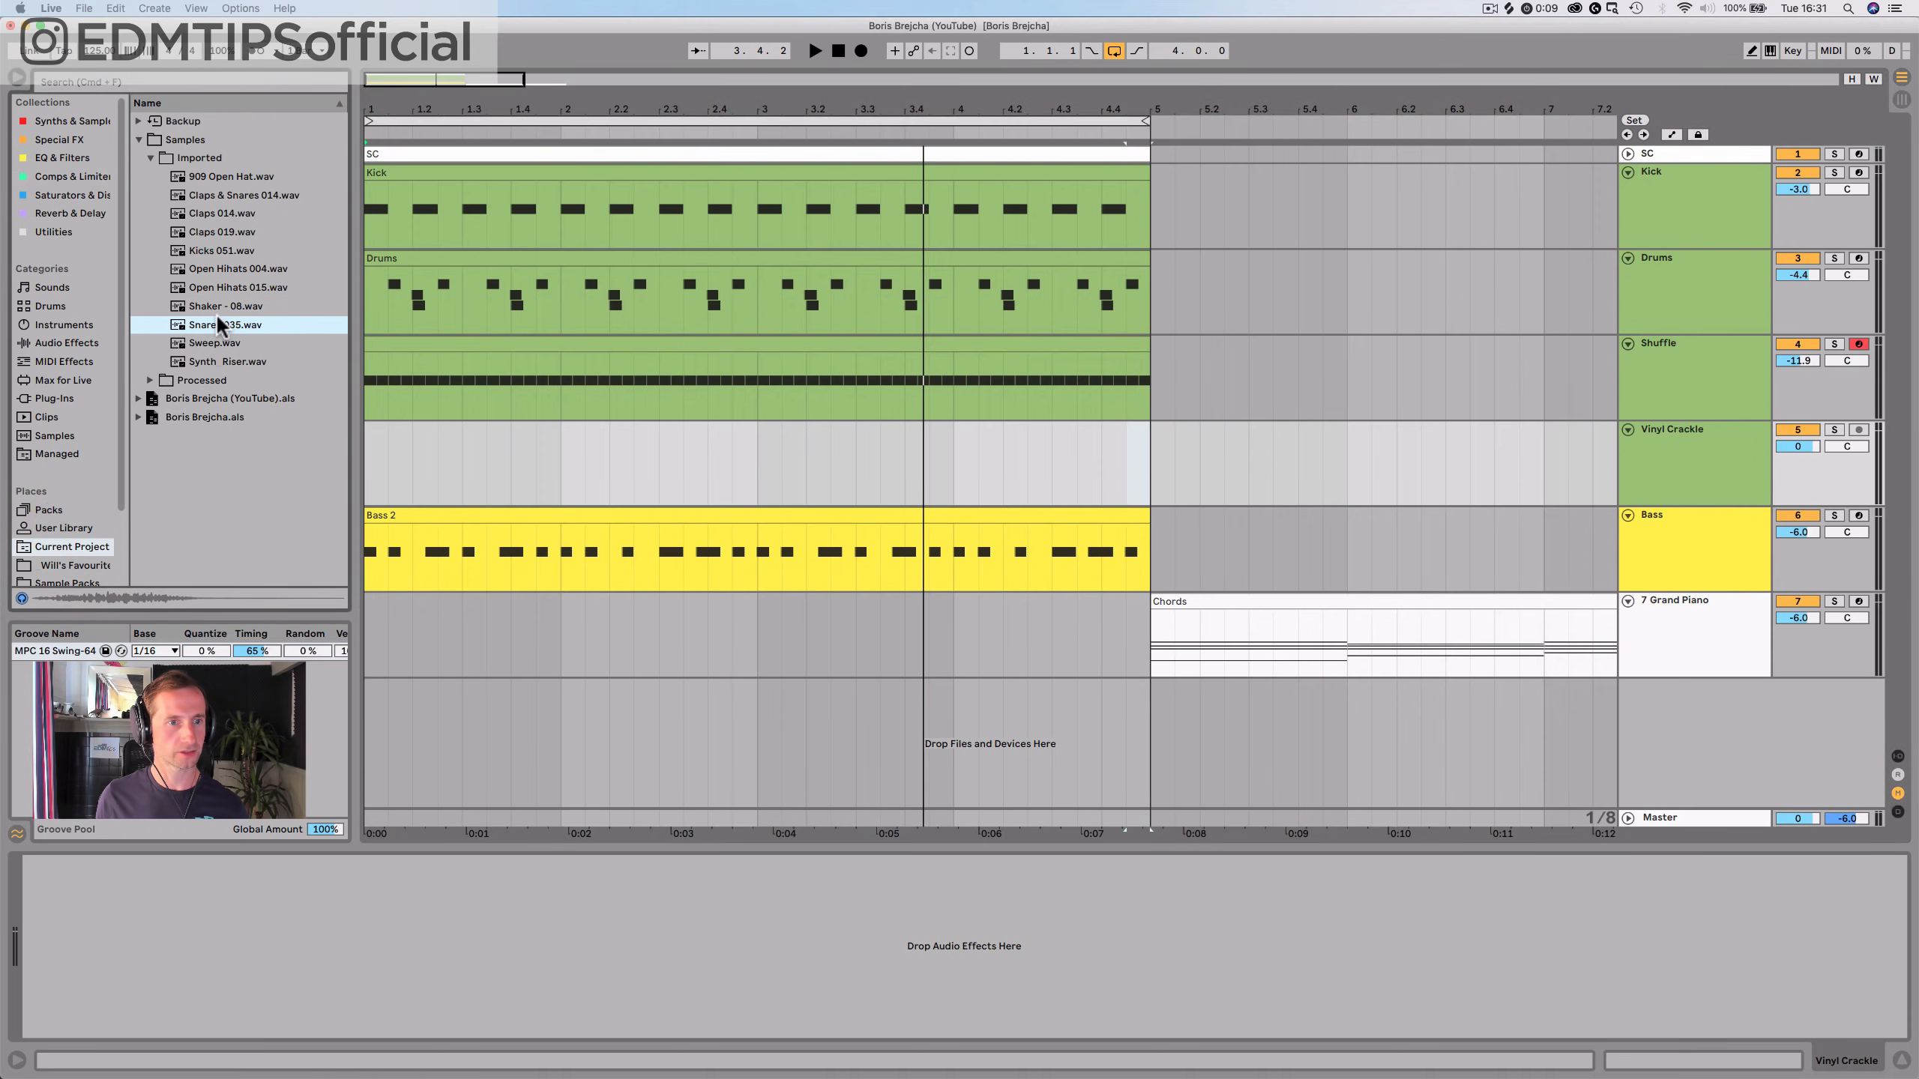
pyautogui.click(216, 180)
pyautogui.press('Down')
pyautogui.press('Down')
pyautogui.press('Down')
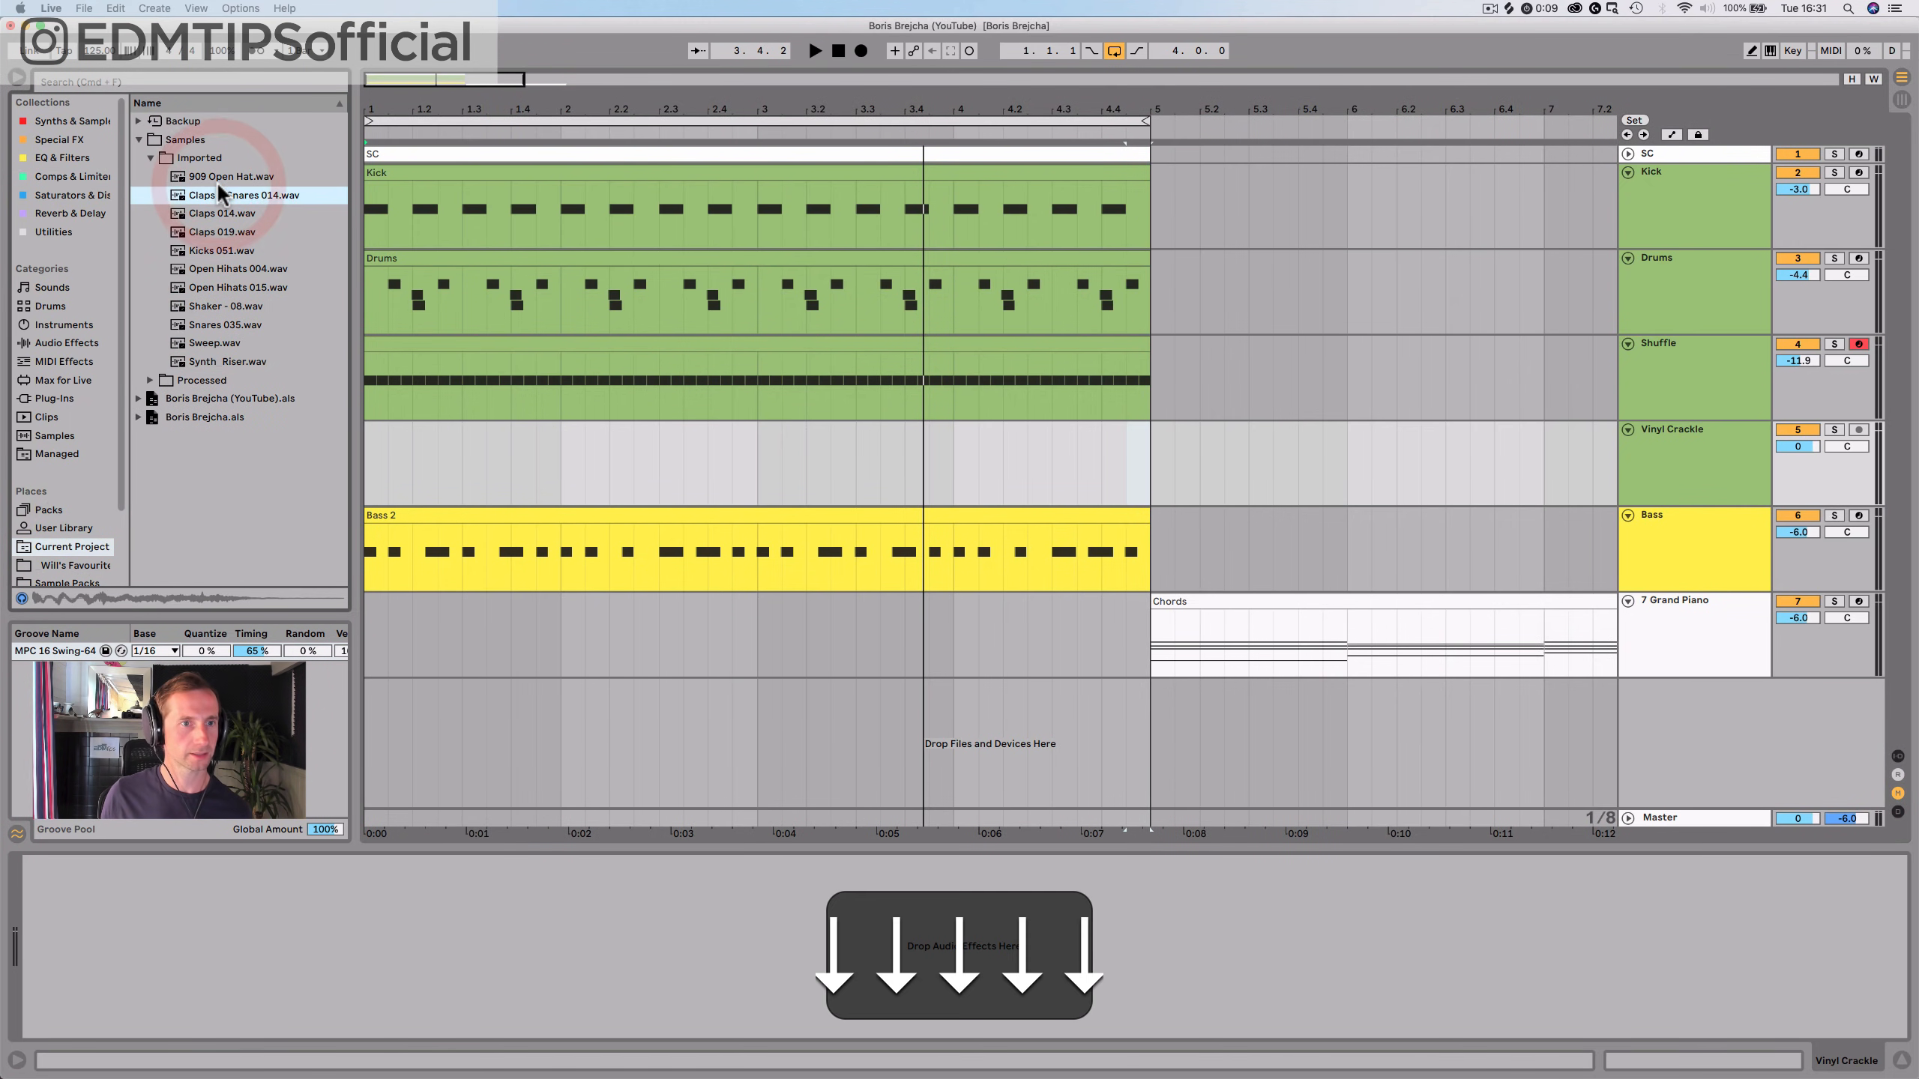
pyautogui.press('Down')
pyautogui.press('Down')
pyautogui.press('Down')
pyautogui.press('Down')
pyautogui.press('Down')
pyautogui.press('Down')
pyautogui.press('Down')
pyautogui.press('Down')
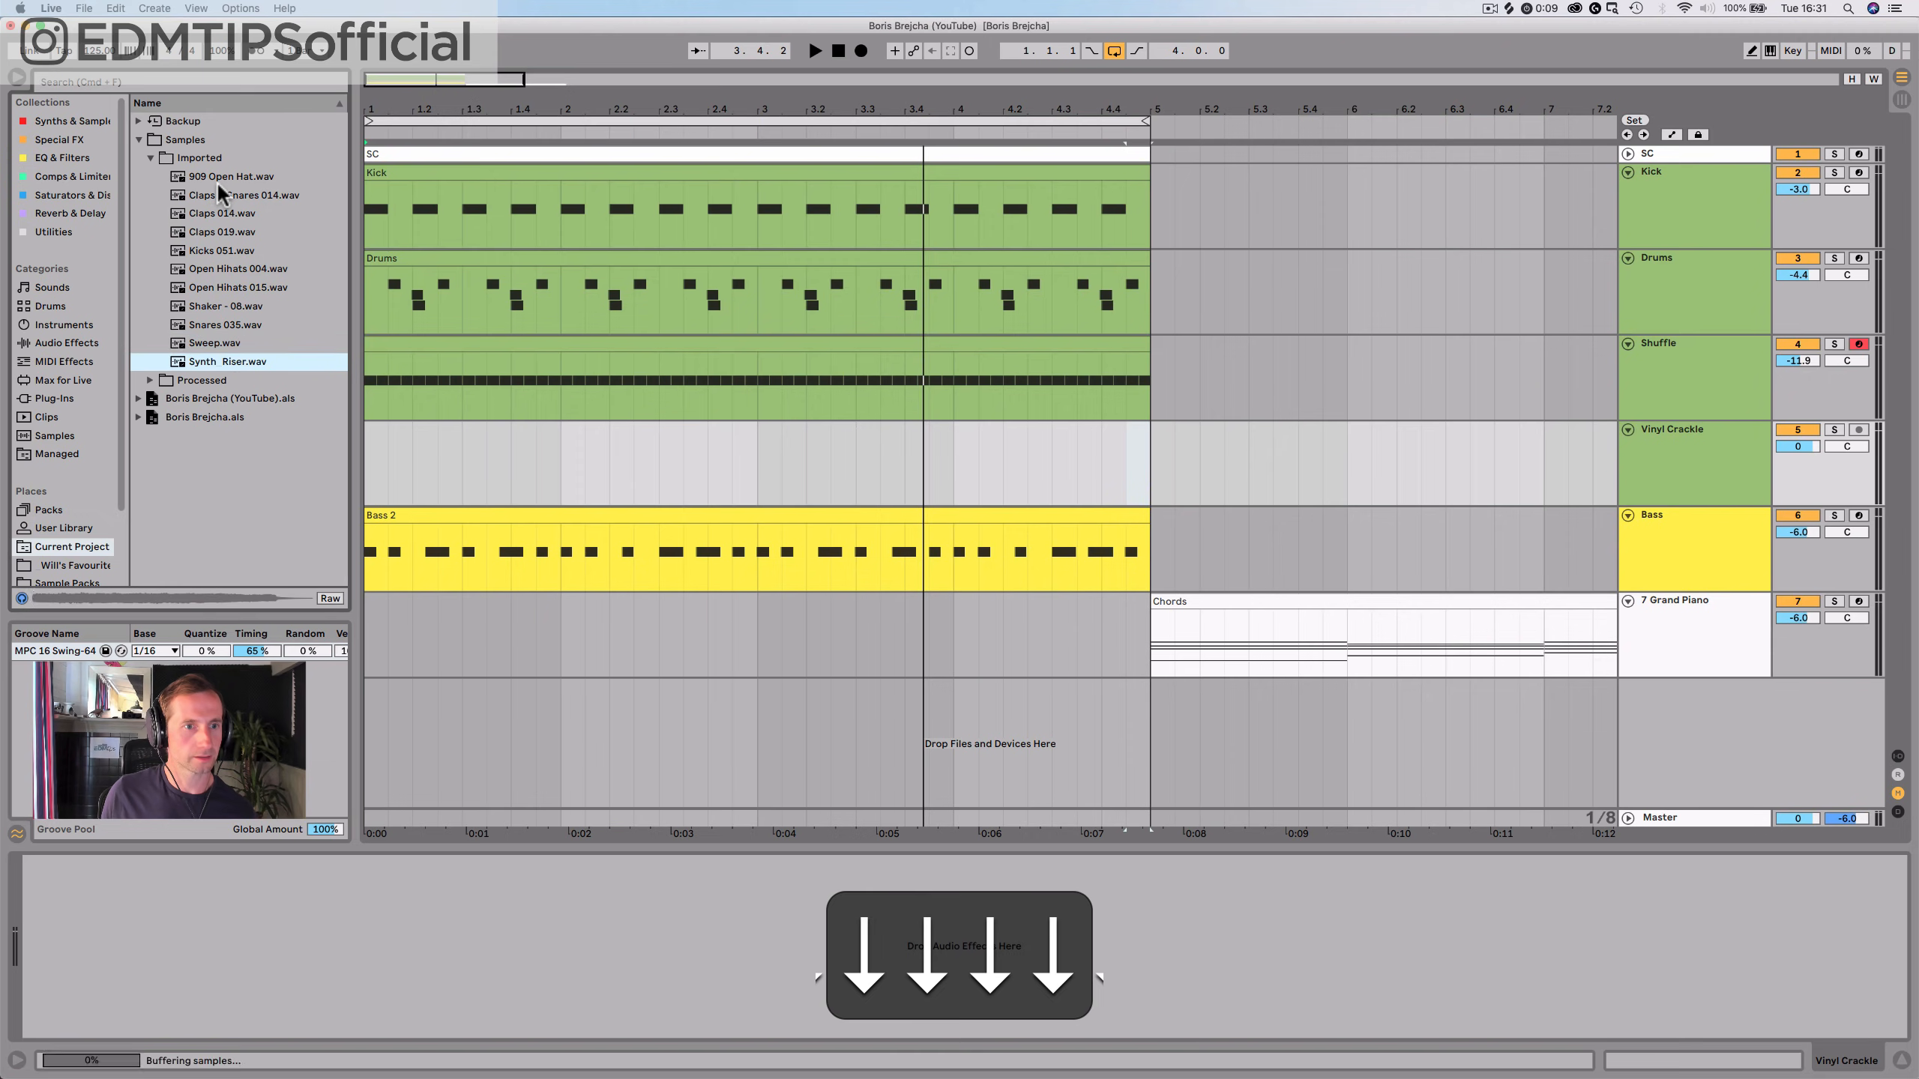
# Preview the crackle samples in the project's Consolidate folder and place the one ending in 145425 at bar 1 of the Vinyl Crackle track
pyautogui.press('Right')
pyautogui.press('Right')
pyautogui.press('Right')
pyautogui.press('Right')
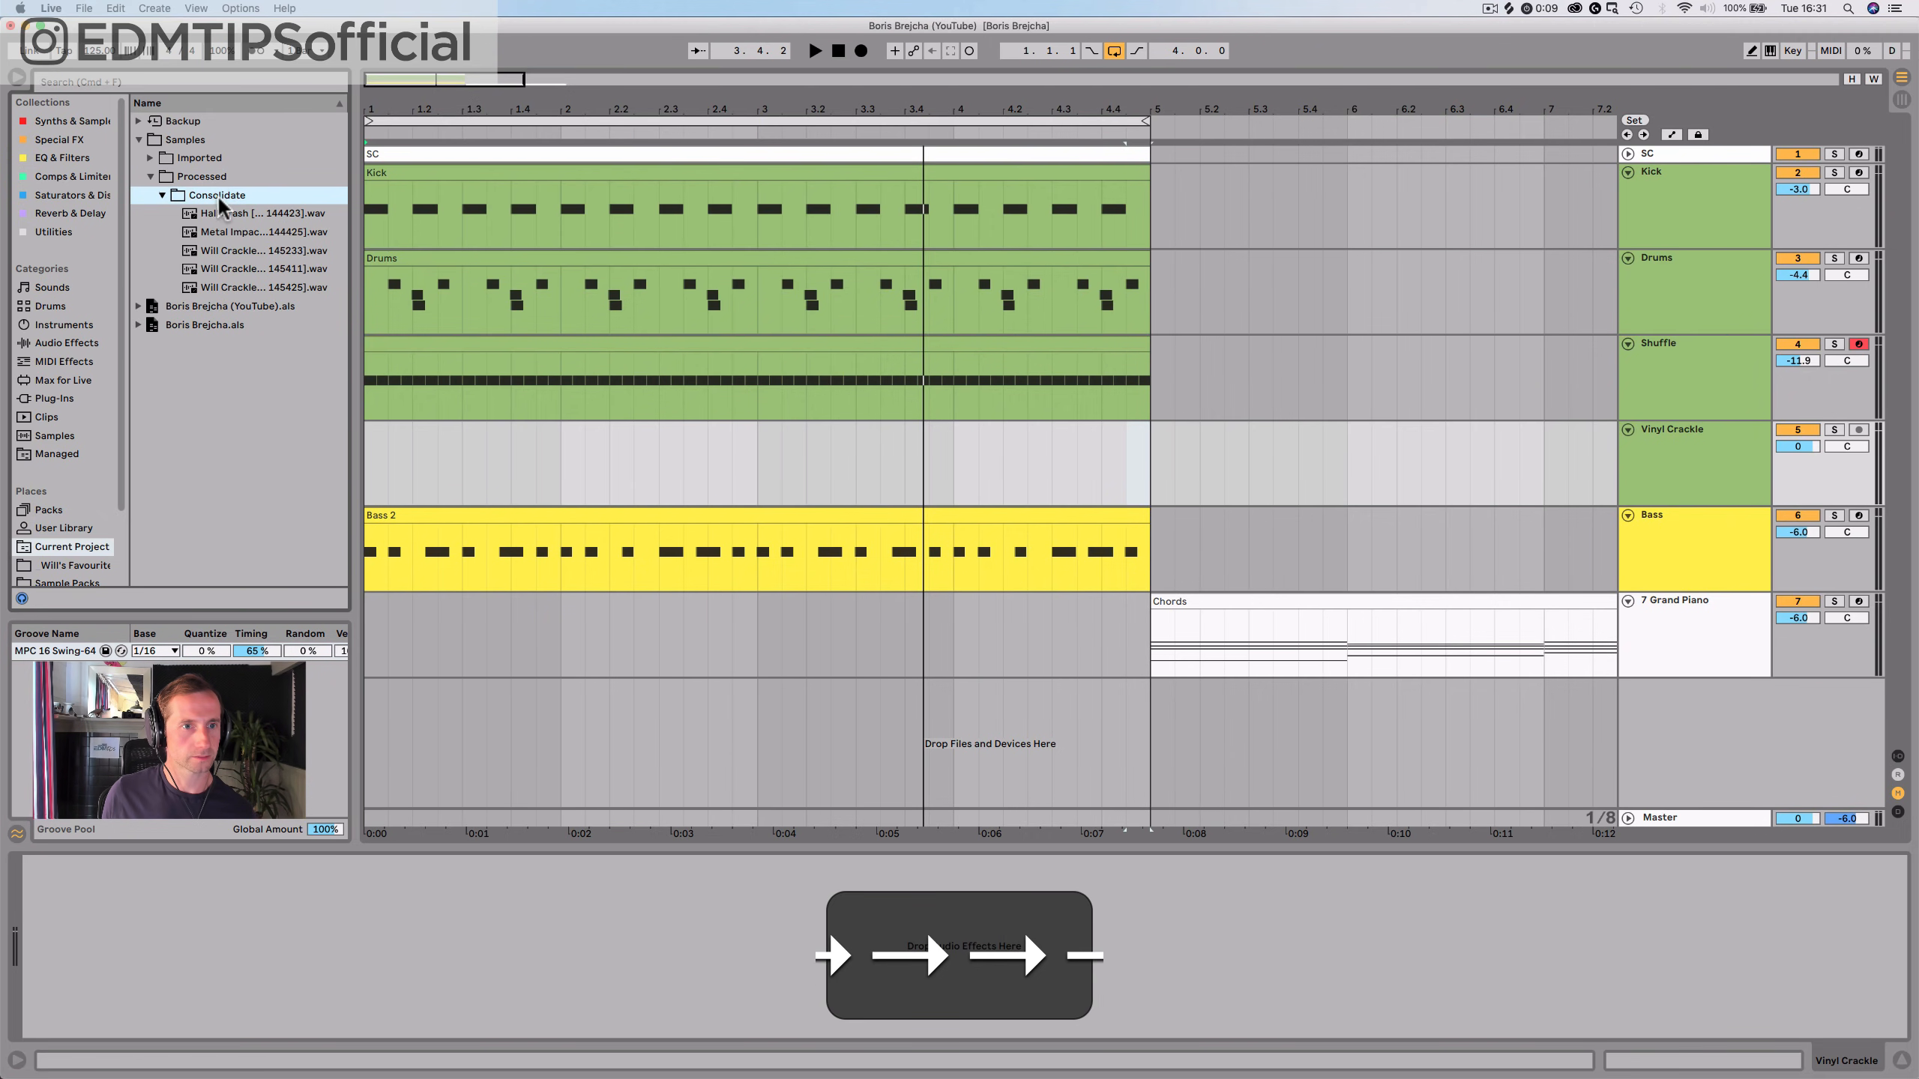
pyautogui.click(215, 252)
pyautogui.press('Down')
pyautogui.press('Down')
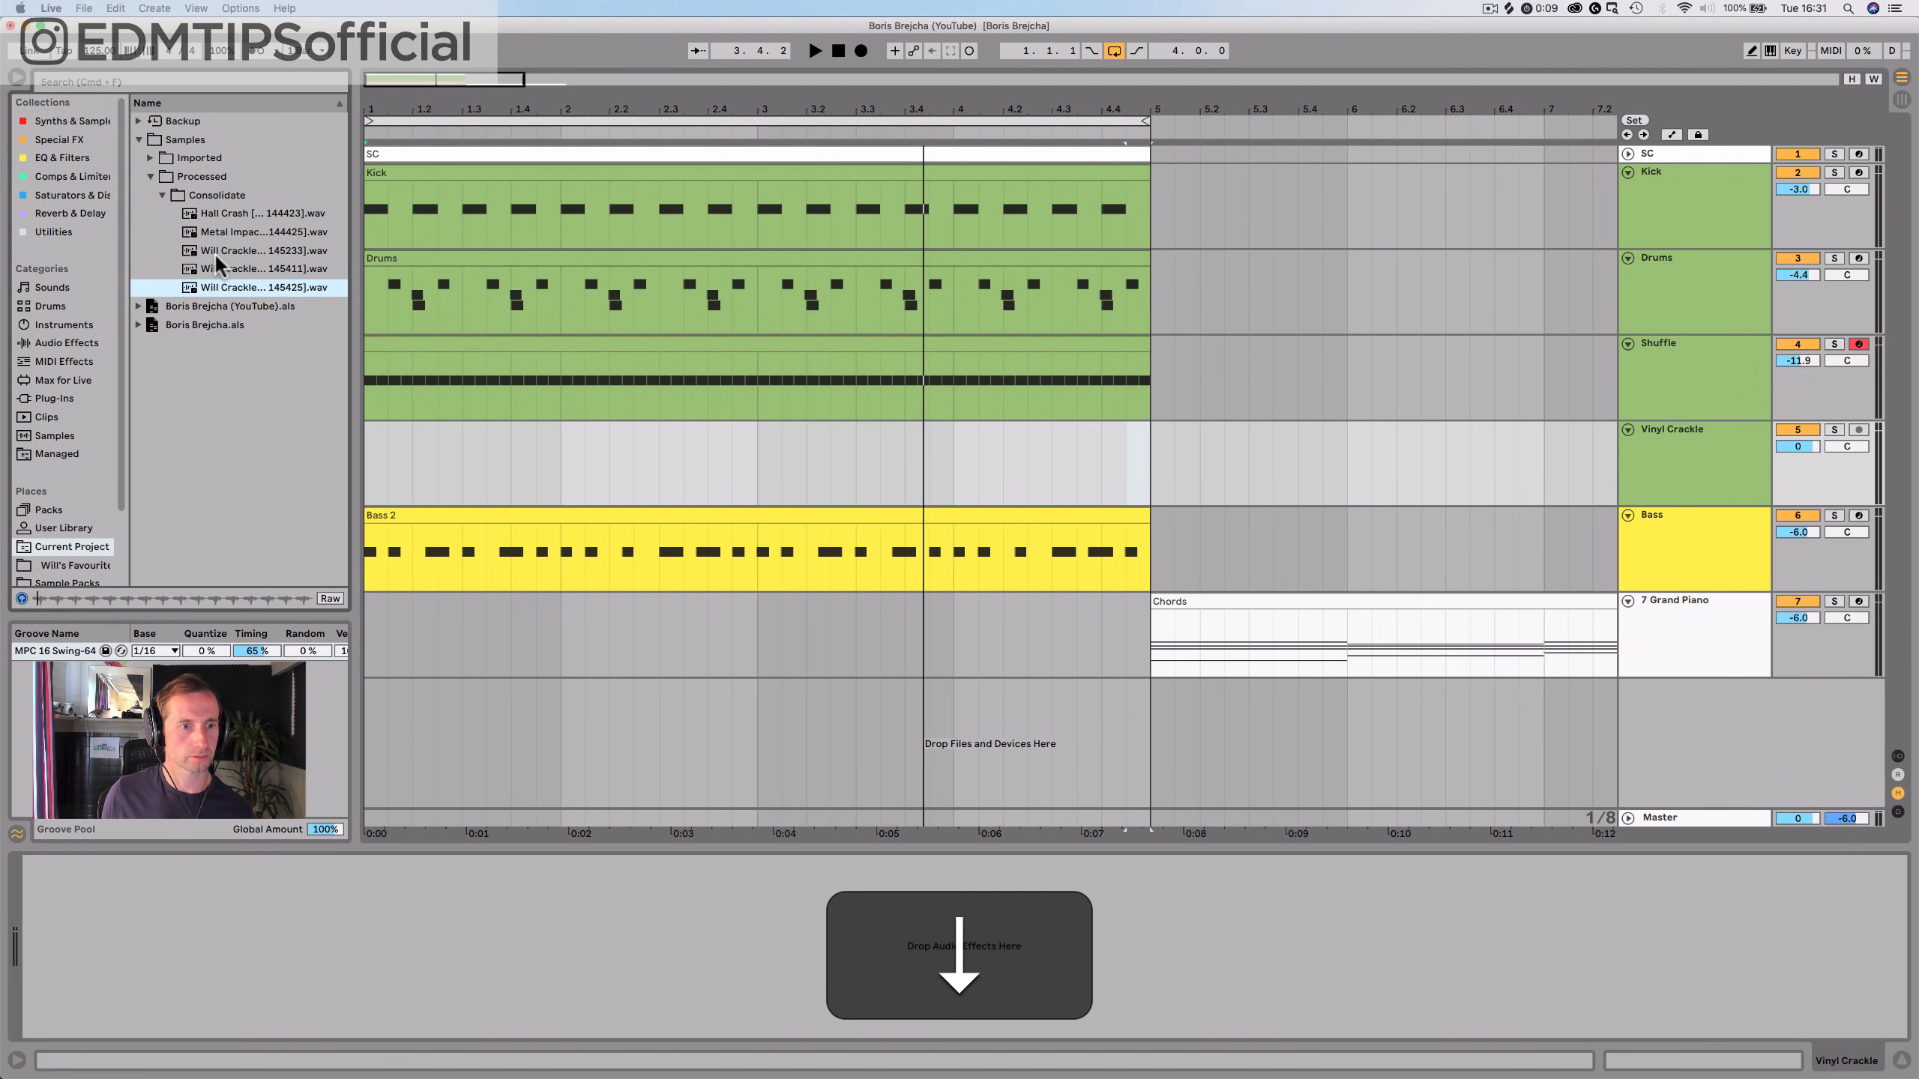
pyautogui.press('space')
pyautogui.moveTo(226, 286); pyautogui.dragTo(377, 454)
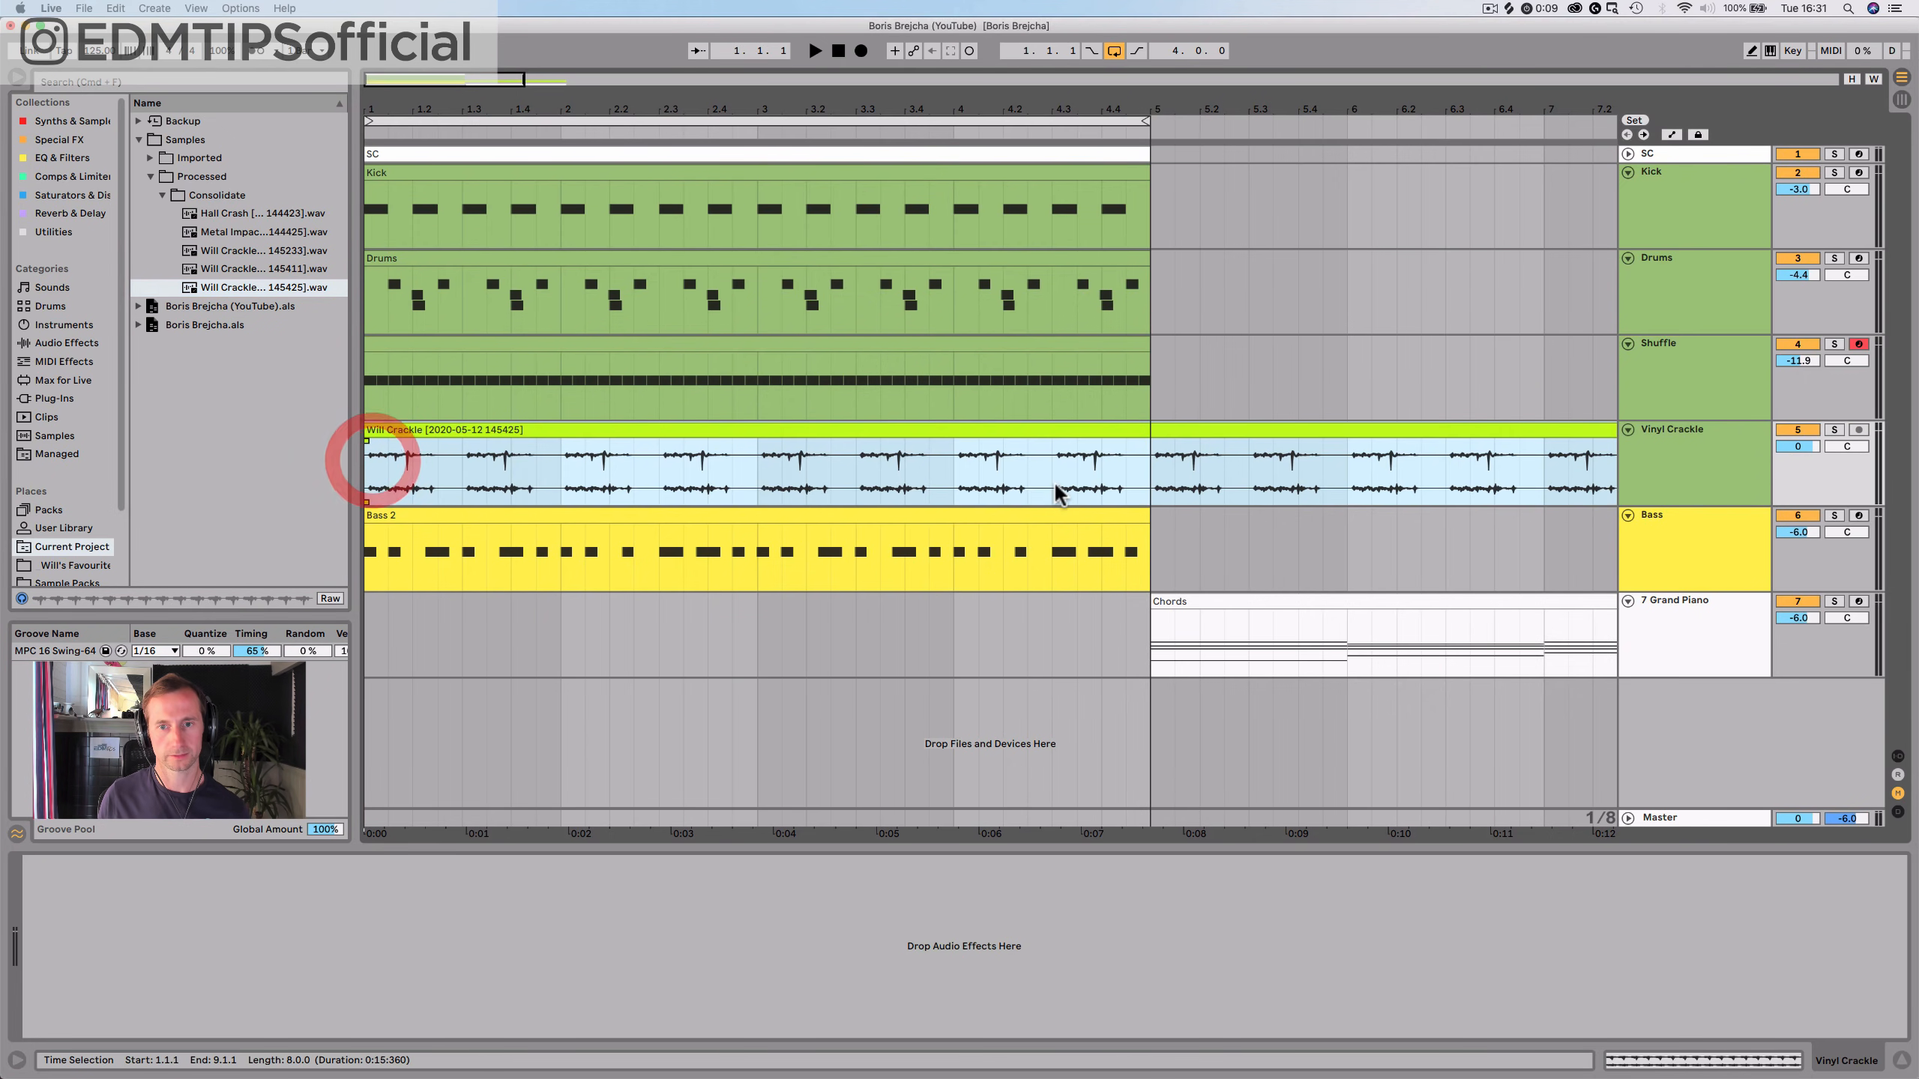
# Split the crackle clip at bar 5, delete the part beyond it and play the loop from the start
pyautogui.click(1145, 468)
pyautogui.press('super+e')
pyautogui.click(1180, 440)
pyautogui.press('BackSpace')
pyautogui.press('BackSpace')
pyautogui.press('space')
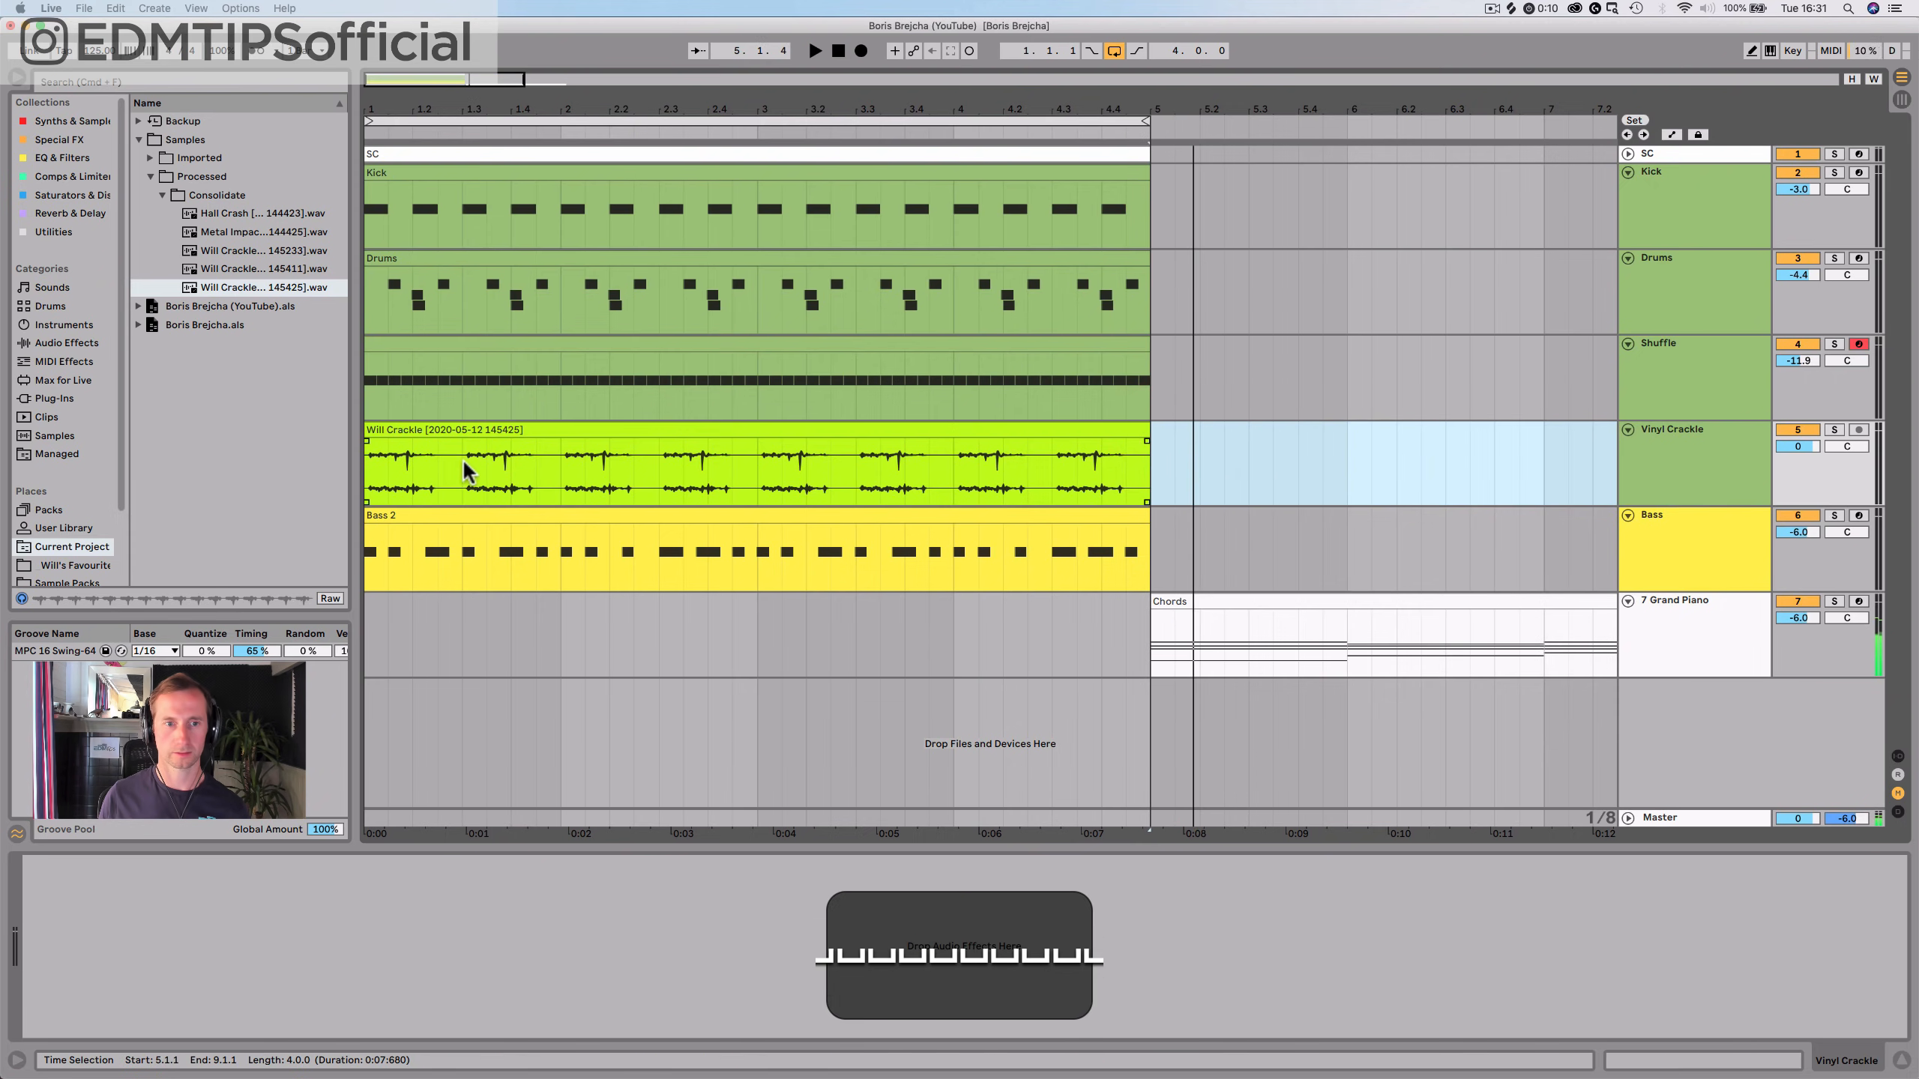
pyautogui.click(368, 477)
pyautogui.press('space')
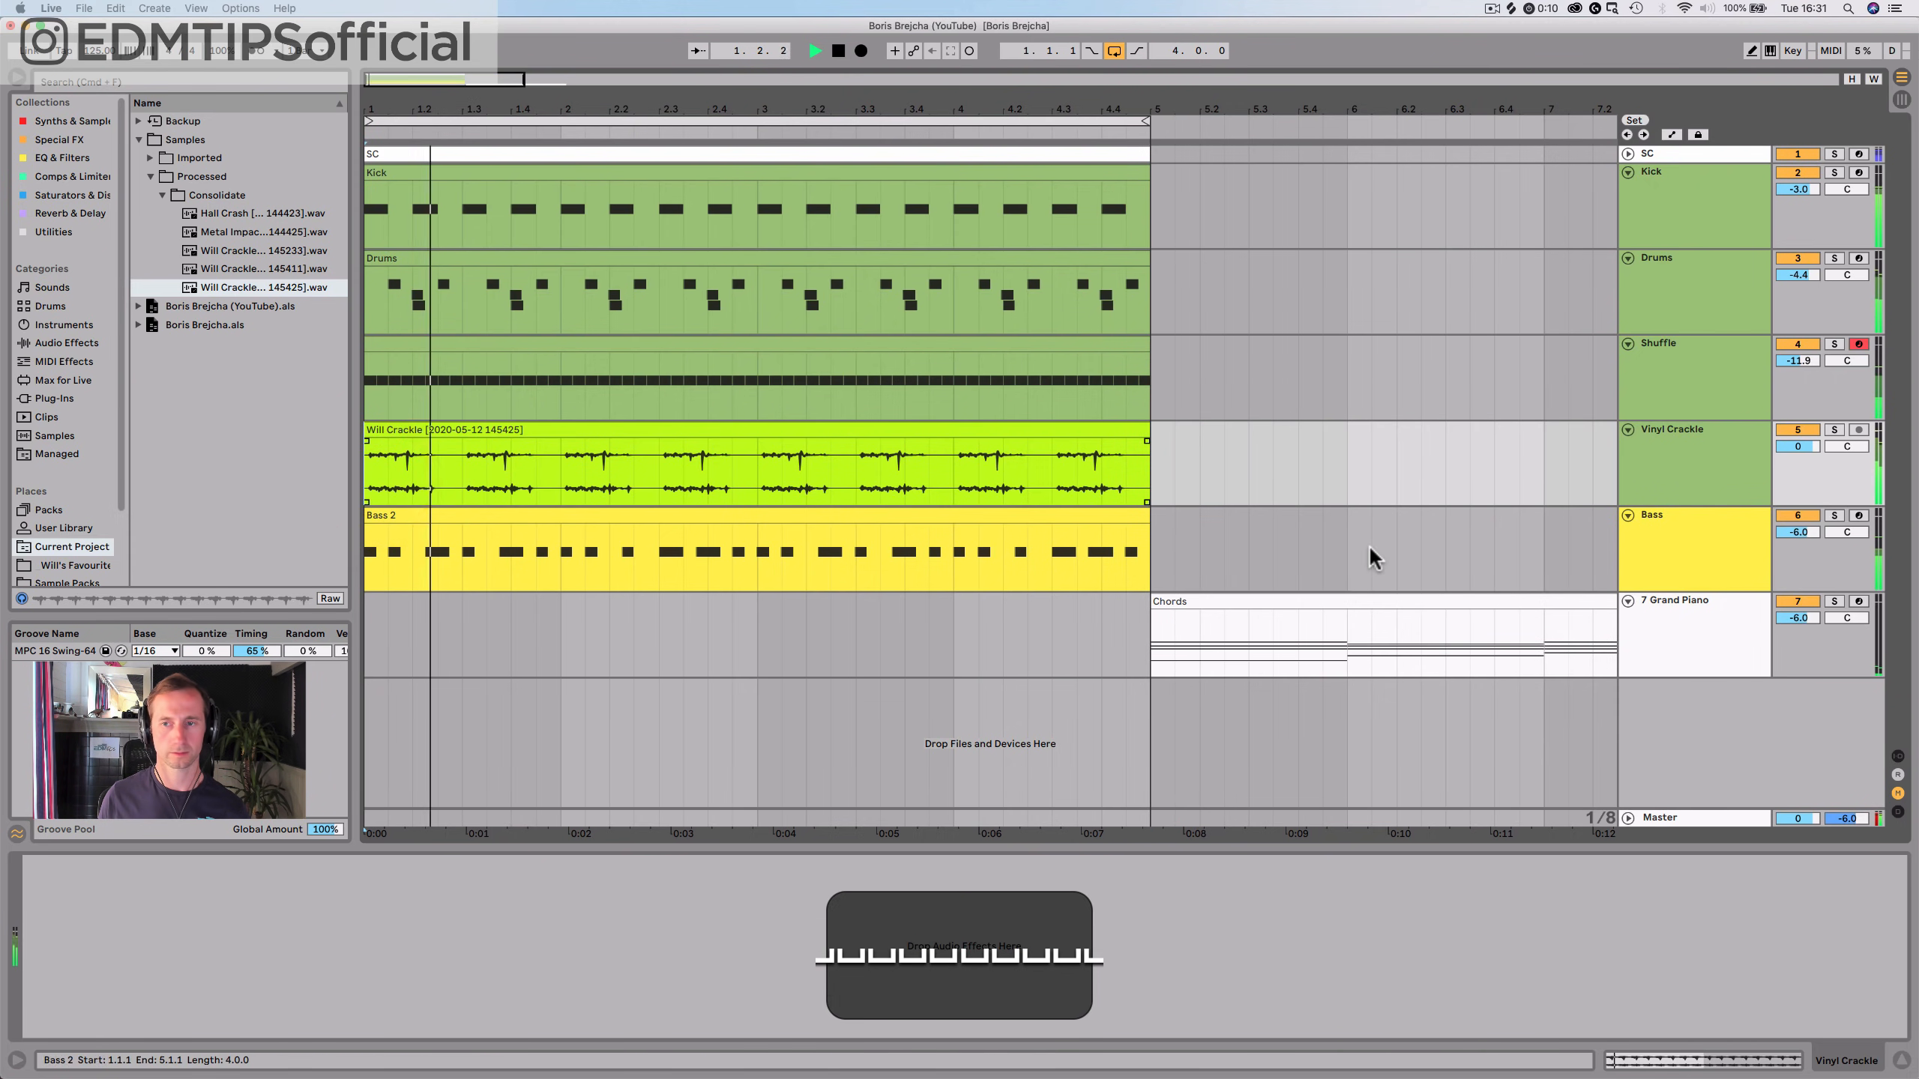
# Add EQ Eight to the Vinyl Crackle track and raise its low-cut frequency to 1.04 kHz during playback
pyautogui.click(1703, 473)
pyautogui.press('space')
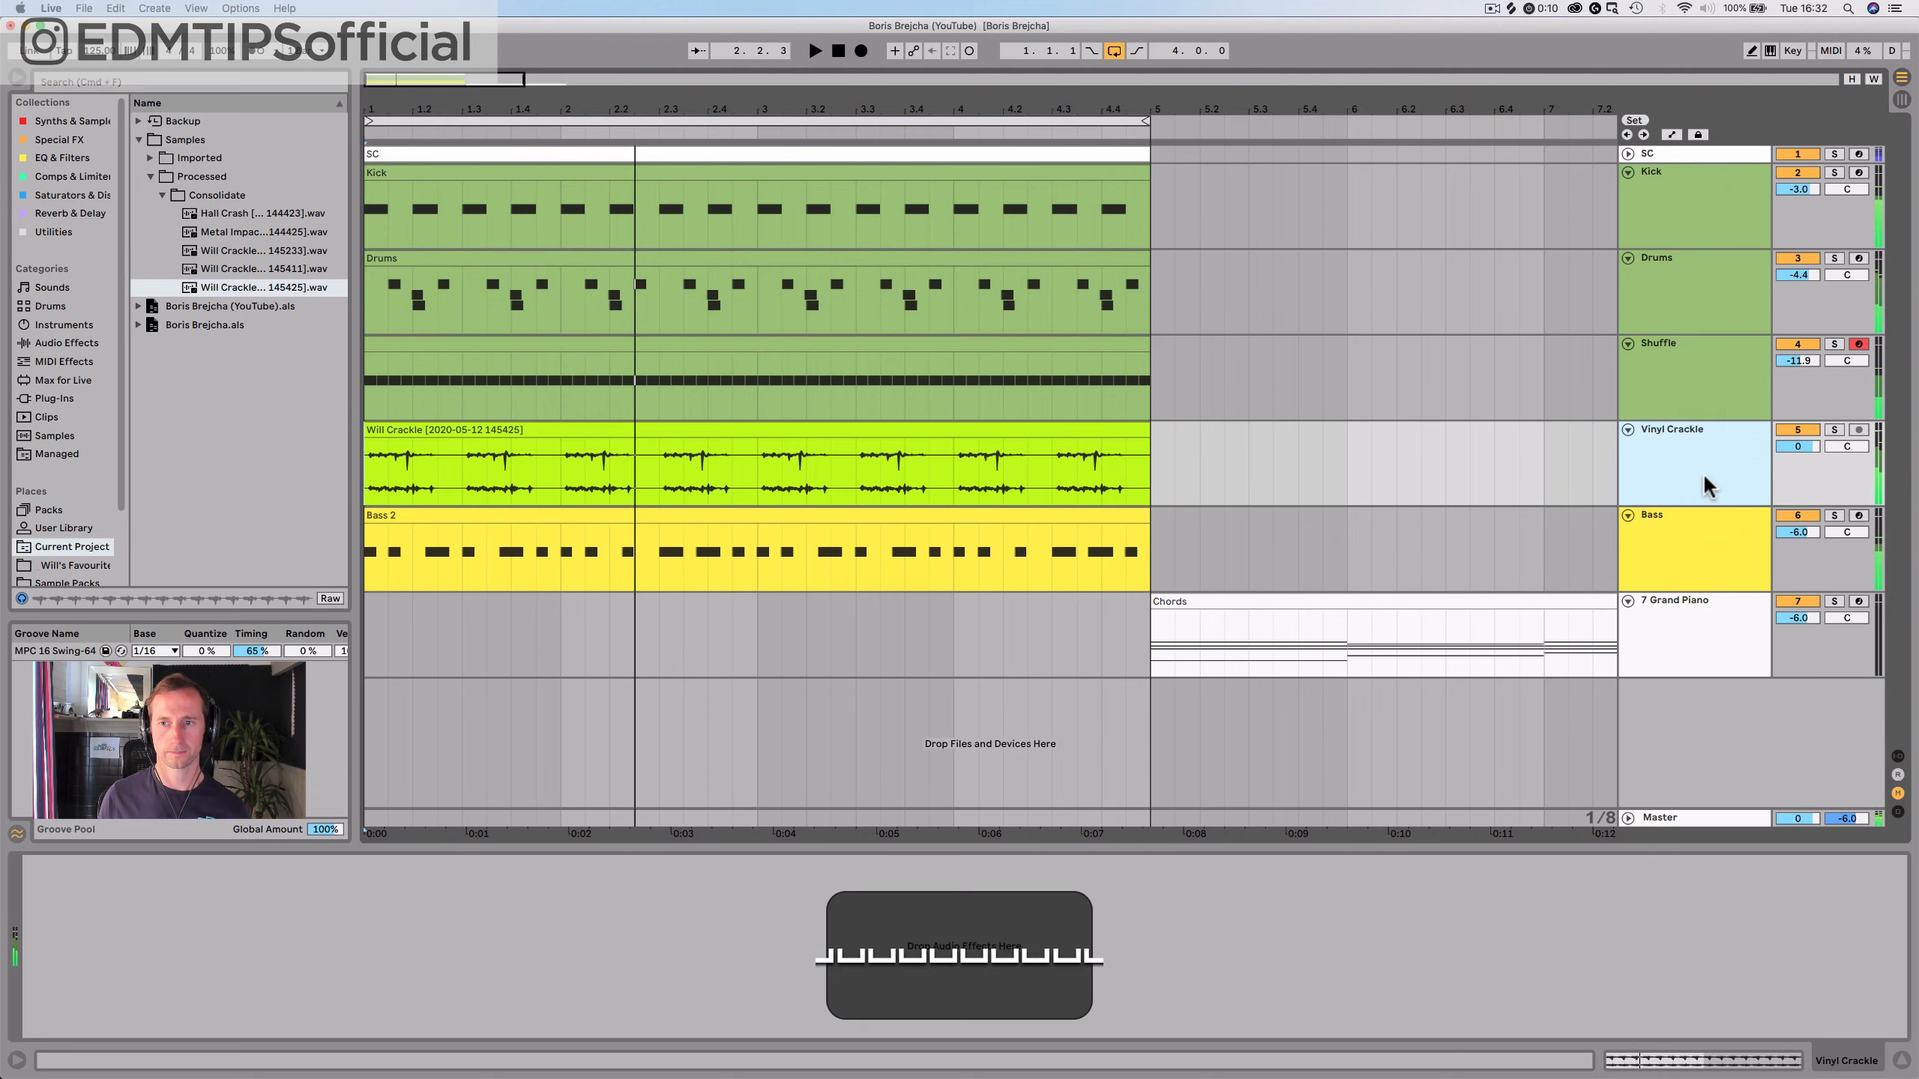
pyautogui.click(74, 157)
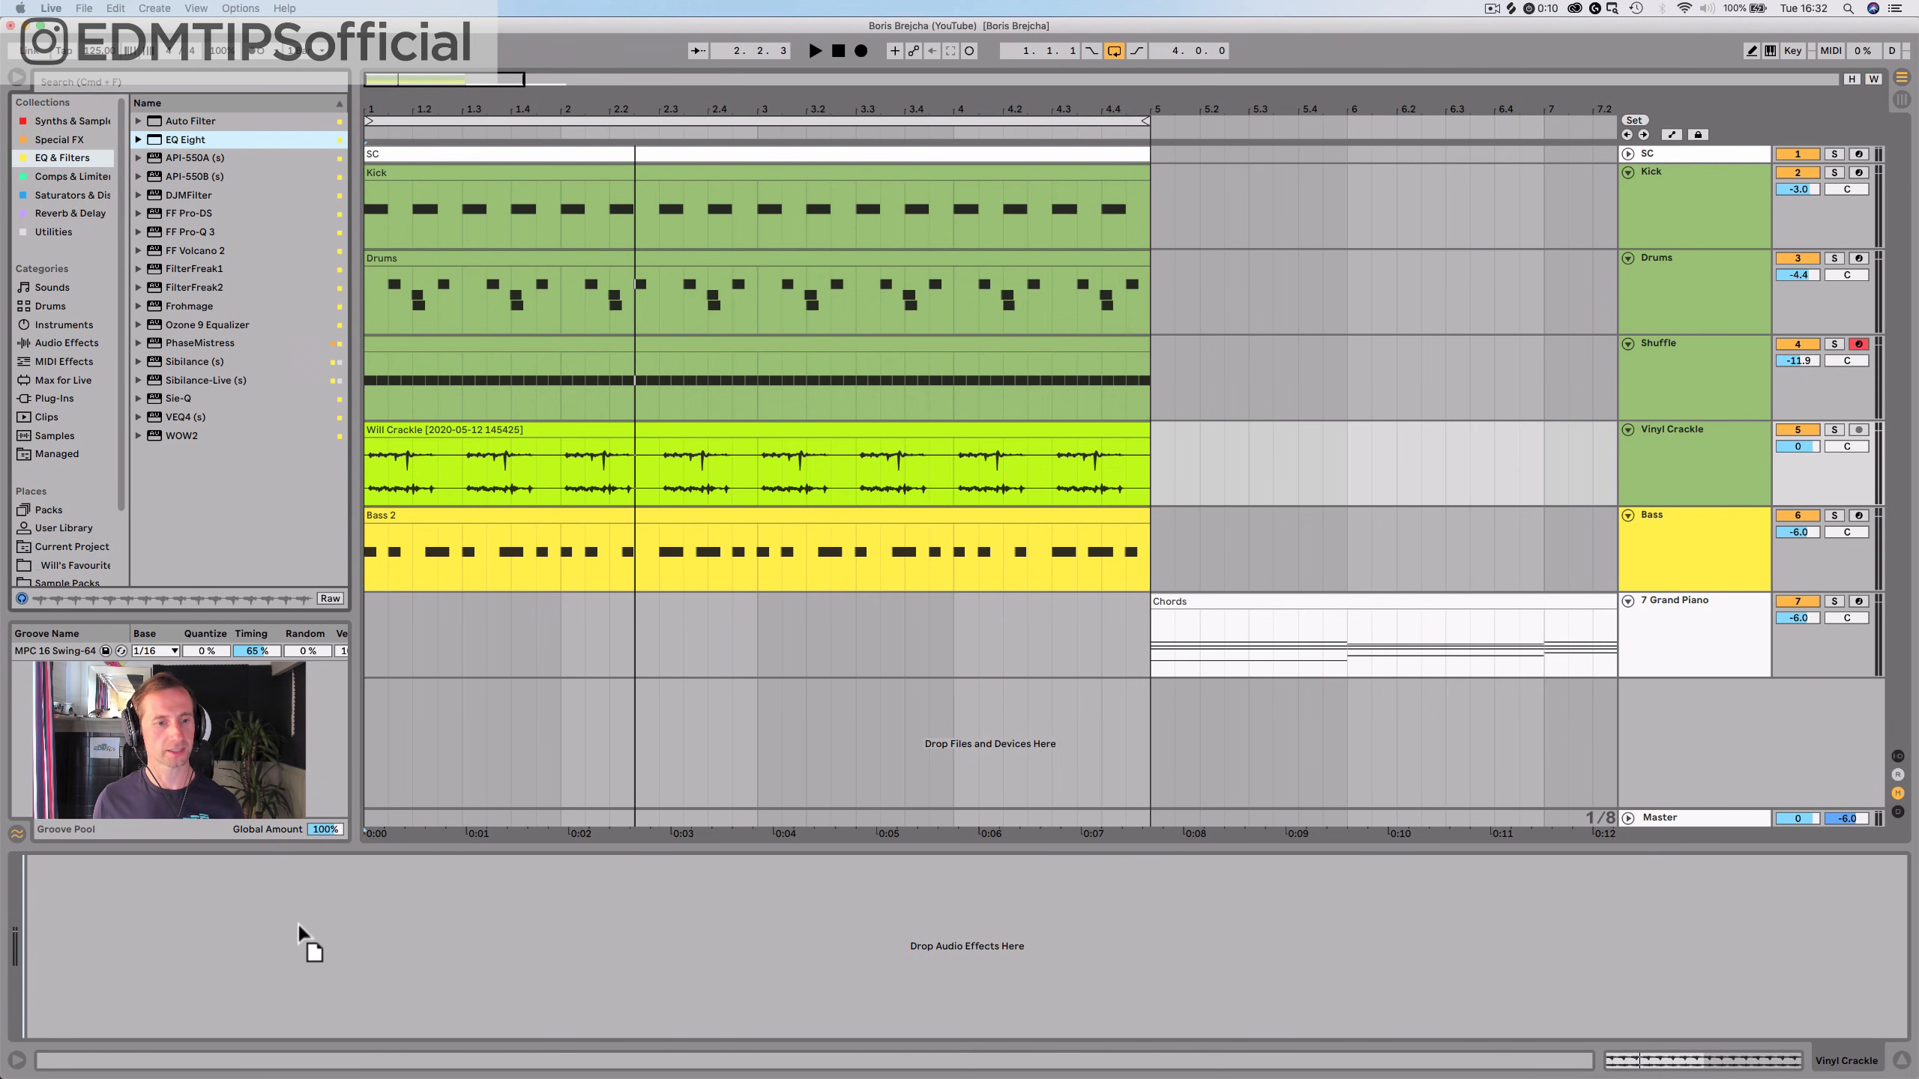
pyautogui.moveTo(185, 140); pyautogui.dragTo(295, 931)
pyautogui.press('space')
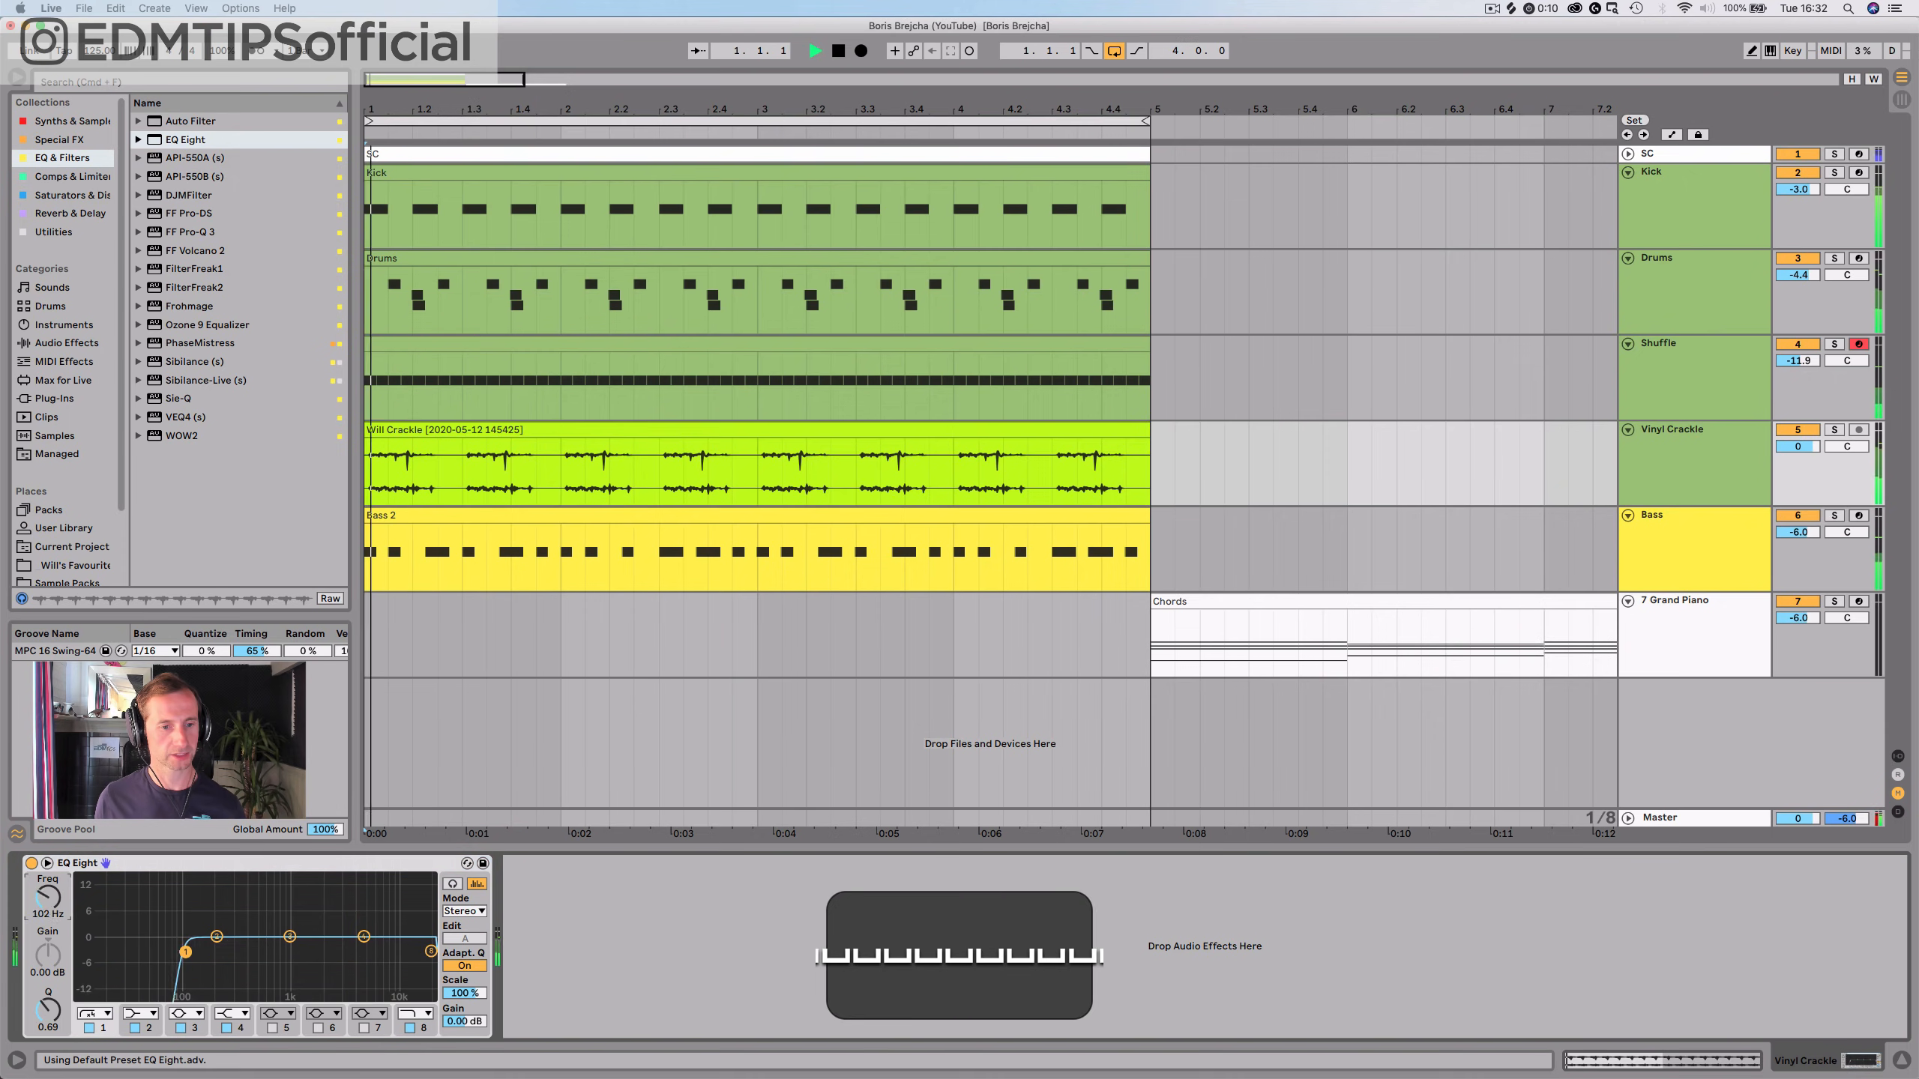
pyautogui.moveTo(47, 897)
pyautogui.mouseDown()
pyautogui.moveTo(47, 786)
pyautogui.moveTo(47, 890)
pyautogui.mouseUp()
pyautogui.press('space')
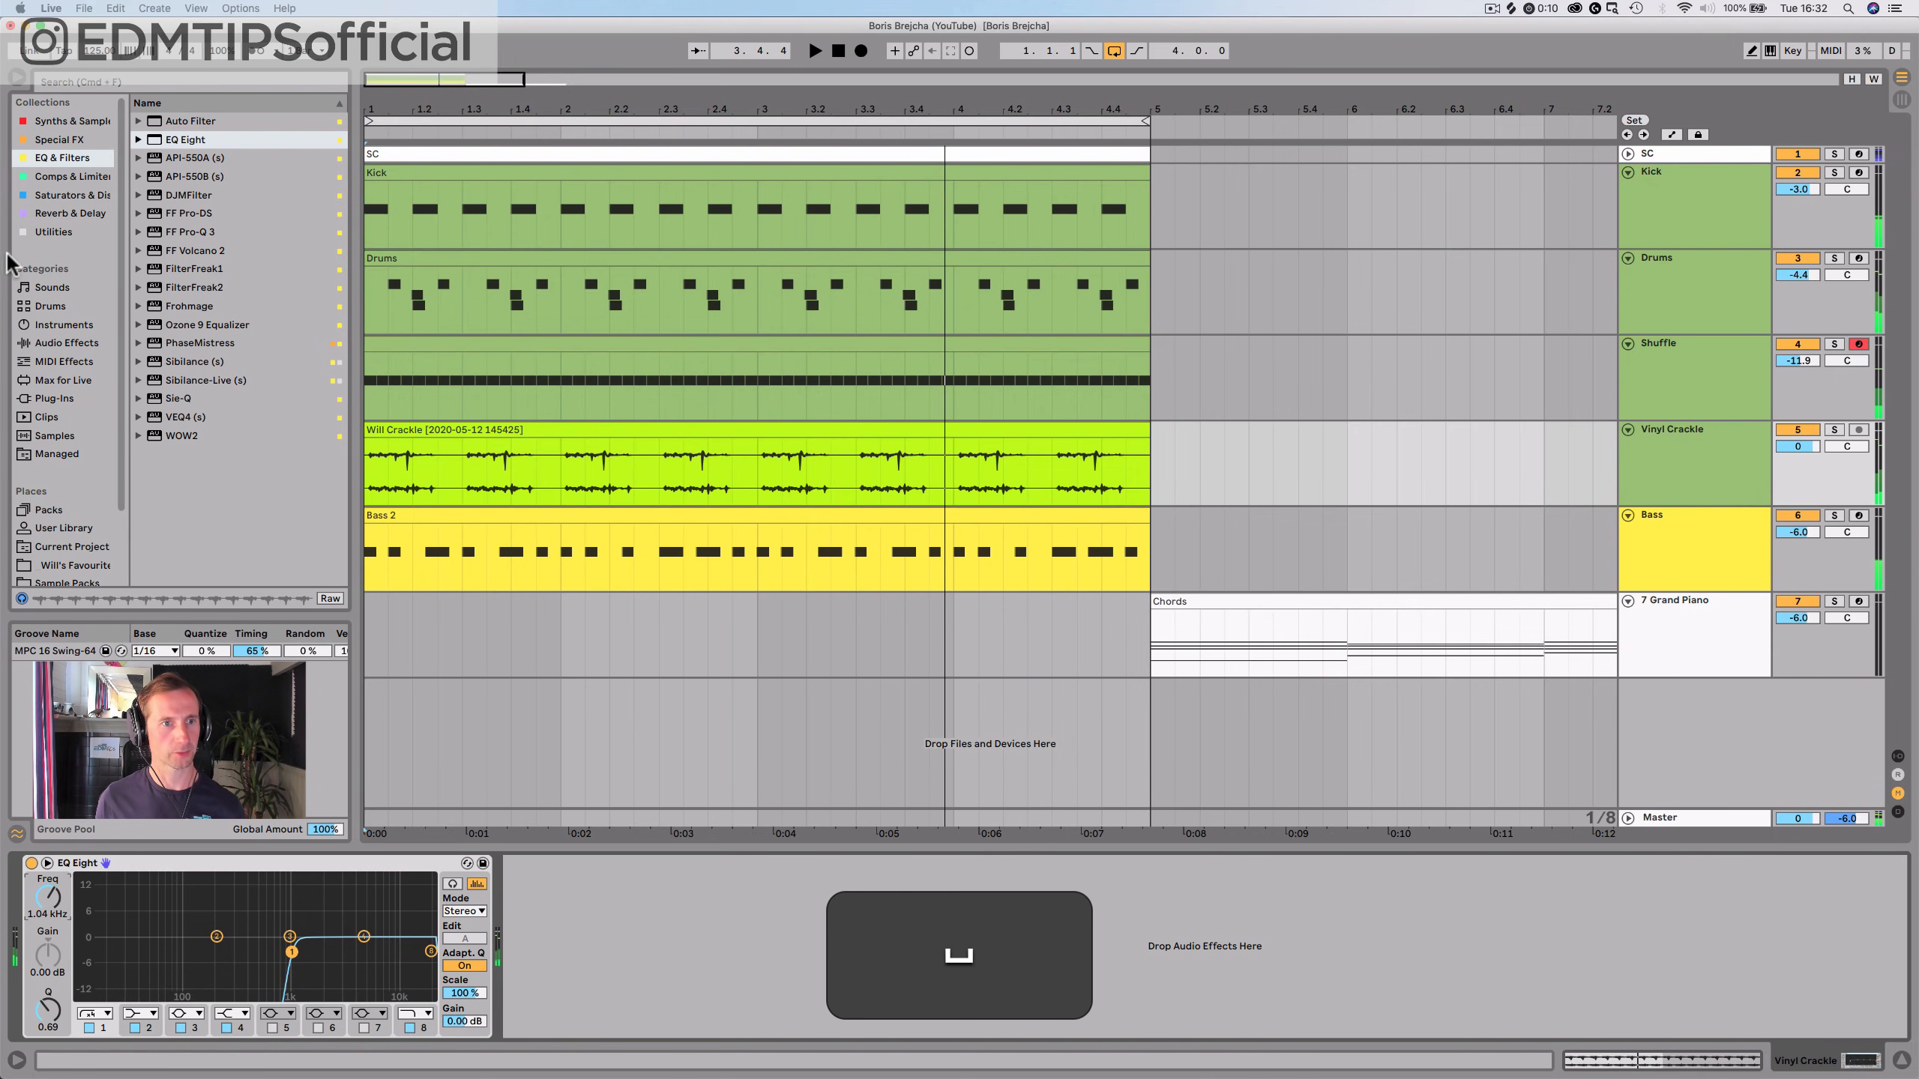
# Add a Gate after EQ Eight on the Vinyl Crackle track and set its threshold to -25.4 dB during playback
pyautogui.click(46, 229)
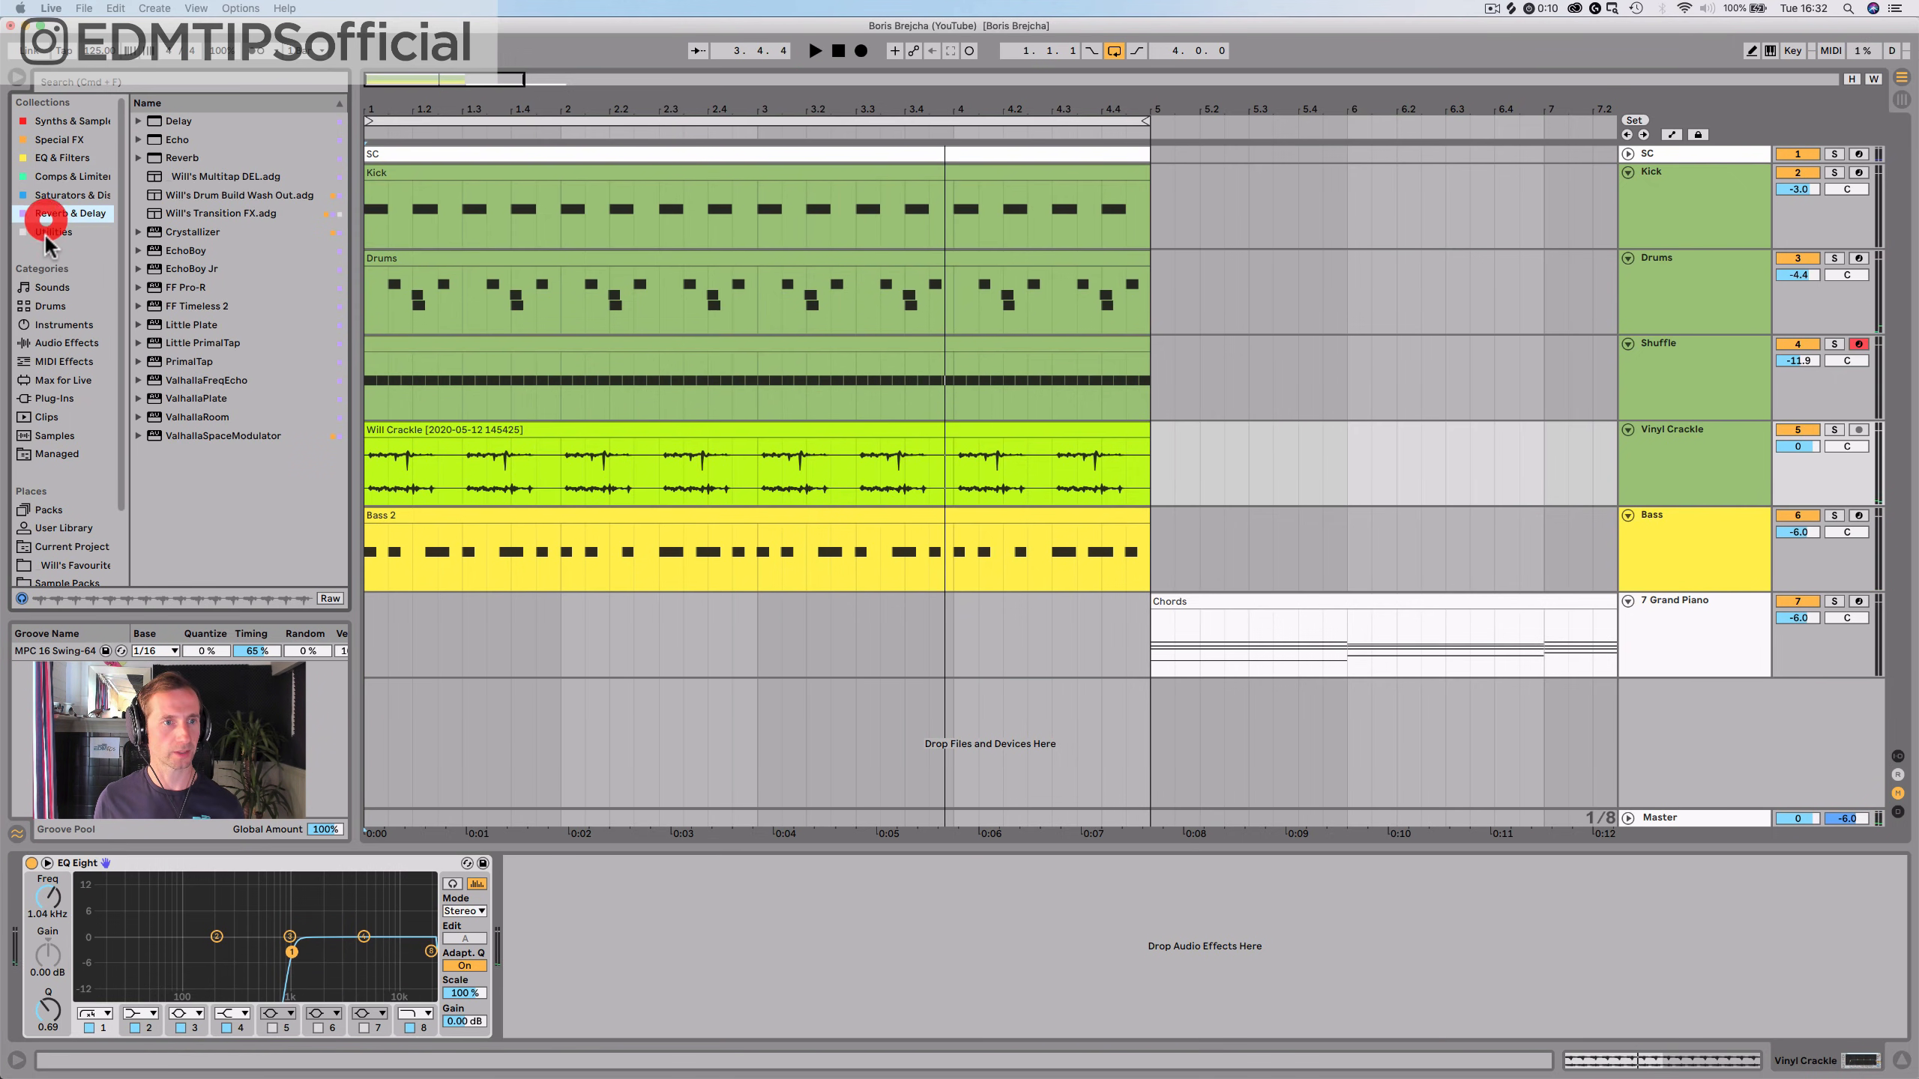
pyautogui.moveTo(174, 141); pyautogui.dragTo(599, 1002)
pyautogui.press('space')
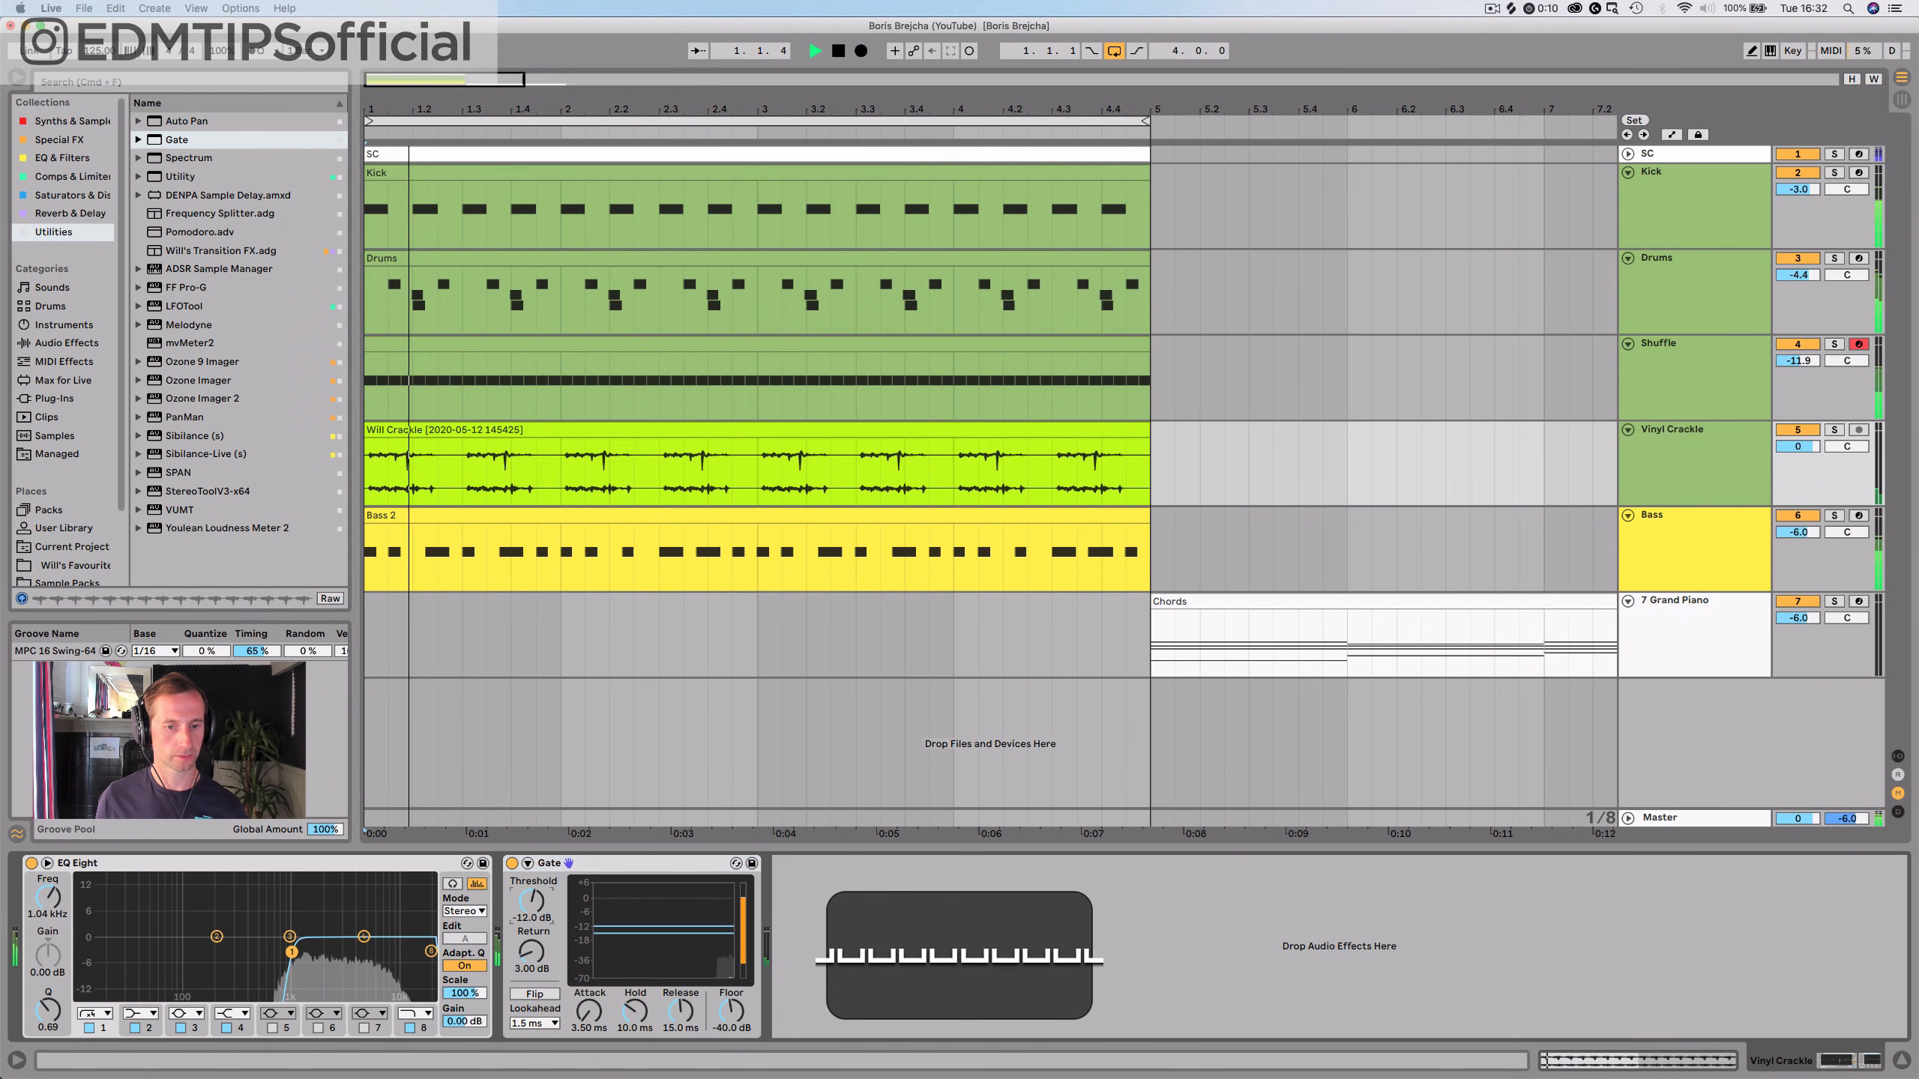
pyautogui.moveTo(532, 901); pyautogui.dragTo(531, 935)
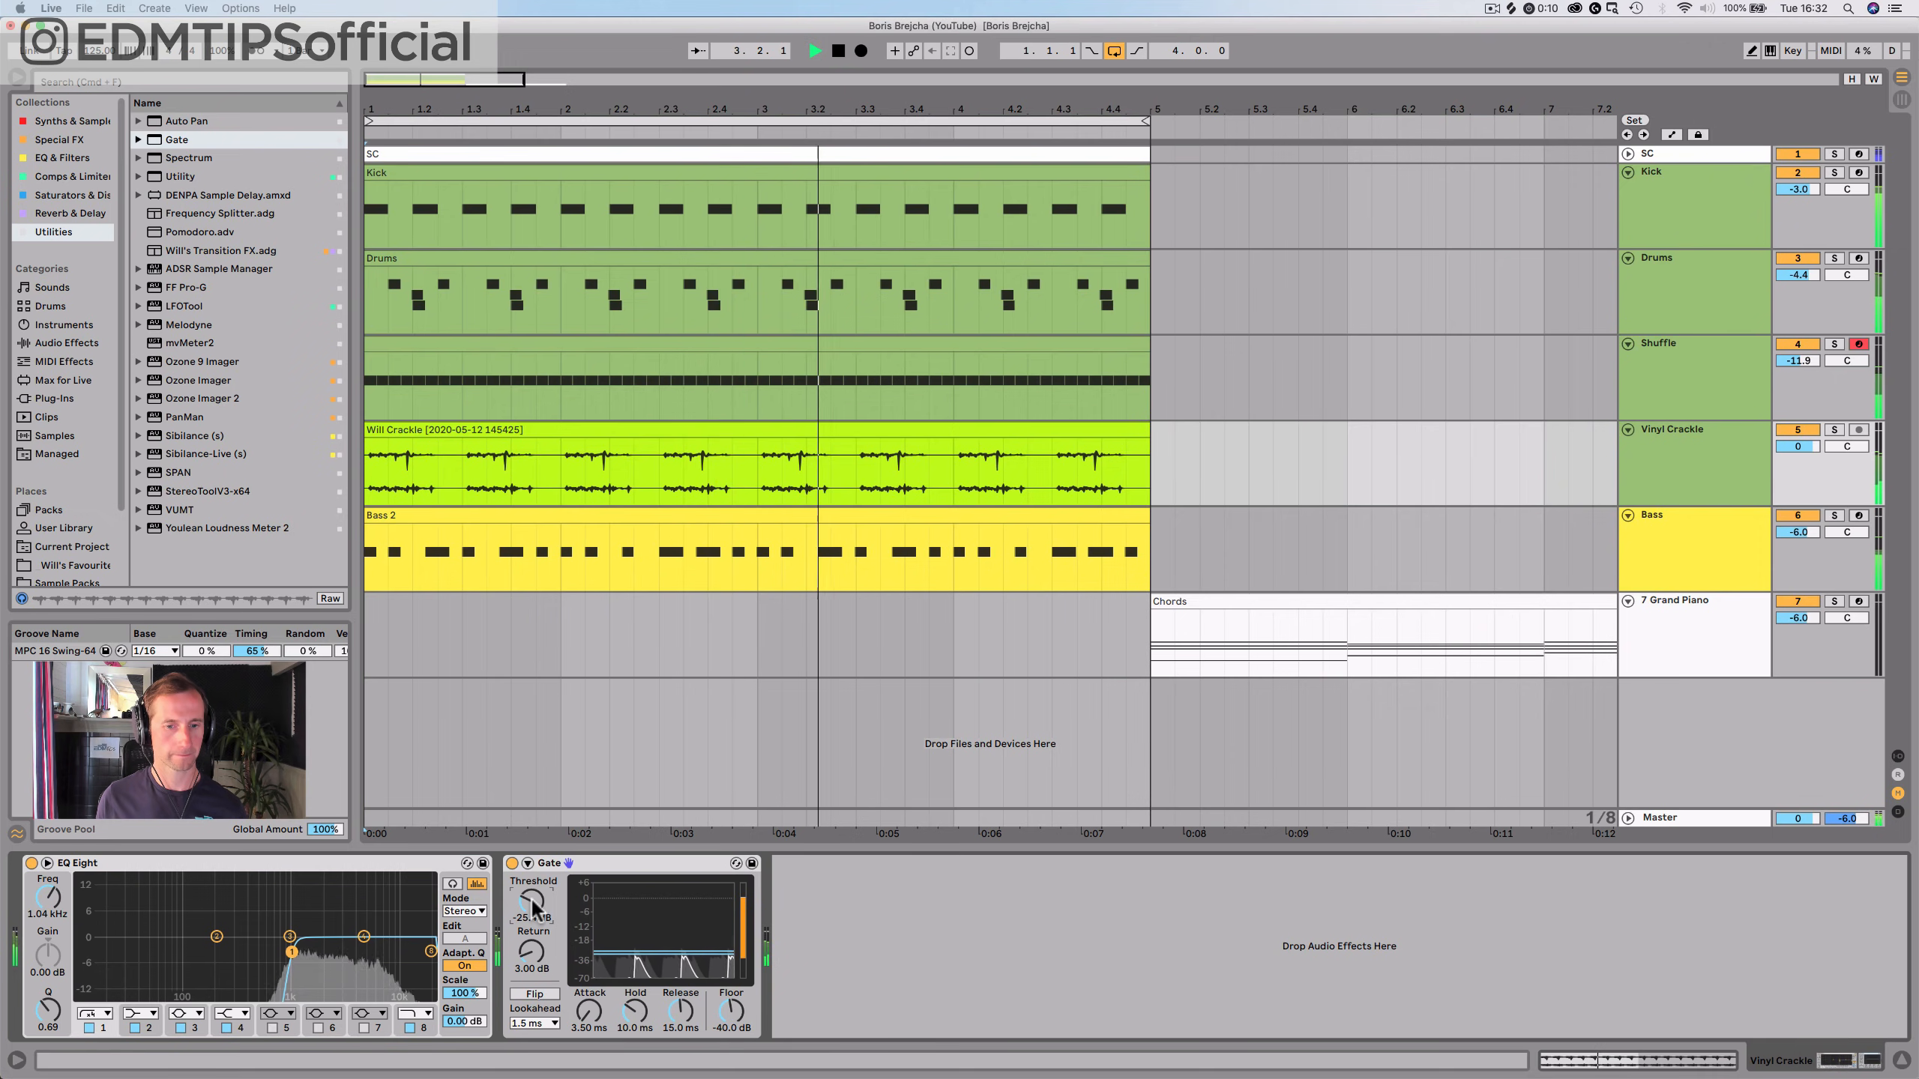
pyautogui.press('space')
# Solo the Vinyl Crackle track and audition the gated crackle on its own
pyautogui.press('space')
pyautogui.click(1836, 345)
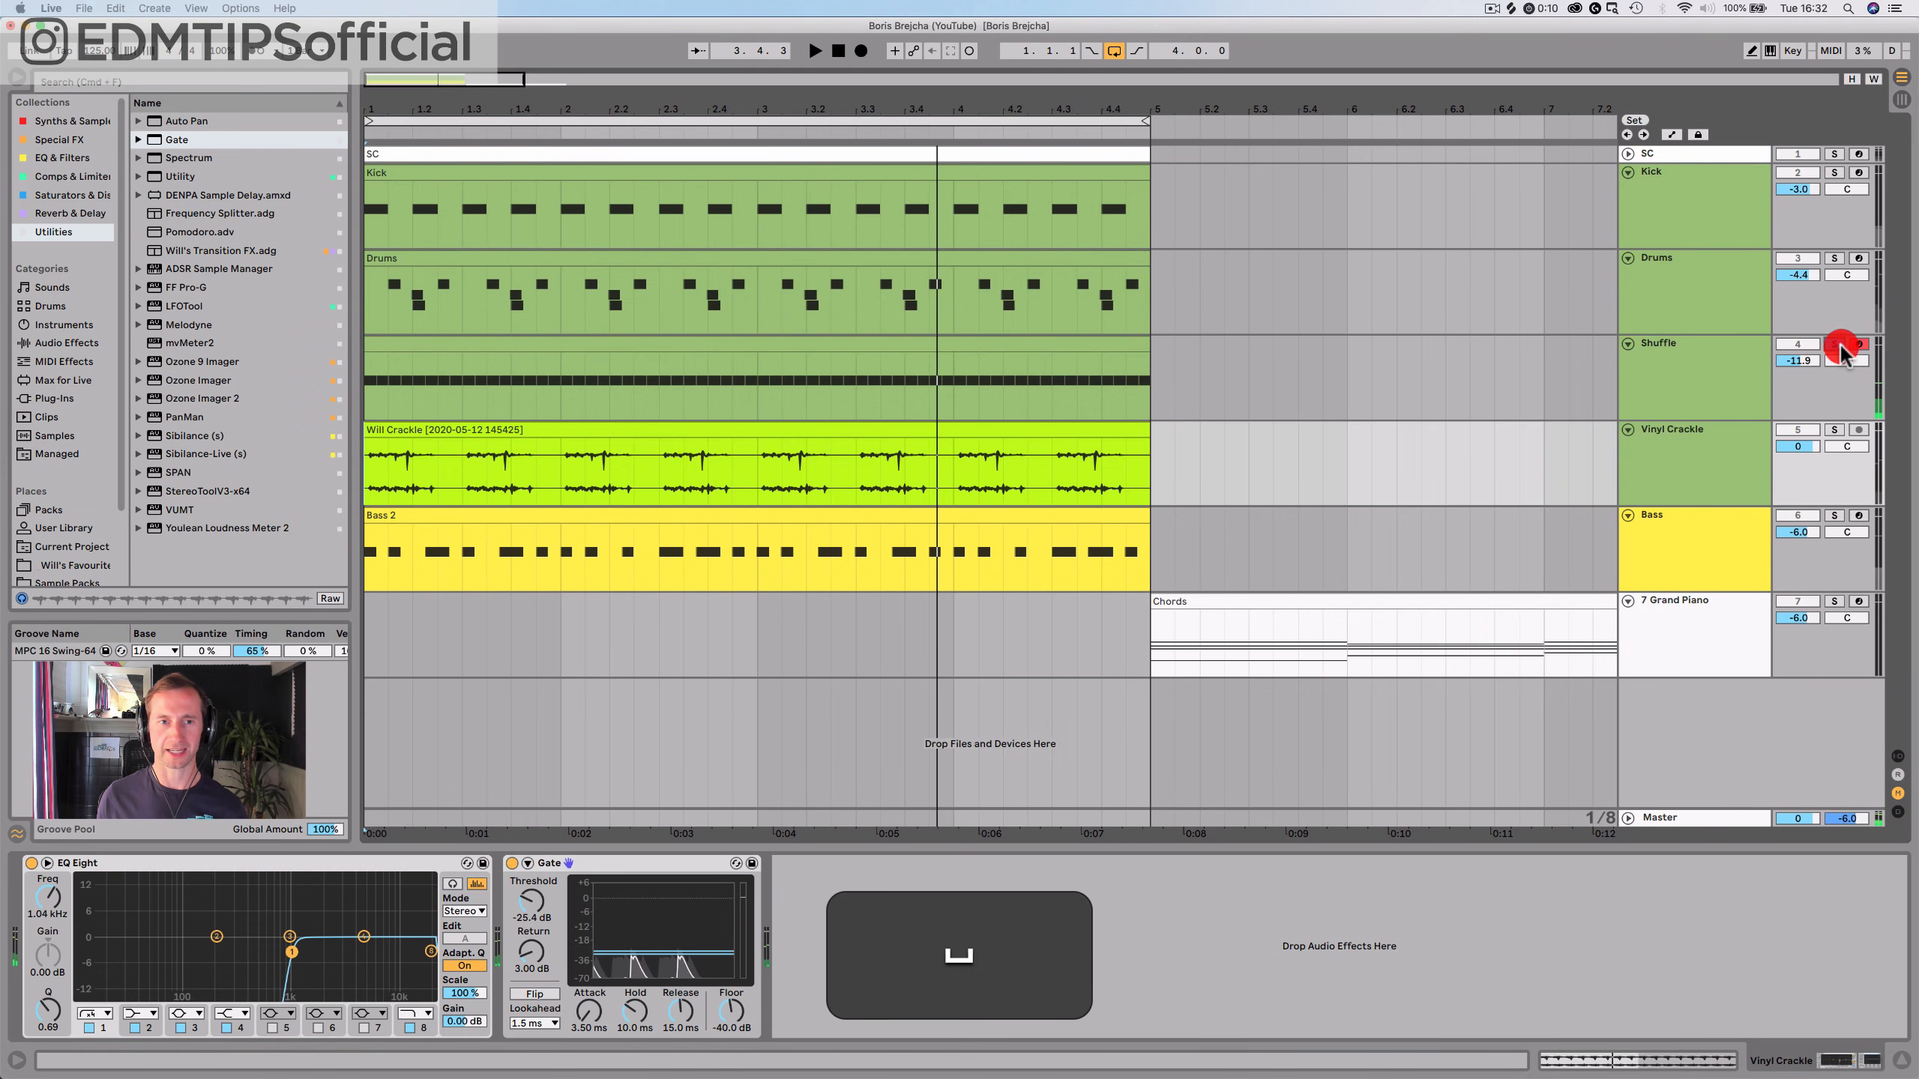
pyautogui.click(1834, 345)
pyautogui.click(1834, 429)
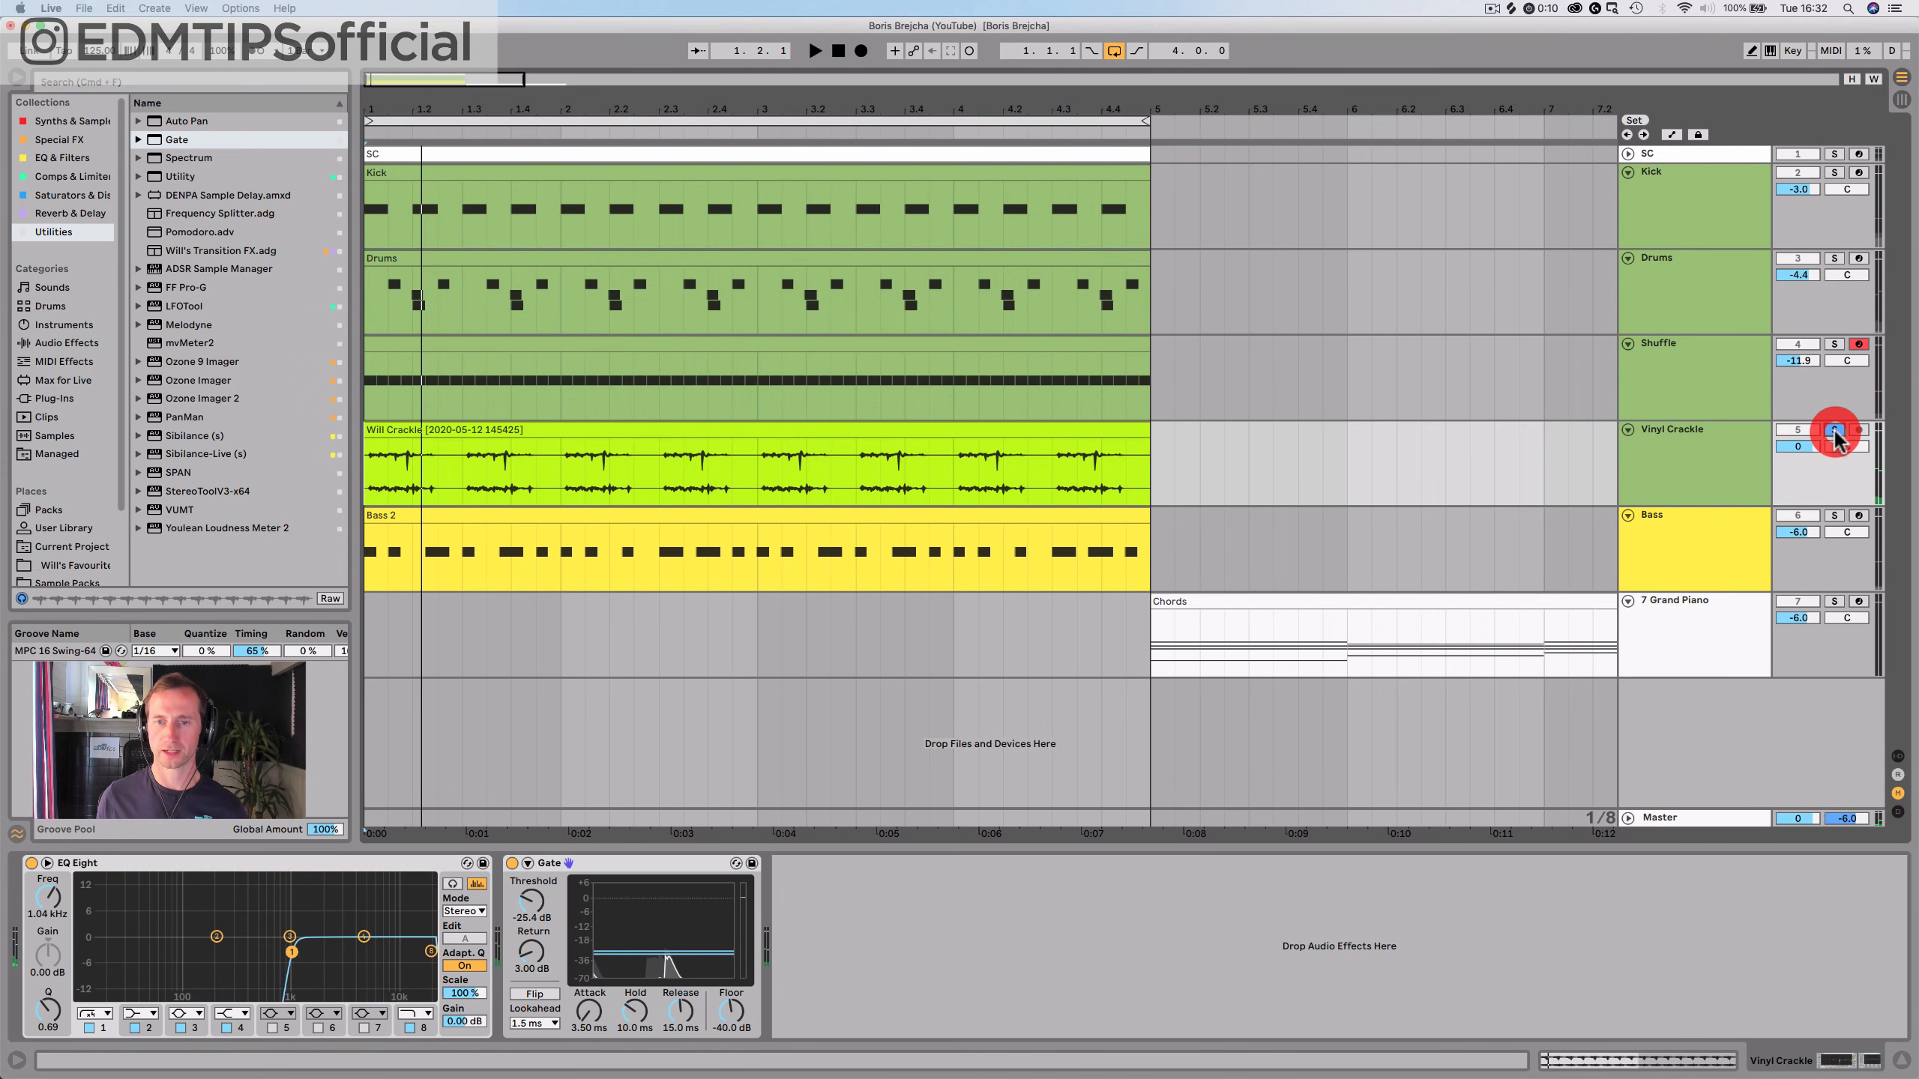
pyautogui.press('space')
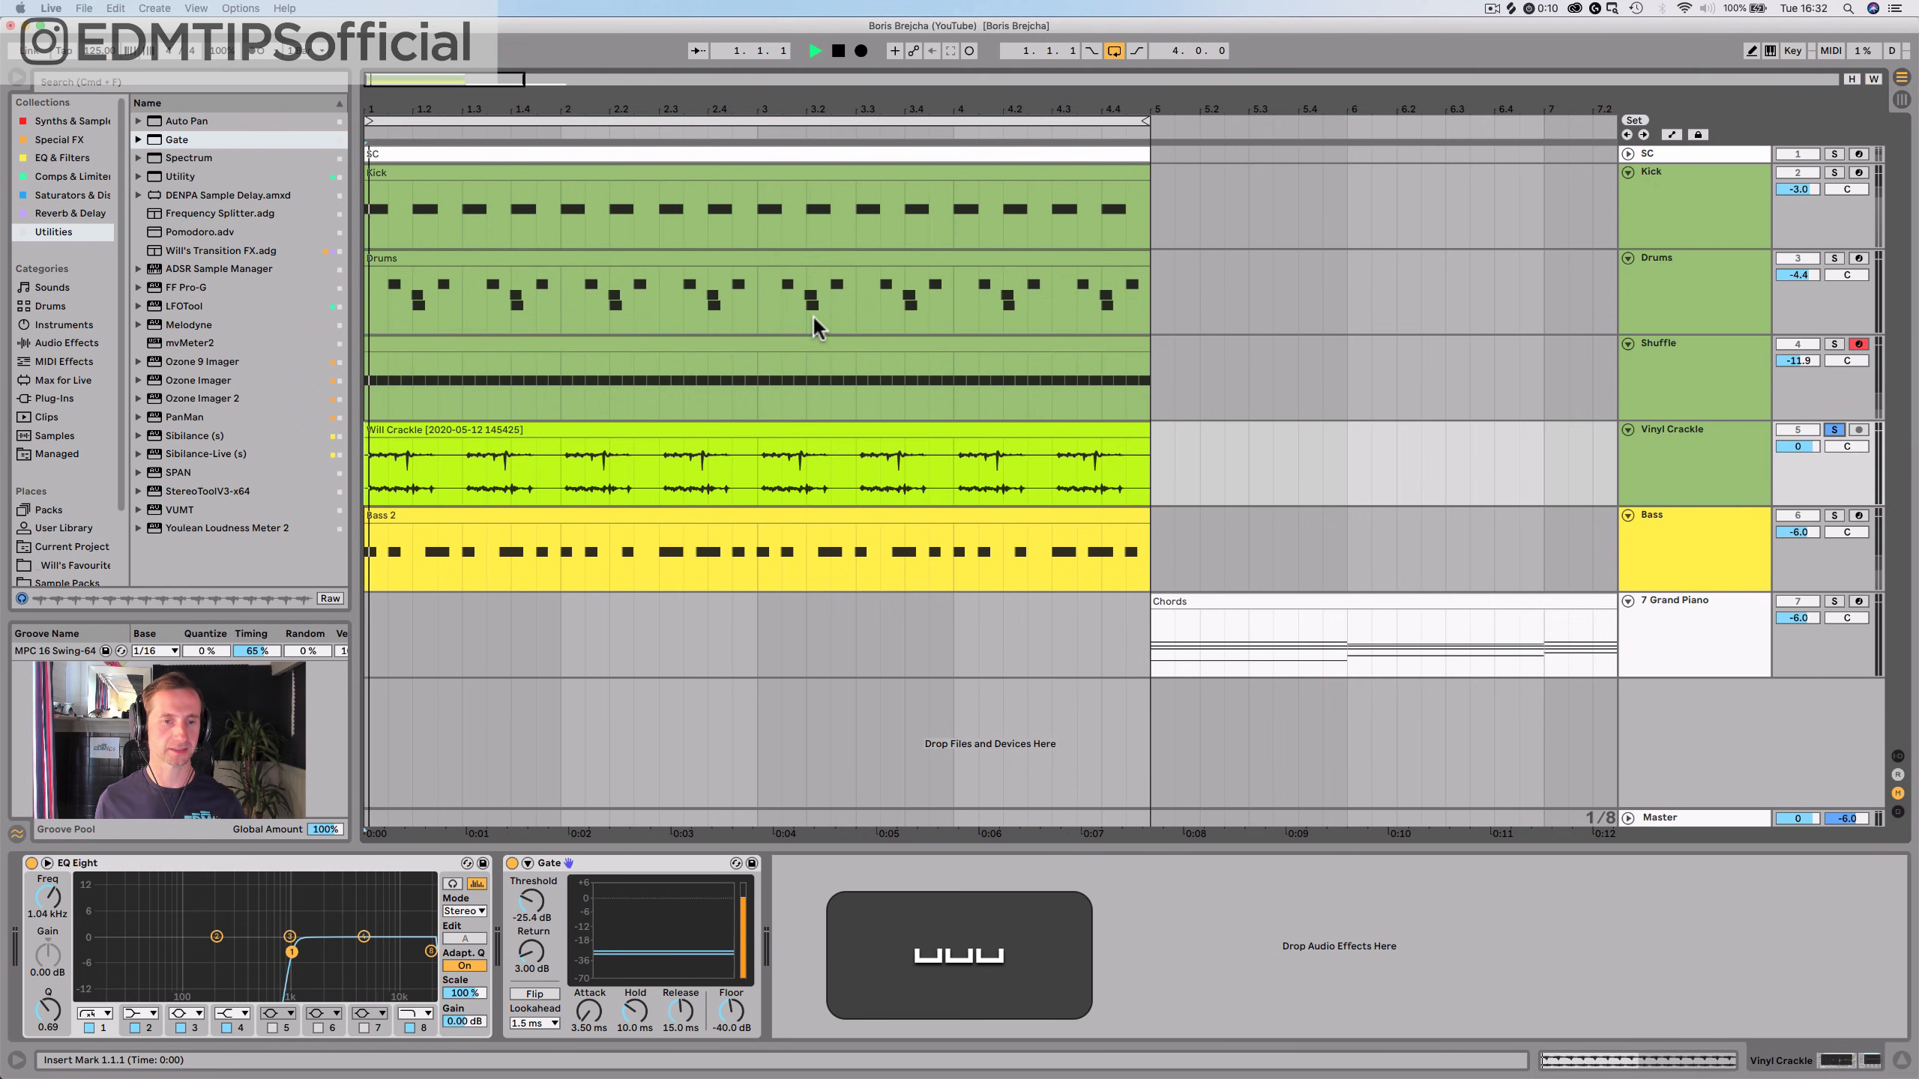
pyautogui.press('space')
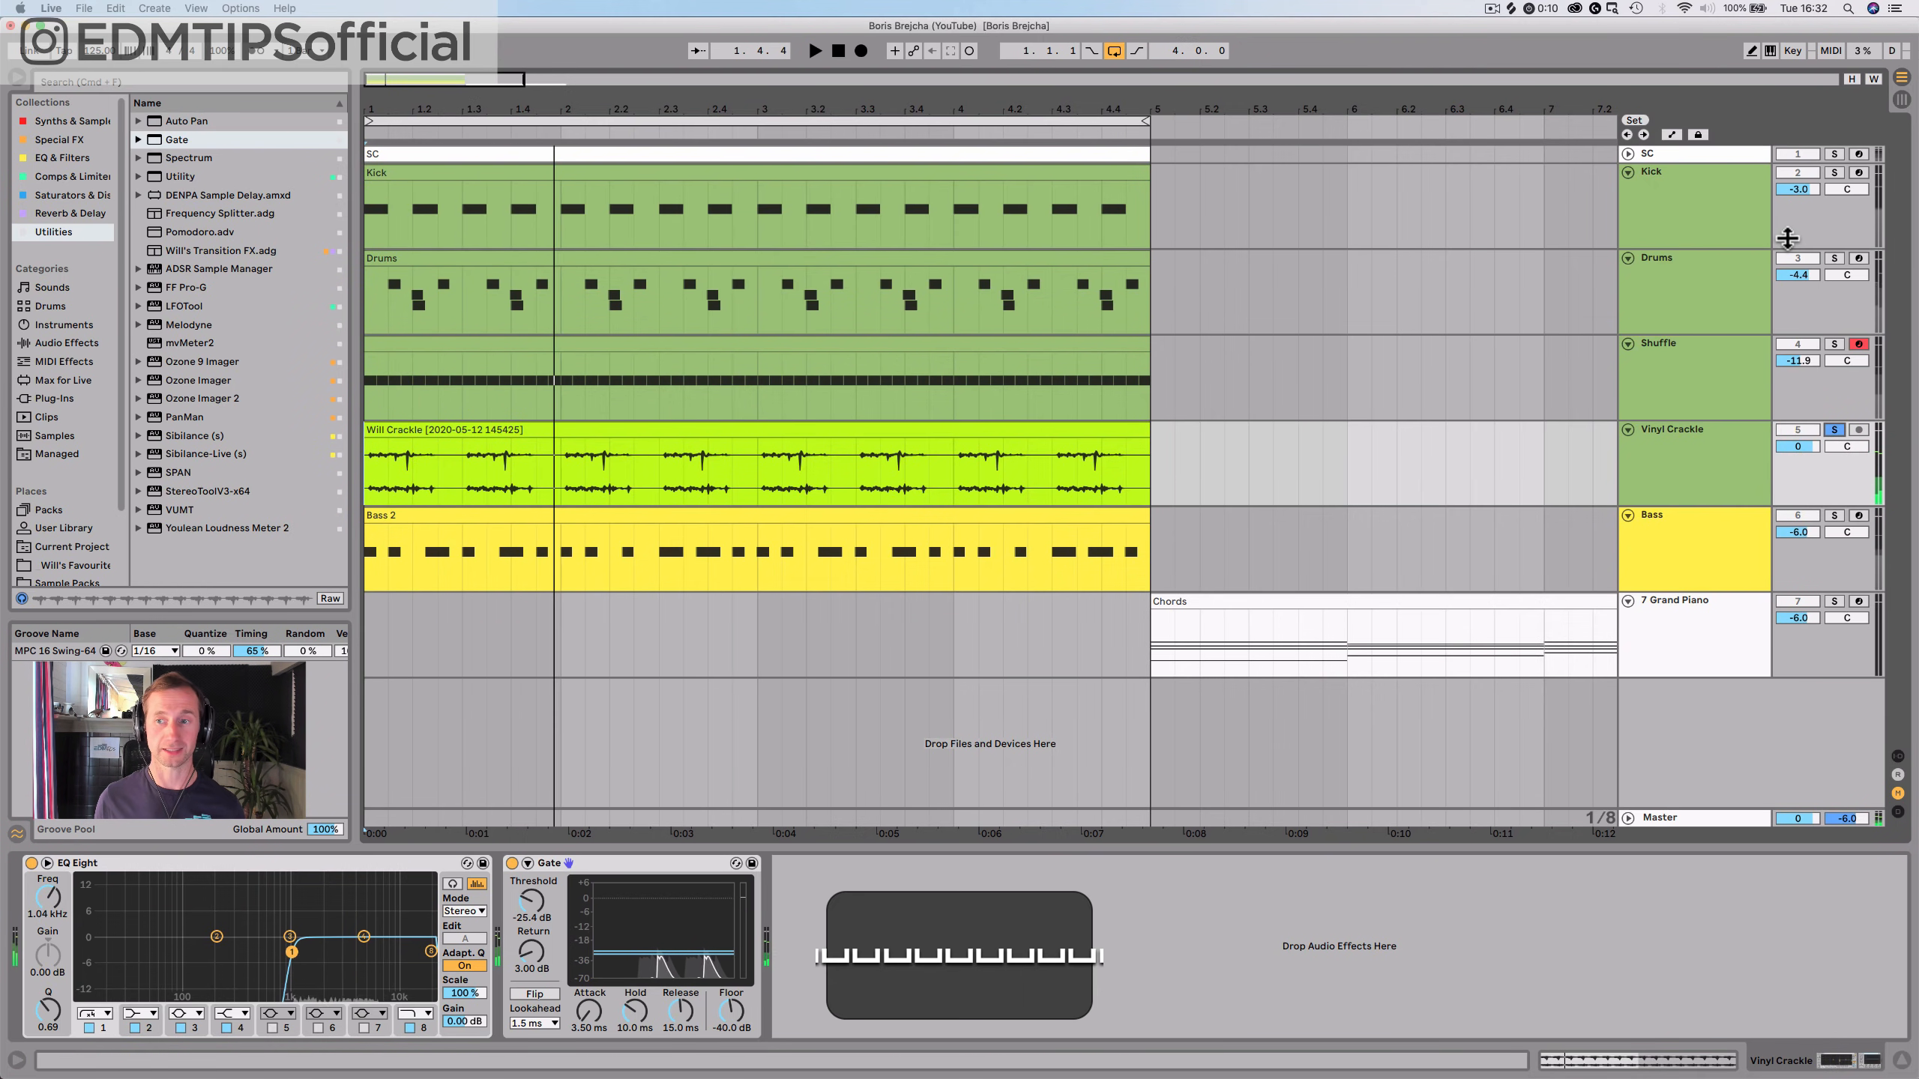
# Unsolo the Vinyl Crackle track and lower its volume to -2.1 dB during playback
pyautogui.press('space')
pyautogui.click(1833, 430)
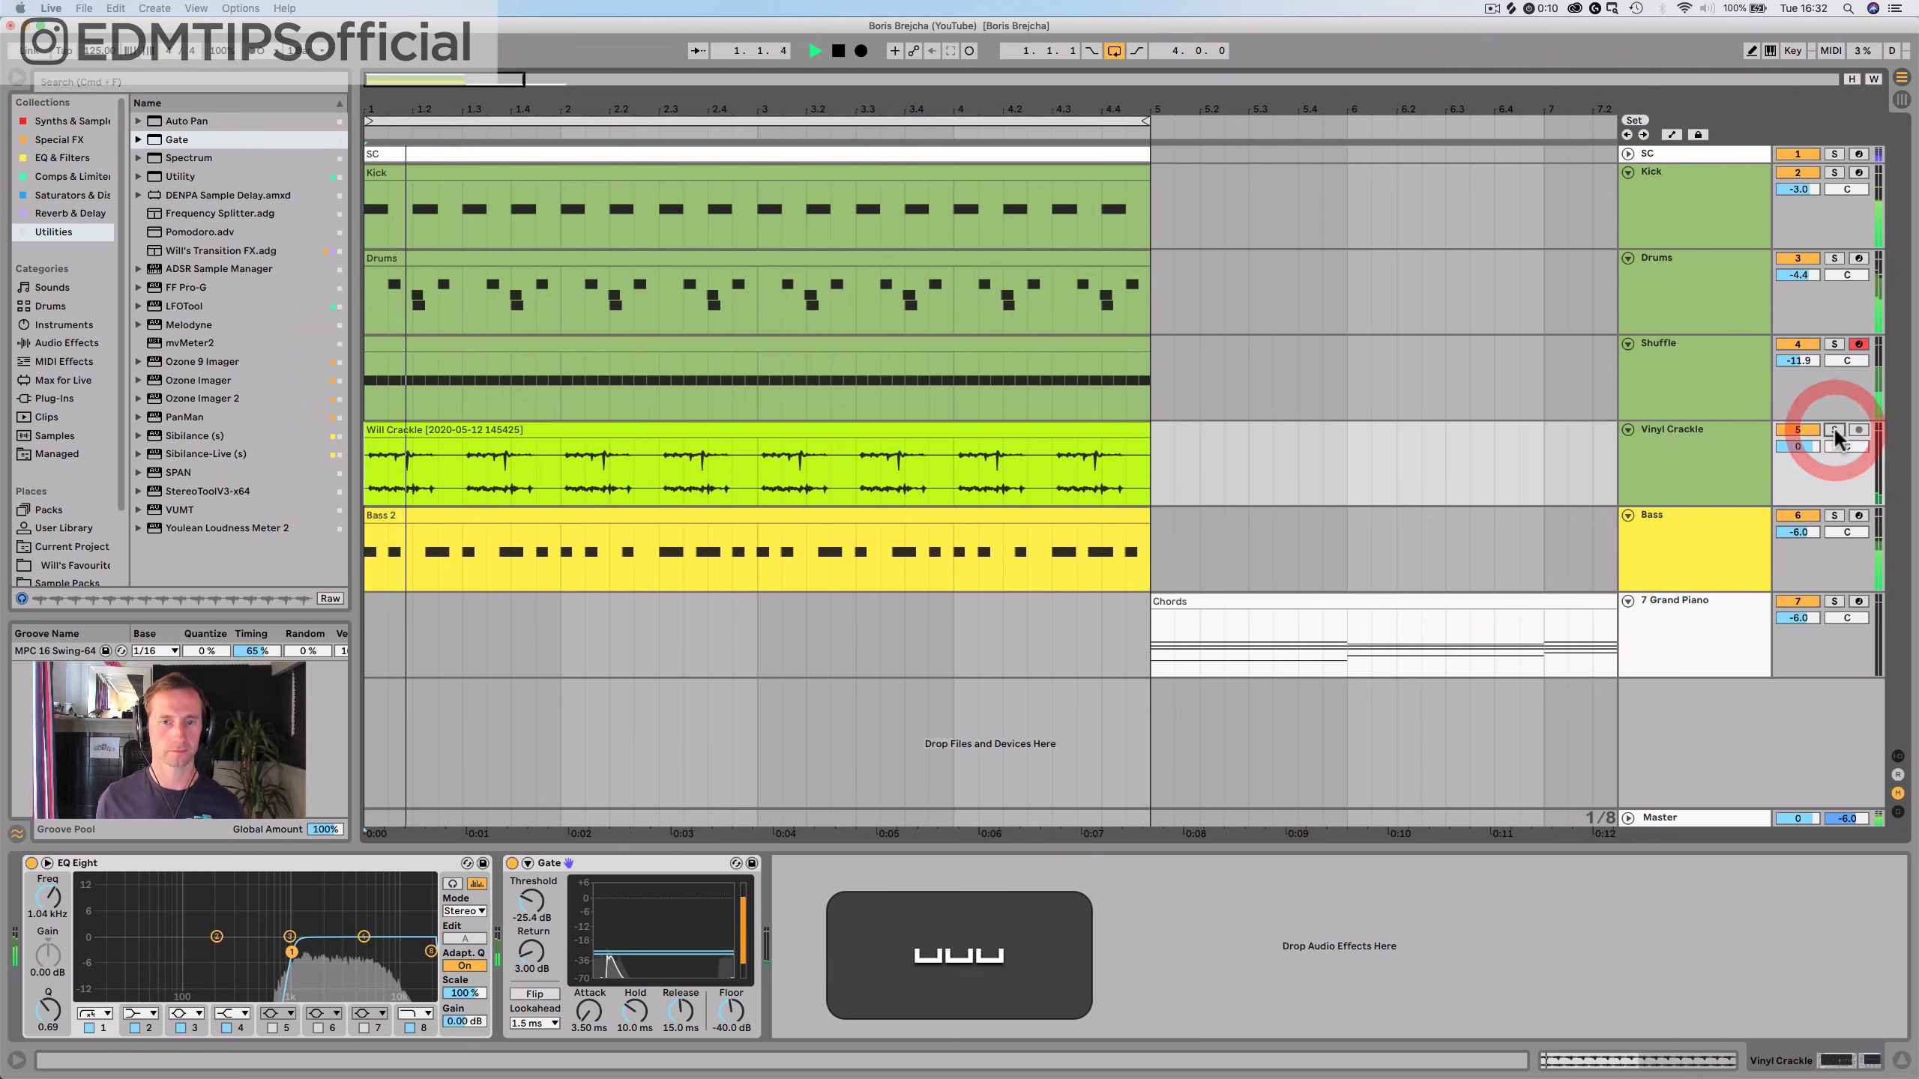
pyautogui.moveTo(1798, 445); pyautogui.dragTo(1799, 457)
pyautogui.press('space')
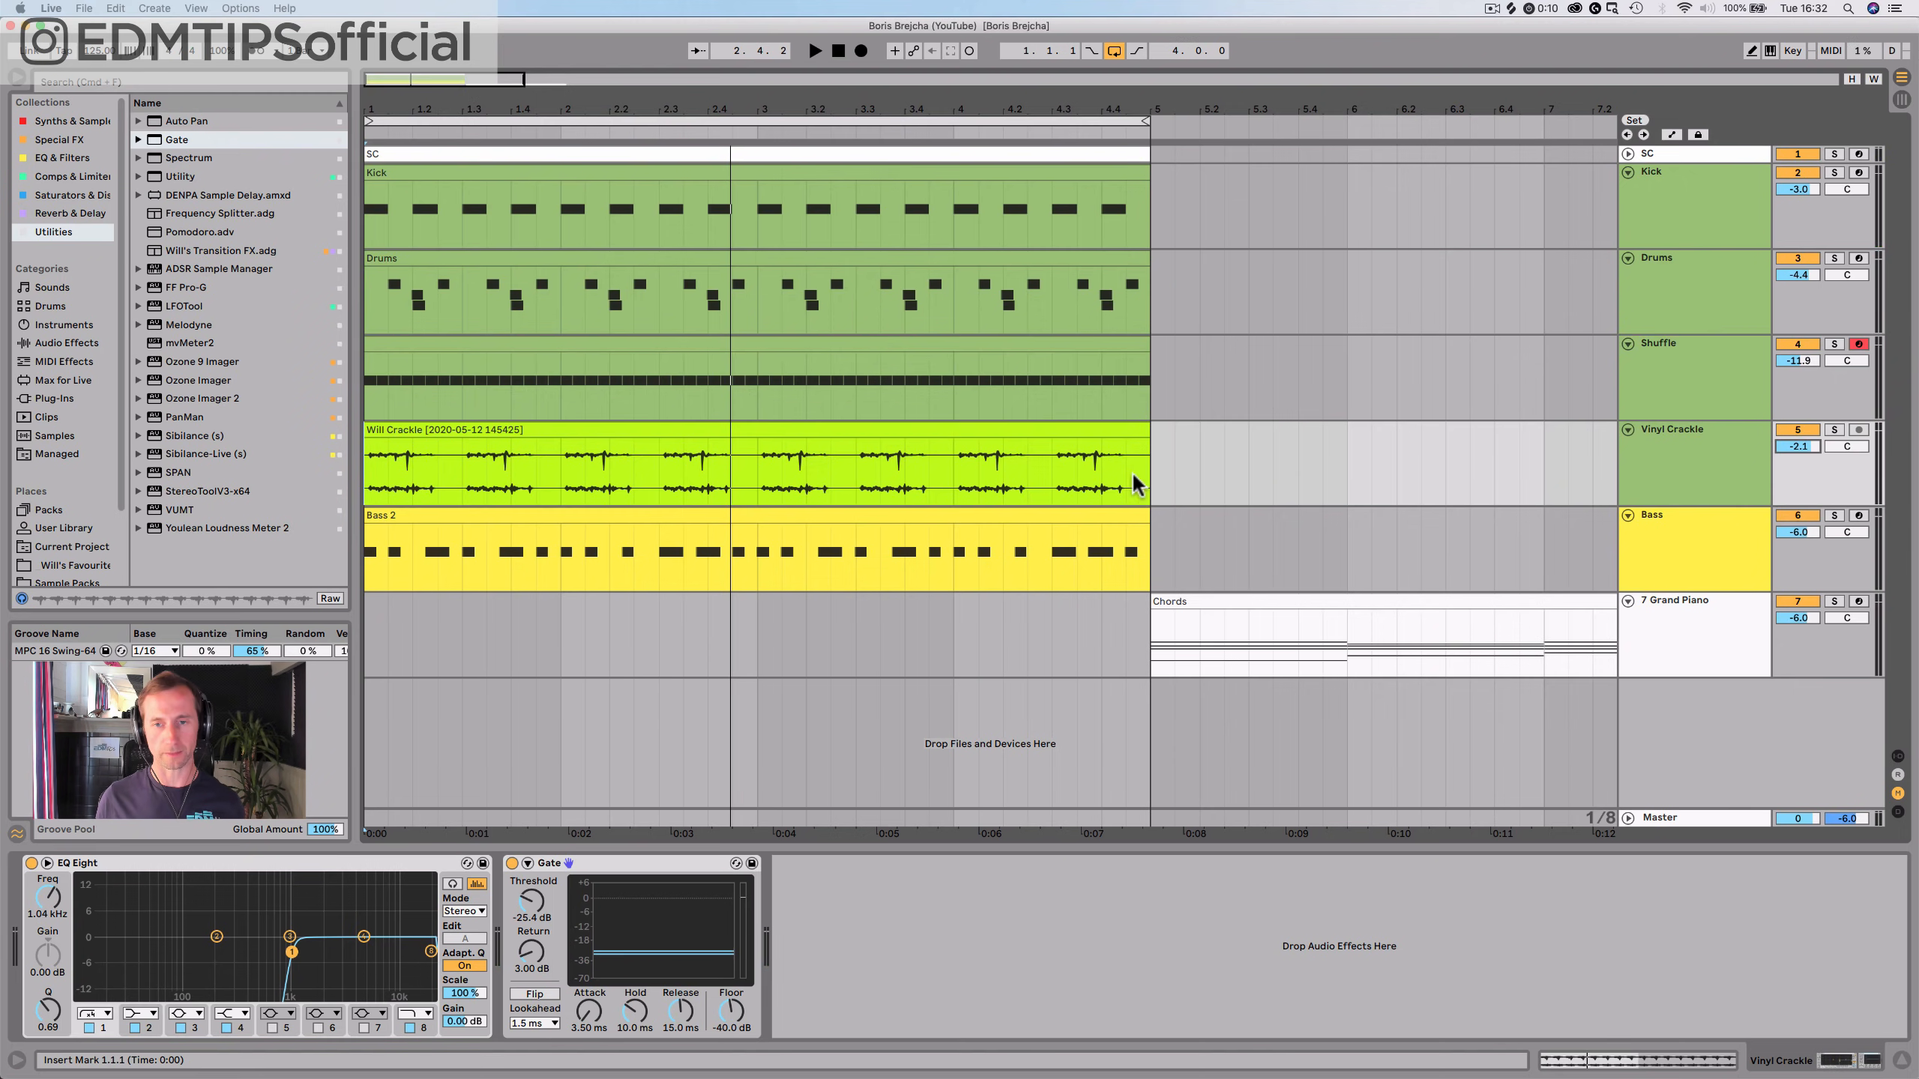
# Insert a MIDI track below the Bass track and name it Synth Riff
pyautogui.click(1669, 551)
pyautogui.press('shift+super+t')
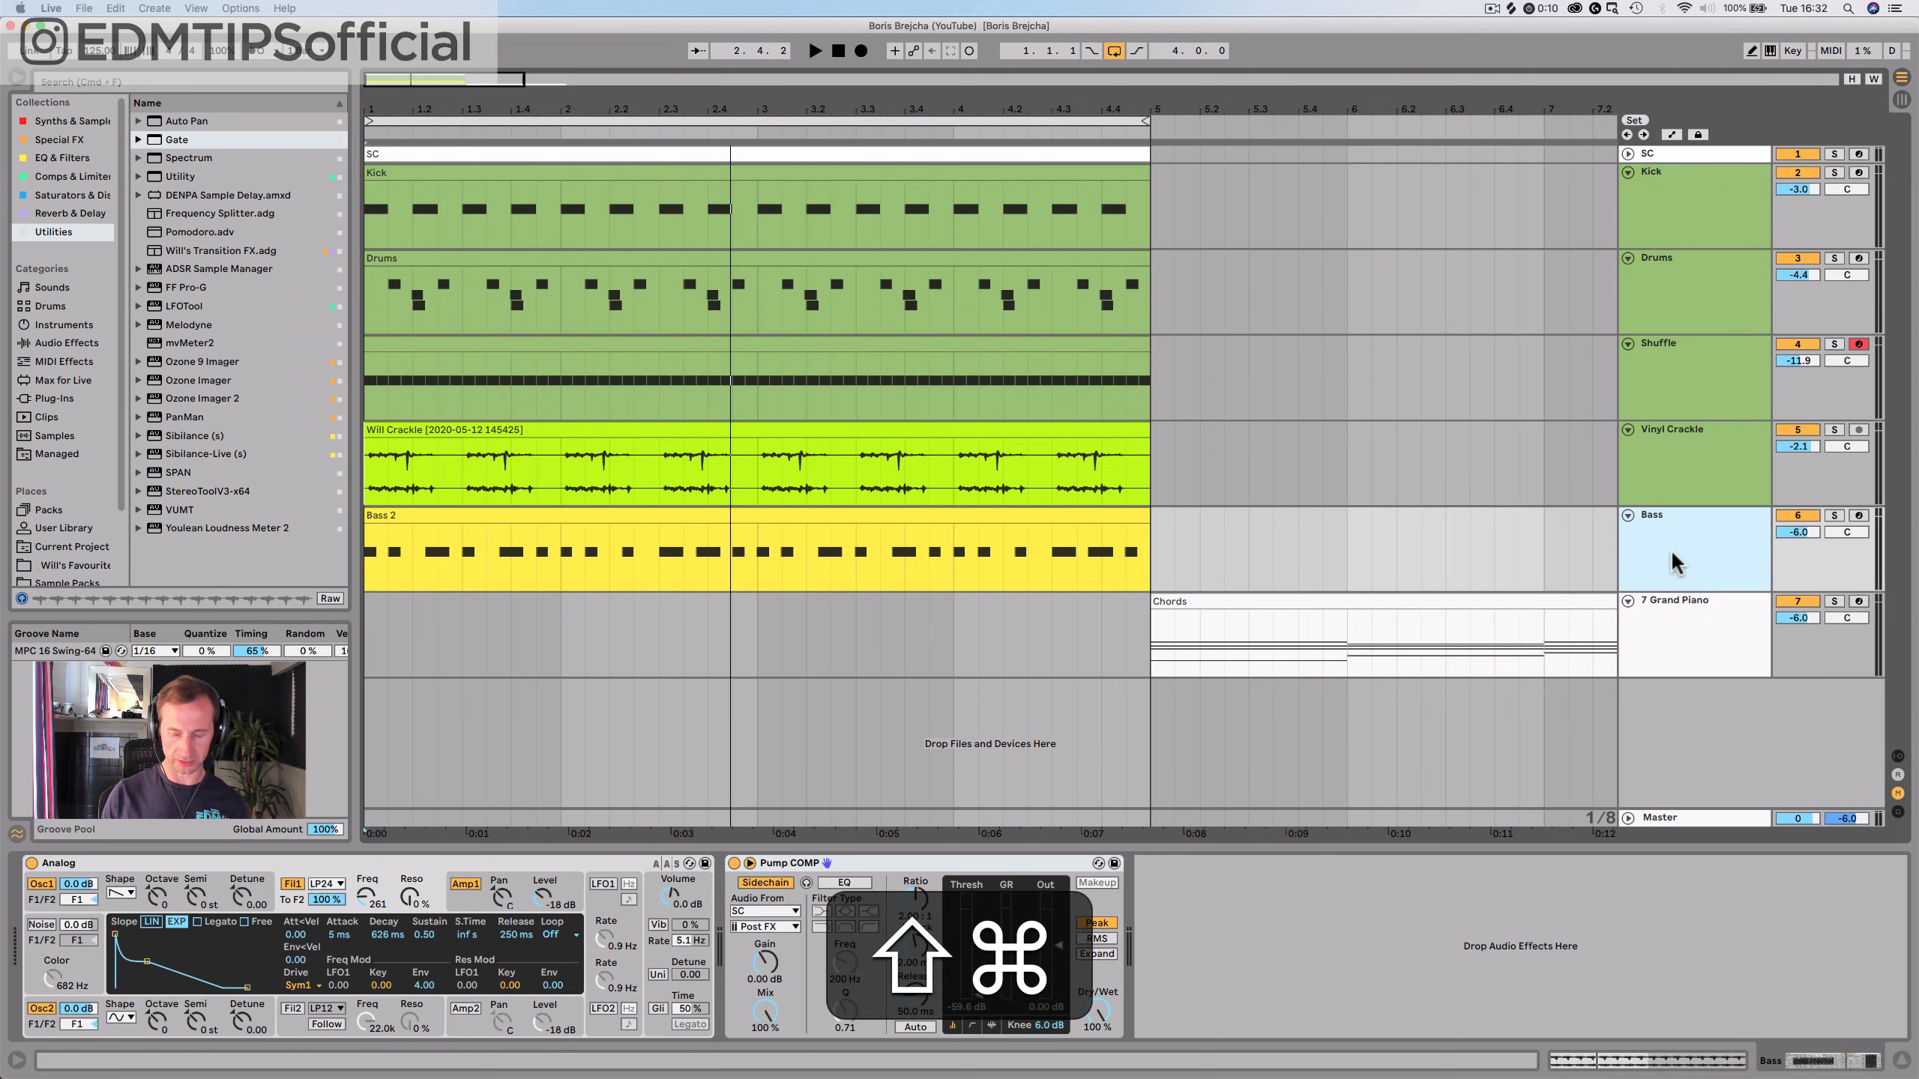
pyautogui.click(1645, 604)
pyautogui.press('super+r')
pyautogui.write('Synth Riff')
pyautogui.press('Return')
# Color the Synth Riff track turquoise and save the project
pyautogui.rightClick(1645, 603)
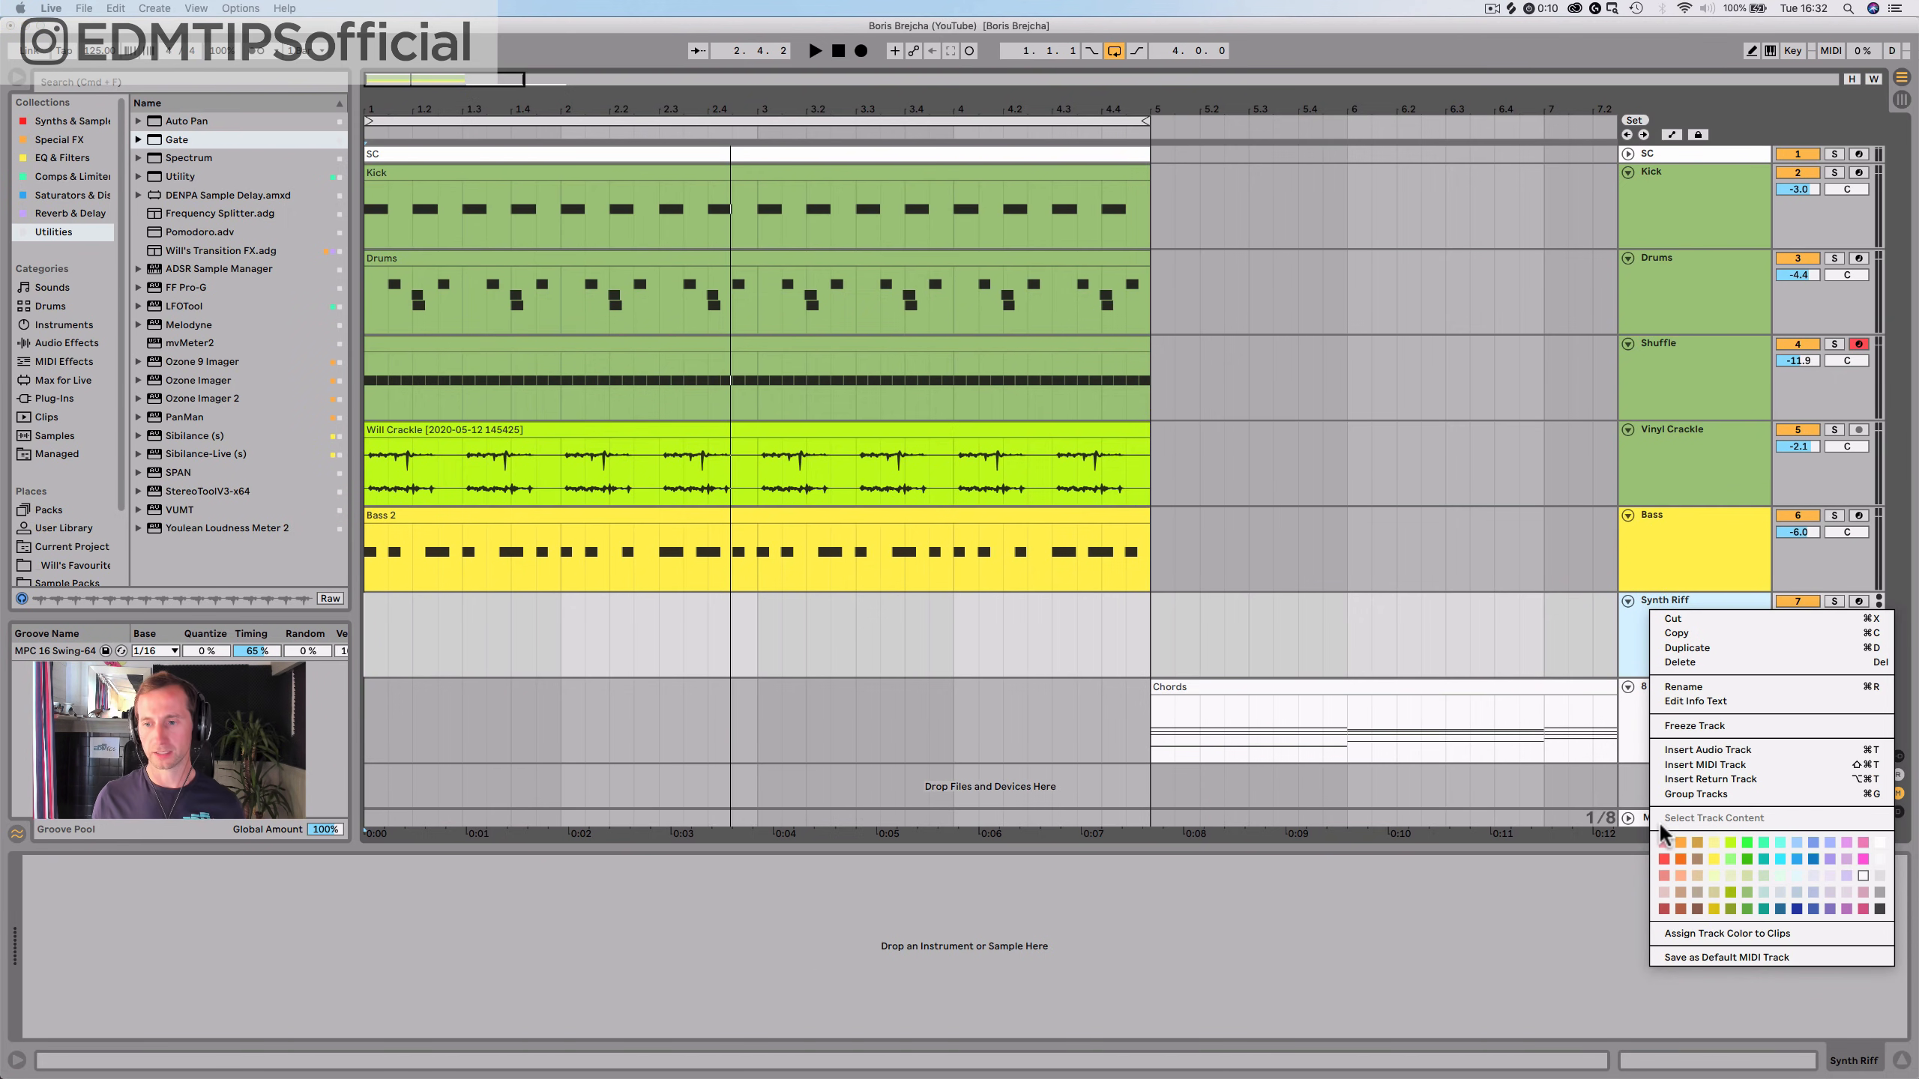
pyautogui.click(1783, 838)
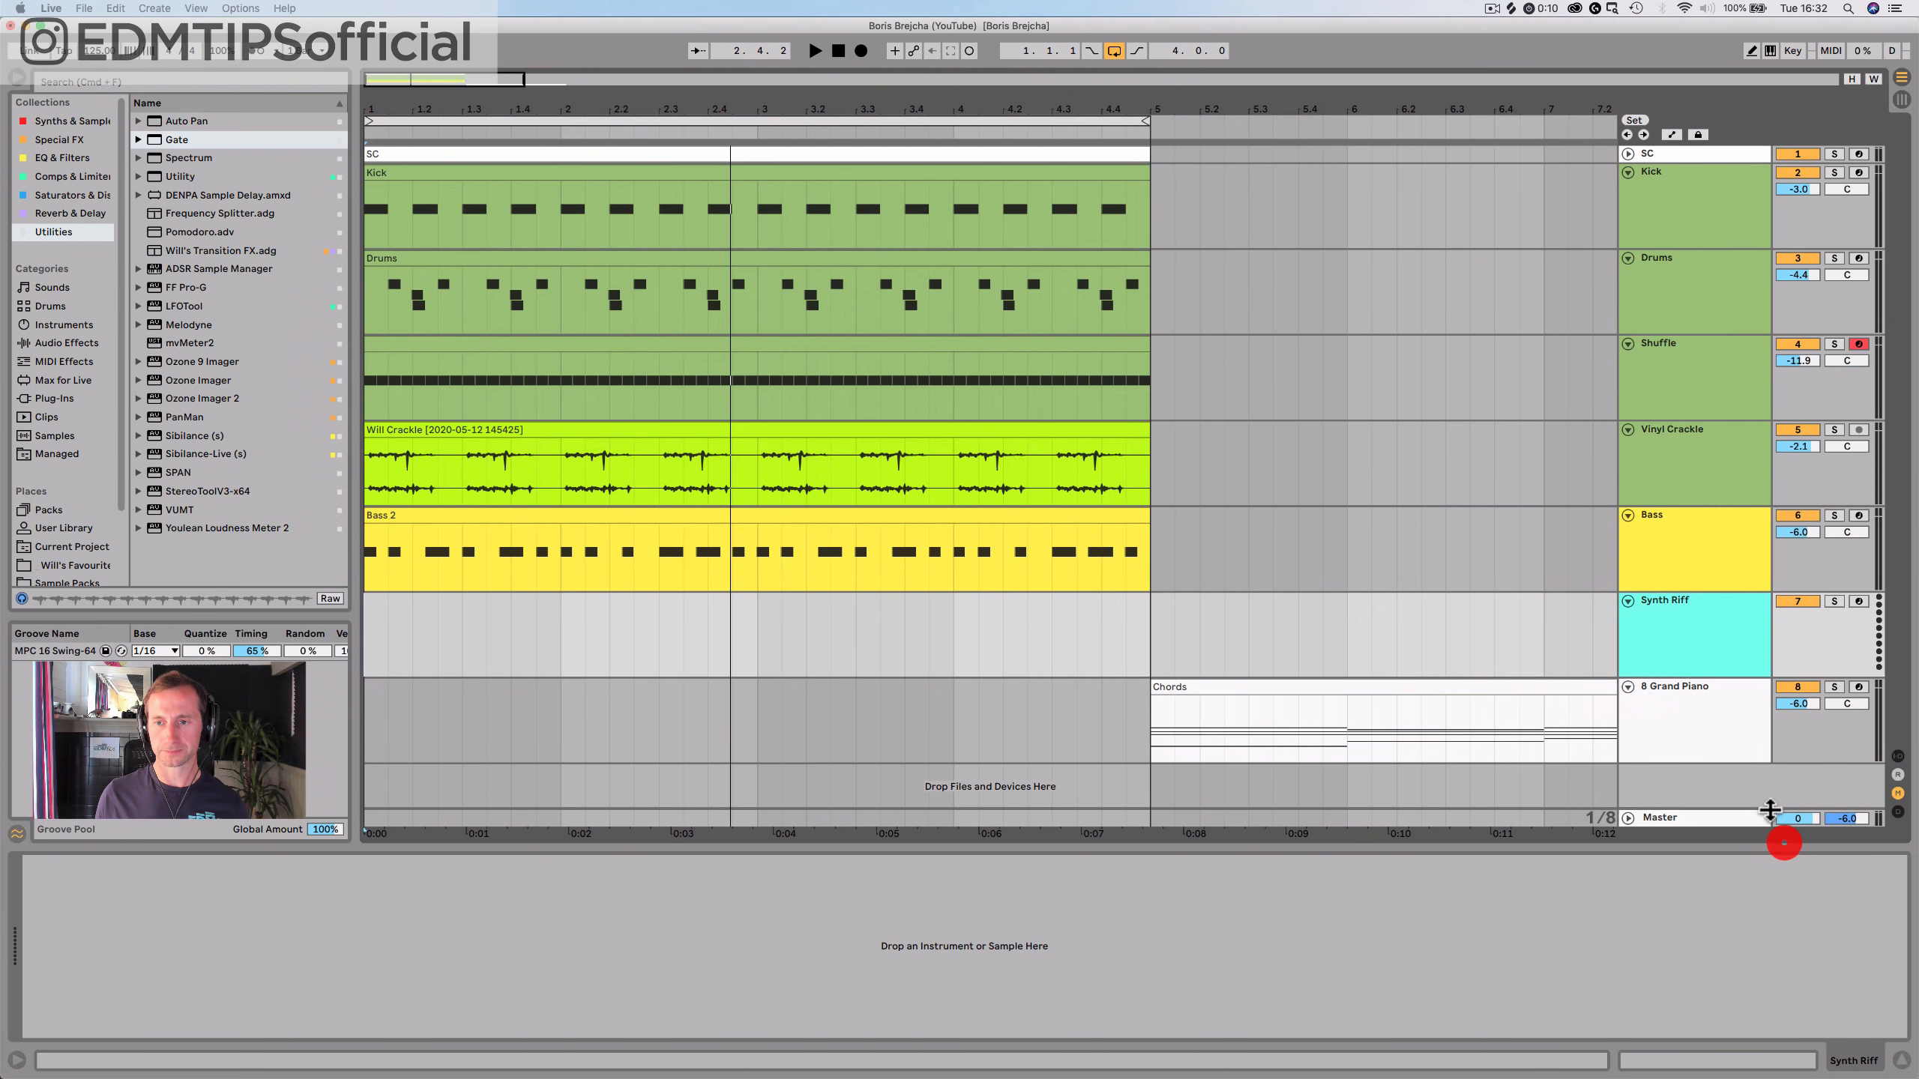
pyautogui.press('super+s')
# Load the Analog synth onto the Synth Riff track
pyautogui.click(1718, 664)
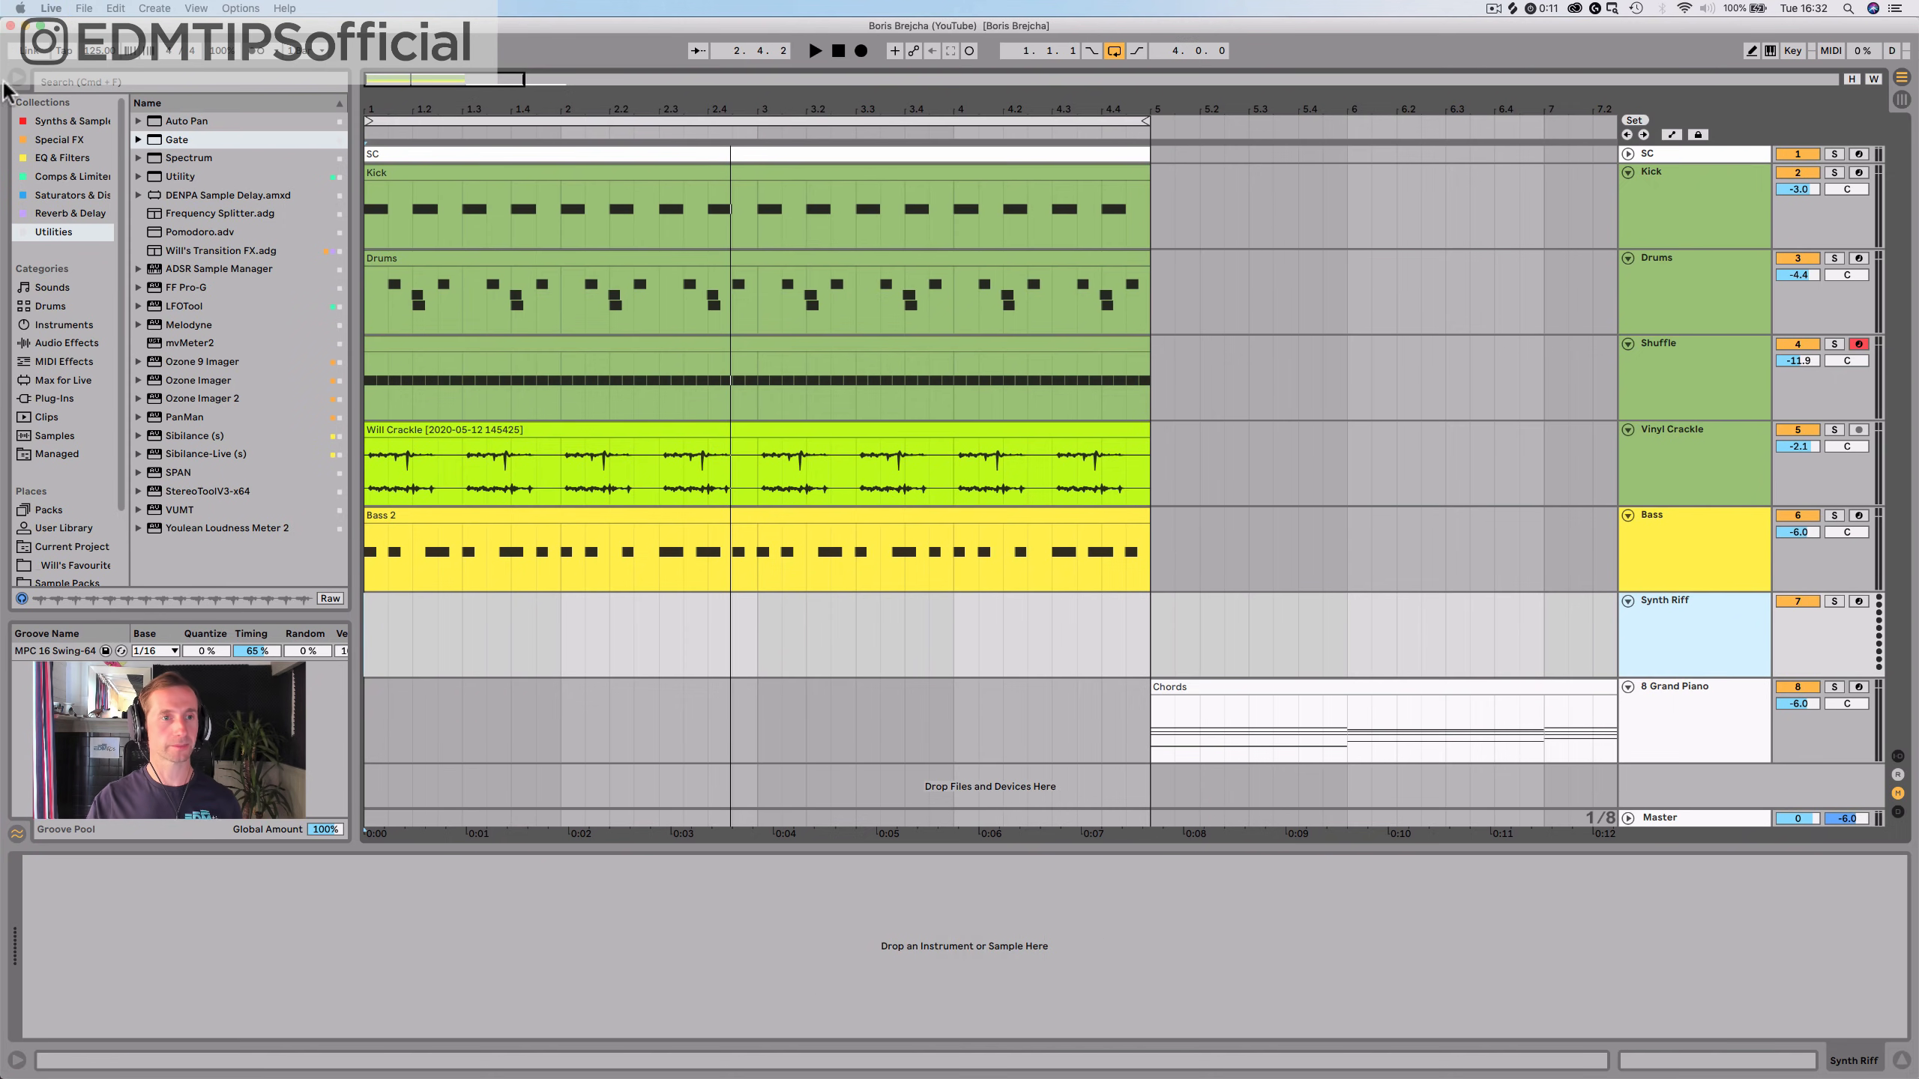
pyautogui.click(41, 123)
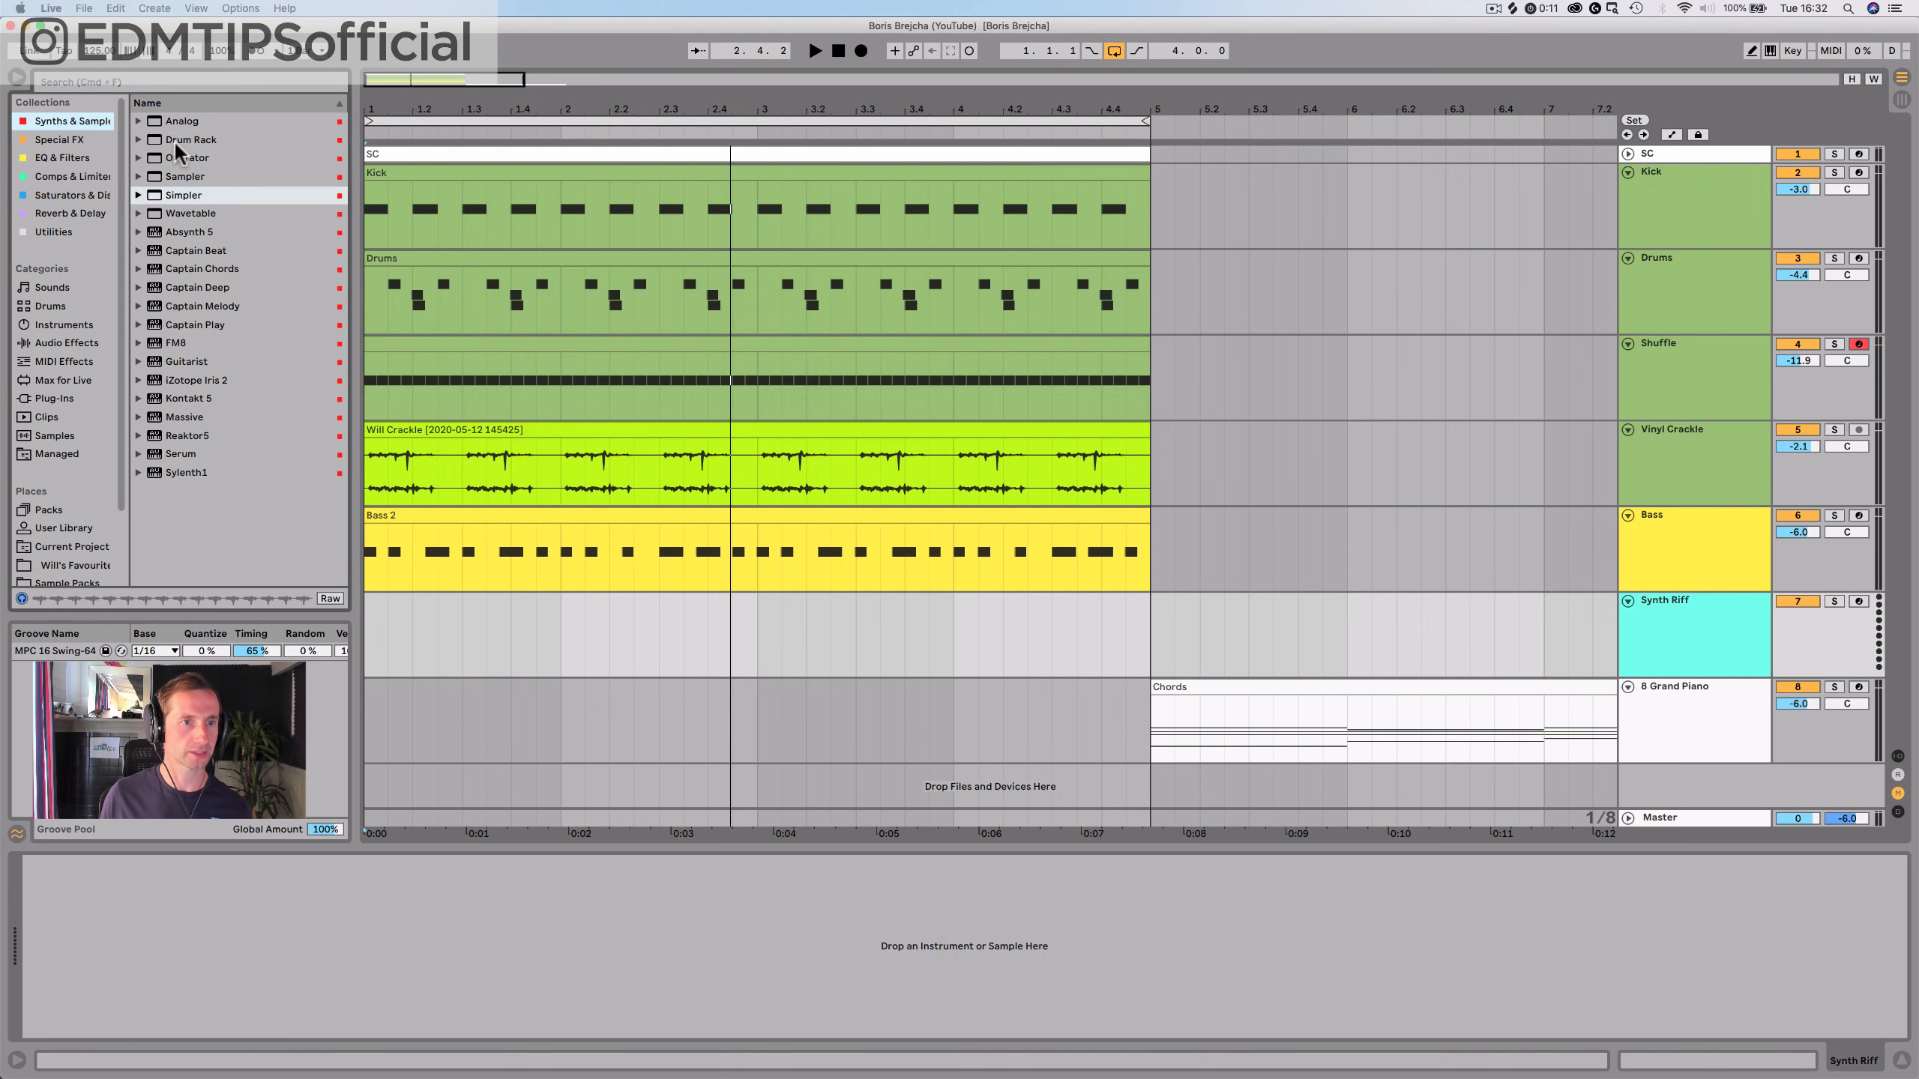
pyautogui.click(175, 120)
pyautogui.moveTo(250, 122); pyautogui.dragTo(534, 646)
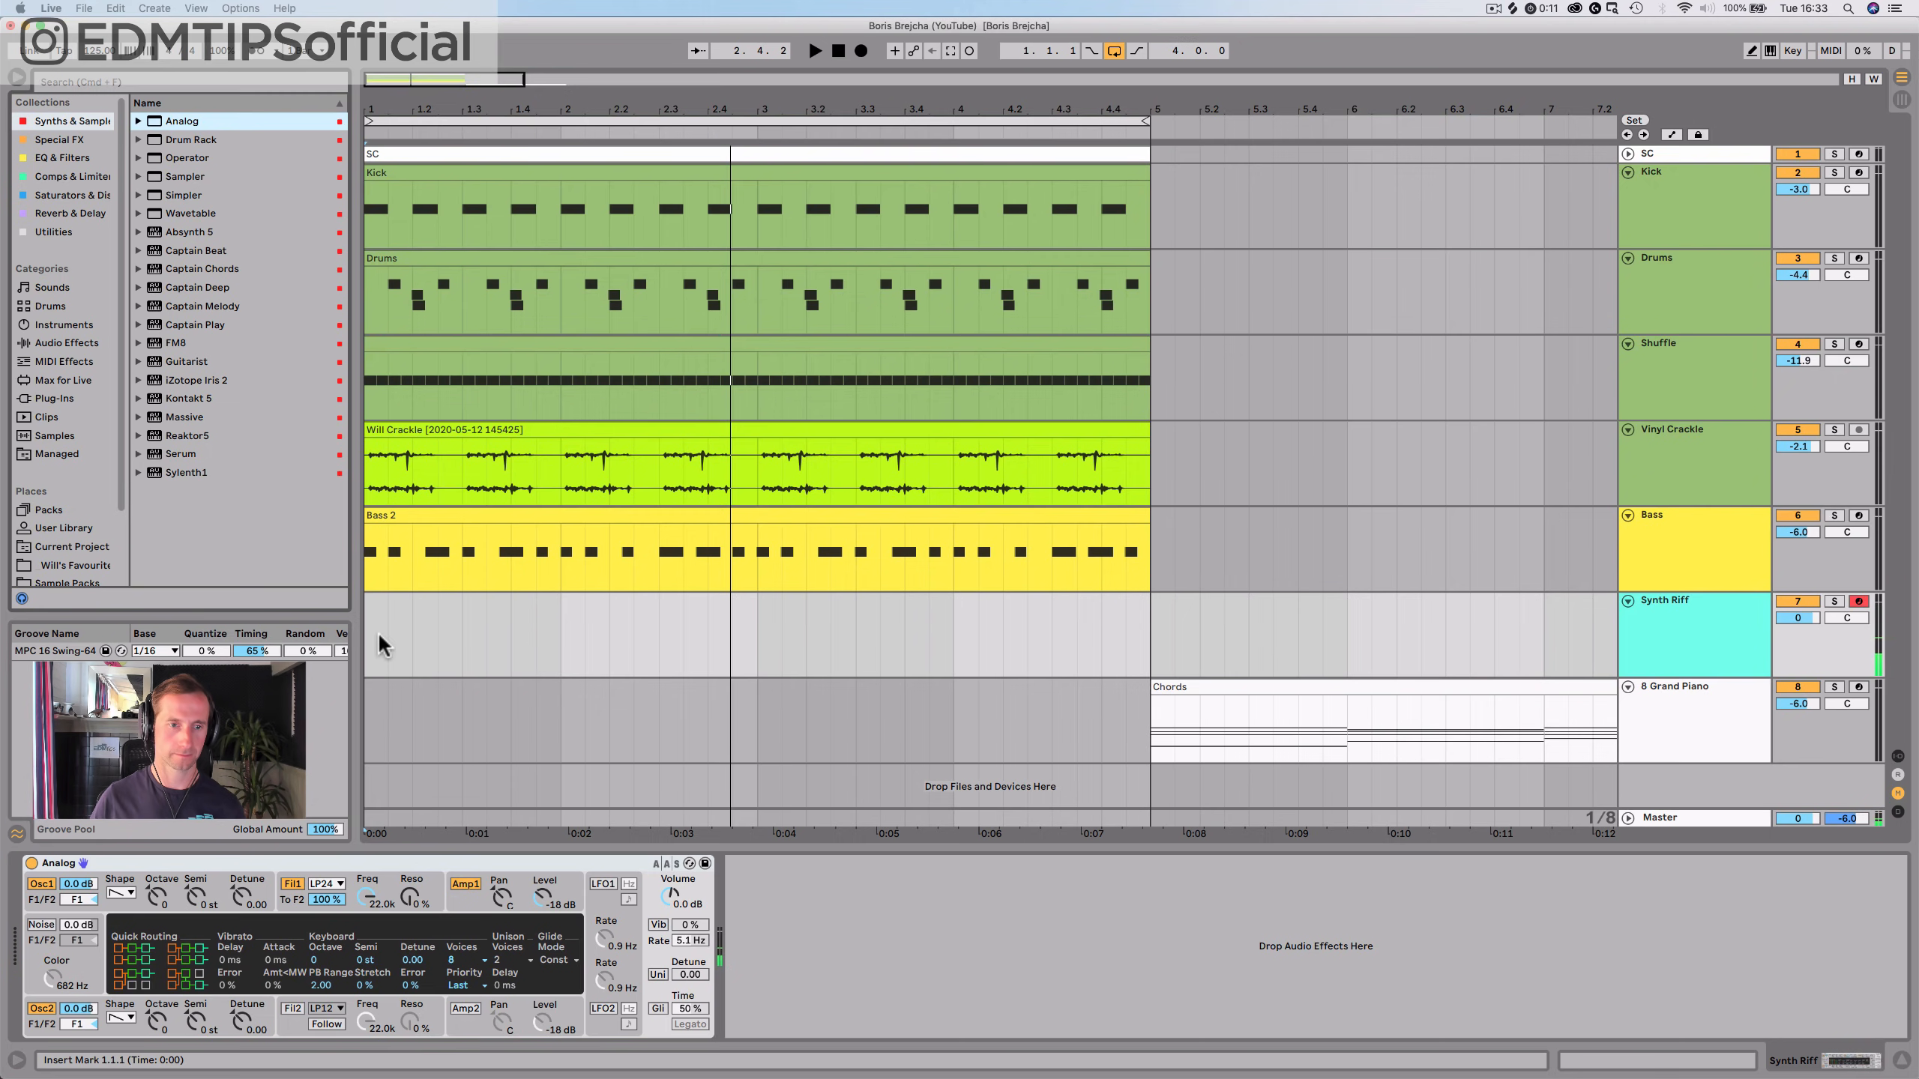
# Create an empty four-bar MIDI clip at the start of the Synth Riff track and name it Synth Riff
pyautogui.moveTo(367, 635); pyautogui.dragTo(1005, 635)
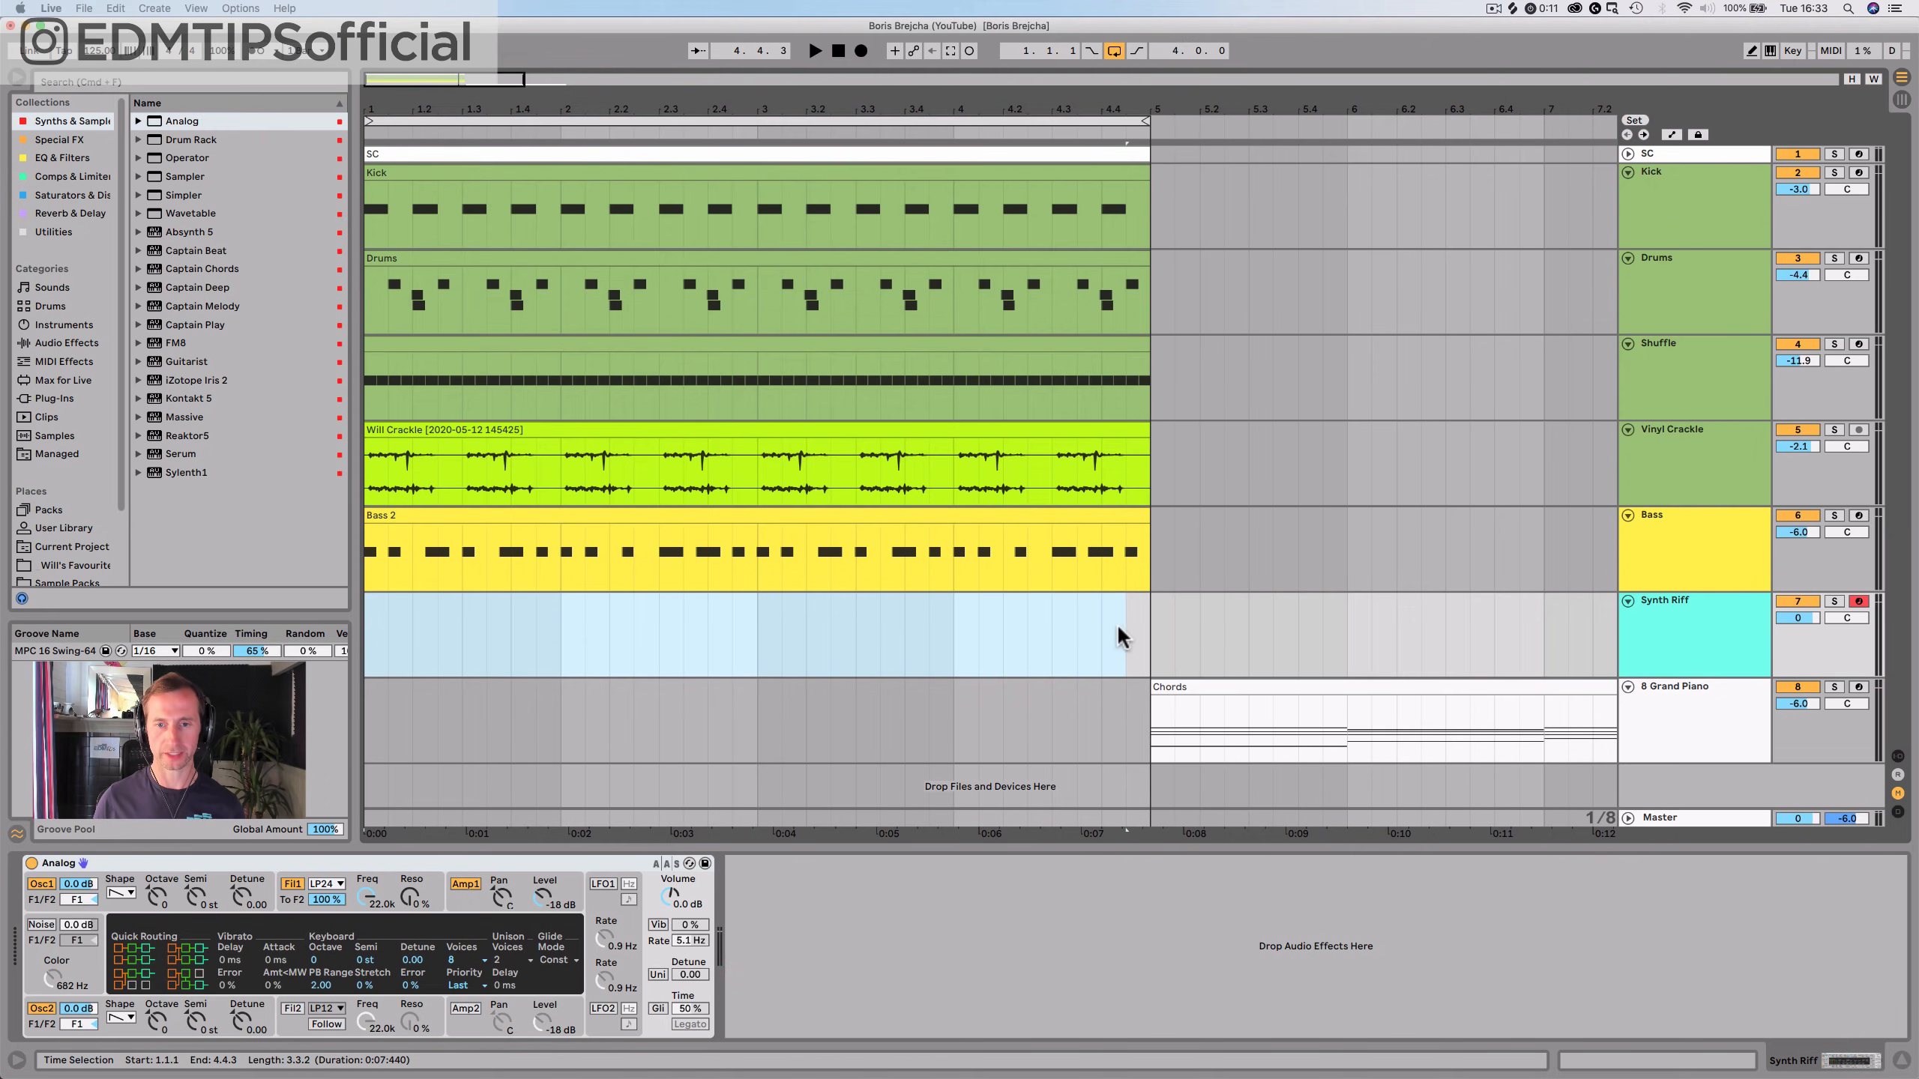
pyautogui.click(1158, 618)
pyautogui.press('super+shift+m')
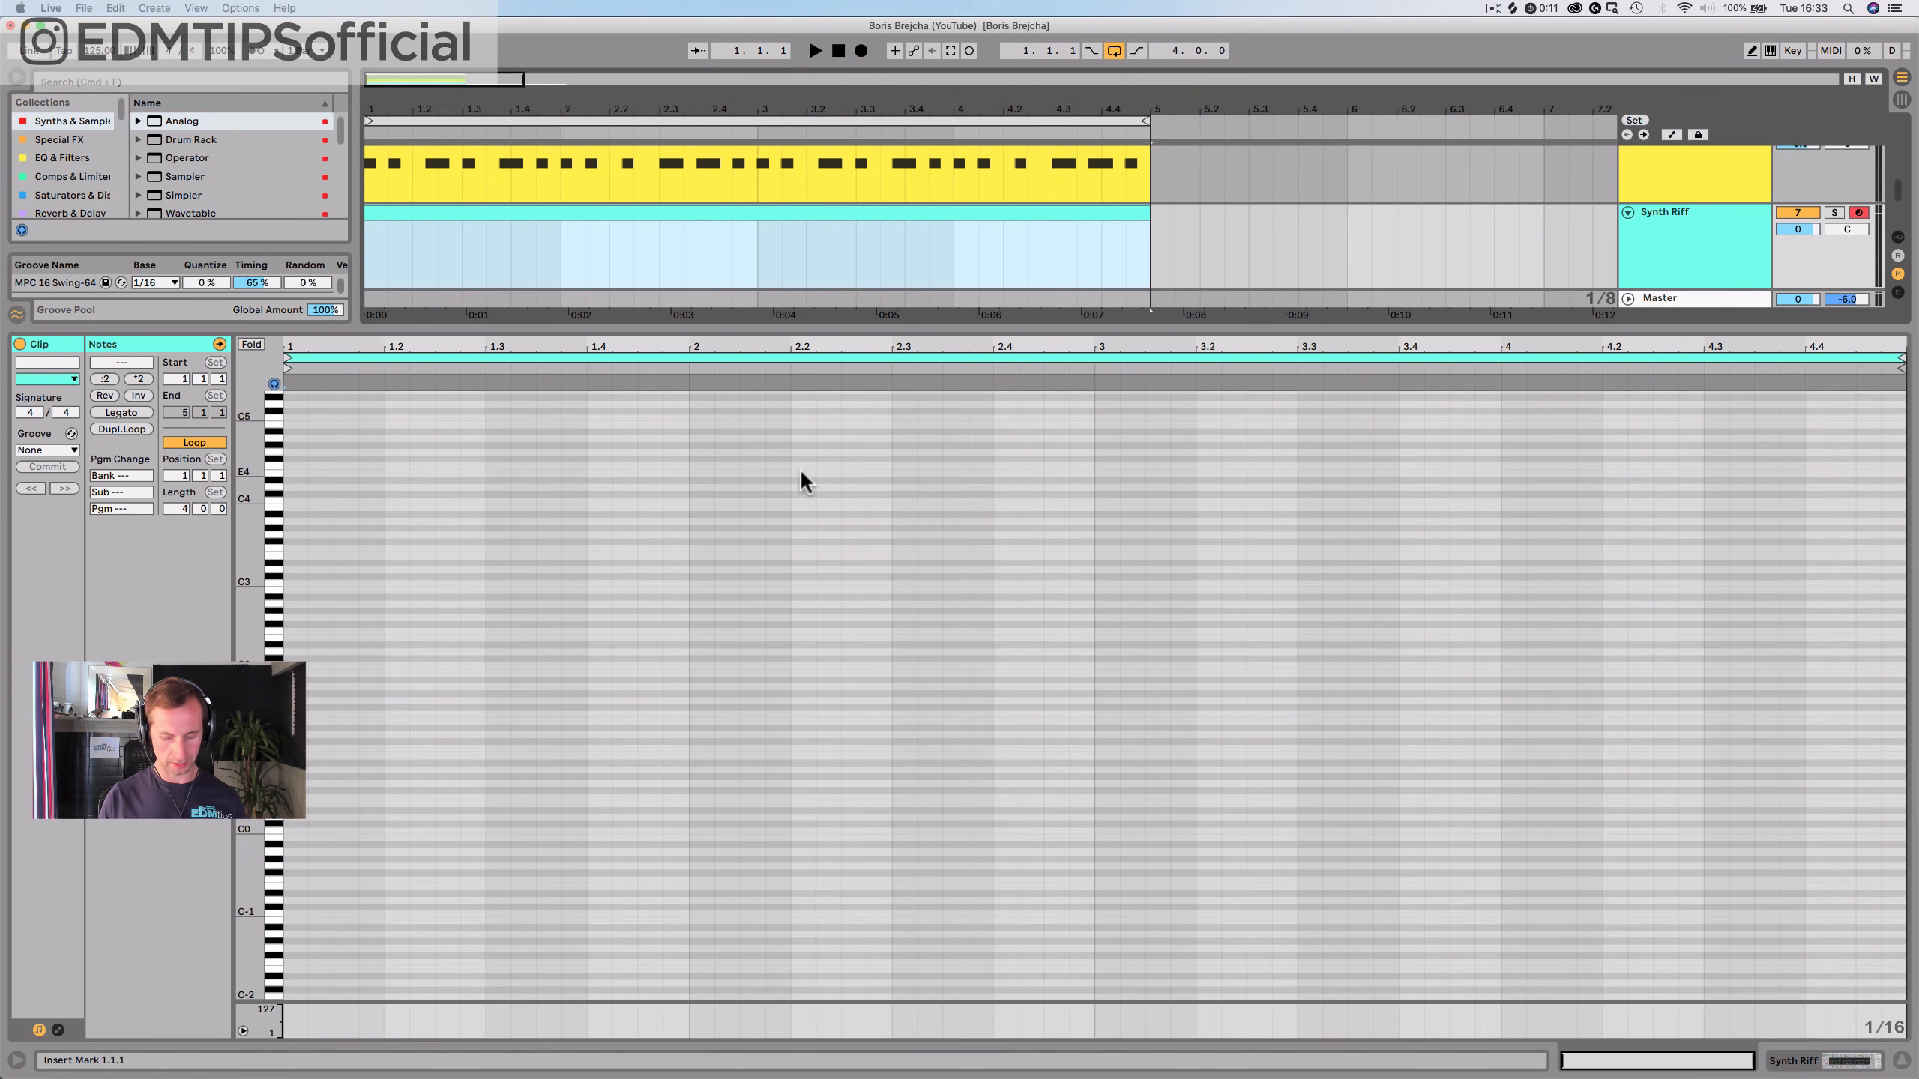
pyautogui.press('super+r')
pyautogui.press('shift')
pyautogui.write('Synth Riff')
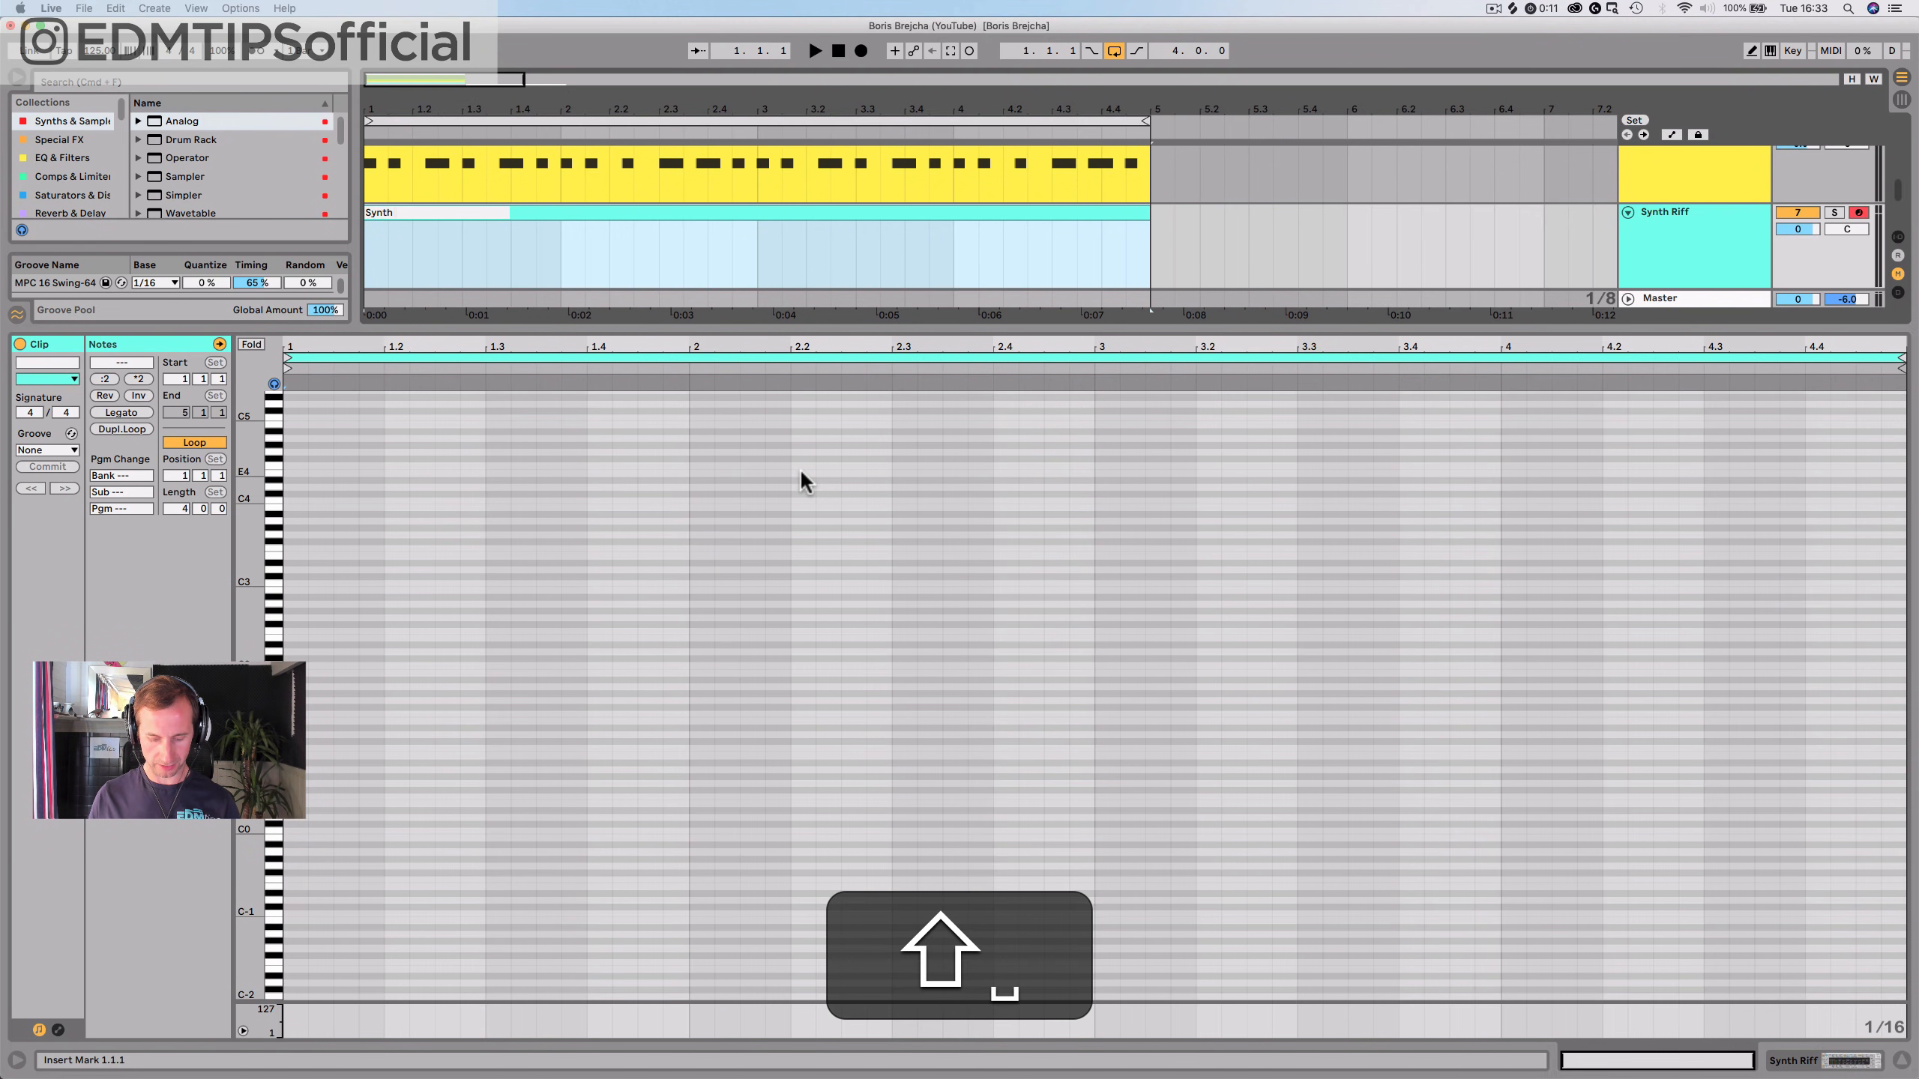
pyautogui.press('Return')
pyautogui.hotkey('shift', 'Tab')
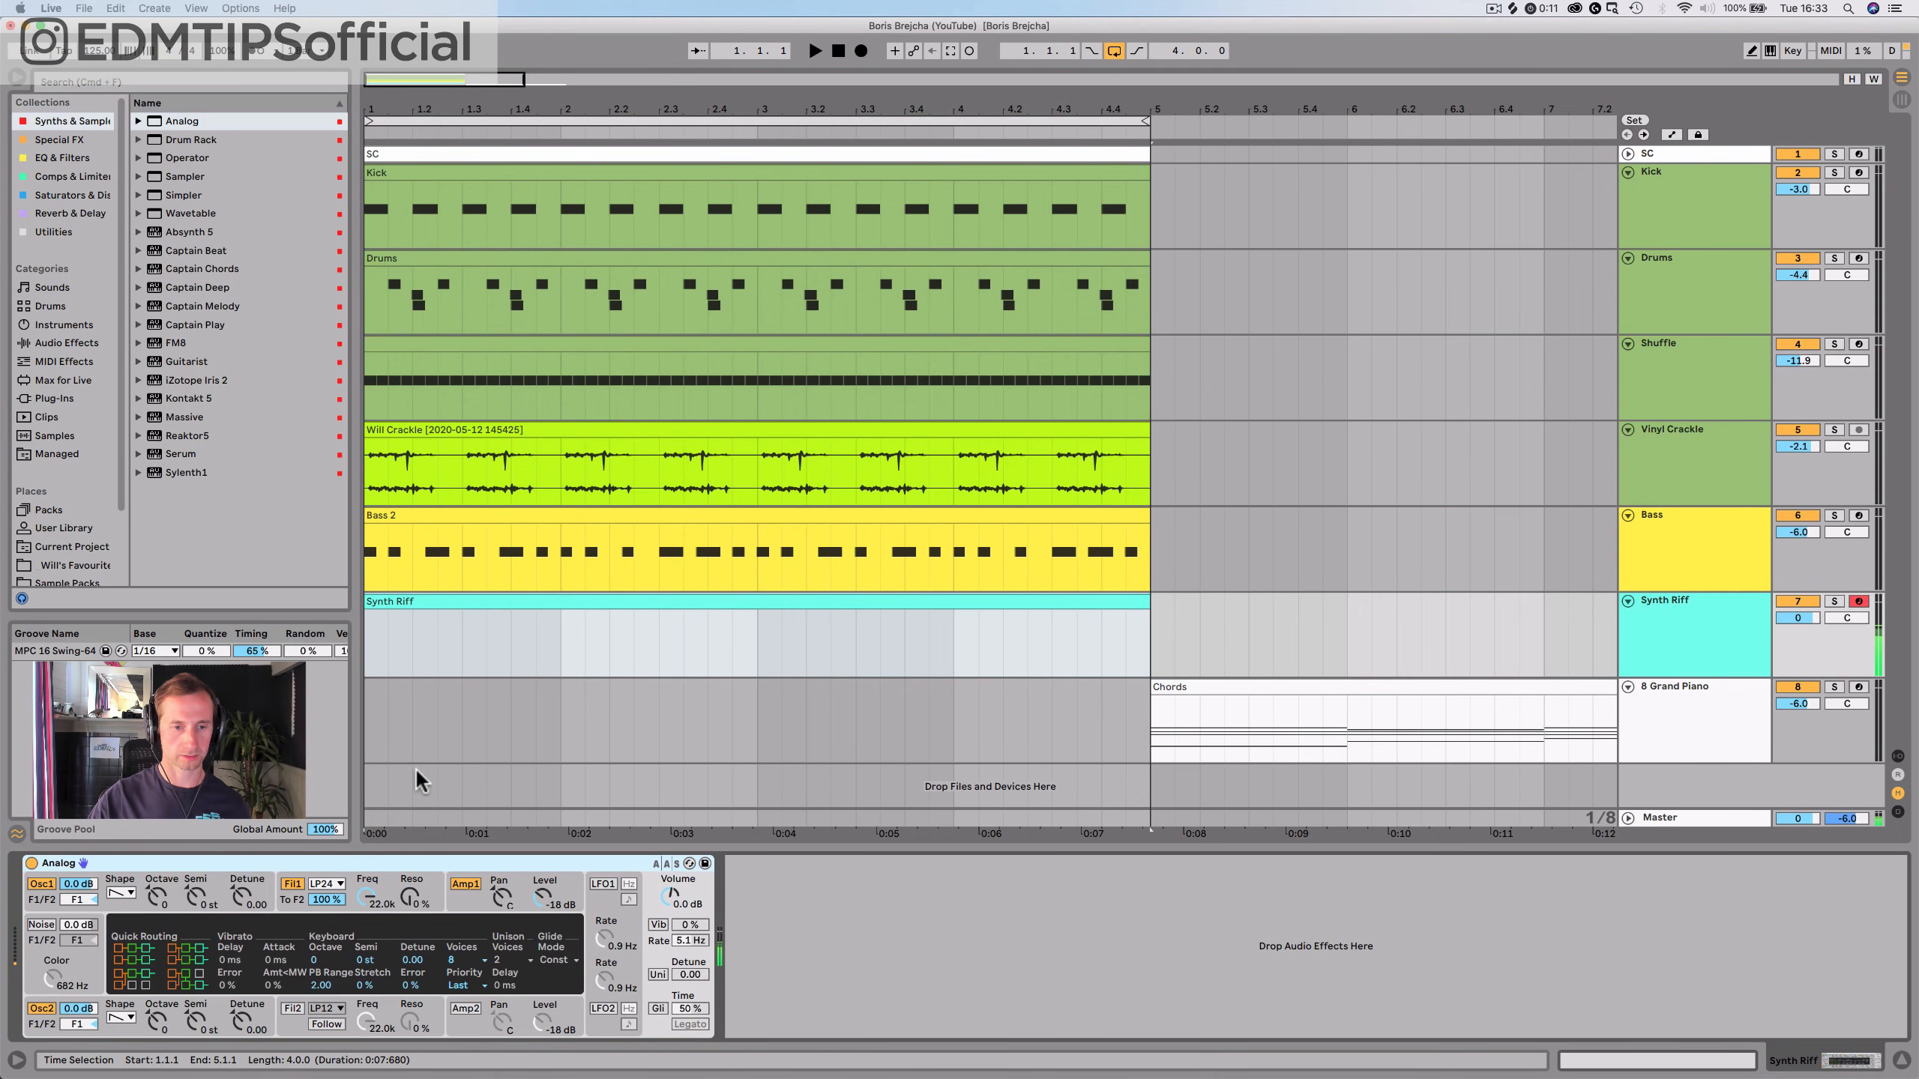
# Set the Analog synth's voices to Mono
pyautogui.click(641, 917)
pyautogui.click(462, 960)
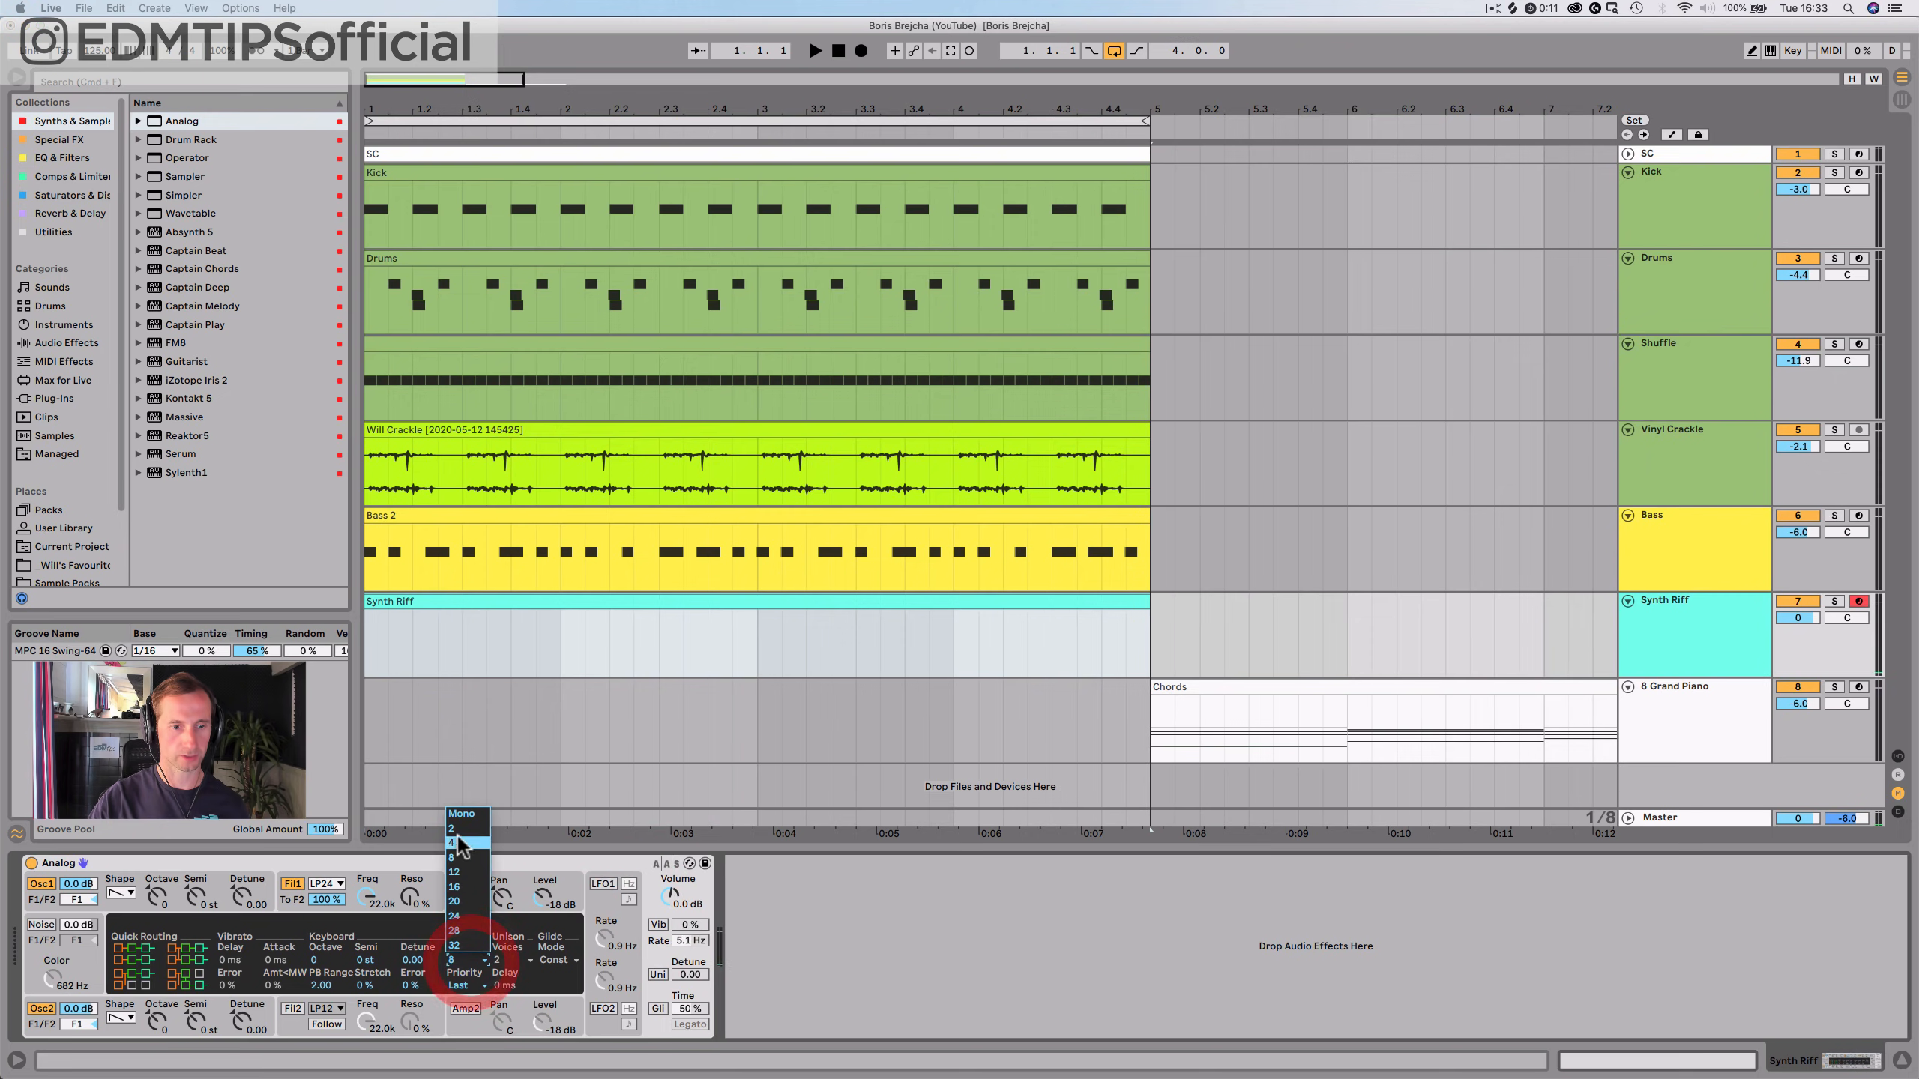
pyautogui.click(460, 813)
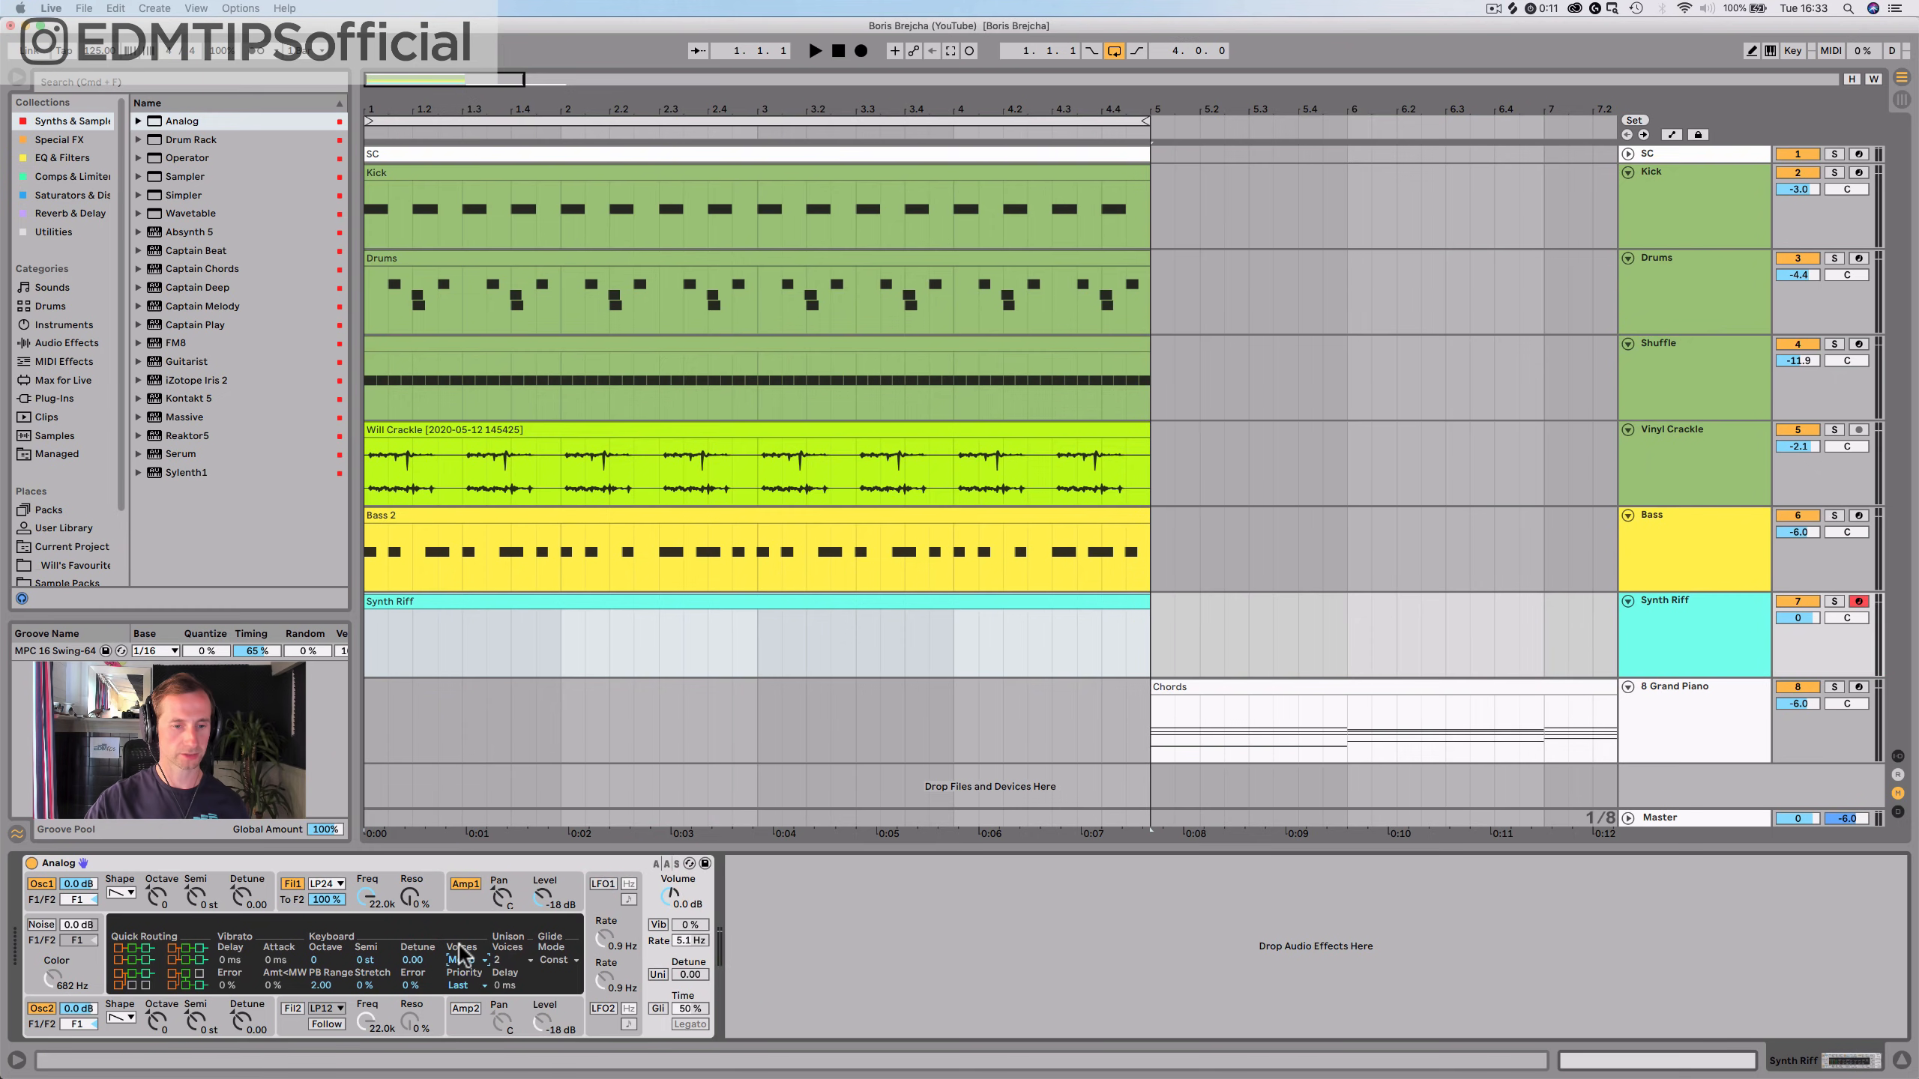
# Shape Analog's envelopes with zero sustain and 182 ms decay on Amp 1, and zero sustain and 14 ms decay on Filter 1
pyautogui.click(456, 903)
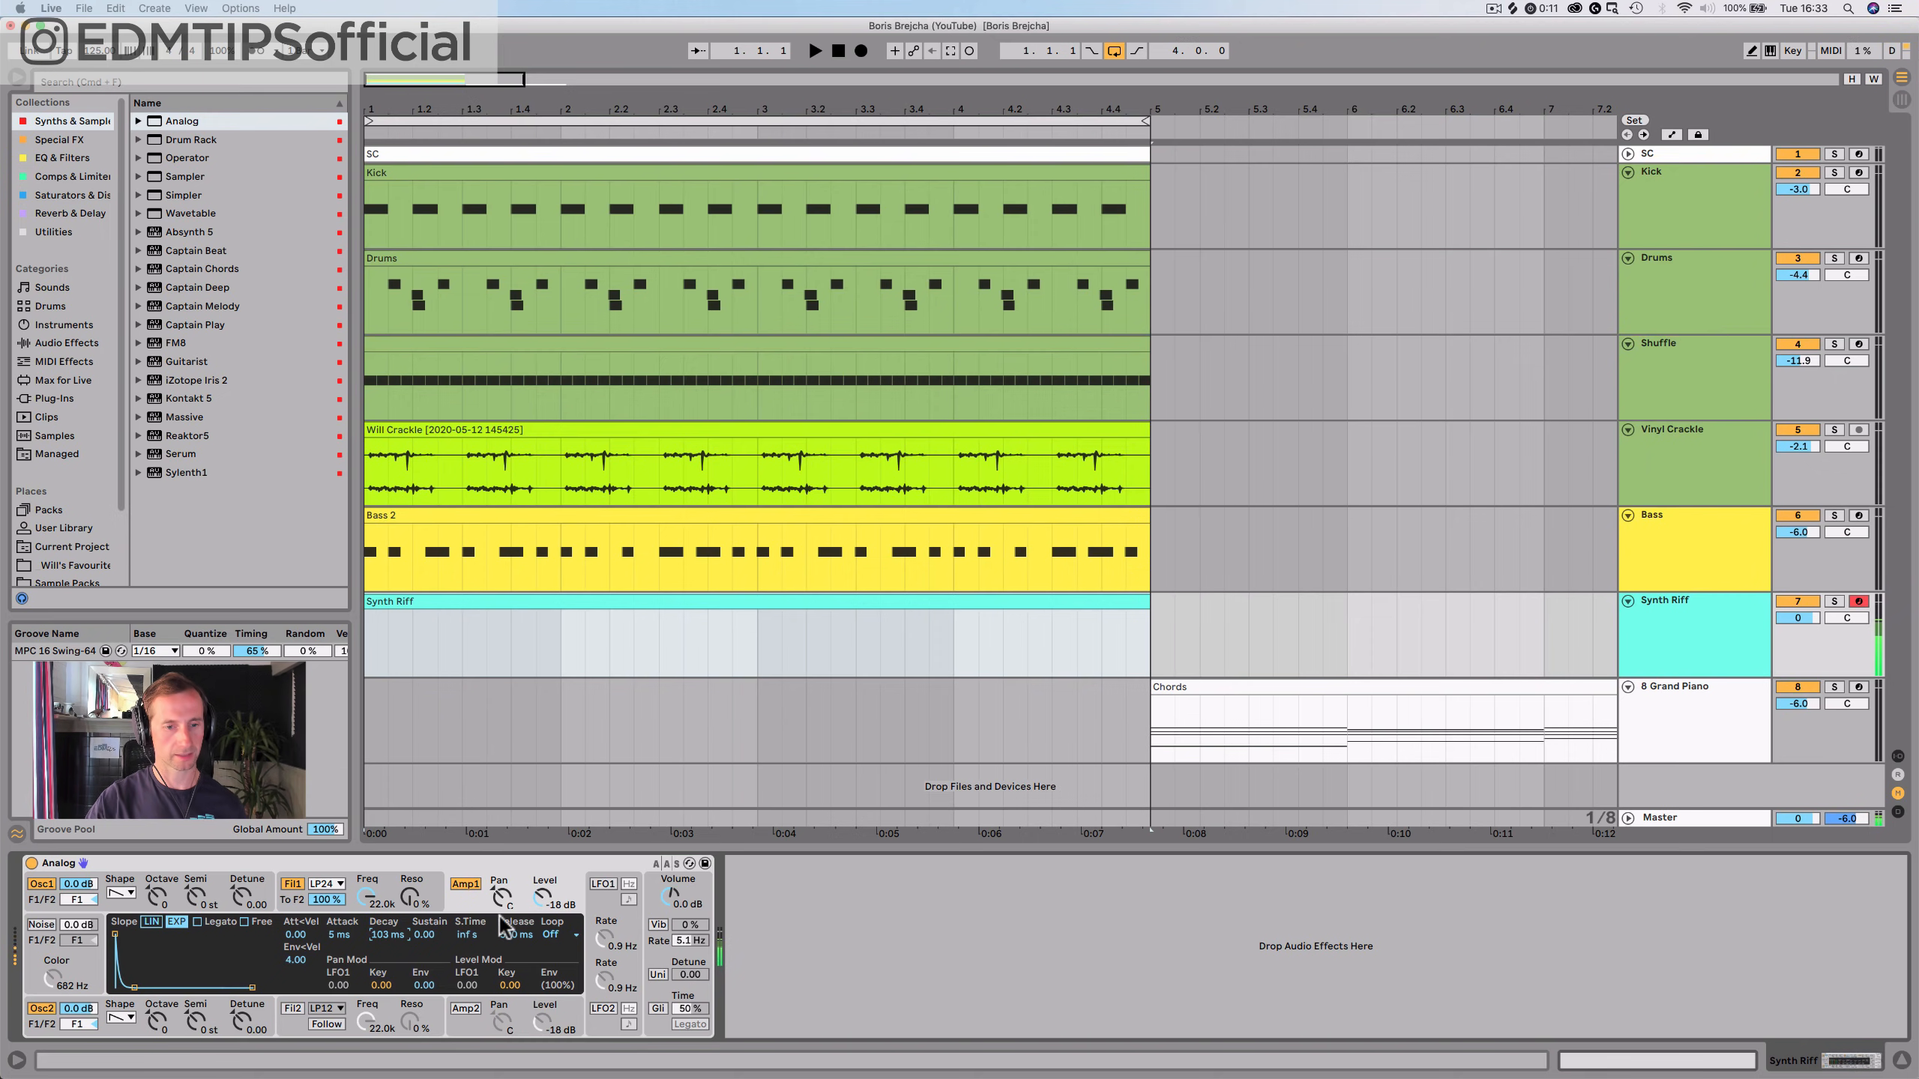
pyautogui.moveTo(516, 929); pyautogui.dragTo(515, 839)
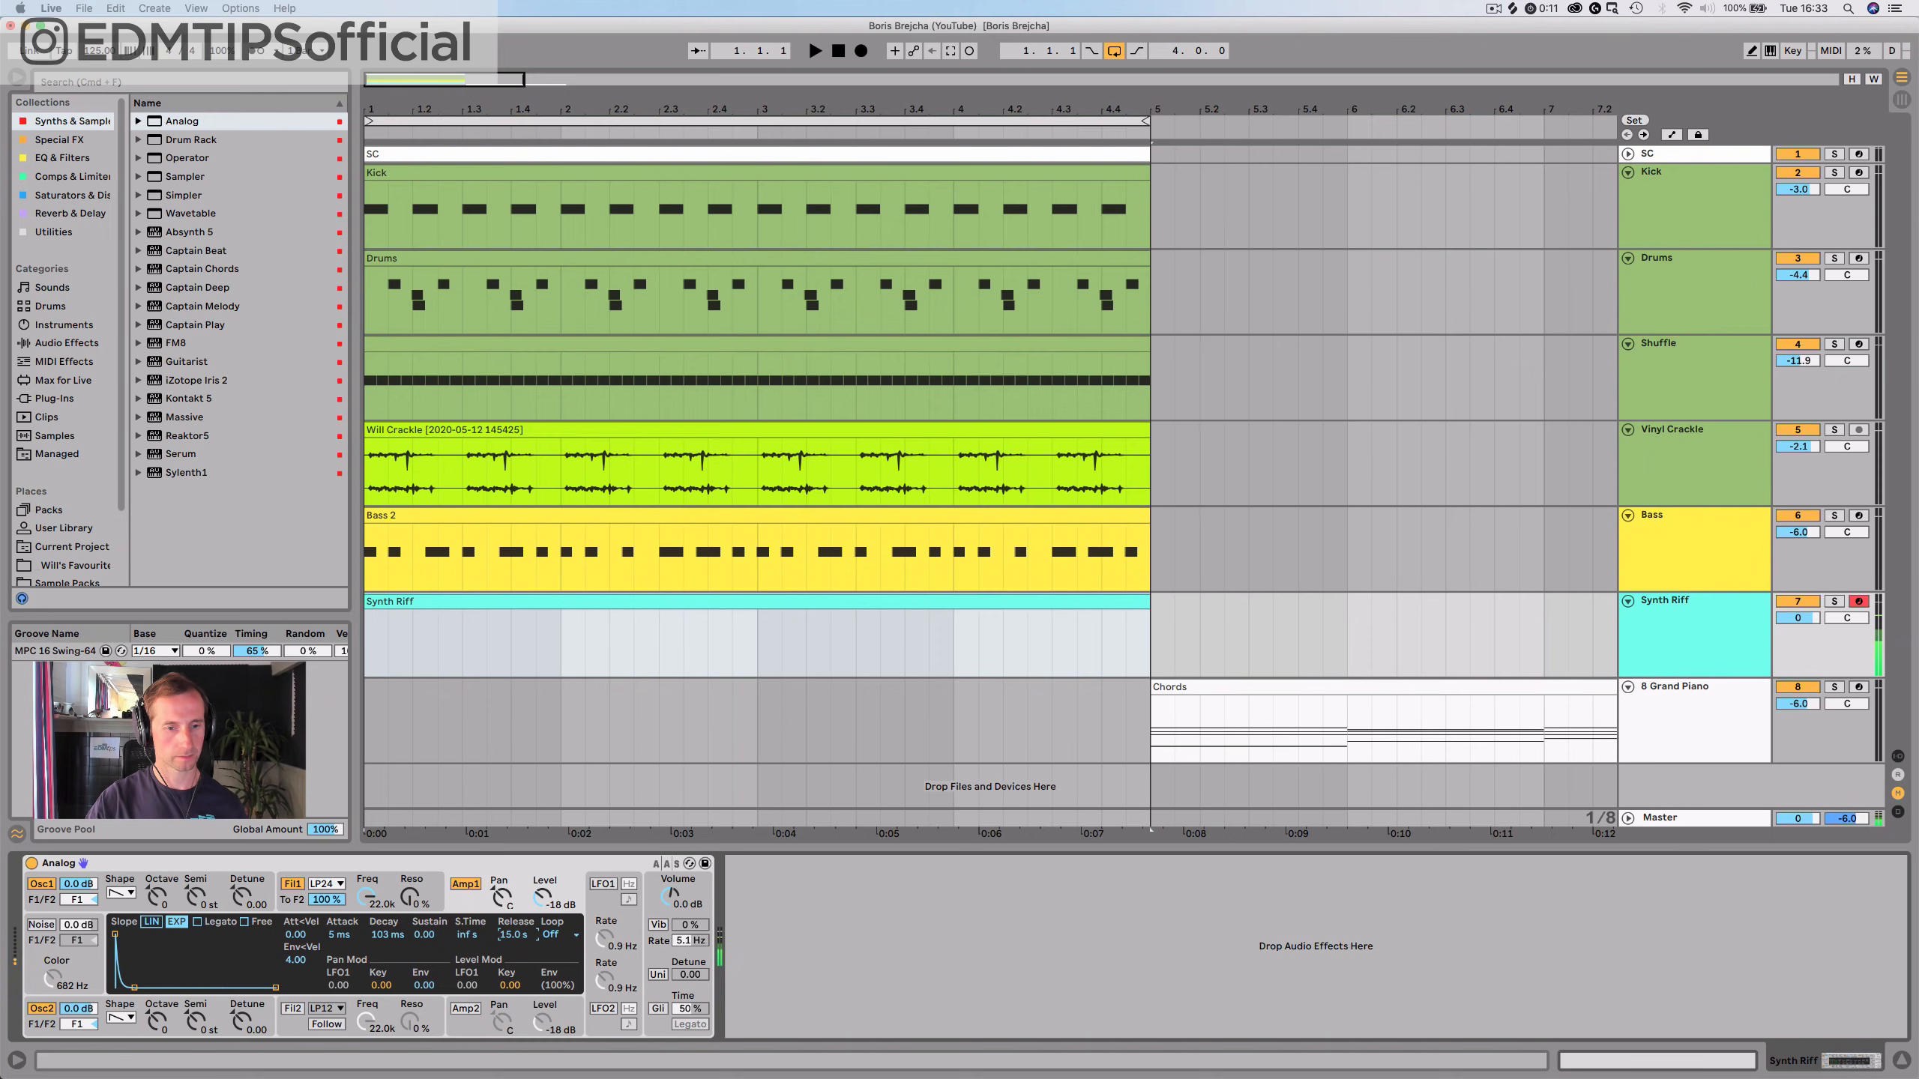
pyautogui.press('super+z')
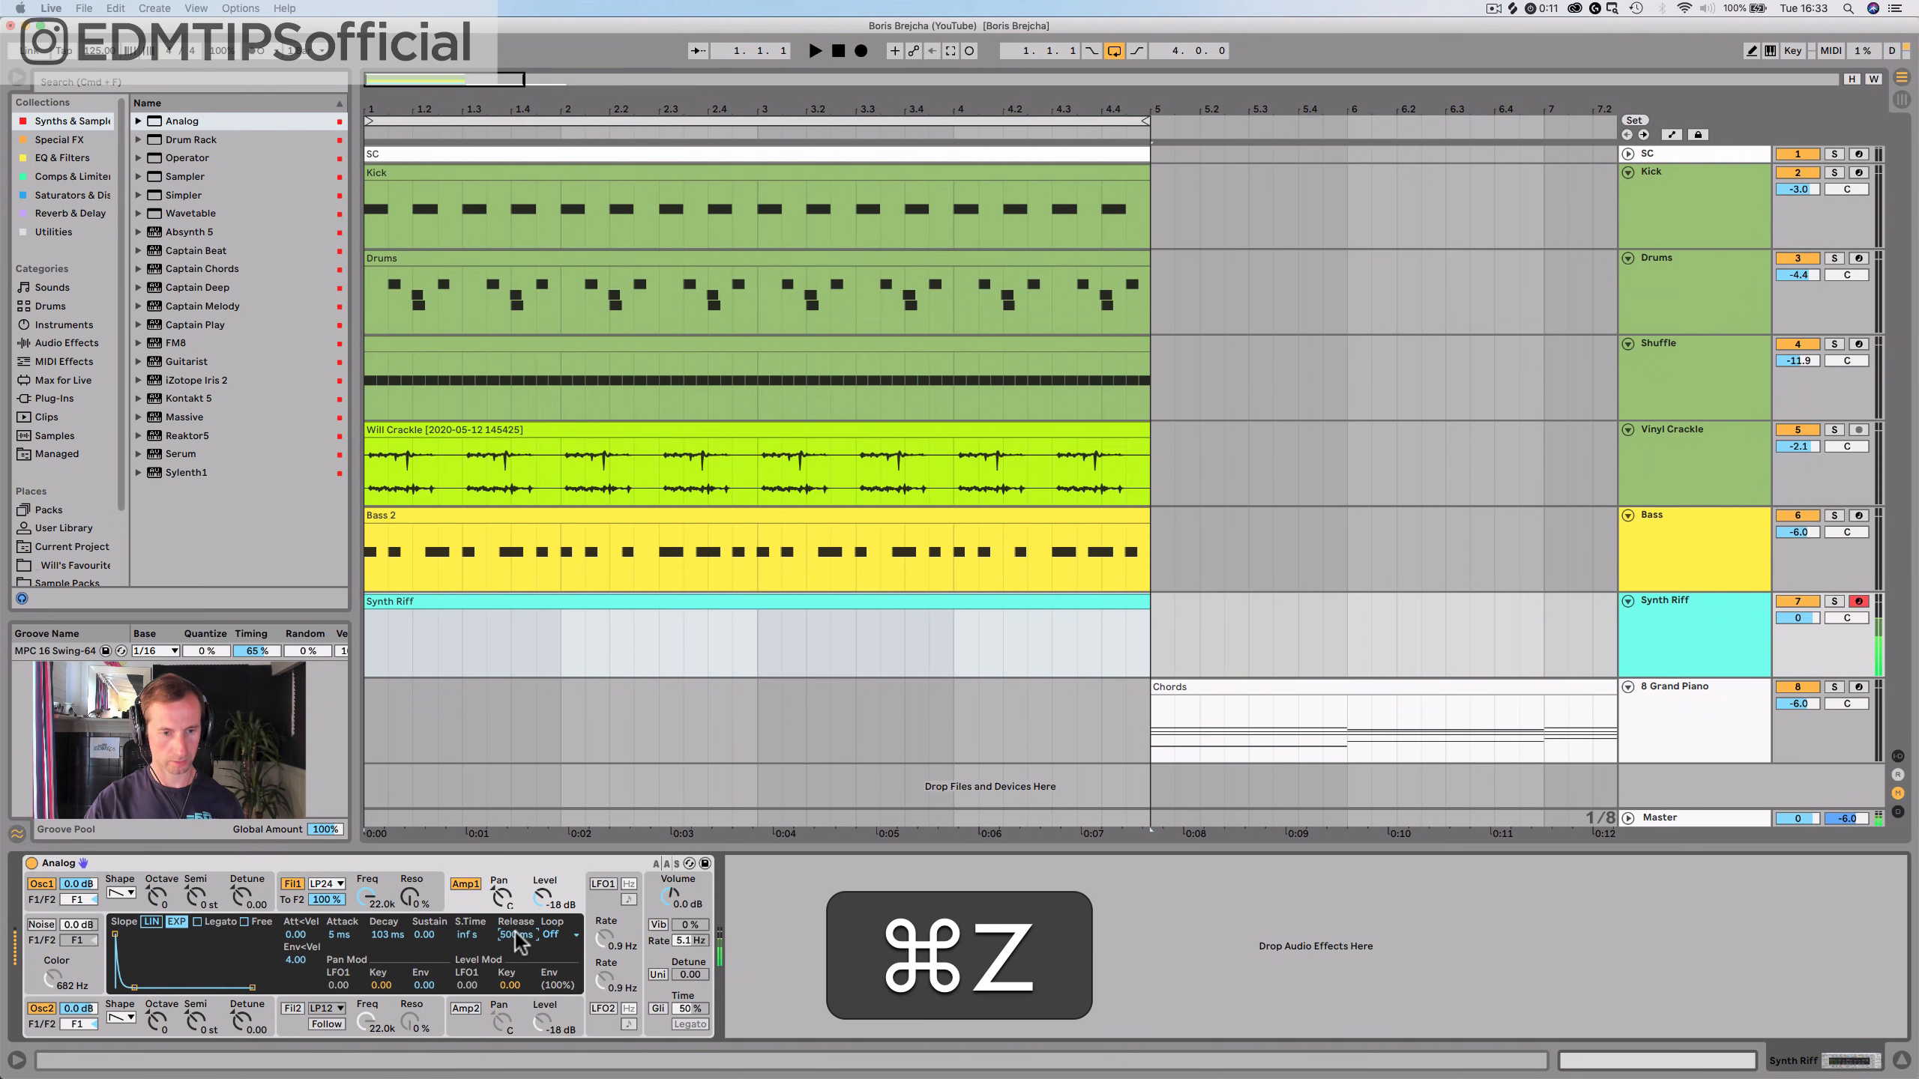
pyautogui.click(364, 892)
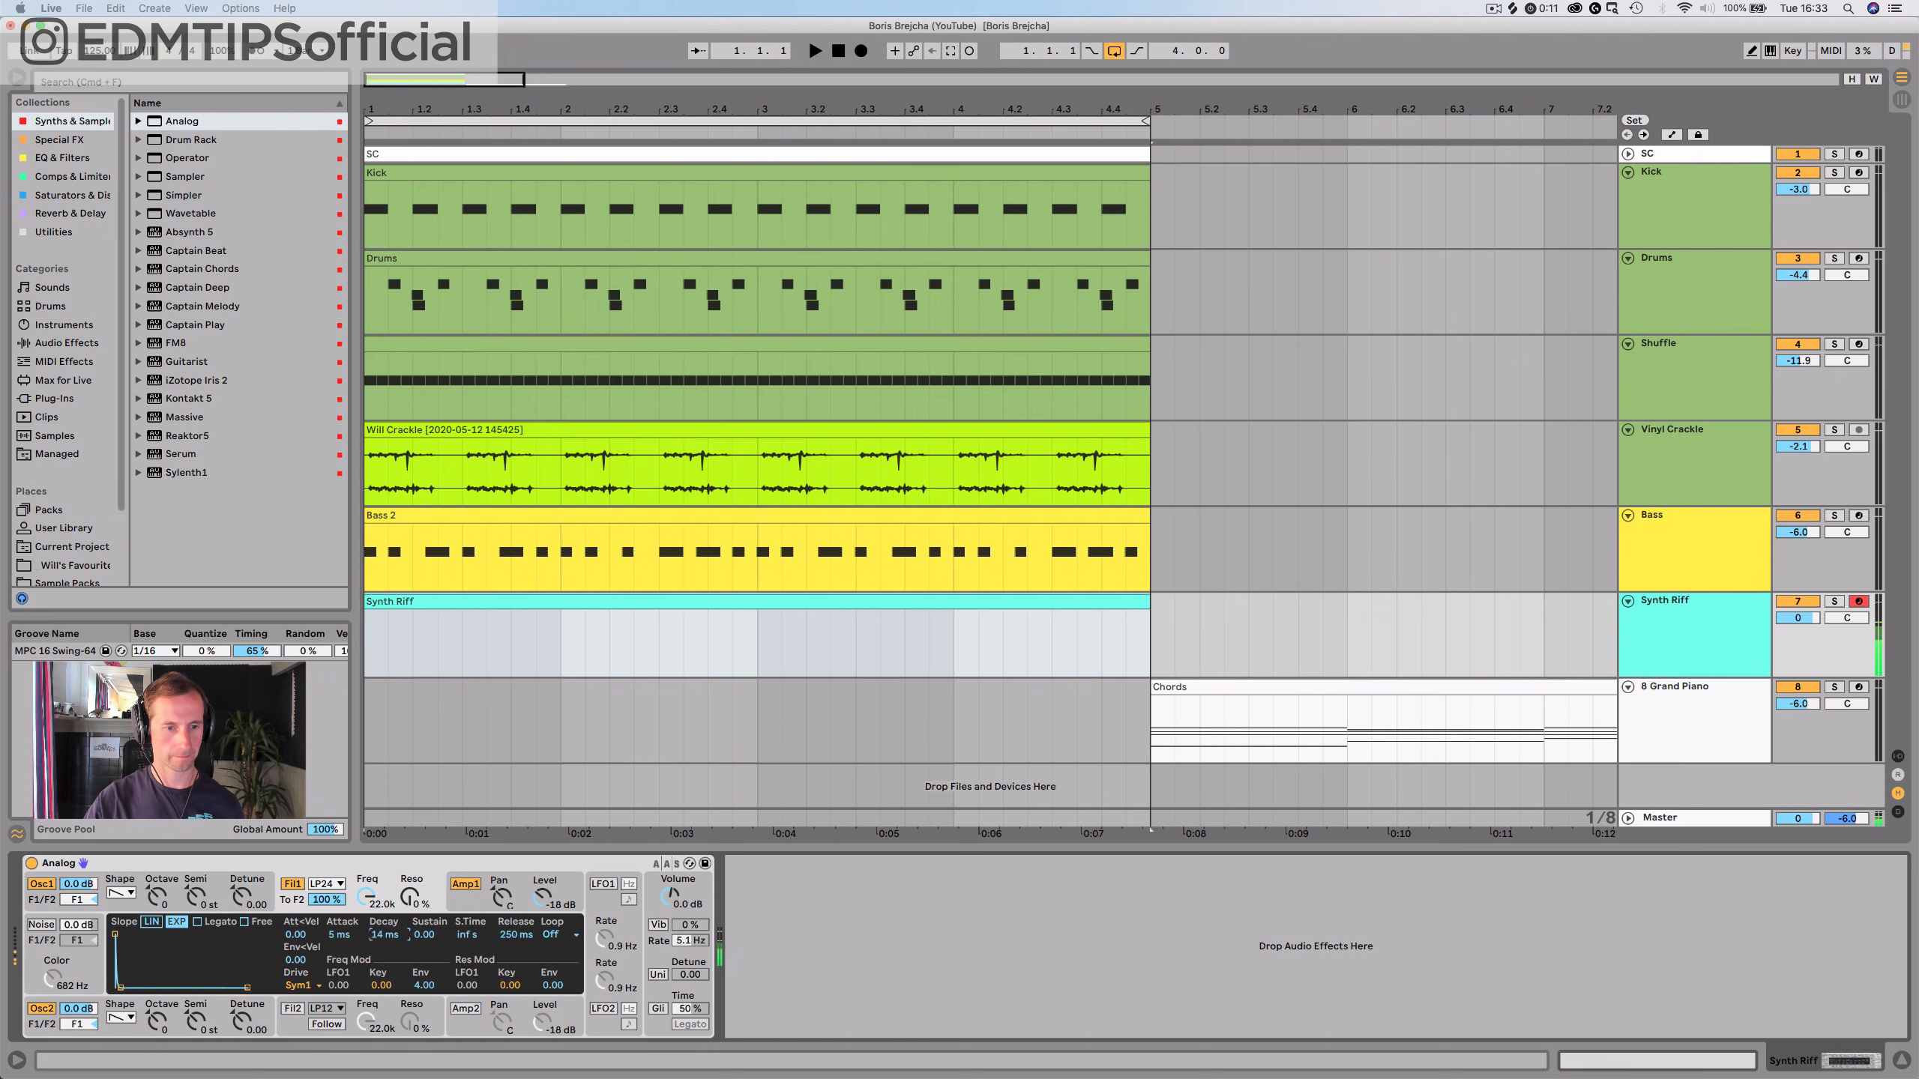
pyautogui.click(457, 883)
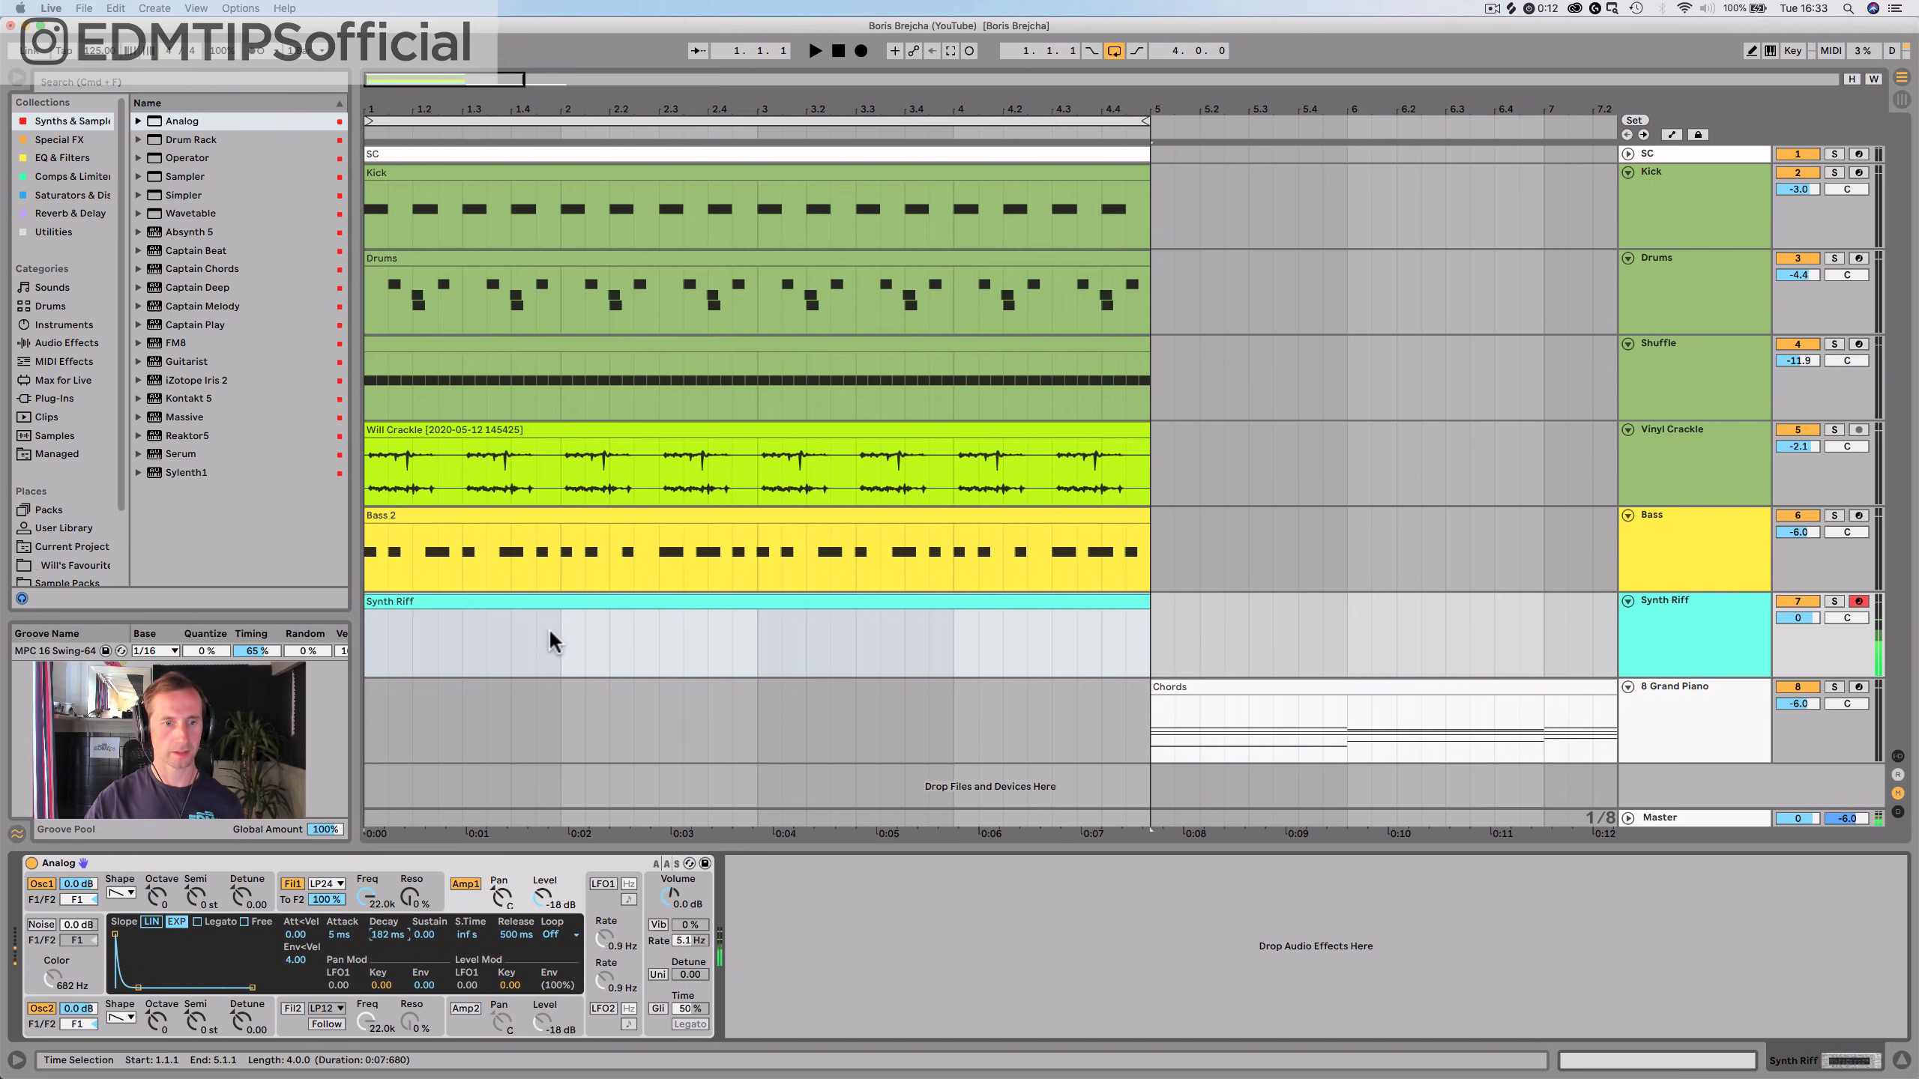
# Add a sixteenth note at the start of the Synth Riff clip and transpose it down to F1
pyautogui.click(502, 601)
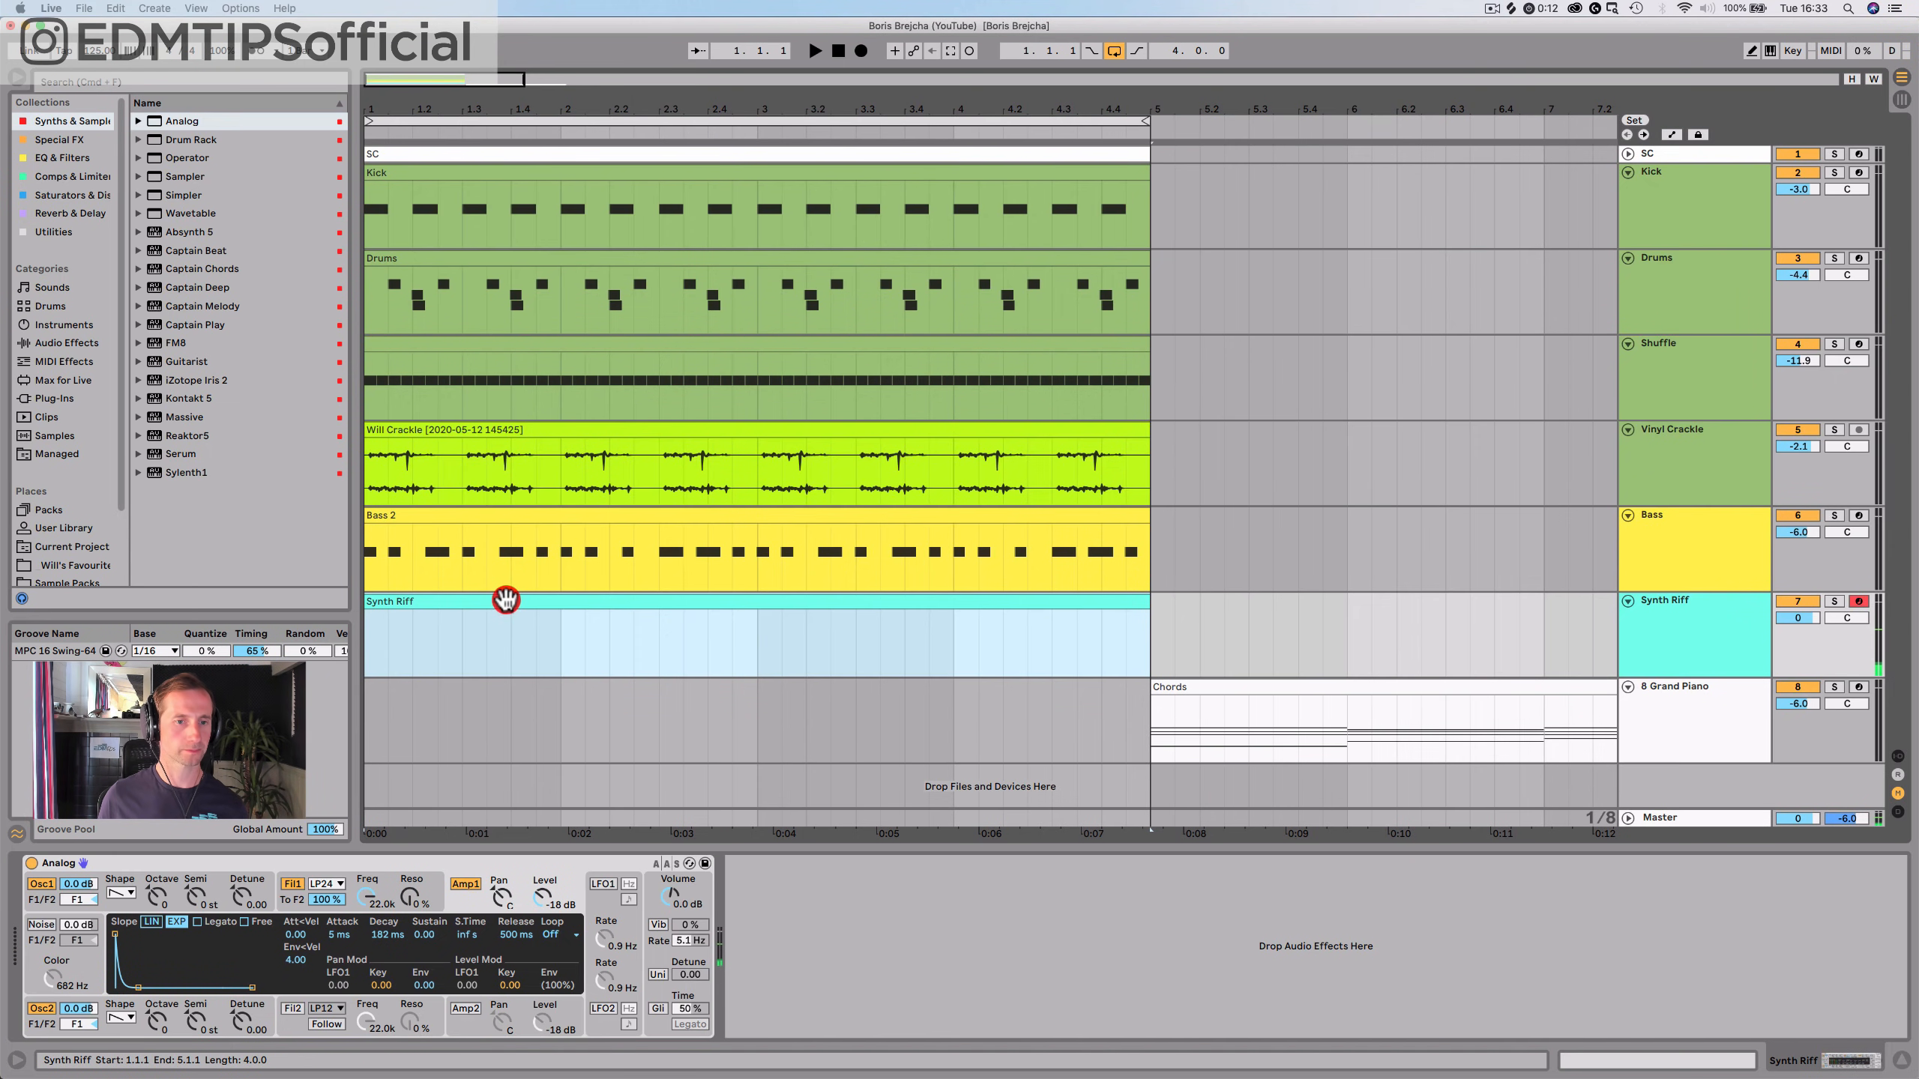
pyautogui.doubleClick(399, 599)
pyautogui.moveTo(251, 668); pyautogui.dragTo(317, 669)
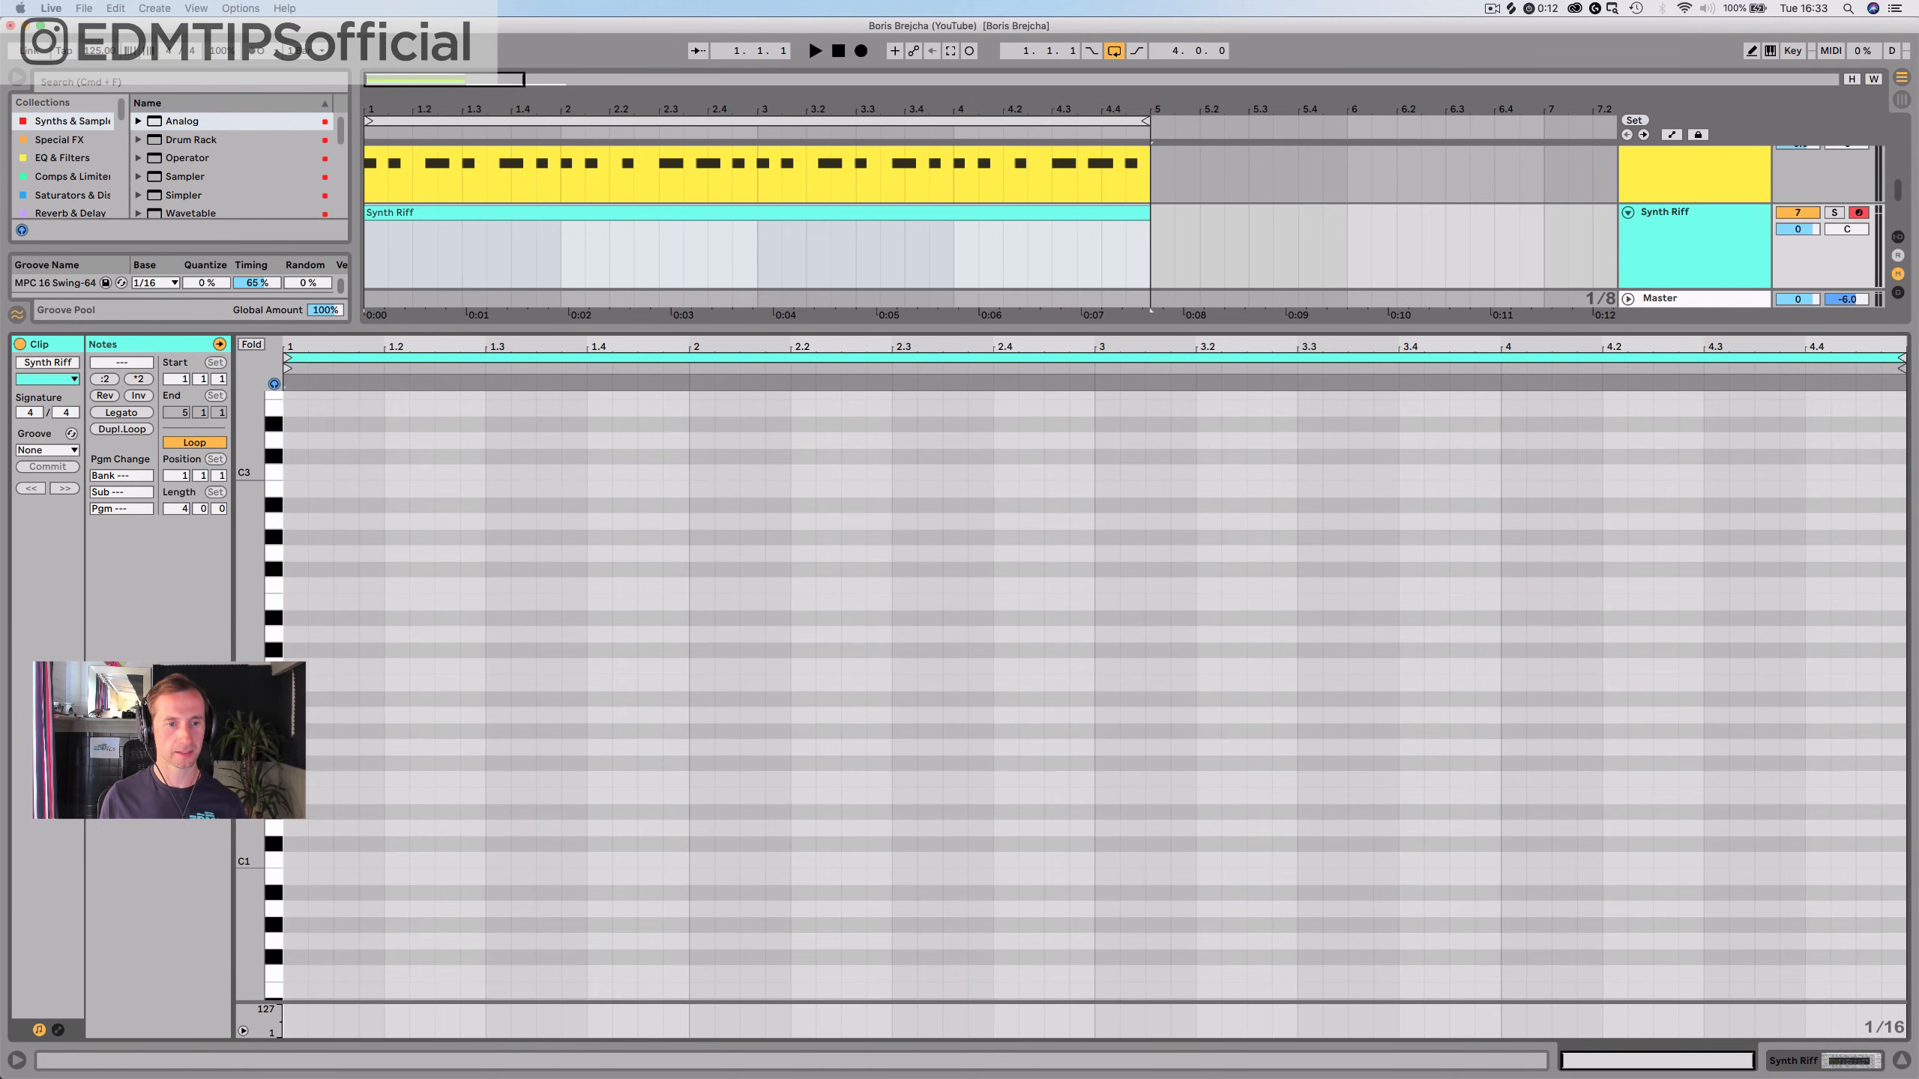
pyautogui.doubleClick(292, 586)
pyautogui.press('Down')
pyautogui.press('Down')
pyautogui.press('Down')
pyautogui.press('Down')
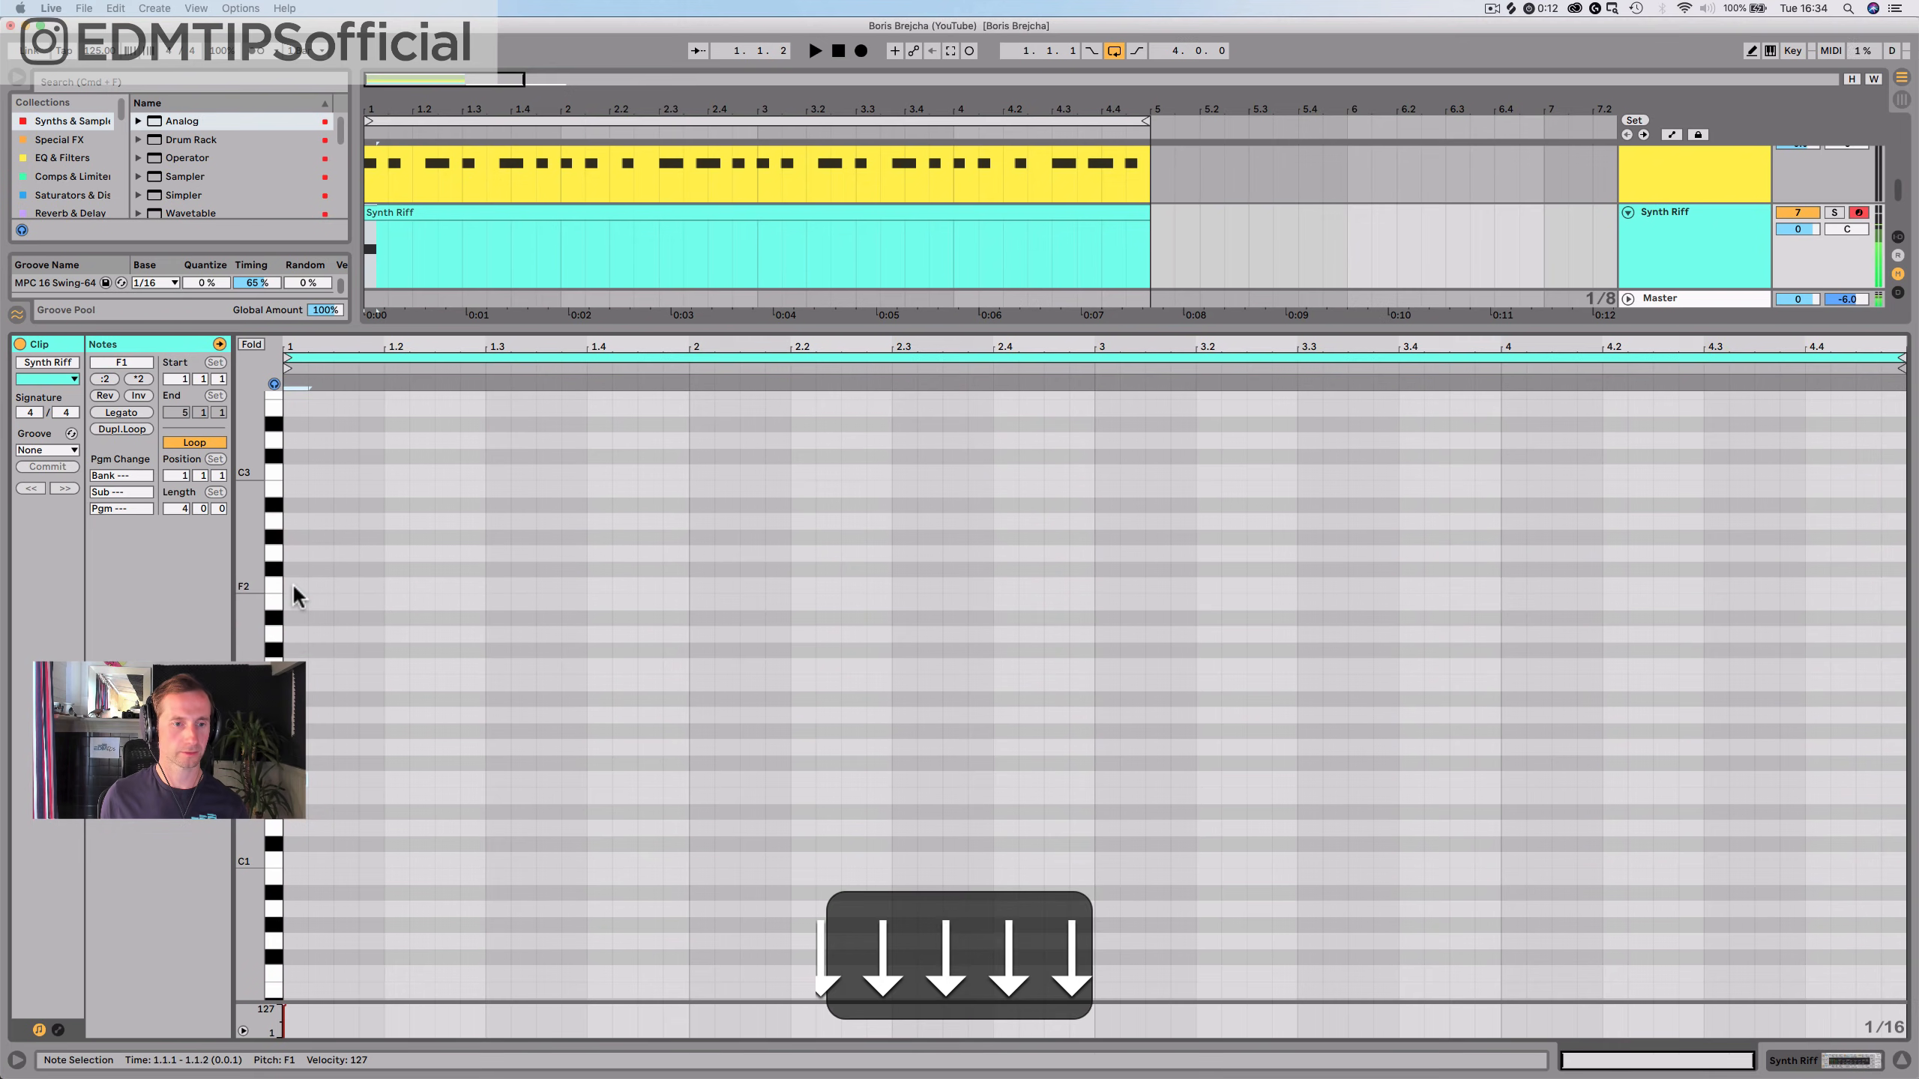
# Build the riff's opening with an F#2 note at 1.1.1 and an F2 note at 1.1.3
pyautogui.hotkey('shift', 'Up')
pyautogui.hotkey('shift', 'Up')
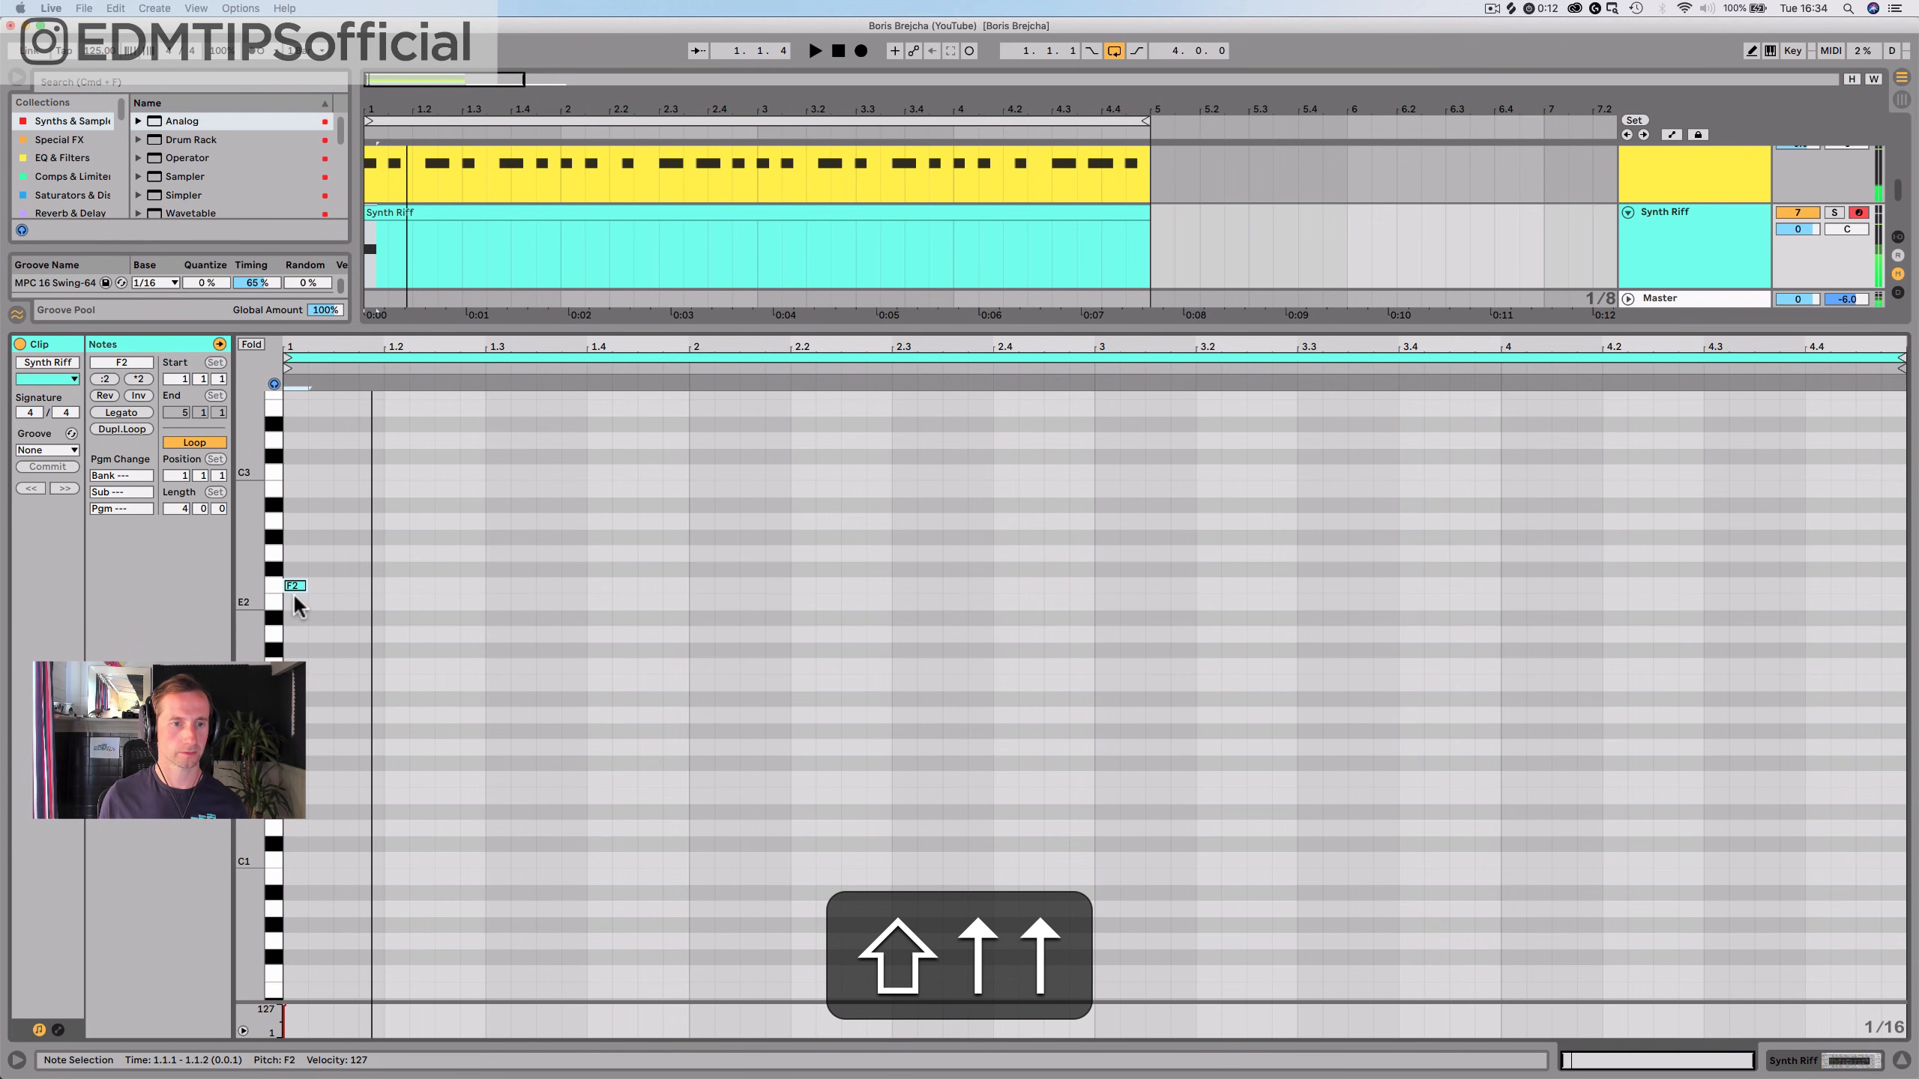
pyautogui.moveTo(292, 585); pyautogui.dragTo(346, 597)
pyautogui.click(341, 587)
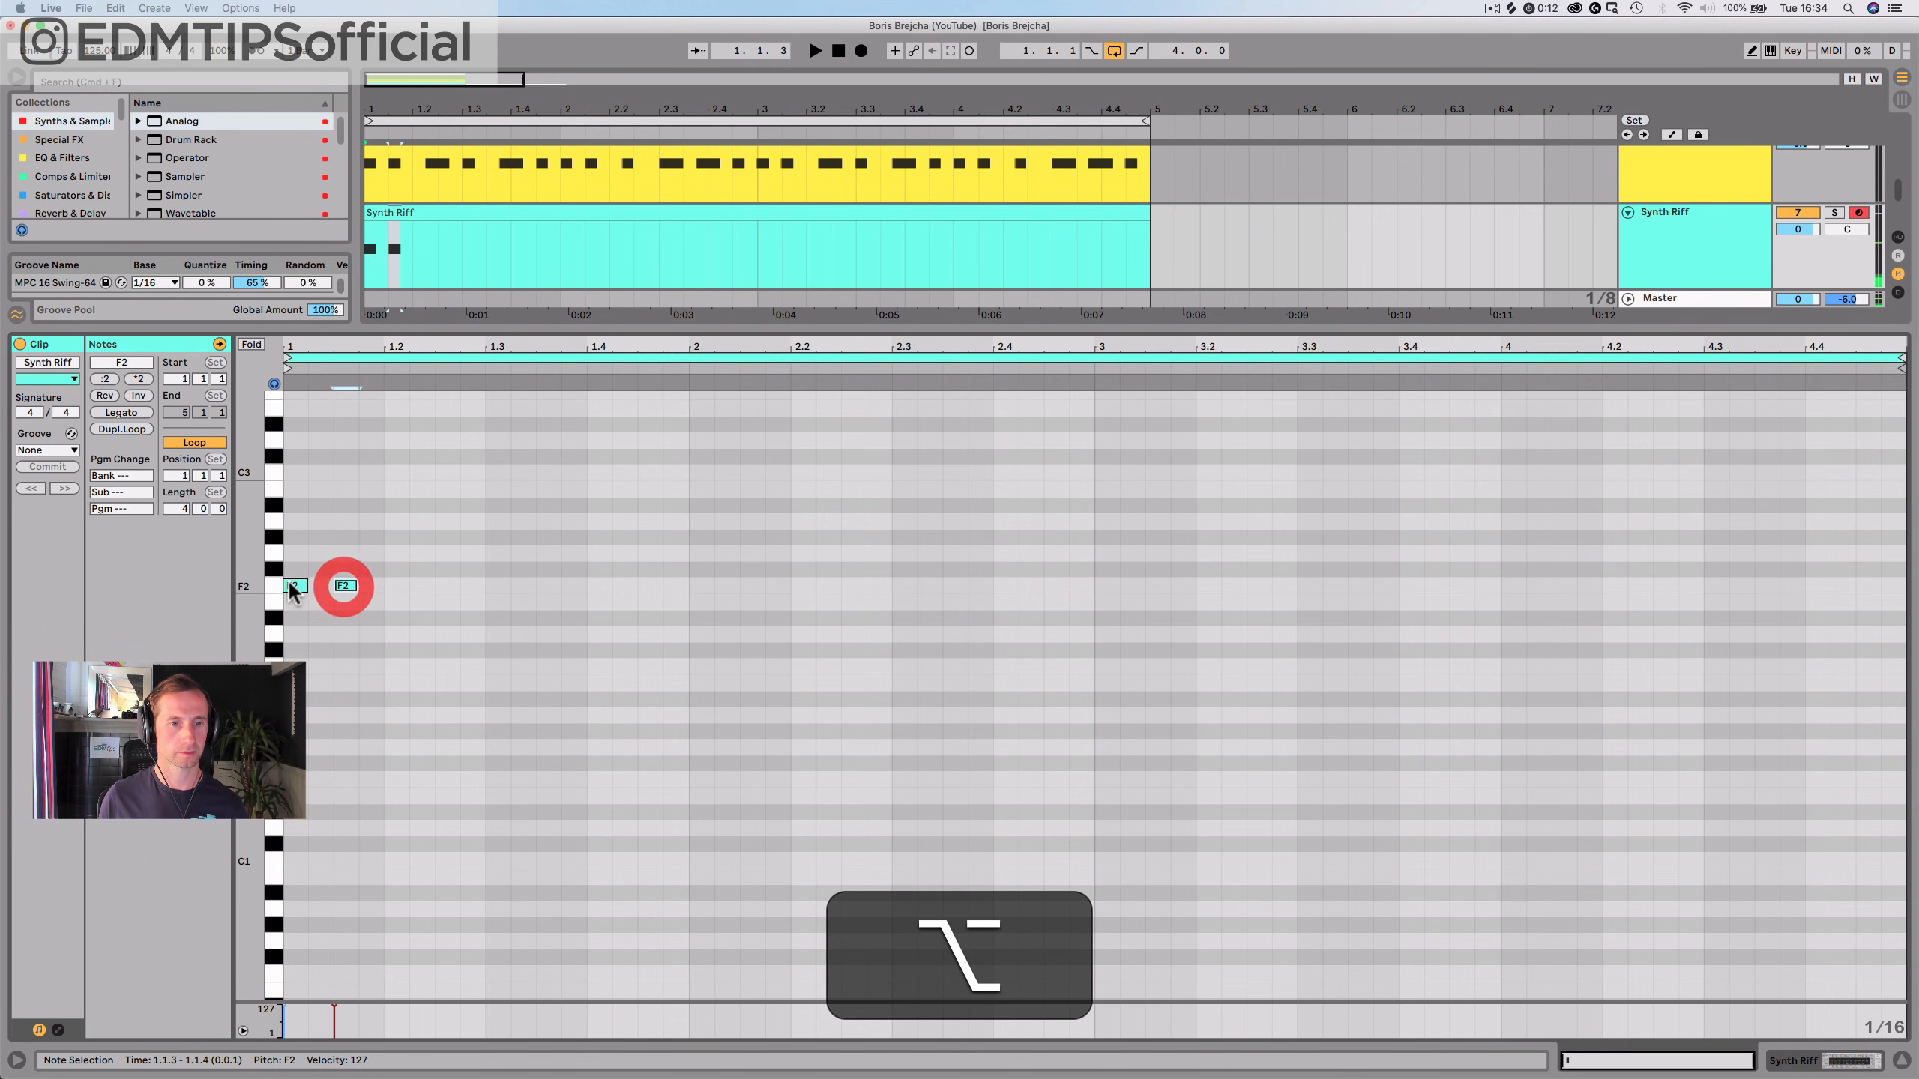
pyautogui.click(293, 583)
pyautogui.press('Up')
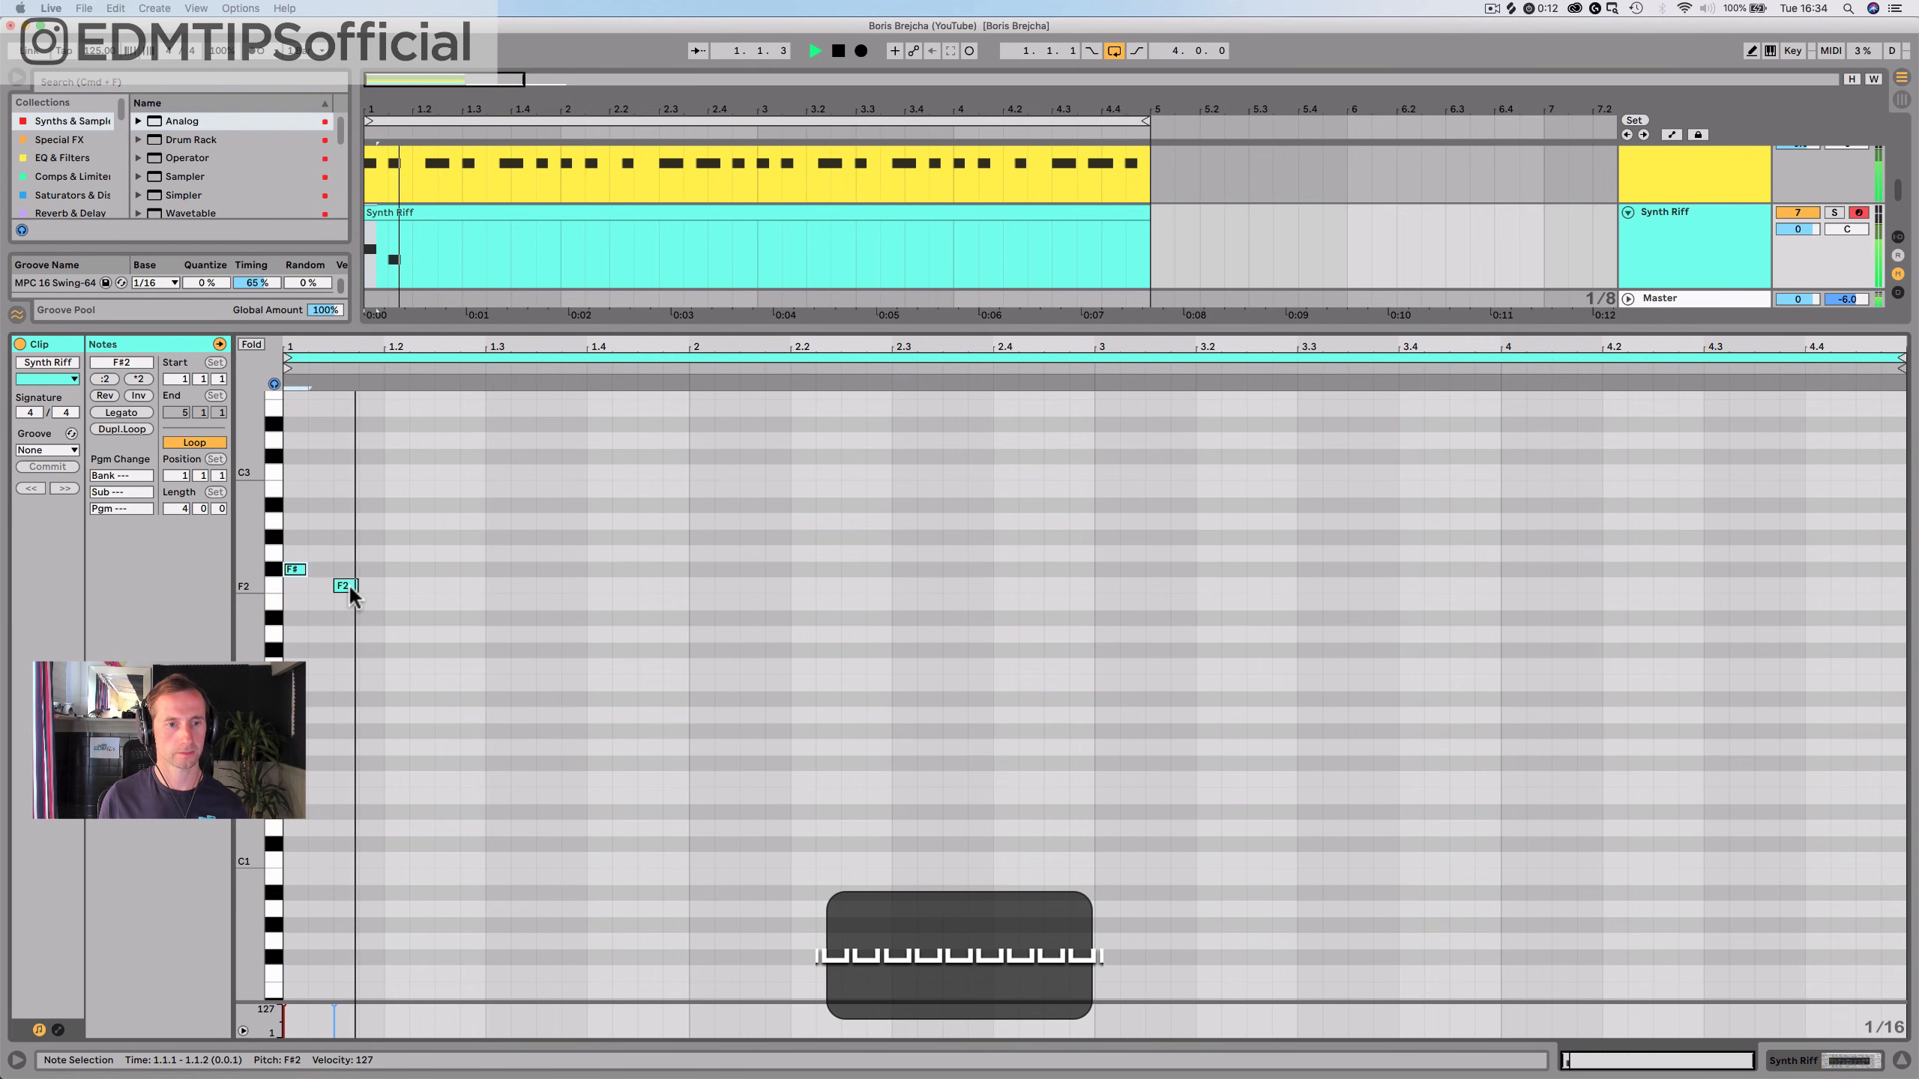
# Continue the riff with F2 sixteenth notes from 1.1.4 through 1.2.4 and at 1.3.2 and 1.3.4, auditioning it along the way
pyautogui.moveTo(350, 593); pyautogui.dragTo(450, 583)
pyautogui.press('space')
pyautogui.press('space')
pyautogui.press('space')
pyautogui.press('space')
pyautogui.doubleClick(419, 586)
pyautogui.moveTo(452, 587); pyautogui.dragTo(526, 589)
pyautogui.press('space')
pyautogui.press('space')
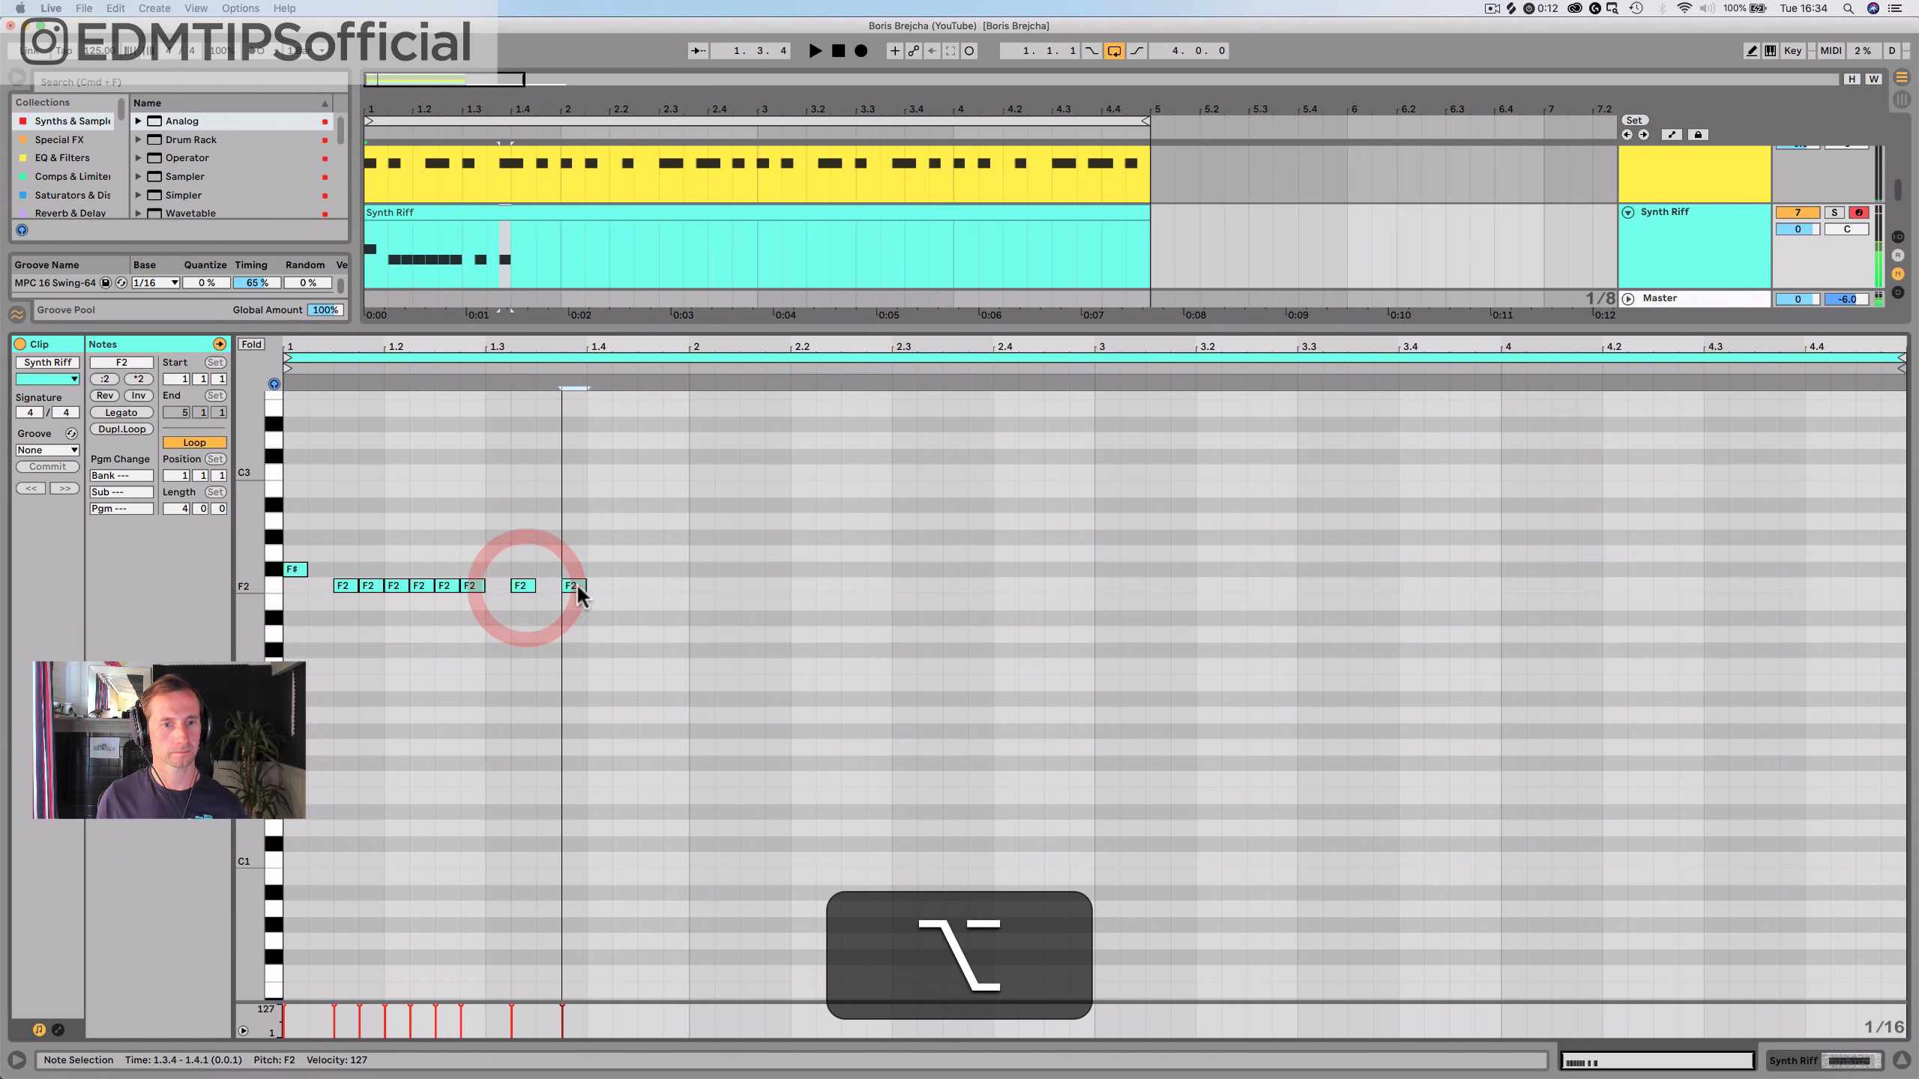
pyautogui.doubleClick(574, 586)
pyautogui.press('space')
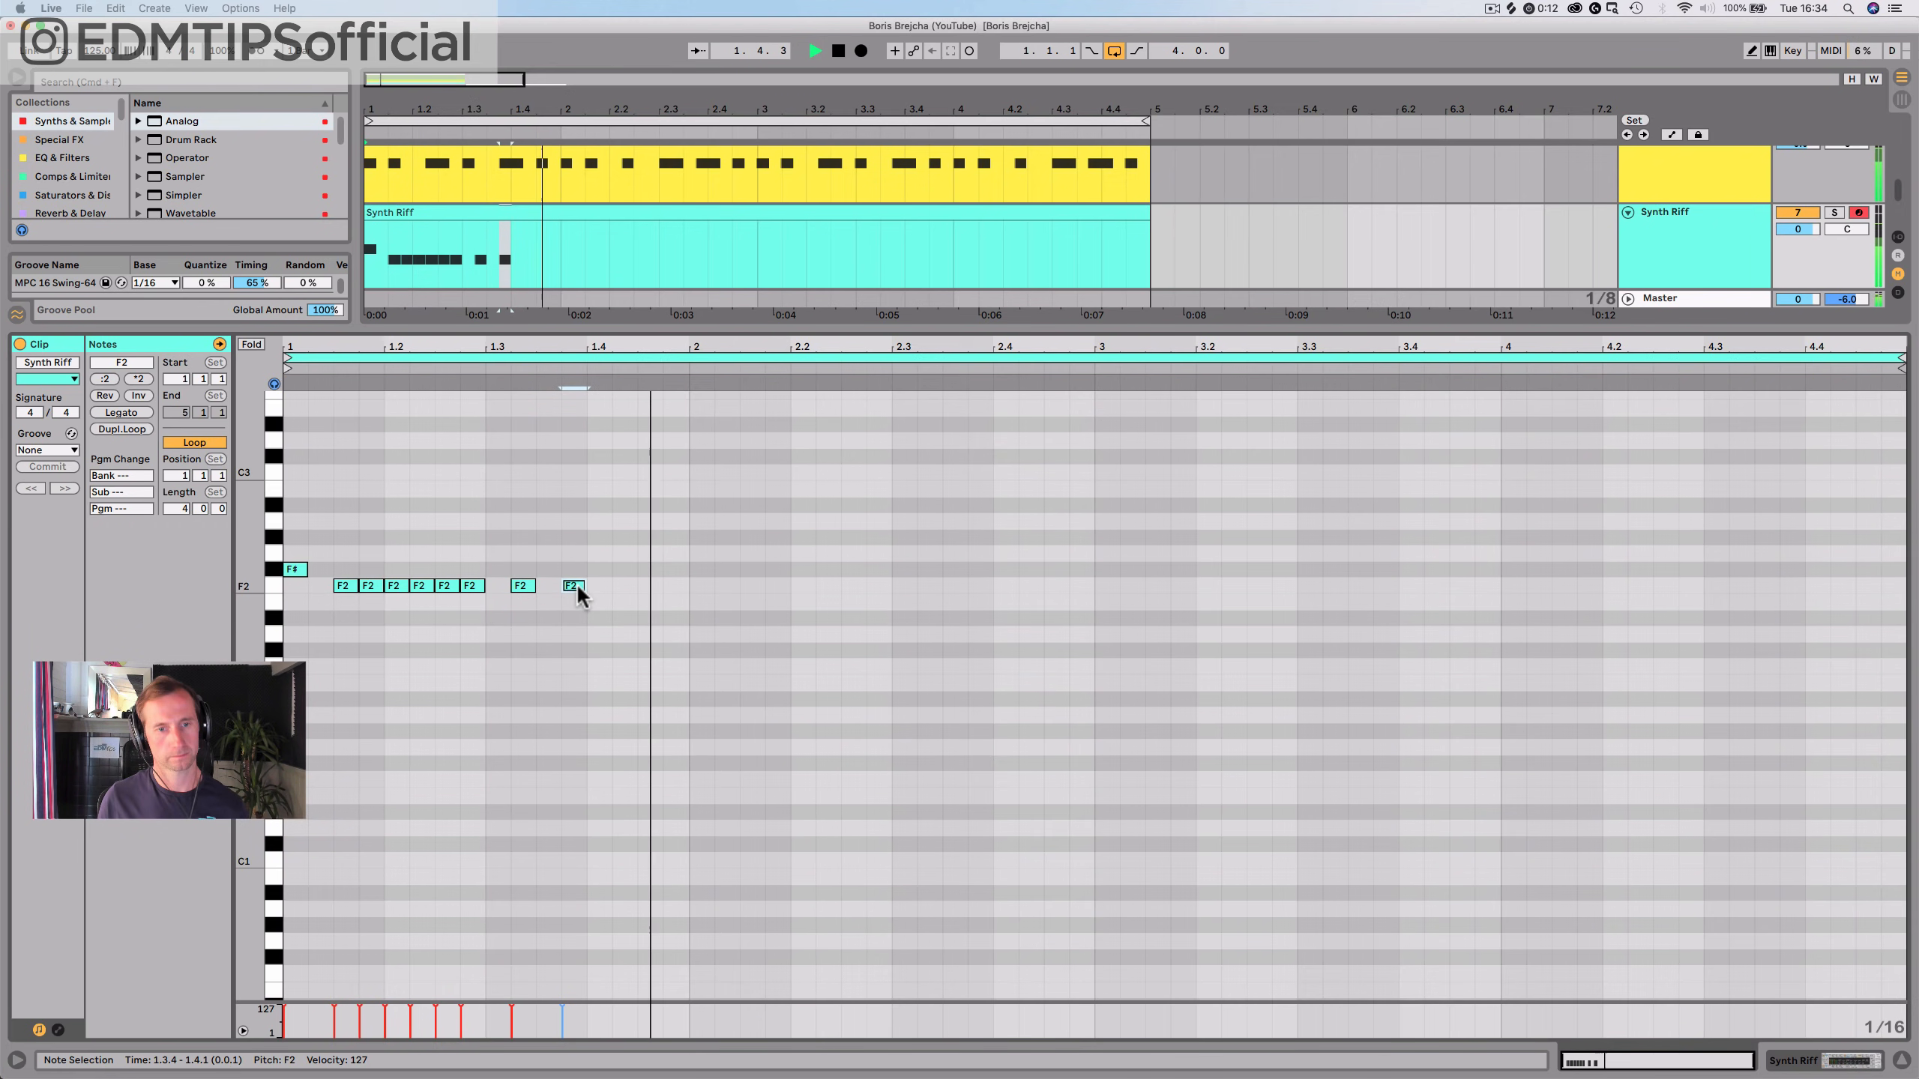
pyautogui.press('space')
# Duplicate the one-bar riff pattern three times to fill the four-bar clip
pyautogui.moveTo(688, 609); pyautogui.dragTo(283, 535)
pyautogui.press('super+d')
pyautogui.press('super+d')
pyautogui.press('super+d')
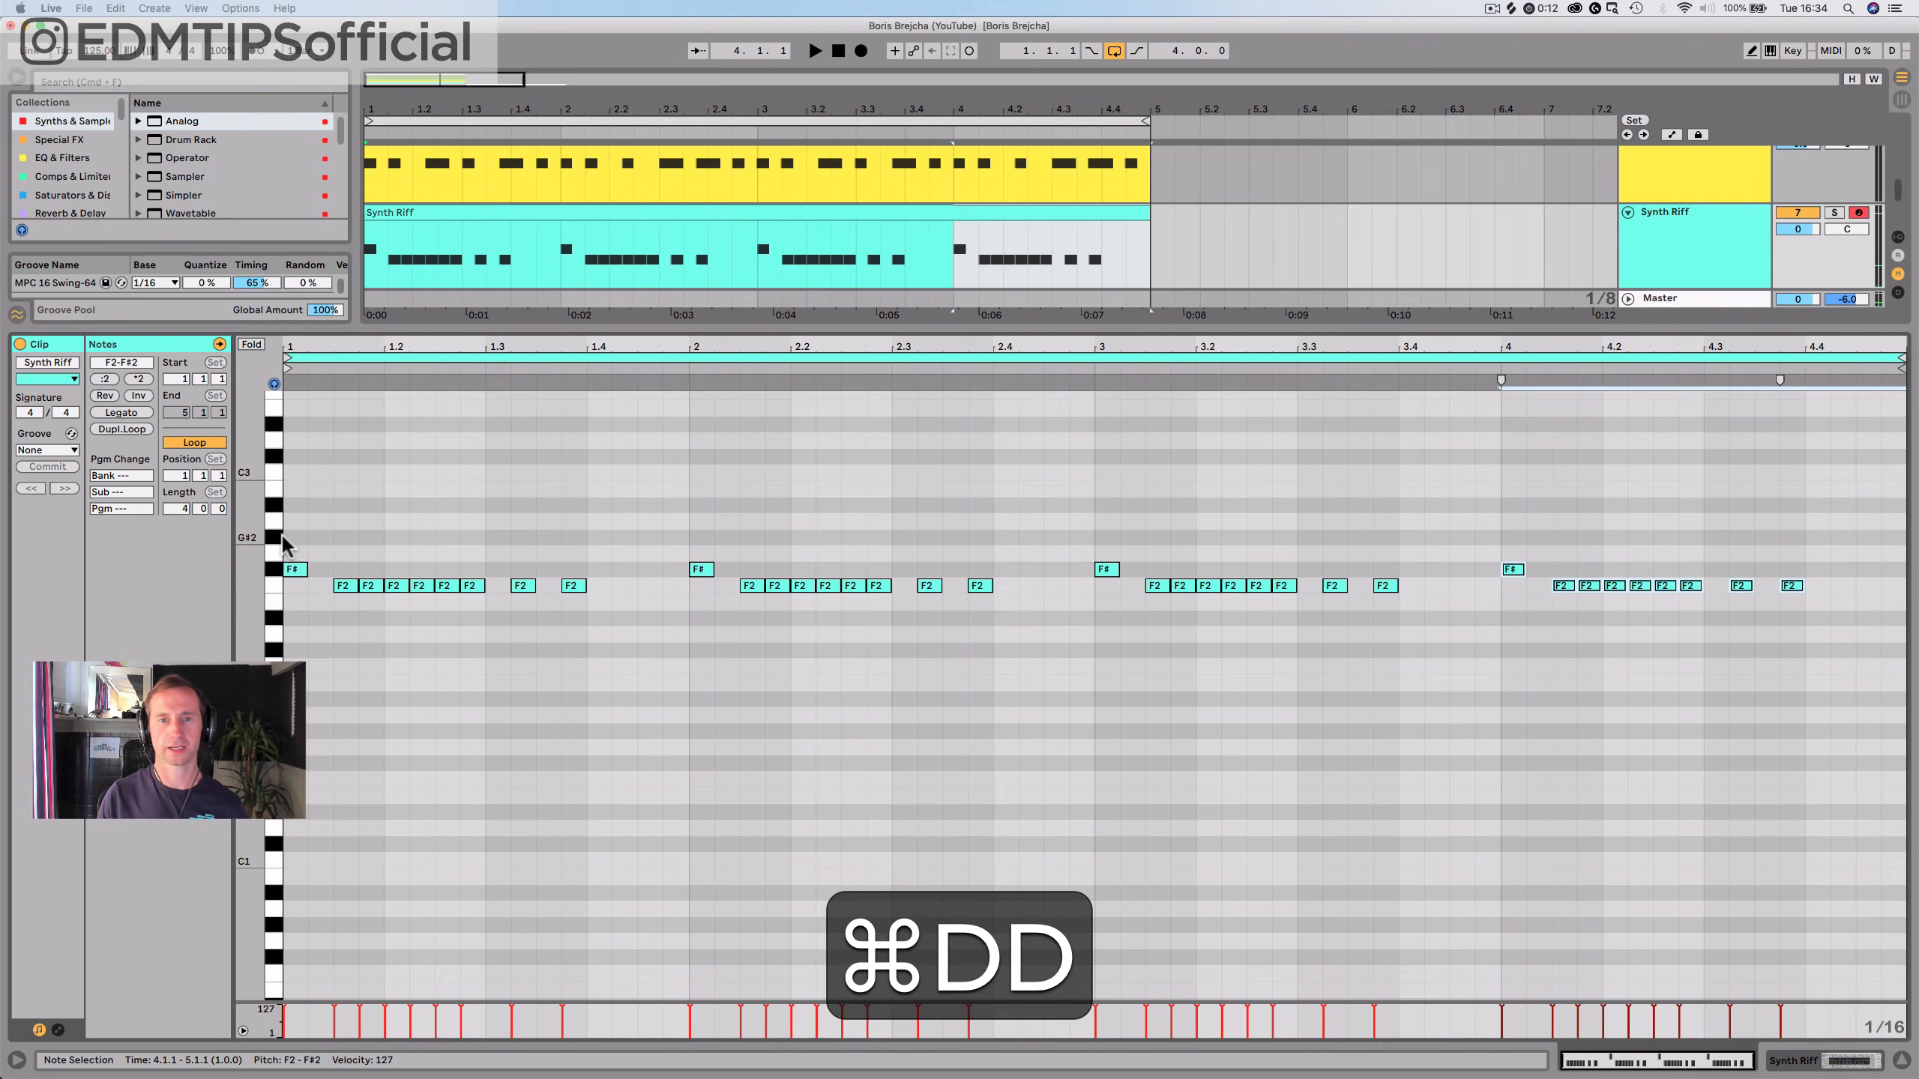
# Lower the Synth Riff track volume to -3.0 dB and apply the MPC 16 Swing-64 groove to its clip
pyautogui.press('Tab')
pyautogui.press('Tab')
pyautogui.press('Tab')
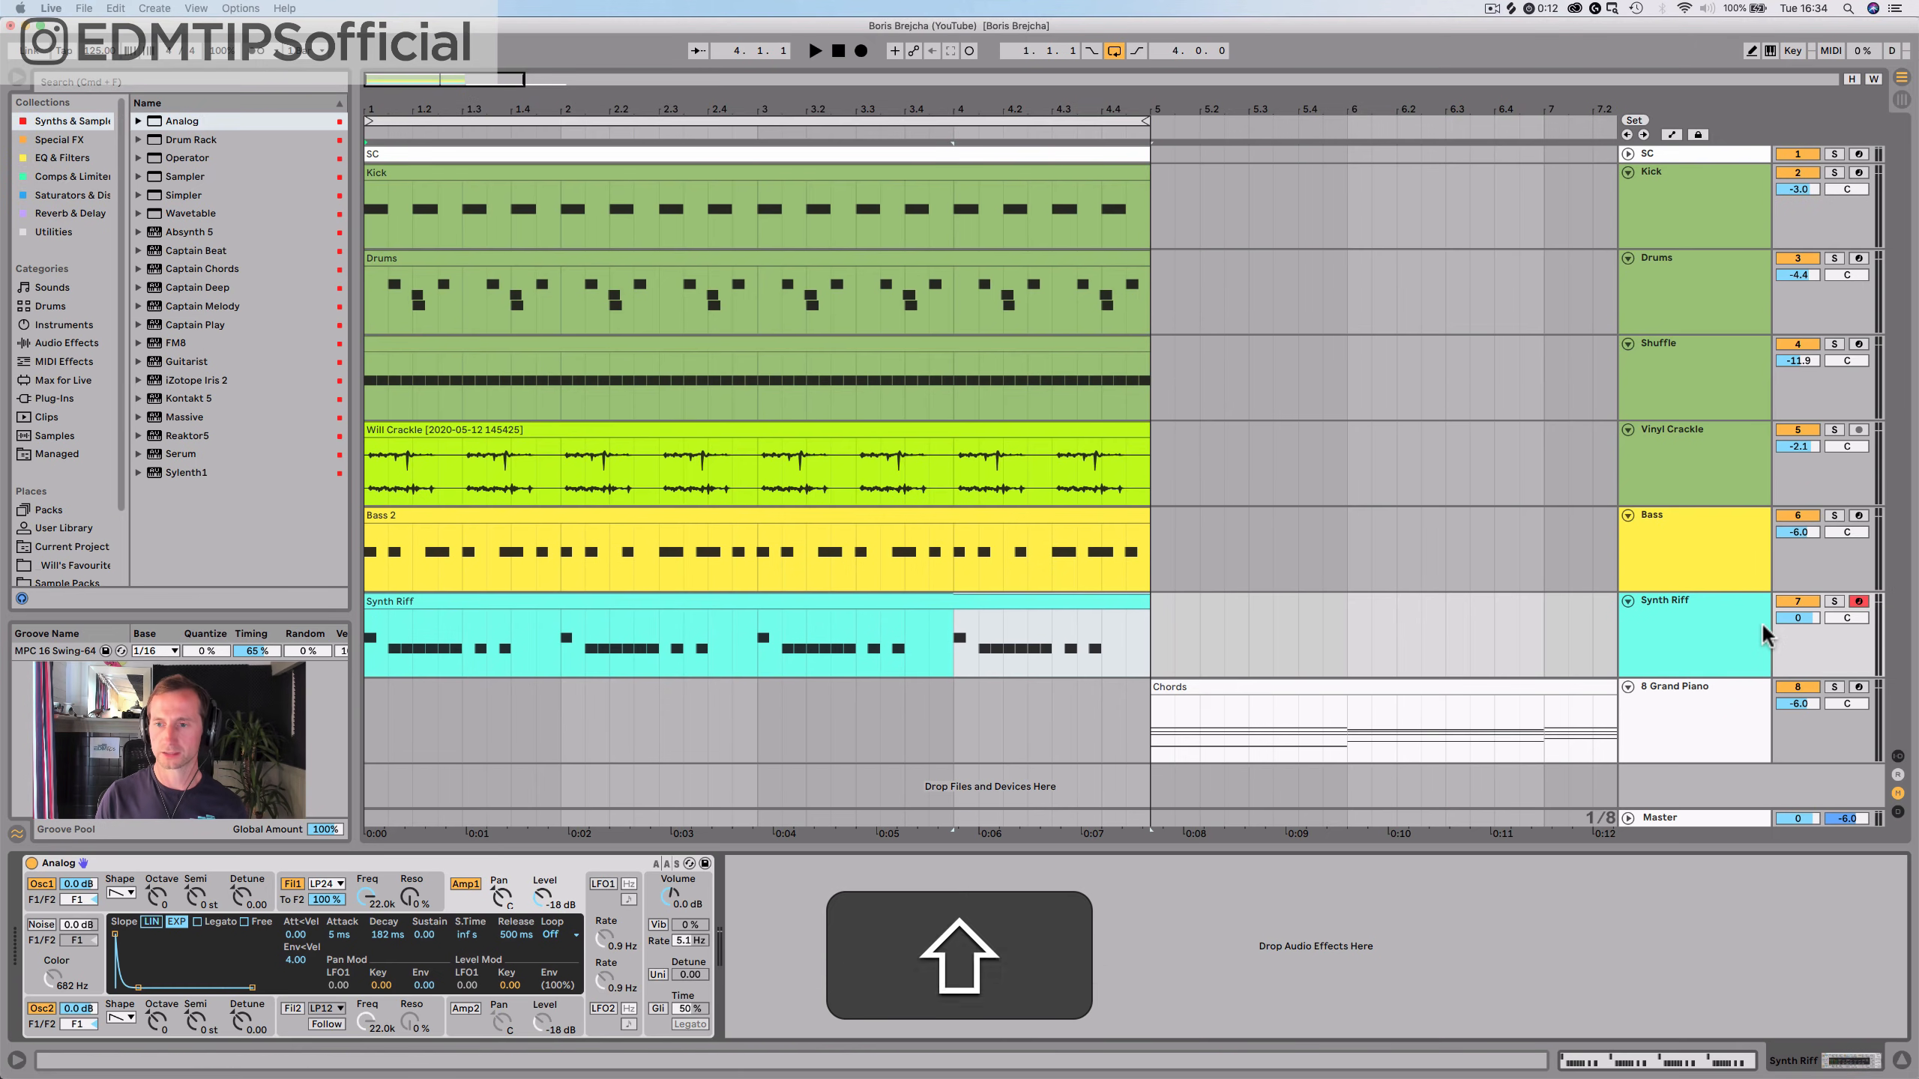
pyautogui.moveTo(1798, 618); pyautogui.dragTo(1799, 629)
pyautogui.press('space')
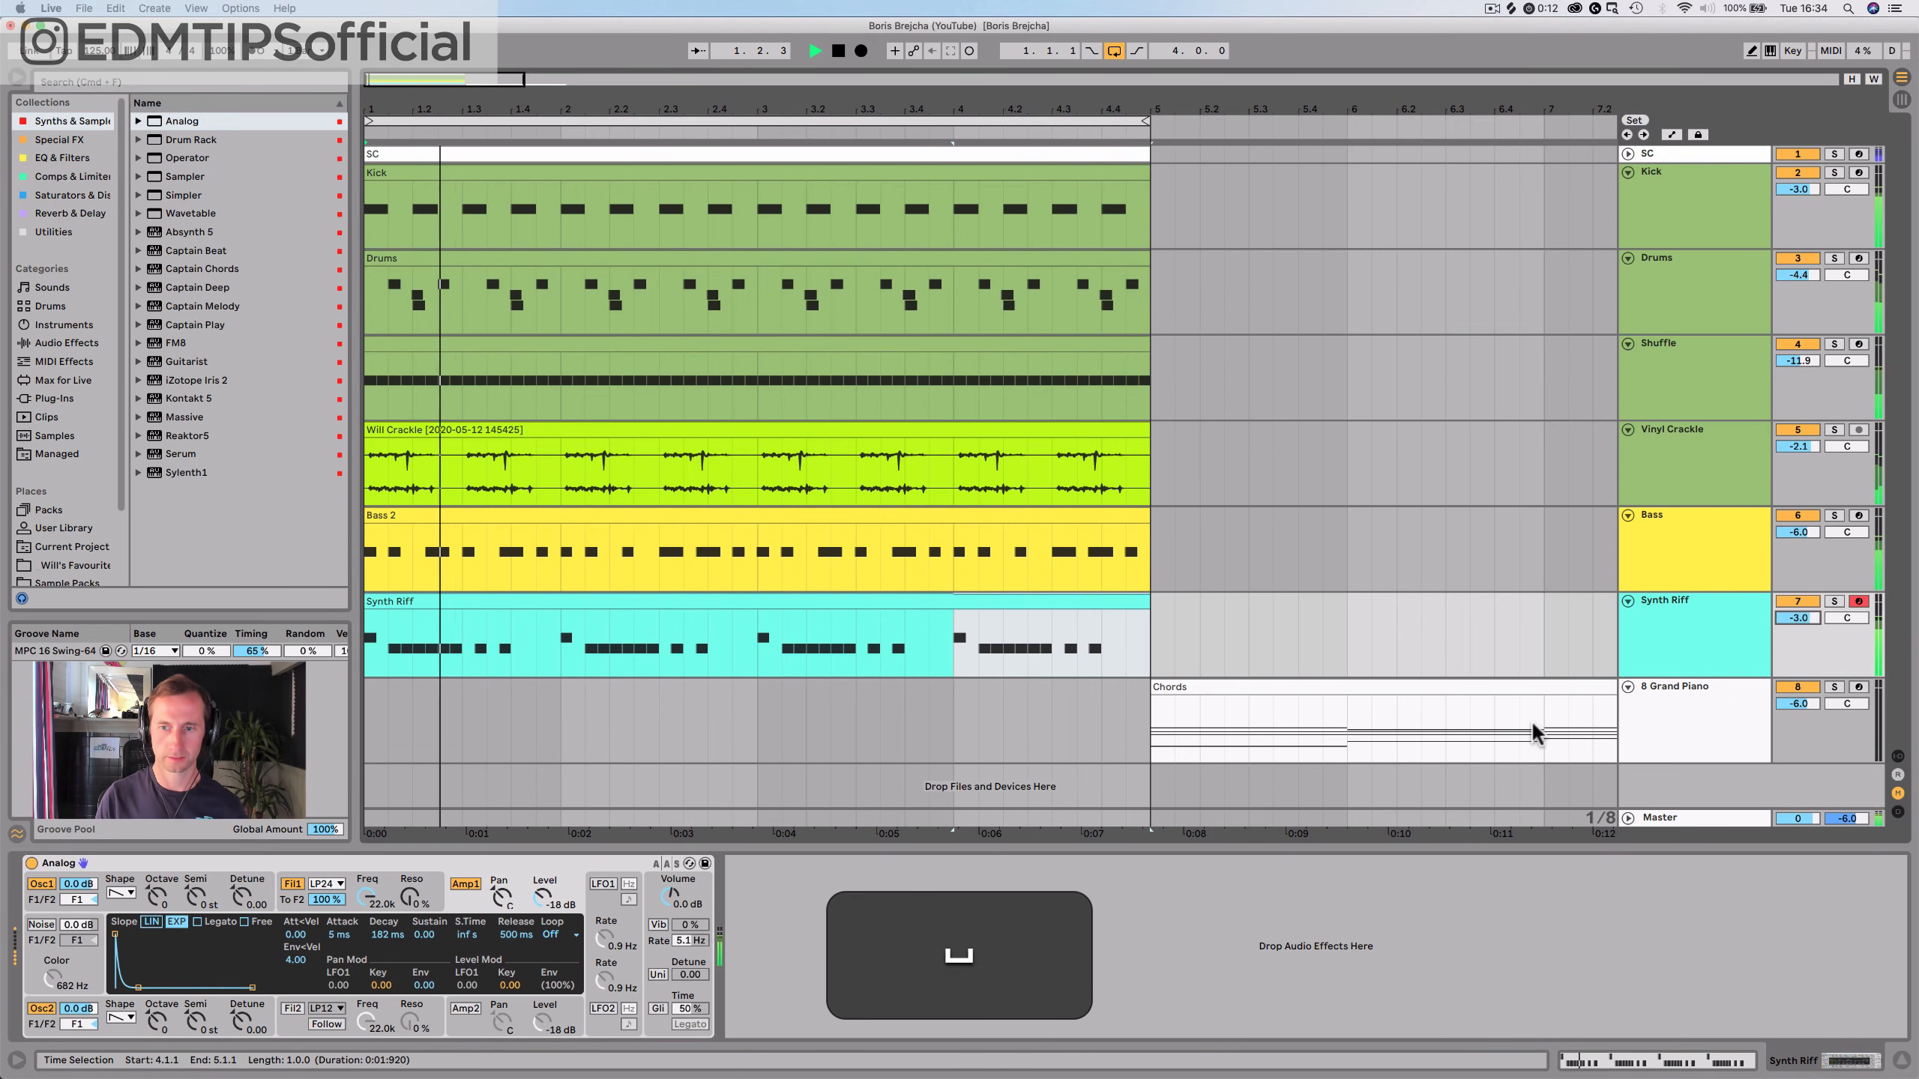
pyautogui.moveTo(51, 652)
pyautogui.mouseDown()
pyautogui.moveTo(378, 620)
pyautogui.moveTo(399, 601)
pyautogui.mouseUp()
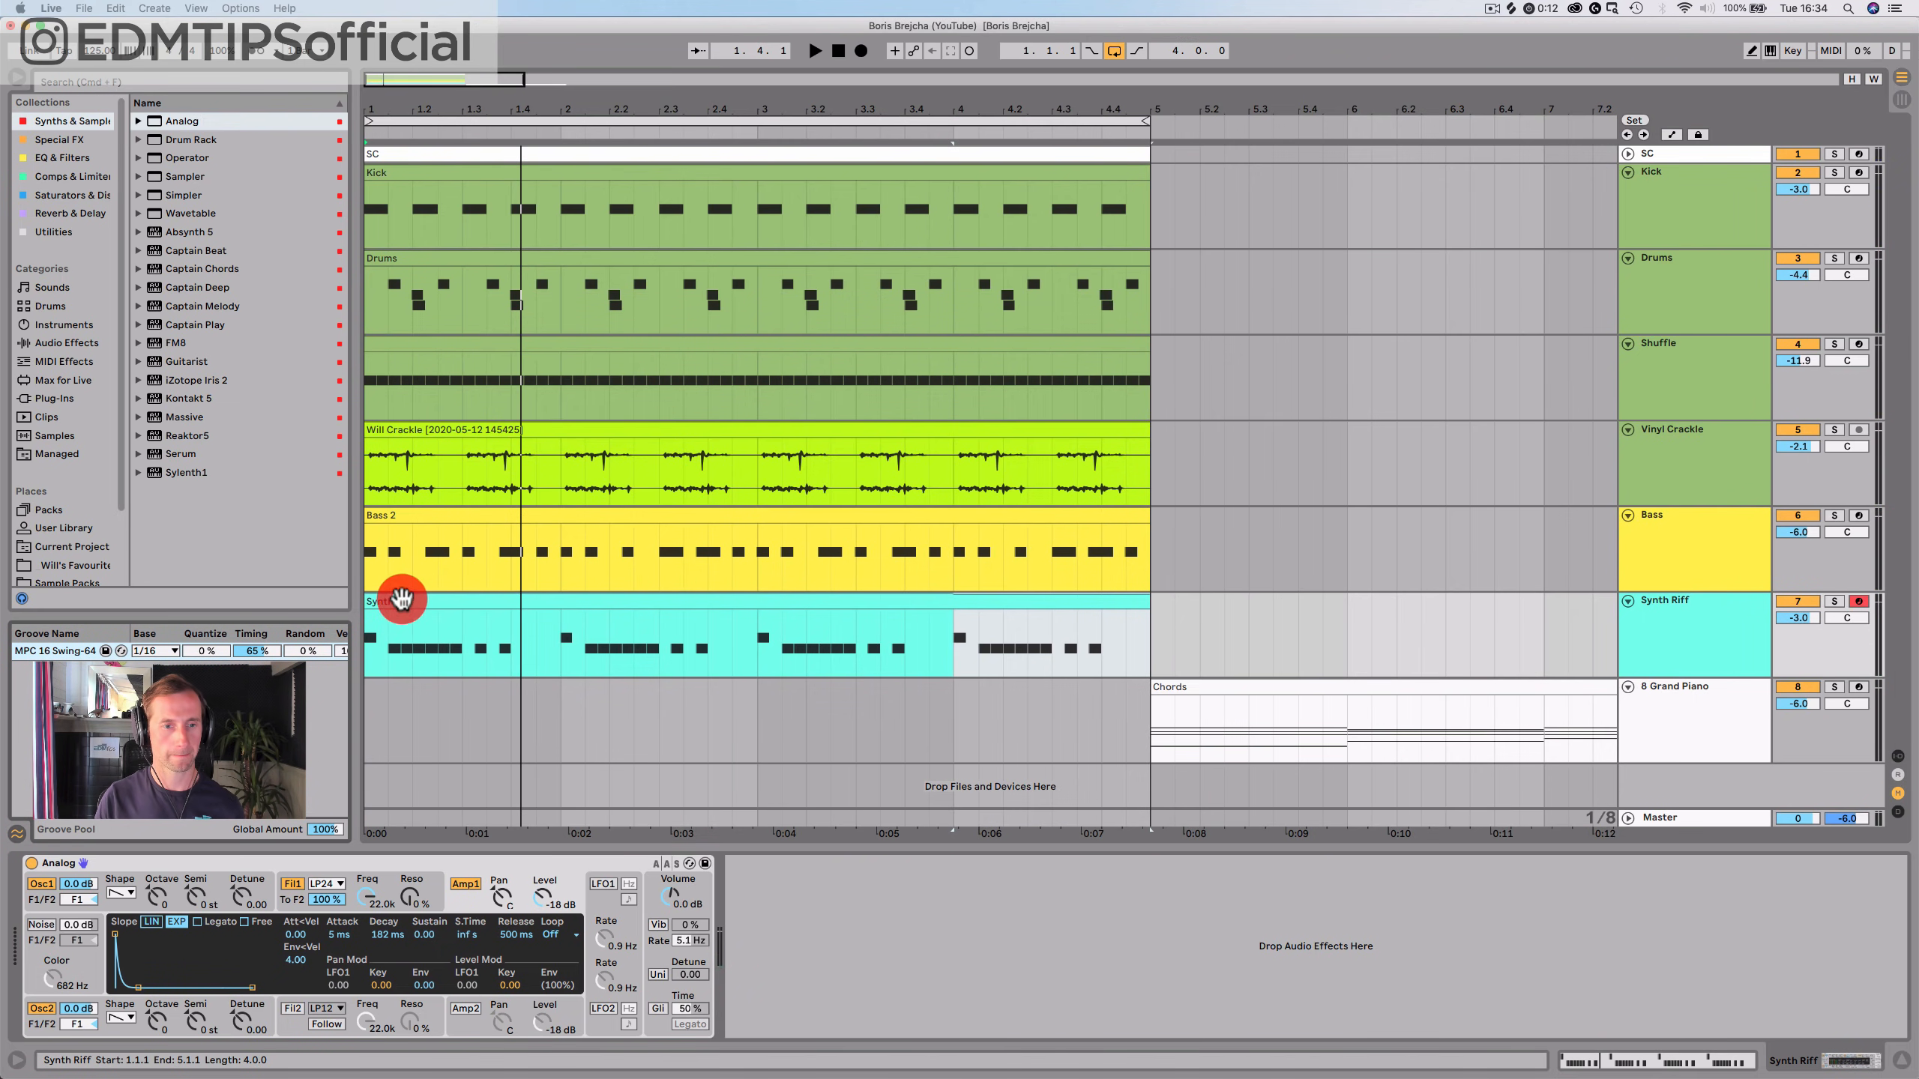
pyautogui.press('space')
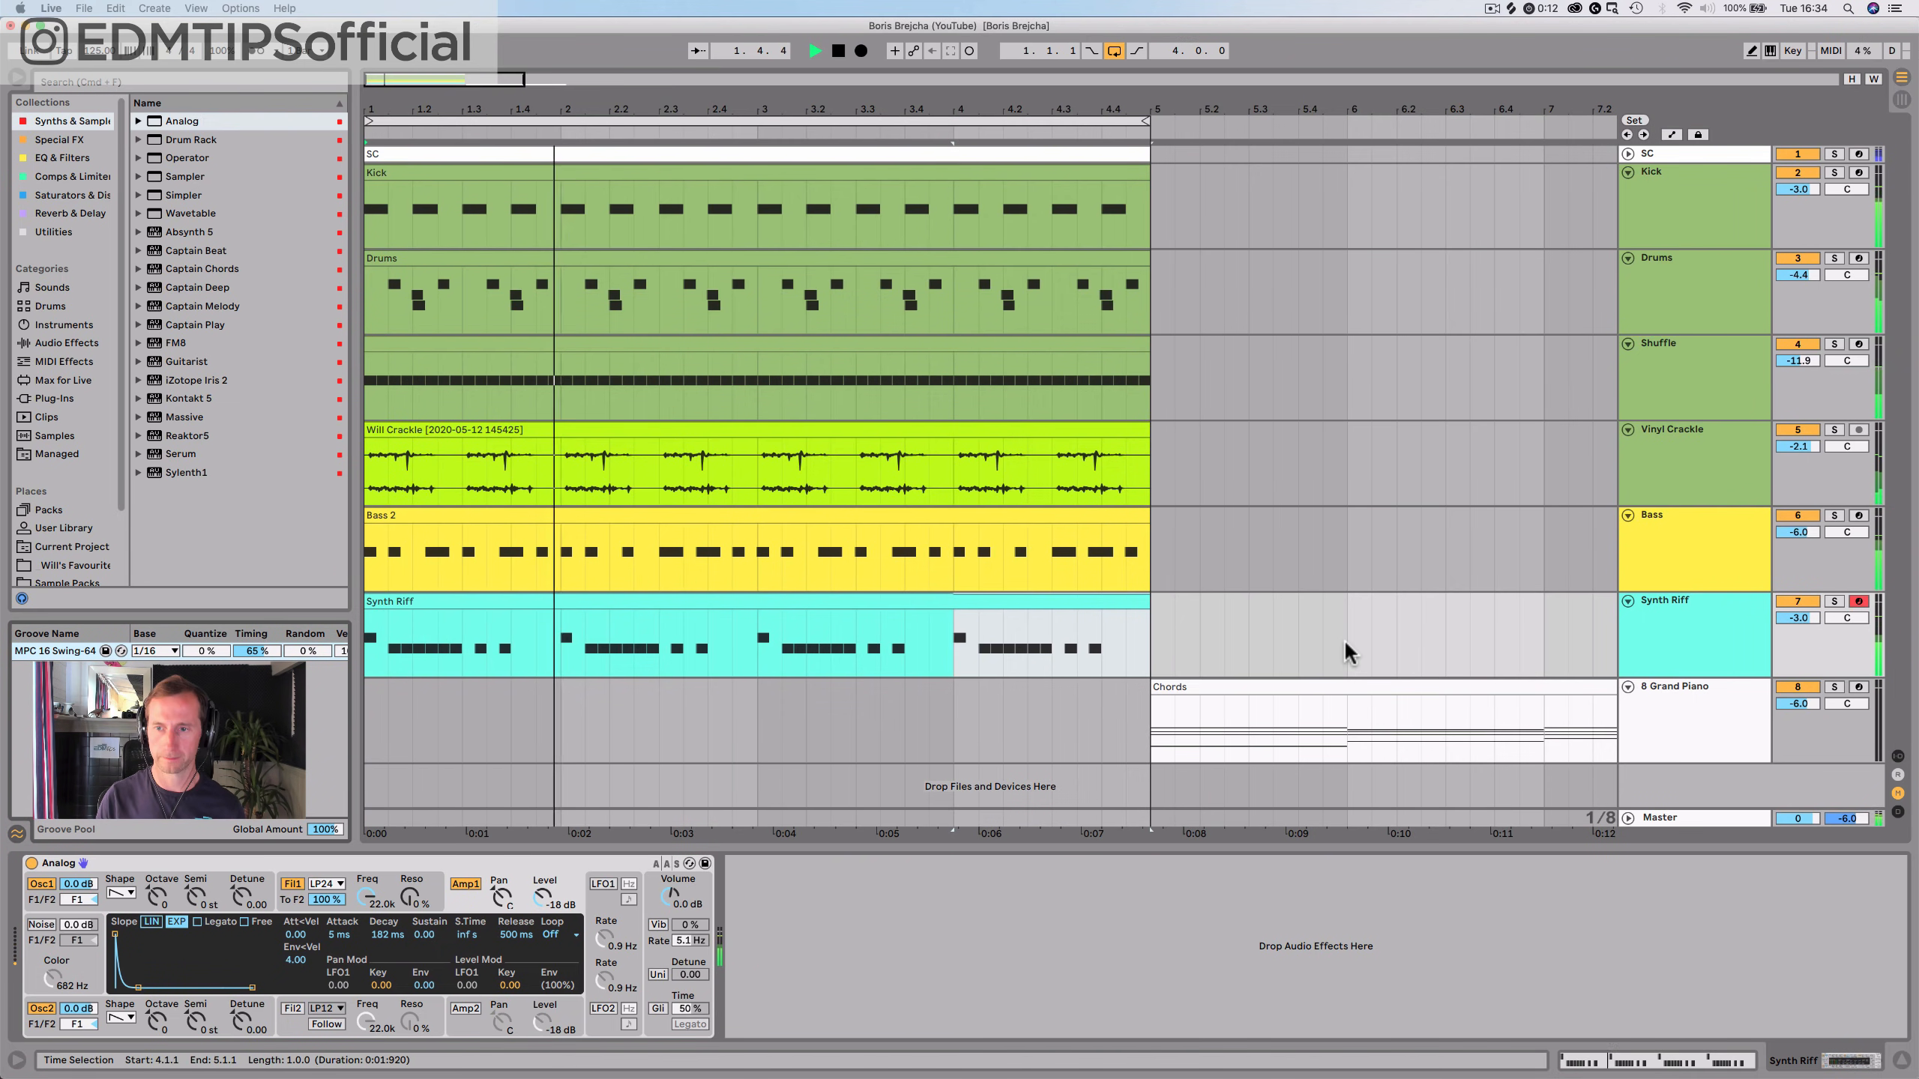
# Lower the Synth Riff track volume to -7.9 dB while listening to the loop
pyautogui.moveTo(1798, 618); pyautogui.dragTo(1798, 659)
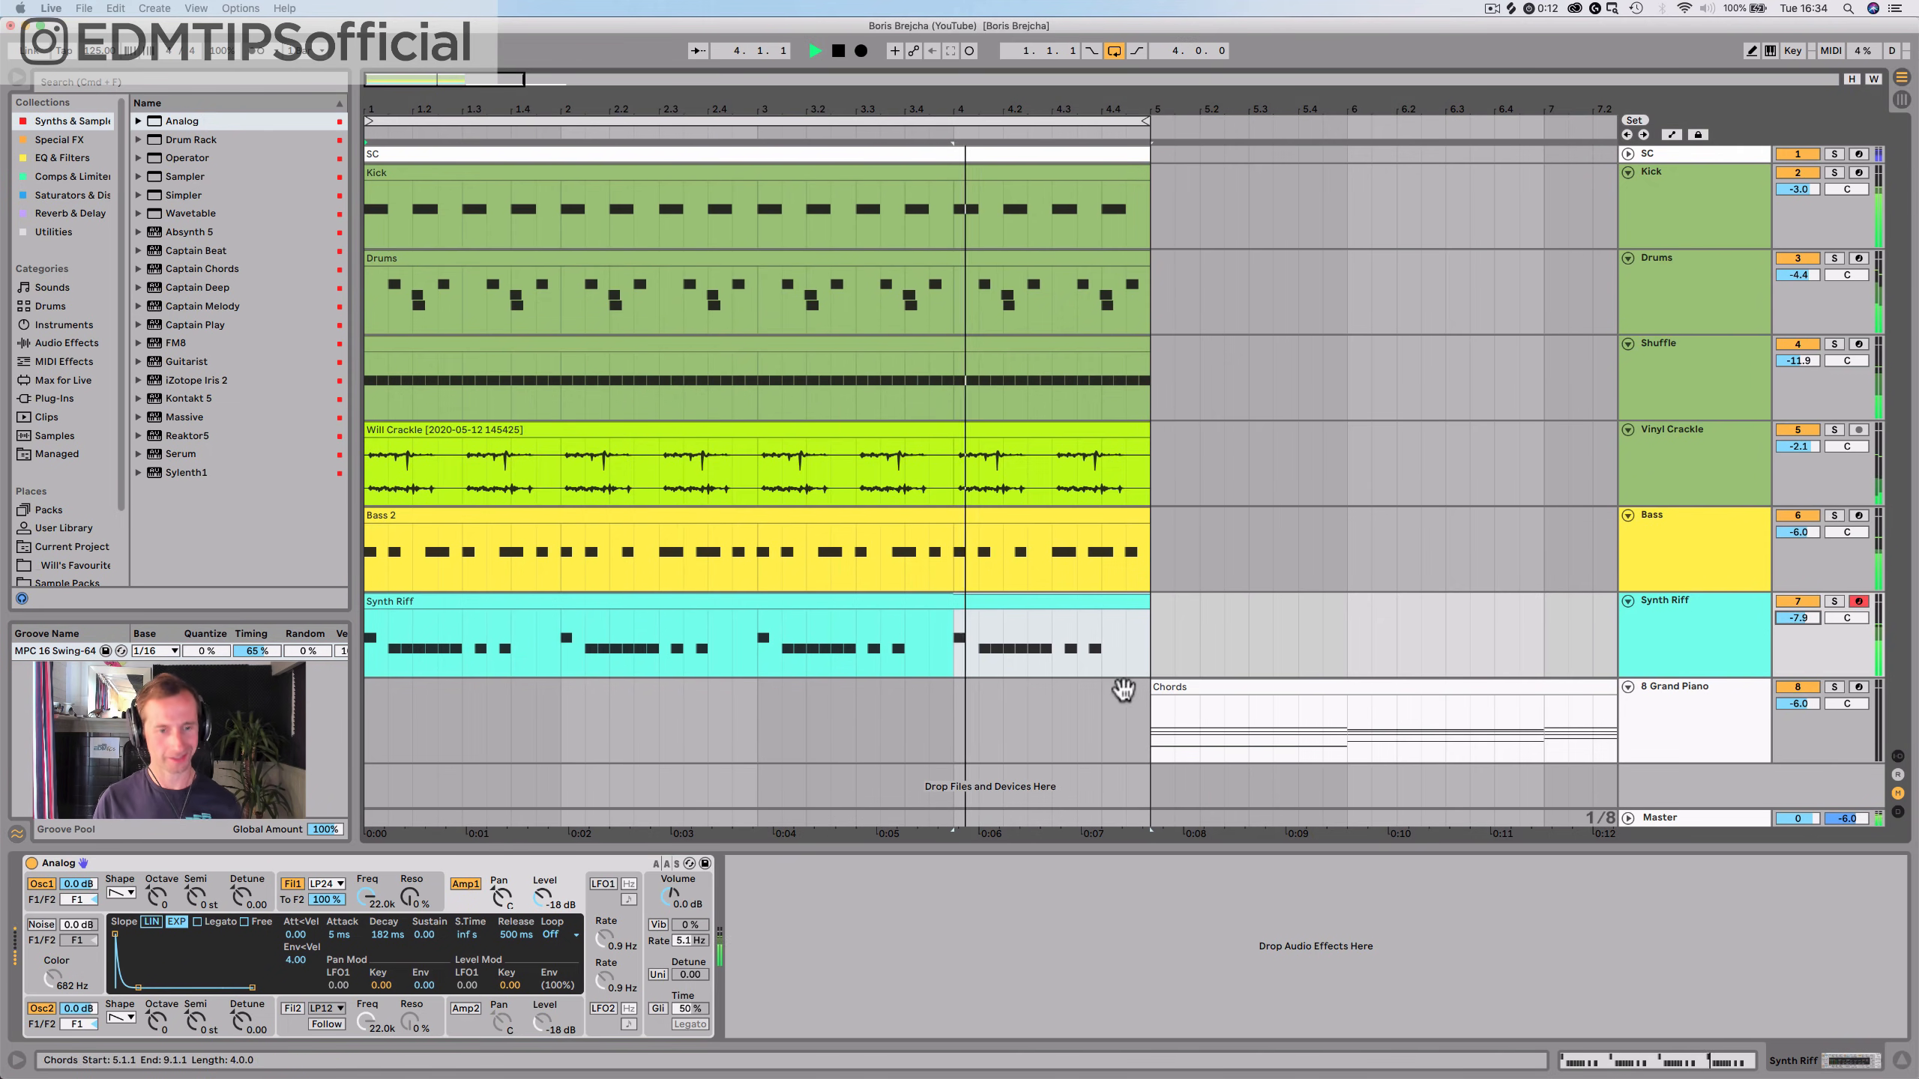
pyautogui.press('space')
pyautogui.press('space')
# Set the first filter's frequency to 496 in Synth Riff's Analog and save the set
pyautogui.moveTo(366, 897); pyautogui.dragTo(367, 965)
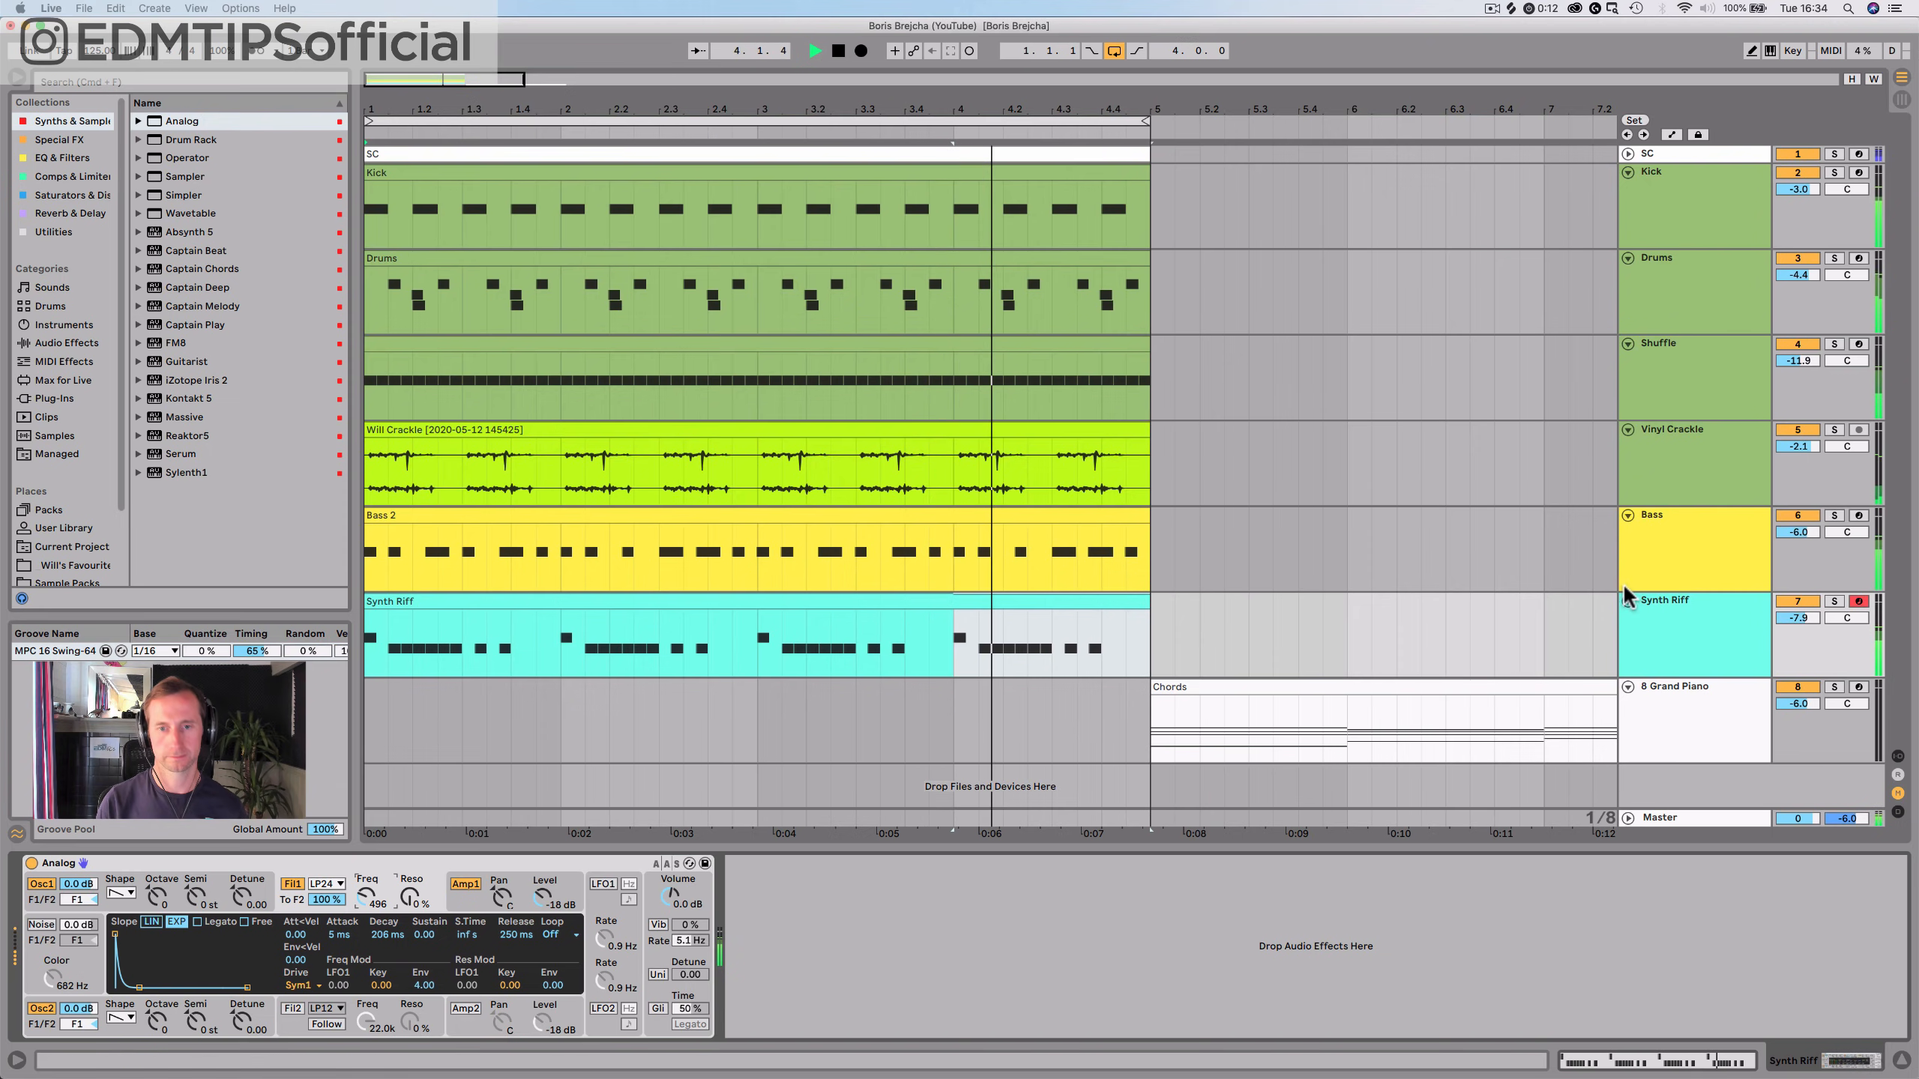
pyautogui.press('space')
pyautogui.press('super+s')
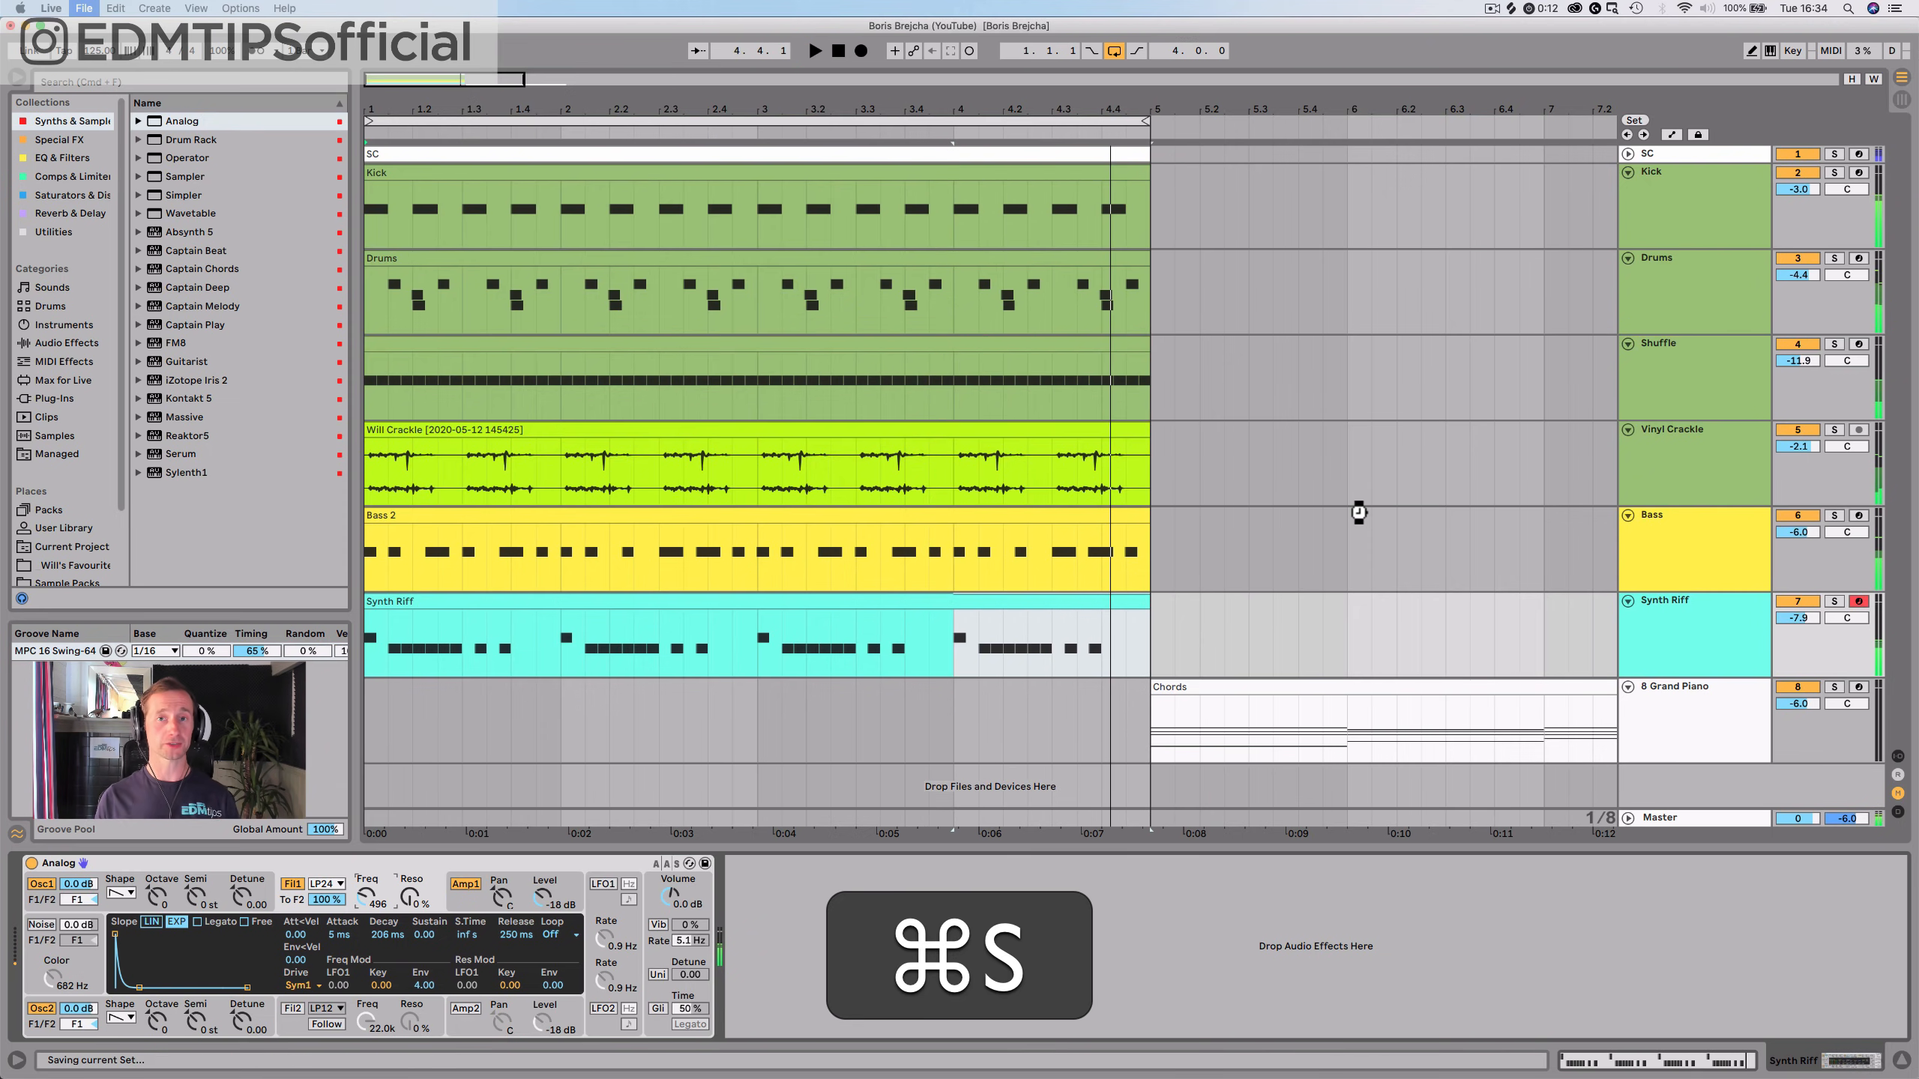
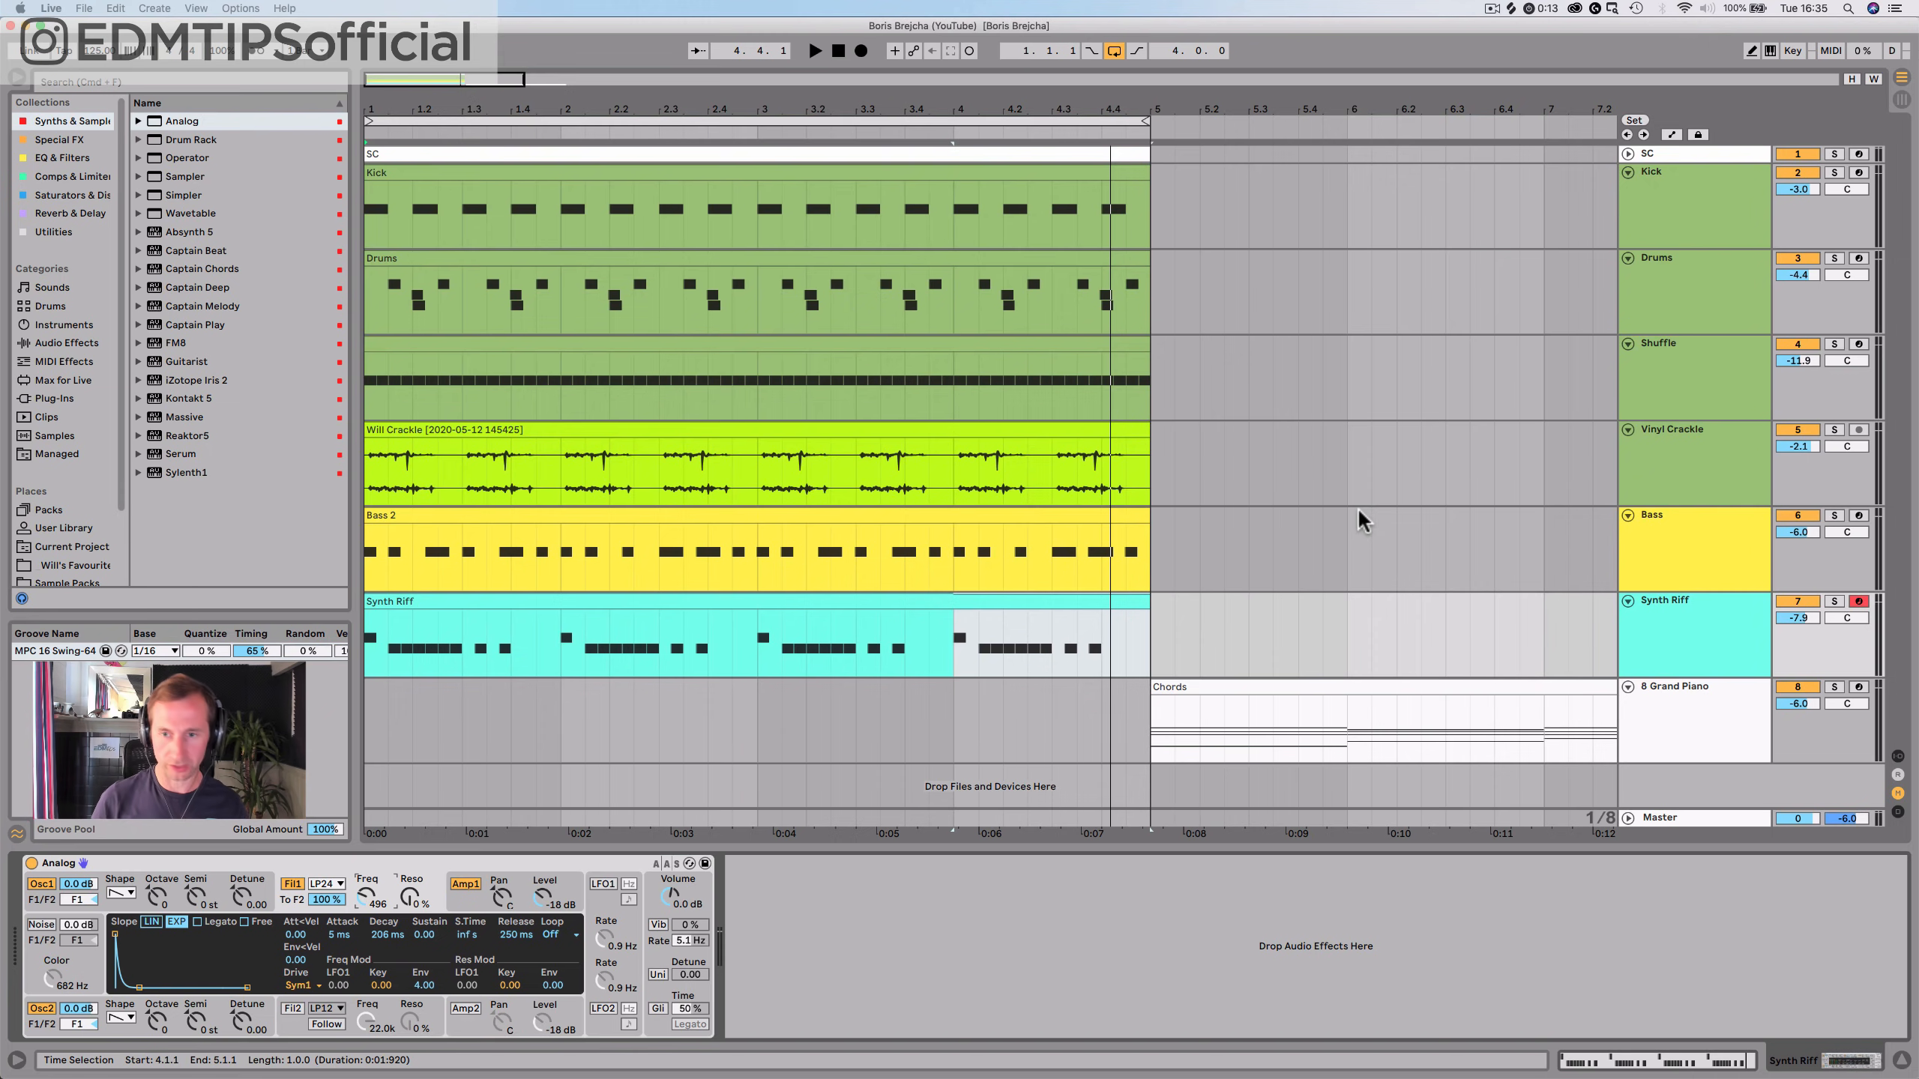
# Add a turquoise MIDI track named Synth Riff 2 below the Synth Riff track
pyautogui.click(1721, 649)
pyautogui.press('shift+super+t')
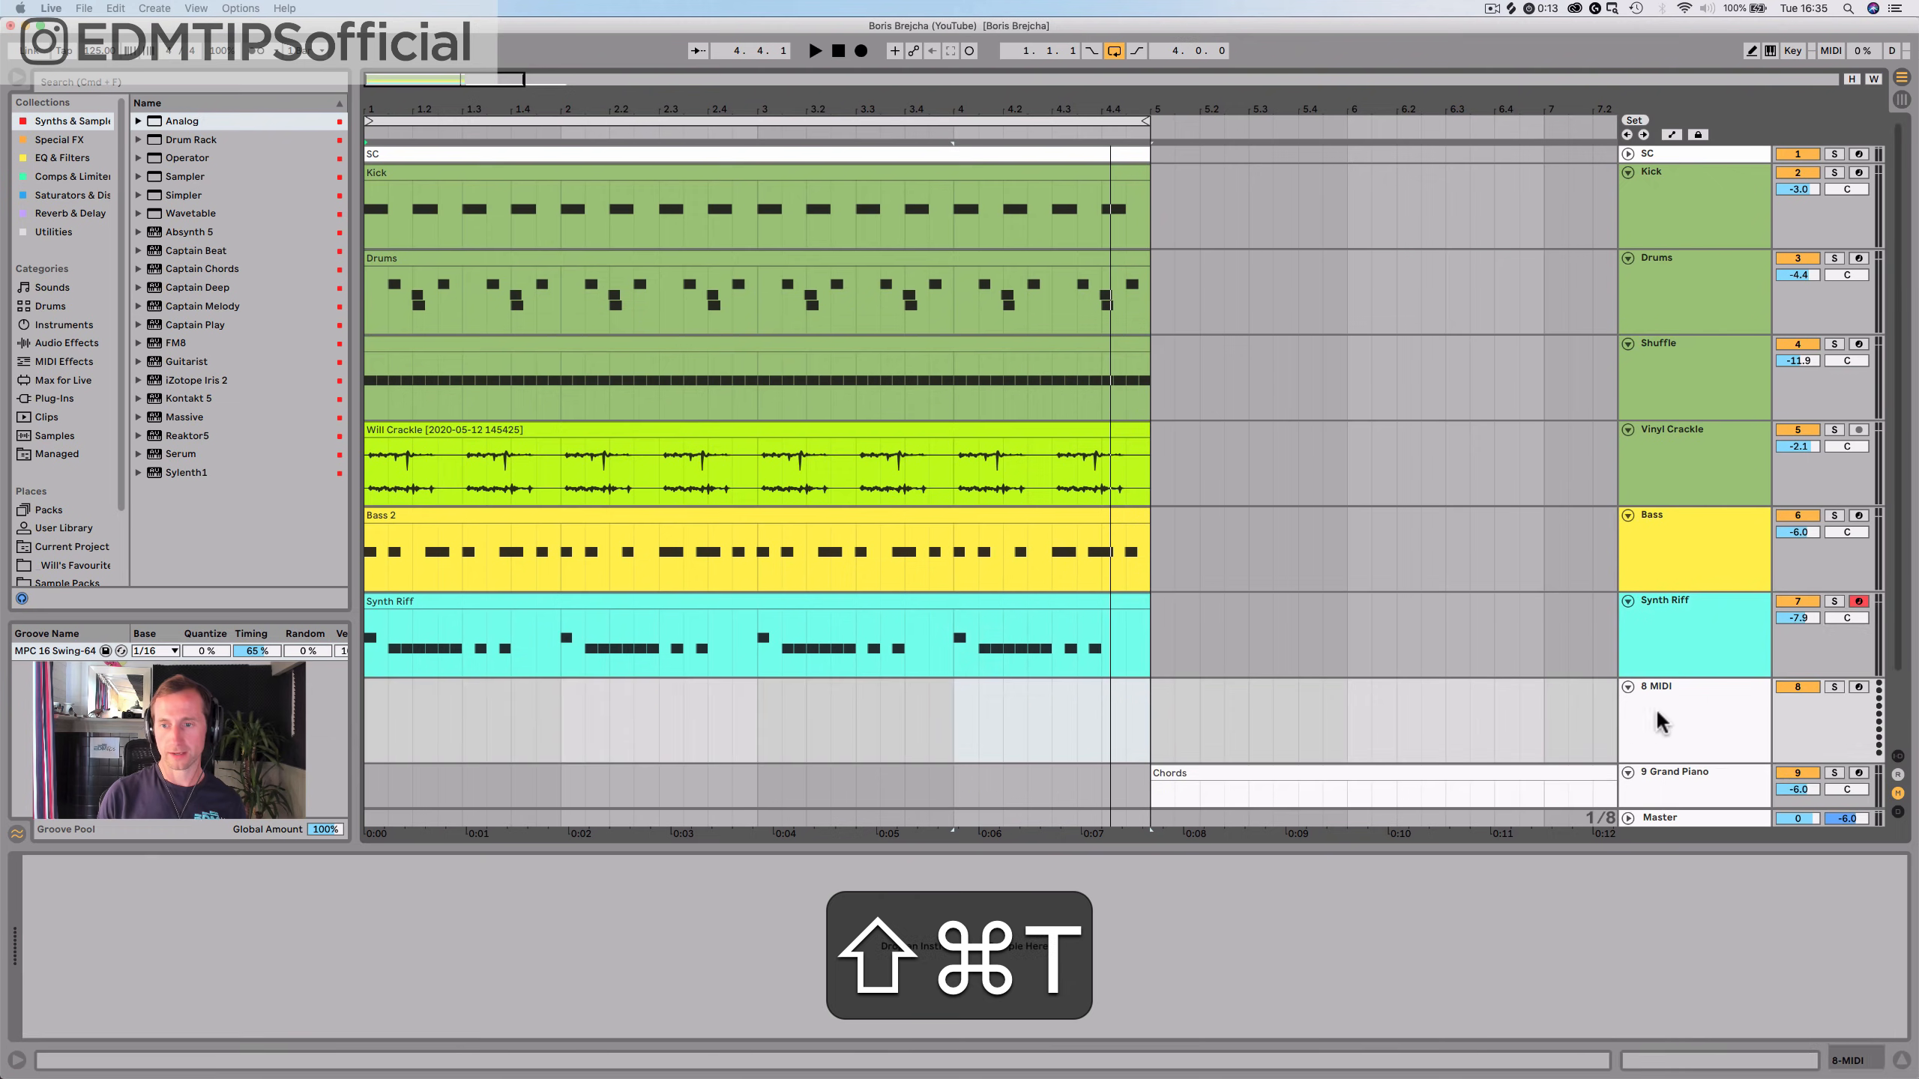
pyautogui.click(1655, 711)
pyautogui.press('super+r')
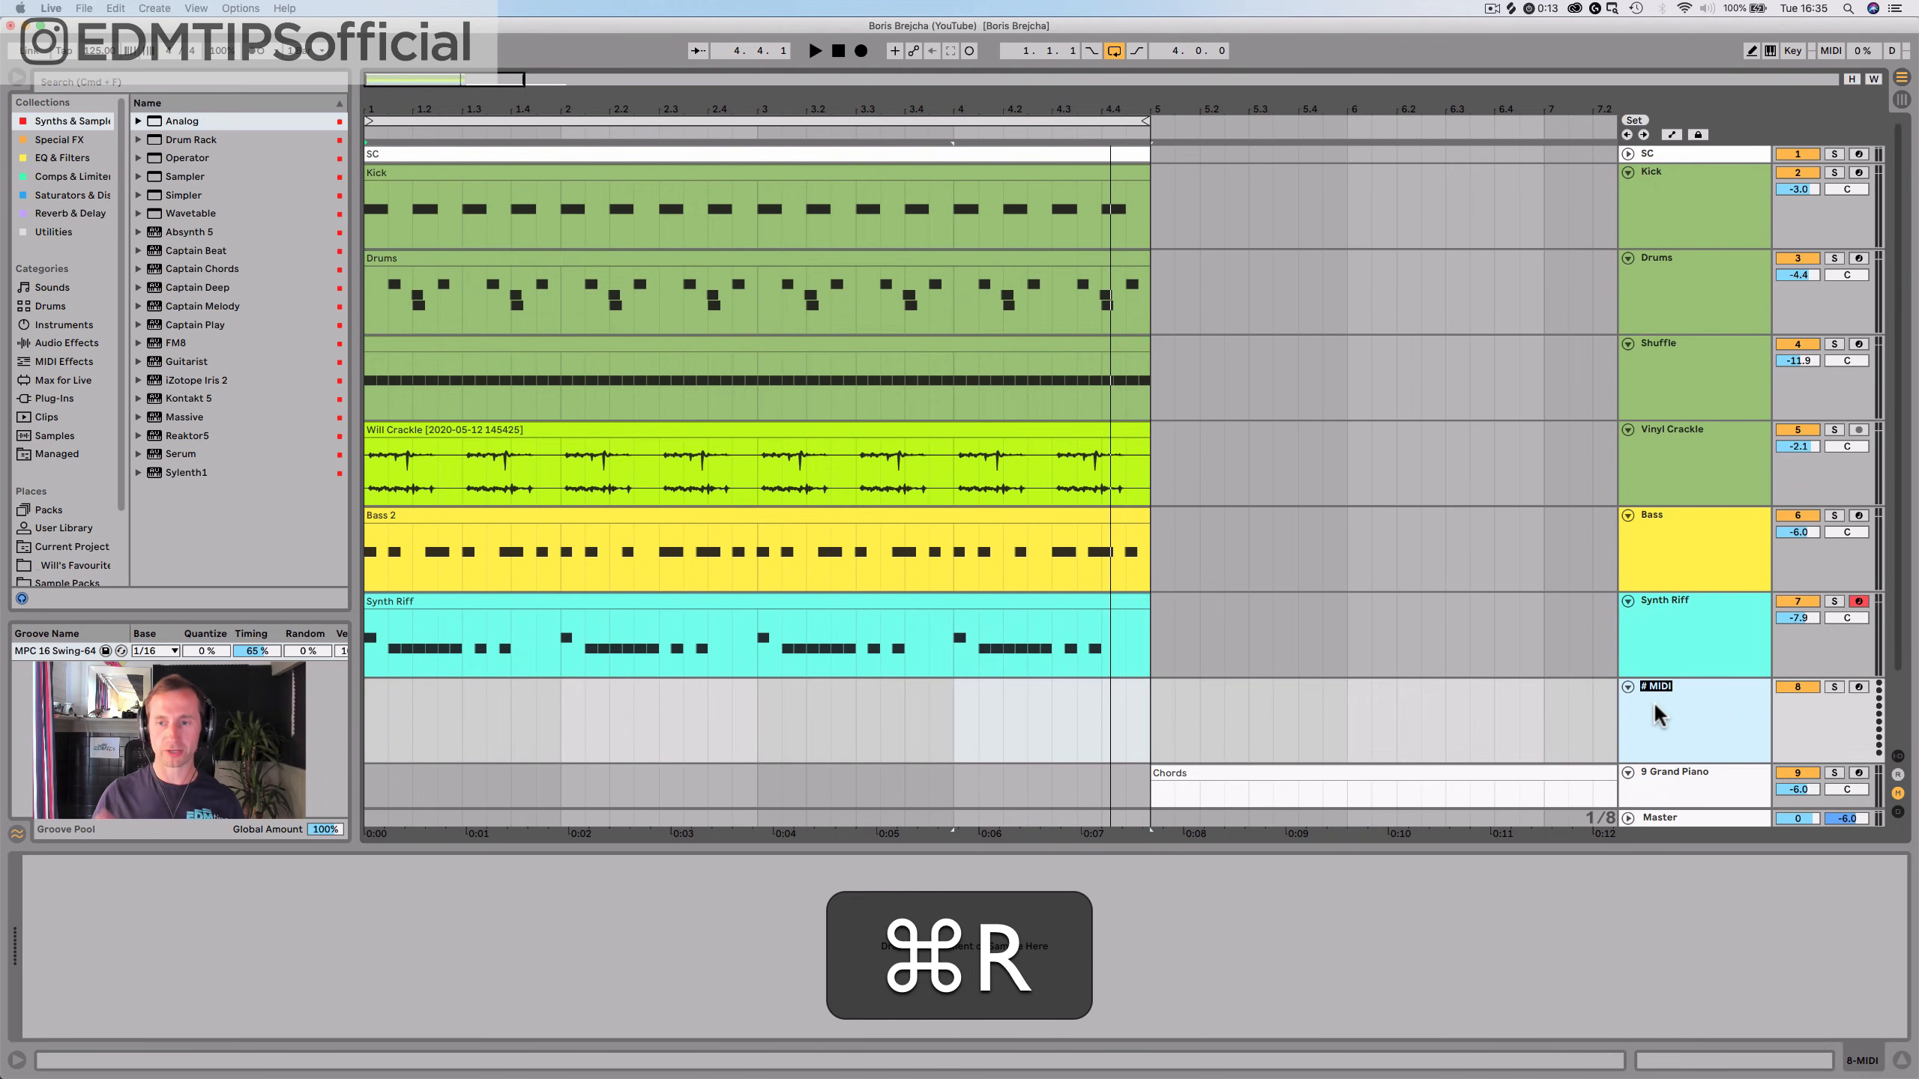
pyautogui.write('Synth')
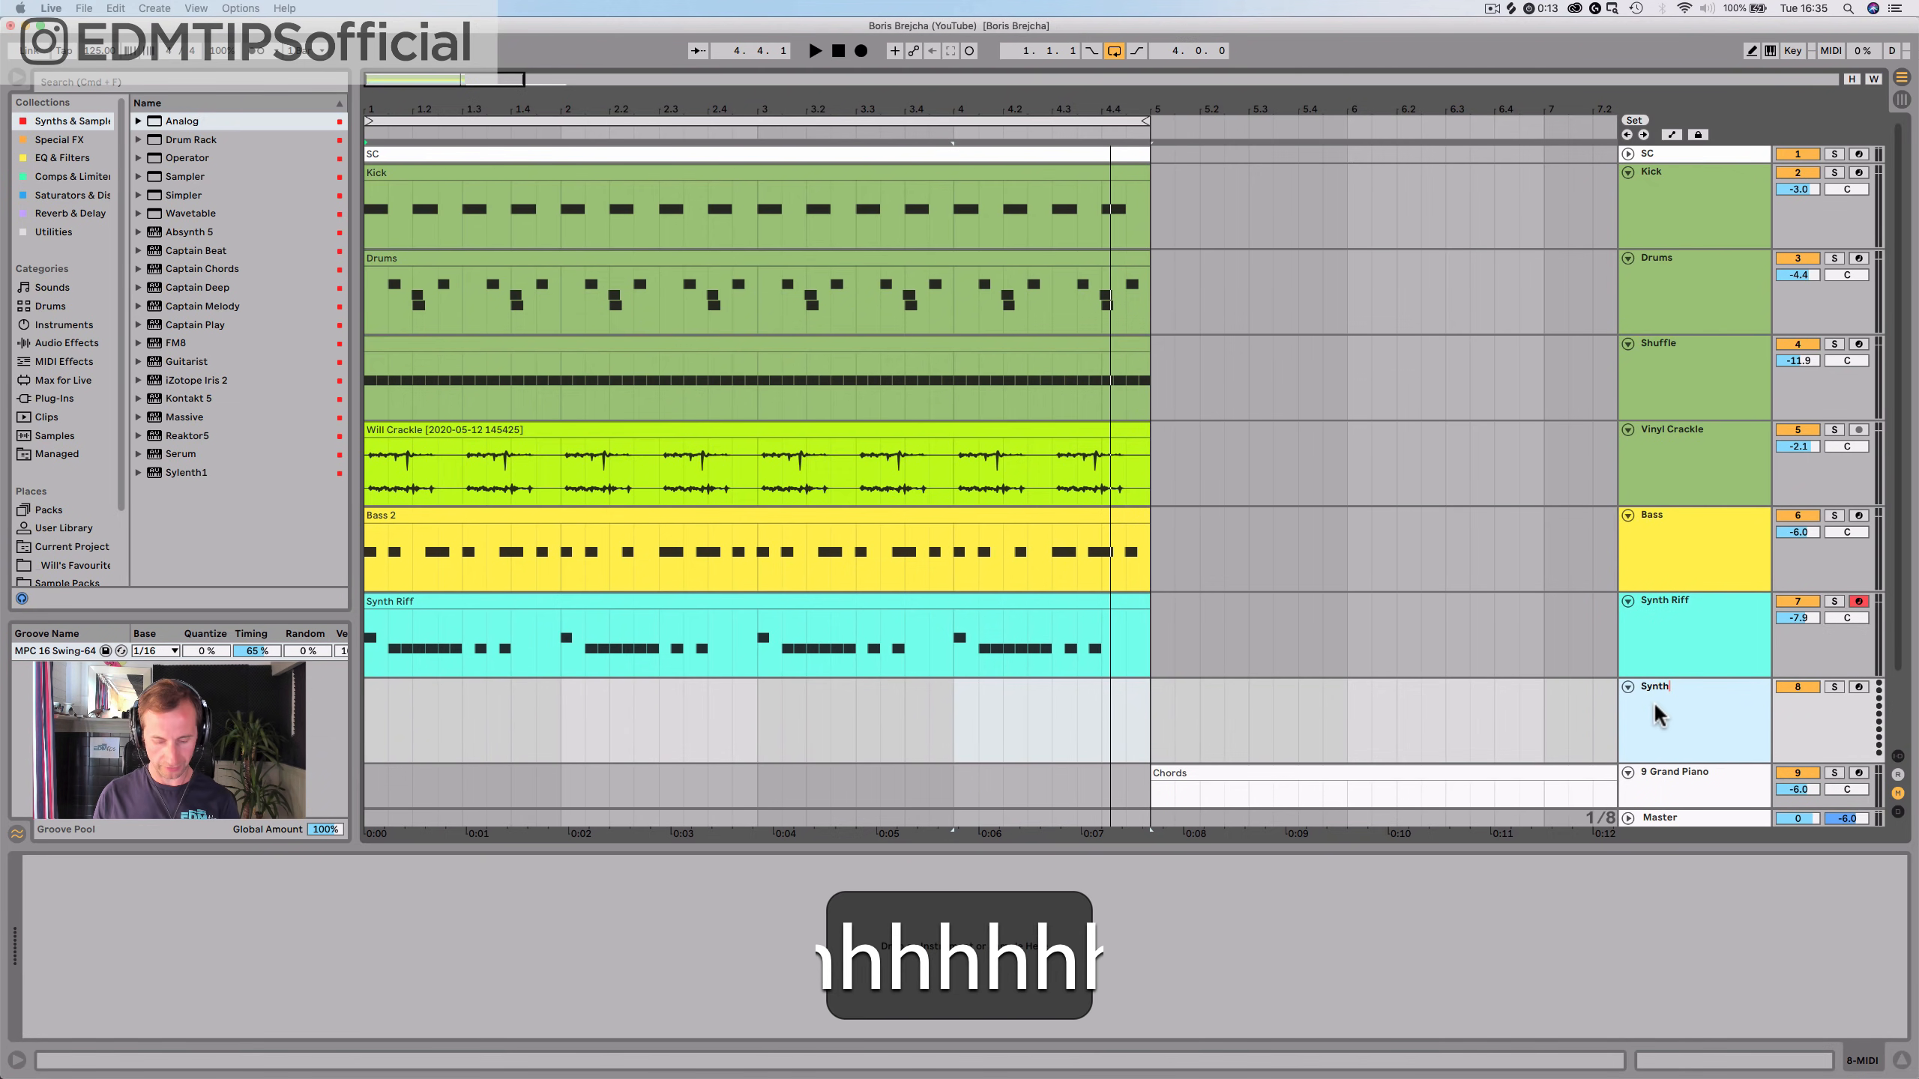
pyautogui.write(' Ri')
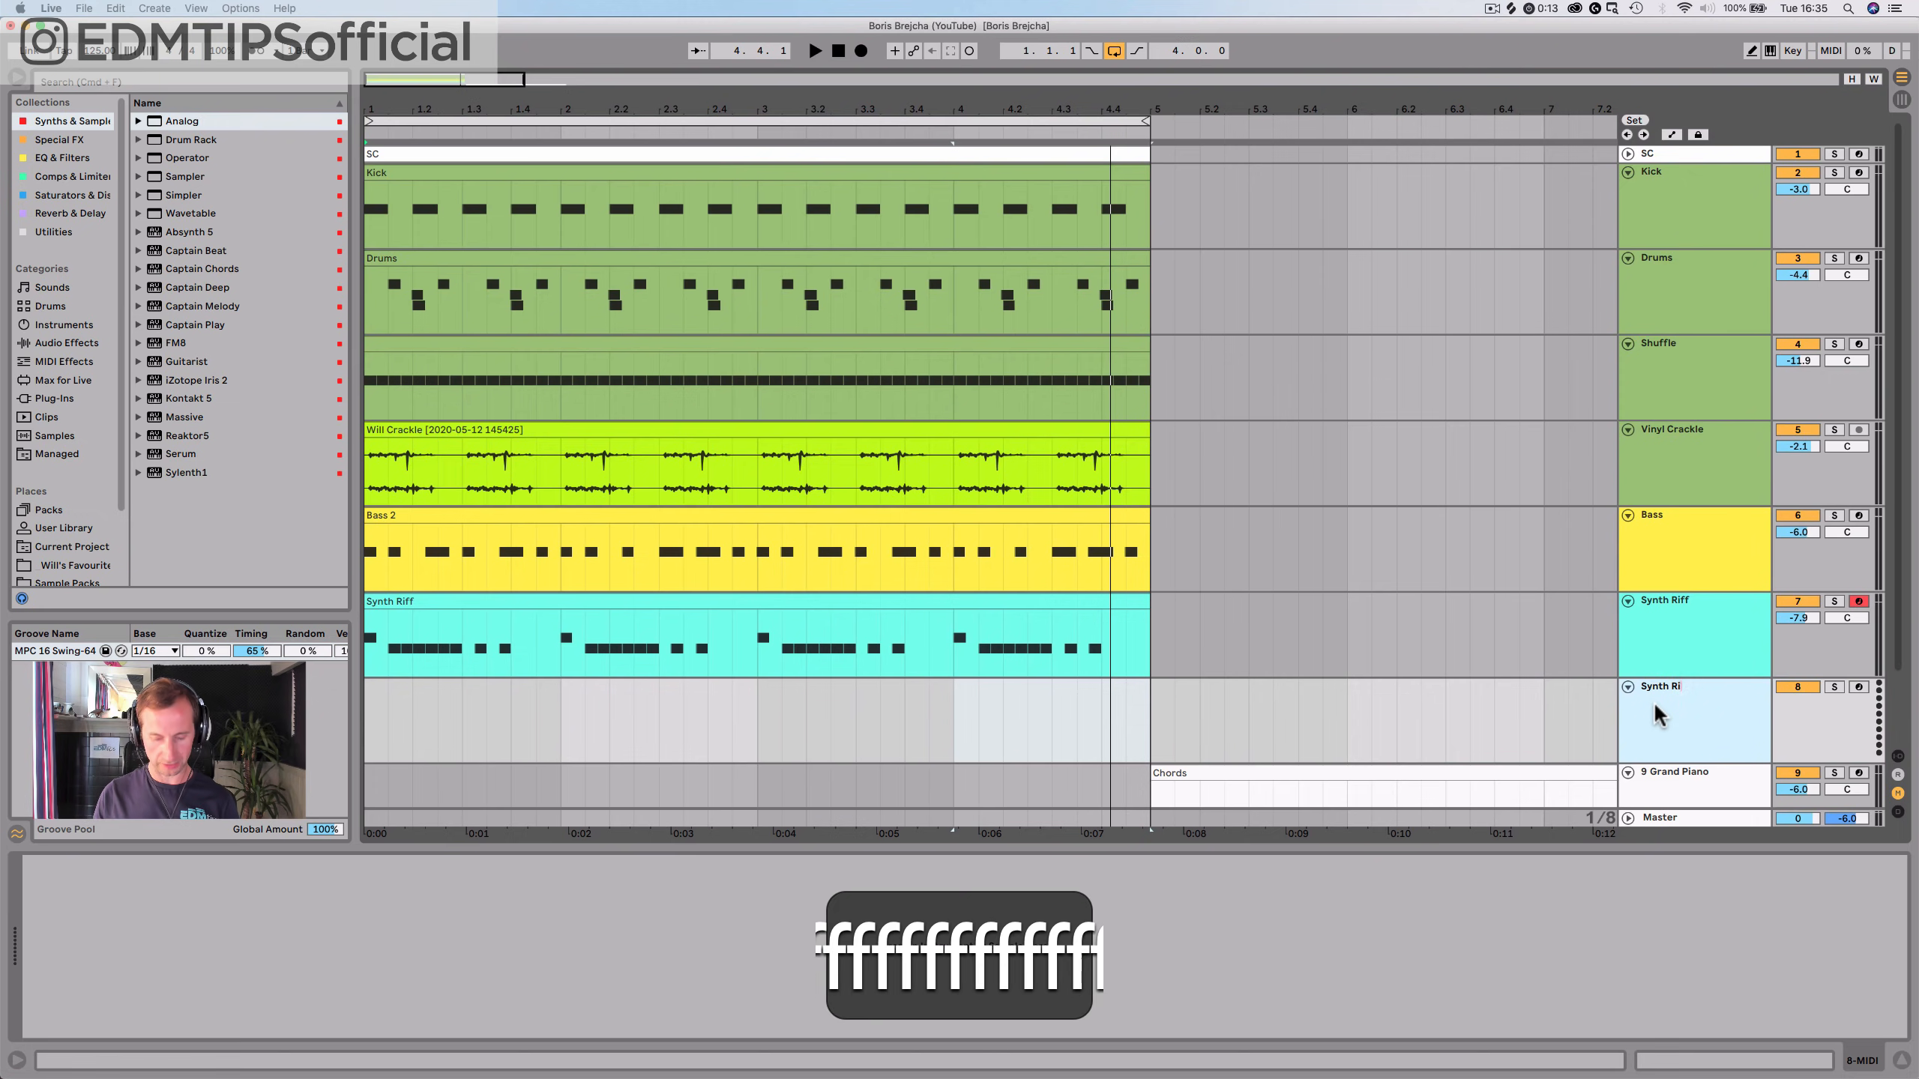
pyautogui.write('ff 2')
pyautogui.press('Return')
pyautogui.rightClick(1653, 703)
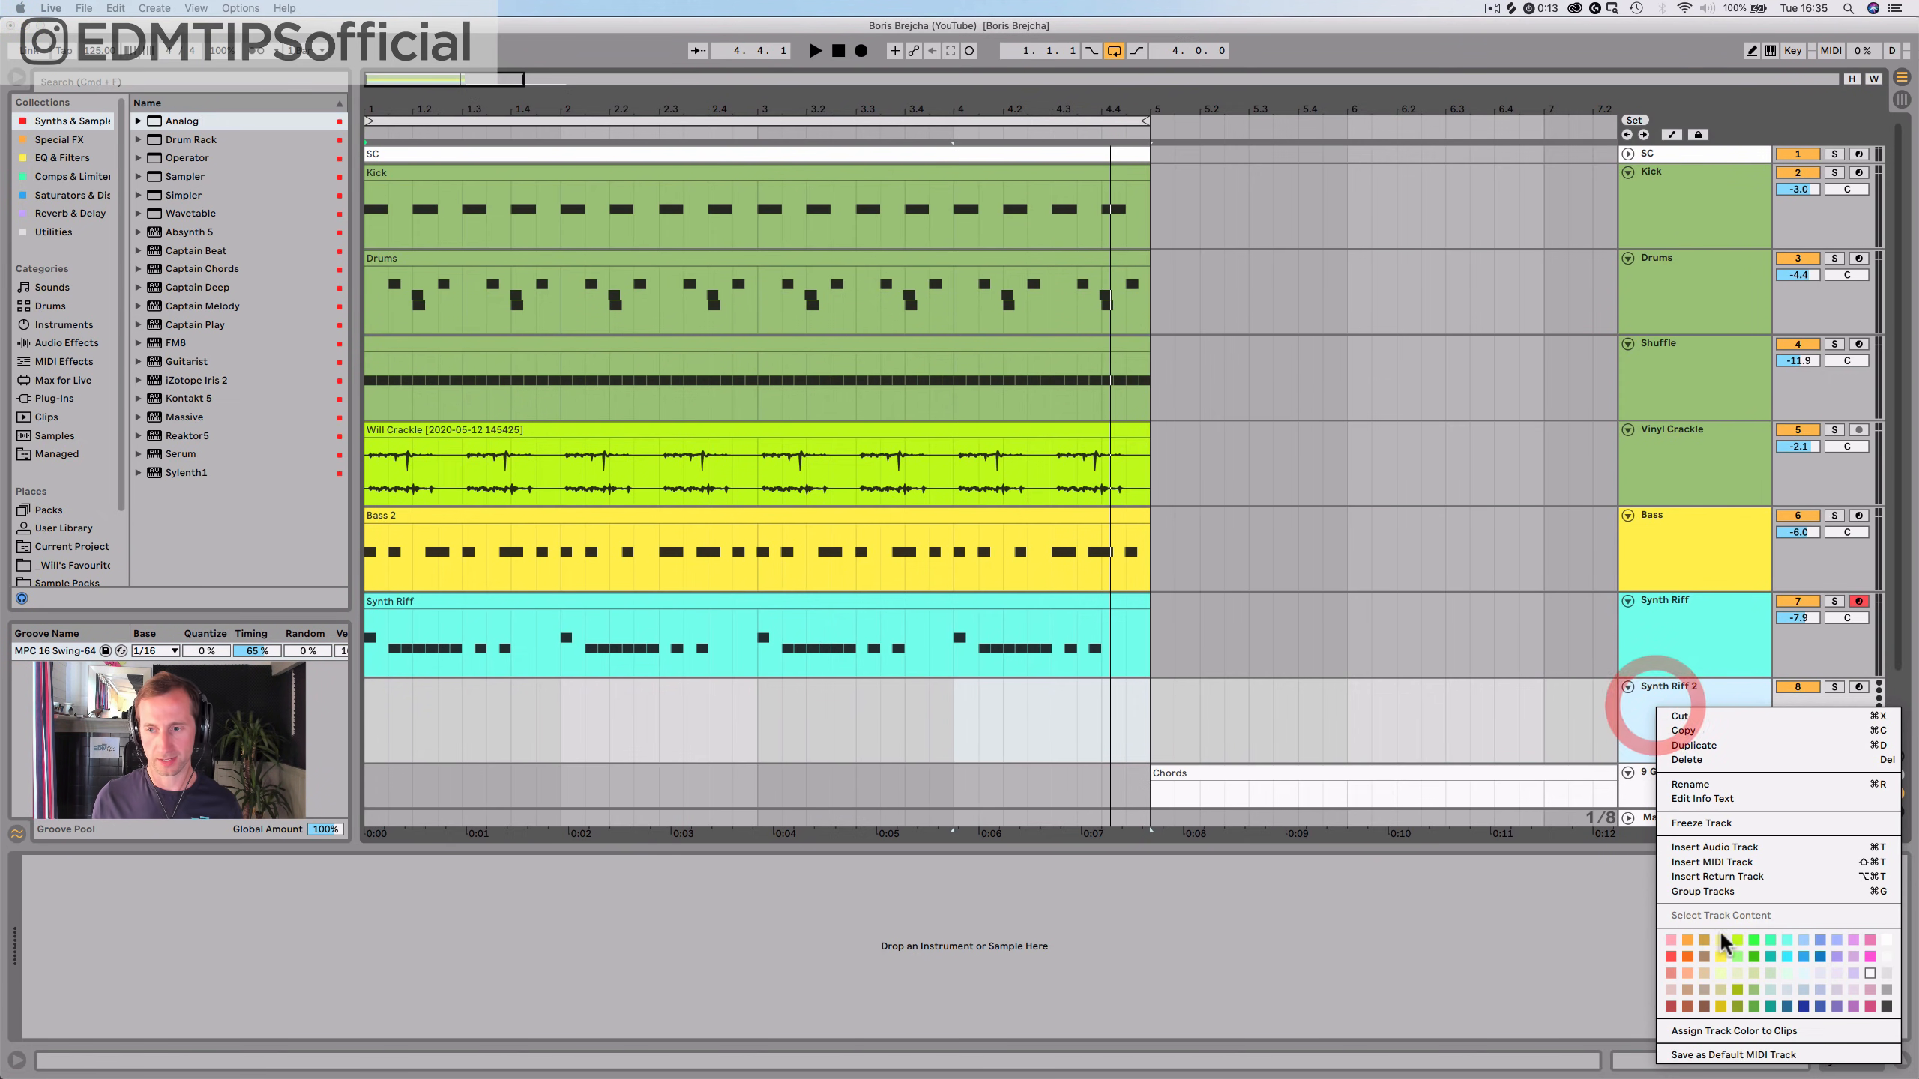
pyautogui.click(1781, 932)
# Create a four-bar MIDI clip from 1.1.1 to 5.1.1 on the new track and name it Synth Riff 2
pyautogui.moveTo(1163, 745); pyautogui.dragTo(374, 721)
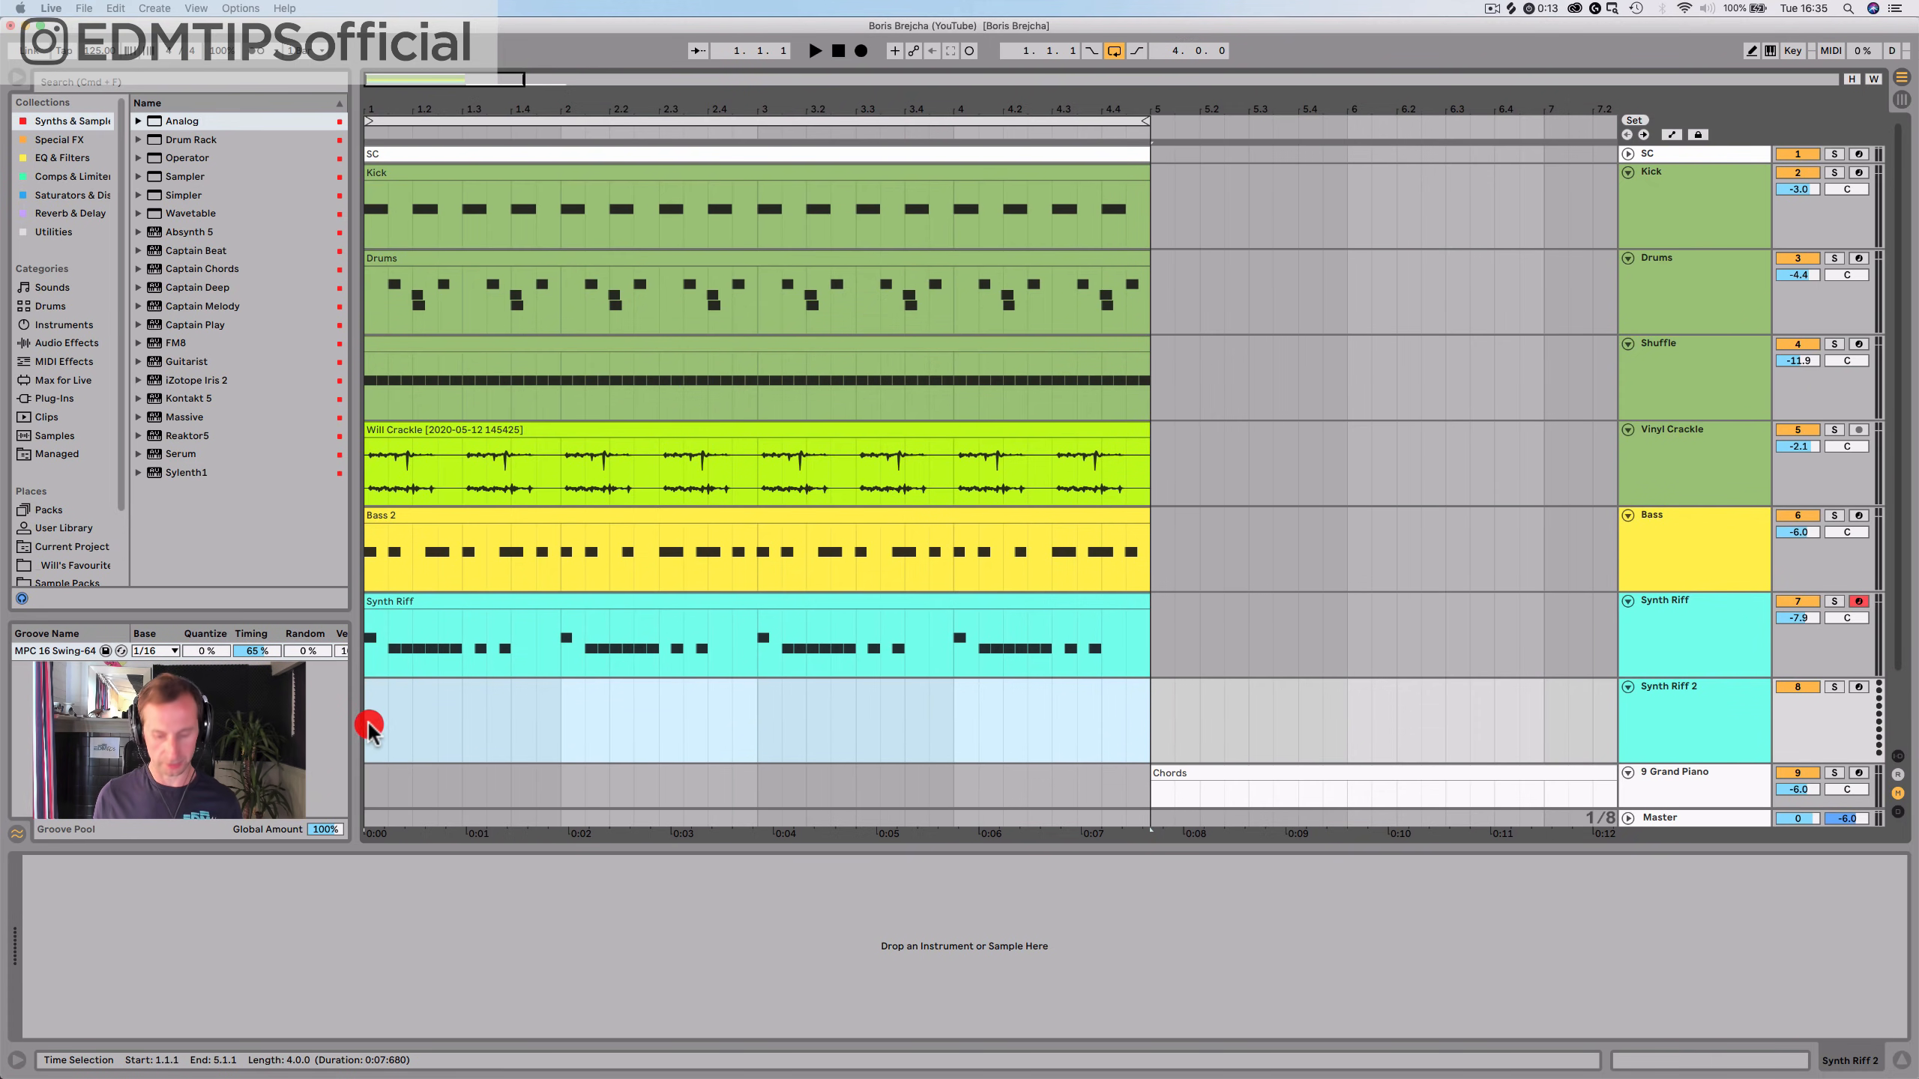
pyautogui.press('super+shift+m')
pyautogui.press('super+r')
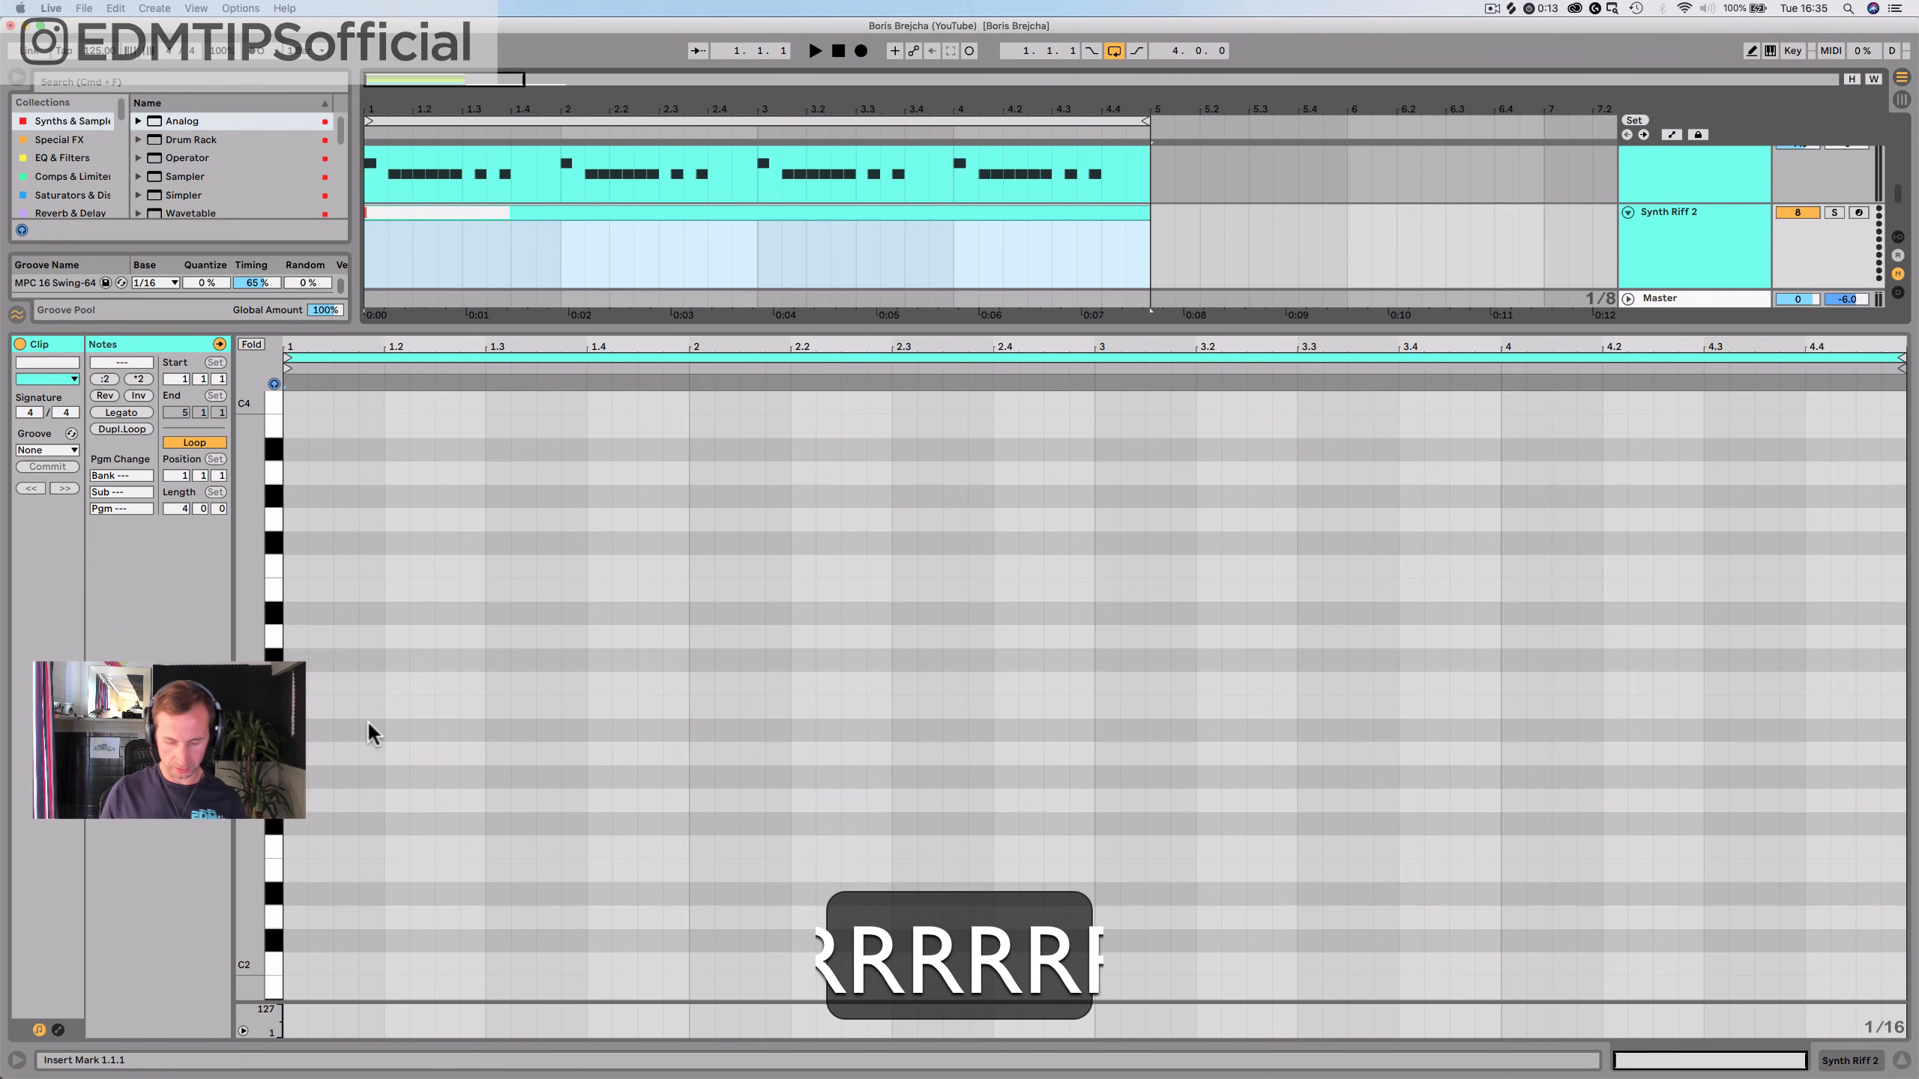
pyautogui.write('Synth Riff 2')
pyautogui.press('Return')
pyautogui.hotkey('shift', 'Tab')
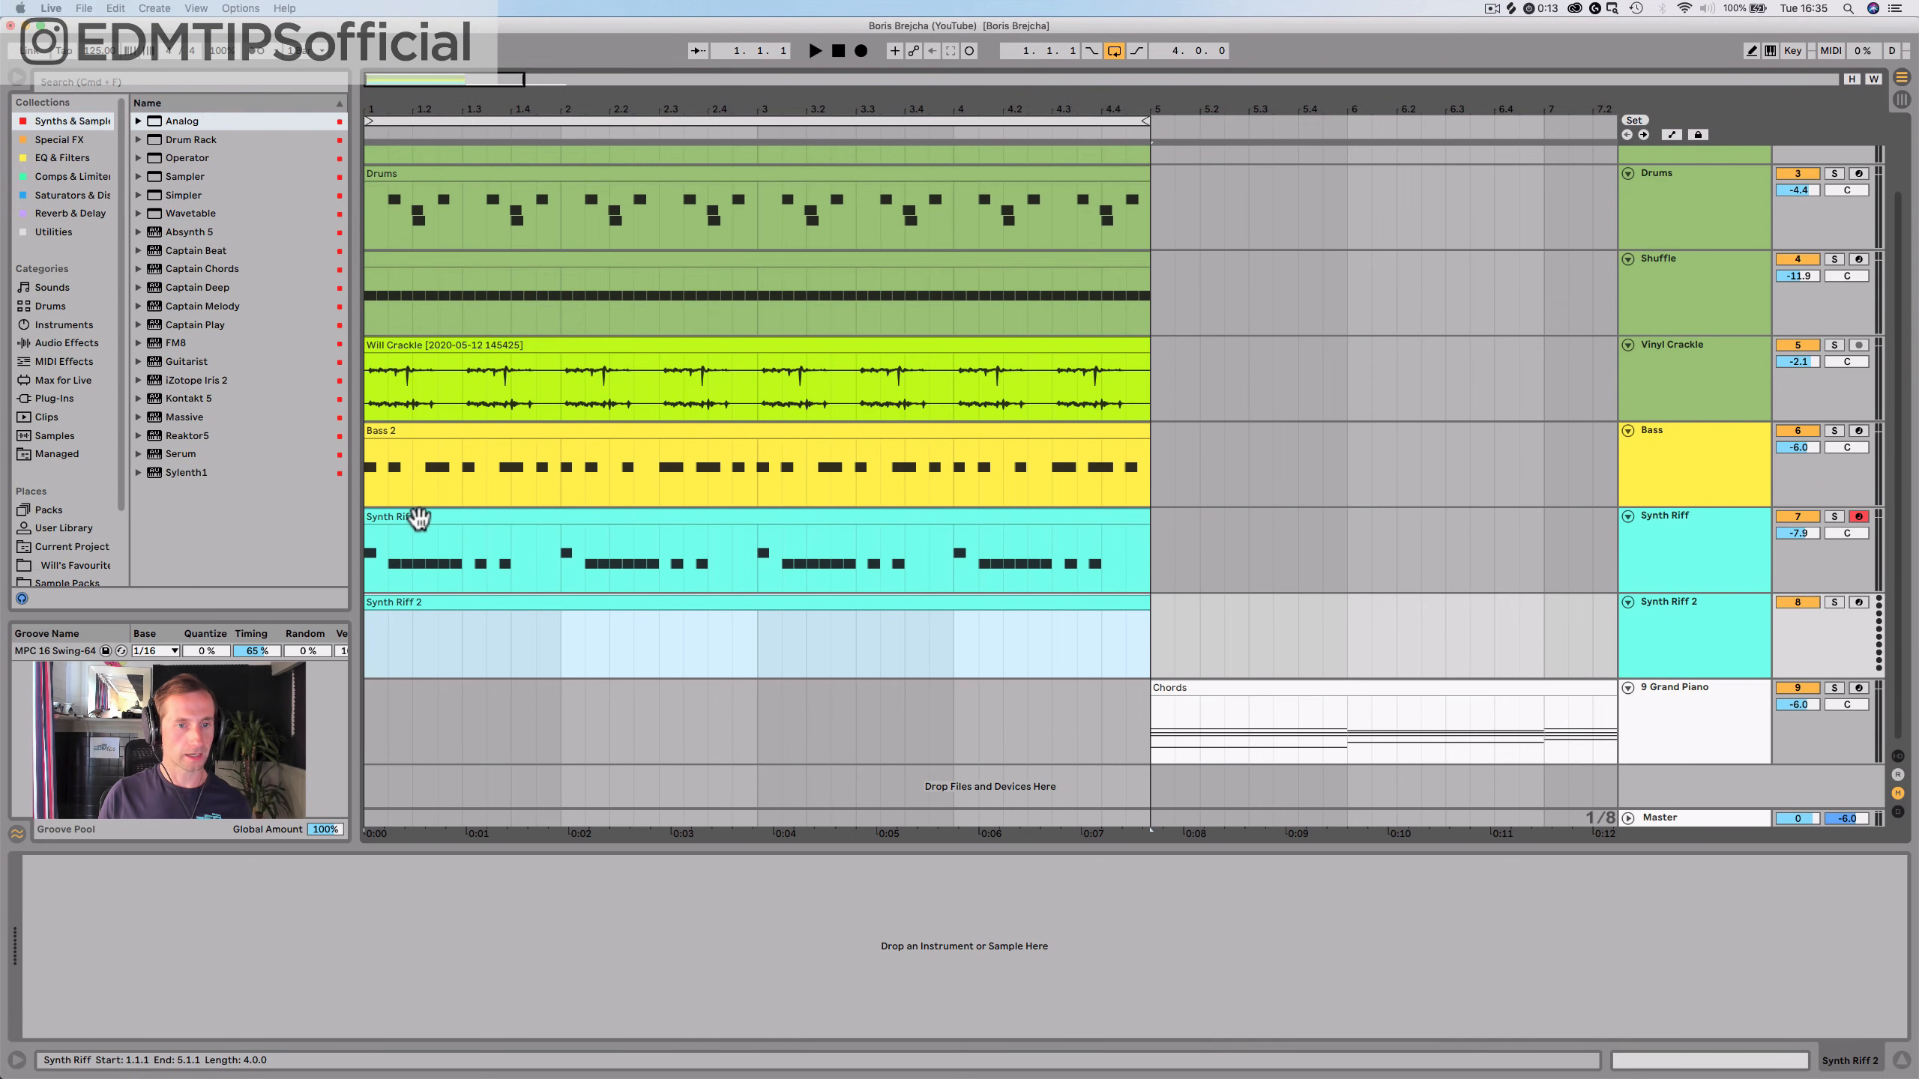
# Copy the Analog instrument from the Synth Riff track to the Synth Riff 2 track
pyautogui.click(1682, 554)
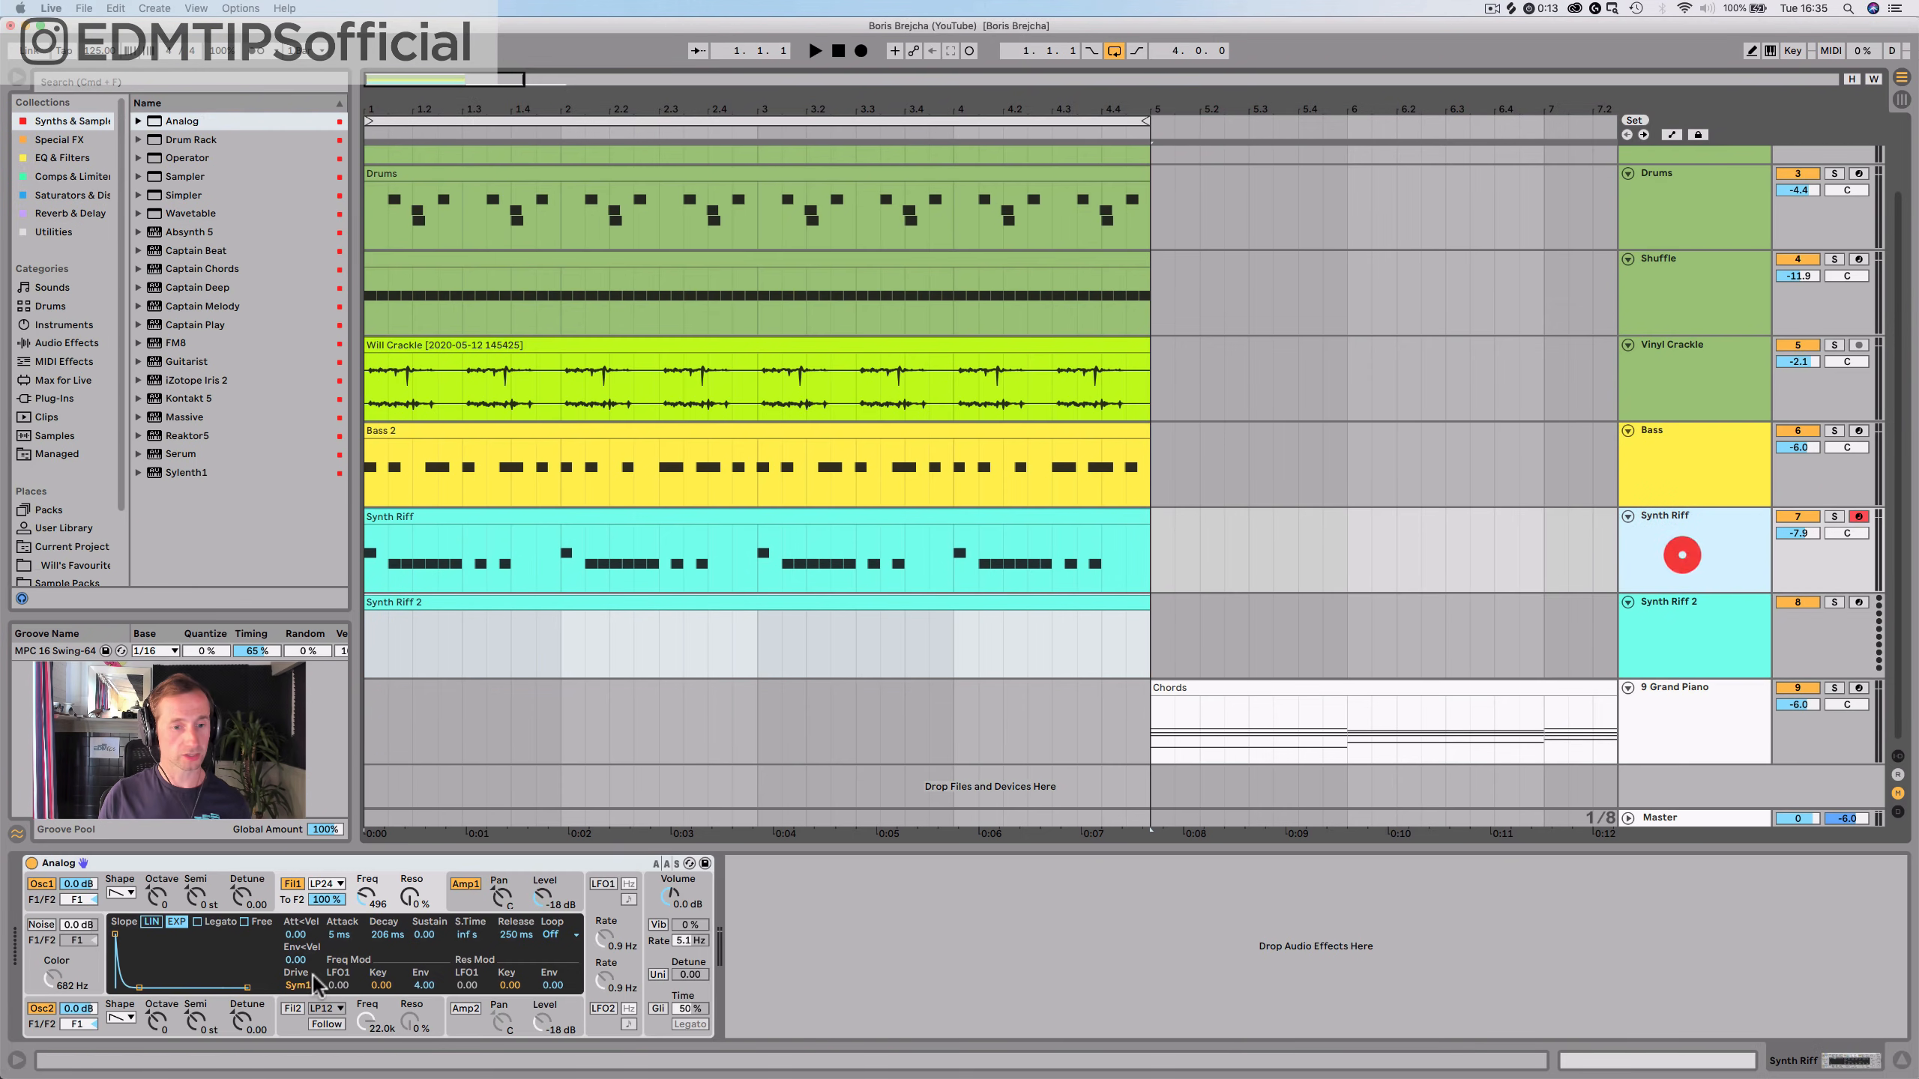
pyautogui.click(375, 863)
pyautogui.press('super+c')
pyautogui.click(1667, 659)
pyautogui.click(836, 1047)
pyautogui.click(765, 966)
pyautogui.press('super+v')
# Open the Synth Riff 2 clip and place a sixteenth-length F4 note at 1.1.1
pyautogui.doubleClick(502, 597)
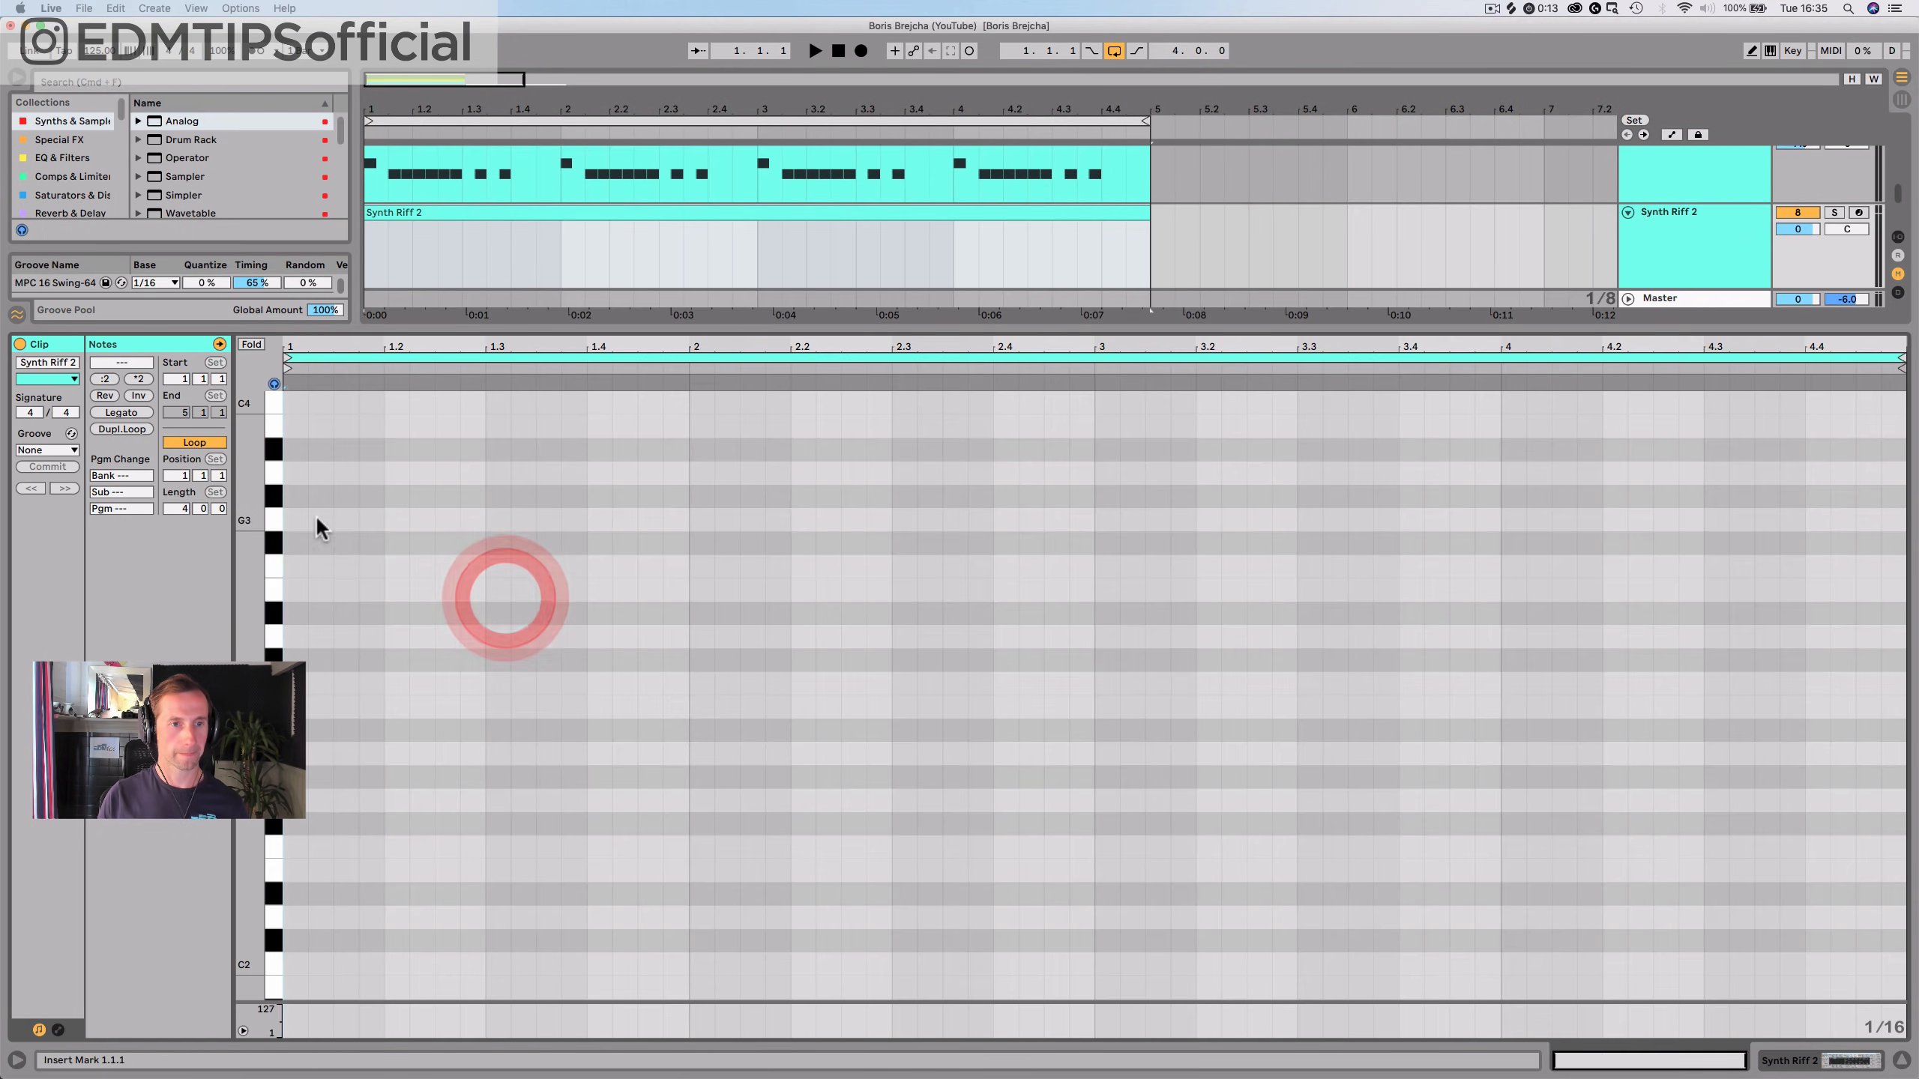
pyautogui.doubleClick(288, 559)
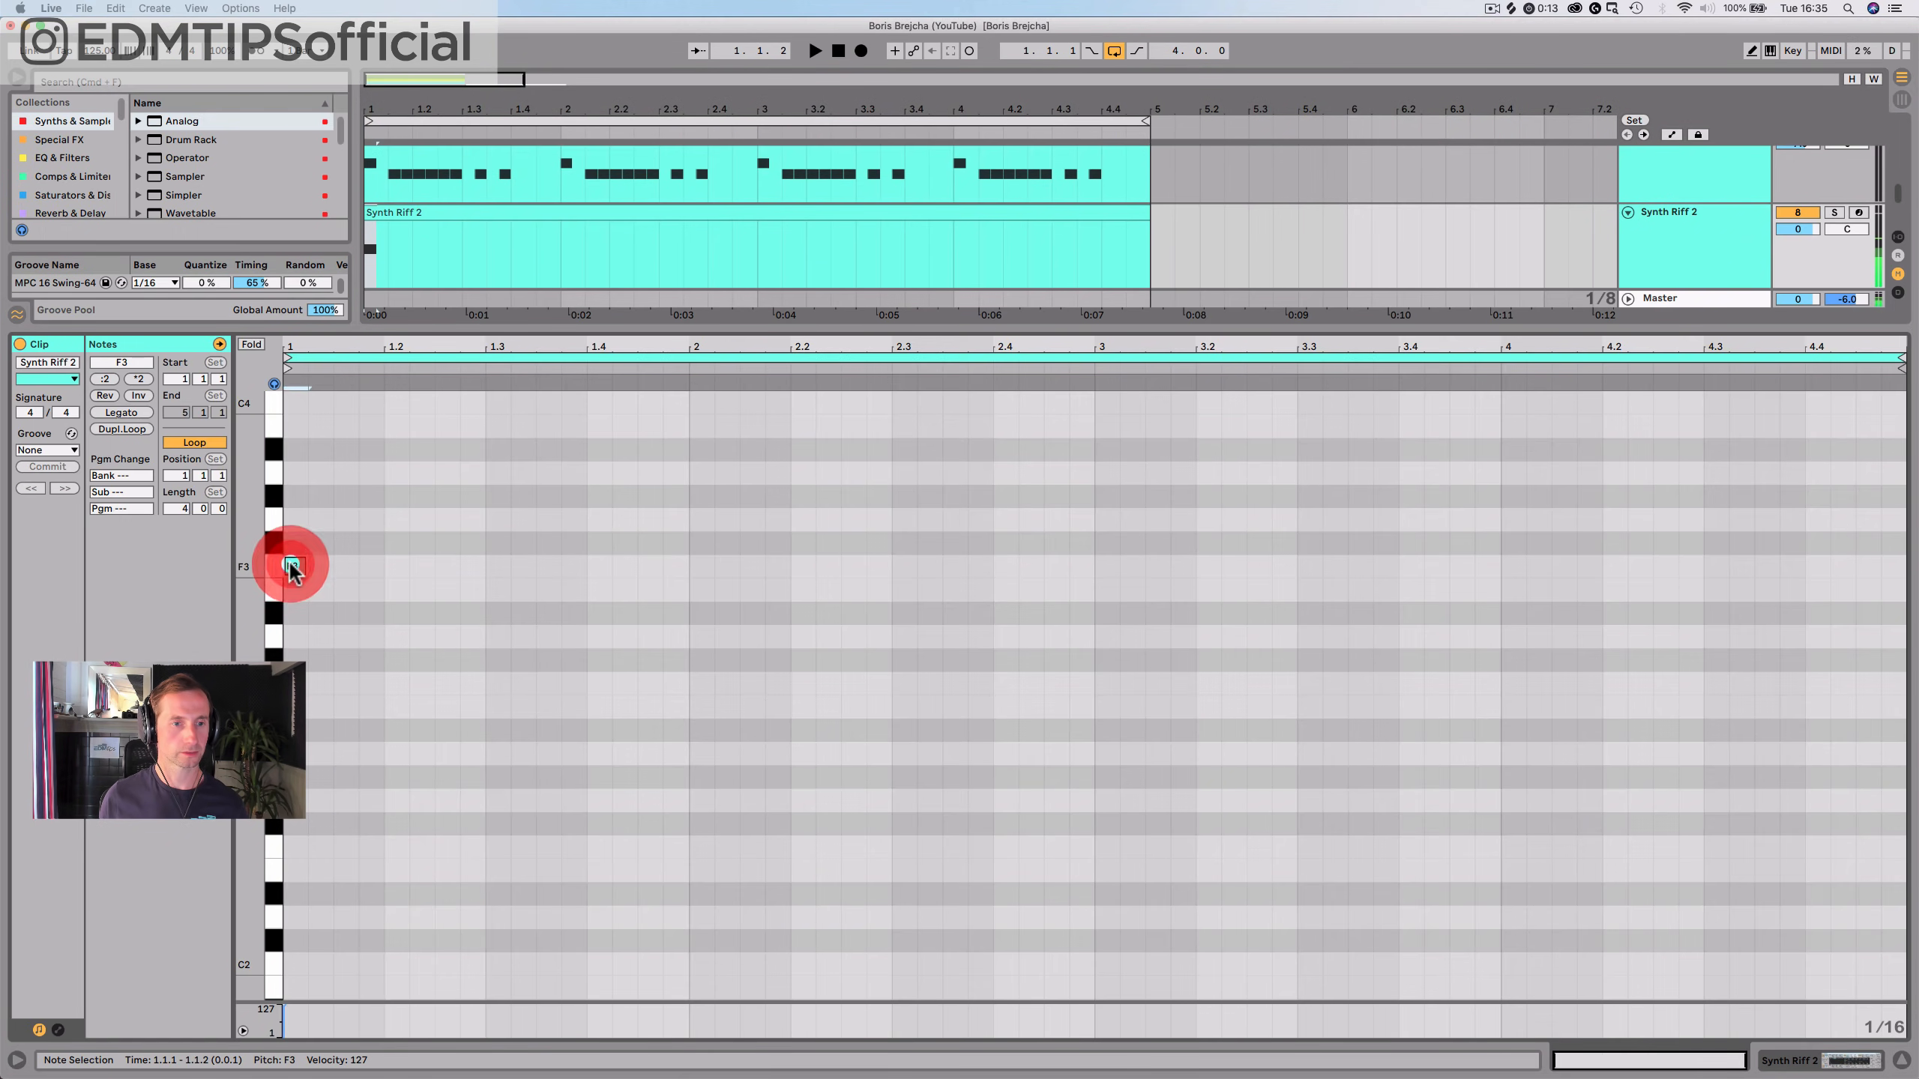
pyautogui.hotkey('shift', 'Up')
pyautogui.hotkey('shift', 'Up')
pyautogui.hotkey('shift', 'Up')
pyautogui.press('space')
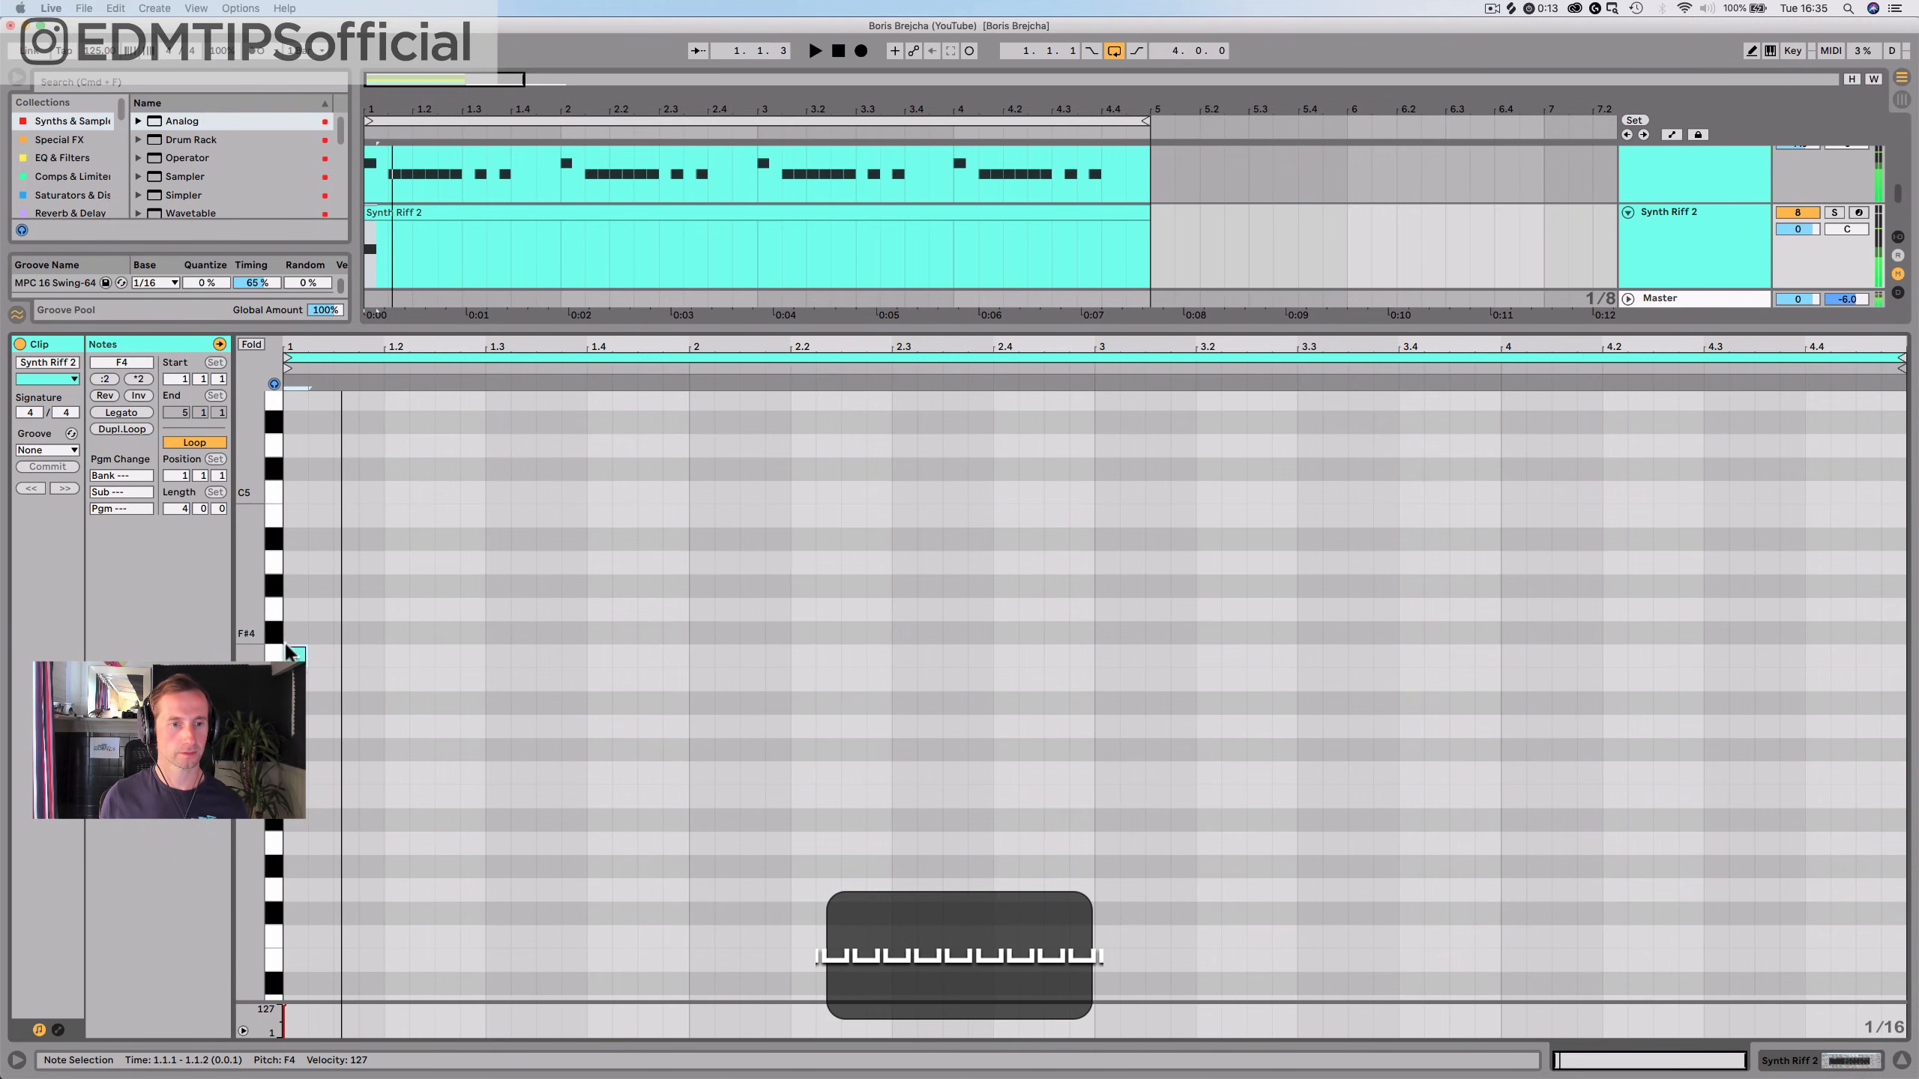
# Duplicate the F4 note along the first bar as consecutive sixteenth notes, auditioning the pattern along the way
pyautogui.moveTo(294, 655); pyautogui.dragTo(320, 655)
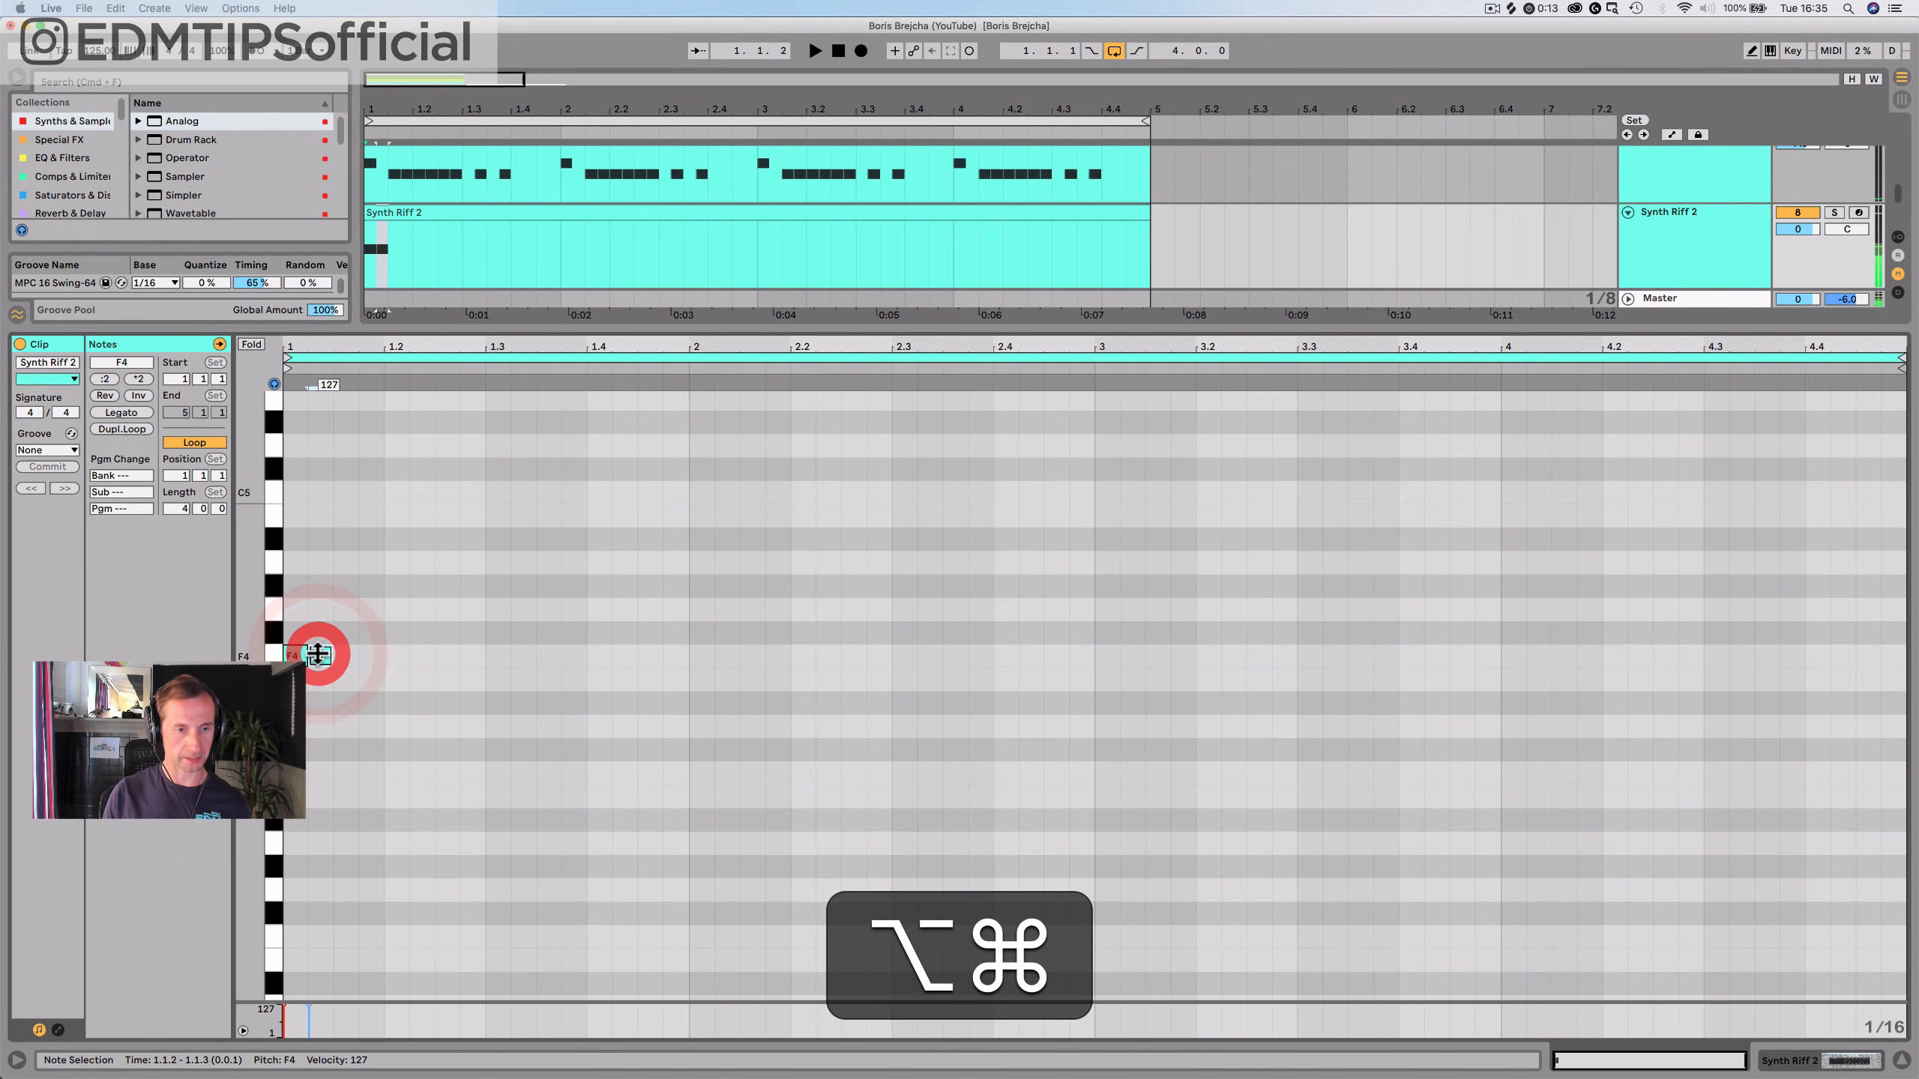
pyautogui.press('super+d')
pyautogui.press('super+d')
pyautogui.press('super+d')
pyautogui.press('super+d')
pyautogui.press('super+d')
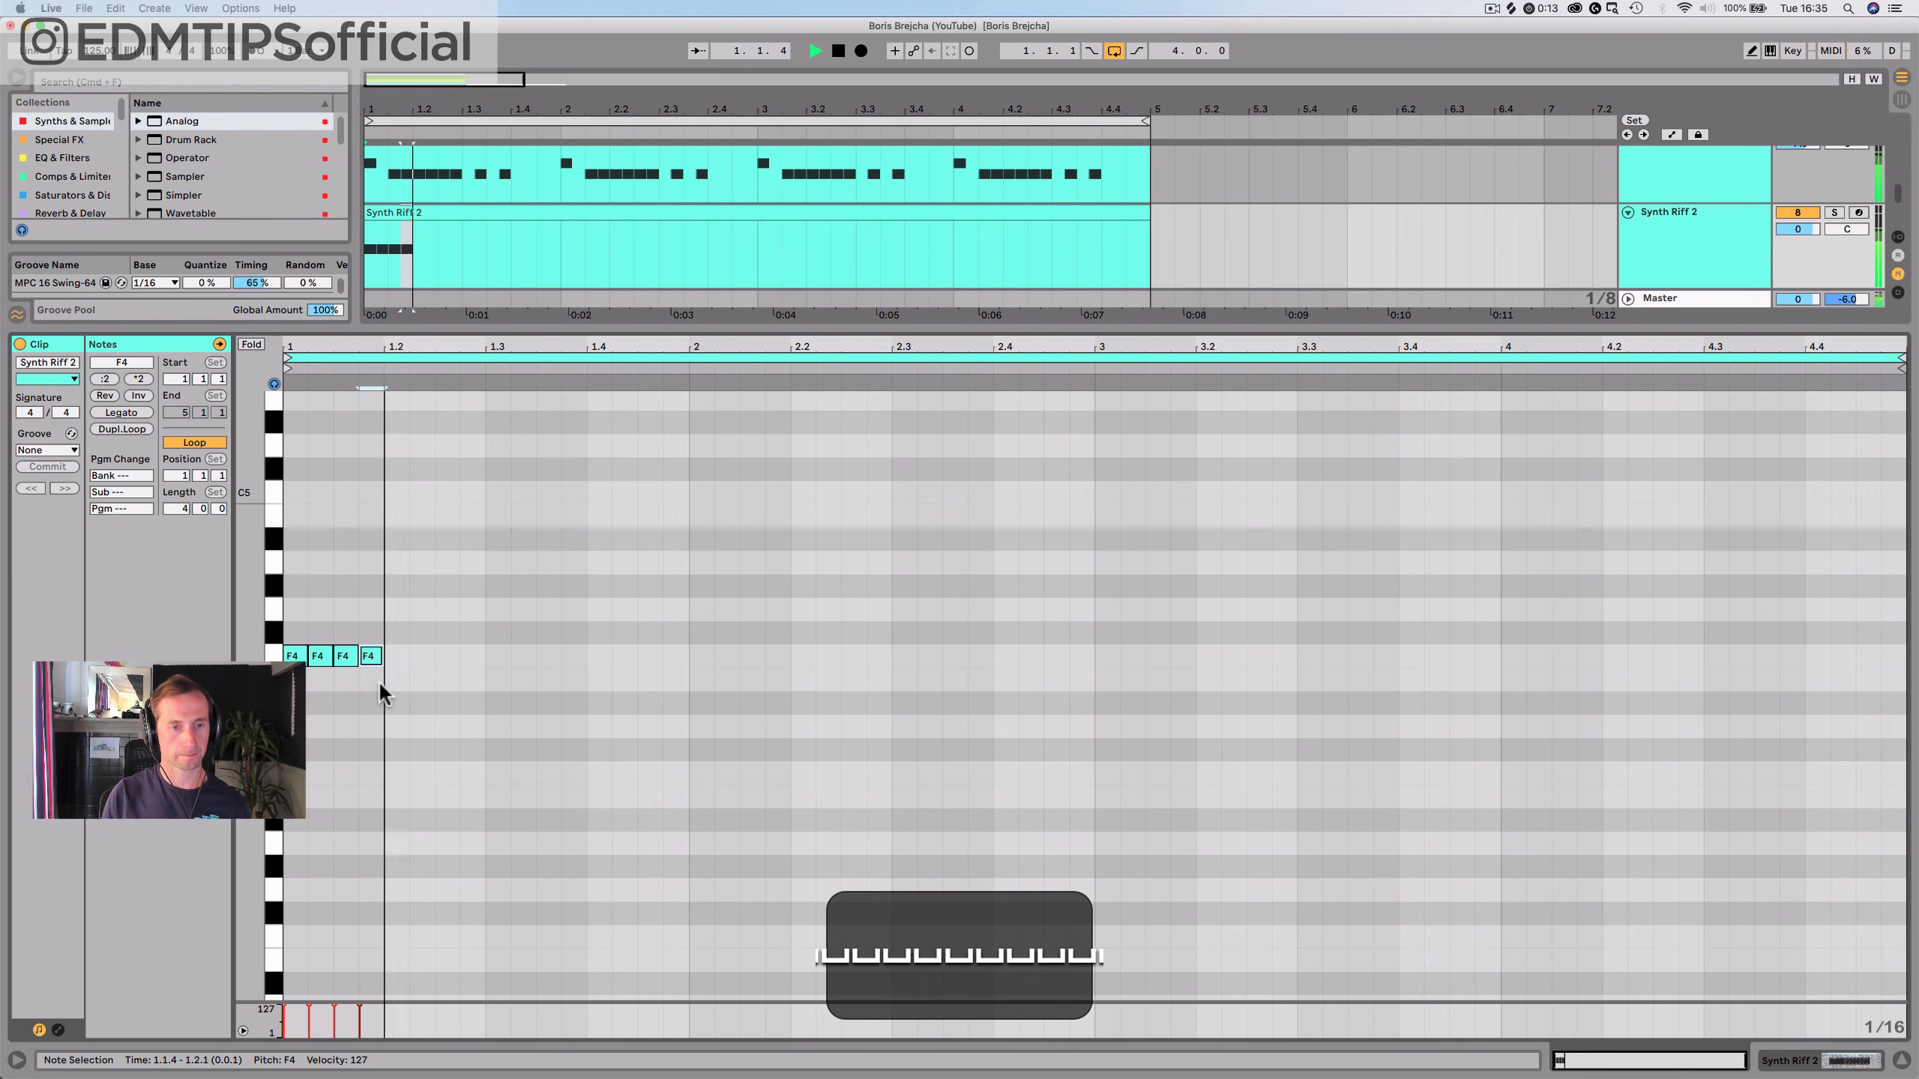
pyautogui.press('space')
pyautogui.press('super+d')
pyautogui.press('super+d')
pyautogui.press('space')
pyautogui.press('space')
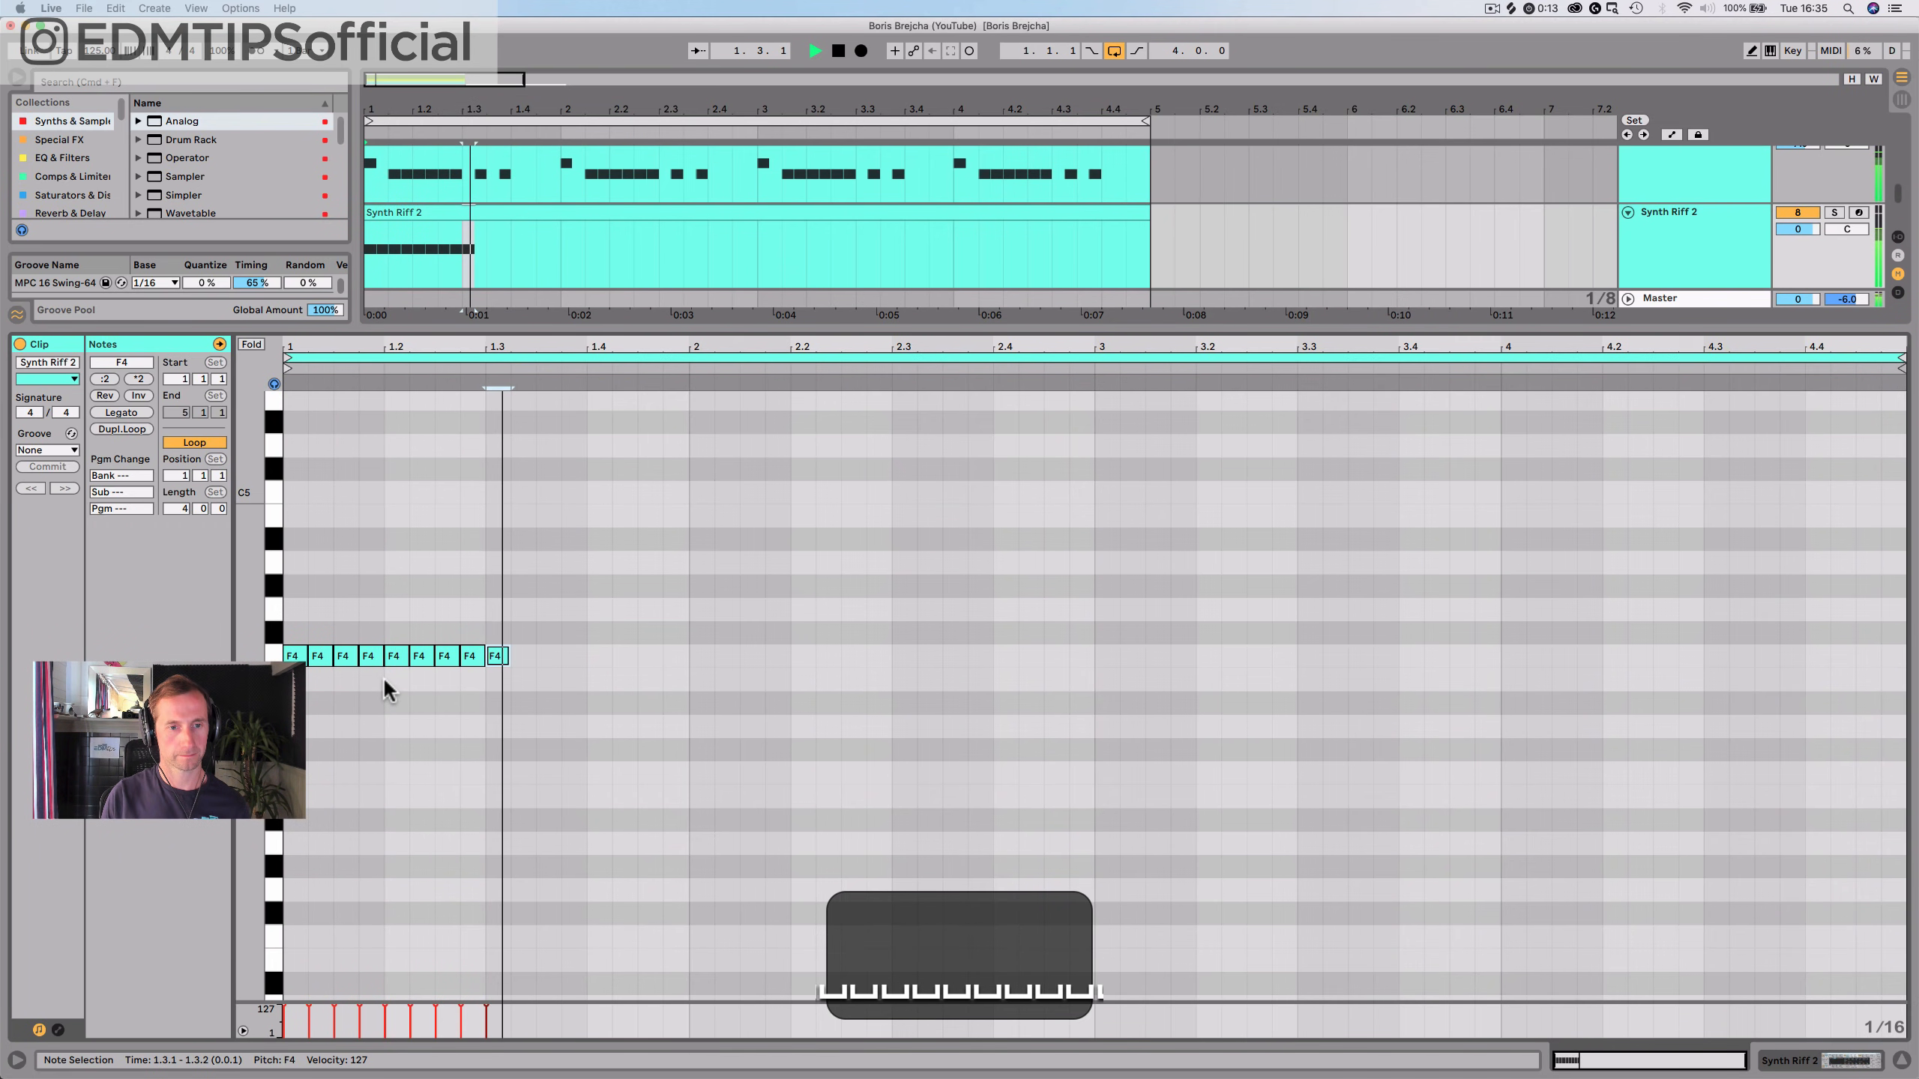
pyautogui.press('super+d')
pyautogui.press('super+d')
pyautogui.press('super+d')
pyautogui.press('super+d')
pyautogui.press('super+d')
pyautogui.press('super+d')
pyautogui.press('super+d')
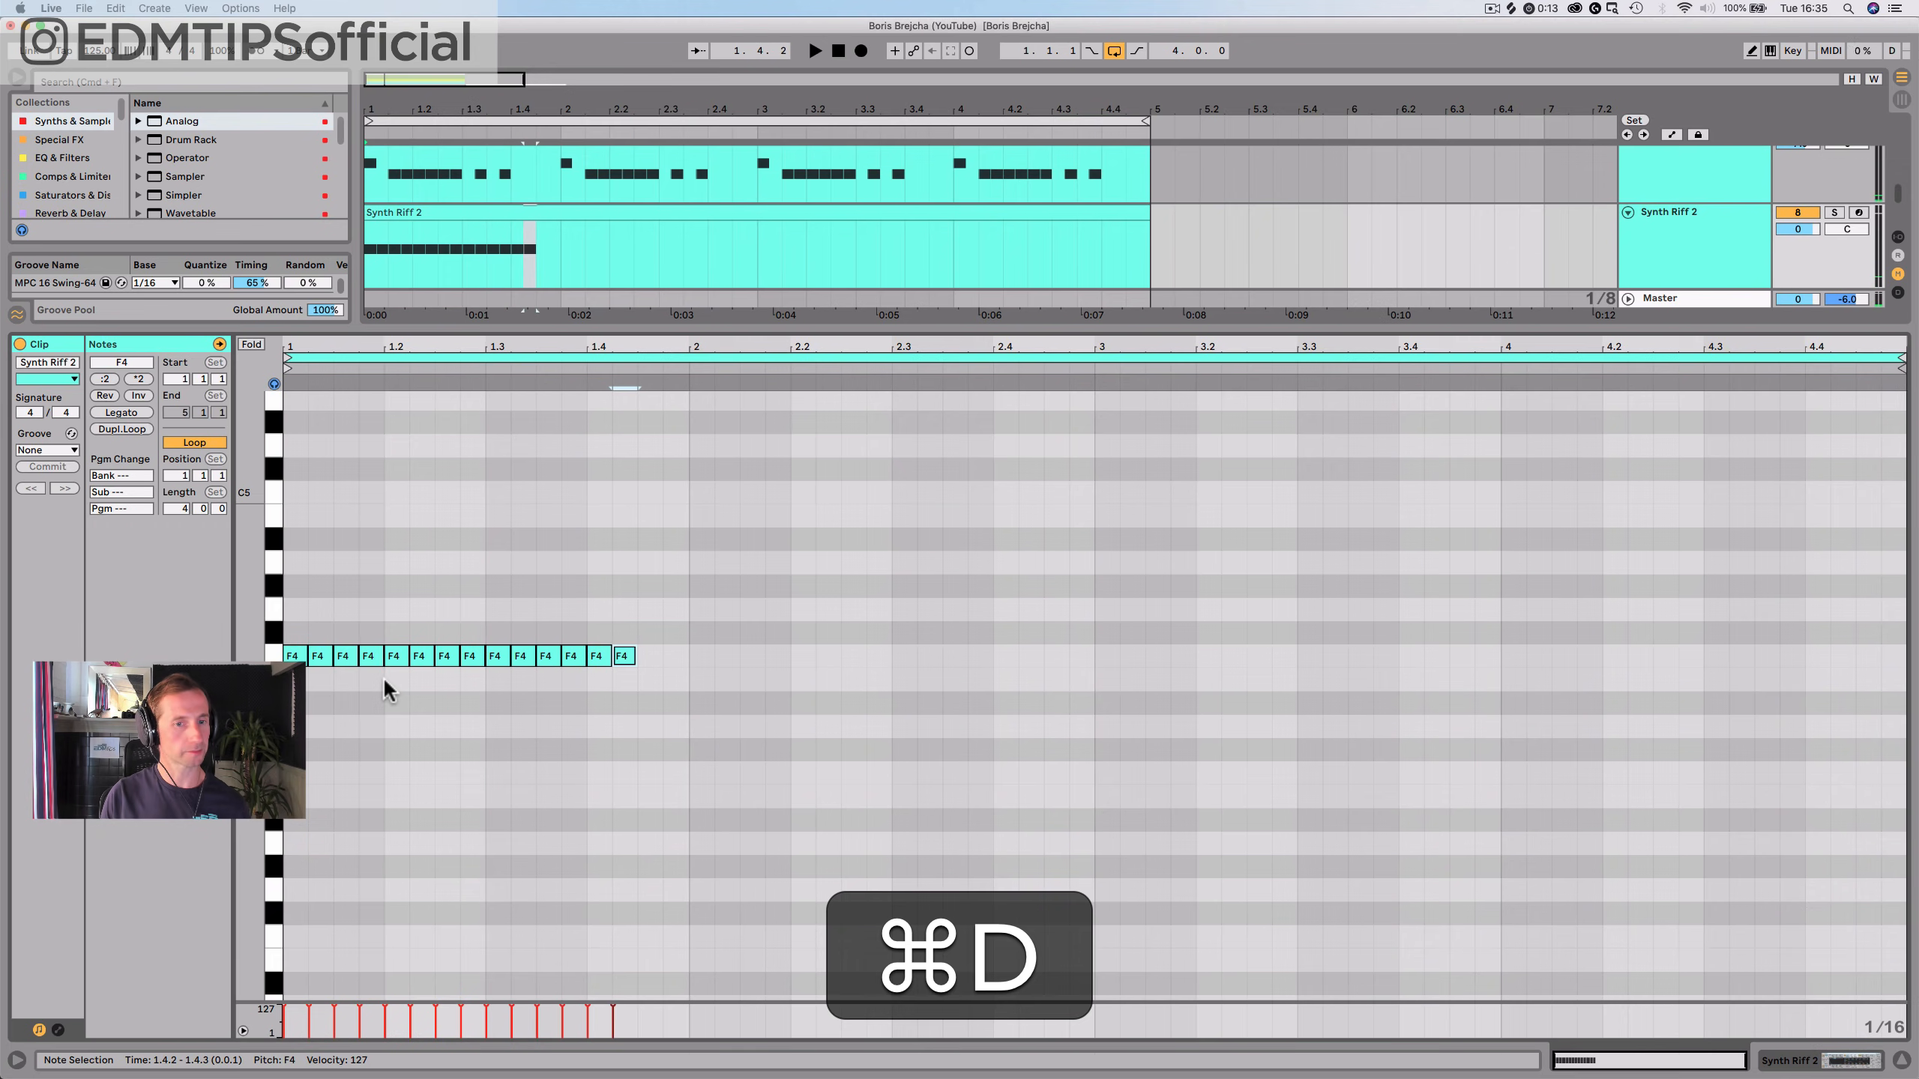
# Duplicate the bar of F4 notes until it fills all four bars of the clip
pyautogui.moveTo(677, 698); pyautogui.dragTo(278, 623)
pyautogui.press('super+d')
pyautogui.press('super+d')
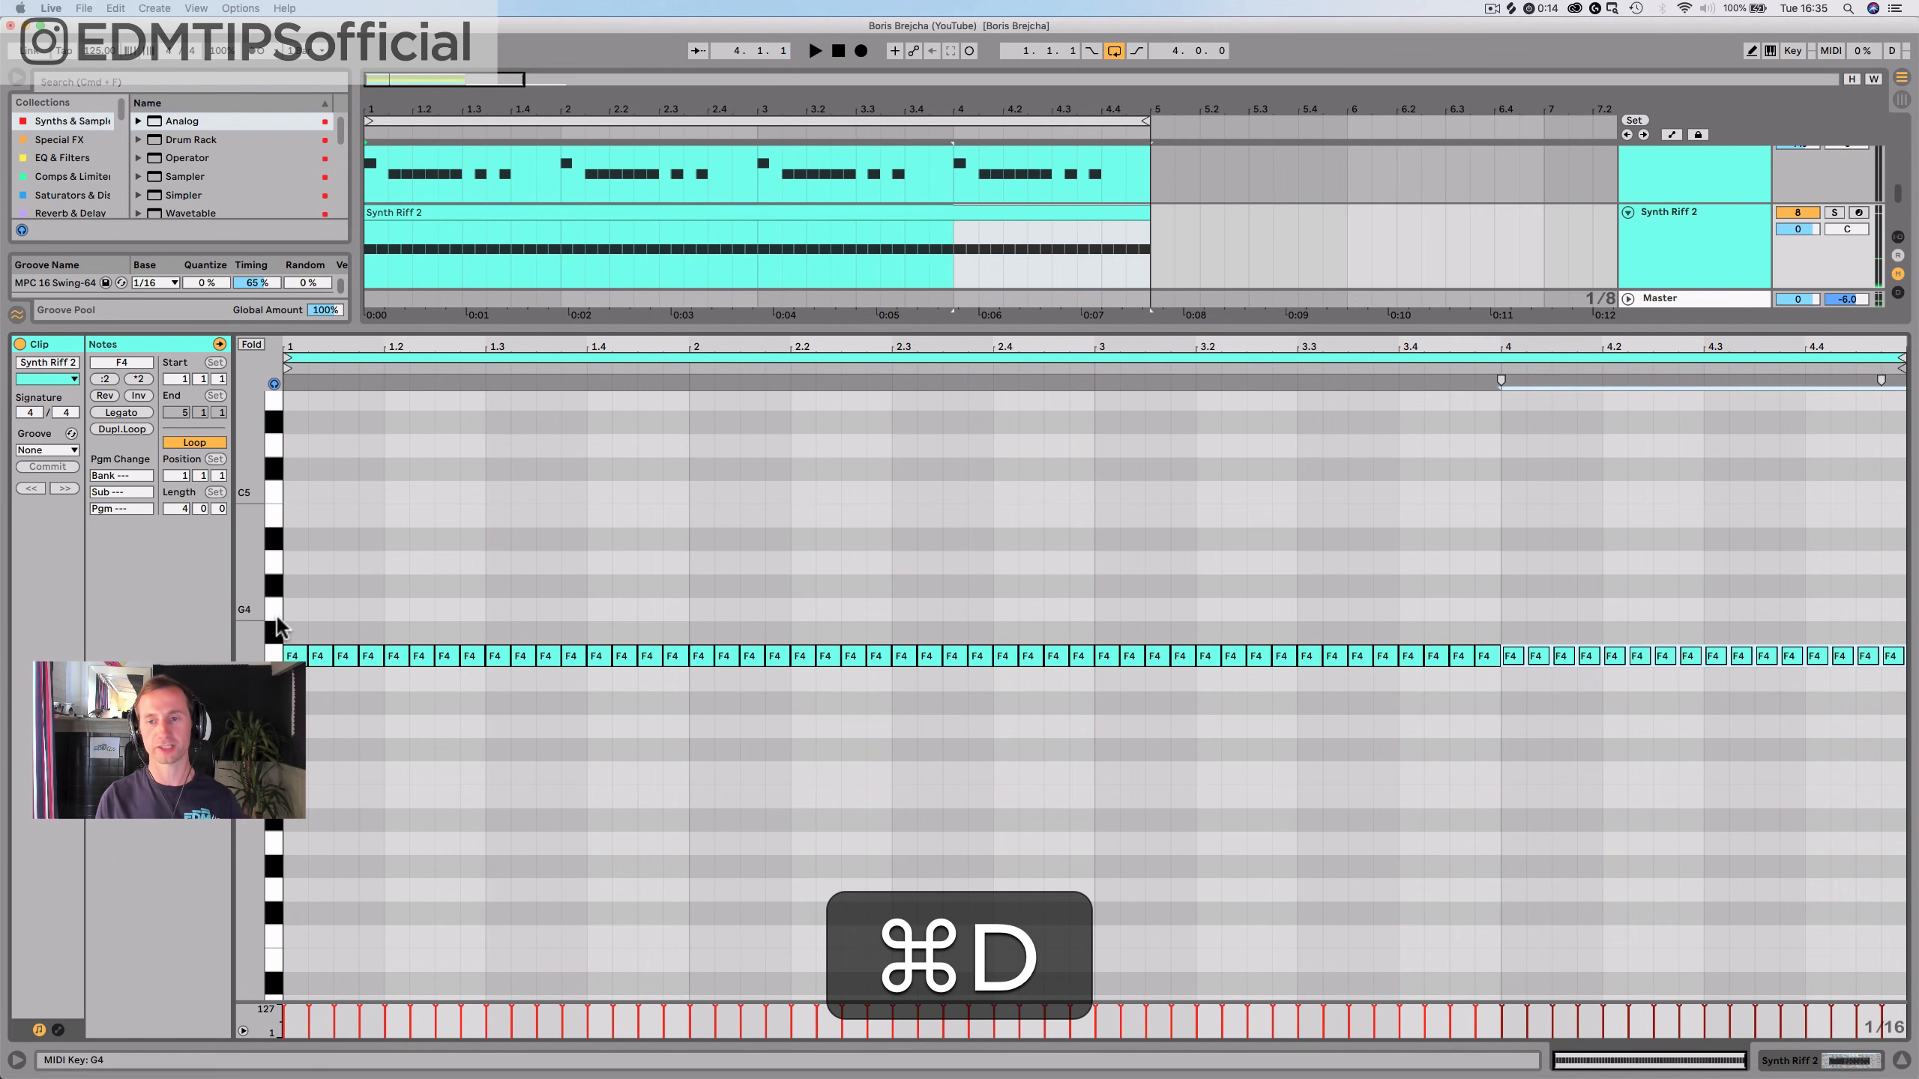
# In Synth Riff 2's Analog, set the first filter's frequency to 1.5k and its envelope decay to 182 ms during playback
pyautogui.press('shift+super+Tab')
pyautogui.press('space')
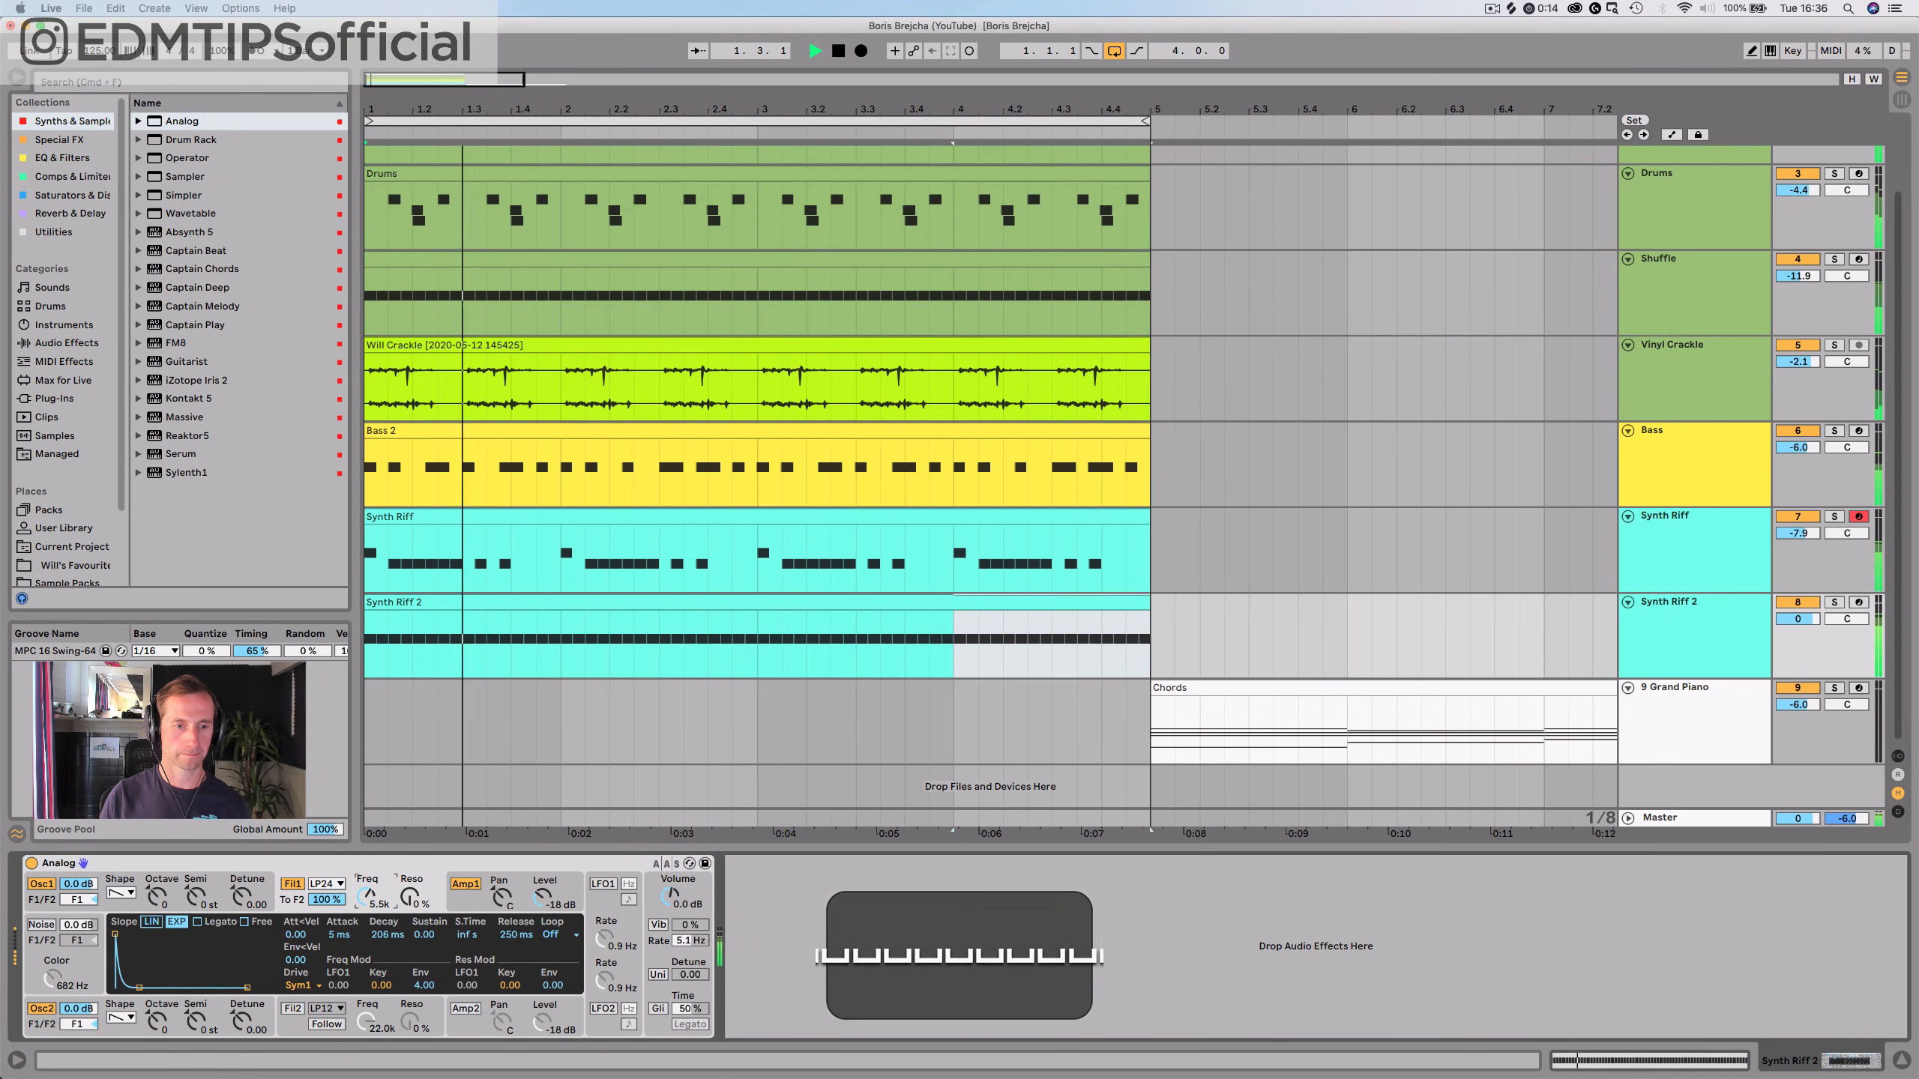
pyautogui.moveTo(366, 897); pyautogui.dragTo(366, 828)
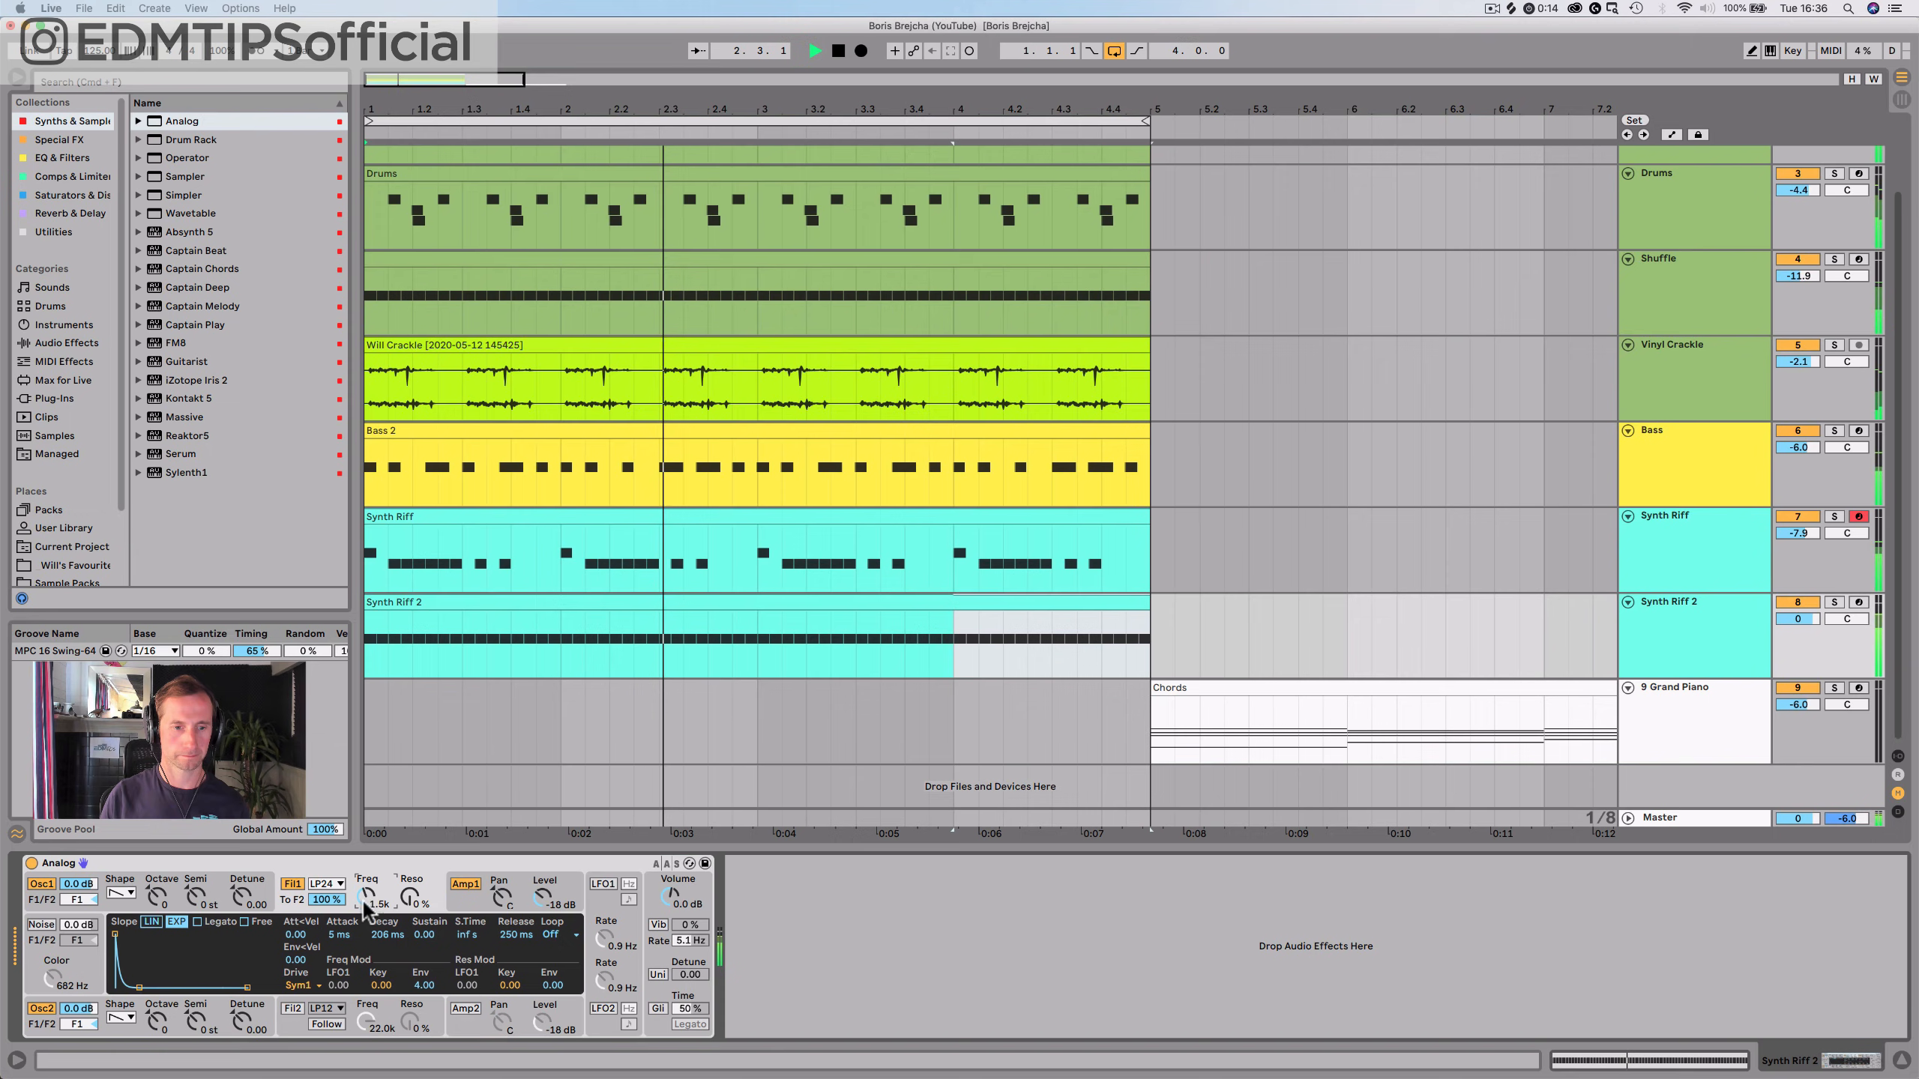
pyautogui.moveTo(375, 935)
pyautogui.mouseDown()
pyautogui.moveTo(376, 998)
pyautogui.moveTo(375, 907)
pyautogui.mouseUp()
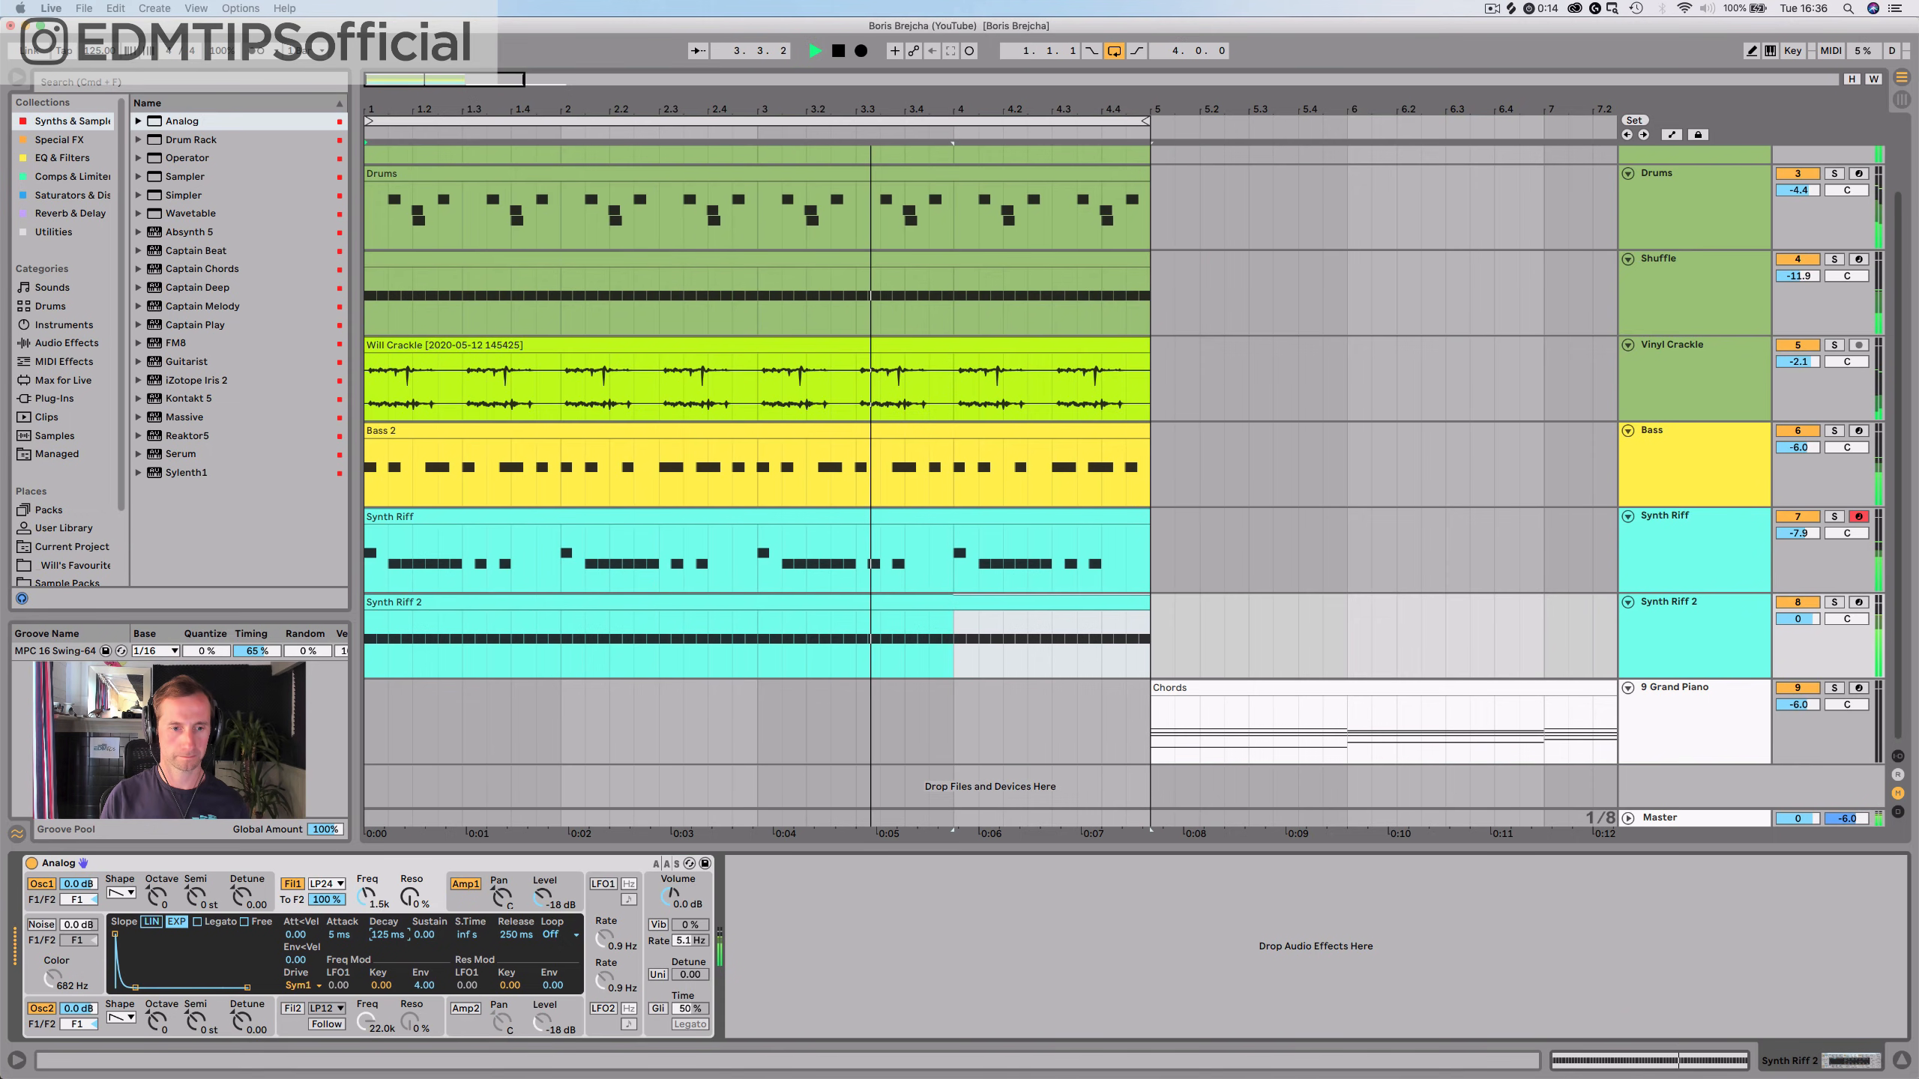
pyautogui.press('space')
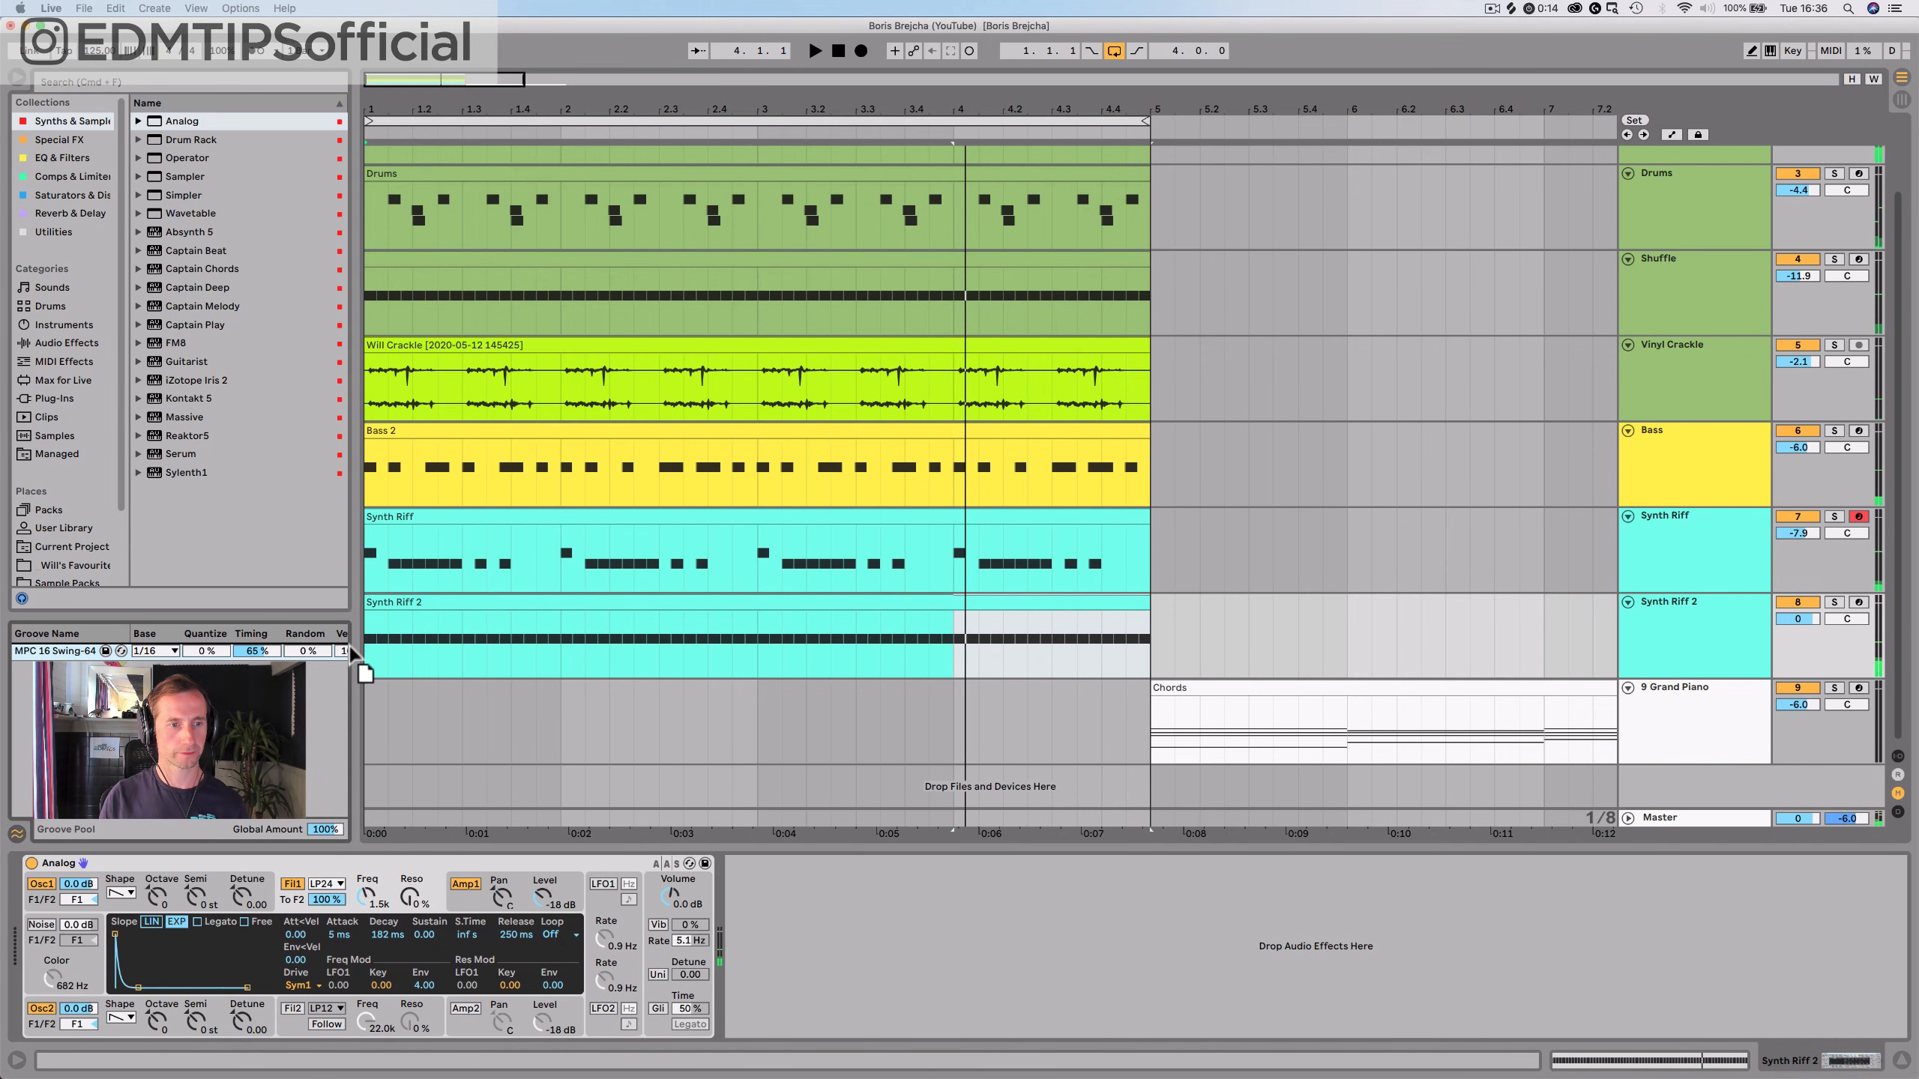
# Lower the Synth Riff 2 track volume to -11.3 dB during playback
pyautogui.click(407, 601)
pyautogui.press('space')
pyautogui.moveTo(1797, 619)
pyautogui.mouseDown()
pyautogui.moveTo(1797, 677)
pyautogui.moveTo(1797, 649)
pyautogui.mouseUp()
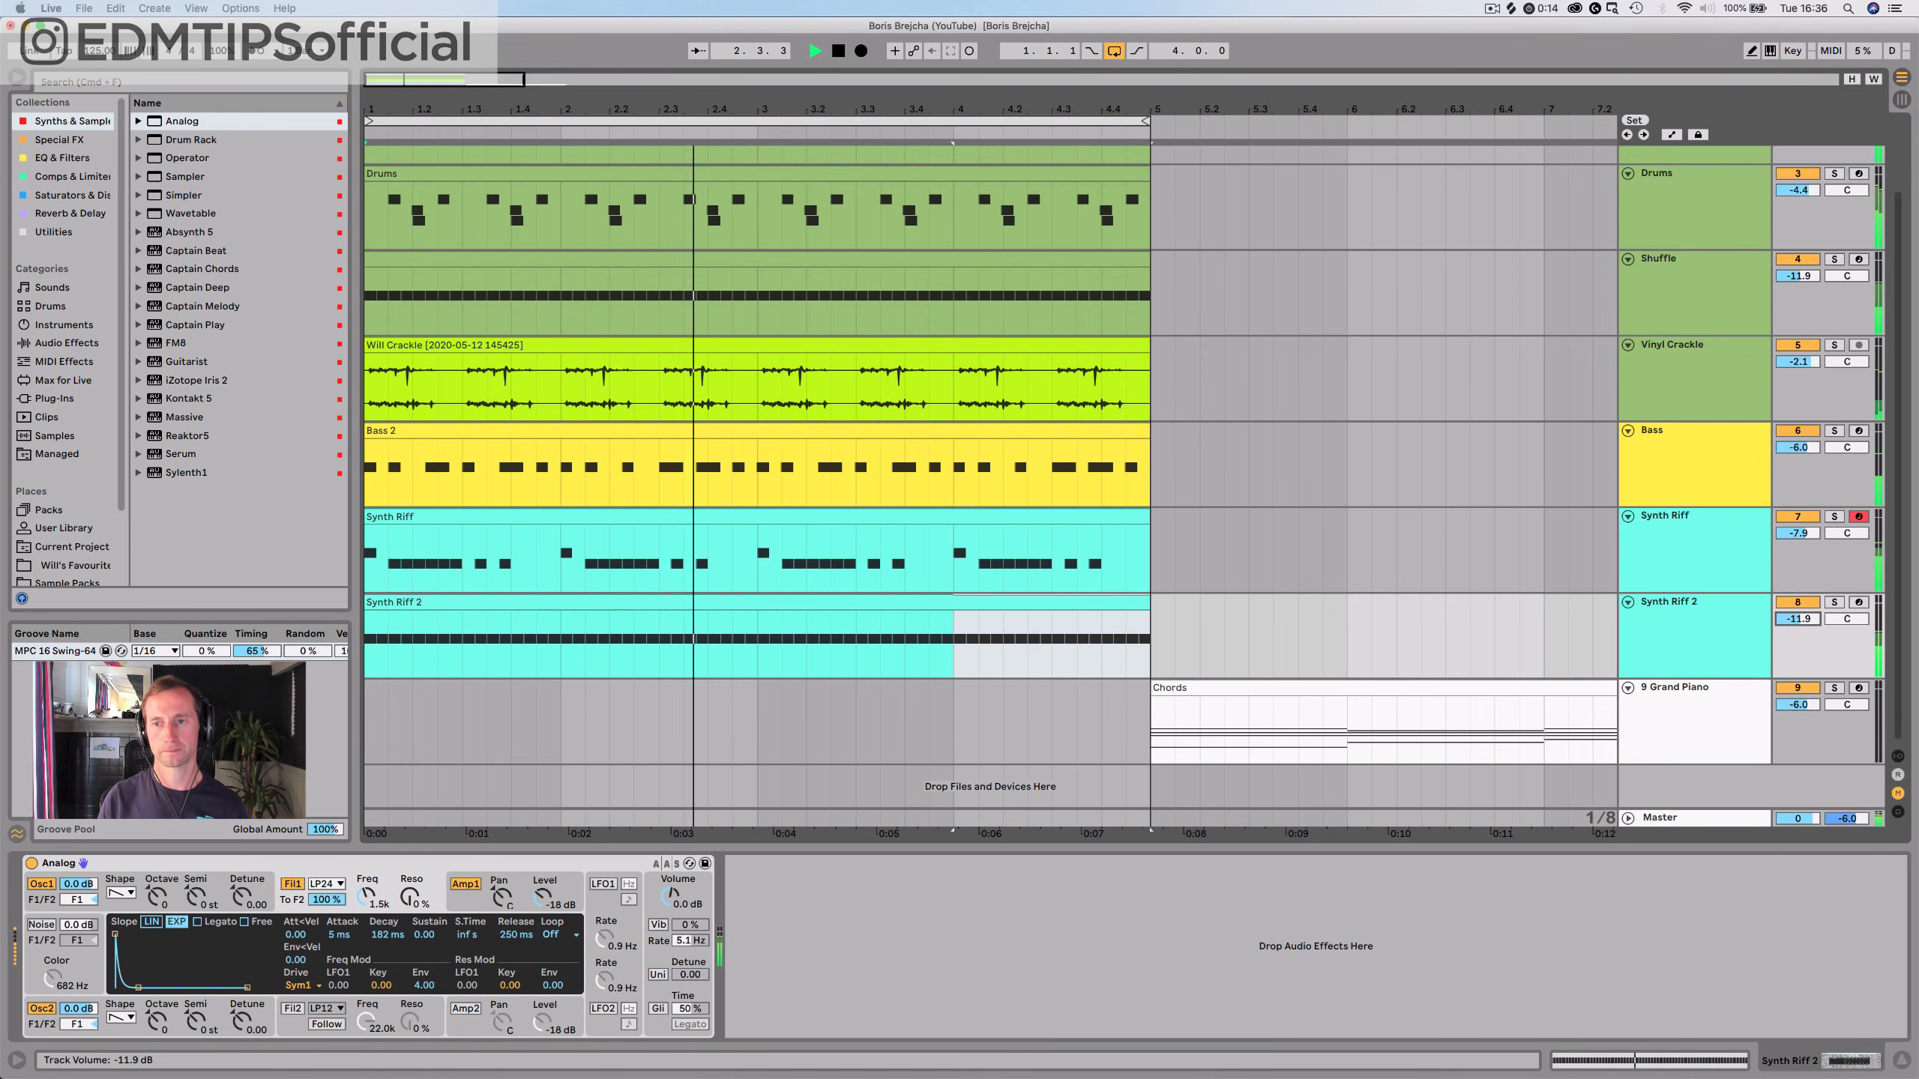
pyautogui.press('space')
# Copy the Pump COMP sidechain compressor from the Bass track to Synth Riff 2 and audition it
pyautogui.click(1749, 452)
pyautogui.click(849, 862)
pyautogui.press('super+c')
pyautogui.click(1717, 598)
pyautogui.click(1388, 892)
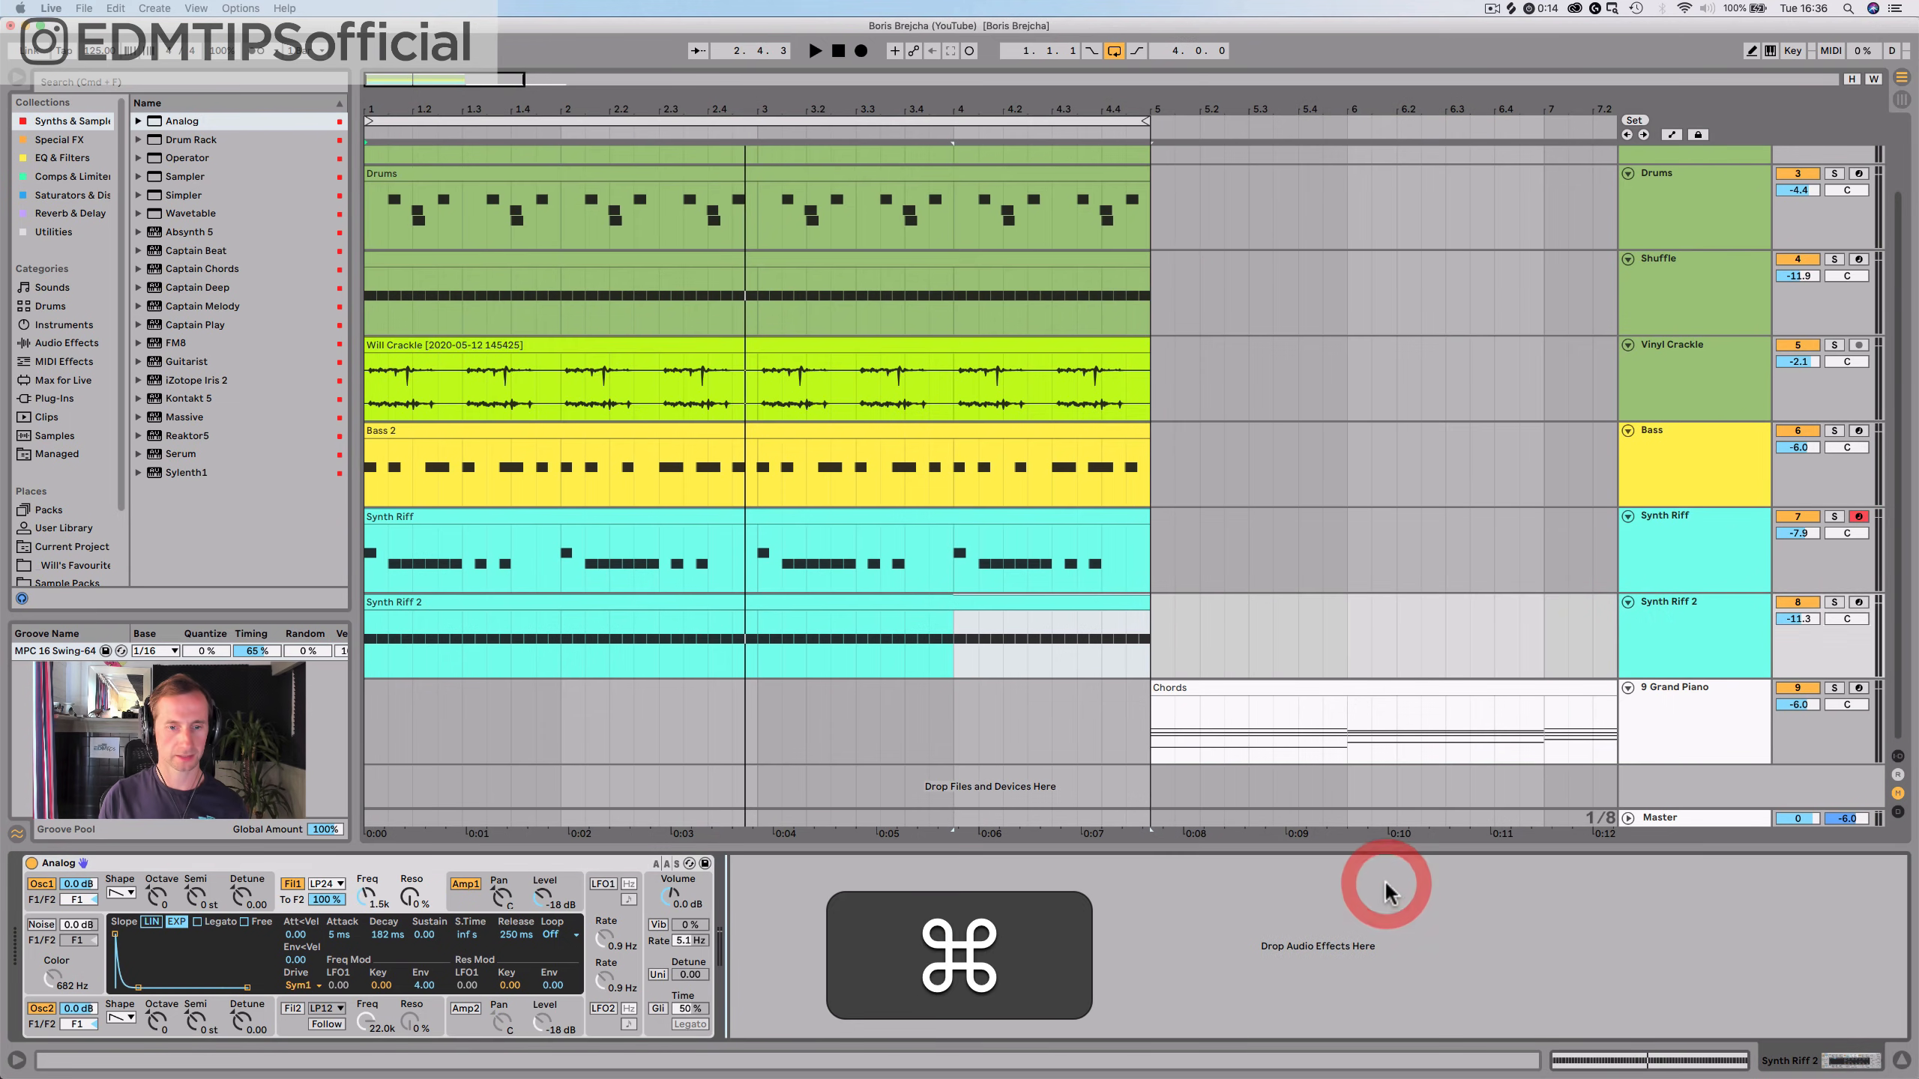
pyautogui.press('super+v')
pyautogui.press('space')
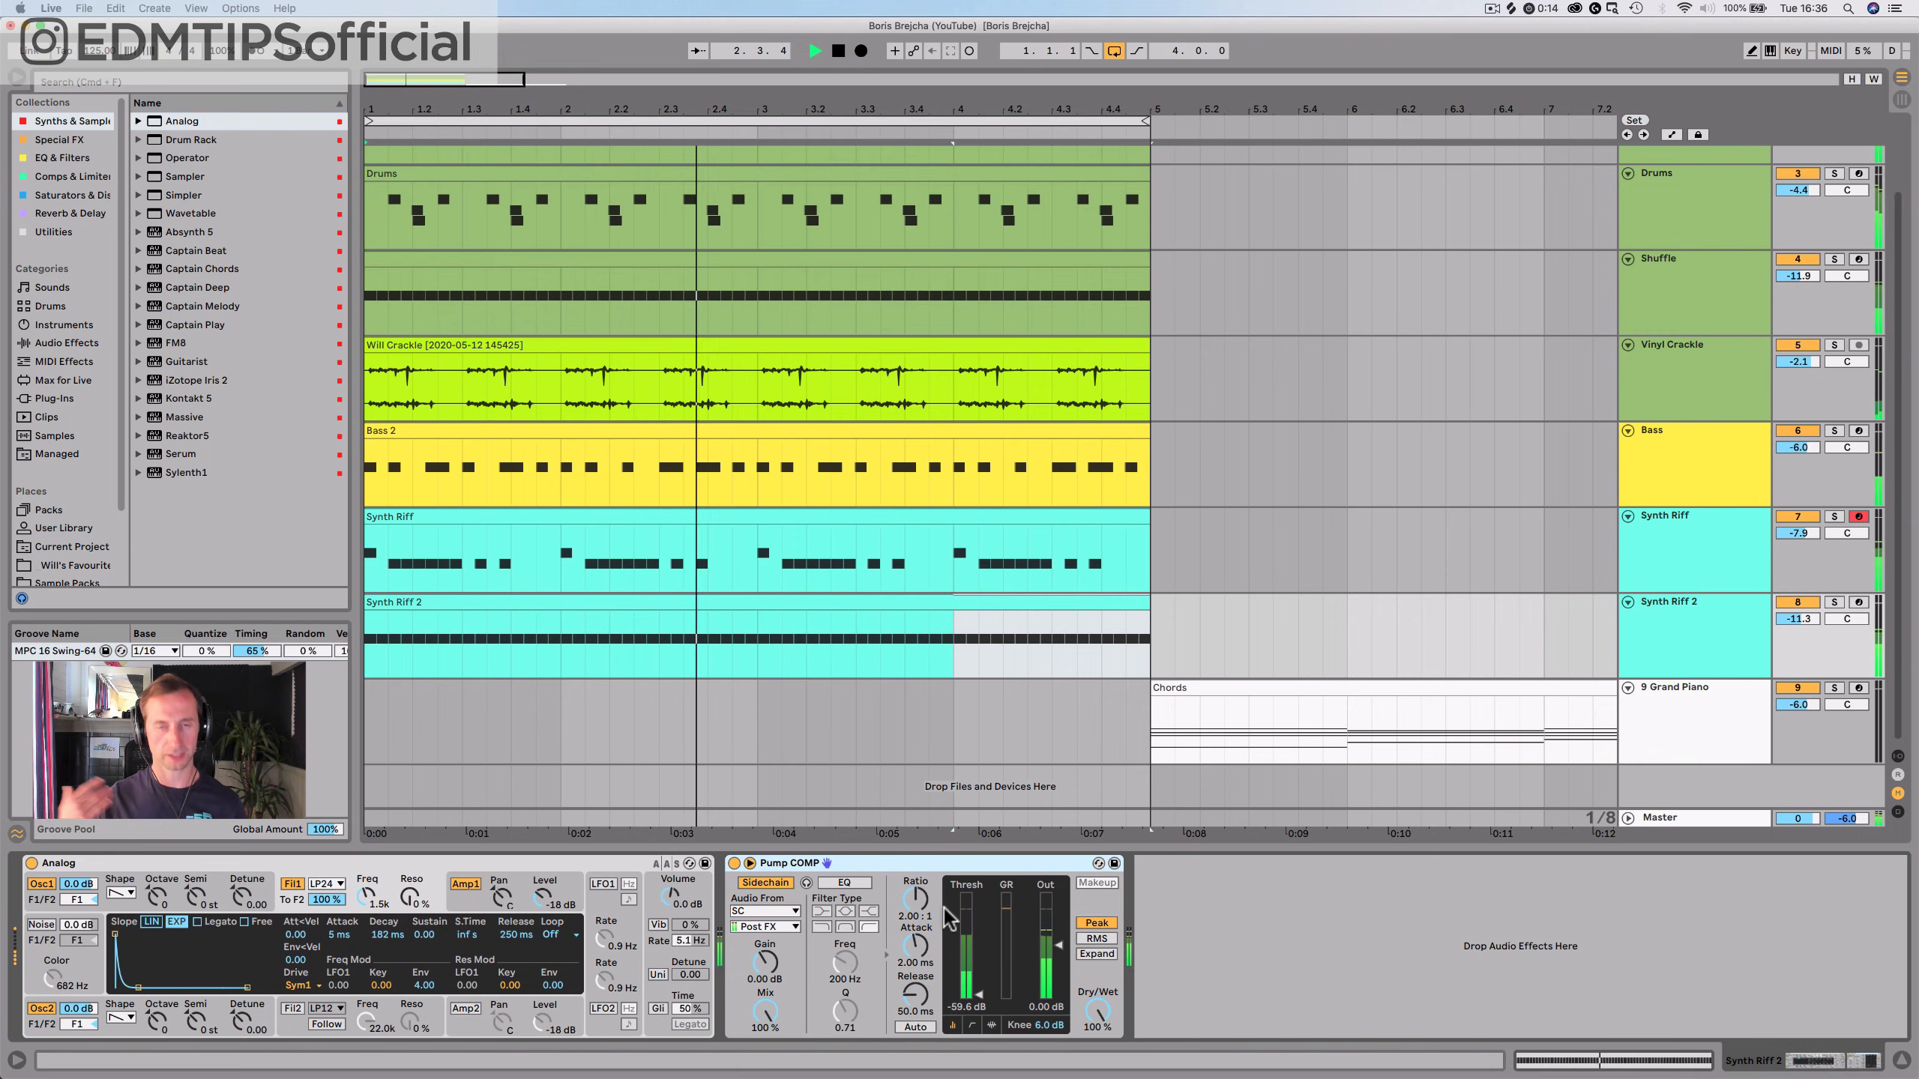
pyautogui.press('space')
# Paste the Pump COMP compressor onto Synth Riff, set its threshold to -17.5 dB during playback, and save the set
pyautogui.click(1692, 559)
pyautogui.click(1118, 911)
pyautogui.press('super+v')
pyautogui.press('space')
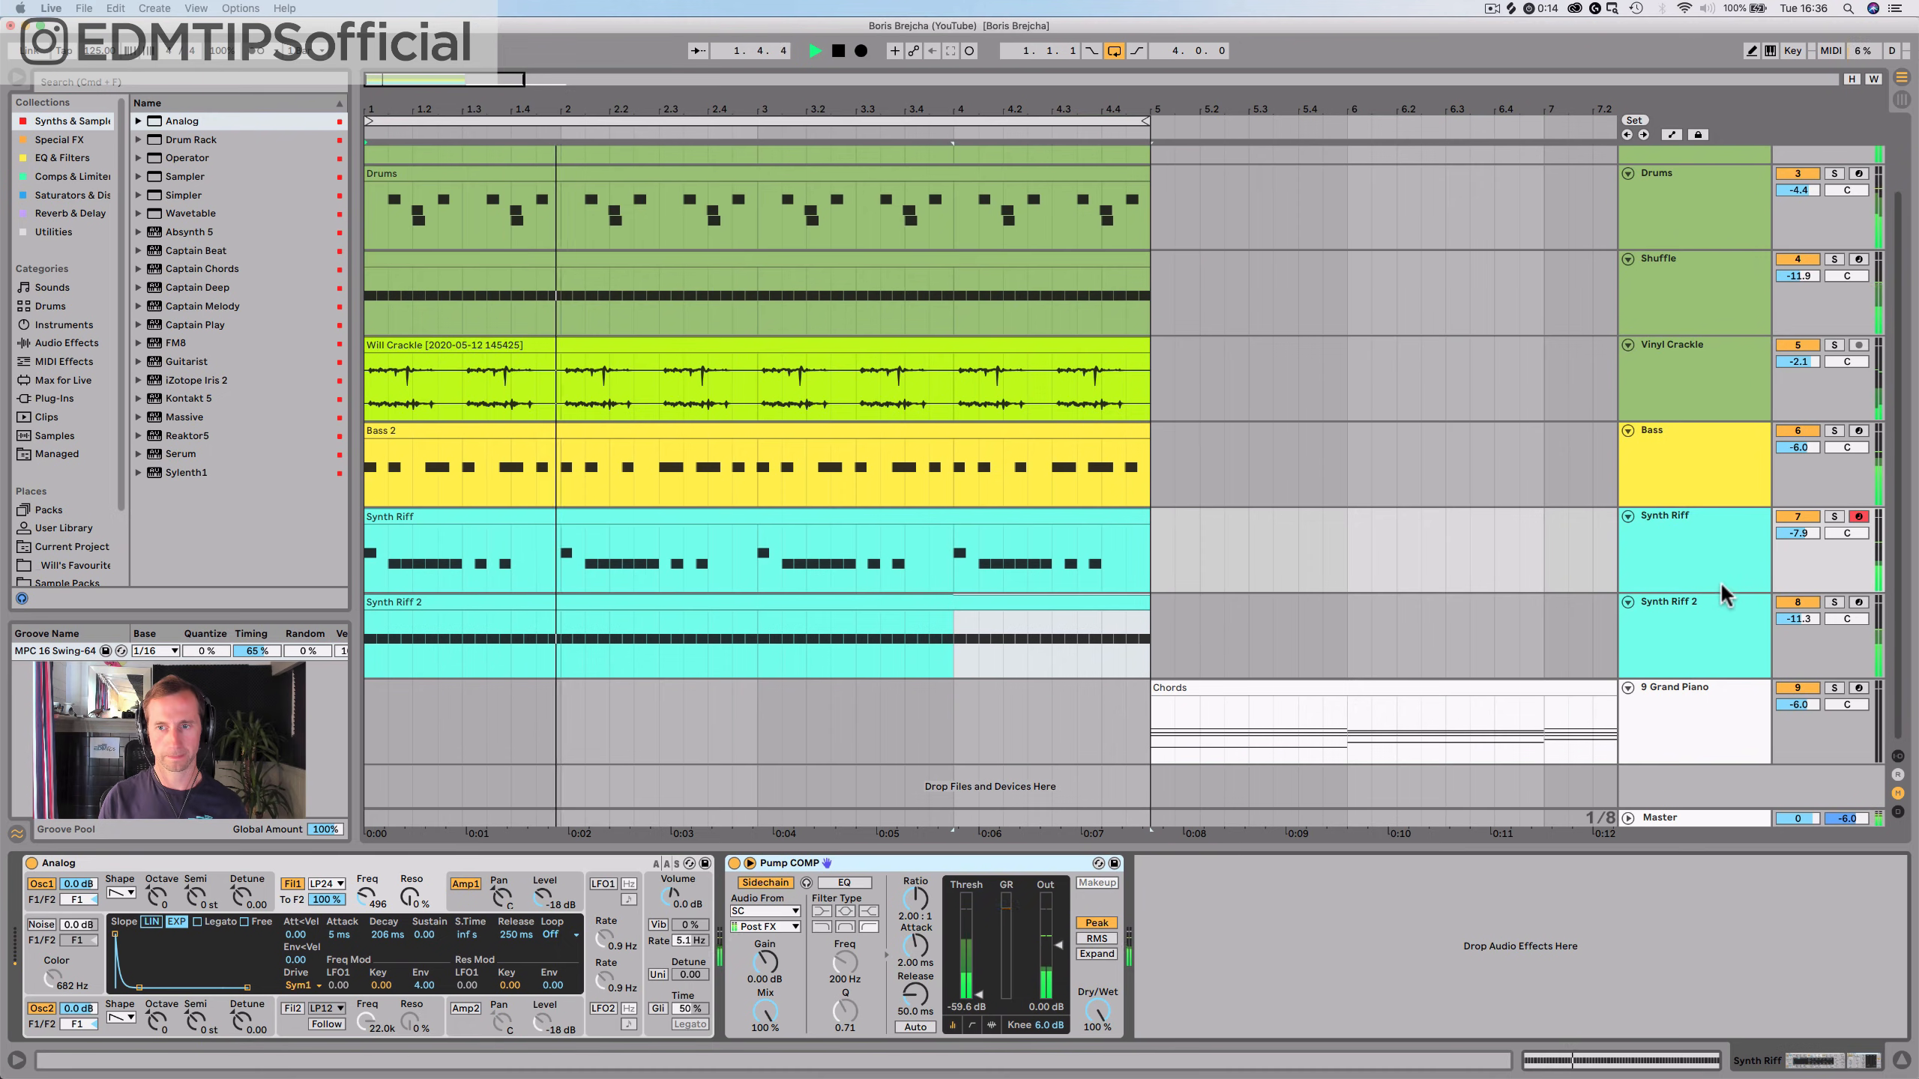
pyautogui.moveTo(987, 999)
pyautogui.mouseDown()
pyautogui.moveTo(981, 899)
pyautogui.moveTo(979, 955)
pyautogui.mouseUp()
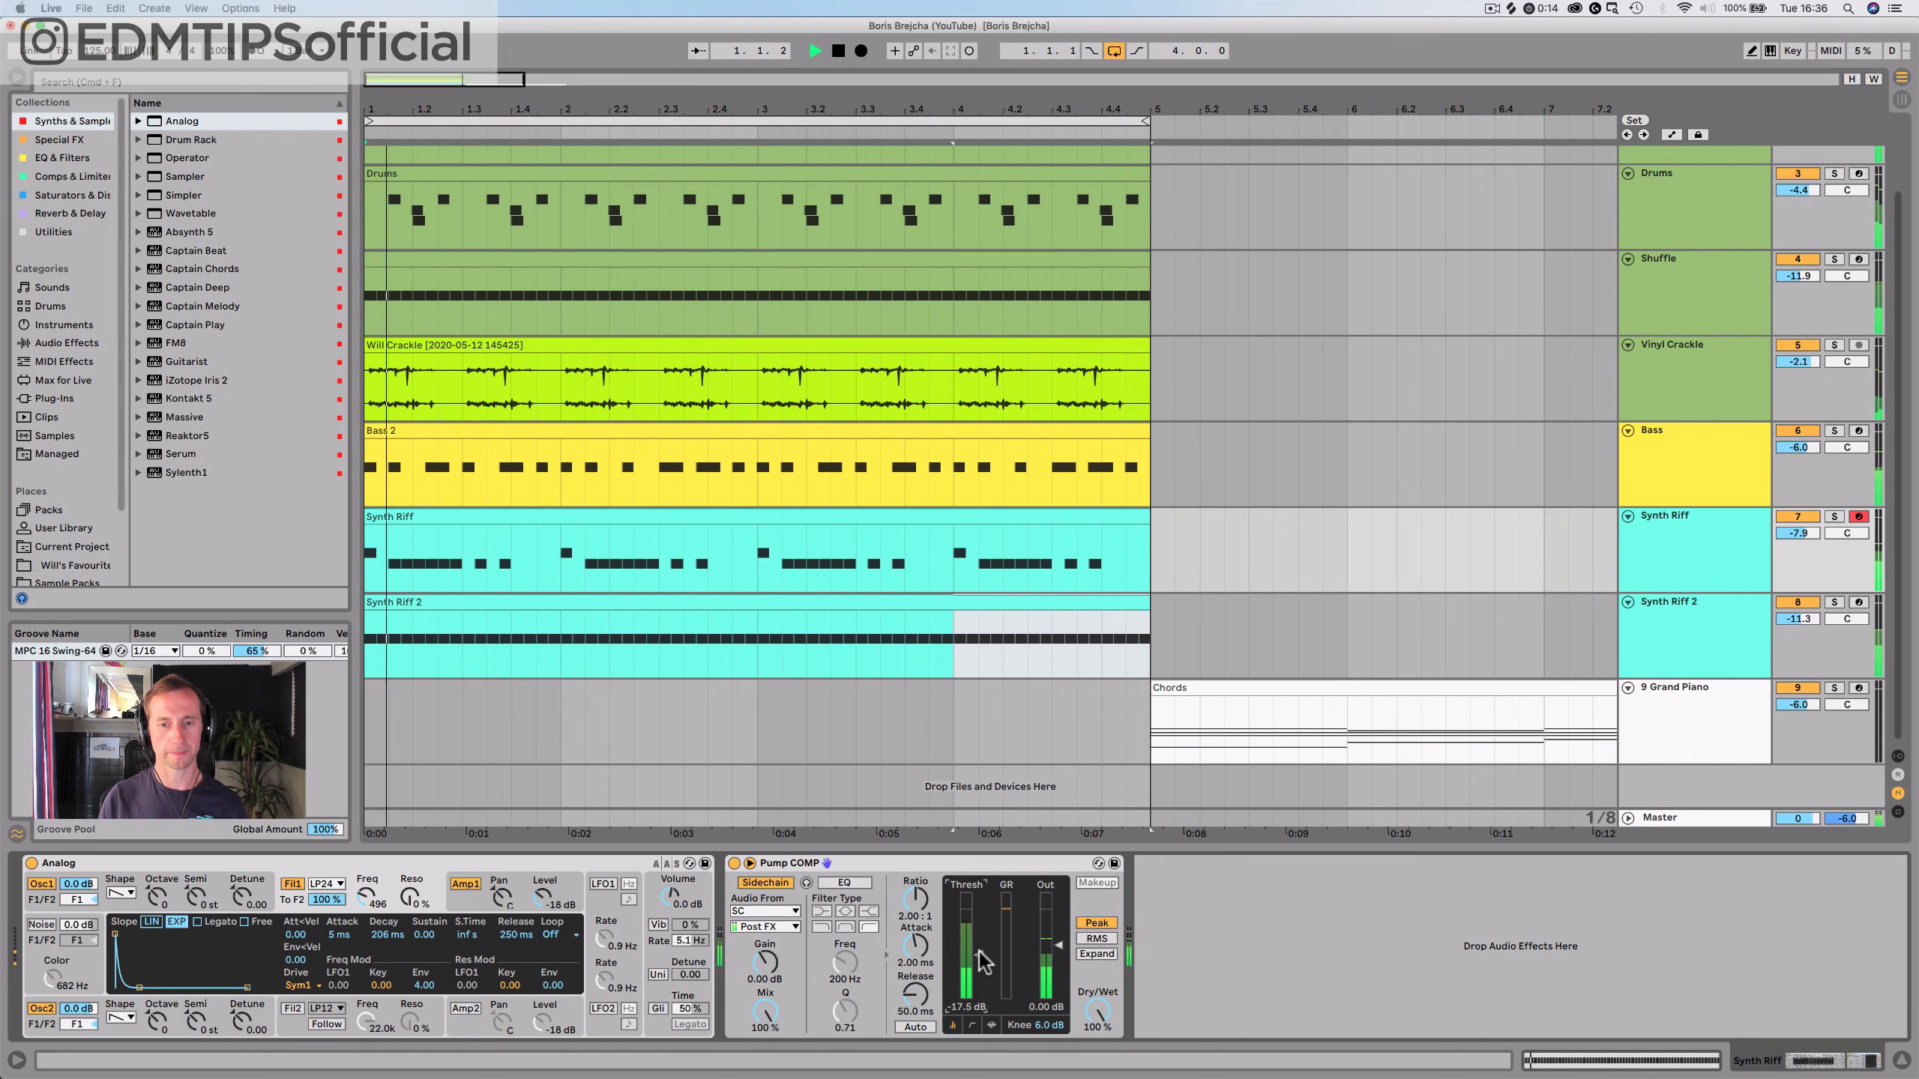
pyautogui.press('super+s')
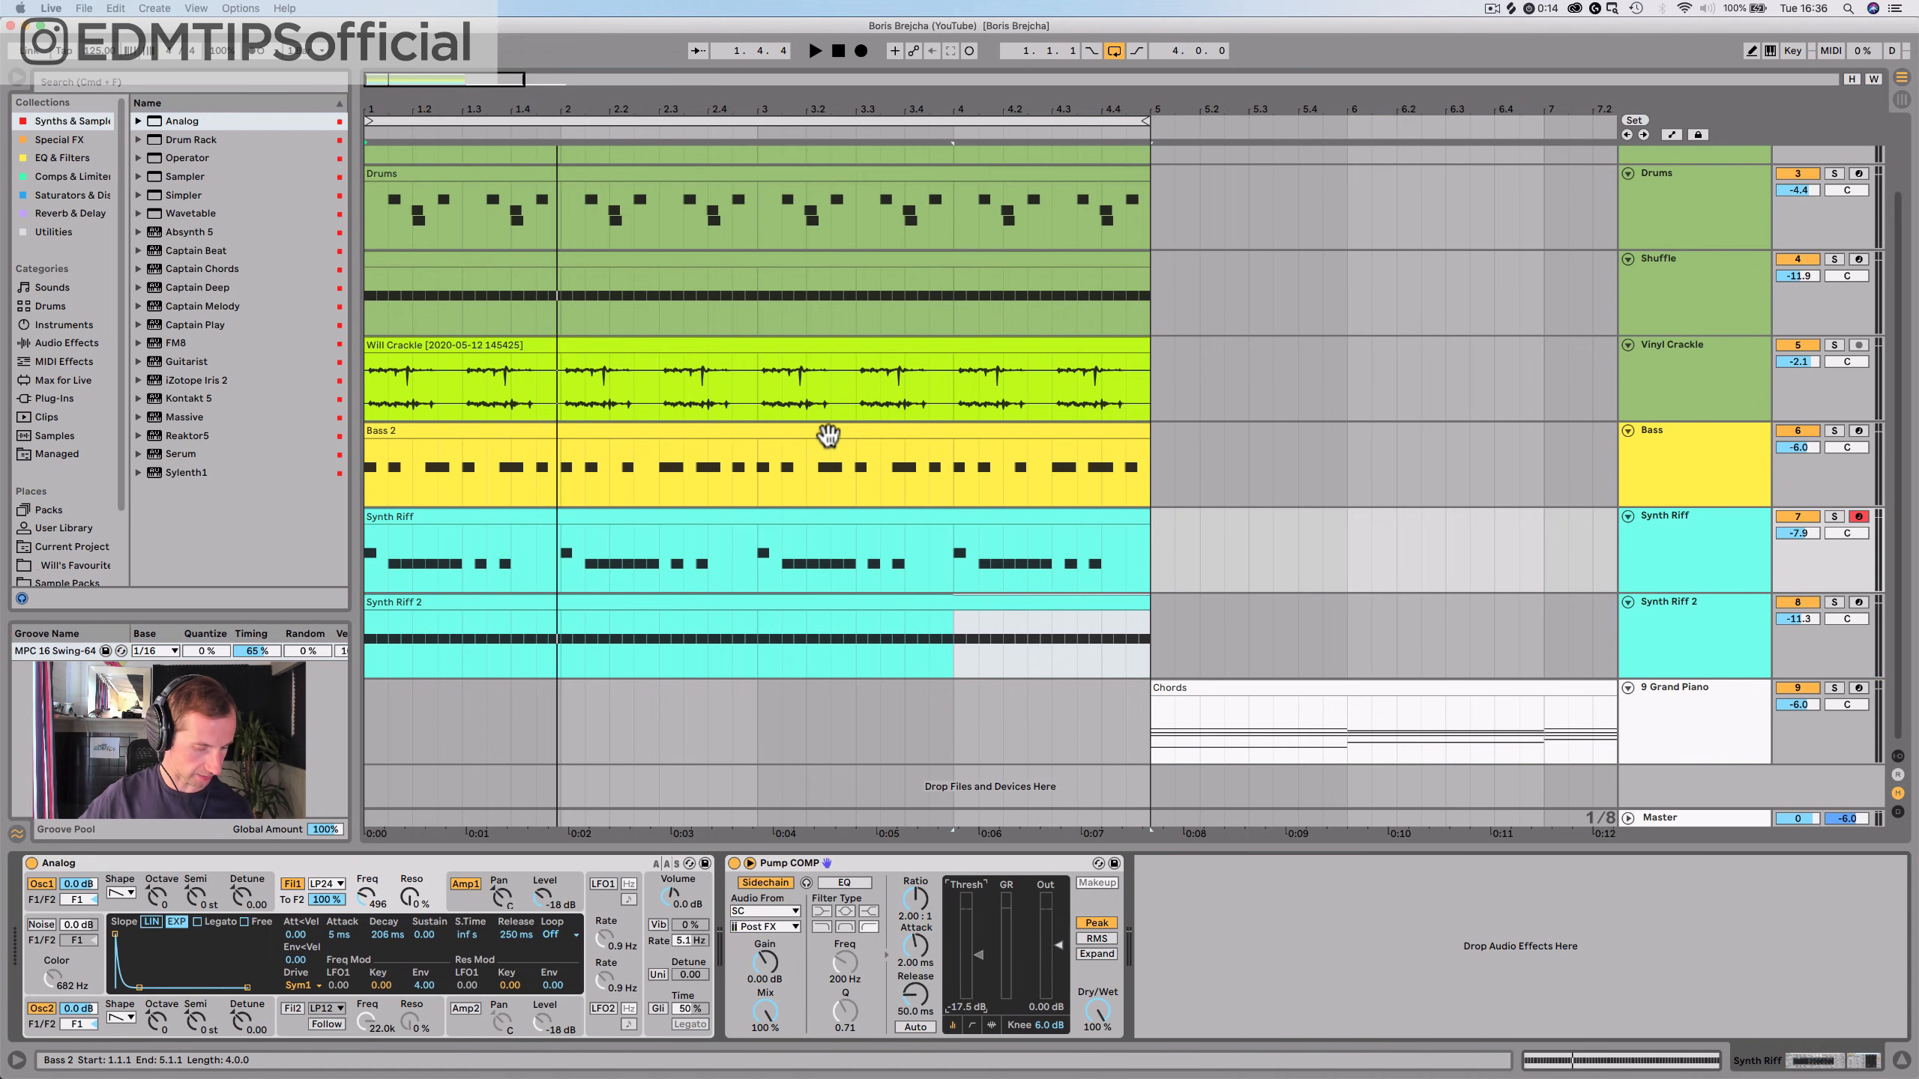
# Insert a MIDI track named Main Riff below Synth Riff 2 and colour it turquoise like the other synth tracks
pyautogui.click(1678, 707)
pyautogui.click(1709, 650)
pyautogui.press('shift+super+t')
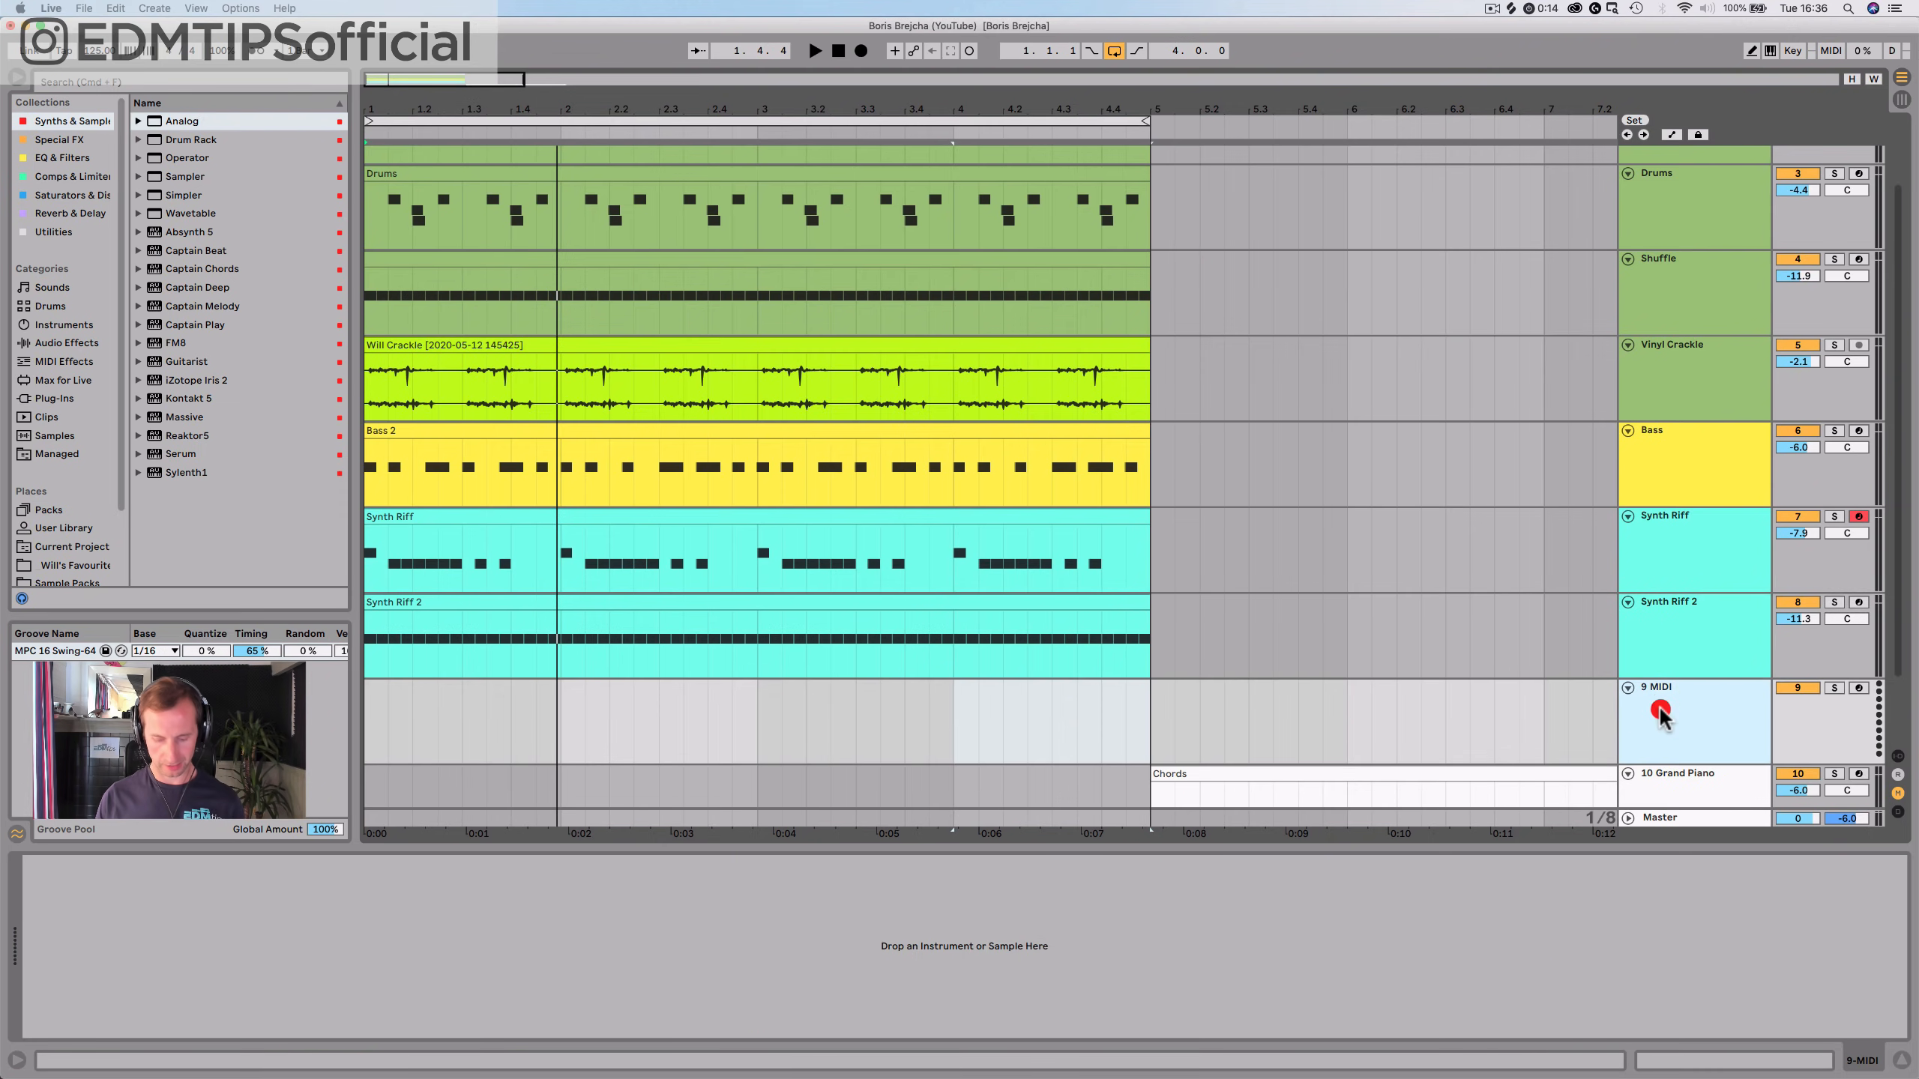
pyautogui.click(1659, 704)
pyautogui.press('super+r')
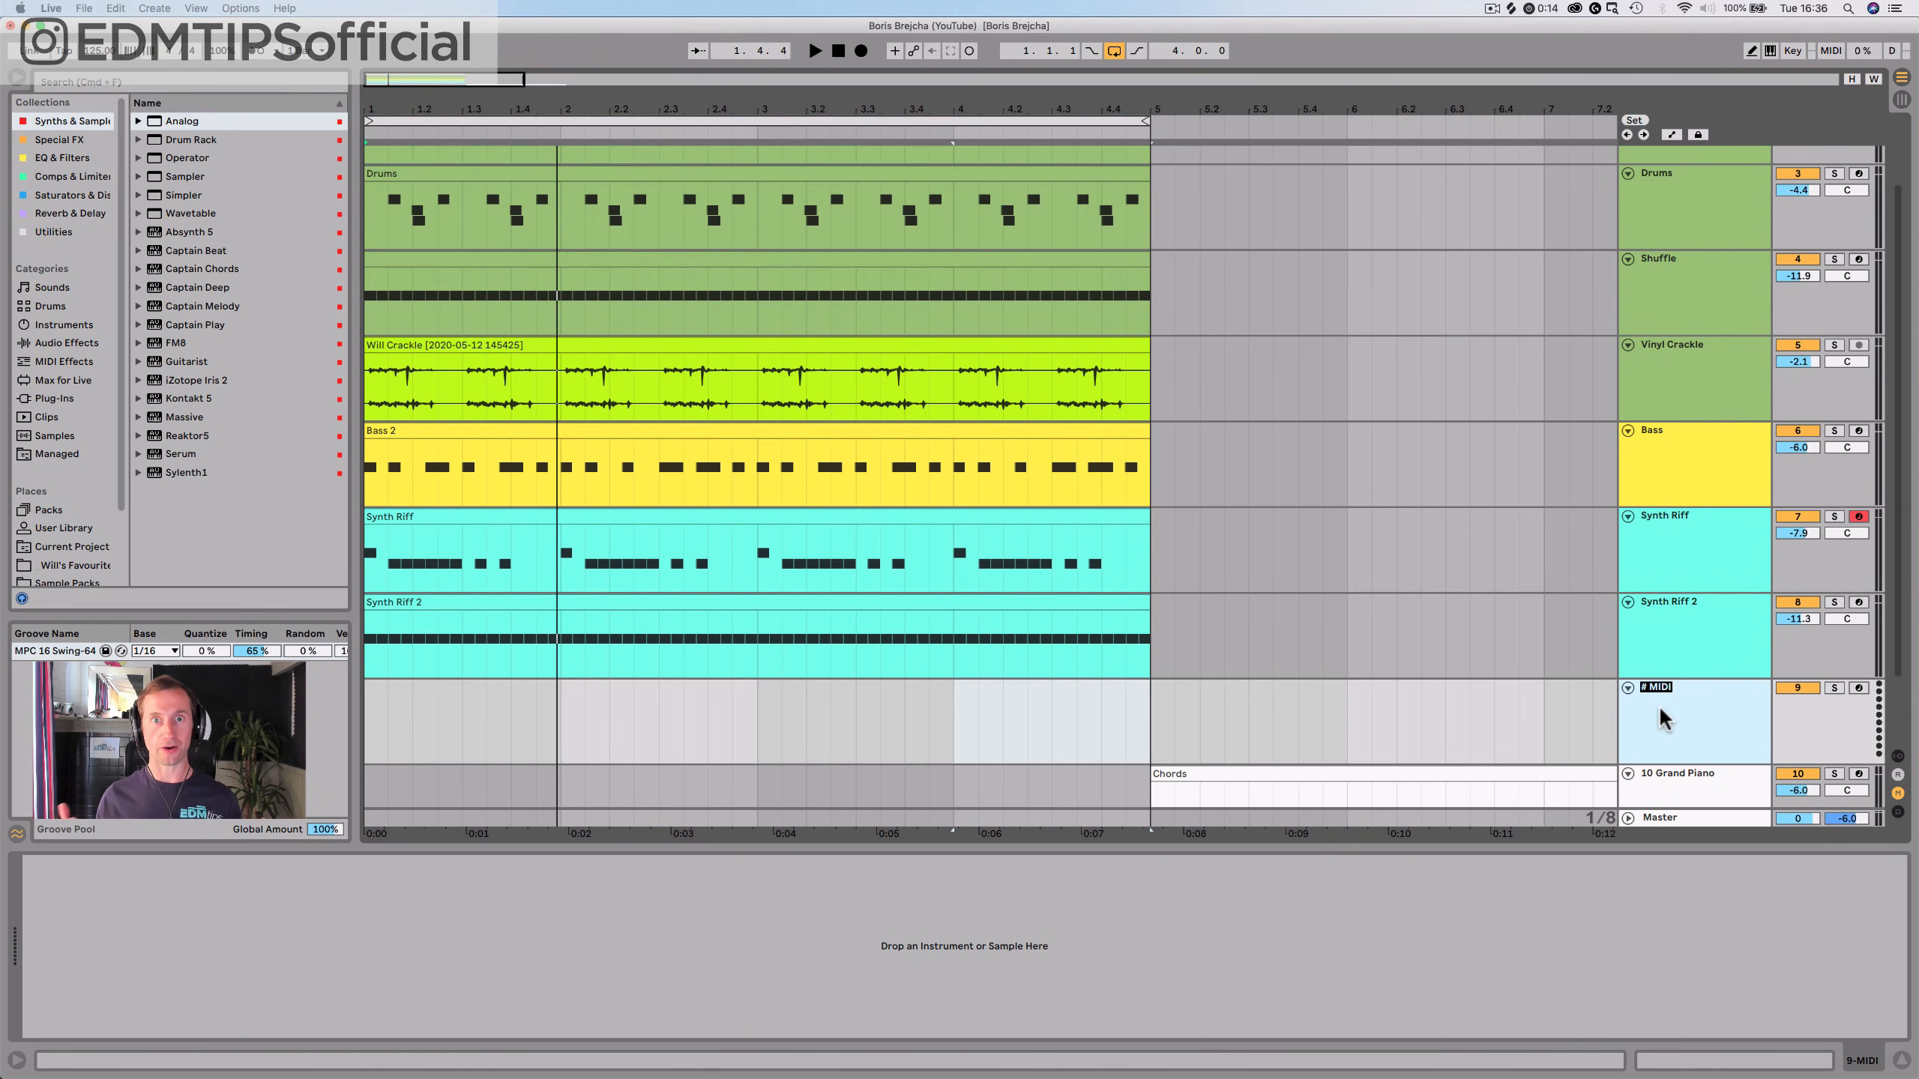
pyautogui.write('Main Riff')
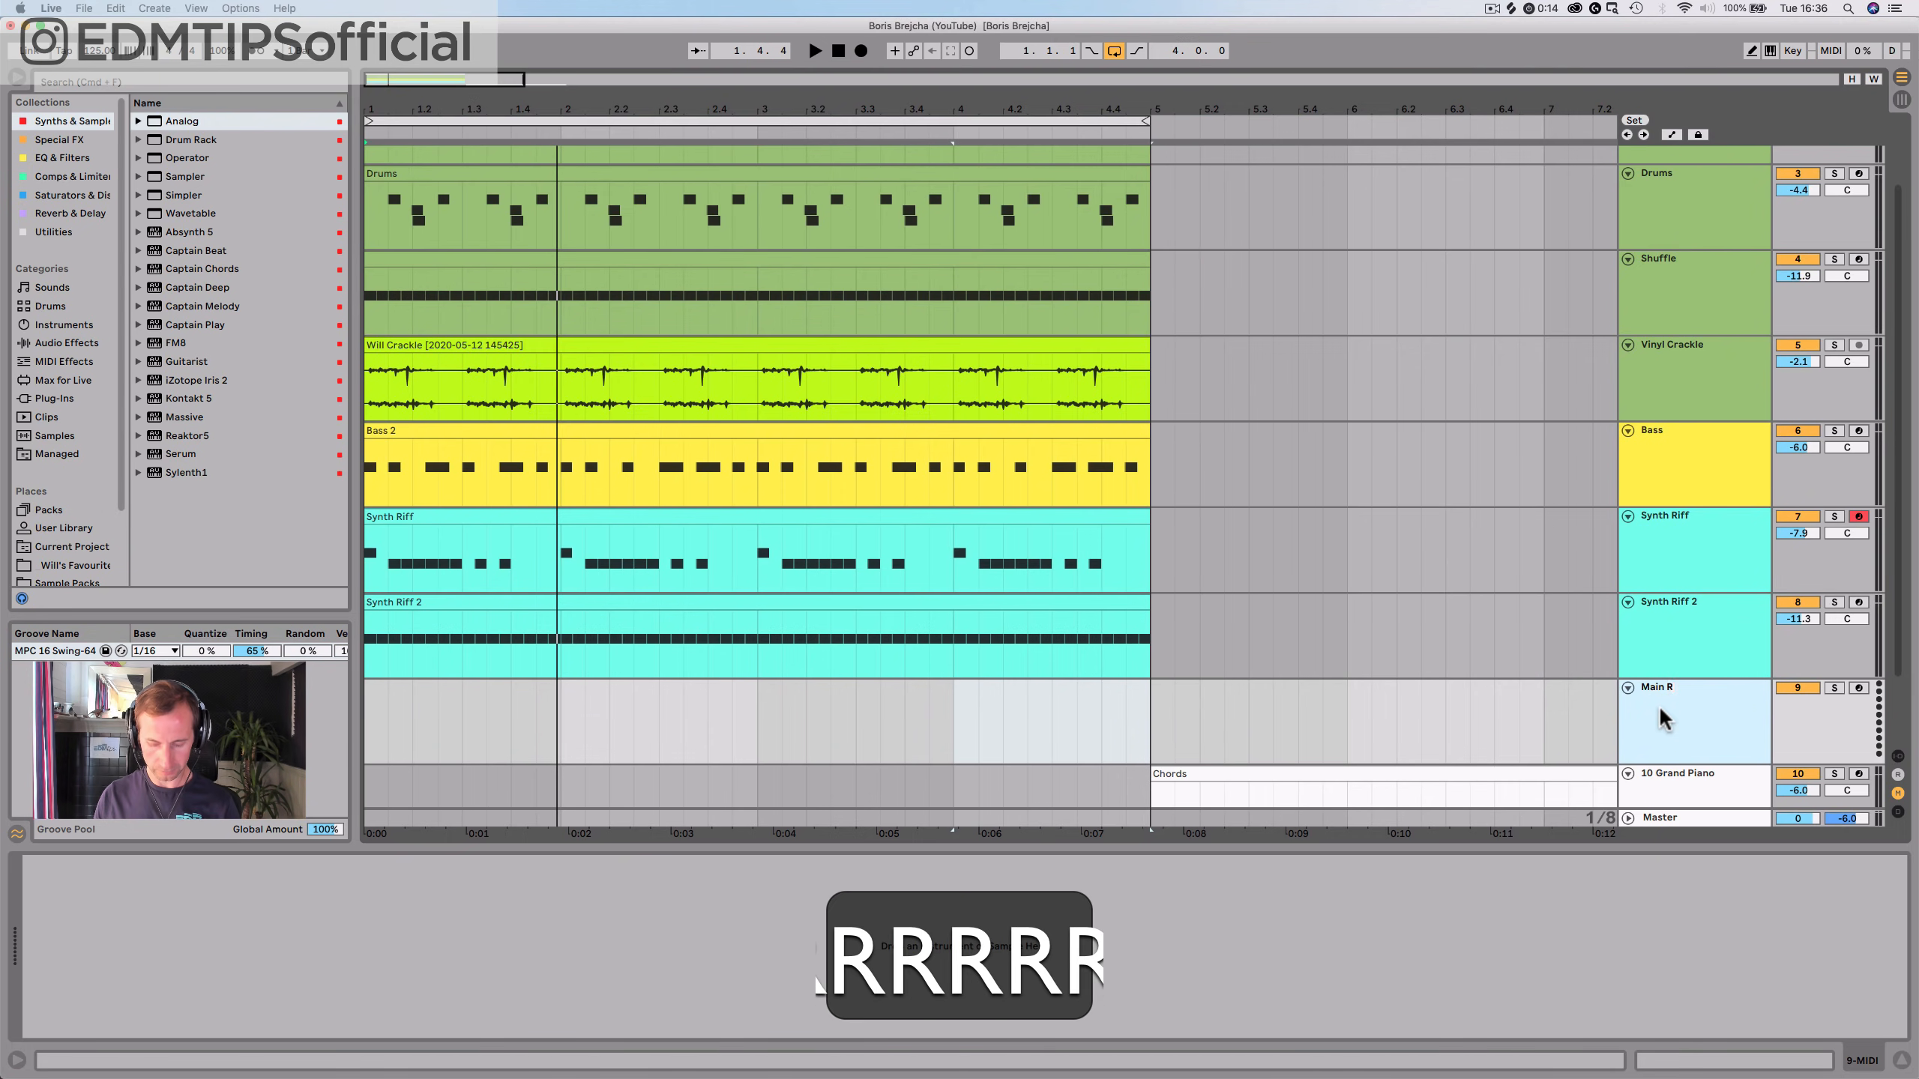
pyautogui.press('Return')
pyautogui.rightClick(1661, 712)
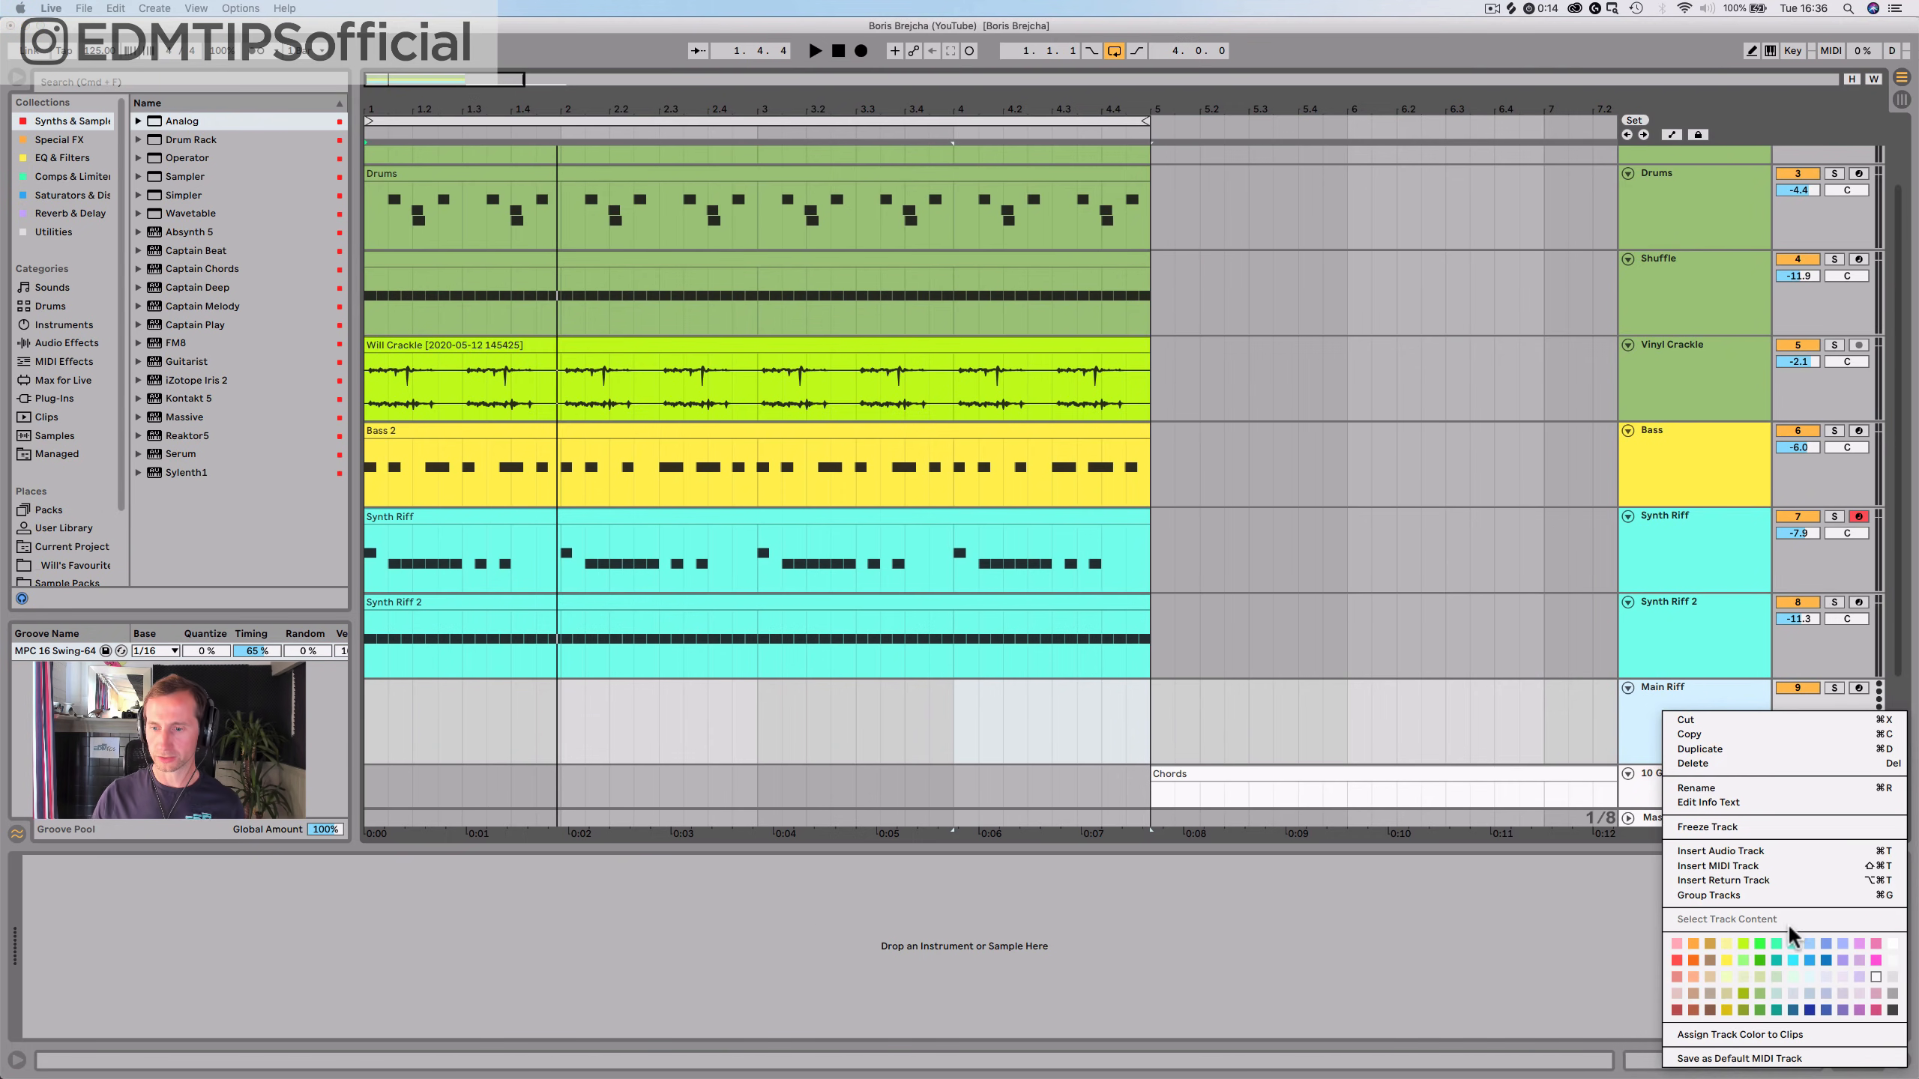
pyautogui.click(1790, 945)
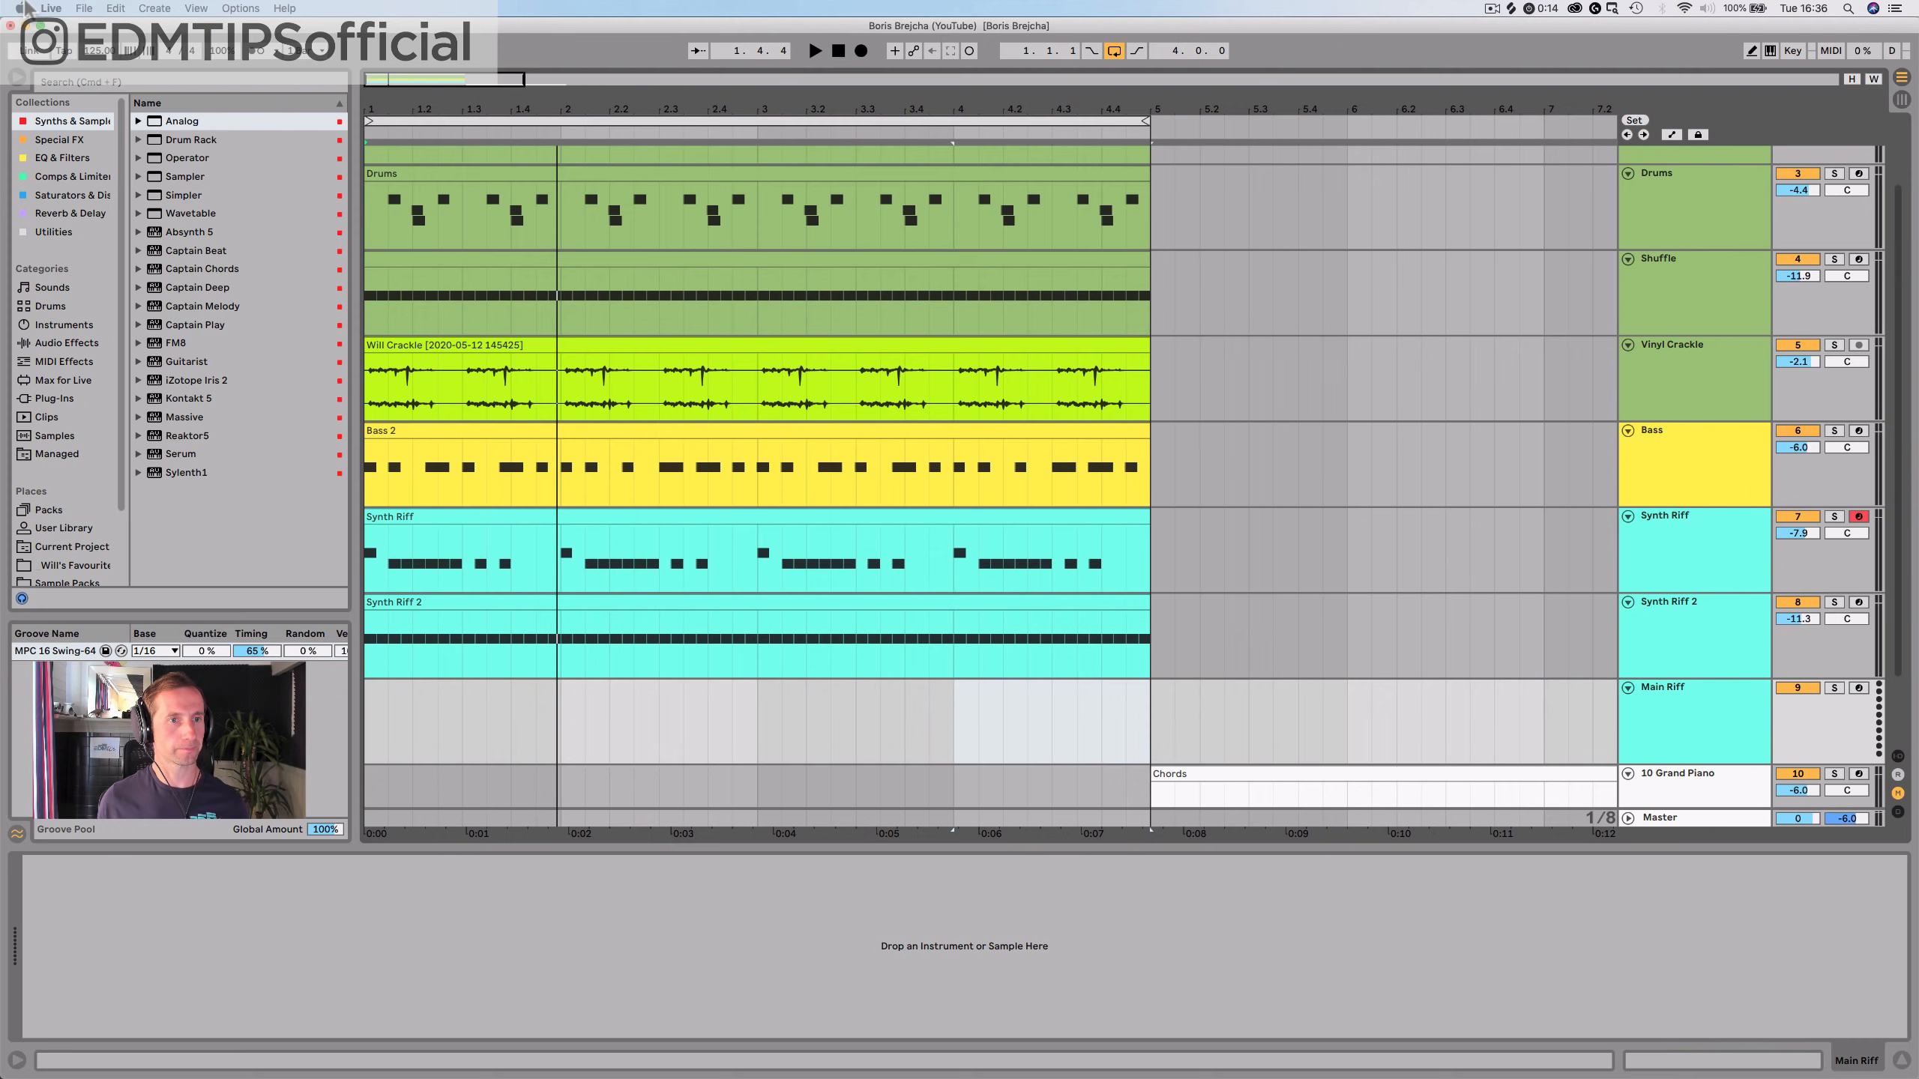
# Load Wavetable onto the Main Riff track and select bars 1 to 4 on that track
pyautogui.click(183, 215)
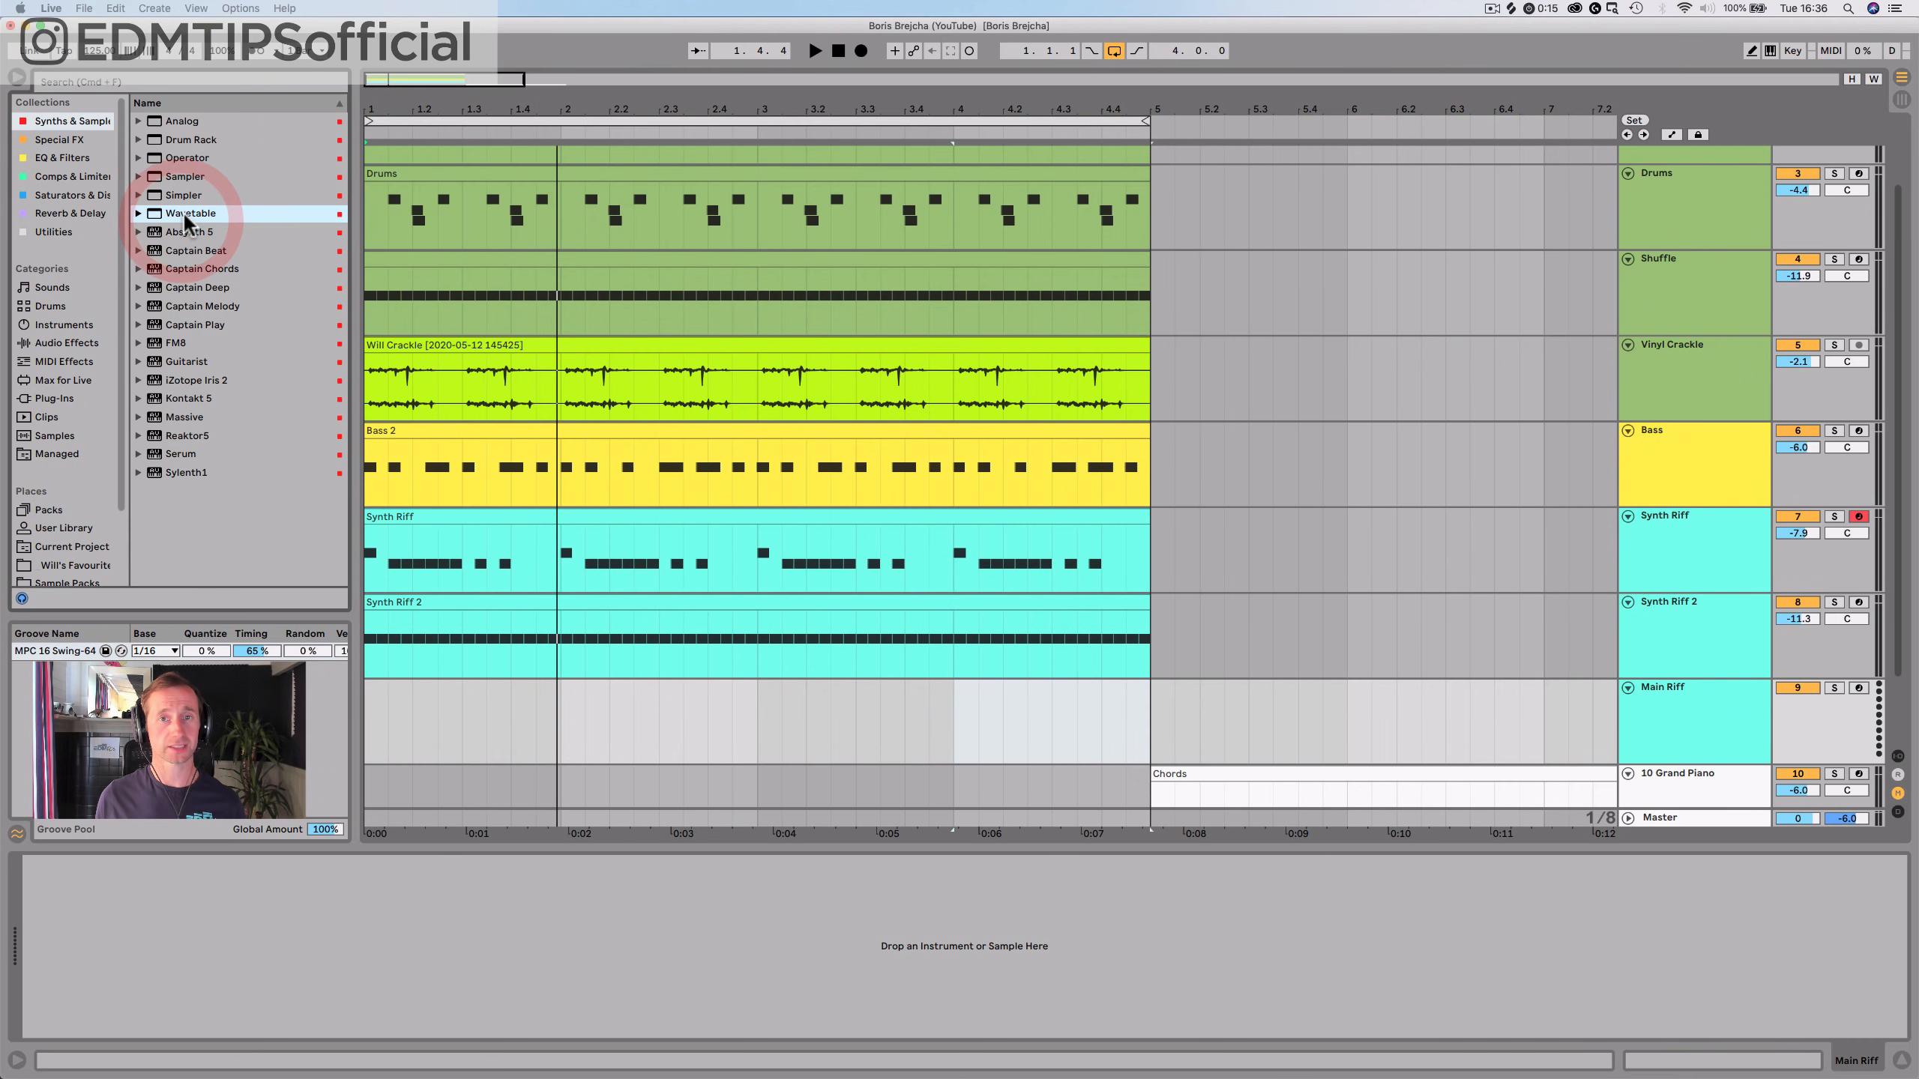
pyautogui.moveTo(604, 703); pyautogui.dragTo(608, 711)
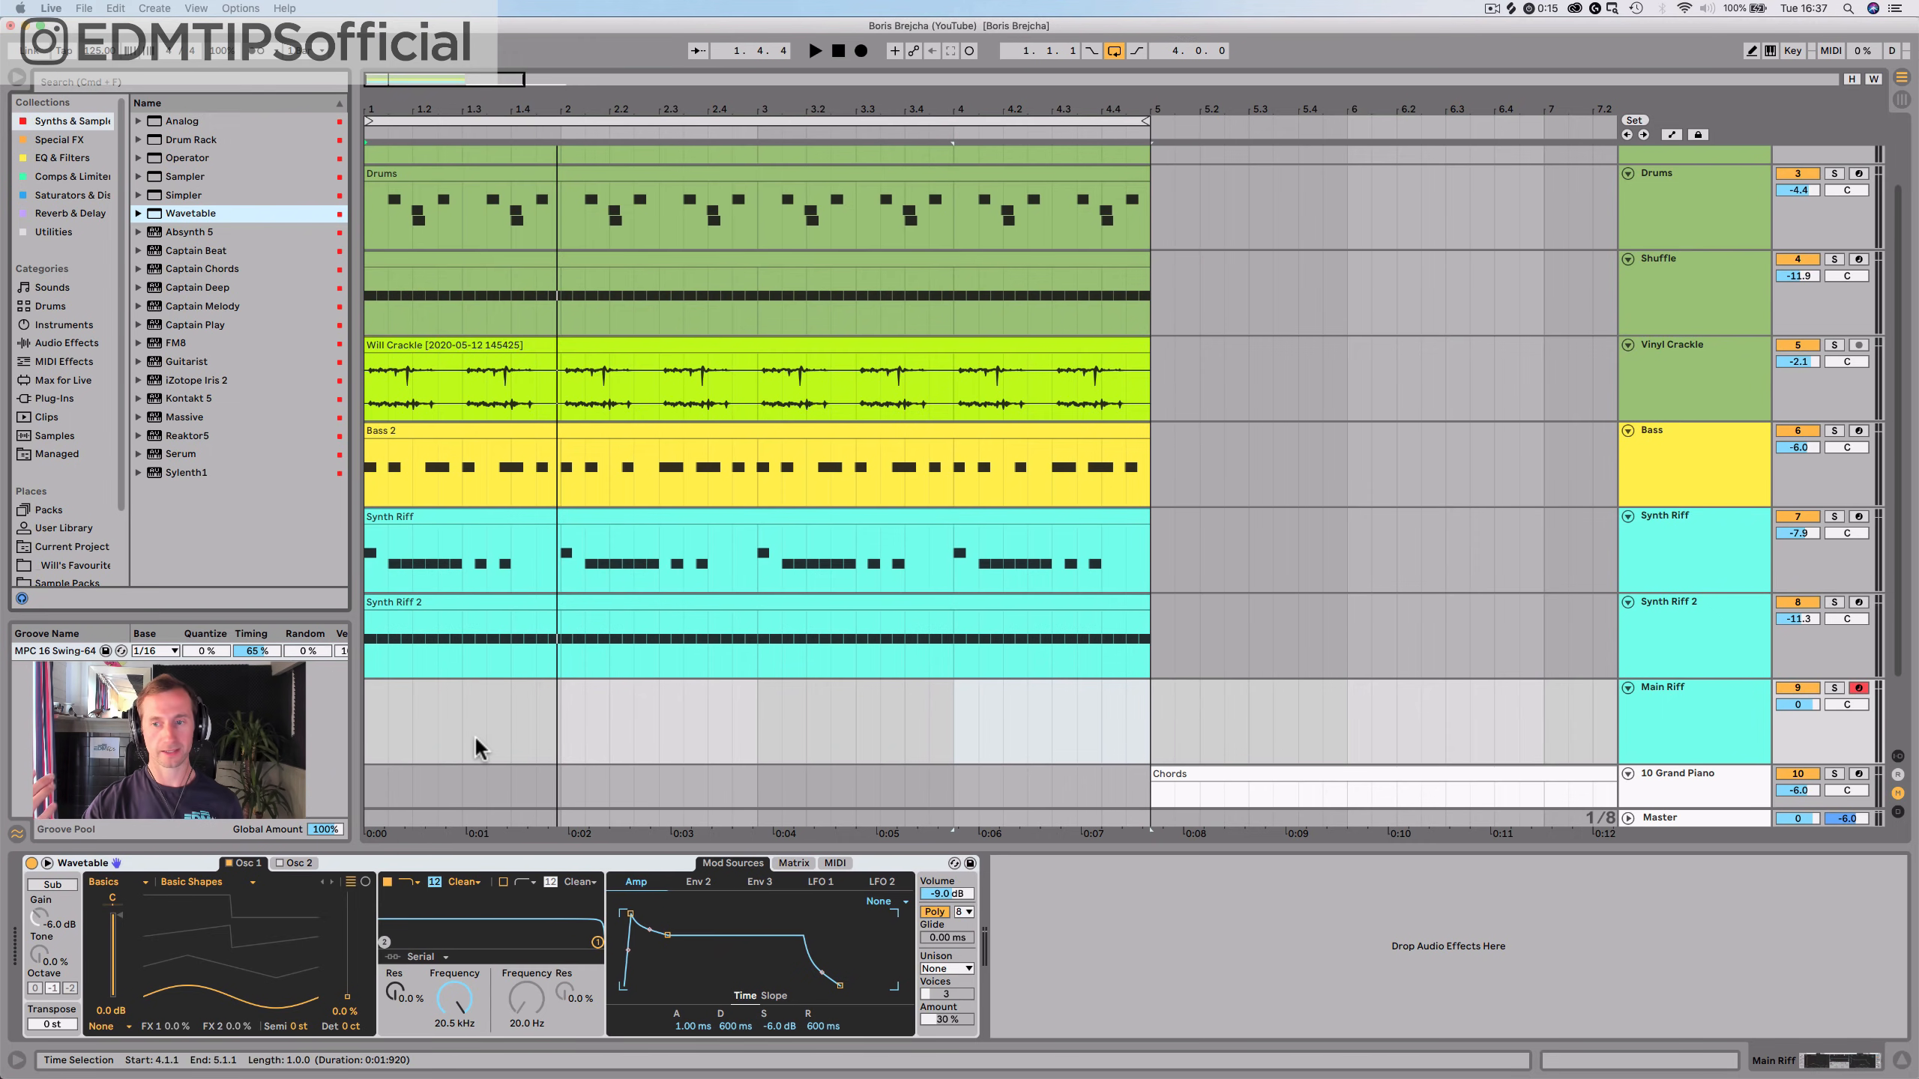
pyautogui.moveTo(1148, 734); pyautogui.dragTo(539, 726)
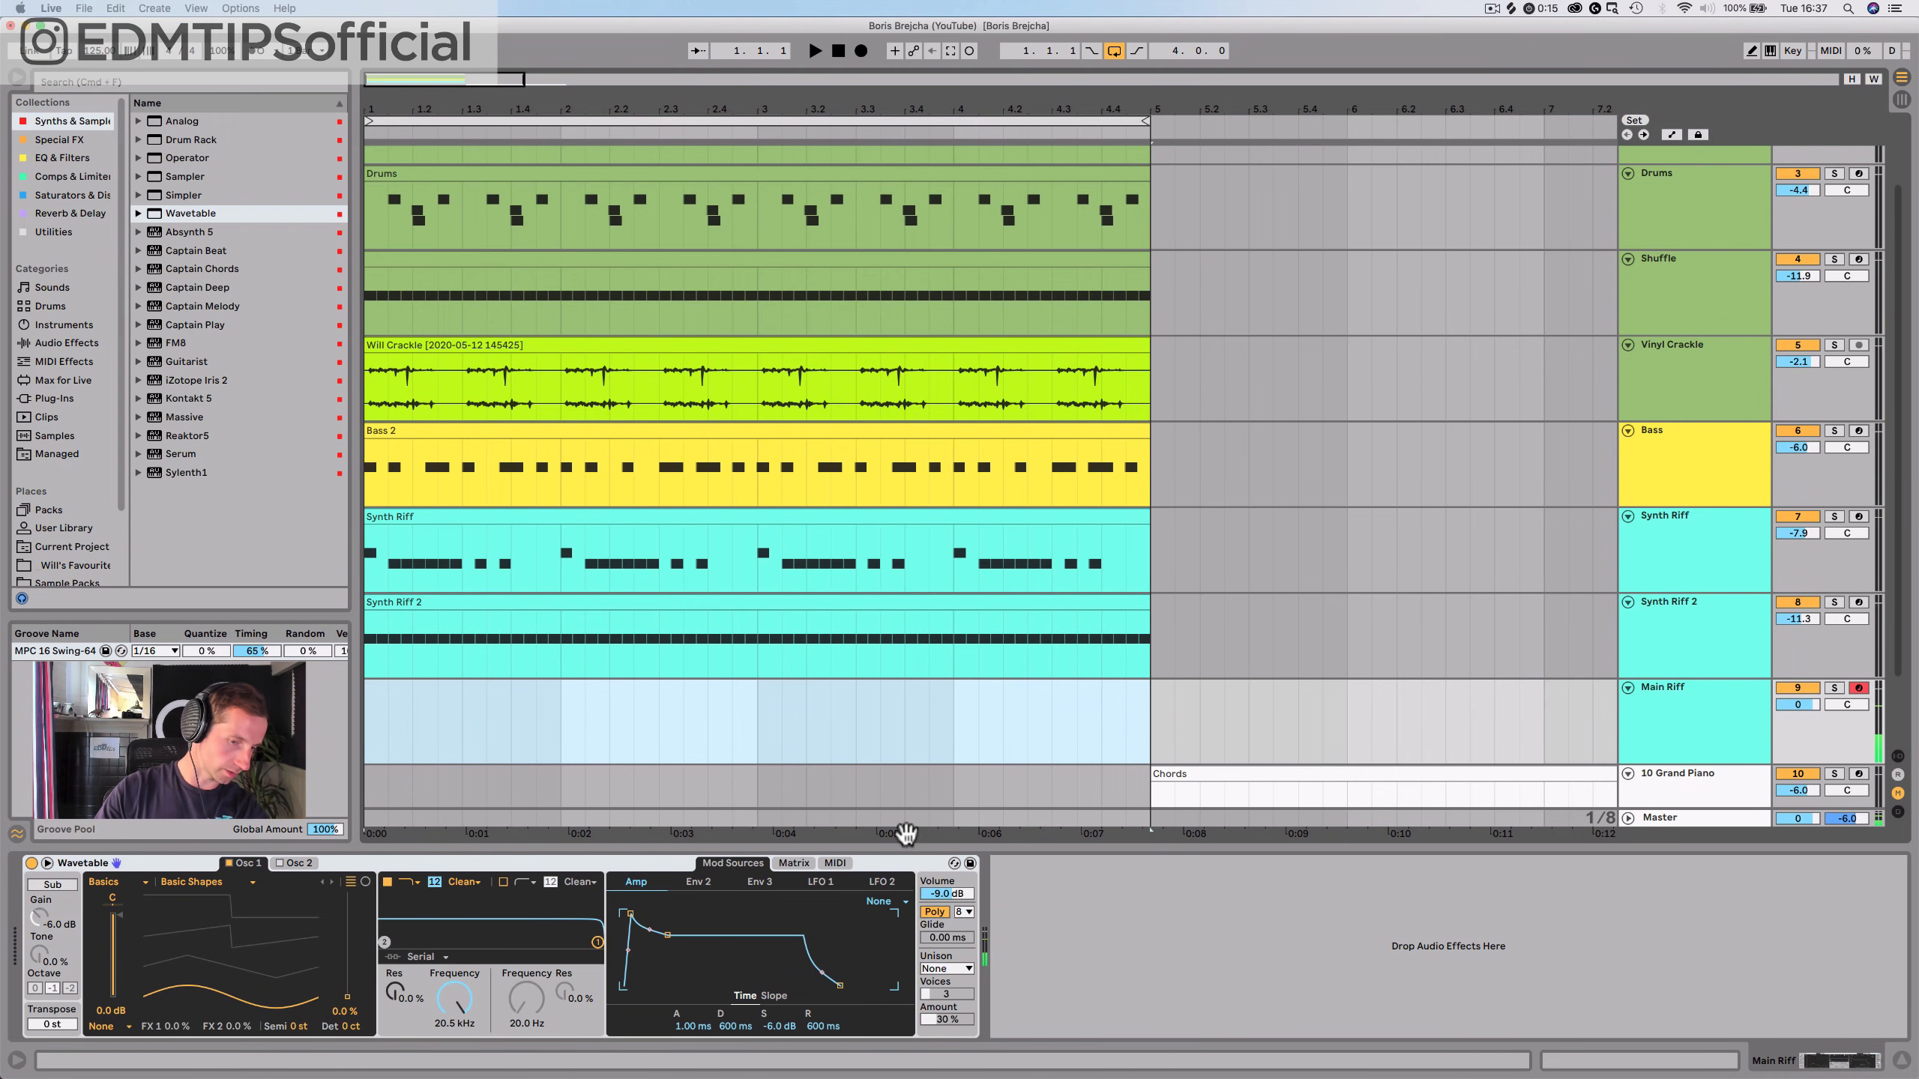
# Start swapping the Wavetable preset and expand the Synth Keys preset folder
pyautogui.click(954, 865)
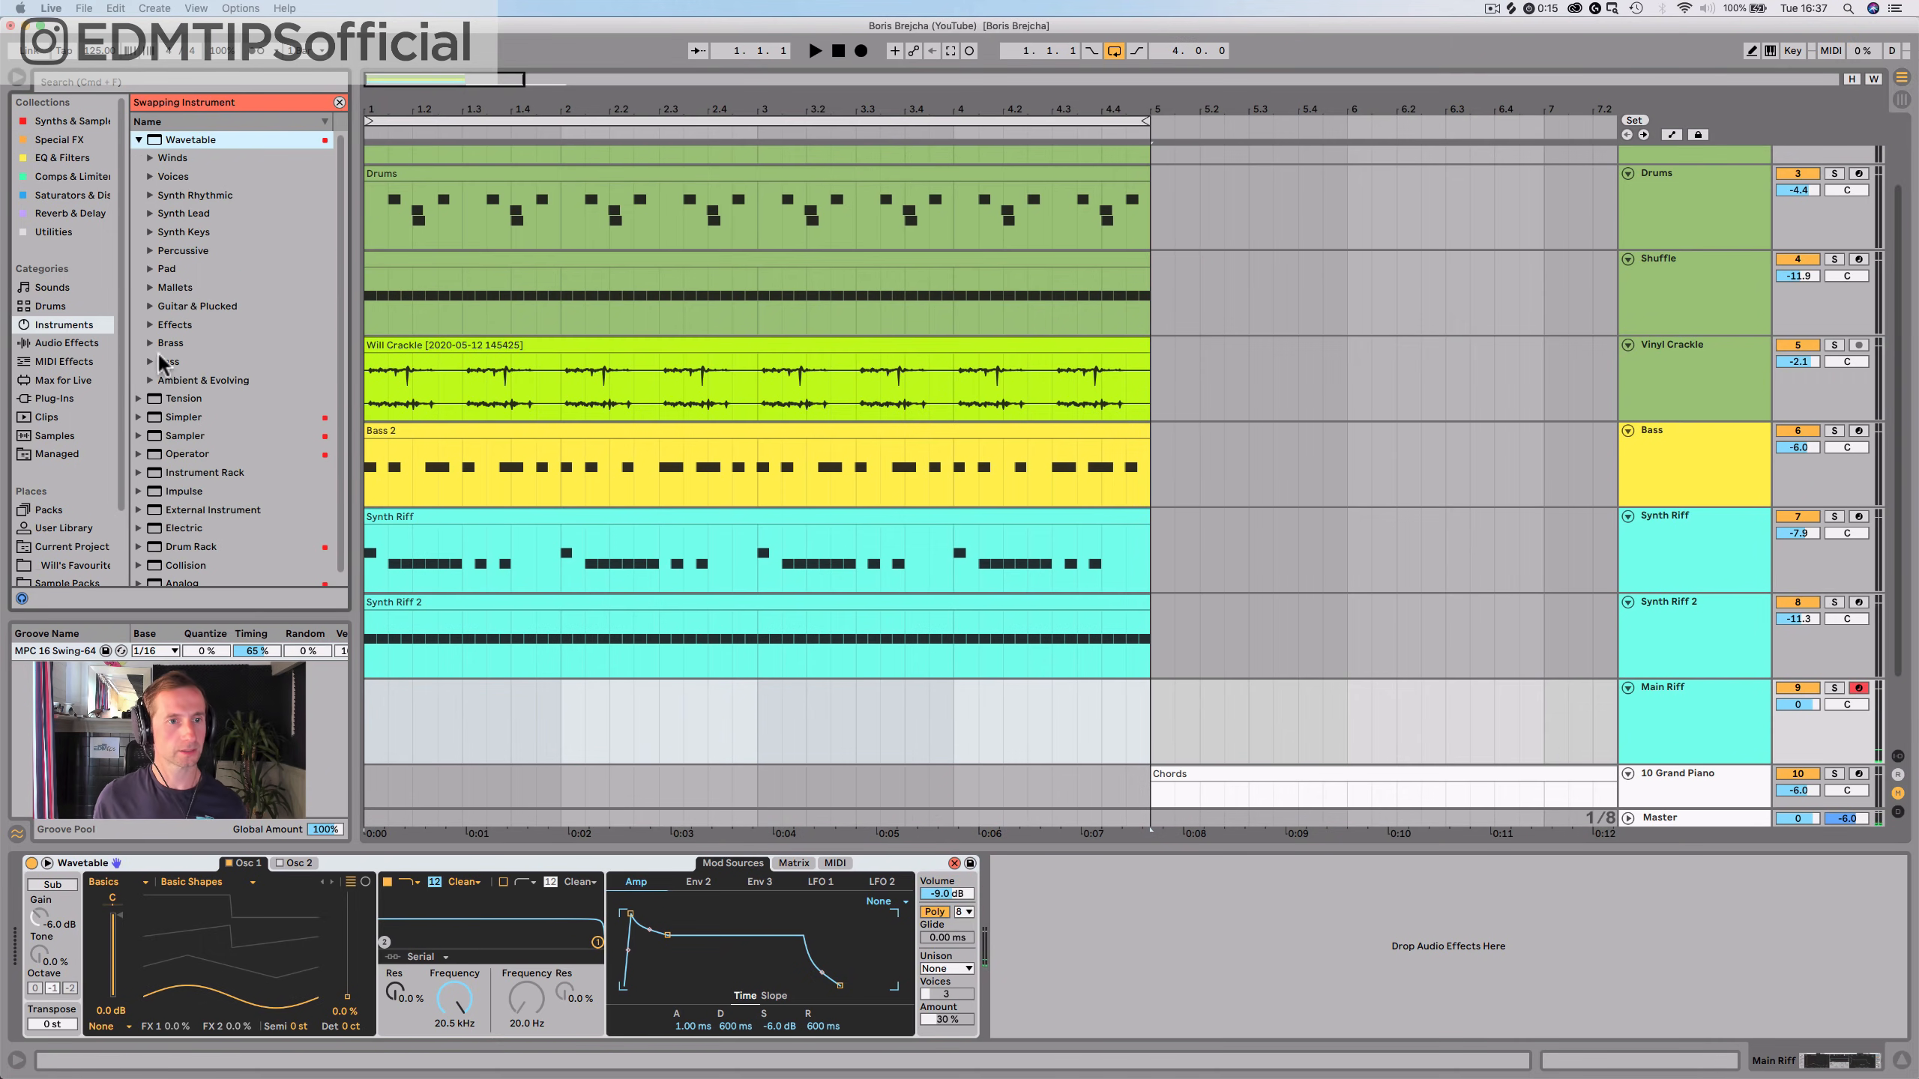
pyautogui.click(183, 231)
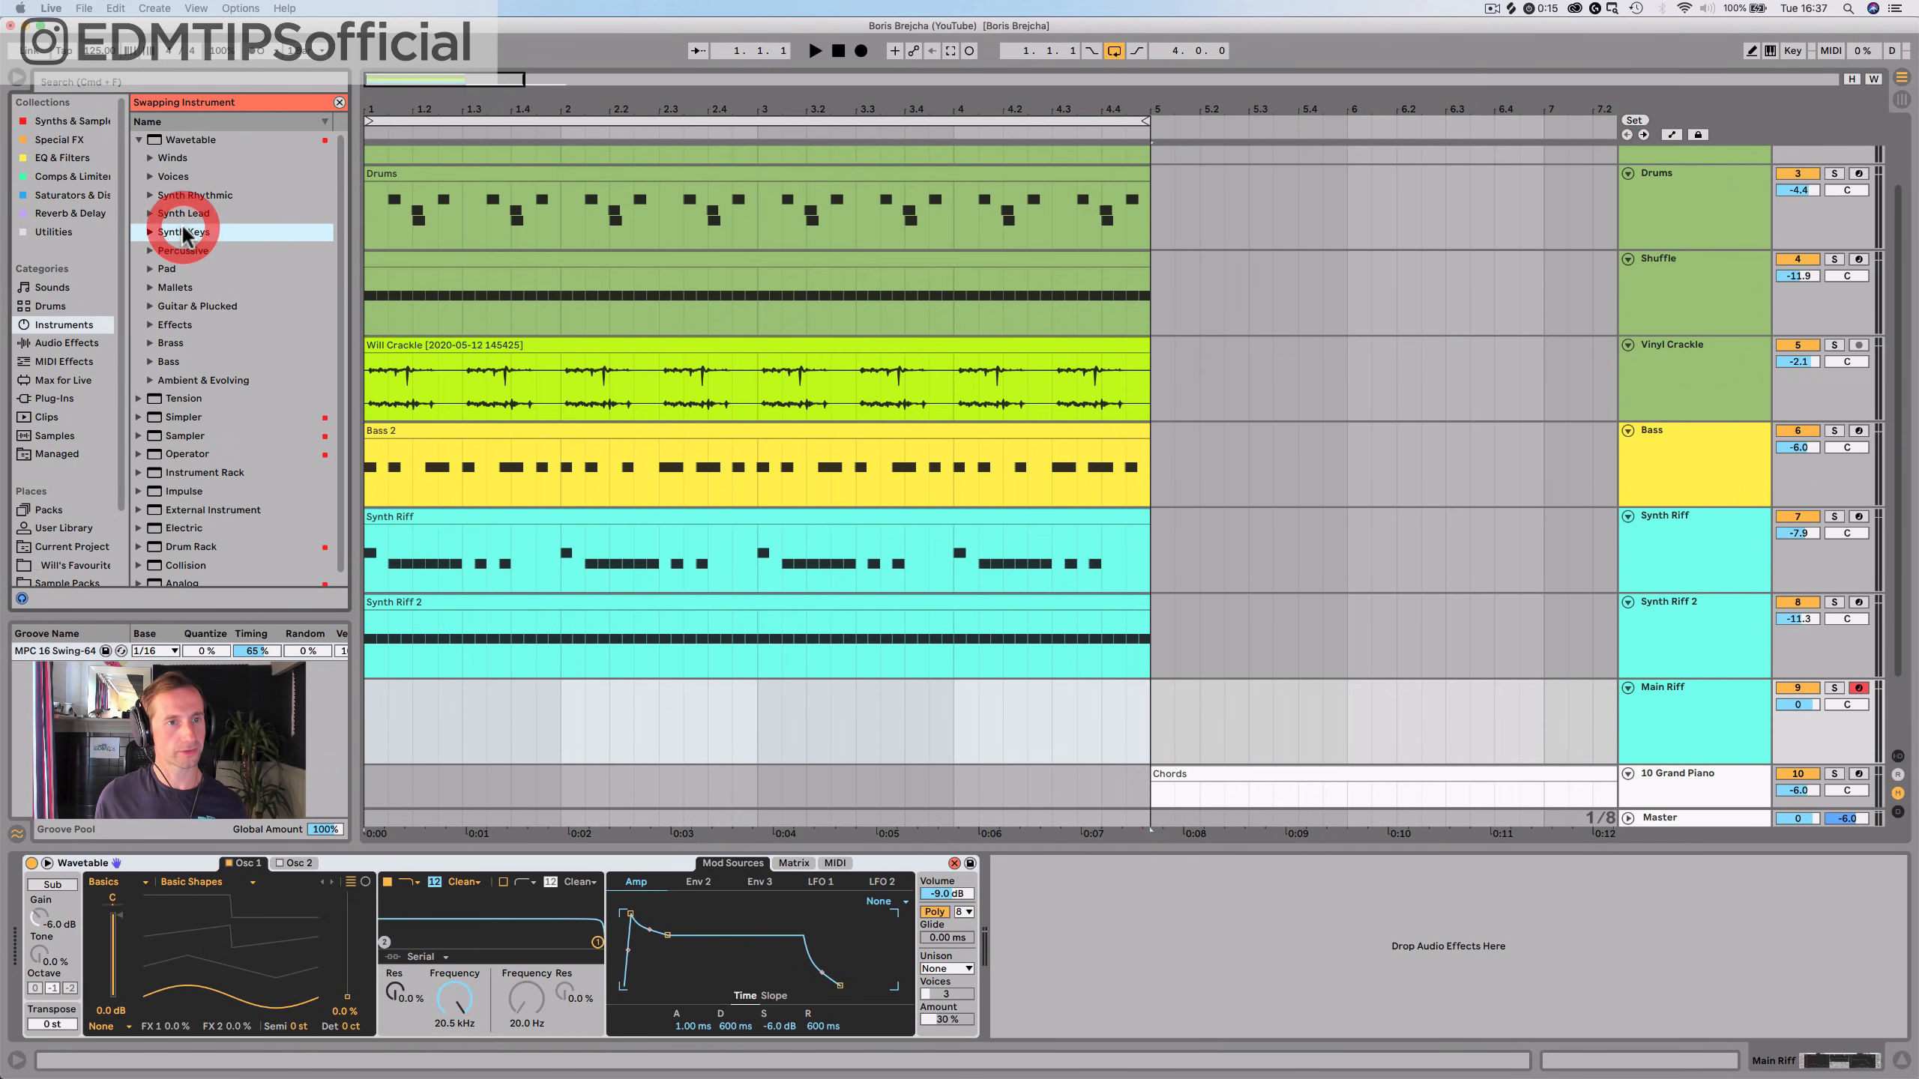
pyautogui.press('Right')
pyautogui.press('Right')
pyautogui.press('Right')
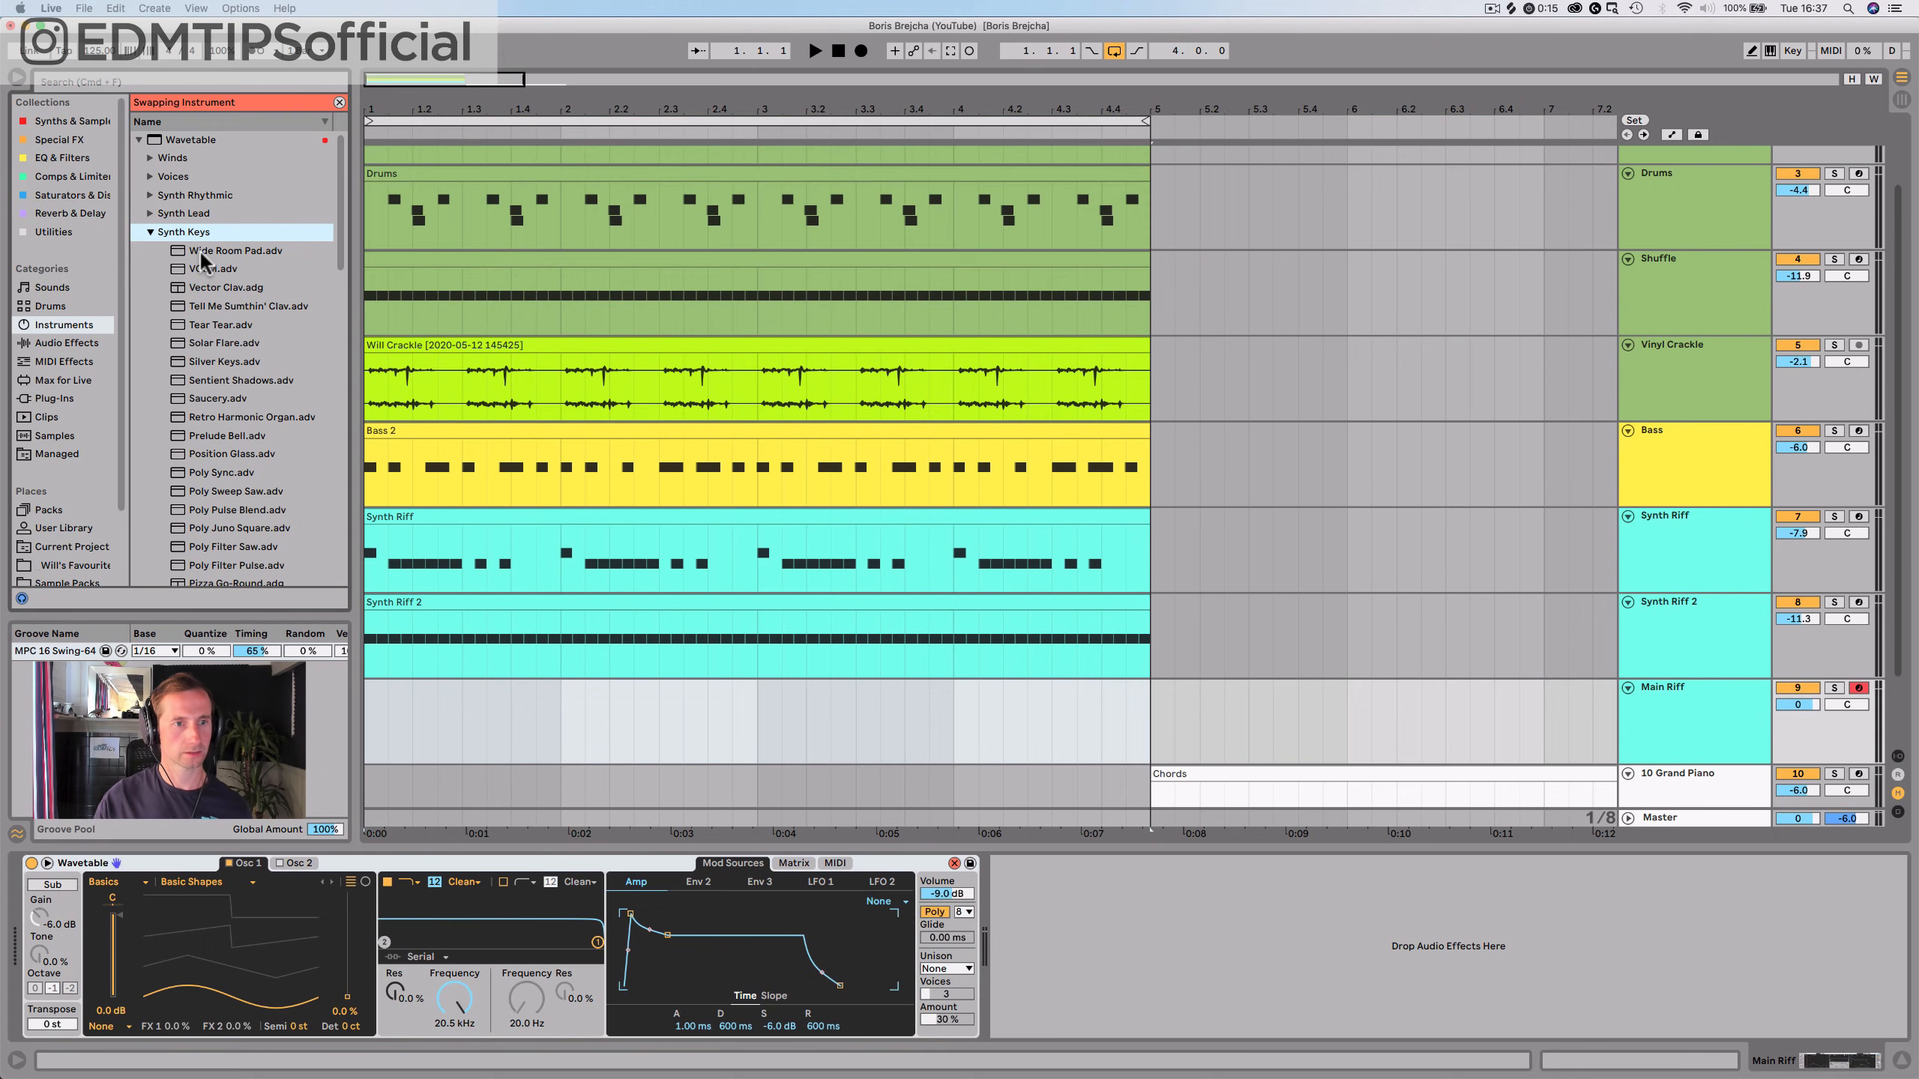
# Try the Synth Keys presets Wide Room Pad, VOSM, Vector Clav, Tell Me Sumthin' Clav, Tear Tear and Solar Flare on Main Riff
pyautogui.click(200, 254)
pyautogui.moveTo(321, 902); pyautogui.dragTo(387, 860)
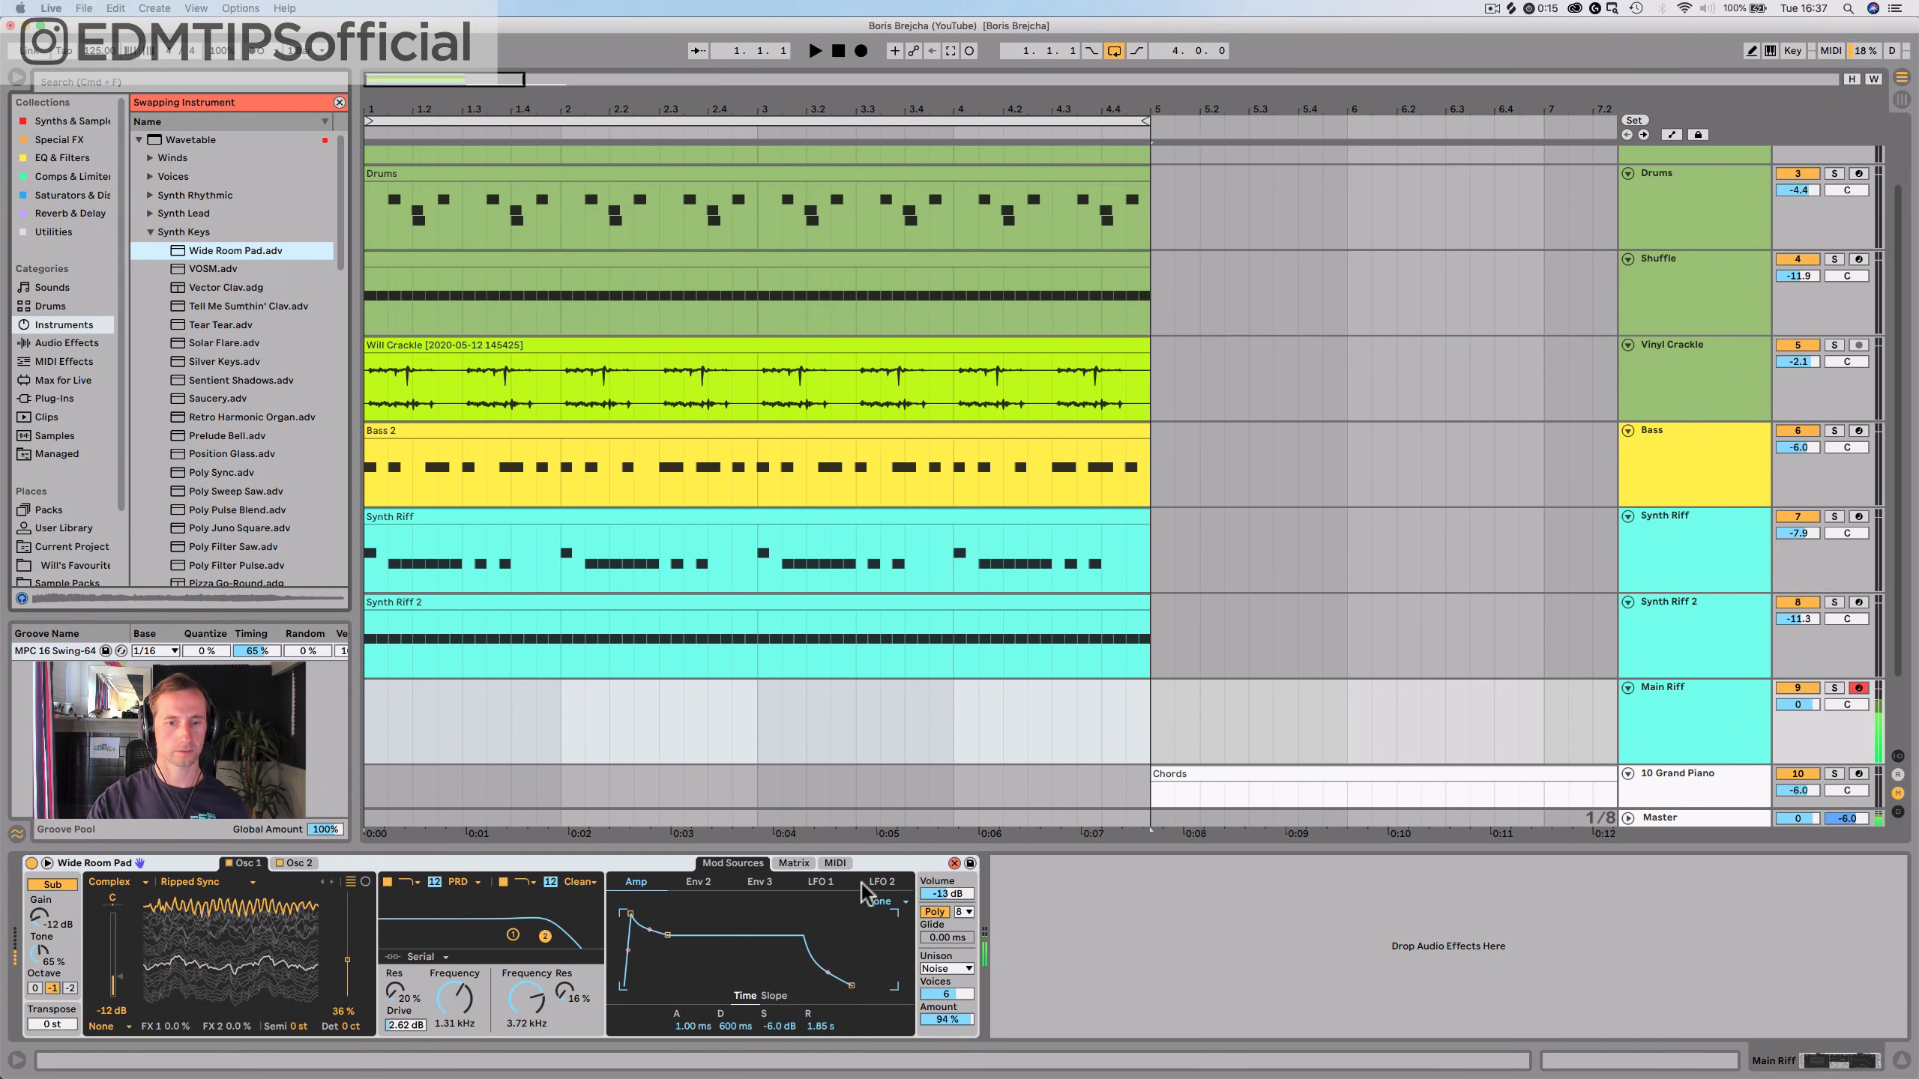
pyautogui.moveTo(197, 273); pyautogui.dragTo(437, 862)
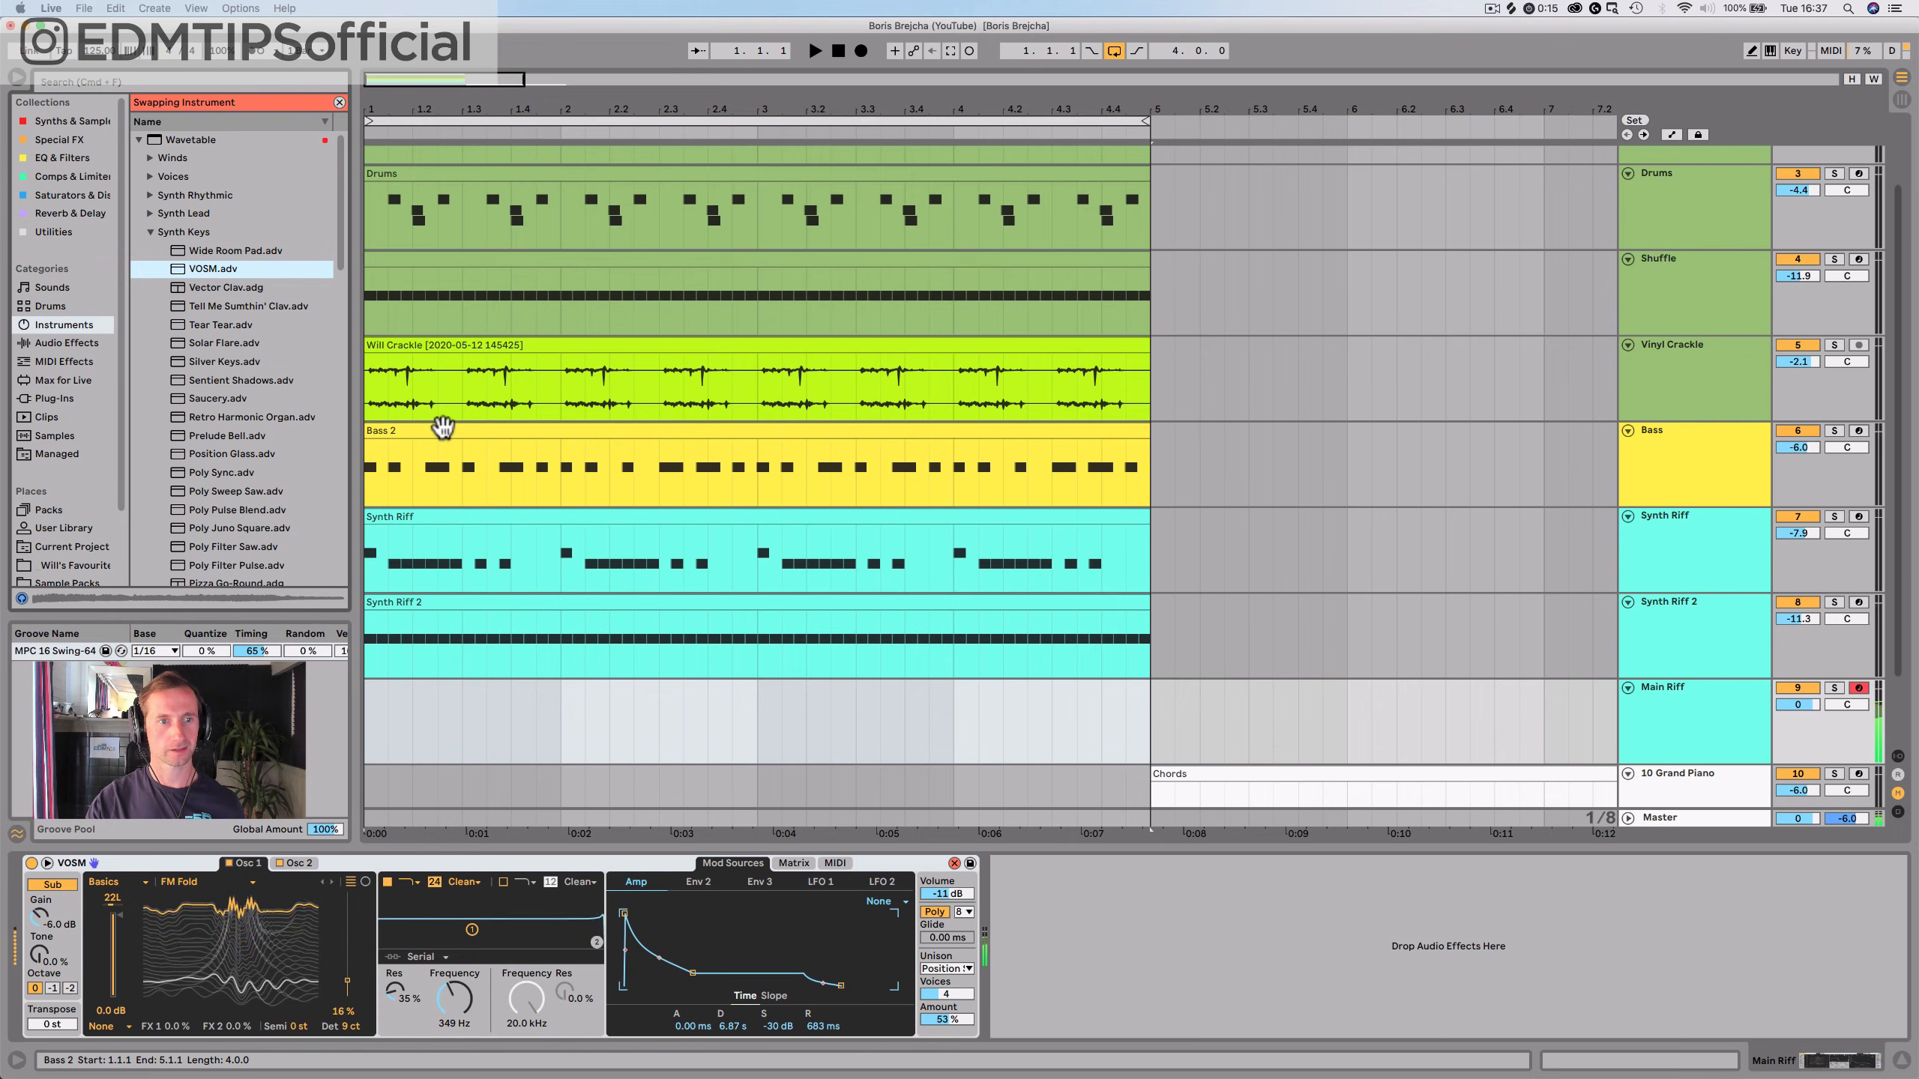
pyautogui.moveTo(209, 289); pyautogui.dragTo(427, 839)
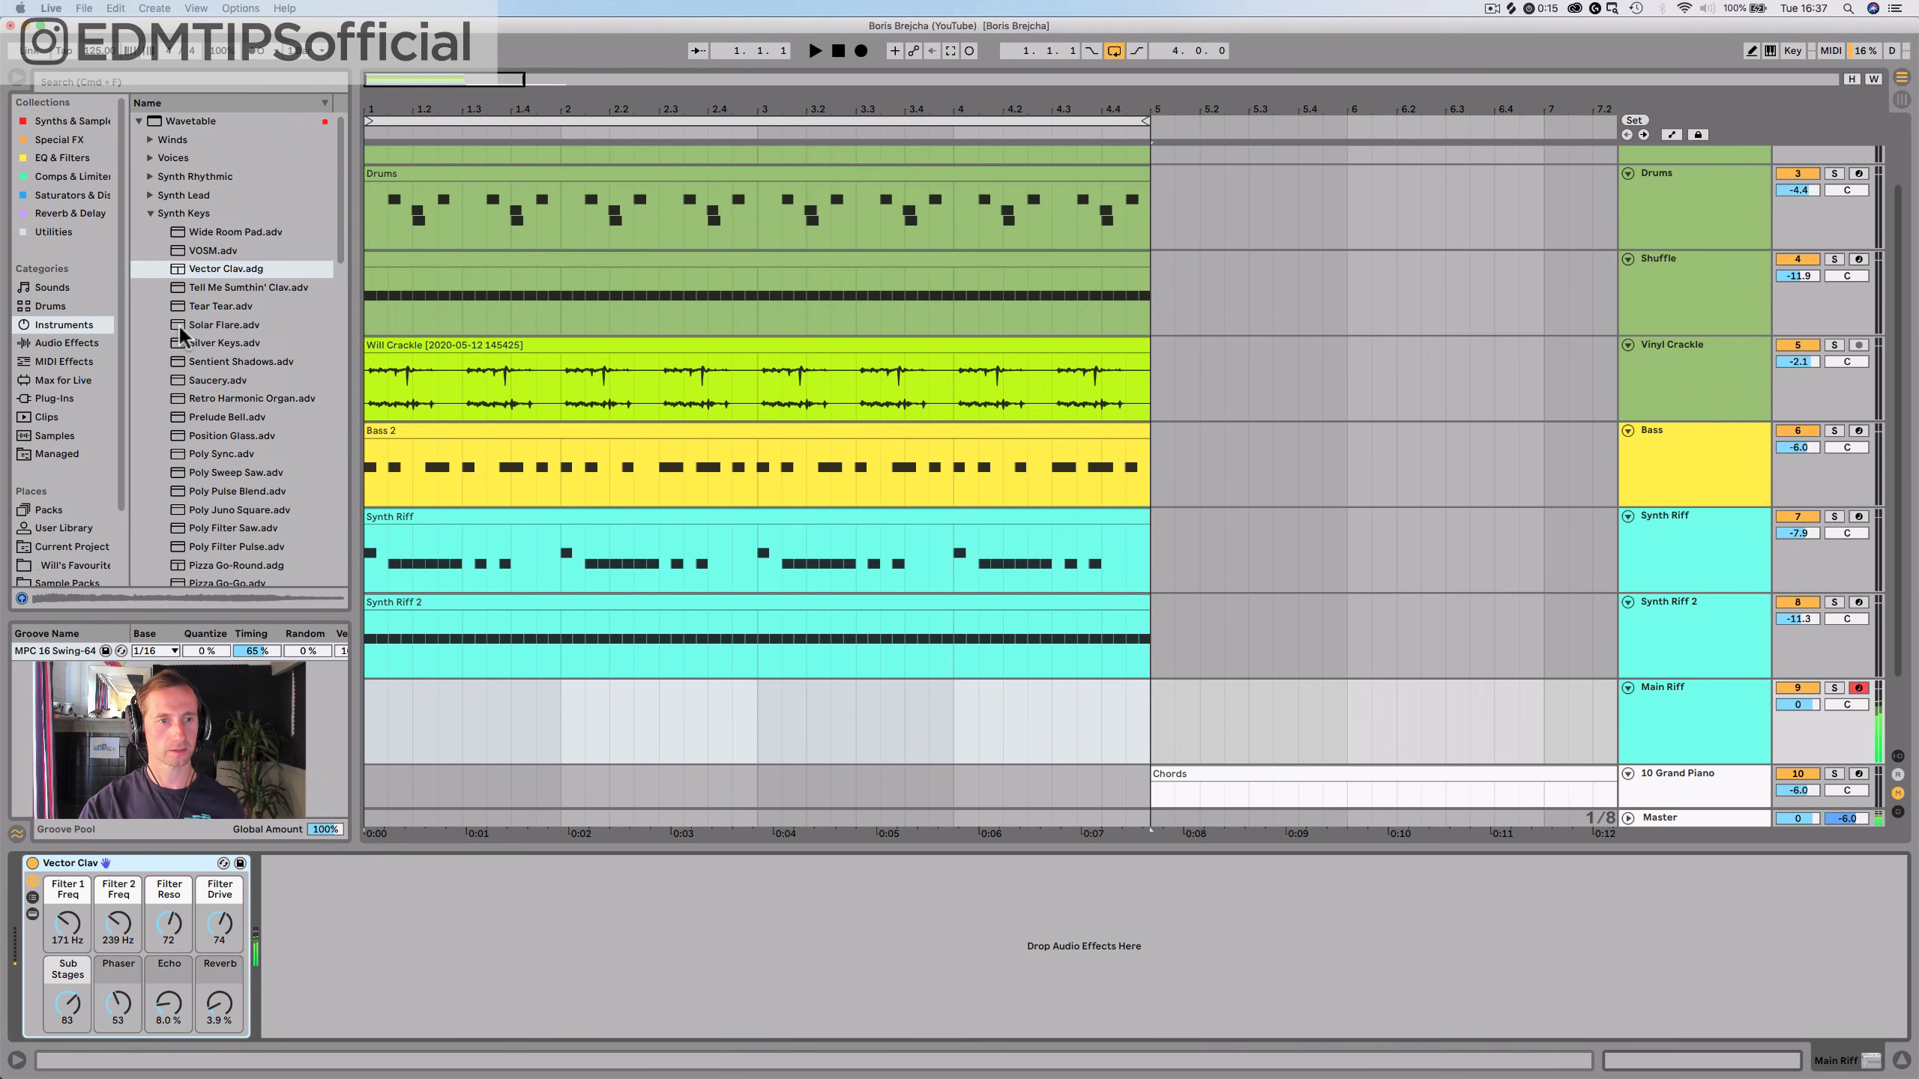
pyautogui.moveTo(202, 287); pyautogui.dragTo(143, 864)
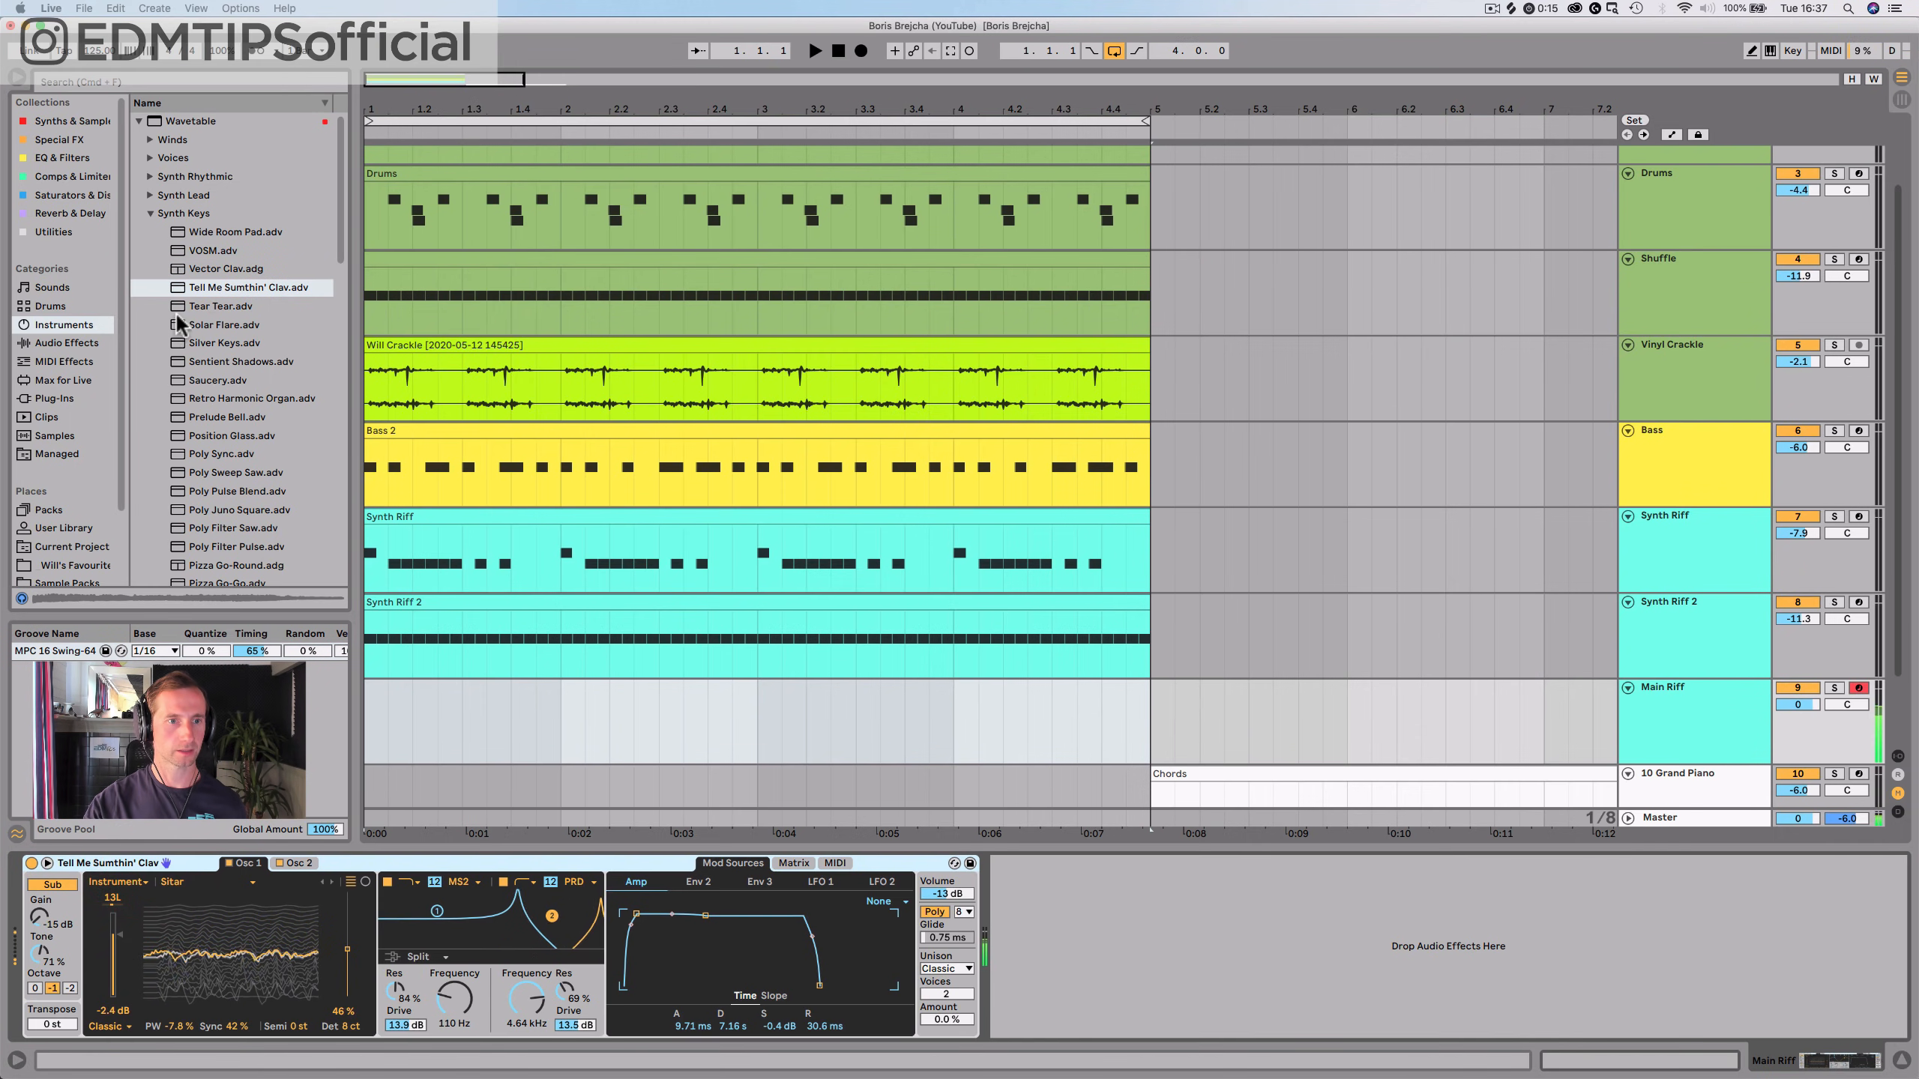
pyautogui.click(215, 306)
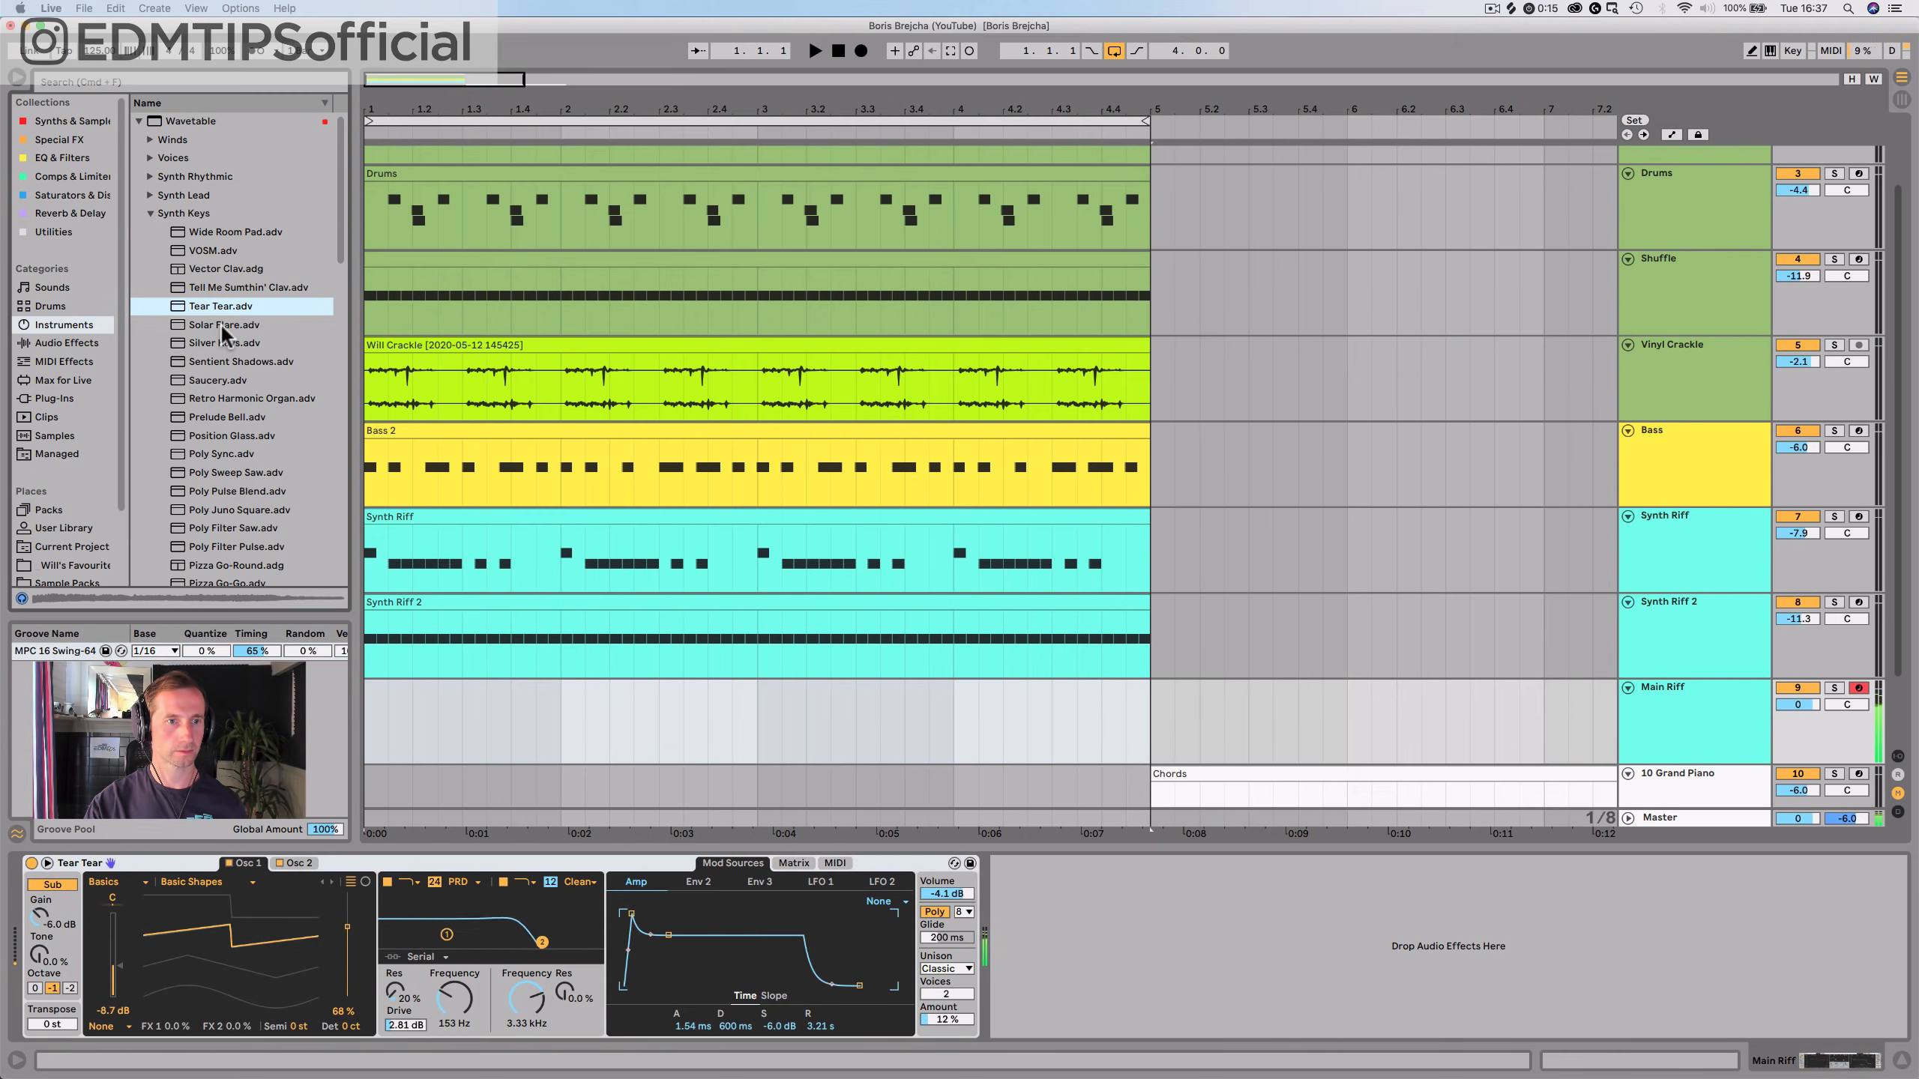
pyautogui.moveTo(220, 323); pyautogui.dragTo(330, 707)
pyautogui.moveTo(363, 856); pyautogui.dragTo(362, 861)
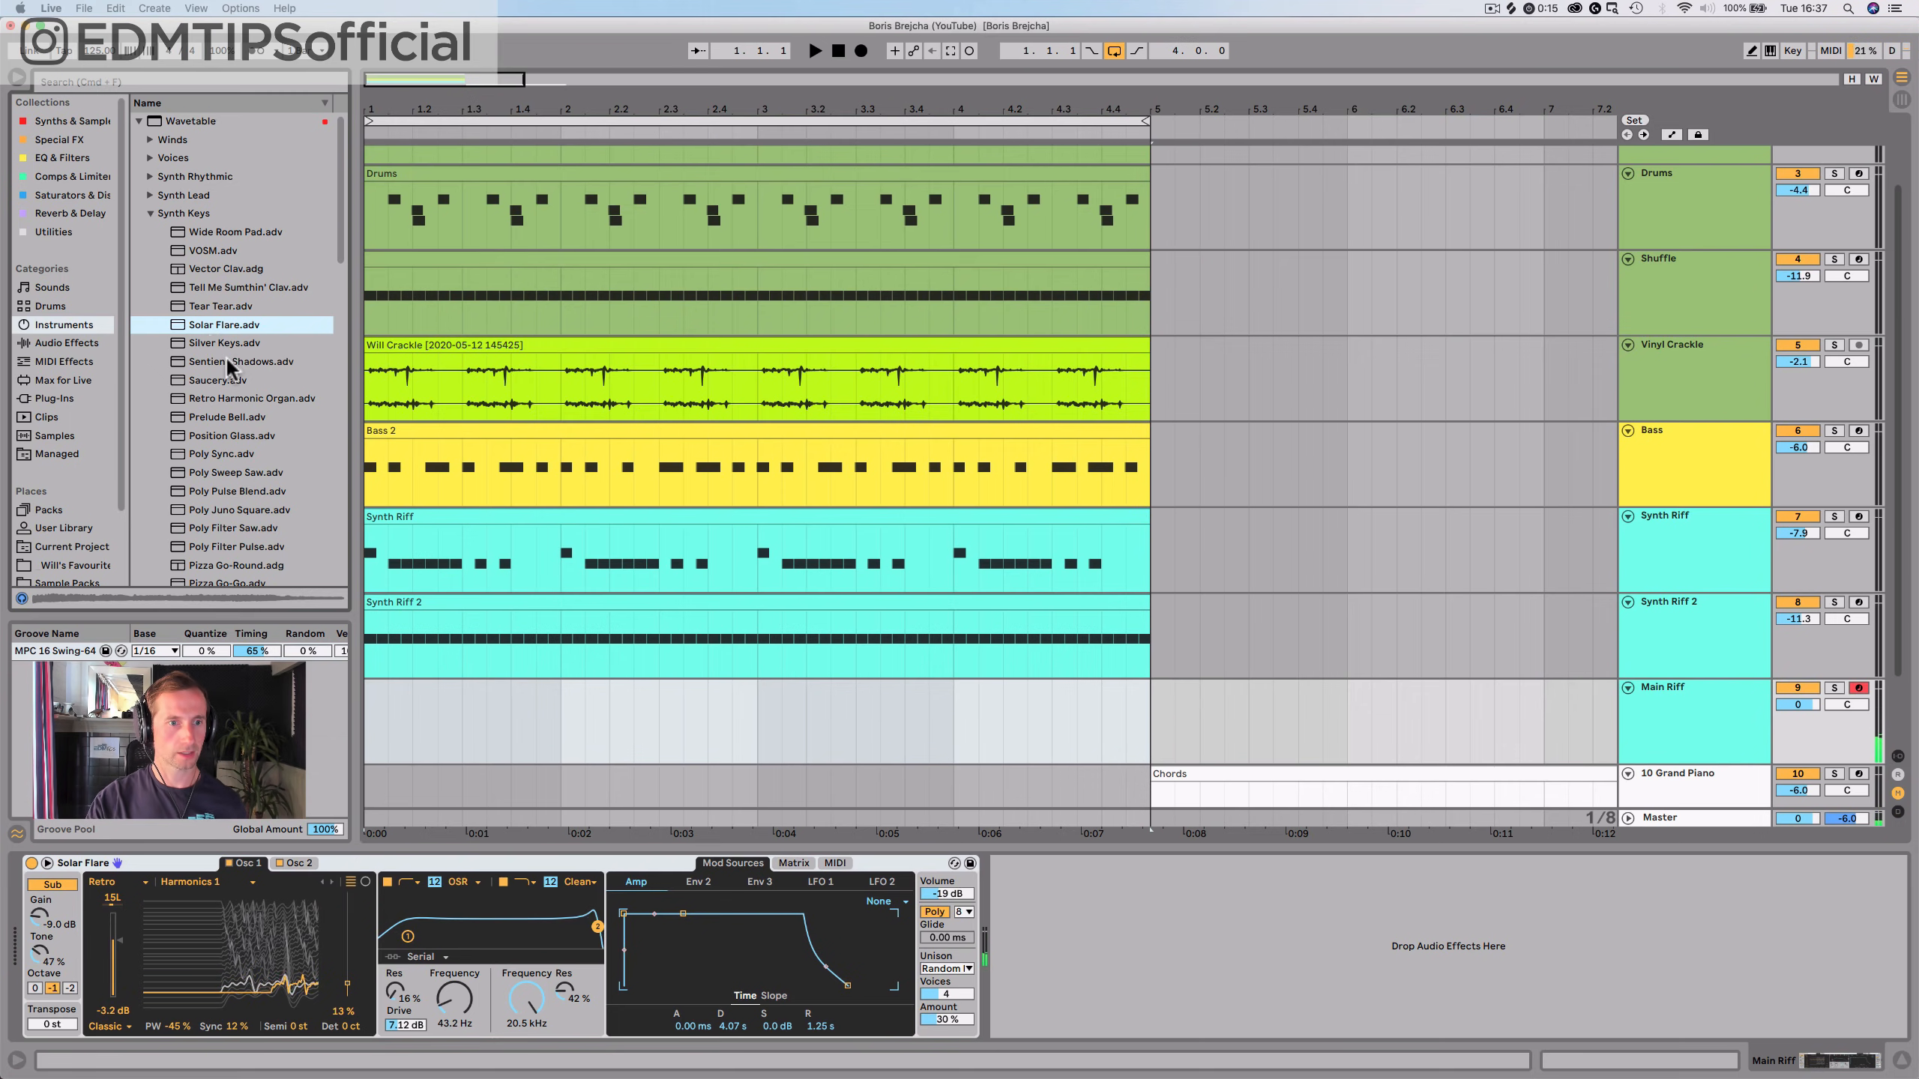
# Load the Poly Sync preset onto Main Riff and save the set
pyautogui.moveTo(218, 454); pyautogui.dragTo(456, 576)
pyautogui.moveTo(502, 836); pyautogui.dragTo(483, 858)
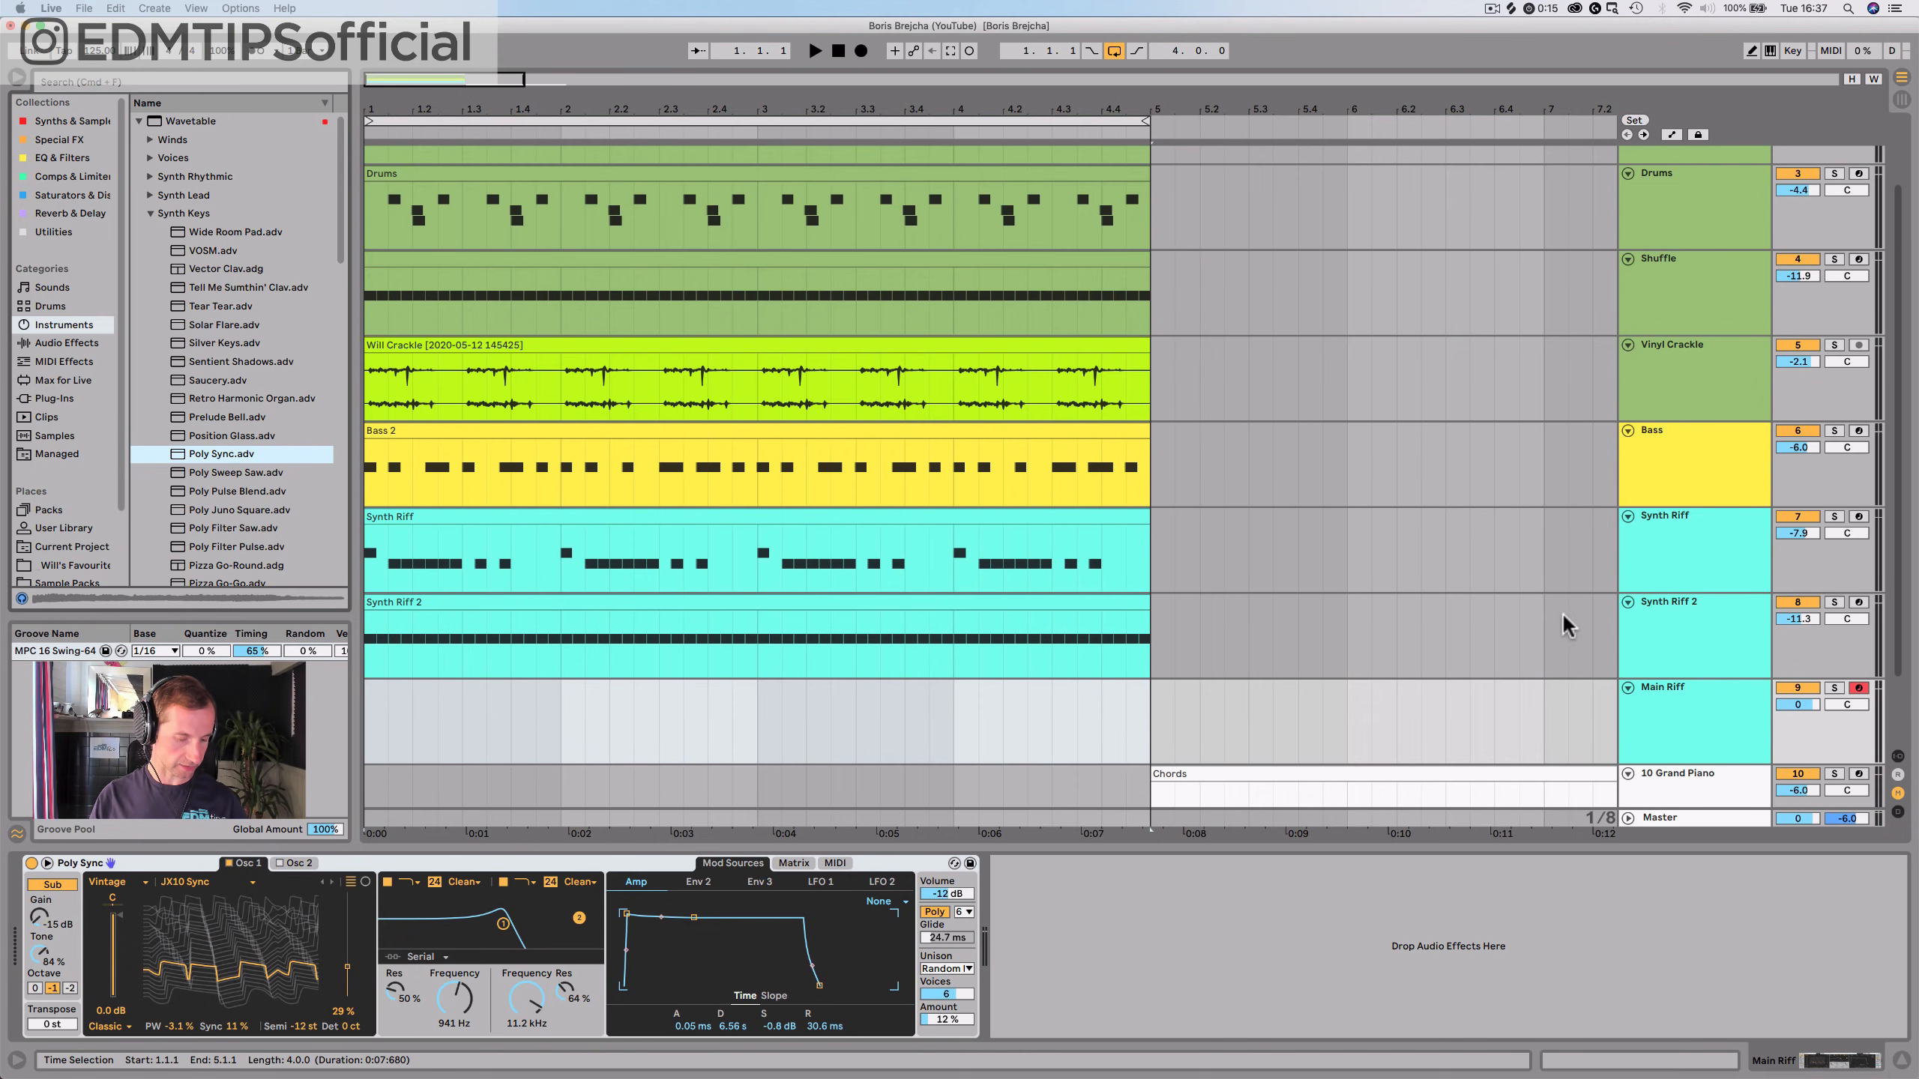
pyautogui.press('super+s')
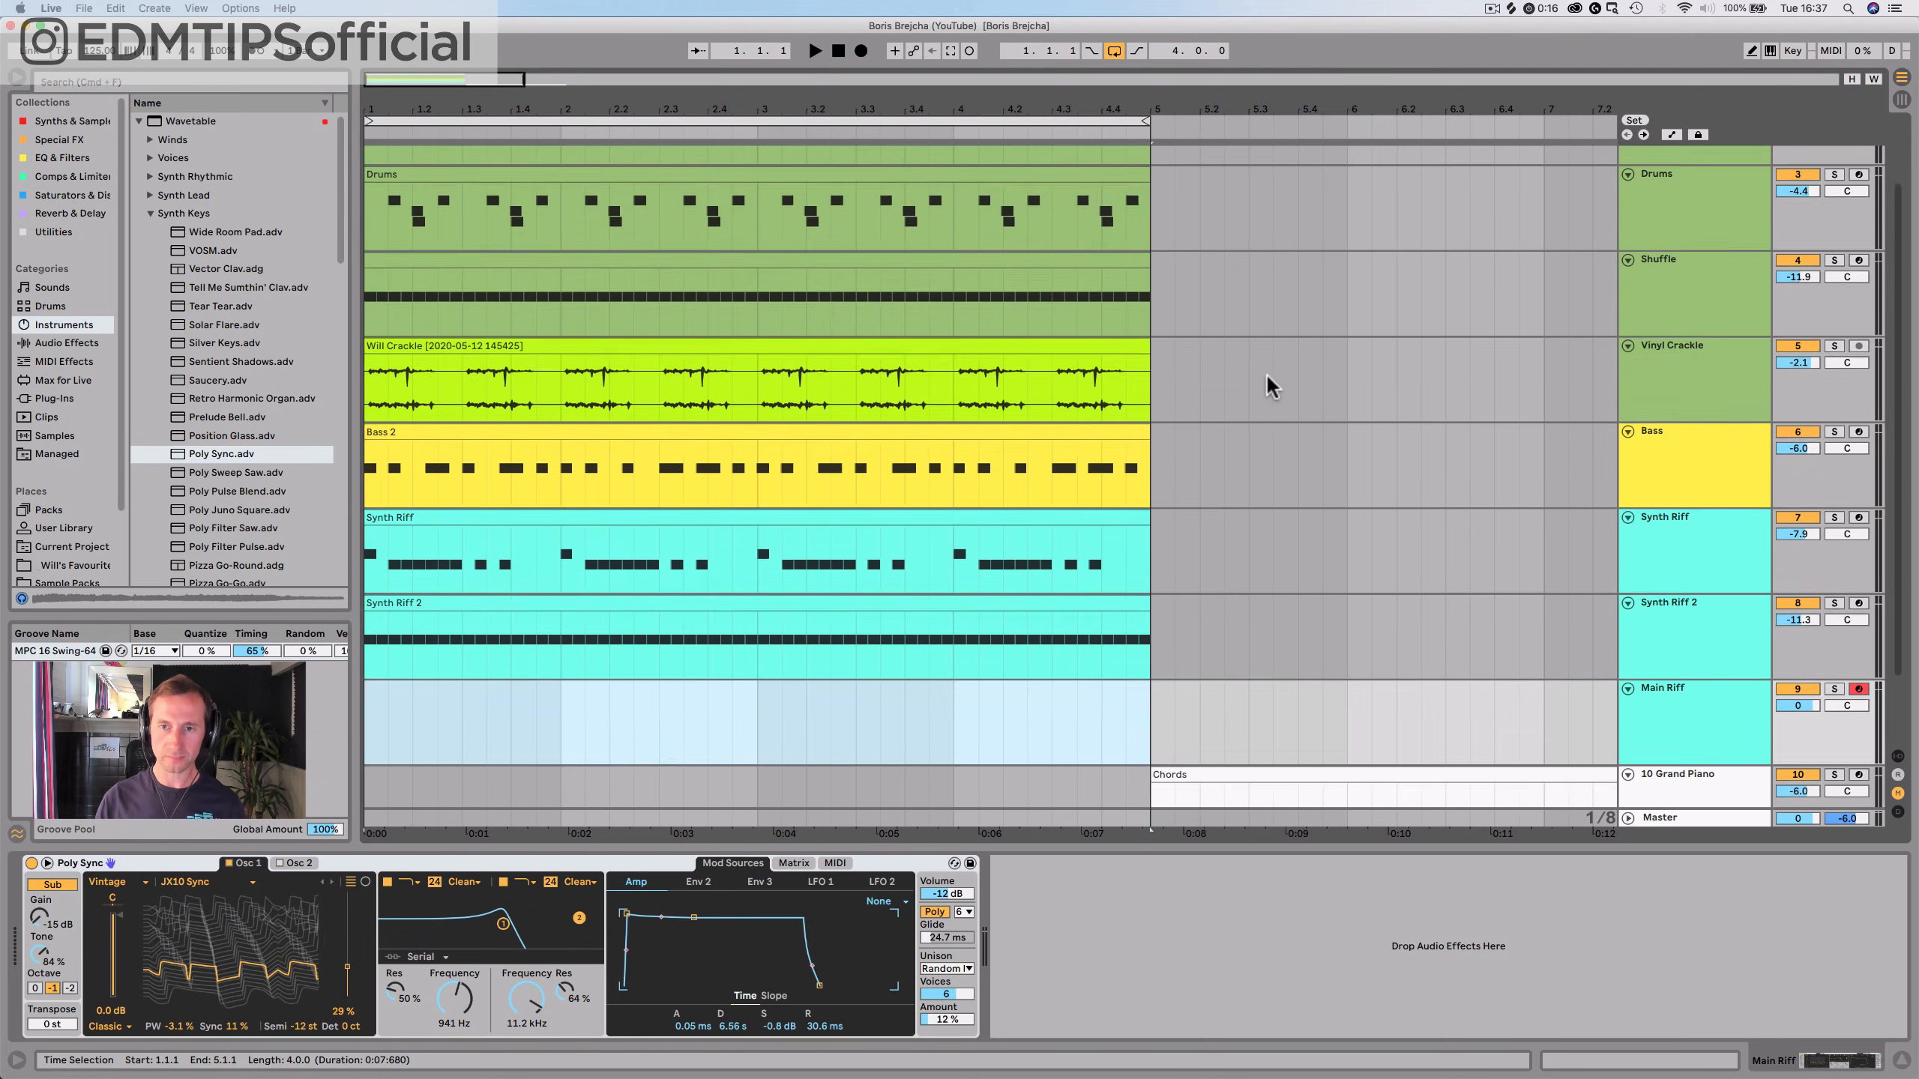
# Switch to Session View, select the tracks and widen them until their full names and mixer controls show
pyautogui.press('Tab')
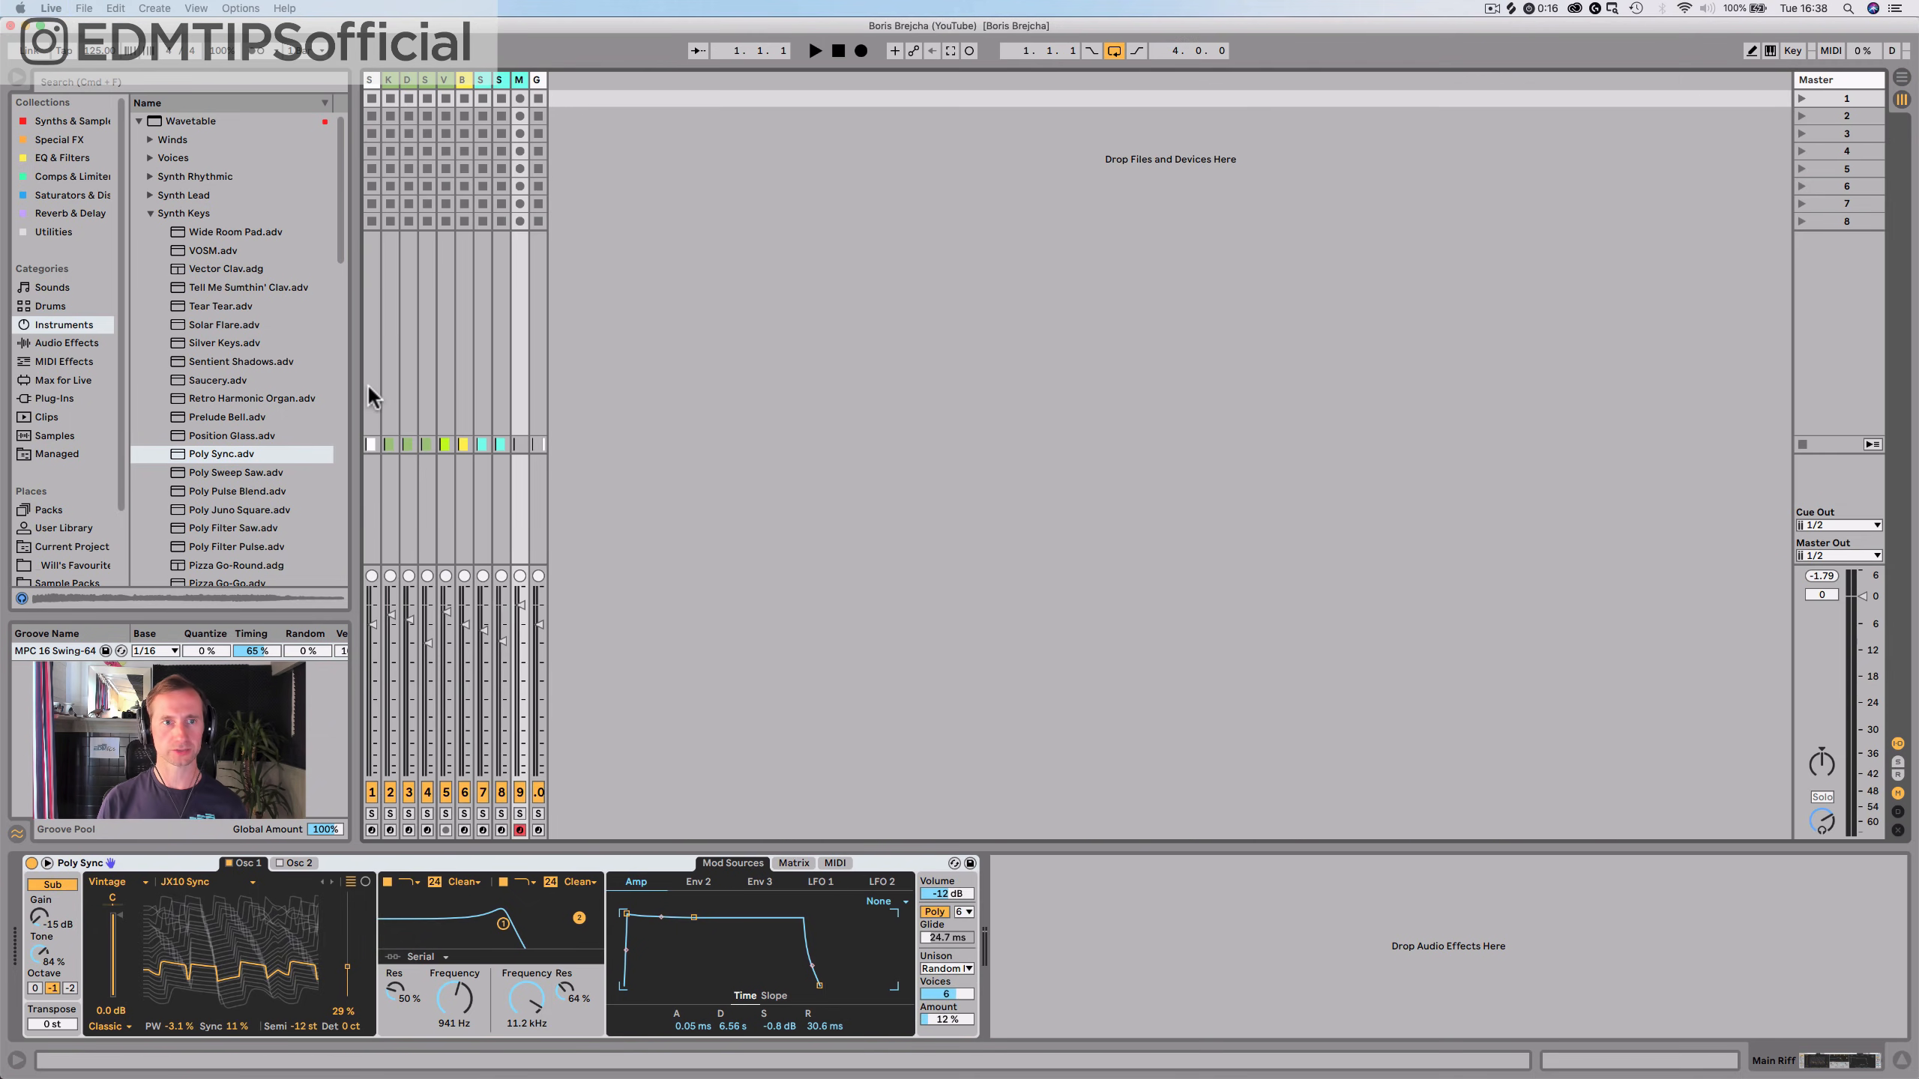
pyautogui.click(390, 79)
pyautogui.keyDown('shift'); pyautogui.click(538, 79); pyautogui.keyUp('shift')
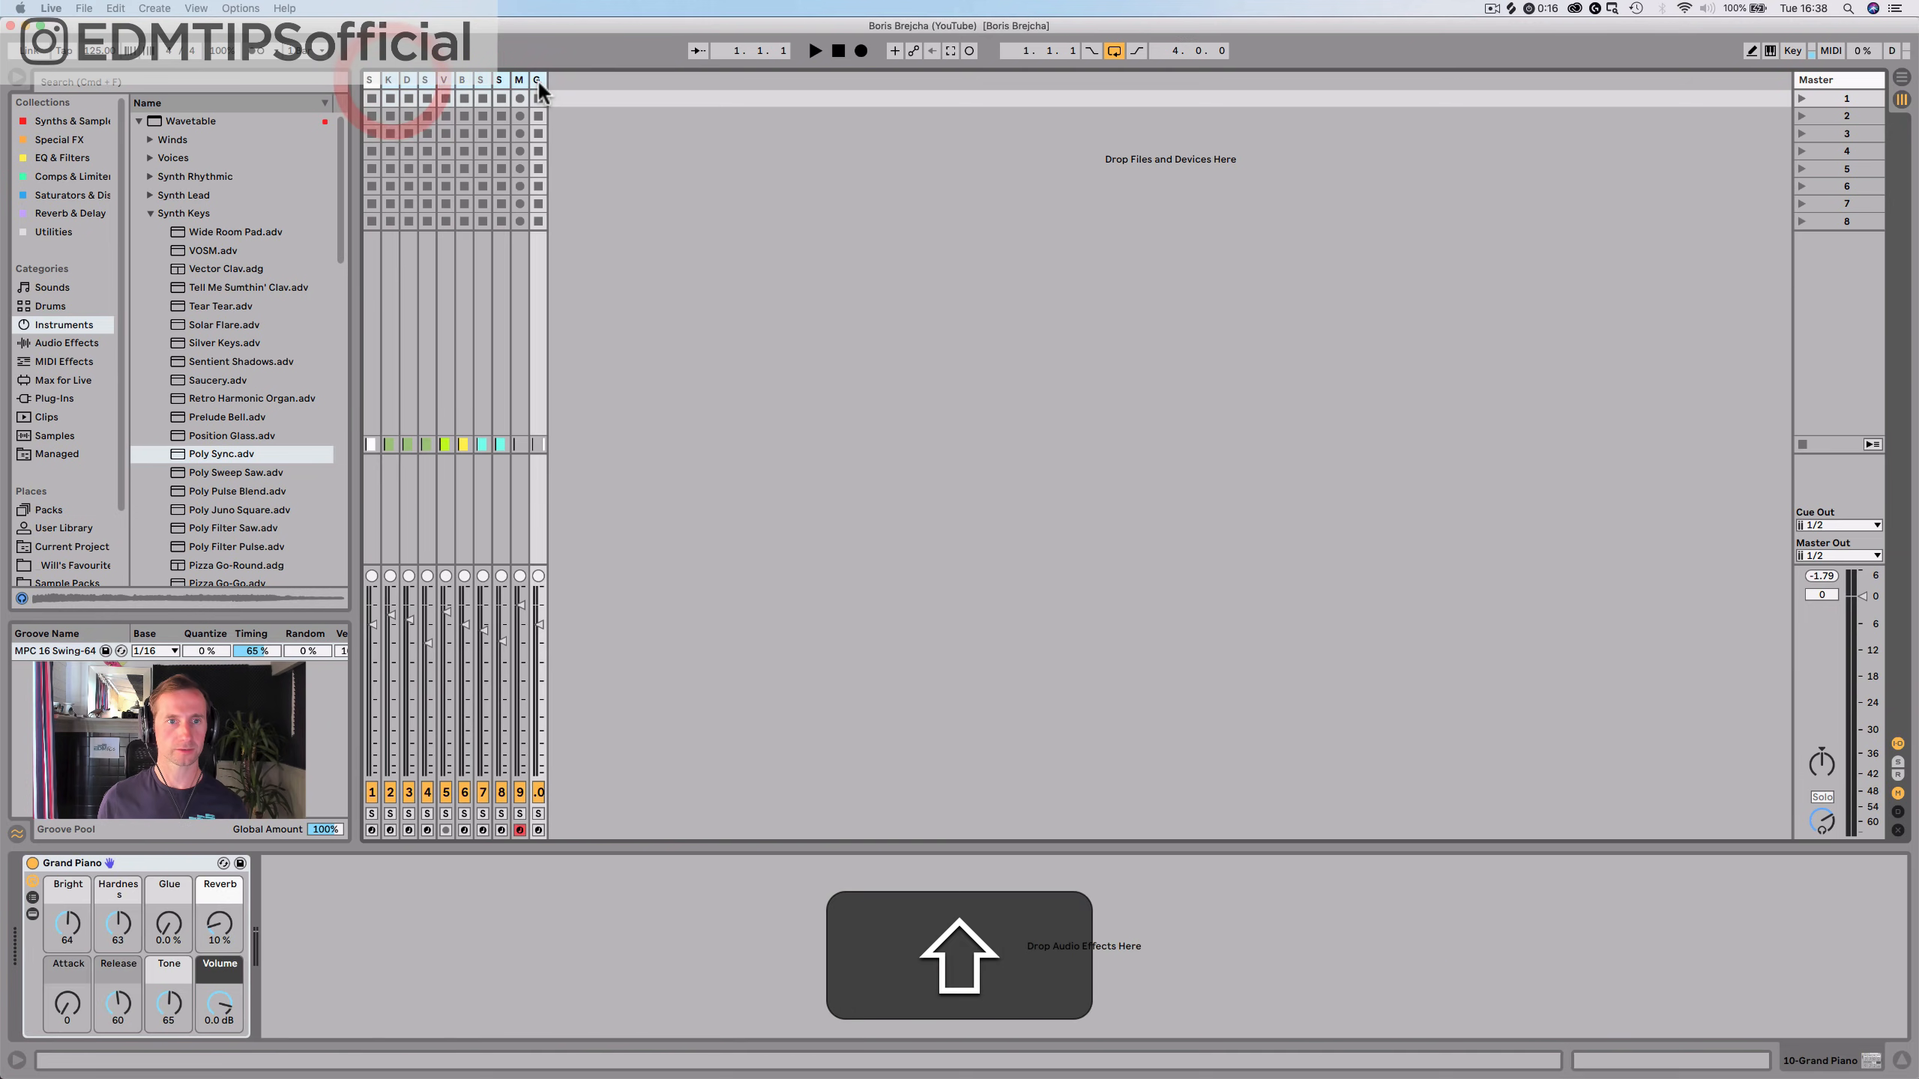
pyautogui.moveTo(548, 80); pyautogui.dragTo(620, 83)
# Insert four return tracks, A to D
pyautogui.click(983, 181)
pyautogui.click(1300, 171)
pyautogui.press('super+alt+t')
pyautogui.press('super+alt+t')
pyautogui.press('super+alt+t')
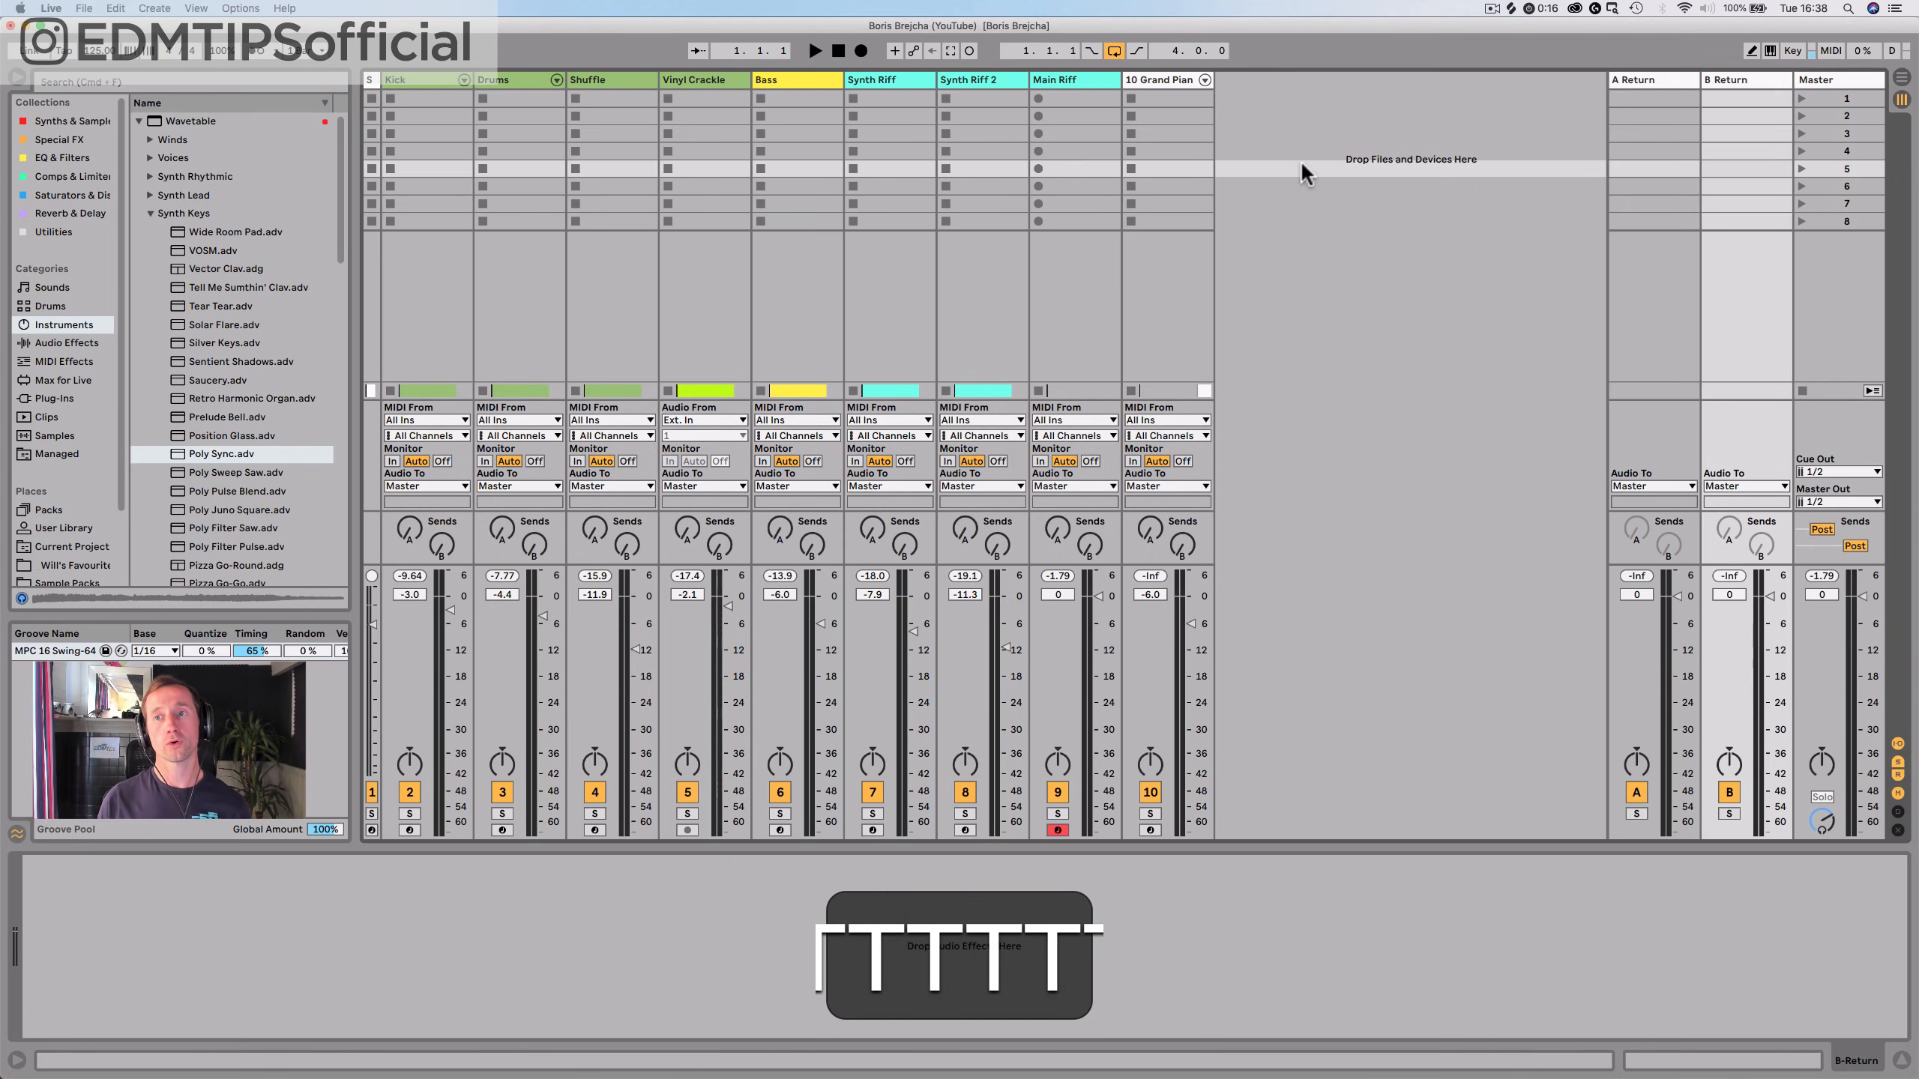
pyautogui.press('super+alt+t')
# Rename return track A as Room RVB
pyautogui.click(1469, 81)
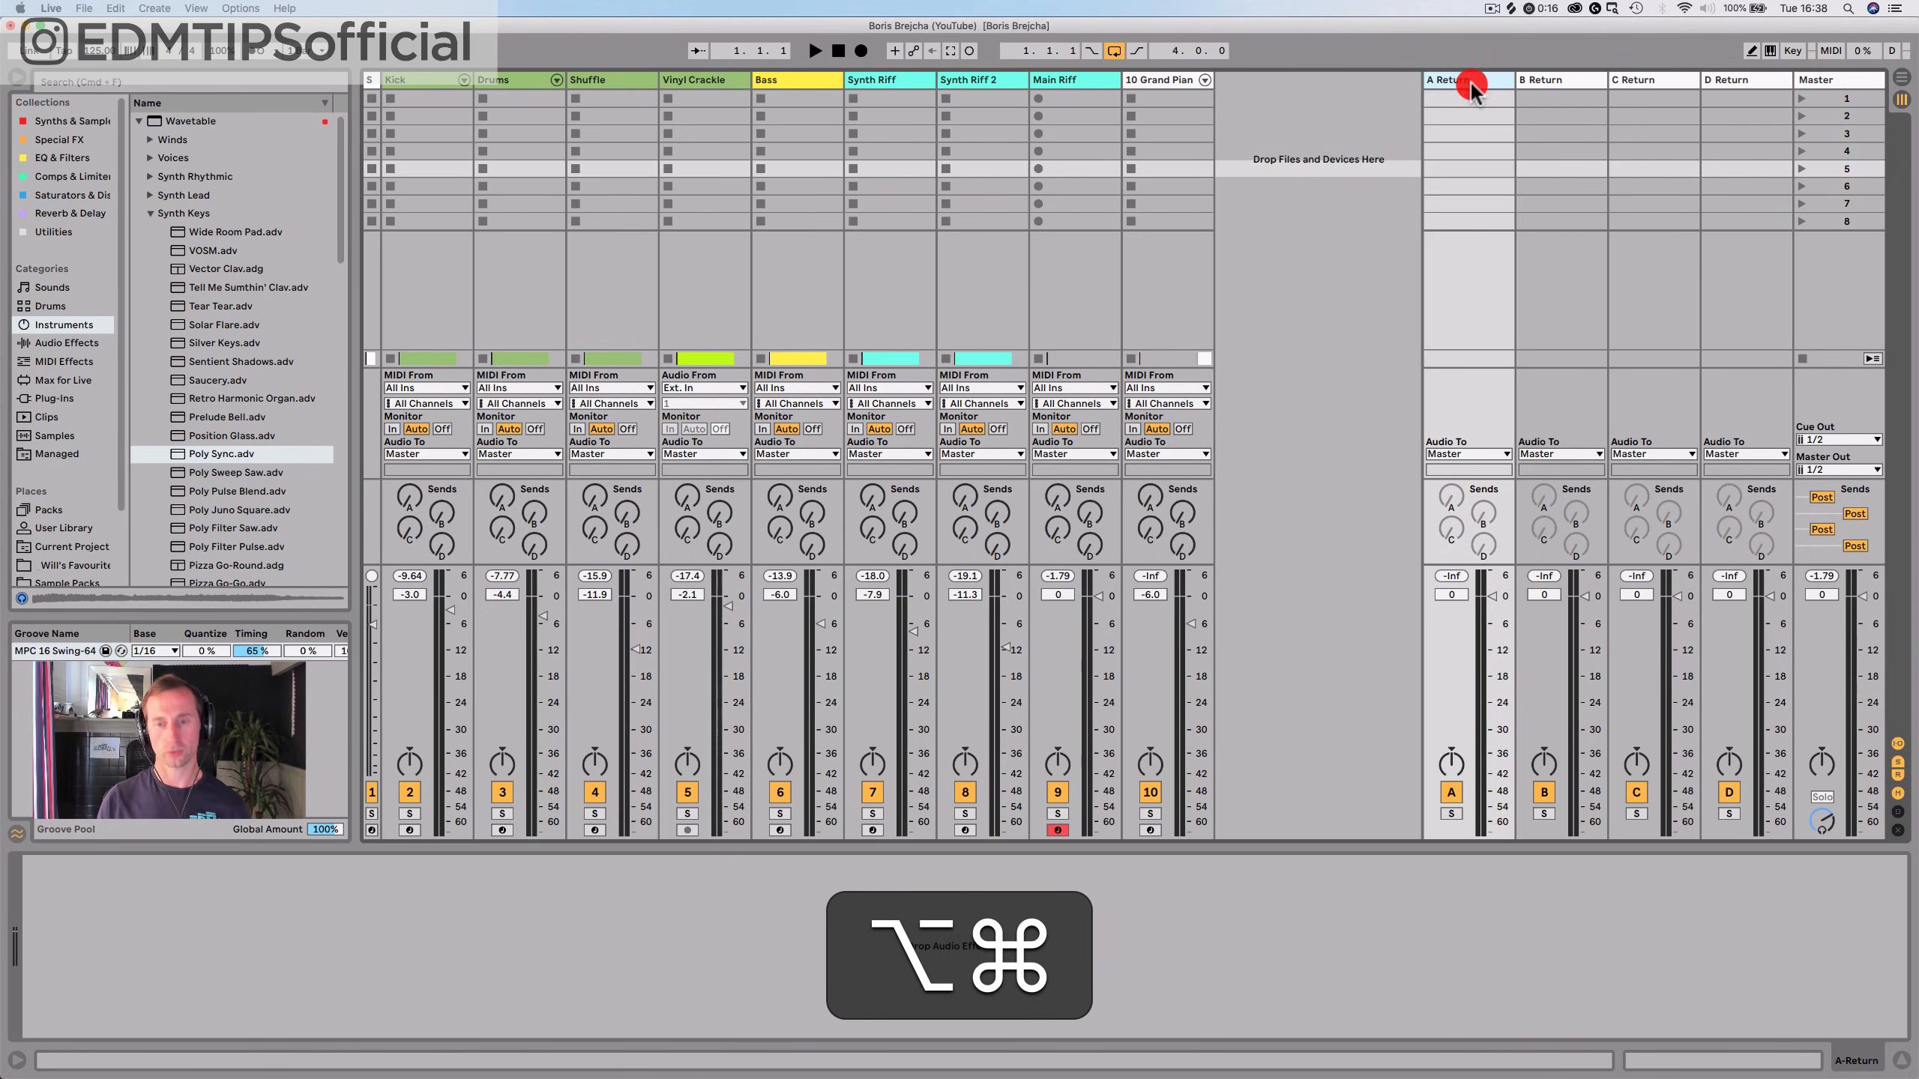
pyautogui.press('super+r')
pyautogui.write('Room PVB')
pyautogui.press('Return')
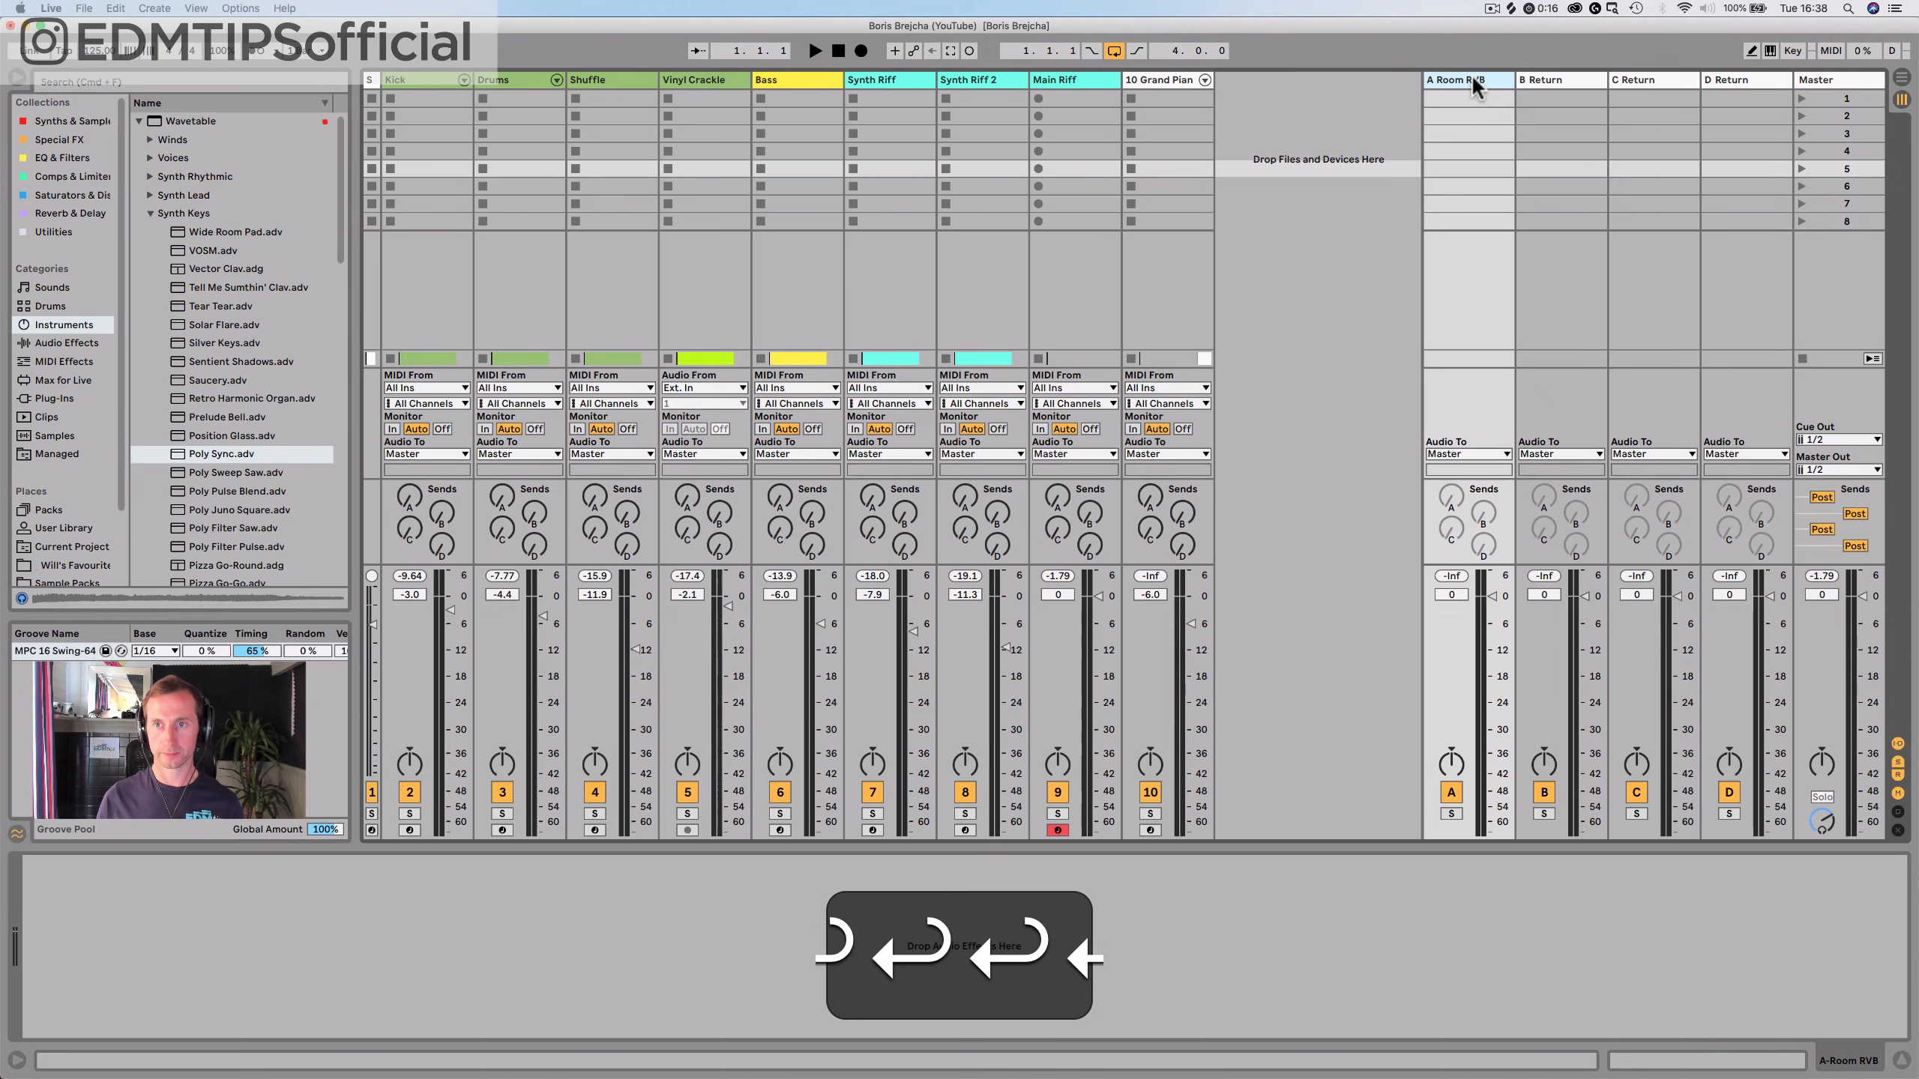
# Rename return track B as Hall RVB
pyautogui.click(1530, 79)
pyautogui.press('super+r')
pyautogui.write('Hall ')
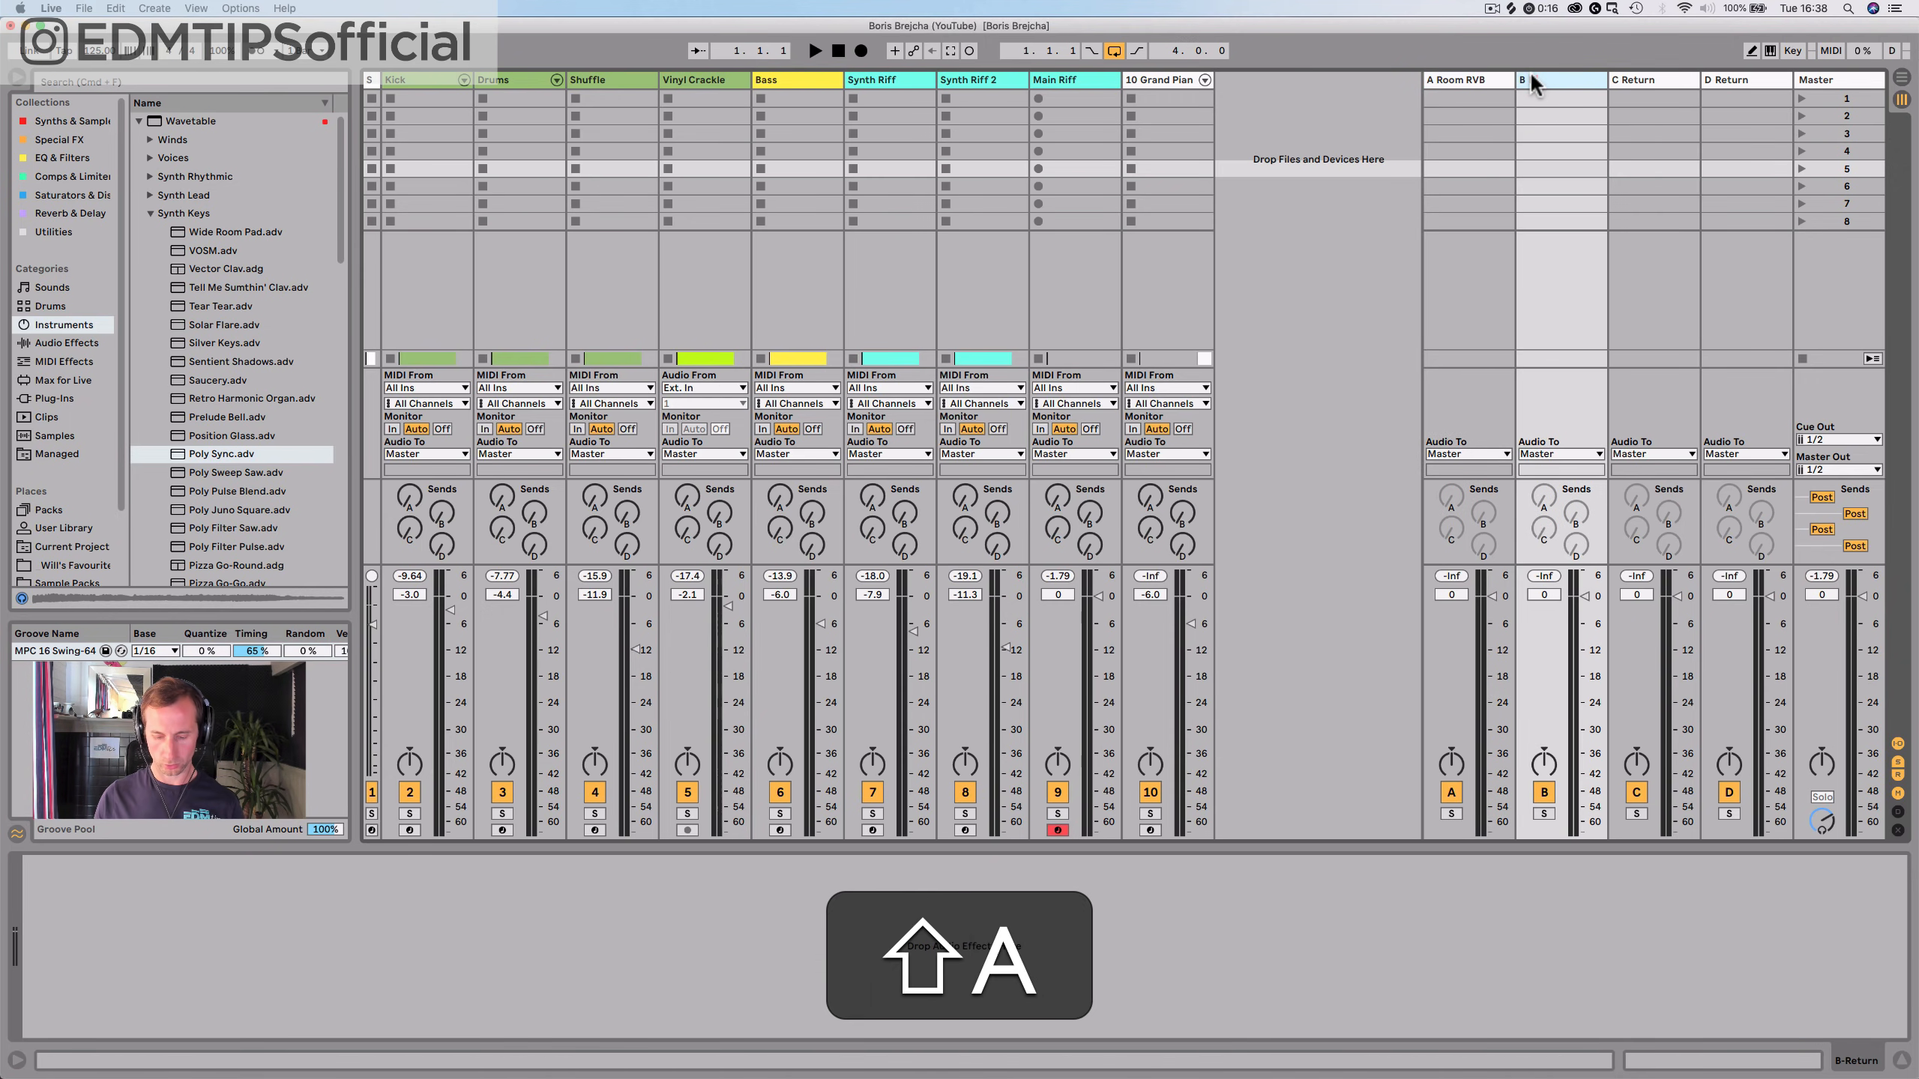
pyautogui.write('RVB')
pyautogui.press('Return')
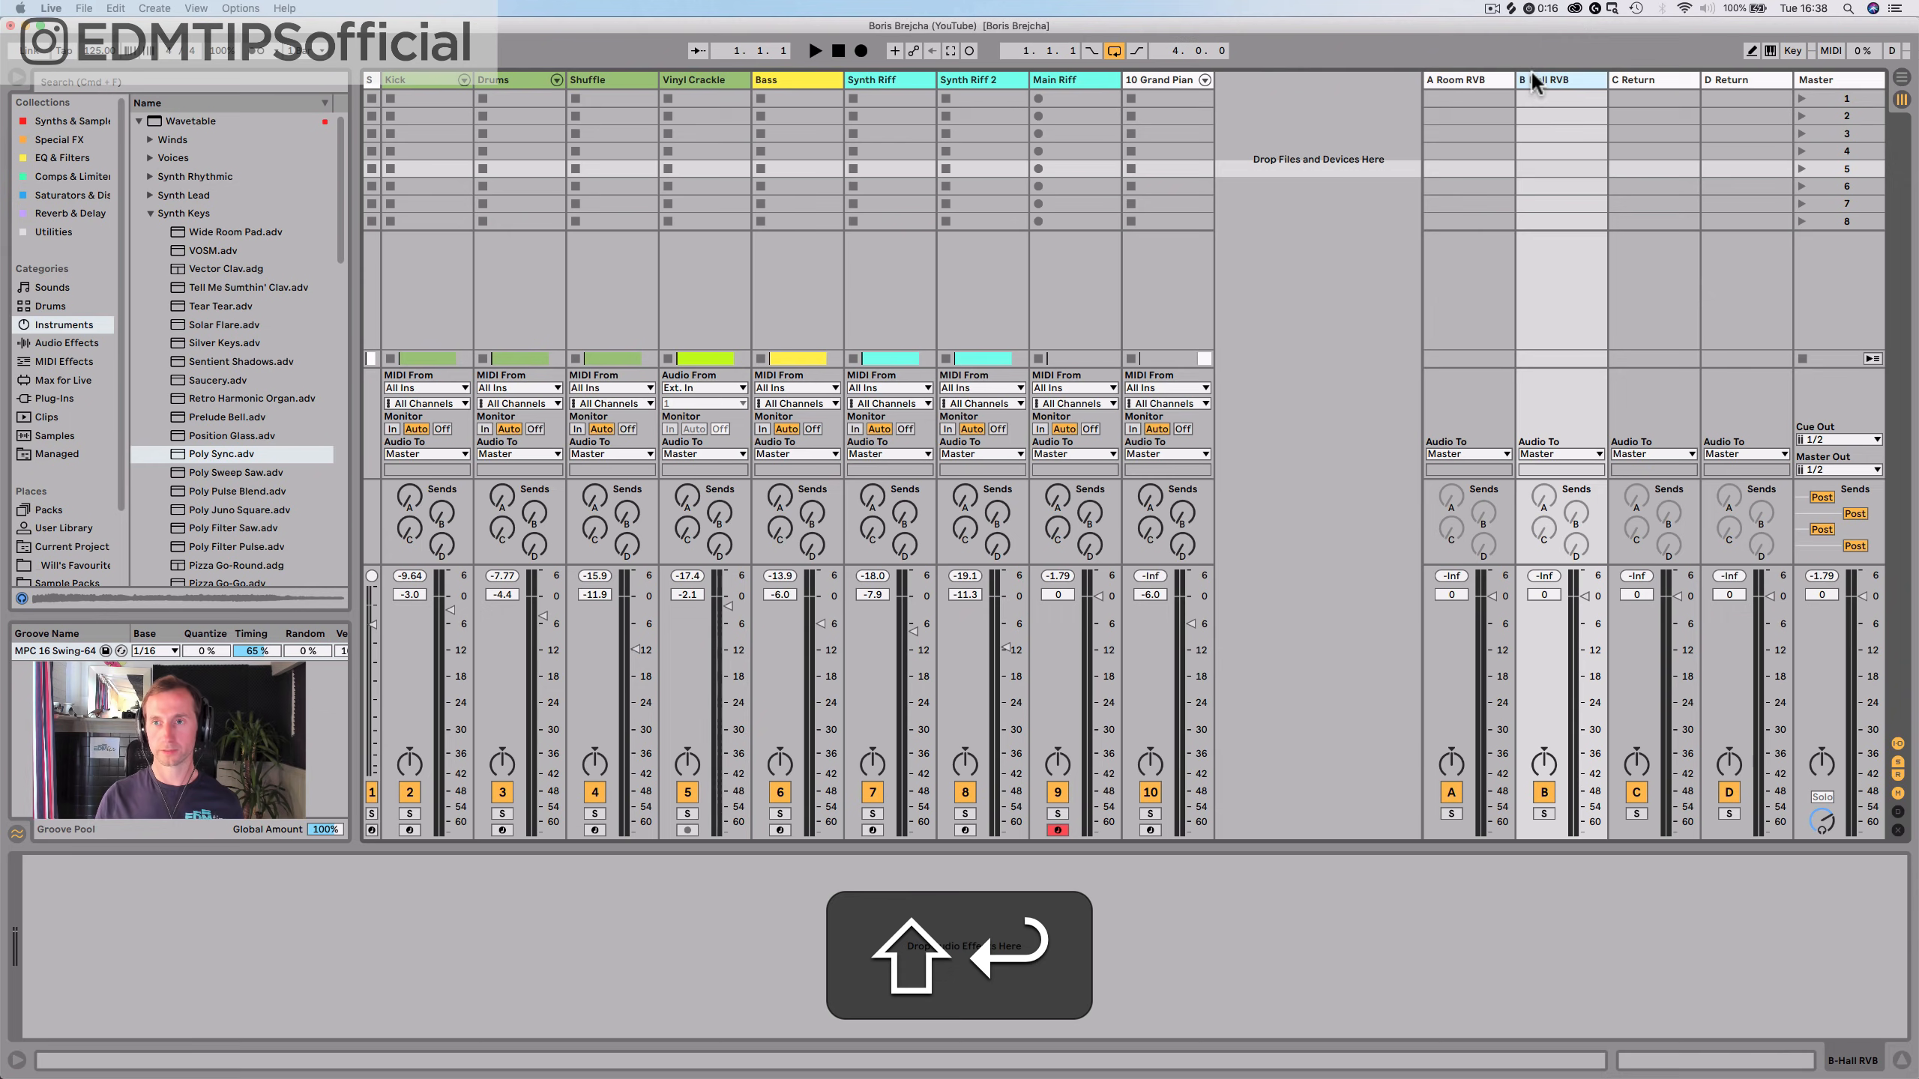
# Add the Reverb effect from the Reverb & Delay collection to the A Room RVB return track
pyautogui.click(1636, 79)
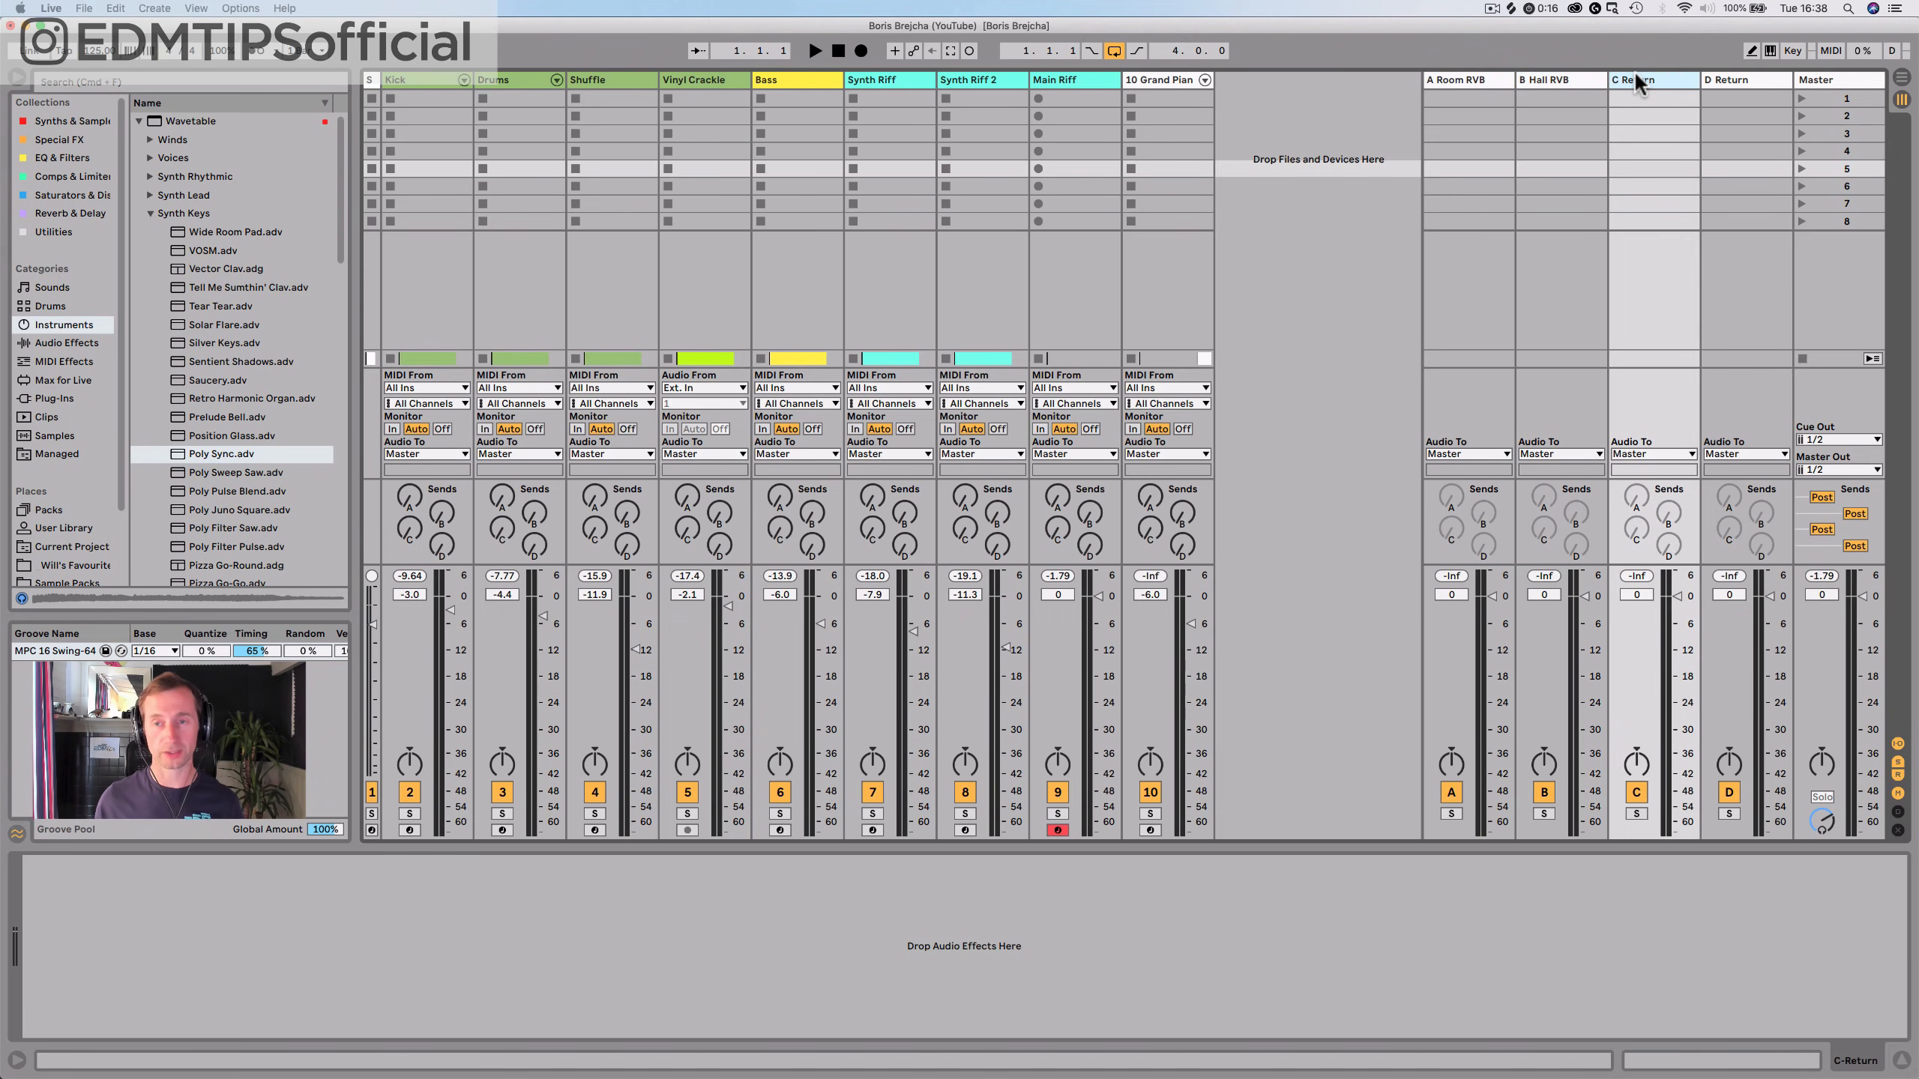
pyautogui.click(1445, 81)
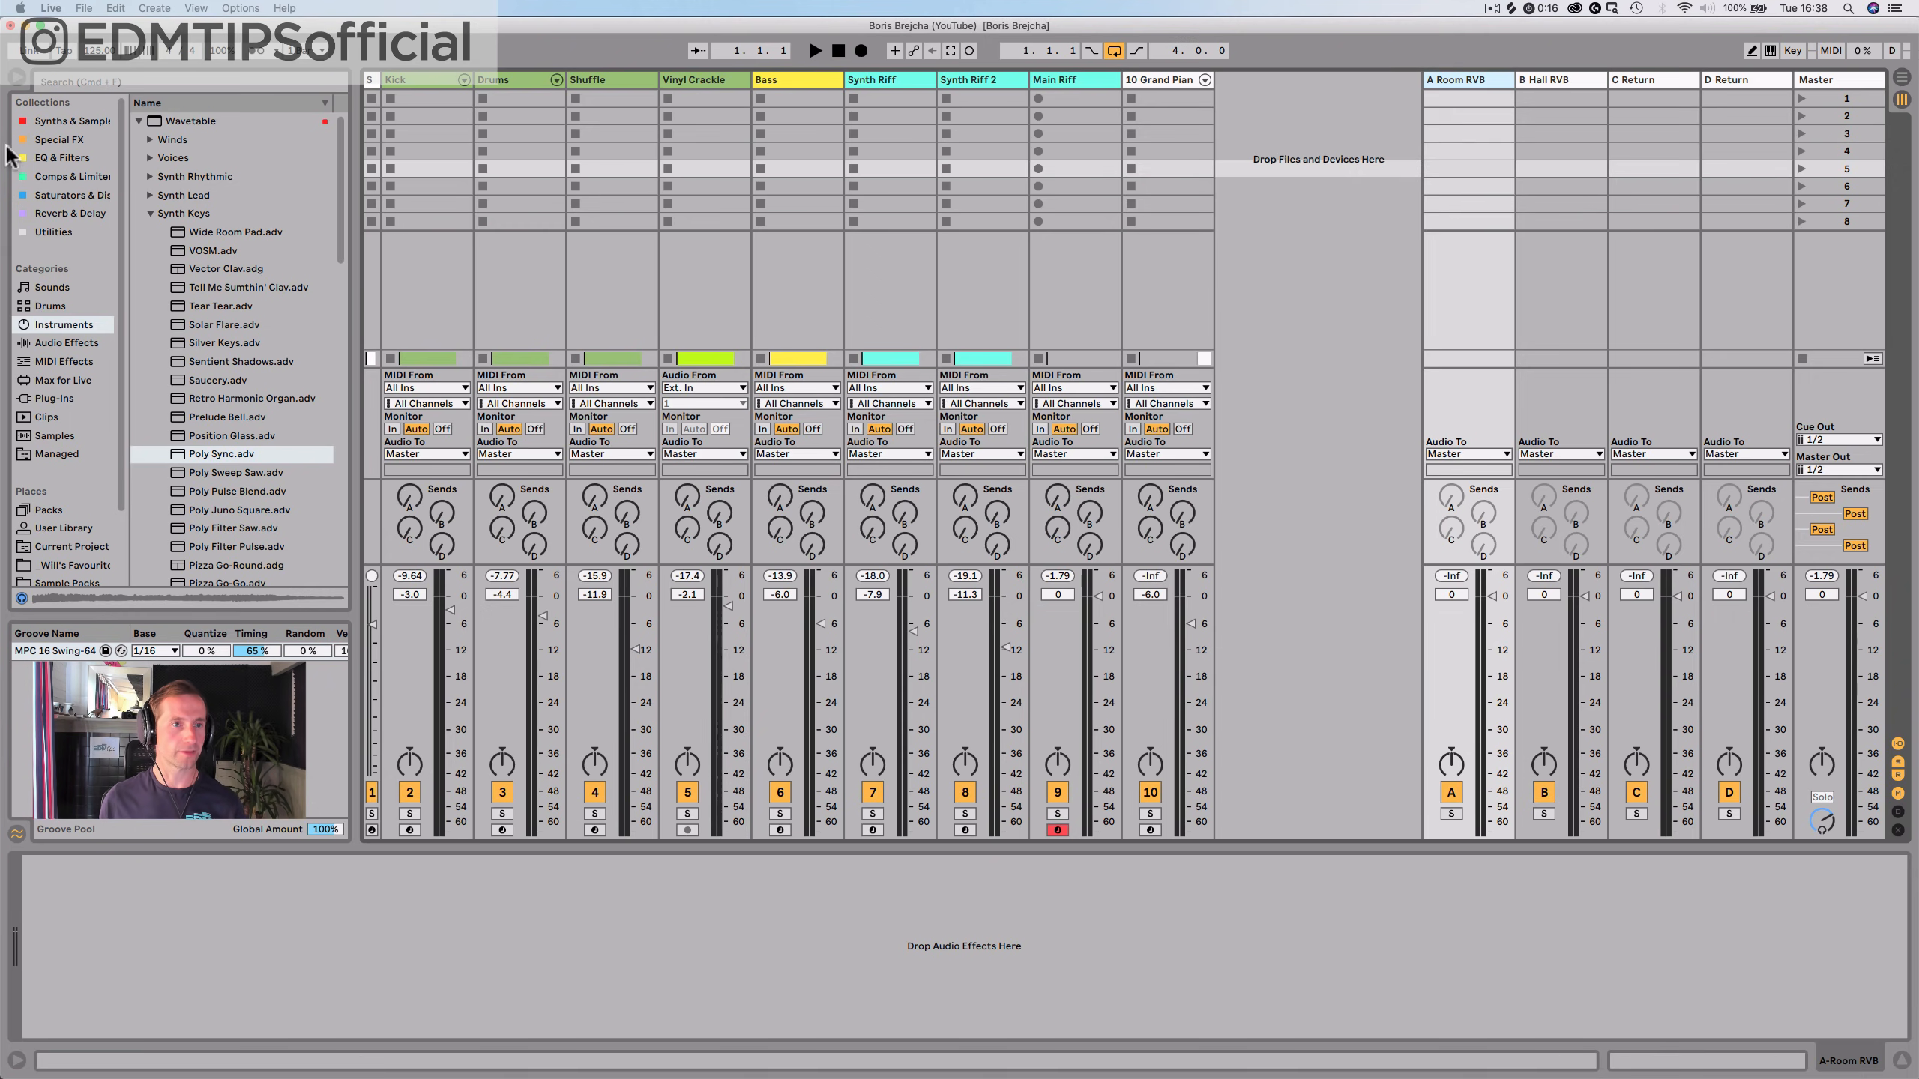
pyautogui.click(44, 214)
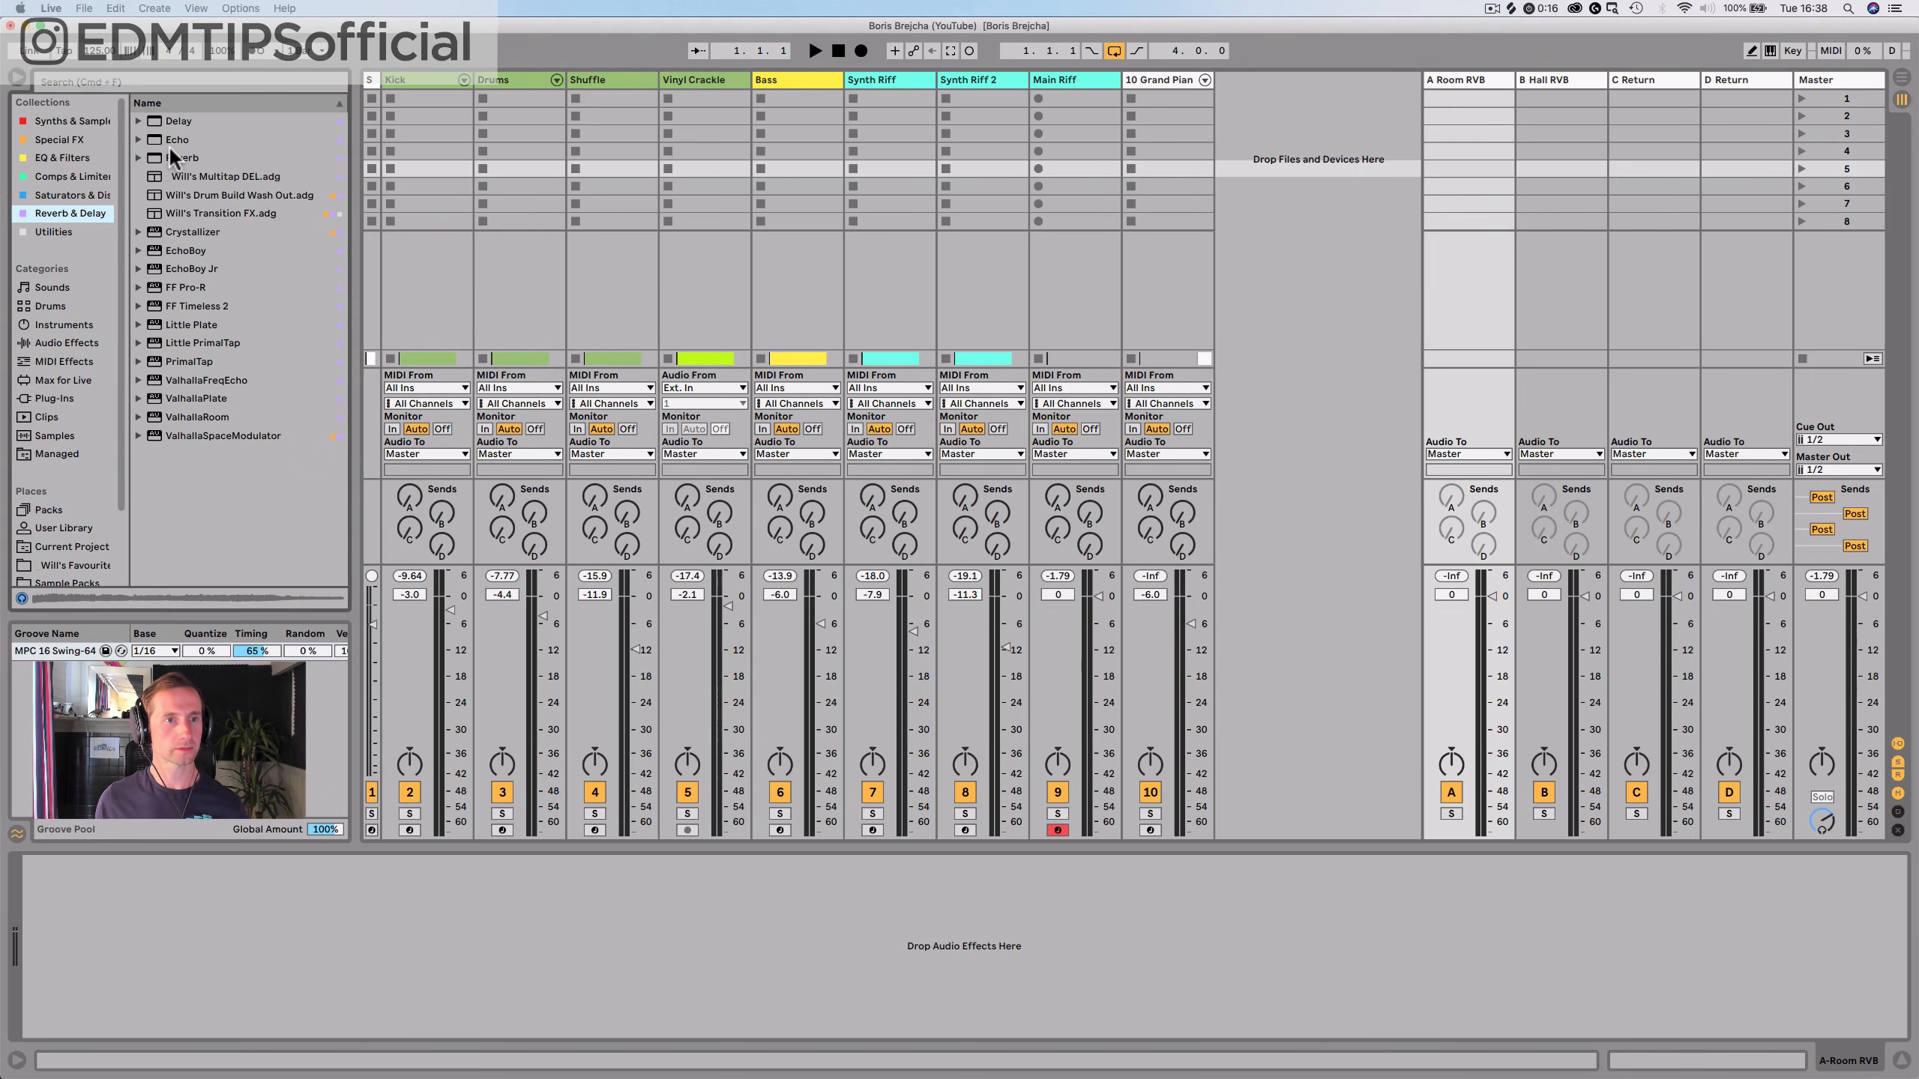
pyautogui.moveTo(173, 159); pyautogui.dragTo(1463, 76)
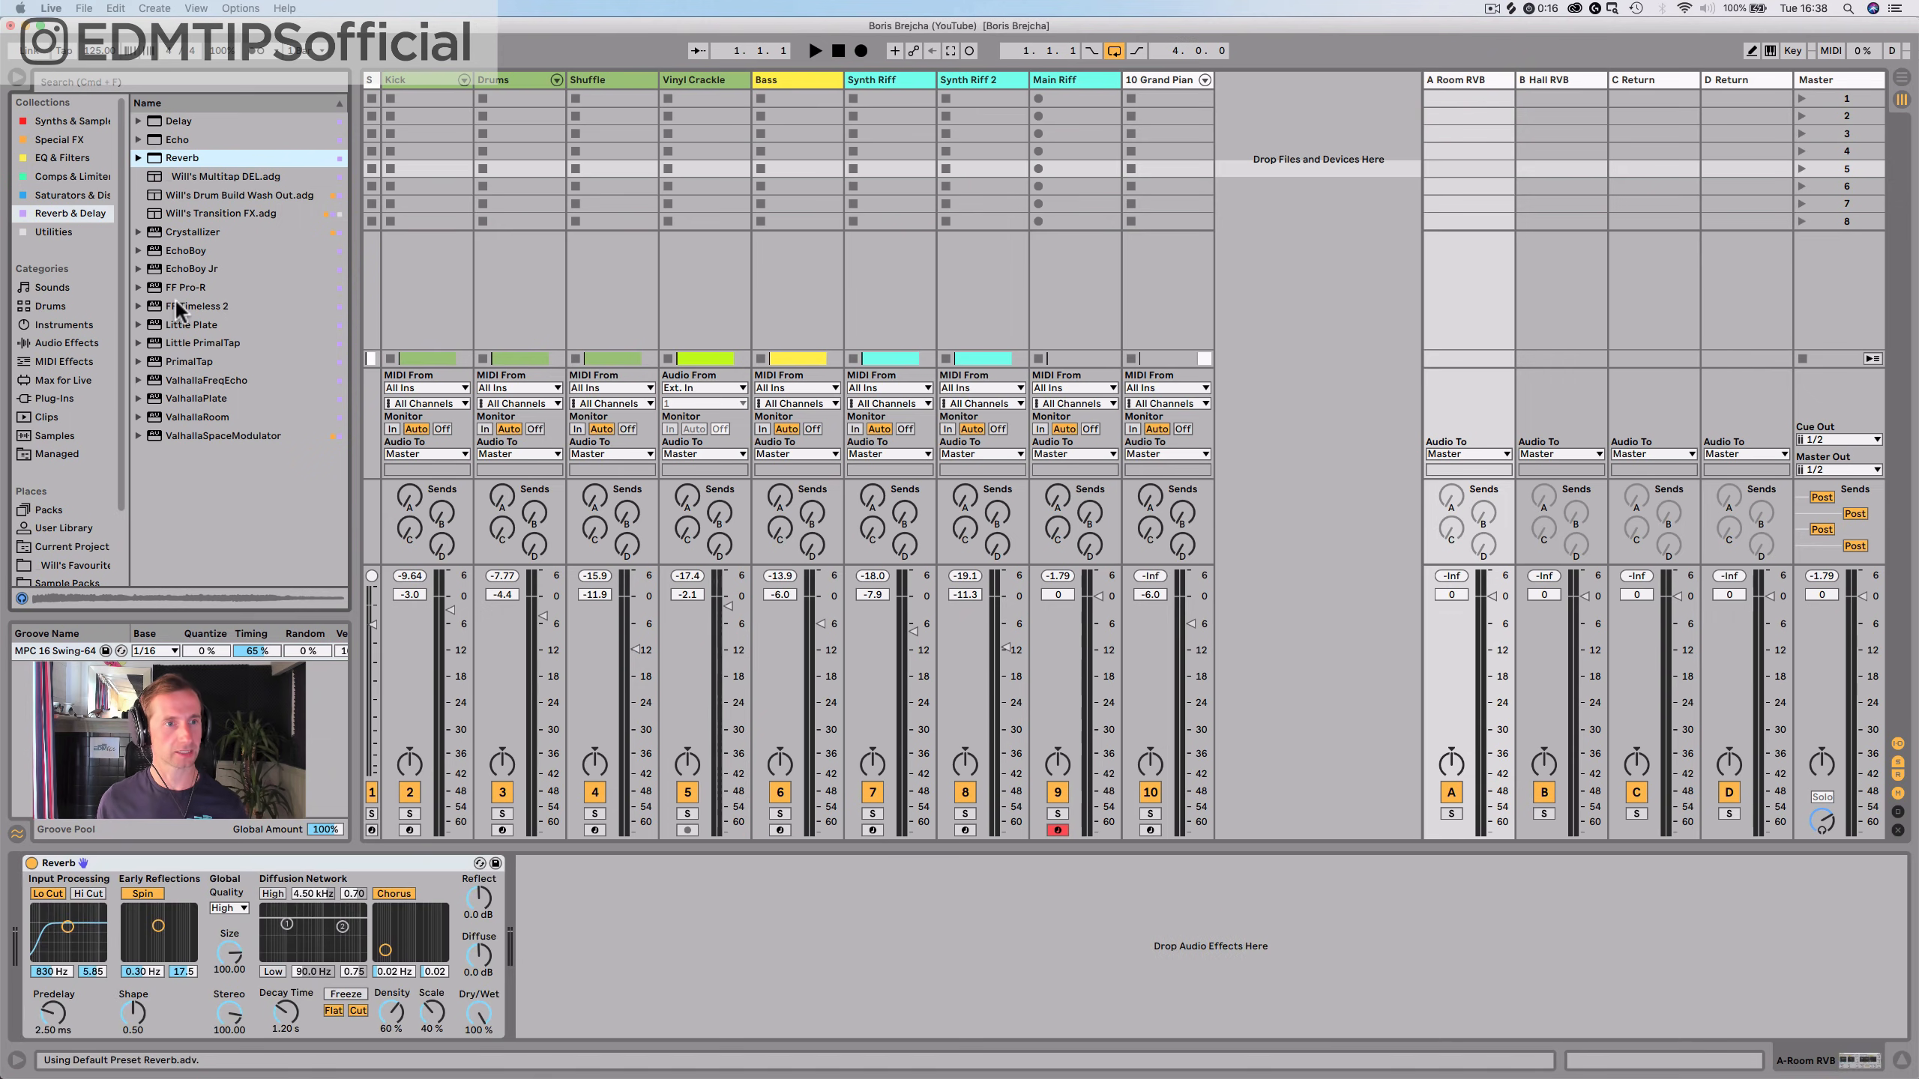
# Add a Utility with 10 dB gain and then an EQ Eight after the Reverb on the Room RVB return
pyautogui.click(54, 232)
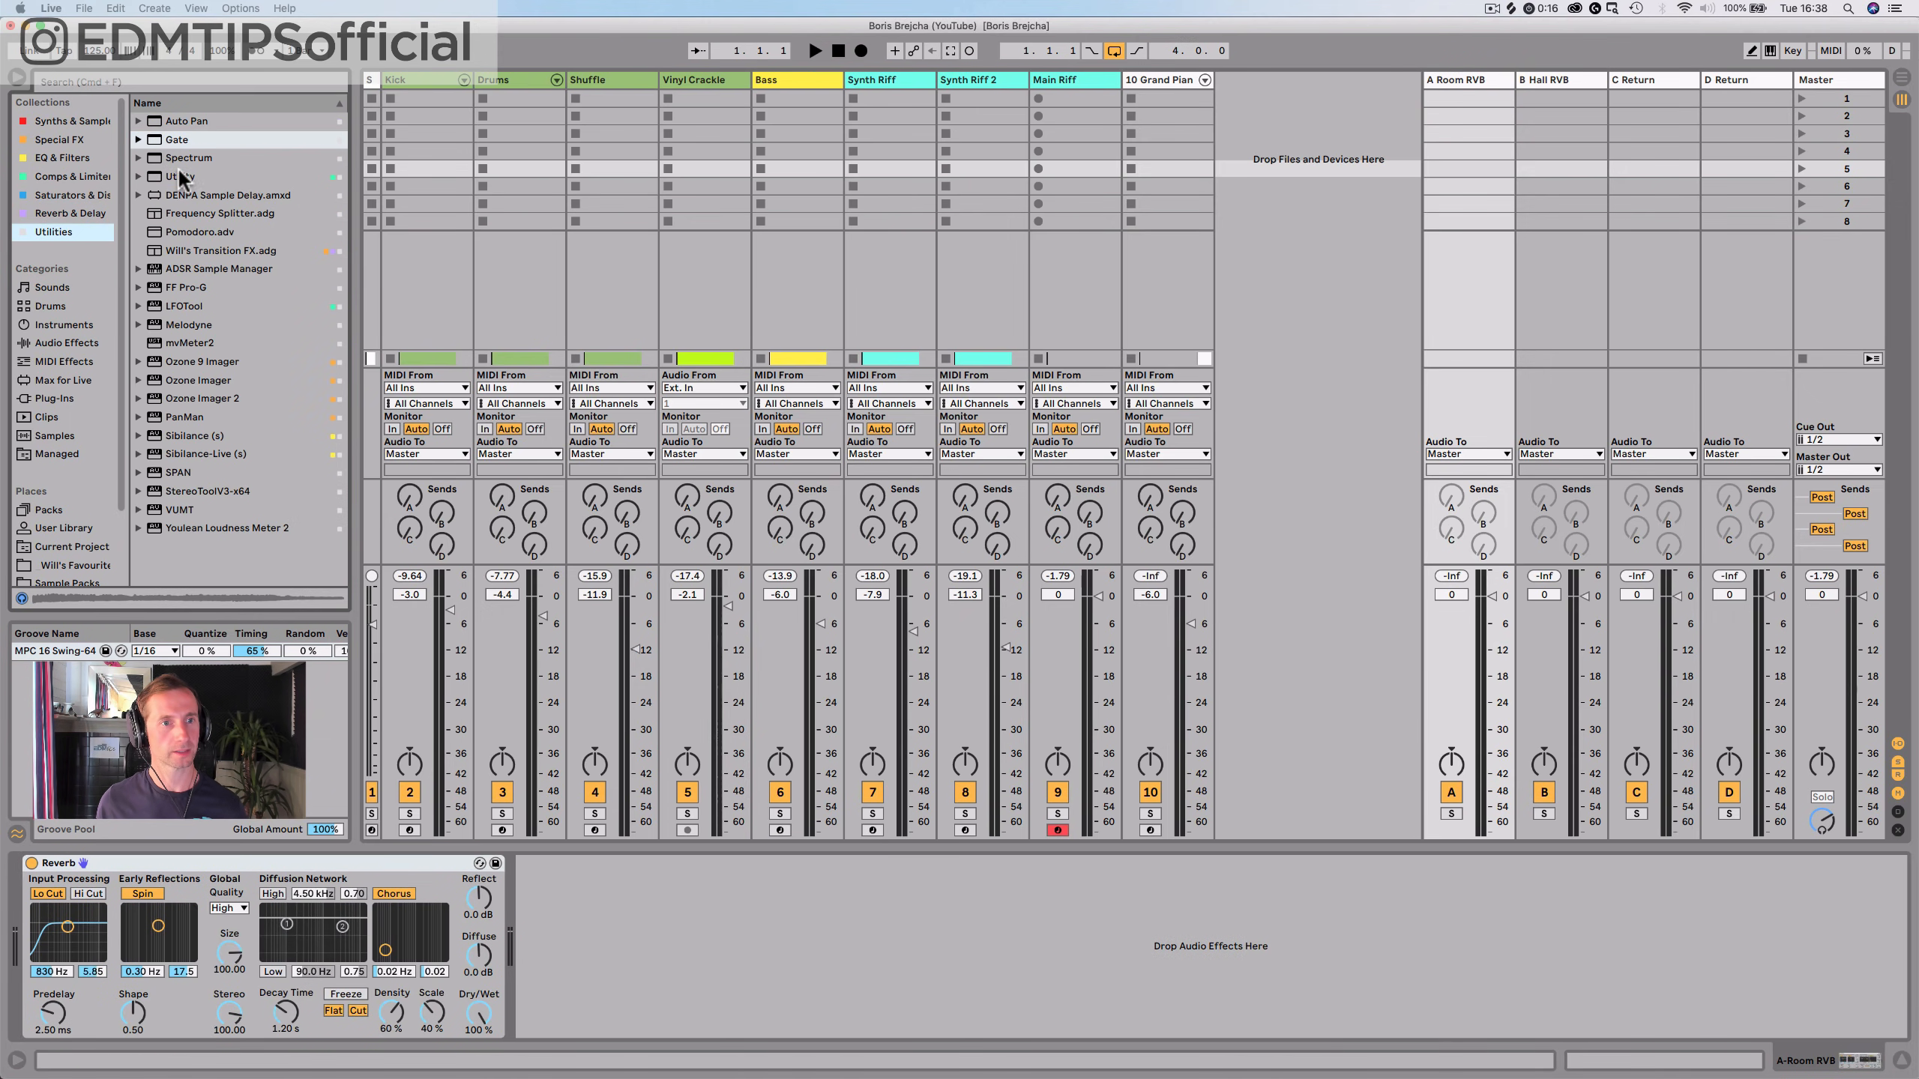
pyautogui.moveTo(180, 176); pyautogui.dragTo(623, 412)
pyautogui.moveTo(700, 750); pyautogui.dragTo(705, 945)
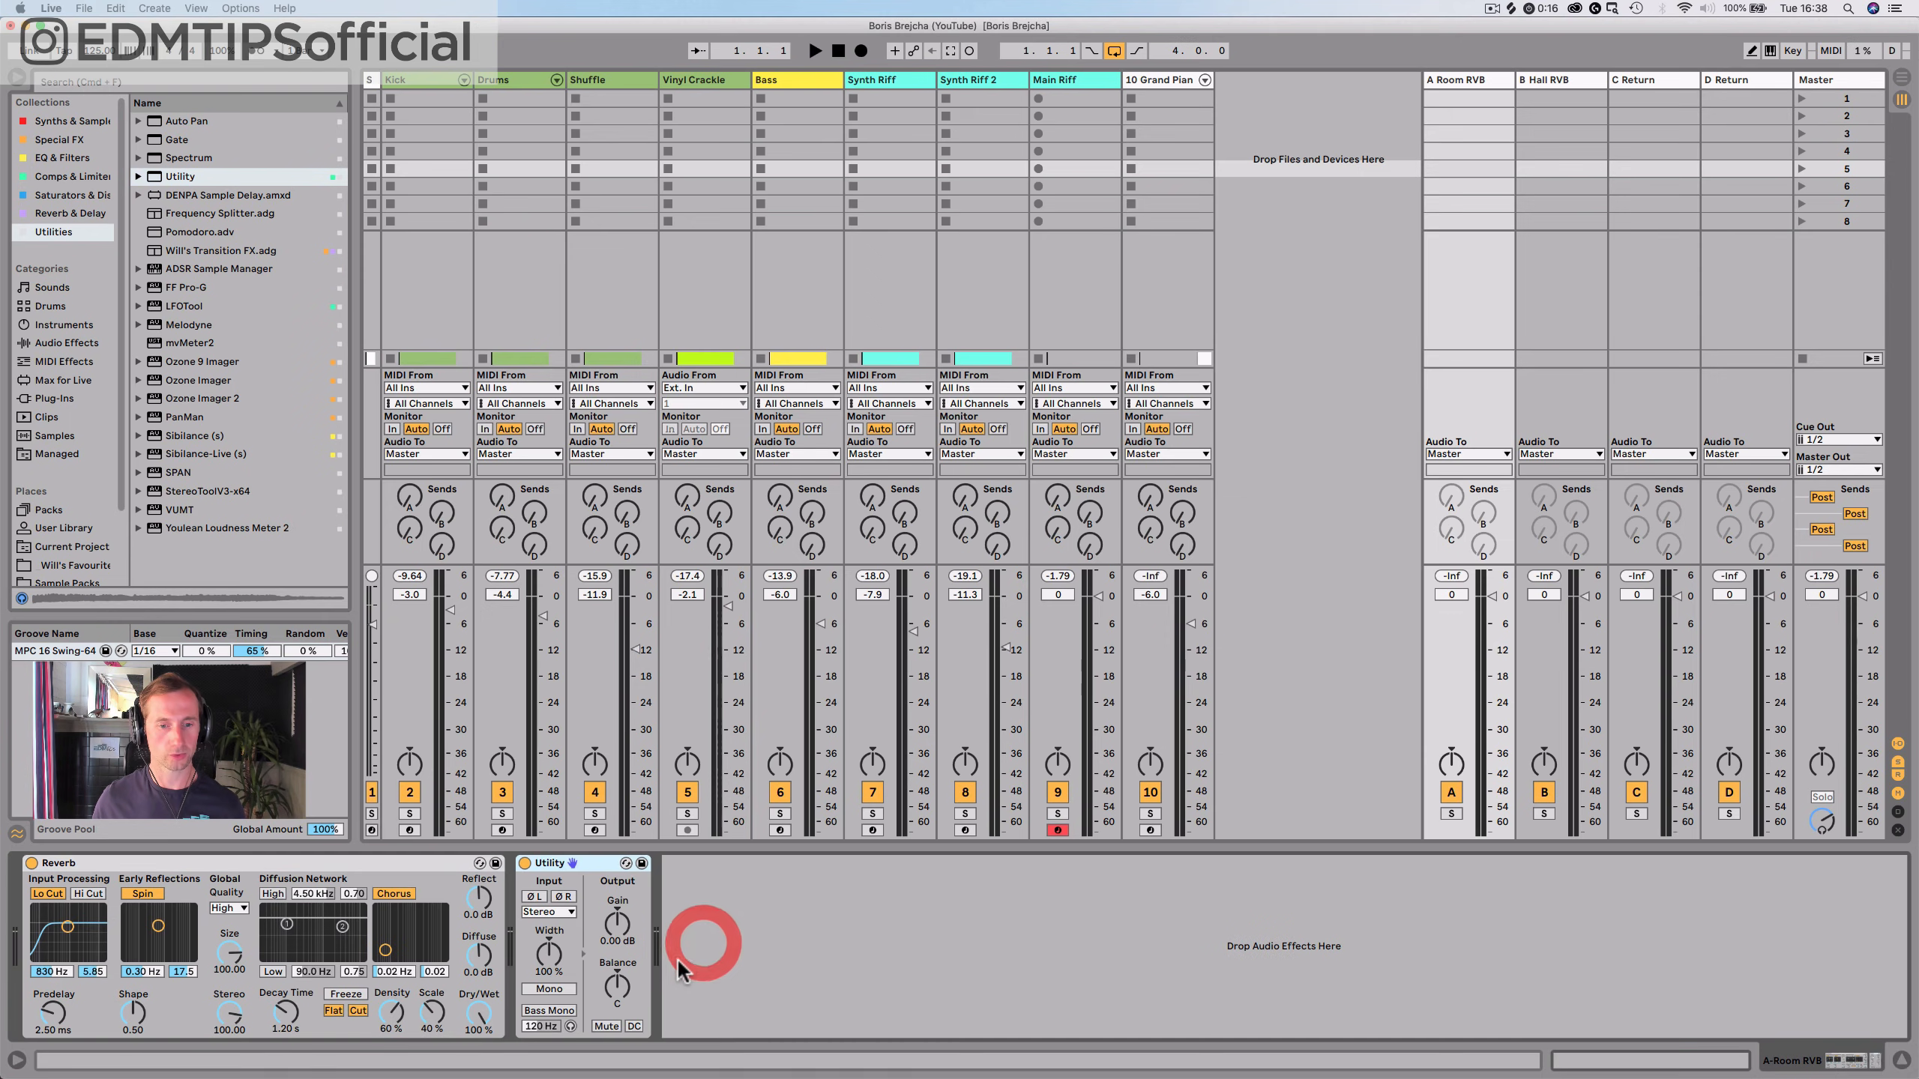
pyautogui.click(621, 944)
pyautogui.write('10')
pyautogui.press('Return')
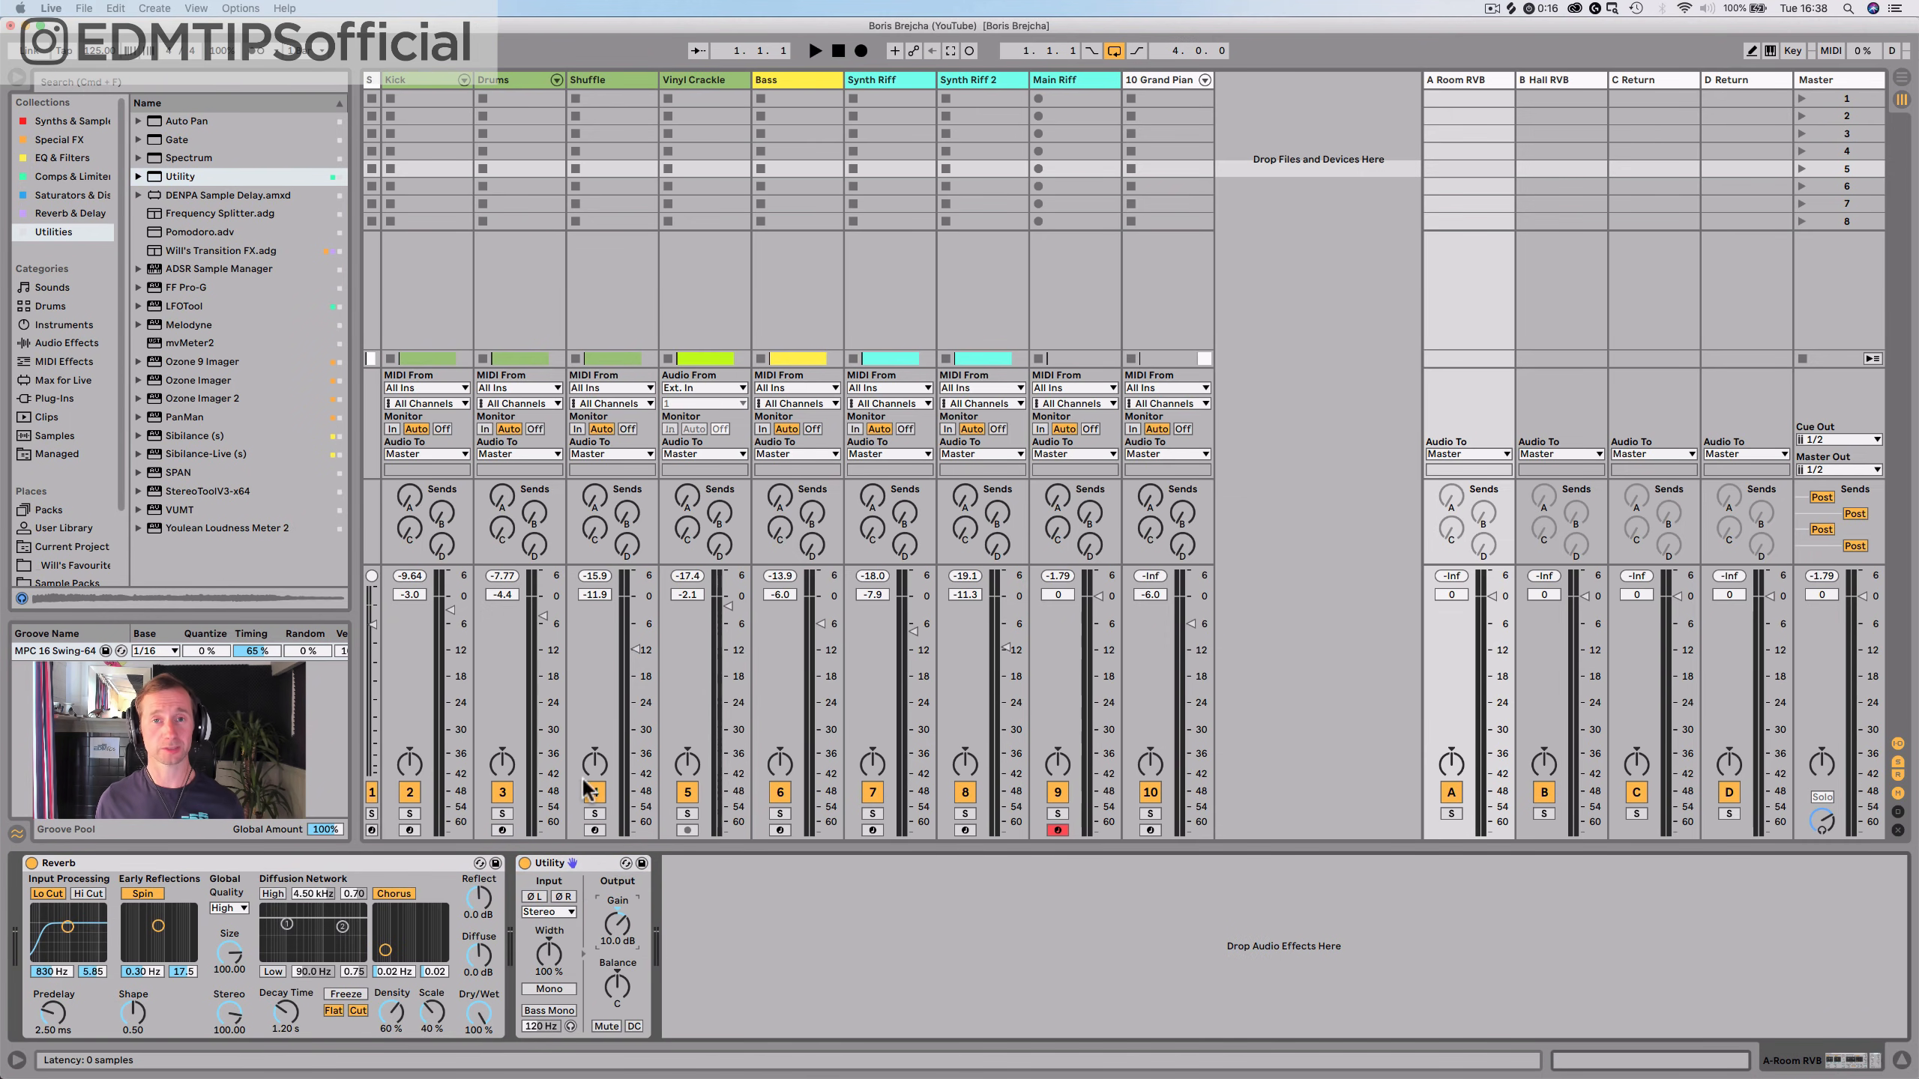
pyautogui.click(42, 155)
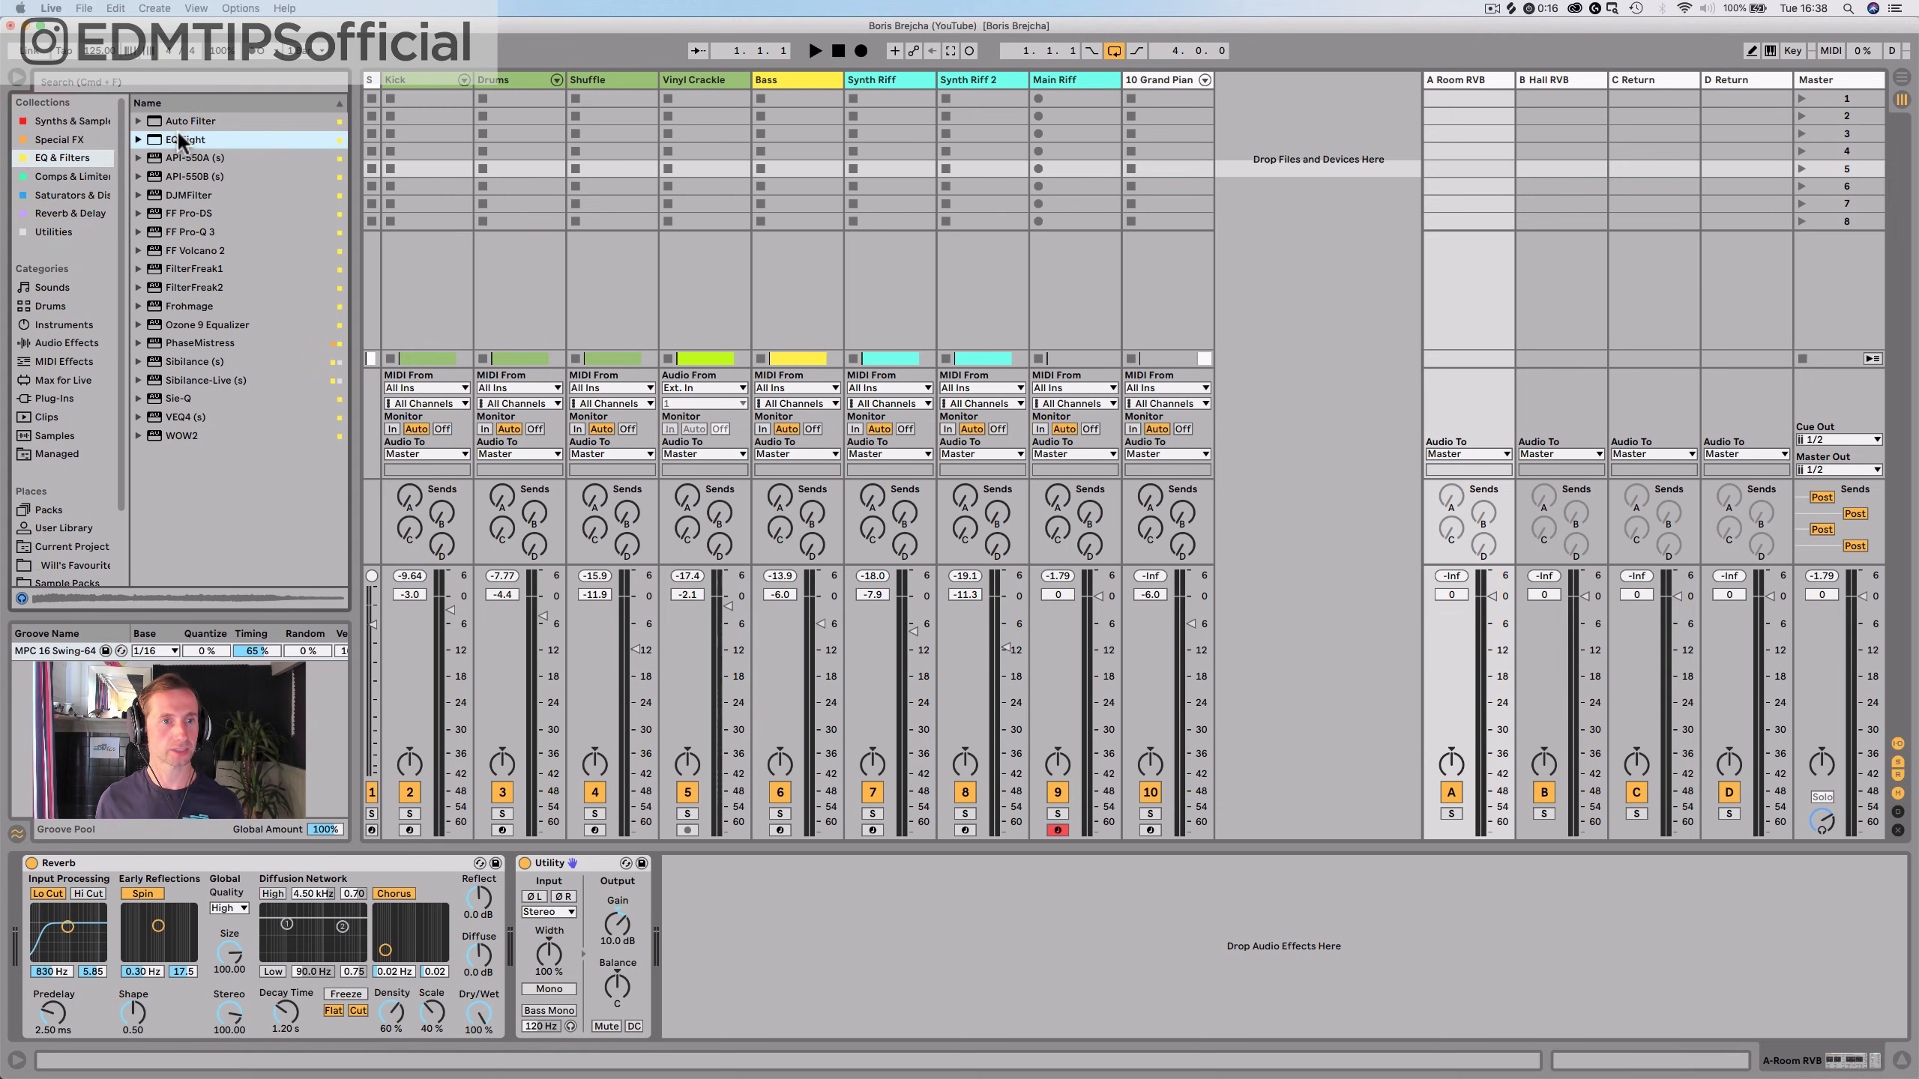
pyautogui.moveTo(793, 768); pyautogui.dragTo(748, 937)
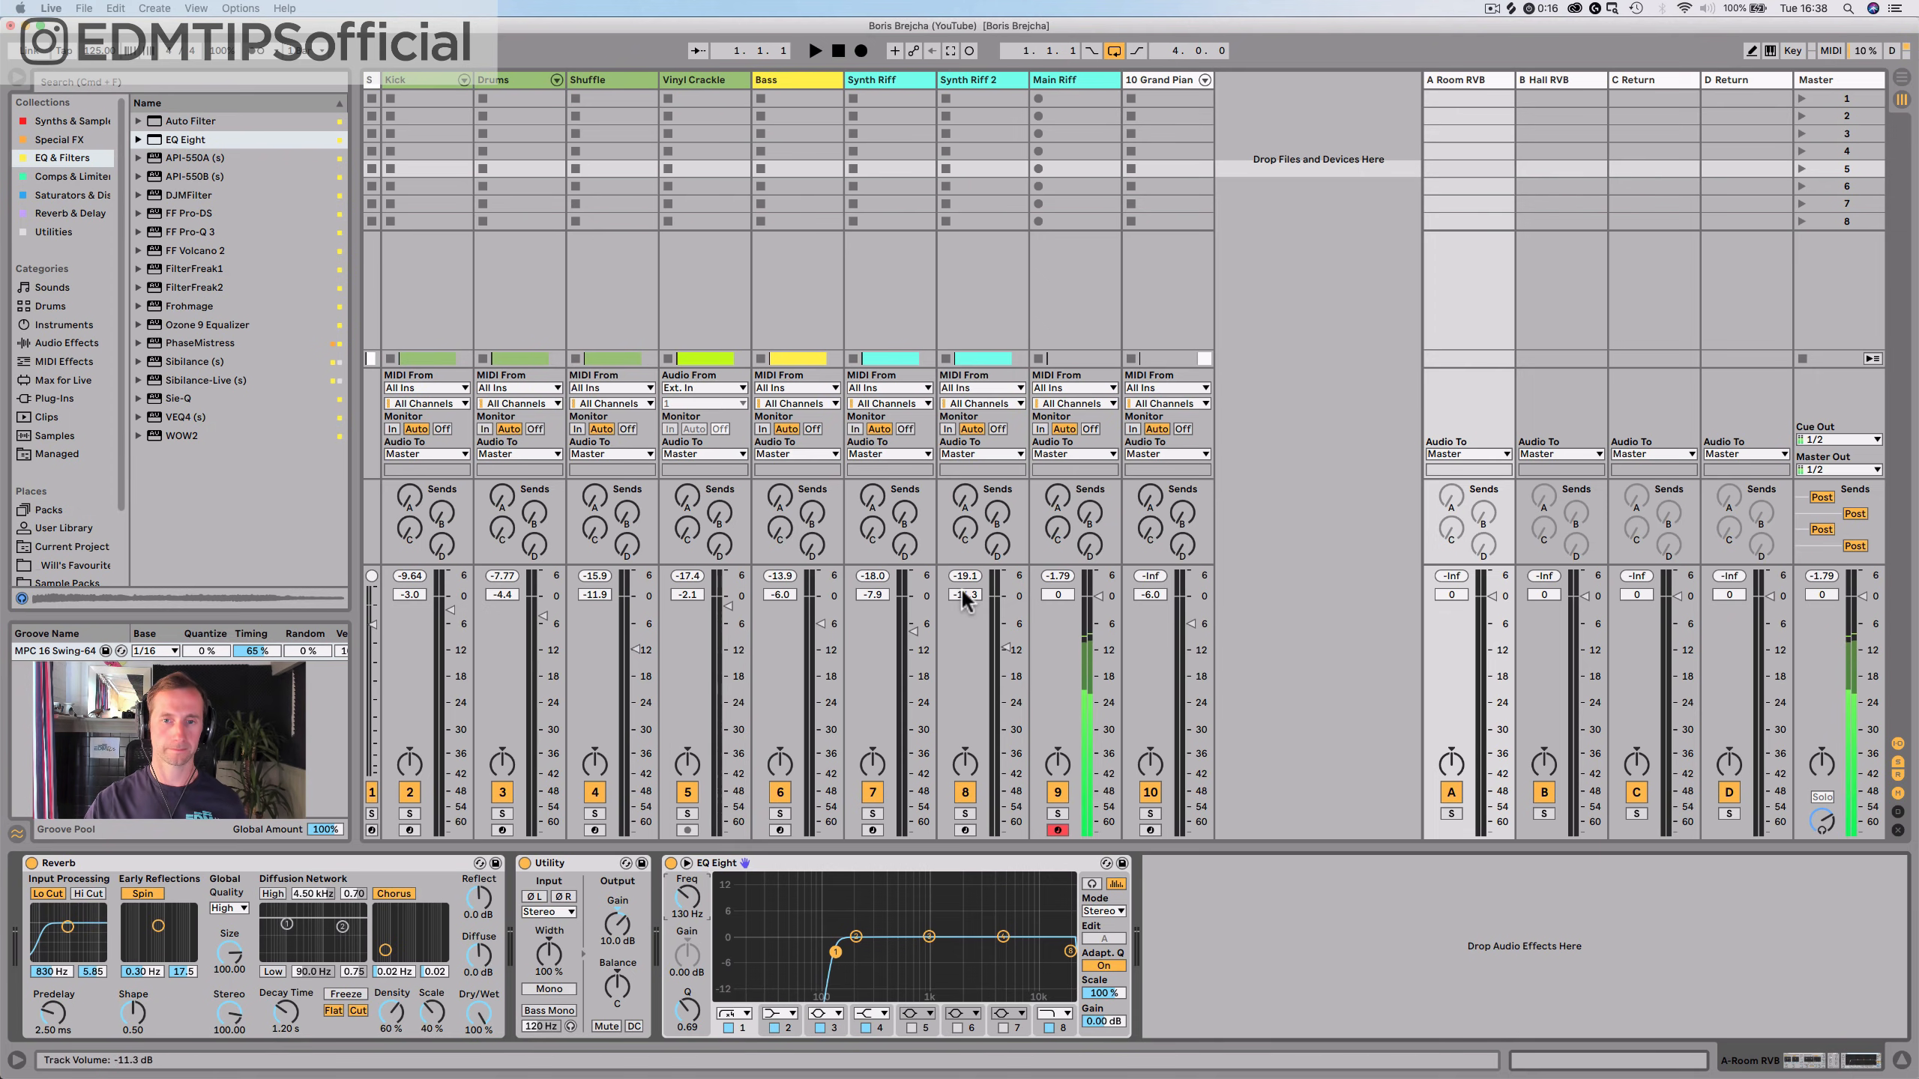
# Raise the Main Riff's send to Room RVB and set the Reverb's decay time to 1.02 s
pyautogui.moveTo(1044, 497); pyautogui.dragTo(1071, 439)
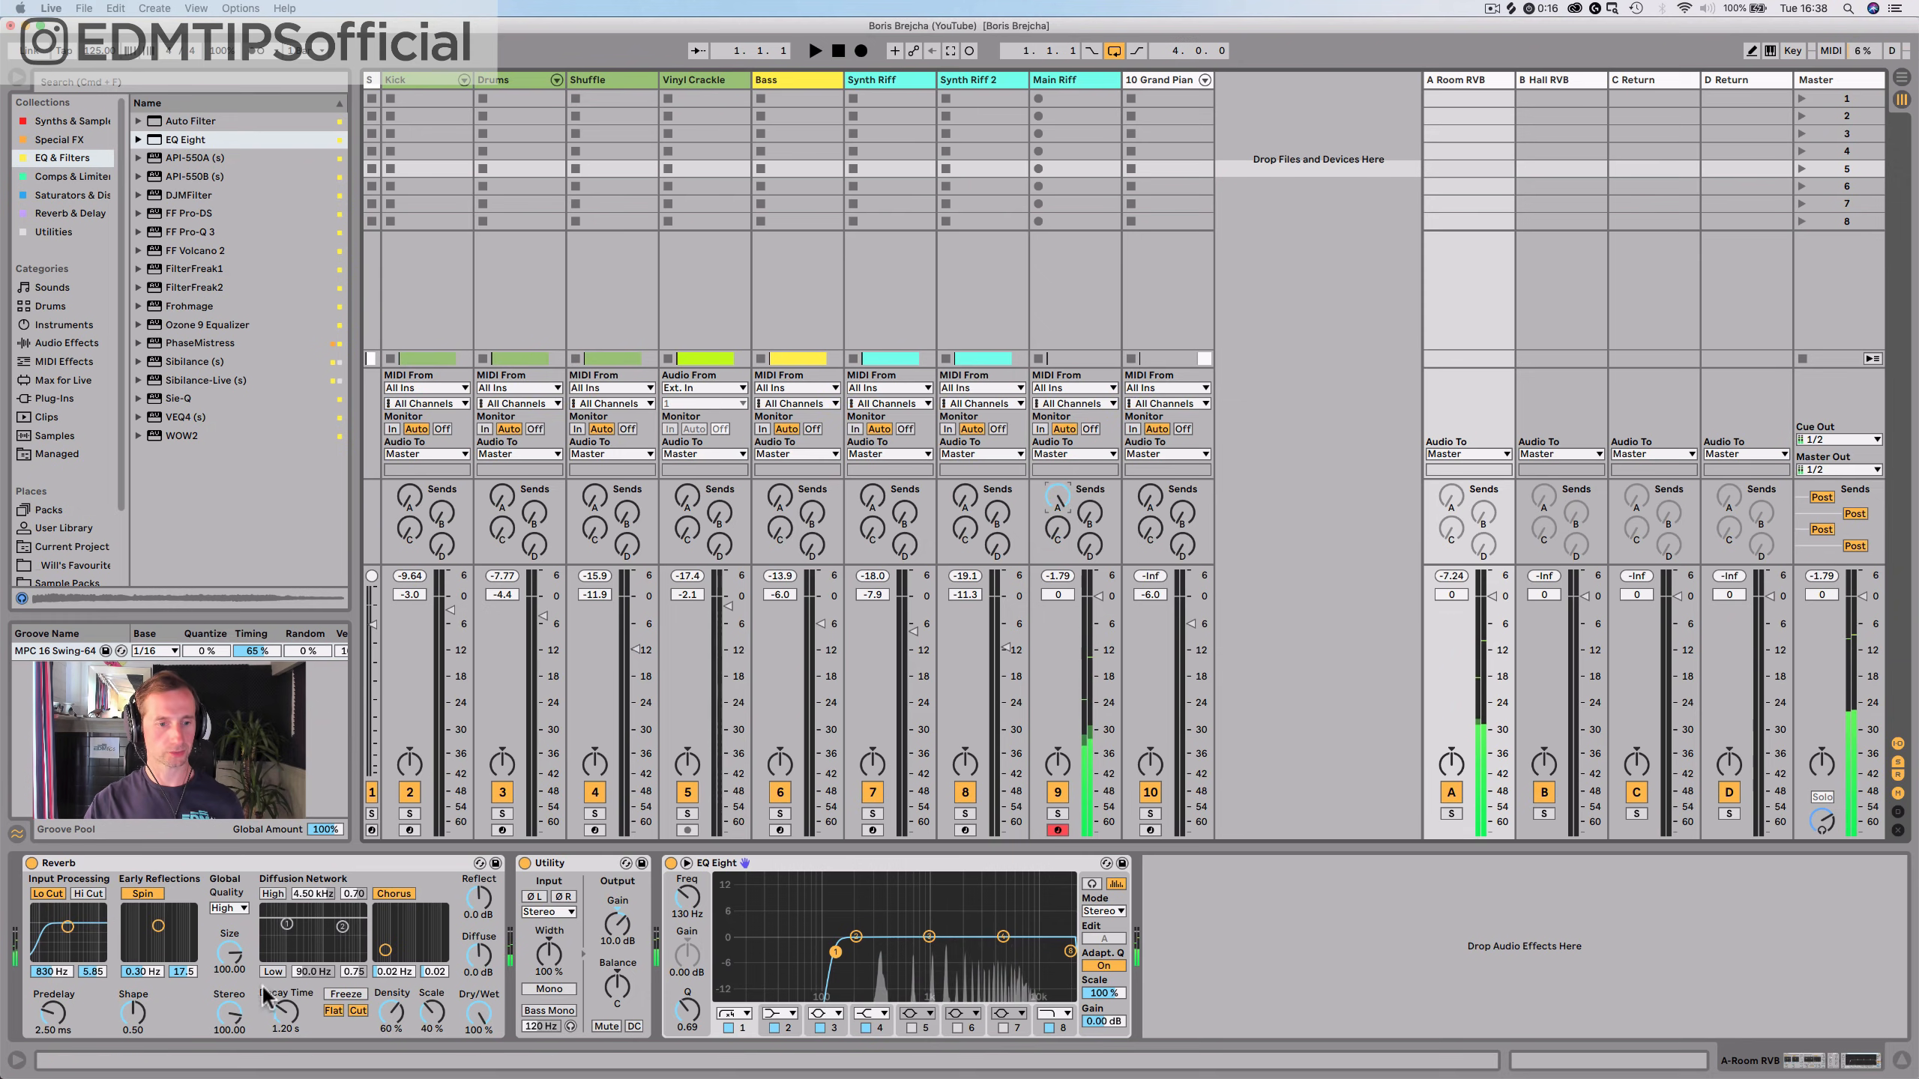
pyautogui.moveTo(286, 1023)
pyautogui.mouseDown()
pyautogui.moveTo(286, 987)
pyautogui.moveTo(285, 1028)
pyautogui.mouseUp()
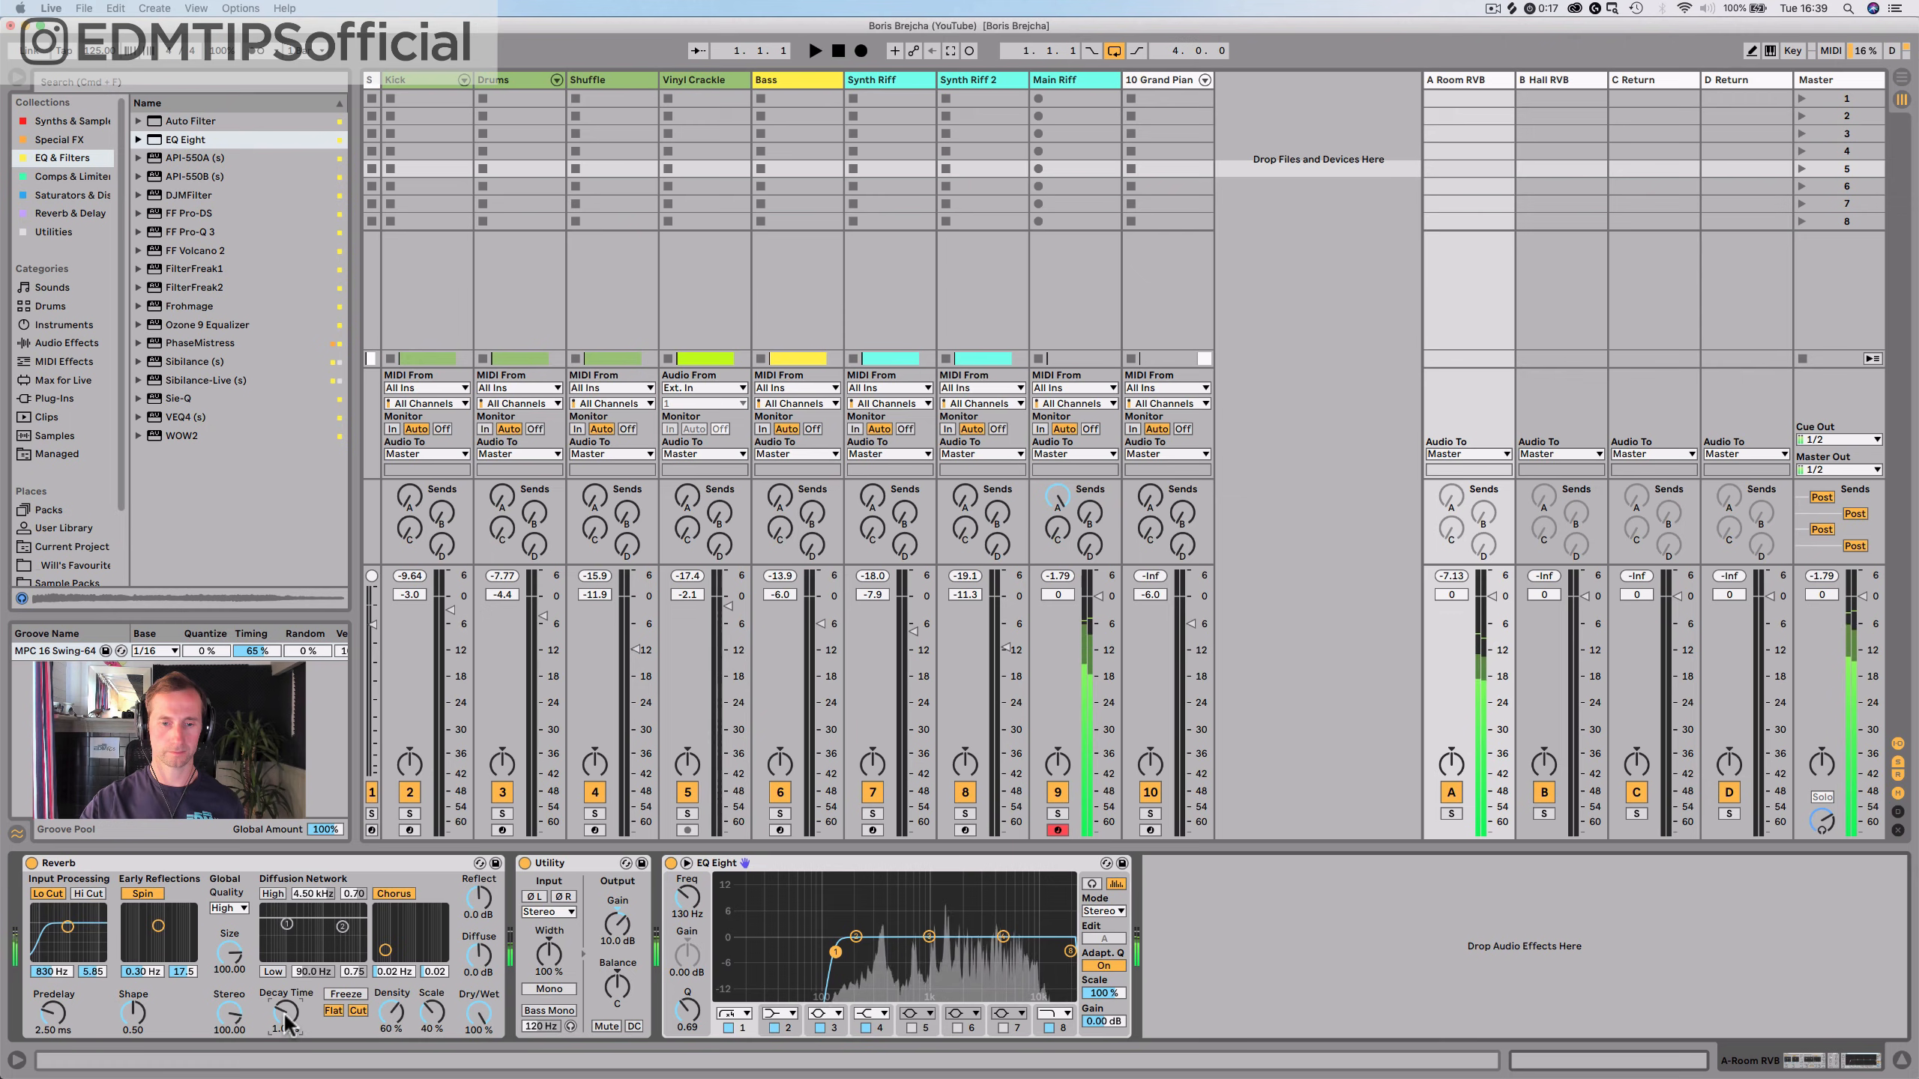
# Play the loop and raise Synth Riff 2's send to Room RVB to about -7 dB
pyautogui.press('space')
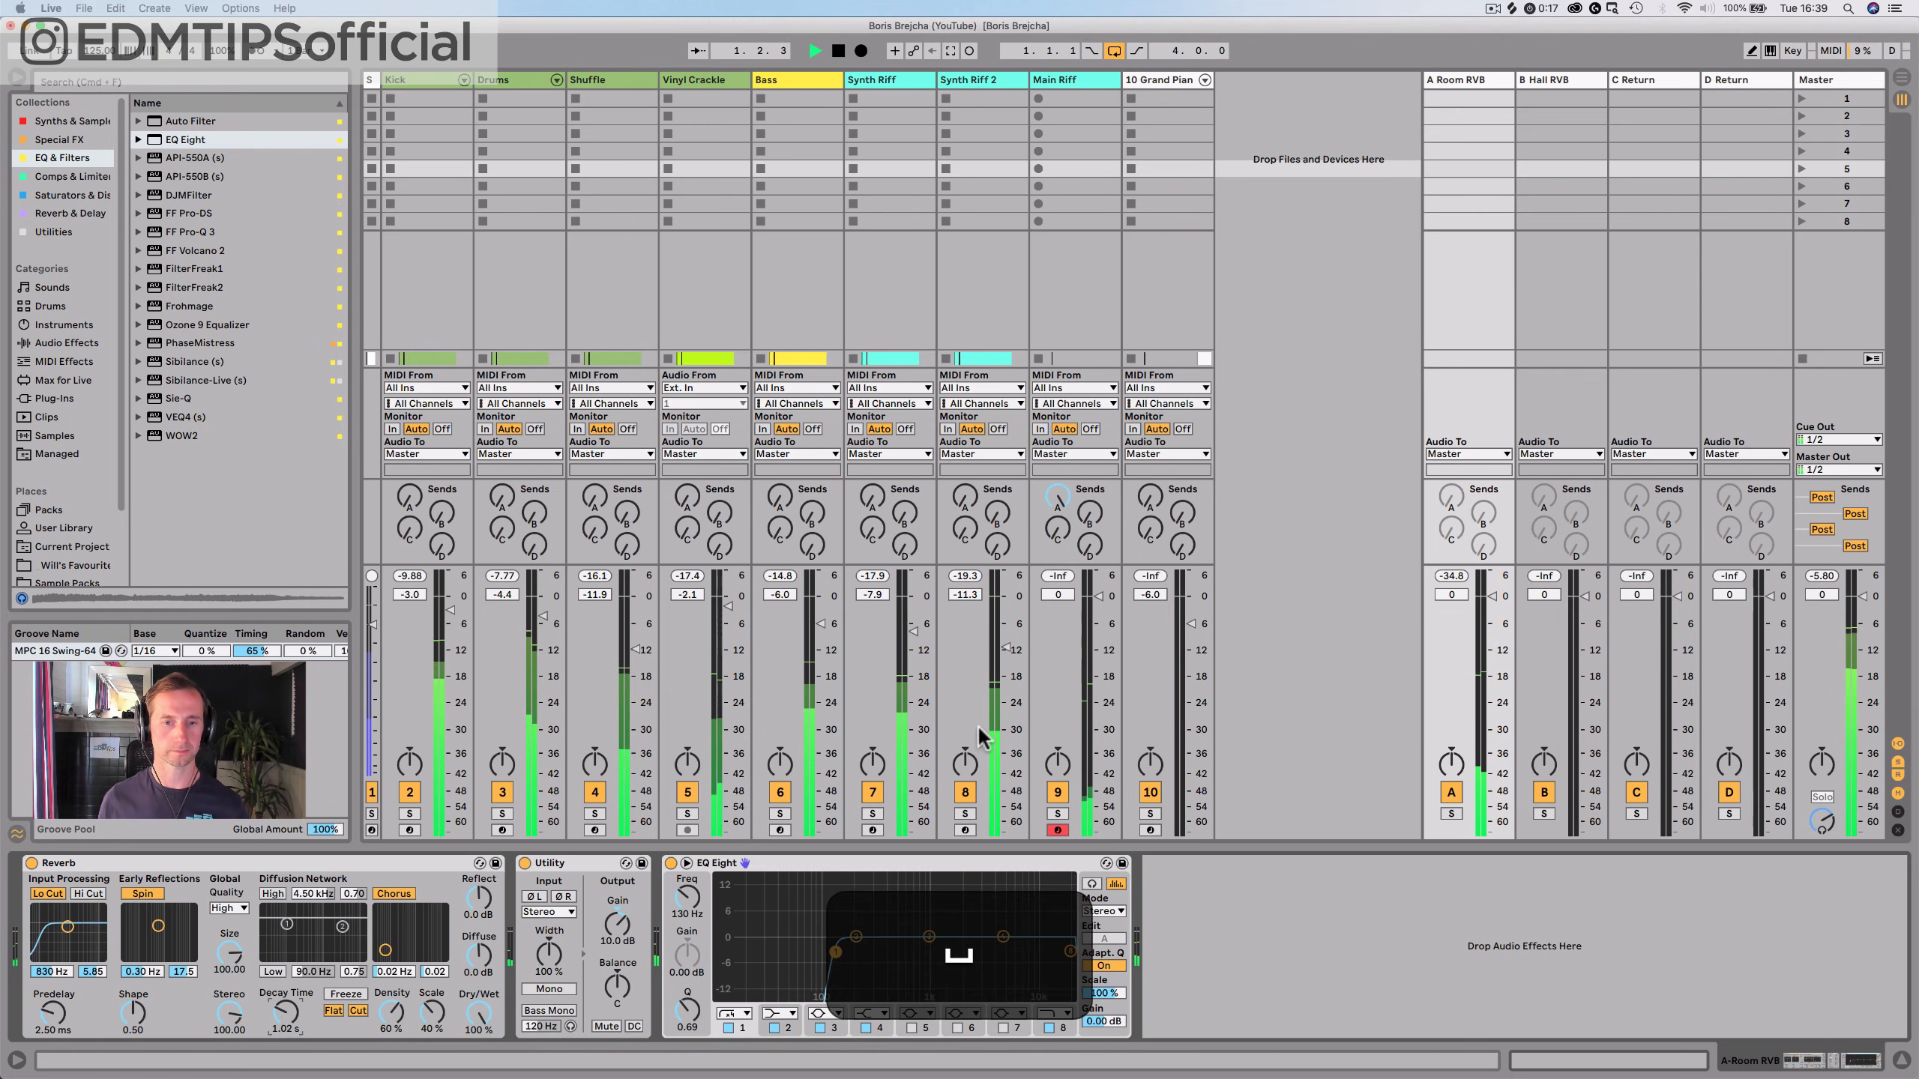
pyautogui.moveTo(965, 499); pyautogui.dragTo(965, 435)
pyautogui.moveTo(970, 504); pyautogui.dragTo(969, 508)
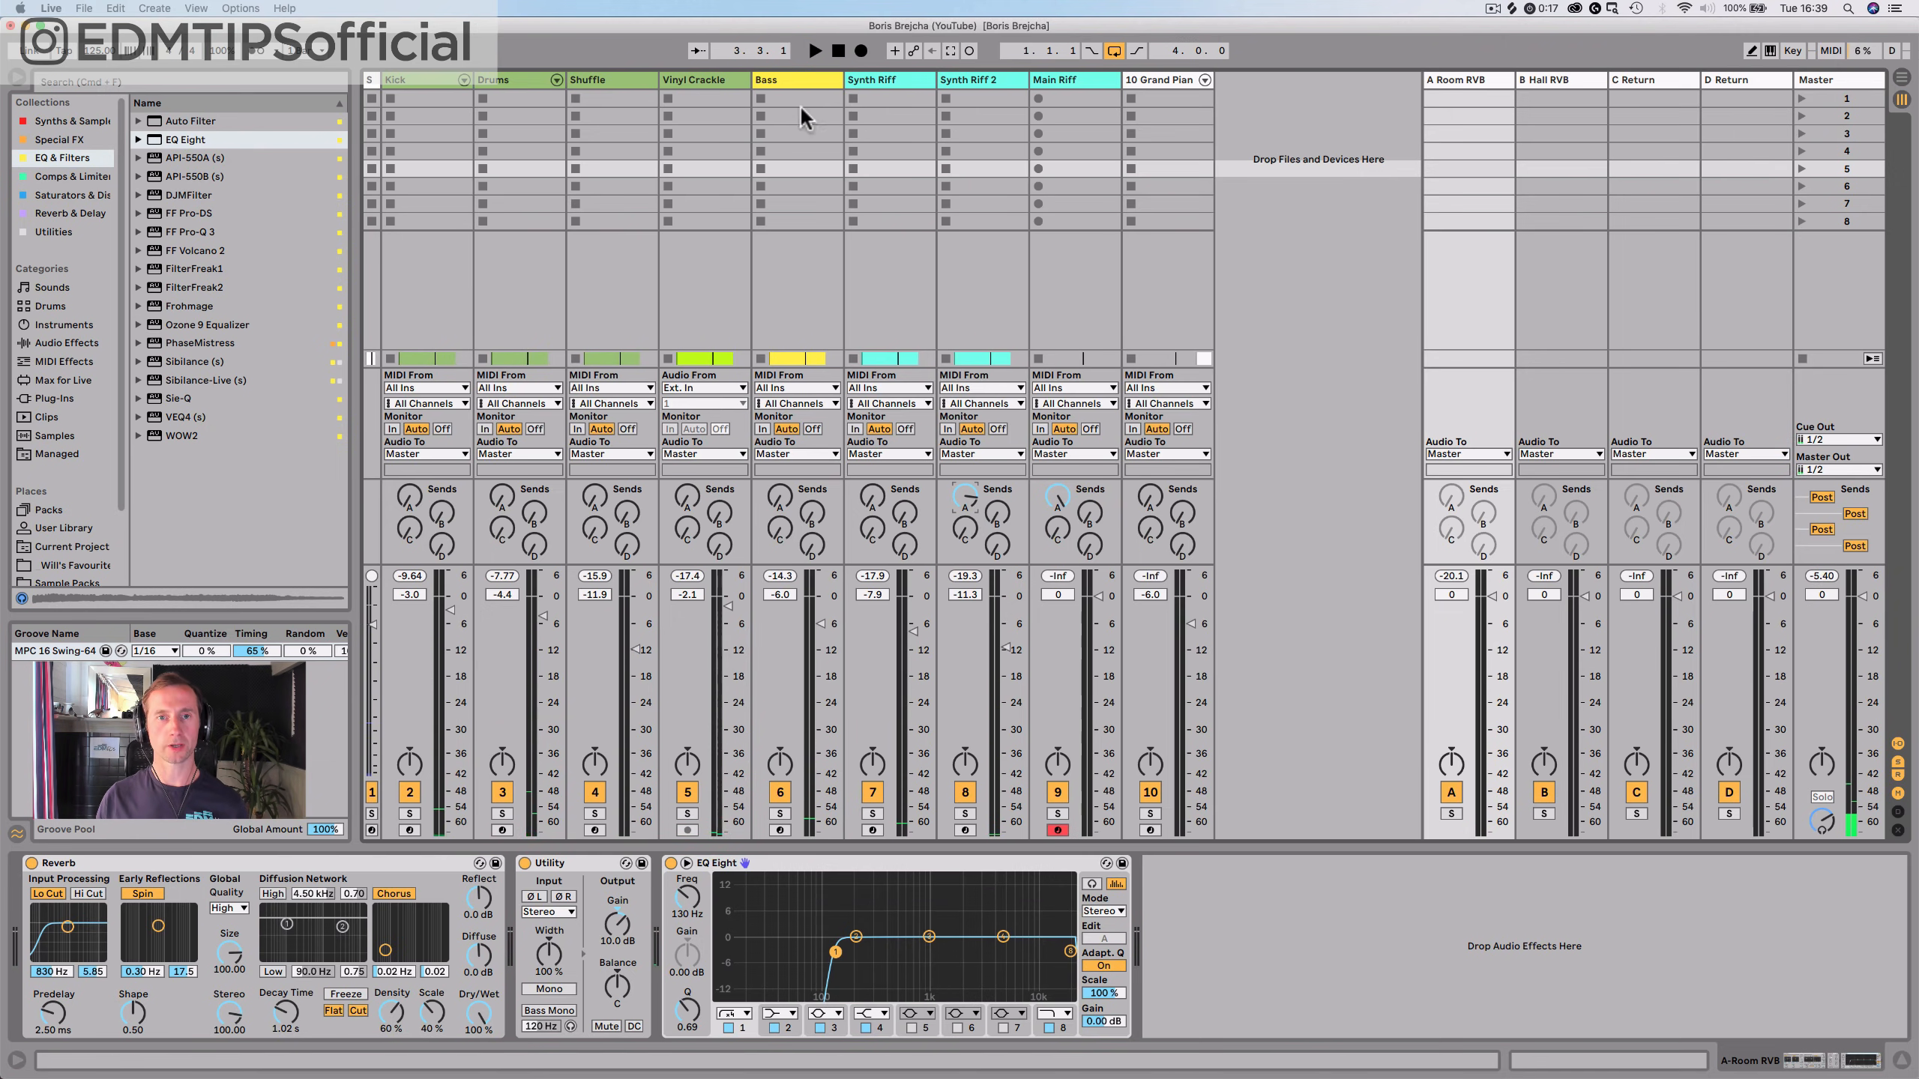
# Copy the Pump COMP compressor from the Bass track to the end of the Room RVB return's effect chain
pyautogui.click(798, 78)
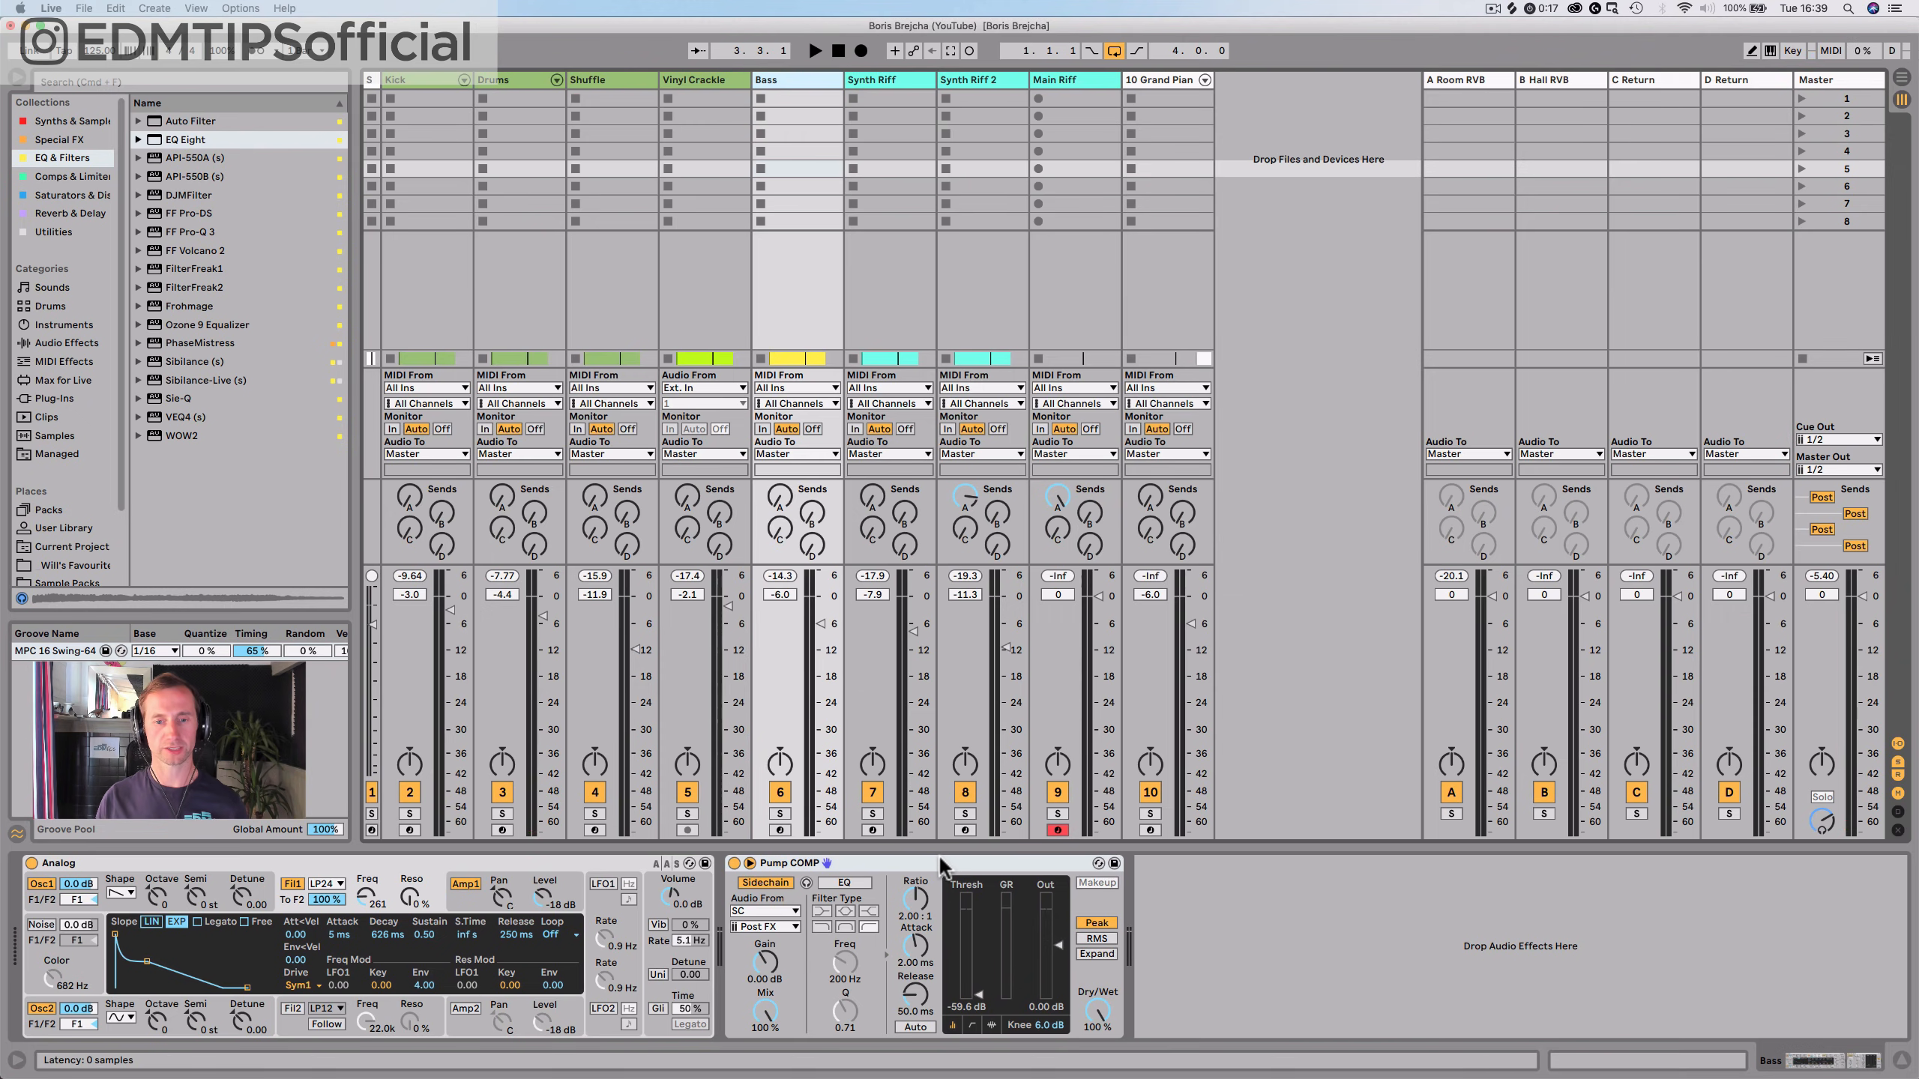
pyautogui.click(938, 863)
pyautogui.press('super+c')
pyautogui.click(1483, 78)
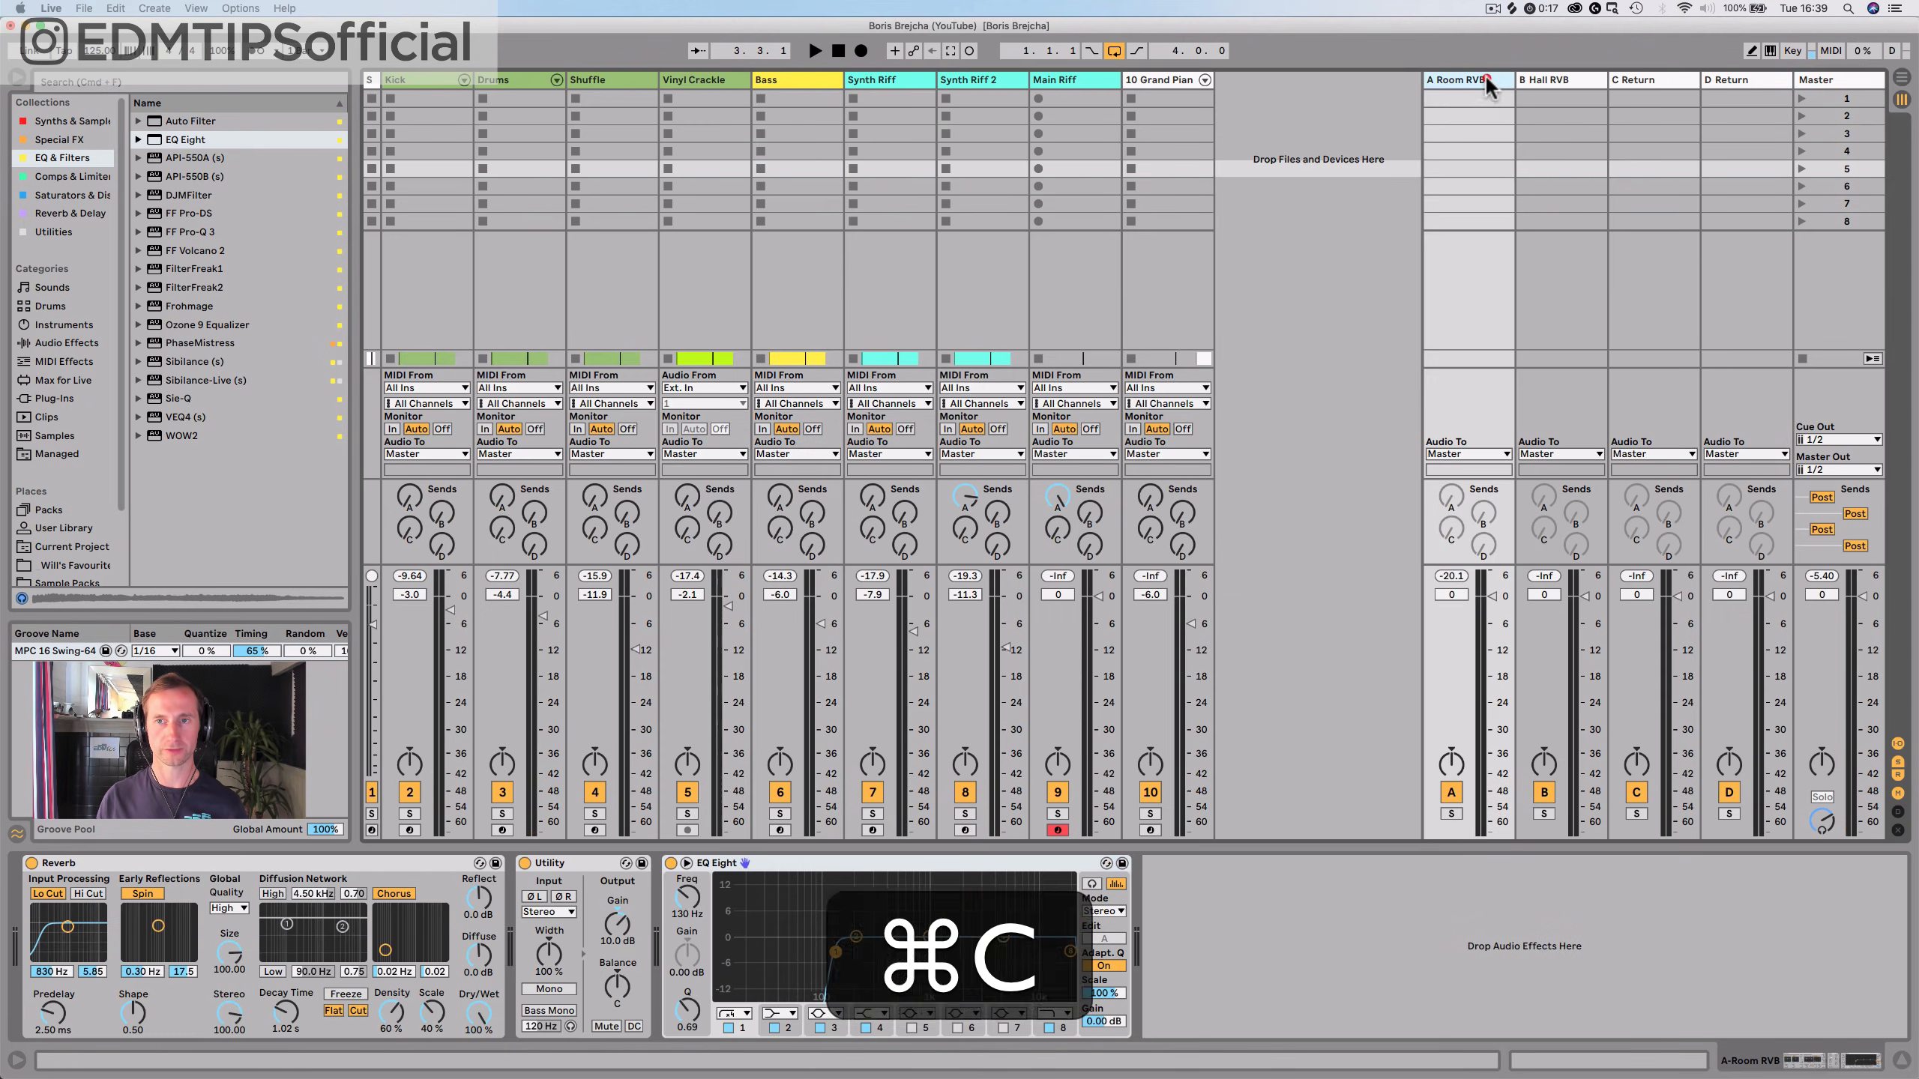
pyautogui.click(1364, 891)
pyautogui.press('super+v')
# Raise the Synth Riff's send to Room RVB to about -9.5 dB during playback, and save the project
pyautogui.press('space')
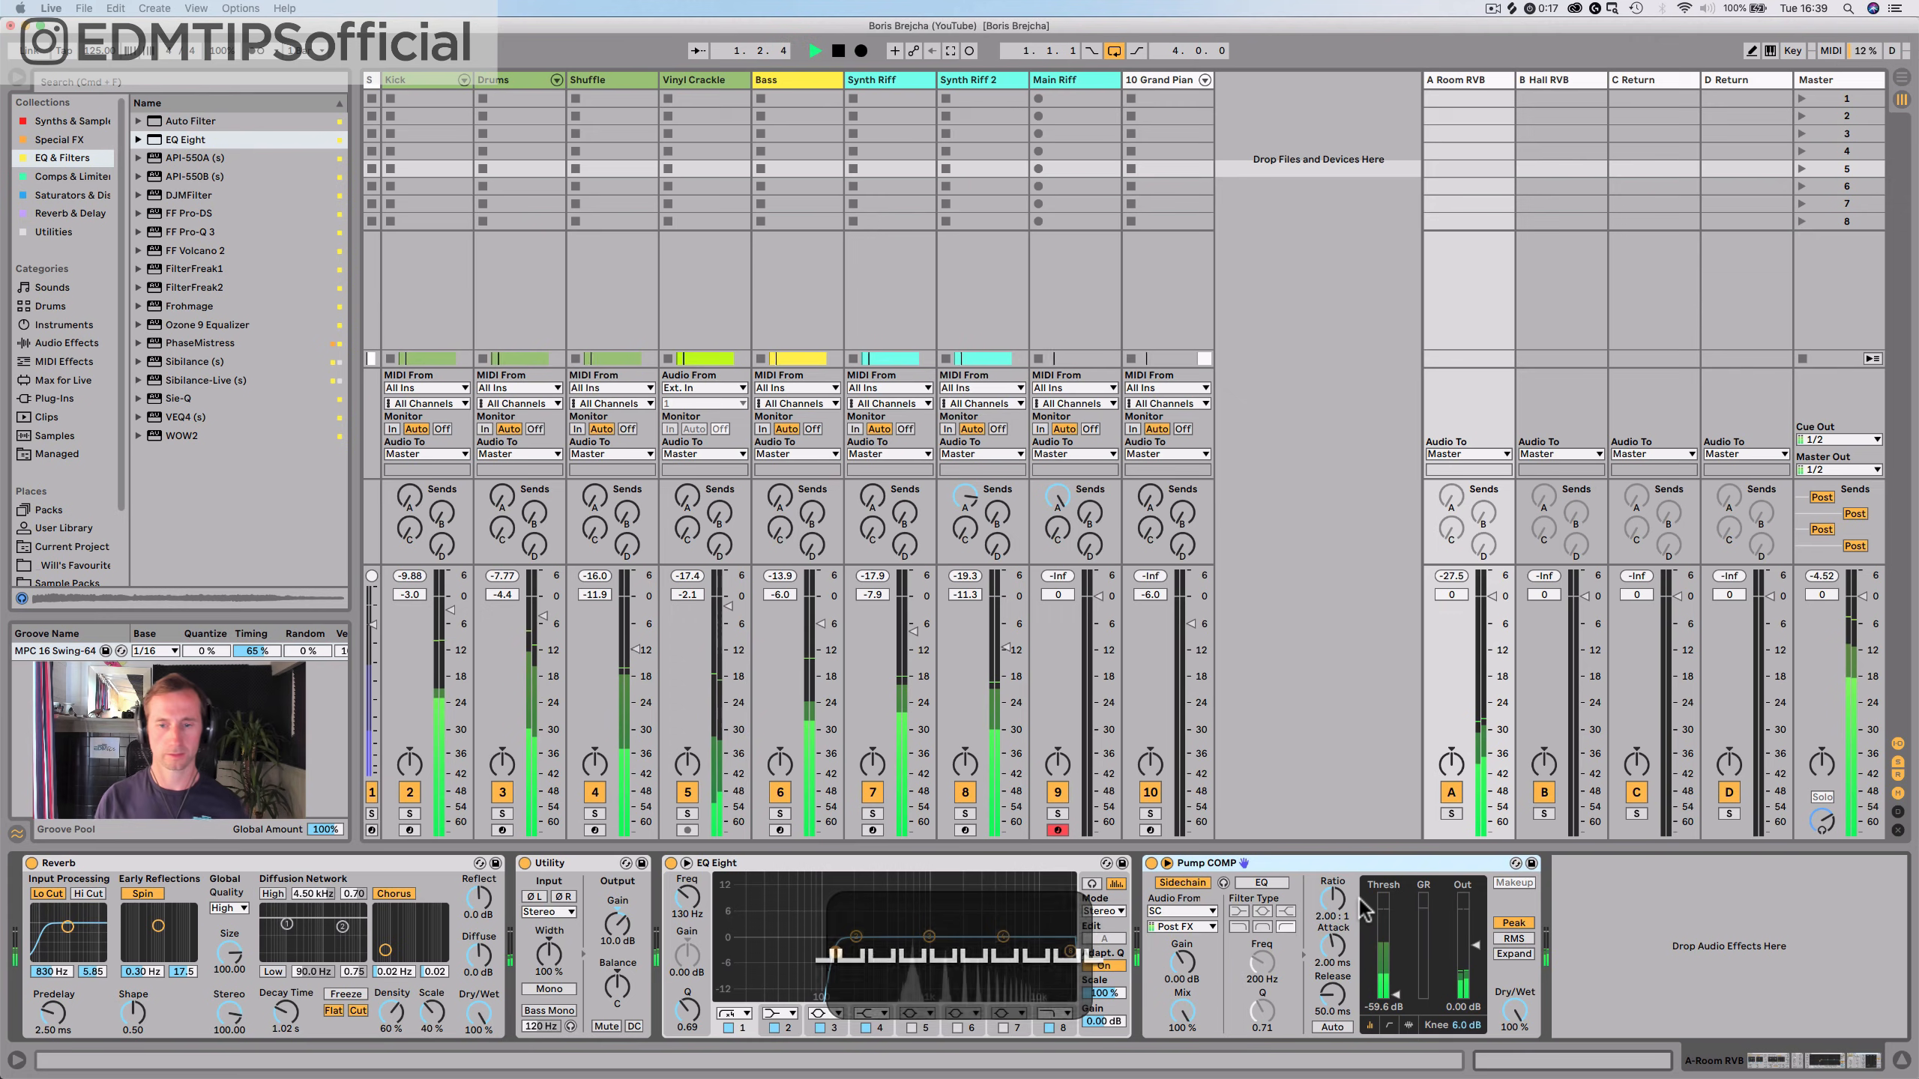
pyautogui.click(901, 77)
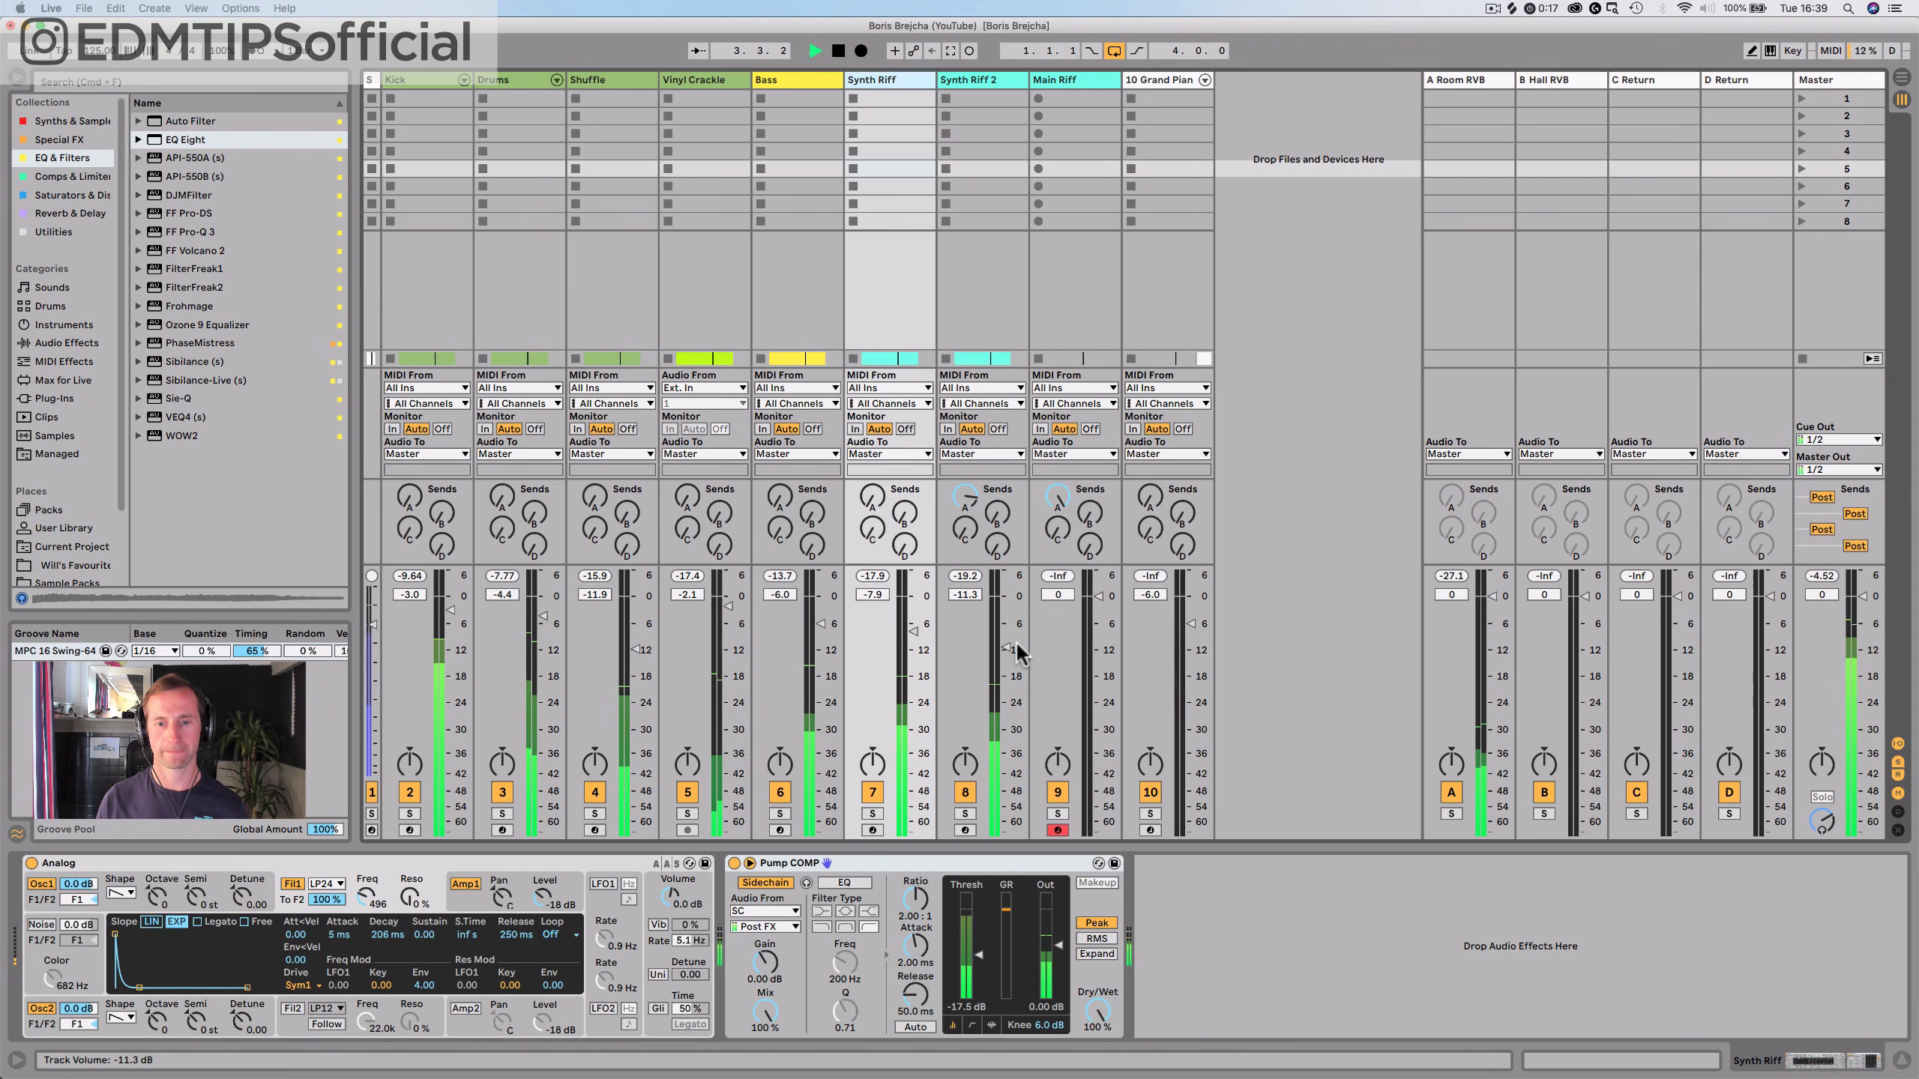
pyautogui.moveTo(874, 500); pyautogui.dragTo(874, 473)
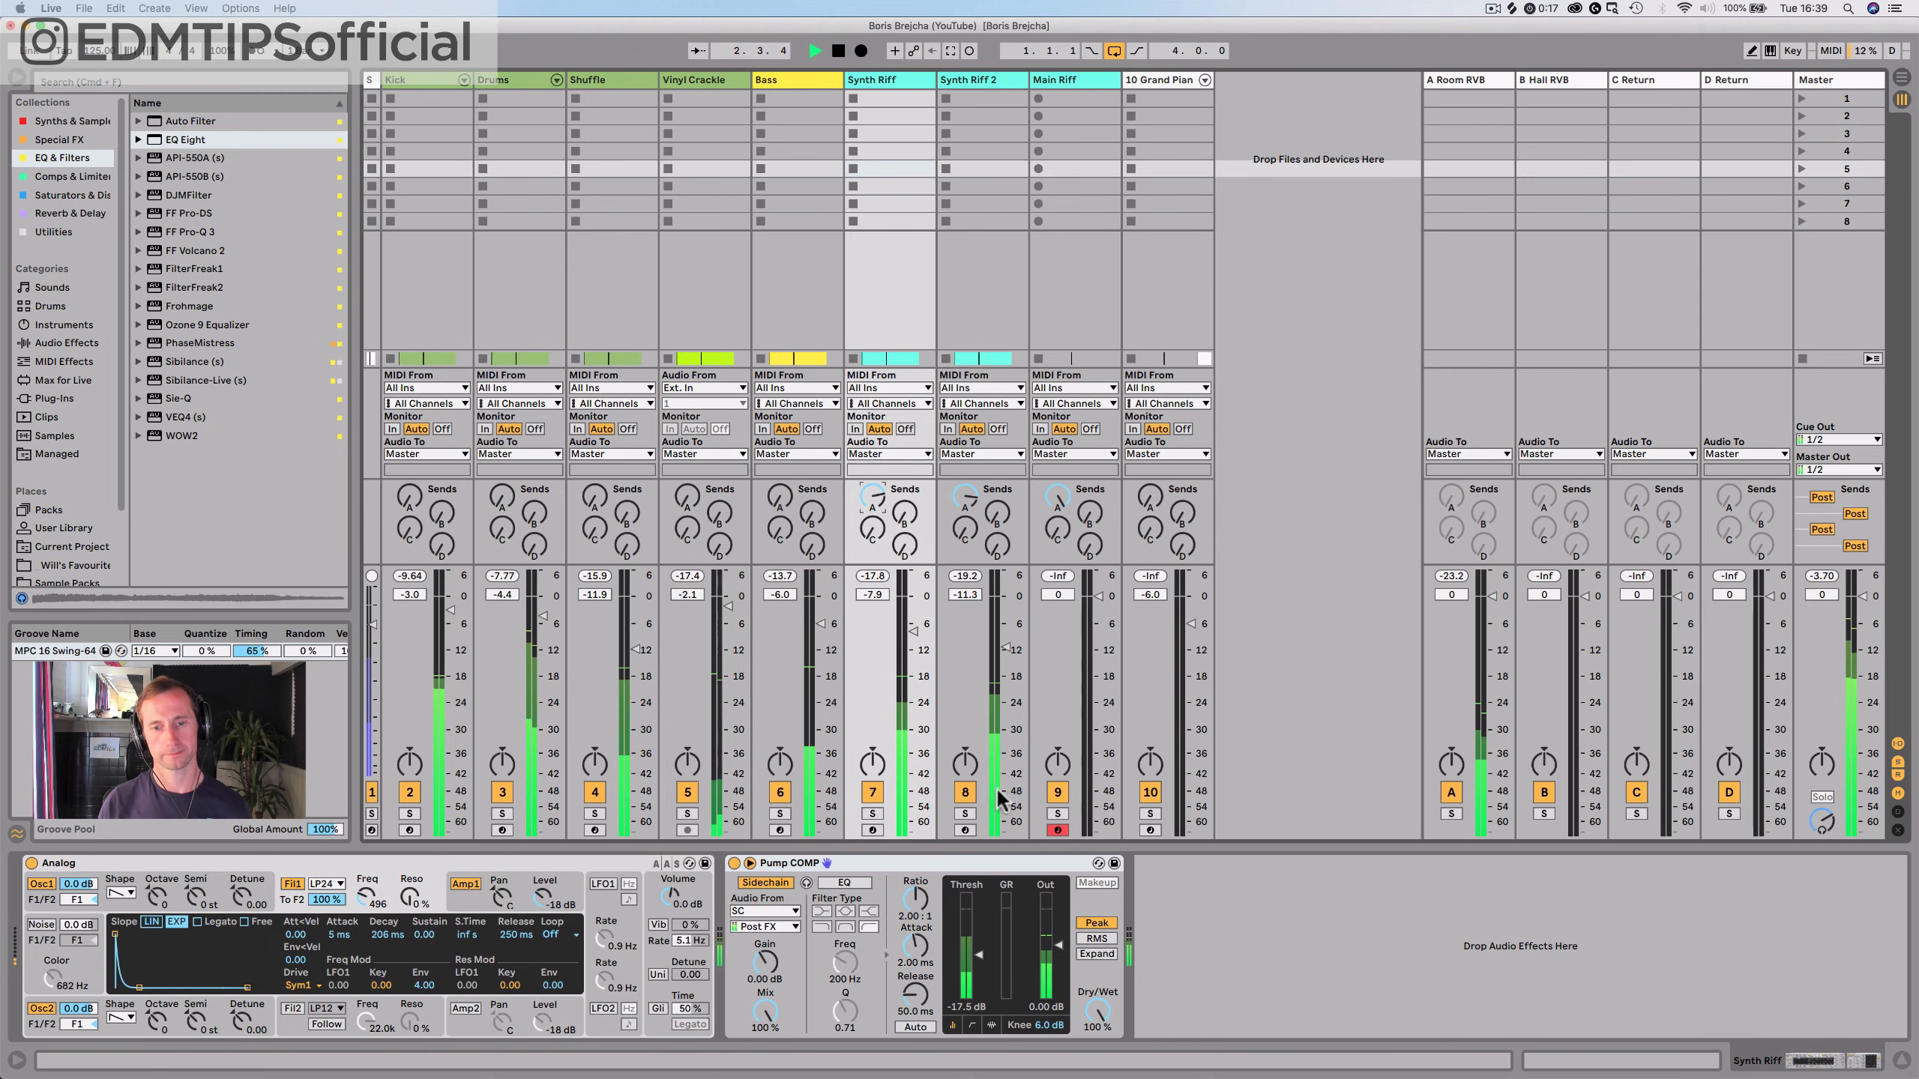
pyautogui.press('space')
pyautogui.press('super+s')
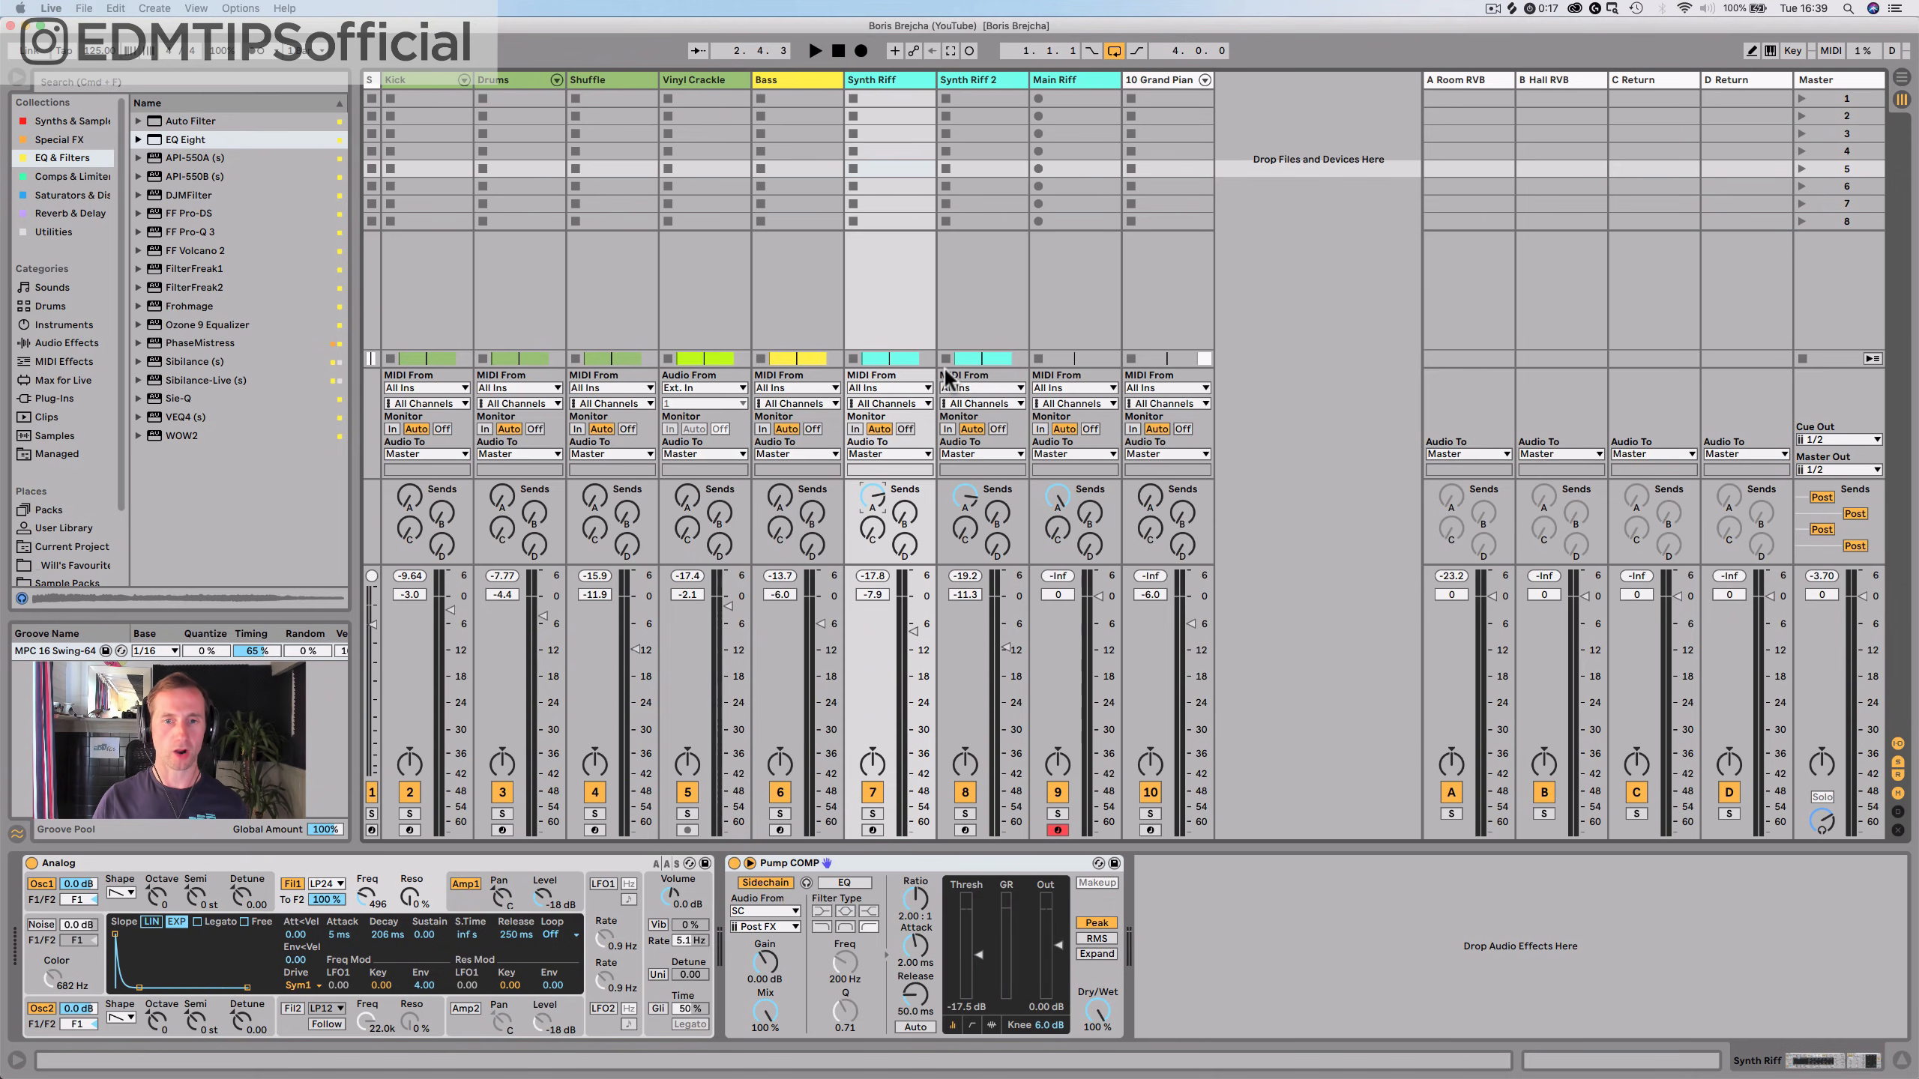
pyautogui.press('super+s')
# Add a Delay to the Synth Riff track and place it between Analog and Pump COMP
pyautogui.click(912, 80)
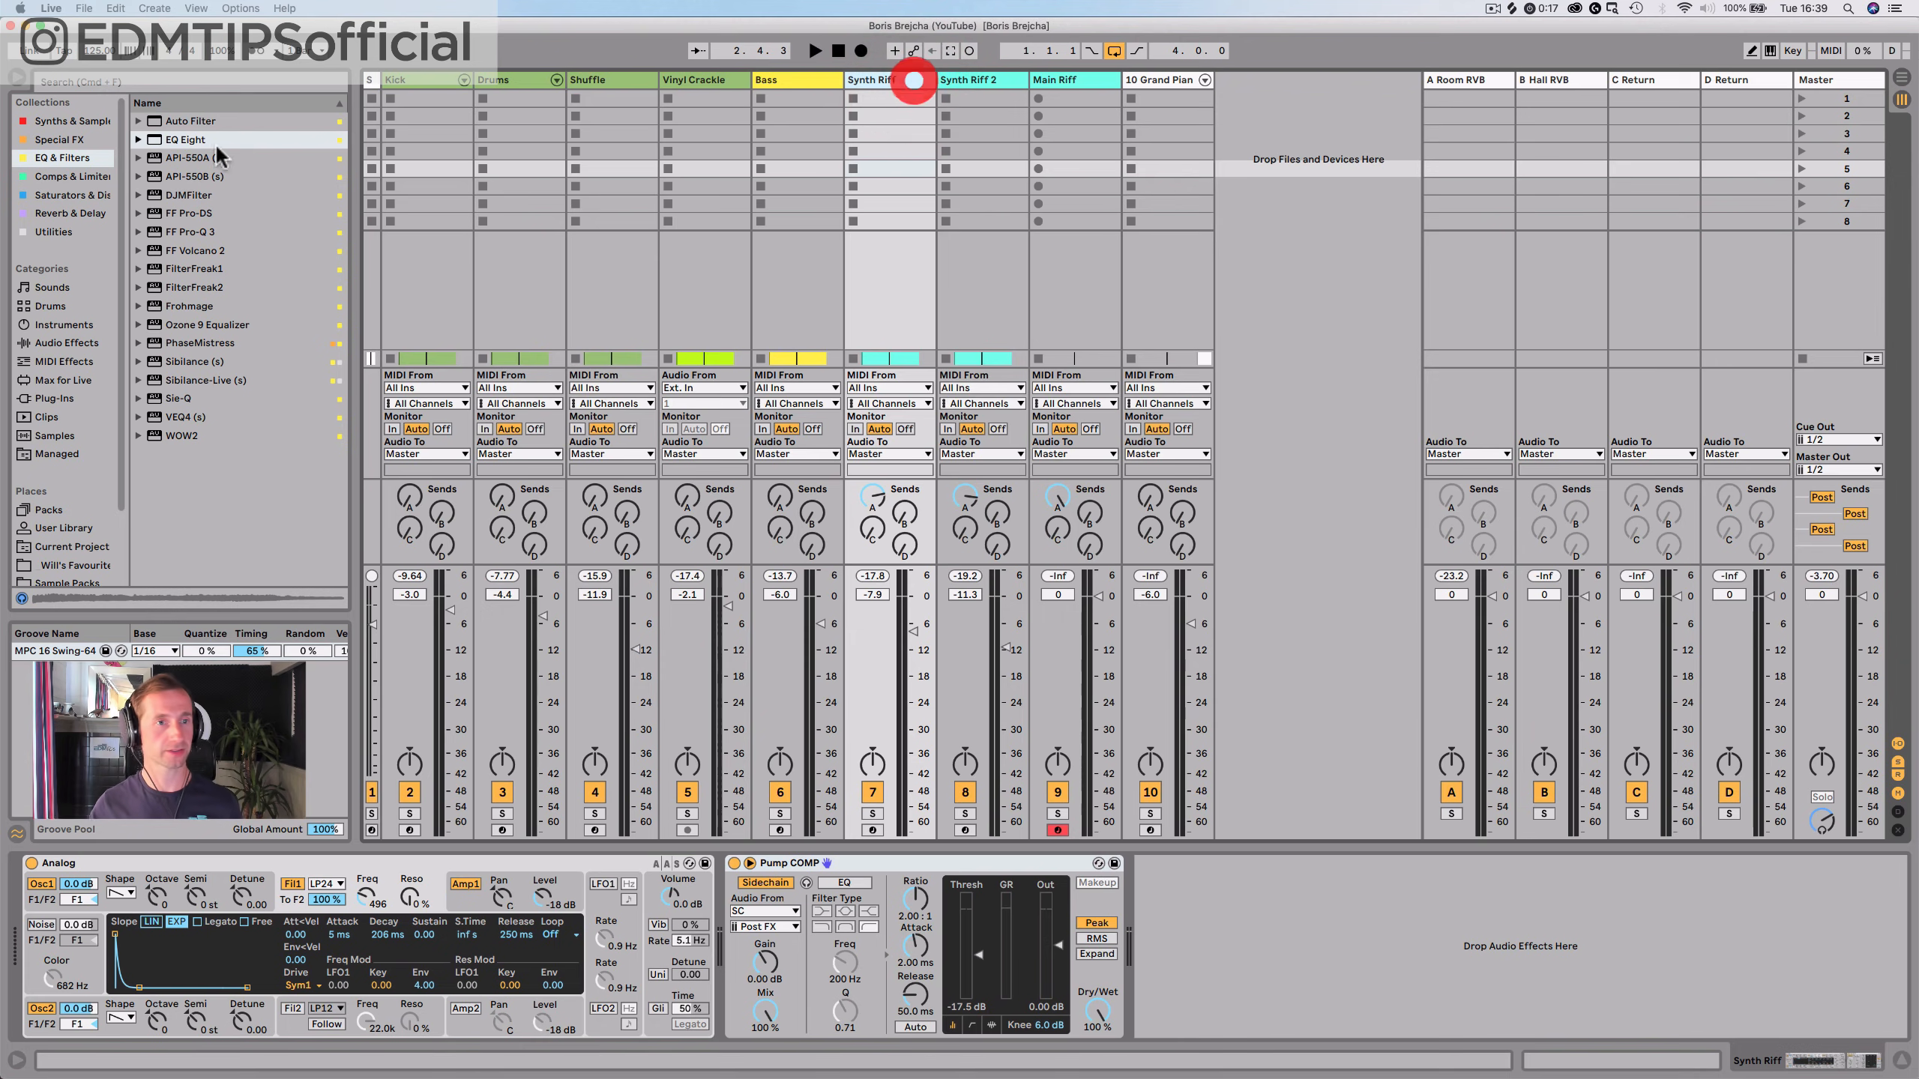
pyautogui.click(68, 213)
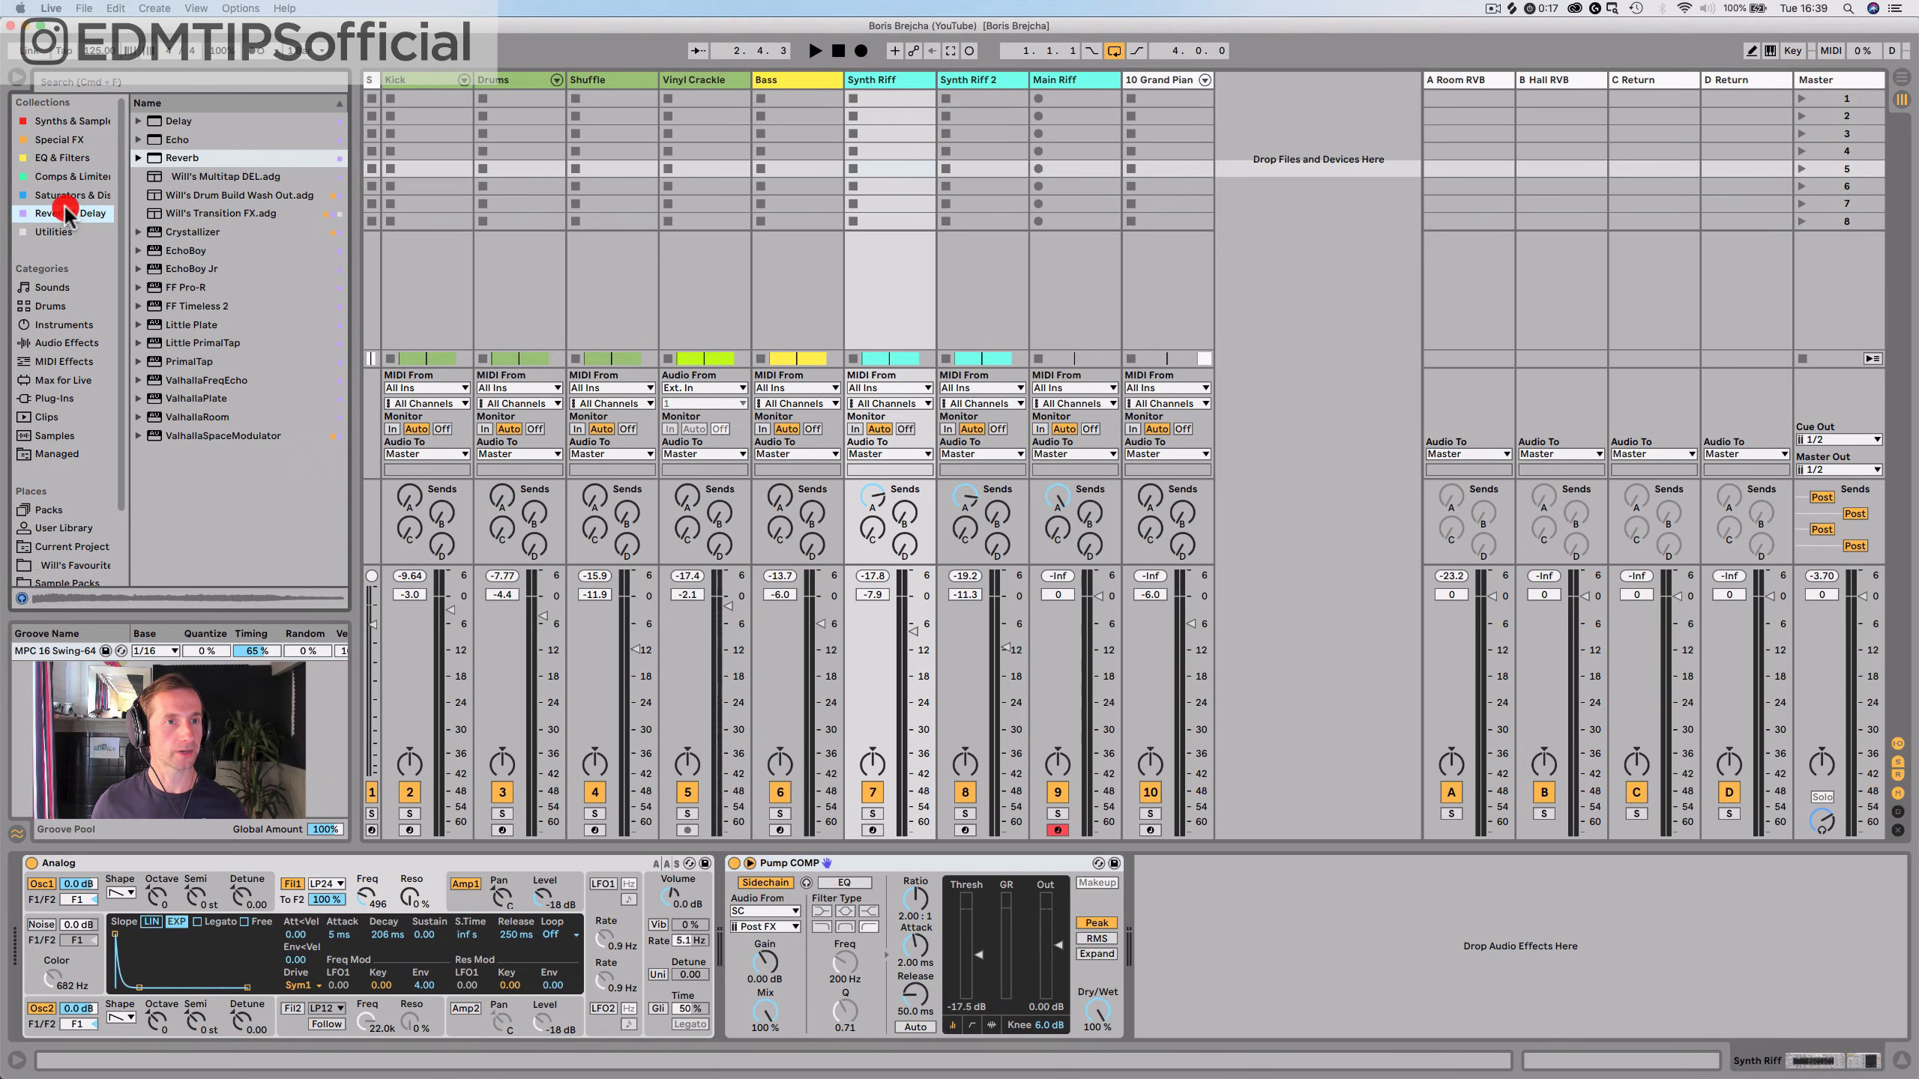
pyautogui.click(176, 123)
pyautogui.moveTo(1286, 941); pyautogui.dragTo(1285, 937)
pyautogui.moveTo(1209, 865); pyautogui.dragTo(733, 888)
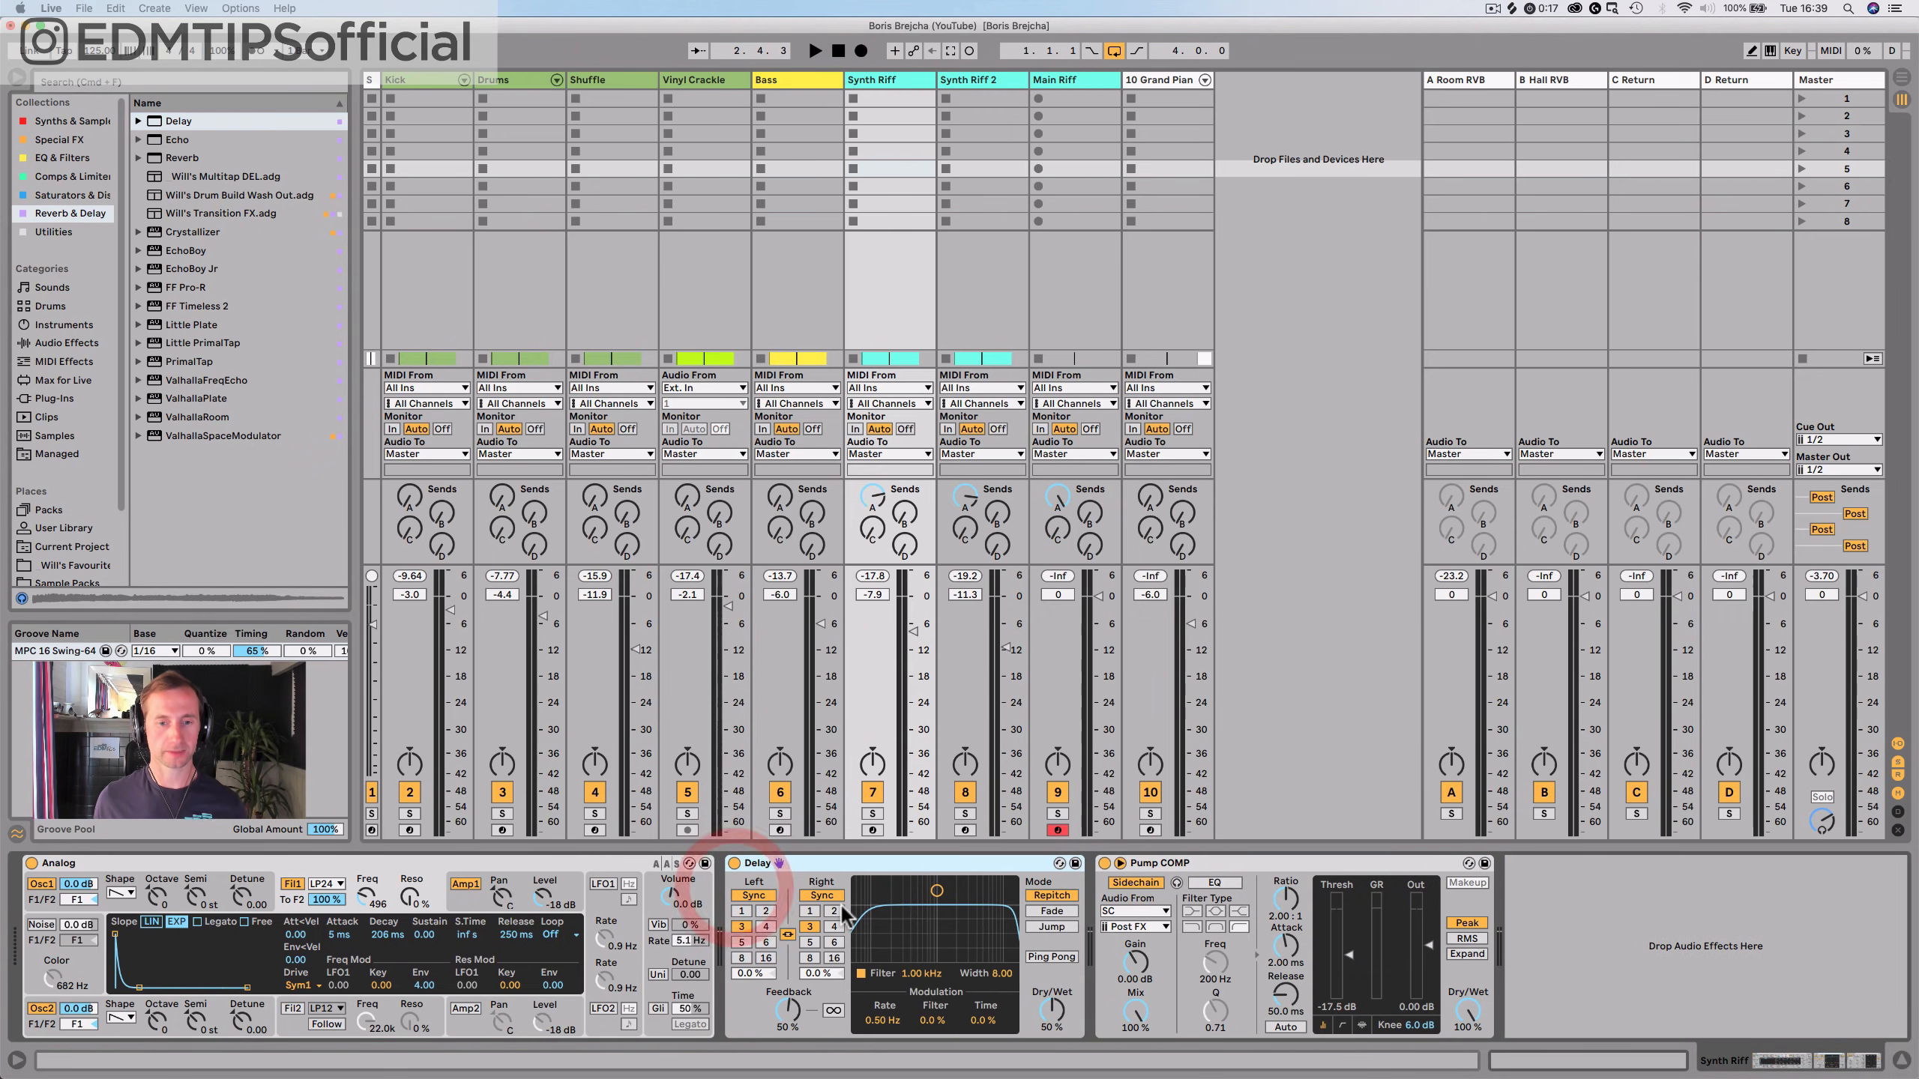
# Unlink the Delay's left and right channels and switch both from Sync to free Time mode
pyautogui.click(748, 895)
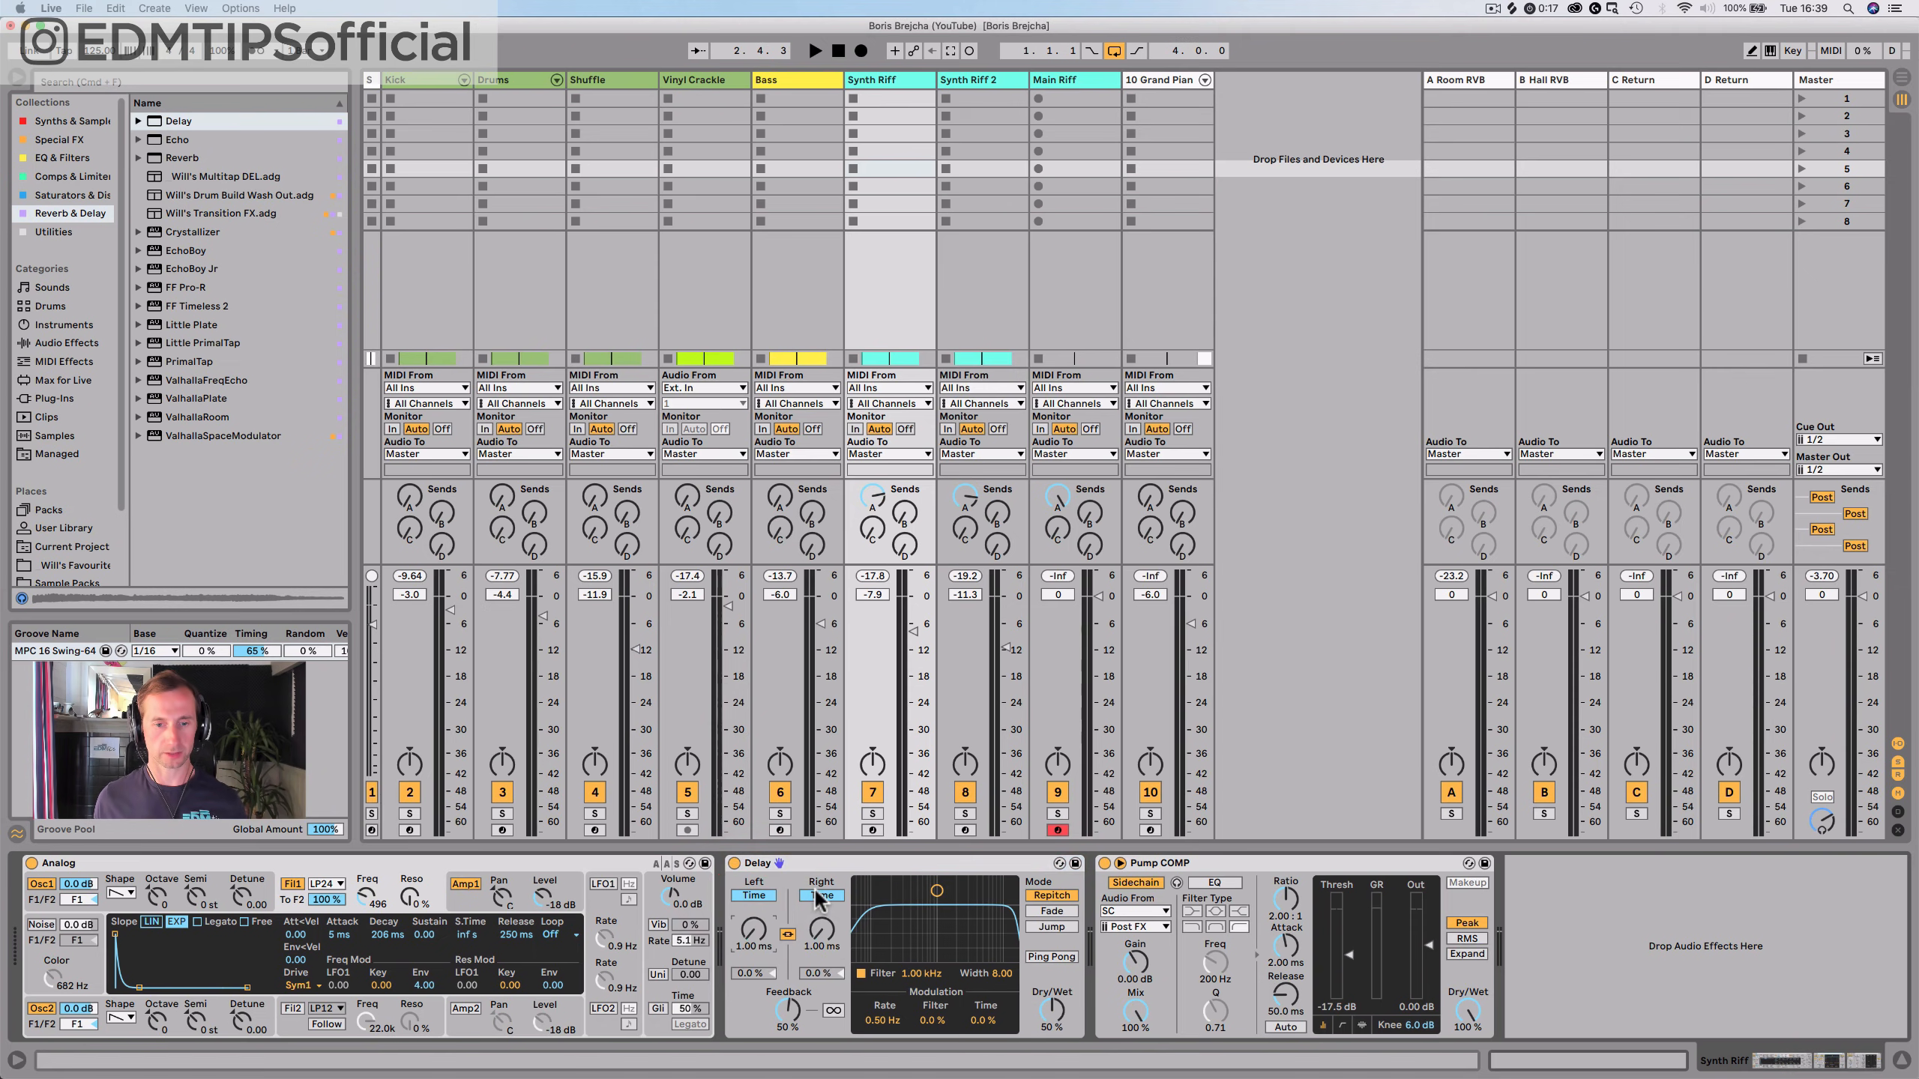
pyautogui.click(786, 934)
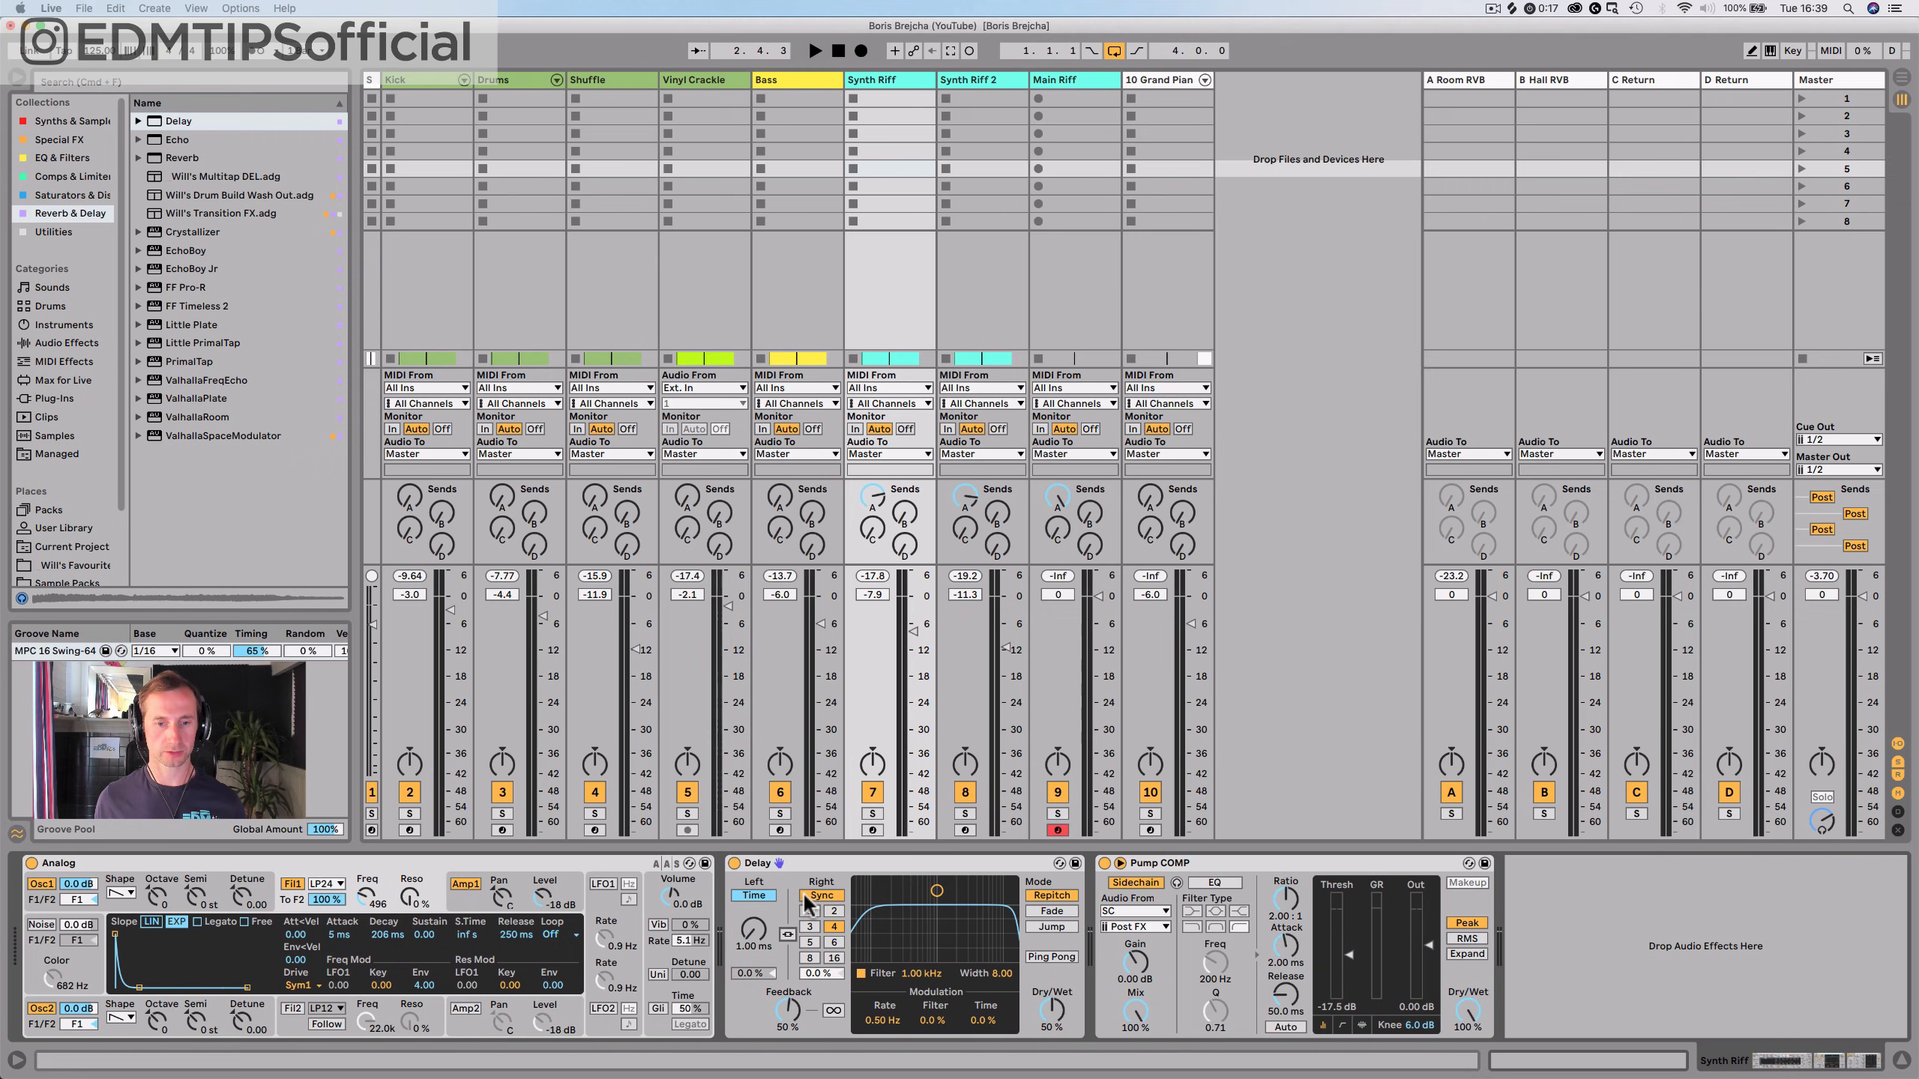
pyautogui.moveTo(813, 936); pyautogui.dragTo(813, 980)
# During playback, set the Delay's left time to 19.2 ms and feedback to 66%, enable Ping Pong and adjust the dry/wet mix
pyautogui.press('space')
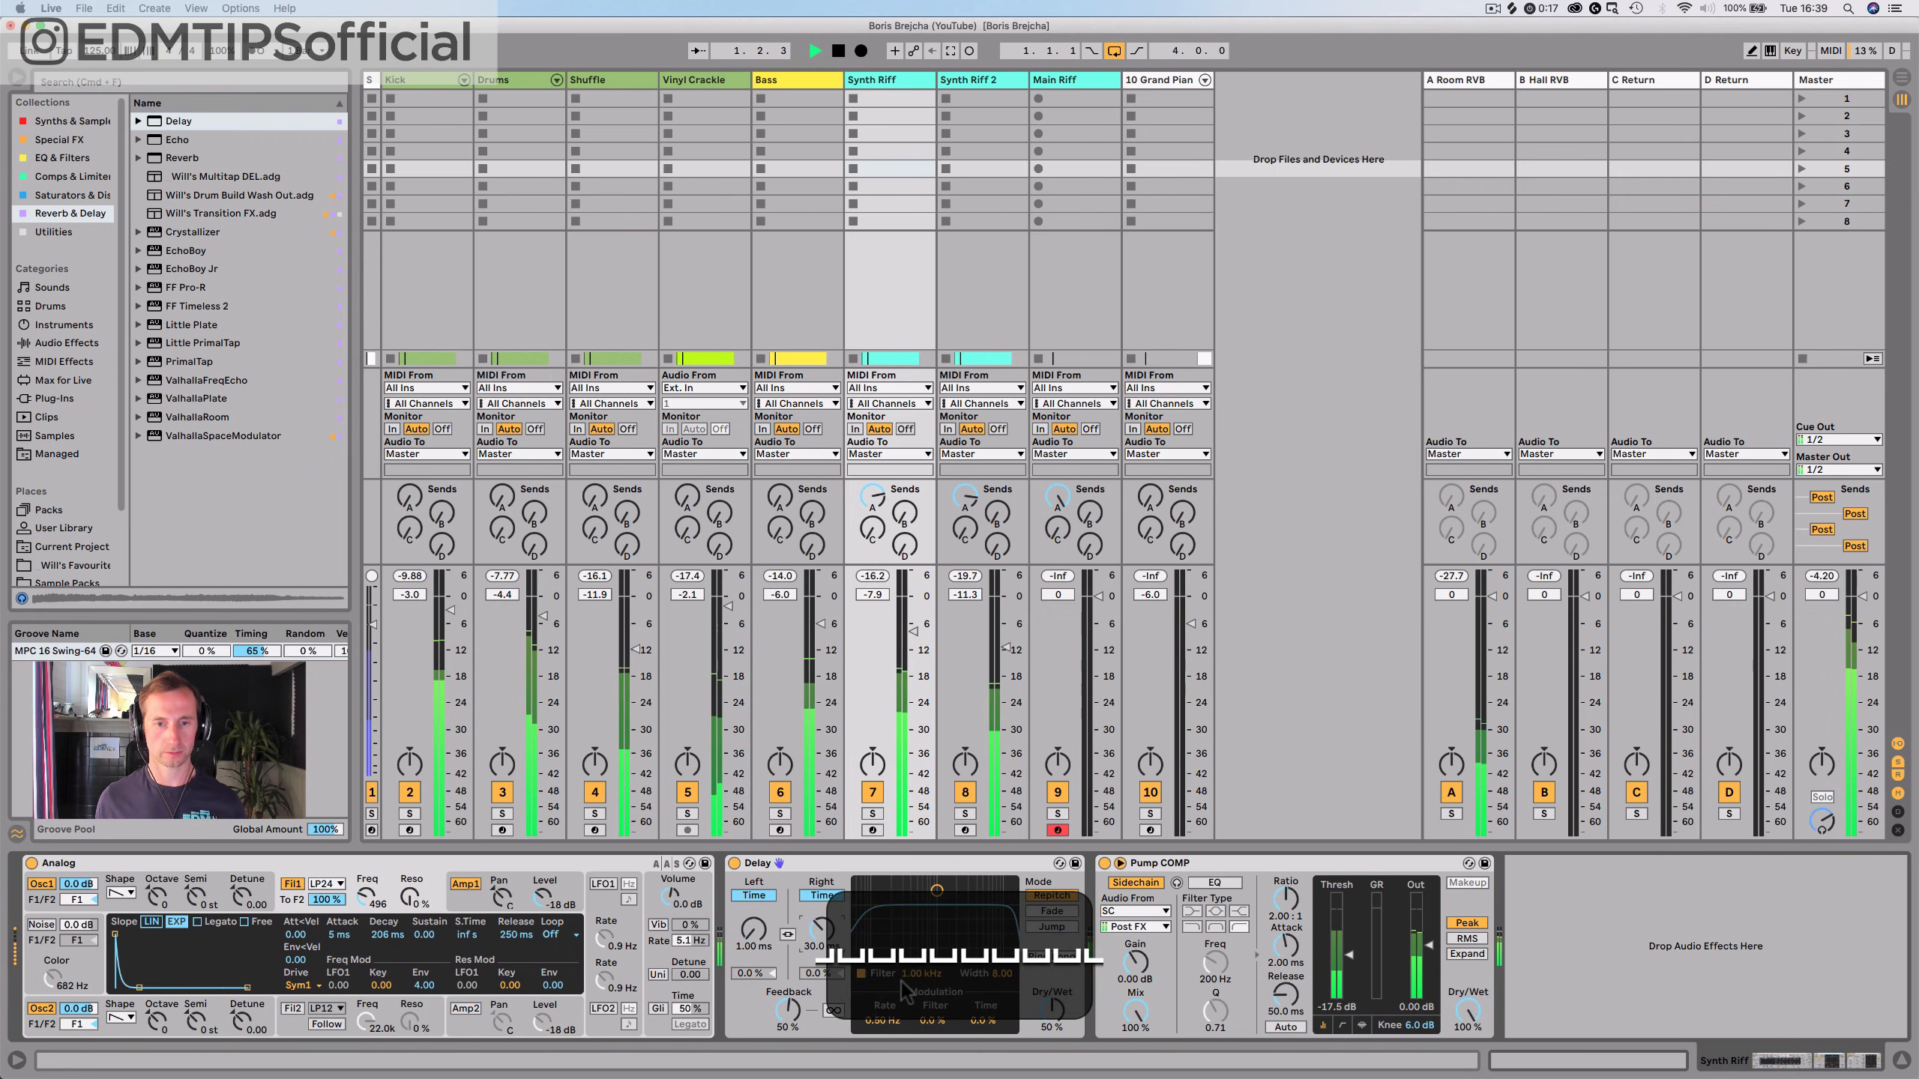
pyautogui.moveTo(1050, 1009); pyautogui.dragTo(1050, 1055)
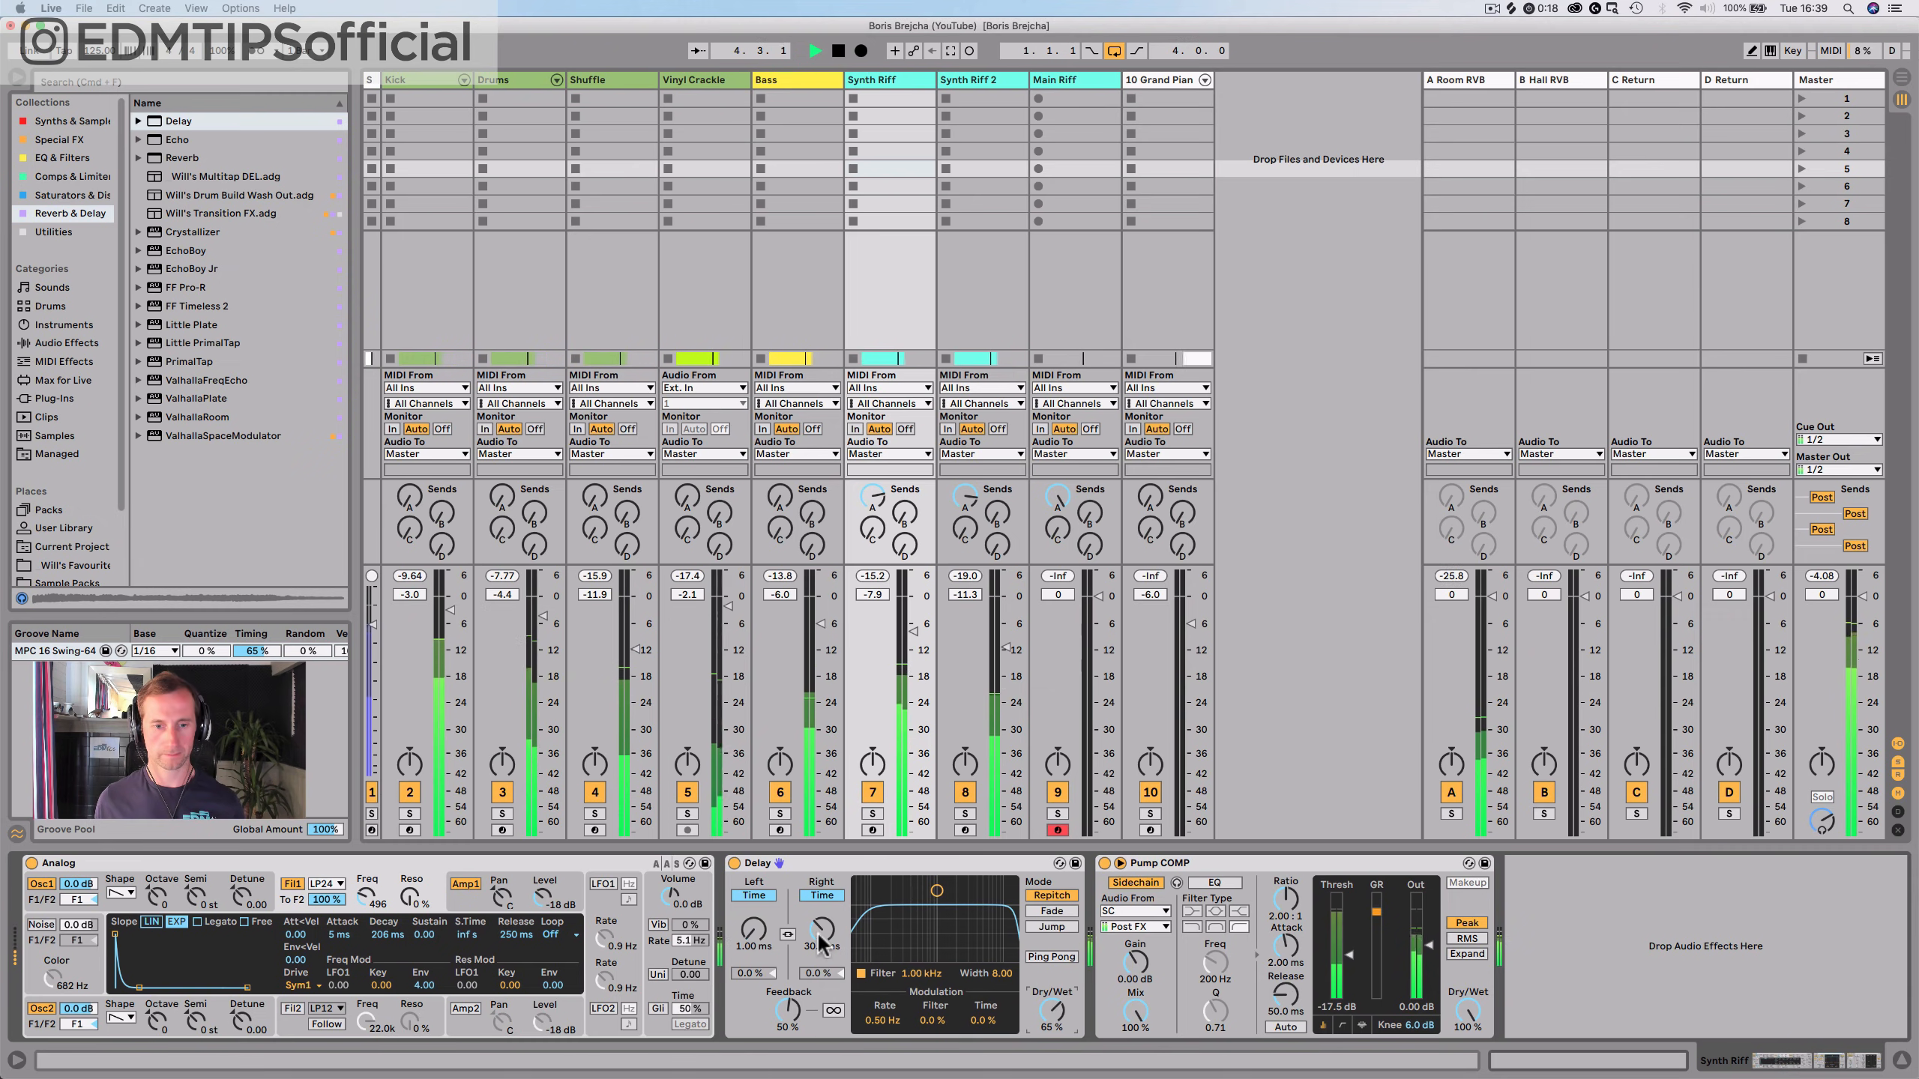
pyautogui.moveTo(754, 929); pyautogui.dragTo(753, 892)
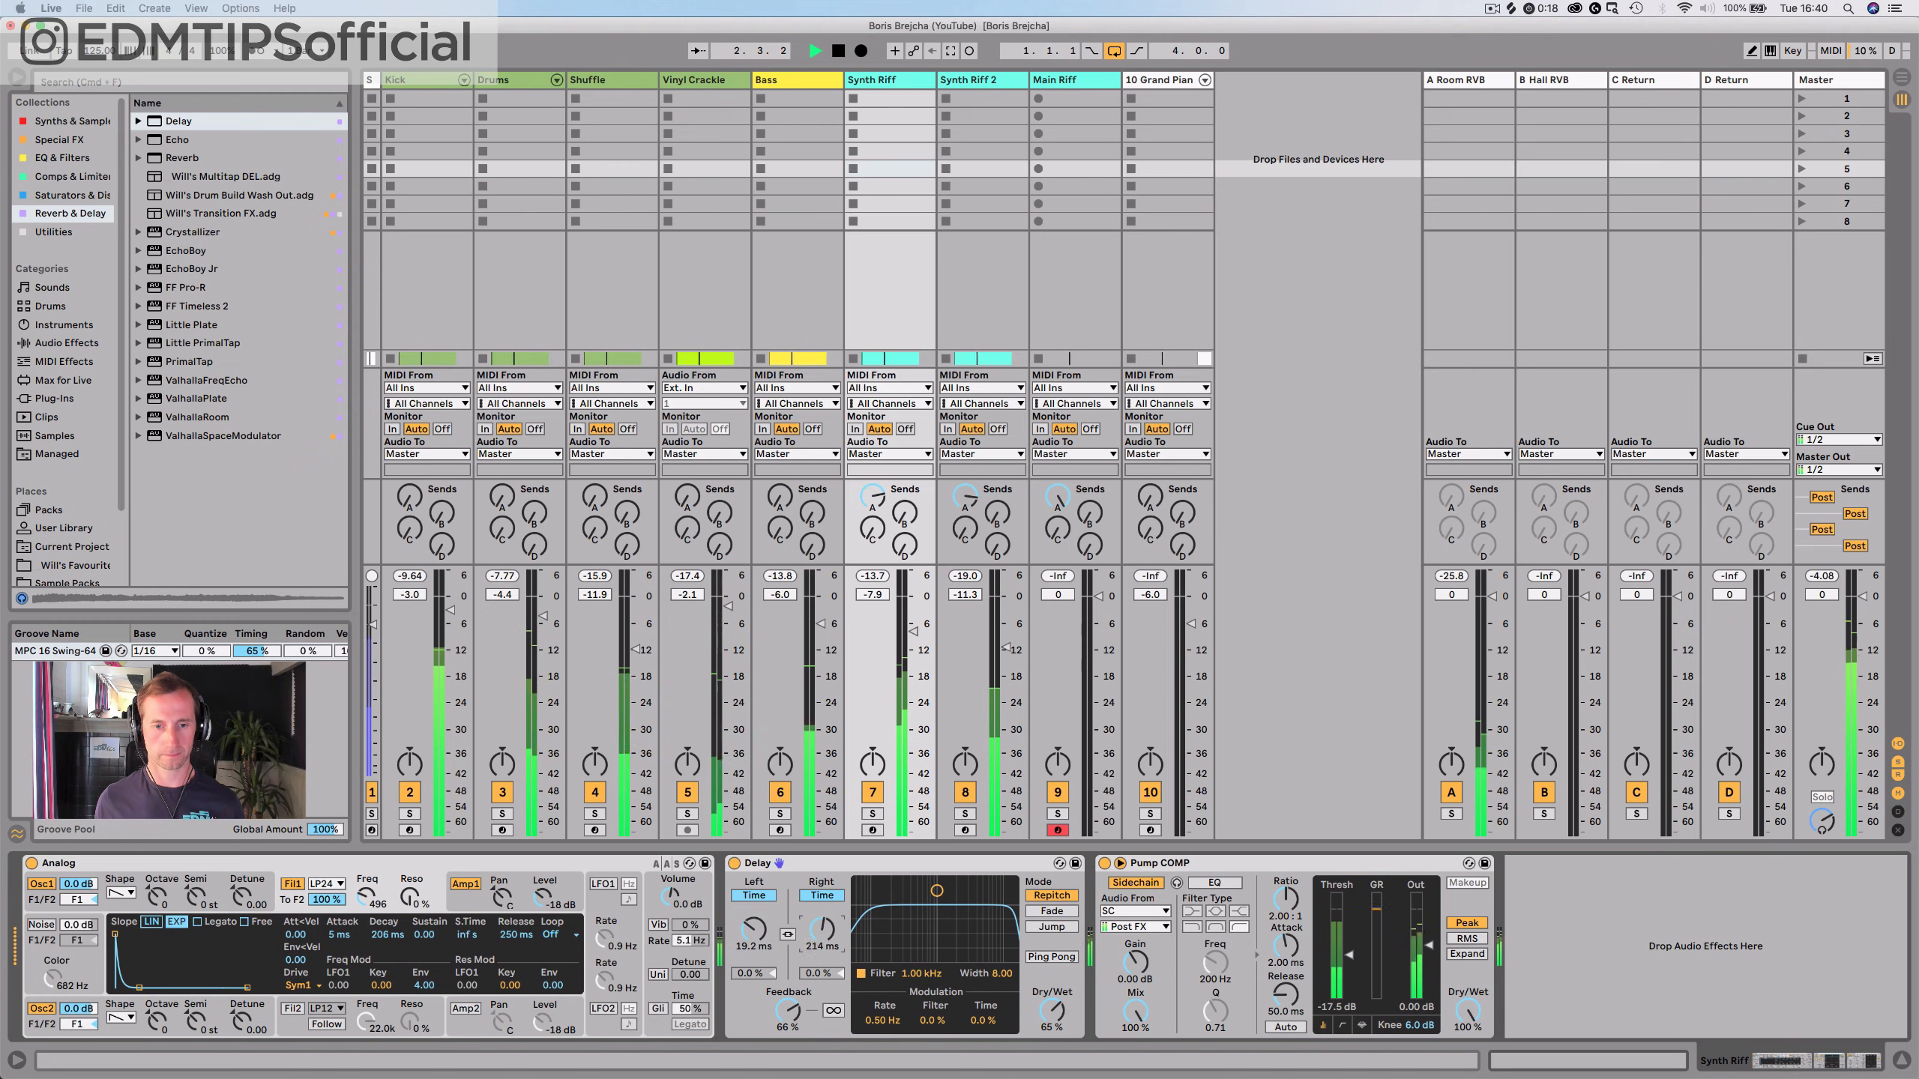
pyautogui.click(1051, 956)
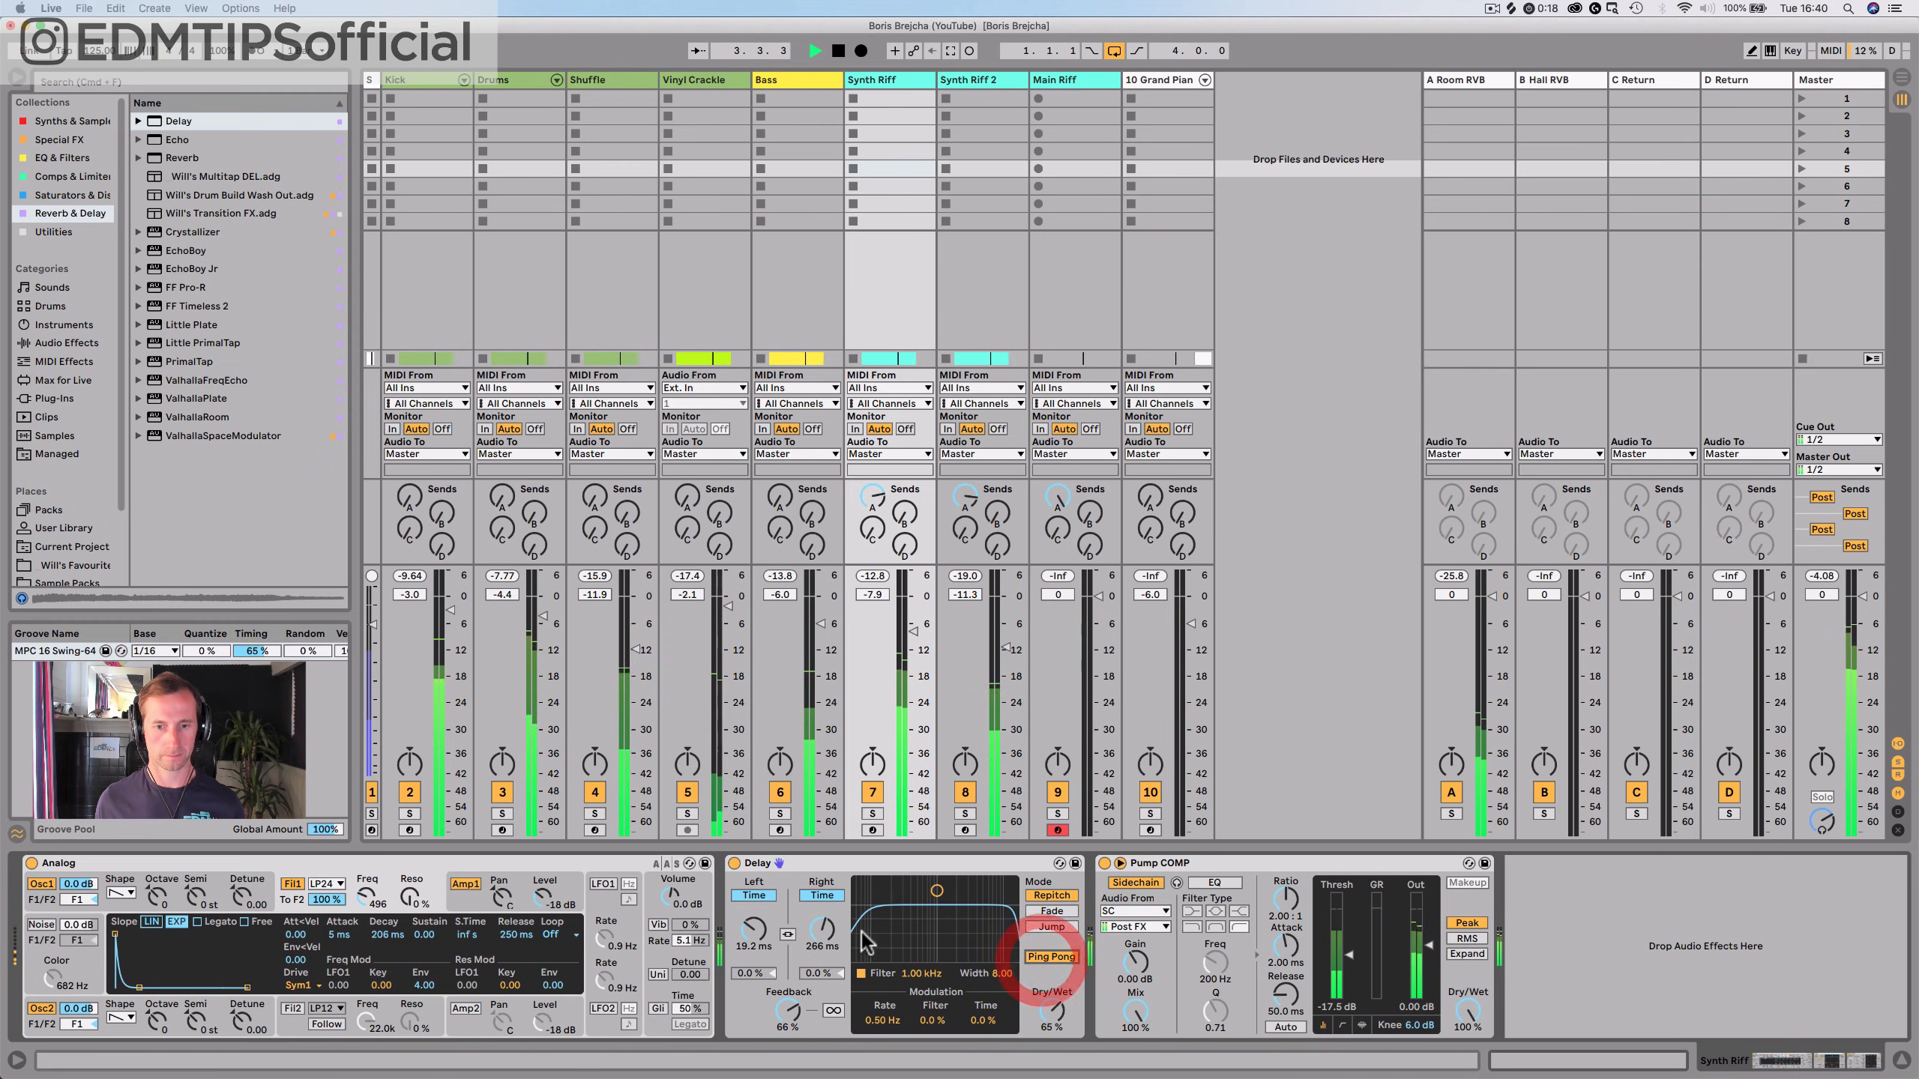
pyautogui.moveTo(1051, 1011); pyautogui.dragTo(1051, 1059)
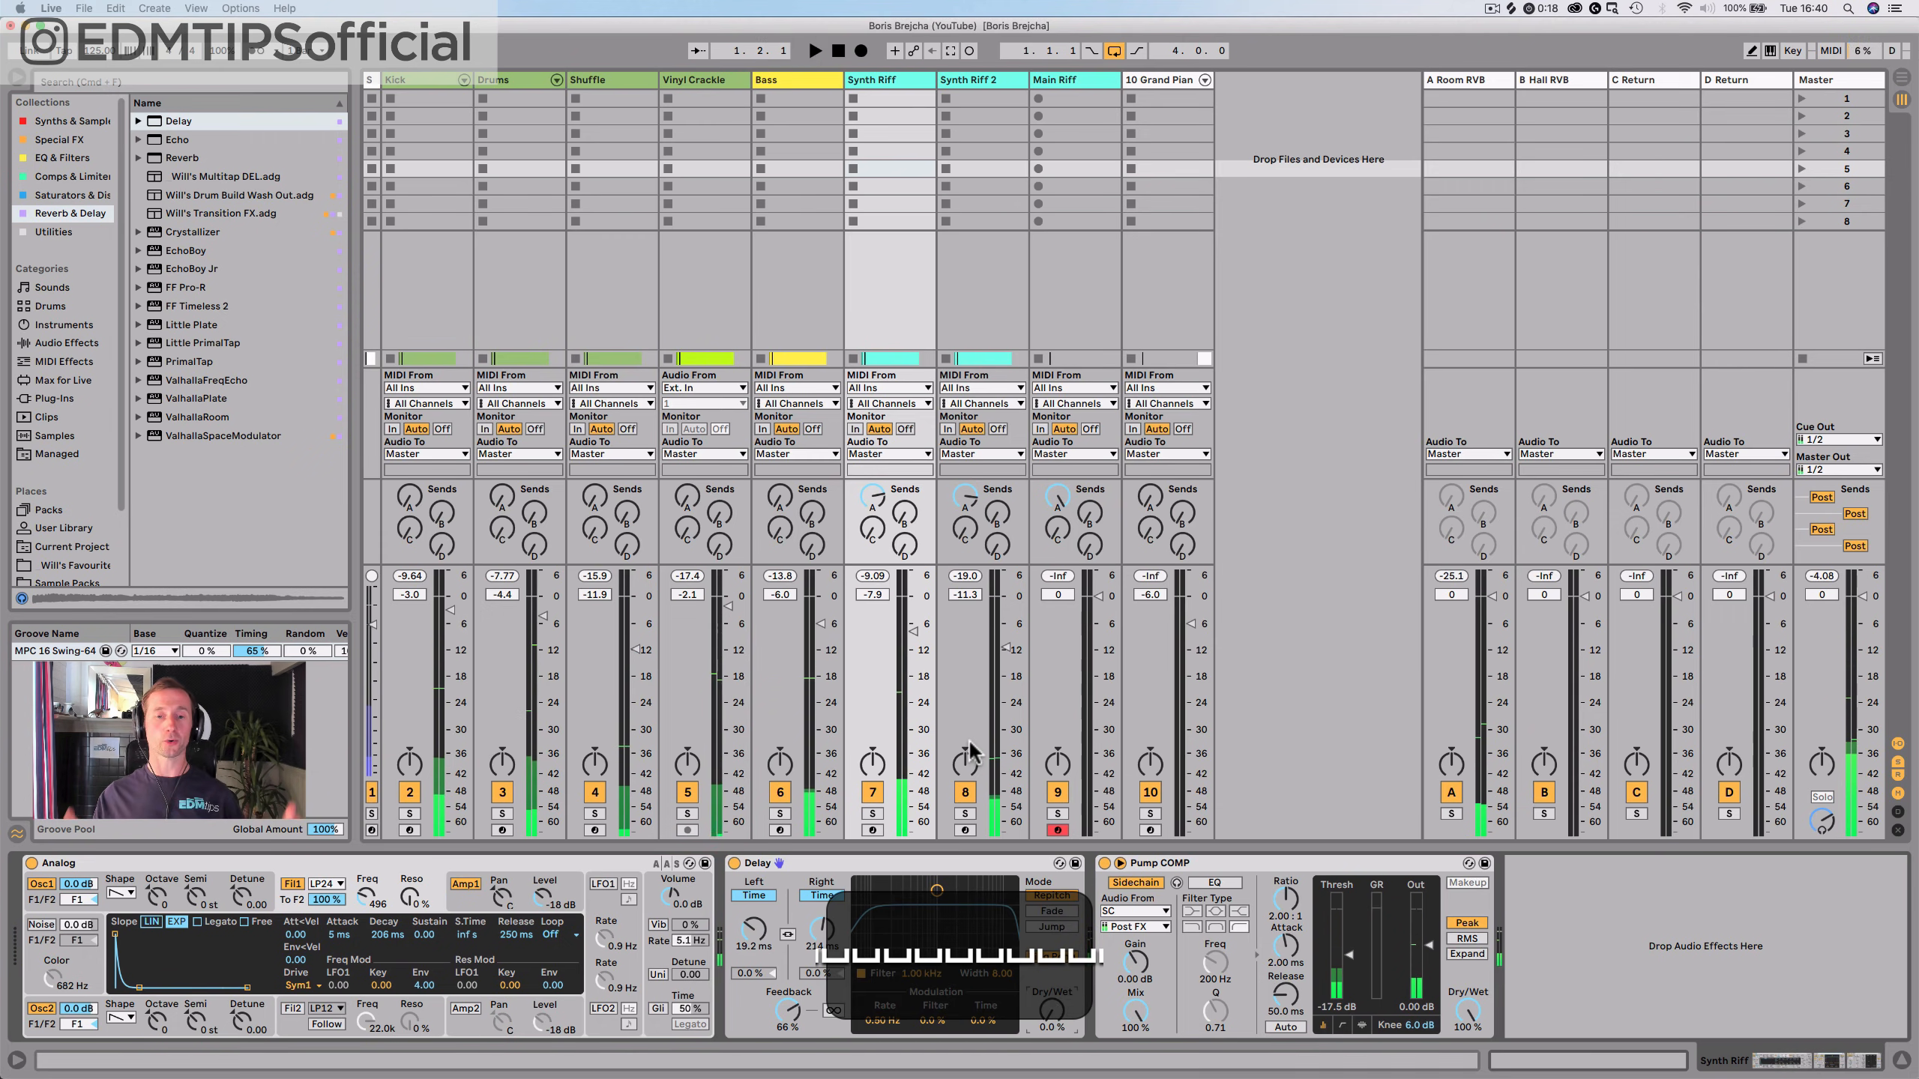
# Set the Delay's filter to 2.24 kHz with width 8.44, choose Jump mode, and set the times to 5.51 ms left and 1.01 ms right
pyautogui.press('space')
pyautogui.moveTo(936, 892); pyautogui.dragTo(950, 890)
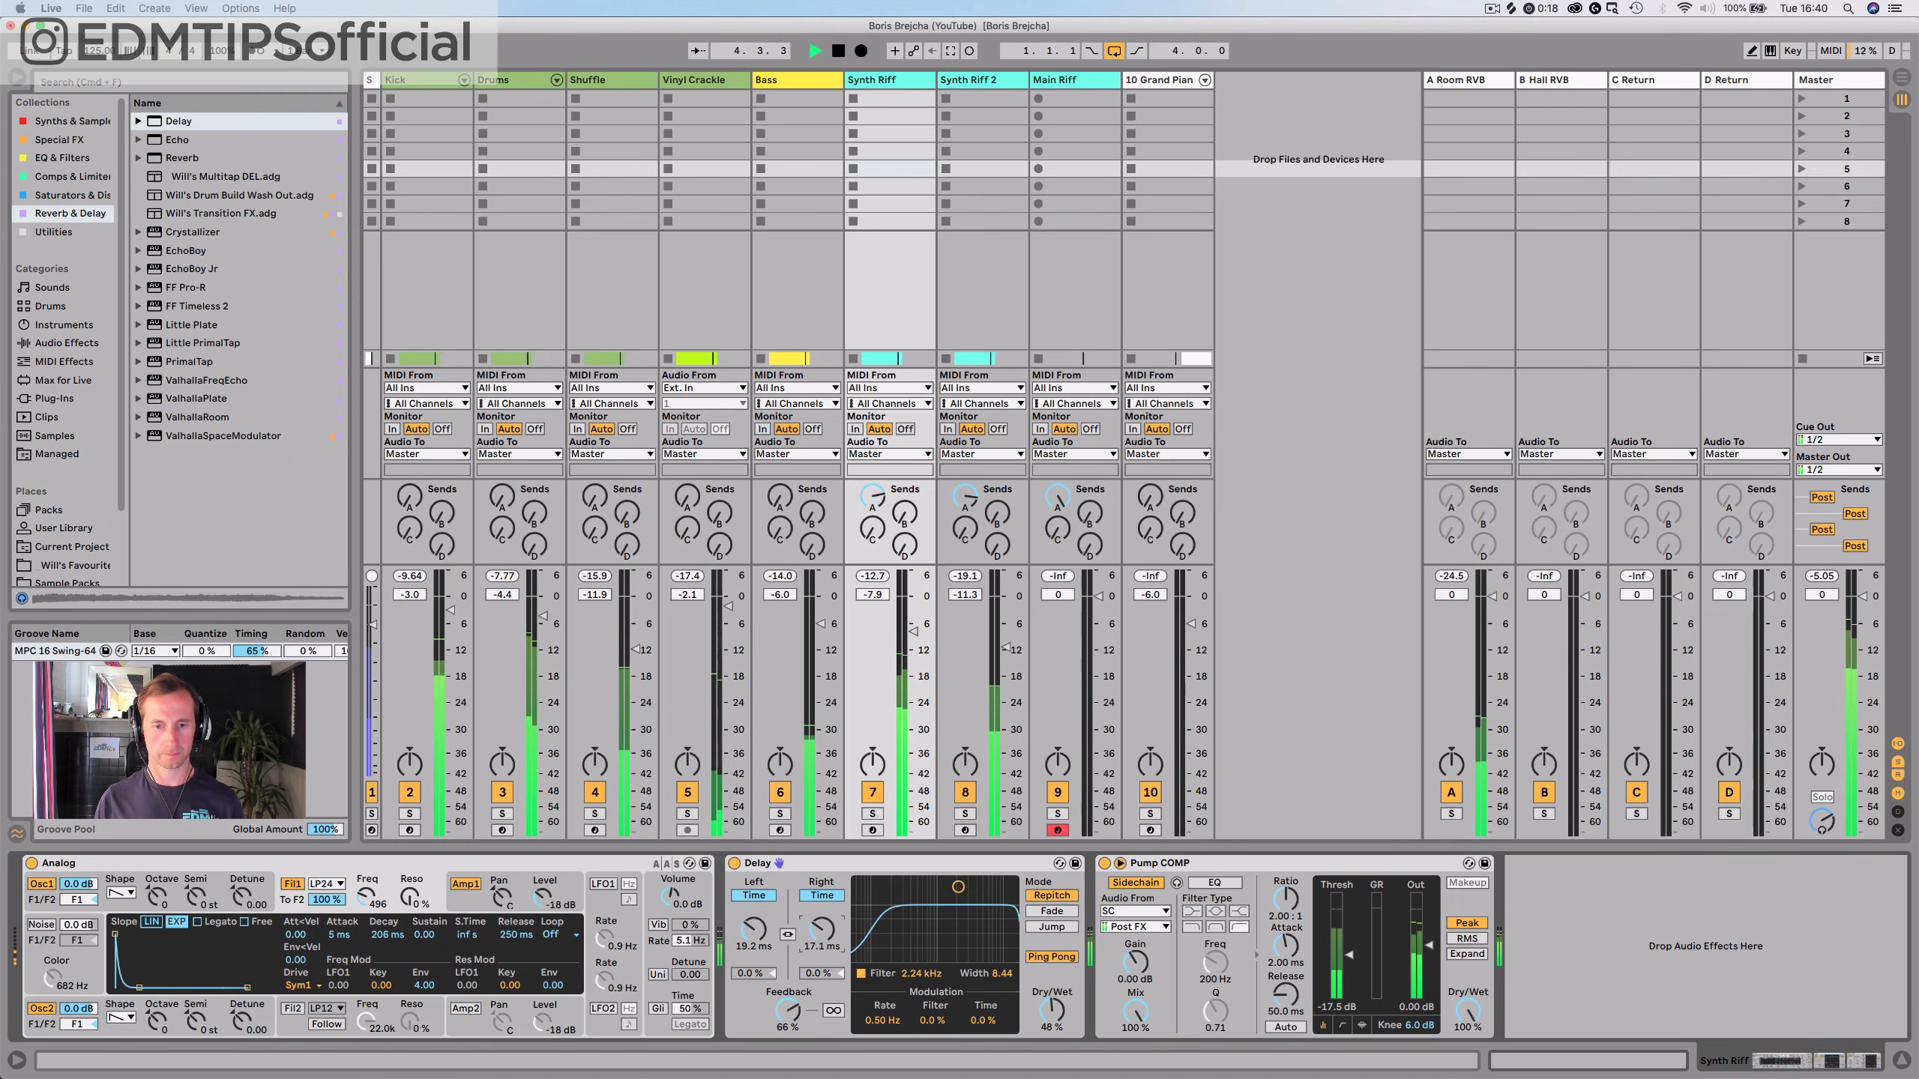
pyautogui.click(1052, 926)
pyautogui.moveTo(821, 919); pyautogui.dragTo(822, 954)
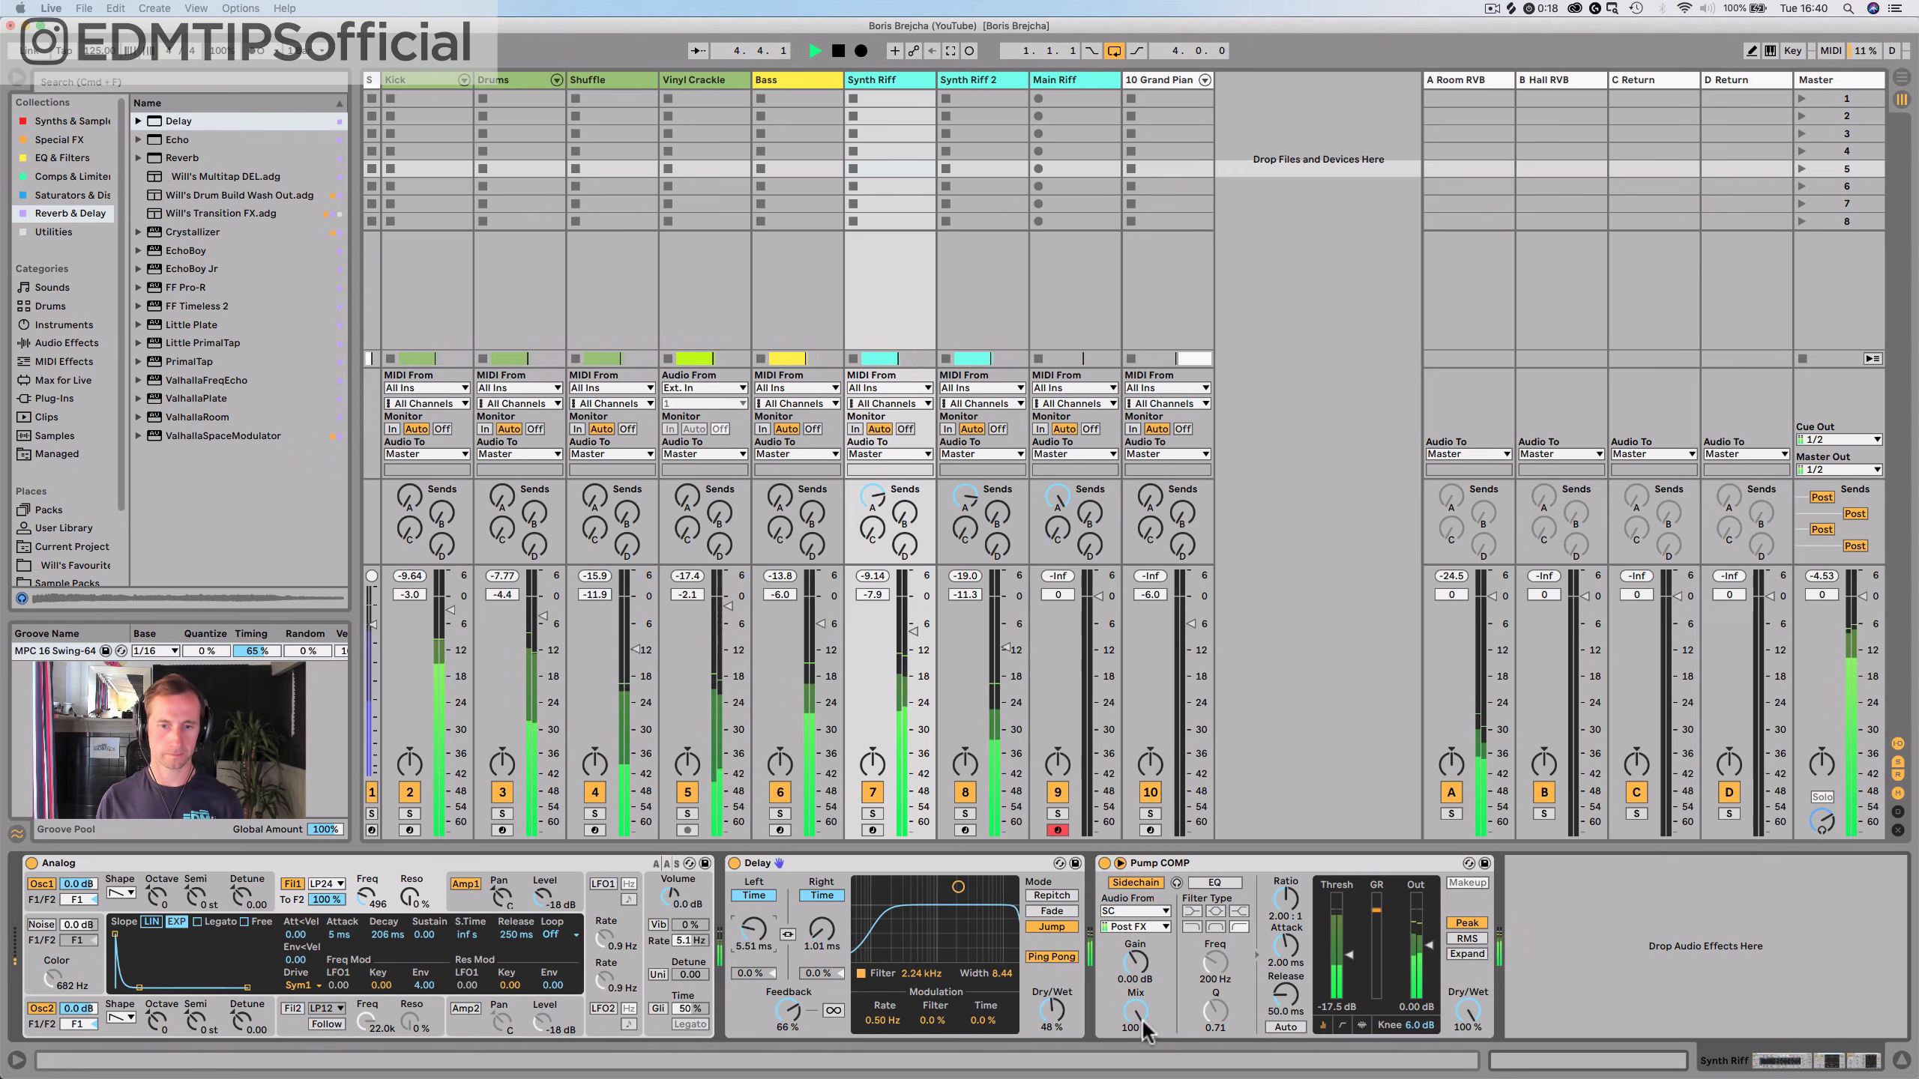
pyautogui.press('space')
# Turn down the Delay's dry/wet mix on the Synth Riff track and save the project
pyautogui.moveTo(1053, 1010); pyautogui.dragTo(1053, 1058)
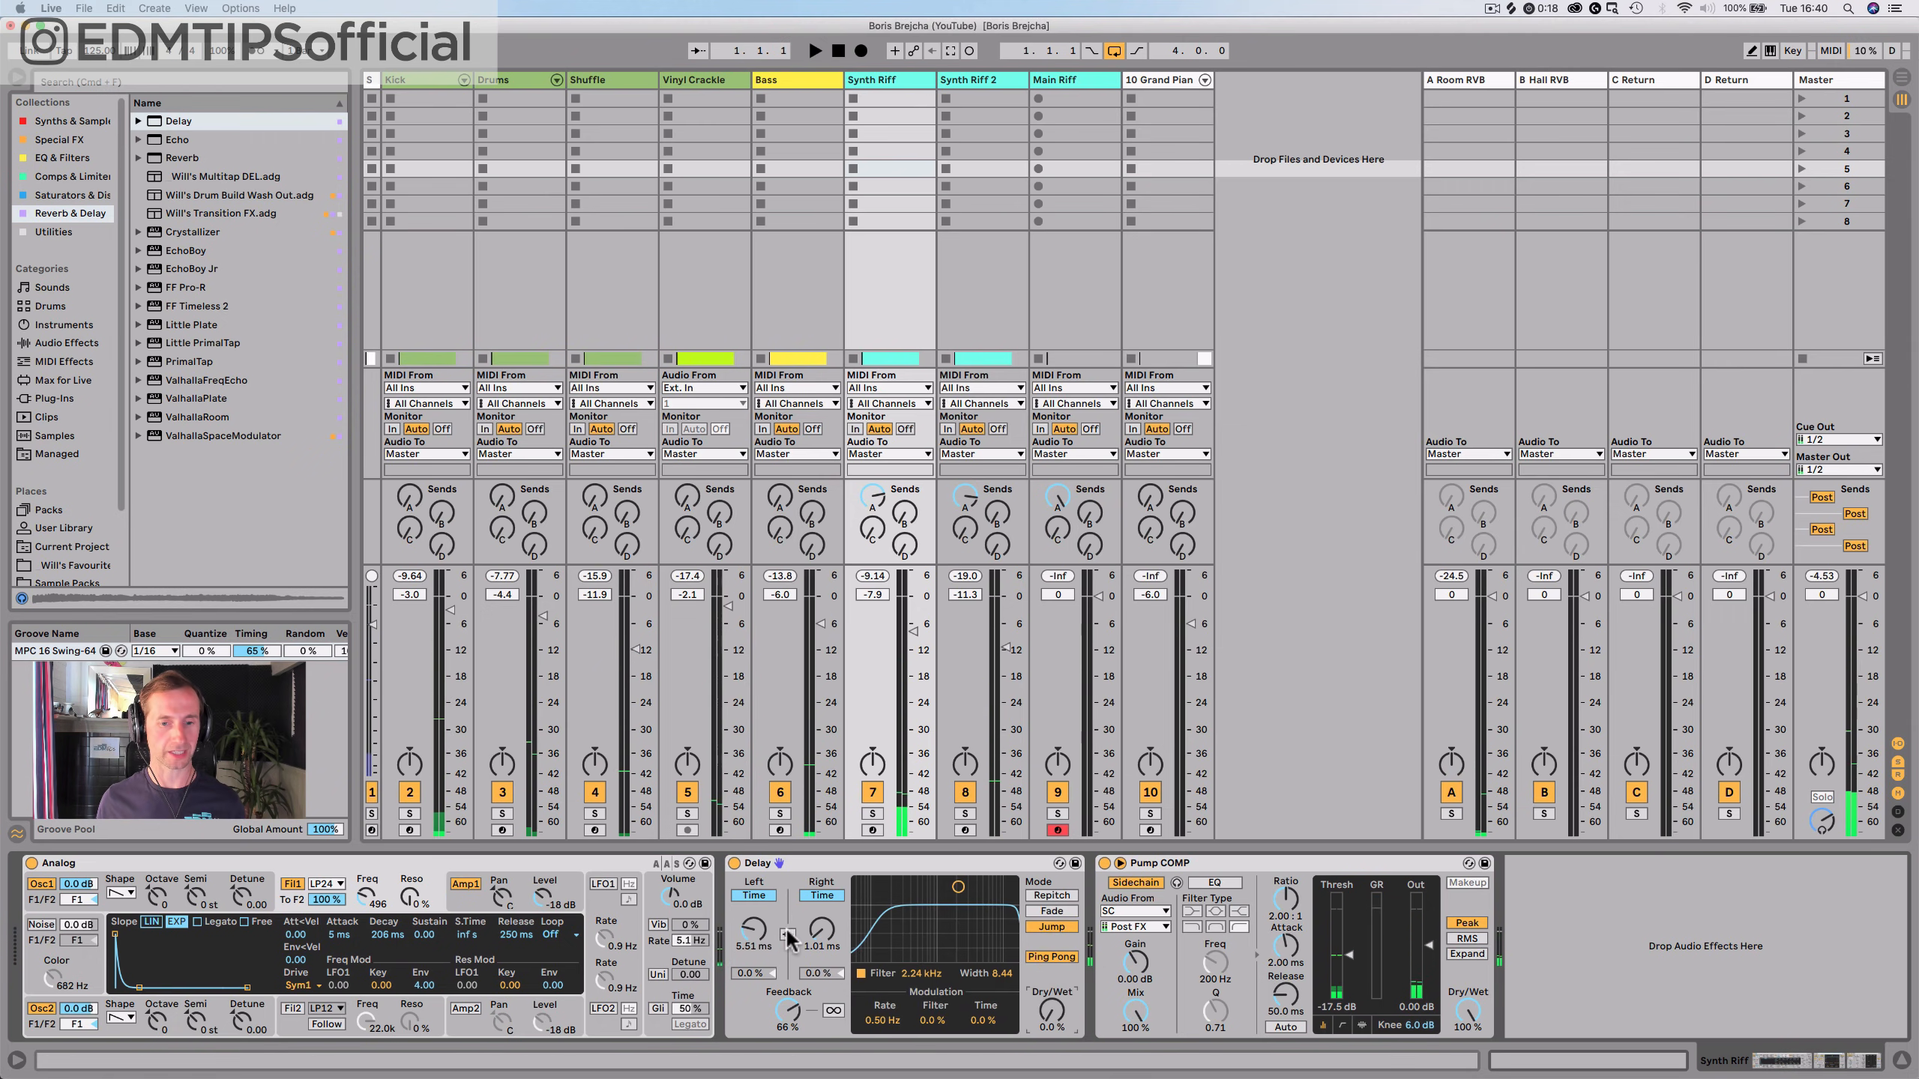
pyautogui.click(822, 931)
pyautogui.press('super+s')
pyautogui.press('super+s')
pyautogui.press('super+s')
pyautogui.press('super+s')
pyautogui.press('super+s')
pyautogui.press('super+s')
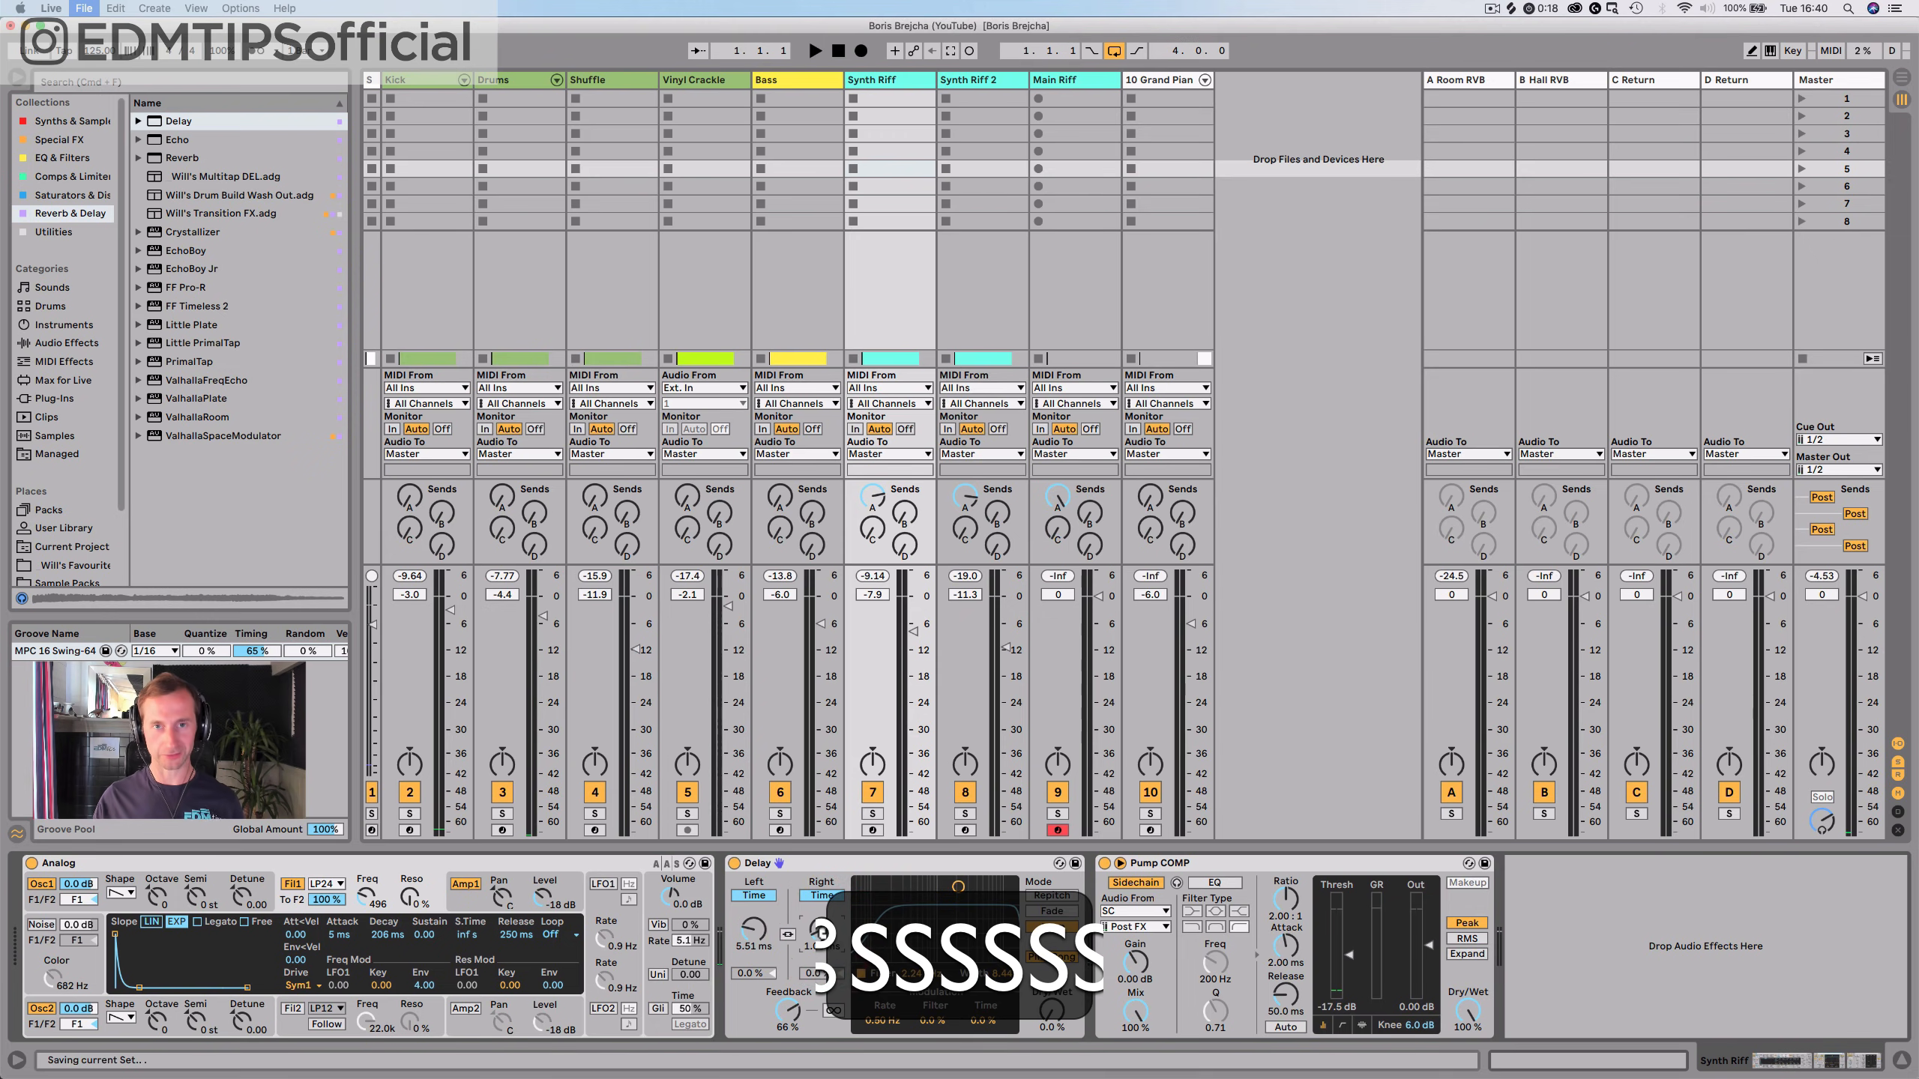
# Switch to Arrangement View and select the Shuffle track
pyautogui.press('Tab')
pyautogui.press('Tab')
pyautogui.press('Tab')
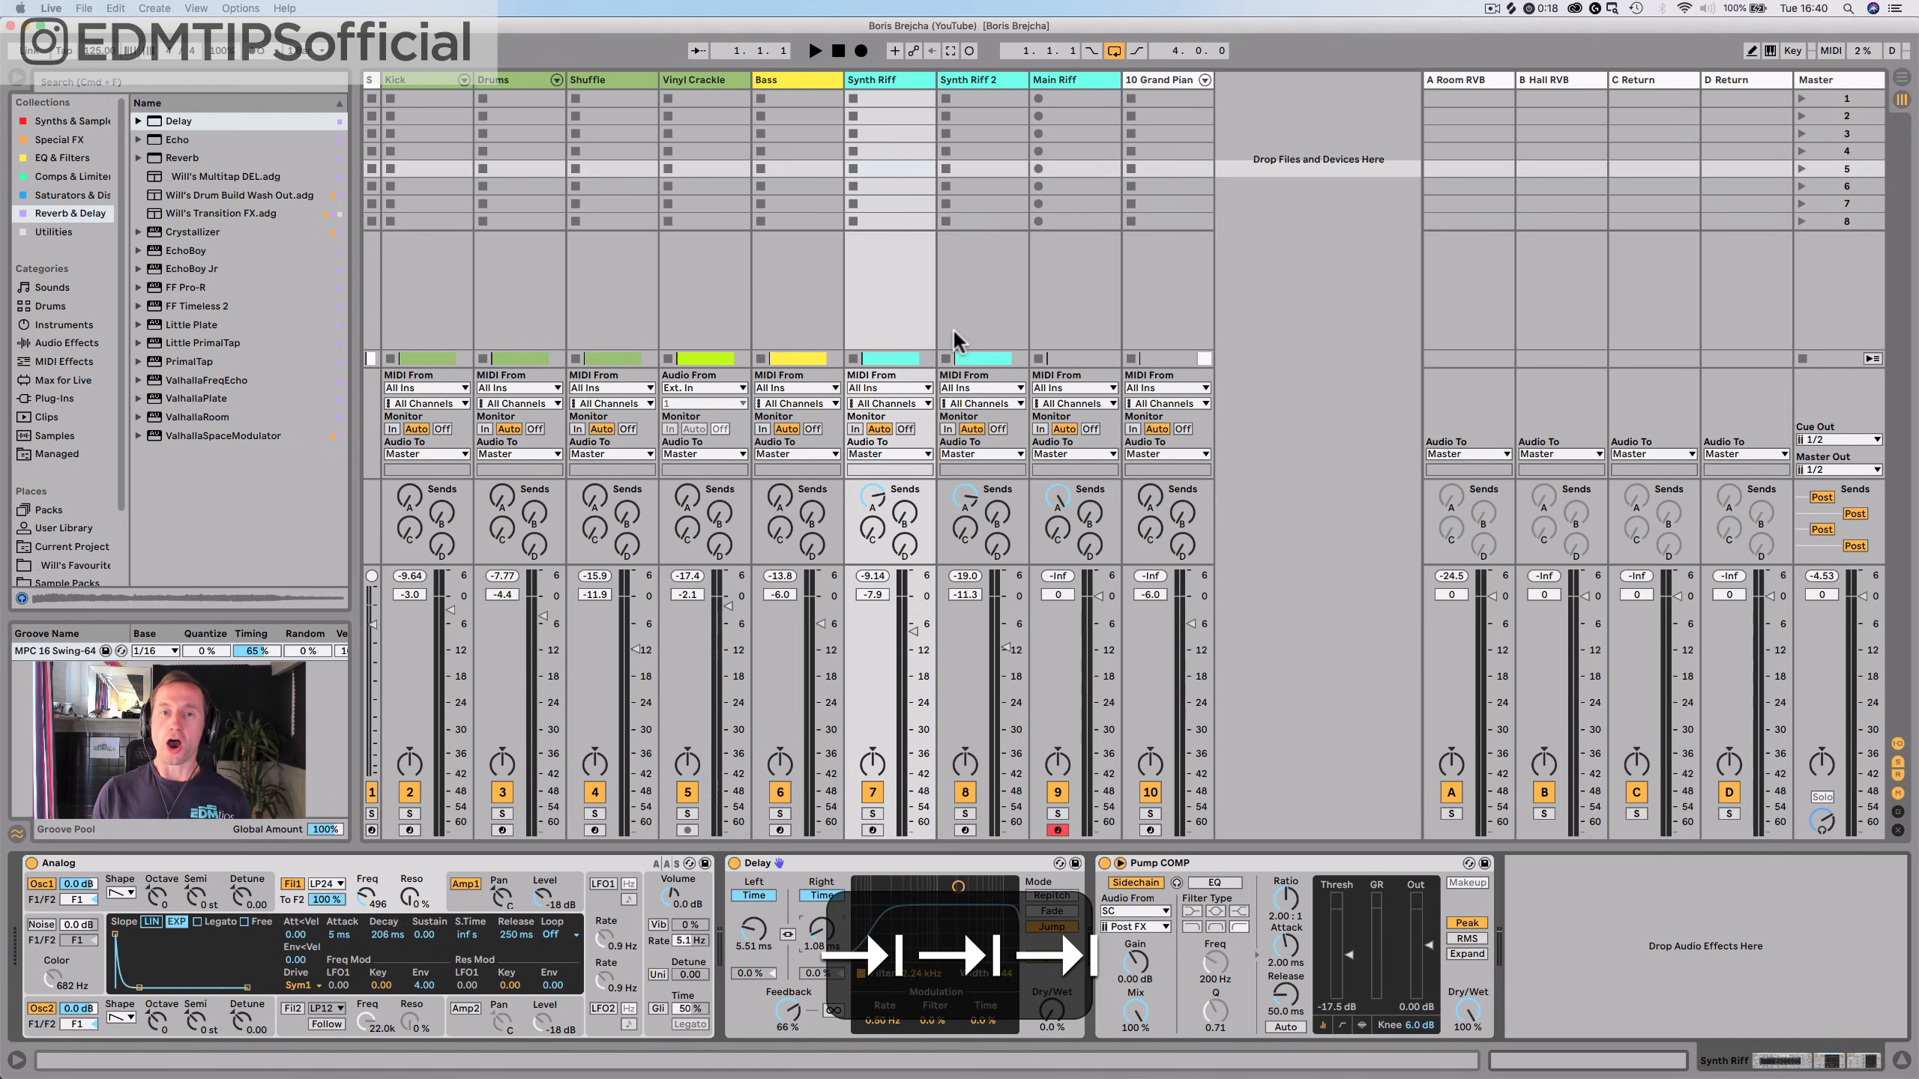
pyautogui.click(1662, 394)
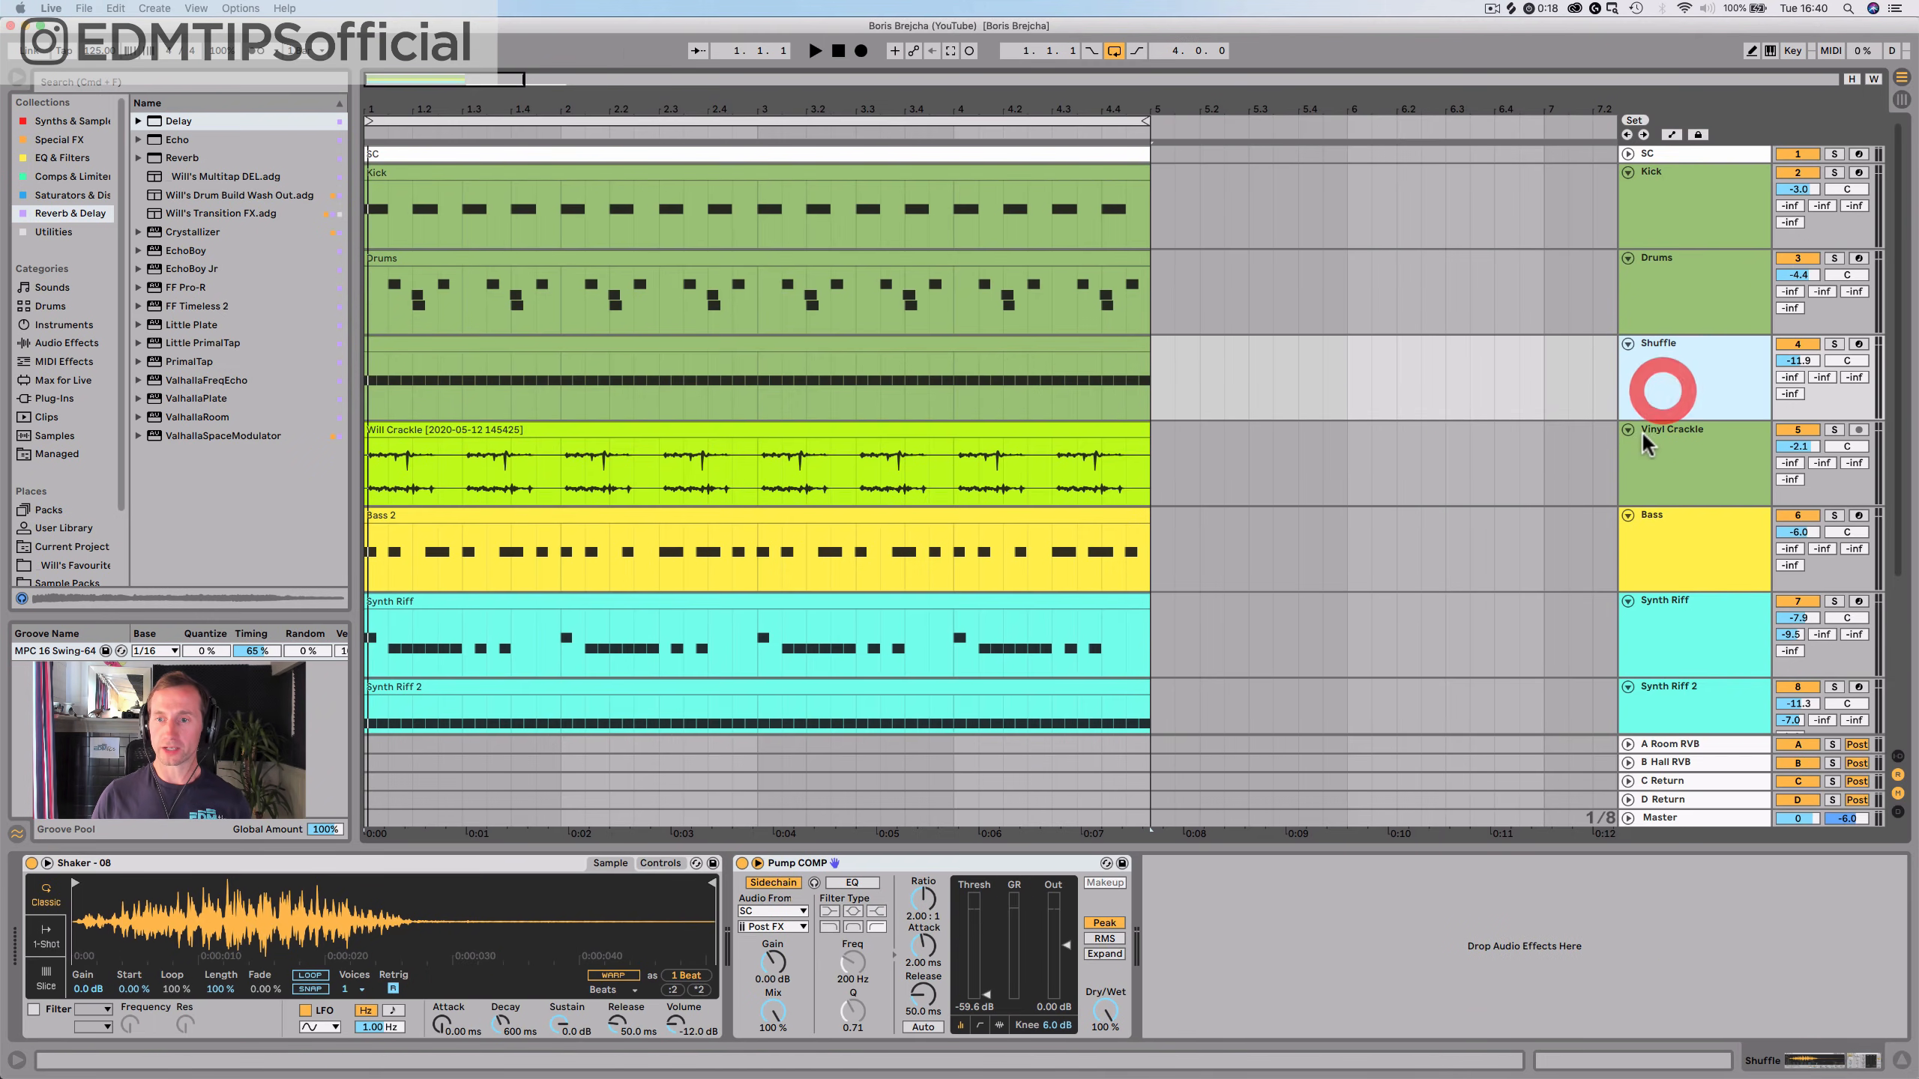
# Insert a MIDI track directly below the Vinyl Crackle track and name it White Noise
pyautogui.click(1667, 455)
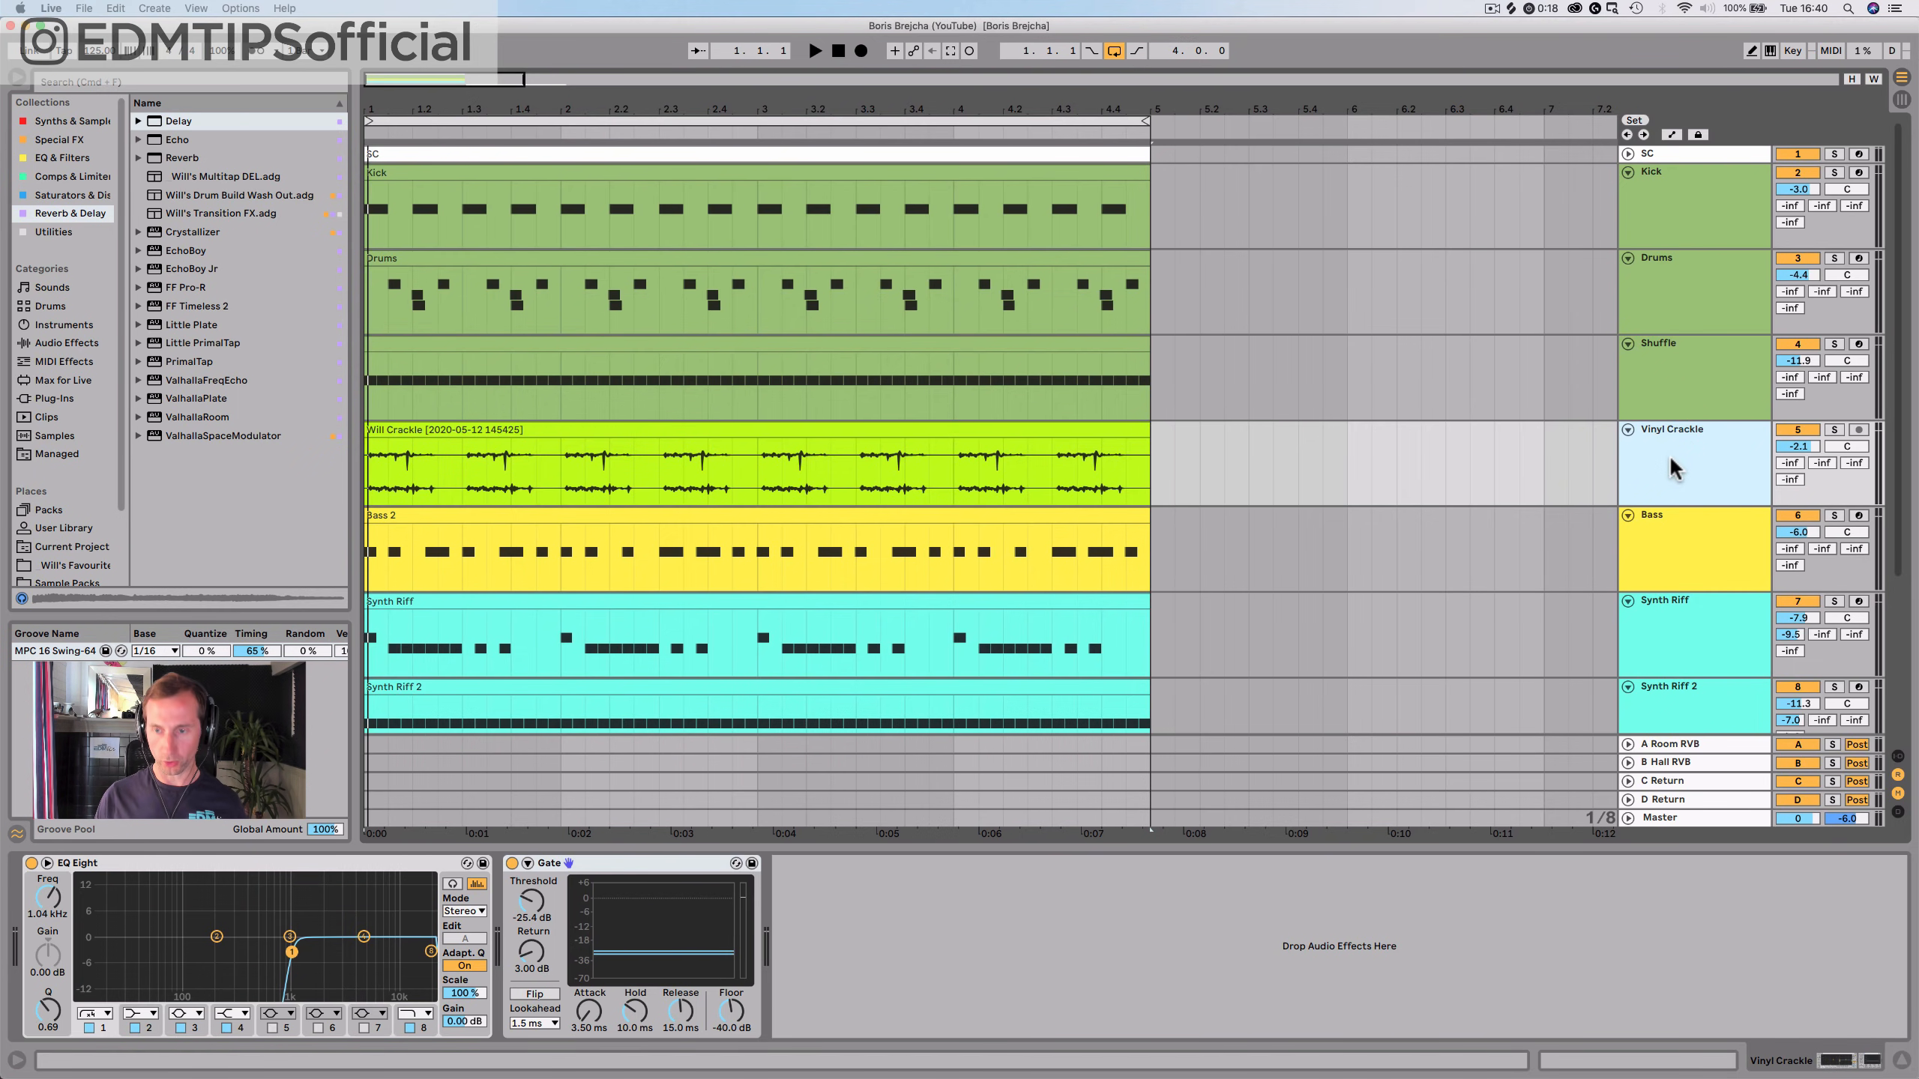
pyautogui.press('super+shift+t')
pyautogui.click(1641, 559)
pyautogui.press('super+r')
pyautogui.write('White Noise')
pyautogui.press('Return')
# Colour the White Noise and Vinyl Crackle tracks lime green to match the crackle clip
pyautogui.rightClick(1649, 553)
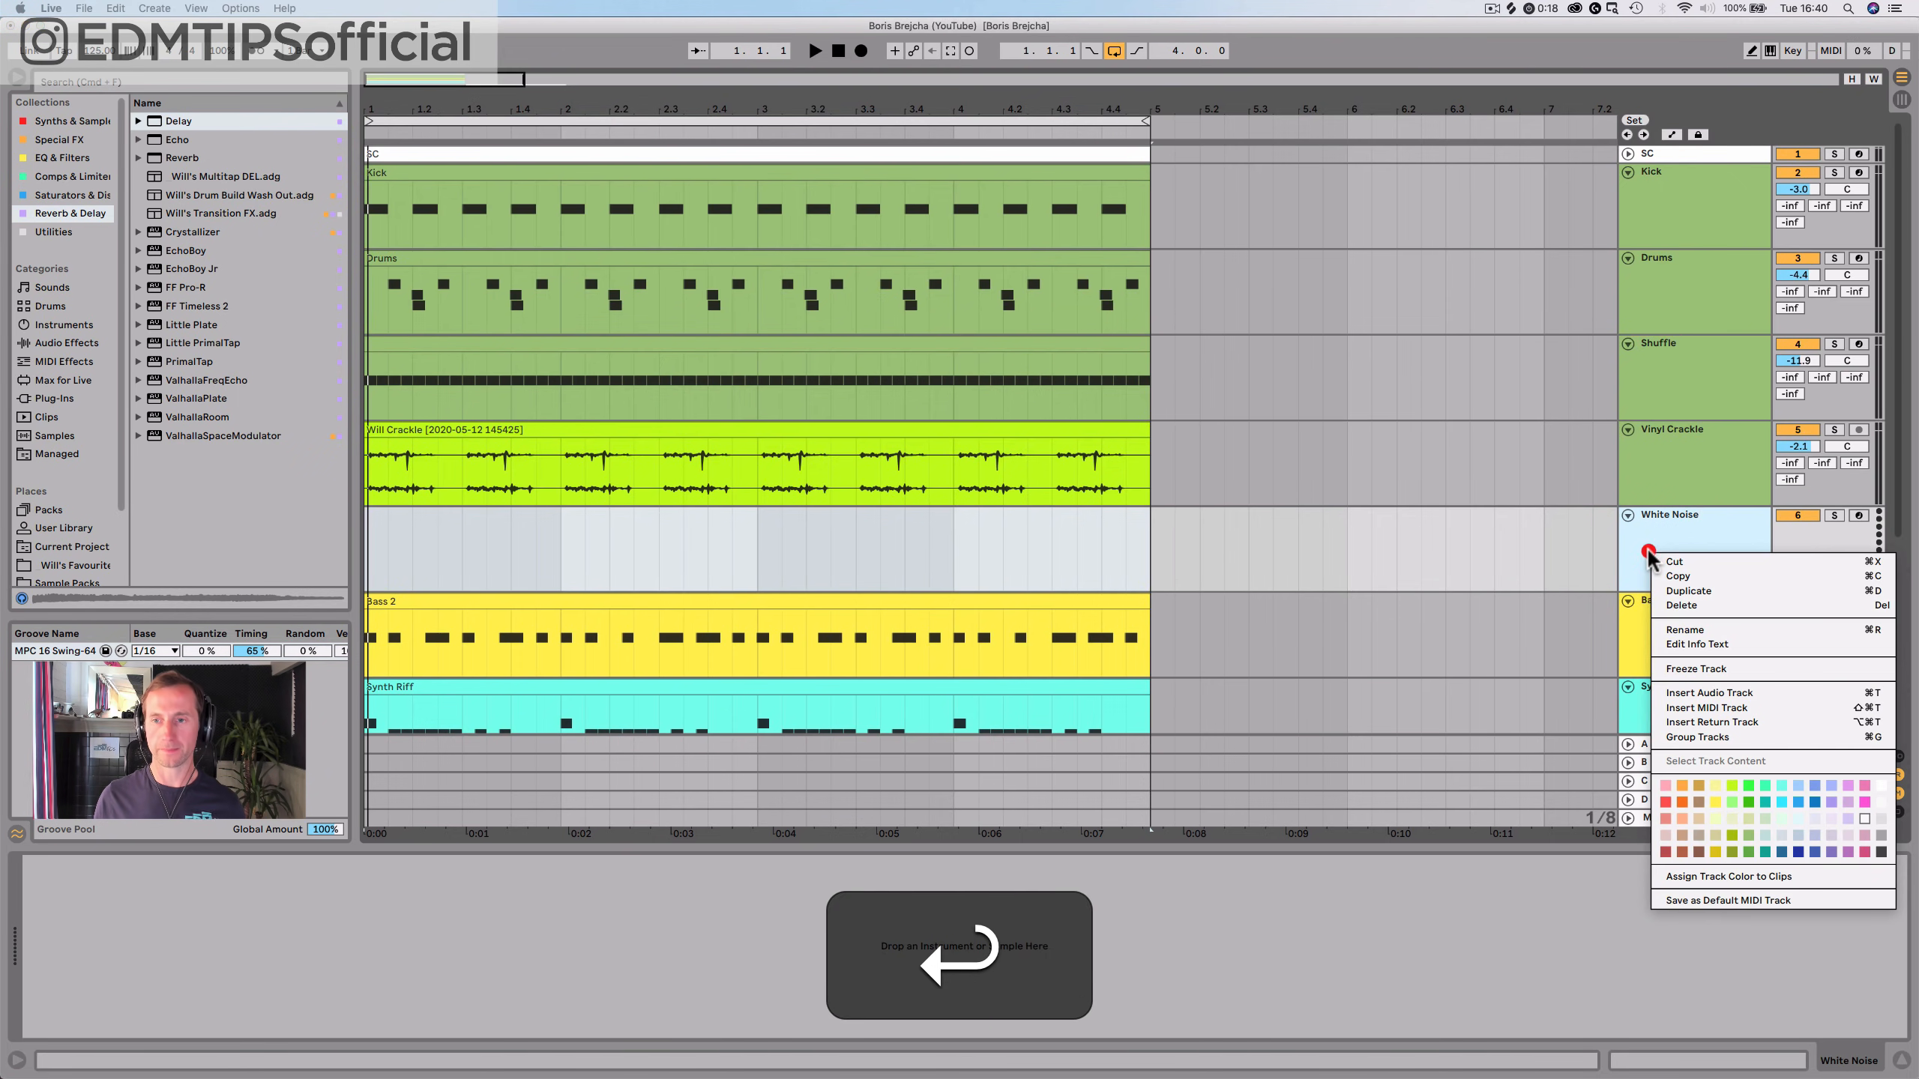
pyautogui.click(1730, 783)
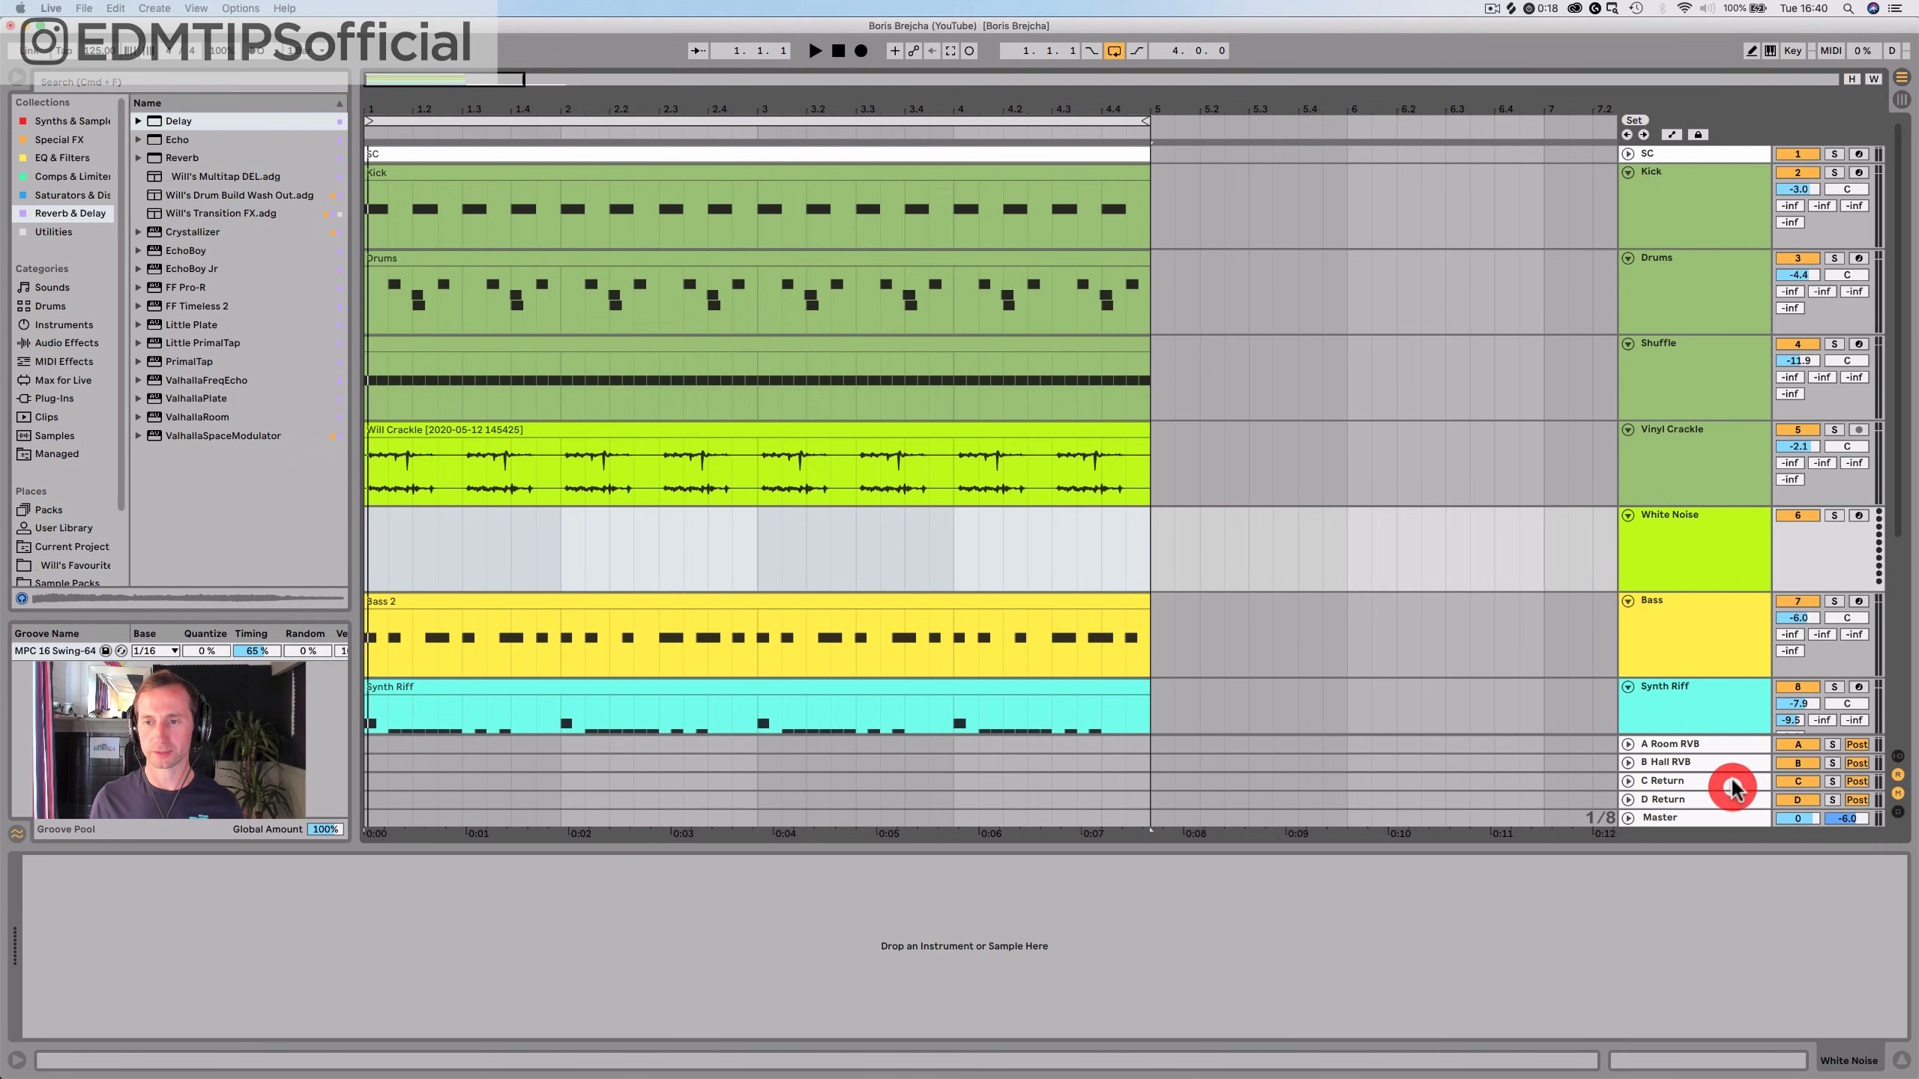
pyautogui.rightClick(1663, 468)
pyautogui.click(1741, 696)
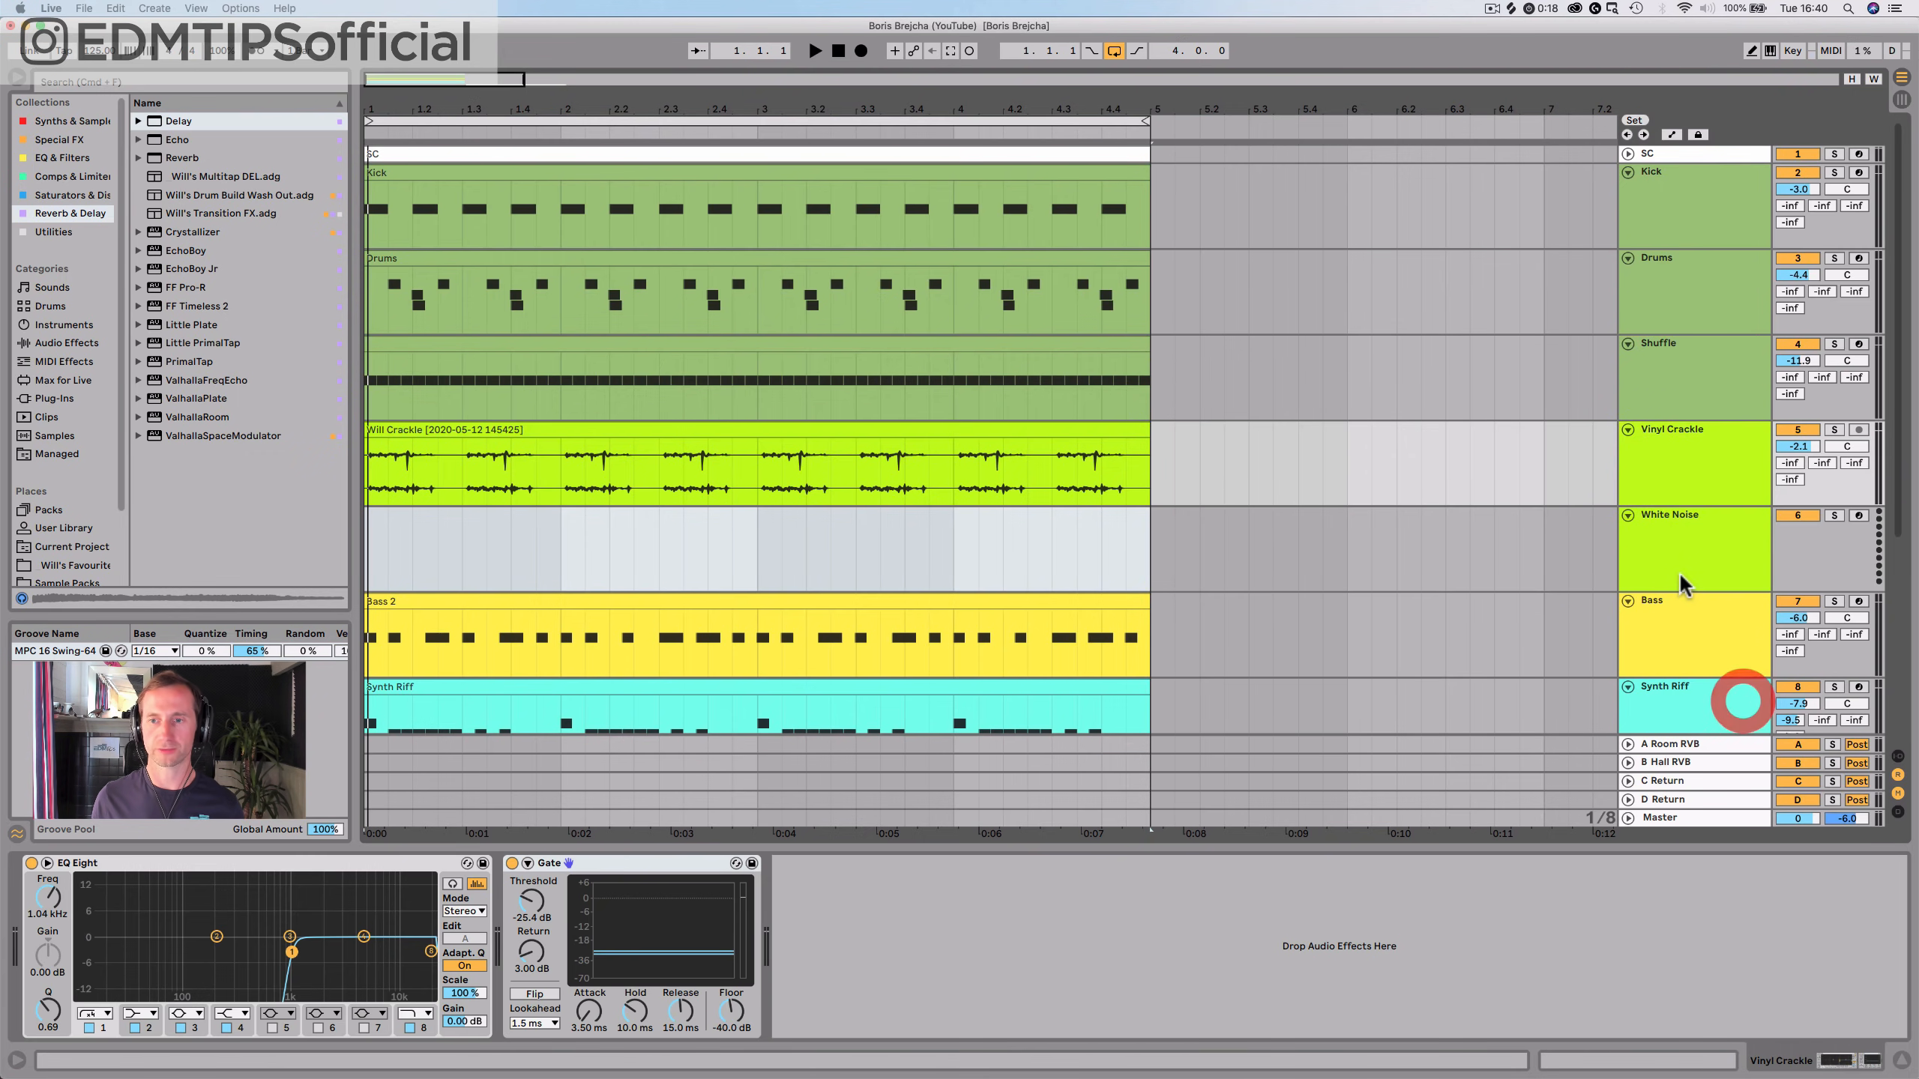
# Load the Will's White Noise.adg rack onto the White Noise track and try its LP FREQ and HP FILT macros
pyautogui.click(1680, 576)
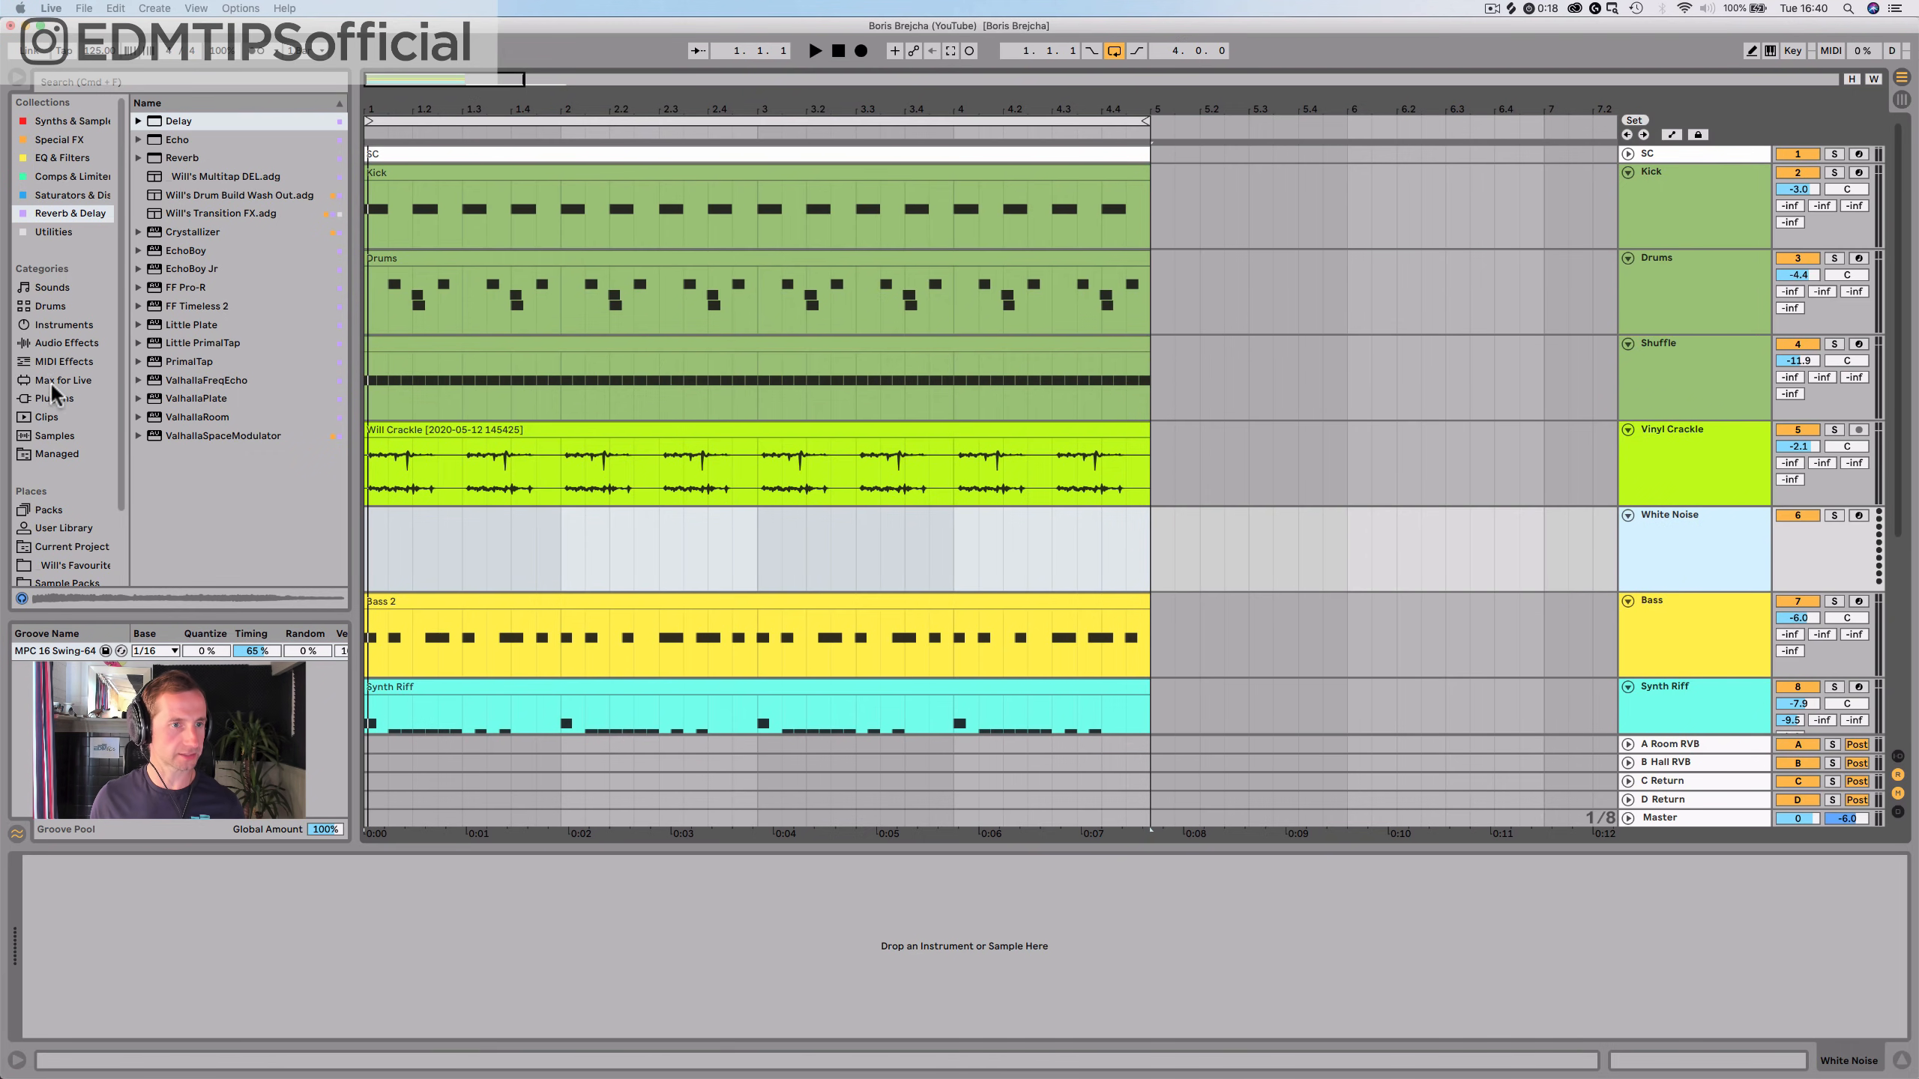
pyautogui.click(58, 324)
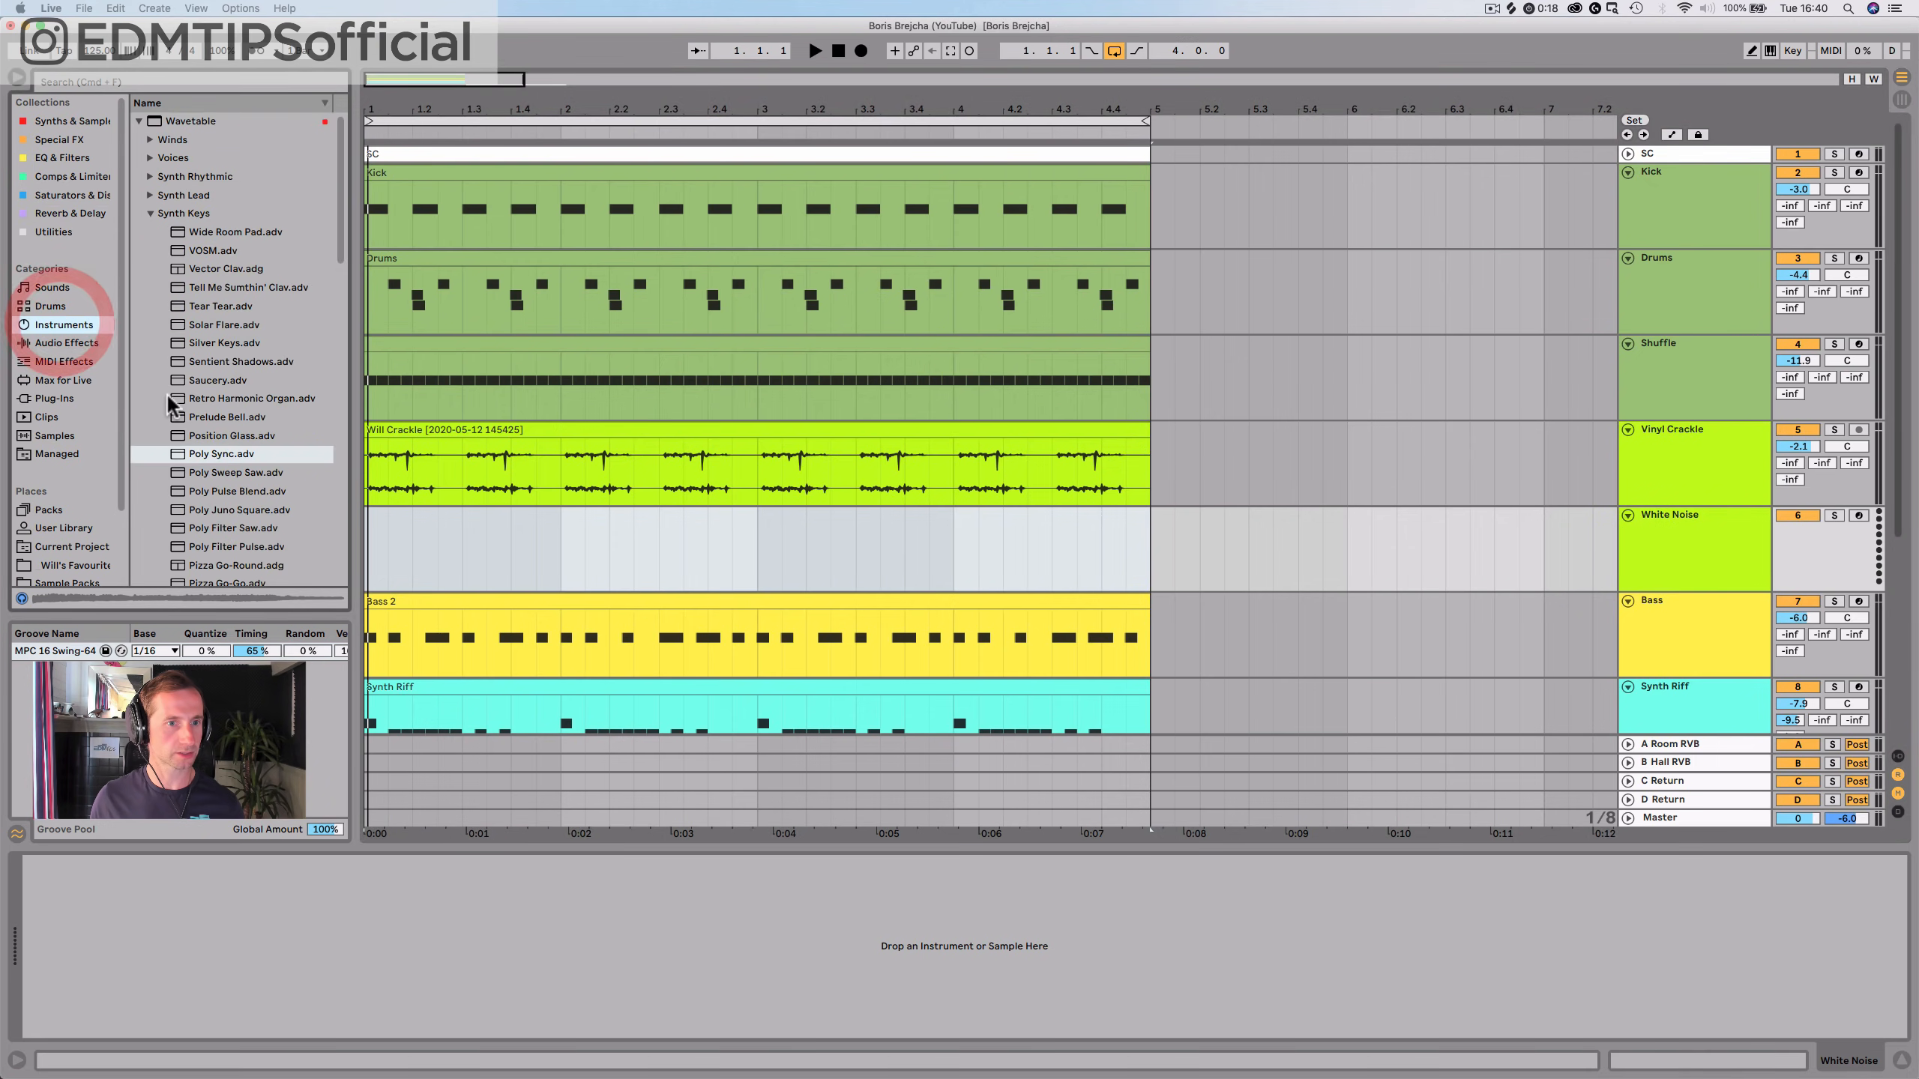
pyautogui.click(153, 213)
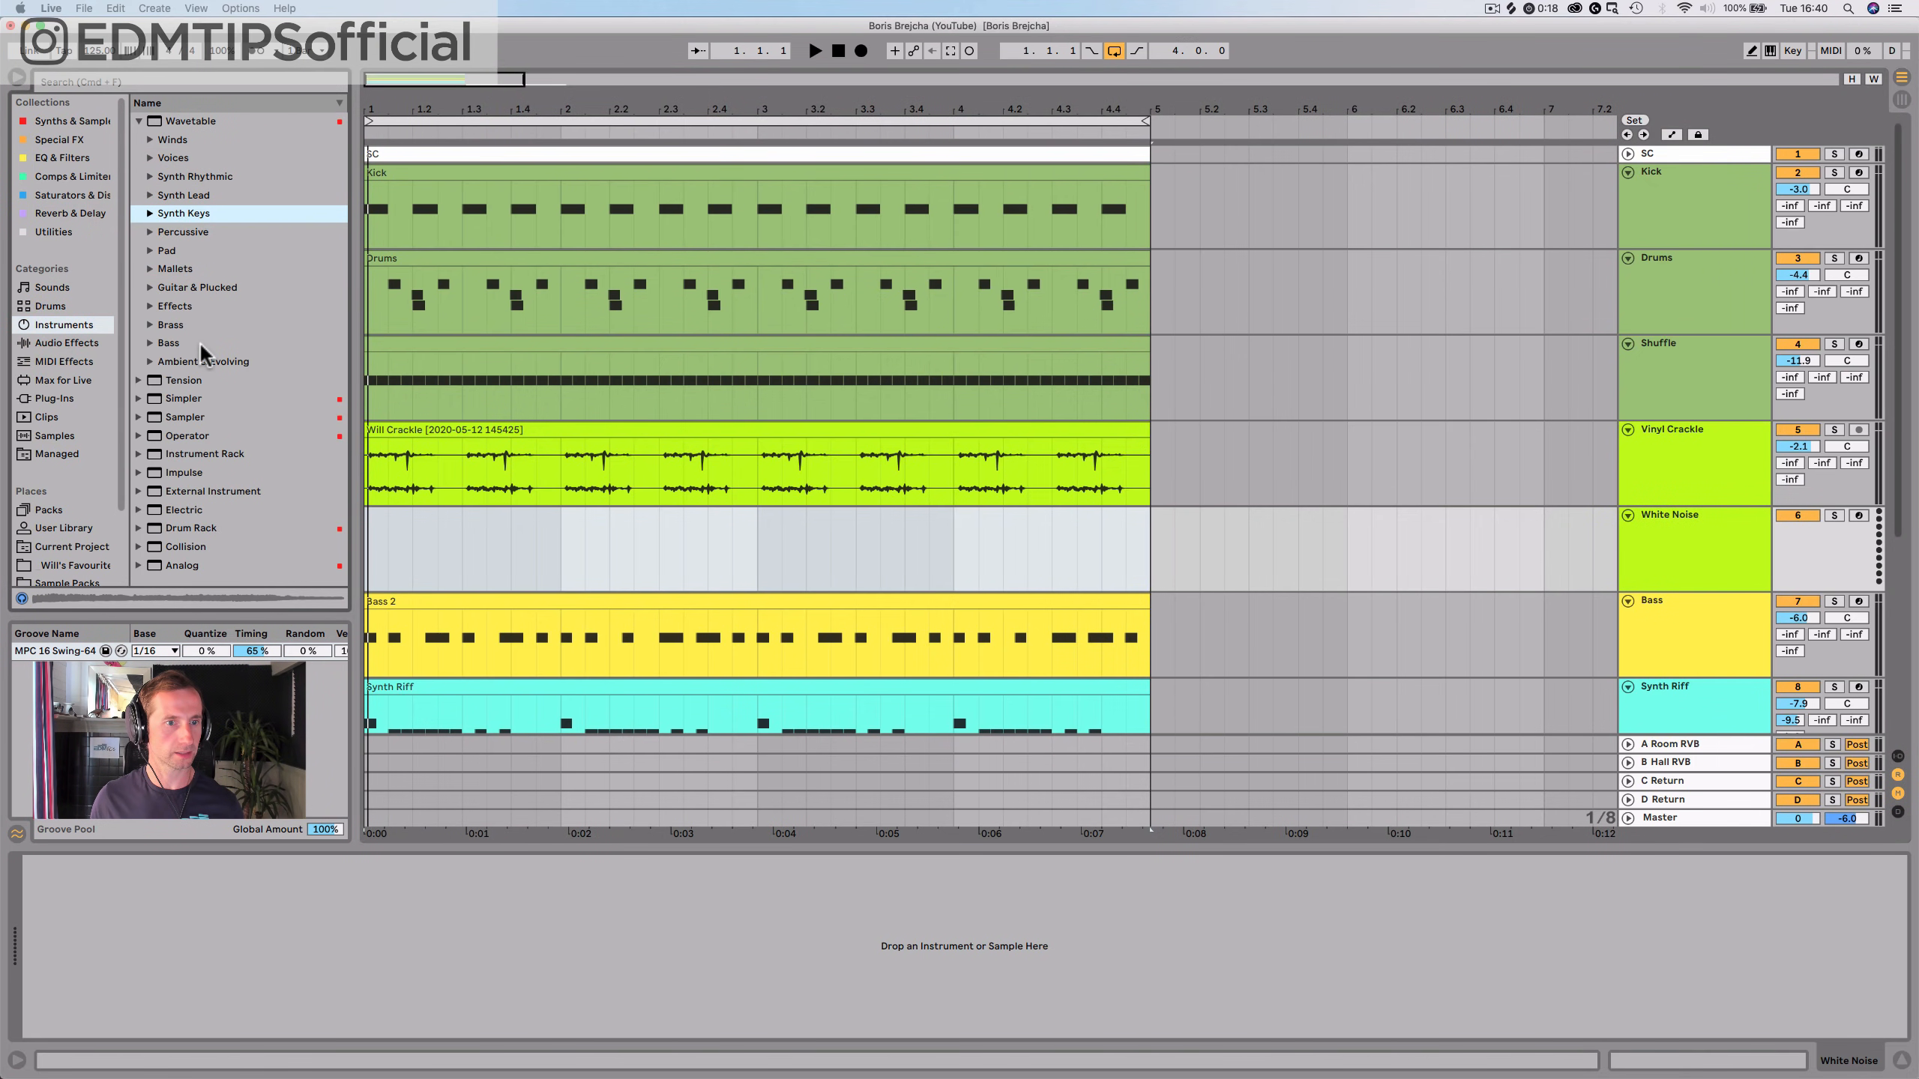
pyautogui.click(182, 453)
pyautogui.press('Right')
pyautogui.press('Right')
pyautogui.press('Right')
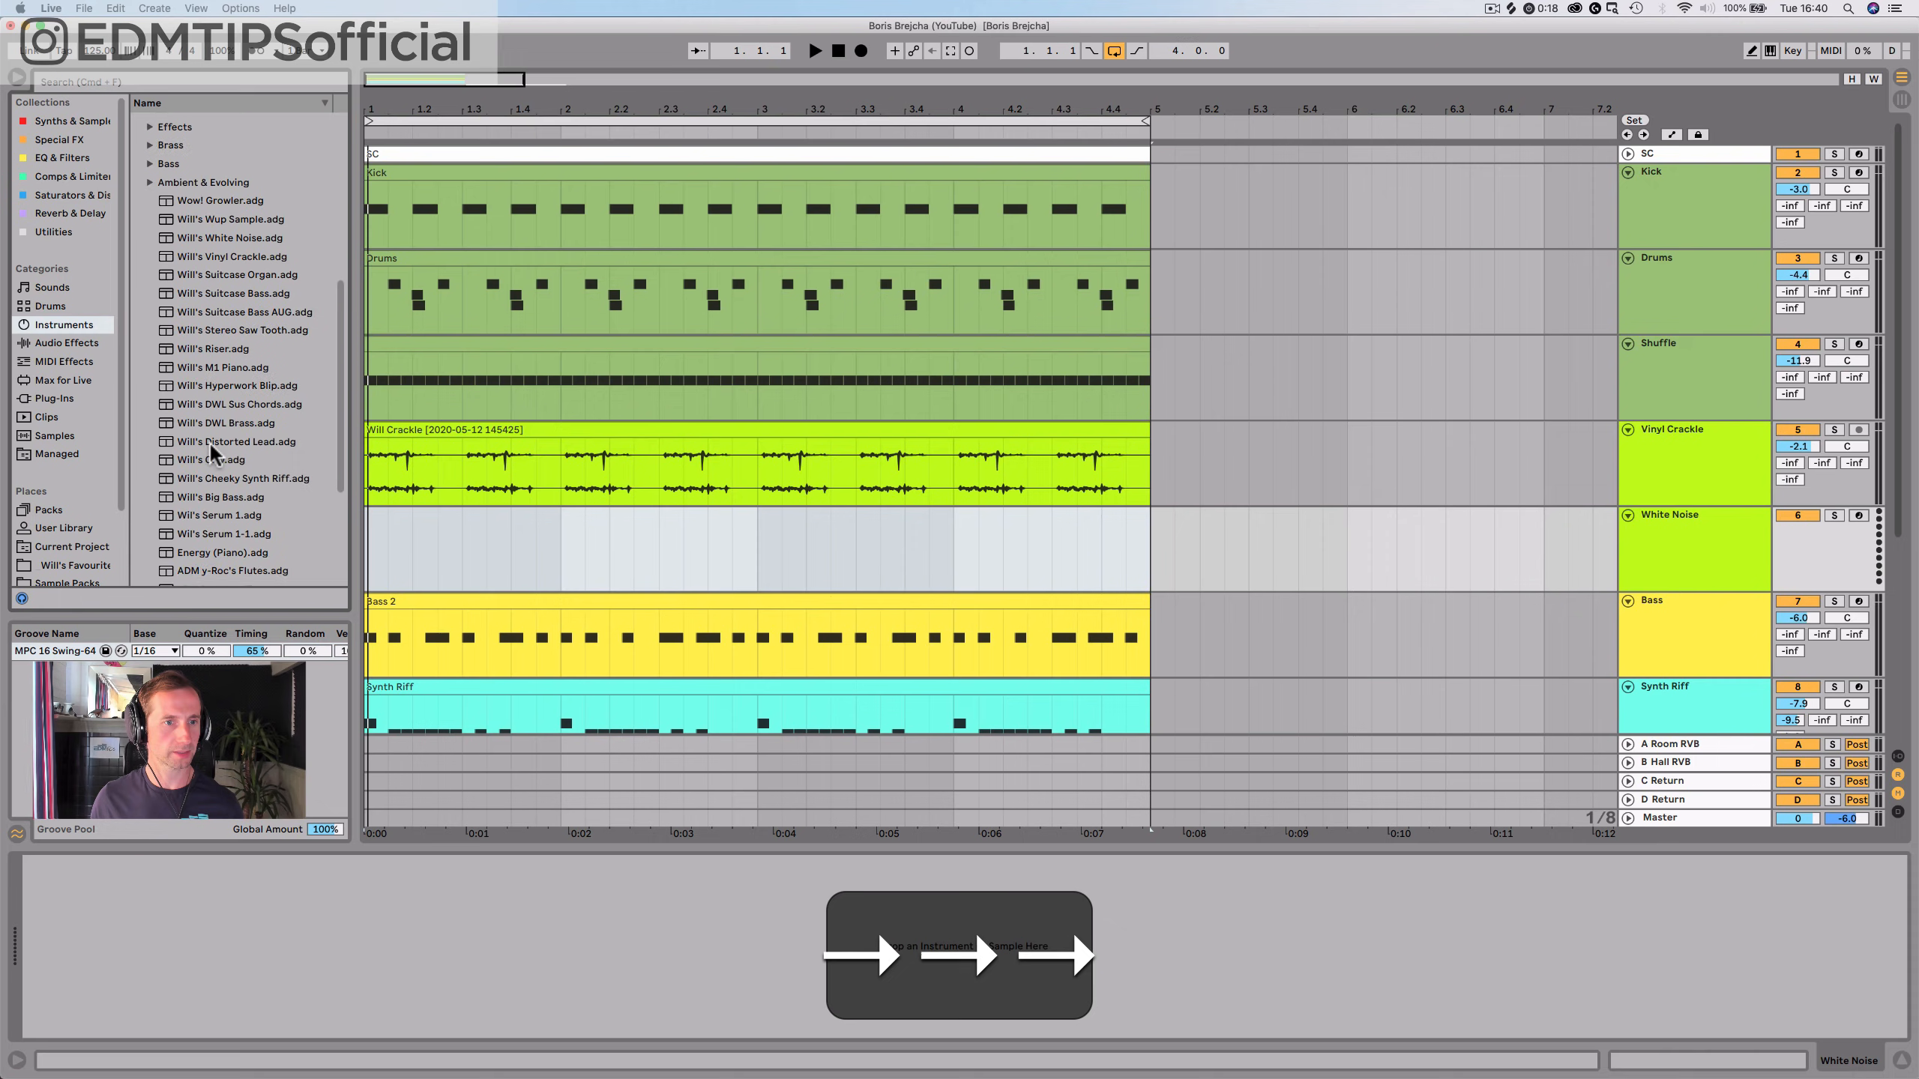
pyautogui.click(225, 239)
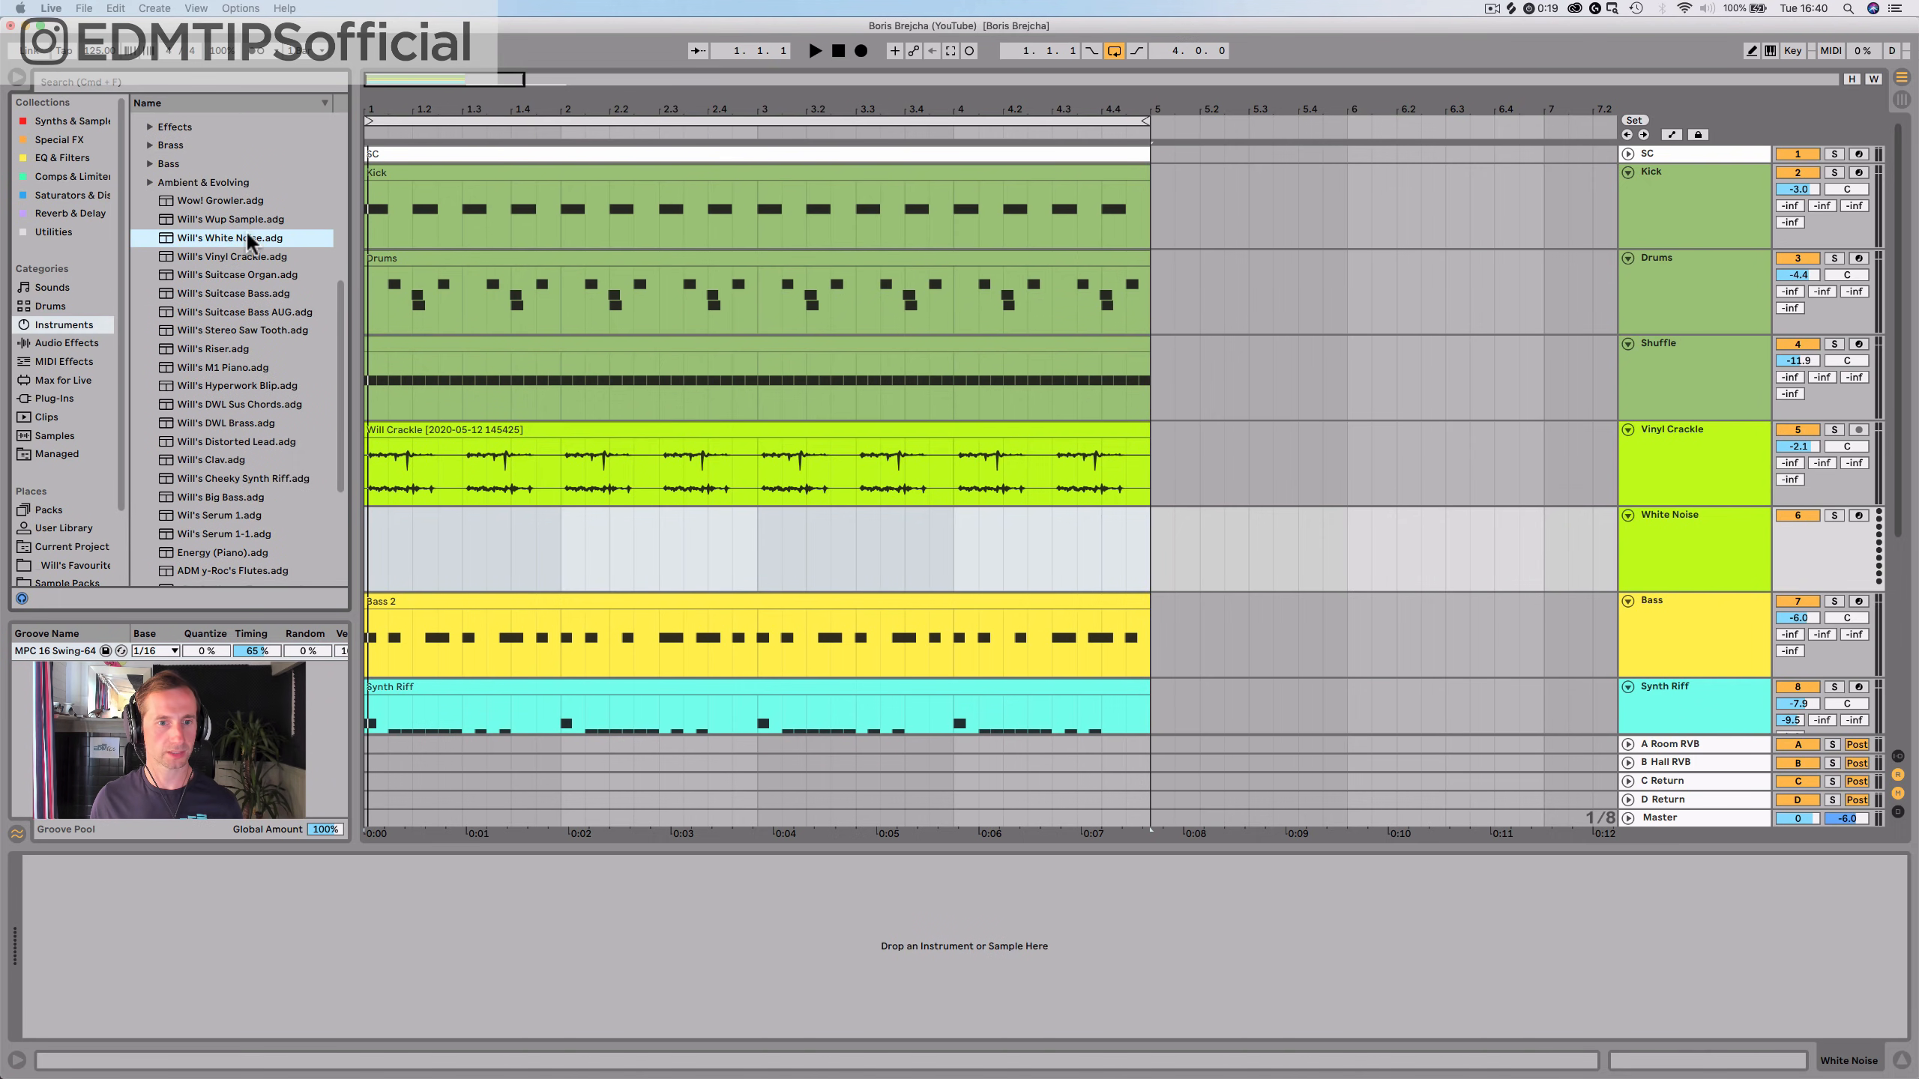
pyautogui.click(407, 533)
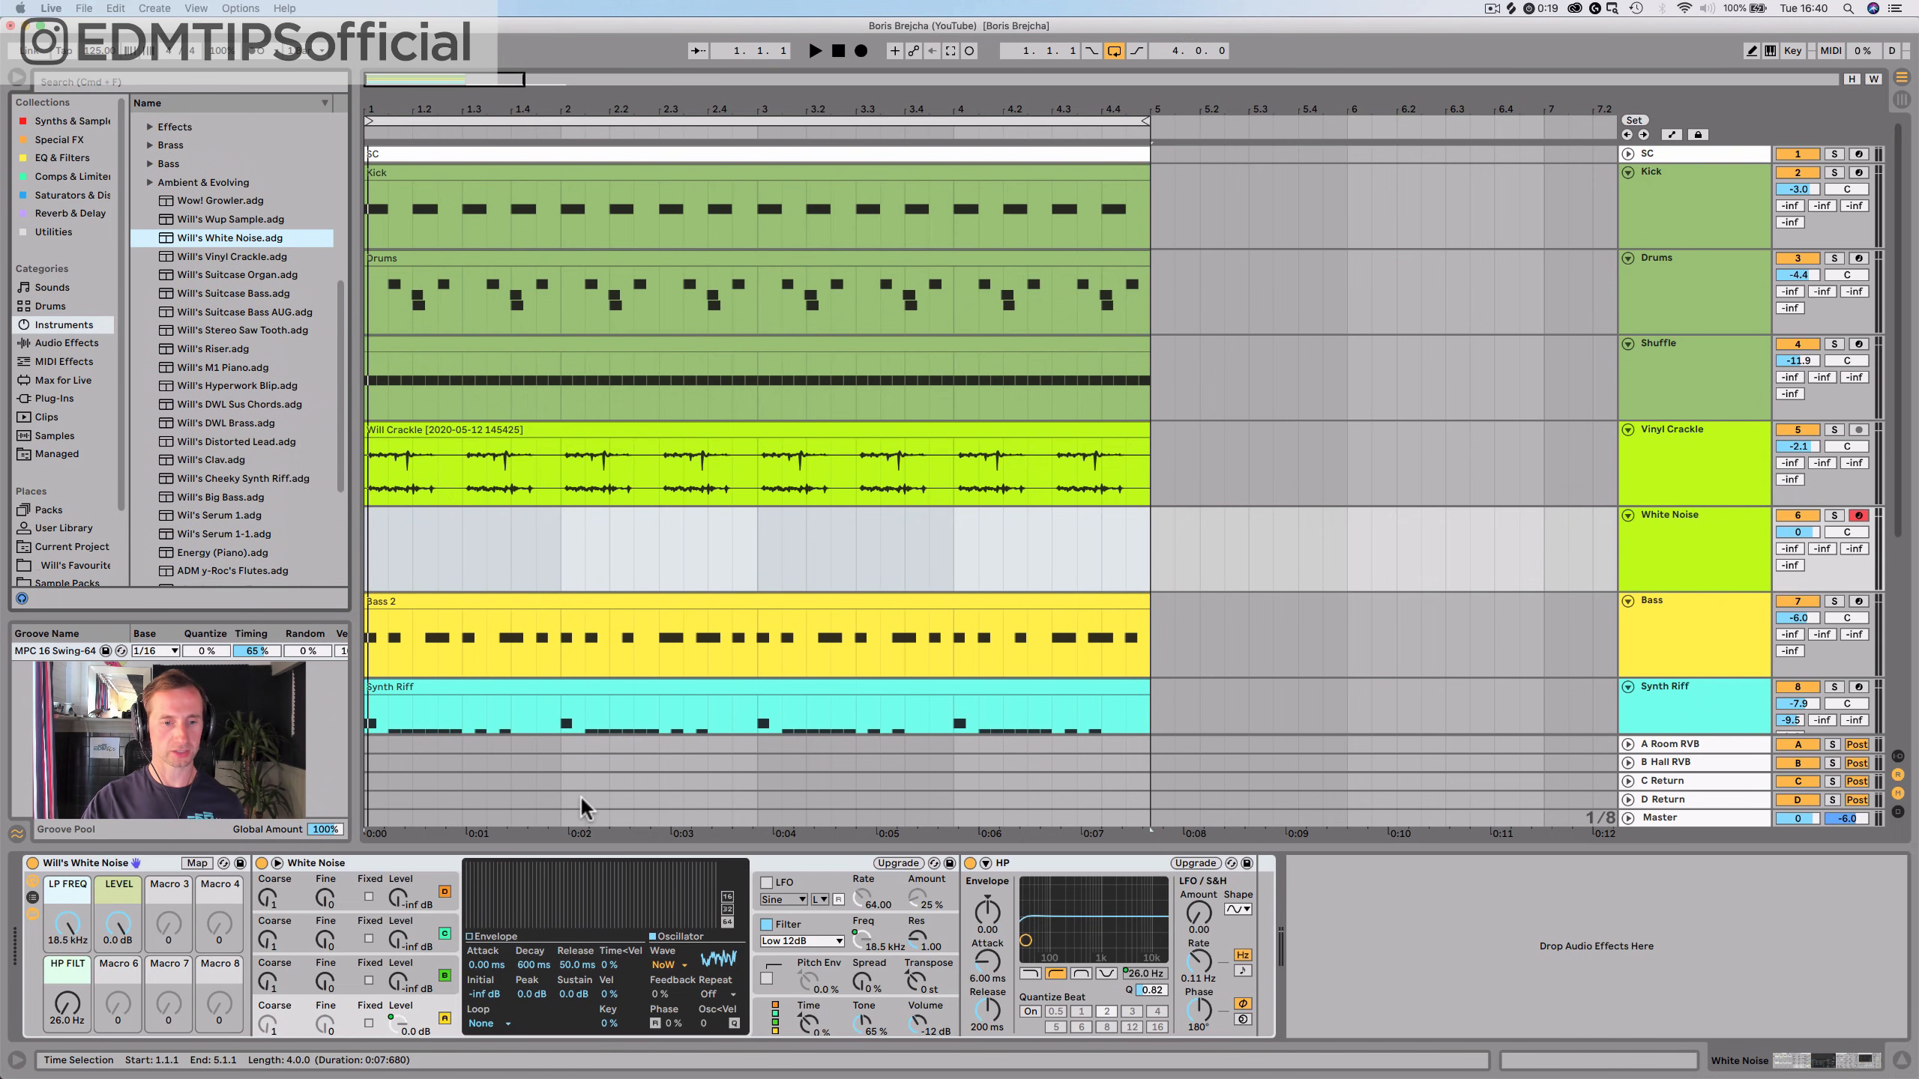
pyautogui.moveTo(74, 931)
pyautogui.mouseDown()
pyautogui.moveTo(73, 983)
pyautogui.moveTo(74, 900)
pyautogui.mouseUp()
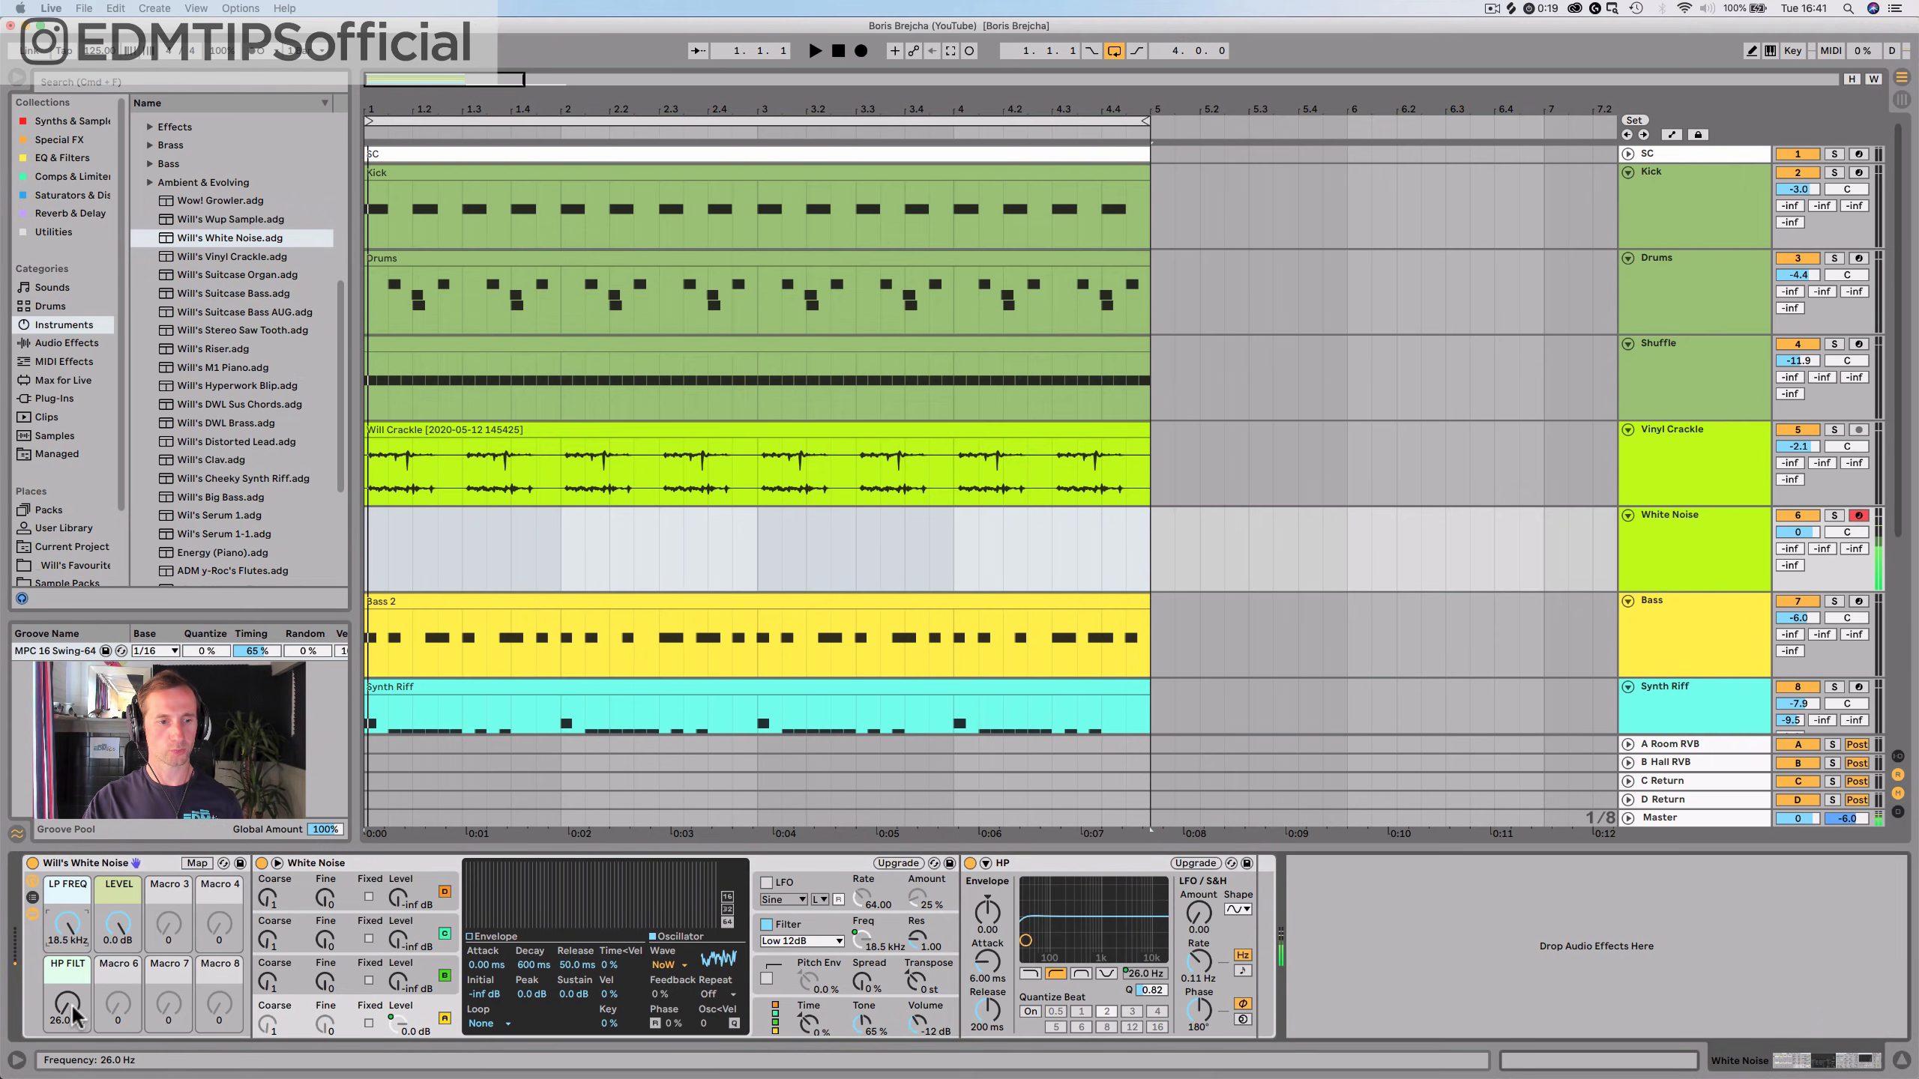
pyautogui.moveTo(67, 1003); pyautogui.dragTo(67, 1051)
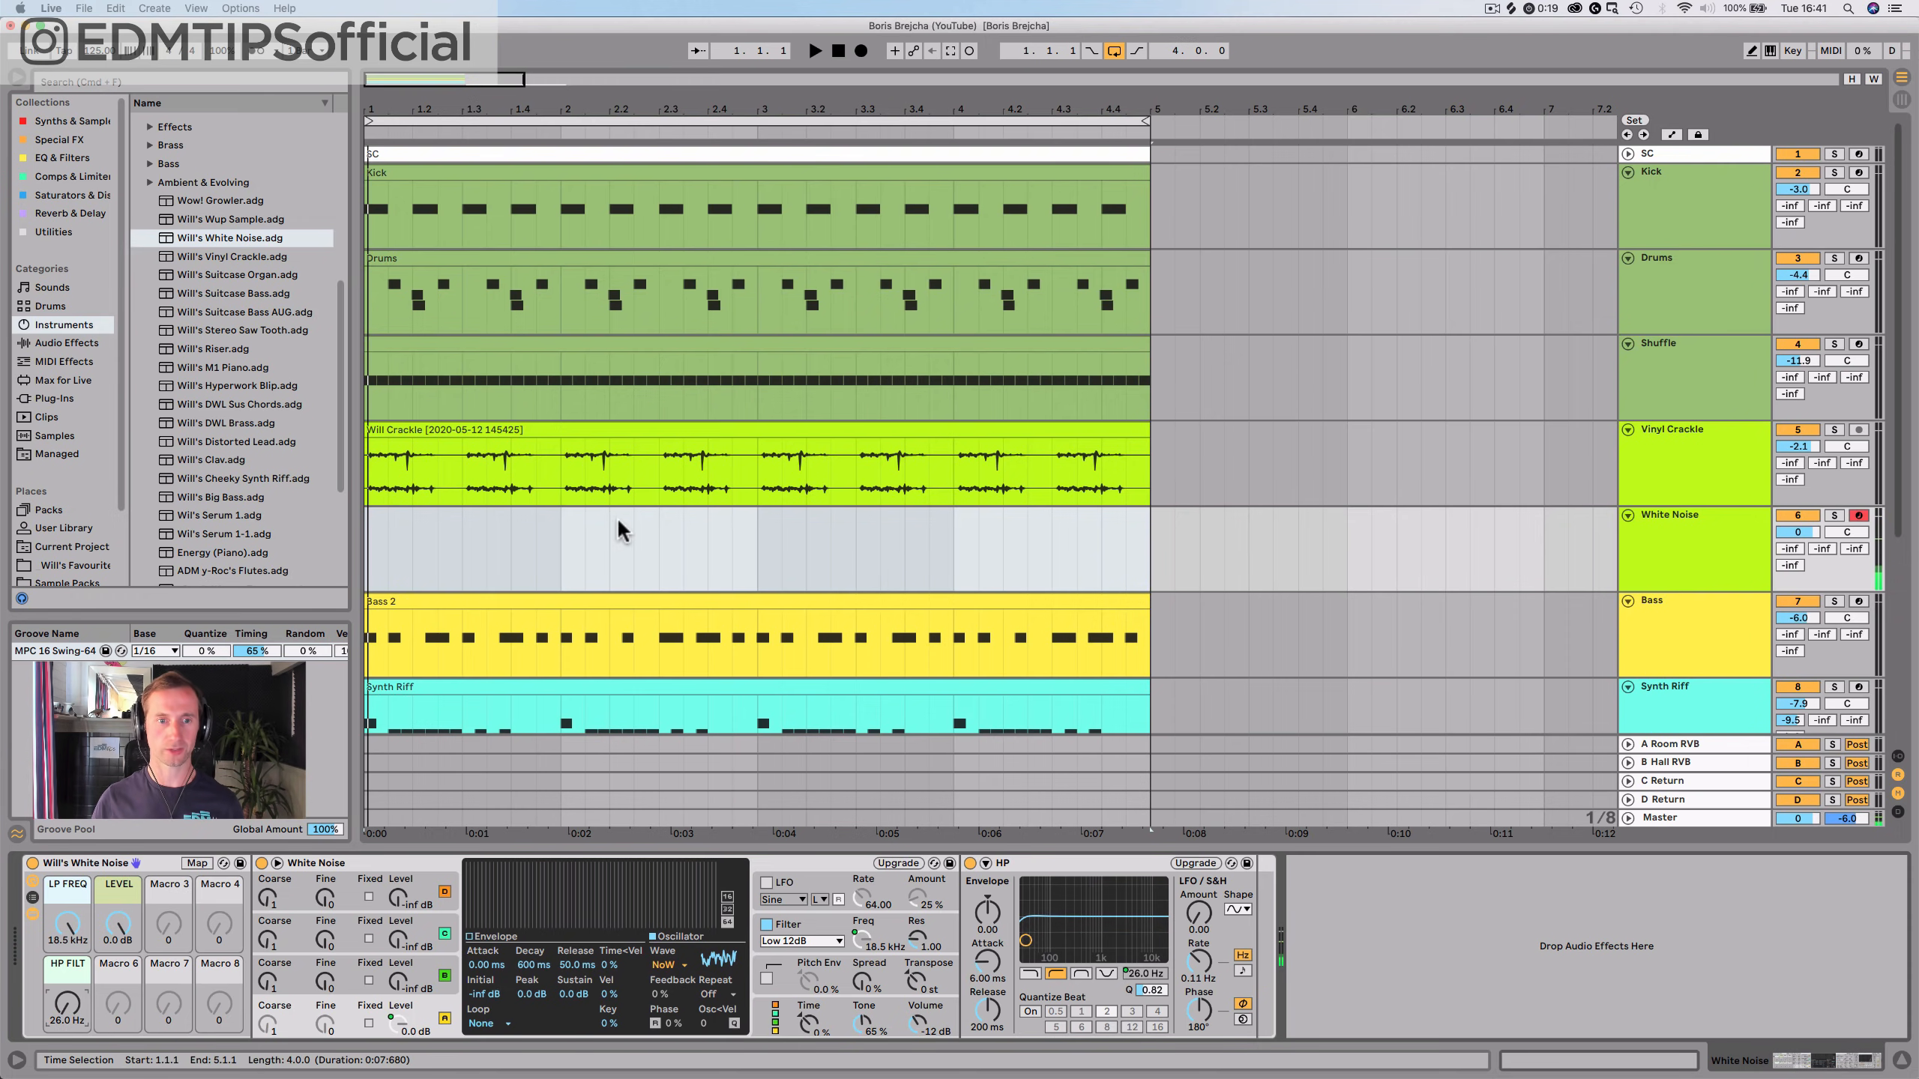
# Create an empty four-bar MIDI clip on the White Noise track from bar 1 to bar 5 and name it White Noise
pyautogui.moveTo(364, 544); pyautogui.dragTo(1145, 538)
pyautogui.press('shift+super+m')
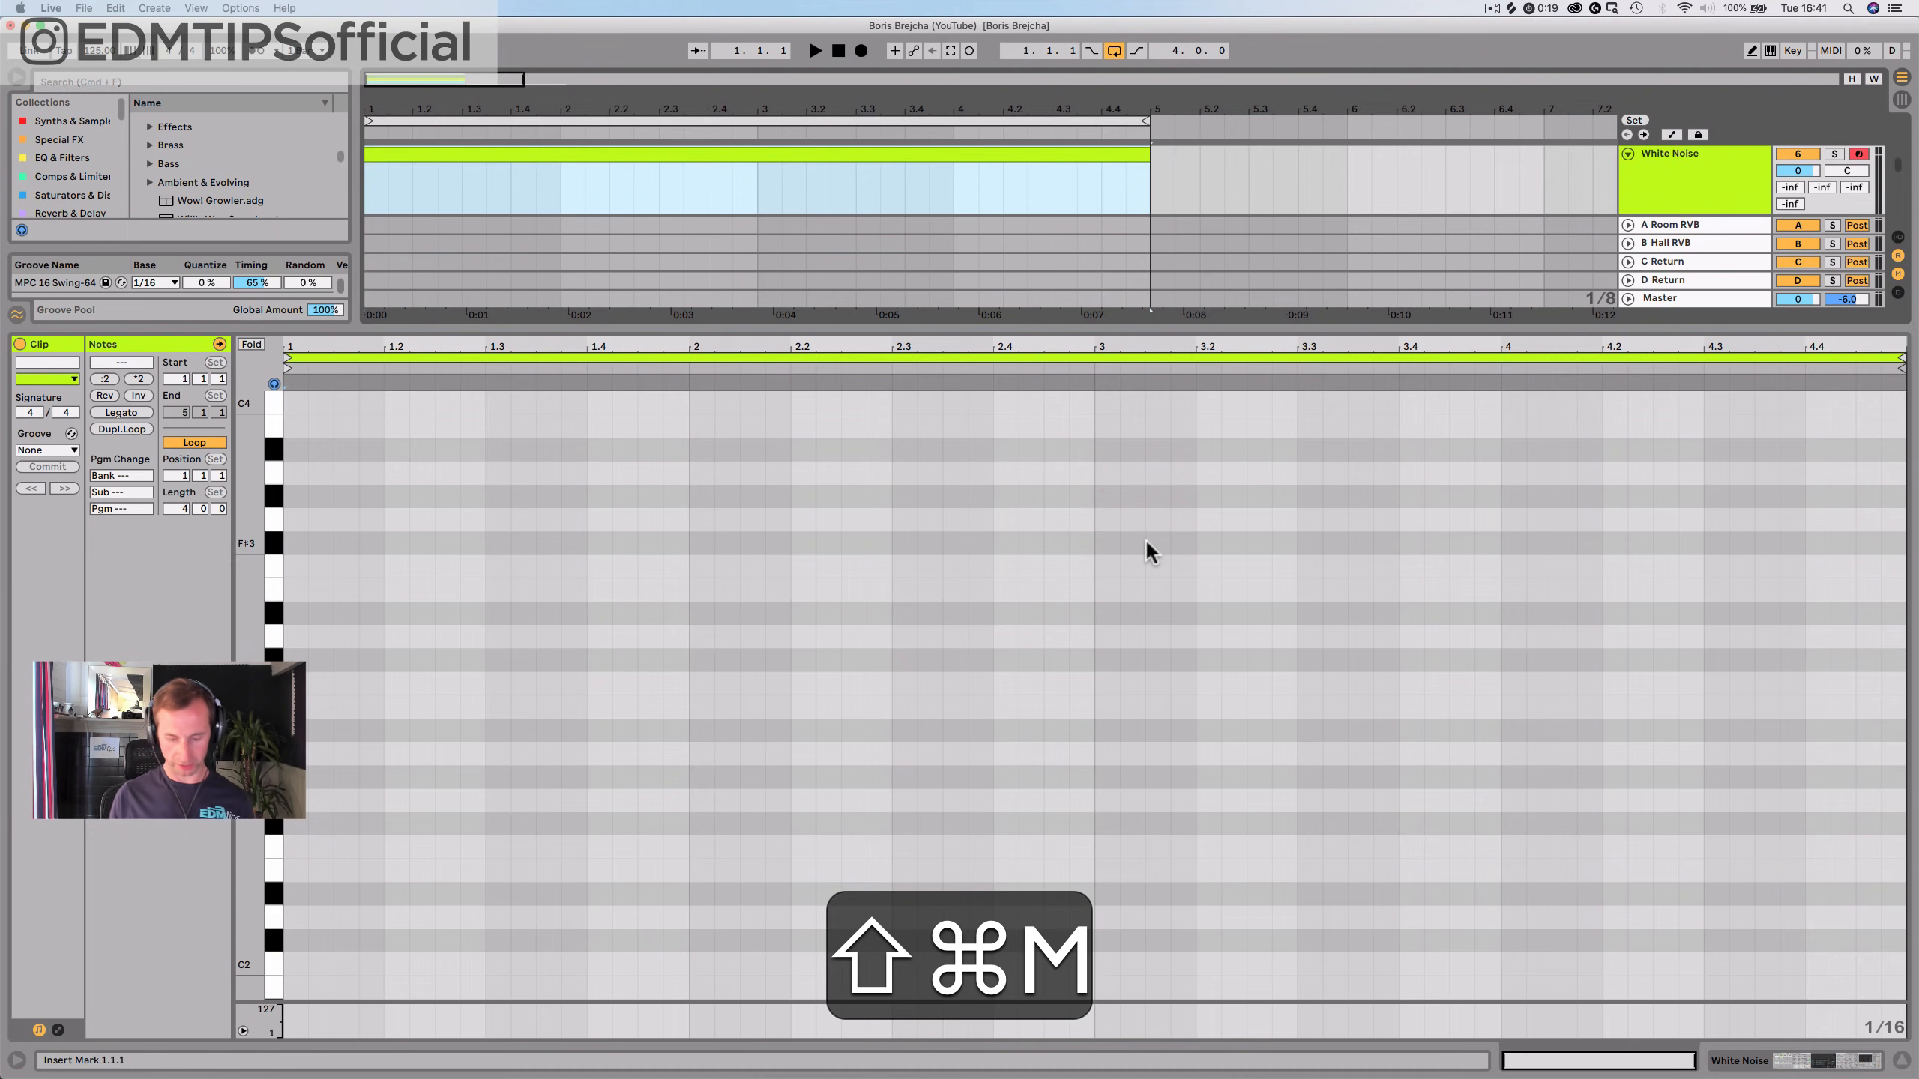
pyautogui.press('super+r')
pyautogui.write('White No')
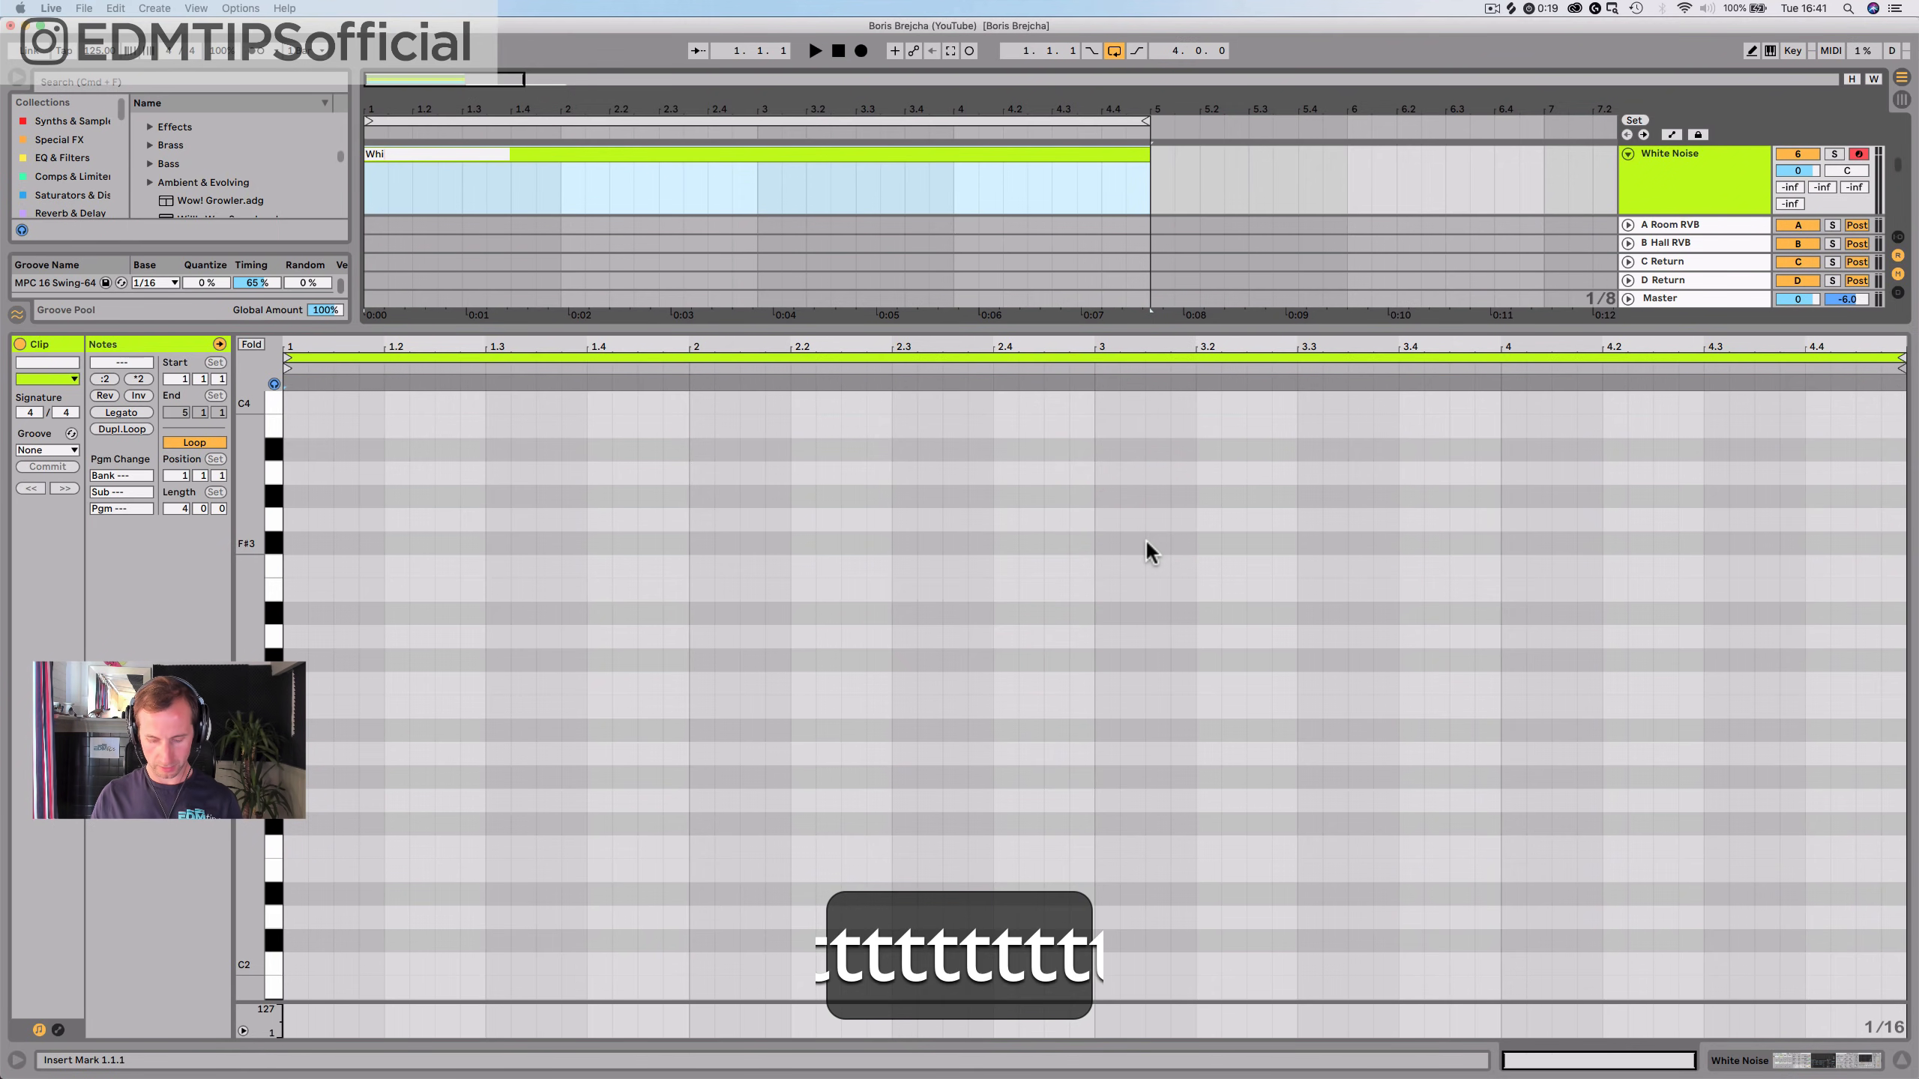
pyautogui.write('ise')
pyautogui.press('Return')
pyautogui.hotkey('shift', 'Tab')
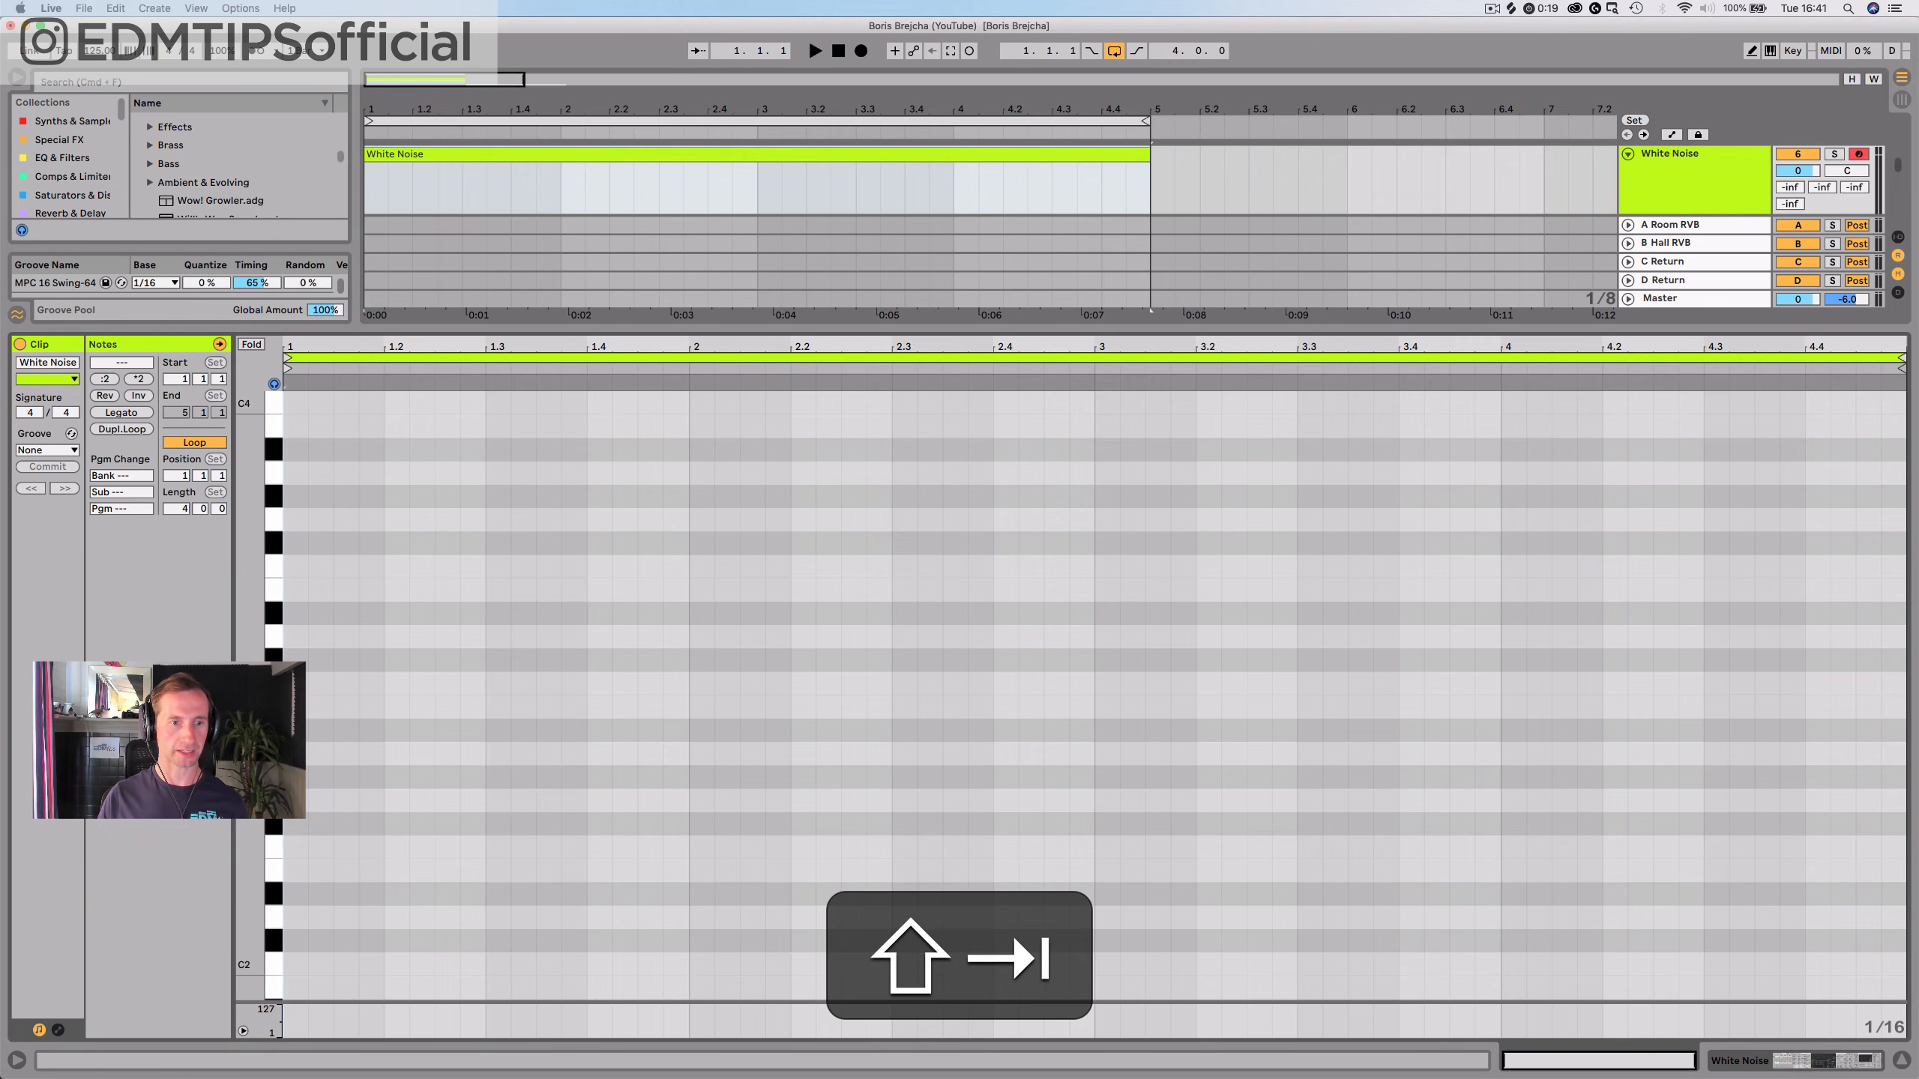
# Draw a one-bar C3 note at the start of the White Noise clip and play it back
pyautogui.doubleClick(309, 684)
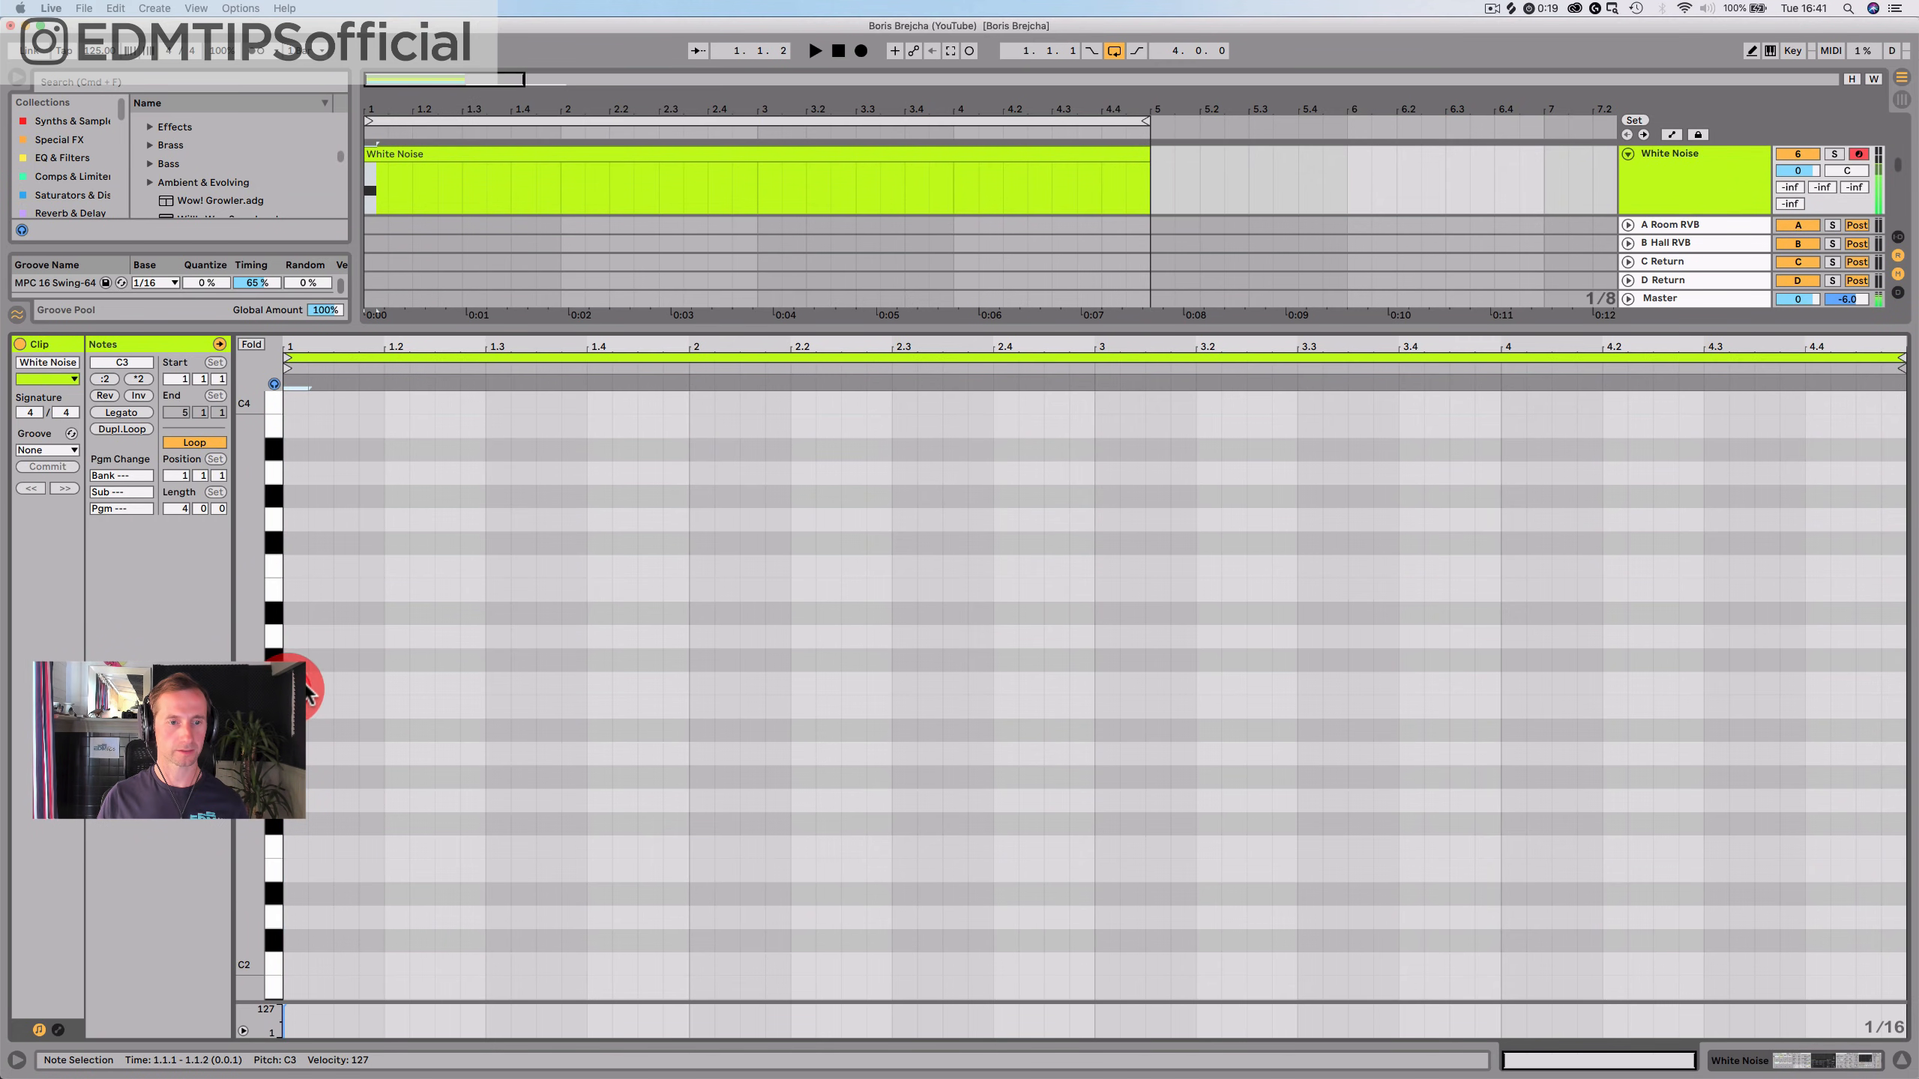
pyautogui.moveTo(407, 685); pyautogui.dragTo(661, 678)
pyautogui.press('space')
pyautogui.press('space')
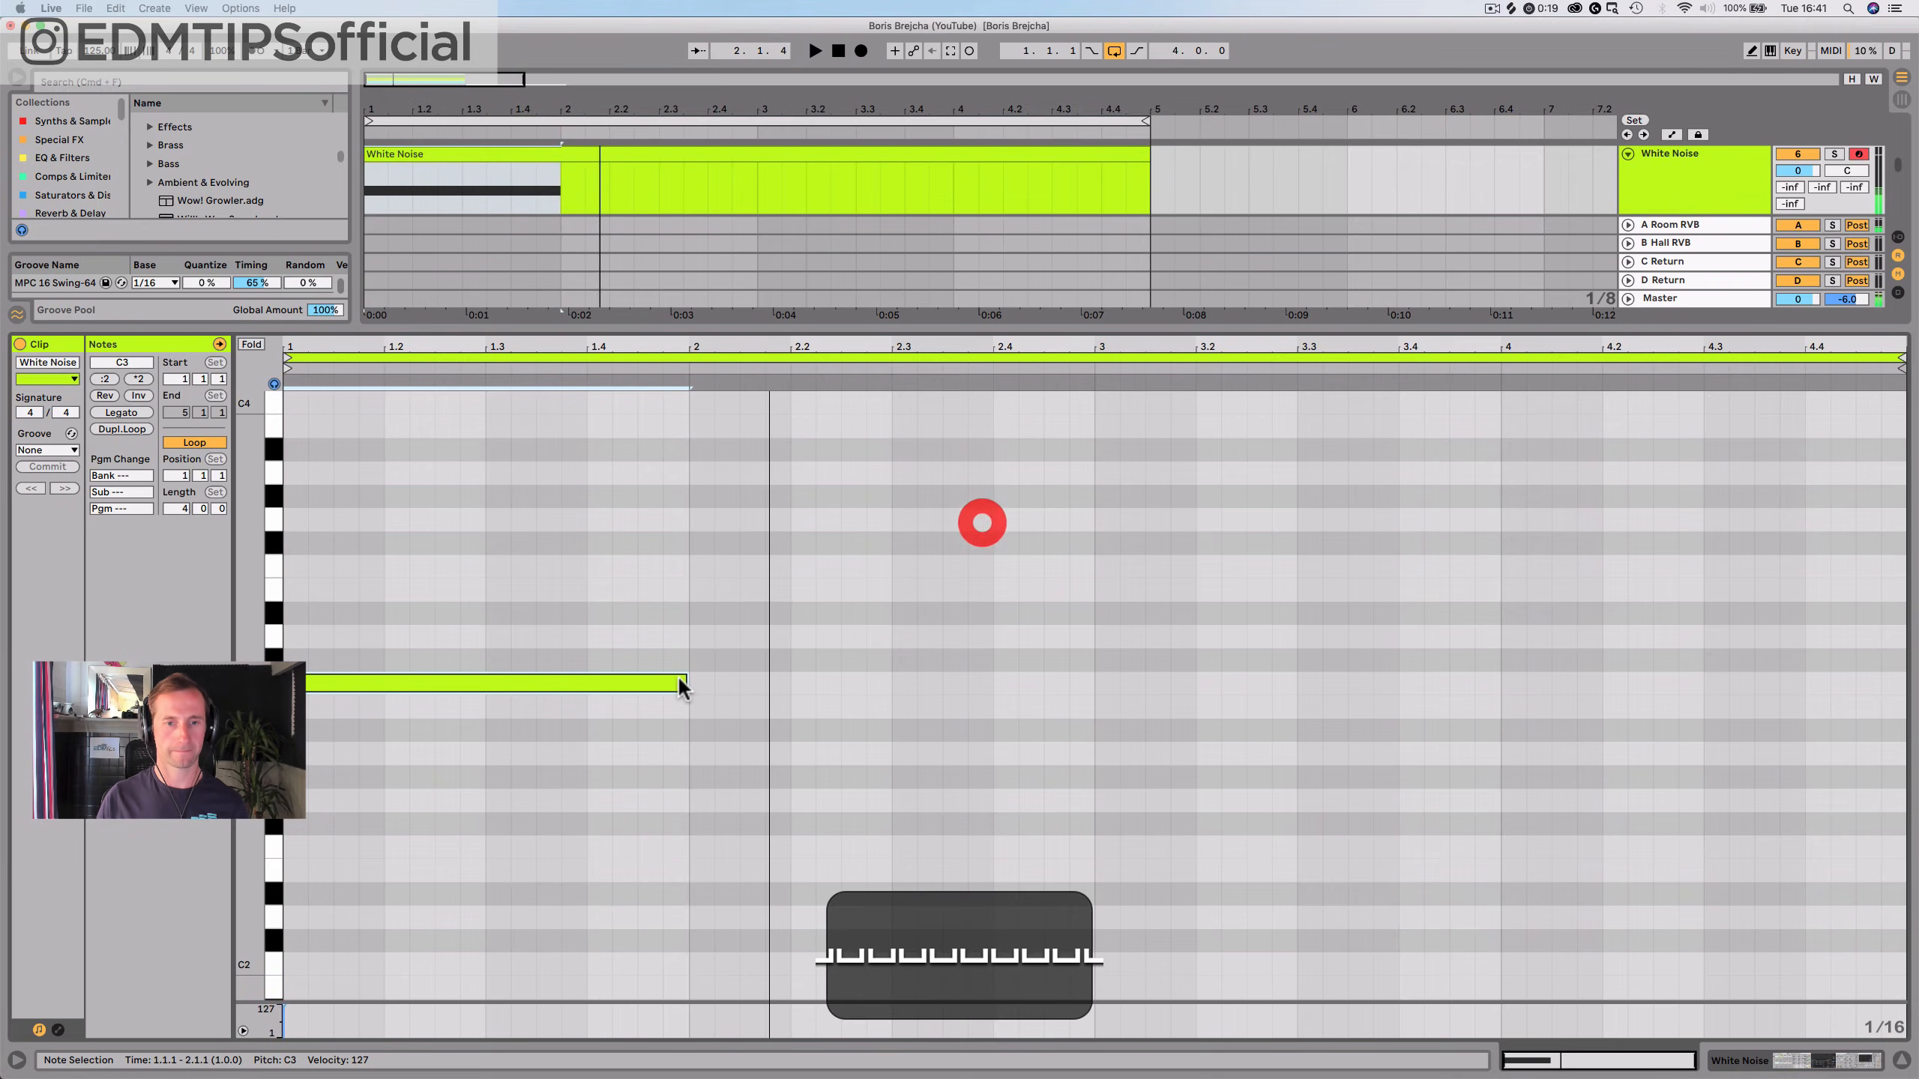
# Lower the White Noise track's volume to -18.7 dB while listening to it in the mix
pyautogui.hotkey('shift', 'Tab')
pyautogui.moveTo(1798, 202)
pyautogui.mouseDown()
pyautogui.moveTo(1798, 250)
pyautogui.moveTo(1798, 190)
pyautogui.mouseUp()
pyautogui.press('space')
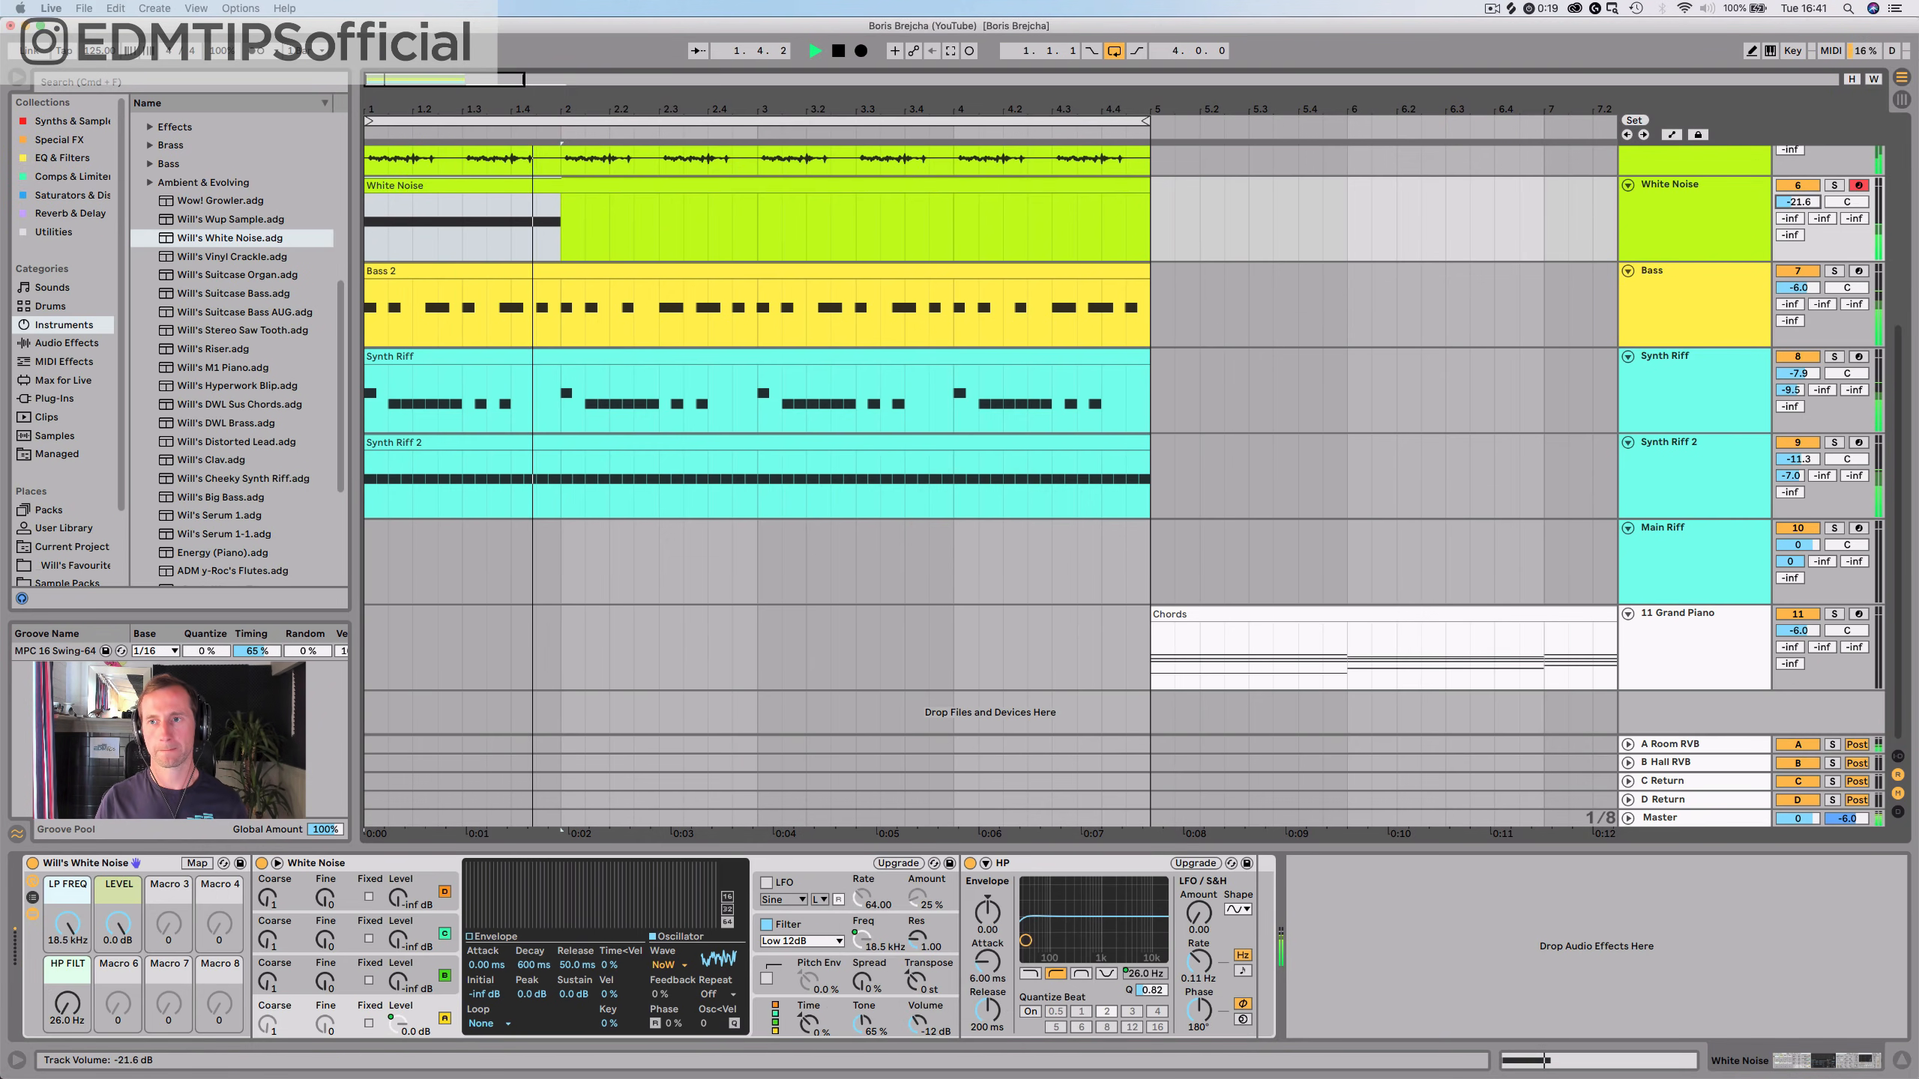
pyautogui.press('space')
pyautogui.scroll(5, 1678, 242)
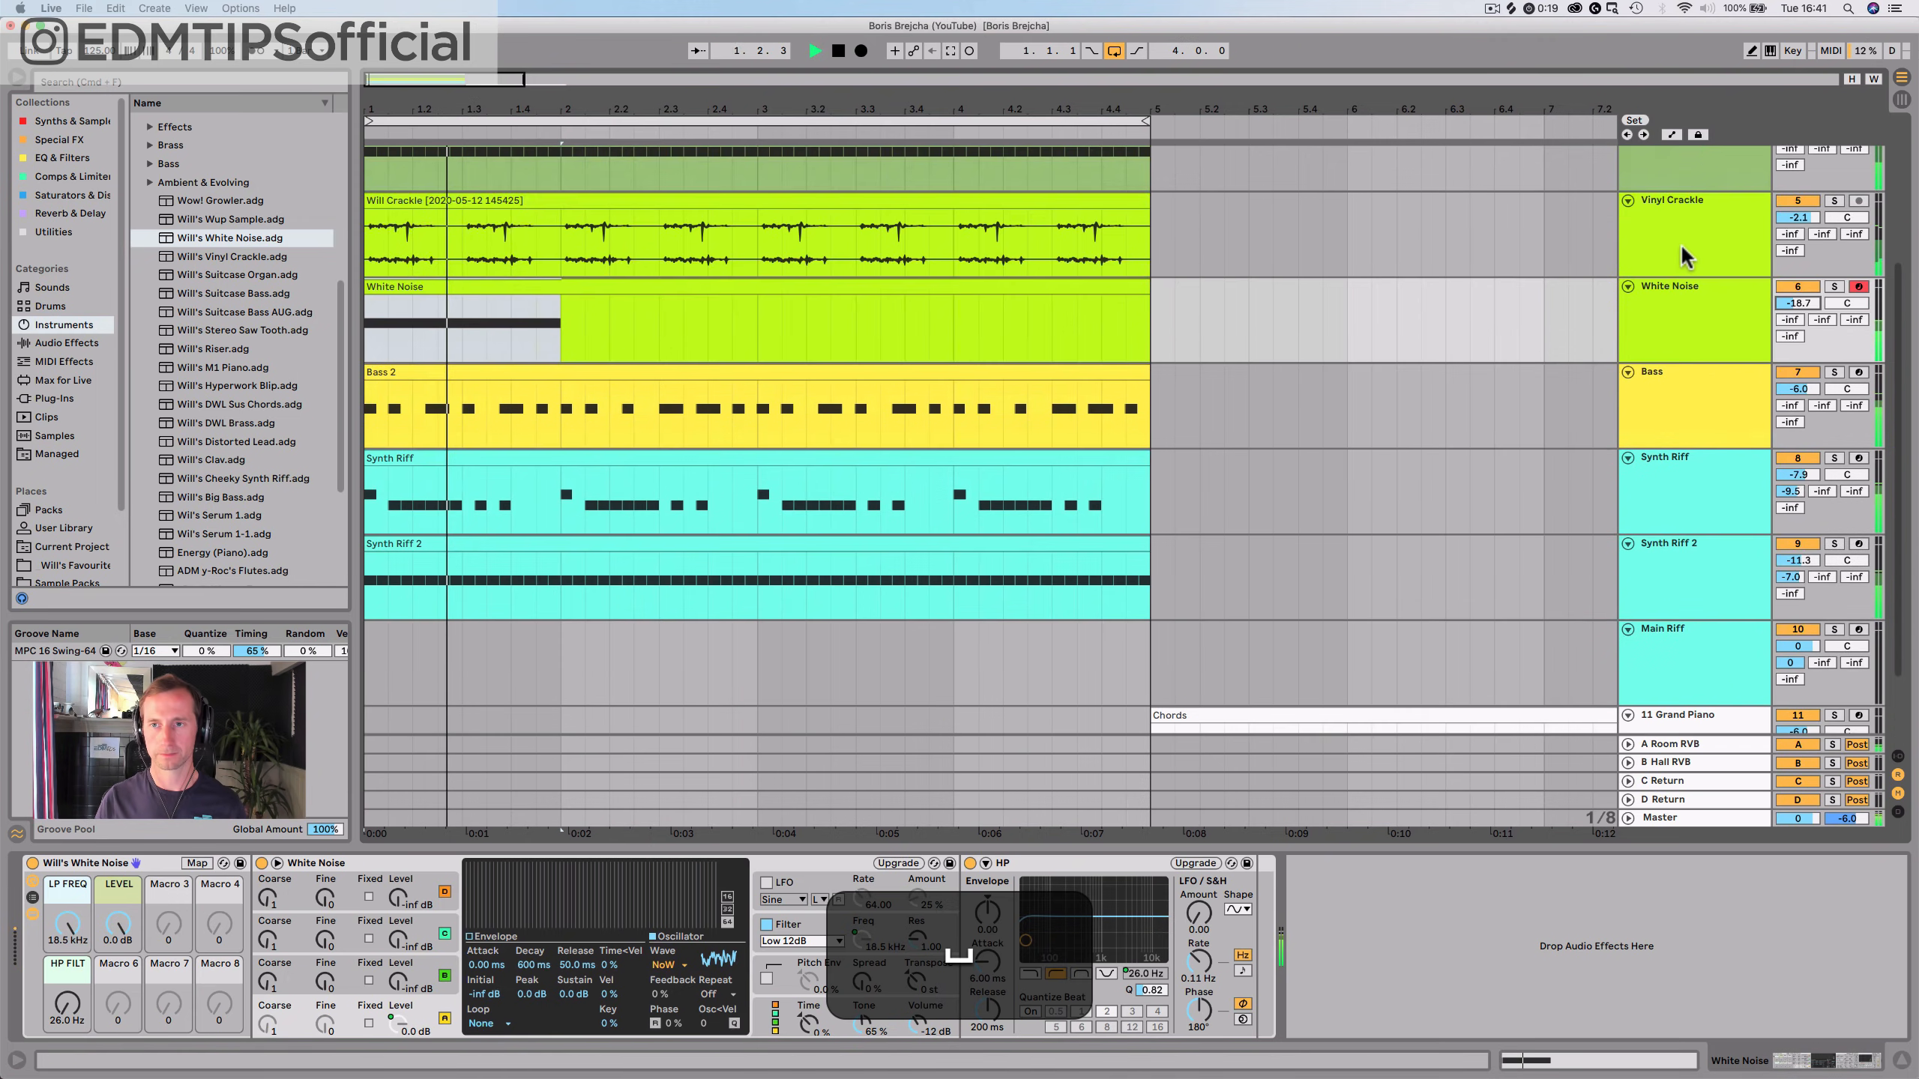
# Collapse all the expanded tracks from Kick to Grand Piano in the arrangement
pyautogui.click(1628, 363)
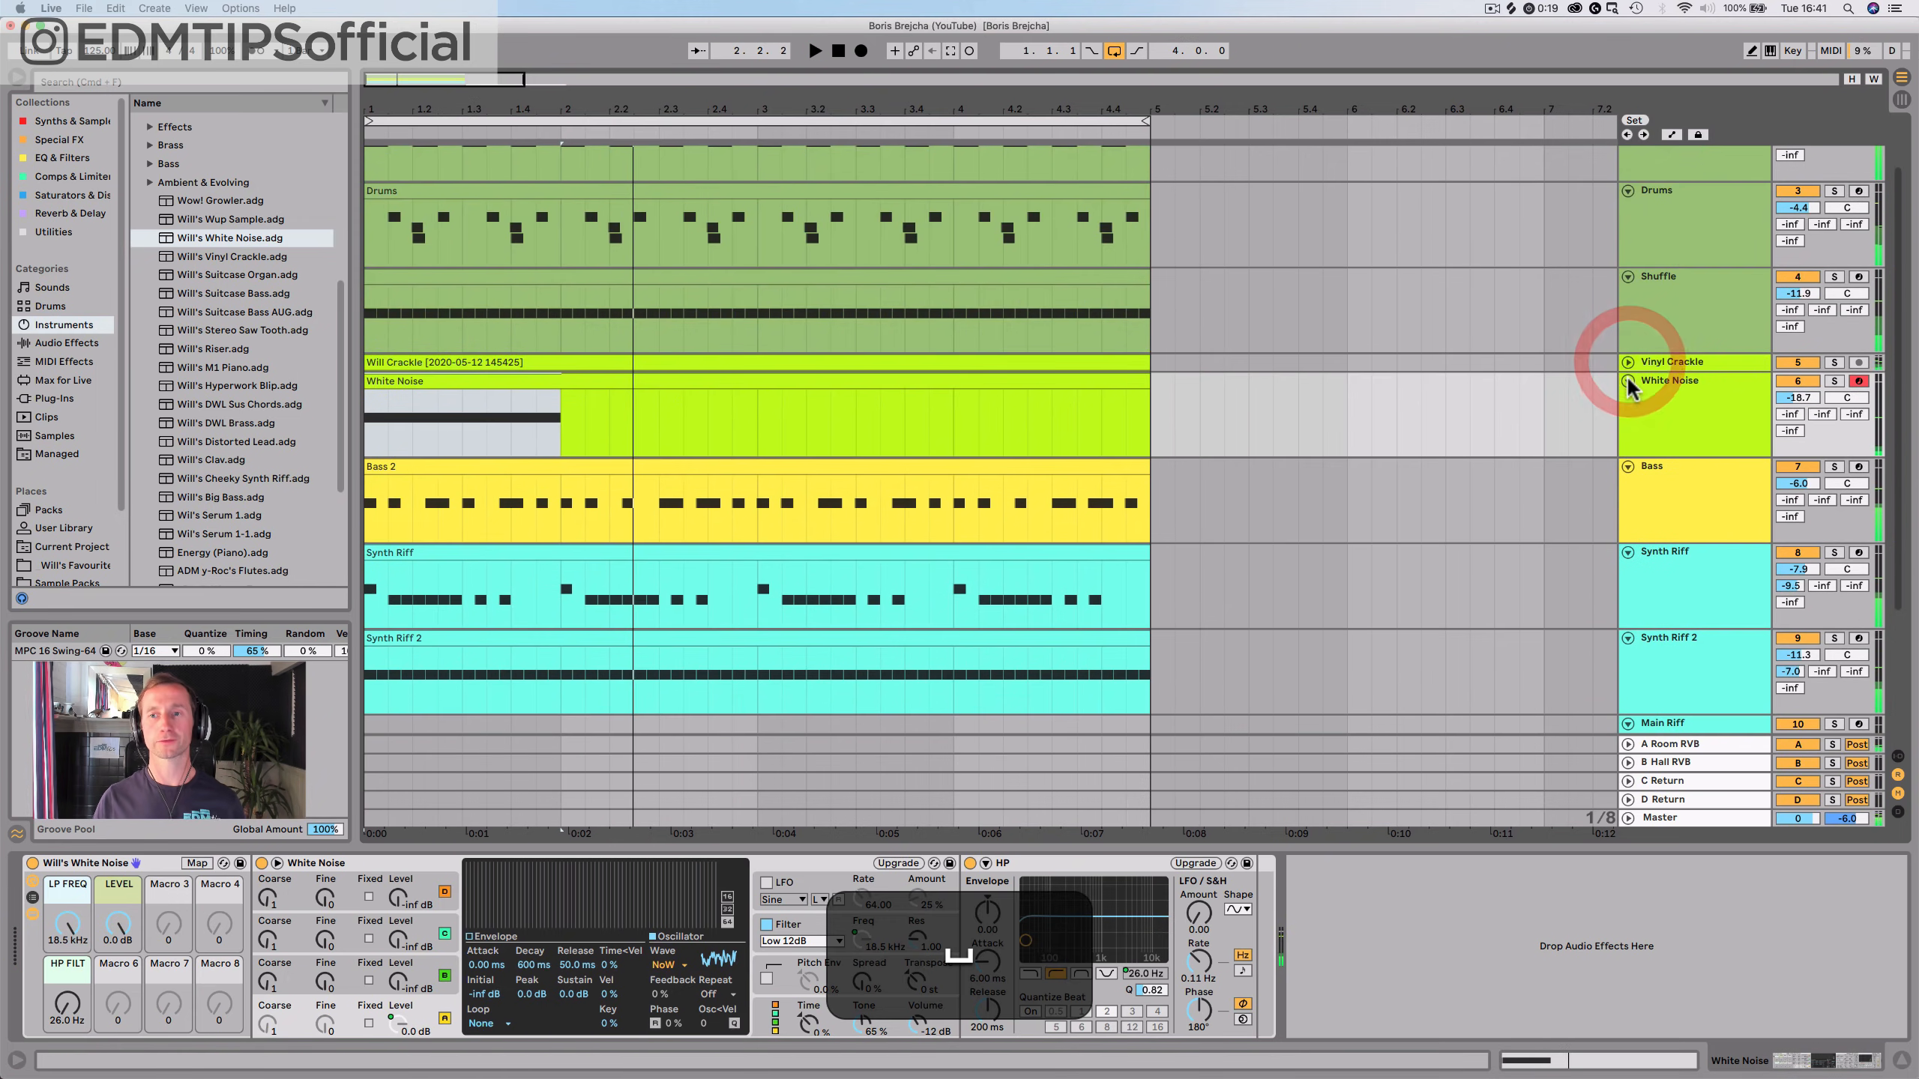
pyautogui.click(1627, 381)
pyautogui.click(1628, 278)
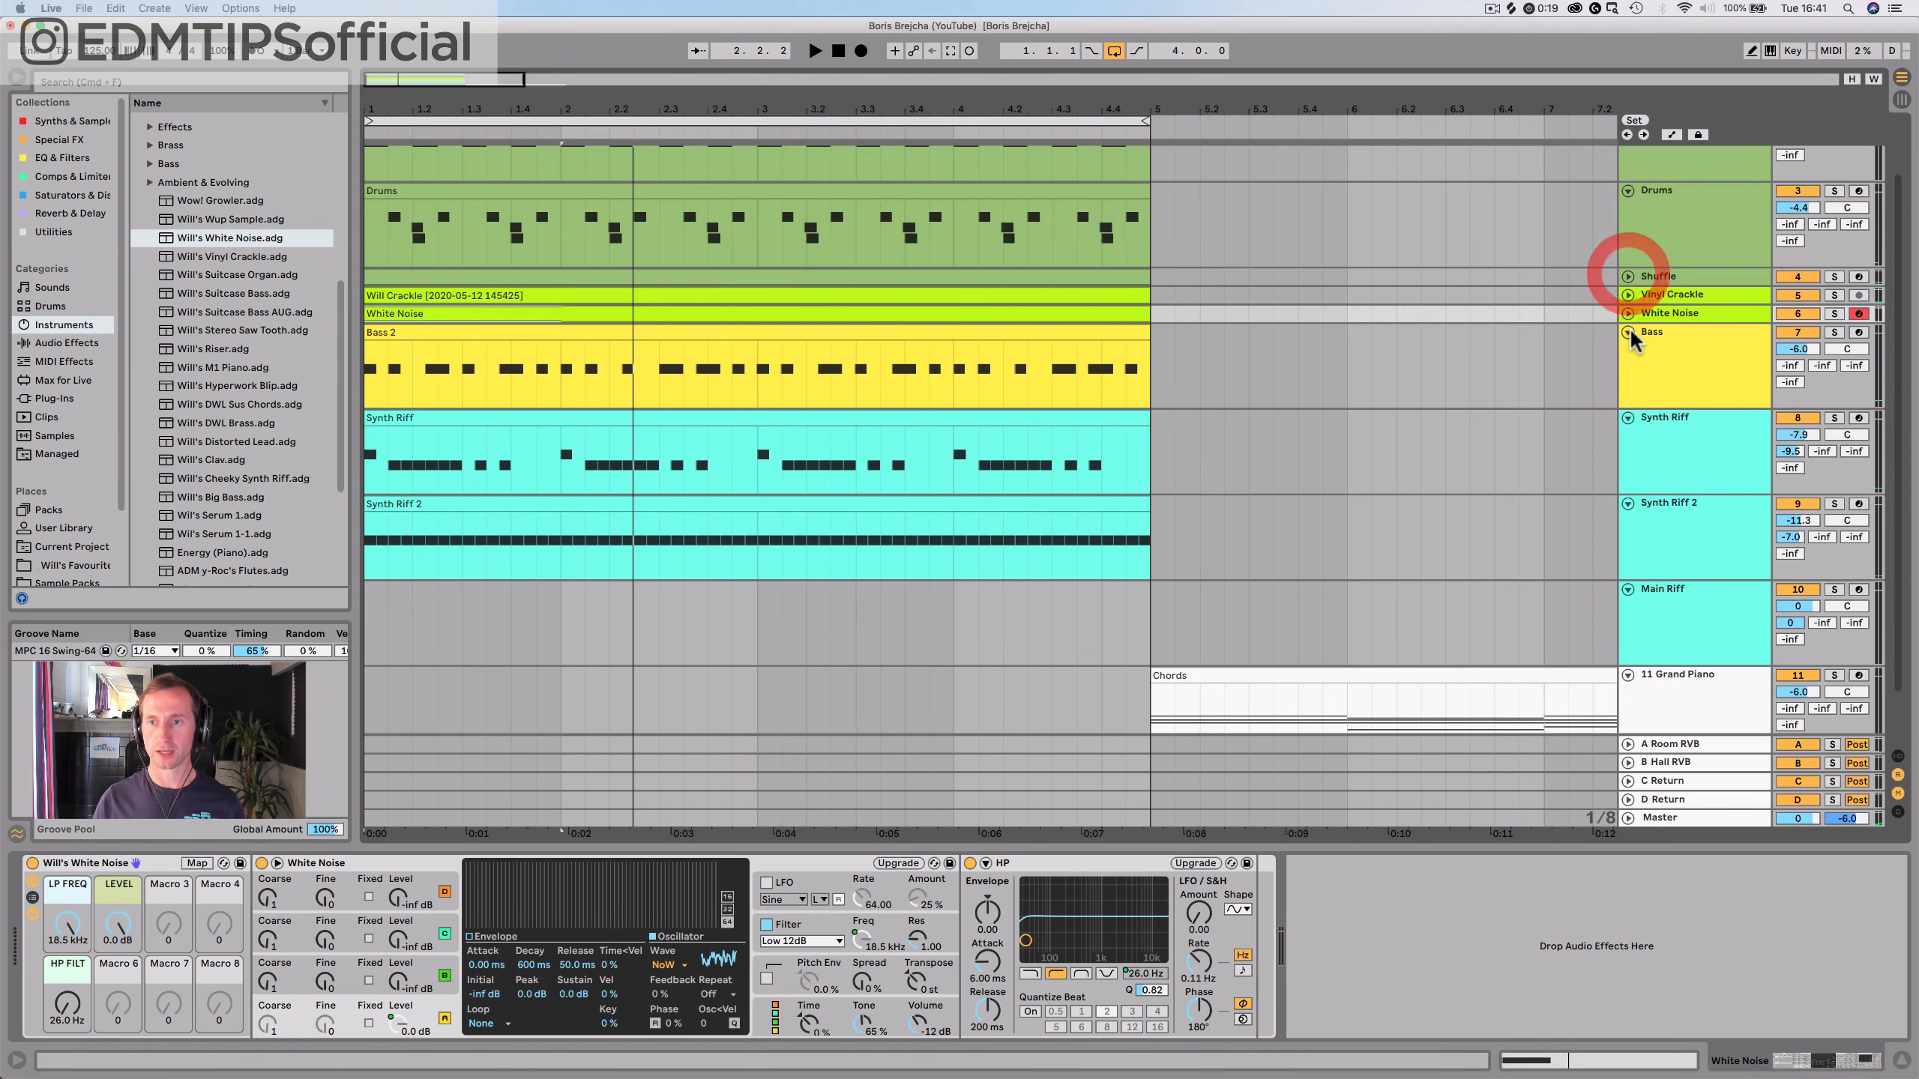
pyautogui.click(1628, 333)
pyautogui.click(1628, 351)
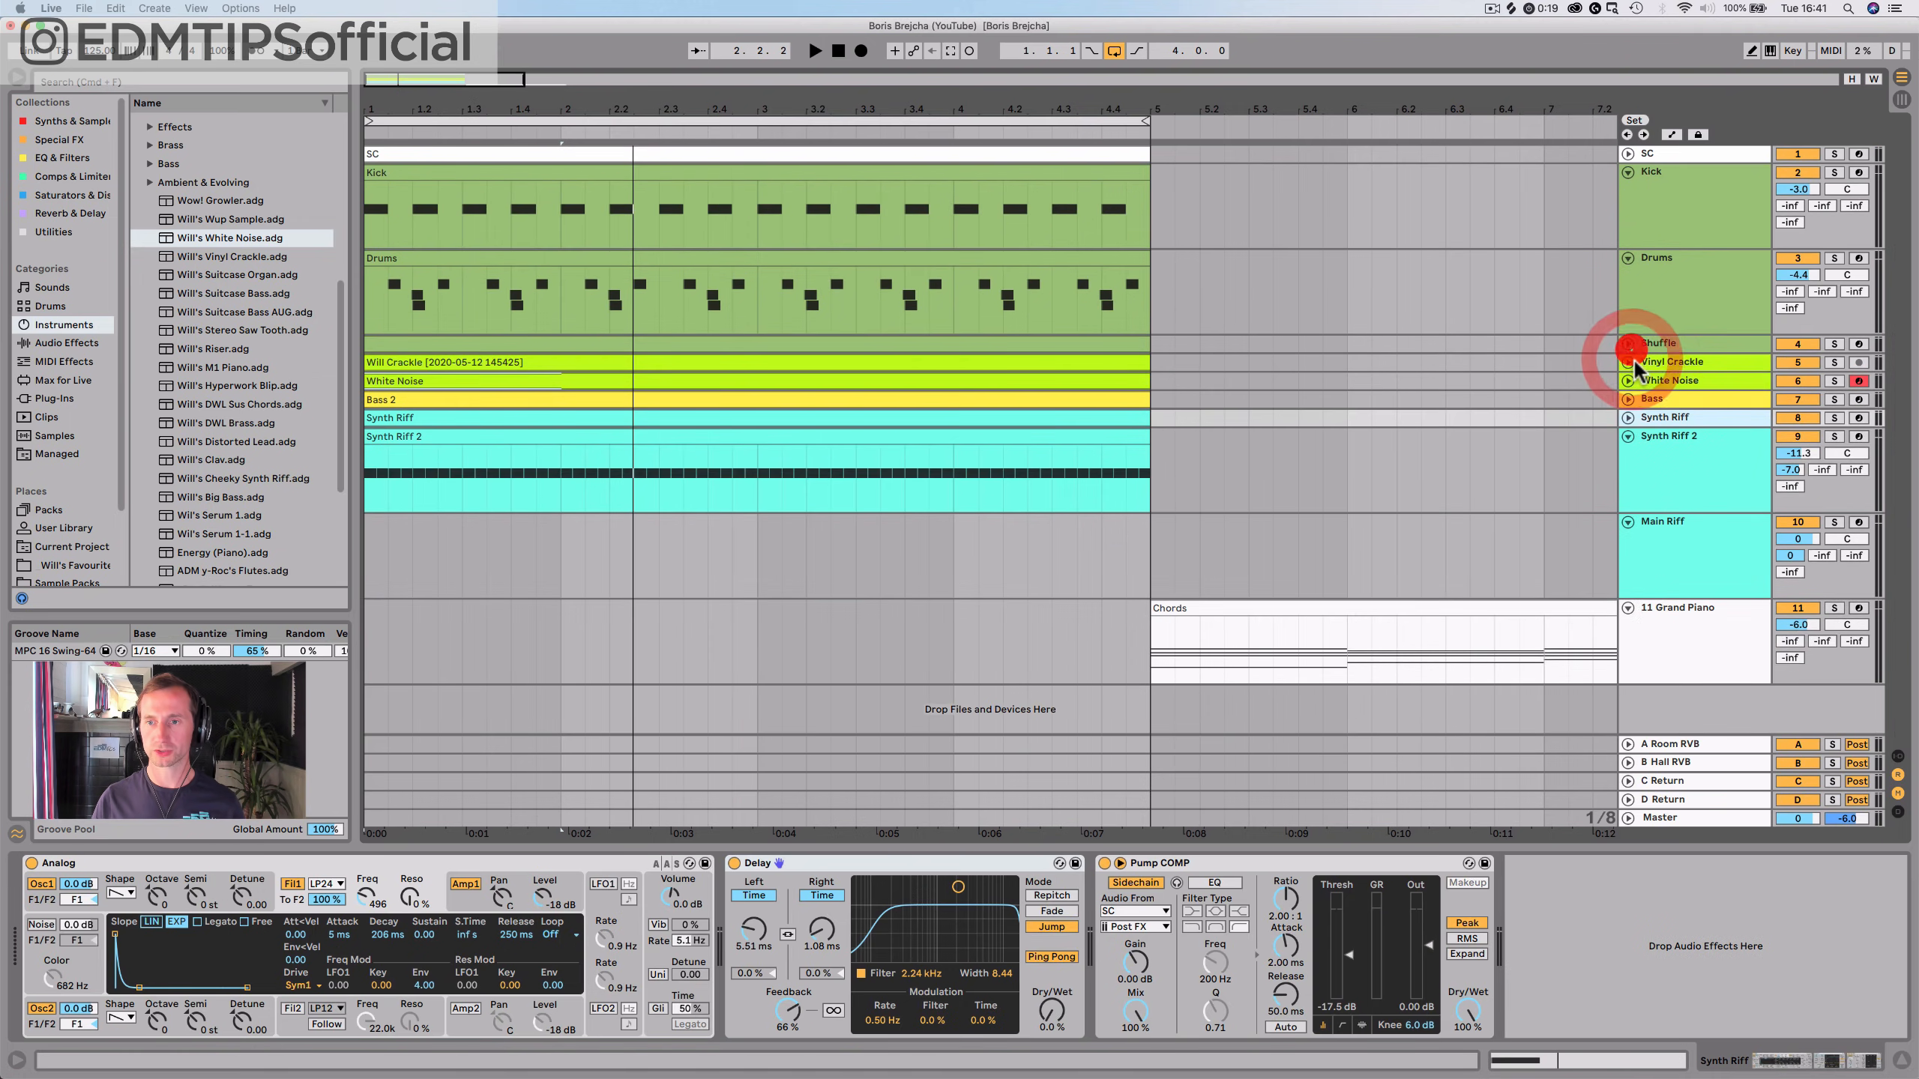
pyautogui.click(1628, 436)
pyautogui.click(1628, 454)
pyautogui.click(1628, 473)
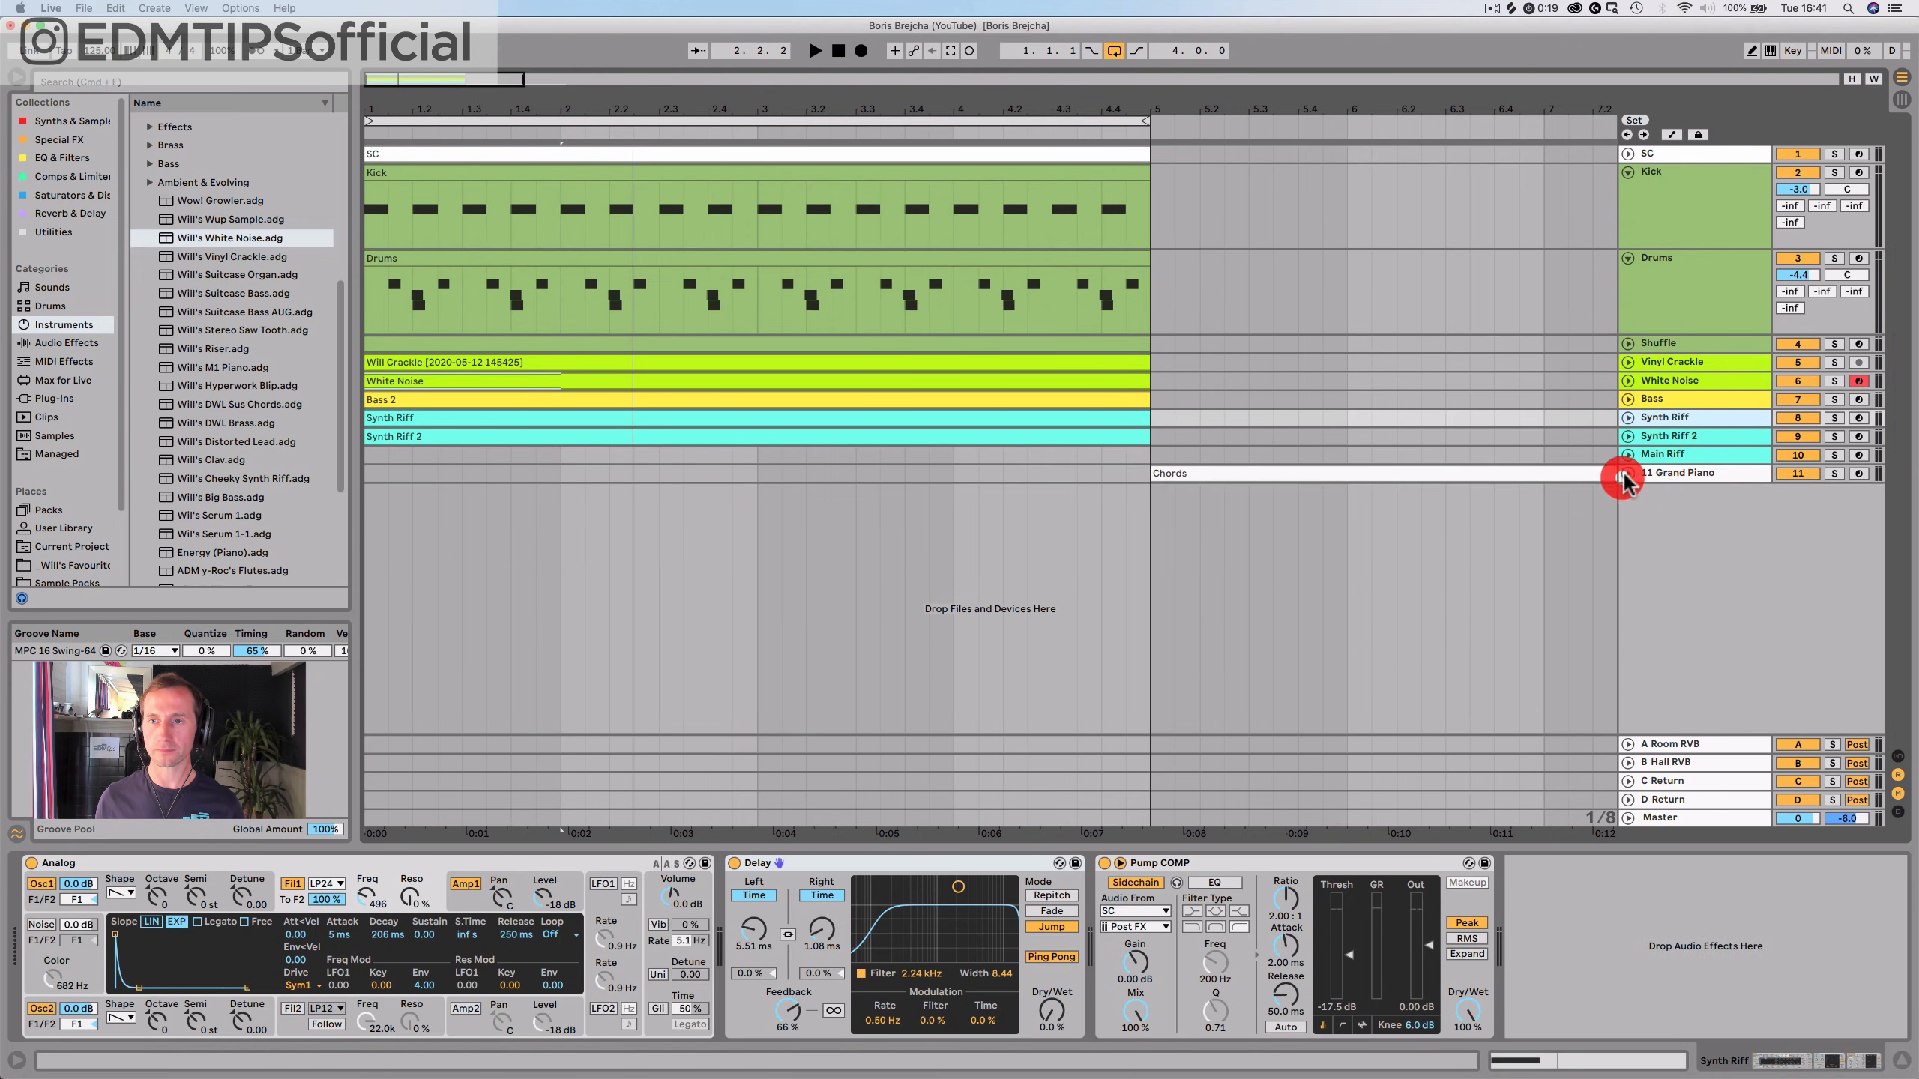
pyautogui.click(1628, 258)
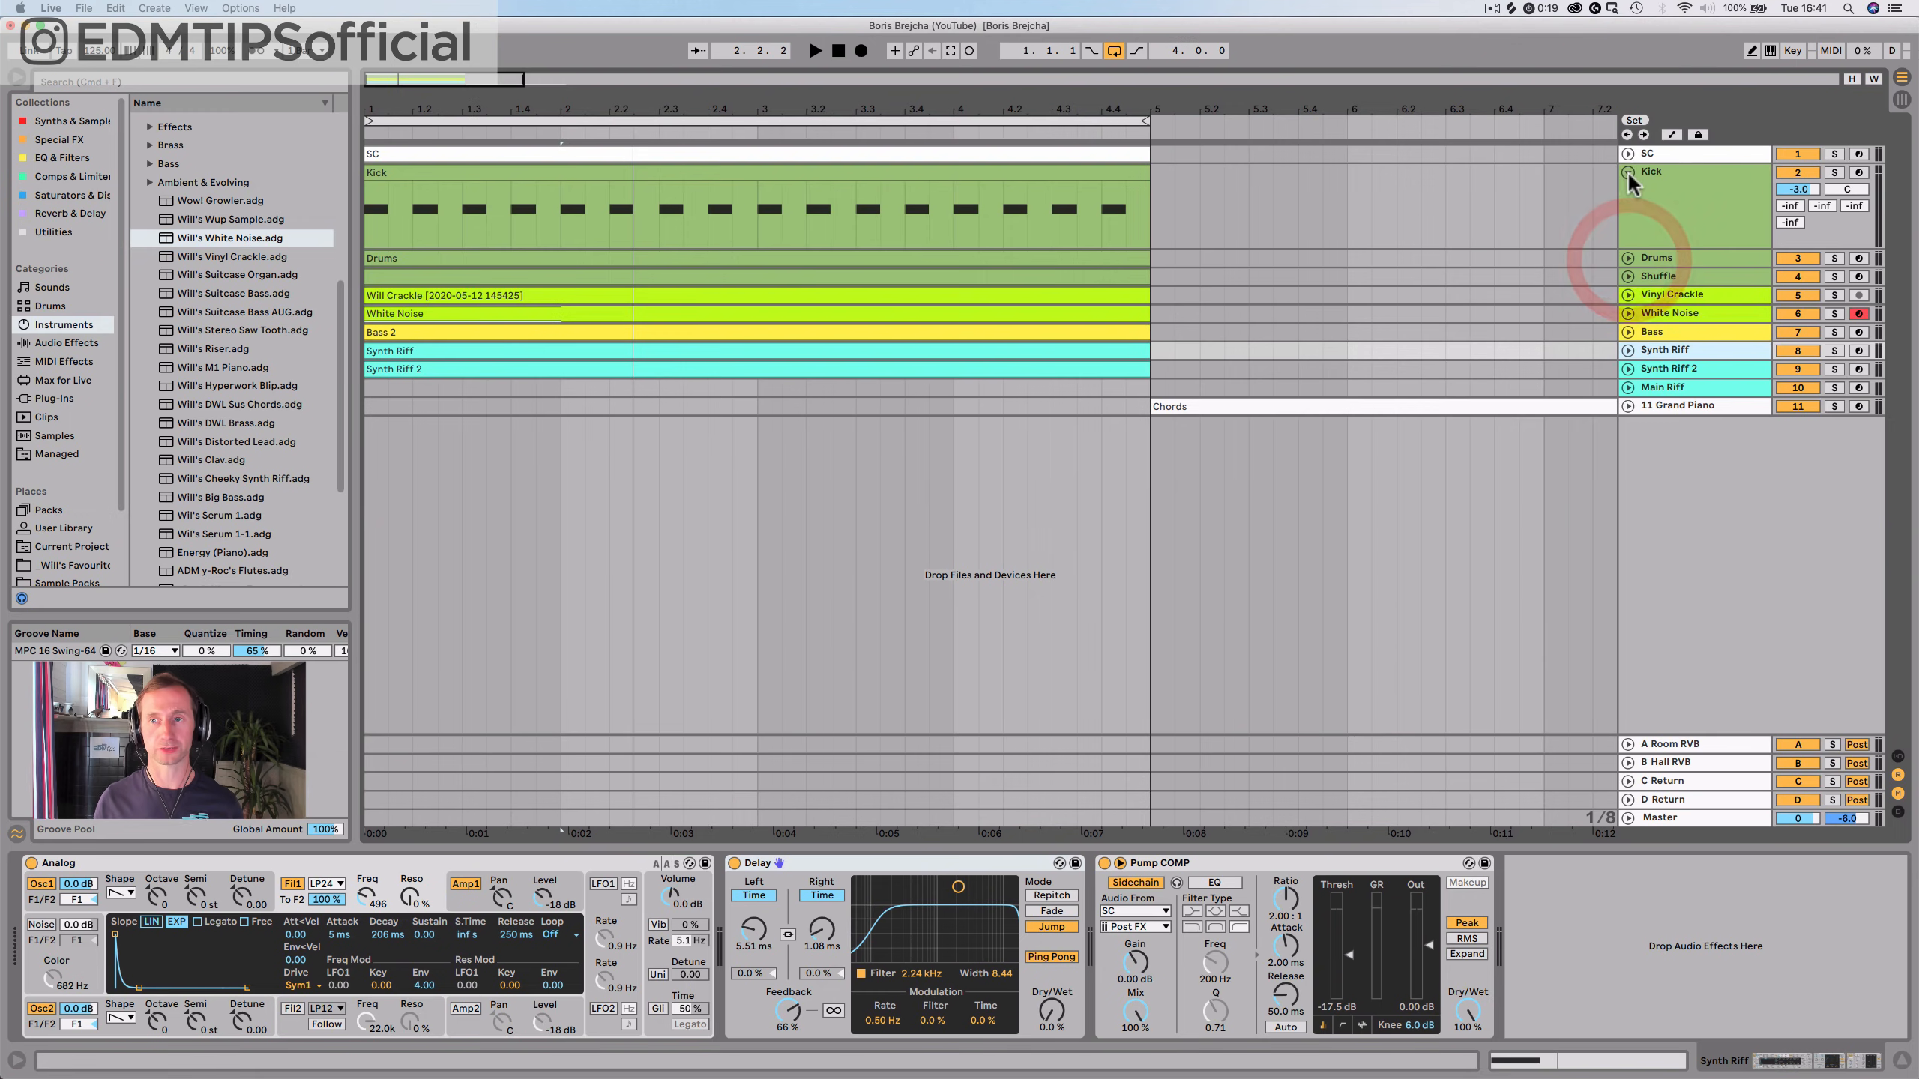
pyautogui.click(1628, 171)
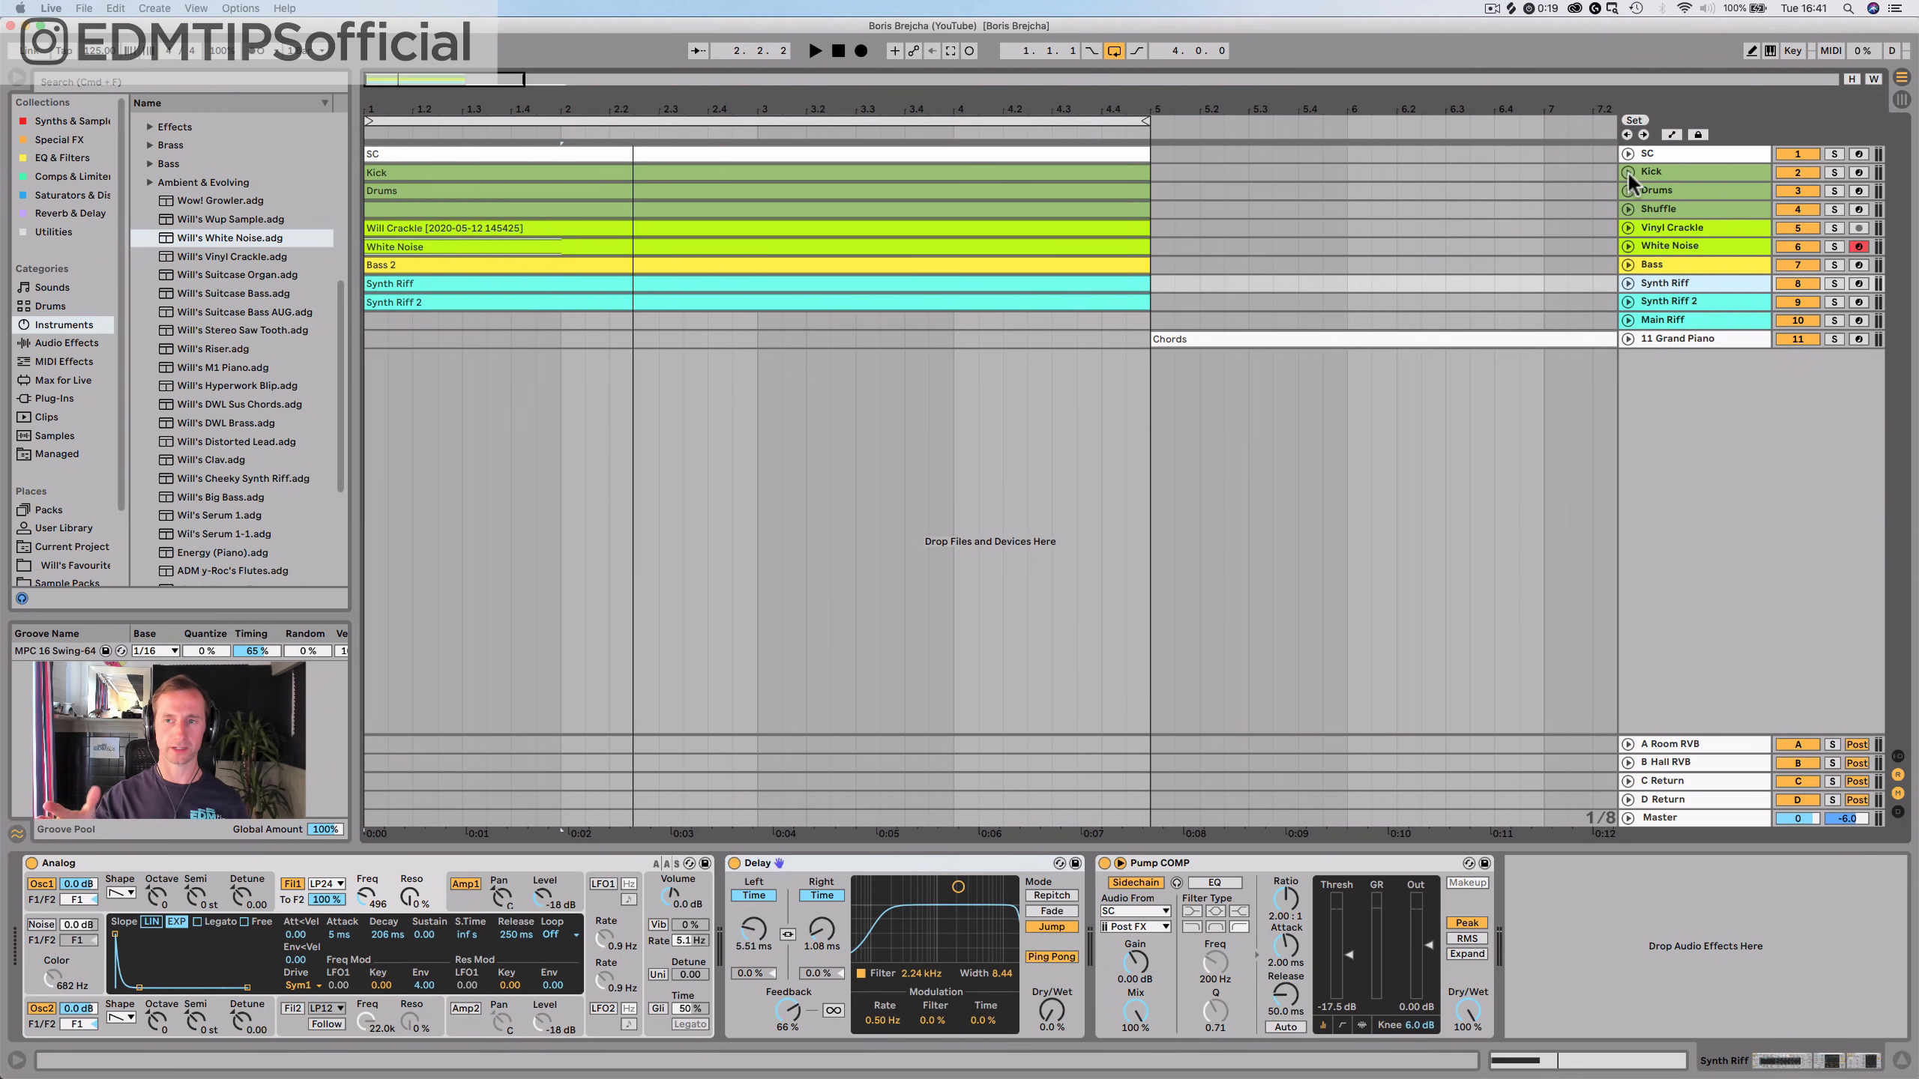
# Show about 32 bars of the timeline and audition the first four-bar loop
pyautogui.moveTo(1115, 108); pyautogui.dragTo(513, 109)
pyautogui.press('space')
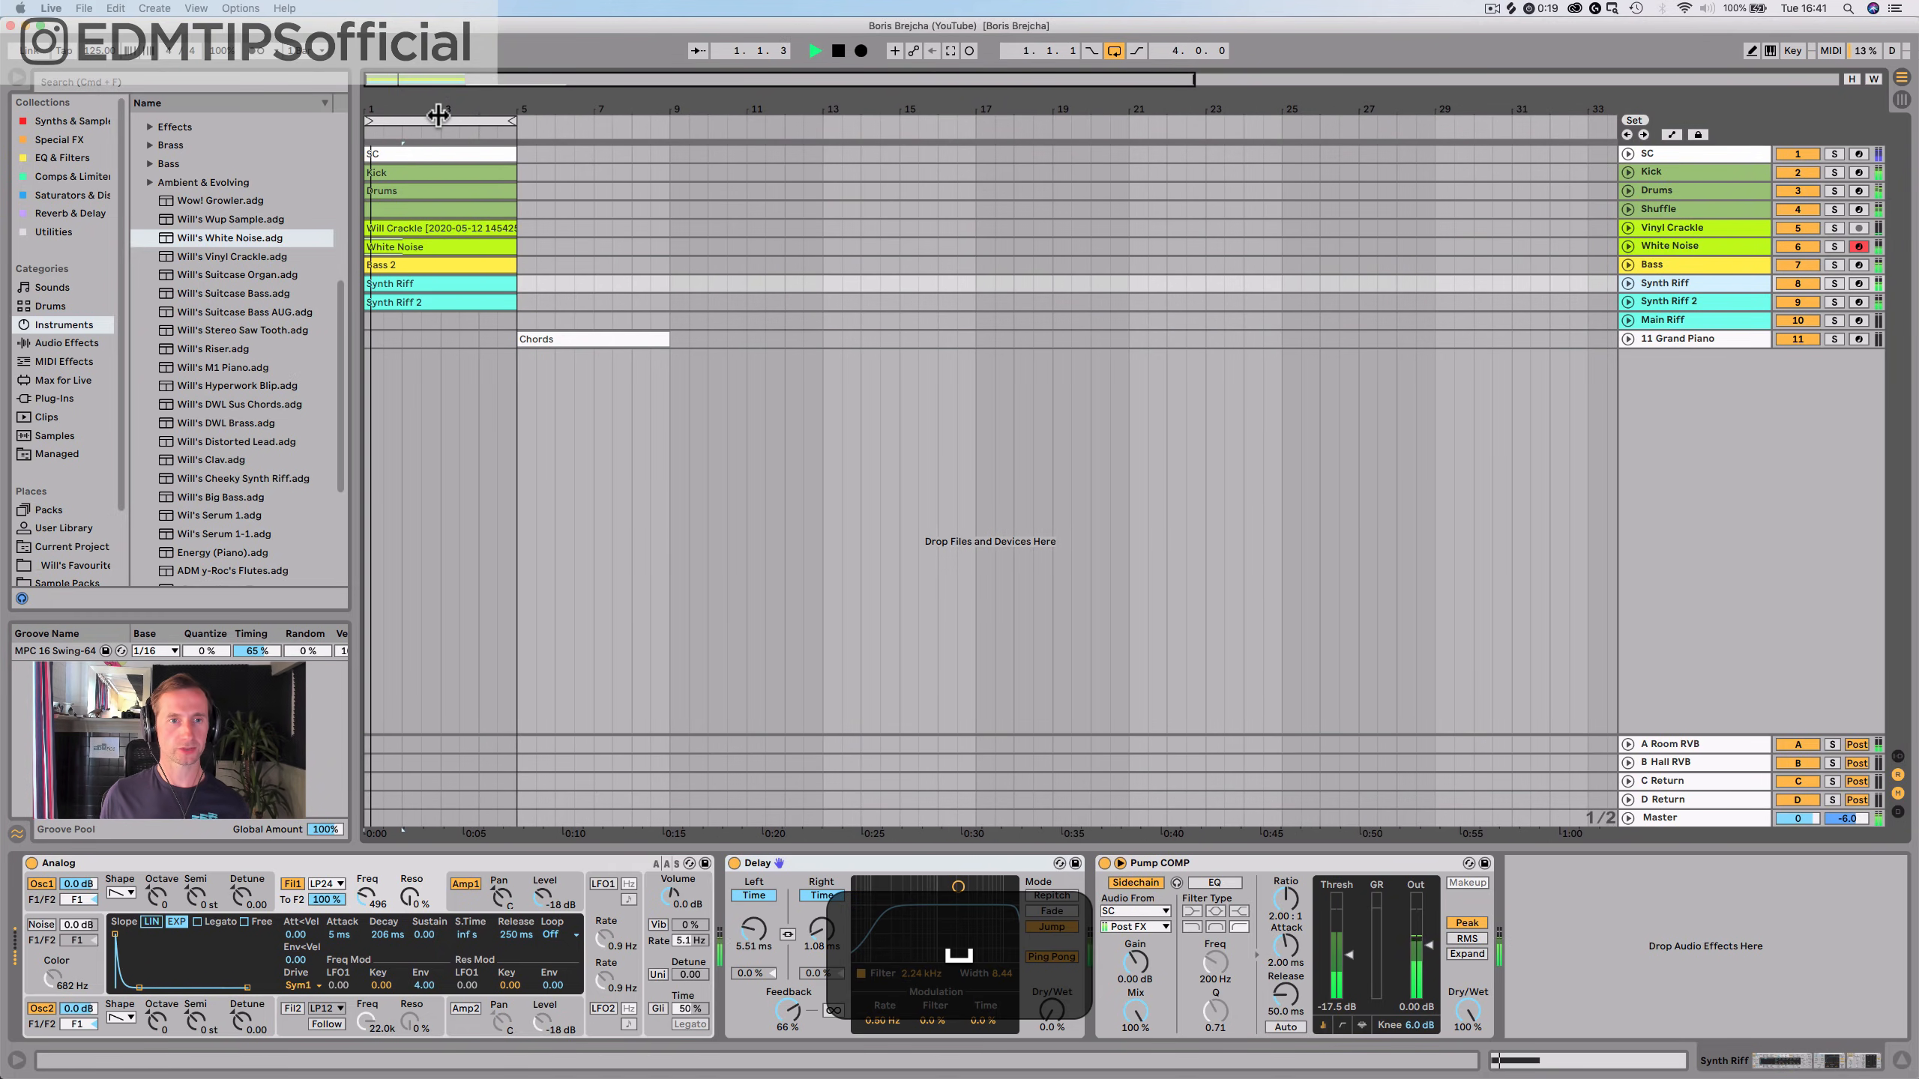
pyautogui.press('space')
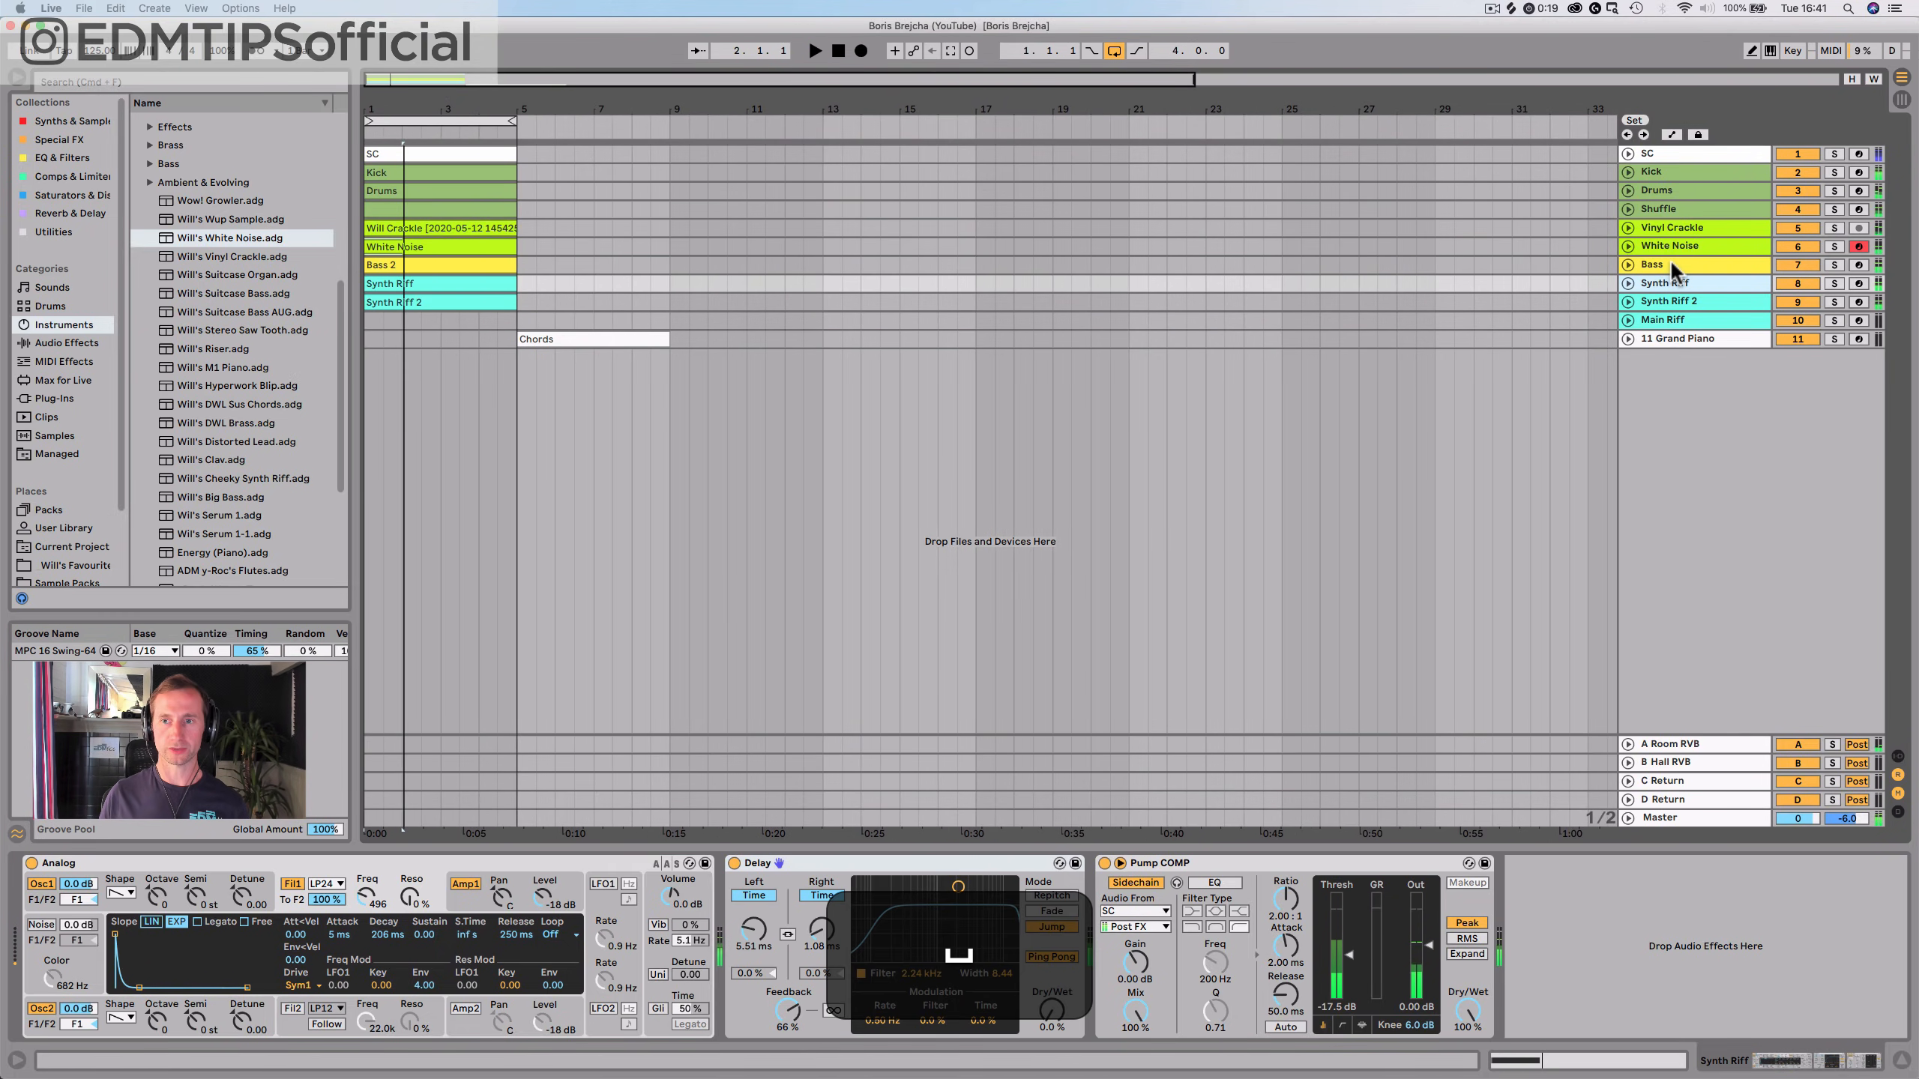
# Copy the Pump COMP sidechain compressor from the Bass track to the end of the White Noise track's device chain
pyautogui.click(1669, 264)
pyautogui.click(893, 869)
pyautogui.press('super+c')
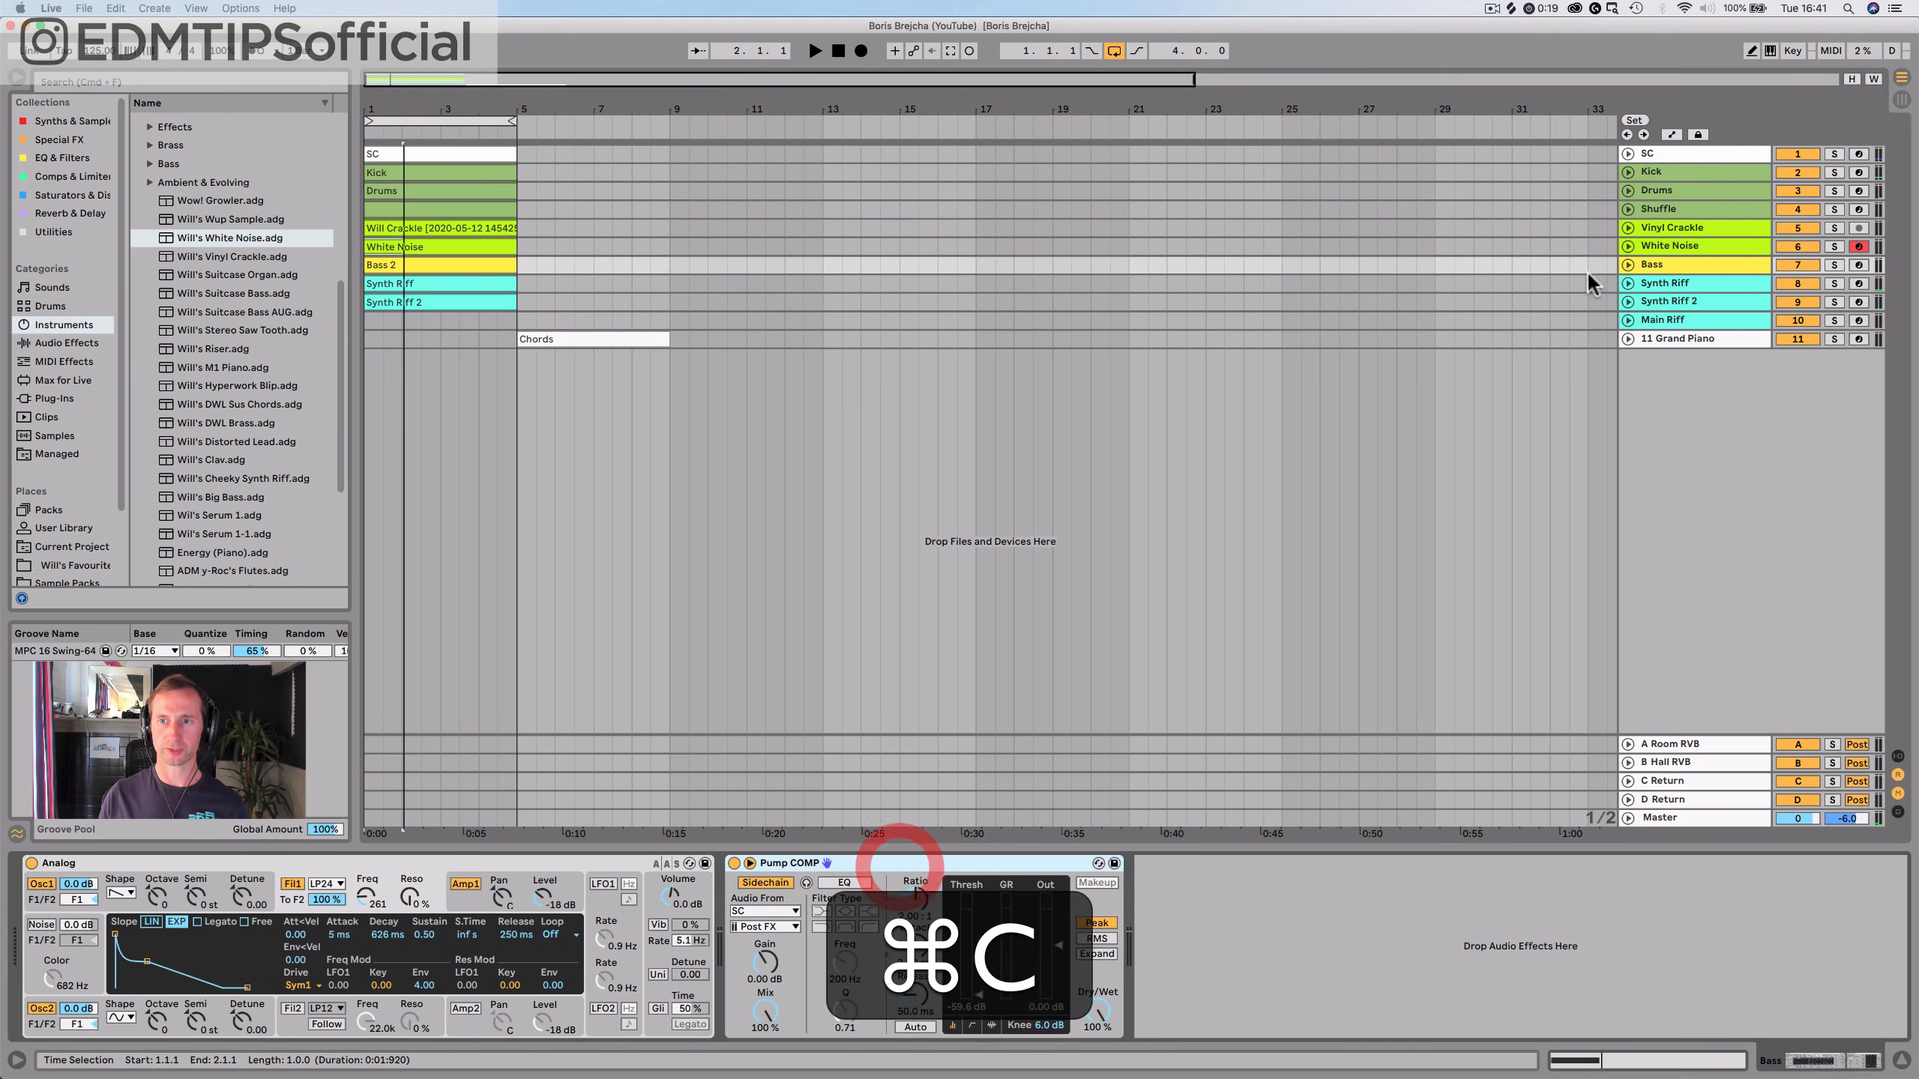
pyautogui.click(1661, 245)
pyautogui.click(1351, 937)
pyautogui.press('super+v')
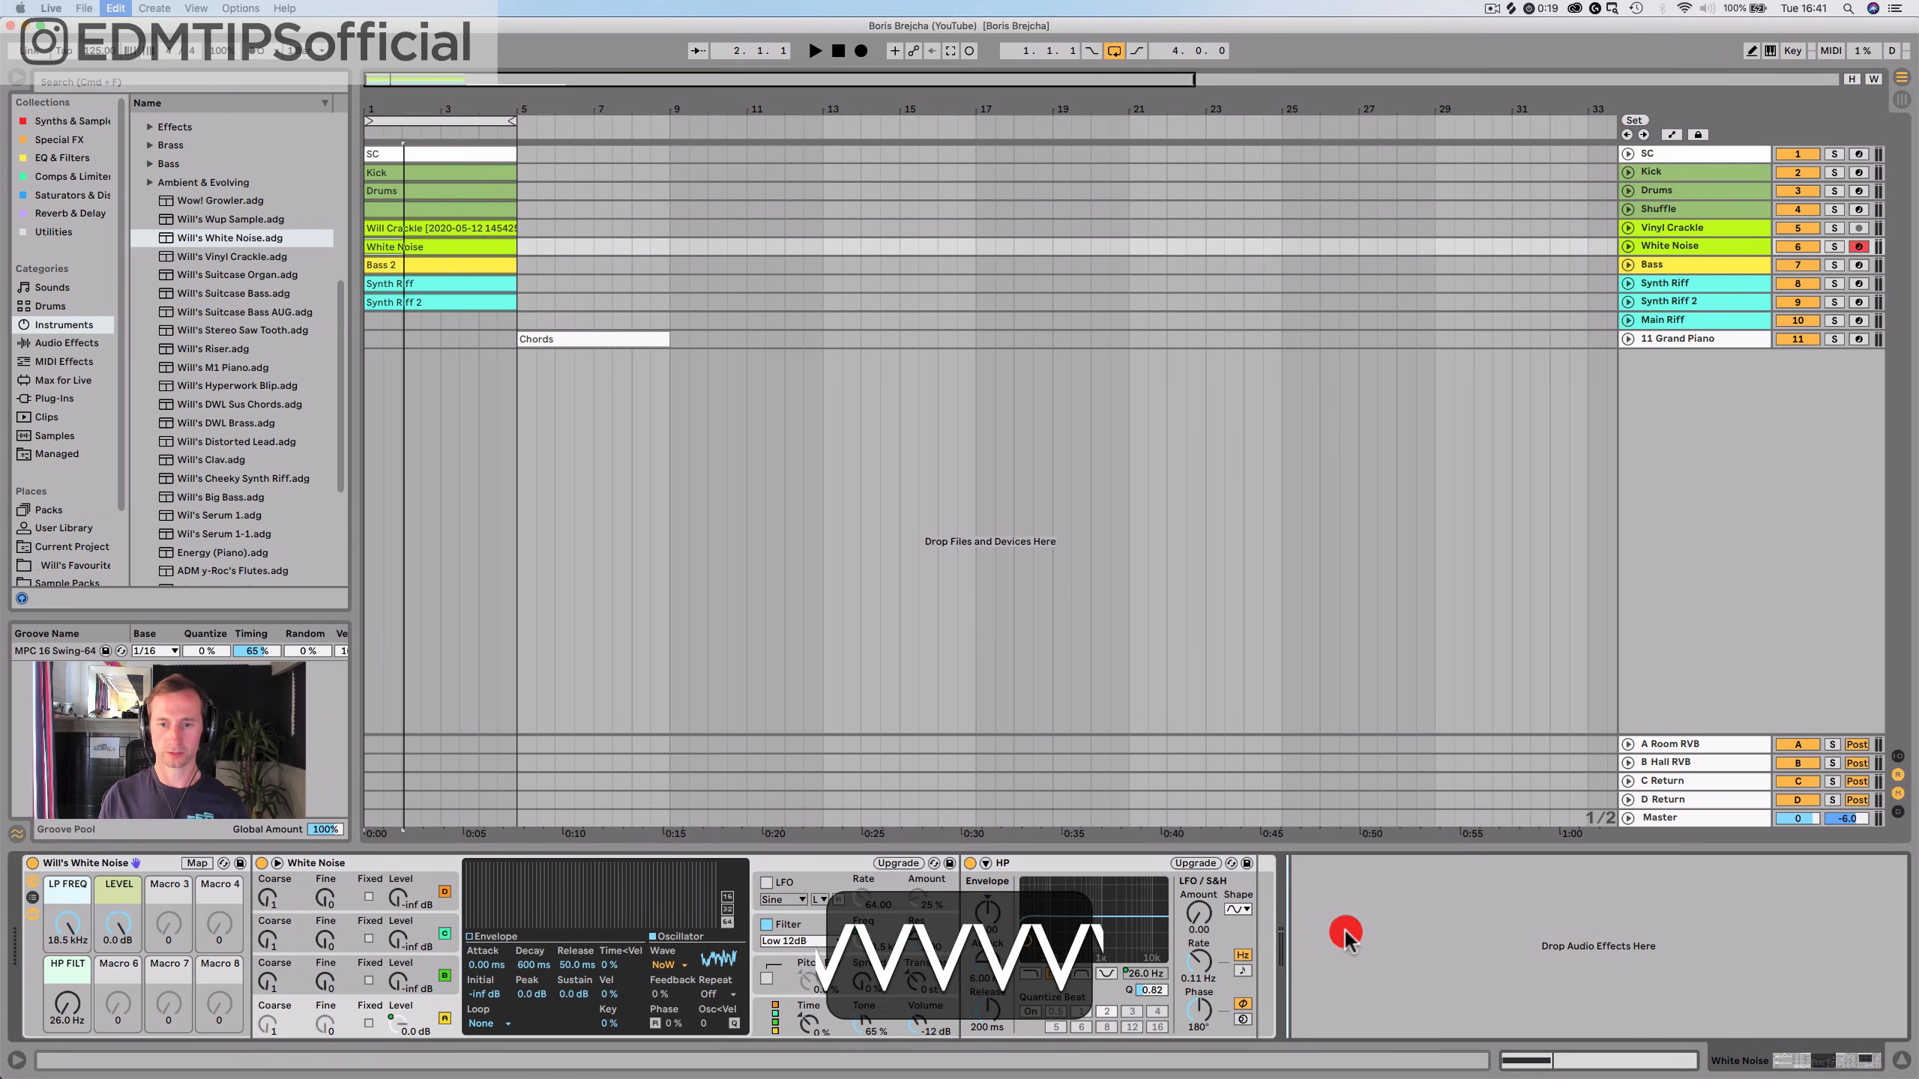
# Audition the loop with the sidechained white noise and save the project
pyautogui.press('space')
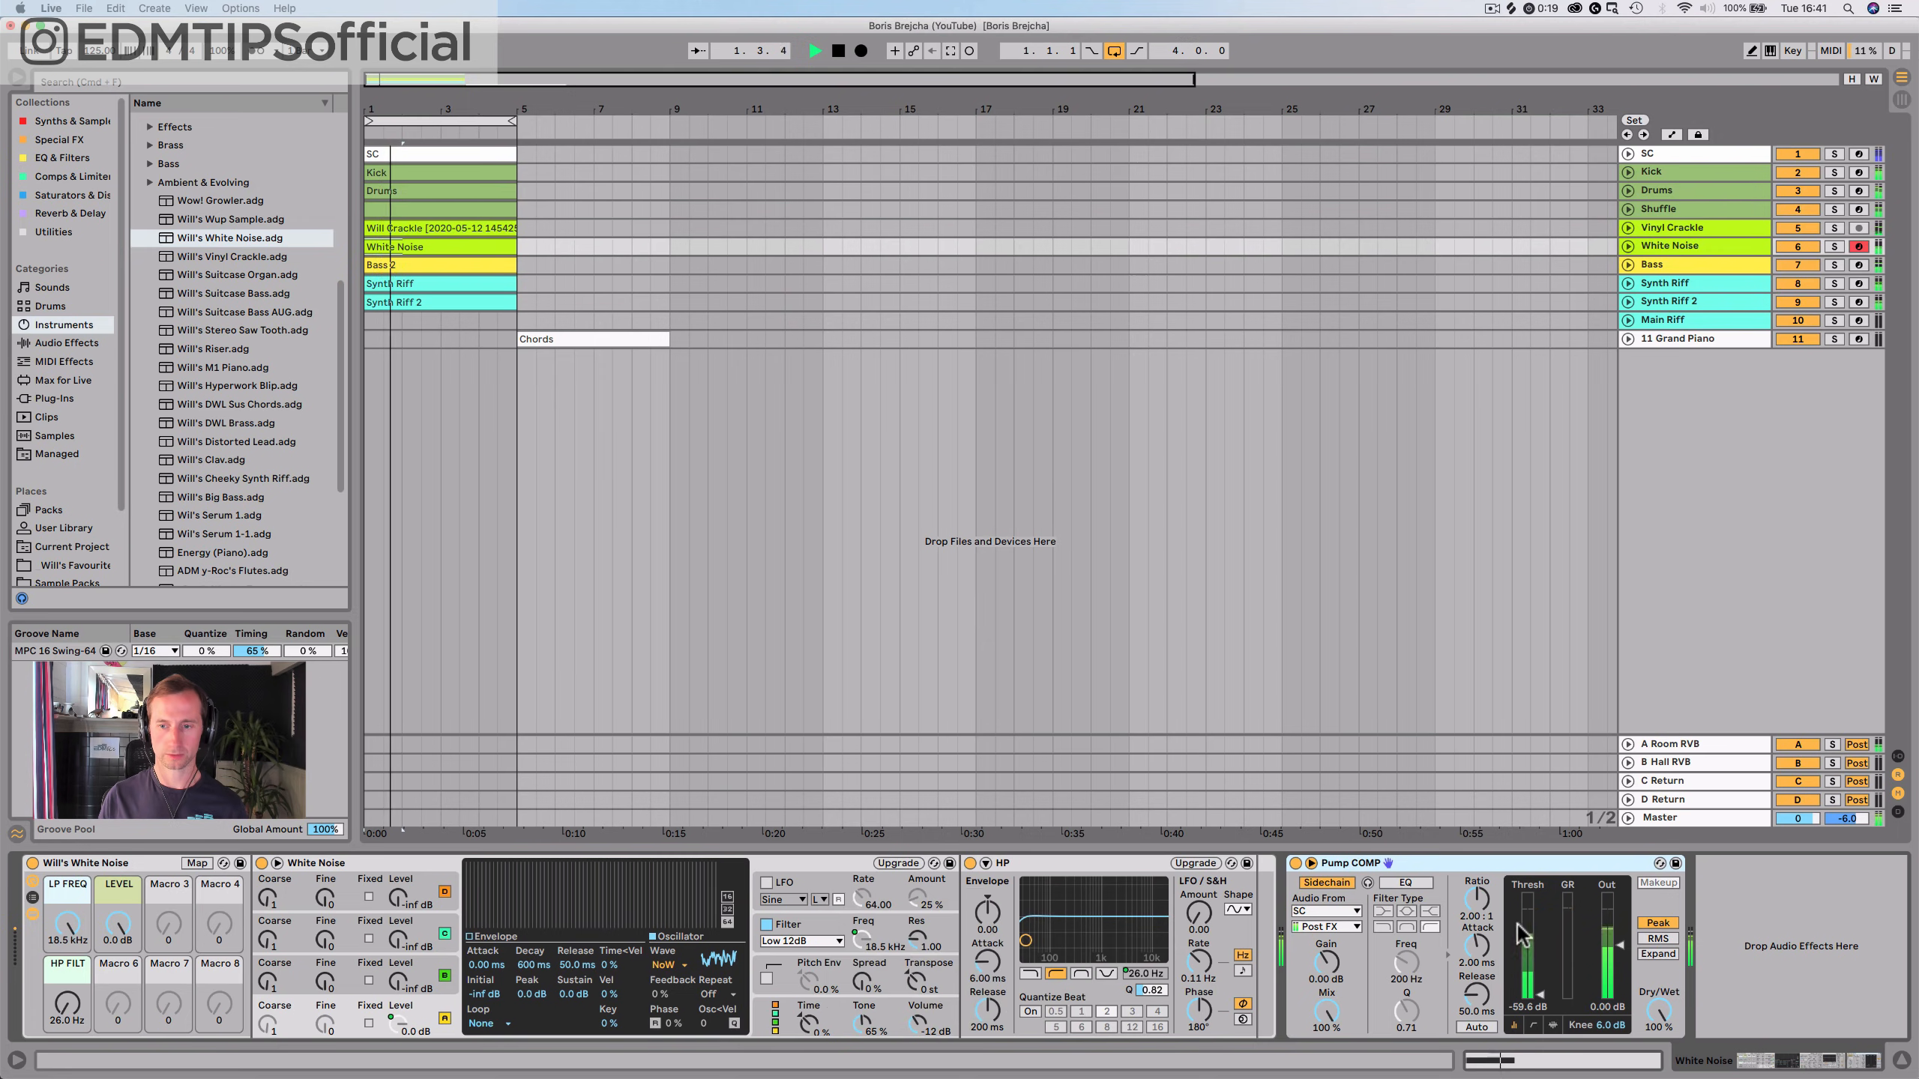
pyautogui.press('space')
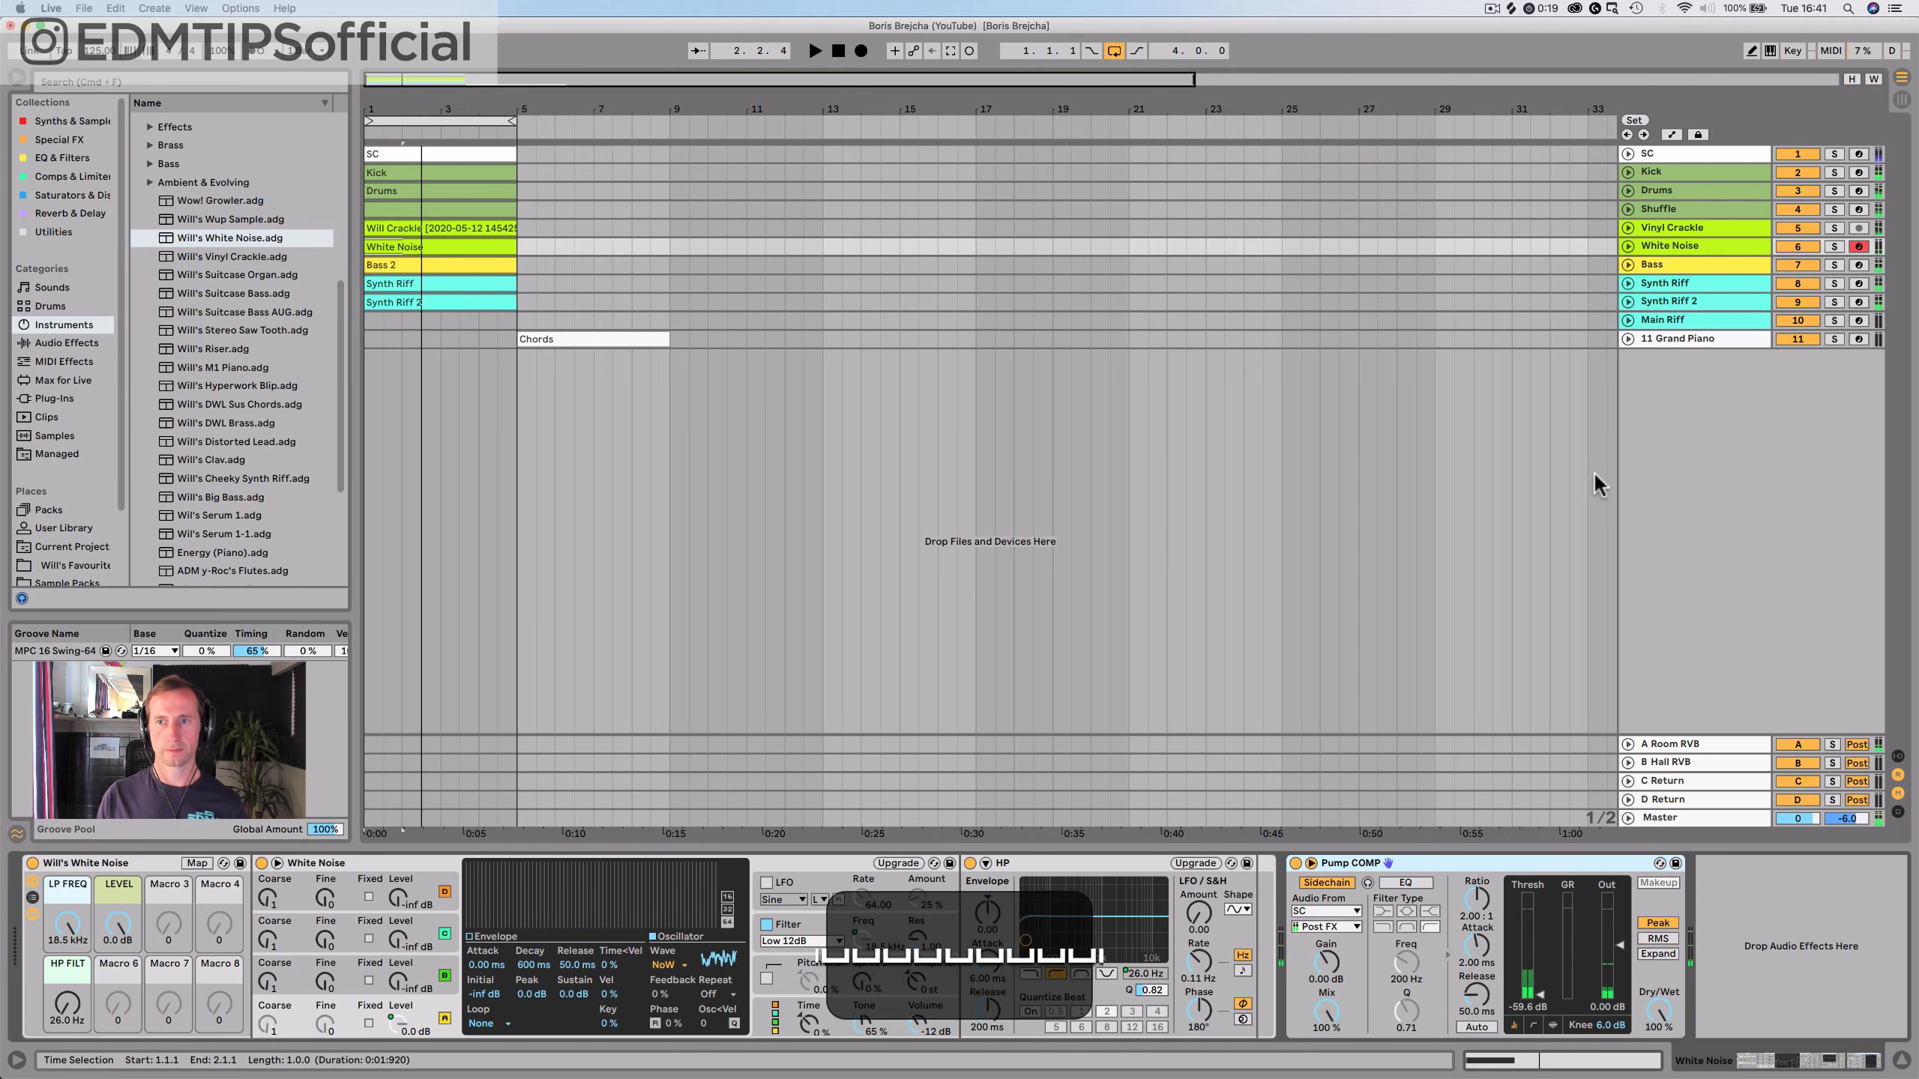
pyautogui.press('super+s')
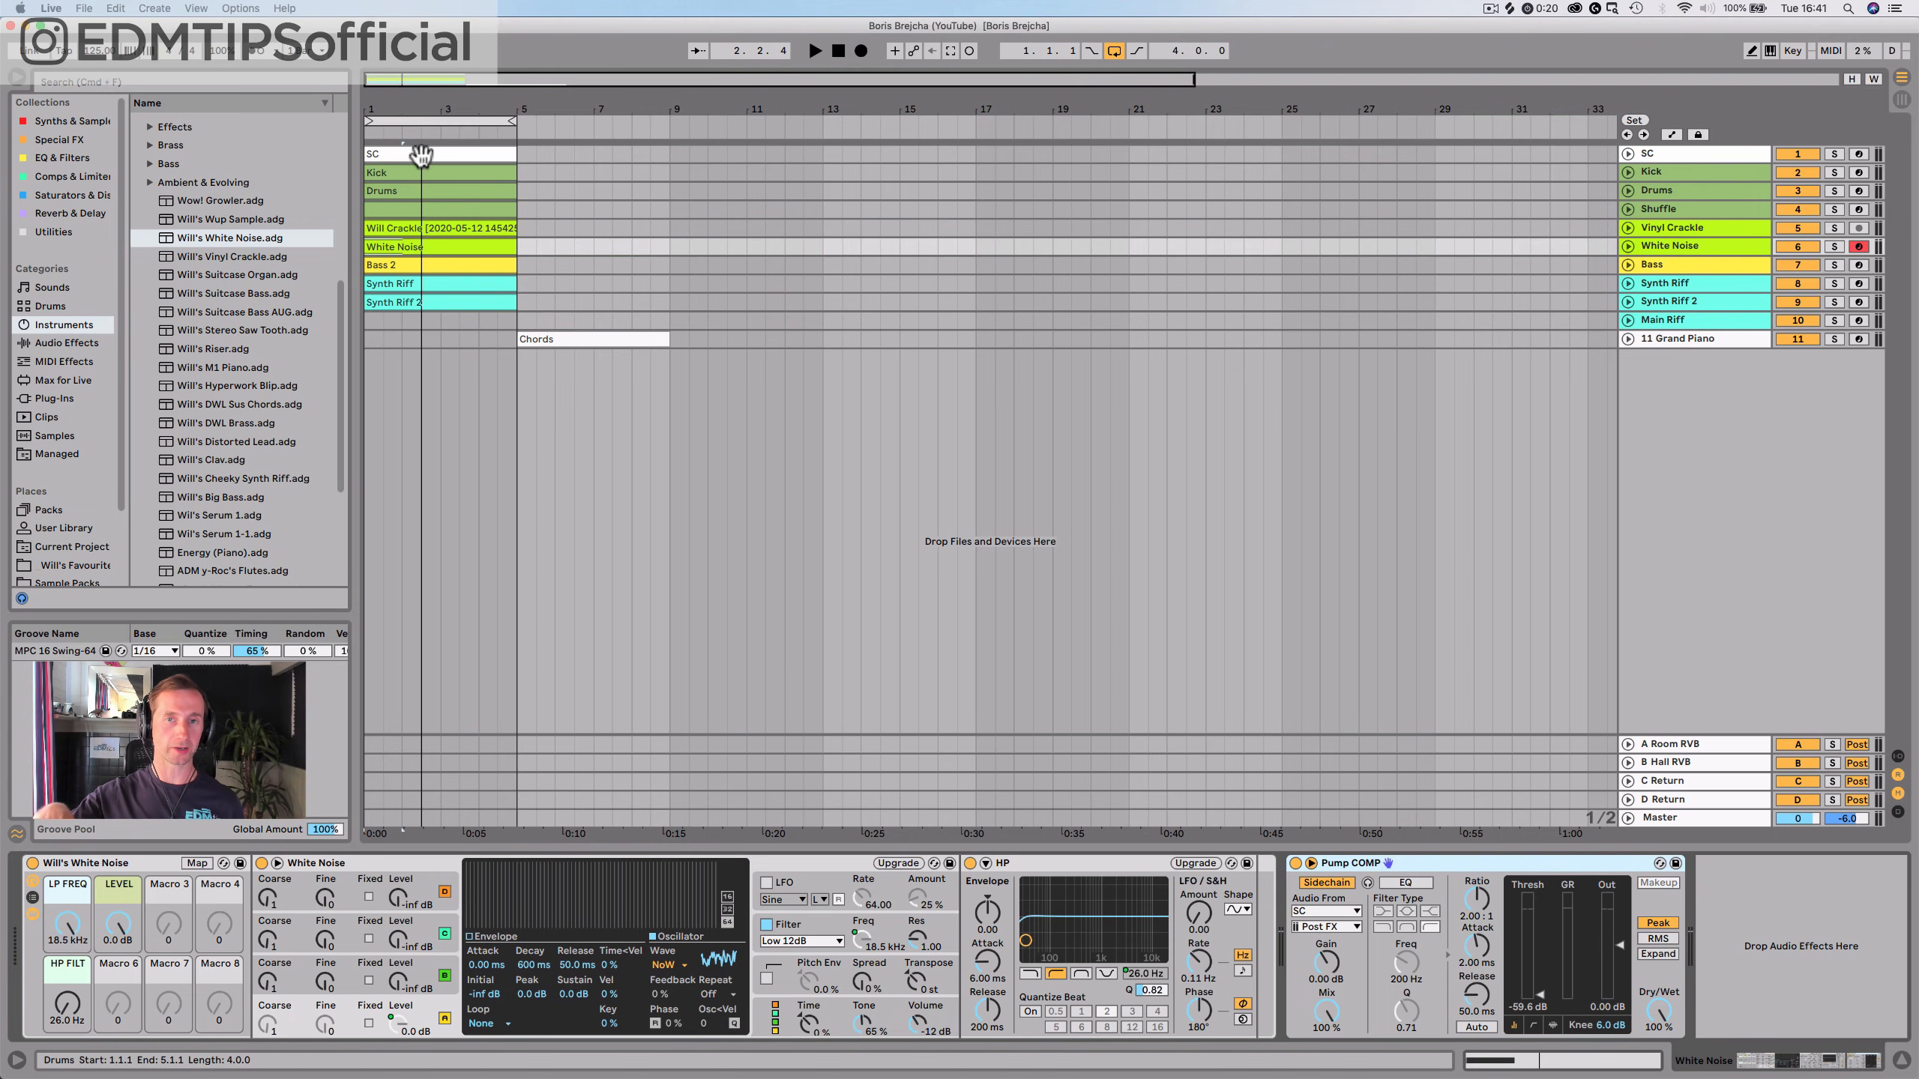
# Loop bars 5 to 9, expand the Grand Piano track and listen to the Chords clip
pyautogui.moveTo(419, 119); pyautogui.dragTo(582, 150)
pyautogui.click(1628, 339)
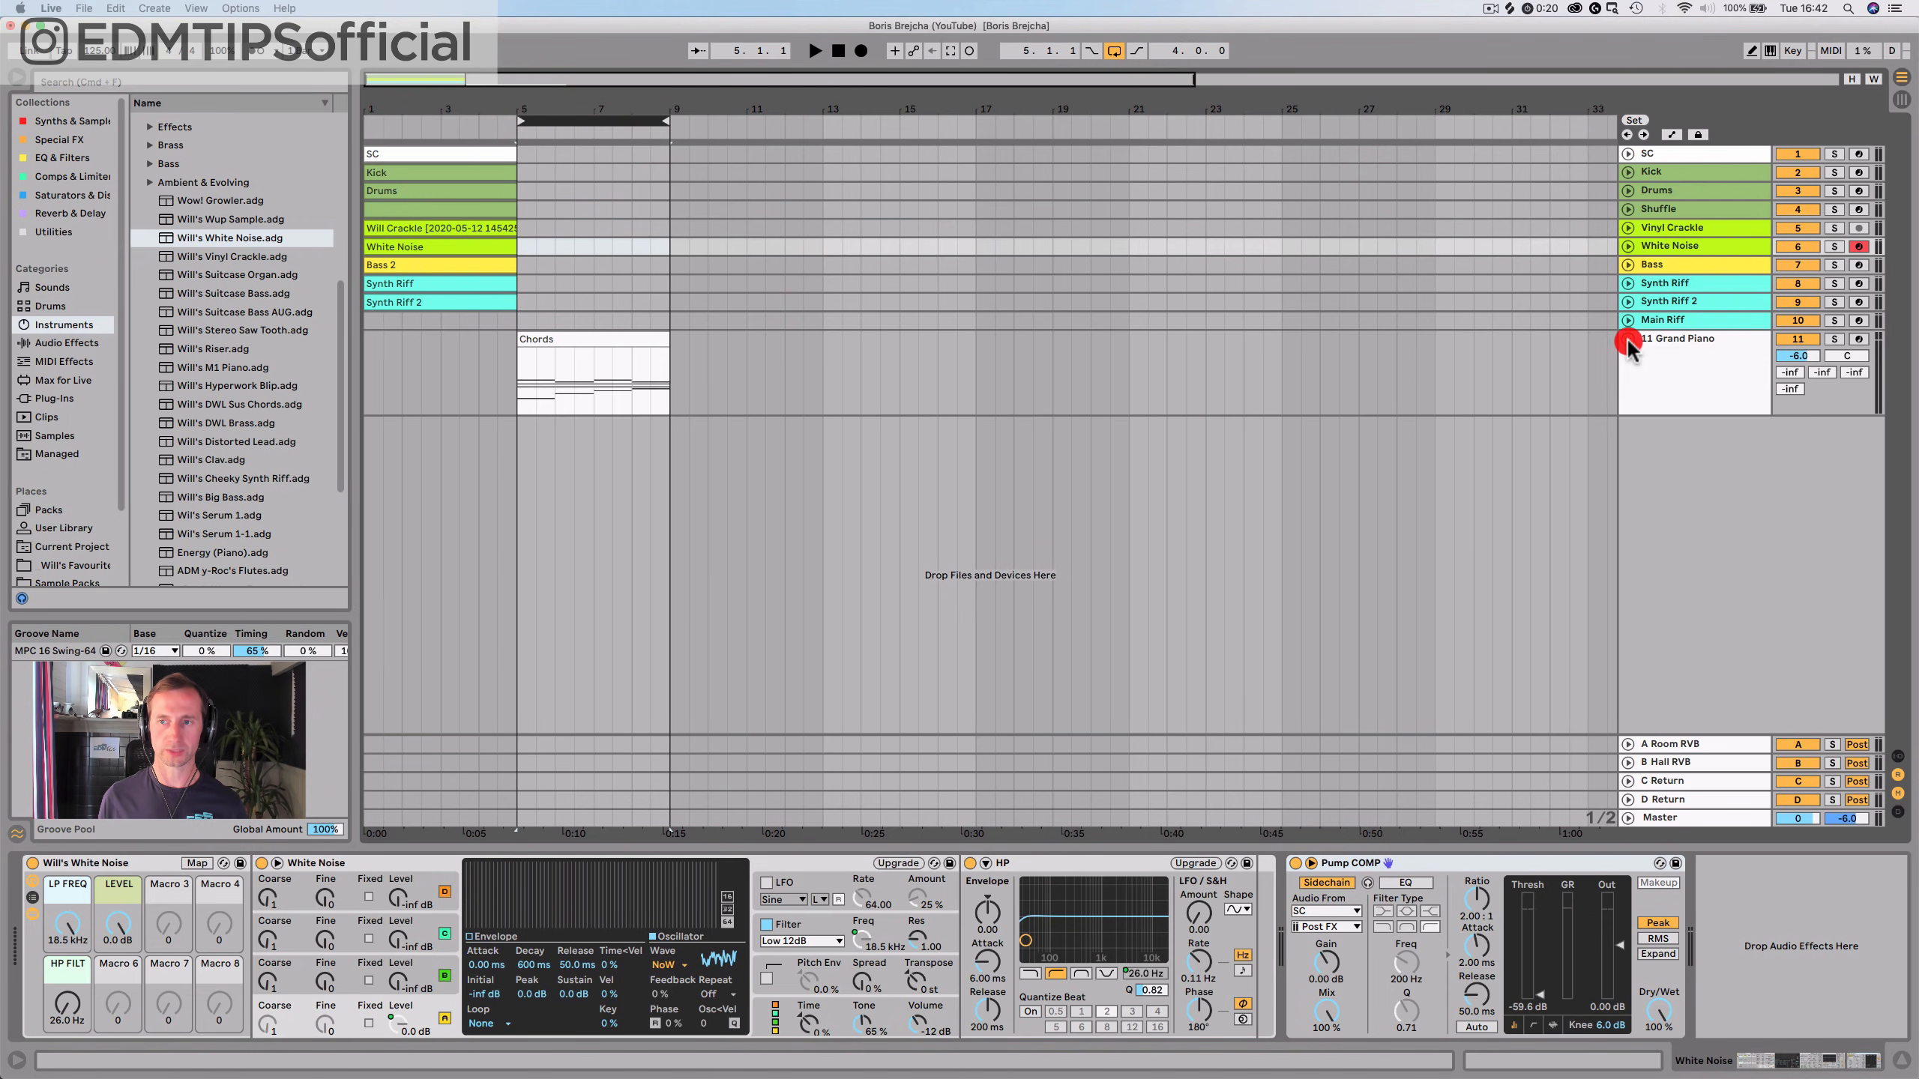
pyautogui.press('space')
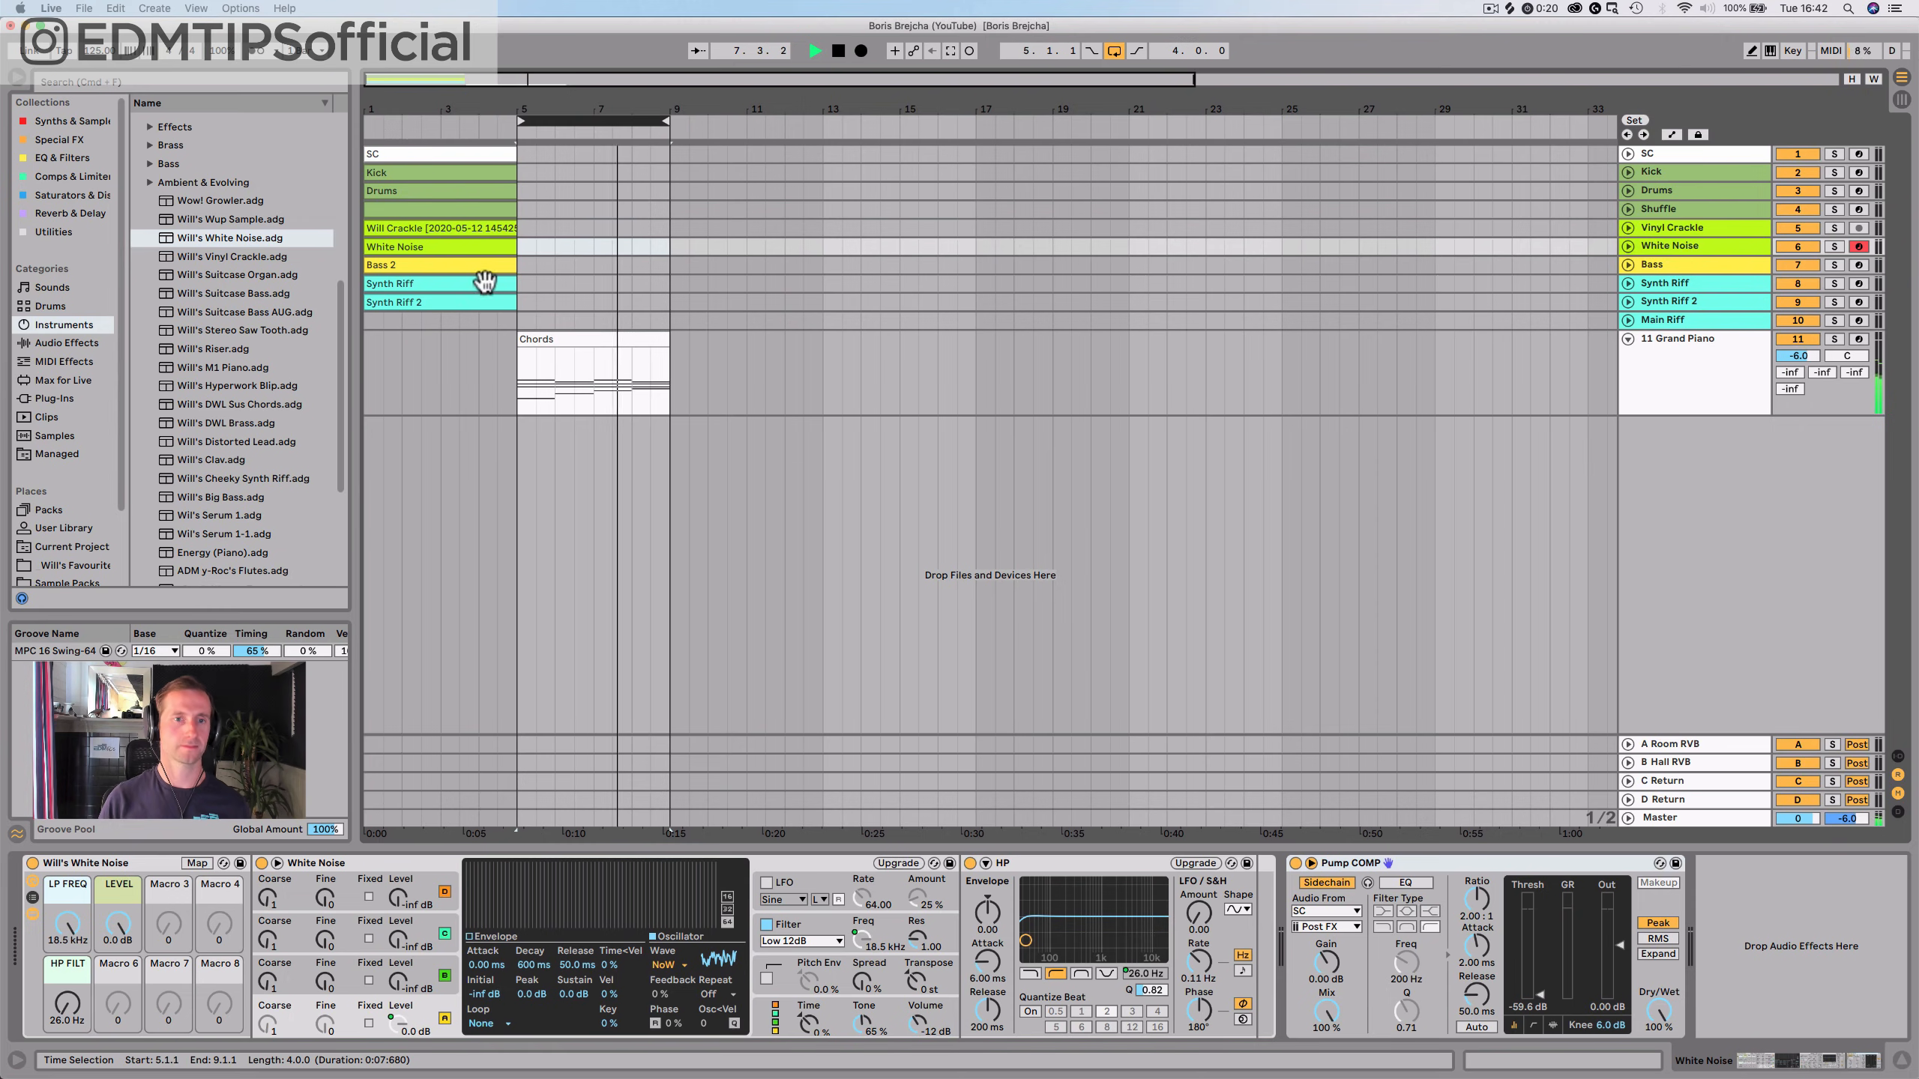
pyautogui.press('space')
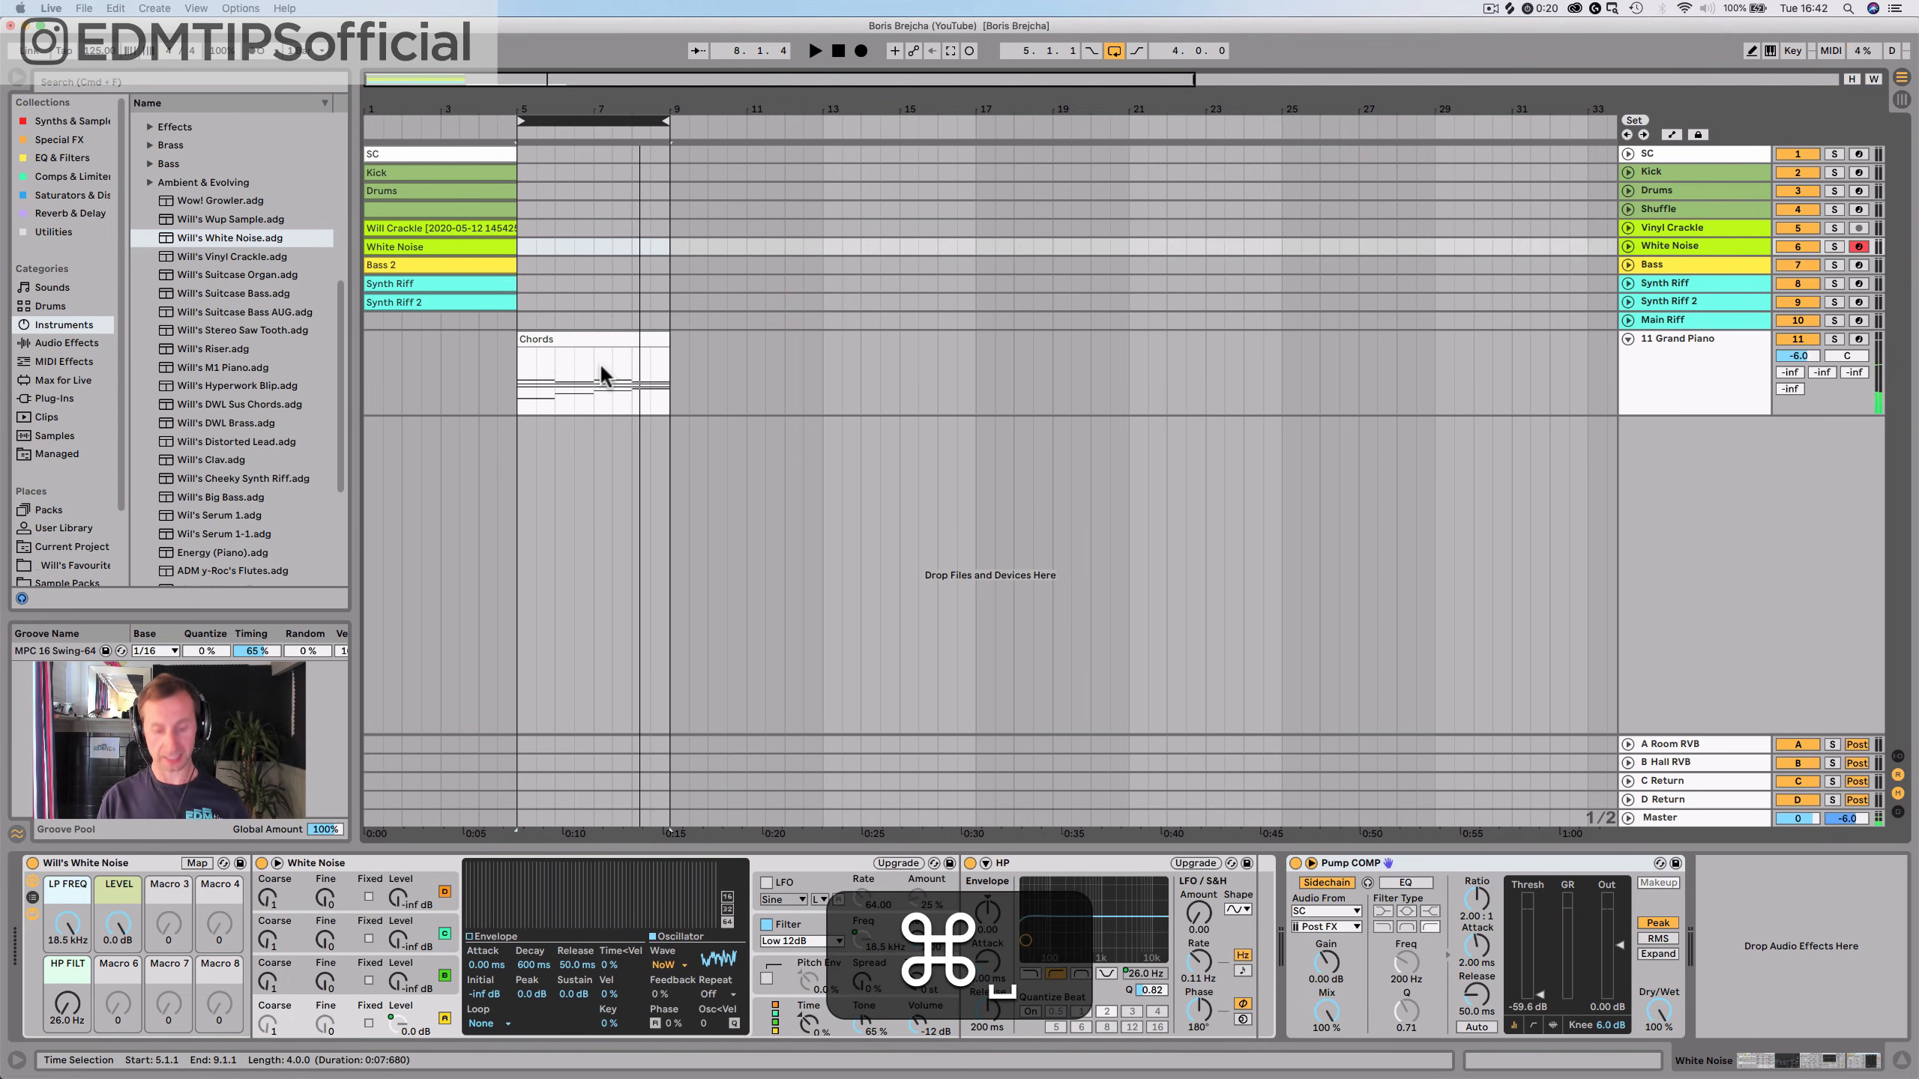
# Try duplicating the Synth Riff and Synth Riff 2 clips into bars 5 to 9 and listen to them over the chords
pyautogui.press('cmd+s')
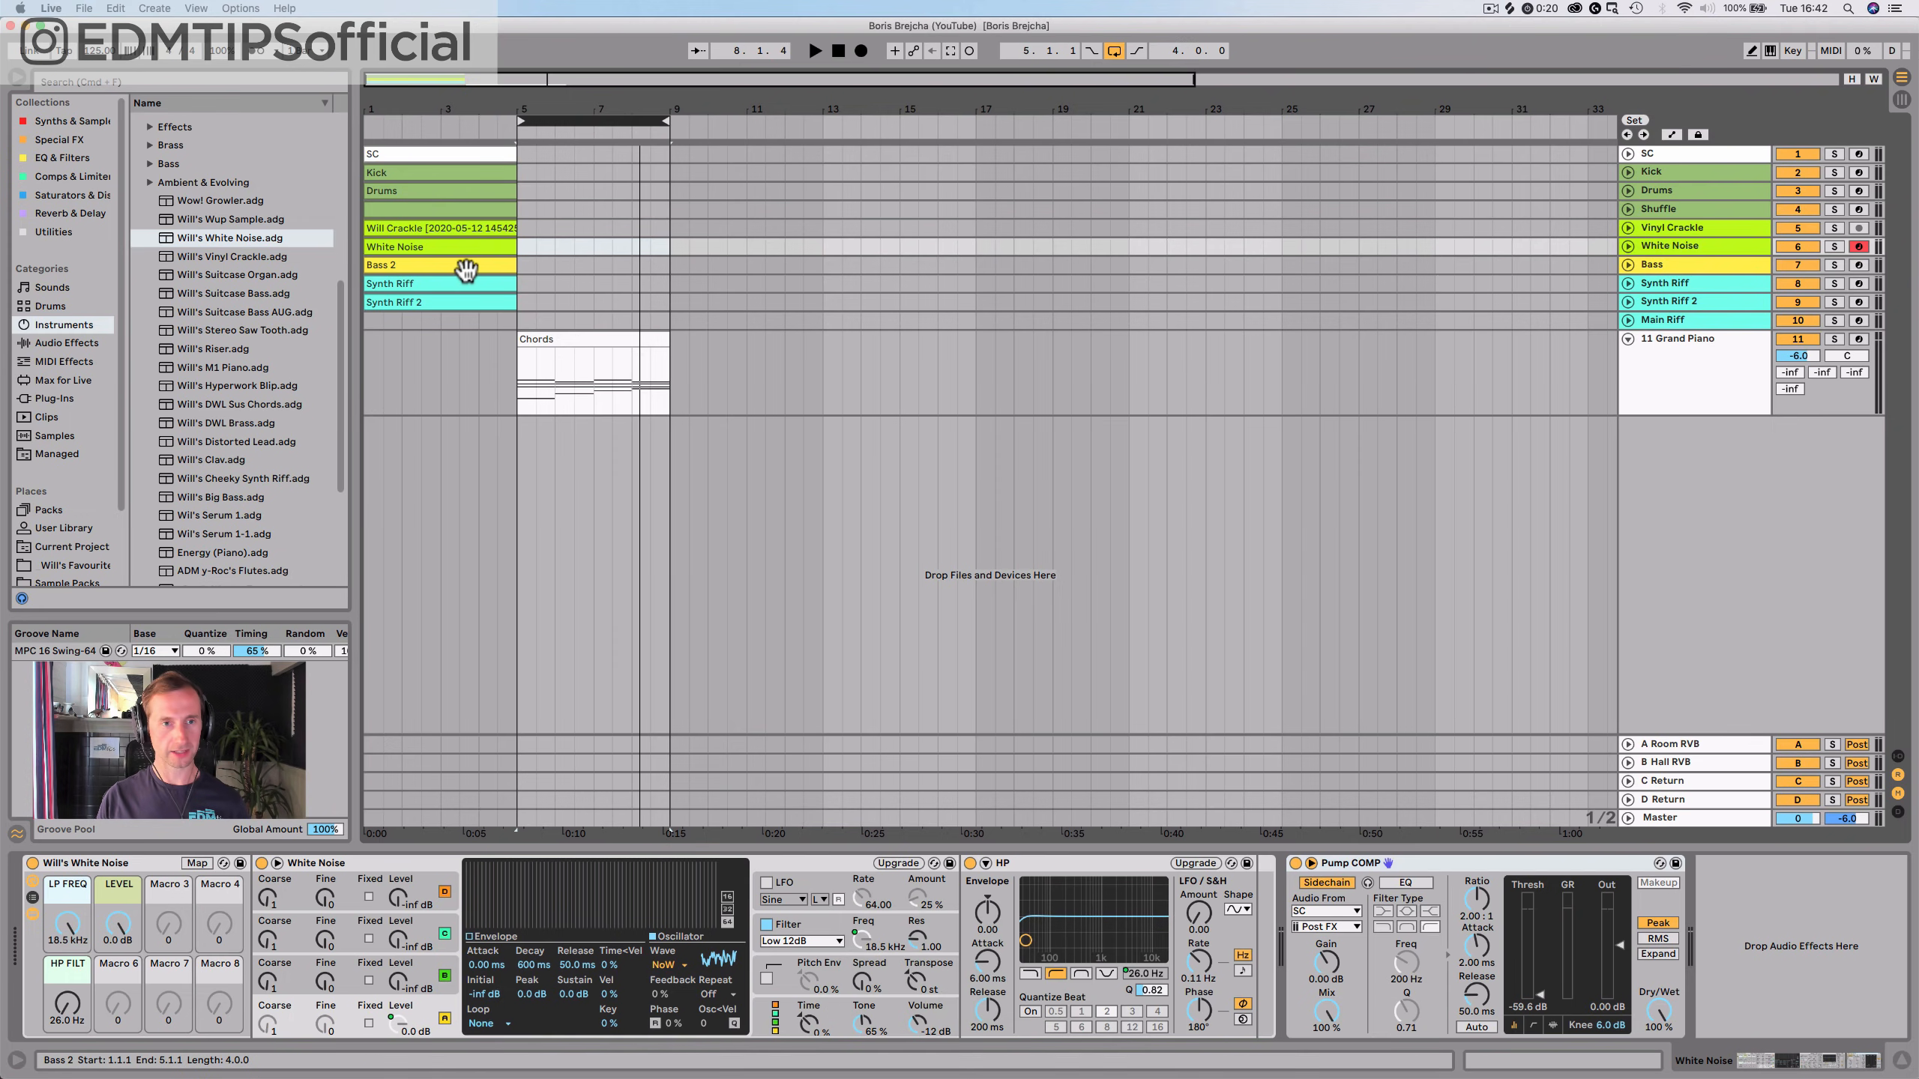
pyautogui.click(459, 281)
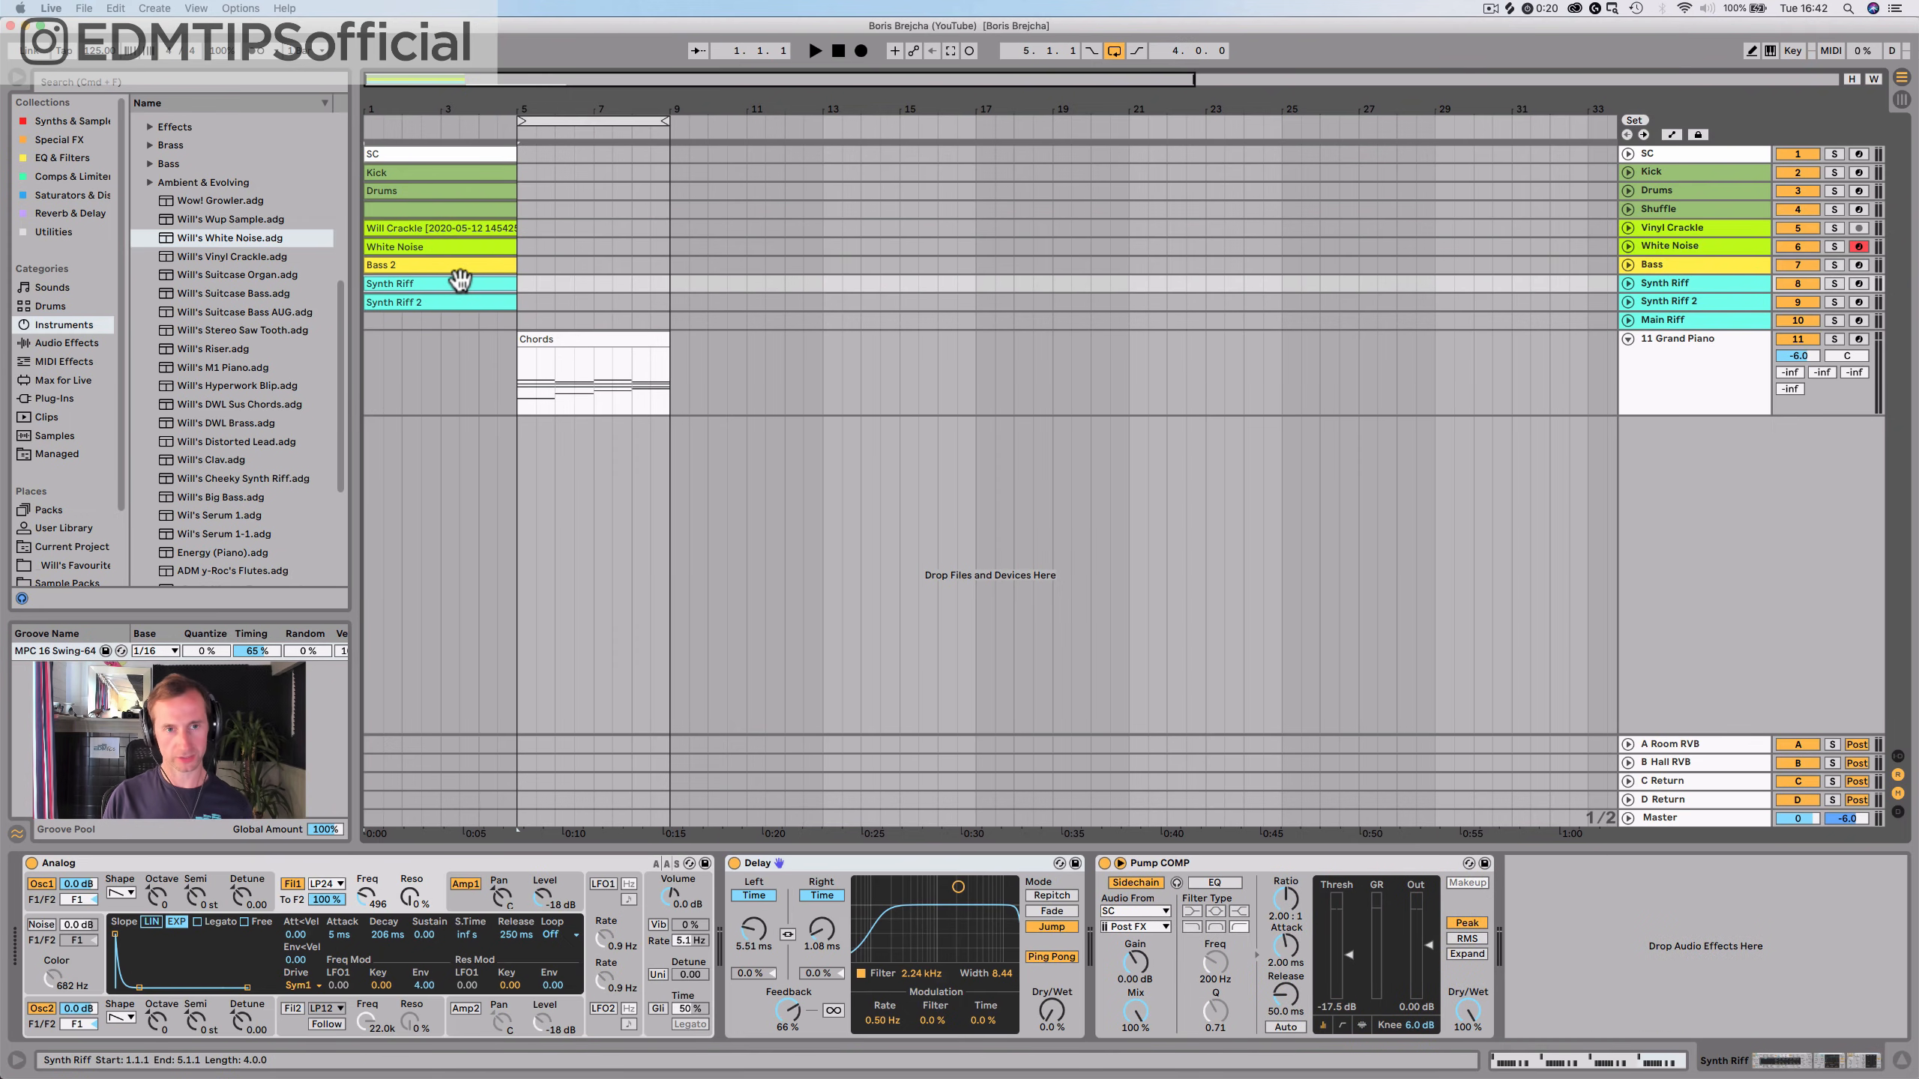
pyautogui.press('super+d')
pyautogui.click(452, 302)
pyautogui.press('super+d')
pyautogui.click(513, 315)
pyautogui.press('space')
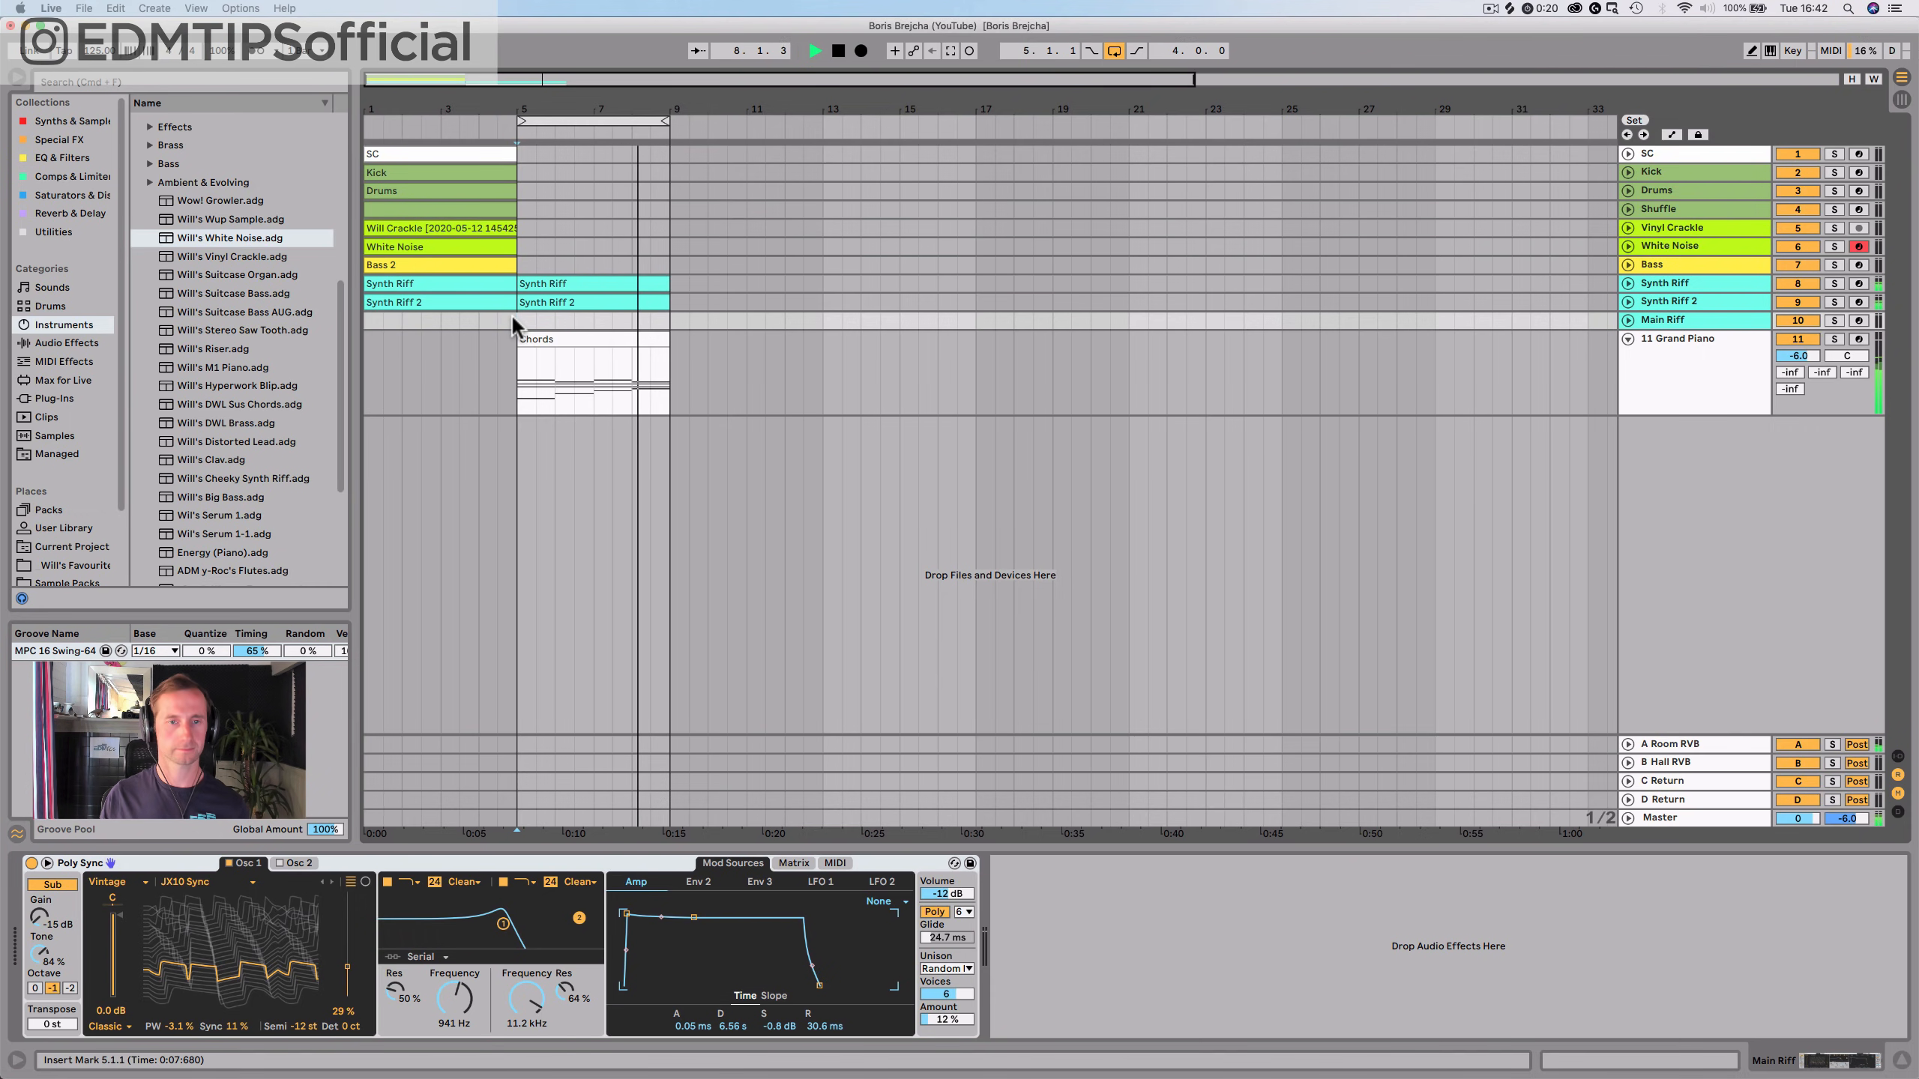
# Delete the duplicated Synth Riff and Synth Riff 2 clips from bars 5 to 9 and save the project
pyautogui.press('space')
pyautogui.click(564, 283)
pyautogui.press('BackSpace')
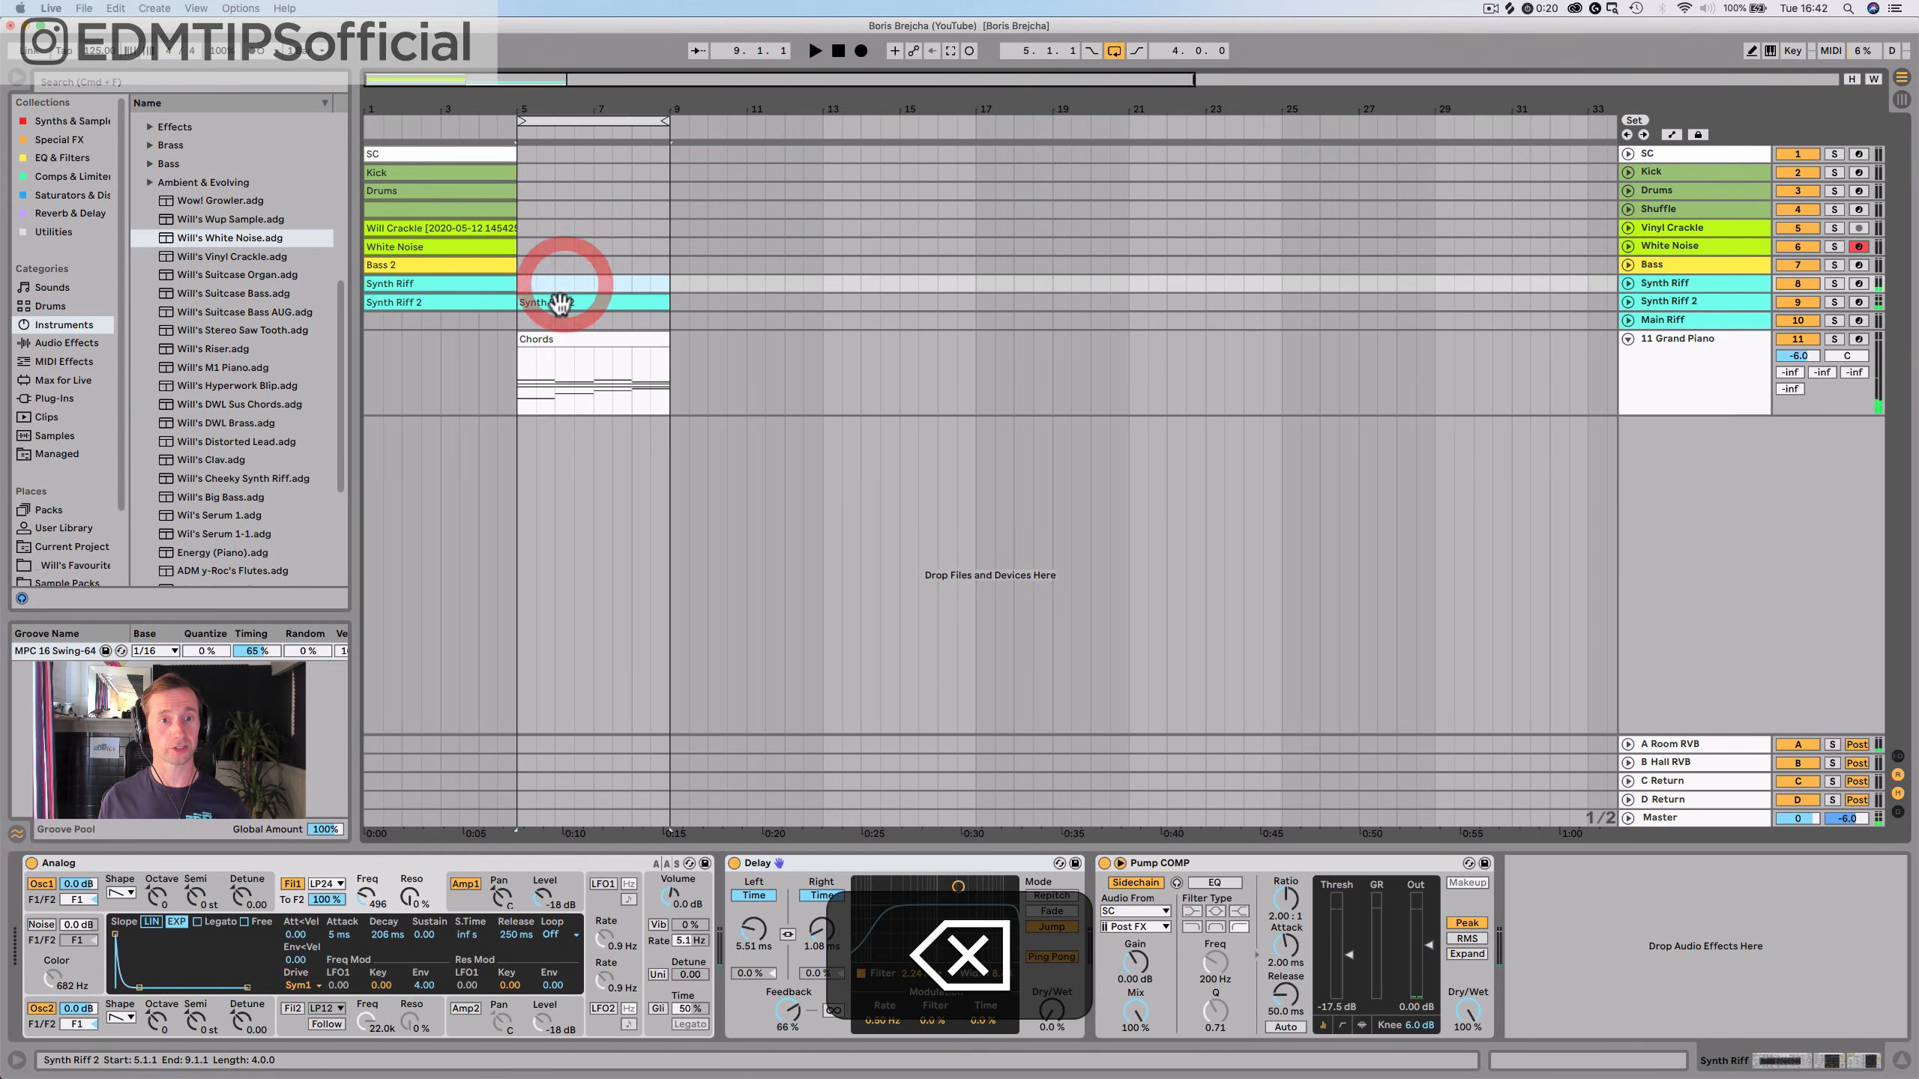
pyautogui.click(561, 304)
pyautogui.press('BackSpace')
pyautogui.press('super+s')
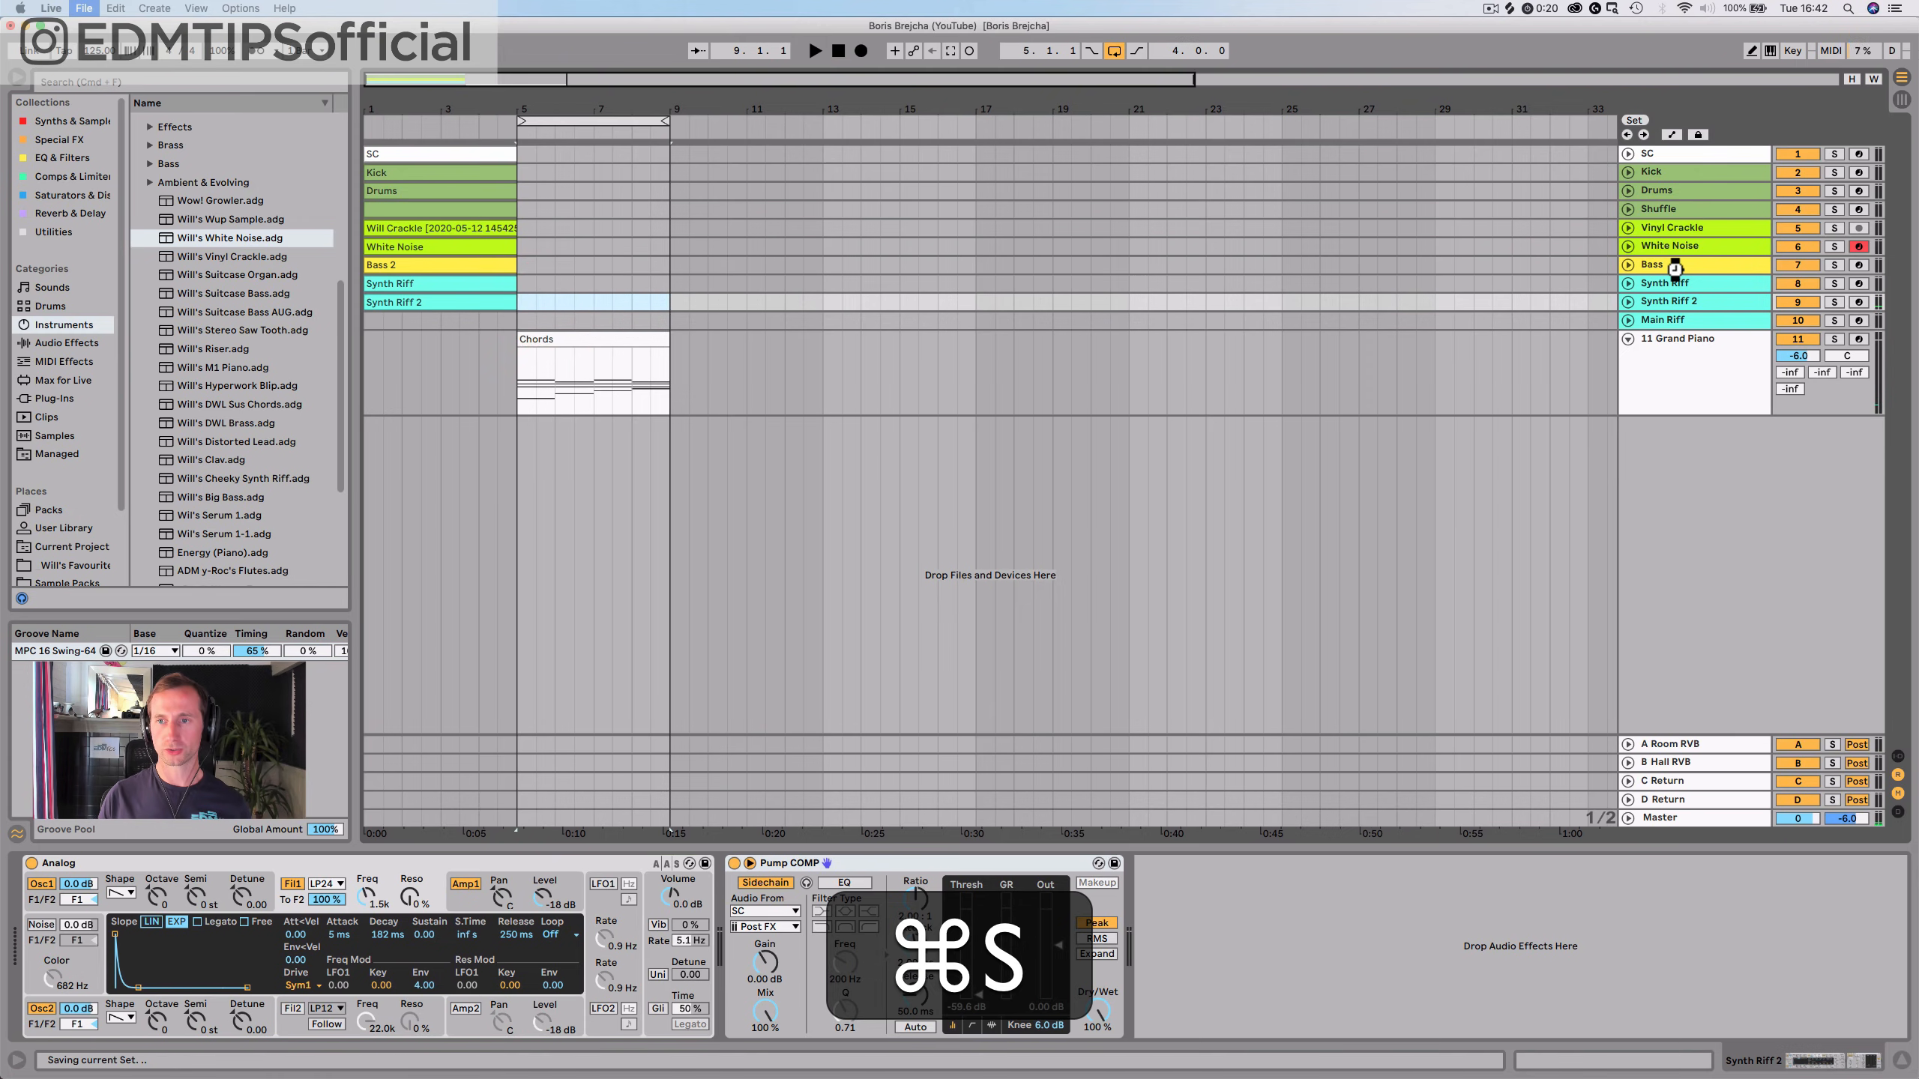
# Insert a new MIDI track below the Bass track and name it Break Bass
pyautogui.click(1674, 266)
pyautogui.press('shift+super+t')
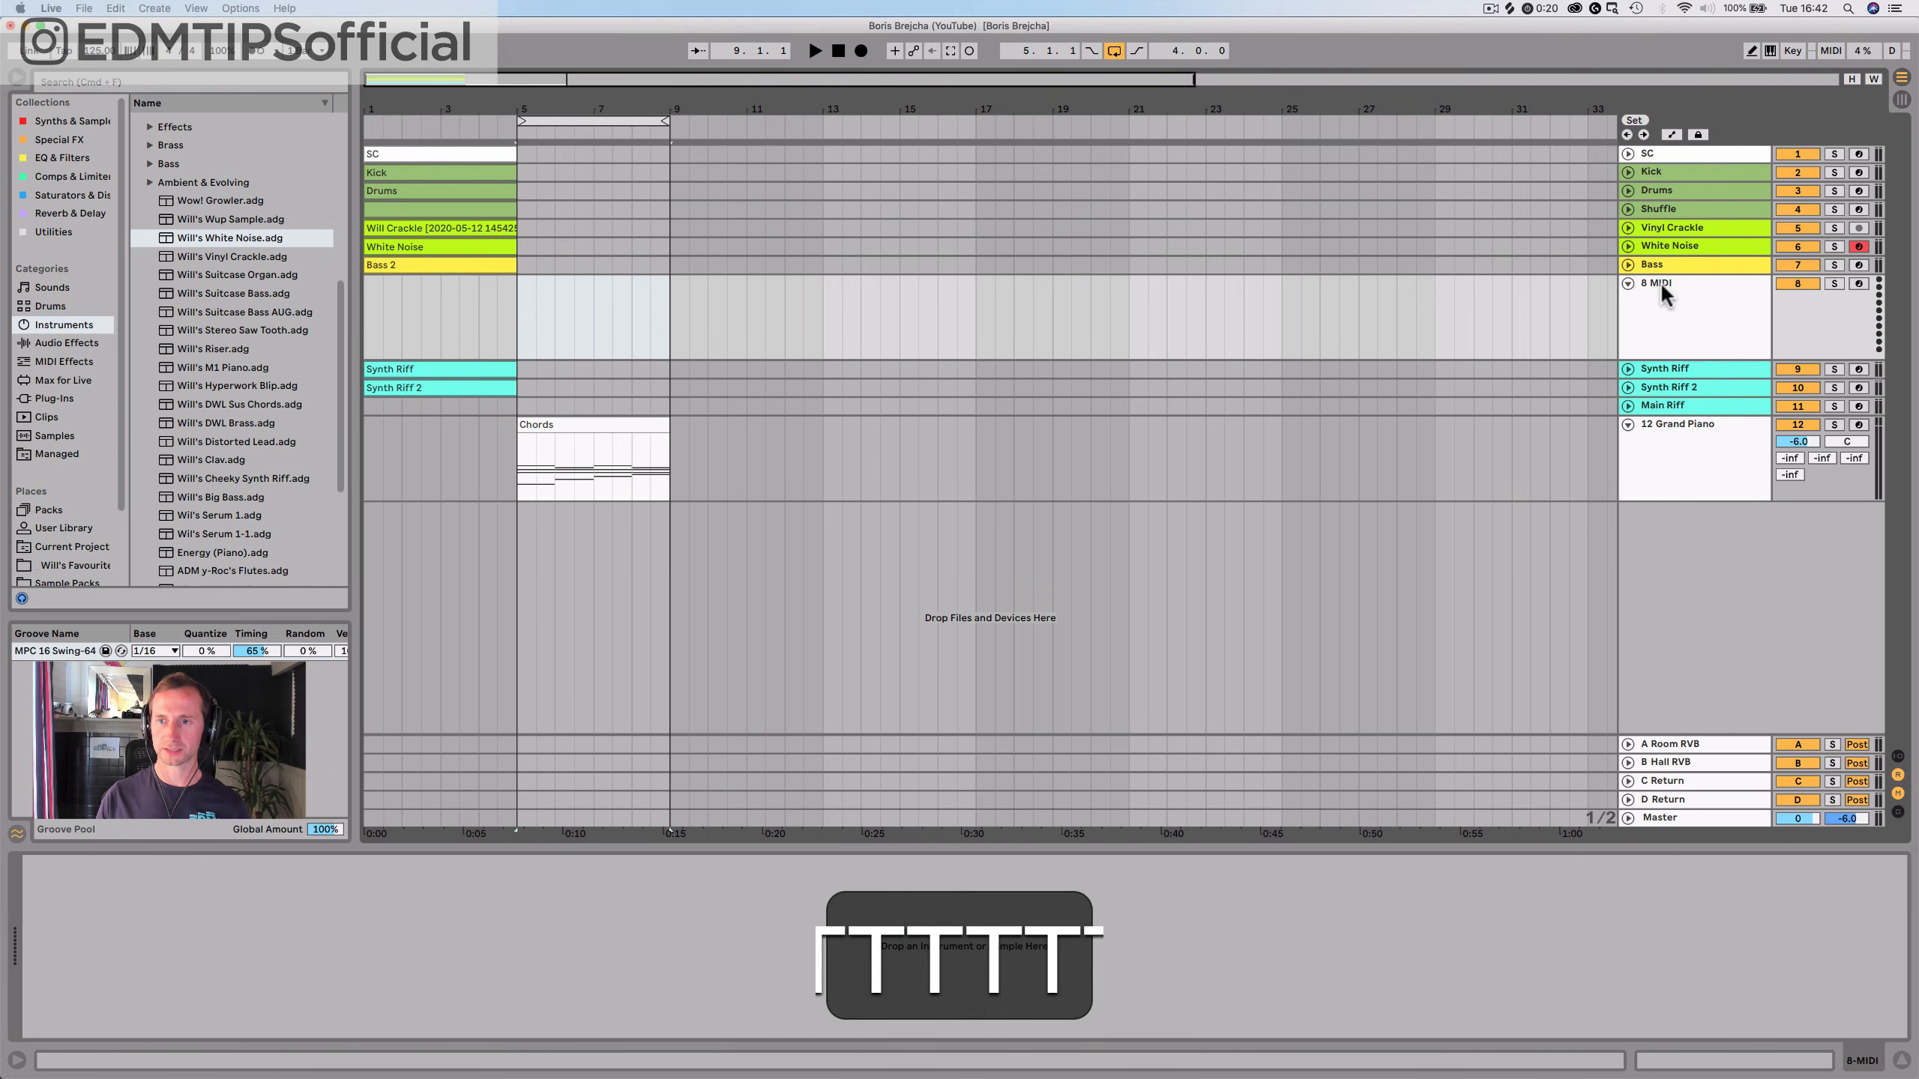
pyautogui.click(1664, 287)
pyautogui.press('super+r')
pyautogui.write('Brea')
pyautogui.press('BackSpace')
pyautogui.write('ak')
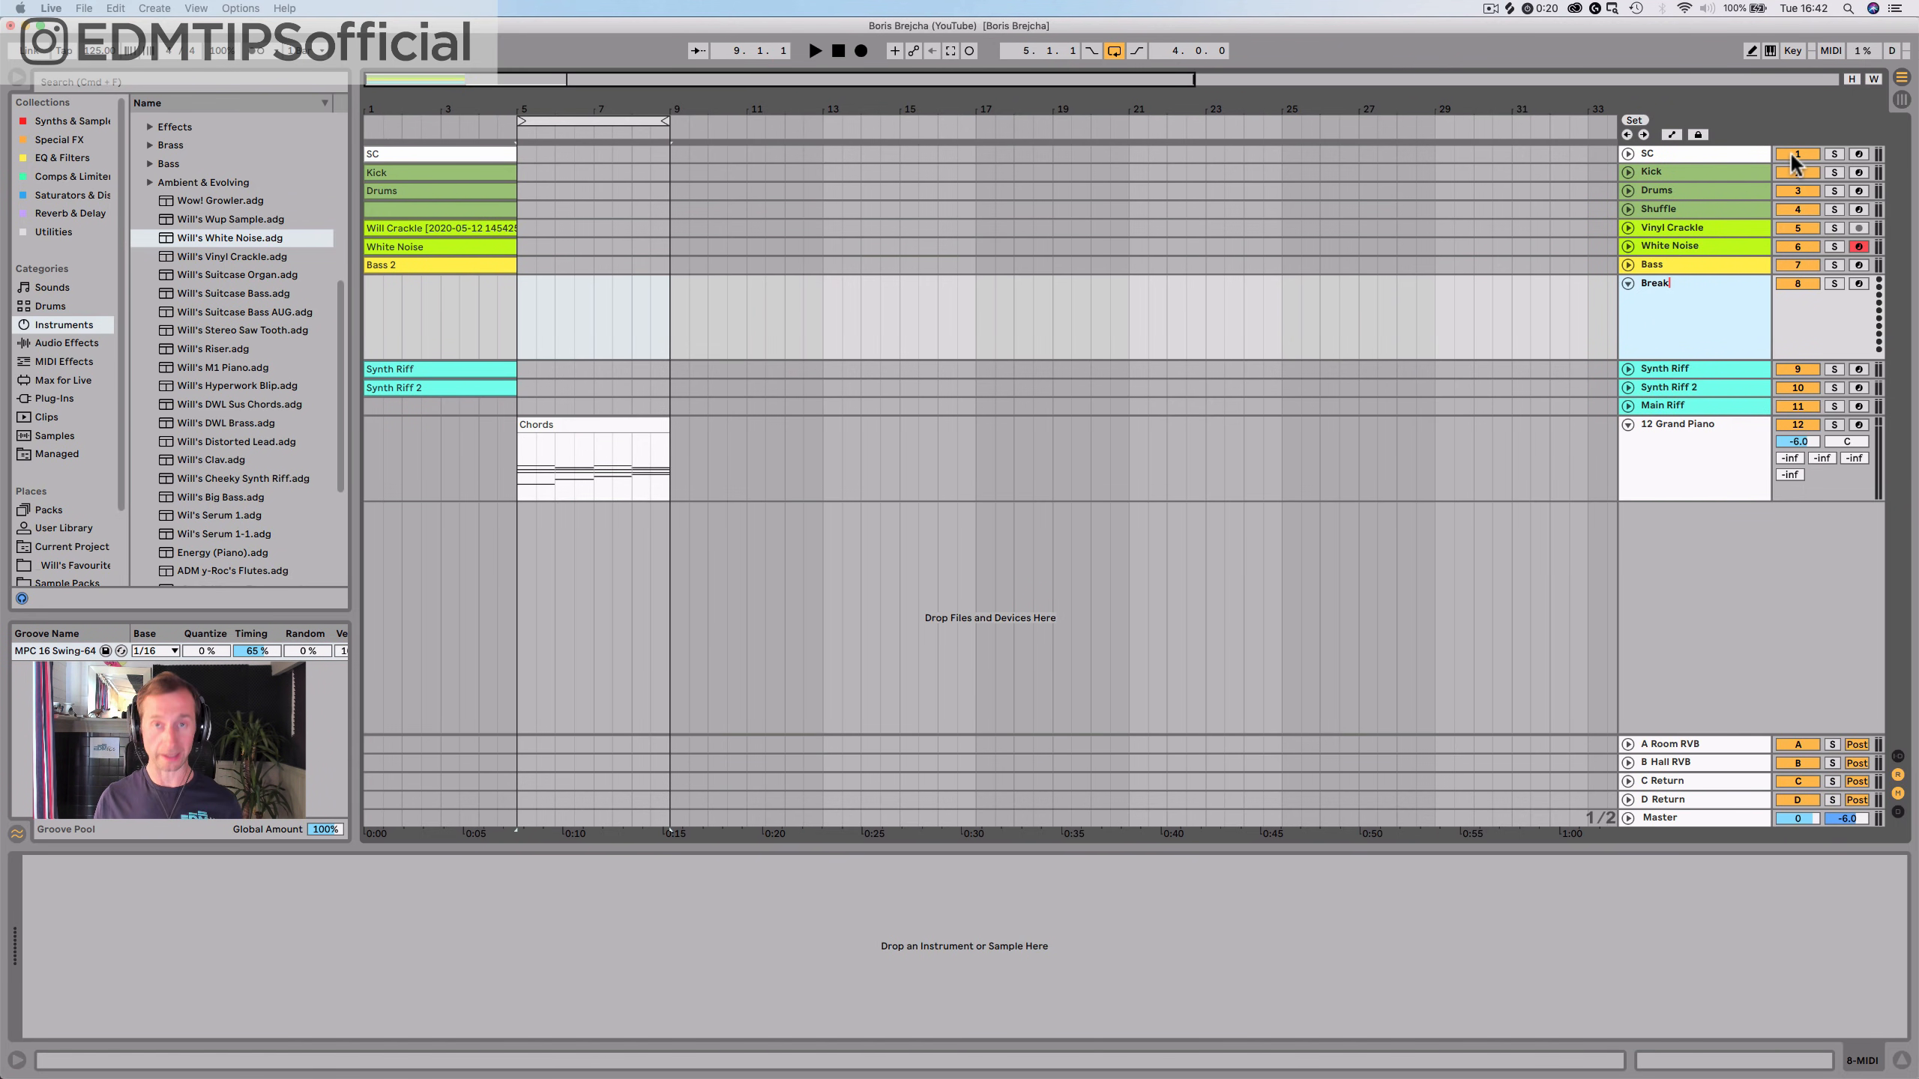
pyautogui.write(' Bass')
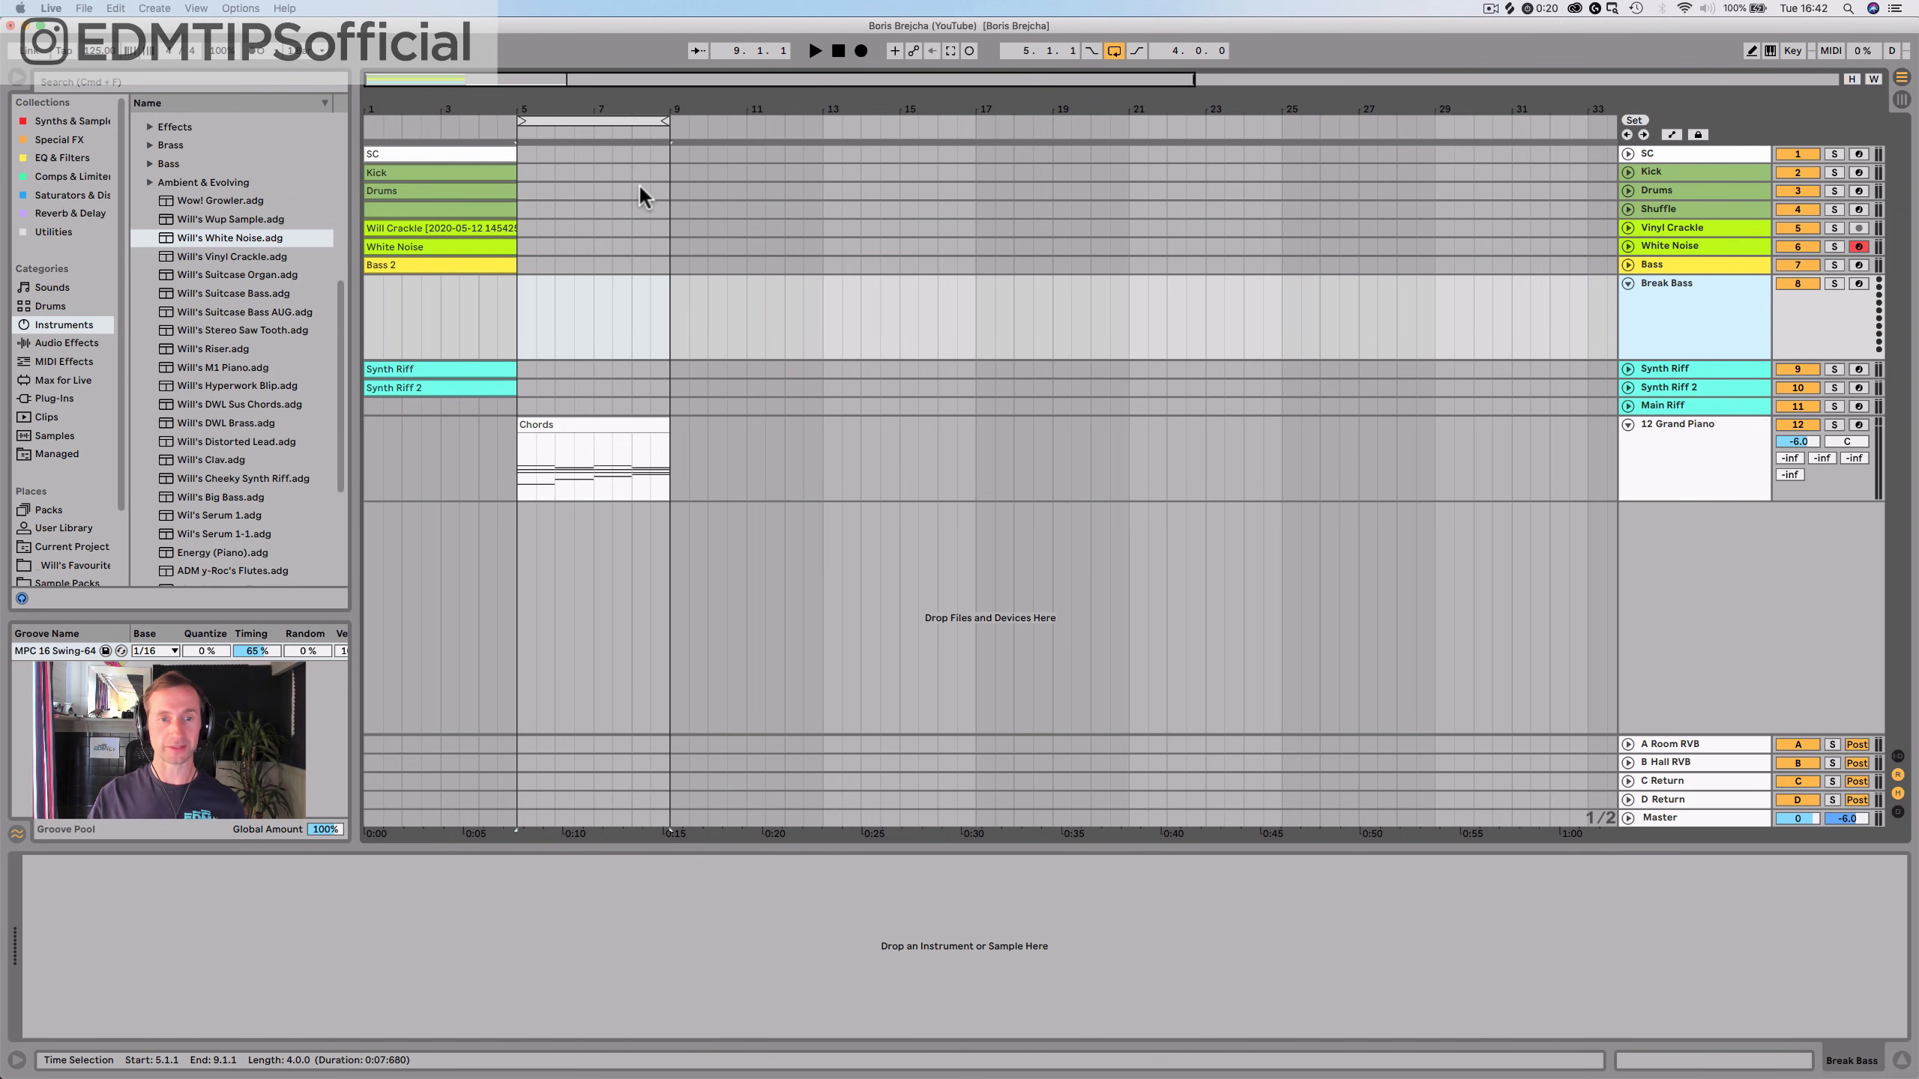
# Create an empty MIDI clip from bar 5 to 9 on the Break Bass track, name it Break Bass and save the project
pyautogui.moveTo(521, 337); pyautogui.dragTo(670, 331)
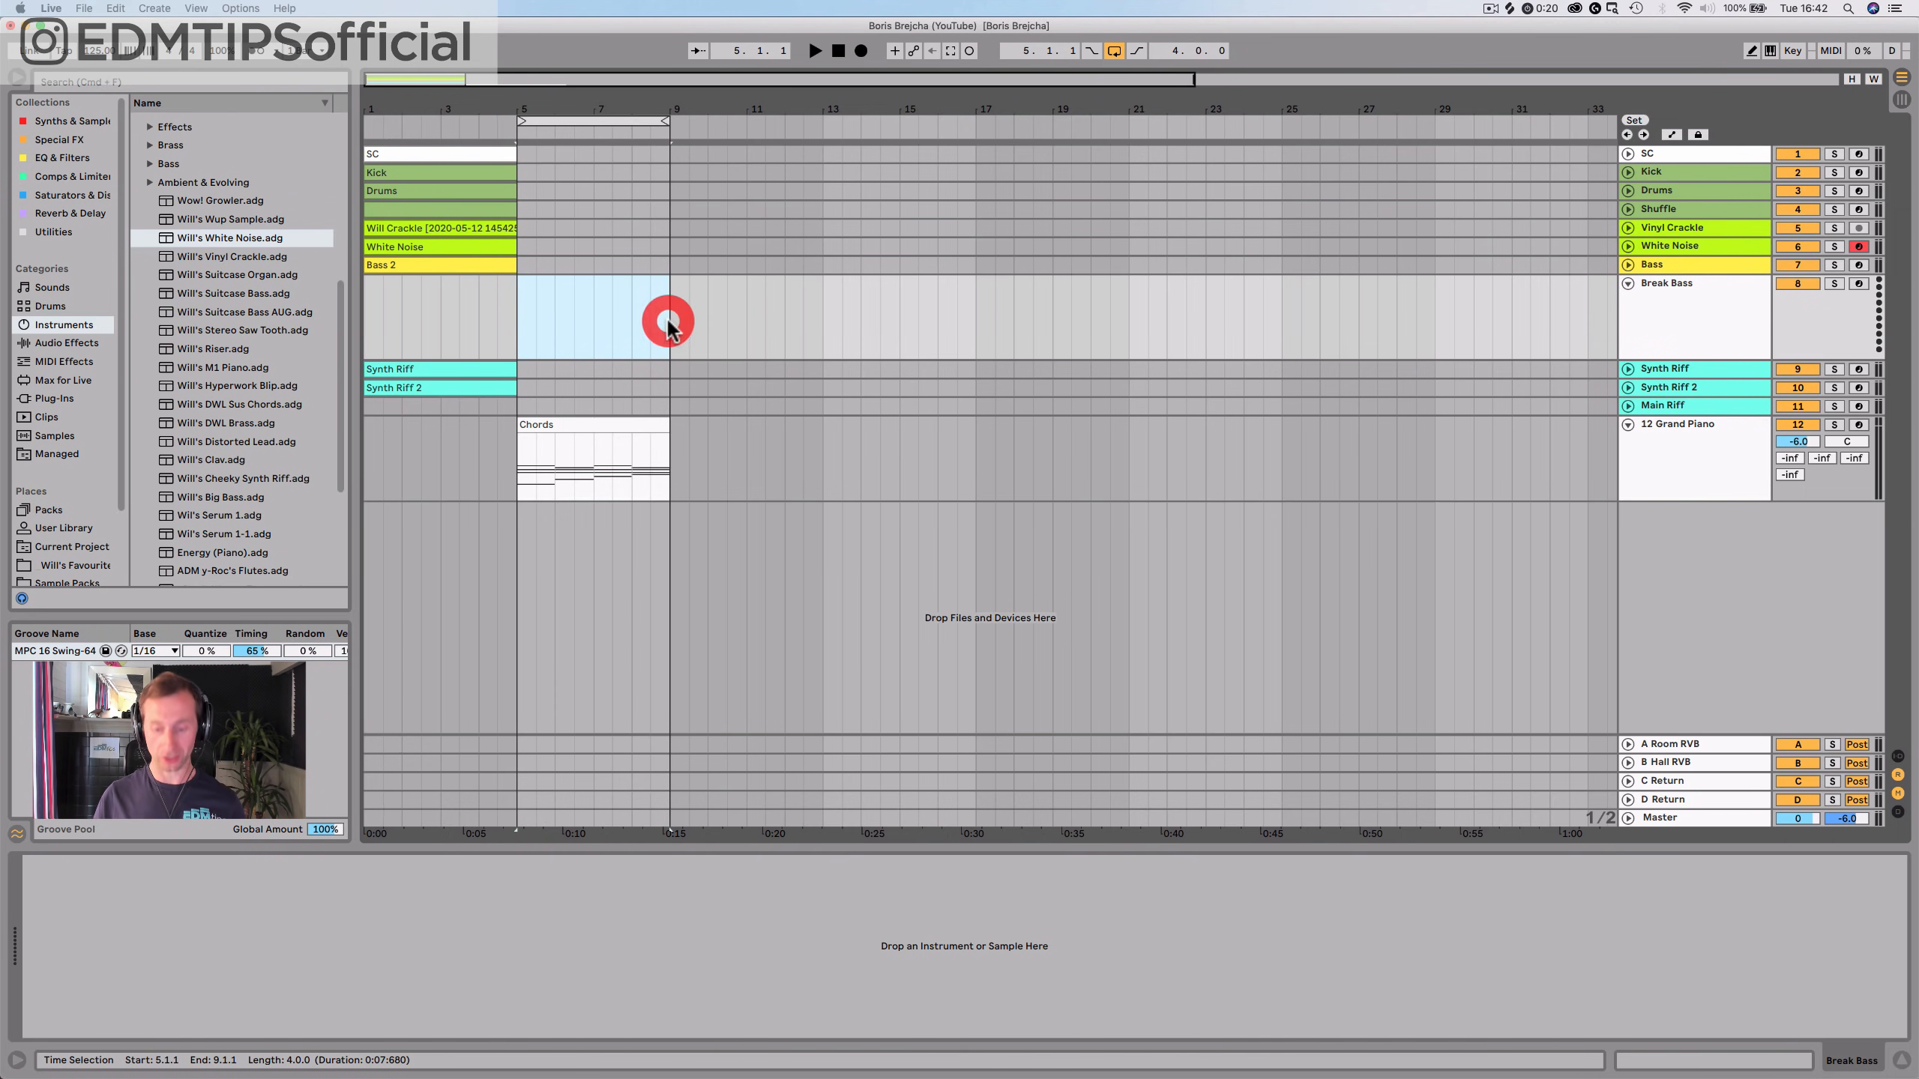
pyautogui.press('shift+super+m')
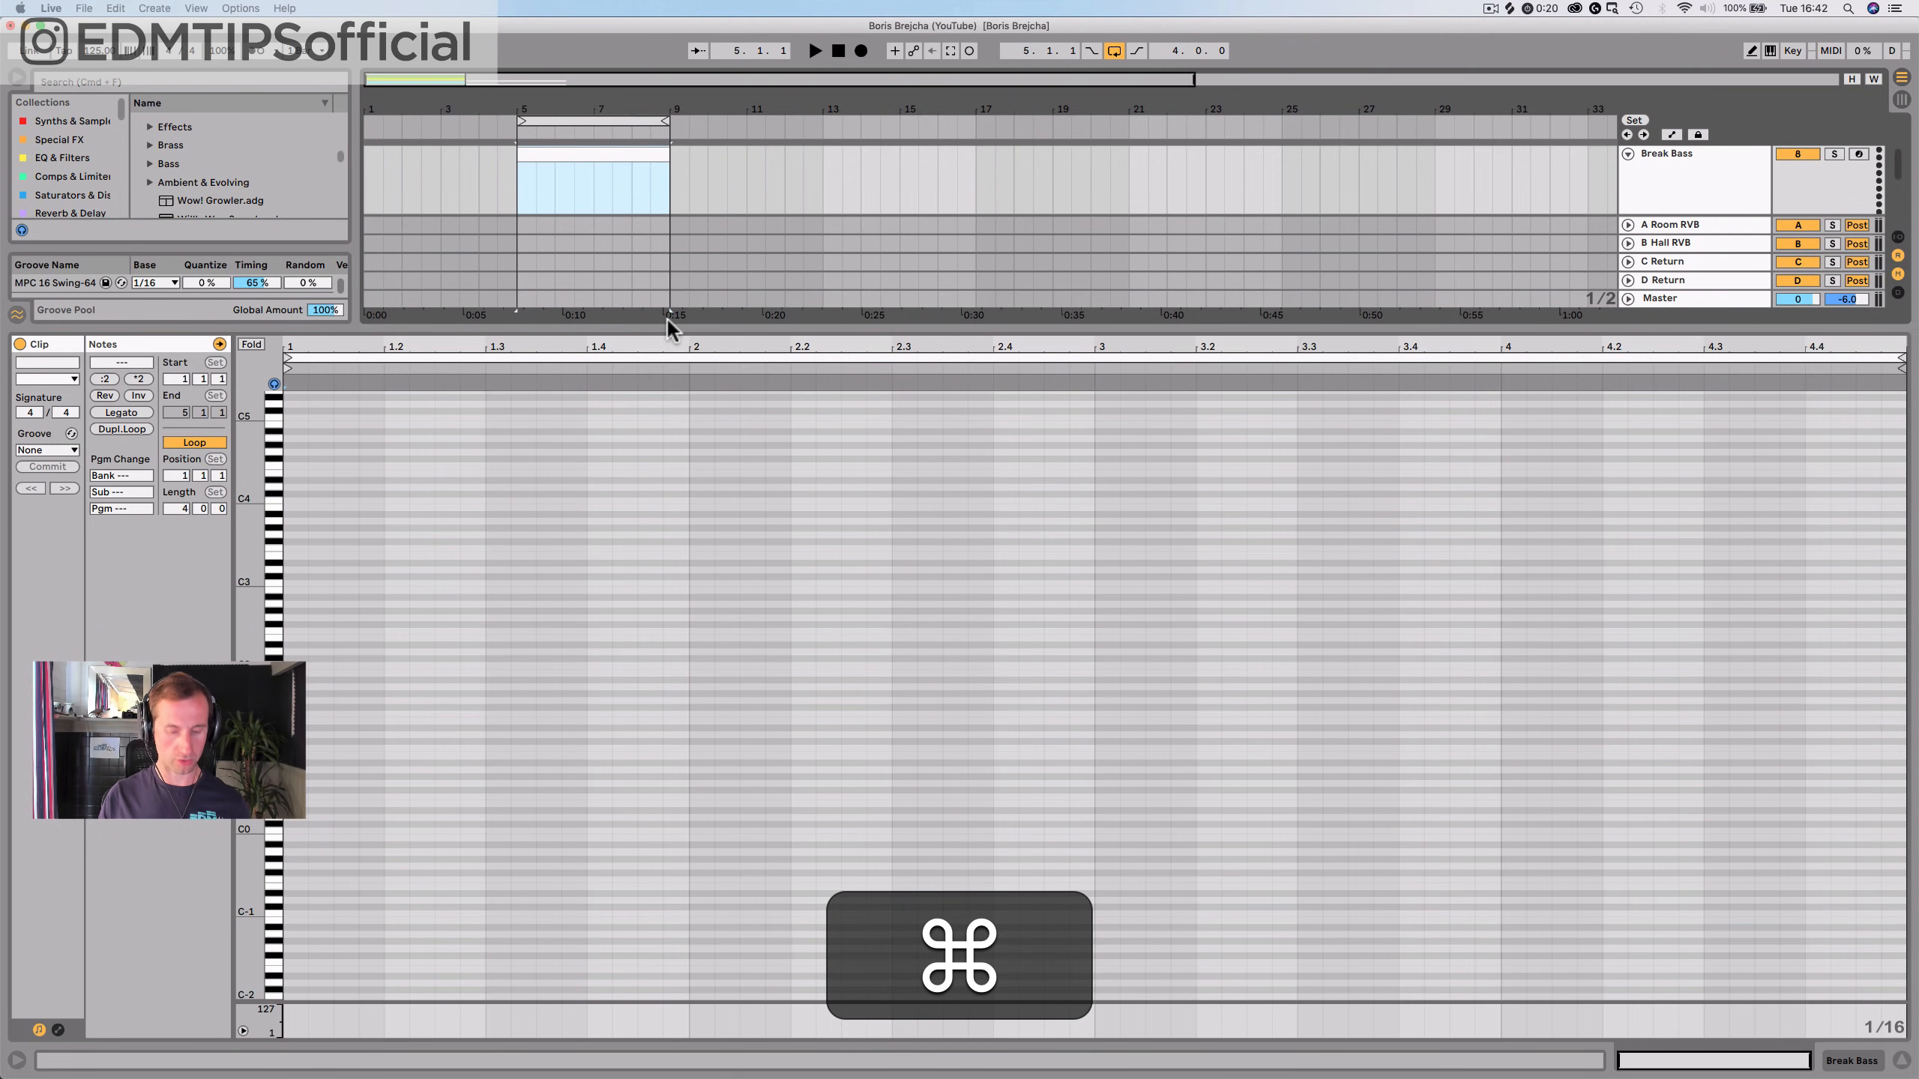
pyautogui.hotkey('shift', 'Tab')
pyautogui.press('super+r')
pyautogui.click(550, 283)
pyautogui.press('super+r')
pyautogui.write('Break Bass')
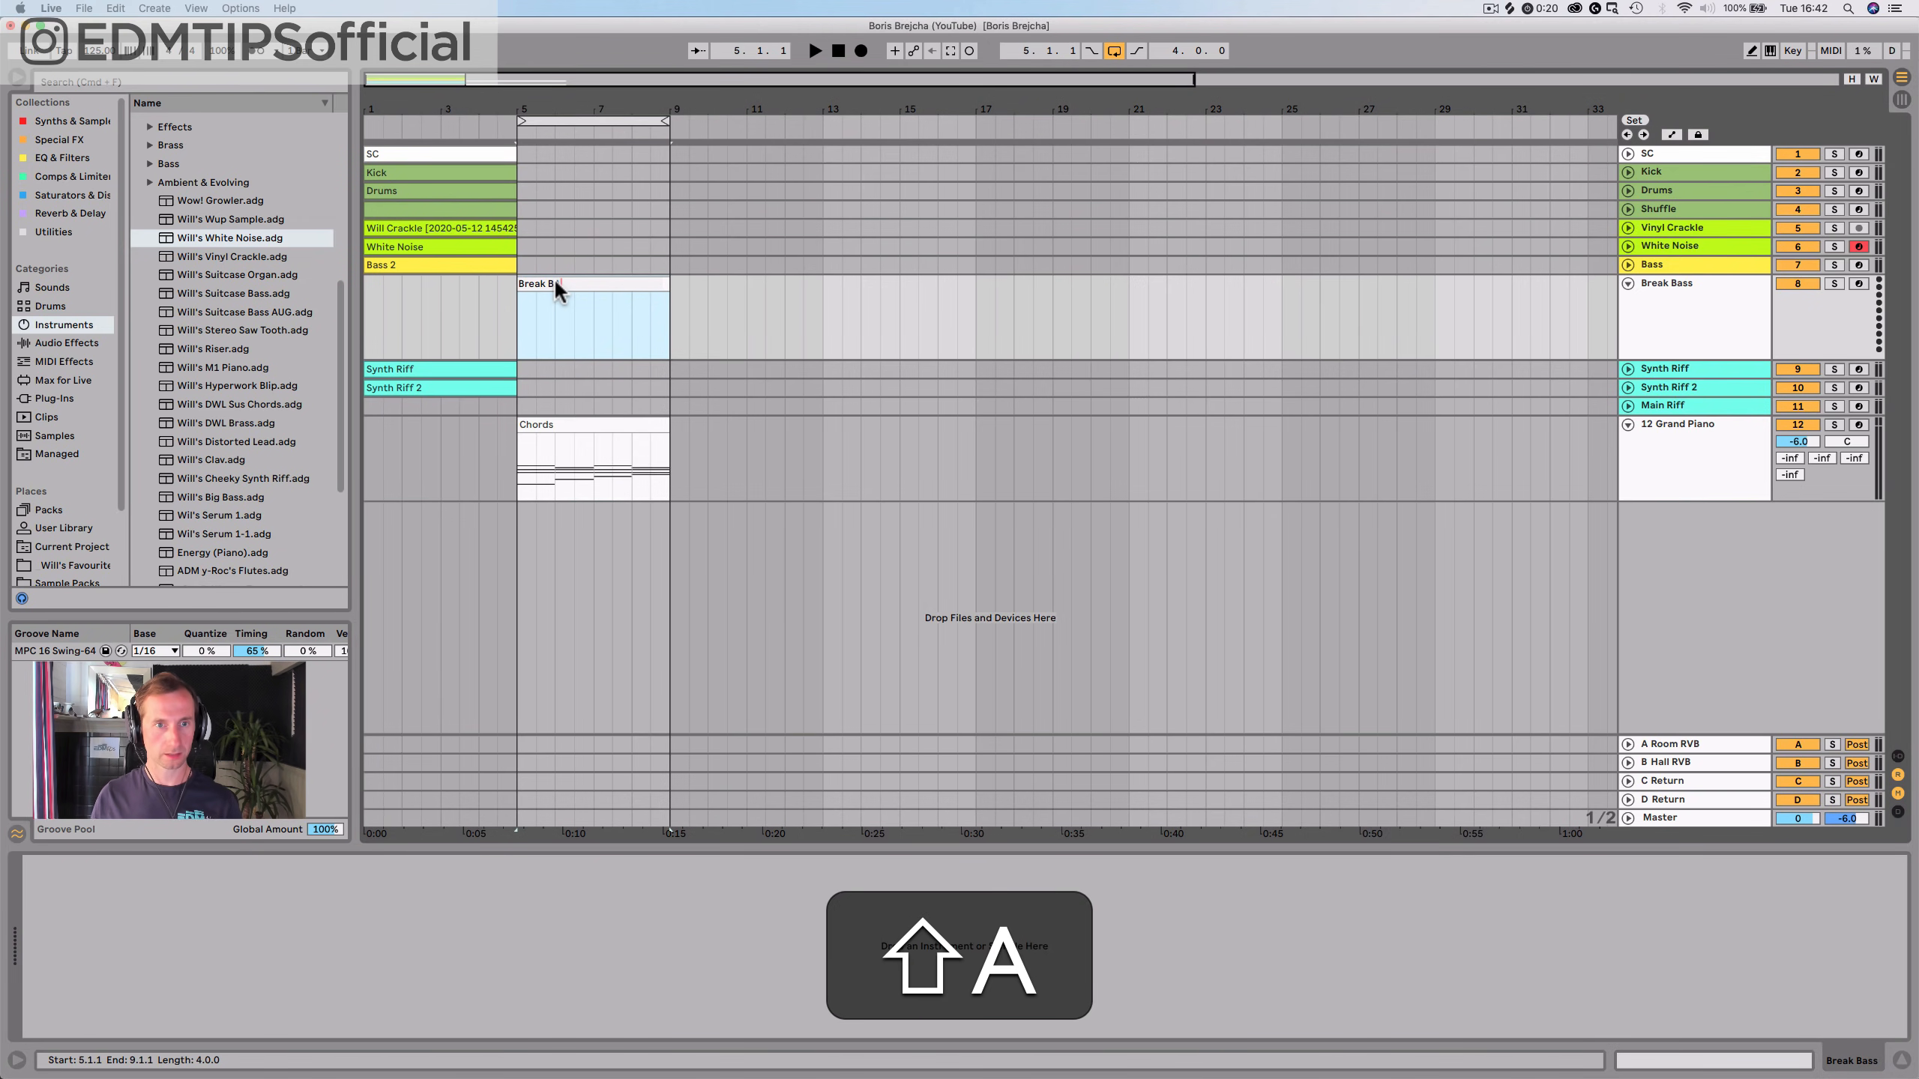
pyautogui.press('Return')
pyautogui.press('Return')
pyautogui.press('Return')
pyautogui.press('super+s')
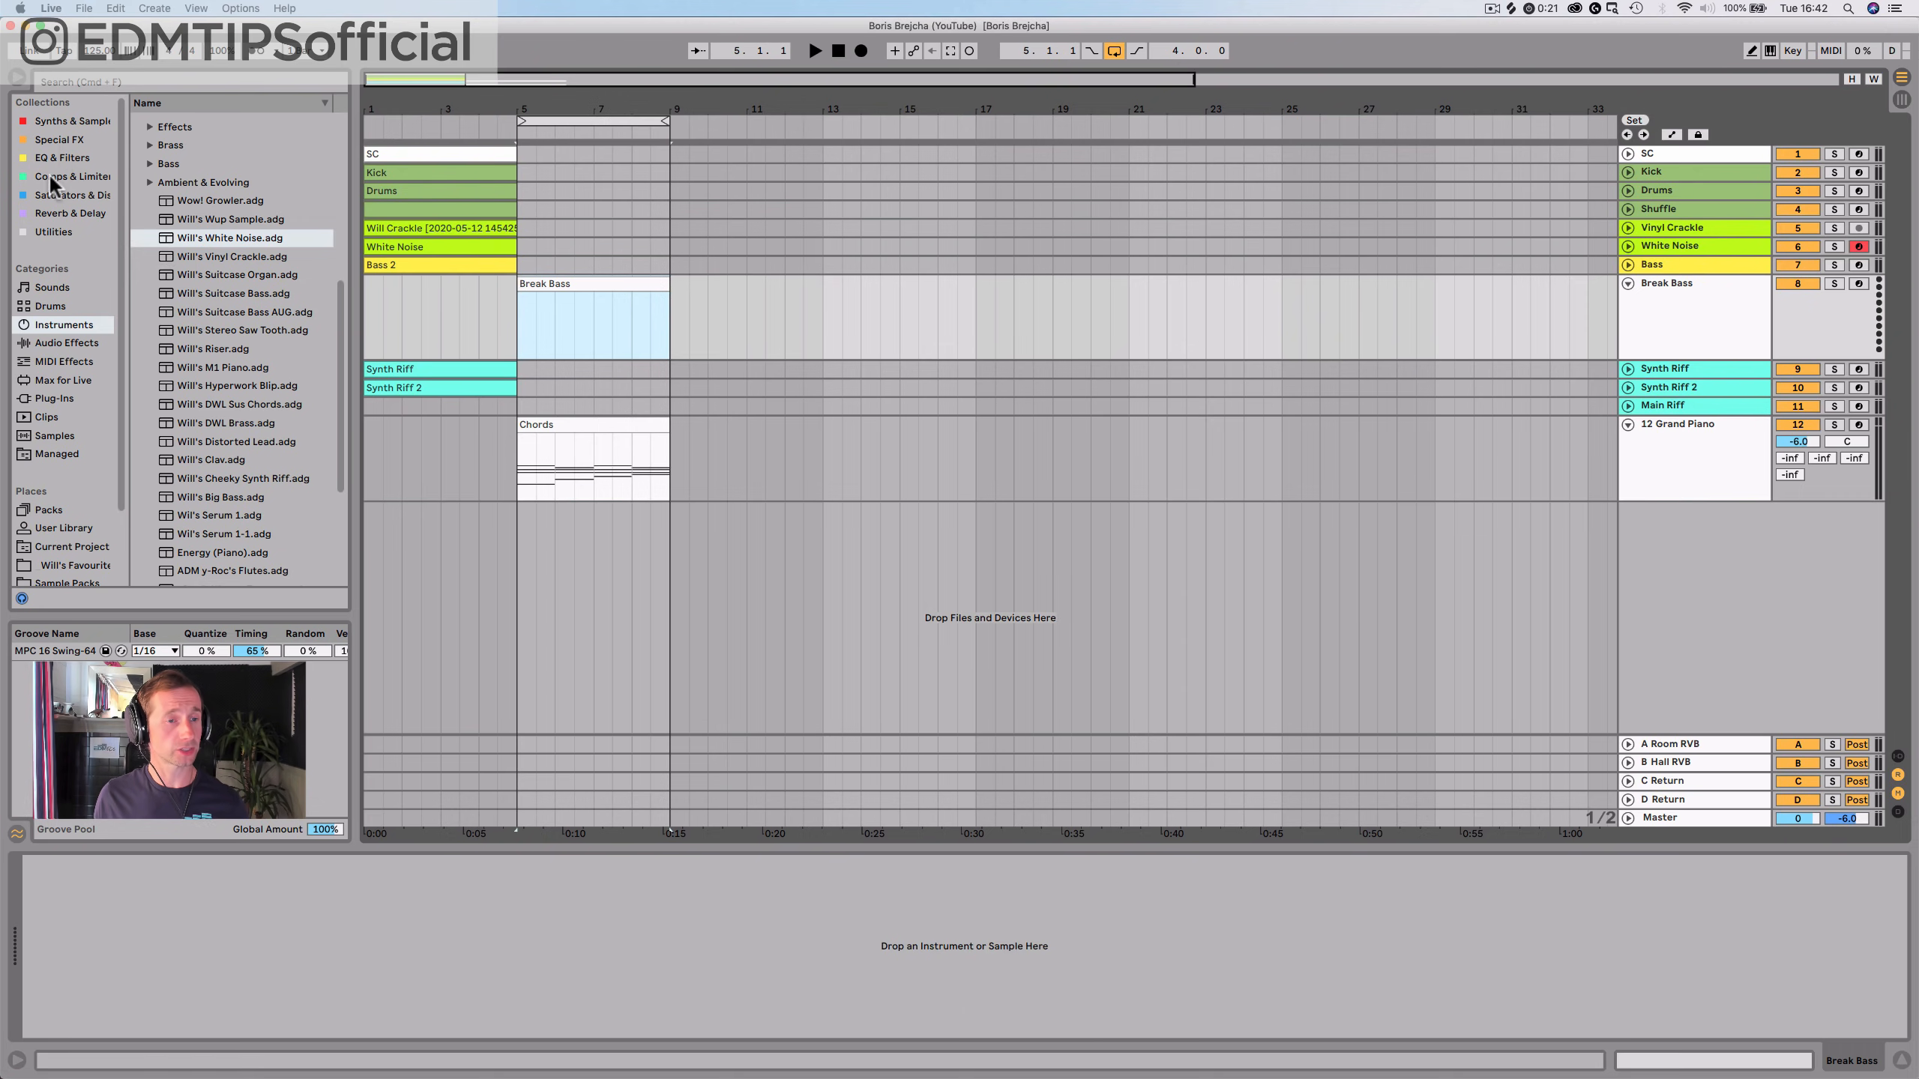
# Load the Operator synth from the Synths & Samplers collection onto the Break Bass track
pyautogui.click(66, 288)
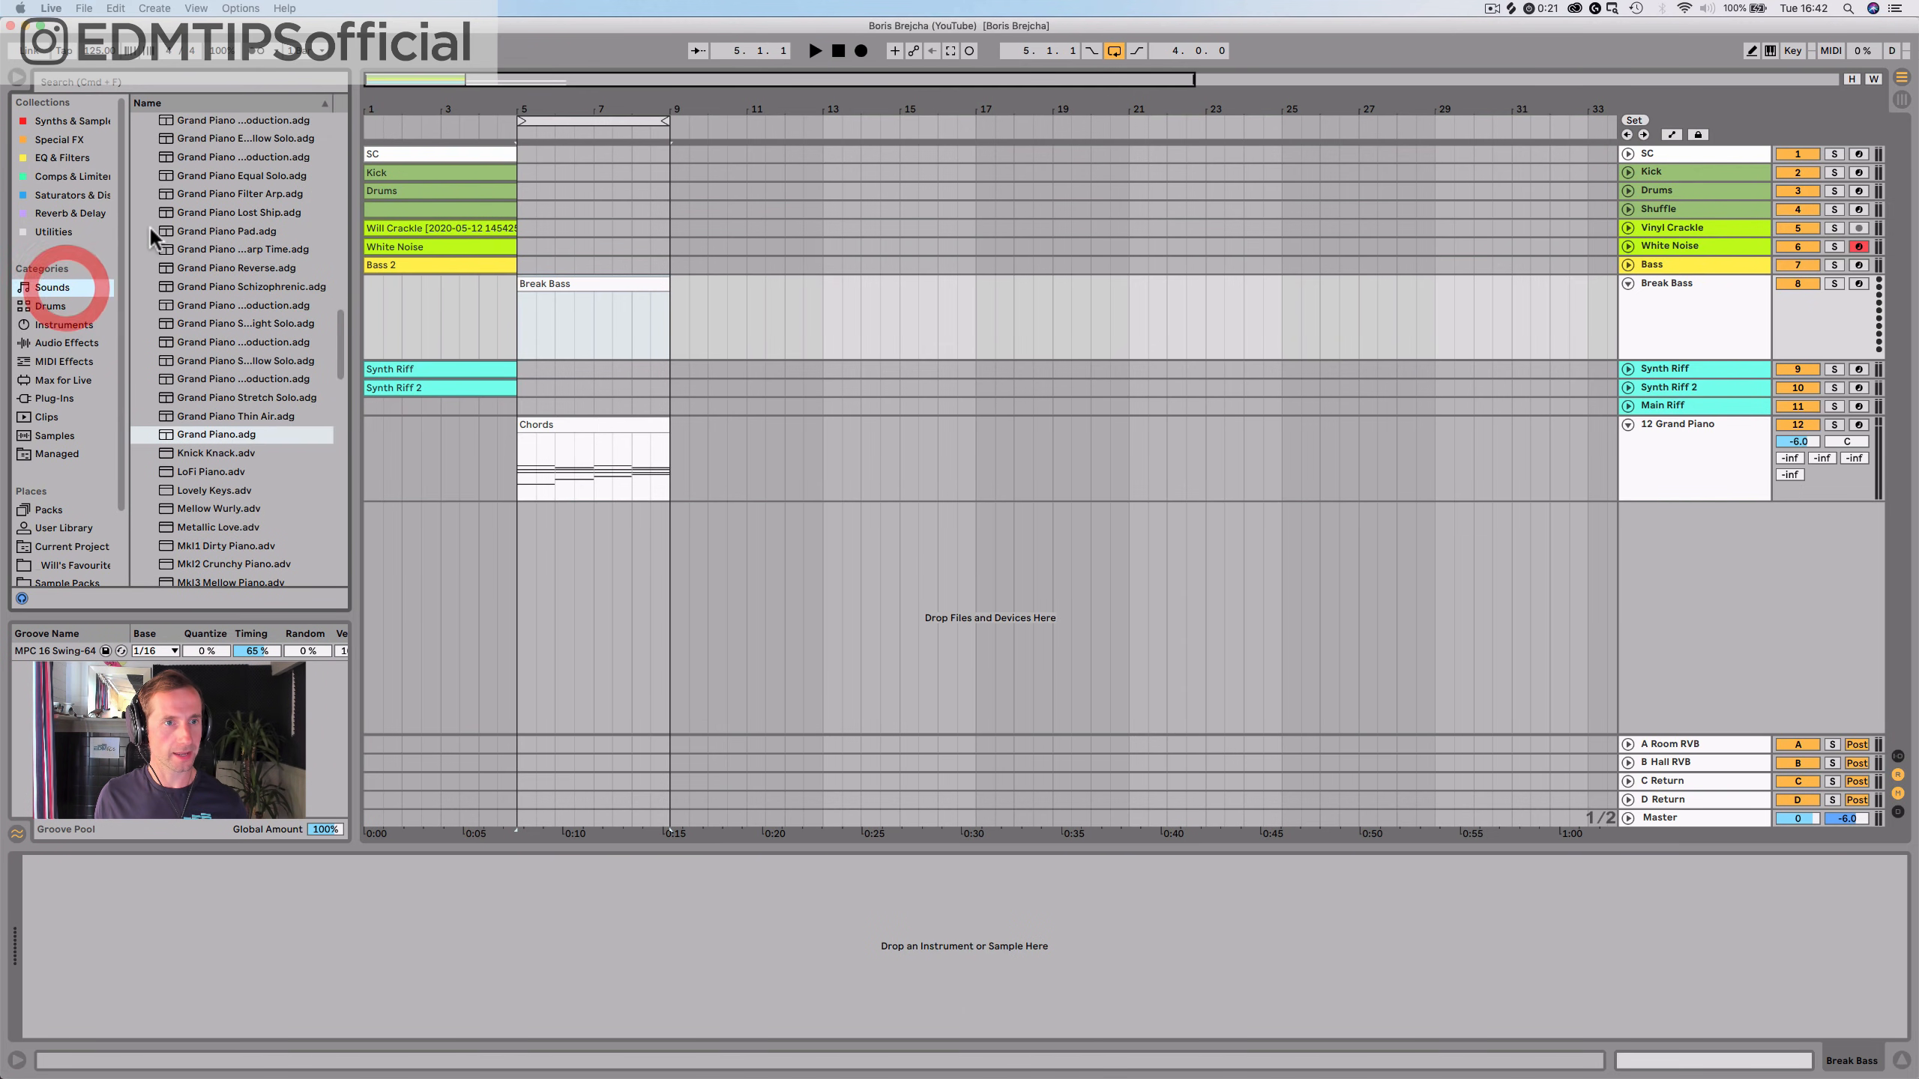
pyautogui.click(39, 121)
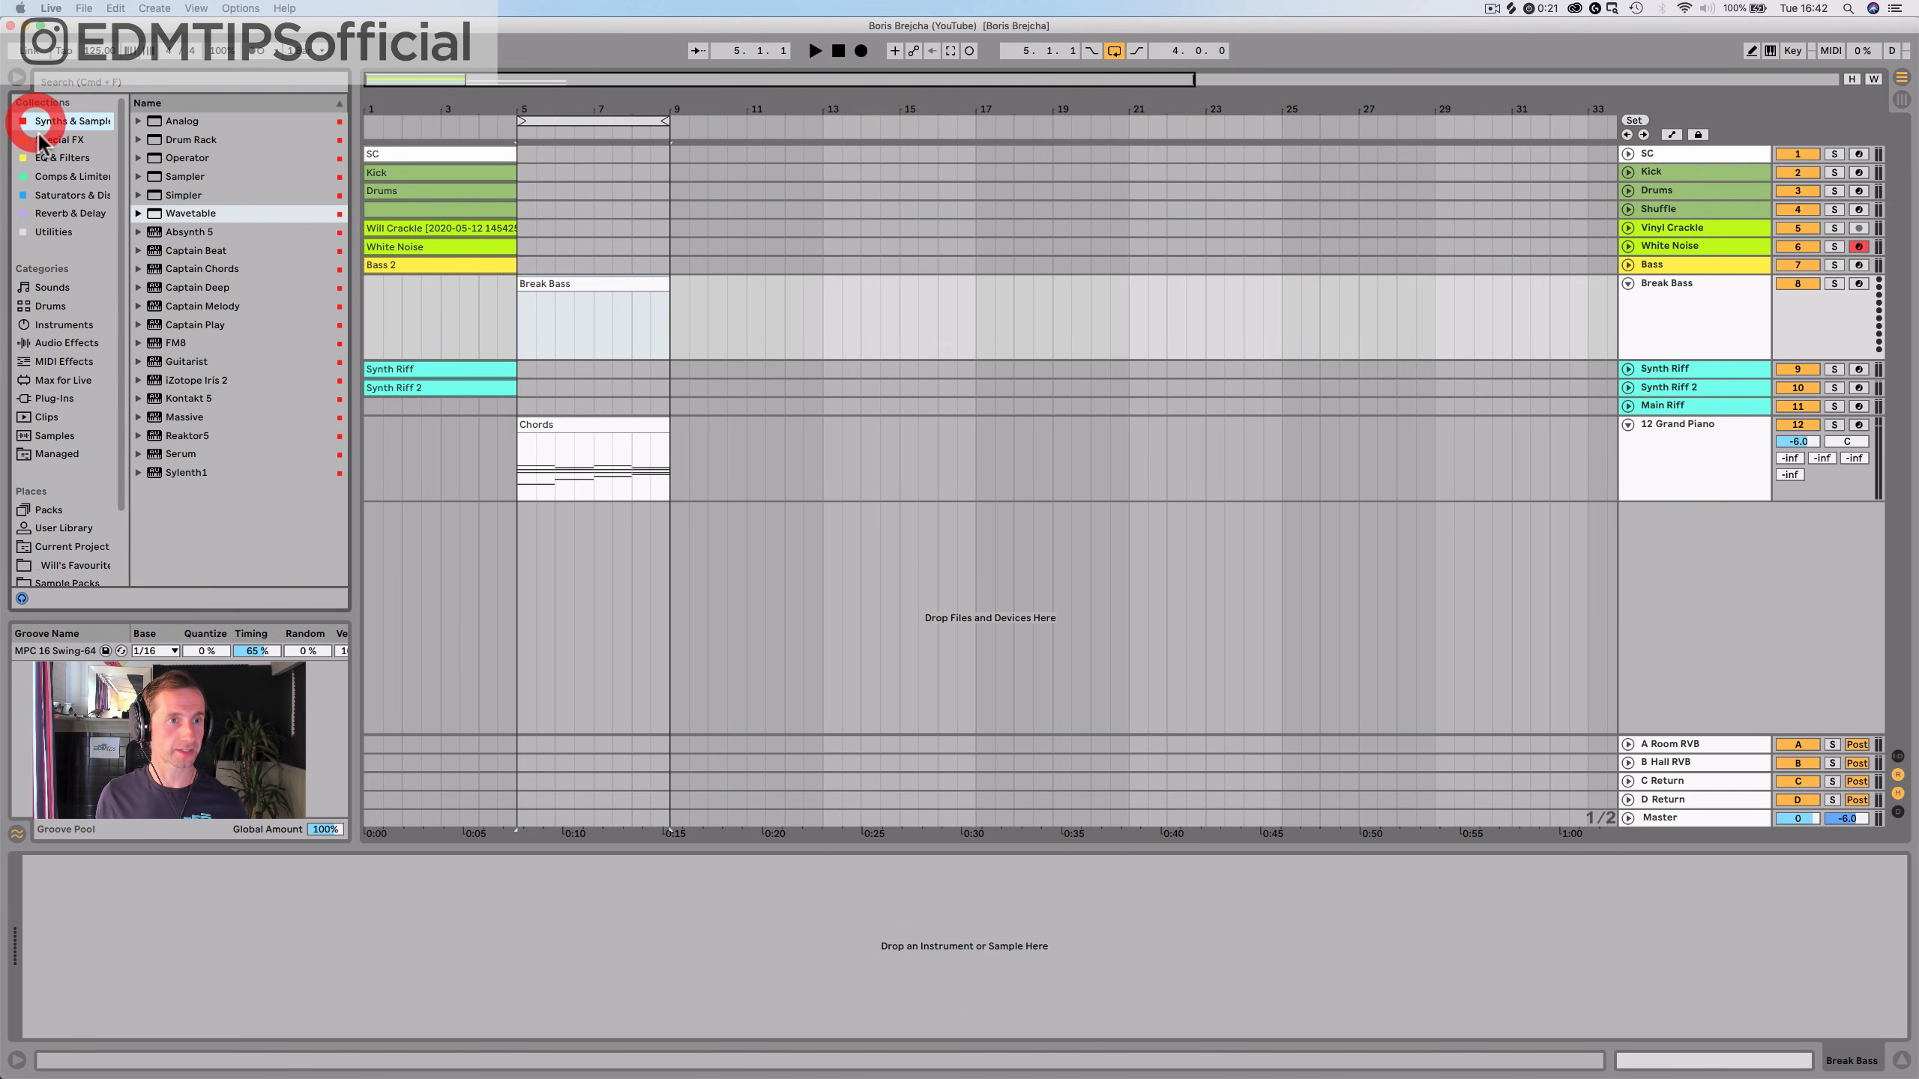
pyautogui.moveTo(179, 162); pyautogui.dragTo(420, 317)
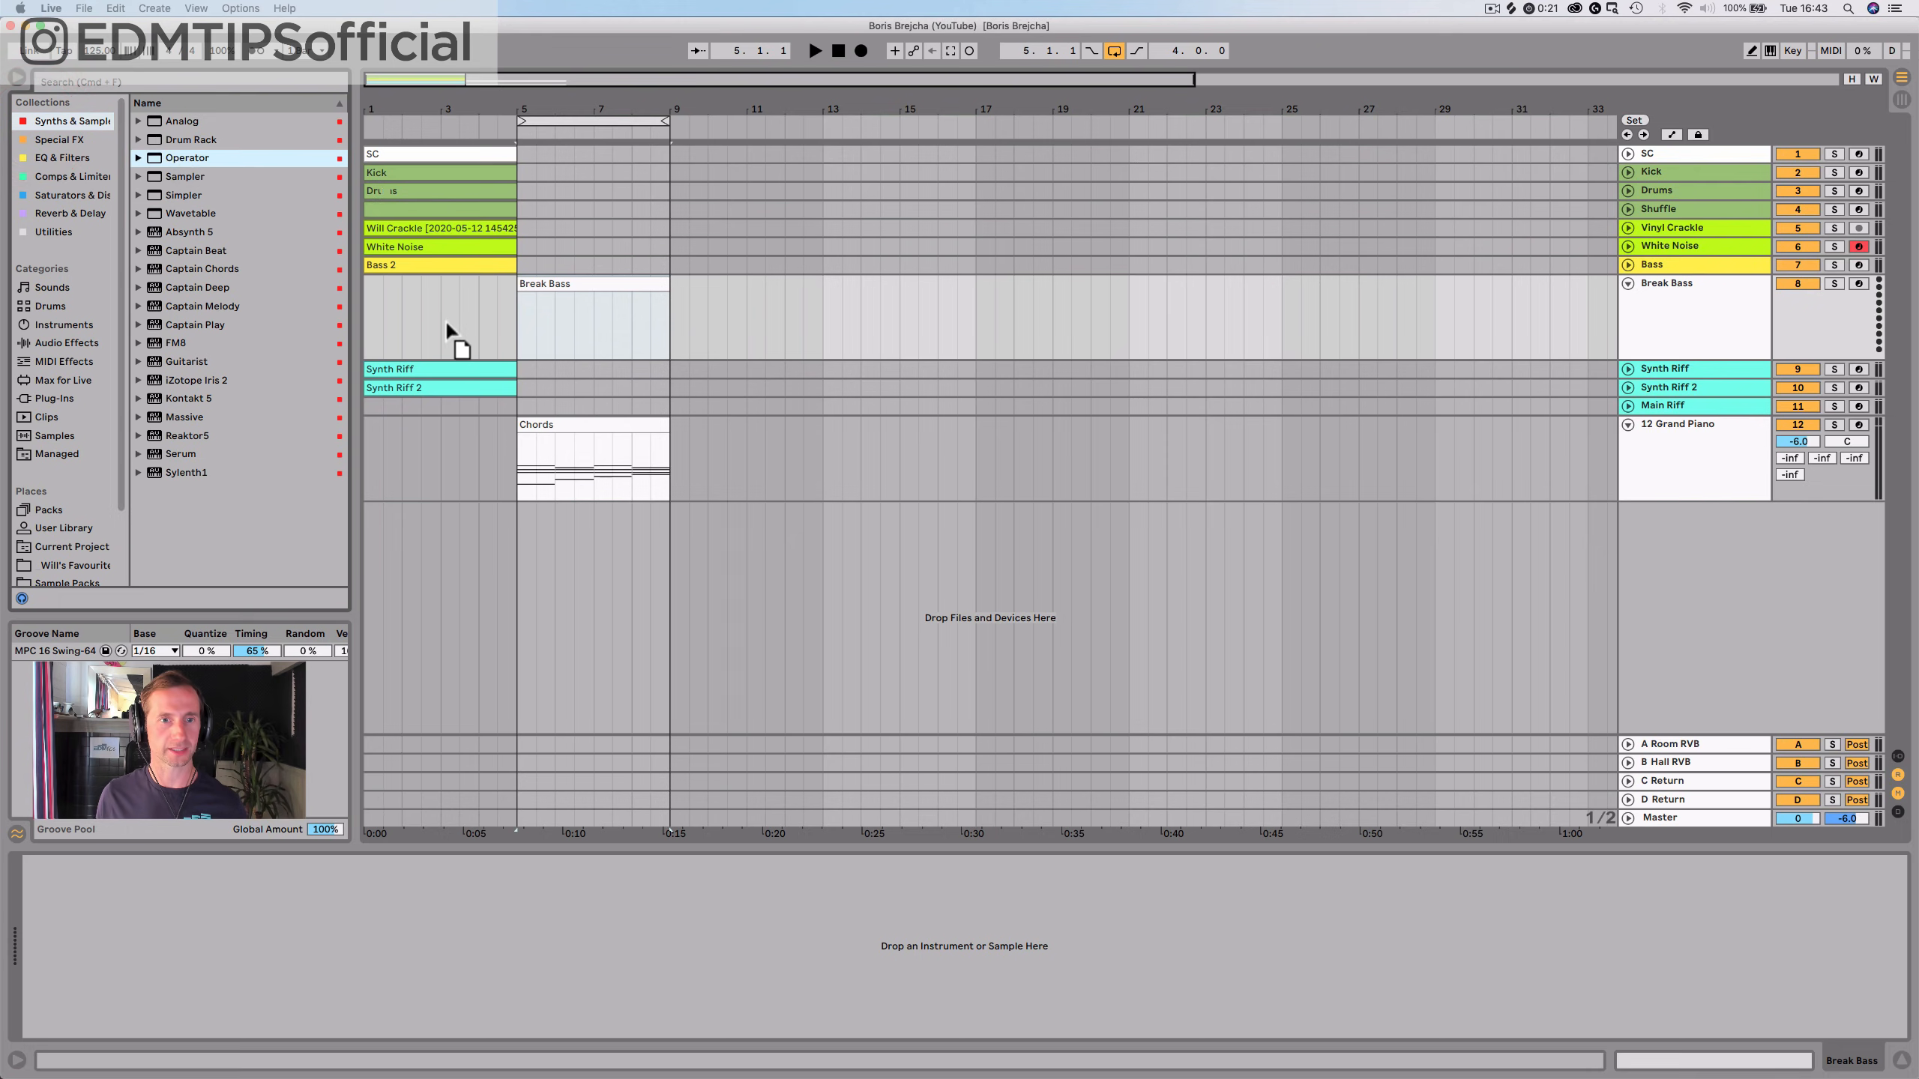
pyautogui.moveTo(545, 311); pyautogui.dragTo(545, 306)
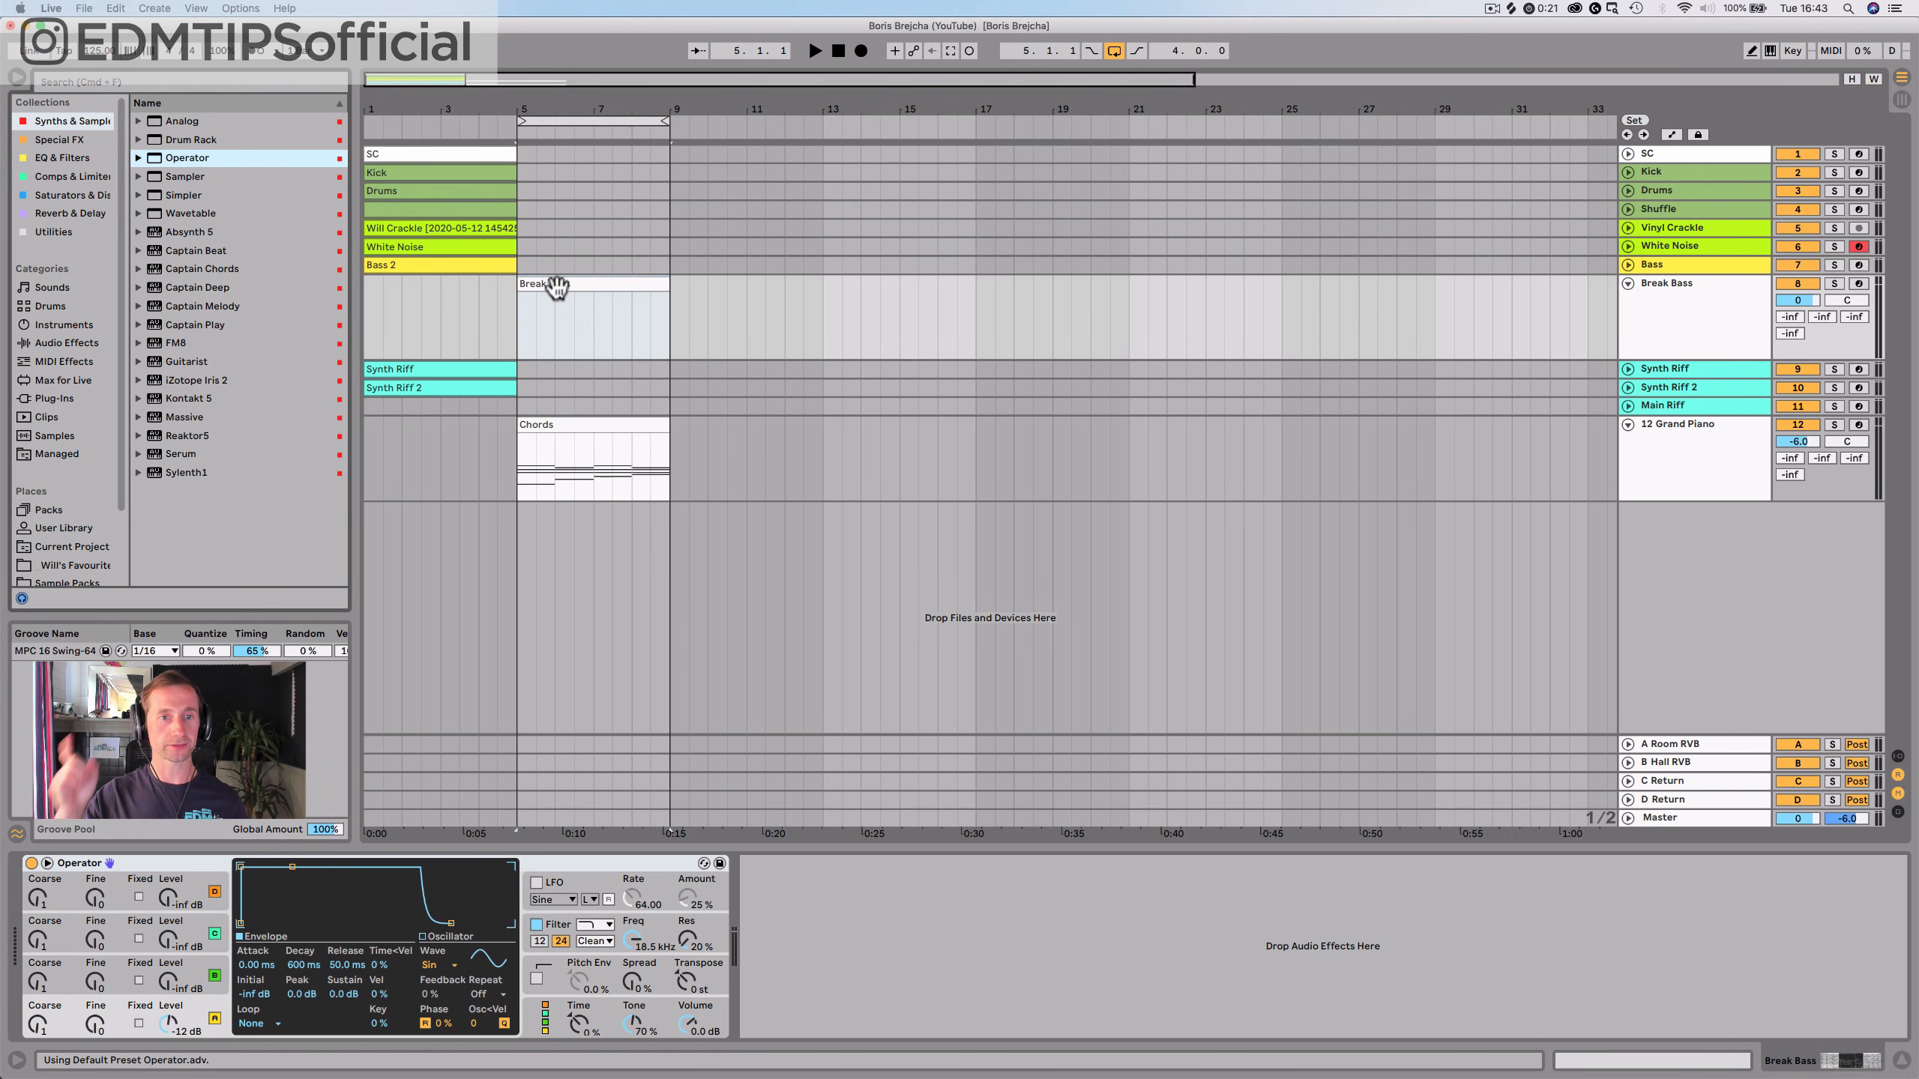
# Colour the Break Bass clip and its track yellow and arm the track for recording
pyautogui.click(555, 287)
pyautogui.rightClick(557, 287)
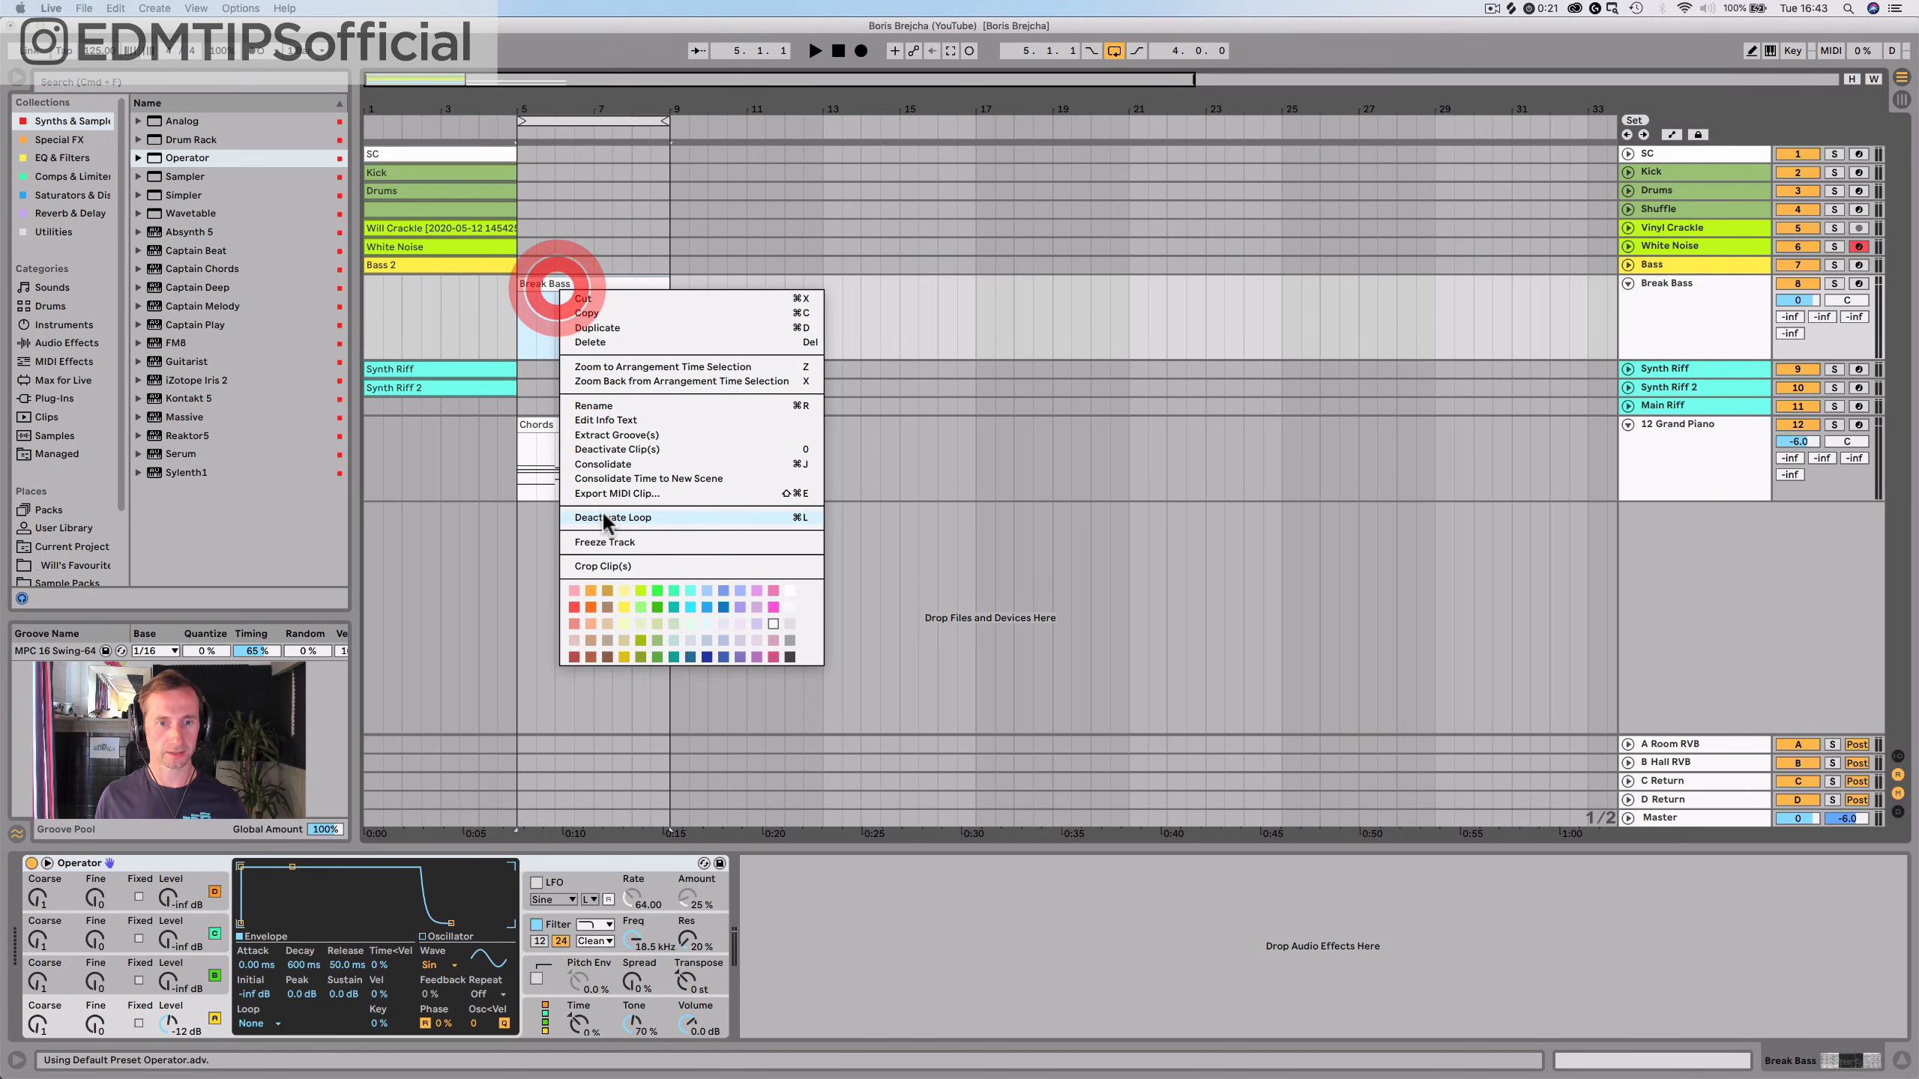
pyautogui.click(622, 607)
pyautogui.rightClick(1639, 291)
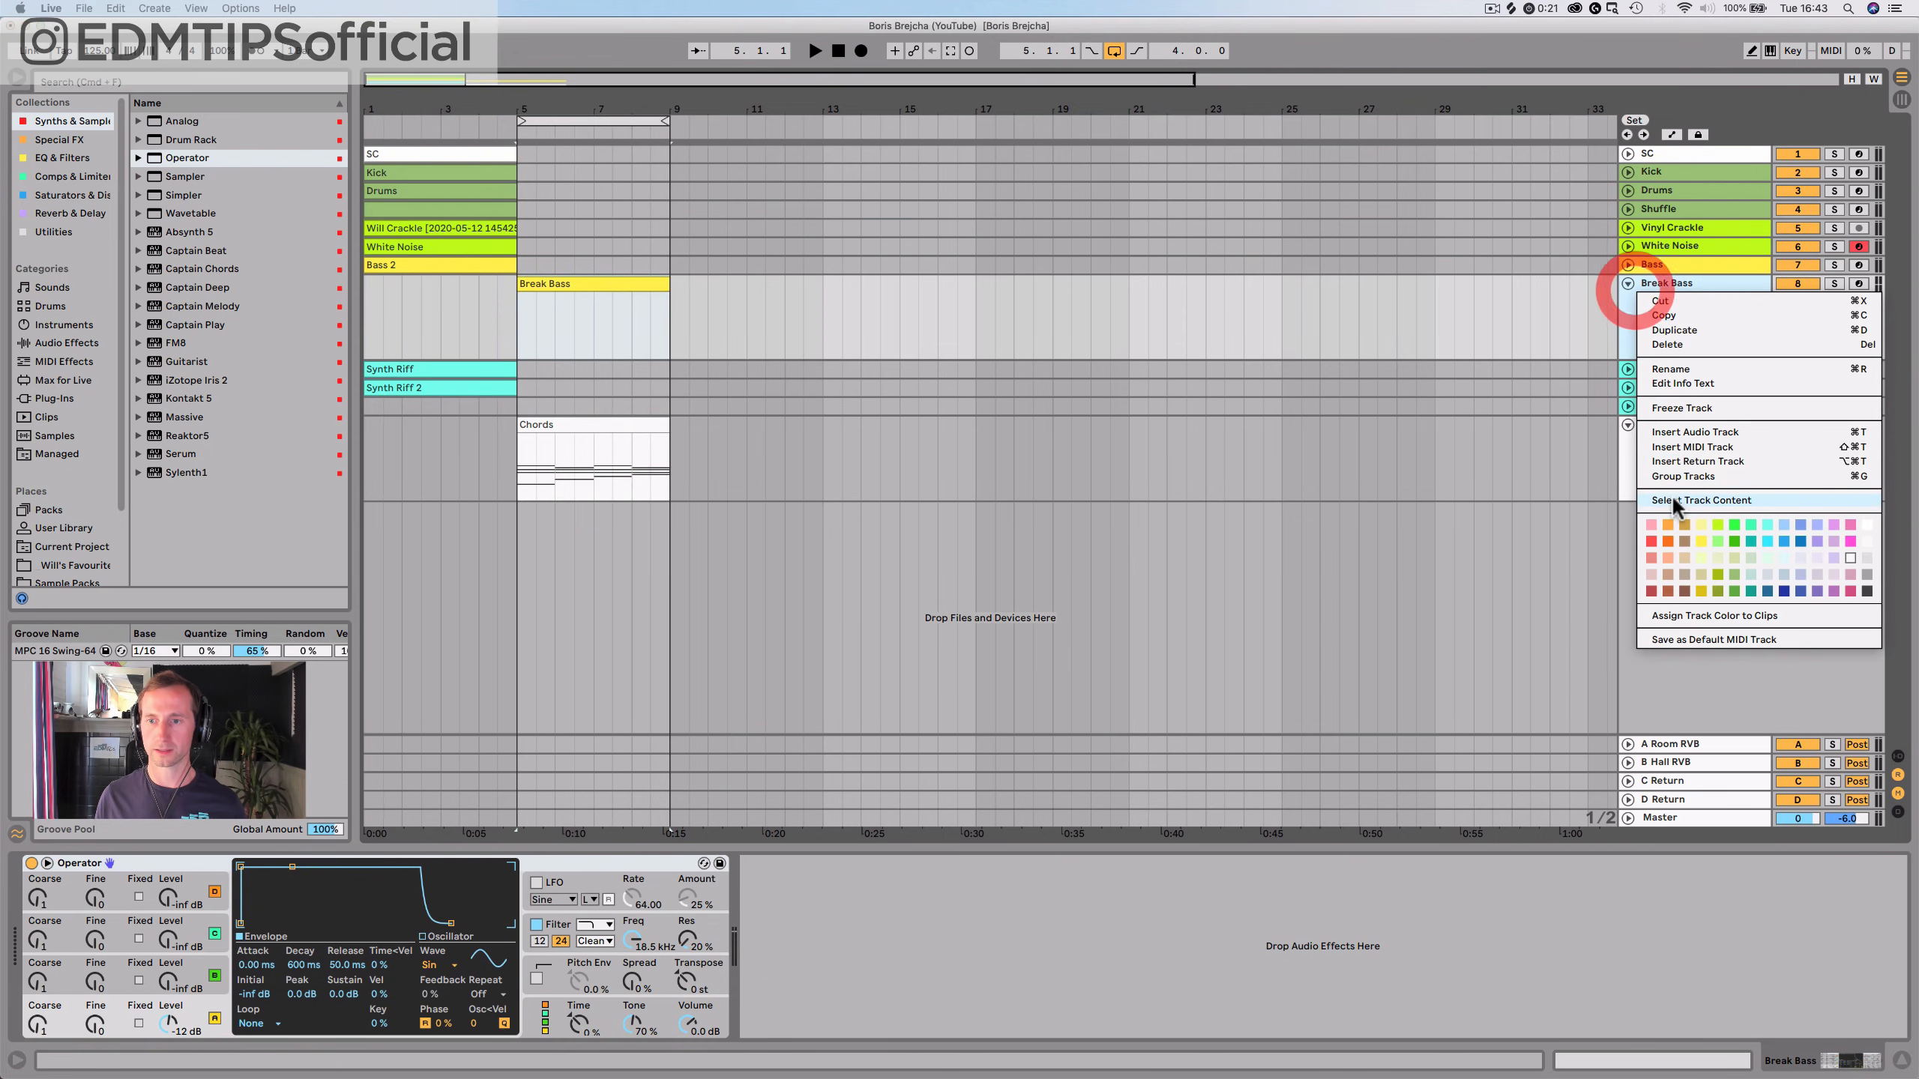
pyautogui.click(1699, 547)
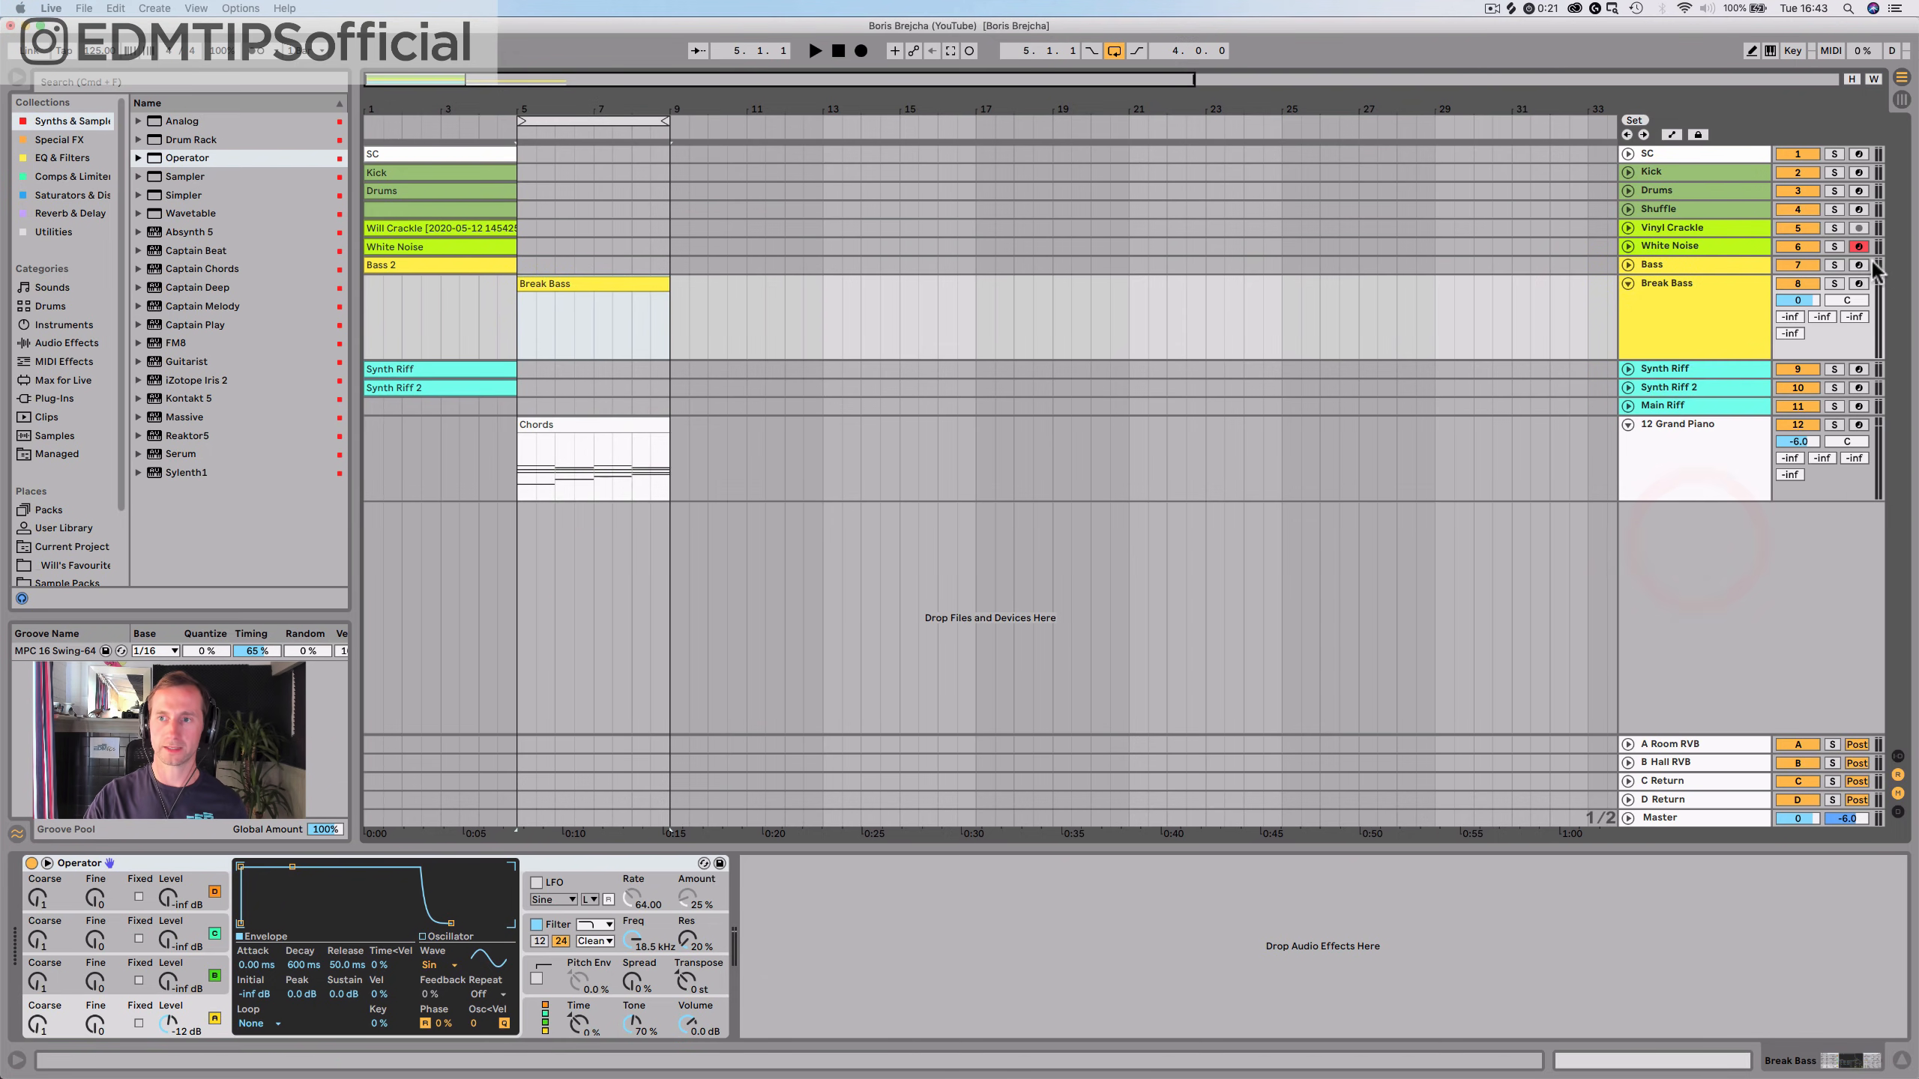
pyautogui.click(1857, 284)
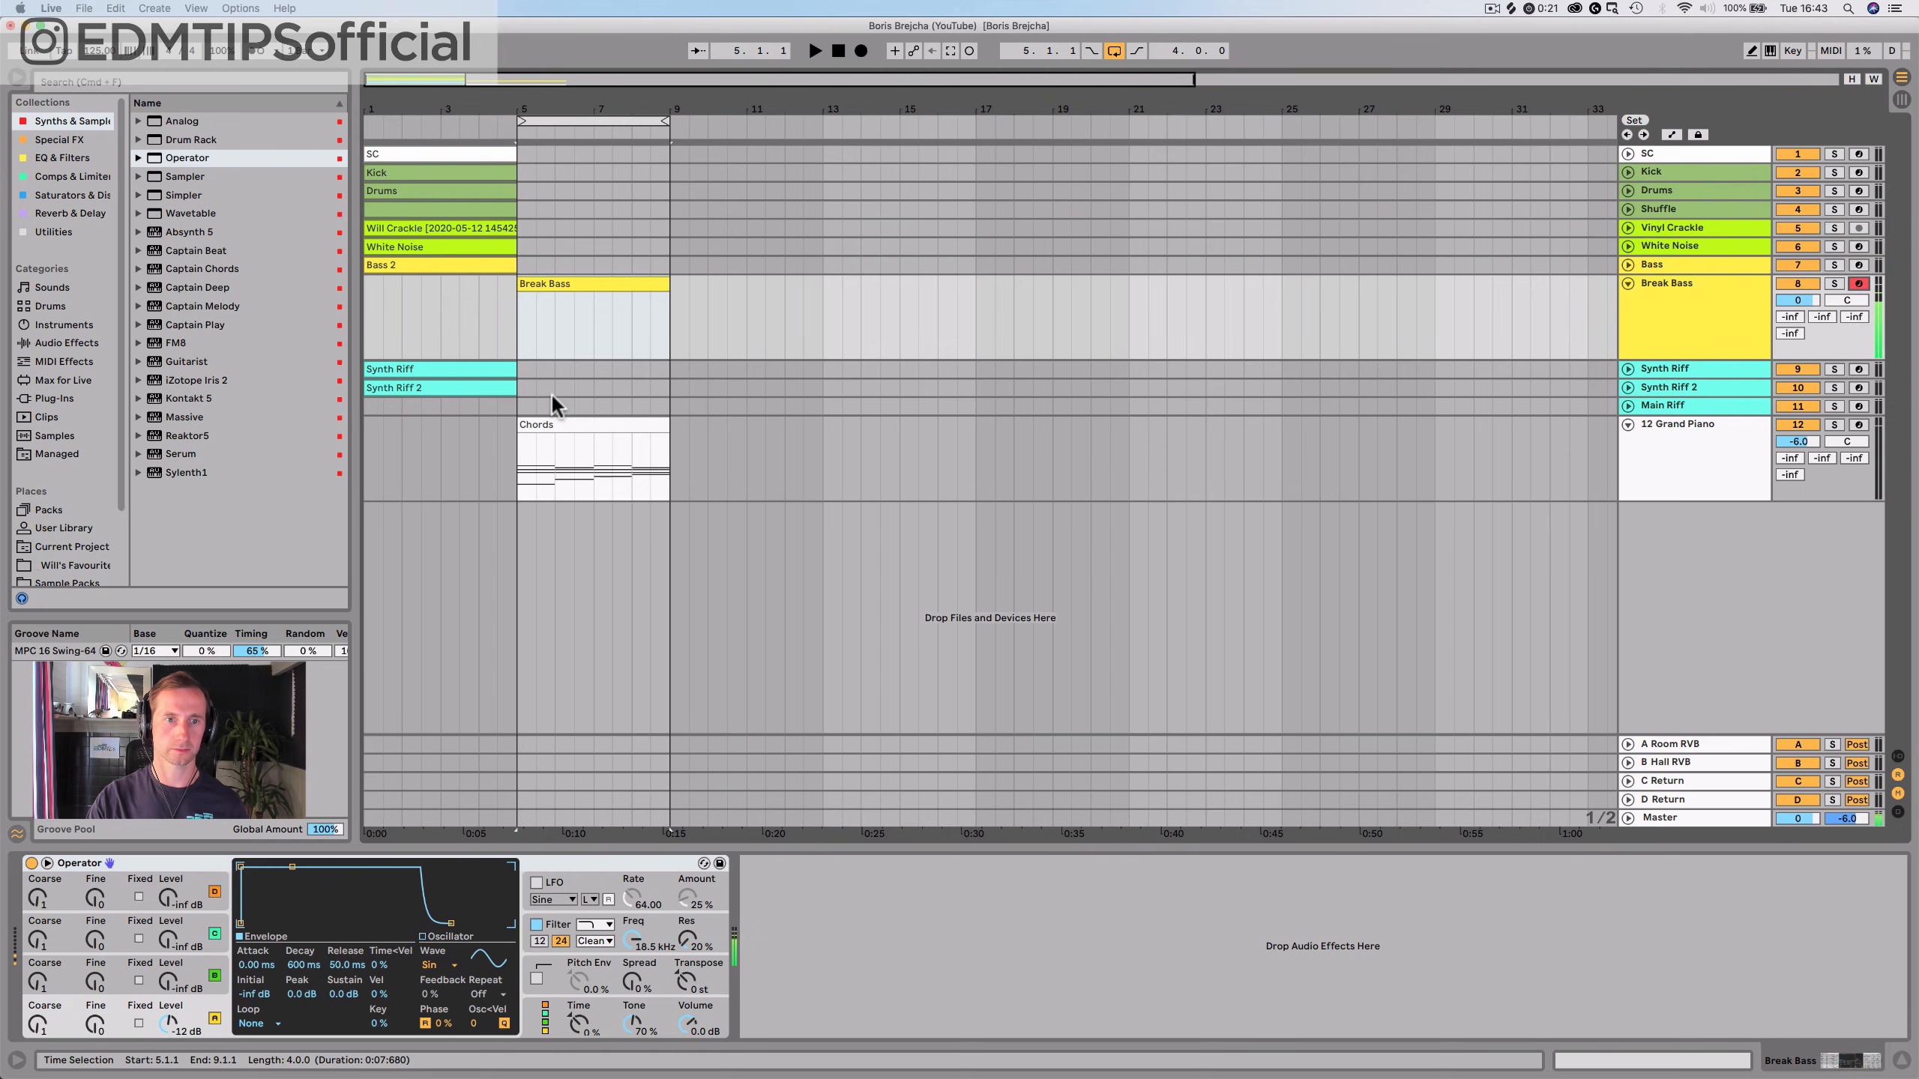
# Copy the lowest note of each chord in the Chords clip and paste these notes into the Break Bass clip
pyautogui.doubleClick(569, 428)
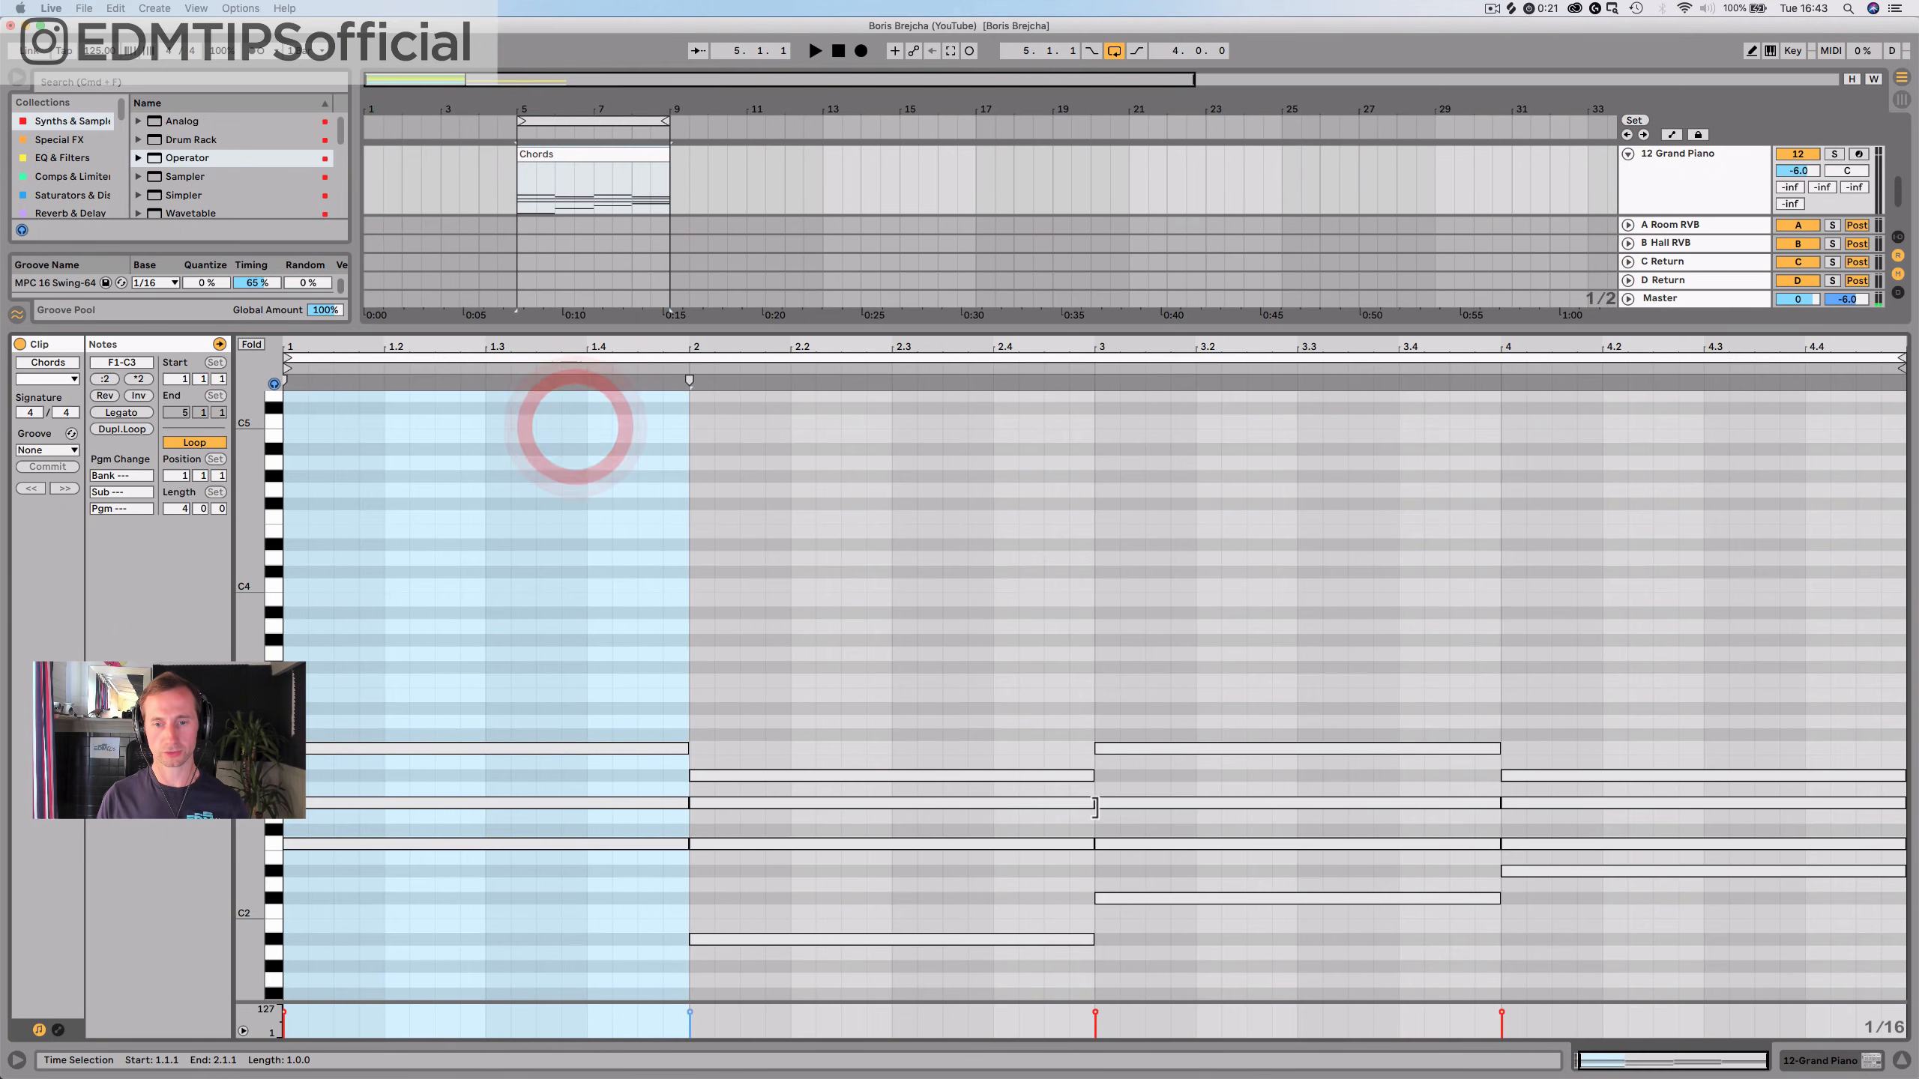
pyautogui.scroll(-15, 1629, 941)
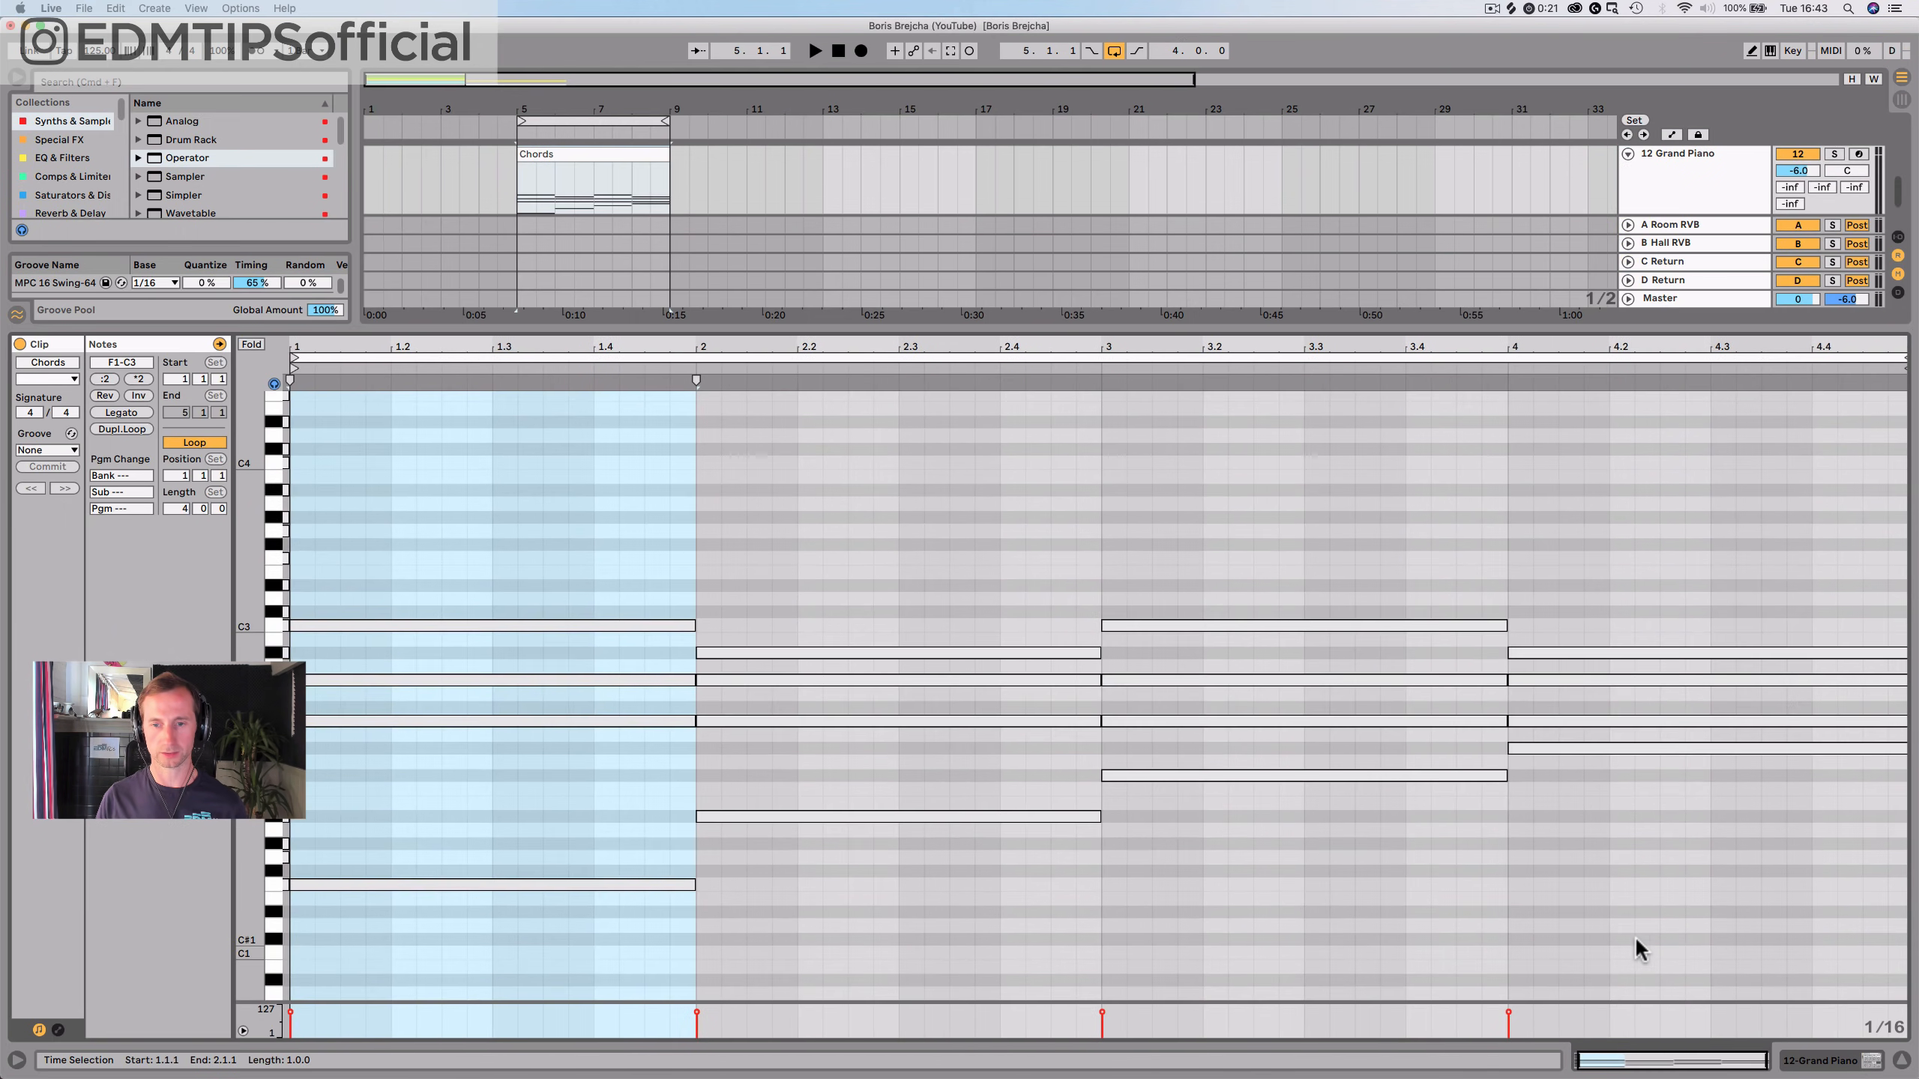
pyautogui.scroll(8, 1640, 937)
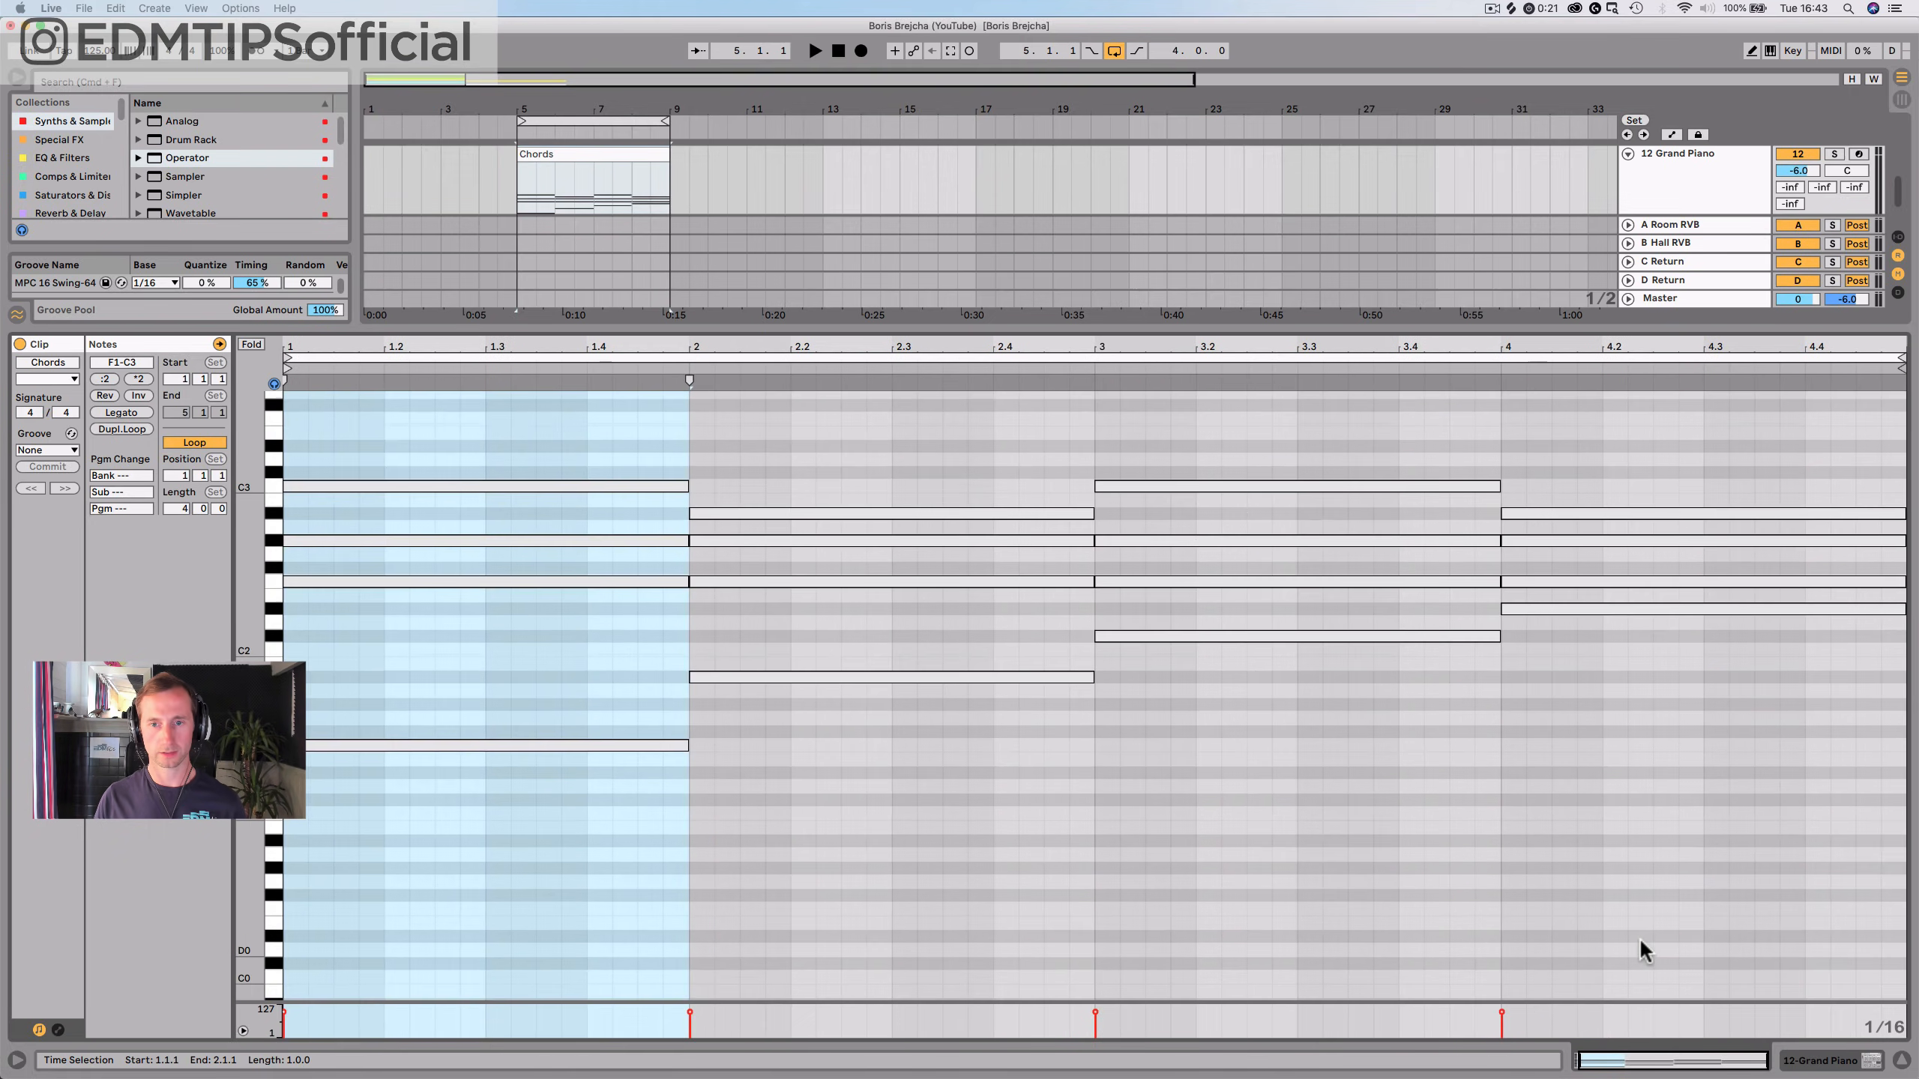
pyautogui.moveTo(1685, 867); pyautogui.dragTo(792, 742)
pyautogui.moveTo(624, 691); pyautogui.dragTo(429, 616)
pyautogui.press('super+c')
pyautogui.press('shift+super+c')
pyautogui.hotkey('shift', 'Tab')
pyautogui.doubleClick(533, 280)
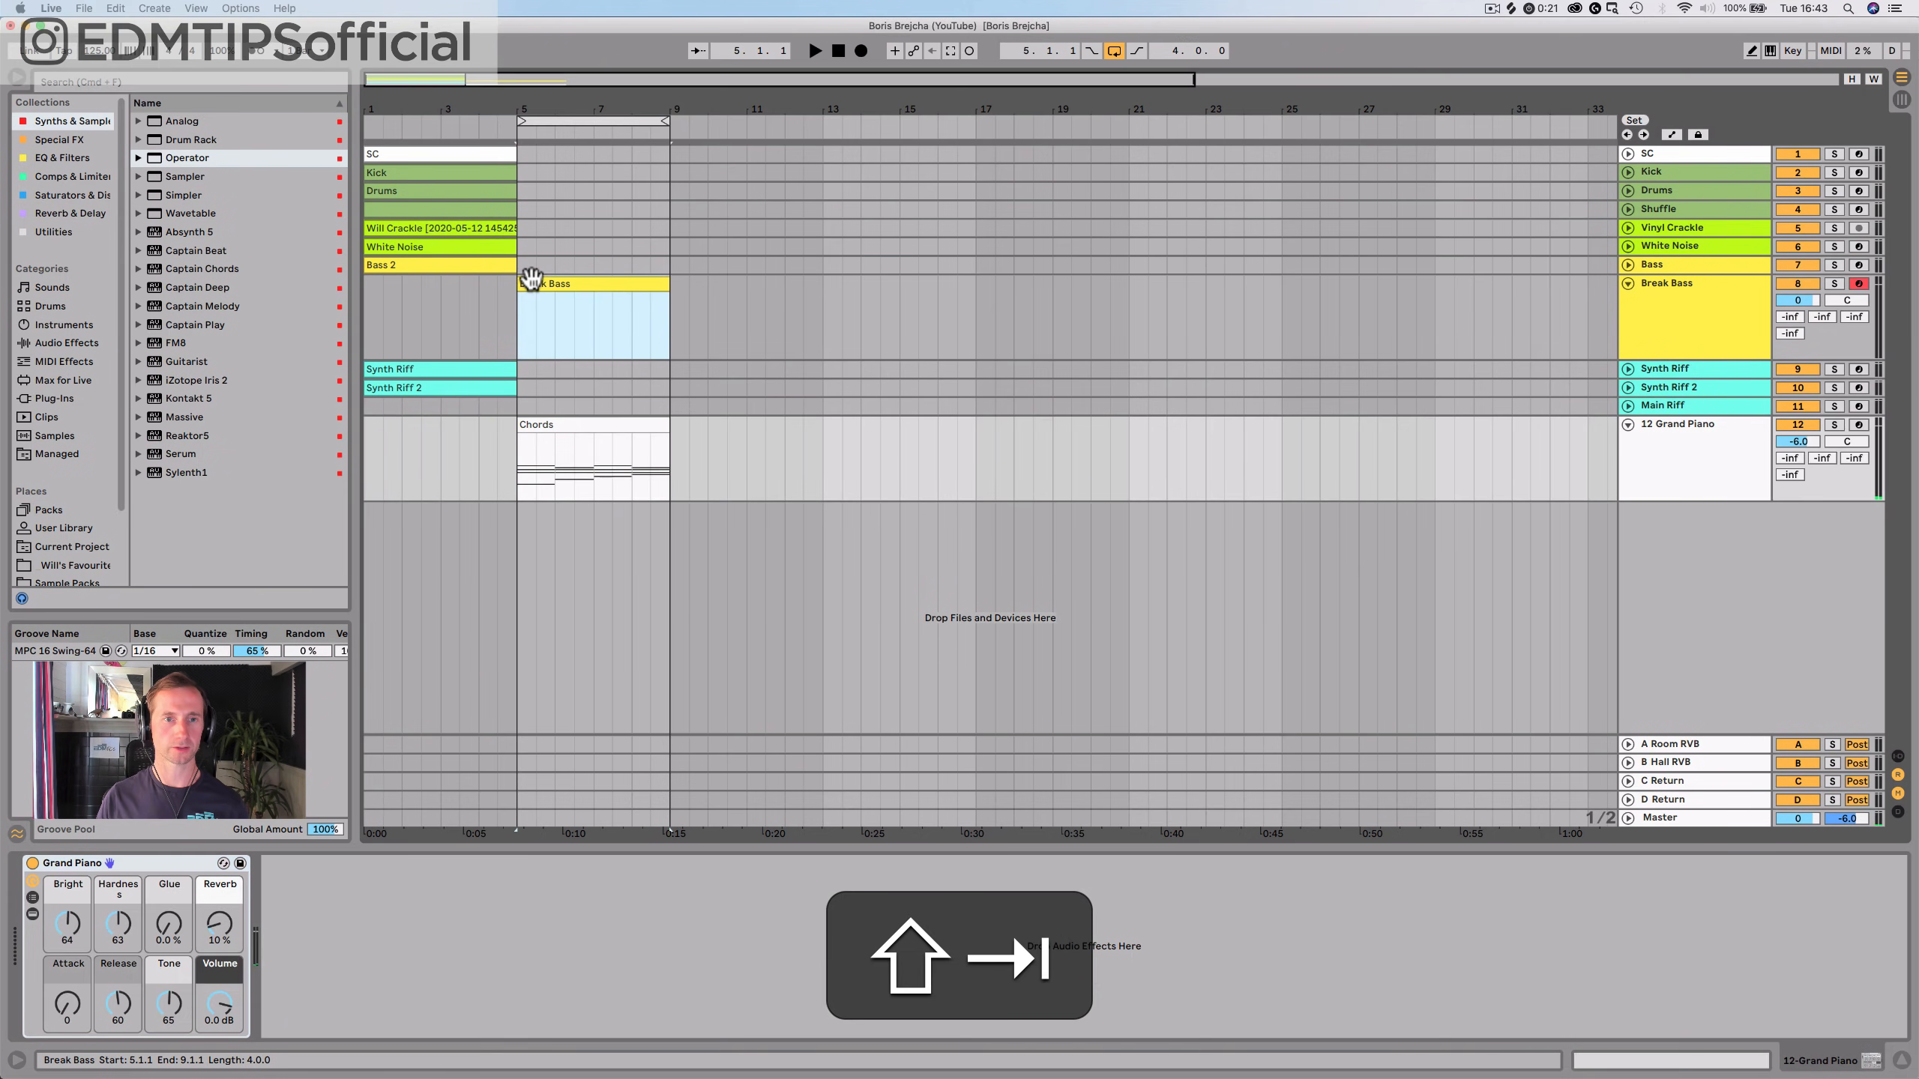
pyautogui.press('super+v')
pyautogui.hotkey('shift', 'Tab')
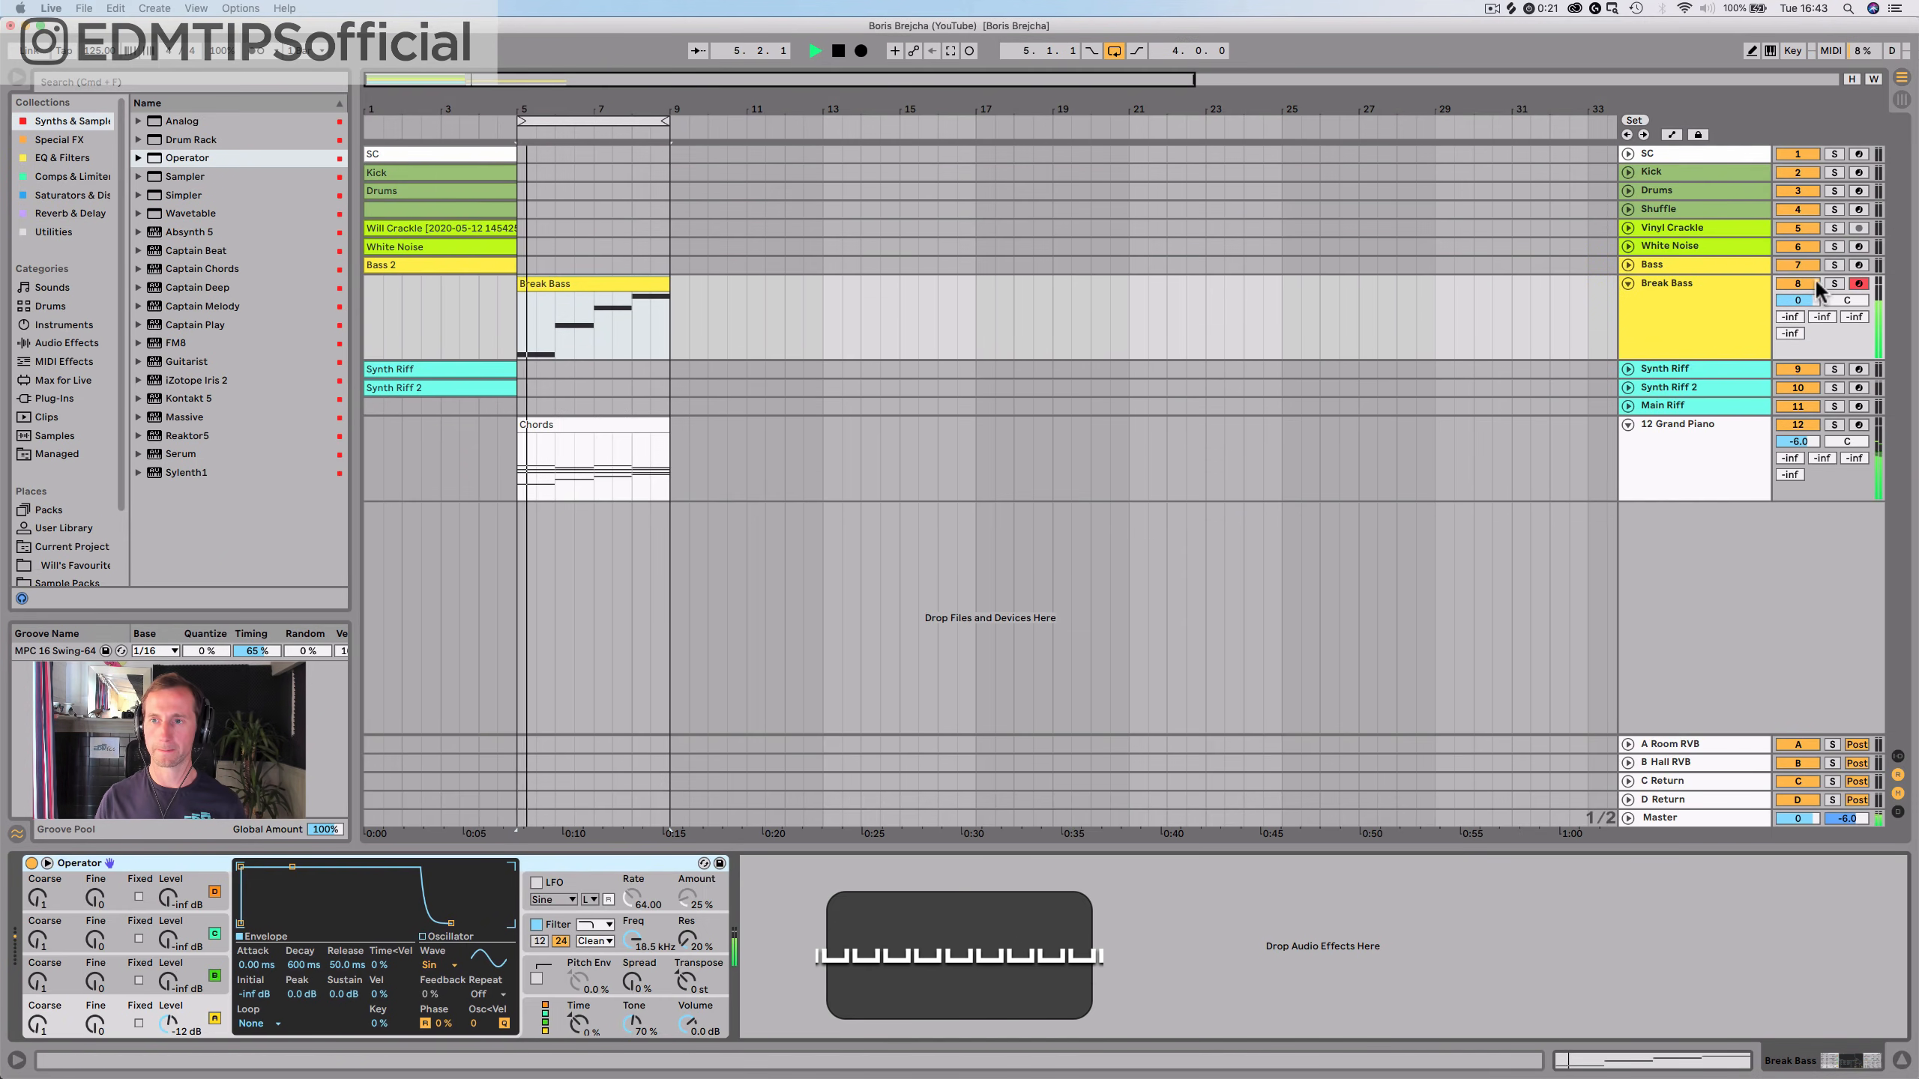
# Lower the Break Bass track volume to -4.6 dB and transpose the clip's last two notes down an octave
pyautogui.moveTo(1791, 301); pyautogui.dragTo(1792, 333)
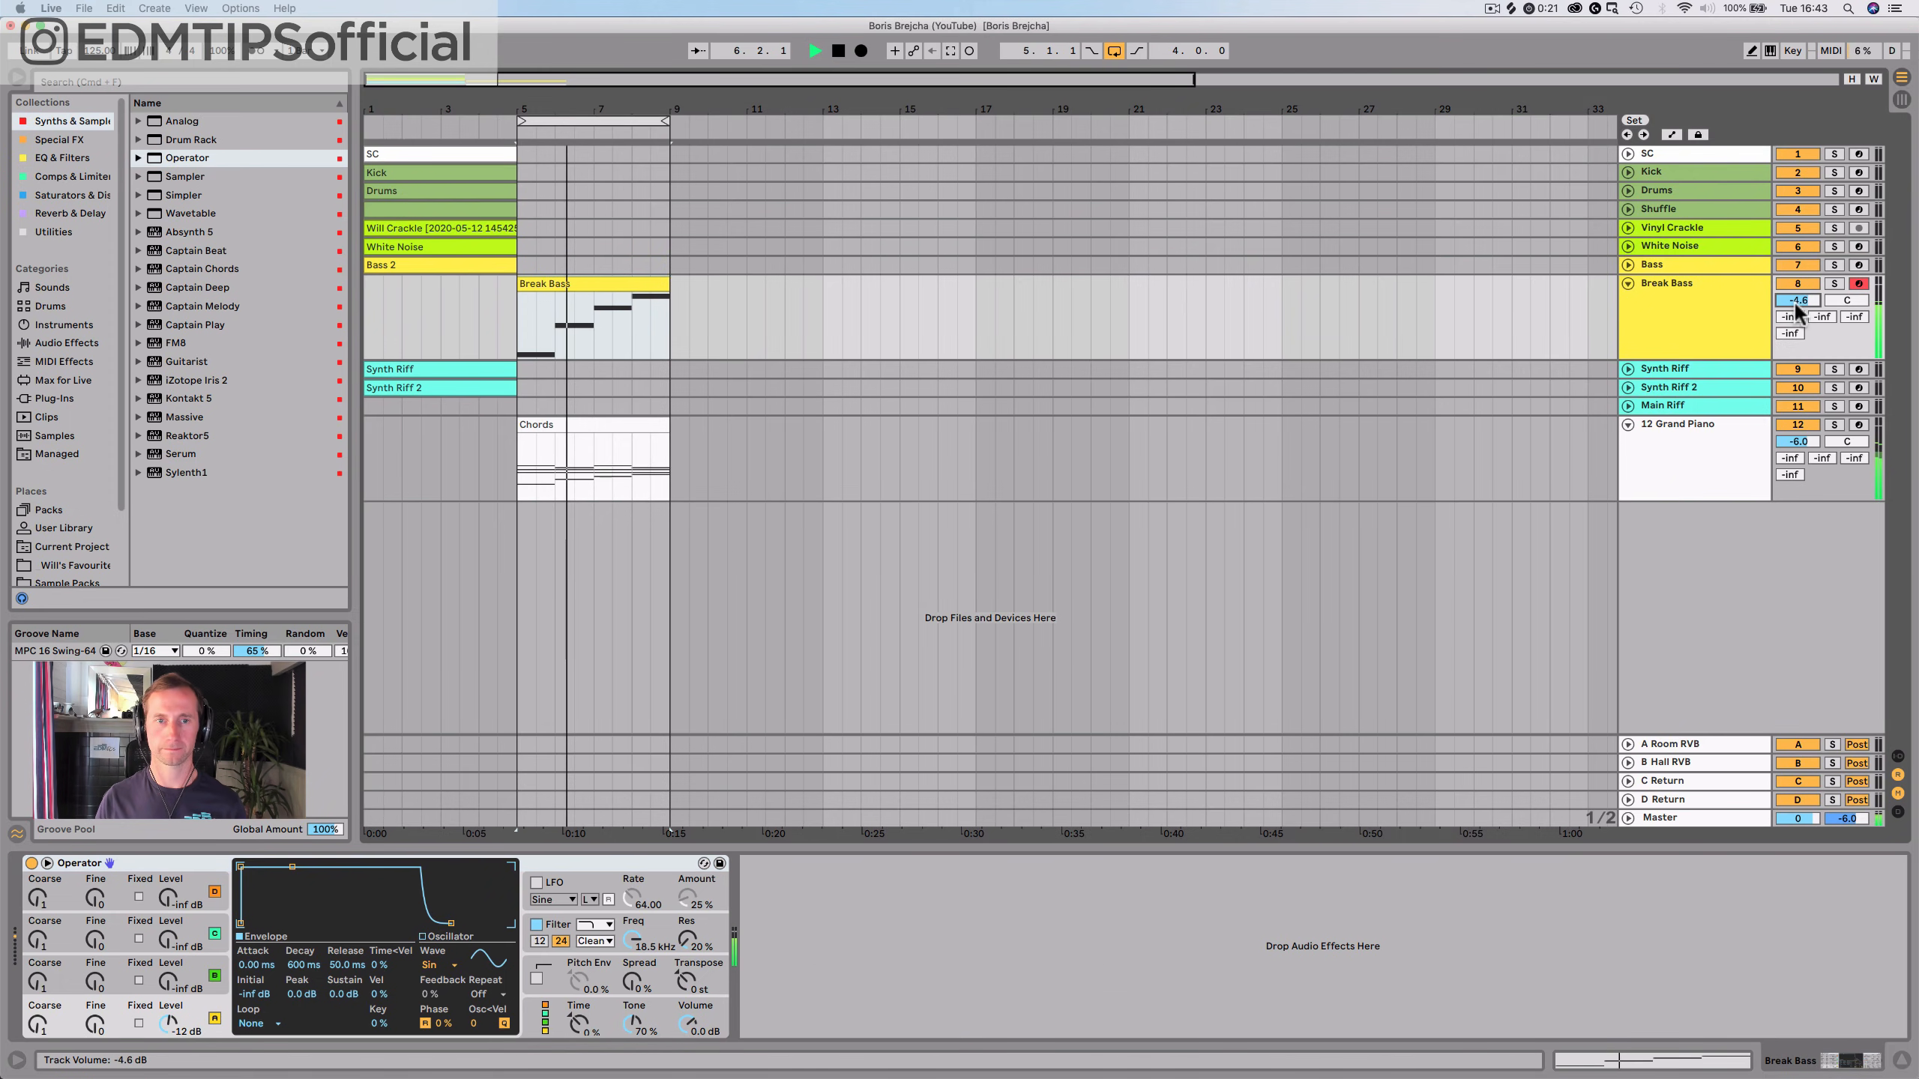
pyautogui.doubleClick(595, 281)
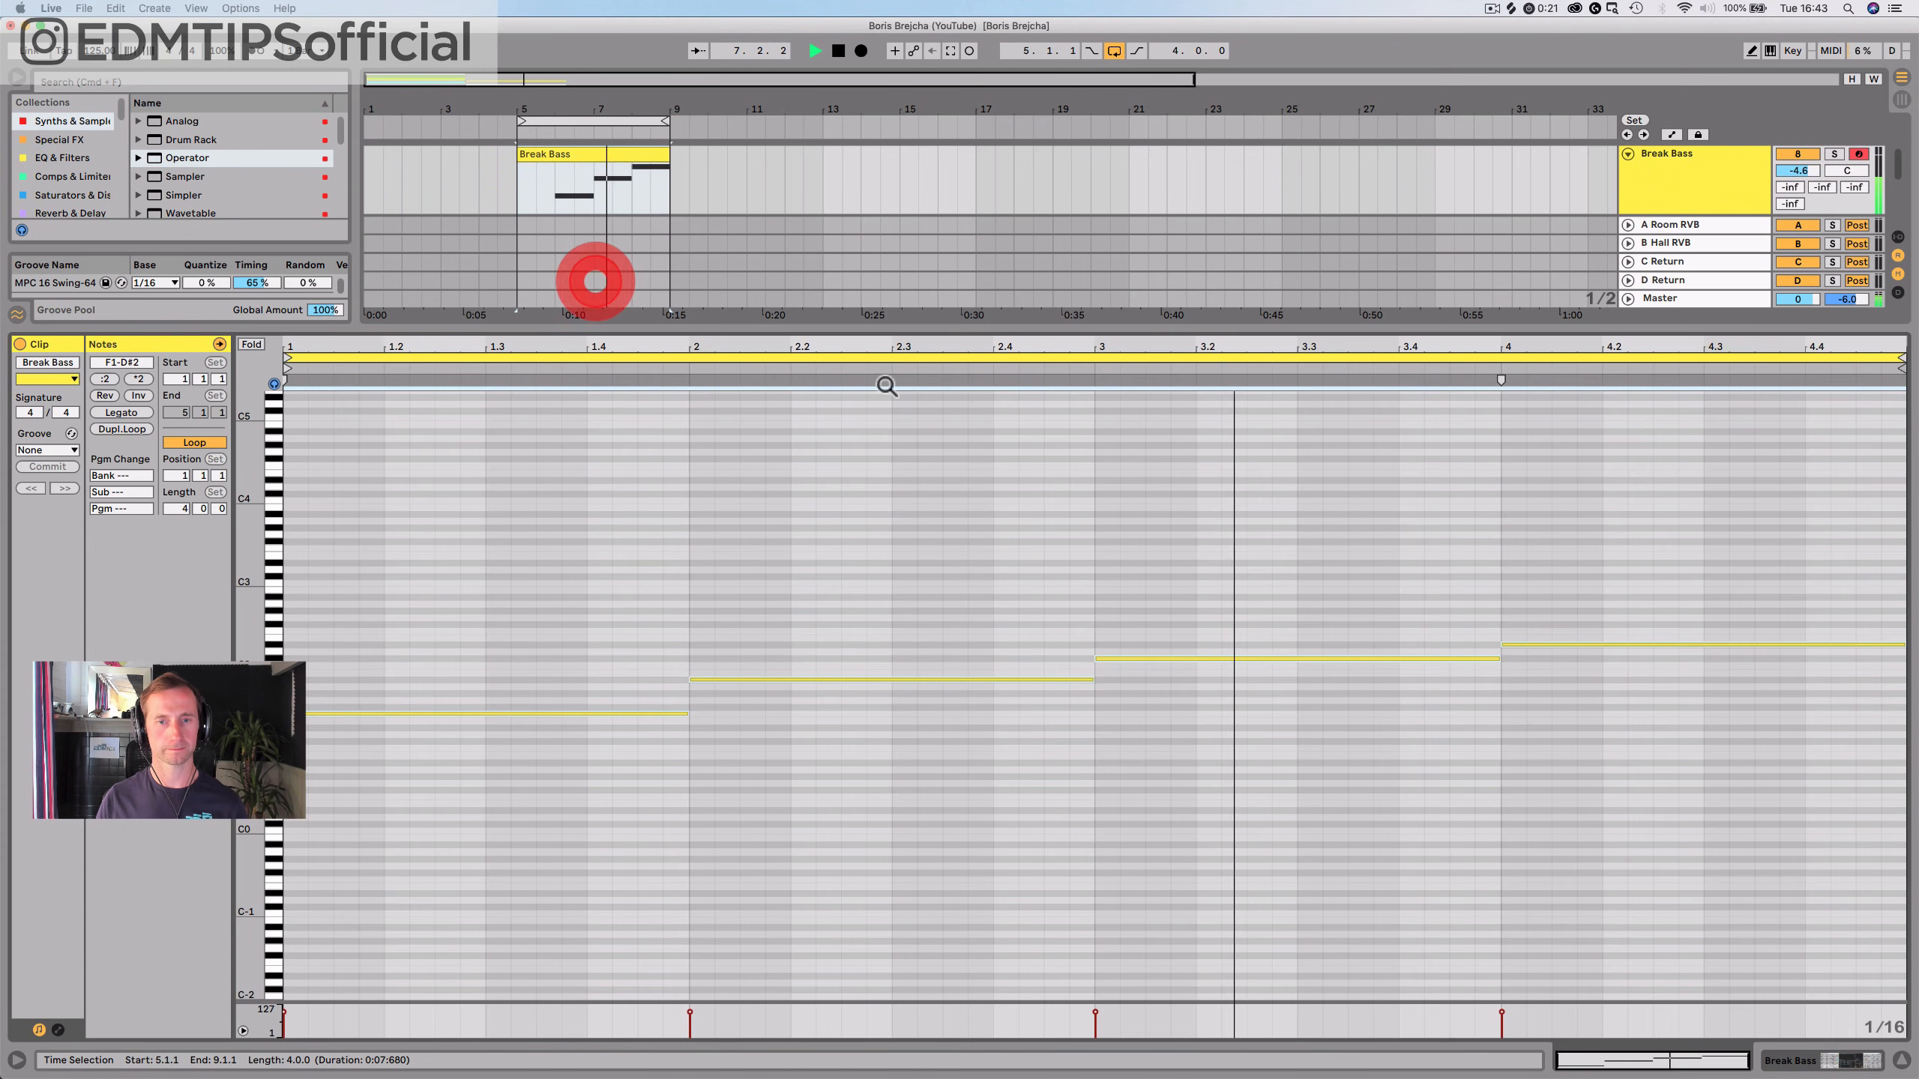
pyautogui.press('space')
pyautogui.moveTo(1330, 544); pyautogui.dragTo(1410, 614)
pyautogui.moveTo(1504, 699); pyautogui.dragTo(1542, 719)
pyautogui.press('shift')
pyautogui.hotkey('shift', 'Down')
pyautogui.press('space')
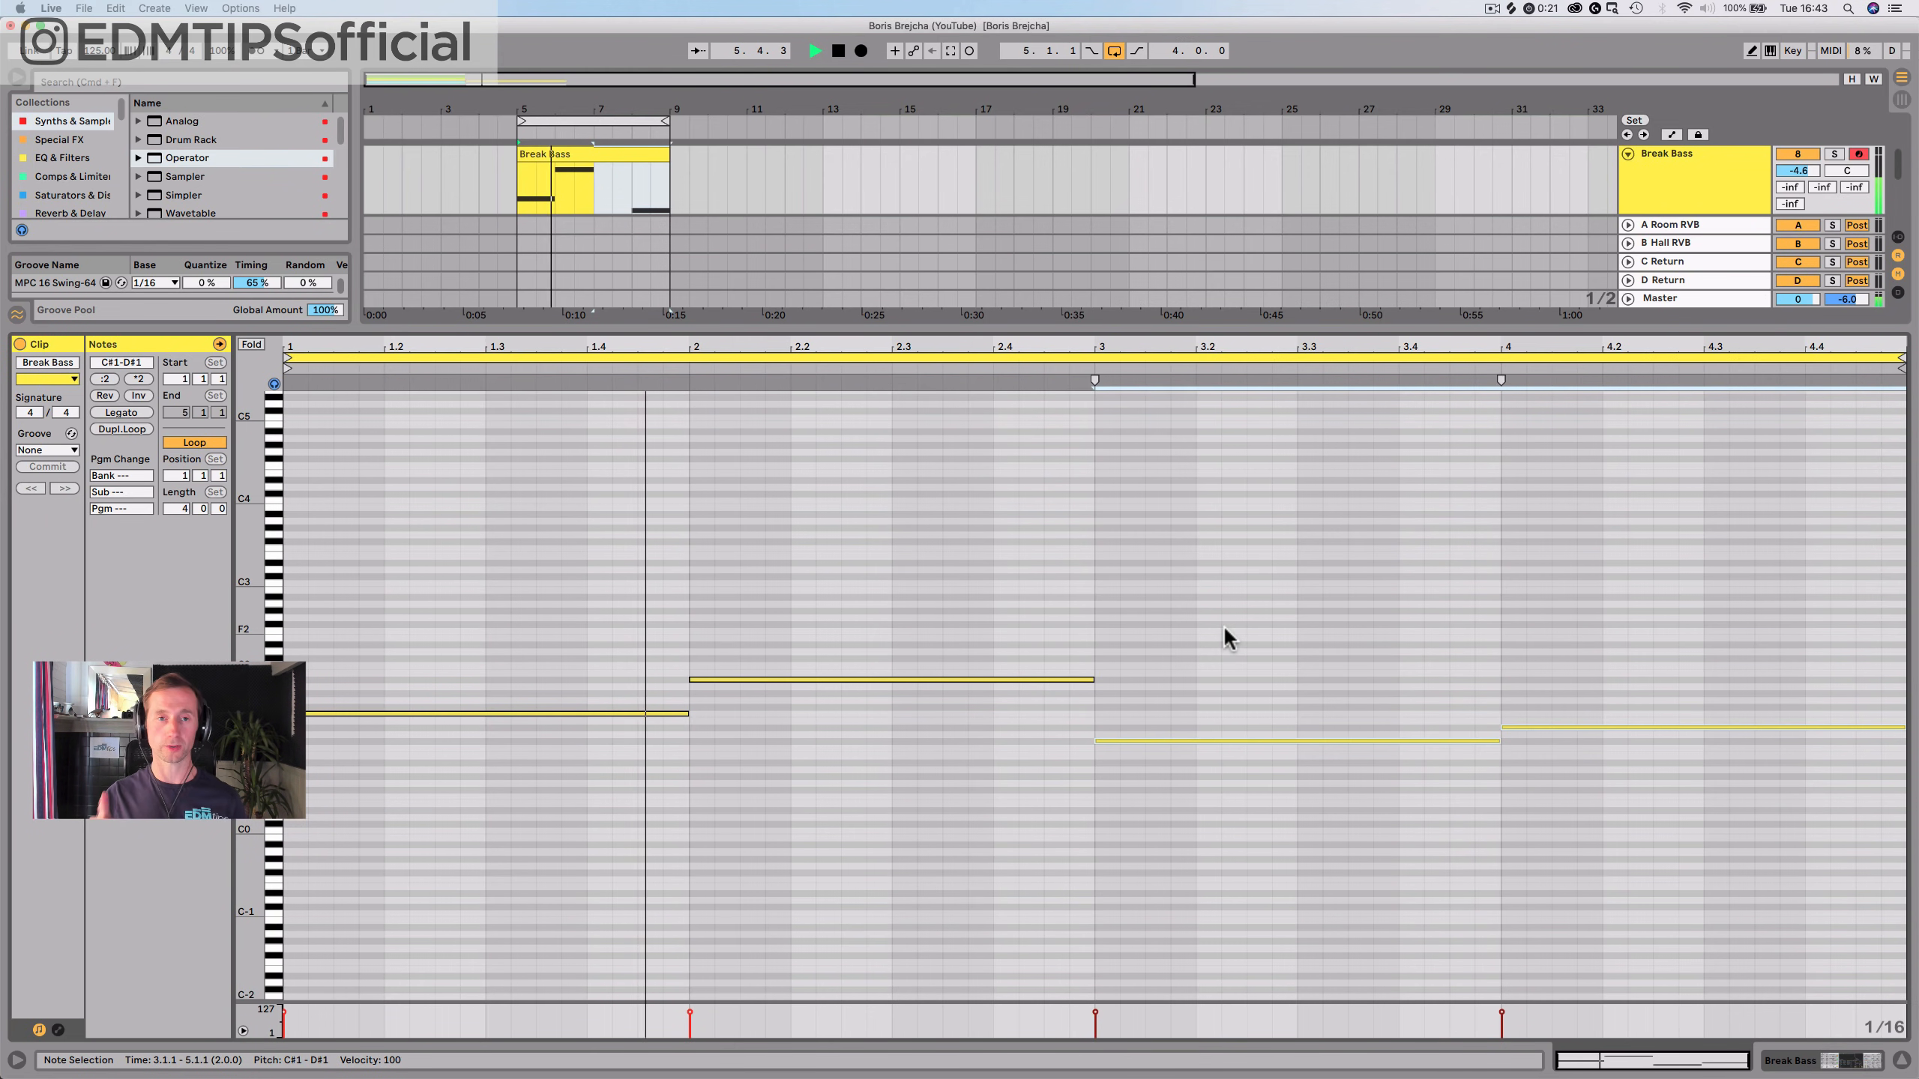
# Audition the bassline with the chords, show more bars of the arrangement and save the project
pyautogui.press('shift')
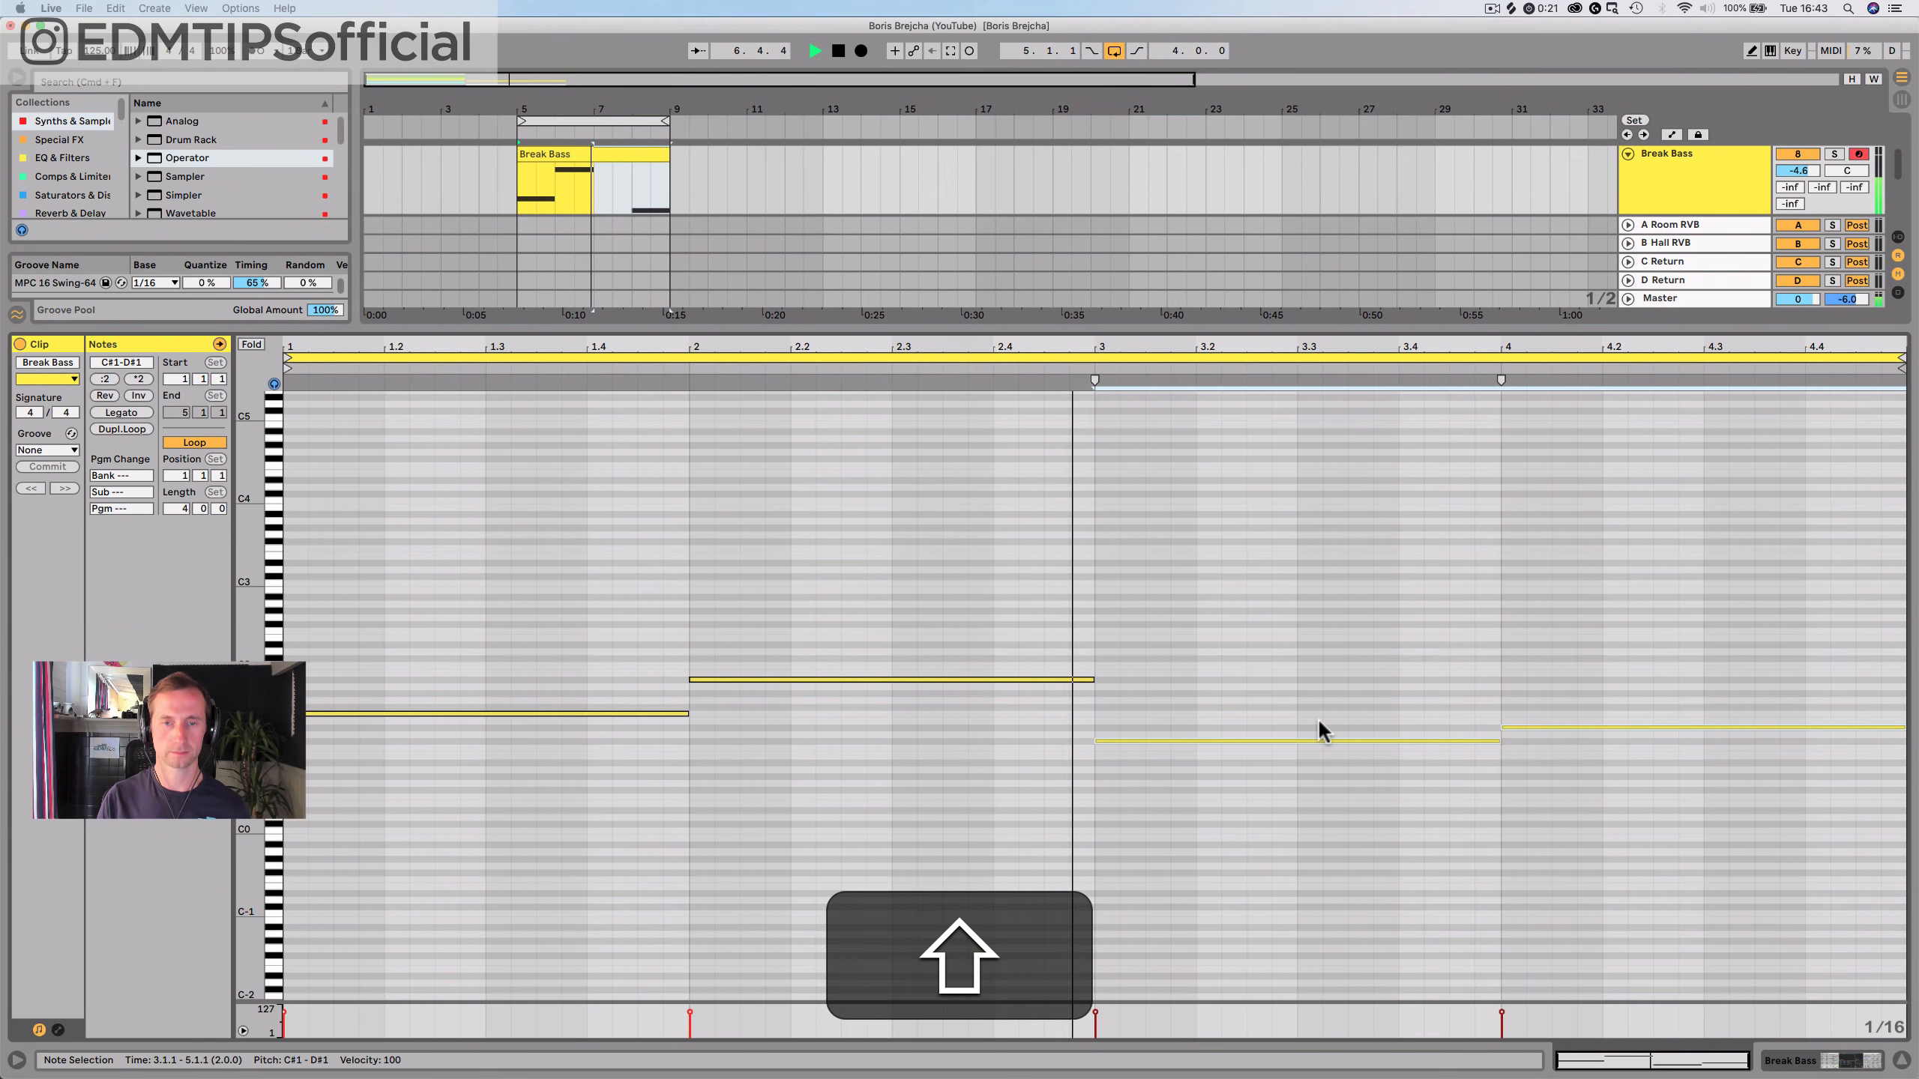
pyautogui.click(1271, 609)
pyautogui.press('shift')
pyautogui.hotkey('shift', 'Tab')
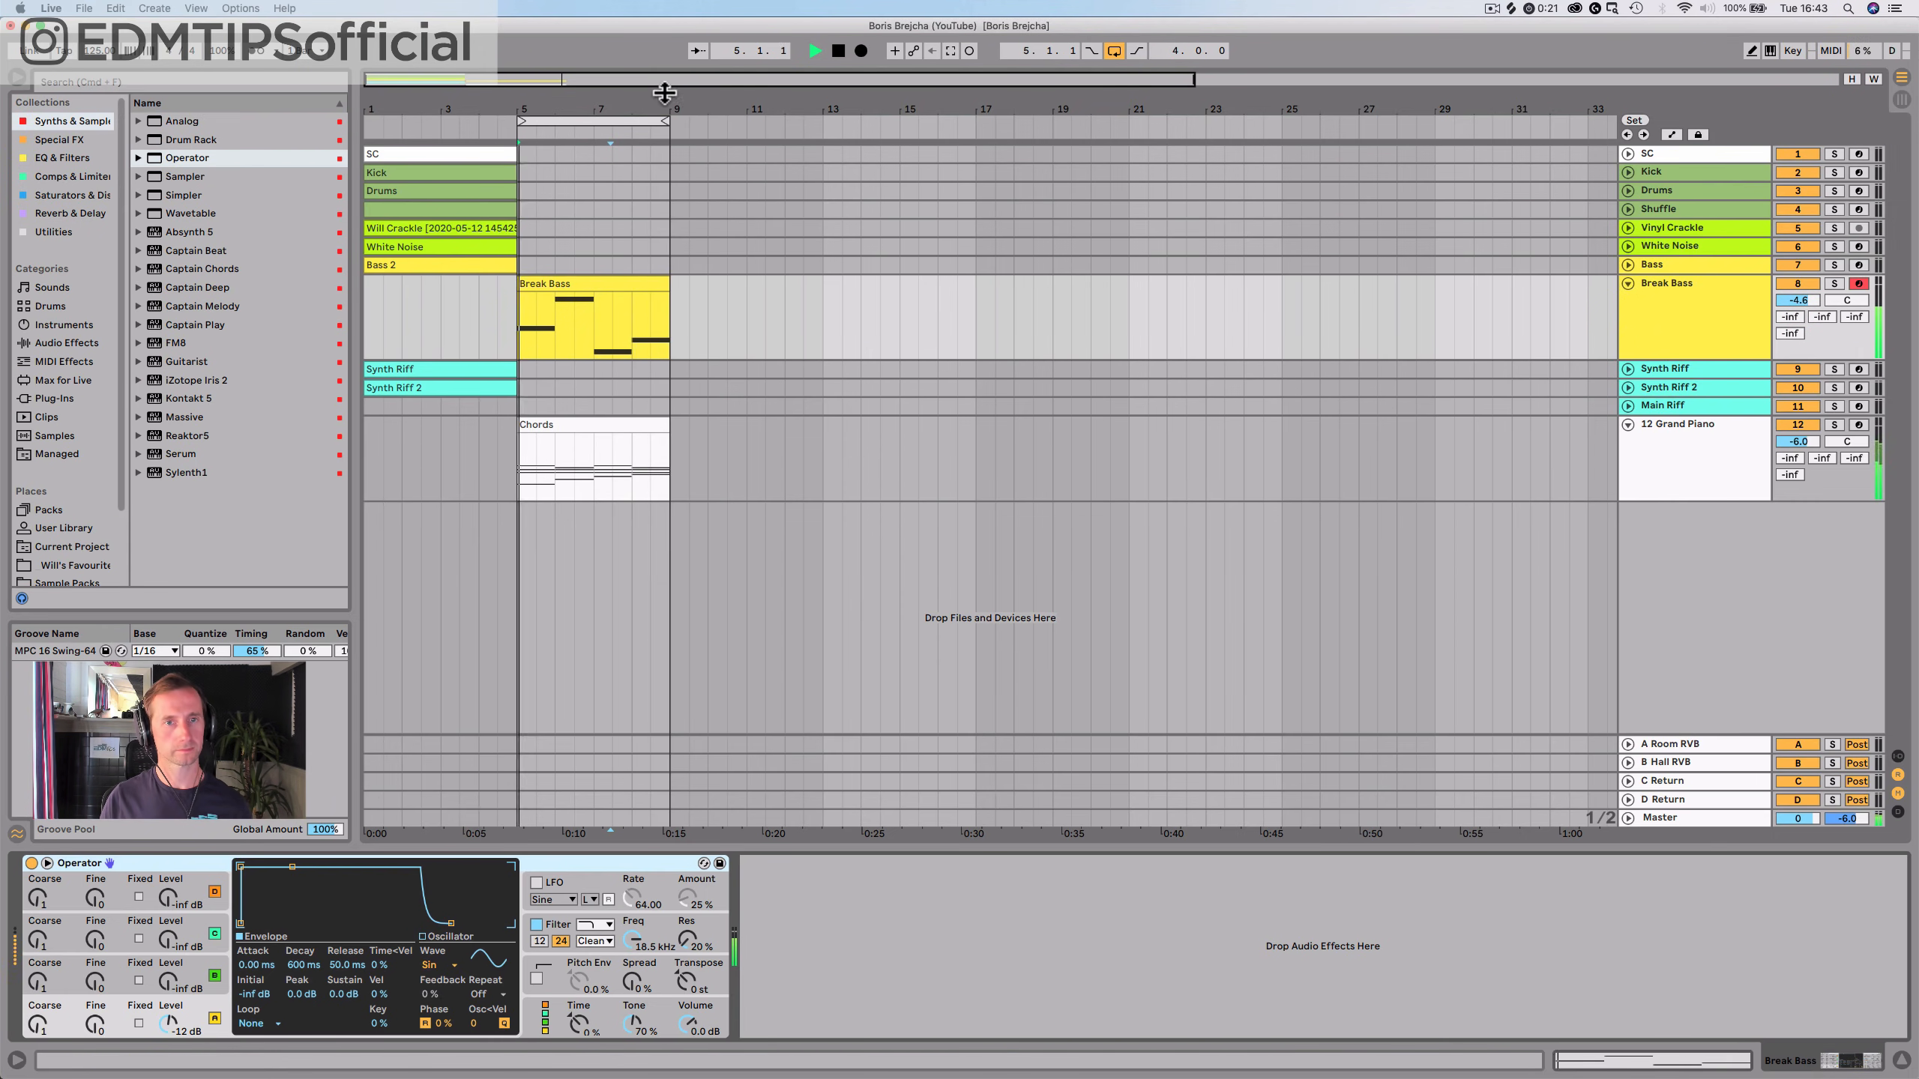
pyautogui.moveTo(664, 108); pyautogui.dragTo(611, 108)
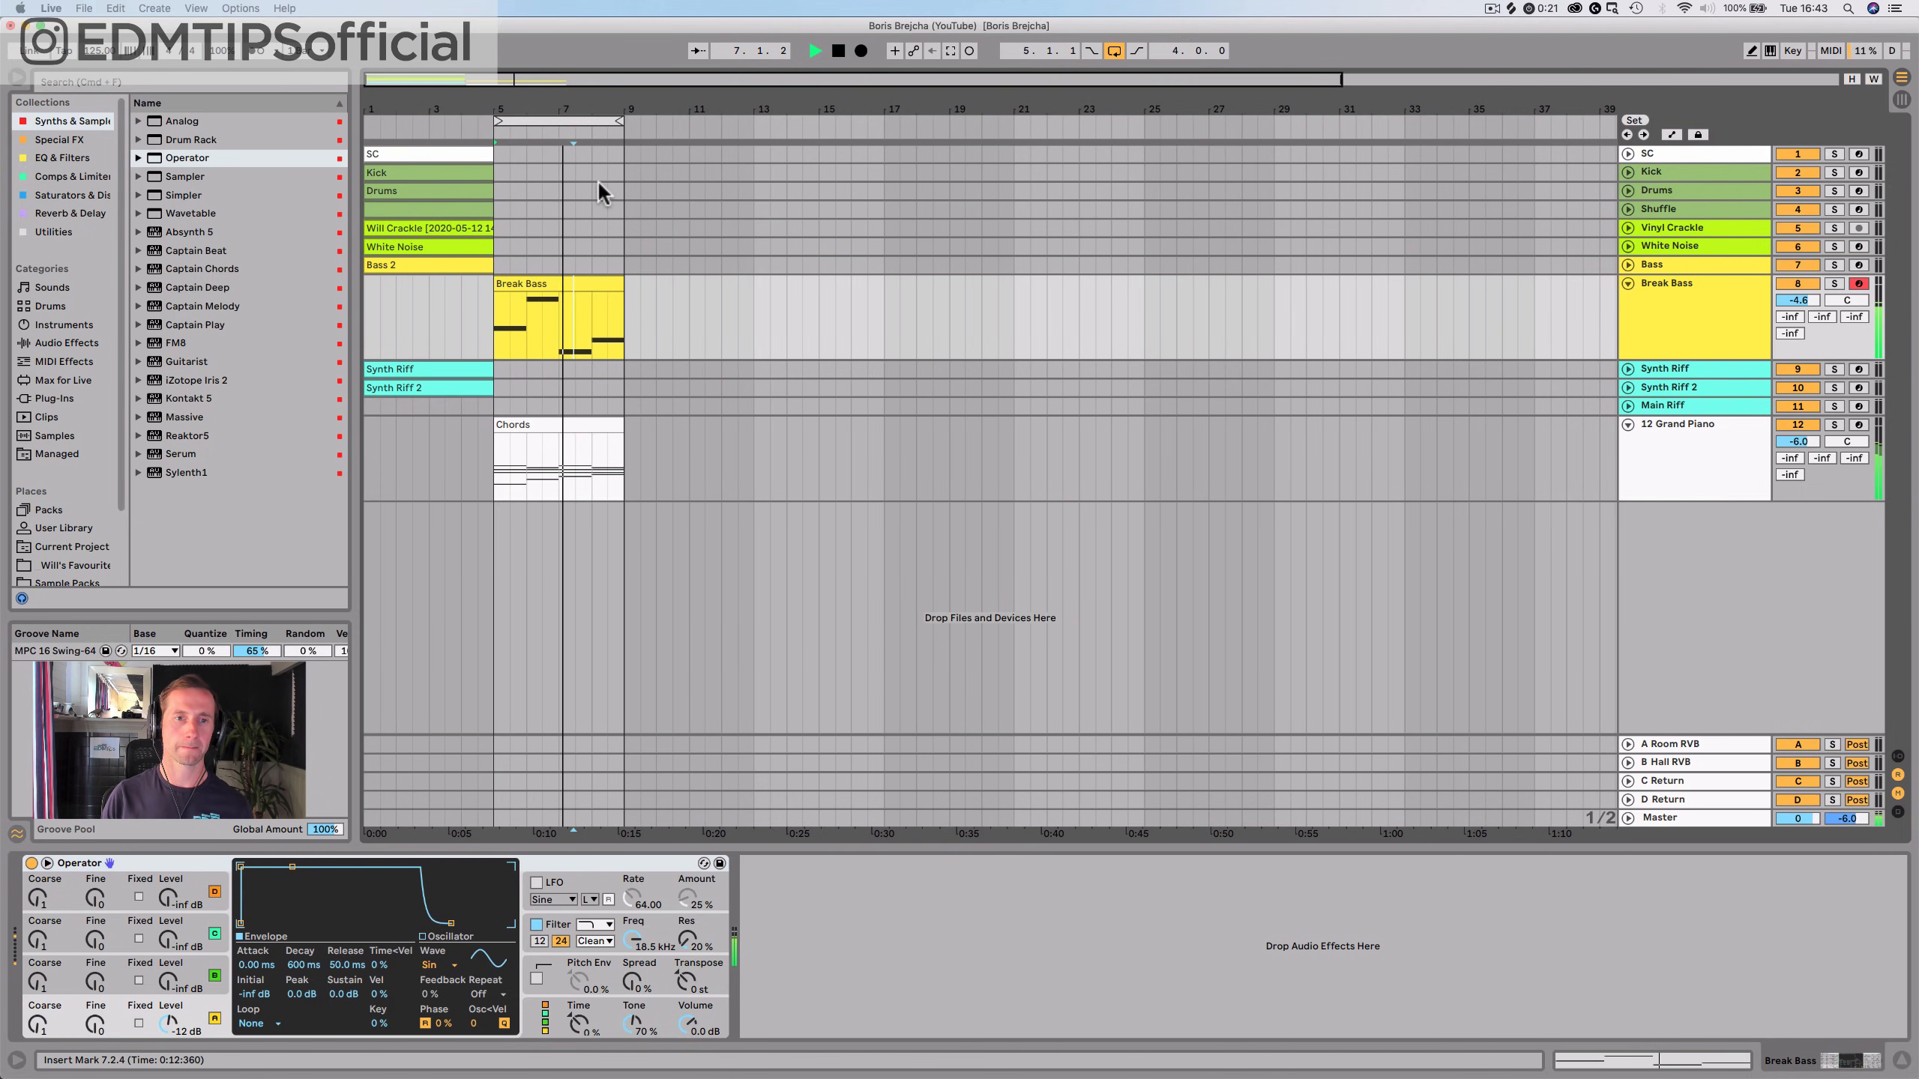
pyautogui.press('space')
pyautogui.press('super+s')
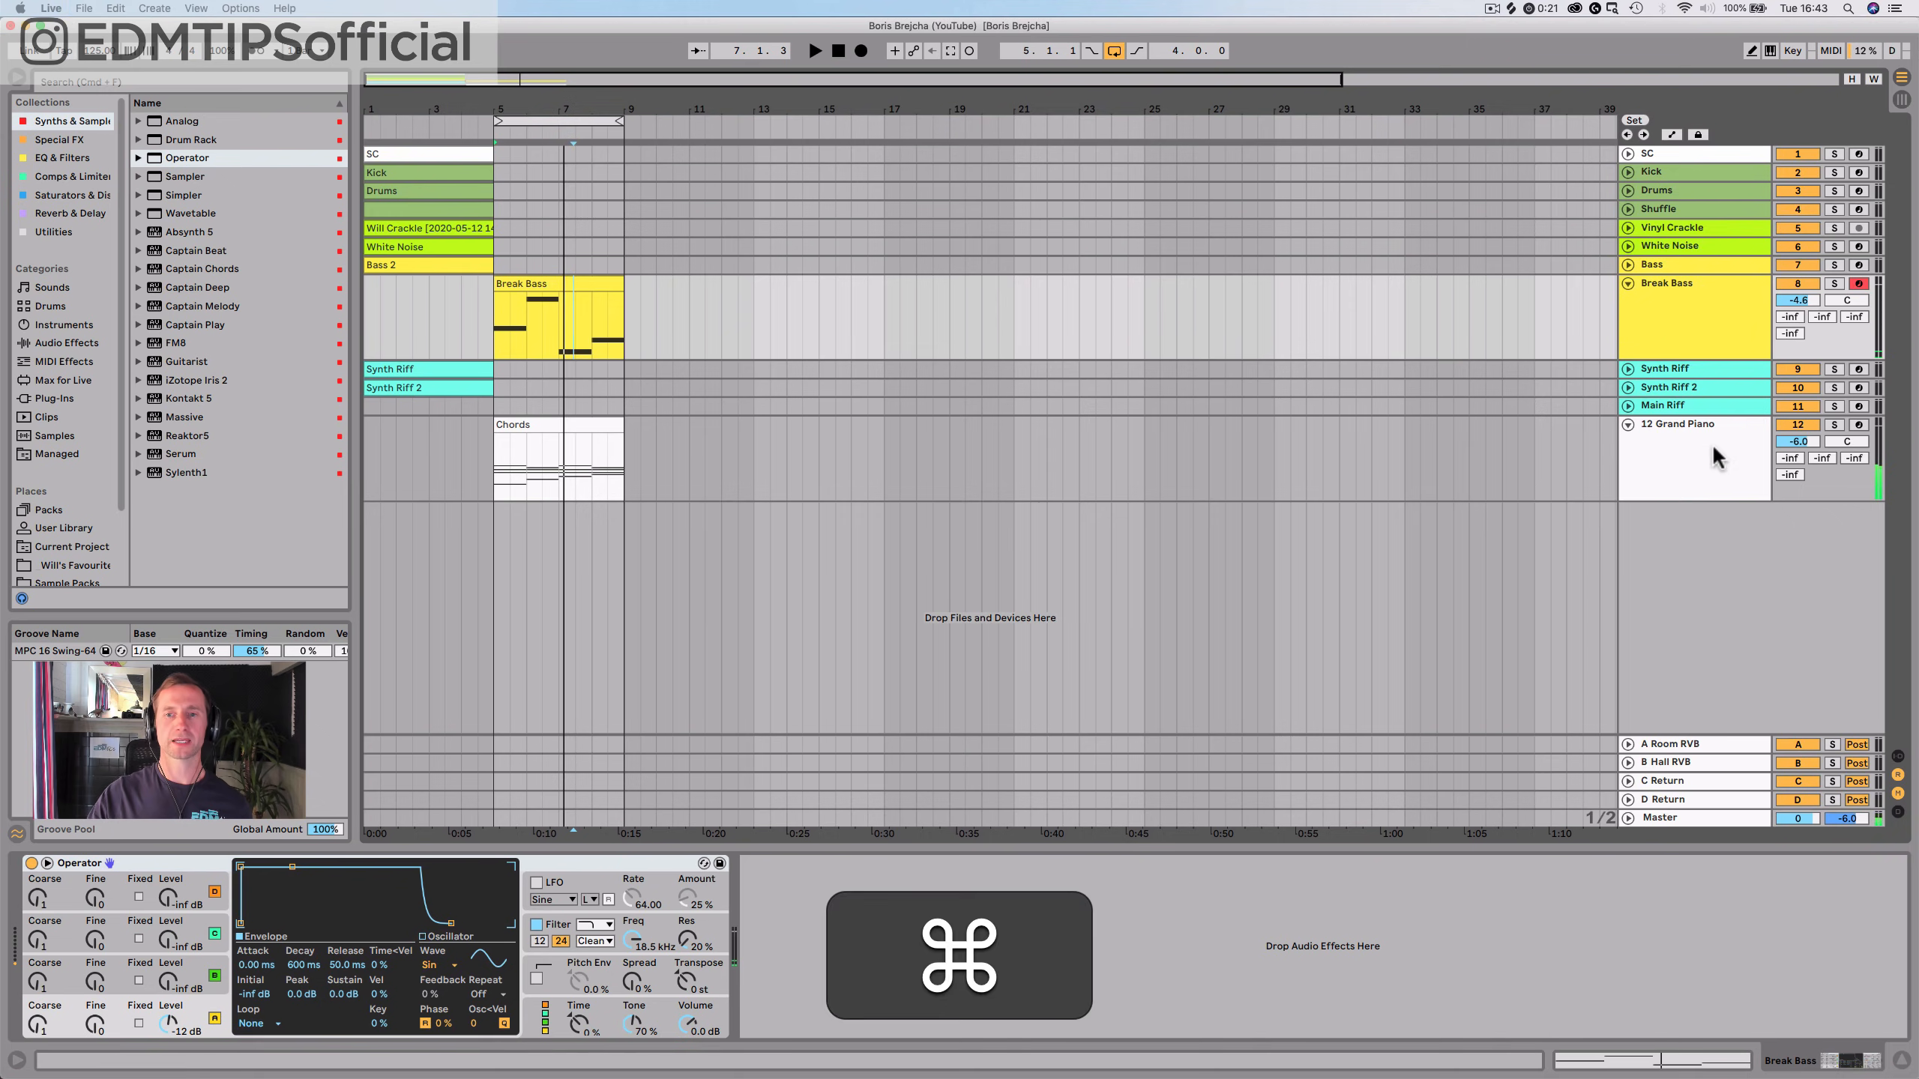
# Select the Main Riff track and arm it for recording
pyautogui.click(1701, 407)
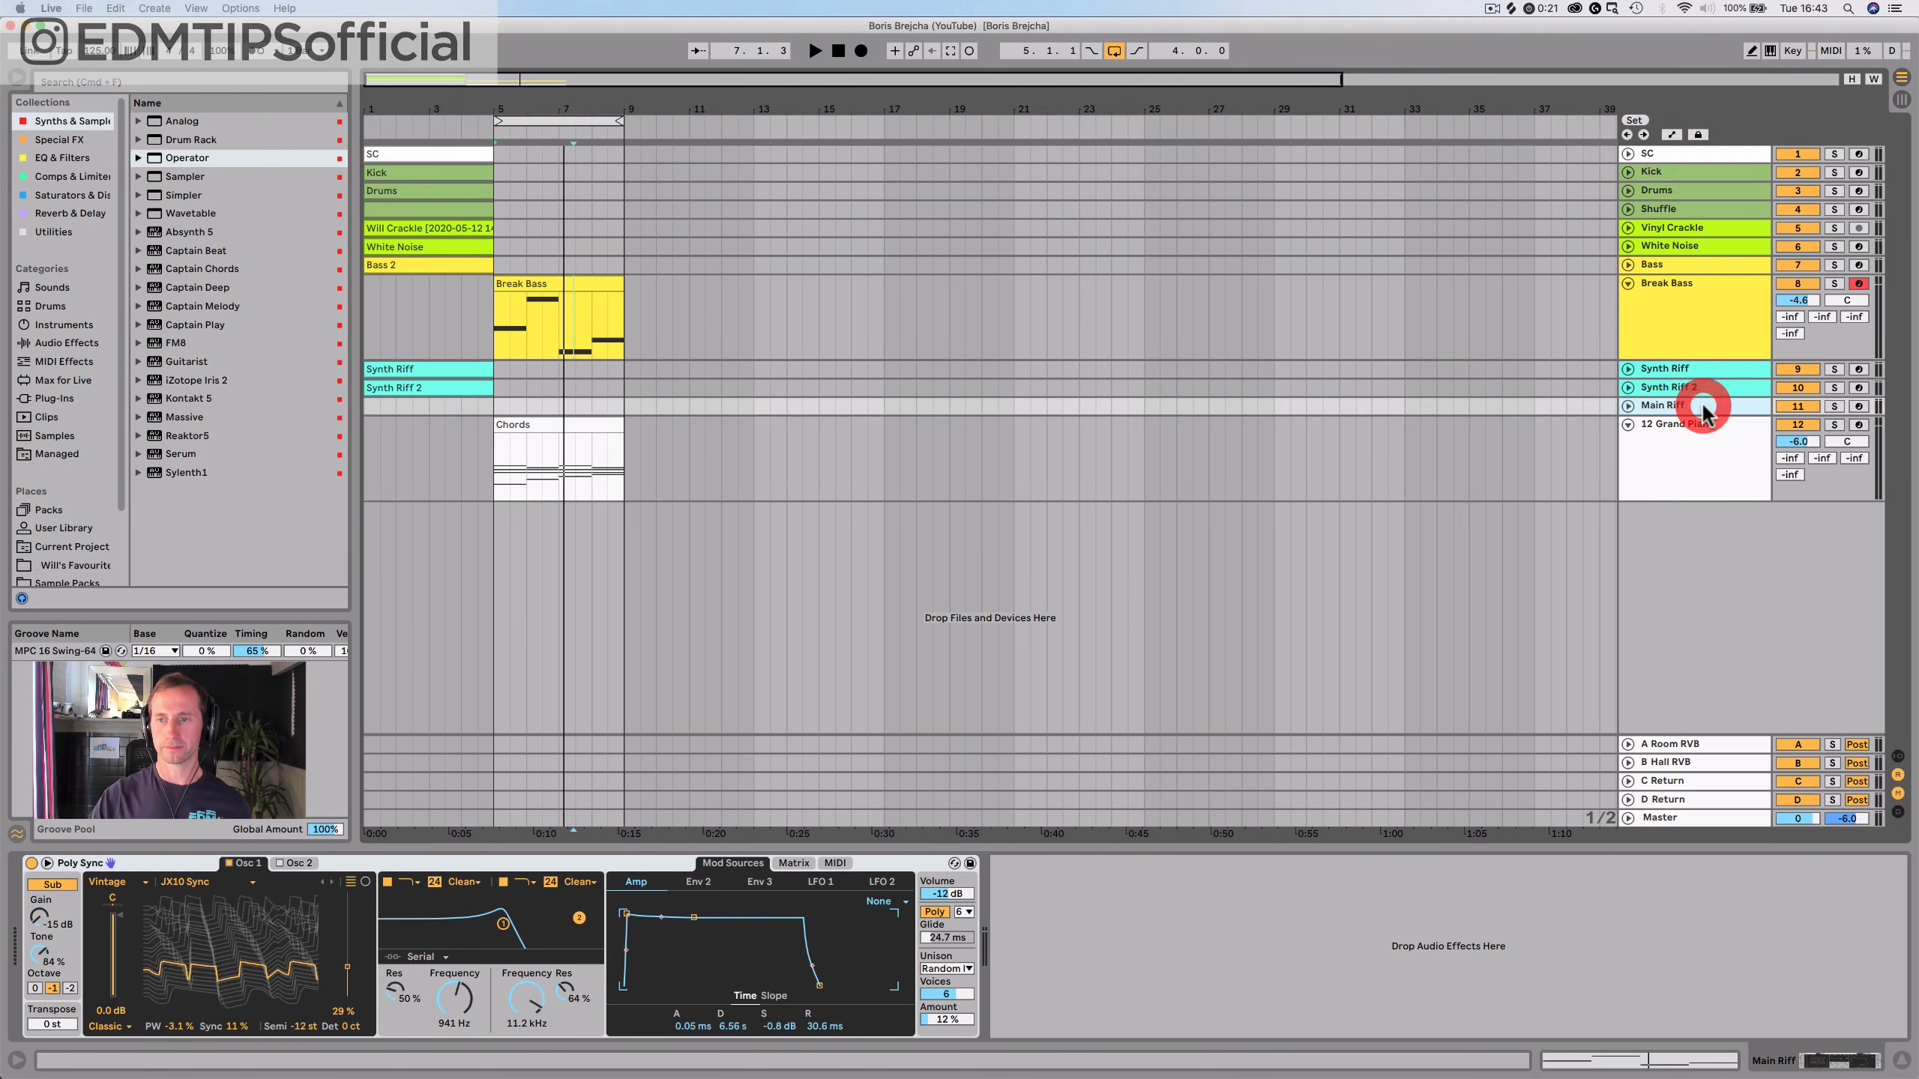
pyautogui.click(1856, 407)
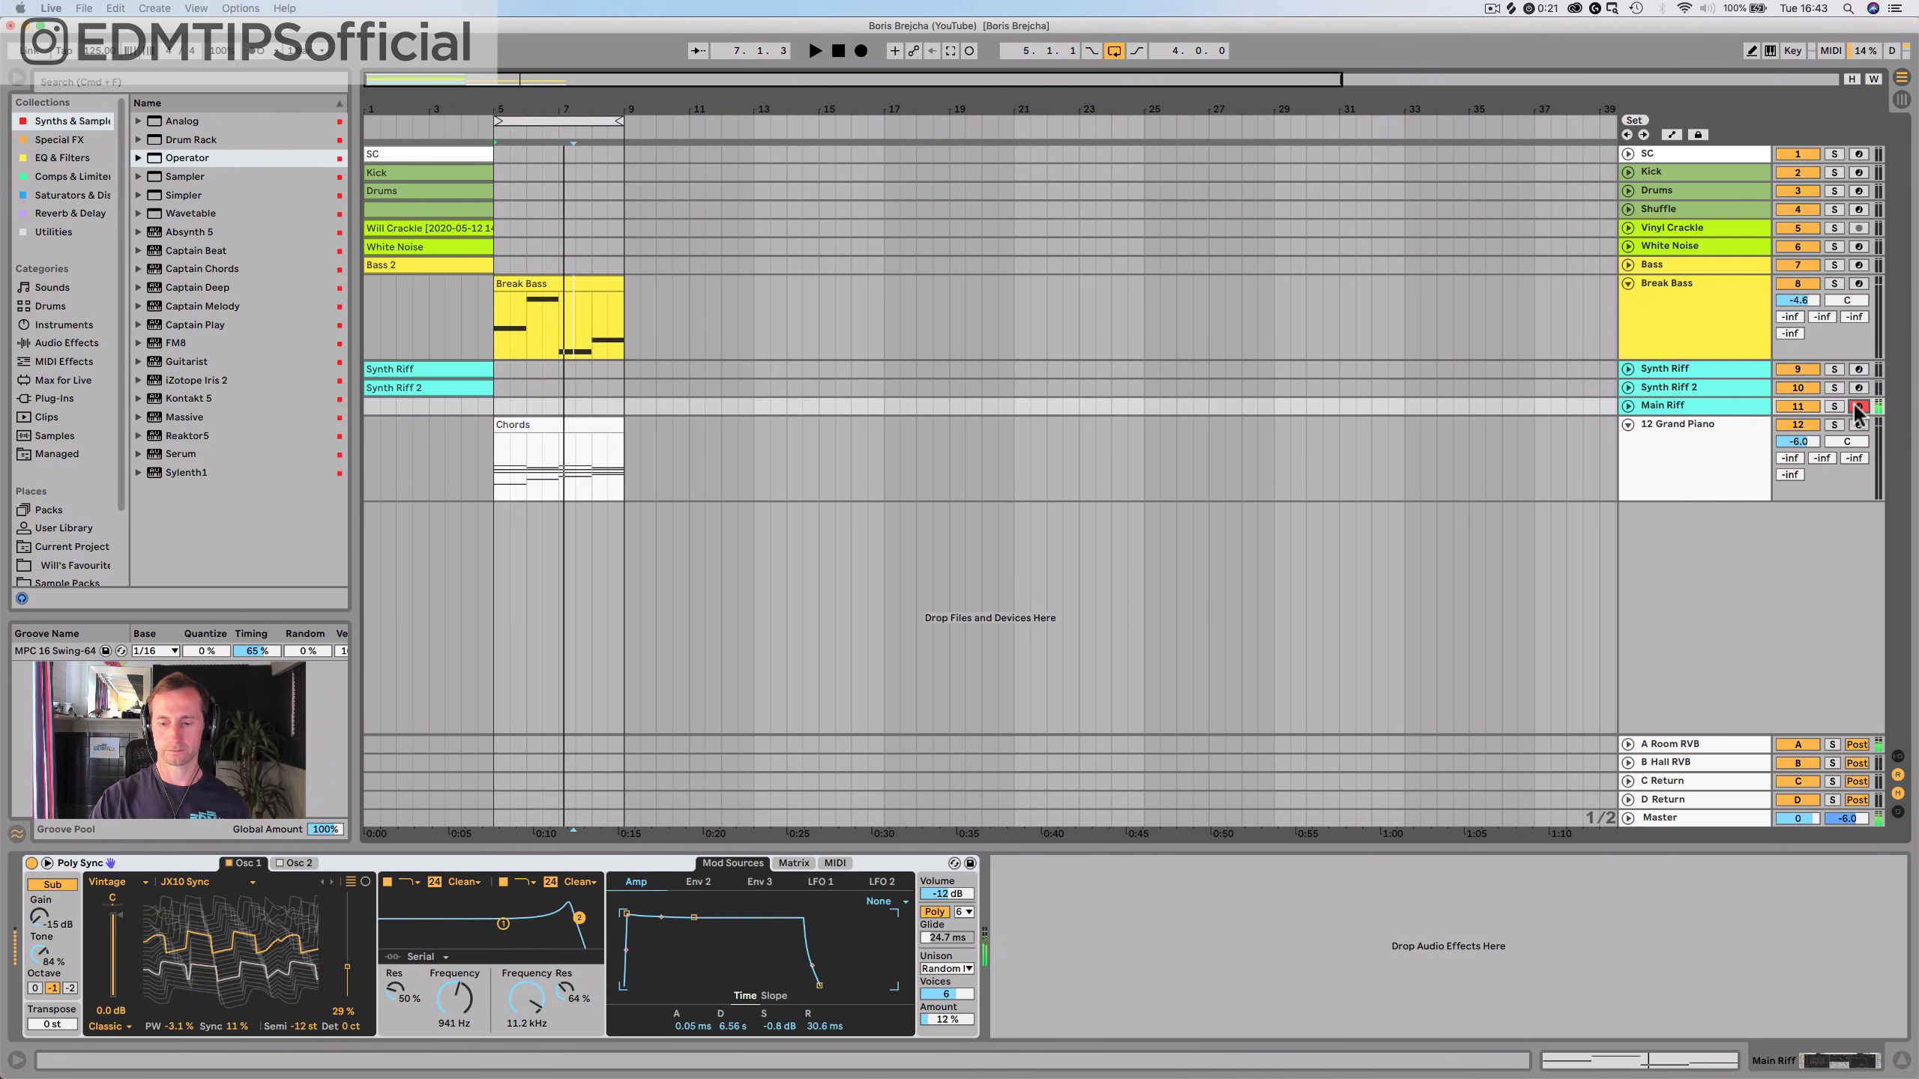
pyautogui.hotkey('shift', 'Tab')
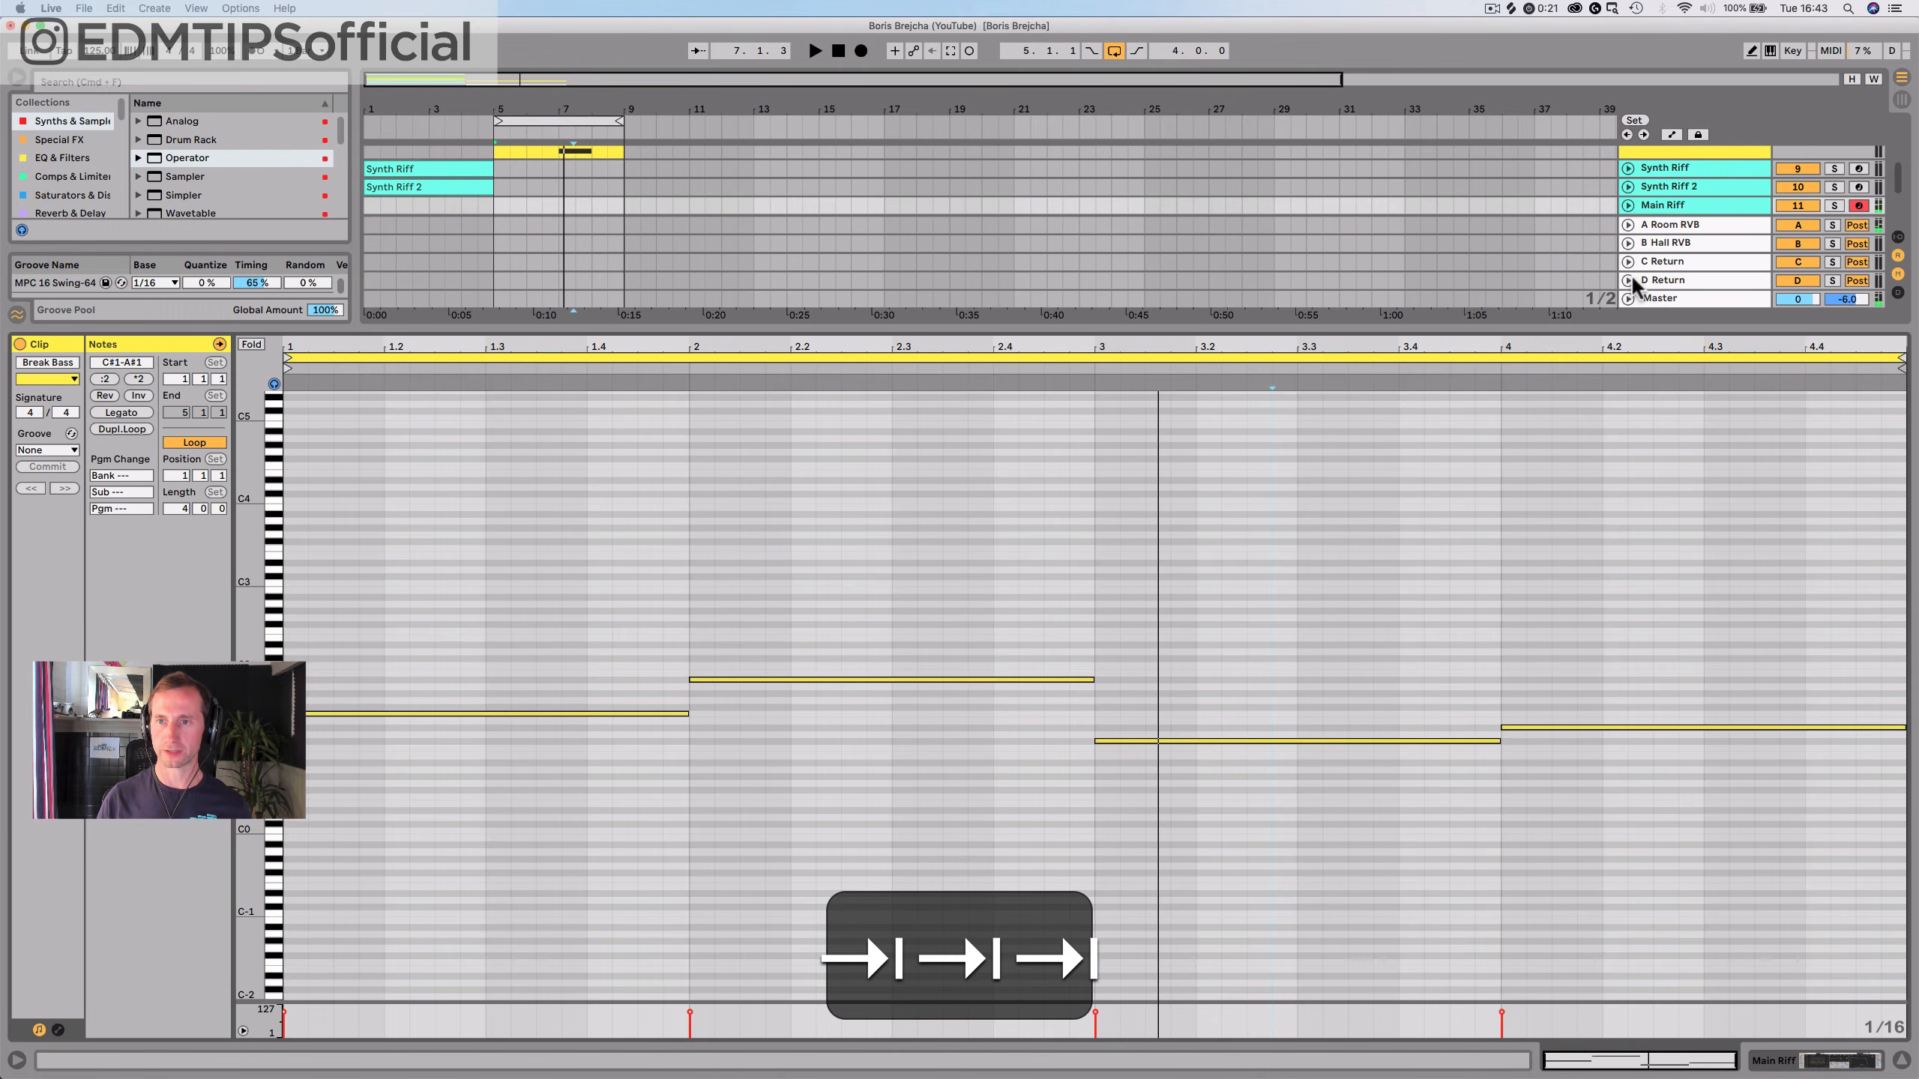
# Rename the C Return track as Bass RVB and colour it yellow in the Session mixer
pyautogui.press('Tab')
pyautogui.click(1729, 81)
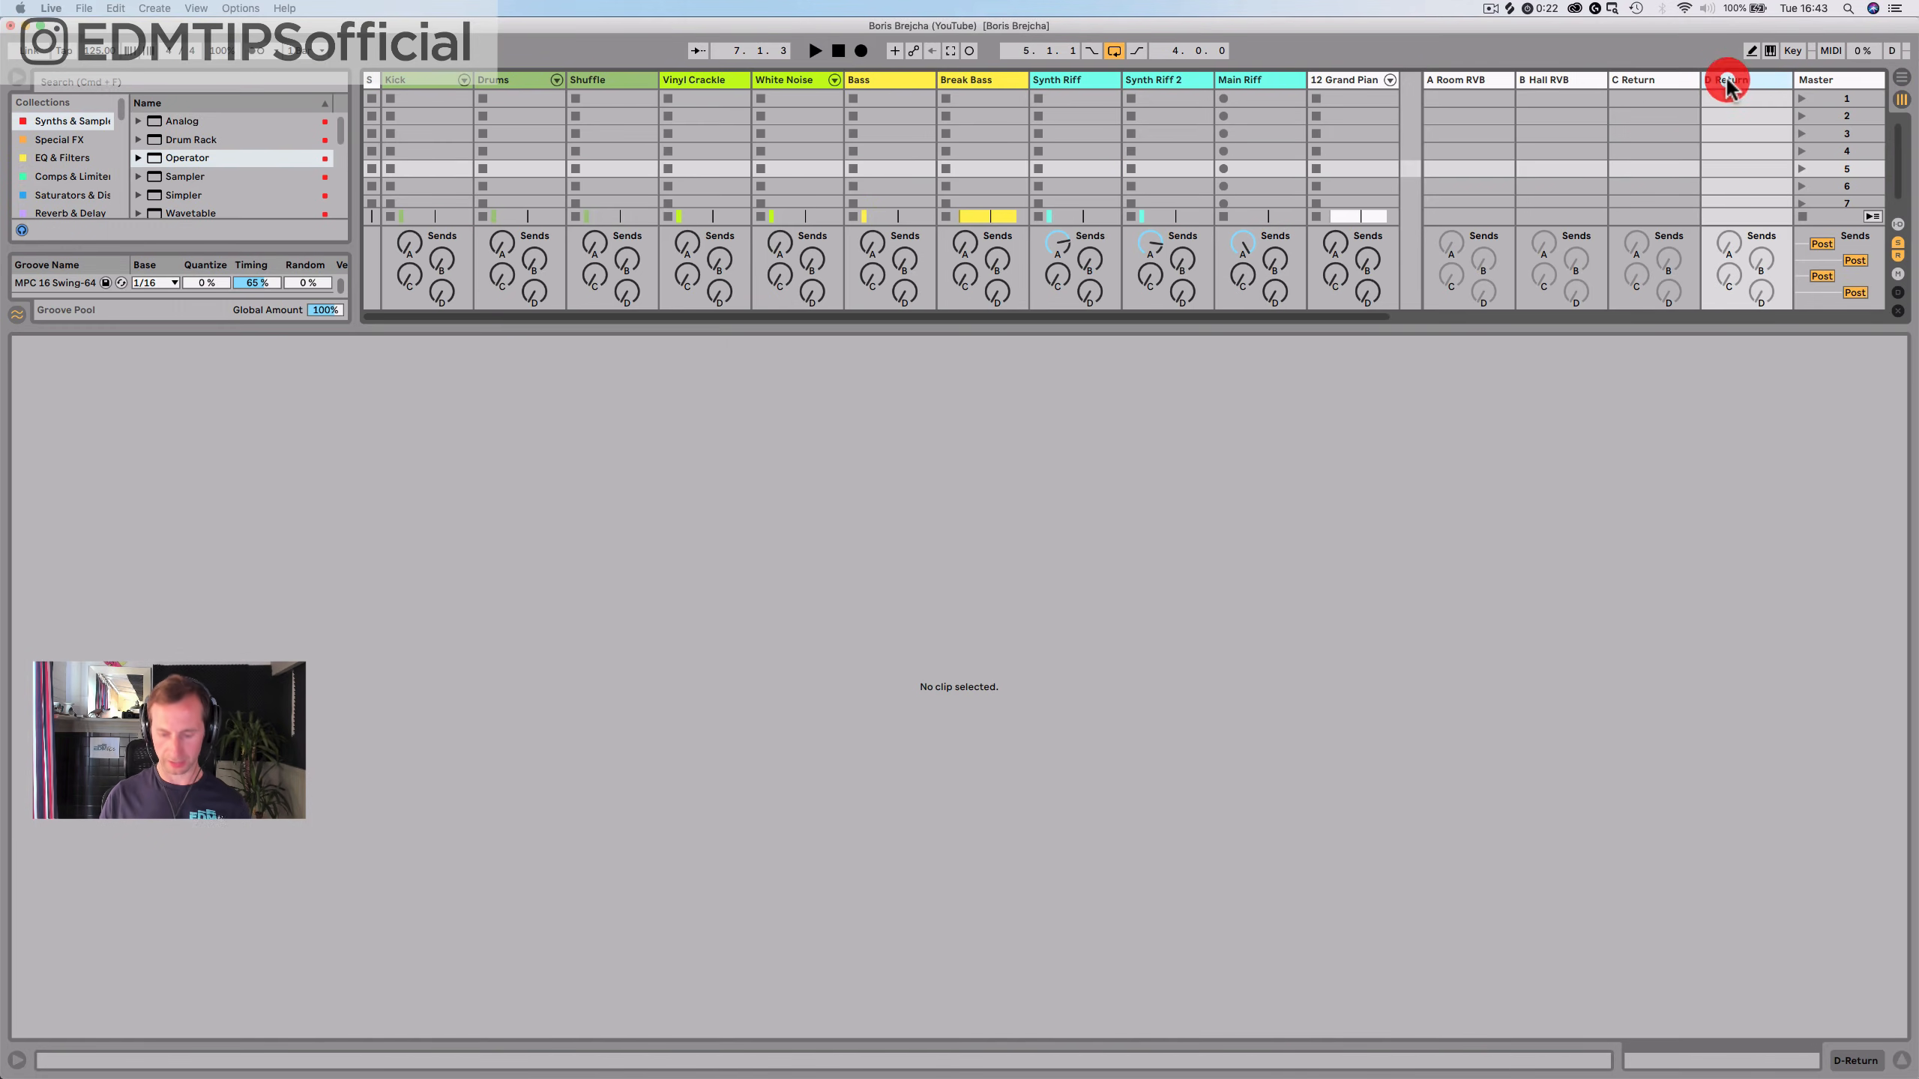
pyautogui.keyDown('super'); pyautogui.click(1652, 81); pyautogui.keyUp('super')
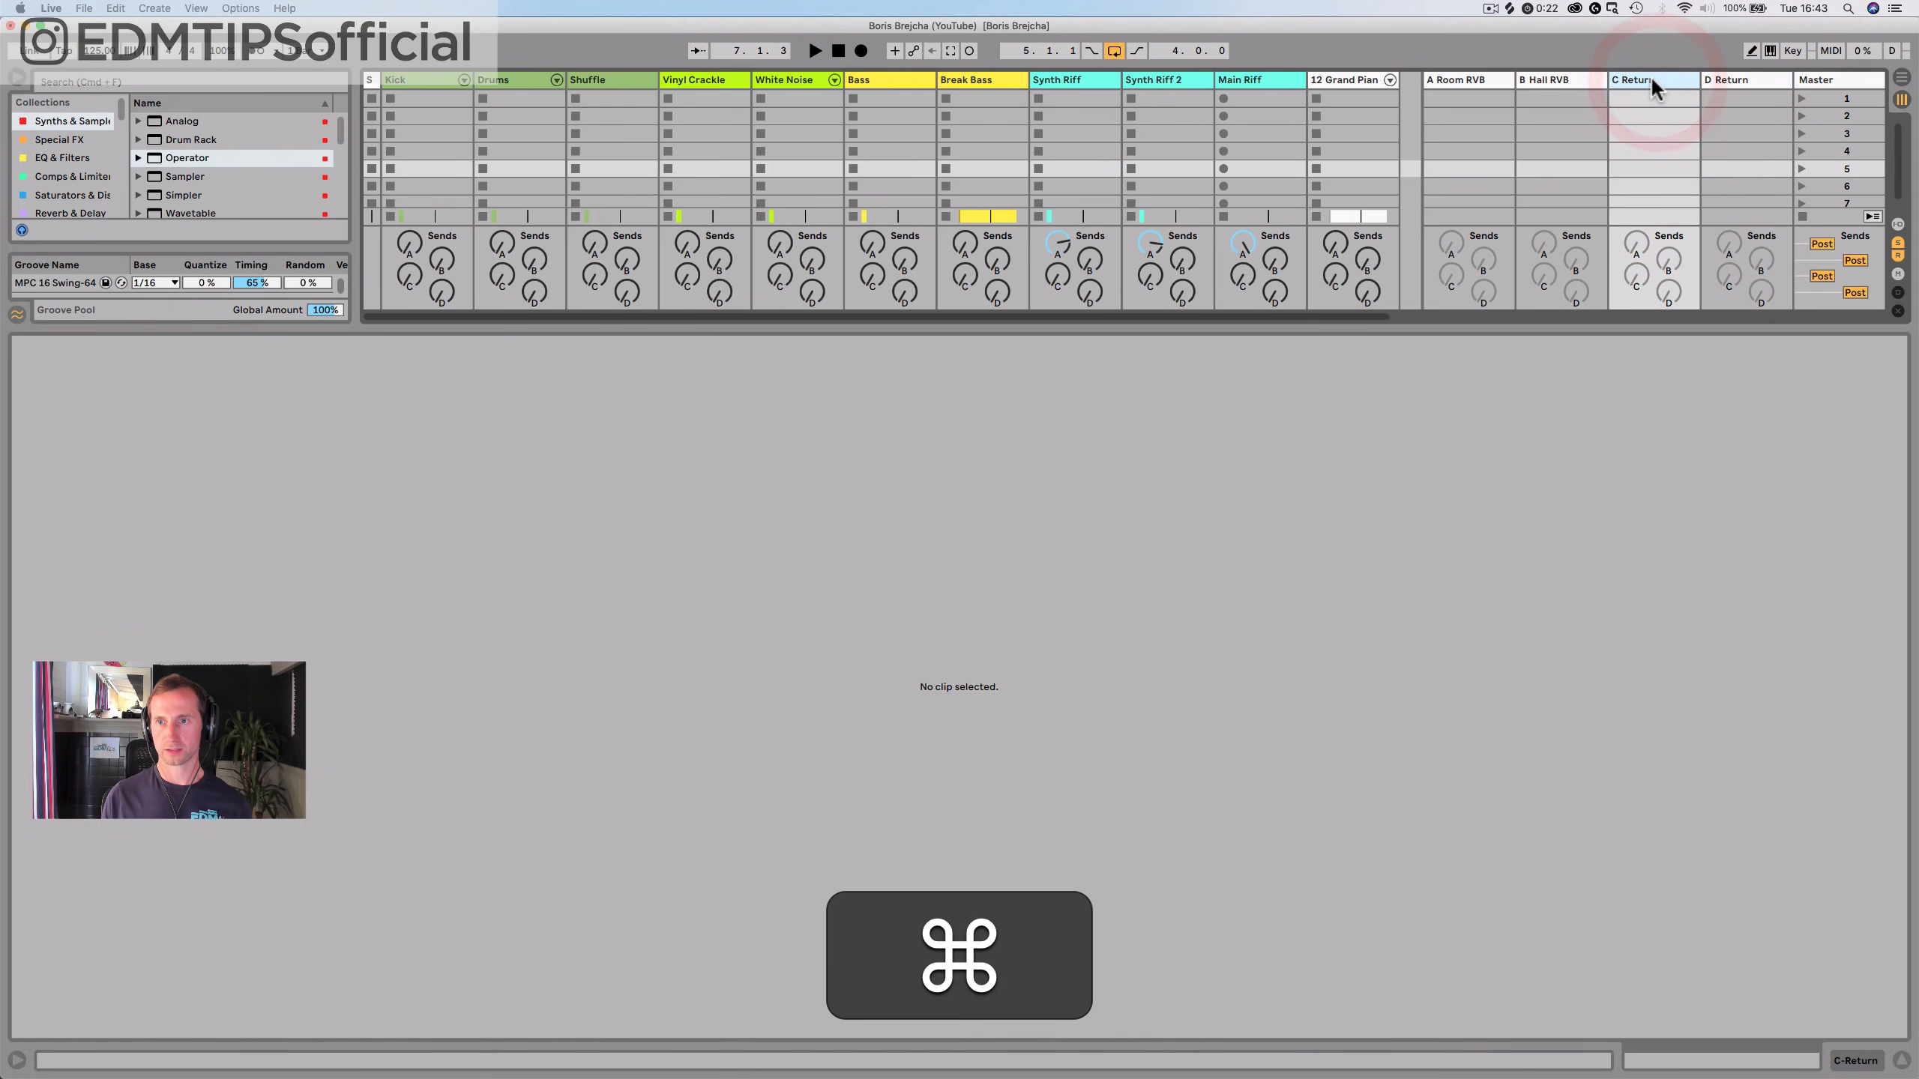
pyautogui.press('super+r')
pyautogui.write('Bass RVB')
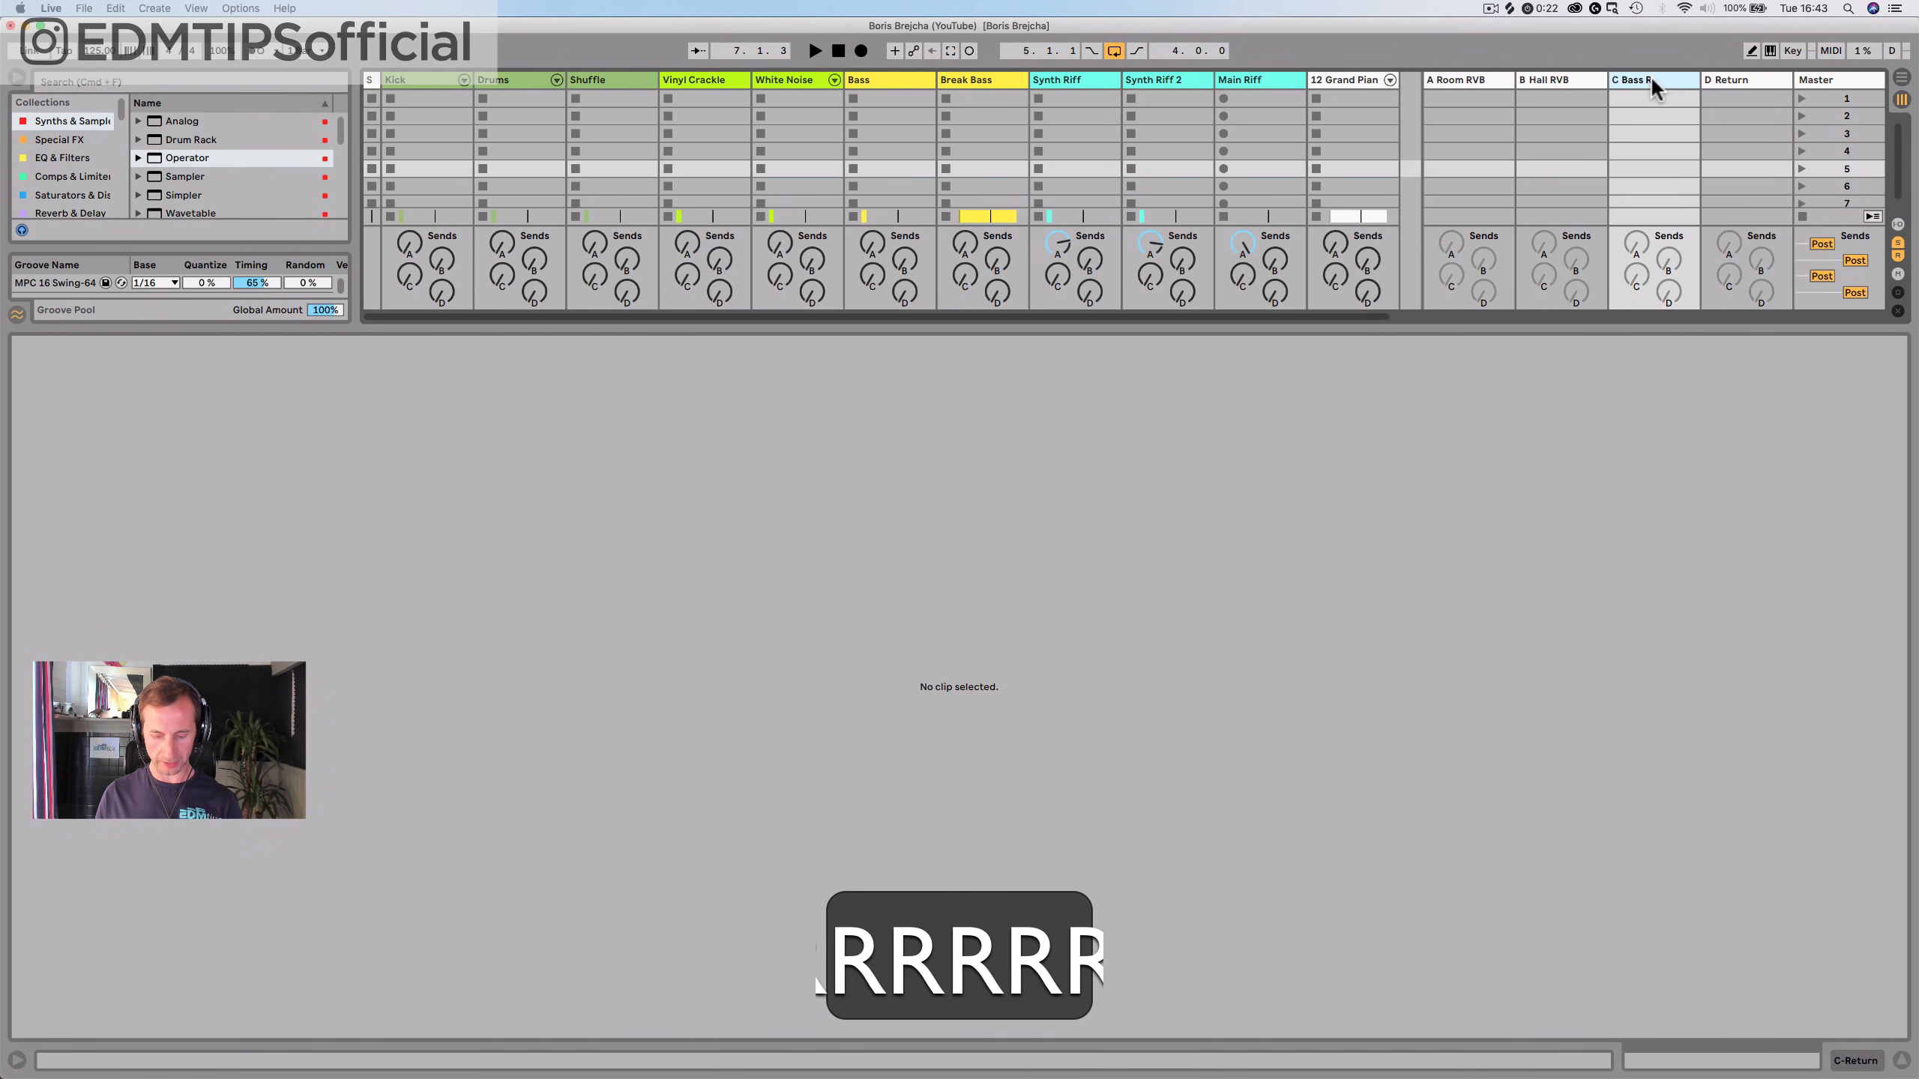
pyautogui.press('Return')
pyautogui.rightClick(1652, 82)
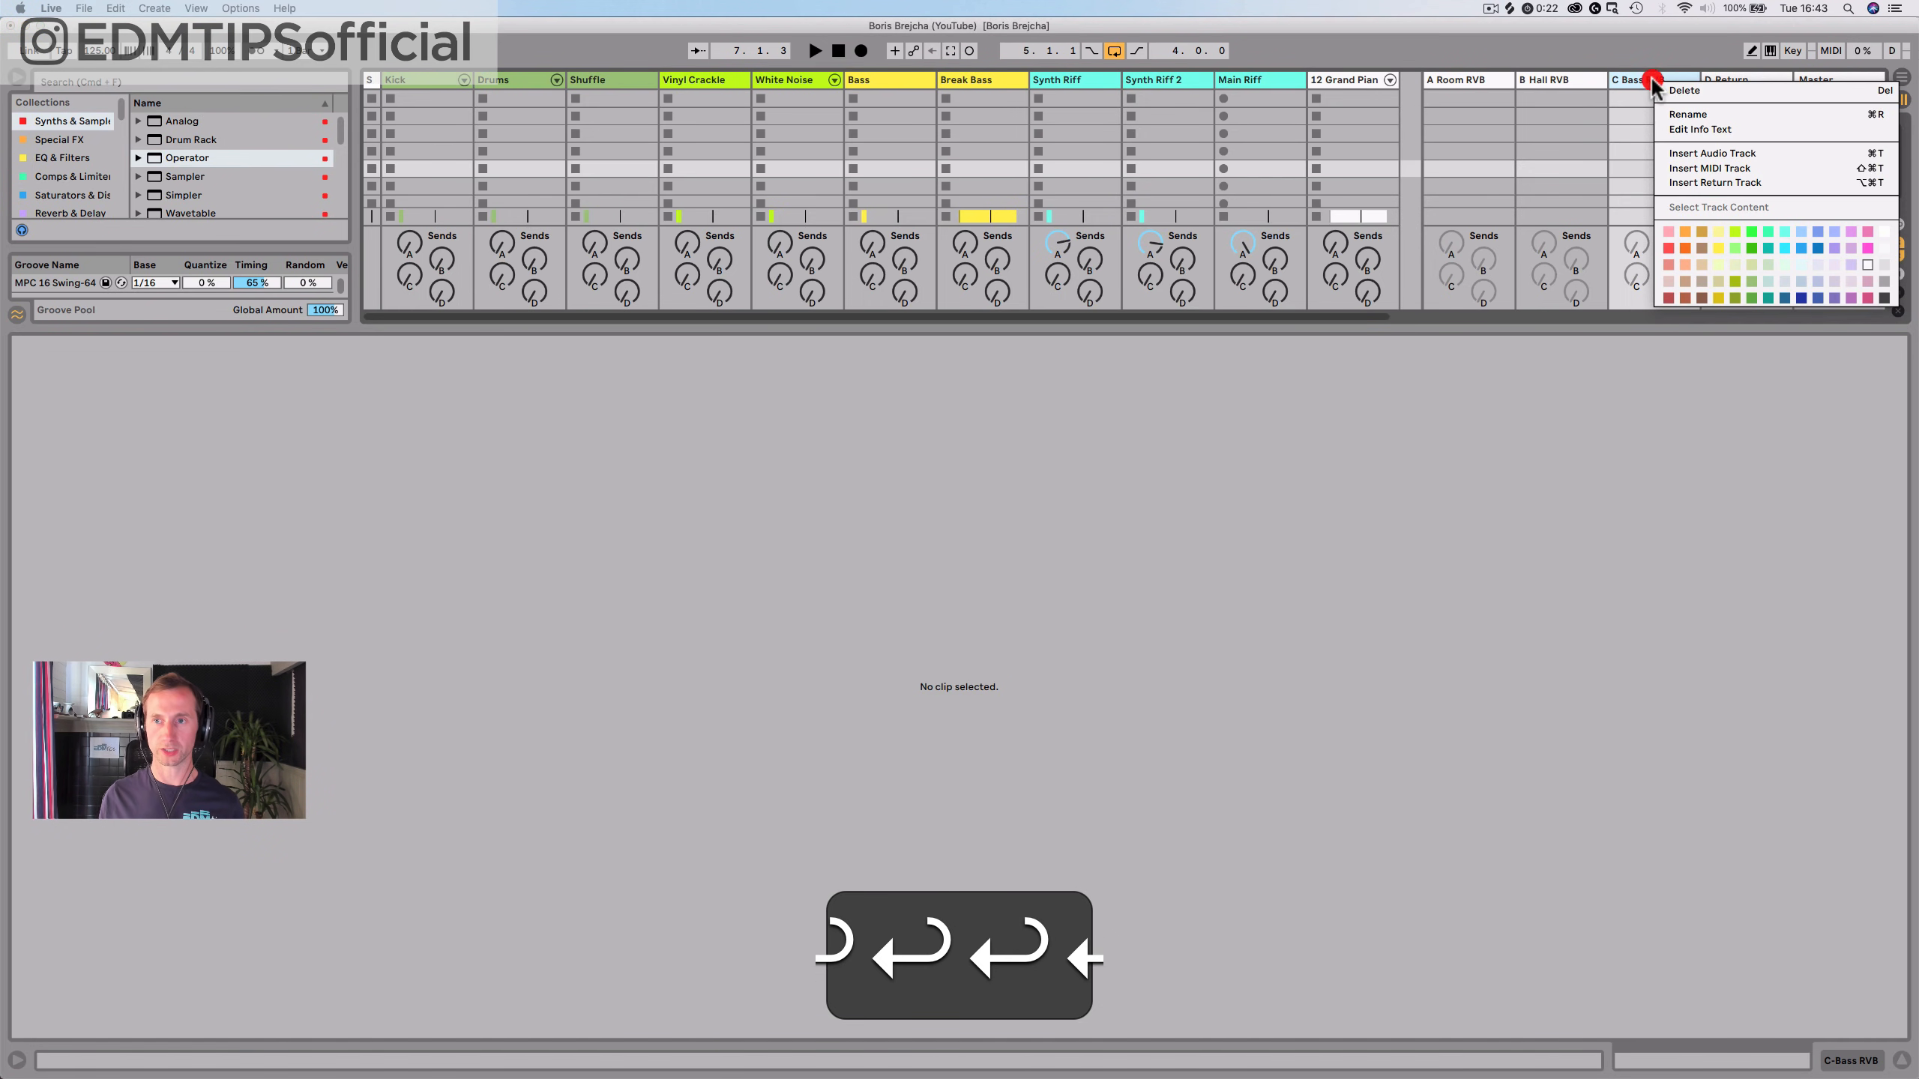
pyautogui.click(1718, 235)
pyautogui.click(1722, 92)
pyautogui.press('super+r')
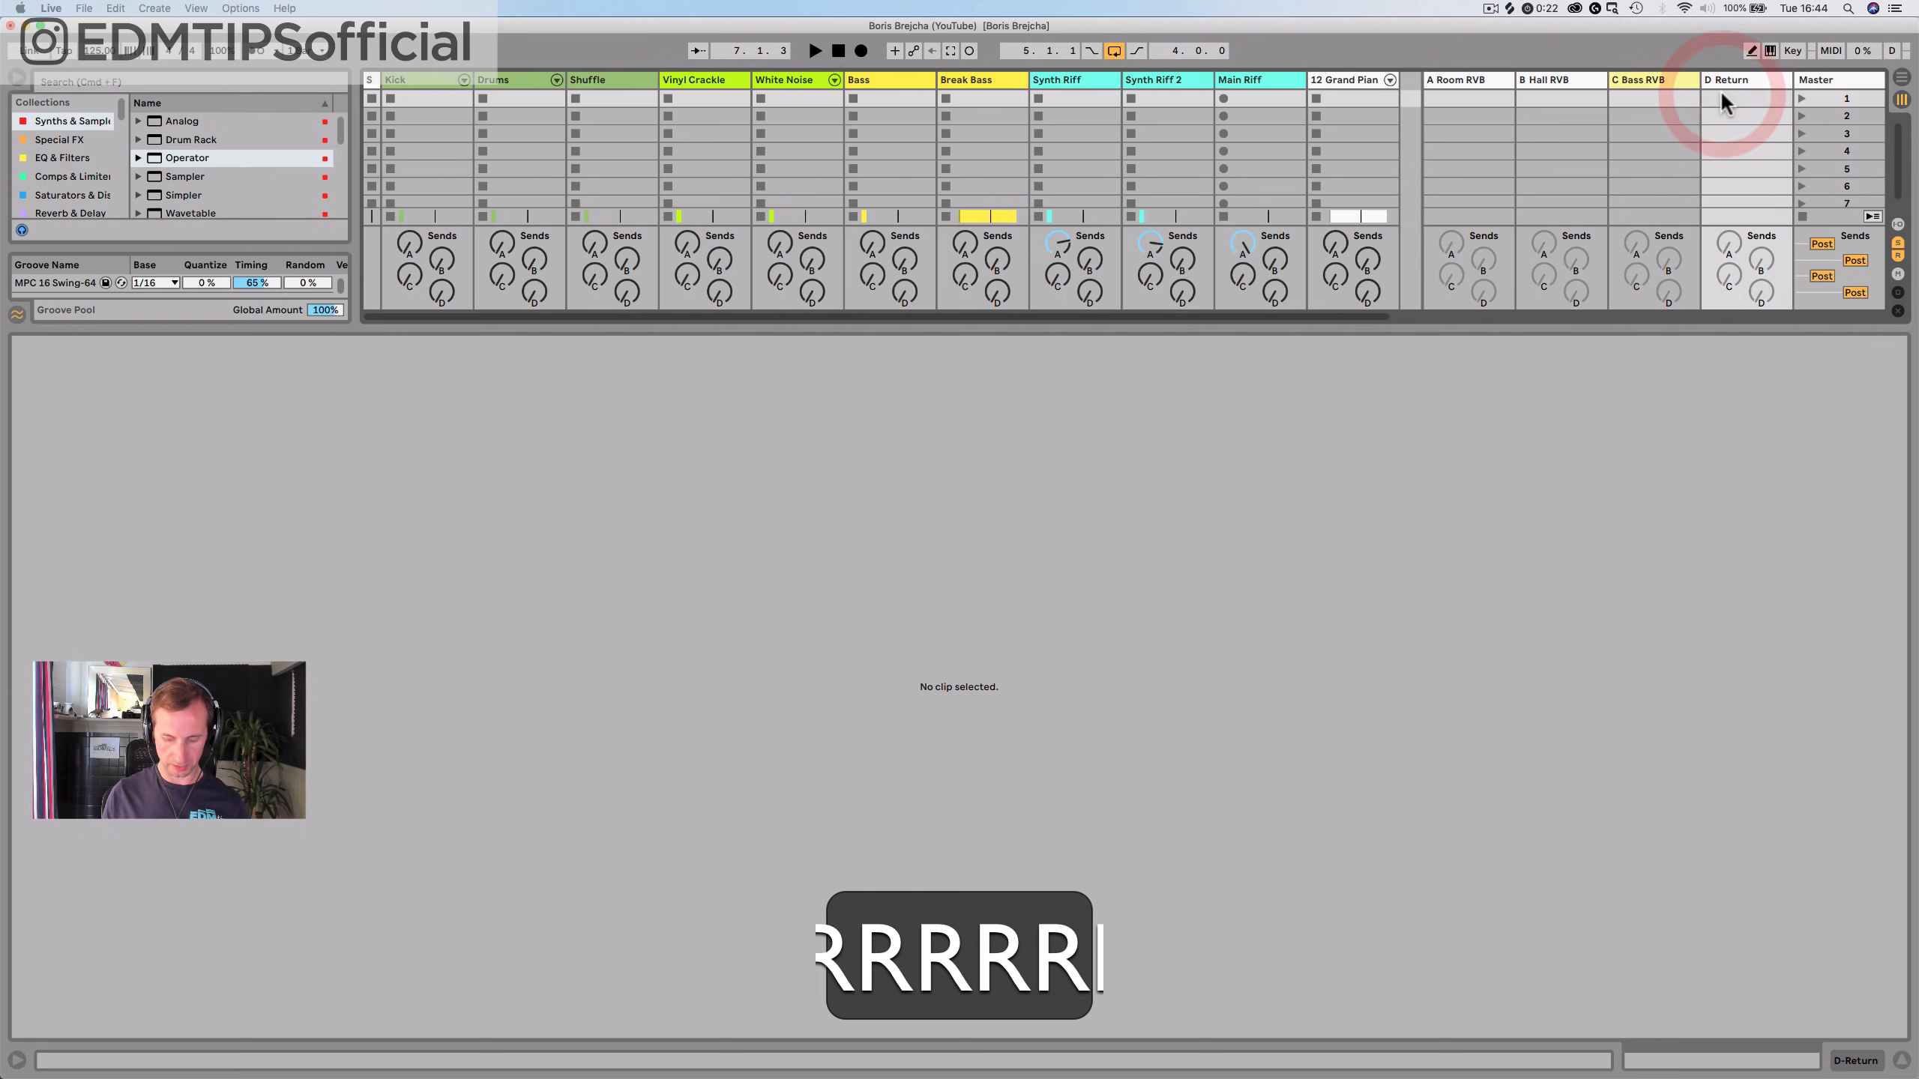
pyautogui.press('shift')
pyautogui.hotkey('shift', 's')
pyautogui.press('h')
pyautogui.press('space')
pyautogui.hotkey('shift', 'r')
pyautogui.press('space')
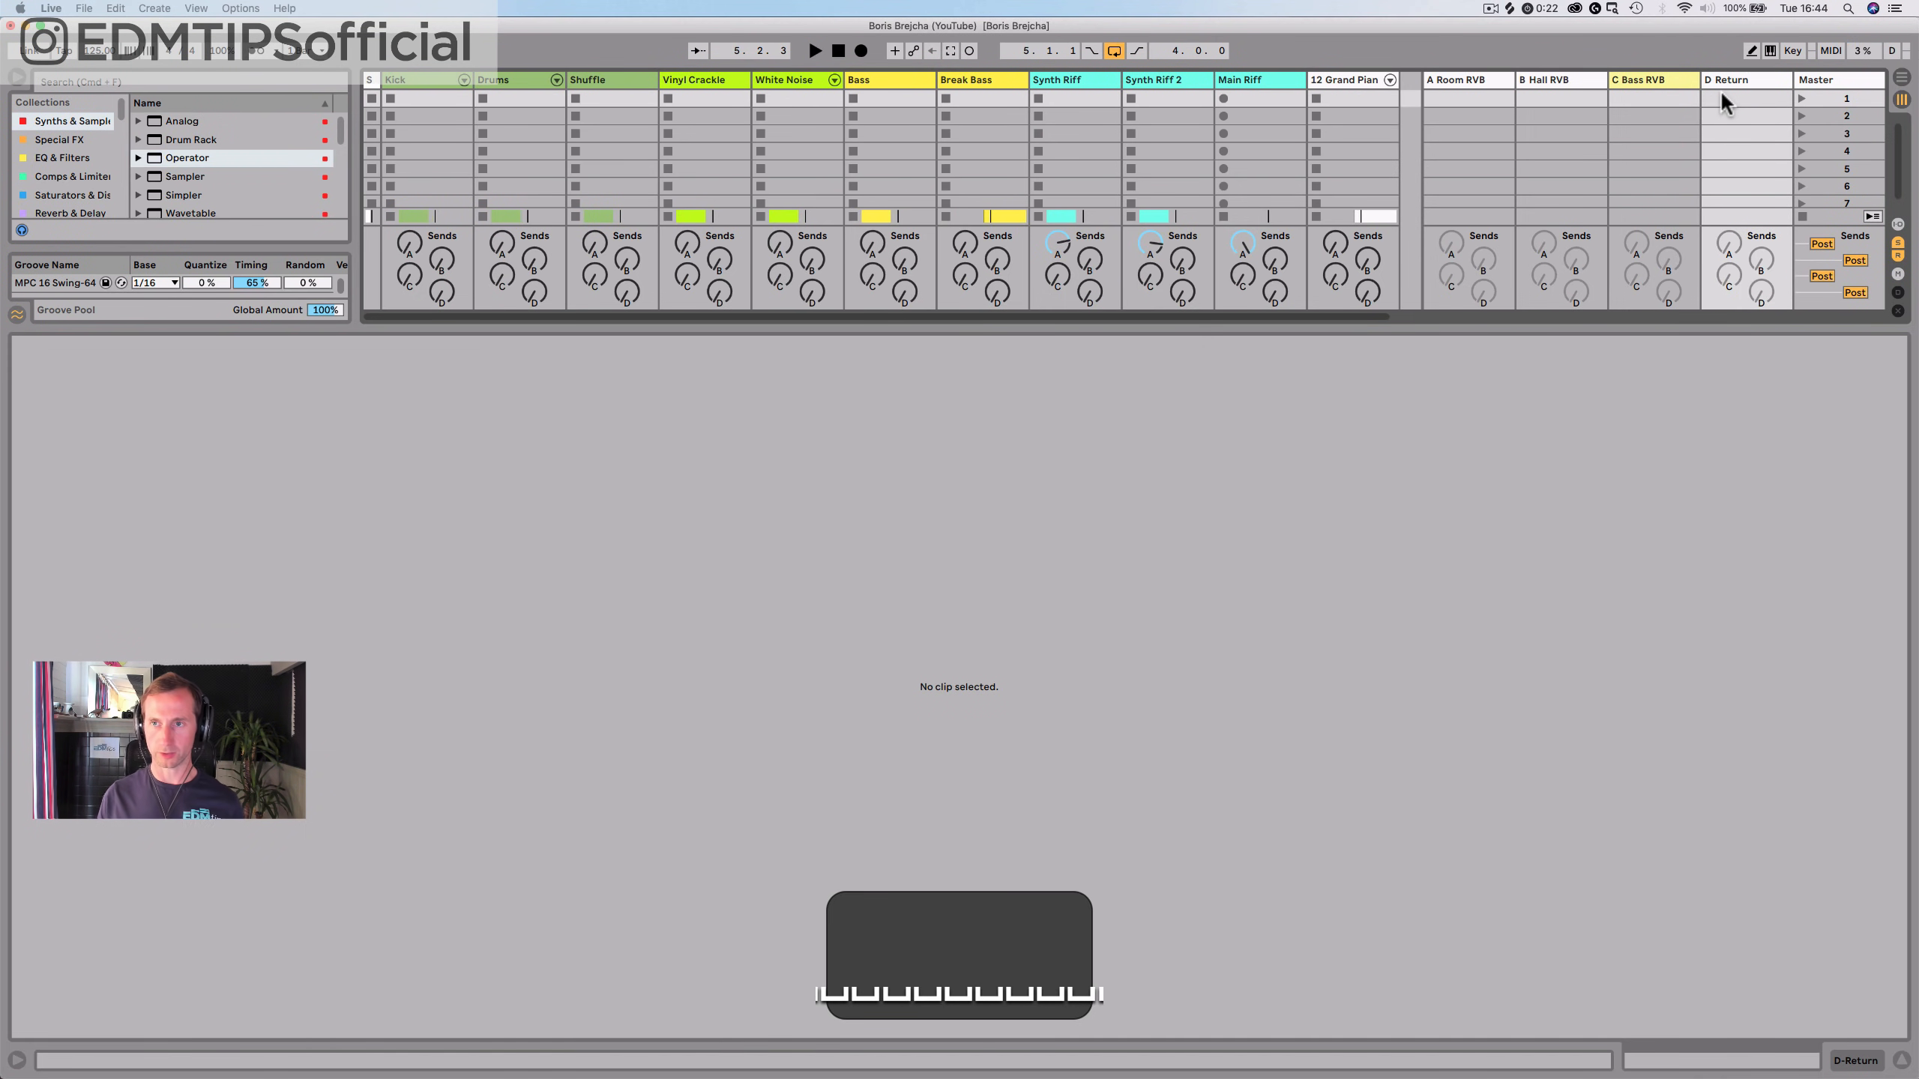
# Rename the D Return track as Synth RVB and colour it pale blue
pyautogui.click(1720, 78)
pyautogui.press('super+r')
pyautogui.write('Synth RVB')
pyautogui.hotkey('shift', 'Return')
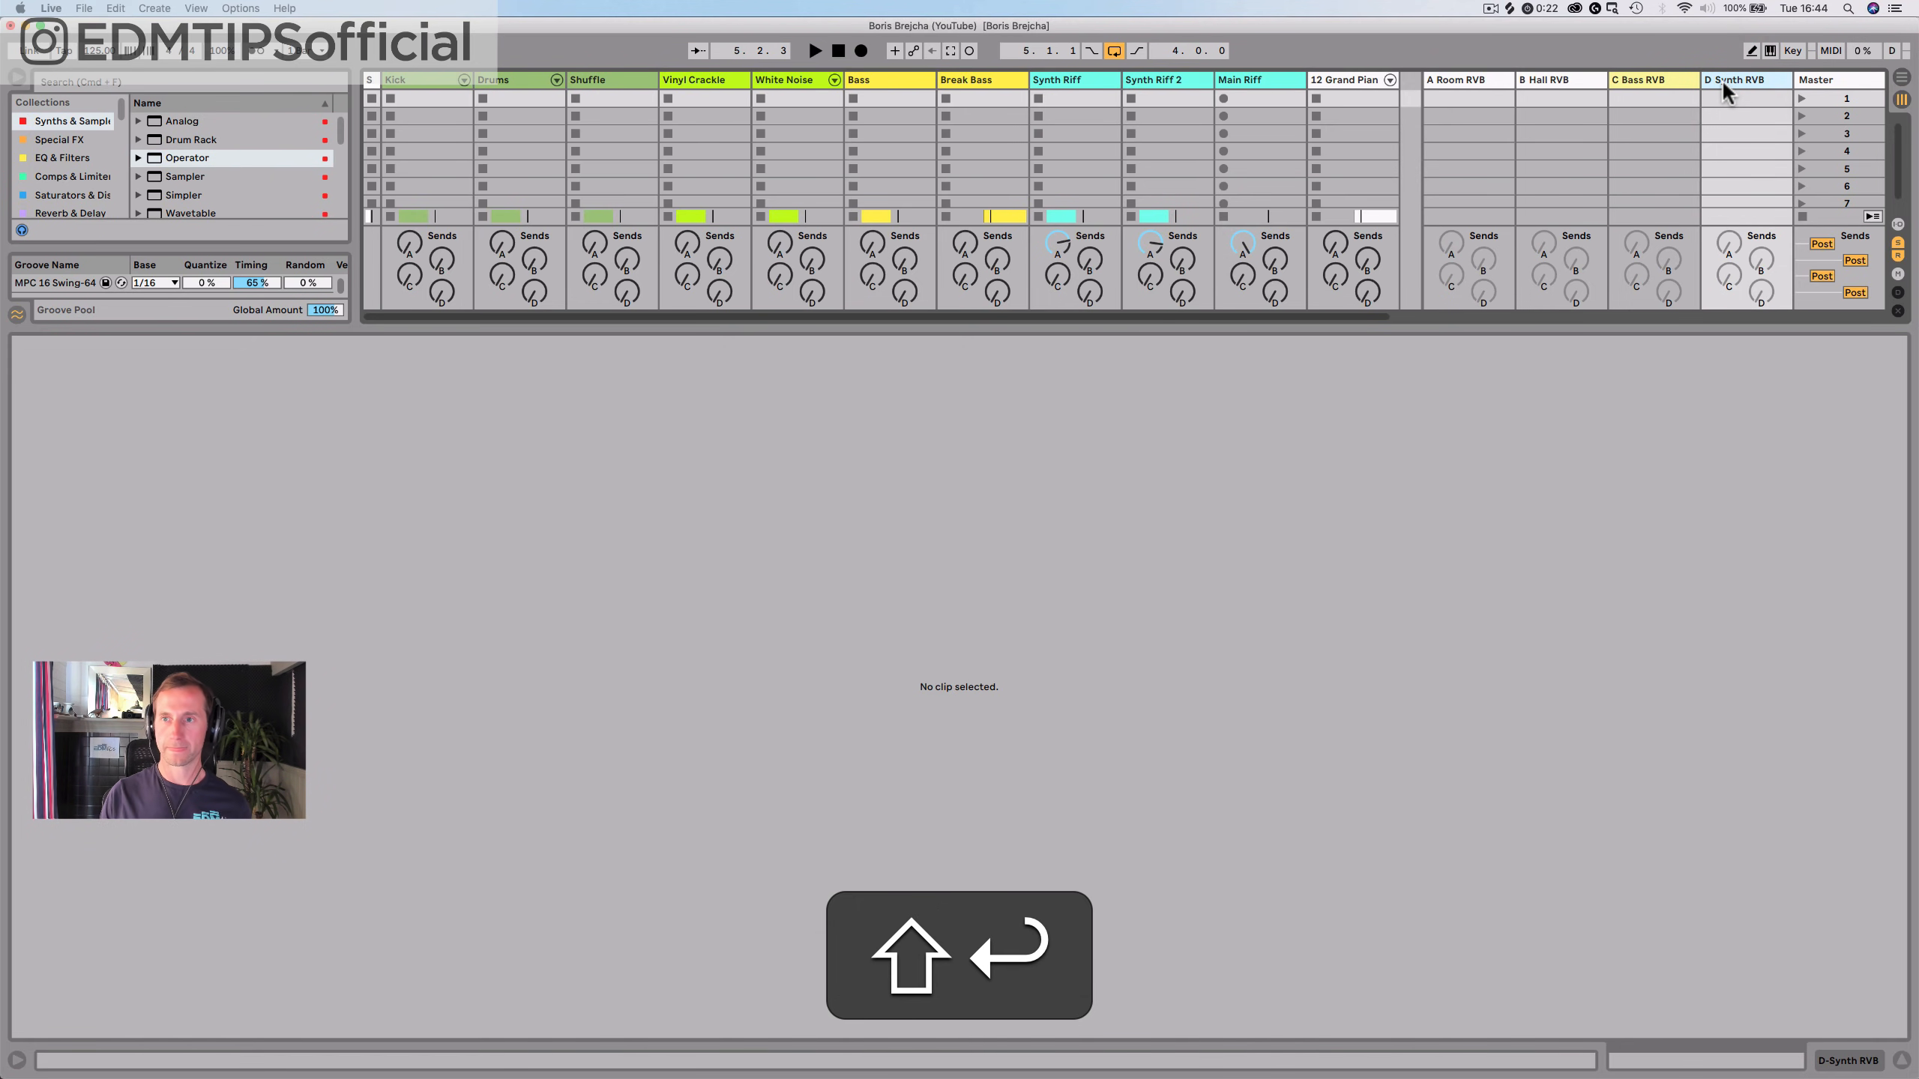
pyautogui.rightClick(1723, 83)
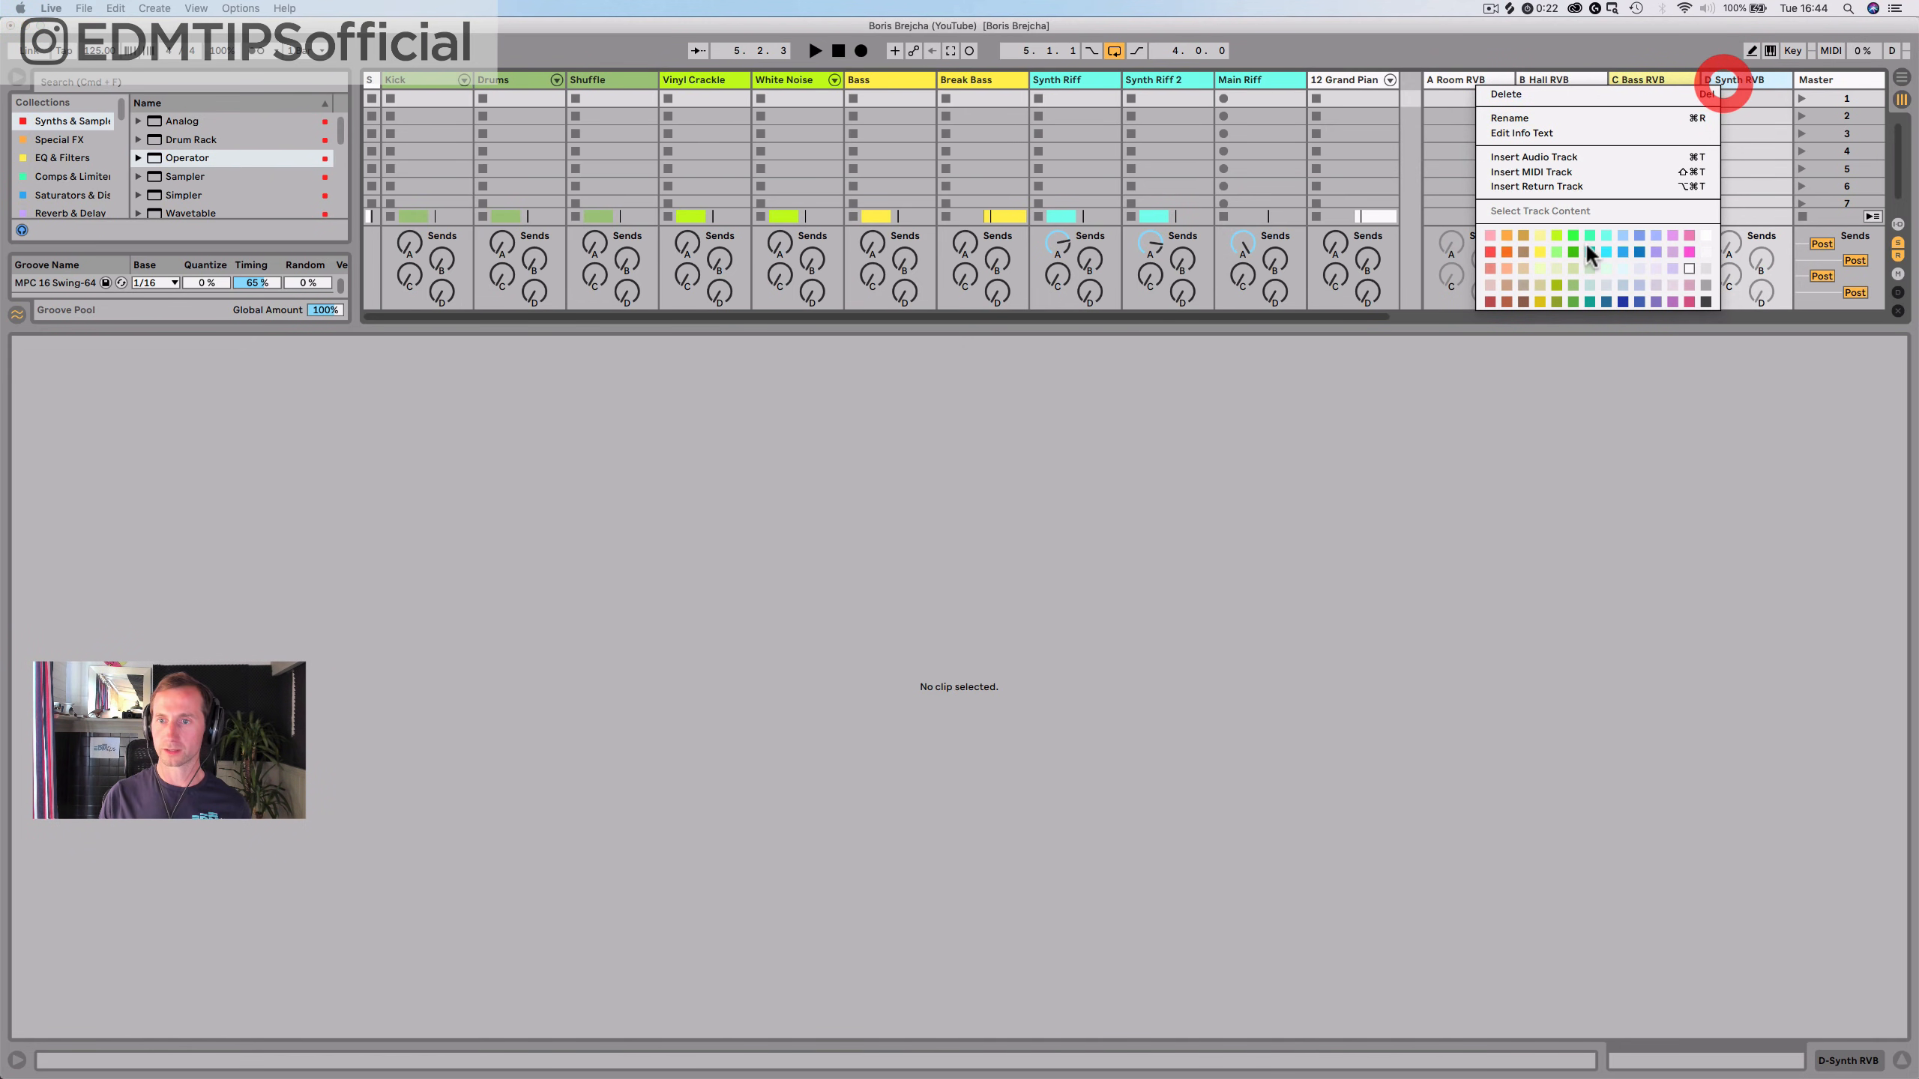
pyautogui.click(1622, 272)
# Copy Reverb, Utility and EQ Eight from A Room RVB to D Synth RVB, setting the copied reverb to 3.97 s decay and 49.1 ms predelay
pyautogui.hotkey('shift', 'Tab')
pyautogui.hotkey('shift', 'Tab')
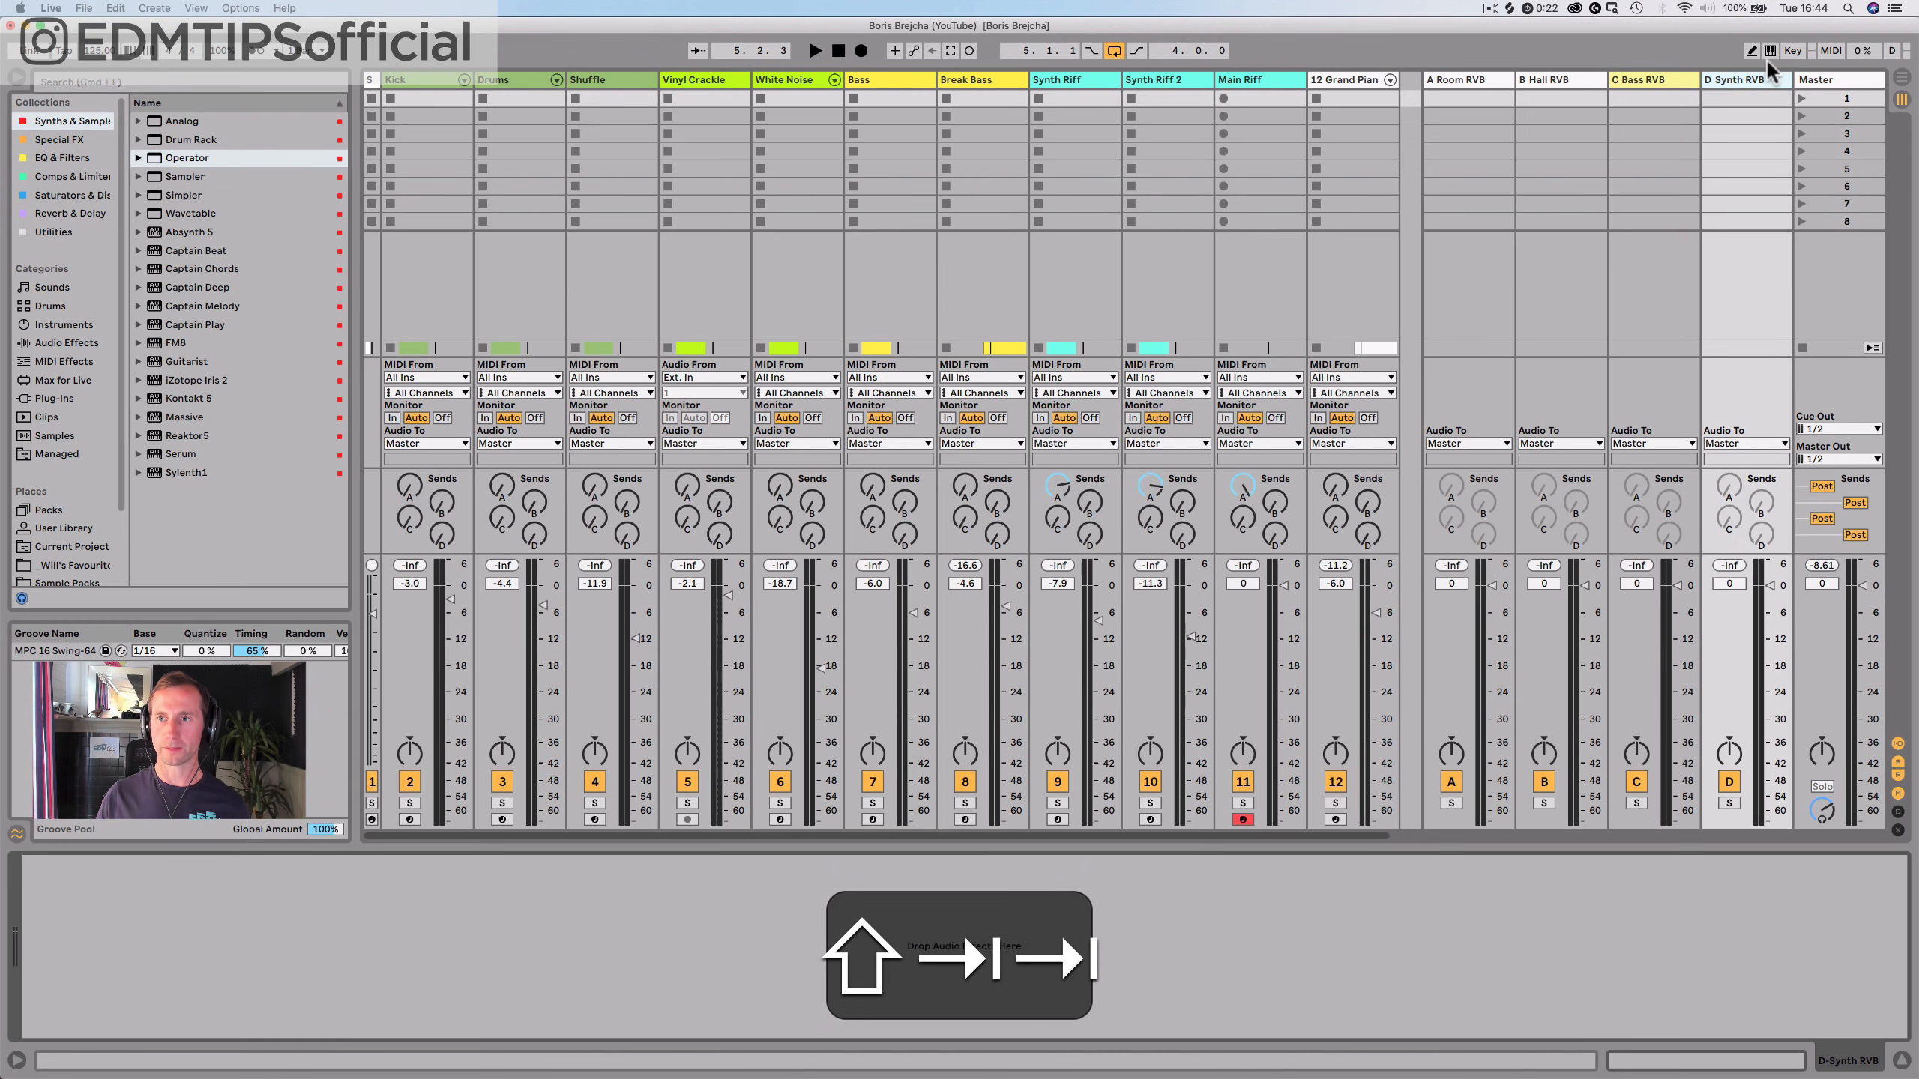
pyautogui.click(1756, 79)
pyautogui.click(1567, 78)
pyautogui.click(1466, 79)
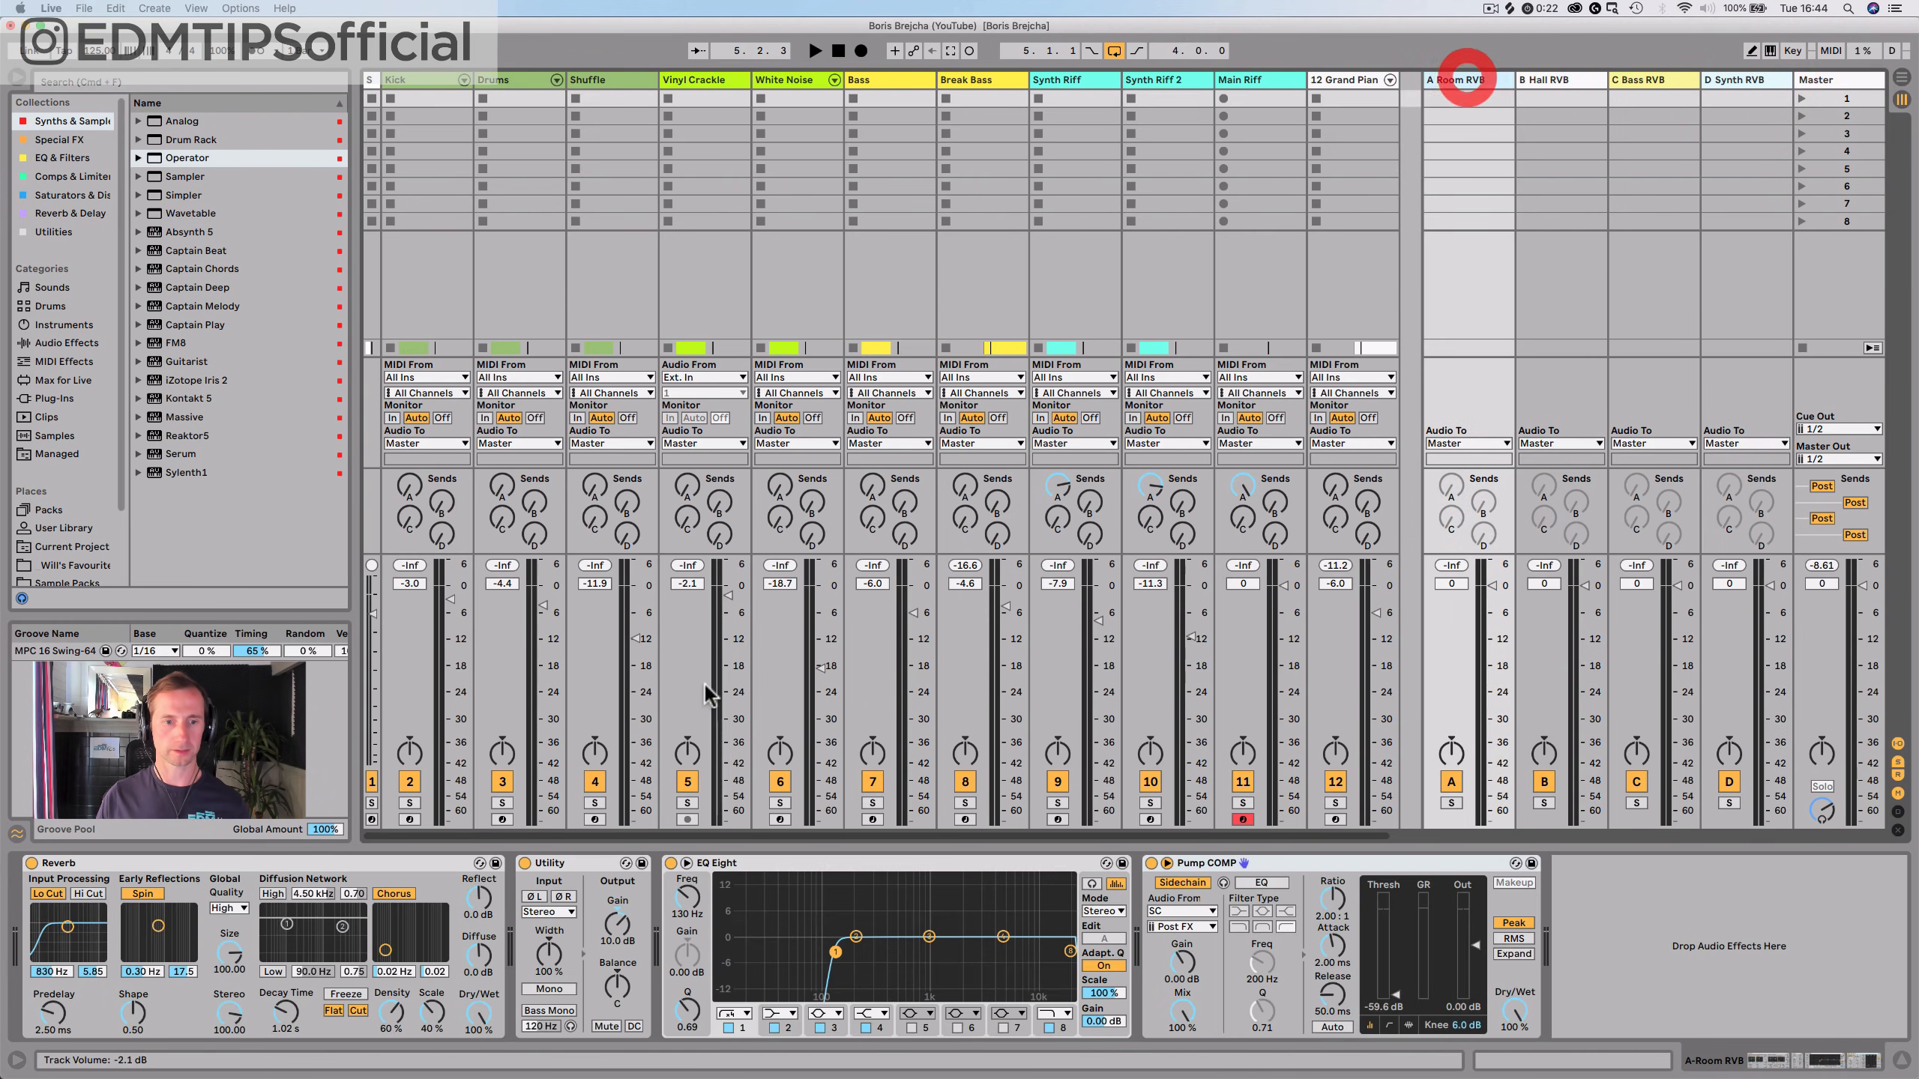
pyautogui.click(332, 862)
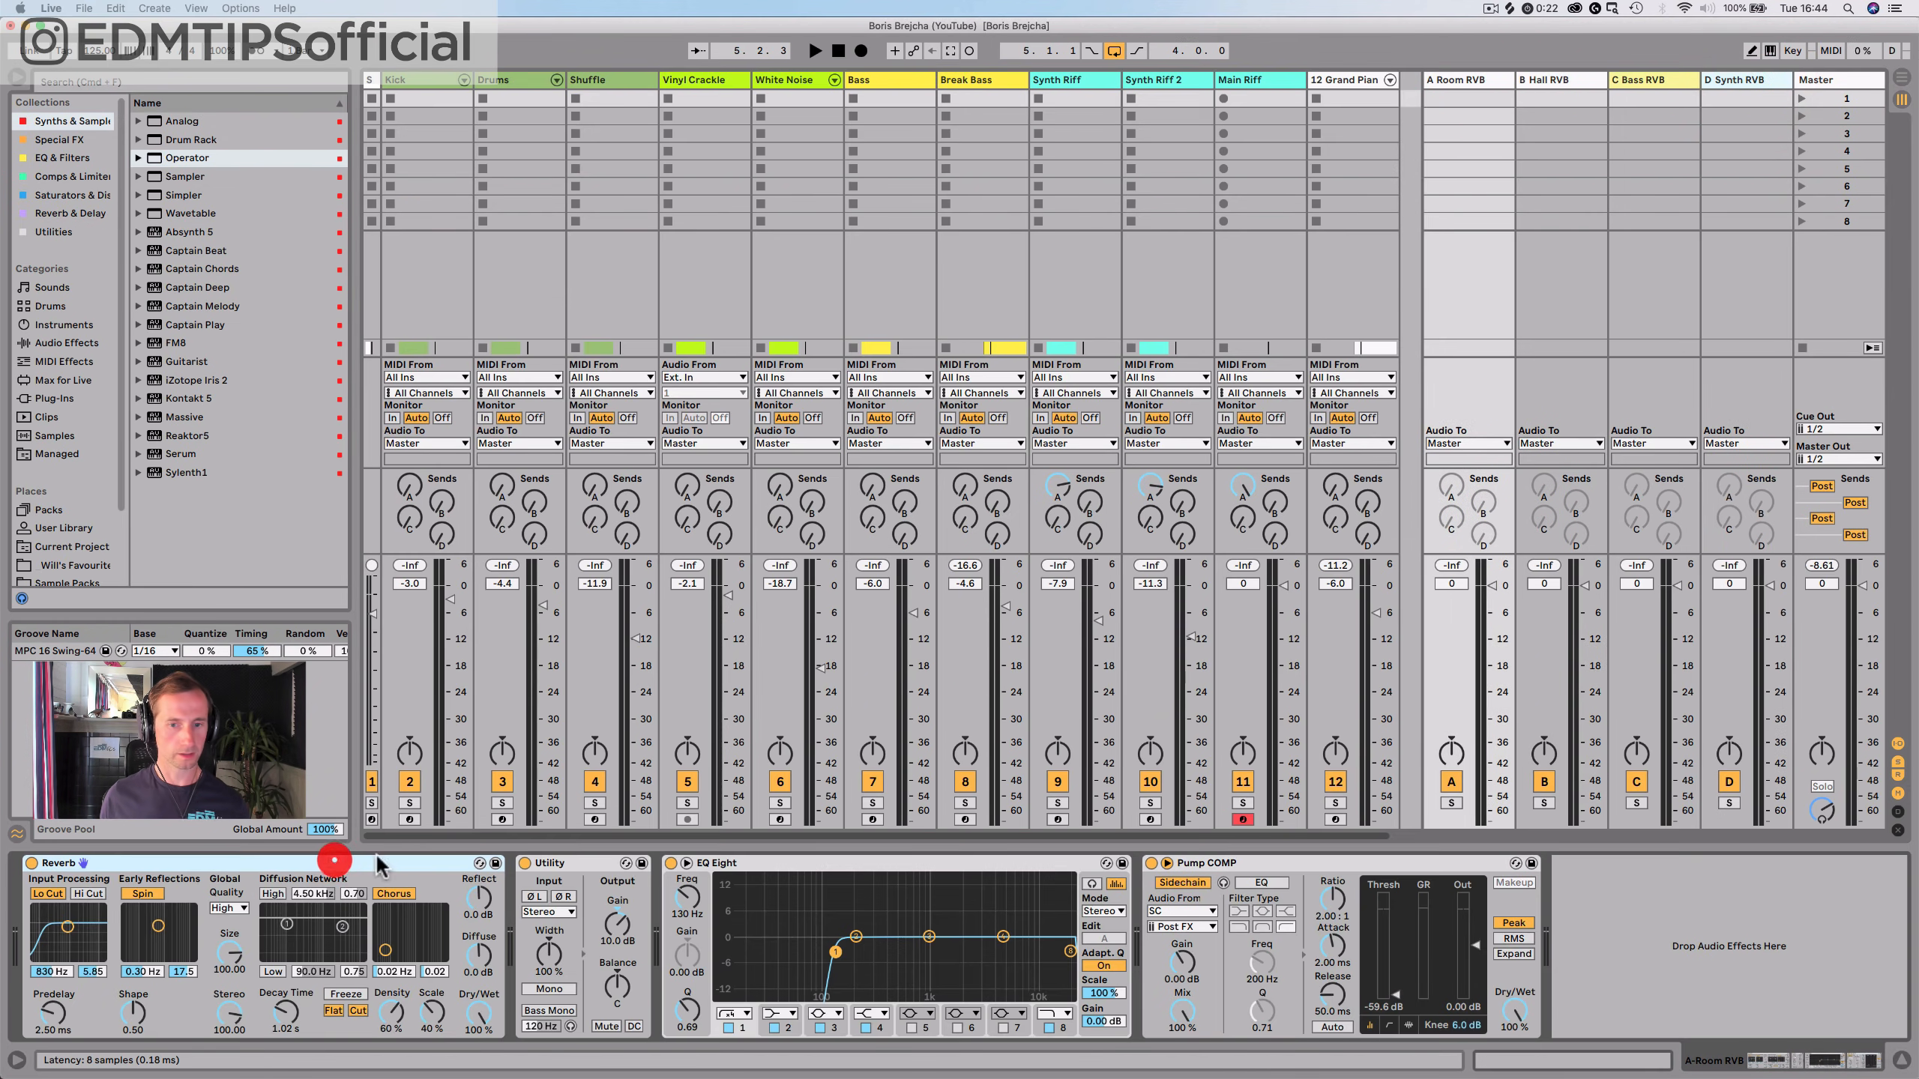
pyautogui.keyDown('shift'); pyautogui.click(1011, 863); pyautogui.keyUp('shift')
pyautogui.press('super+c')
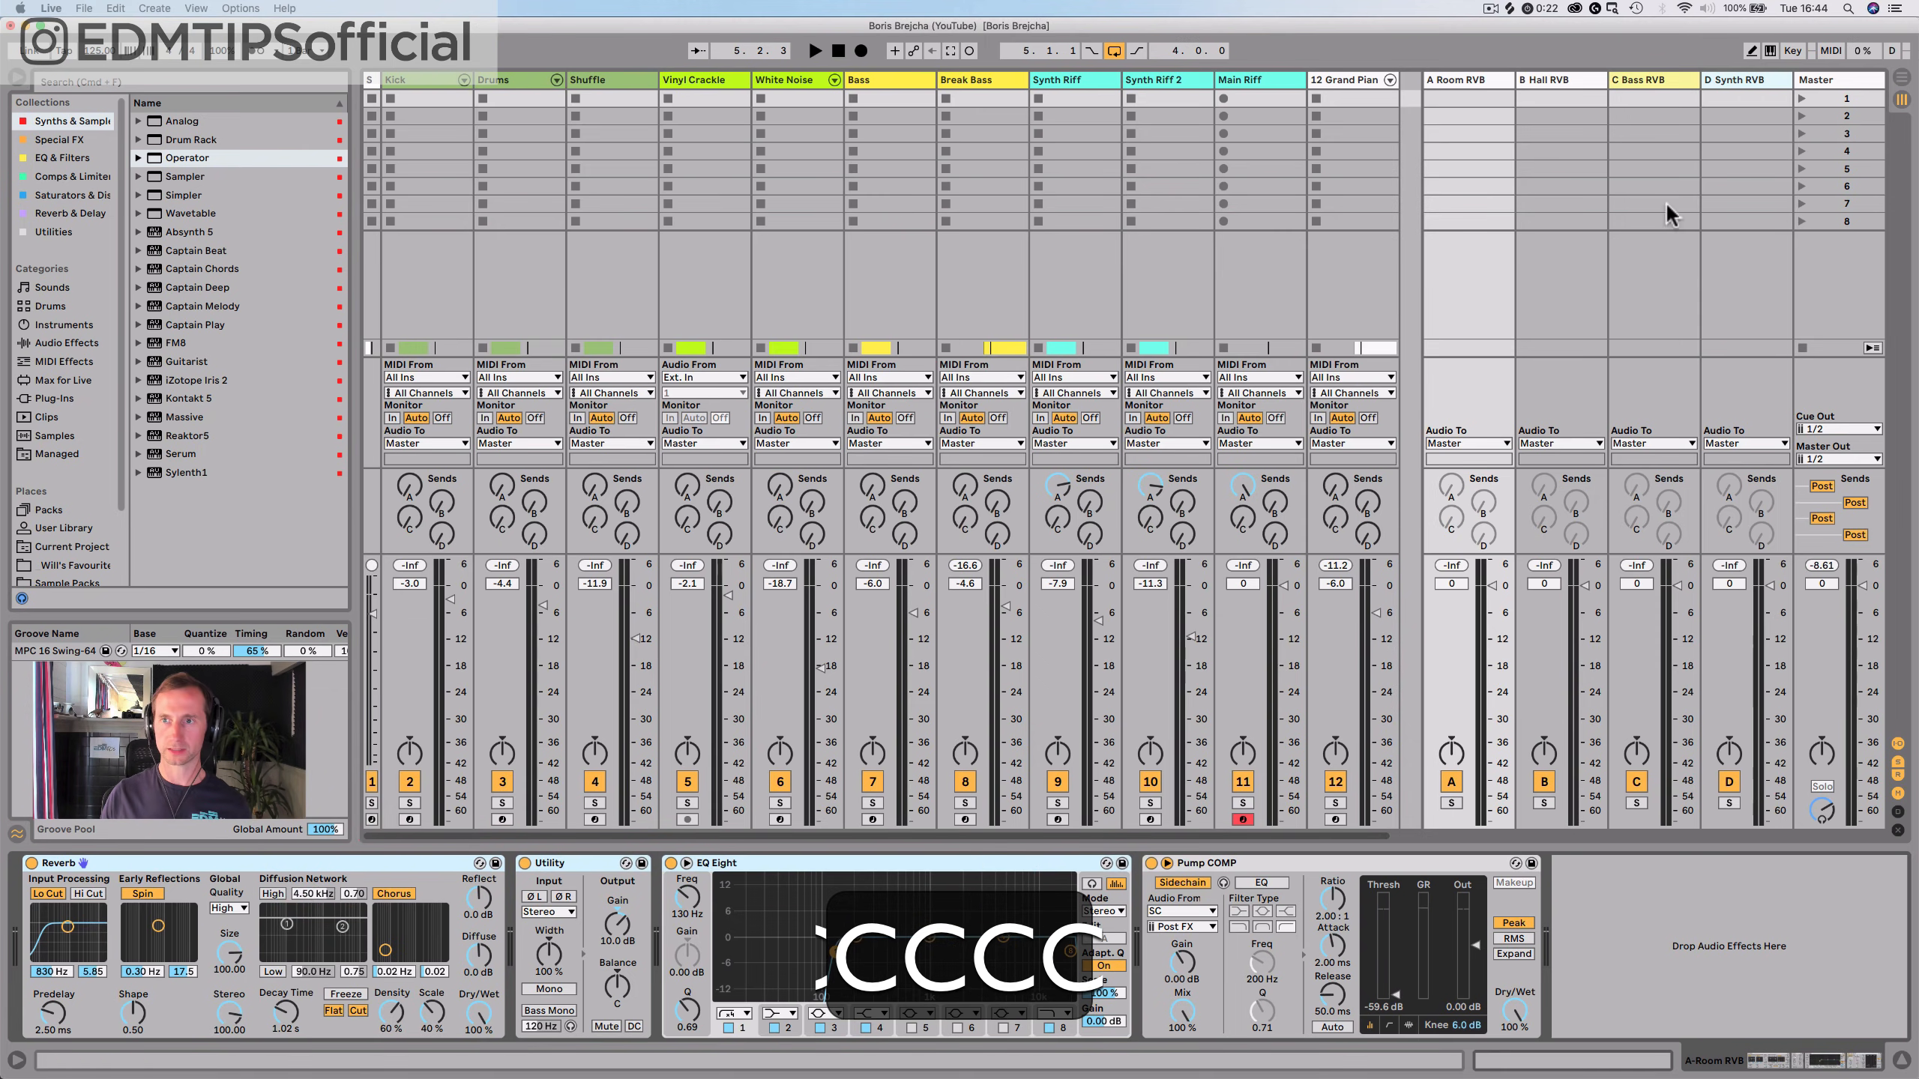
pyautogui.click(1725, 80)
pyautogui.click(569, 912)
pyautogui.press('super+v')
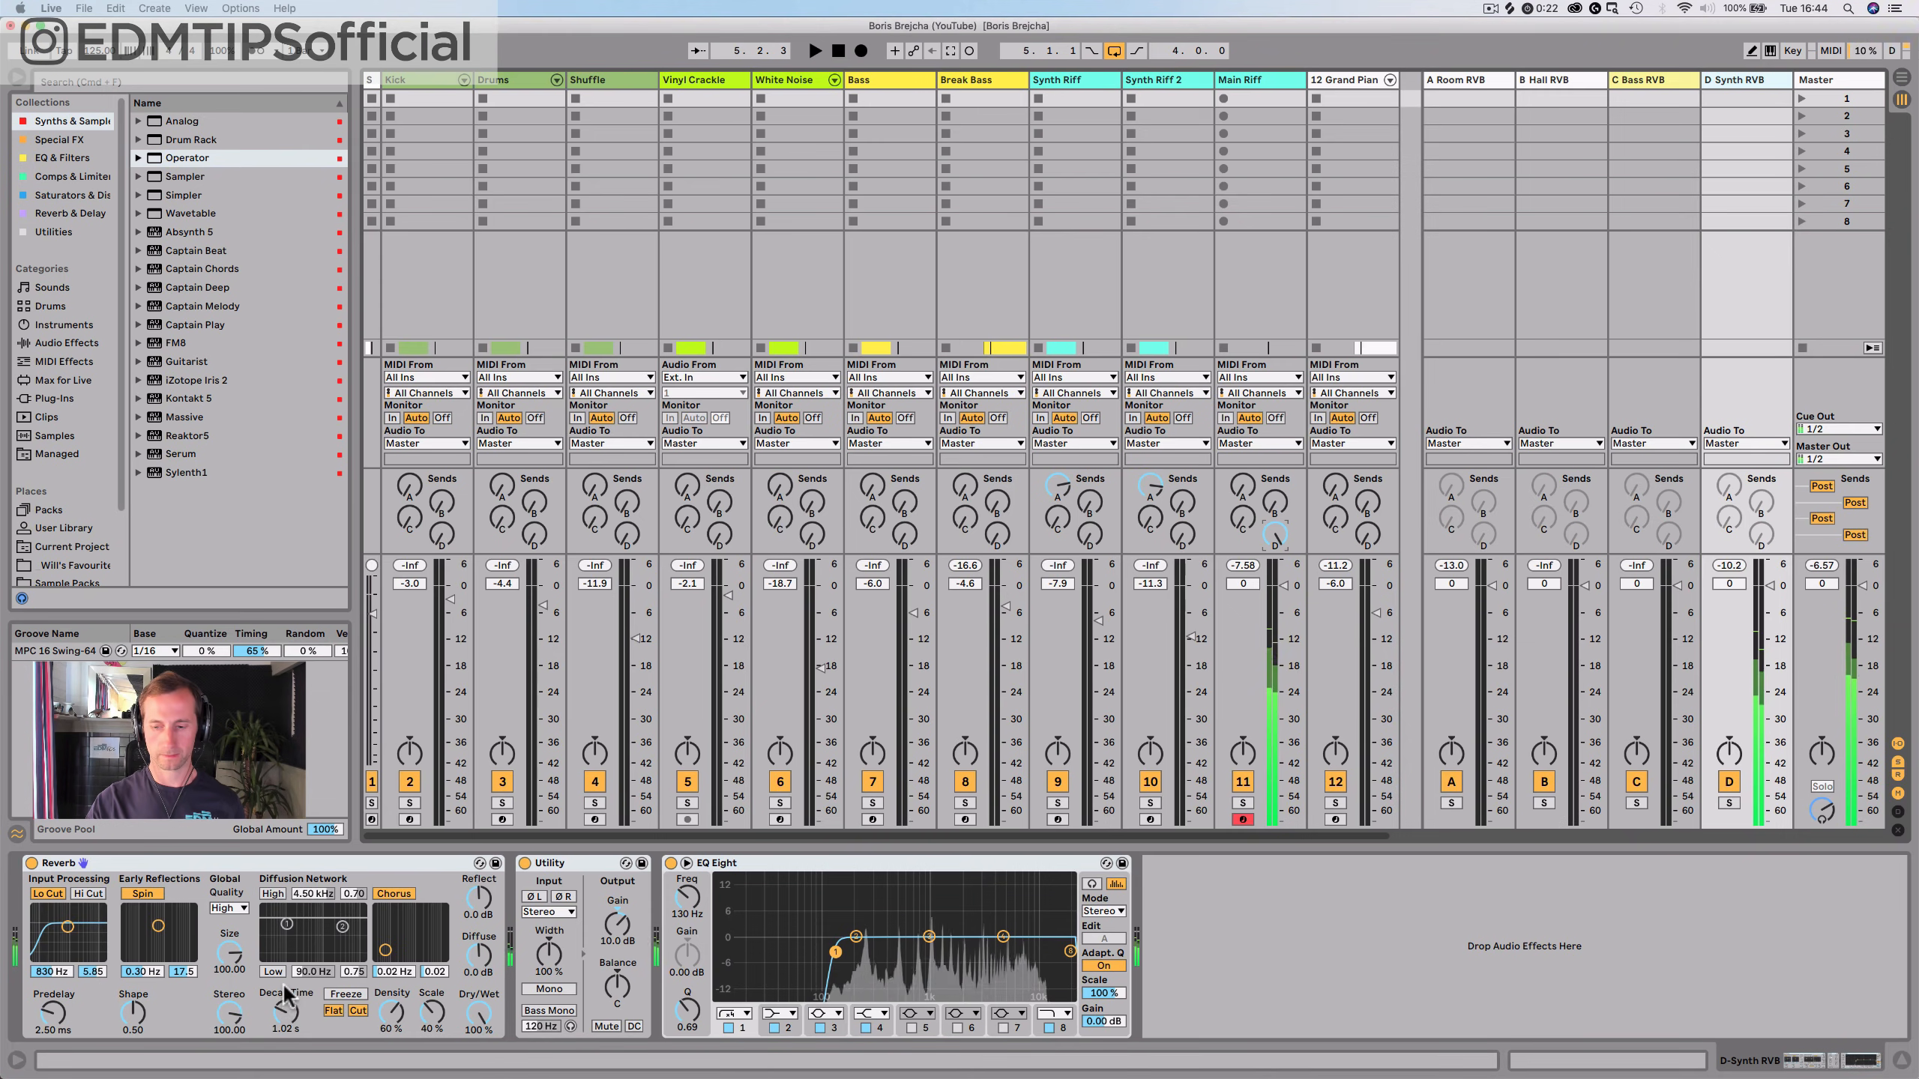
pyautogui.moveTo(265, 1025); pyautogui.dragTo(264, 990)
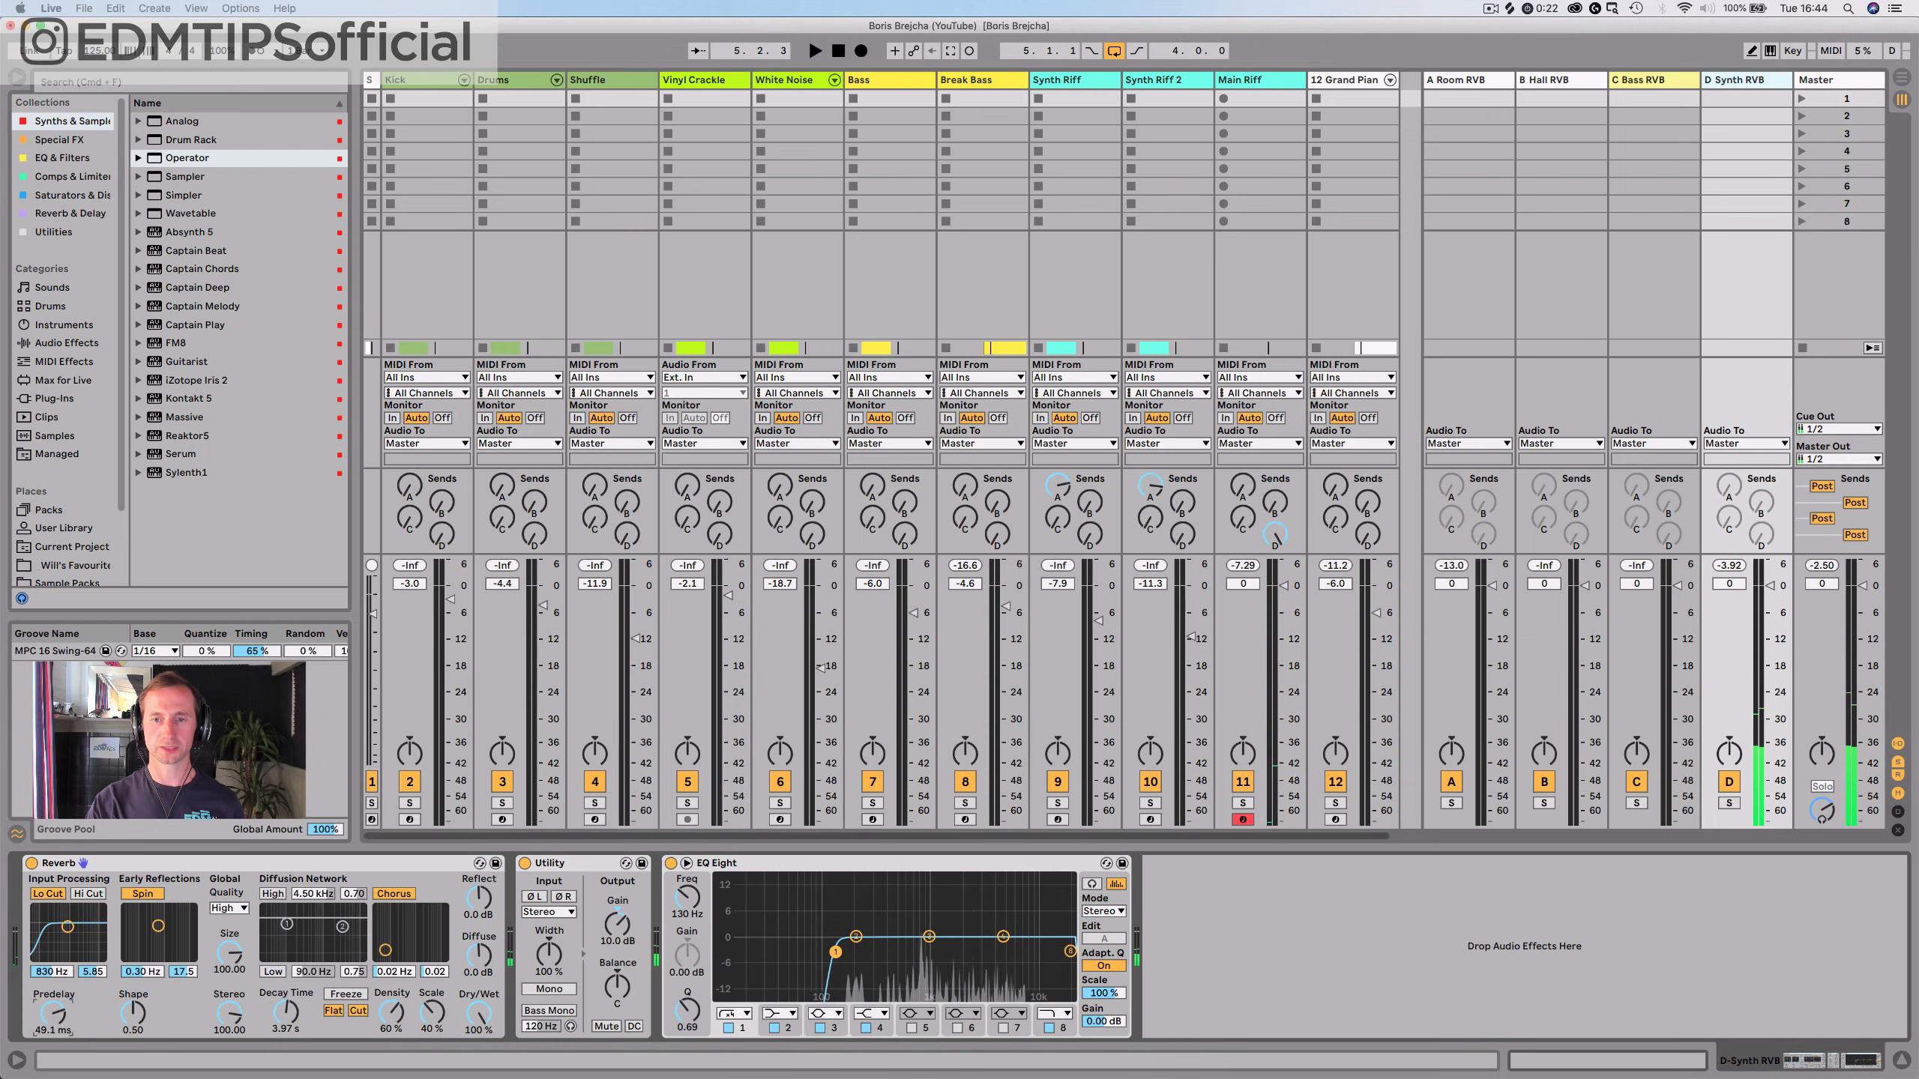
# Try an Env 2 amount of -55 on Osc 1 PW in the Main Riff's Poly Sync modulation matrix and undo it
pyautogui.click(1260, 81)
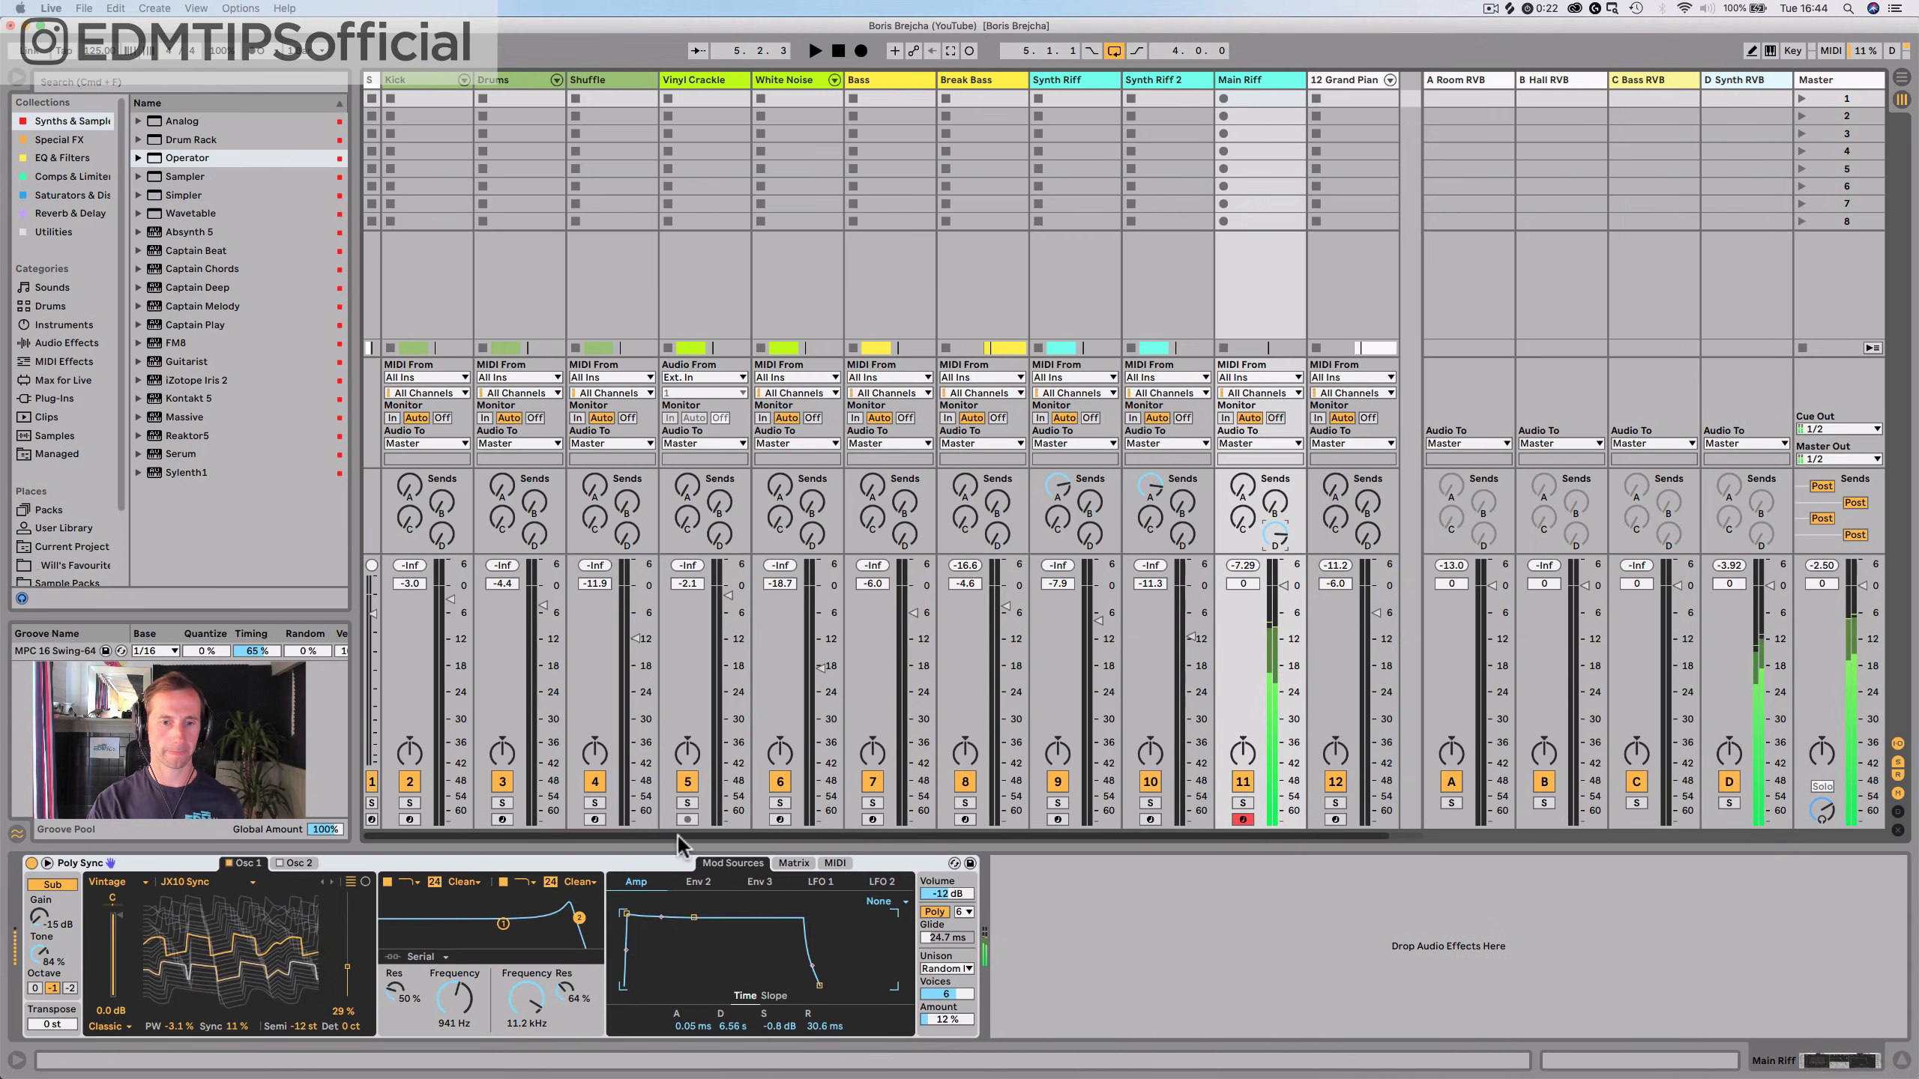
pyautogui.click(801, 868)
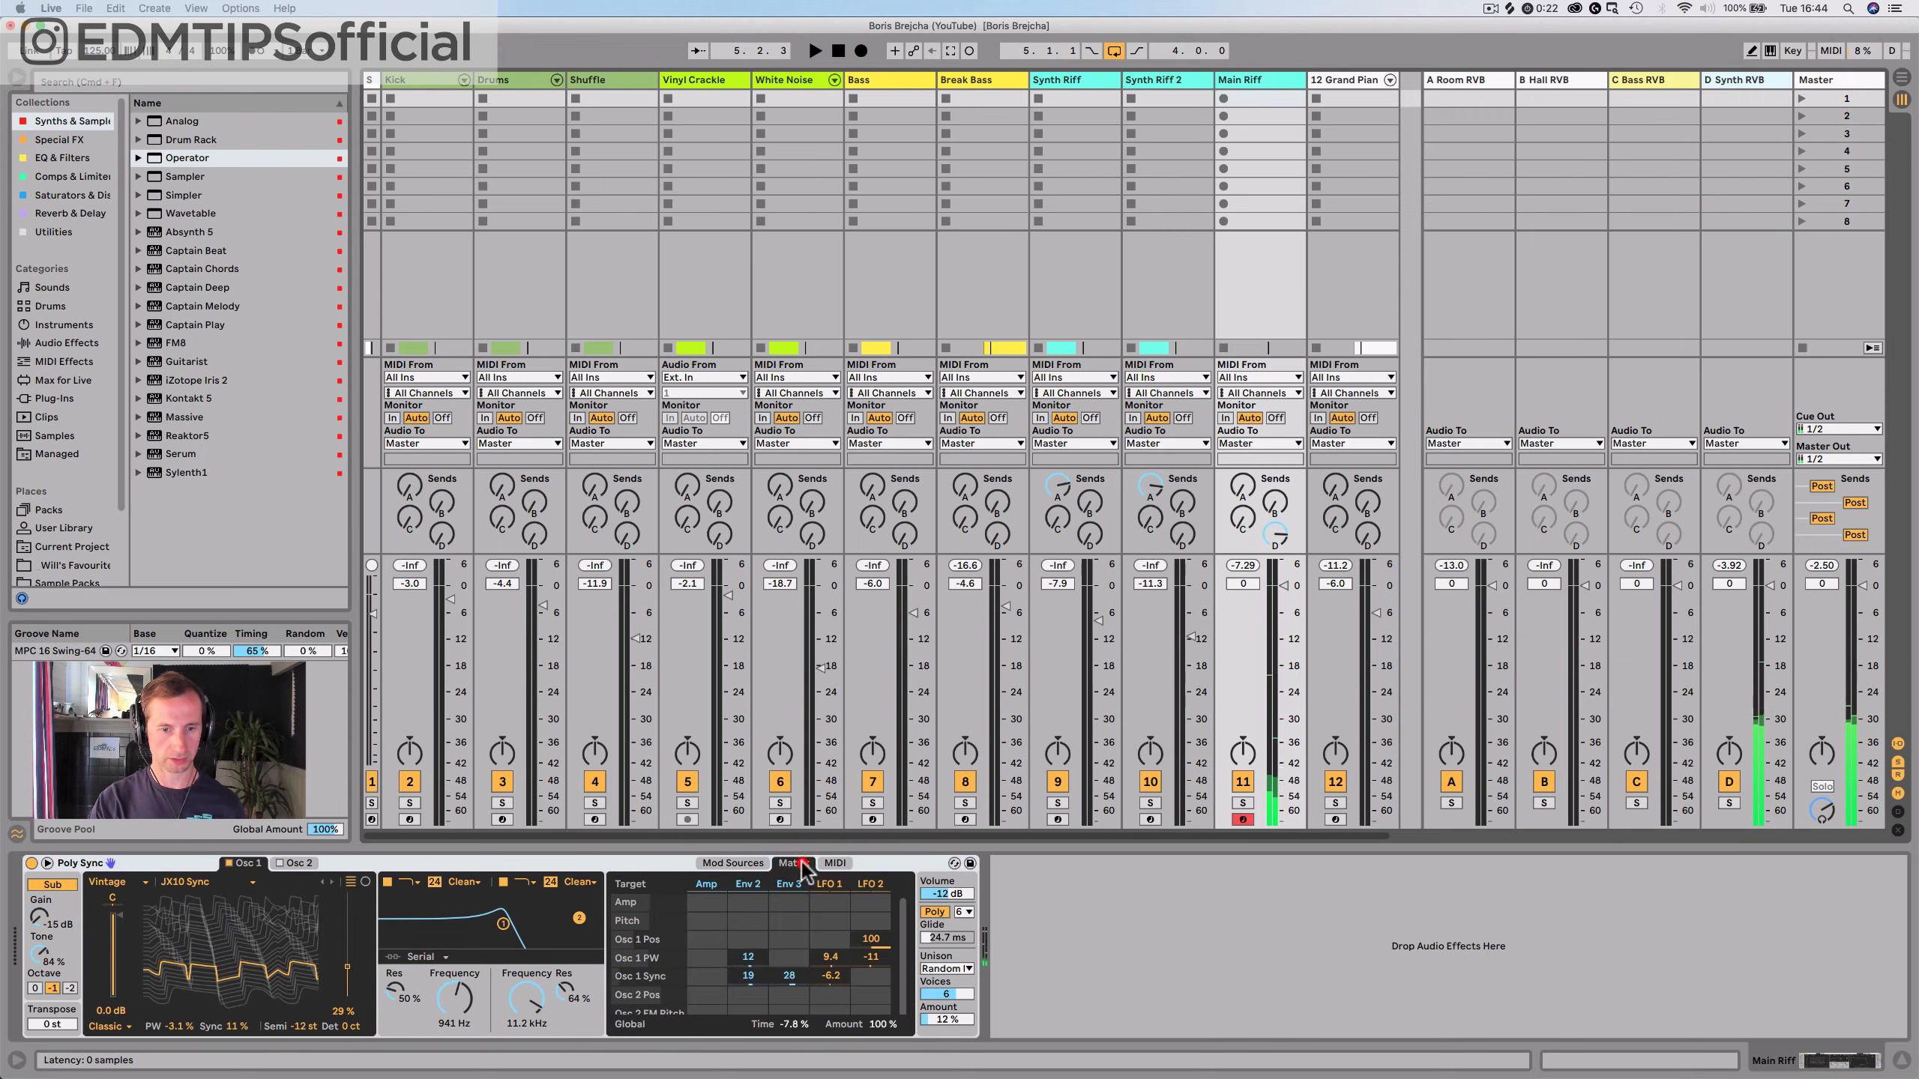
pyautogui.scroll(-2, 778, 926)
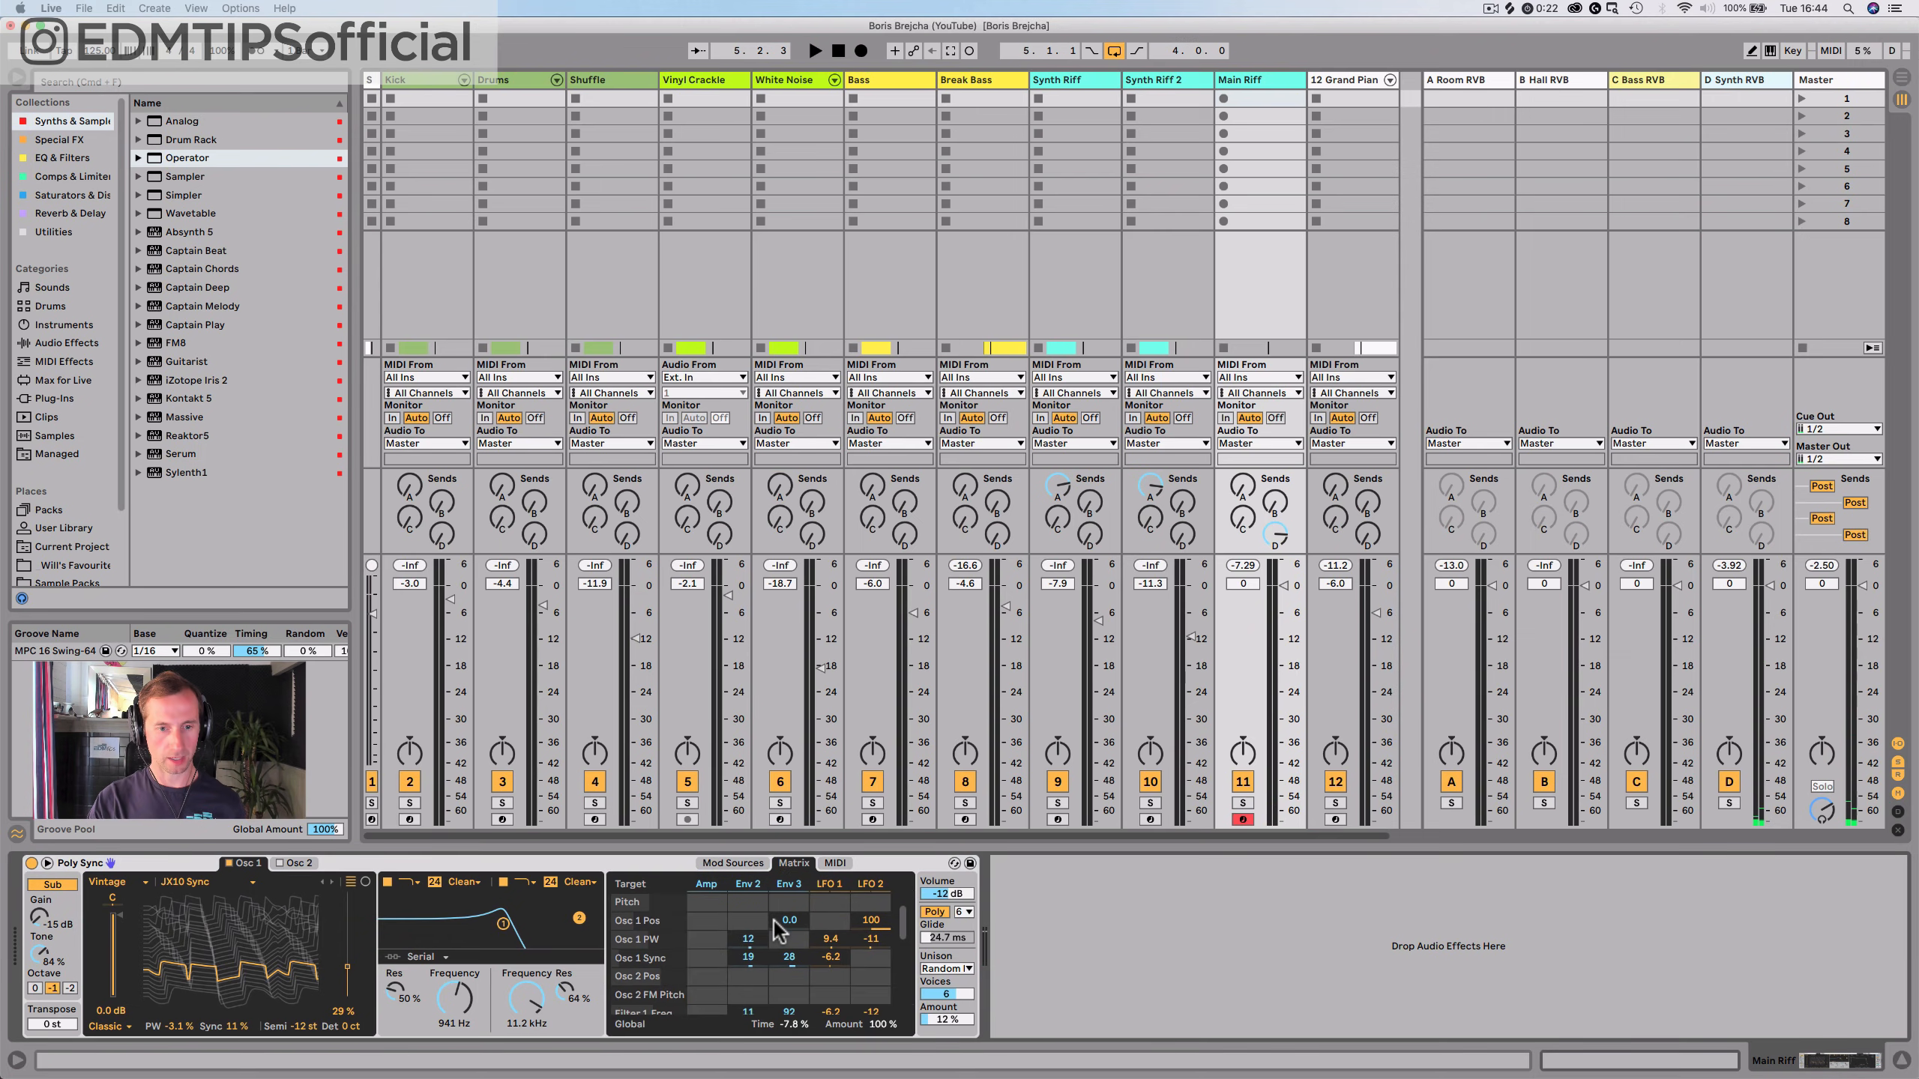
pyautogui.scroll(-2, 778, 929)
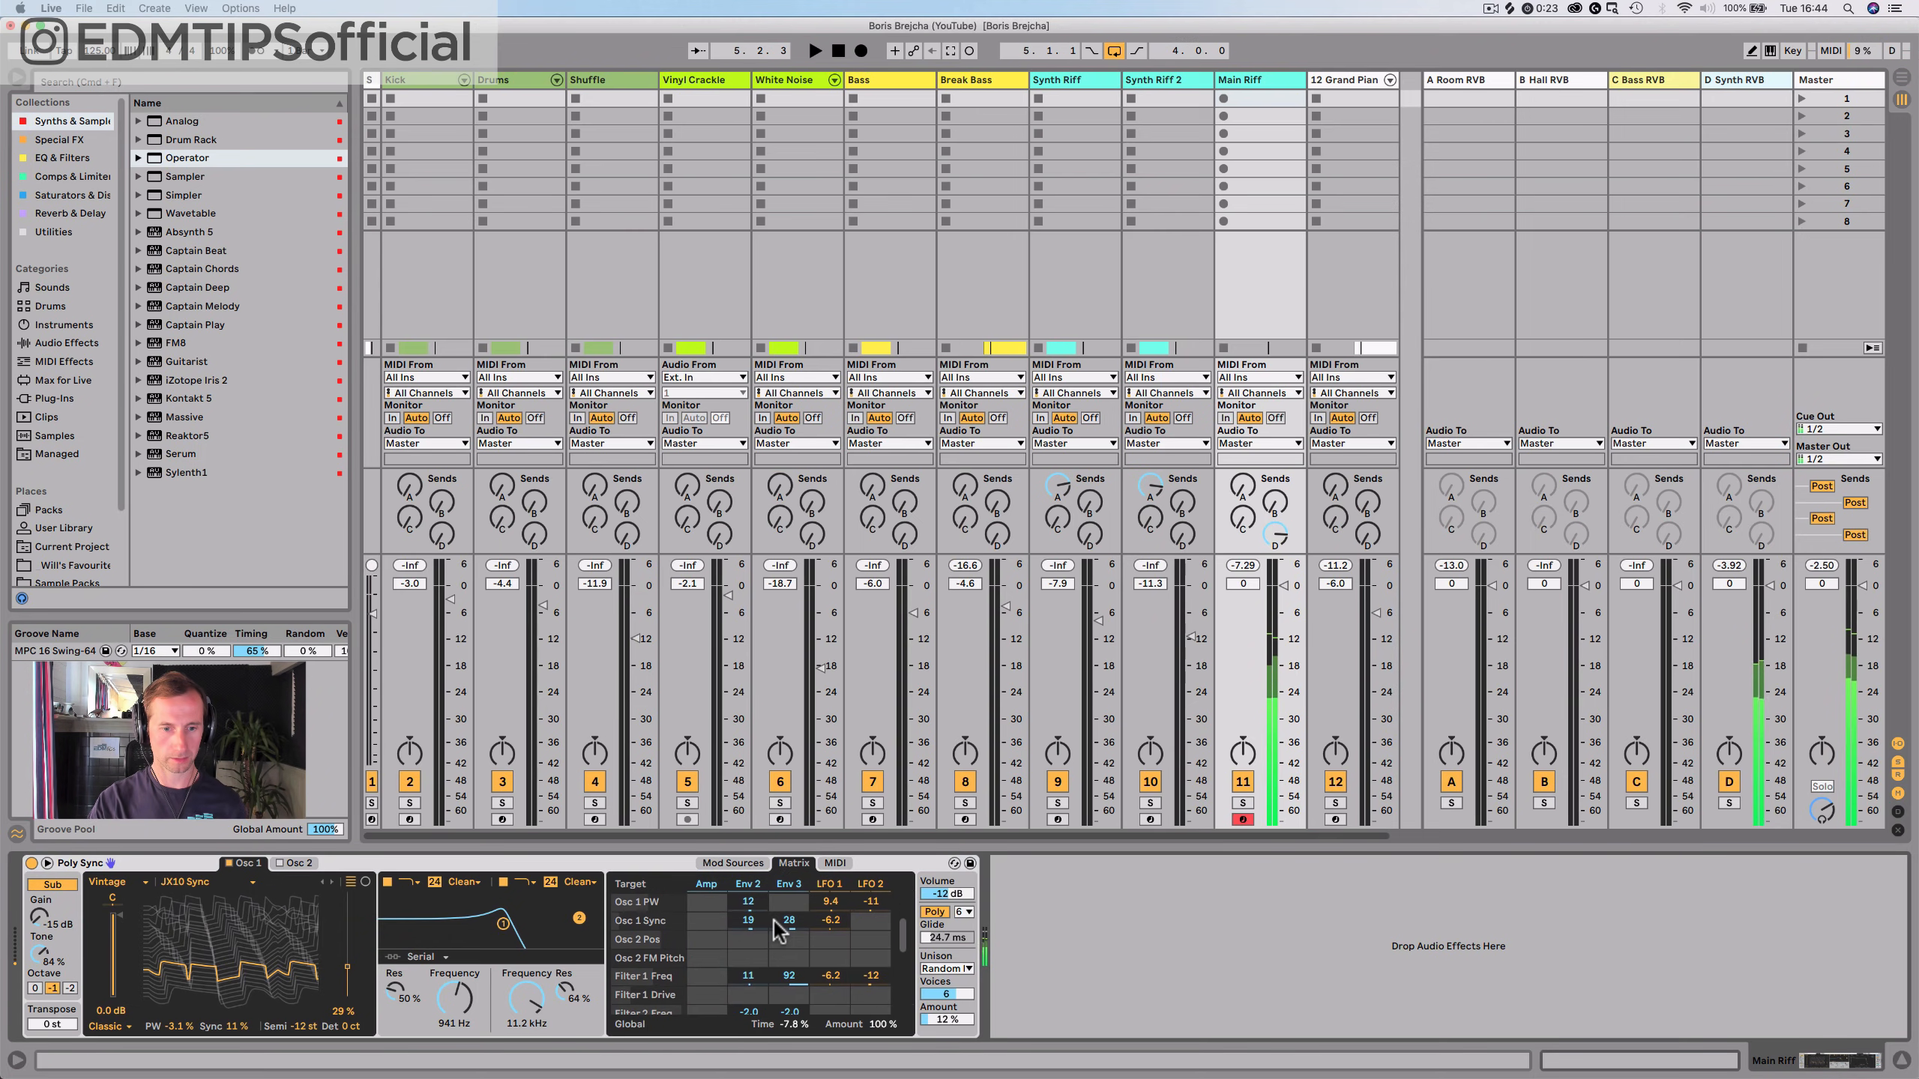
pyautogui.scroll(1, 778, 932)
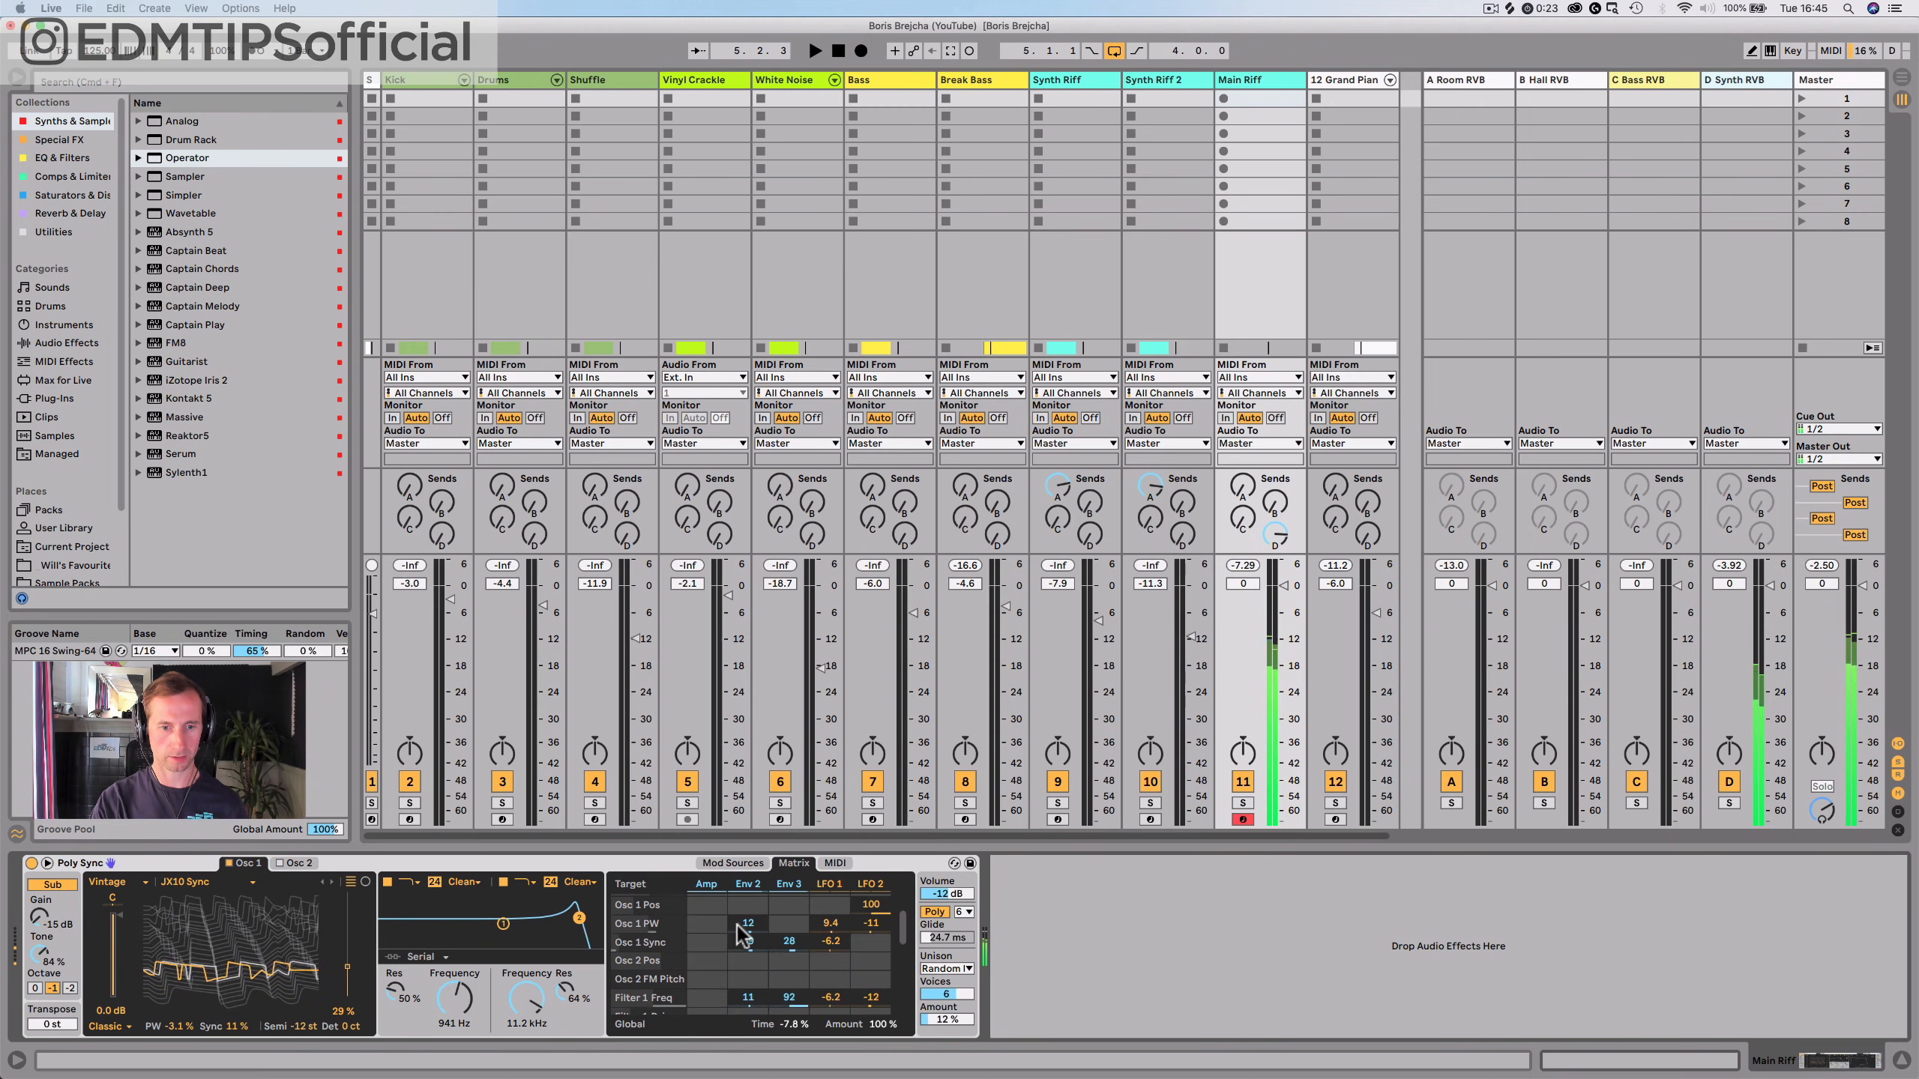
pyautogui.moveTo(746, 928); pyautogui.dragTo(746, 982)
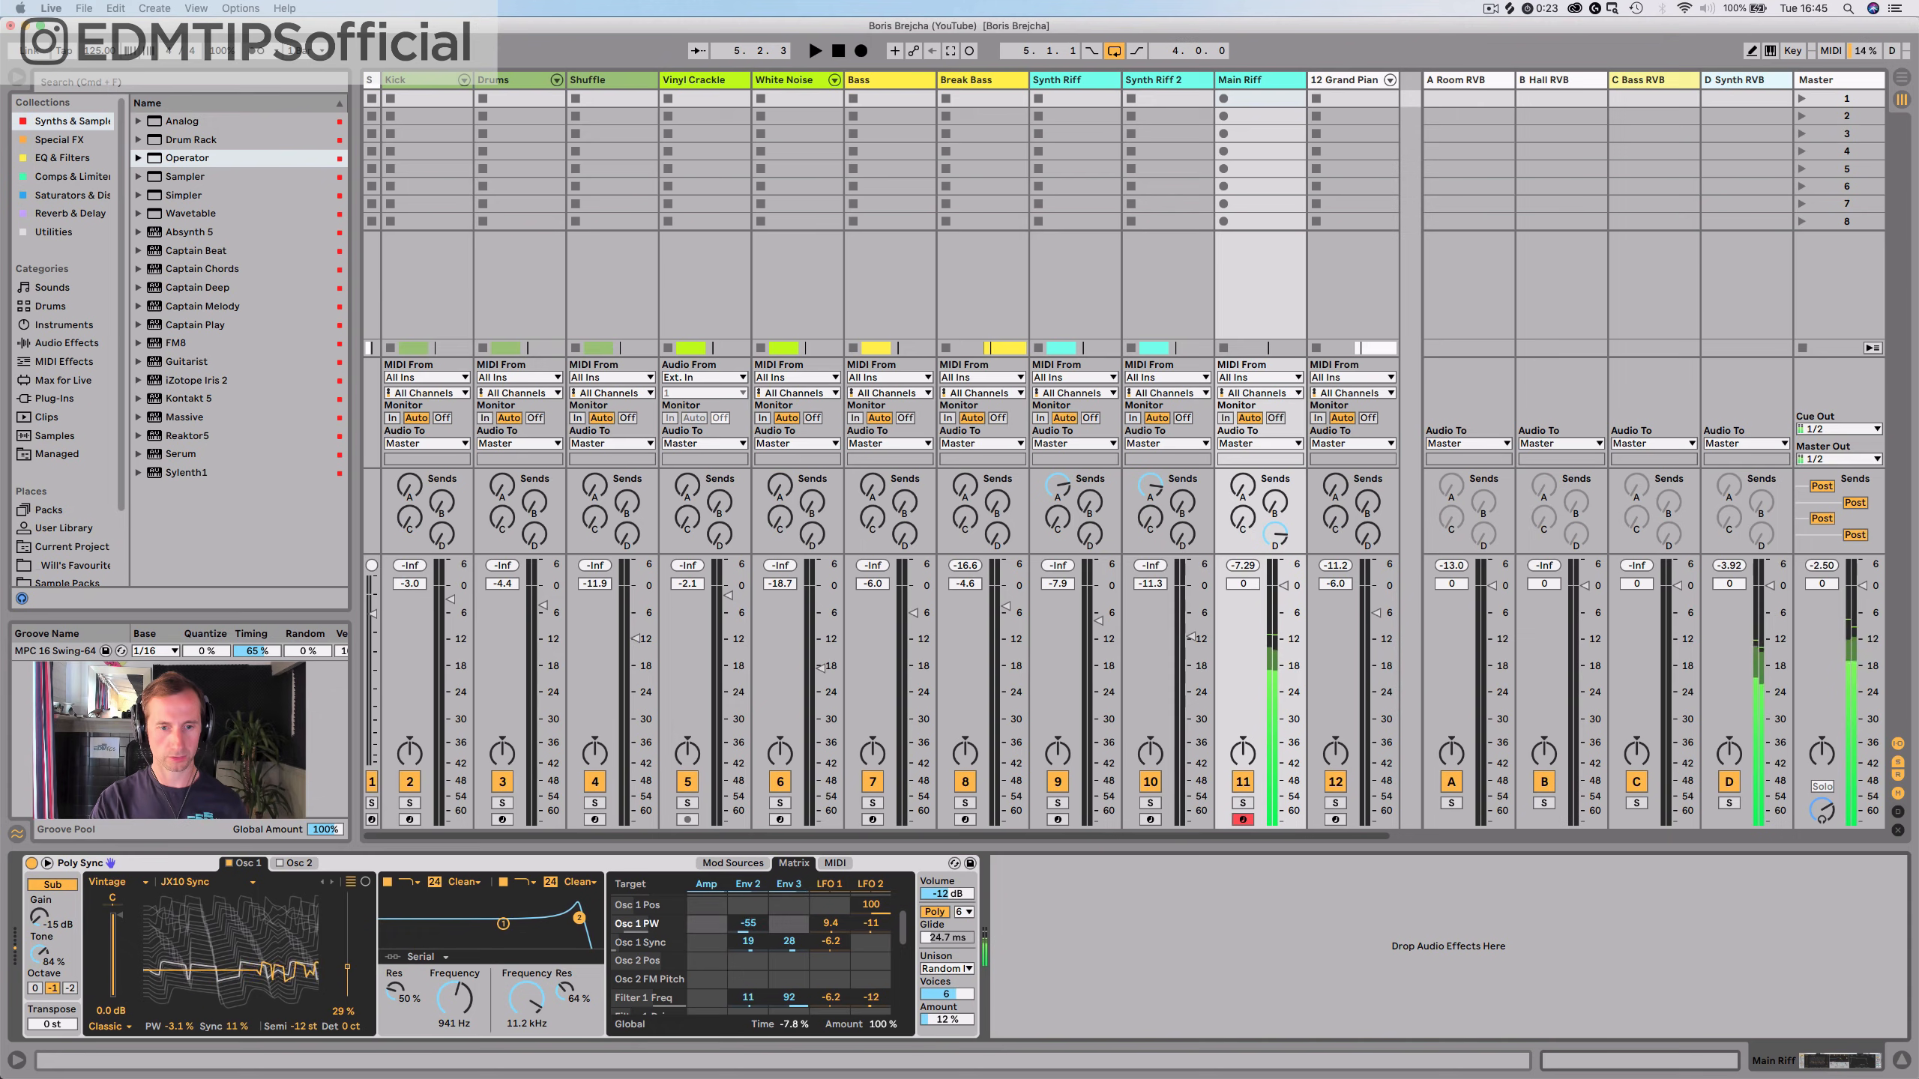
pyautogui.press('super+z')
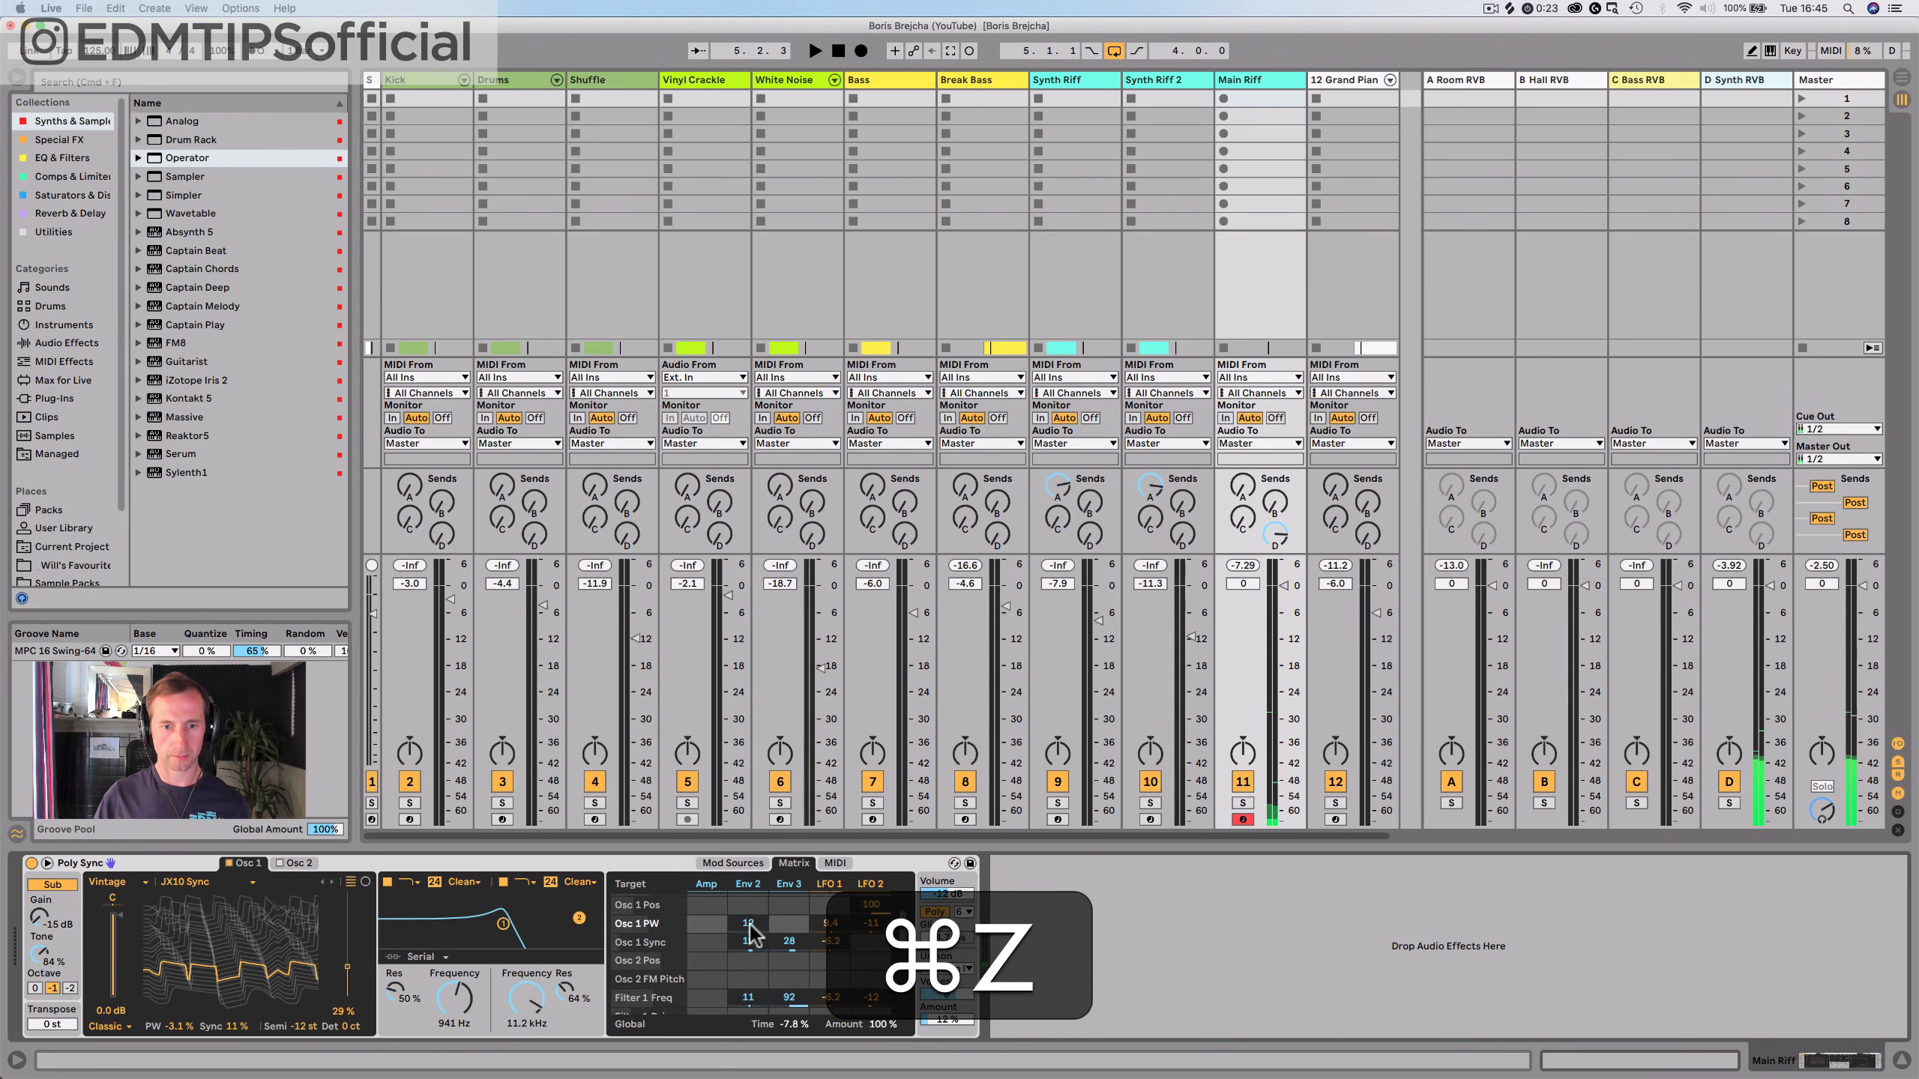
# Set the LFO 1 and LFO 2 modulation amounts for Osc 1 PW to 0 in the Main Riff's Poly Sync matrix
pyautogui.write('0')
pyautogui.press('Return')
pyautogui.write('0')
pyautogui.press('Return')
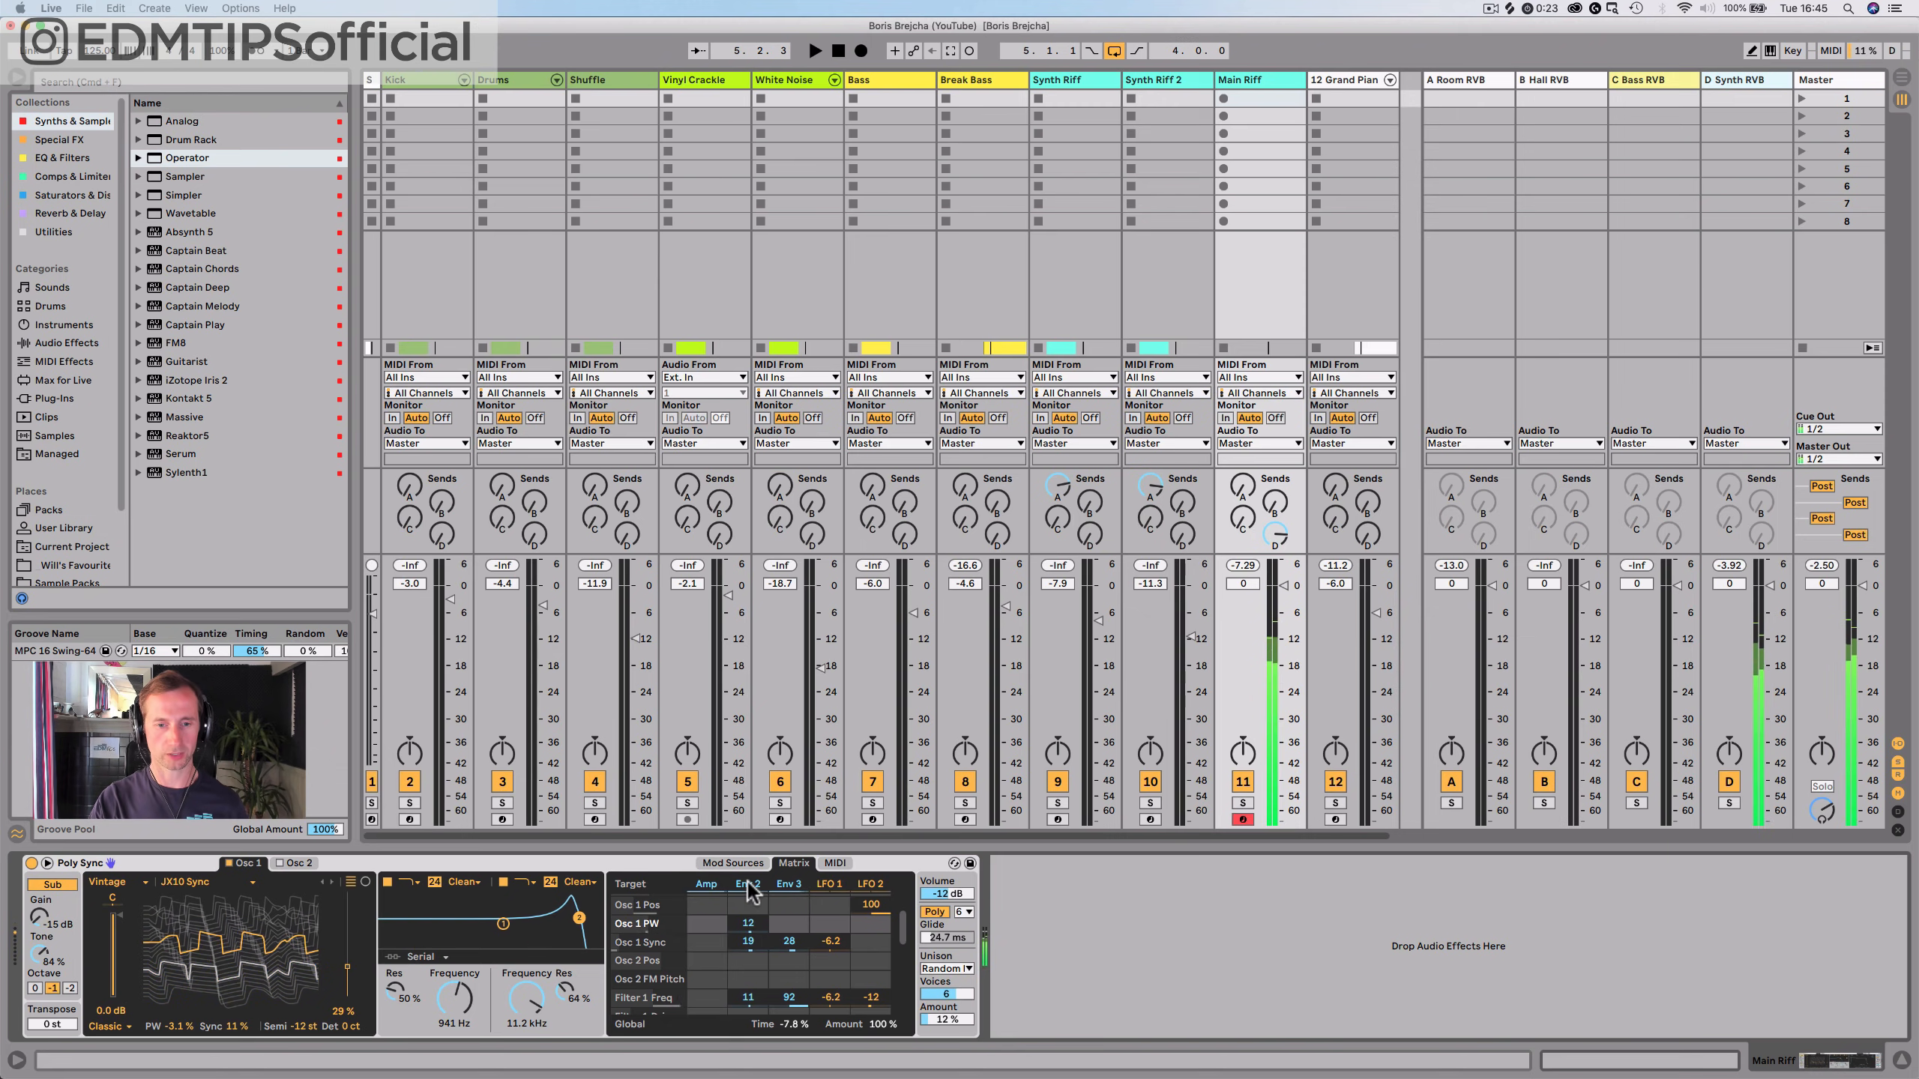
pyautogui.moveTo(750, 923); pyautogui.dragTo(751, 923)
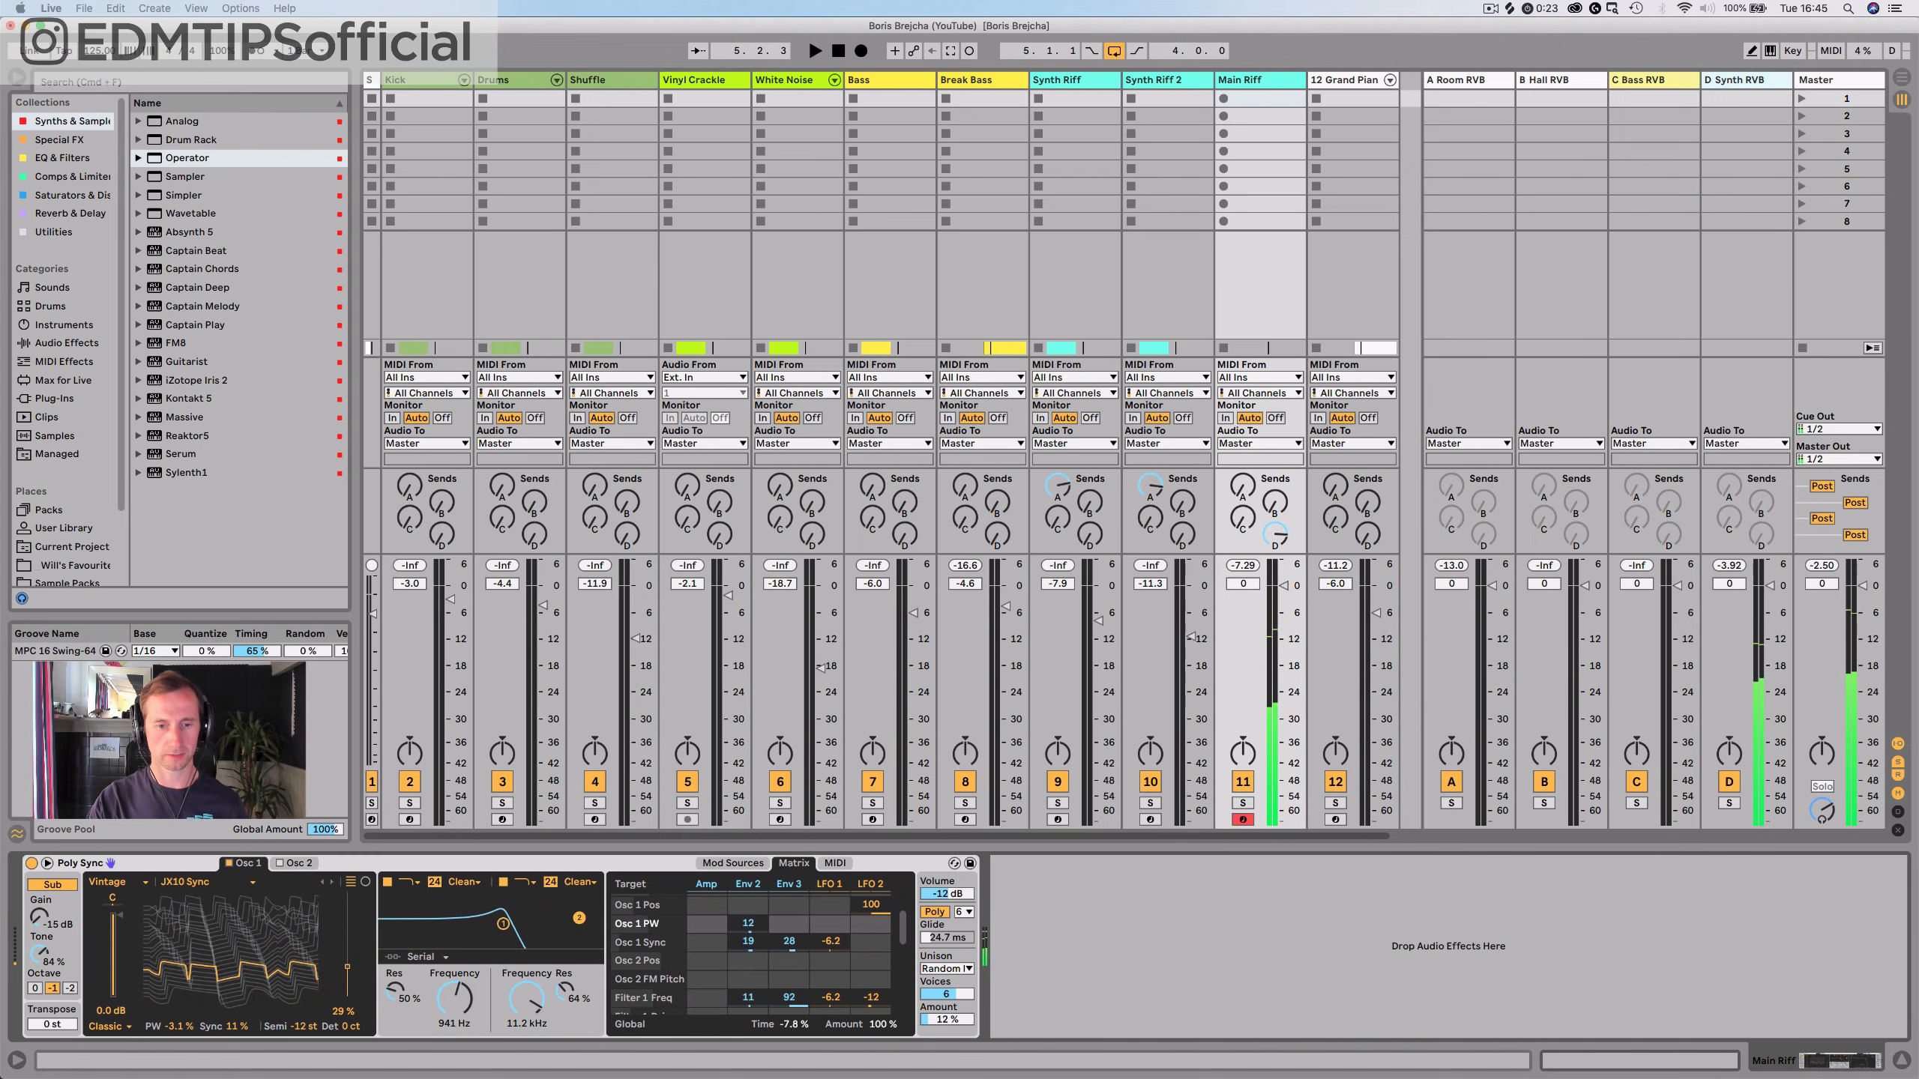
# Set the decay of Env 2 in Poly Sync to 5.82 s and its sustain to 0.0%
pyautogui.click(755, 888)
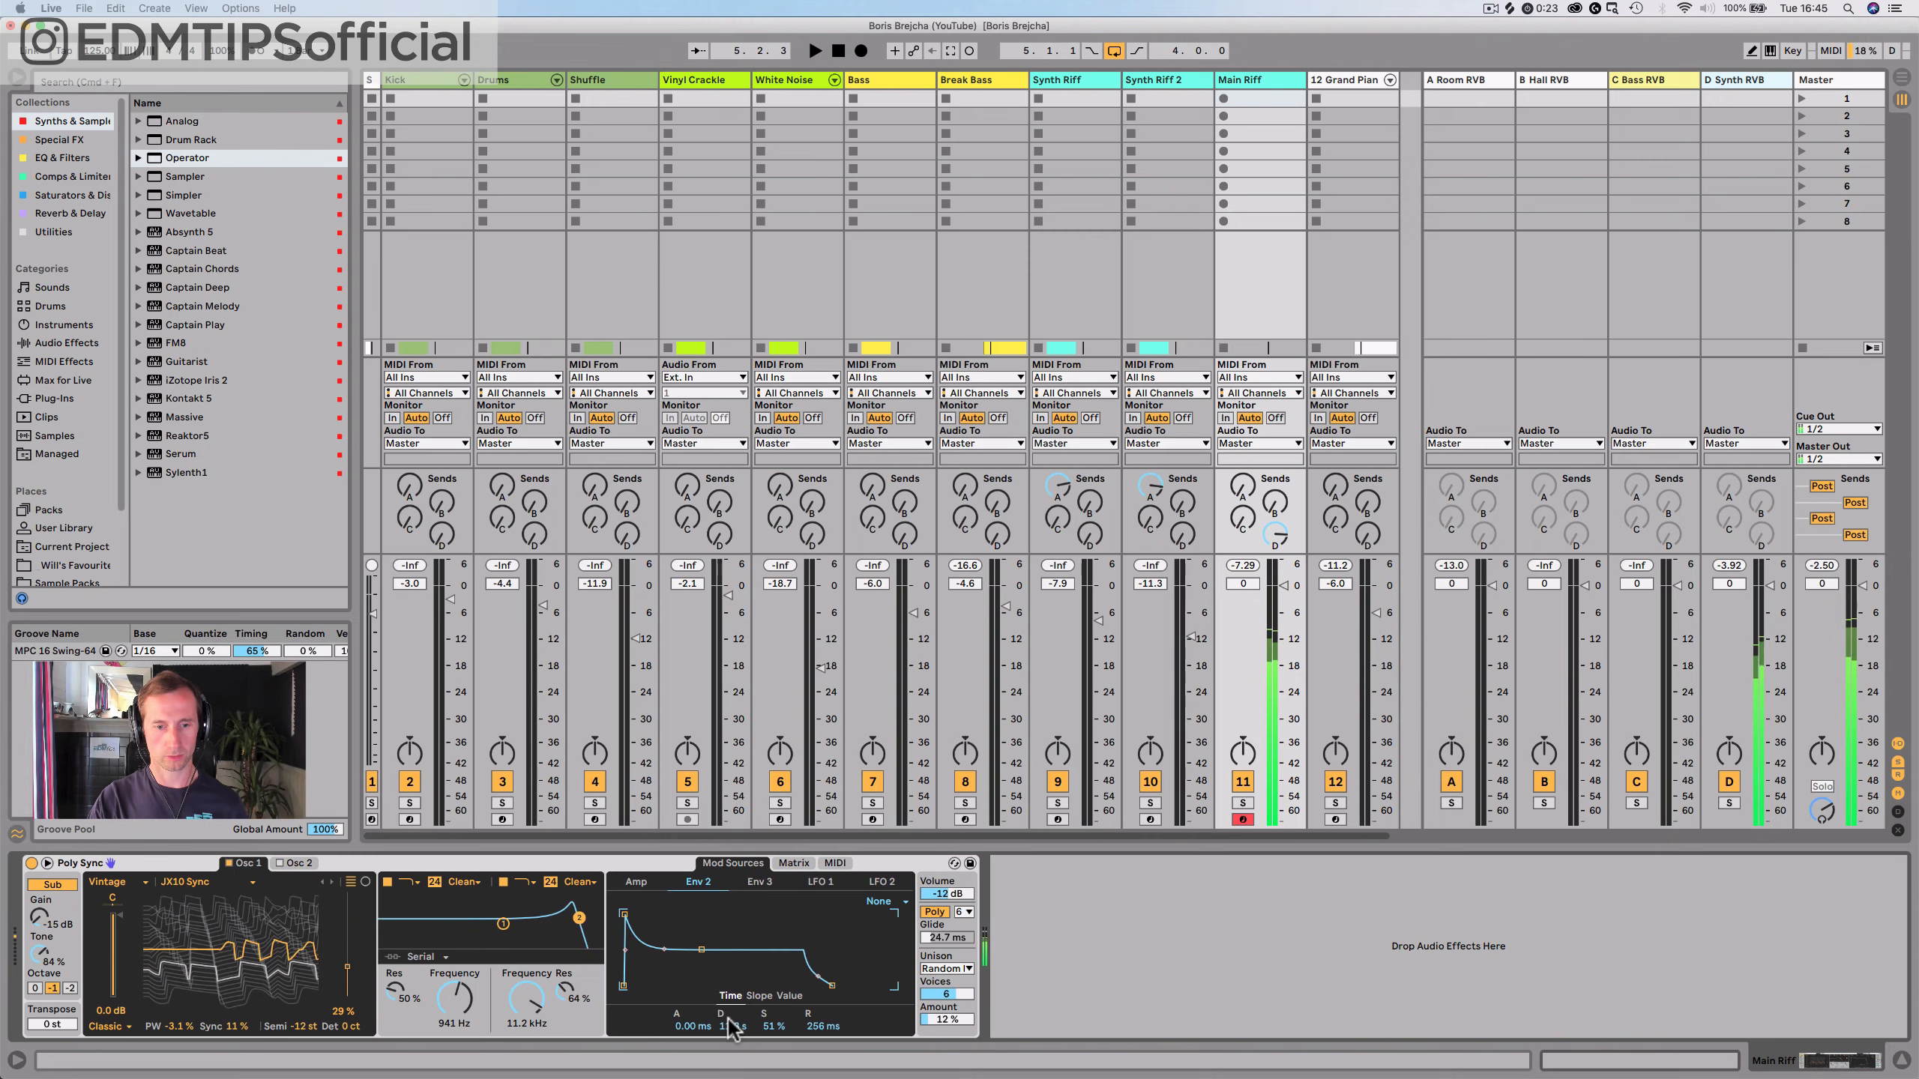
pyautogui.moveTo(732, 1026); pyautogui.dragTo(732, 1055)
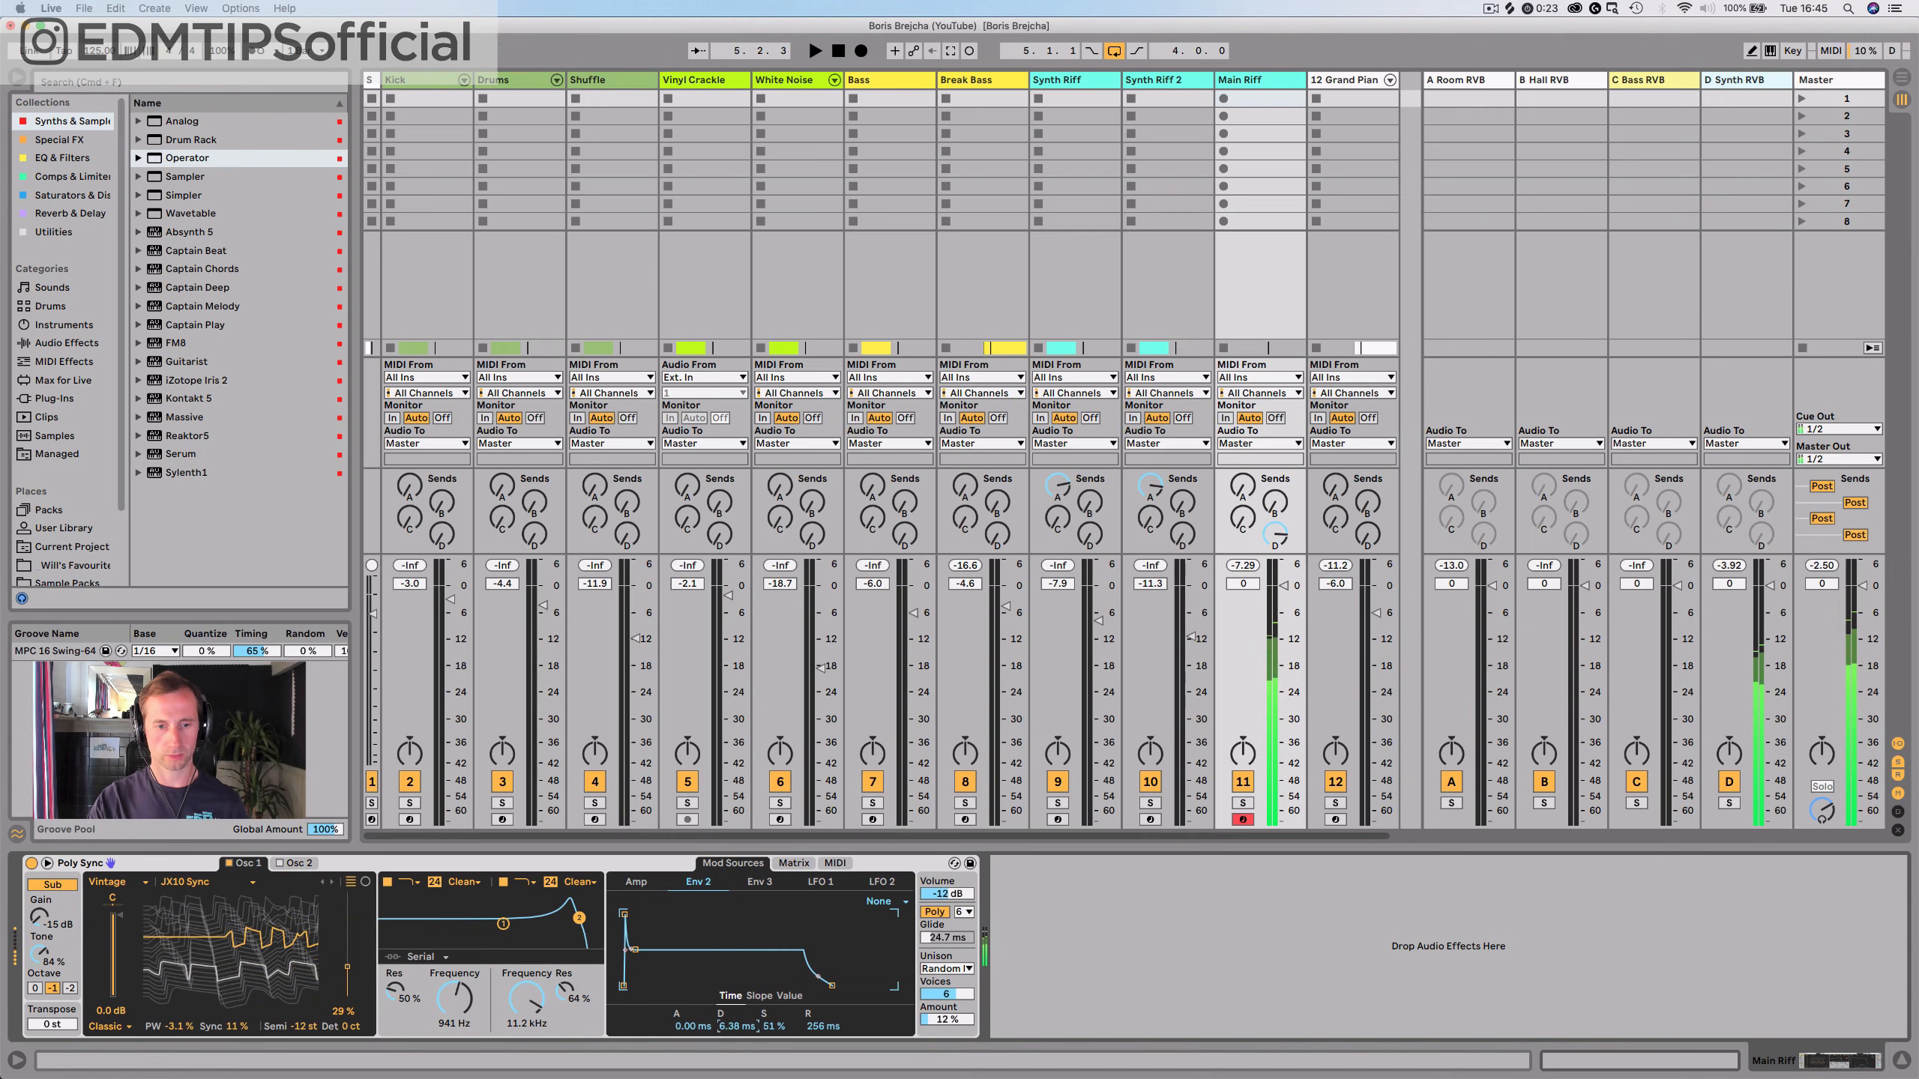
pyautogui.click(793, 862)
pyautogui.scroll(5, 744, 954)
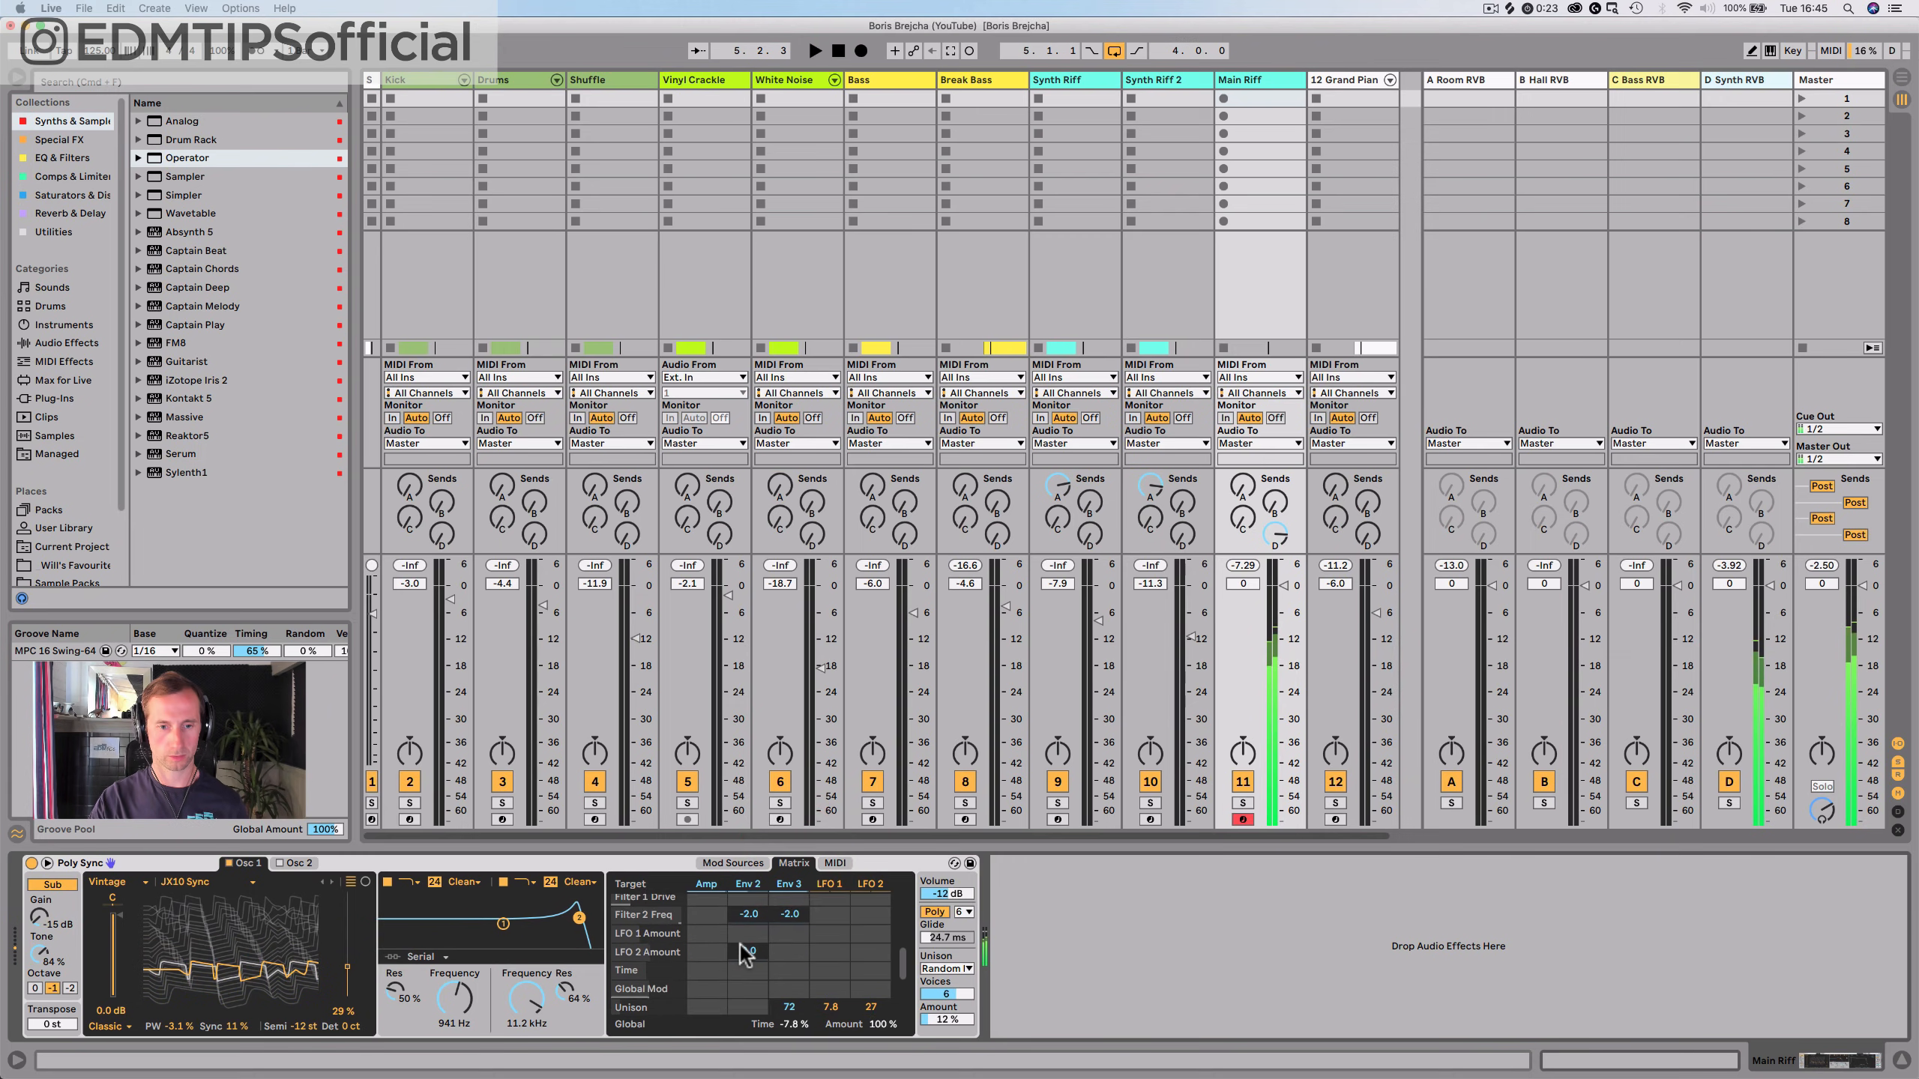
pyautogui.click(733, 862)
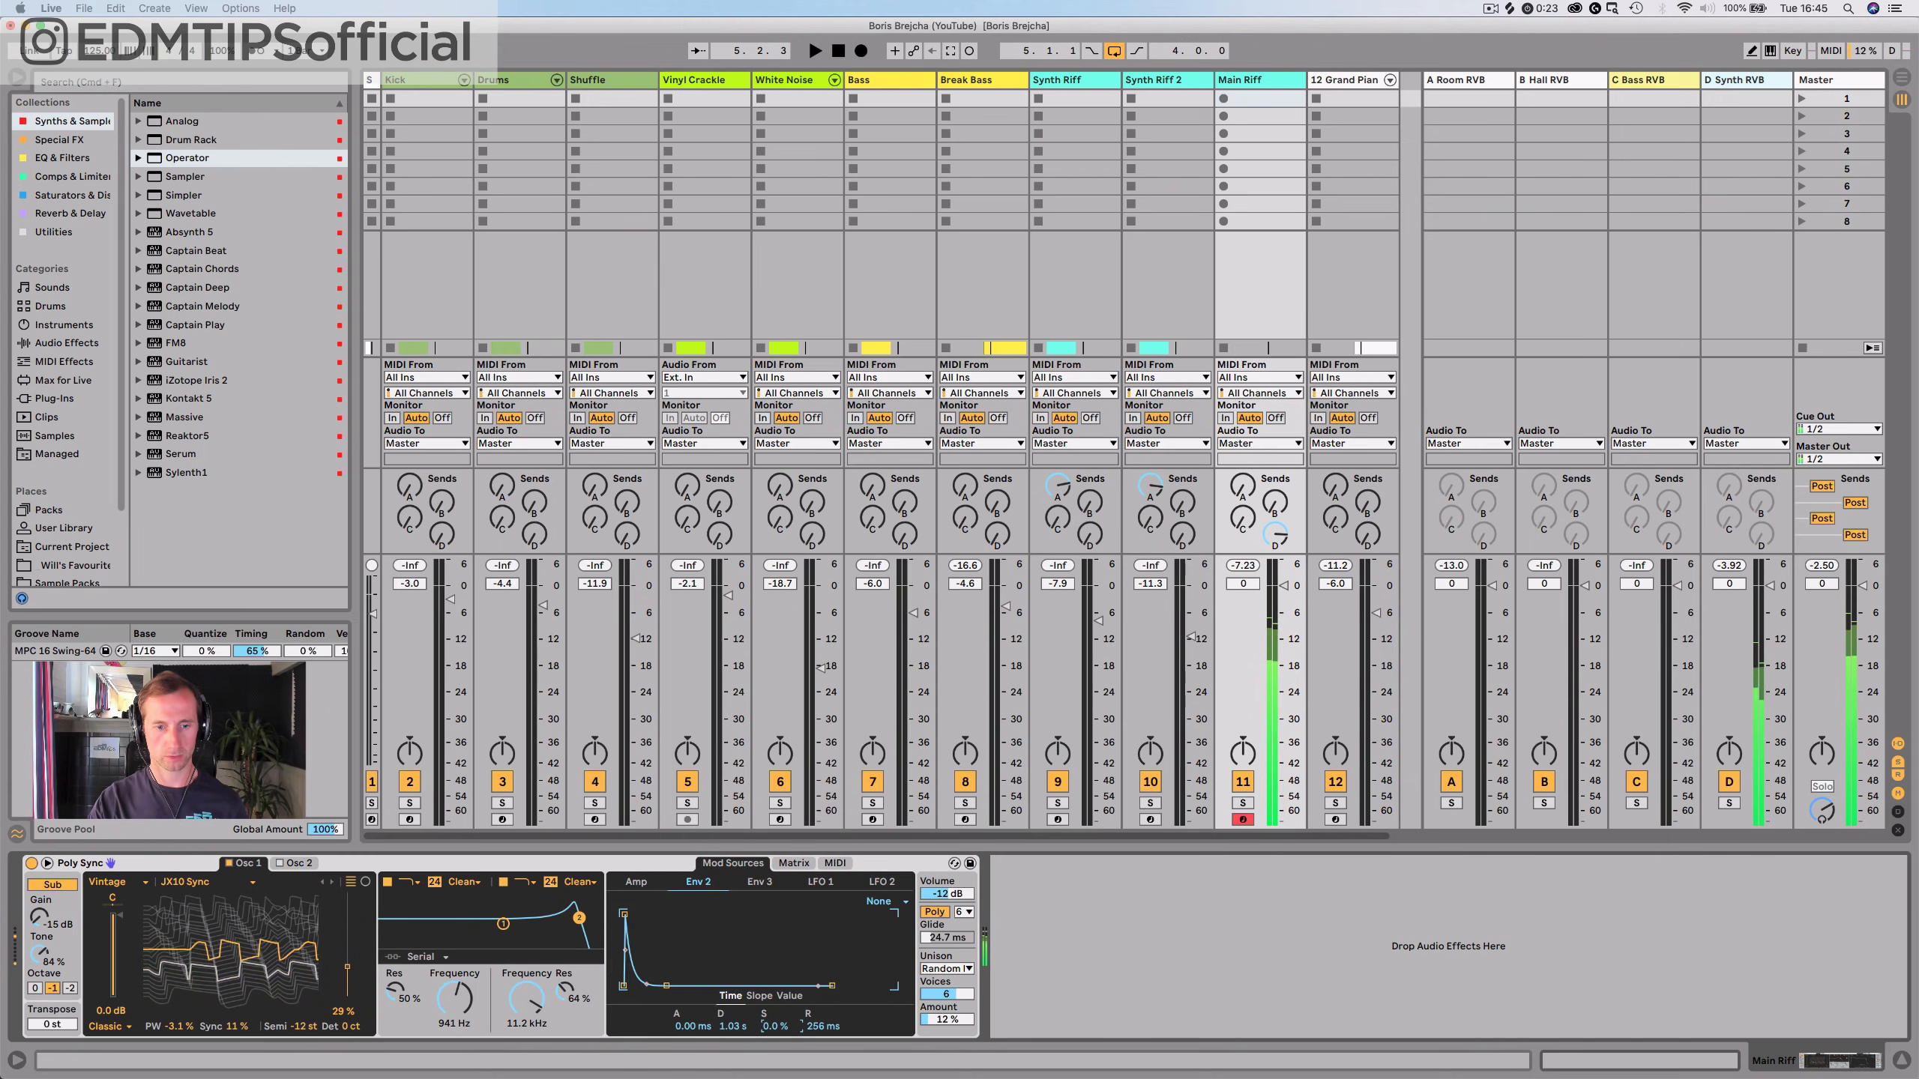
pyautogui.moveTo(731, 1026)
pyautogui.mouseDown()
pyautogui.moveTo(731, 997)
pyautogui.moveTo(730, 1033)
pyautogui.mouseUp()
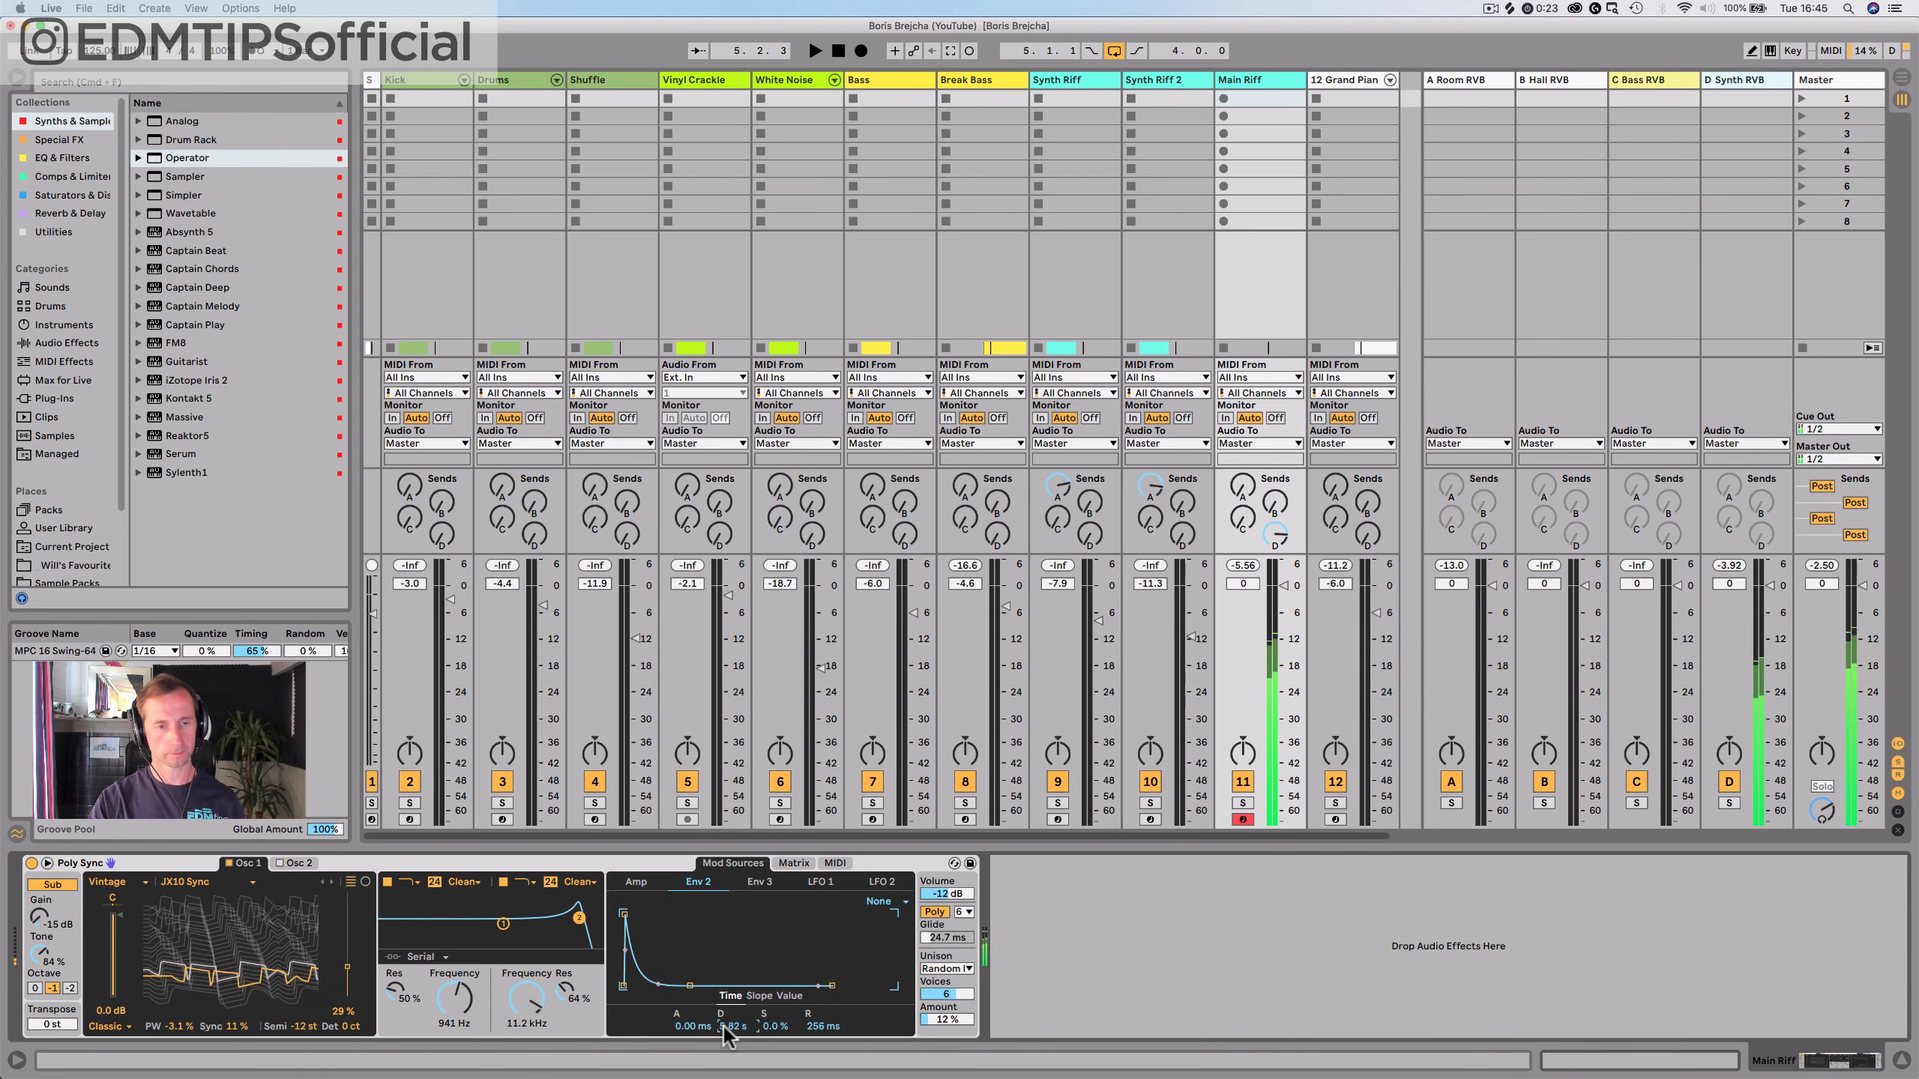
# Return to the arrangement and audition the Break Bass and Chords clips together from bar 5
pyautogui.hotkey('shift', 'Tab')
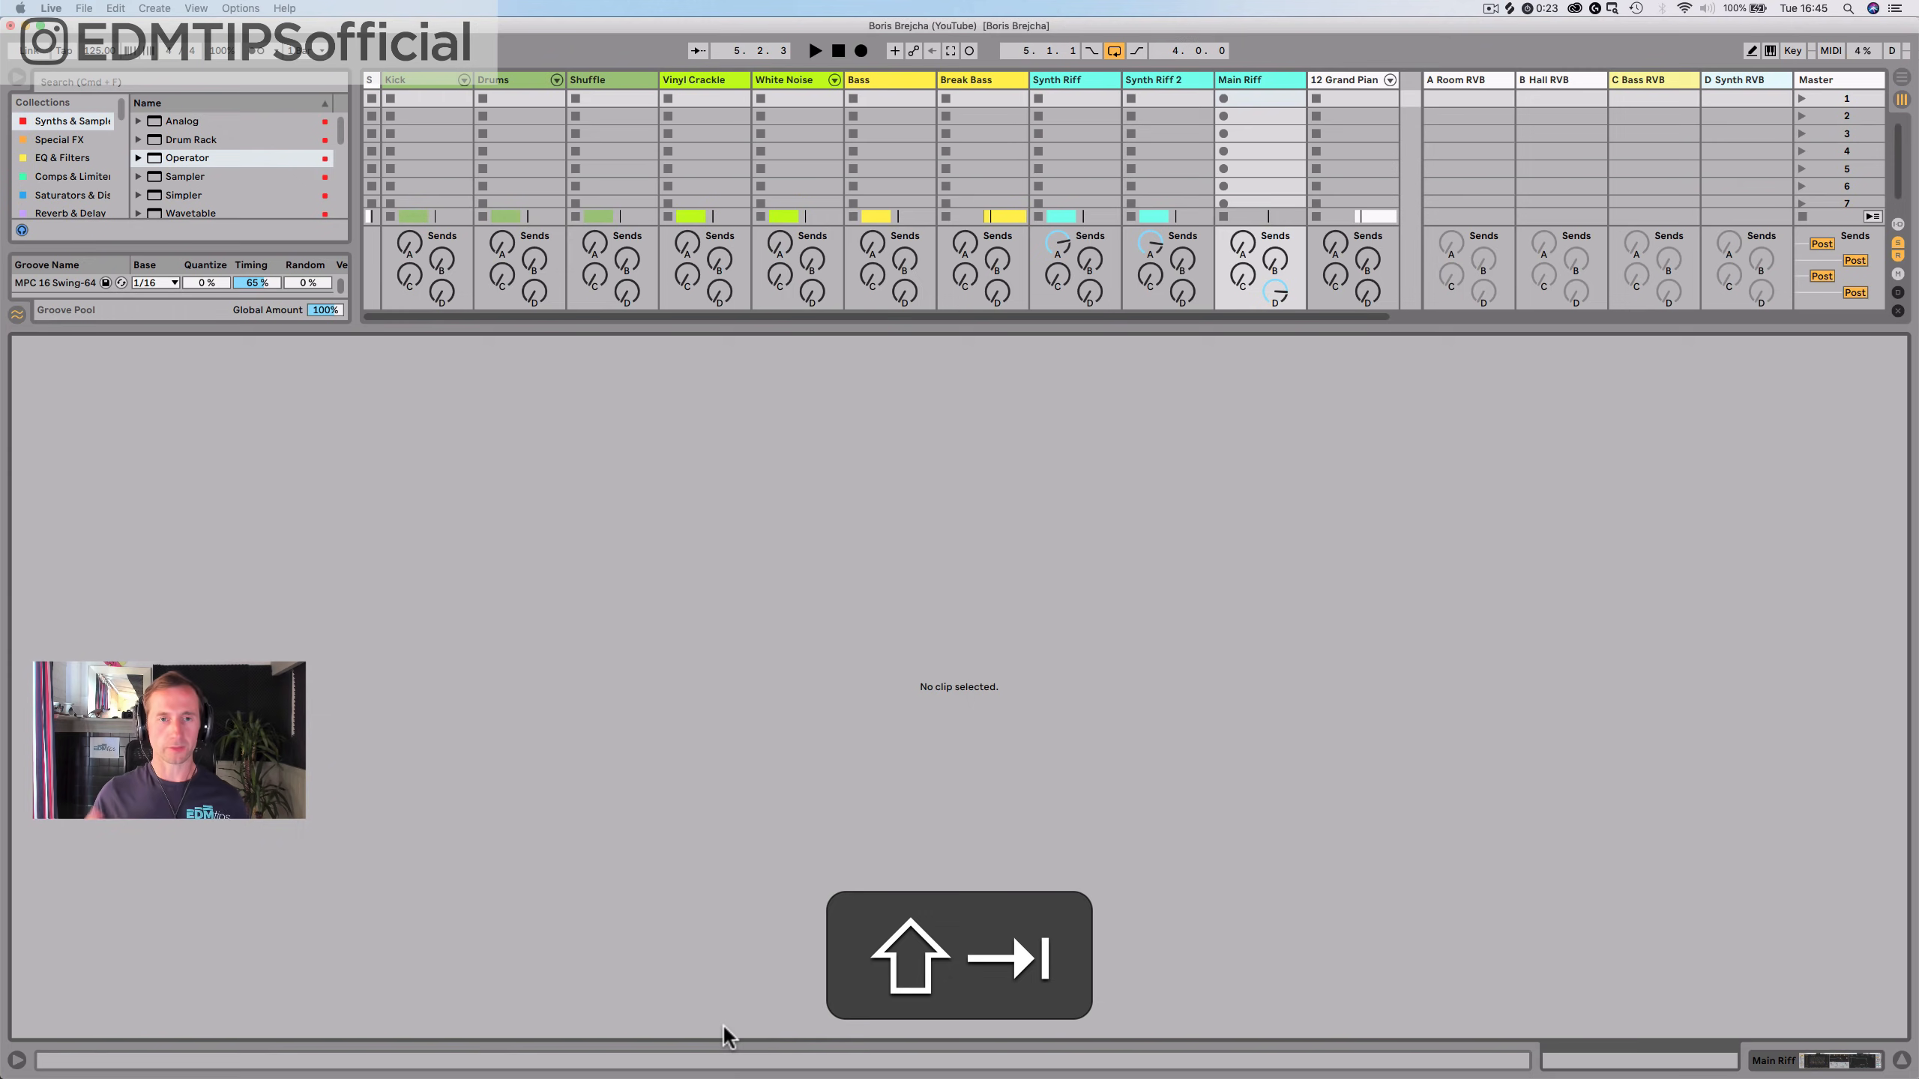
pyautogui.hotkey('shift', 'Tab')
pyautogui.press('Tab')
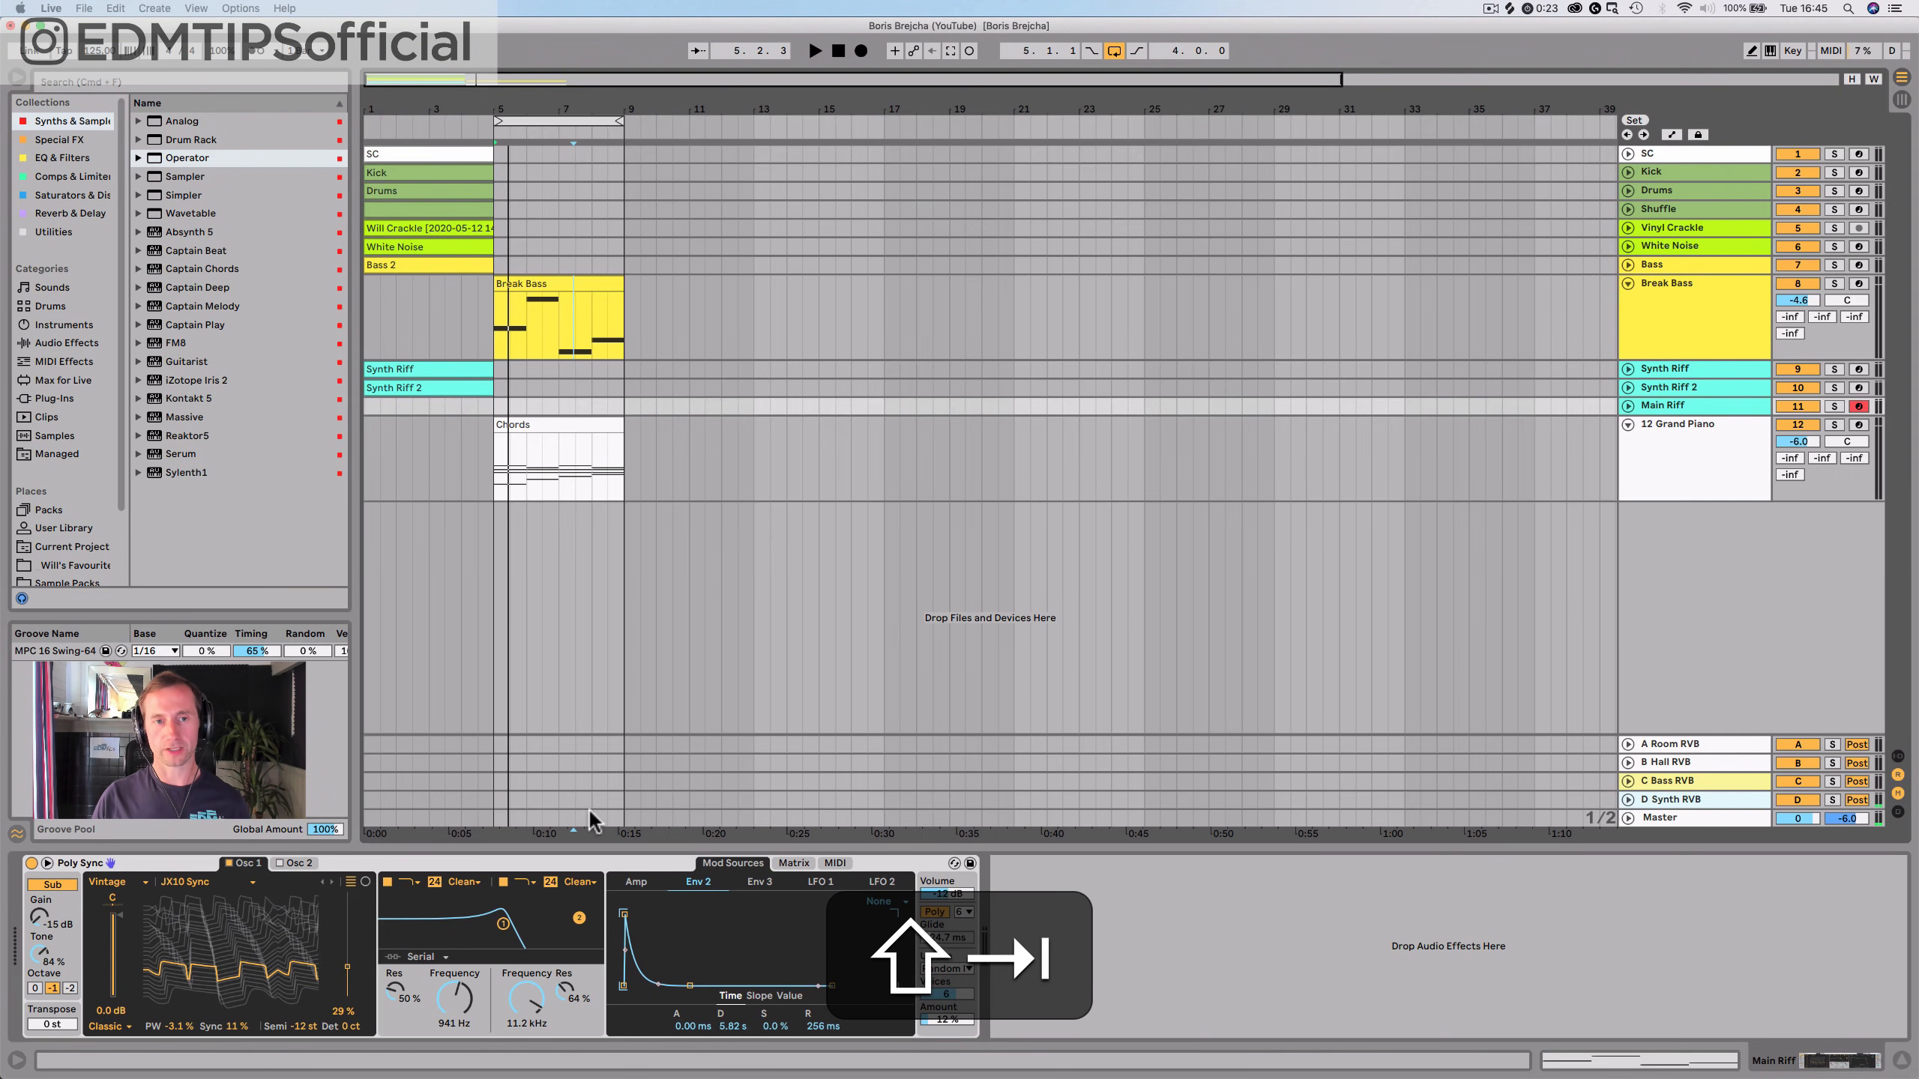
pyautogui.click(492, 446)
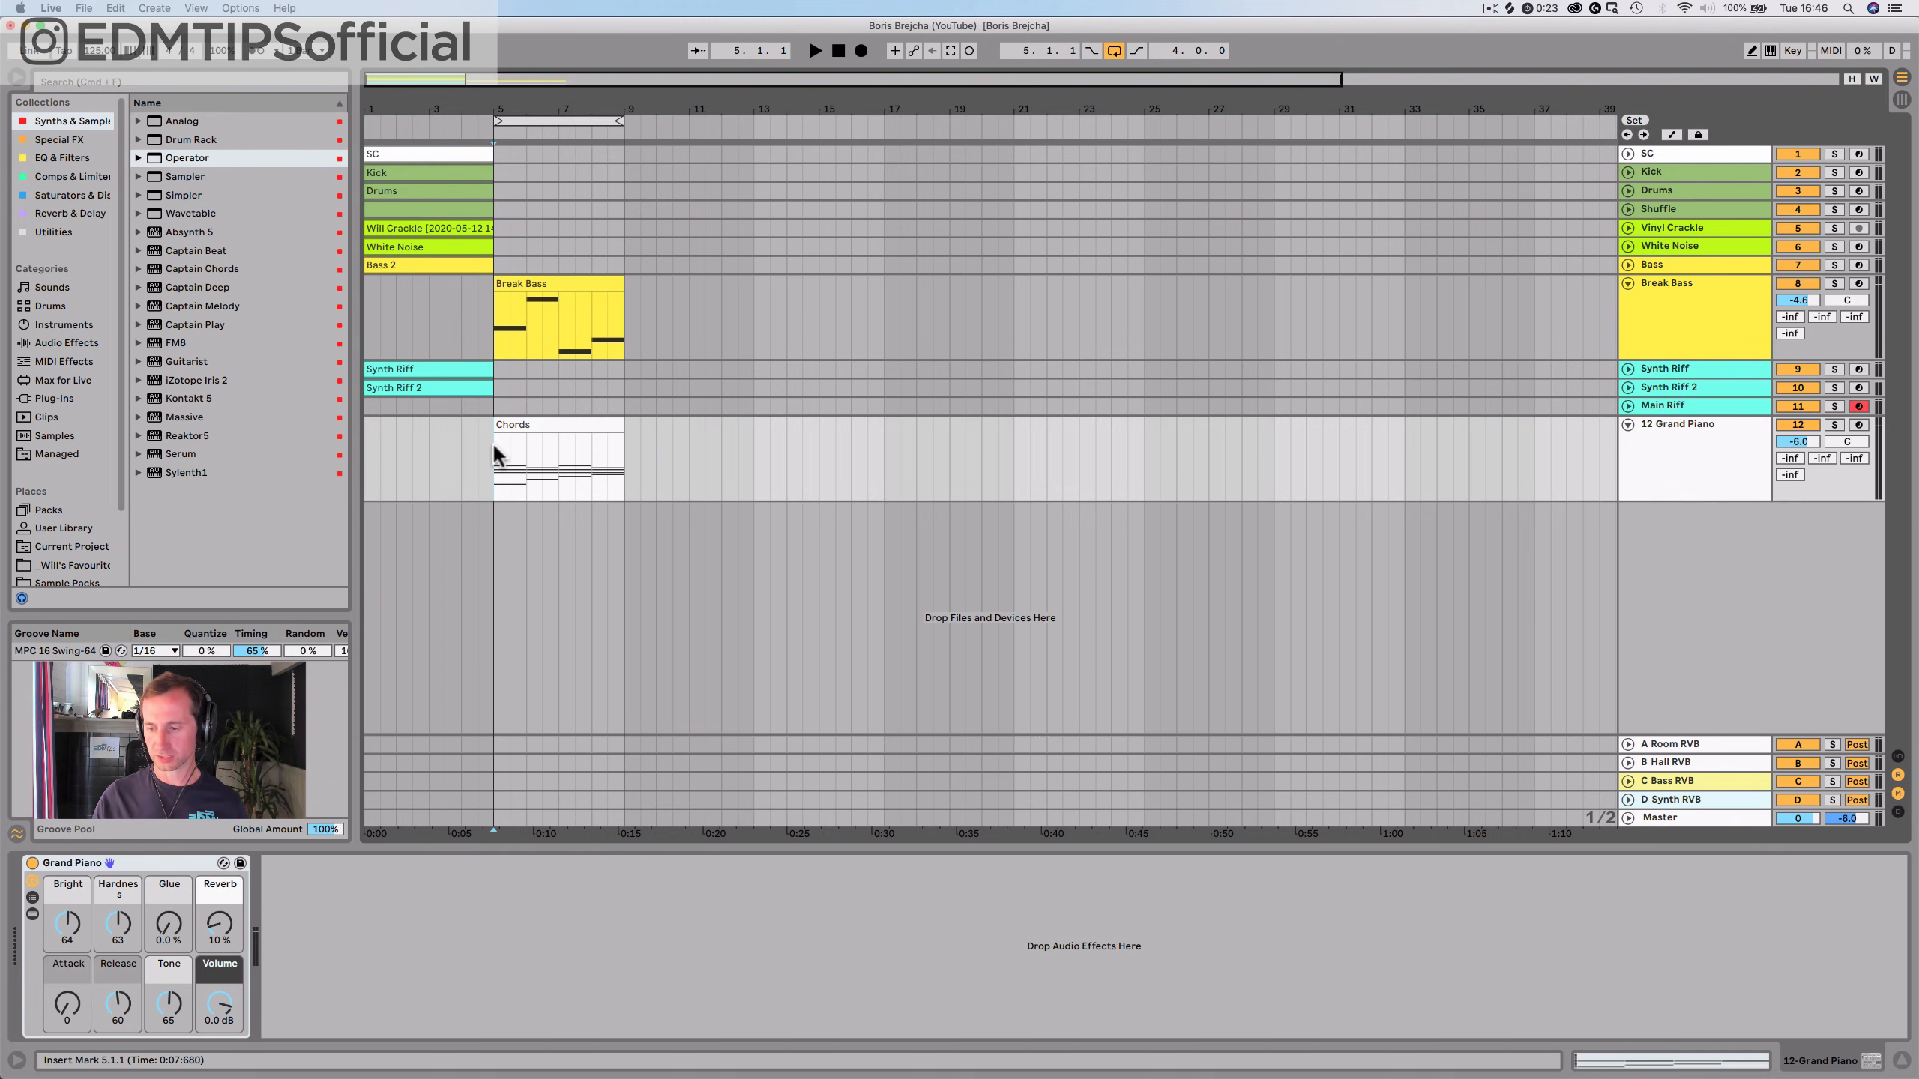
pyautogui.press('space')
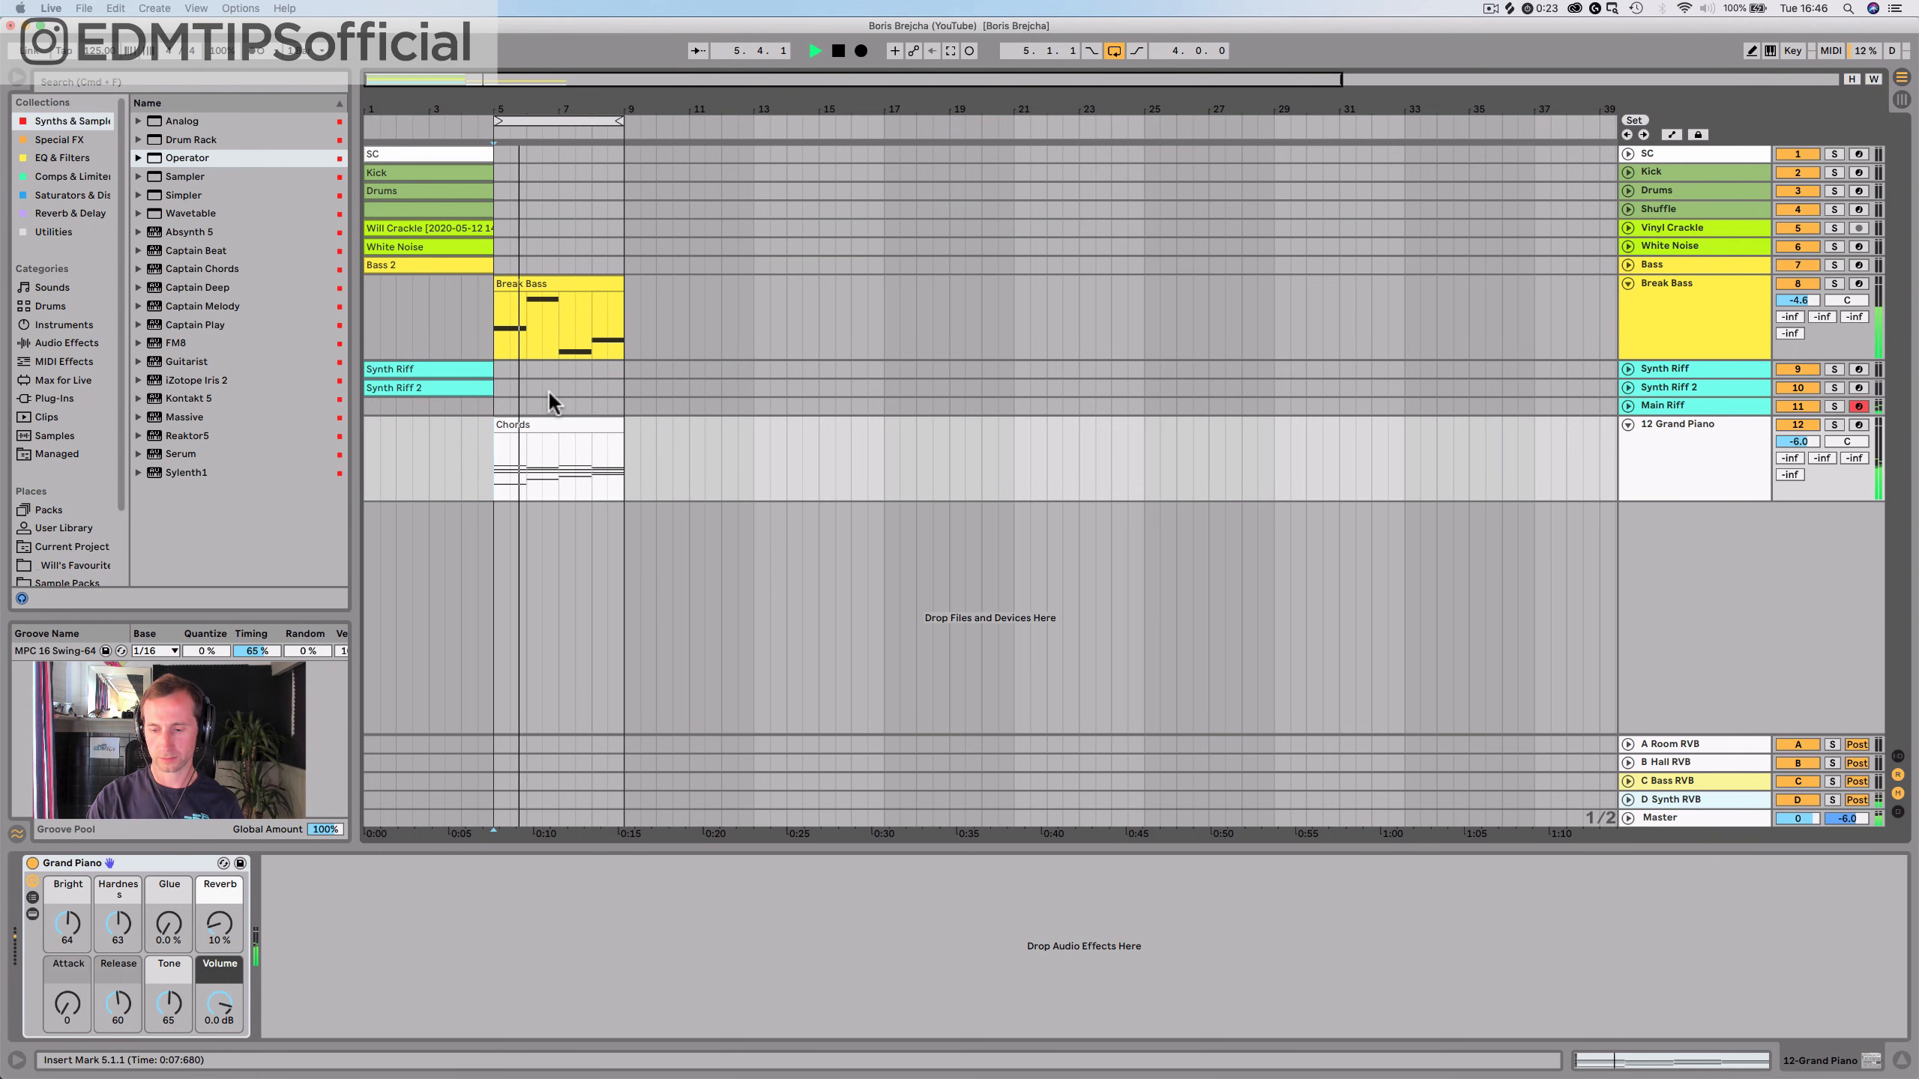
pyautogui.press('space')
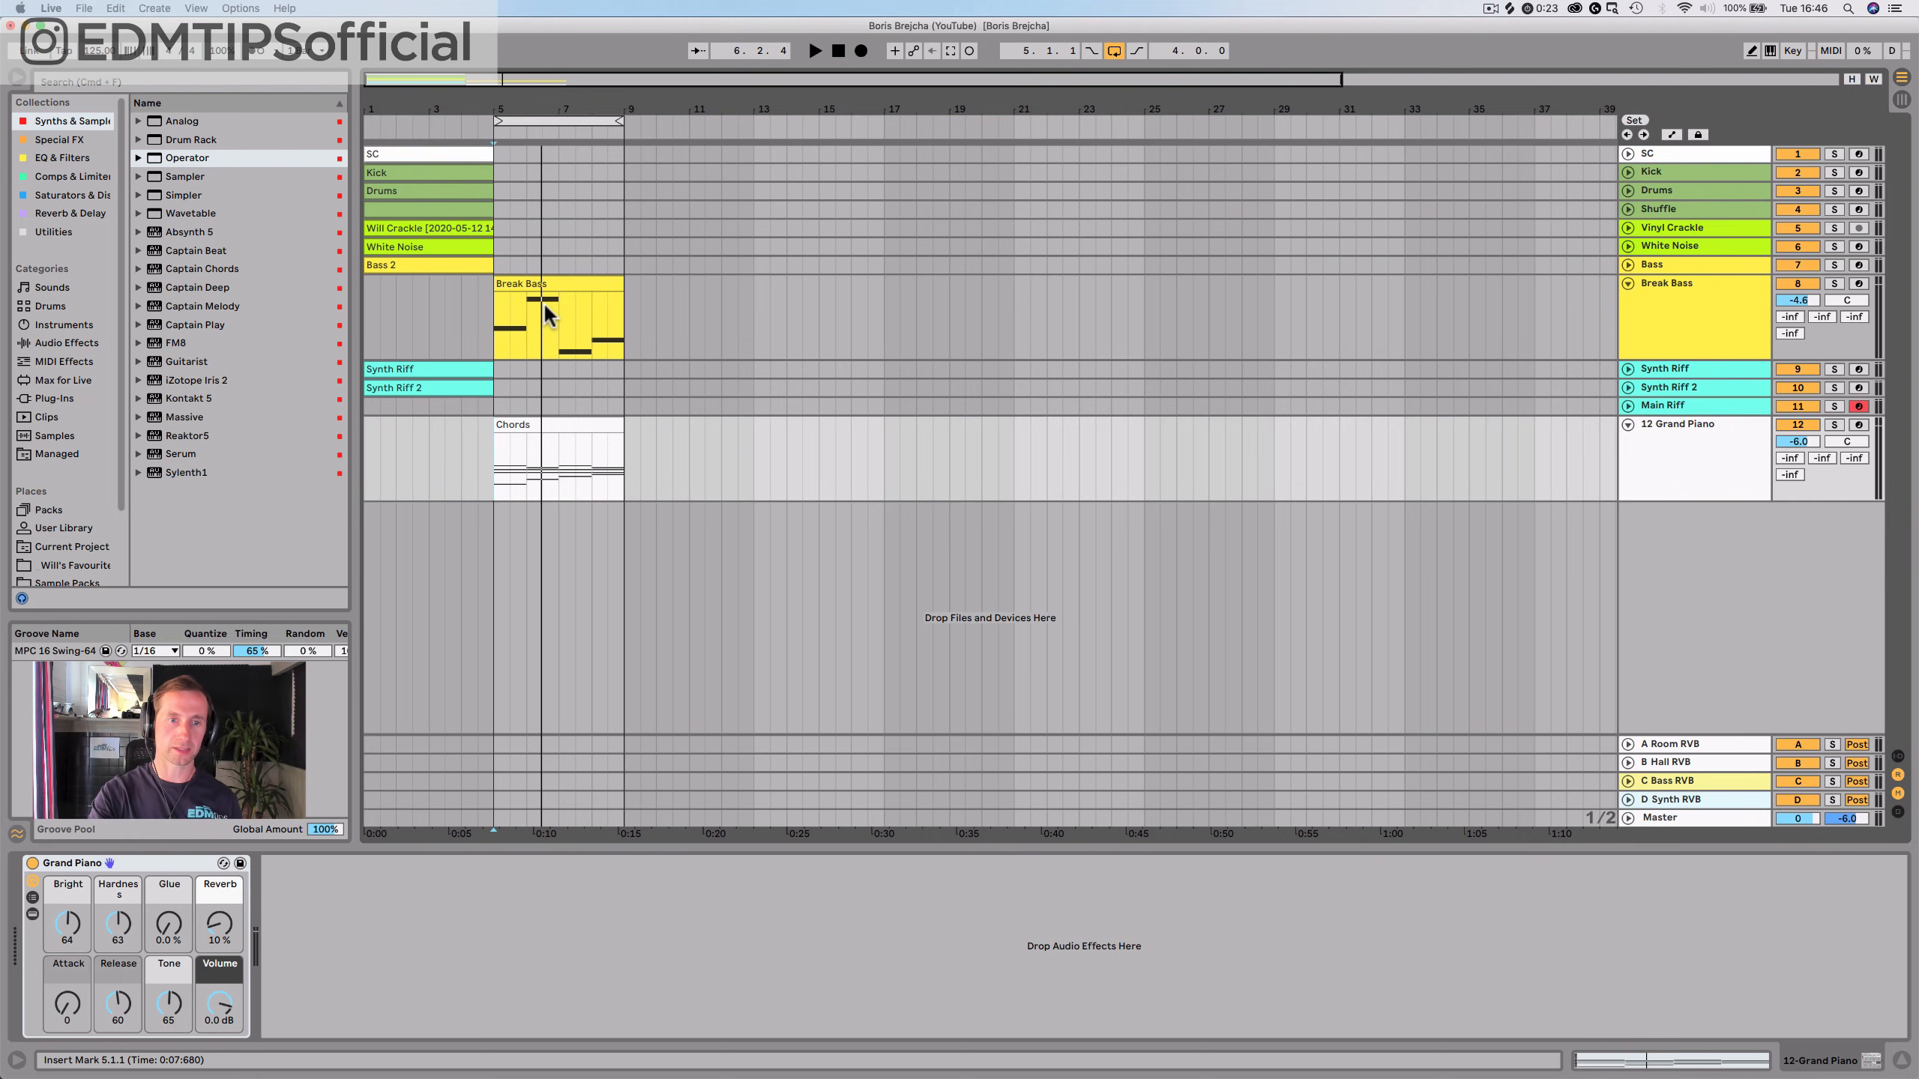
pyautogui.click(493, 349)
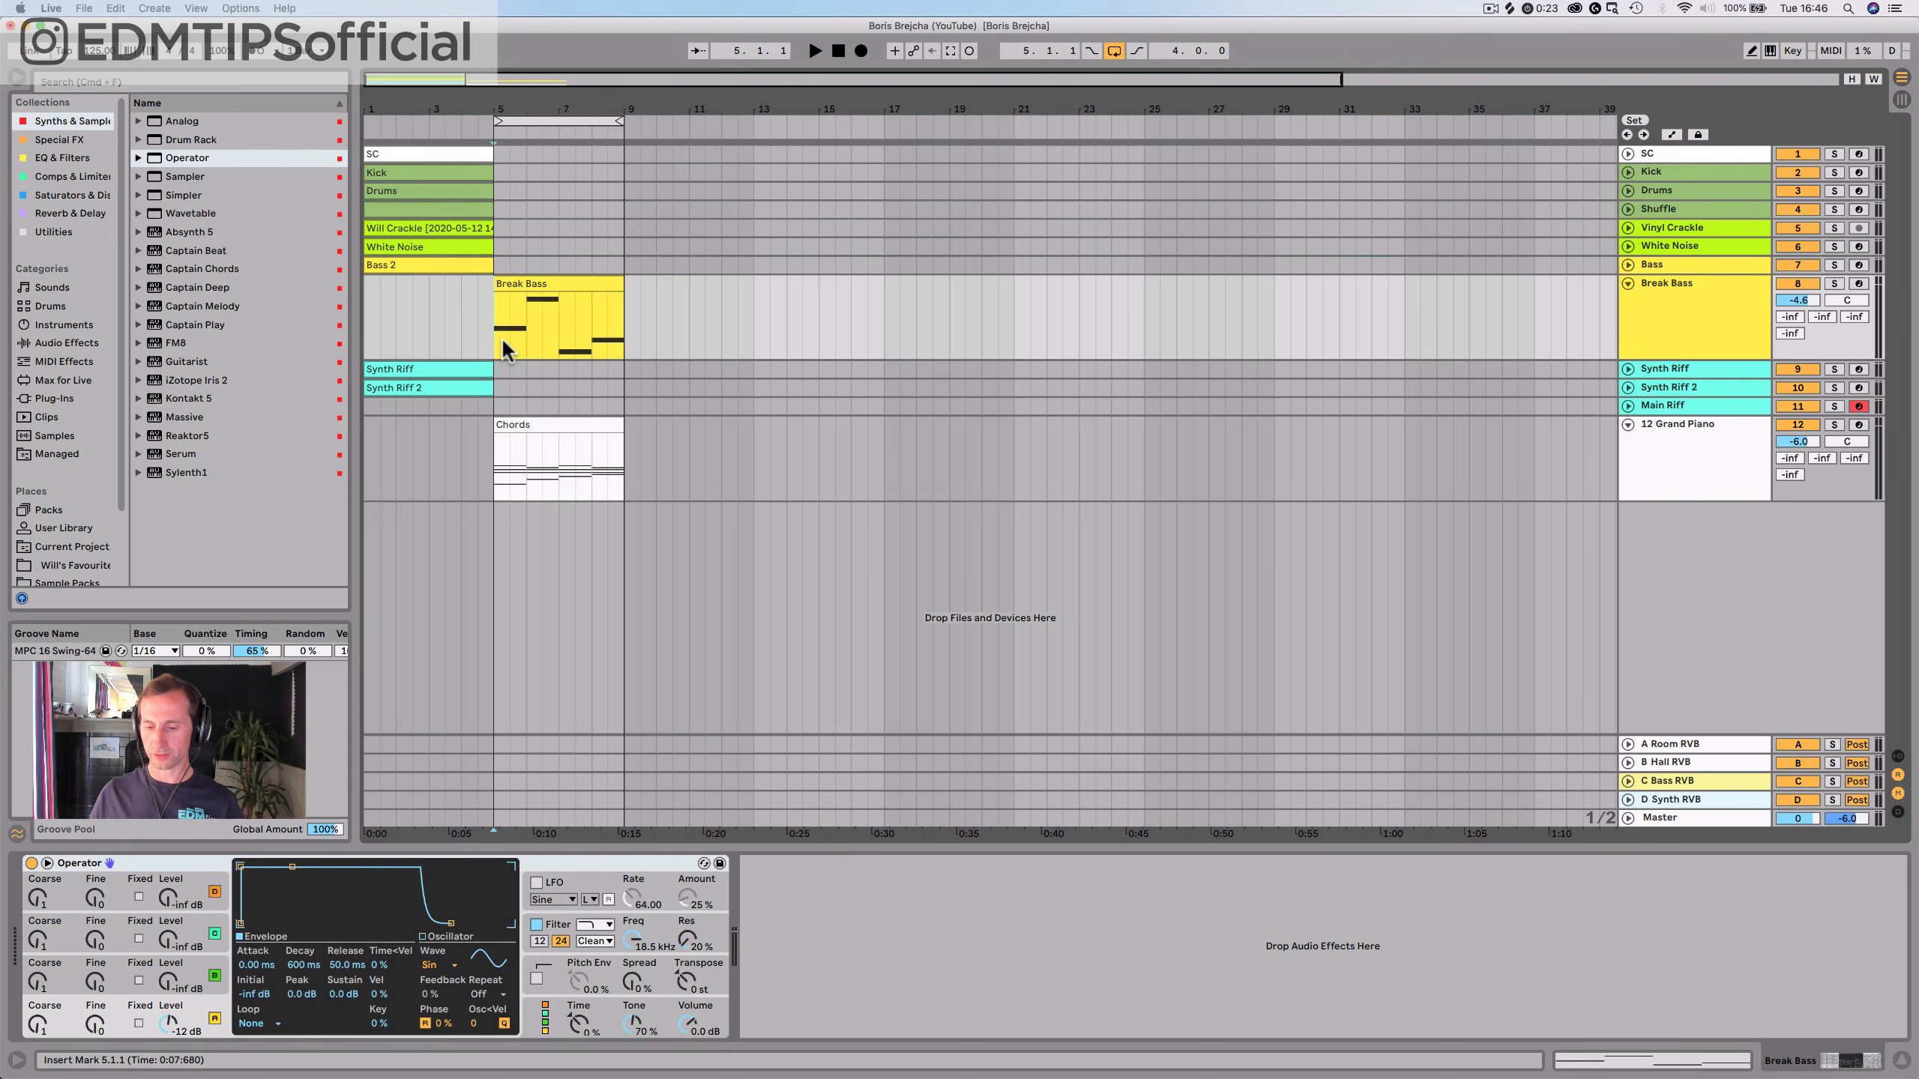
pyautogui.press('space')
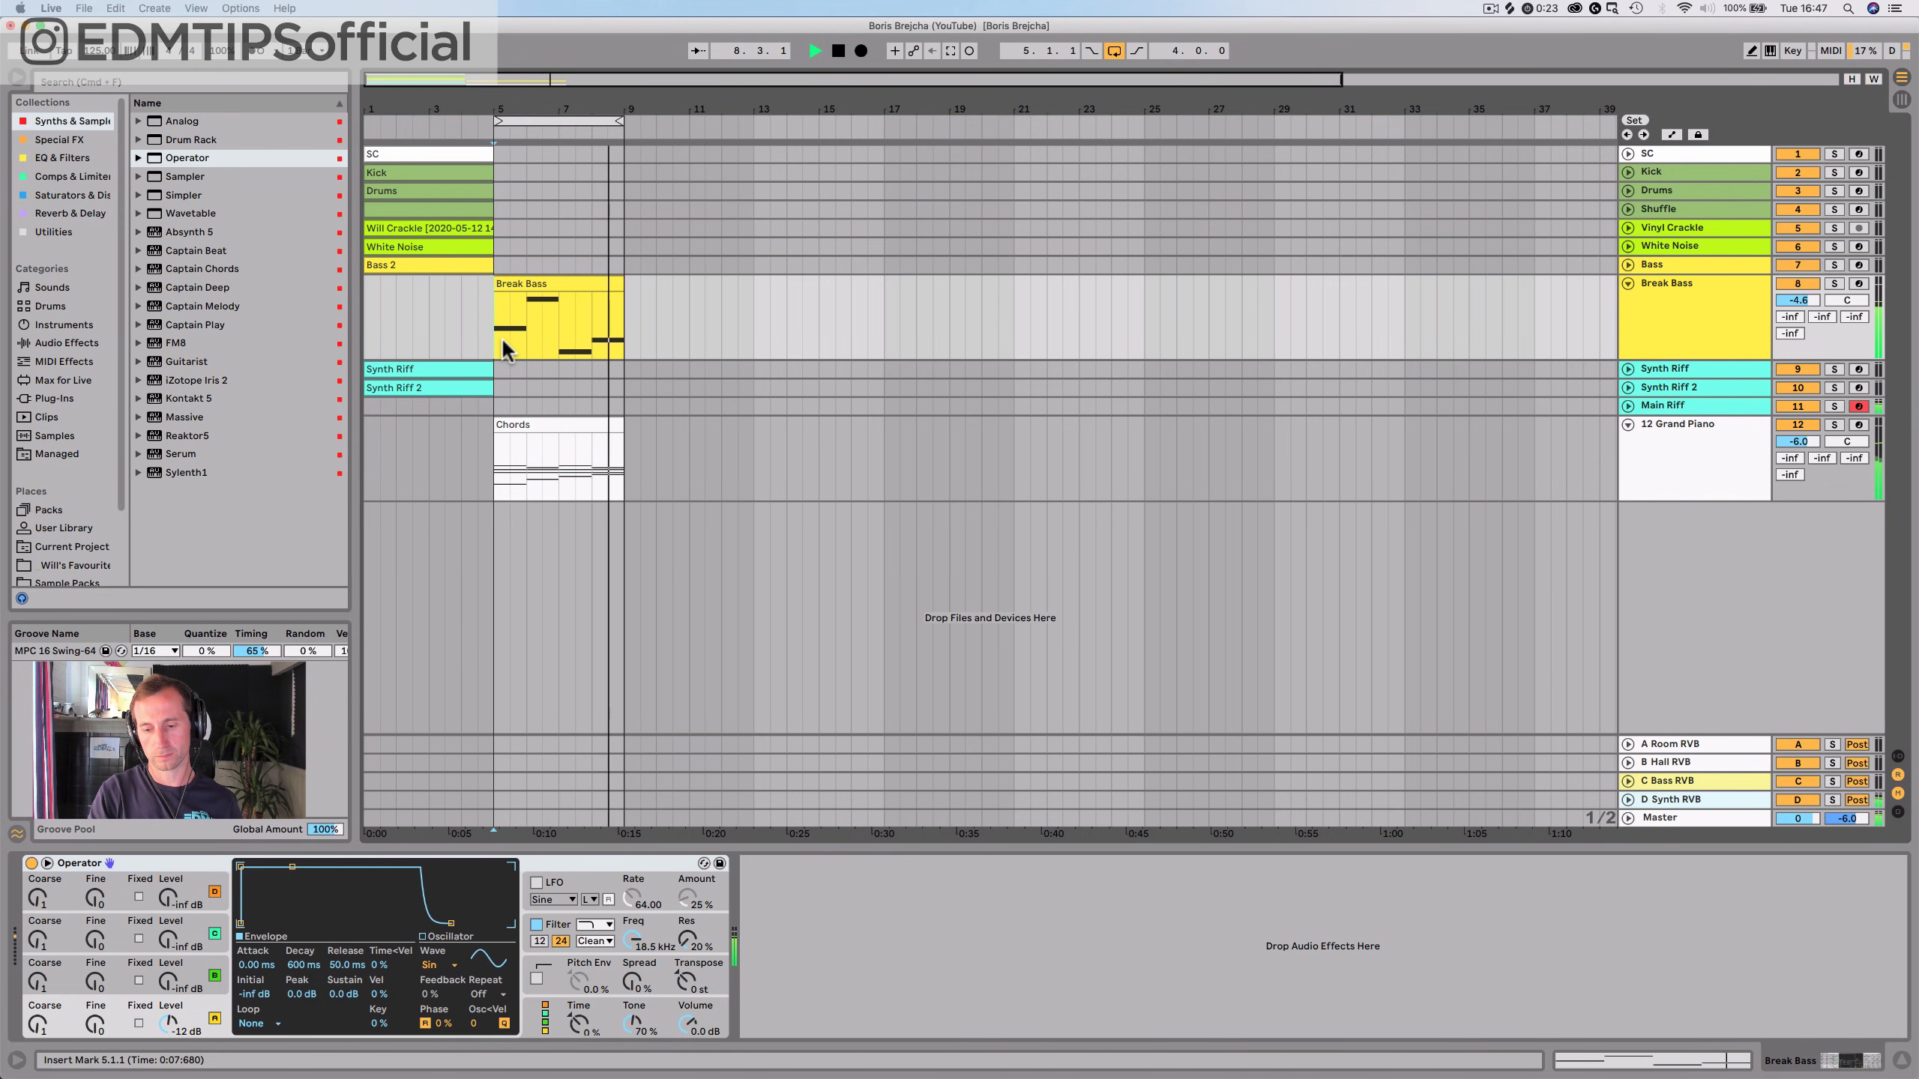
# Stop playback, create an empty MIDI clip on the Main Riff track across bars 5 to 8, and name it Mainn Riff
pyautogui.press('space')
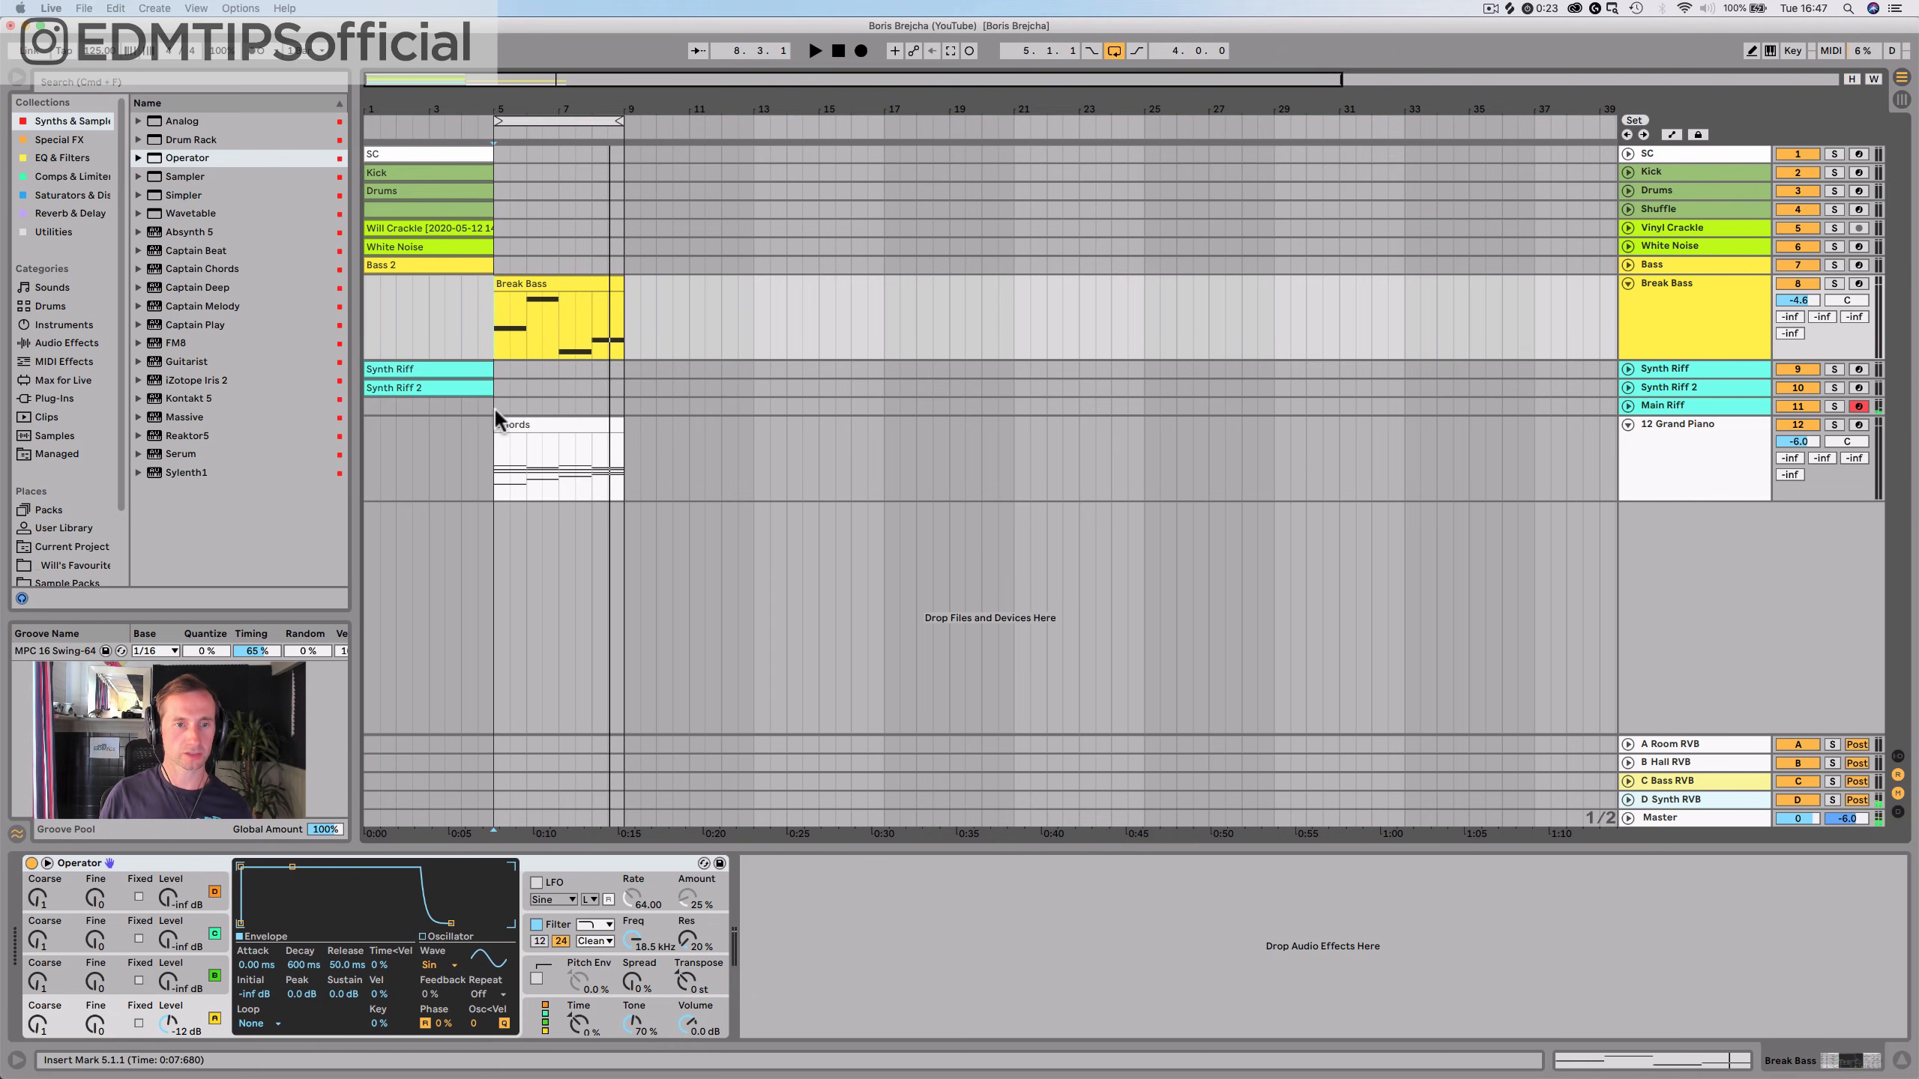
pyautogui.moveTo(495, 407); pyautogui.dragTo(629, 406)
pyautogui.press('super+shift+m')
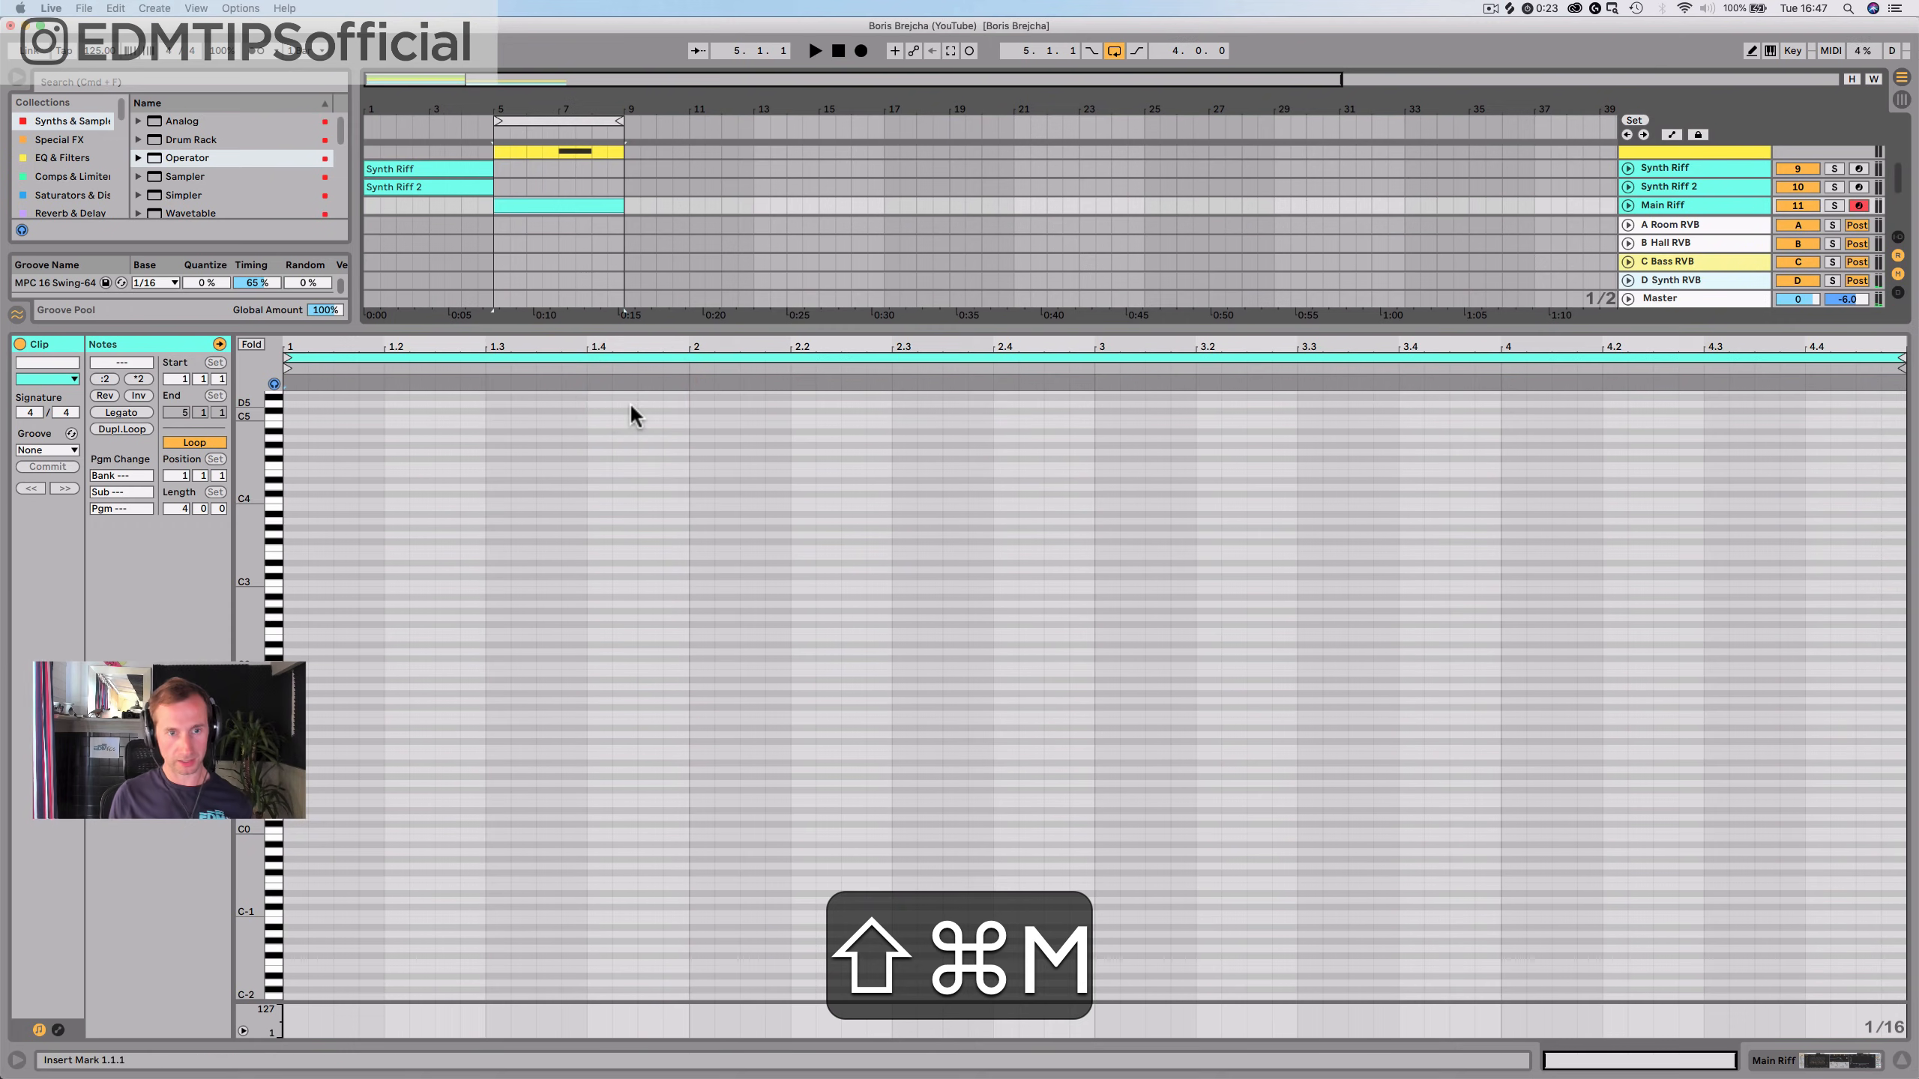
pyautogui.press('super+r')
pyautogui.write('Mainn Riff')
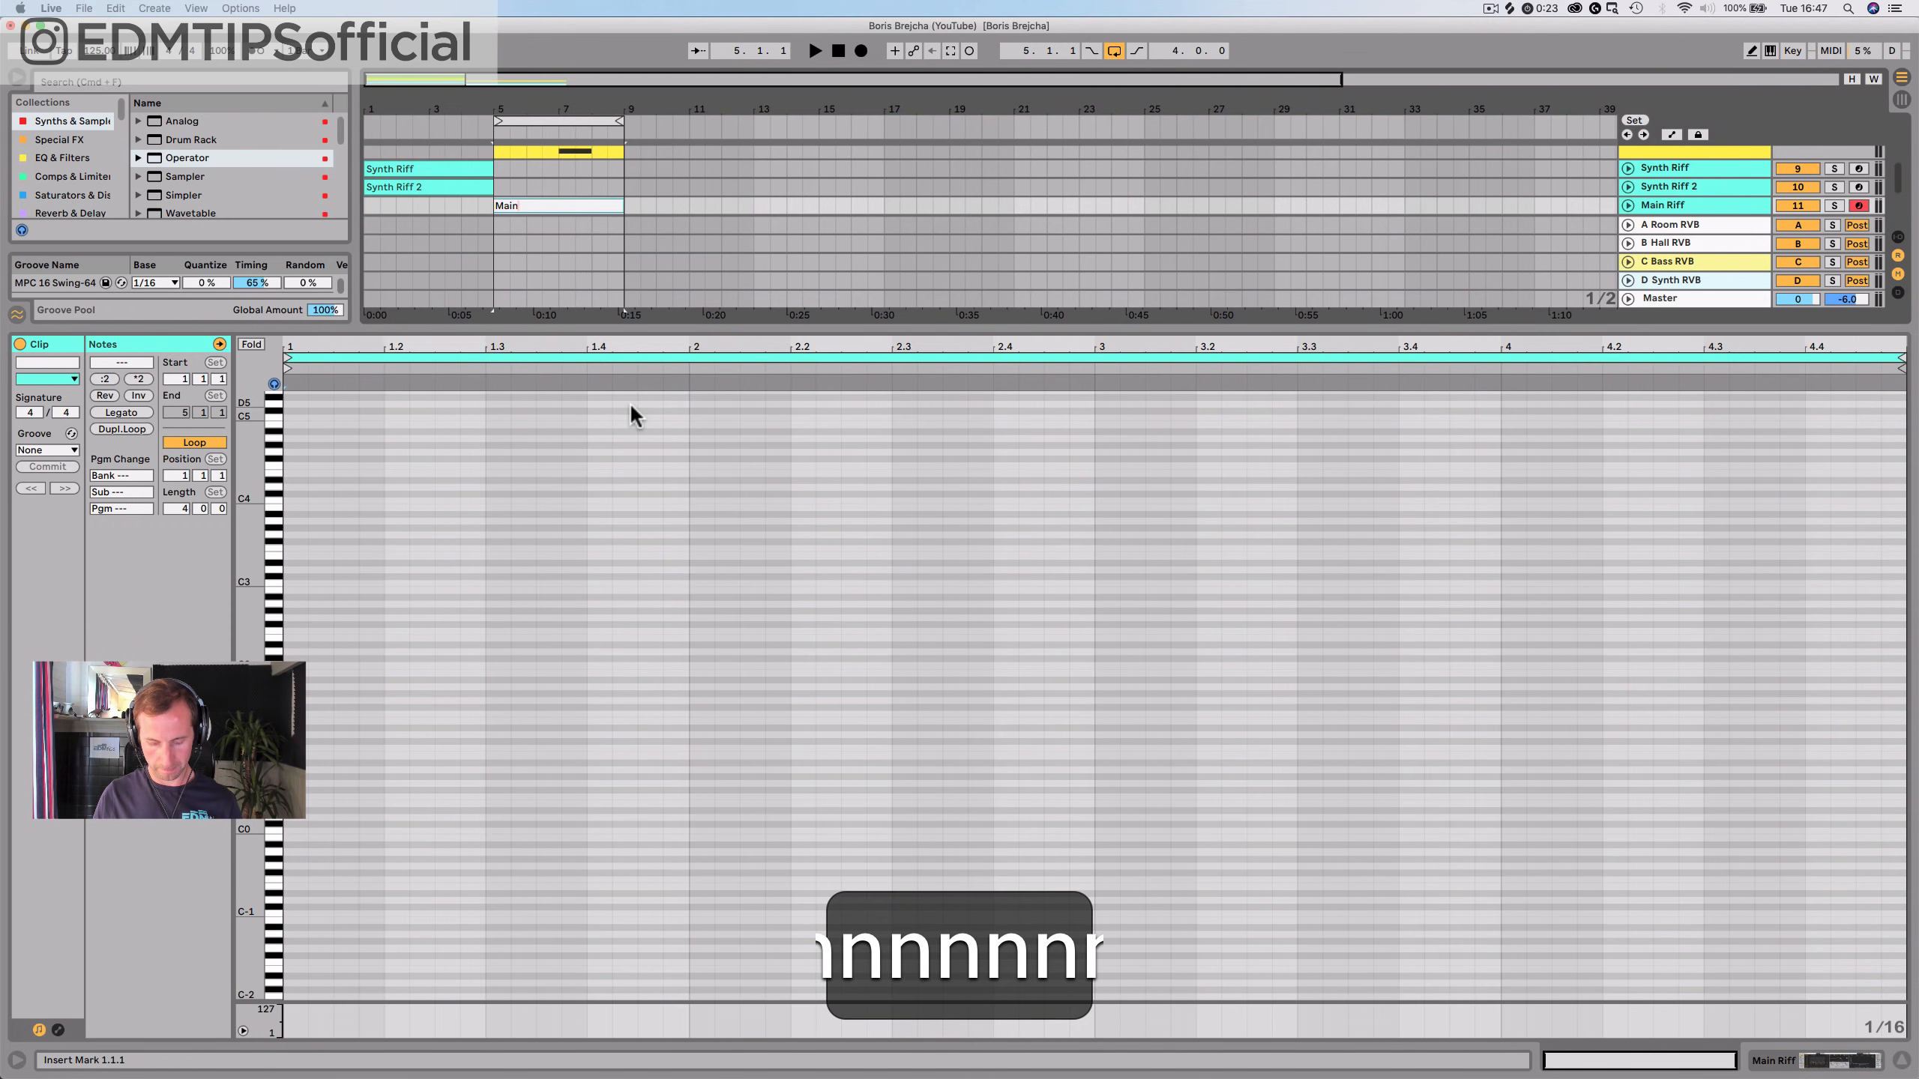
pyautogui.press('Return')
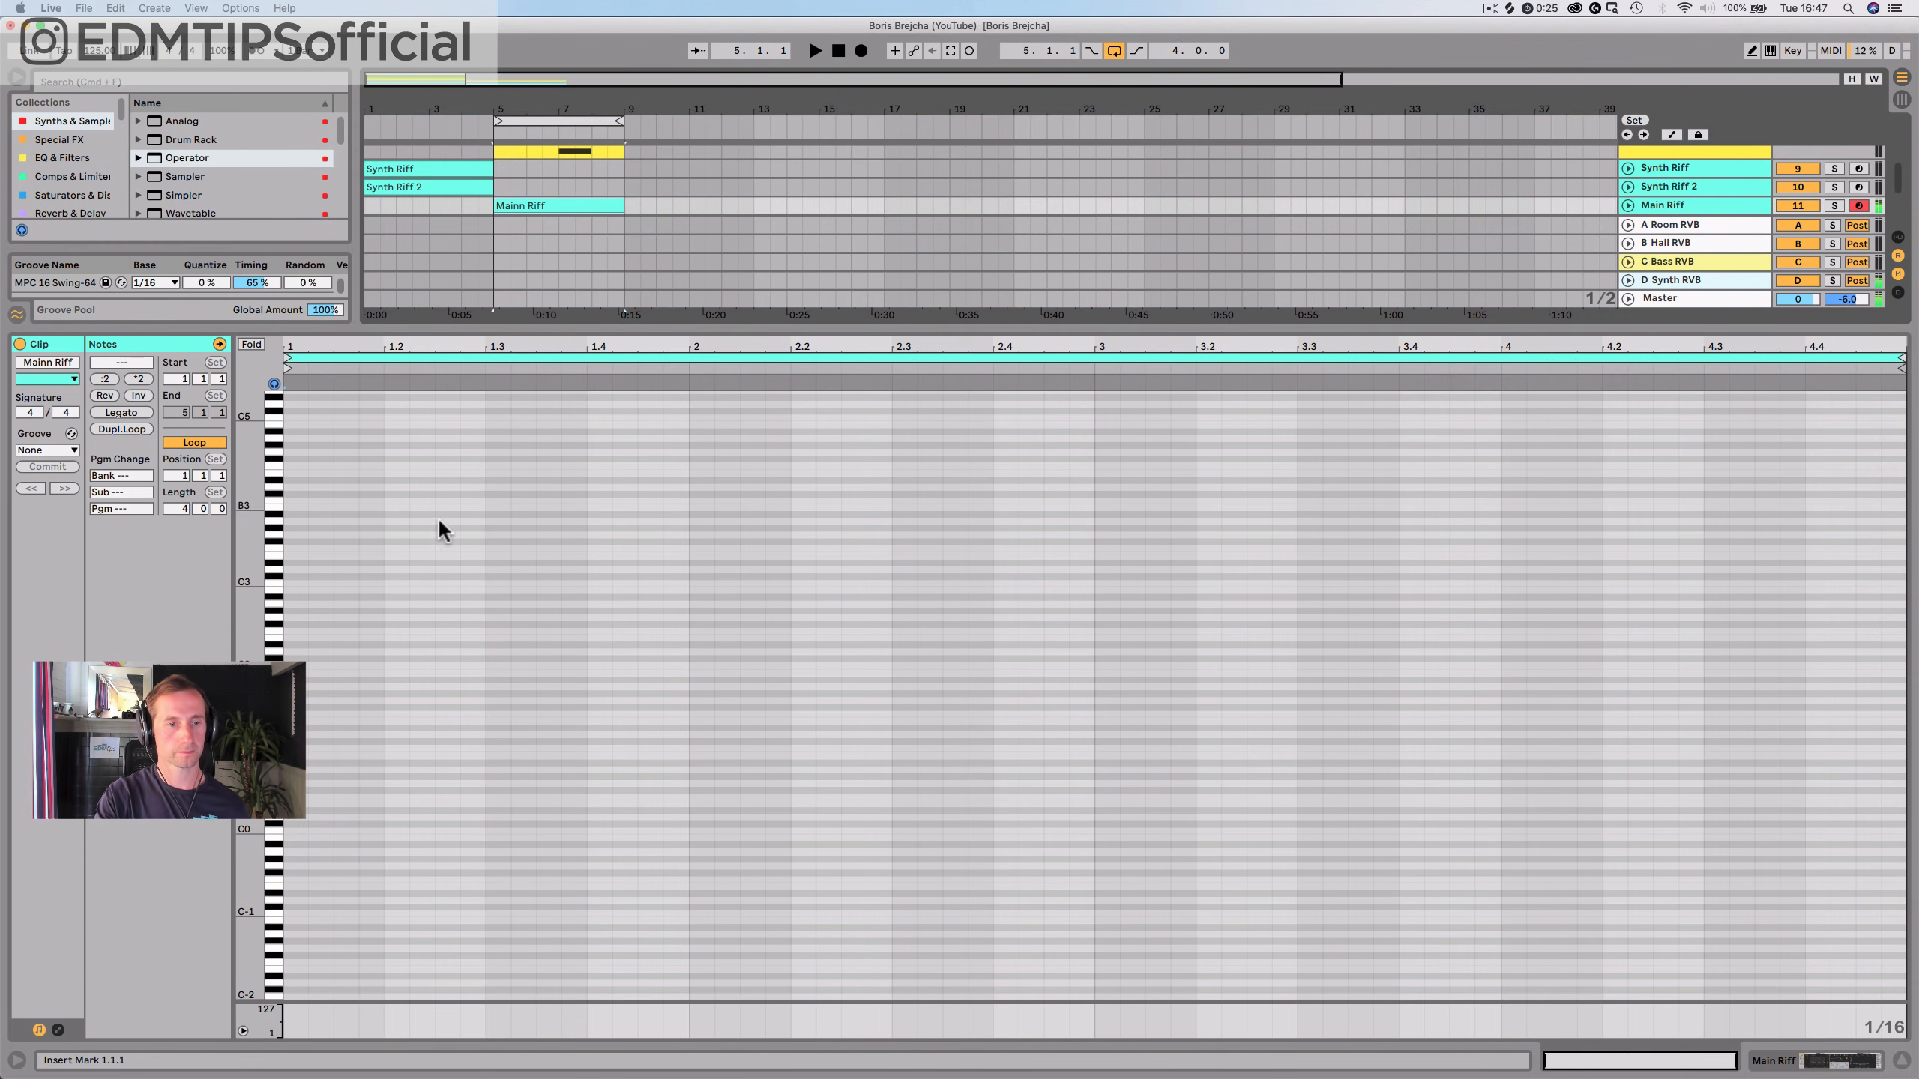
# Enter the riff's opening eighth notes in the clip: D#3 at 1.1.1, F3 at 1.1.3 and G#3 at 1.2.3
pyautogui.doubleClick(289, 561)
pyautogui.moveTo(259, 566)
pyautogui.mouseDown()
pyautogui.moveTo(275, 604)
pyautogui.moveTo(329, 610)
pyautogui.moveTo(494, 575)
pyautogui.moveTo(468, 557)
pyautogui.mouseUp()
pyautogui.press('space')
pyautogui.press('space')
pyautogui.press('space')
pyautogui.press('space')
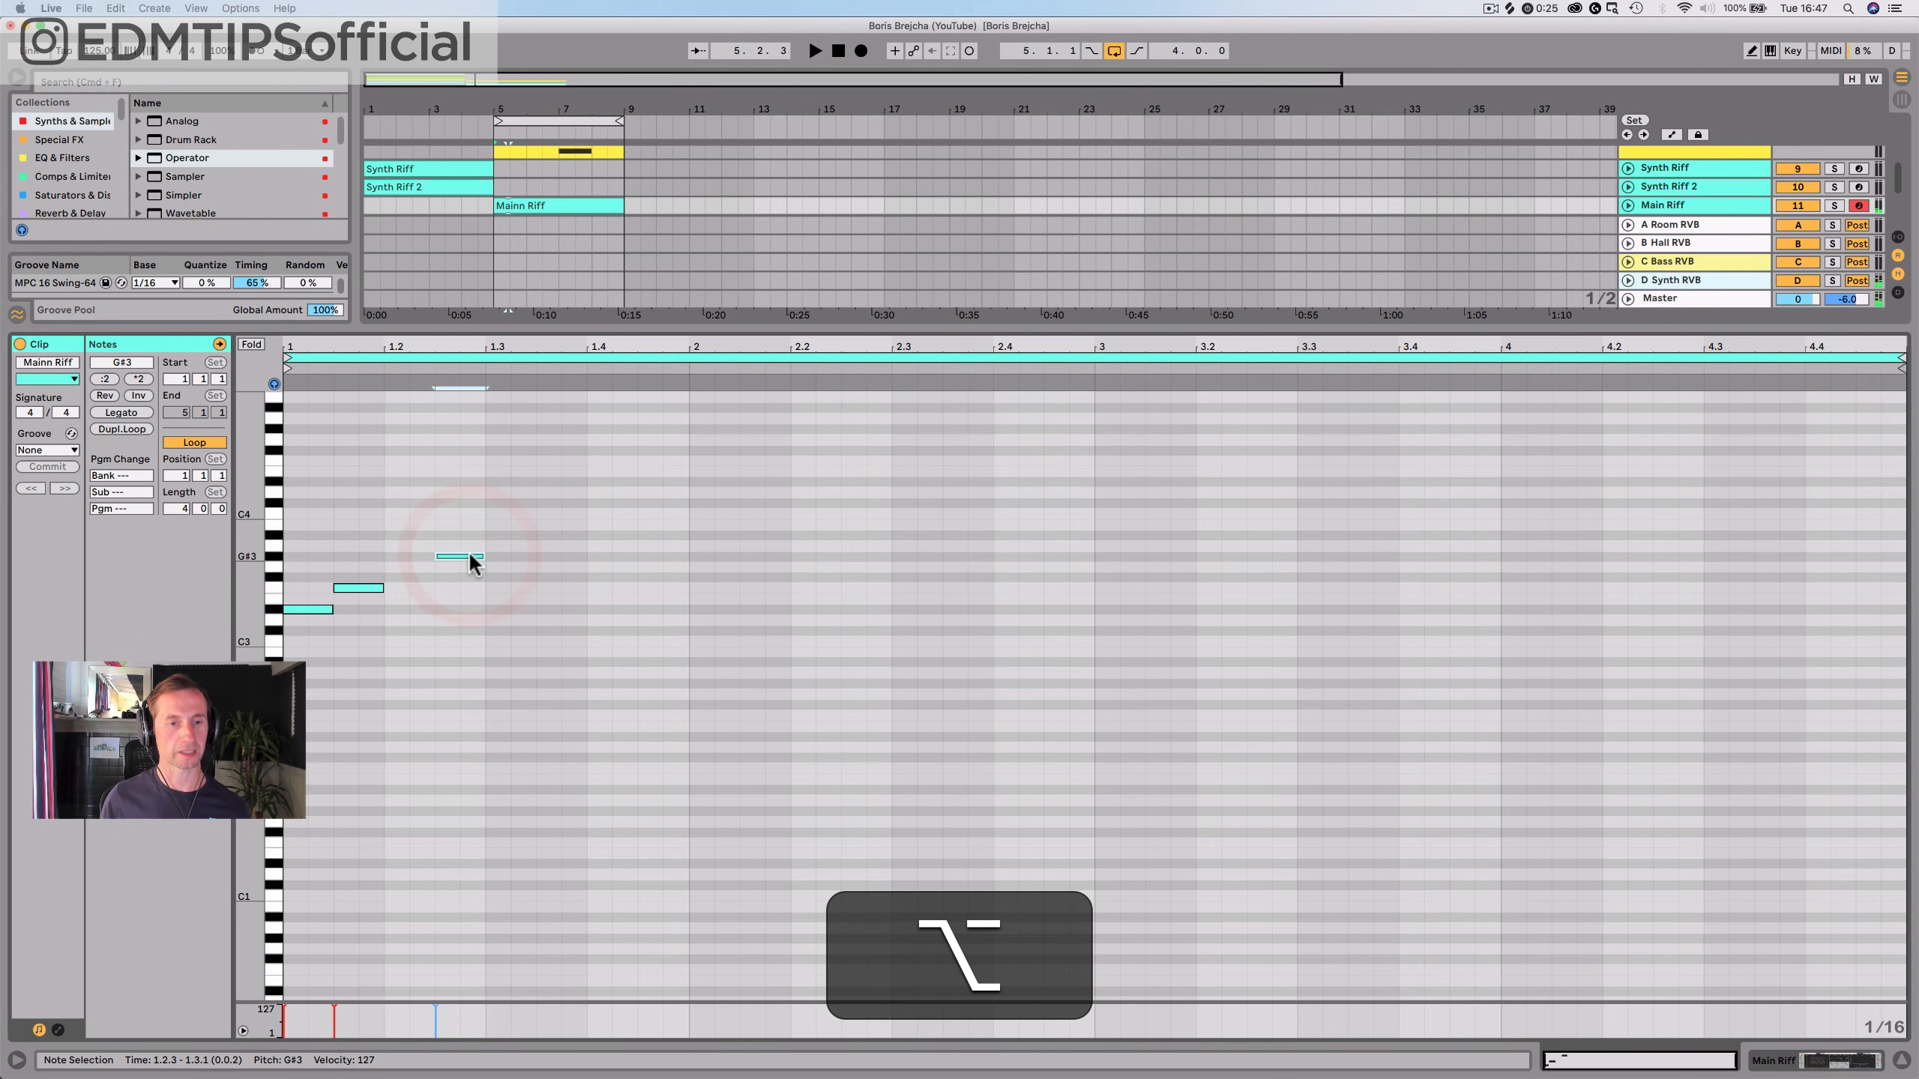
# Move the G#3 note to 1.2.2 and add G3 at 1.3.1, D#3 at 1.3.4 and F3 at 1.4.3
pyautogui.press('k')
pyautogui.press('k')
pyautogui.press('k')
pyautogui.press('k')
pyautogui.press('k')
pyautogui.press('k')
pyautogui.press('space')
pyautogui.press('space')
pyautogui.keyDown('alt'); pyautogui.moveTo(461, 557); pyautogui.dragTo(664, 588); pyautogui.keyUp('alt')
# Audition the first bar of the riff repeatedly to check its rhythm and pitches
pyautogui.press('space')
pyautogui.press('space')
pyautogui.press('space')
pyautogui.press('space')
pyautogui.press('space')
pyautogui.press('space')
pyautogui.press('space')
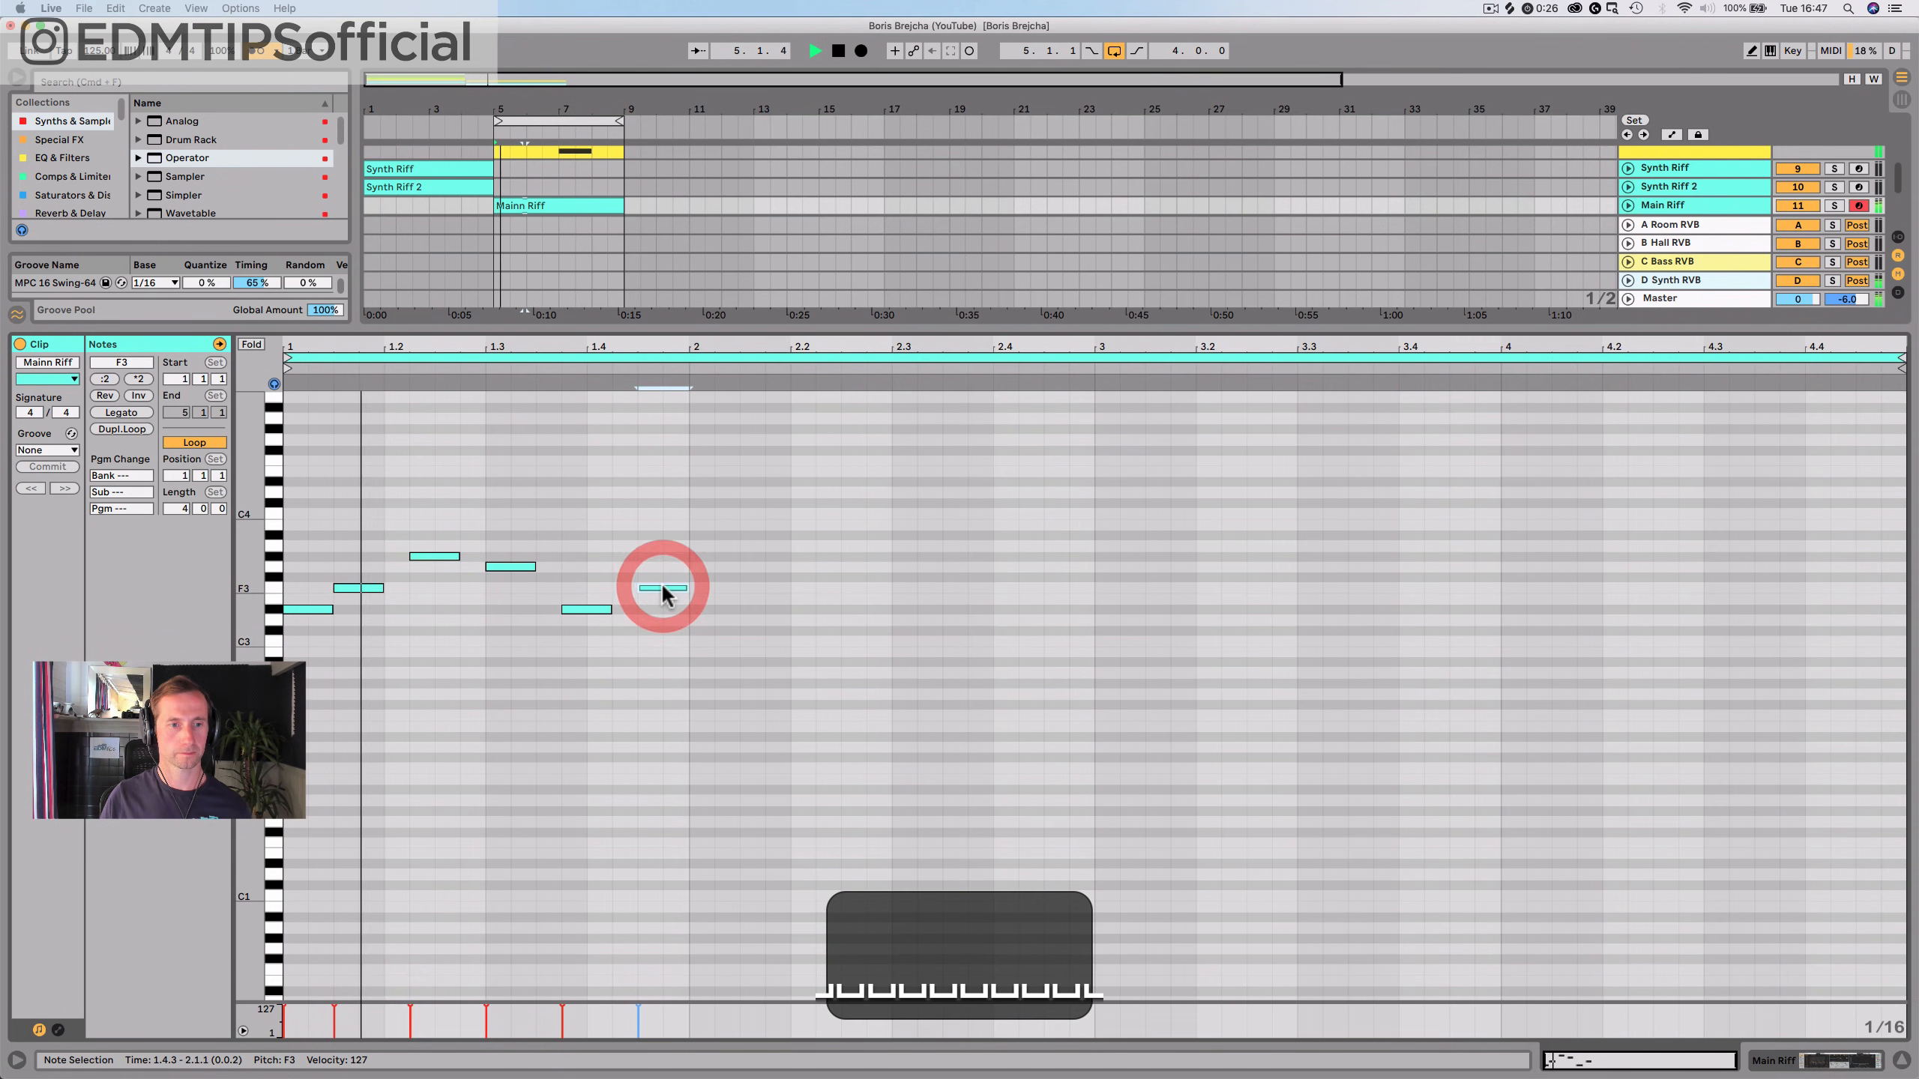
pyautogui.press('space')
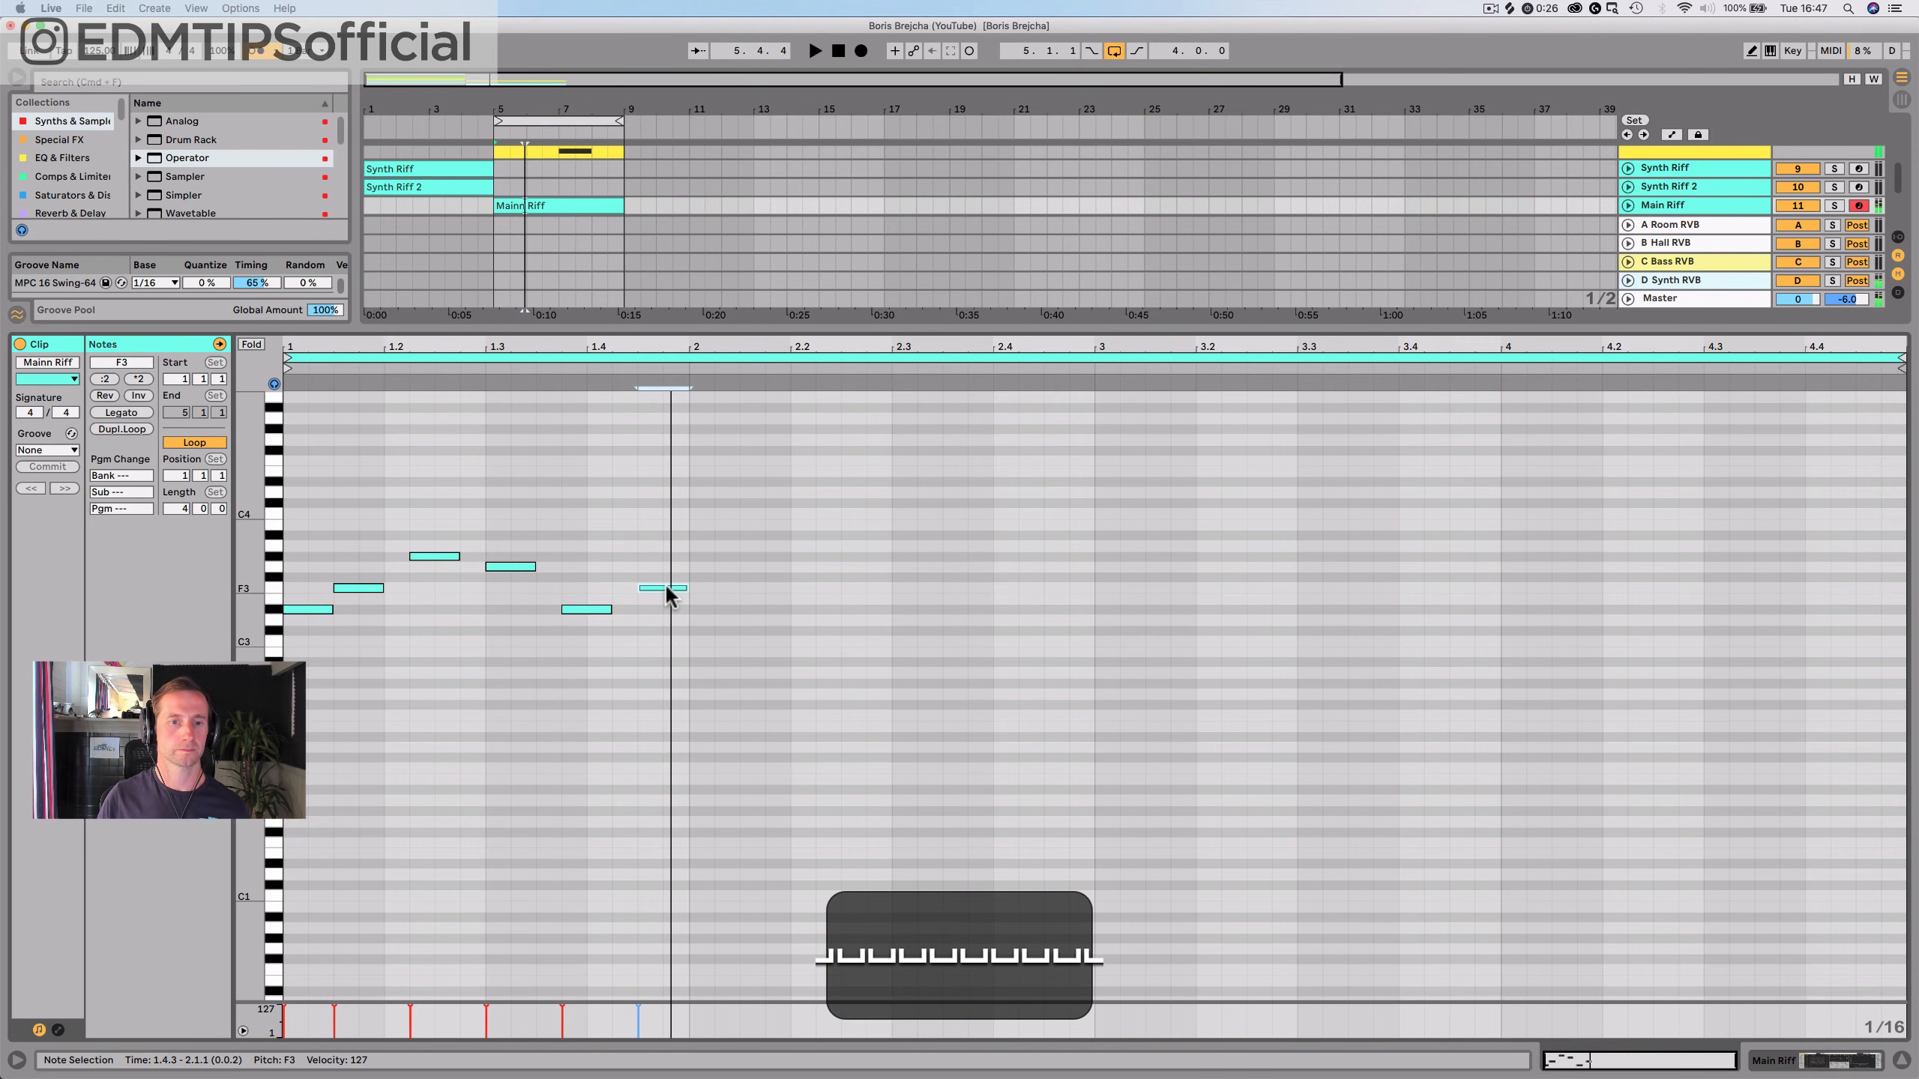
# Duplicate all the notes of bar 1 into bar 2 and audition the repeated phrase
pyautogui.moveTo(664, 587); pyautogui.dragTo(302, 531)
pyautogui.hotkey('alt', 'BackSpace')
pyautogui.press('super+d')
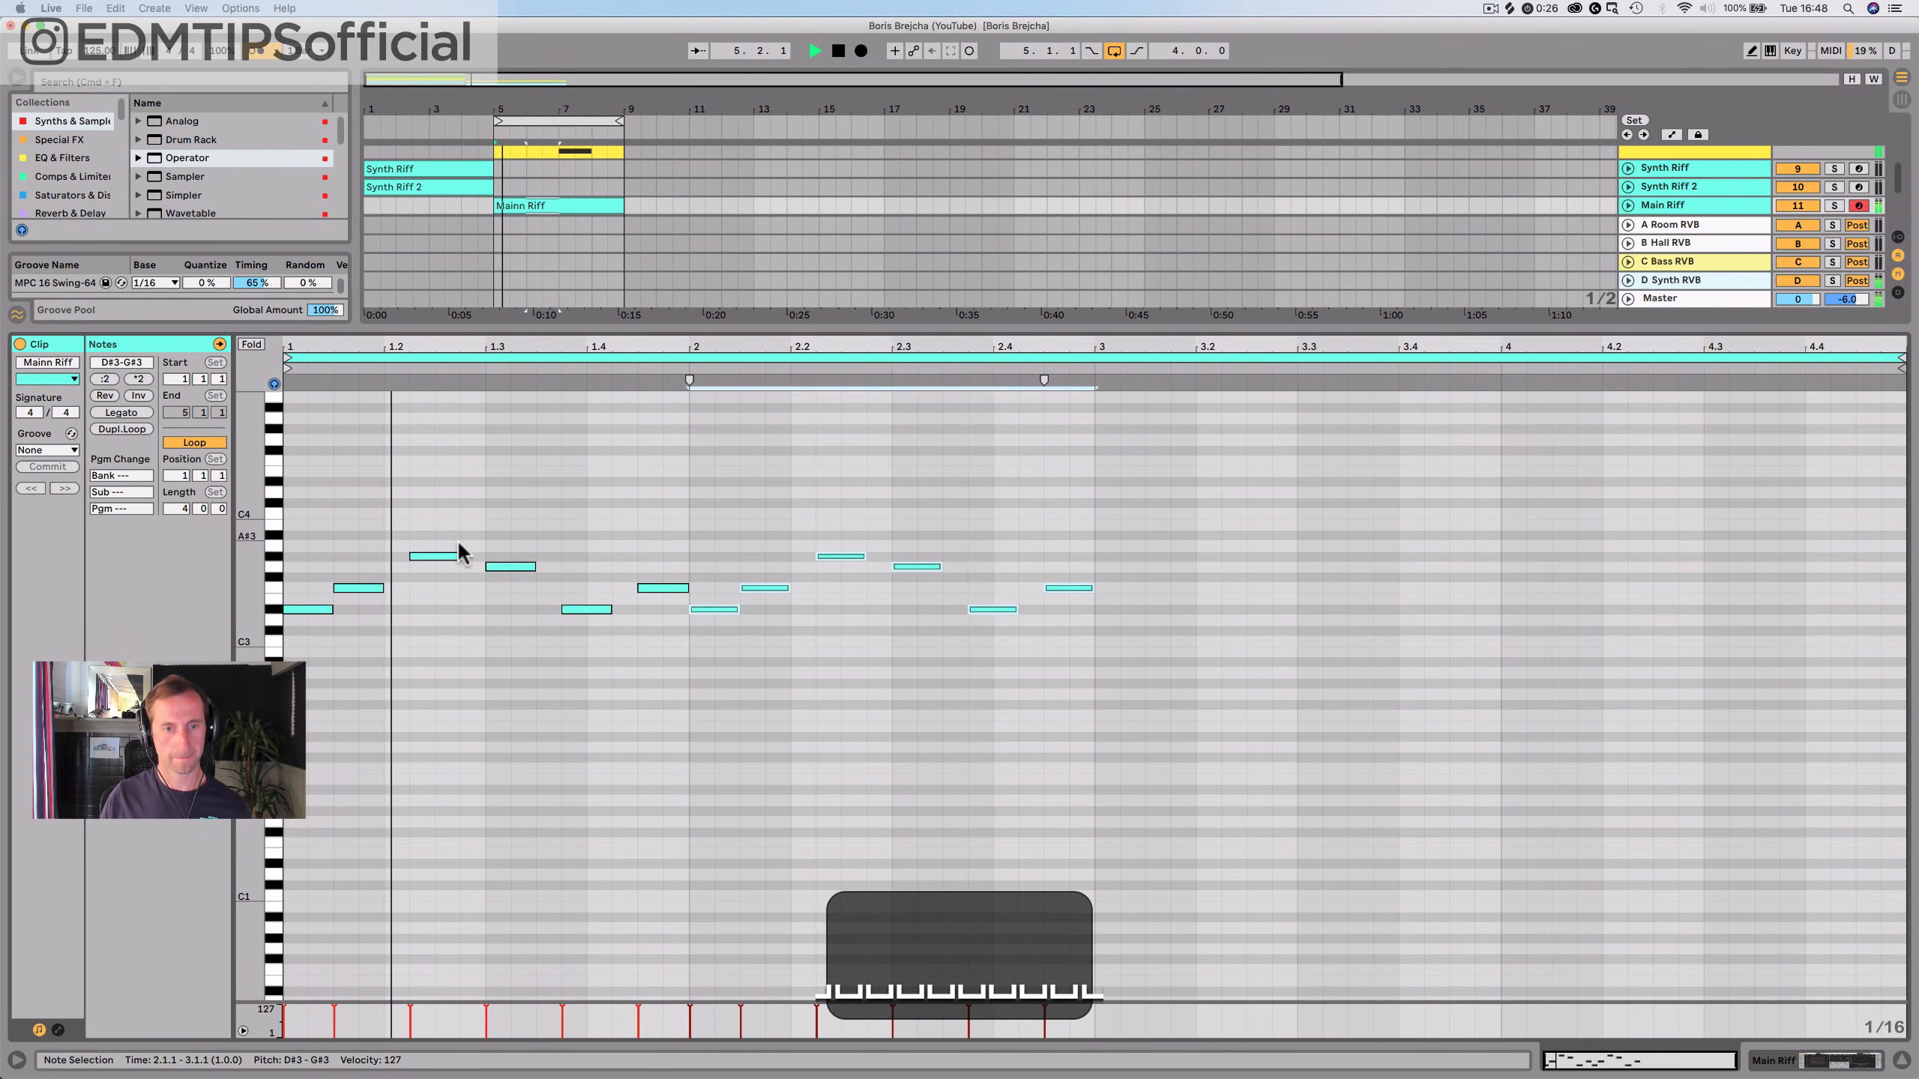
pyautogui.press('space')
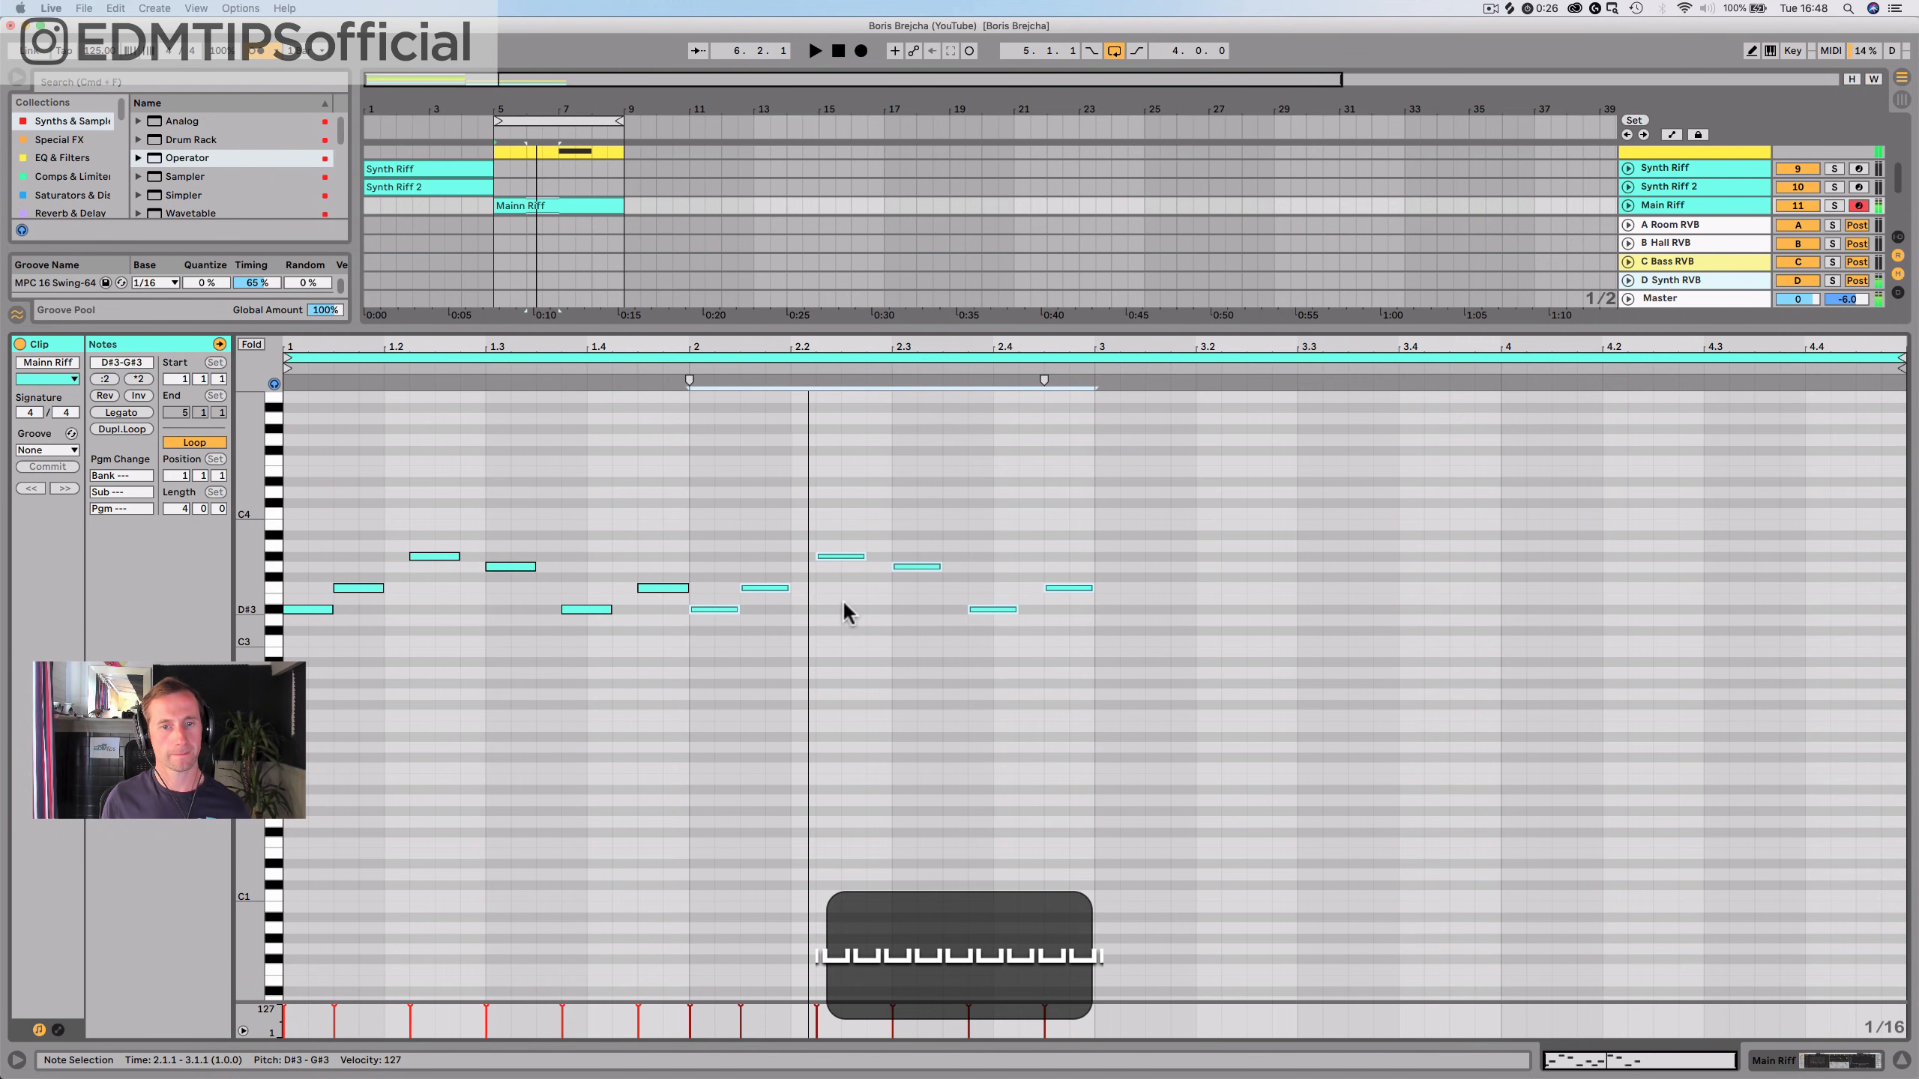
# Raise the first two notes of bar 2 to F3 and G#3 and audition the change
pyautogui.click(814, 549)
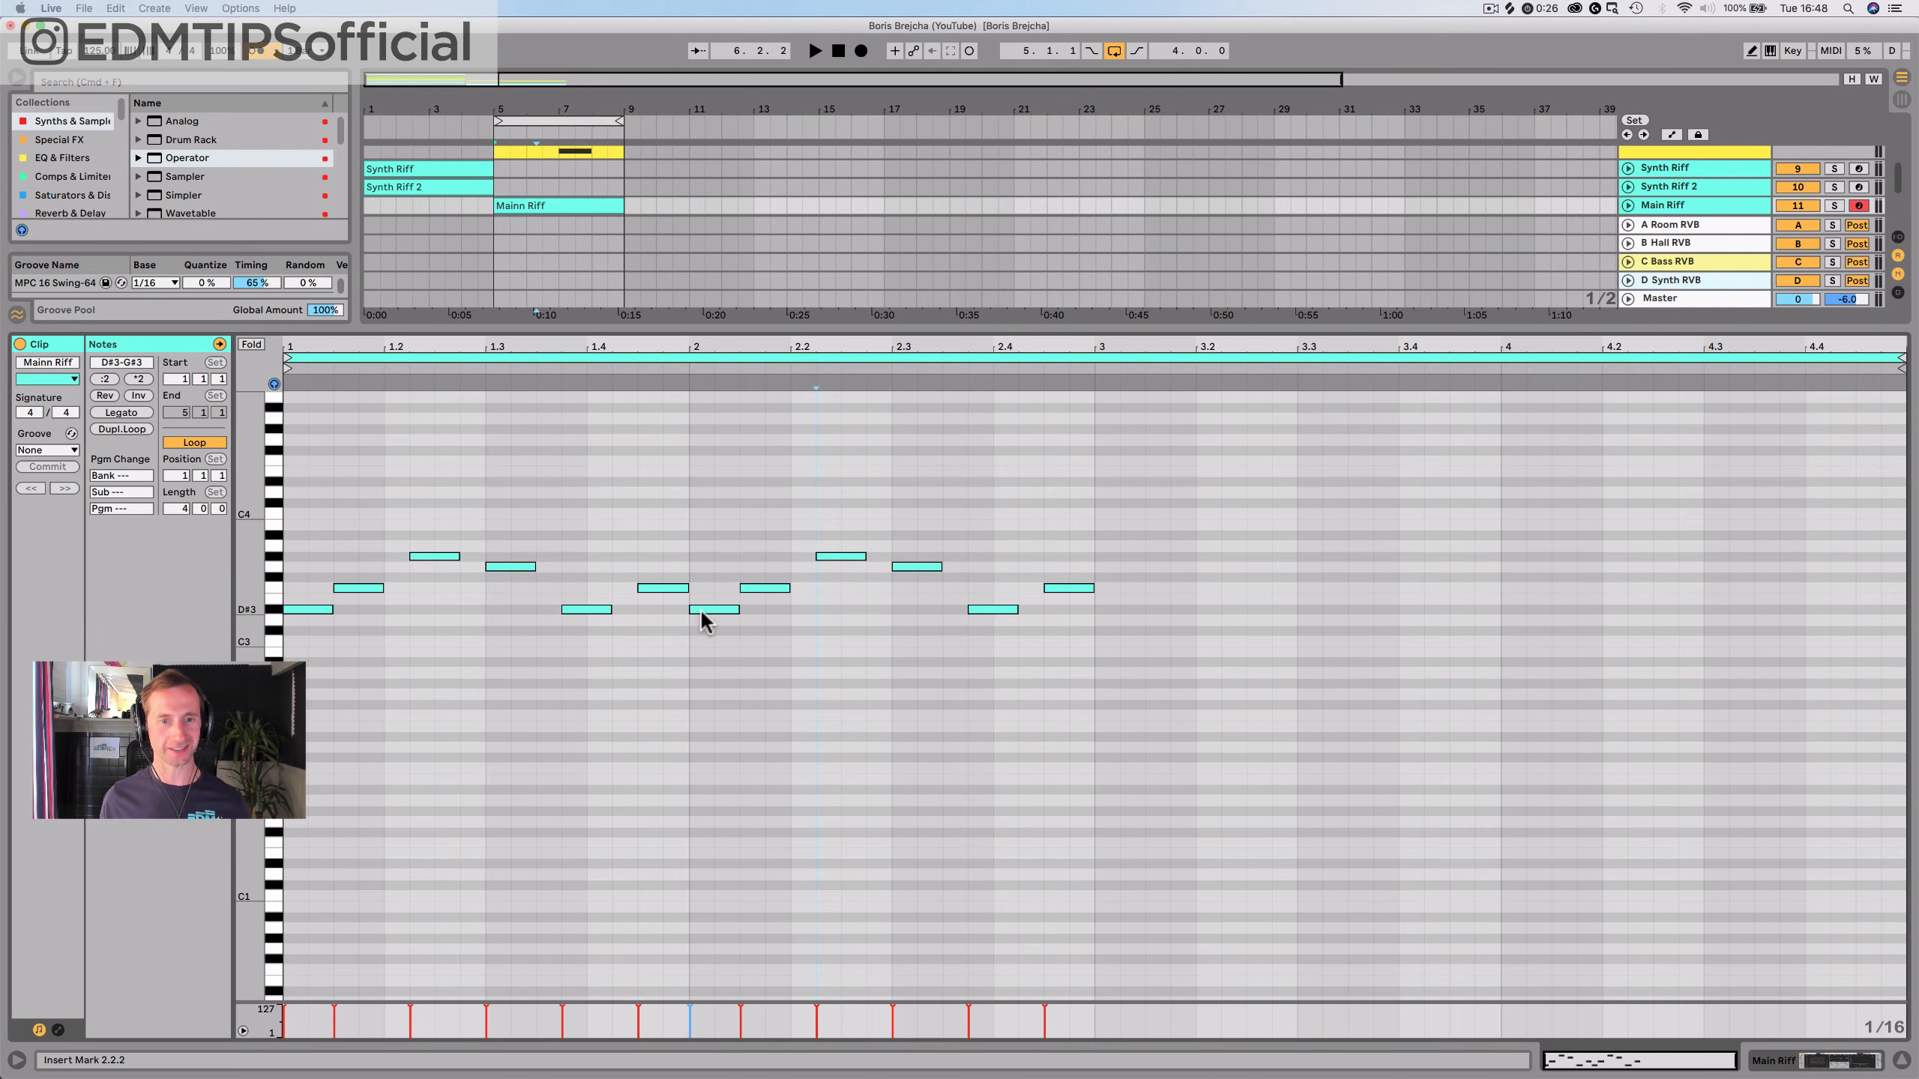
pyautogui.press('Up')
pyautogui.press('Down')
pyautogui.click(758, 590)
pyautogui.press('Up')
pyautogui.press('Up')
pyautogui.press('Up')
pyautogui.press('space')
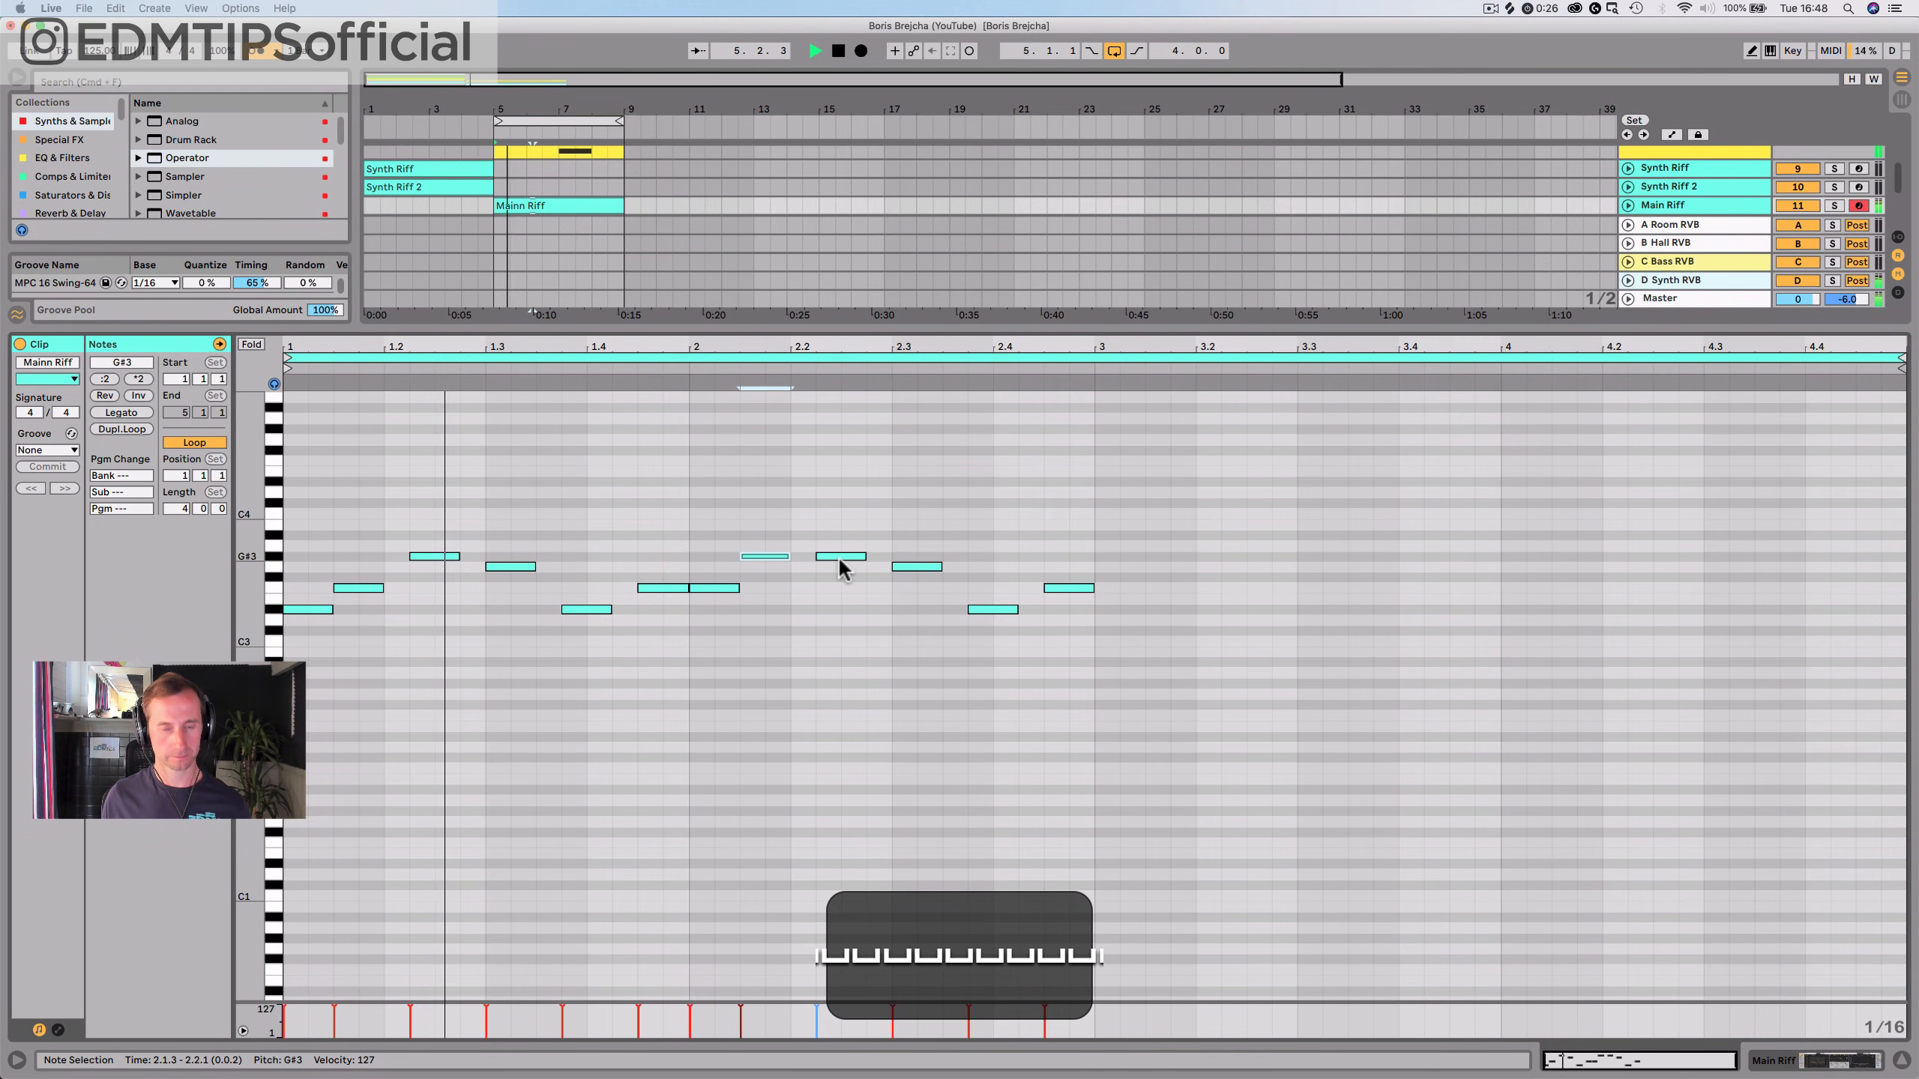
pyautogui.press('space')
# Try raising the bar 2 notes at 2.2.2 and 2.3.1 to C4 and A#3
pyautogui.click(840, 559)
pyautogui.press('Up')
pyautogui.press('Up')
pyautogui.press('Up')
pyautogui.press('Up')
pyautogui.press('Up')
pyautogui.press('Up')
pyautogui.press('Up')
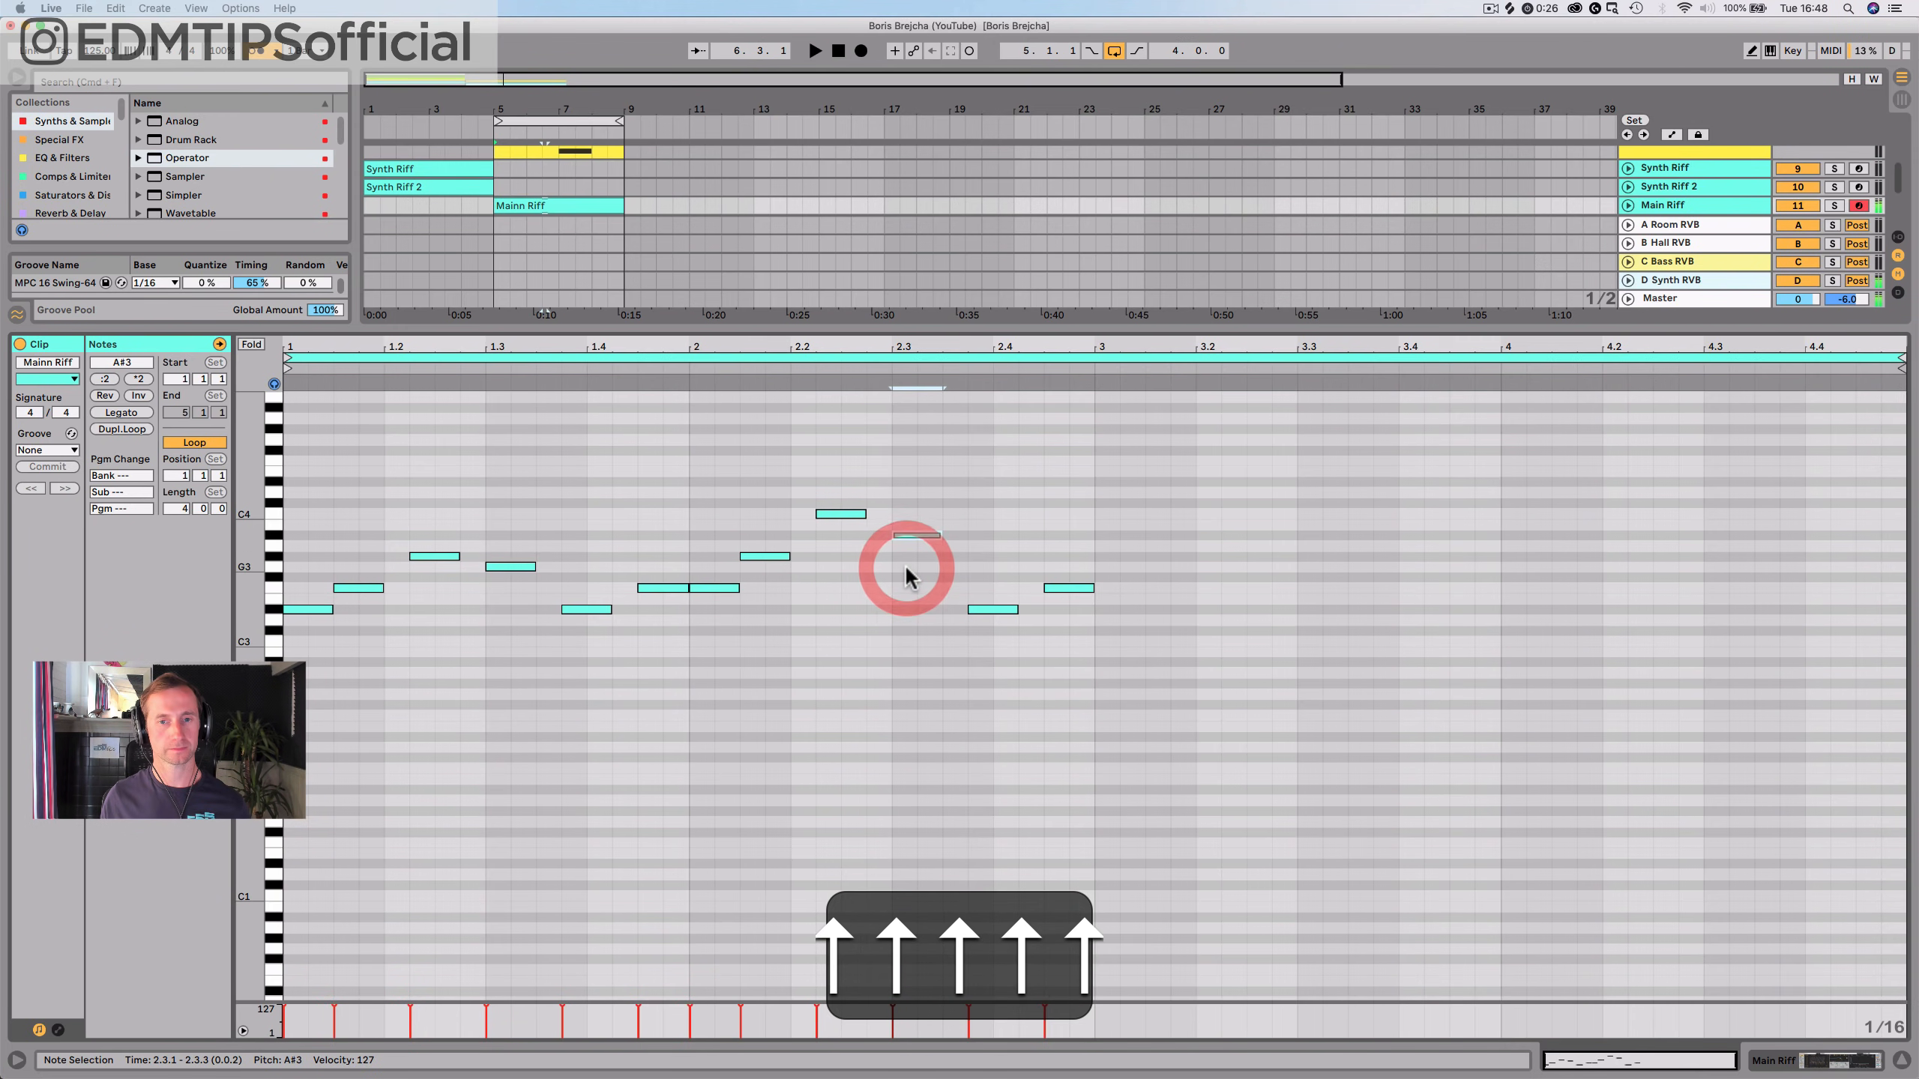
# Try raising the last two notes of bar 2 to G#3 and G3, and audition the phrase
pyautogui.click(982, 609)
pyautogui.press('Up')
pyautogui.press('Up')
pyautogui.press('Up')
pyautogui.press('Up')
pyautogui.press('Up')
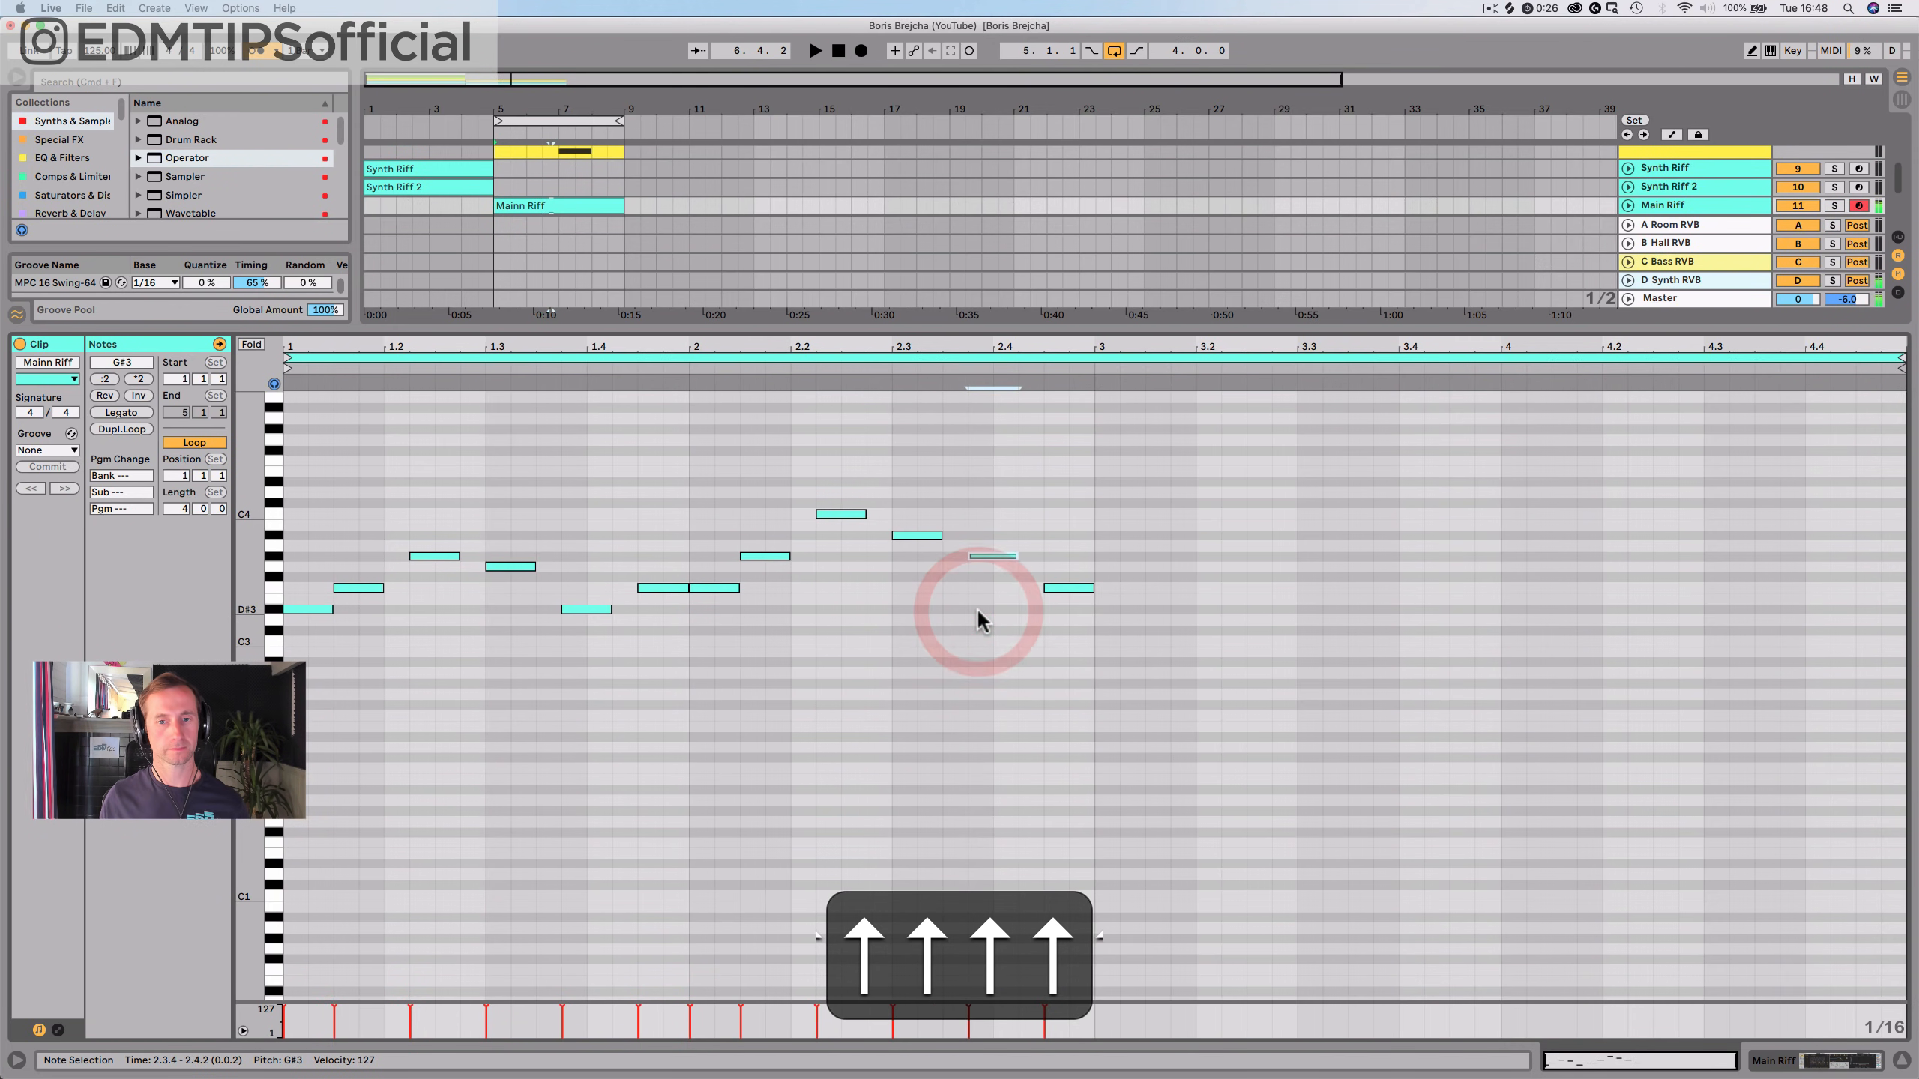
pyautogui.click(1068, 588)
pyautogui.press('Up')
pyautogui.press('Up')
pyautogui.press('space')
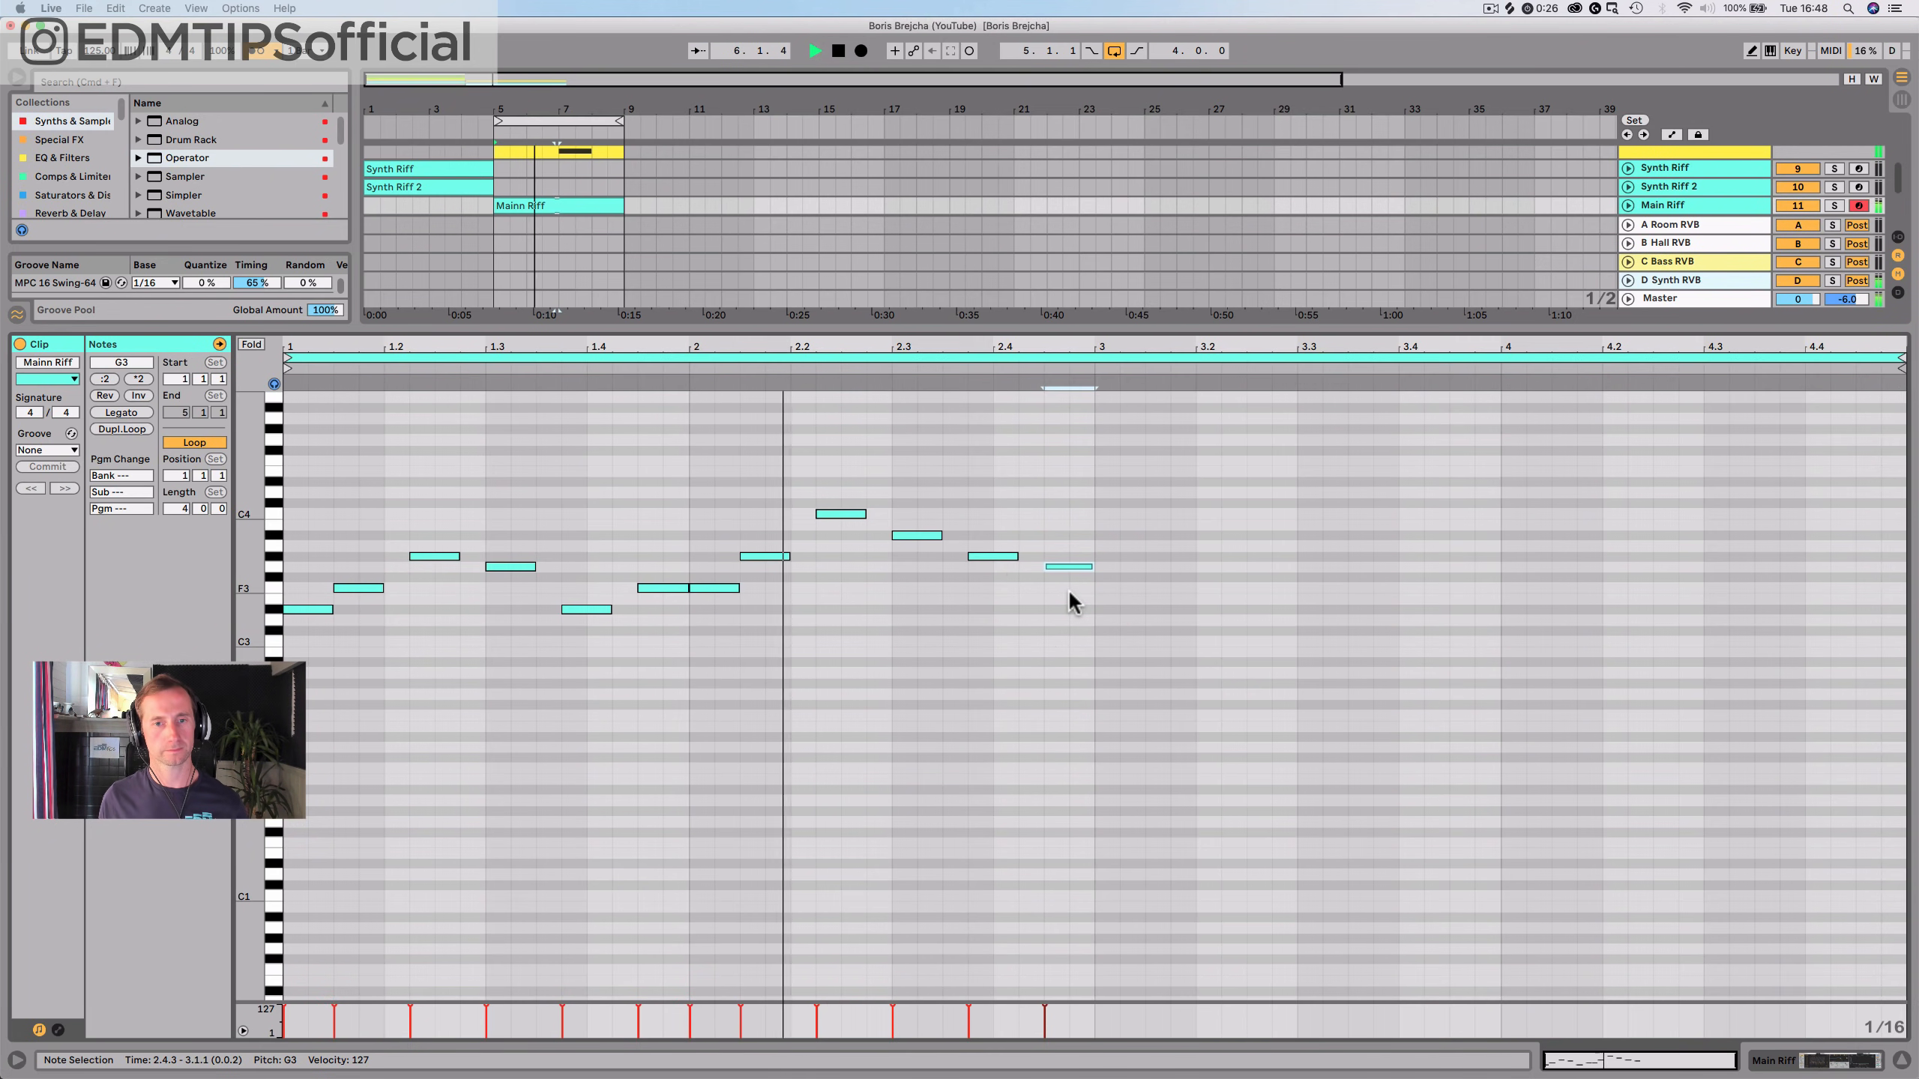
pyautogui.press('space')
# Set the note at 2.2.2 to A#3 and the note at 2.3.1 to C4, and audition the phrase
pyautogui.click(842, 514)
pyautogui.press('Down')
pyautogui.press('Down')
pyautogui.press('Down')
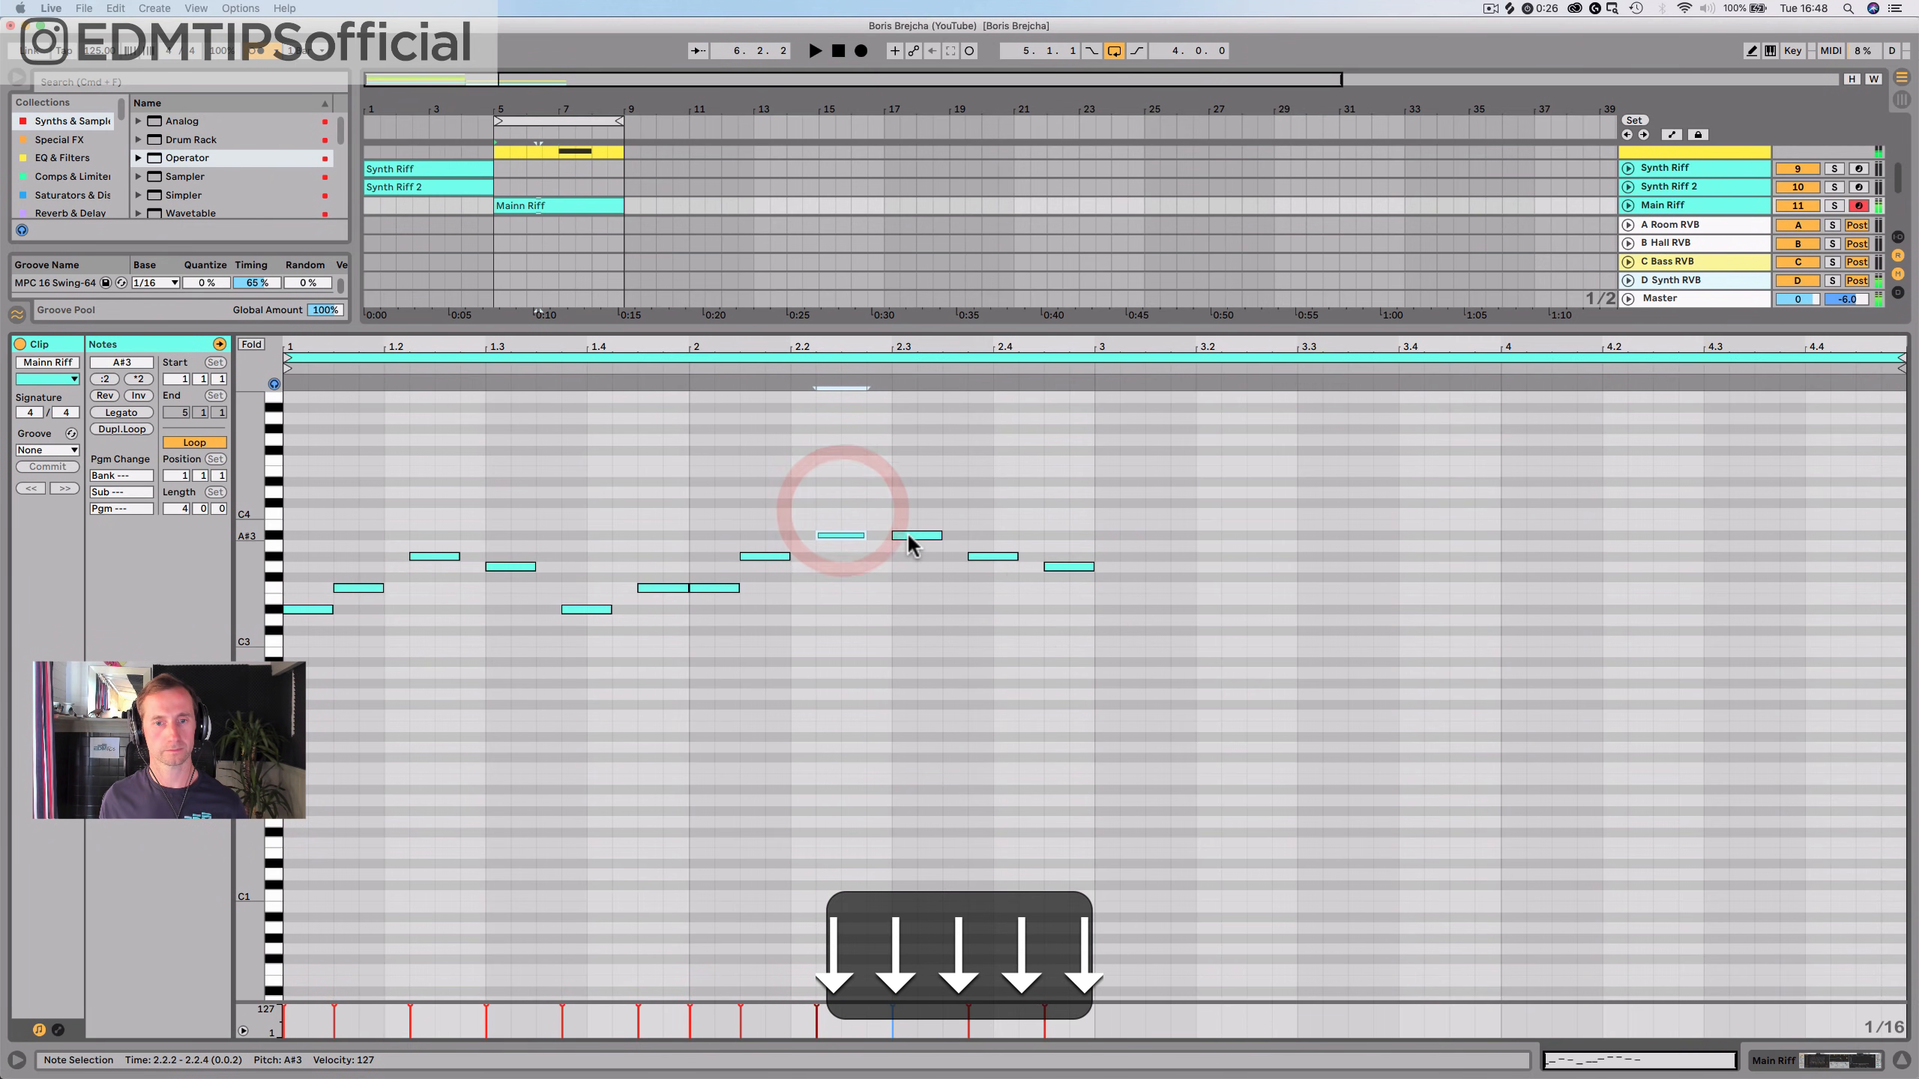
pyautogui.press('Up')
pyautogui.click(910, 537)
pyautogui.press('Up')
pyautogui.press('Up')
pyautogui.press('space')
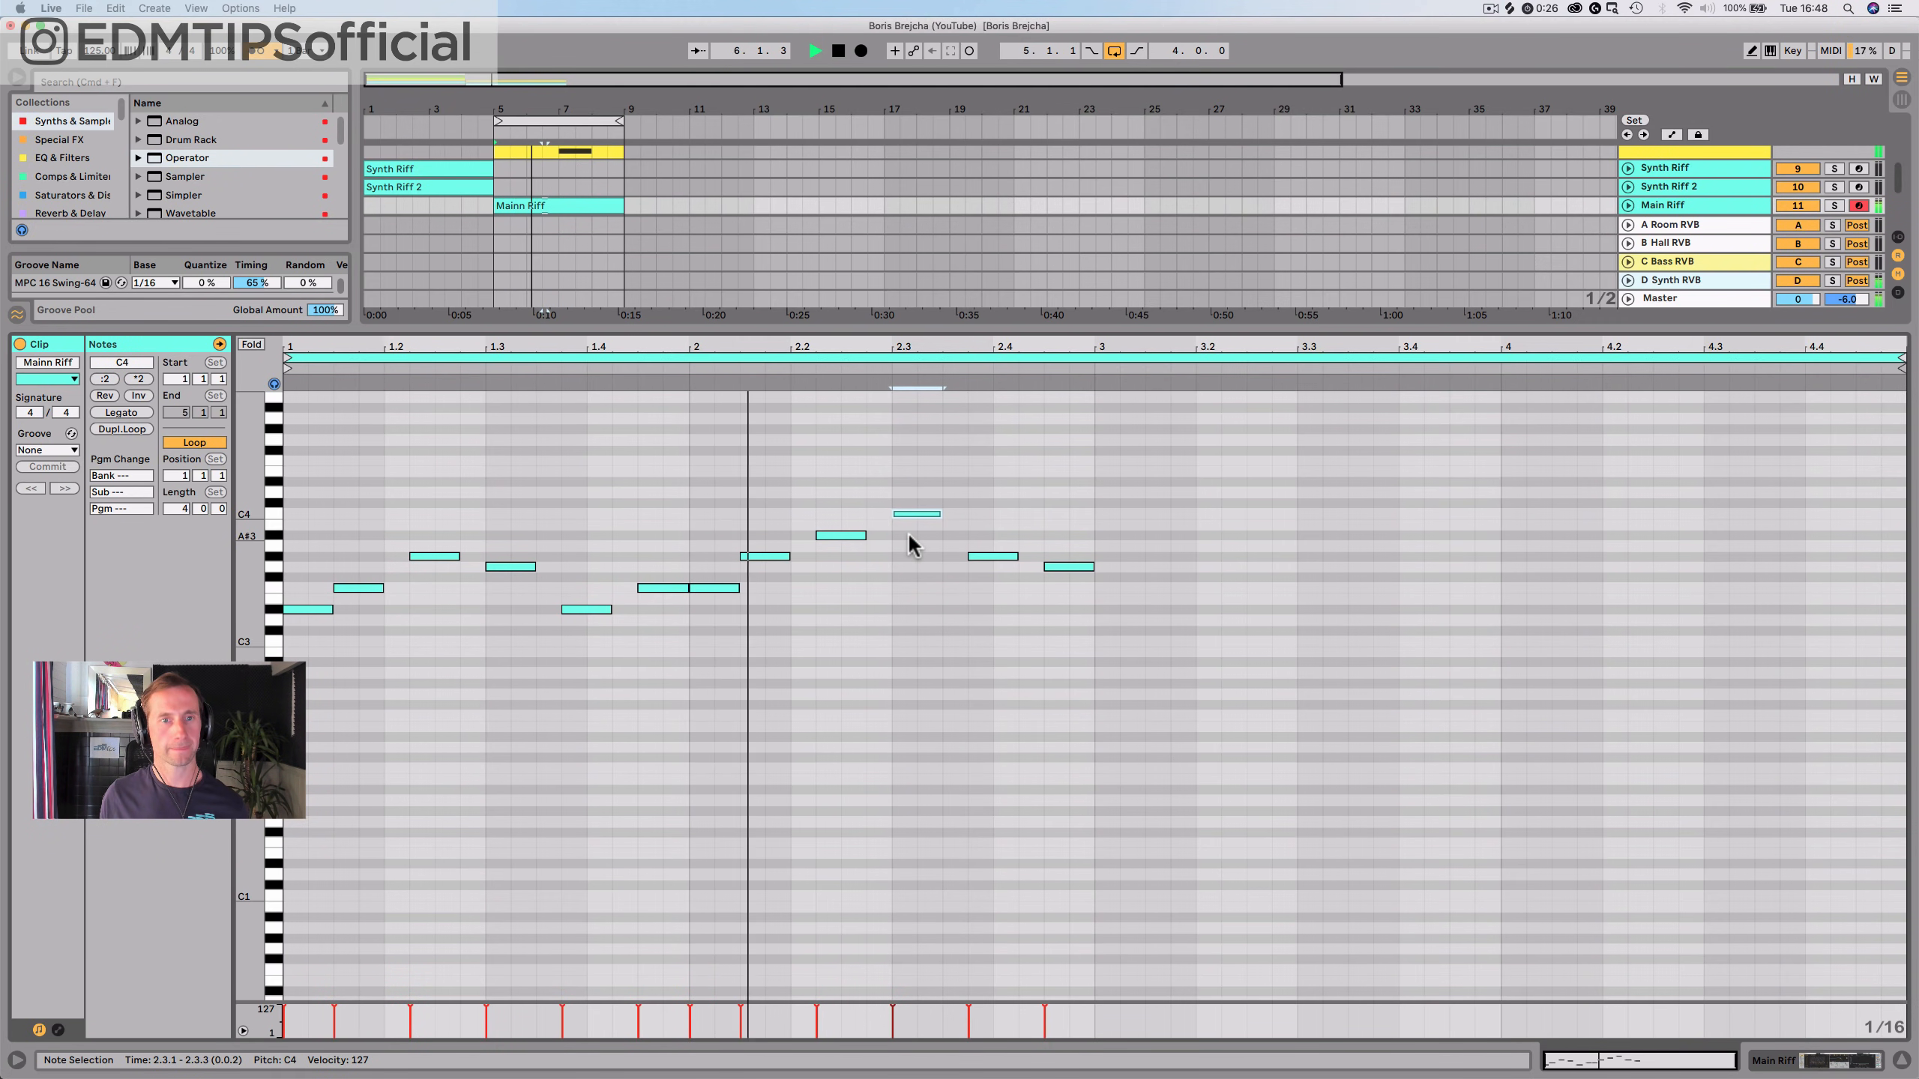
pyautogui.press('space')
# Raise the last two notes of bar 2 to A#3 and G#3 and audition the two-bar phrase
pyautogui.click(977, 557)
pyautogui.press('Up')
pyautogui.press('Up')
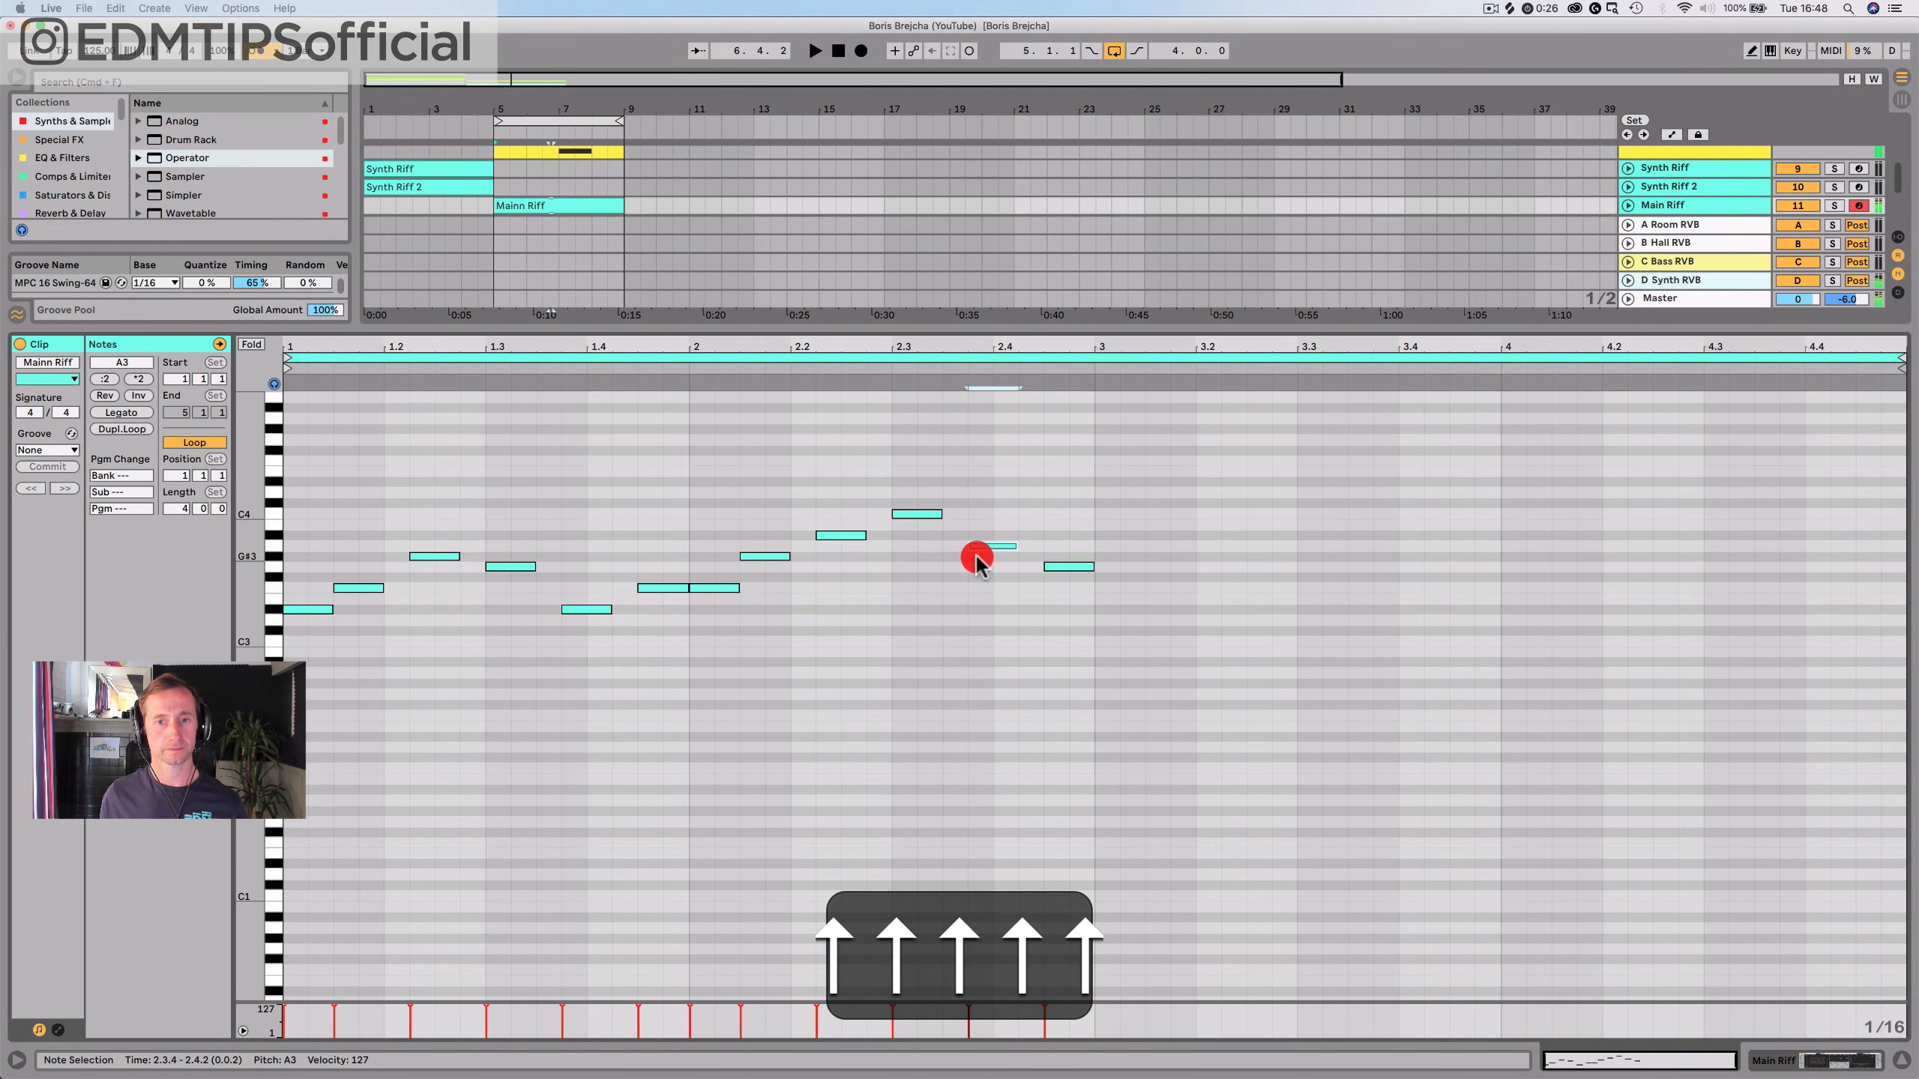
pyautogui.click(1067, 567)
pyautogui.press('Up')
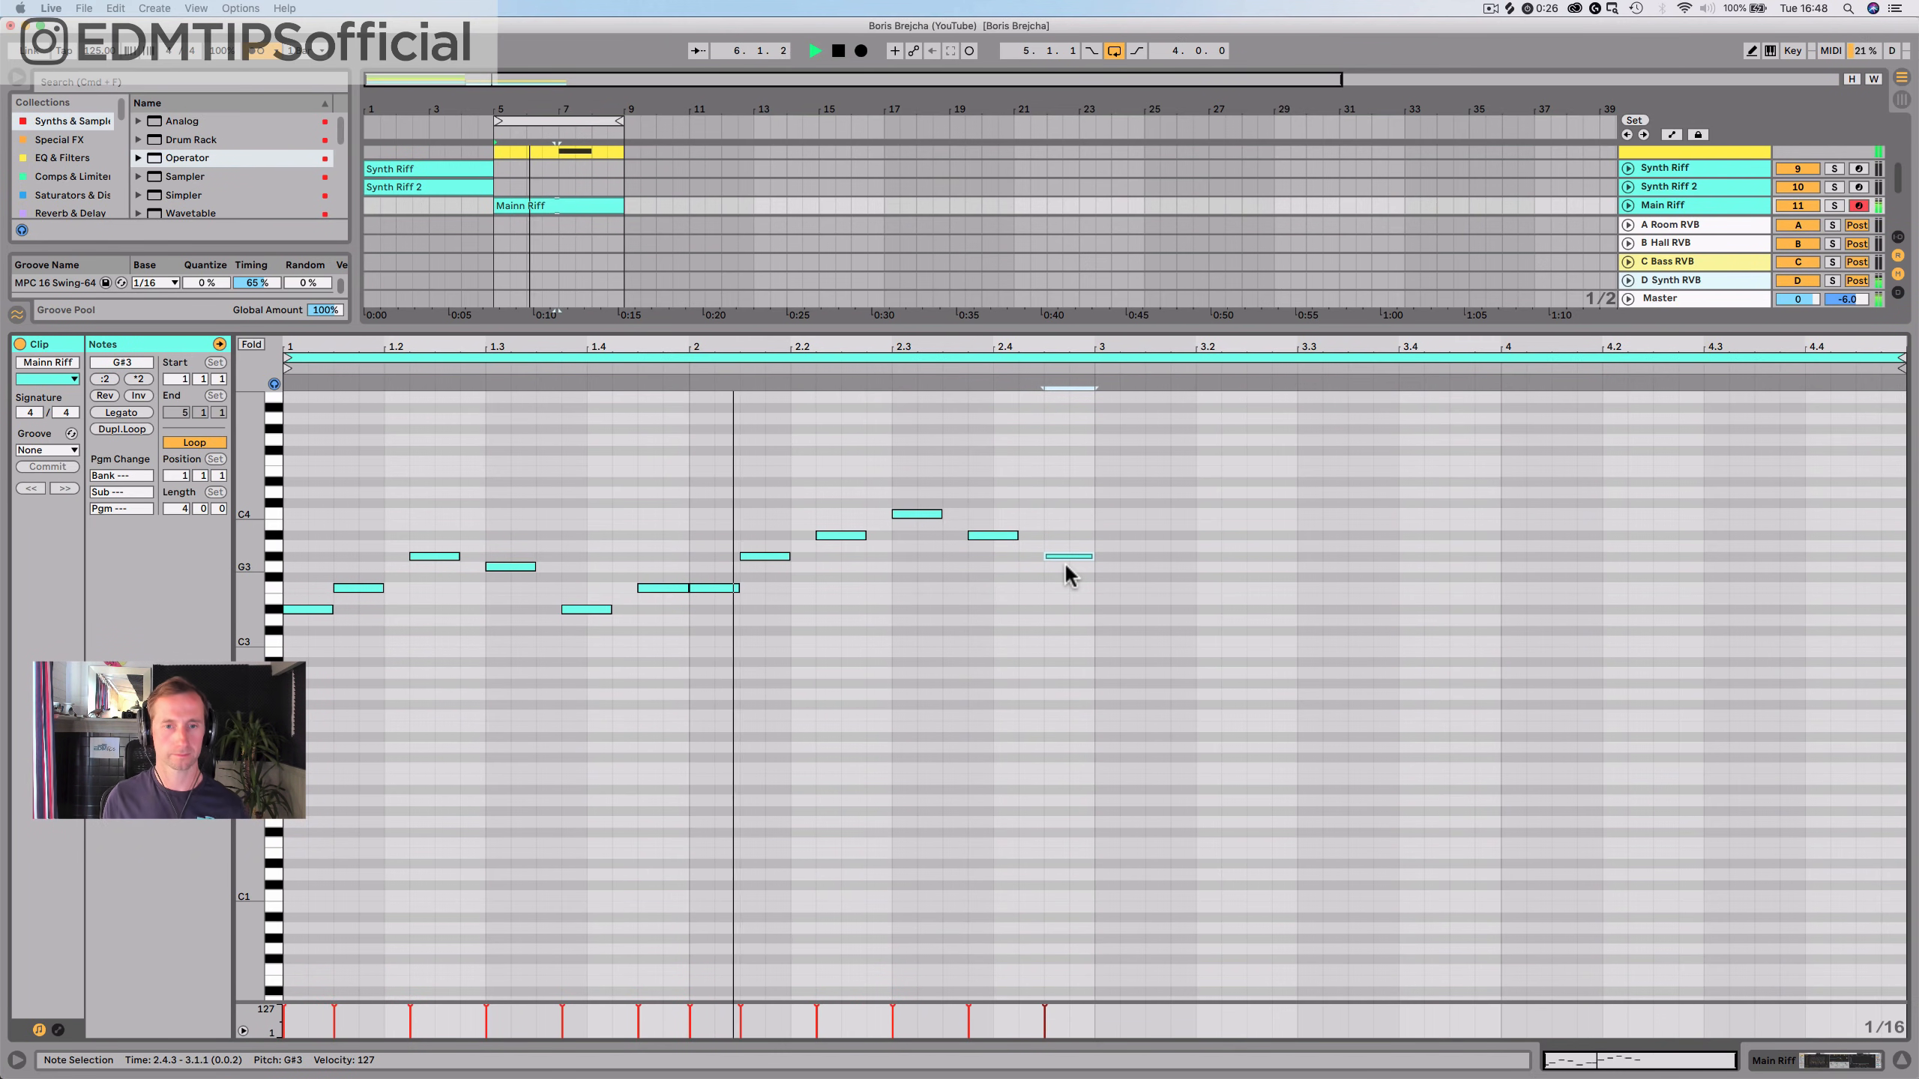
pyautogui.press('space')
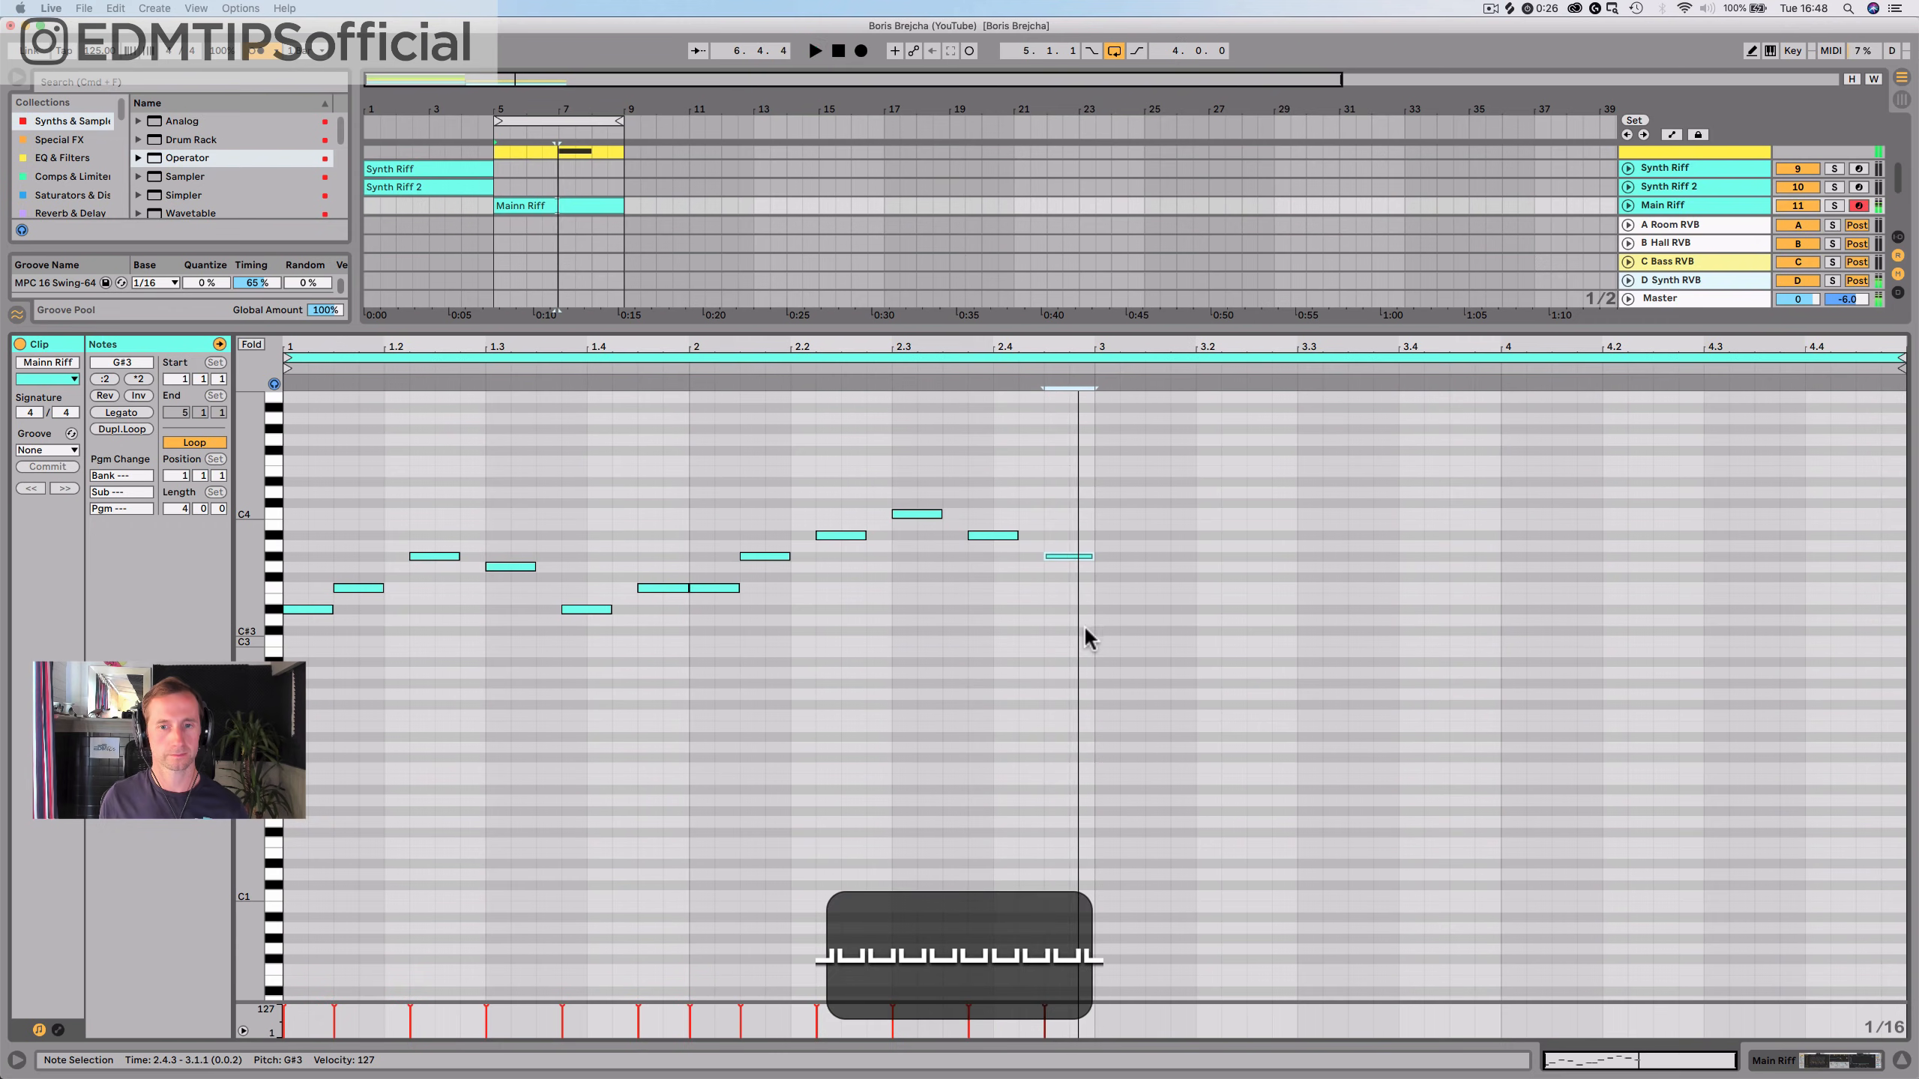
# Duplicate the two-bar phrase to fill bars 3 and 4 of the clip and play it back
pyautogui.moveTo(1088, 635); pyautogui.dragTo(229, 425)
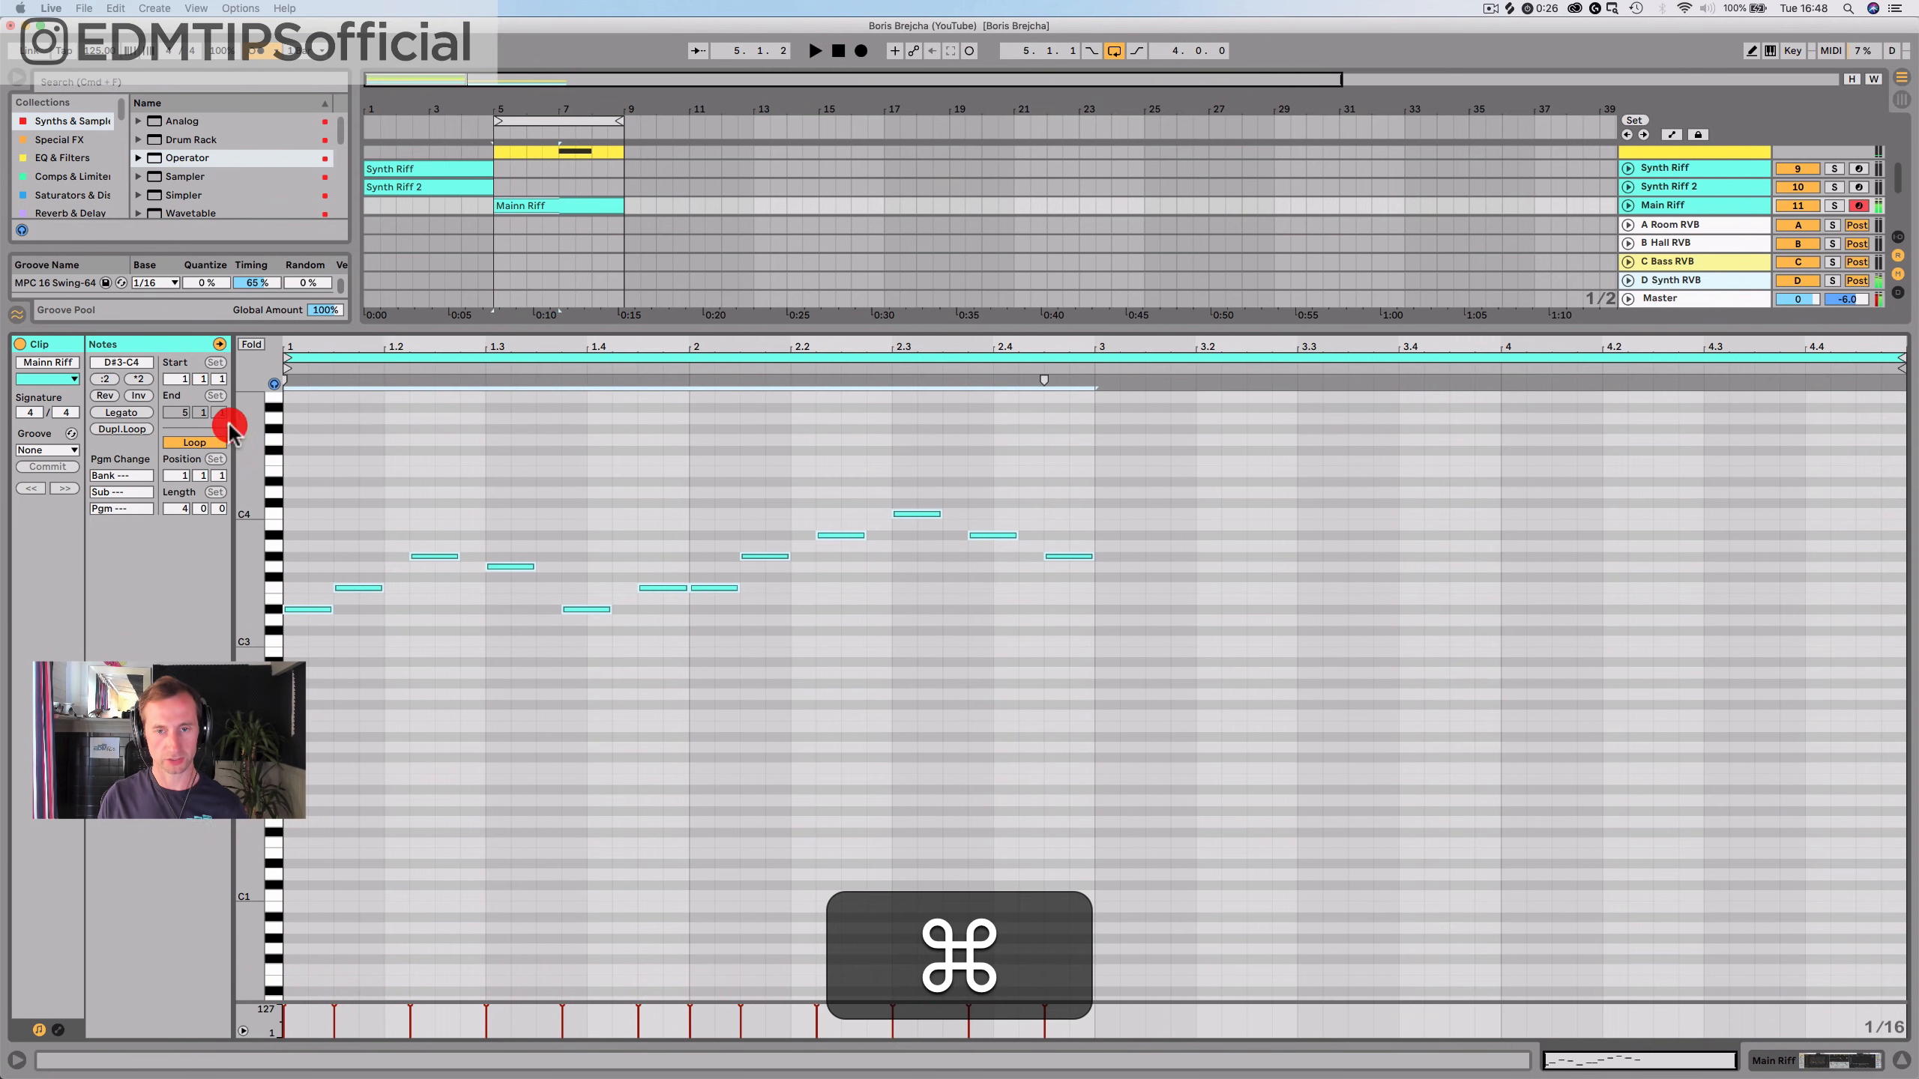
pyautogui.press('super+d')
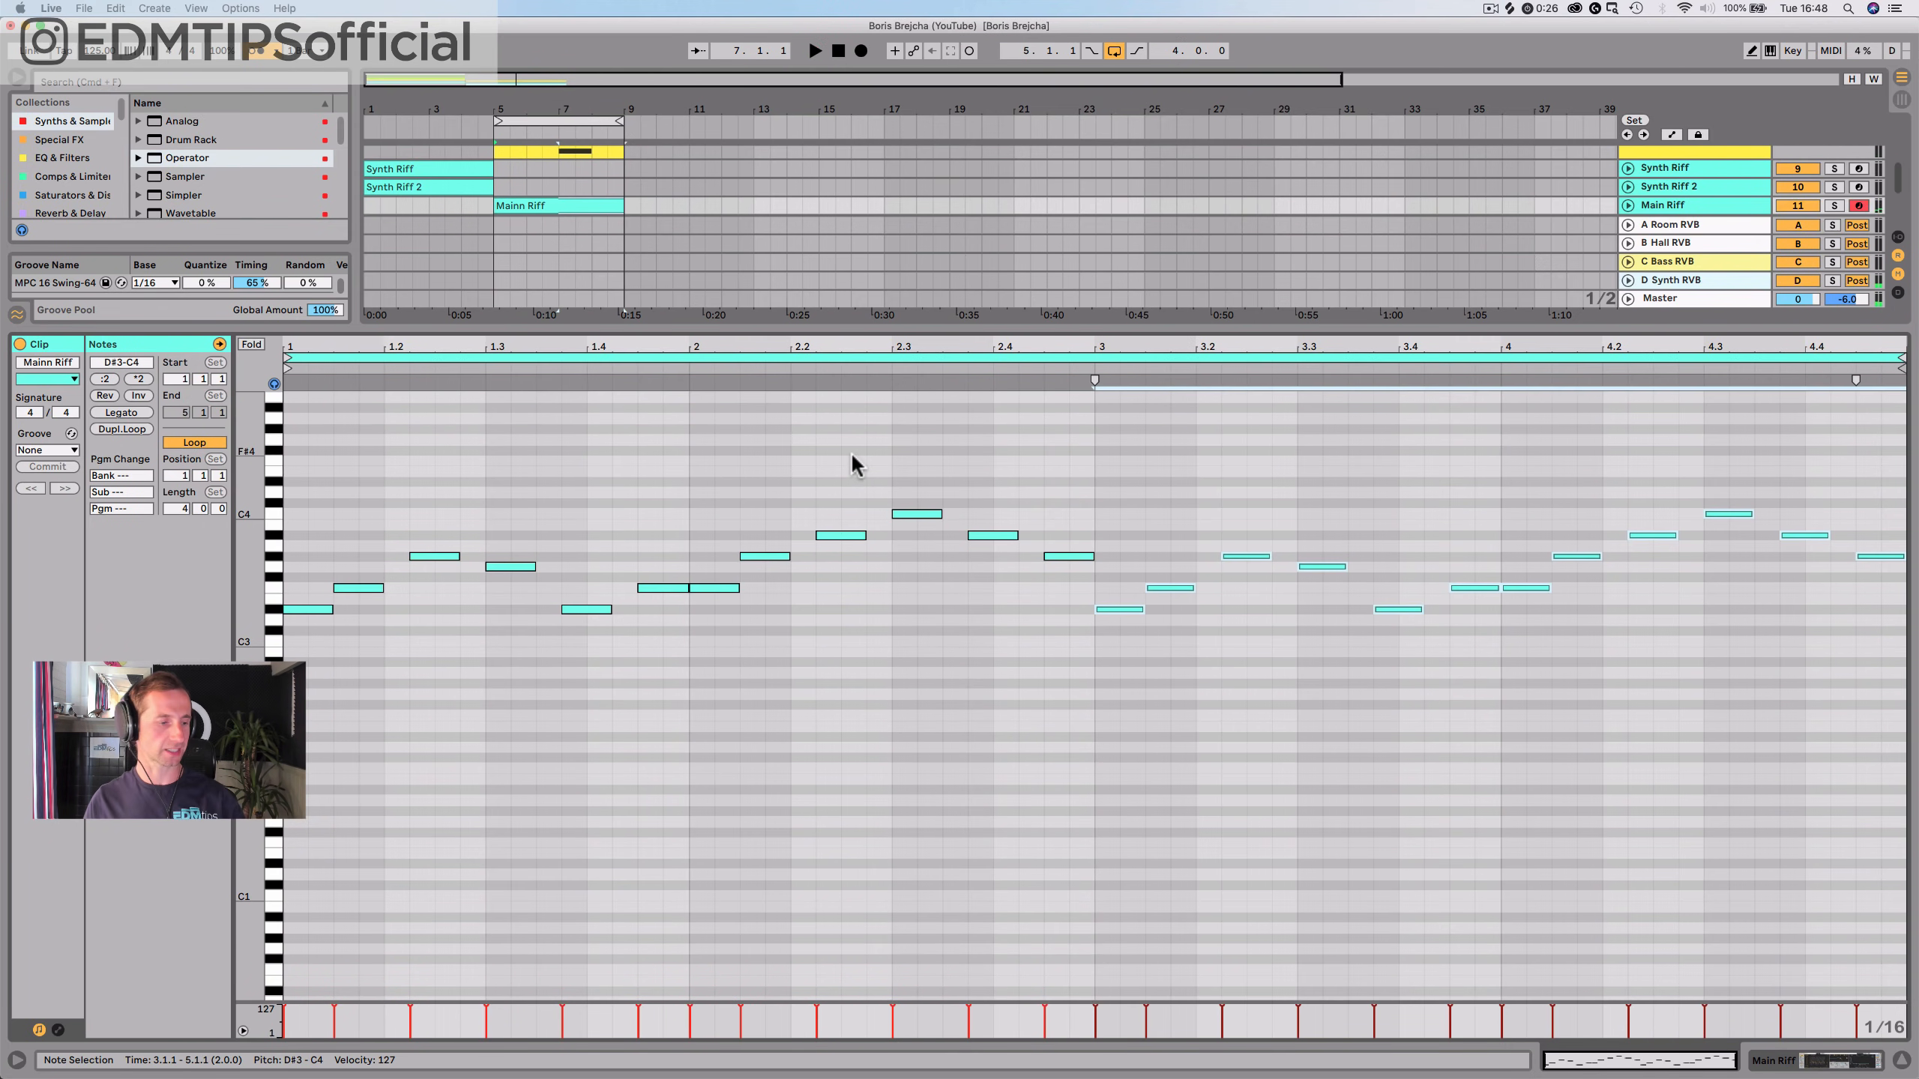
pyautogui.press('space')
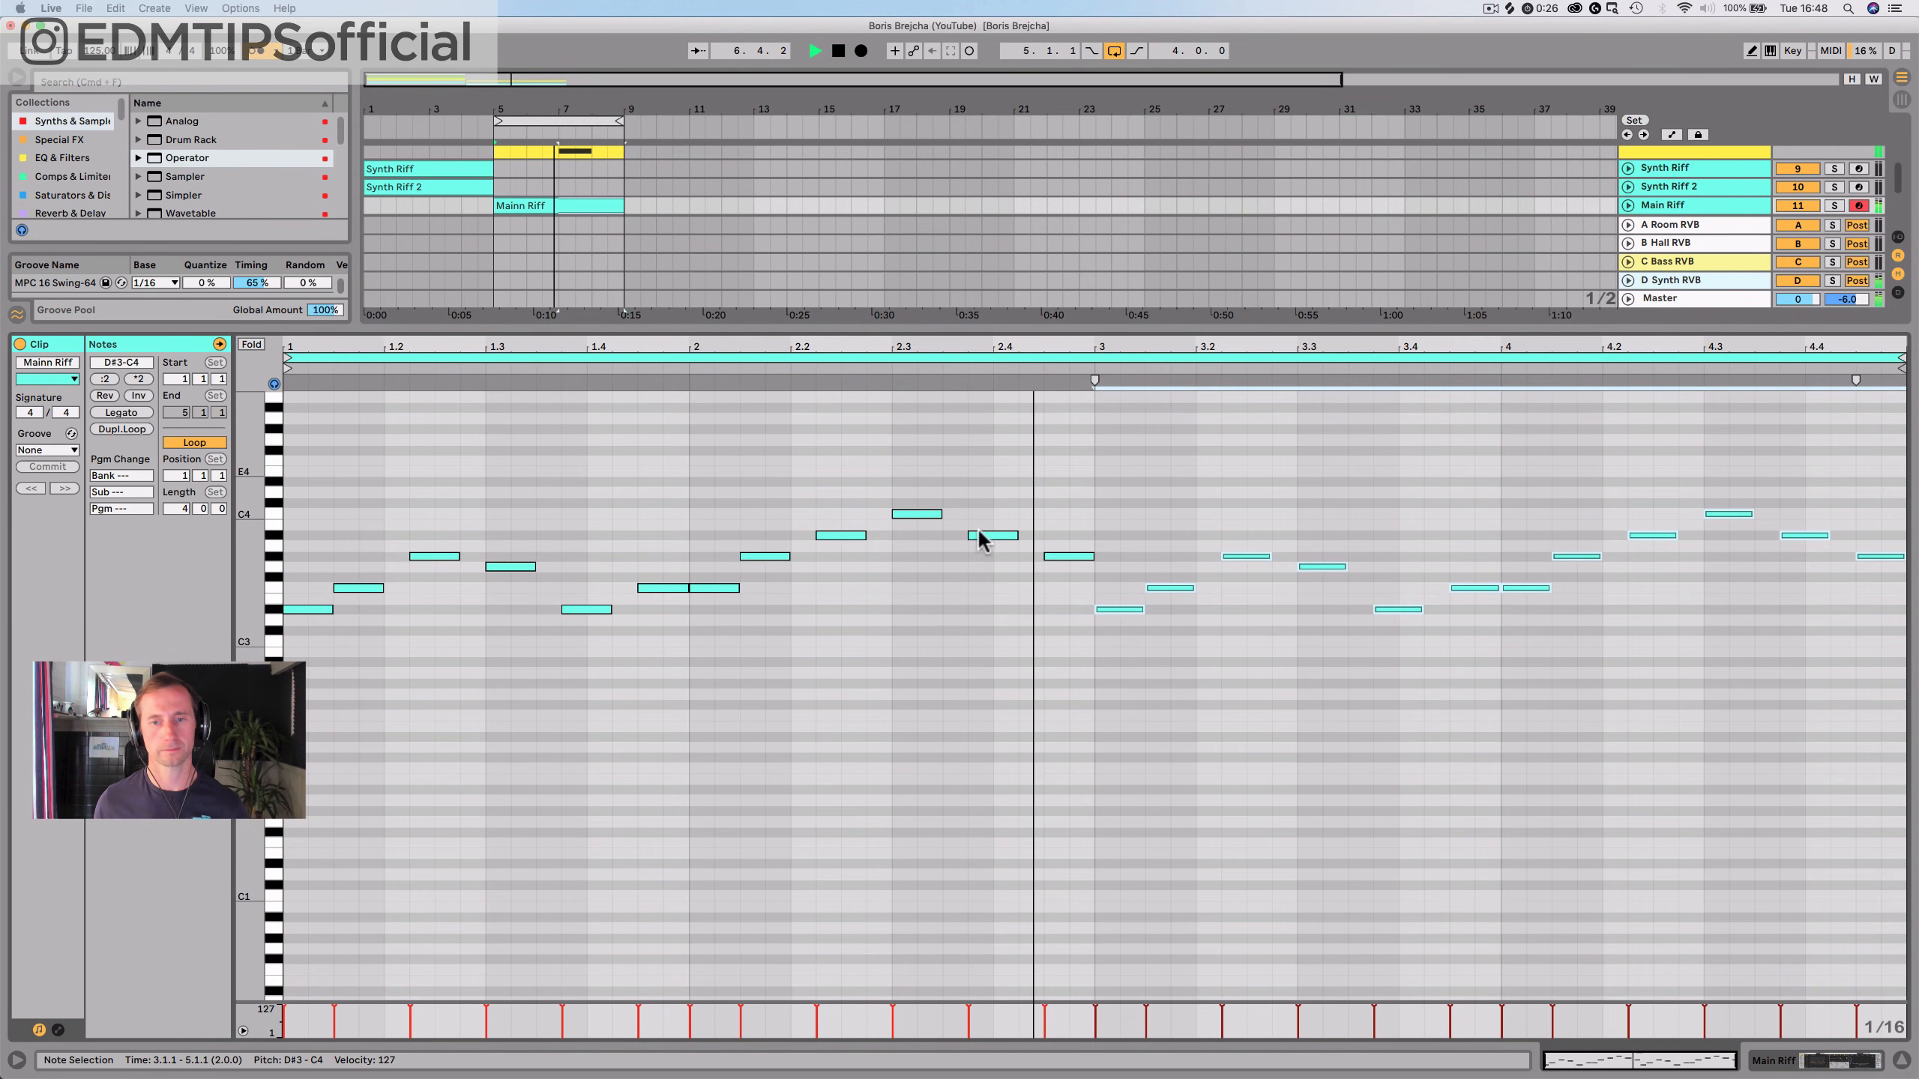
pyautogui.press('space')
# Raise the first two notes of bar 4 to D#4 and C#4 and audition them
pyautogui.click(1529, 554)
pyautogui.moveTo(1532, 587); pyautogui.dragTo(1575, 505)
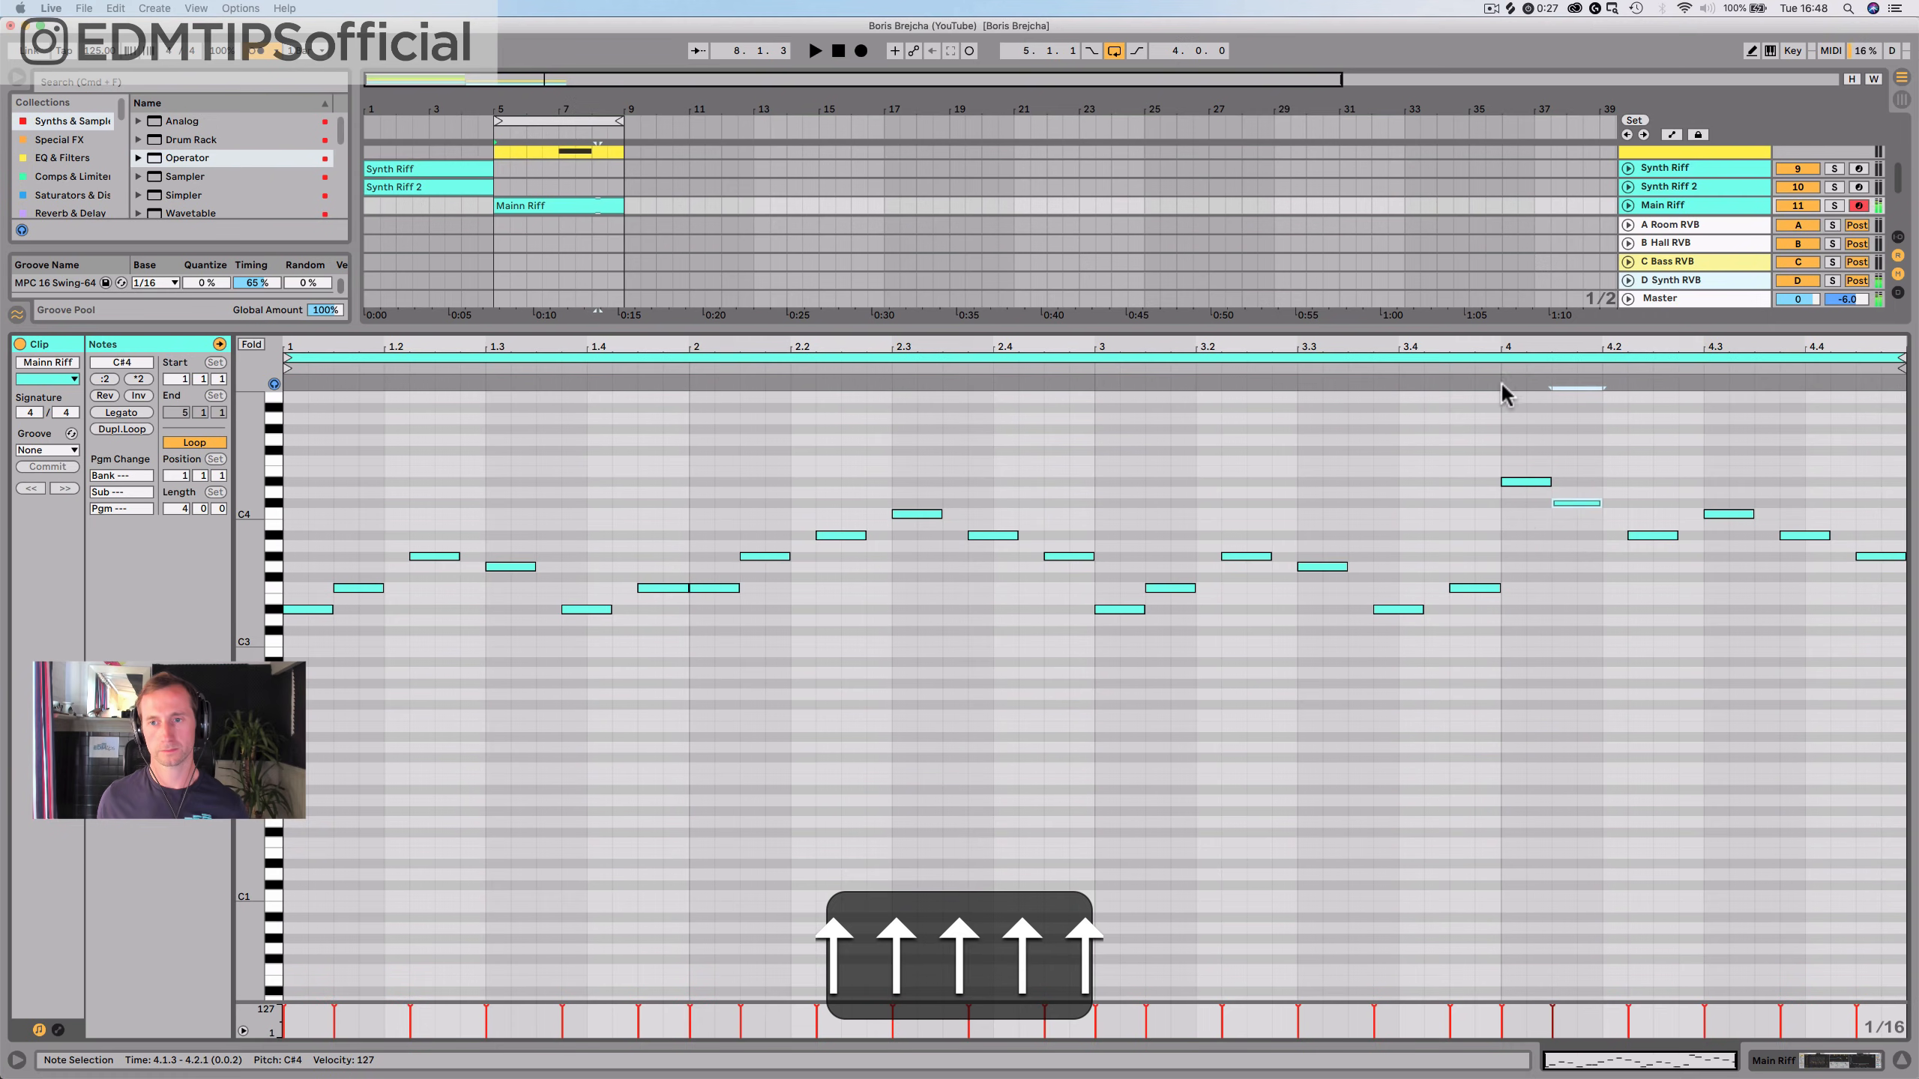
pyautogui.click(1482, 370)
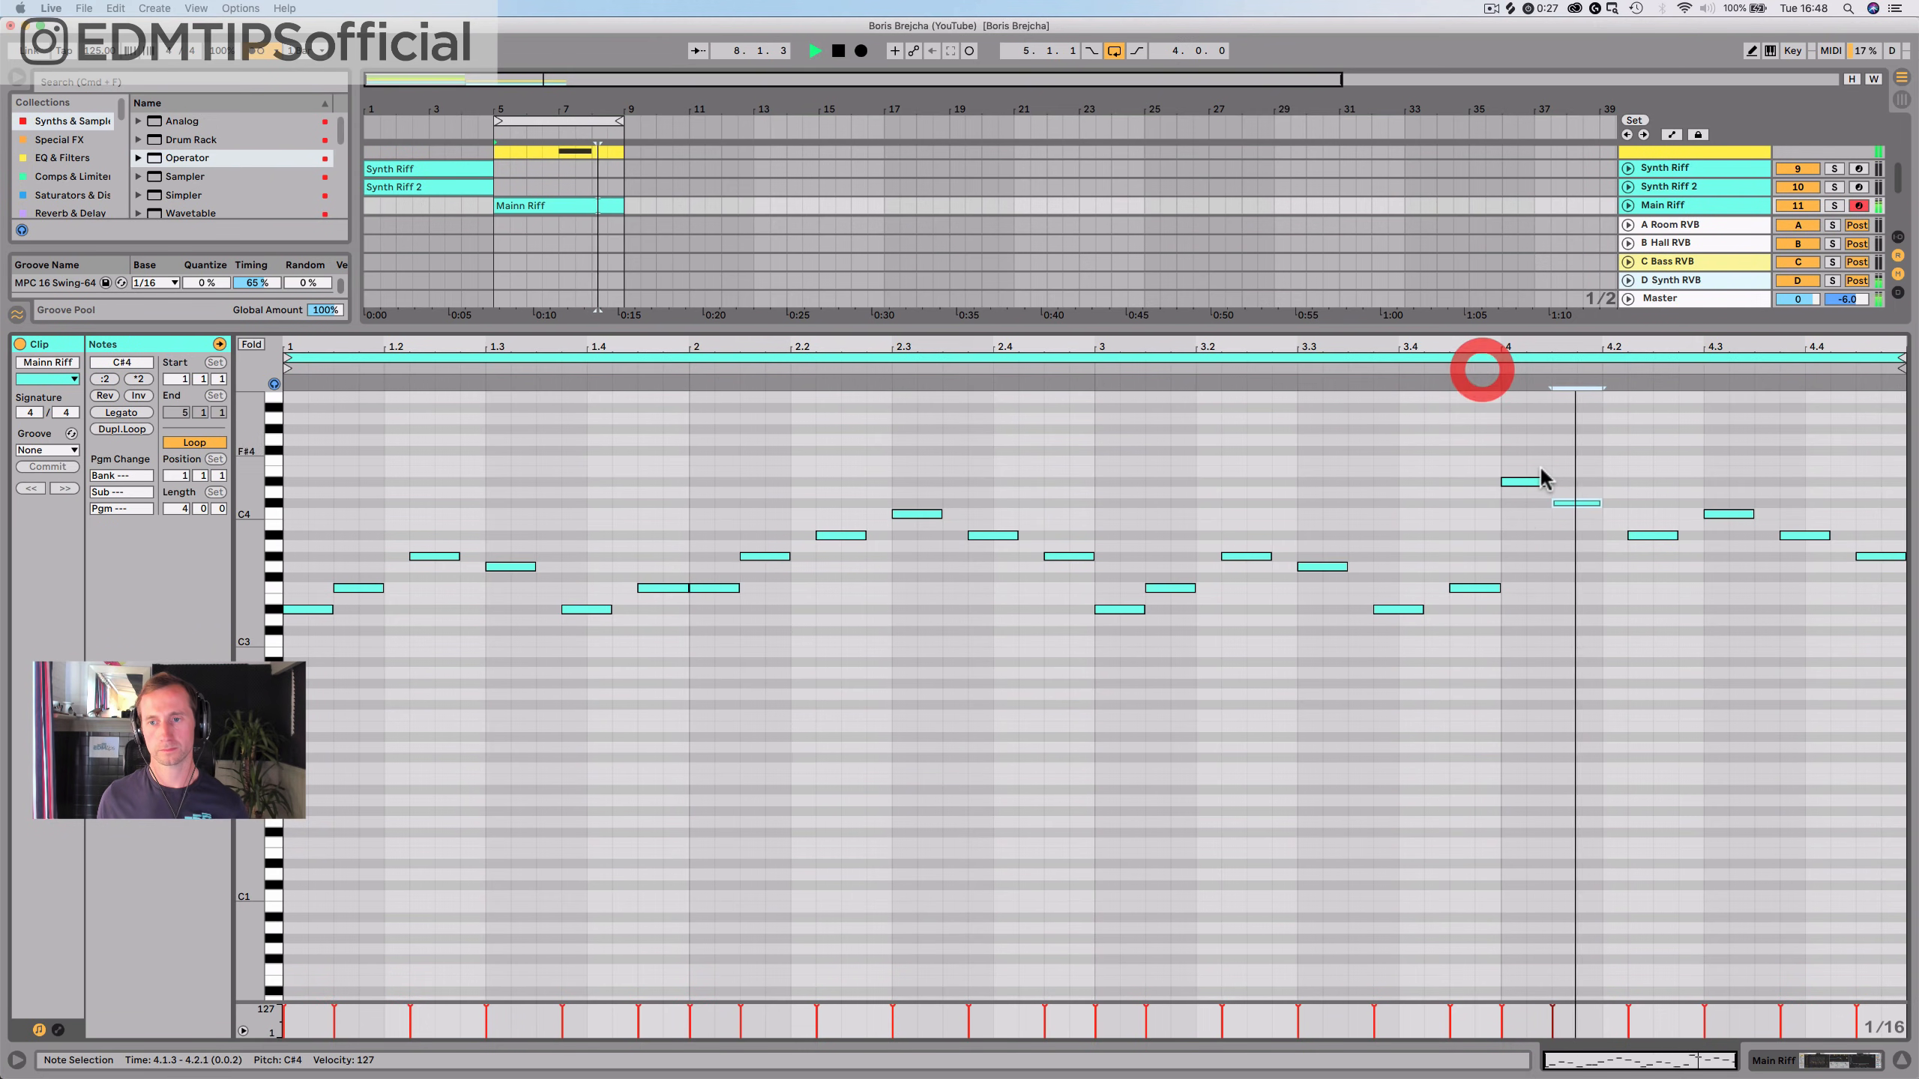
# Try the note at 4.2.2 at C4 and at A#3, auditioning each pitch
pyautogui.click(1649, 536)
pyautogui.press('Up')
pyautogui.press('Up')
pyautogui.click(1475, 369)
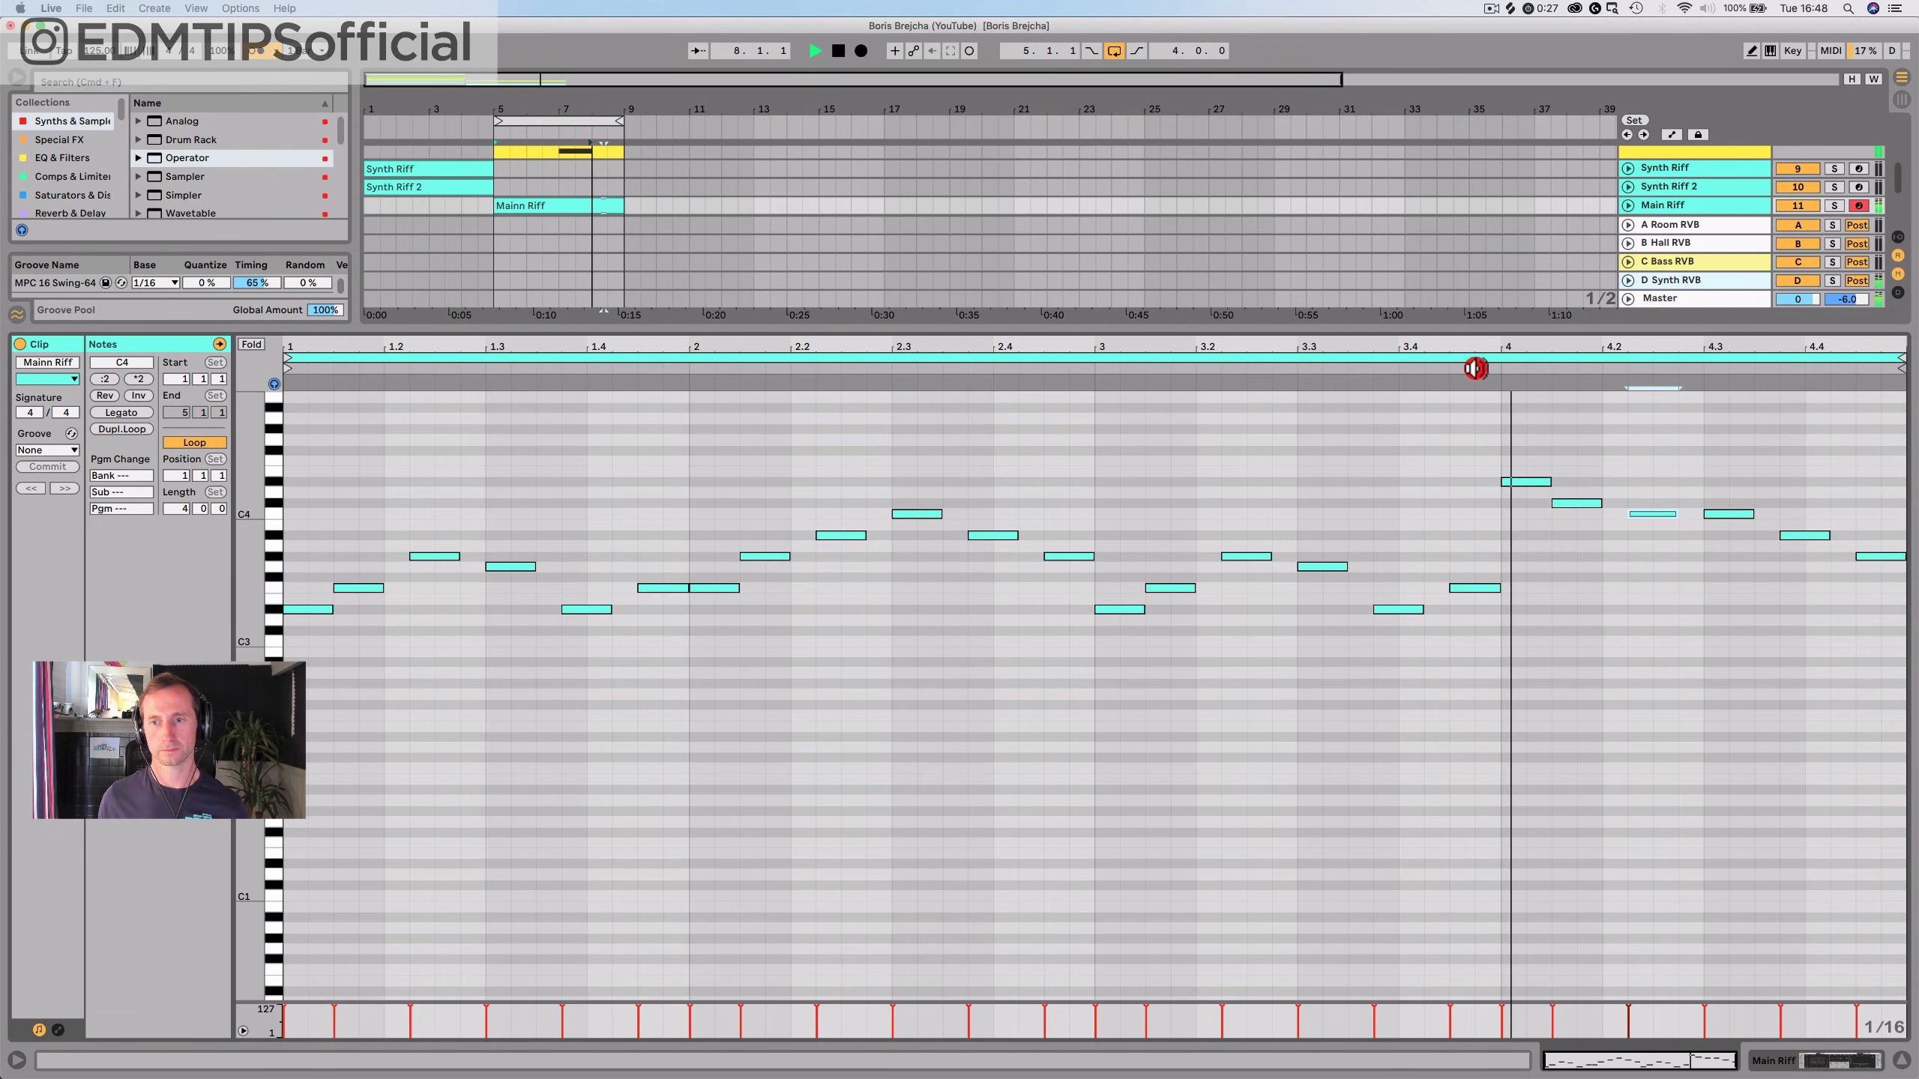
pyautogui.press('Down')
pyautogui.press('Down')
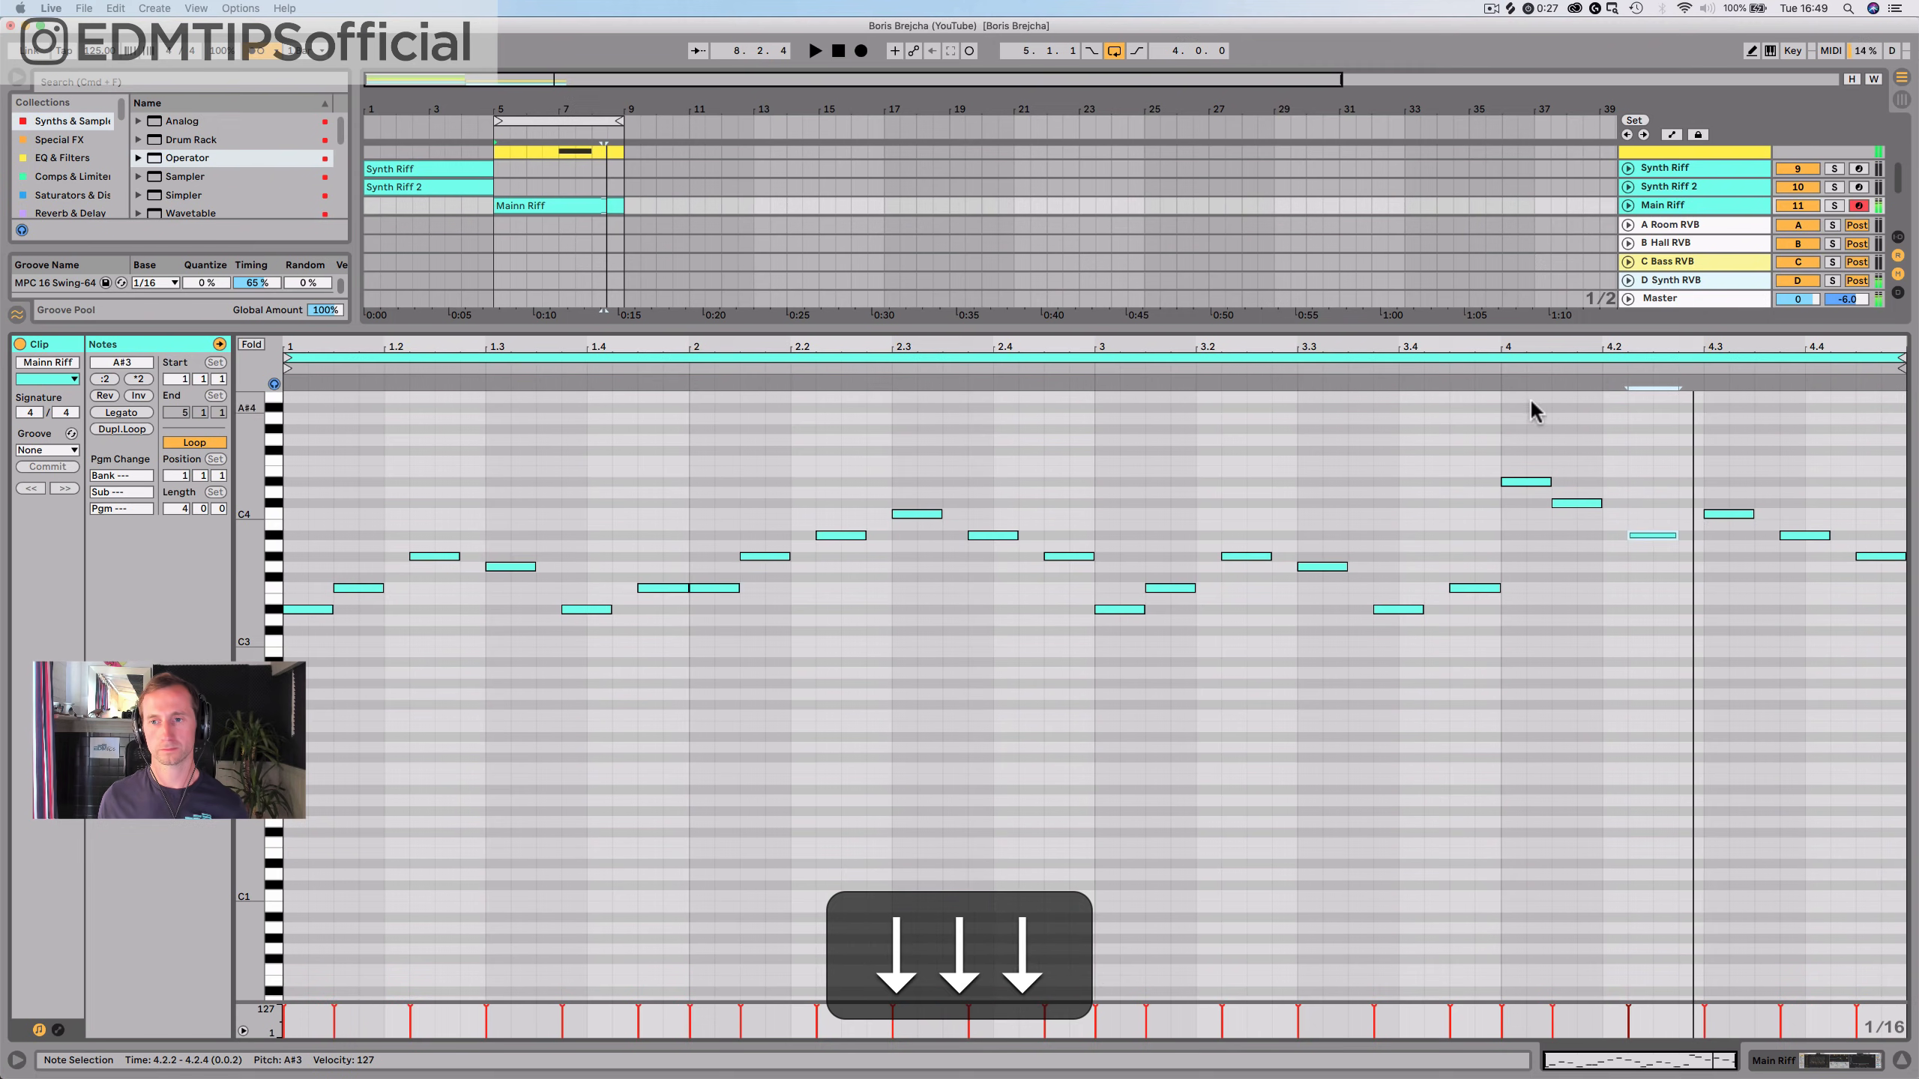
pyautogui.click(1492, 368)
pyautogui.press('space')
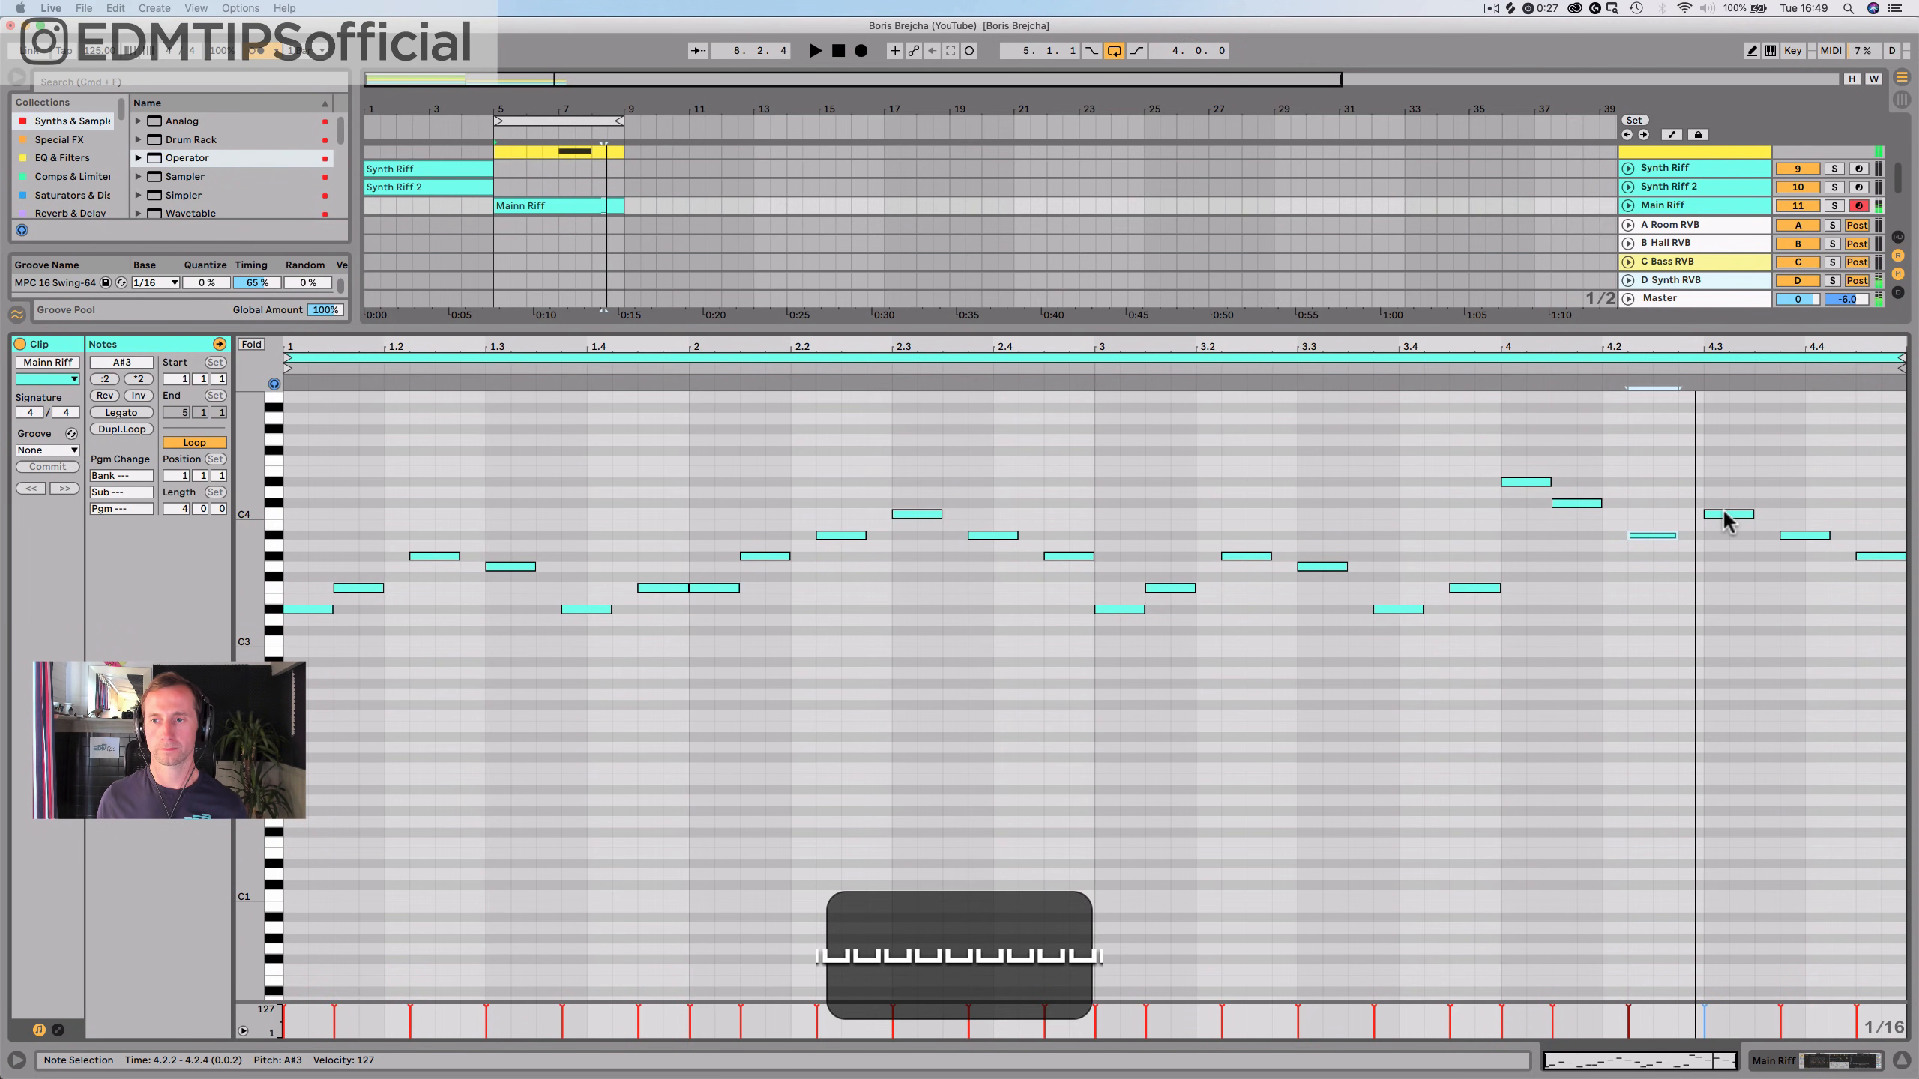
# Try lowering the note at 4.3.1 to G#3 and audition bar 4
pyautogui.click(1723, 515)
pyautogui.press('Down')
pyautogui.press('Down')
pyautogui.press('Down')
pyautogui.press('Down')
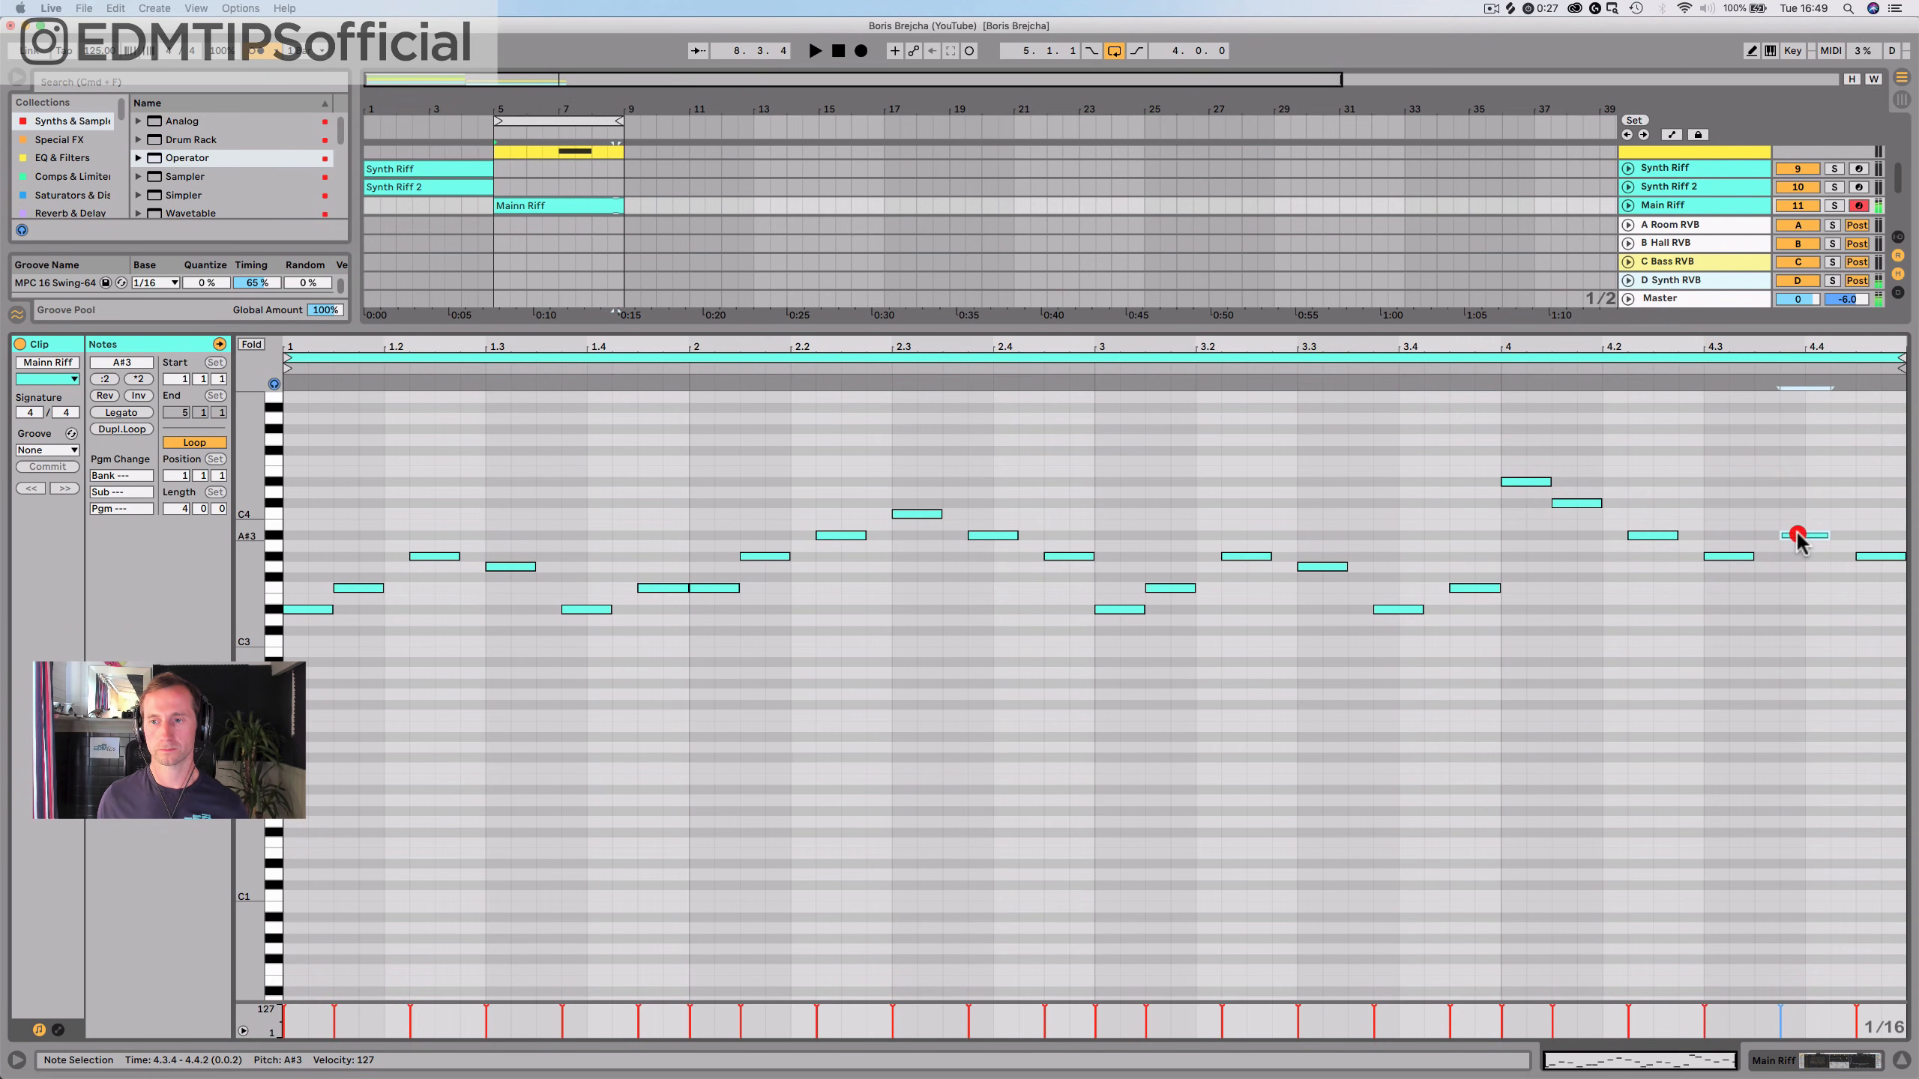
pyautogui.click(1458, 369)
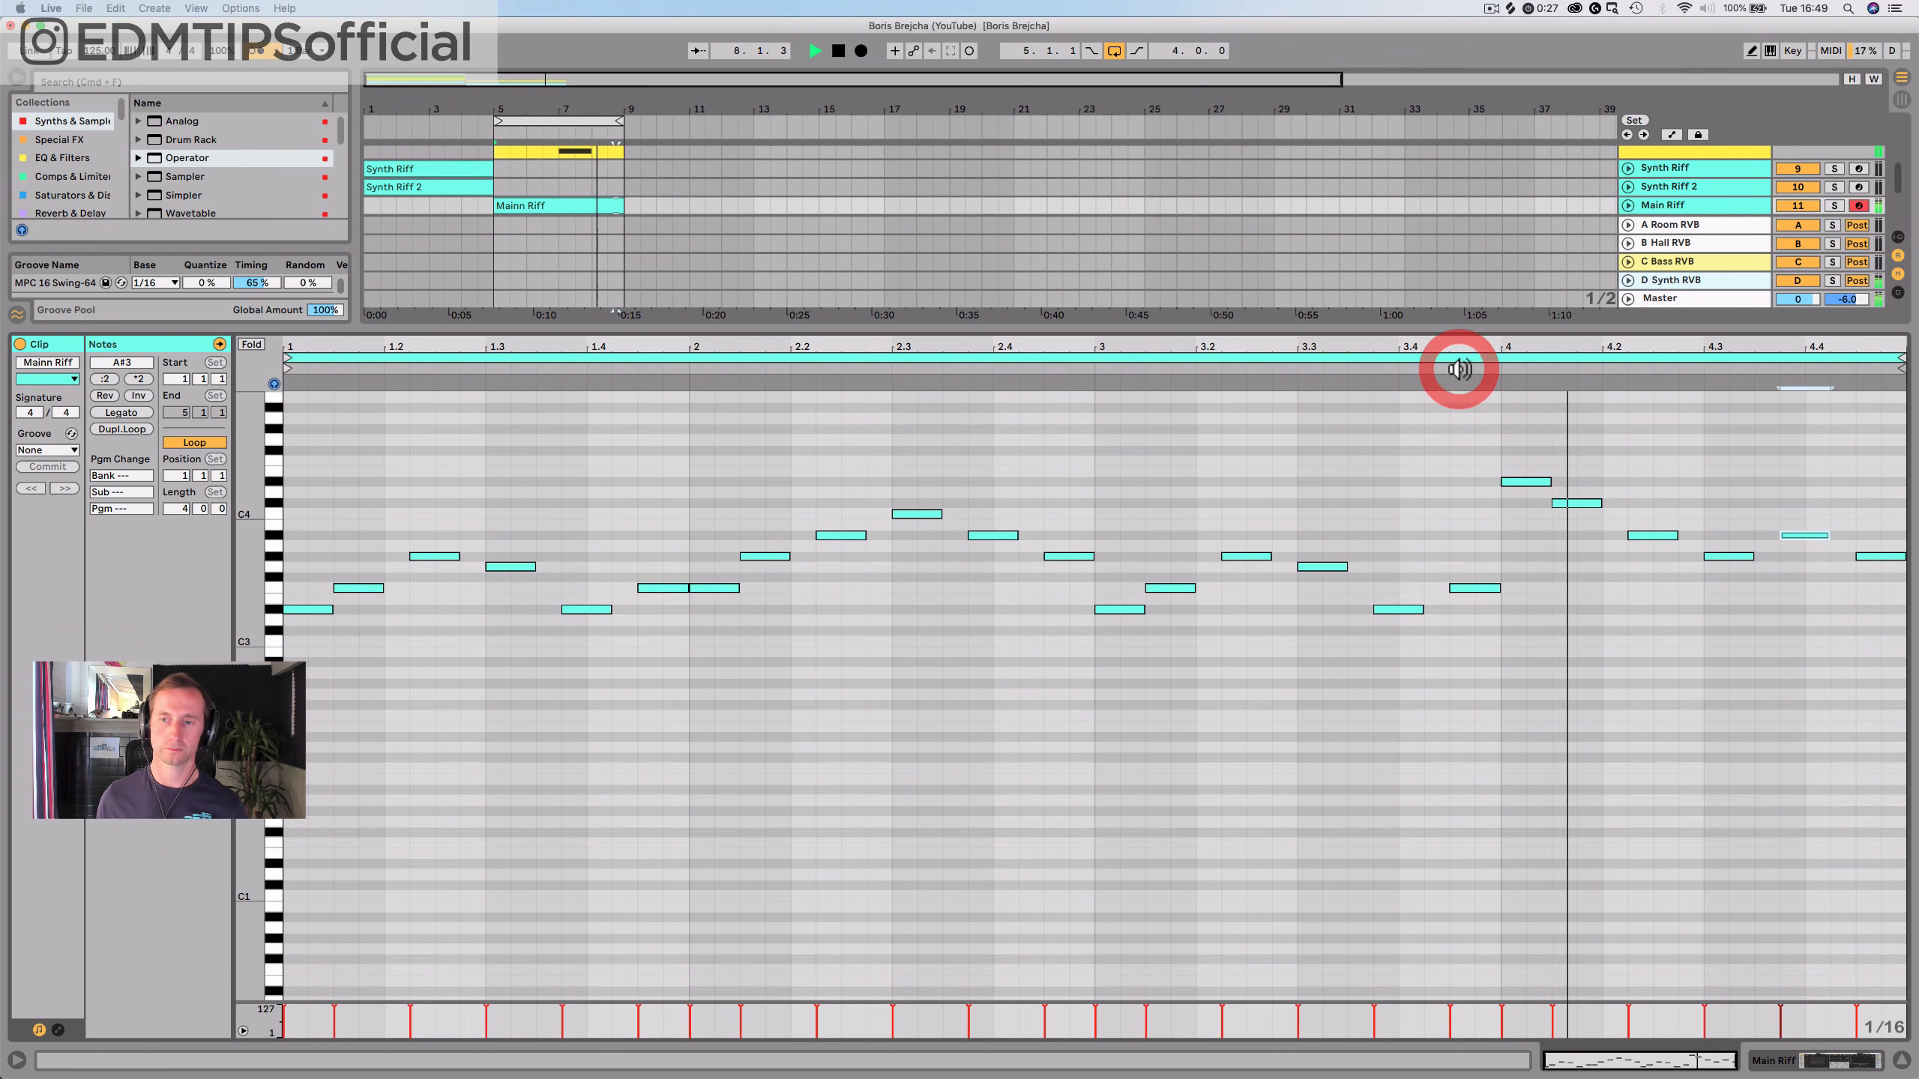
pyautogui.press('space')
# Raise the note at 4.2.2 to C4 and audition the start of bar 4
pyautogui.click(1654, 537)
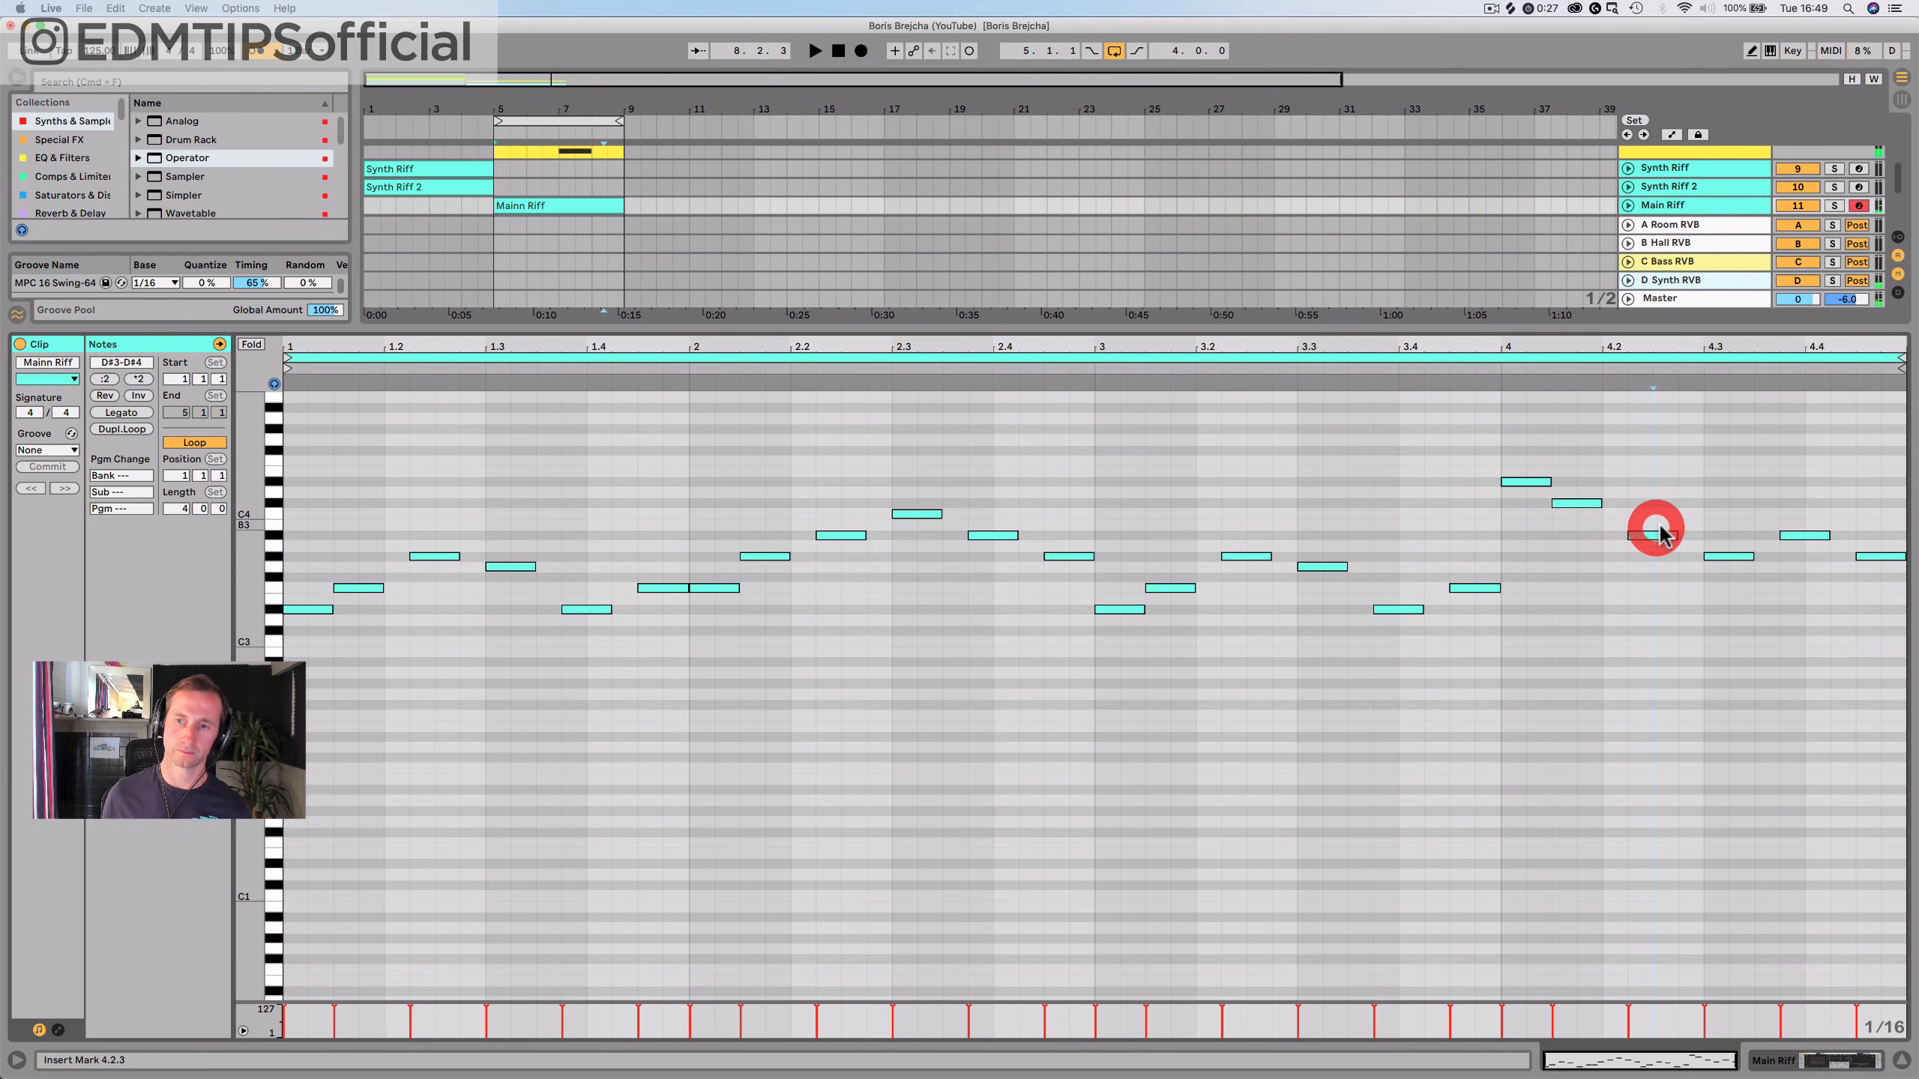
pyautogui.press('Up')
pyautogui.press('Up')
pyautogui.click(1465, 371)
pyautogui.press('space')
# Raise the last three notes of bar 4 to A#3, C4 and A#3
pyautogui.click(1735, 558)
pyautogui.press('Up')
pyautogui.press('Up')
pyautogui.press('Up')
pyautogui.press('Down')
pyautogui.click(1787, 535)
pyautogui.press('Up')
pyautogui.press('Up')
pyautogui.click(1878, 557)
pyautogui.press('Up')
pyautogui.press('Up')
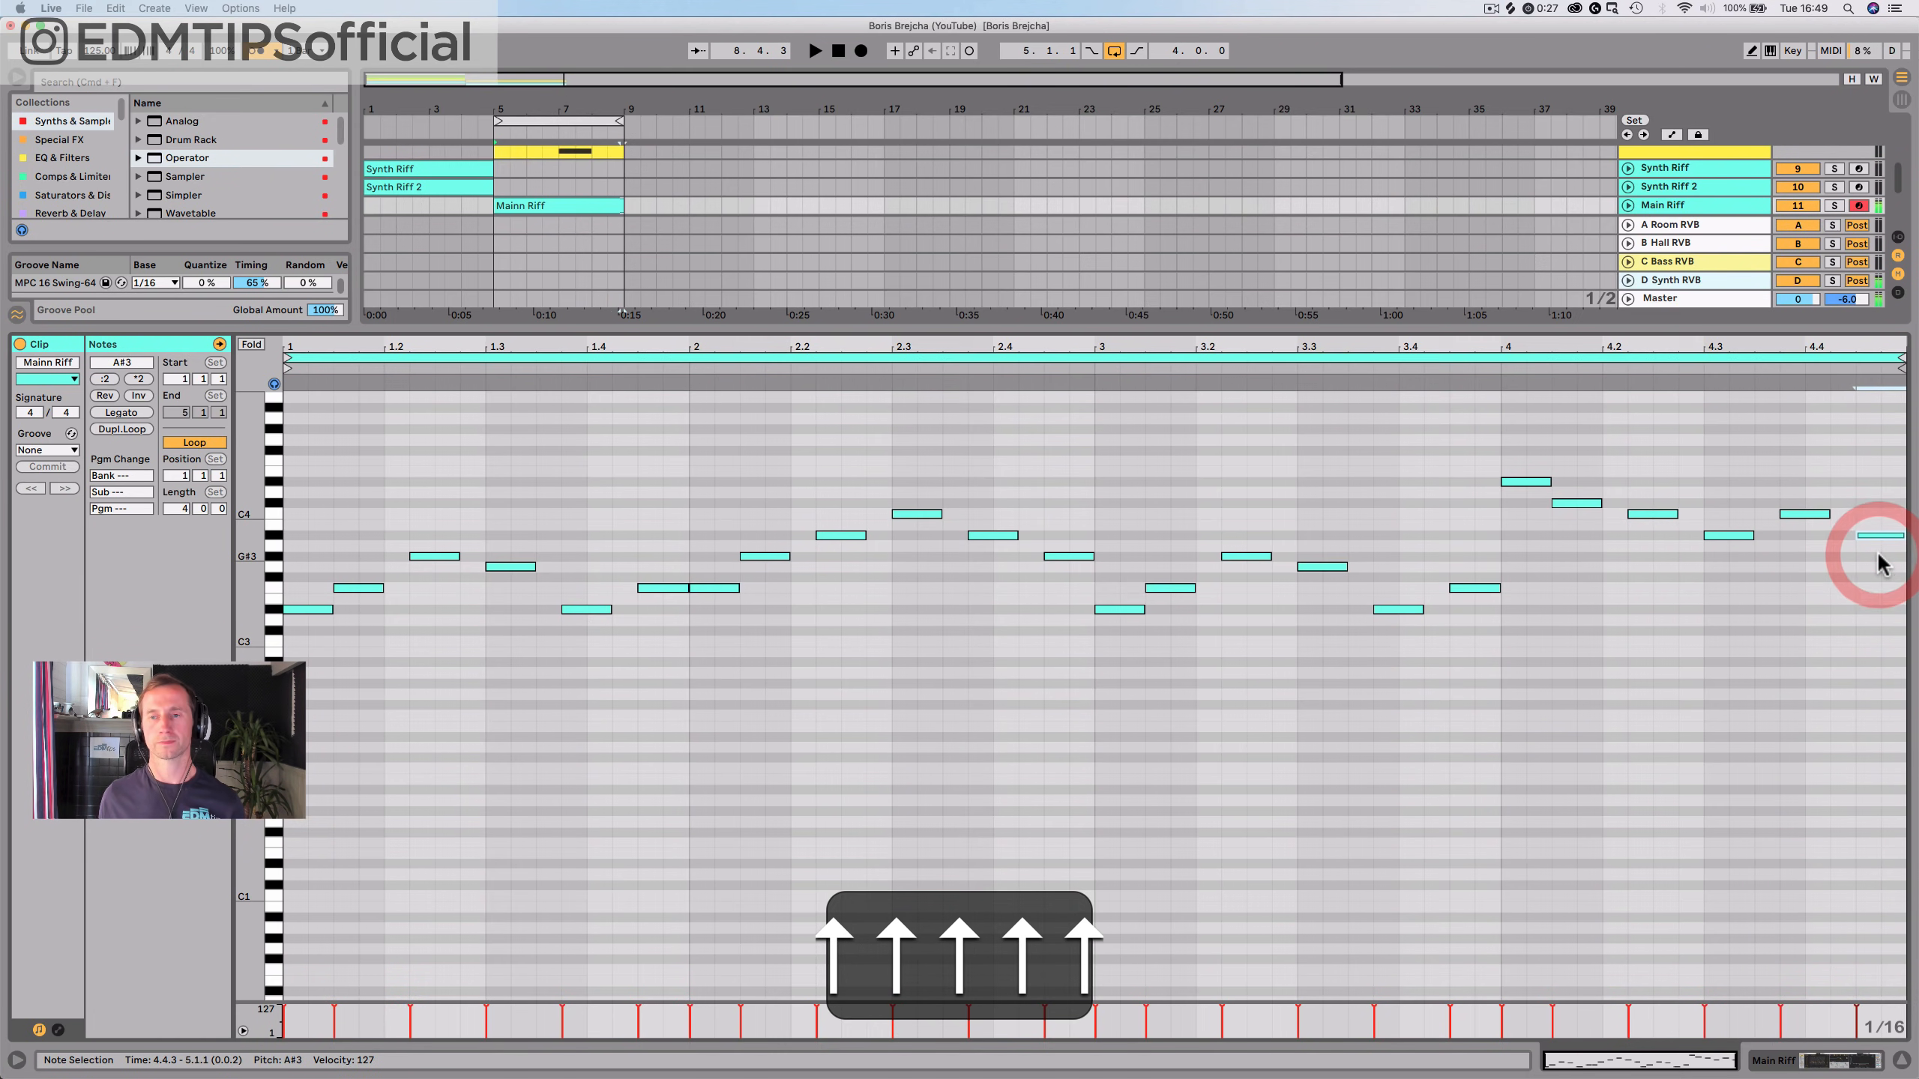
# Audition the full riff in the arrangement, mute the 12 Grand Piano track, and play the riff with only the Break Bass
pyautogui.press('space')
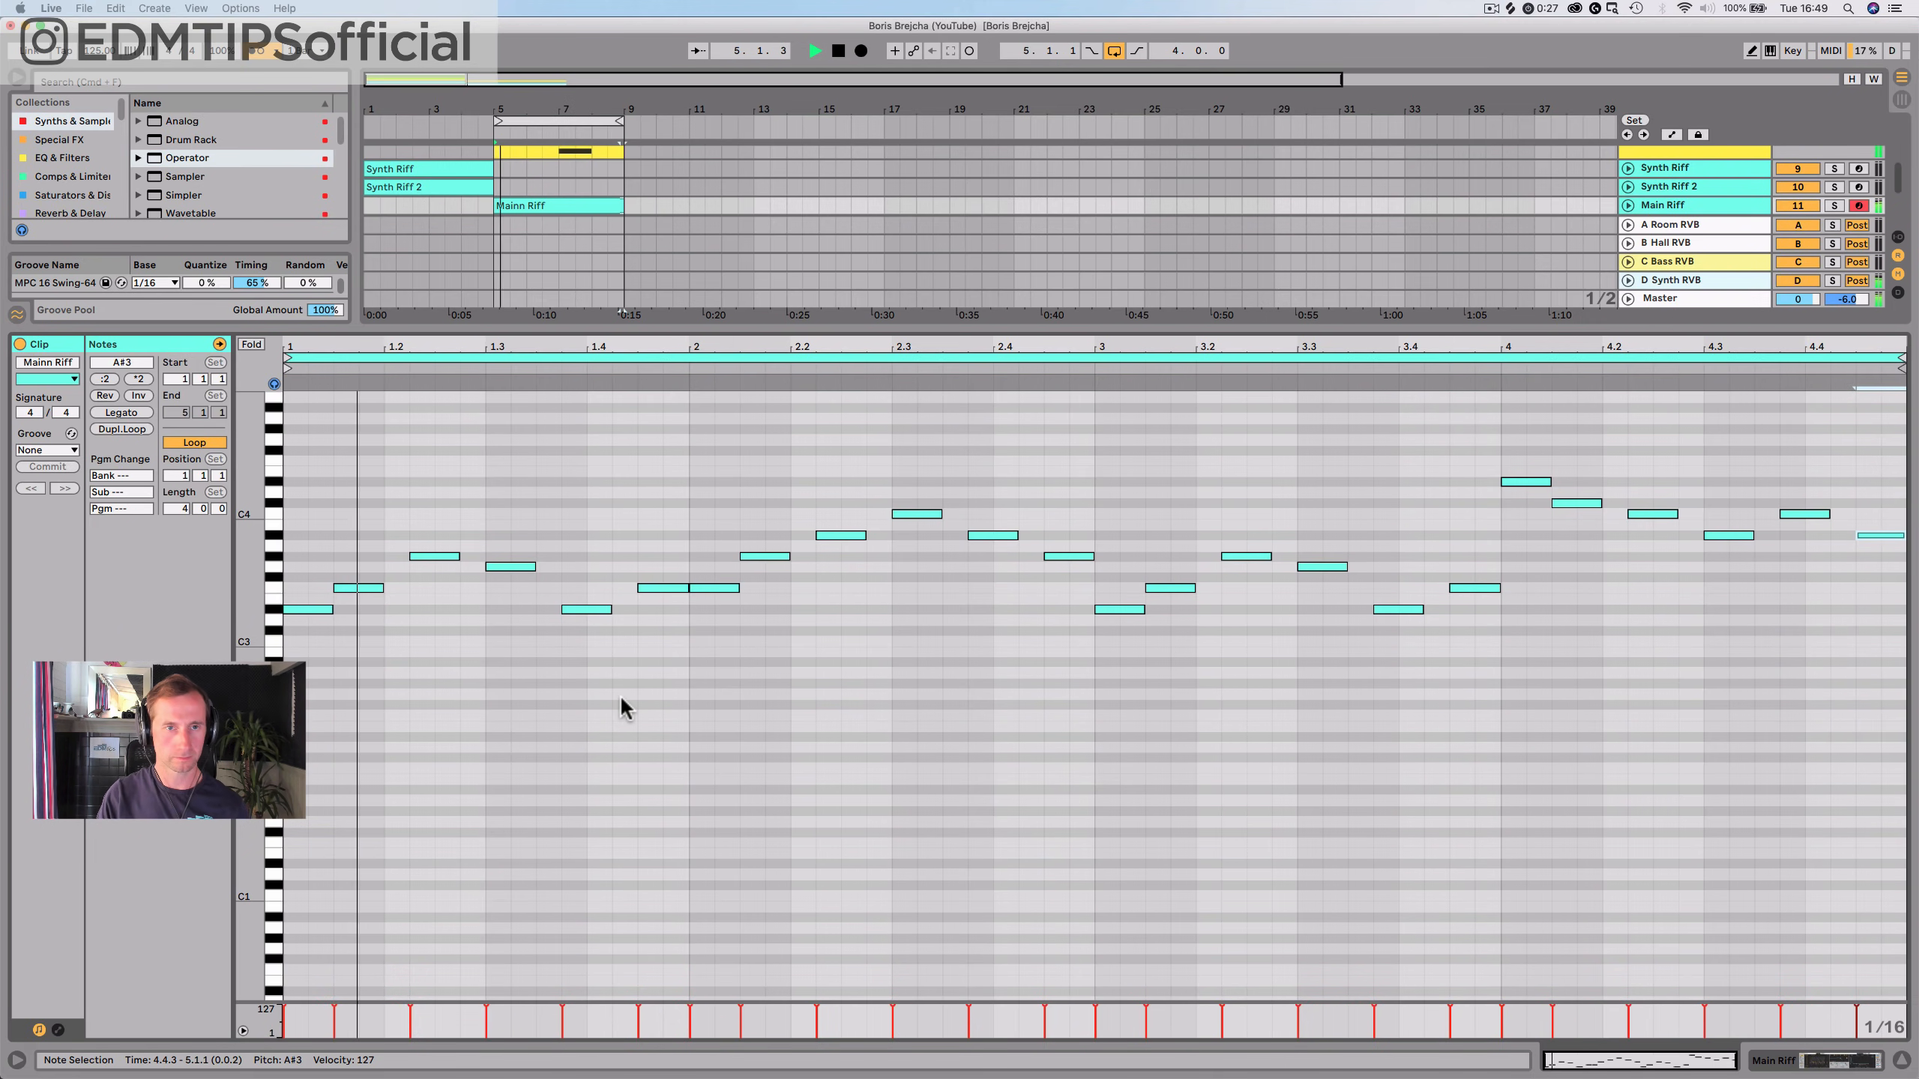
pyautogui.hotkey('shift', 'Tab')
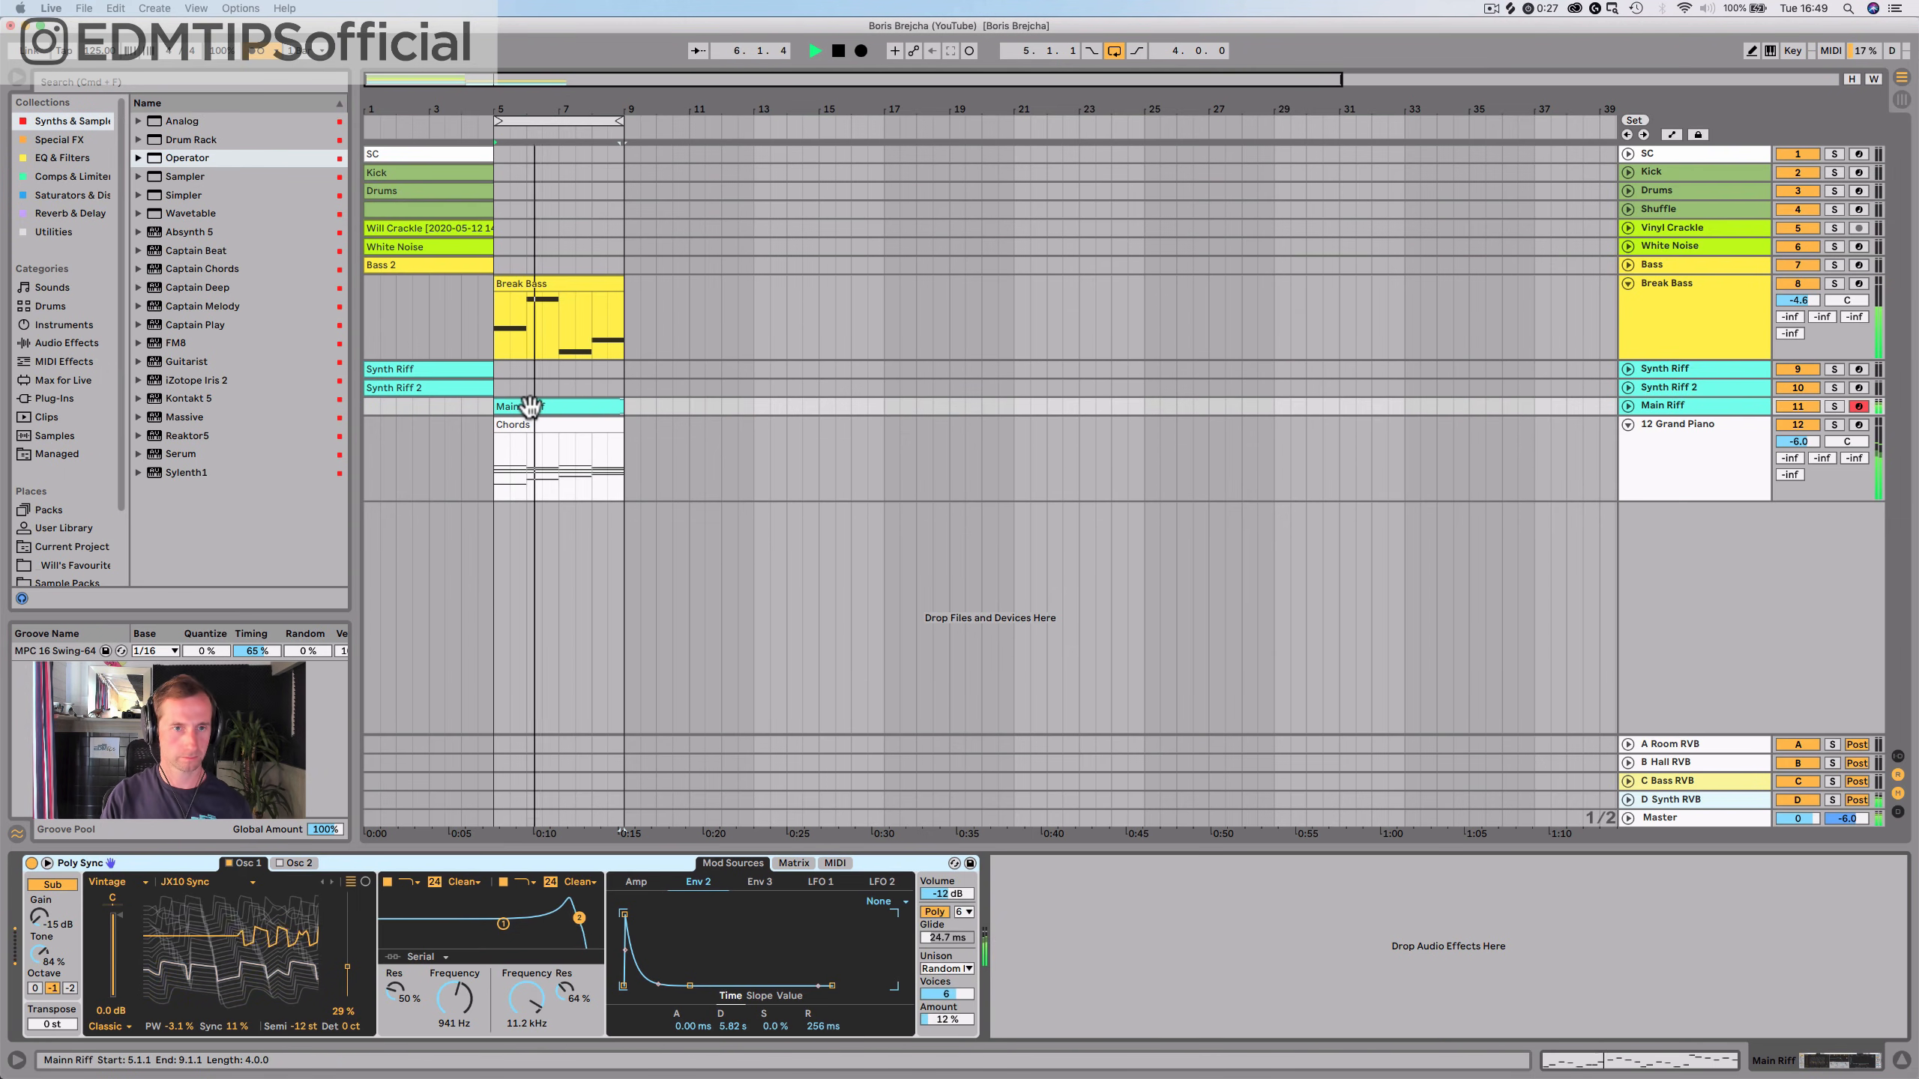
pyautogui.press('space')
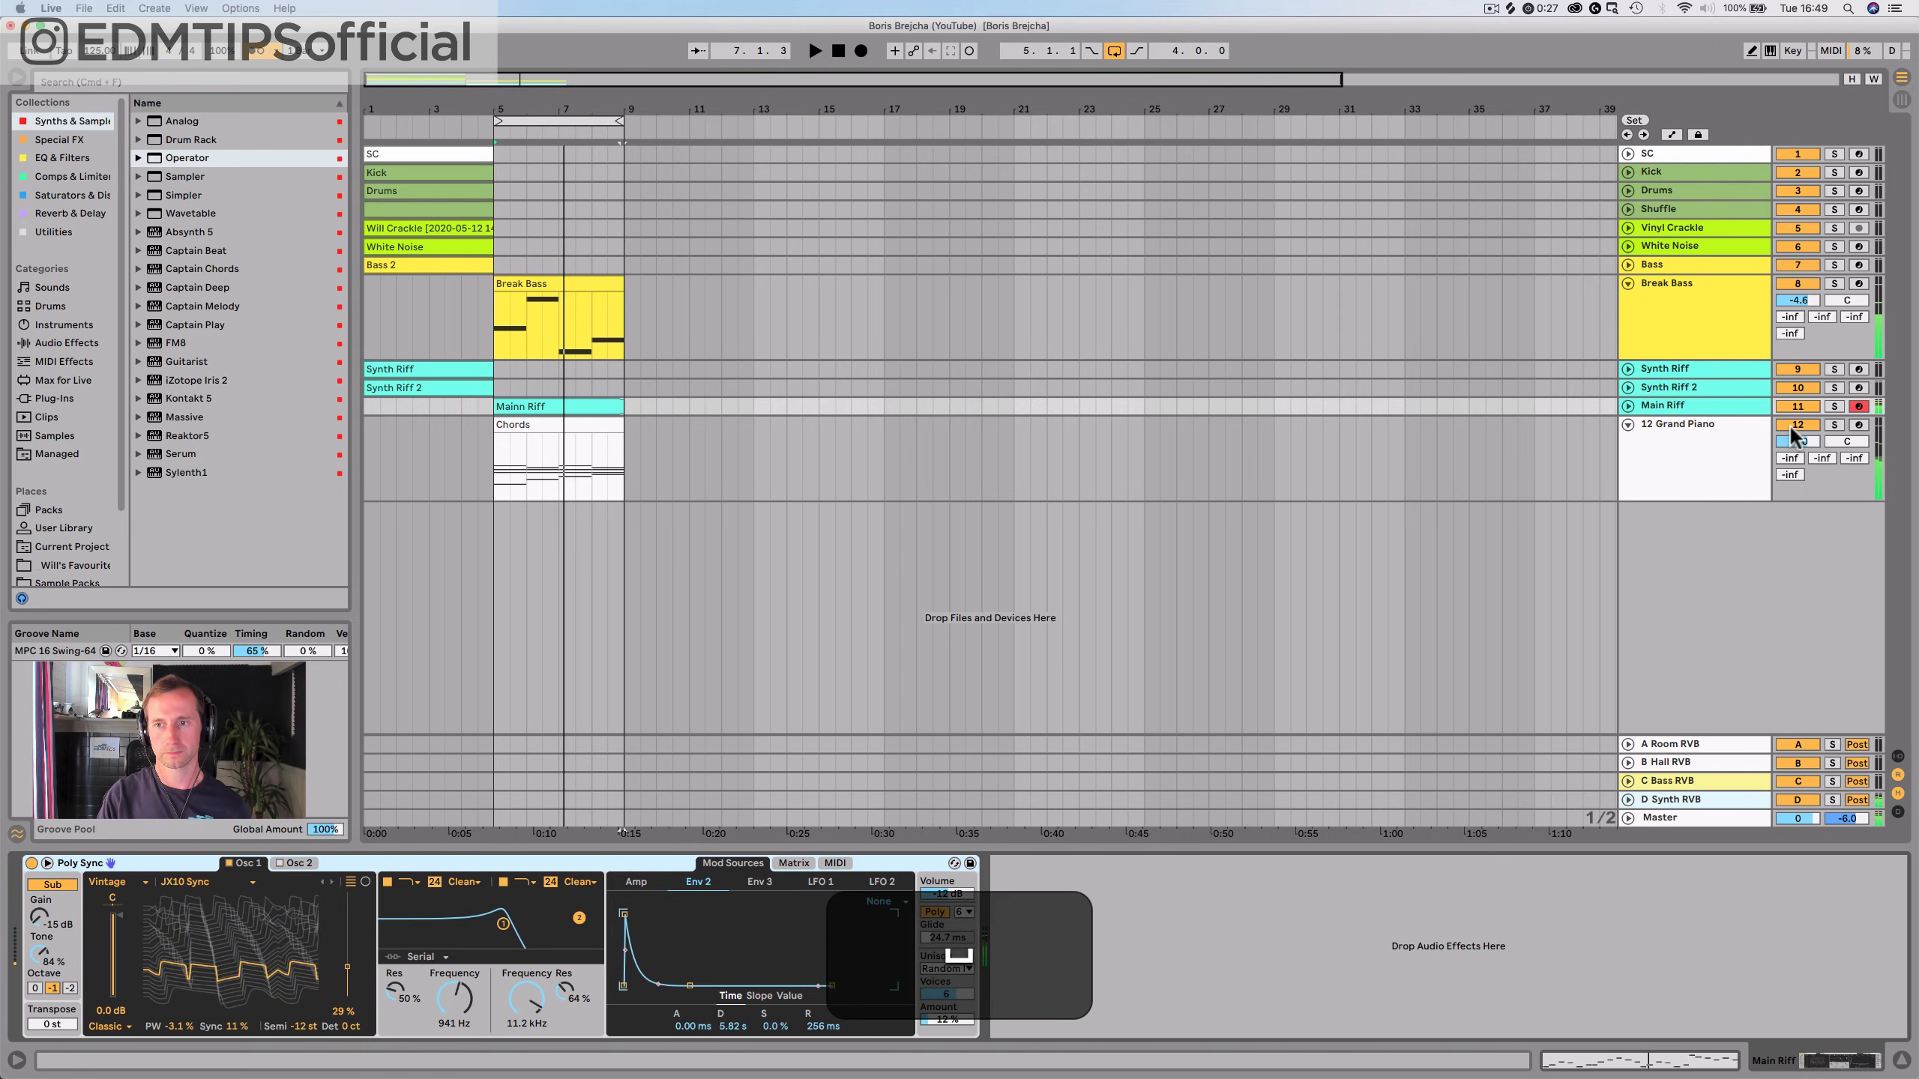
pyautogui.click(1792, 427)
pyautogui.press('space')
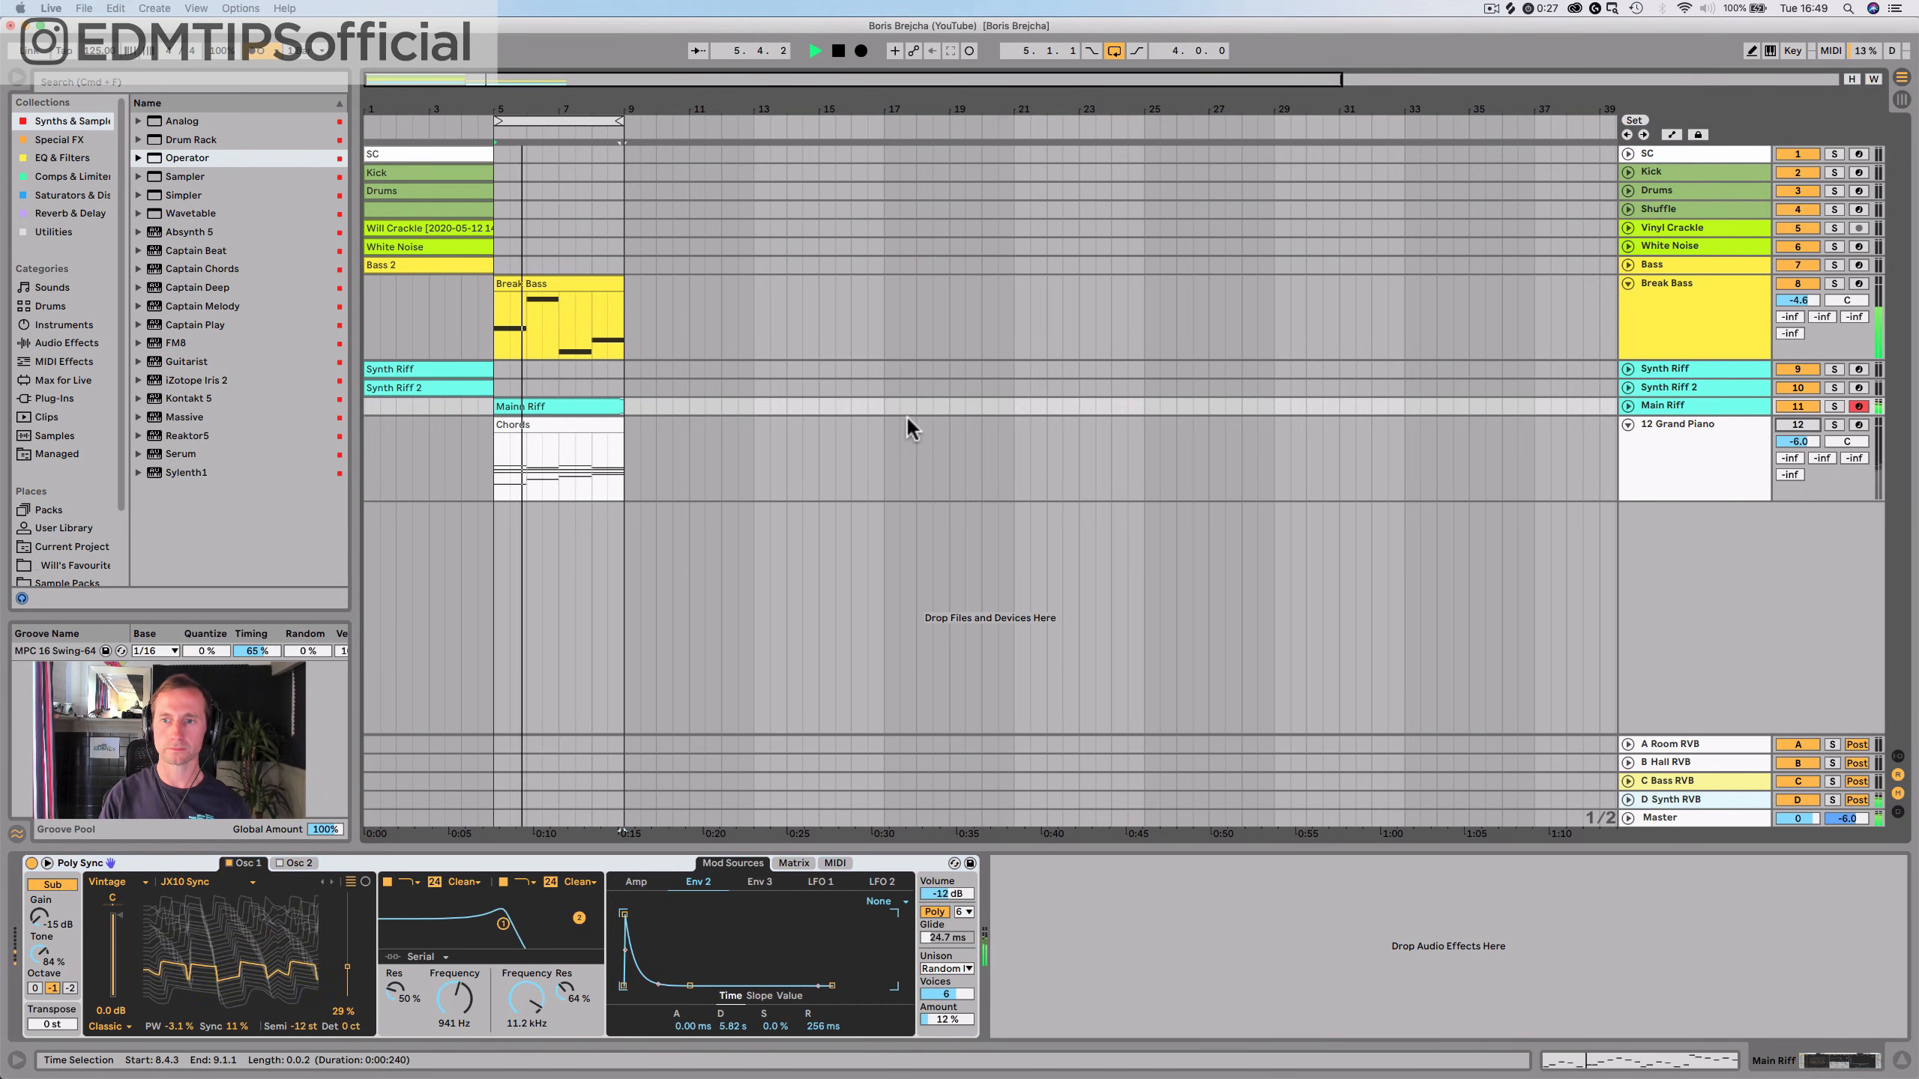
# Open the main riff clip, select all its notes during playback, return to the arrangement and save the set
pyautogui.press('k')
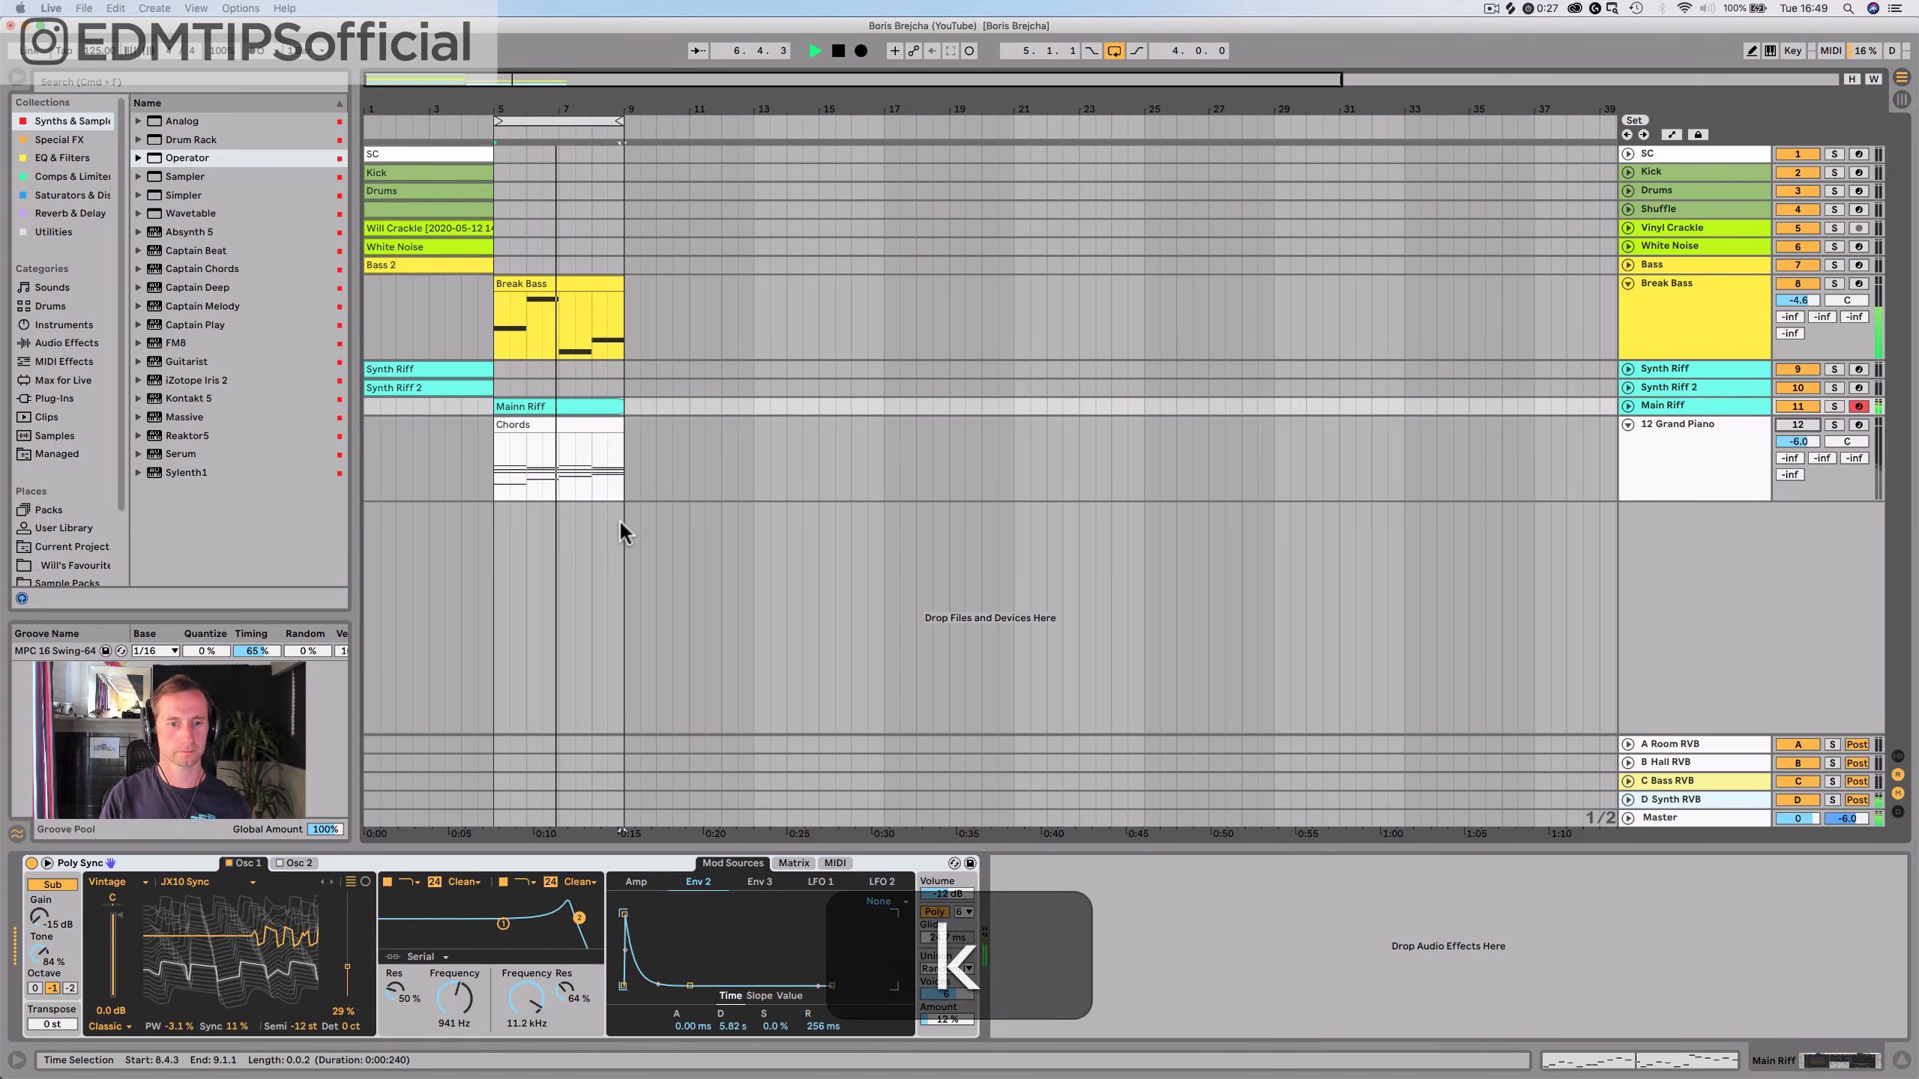
pyautogui.doubleClick(563, 406)
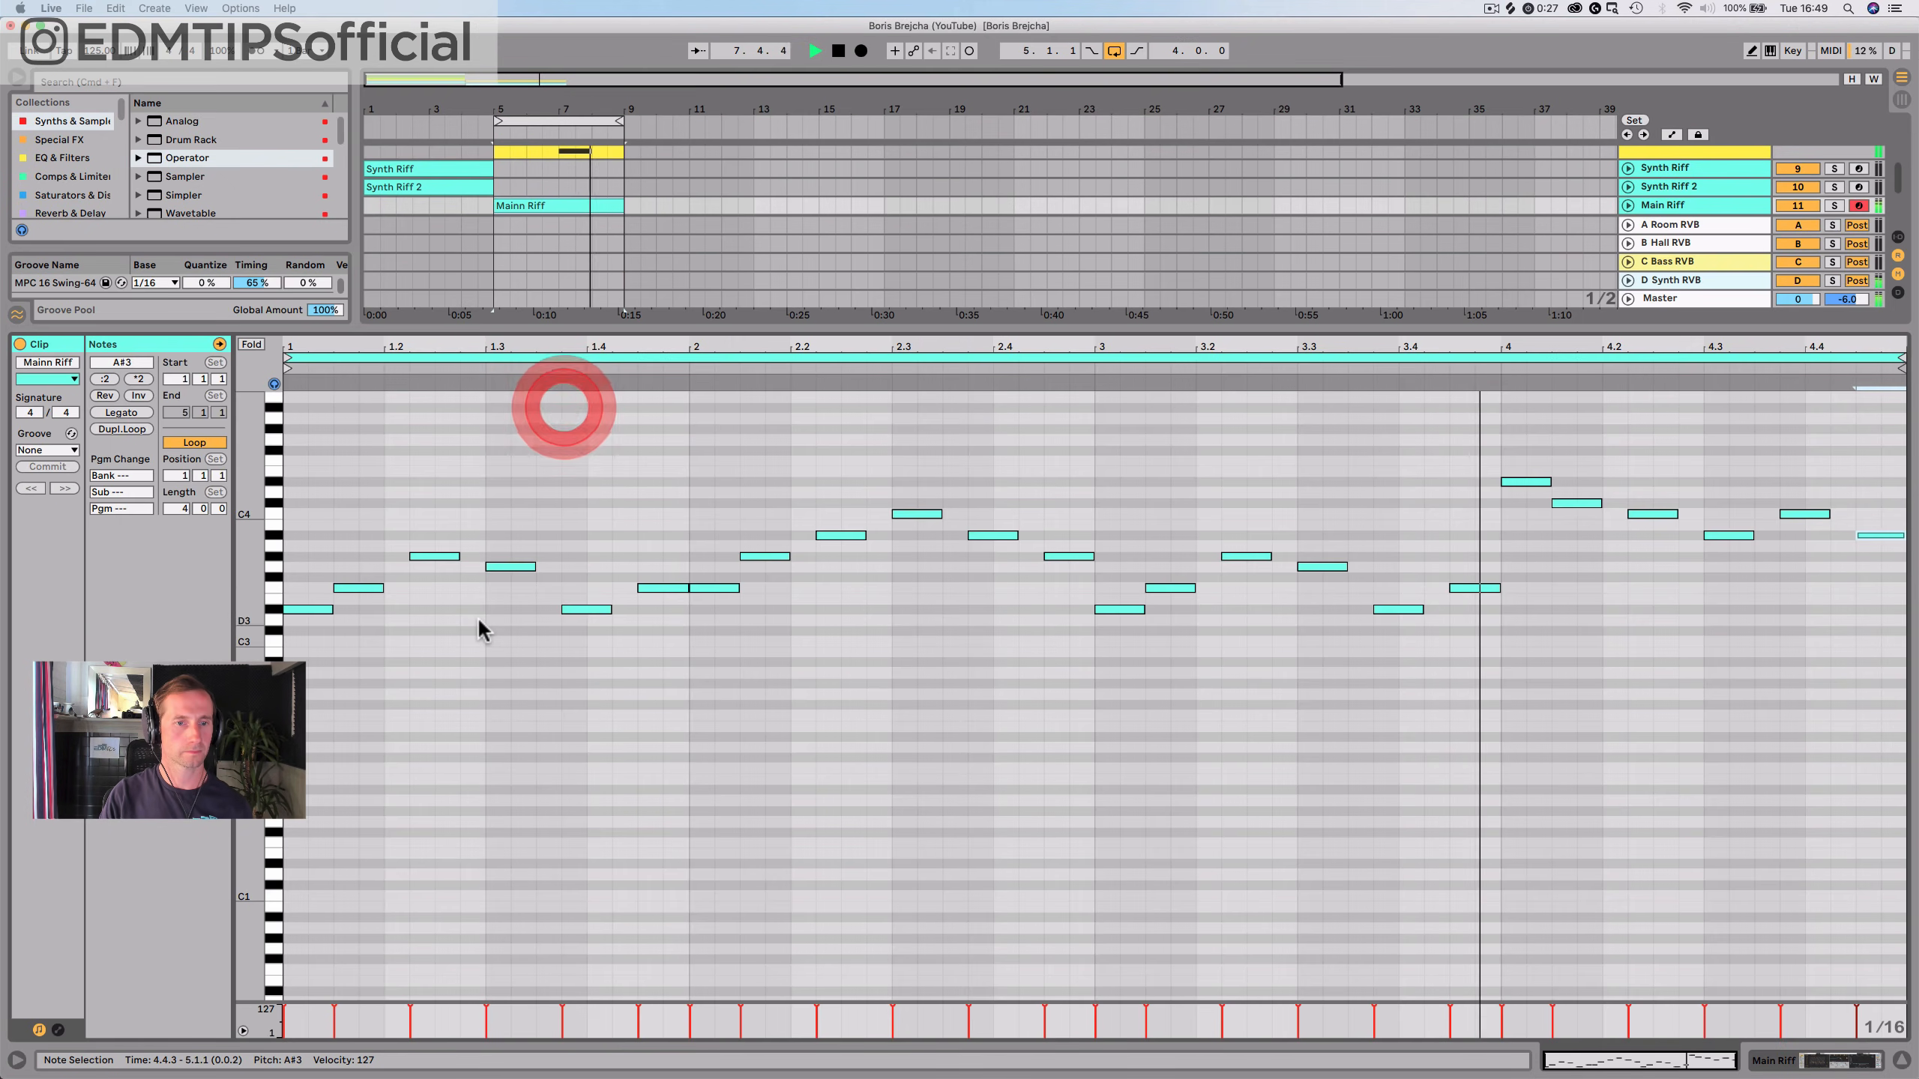
pyautogui.press('super+a')
pyautogui.moveTo(434, 559); pyautogui.dragTo(454, 559)
pyautogui.hotkey('shift', 'Tab')
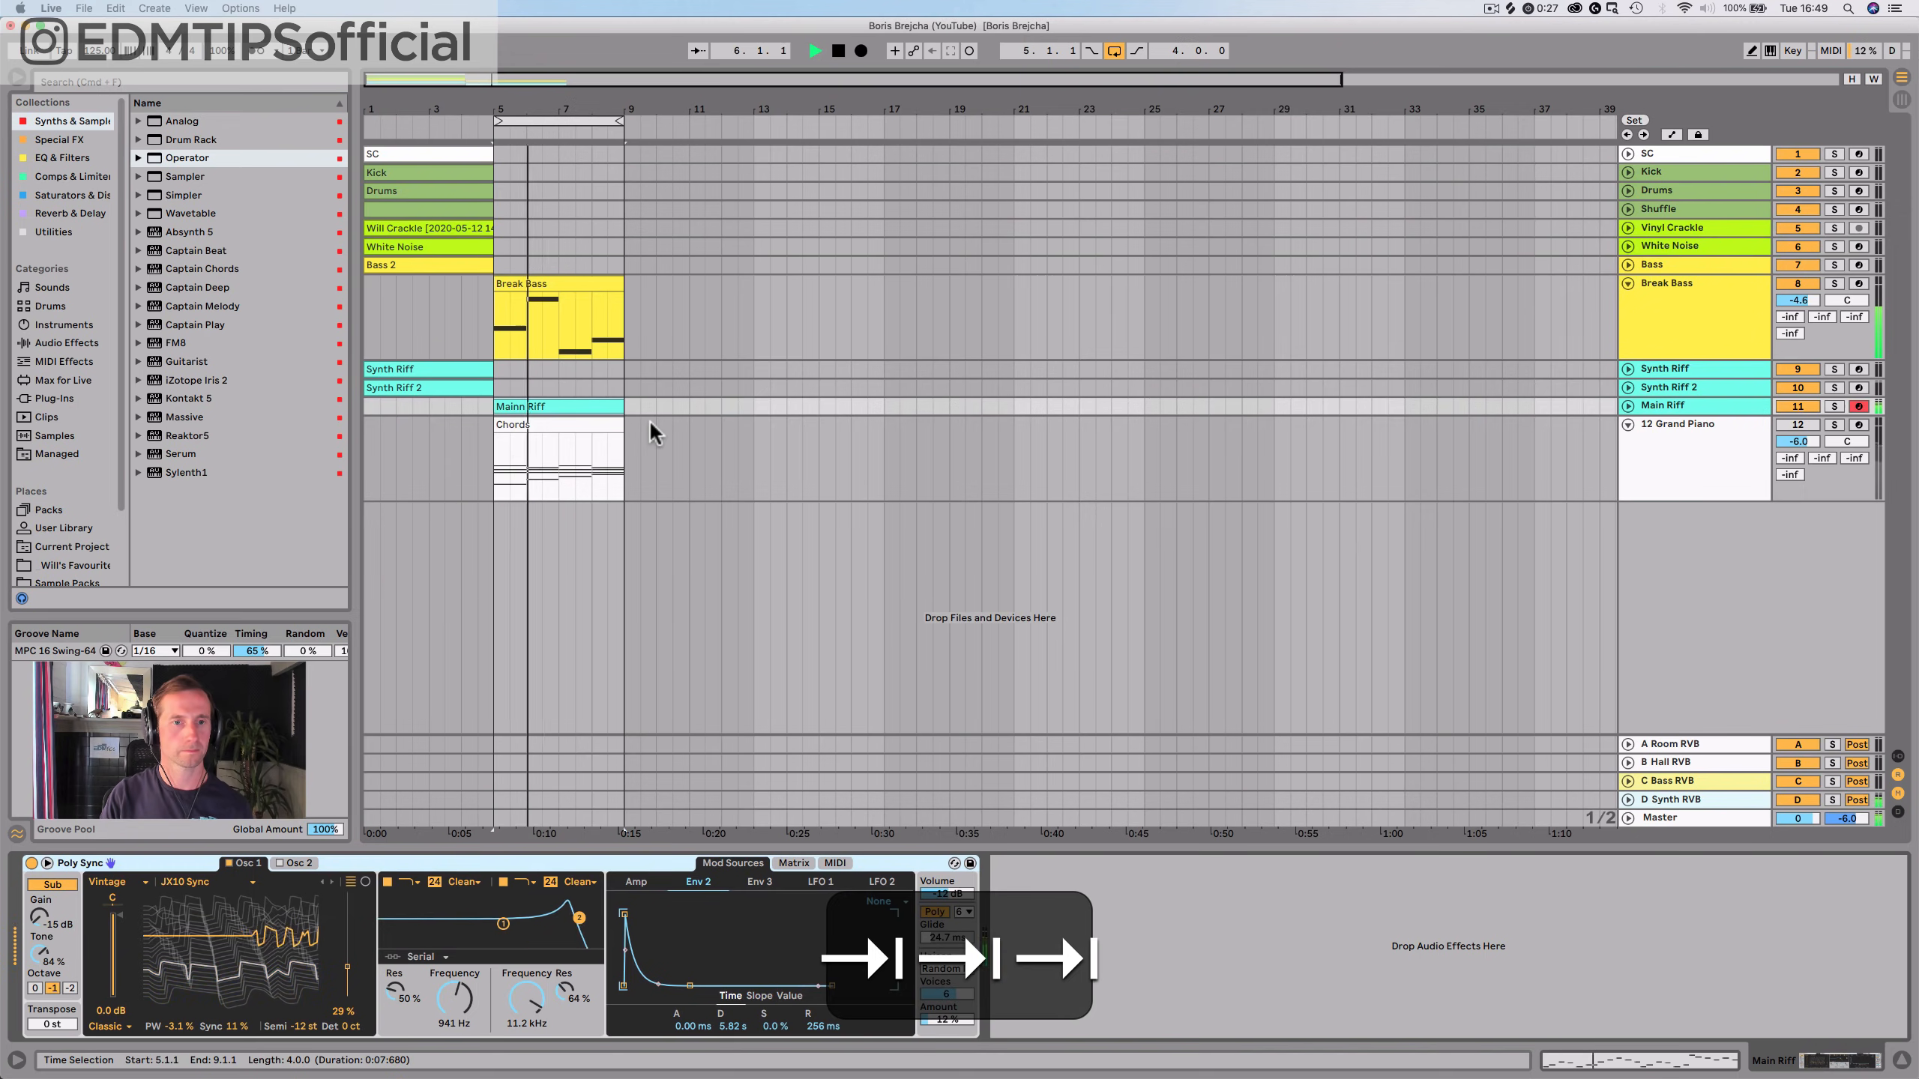
pyautogui.press('super+s')
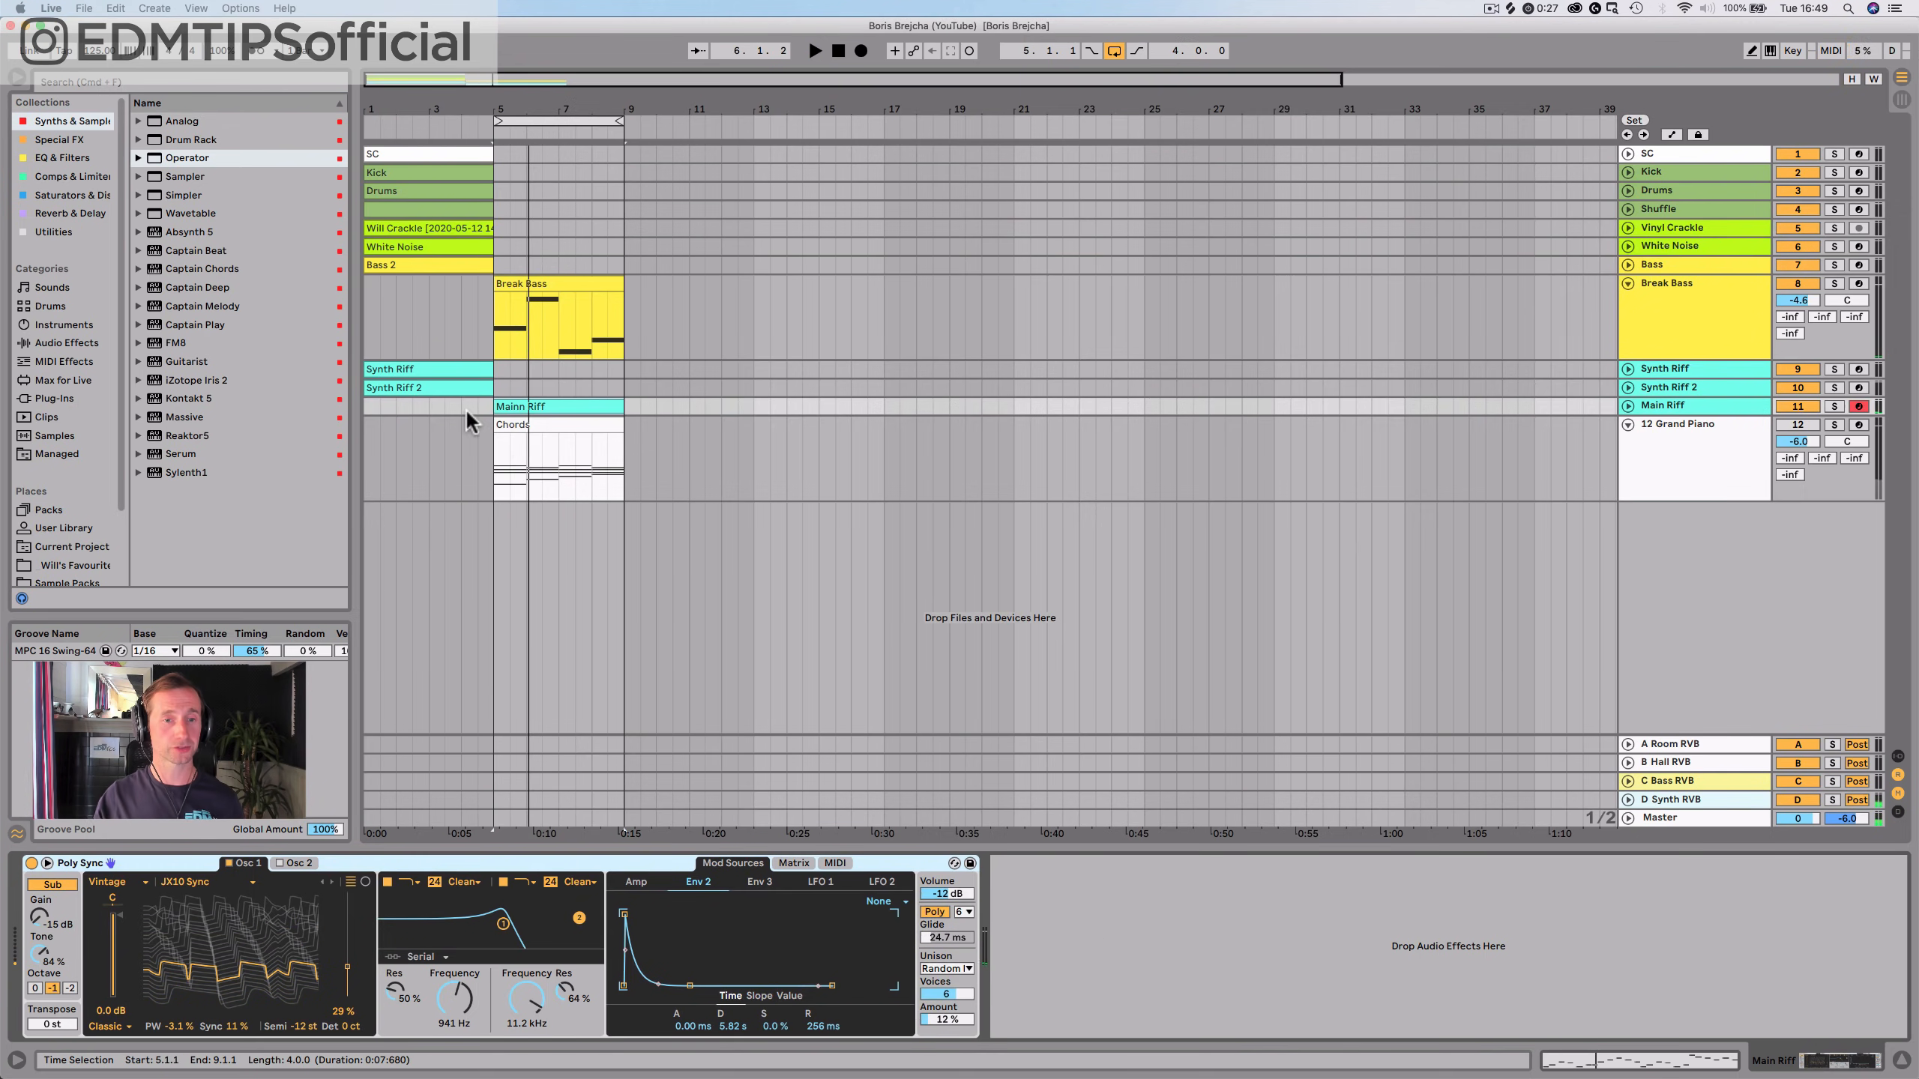
# Correct the misspelled riff clip name to "Main Riff" and save the set
pyautogui.click(505, 407)
pyautogui.press('super+r')
pyautogui.click(513, 408)
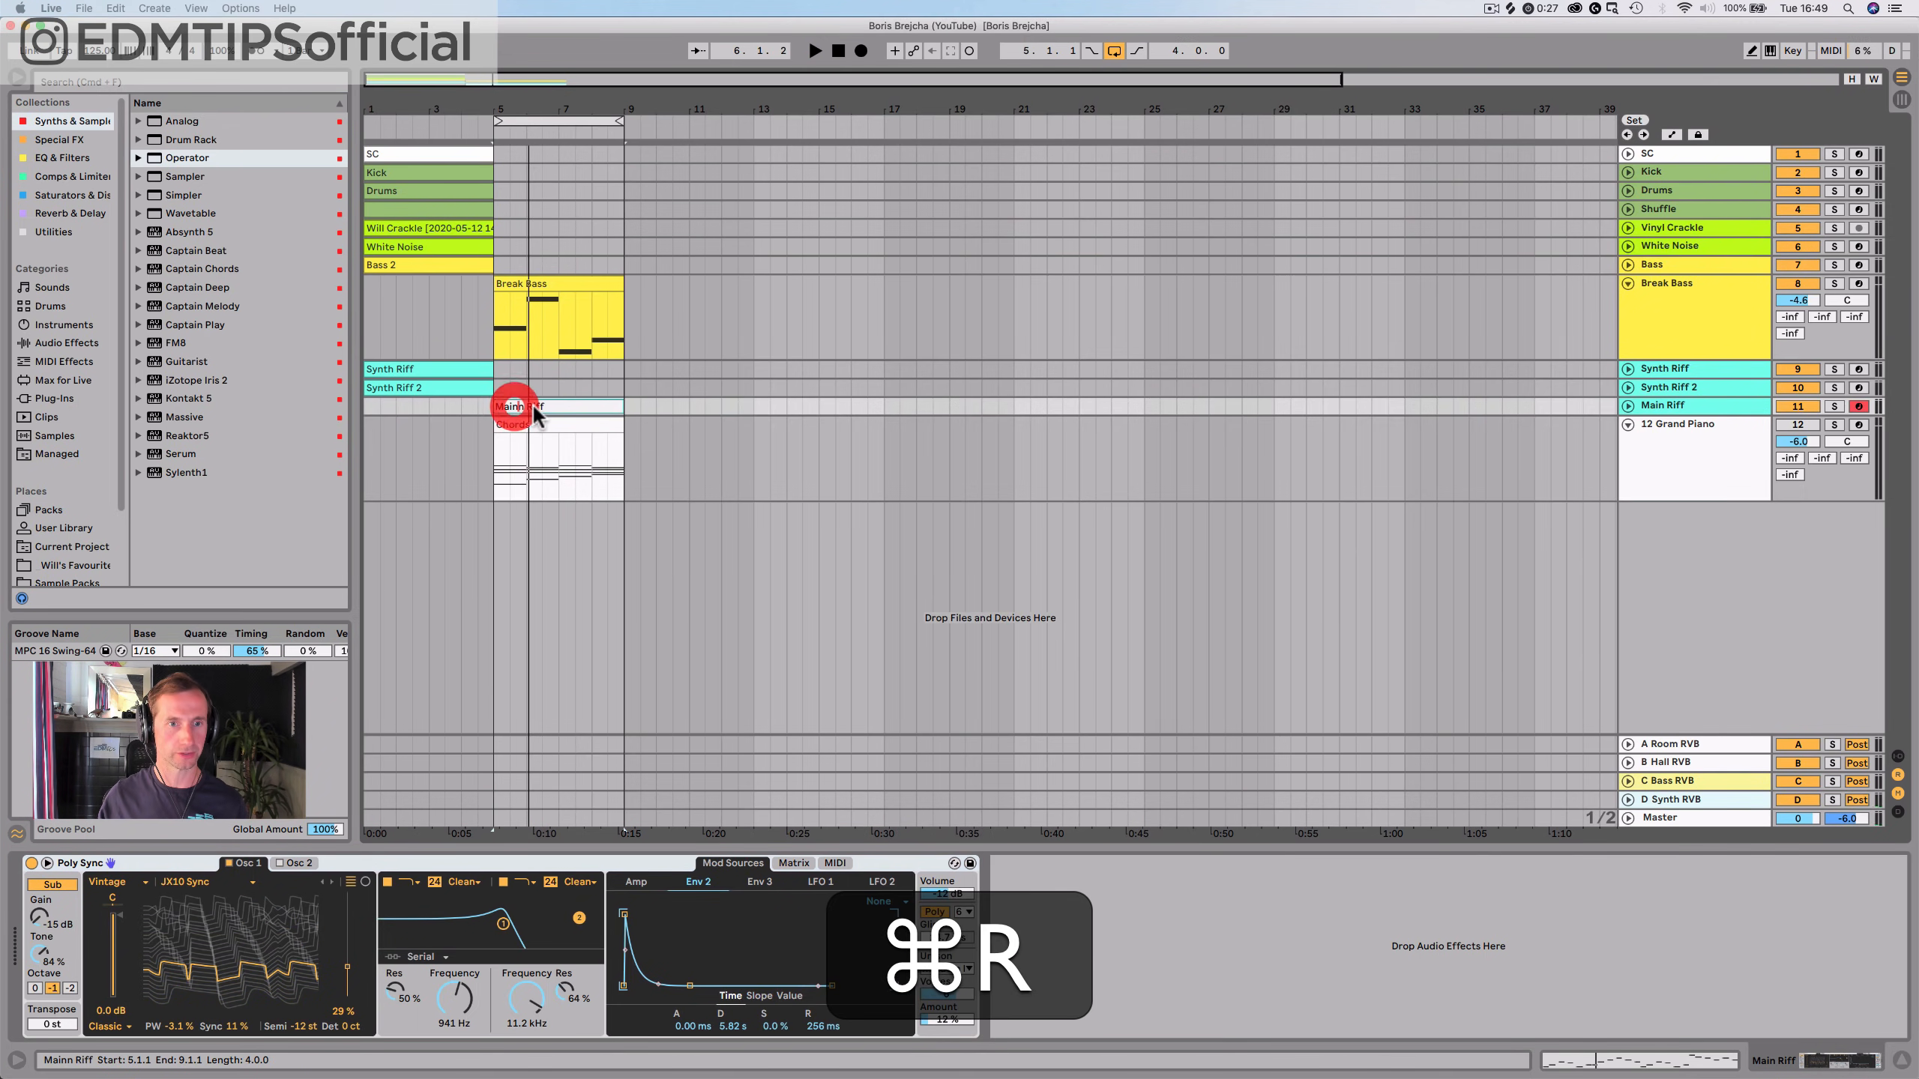
pyautogui.press('BackSpace')
pyautogui.press('Return')
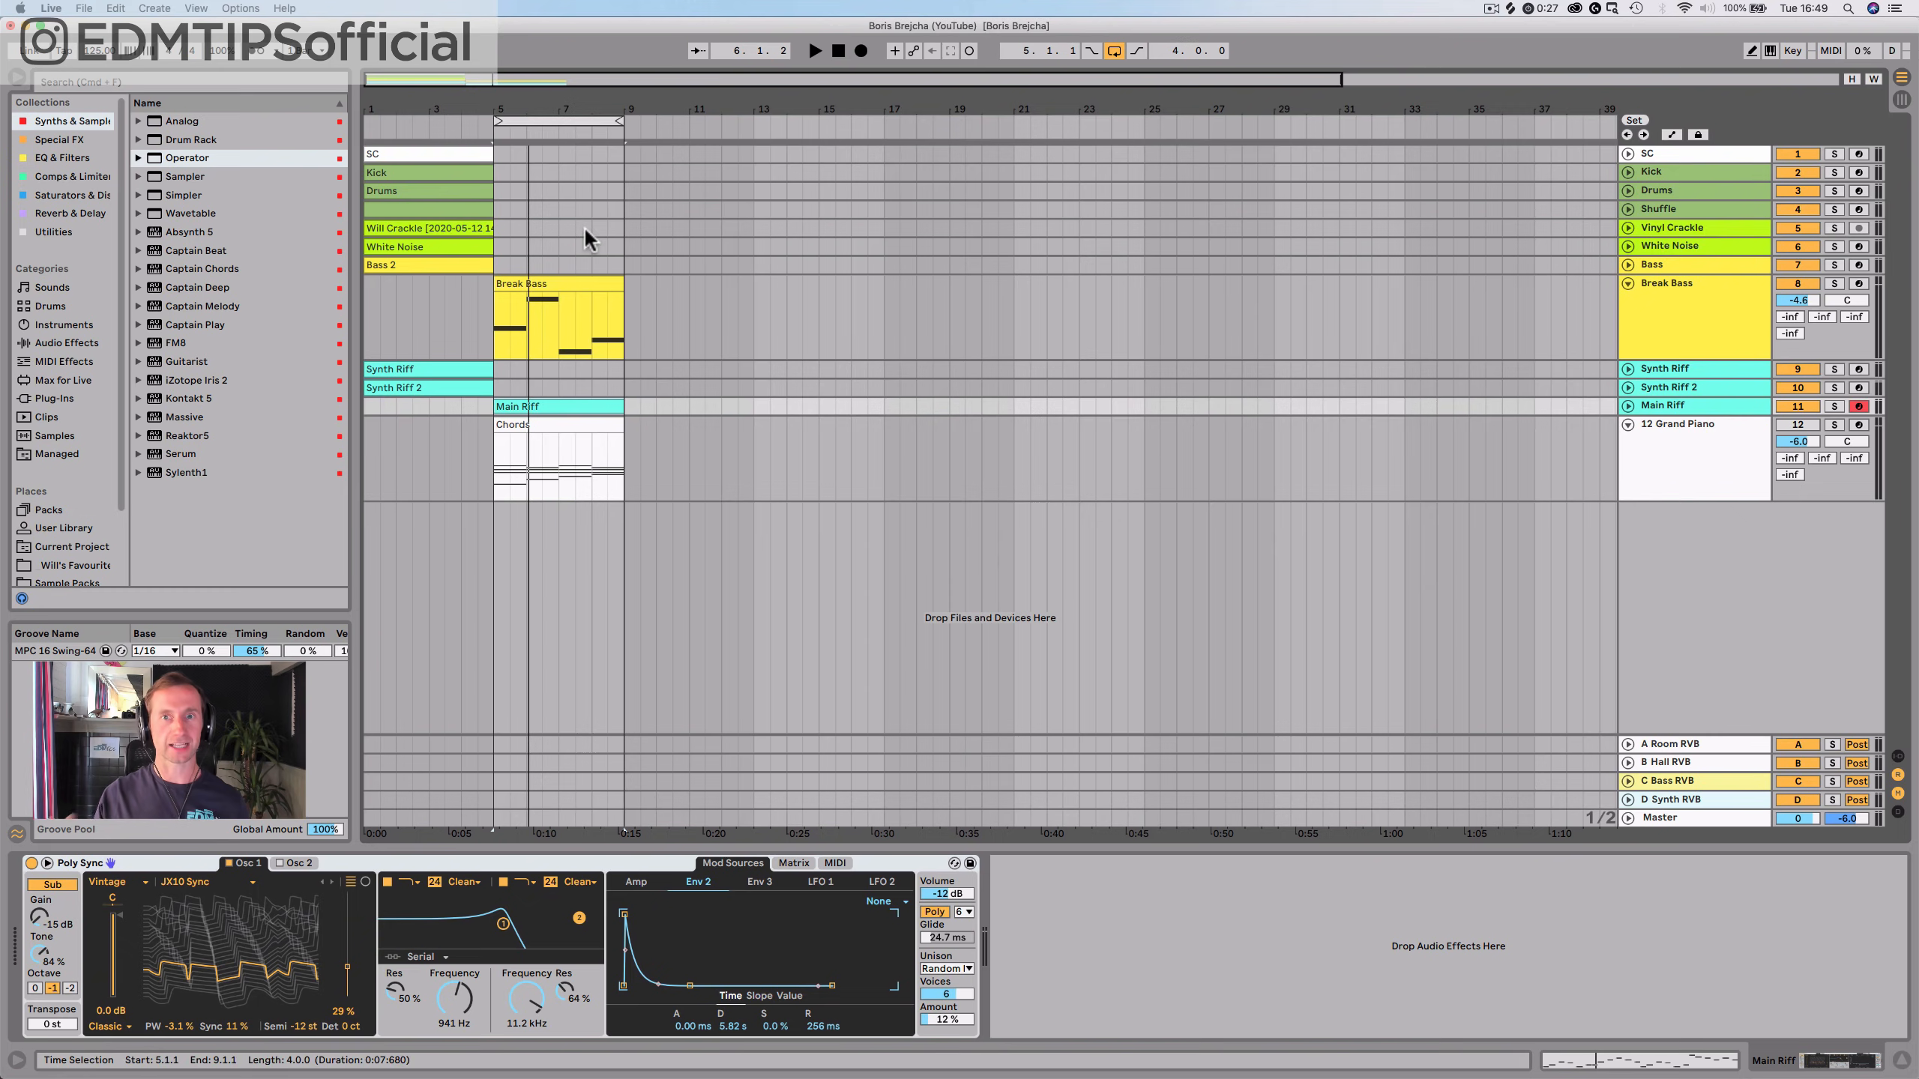
pyautogui.press('super+s')
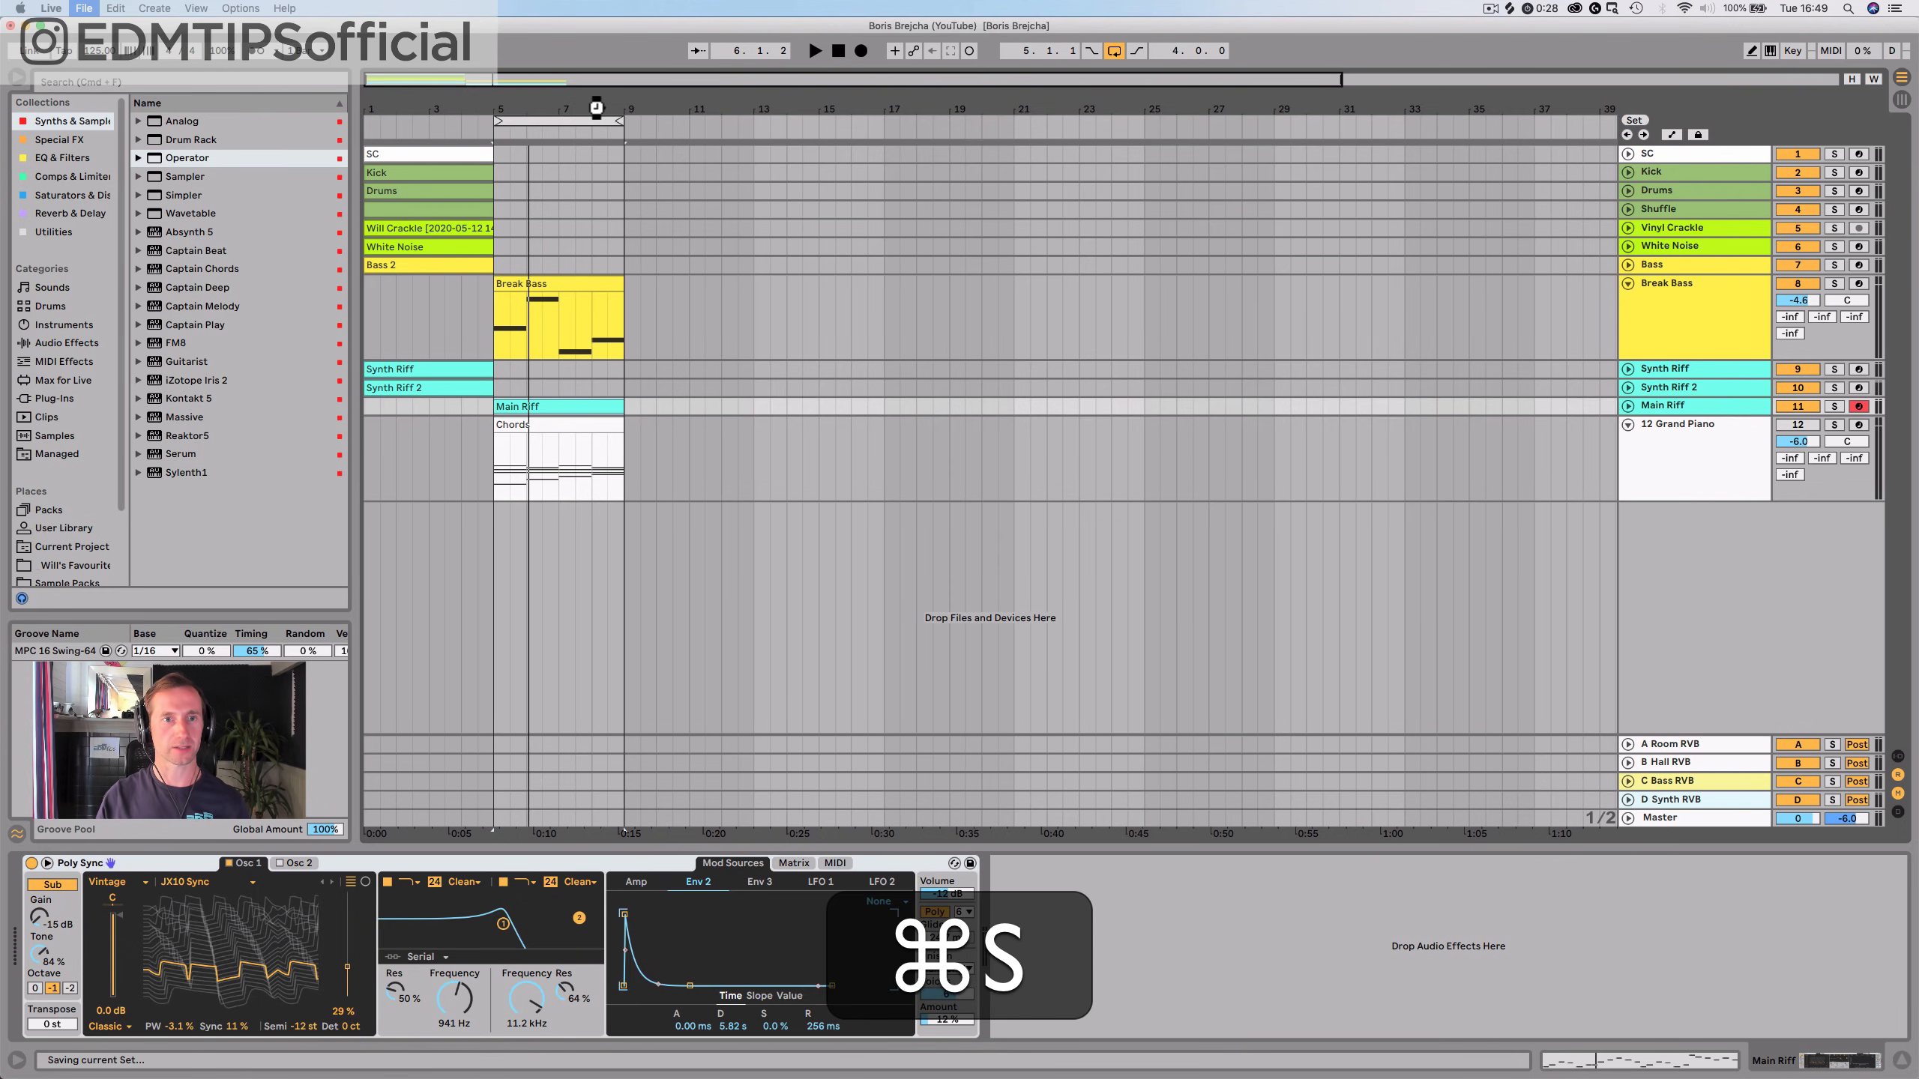
# Cut the four-bar break section at bar 5 across all tracks and paste it at bar 21
pyautogui.moveTo(607, 95); pyautogui.dragTo(491, 112)
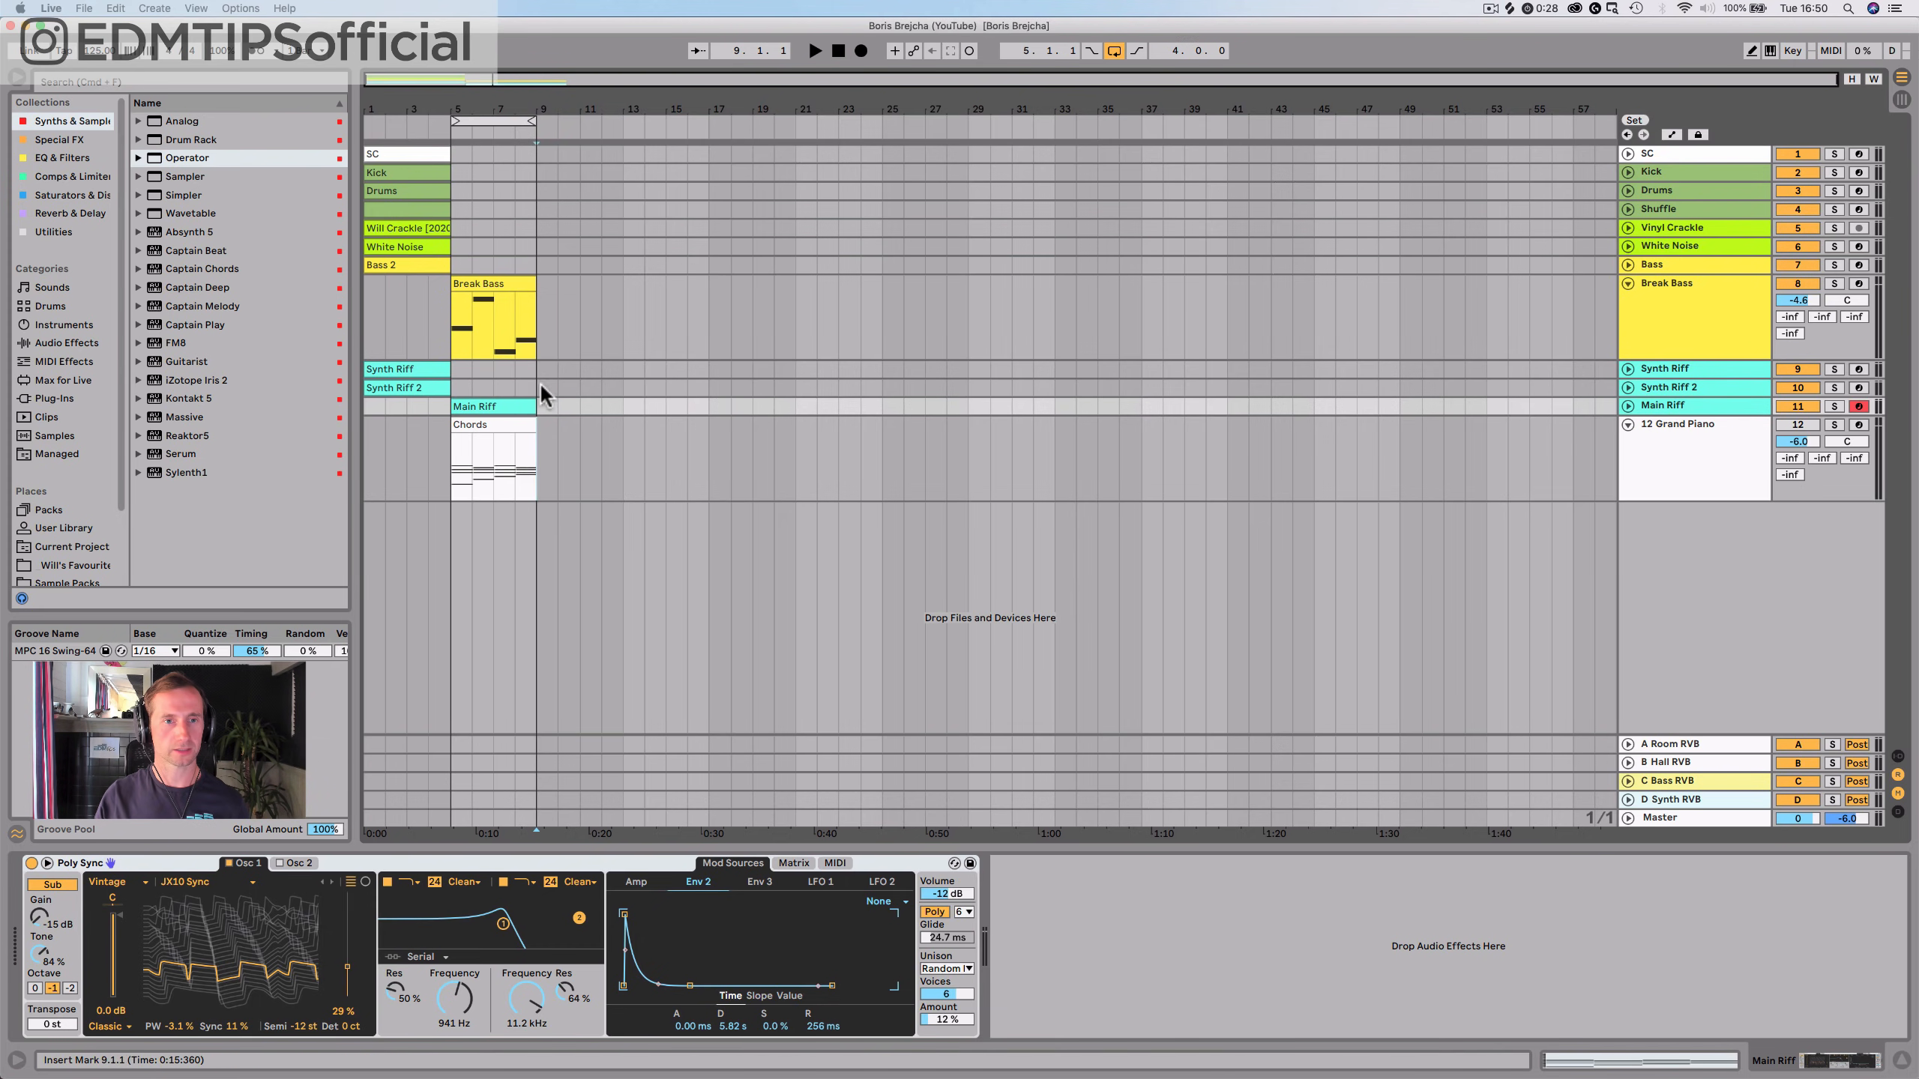
pyautogui.click(459, 131)
pyautogui.press('cmd+c')
pyautogui.press('cmd+BackSpace')
pyautogui.press('BackSpace')
pyautogui.click(799, 156)
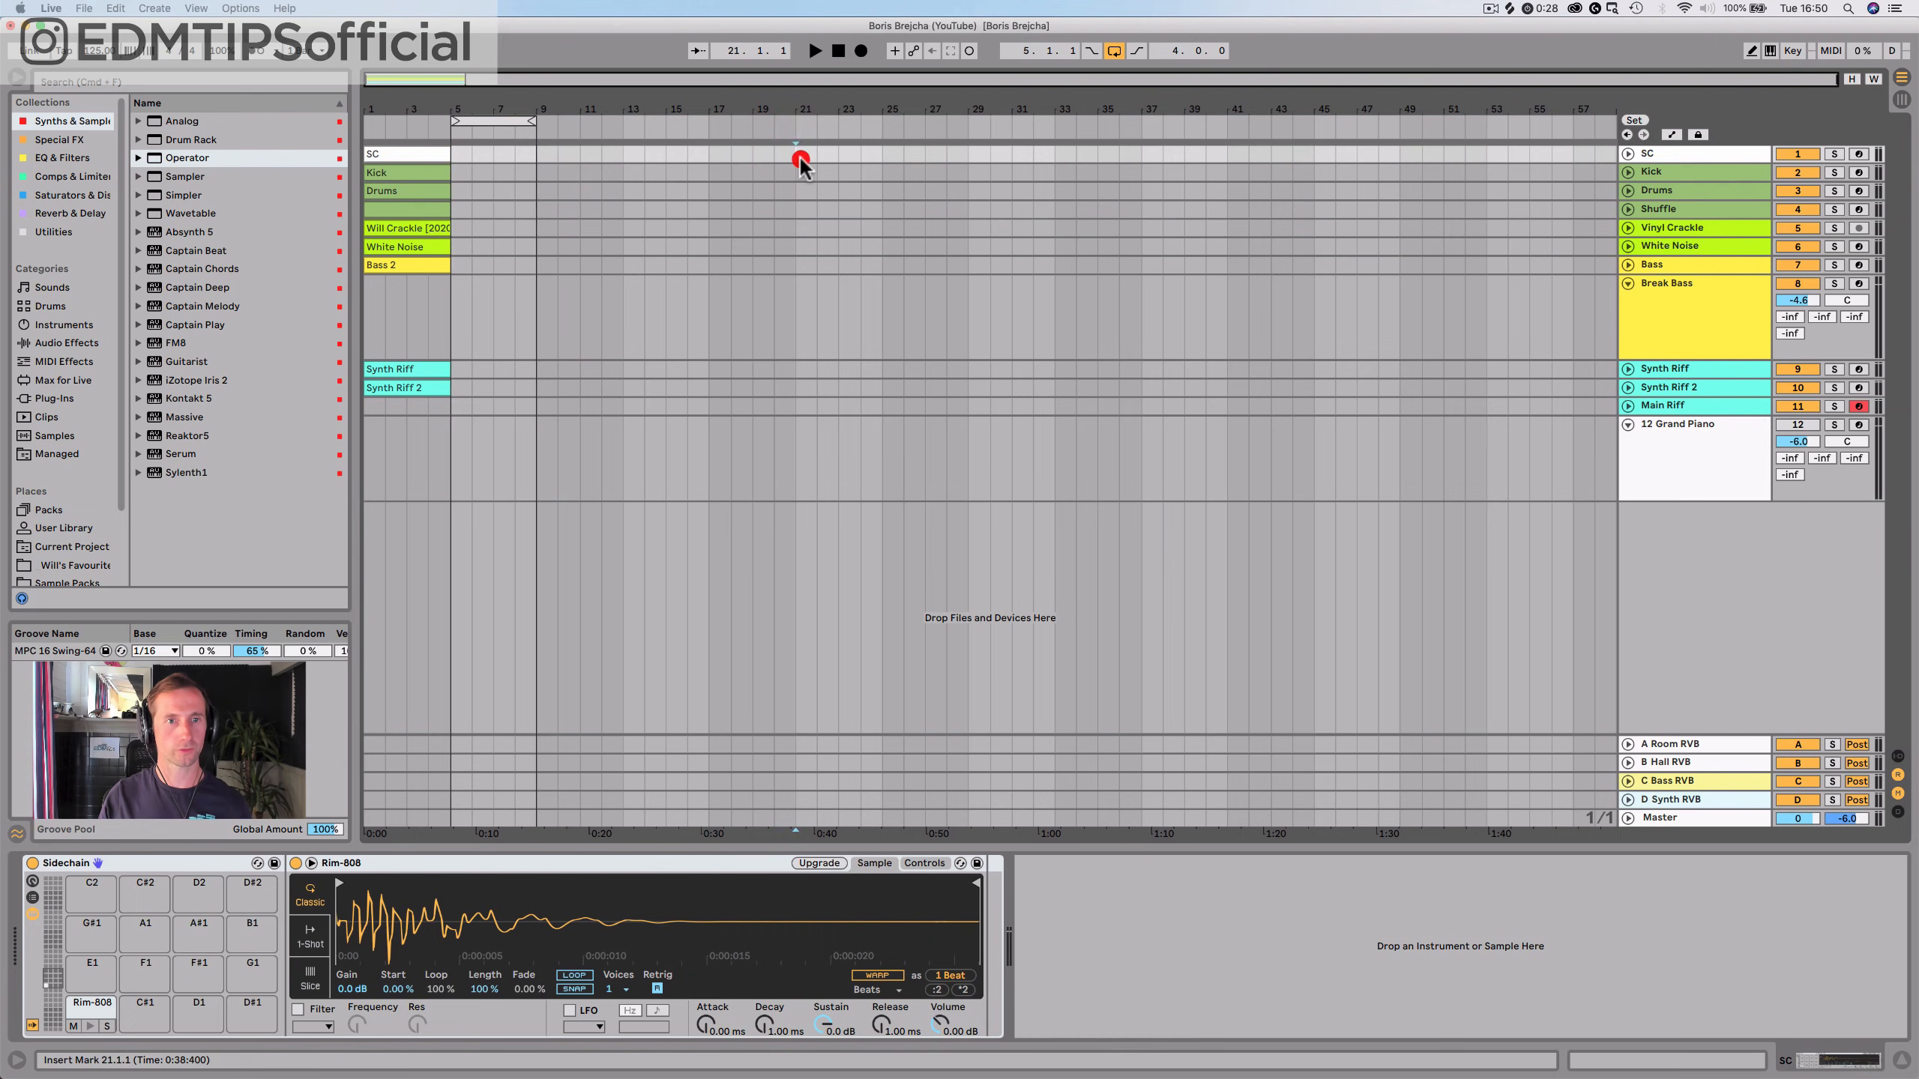
pyautogui.press('super+v')
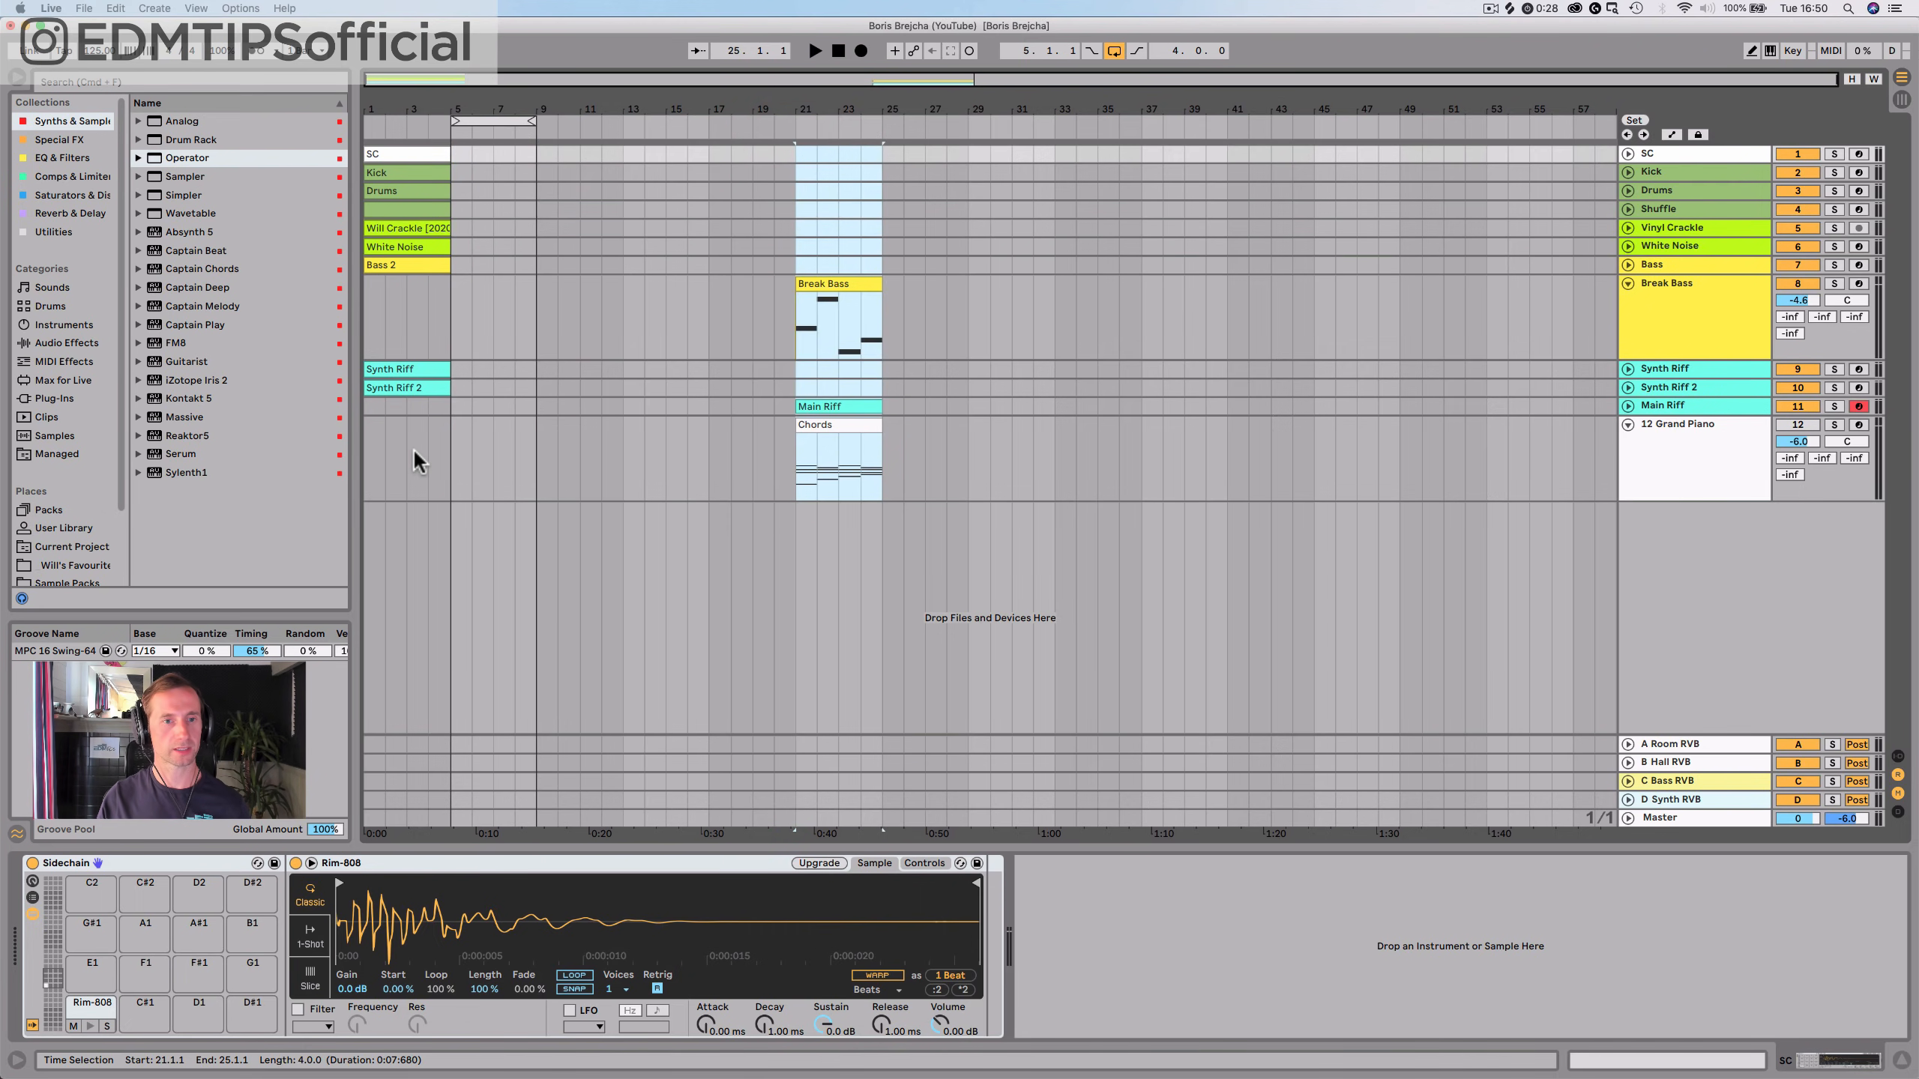
# Duplicate the opening four bars of all tracks three times and set the loop to cover bars 1 to 17
pyautogui.moveTo(444, 459); pyautogui.dragTo(365, 318)
pyautogui.press('super+d')
pyautogui.press('super+d')
pyautogui.press('super+d')
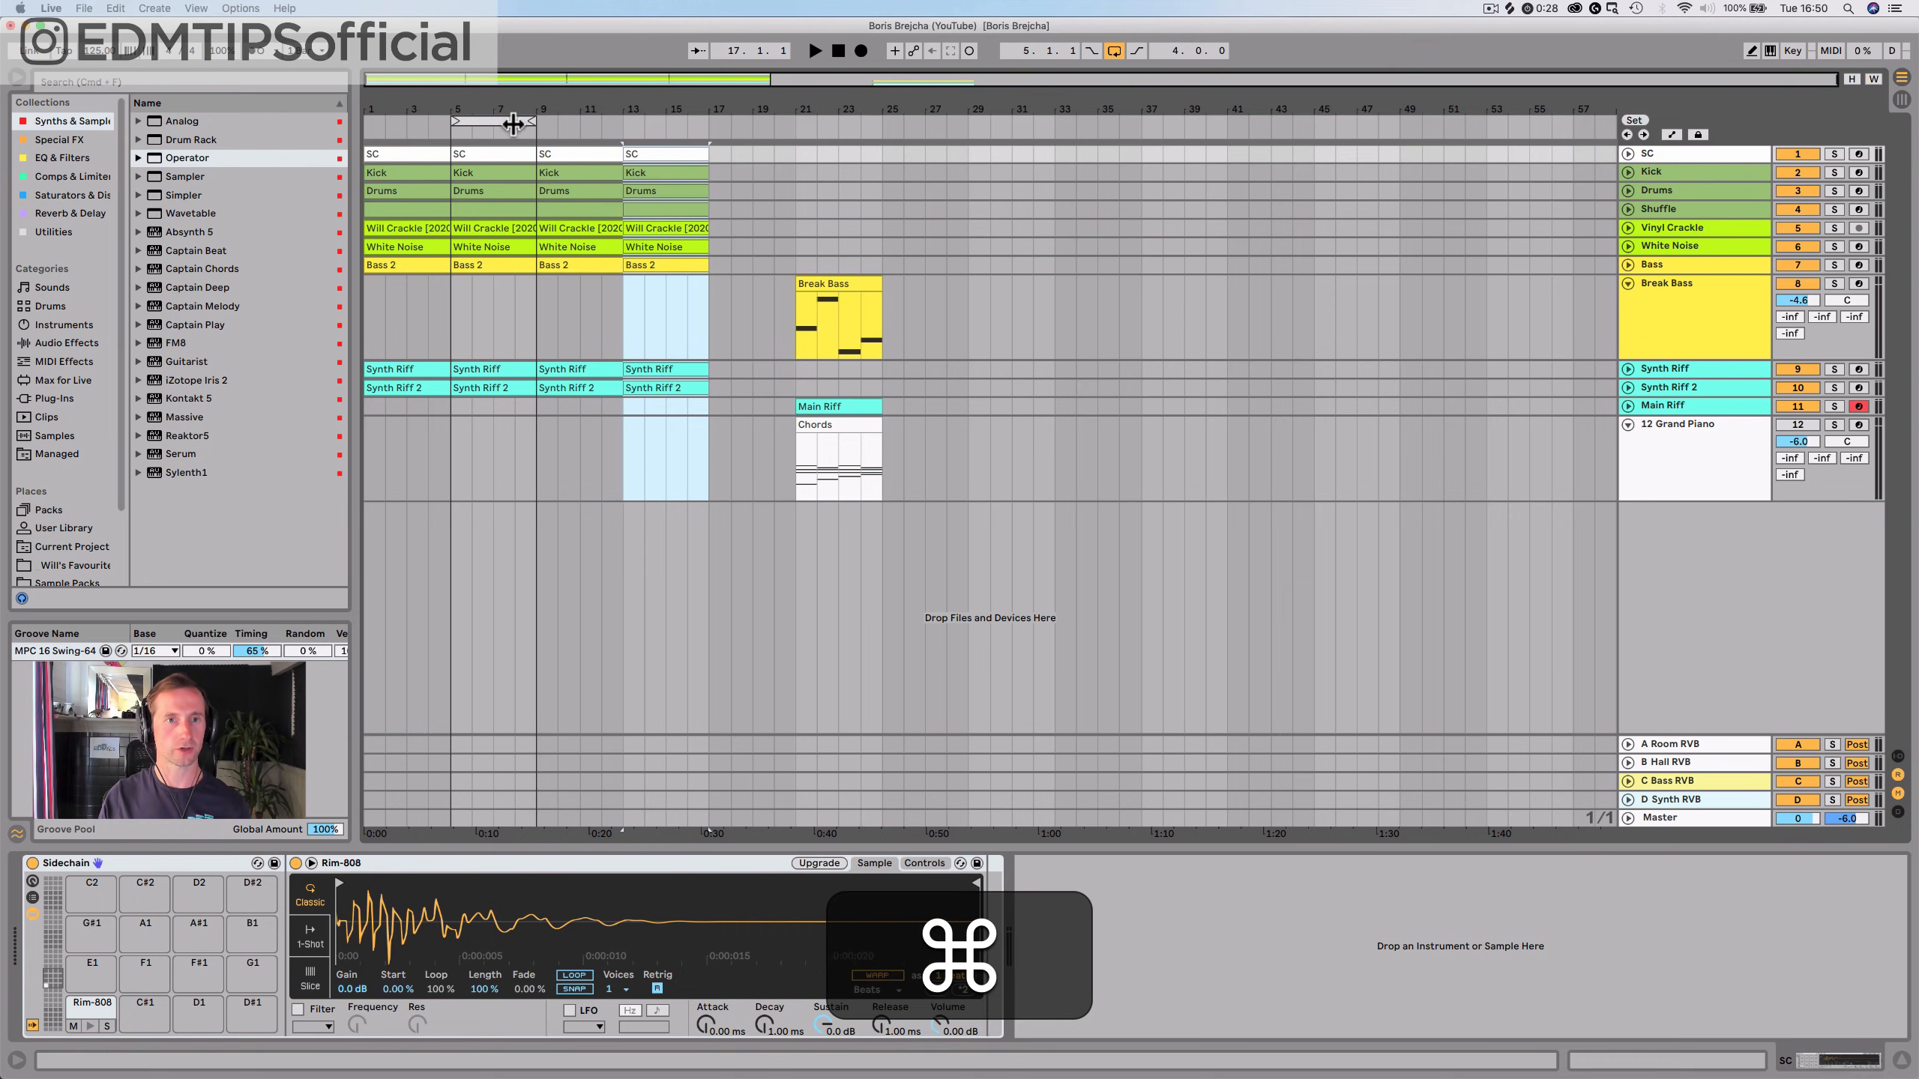
pyautogui.moveTo(506, 121); pyautogui.dragTo(707, 121)
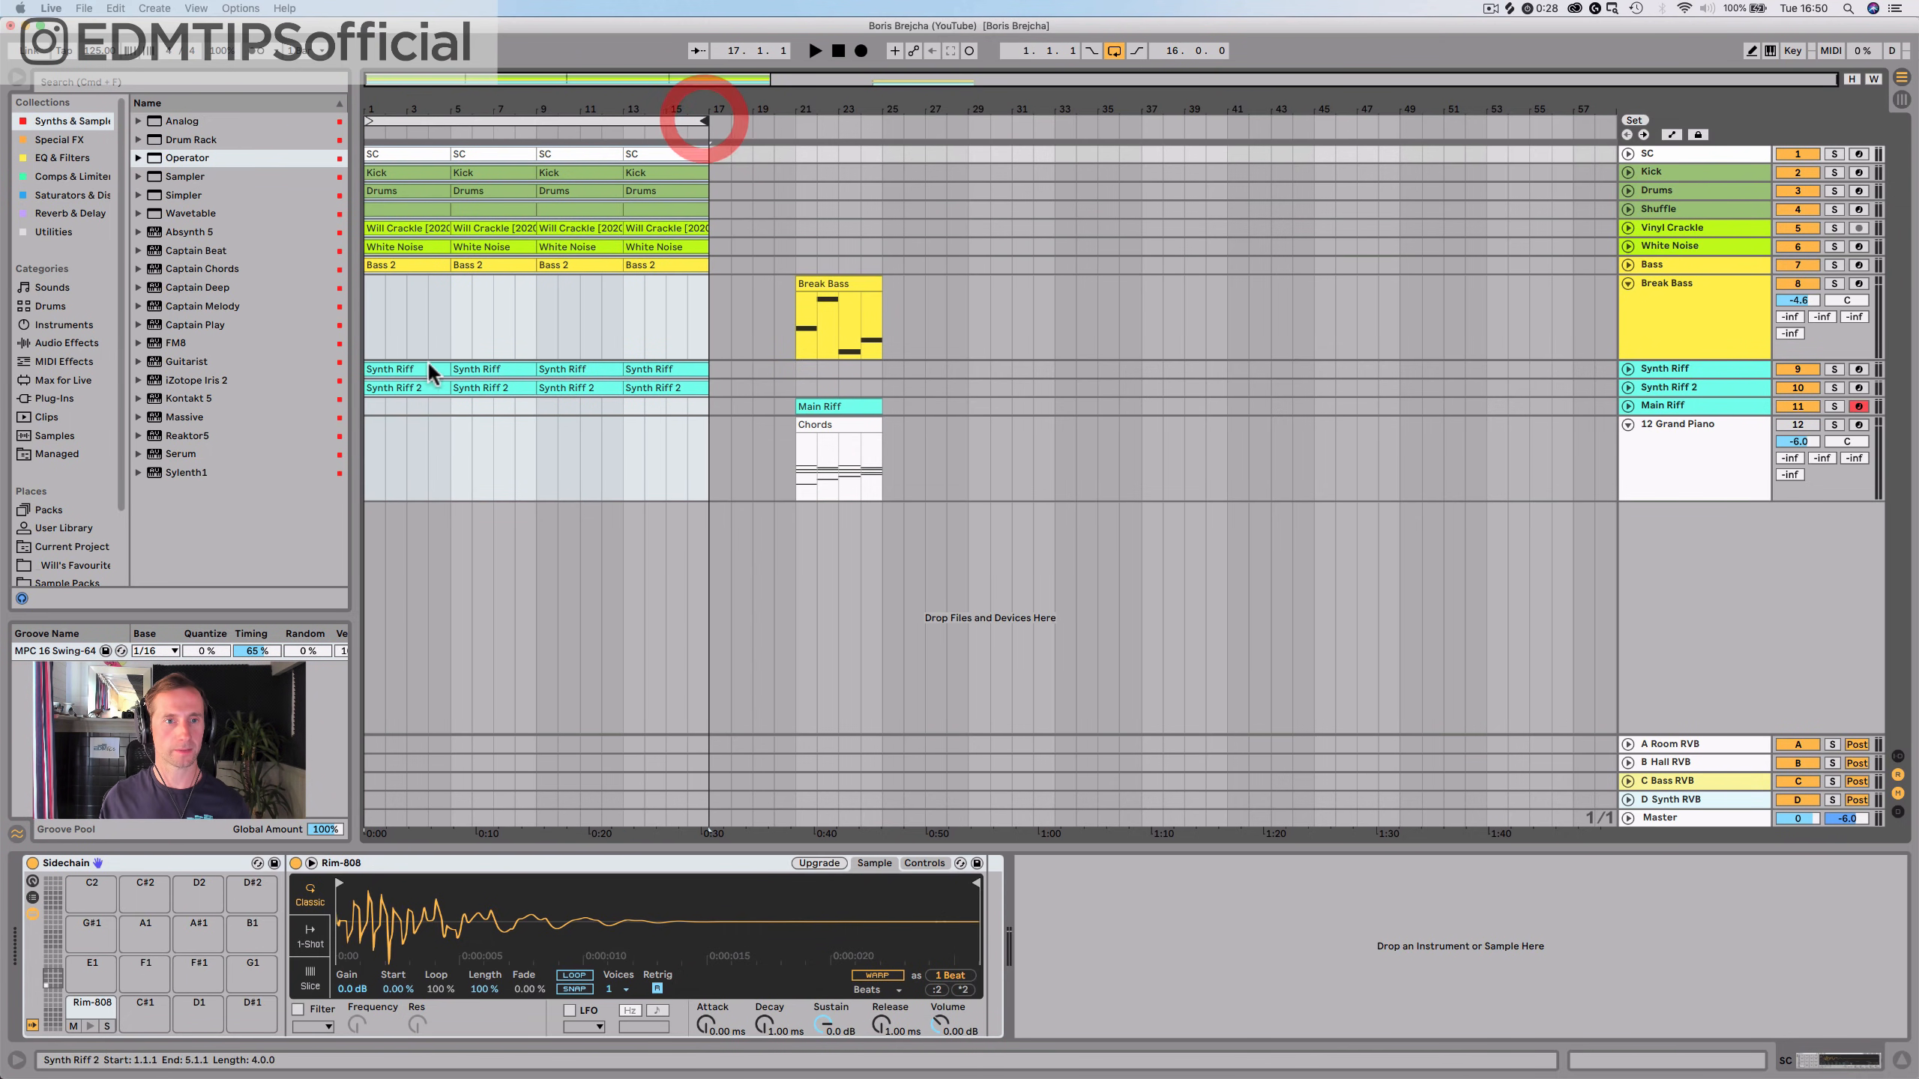
# Delete the first Drums clip and the first two Bass 2 clips from the intro
pyautogui.click(398, 189)
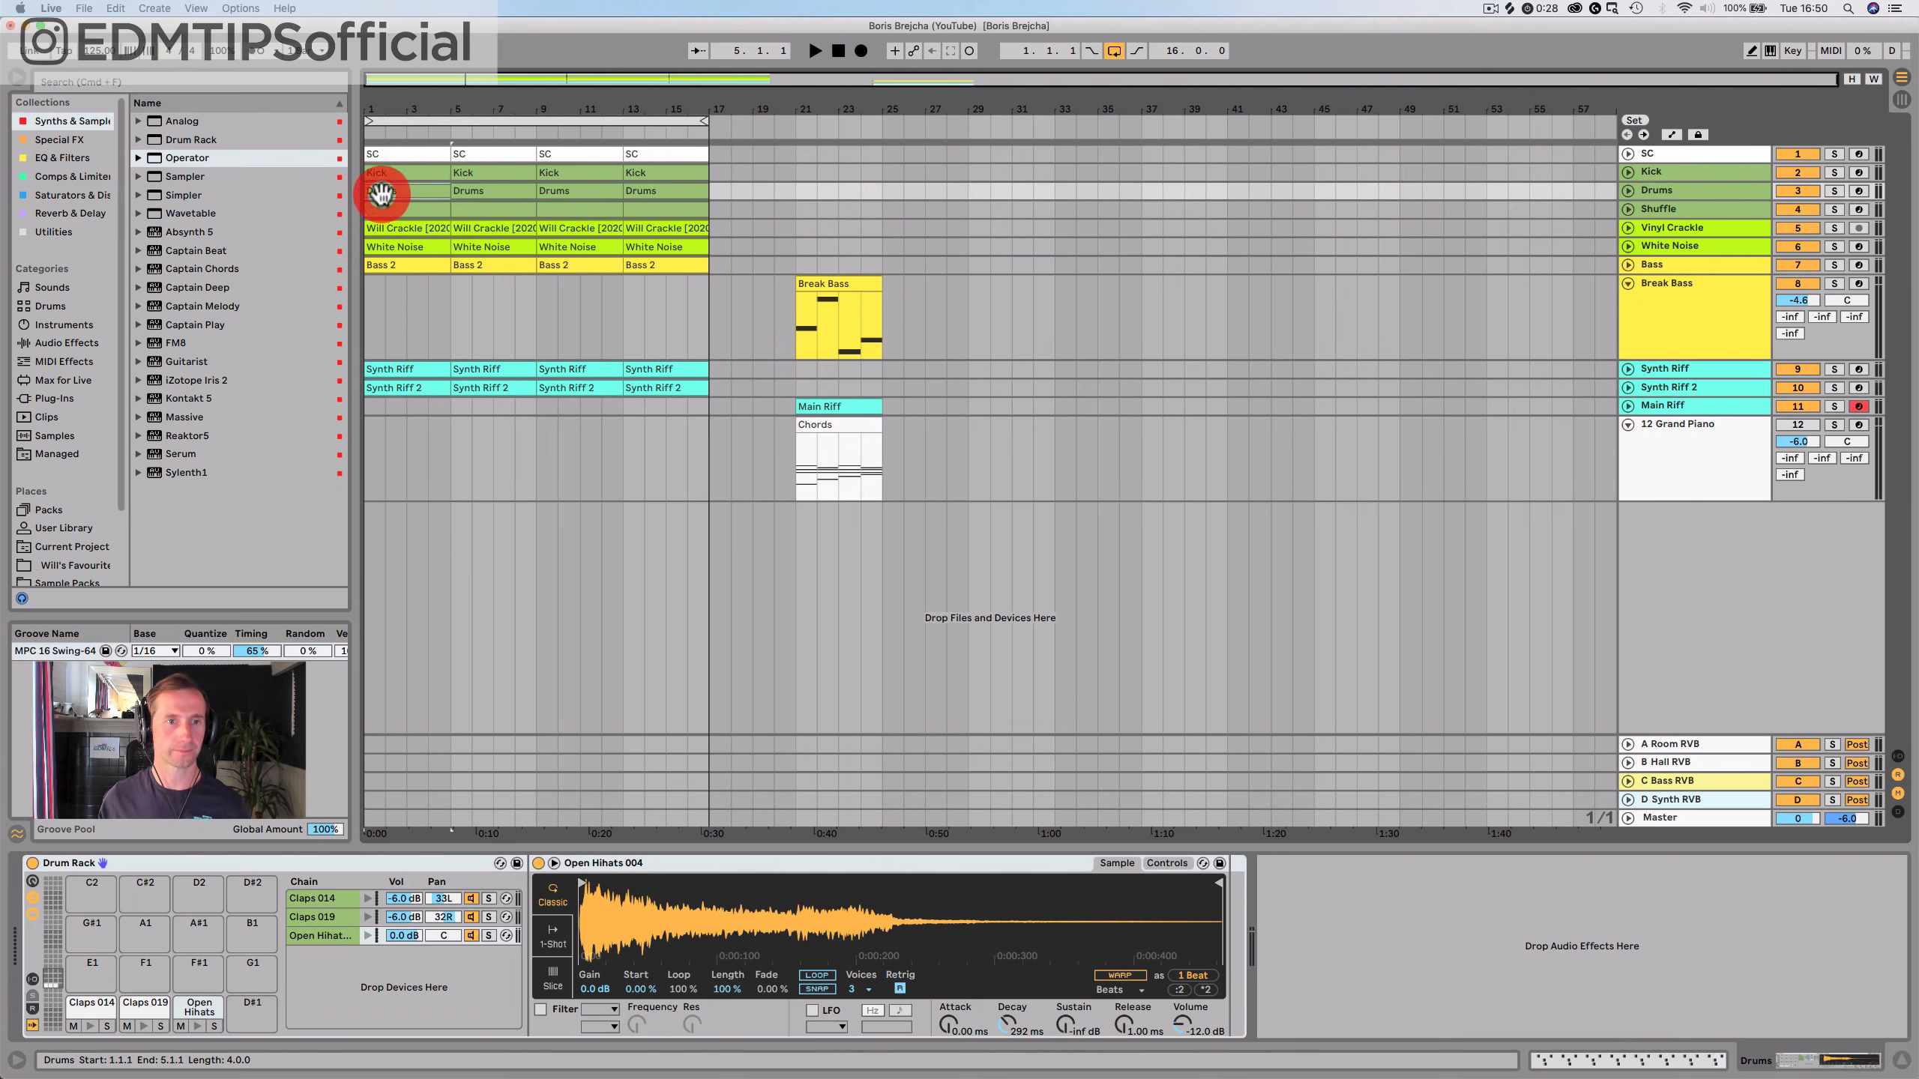
pyautogui.press('BackSpace')
pyautogui.press('BackSpace')
pyautogui.press('BackSpace')
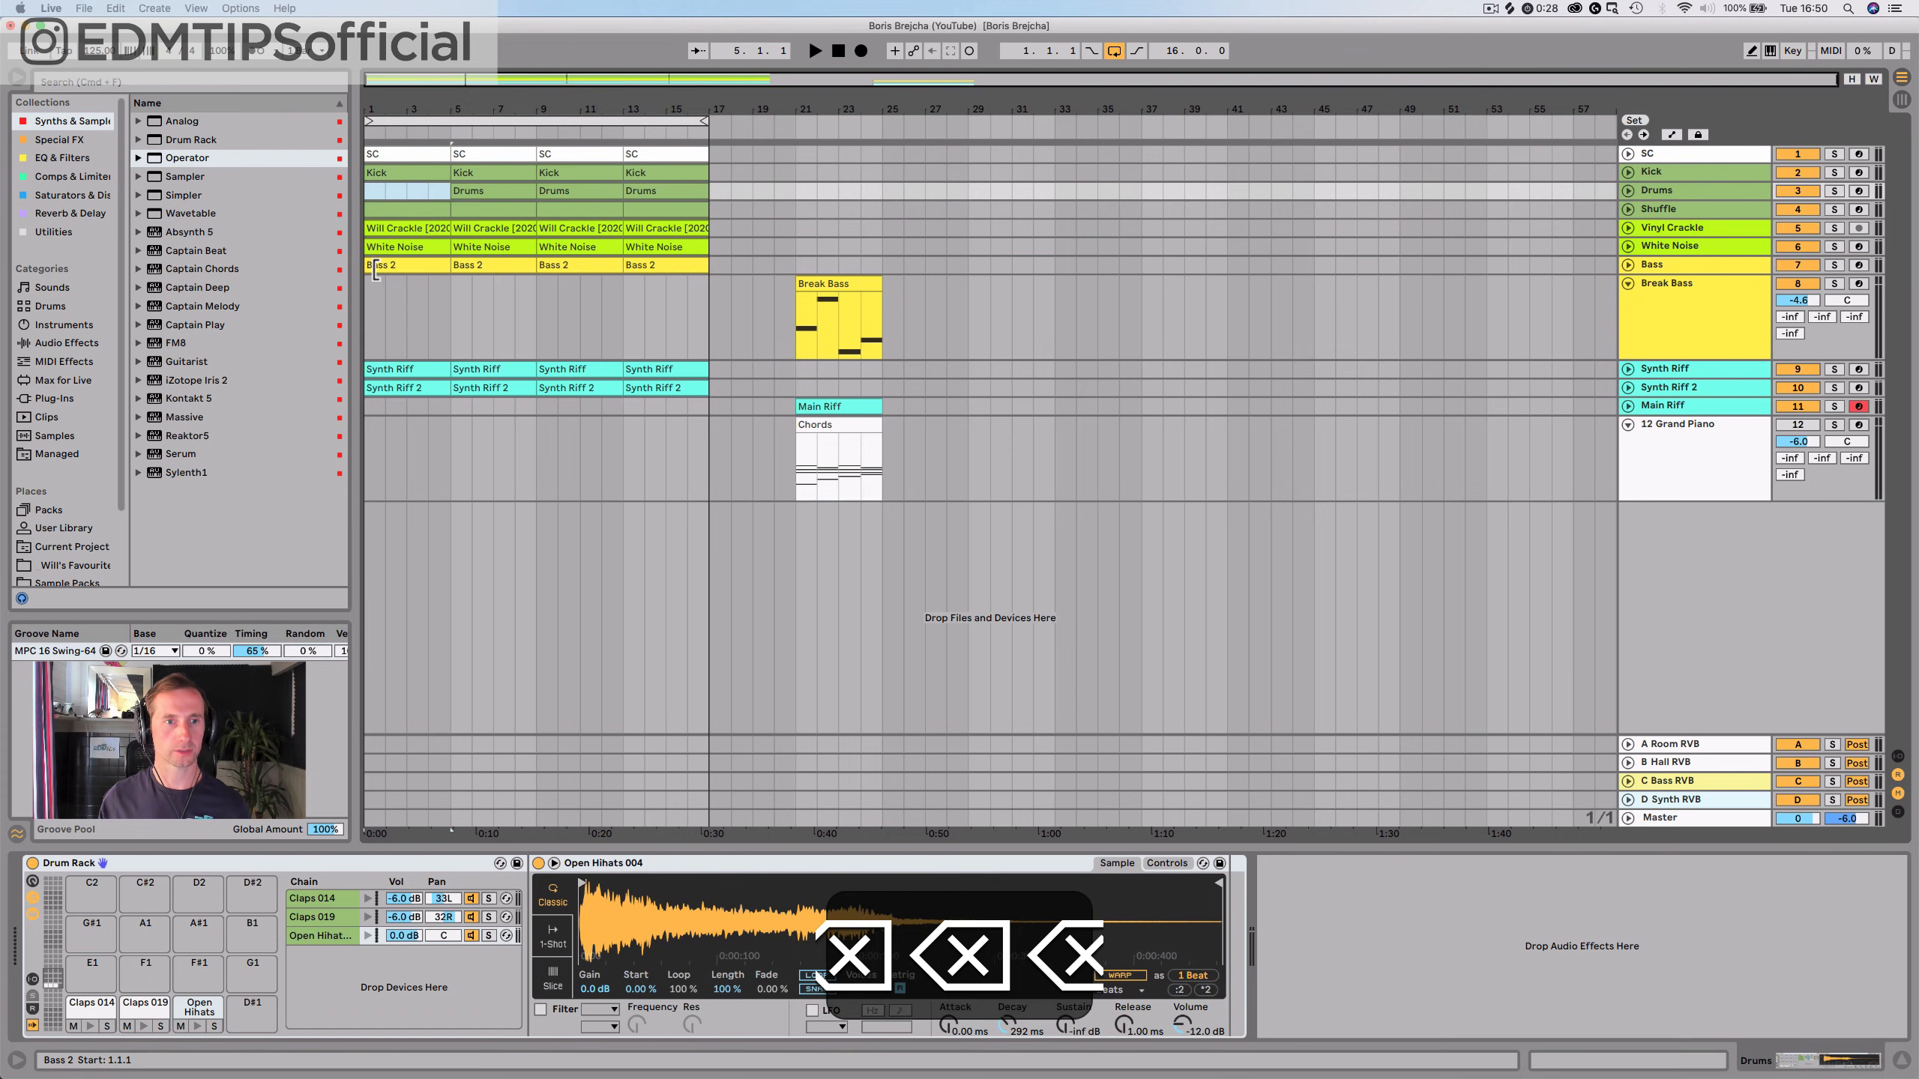
pyautogui.click(403, 268)
pyautogui.press('BackSpace')
pyautogui.click(495, 265)
pyautogui.press('BackSpace')
pyautogui.press('BackSpace')
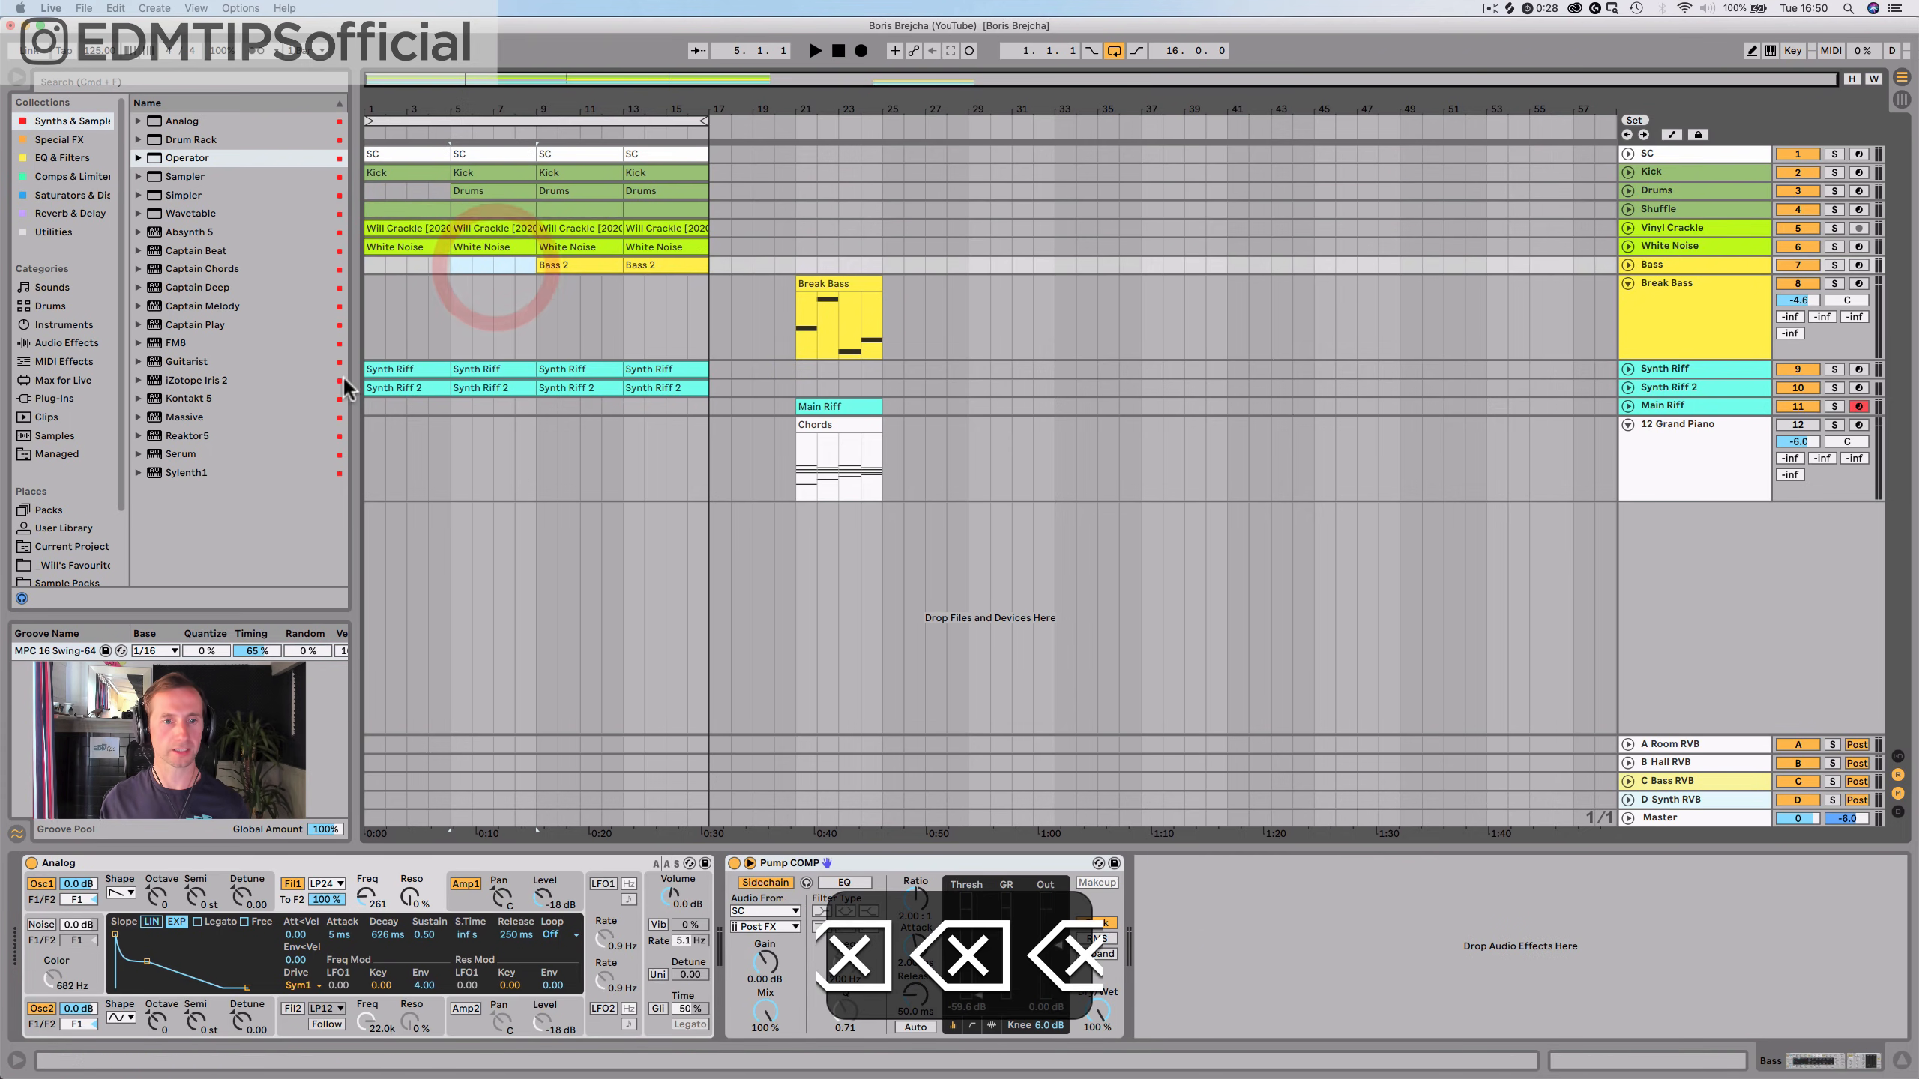
# Delete the first two Synth Riff 2 clips, at bars 1 and 5
pyautogui.click(403, 384)
pyautogui.press('BackSpace')
pyautogui.click(484, 381)
pyautogui.press('BackSpace')
# Start playback and delete the White Noise clip at bar 1 and the Vinyl Crackle clips at bars 1 and 5
pyautogui.click(814, 51)
pyautogui.click(404, 248)
pyautogui.press('BackSpace')
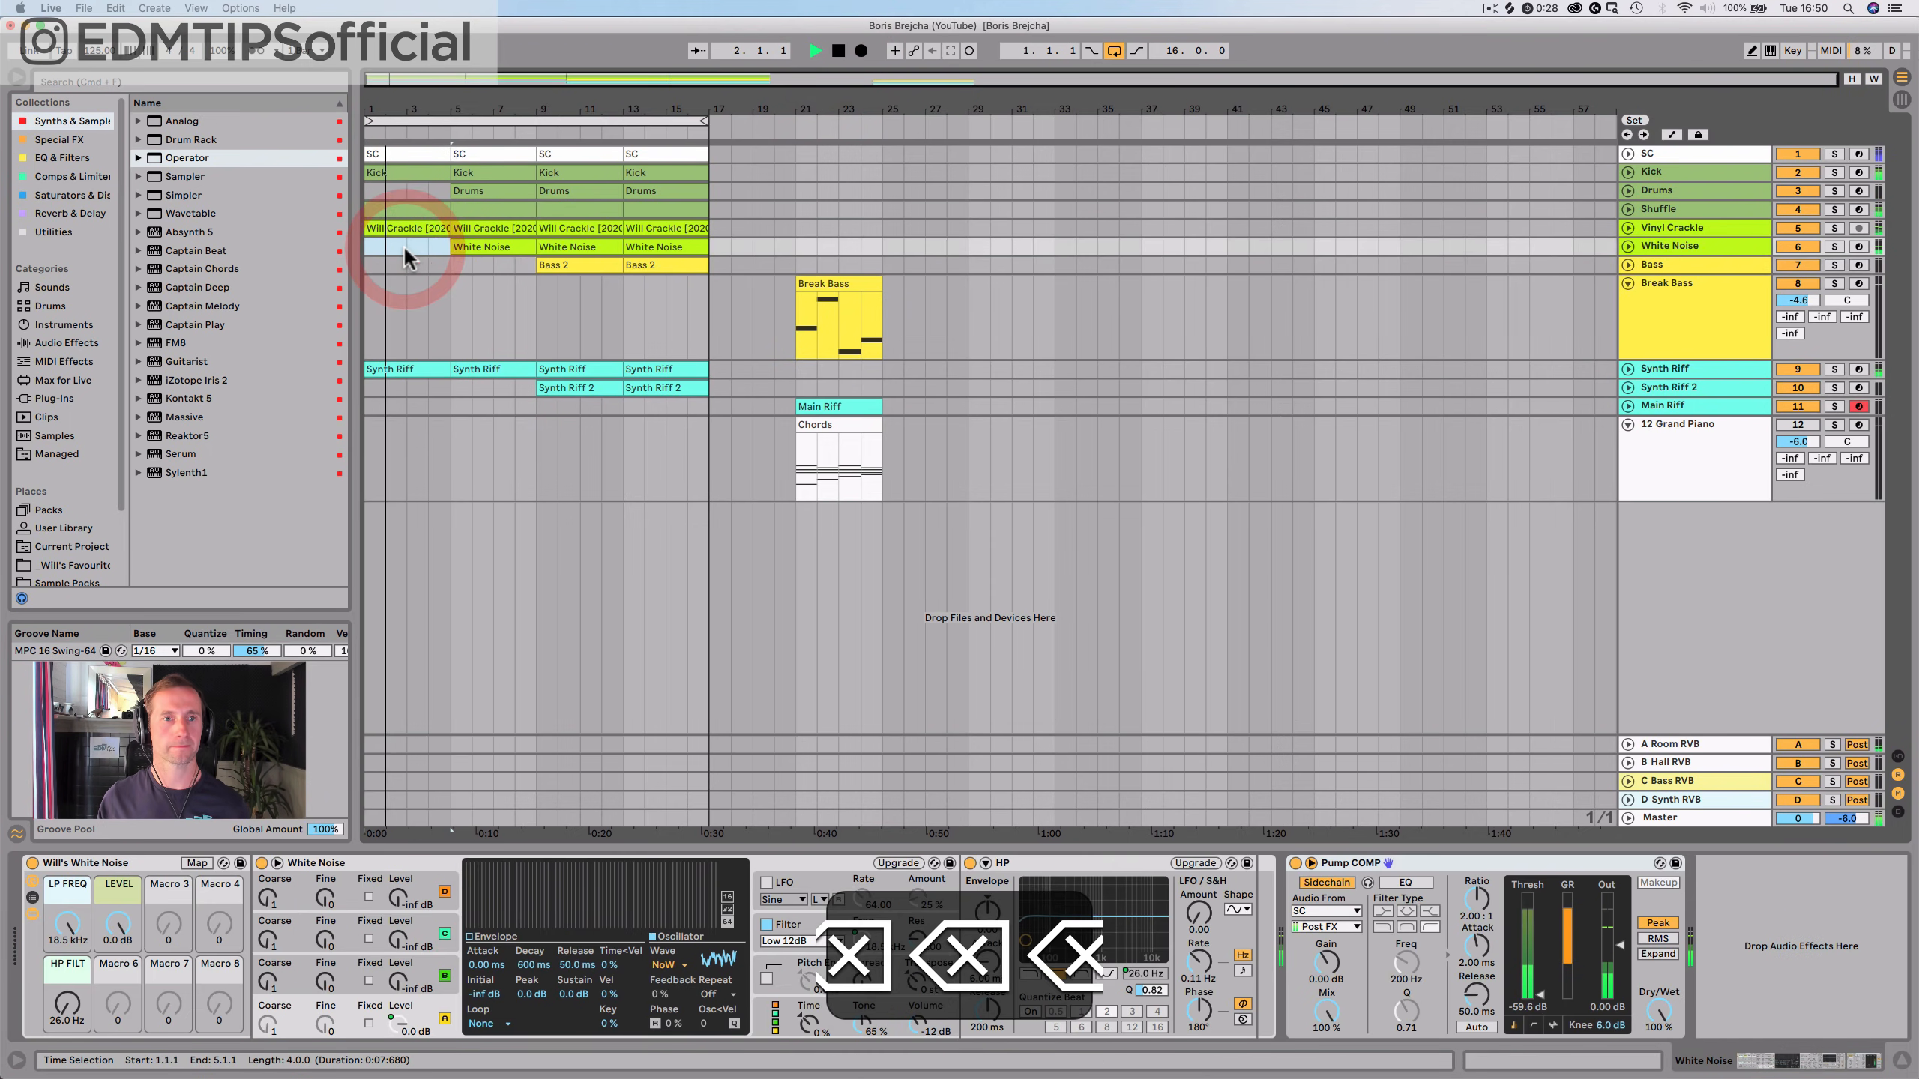
pyautogui.click(421, 228)
pyautogui.press('BackSpace')
pyautogui.click(461, 228)
pyautogui.press('BackSpace')
# Delete the Drums and White Noise clips at bar 5
pyautogui.click(472, 190)
pyautogui.press('BackSpace')
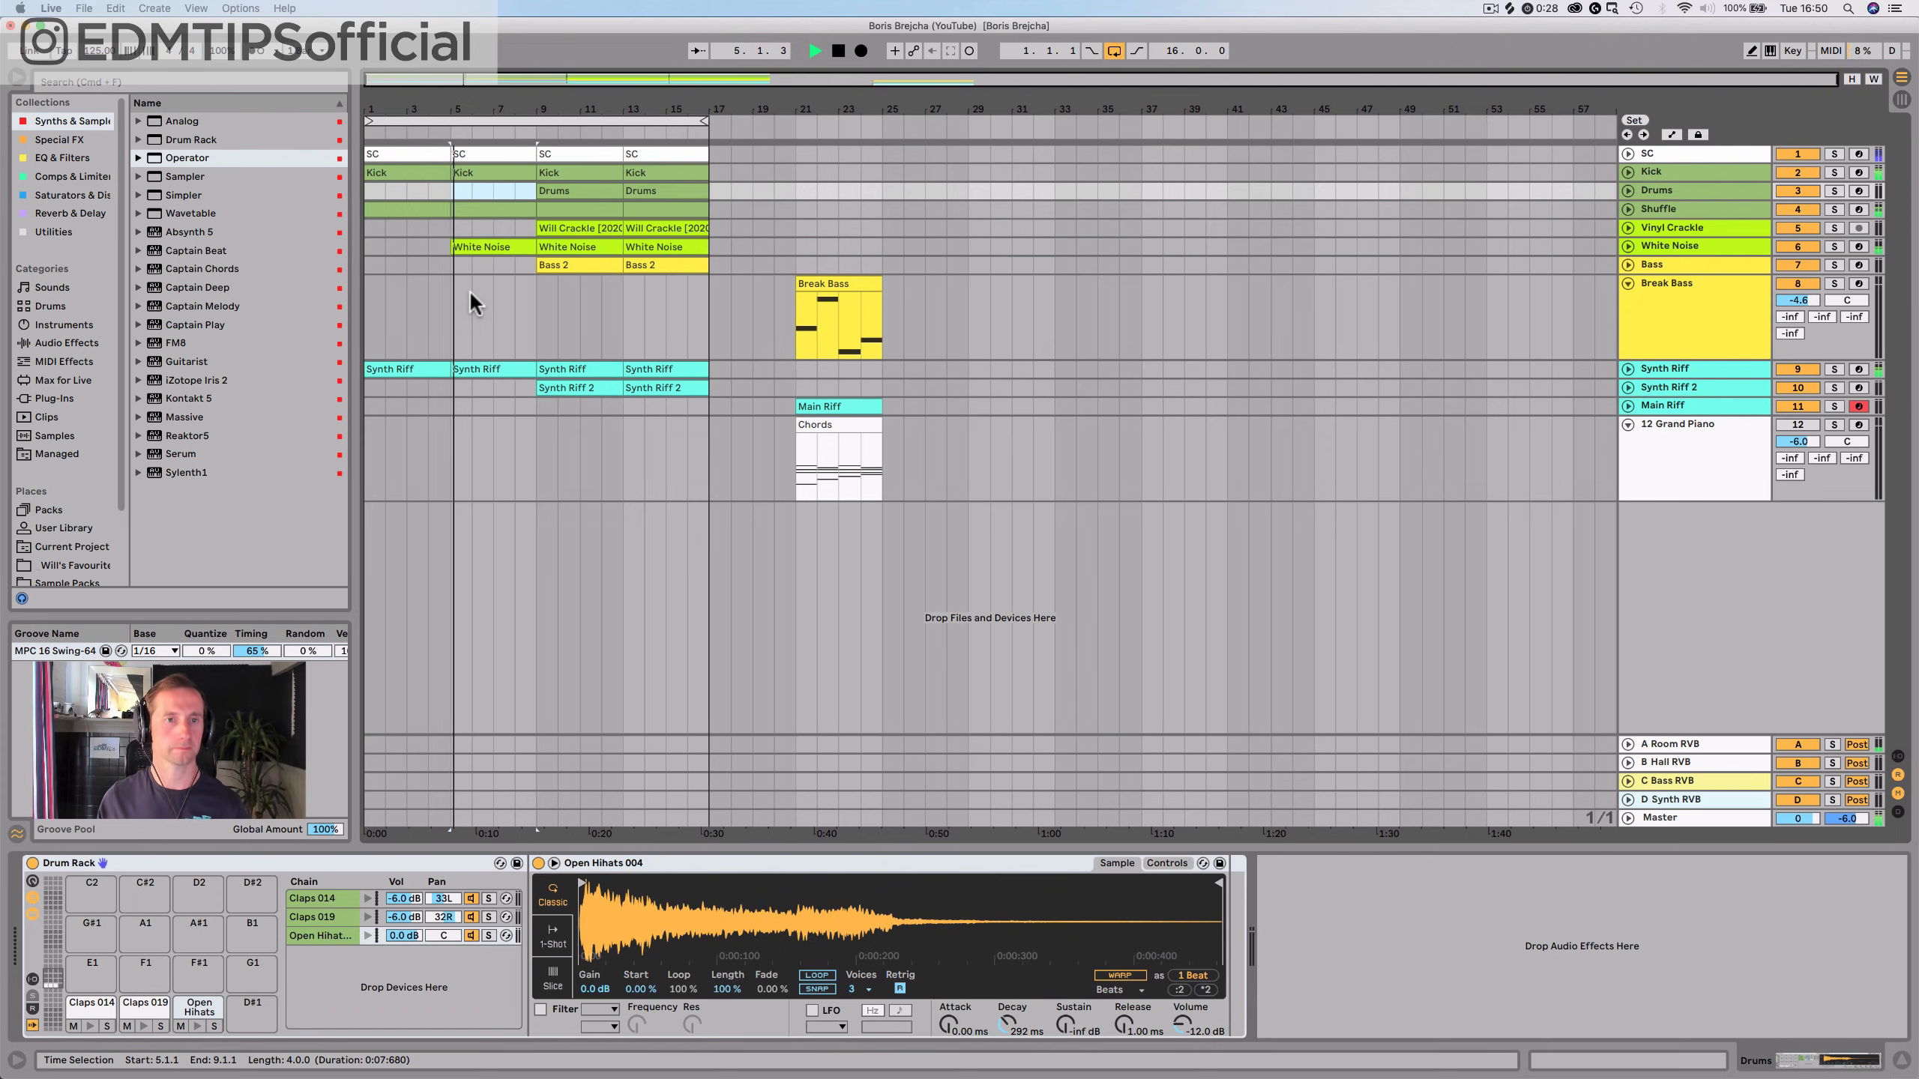
pyautogui.click(483, 247)
pyautogui.press('BackSpace')
pyautogui.press('BackSpace')
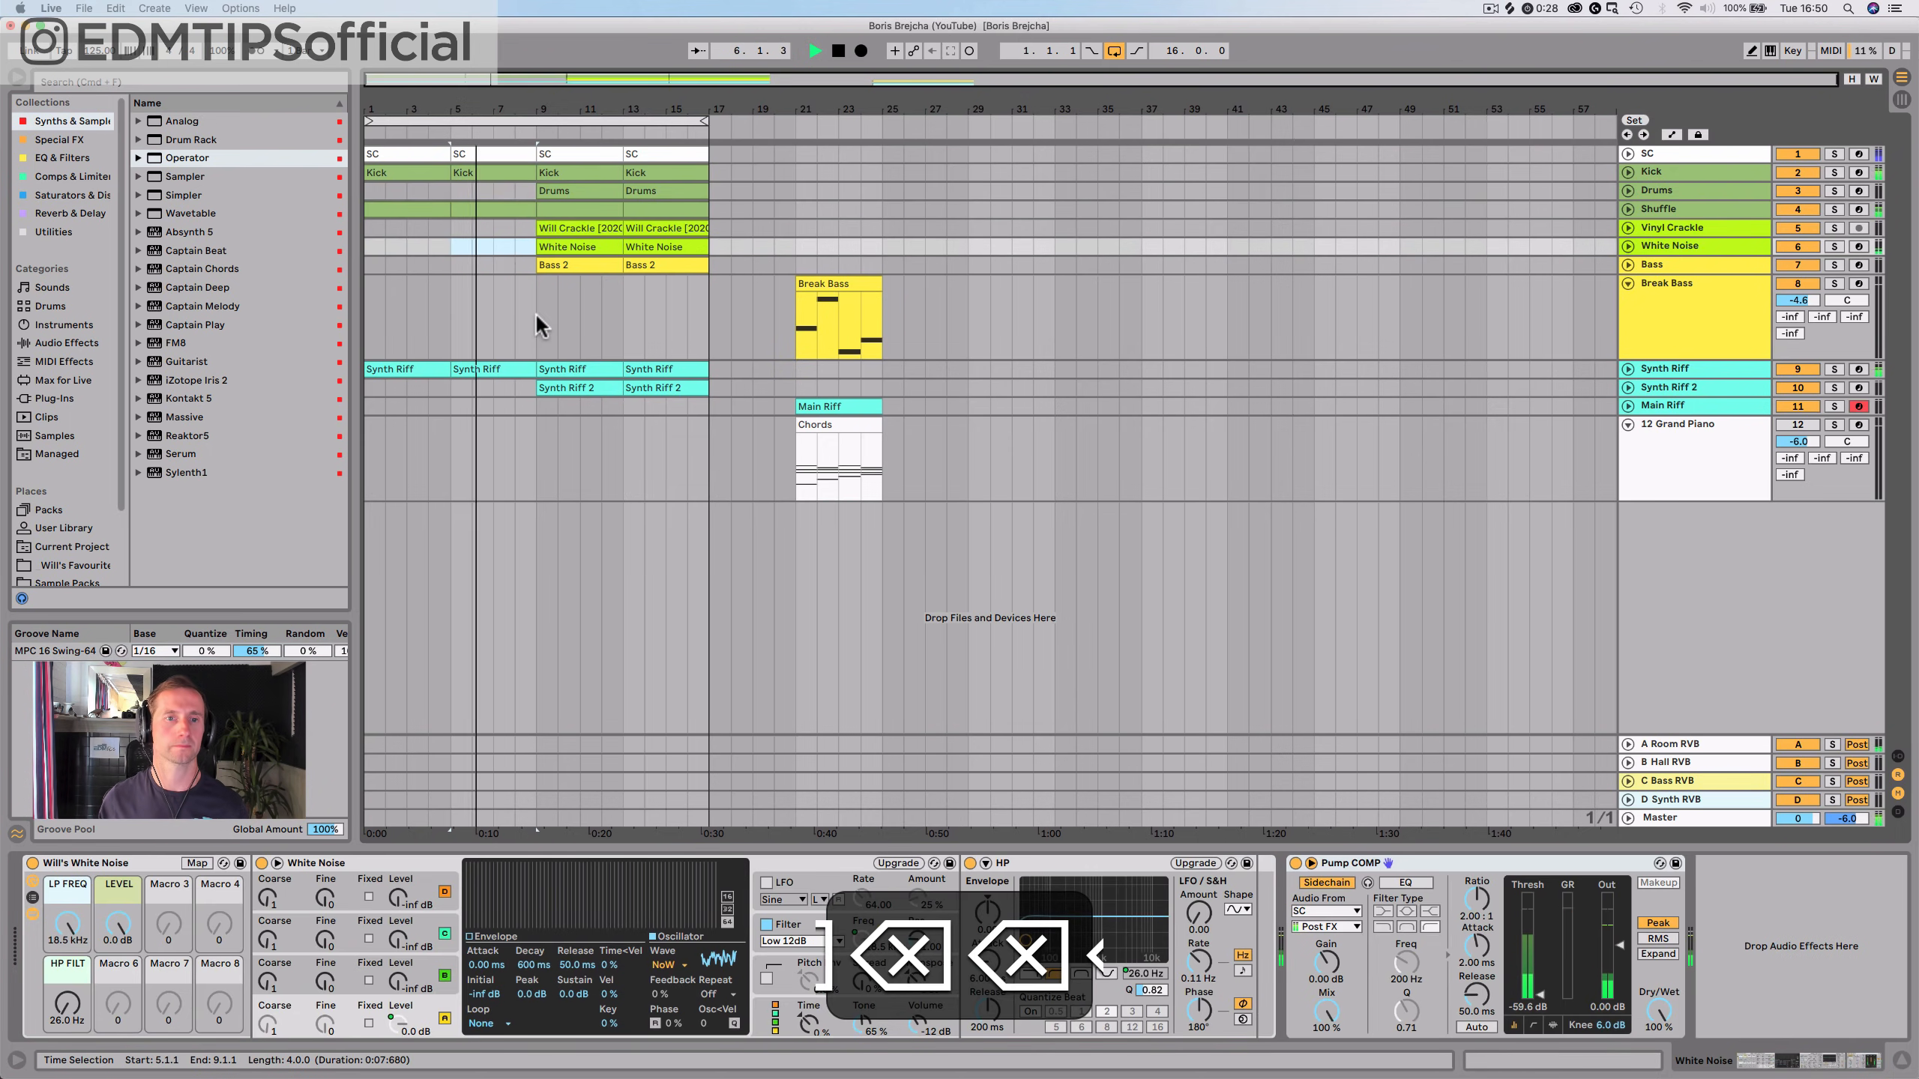
# Insert 24 bars of silence at bar 17 so the break section starts at bar 45
pyautogui.moveTo(795, 347); pyautogui.dragTo(701, 351)
pyautogui.press('super+i')
pyautogui.press('super+i')
pyautogui.press('super+i')
pyautogui.press('super+i')
pyautogui.press('super+i')
pyautogui.press('super+i')
# Duplicate the eight-bar section from bar 9 to bar 17 twice across all tracks
pyautogui.moveTo(710, 450); pyautogui.dragTo(541, 133)
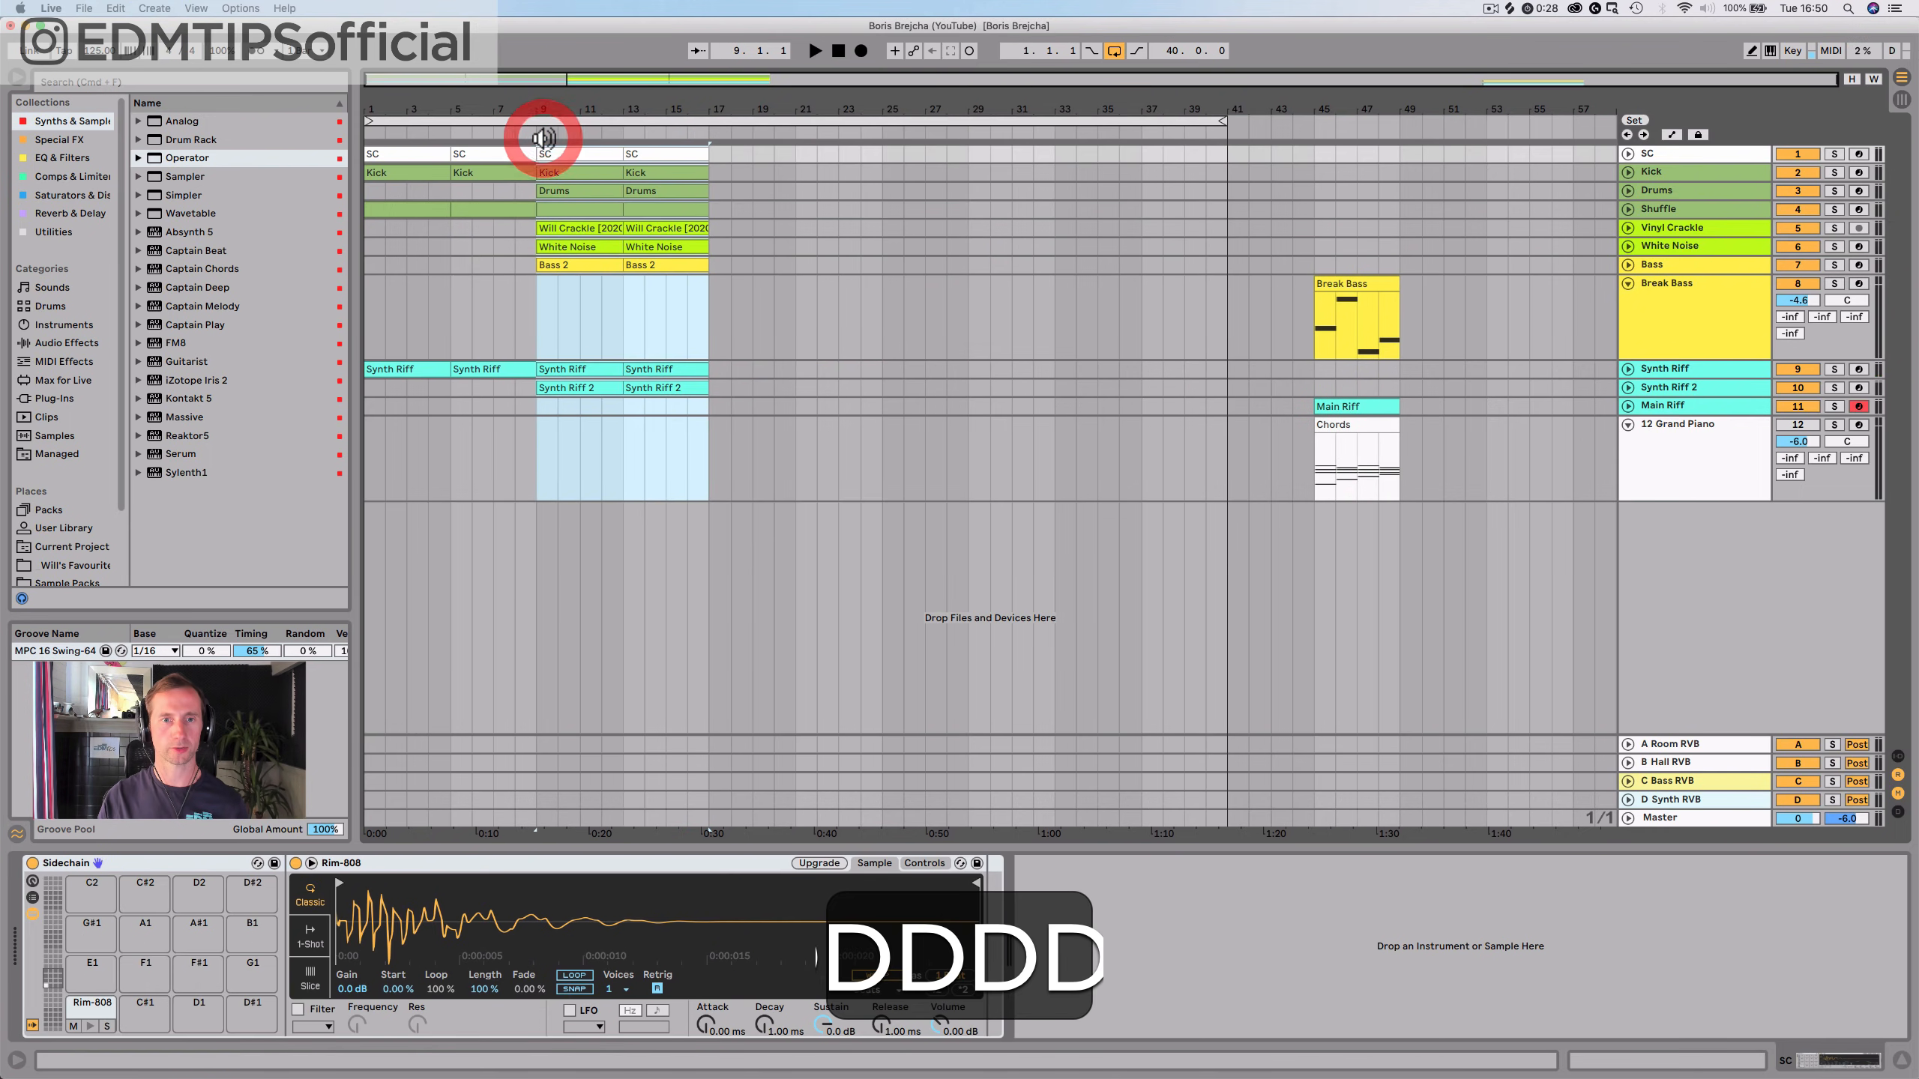
pyautogui.press('super+d')
pyautogui.press('super+d')
pyautogui.click(637, 365)
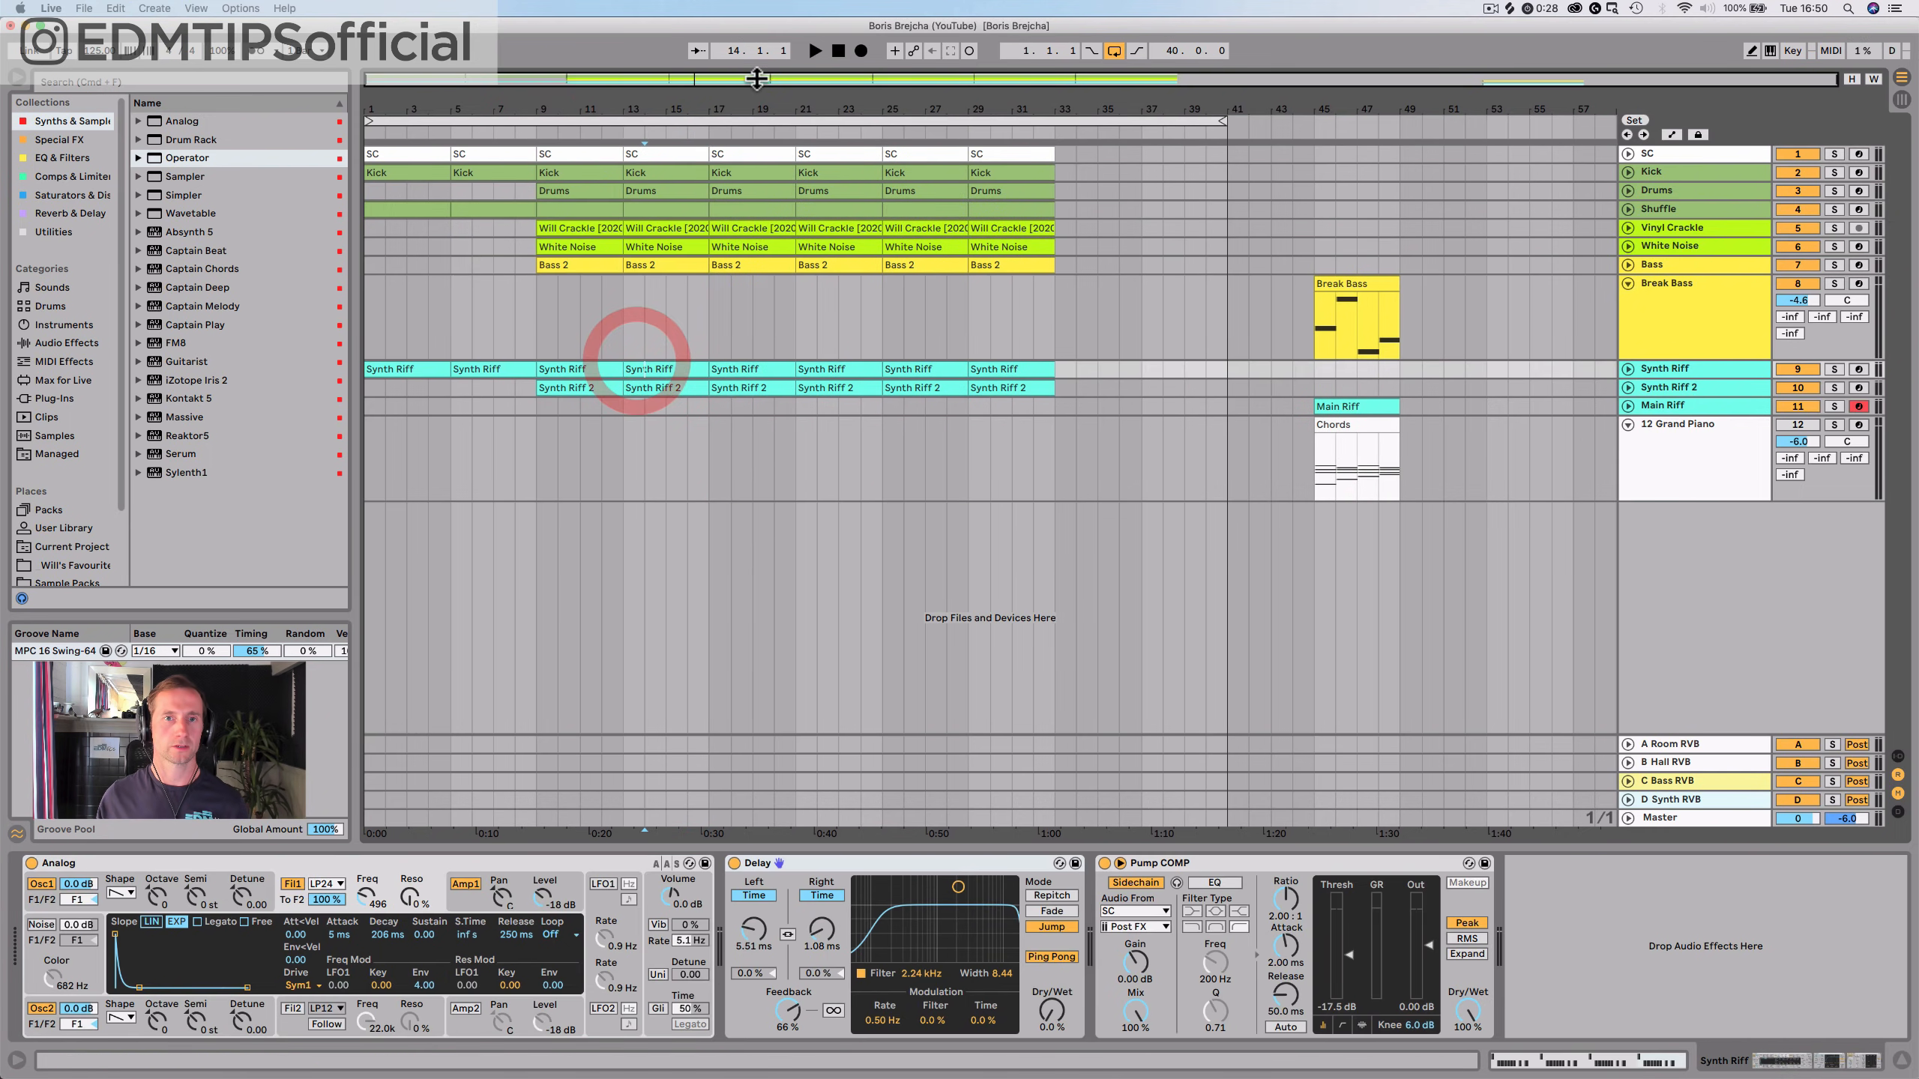
# Play the arrangement from the start and delete the Synth Riff 2 clips at bars 9 and 13
pyautogui.click(835, 51)
pyautogui.click(1711, 370)
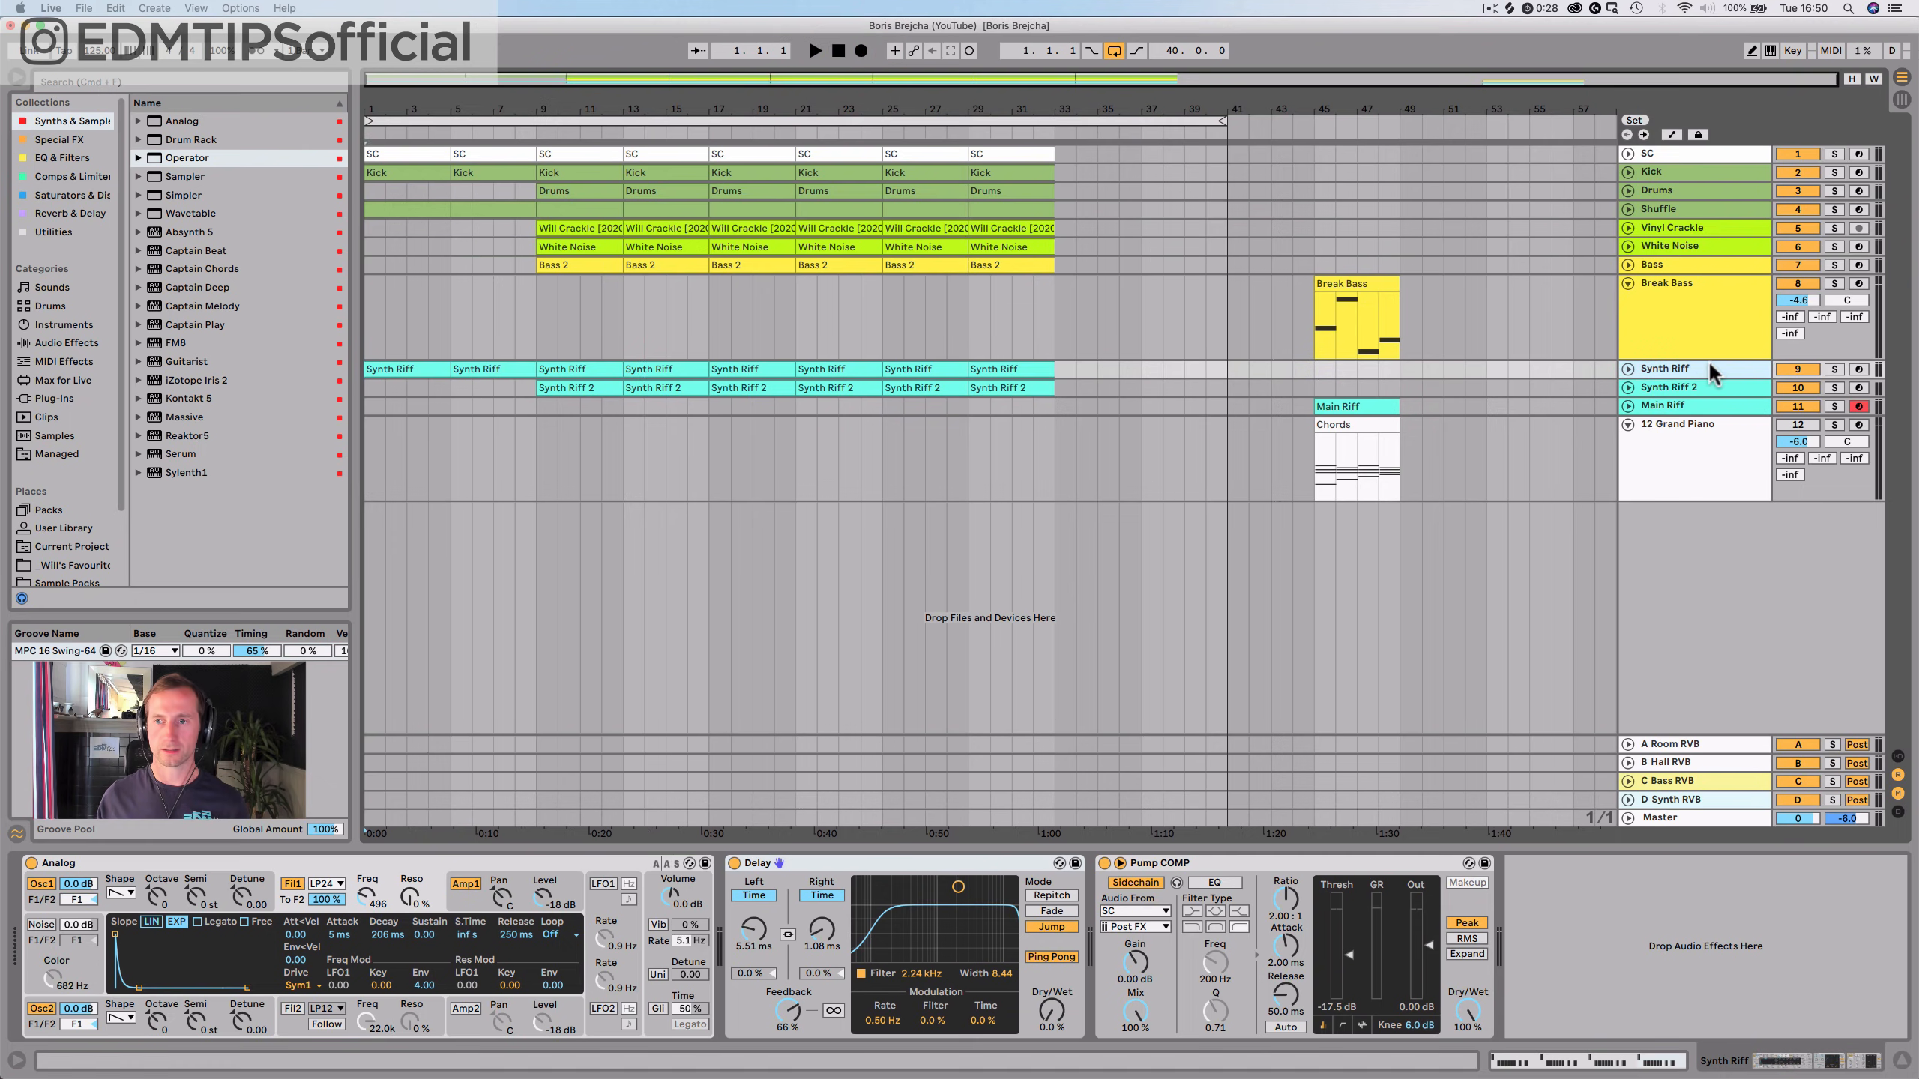
pyautogui.press('space')
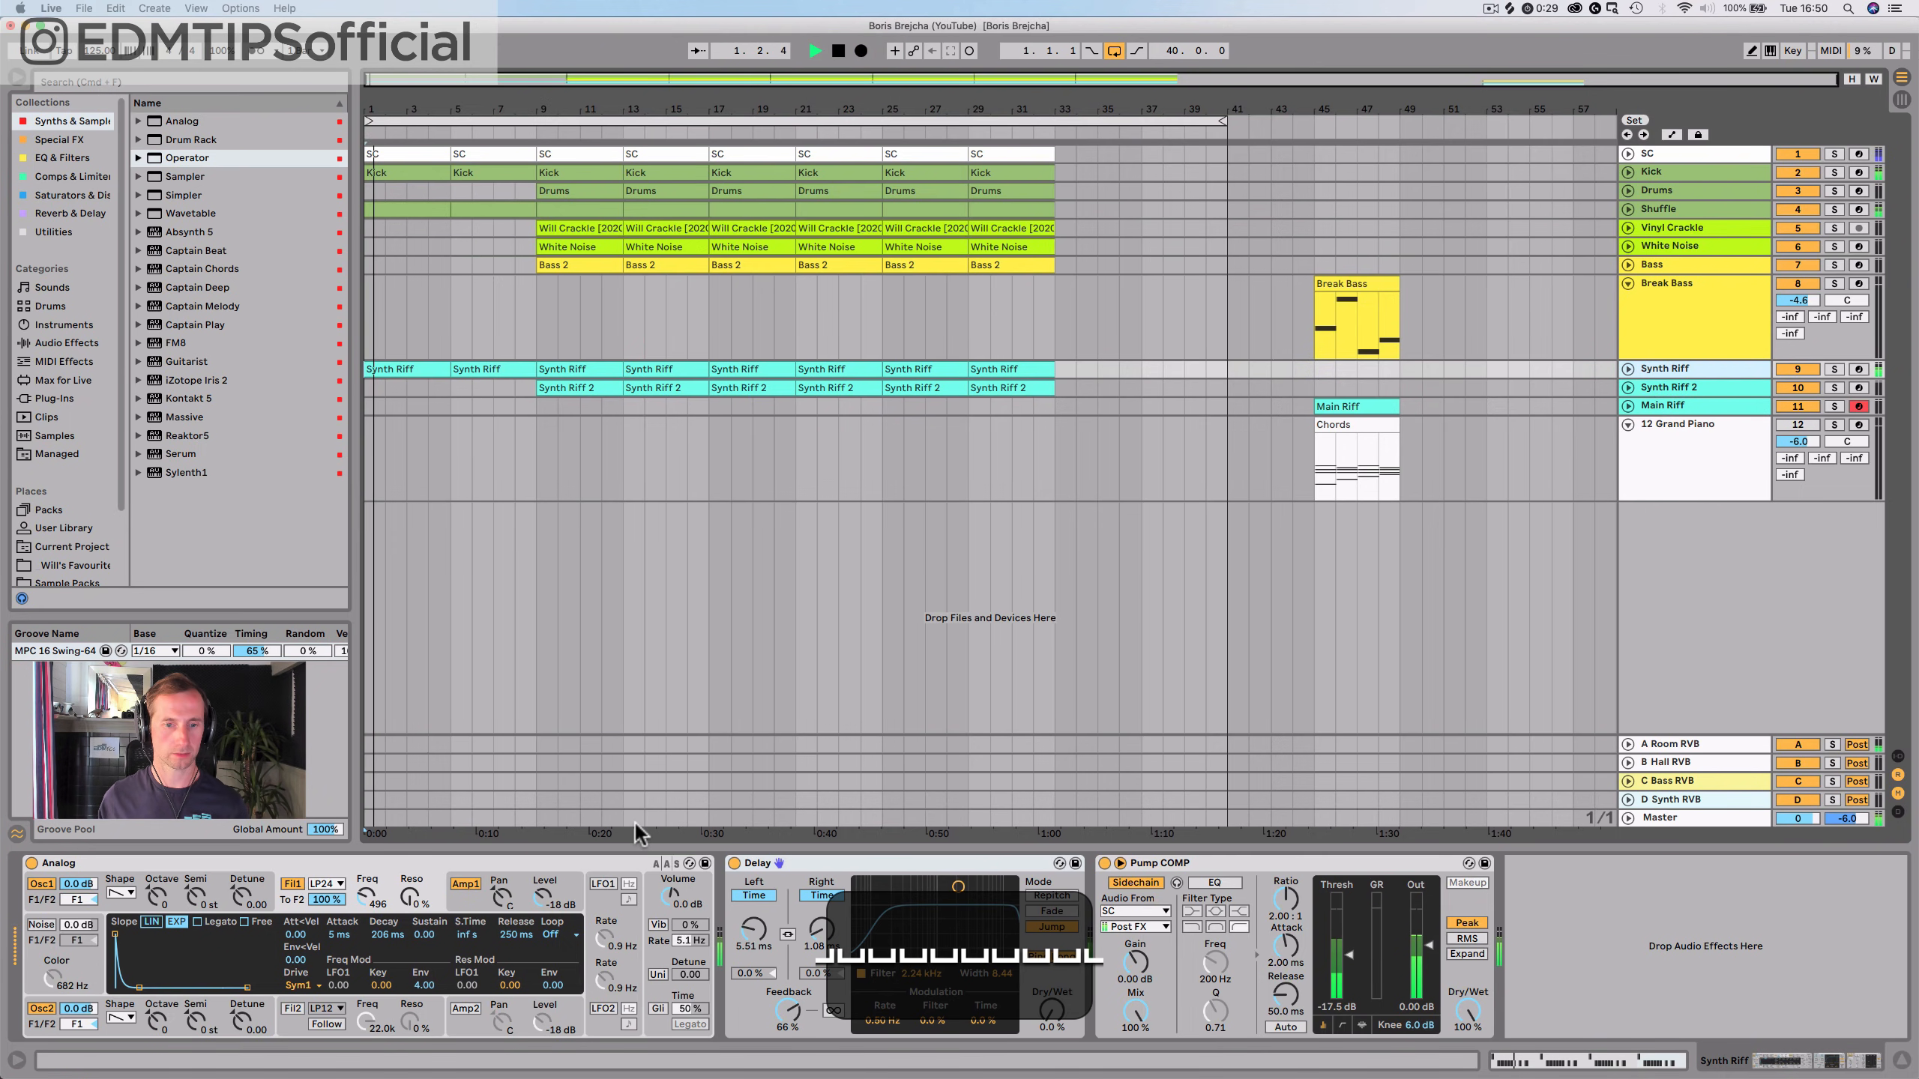
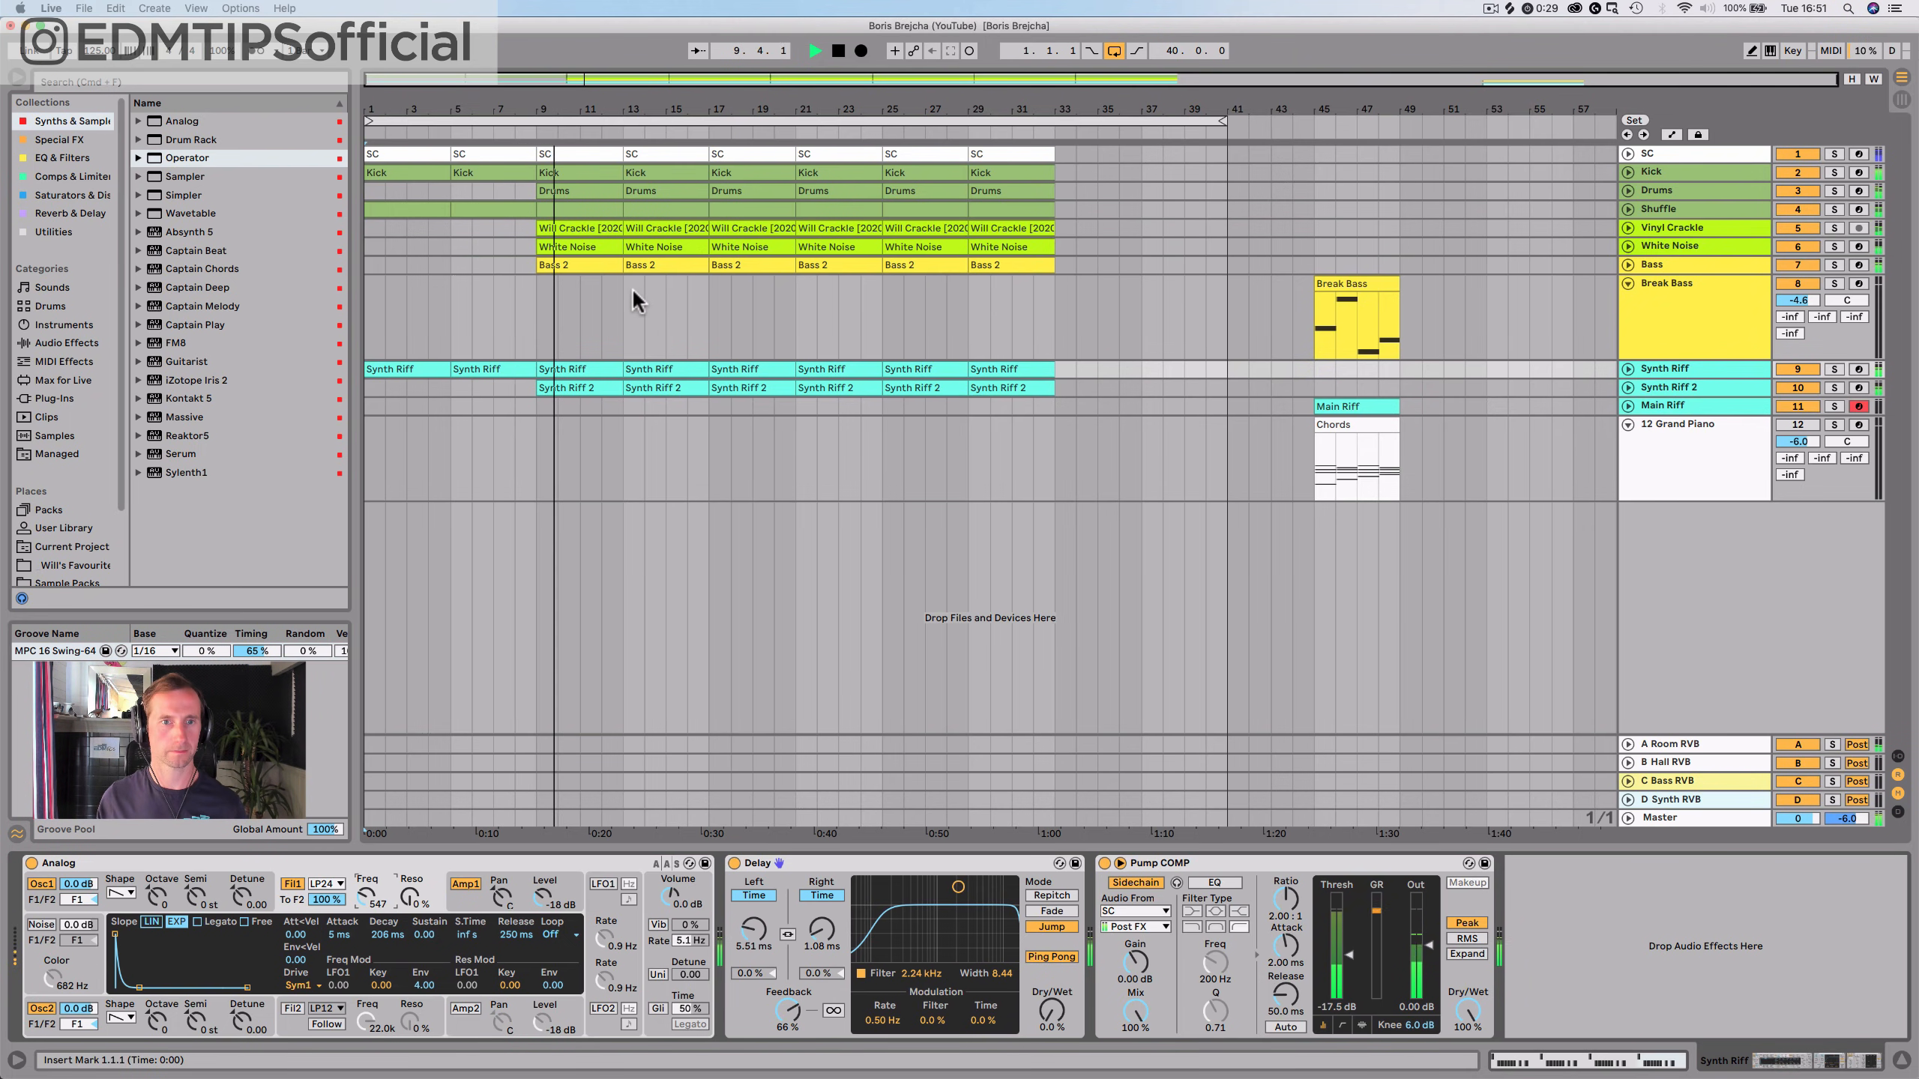
pyautogui.click(610, 388)
pyautogui.press('BackSpace')
pyautogui.click(649, 386)
pyautogui.press('BackSpace')
# Save the set and insert a Compressor before Pump COMP on the Bass track, with its threshold at -17.1 dB
pyautogui.click(1657, 264)
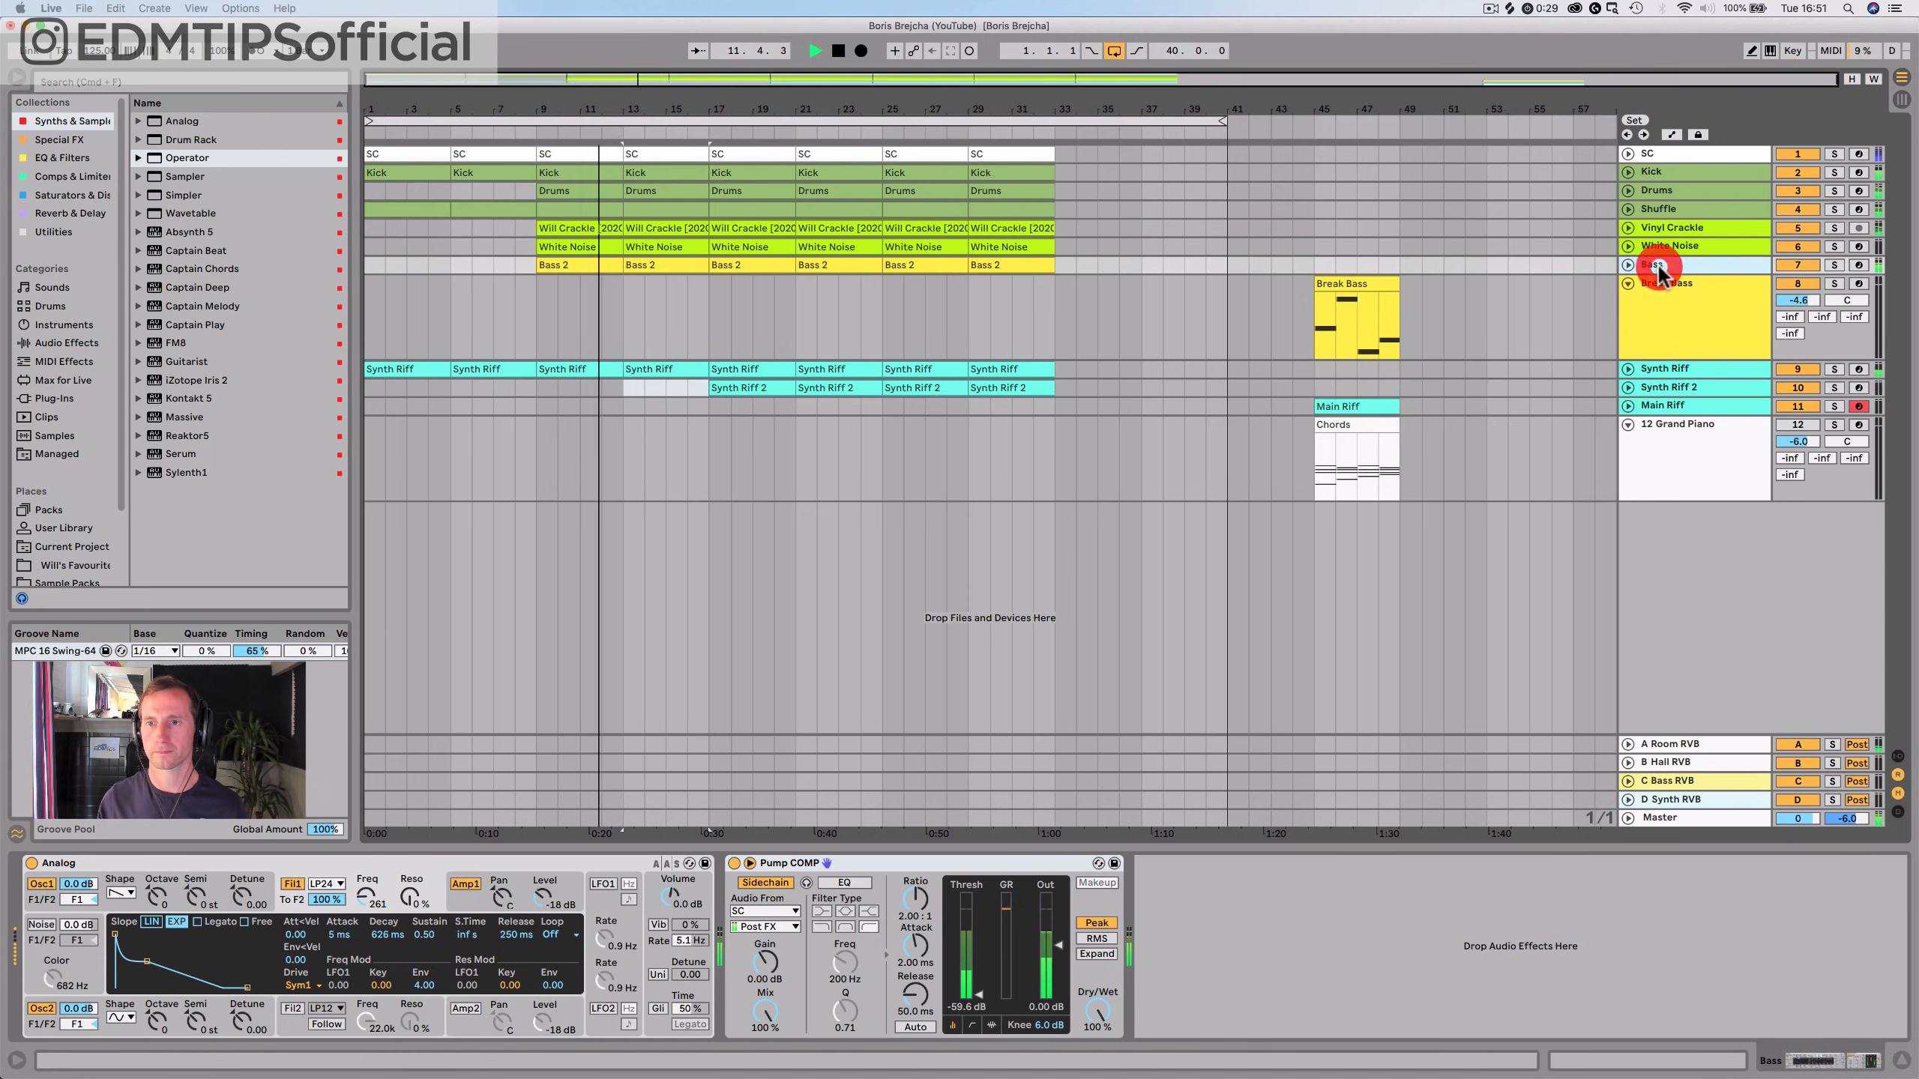
pyautogui.click(1671, 260)
pyautogui.press('super+s')
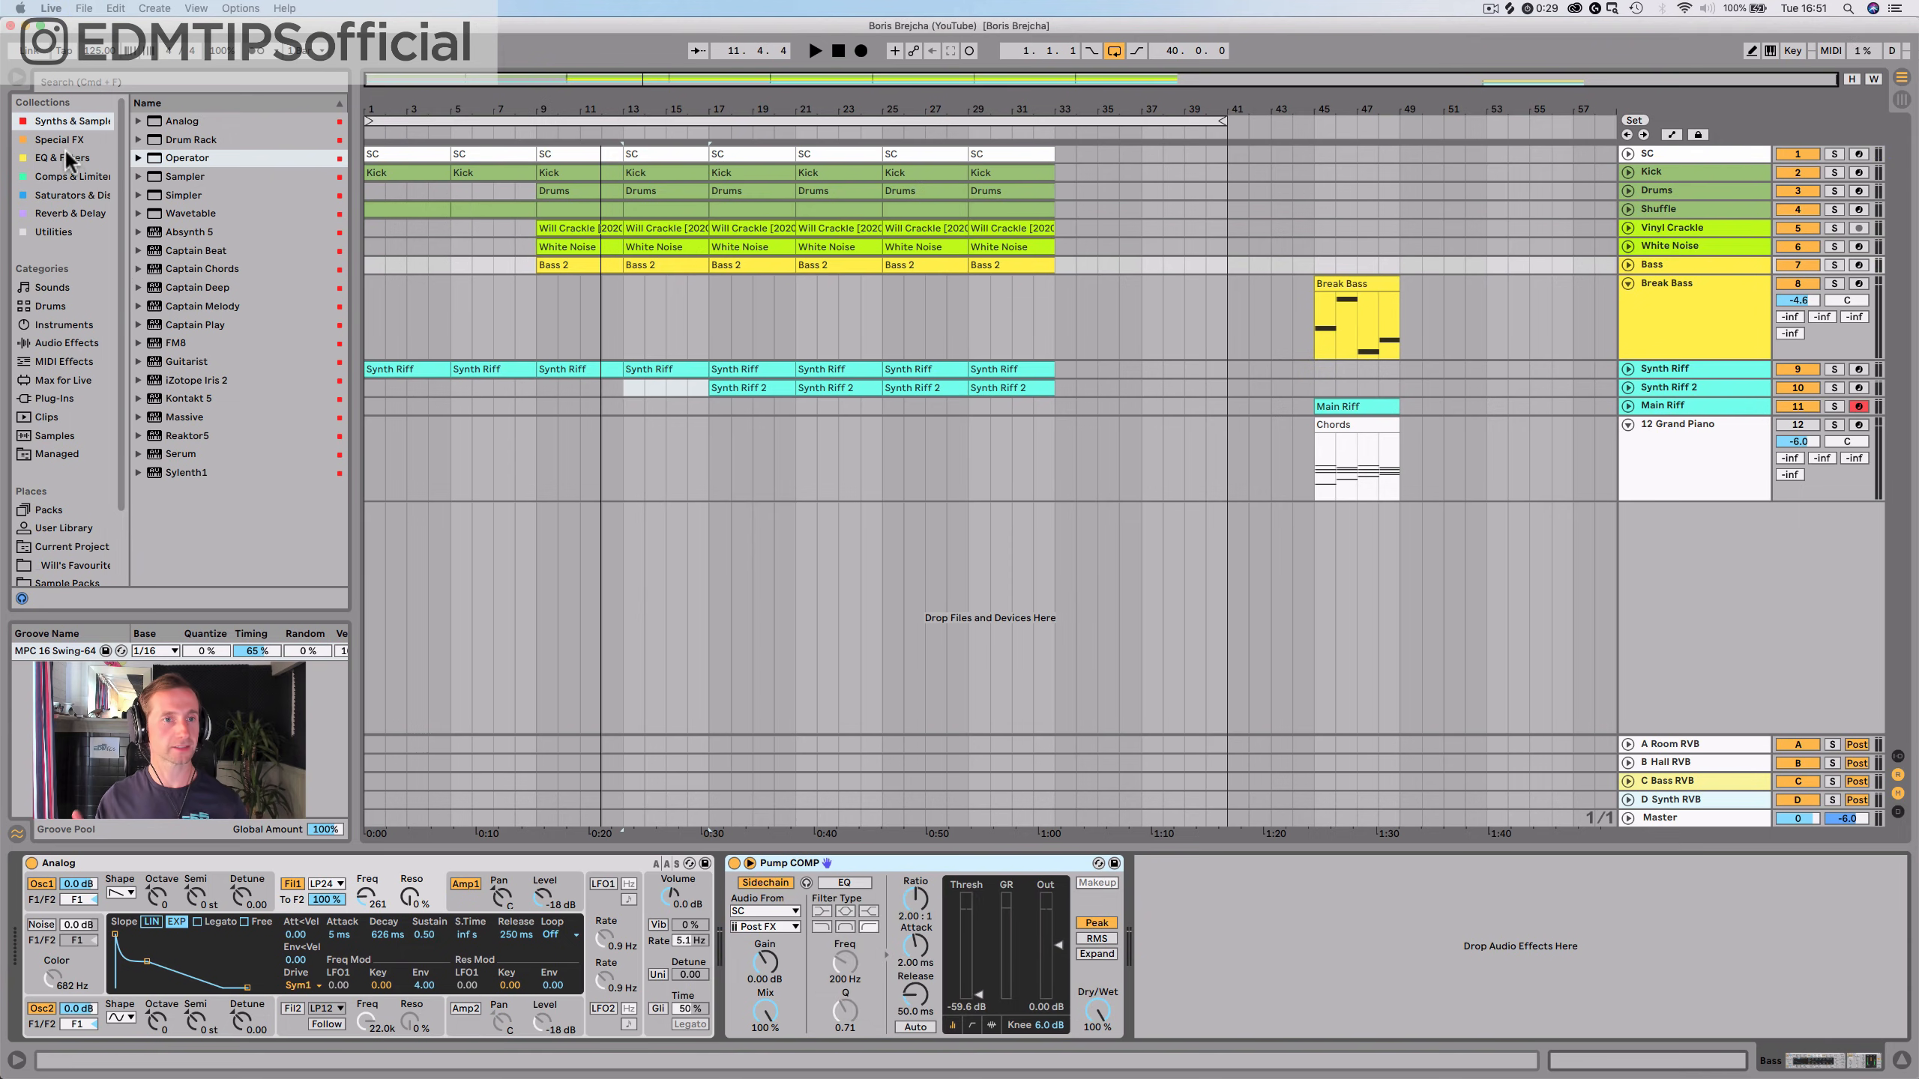
pyautogui.click(57, 176)
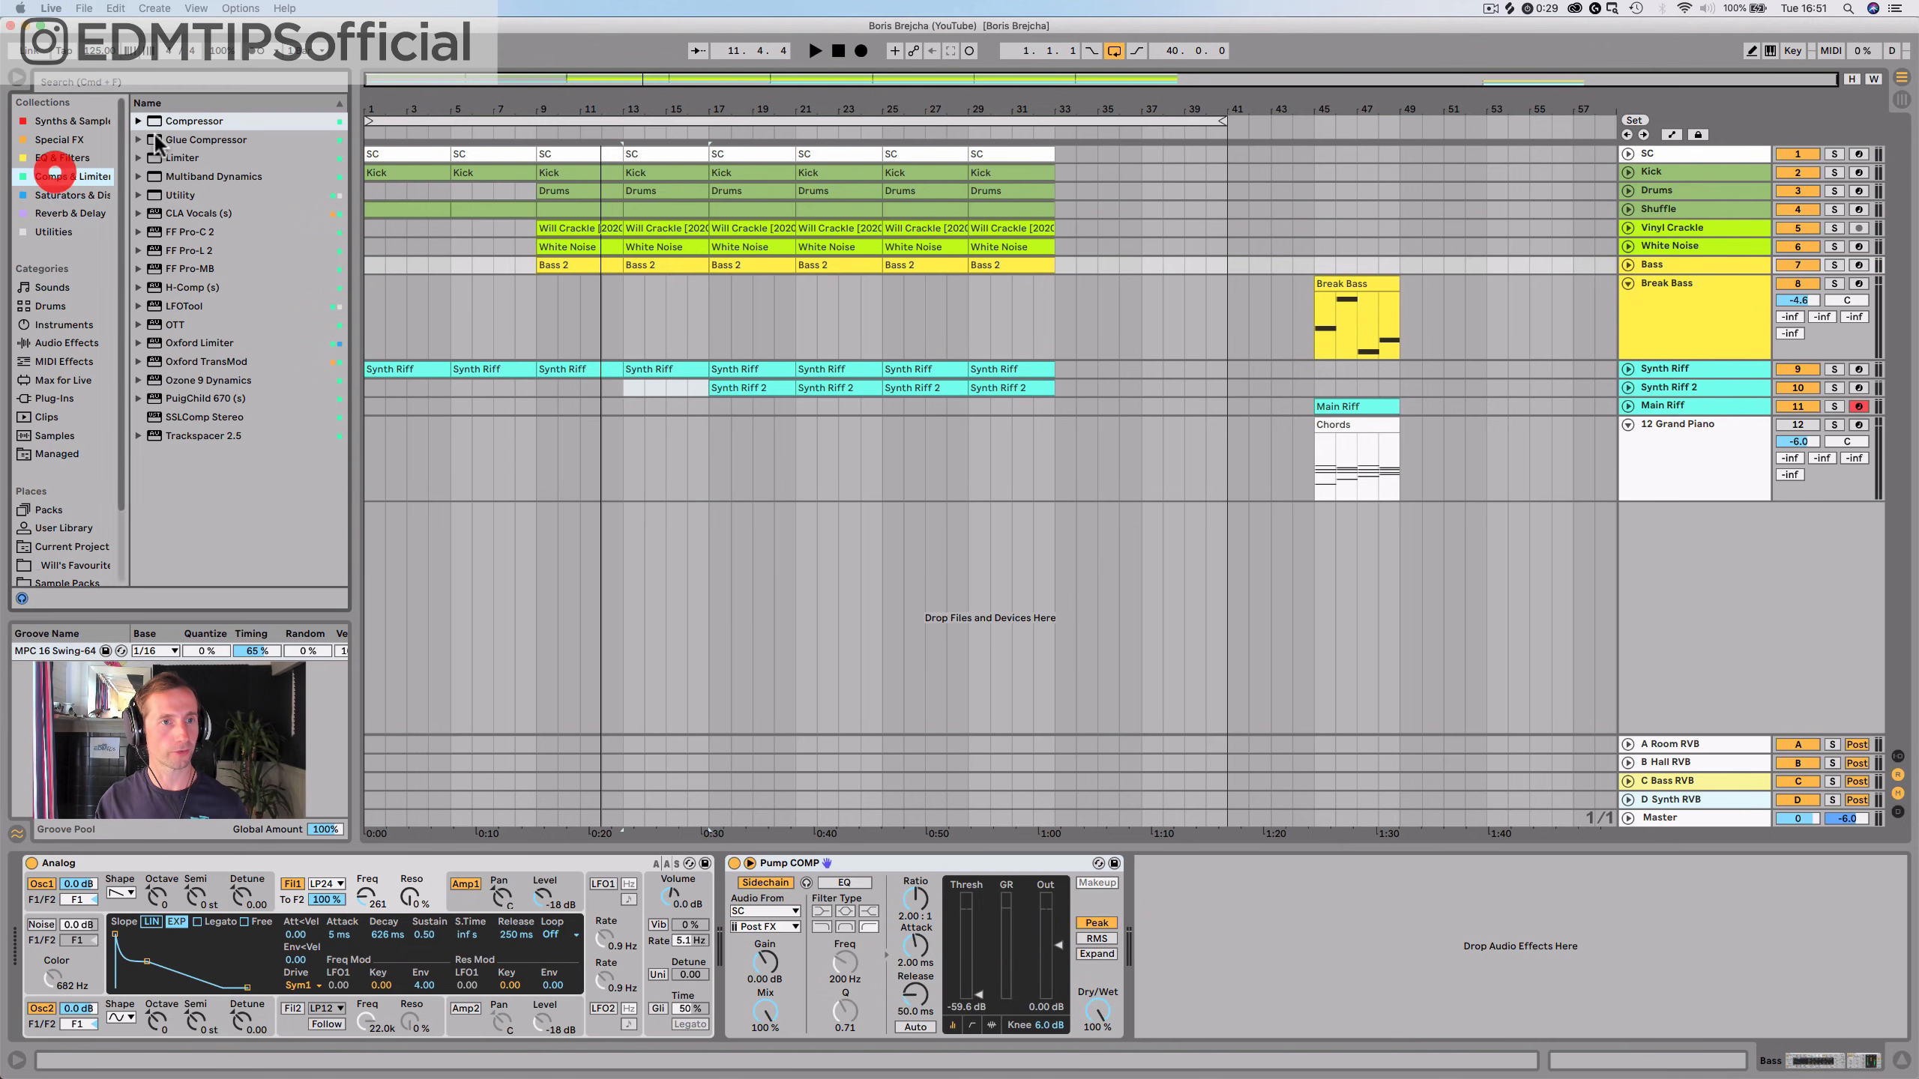
pyautogui.moveTo(207, 121)
pyautogui.mouseDown()
pyautogui.moveTo(675, 538)
pyautogui.moveTo(724, 892)
pyautogui.mouseUp()
pyautogui.press('space')
pyautogui.moveTo(813, 936); pyautogui.dragTo(813, 954)
pyautogui.press('space')
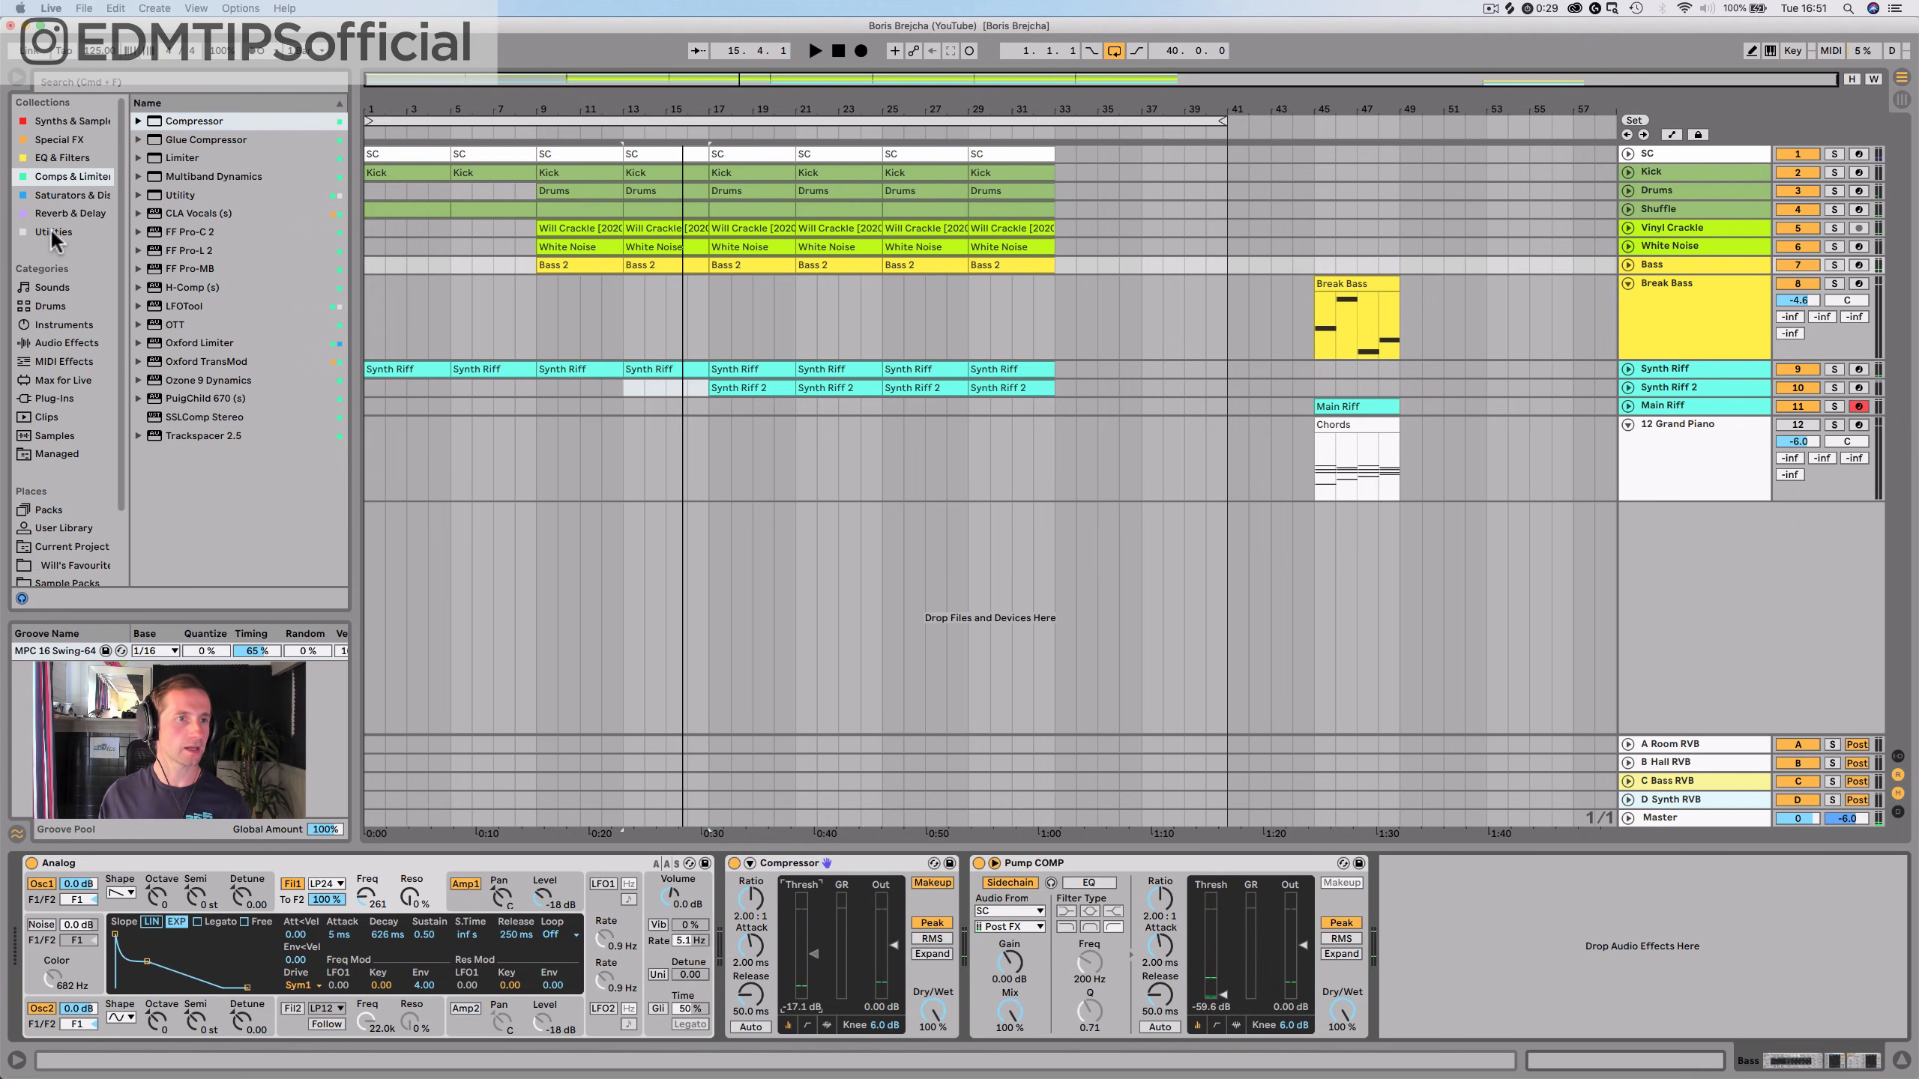
# Insert CamelCrusher between the Compressor and Pump COMP on the Bass track and audition the distorted bass
pyautogui.click(63, 195)
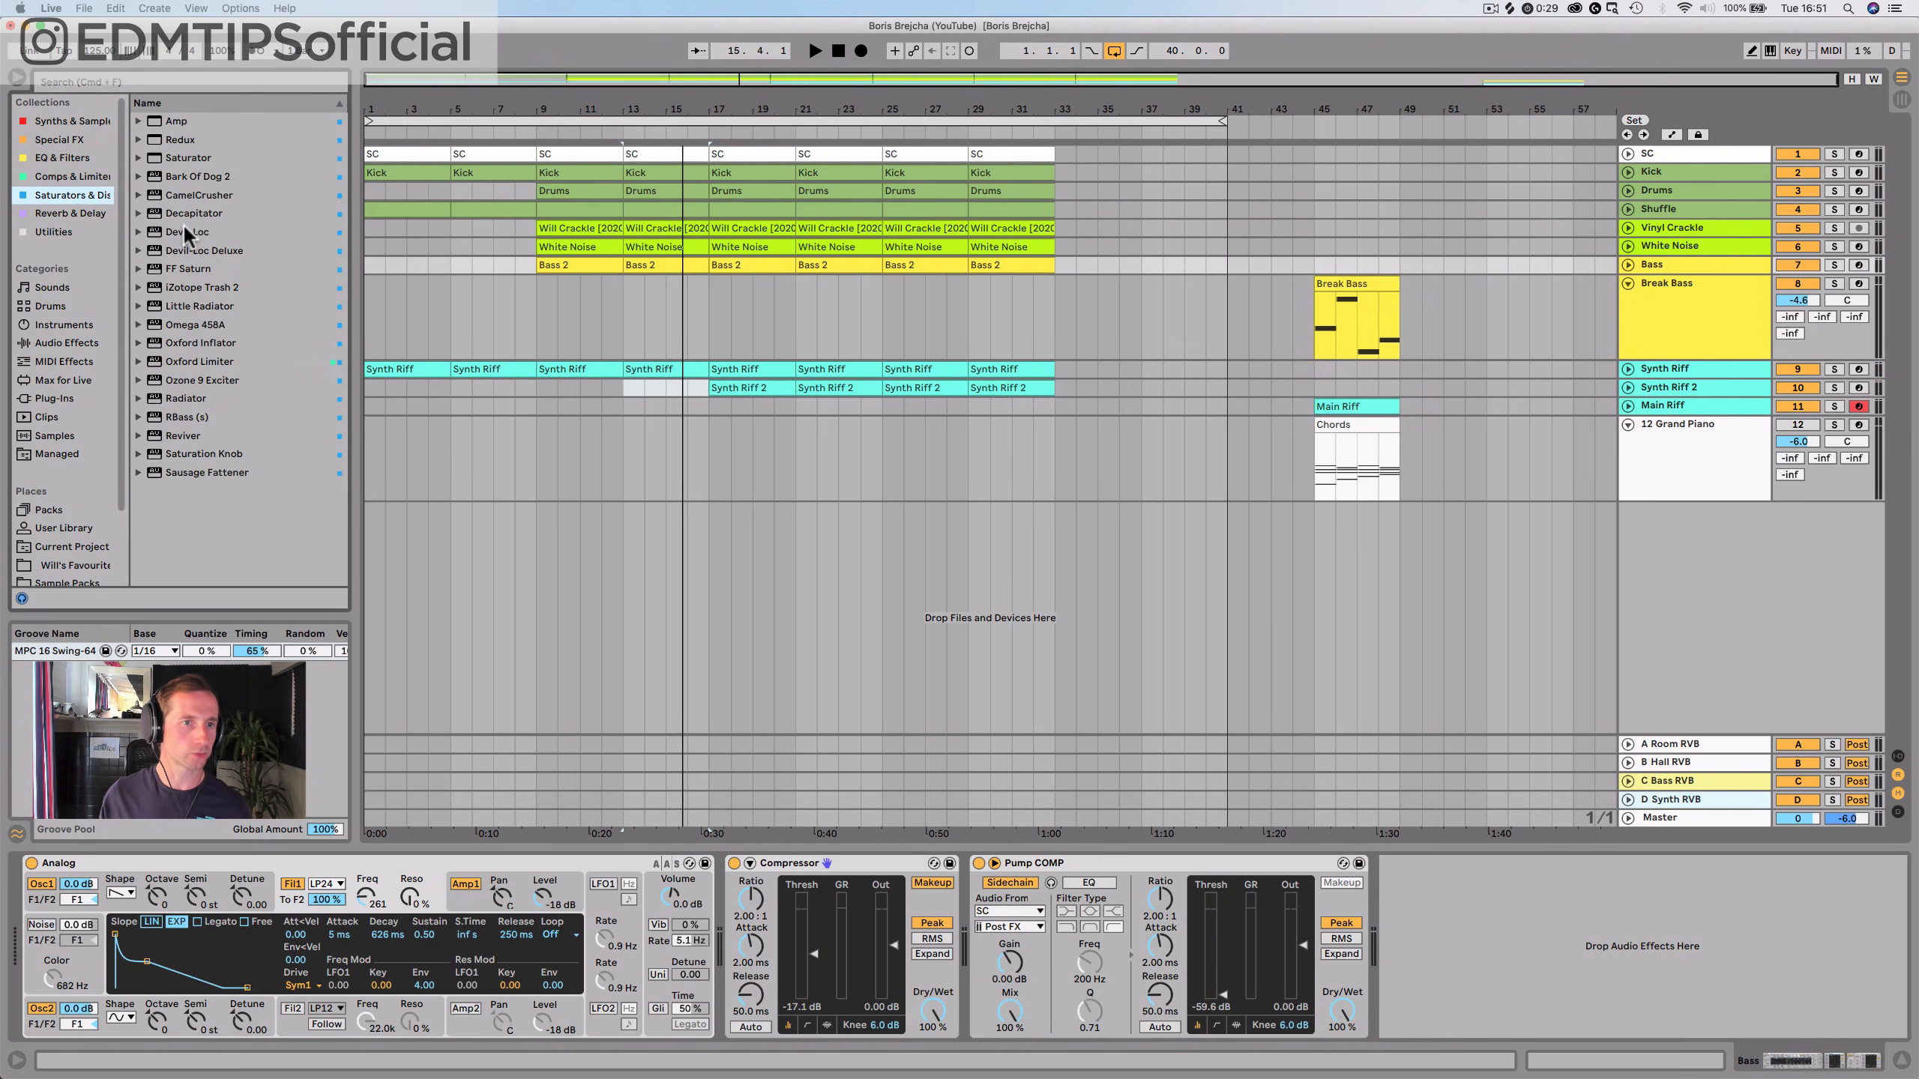
pyautogui.moveTo(186, 192)
pyautogui.mouseDown()
pyautogui.moveTo(779, 651)
pyautogui.moveTo(892, 929)
pyautogui.moveTo(971, 894)
pyautogui.mouseUp()
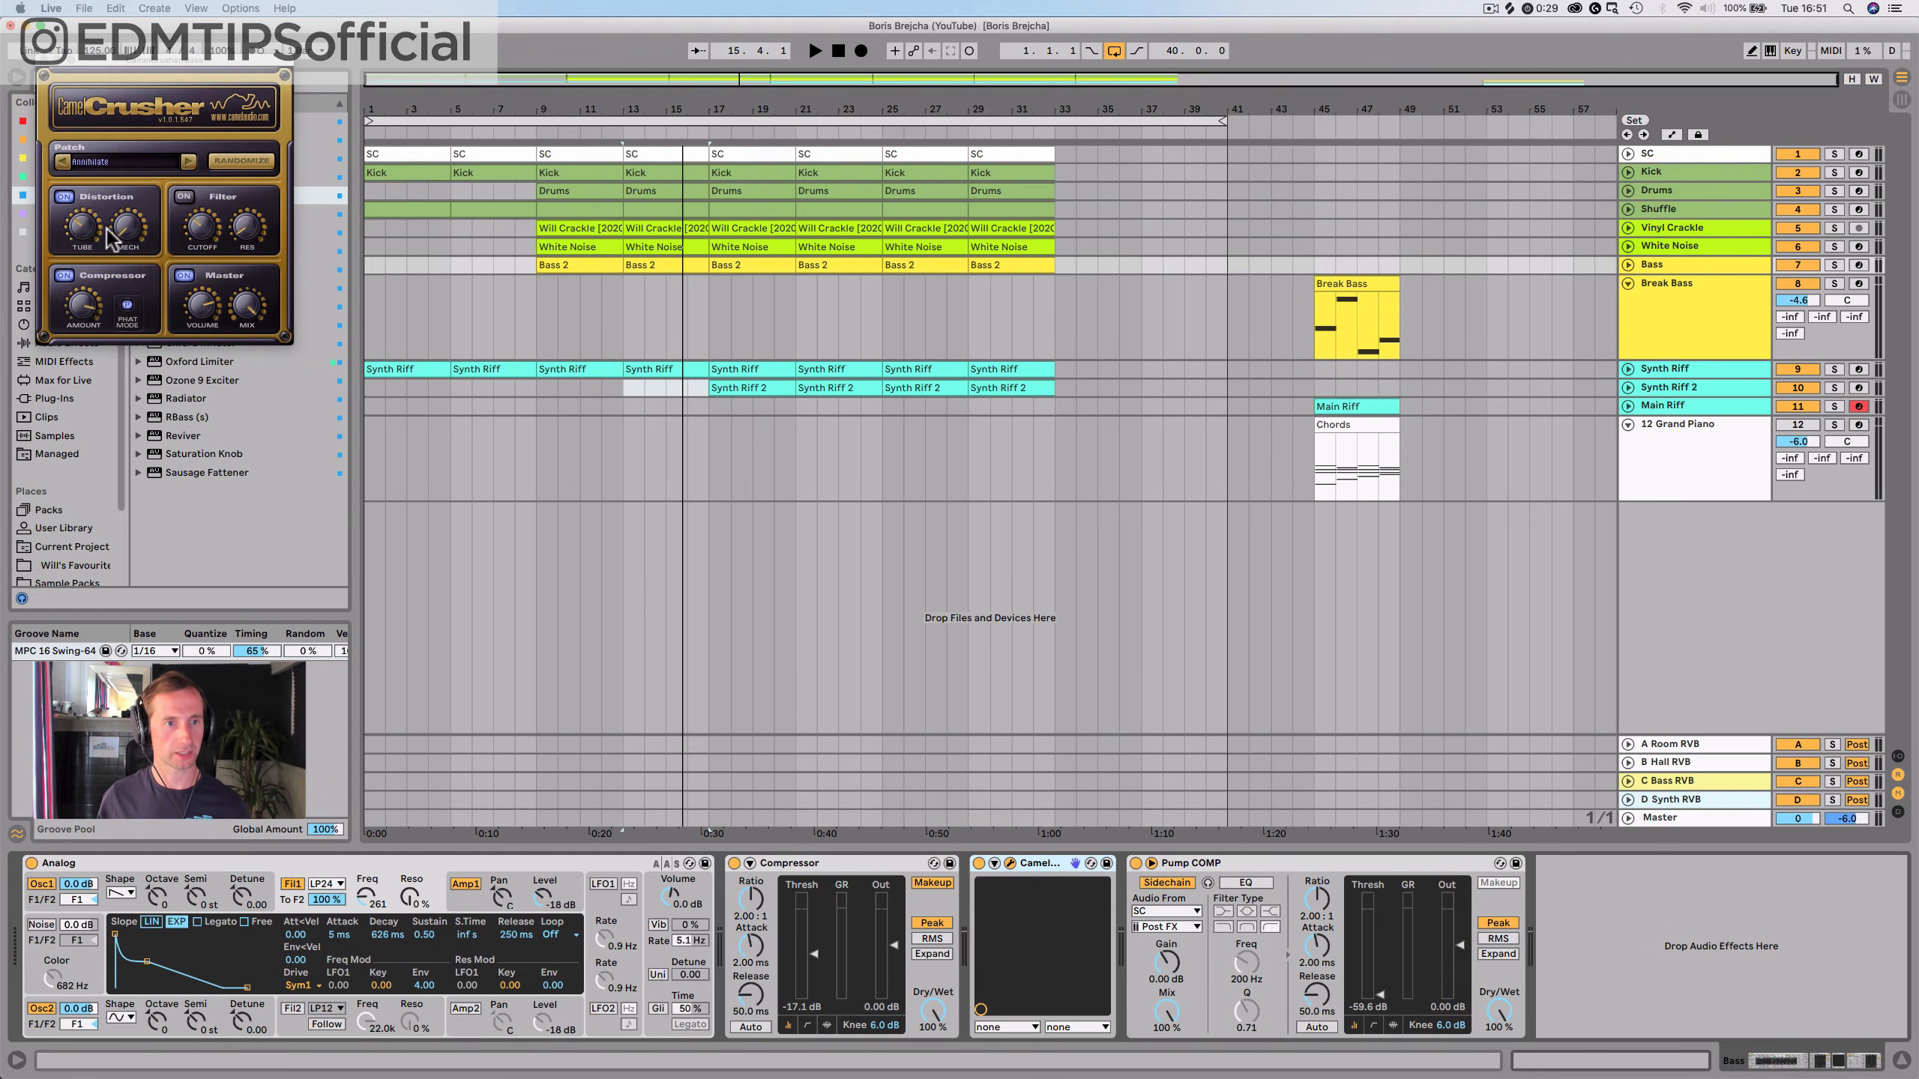
pyautogui.press('space')
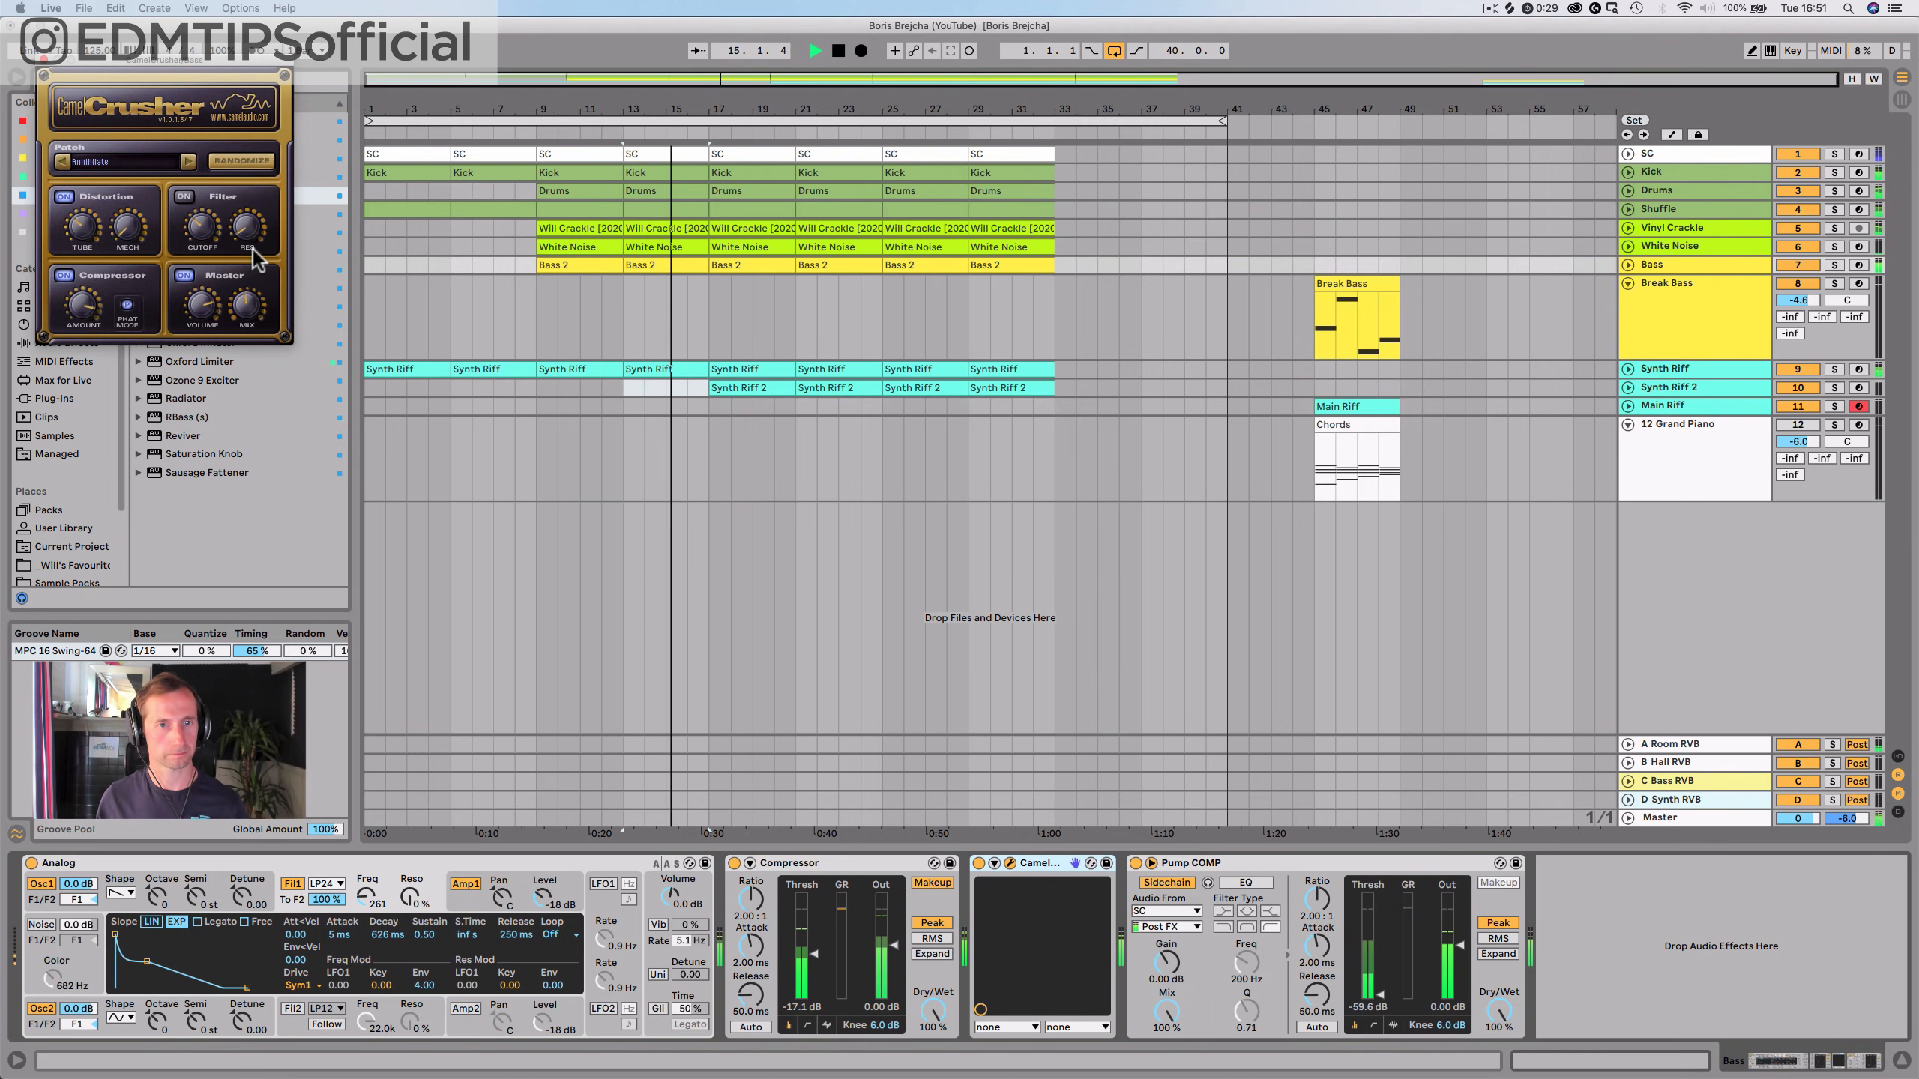
pyautogui.click(496, 268)
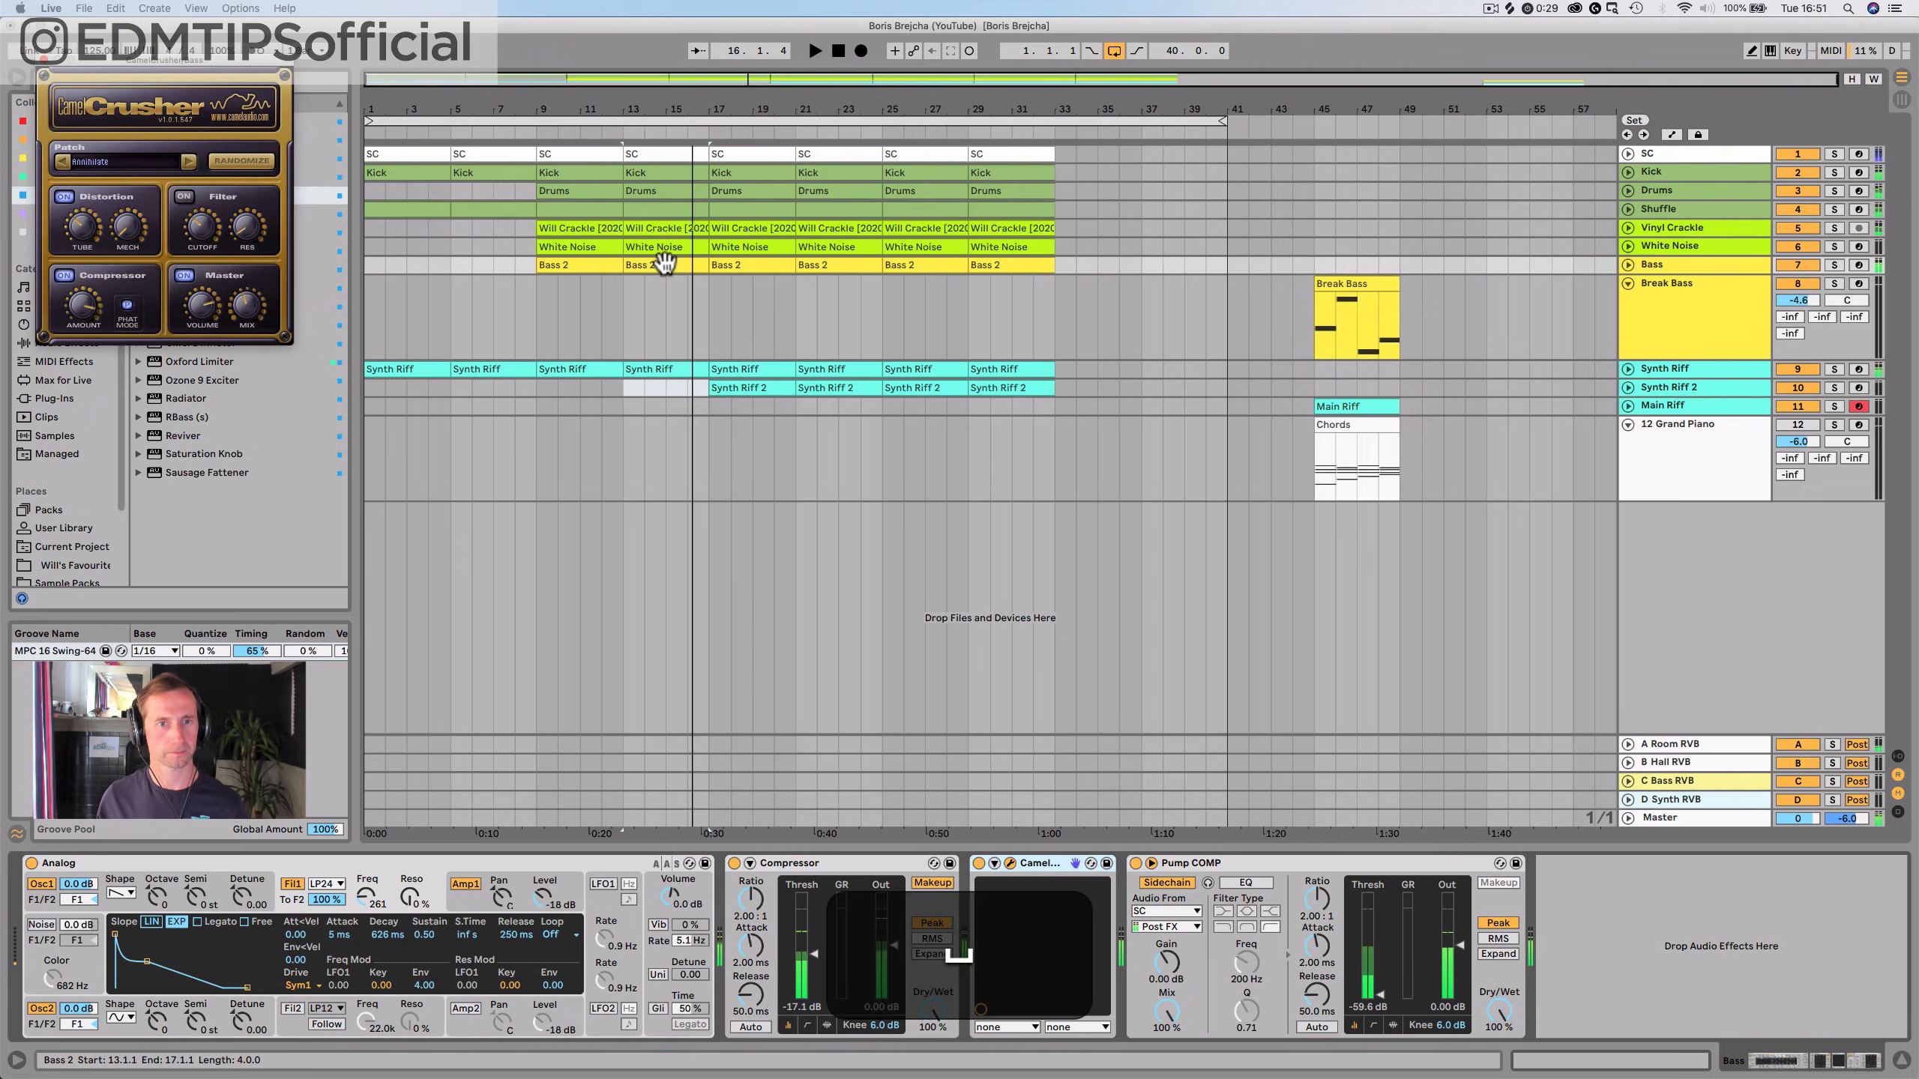
pyautogui.doubleClick(663, 262)
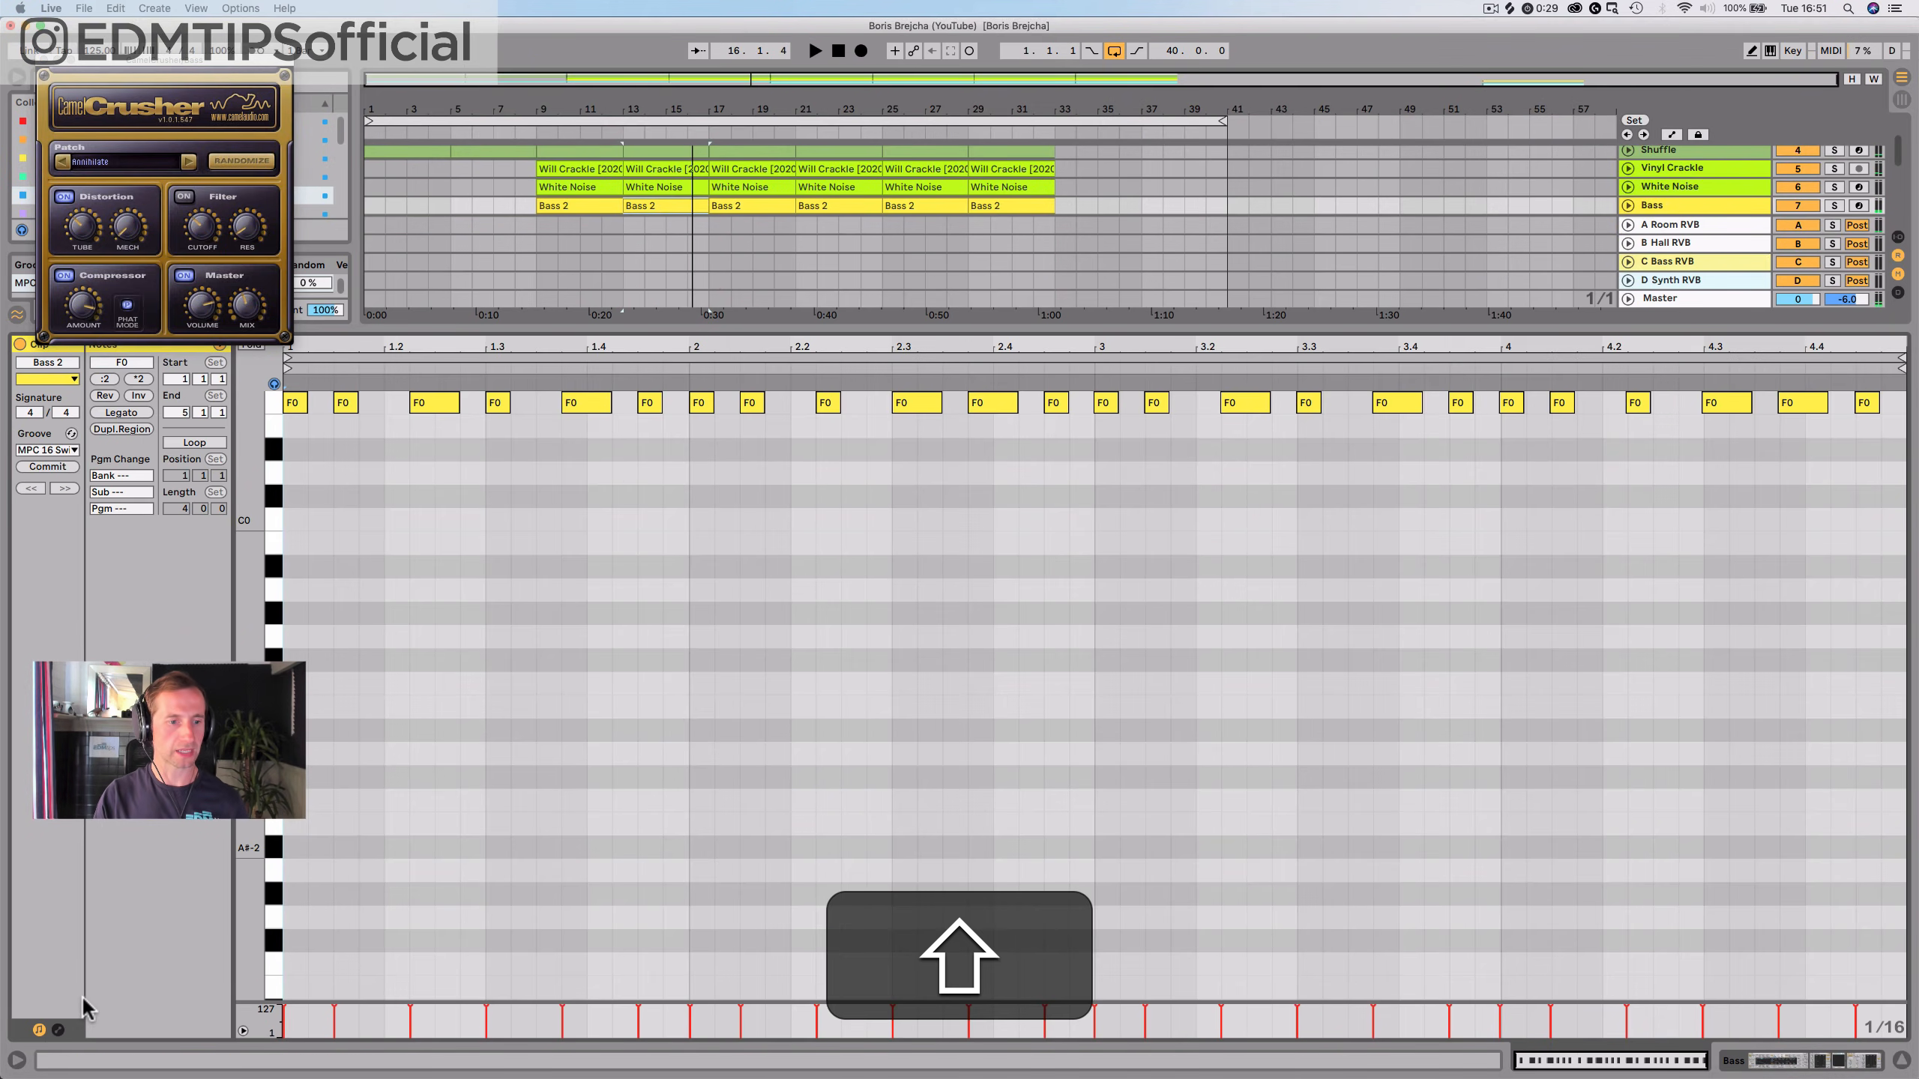
pyautogui.click(59, 1031)
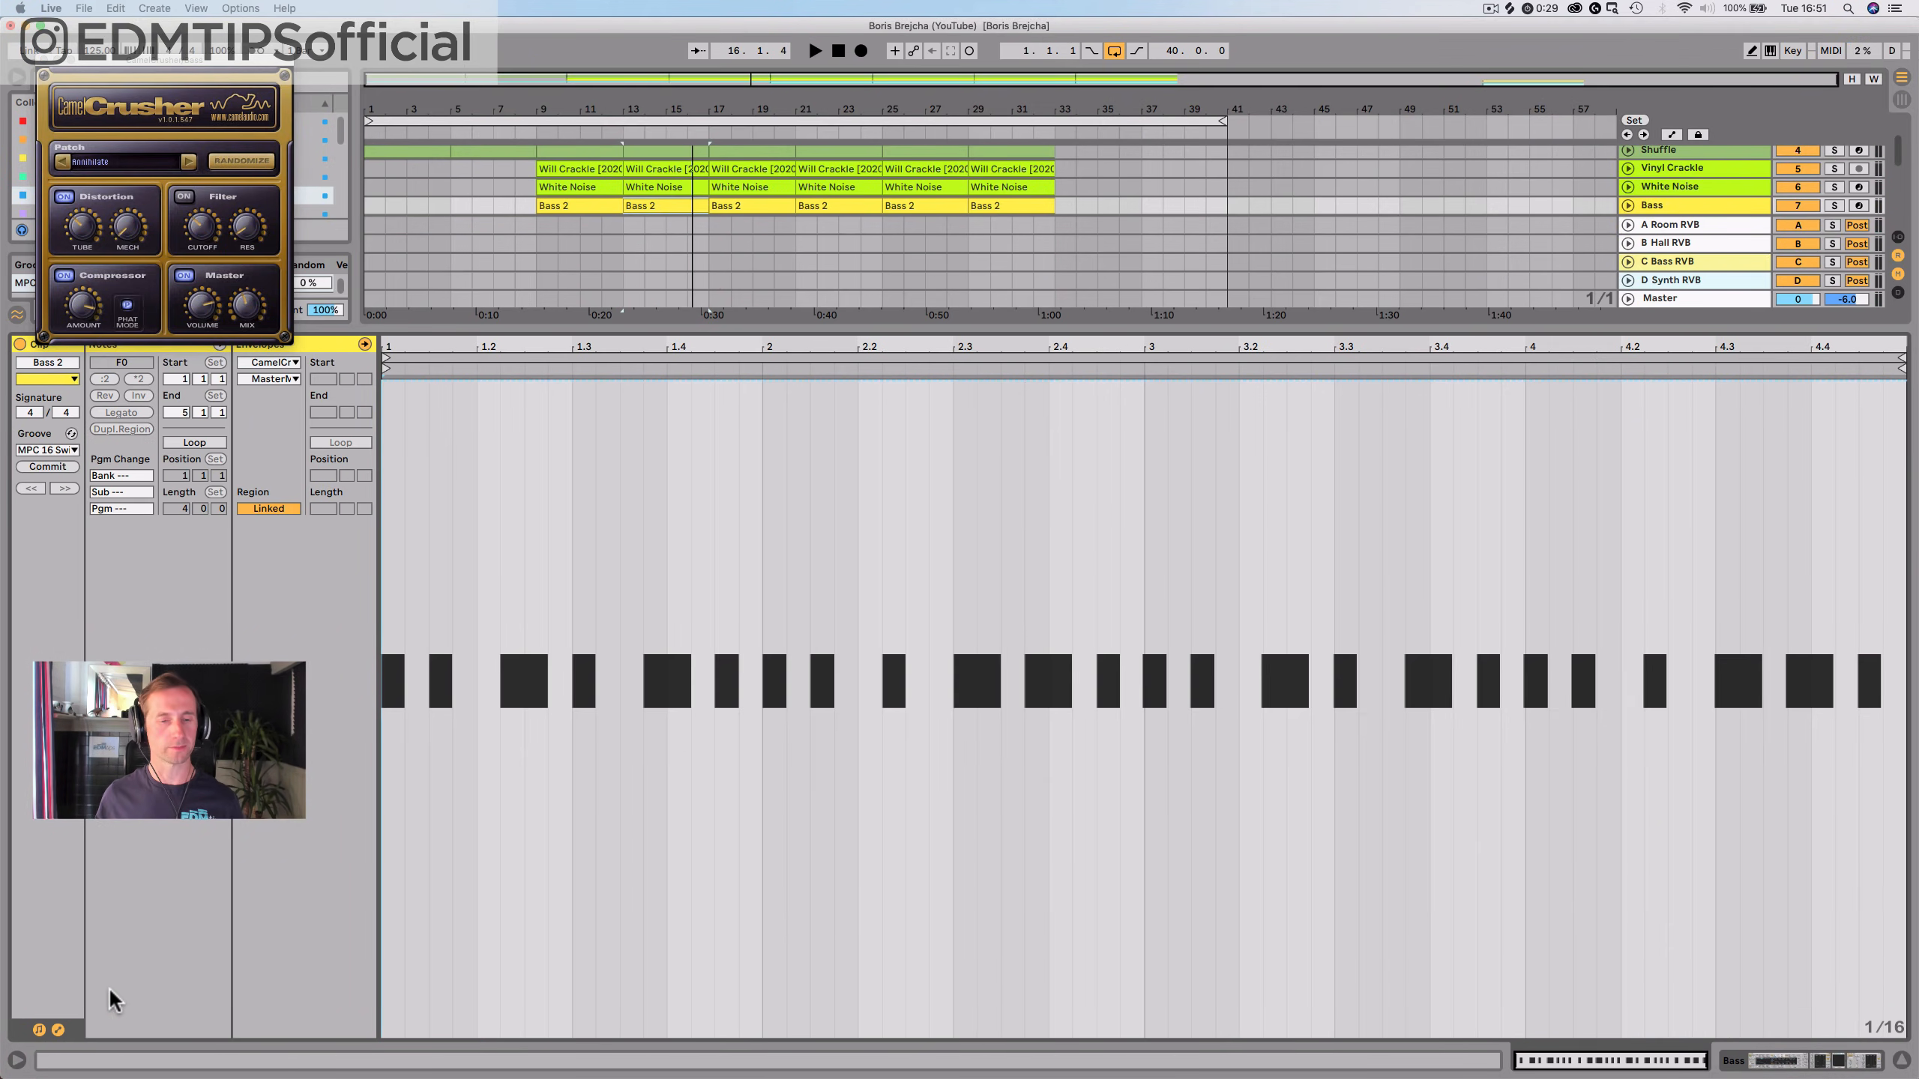
pyautogui.click(268, 362)
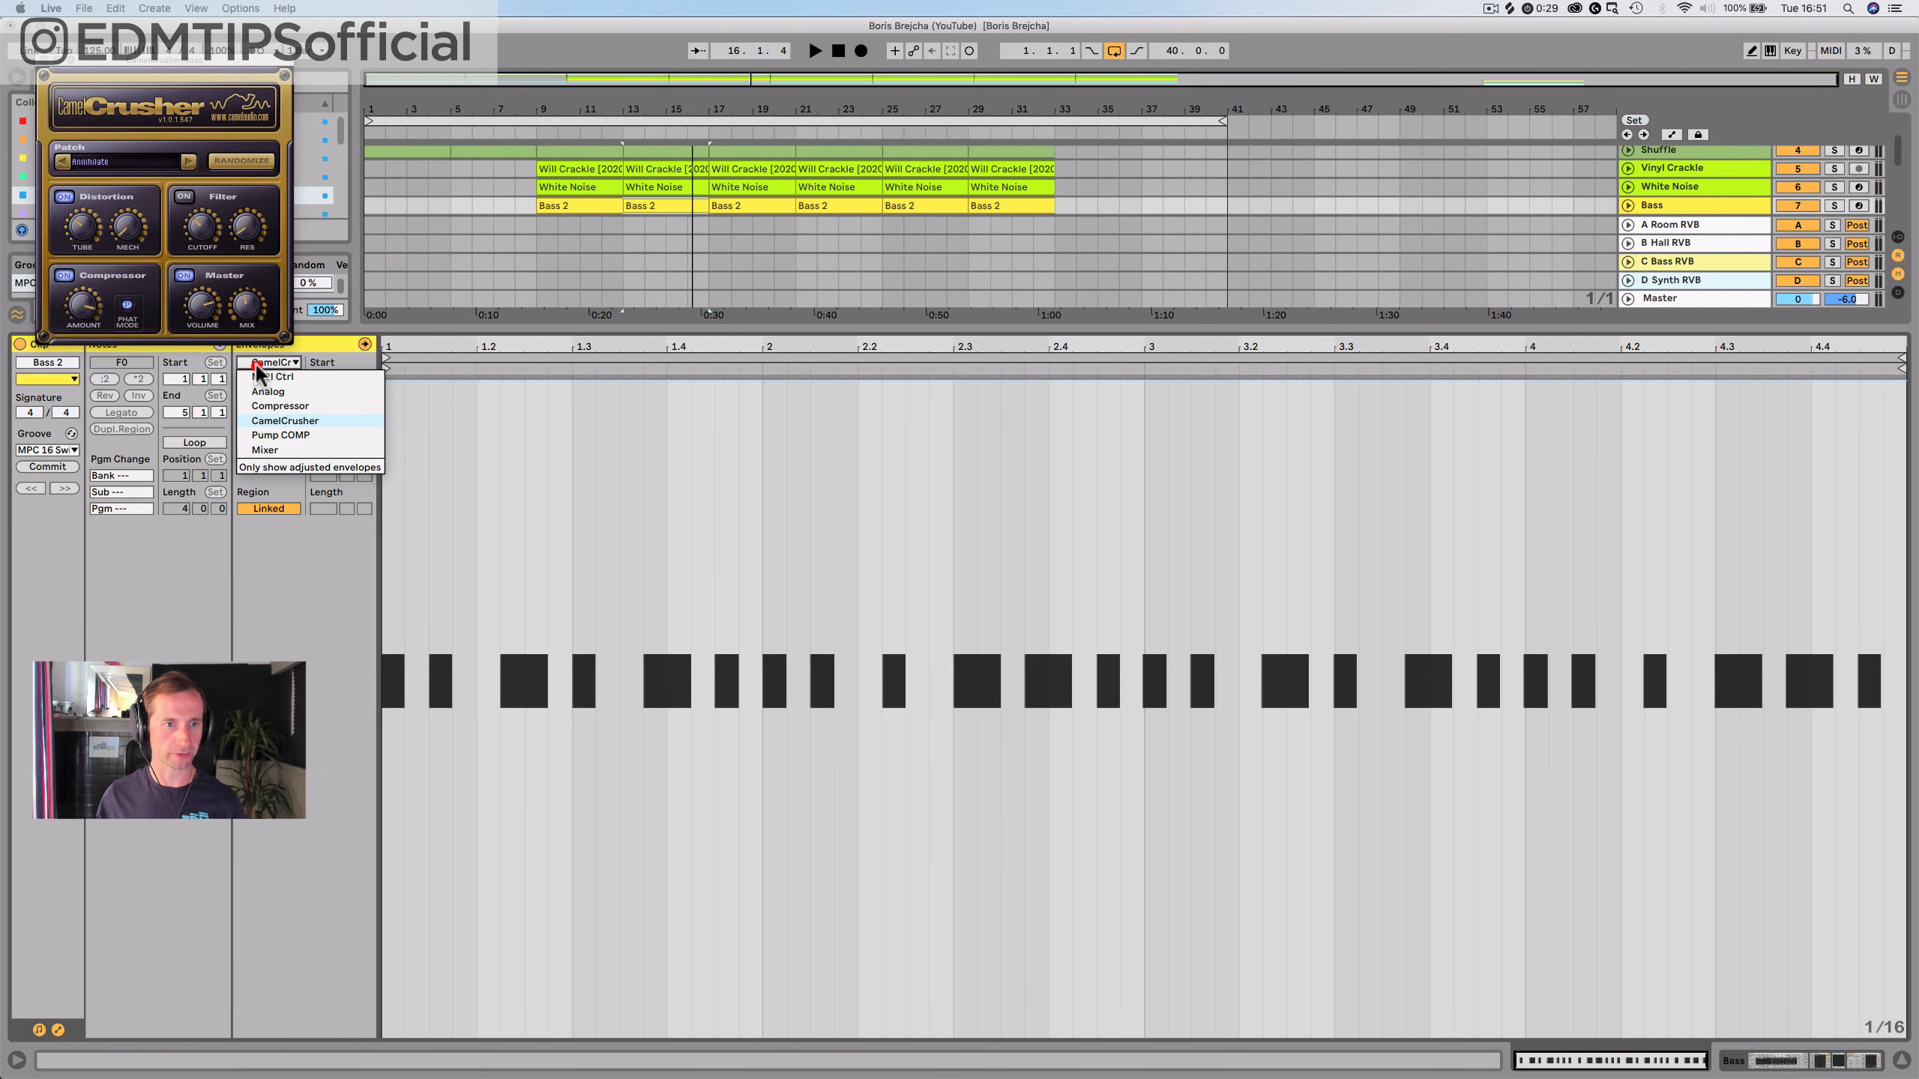
pyautogui.click(263, 378)
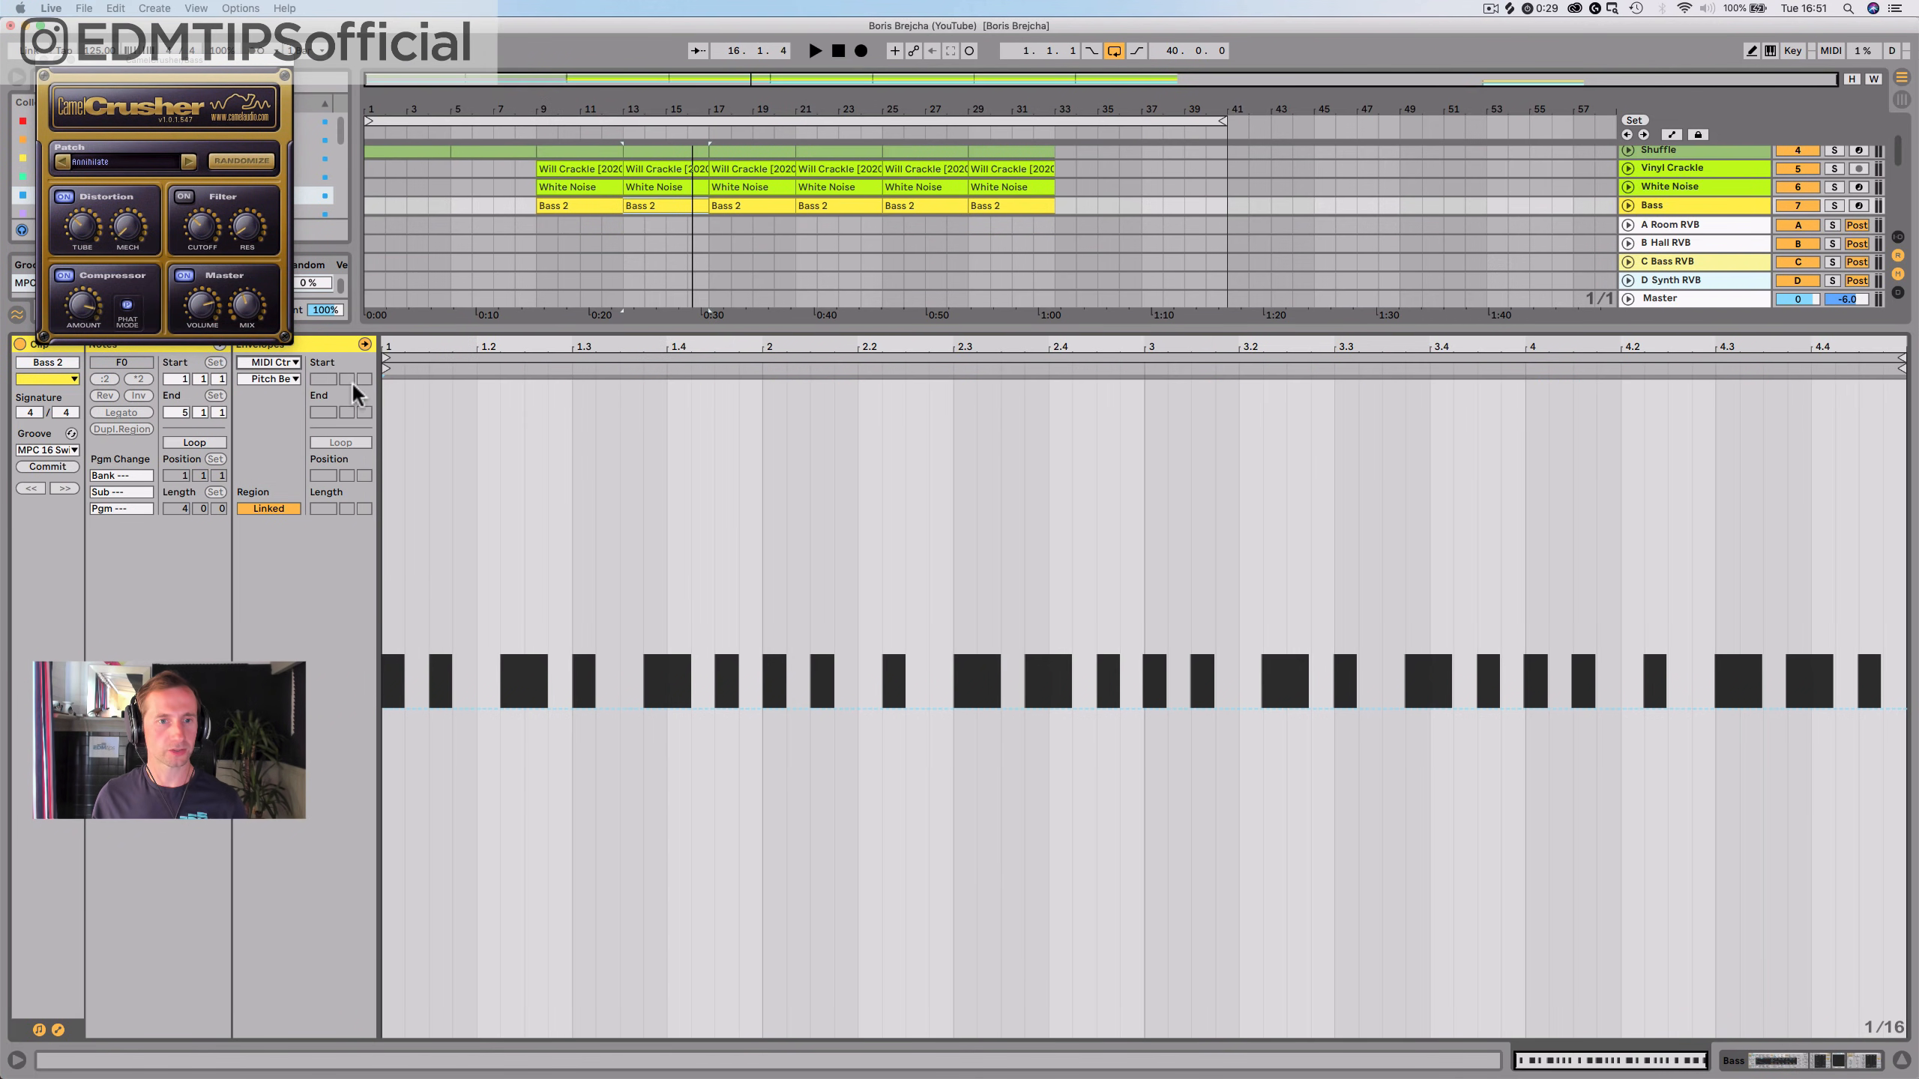
pyautogui.hotkey('shift', 'Tab')
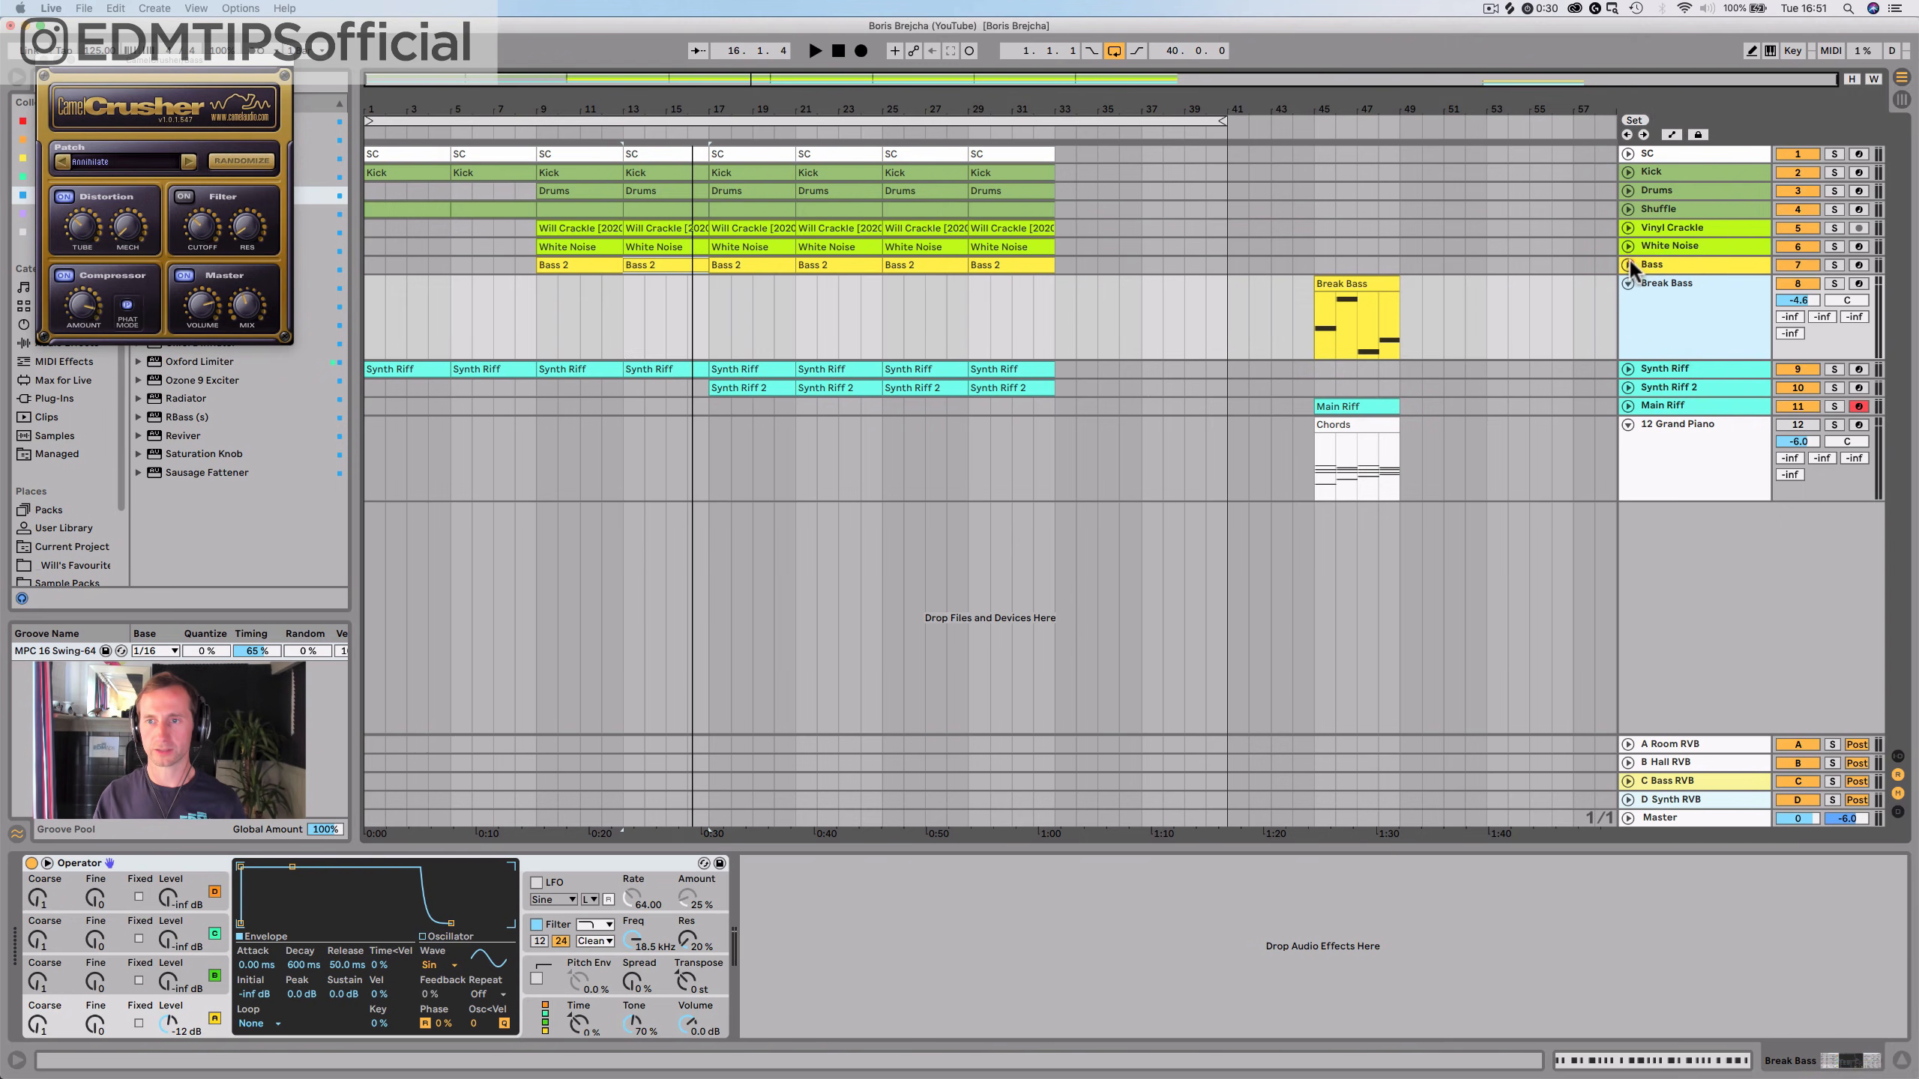
# Unfold the Bass track and display the automation of Analog's filter 1 frequency in its lane
pyautogui.click(1628, 264)
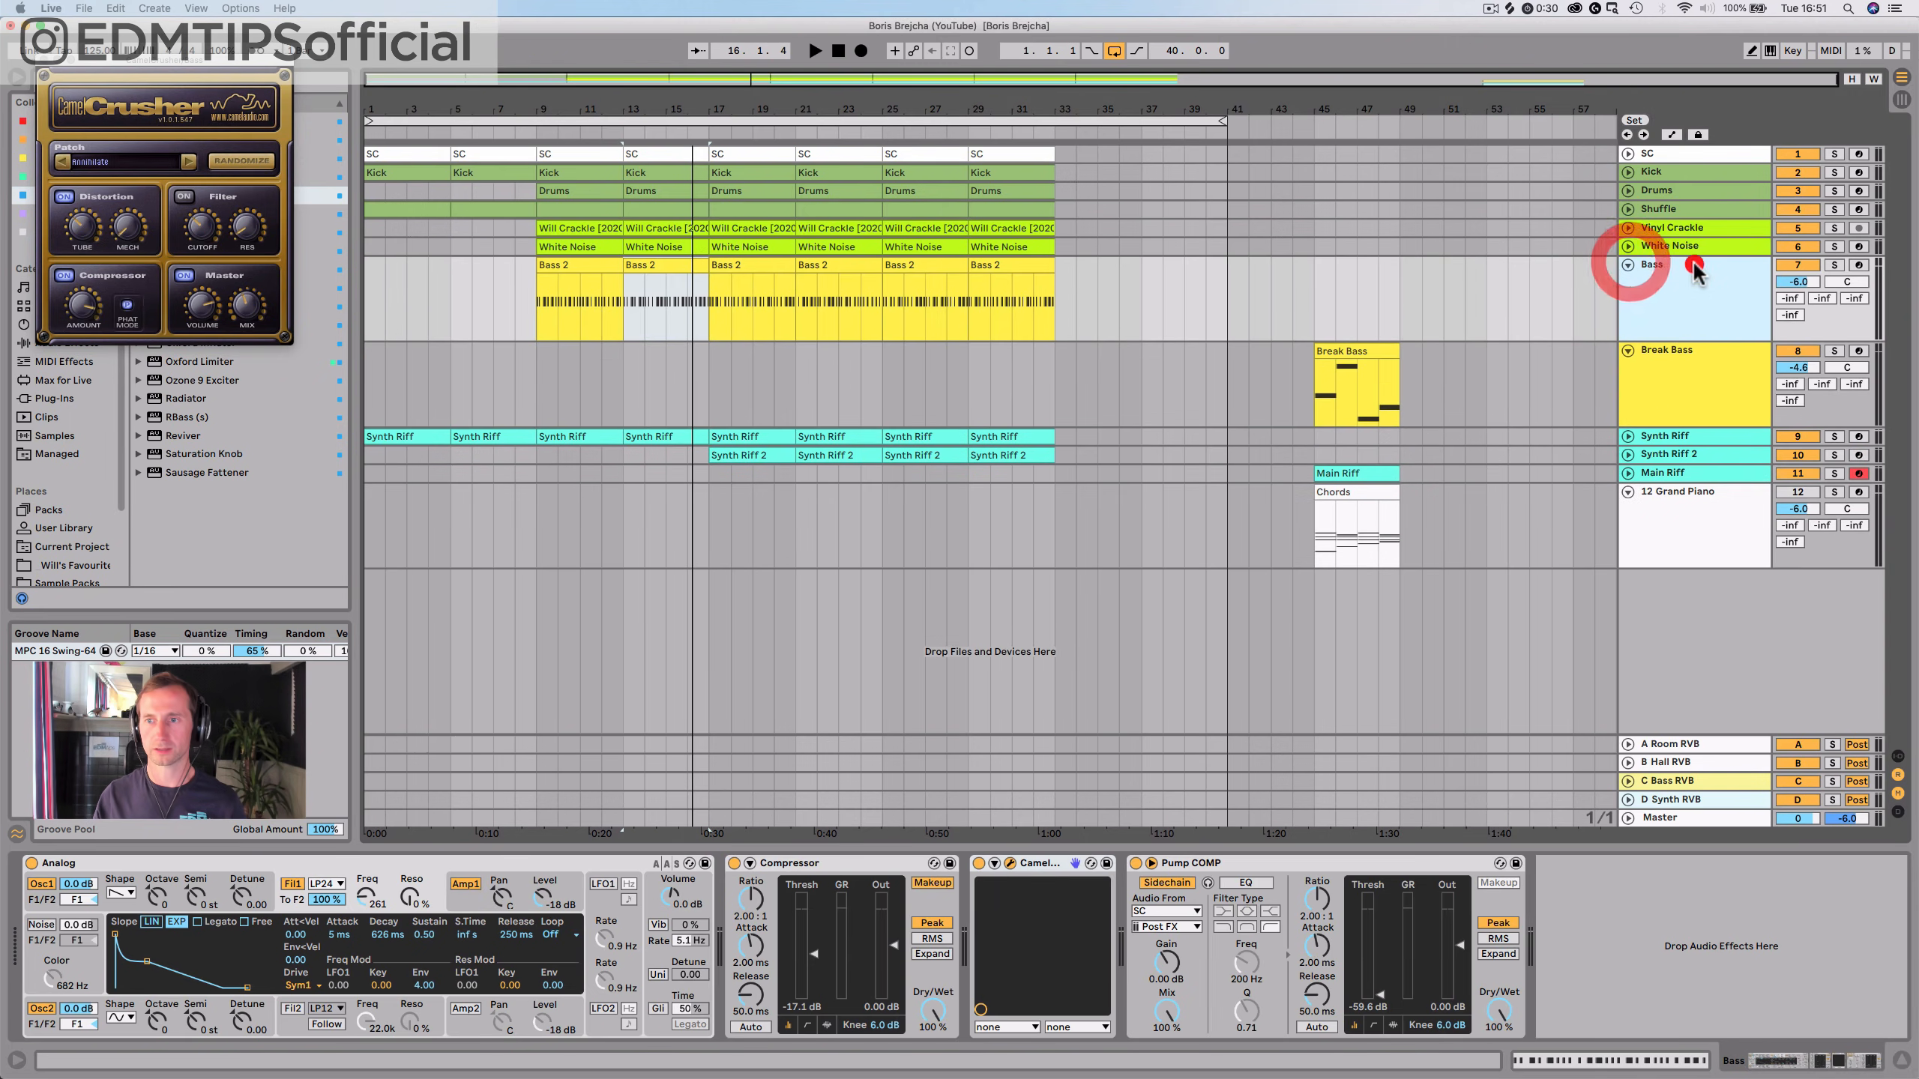
pyautogui.click(1670, 137)
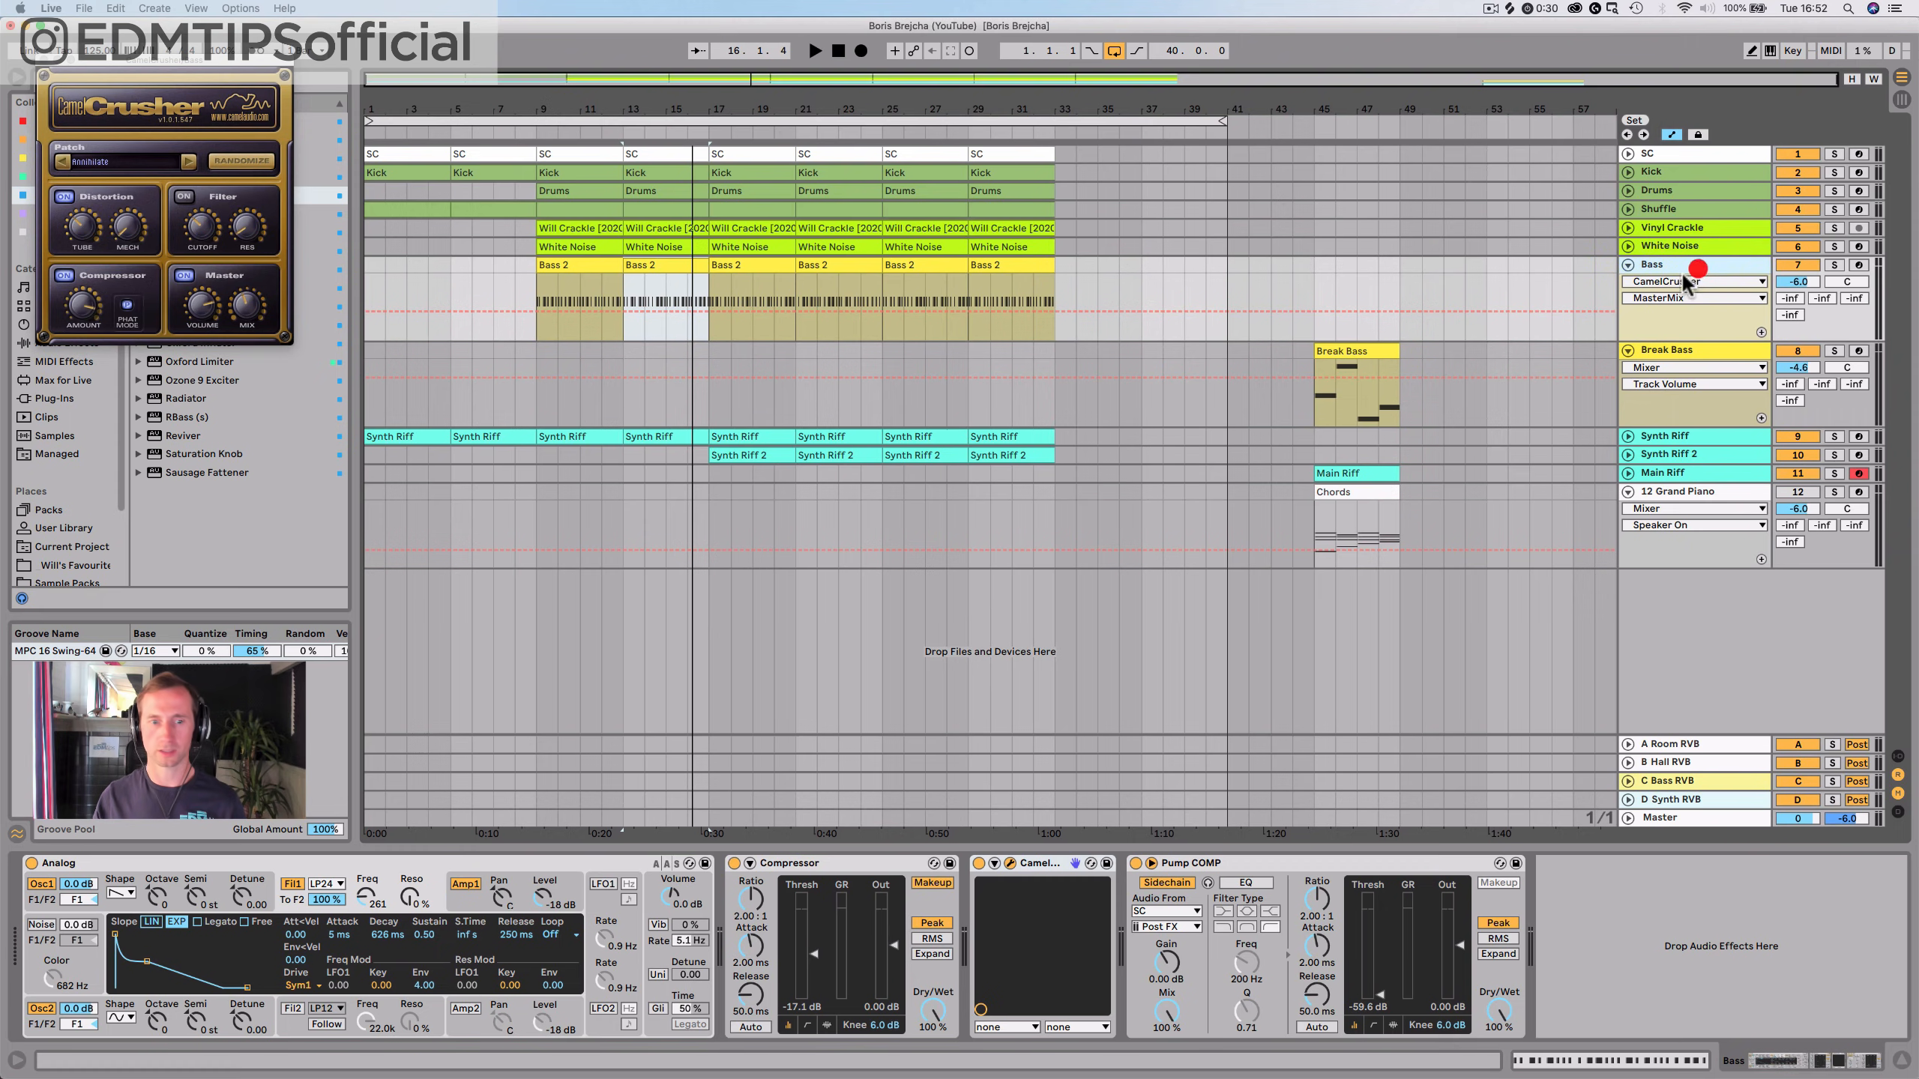
pyautogui.rightClick(360, 904)
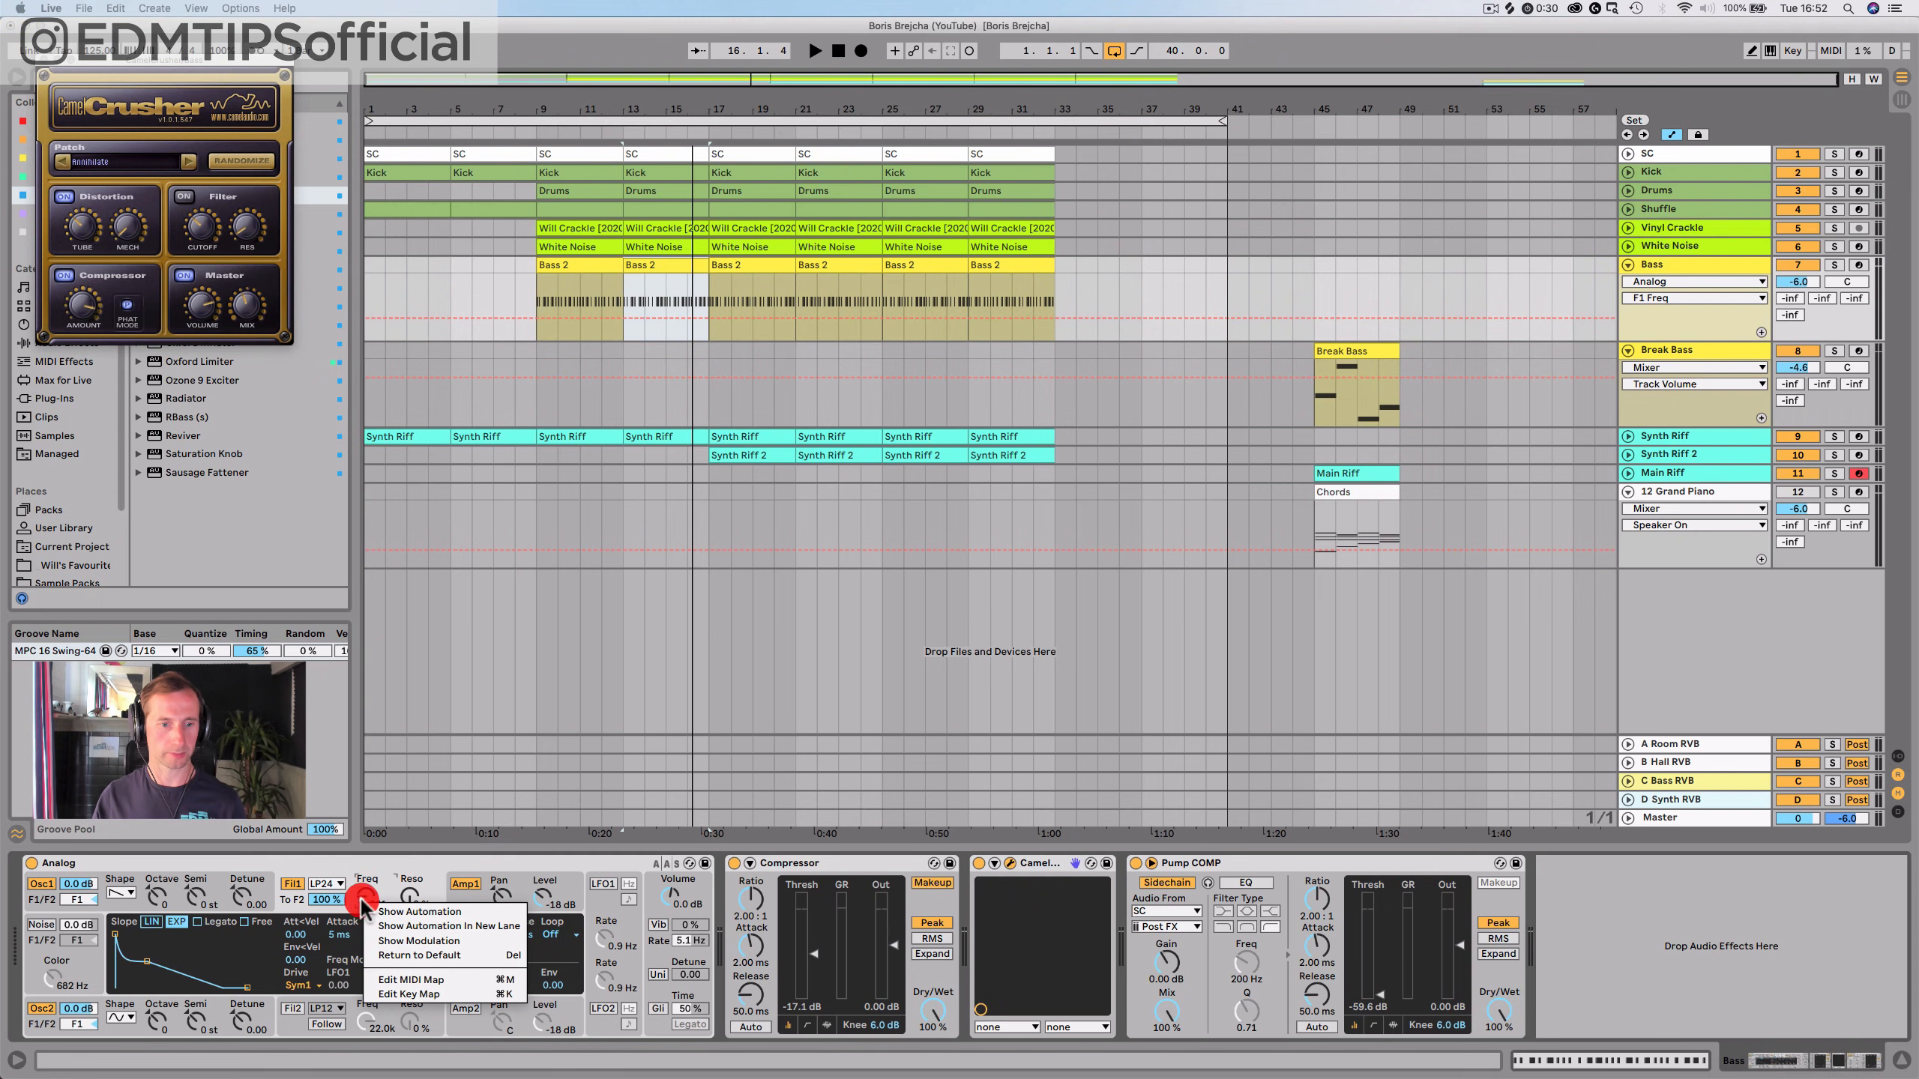
pyautogui.click(405, 912)
# Play from bar 13 and automate Analog's F1 Freq on the Bass track to rise to 288 around bar 17
pyautogui.click(624, 312)
pyautogui.press('space')
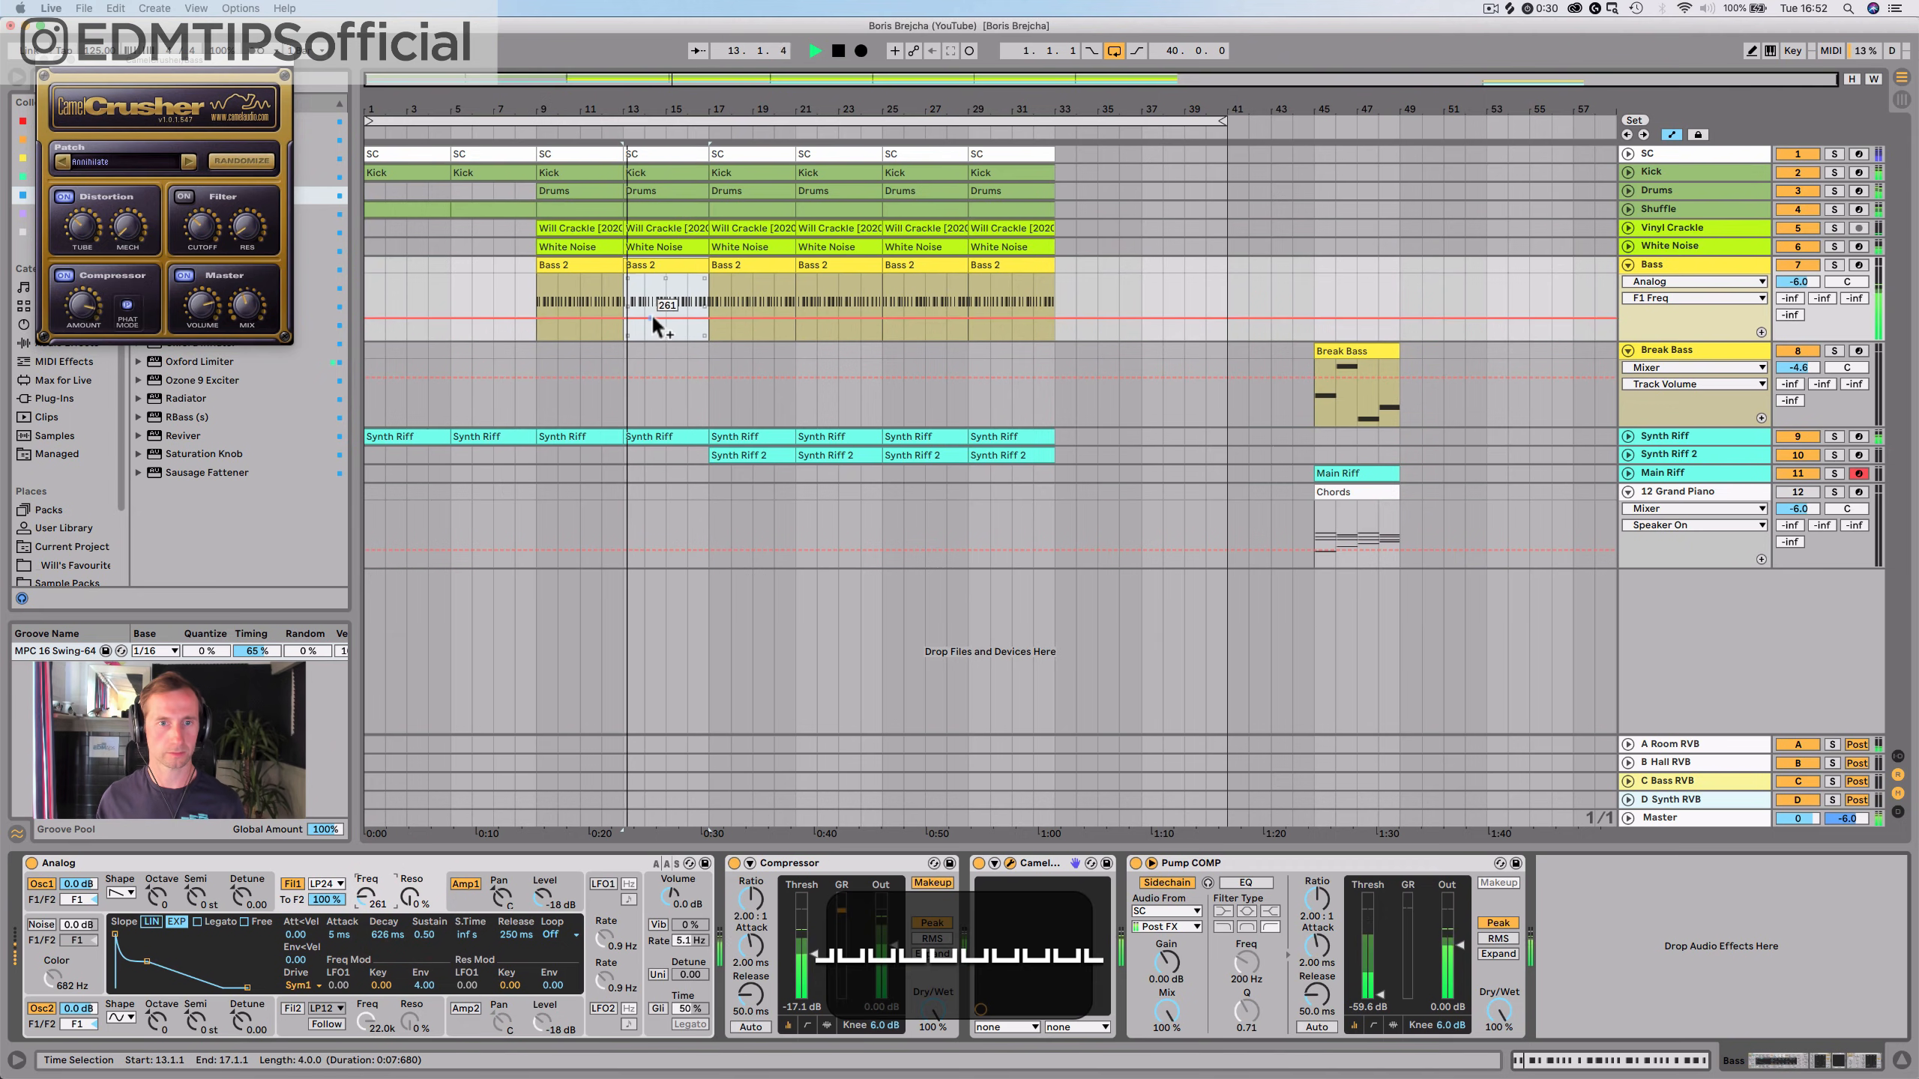
pyautogui.moveTo(658, 312); pyautogui.dragTo(705, 309)
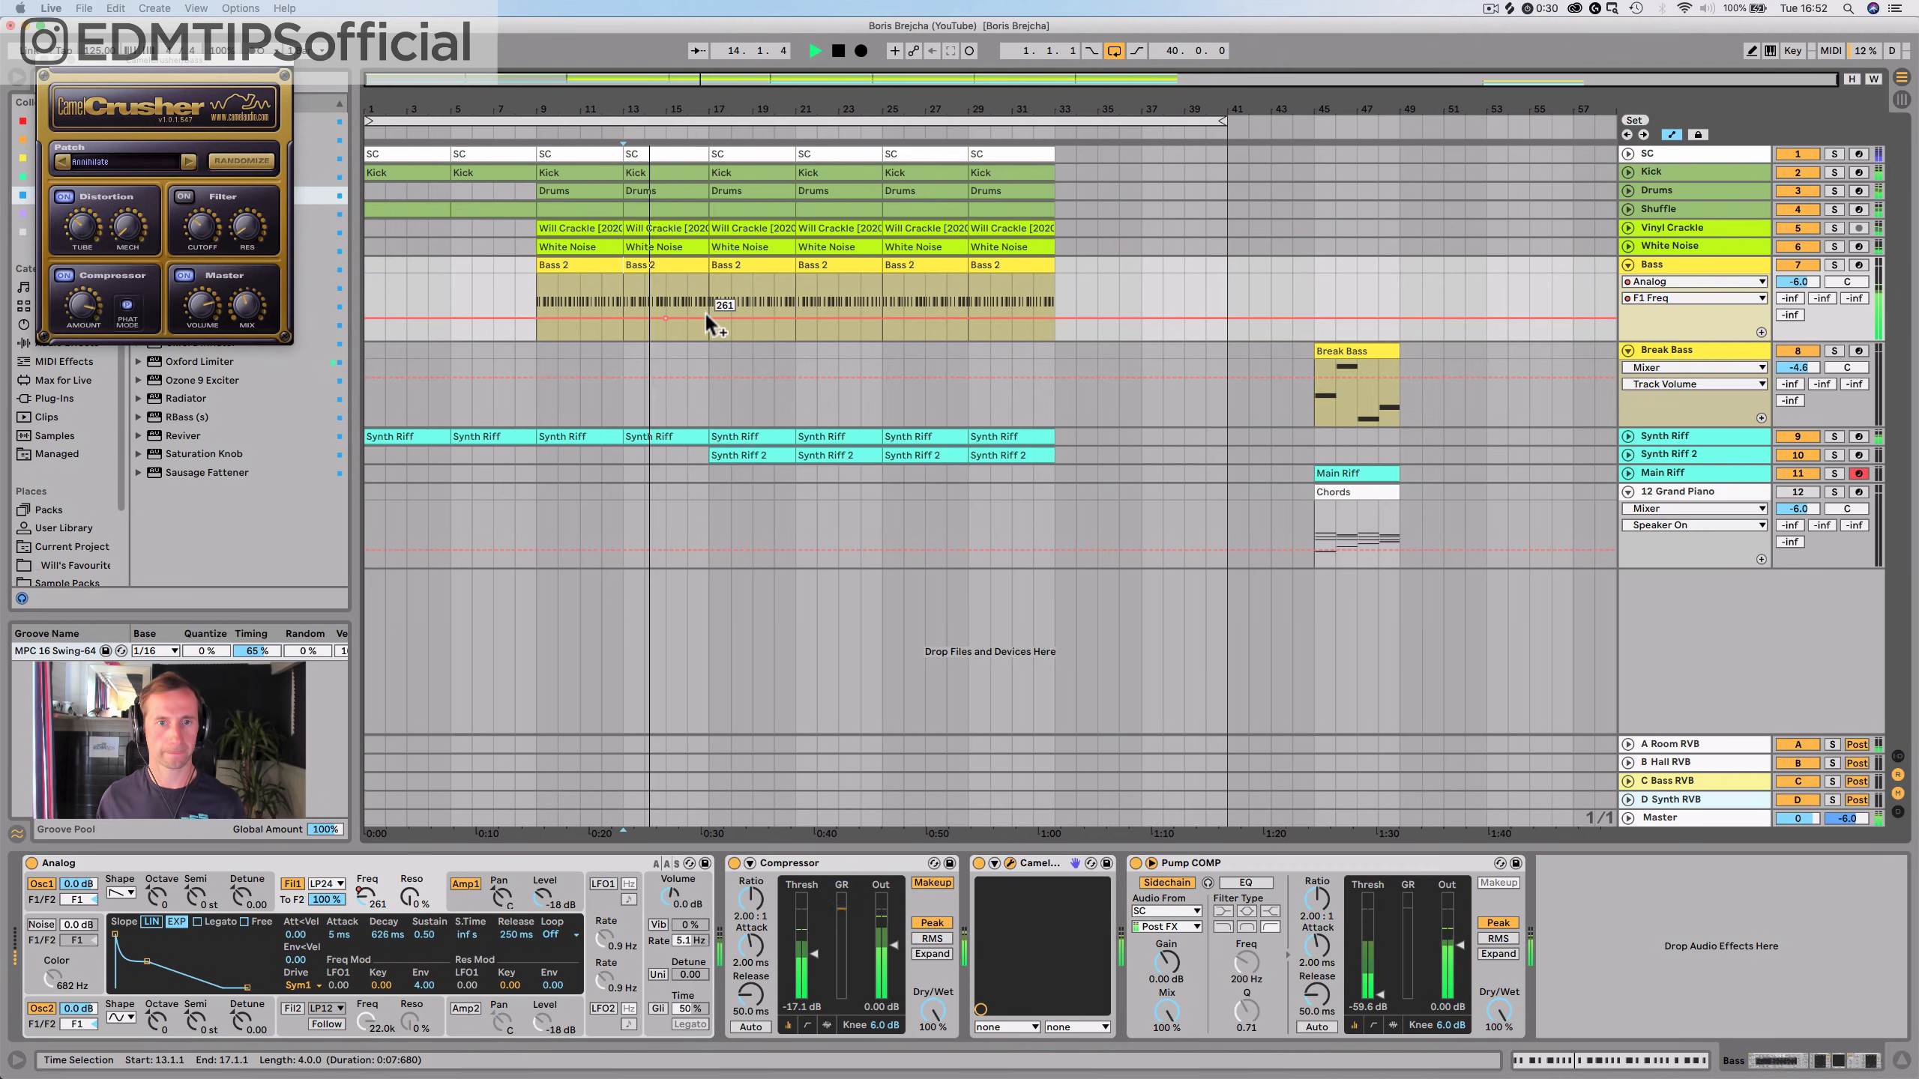
pyautogui.moveTo(716, 298)
pyautogui.mouseDown()
pyautogui.moveTo(708, 318)
pyautogui.moveTo(708, 286)
pyautogui.mouseUp()
# Raise CamelCrusher's master mix slightly and set the Bass Compressor's threshold to -17.9 dB during playback
pyautogui.moveTo(251, 306)
pyautogui.mouseDown()
pyautogui.moveTo(261, 240)
pyautogui.moveTo(252, 277)
pyautogui.mouseUp()
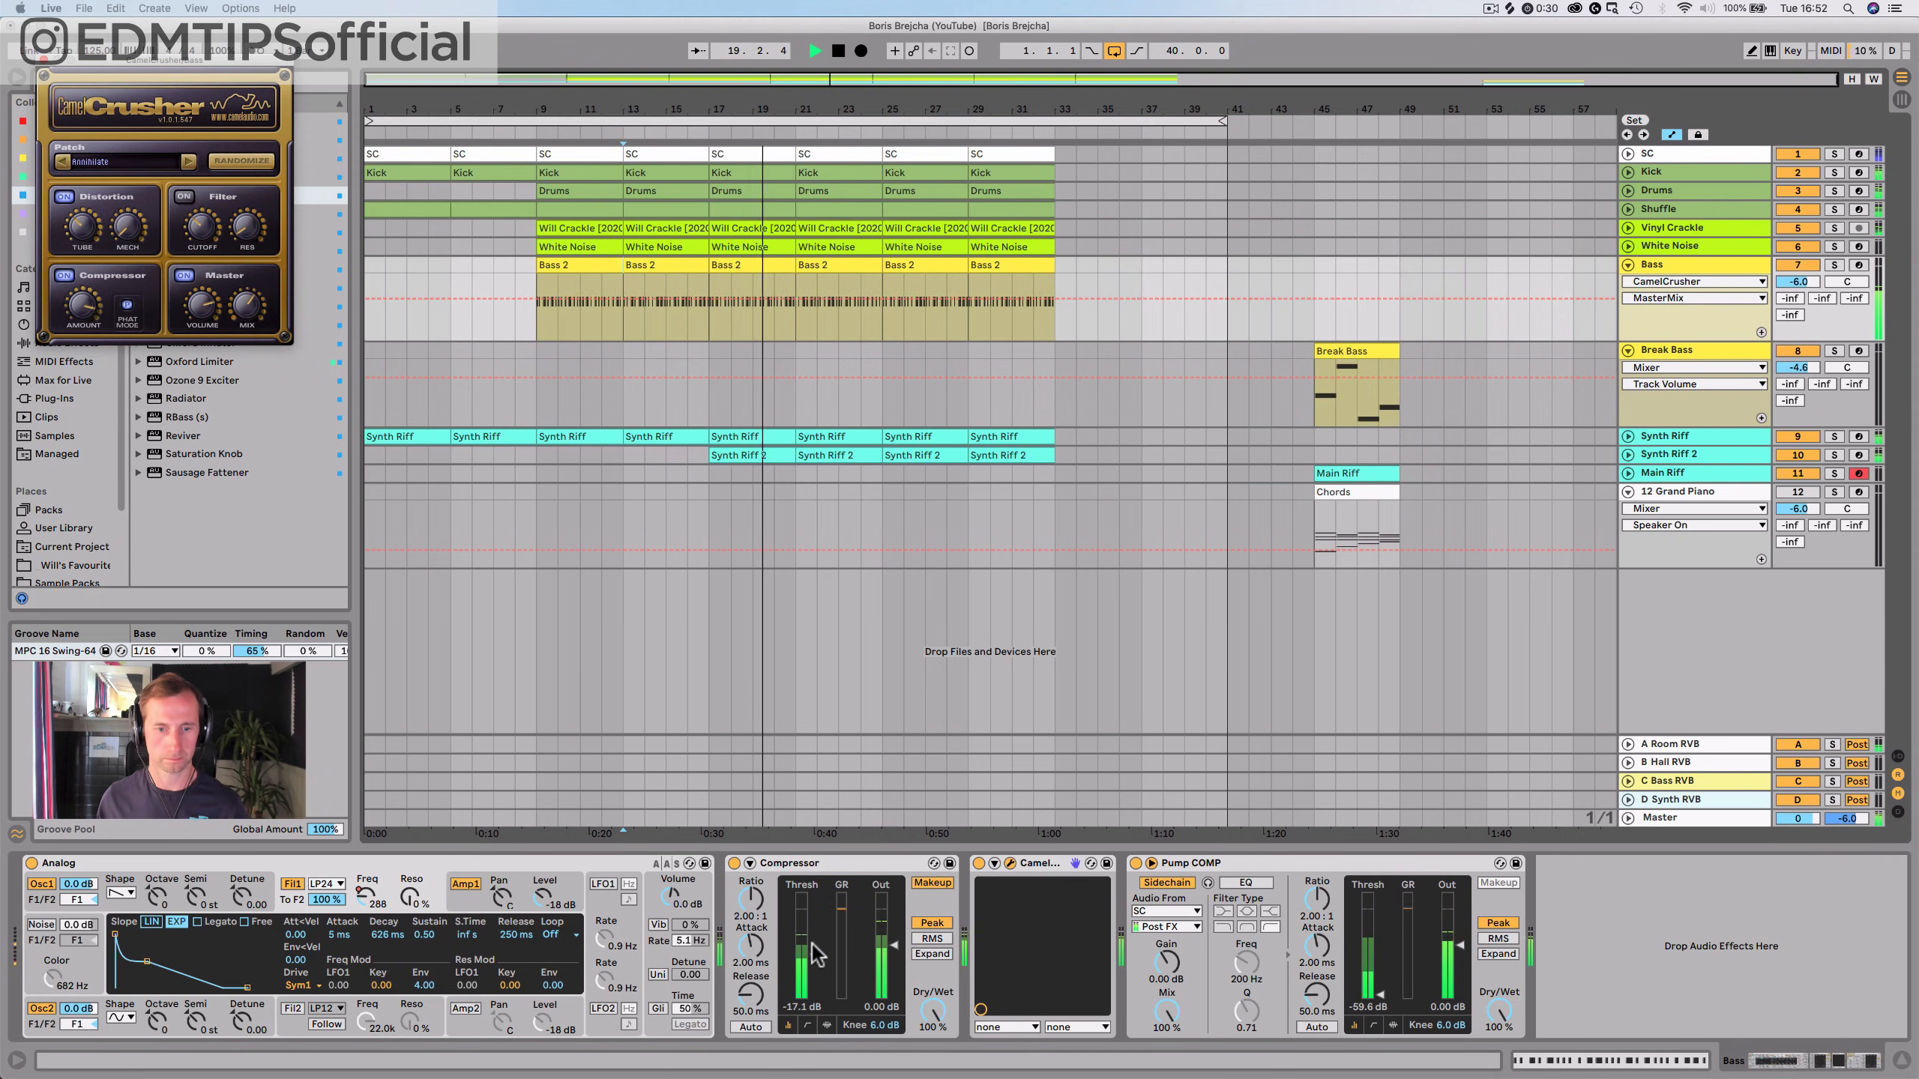
pyautogui.moveTo(802, 954); pyautogui.dragTo(802, 958)
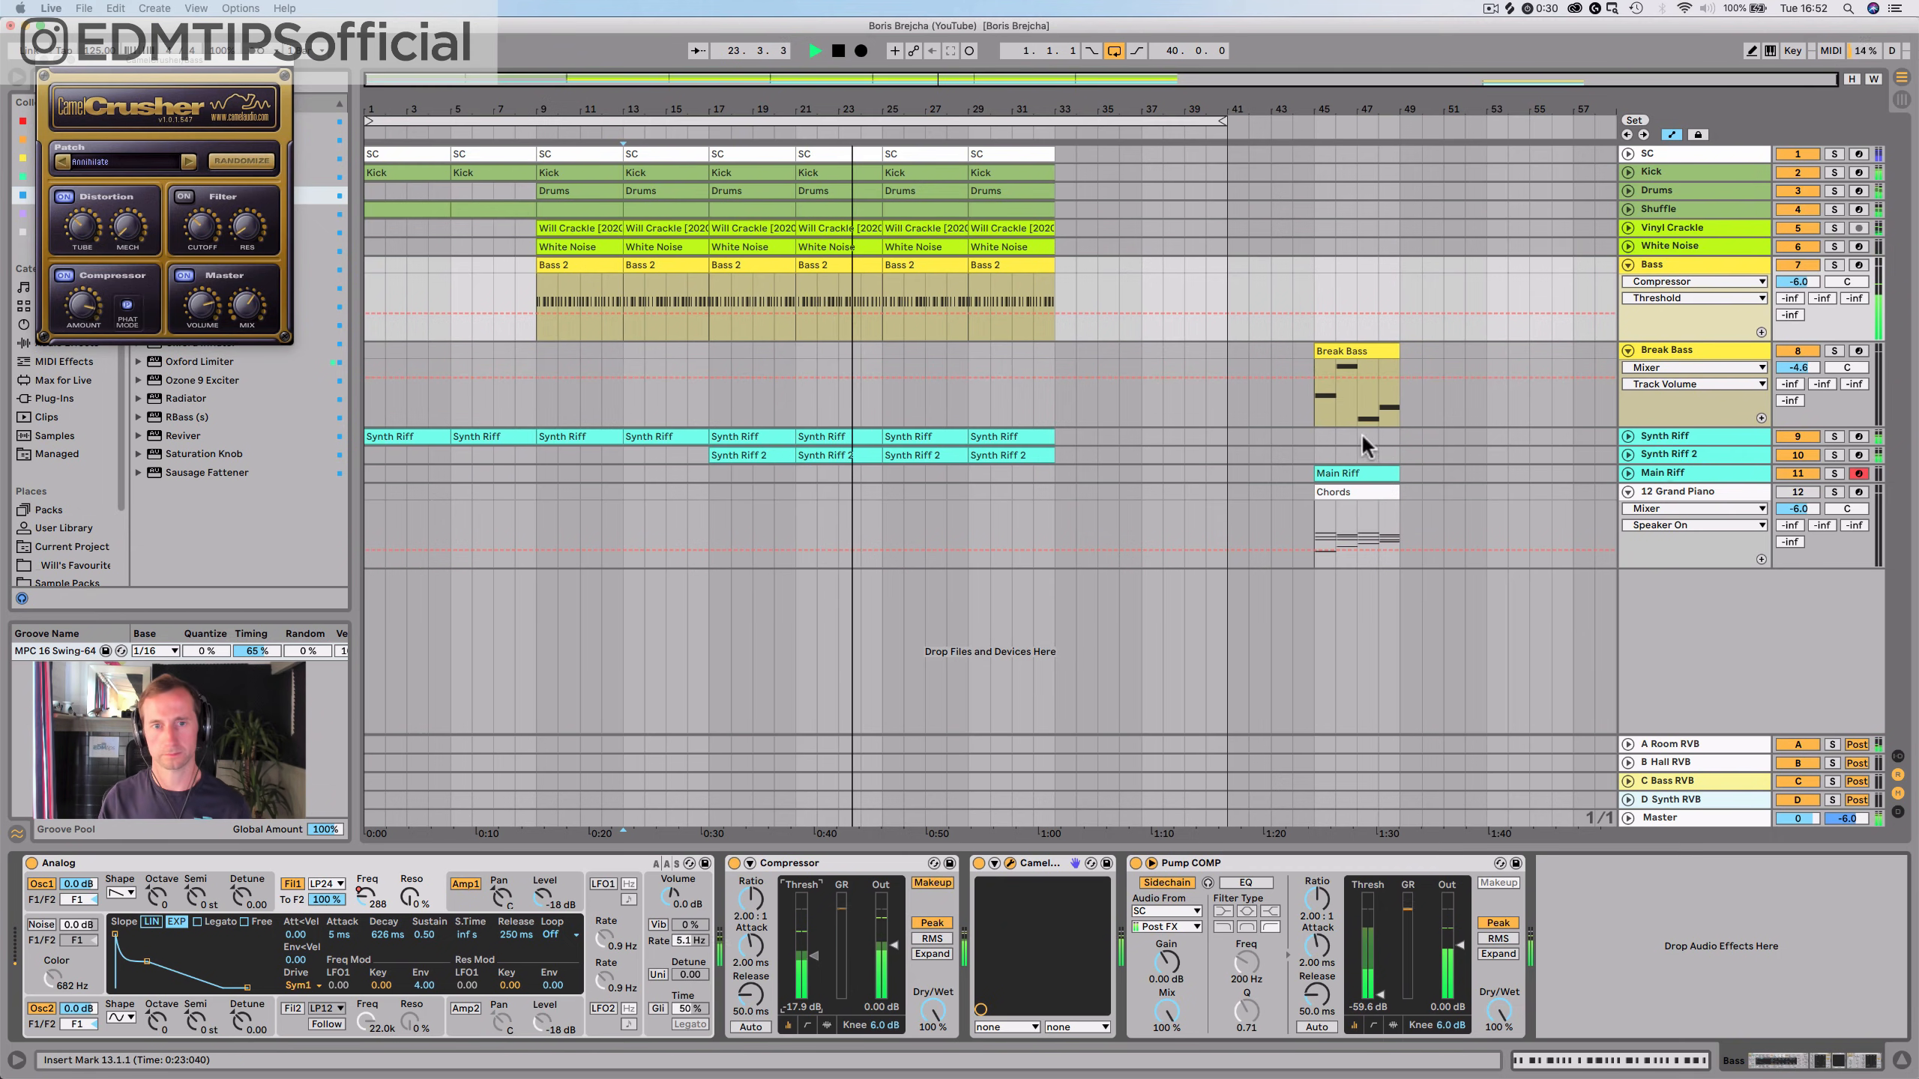
# Show the Bass track's Analog F1 Freq automation and audition its filter rise, briefly soloing the track
pyautogui.press('space')
pyautogui.press('space')
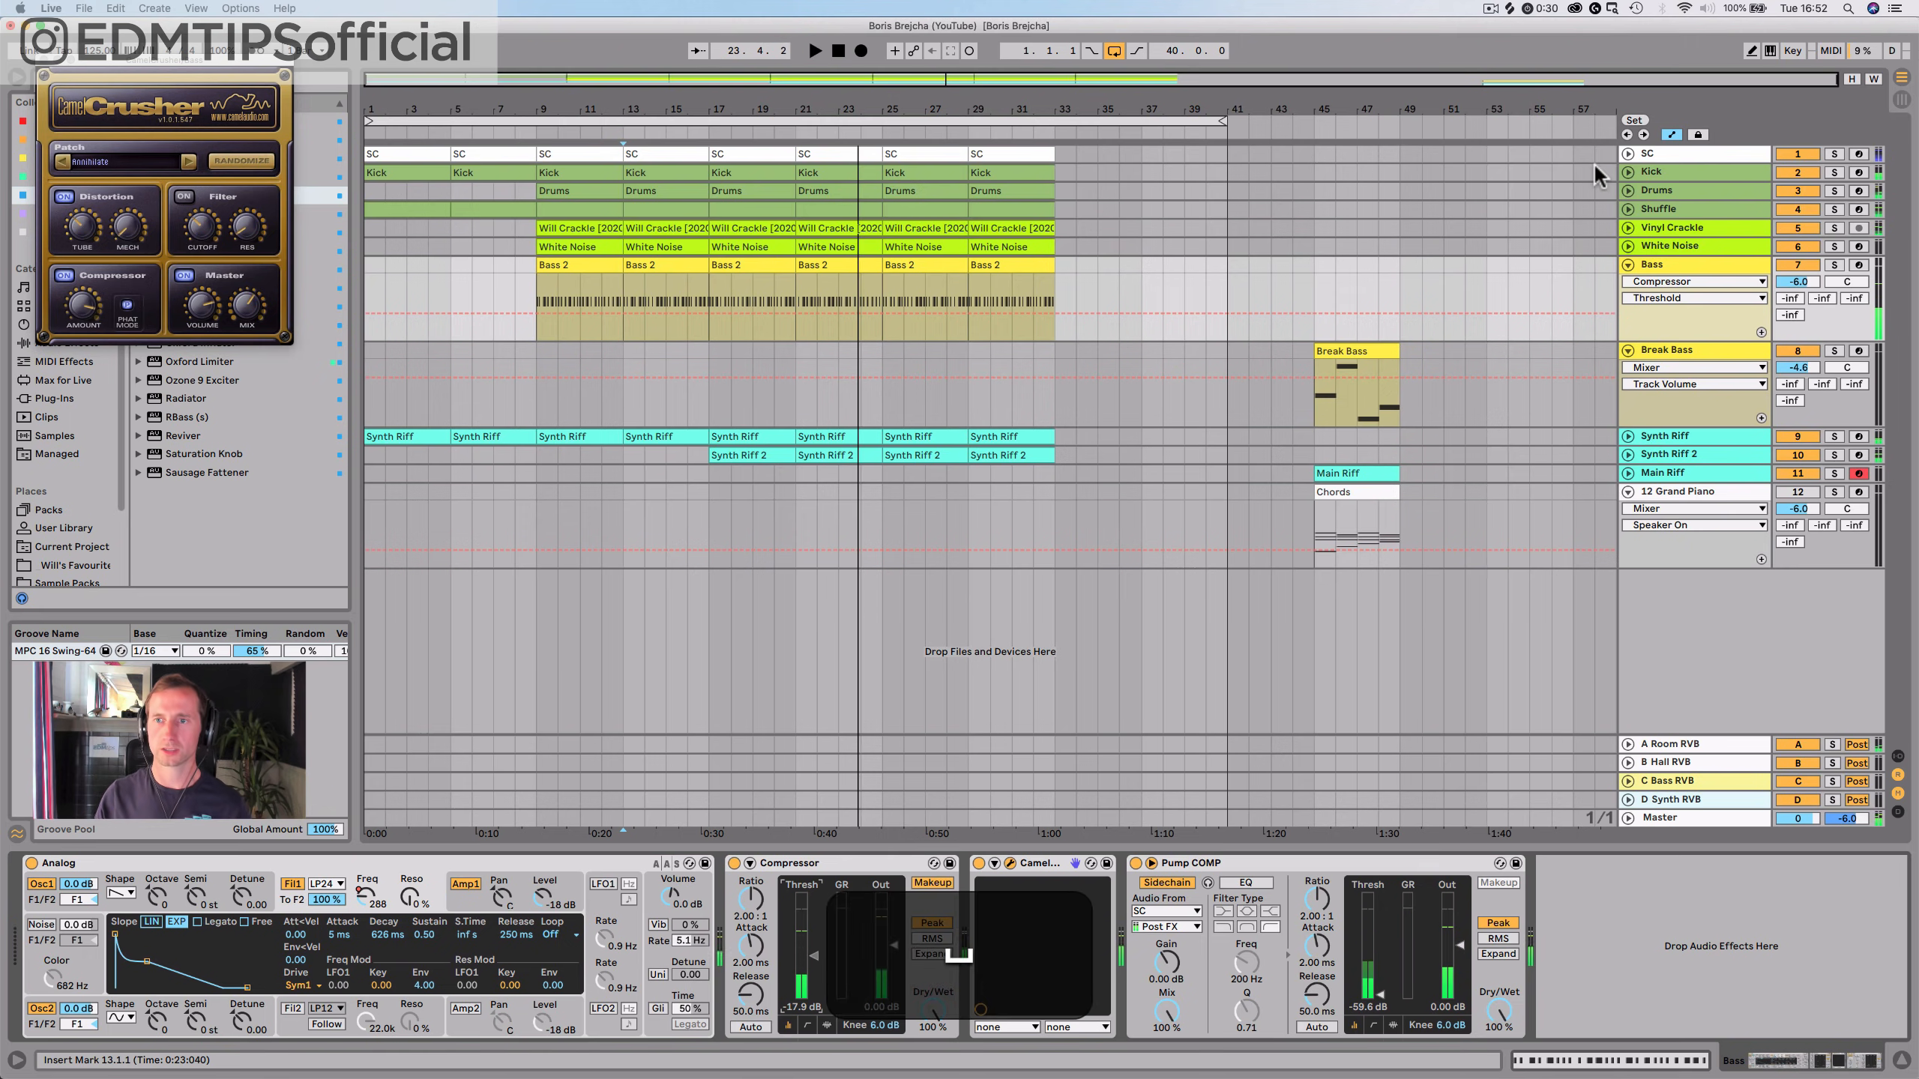
pyautogui.click(1668, 282)
pyautogui.click(1660, 302)
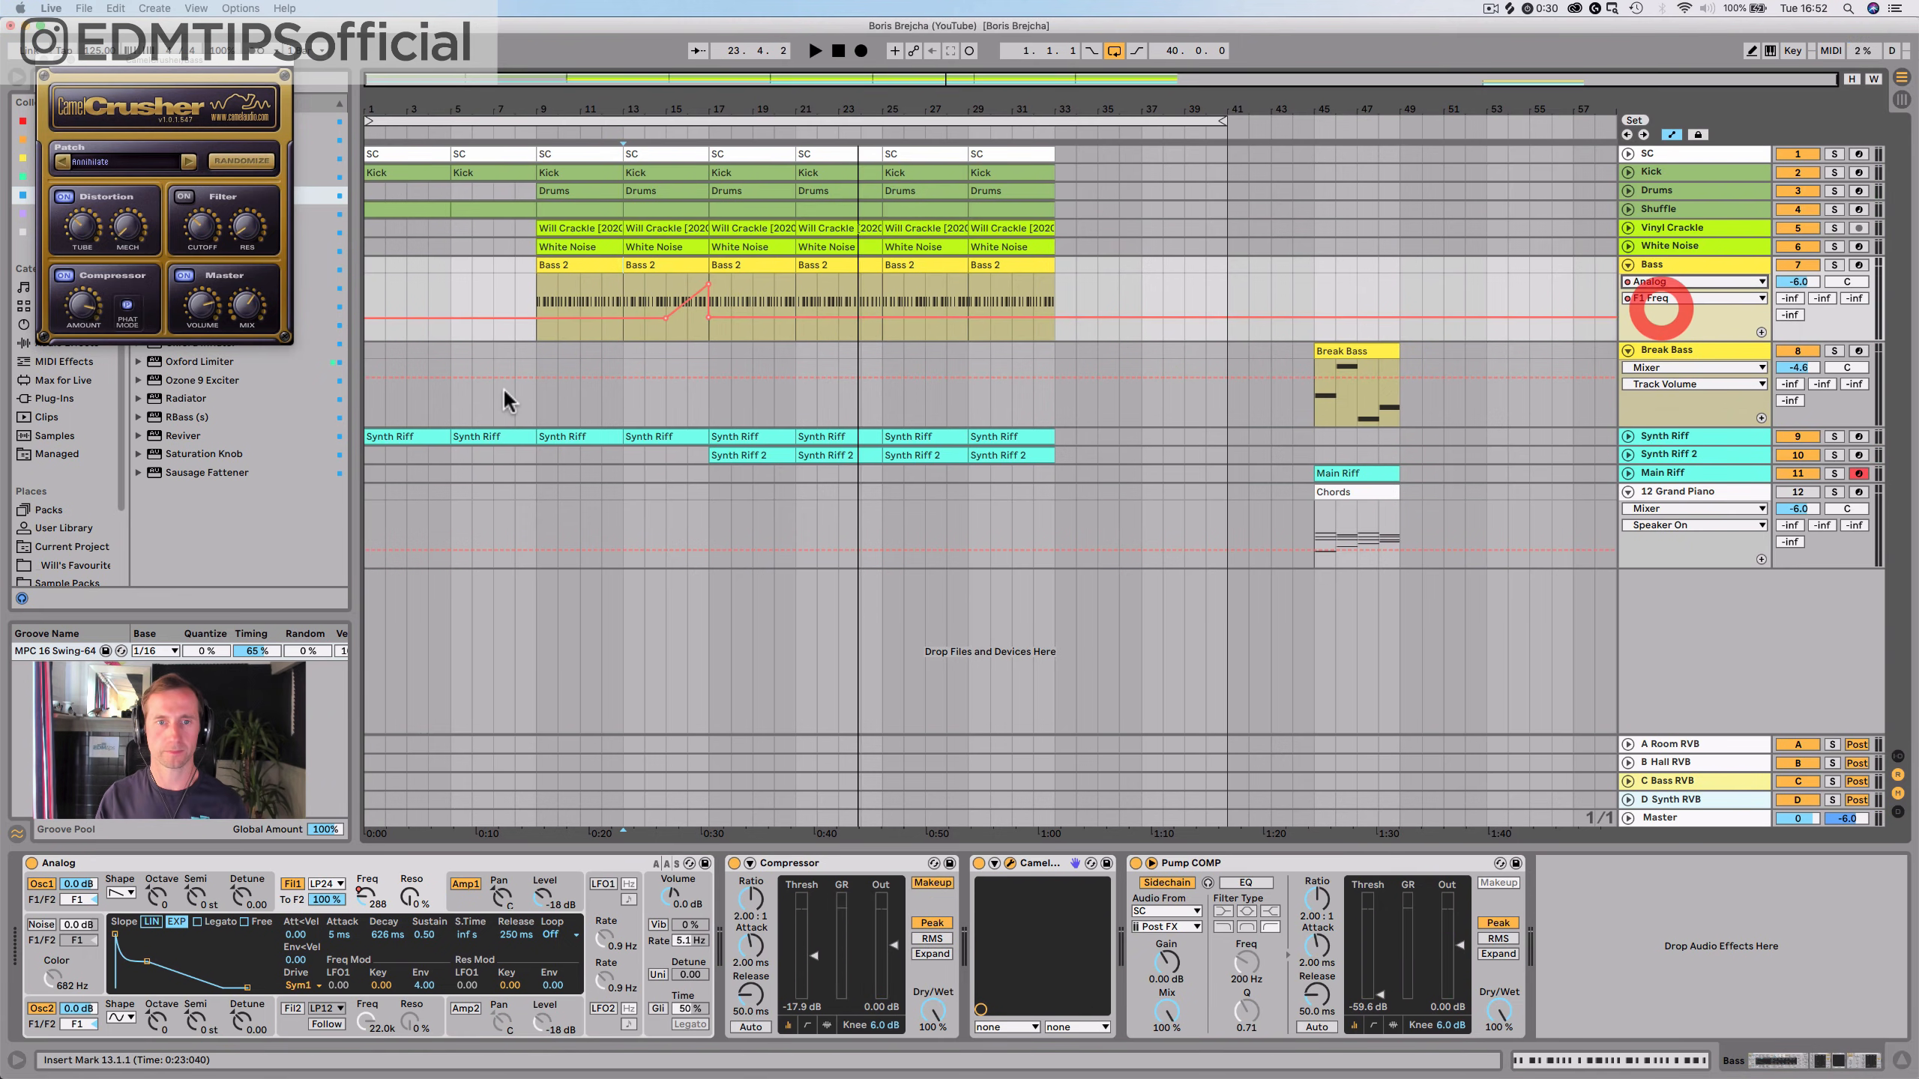
pyautogui.click(652, 121)
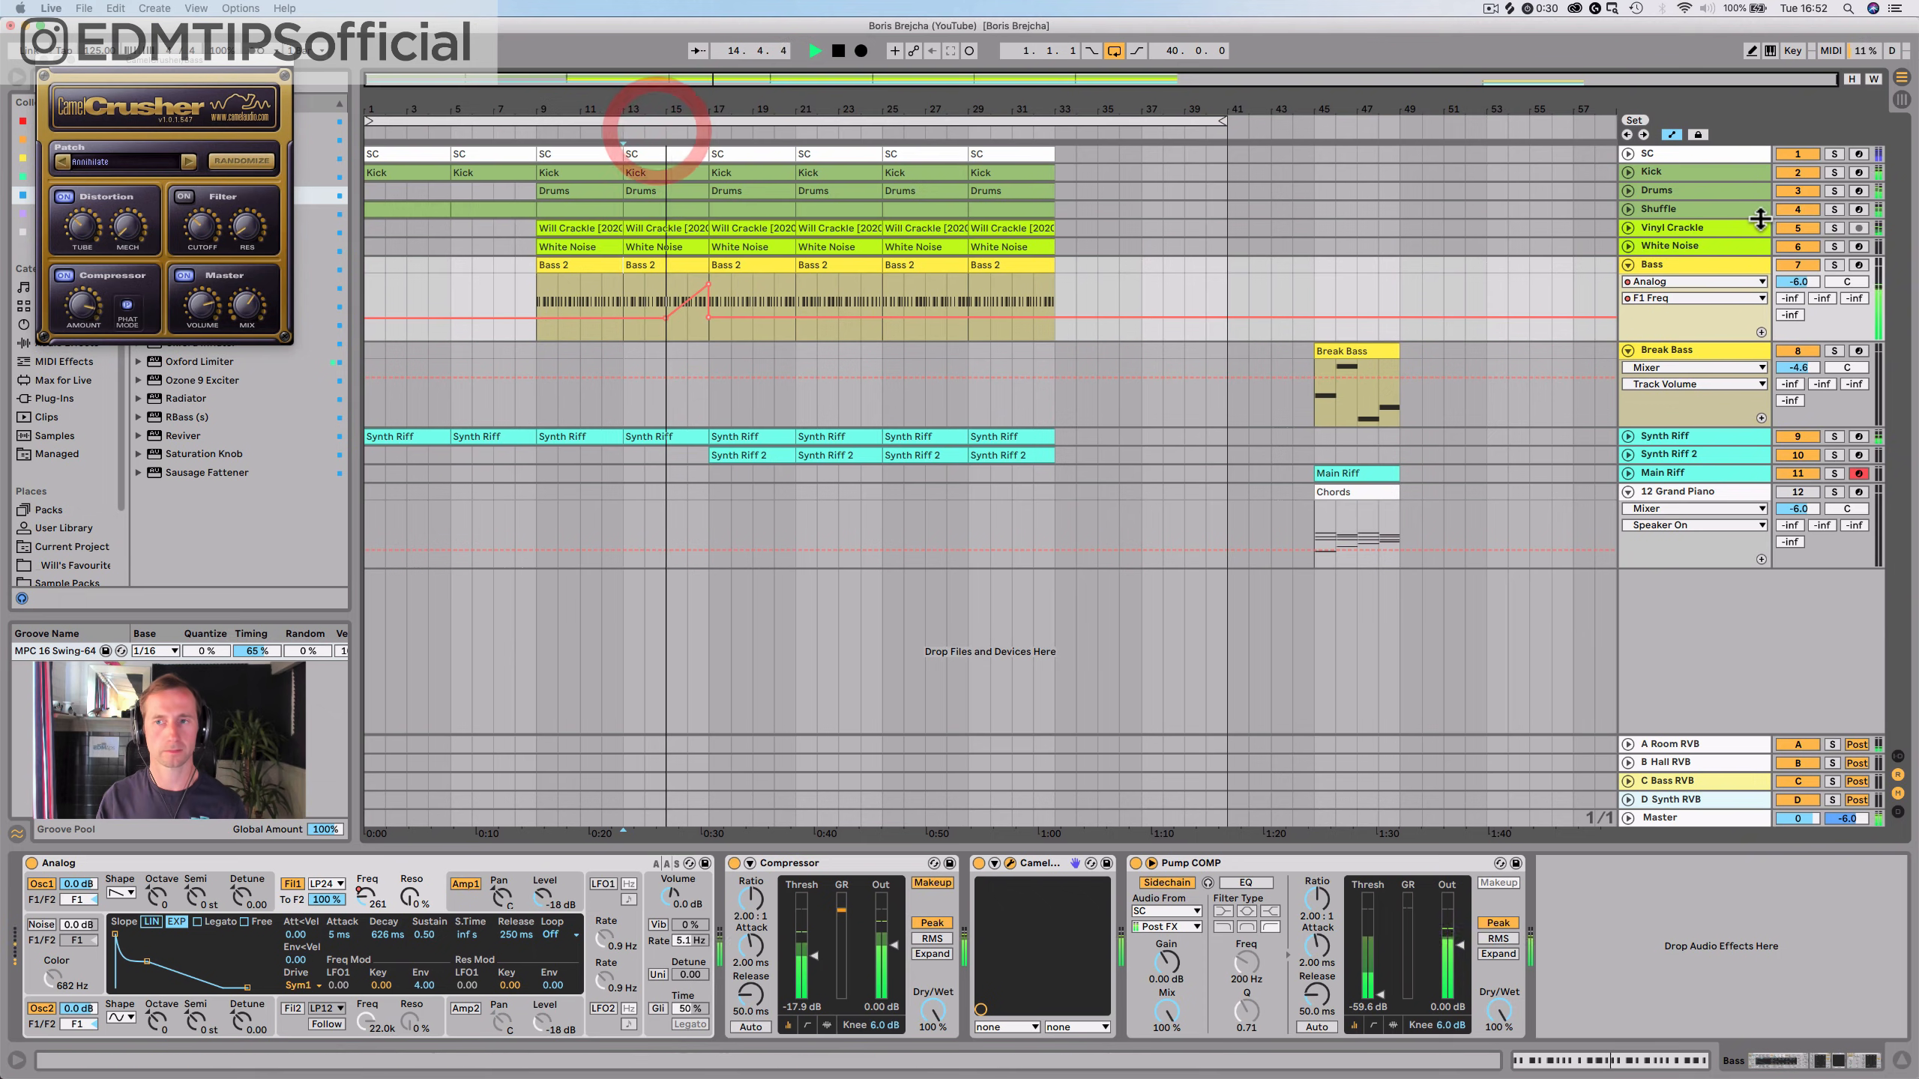
pyautogui.click(1836, 264)
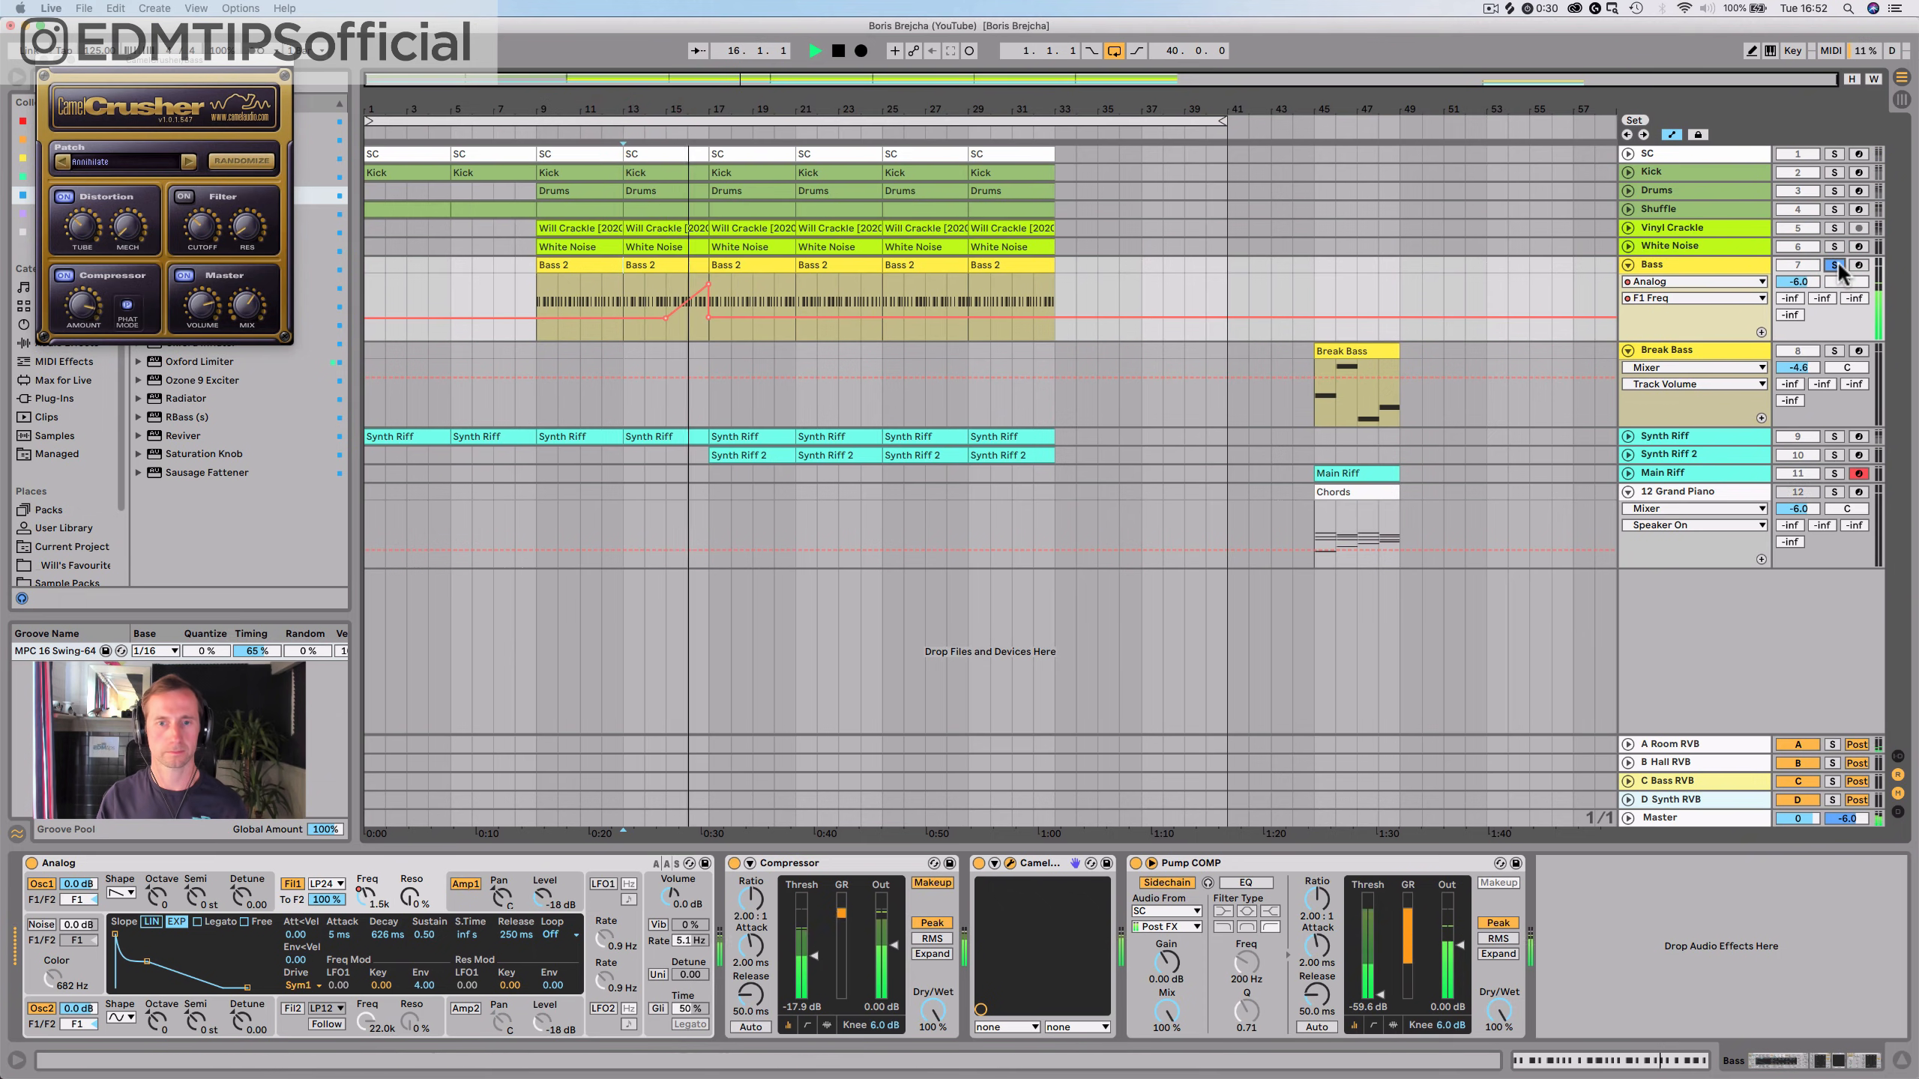
pyautogui.click(1836, 264)
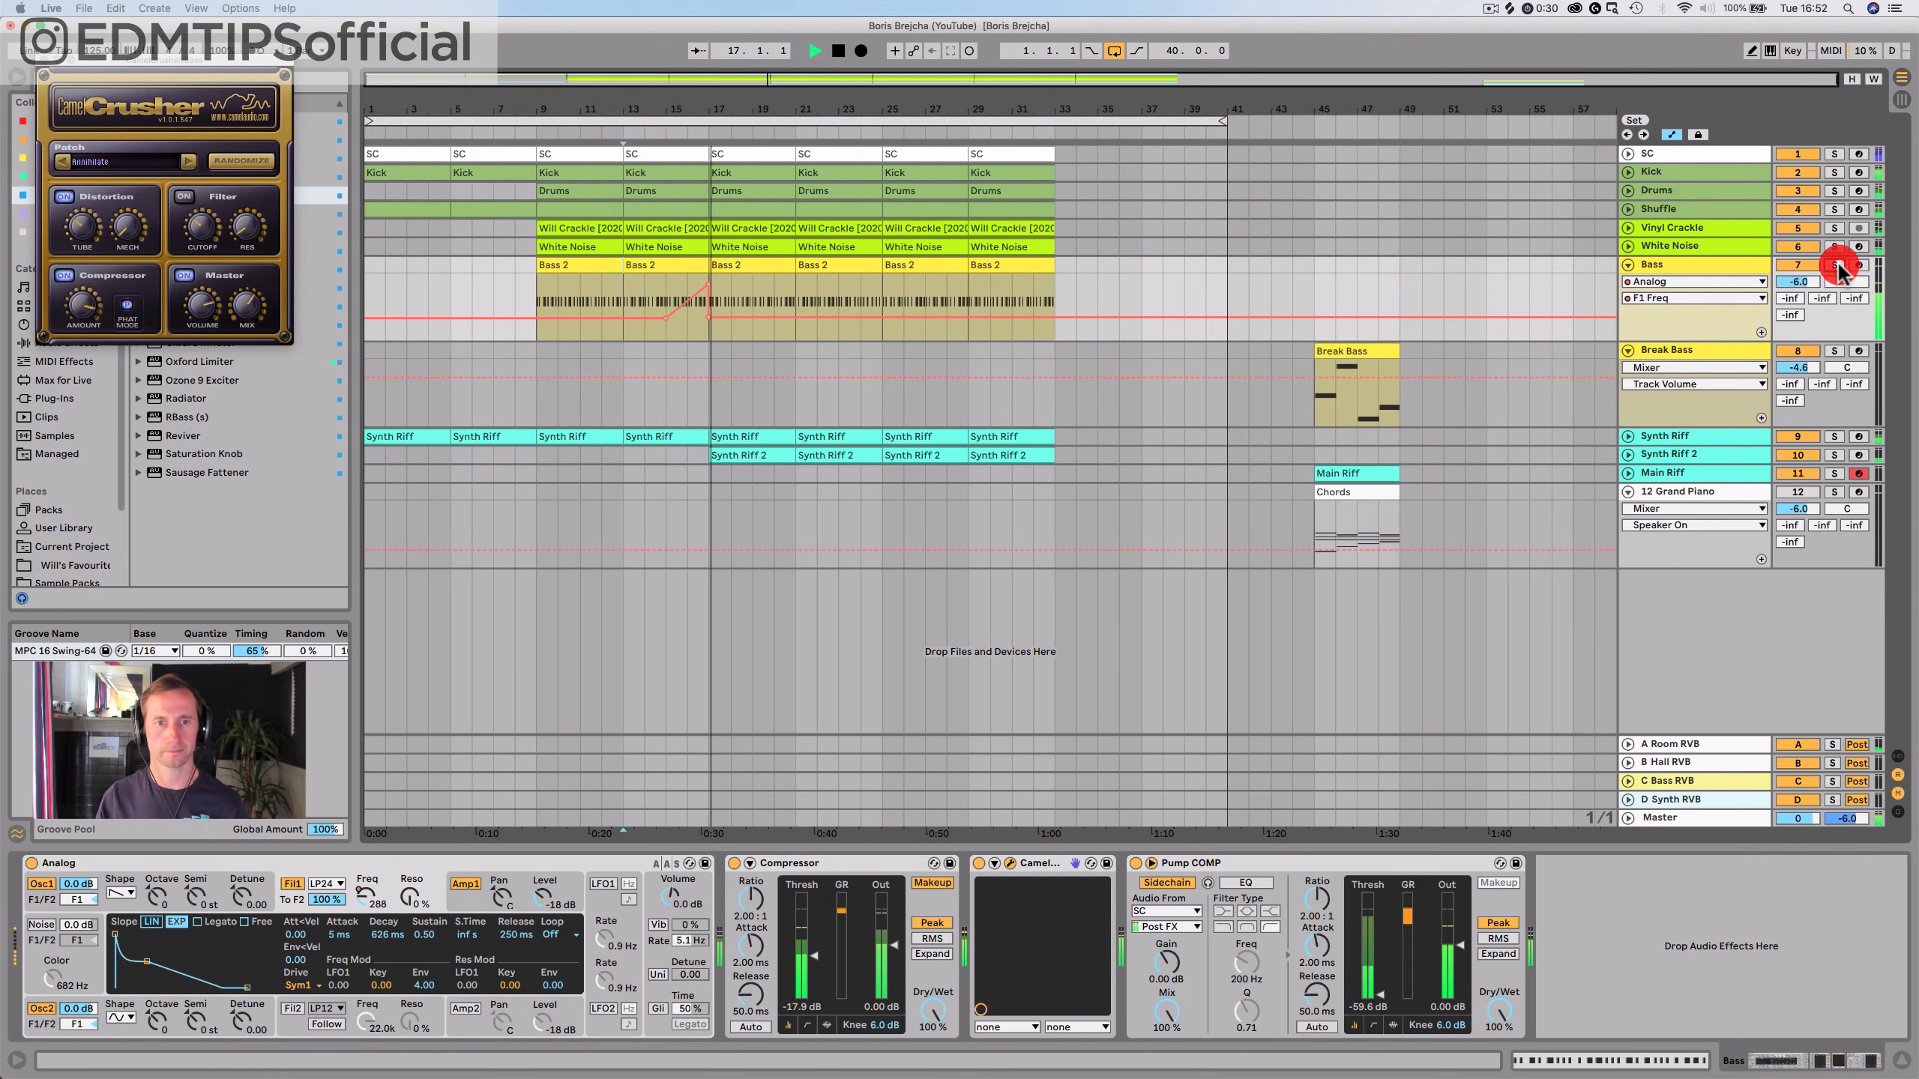
# Copy the Bass filter rise from bars 15–17 to bars 23 and 31, close the CamelCrusher window and save the set
pyautogui.moveTo(664, 300); pyautogui.dragTo(706, 288)
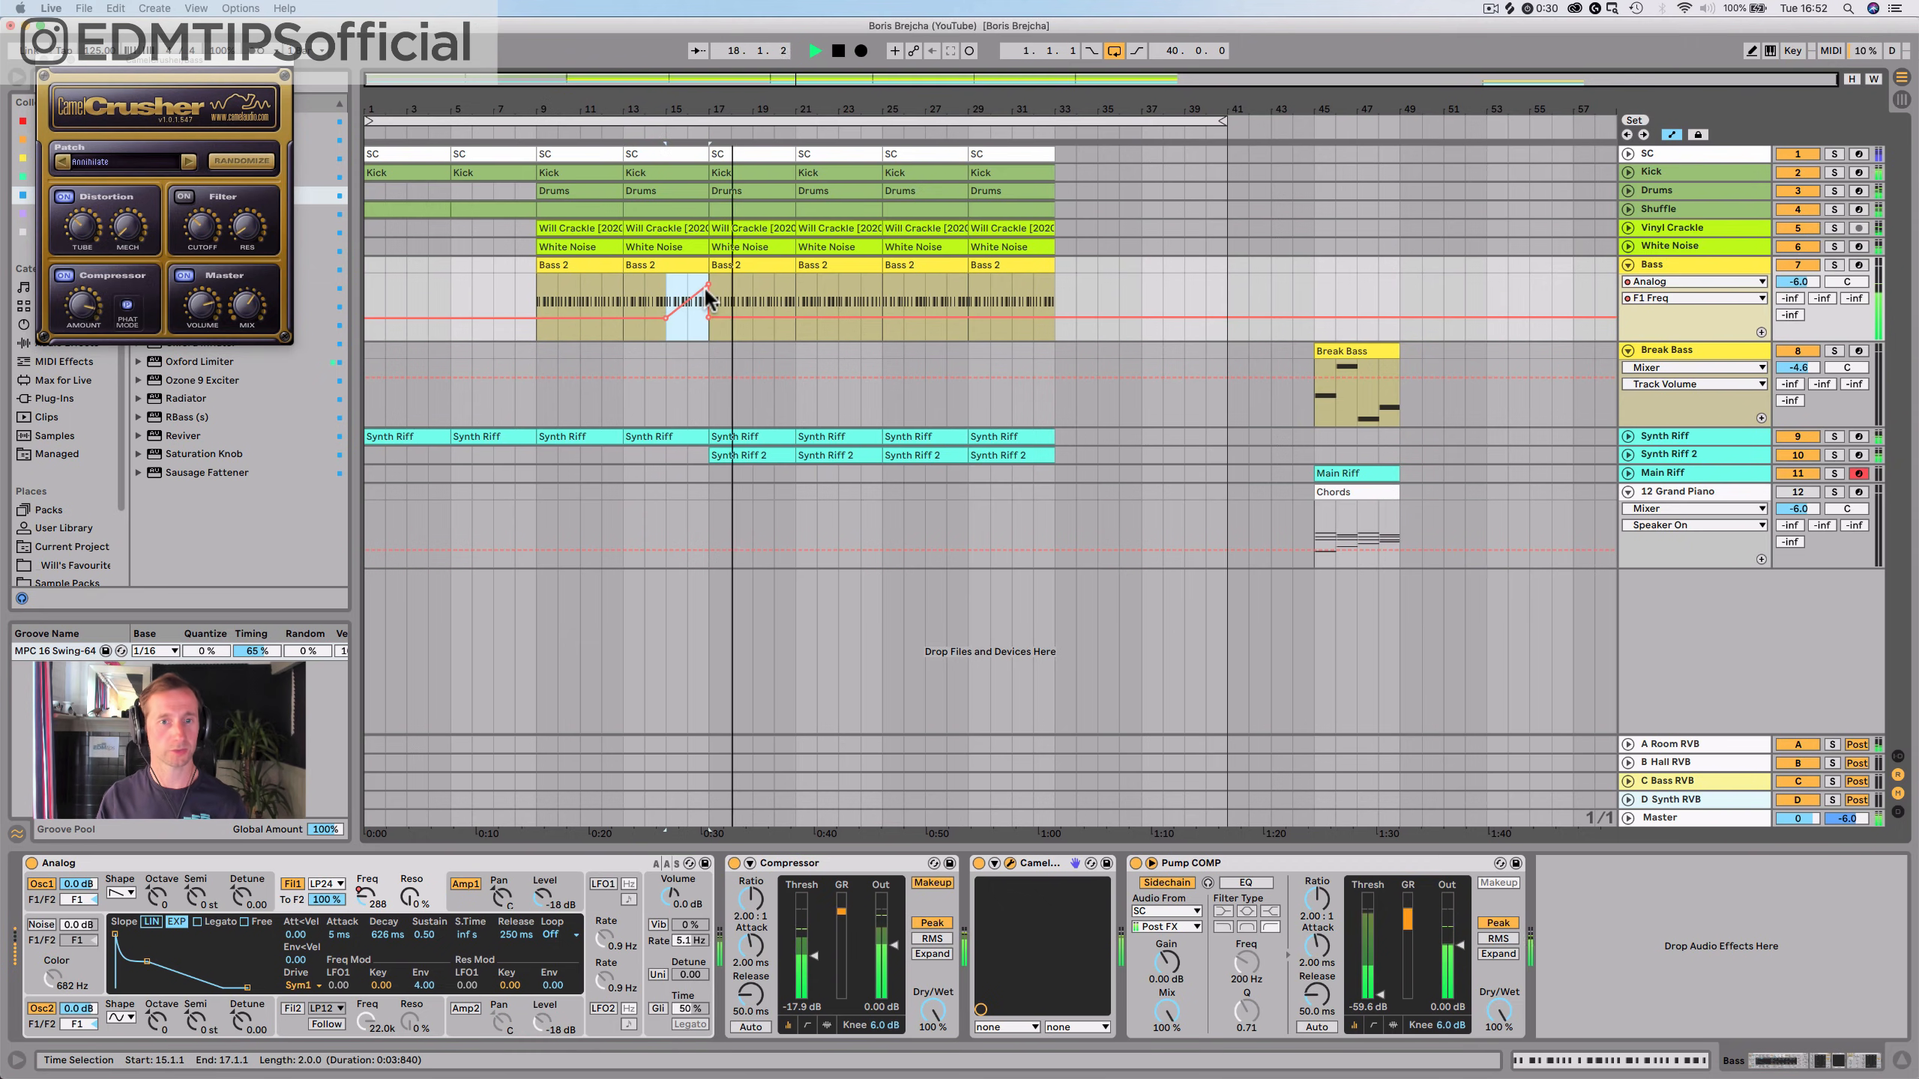
pyautogui.press('cmd+c')
pyautogui.click(843, 301)
pyautogui.press('cmd+v')
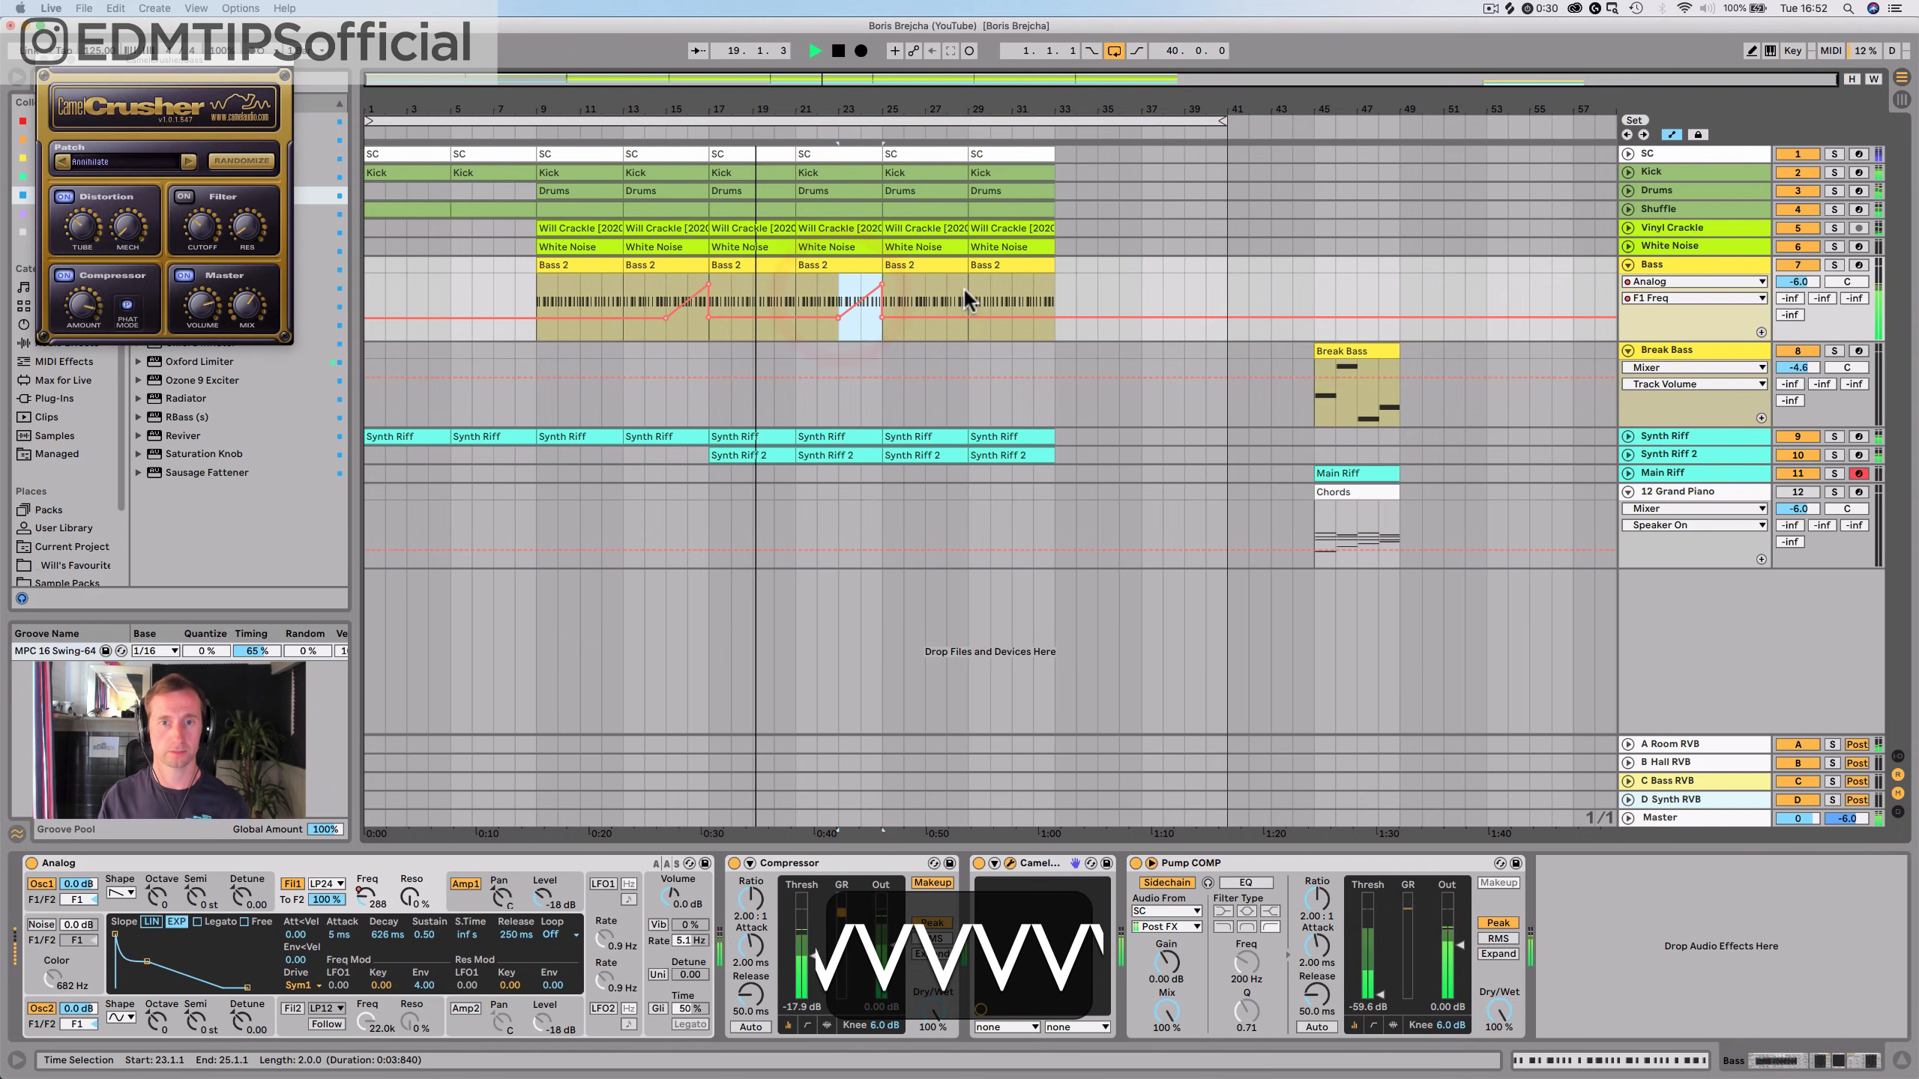
pyautogui.click(1011, 299)
pyautogui.press('cmd+v')
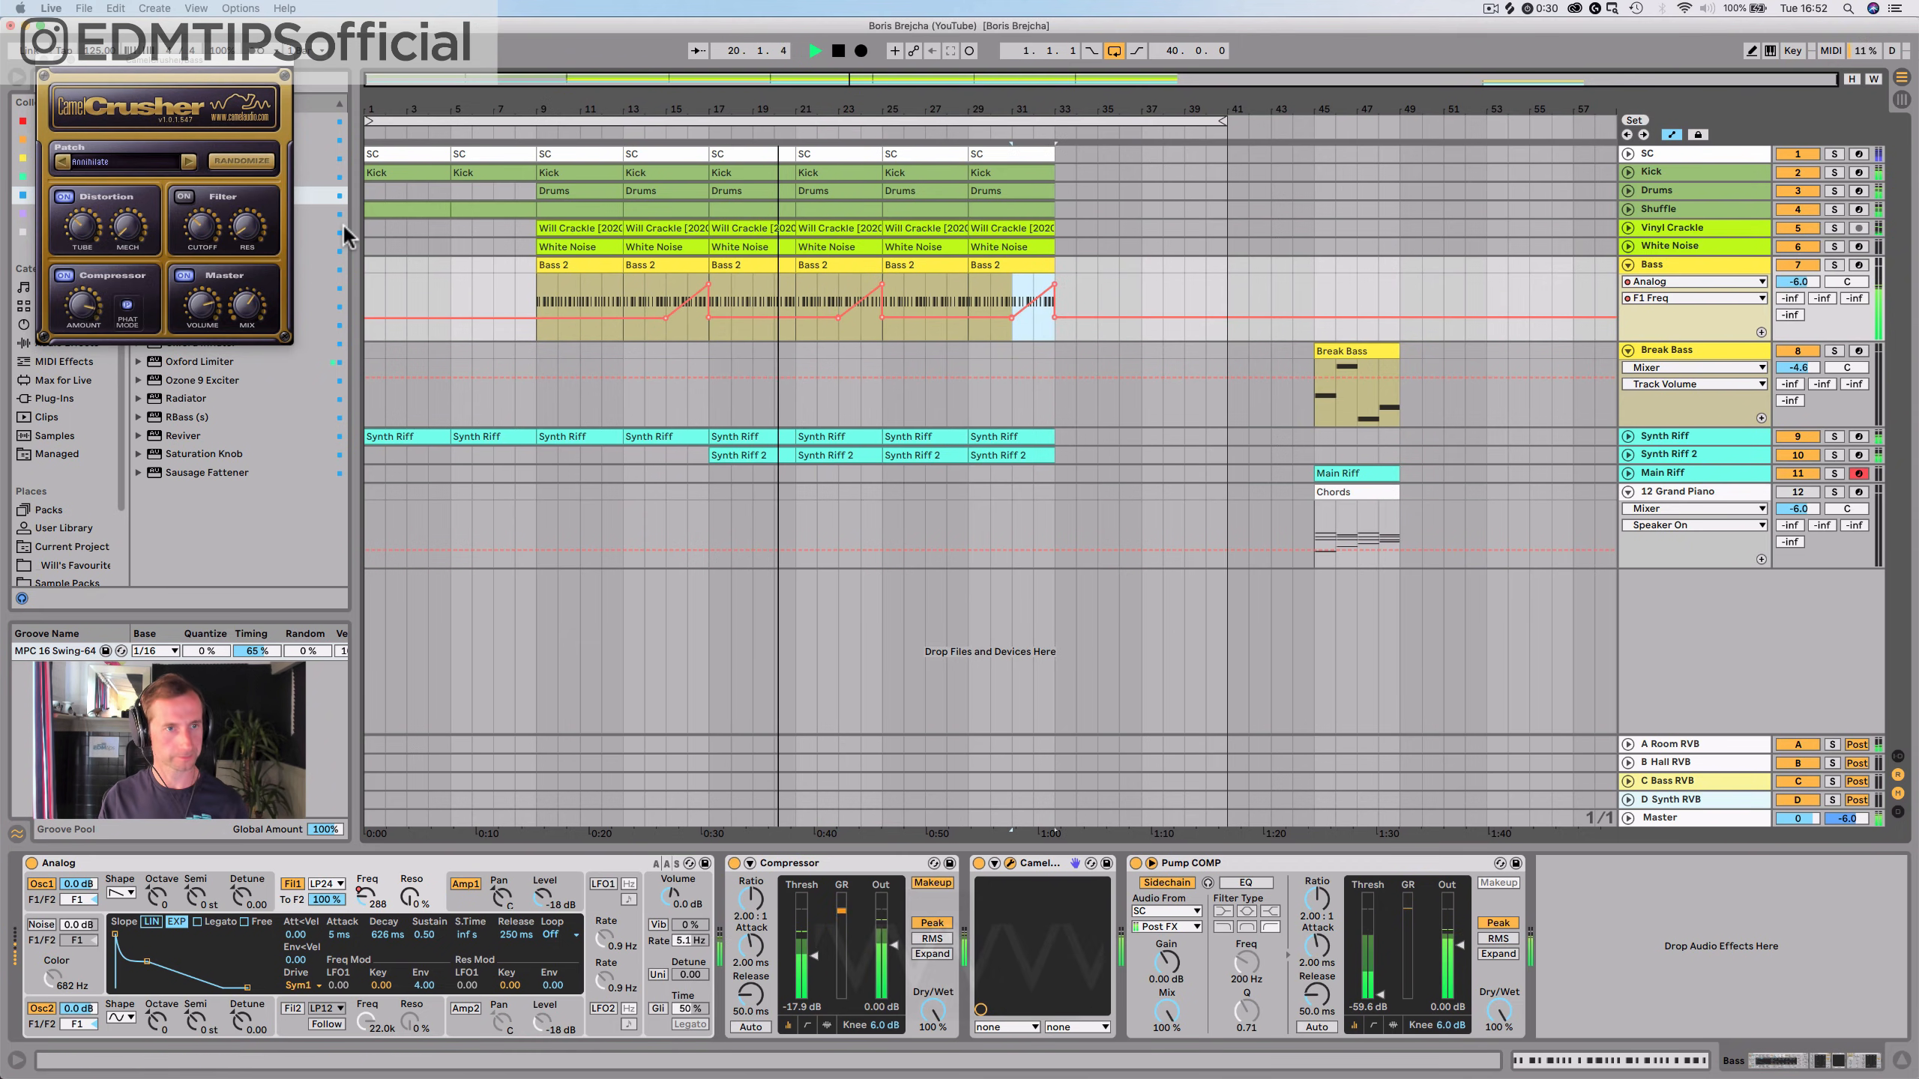
pyautogui.click(44, 60)
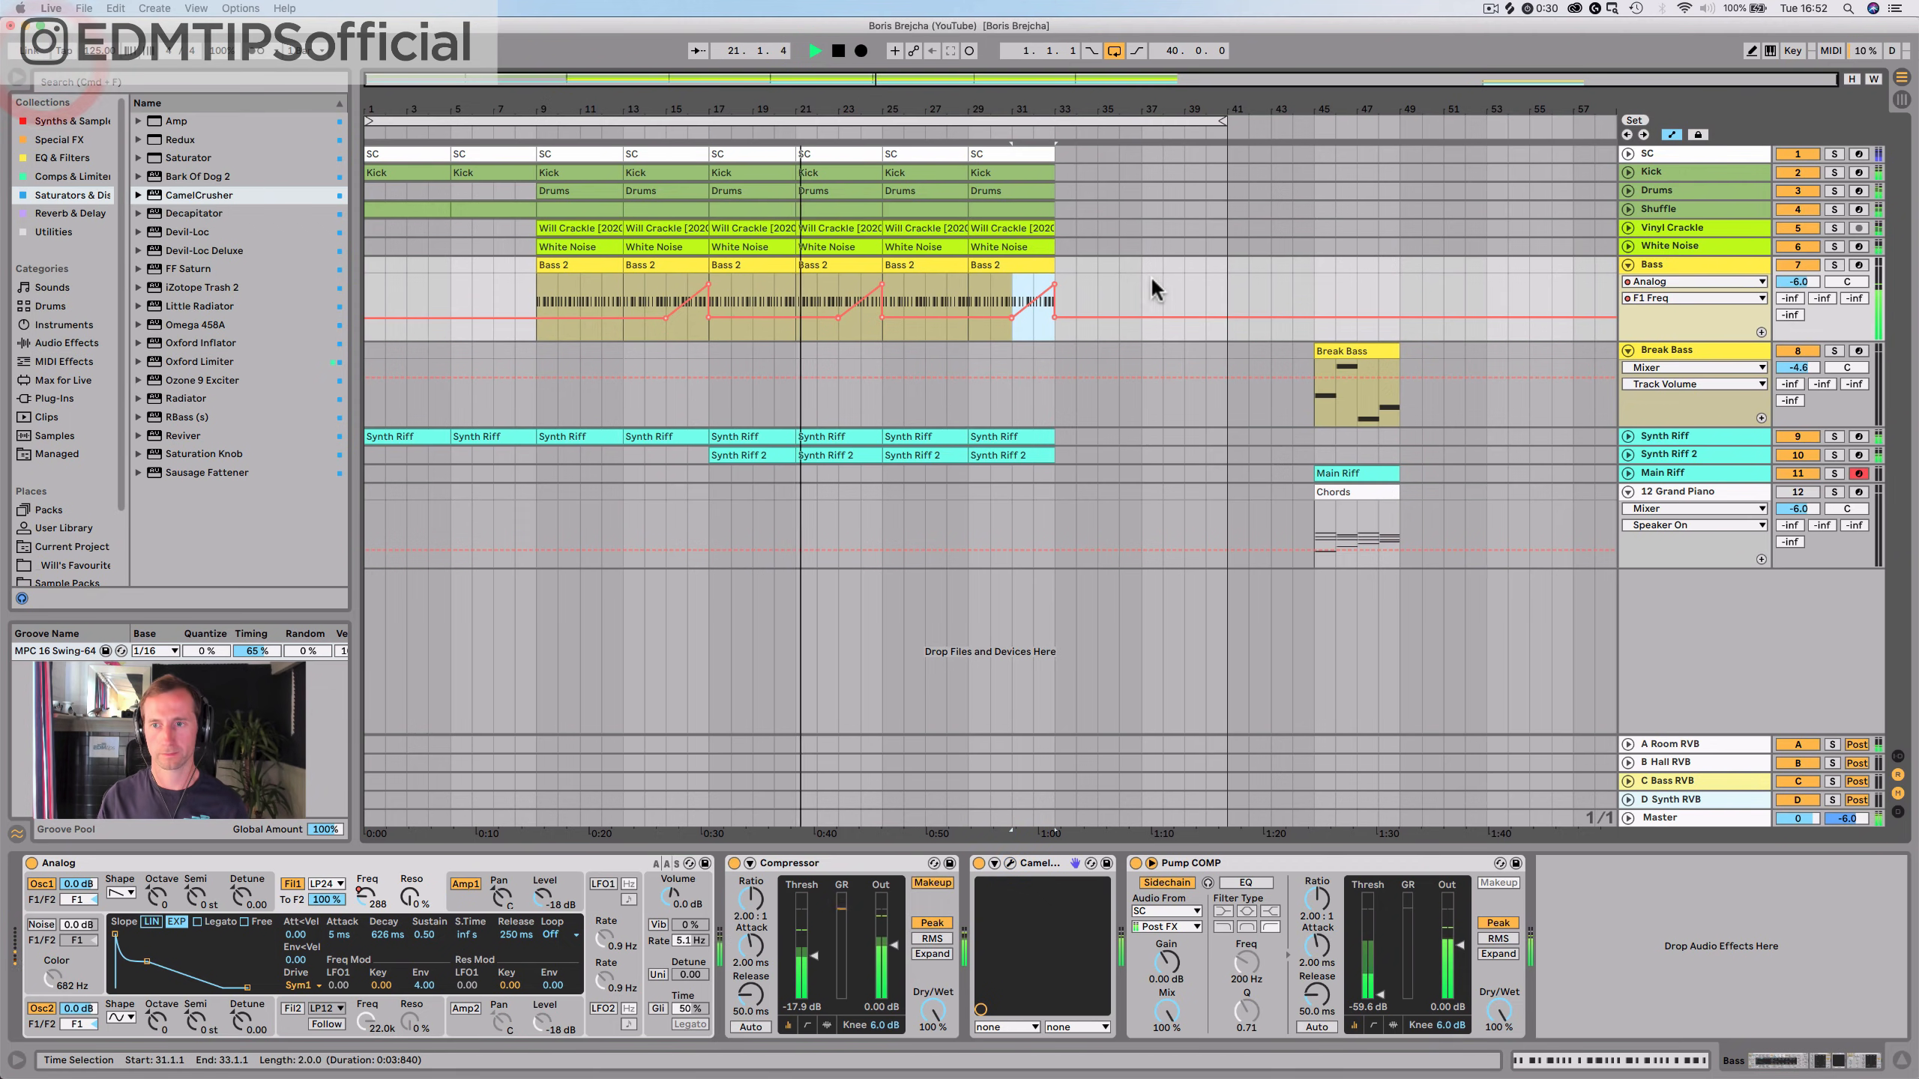
pyautogui.press('cmd+s')
# Insert an EQ Eight between Analog and Delay on the Synth Riff track
pyautogui.click(1696, 436)
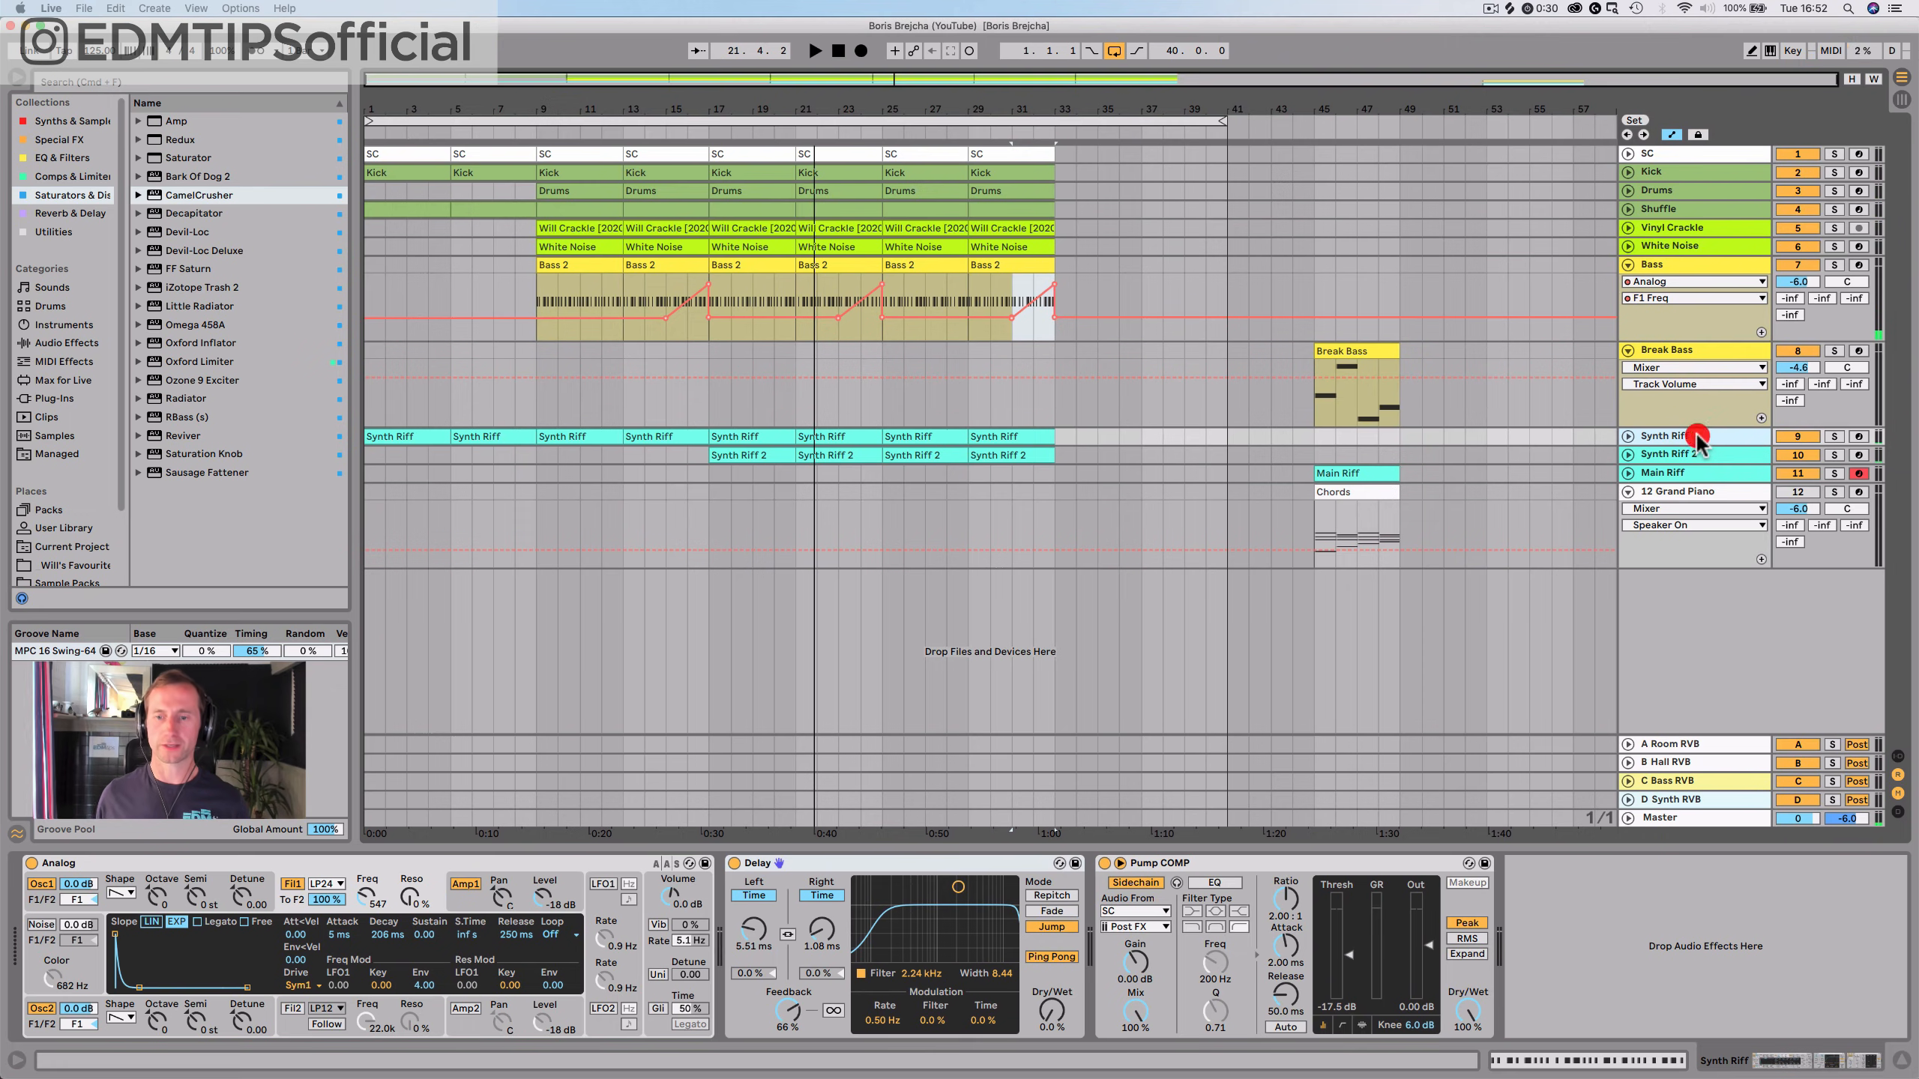
pyautogui.click(55, 157)
pyautogui.click(174, 142)
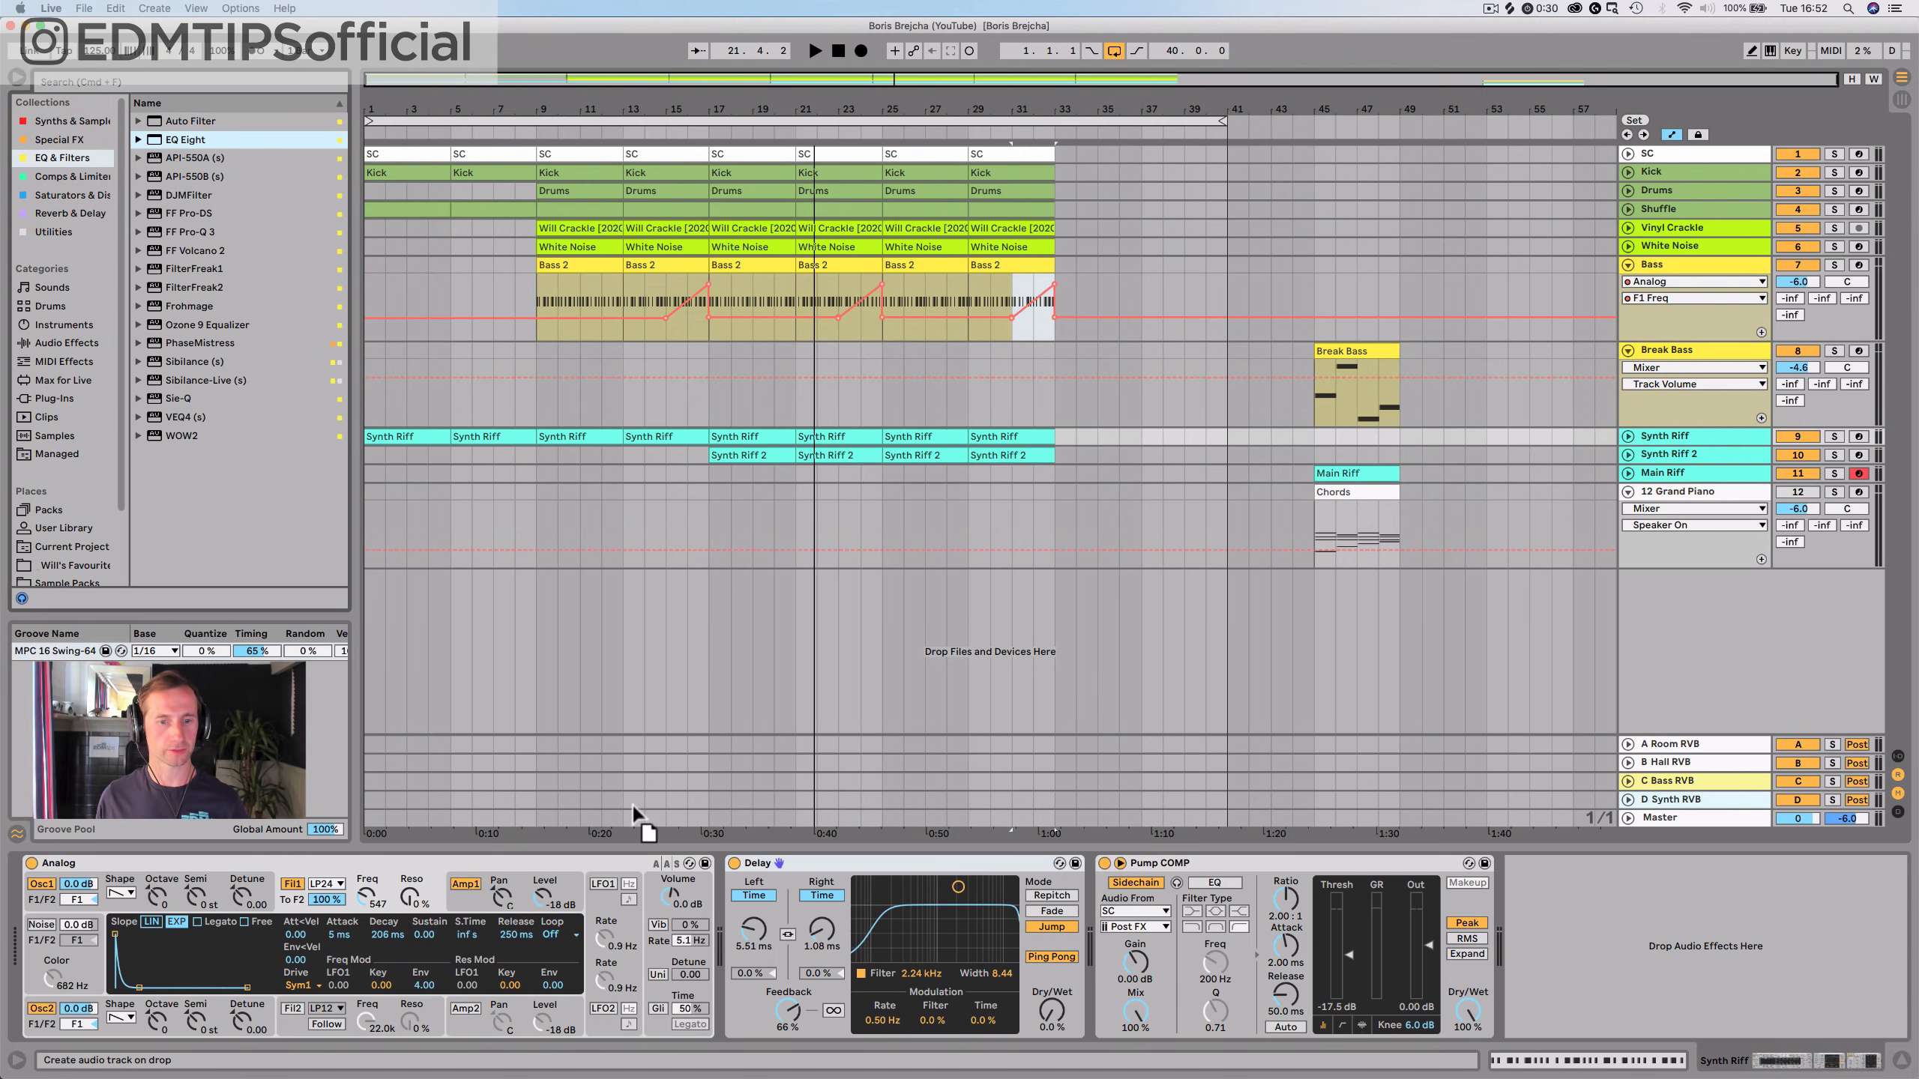
pyautogui.moveTo(572, 786); pyautogui.dragTo(697, 890)
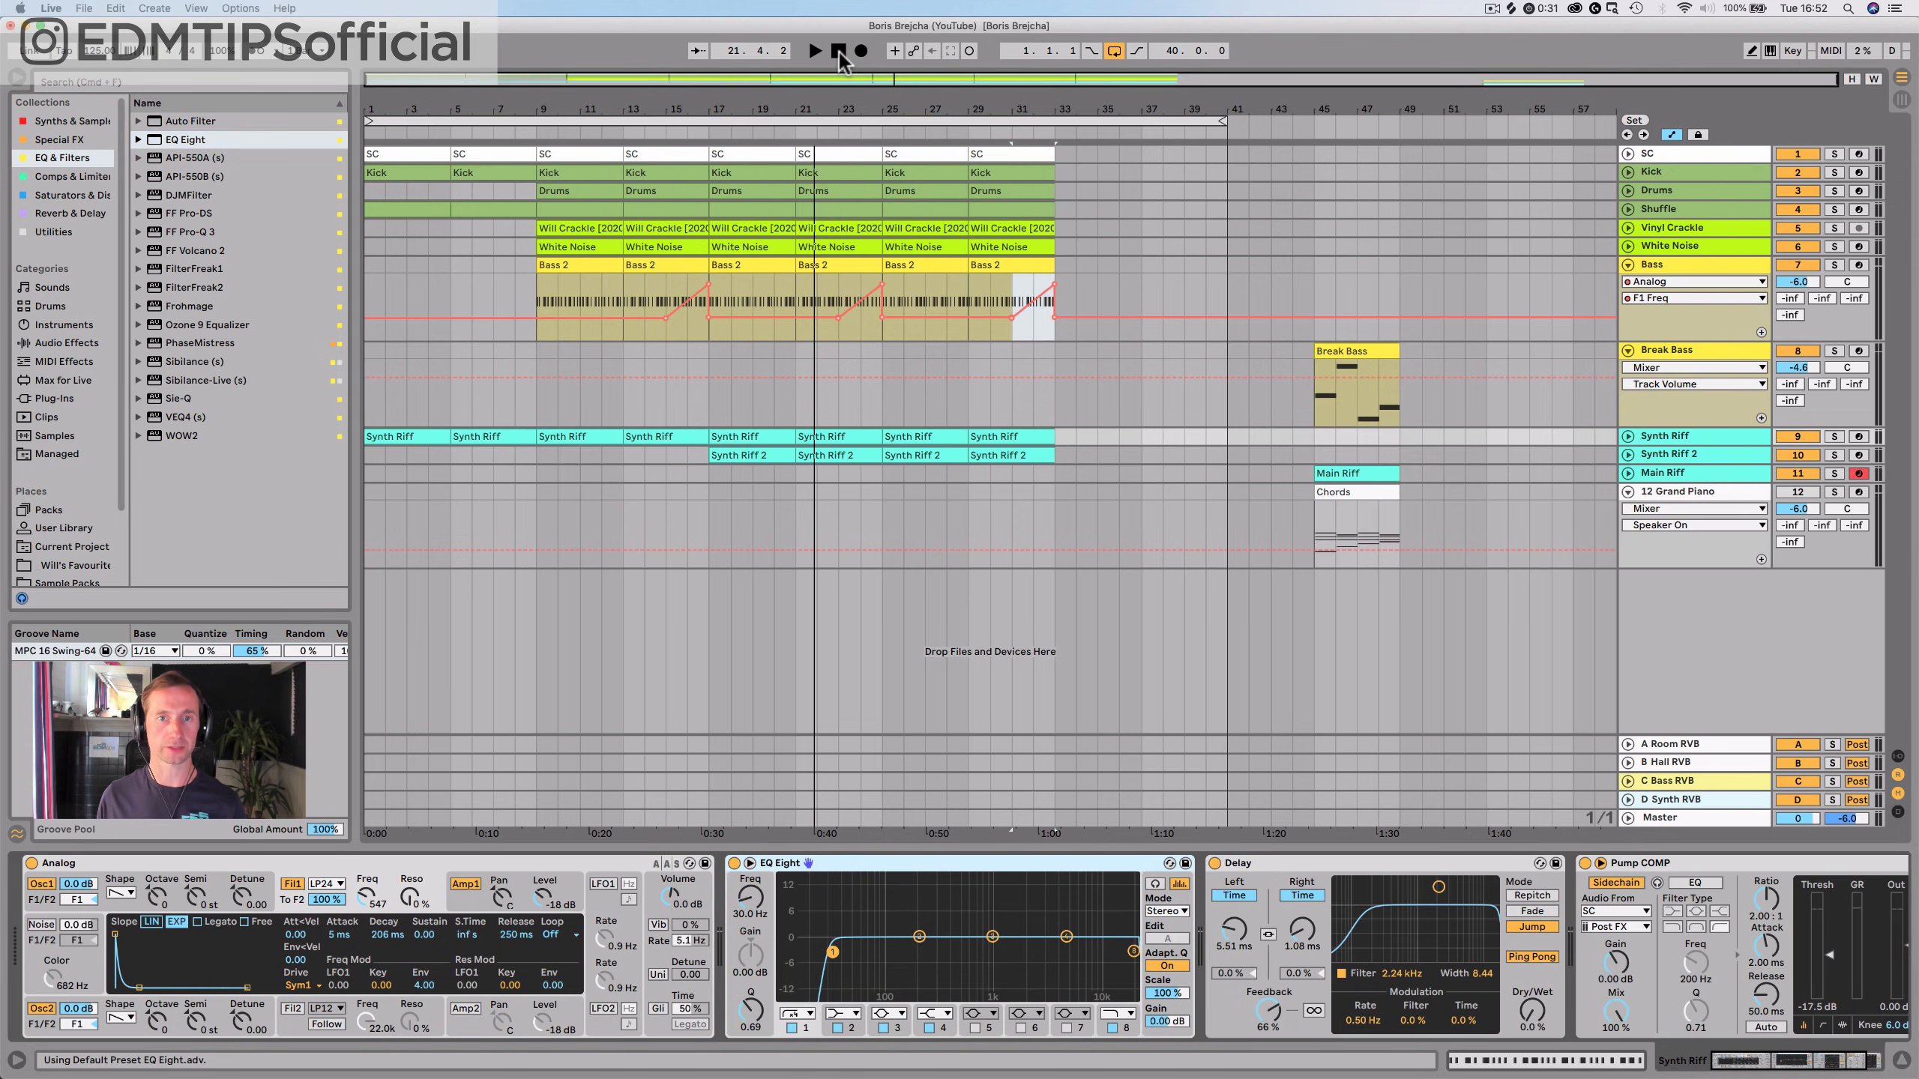
# Raise the Synth Riff EQ Eight's low-cut frequency to 102 Hz while playing the arrangement from the start
pyautogui.click(840, 52)
pyautogui.press('space')
pyautogui.moveTo(751, 897); pyautogui.dragTo(751, 871)
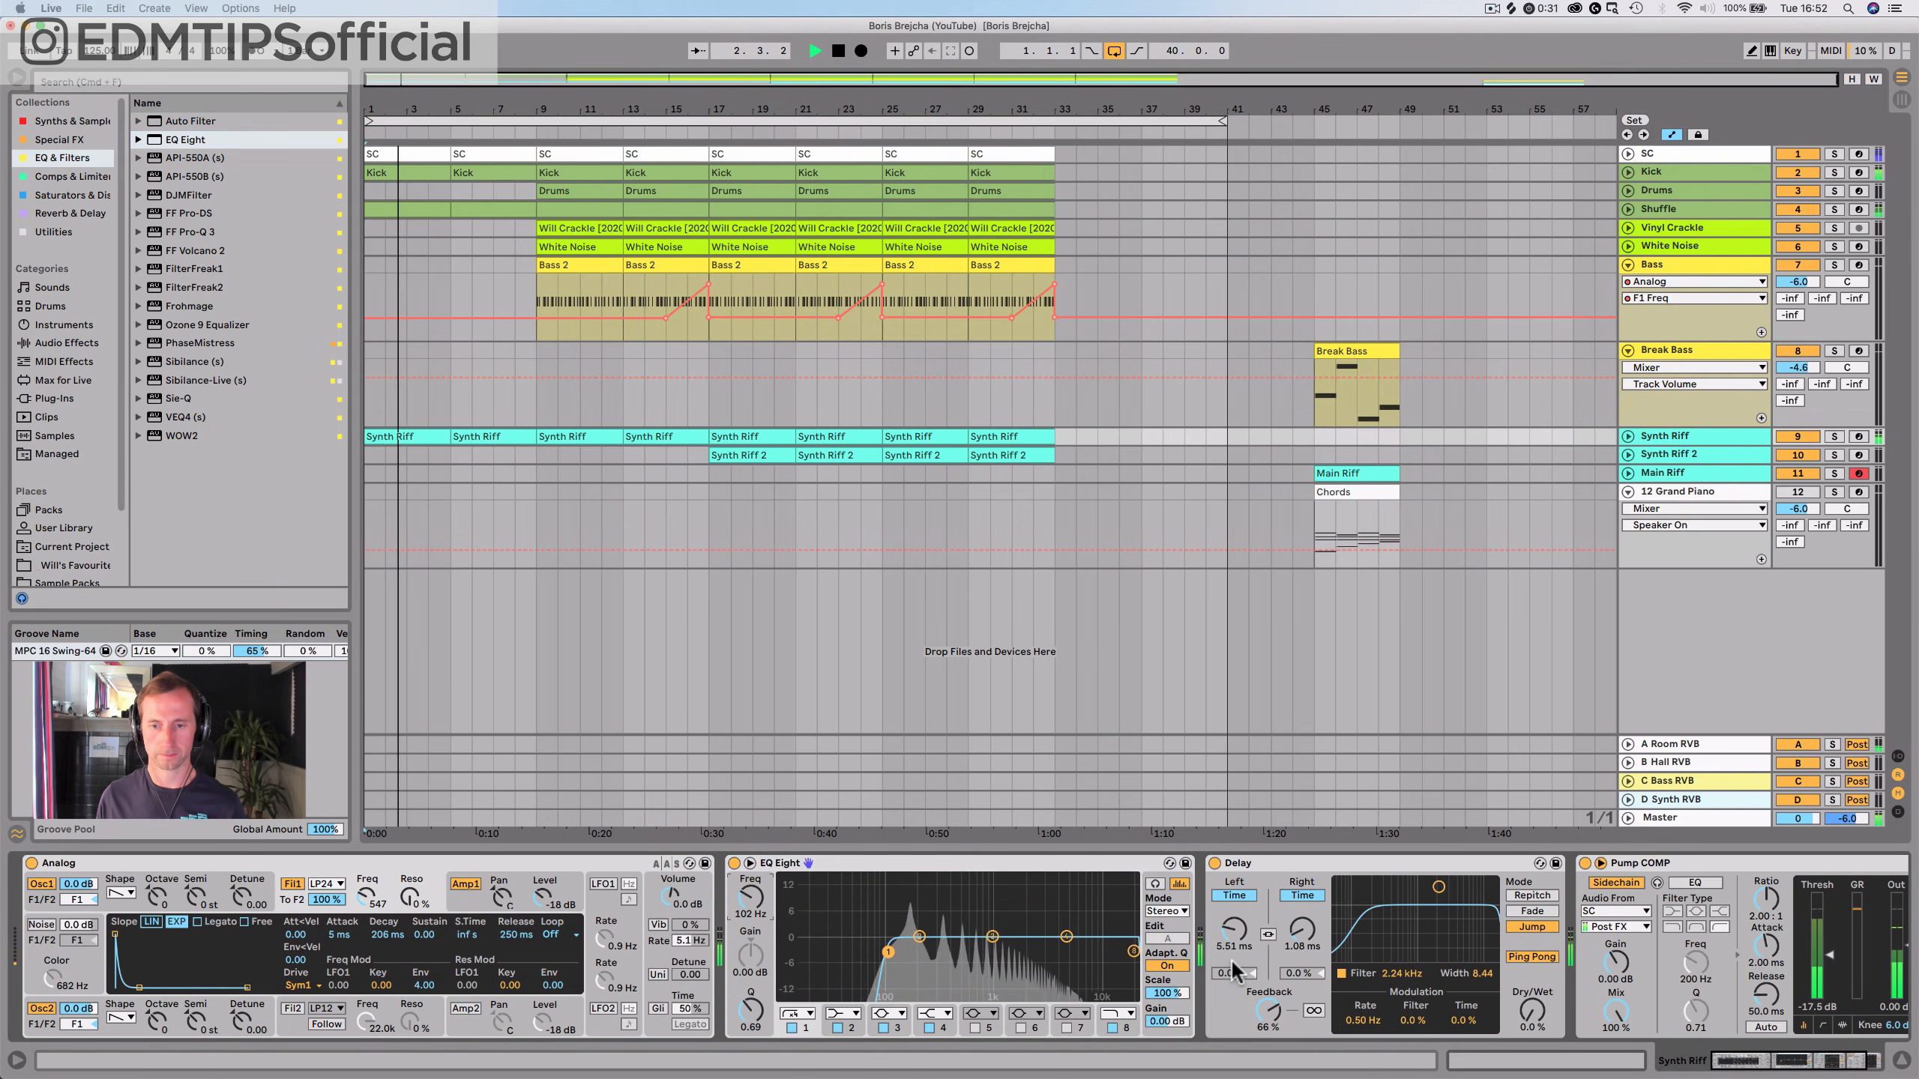
pyautogui.press('space')
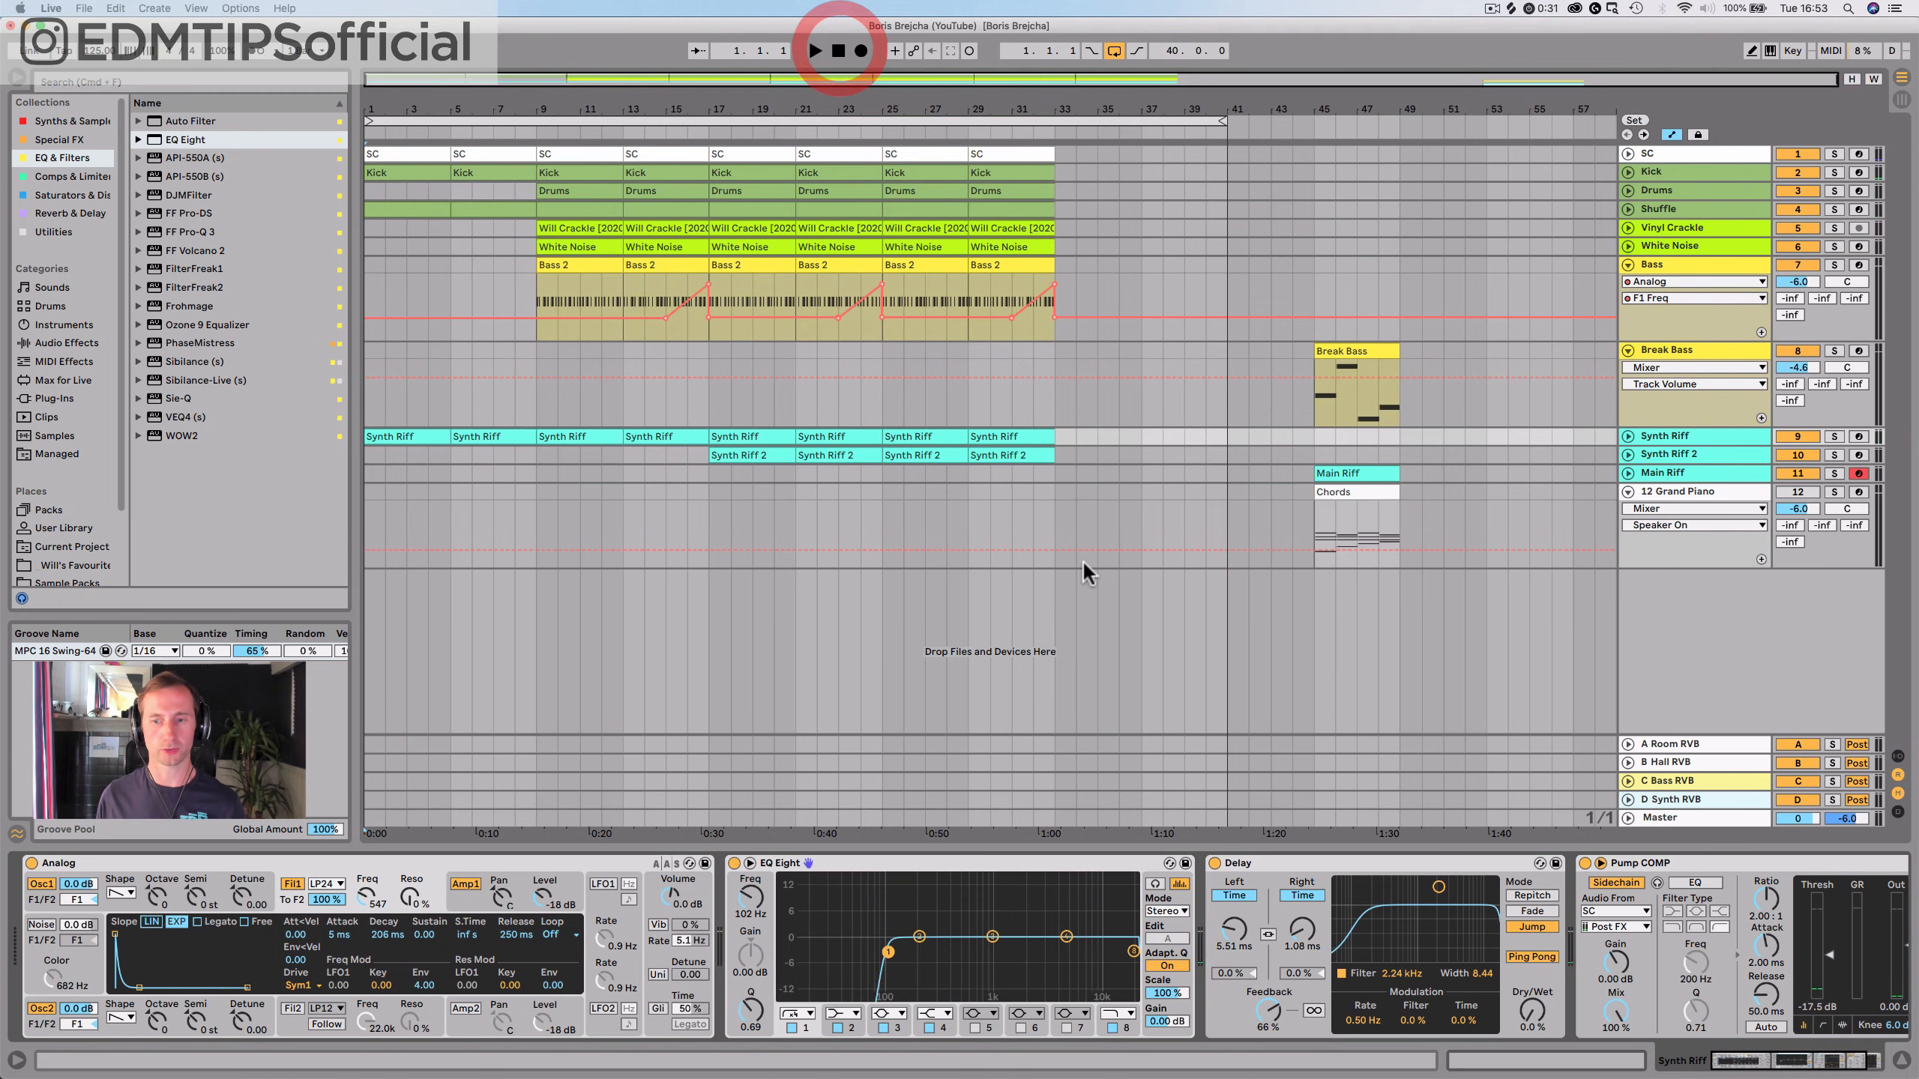
pyautogui.click(858, 51)
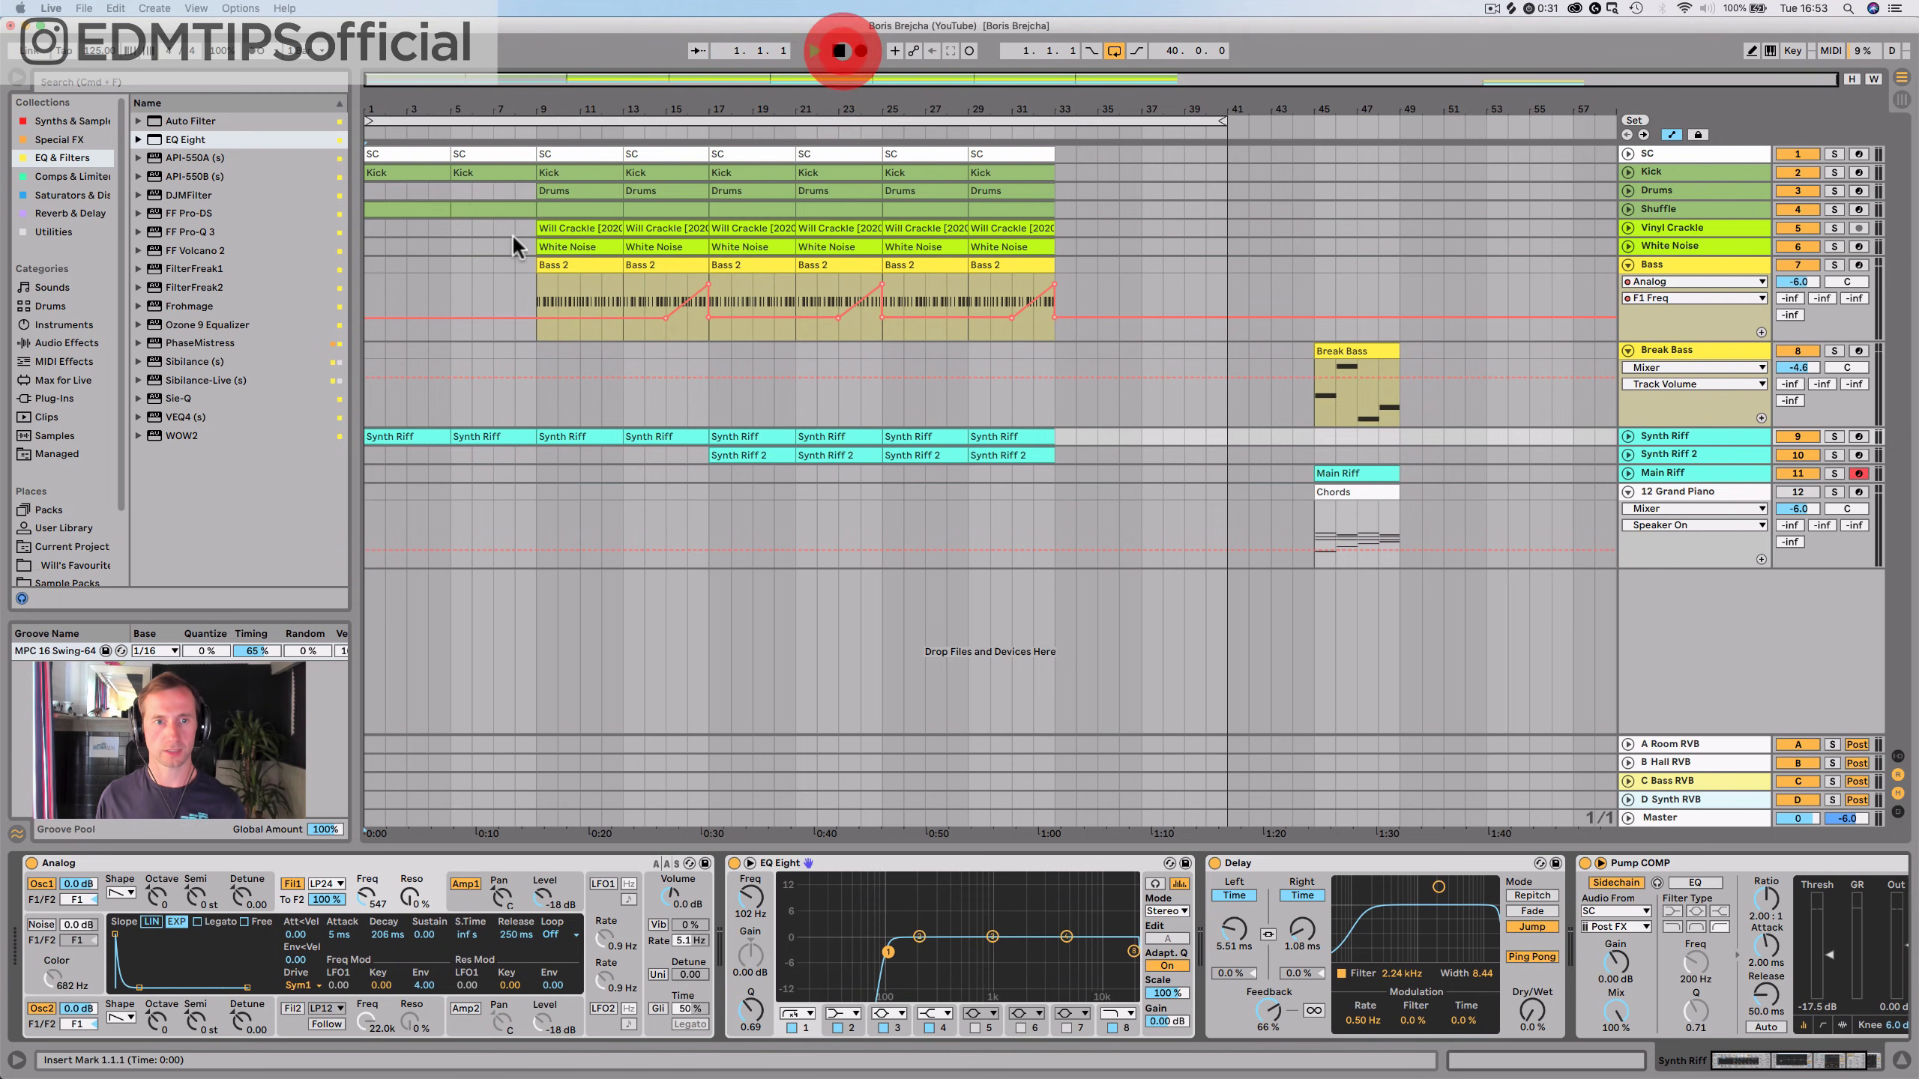
# Add a Delay Dry/Wet automation lane to Synth Riff and draw a rise from about bar 3 to bar 5, dropping back at its end
pyautogui.rightClick(1532, 1008)
pyautogui.click(1580, 916)
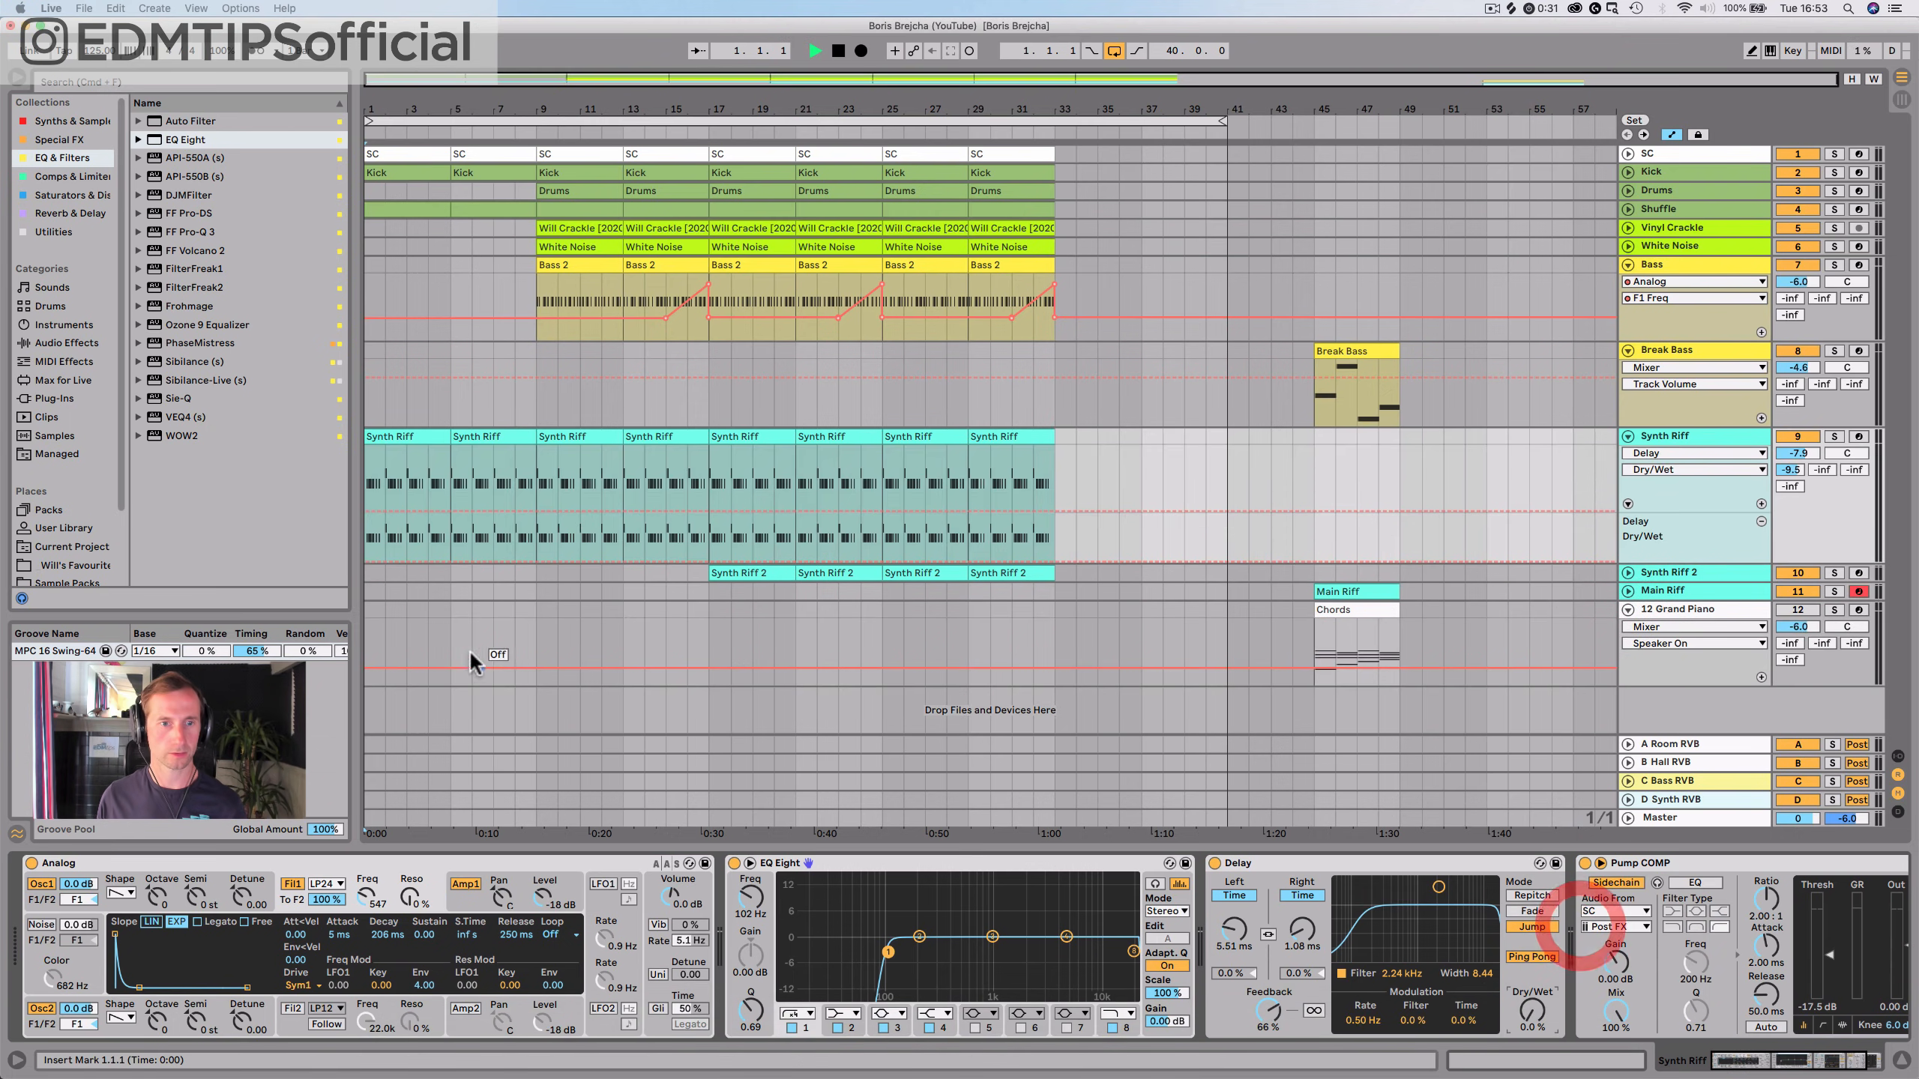
pyautogui.click(413, 560)
pyautogui.click(441, 560)
pyautogui.click(456, 565)
pyautogui.moveTo(453, 556); pyautogui.dragTo(452, 532)
pyautogui.press('space')
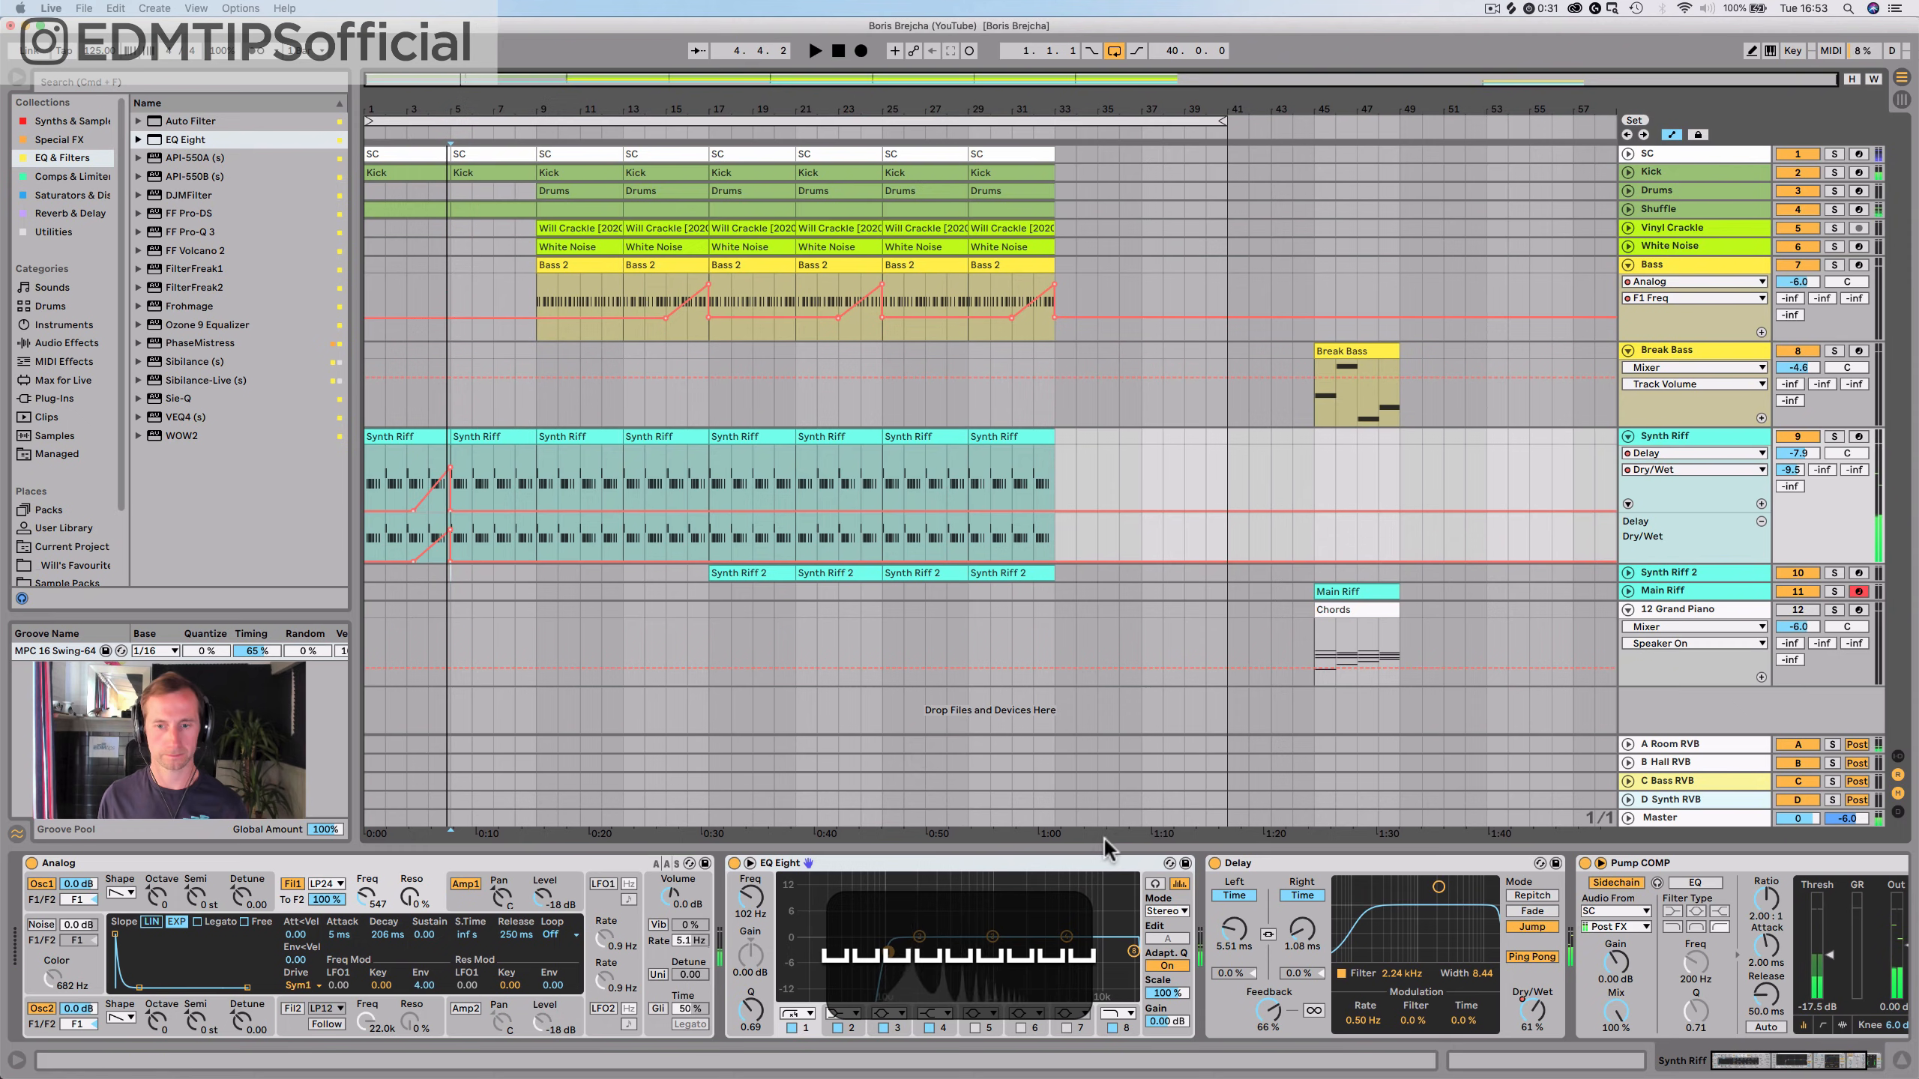
# Set the Synth Riff Delay's right time to 50.2 ms, feedback to 47 % and filter to 4.17 kHz with width 9.00
pyautogui.moveTo(1294, 922); pyautogui.dragTo(1295, 869)
pyautogui.press('space')
pyautogui.moveTo(1265, 1001); pyautogui.dragTo(1265, 1020)
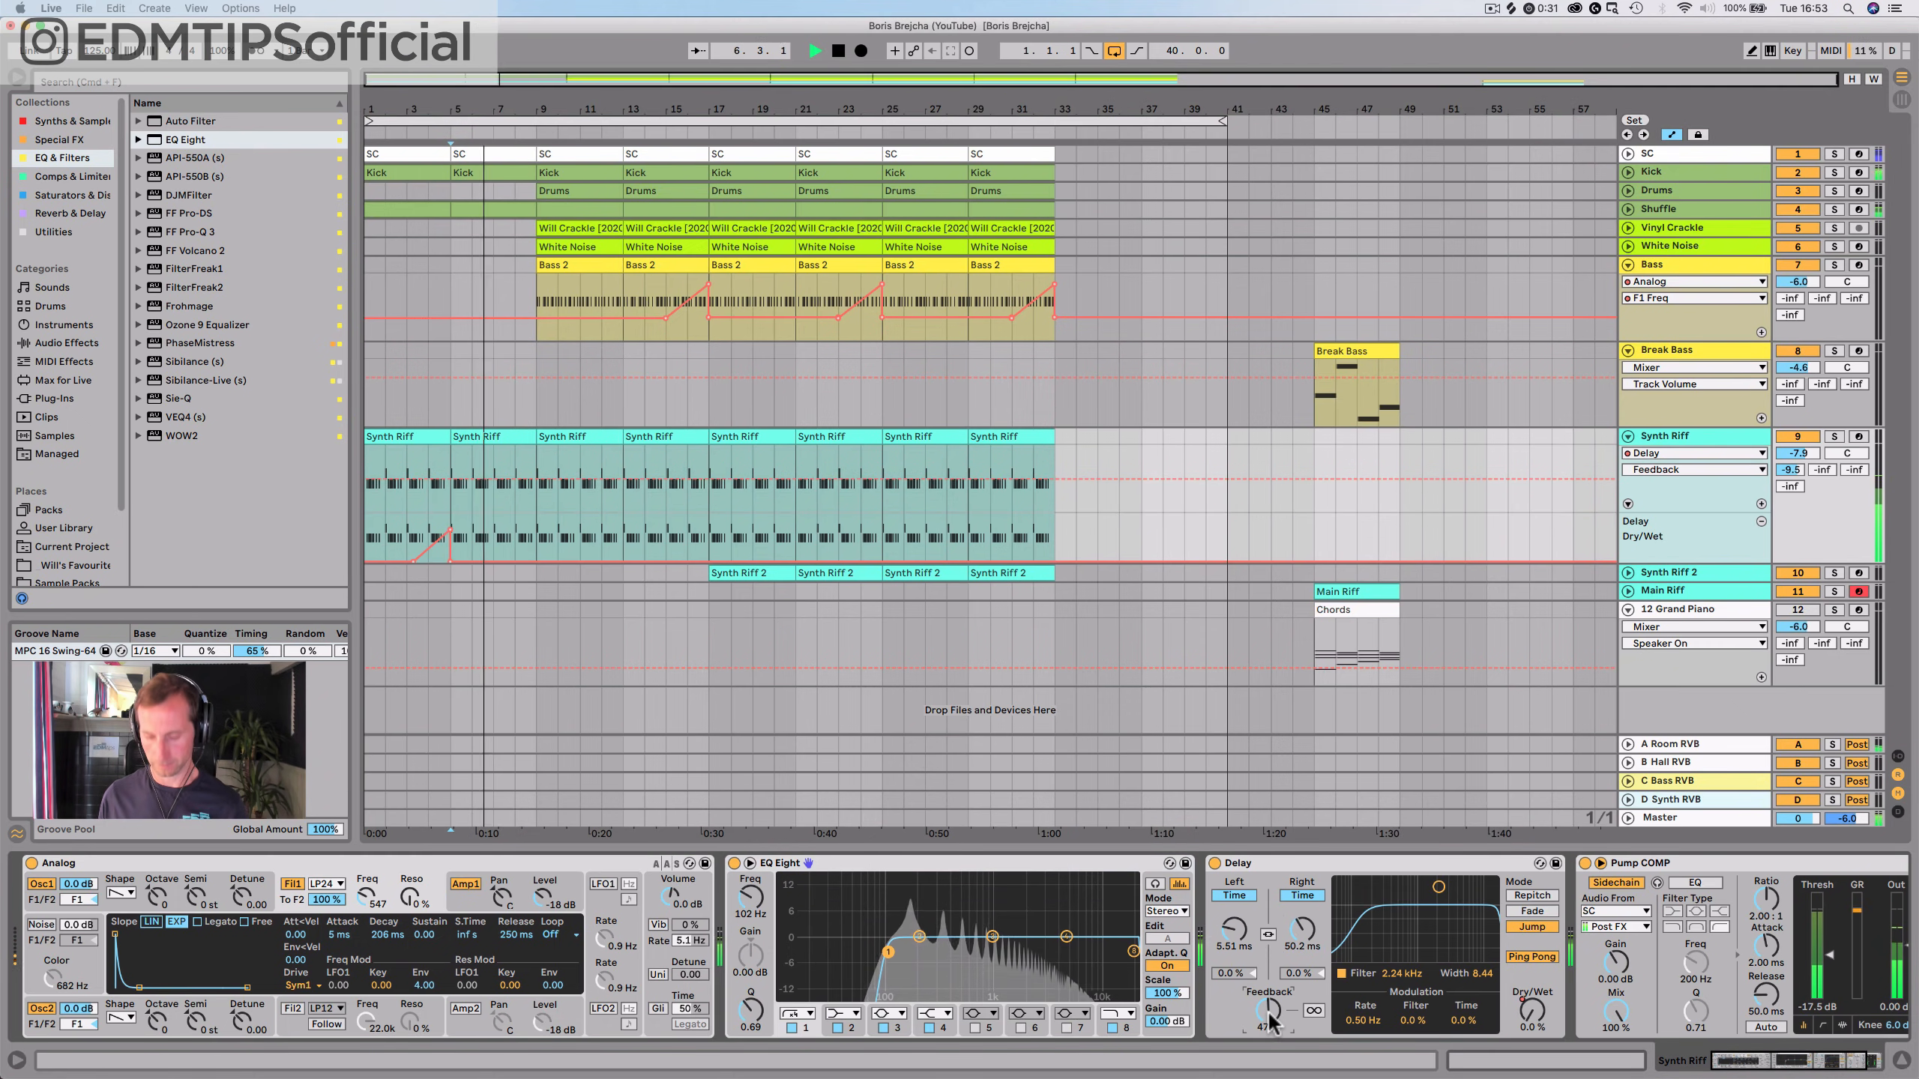
pyautogui.moveTo(1438, 886); pyautogui.dragTo(1450, 886)
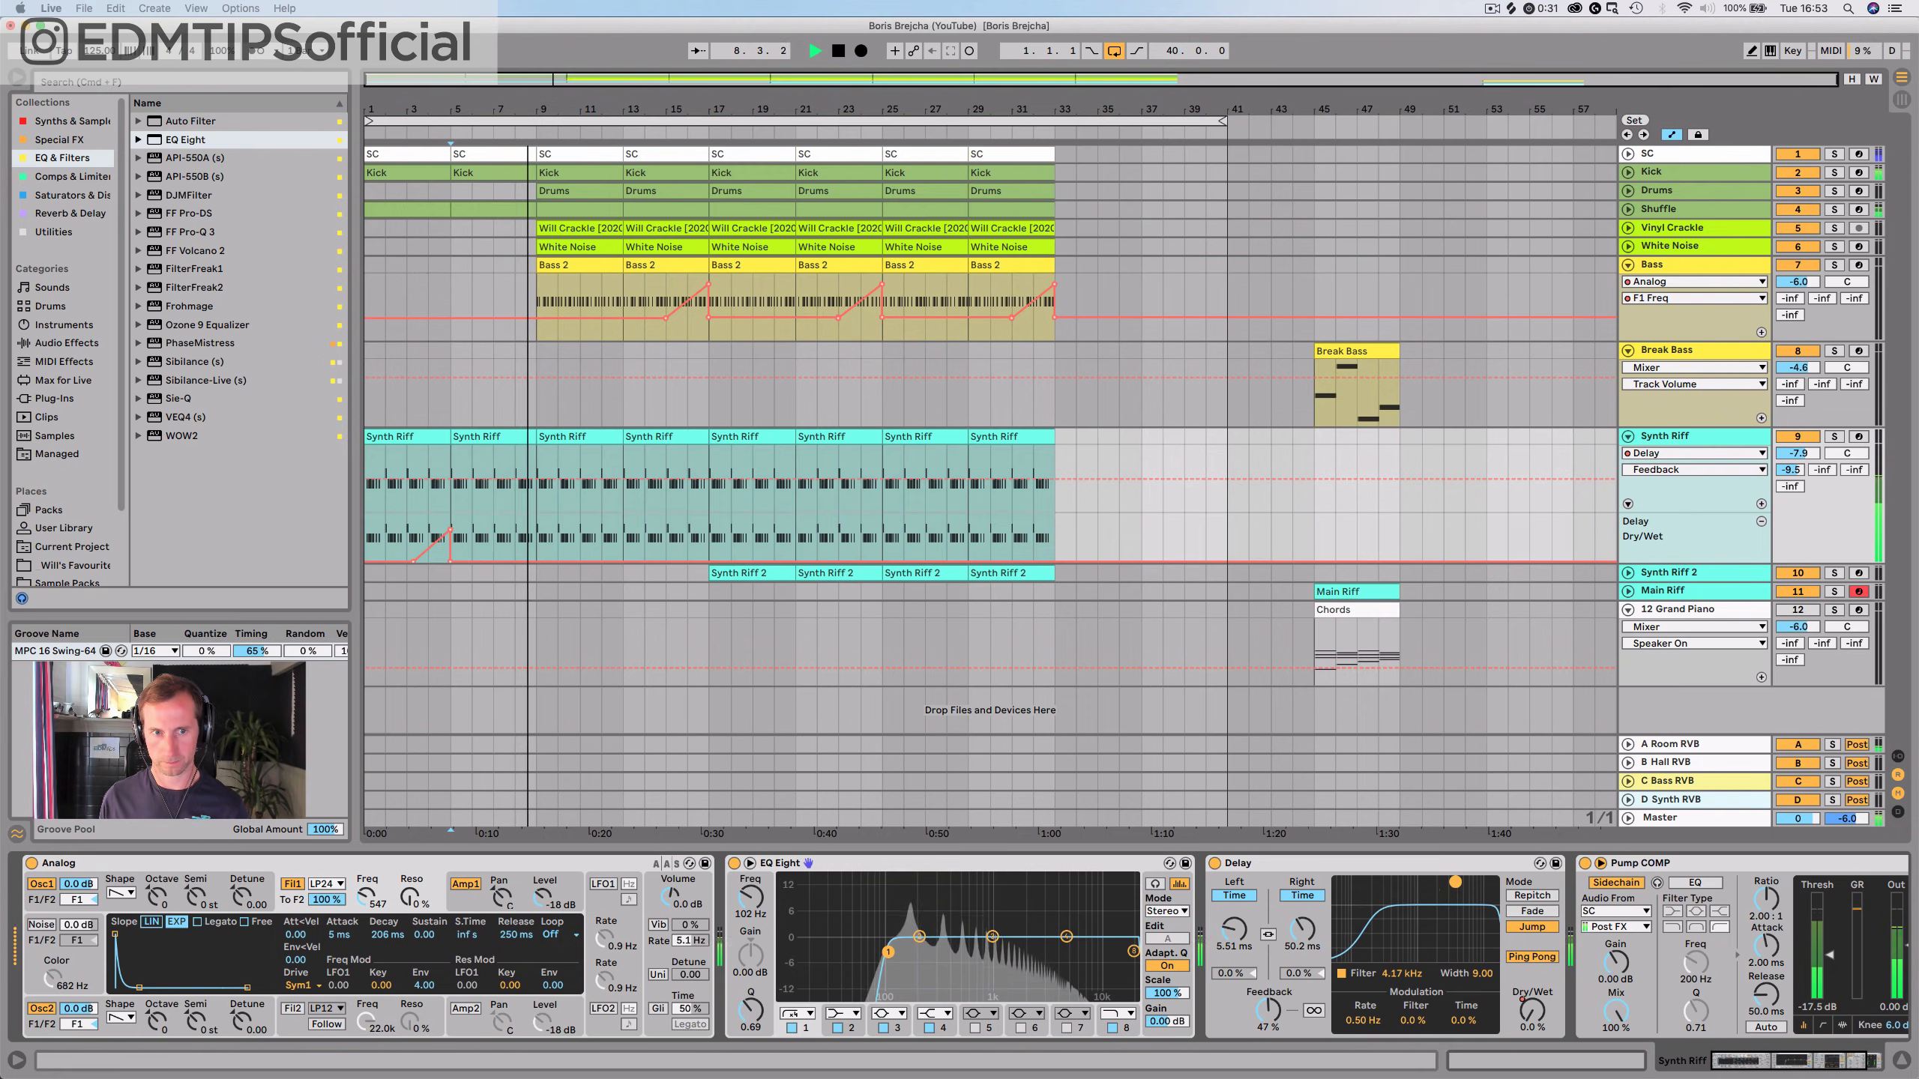
pyautogui.press('space')
# Audition the Synth Riff's delay rise from bar 3, and play the transition into bar 9
pyautogui.click(420, 535)
pyautogui.click(406, 540)
pyautogui.press('space')
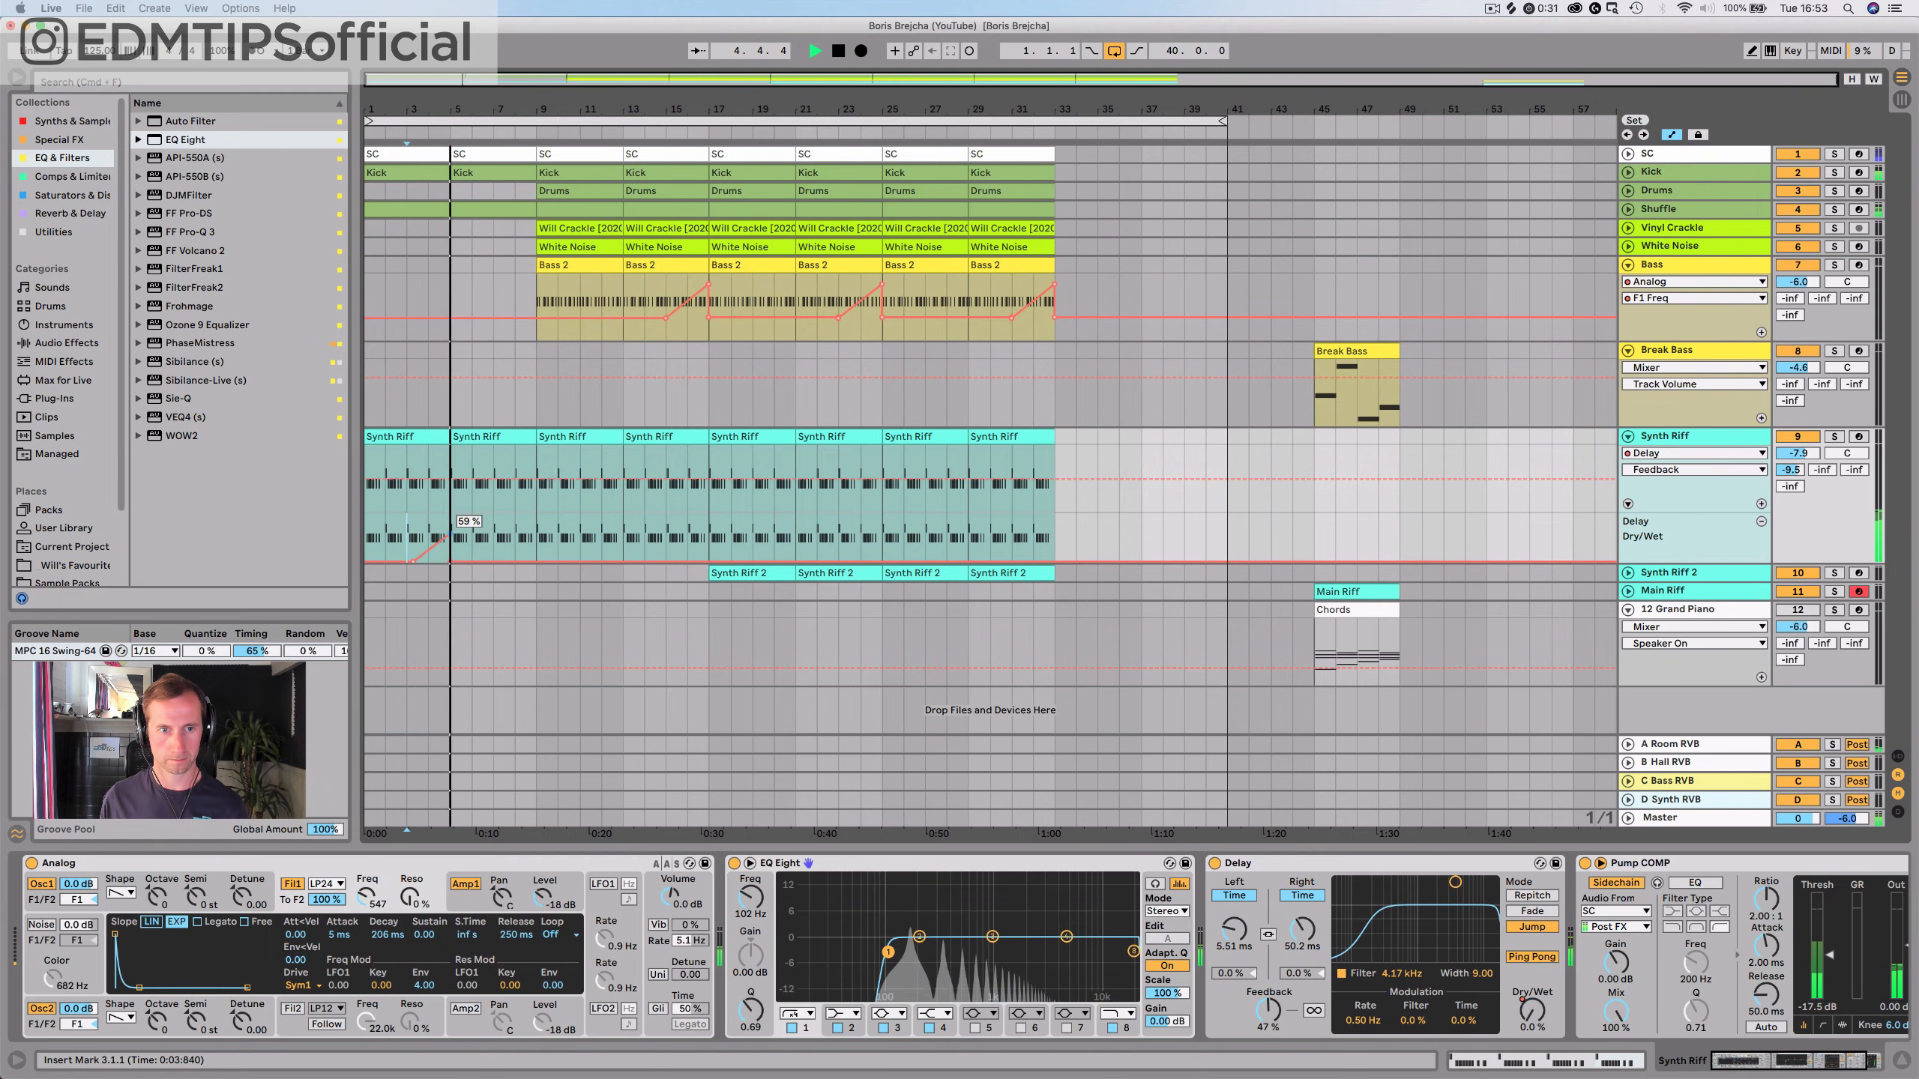
pyautogui.click(527, 131)
pyautogui.press('space')
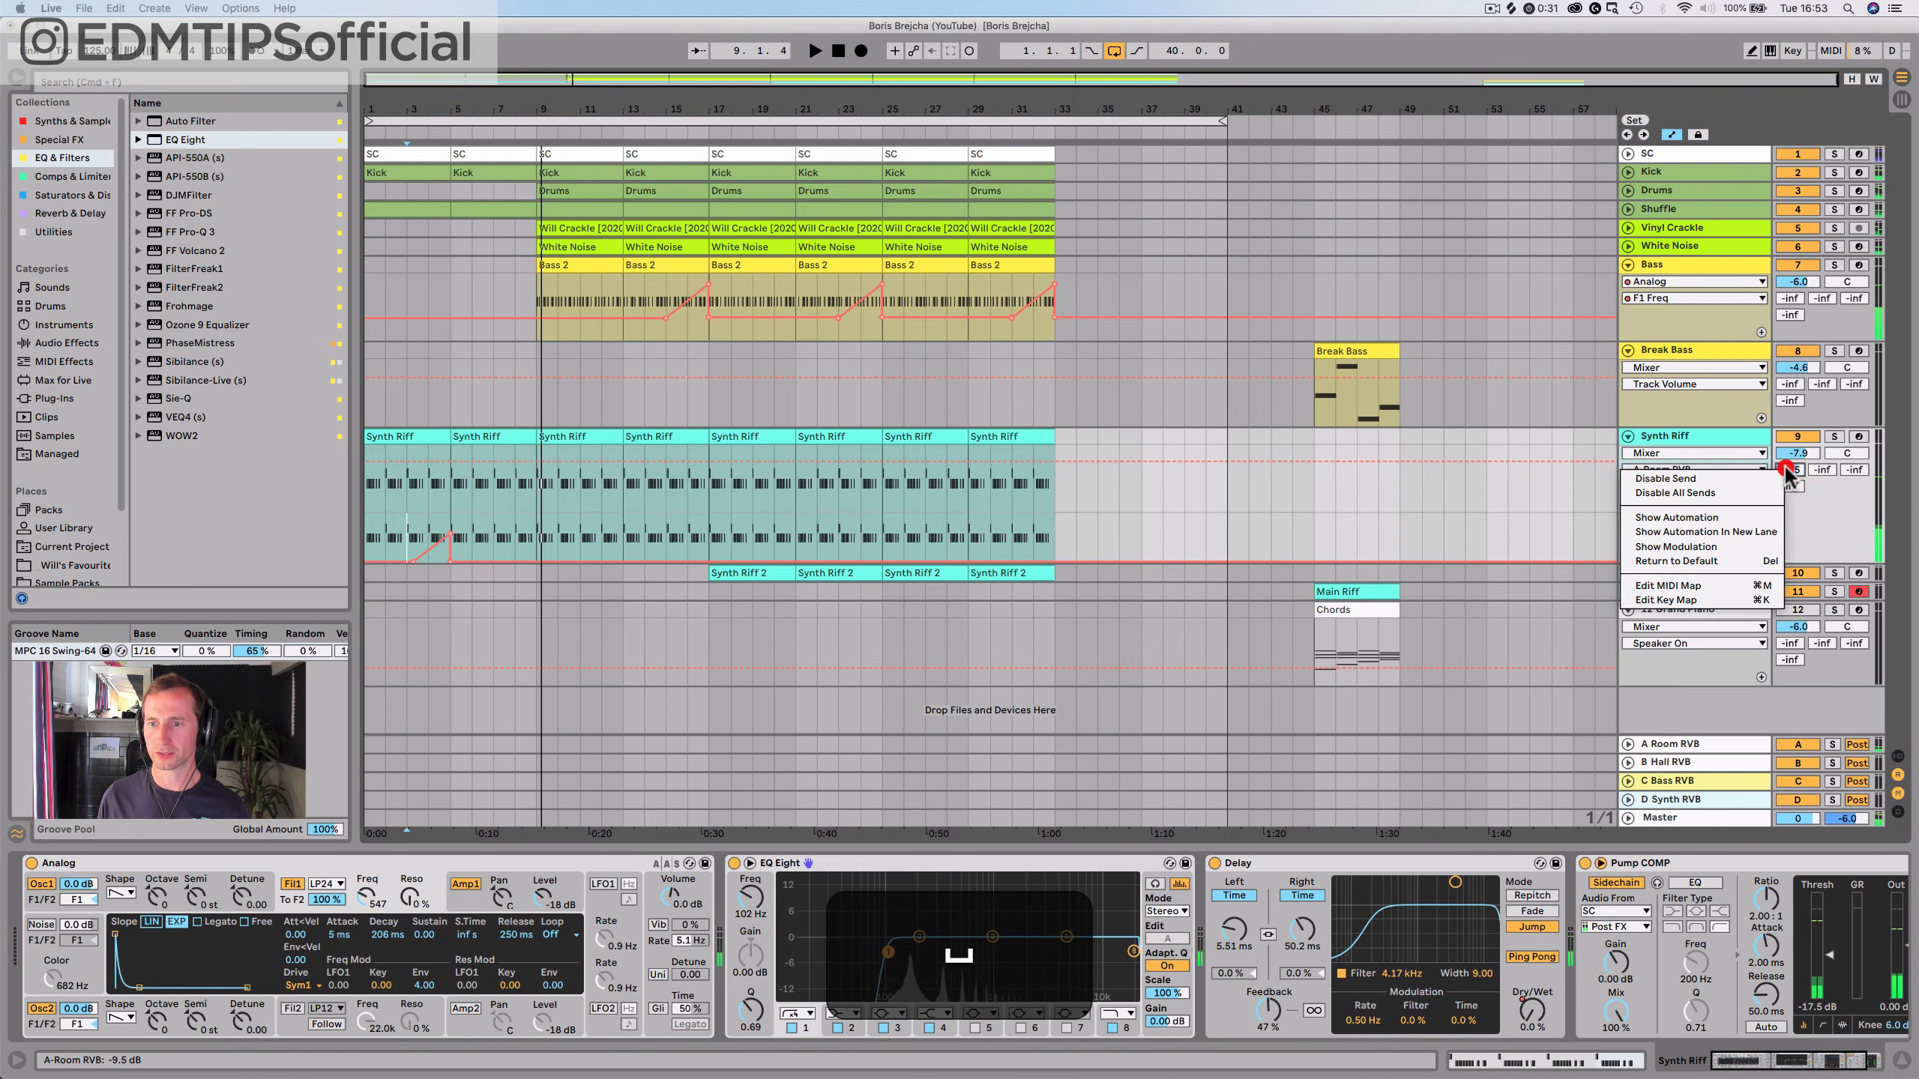
# Add an A-Room RVB send automation lane to Synth Riff and draw a rise from bar 7 to 0 dB at bar 9
pyautogui.rightClick(1779, 468)
pyautogui.click(1722, 533)
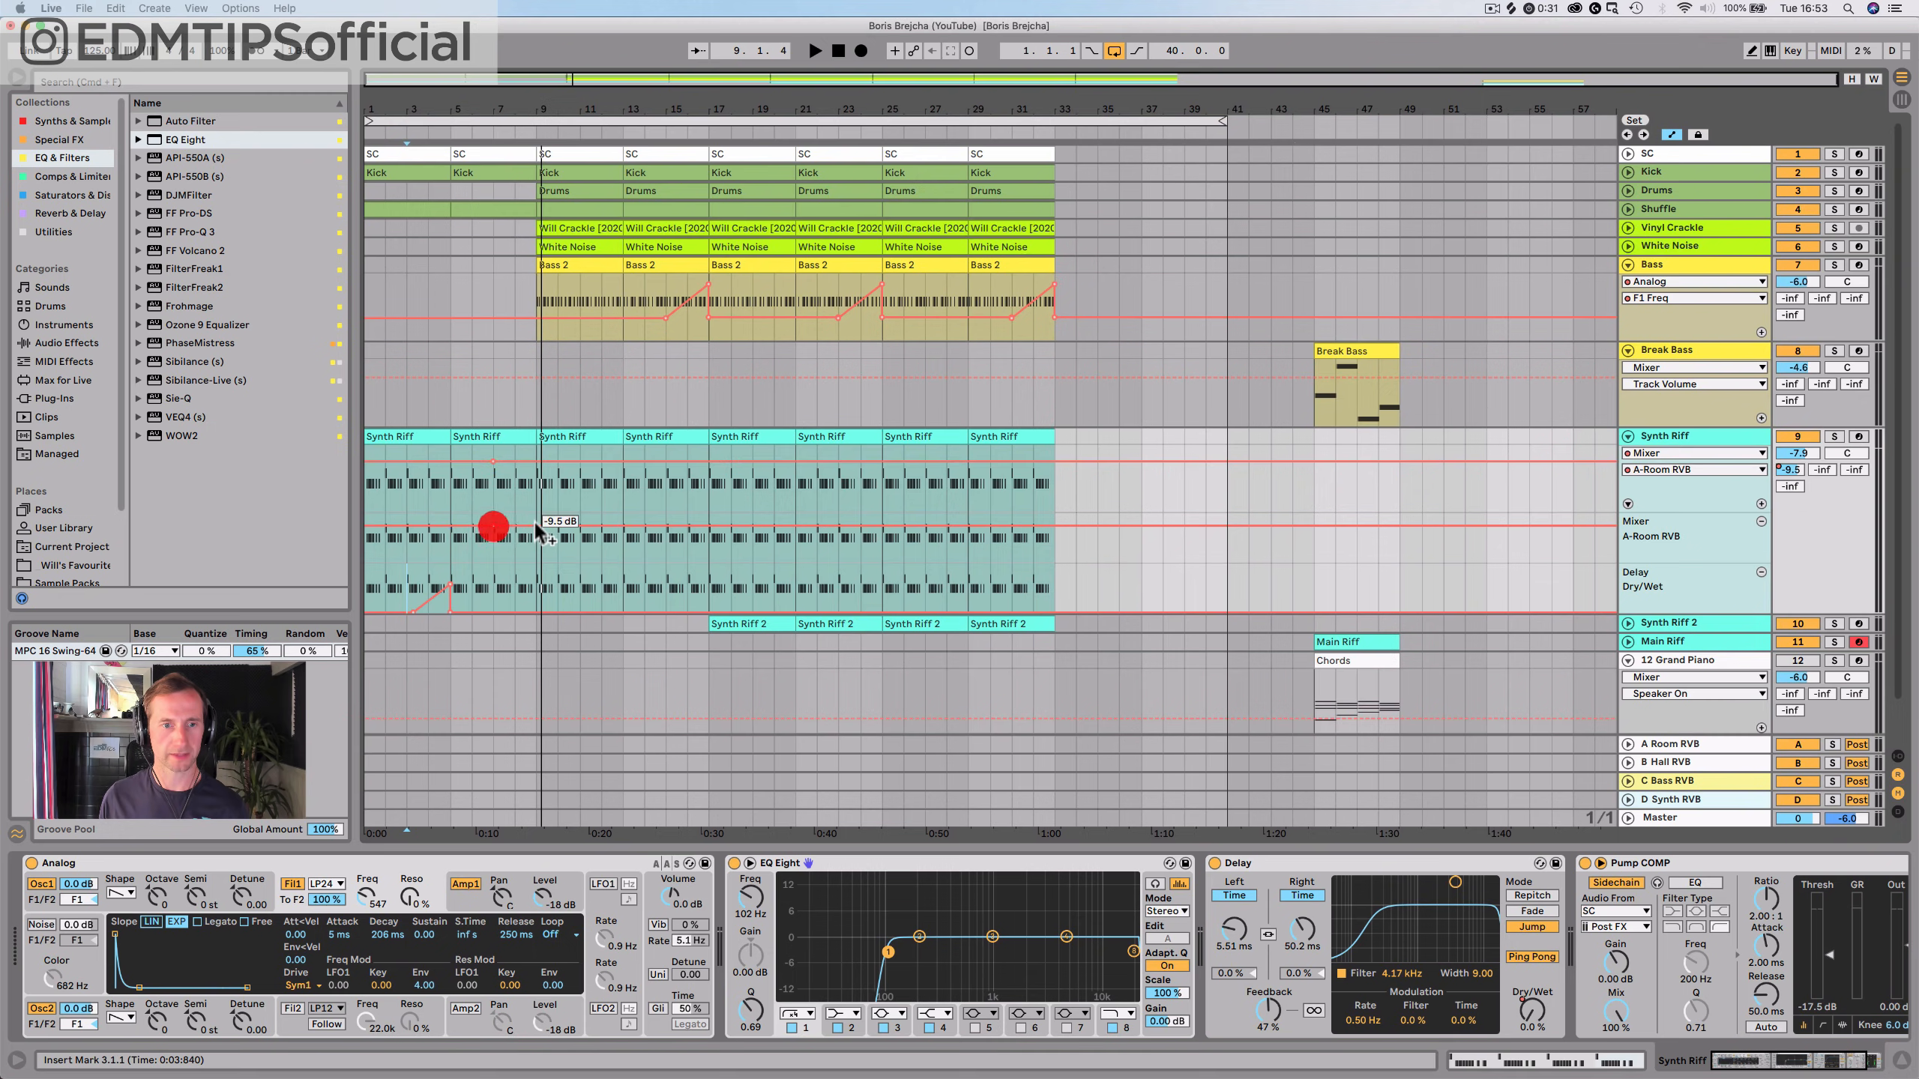
pyautogui.moveTo(535, 531); pyautogui.dragTo(539, 517)
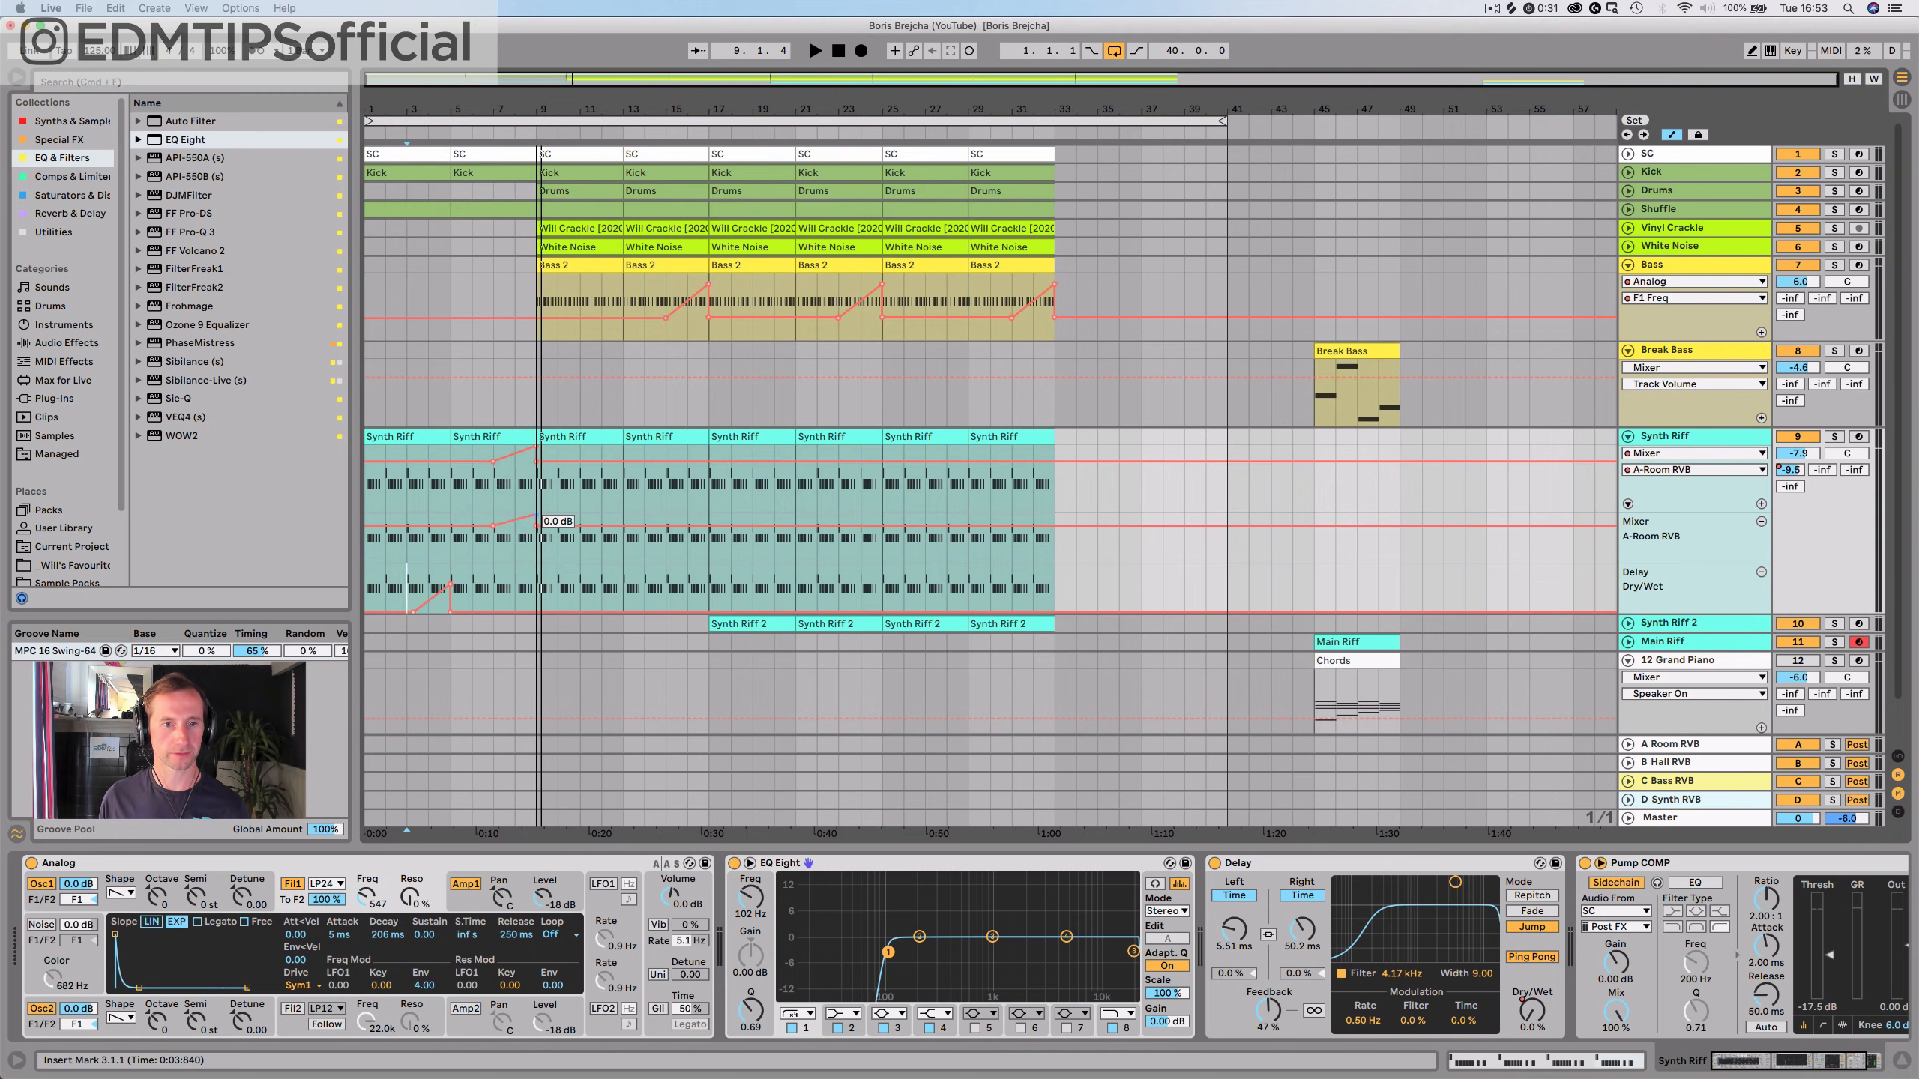
pyautogui.click(499, 126)
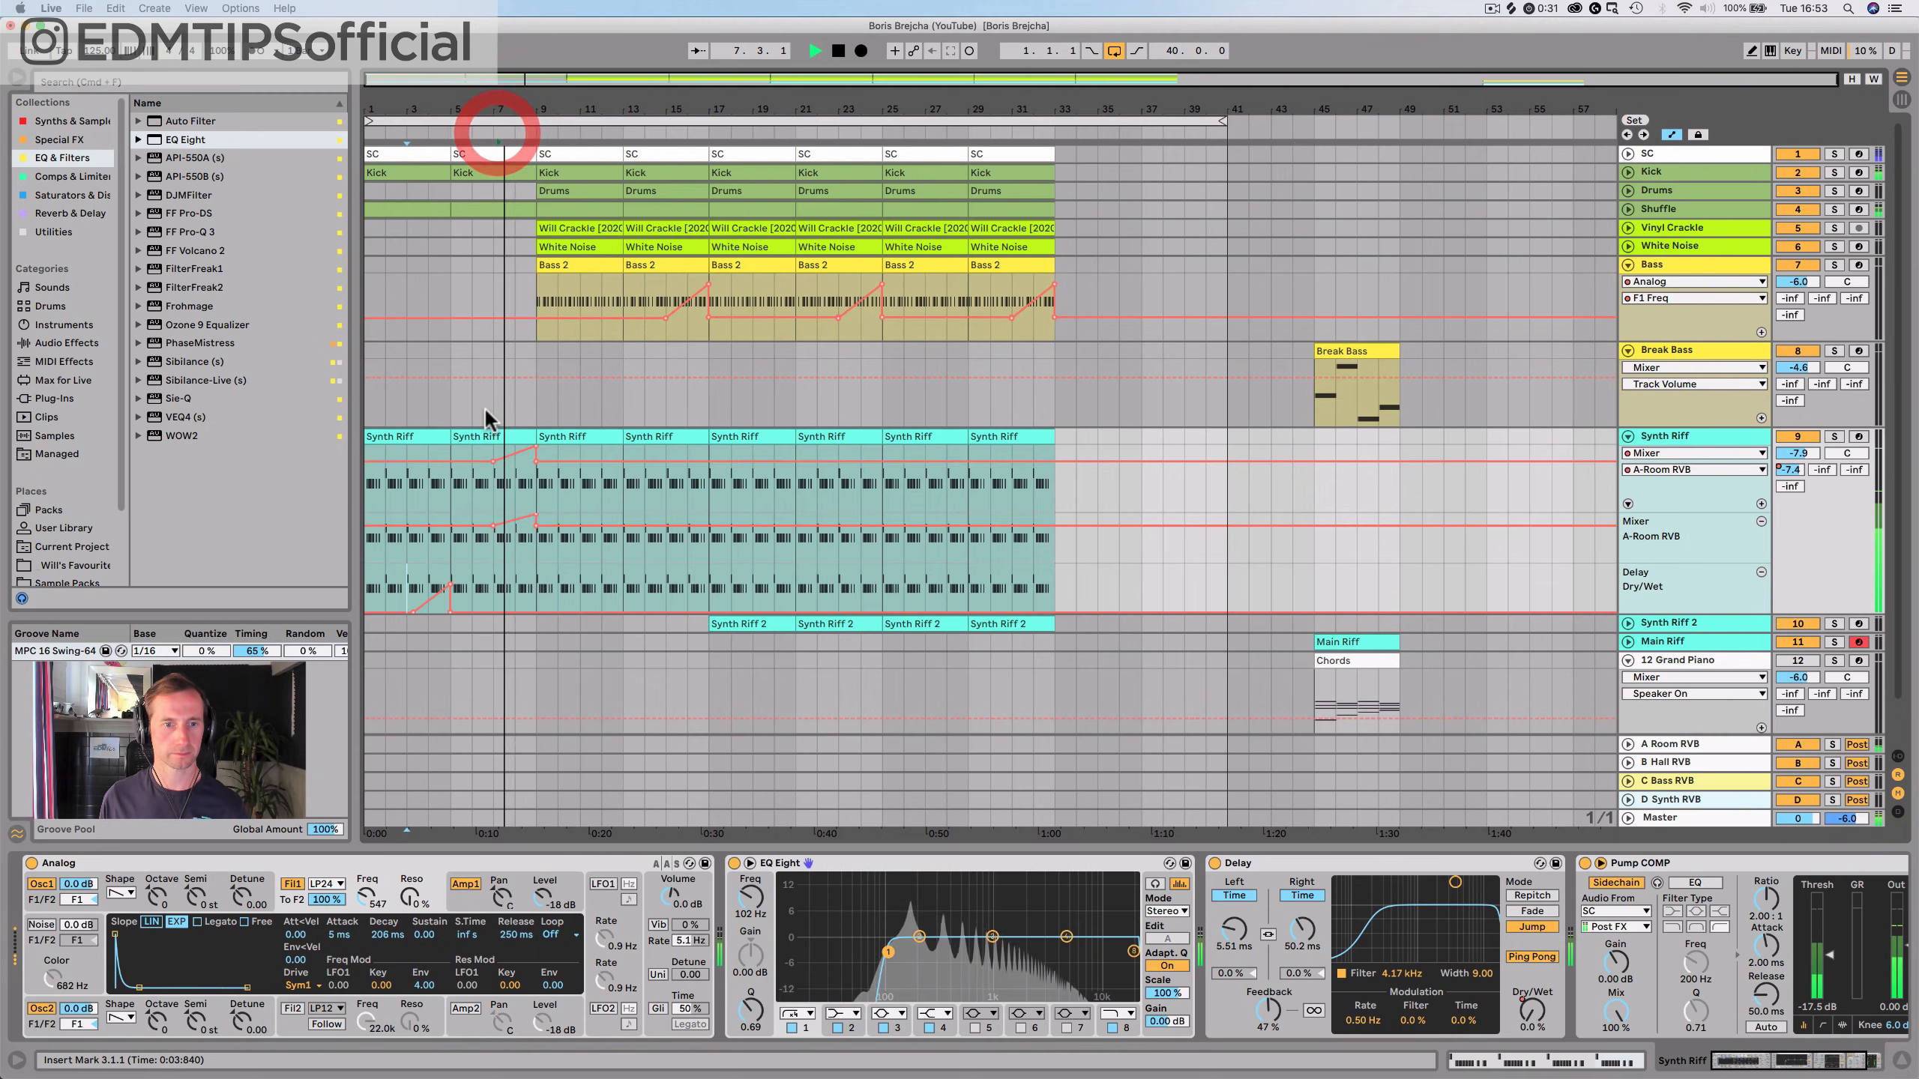
# Draw a second Delay Dry/Wet rise on Synth Riff from about bar 7 to bar 9 and play it back
pyautogui.click(485, 609)
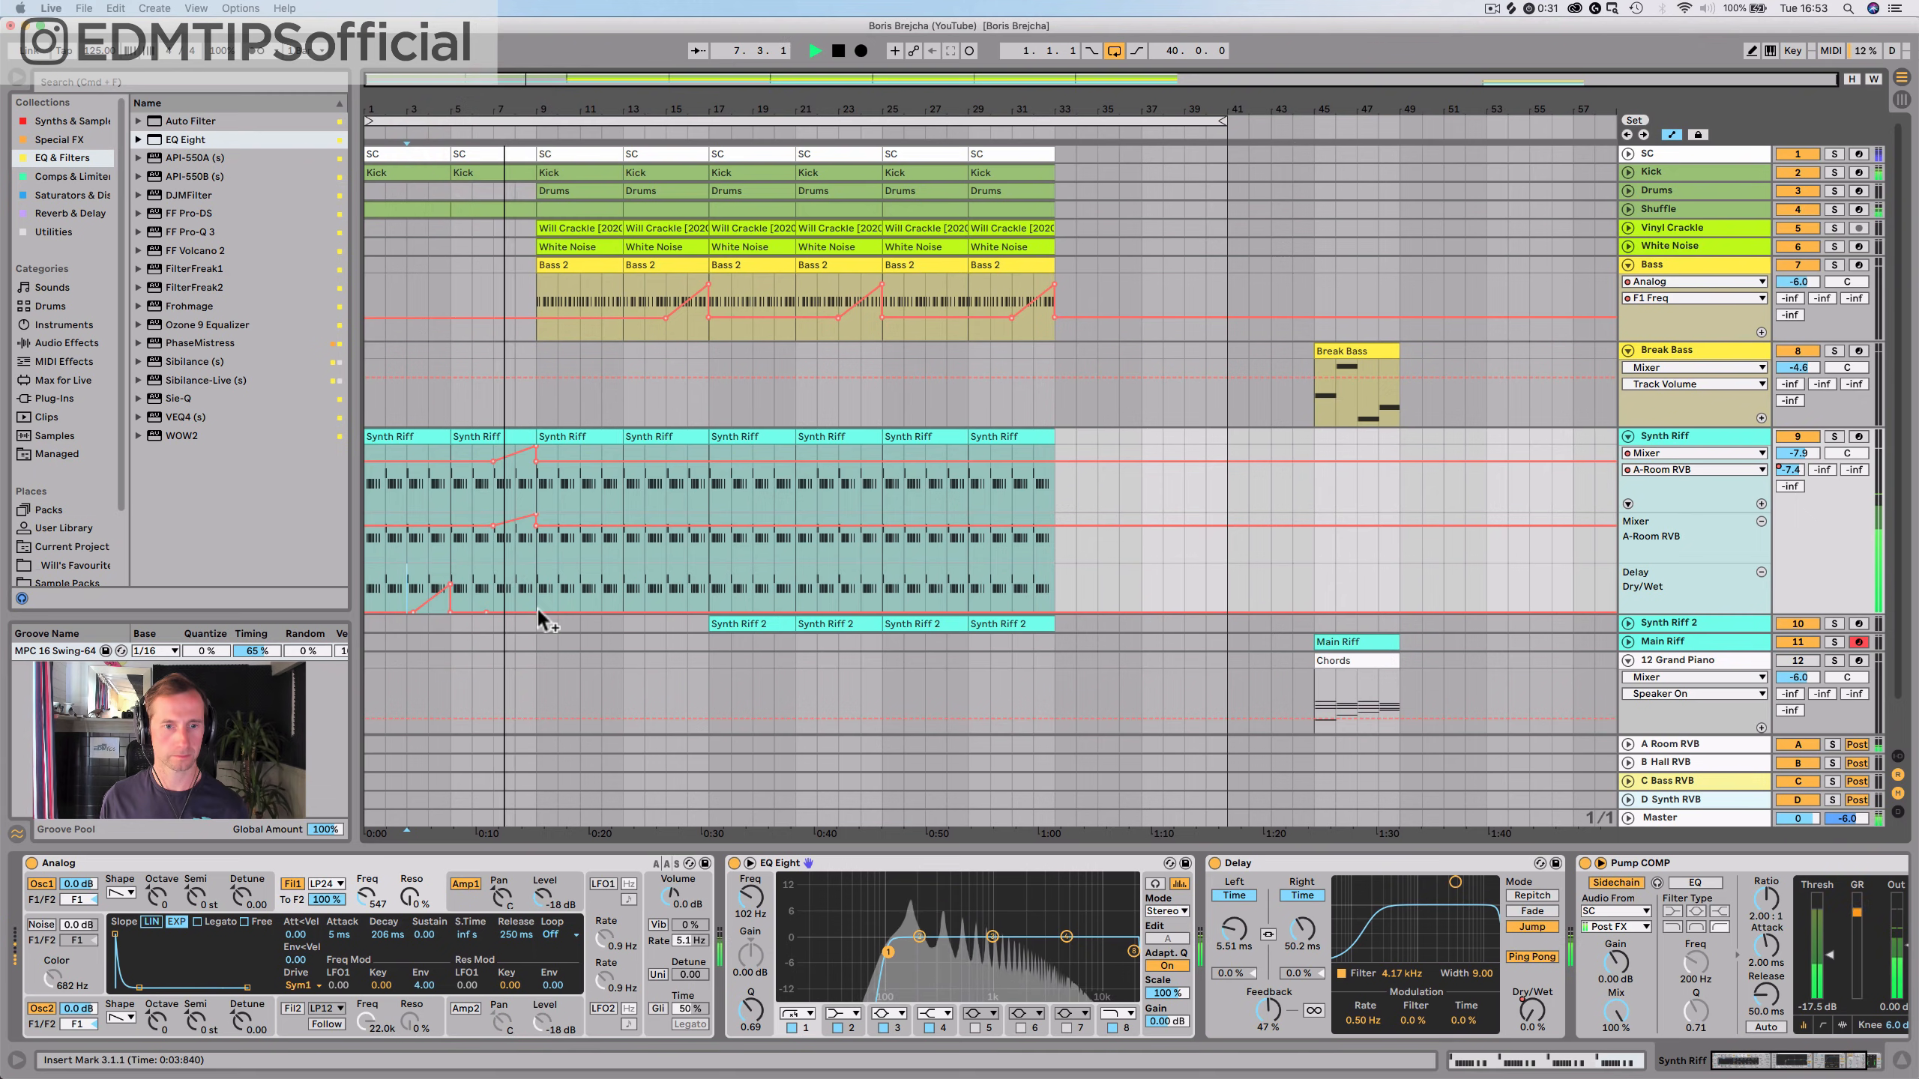
pyautogui.moveTo(538, 611)
pyautogui.mouseDown()
pyautogui.moveTo(538, 587)
pyautogui.moveTo(538, 613)
pyautogui.mouseUp()
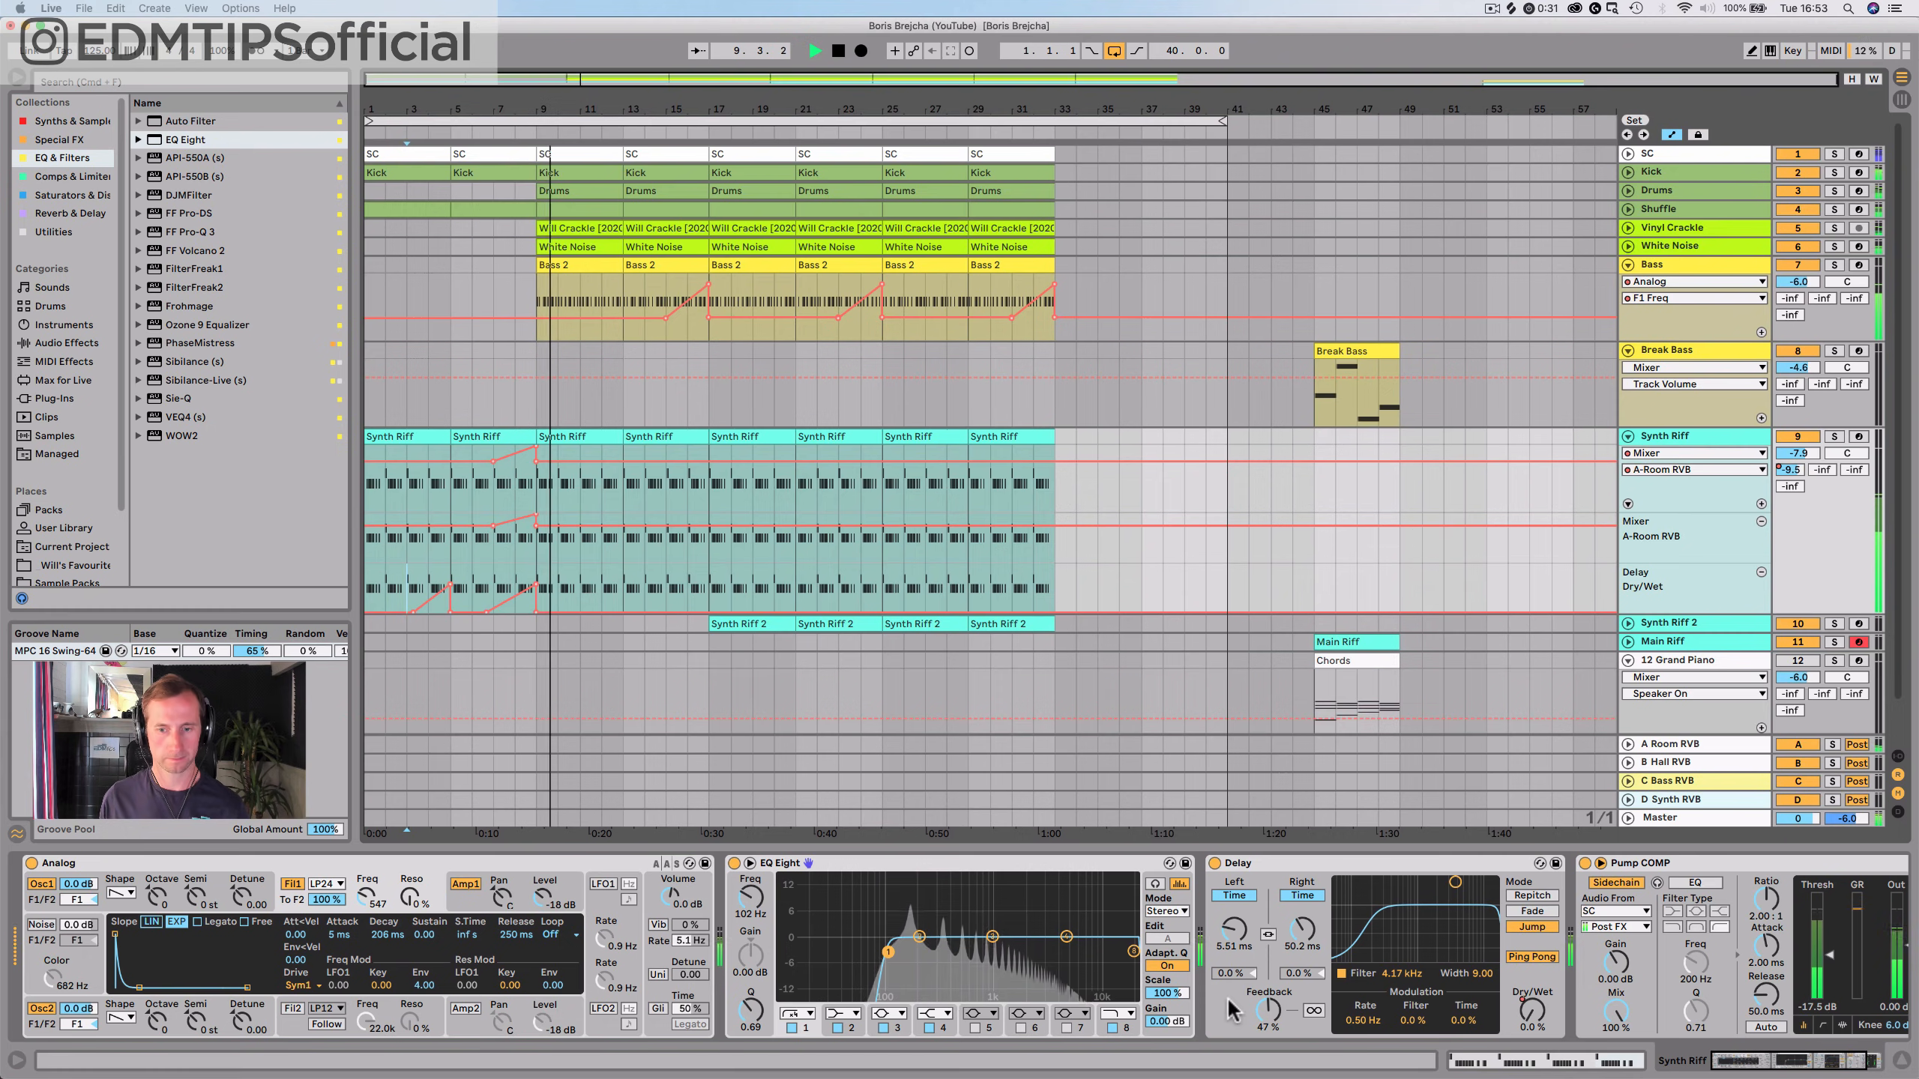
pyautogui.click(474, 130)
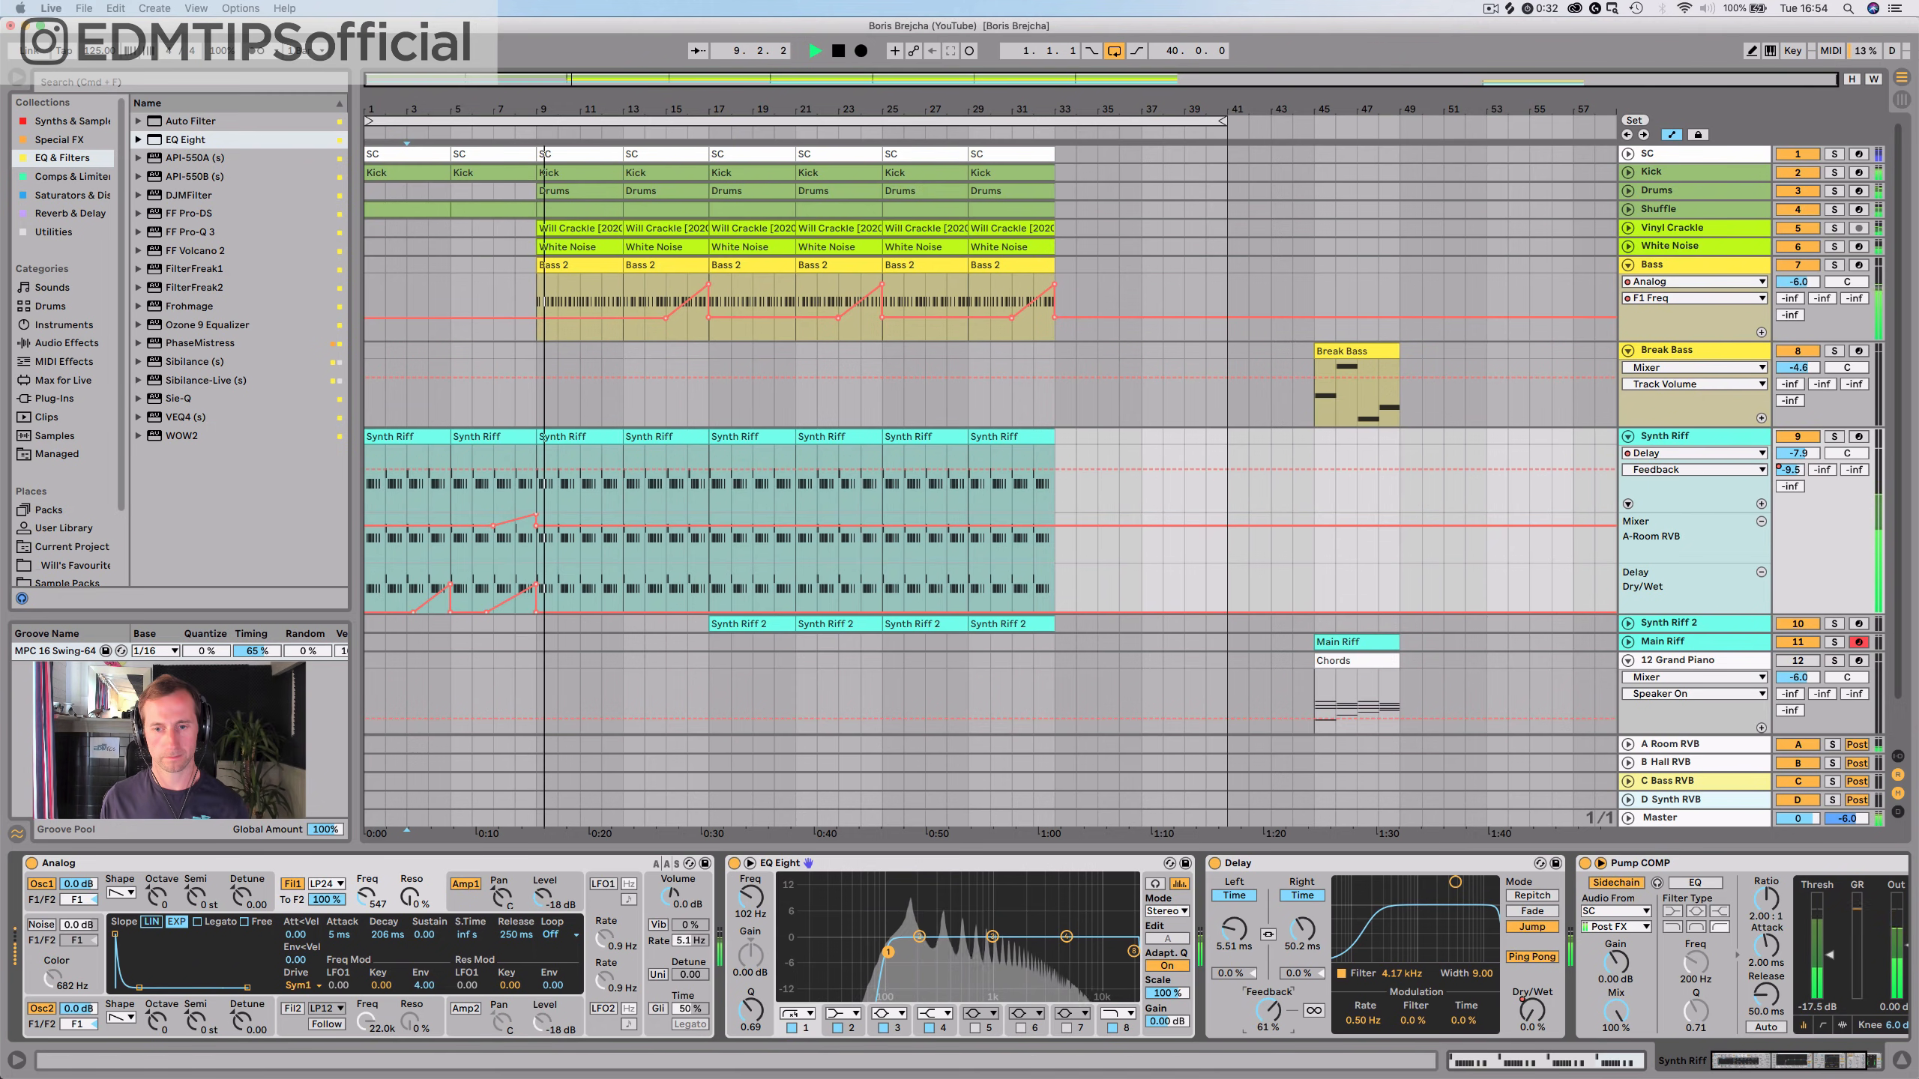
# Undo the last feedback change on the Synth Riff's Delay, stop playback and save the set
pyautogui.press('super+z')
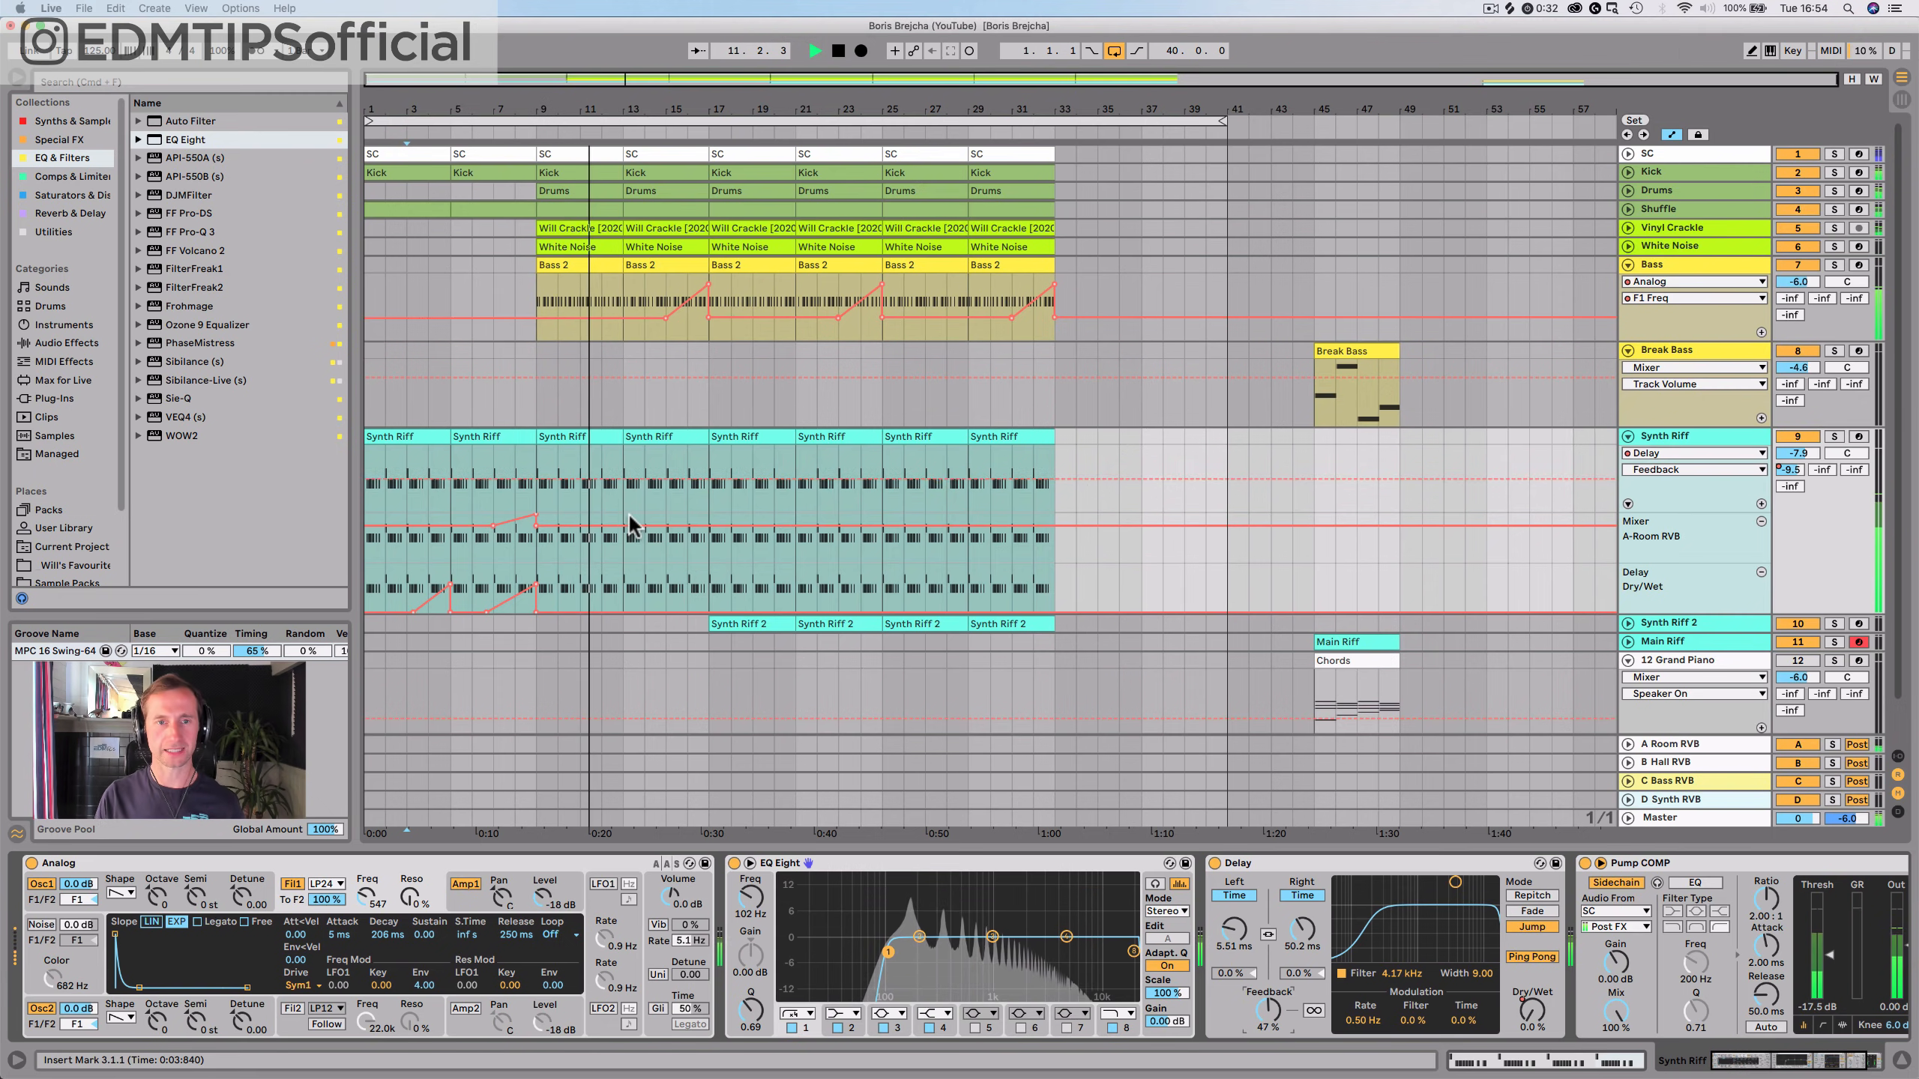
pyautogui.press('space')
pyautogui.press('super+s')
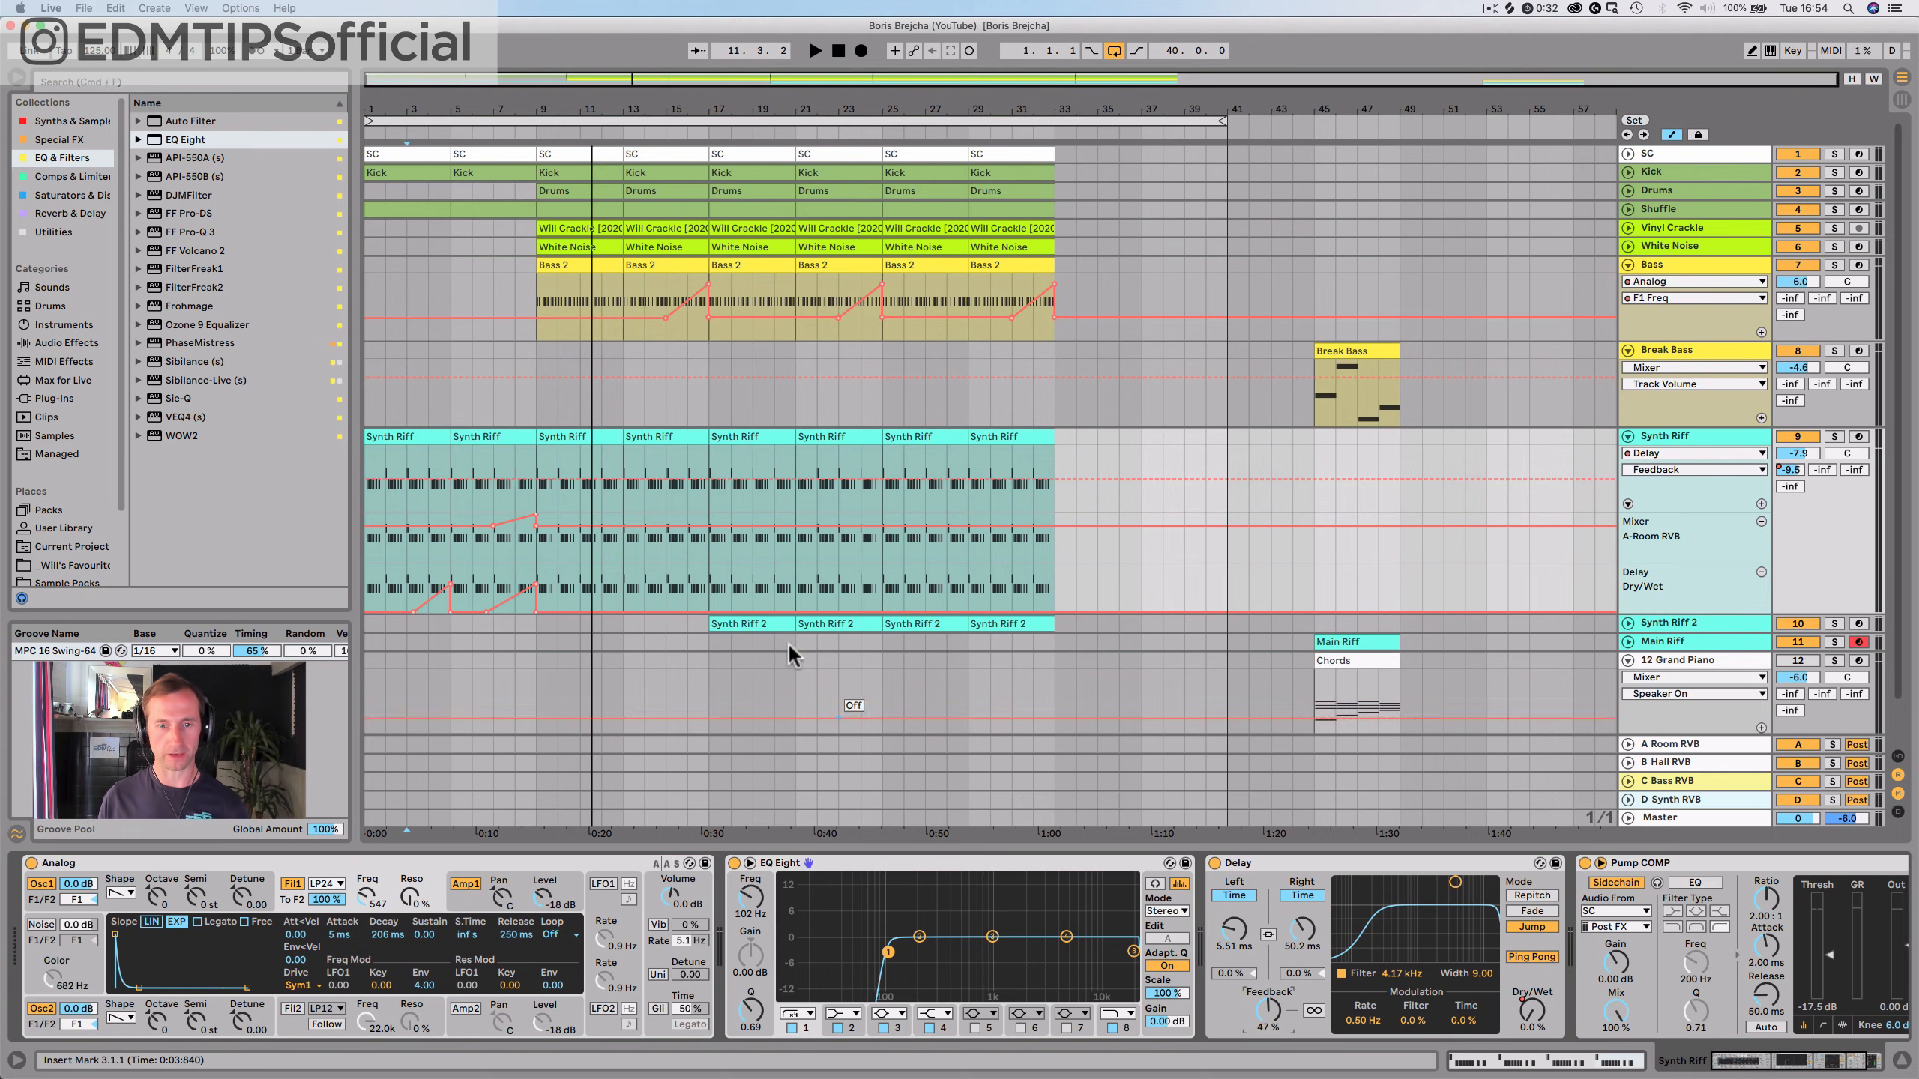
# Copy the Delay from Synth Riff to the Synth Riff 2 track and place it between Analog and Pump COMP
pyautogui.click(1305, 862)
pyautogui.press('super+c')
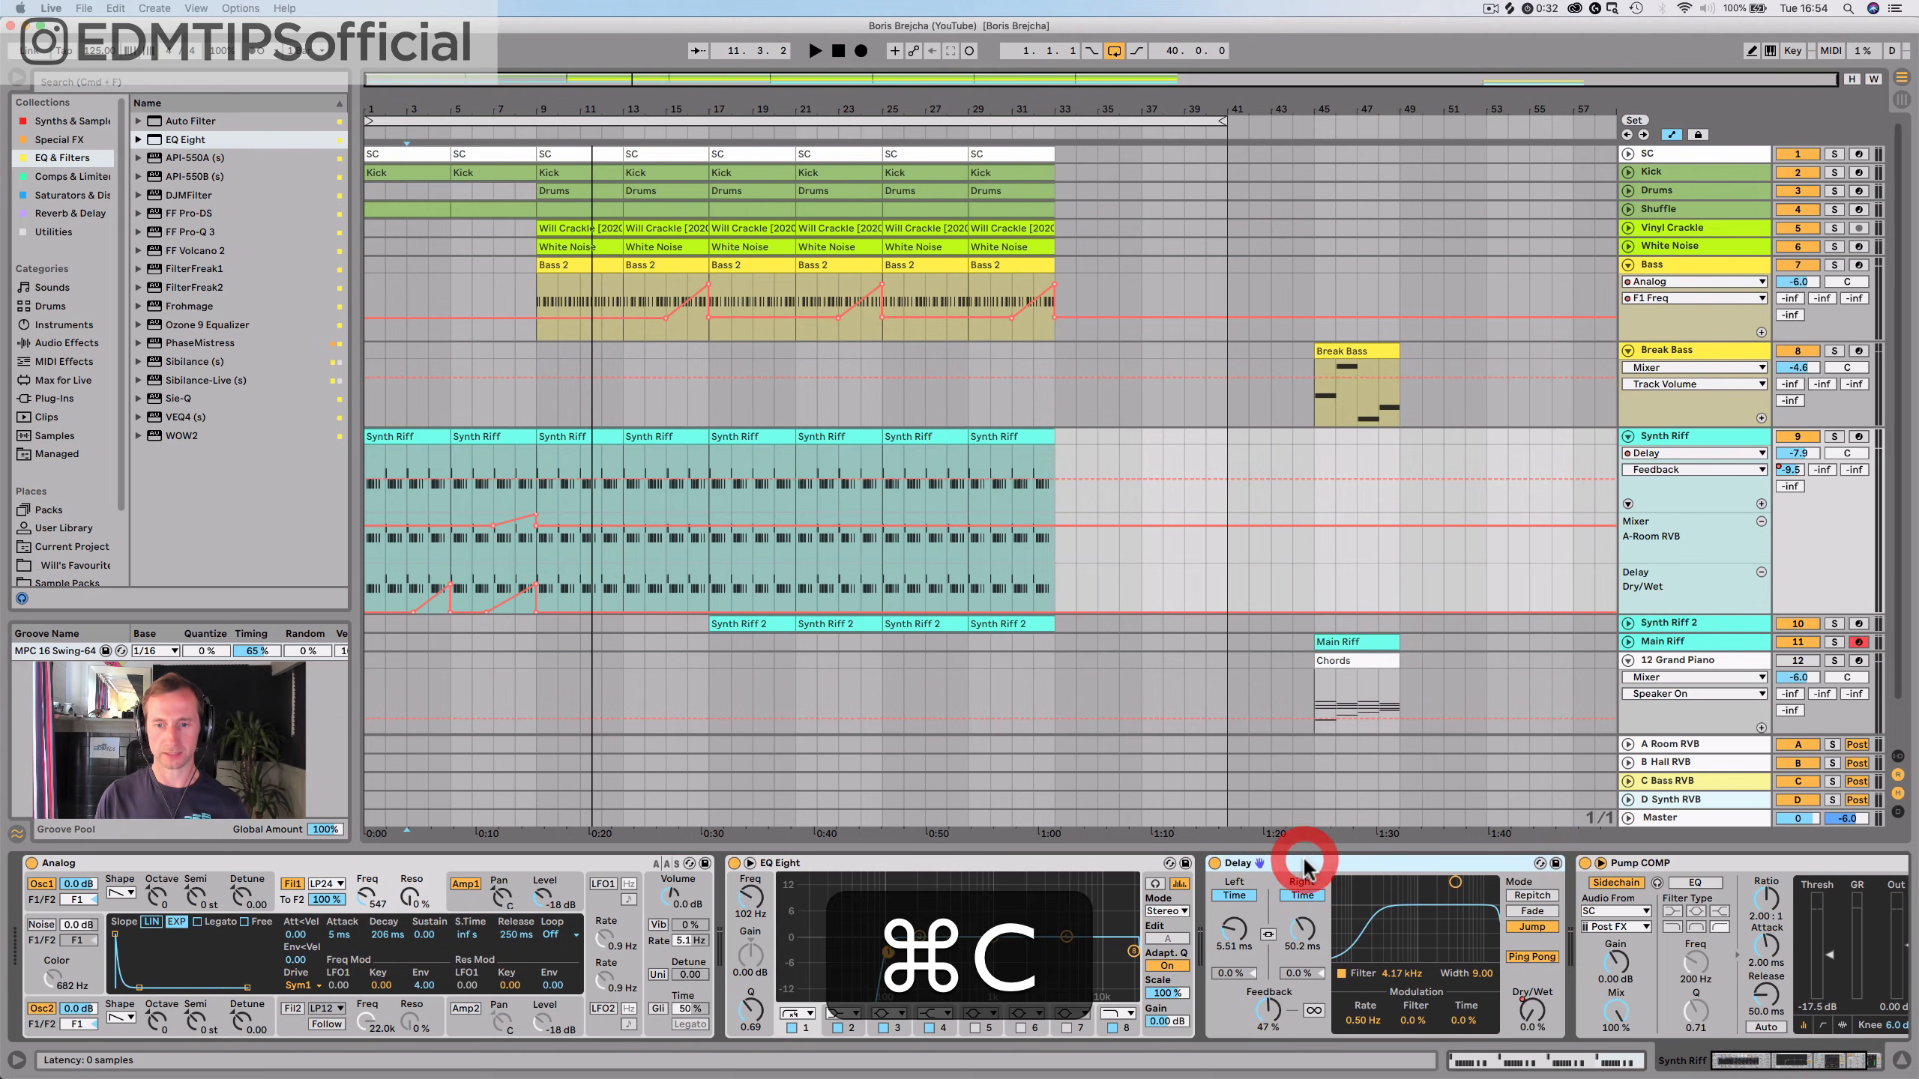
pyautogui.click(1667, 623)
pyautogui.click(1341, 891)
pyautogui.press('super+v')
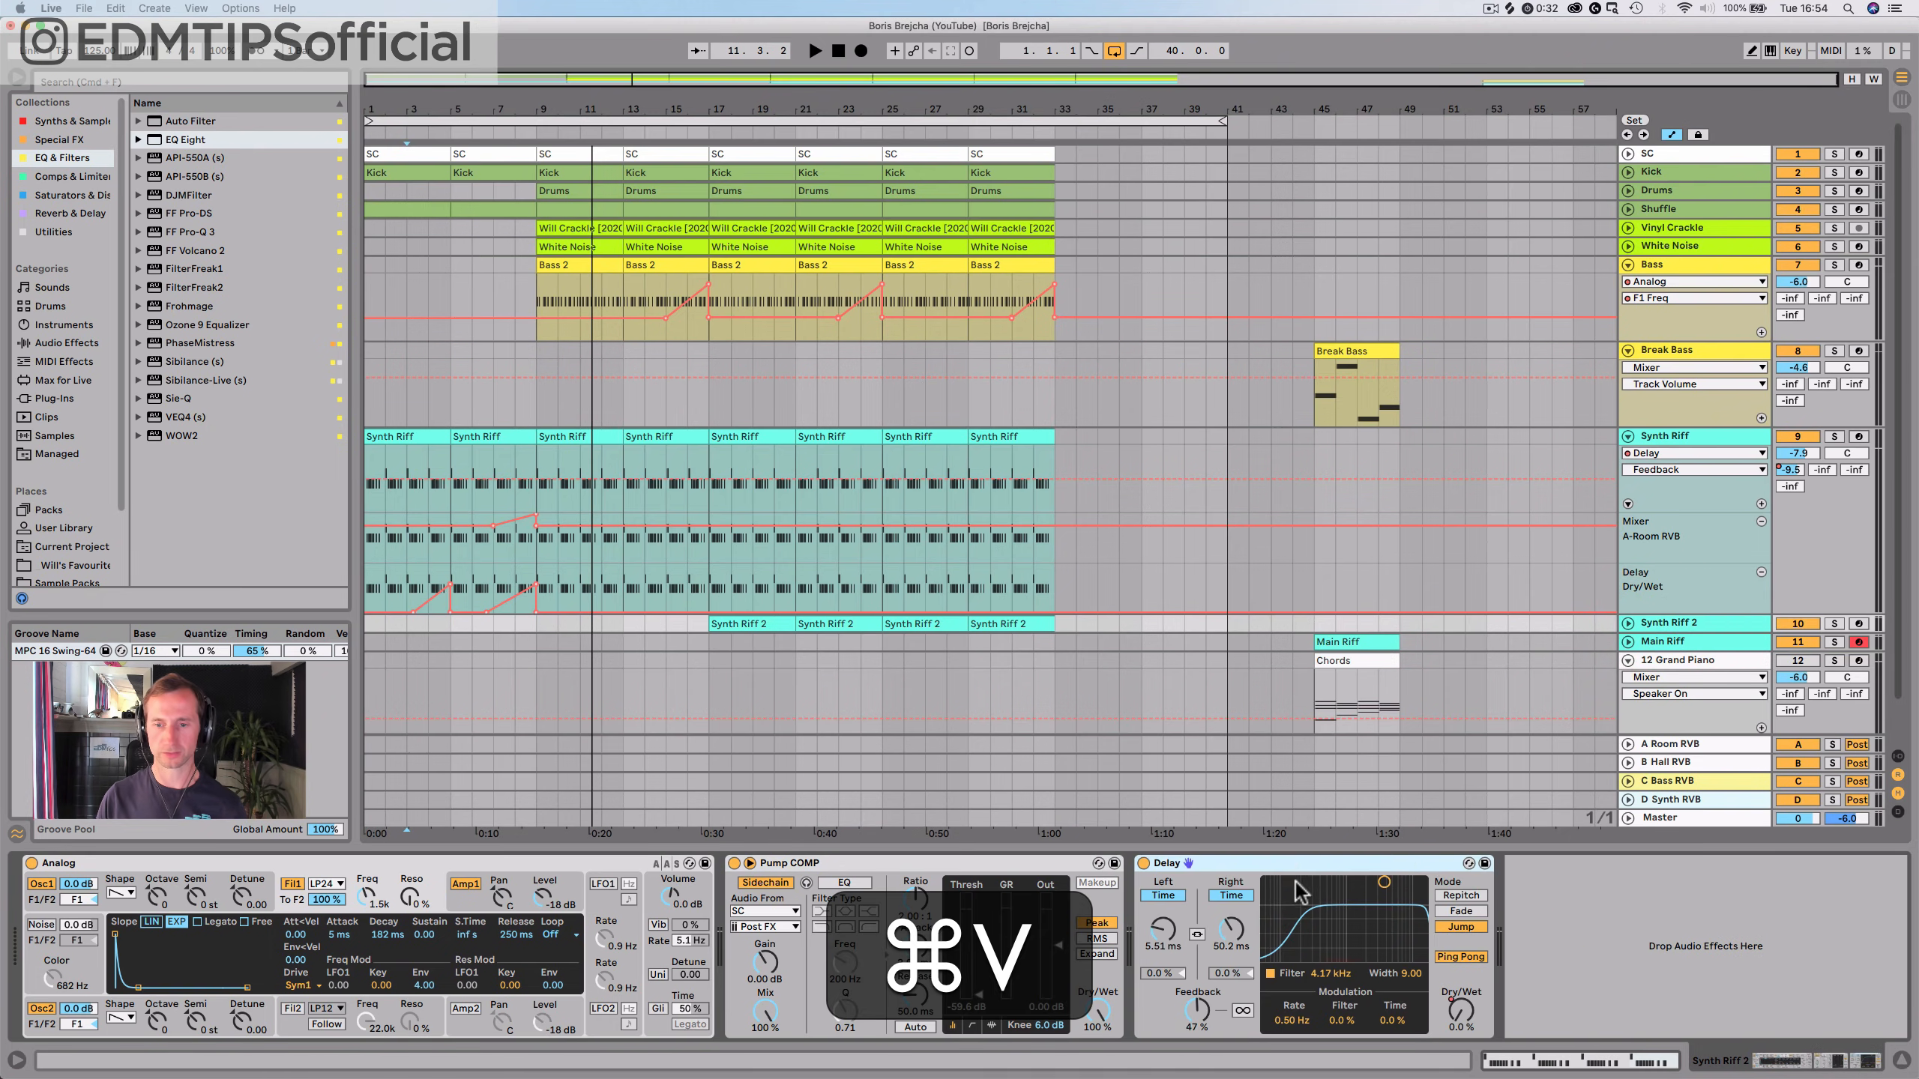
pyautogui.moveTo(1239, 866); pyautogui.dragTo(778, 915)
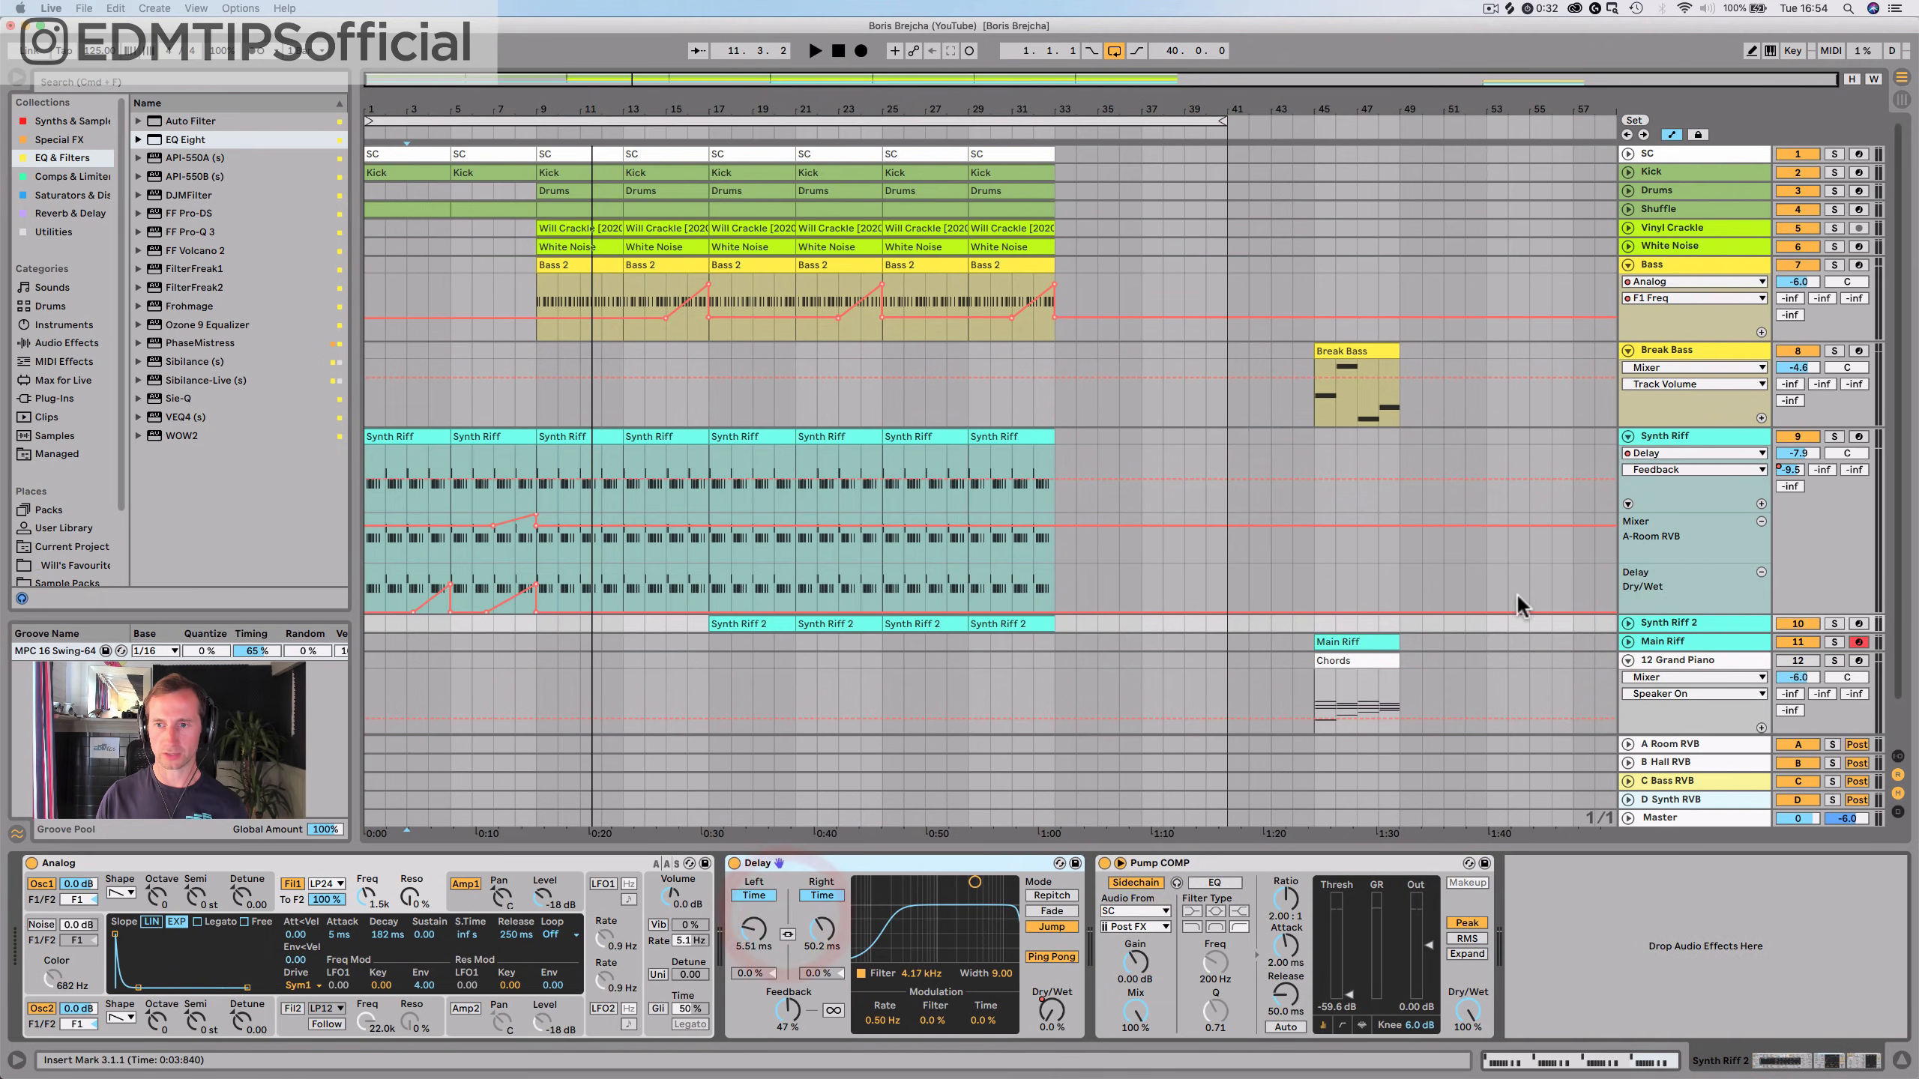
# Expand the Synth Riff 2 track and show its Delay Dry/Wet automation
pyautogui.click(1628, 622)
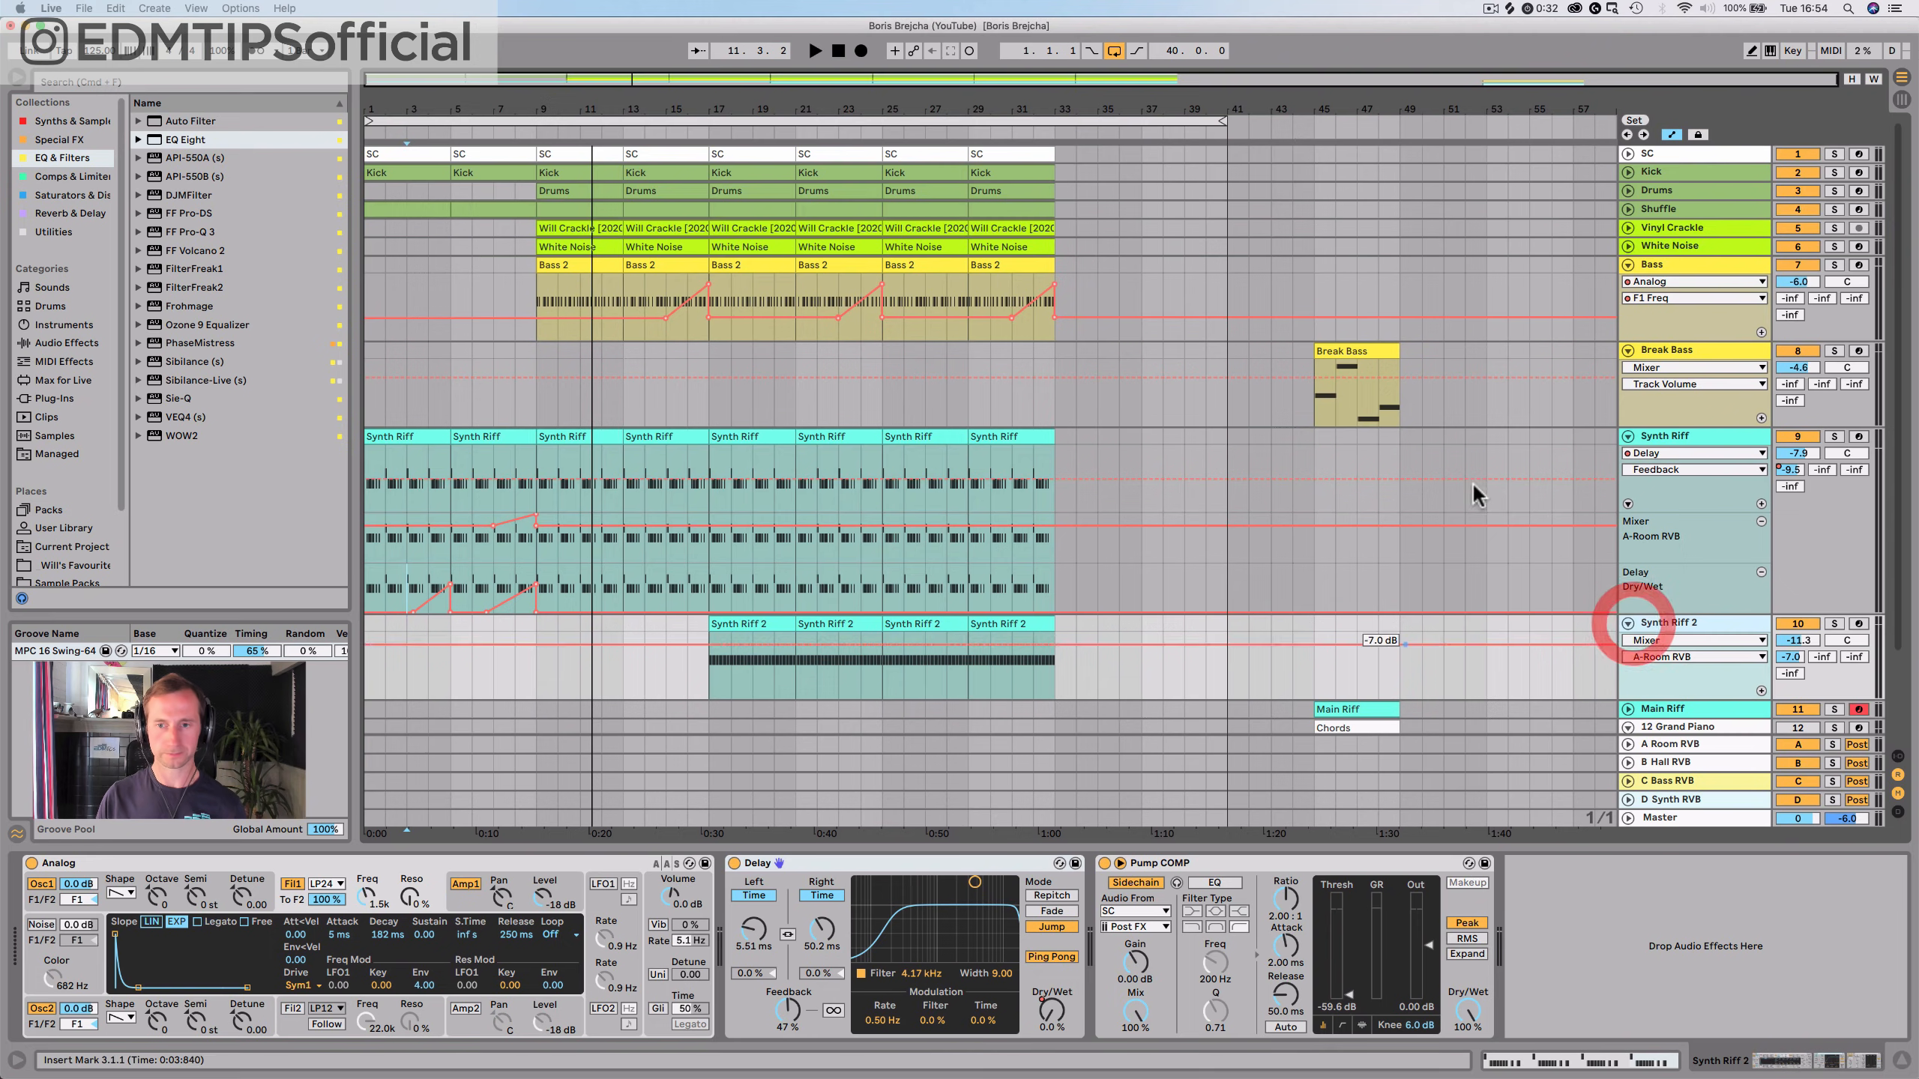
pyautogui.click(1659, 639)
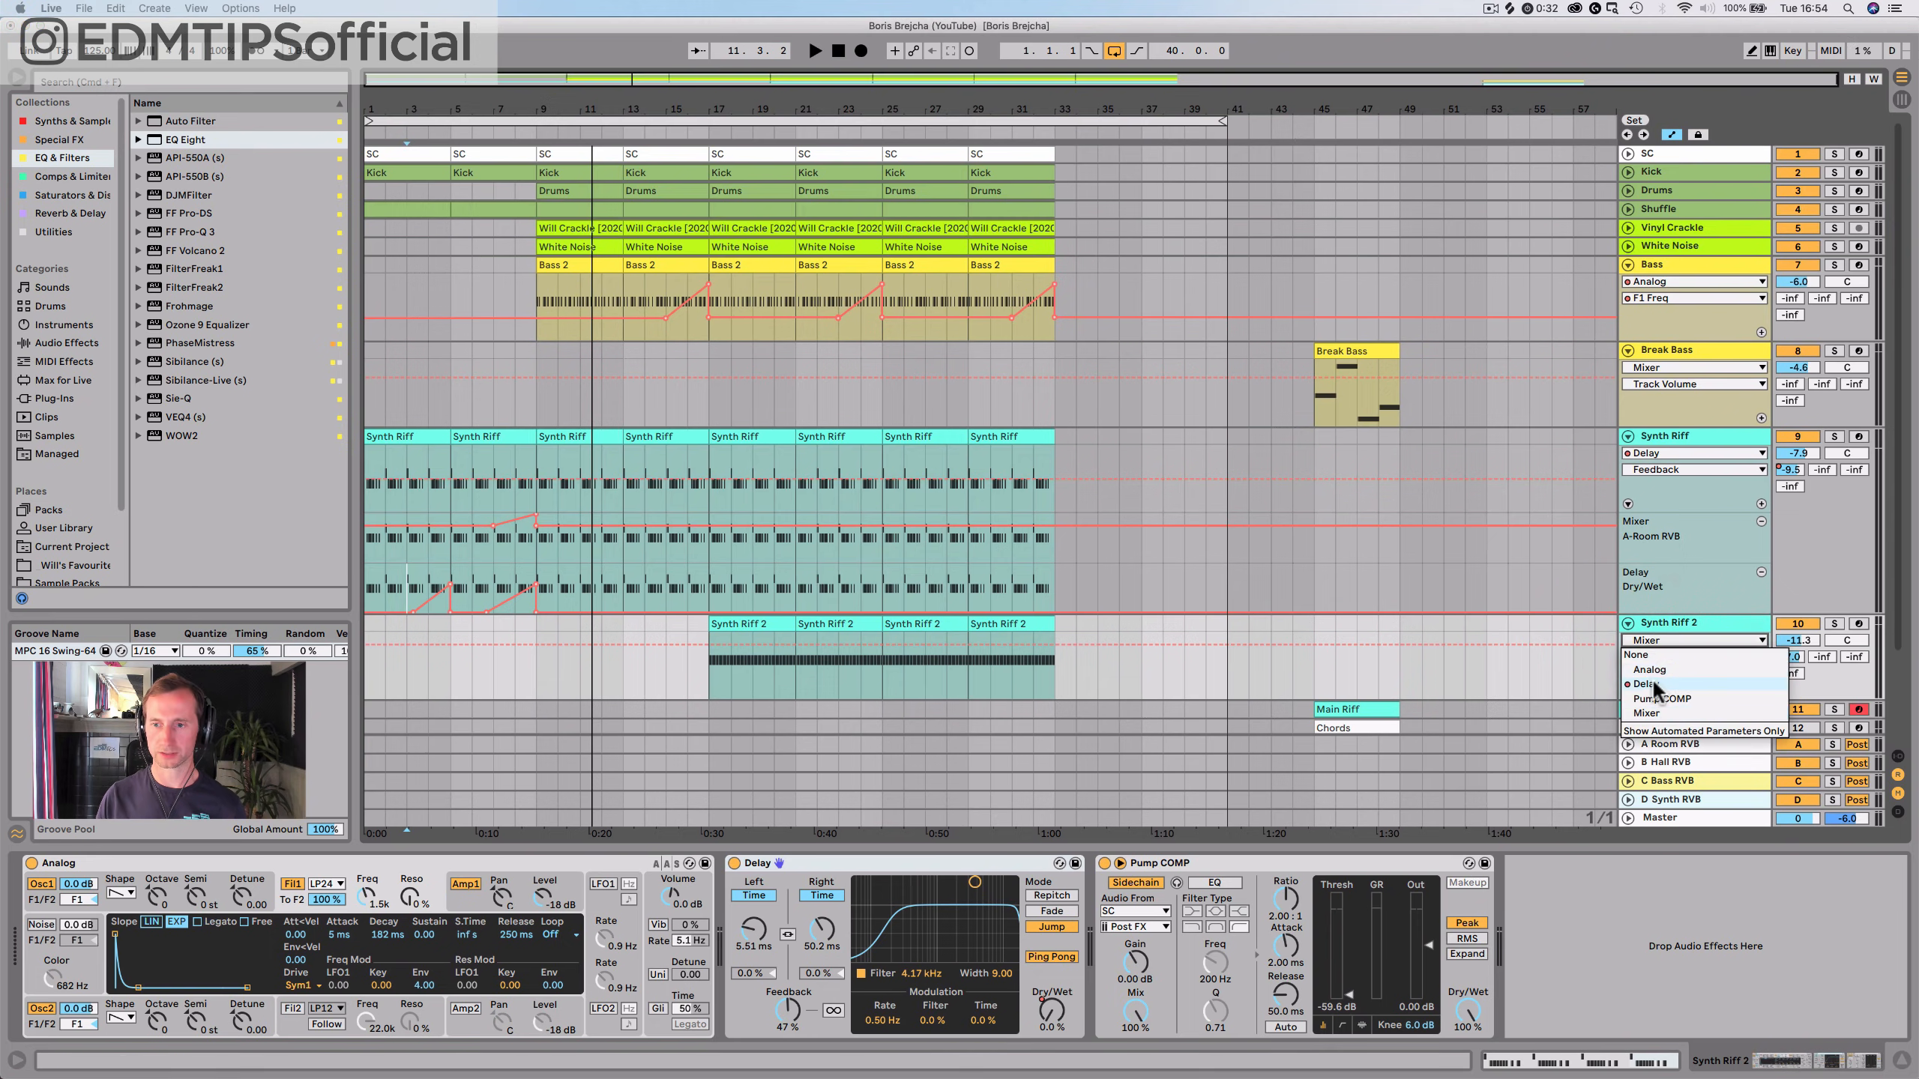
pyautogui.click(1650, 684)
pyautogui.click(1652, 656)
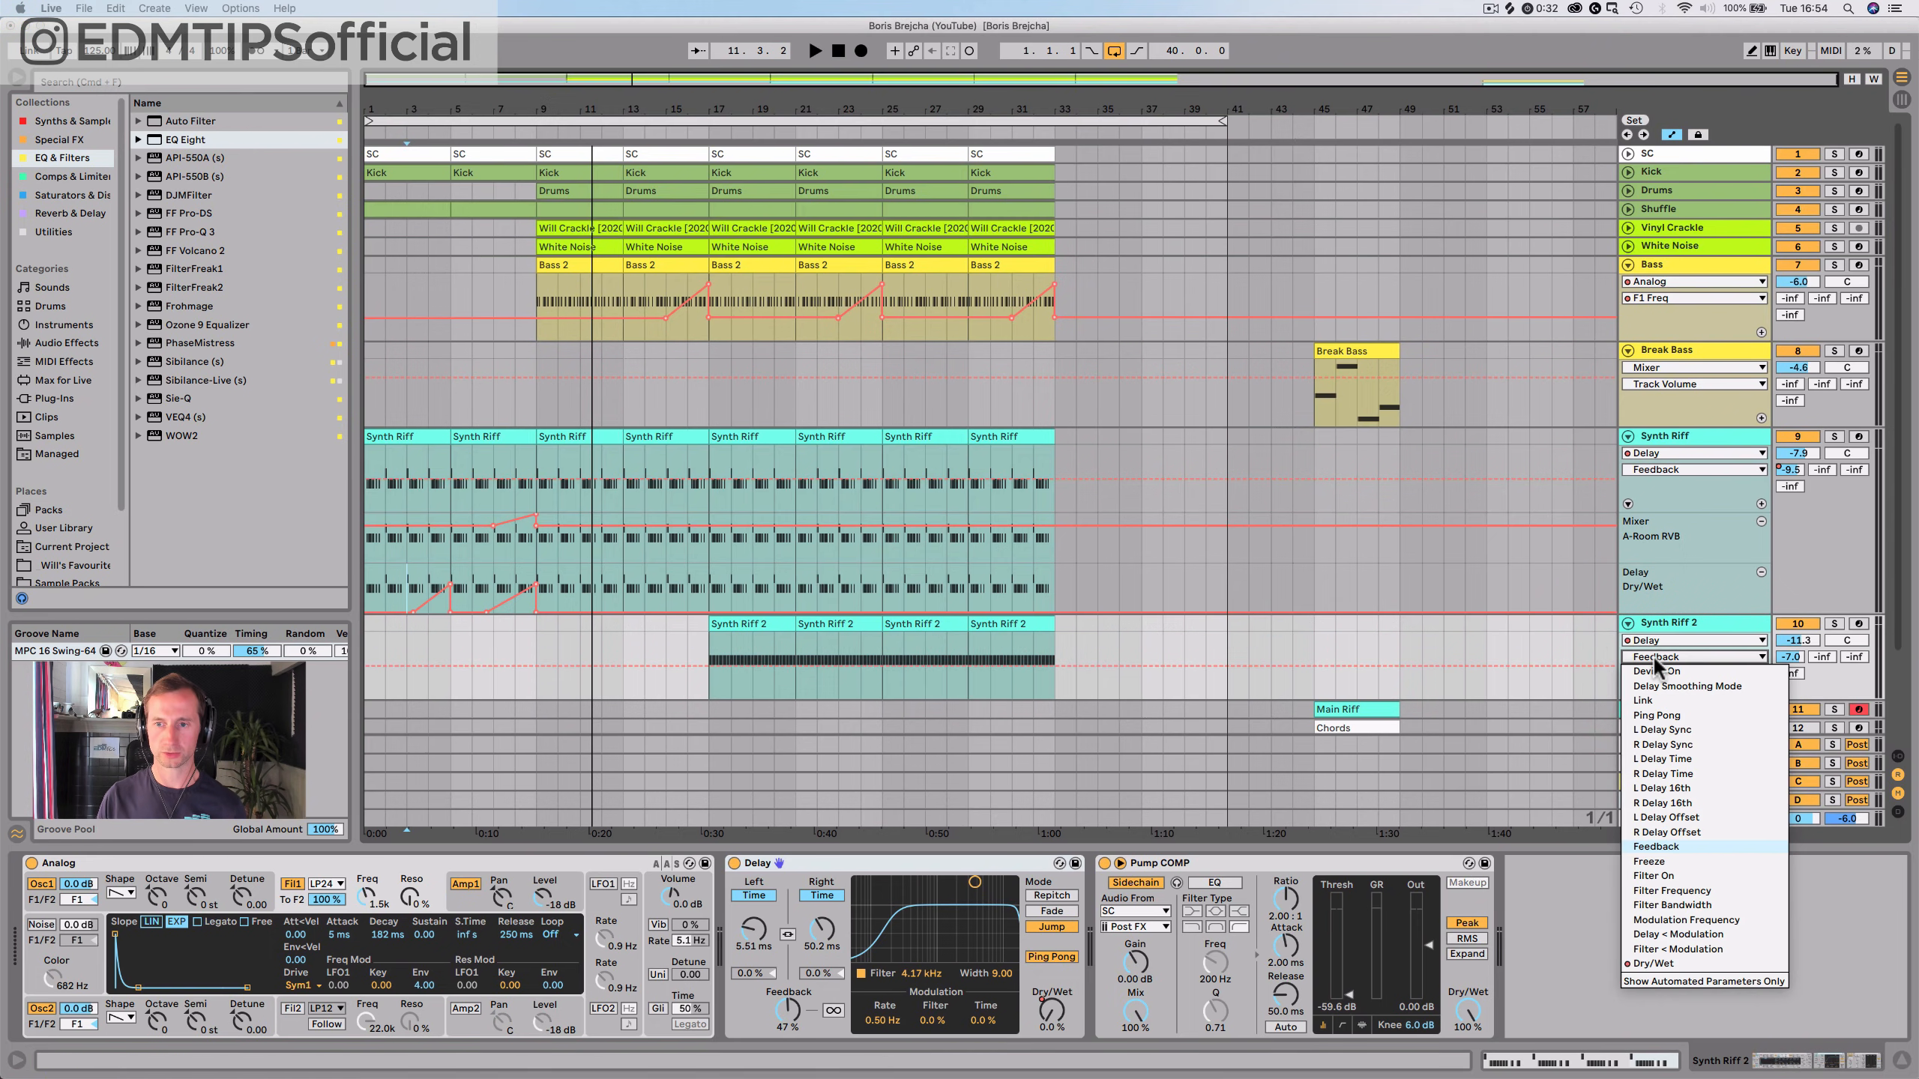
pyautogui.click(1663, 963)
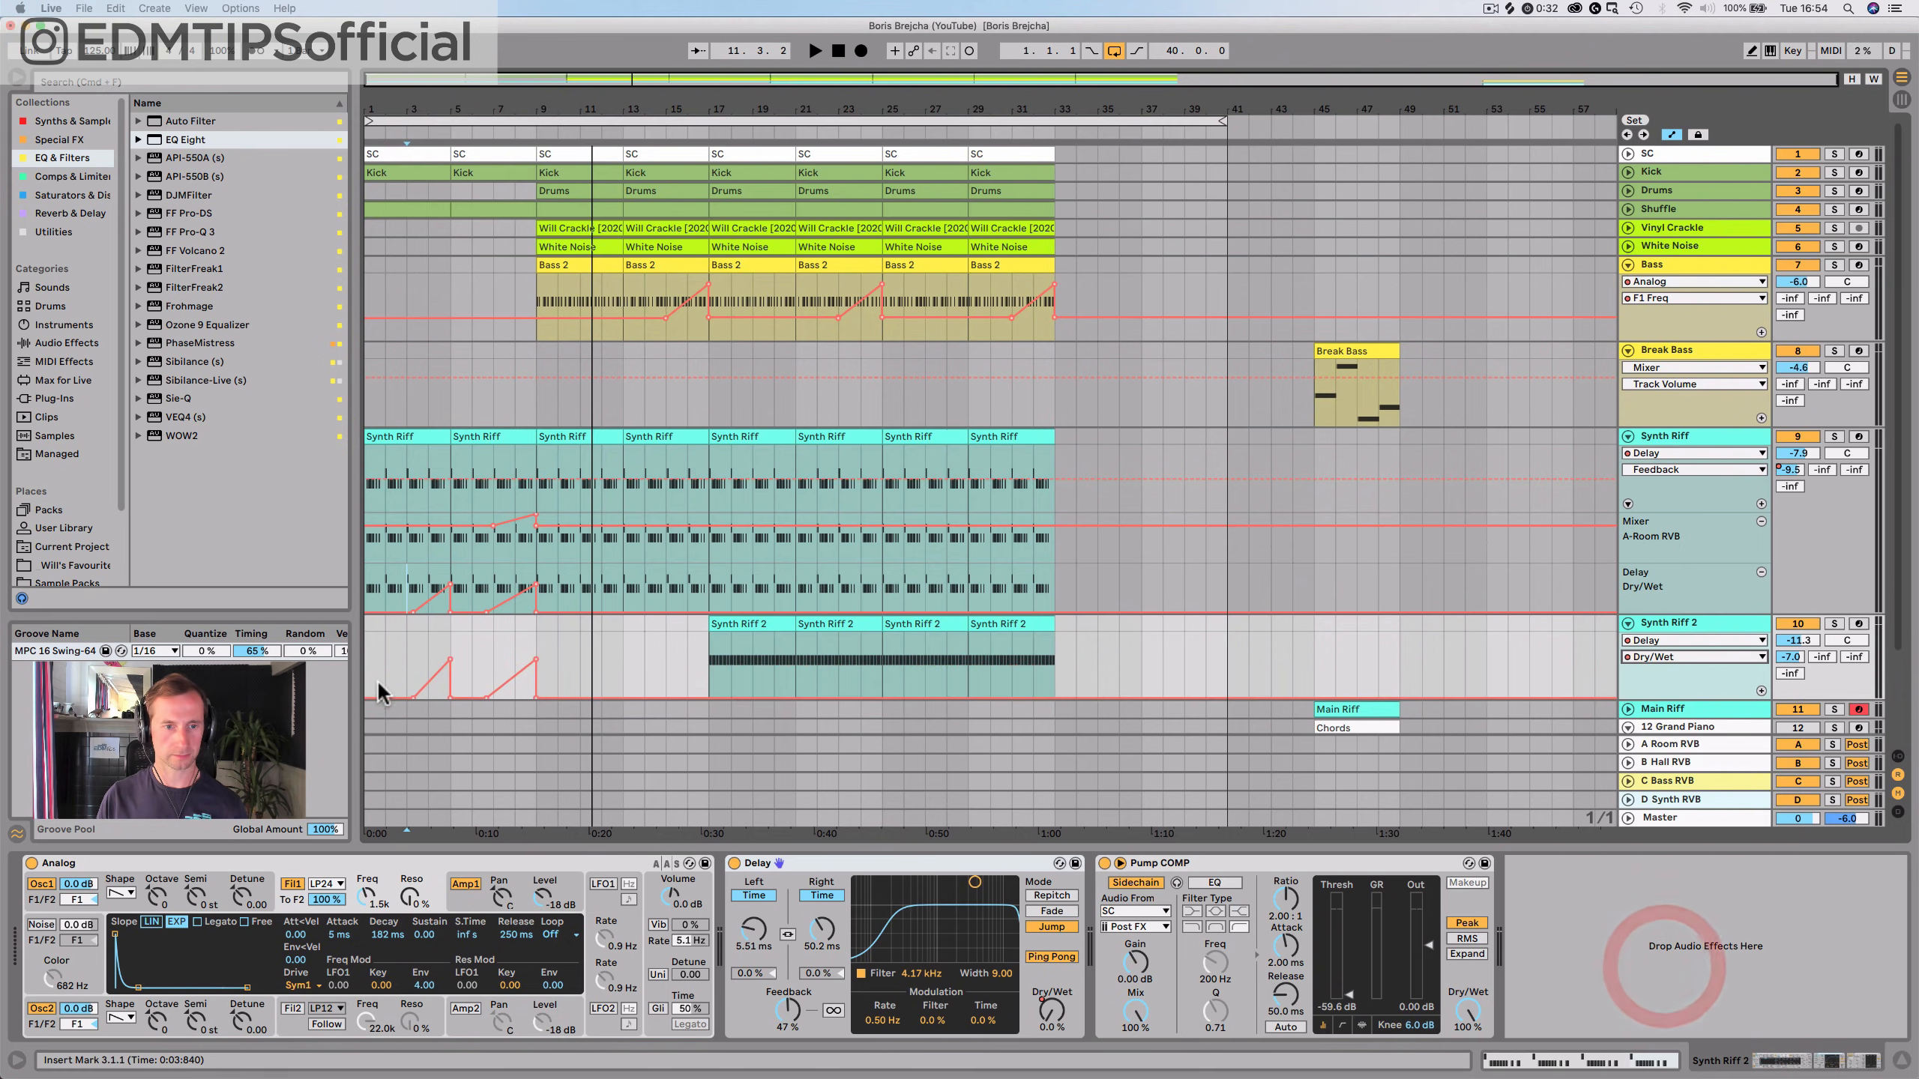
# Copy Synth Riff 2's Dry/Wet rises from bars 1–9 to bars 17 and 25, play them back and save the set
pyautogui.moveTo(366, 673); pyautogui.dragTo(526, 678)
pyautogui.press('super+c')
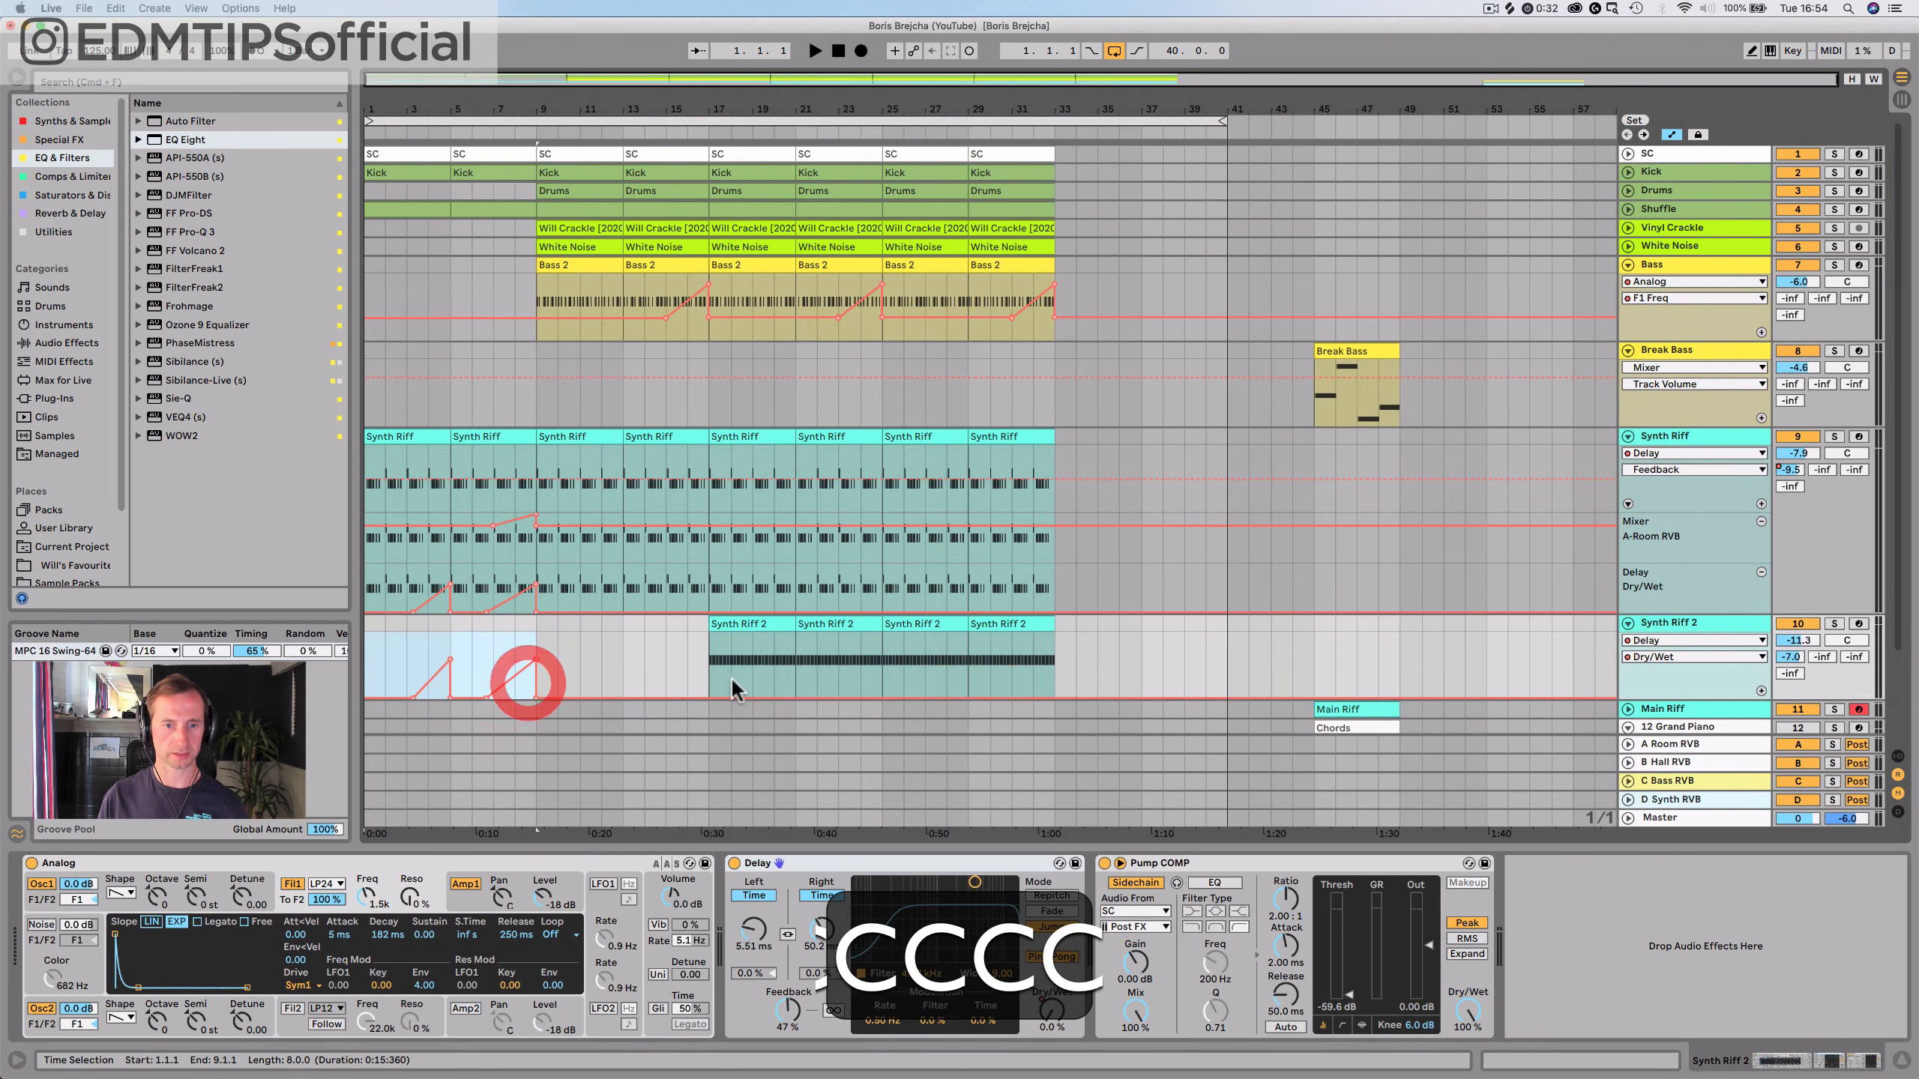
pyautogui.click(709, 685)
pyautogui.press('super+v')
pyautogui.press('space')
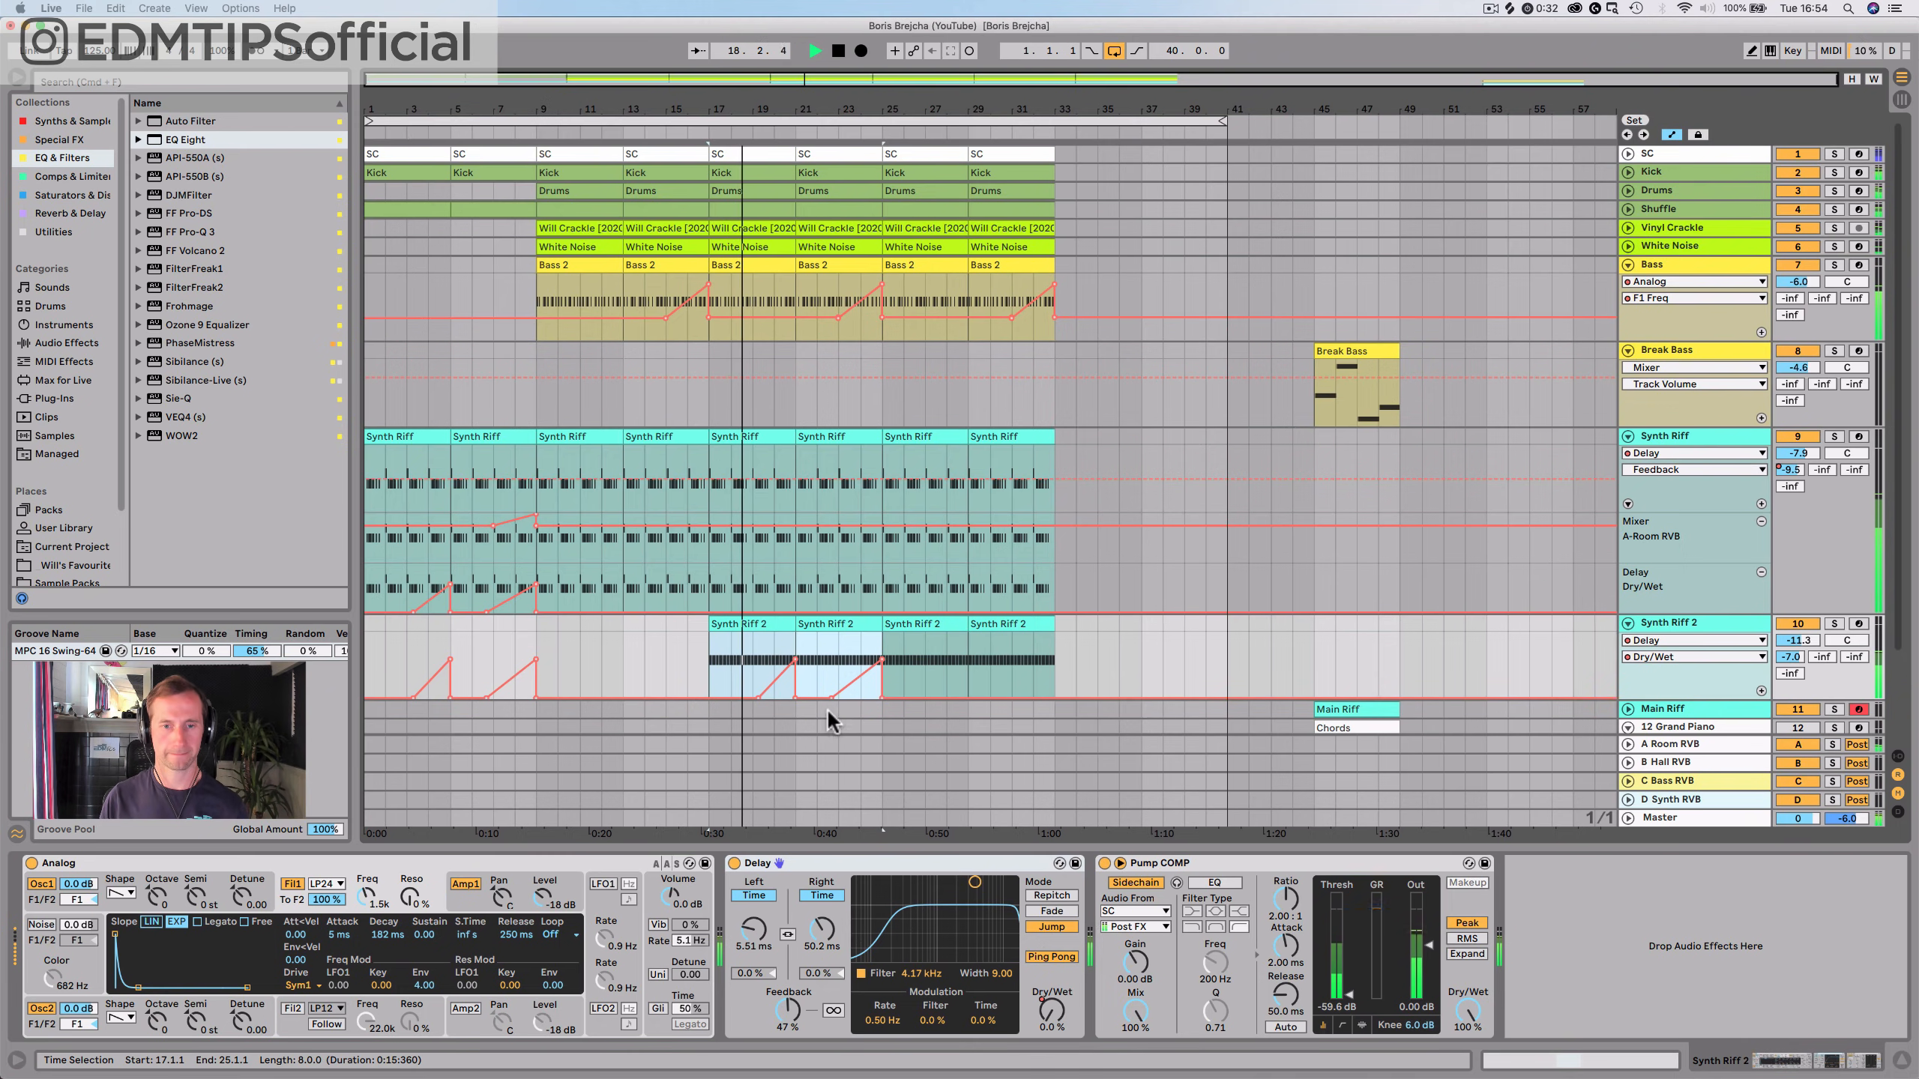
pyautogui.press('super+v')
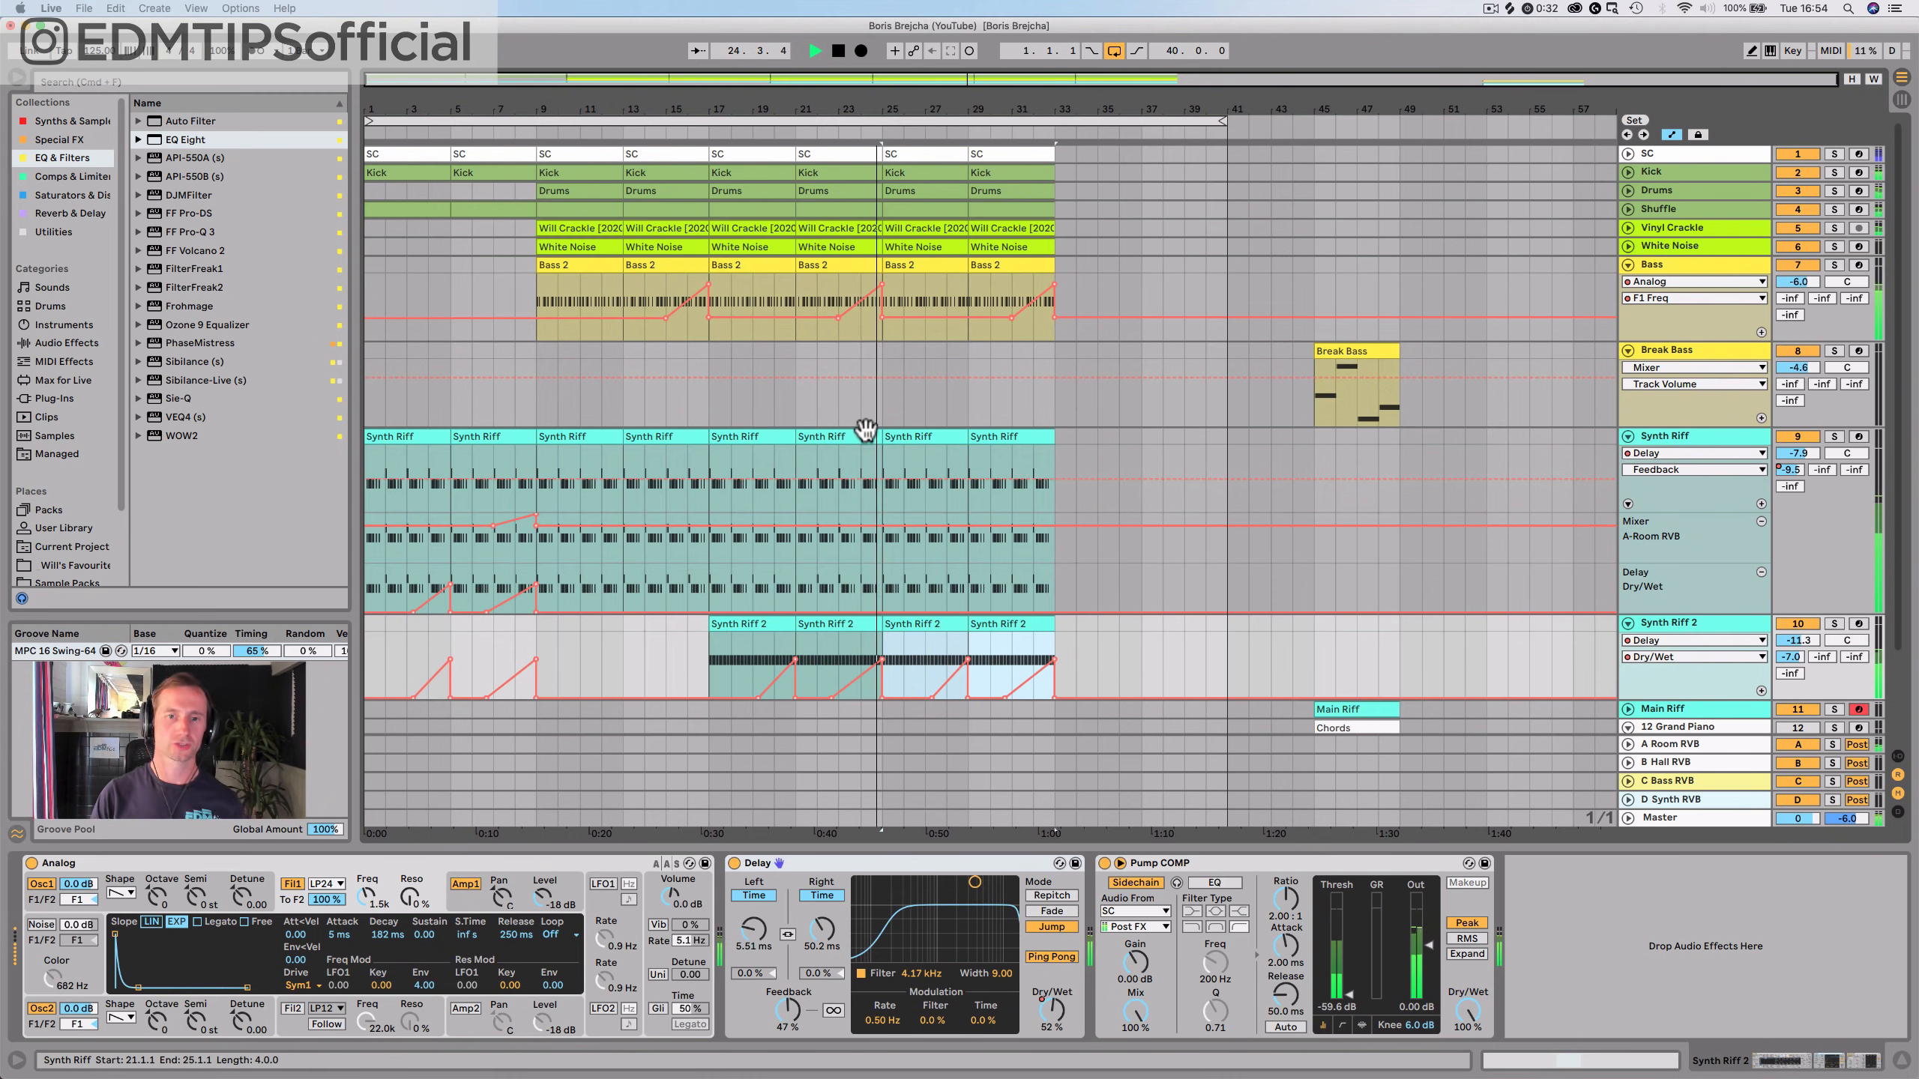
pyautogui.press('space')
pyautogui.press('super+s')
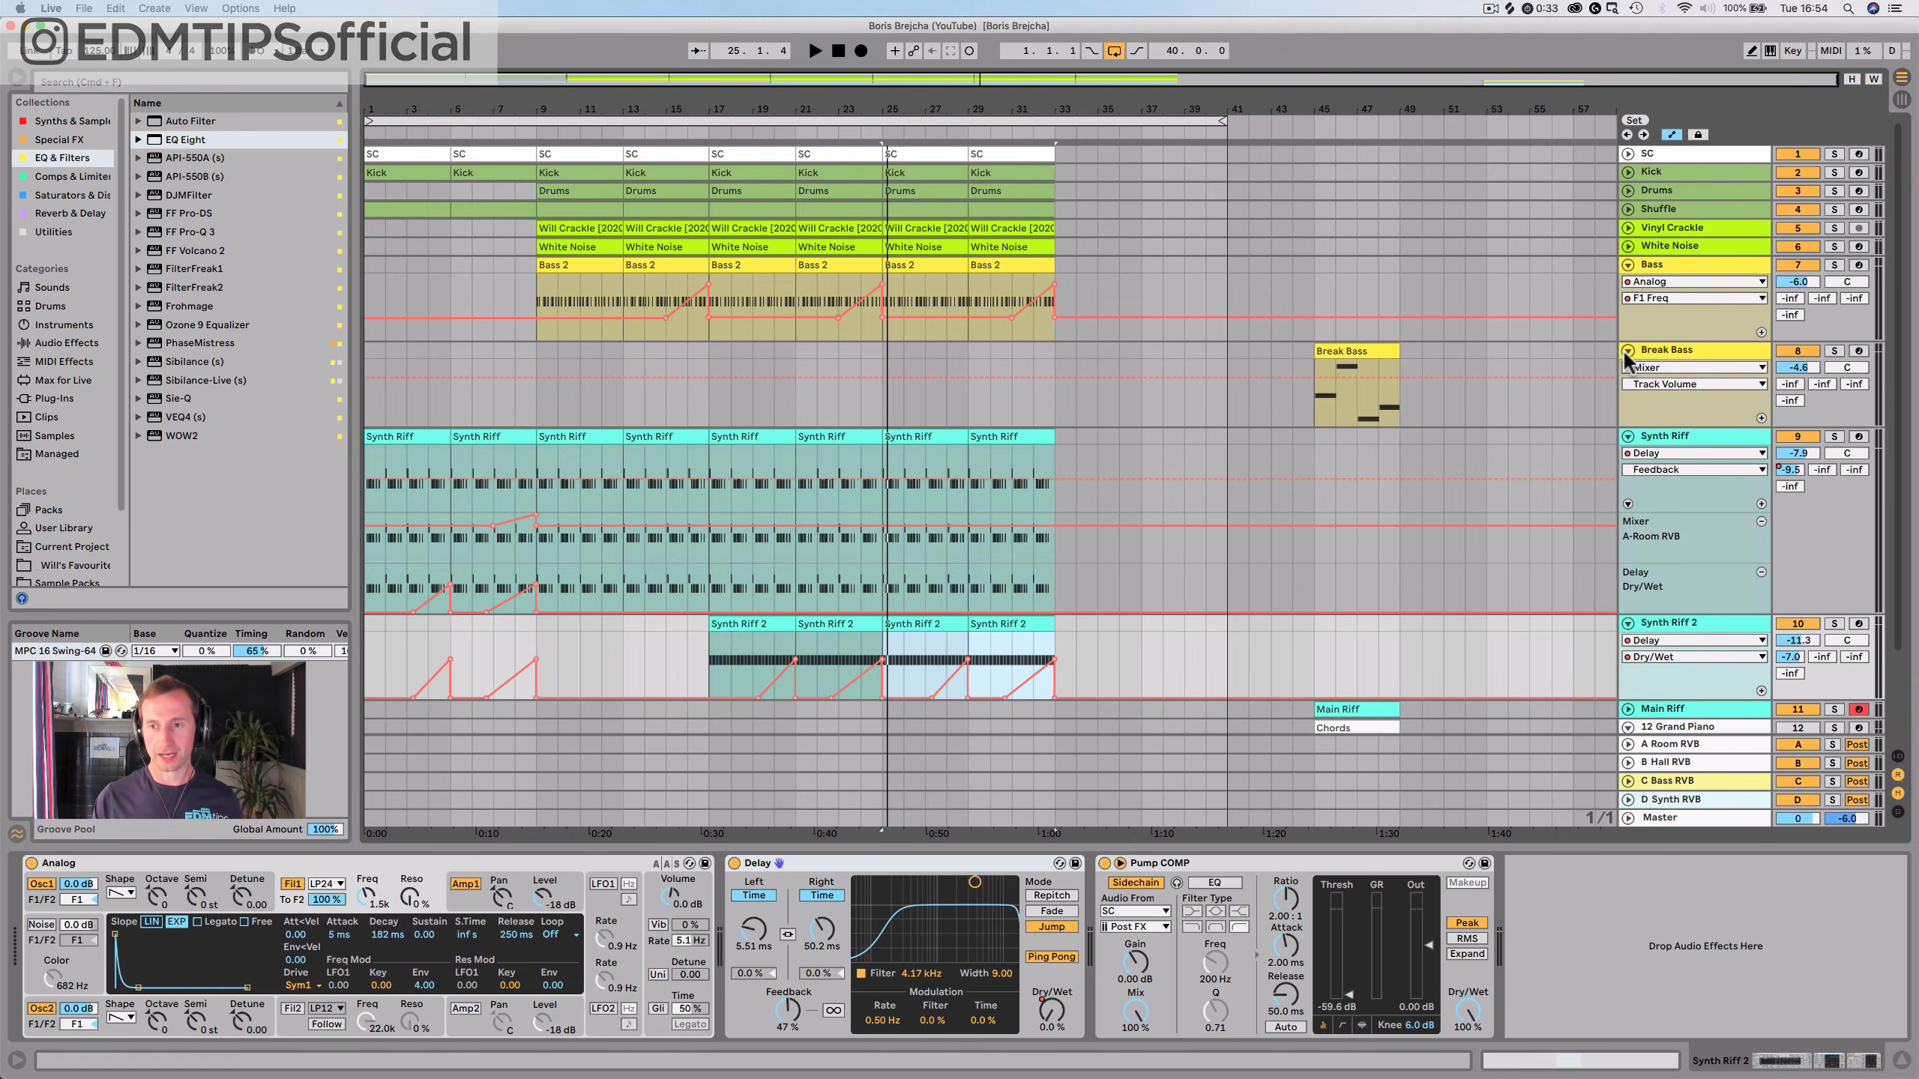
# Collapse the Synth Riff, Synth Riff 2, Break Bass and Bass tracks and save the set
pyautogui.click(1627, 436)
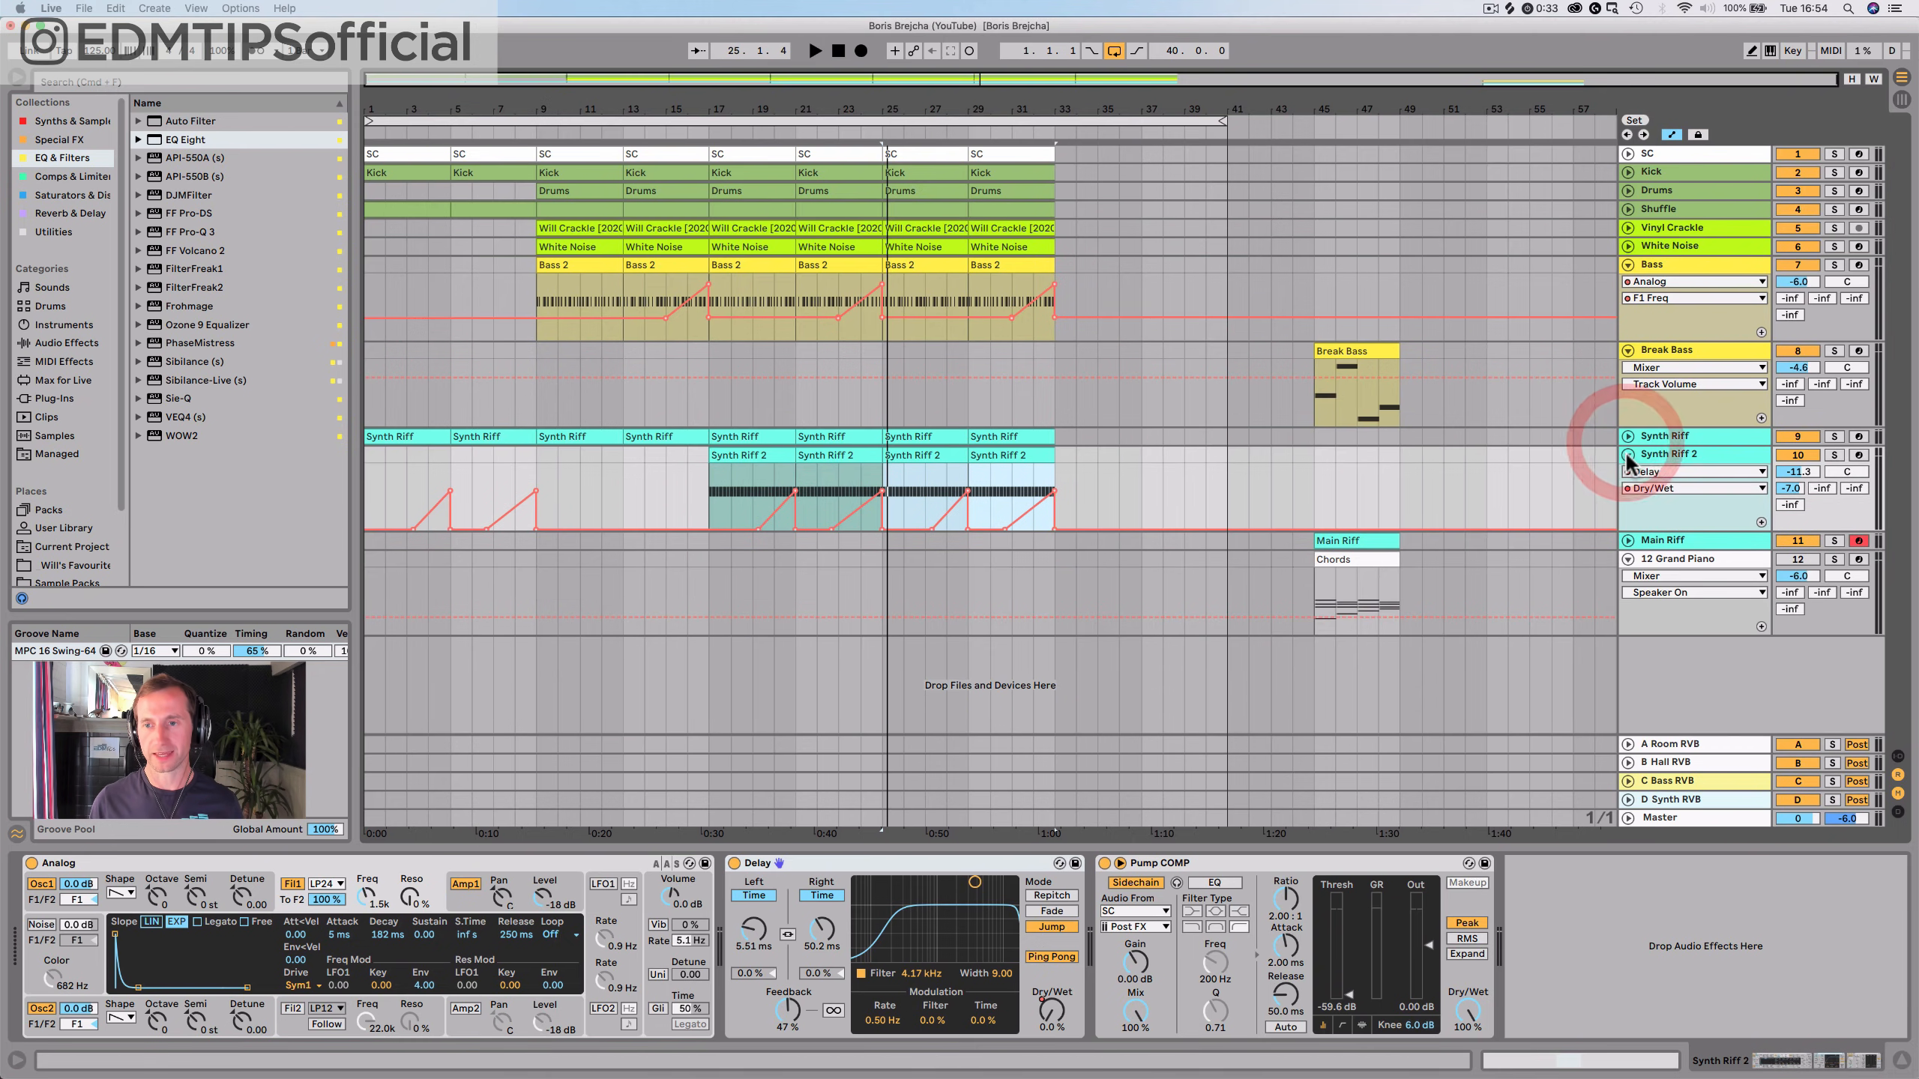
pyautogui.click(1627, 455)
pyautogui.click(1627, 350)
pyautogui.click(1627, 265)
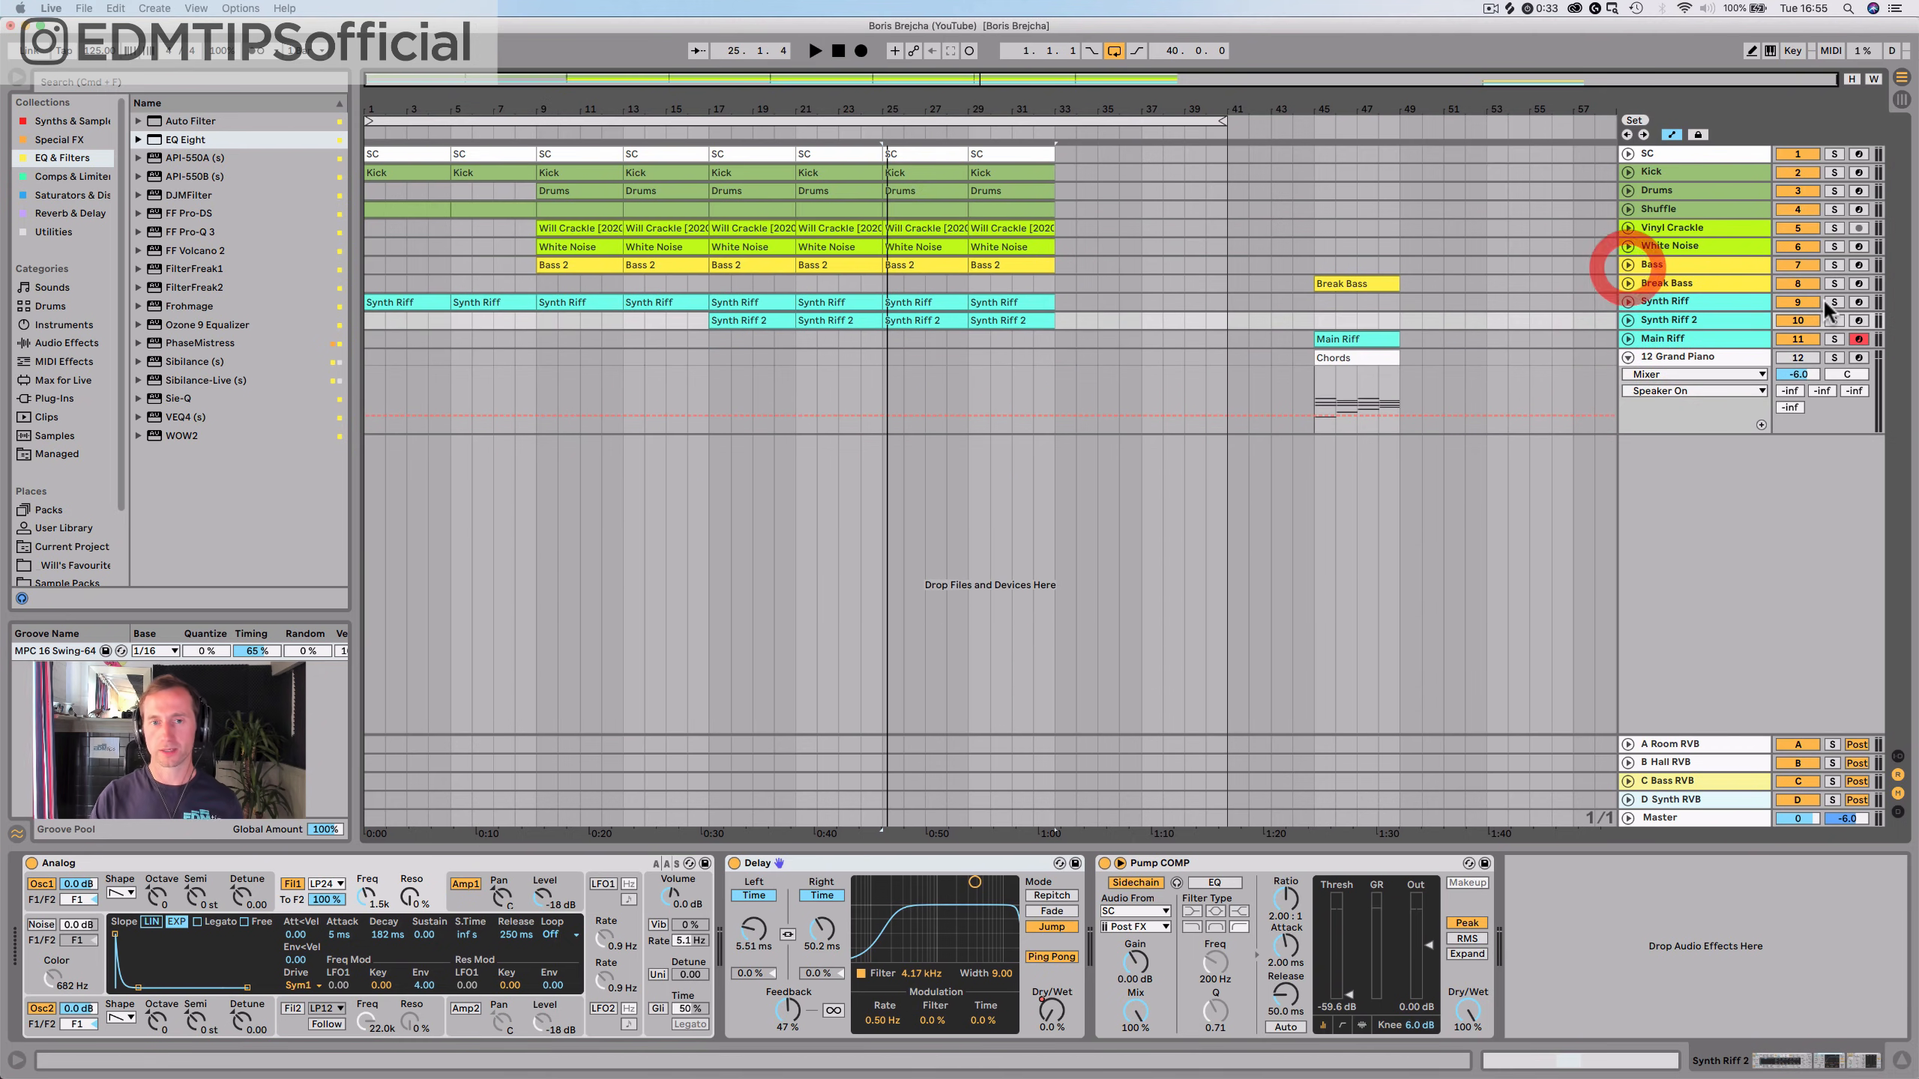
pyautogui.press('super+s')
pyautogui.press('super+s')
pyautogui.press('super+s')
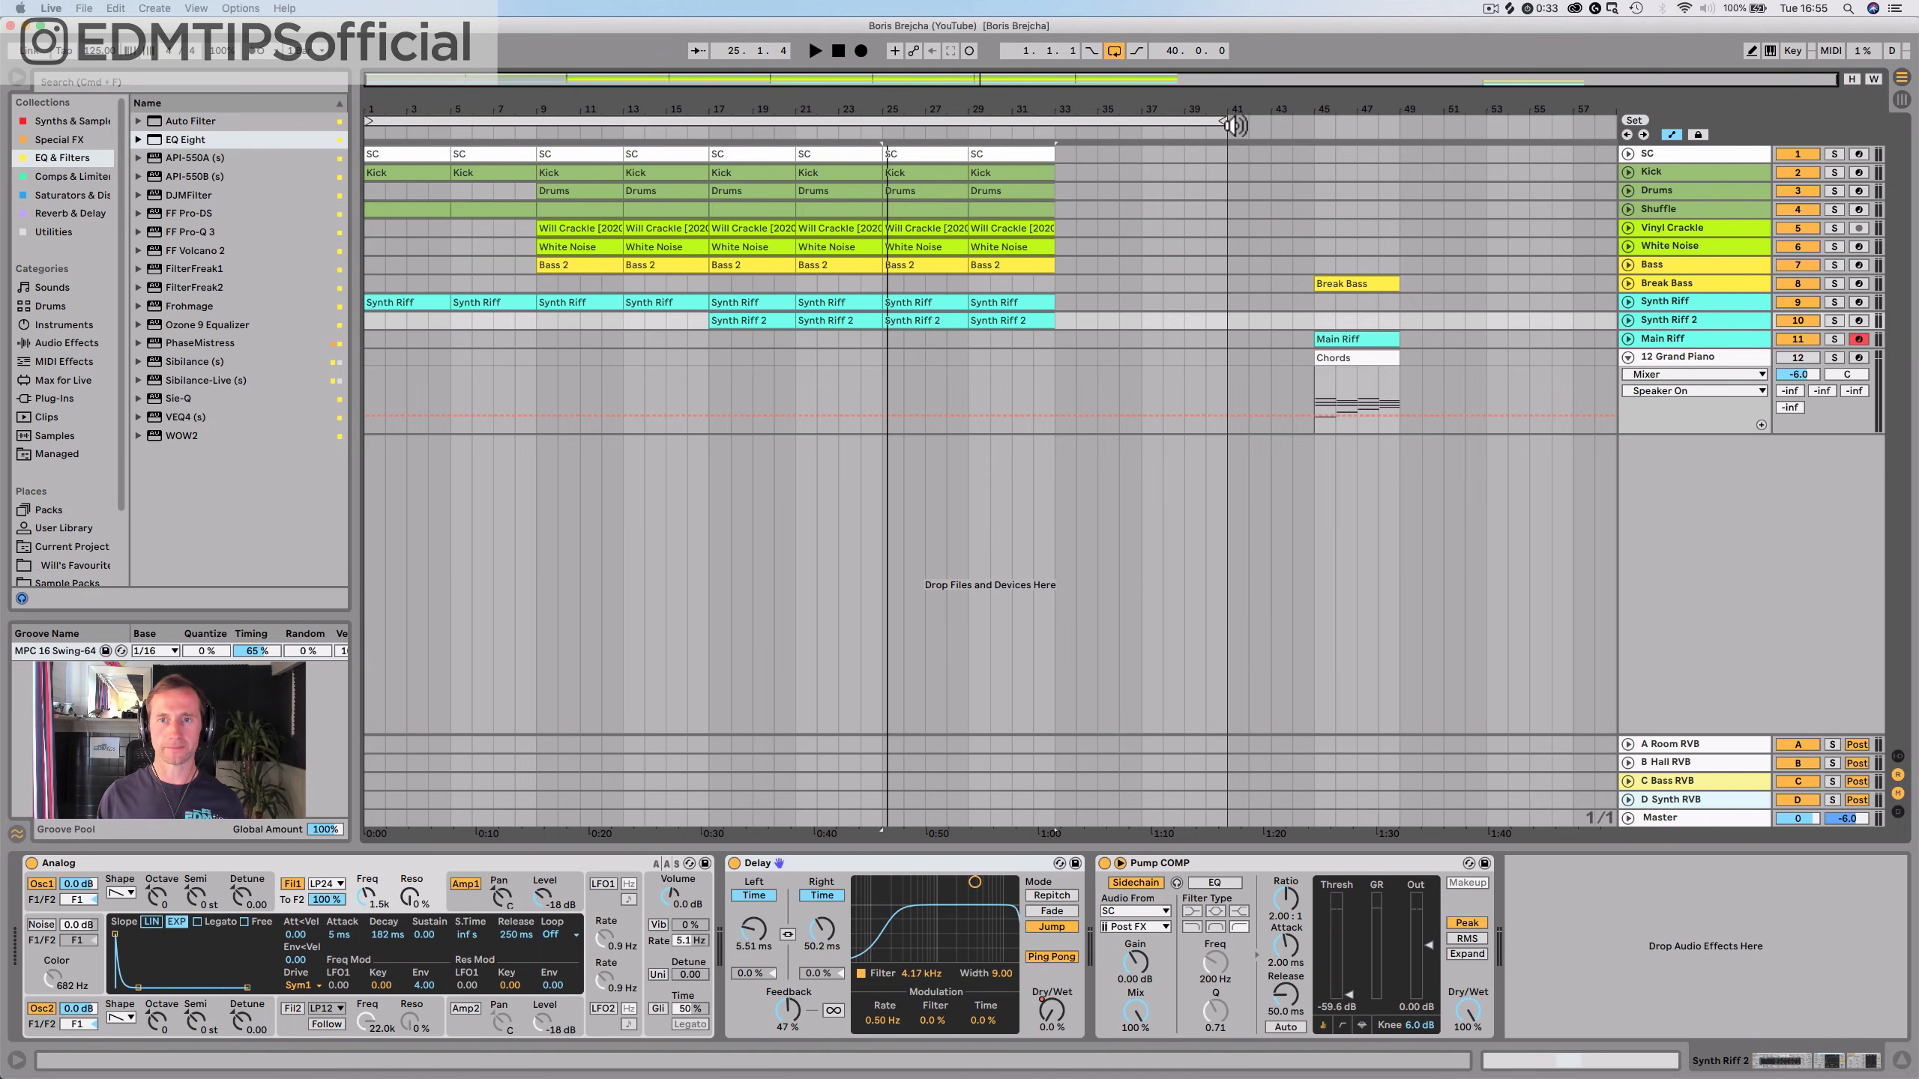
# Extend the arrangement loop to 48 bars, ending at bar 49, and play the arrangement from about bar 16
pyautogui.moveTo(1223, 124); pyautogui.dragTo(1380, 124)
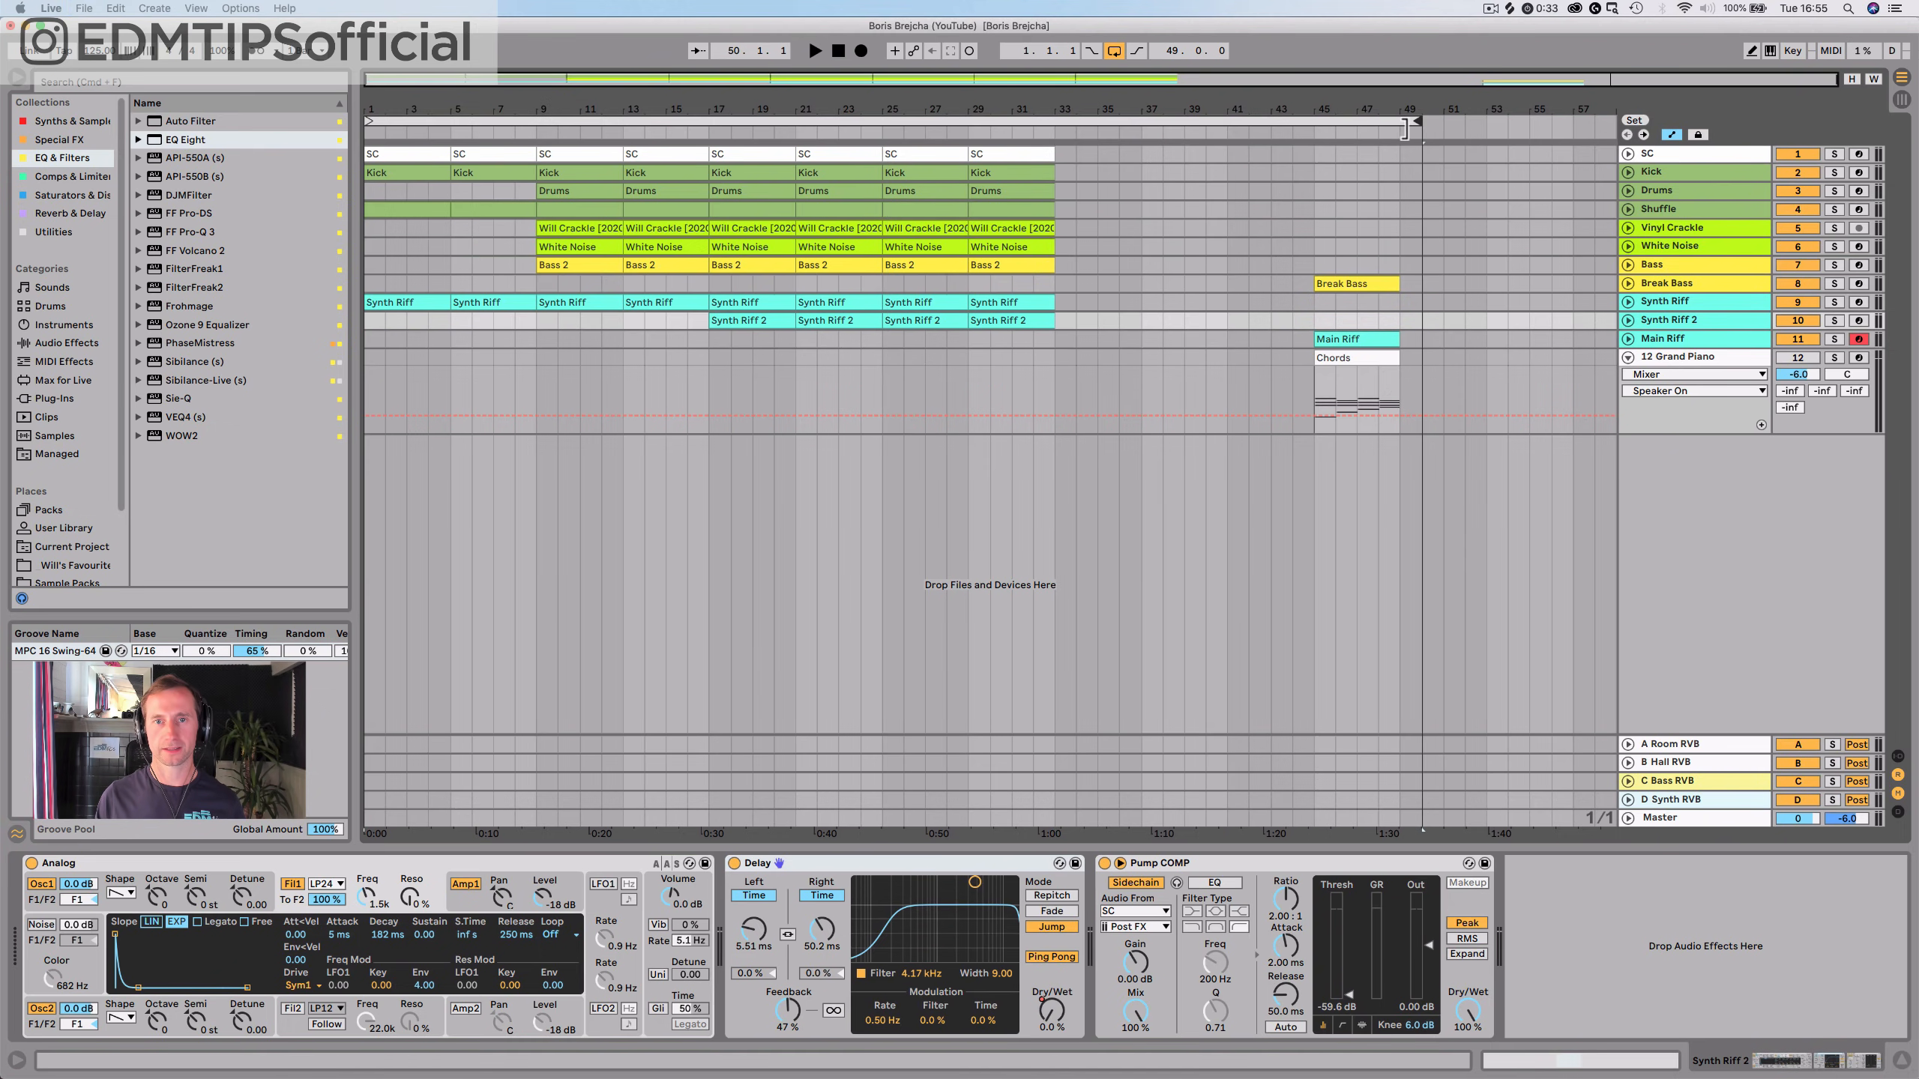
pyautogui.click(988, 133)
pyautogui.moveTo(990, 110); pyautogui.dragTo(876, 147)
pyautogui.press('space')
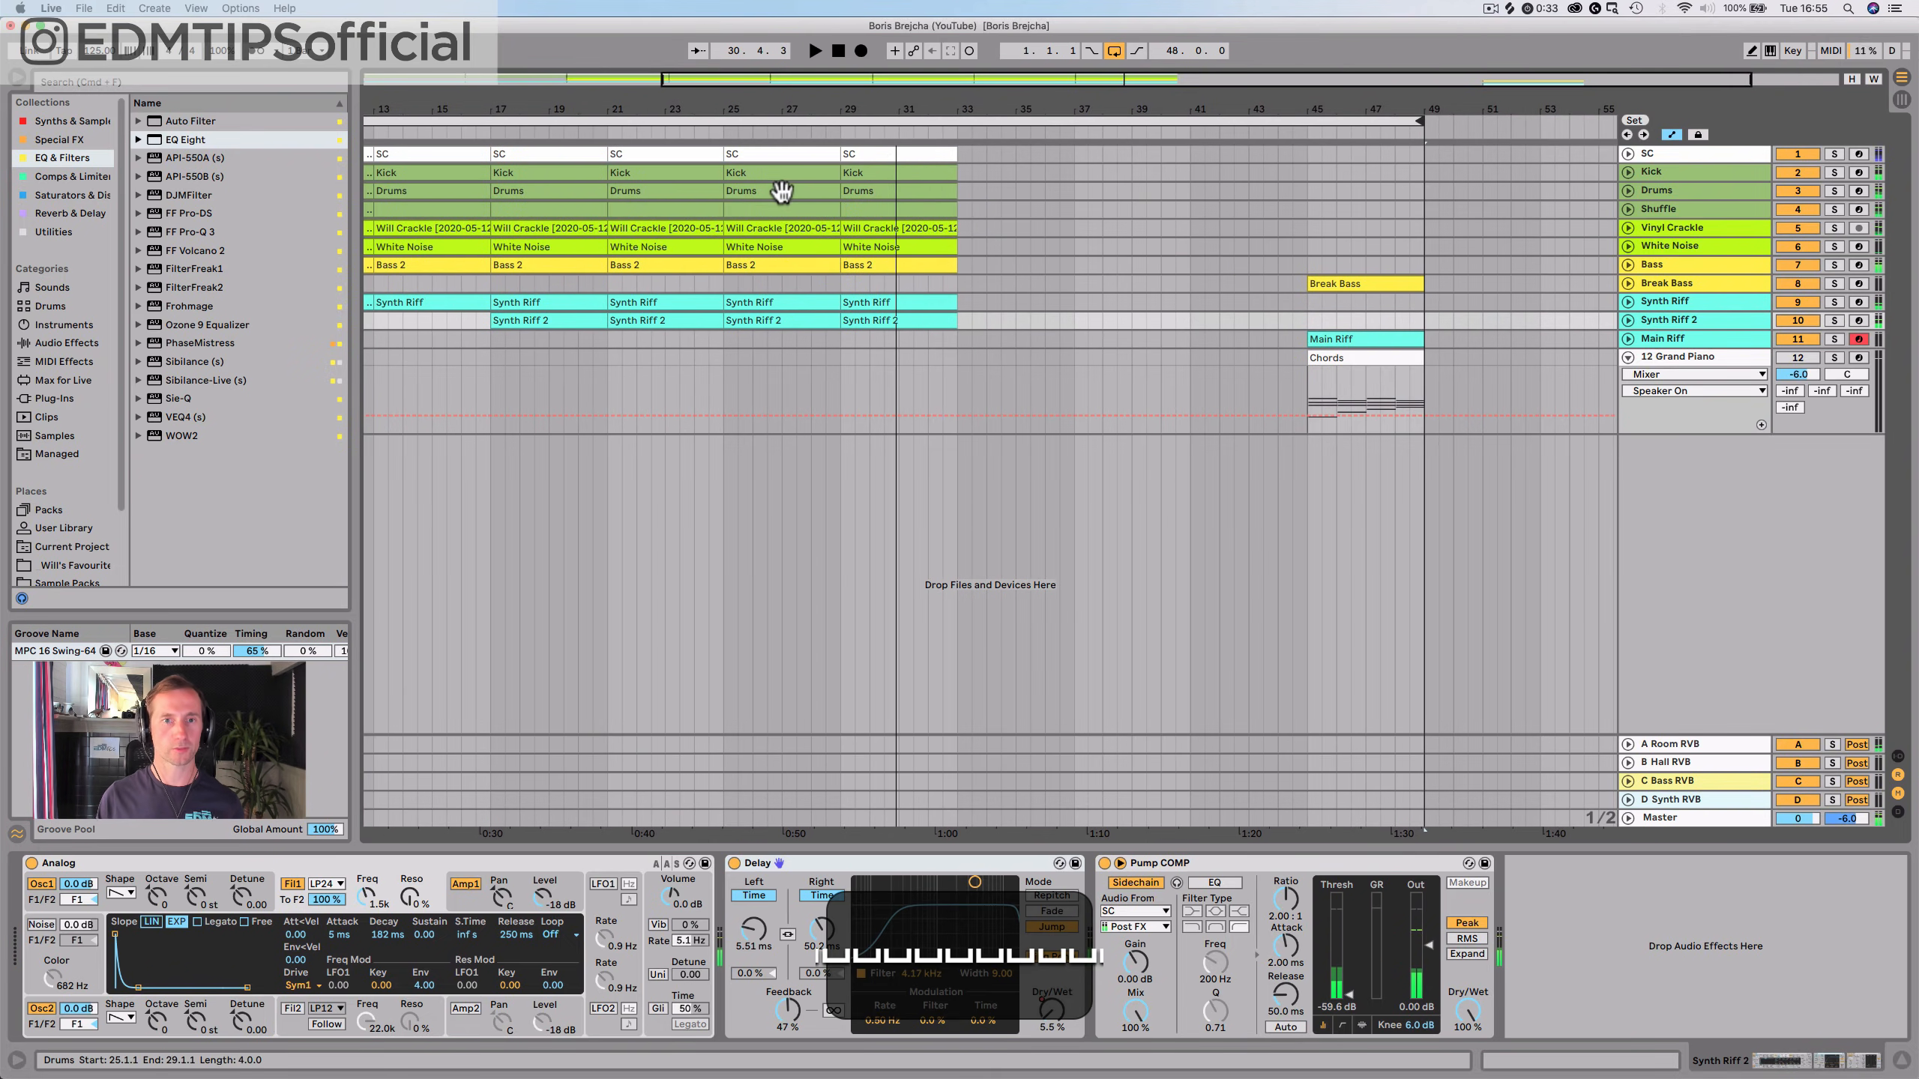
pyautogui.moveTo(745, 104); pyautogui.dragTo(897, 107)
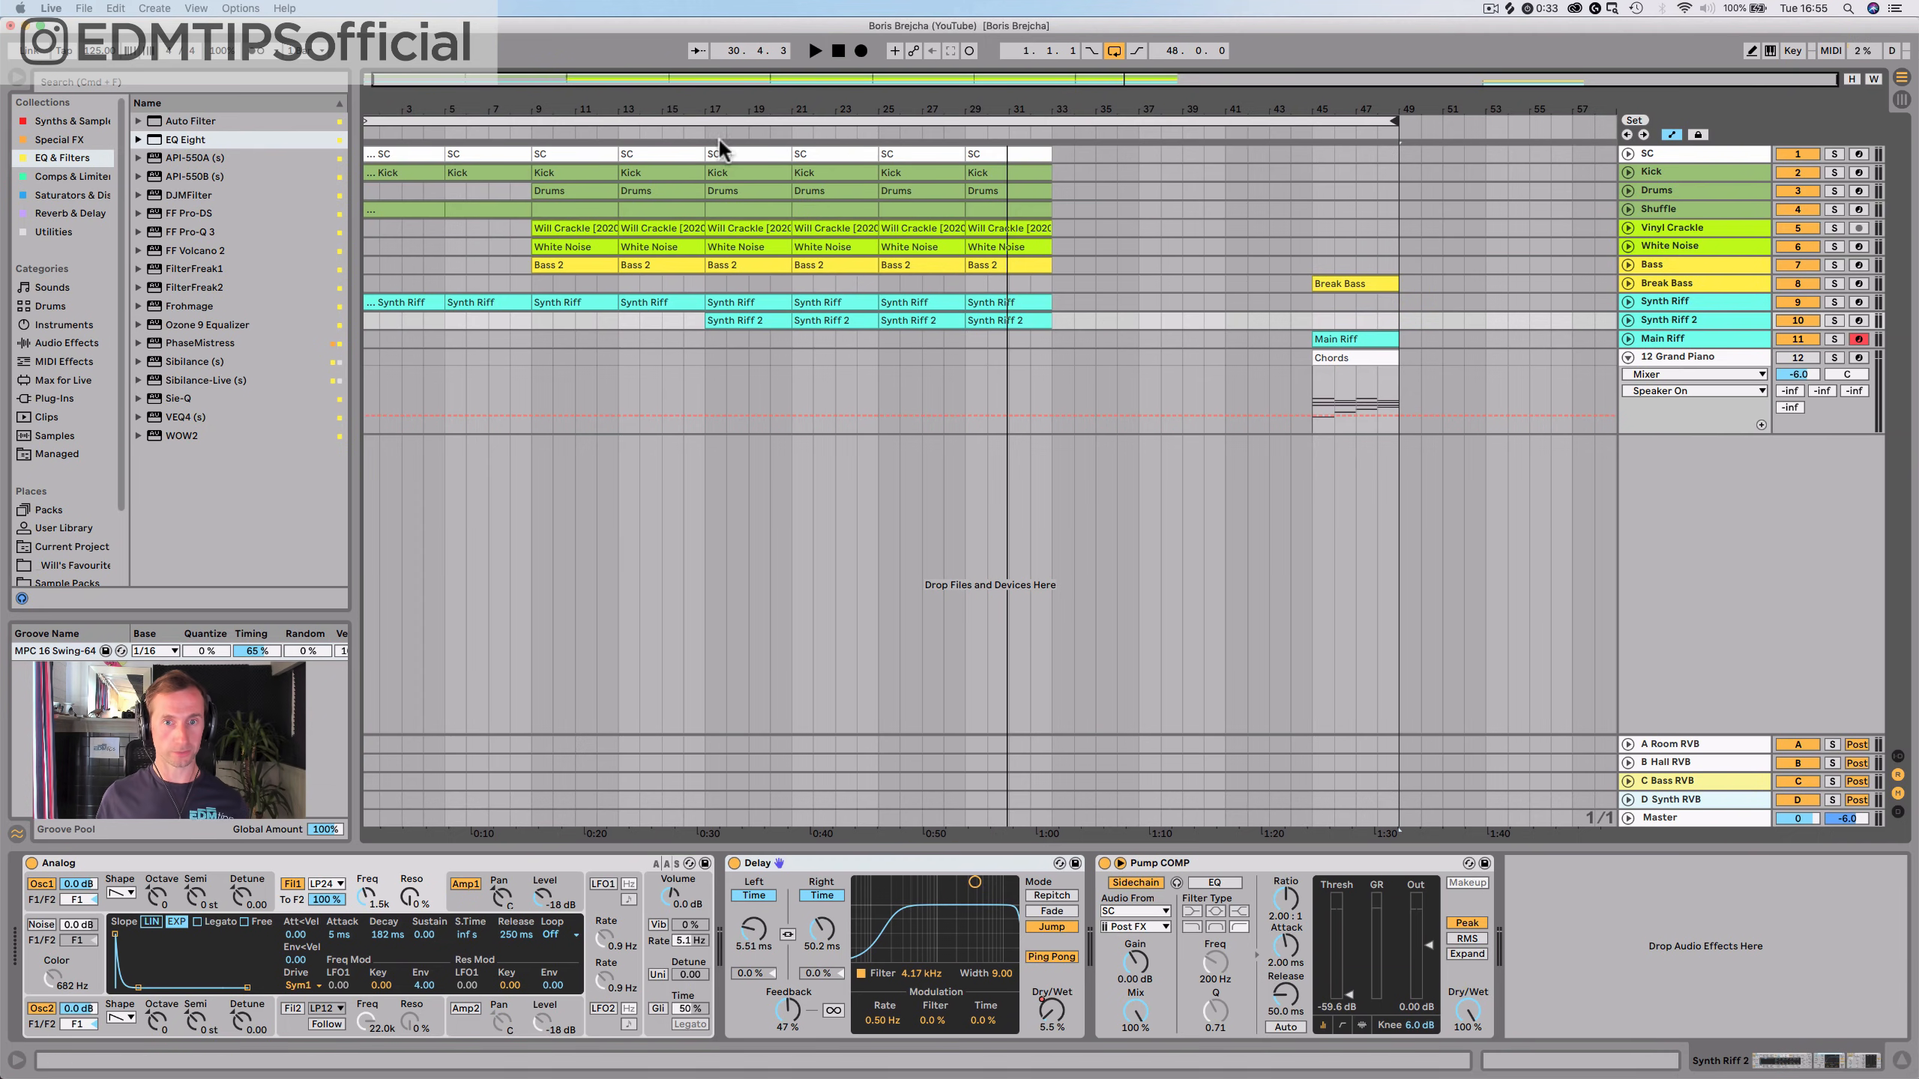
pyautogui.click(685, 136)
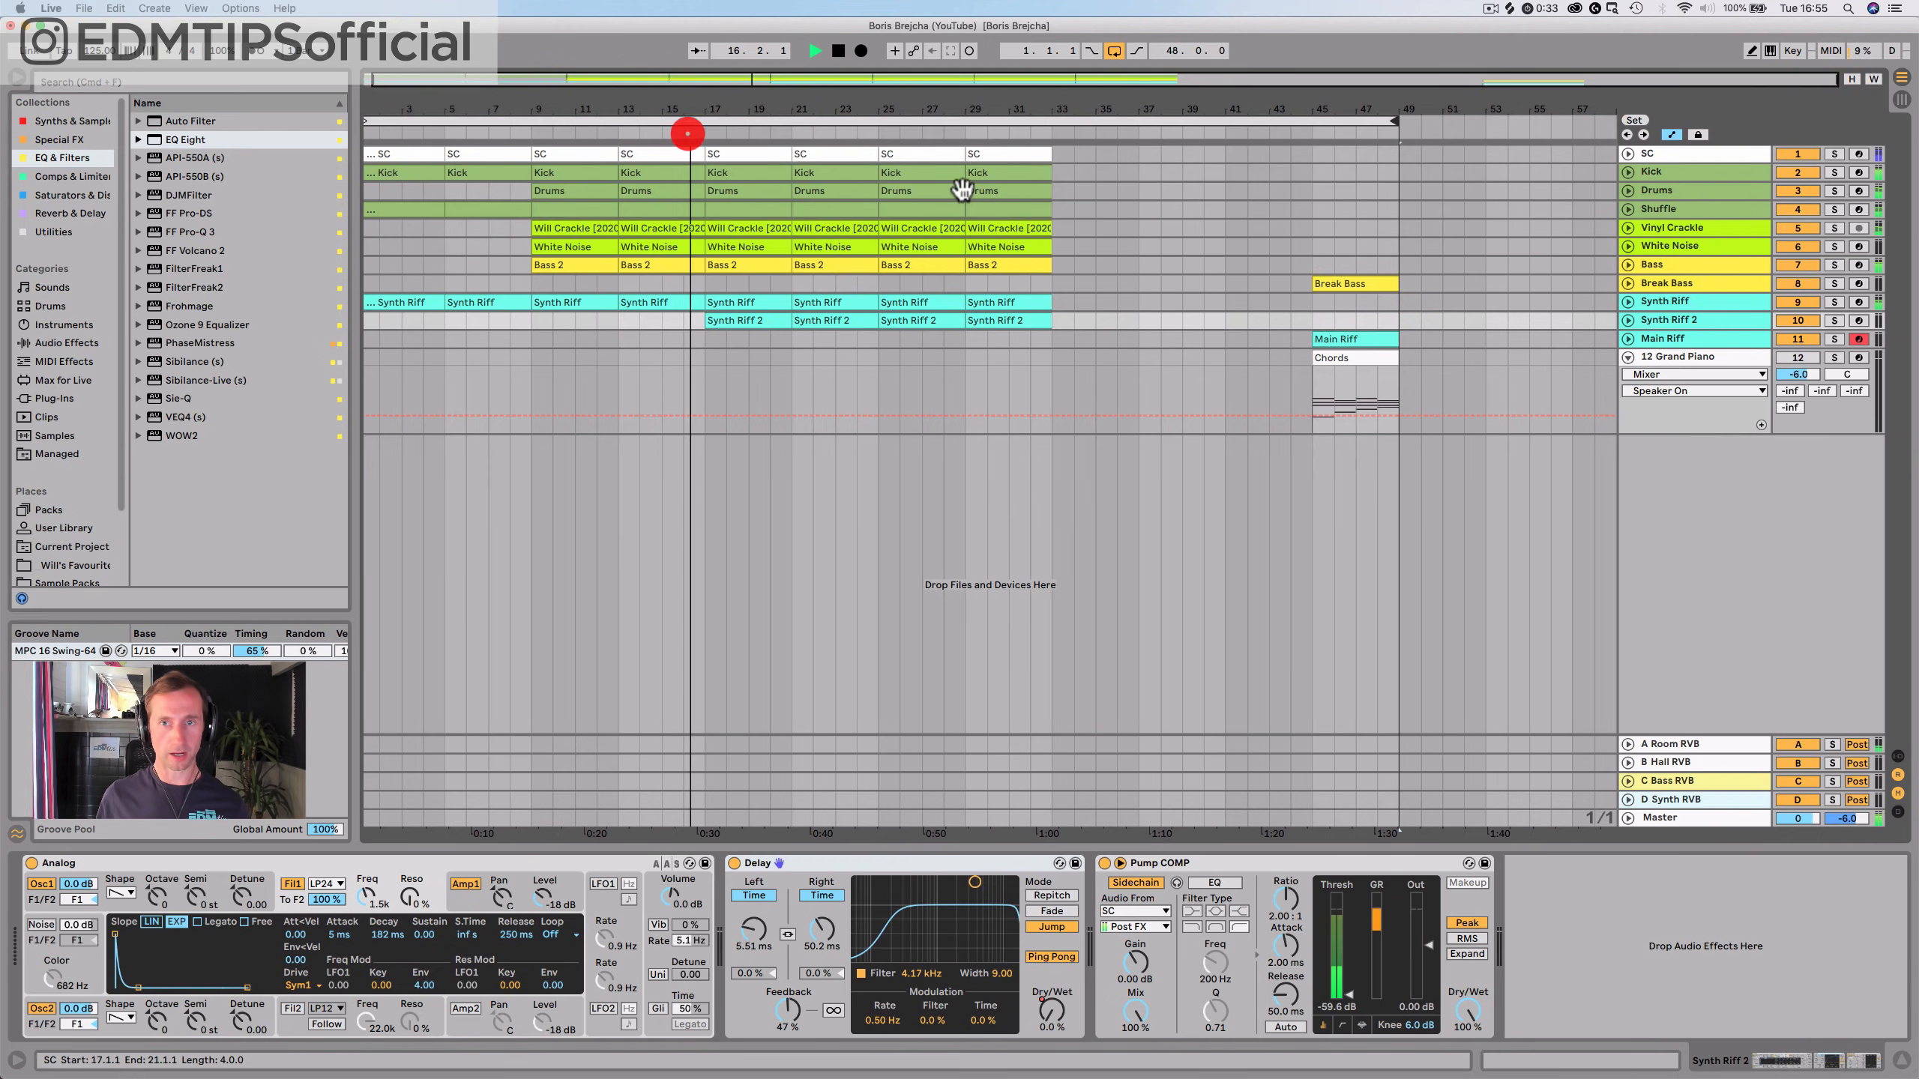
# Select the Drums track, stop playback and expand the Imported samples folder of the current project
pyautogui.click(1700, 190)
pyautogui.press('space')
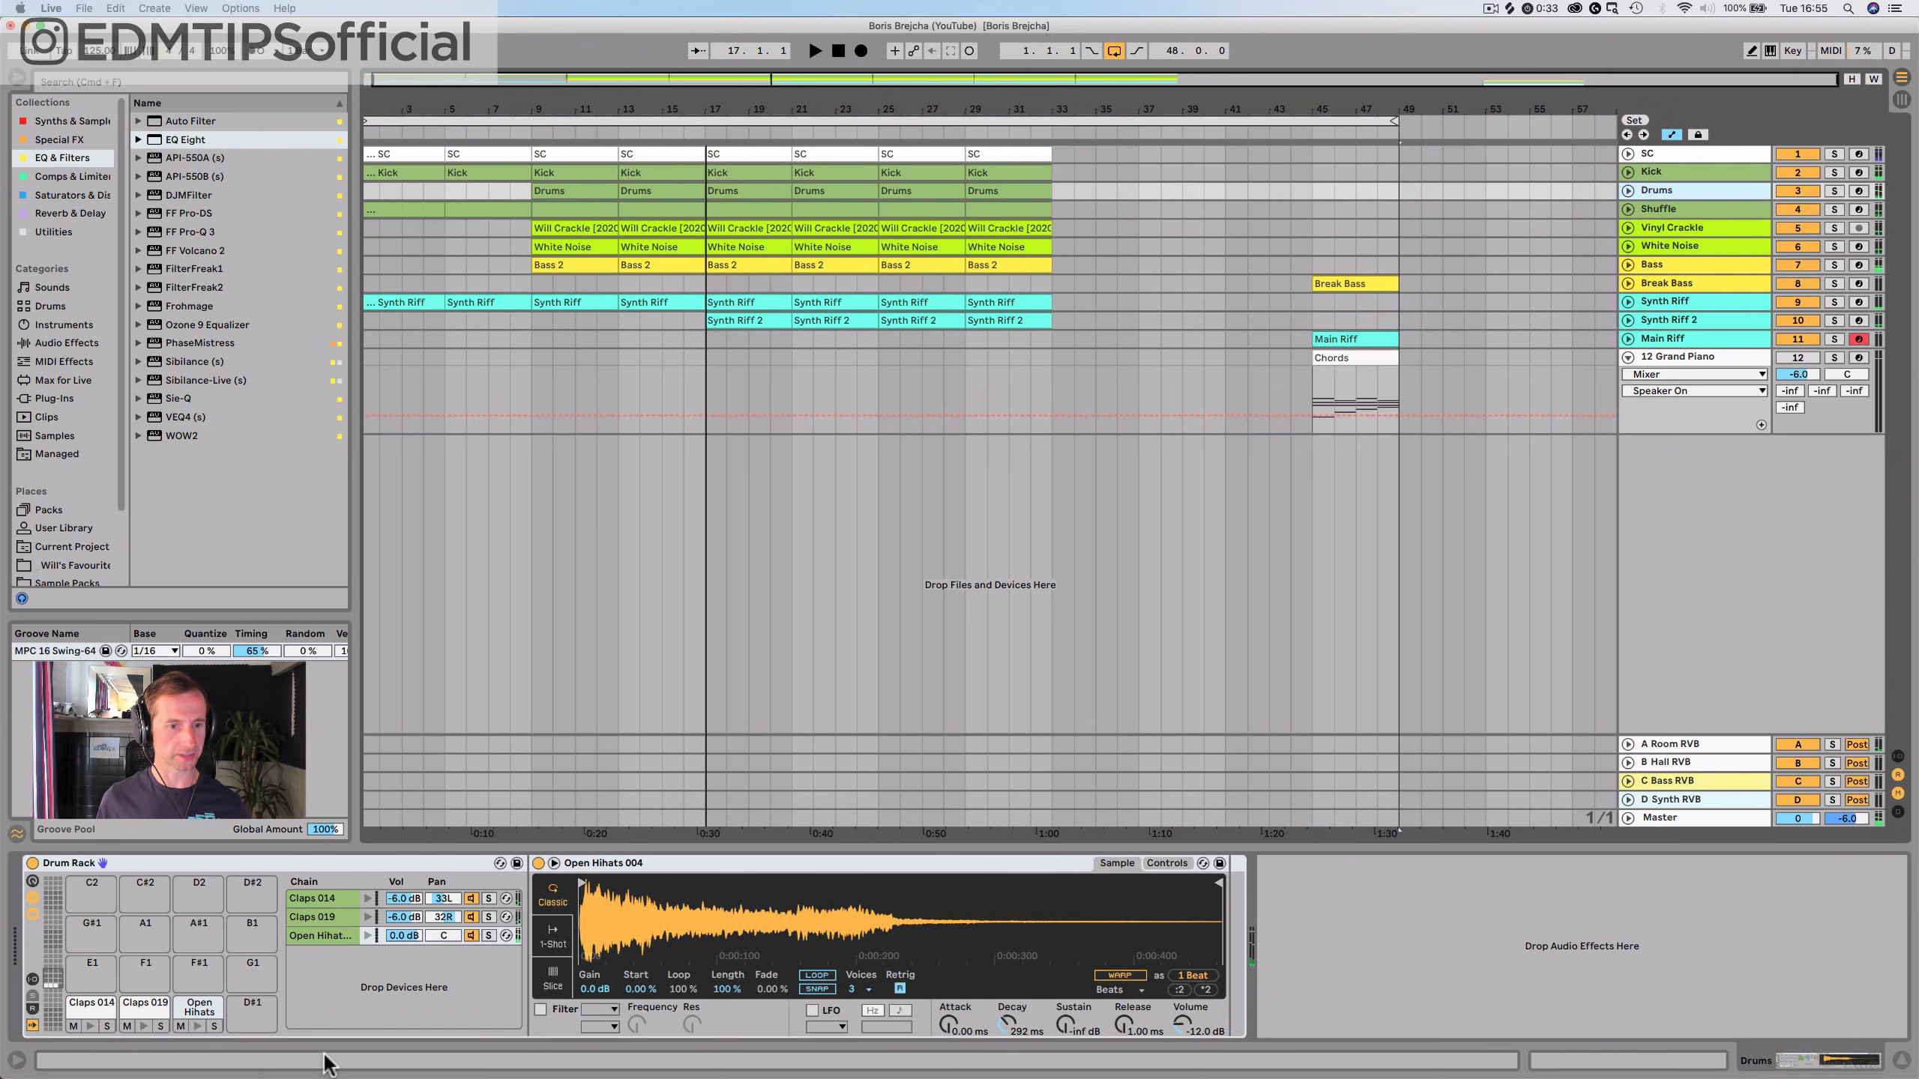
pyautogui.click(56, 546)
pyautogui.click(181, 176)
pyautogui.press('Left')
pyautogui.press('Left')
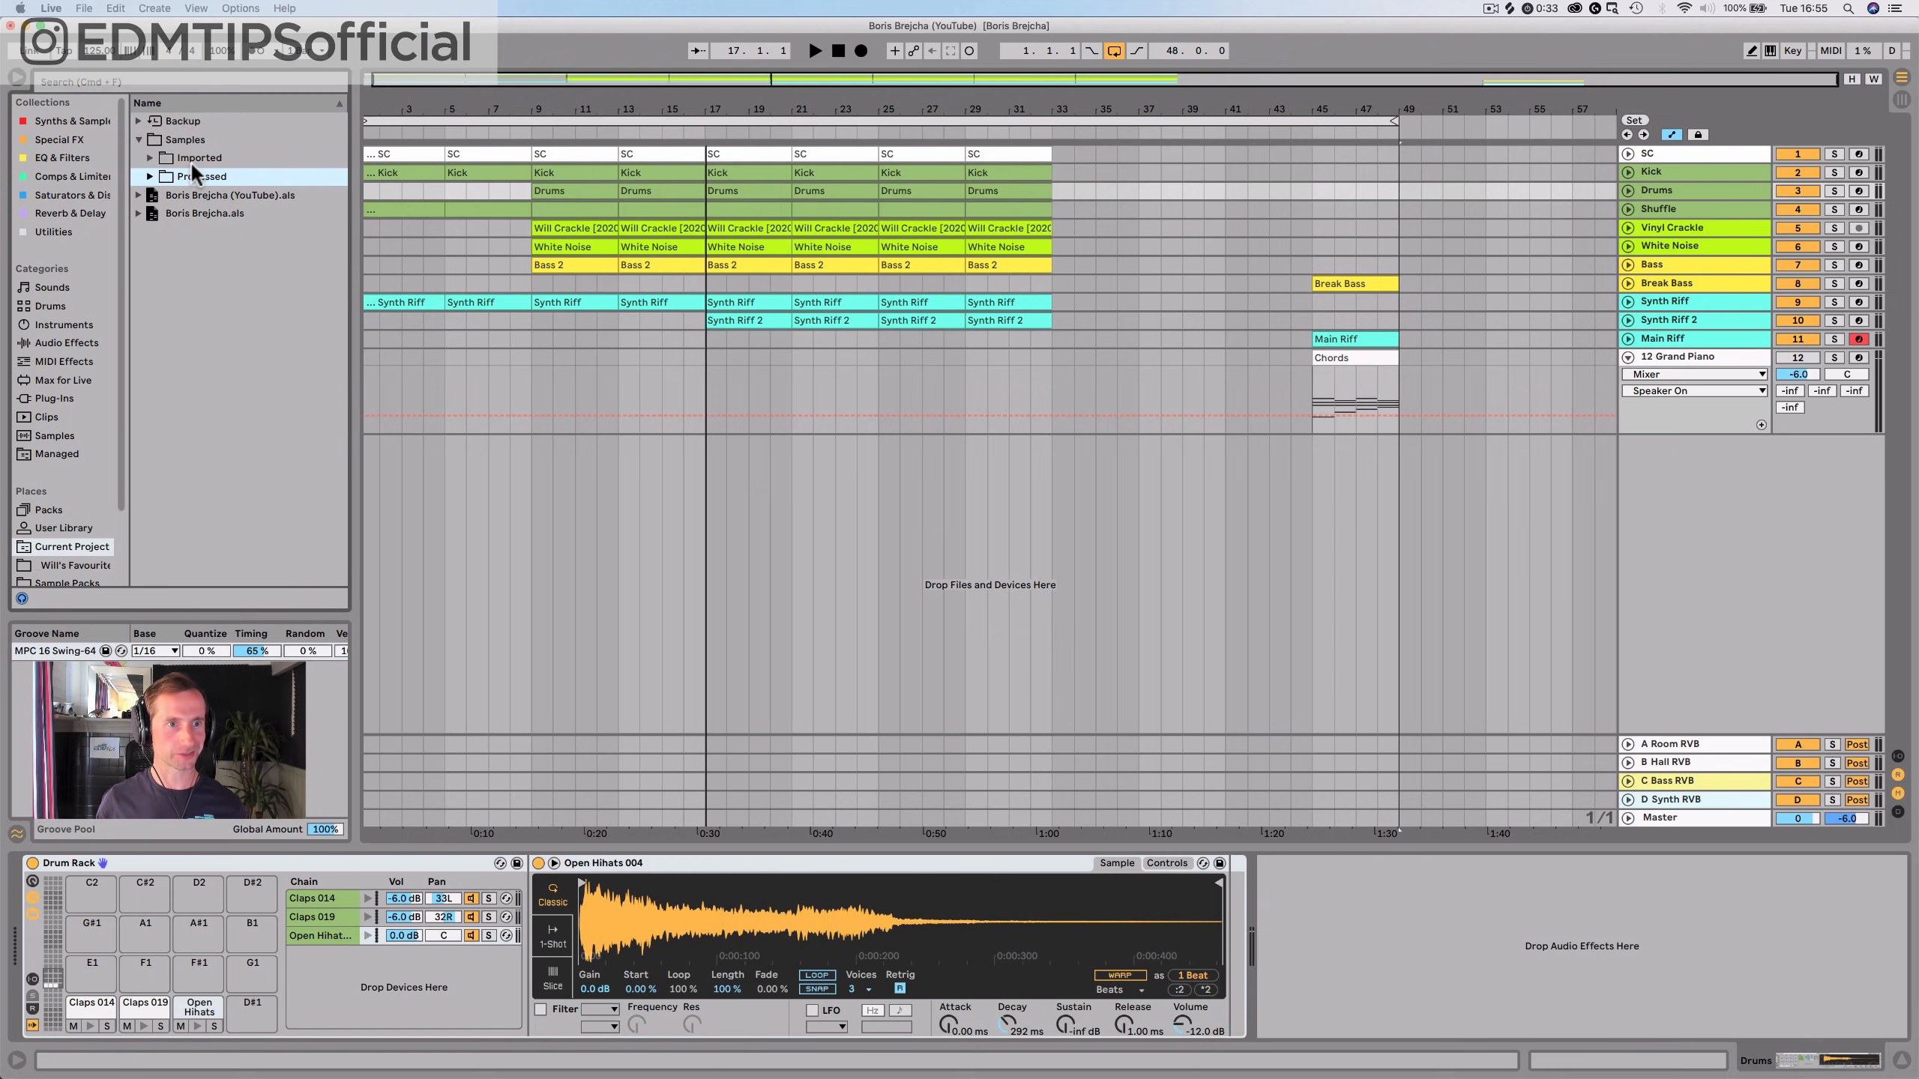
pyautogui.click(192, 158)
pyautogui.press('Right')
# Audition the imported samples and add Claps & Snares 014.wav as a new chain in the Drums track's Drum Rack
pyautogui.press('Down')
pyautogui.press('Down')
pyautogui.press('Down')
pyautogui.press('Down')
pyautogui.press('Down')
pyautogui.press('Down')
pyautogui.press('Down')
pyautogui.press('Down')
pyautogui.press('Down')
pyautogui.press('Up')
pyautogui.press('Up')
pyautogui.press('Up')
pyautogui.click(225, 216)
pyautogui.press('Down')
pyautogui.press('Up')
pyautogui.press('Up')
pyautogui.press('Up')
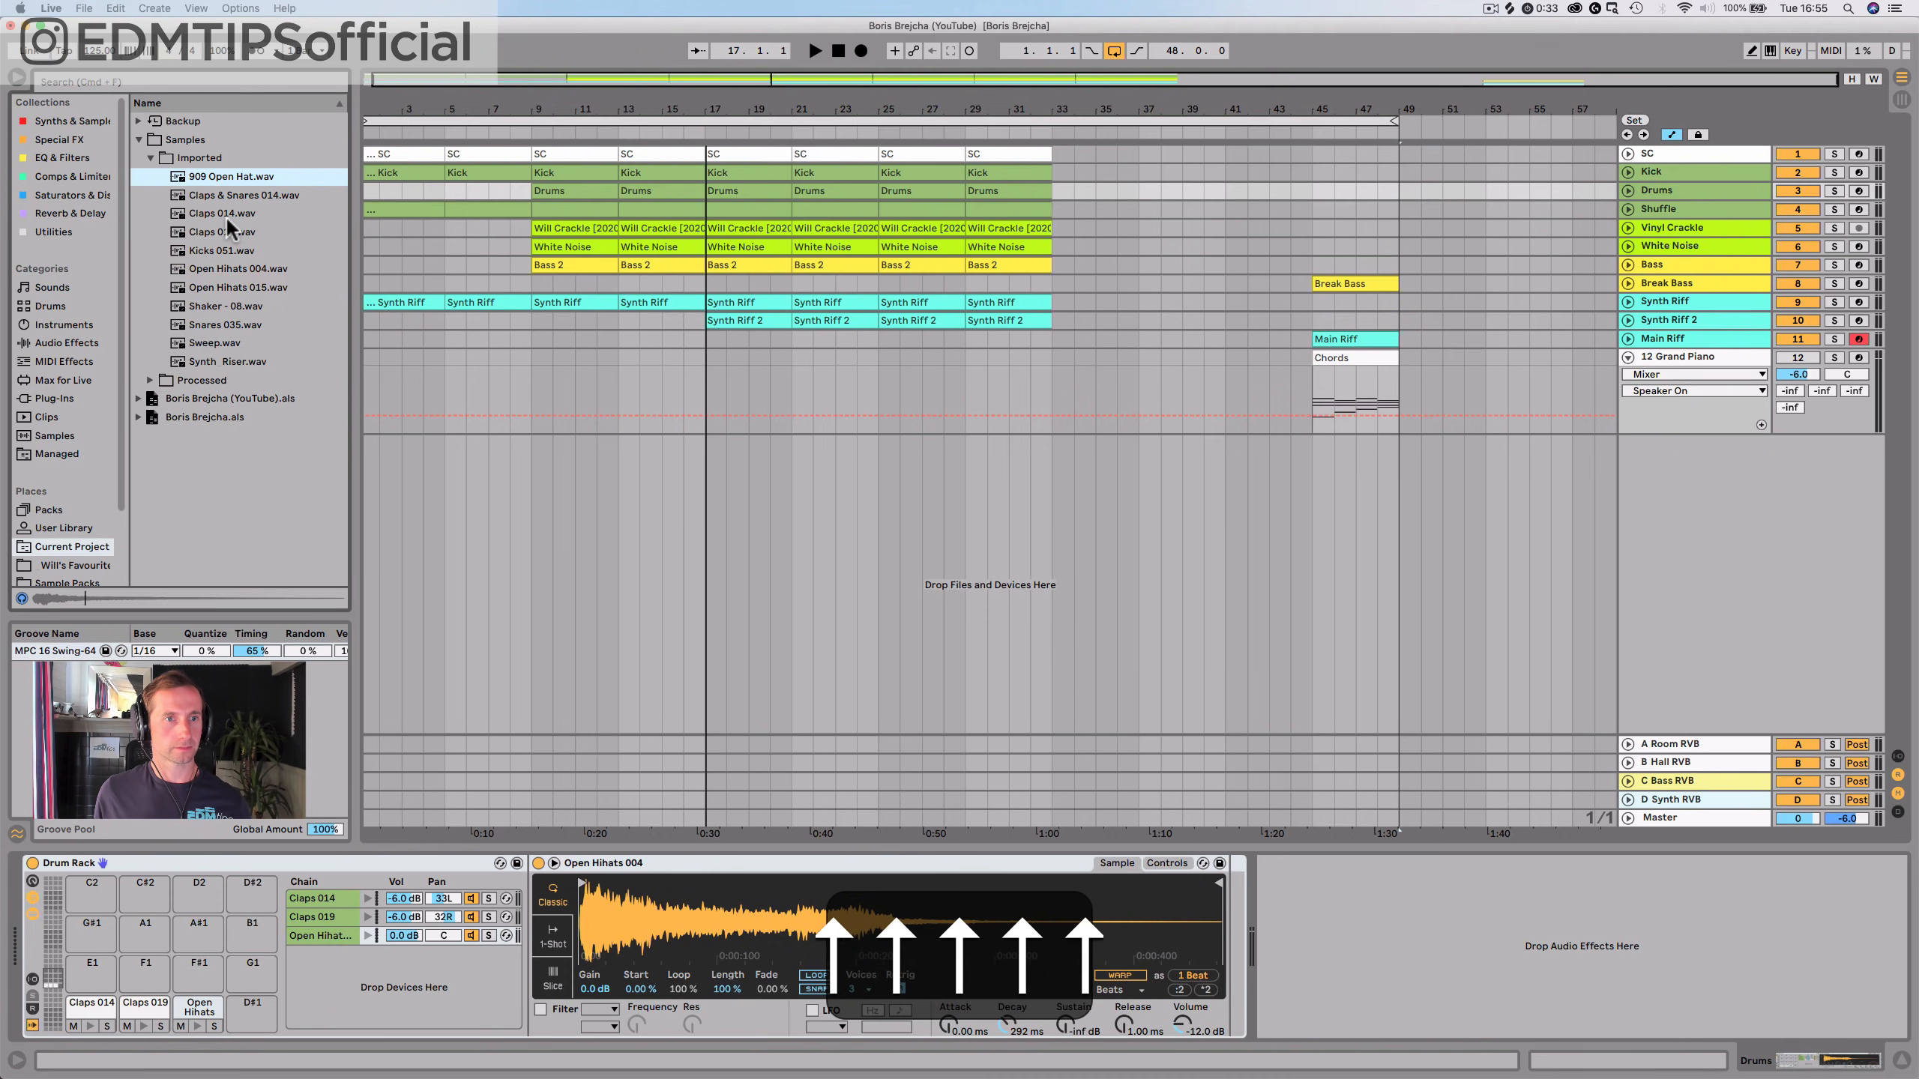
pyautogui.press('Down')
pyautogui.moveTo(241, 188); pyautogui.dragTo(324, 968)
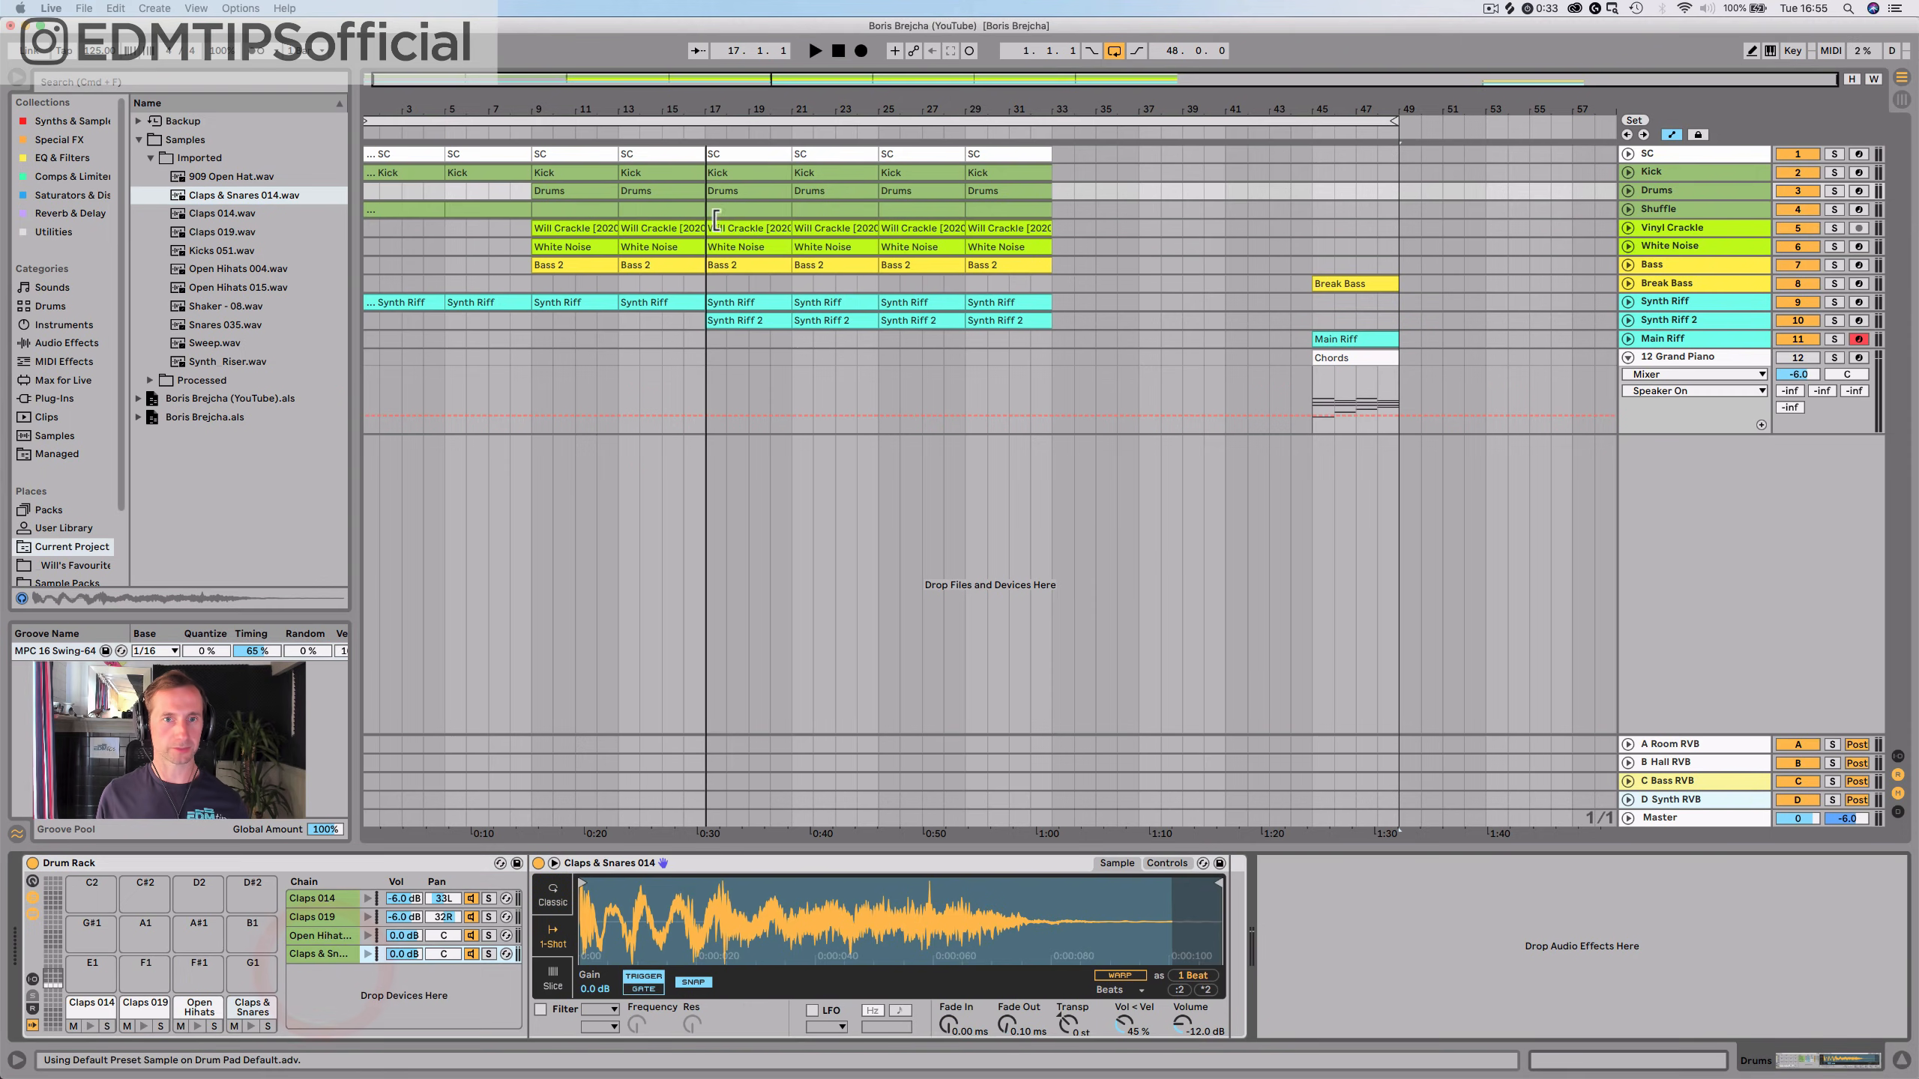
# Open the Drums clip at bar 17, switch from envelopes to notes, and add a Claps & Snares 014 note at 1.4.4
pyautogui.doubleClick(727, 192)
pyautogui.press('space')
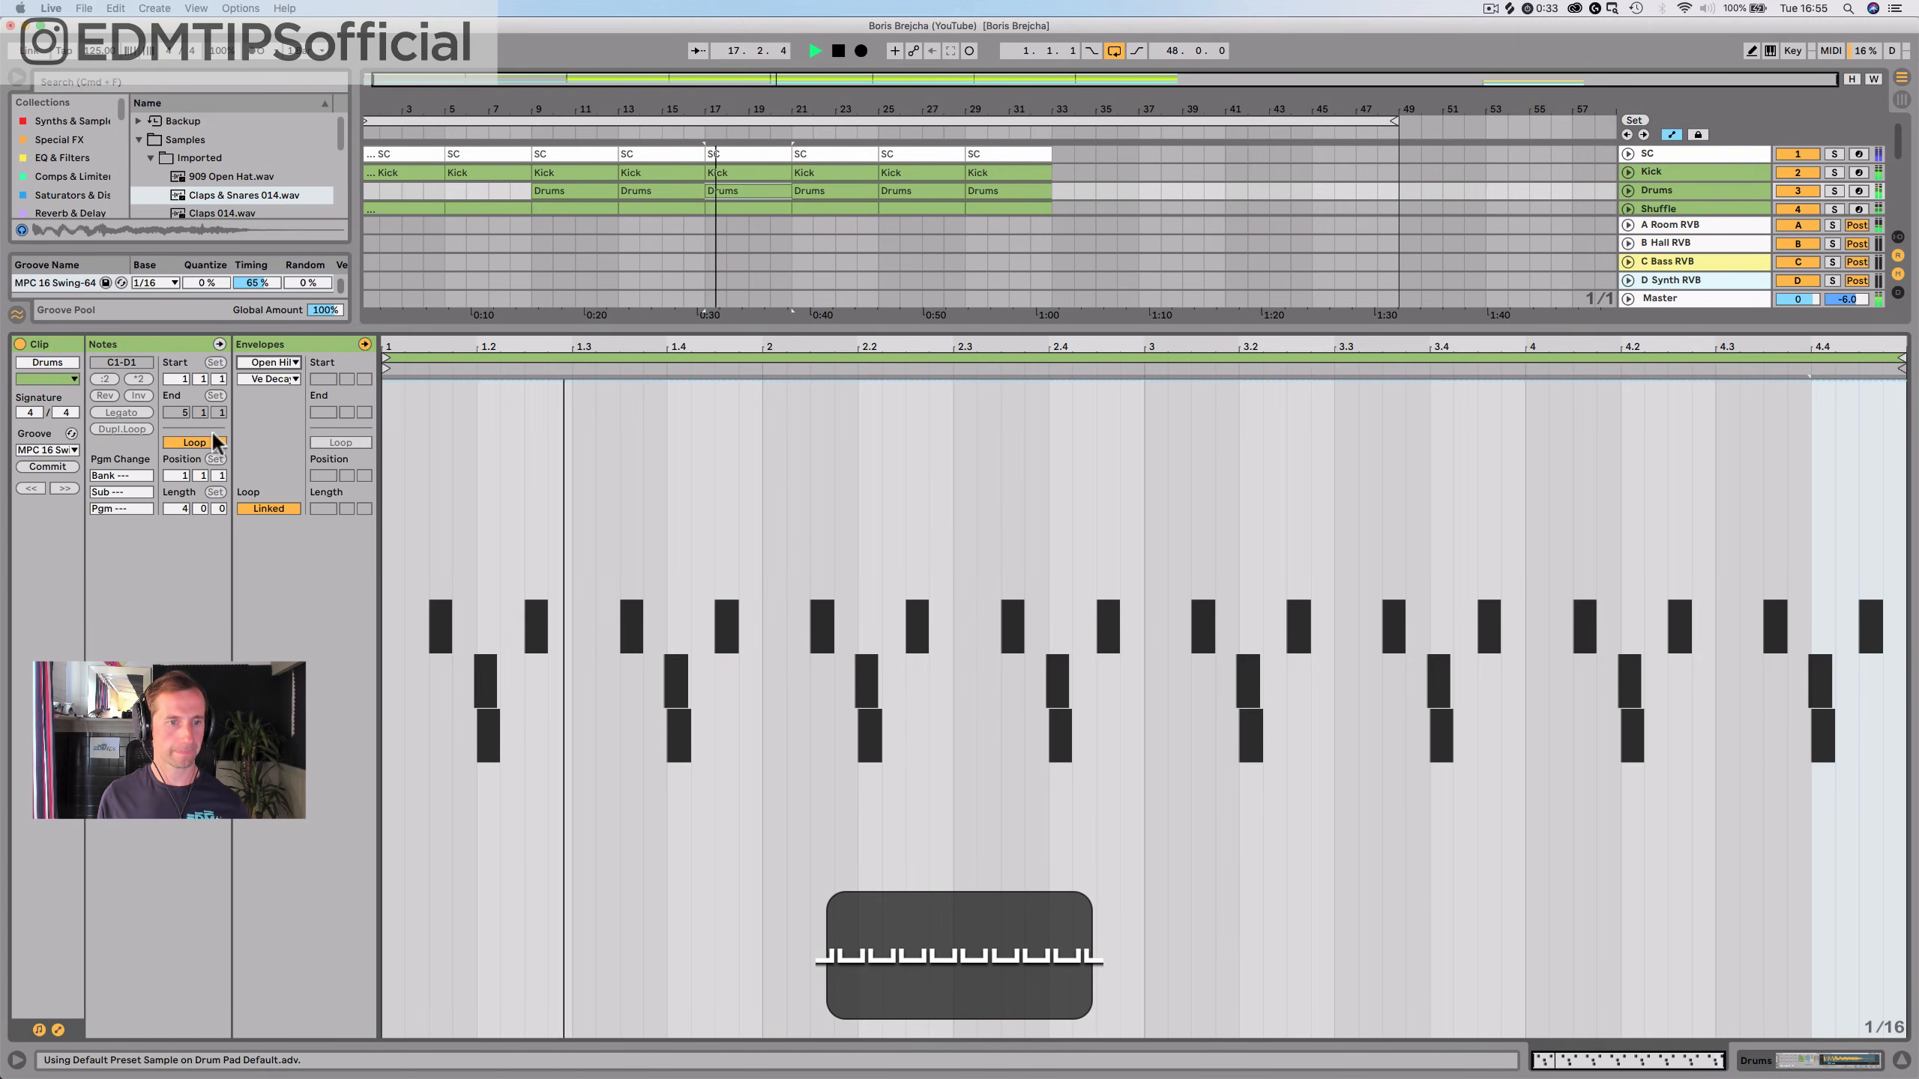
pyautogui.click(271, 362)
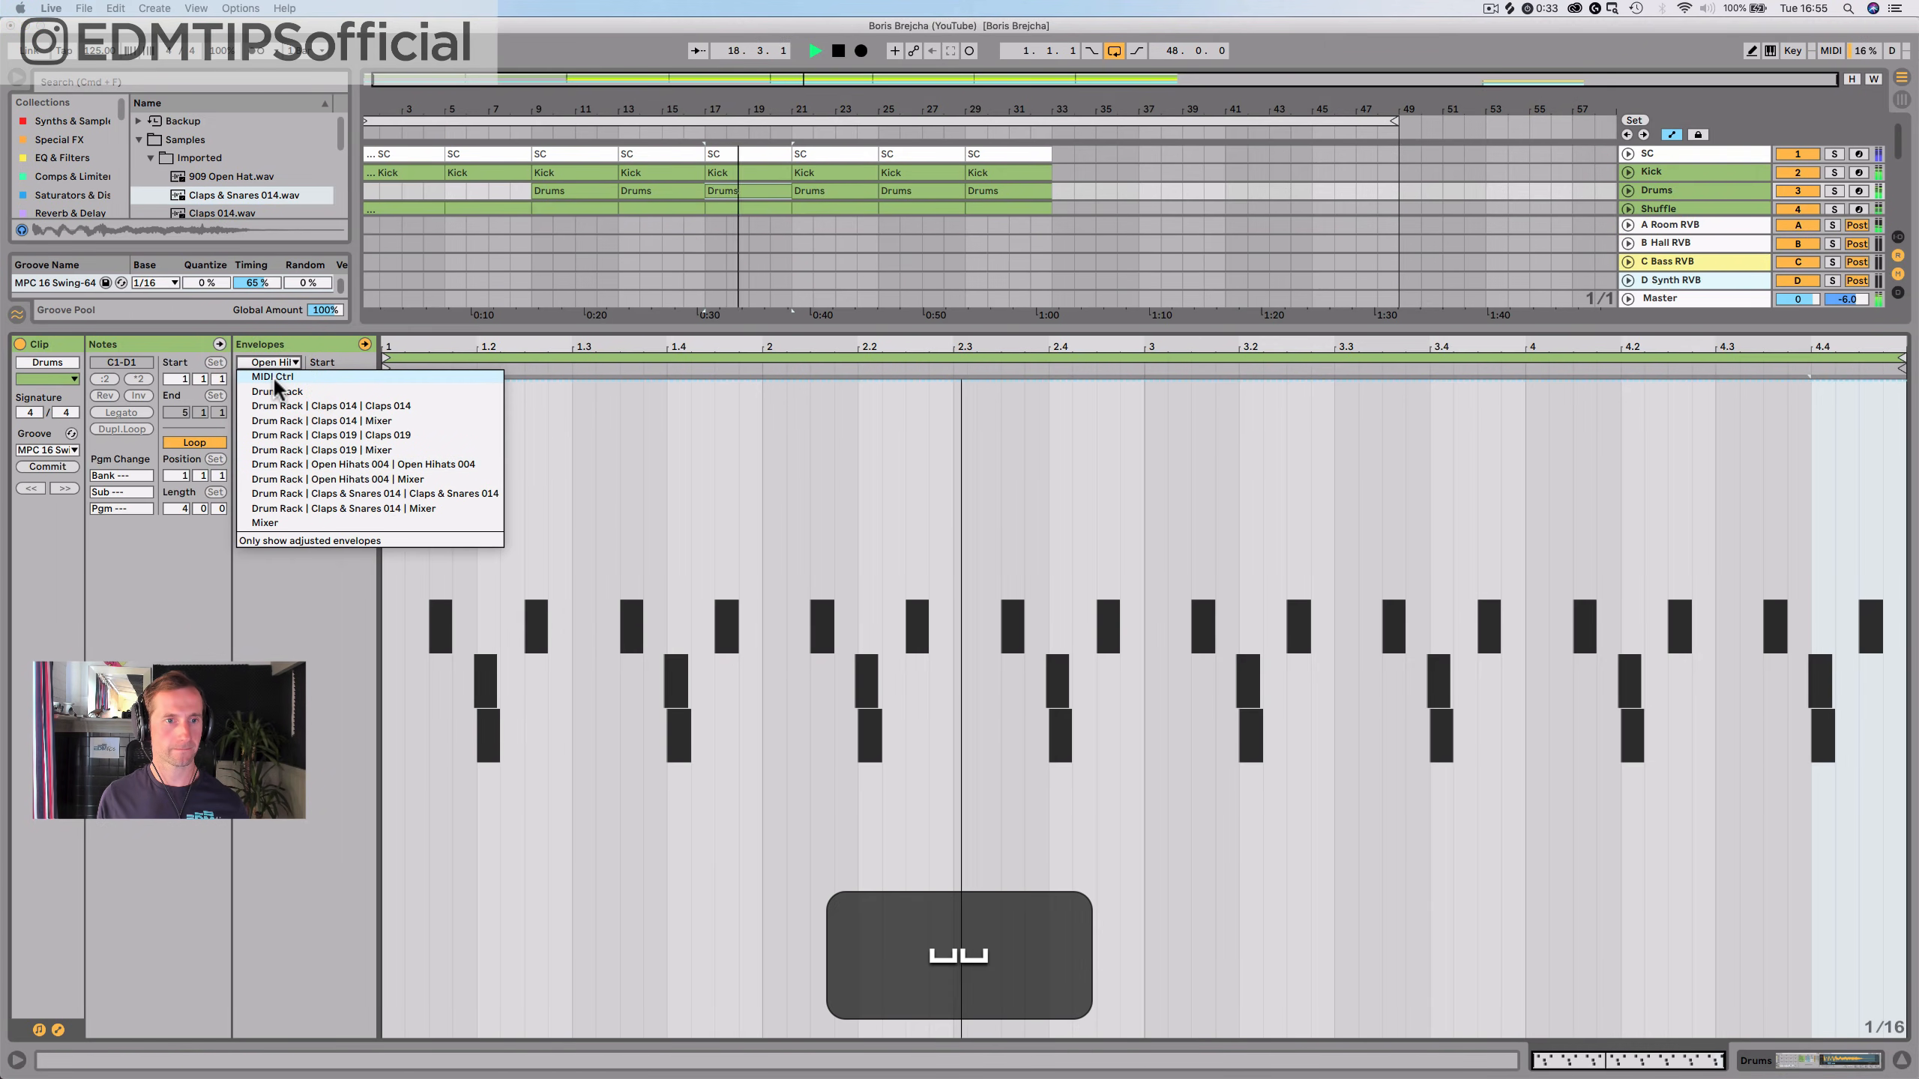
pyautogui.click(266, 630)
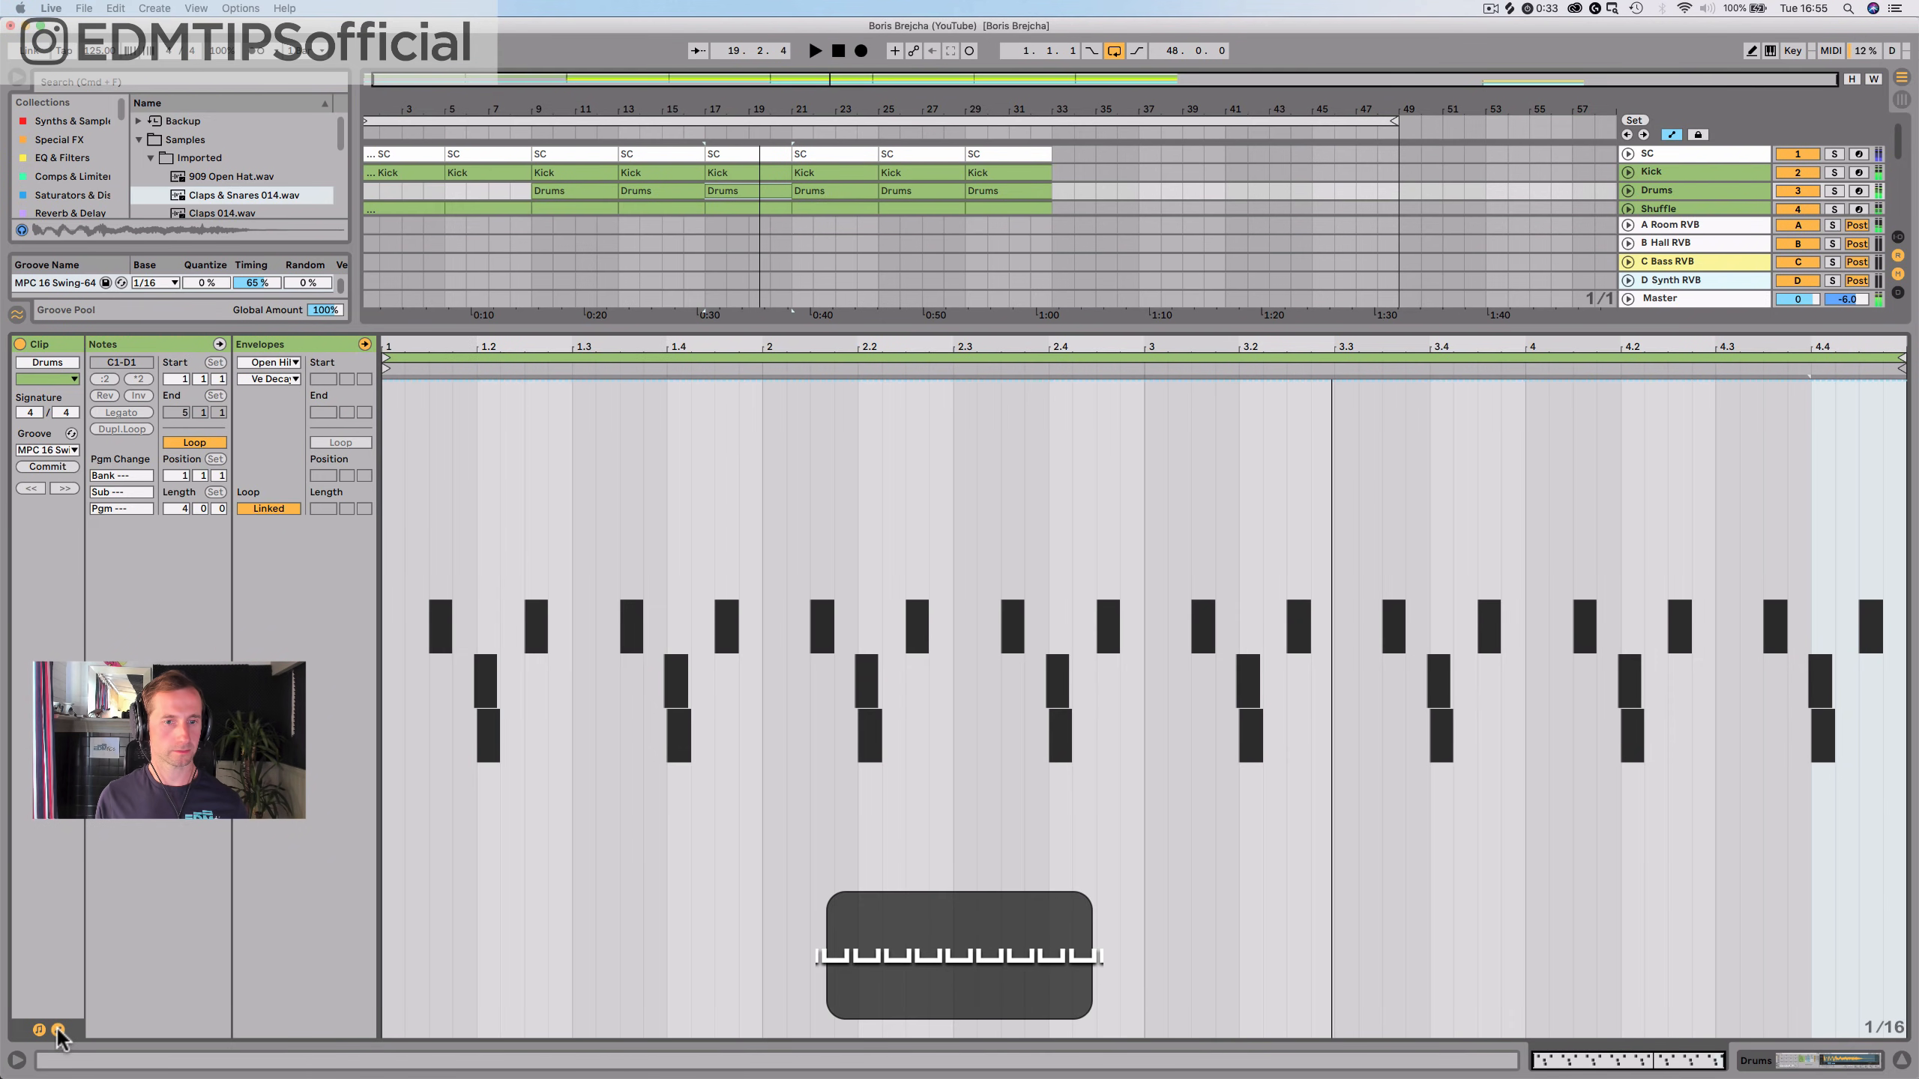
pyautogui.click(58, 1030)
pyautogui.press('space')
pyautogui.doubleClick(736, 403)
pyautogui.press('shift')
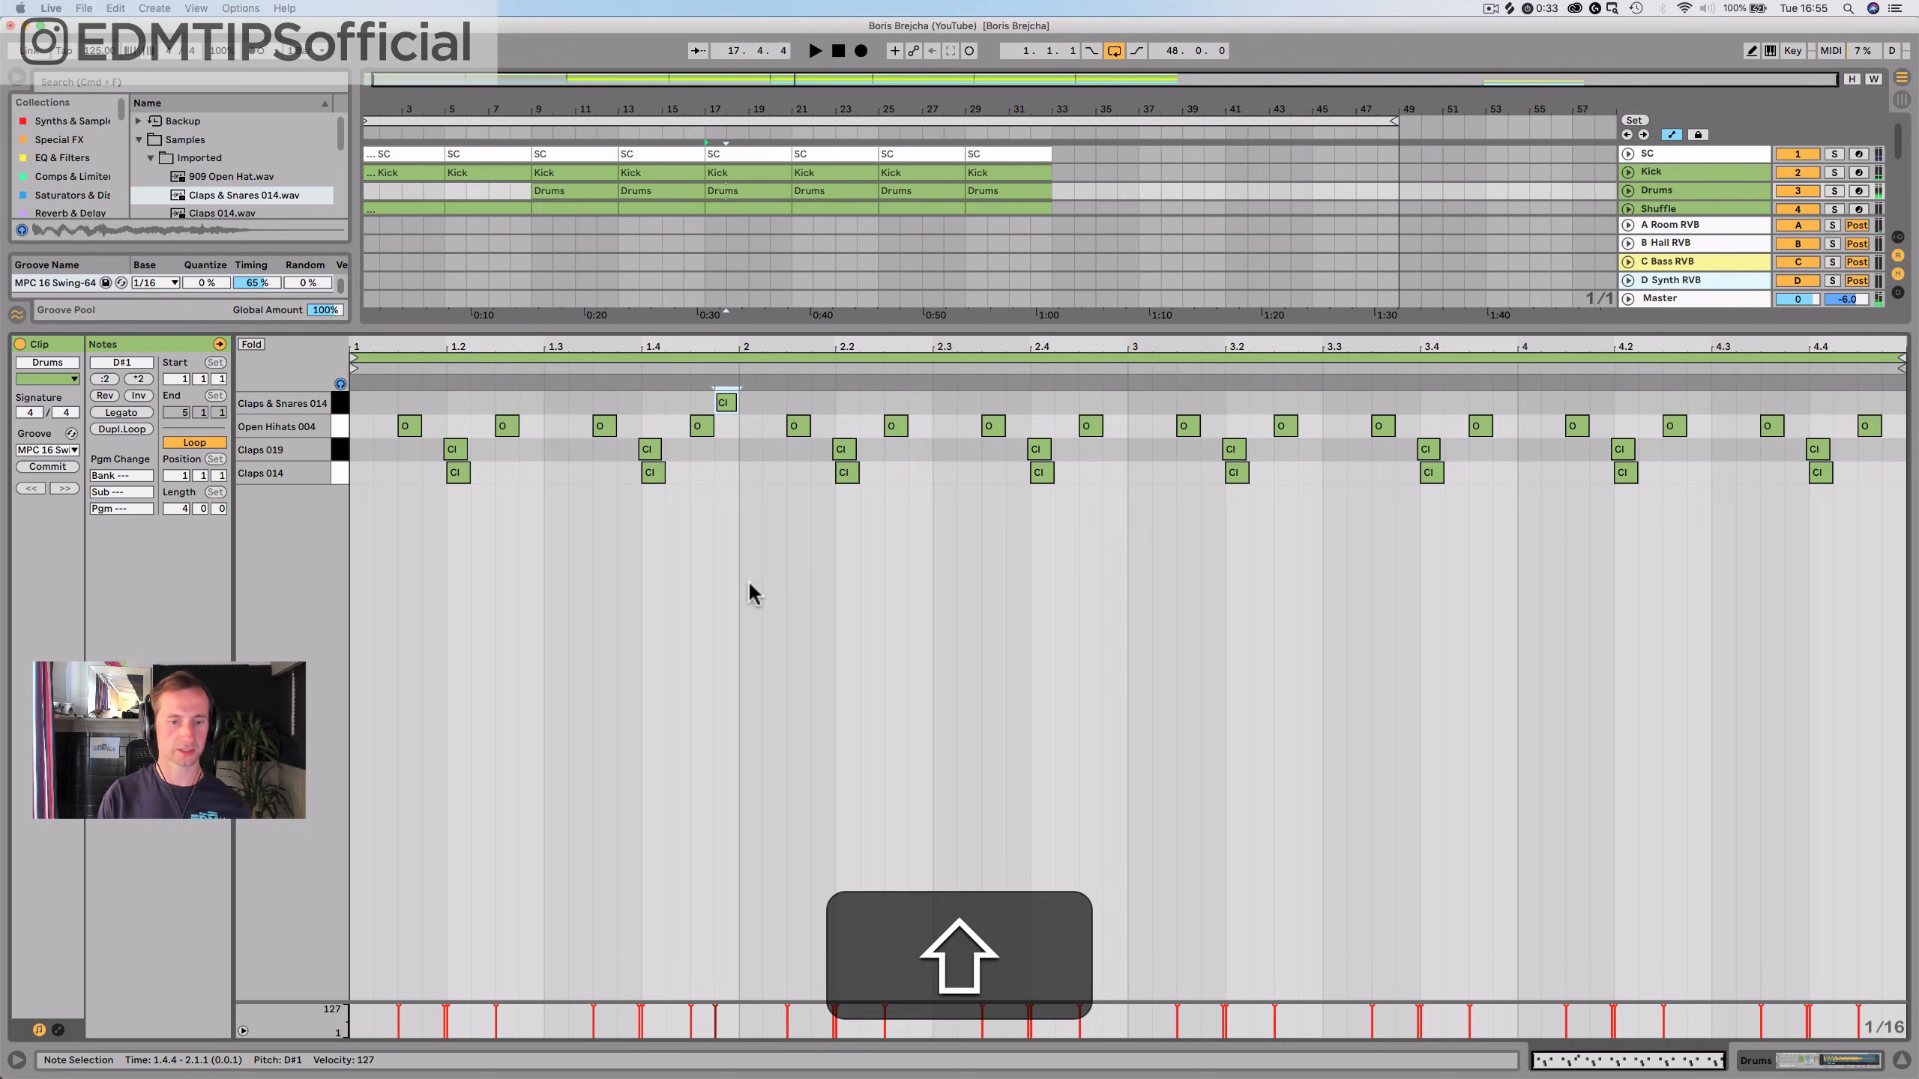
# Audition the Claps & Snares 014 chain in the Drum Rack and set its volume to -10 dB
pyautogui.hotkey('shift', 'Tab')
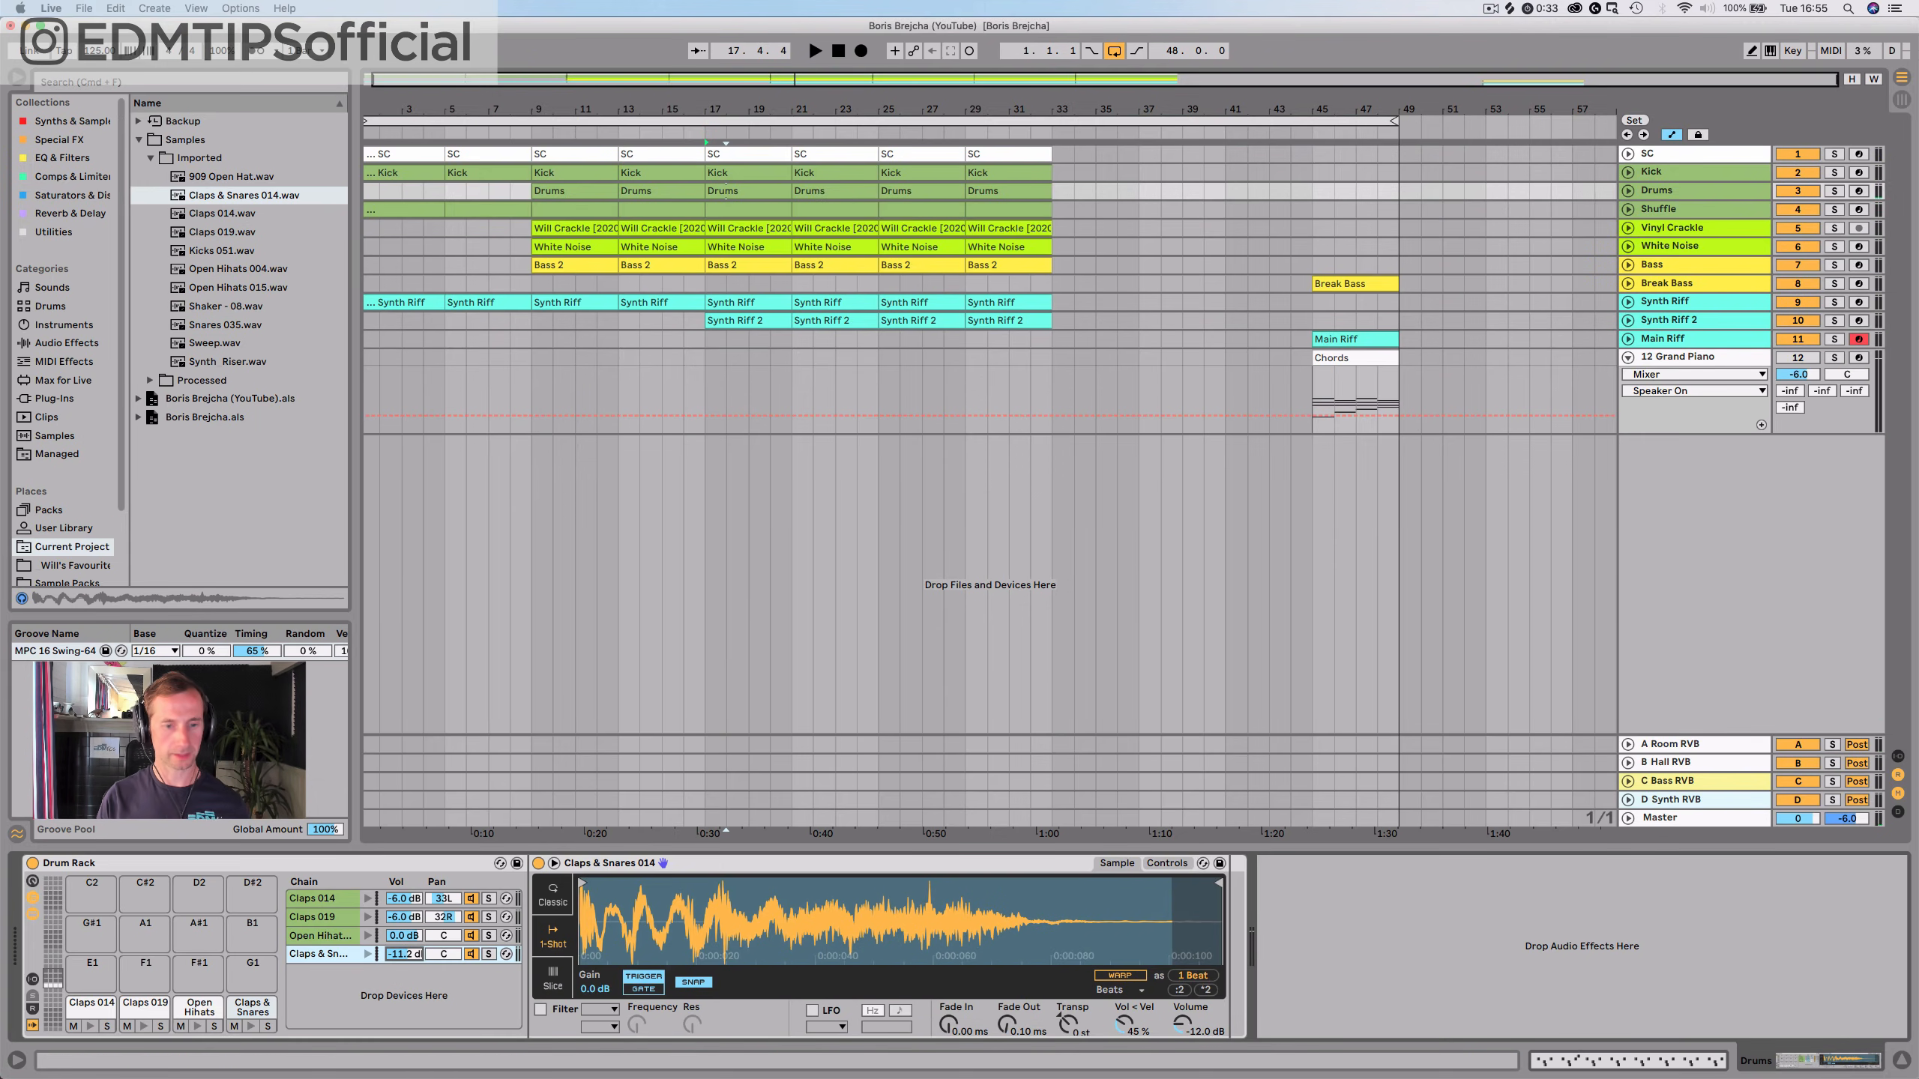
pyautogui.press('alt')
pyautogui.press('m')
pyautogui.press('m')
pyautogui.press('m')
pyautogui.press('m')
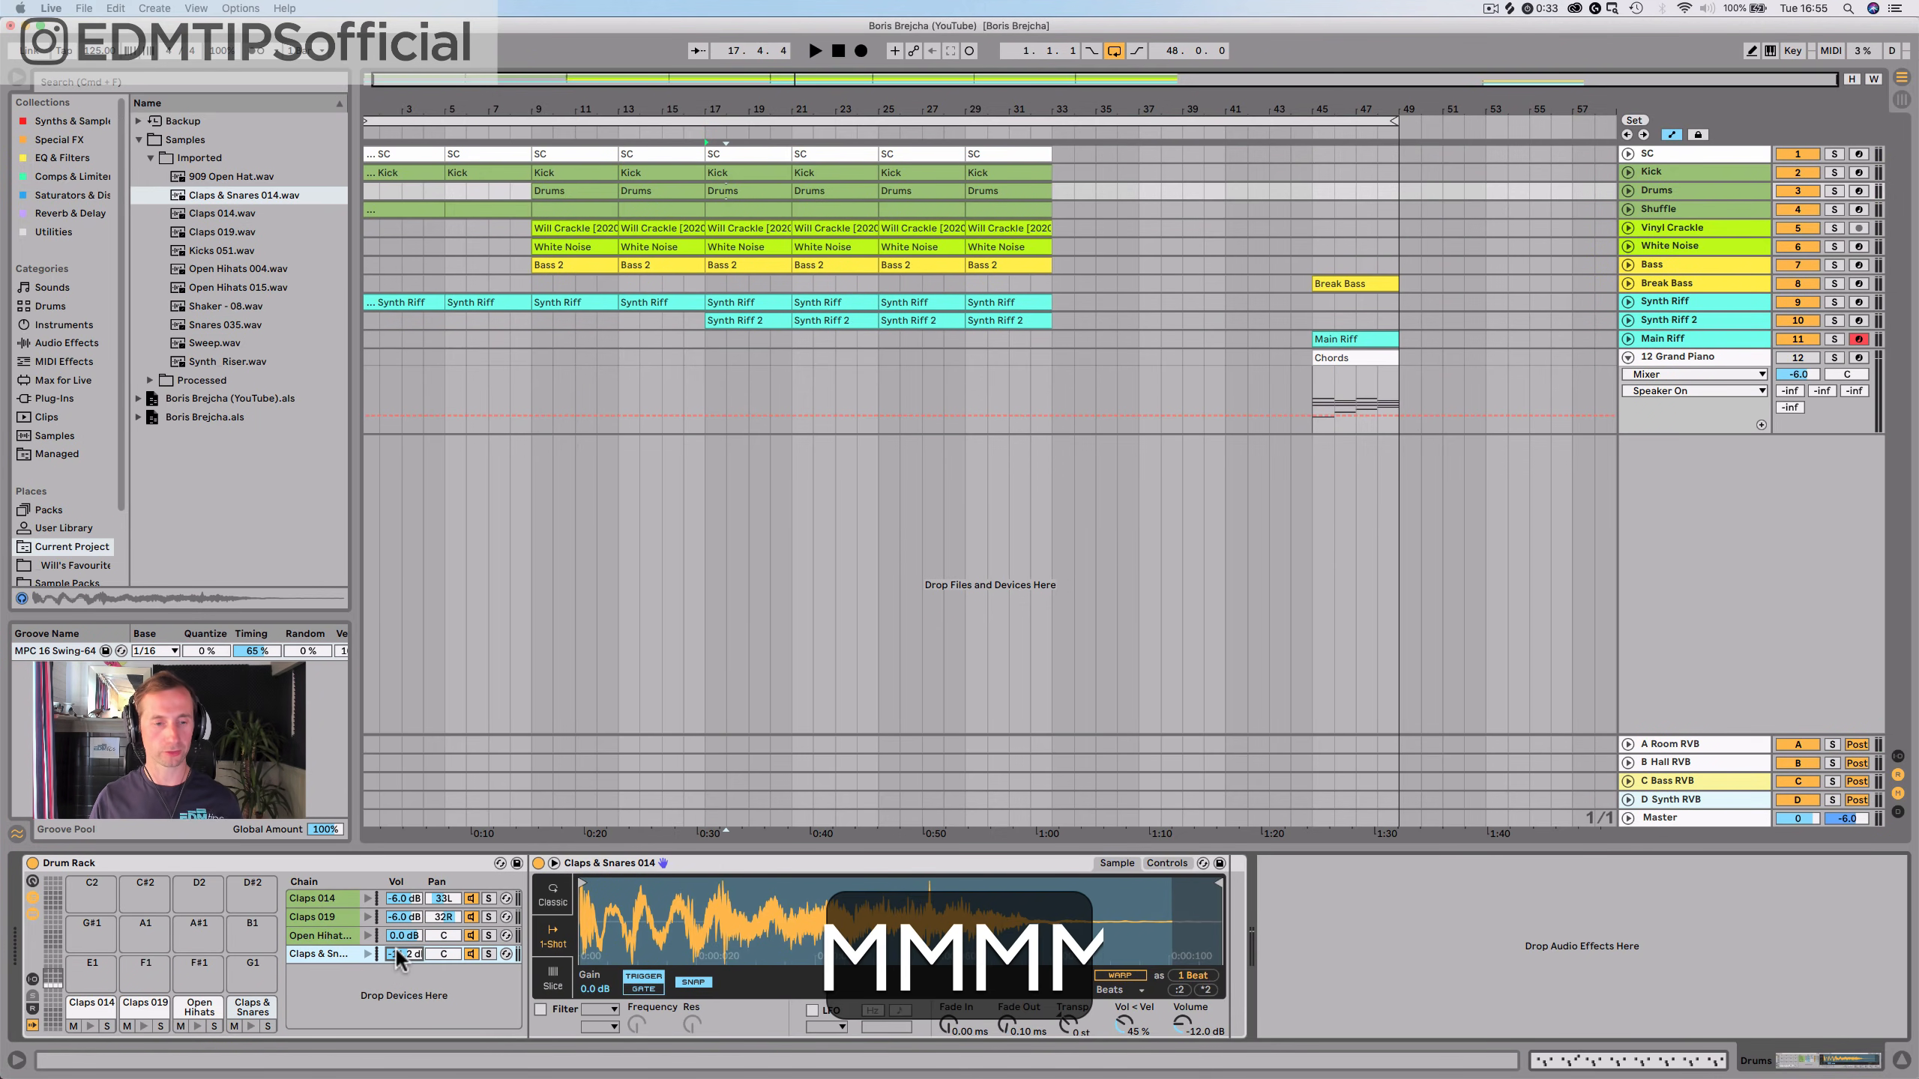
pyautogui.press('alt')
pyautogui.press('space')
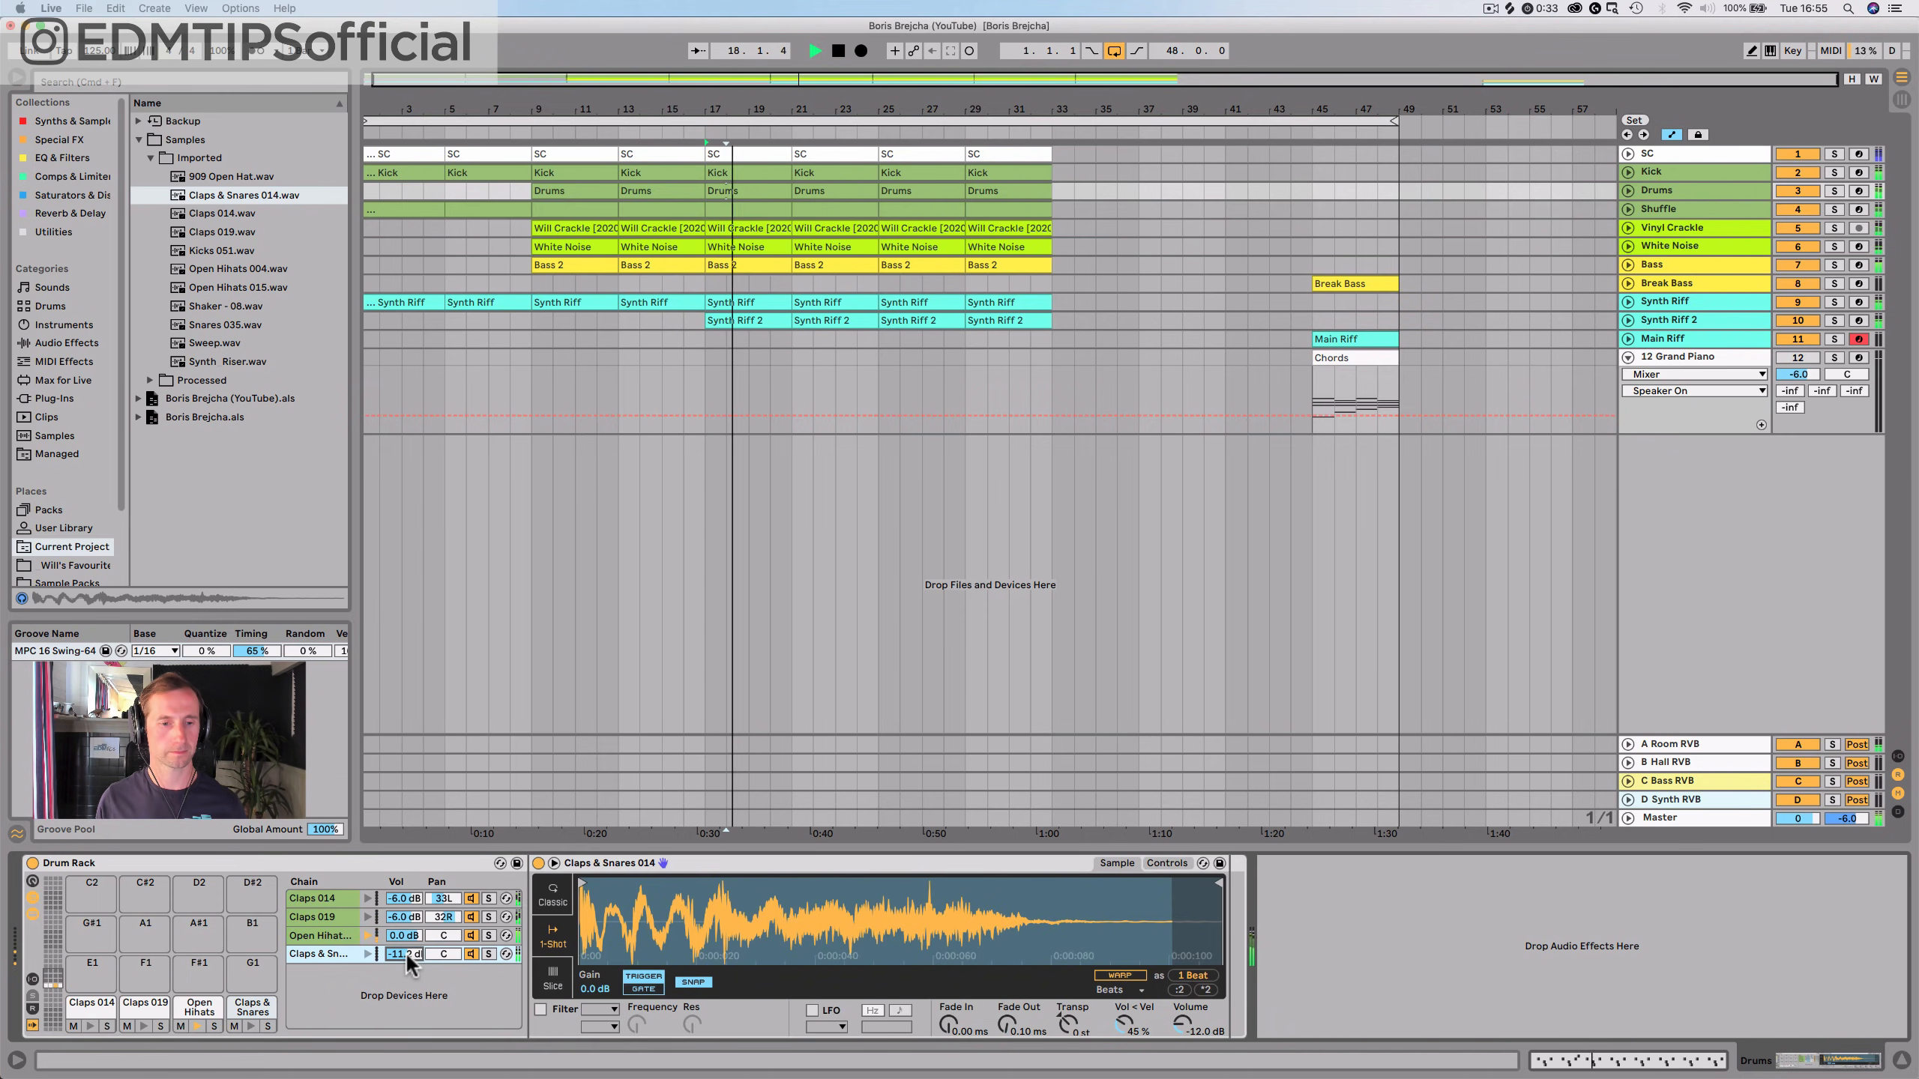
pyautogui.press('space')
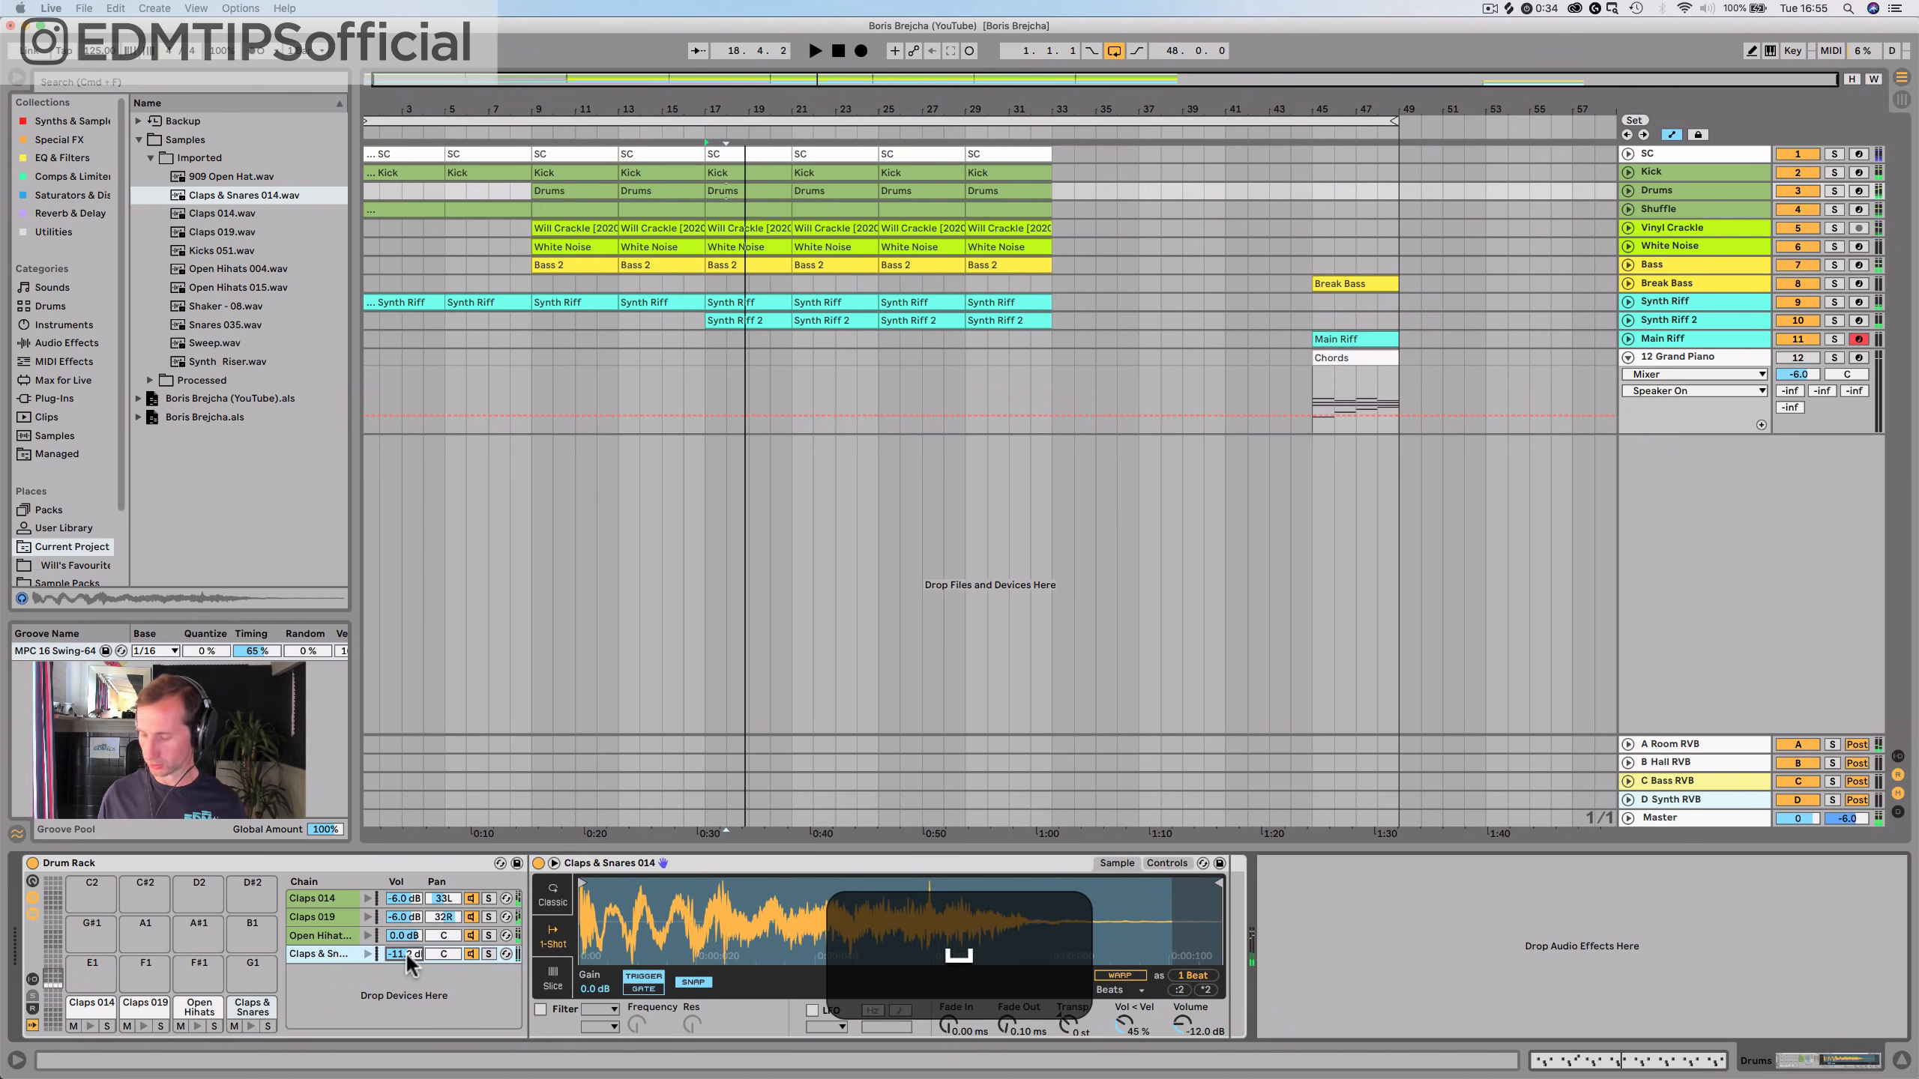
pyautogui.write('-10')
pyautogui.press('Return')
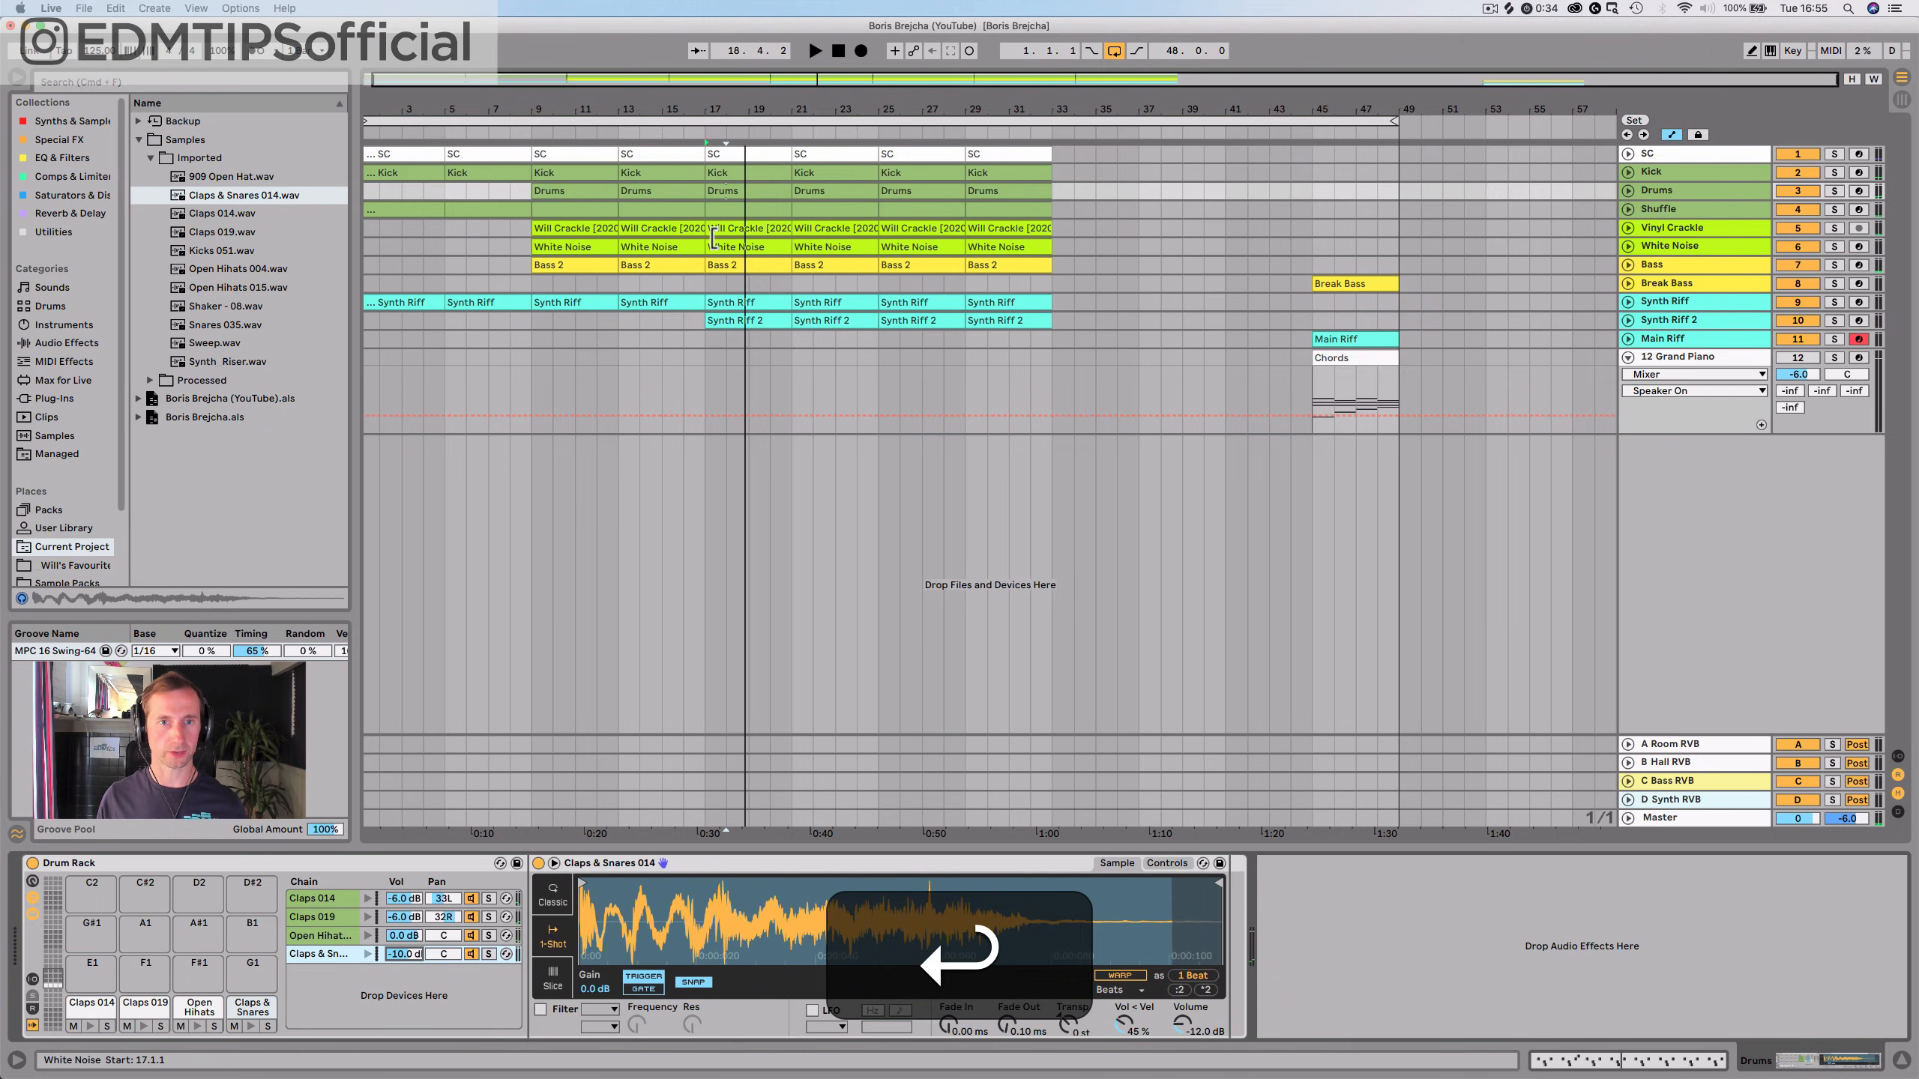
# Reopen the notes of the Drums clip at bar 17 and start playback
pyautogui.doubleClick(737, 193)
pyautogui.press('space')
# Try repeating bar 1 of the Claps & Snares 014 lane in bar 2, and delete the copy
pyautogui.moveTo(357, 402); pyautogui.dragTo(726, 408)
pyautogui.press('super+d')
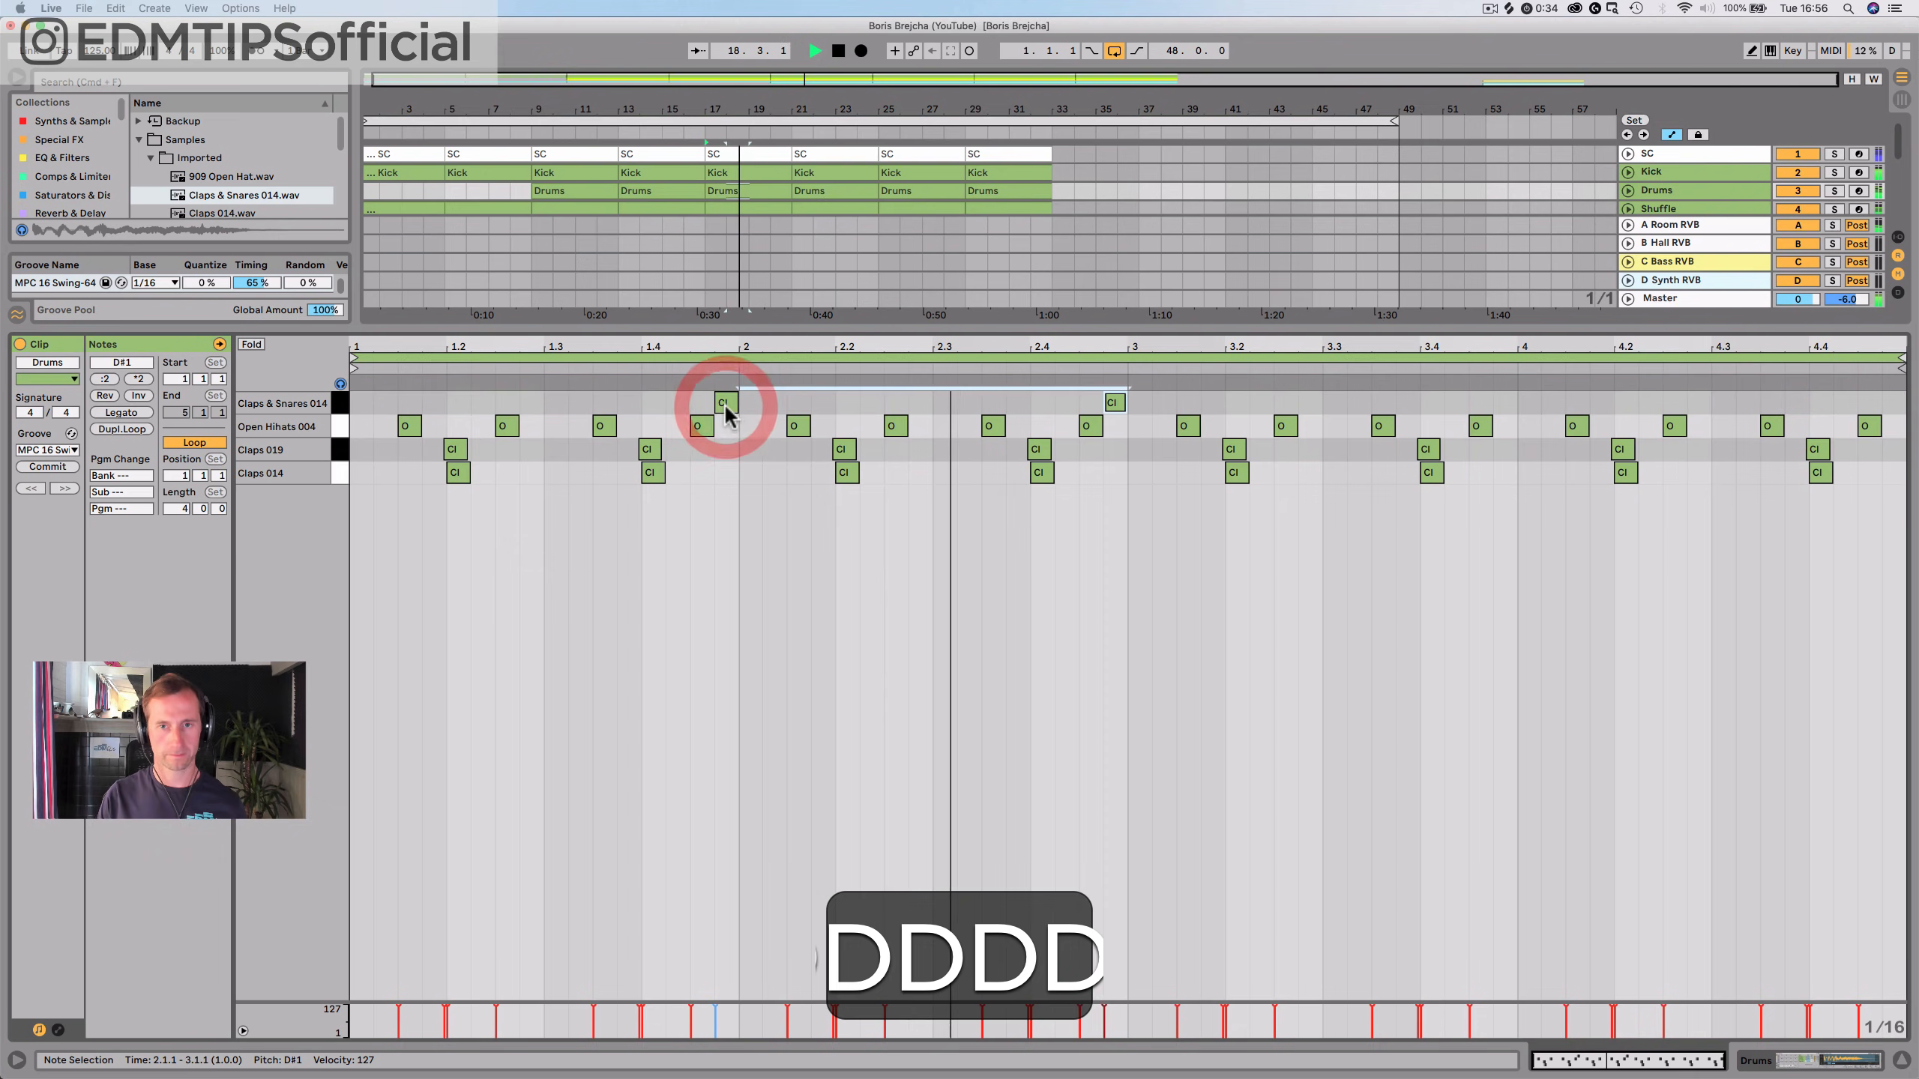
pyautogui.press('BackSpace')
pyautogui.press('BackSpace')
pyautogui.press('BackSpace')
# Duplicate the first two bars of the Claps & Snares 014 lane into bars 3 and 4 and play the clip
pyautogui.press('space')
pyautogui.moveTo(1126, 407); pyautogui.dragTo(344, 404)
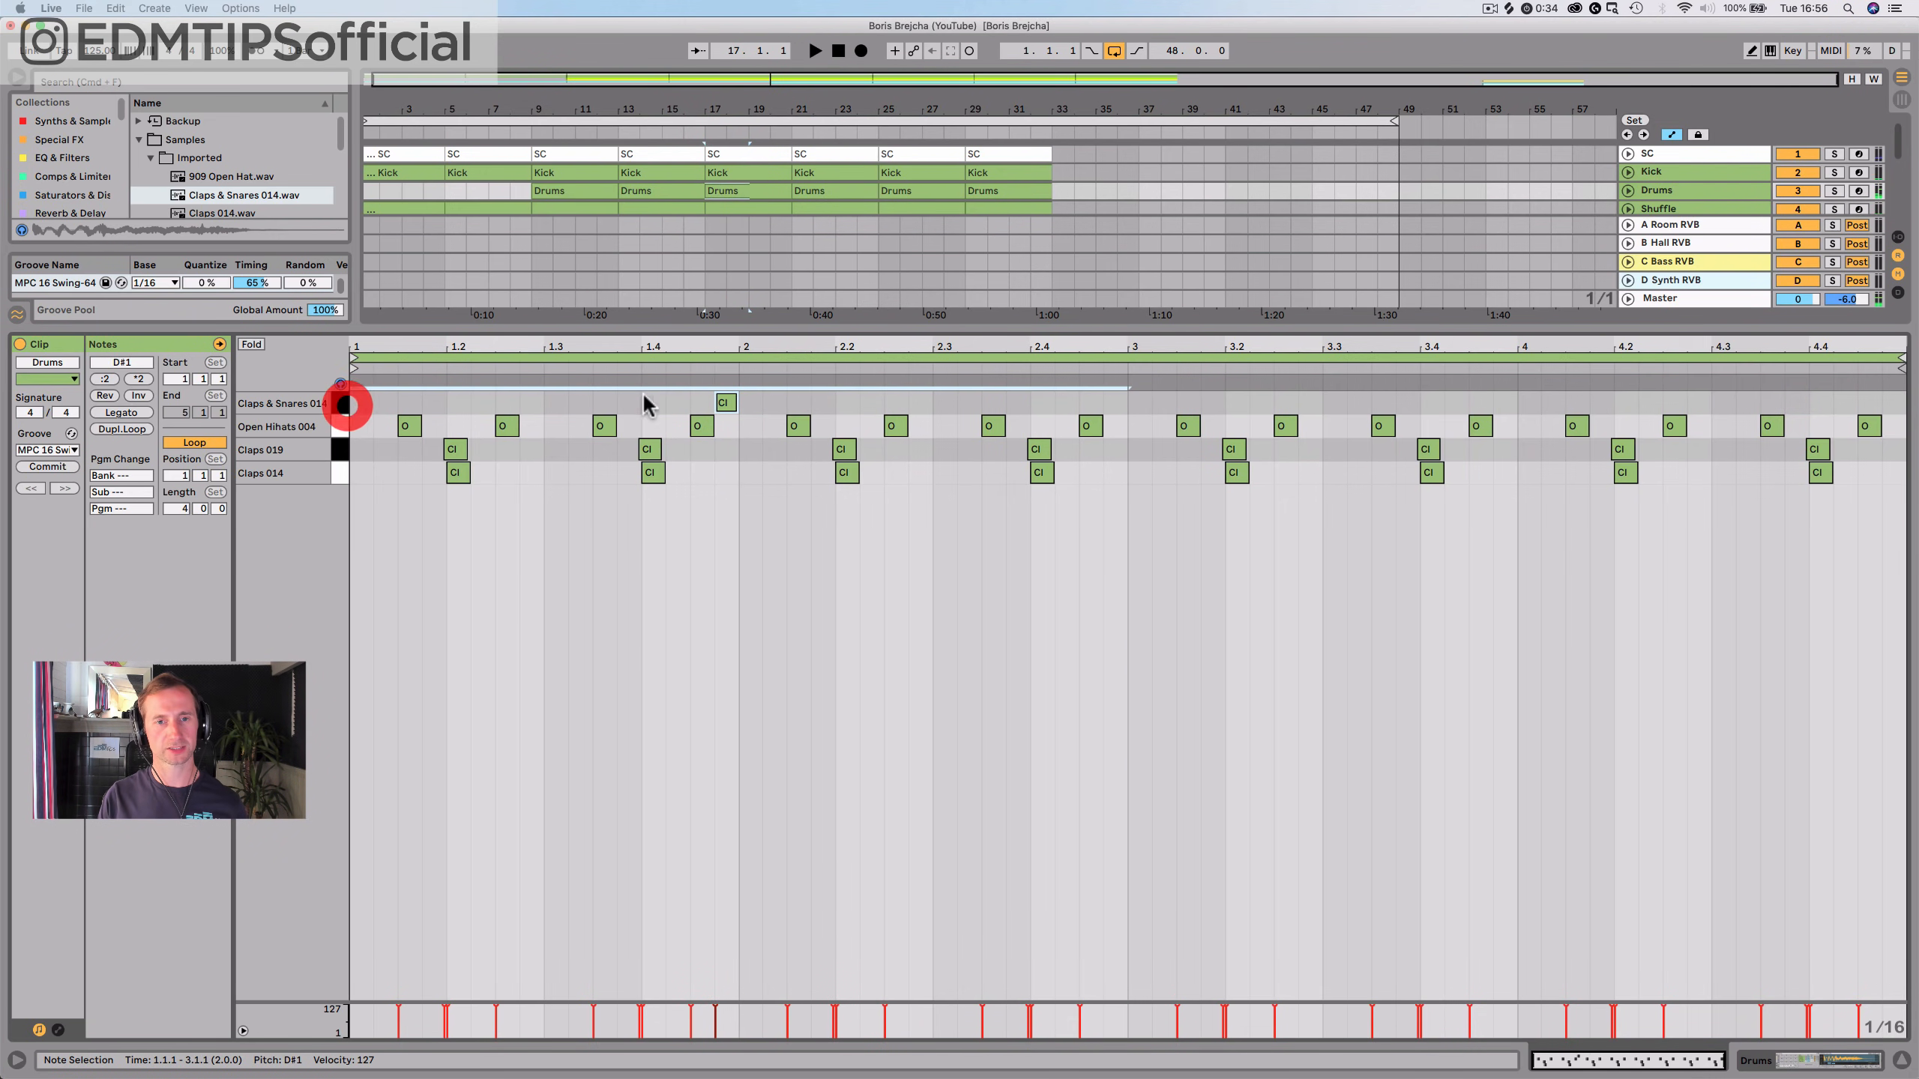
pyautogui.press('super+d')
pyautogui.press('space')
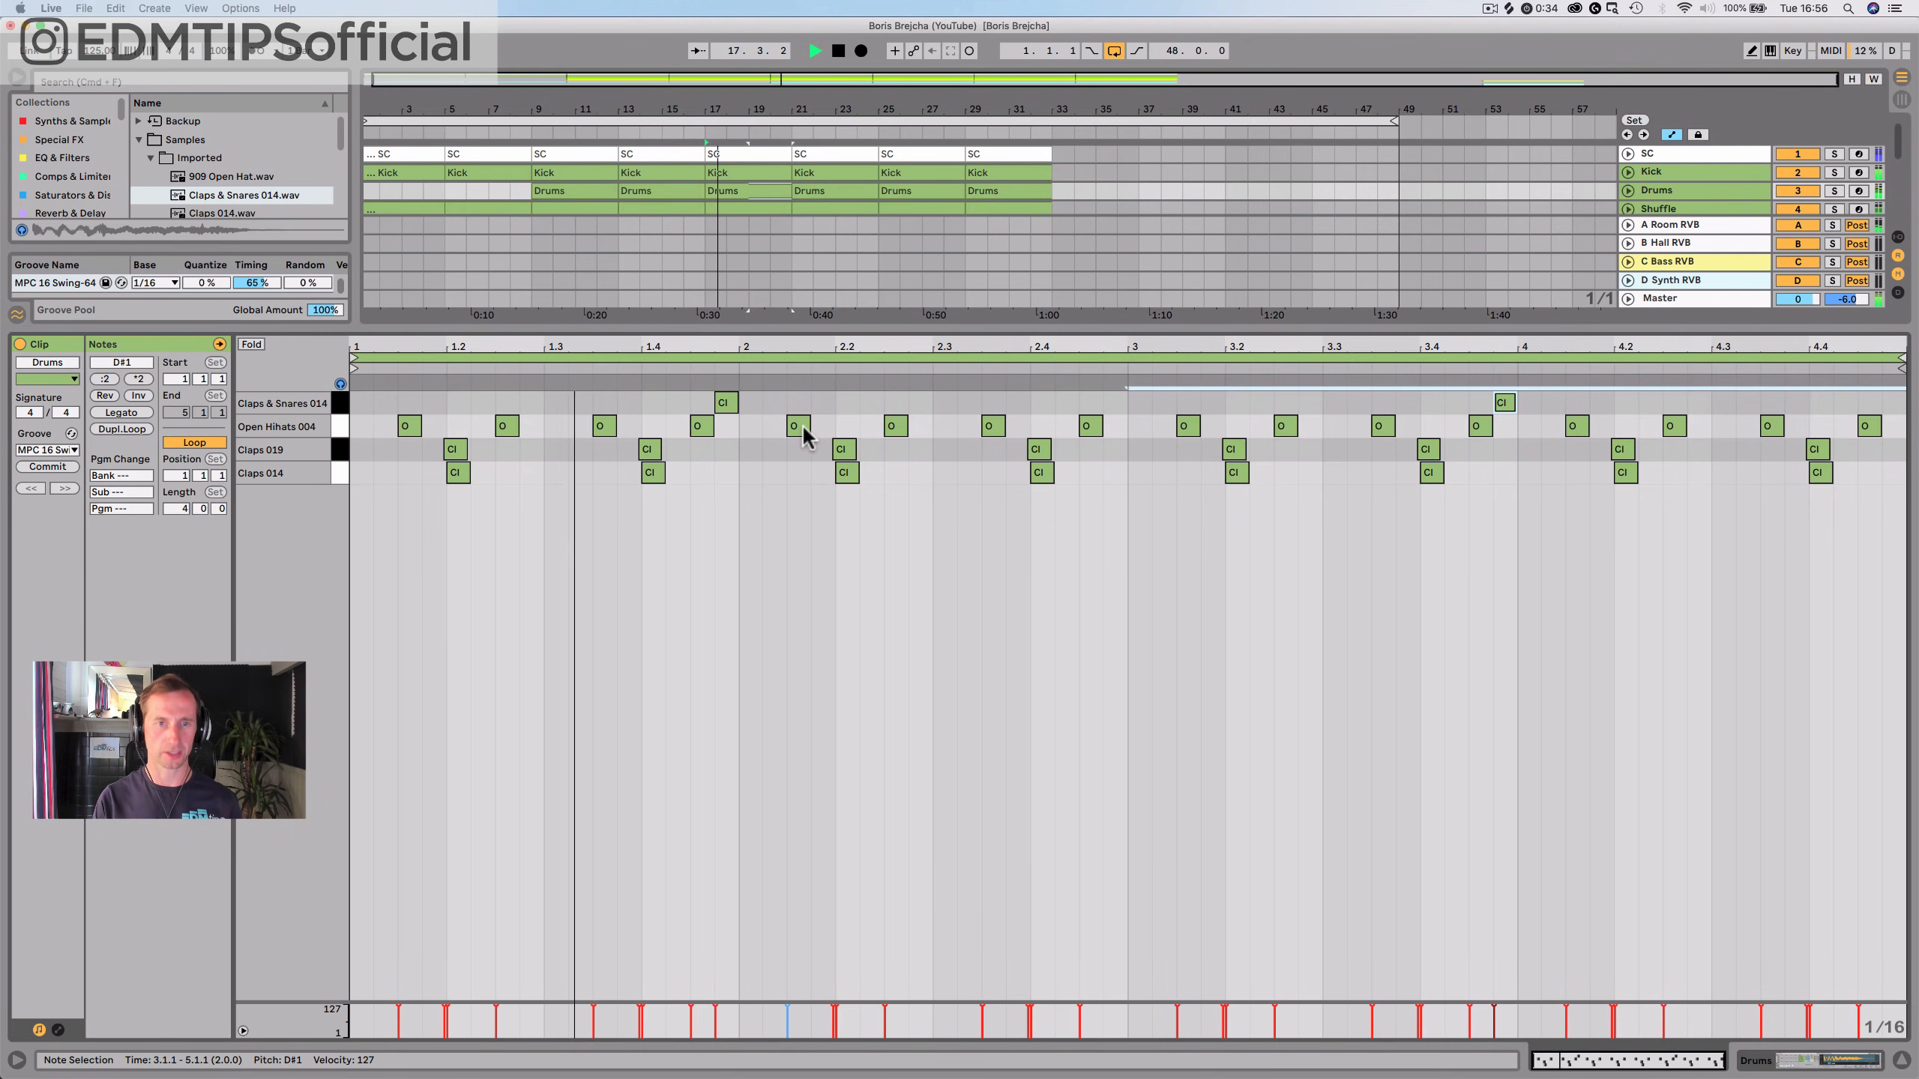
# Duplicate the edited Drums clip from bar 17 to bars 21, 25 and 29, and stop playback
pyautogui.press('Tab')
pyautogui.press('Tab')
pyautogui.press('Tab')
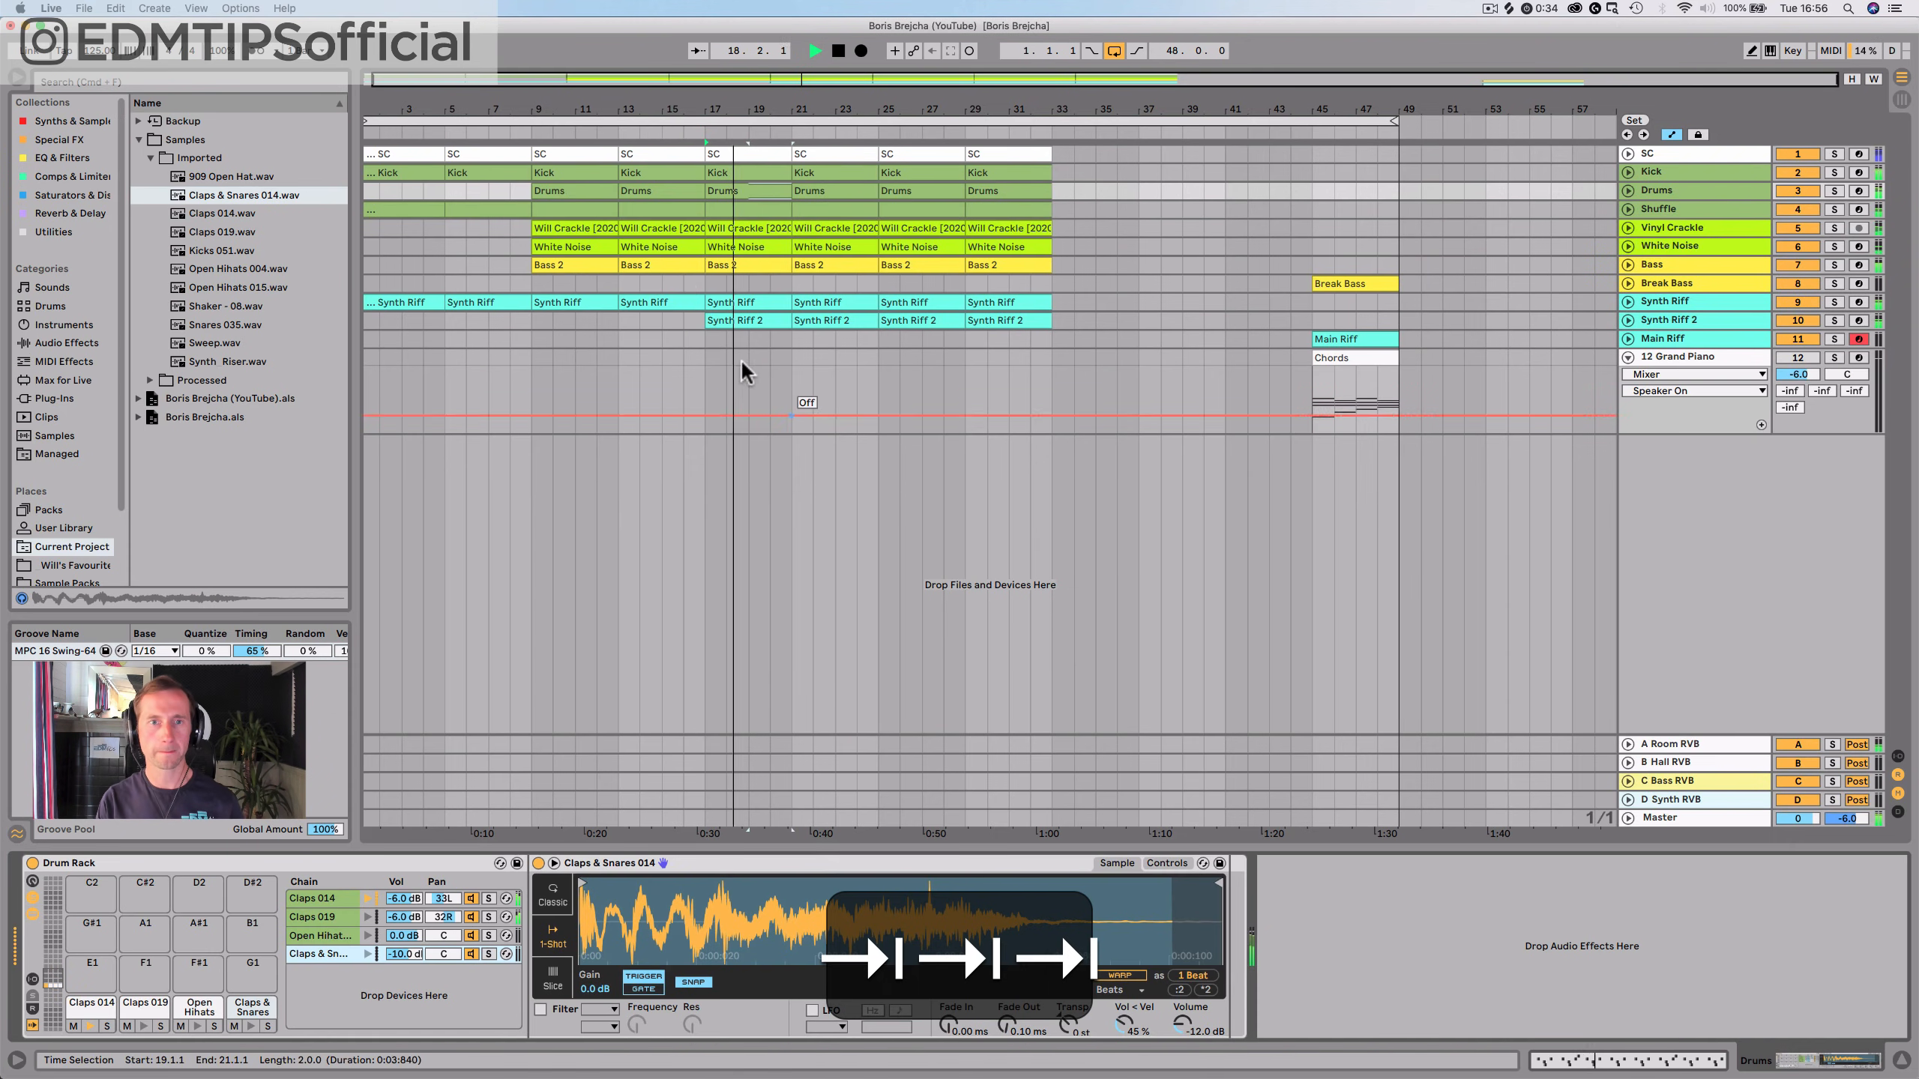
pyautogui.click(724, 189)
pyautogui.hotkey('alt', 'm')
pyautogui.click(724, 188)
pyautogui.press('super+d')
pyautogui.press('super+d')
pyautogui.press('super+d')
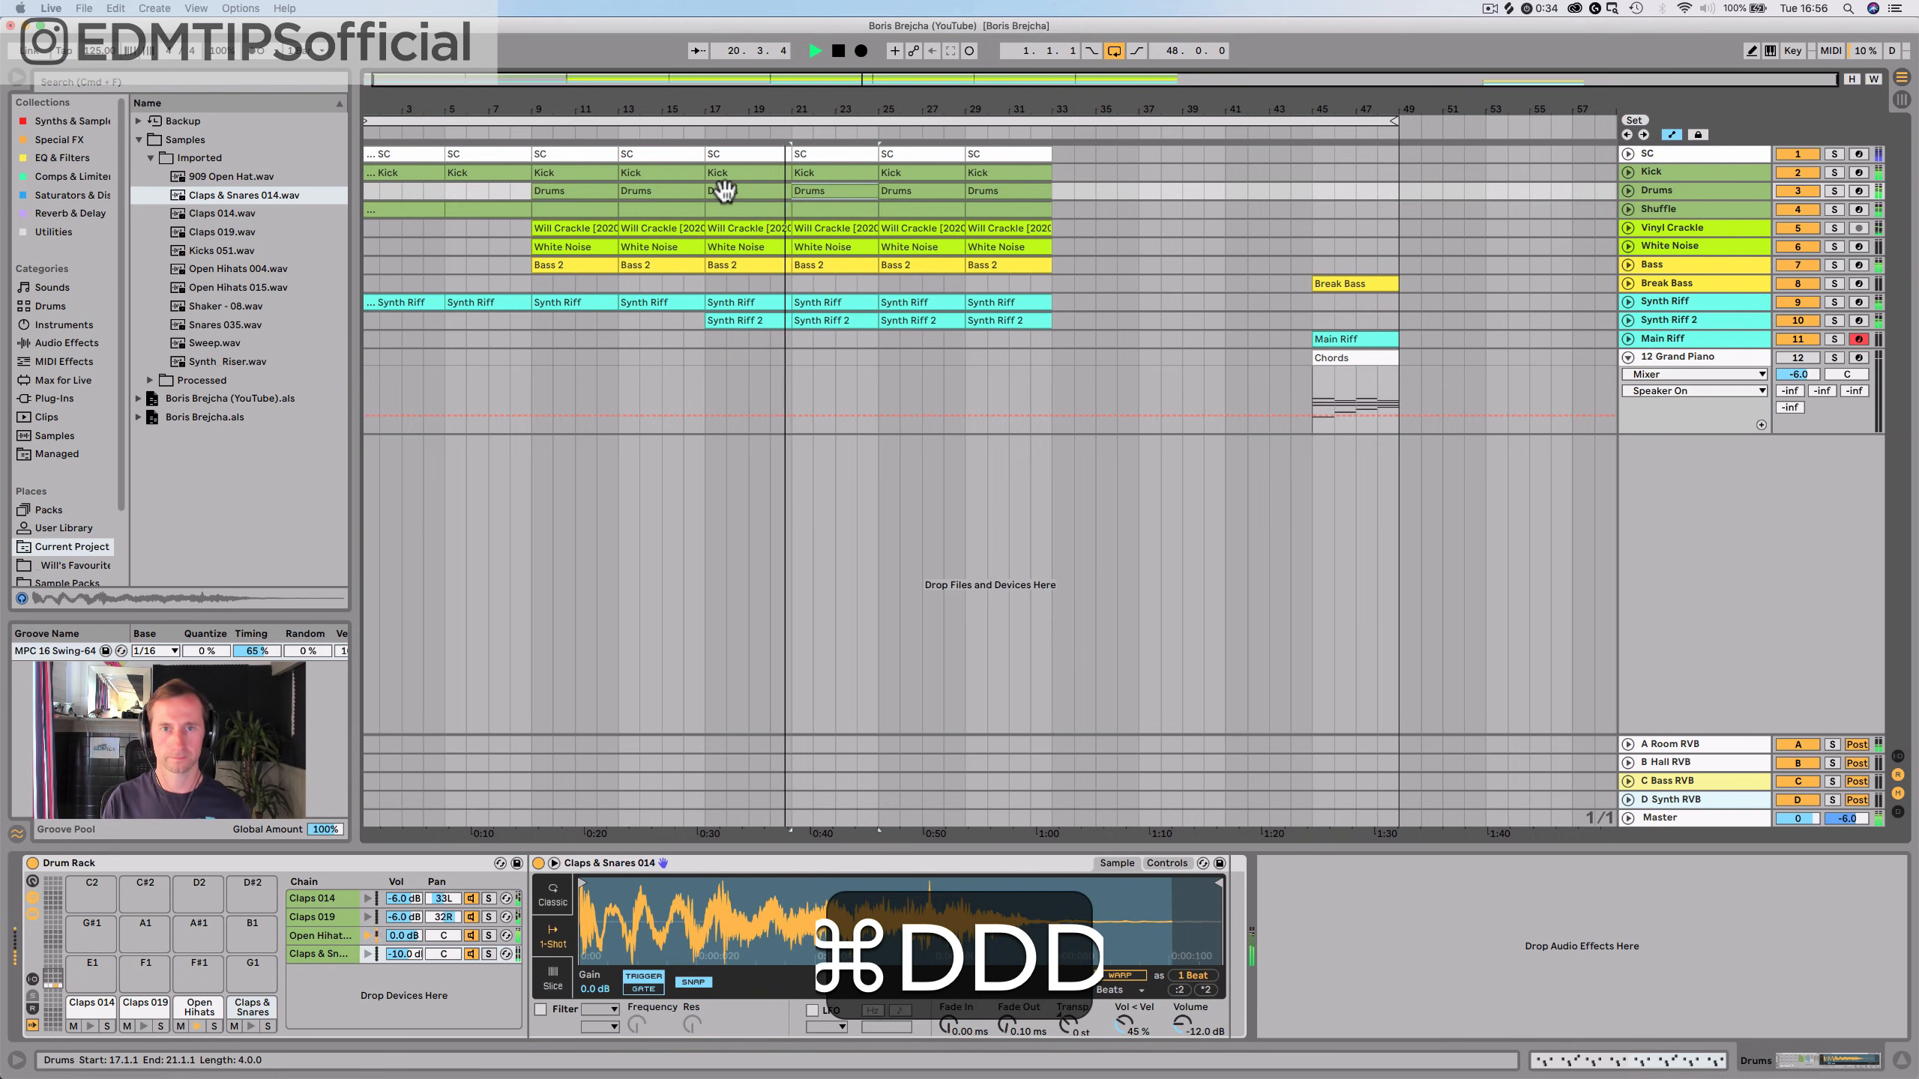
pyautogui.press('super+d')
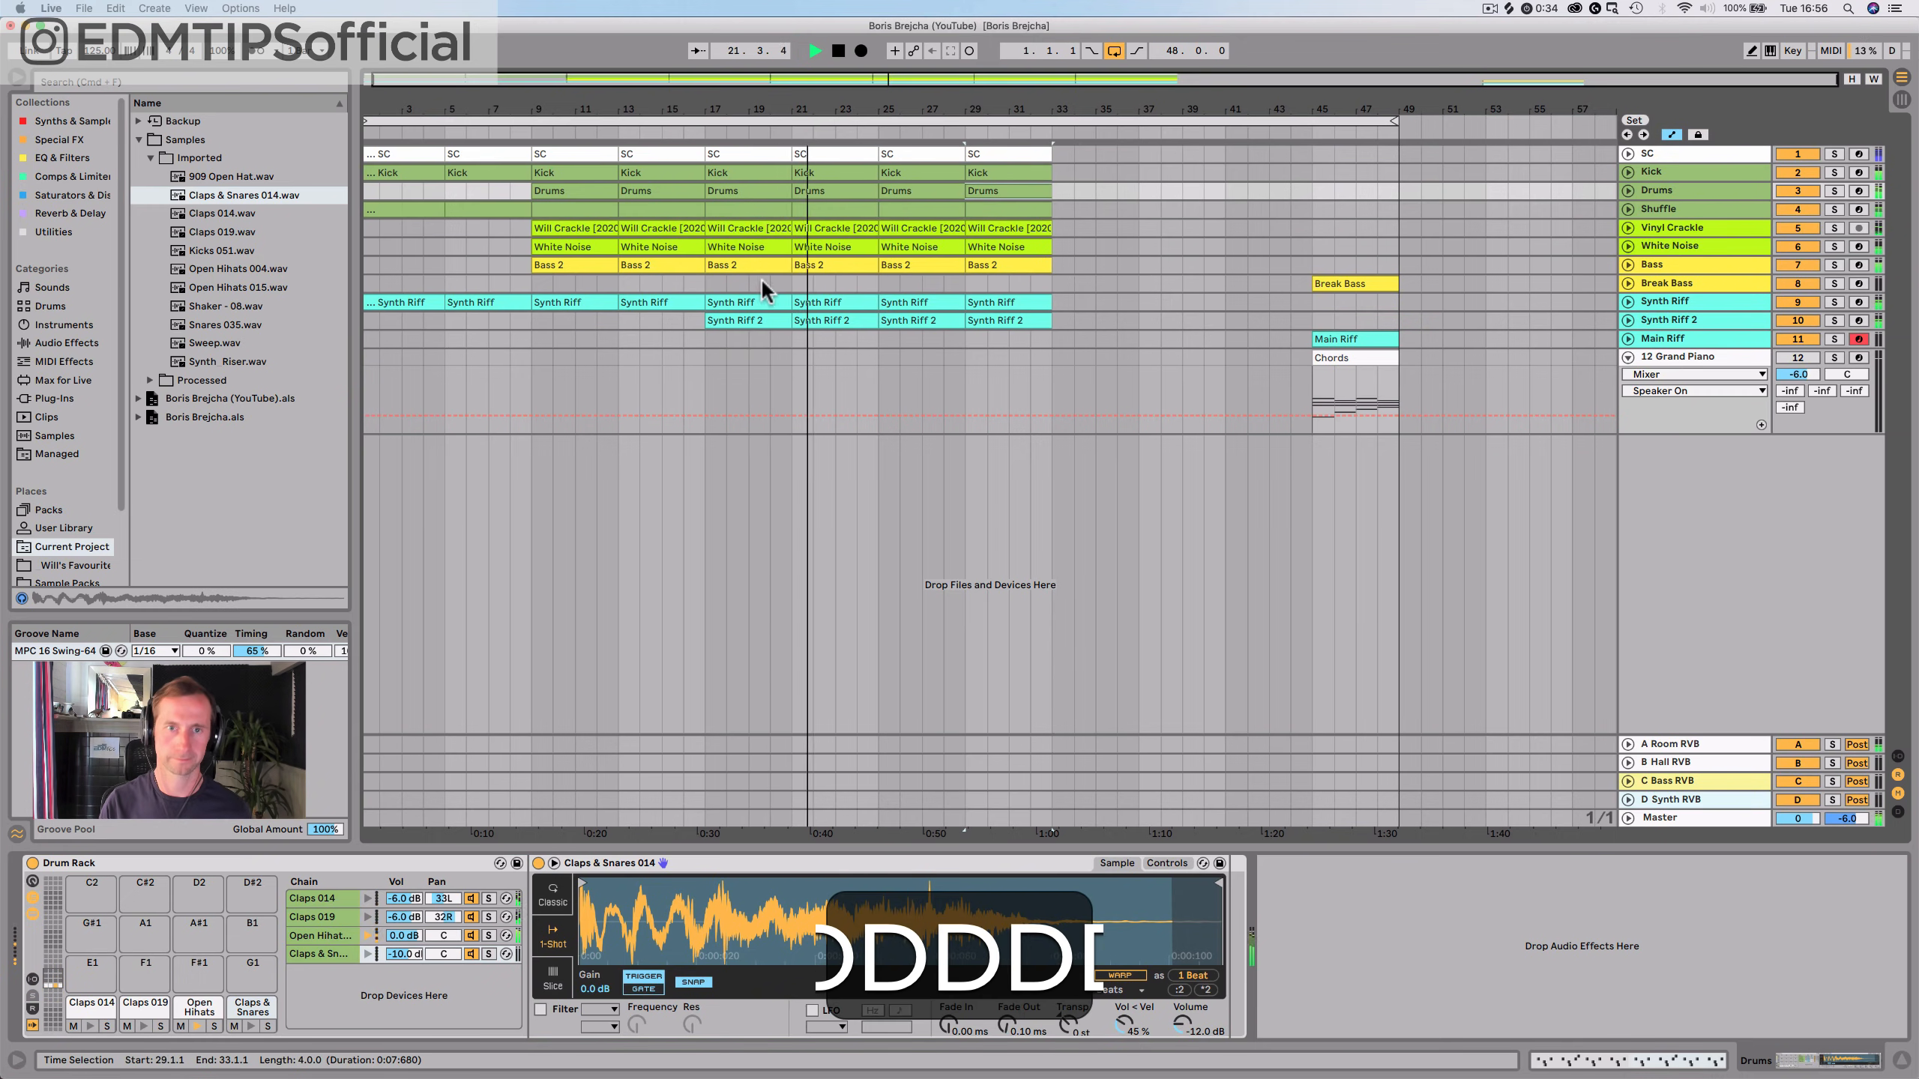
pyautogui.press('space')
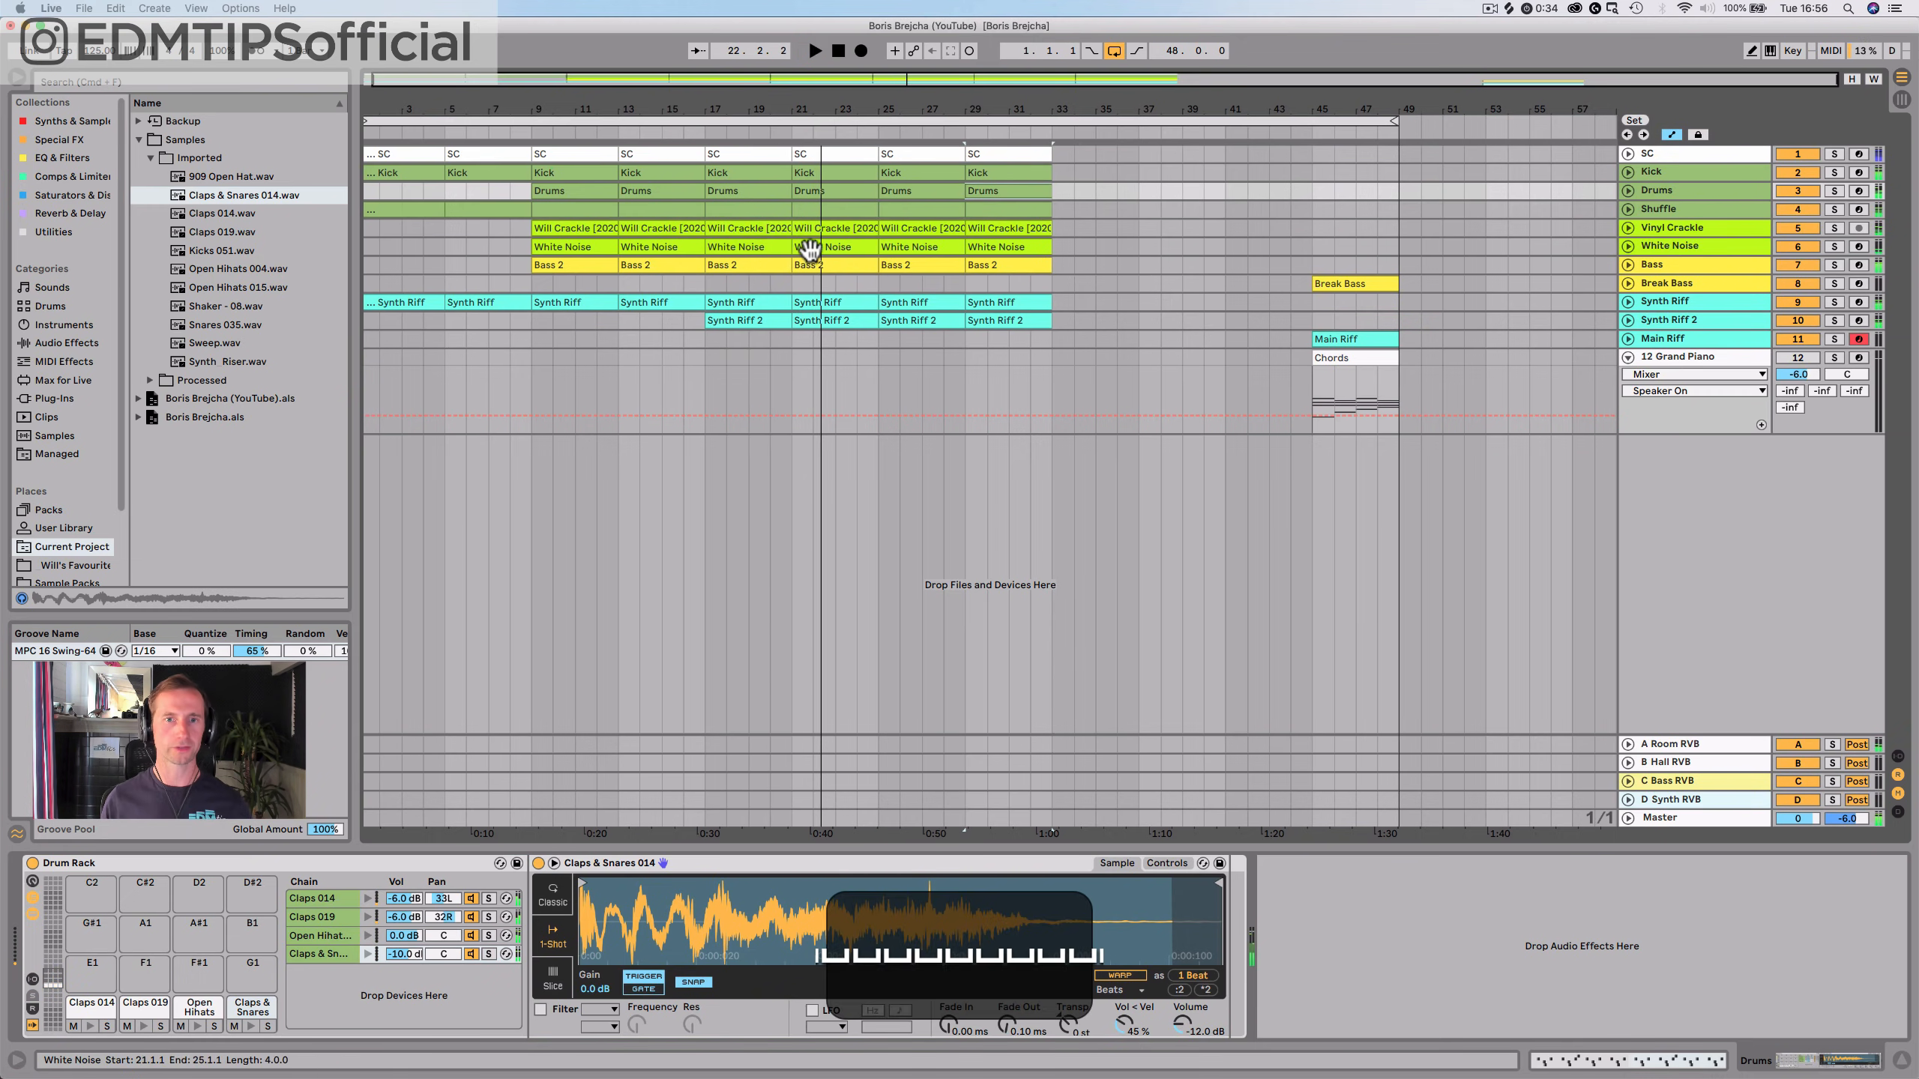
# Delete the White Noise clips at bars 13, 21 and 29, and save the set
pyautogui.click(665, 246)
pyautogui.press('BackSpace')
pyautogui.click(816, 246)
pyautogui.press('BackSpace')
pyautogui.click(995, 245)
pyautogui.press('BackSpace')
pyautogui.press('super+s')
pyautogui.press('super+s')
pyautogui.press('super+s')
pyautogui.press('super+s')
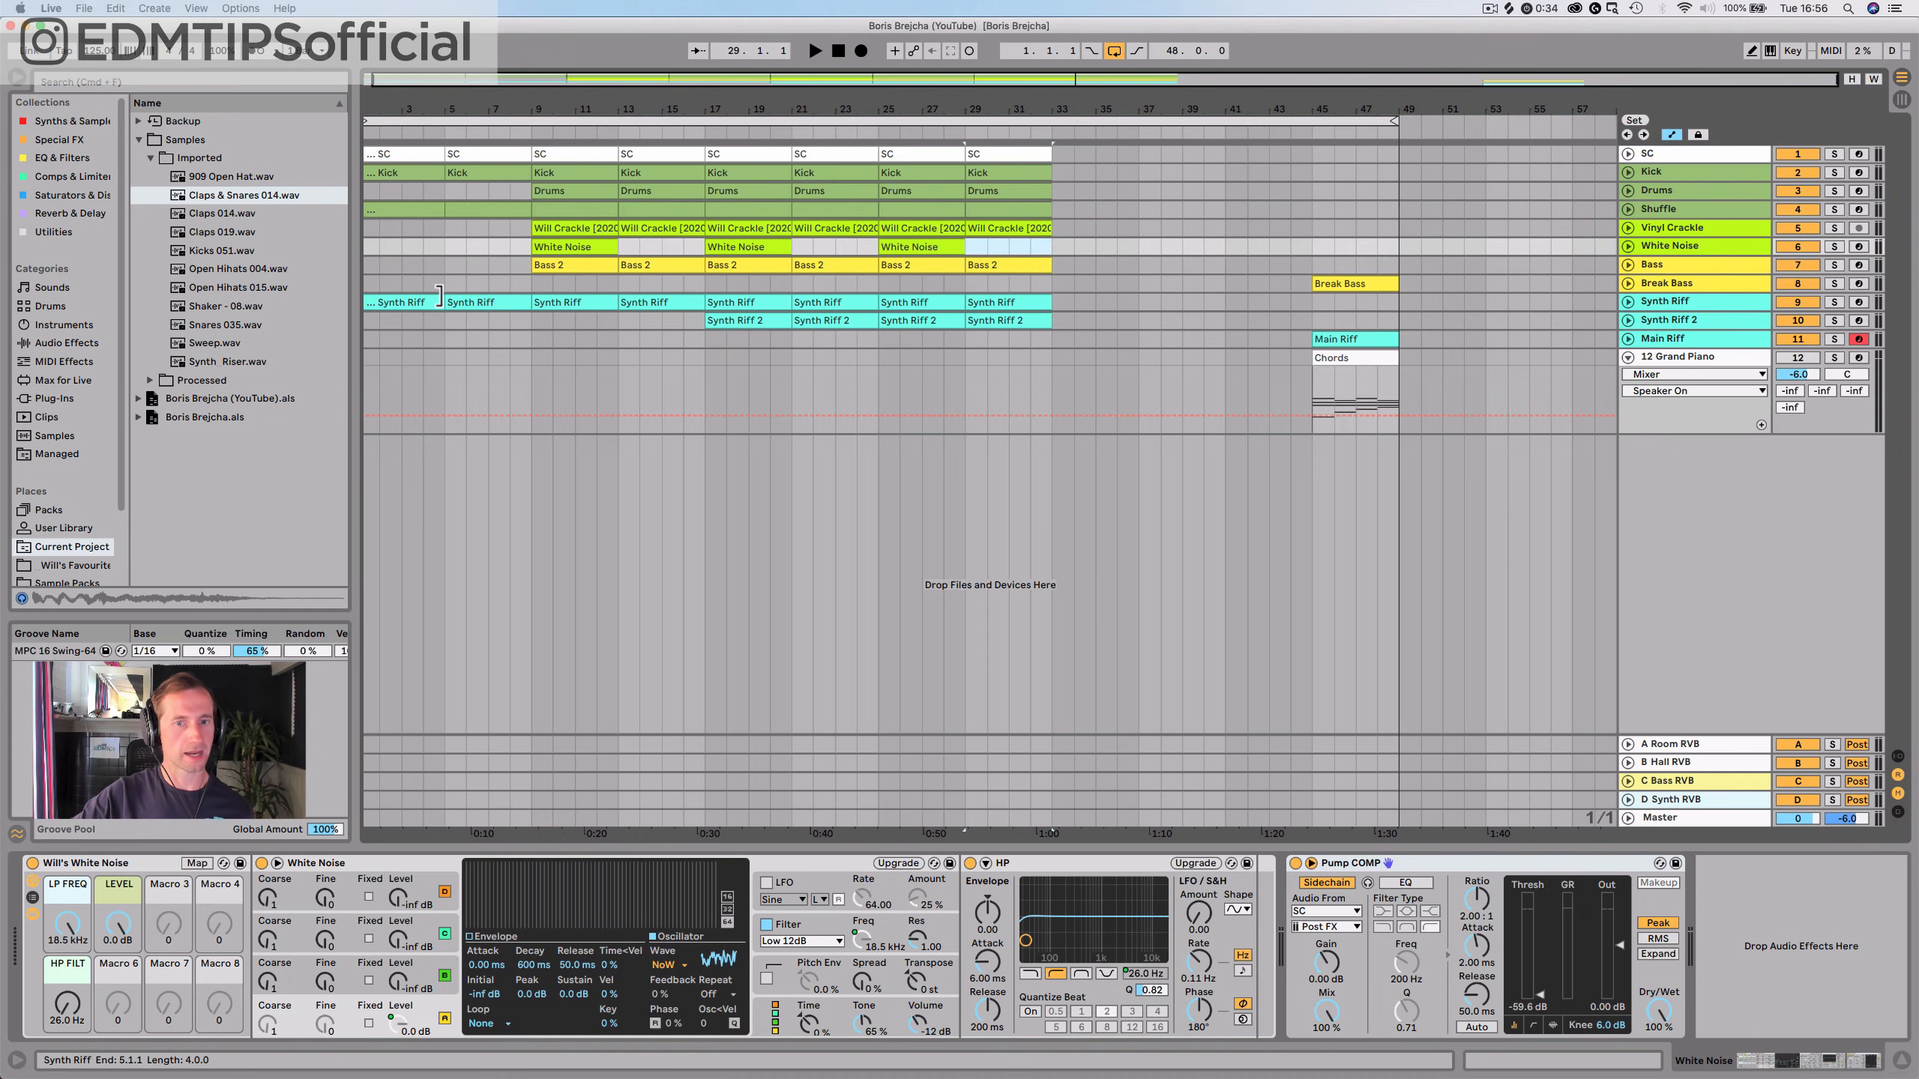
# Audition the imported hat and clap samples, and load 909 Open Hat.wav onto the empty E1 pad of the Drums track's Drum Rack
pyautogui.click(213, 248)
pyautogui.click(222, 269)
pyautogui.click(226, 284)
pyautogui.click(227, 275)
pyautogui.click(227, 281)
pyautogui.click(227, 285)
pyautogui.click(218, 194)
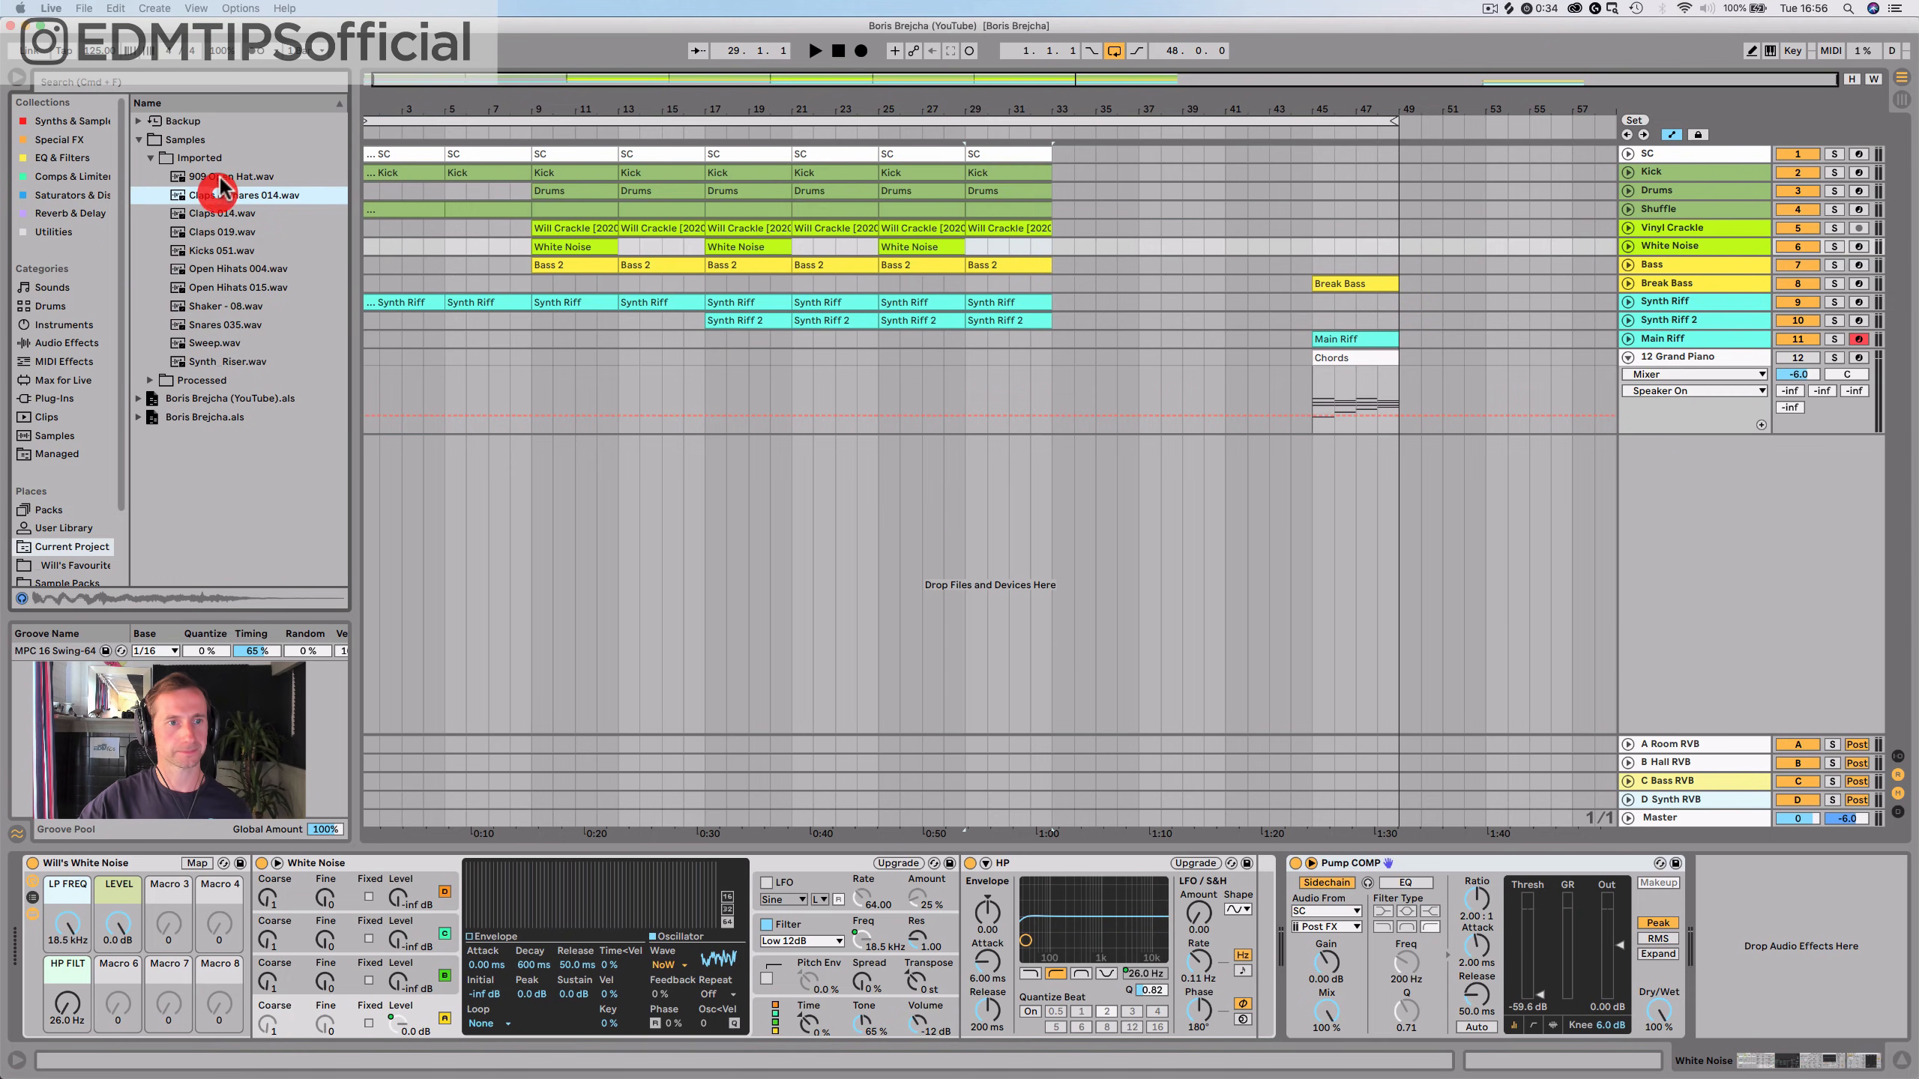
pyautogui.click(221, 179)
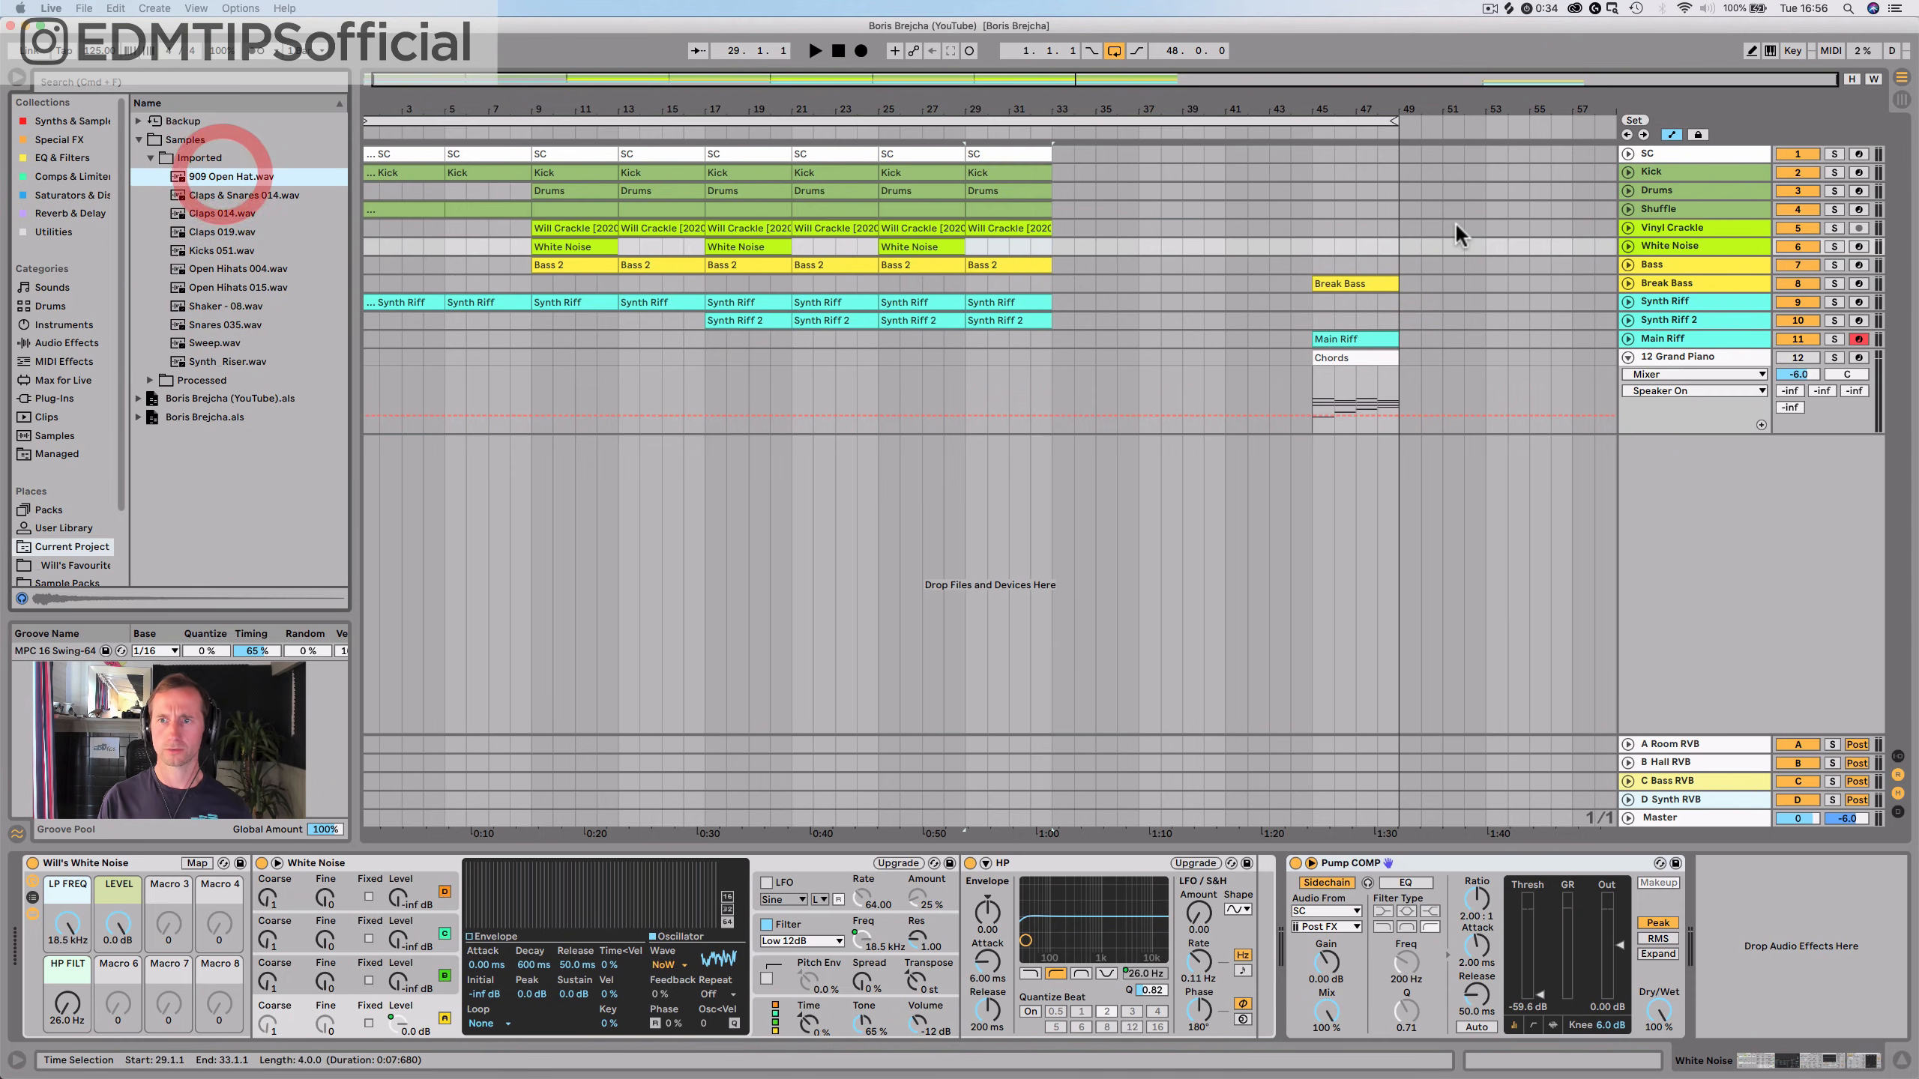
pyautogui.click(1656, 191)
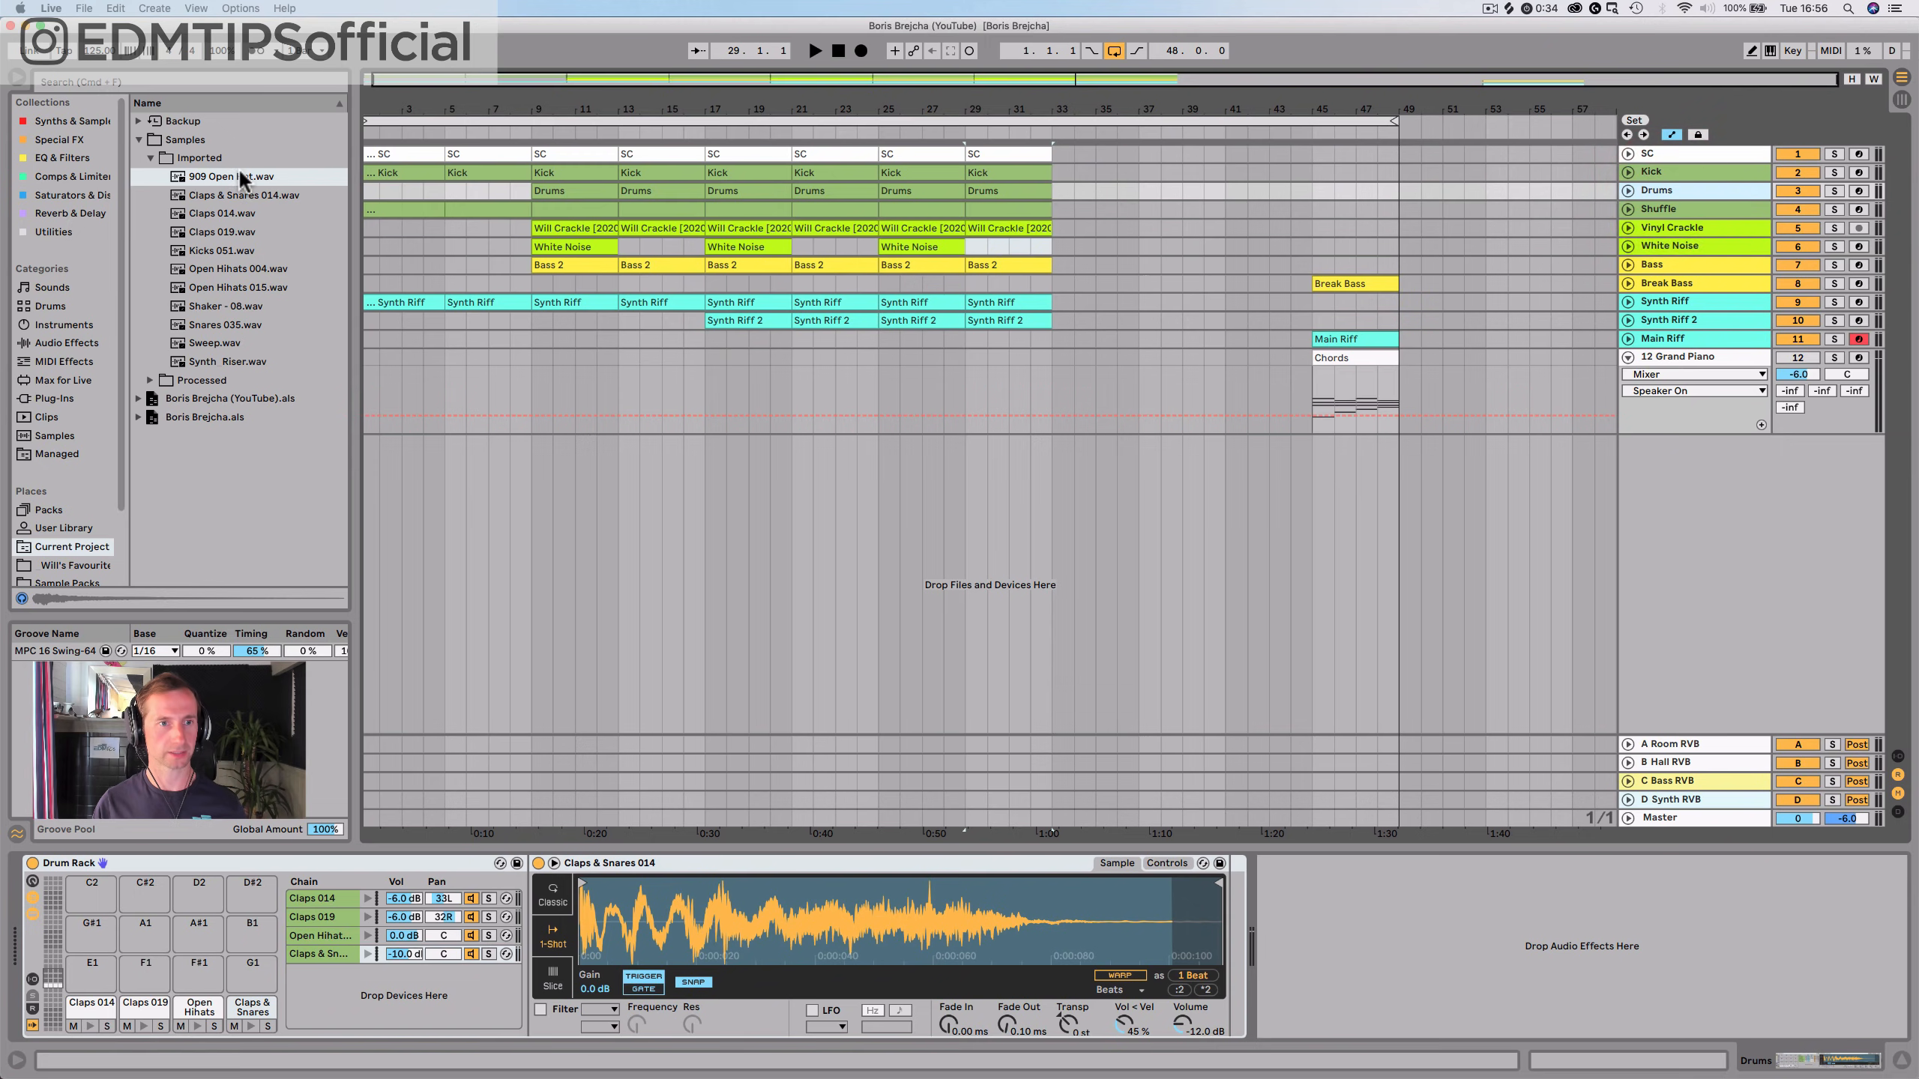
pyautogui.moveTo(391, 846)
pyautogui.mouseDown()
pyautogui.moveTo(321, 1009)
pyautogui.moveTo(303, 1009)
pyautogui.mouseUp()
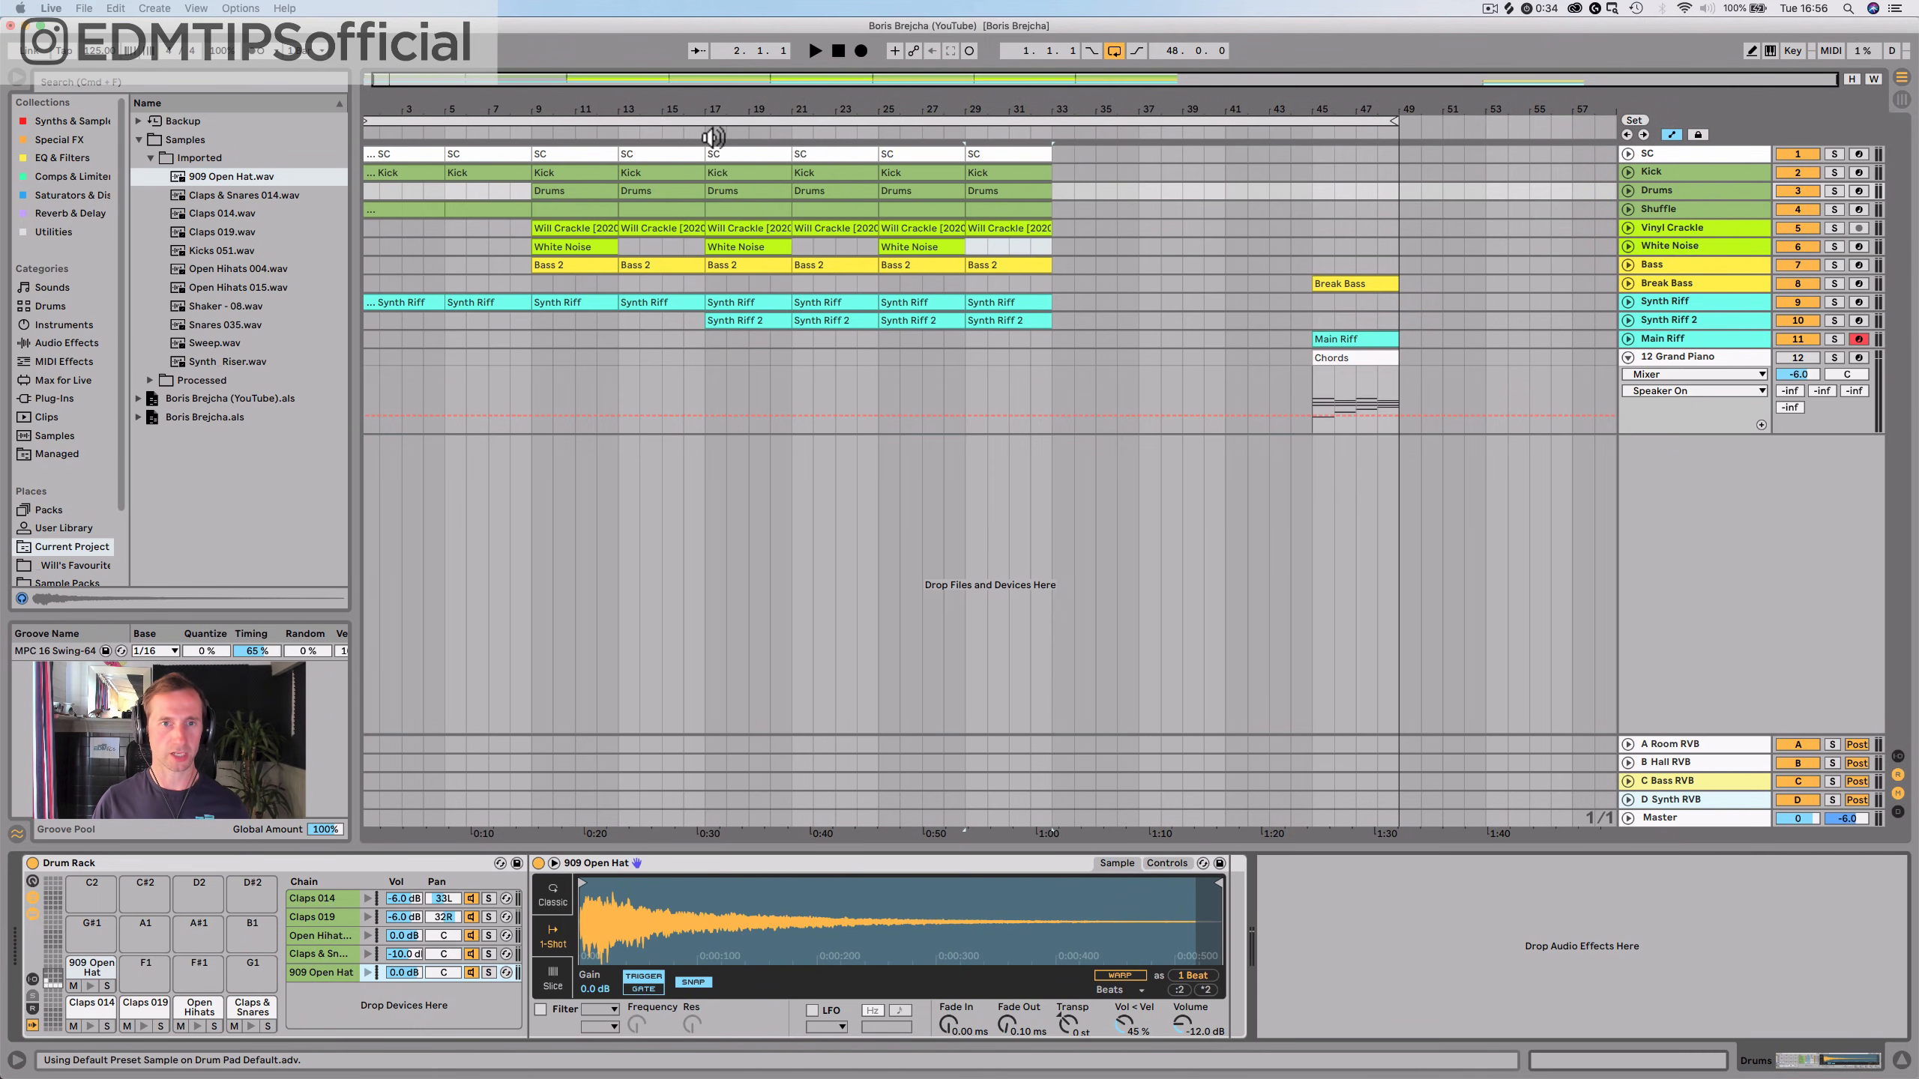
# Add a sixteenth 909 Open Hat note at 1.1.3 in the Drums clip at bar 17, and return to the rack devices
pyautogui.click(664, 130)
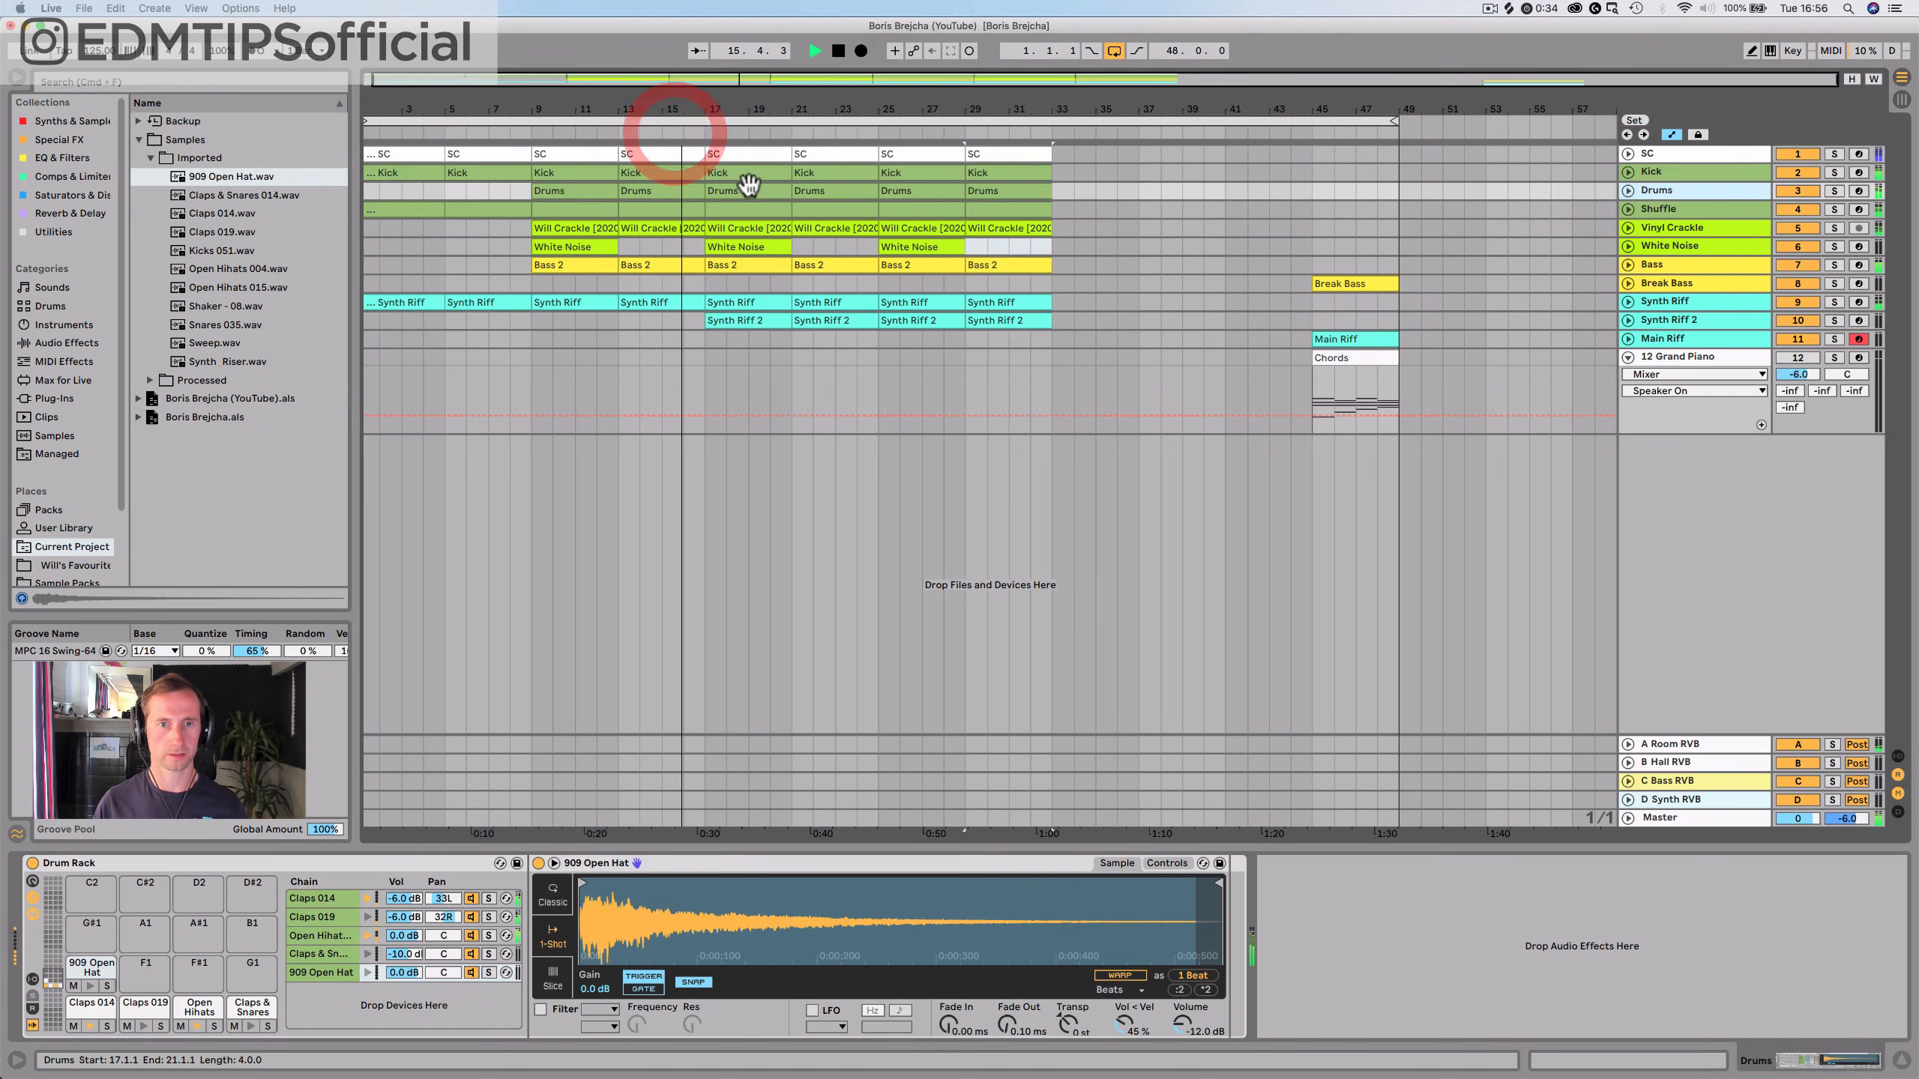
pyautogui.doubleClick(744, 195)
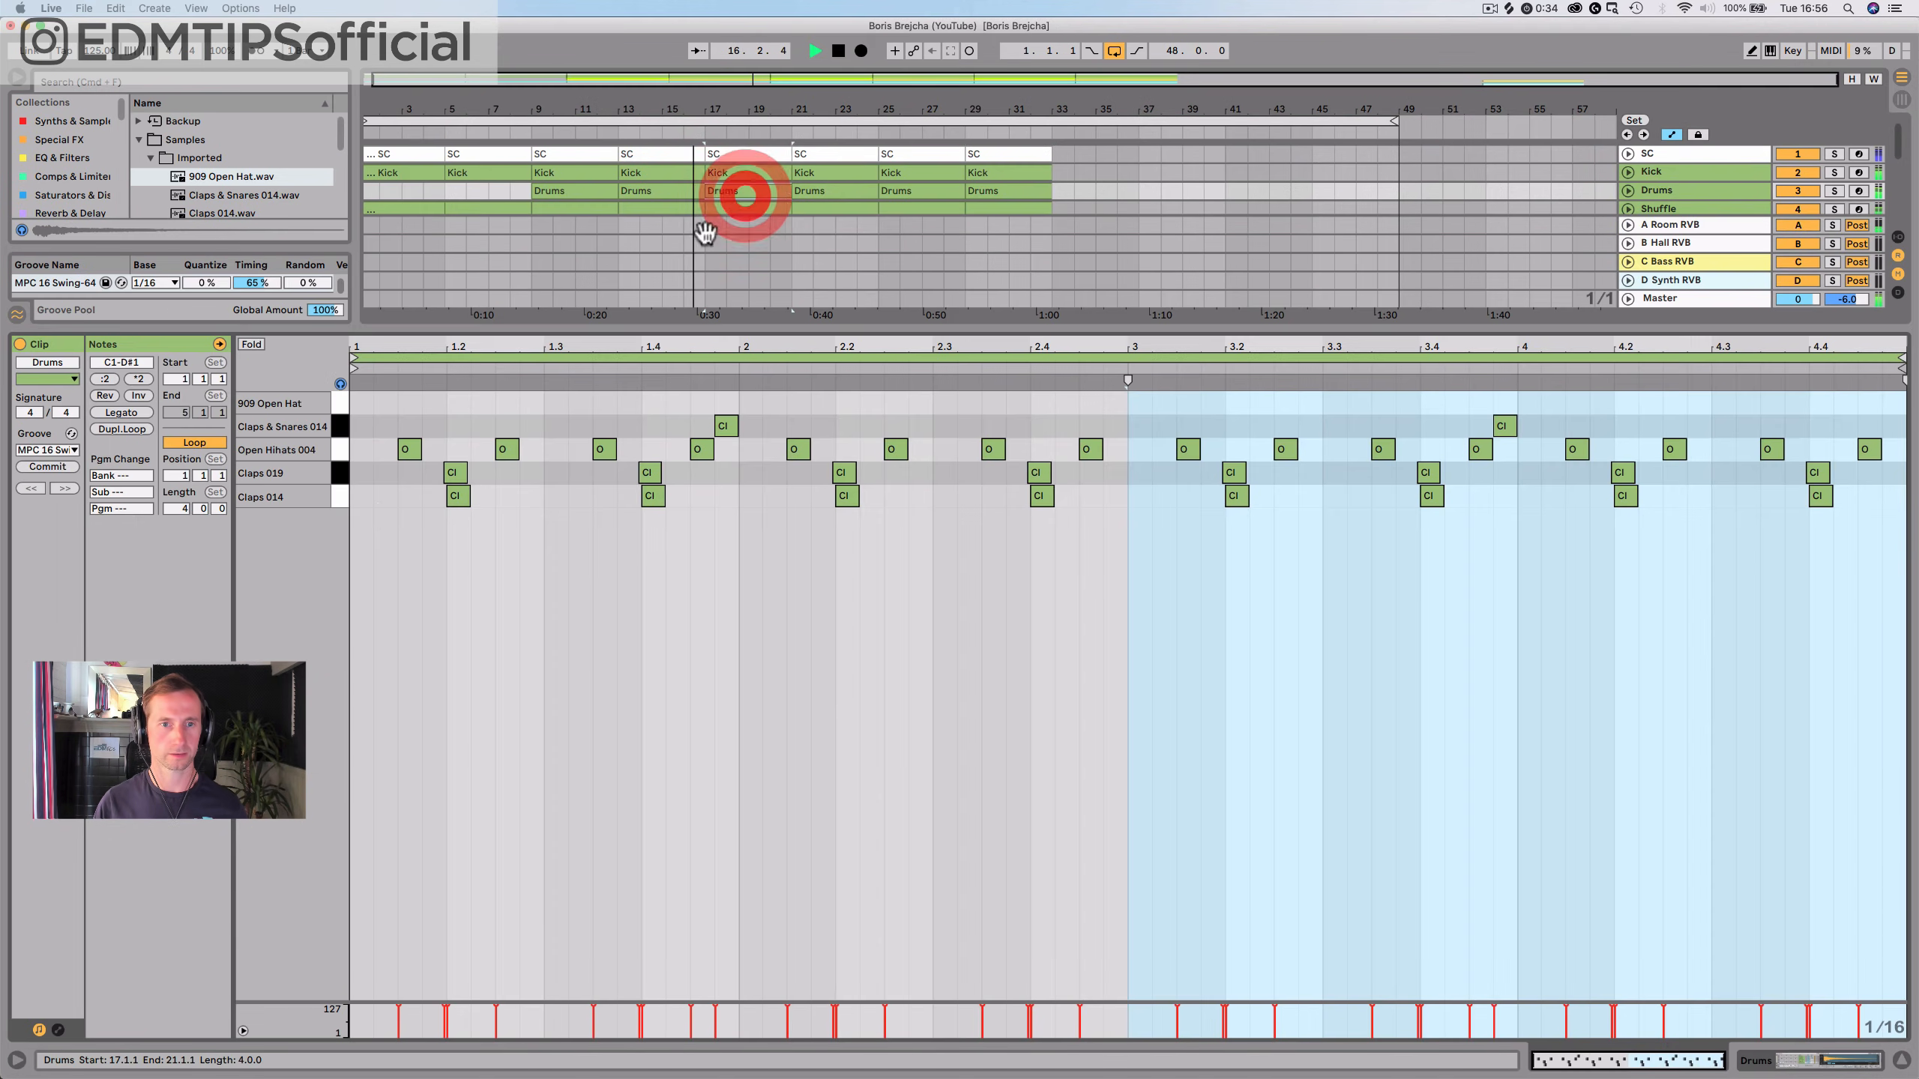
pyautogui.press('space')
pyautogui.doubleClick(408, 402)
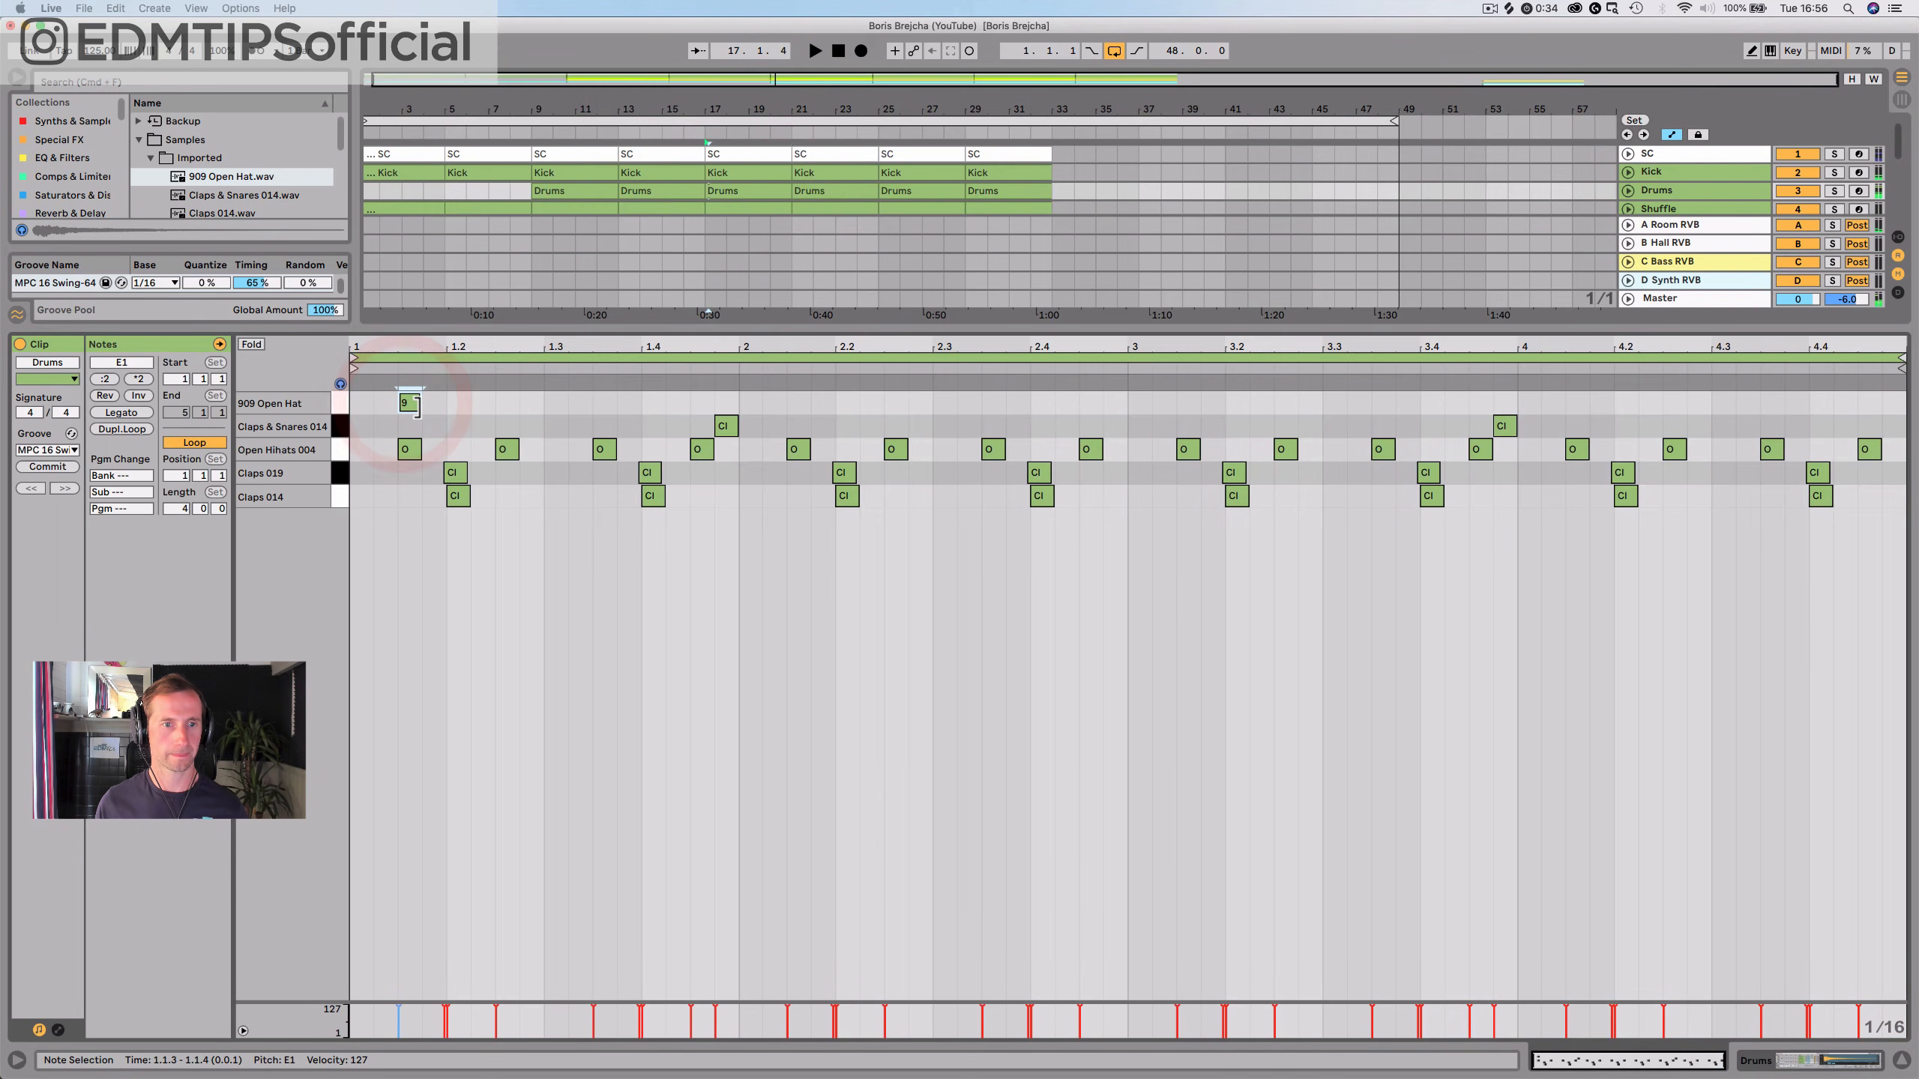
pyautogui.hotkey('shift', 'Tab')
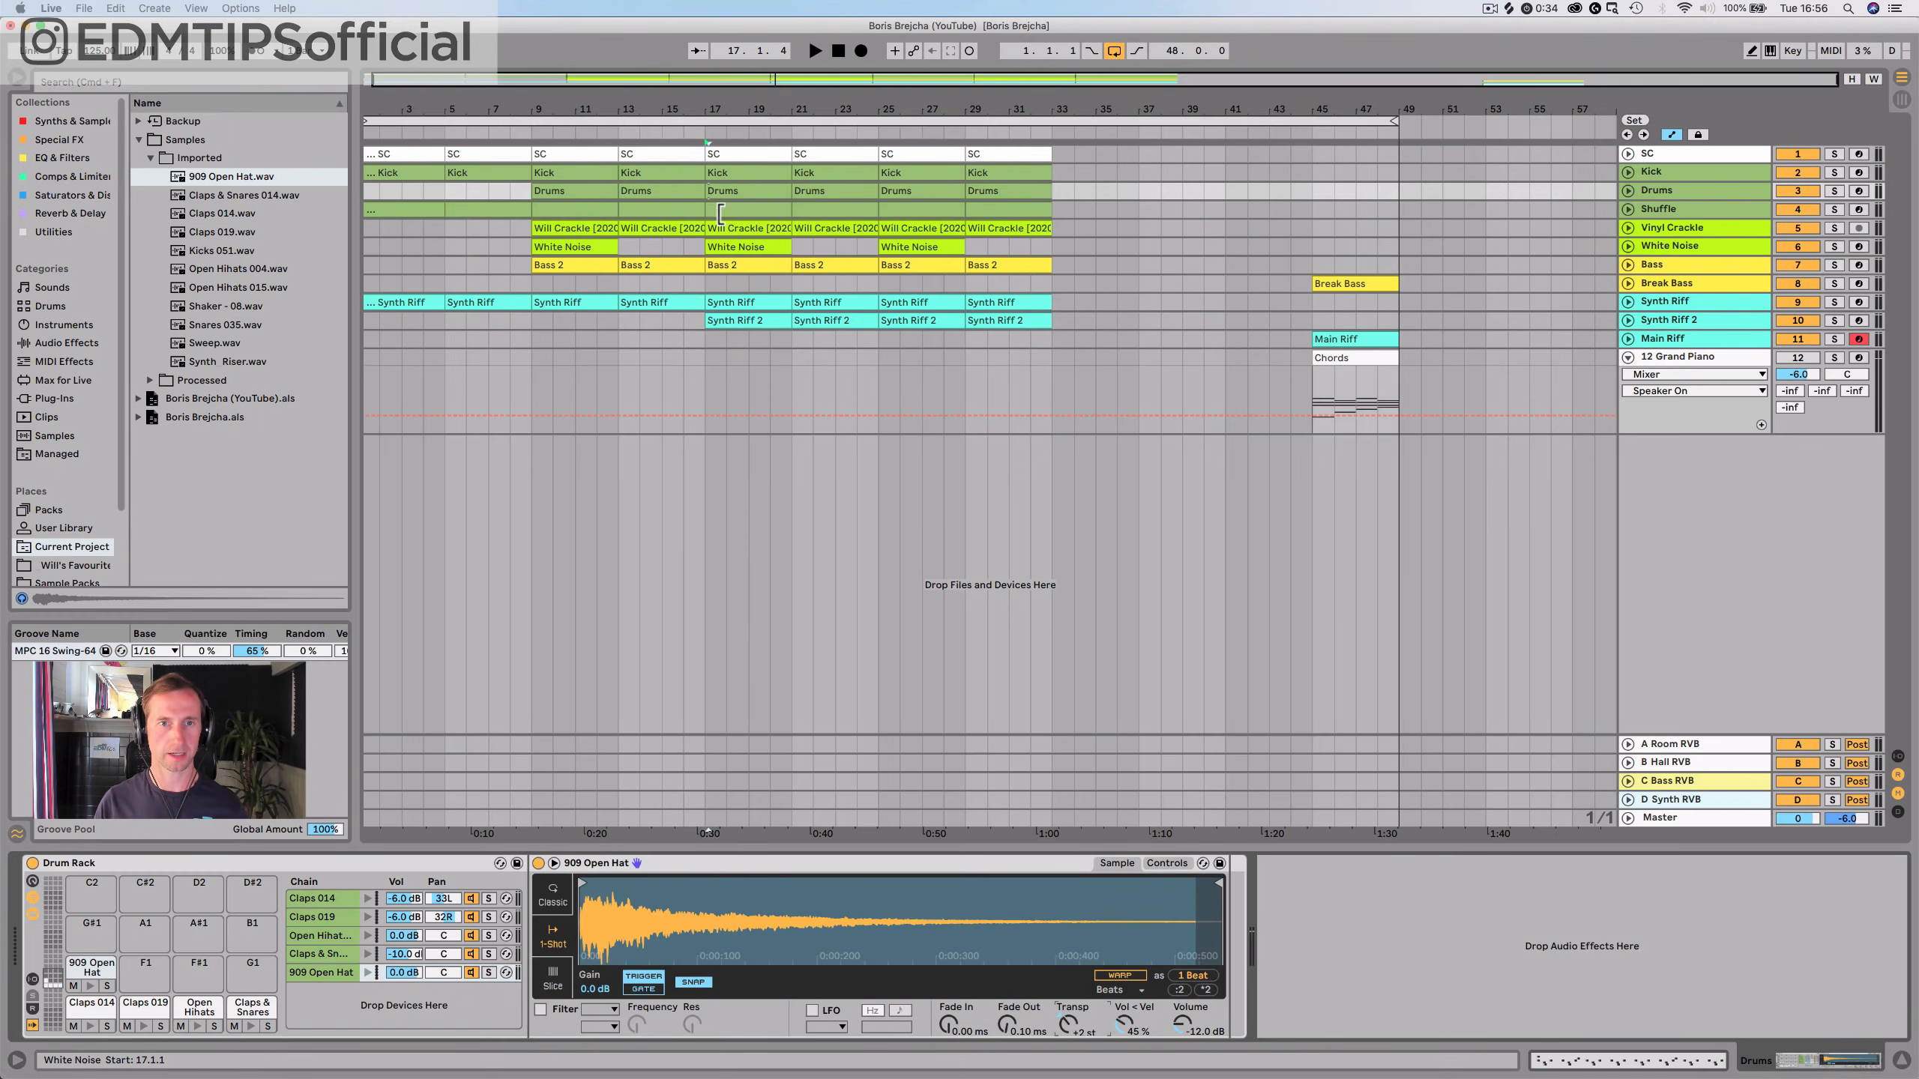
# Adjust the transposition of the 909 Open Hat sample by ear while repeatedly playing from bar 17
pyautogui.moveTo(729, 103); pyautogui.dragTo(682, 119)
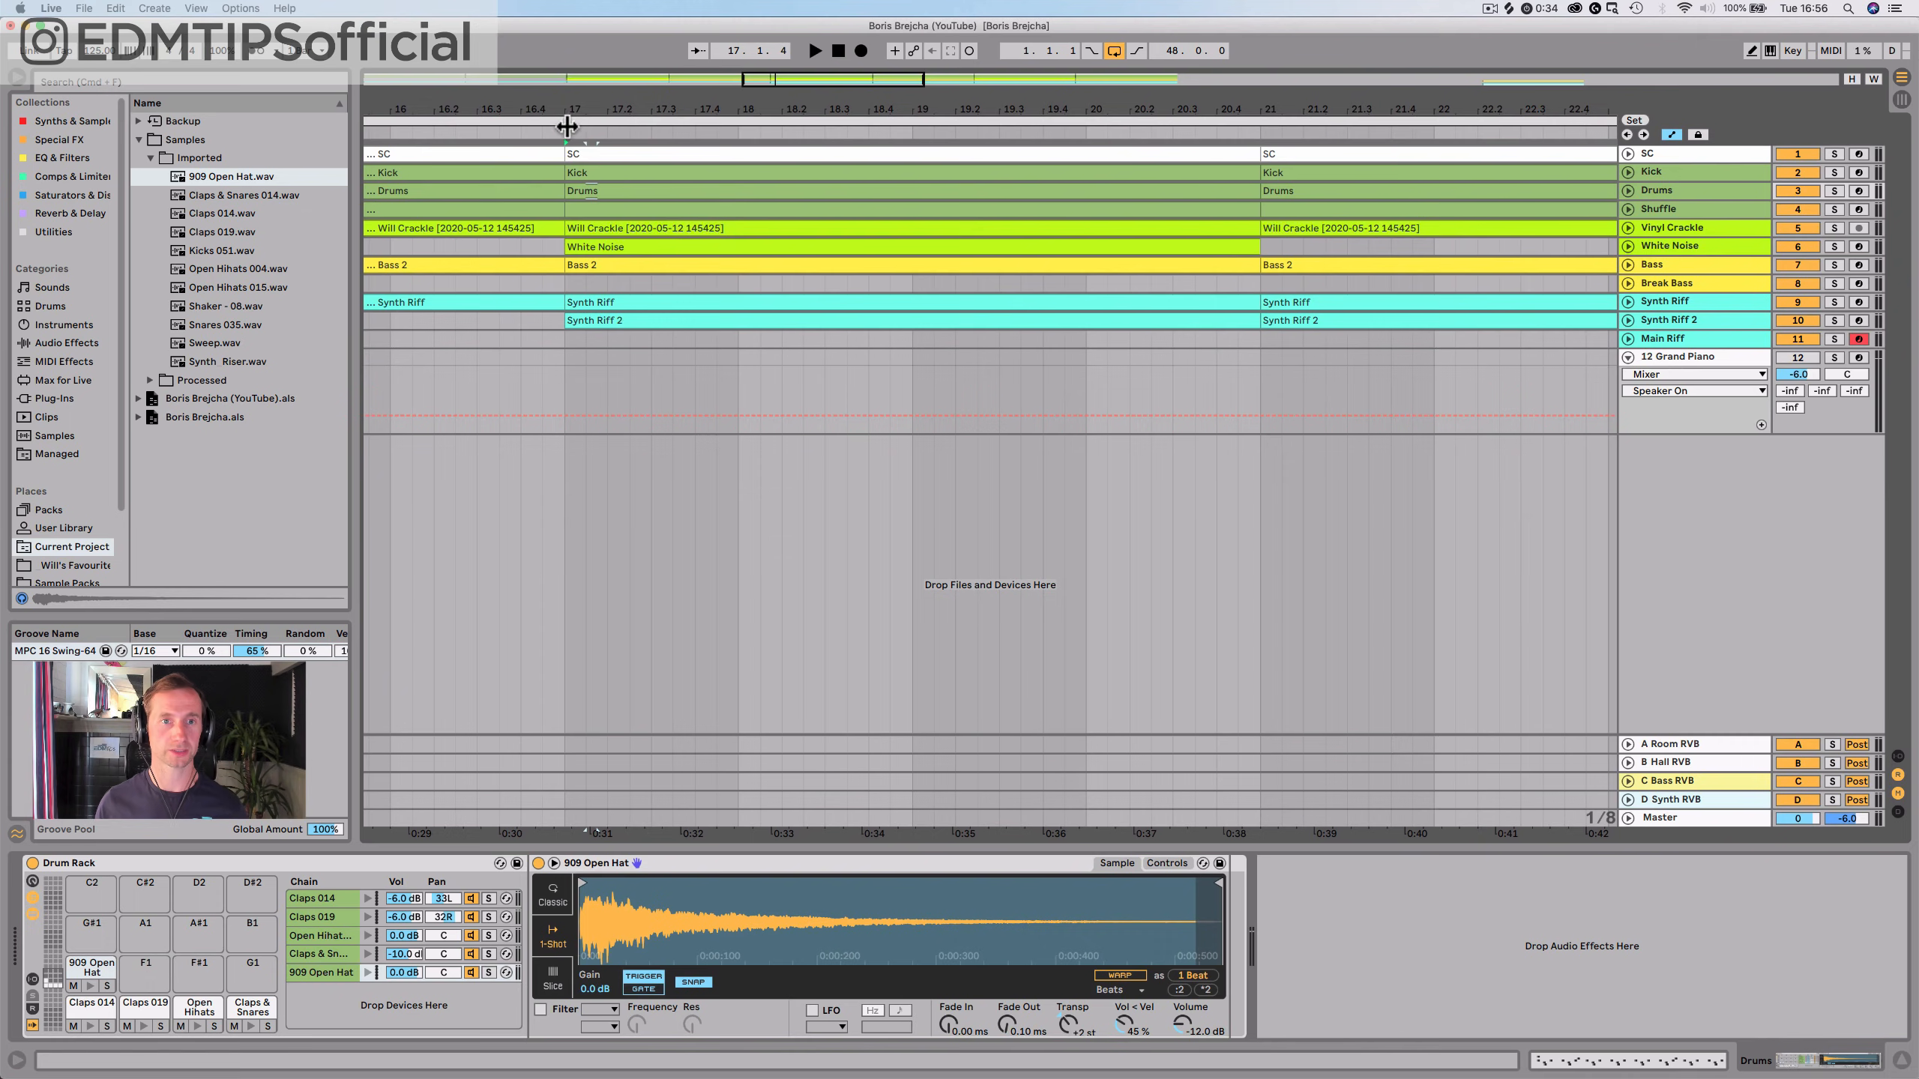
pyautogui.press('space')
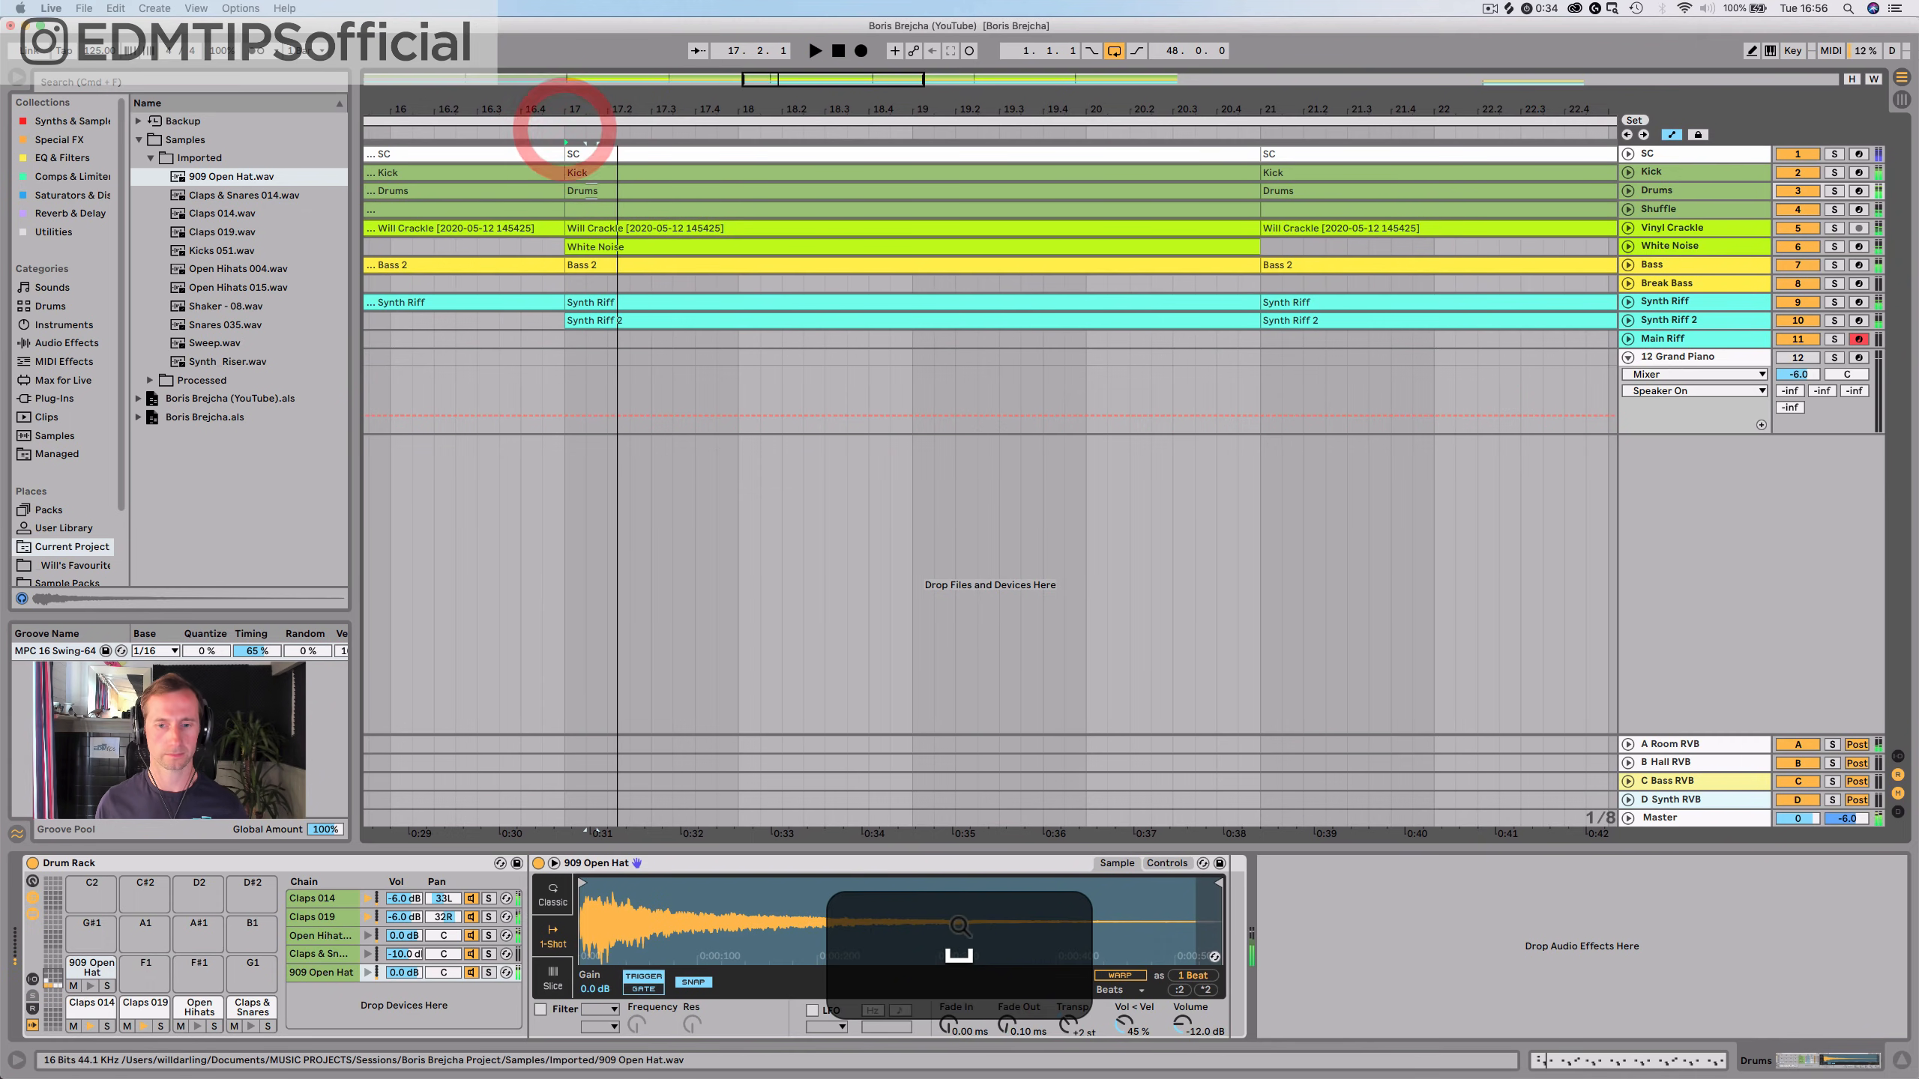
pyautogui.moveTo(1069, 1023); pyautogui.dragTo(1068, 1000)
pyautogui.press('space')
pyautogui.press('space')
pyautogui.press('space')
pyautogui.press('space')
pyautogui.press('space')
pyautogui.press('space')
pyautogui.press('space')
pyautogui.press('space')
pyautogui.press('space')
pyautogui.press('space')
pyautogui.press('space')
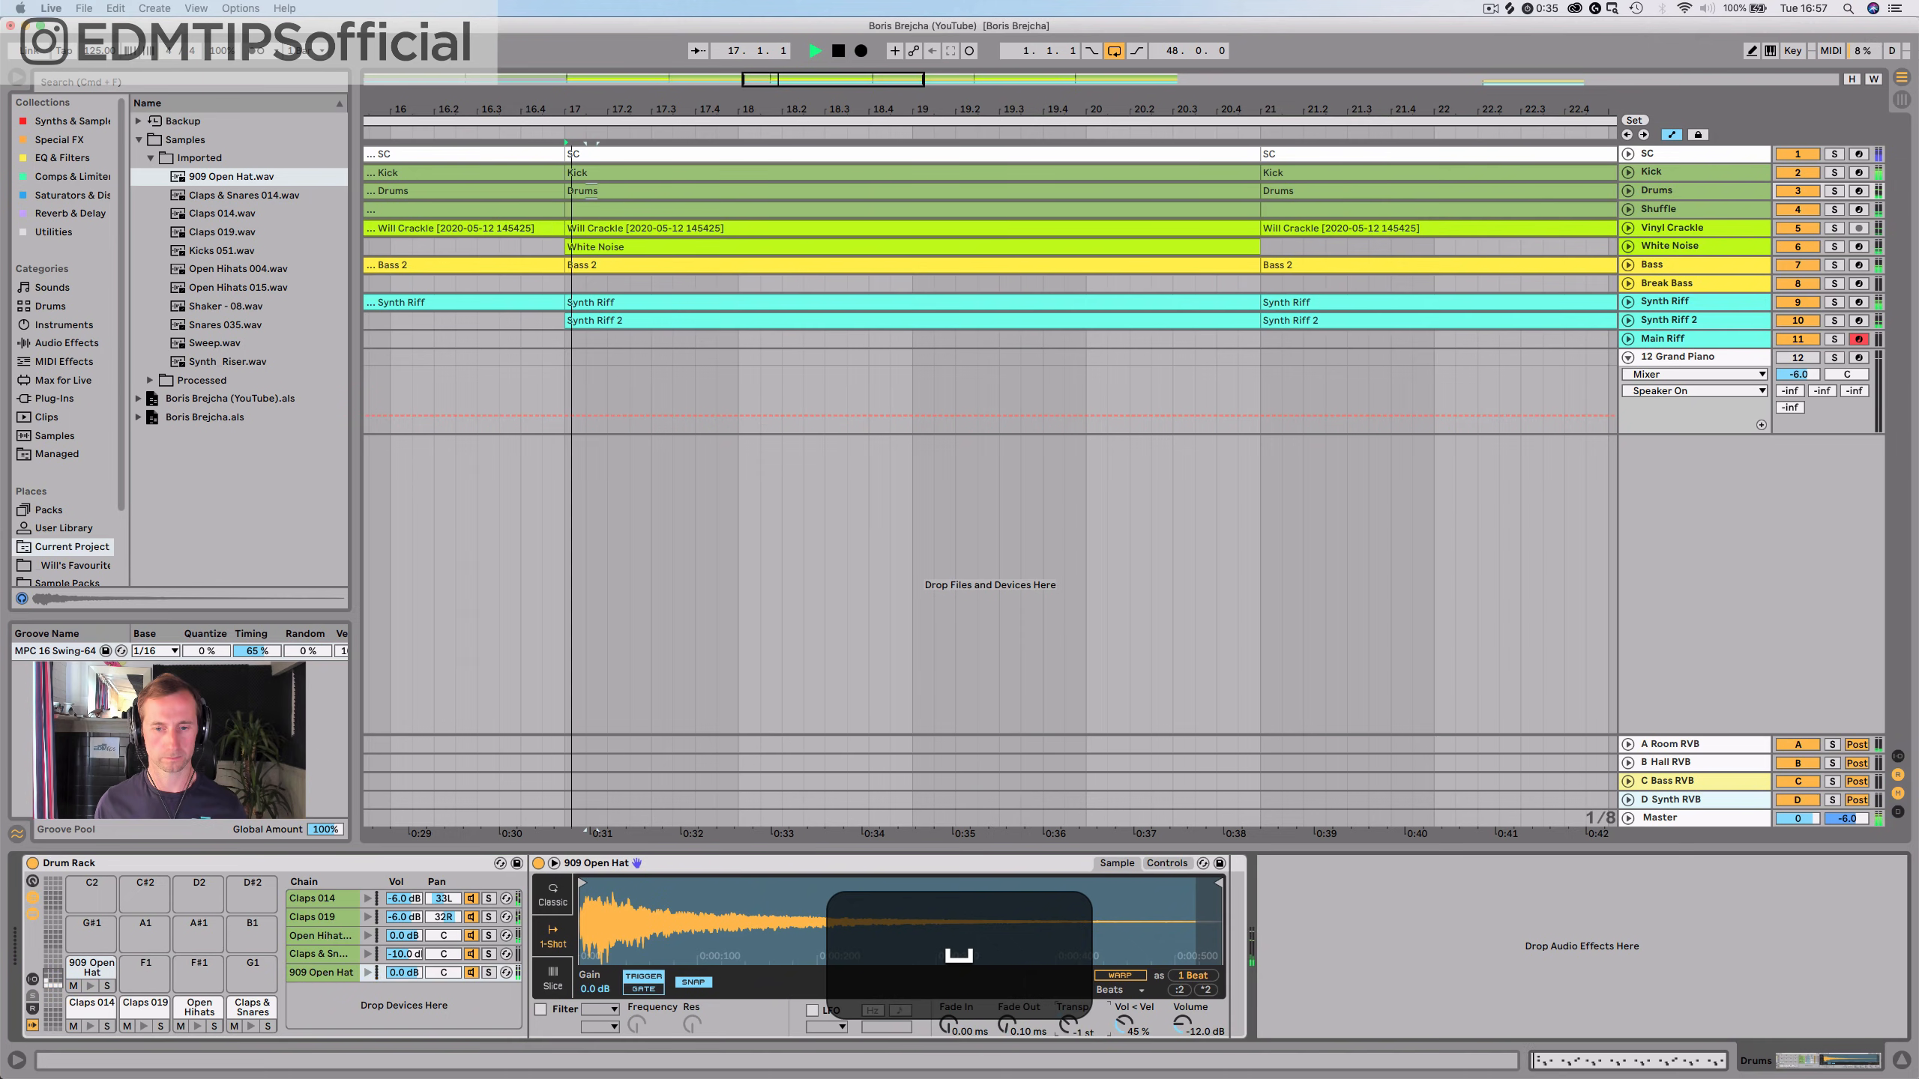
pyautogui.moveTo(1069, 1023); pyautogui.dragTo(1069, 1028)
pyautogui.press('space')
pyautogui.press('space')
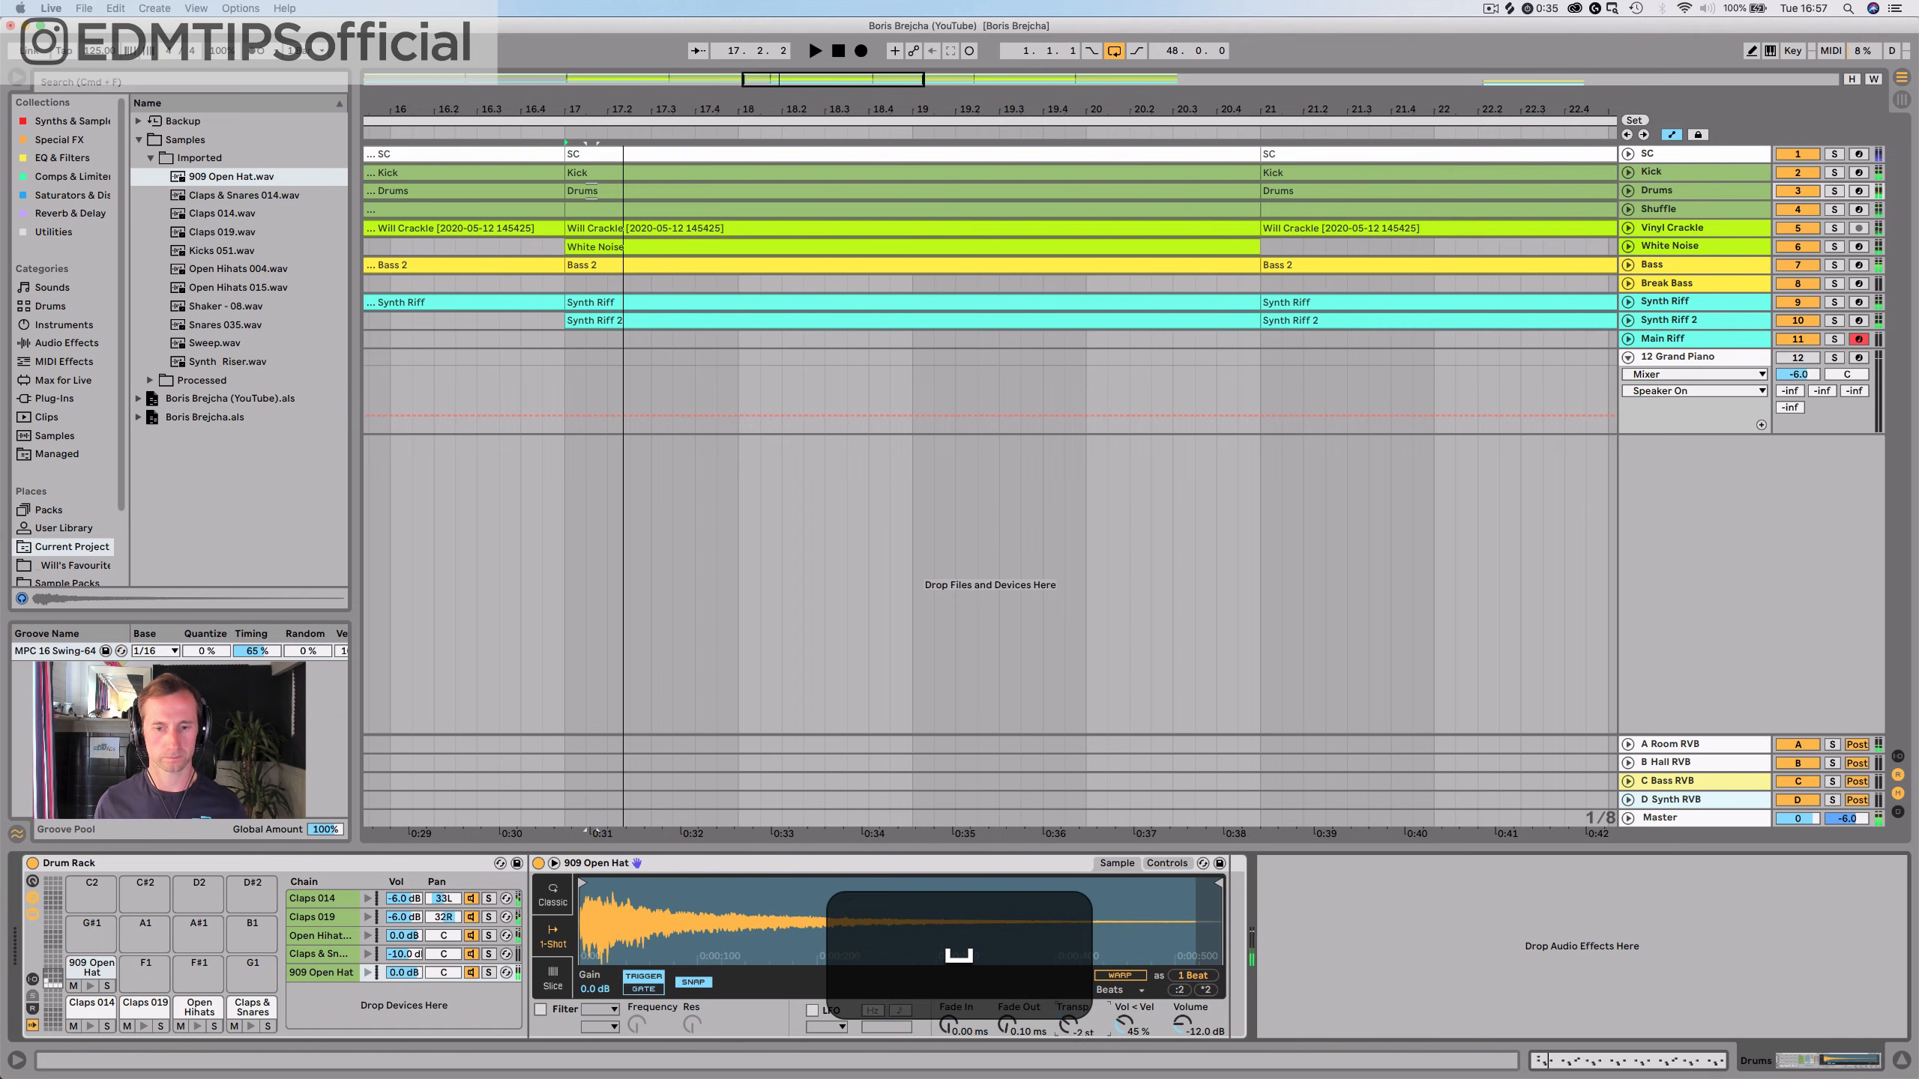
pyautogui.moveTo(1069, 1023); pyautogui.dragTo(1069, 1007)
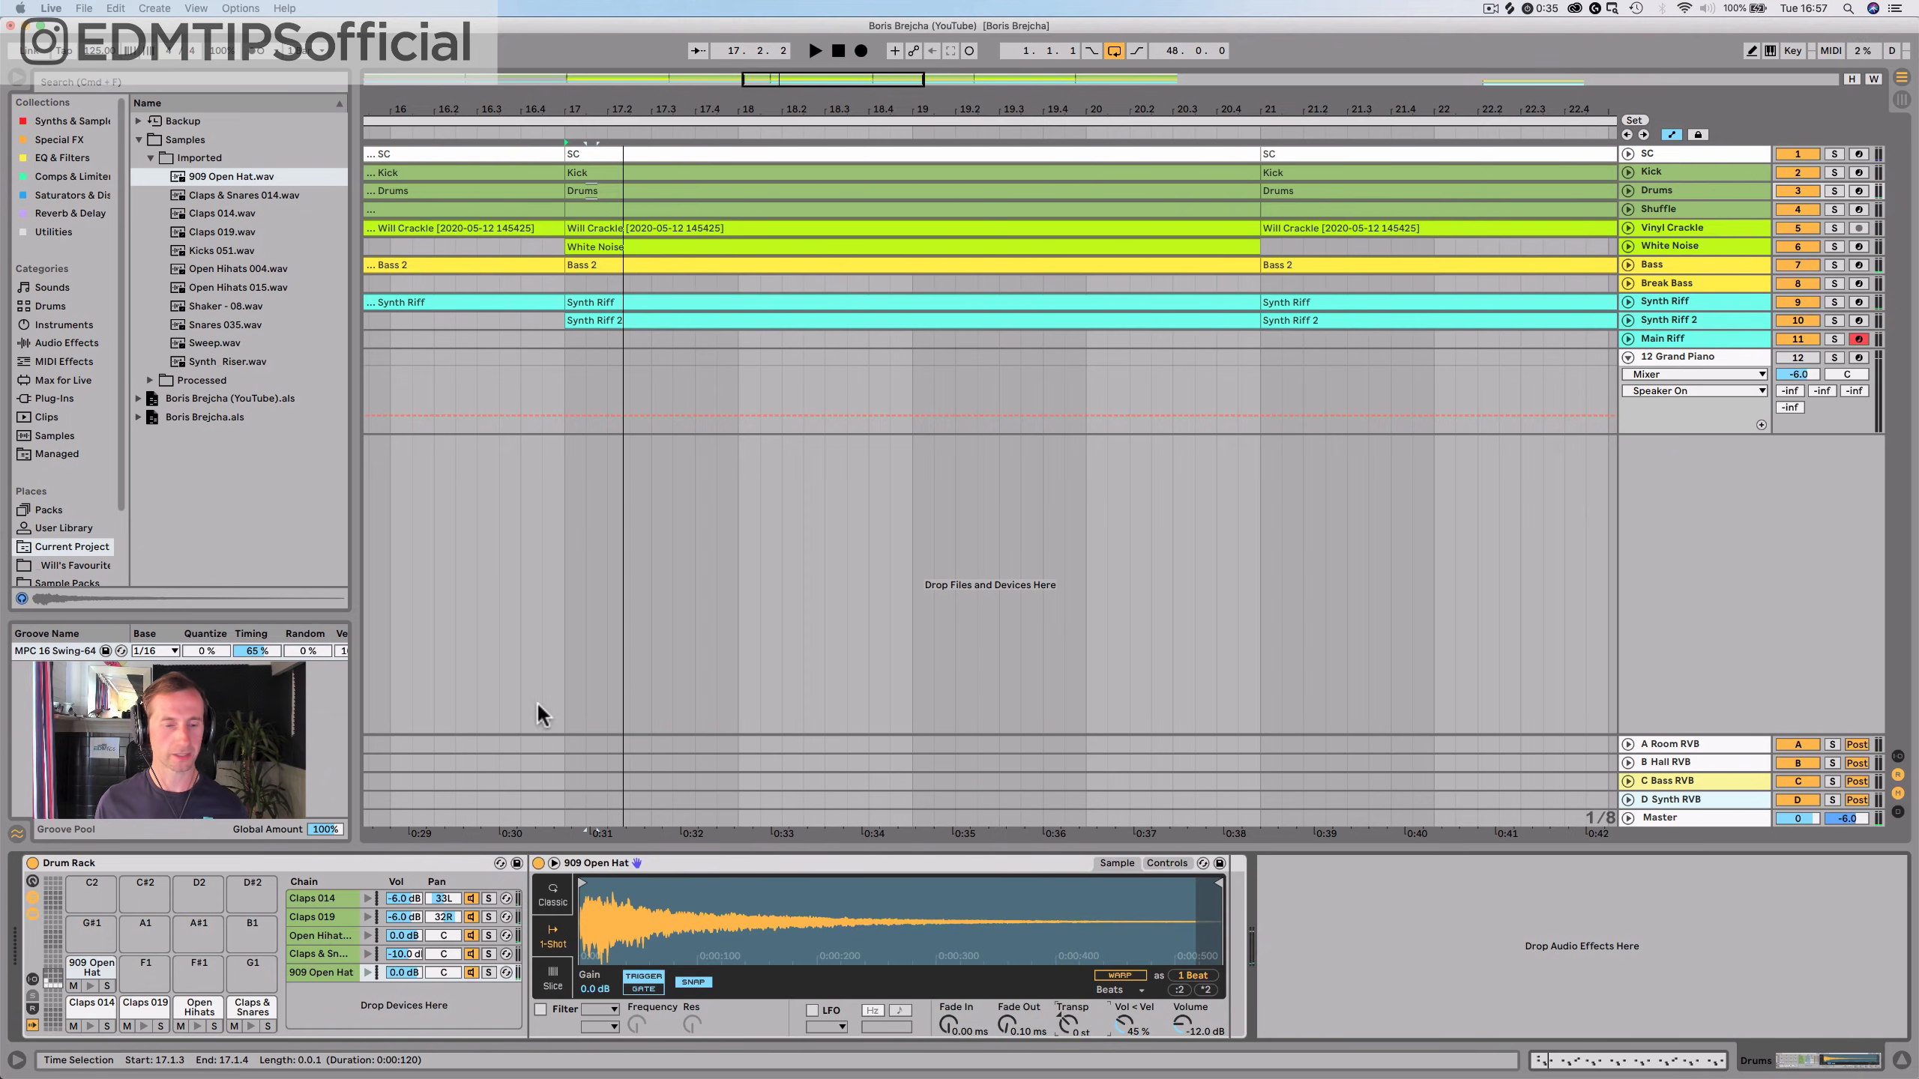
# Insert an EQ Eight after the 909 Open Hat sampler inside its Drum Rack chain and start playback
pyautogui.moveTo(65, 155); pyautogui.dragTo(920, 446)
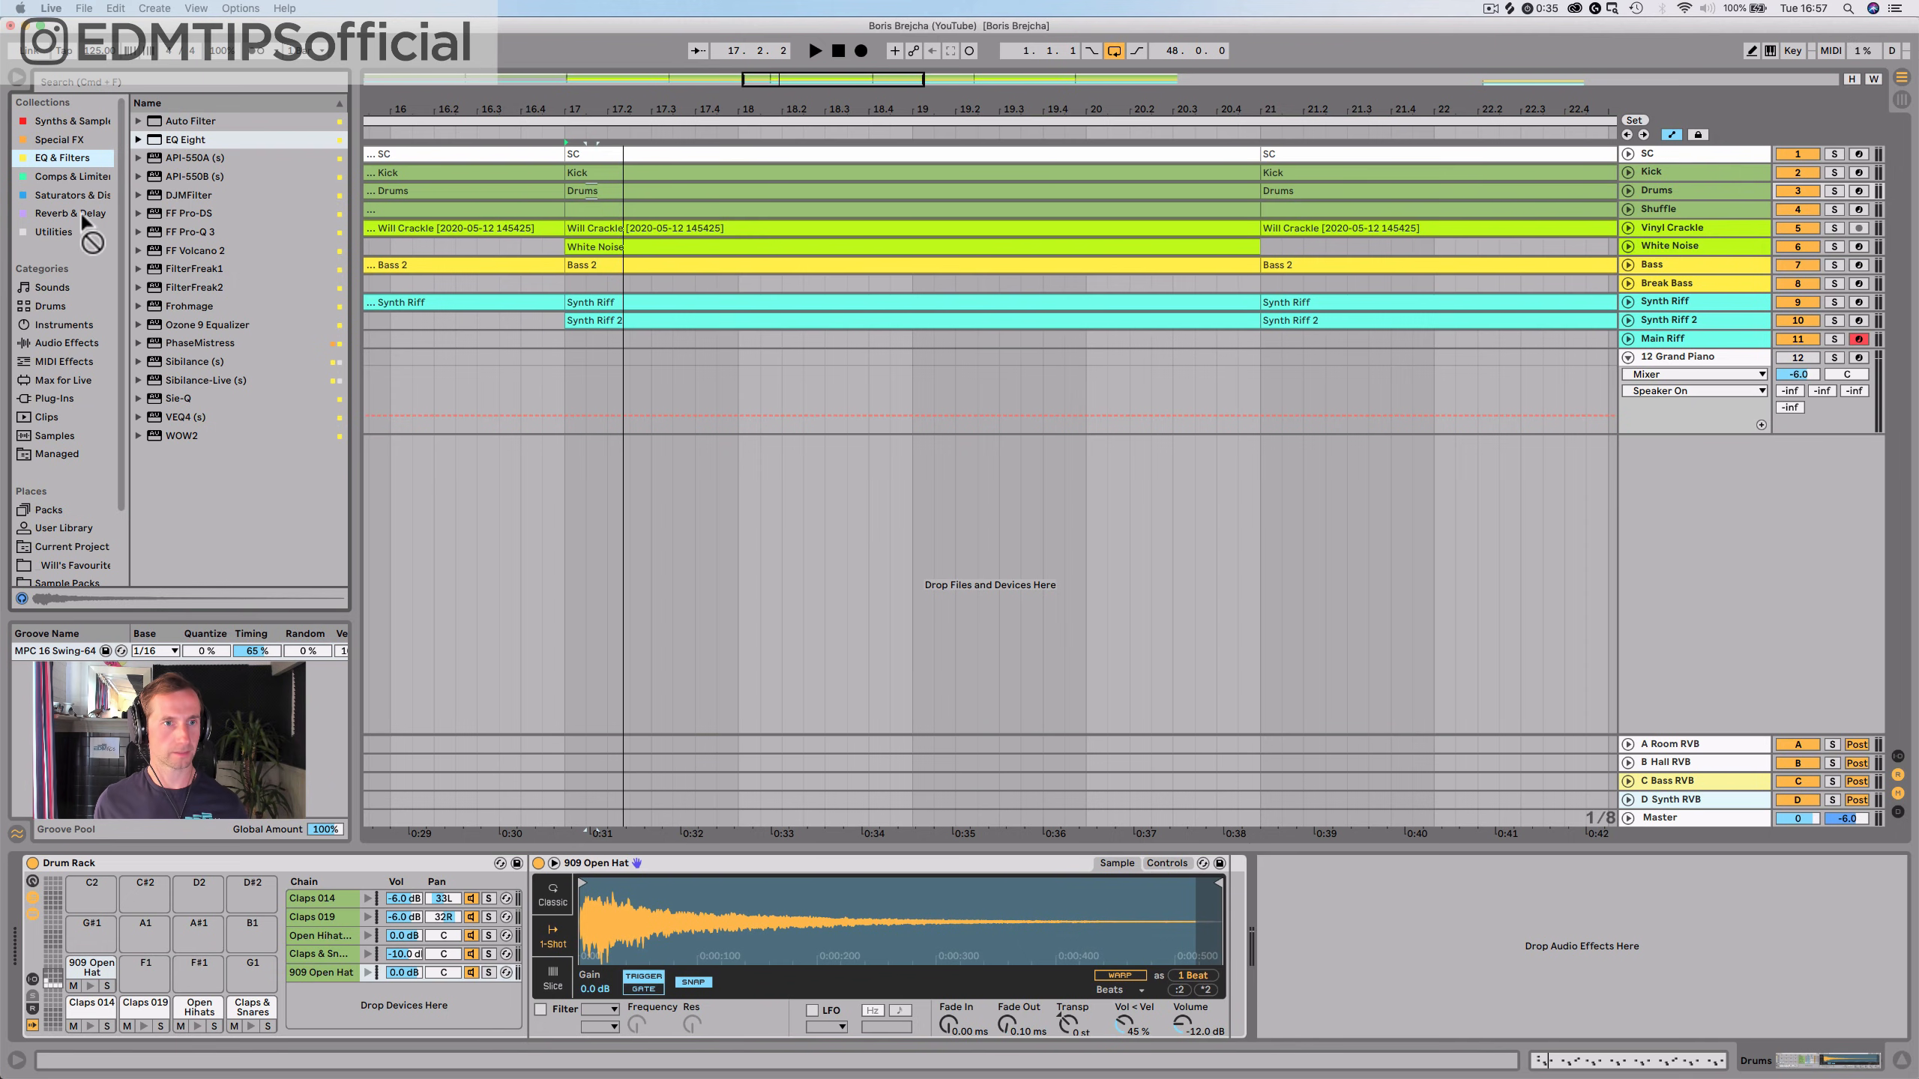
pyautogui.click(147, 181)
pyautogui.moveTo(161, 139); pyautogui.dragTo(1135, 983)
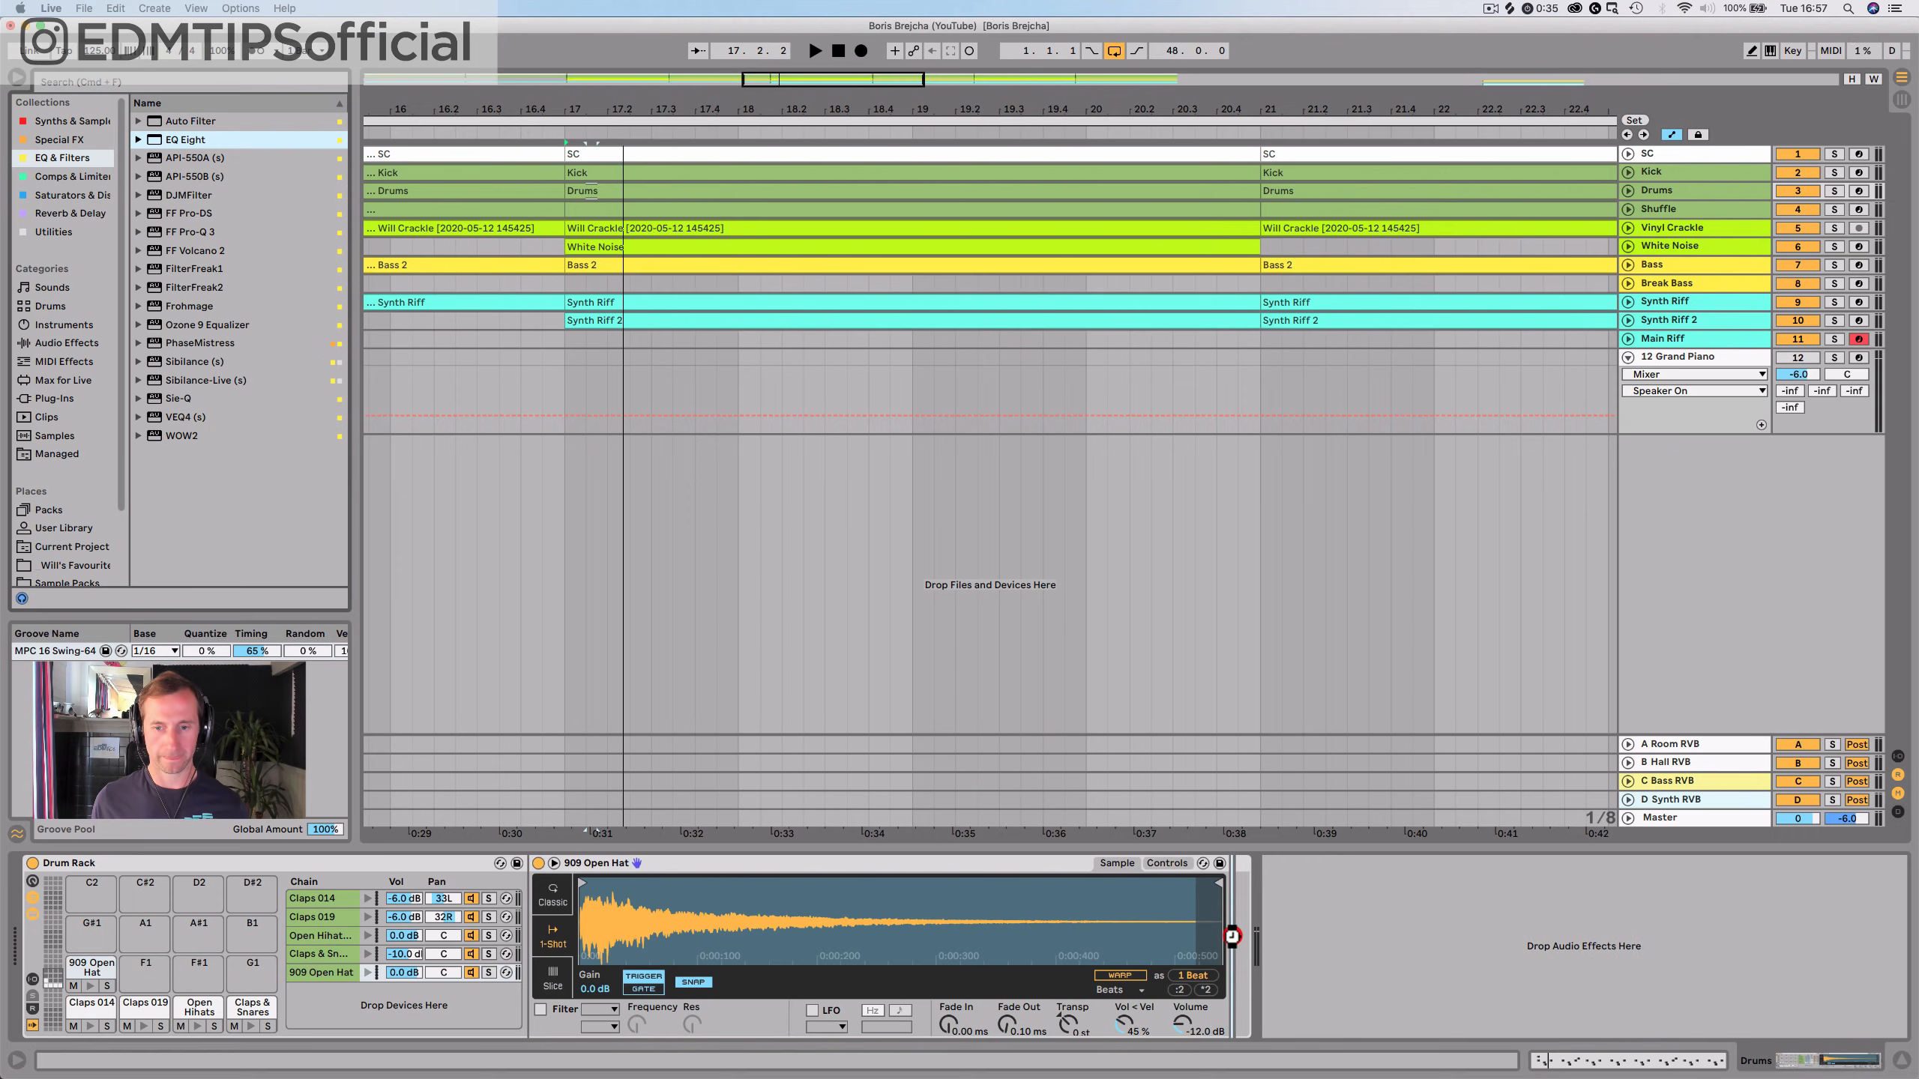
pyautogui.moveTo(1232, 935); pyautogui.dragTo(1274, 932)
pyautogui.press('space')
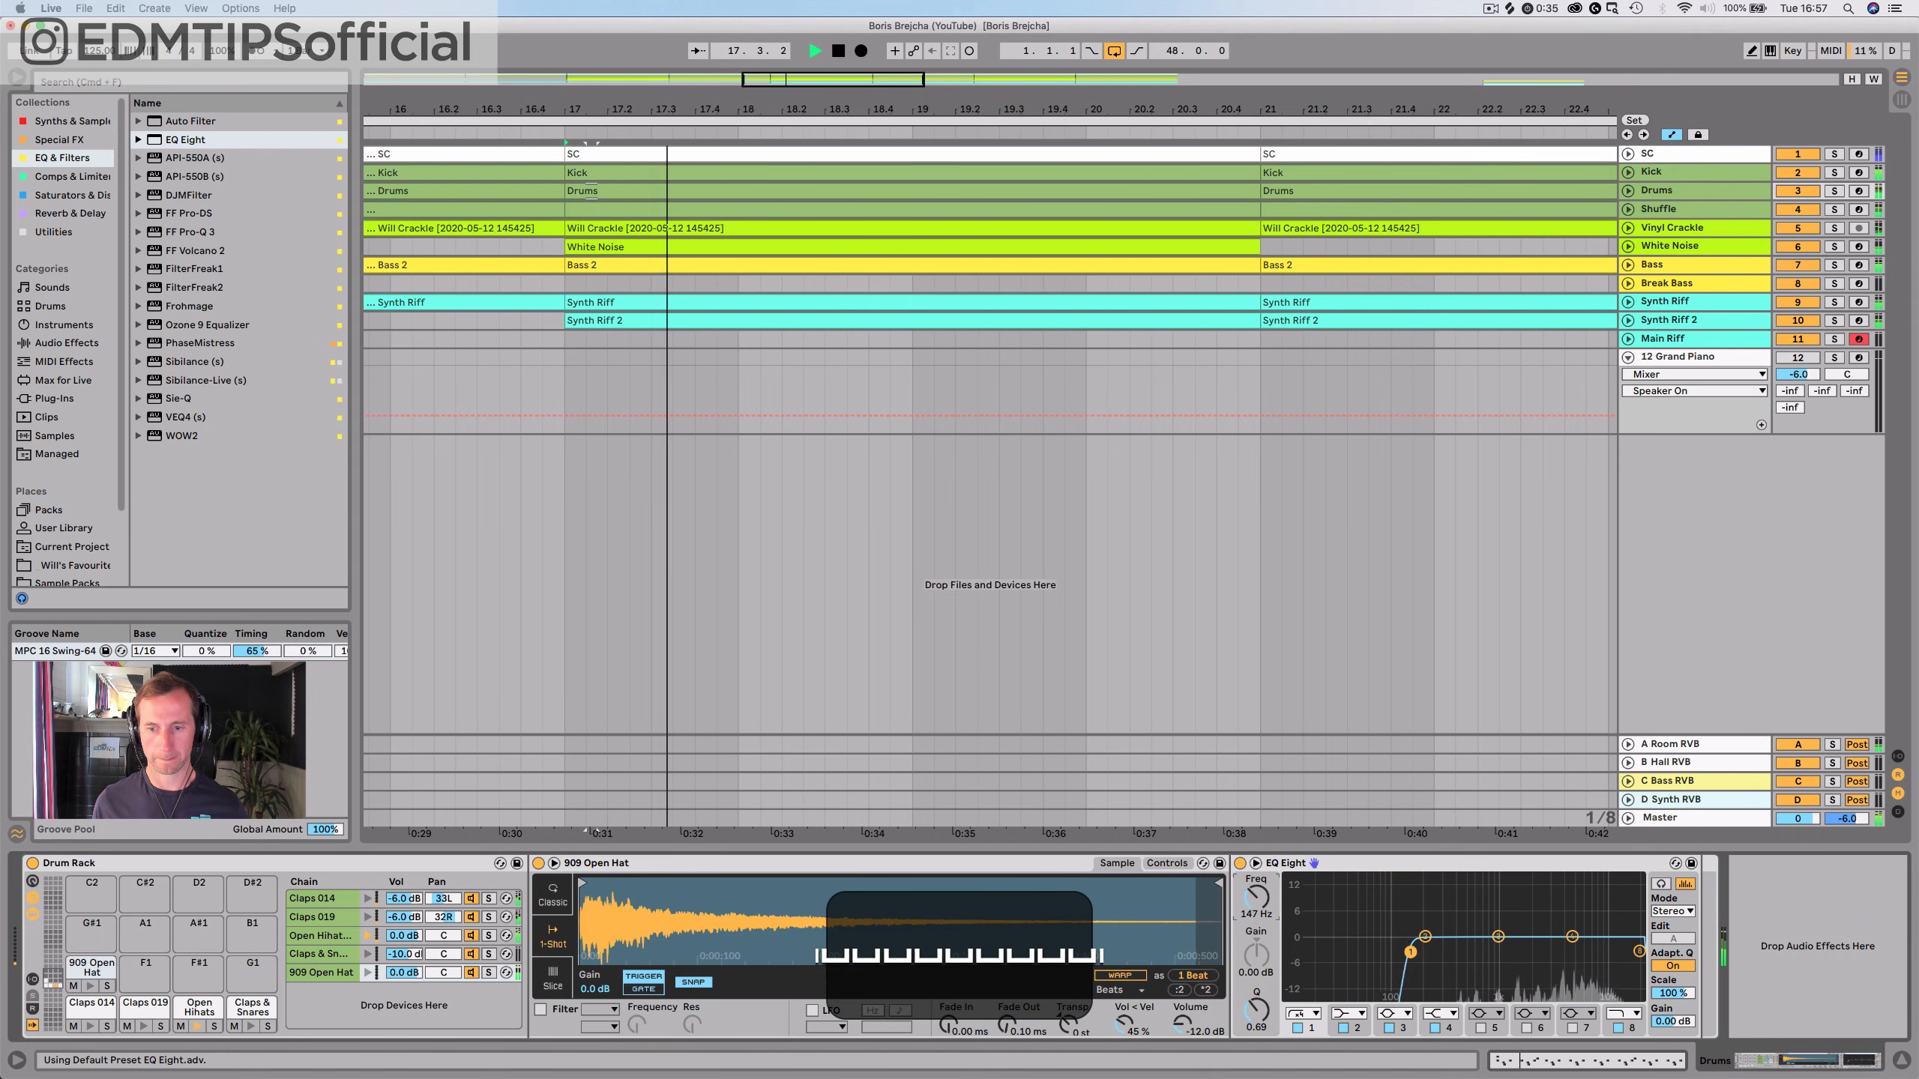
# Cut the open hat's lows in EQ Eight with a raised low cut and band 2 at 1.70 kHz and -3.84 dB
pyautogui.moveTo(1410, 952); pyautogui.dragTo(1523, 953)
pyautogui.press('space')
pyautogui.press('space')
pyautogui.press('space')
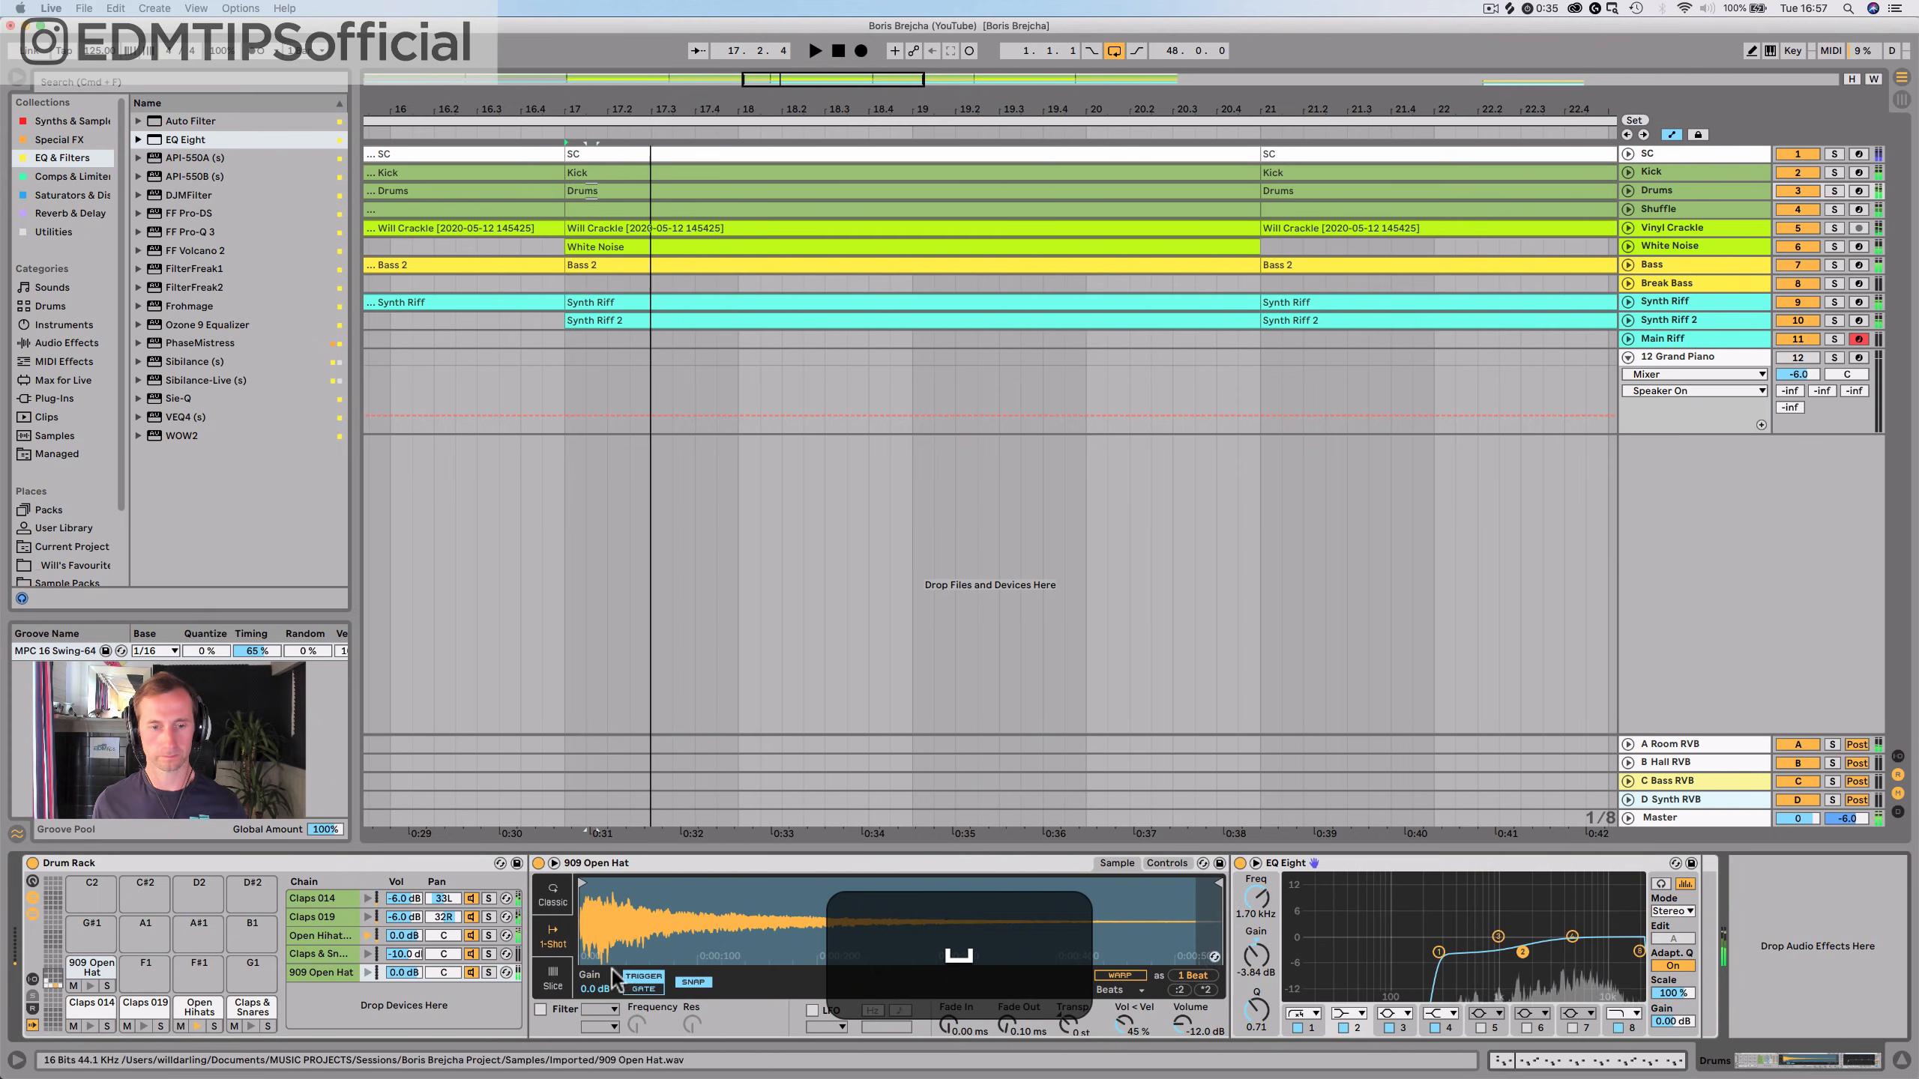
# Lower the 909 Open Hat chain volume to -1.5 dB while auditioning from bar 17
pyautogui.press('space')
pyautogui.moveTo(398, 971)
pyautogui.mouseDown()
pyautogui.moveTo(398, 1011)
pyautogui.moveTo(398, 976)
pyautogui.mouseUp()
pyautogui.press('space')
pyautogui.press('space')
pyautogui.press('space')
pyautogui.press('space')
pyautogui.press('space')
pyautogui.press('space')
# Switch the 909 Open Hat sampler to Classic mode and shorten its sound with a 300 ms decay and -10 dB sustain
pyautogui.click(549, 900)
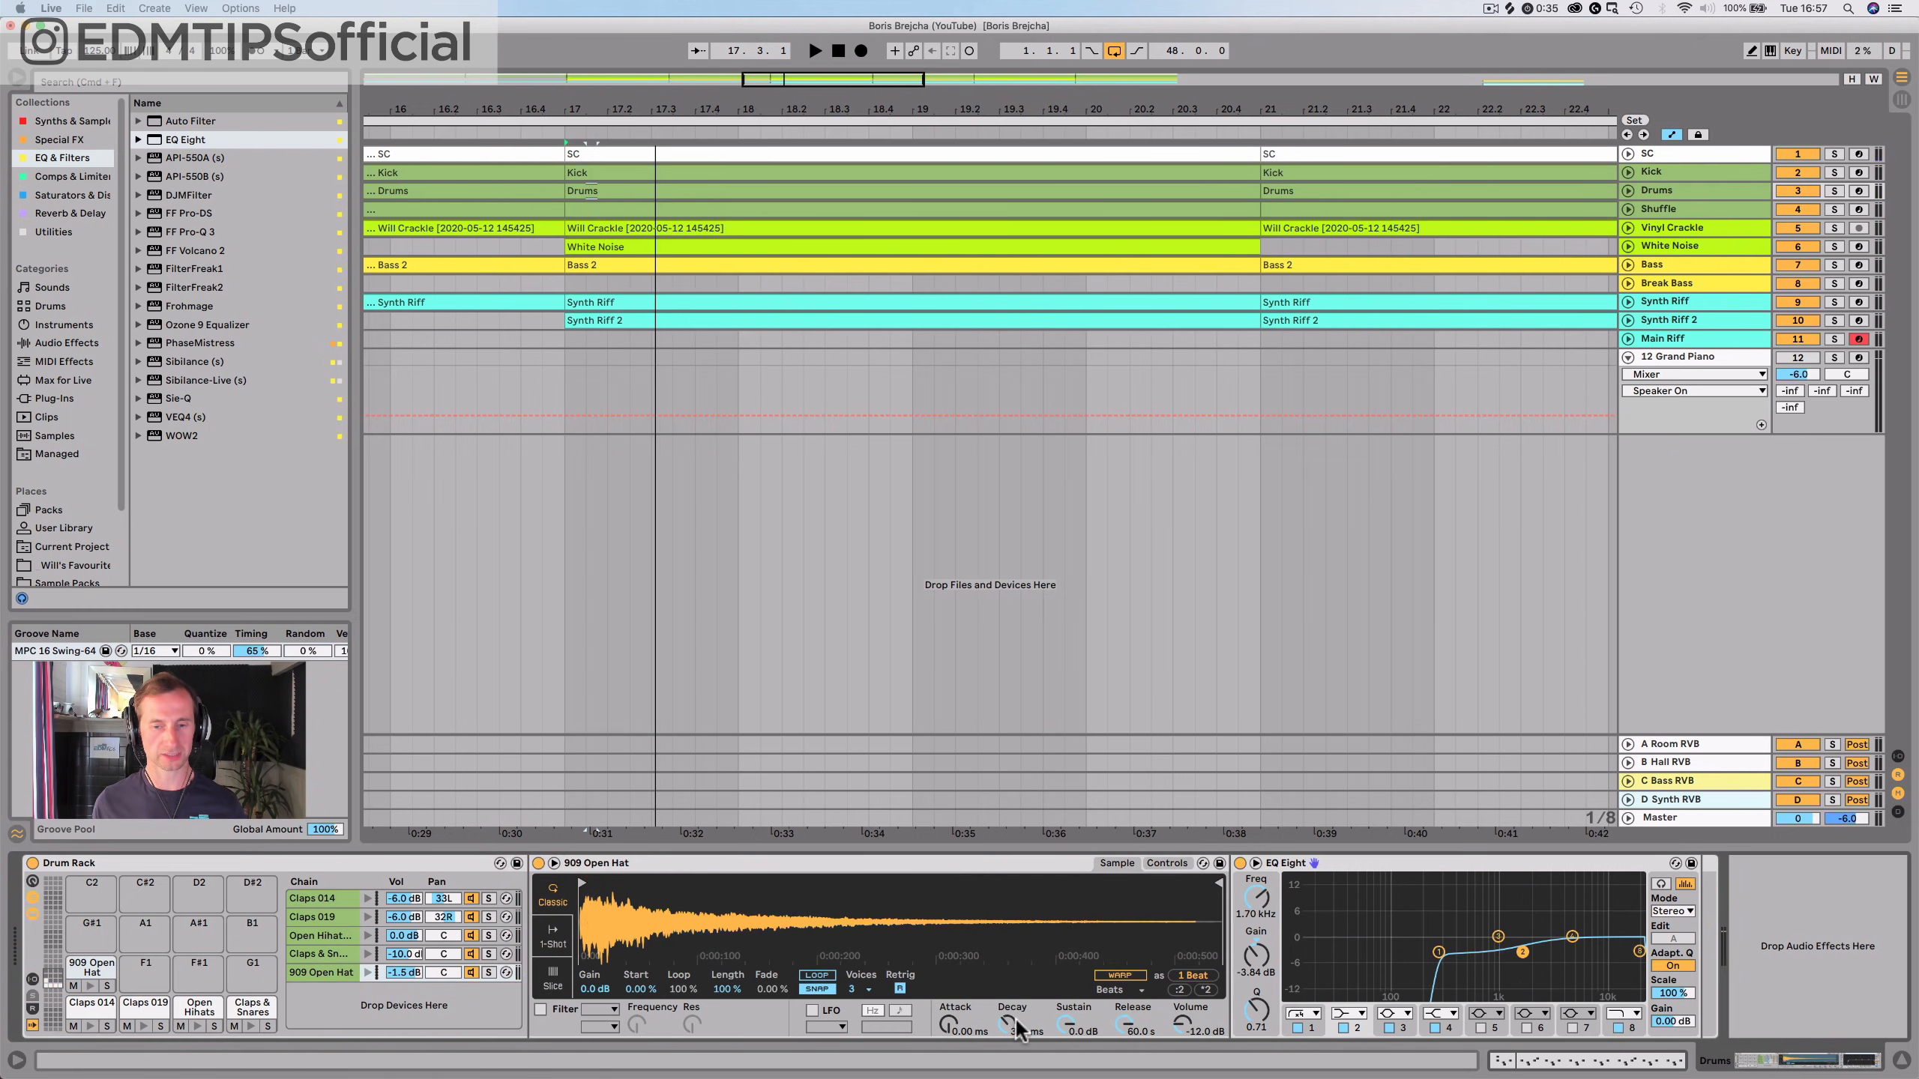
pyautogui.press('space')
pyautogui.moveTo(1065, 1024)
pyautogui.mouseDown()
pyautogui.moveTo(1065, 1073)
pyautogui.moveTo(1065, 1055)
pyautogui.mouseUp()
pyautogui.press('space')
pyautogui.press('space')
pyautogui.press('space')
pyautogui.press('space')
pyautogui.press('space')
pyautogui.press('space')
pyautogui.press('space')
pyautogui.press('space')
pyautogui.moveTo(1068, 1025); pyautogui.dragTo(1068, 1015)
pyautogui.press('space')
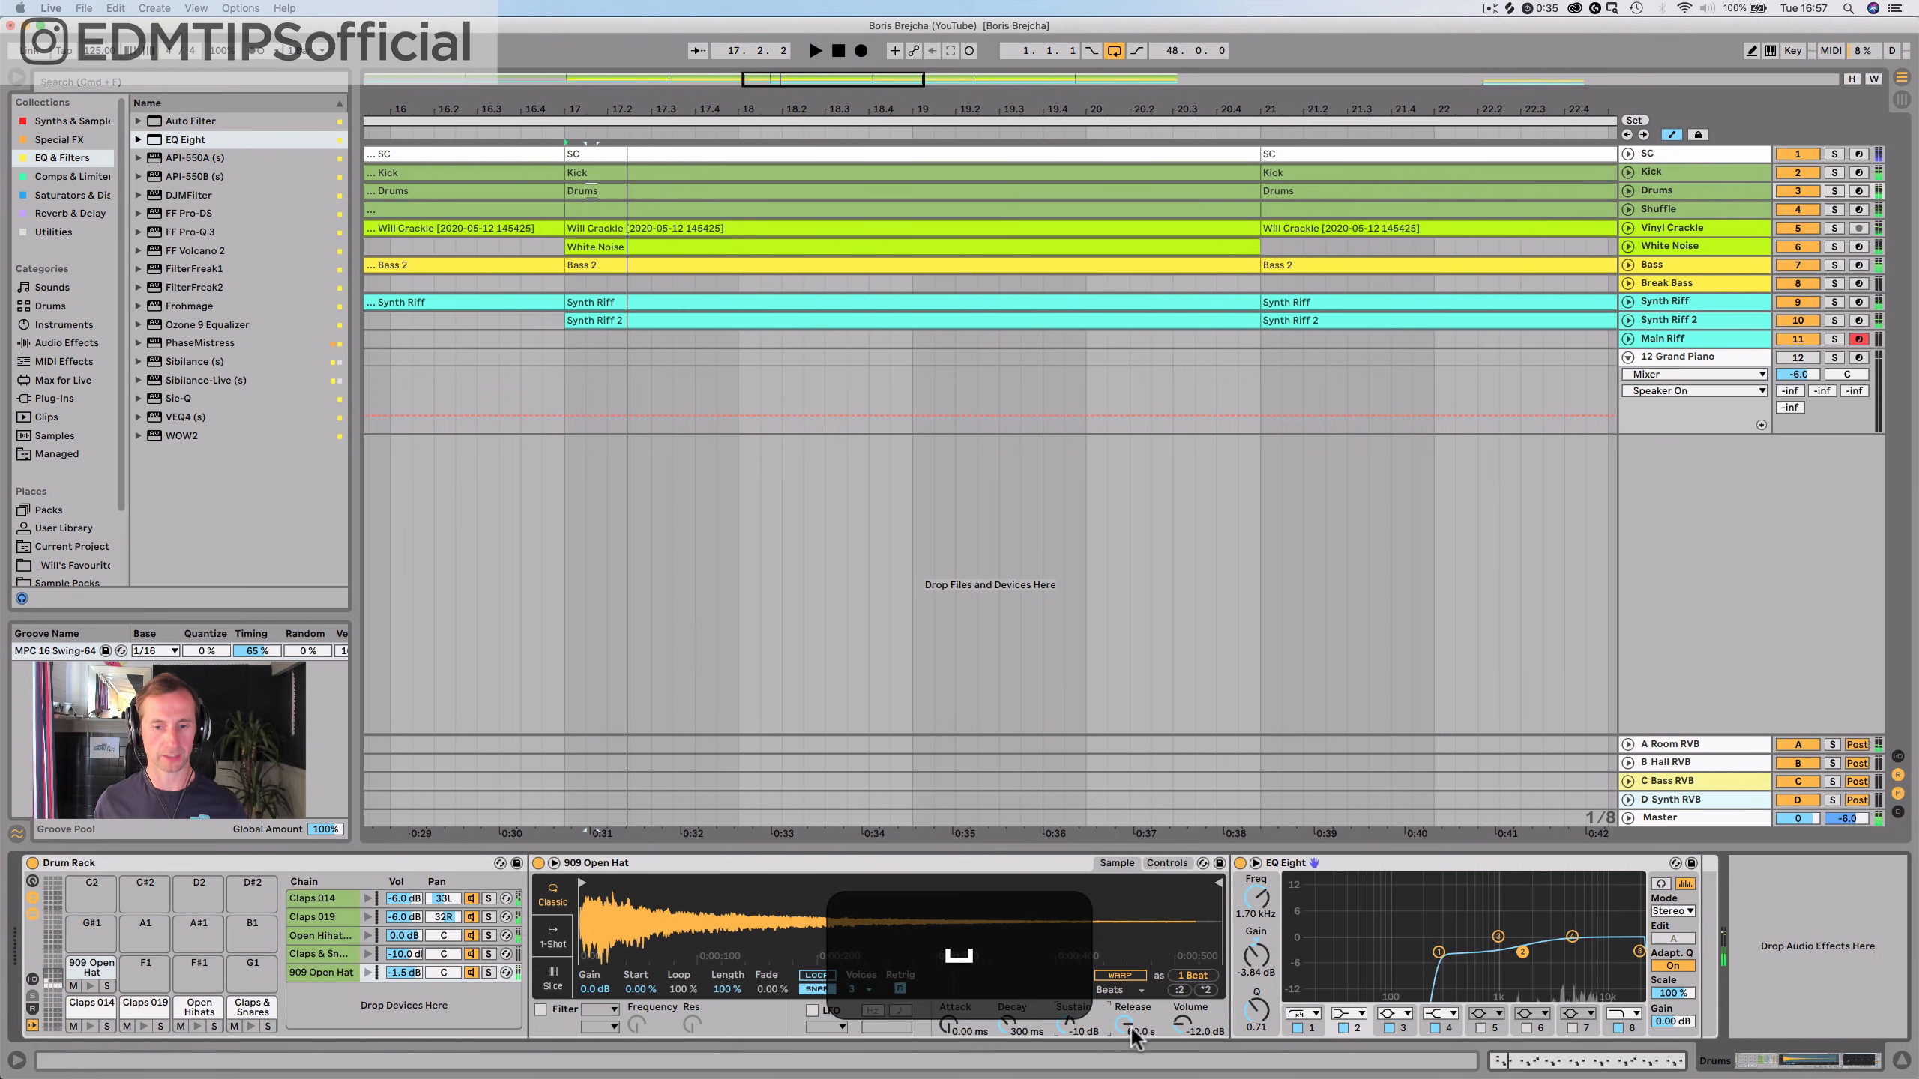
# Lengthen the 909 Open Hat note at 1.1.3 to an eighth note and duplicate it onto each following offbeat through 4.3.3
pyautogui.doubleClick(613, 193)
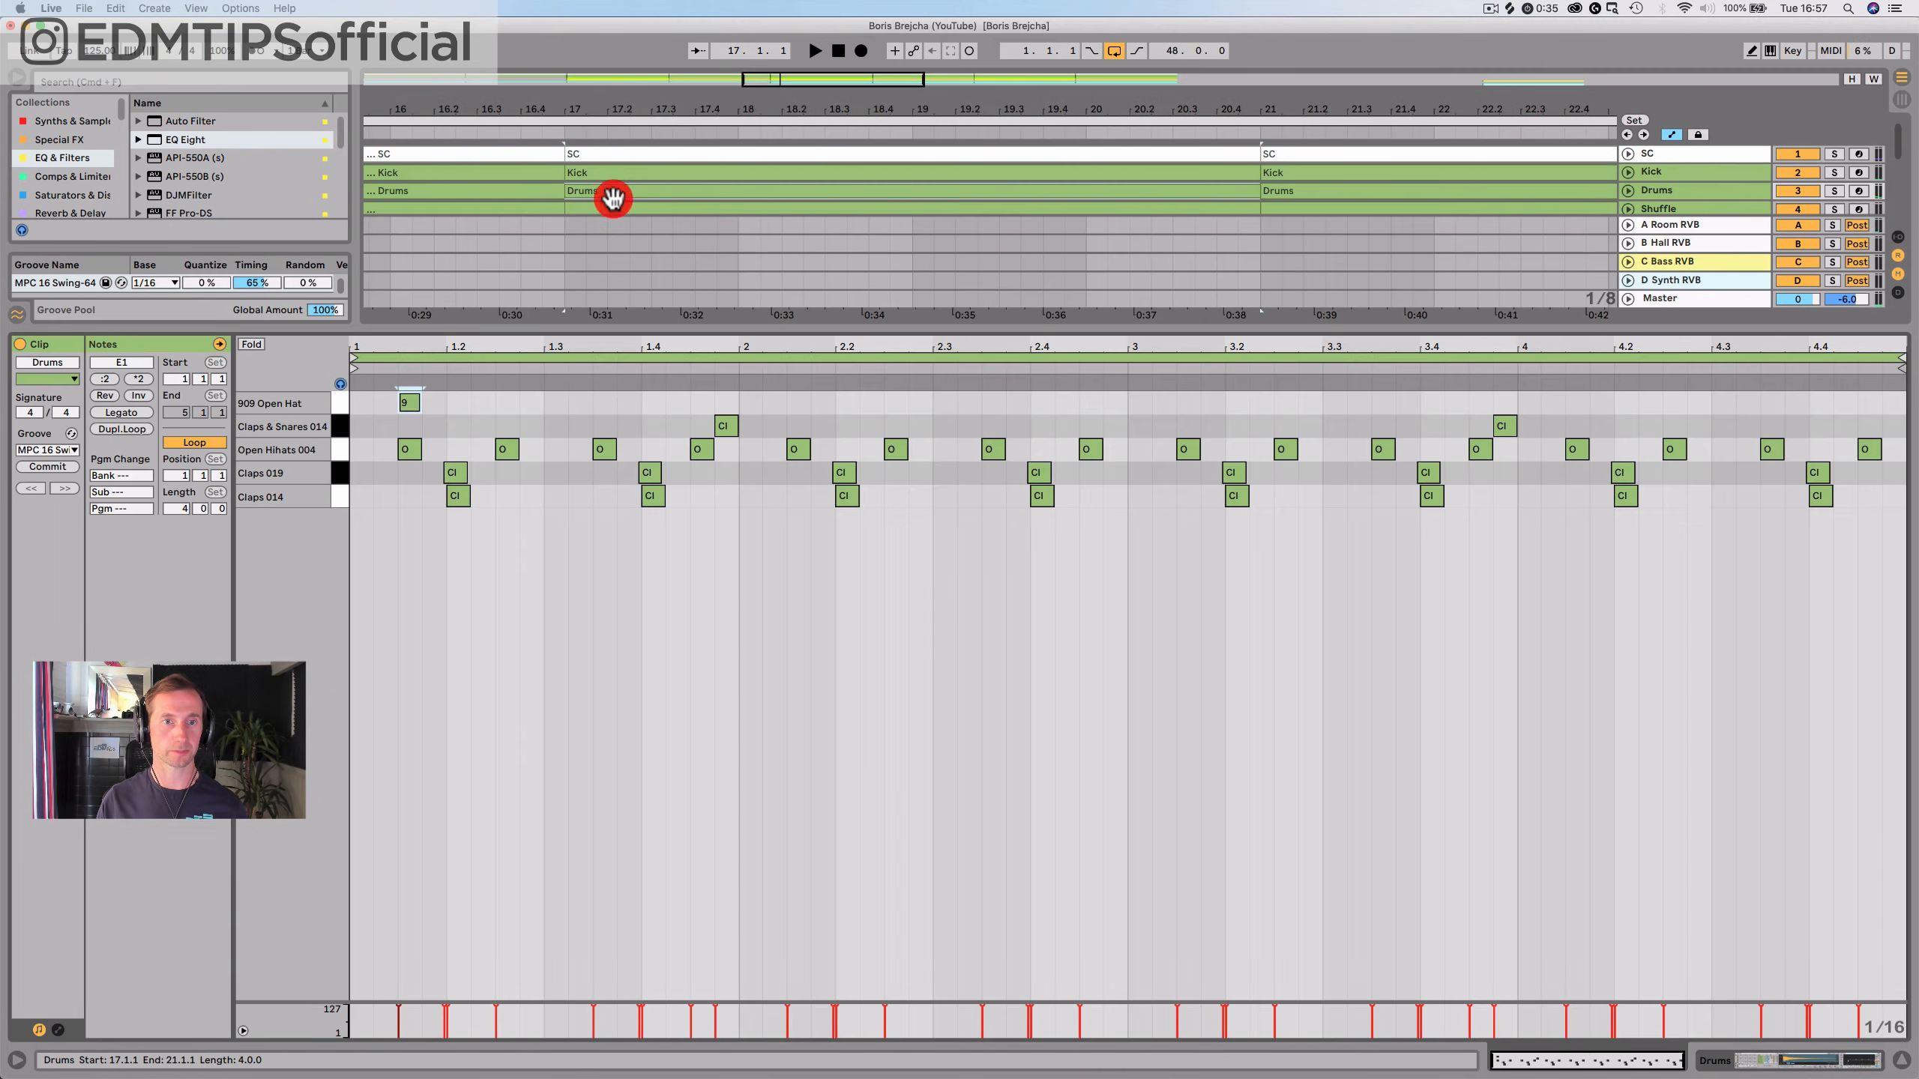
pyautogui.moveTo(418, 402); pyautogui.dragTo(456, 402)
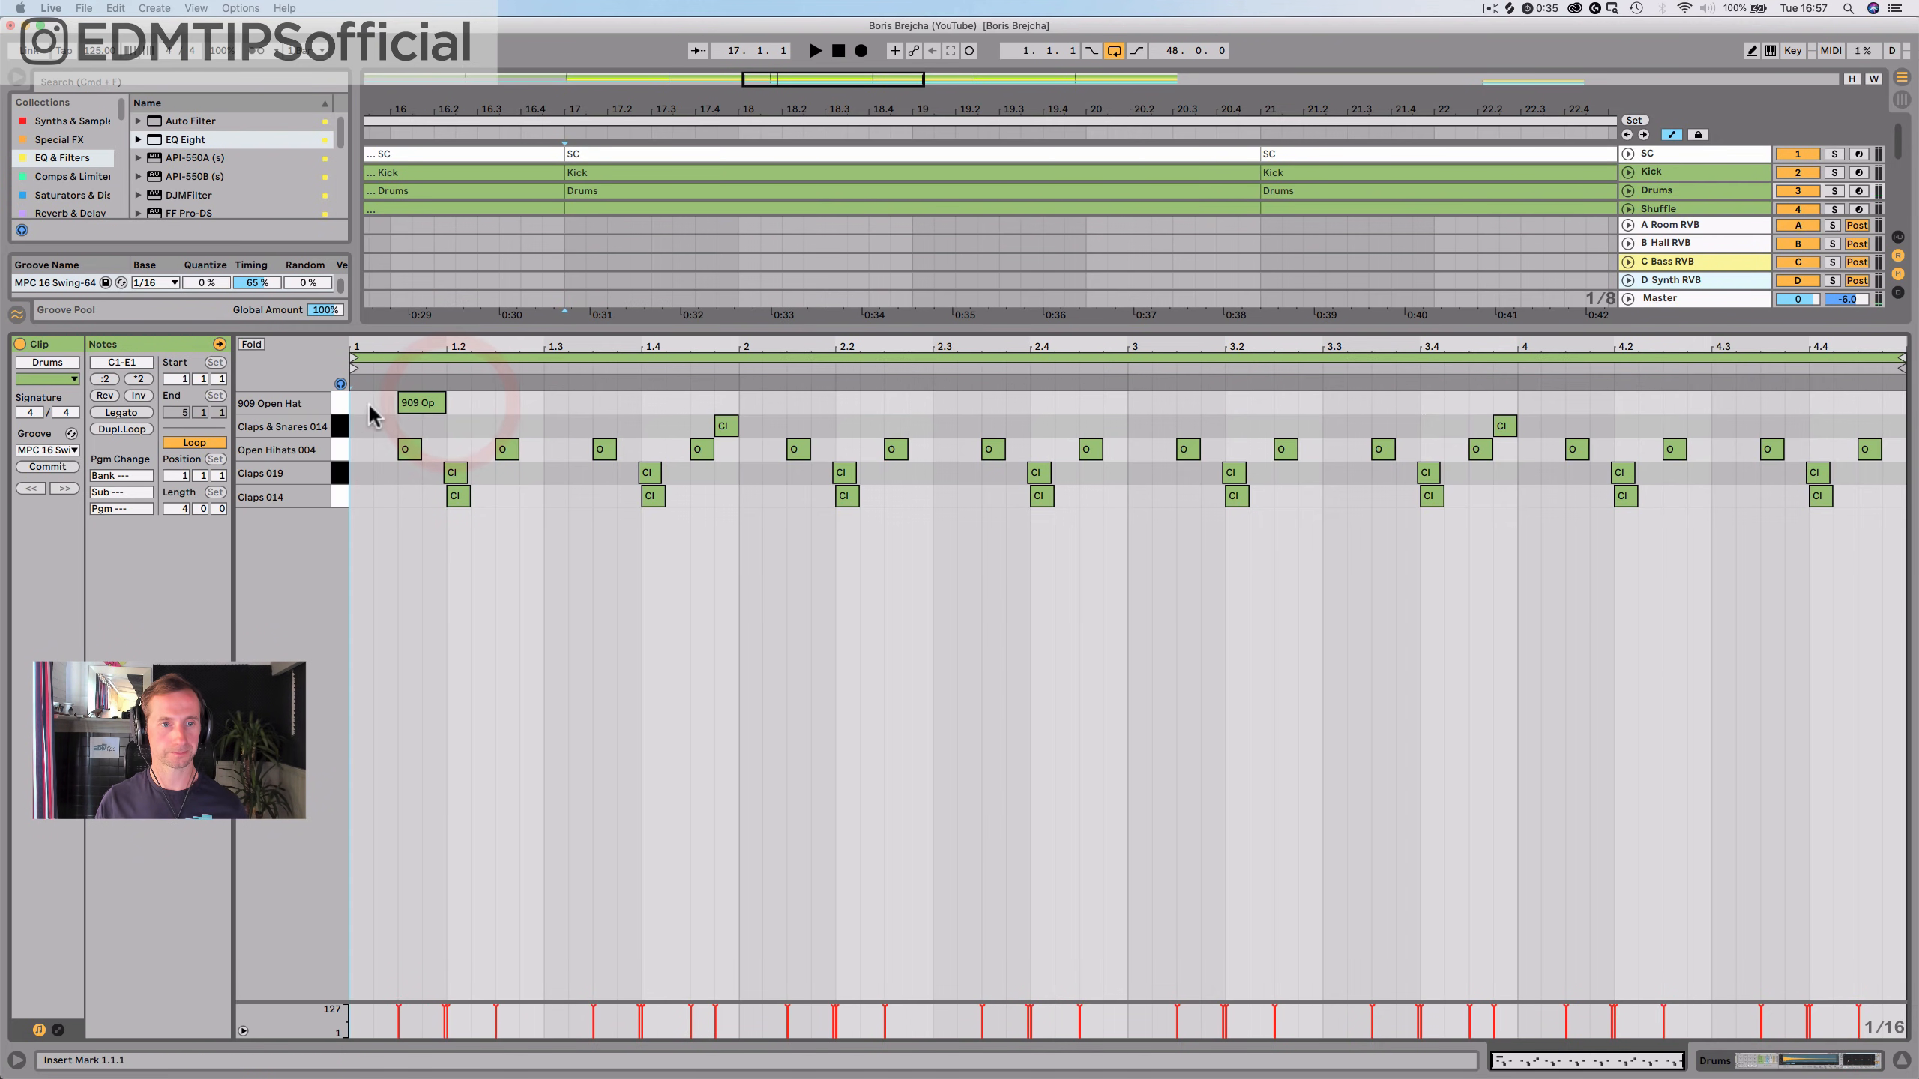
pyautogui.click(442, 401)
pyautogui.press('super+d')
pyautogui.press('super+d')
pyautogui.press('super+d')
pyautogui.press('super+d')
pyautogui.press('super+d')
pyautogui.press('super+d')
pyautogui.press('super+d')
pyautogui.press('super+d')
pyautogui.press('super+d')
pyautogui.press('super+d')
pyautogui.press('super+d')
pyautogui.press('super+d')
pyautogui.press('super+d')
pyautogui.press('super+d')
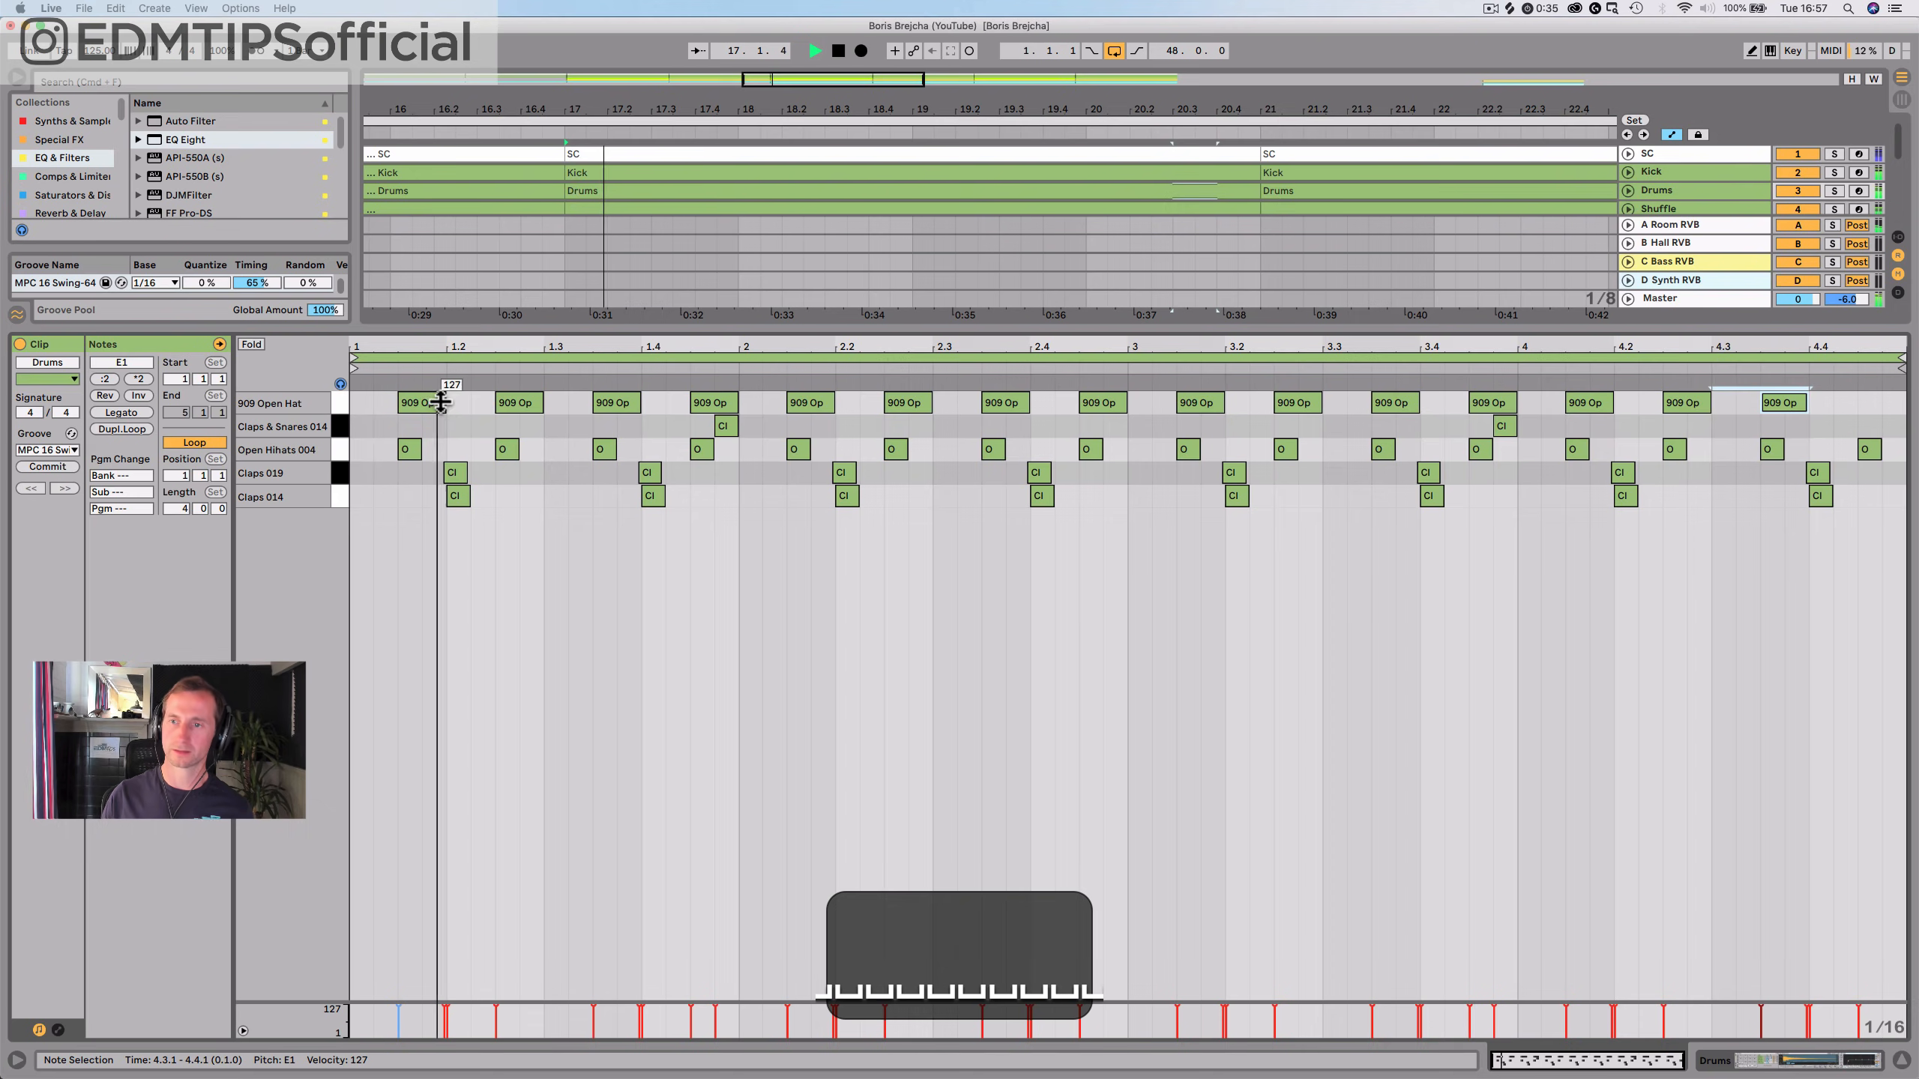
# Return to the rack devices and limit the 909 Open Hat sampler to 1 voice
pyautogui.hotkey('shift', 'Tab')
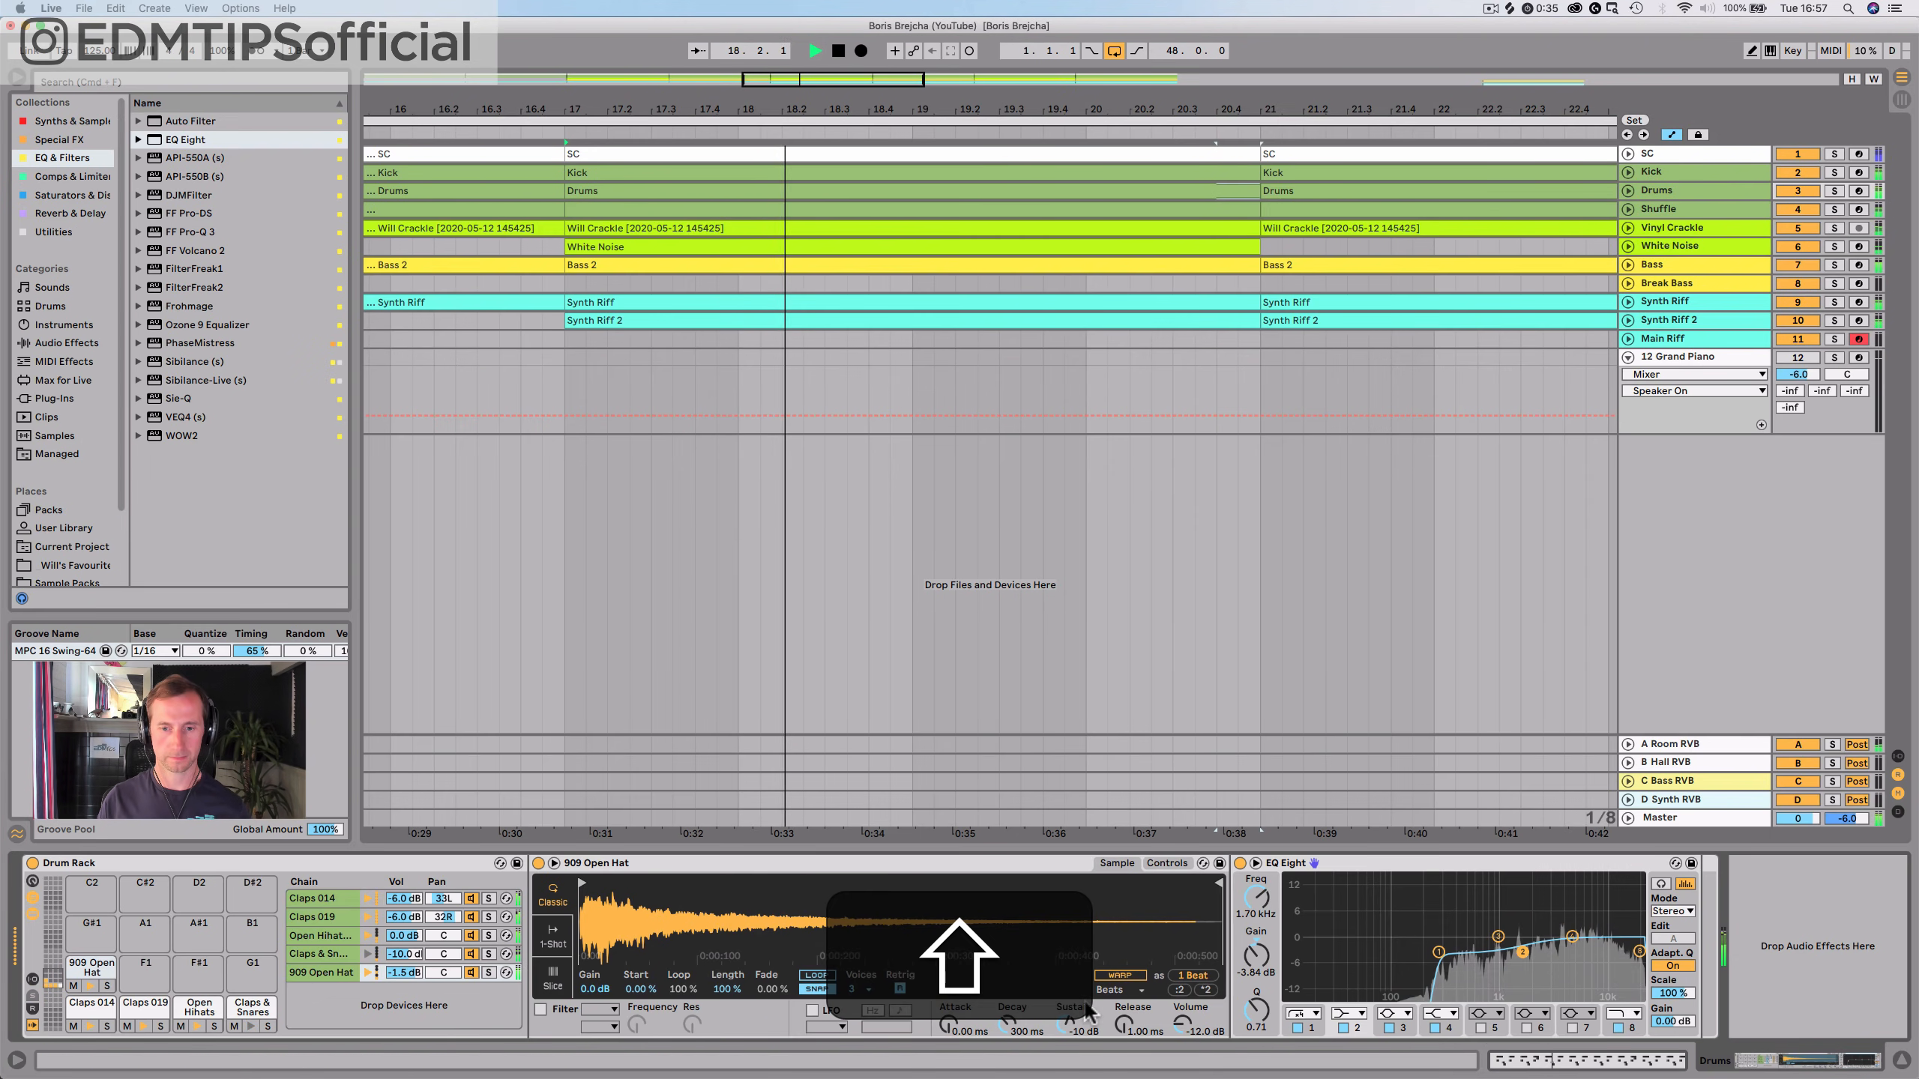
pyautogui.click(852, 989)
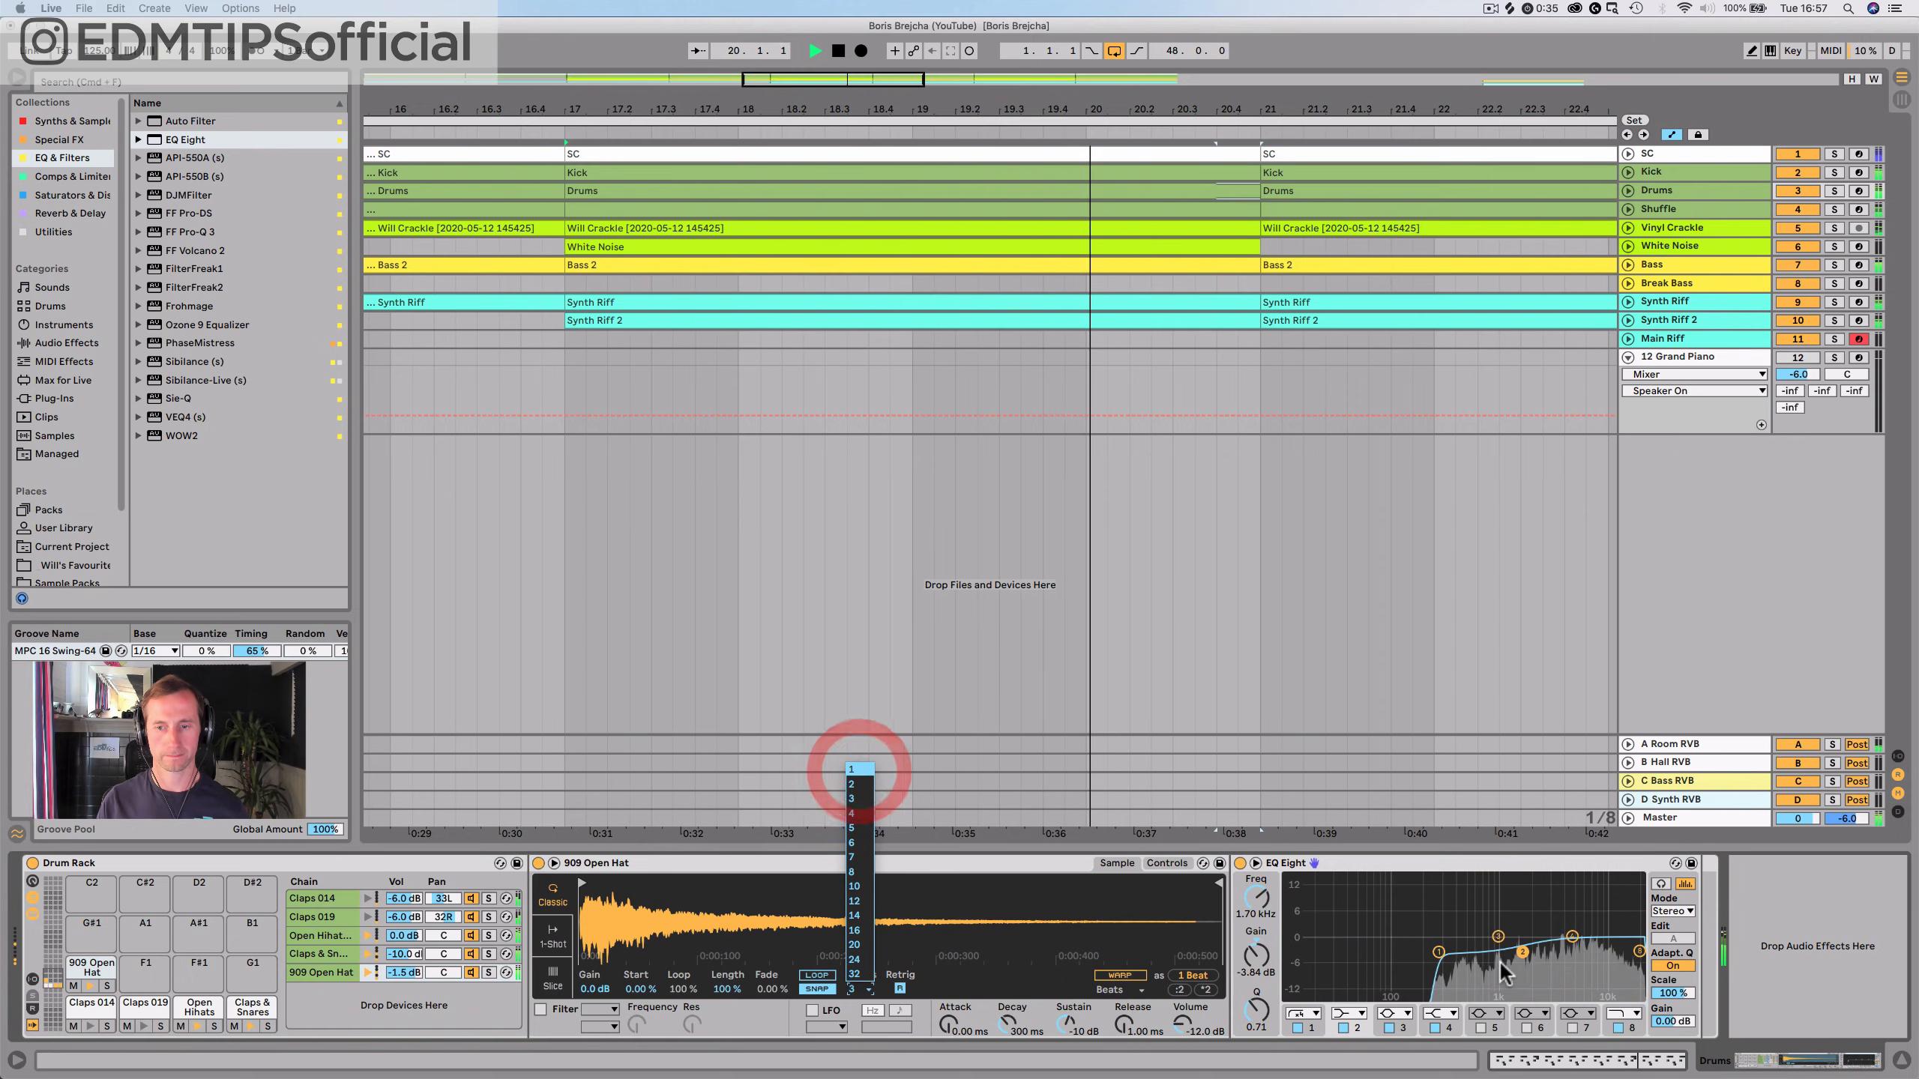
pyautogui.click(860, 772)
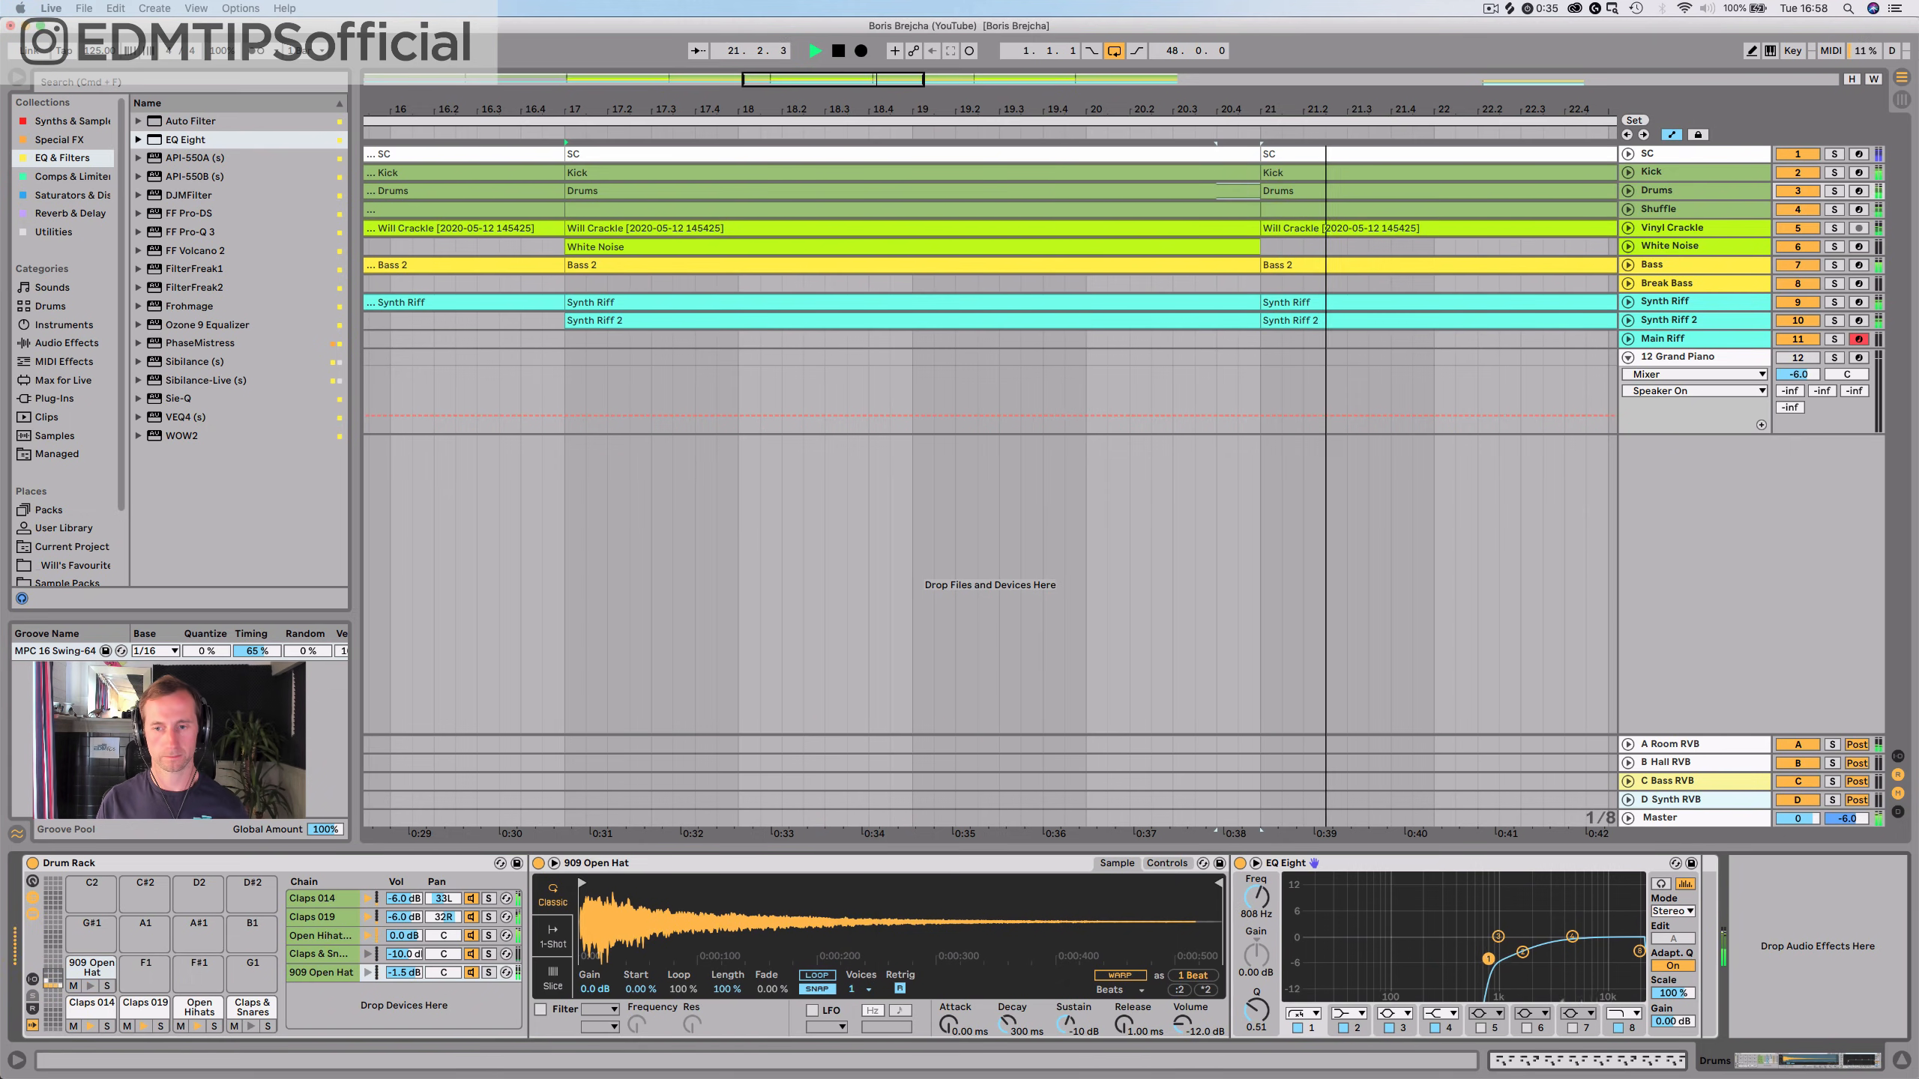
# Set the open hat's EQ Eight low cut to 825 Hz during playback, and save the set
pyautogui.press('space')
pyautogui.press('space')
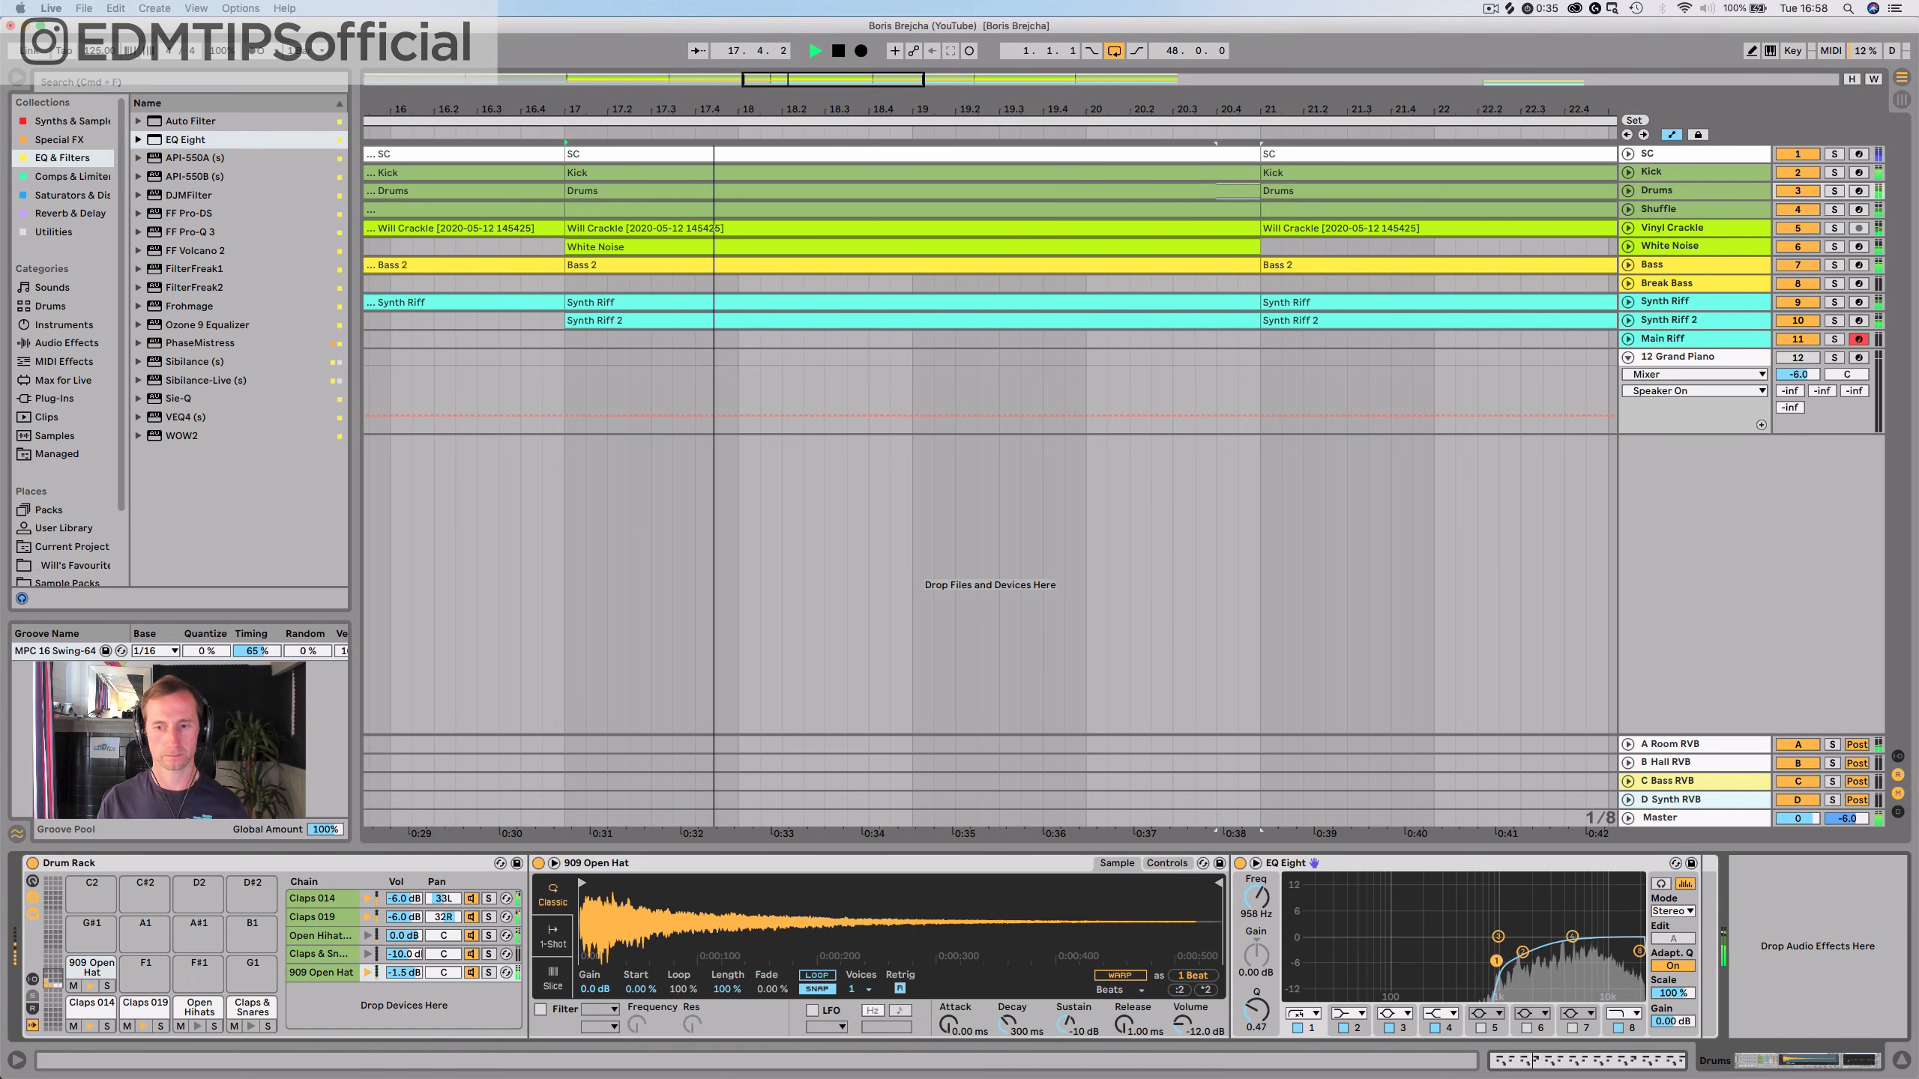
pyautogui.press('space')
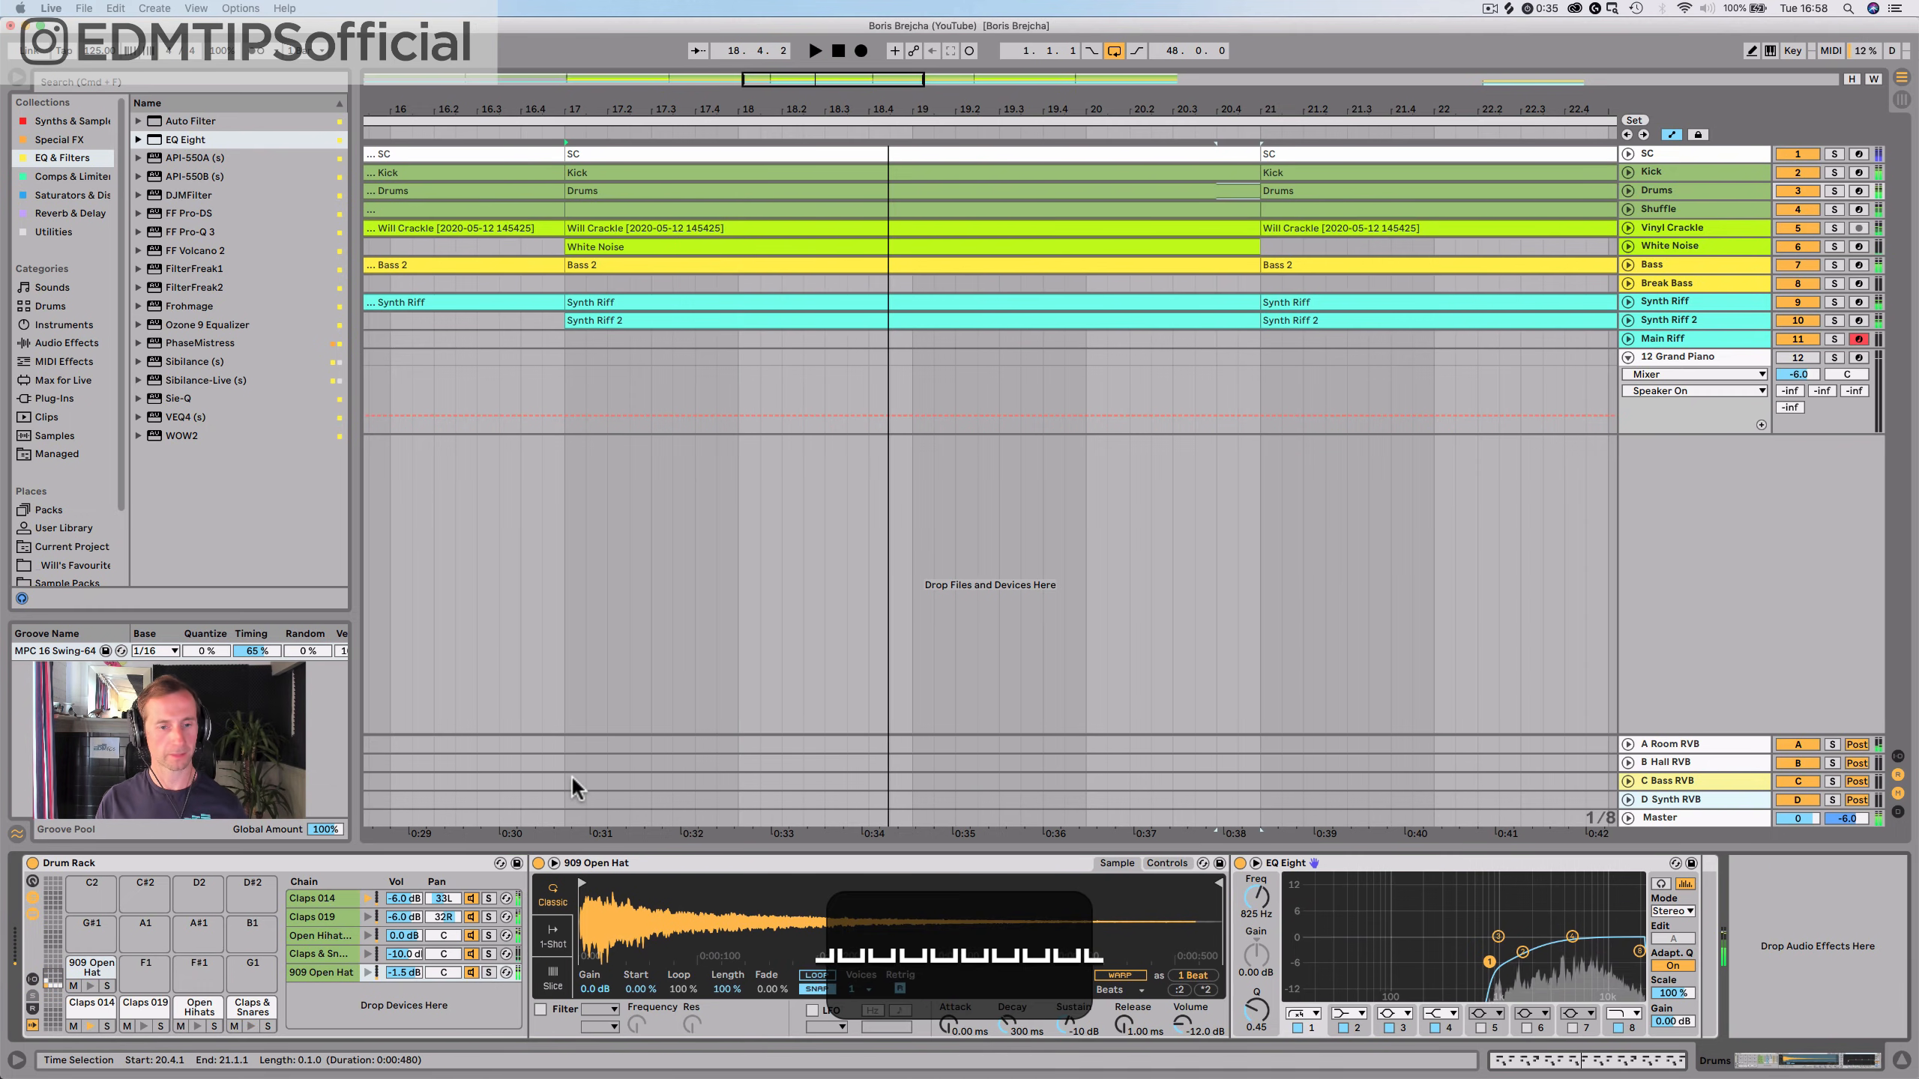
pyautogui.press('super+s')
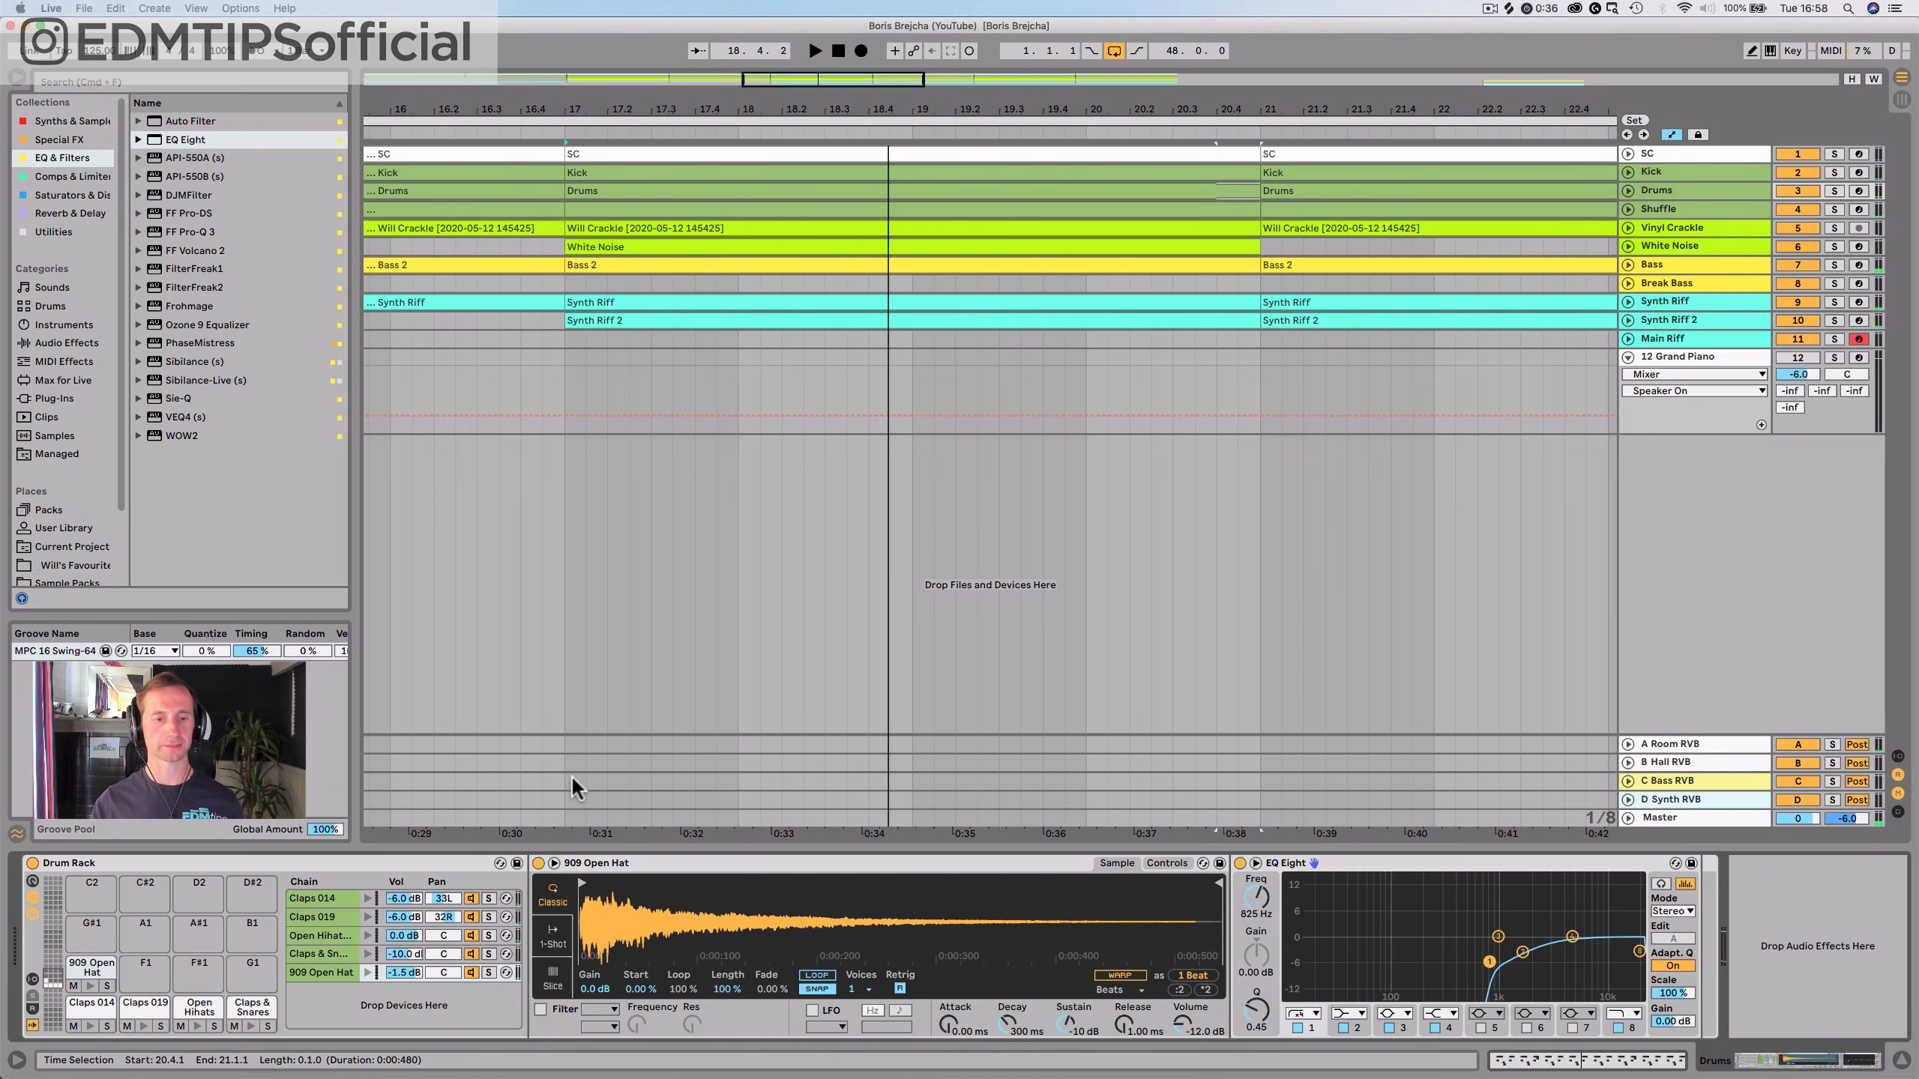
# Show the Drum Rack's routing and return chains, create a return chain, and route its audio to A-Room RVB
pyautogui.click(33, 979)
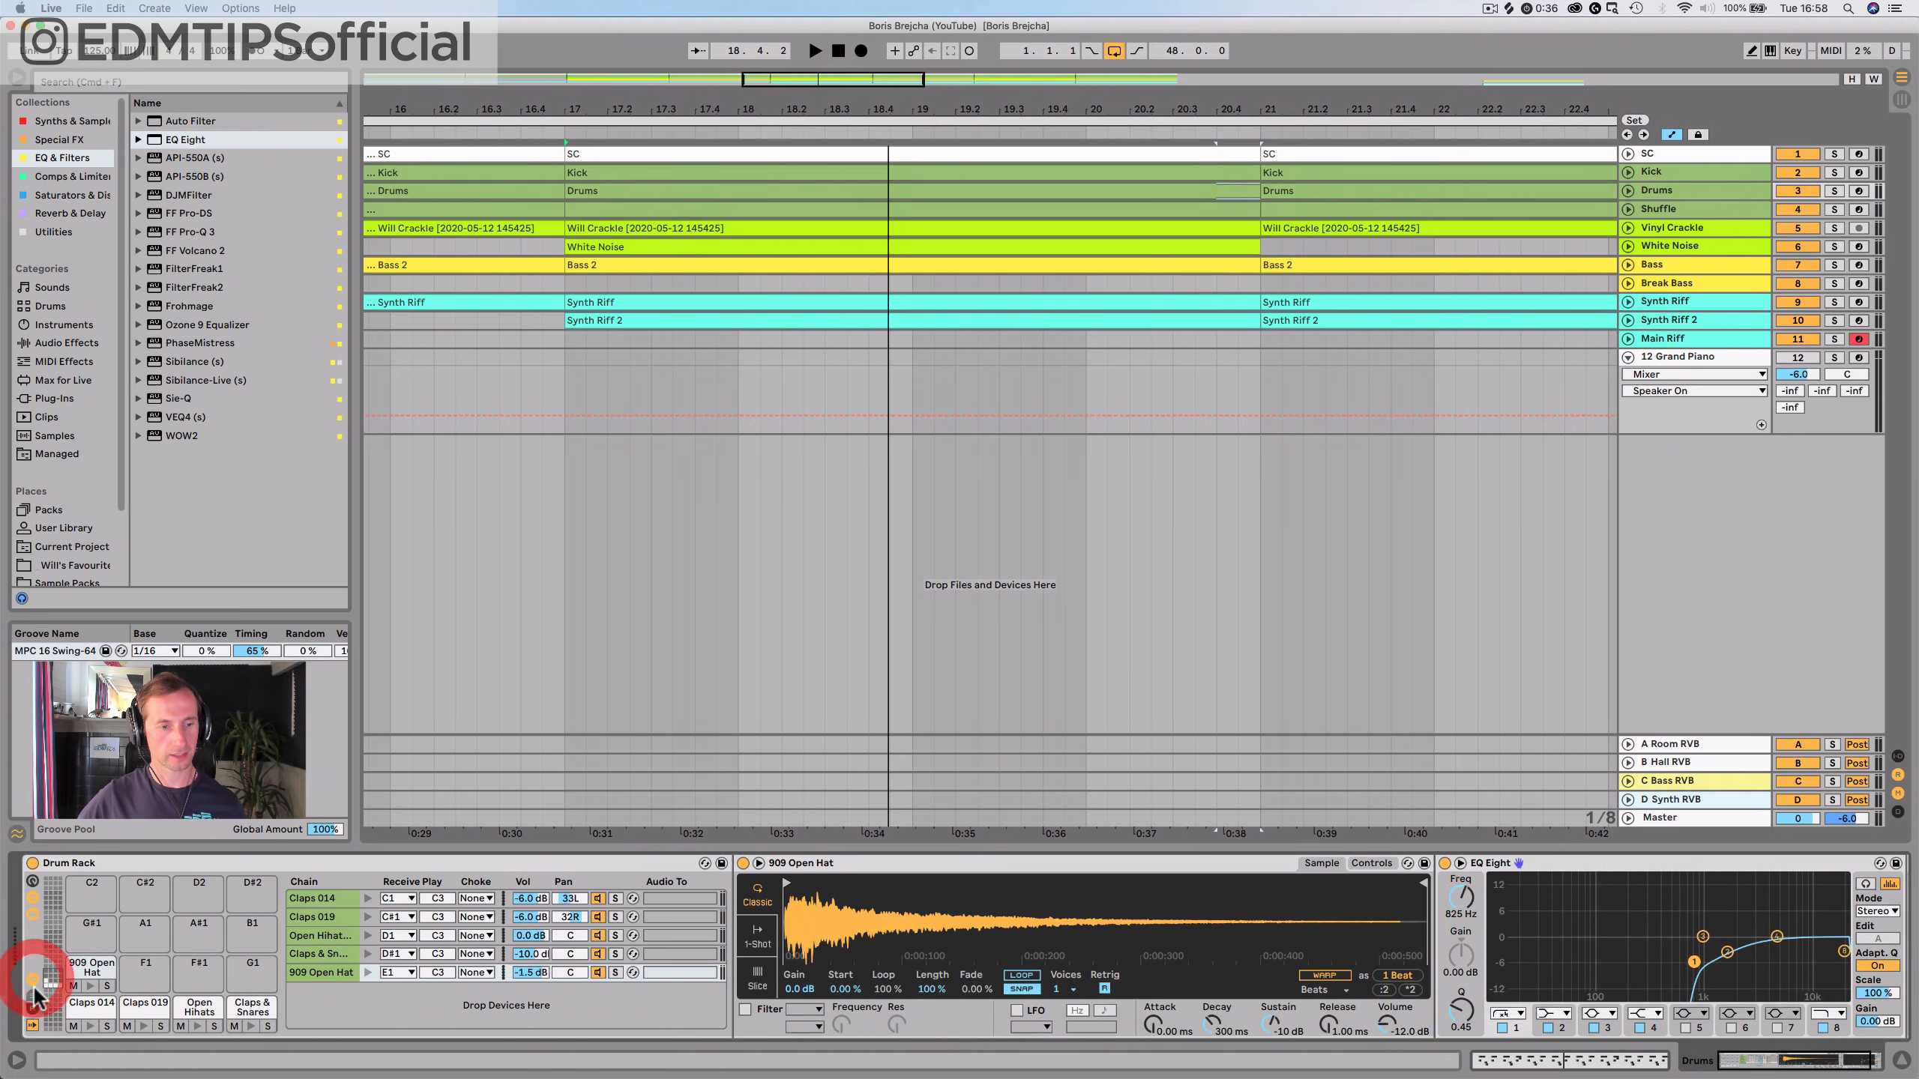
pyautogui.click(33, 1011)
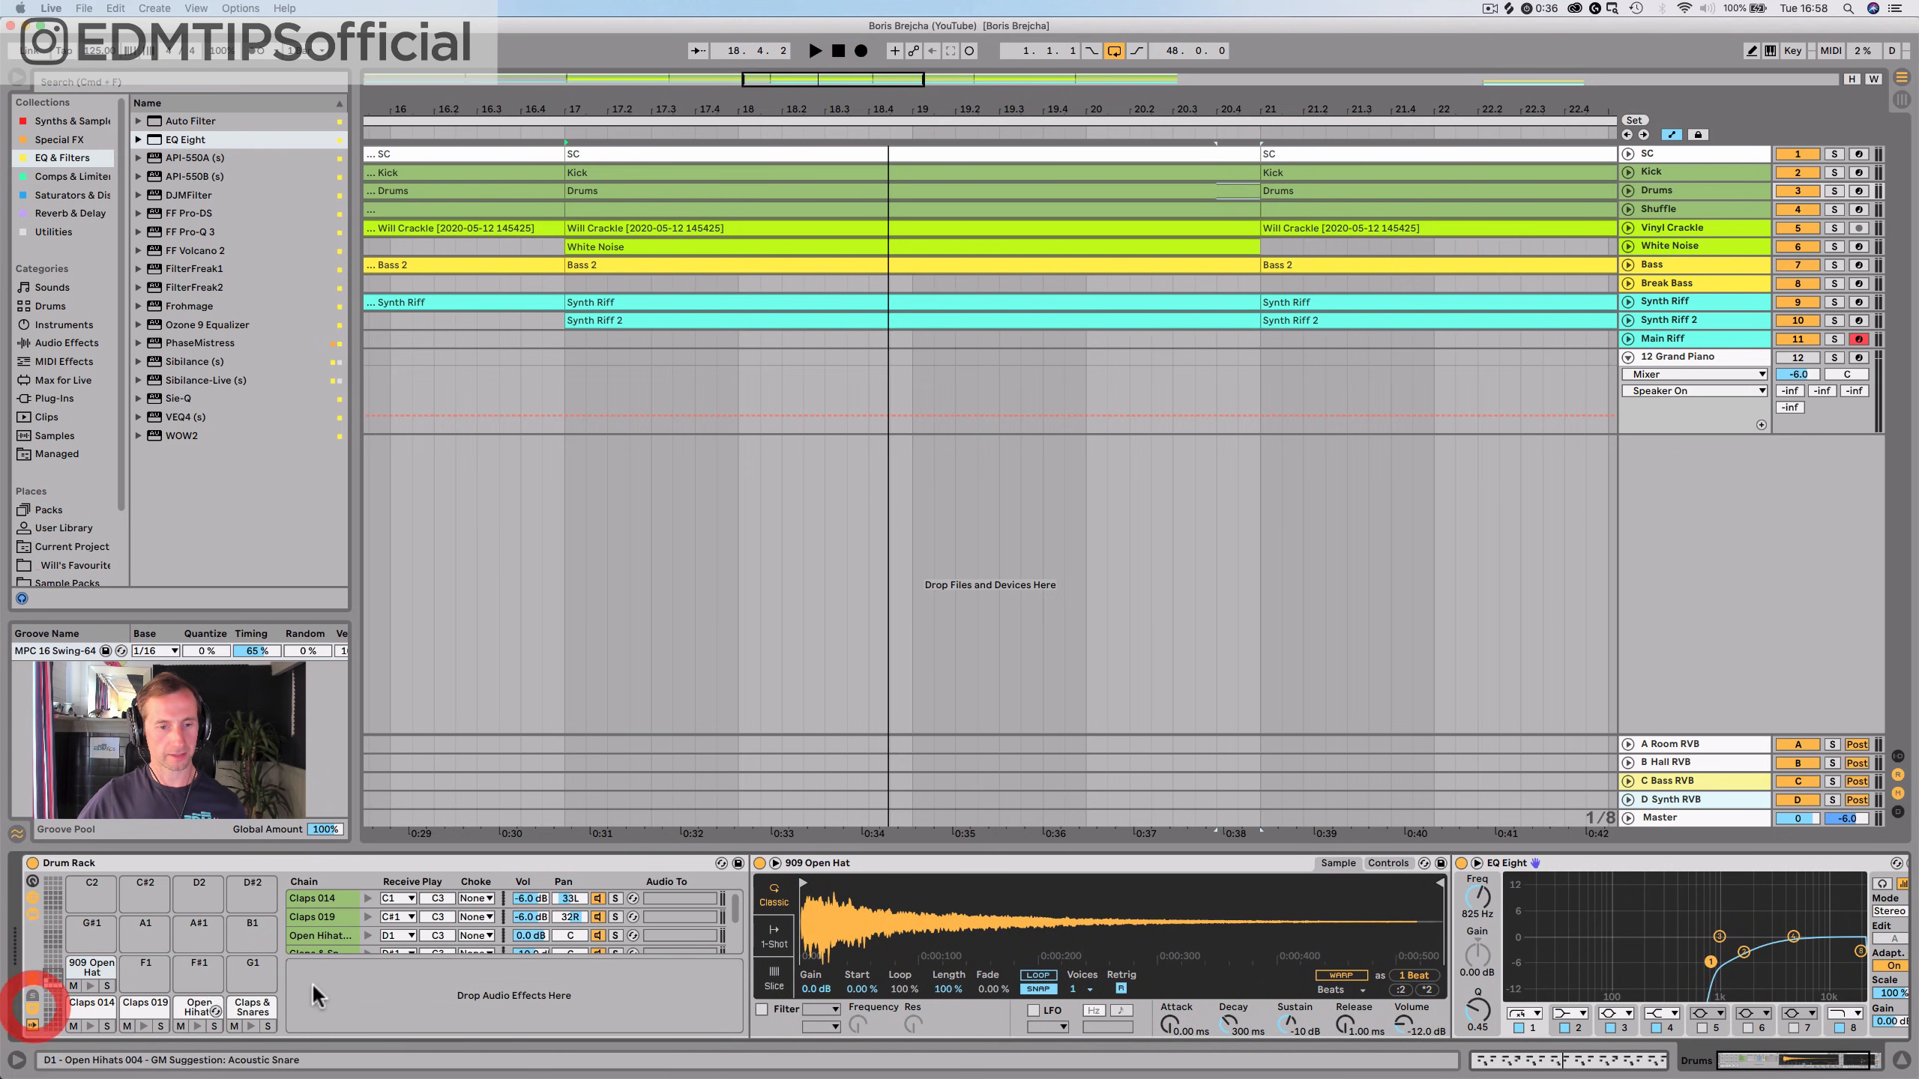
pyautogui.rightClick(430, 990)
pyautogui.click(455, 999)
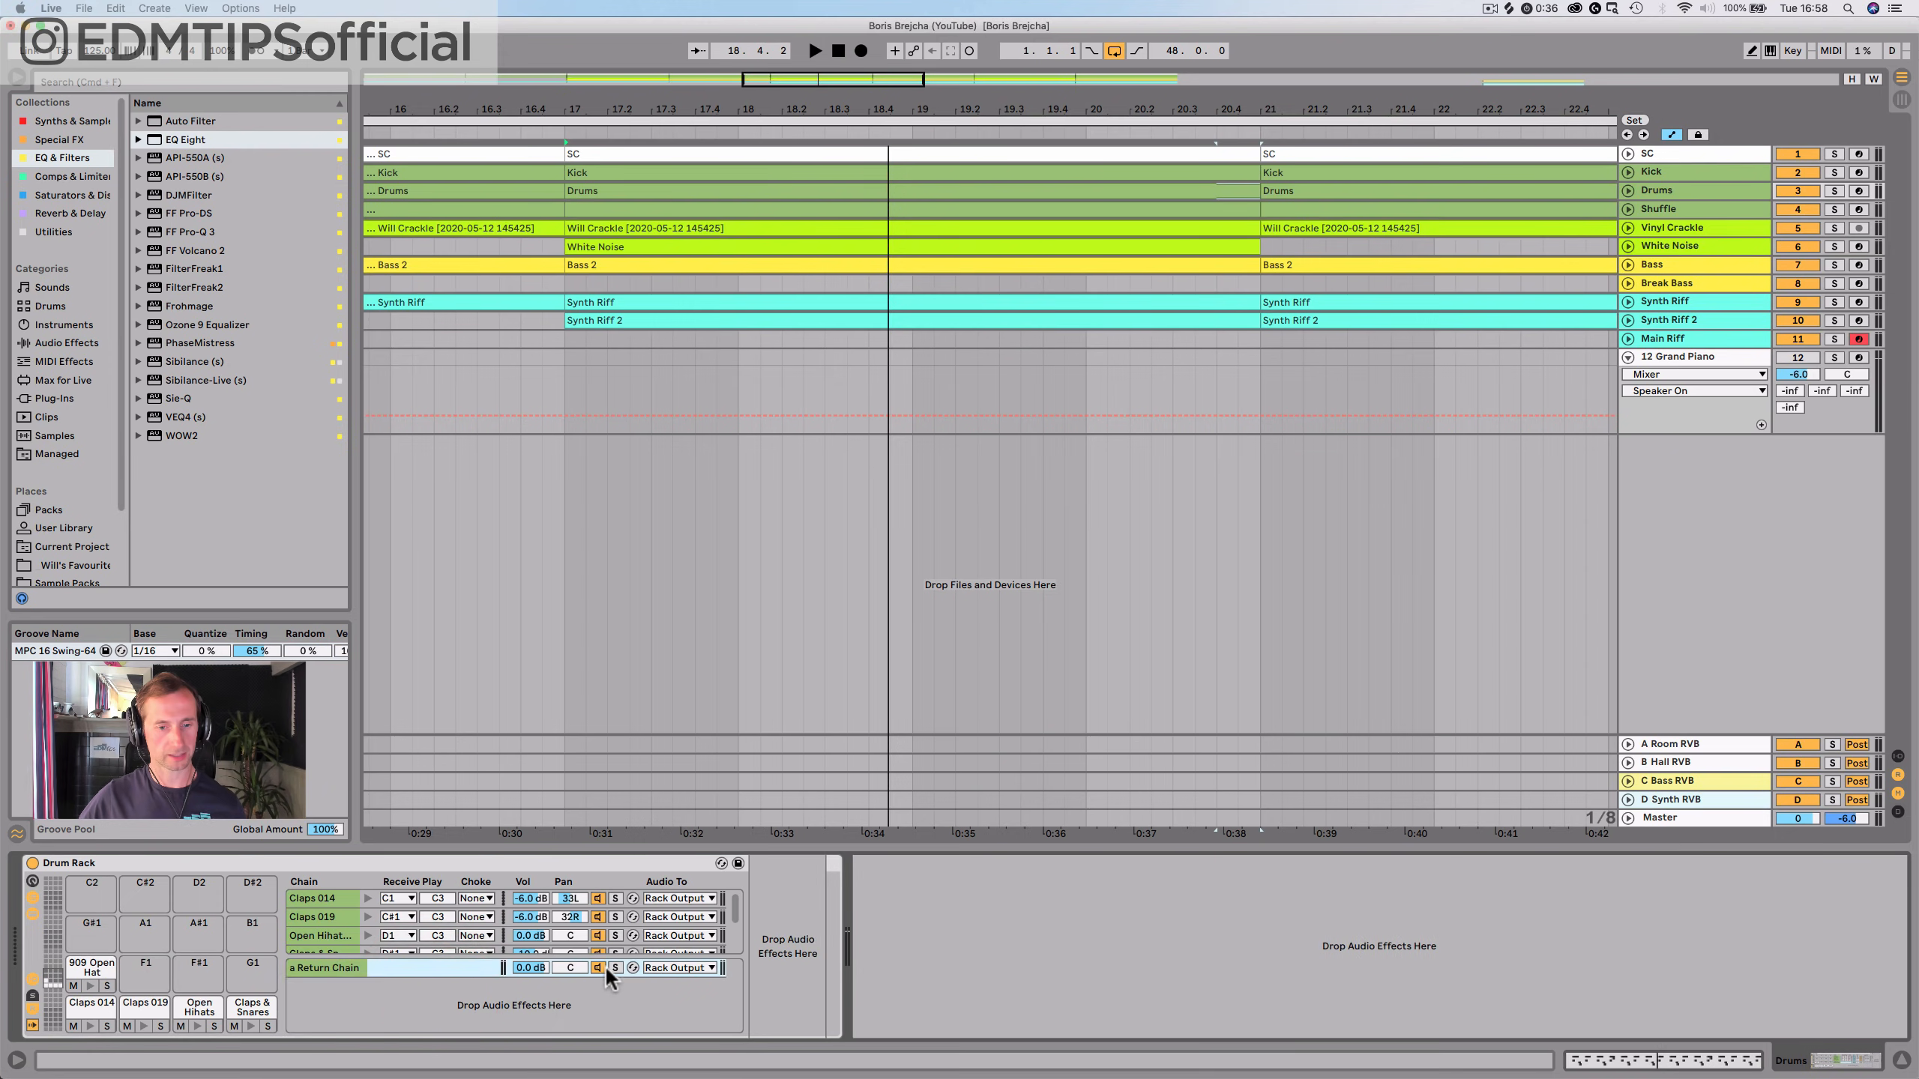
pyautogui.click(677, 969)
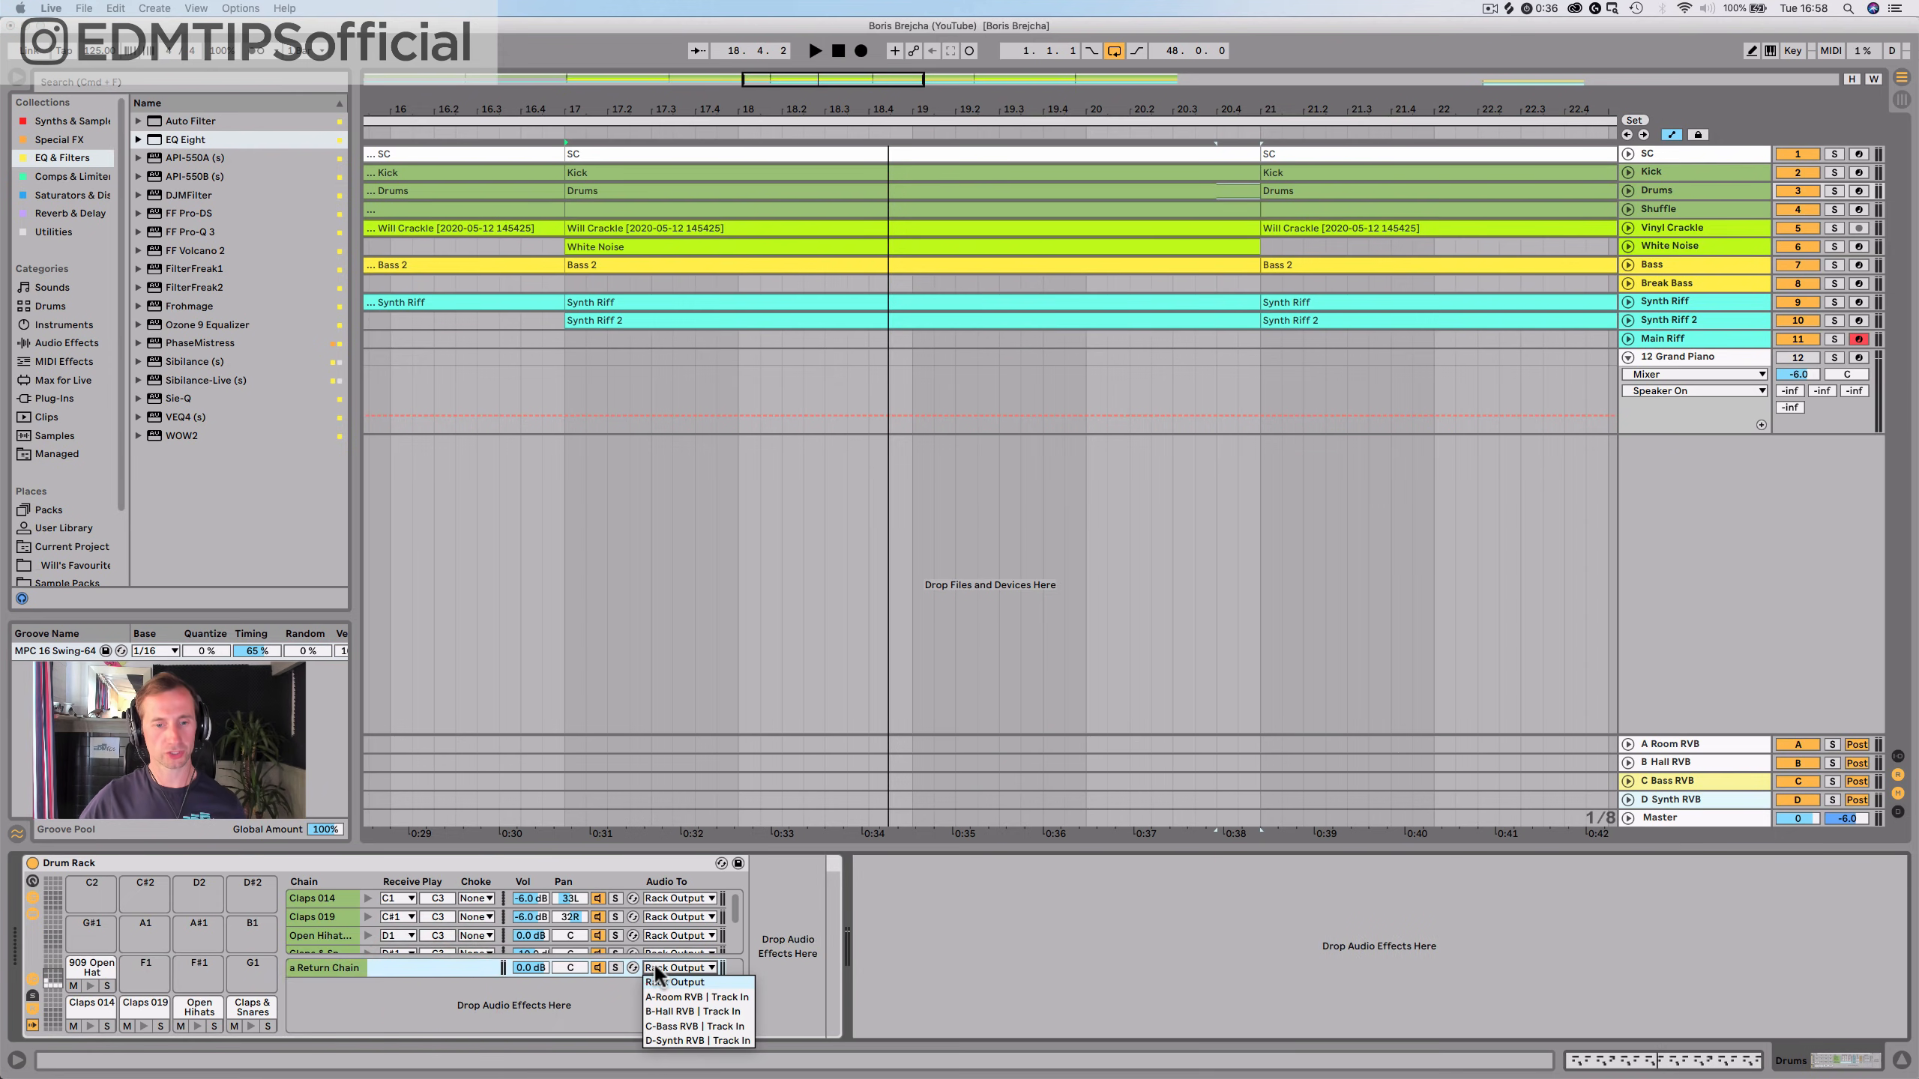
pyautogui.click(689, 998)
# Switch to Session View and show the effects on the A Room RVB return track
pyautogui.press('Tab')
pyautogui.press('Tab')
pyautogui.press('Tab')
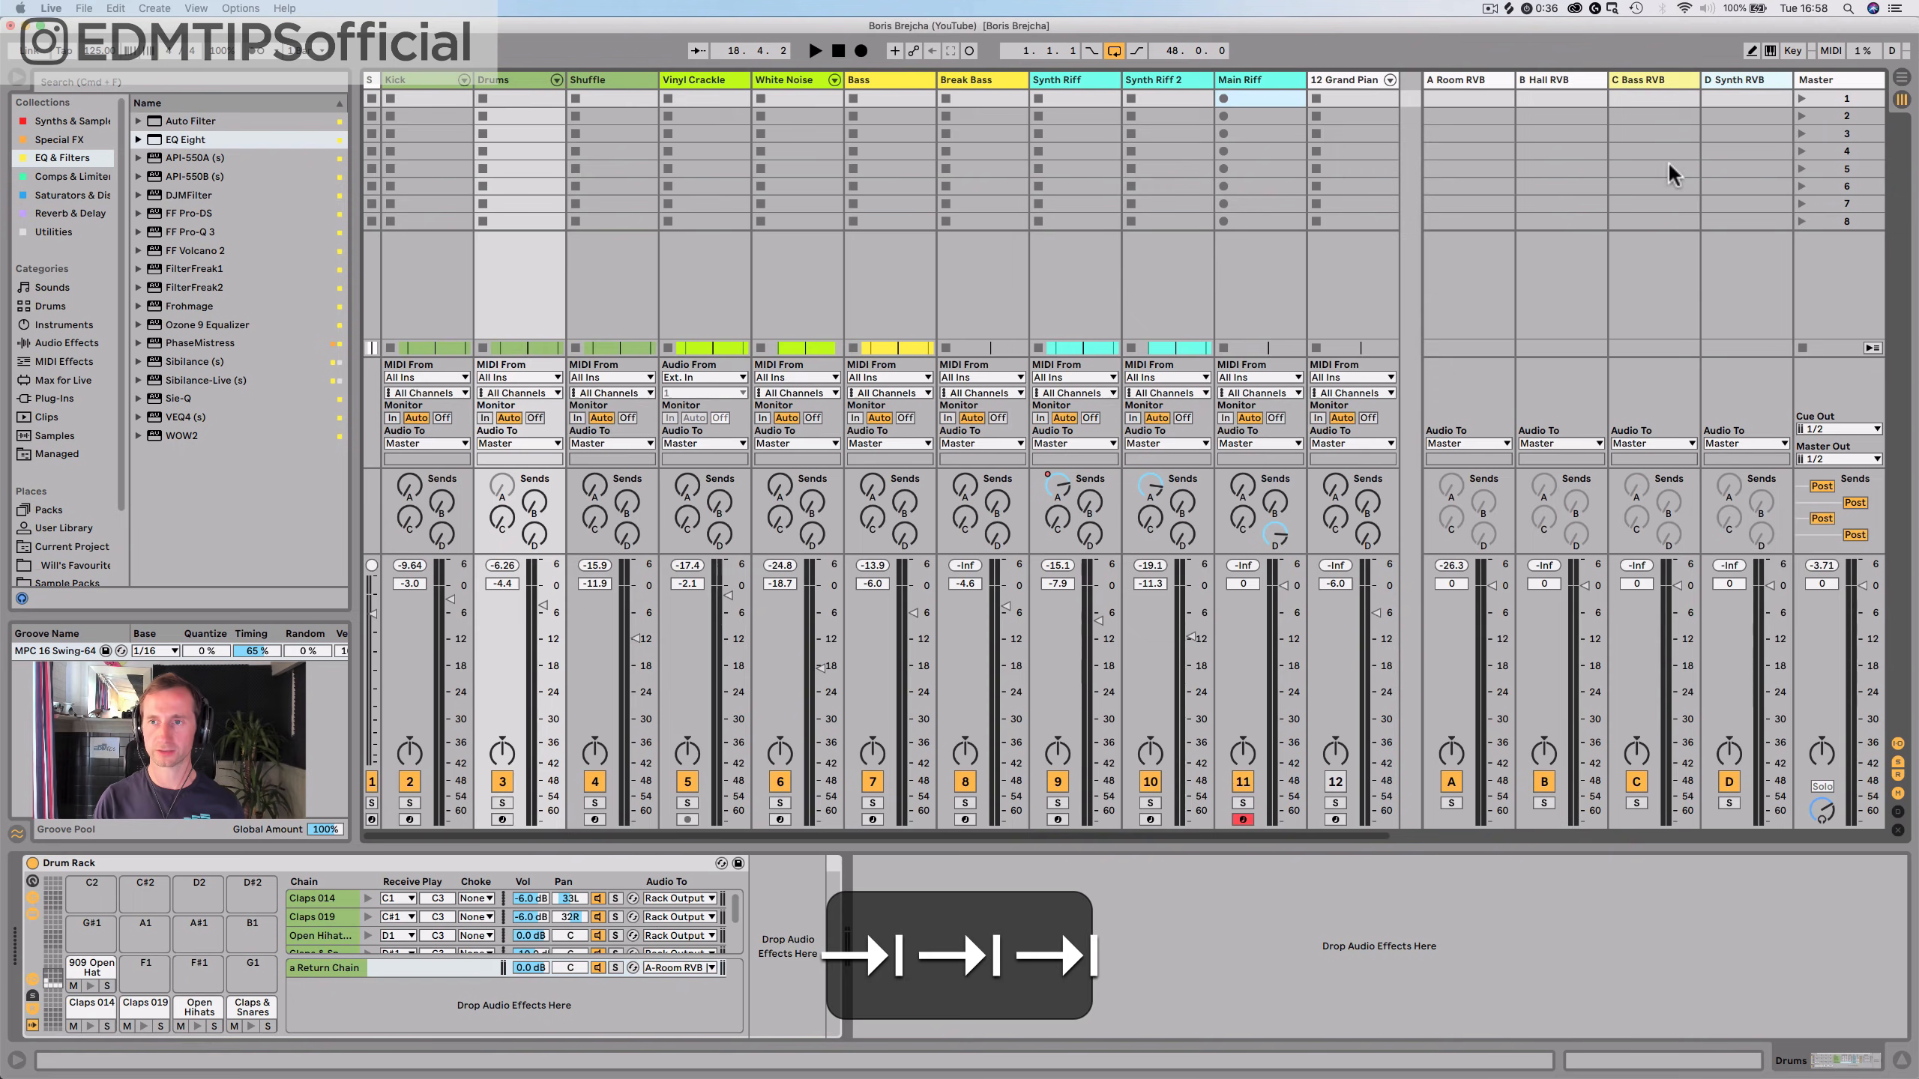
pyautogui.click(1473, 82)
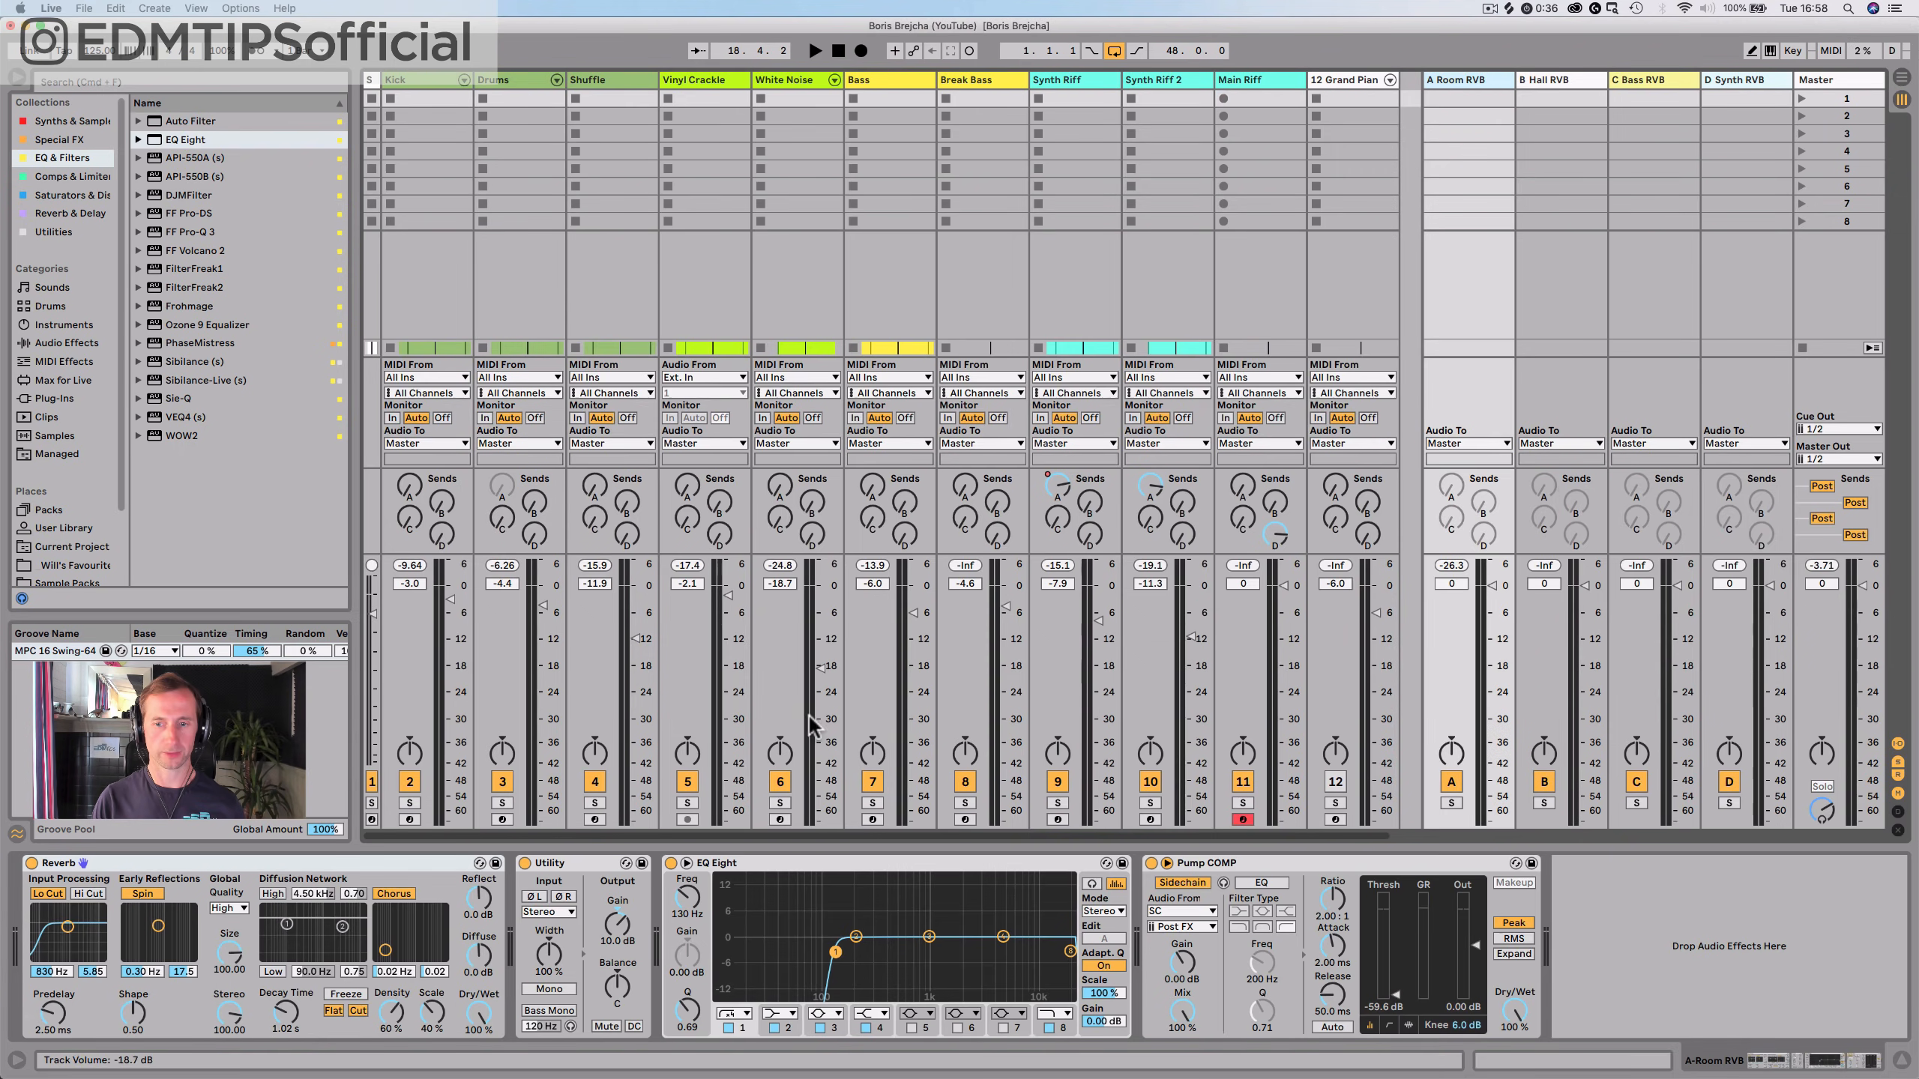
# Return to the Arrangement View and, in the Drums track's Drum Rack, show the chain sends and hide the return chains
pyautogui.press('Tab')
pyautogui.press('Tab')
pyautogui.press('Tab')
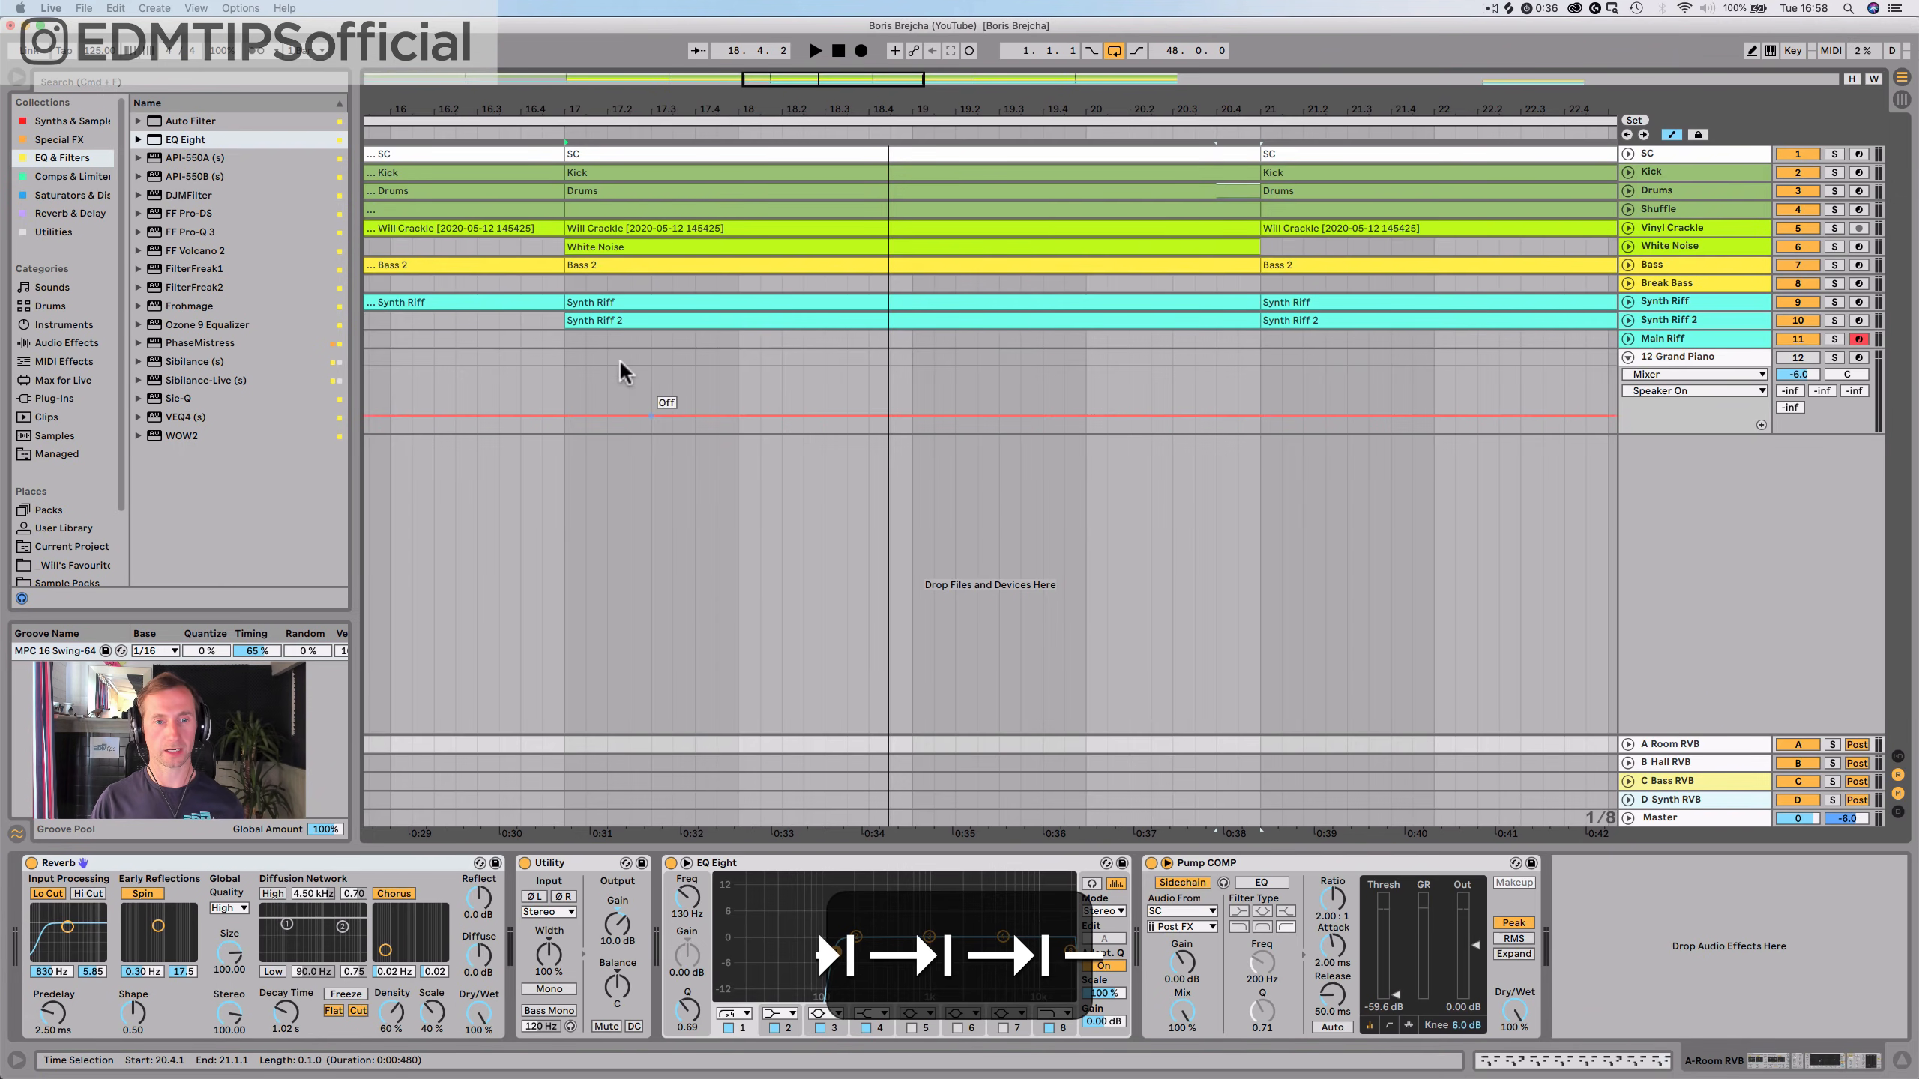
pyautogui.click(1698, 191)
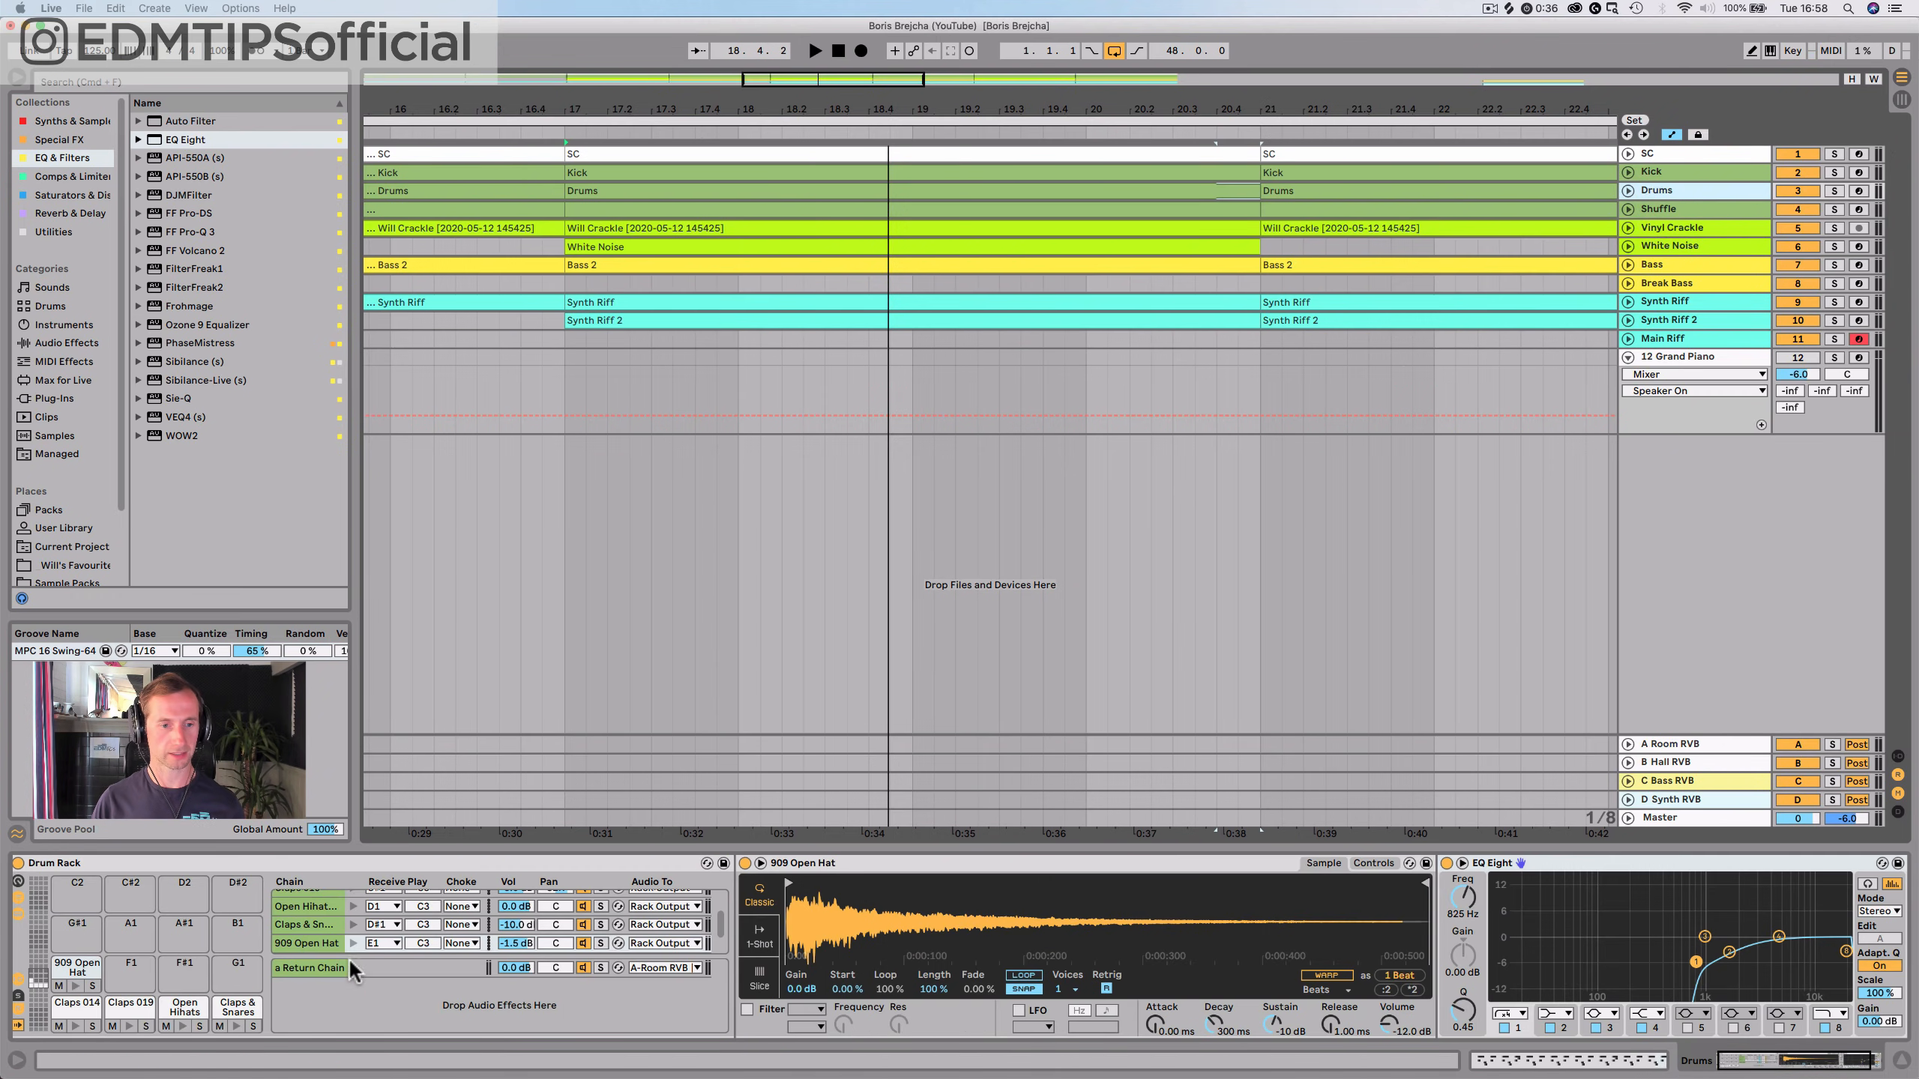
pyautogui.click(18, 994)
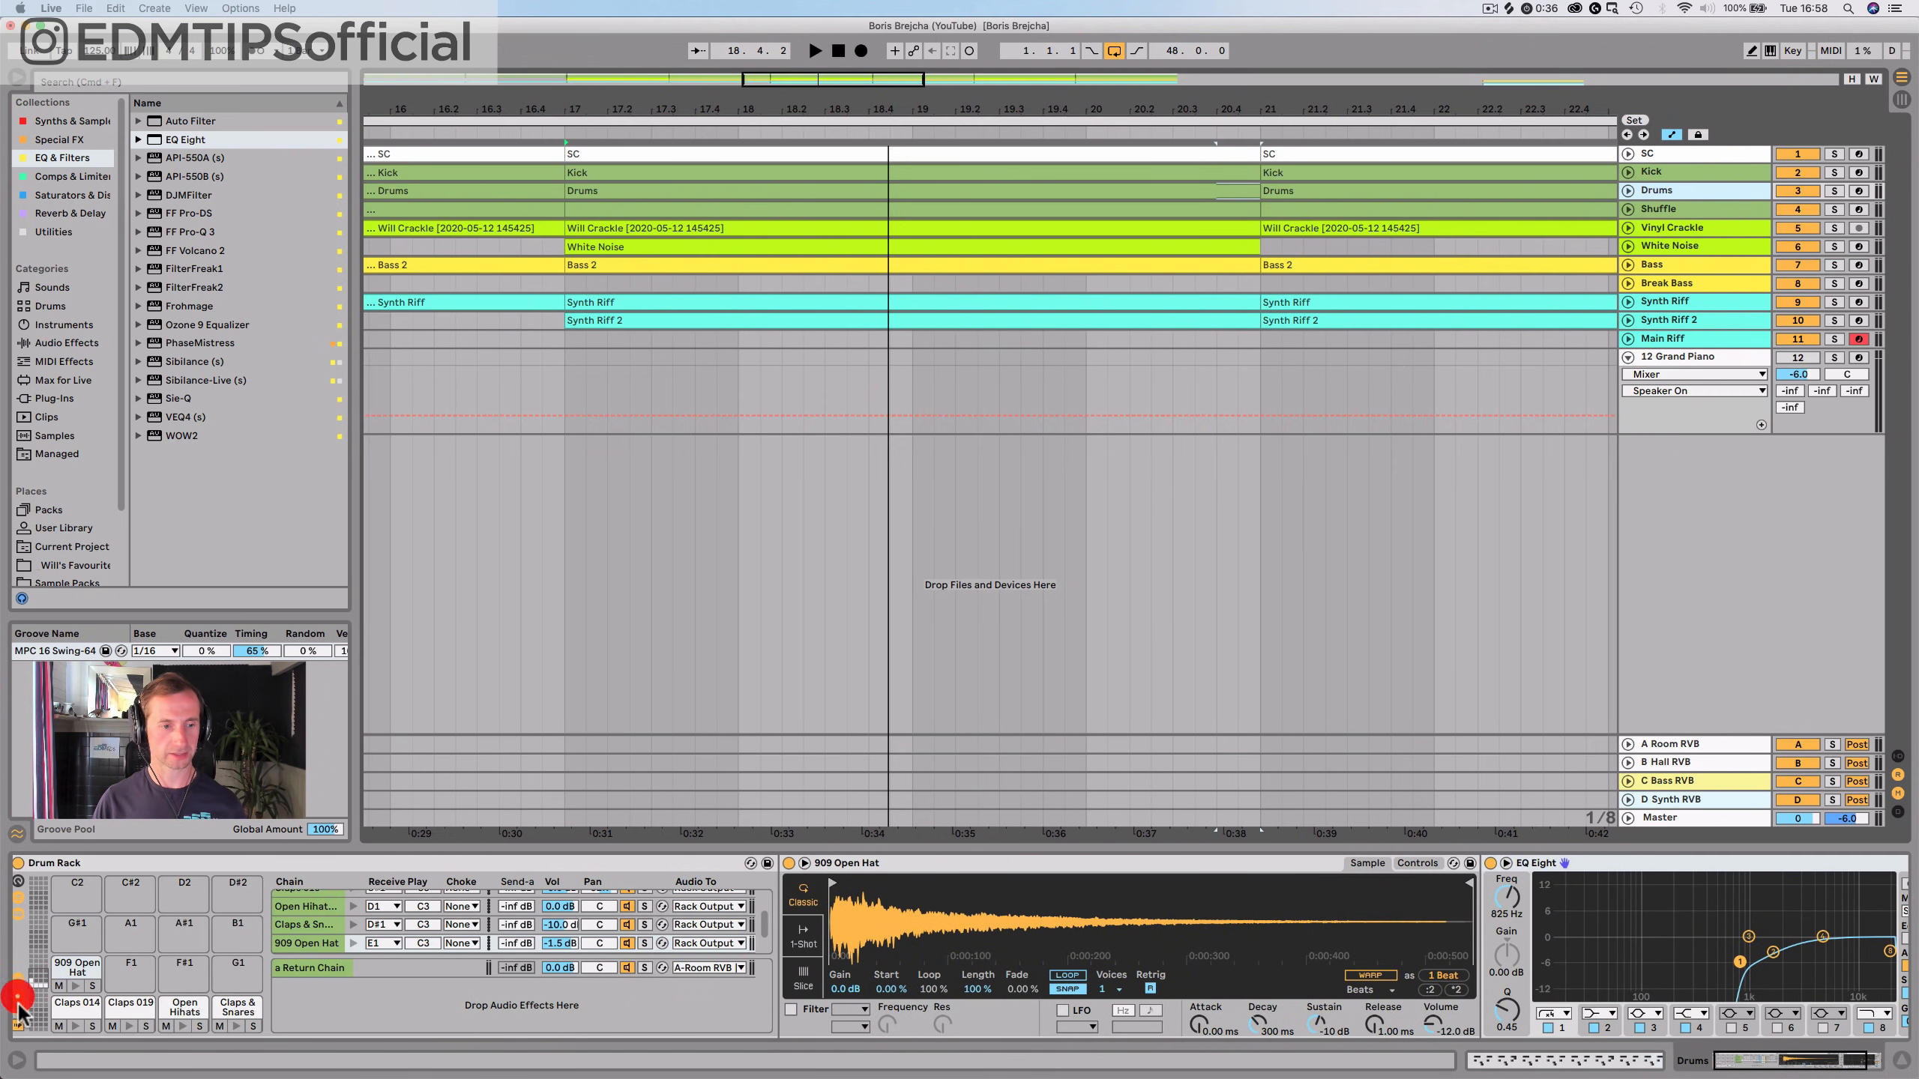
pyautogui.click(18, 1011)
# During playback, set the 909 Open Hat chain's send a to -11 dB and its volume to -4 dB
pyautogui.press('space')
pyautogui.moveTo(511, 973); pyautogui.dragTo(511, 934)
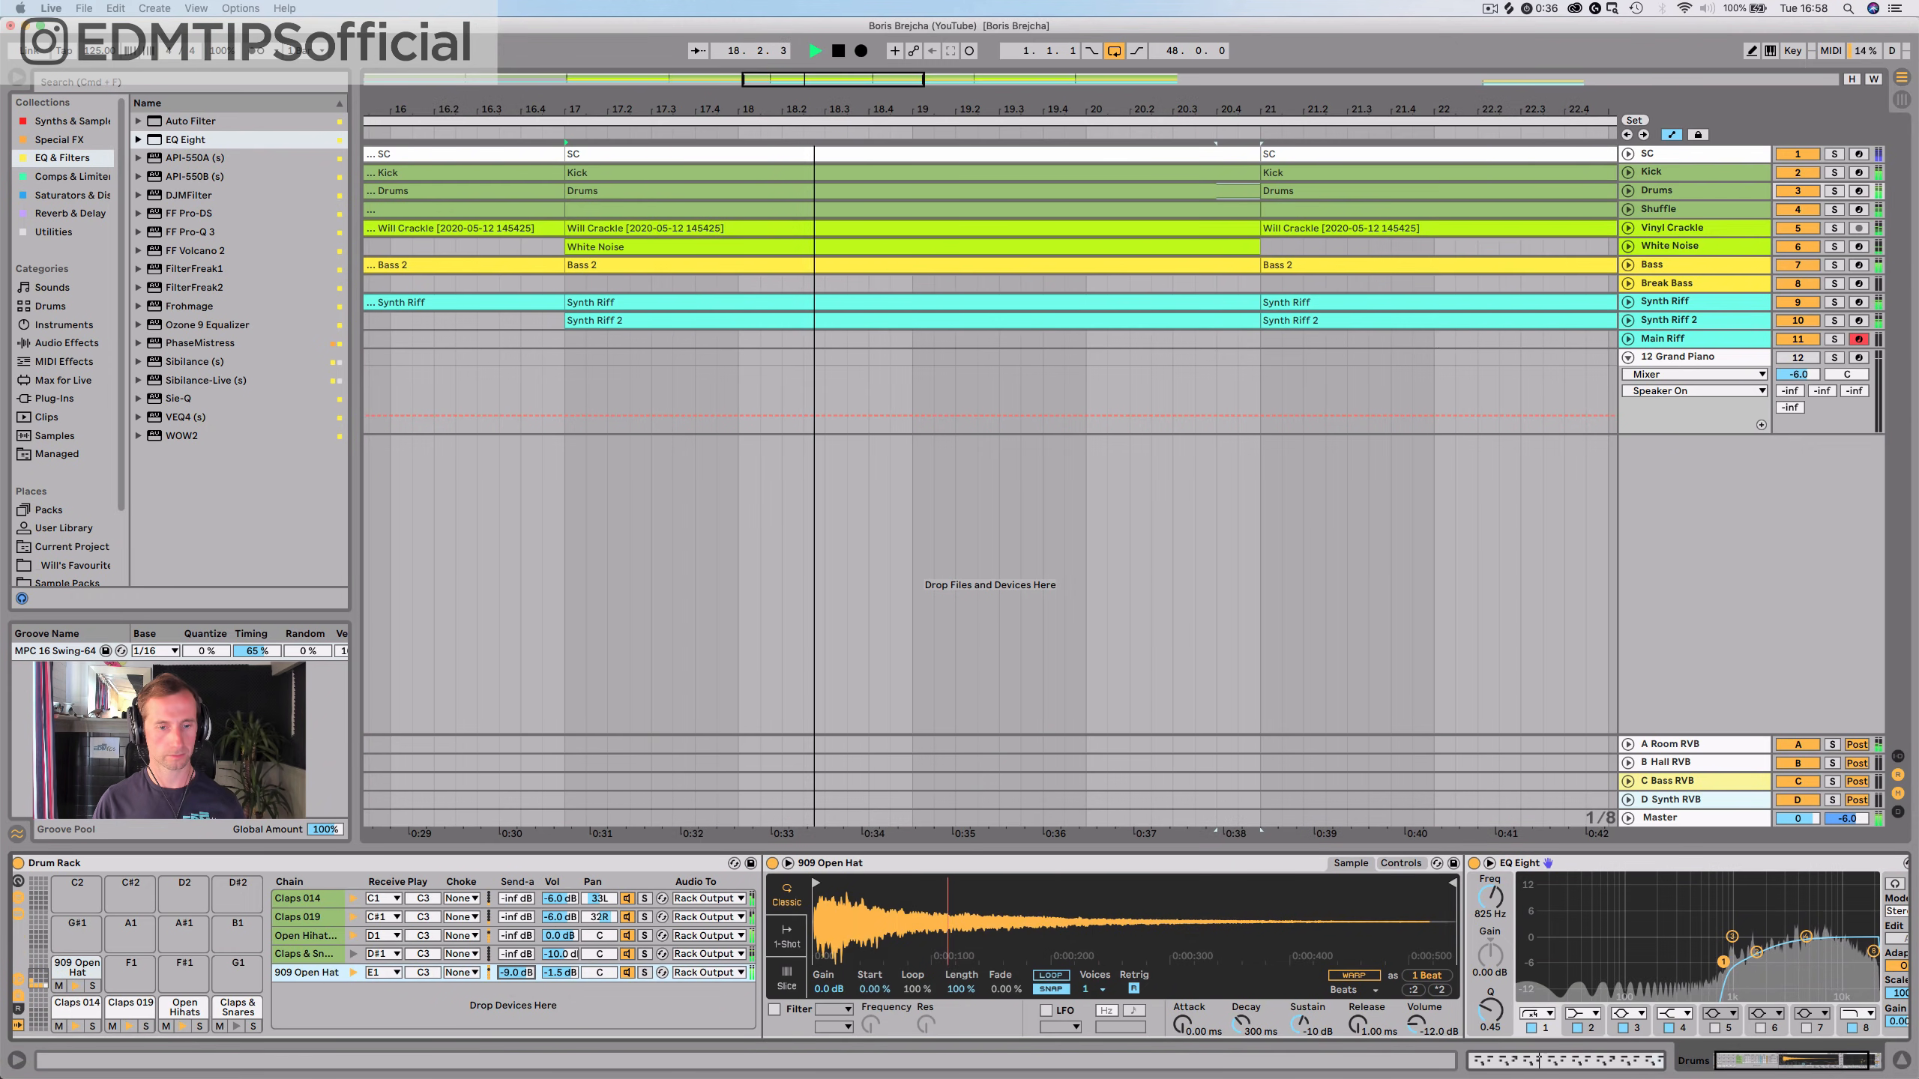
pyautogui.moveTo(546, 972); pyautogui.dragTo(545, 997)
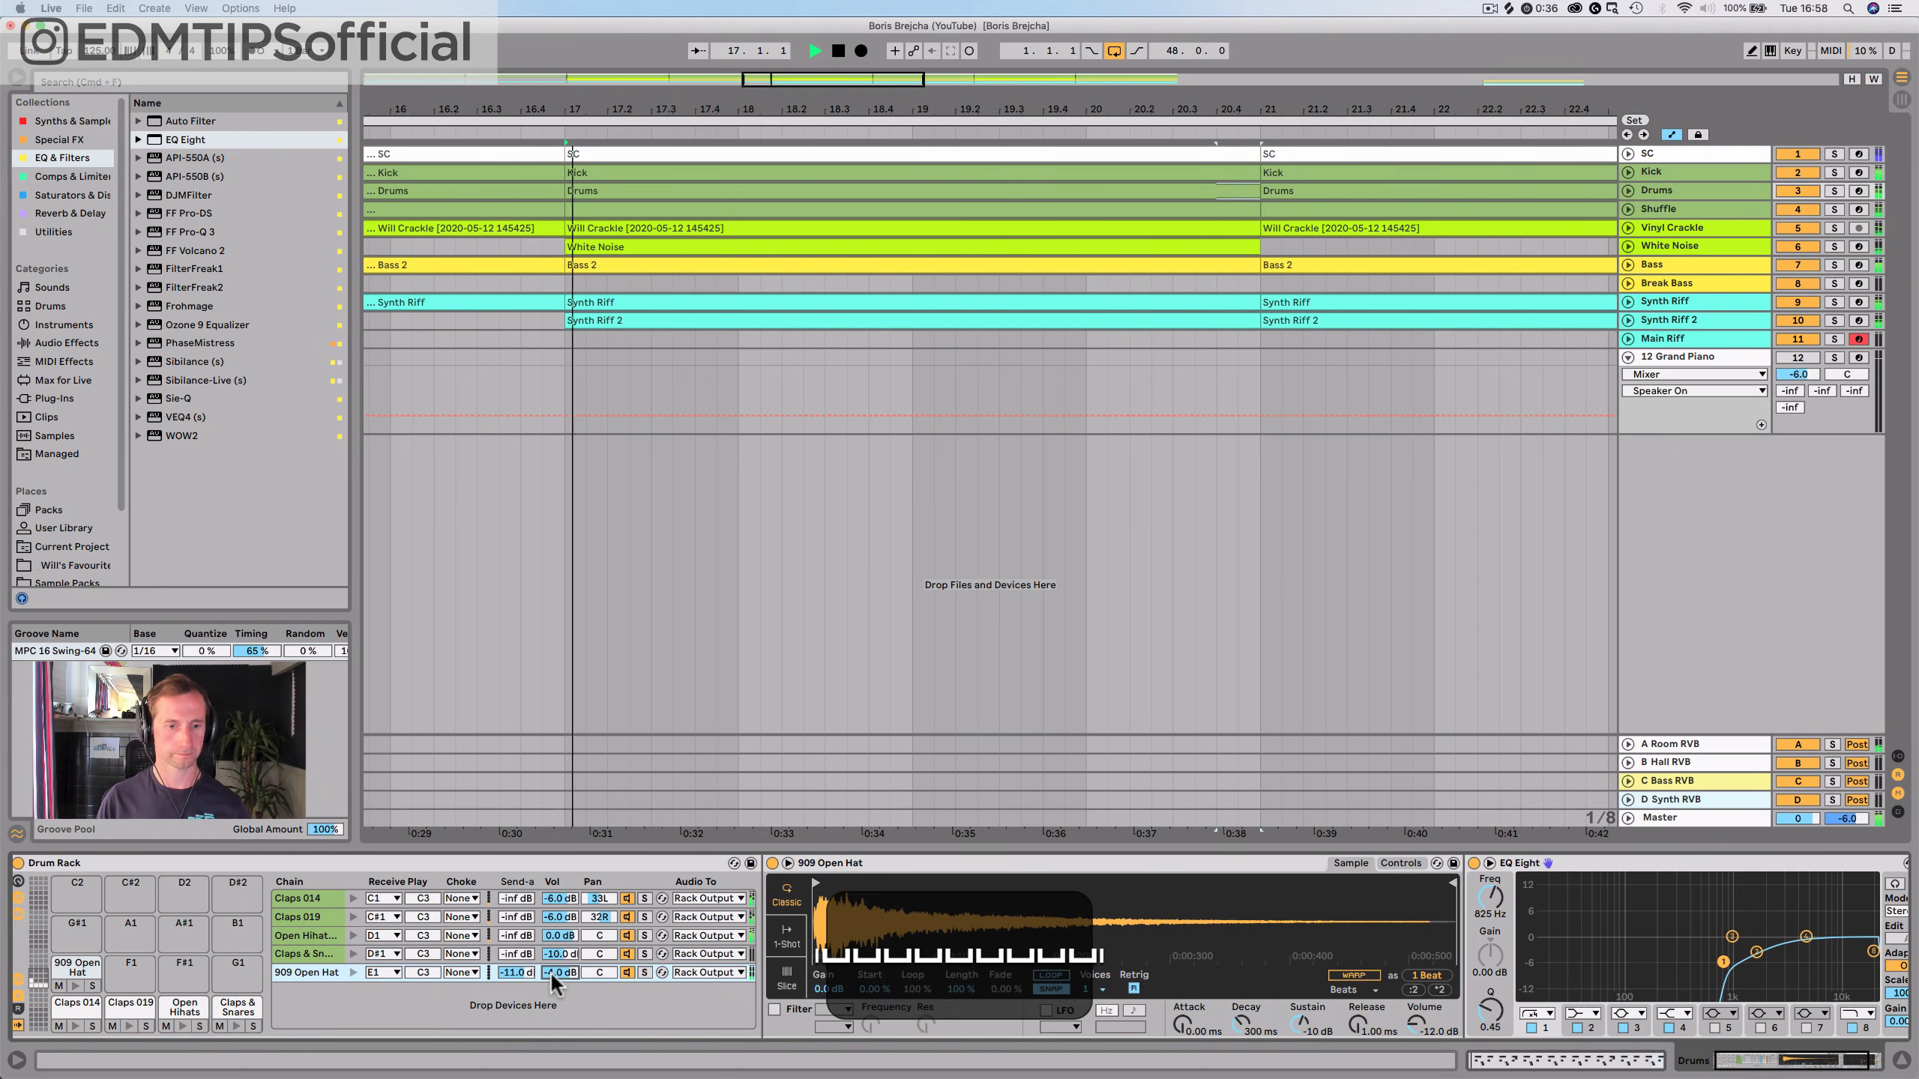
pyautogui.press('space')
# Duplicate the Drums clip at bar 17 repeatedly so its copies run up to bar 33
pyautogui.moveTo(614, 116); pyautogui.dragTo(614, 72)
pyautogui.click(407, 130)
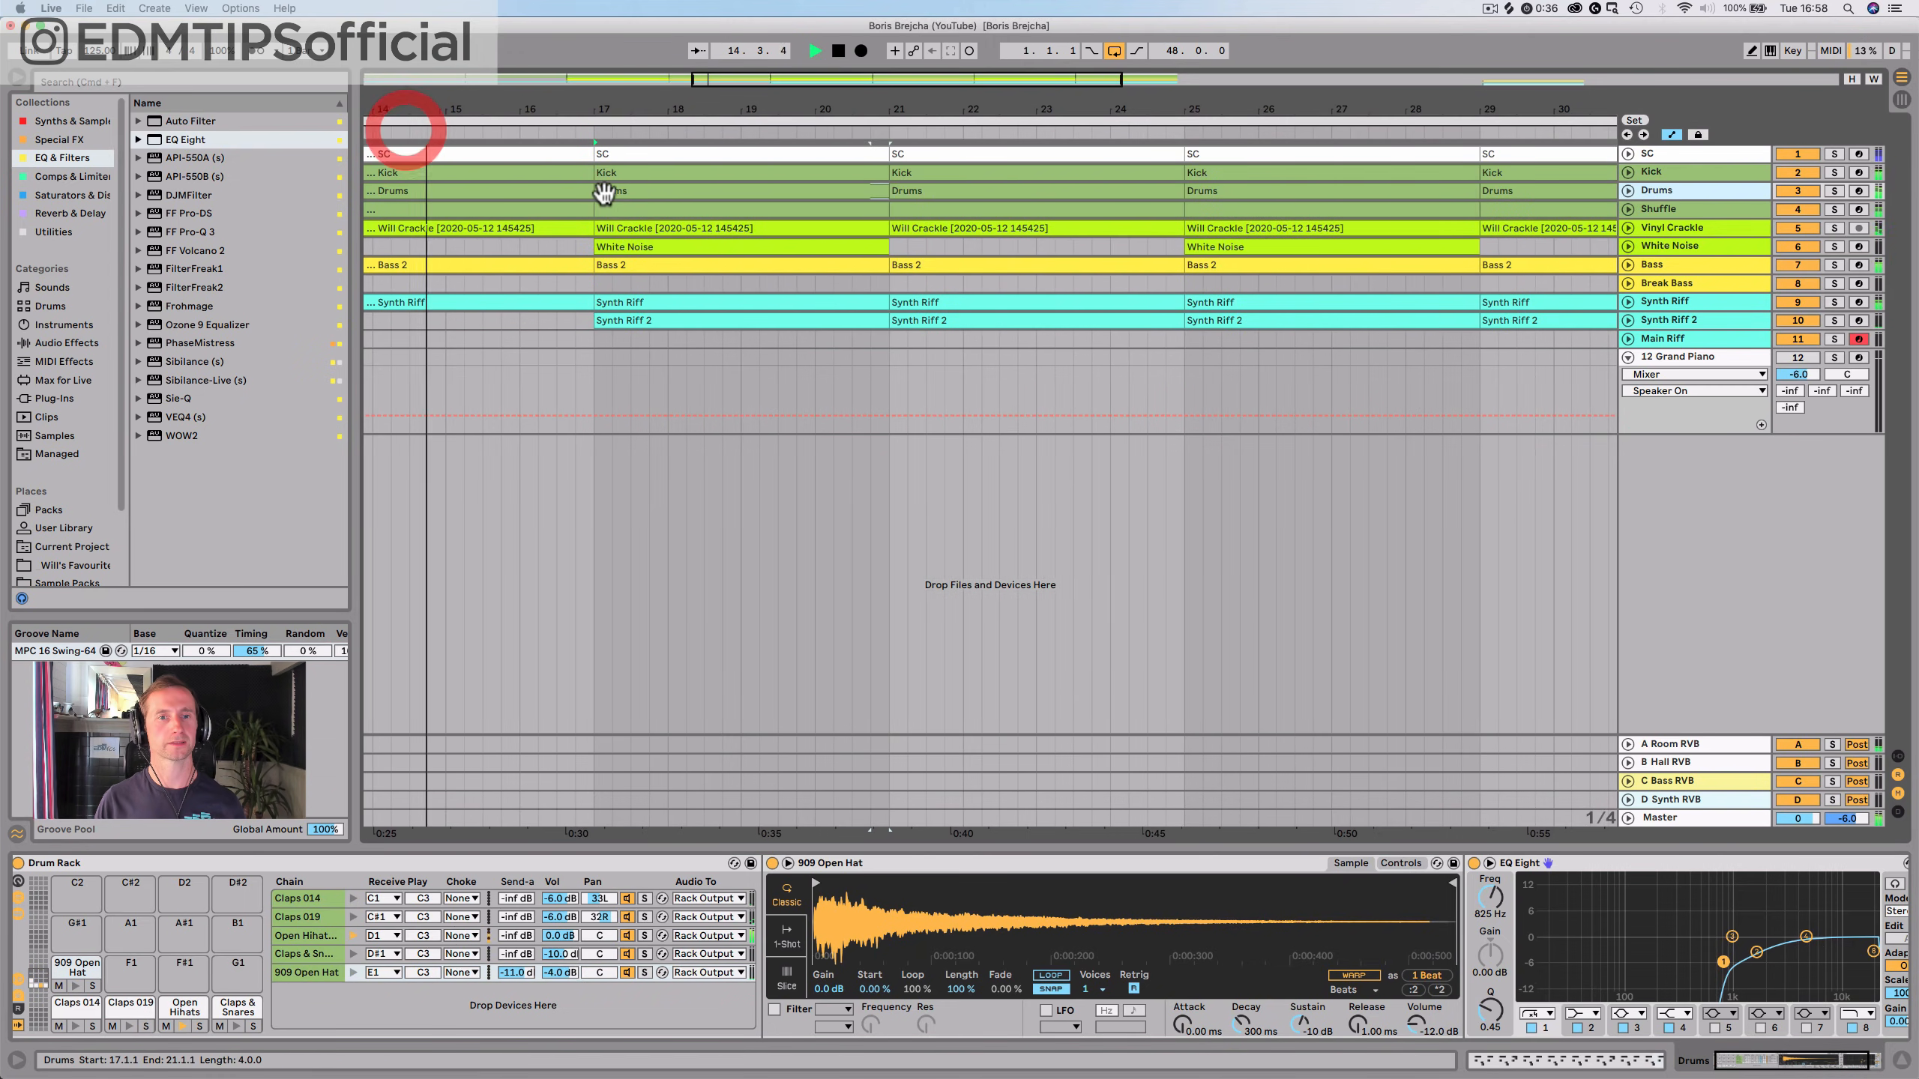
pyautogui.click(684, 191)
pyautogui.press('super+d')
pyautogui.moveTo(782, 112); pyautogui.dragTo(782, 68)
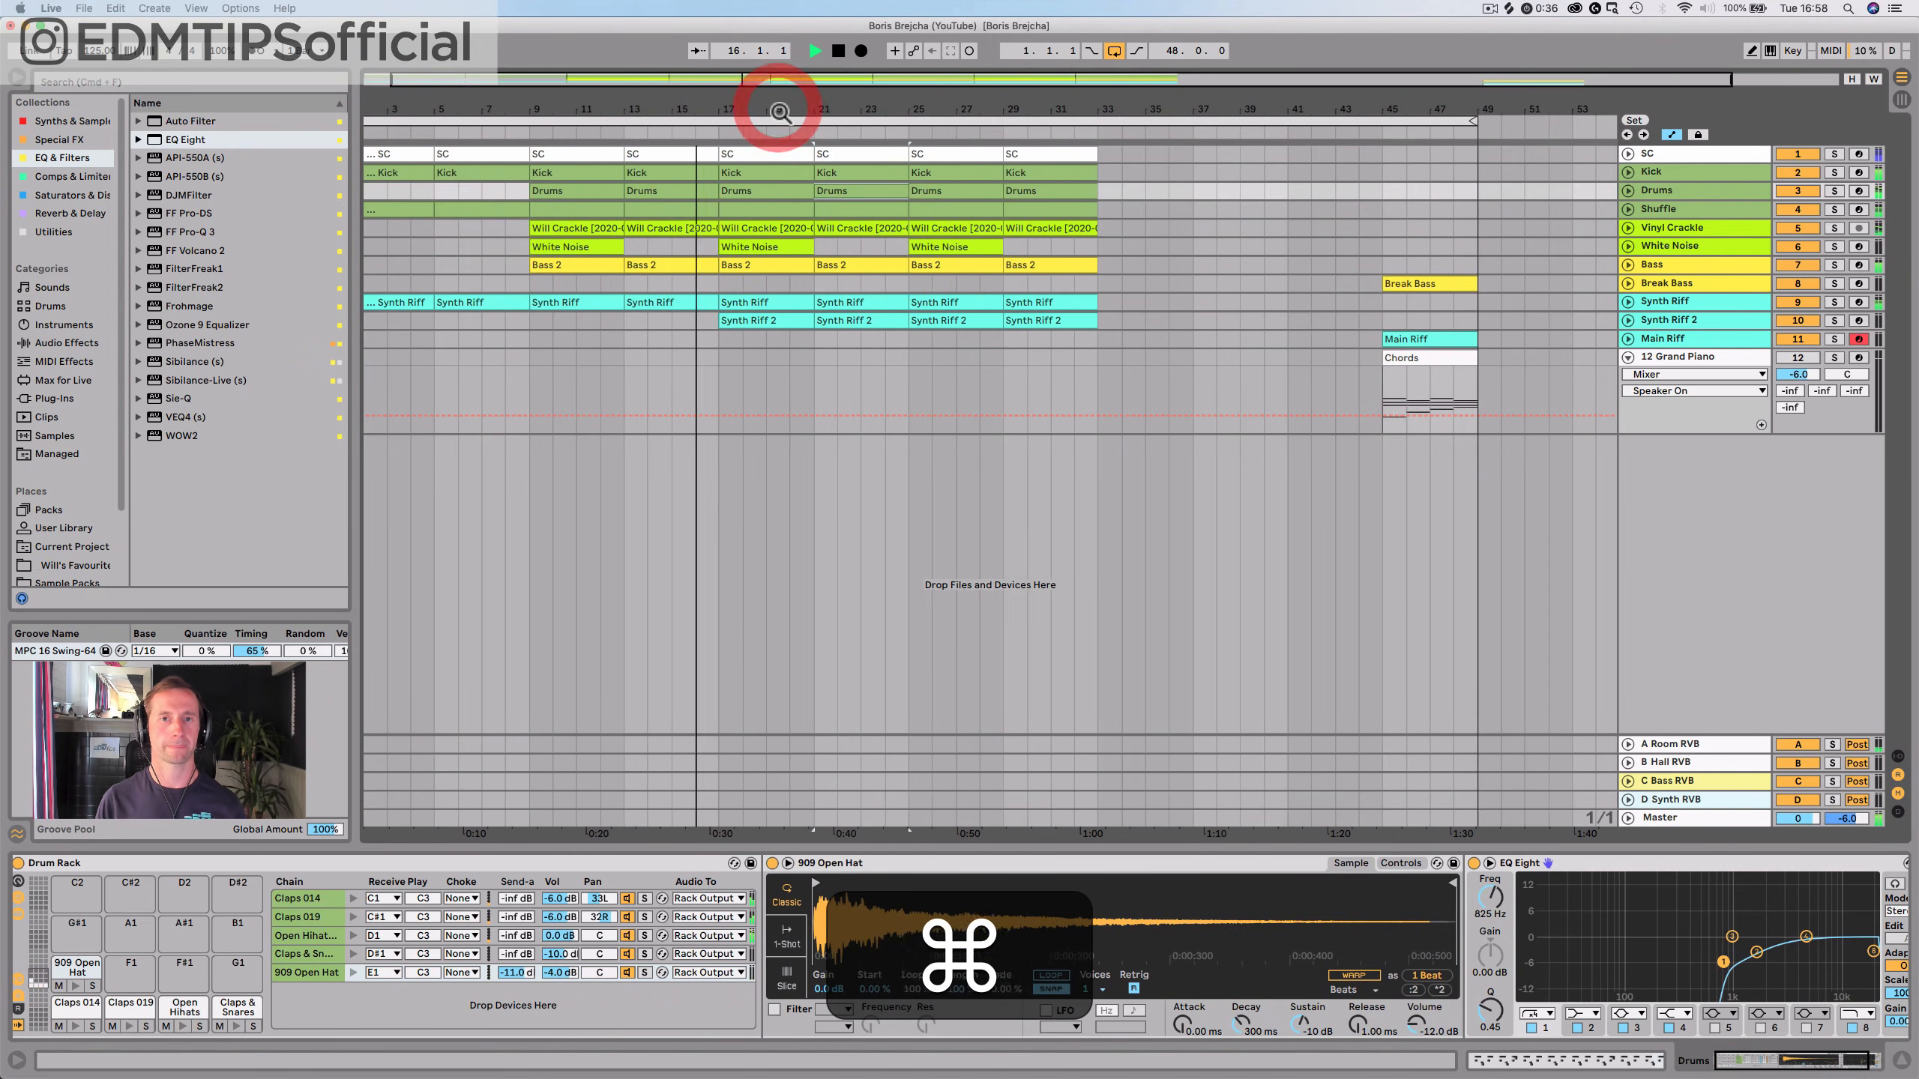
pyautogui.press('super+d')
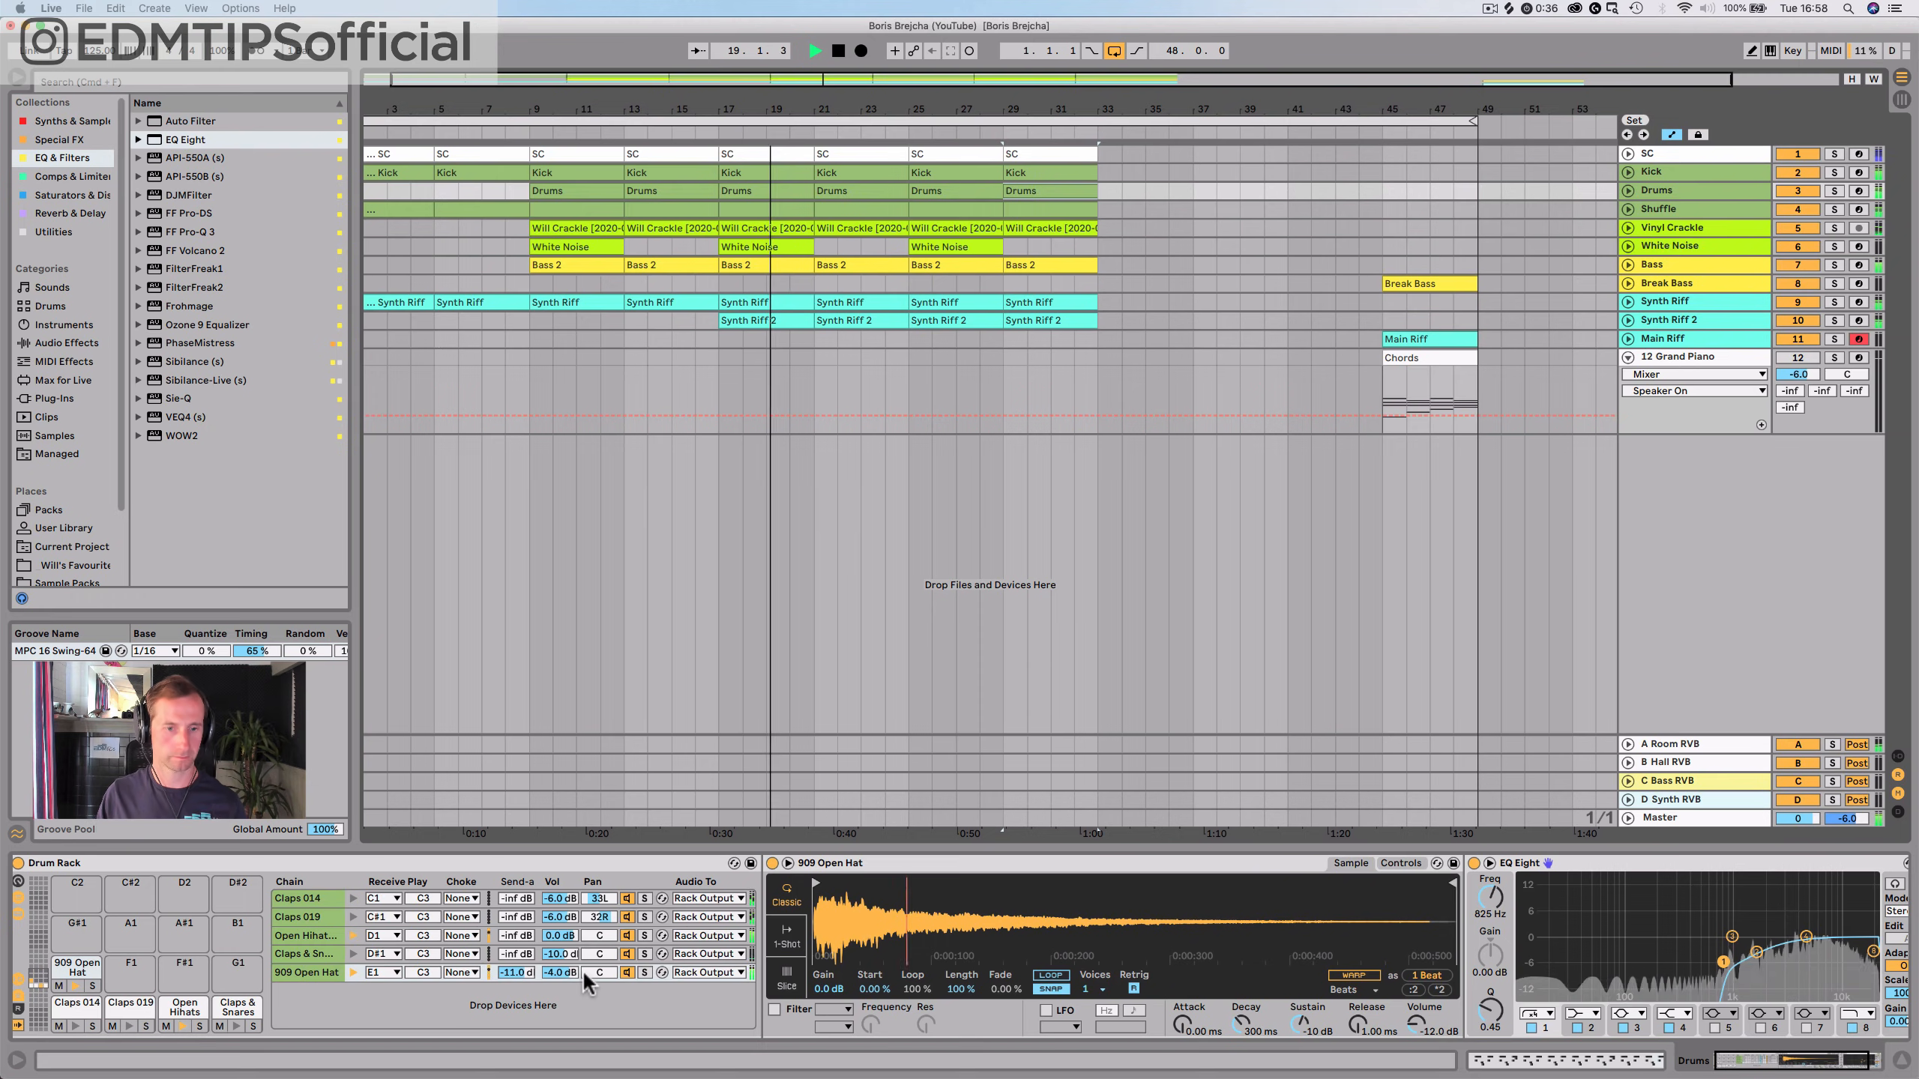
# Set the 909 Open Hat chain's volume to -5 dB and save the set
pyautogui.click(554, 972)
pyautogui.write('-5')
pyautogui.press('Return')
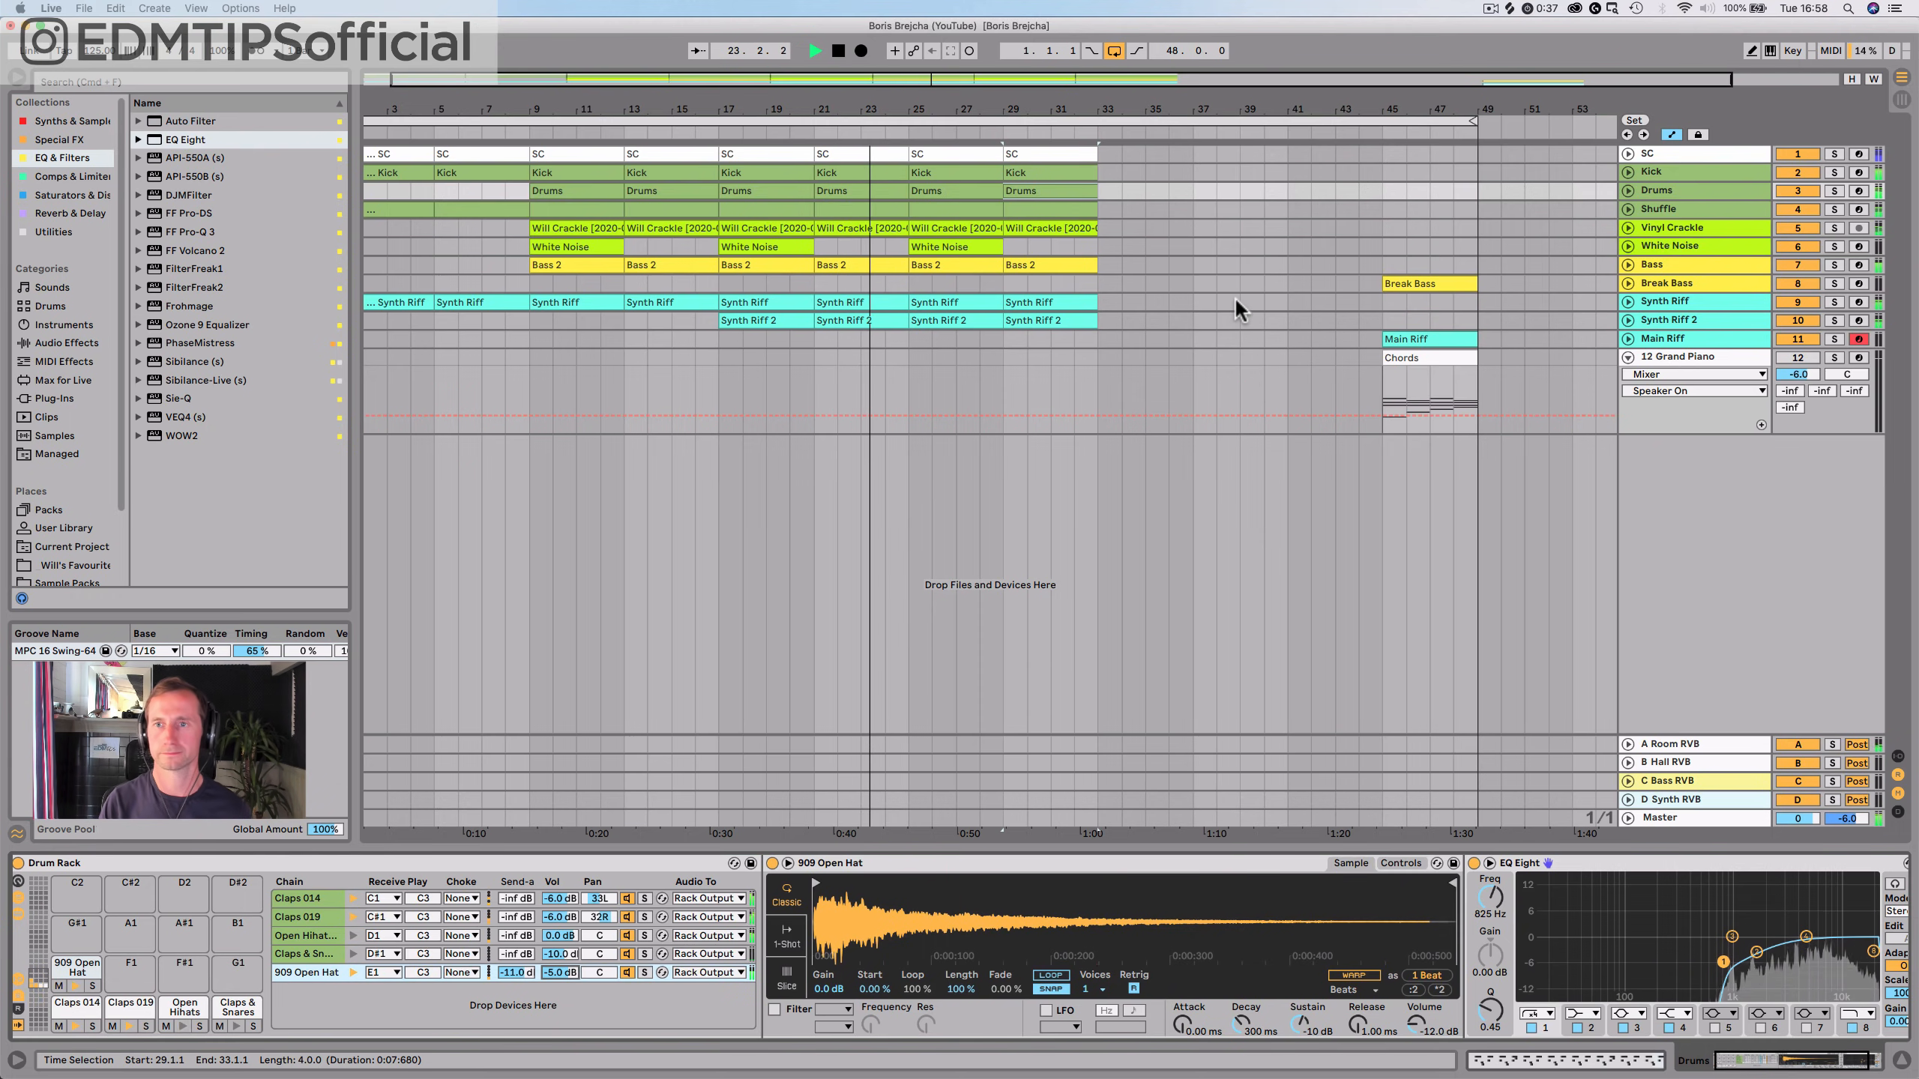
pyautogui.press('space')
pyautogui.press('super+s')
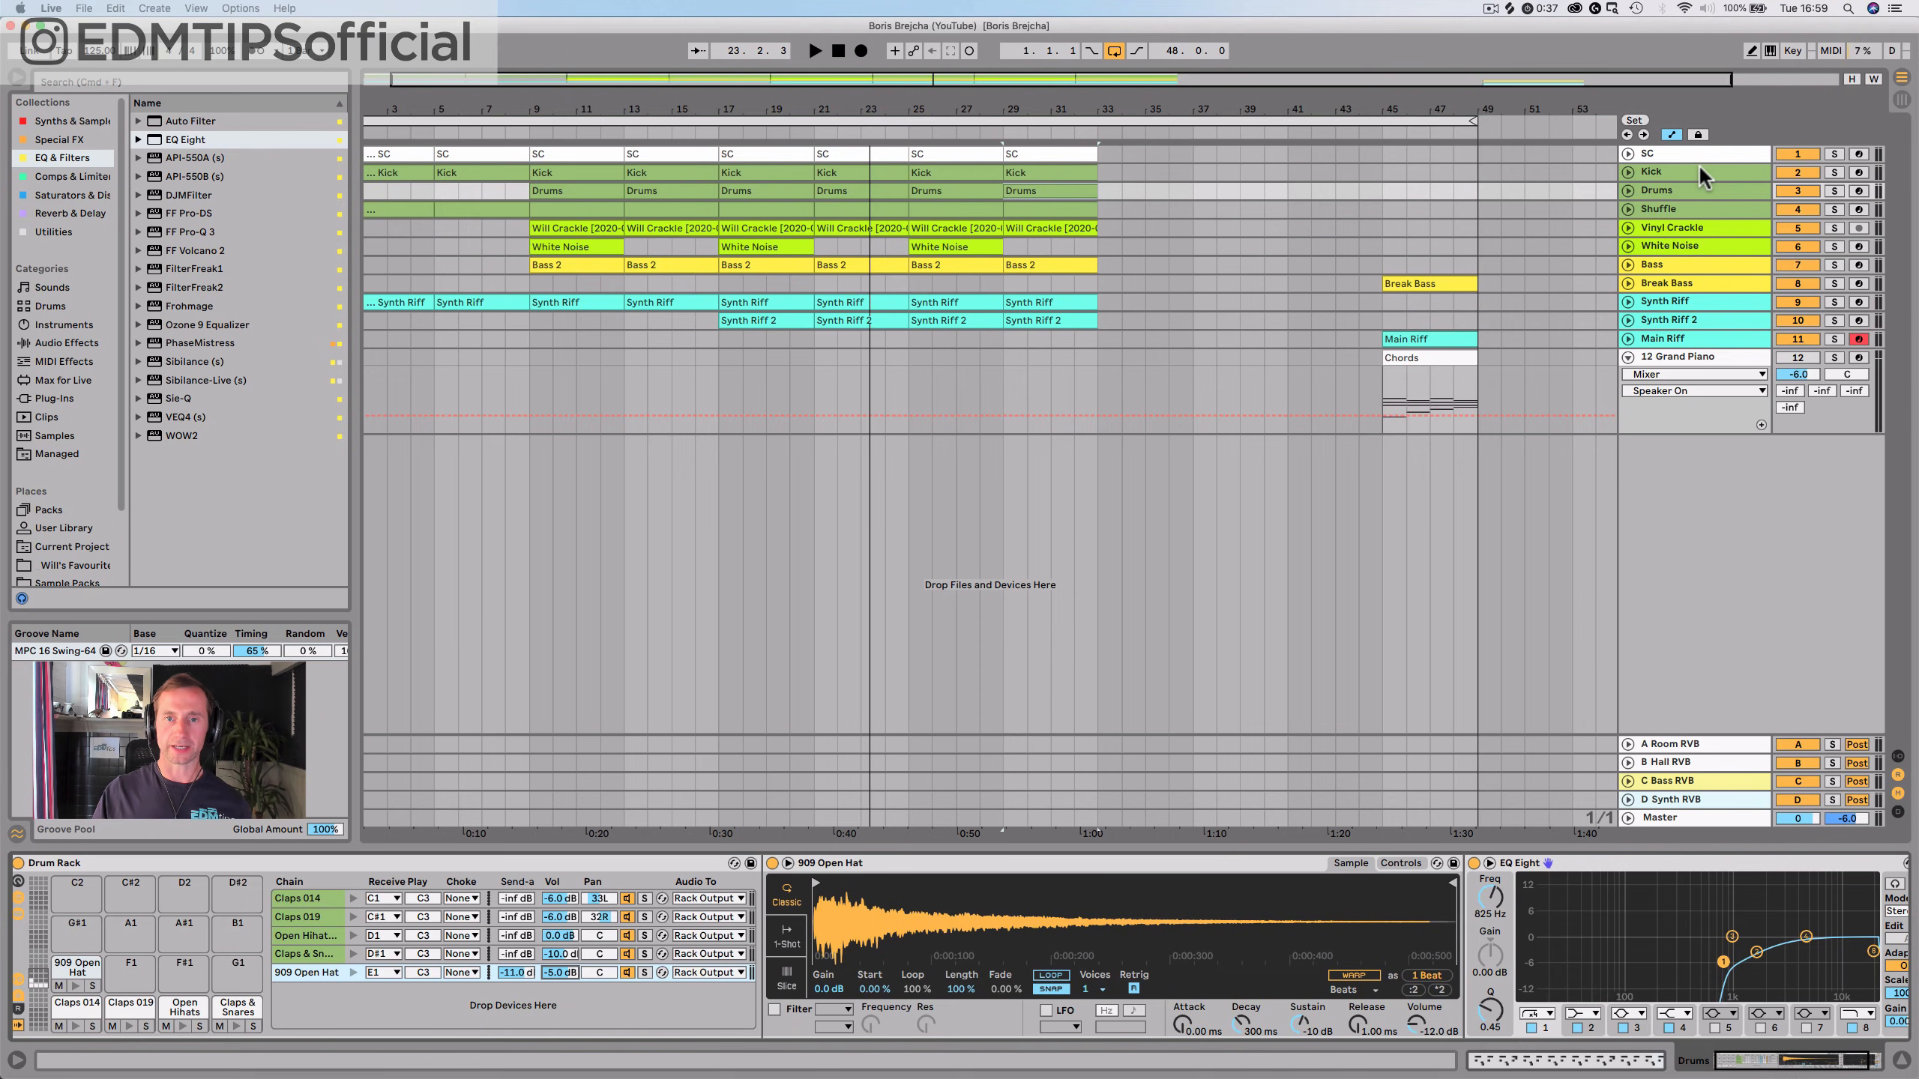
# Insert a MIDI track below the Drums track and name it Snare
pyautogui.click(1666, 183)
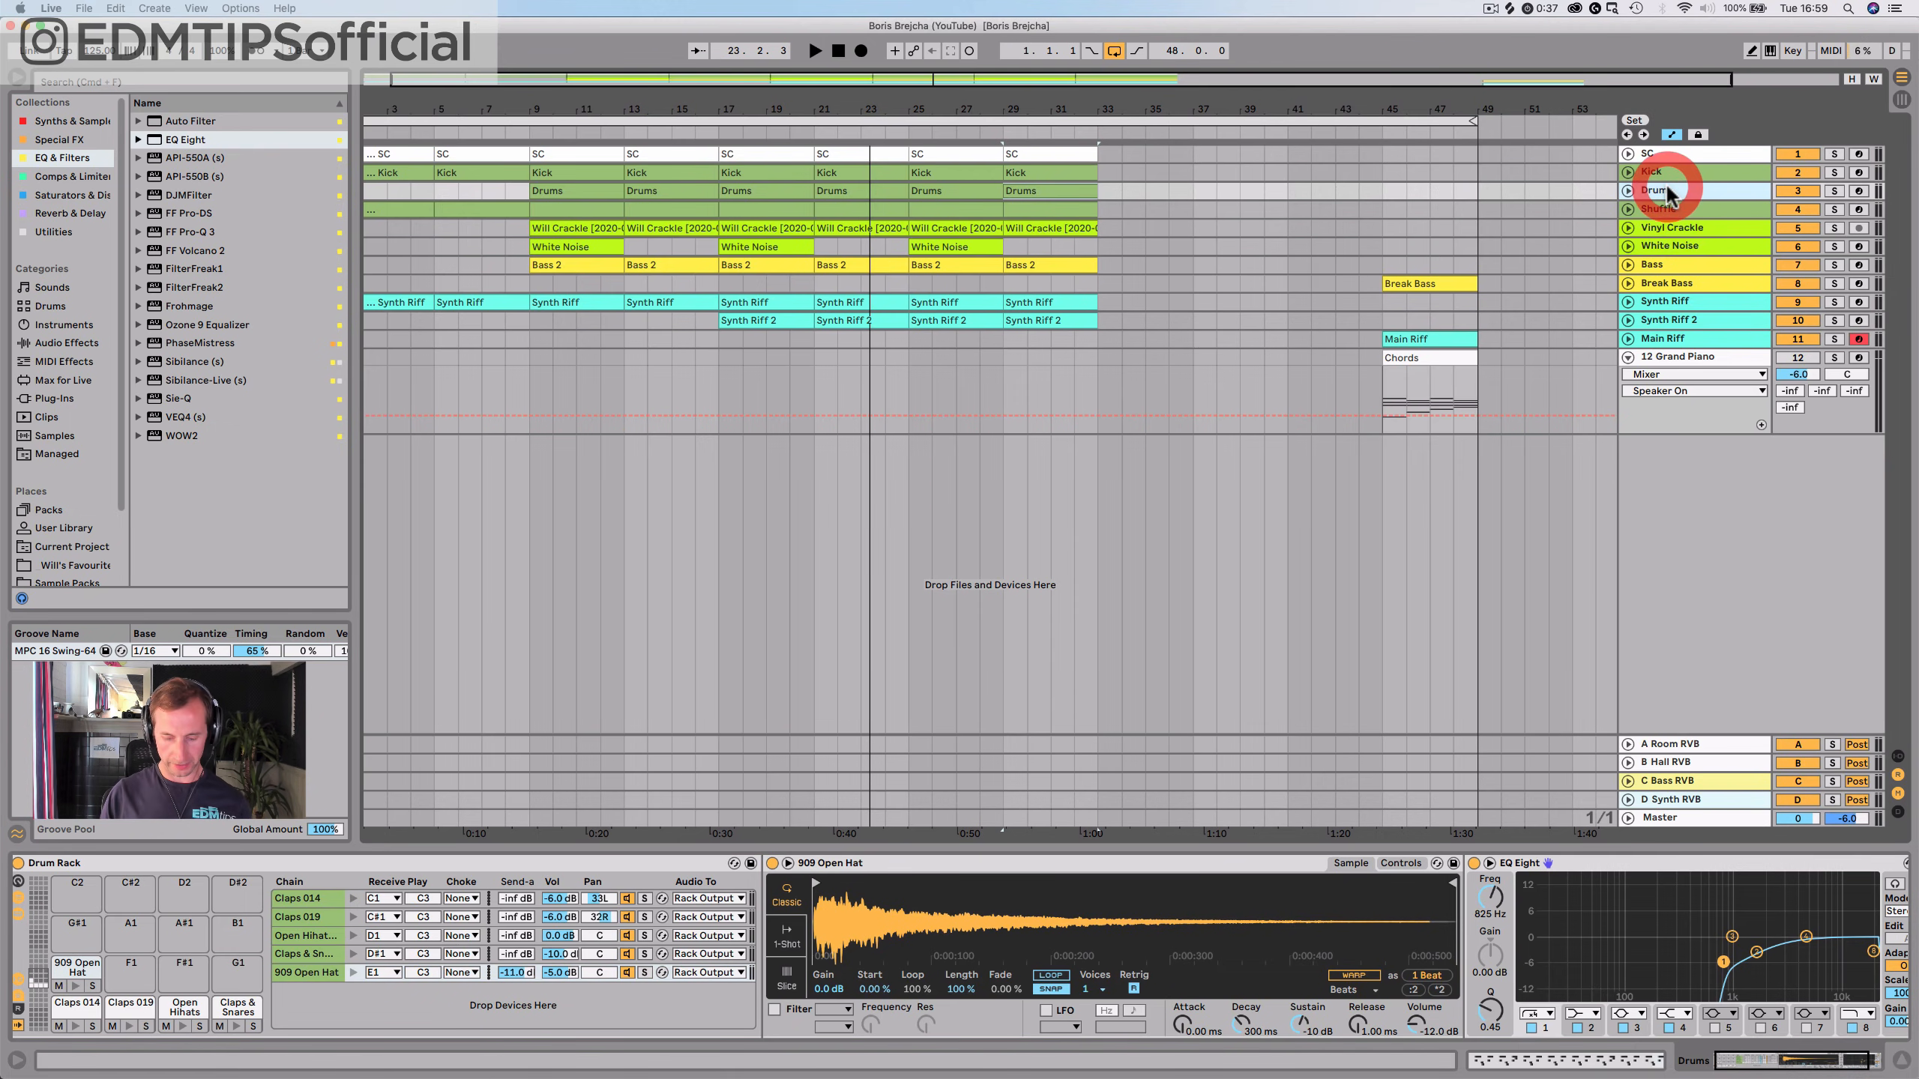
pyautogui.press('super+shift+t')
pyautogui.press('super+r')
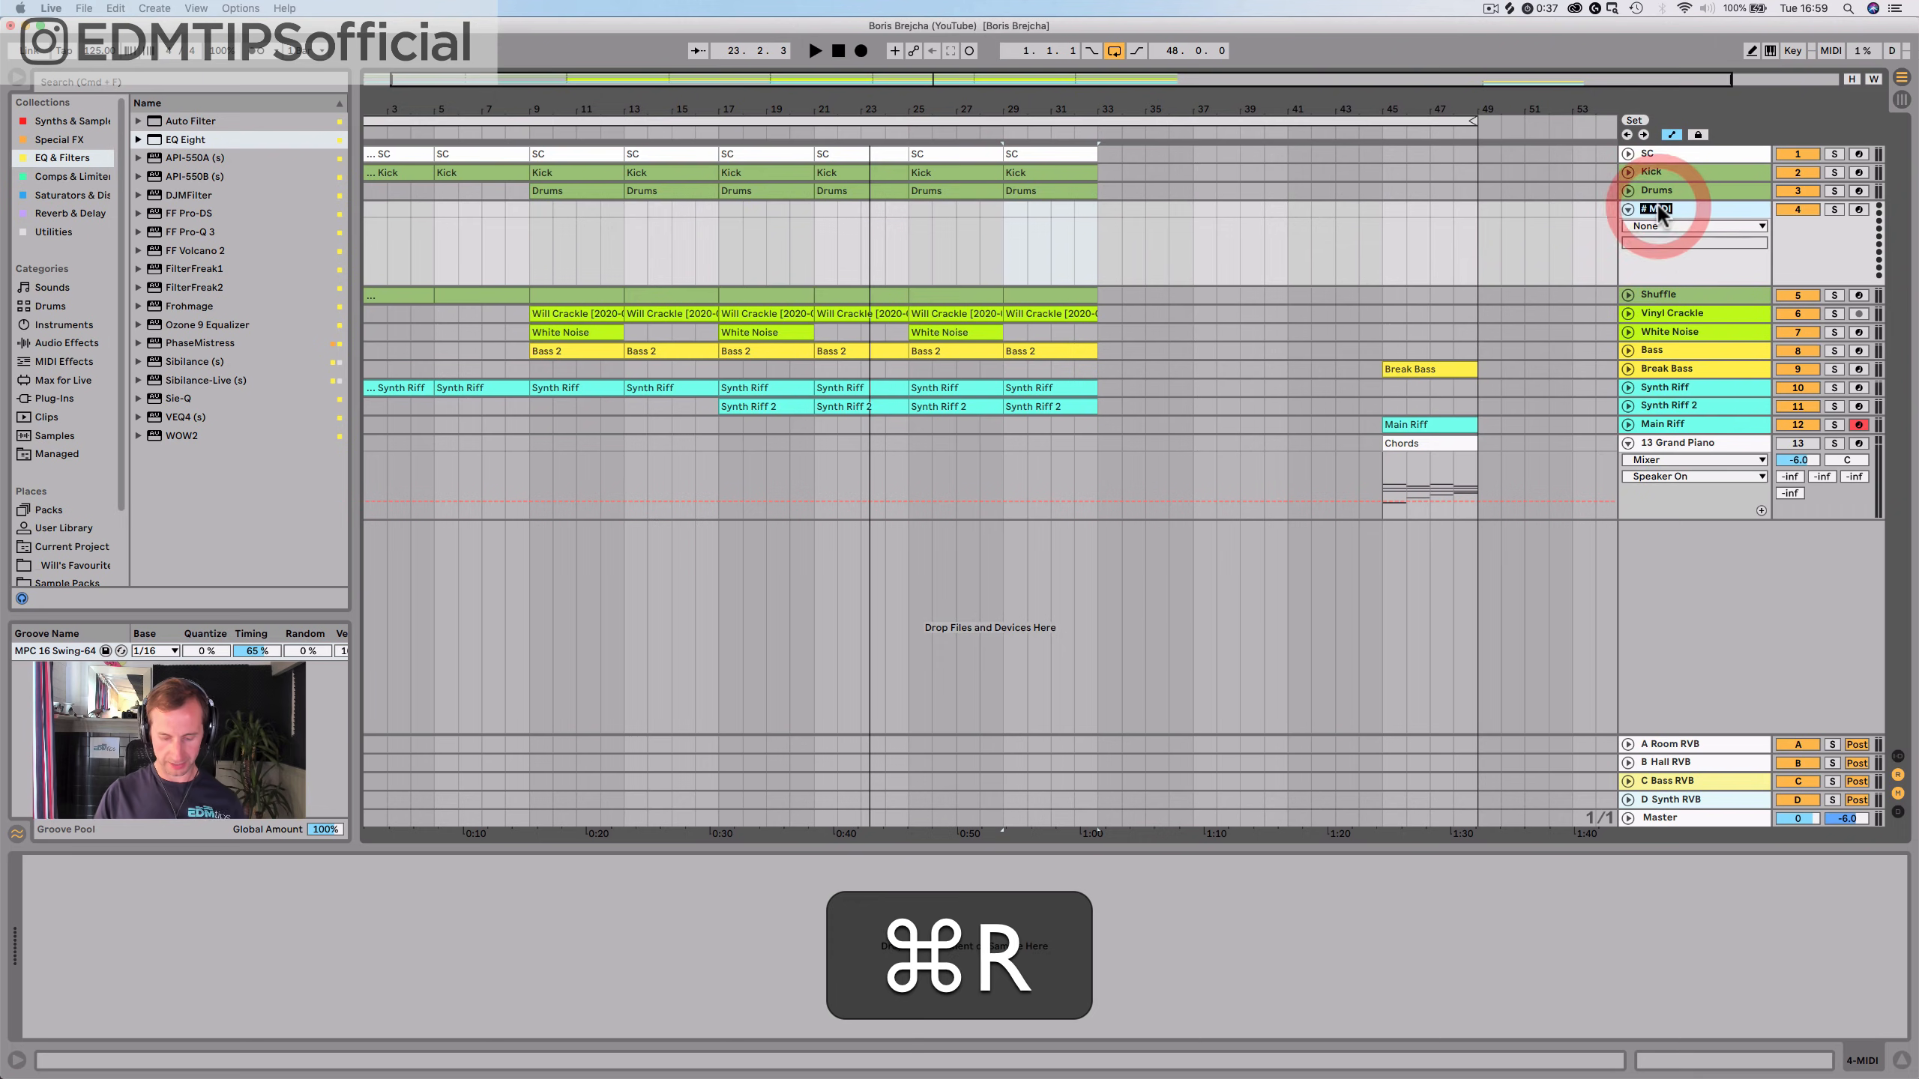
pyautogui.write('Snare')
pyautogui.press('Return')
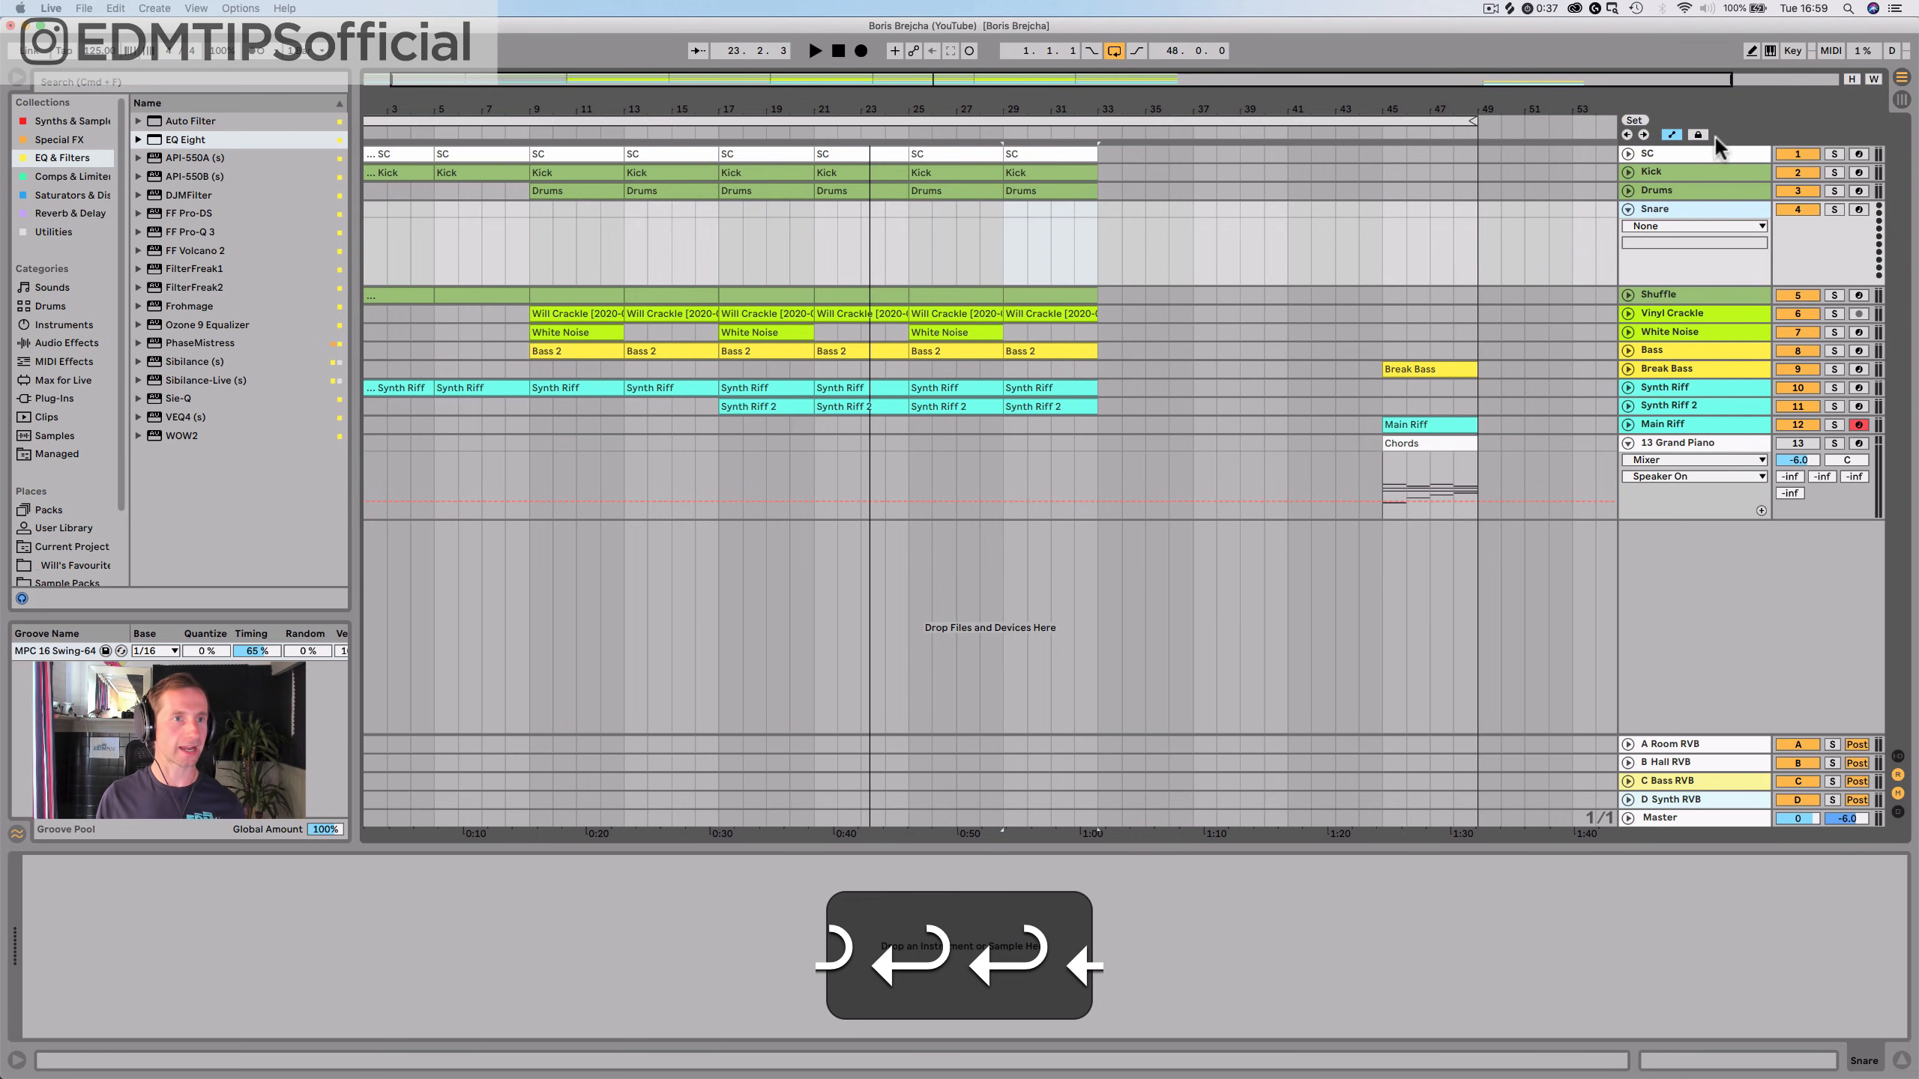
# Load an empty Simpler from the Synths & Samplers collection onto the Snare track
pyautogui.click(59, 142)
pyautogui.click(54, 119)
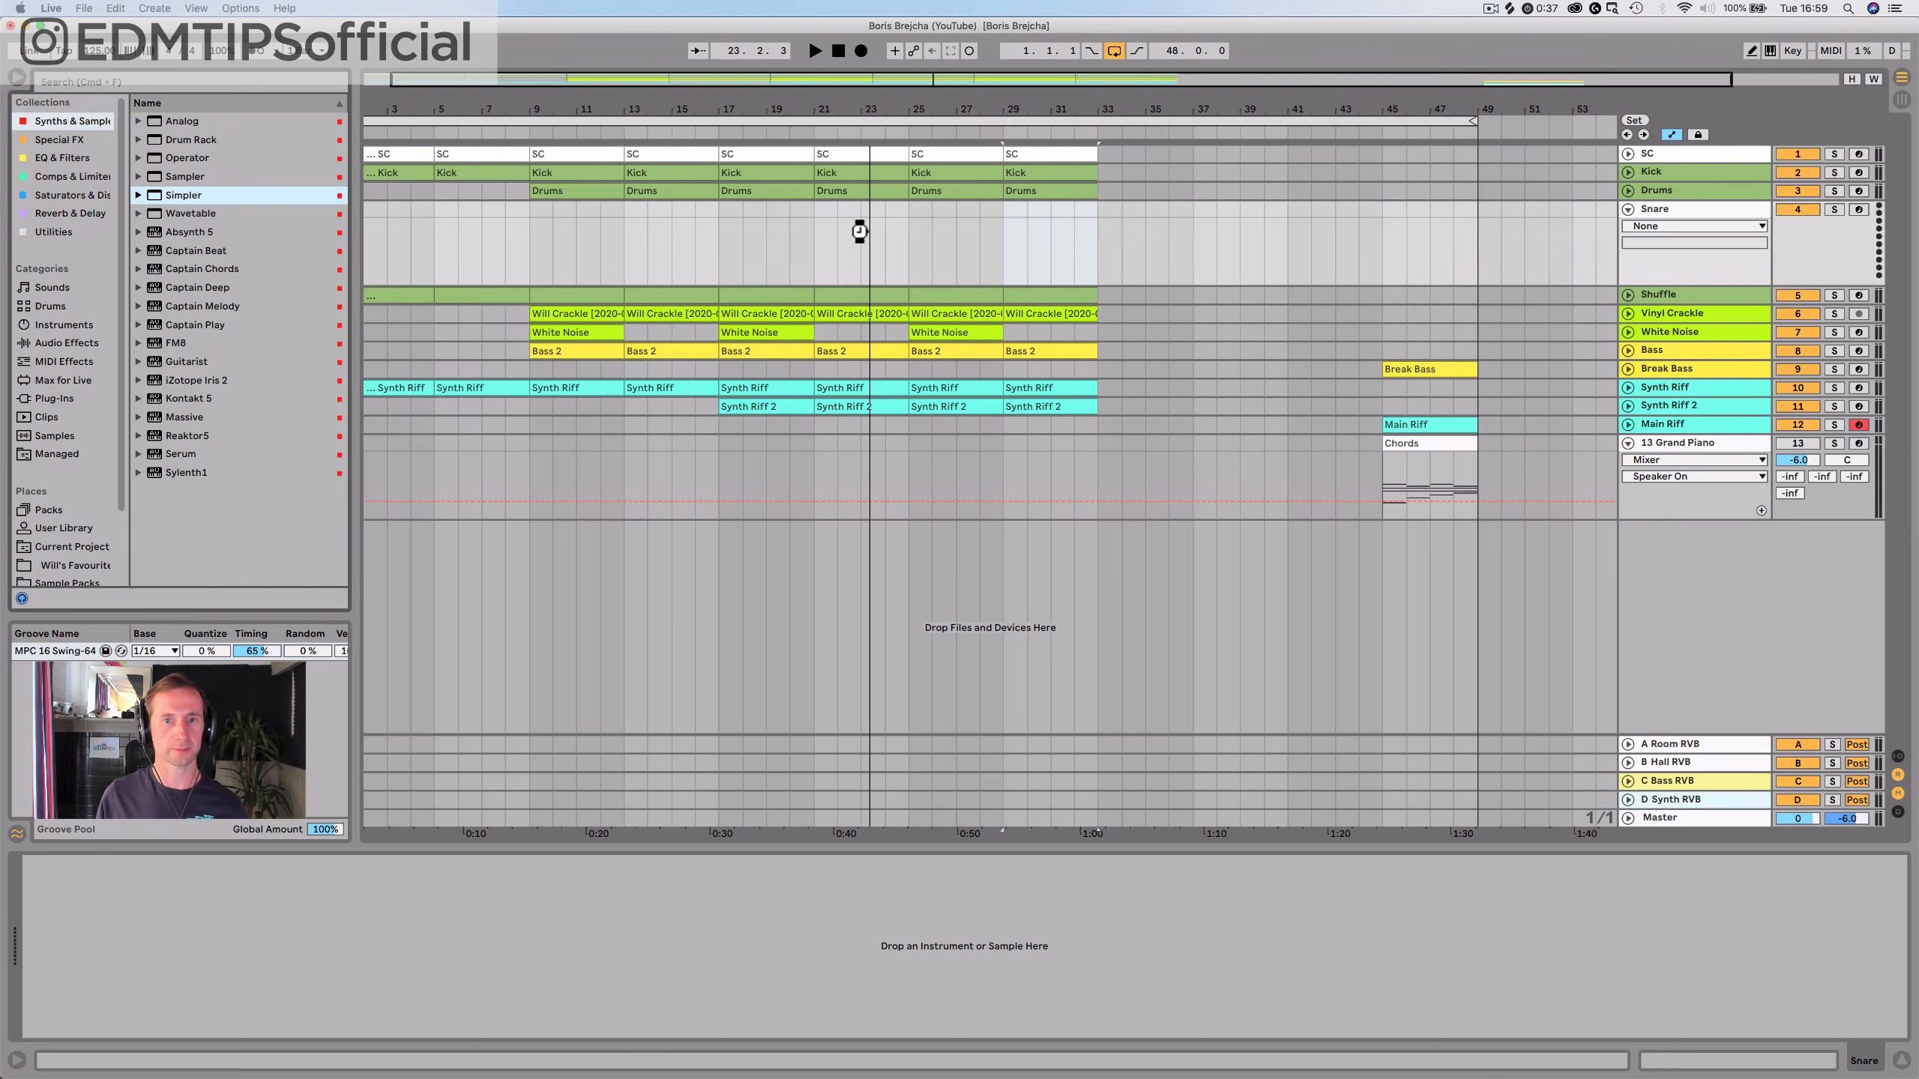
pyautogui.moveTo(859, 231); pyautogui.dragTo(859, 231)
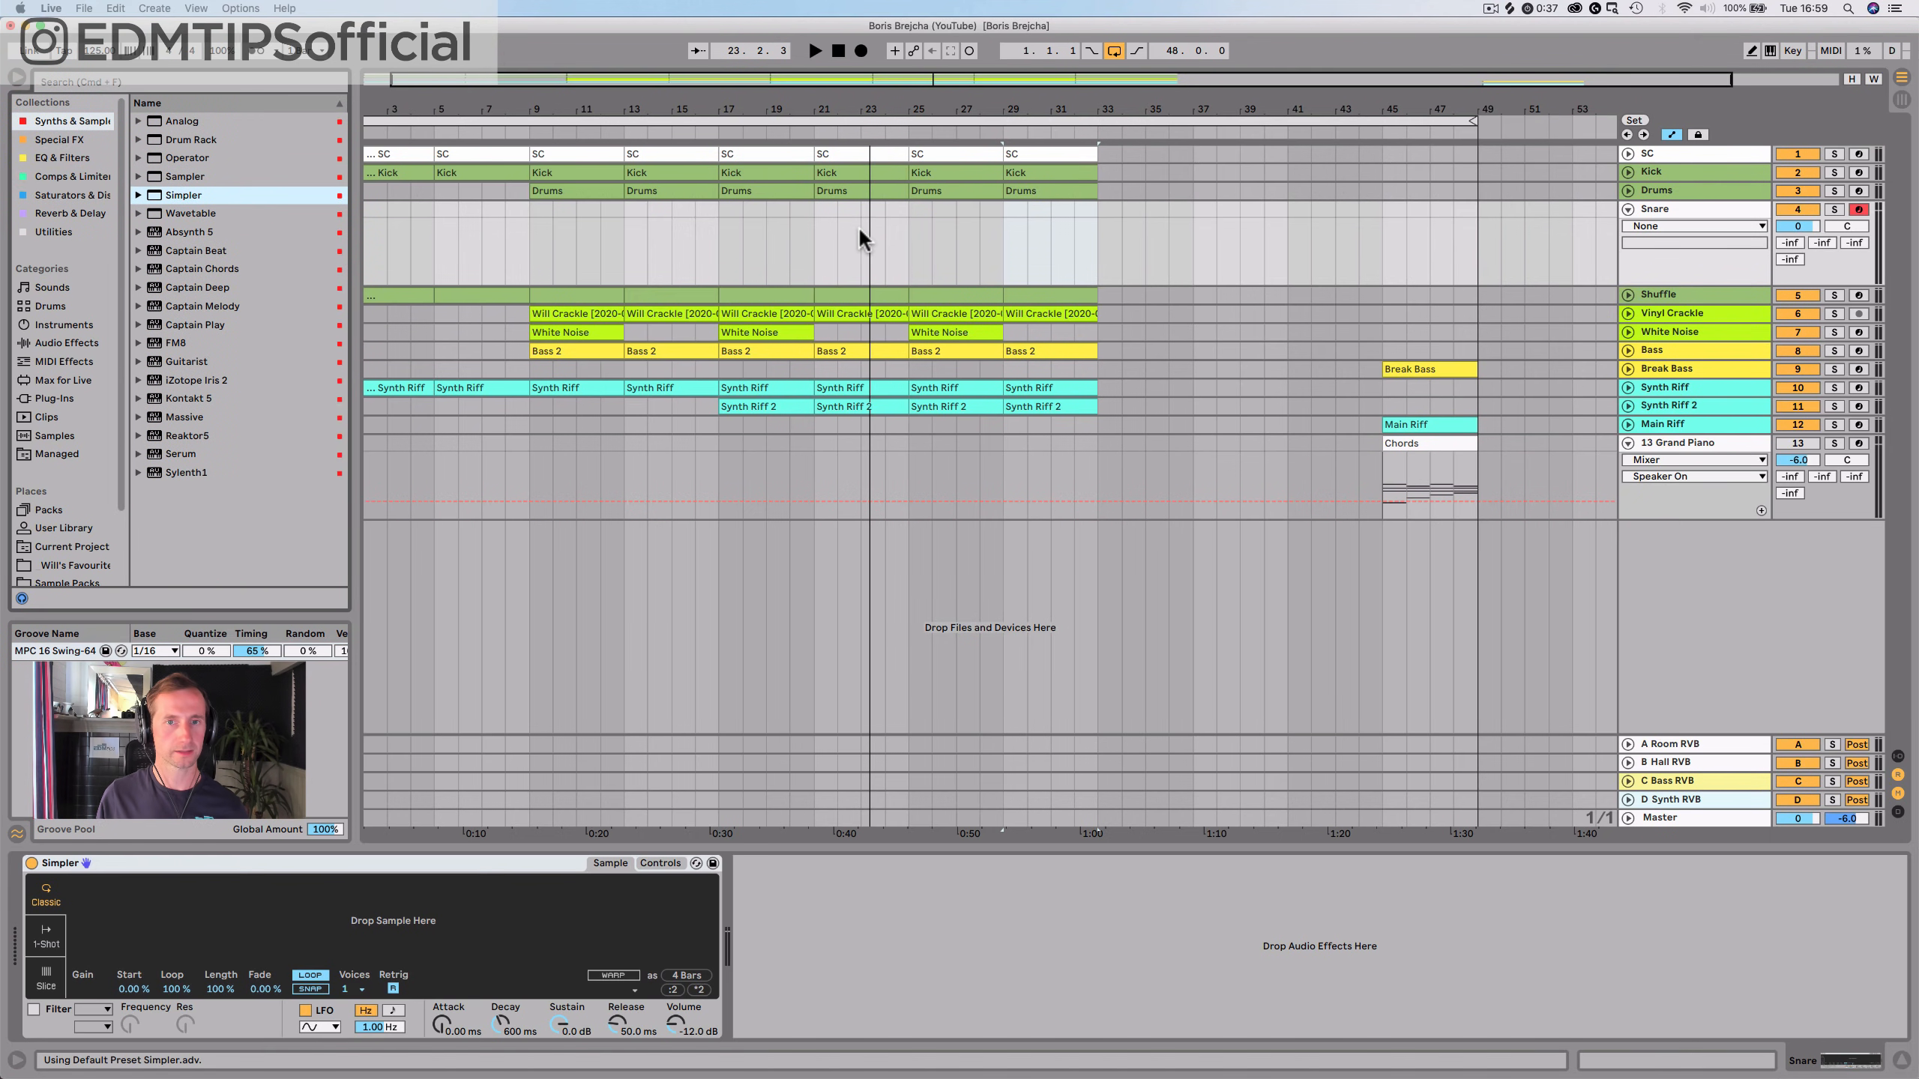
# Insert an empty MIDI clip from bar 29 to bar 33 on the Snare track and name it Share
pyautogui.click(1017, 252)
pyautogui.click(1093, 248)
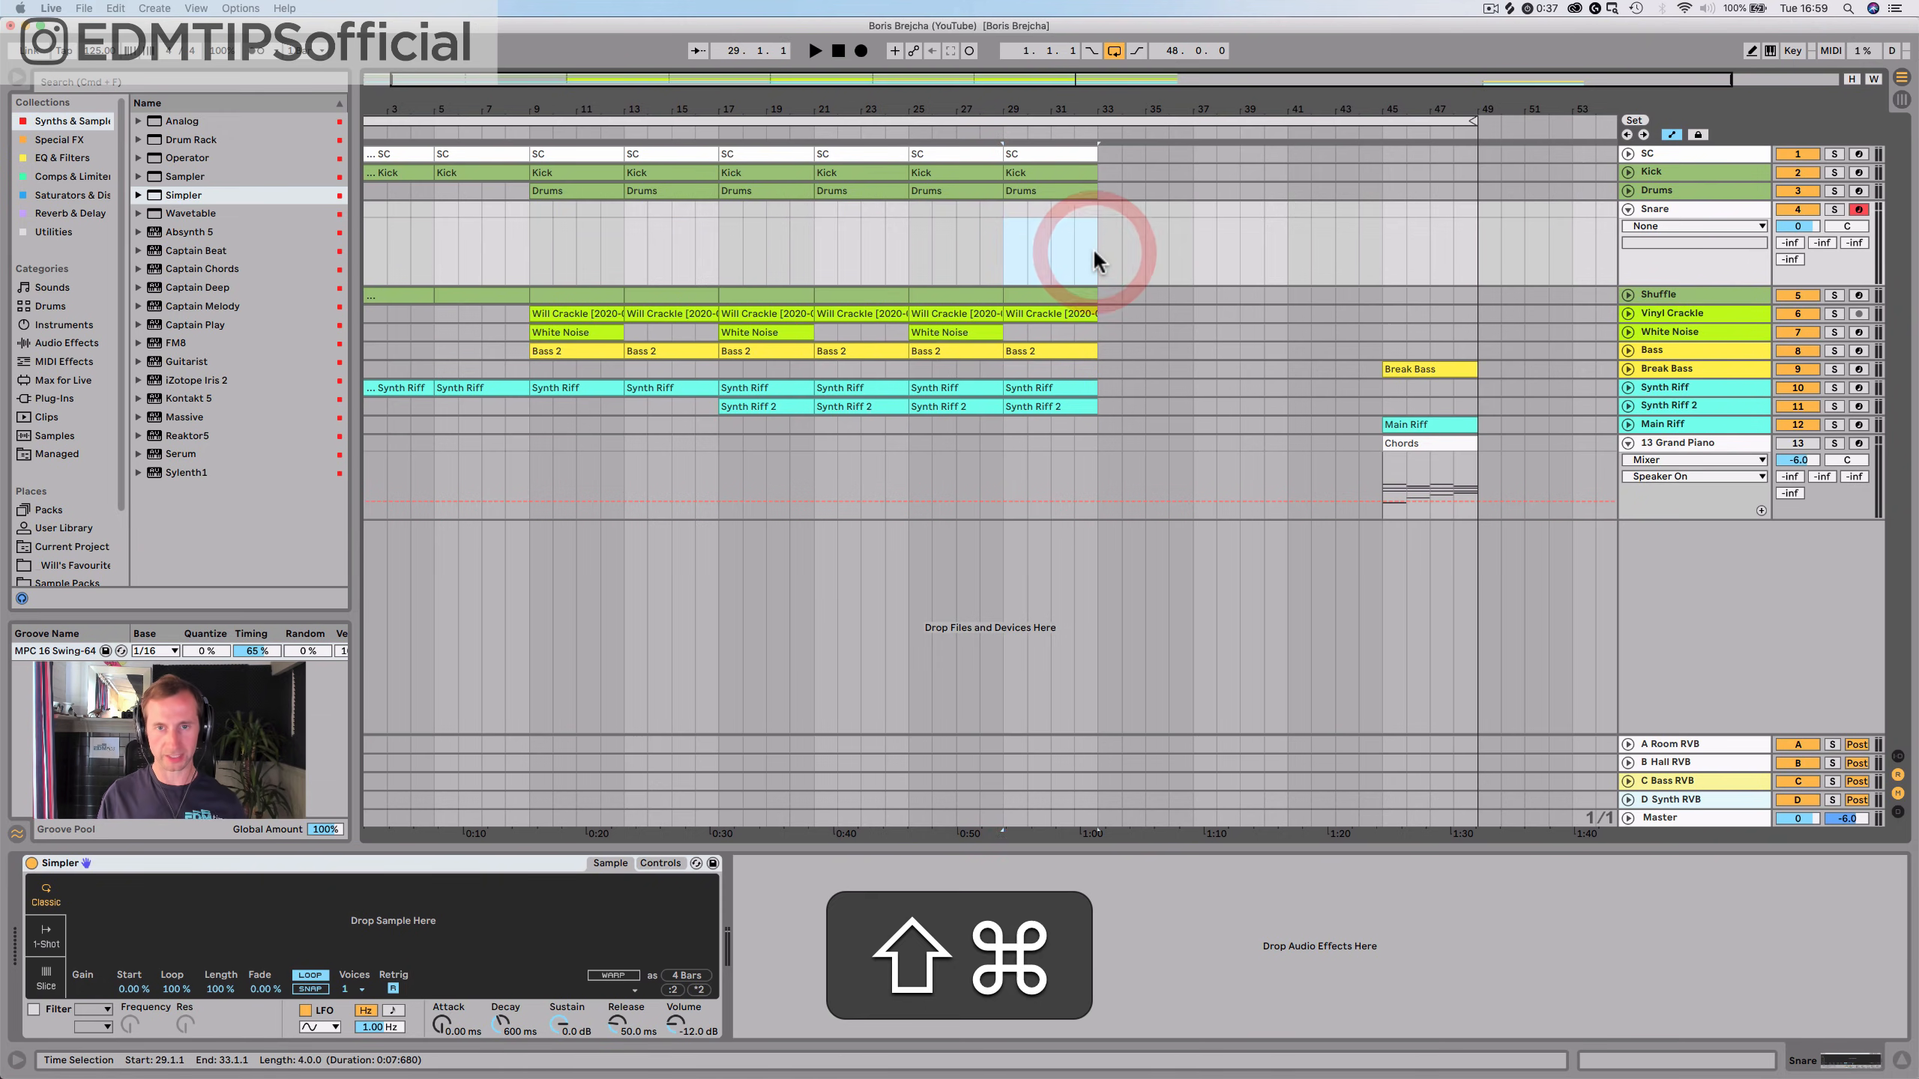
pyautogui.press('super+shift+m')
pyautogui.press('super+r')
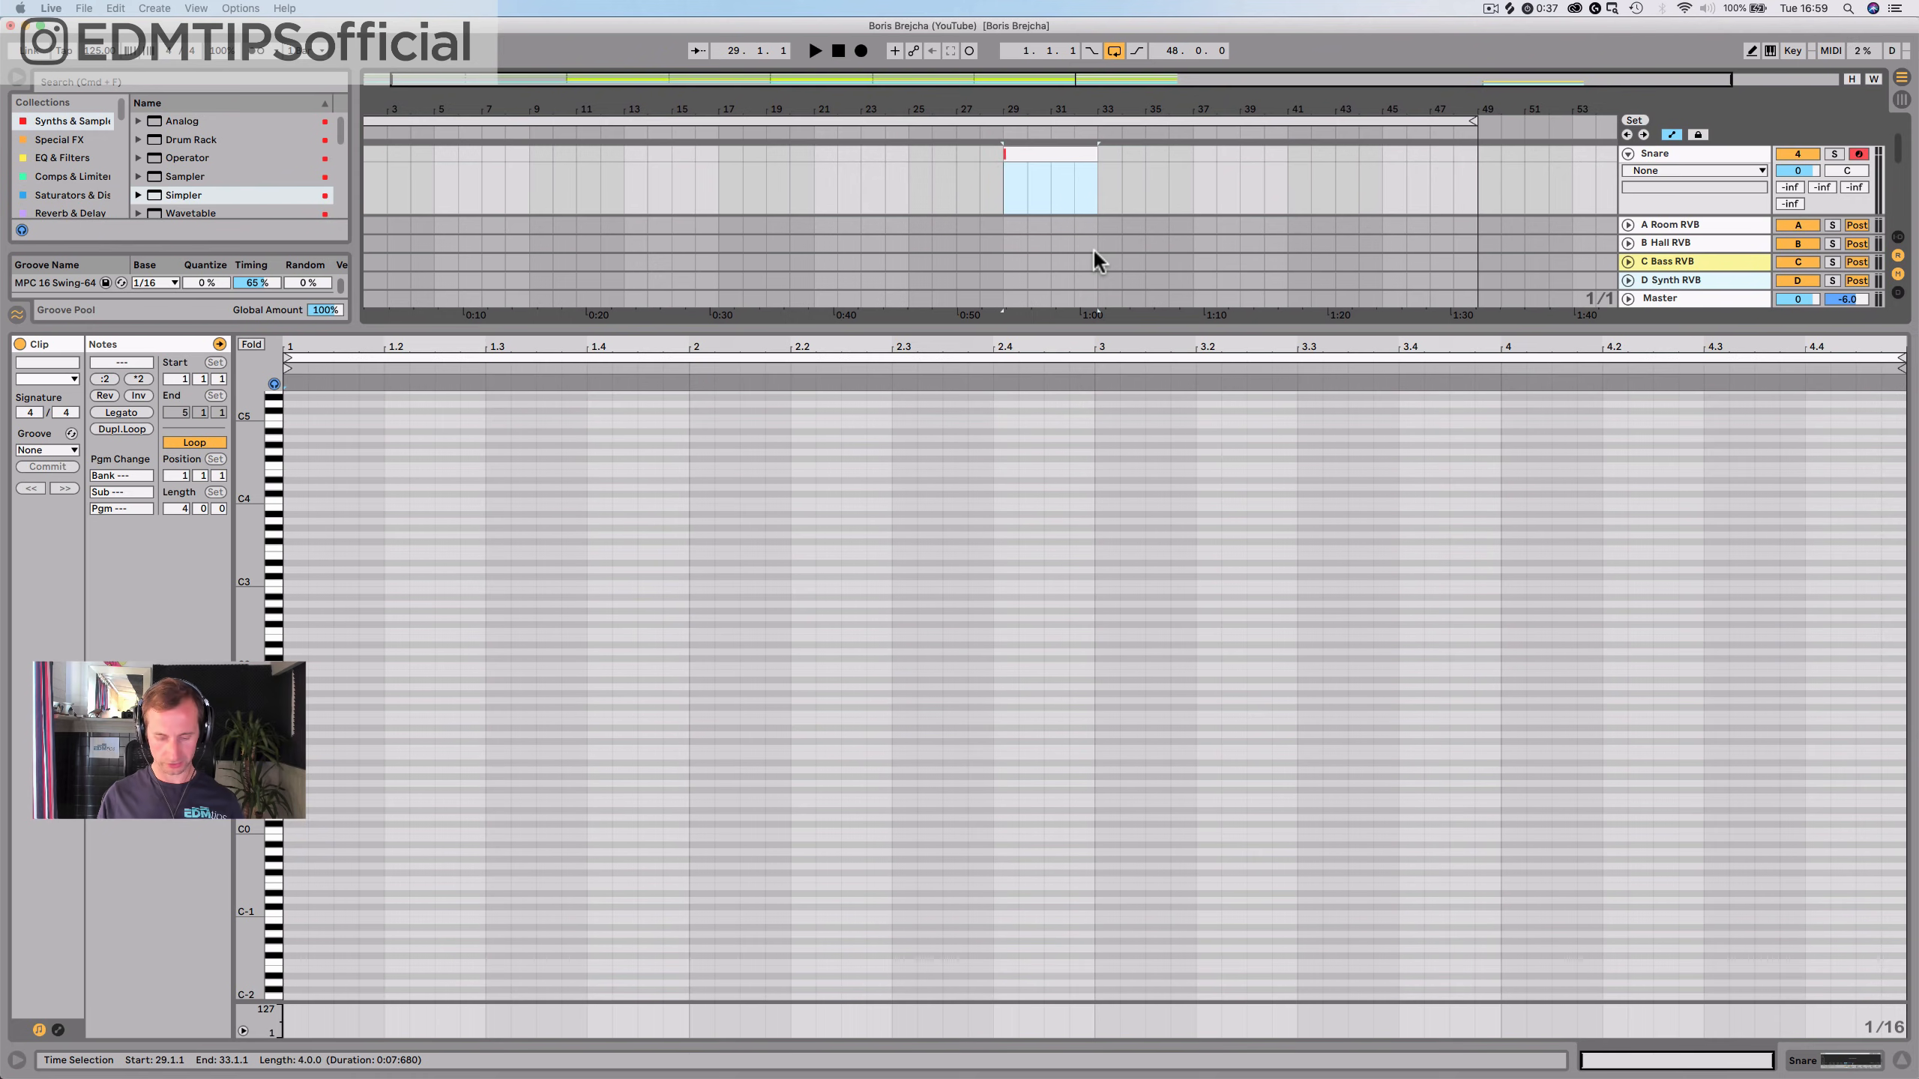
pyautogui.write('Shane')
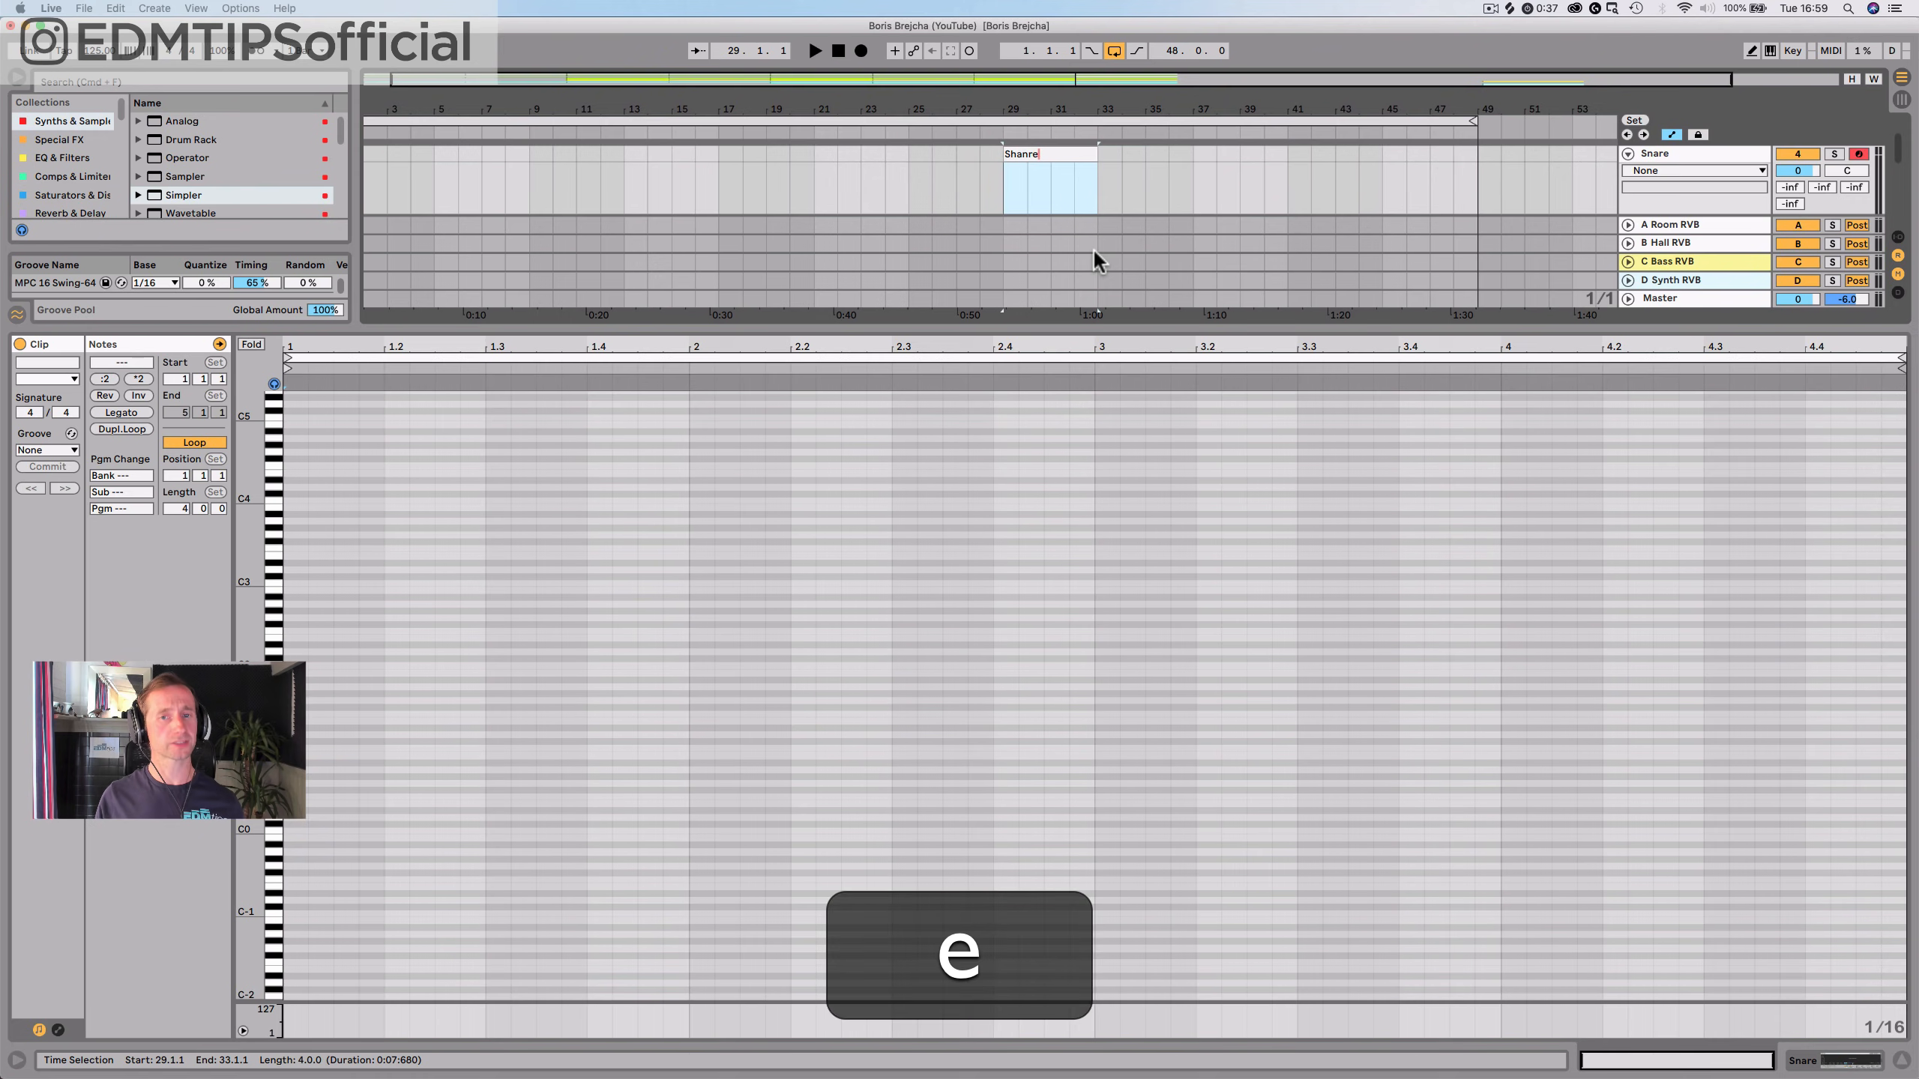
pyautogui.press('BackSpace')
pyautogui.press('BackSpace')
pyautogui.write('re')
pyautogui.press('Return')
pyautogui.hotkey('shift', 'Return')
pyautogui.hotkey('shift', 'Tab')
# Colour the Share clip and the Snare track the same green as the other drum tracks, and save the set
pyautogui.rightClick(1070, 206)
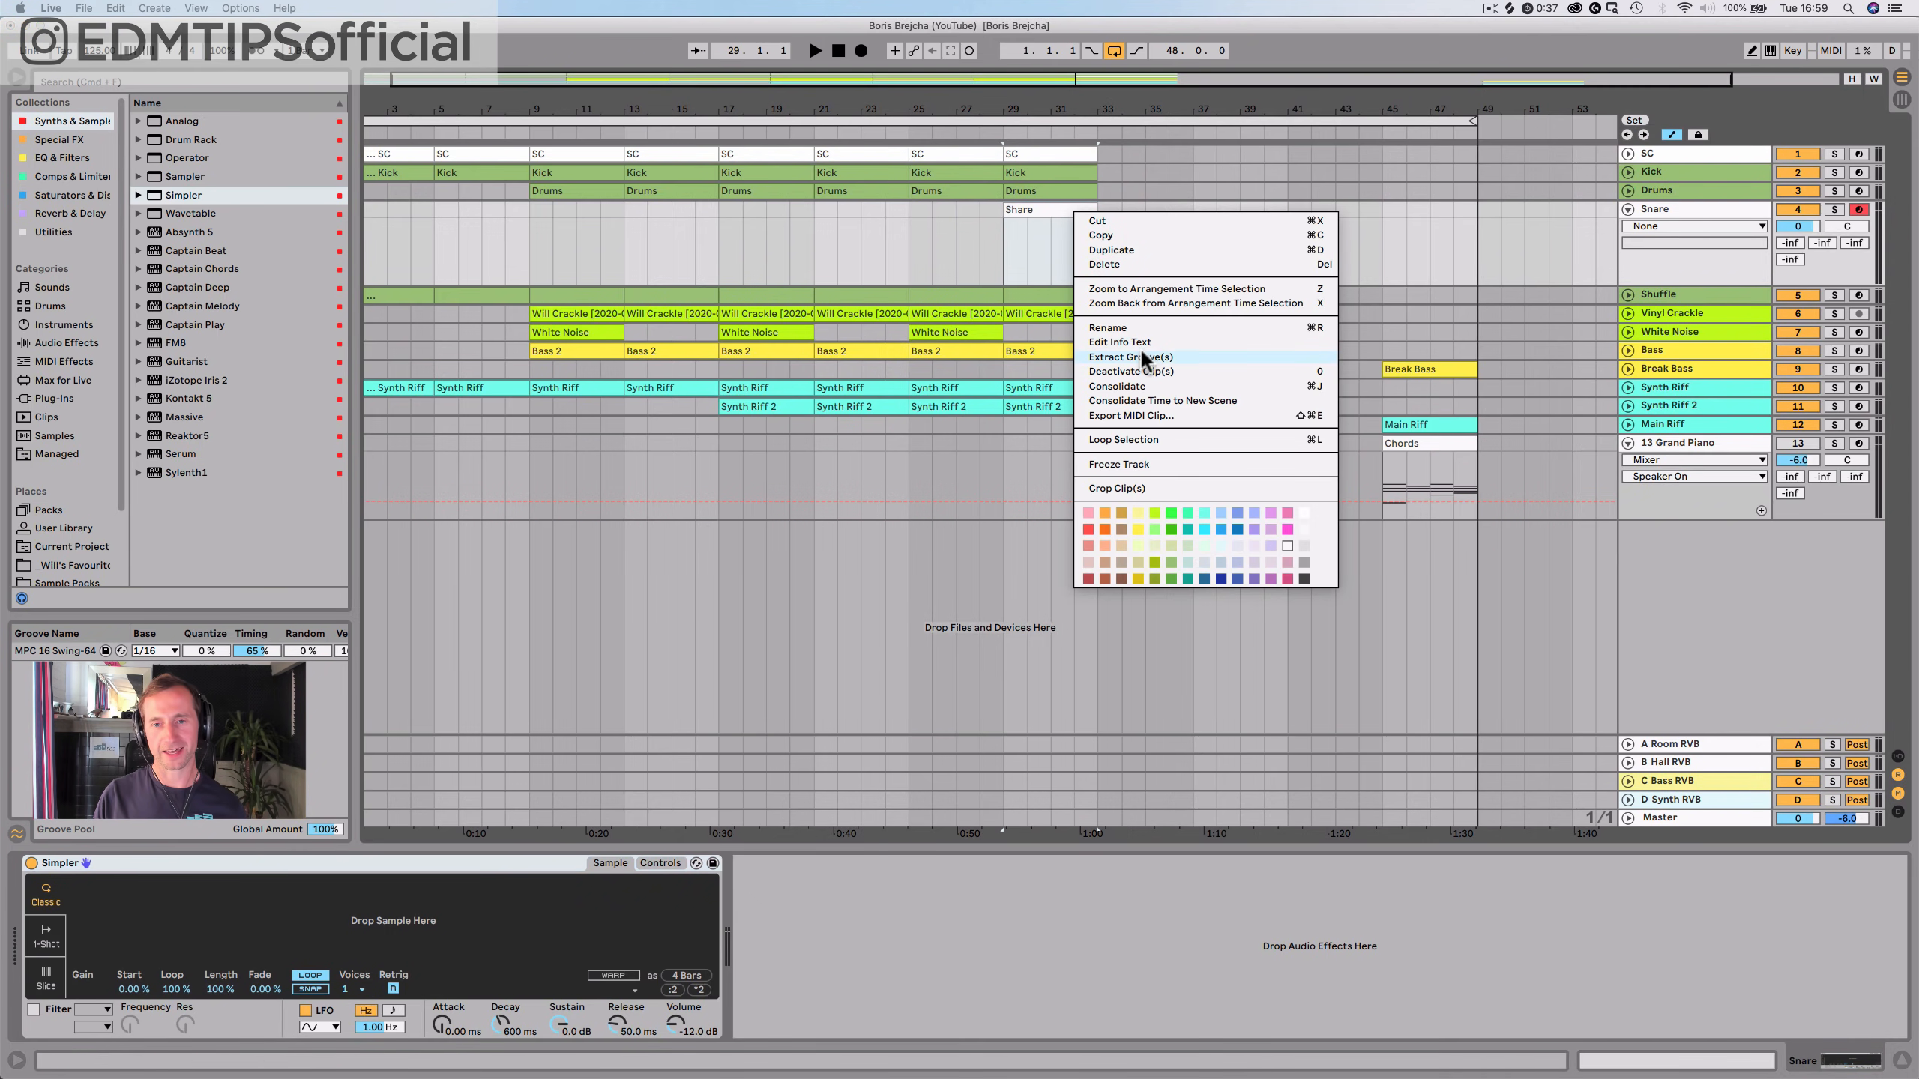
pyautogui.click(1169, 562)
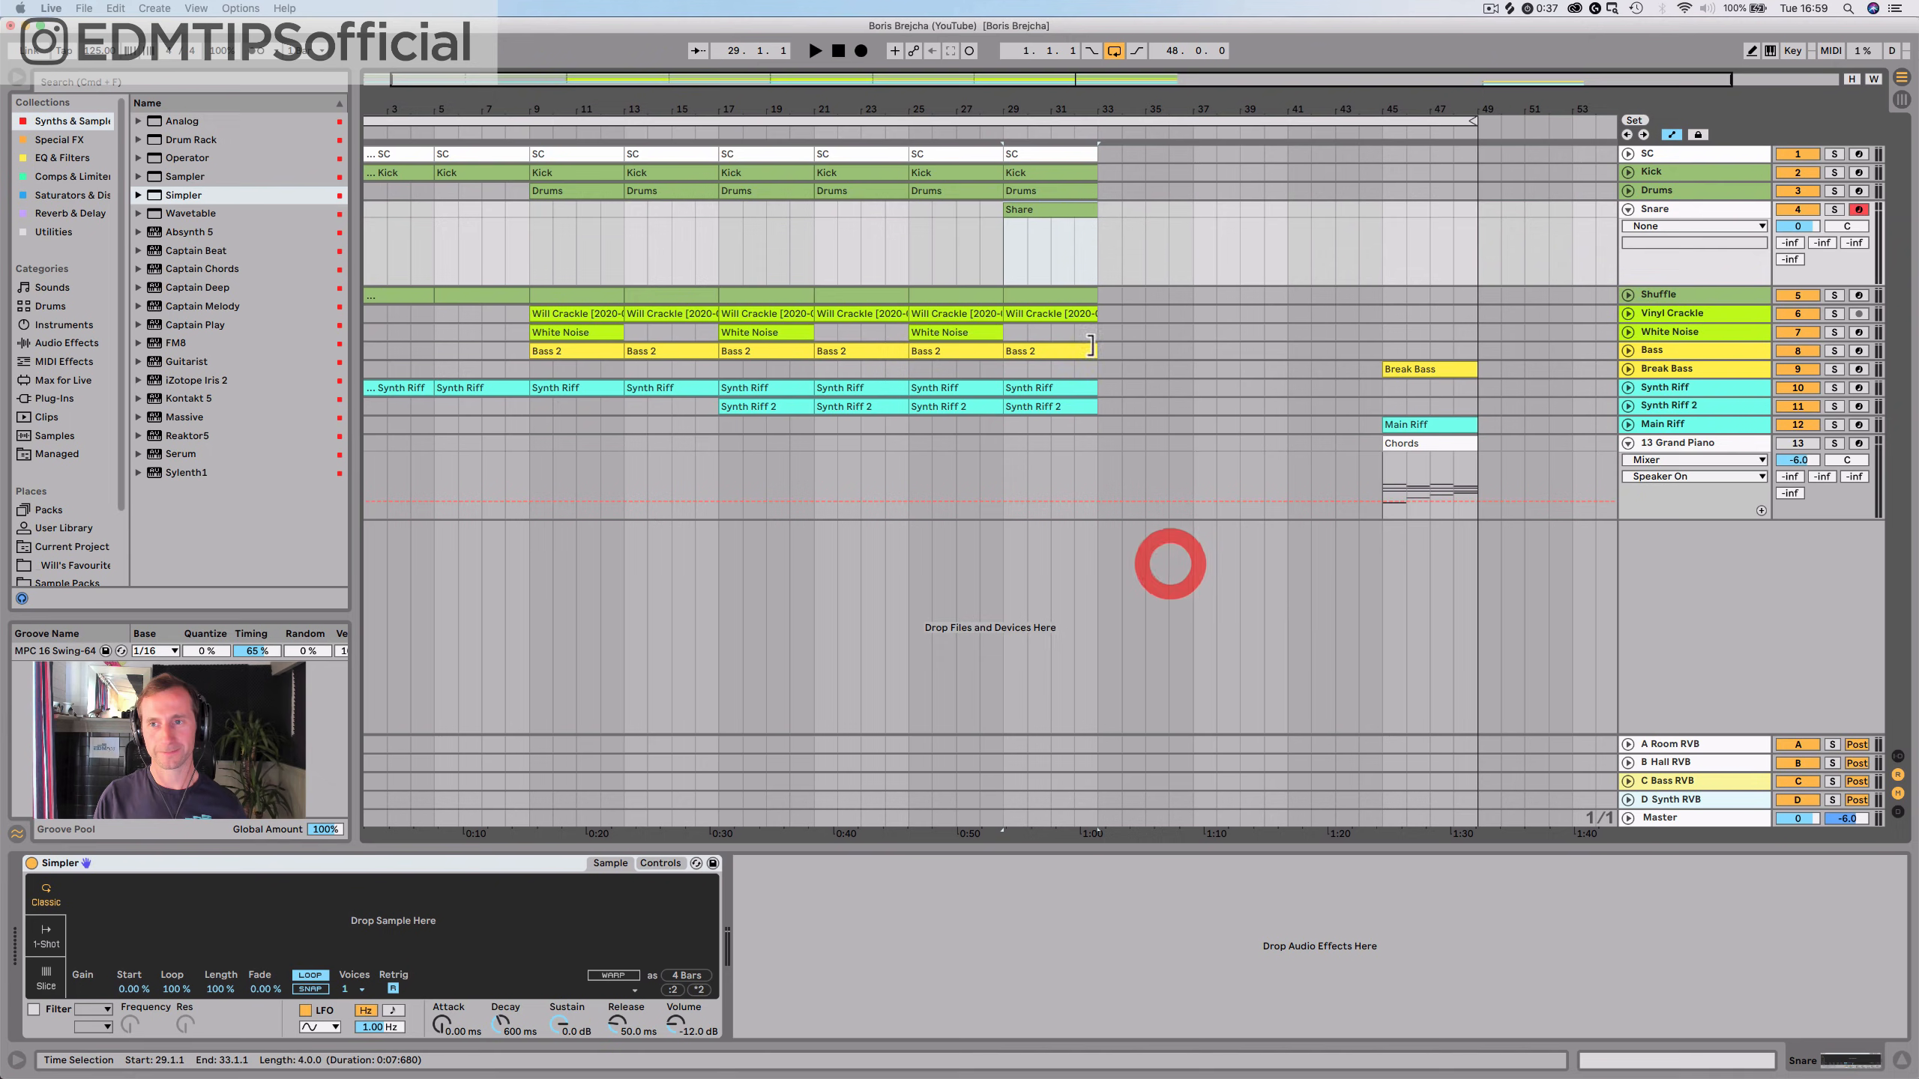
pyautogui.rightClick(1678, 213)
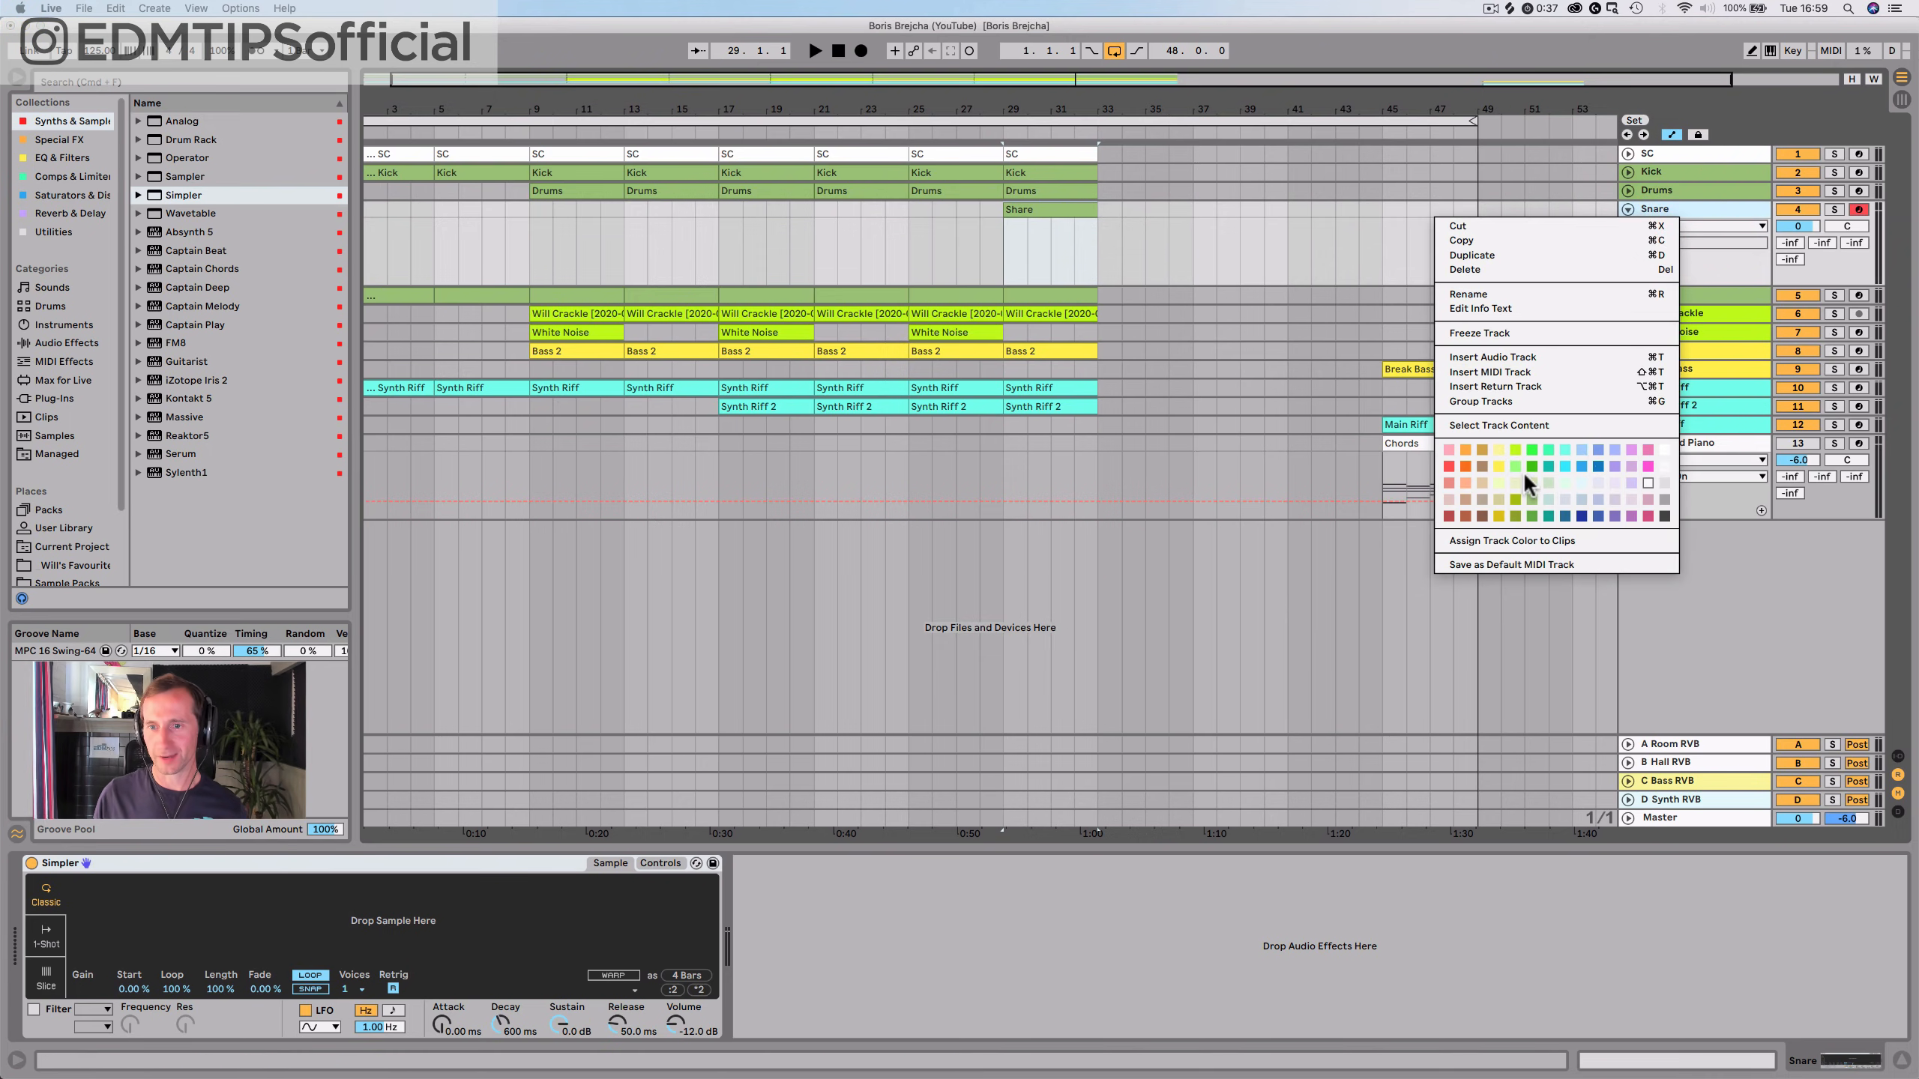
pyautogui.click(1532, 501)
pyautogui.press('super+s')
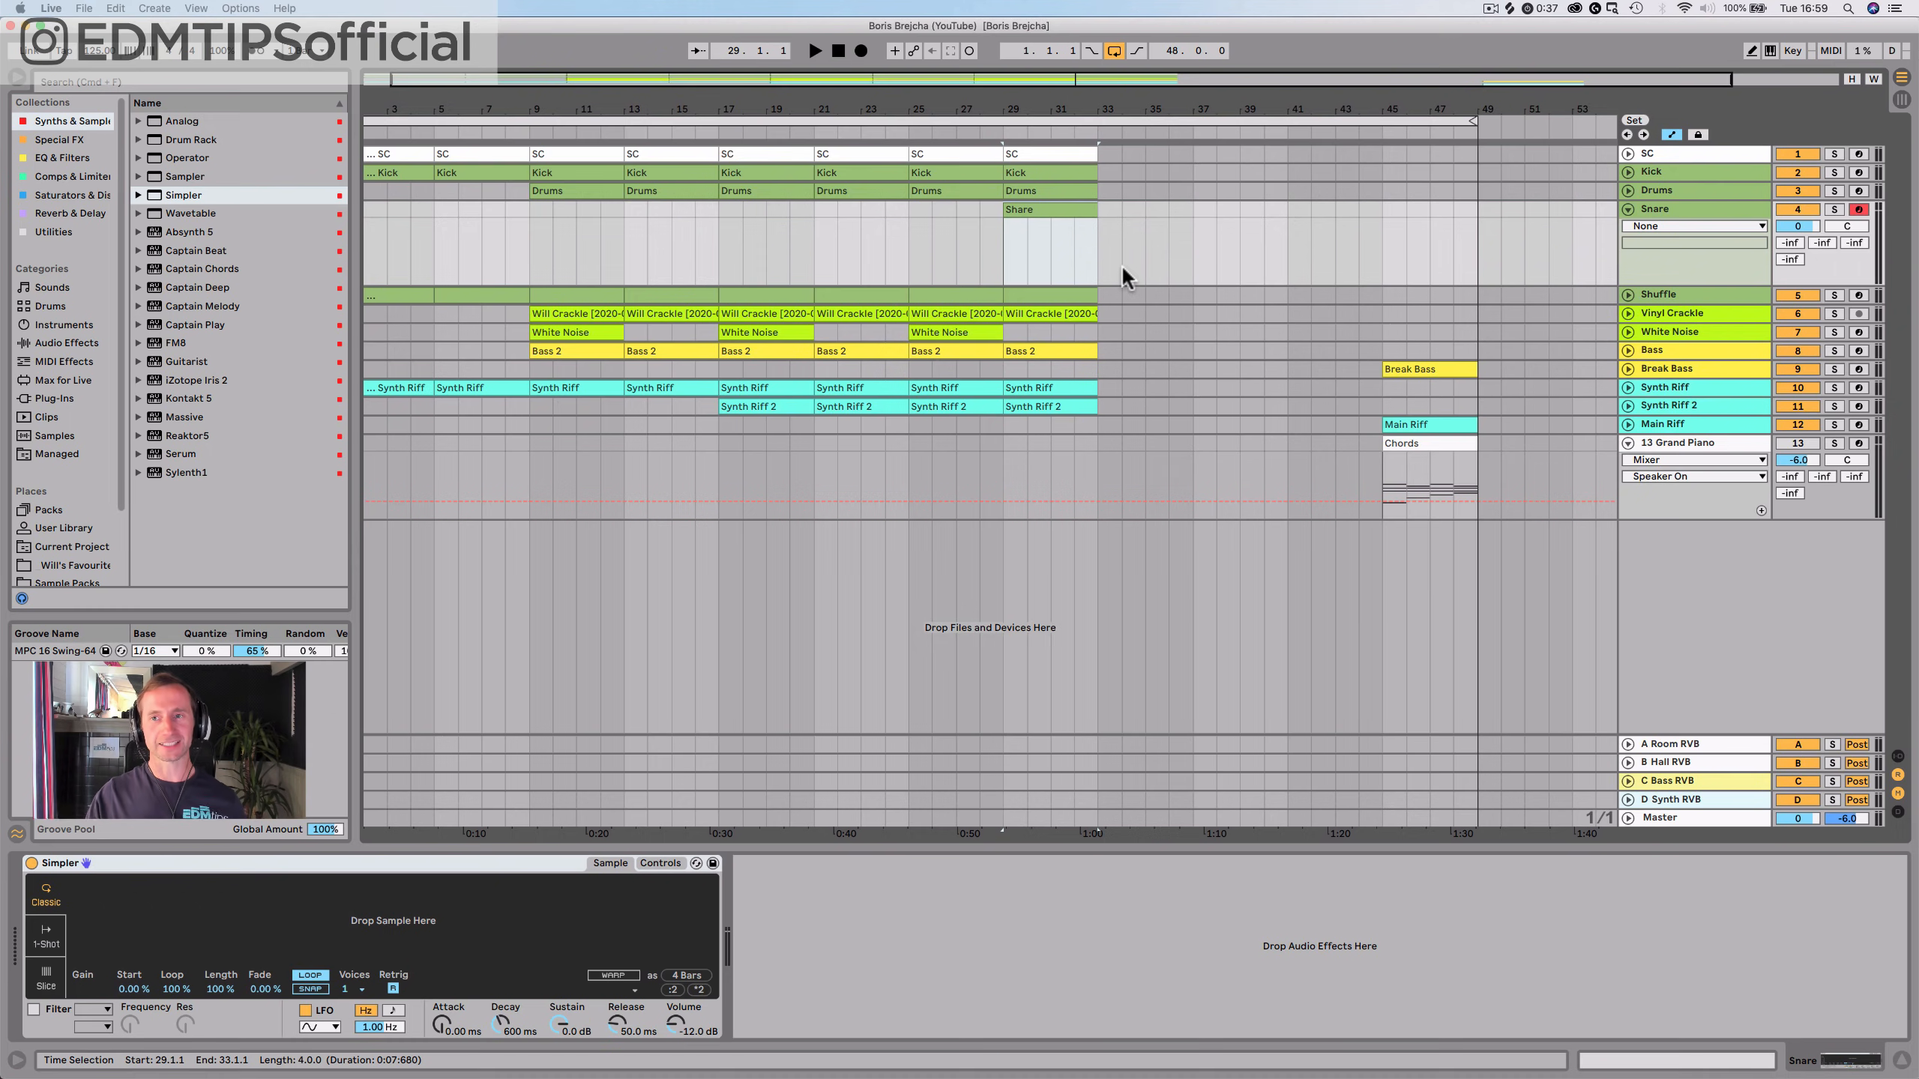
# Audition the imported samples in the Current Project folder to find a snare sound
pyautogui.click(51, 549)
pyautogui.press('Down')
pyautogui.press('Up')
pyautogui.press('Down')
pyautogui.press('Down')
pyautogui.press('Down')
pyautogui.press('Down')
pyautogui.press('Down')
pyautogui.press('Down')
pyautogui.press('Down')
pyautogui.press('Down')
pyautogui.press('Down')
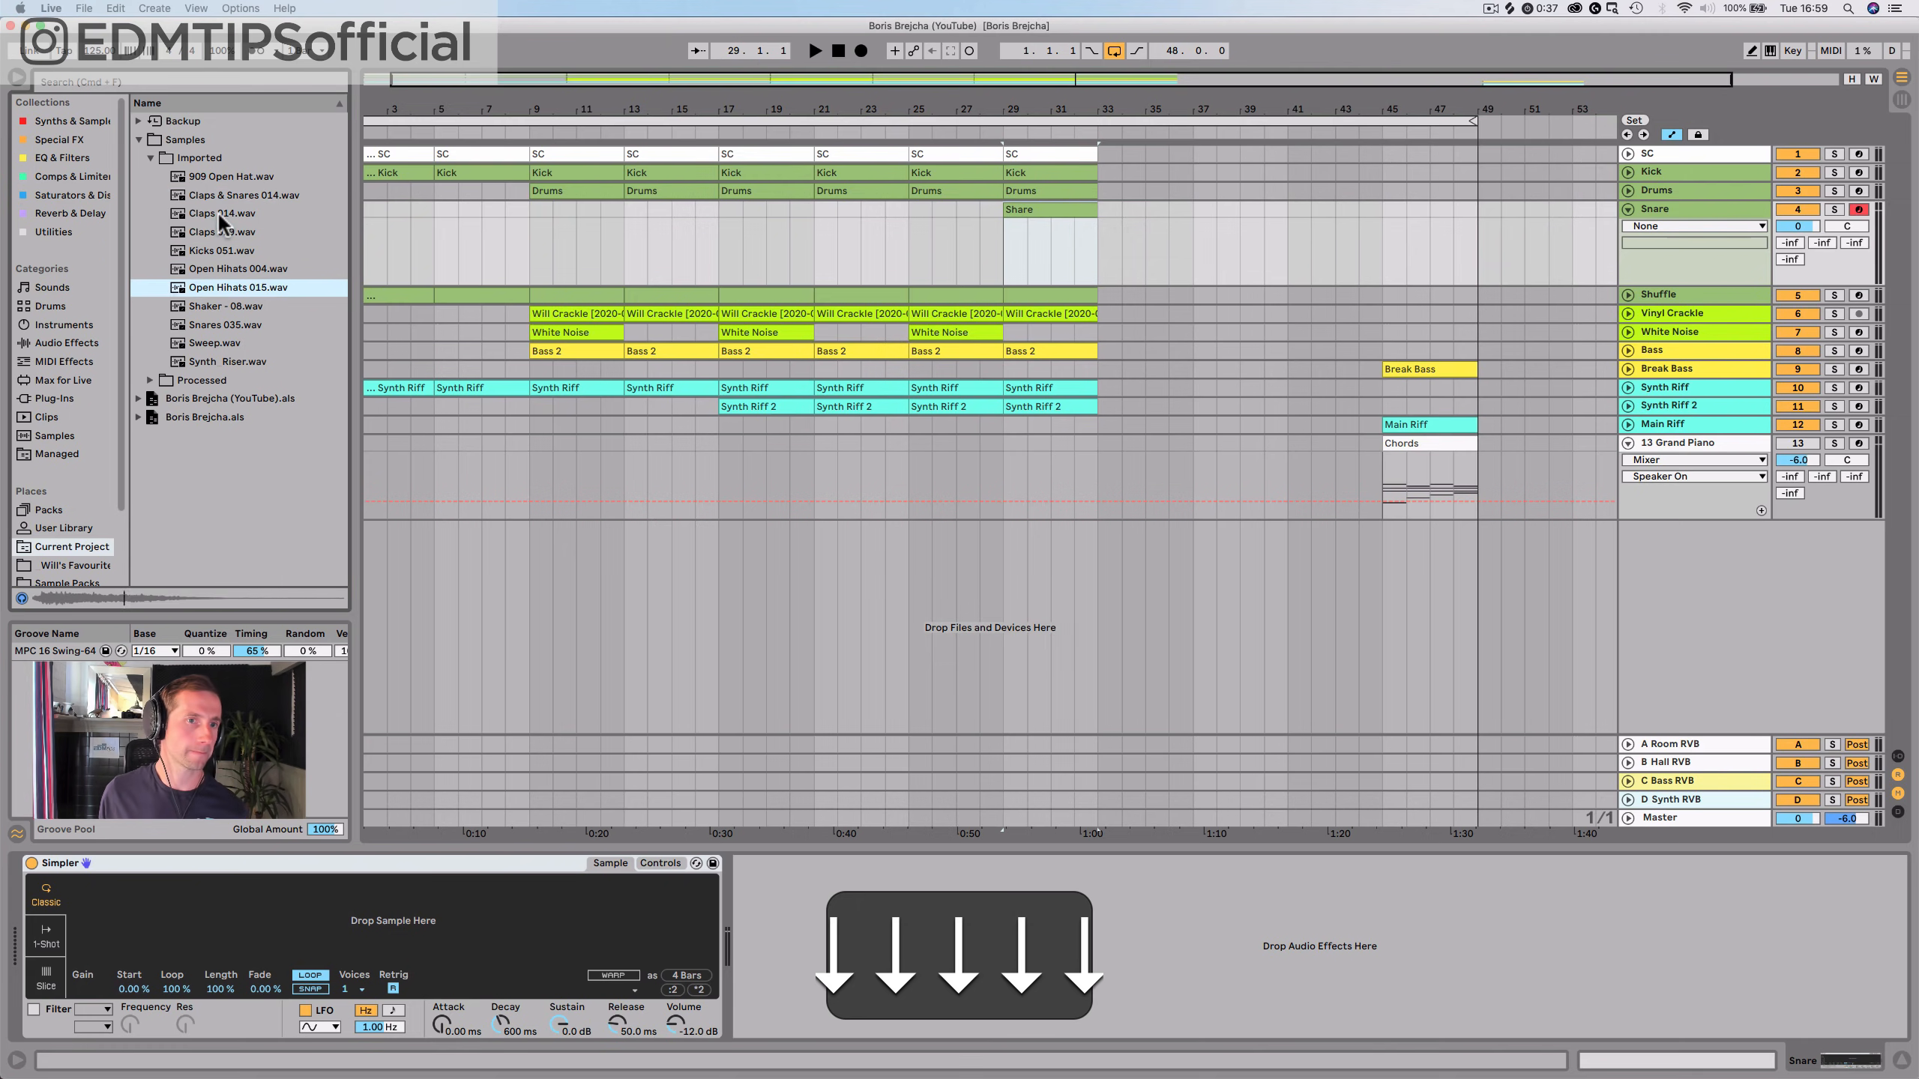
pyautogui.press('Up')
pyautogui.press('Up')
pyautogui.press('Down')
pyautogui.press('Up')
pyautogui.press('Down')
pyautogui.click(225, 192)
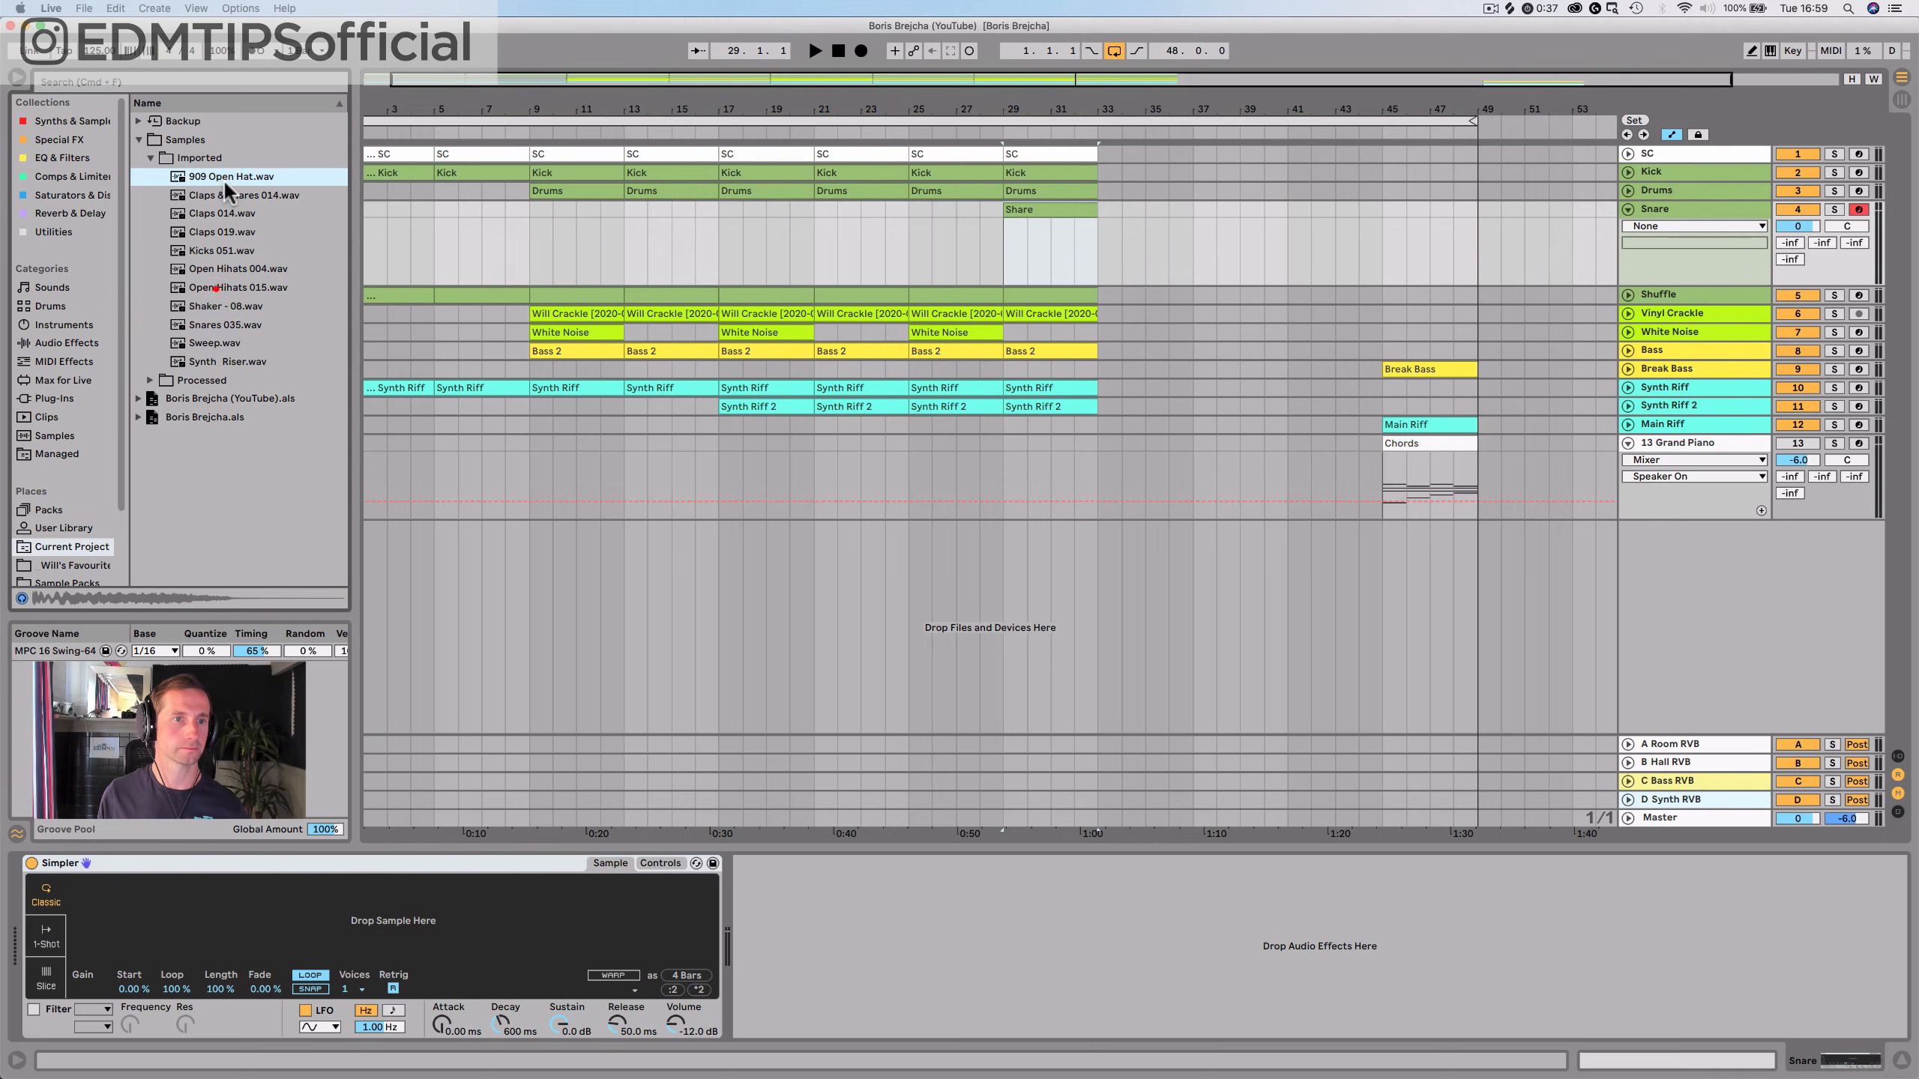
# Play the arrangement around bars 13 to 18 and audition Claps & Snares 014.wav for comparison
pyautogui.click(616, 135)
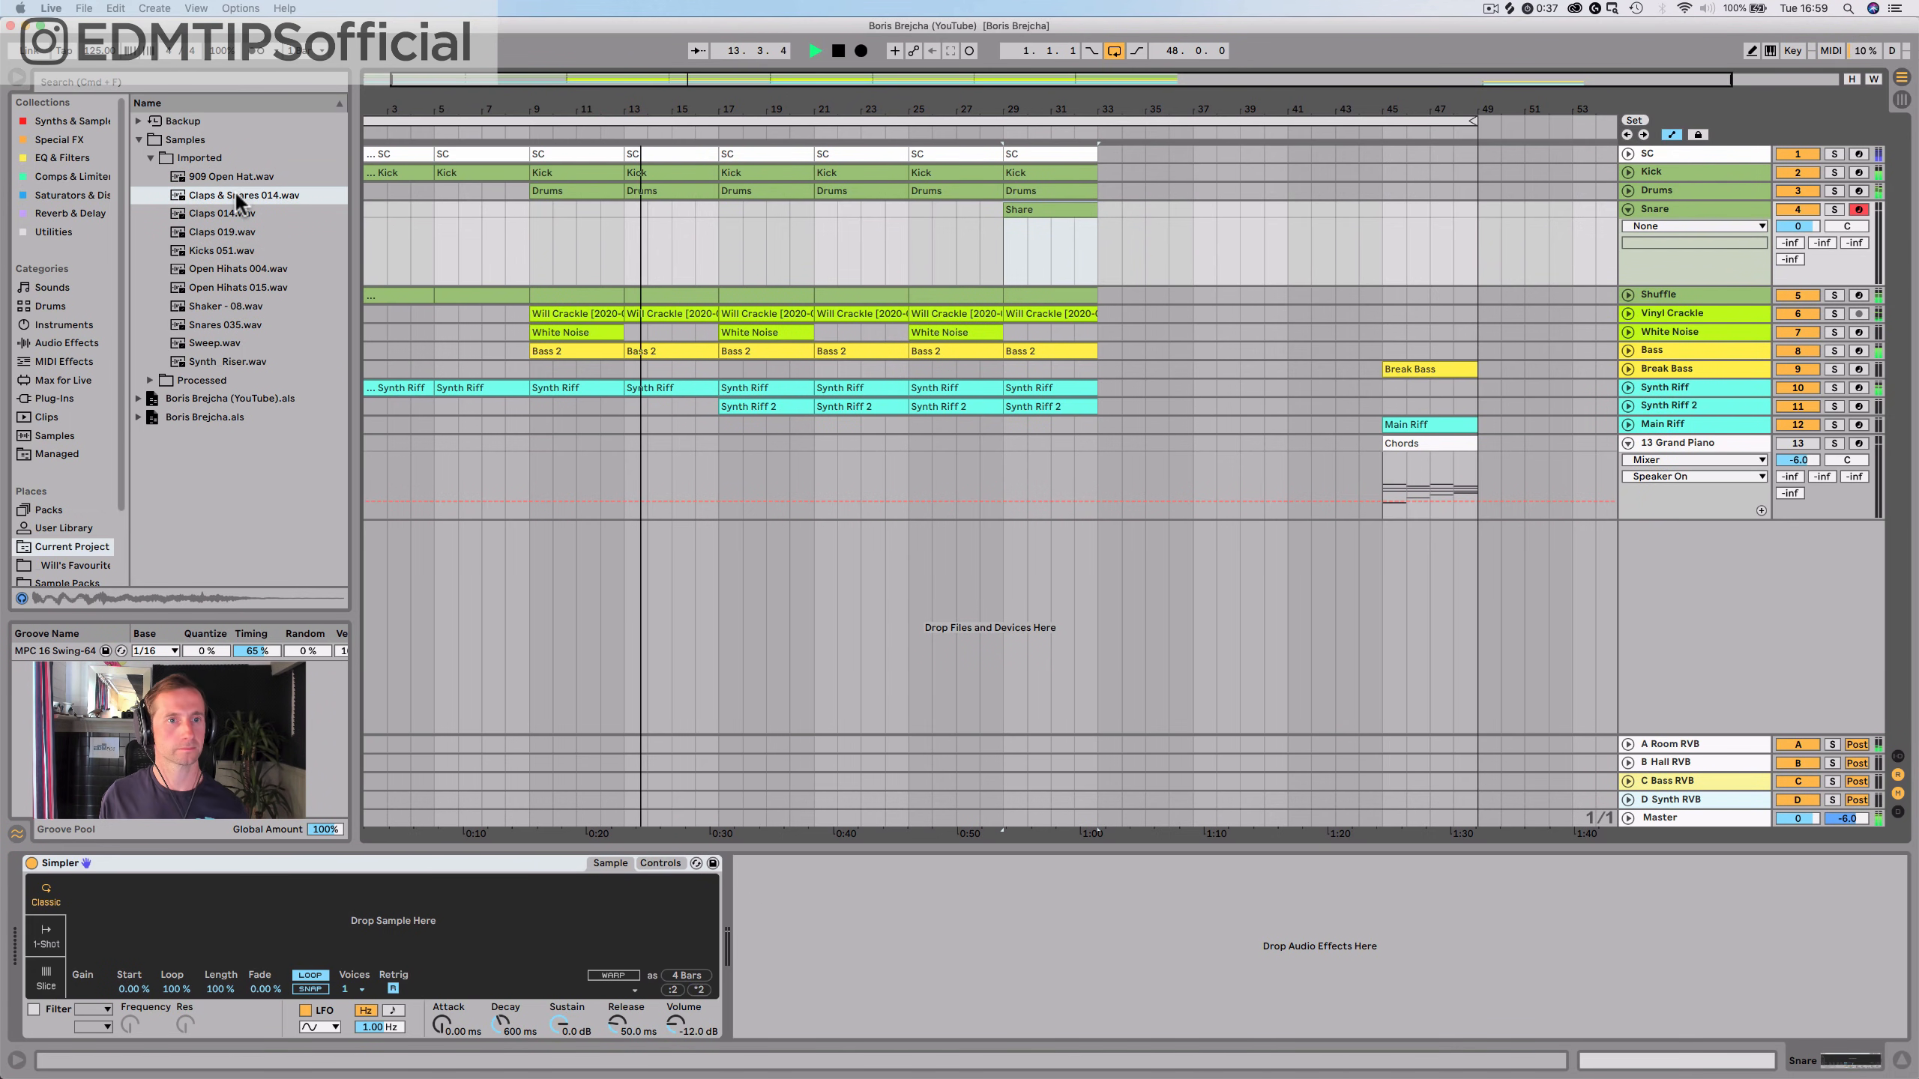
pyautogui.click(712, 131)
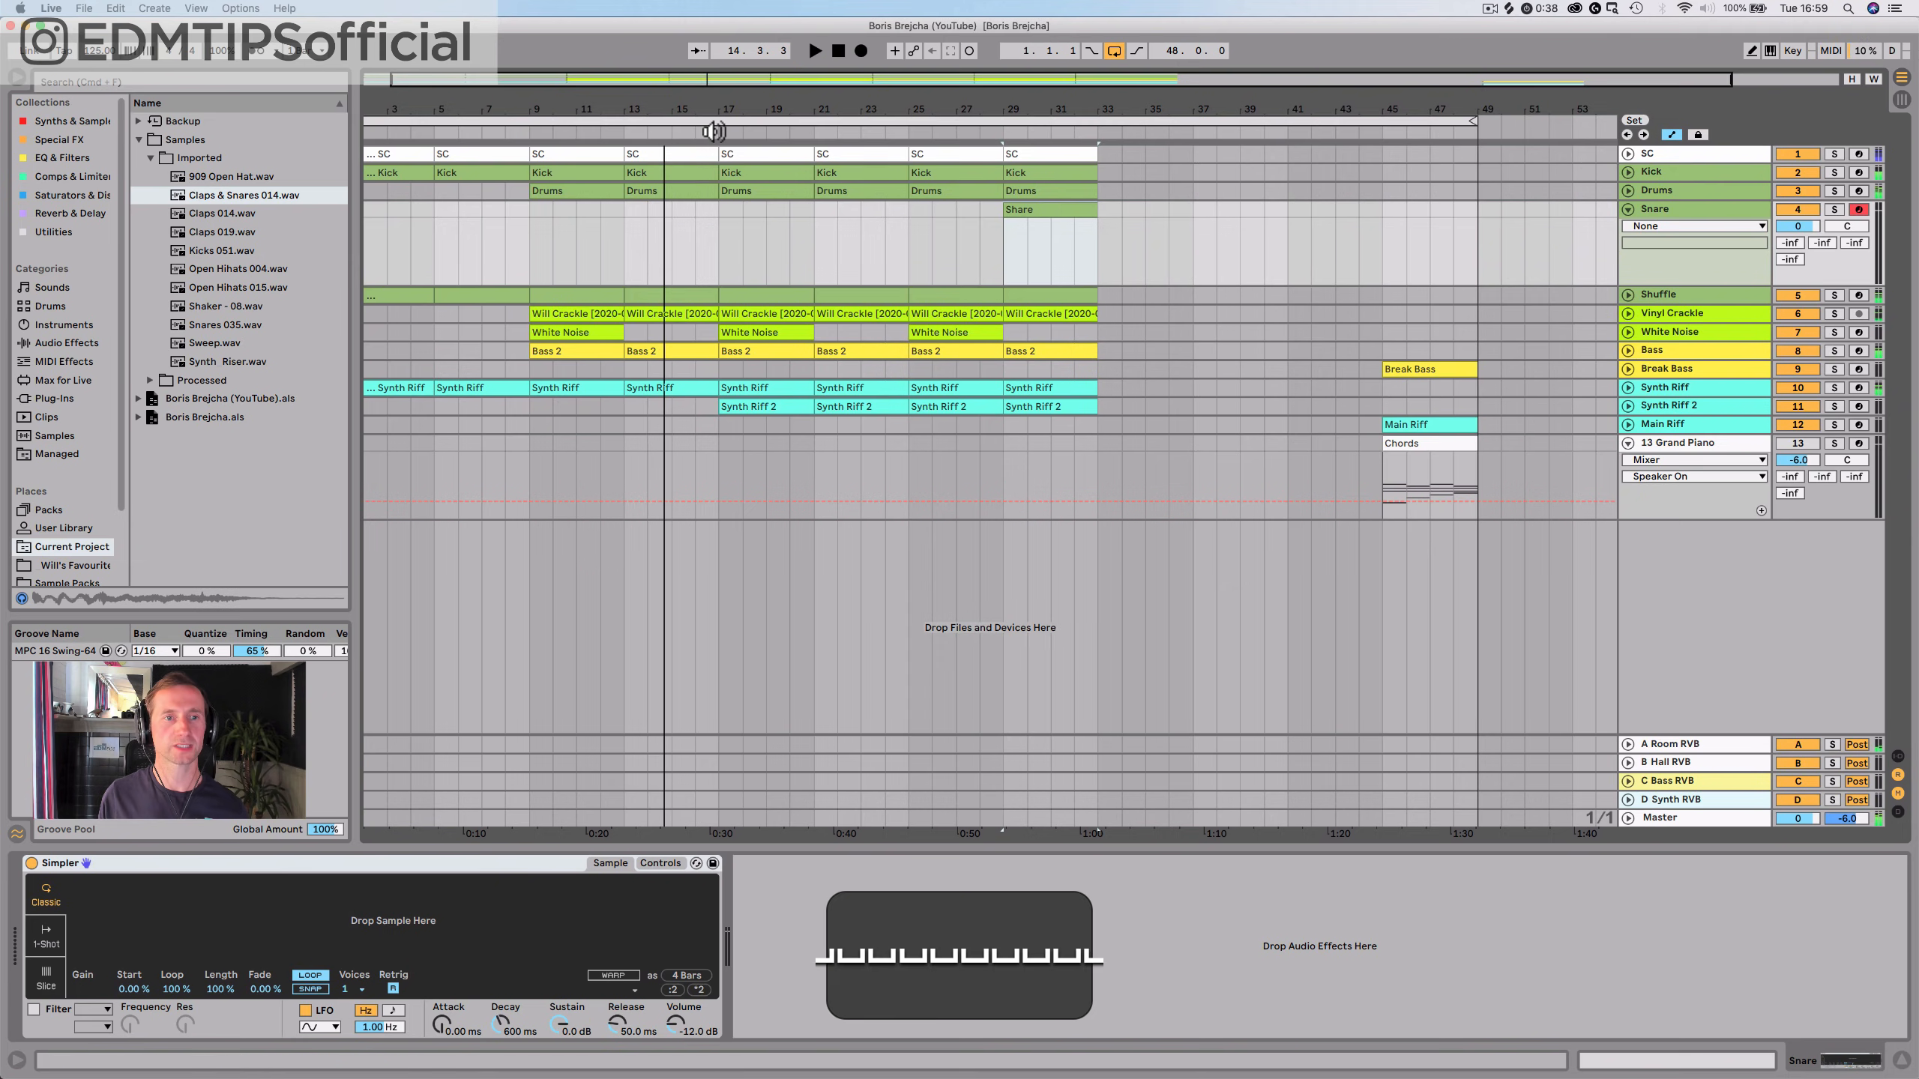
pyautogui.press('space')
pyautogui.click(246, 192)
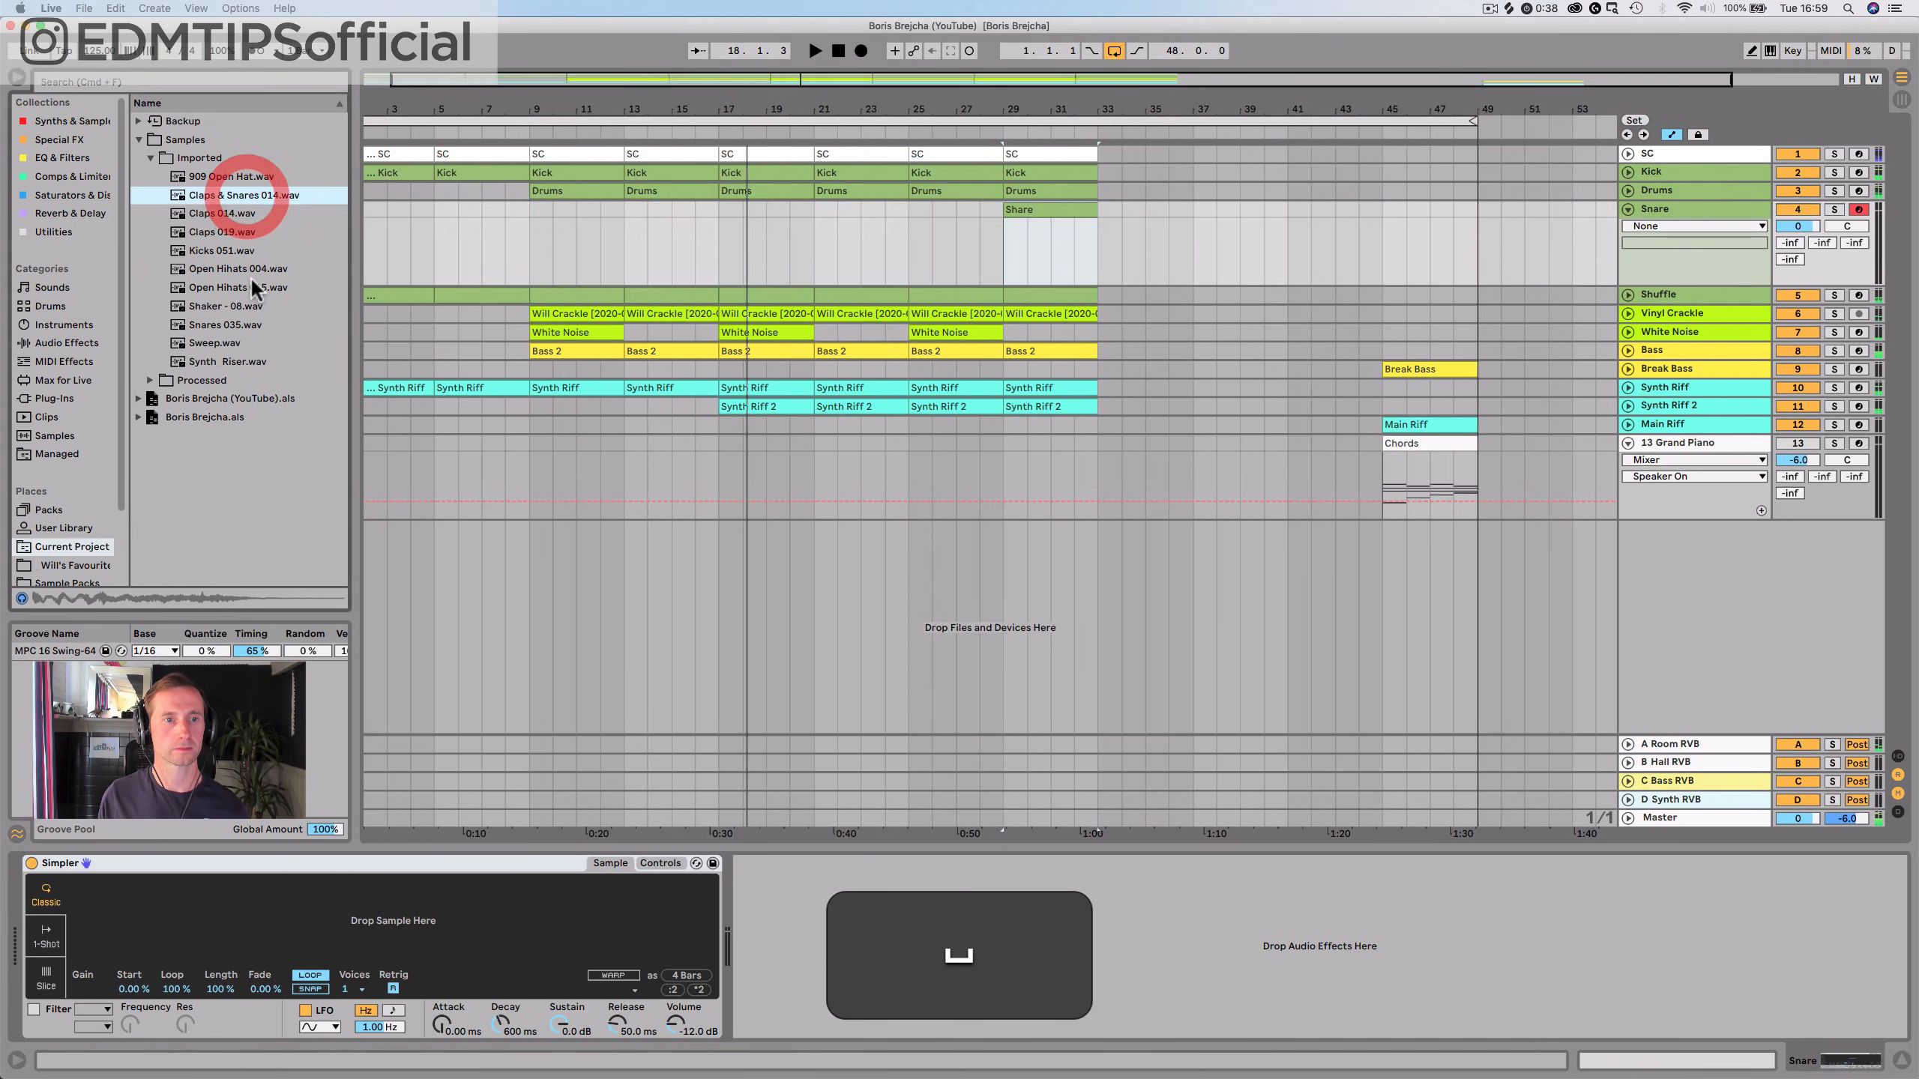
# Load Snares 035.wav into the Snare track's Simpler and add an EQ Eight after it
pyautogui.click(217, 331)
pyautogui.moveTo(219, 324)
pyautogui.mouseDown()
pyautogui.moveTo(244, 463)
pyautogui.moveTo(396, 865)
pyautogui.moveTo(369, 906)
pyautogui.mouseUp()
pyautogui.click(43, 156)
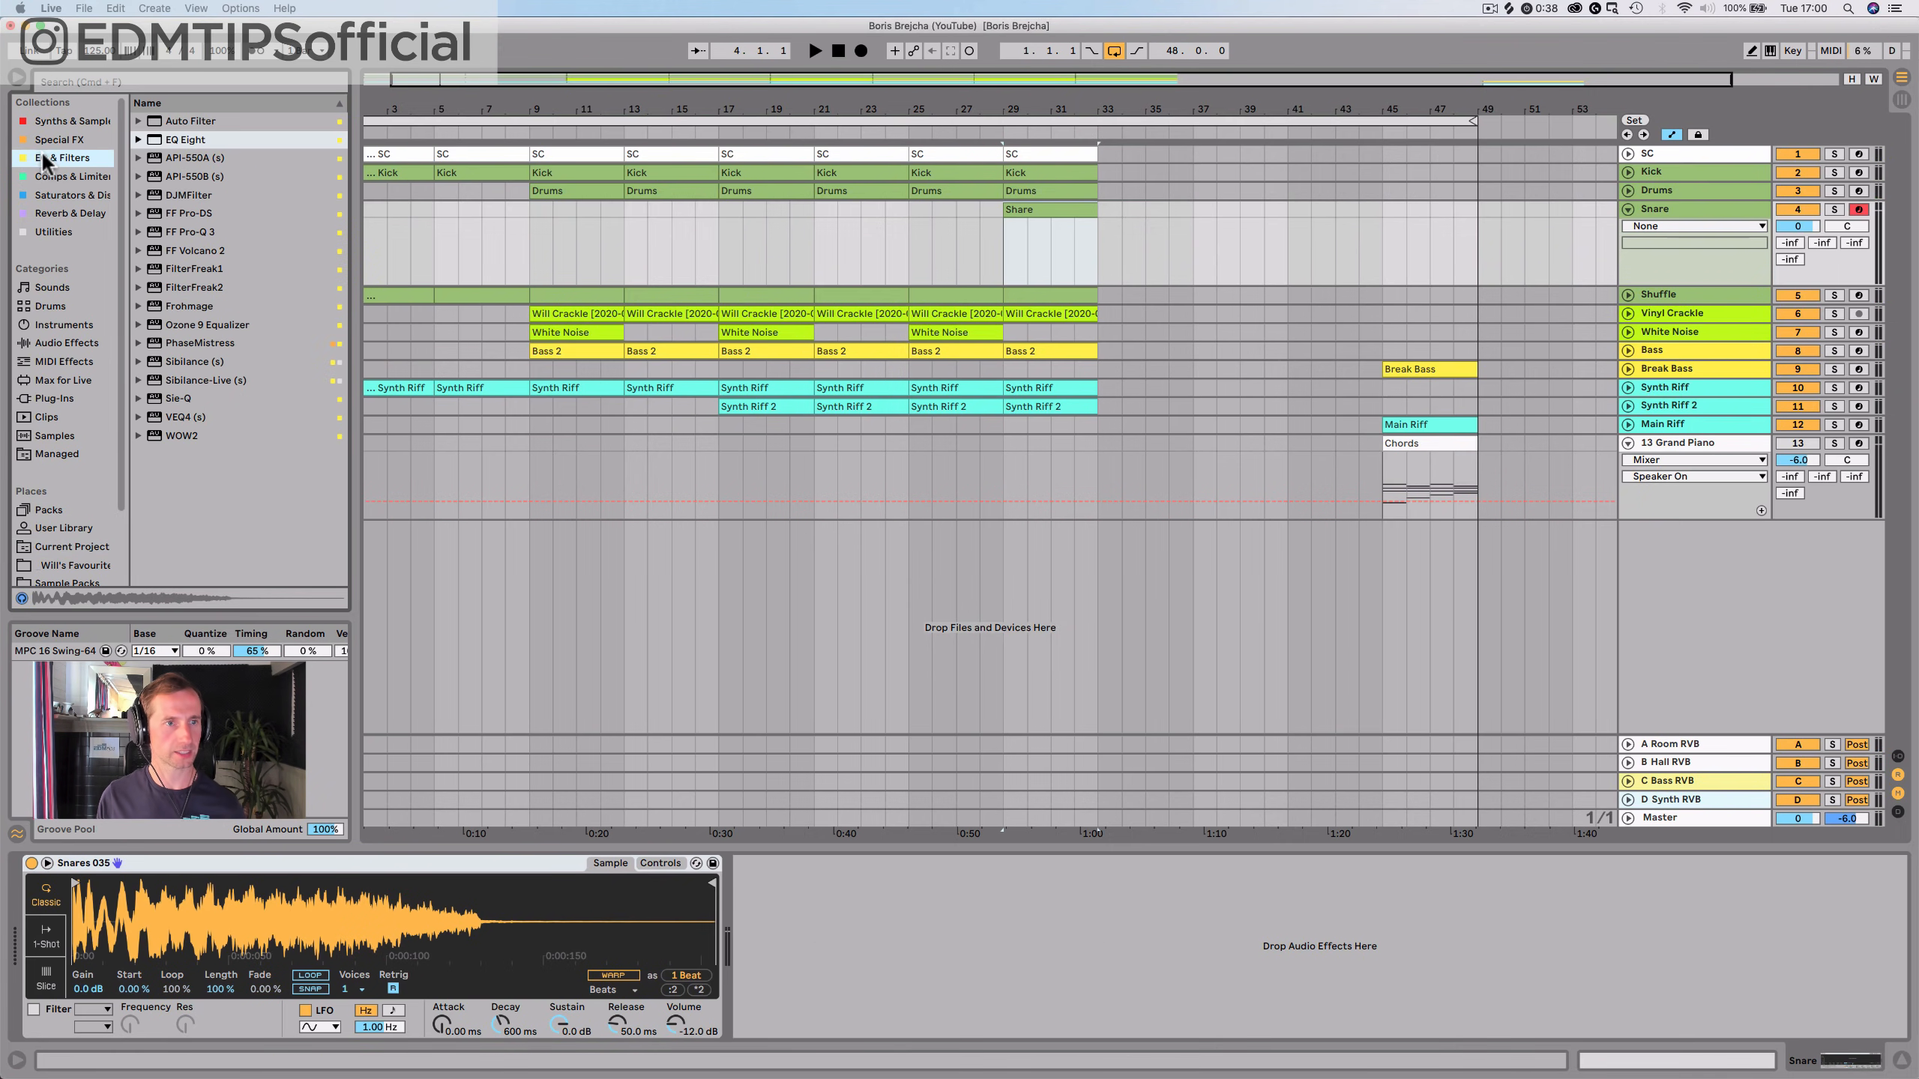
pyautogui.moveTo(193, 148); pyautogui.dragTo(418, 782)
pyautogui.moveTo(864, 894); pyautogui.dragTo(861, 900)
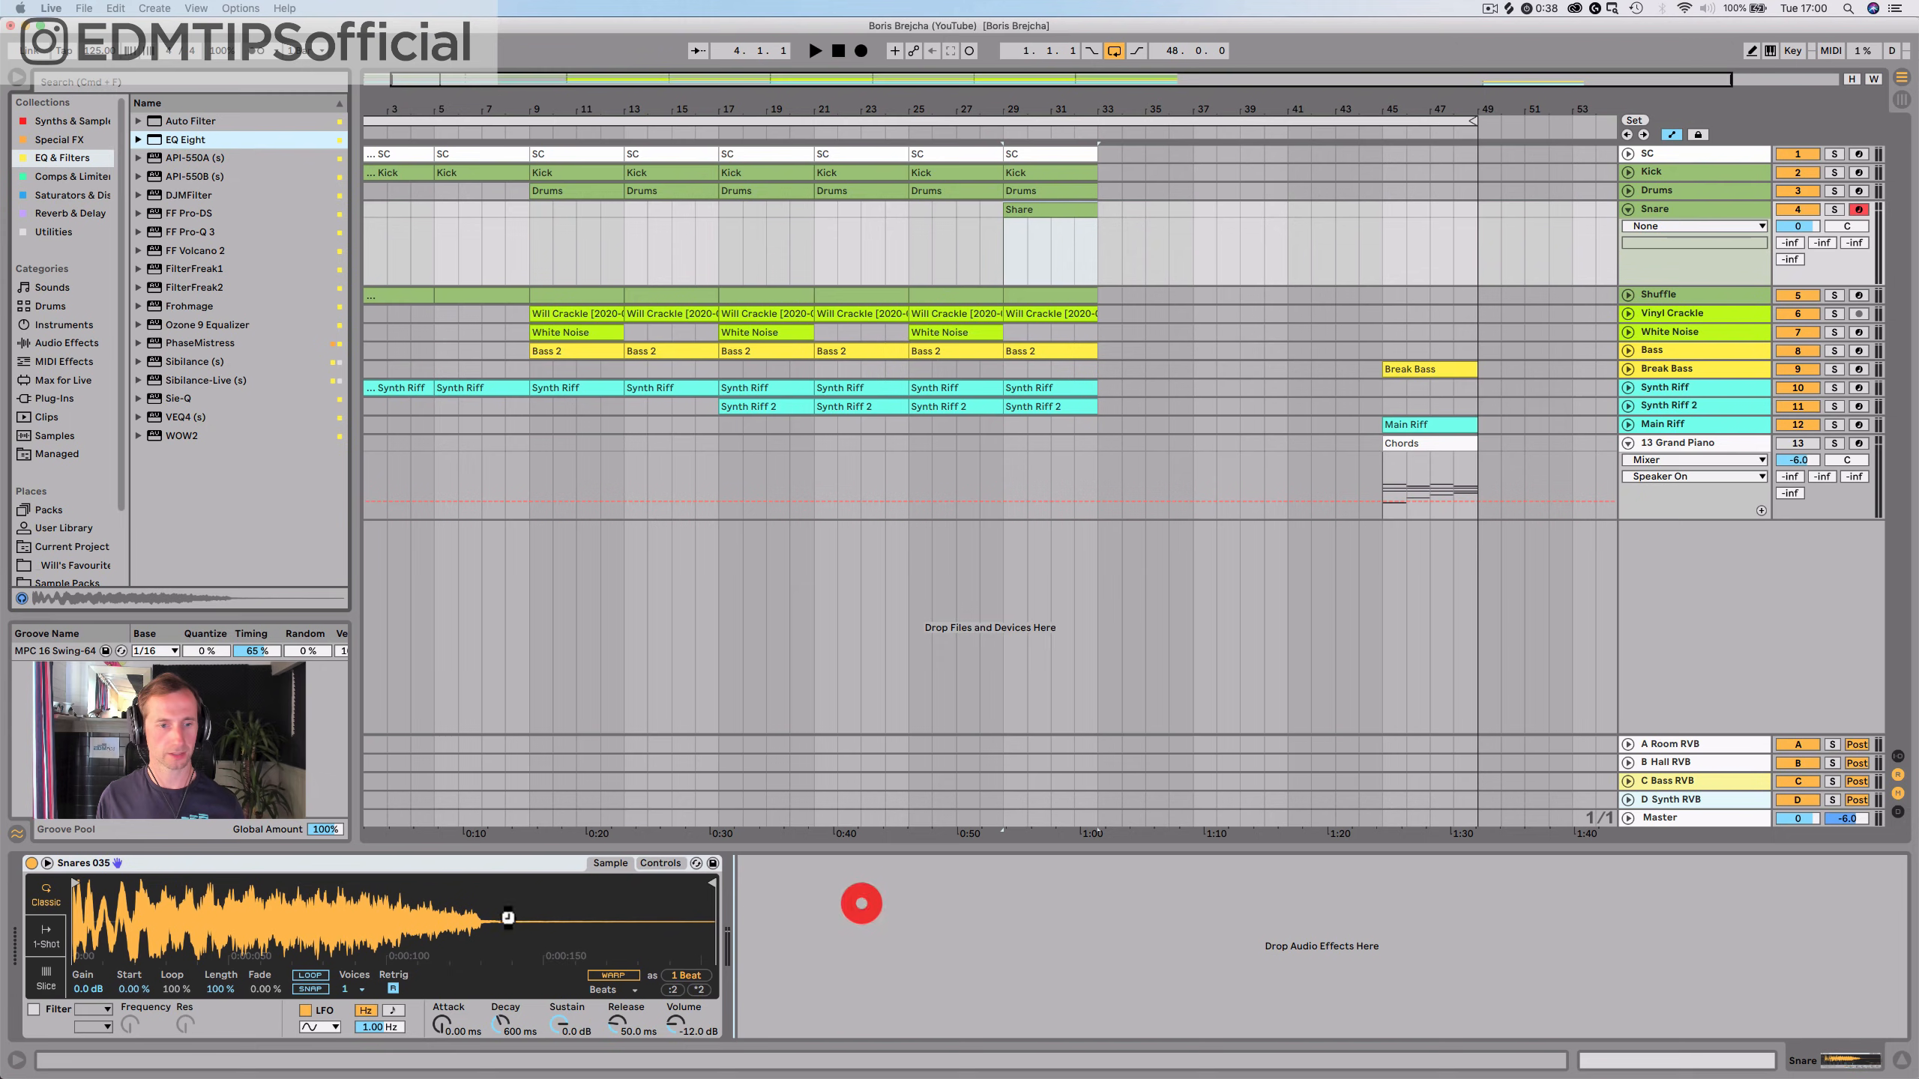
pyautogui.click(73, 882)
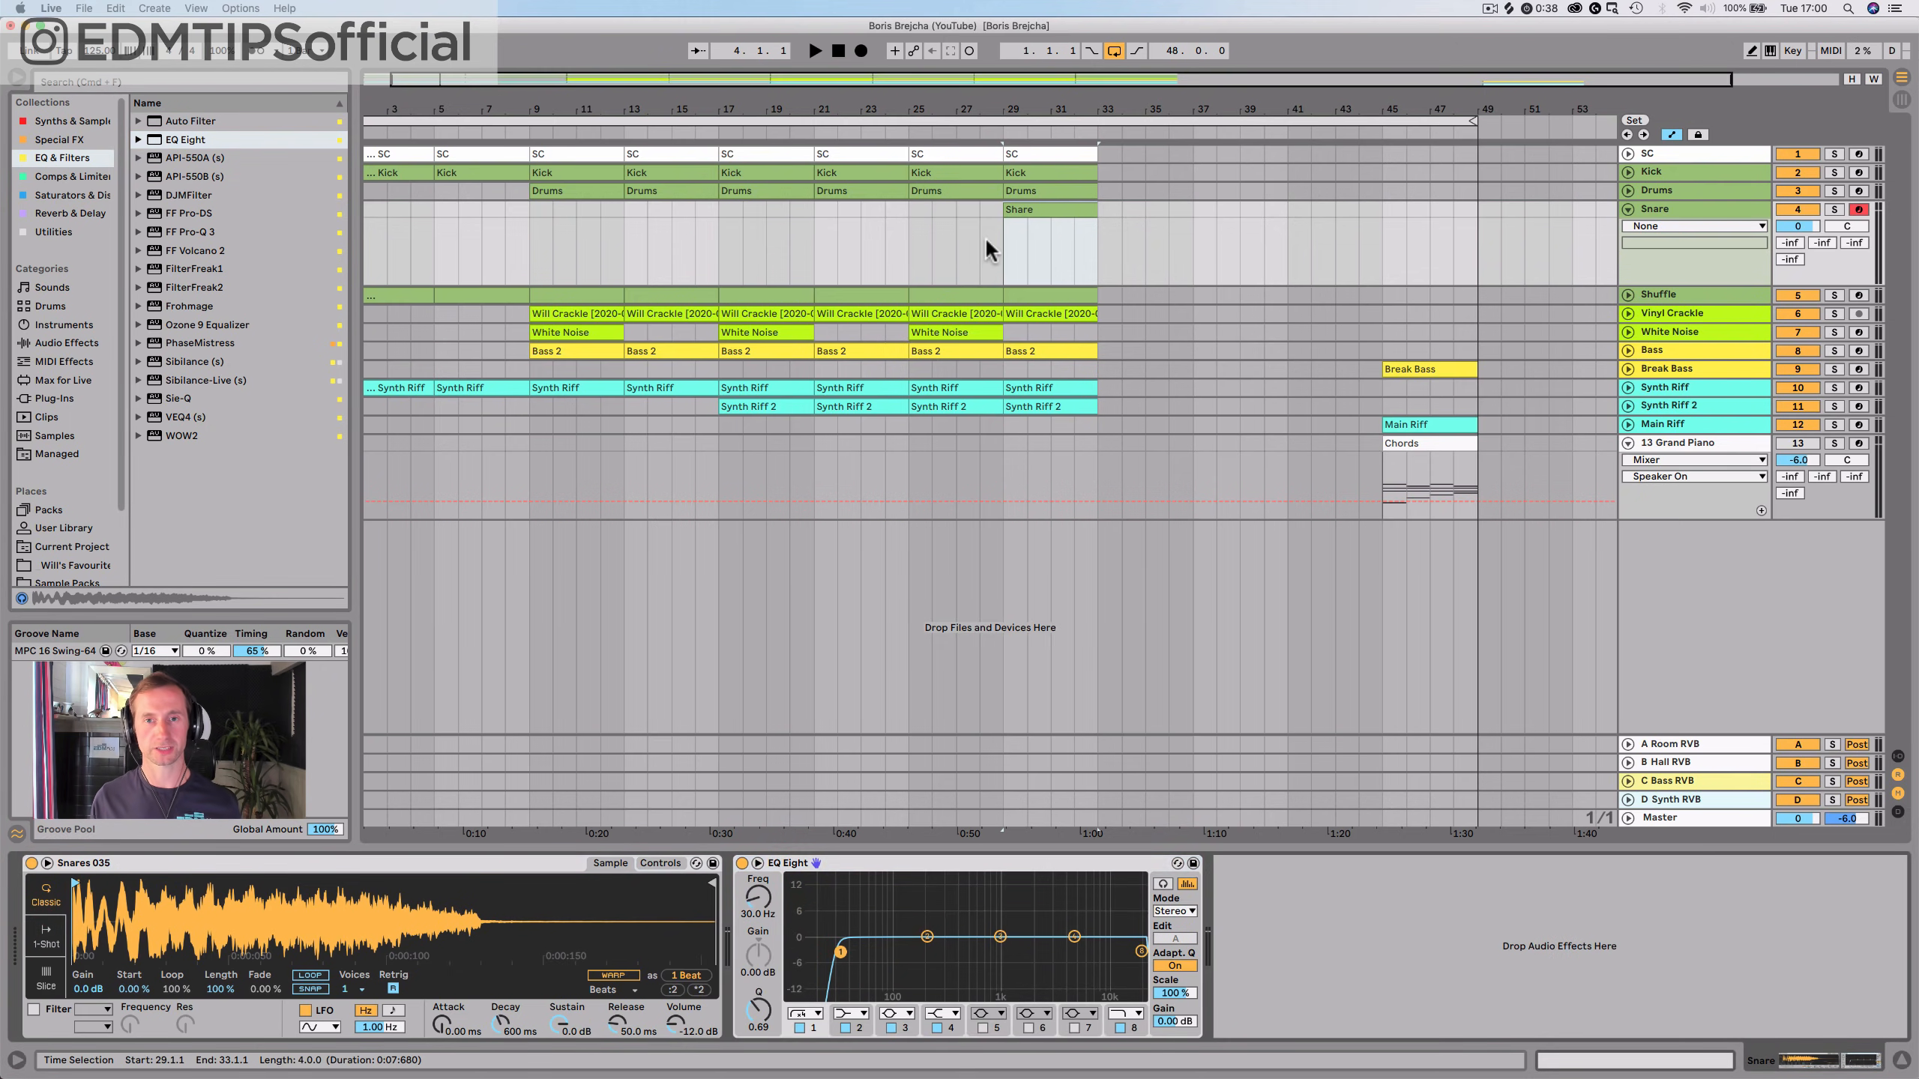
# Add a sixteenth-note C3 hit at the start of the Share clip and return to the device view
pyautogui.click(1011, 260)
pyautogui.press('space')
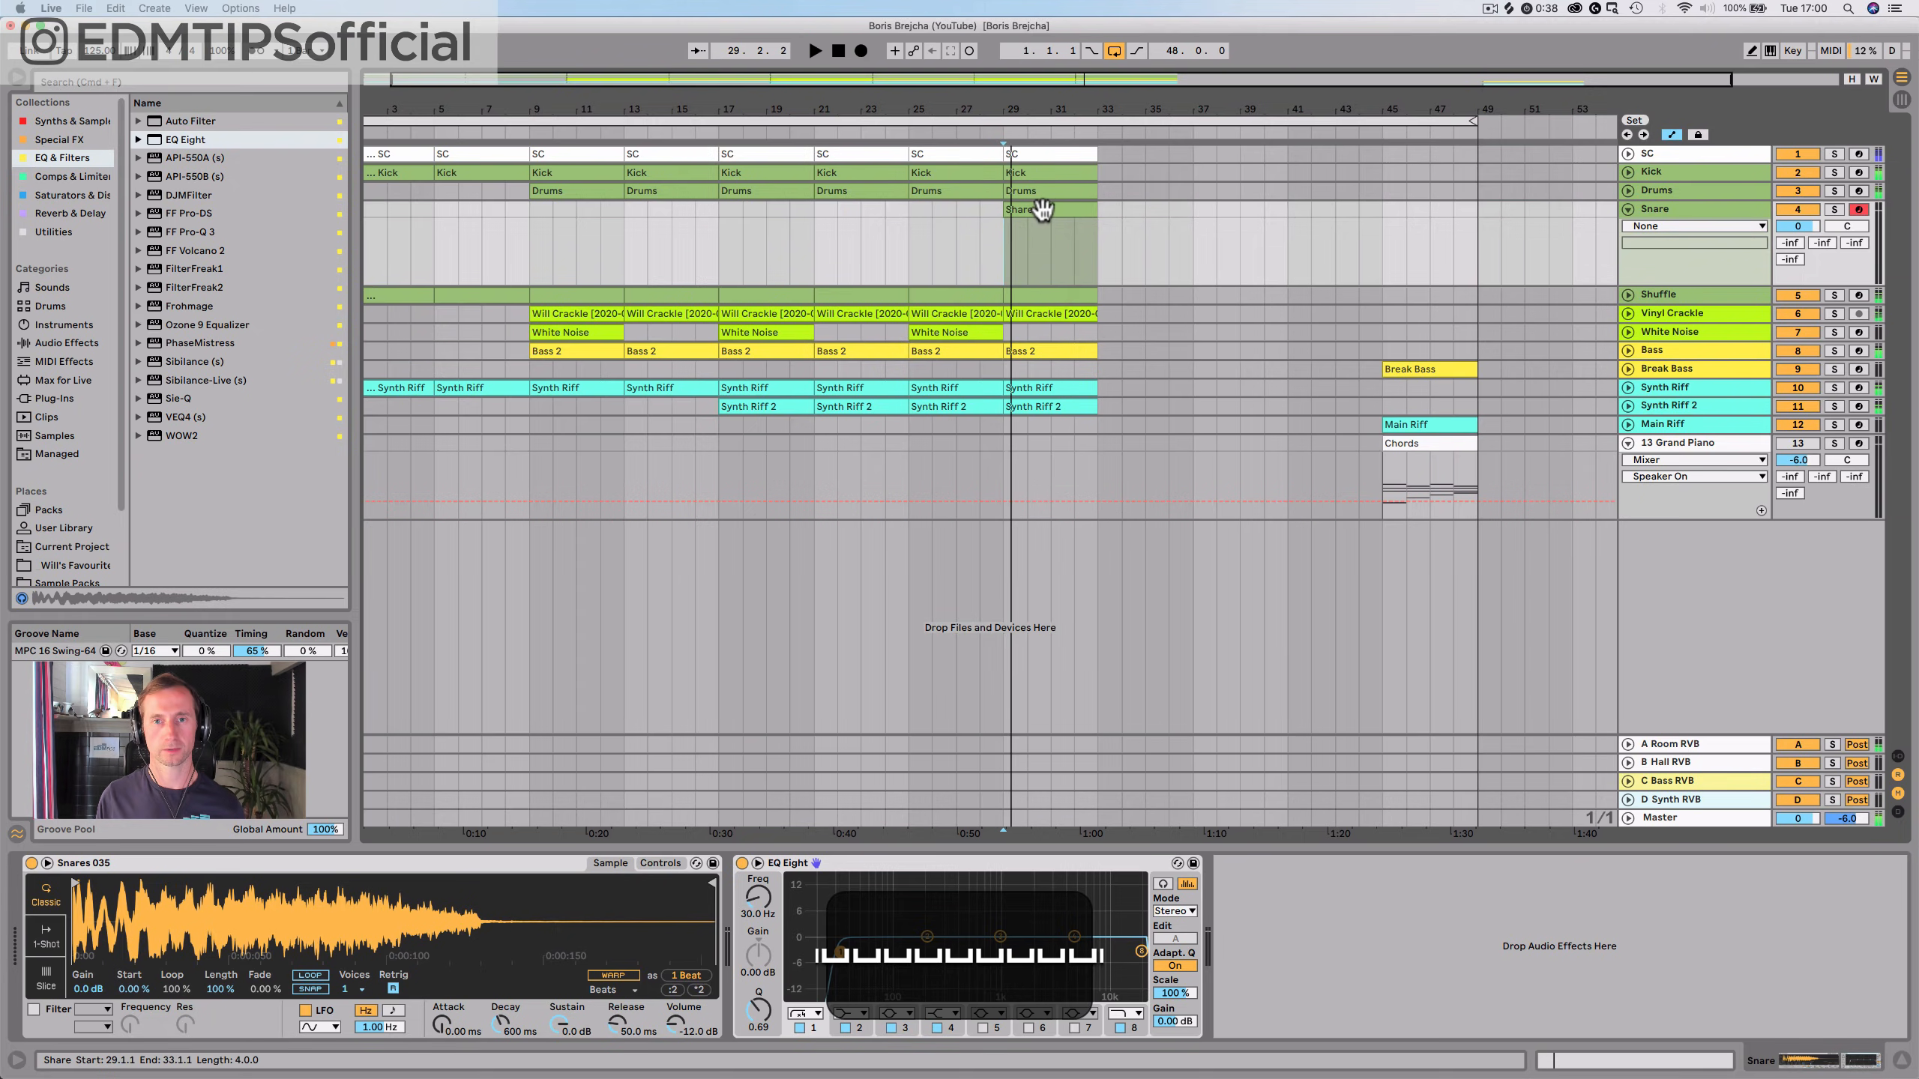
pyautogui.press('space')
pyautogui.doubleClick(1042, 210)
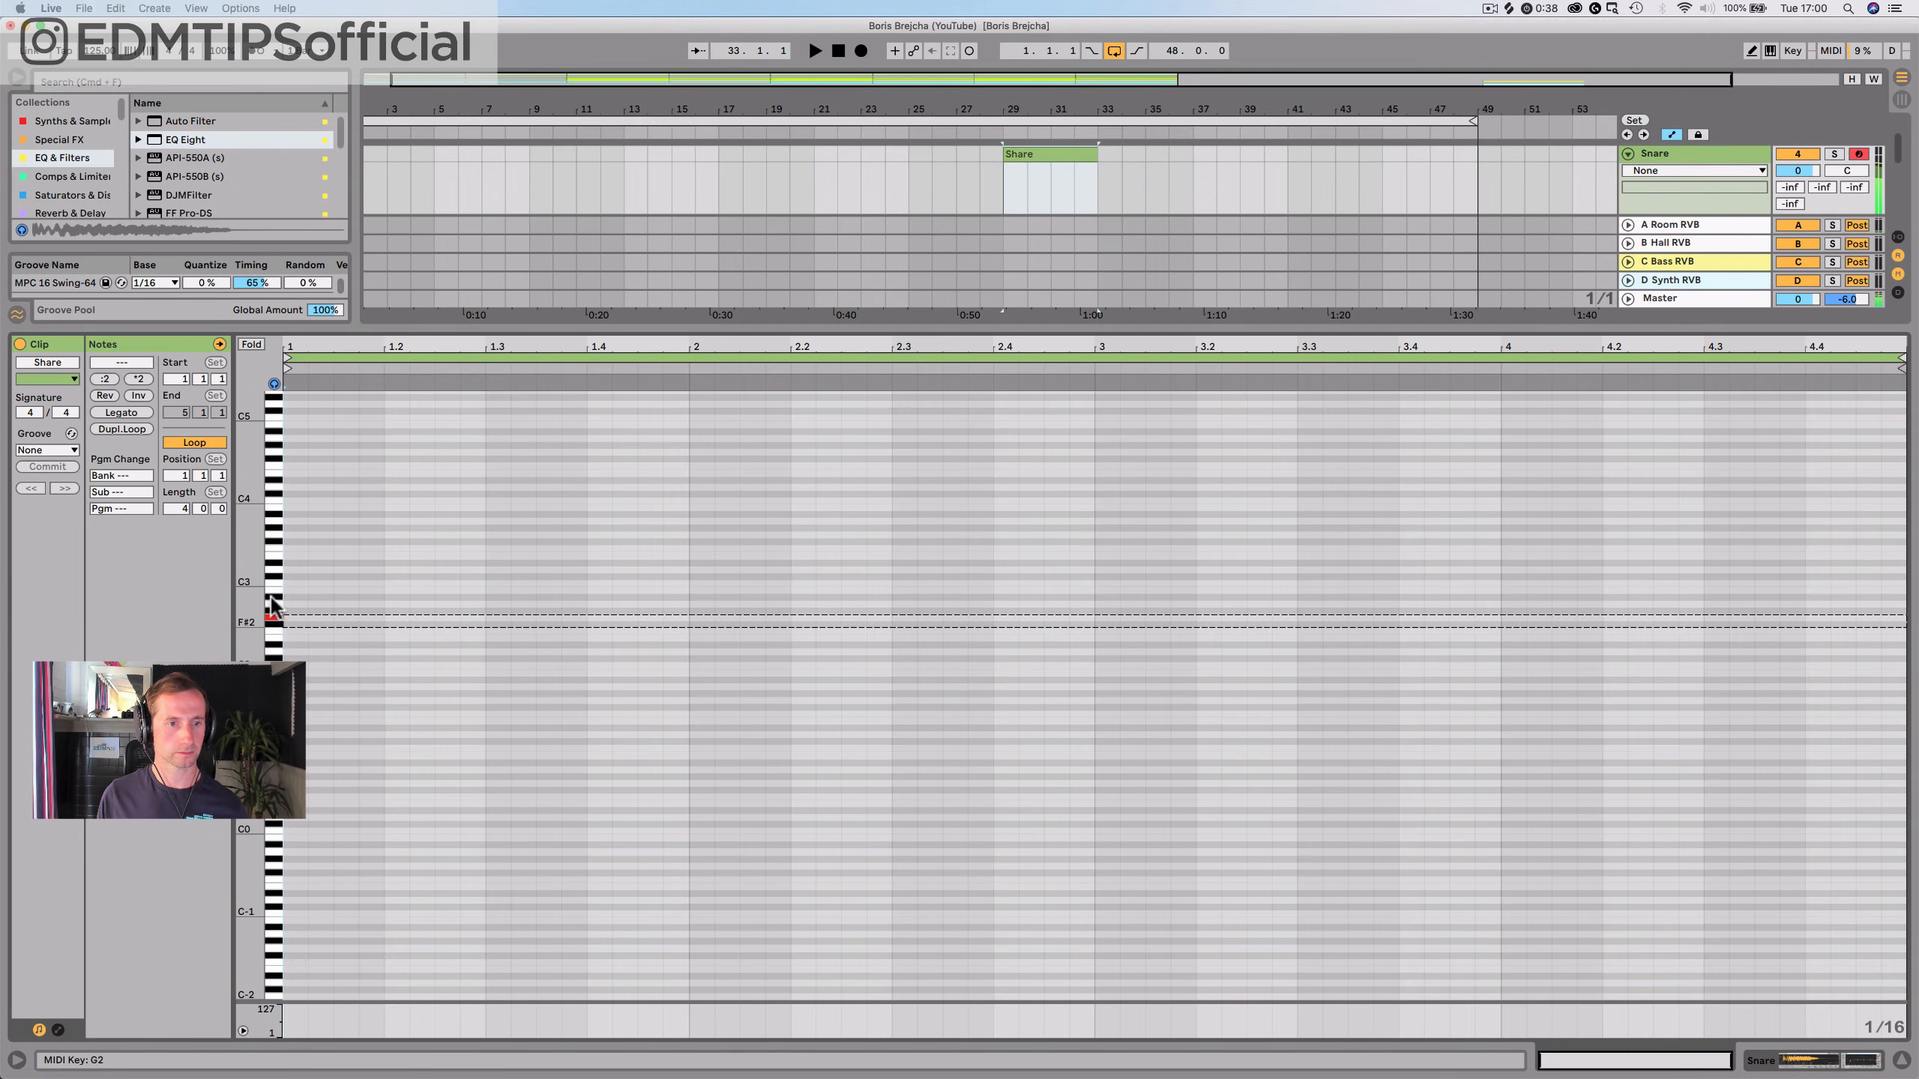
pyautogui.click(272, 583)
pyautogui.doubleClick(291, 582)
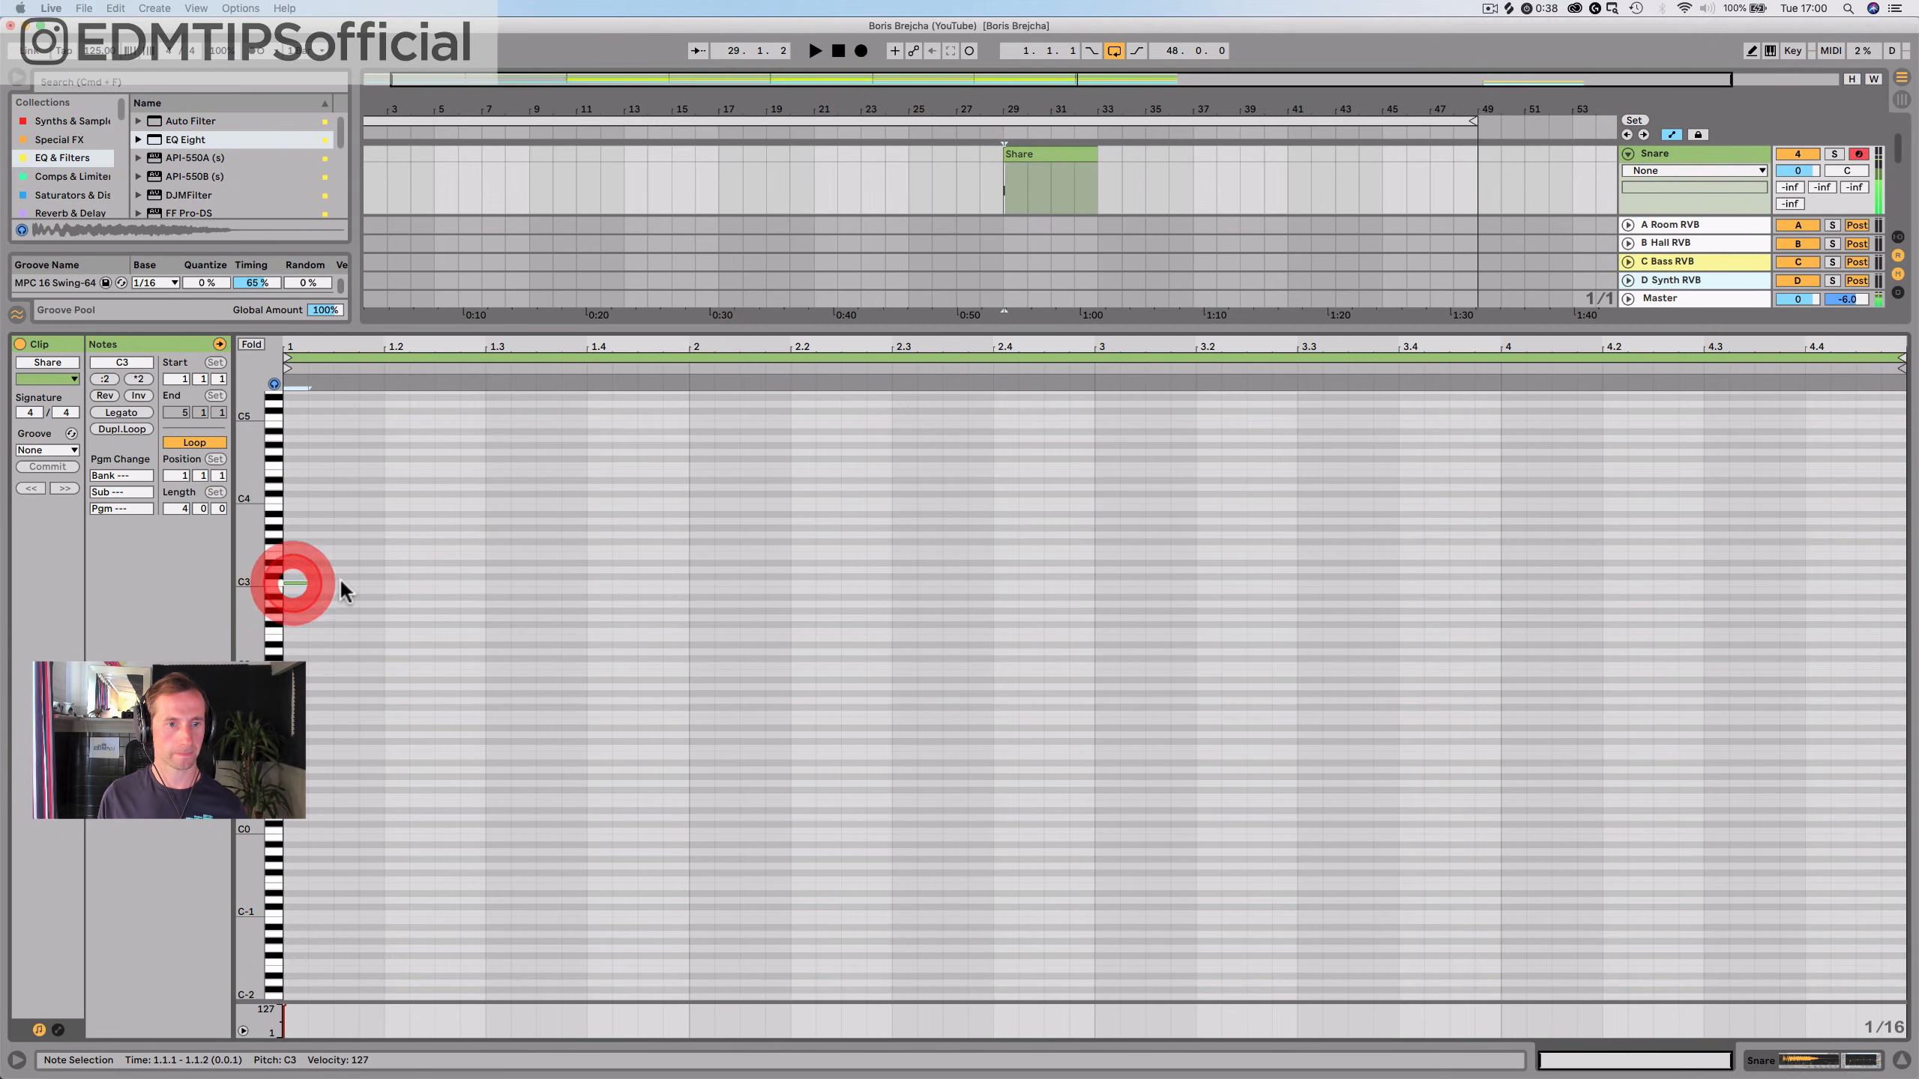
pyautogui.click(317, 582)
pyautogui.hotkey('shift', 'Tab')
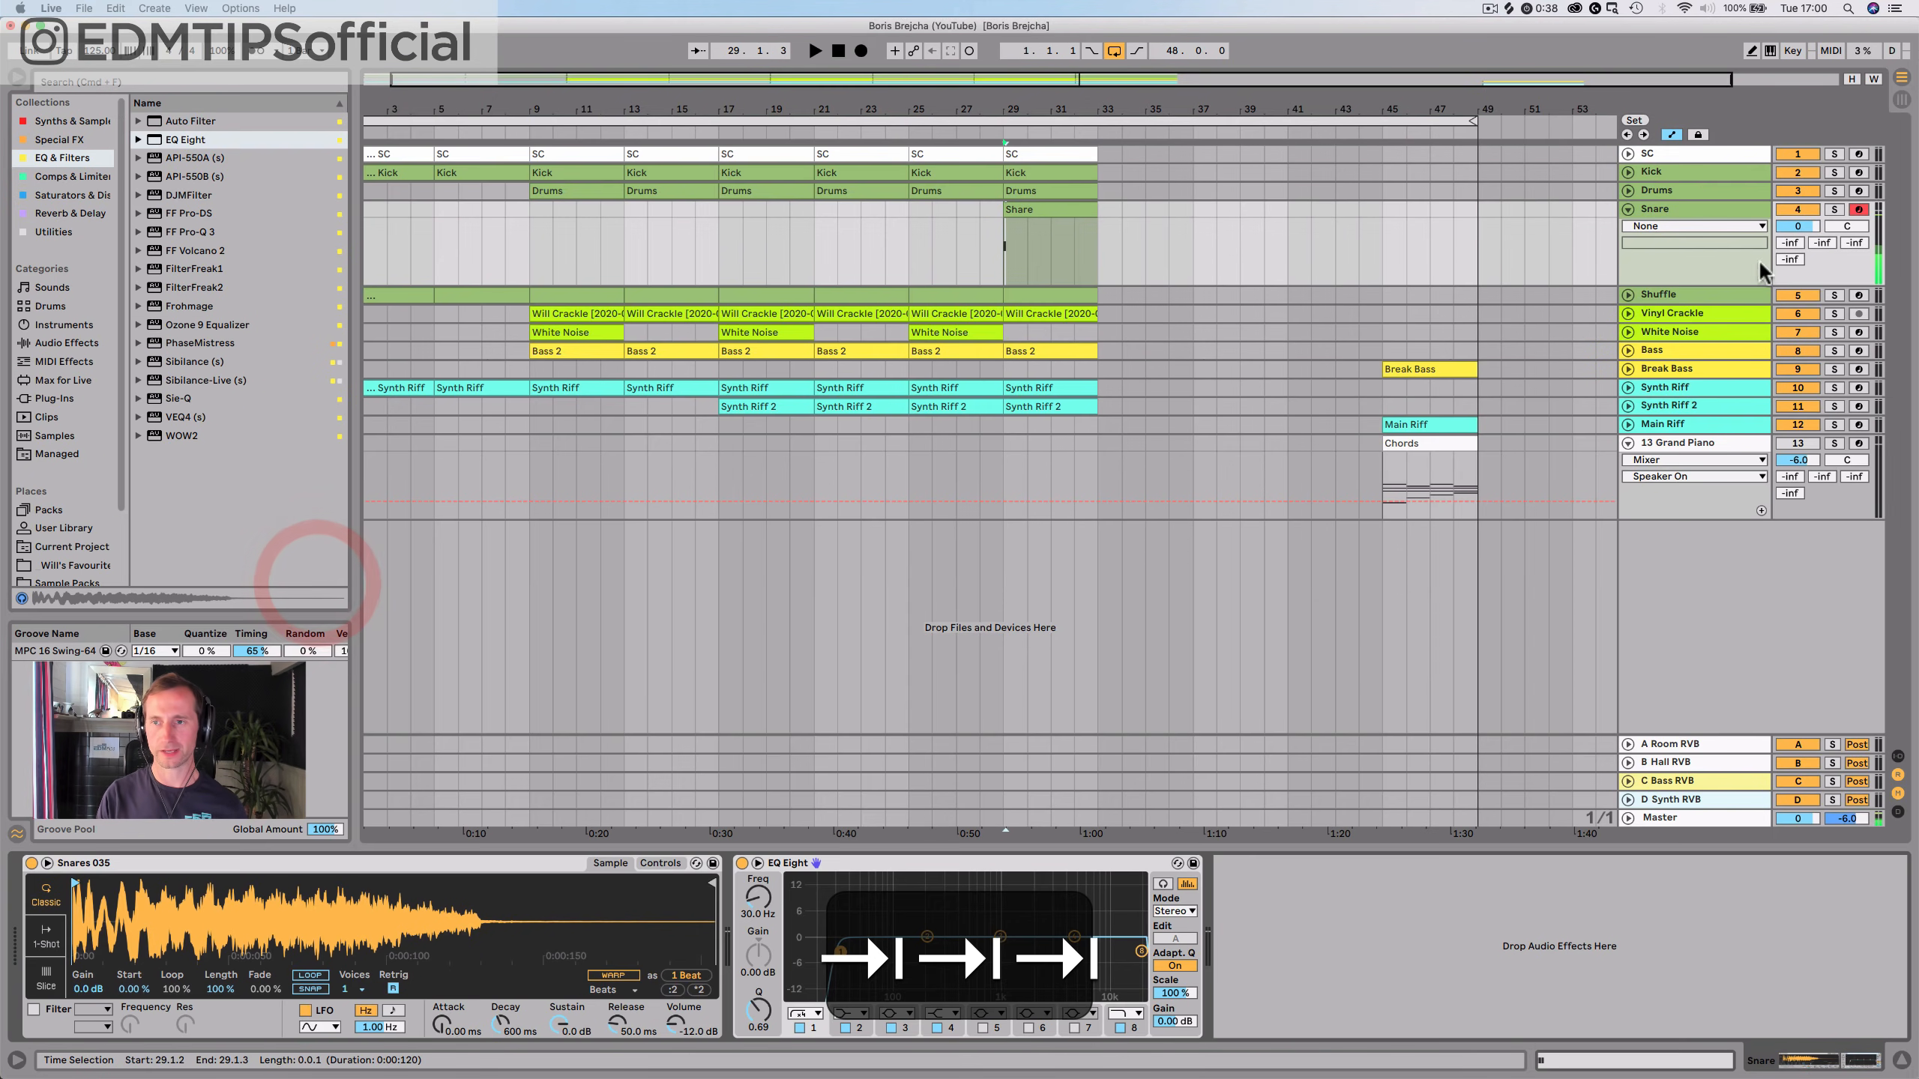
# Lower the Snare track's volume to about -14.4 dB while playing the arrangement from bar 29
pyautogui.press('space')
pyautogui.moveTo(1795, 224); pyautogui.dragTo(1794, 253)
pyautogui.press('space')
pyautogui.press('space')
pyautogui.press('space')
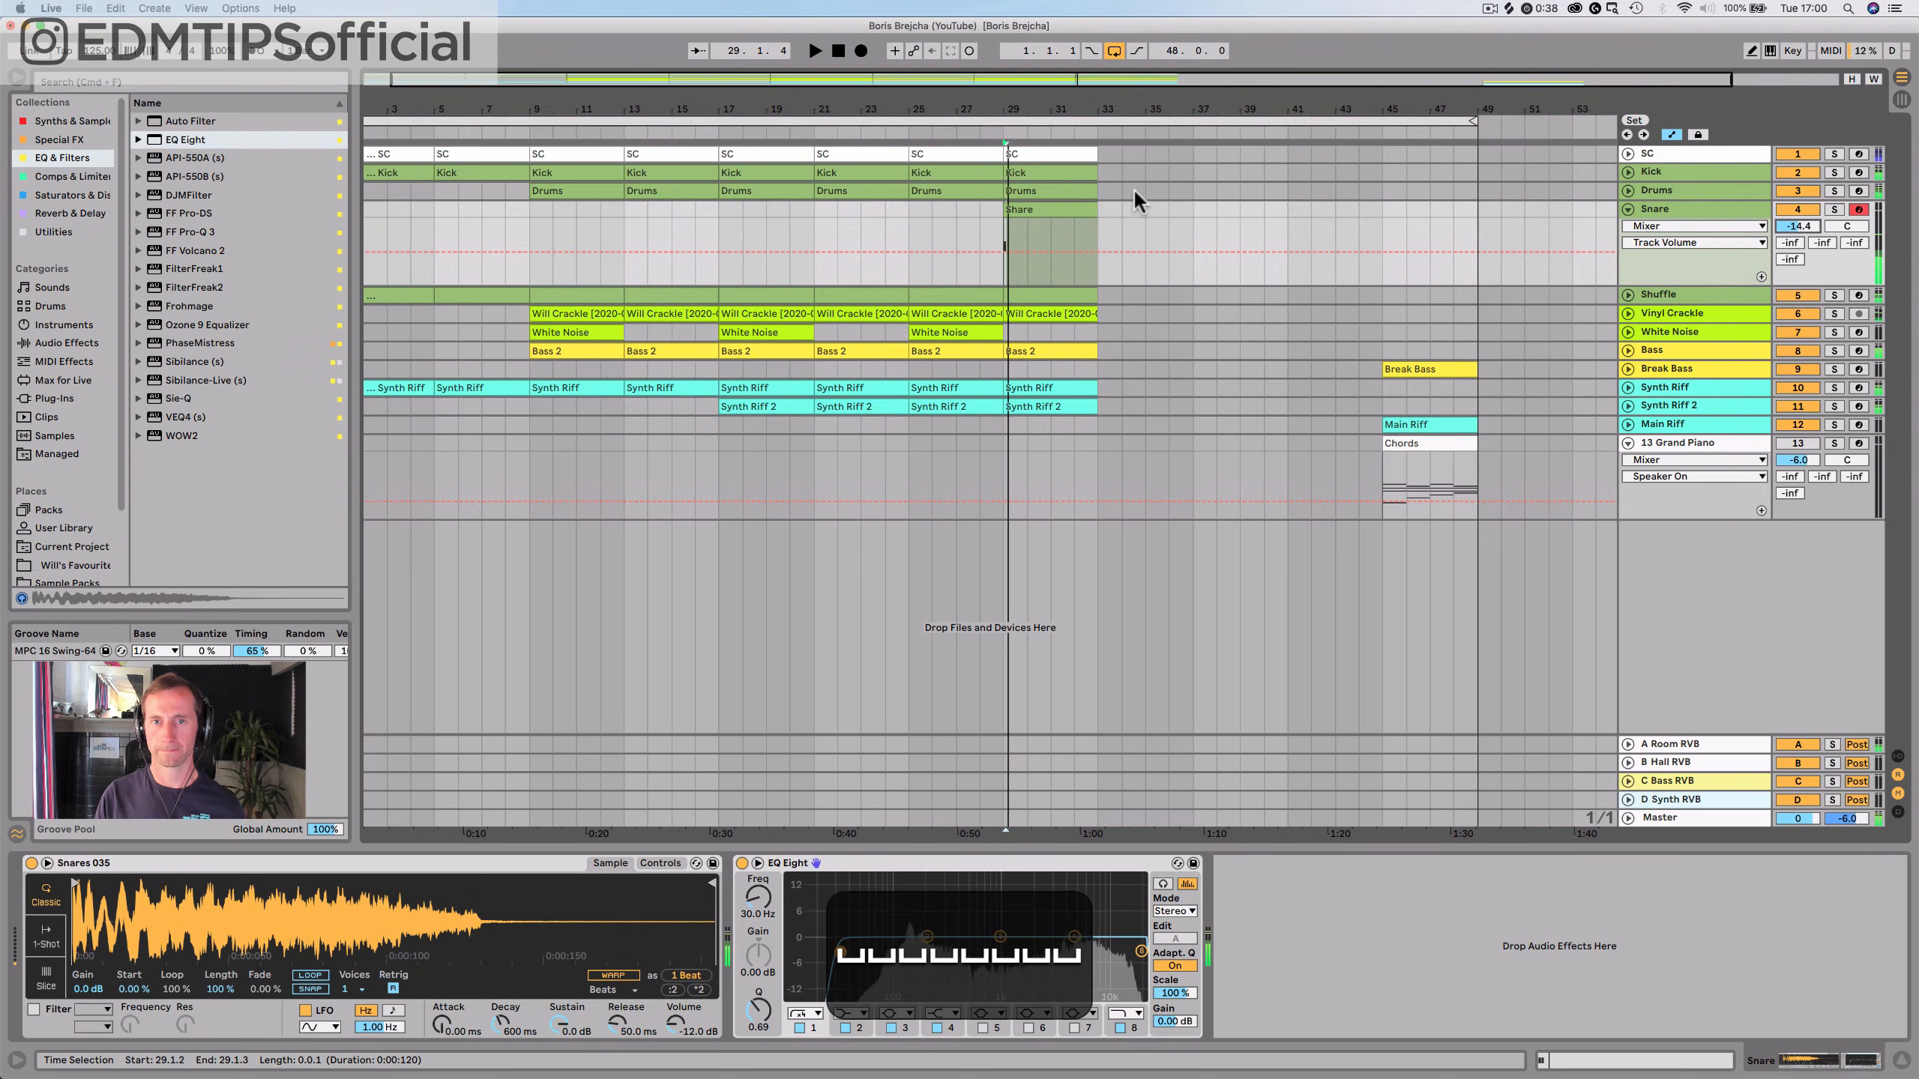
# Open the Share clip and place two more sixteenth-note C3 hits in bar 1, at 1.1.3 and 1.2.2
pyautogui.doubleClick(1053, 209)
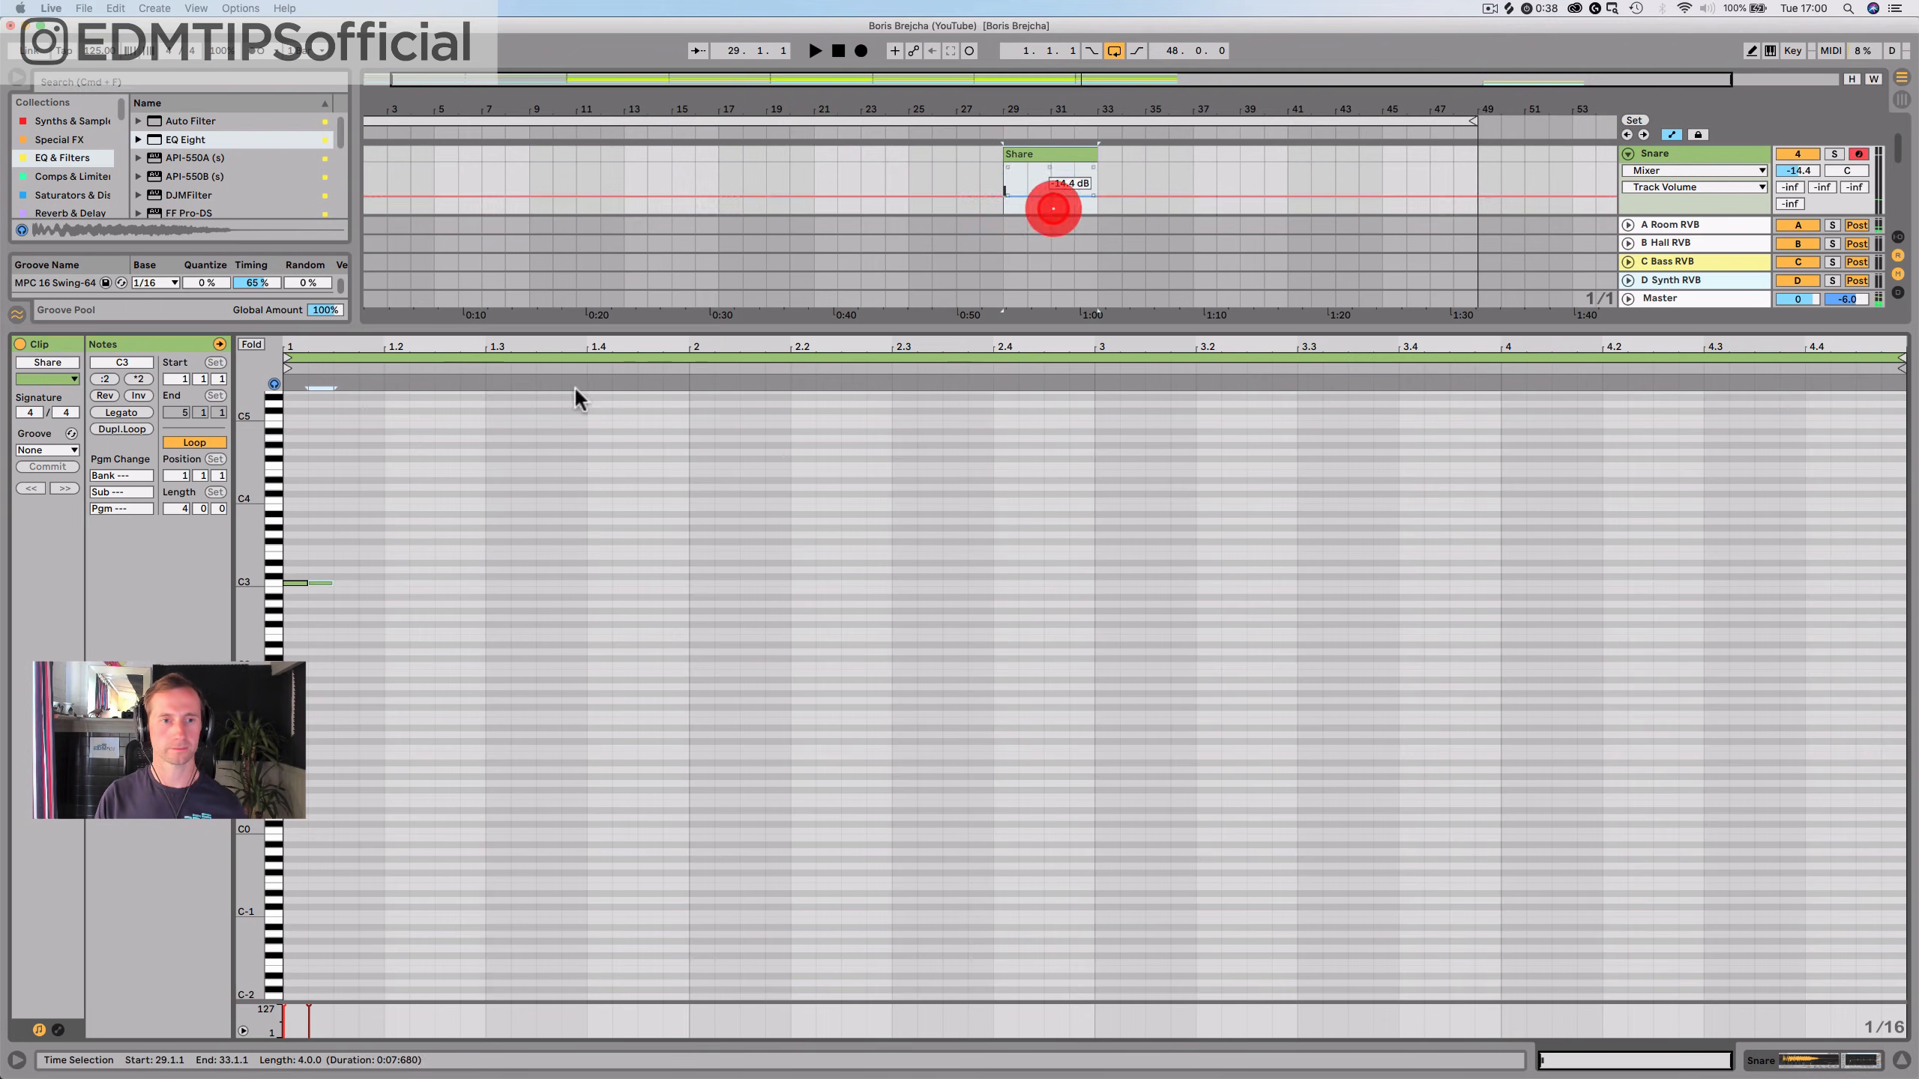
pyautogui.click(318, 582)
pyautogui.press('Right')
pyautogui.press('space')
pyautogui.press('space')
pyautogui.press('space')
pyautogui.press('space')
pyautogui.press('space')
pyautogui.press('space')
pyautogui.press('space')
pyautogui.press('space')
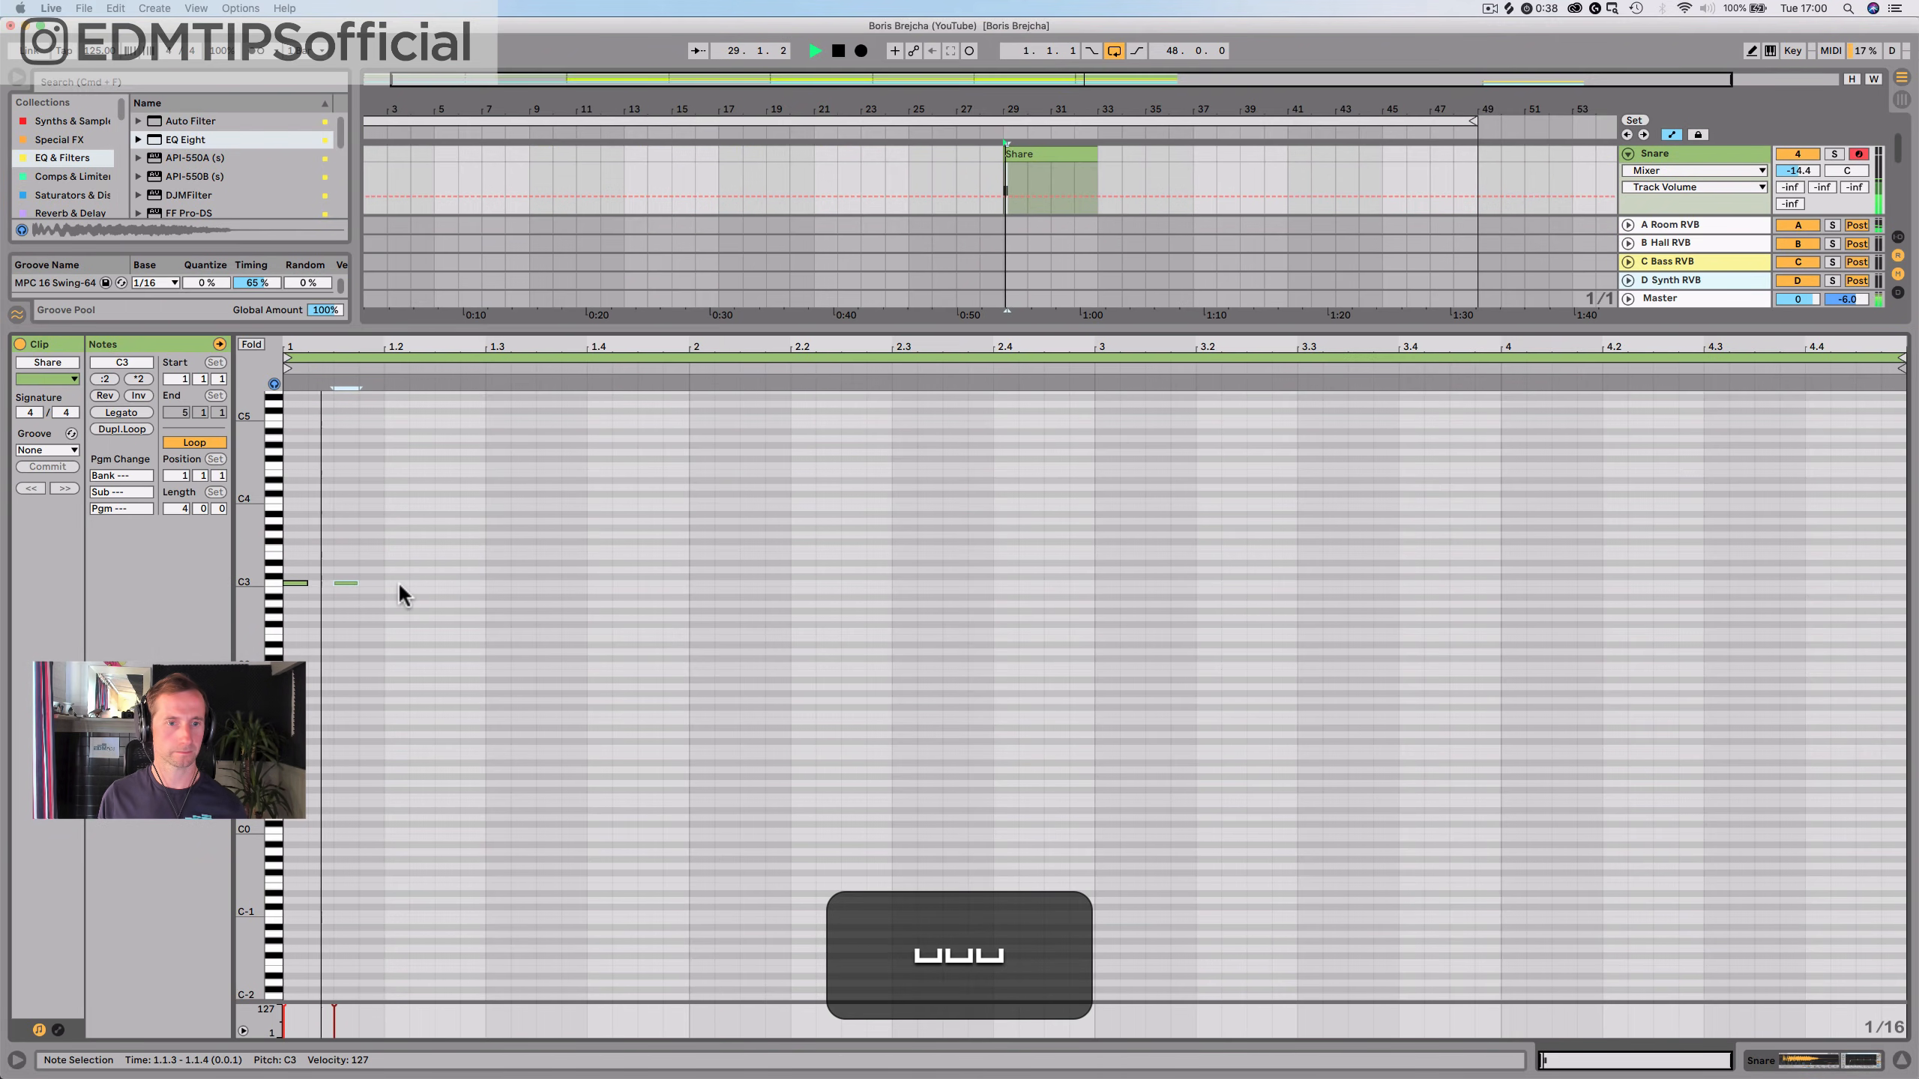
pyautogui.click(421, 583)
pyautogui.doubleClick(420, 583)
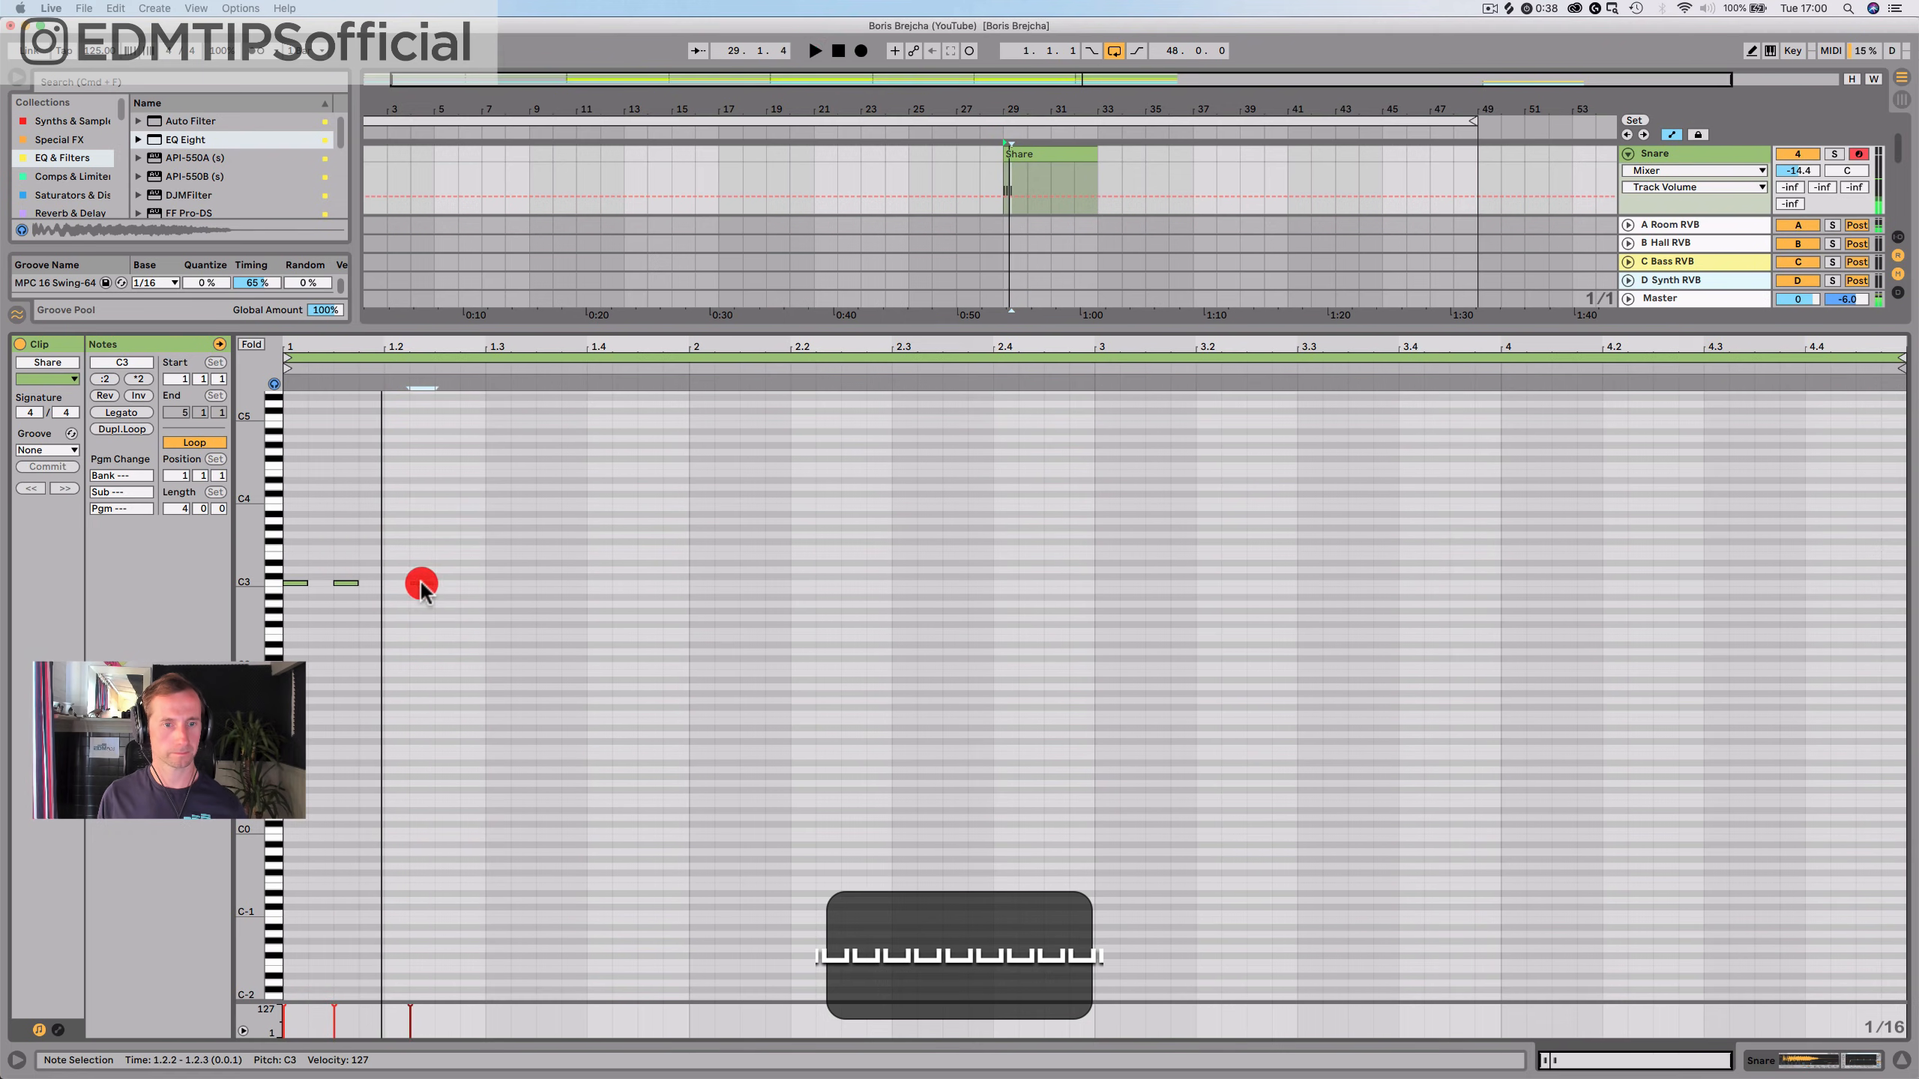
# Duplicate the three-hit C3 pattern repeatedly through the end of the Share clip's third bar and play it back
pyautogui.moveTo(484, 599); pyautogui.dragTo(278, 565)
pyautogui.press('super+d')
pyautogui.press('super+d')
pyautogui.press('super+d')
pyautogui.press('super+d')
pyautogui.press('super+d')
pyautogui.press('space')
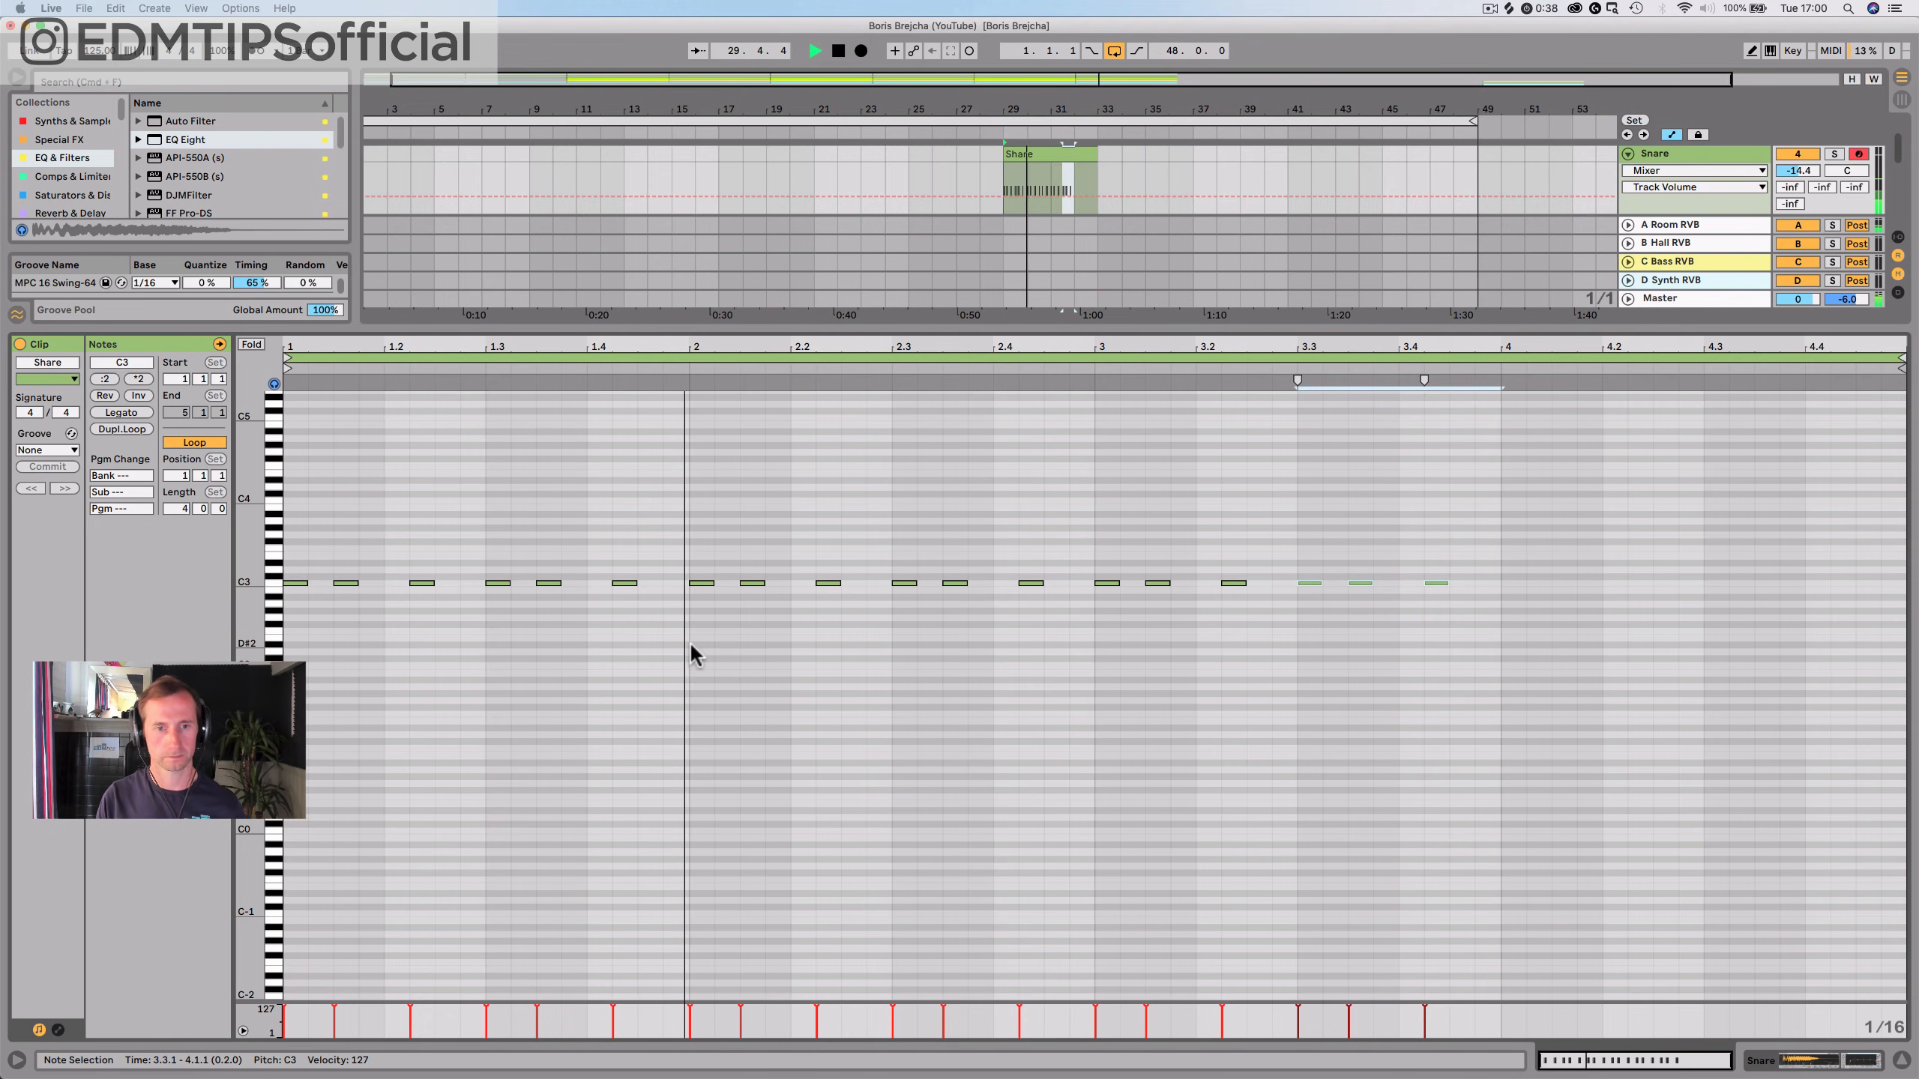
pyautogui.press('space')
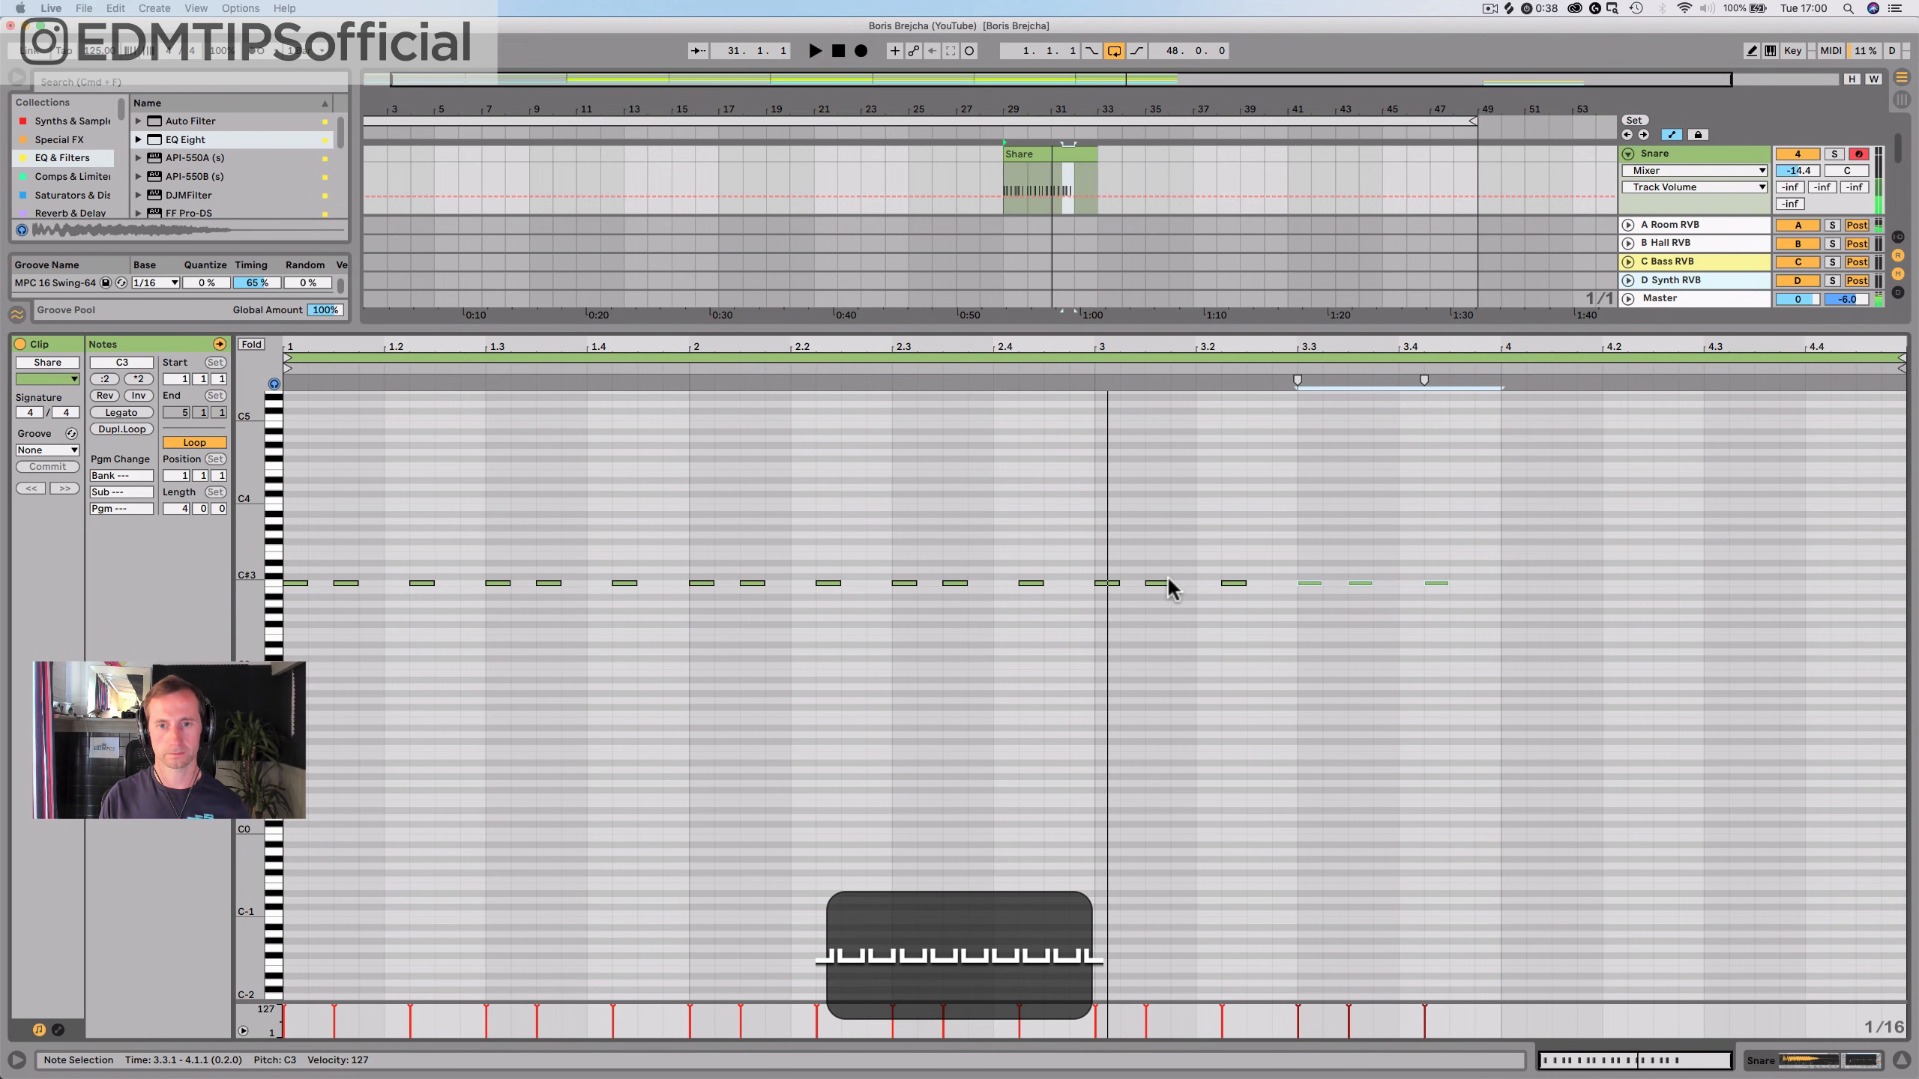
# Repeat the C3 hit at the start of bar 3 as continuous sixteenth notes through bar 4 of the Share clip
pyautogui.click(1109, 583)
pyautogui.press('super+d')
pyautogui.press('super+d')
pyautogui.press('super+d')
pyautogui.press('super+d')
pyautogui.press('super+d')
pyautogui.press('super+d')
pyautogui.press('super+d')
pyautogui.press('super+d')
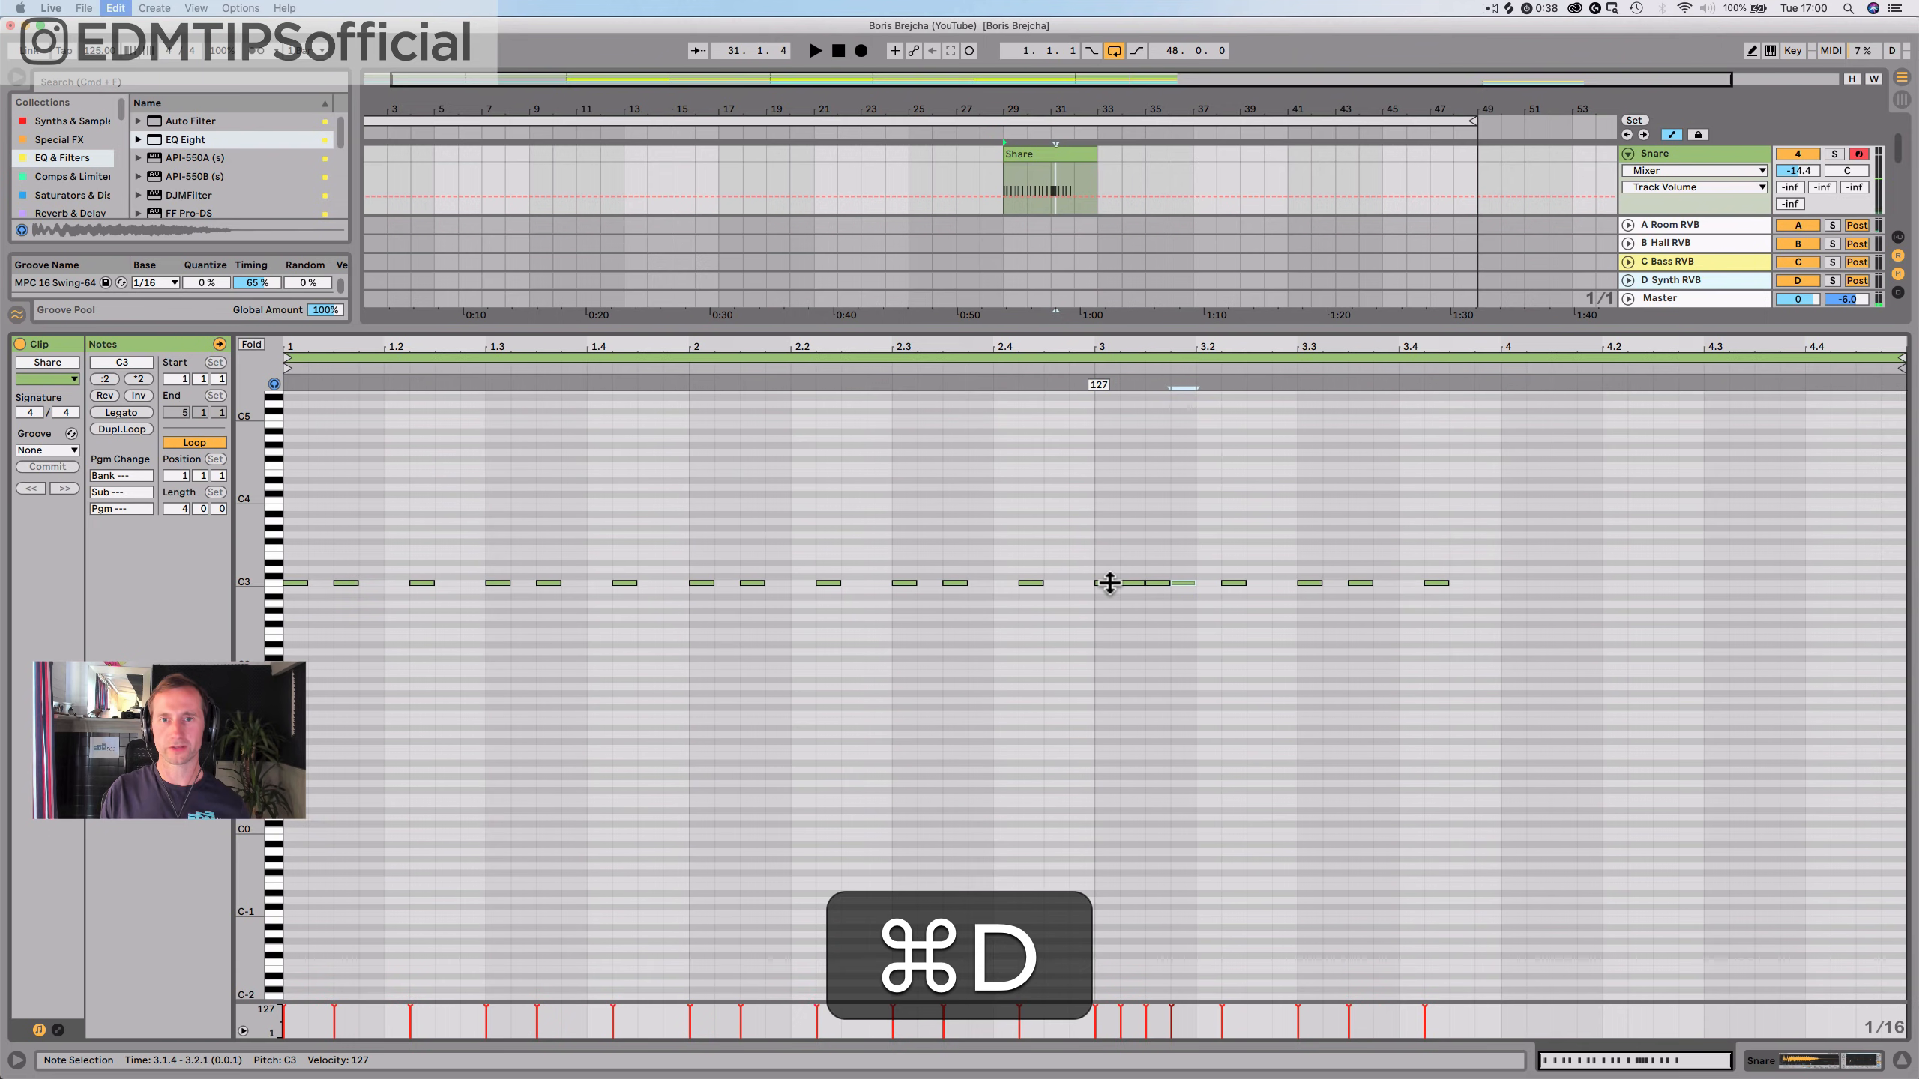
pyautogui.press('super+d')
pyautogui.press('super+d')
pyautogui.press('super+d')
pyautogui.press('super+d')
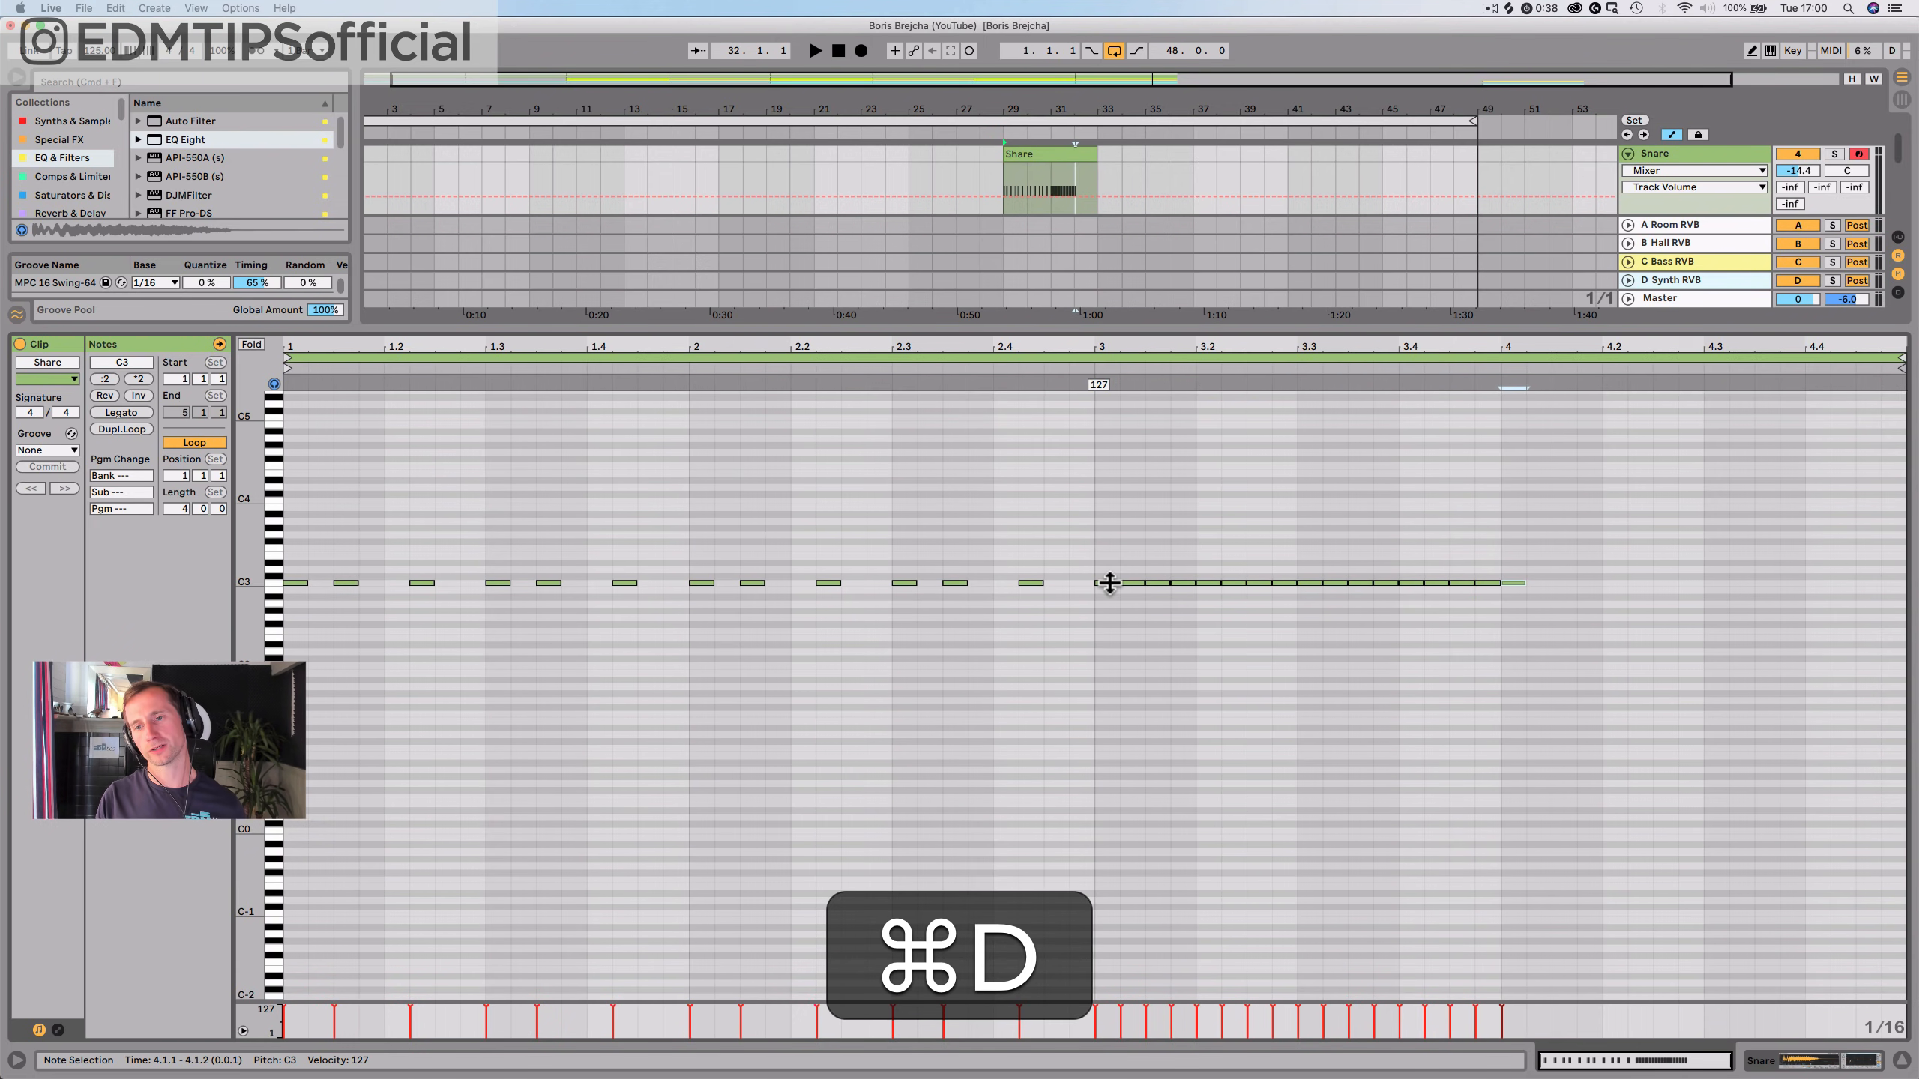
pyautogui.press('super+d')
pyautogui.press('super+d')
pyautogui.press('super+d')
pyautogui.press('super+d')
pyautogui.press('super+d')
pyautogui.press('super+d')
pyautogui.press('super+d')
pyautogui.press('super+d')
pyautogui.press('super+d')
pyautogui.press('super+d')
pyautogui.press('super+d')
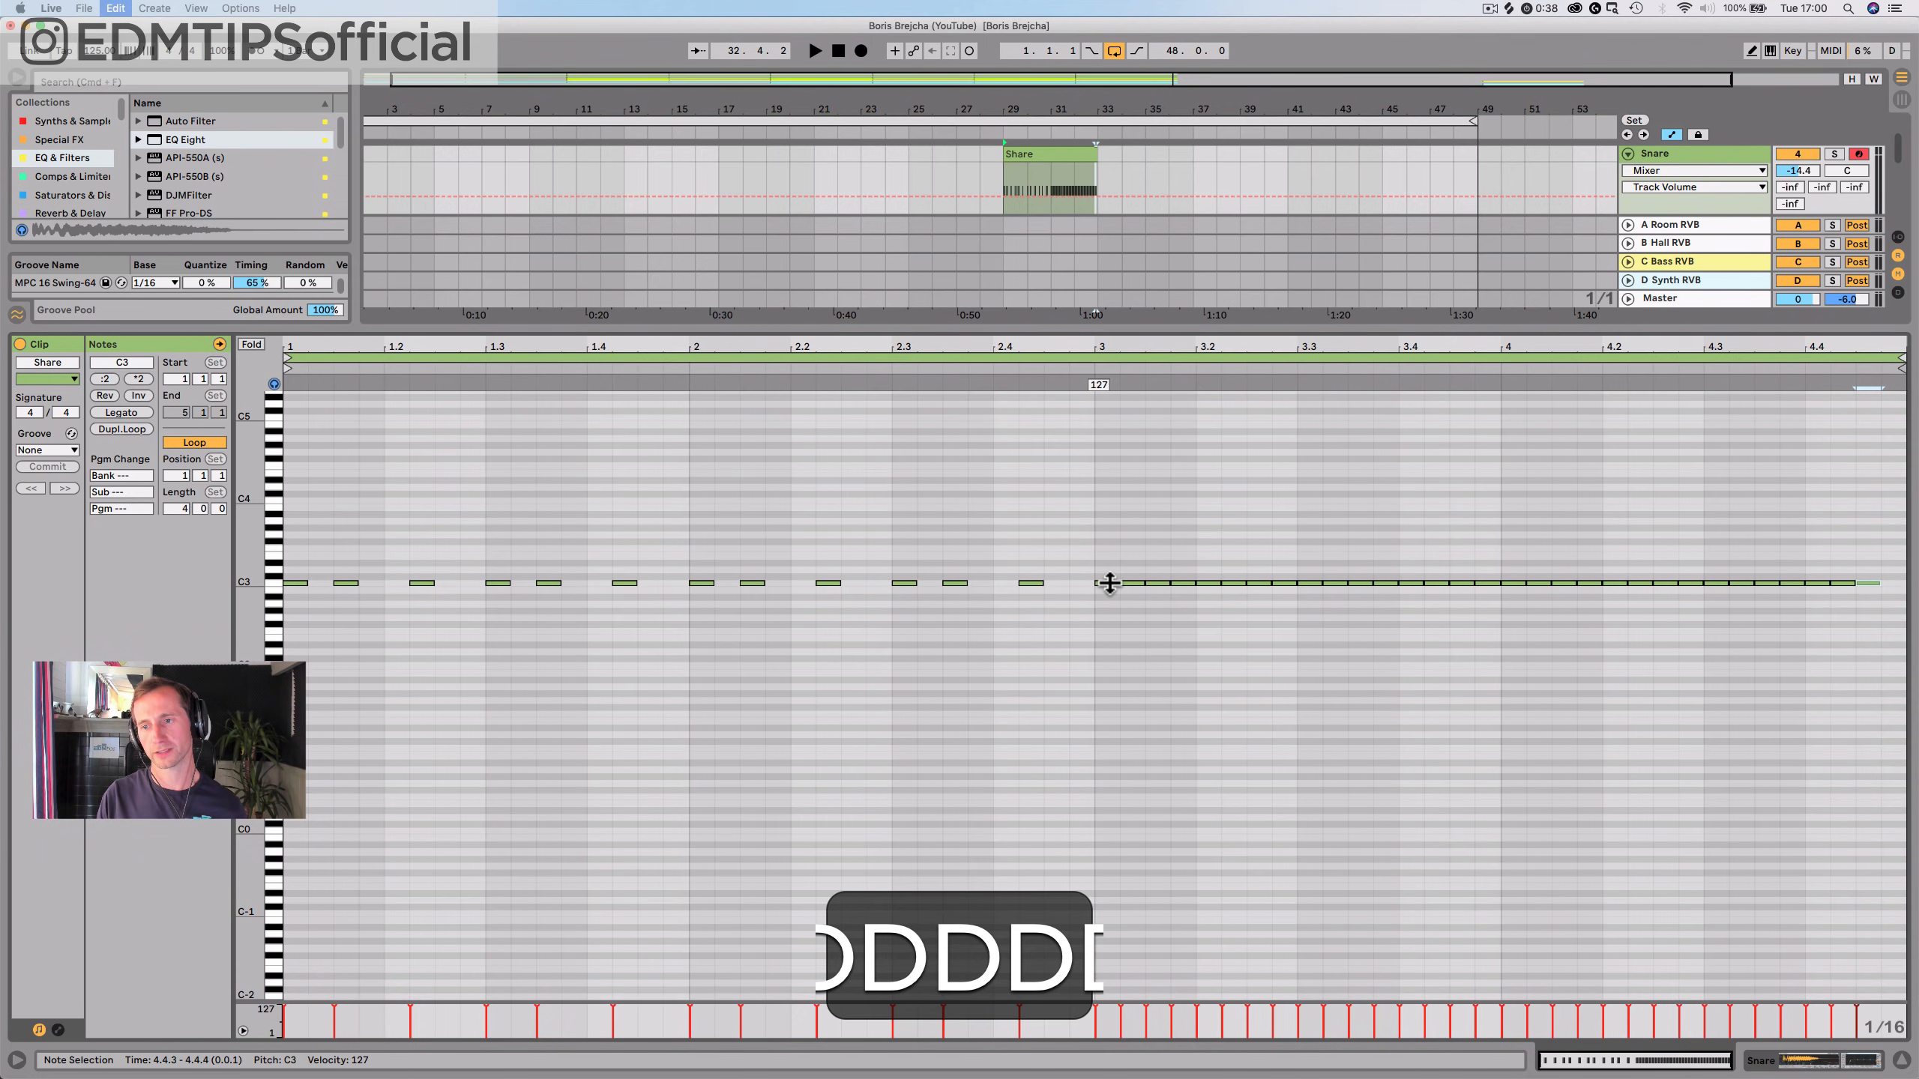
# Return to the Snare track's devices and play the arrangement from bar 29 to audition the new snare pattern
pyautogui.hotkey('shift', 'Tab')
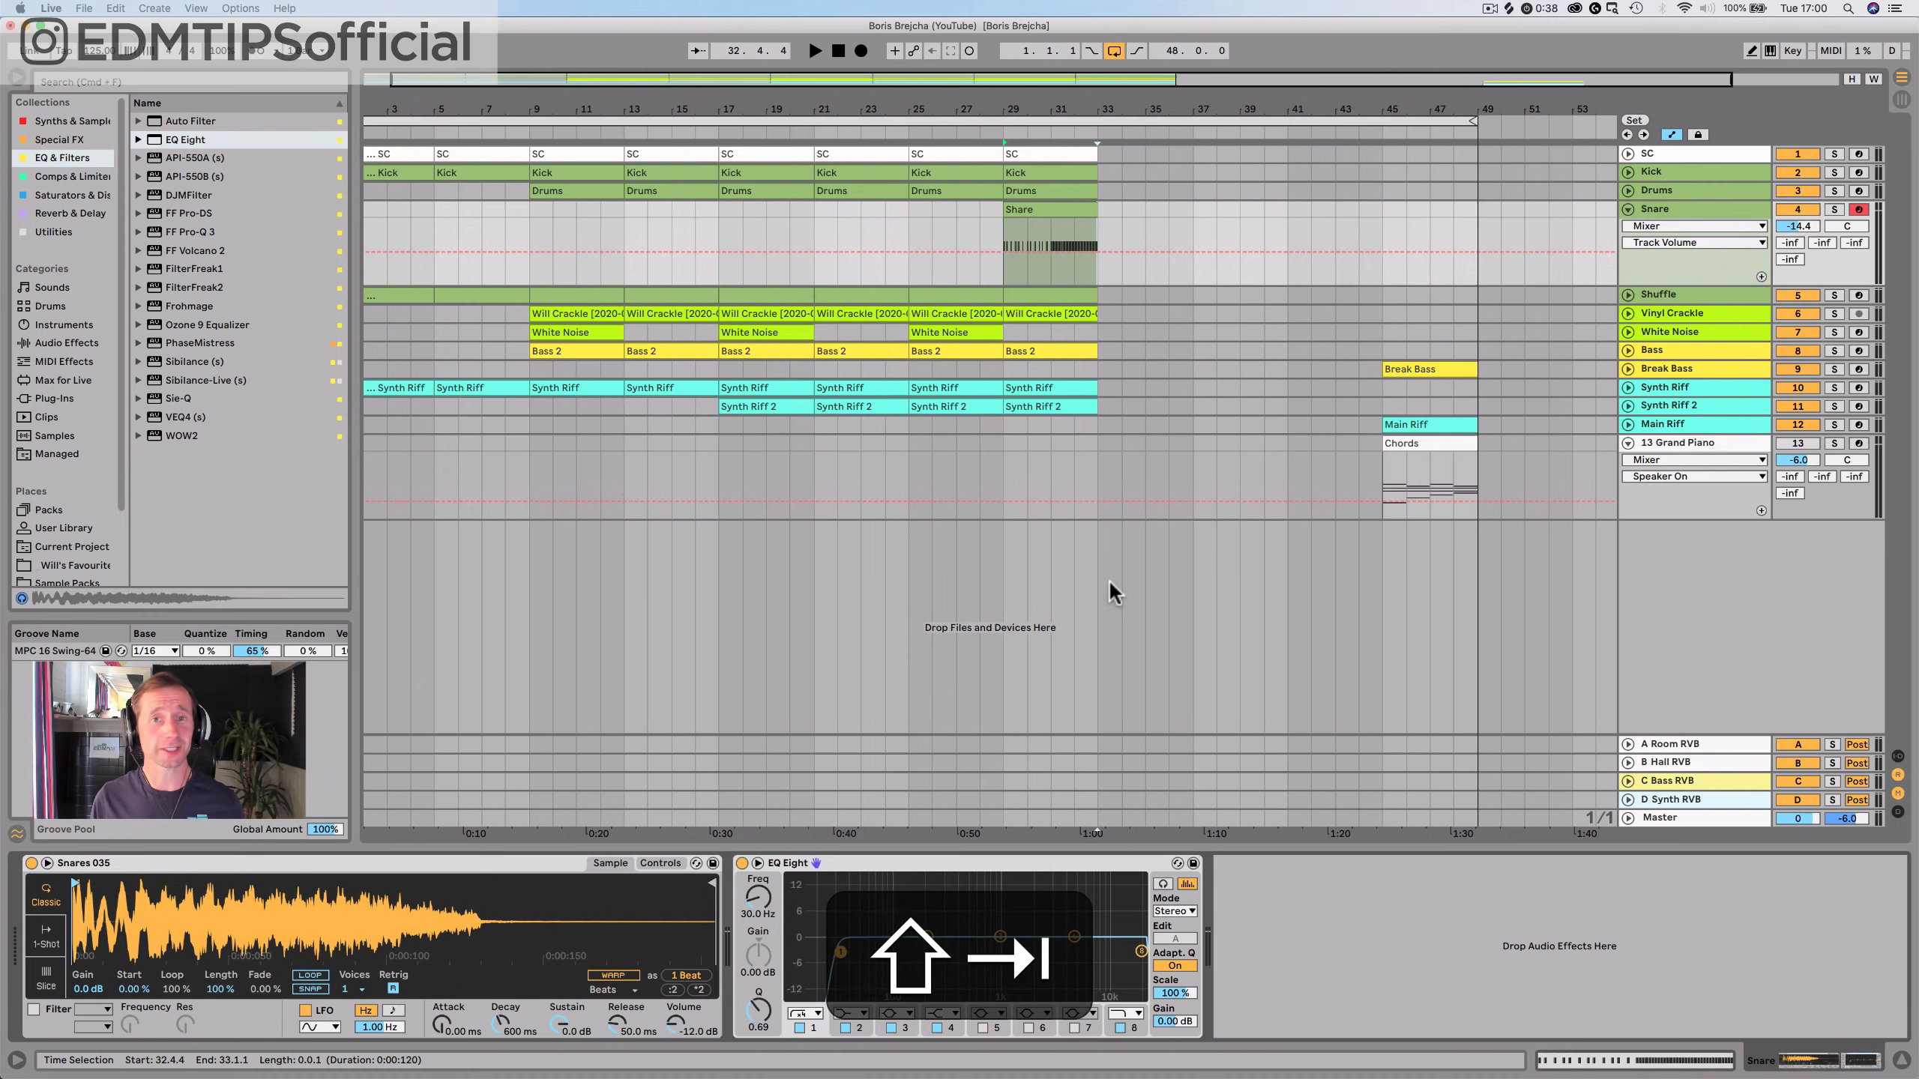
pyautogui.press('space')
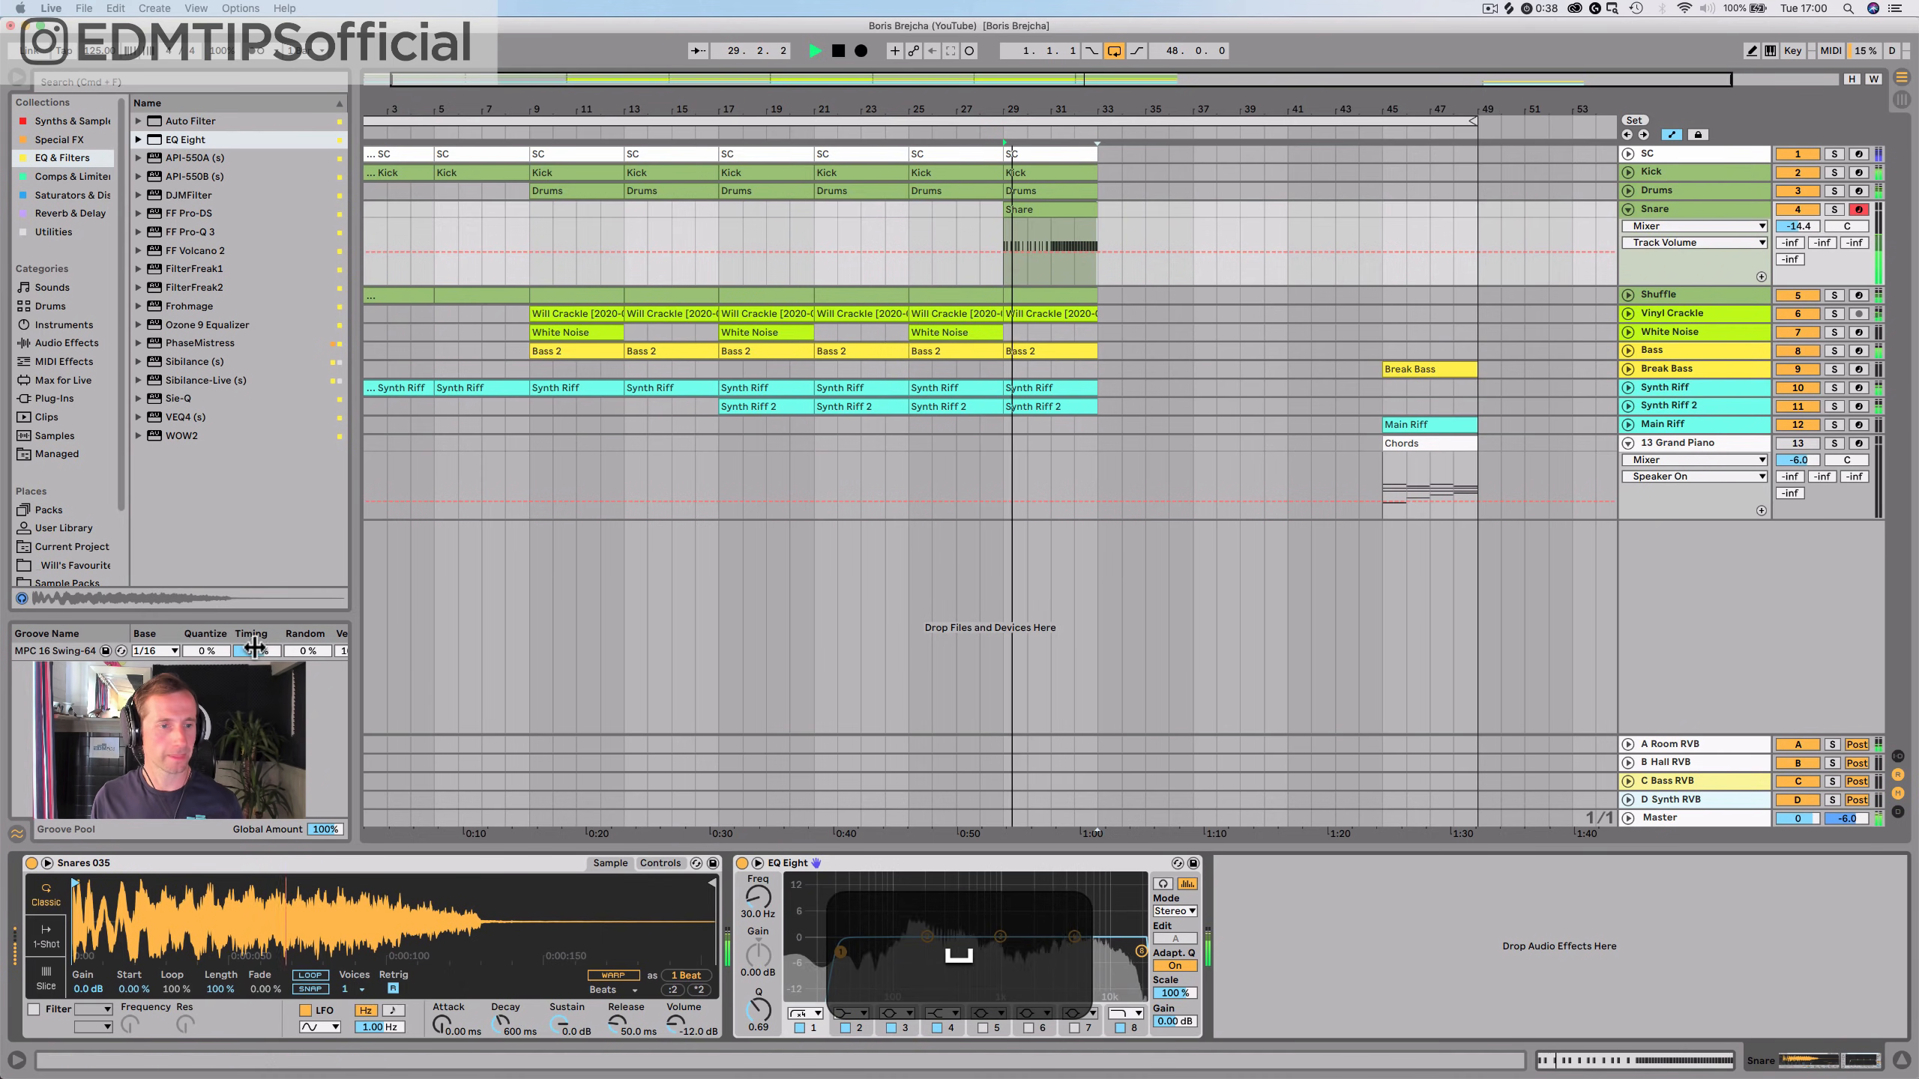
pyautogui.press('space')
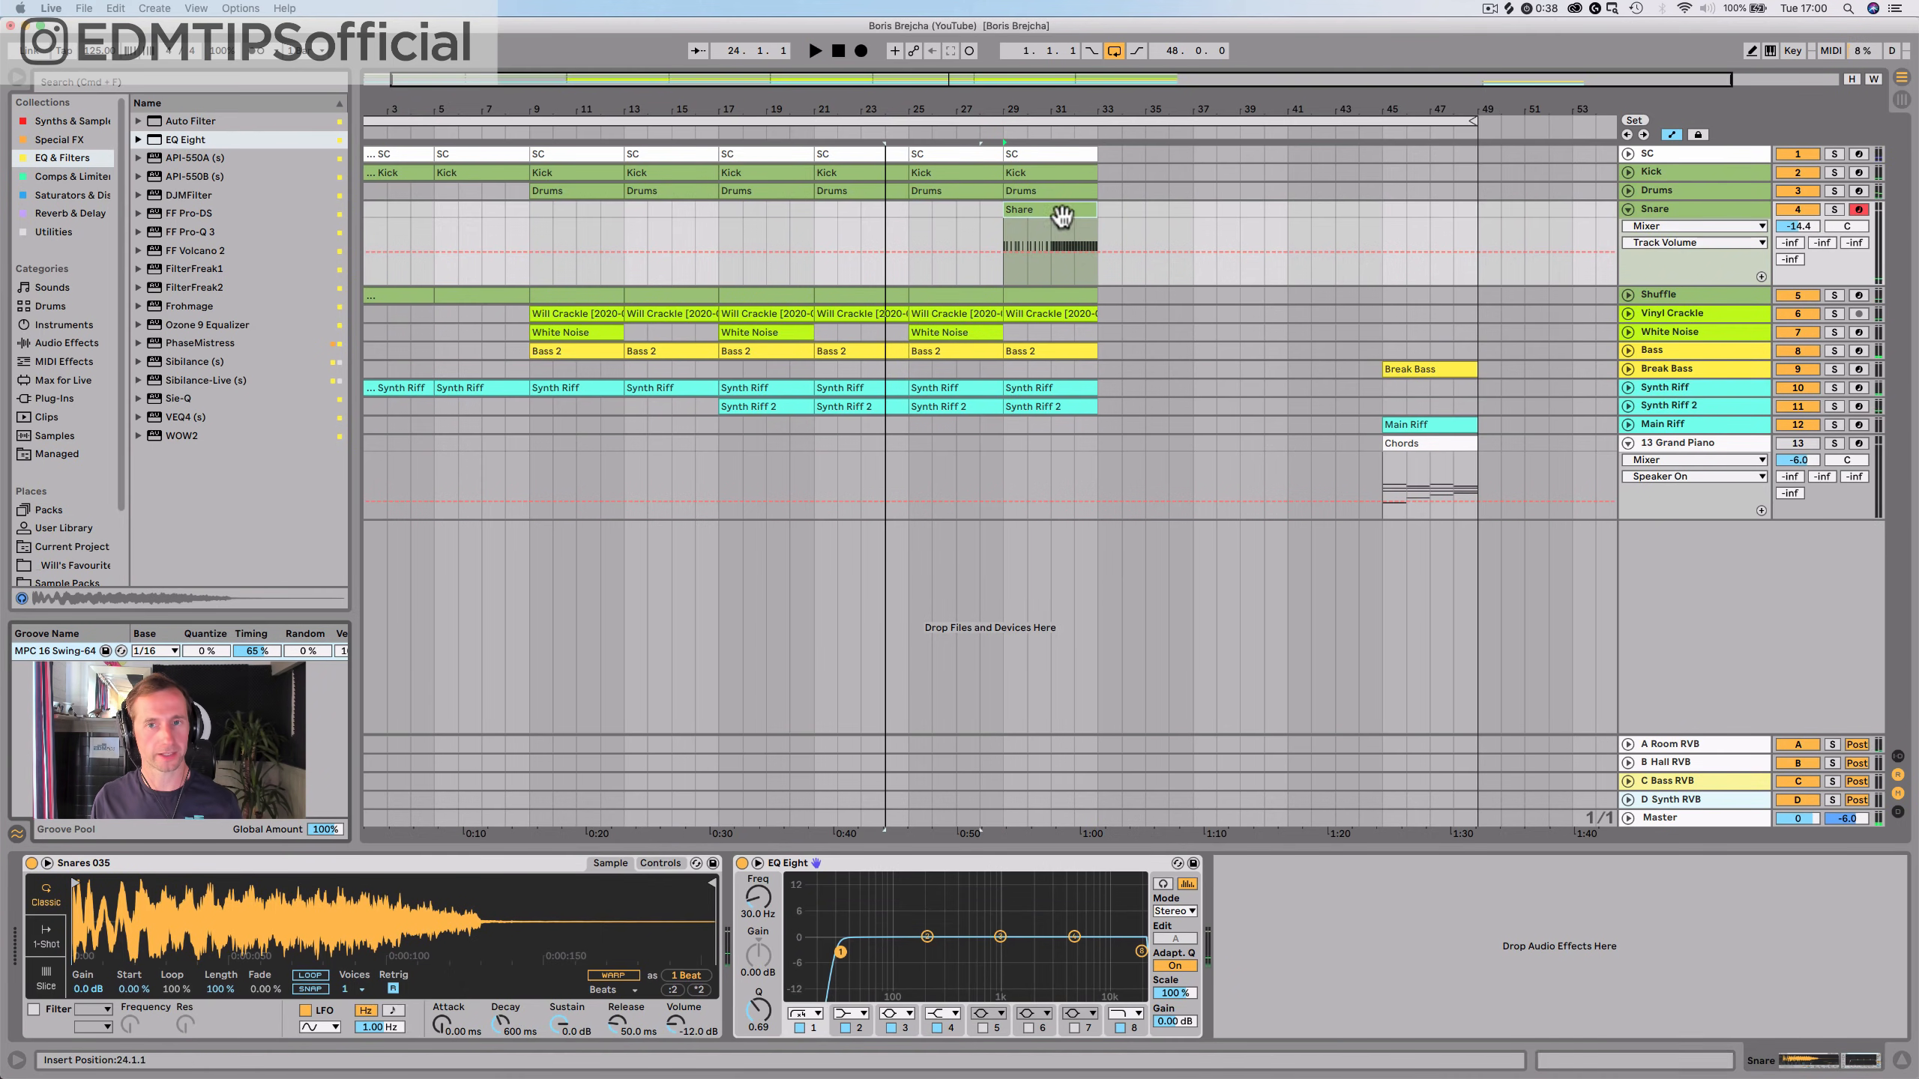
pyautogui.click(1062, 213)
pyautogui.press('space')
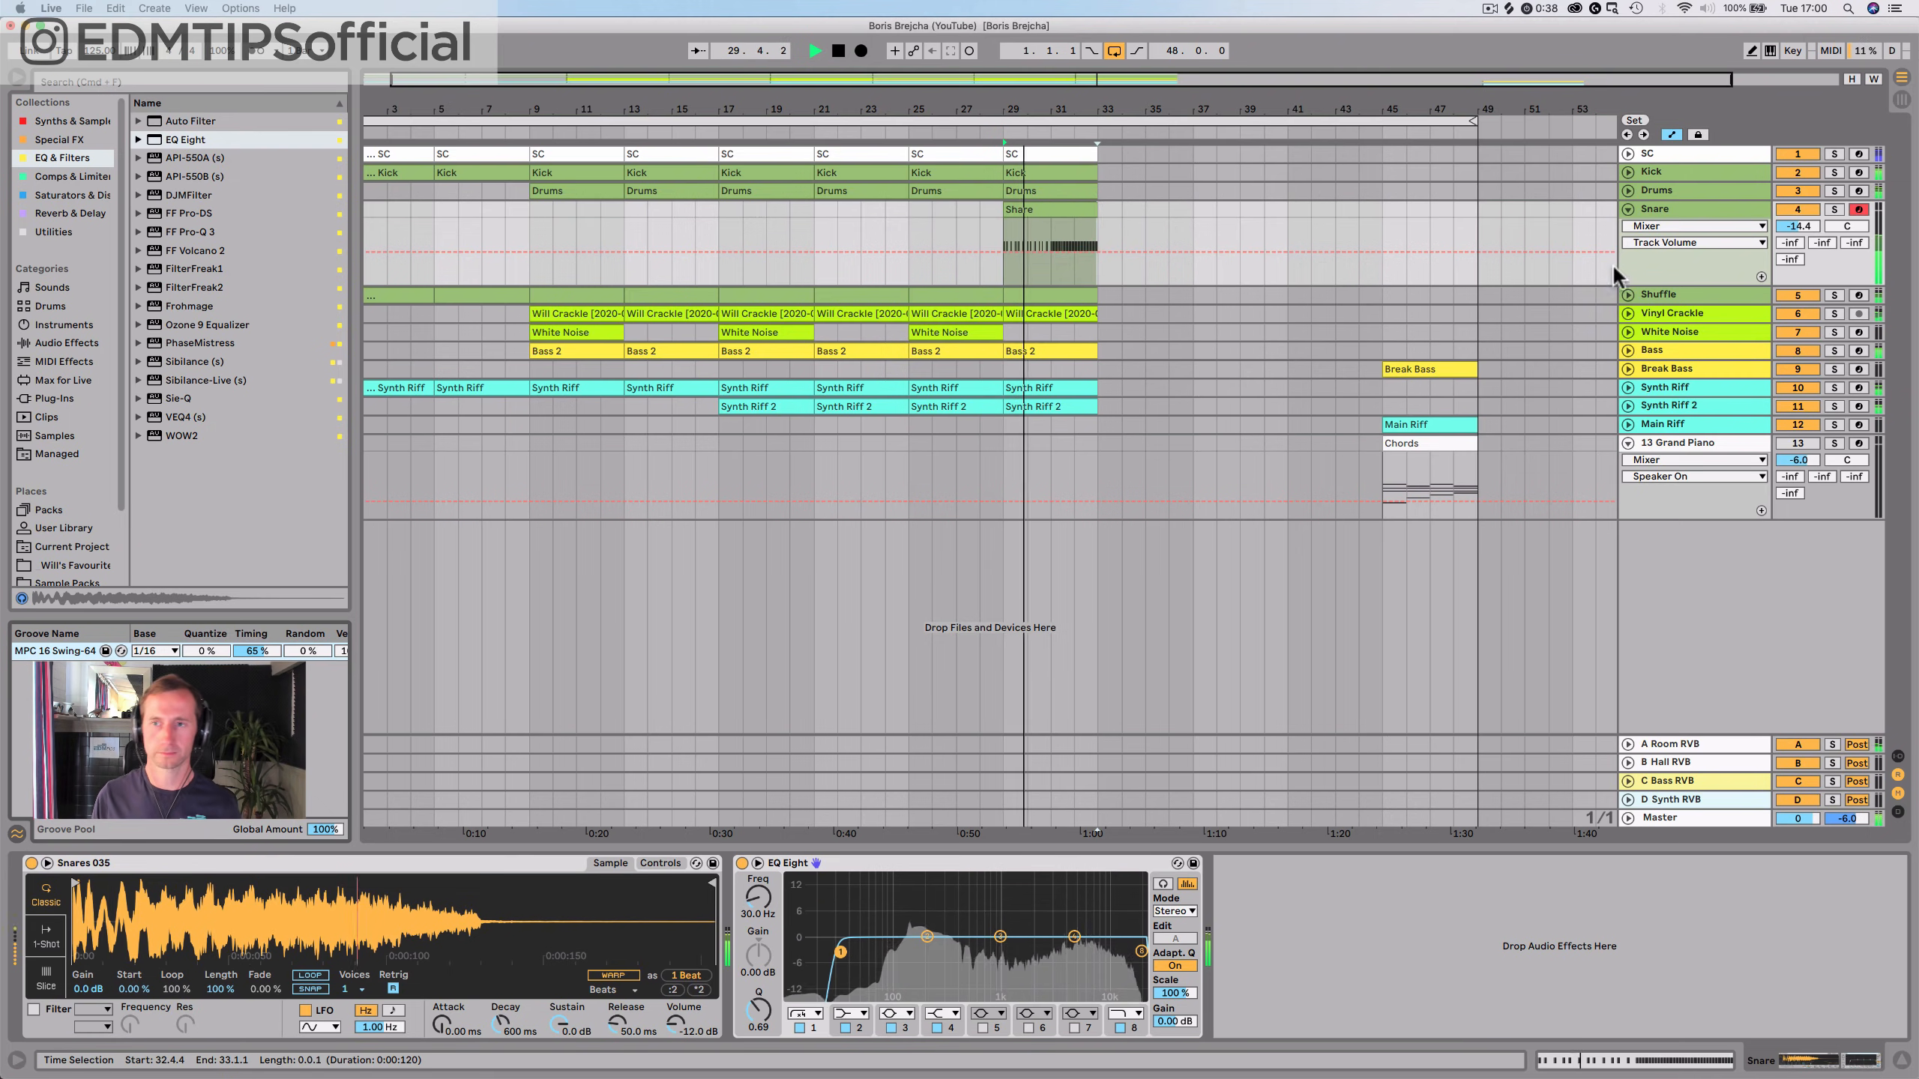
# Soften the Snare's highs in EQ Eight by moving the high cut to 17.8 kHz and lowering the upper band
pyautogui.moveTo(1141, 951)
pyautogui.mouseDown()
pyautogui.moveTo(1047, 959)
pyautogui.moveTo(1132, 956)
pyautogui.mouseUp()
pyautogui.click(1074, 937)
pyautogui.press('space')
pyautogui.press('space')
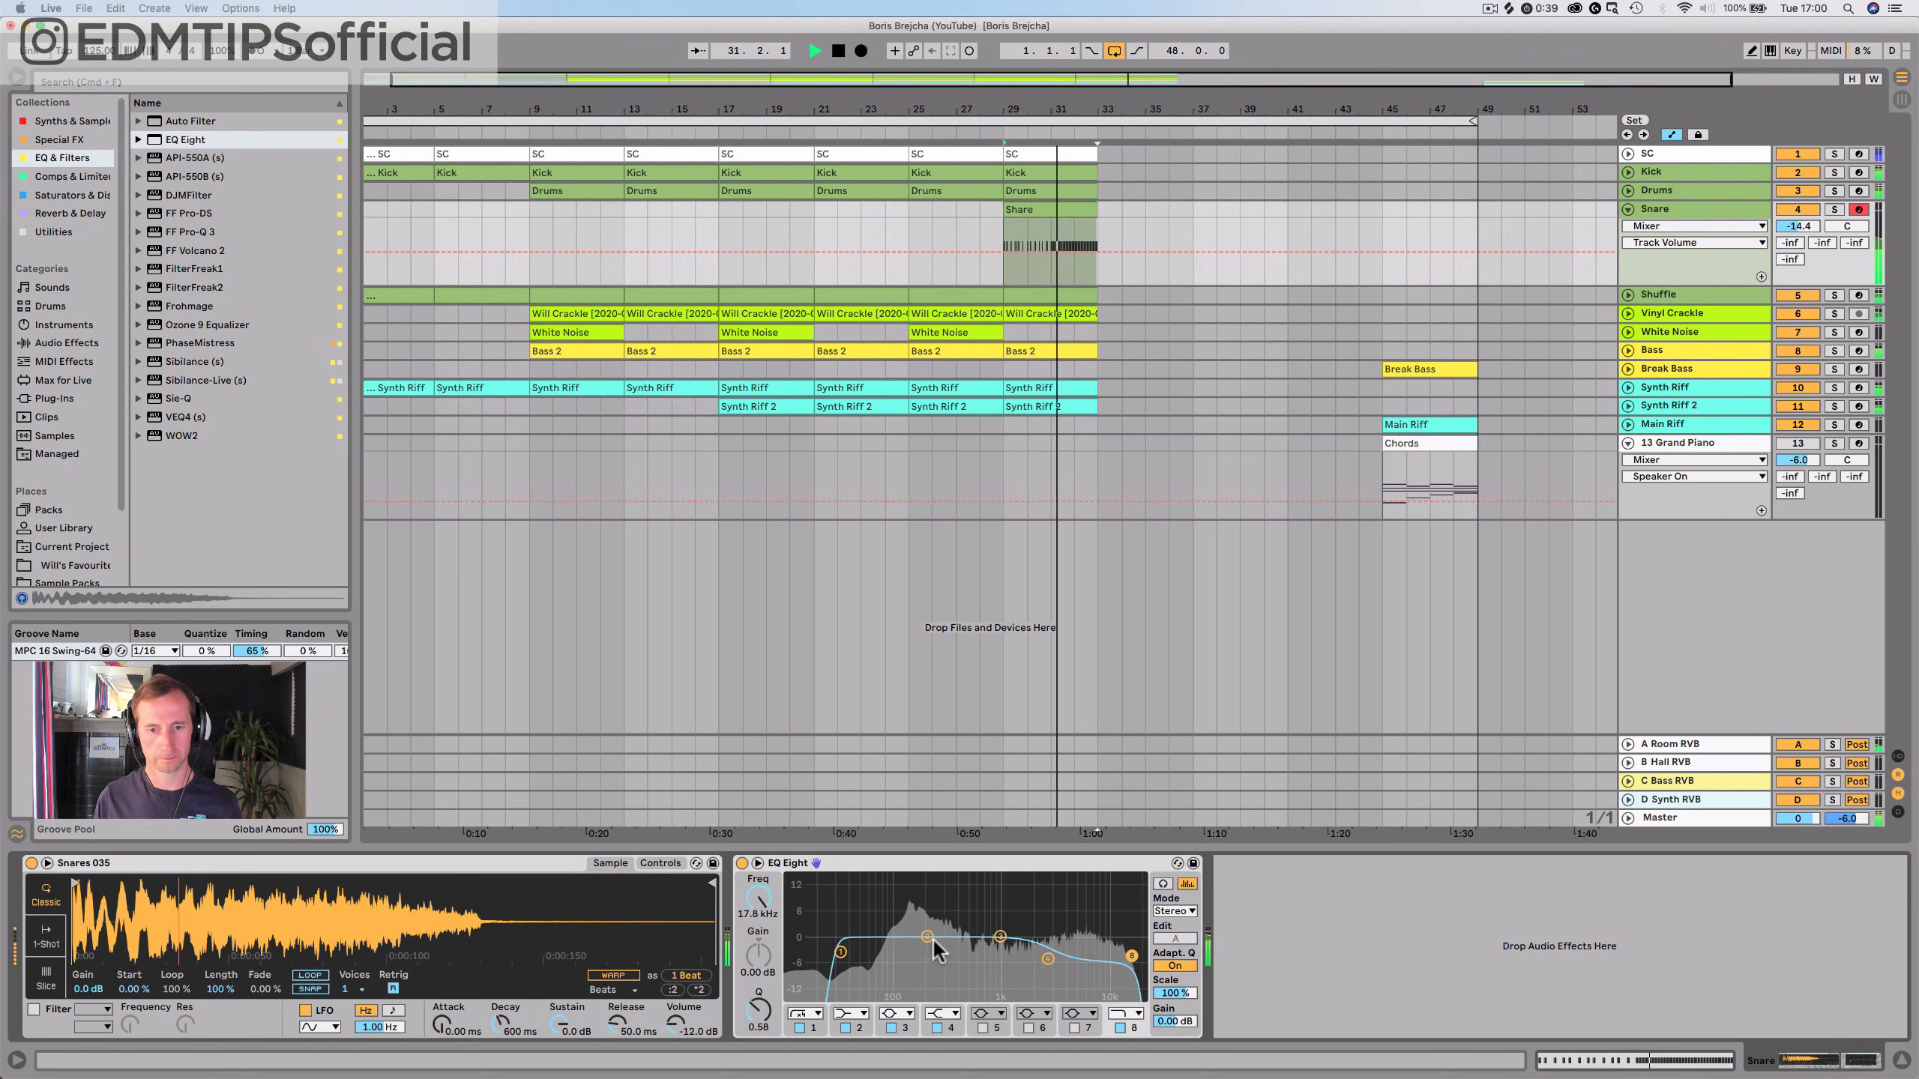
# Boost the Snare by 2.60 dB at 206 Hz in EQ Eight, raise the low-cut frequency, and save the project
pyautogui.moveTo(1001, 939); pyautogui.dragTo(930, 906)
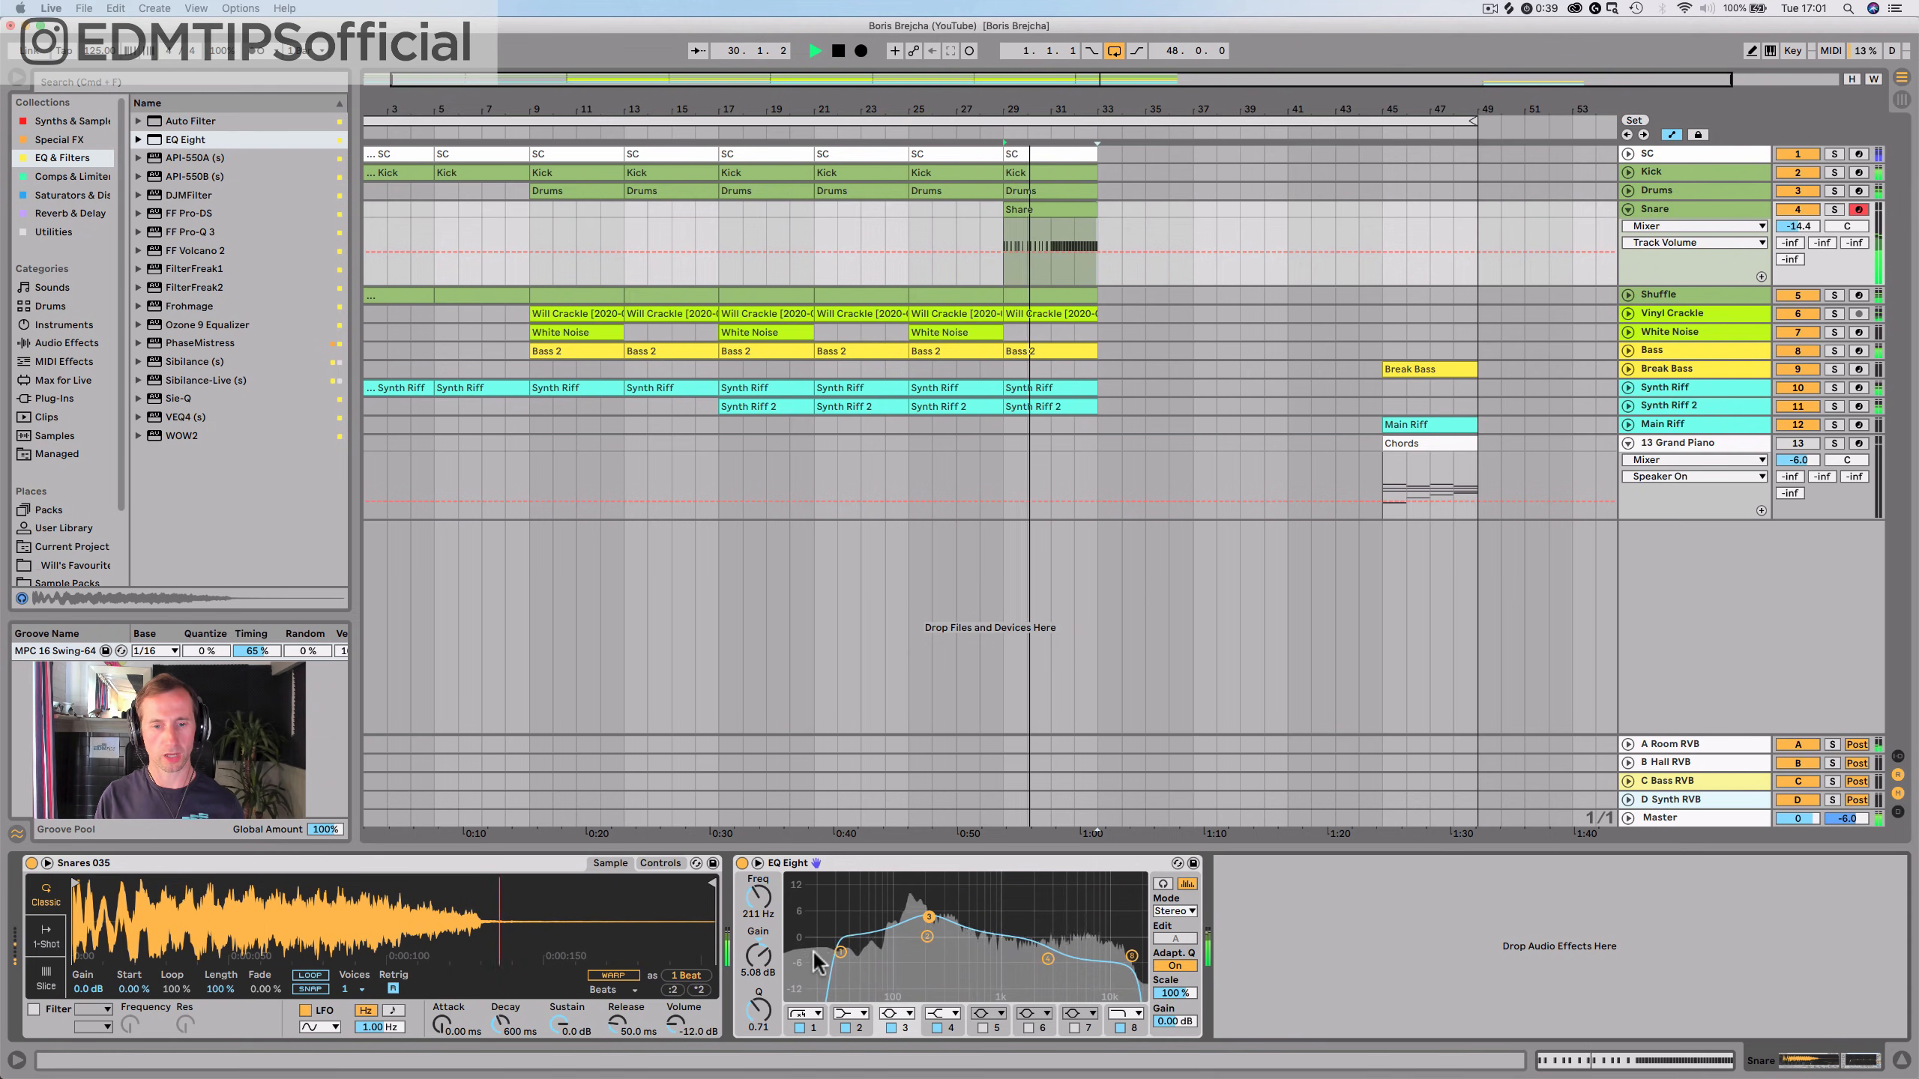
pyautogui.click(839, 952)
pyautogui.moveTo(840, 952); pyautogui.dragTo(928, 926)
pyautogui.press('space')
pyautogui.press('super+s')
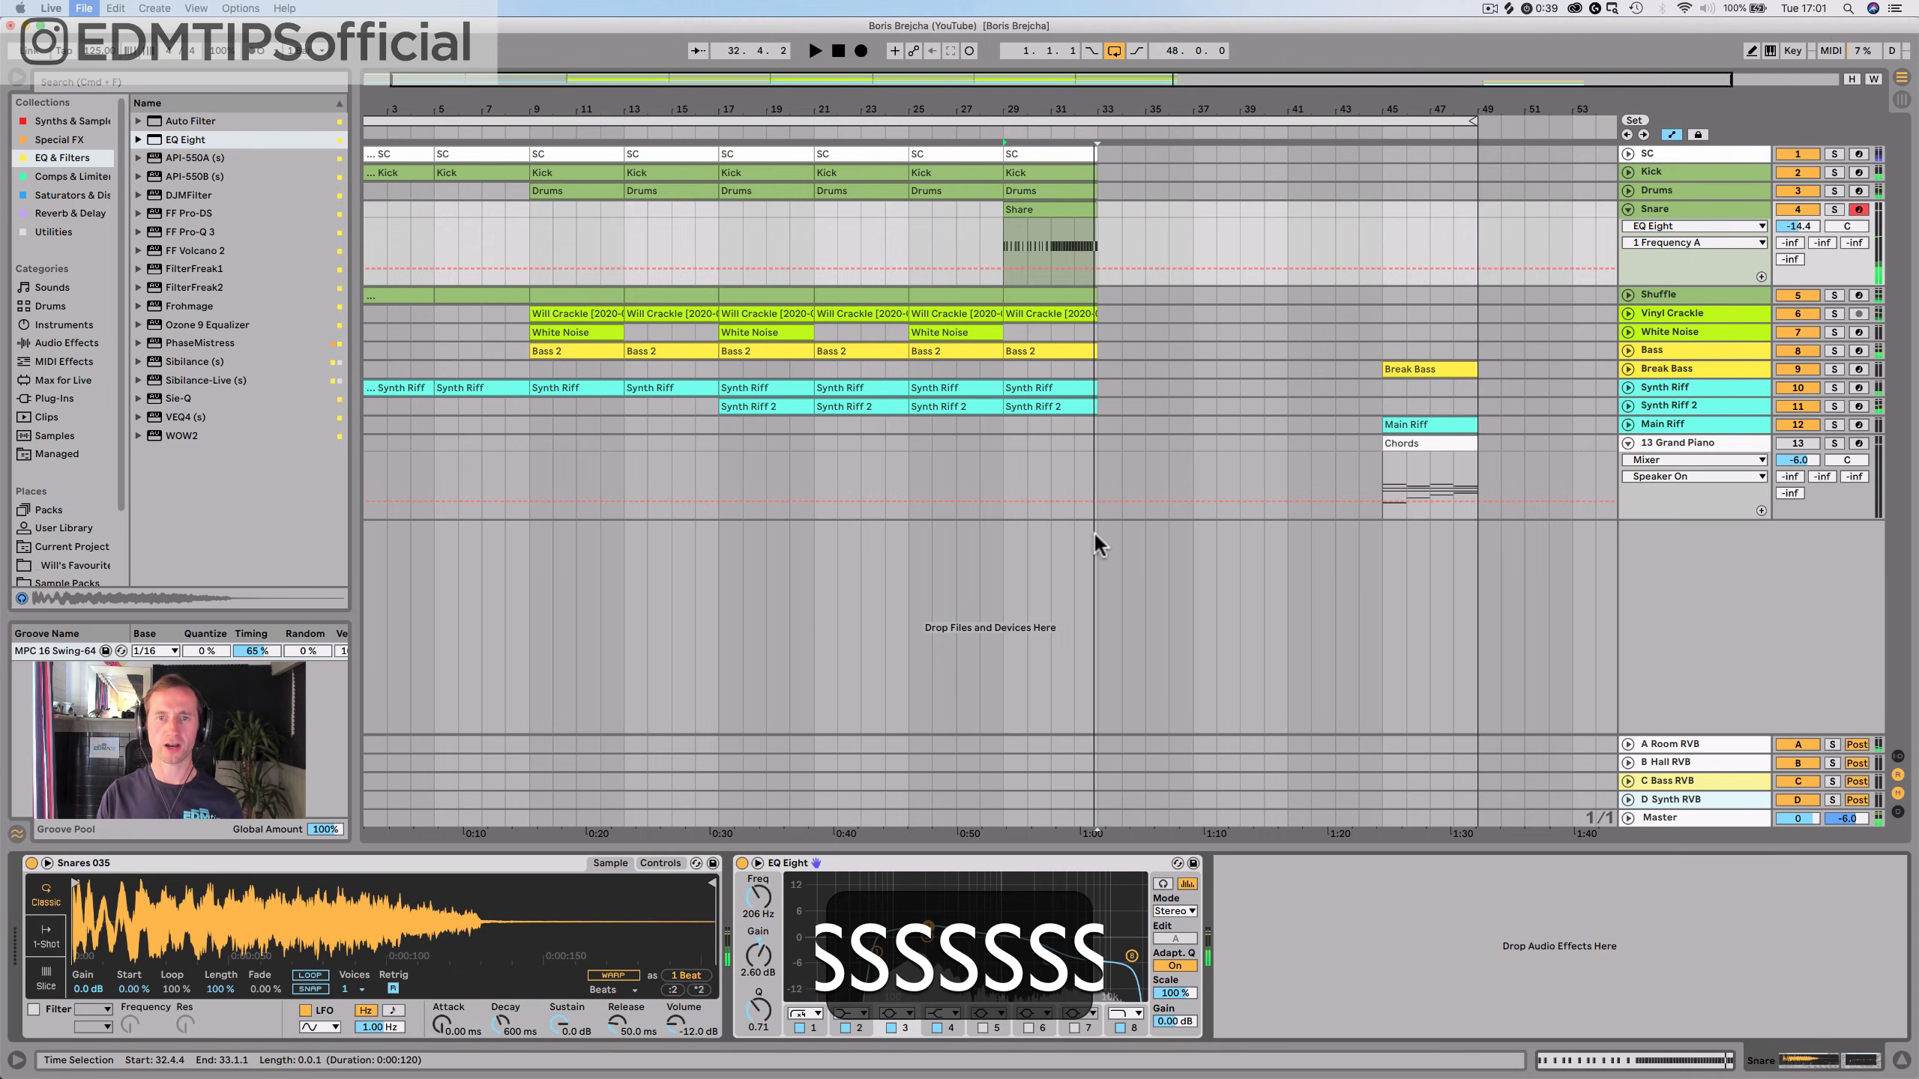
# Fold the Snare track, solo Synth Riff 2, and play it from bar 17
pyautogui.click(1628, 210)
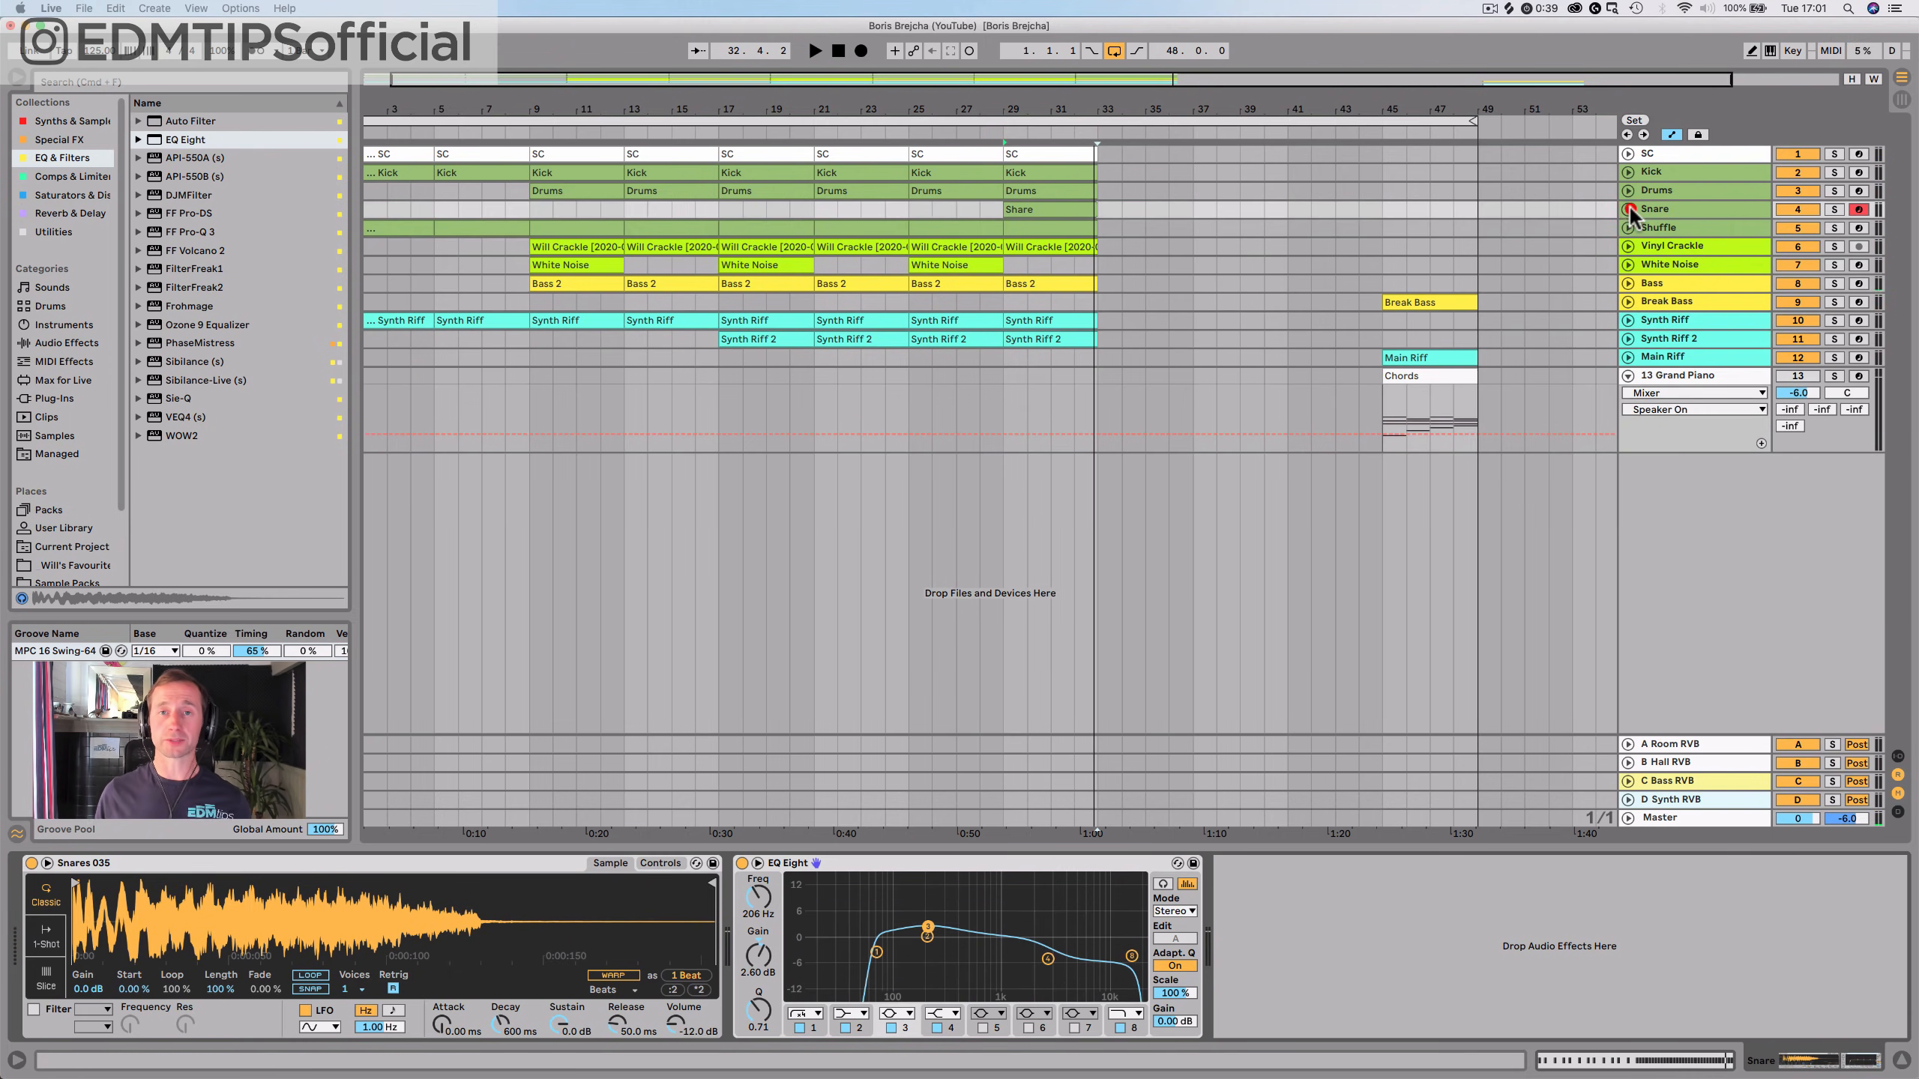
pyautogui.click(1668, 339)
pyautogui.click(1832, 338)
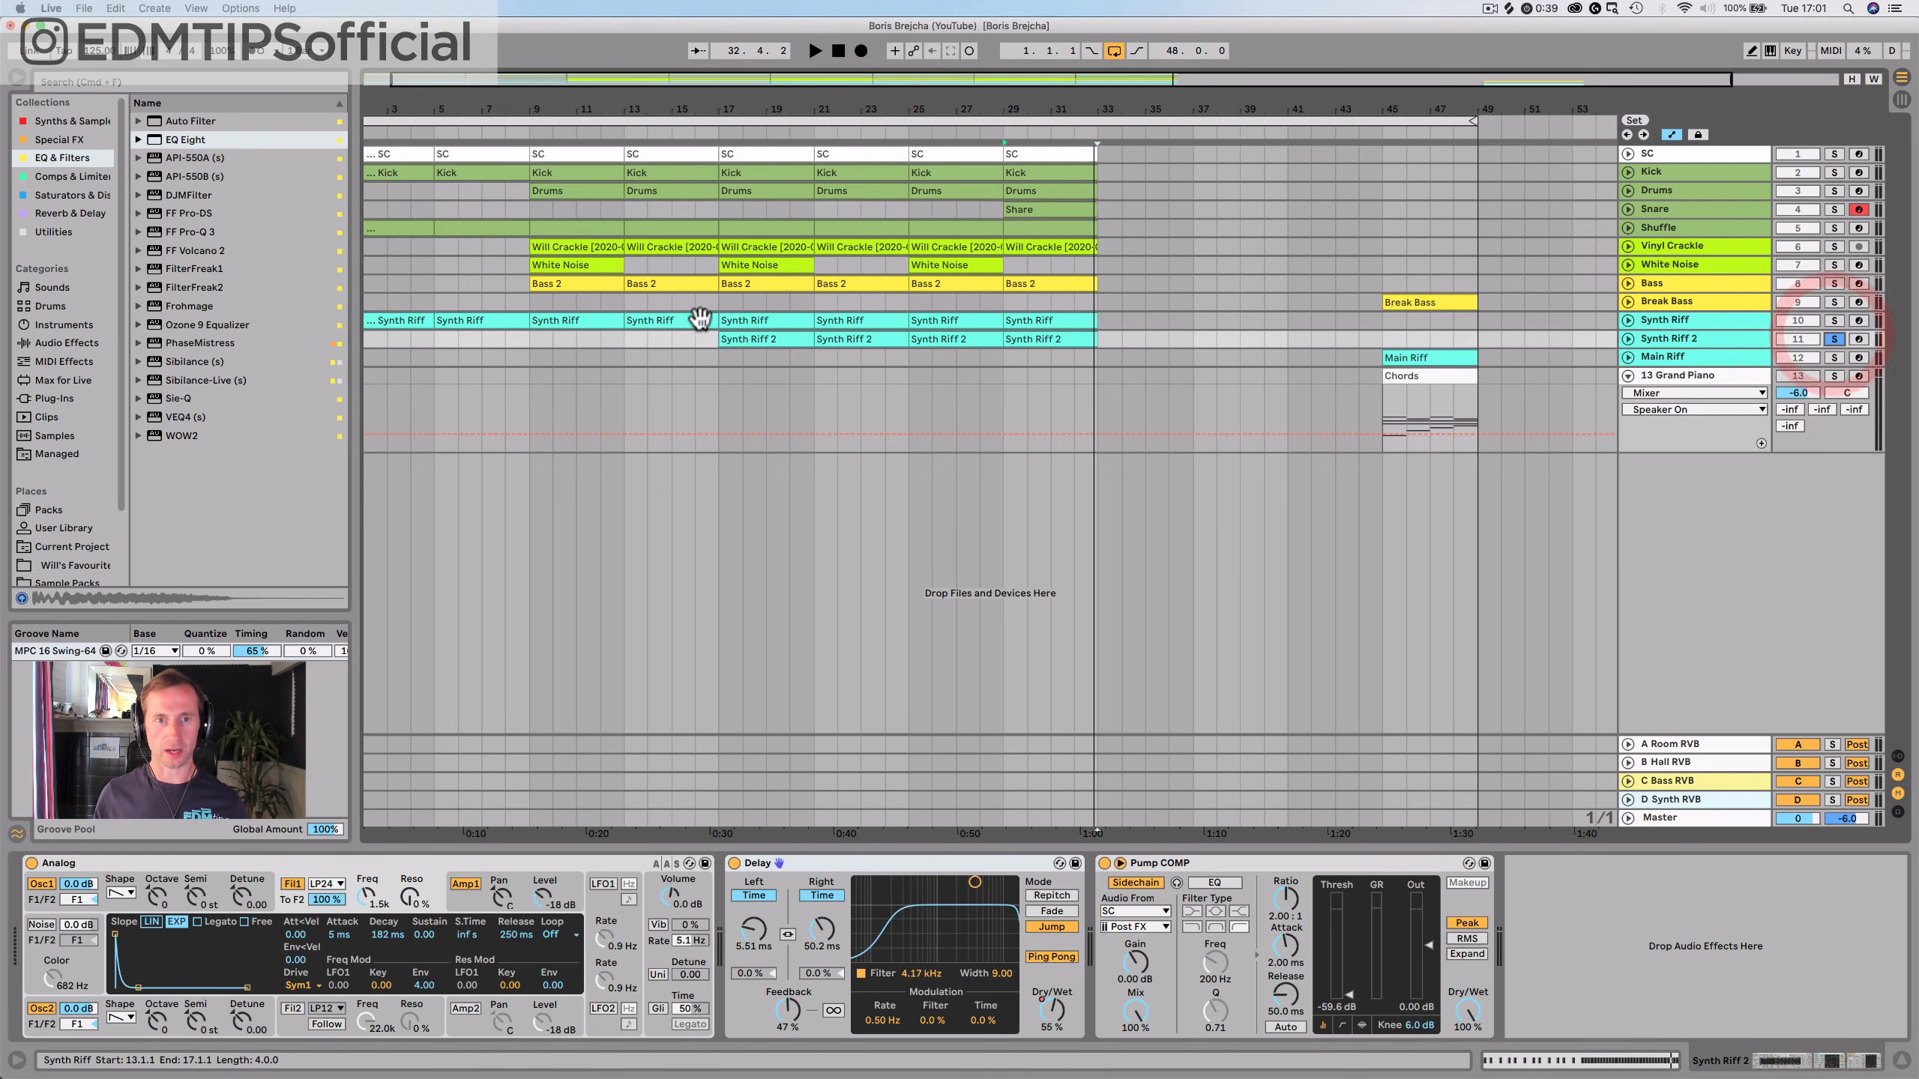
pyautogui.click(707, 352)
pyautogui.click(713, 340)
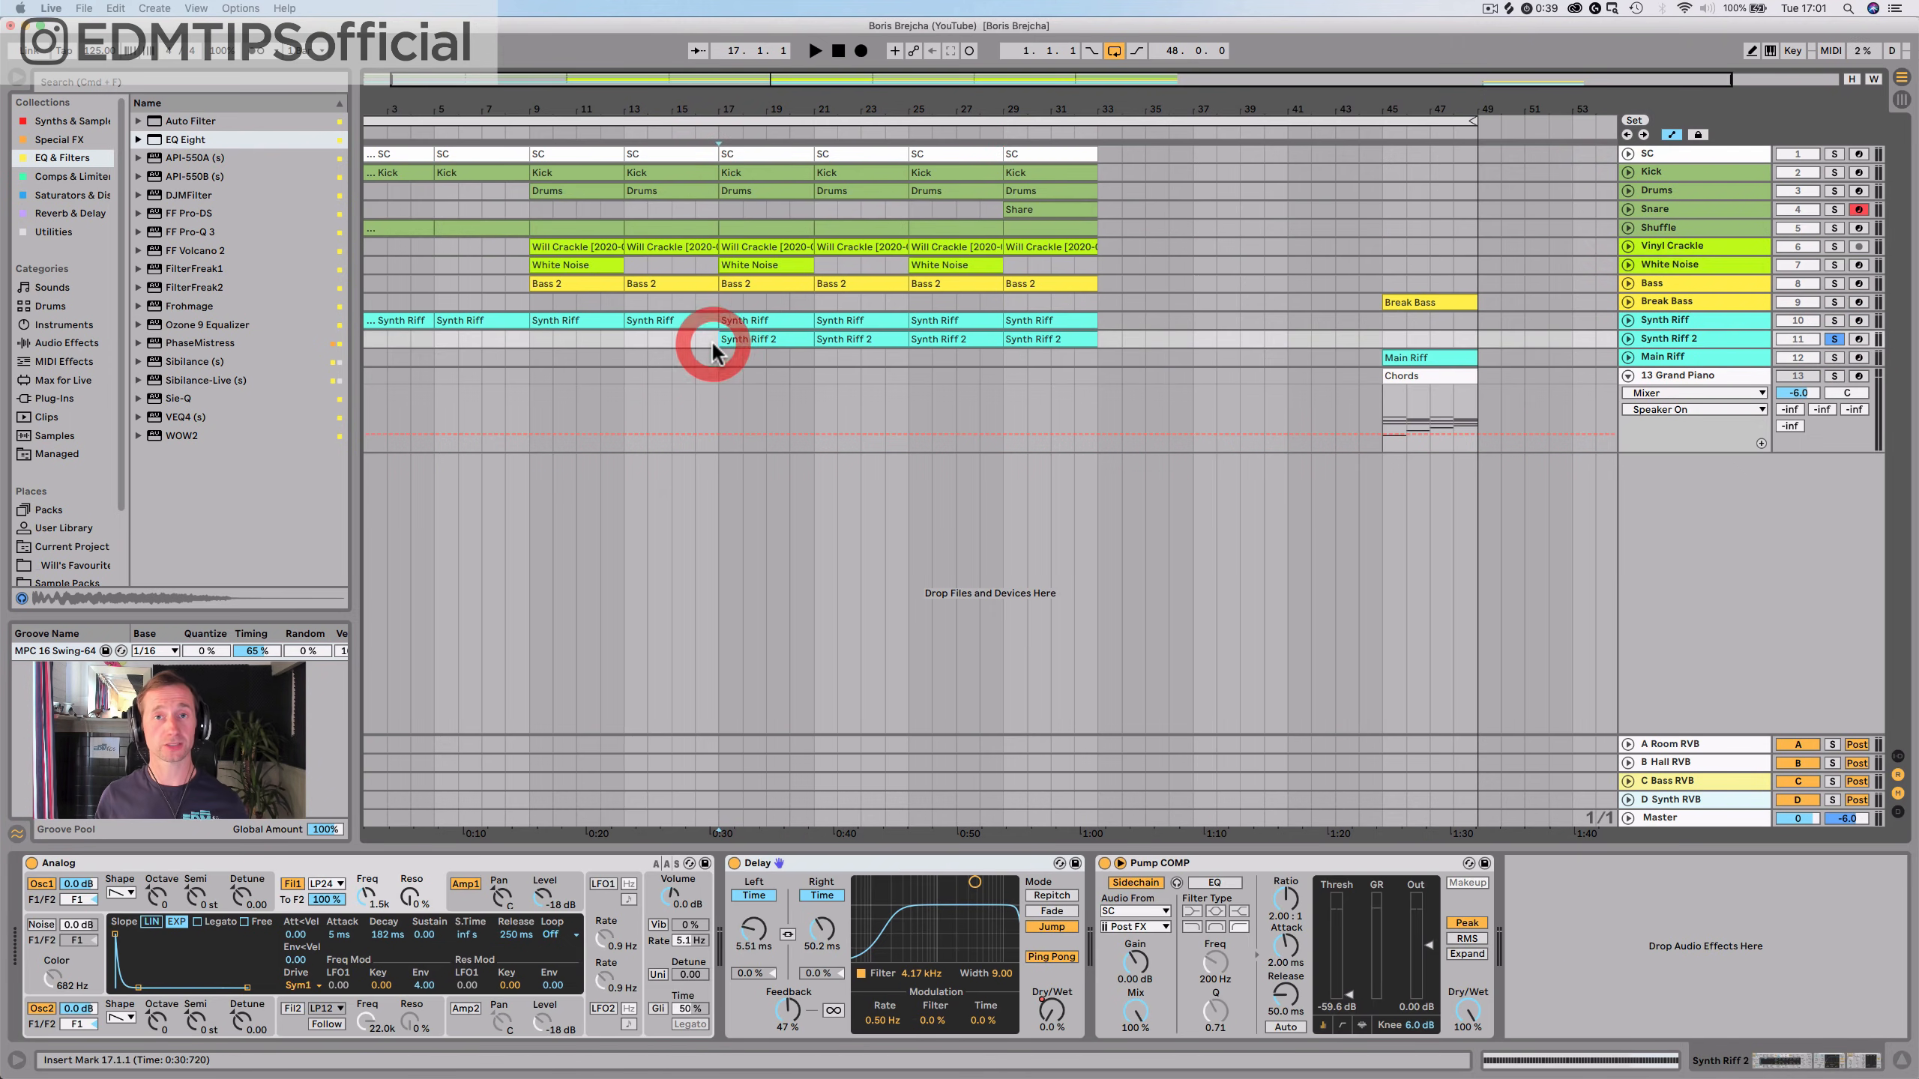
pyautogui.press('space')
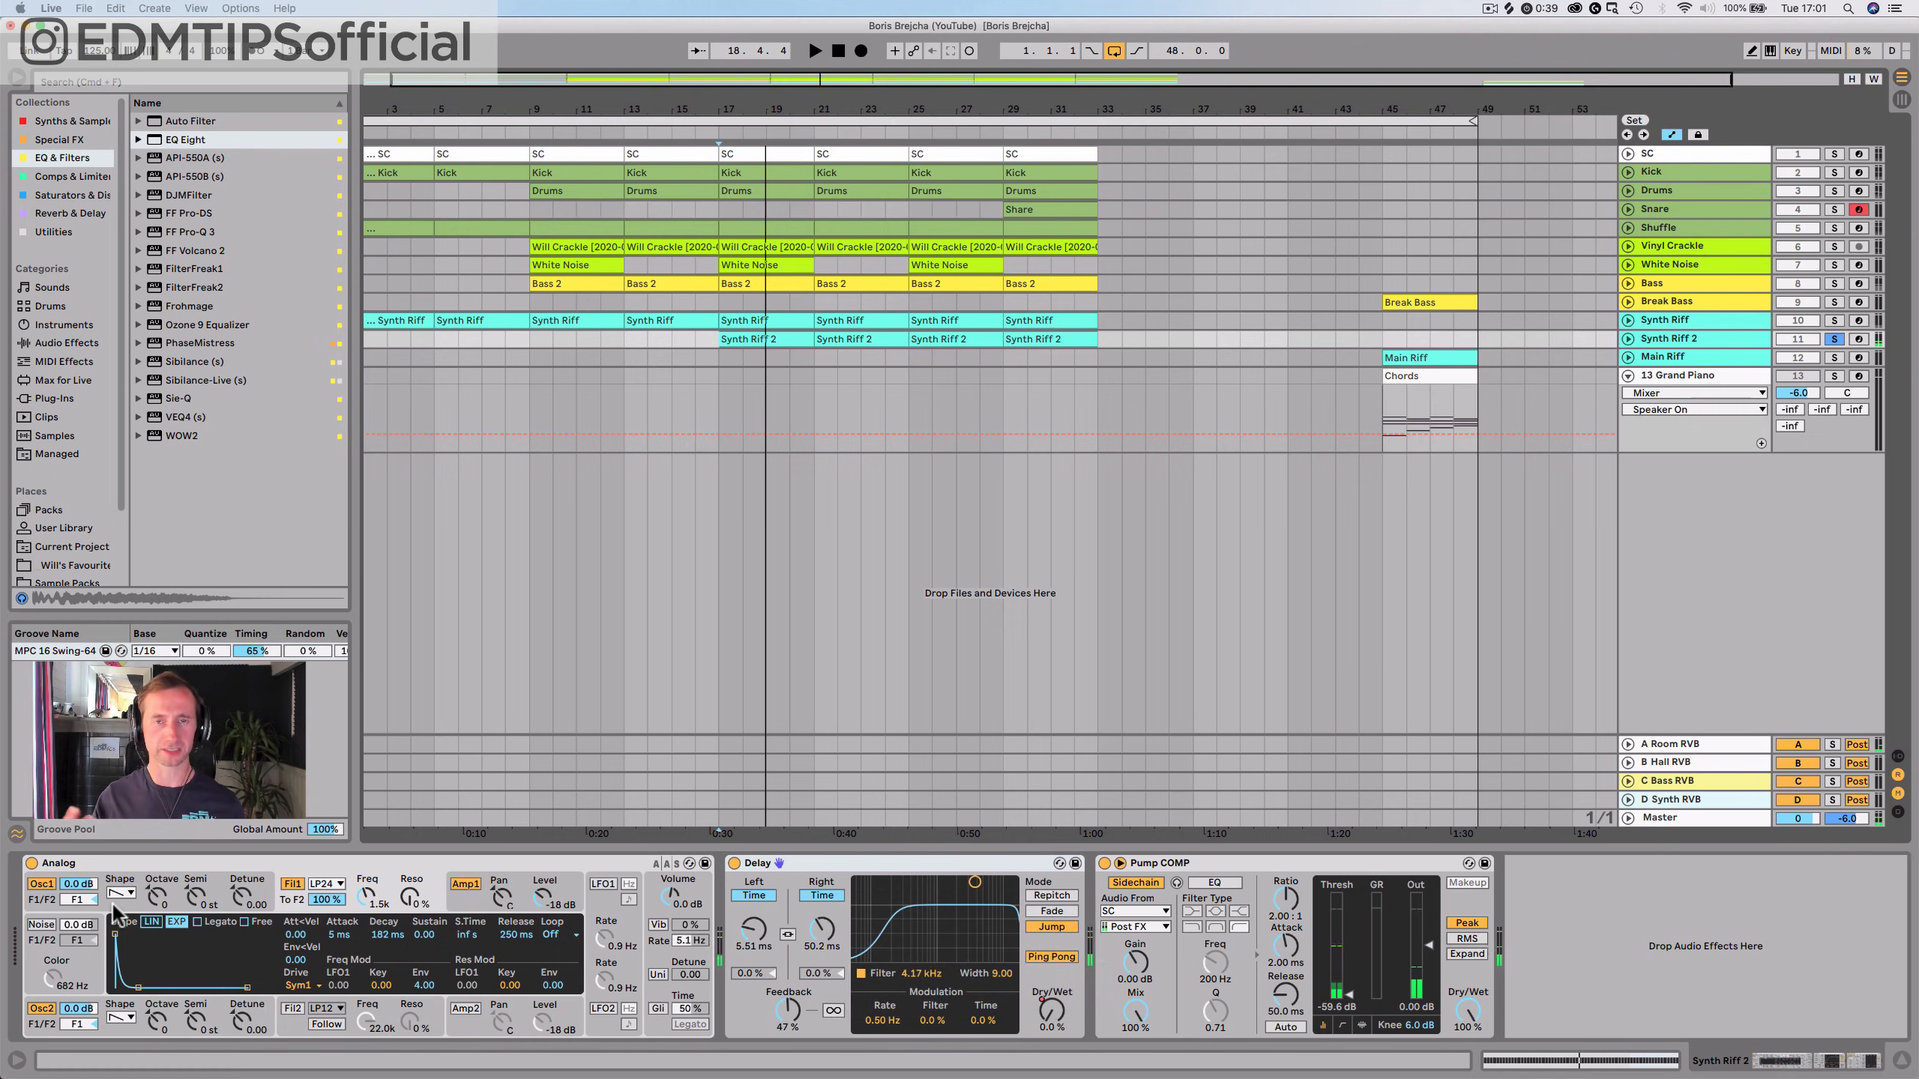
# Enable the noise generator in Synth Riff 2's Analog, with its level at -6.2 dB and color at 22.0 kHz
pyautogui.click(42, 924)
pyautogui.press('space')
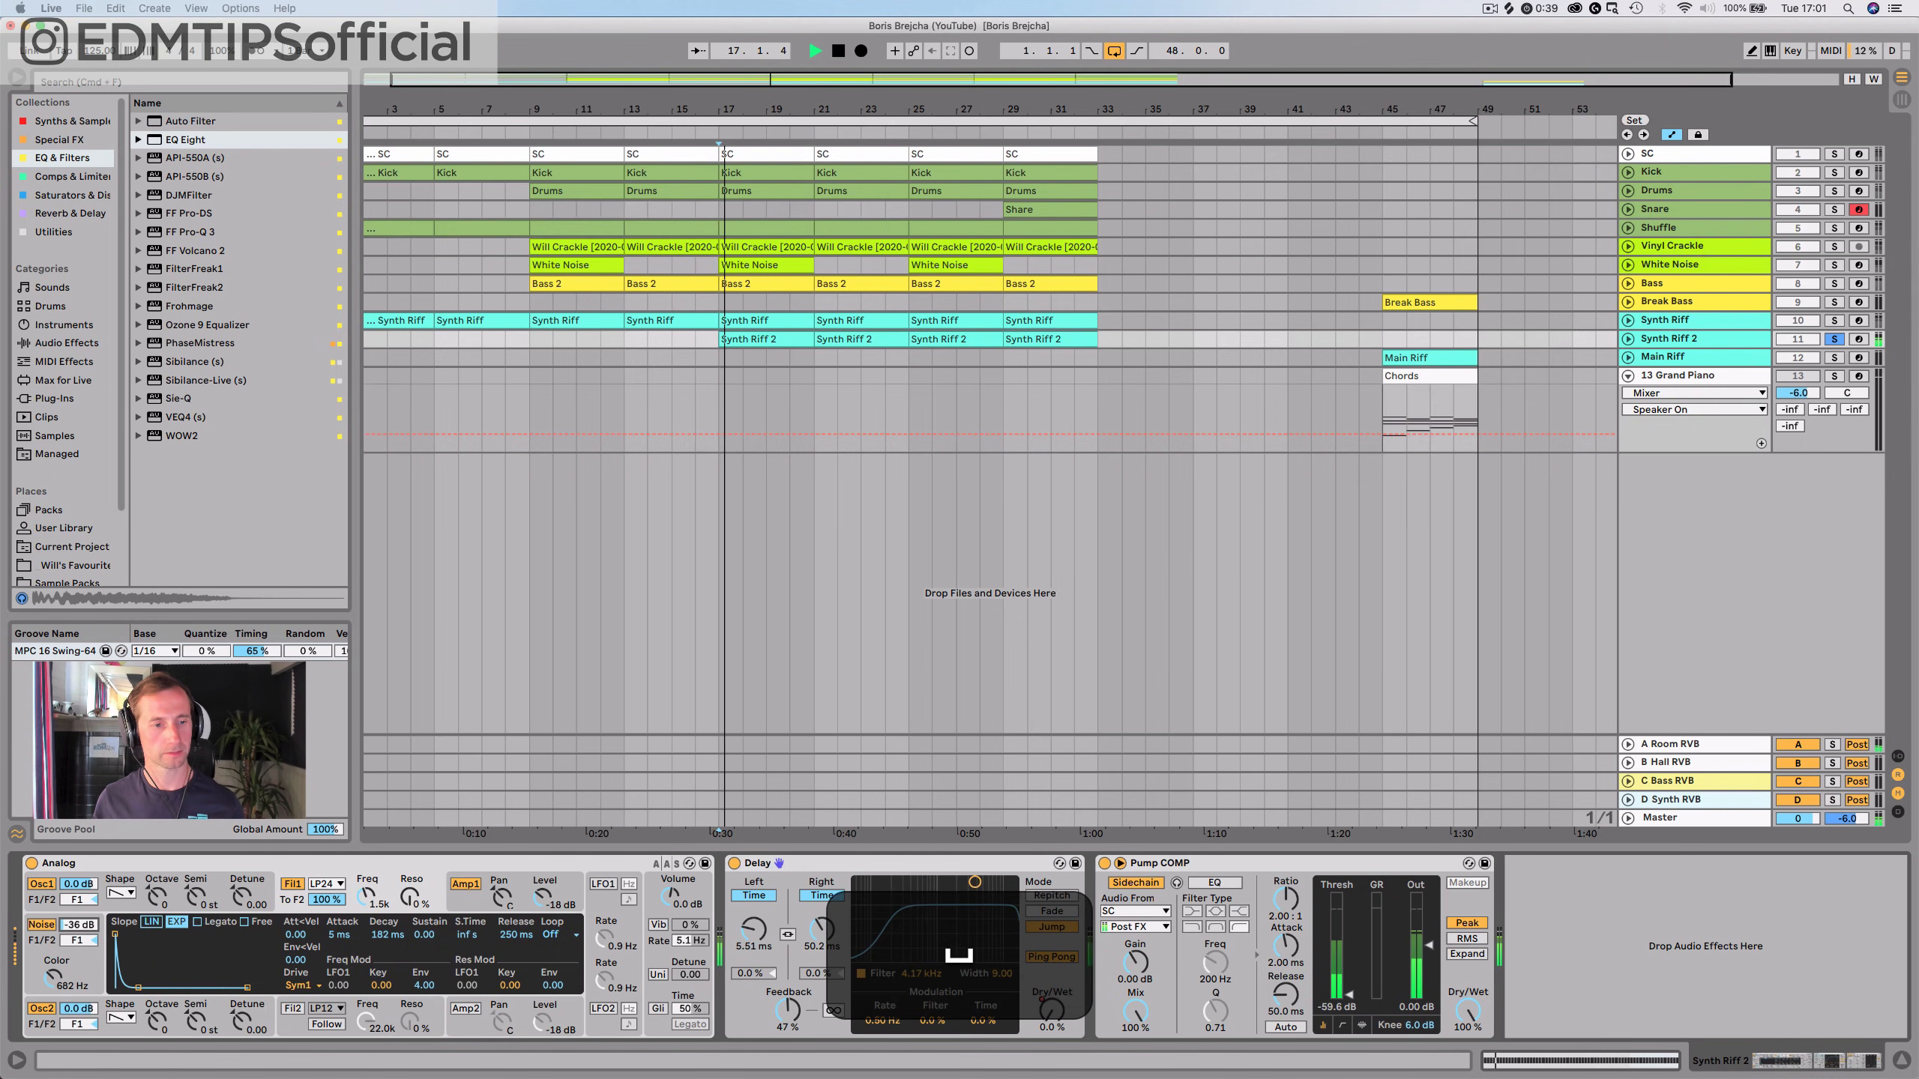
pyautogui.moveTo(78, 925); pyautogui.dragTo(79, 911)
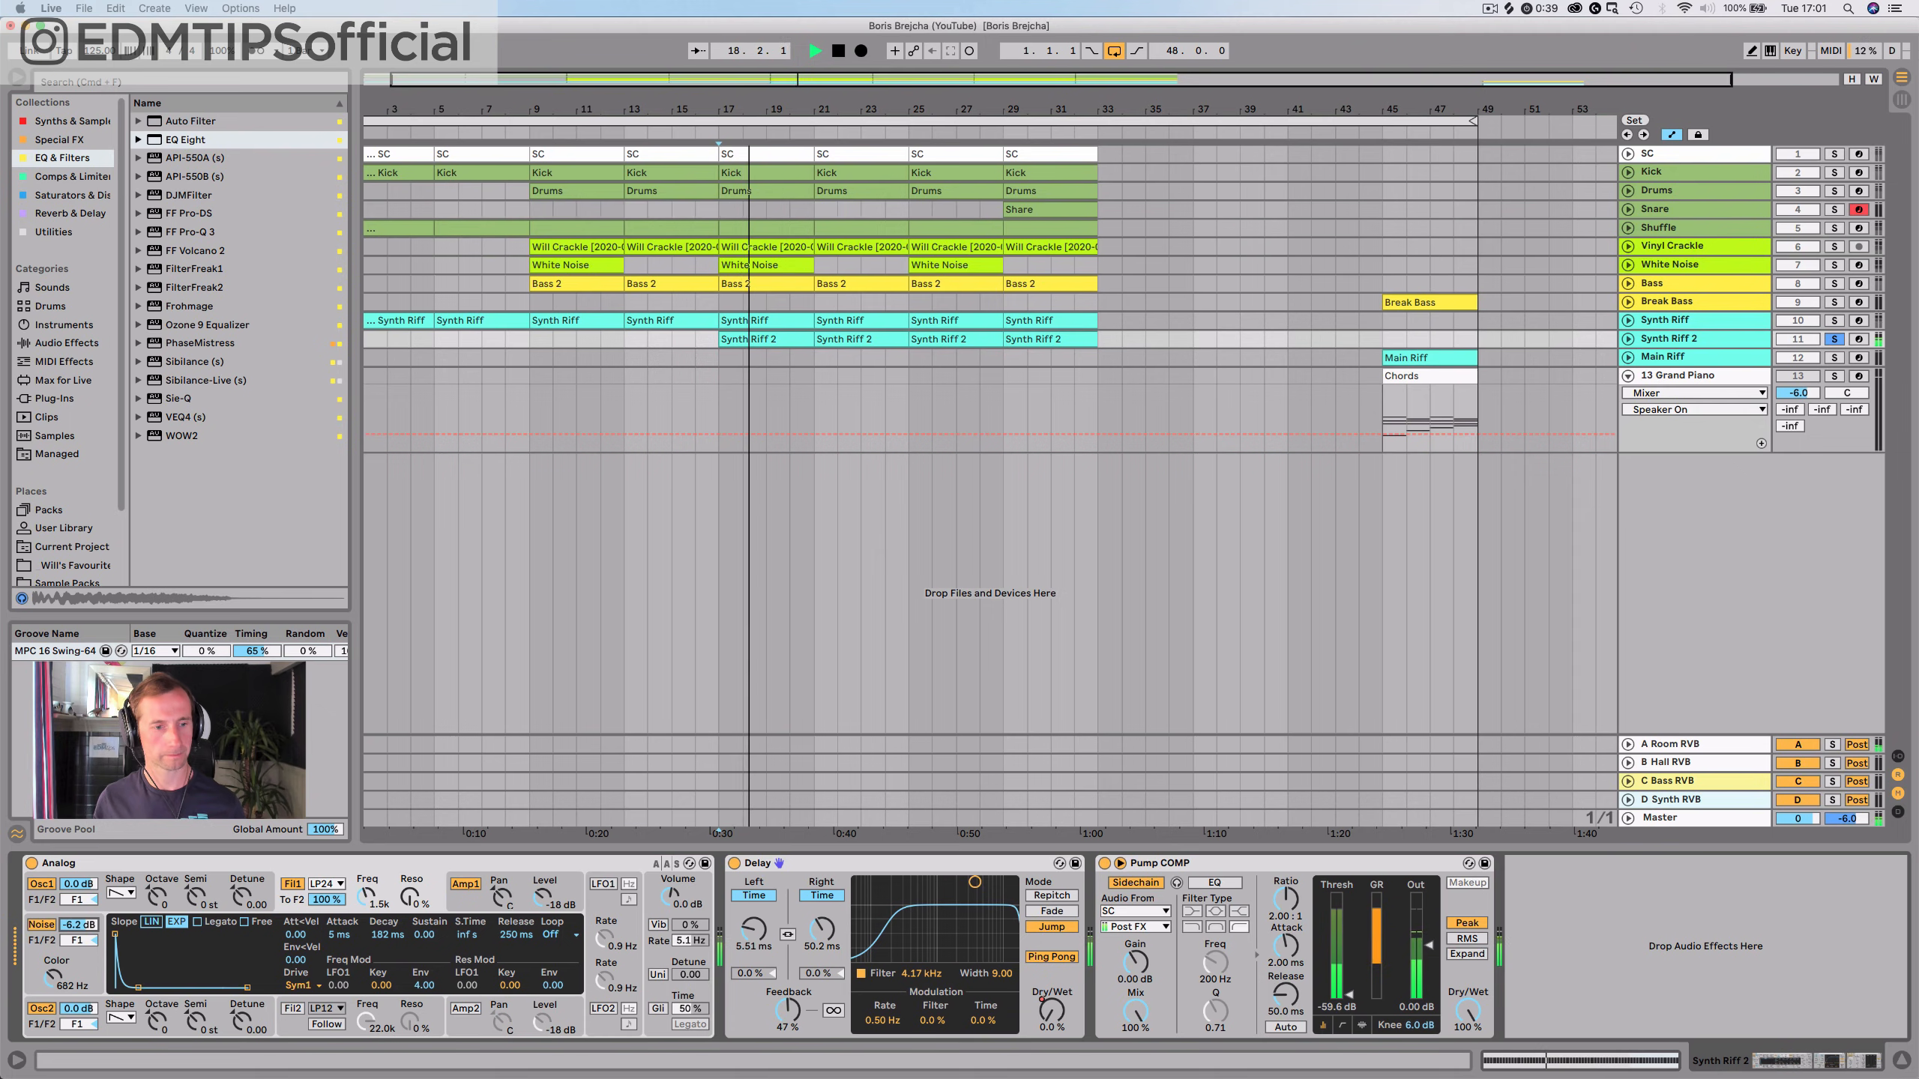
pyautogui.press('space')
pyautogui.moveTo(53, 976); pyautogui.dragTo(53, 954)
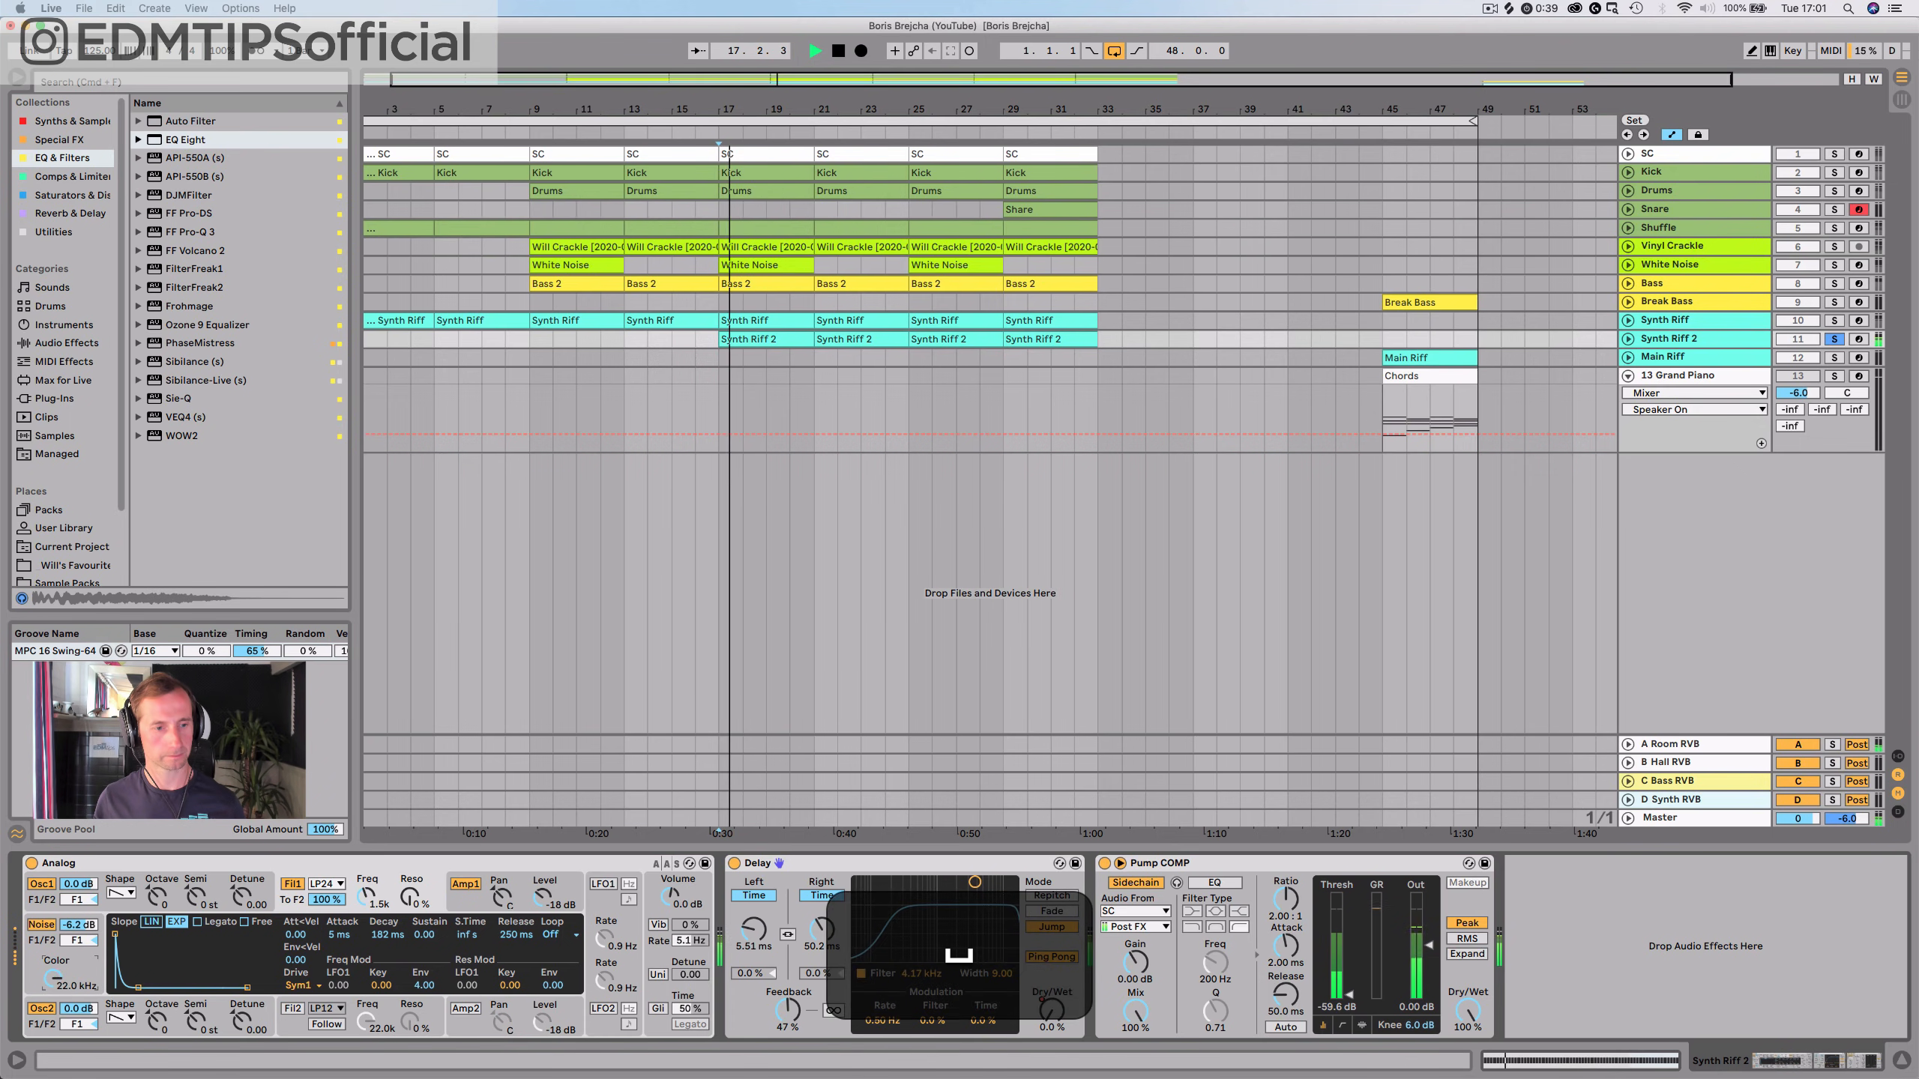
pyautogui.press('space')
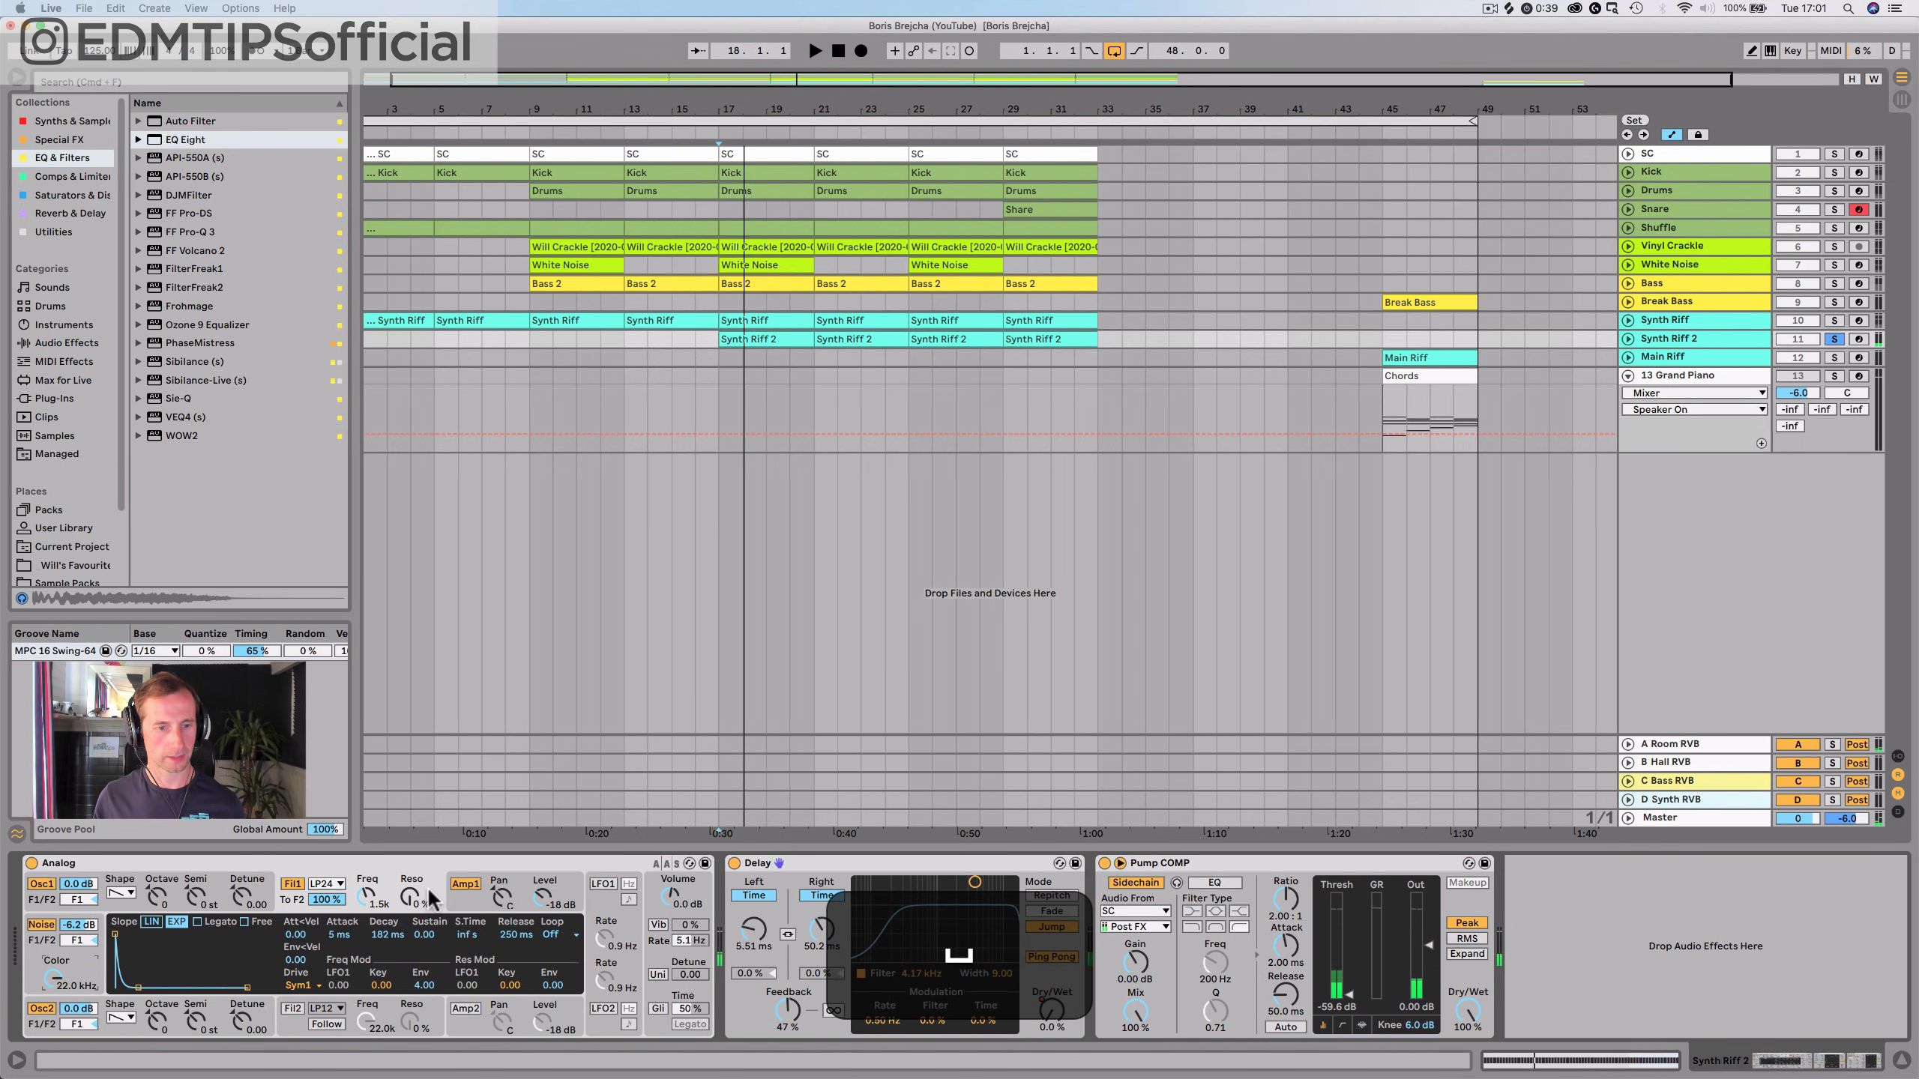
# Shorten Analog's Amp1 envelope to an 85 ms decay and a 71 ms release while the riff plays
pyautogui.click(465, 885)
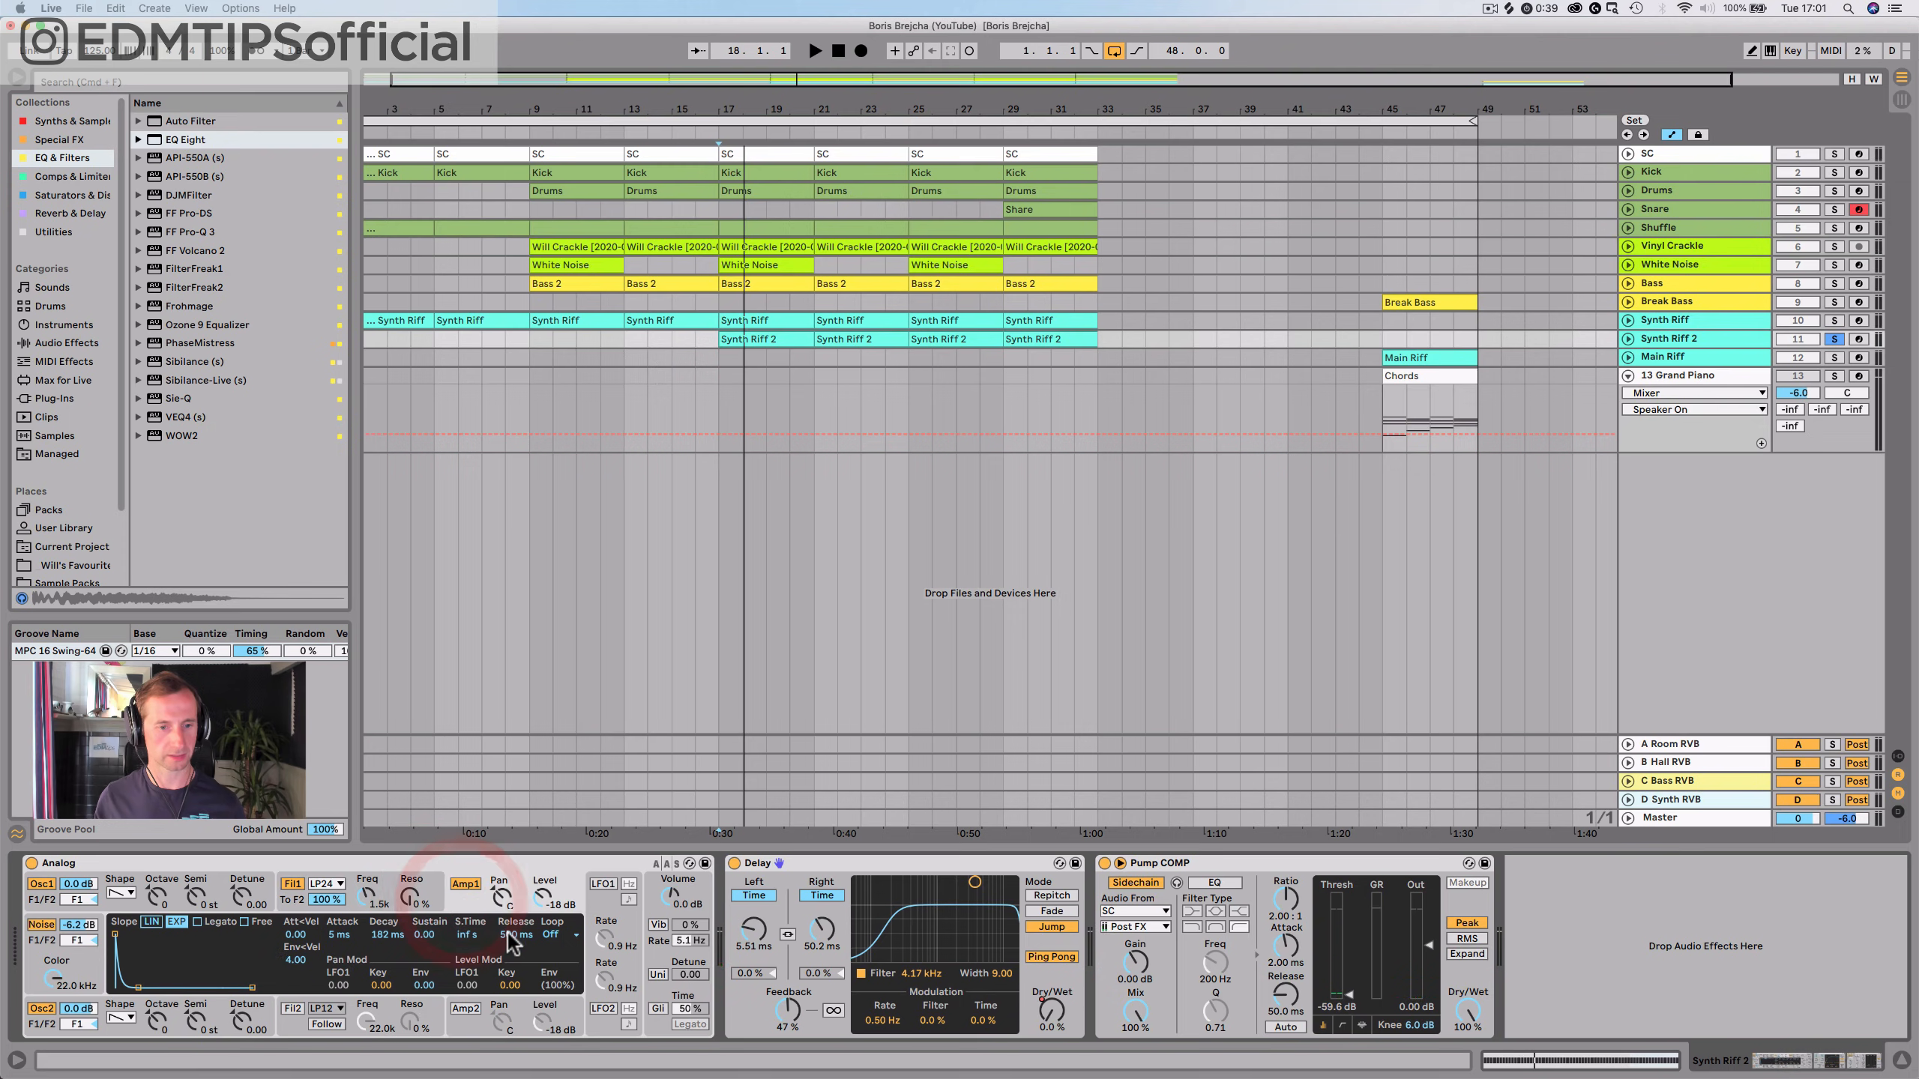
pyautogui.press('space')
pyautogui.moveTo(509, 936); pyautogui.dragTo(510, 998)
pyautogui.moveTo(384, 934)
pyautogui.mouseDown()
pyautogui.moveTo(383, 971)
pyautogui.moveTo(383, 954)
pyautogui.mouseUp()
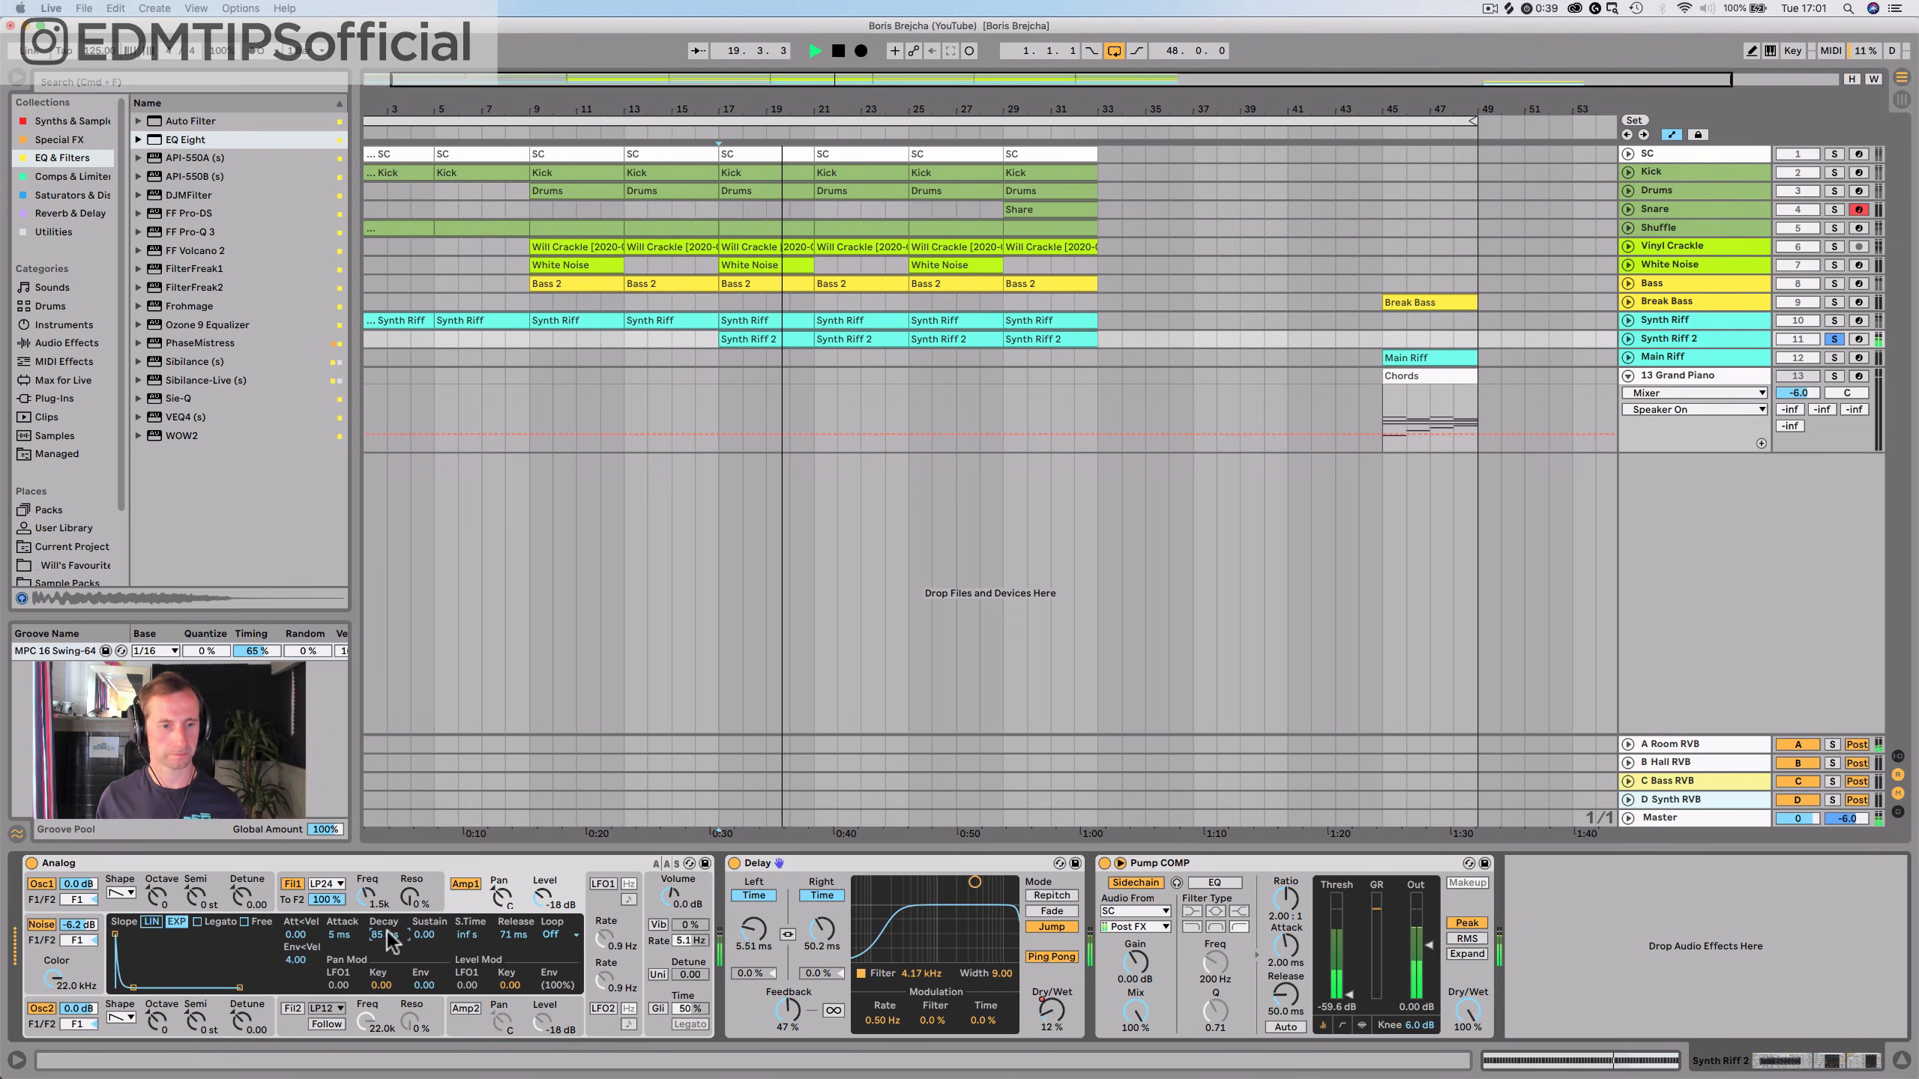
pyautogui.click(62, 959)
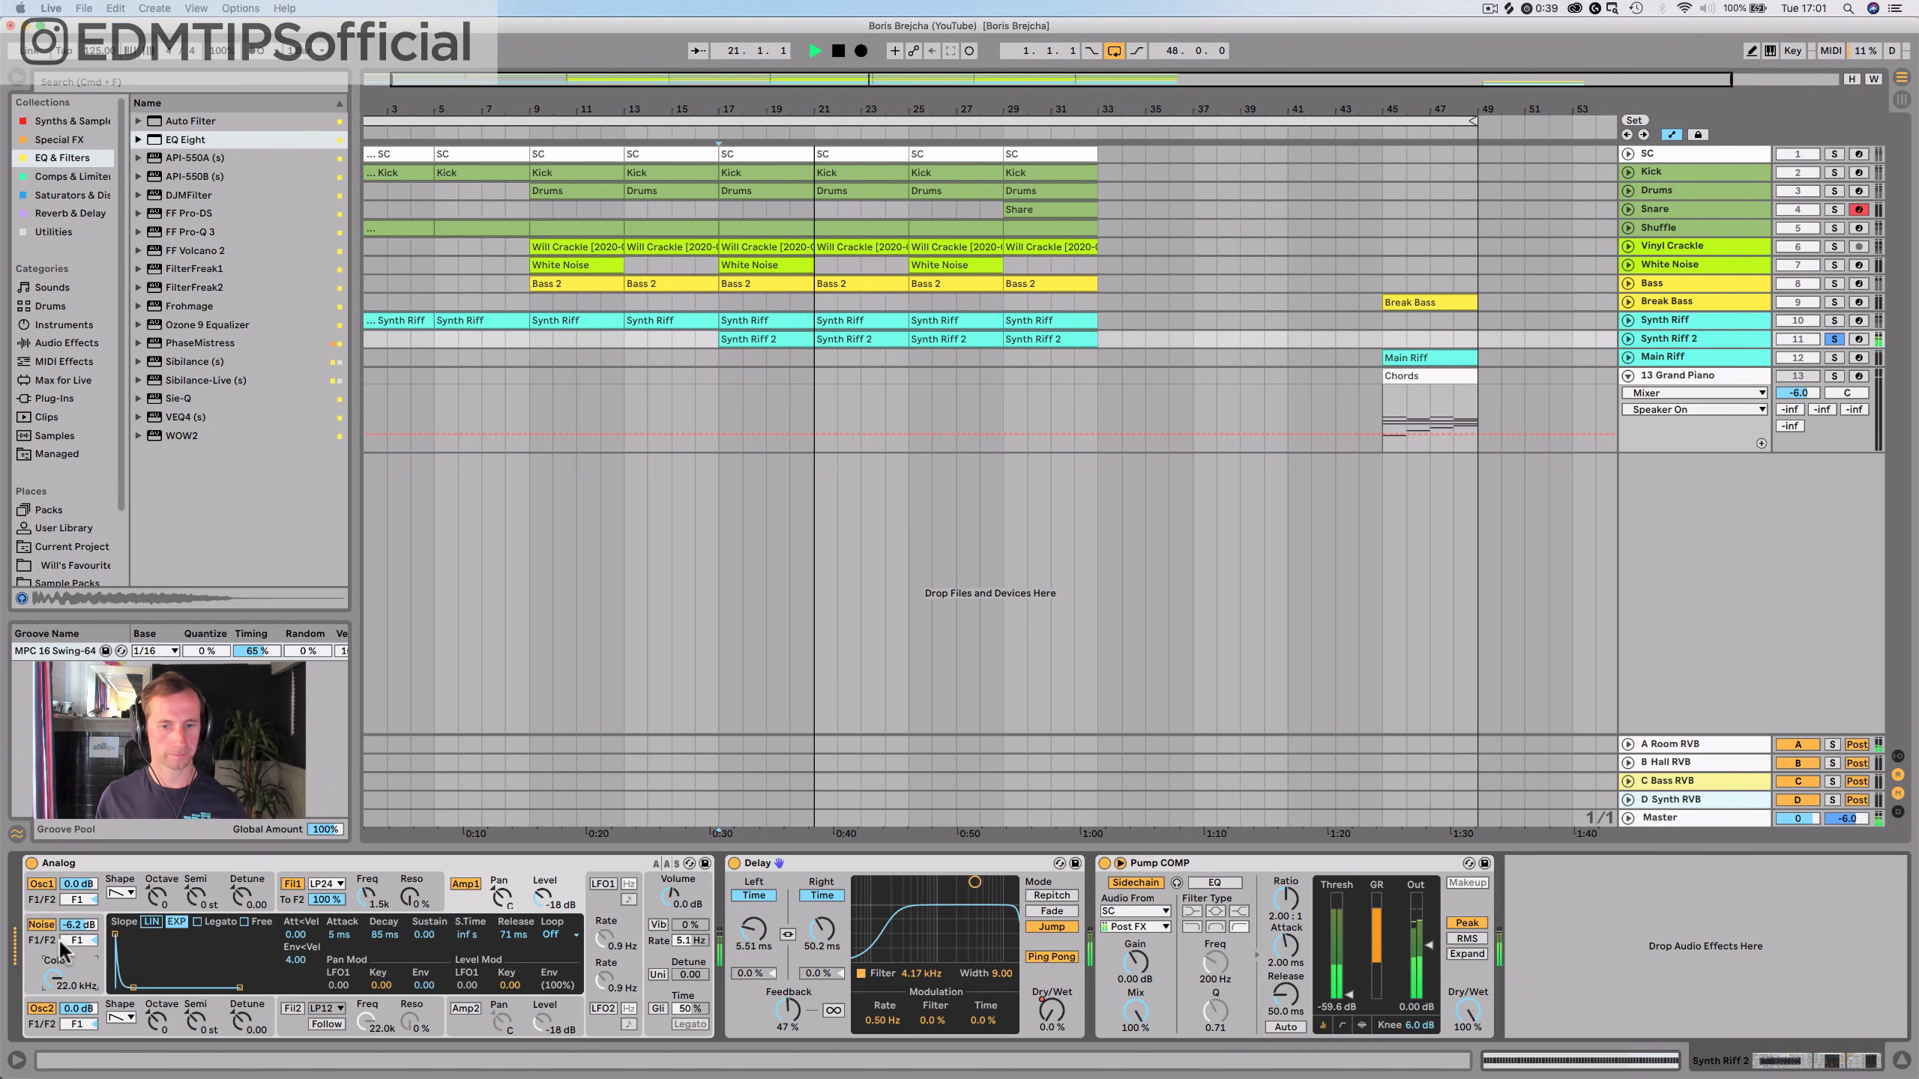
pyautogui.press('space')
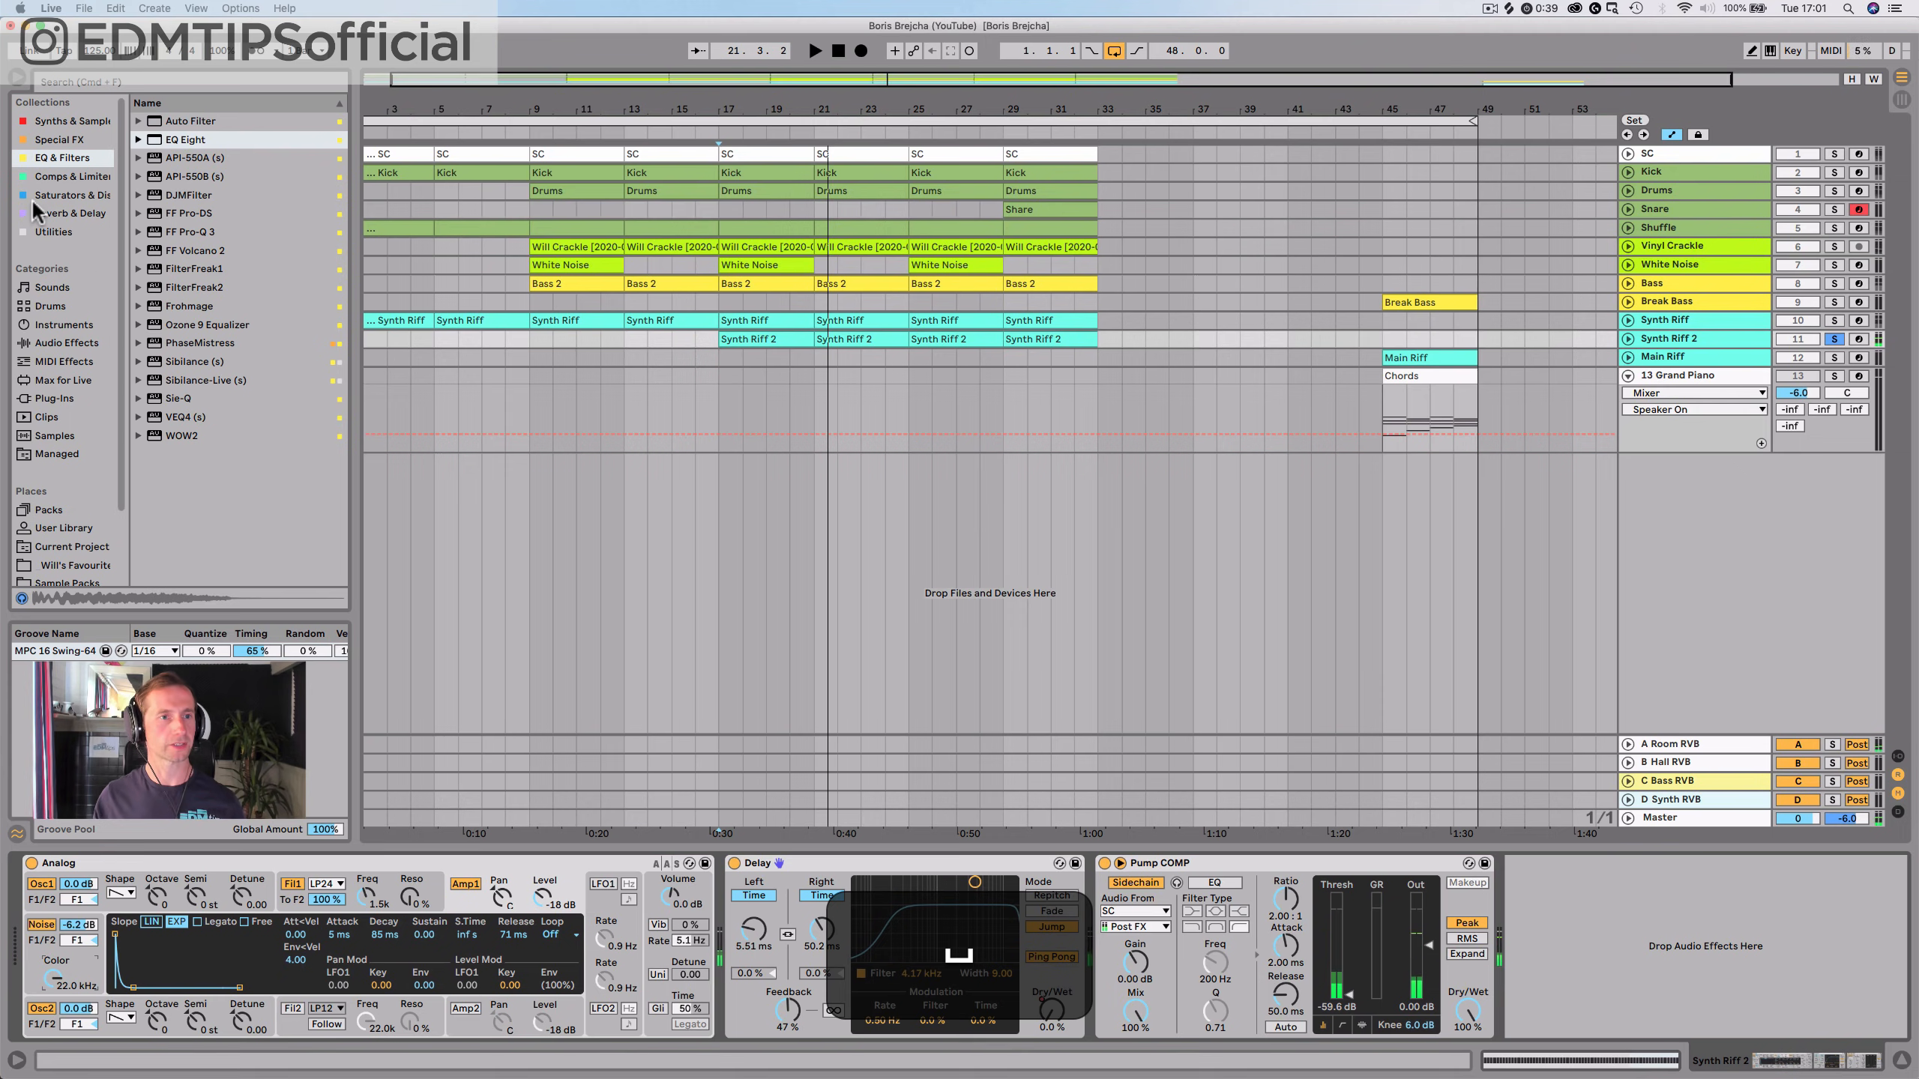
# Insert a new Delay between Analog and the existing Delay on Synth Riff 2 and rename it Haas
pyautogui.click(53, 213)
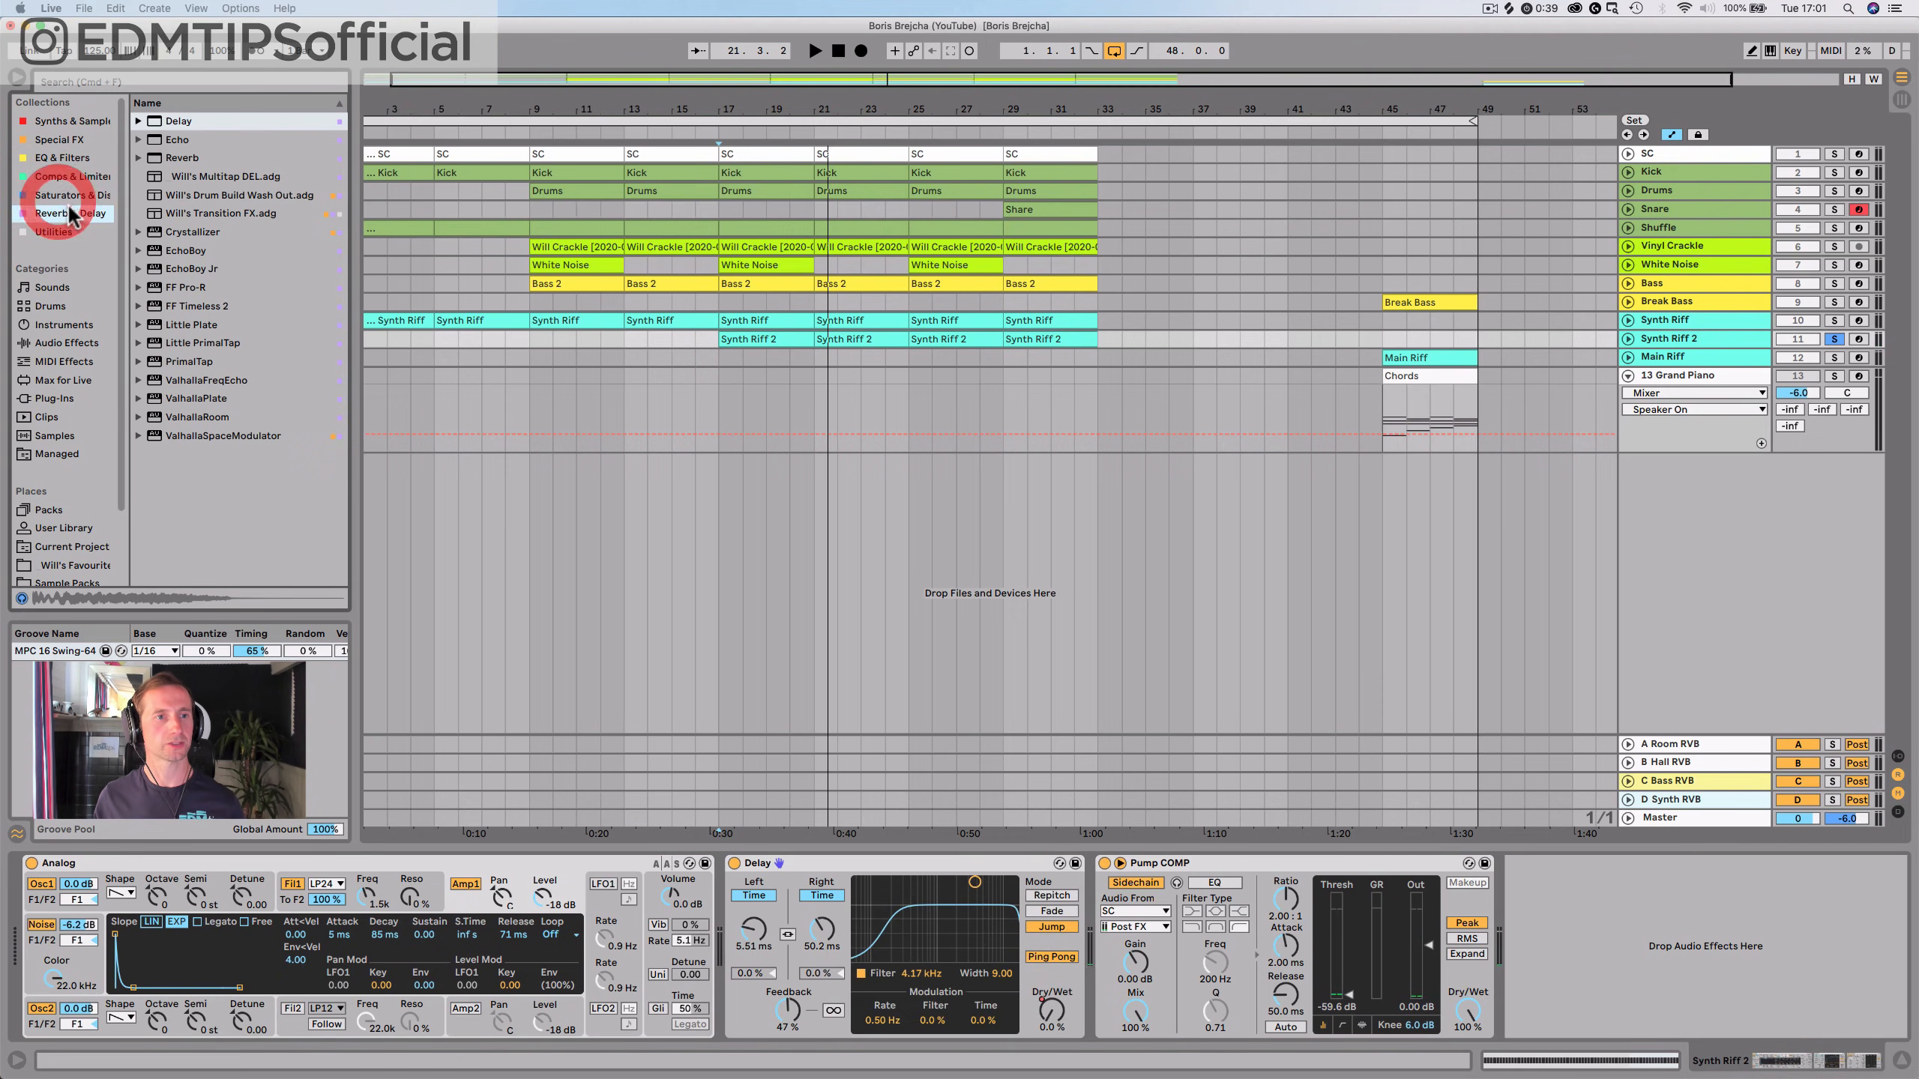
pyautogui.moveTo(179, 122); pyautogui.dragTo(184, 130)
pyautogui.moveTo(574, 503)
pyautogui.mouseDown()
pyautogui.moveTo(612, 720)
pyautogui.moveTo(726, 917)
pyautogui.moveTo(736, 881)
pyautogui.mouseUp()
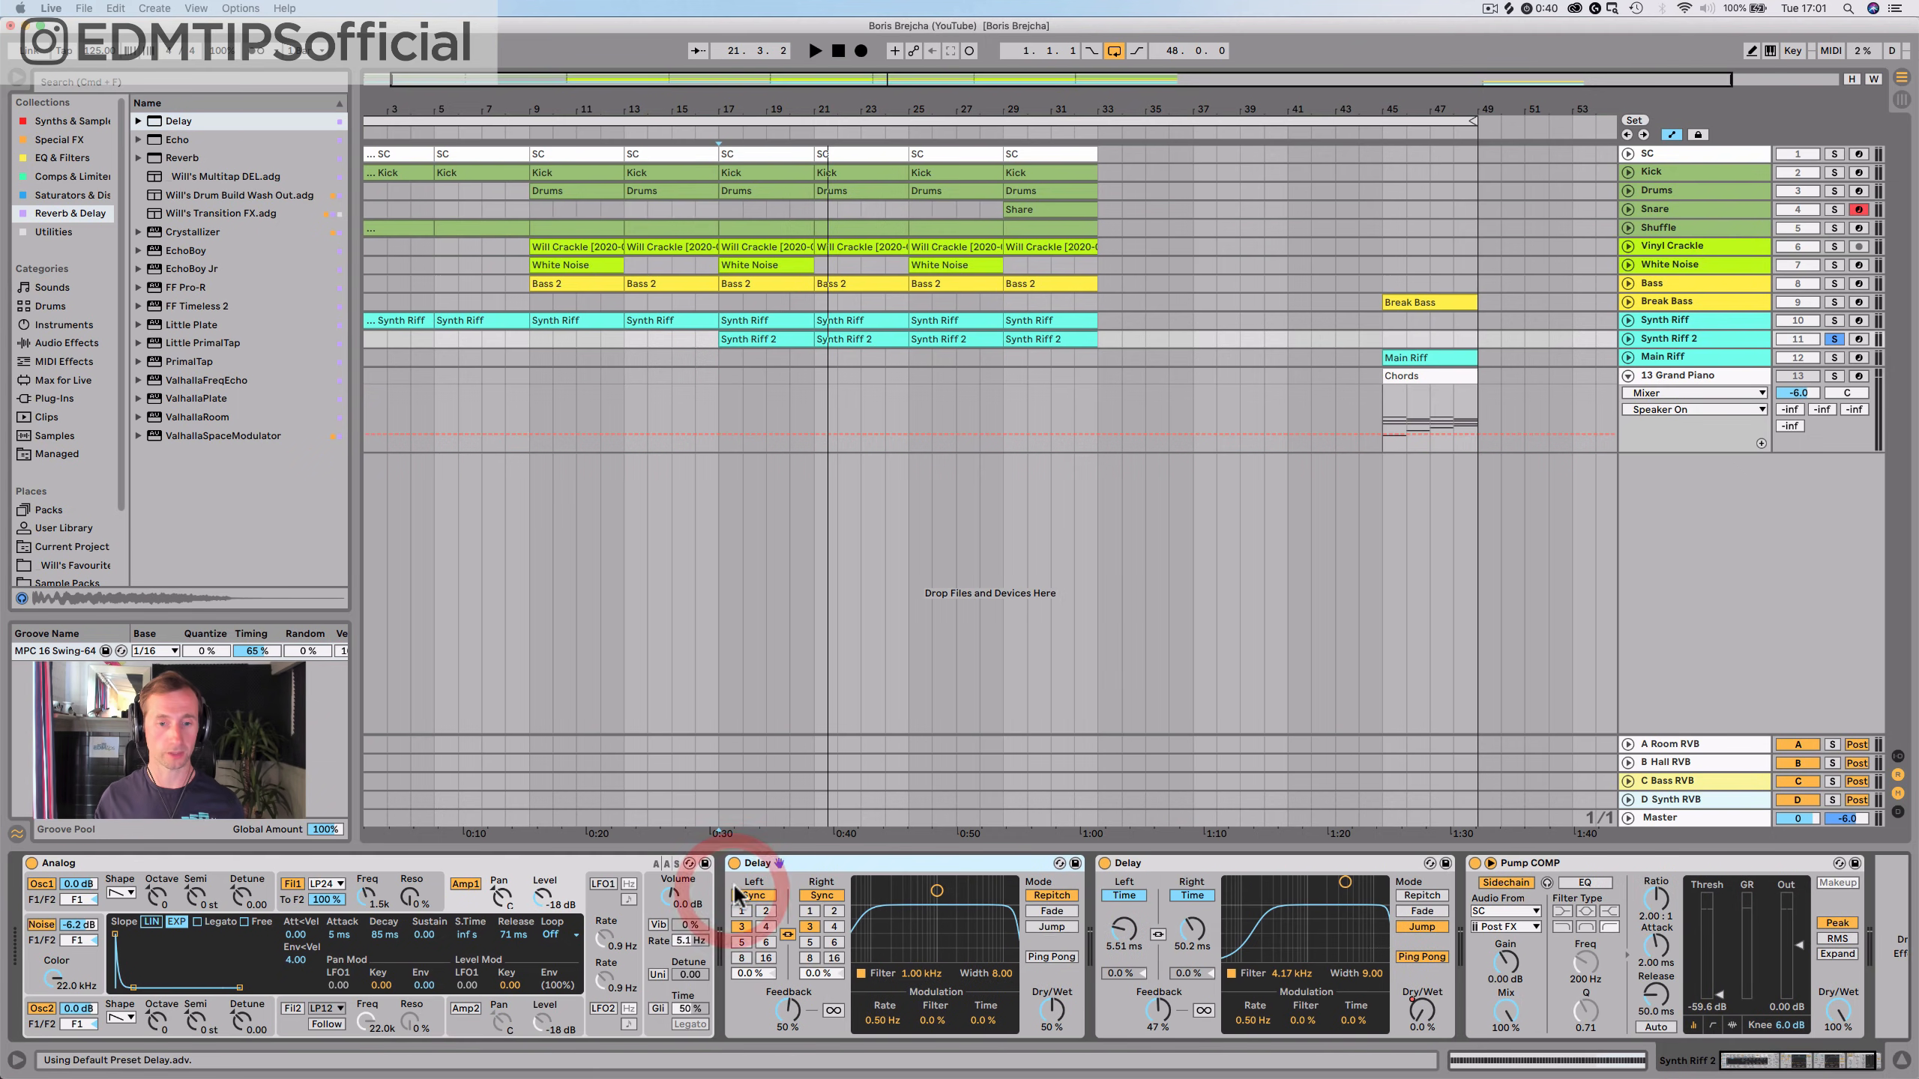
pyautogui.click(752, 874)
pyautogui.press('super+r')
pyautogui.write('Haas')
pyautogui.press('Return')
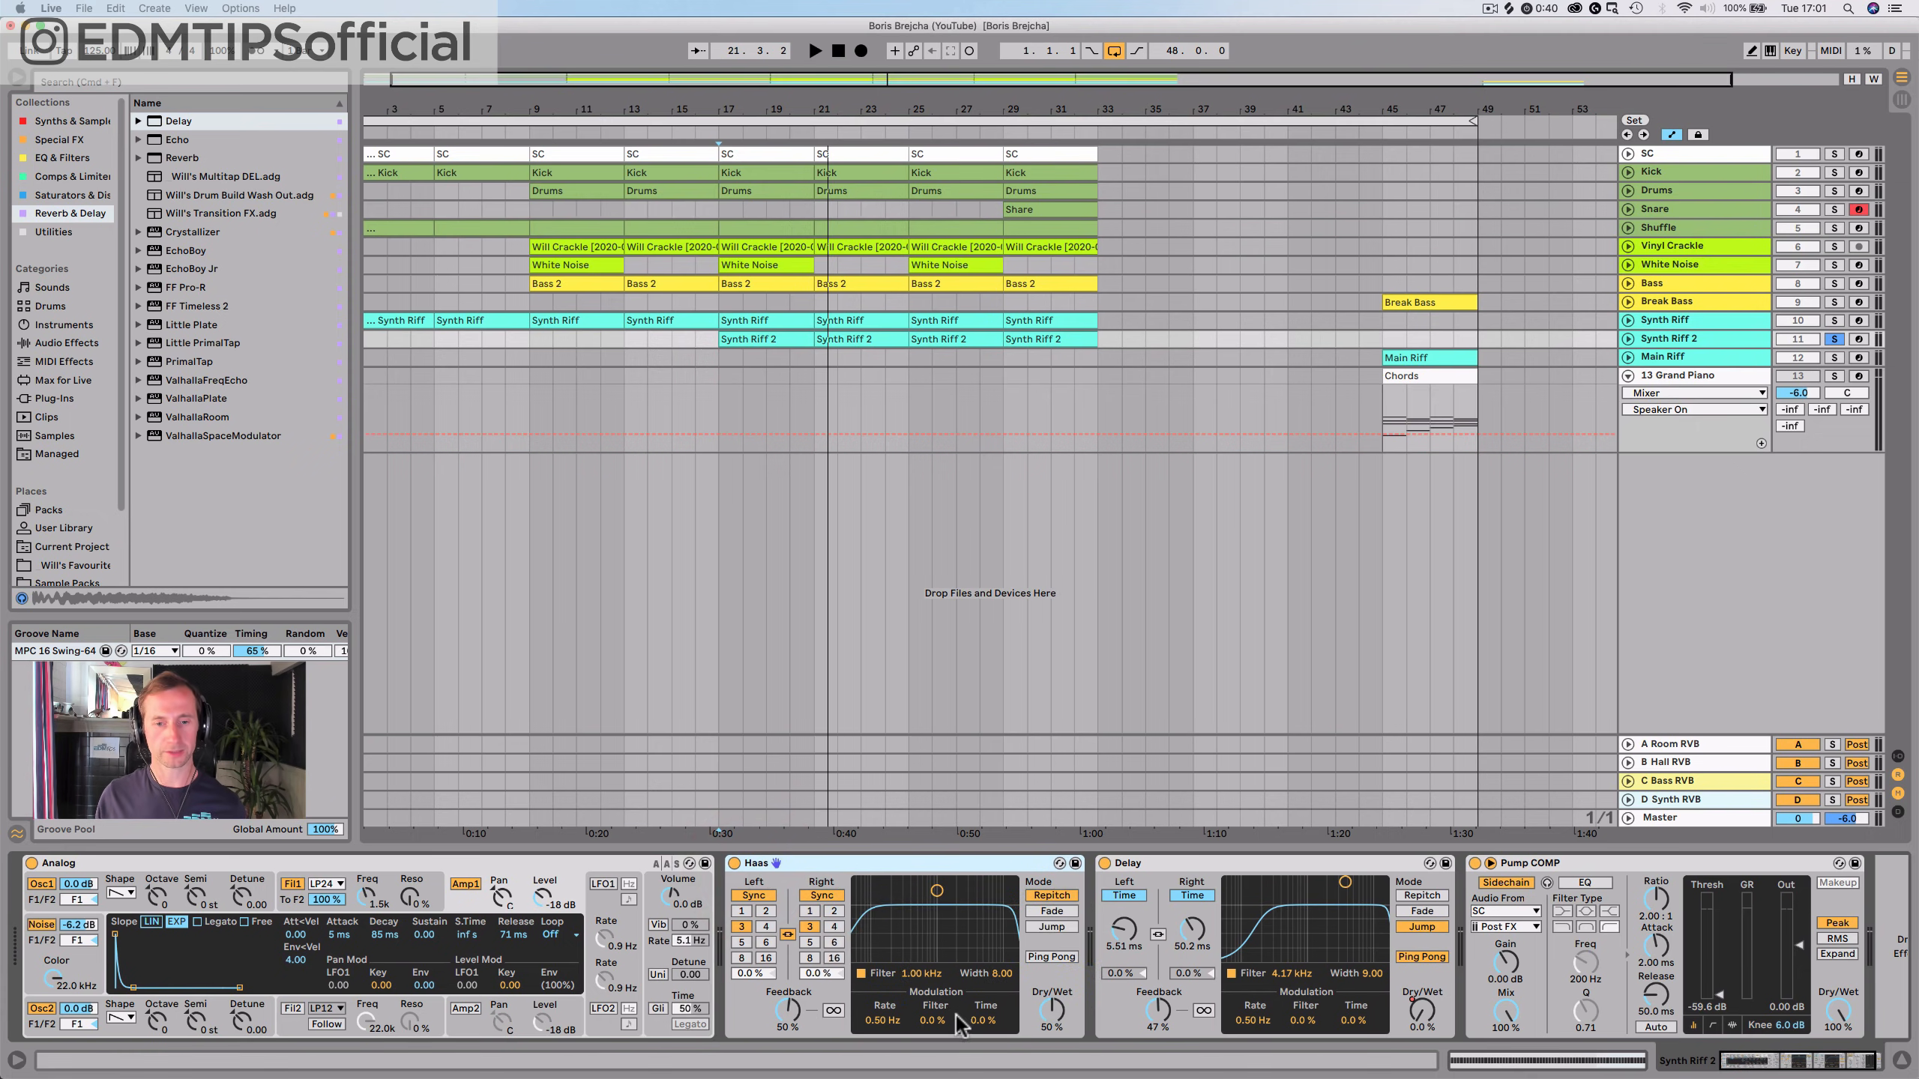
# Set Haas to unlinked times of 1.08 ms left and 1.39 ms right, Ping Pong, zero feedback, fully wet, filter 1.73 kHz, width 8.44
pyautogui.click(753, 895)
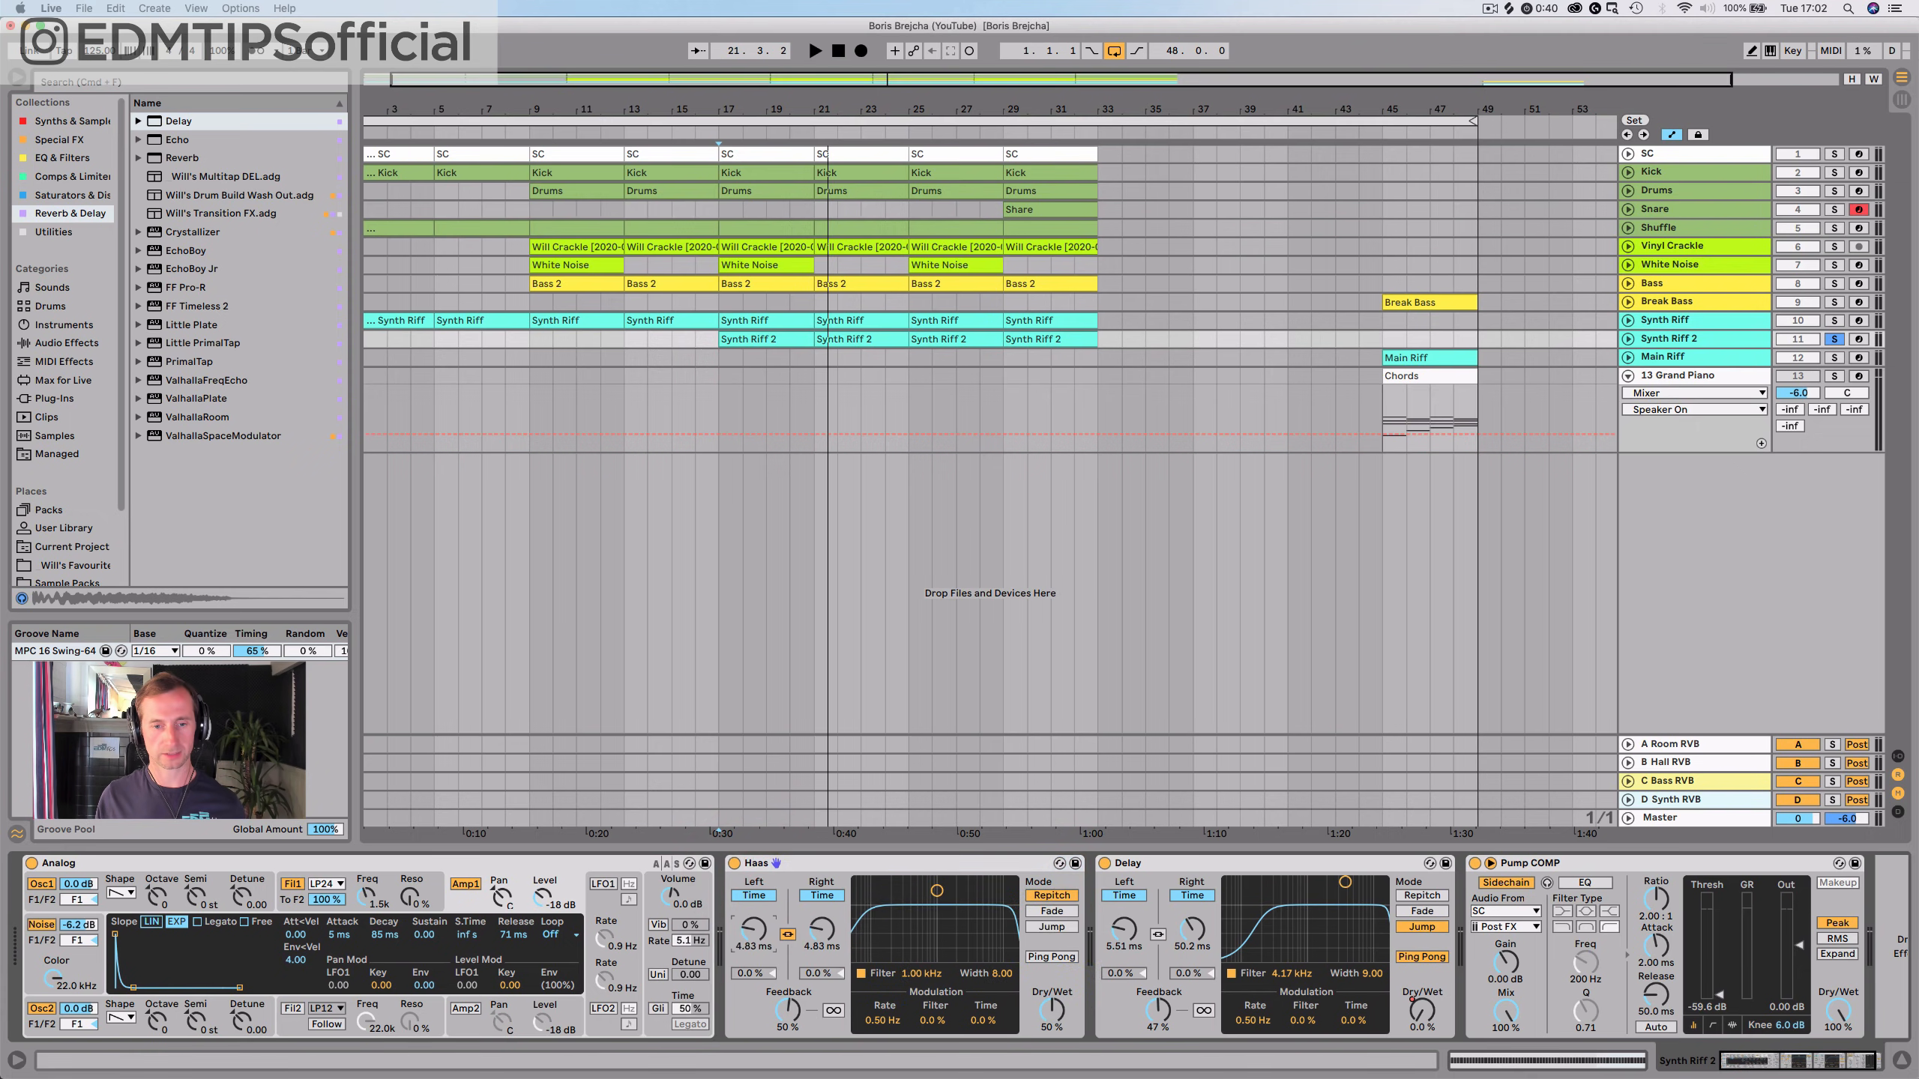
pyautogui.click(787, 936)
pyautogui.moveTo(822, 949); pyautogui.dragTo(822, 940)
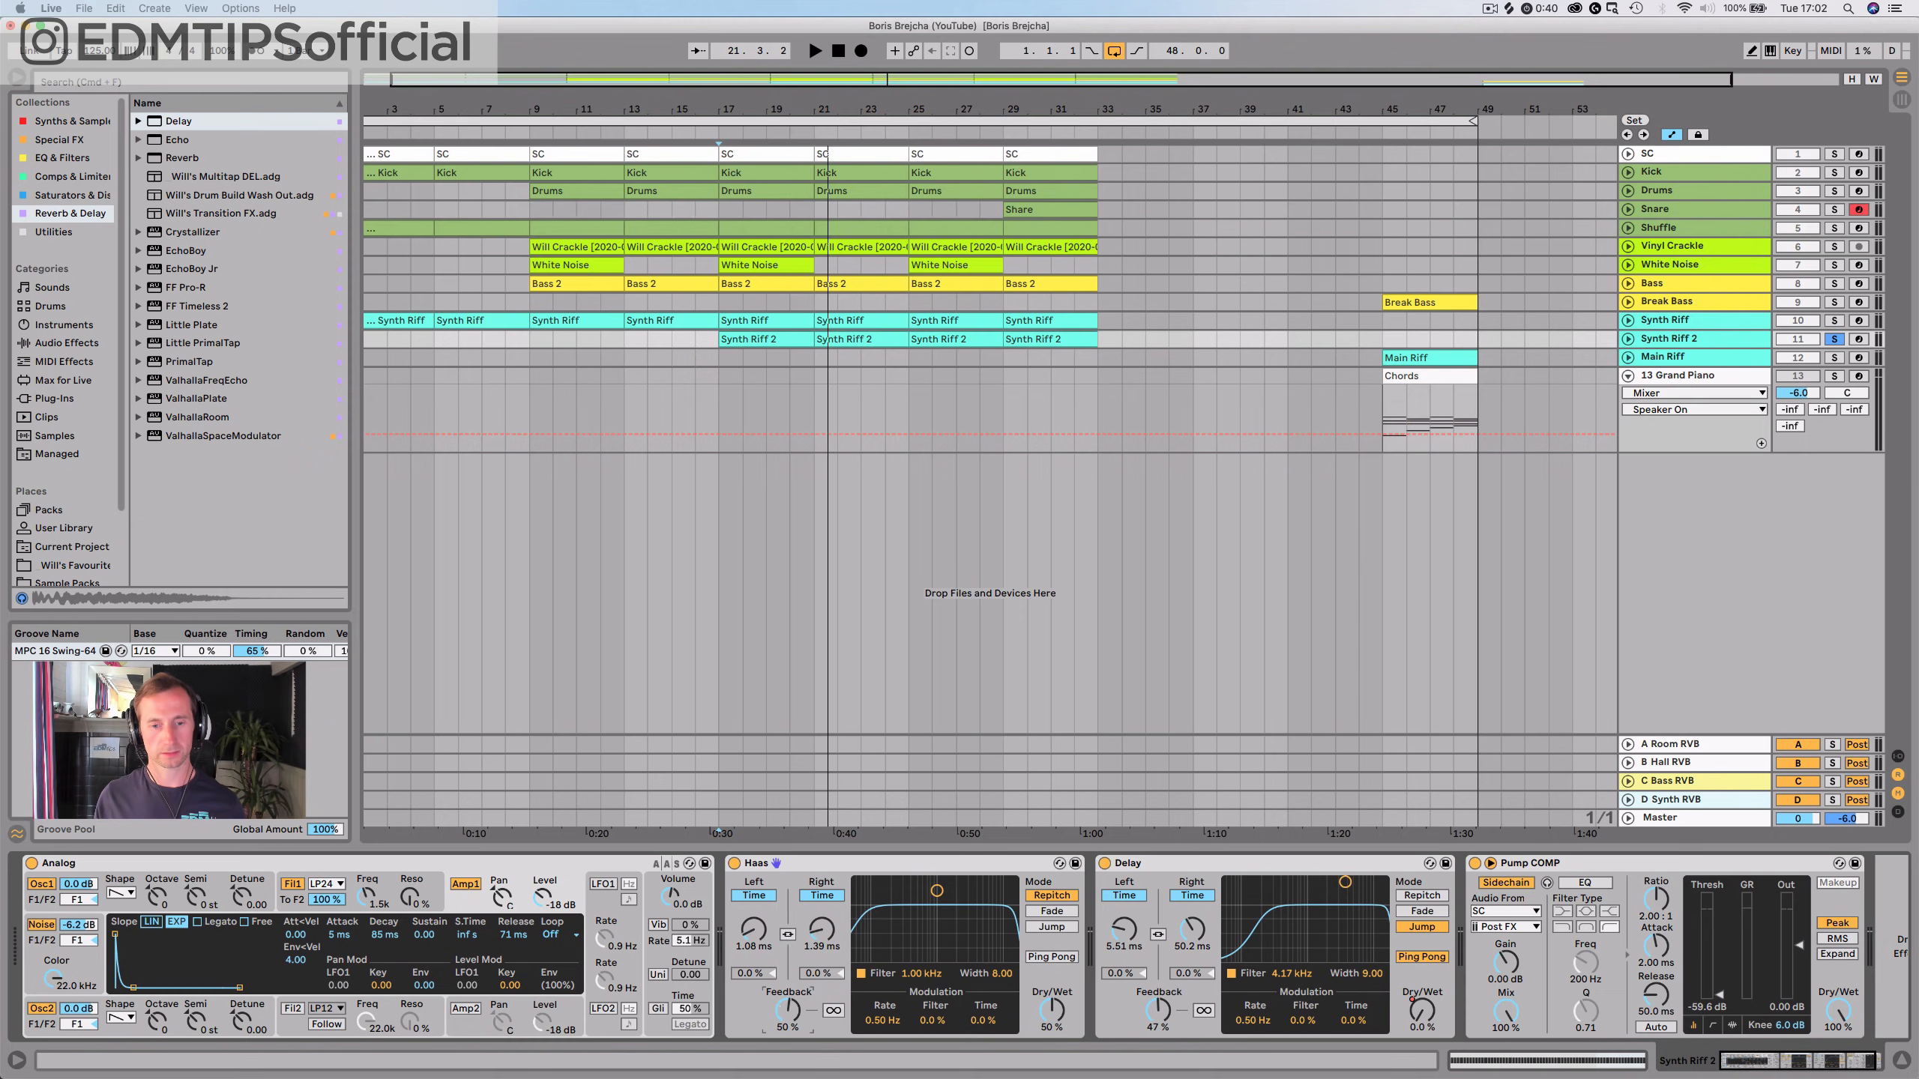
pyautogui.click(1054, 957)
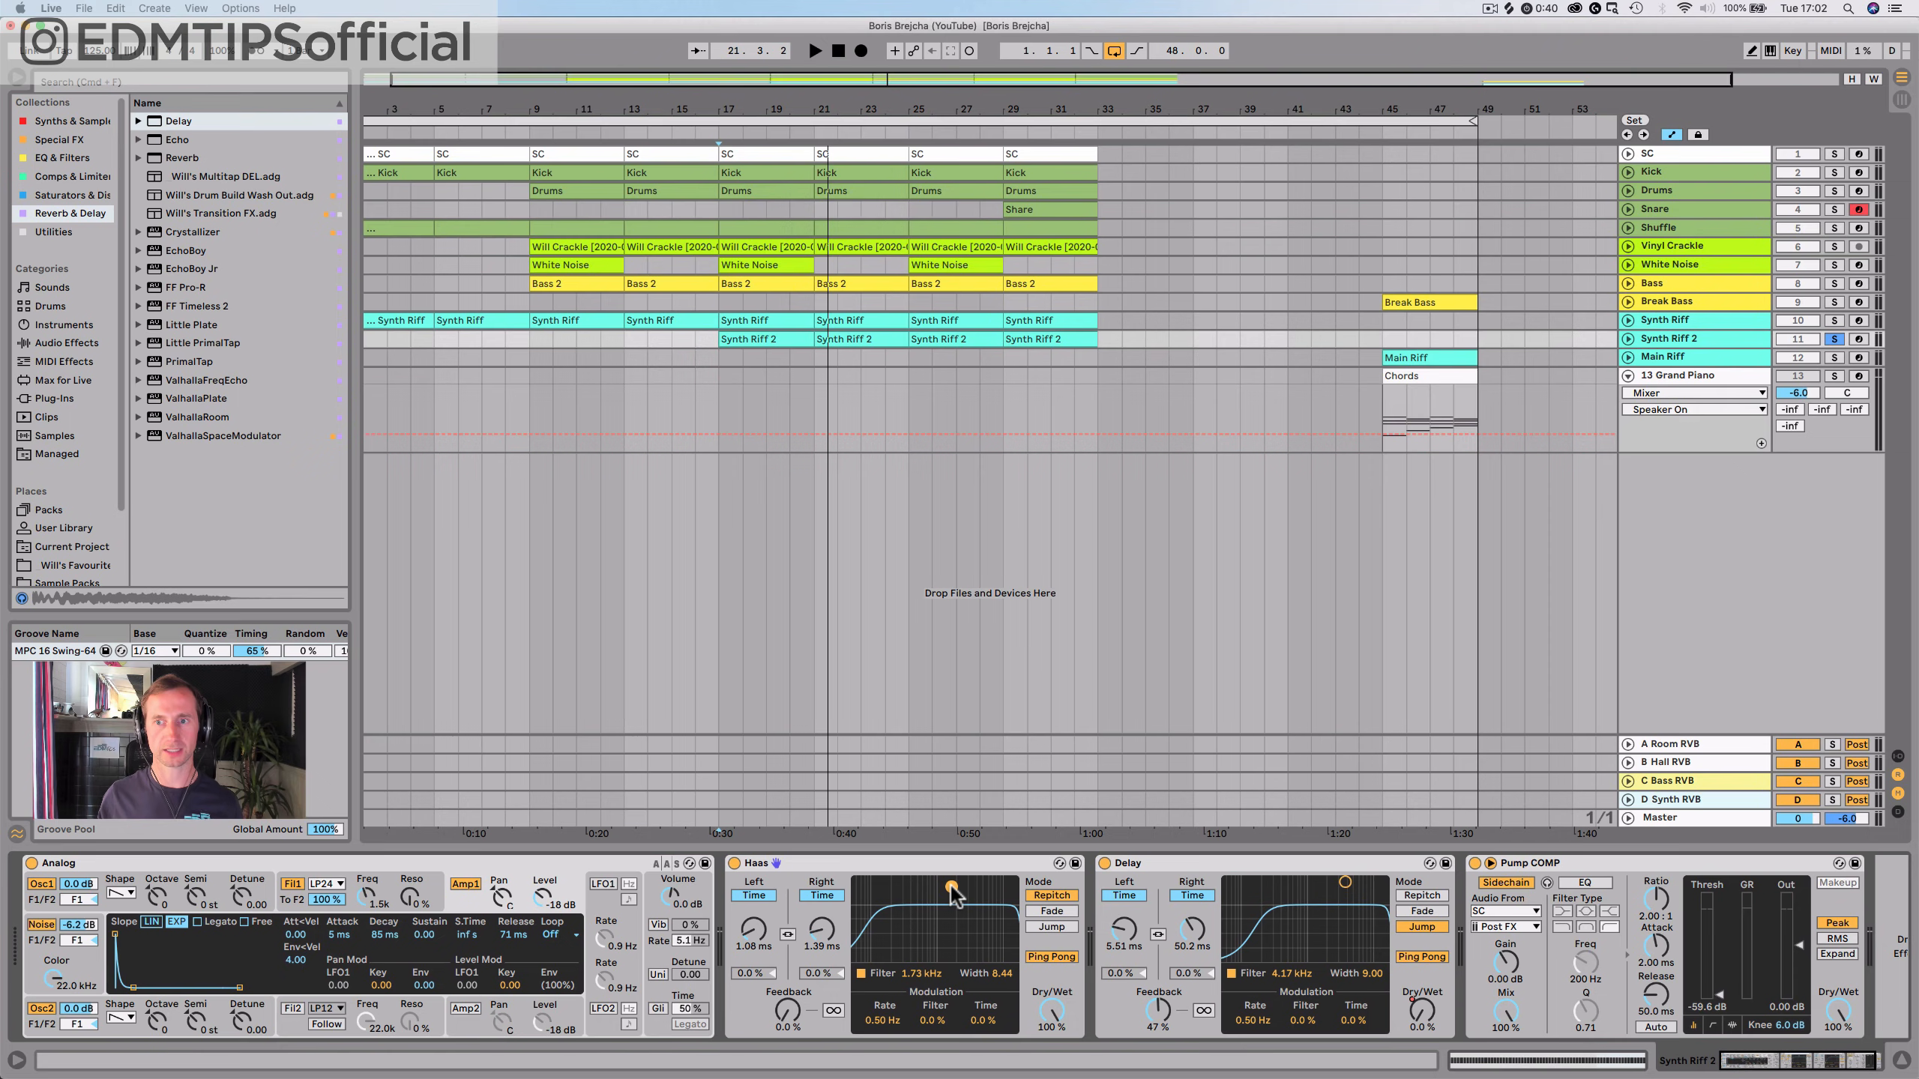
# Play Synth Riff 2 from bar 17 and adjust Haas's delay times to 1.01 ms left and 4.23 ms right
pyautogui.click(723, 348)
pyautogui.press('space')
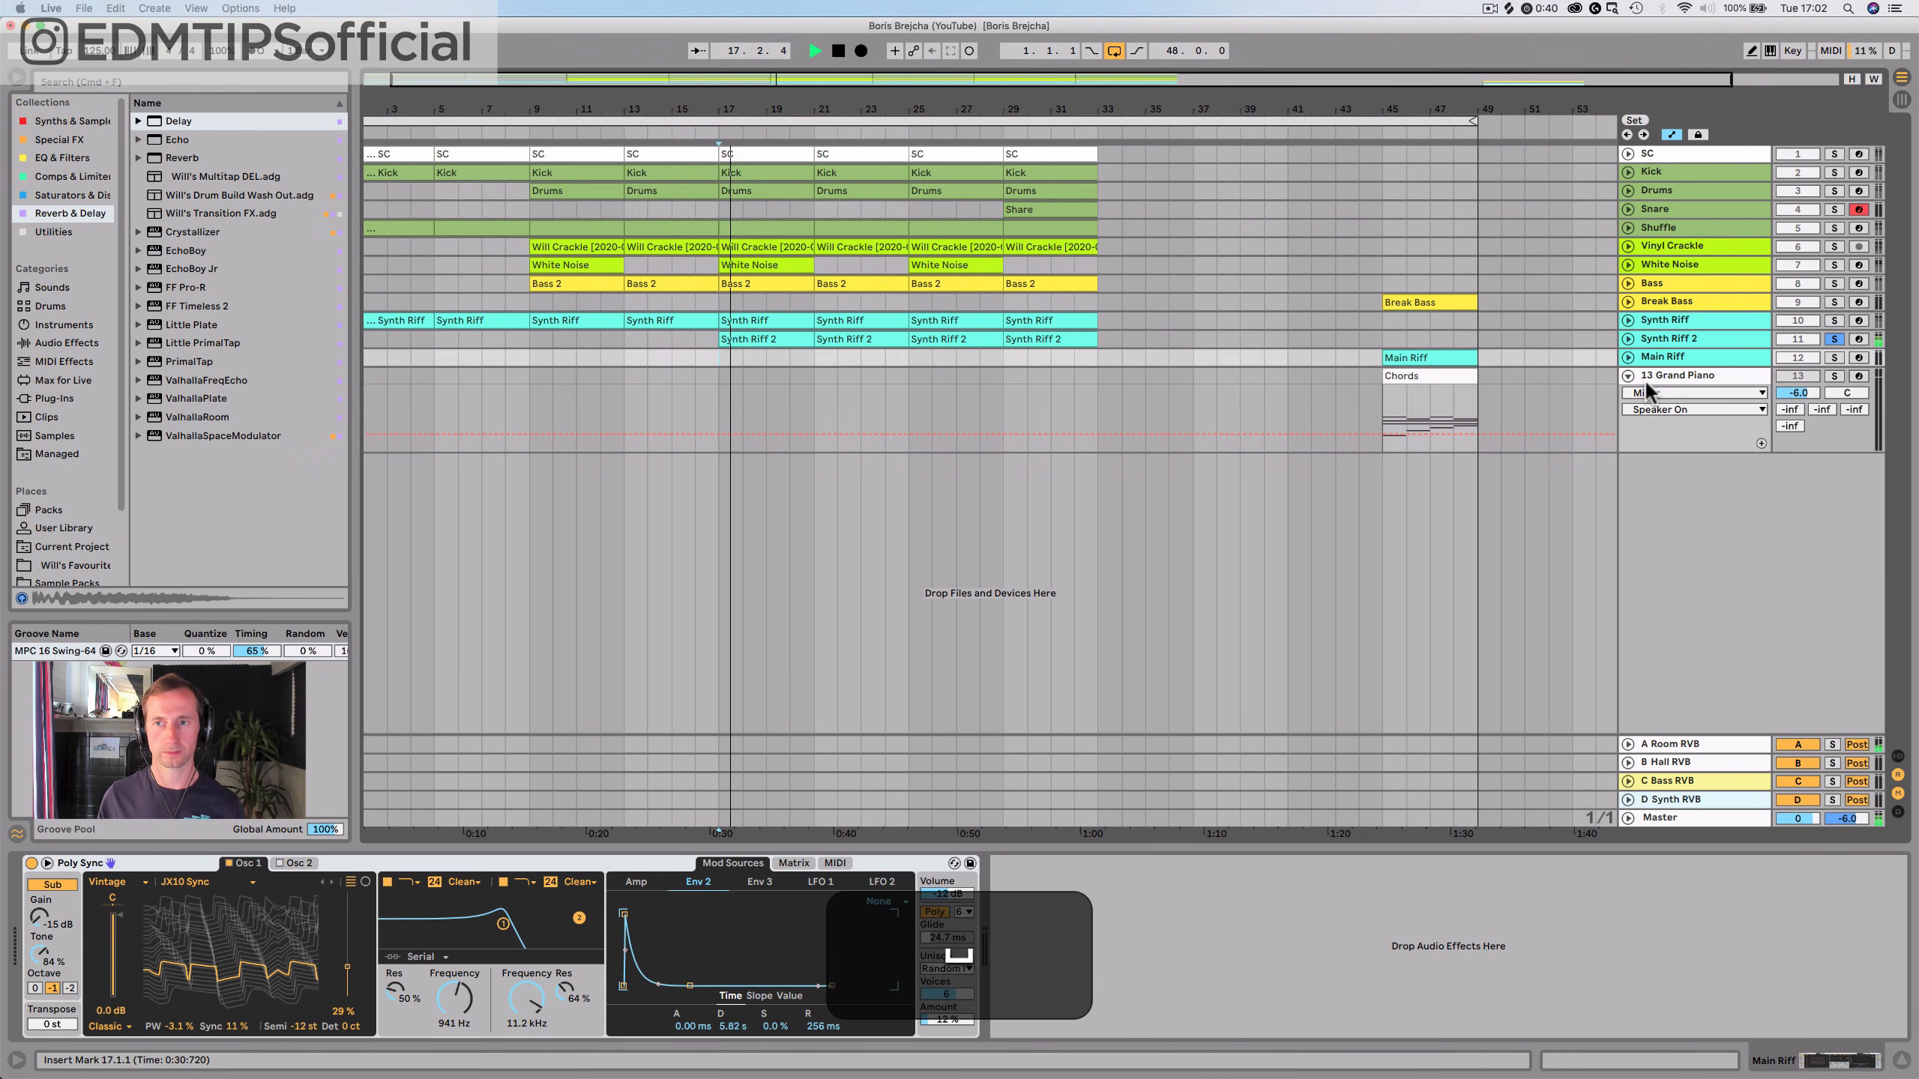
pyautogui.click(1653, 338)
pyautogui.press('m')
pyautogui.press('m')
pyautogui.press('m')
pyautogui.press('m')
pyautogui.moveTo(821, 929); pyautogui.dragTo(822, 910)
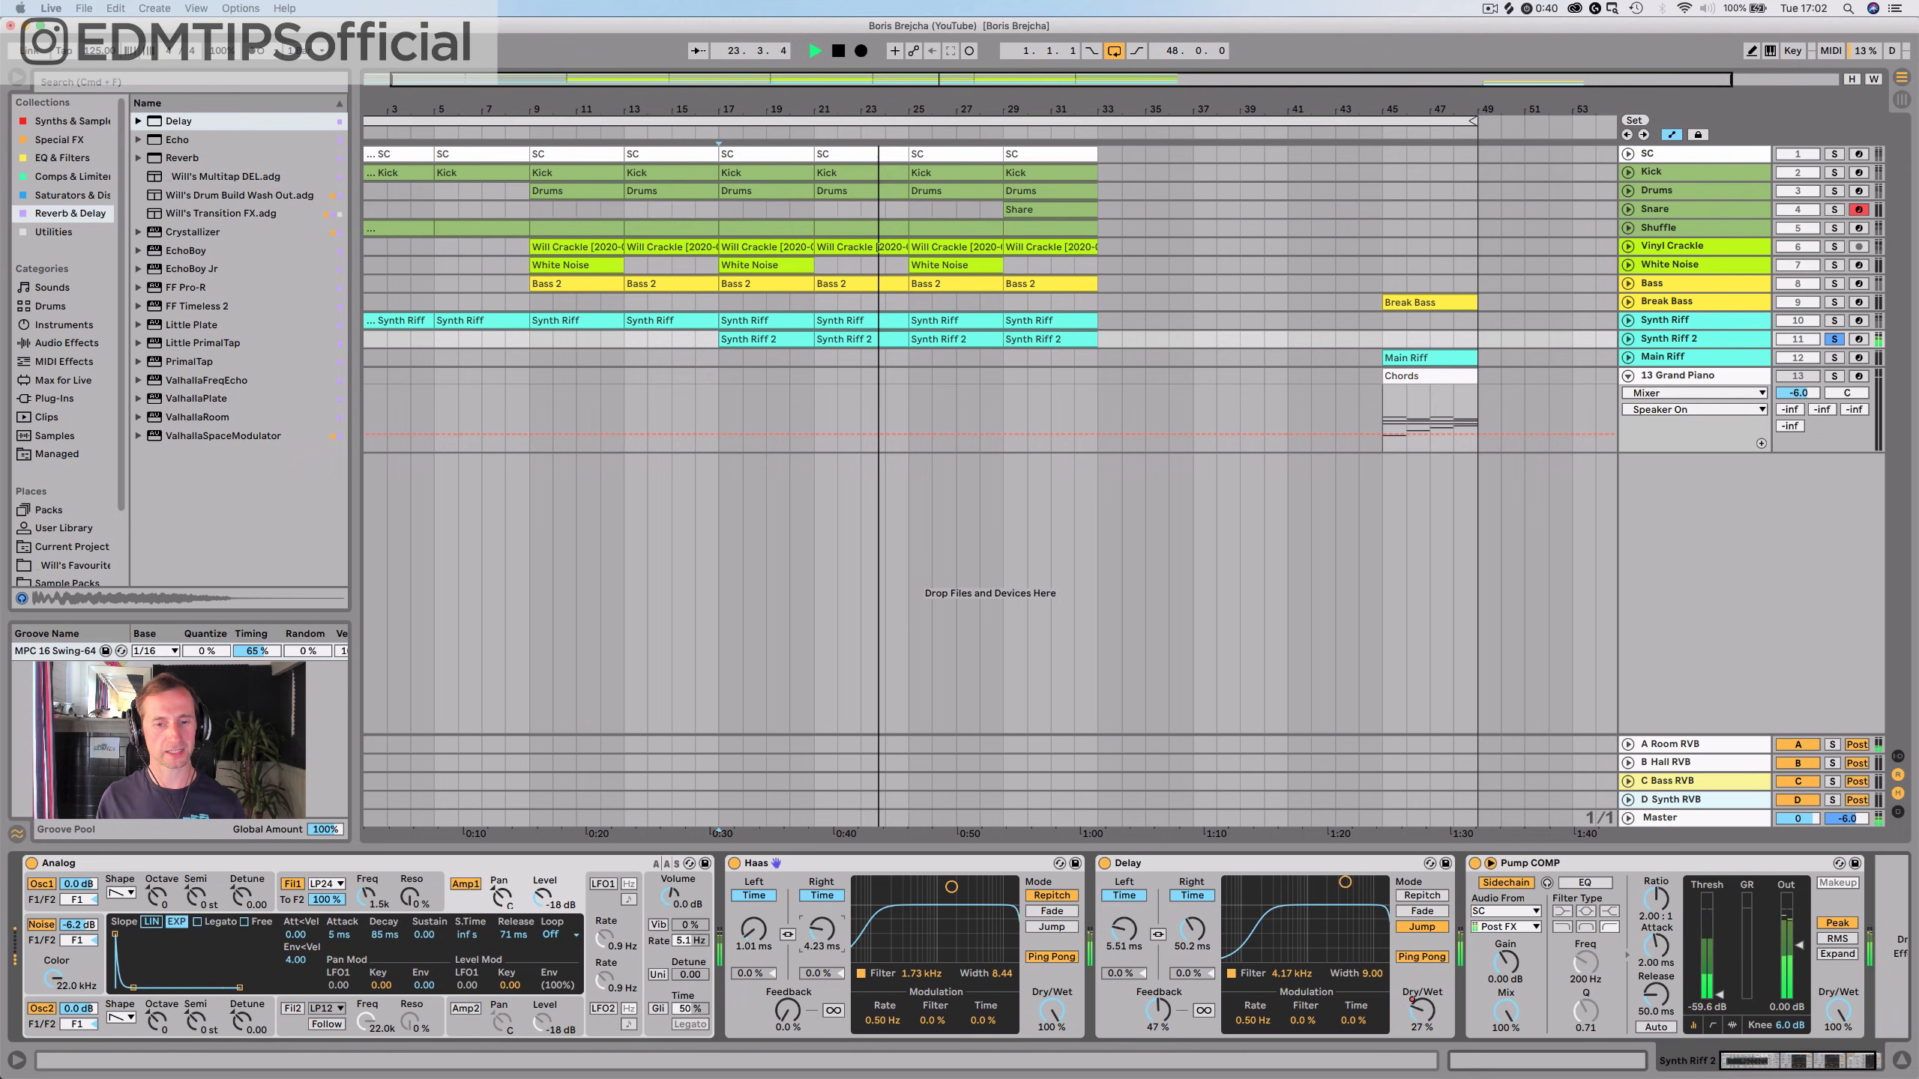
# Set Haas's right delay time to 3.26 ms and bypass both Haas and Delay to play Synth Riff 2 dry from bar 17
pyautogui.press('alt')
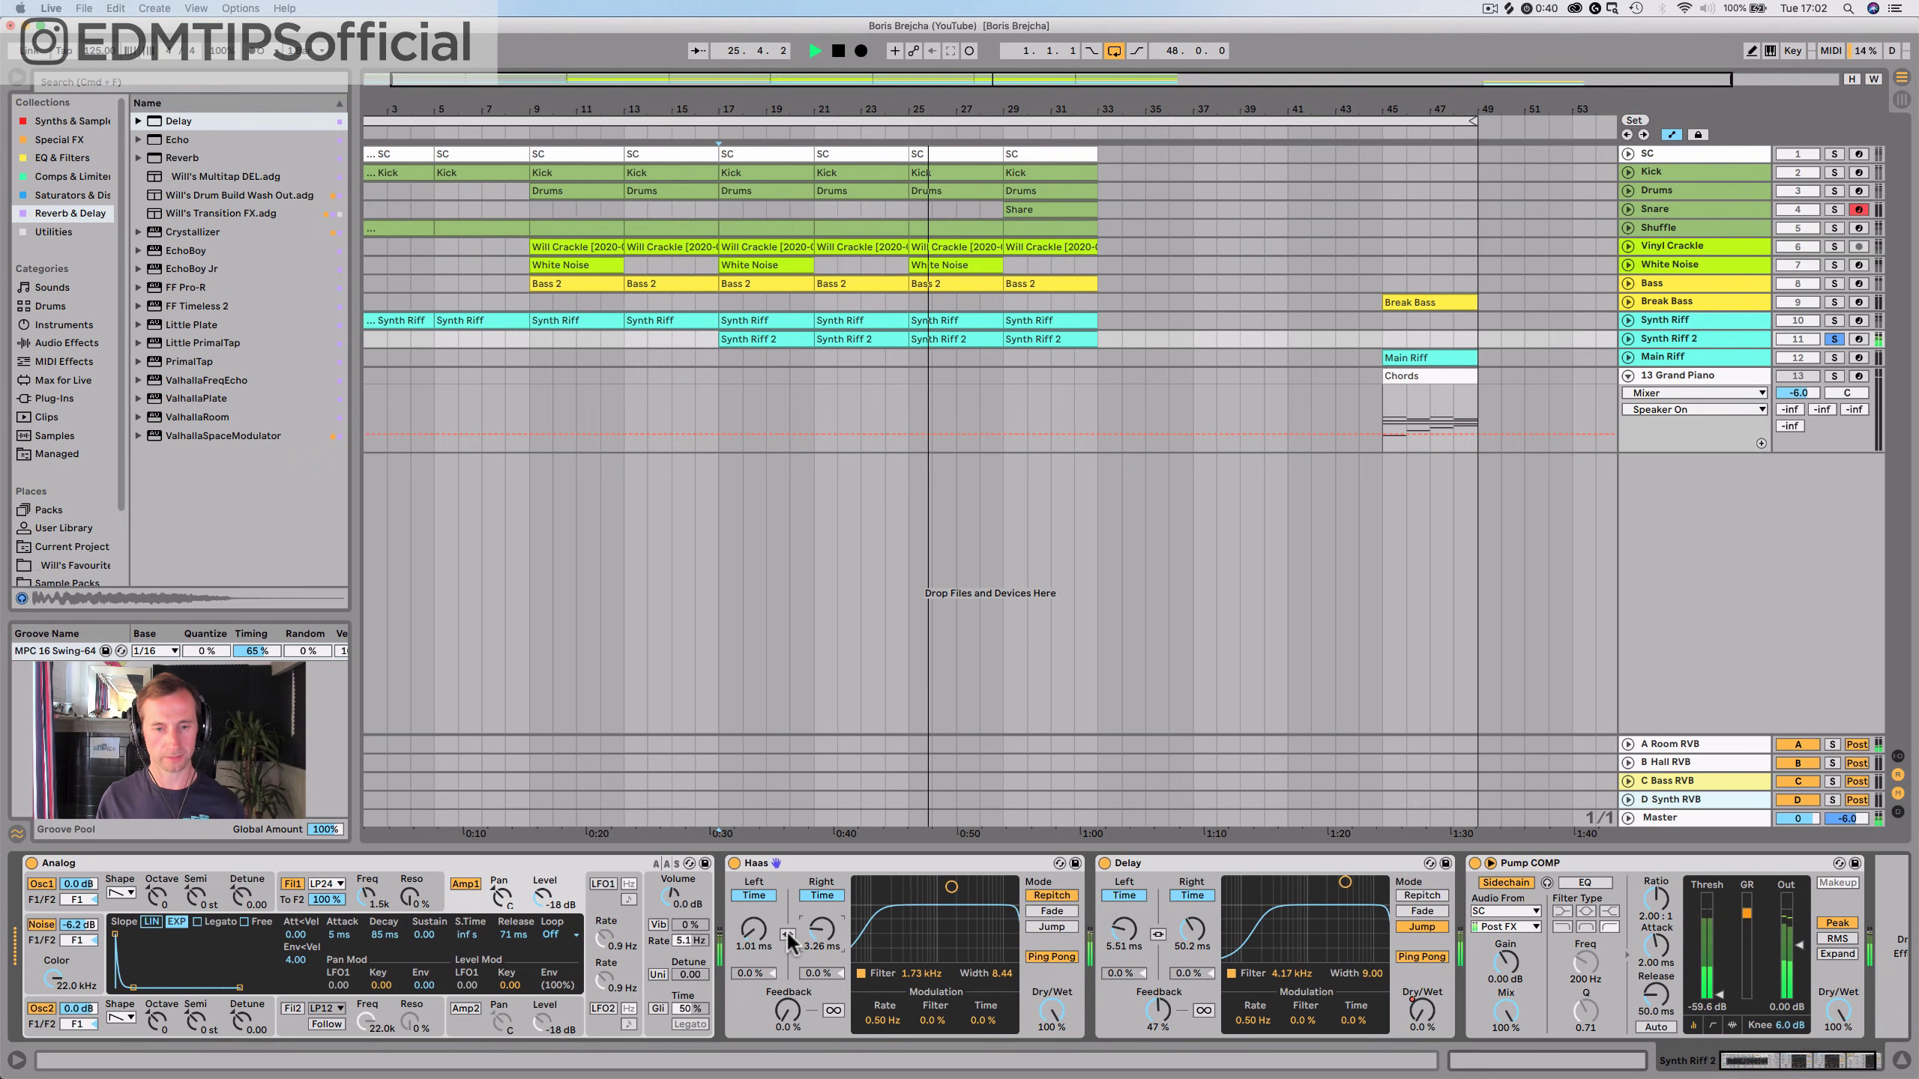
pyautogui.press('alt')
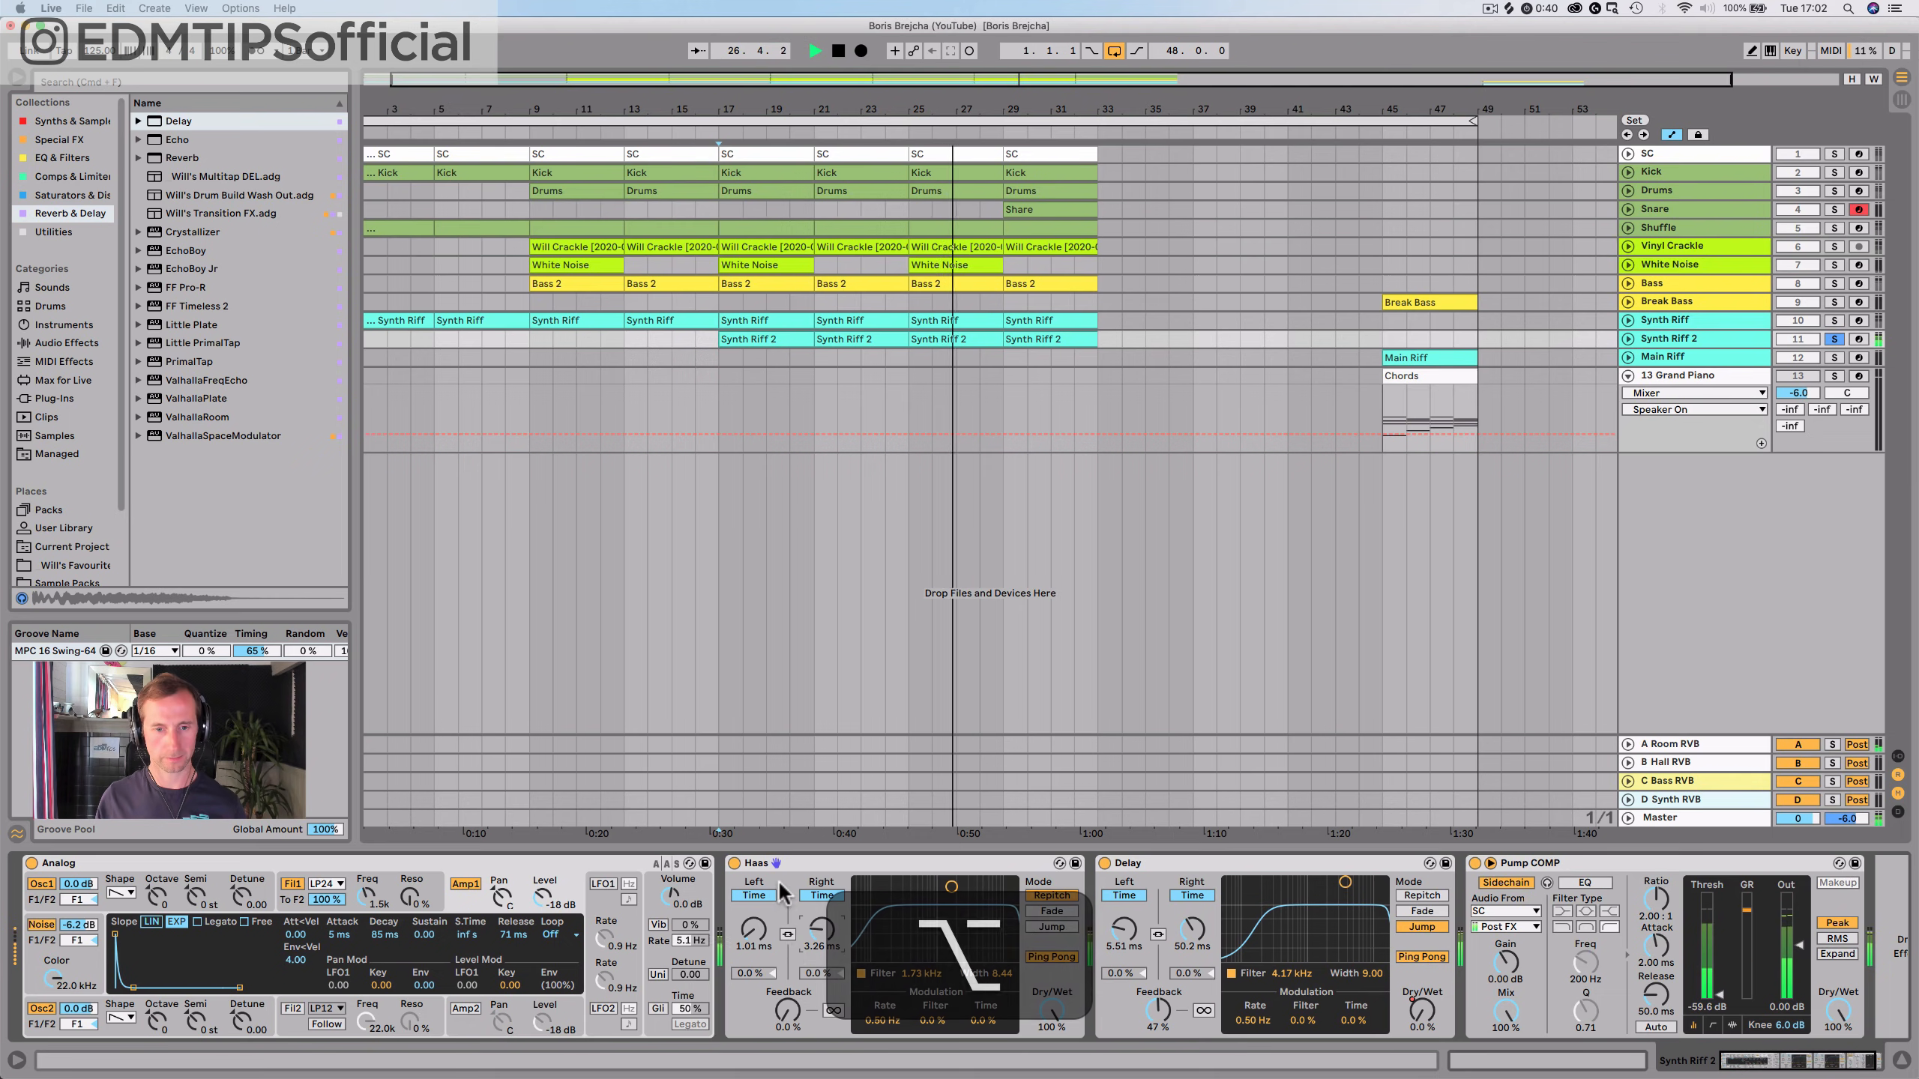
pyautogui.click(733, 863)
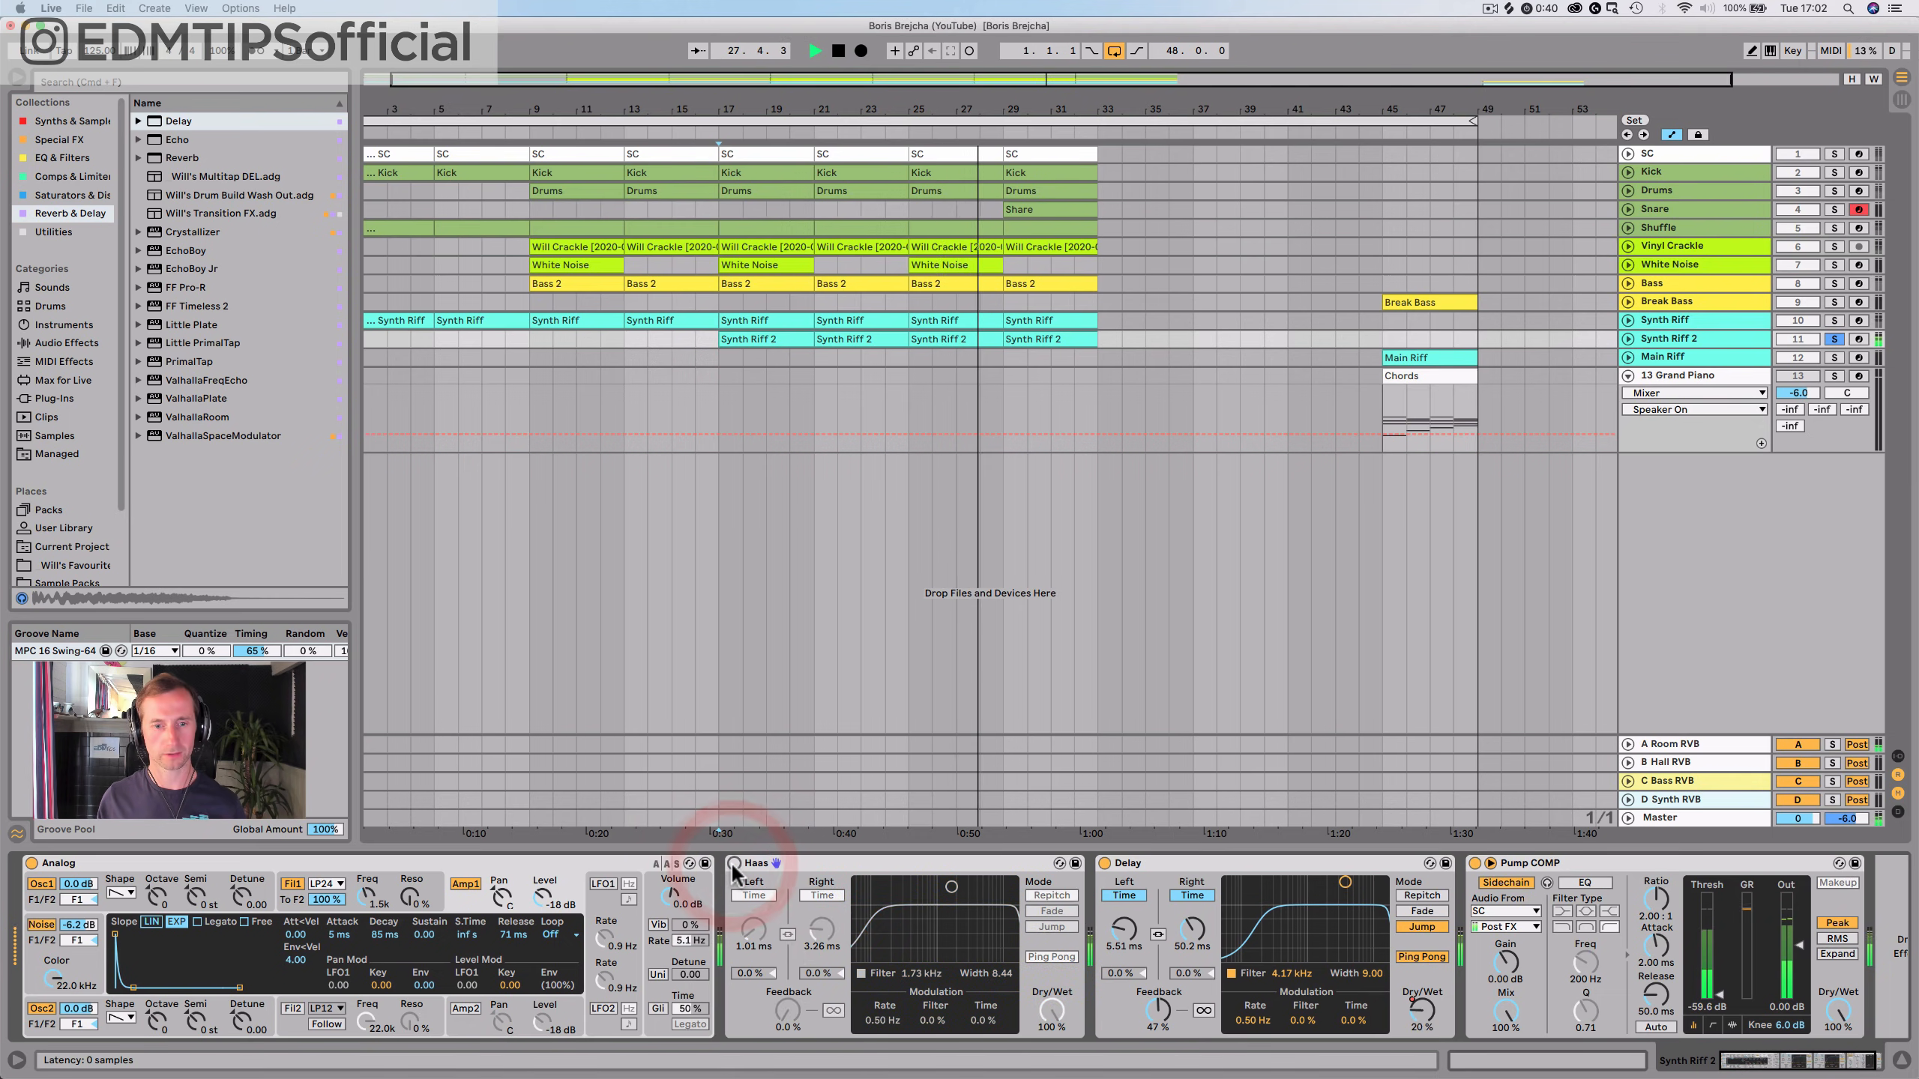
pyautogui.press('space')
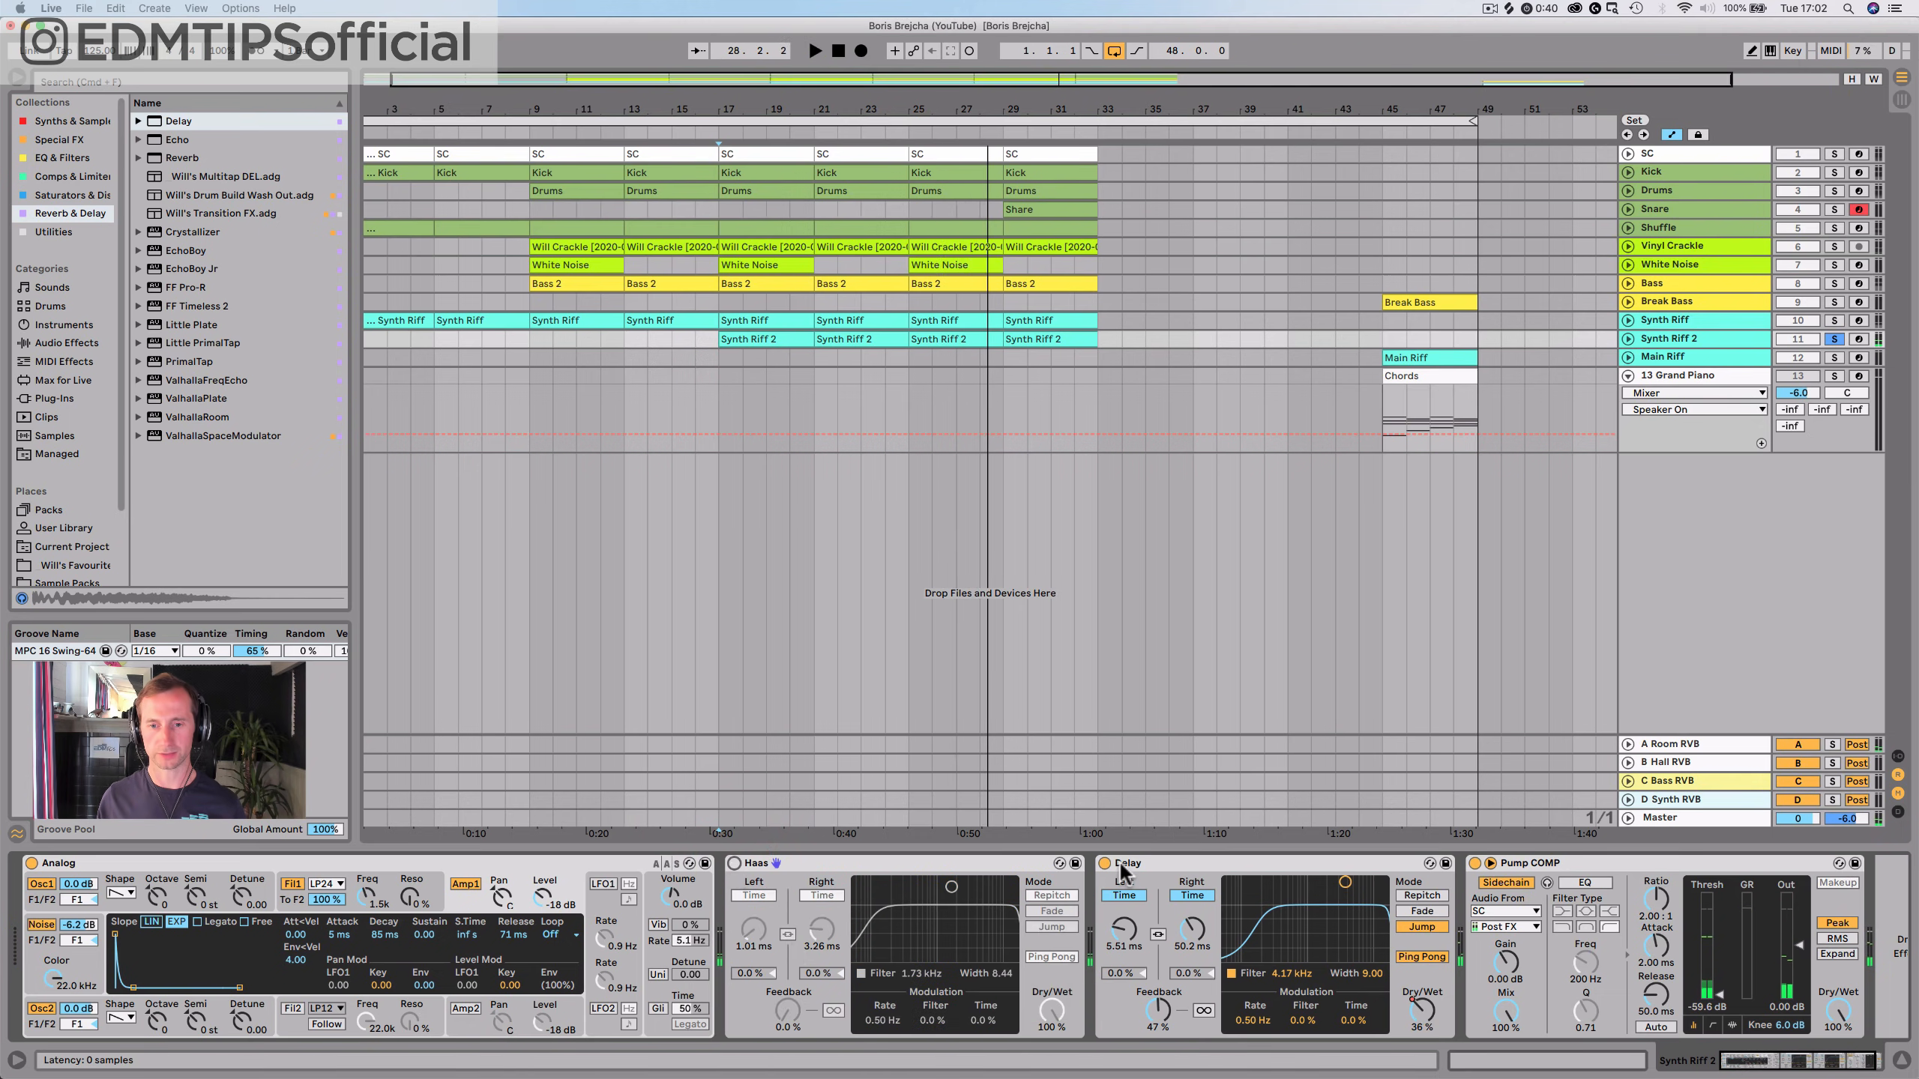
pyautogui.click(1105, 864)
pyautogui.click(717, 353)
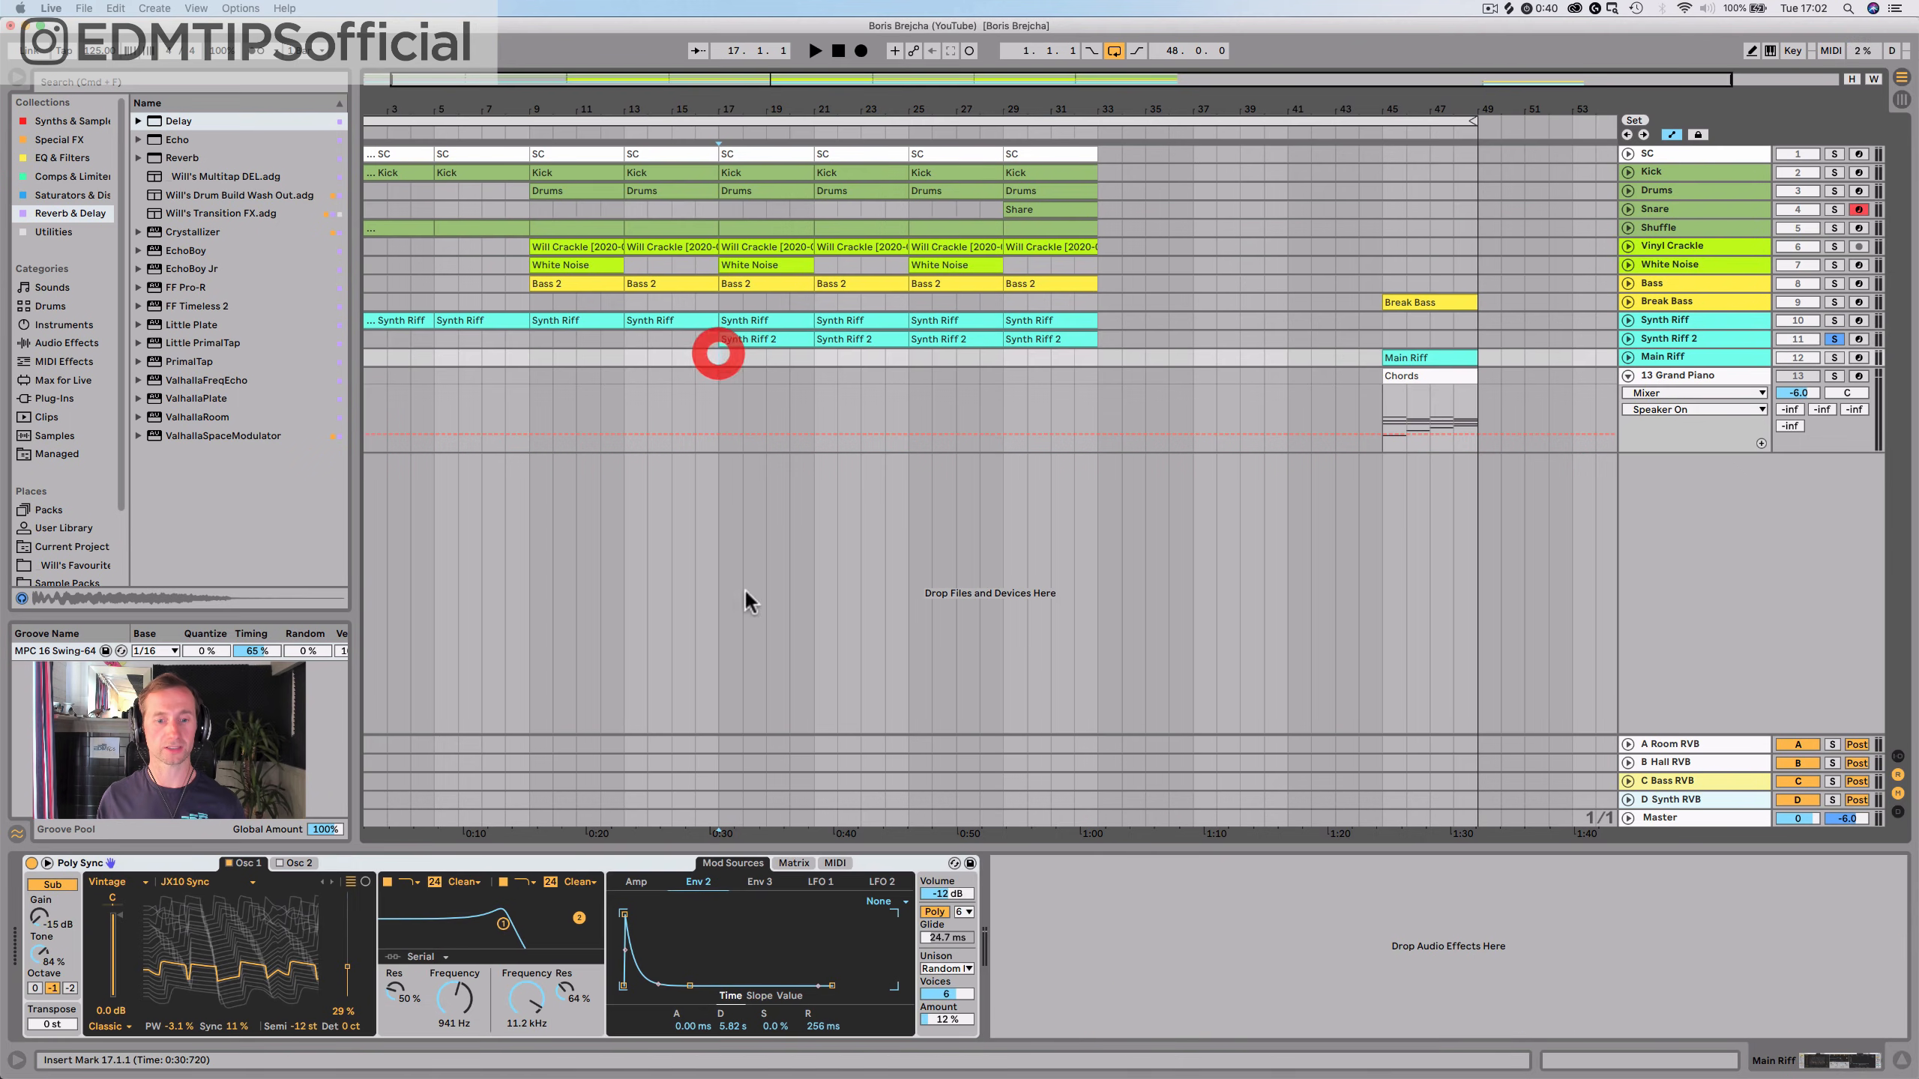
pyautogui.click(1683, 340)
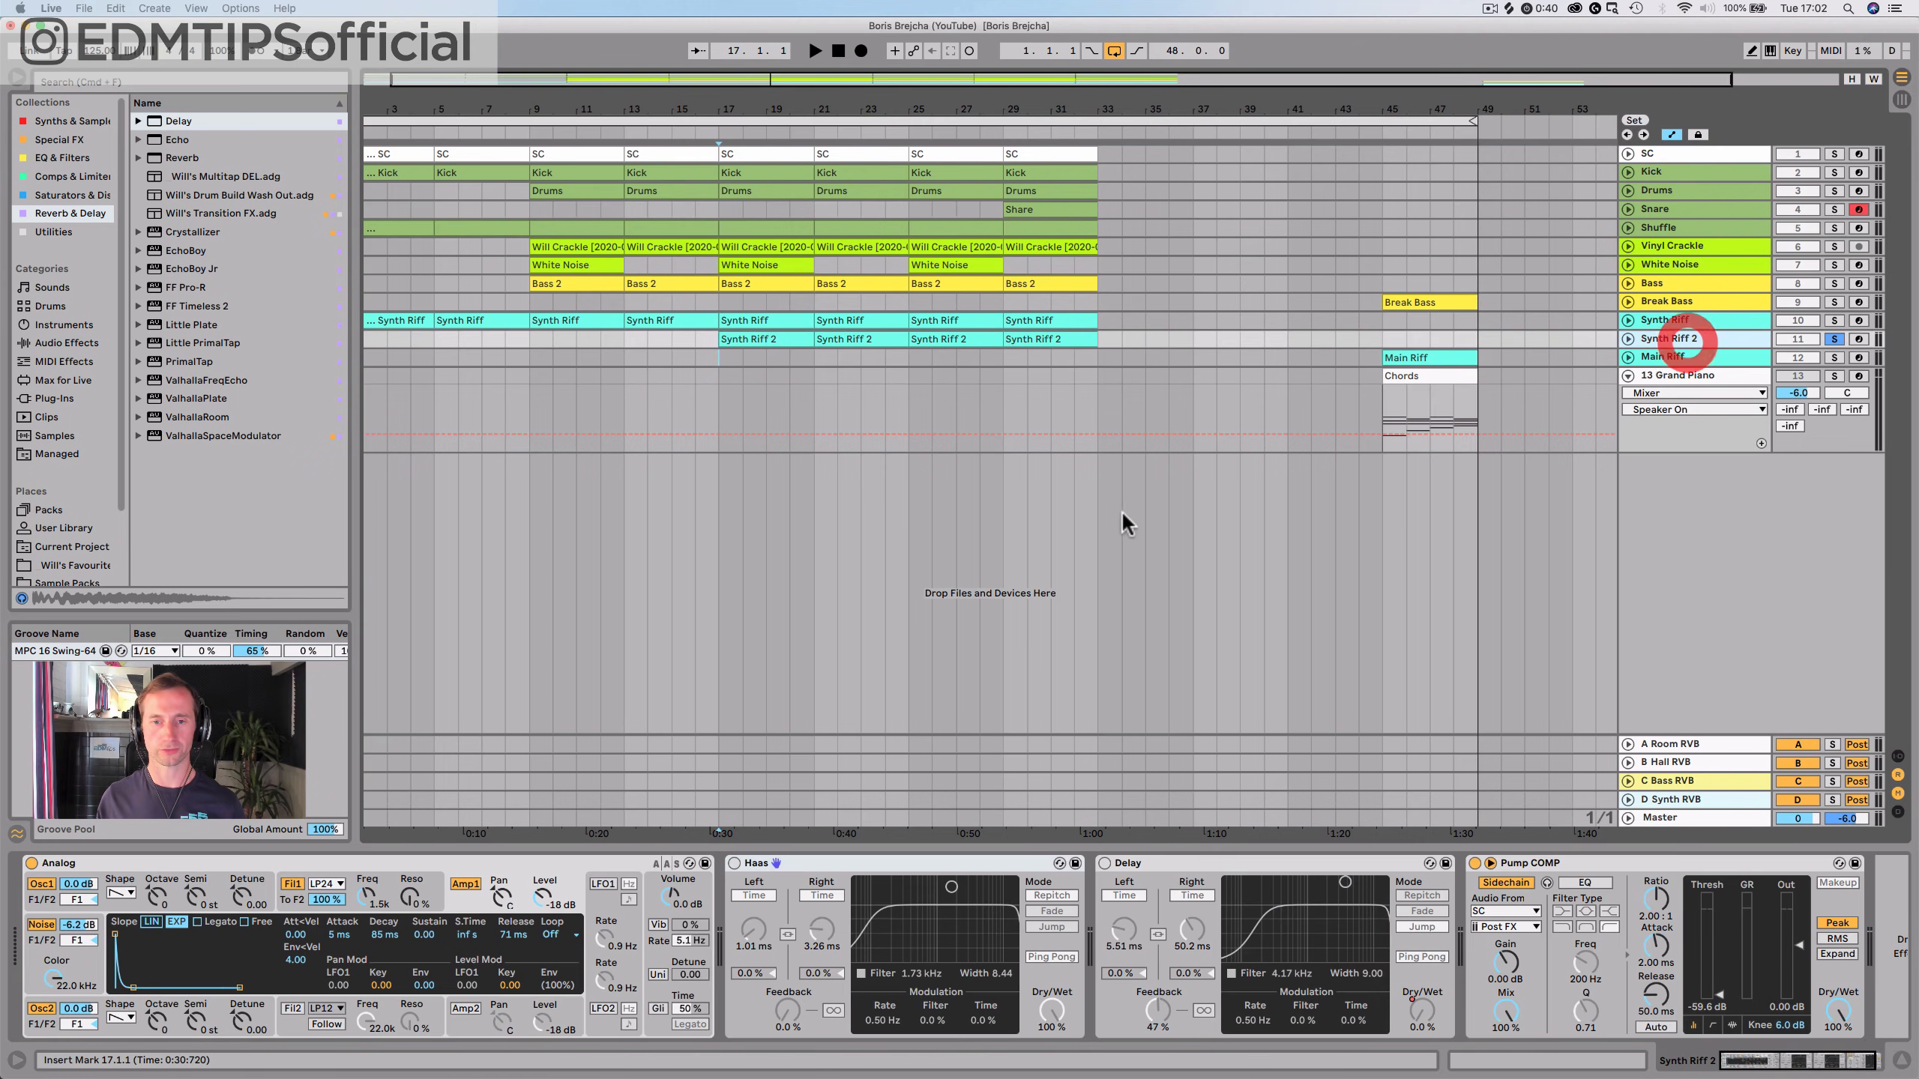
pyautogui.press('space')
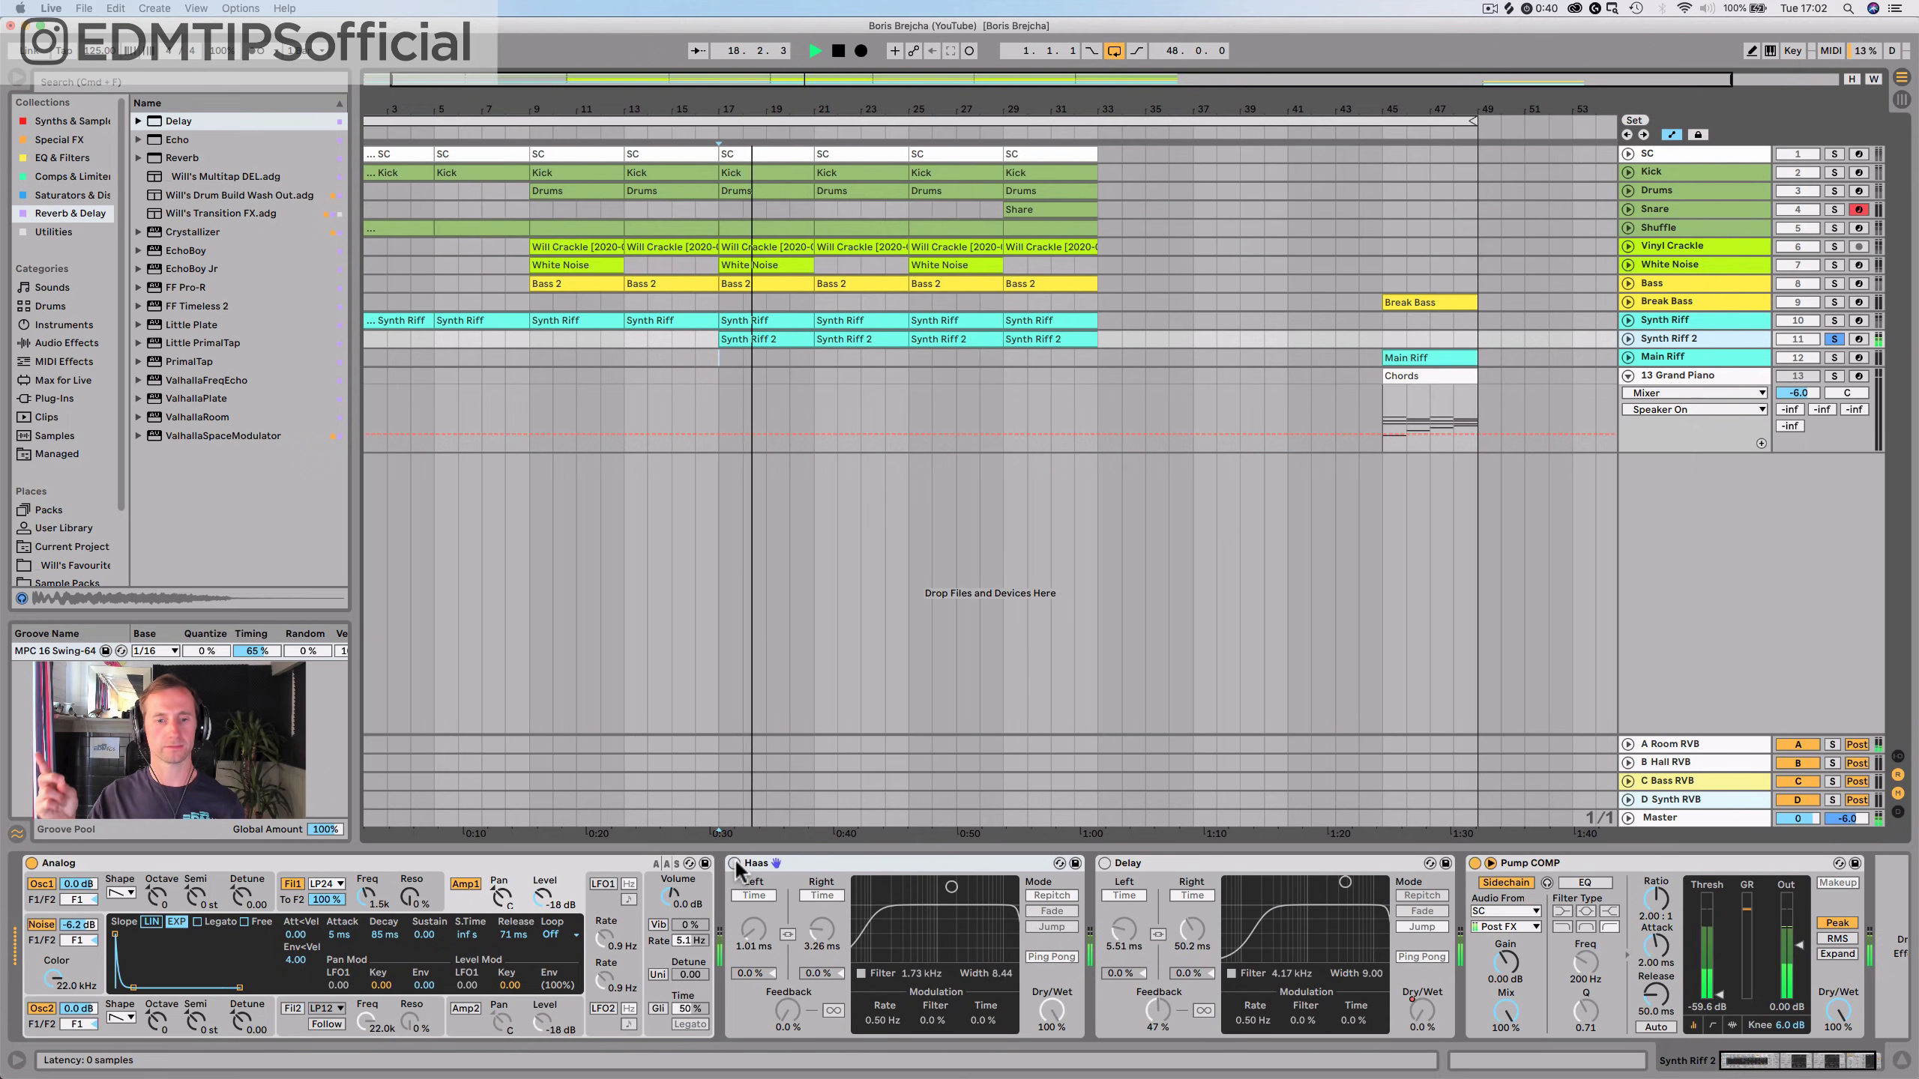
# Switch Haas back on and replay Synth Riff 2 from bar 17 with Delay still bypassed
pyautogui.click(735, 862)
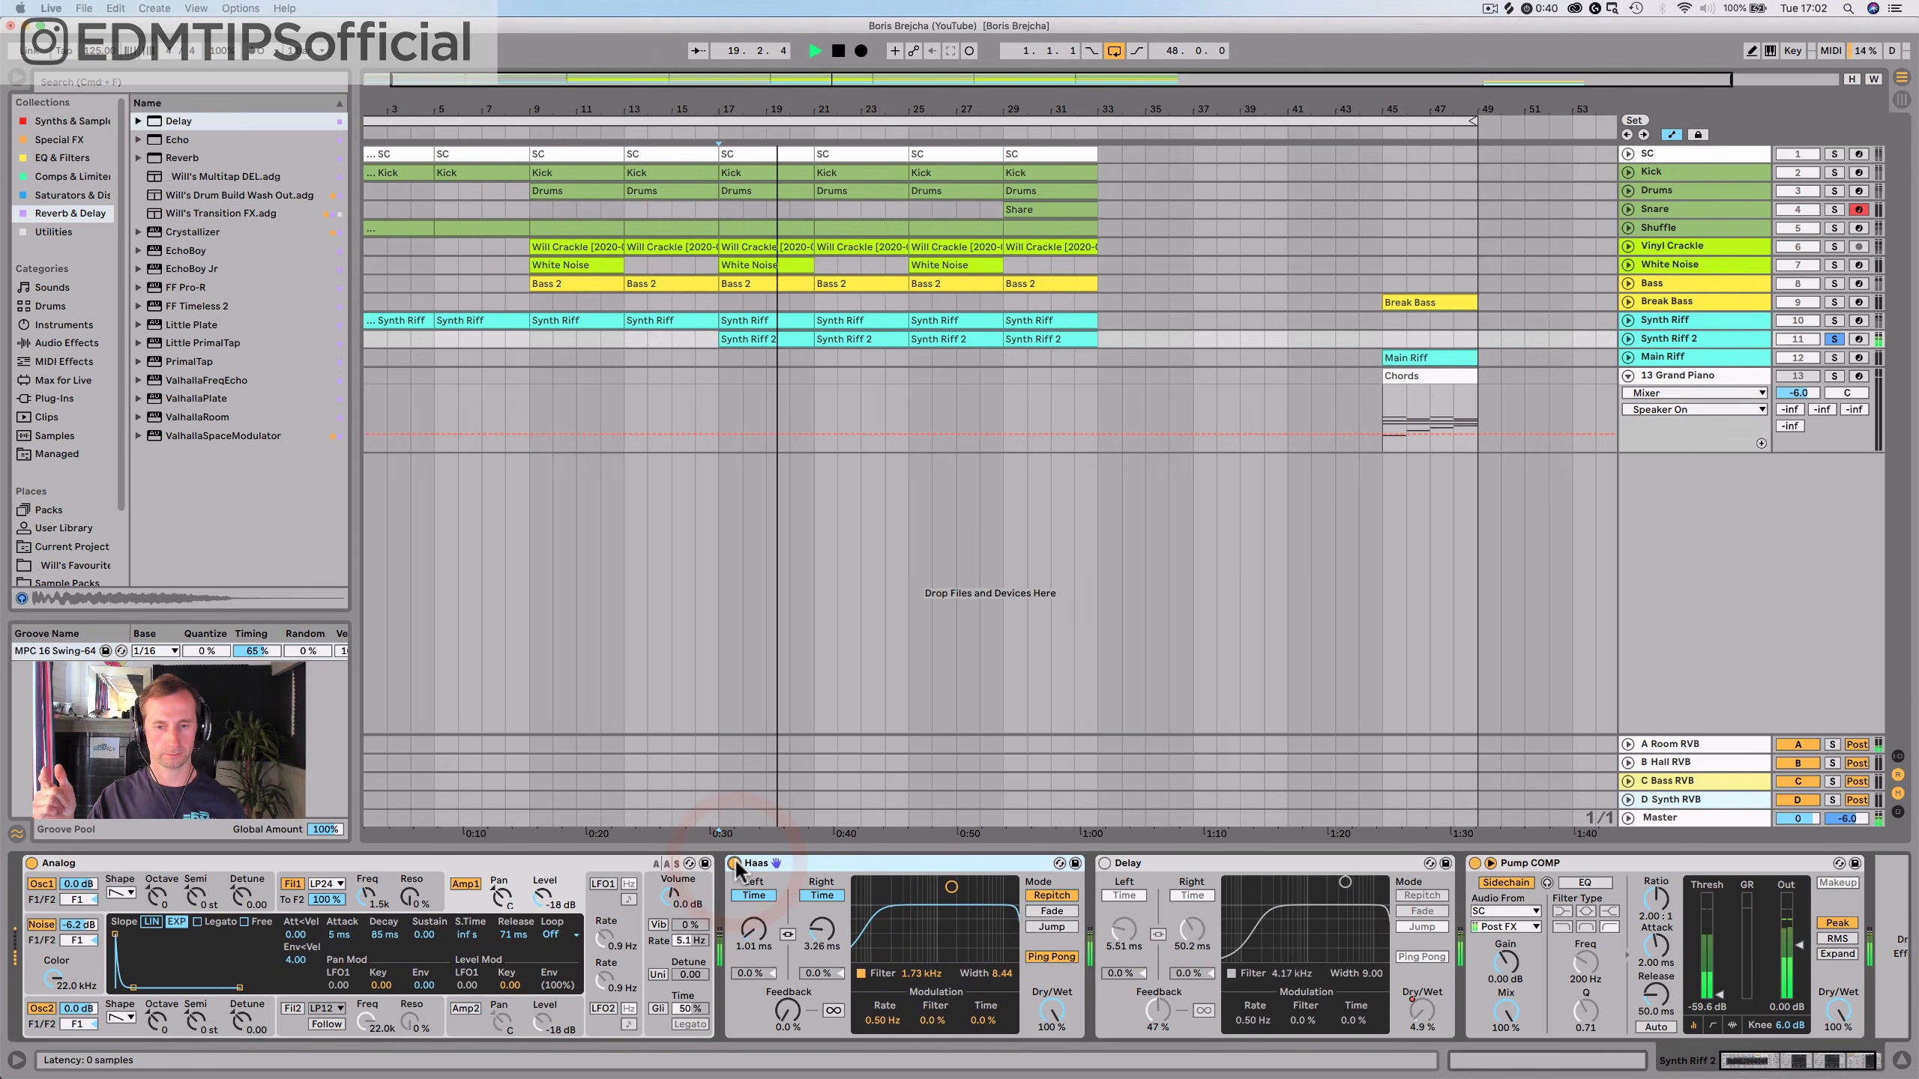
pyautogui.click(814, 924)
pyautogui.press('space')
pyautogui.press('space')
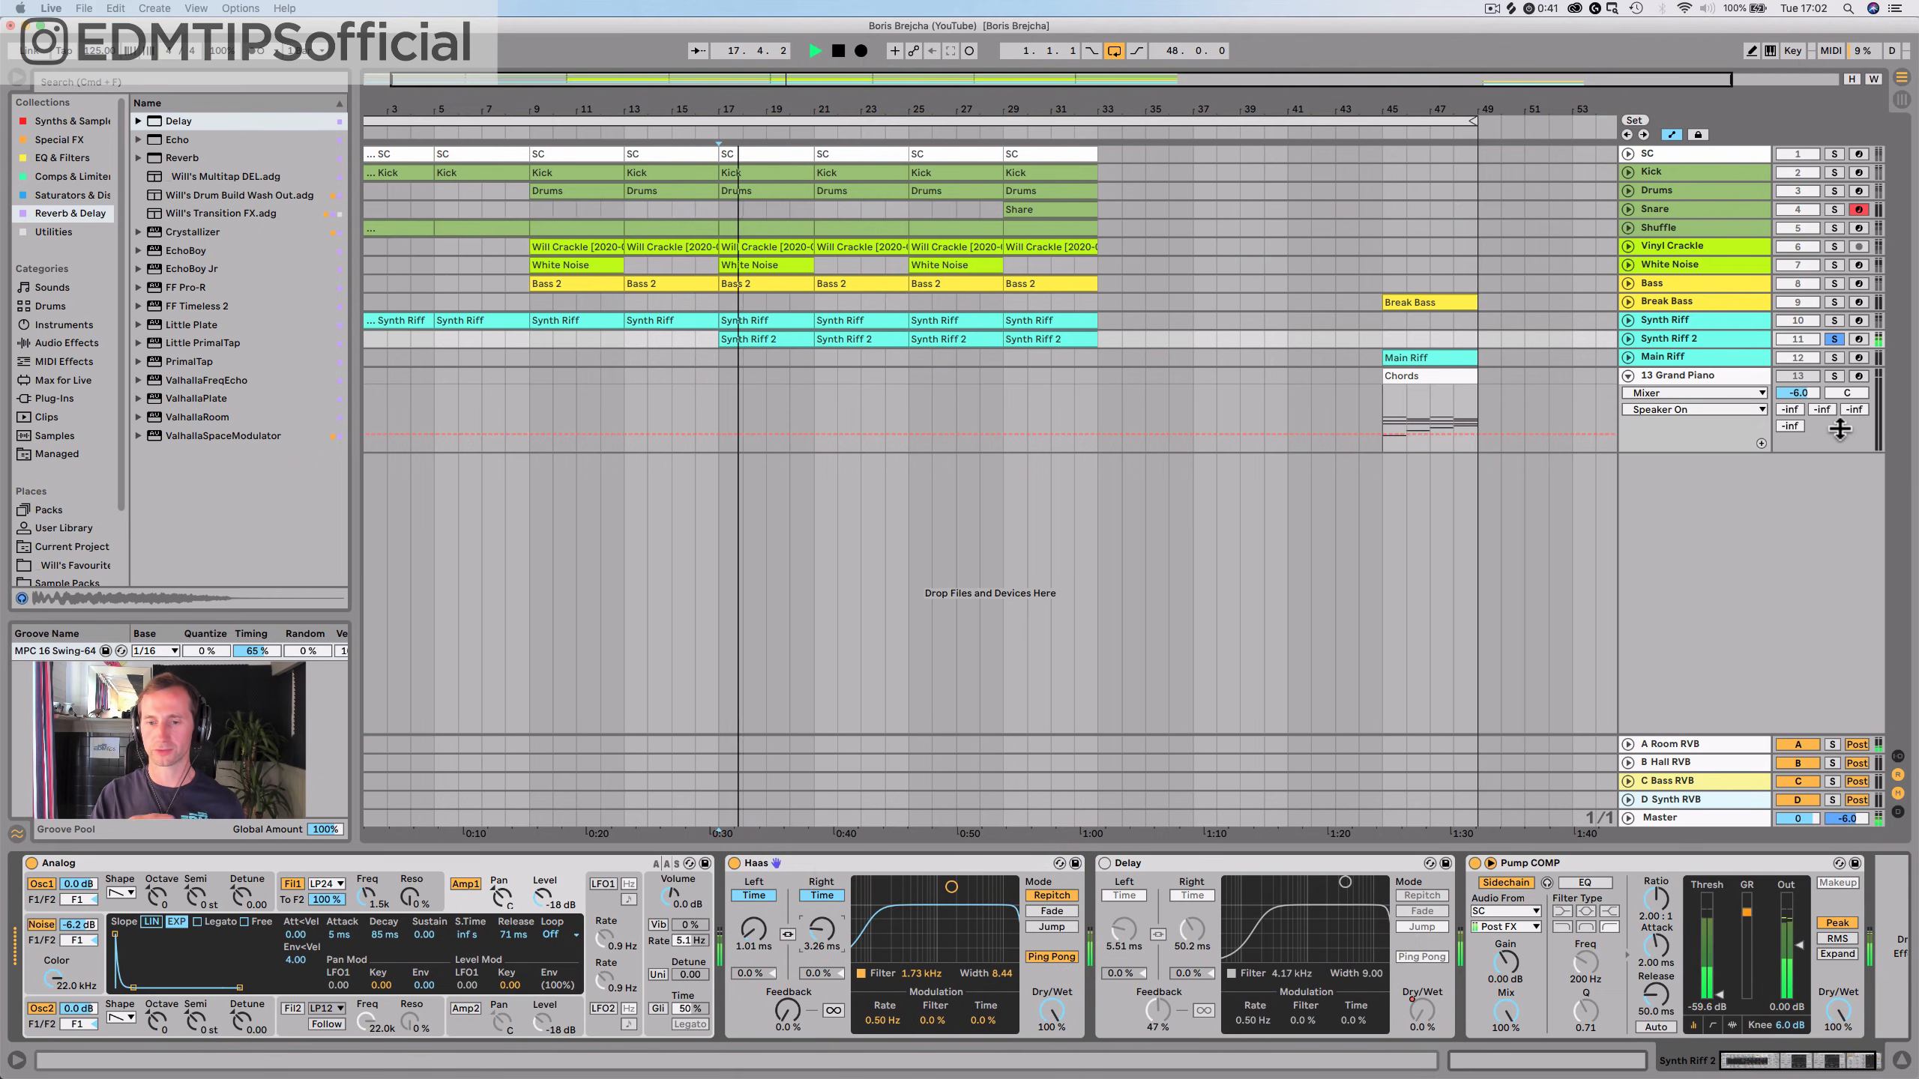
# Re-enable the Delay on Synth Riff 2 and take the track out of solo to play the full mix from bar 17
pyautogui.moveTo(1846, 392); pyautogui.dragTo(1846, 385)
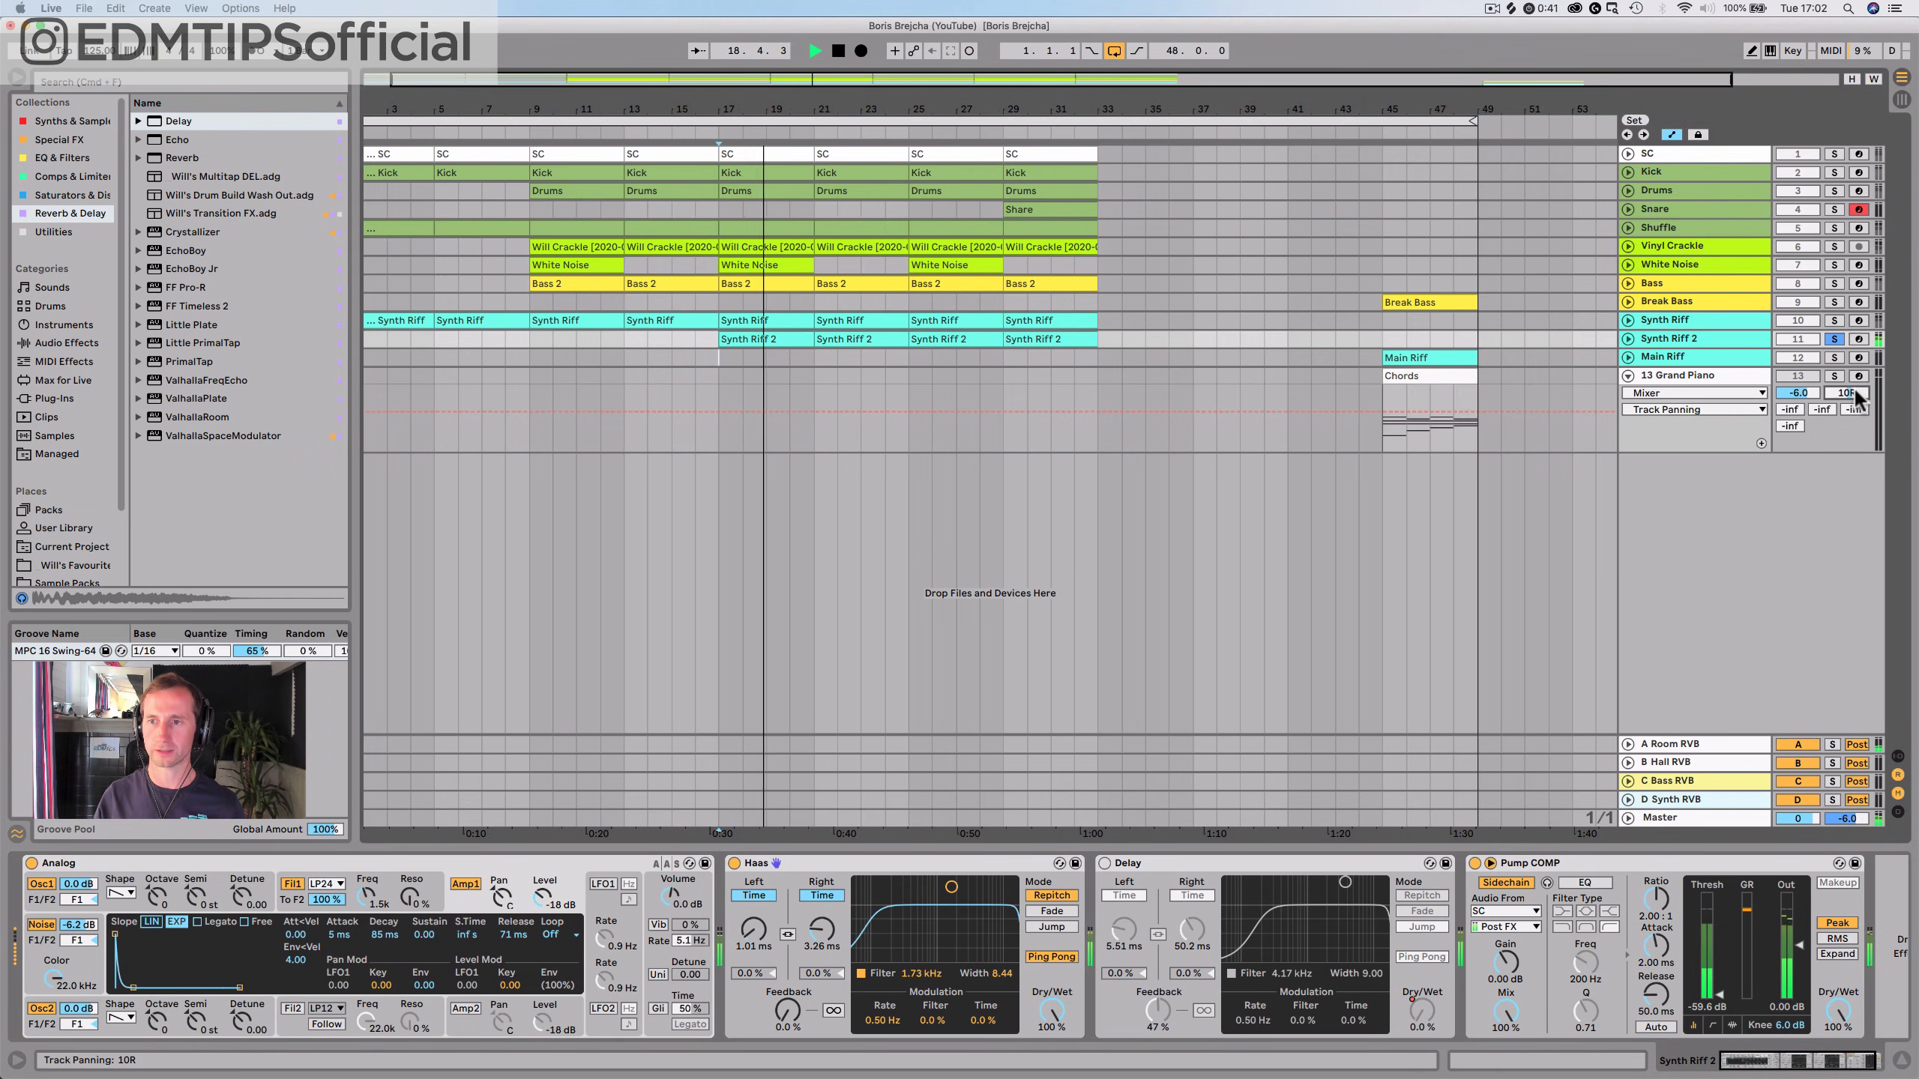
pyautogui.press('super+z')
pyautogui.click(1628, 339)
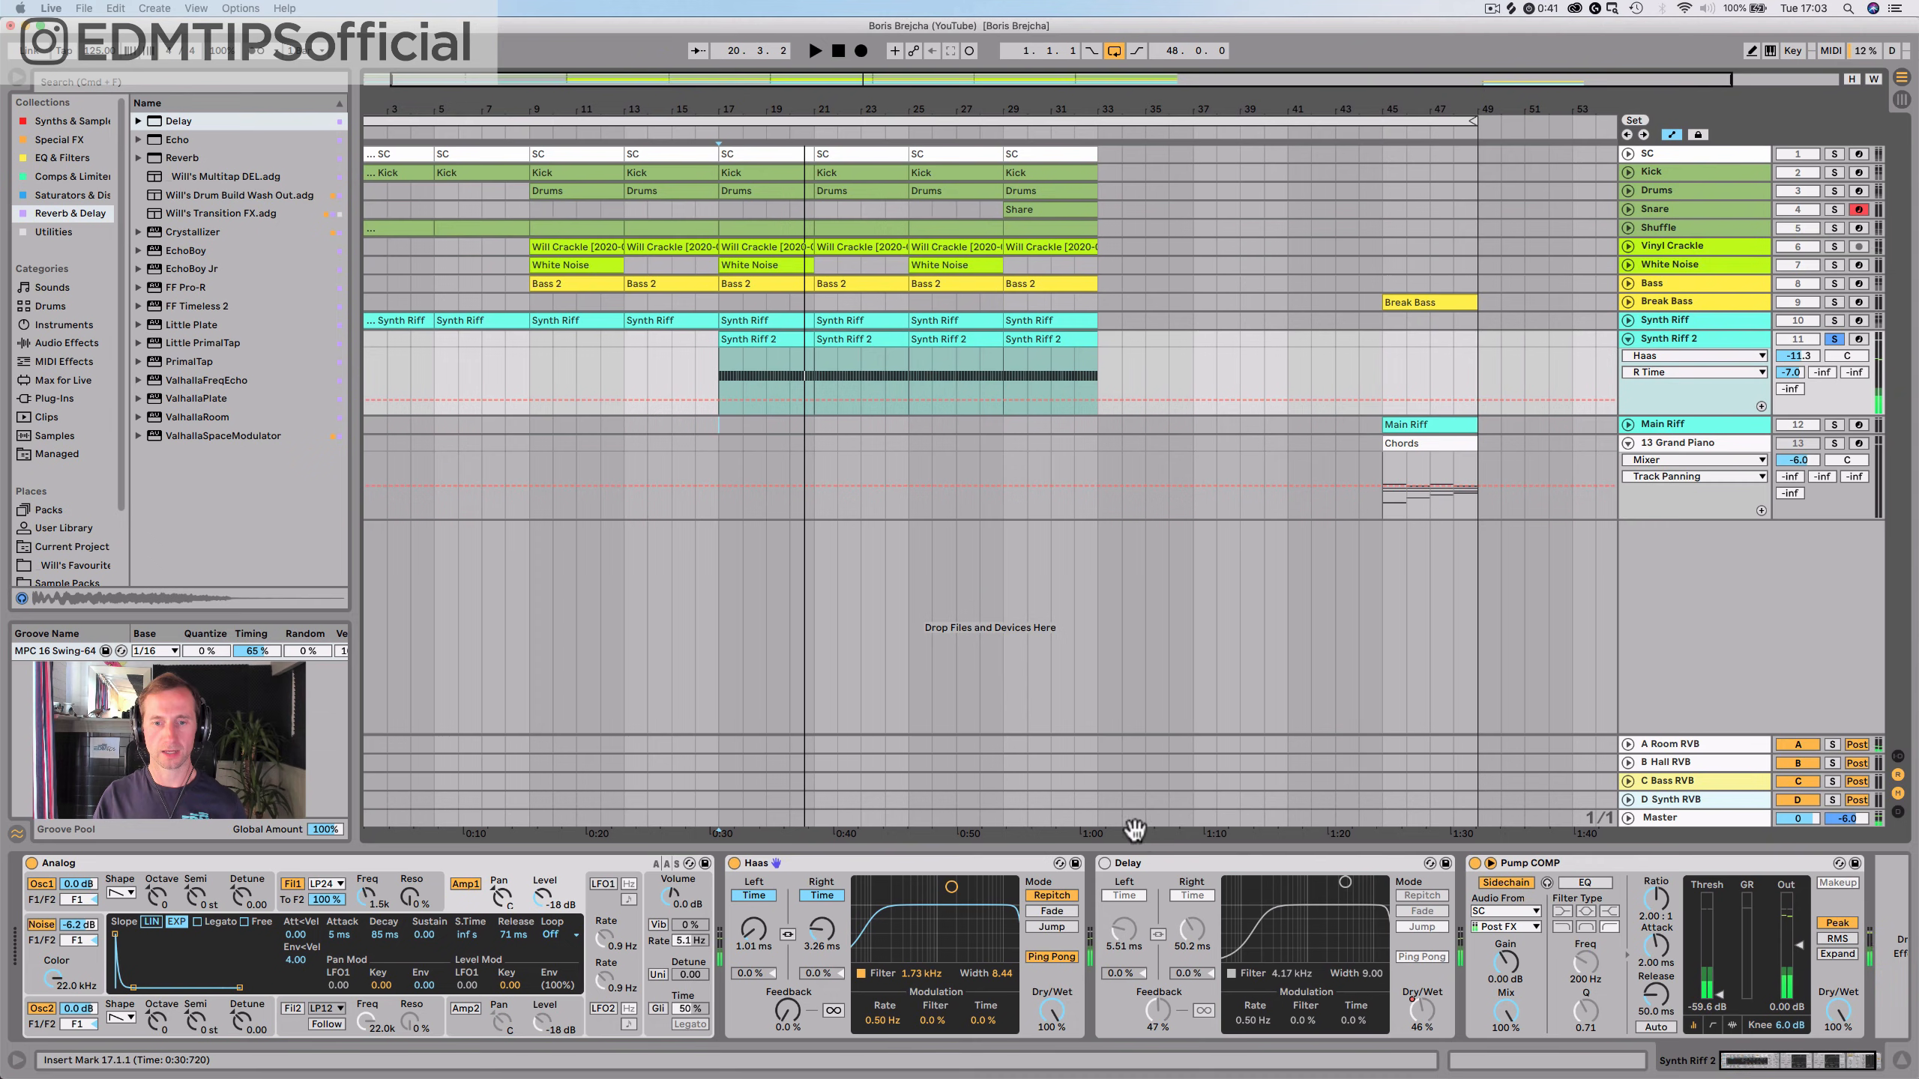
pyautogui.click(1105, 862)
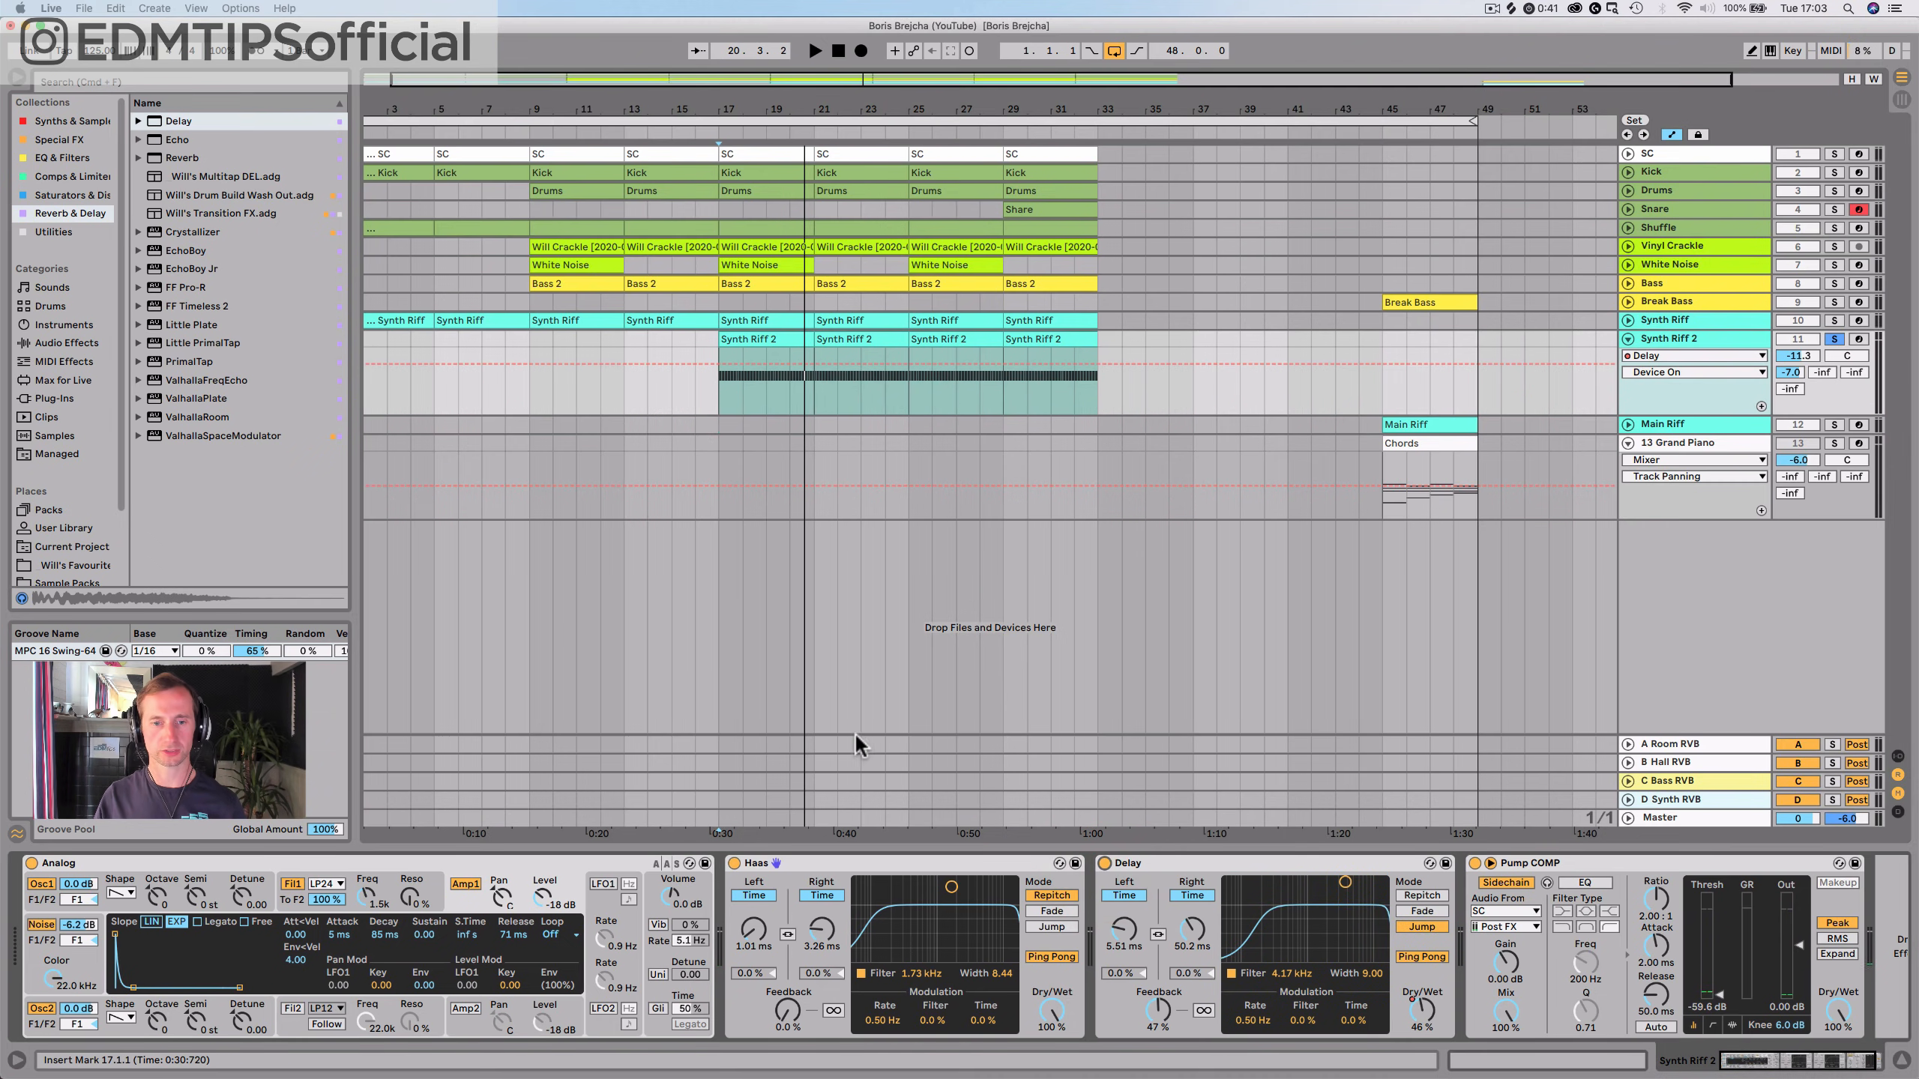
pyautogui.click(1834, 339)
pyautogui.press('space')
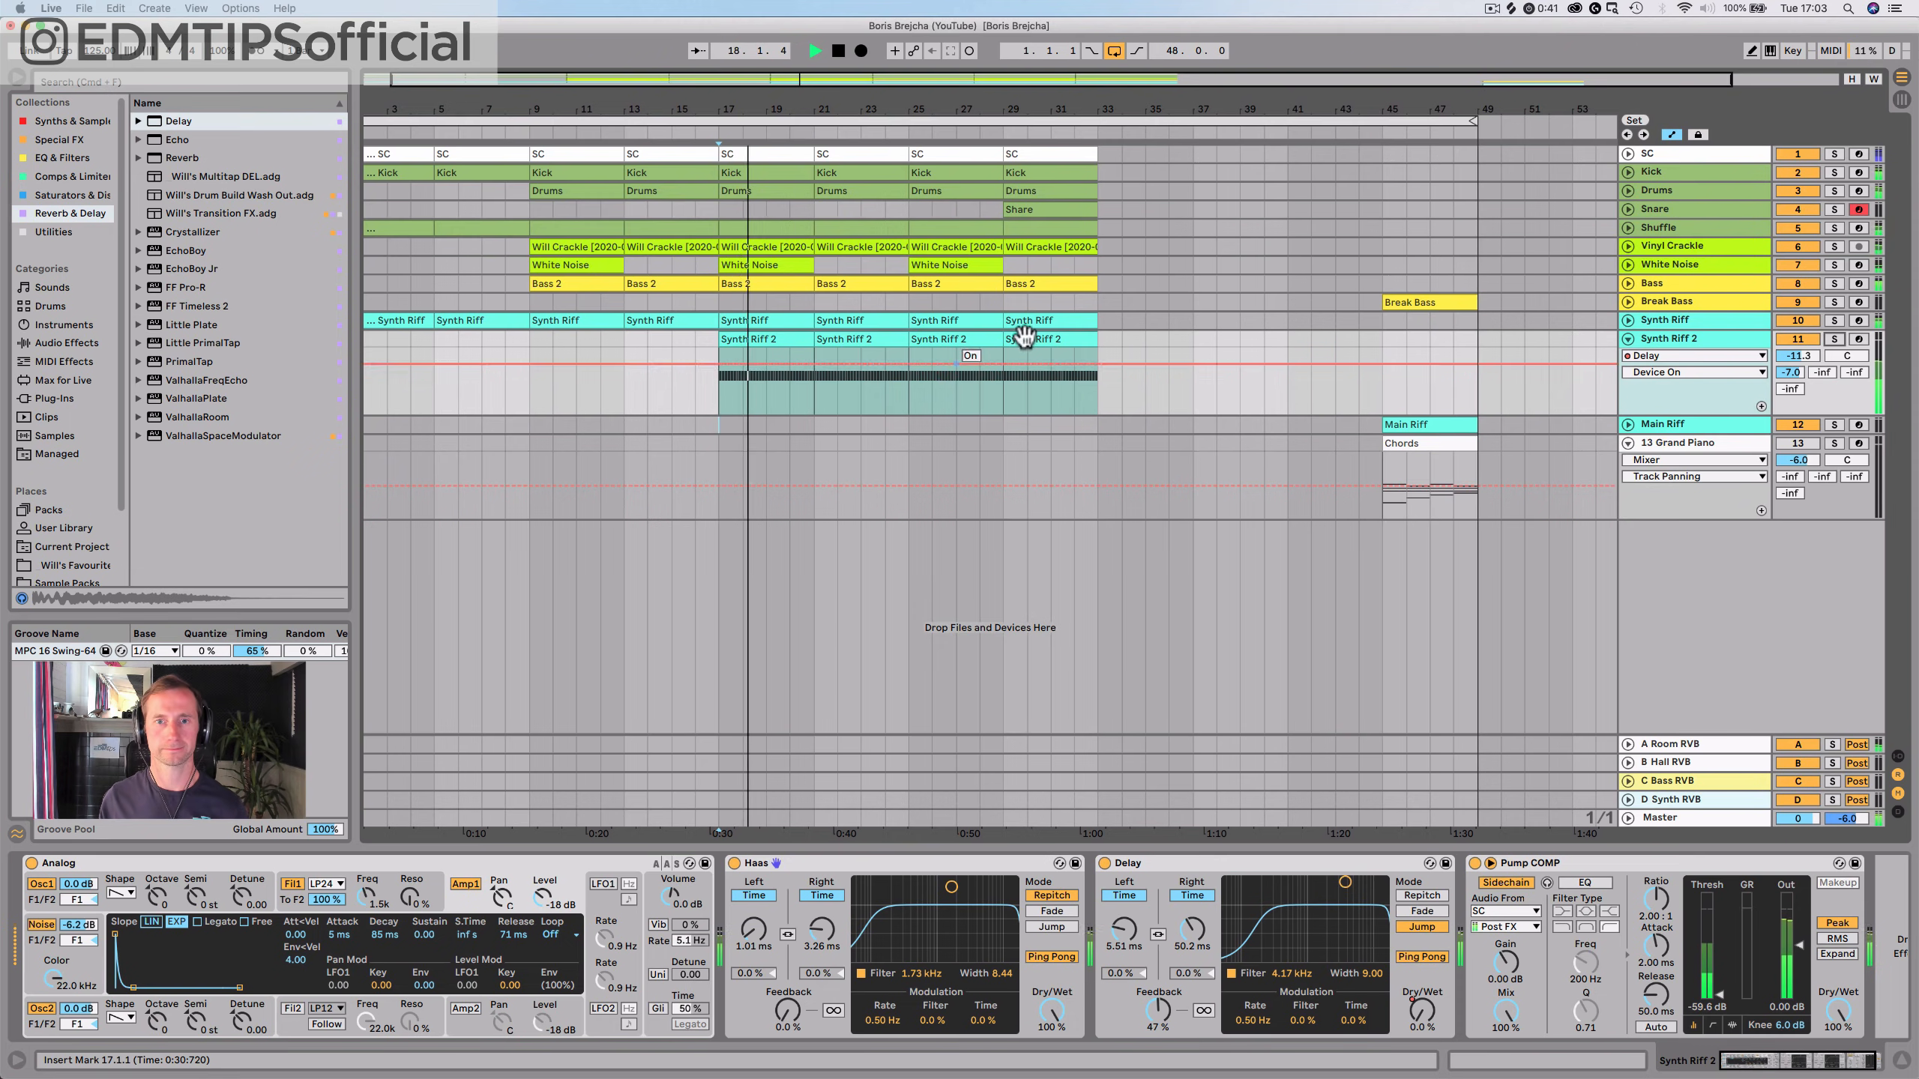
# Unfold Synth Riff's automation lanes and duplicate the reverb send and Delay Dry/Wet automation of bars 1 to 9 up to bar 33
pyautogui.click(1636, 324)
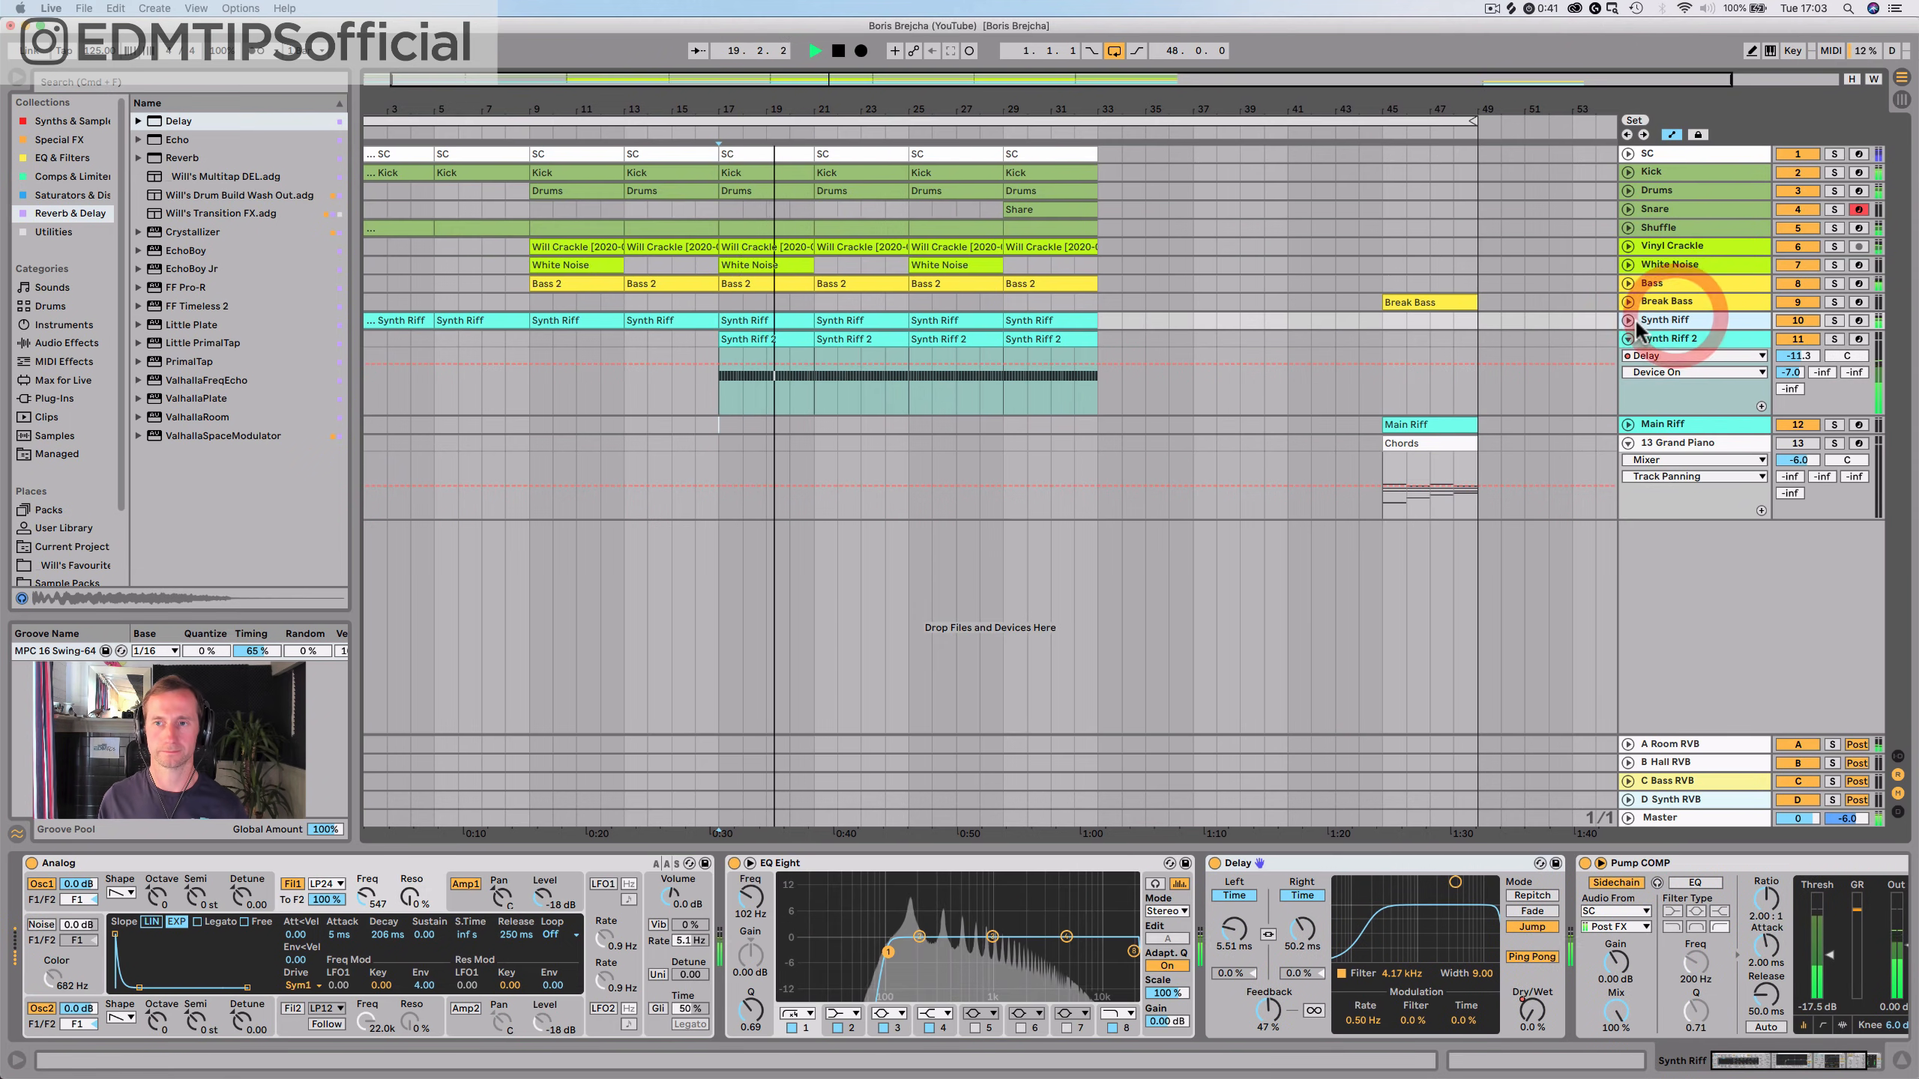
pyautogui.click(1629, 322)
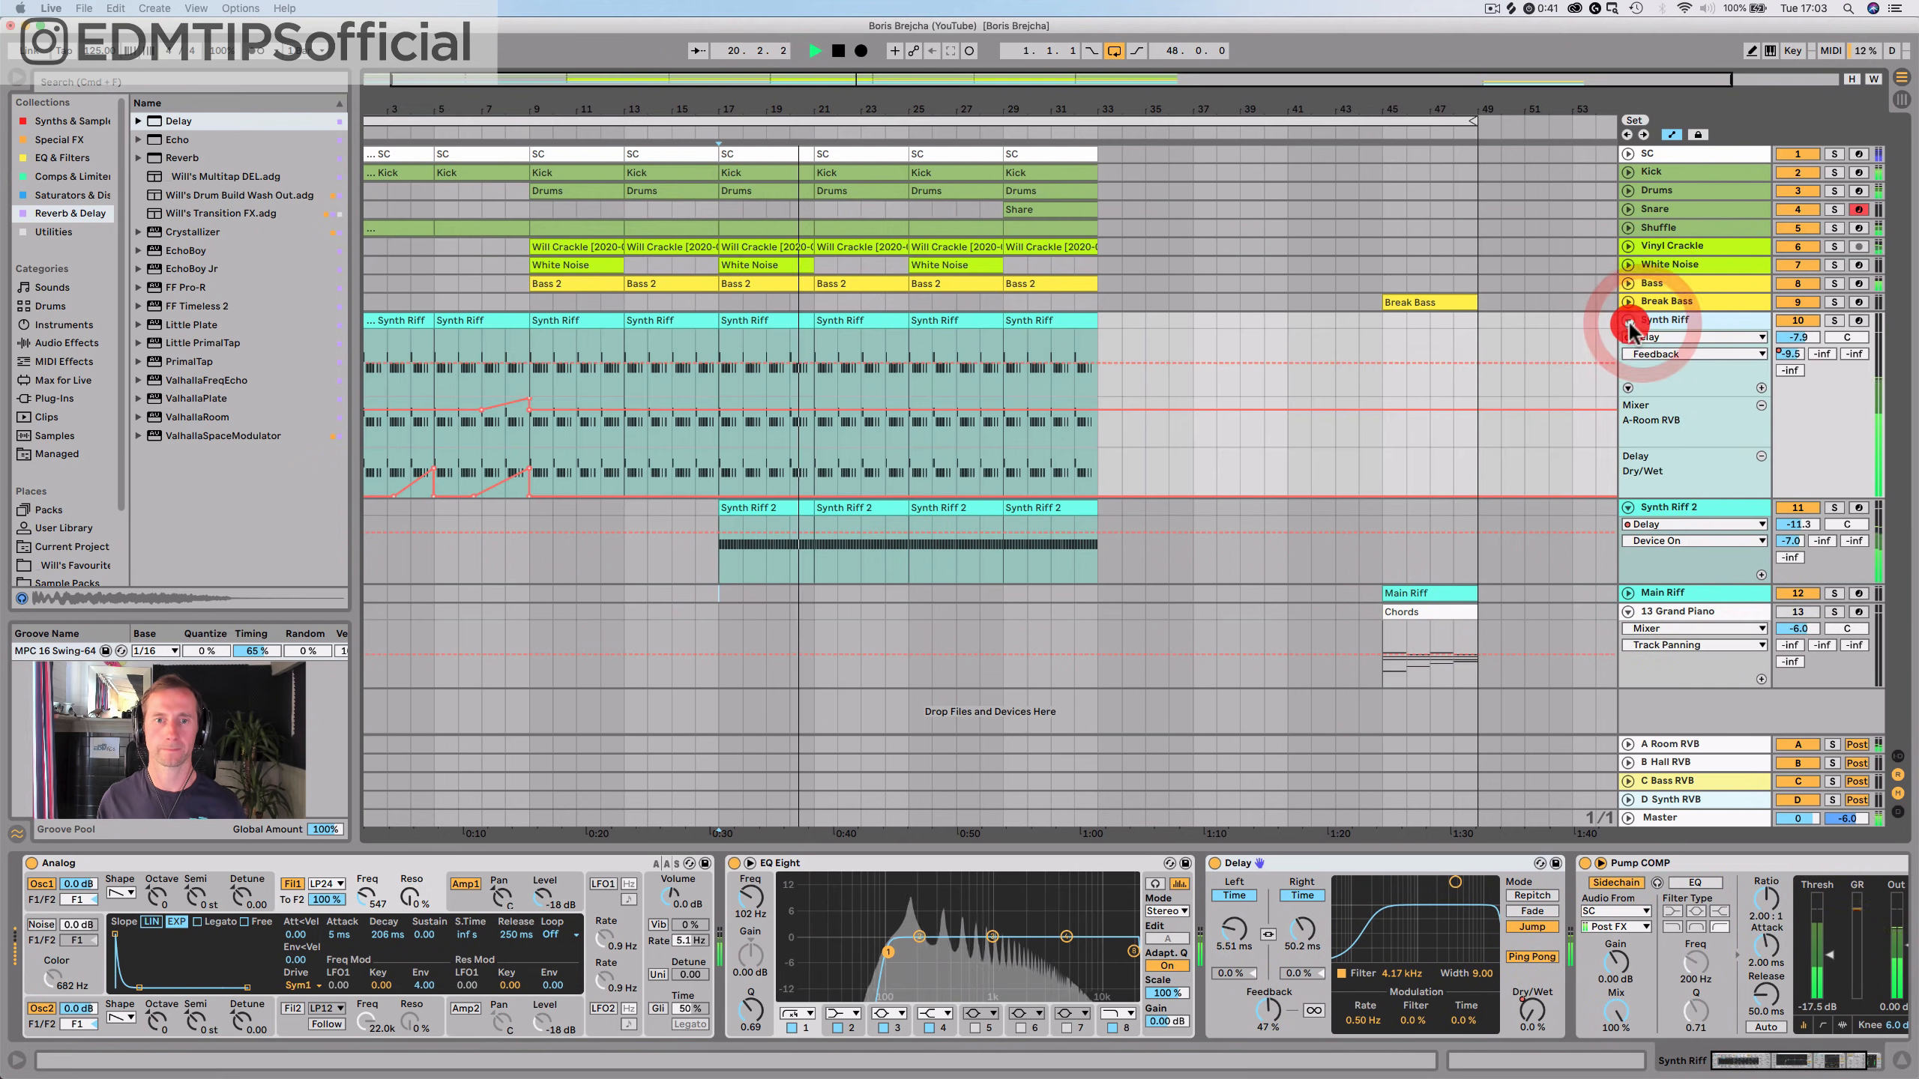
pyautogui.press('space')
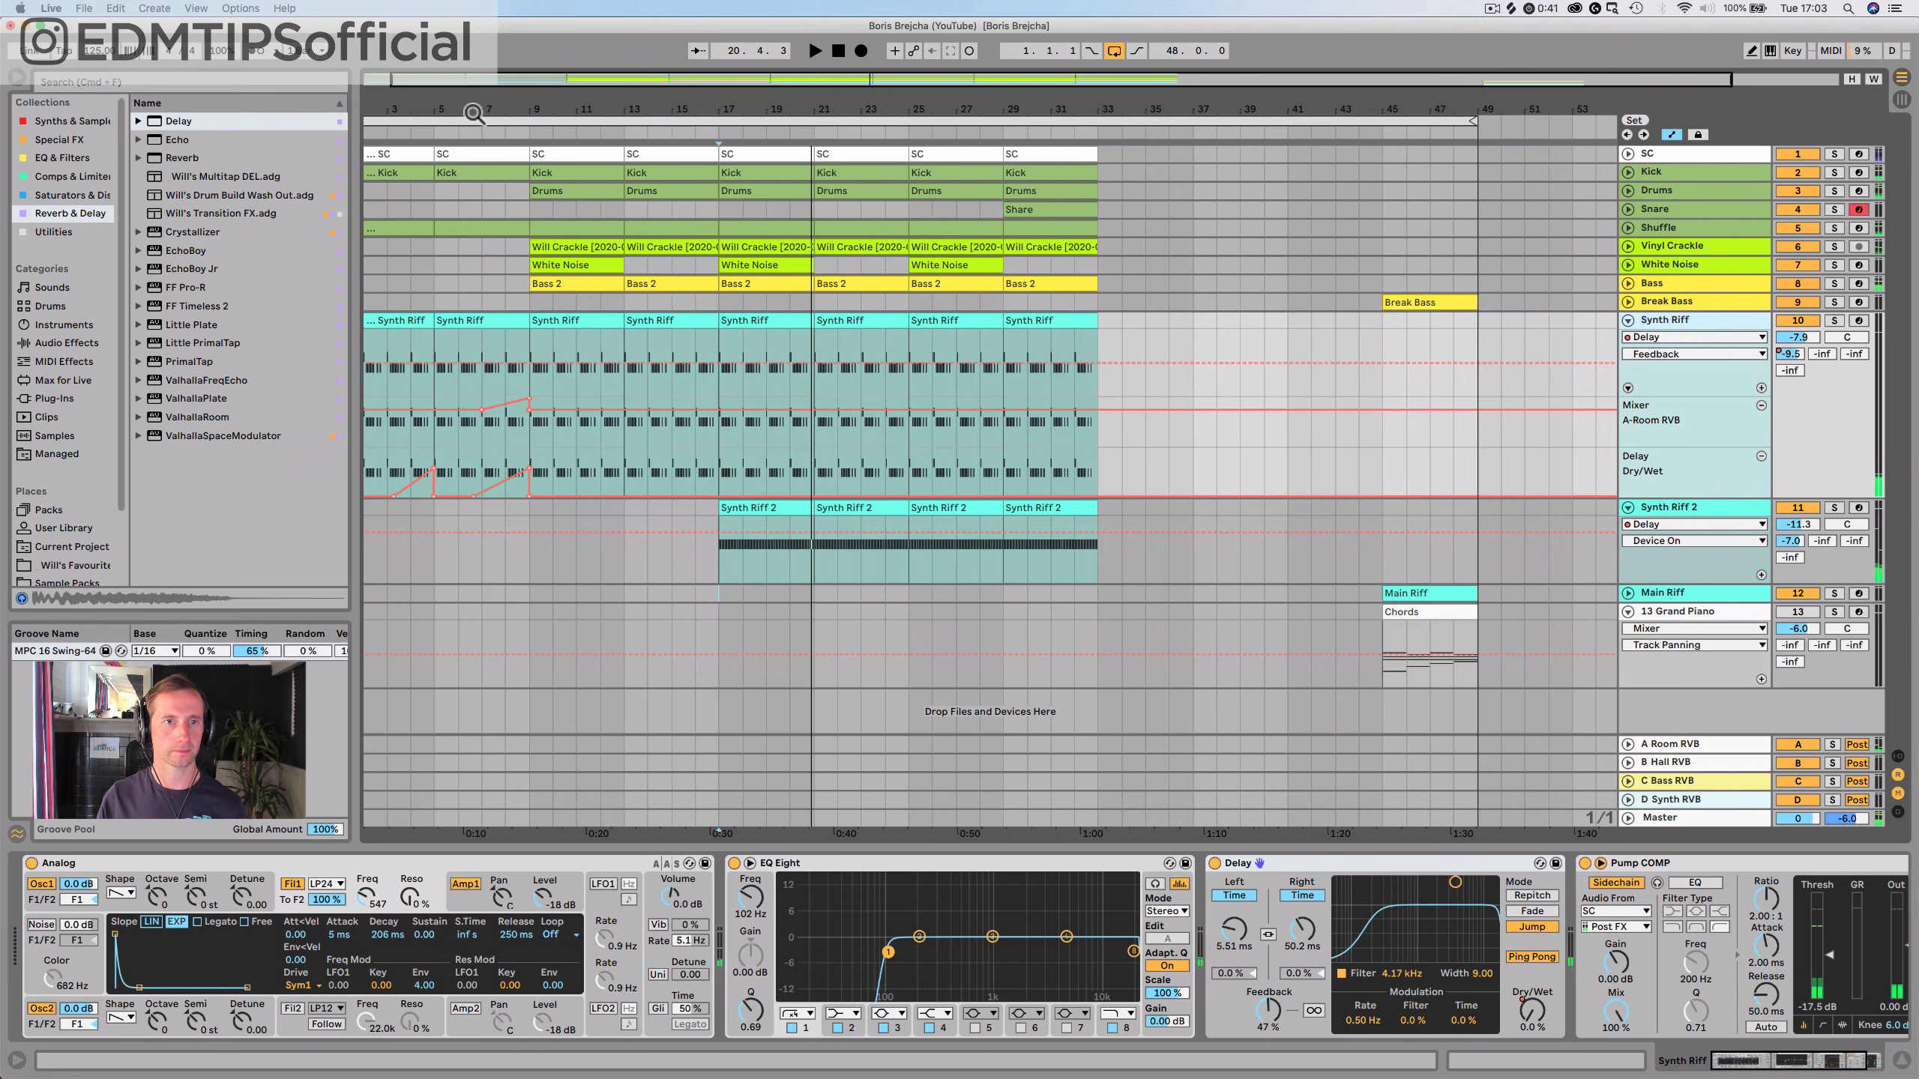
pyautogui.moveTo(474, 114); pyautogui.dragTo(469, 94)
pyautogui.moveTo(365, 485); pyautogui.dragTo(534, 391)
pyautogui.press('super+d')
pyautogui.press('super+d')
pyautogui.press('super+d')
# Play the arrangement from about bar 22 and lower Synth Riff's EQ Eight band 2 to -6.07 dB at 290 Hz
pyautogui.press('space')
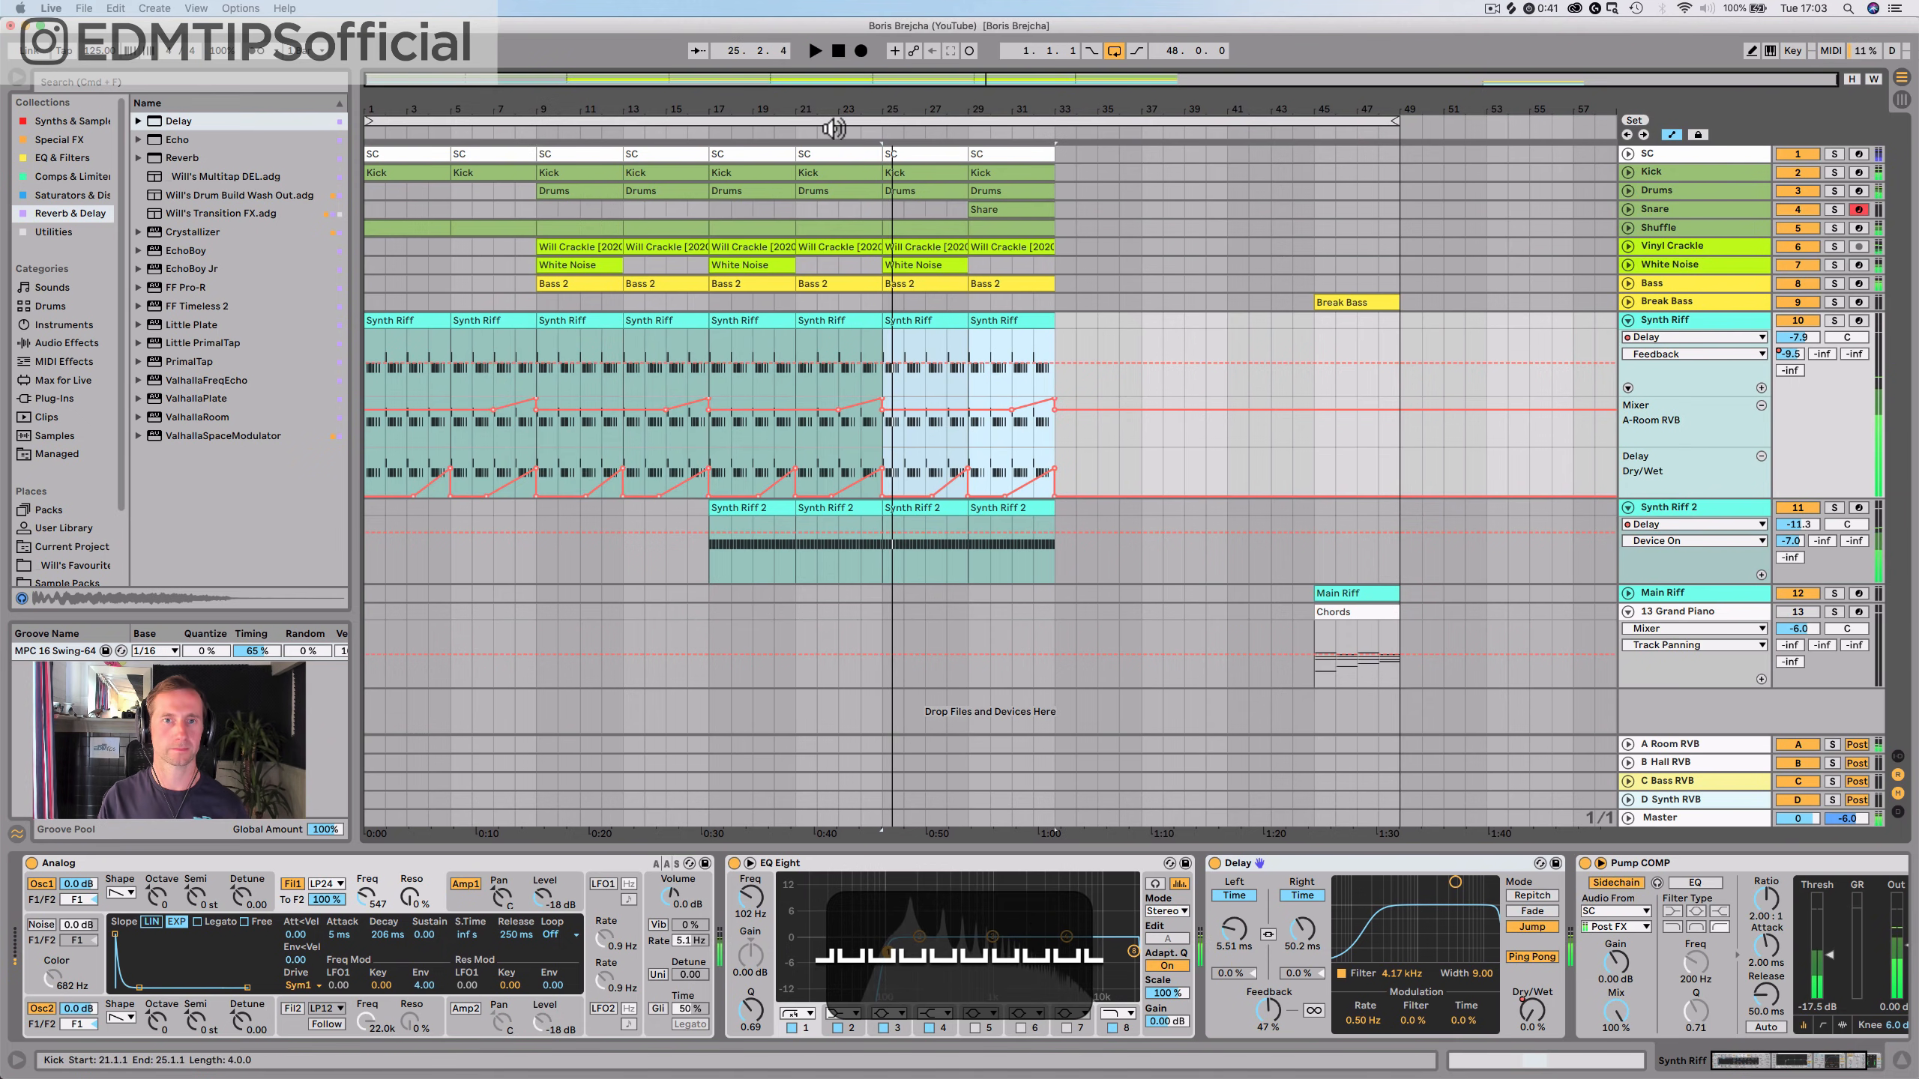
pyautogui.click(826, 136)
pyautogui.click(1684, 318)
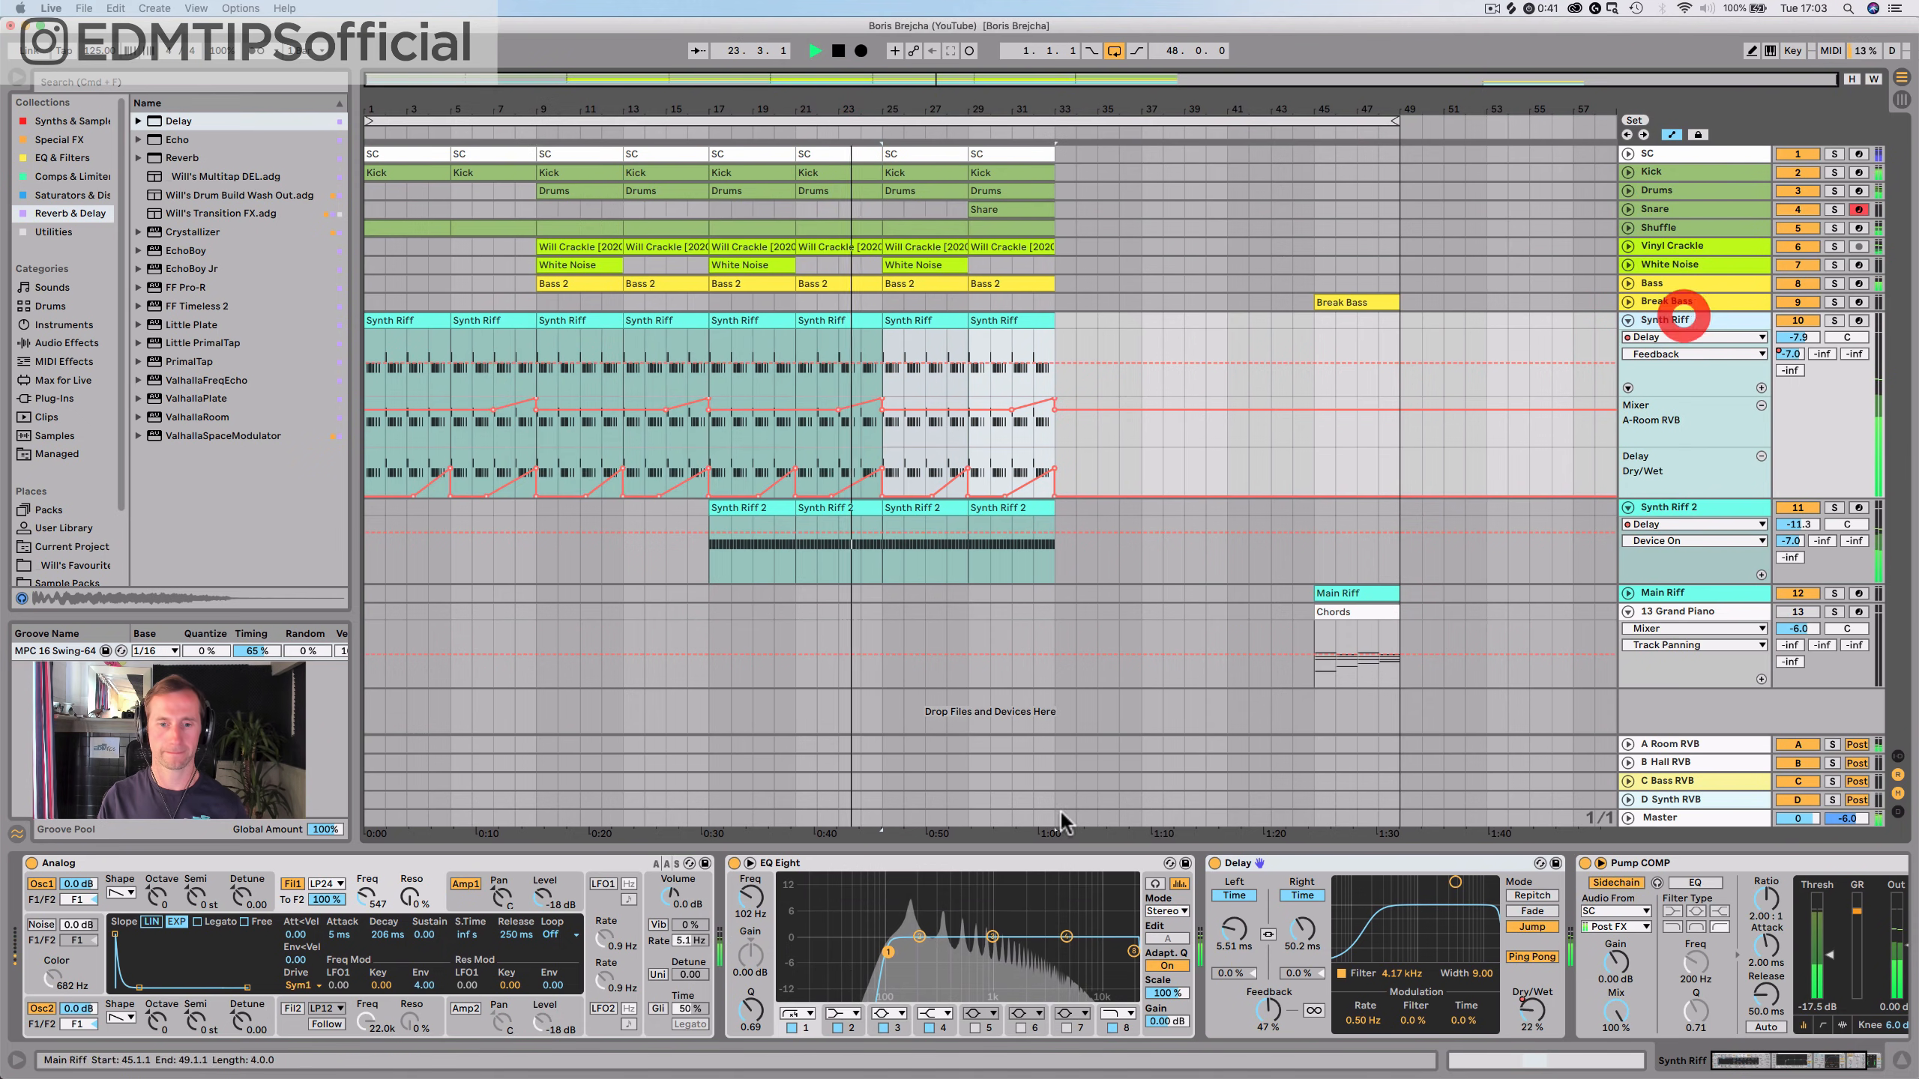
pyautogui.moveTo(920, 937); pyautogui.dragTo(936, 962)
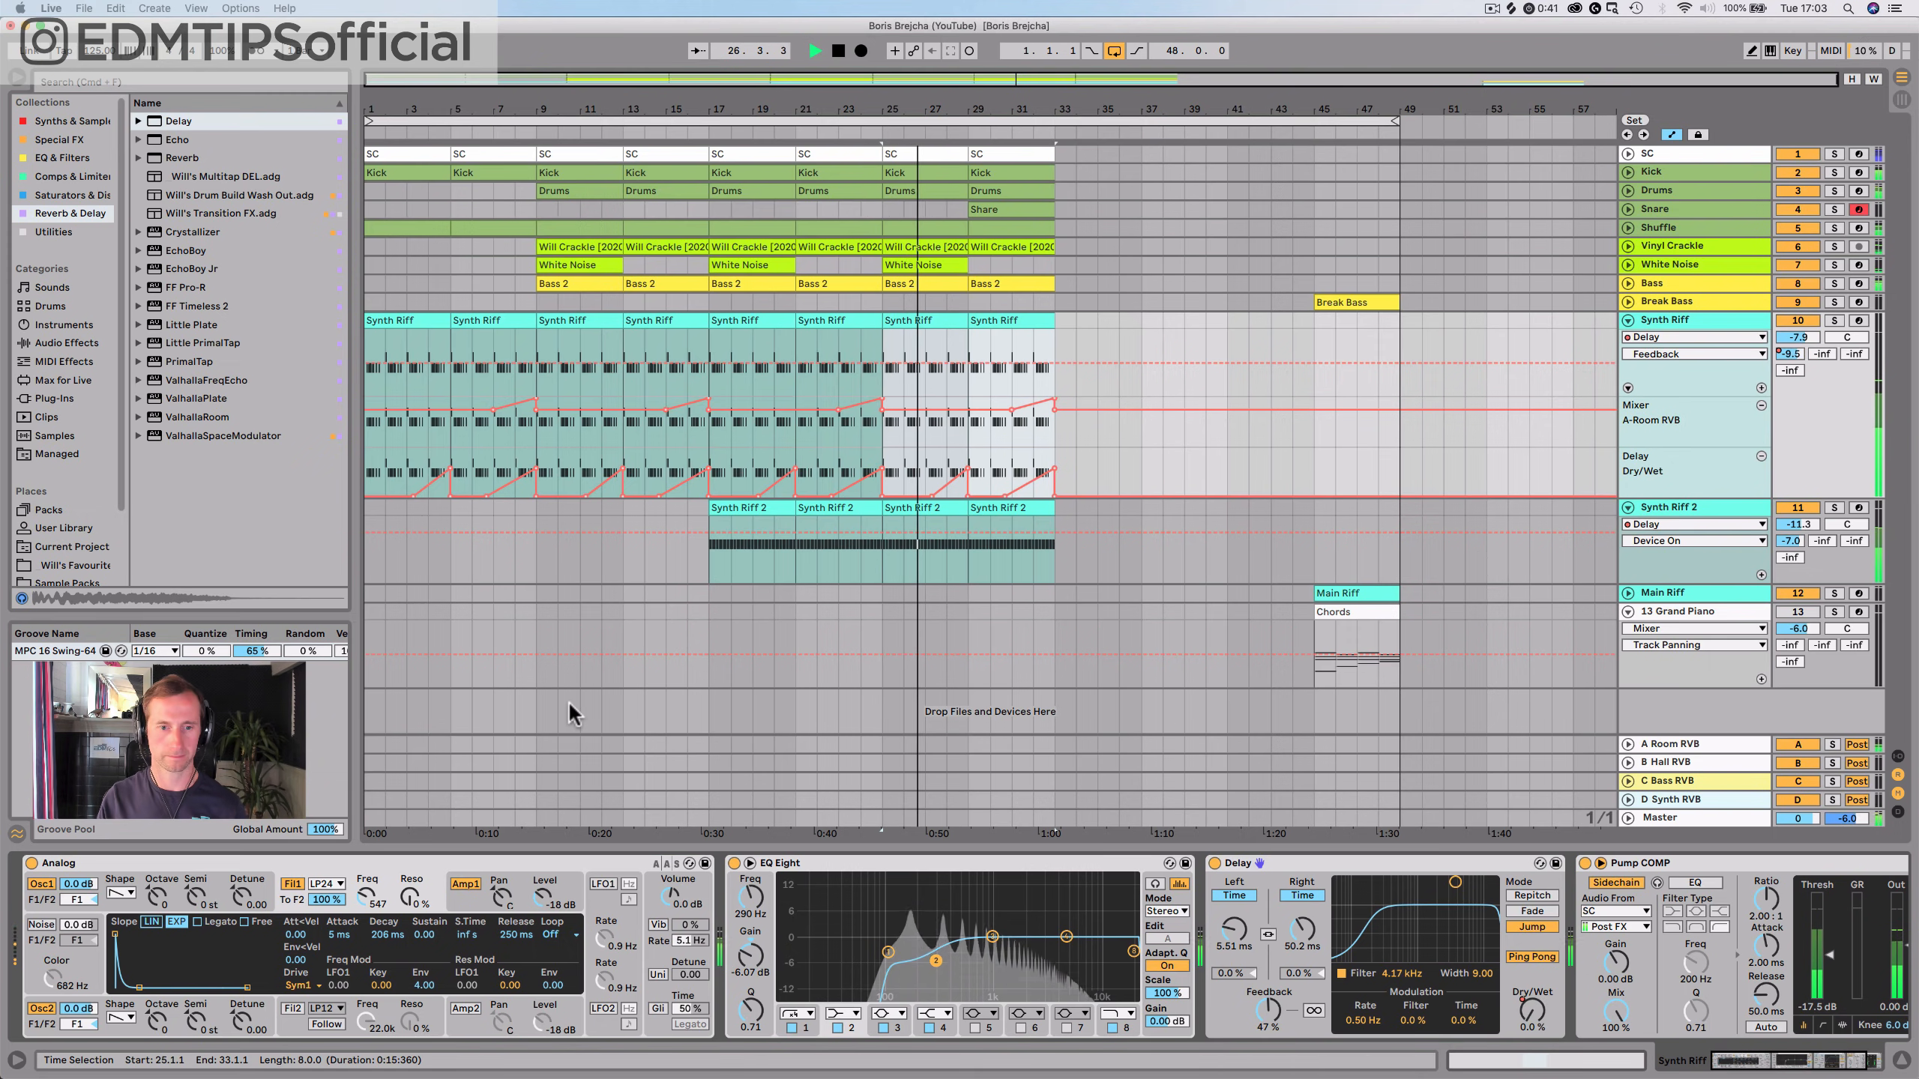
# Show Synth Riff's Analog F1 Freq automation in a new lane and draw a filter rise from bar 7 to bar 9
pyautogui.rightClick(365, 900)
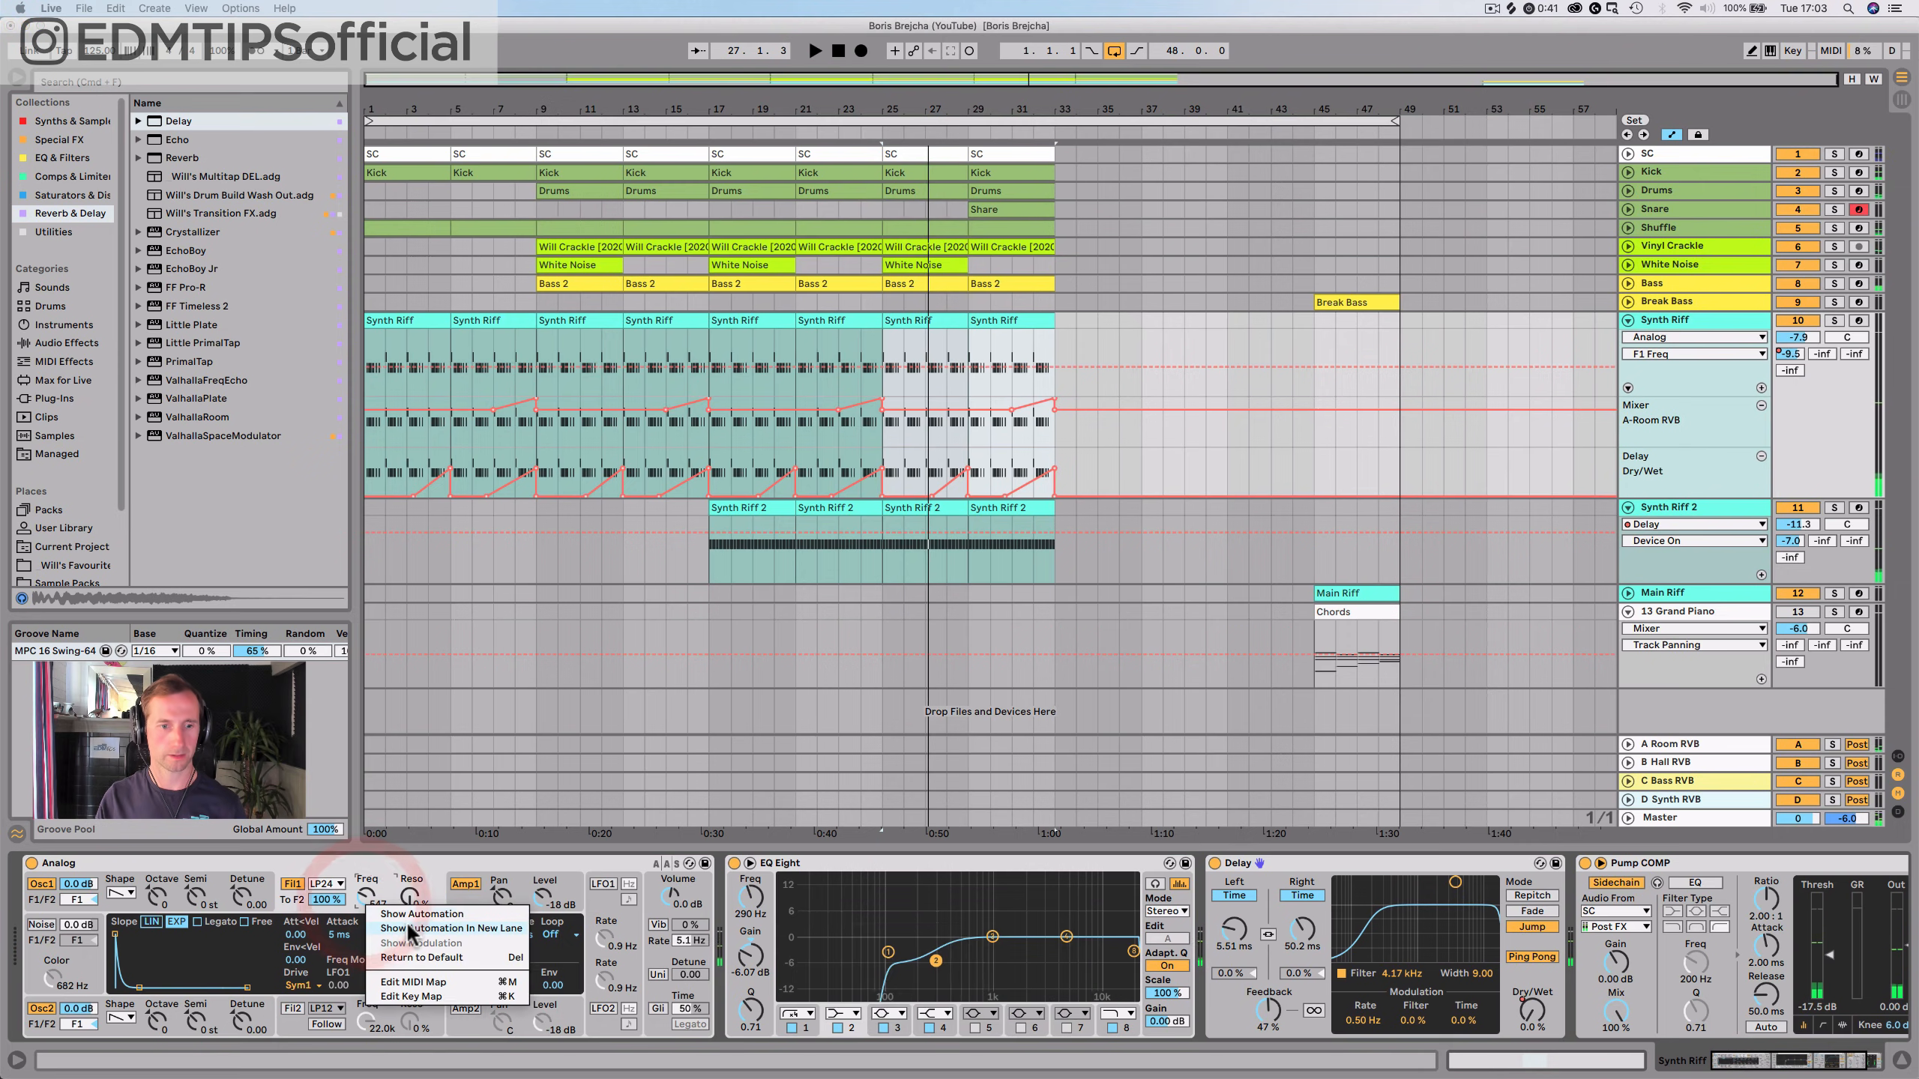
pyautogui.click(409, 929)
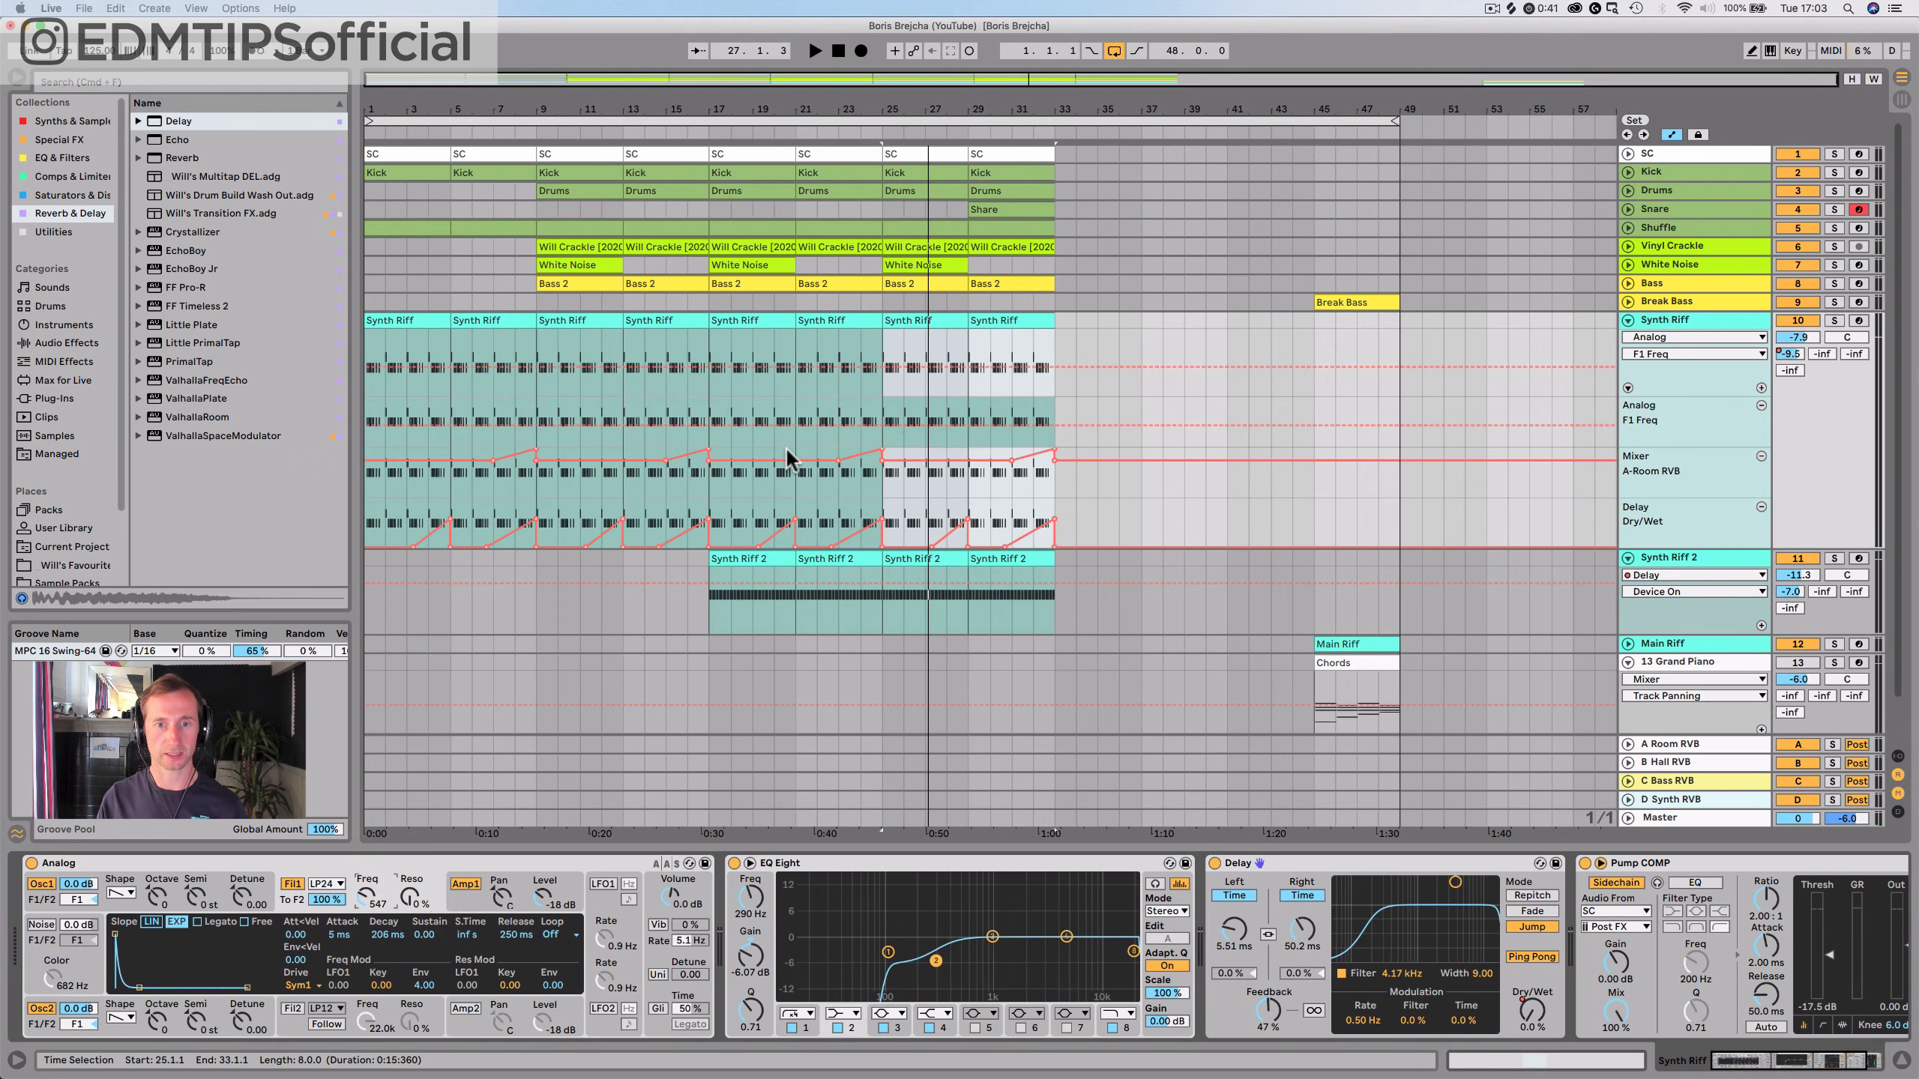
pyautogui.click(839, 51)
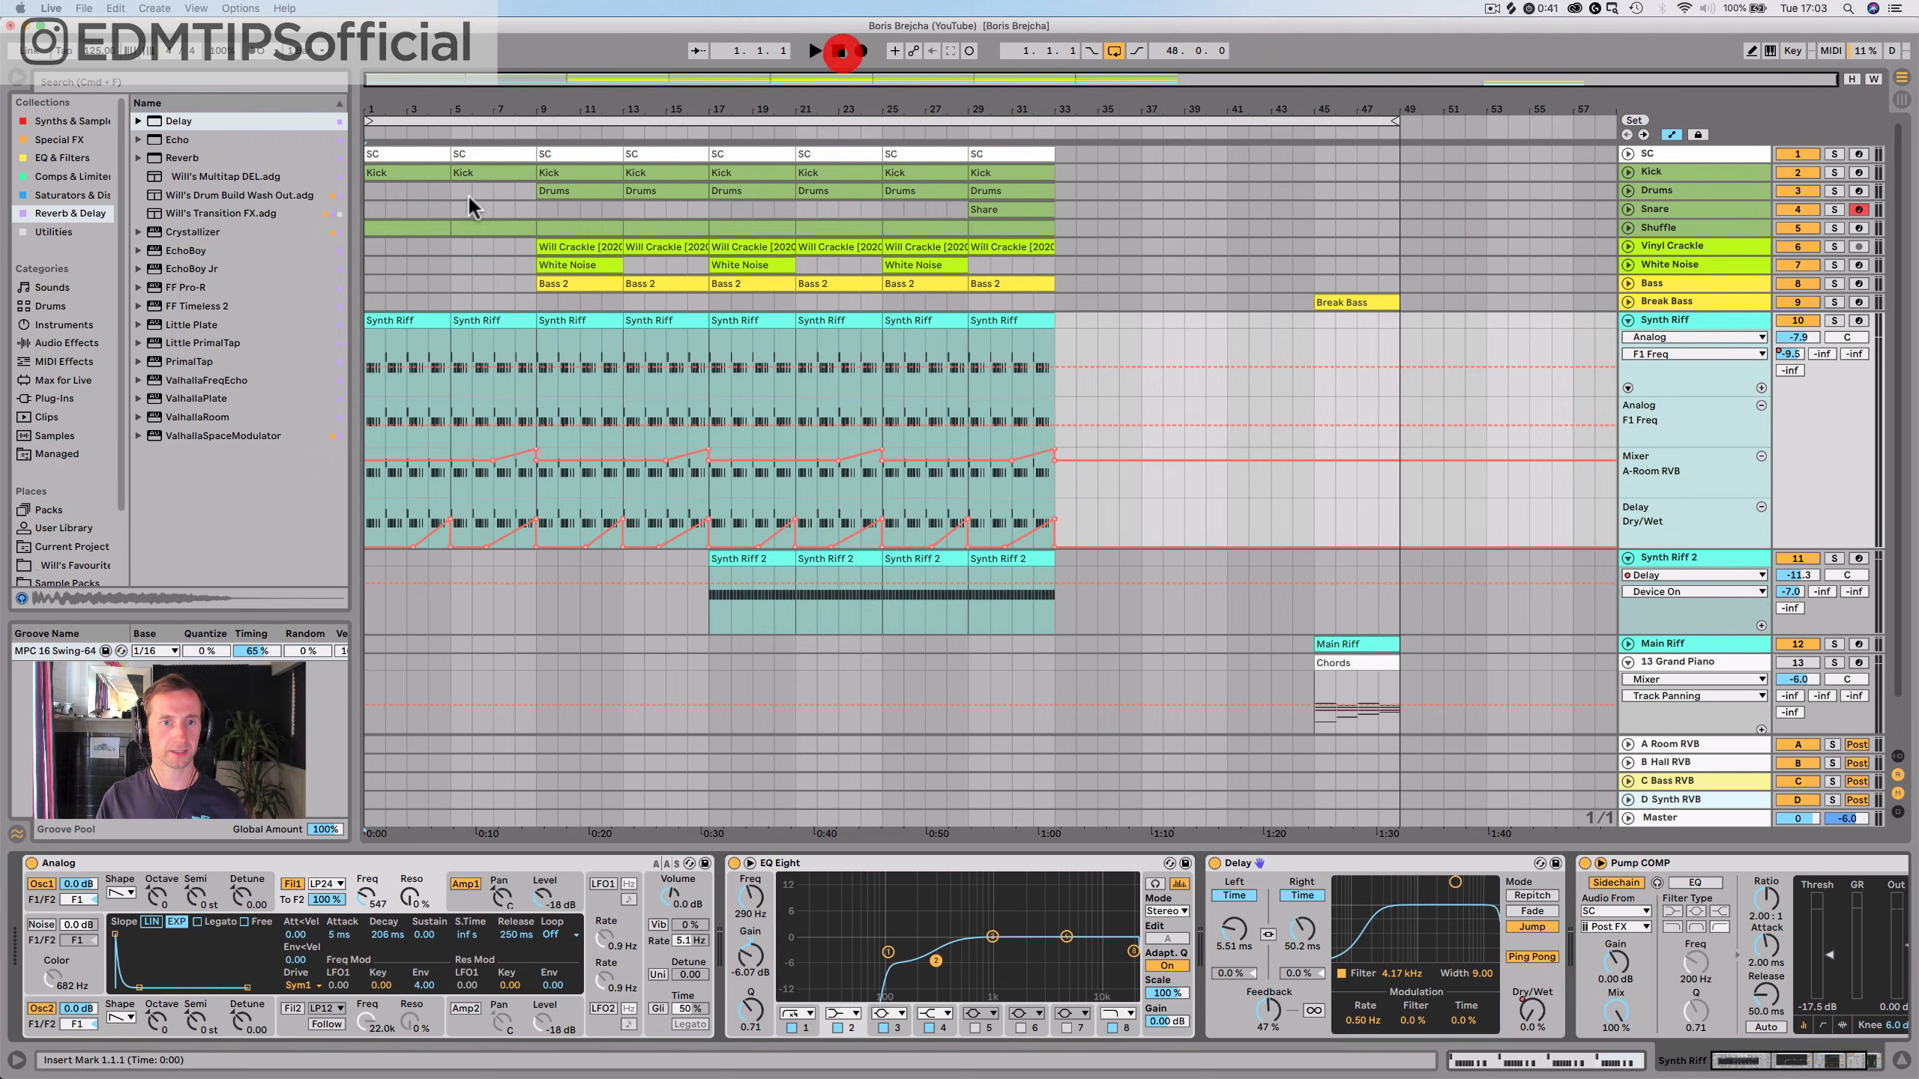
pyautogui.click(478, 130)
pyautogui.click(494, 425)
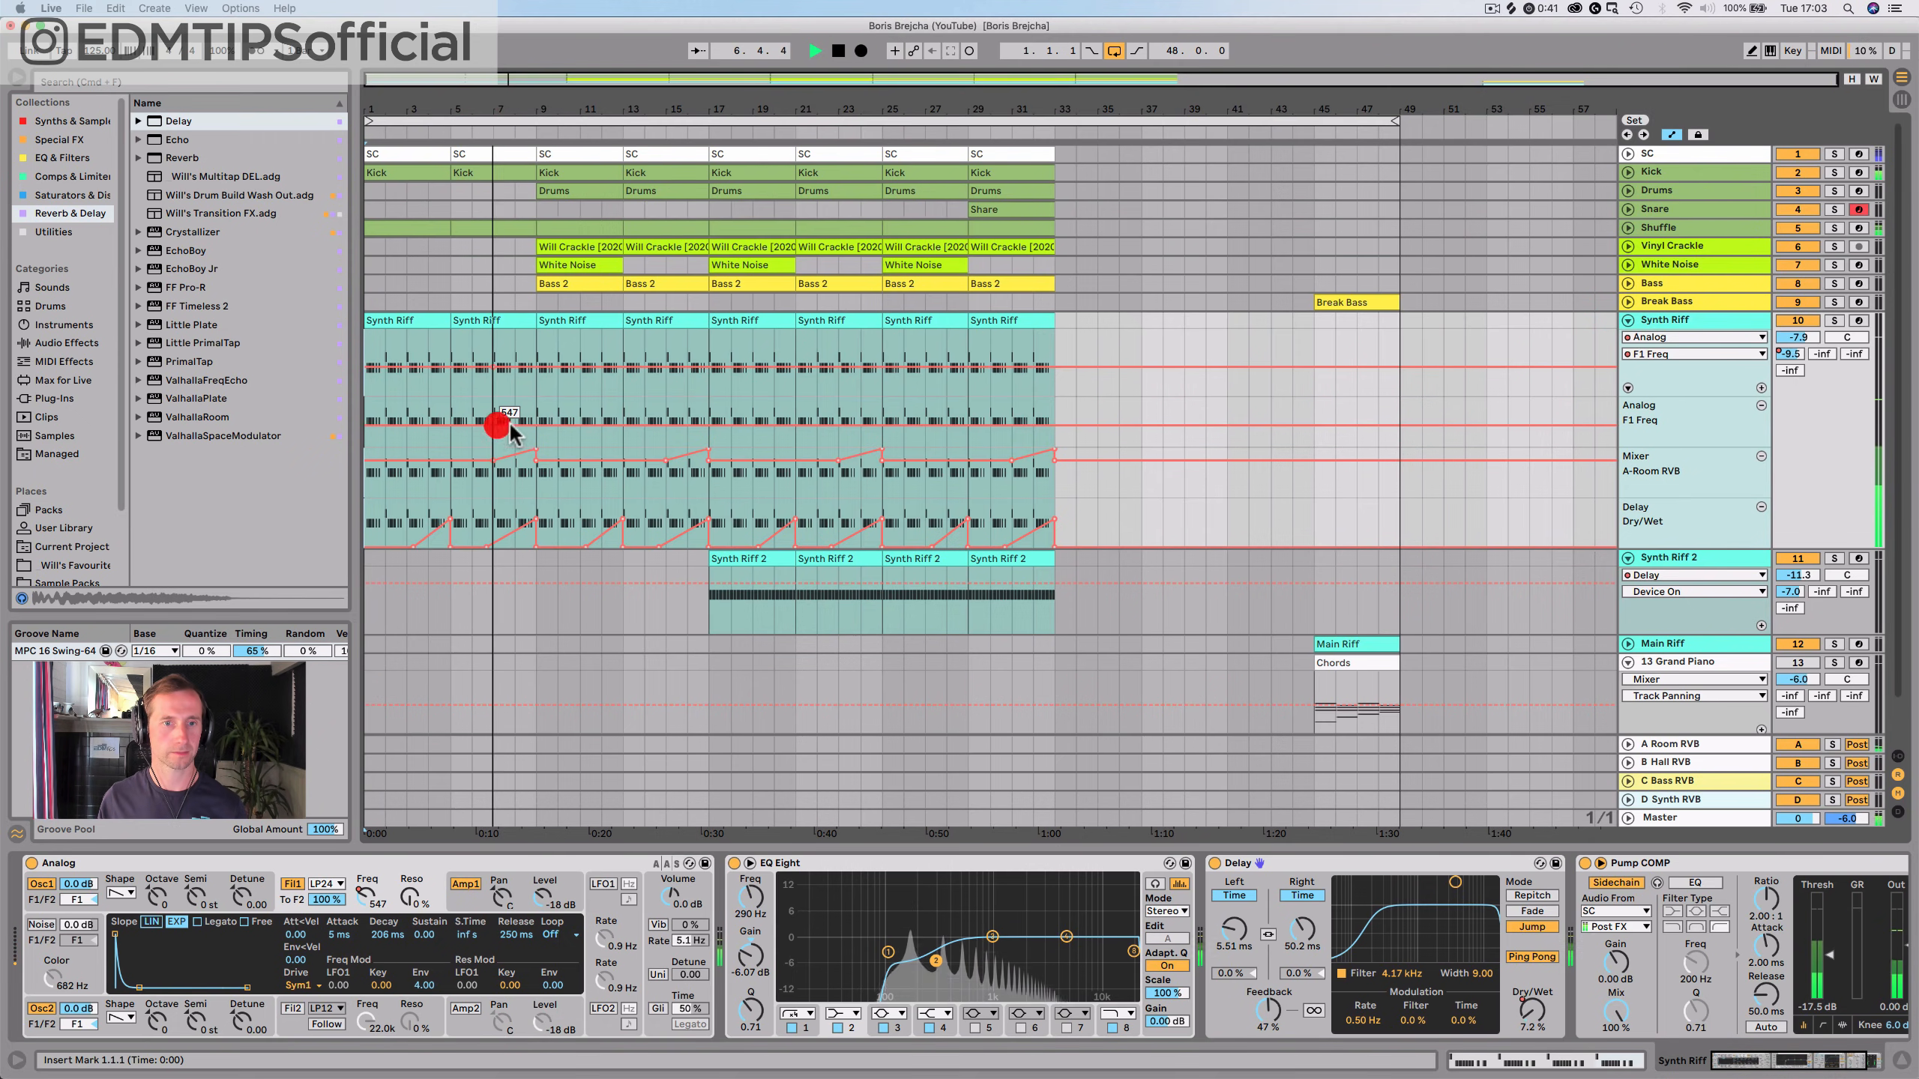
pyautogui.moveTo(536, 425)
pyautogui.mouseDown()
pyautogui.moveTo(536, 398)
pyautogui.moveTo(544, 428)
pyautogui.mouseUp()
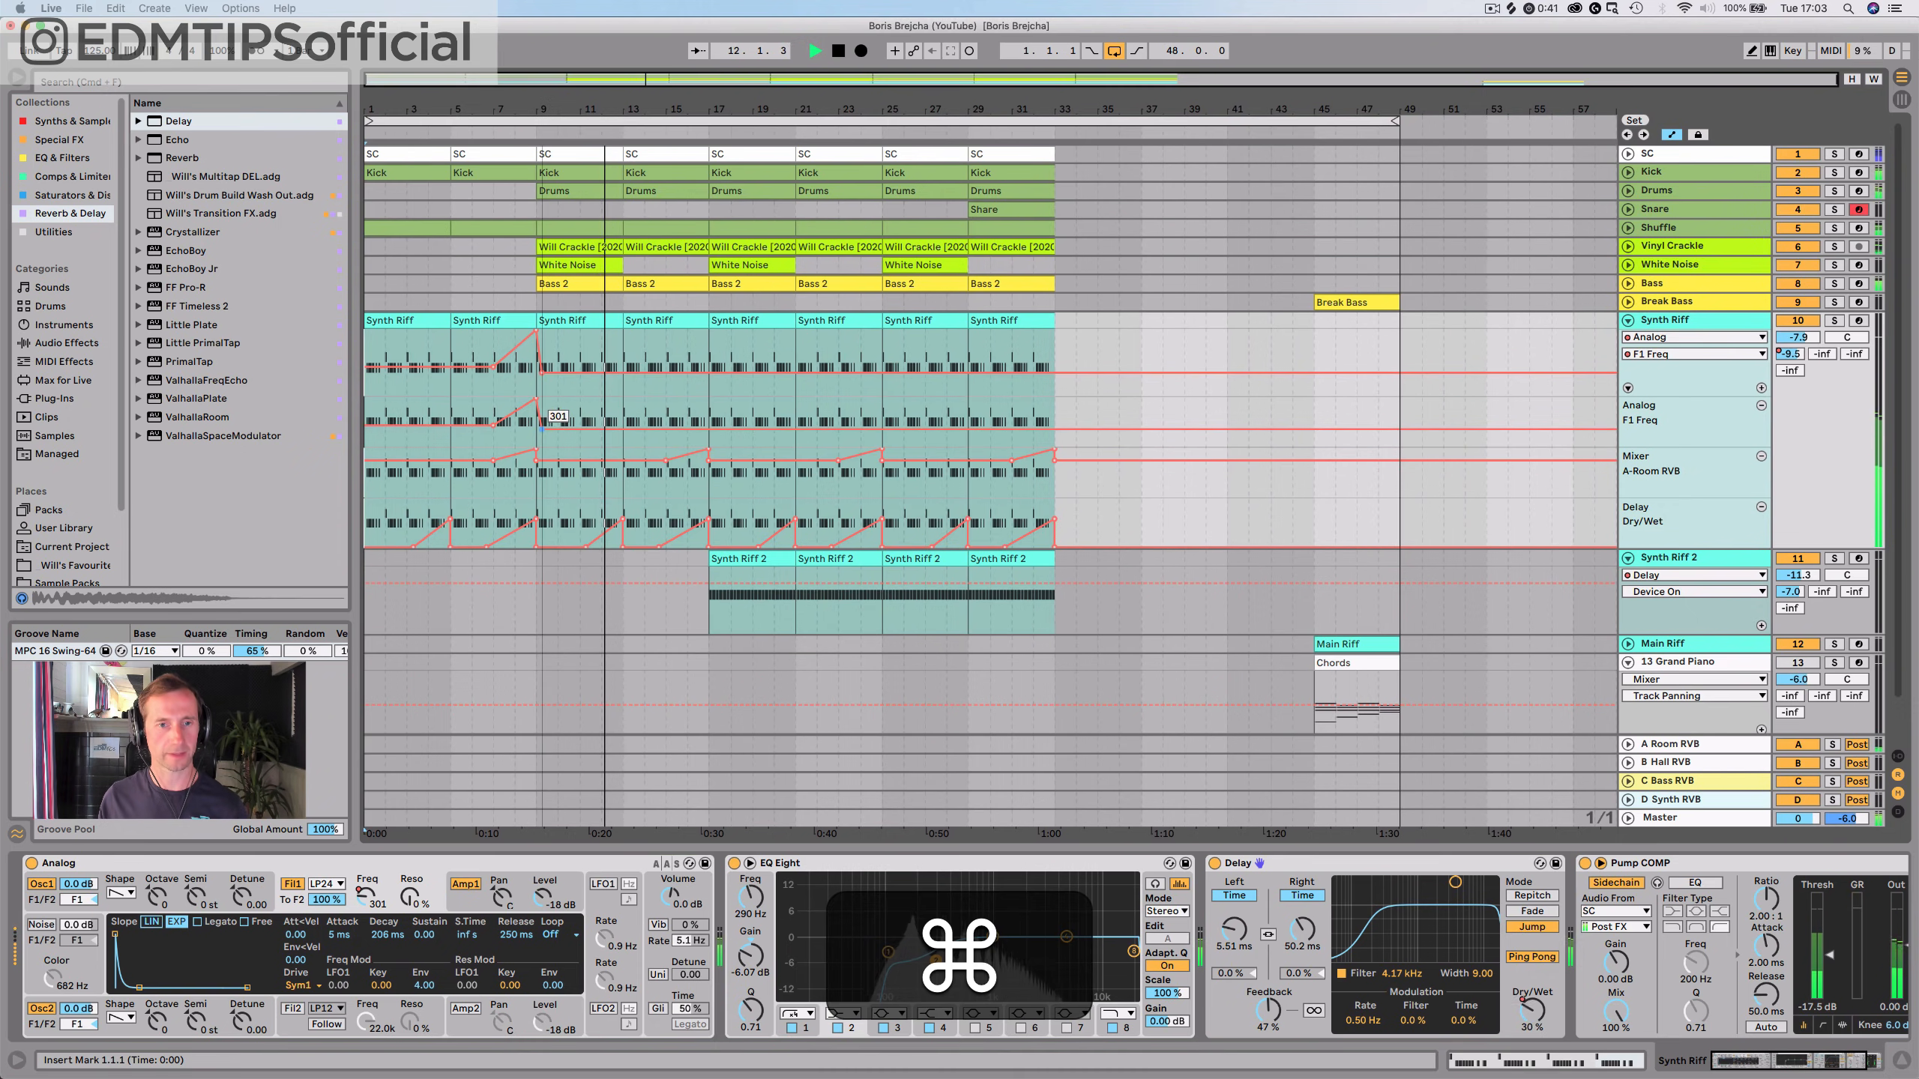
# Draw a second F1 Freq rise from bar 13 to bar 17 on Synth Riff and set Synth Riff 2's volume to -14.5 dB
pyautogui.click(622, 429)
pyautogui.moveTo(708, 428)
pyautogui.mouseDown()
pyautogui.moveTo(708, 399)
pyautogui.moveTo(707, 425)
pyautogui.mouseUp()
pyautogui.moveTo(1806, 574); pyautogui.dragTo(1806, 579)
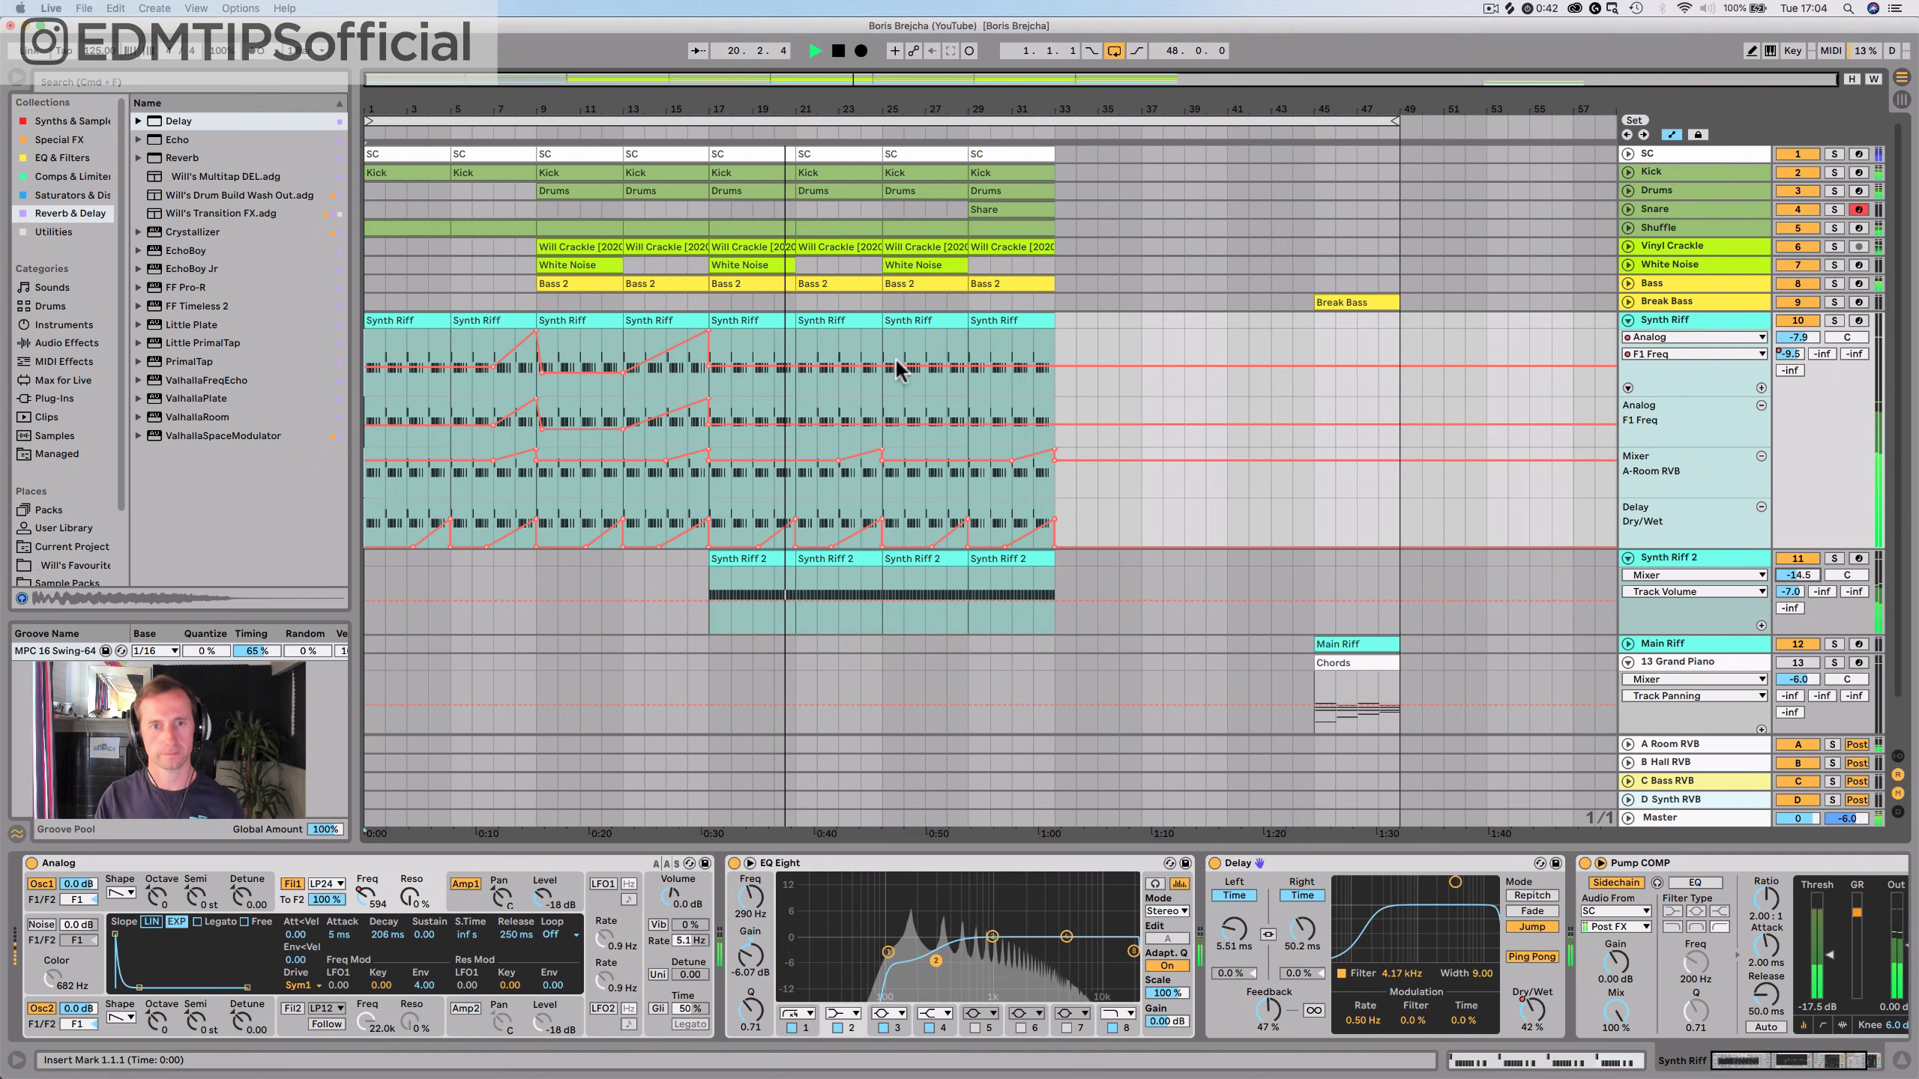
pyautogui.press('space')
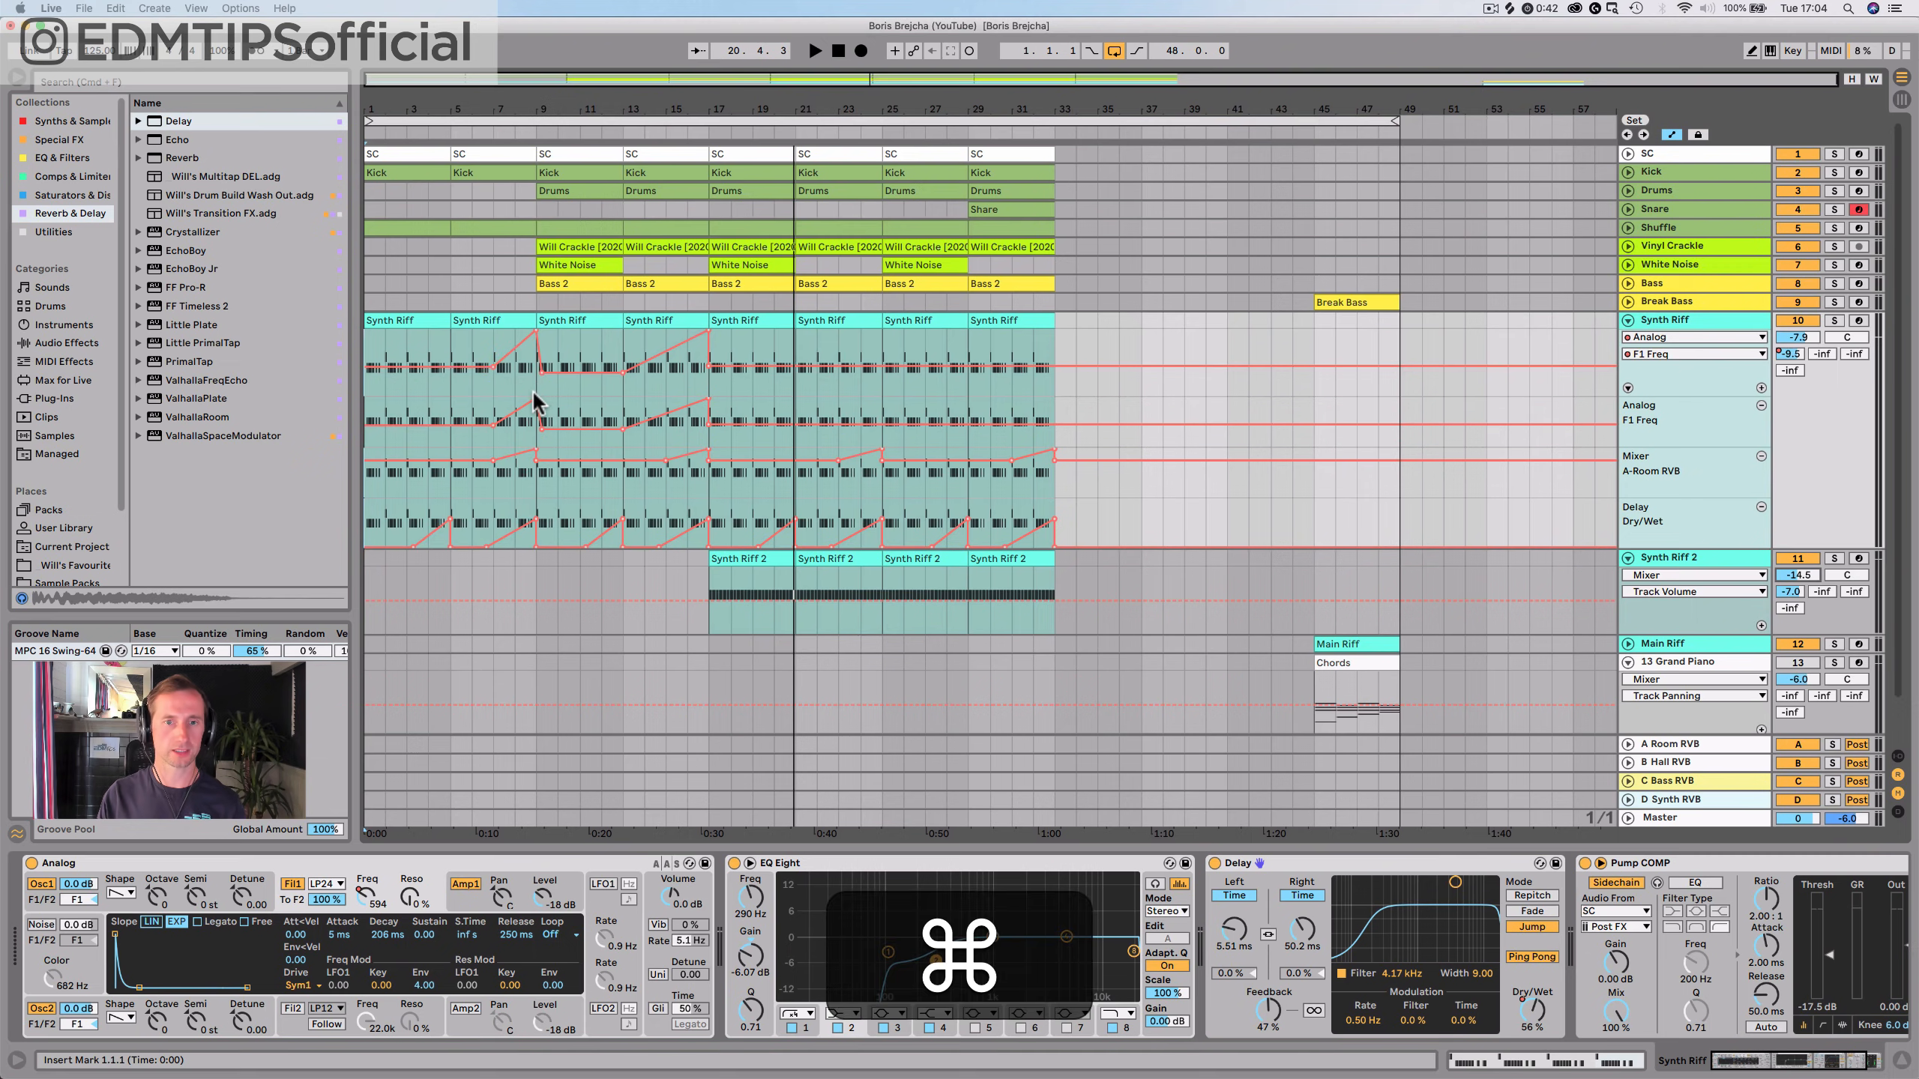
# Try duplicating Synth Riff's upper automation lanes from bars 5 to 17 onto bar 17, and undo it
pyautogui.moveTo(458, 361); pyautogui.dragTo(711, 477)
pyautogui.press('super+d')
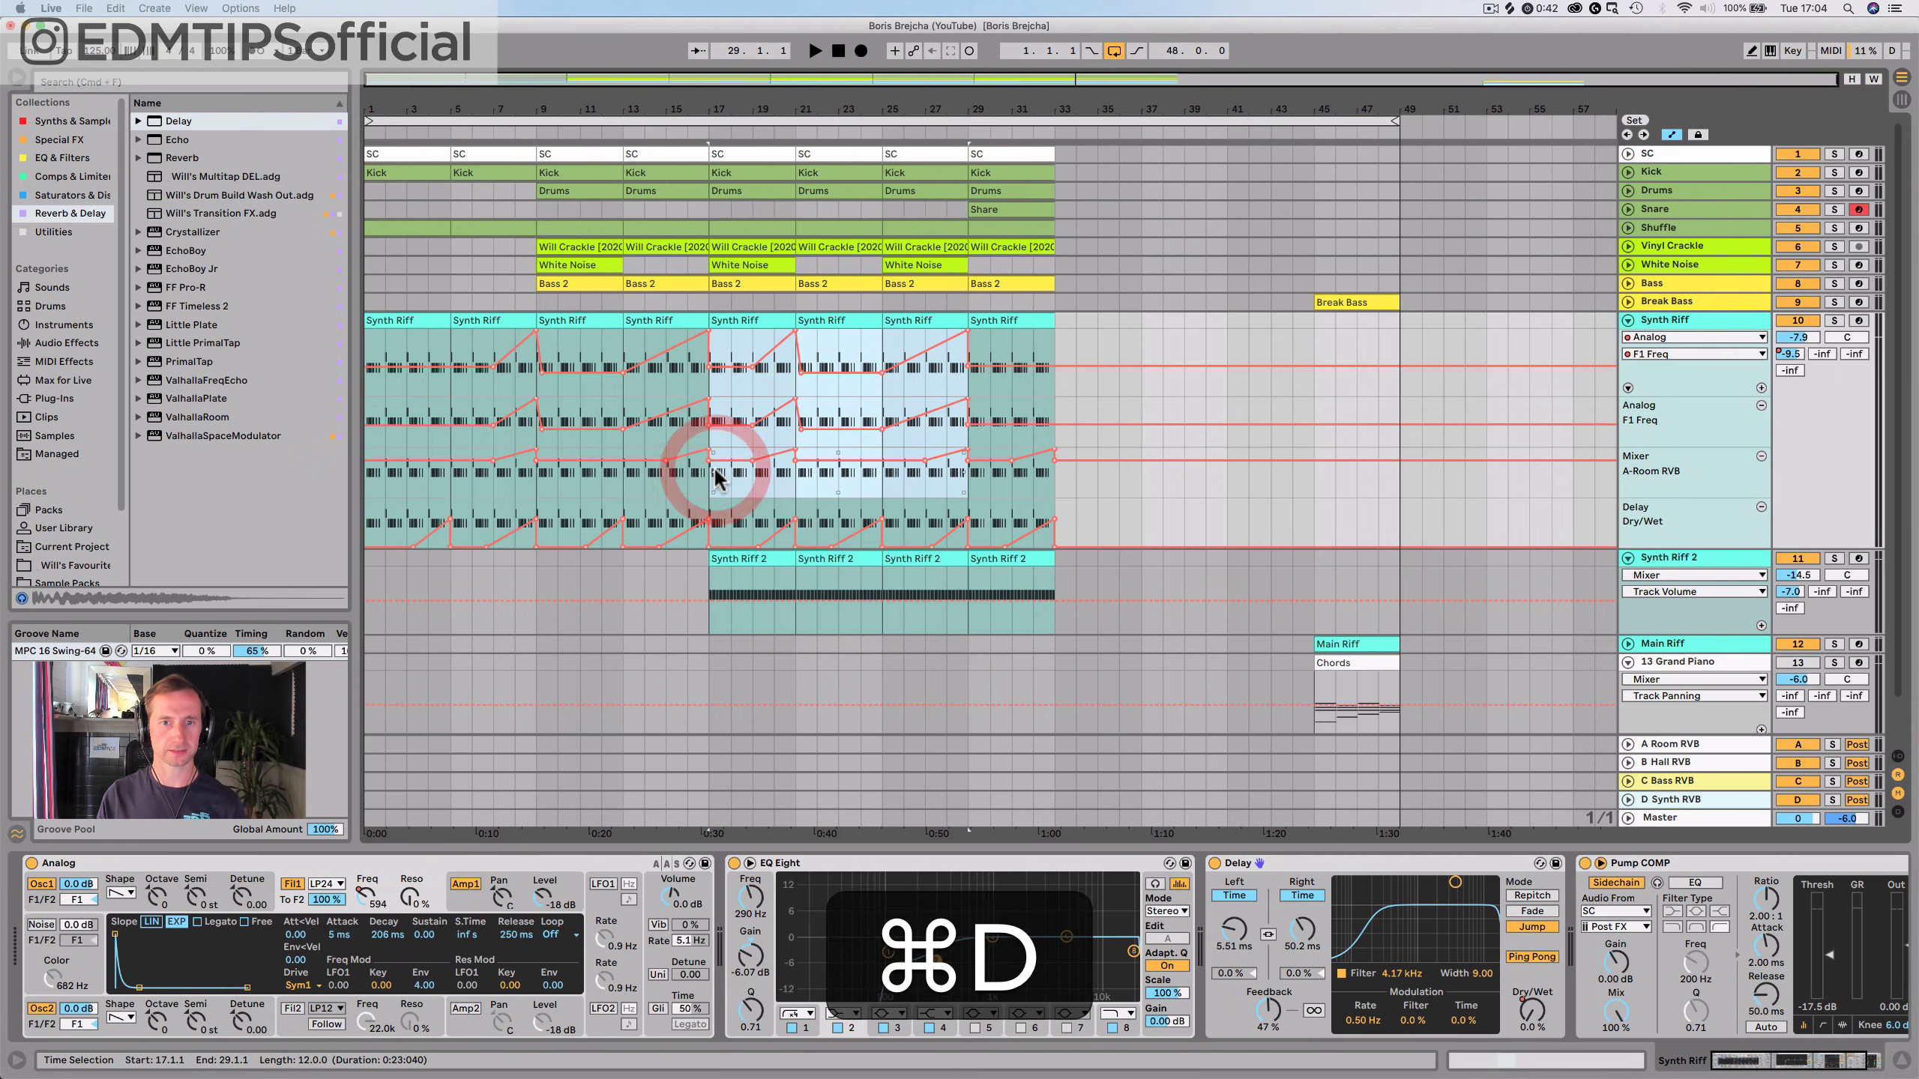
pyautogui.press('super+z')
pyautogui.press('super+z')
pyautogui.press('super+z')
pyautogui.press('super+z')
pyautogui.press('super+z')
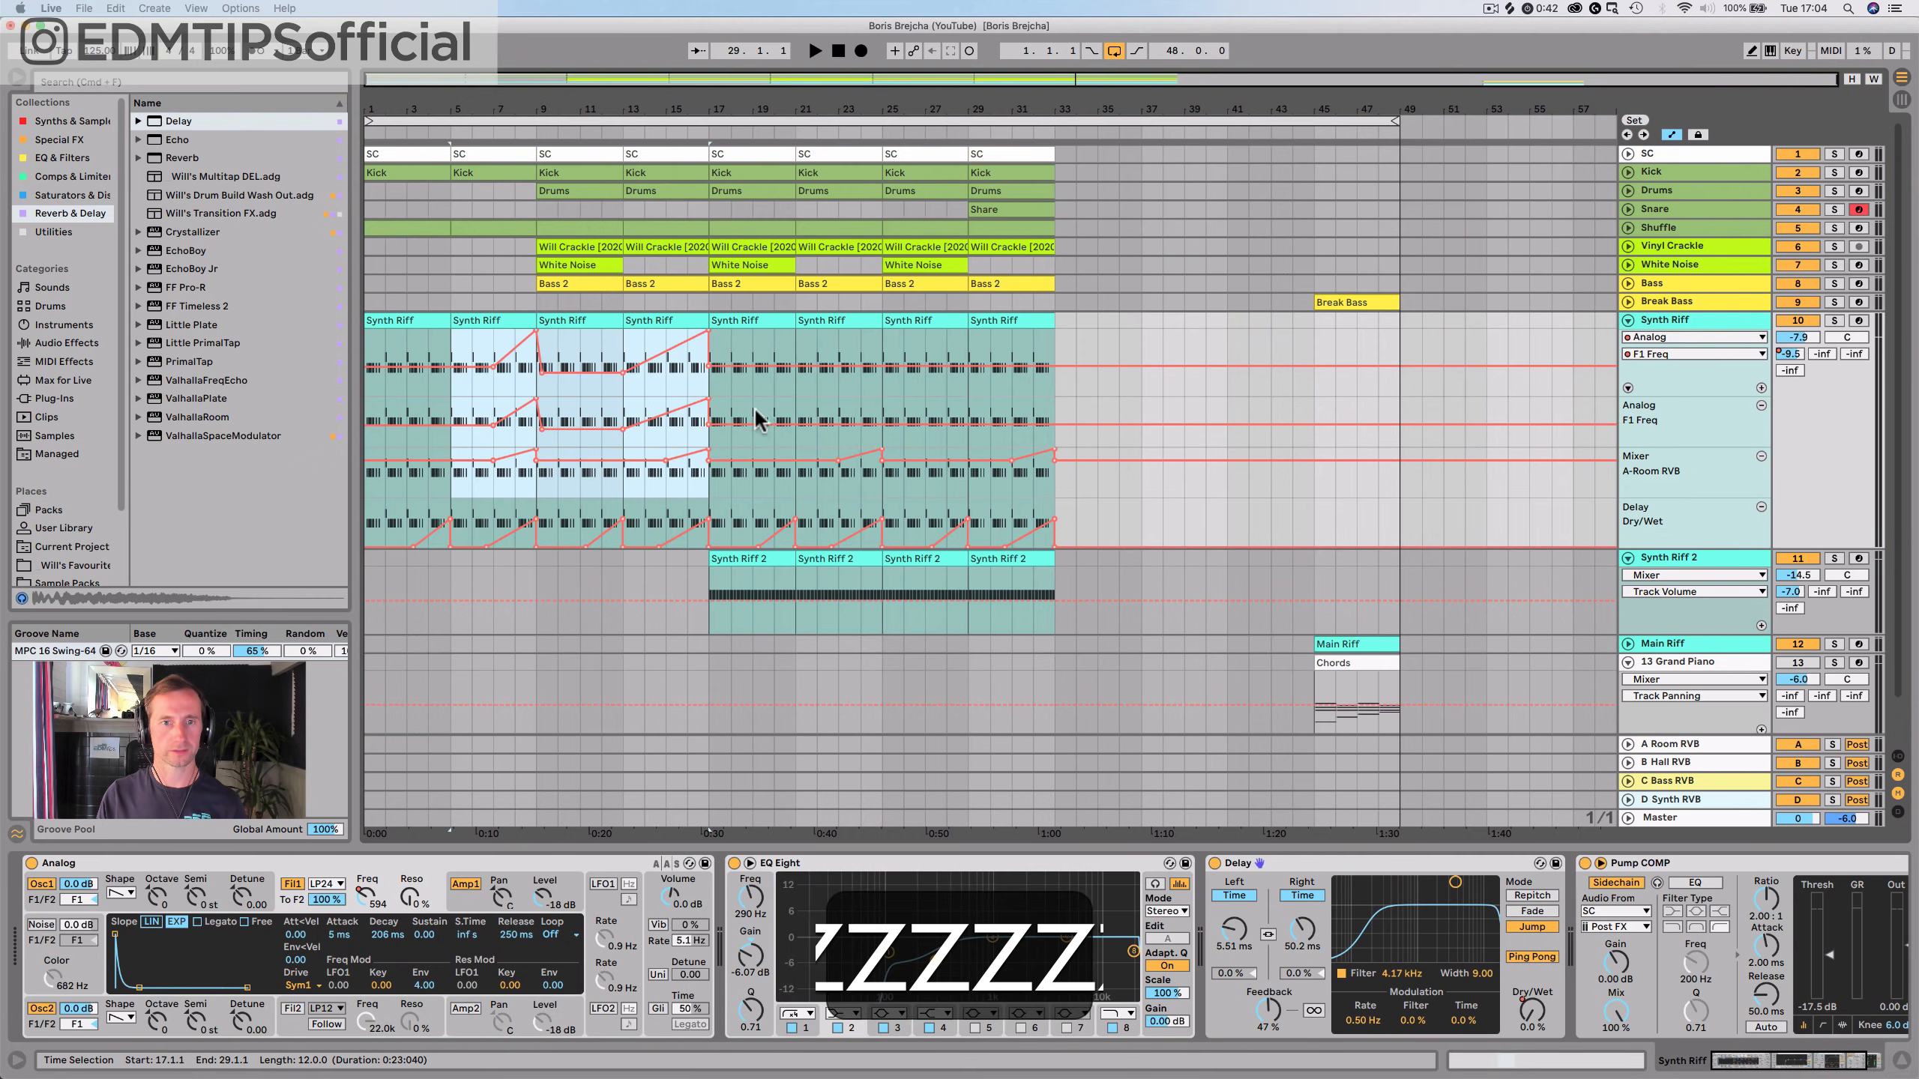
# Try pasting copied automation into Synth Riff's filter lane at bar 21, and undo it
pyautogui.click(796, 385)
pyautogui.press('super+v')
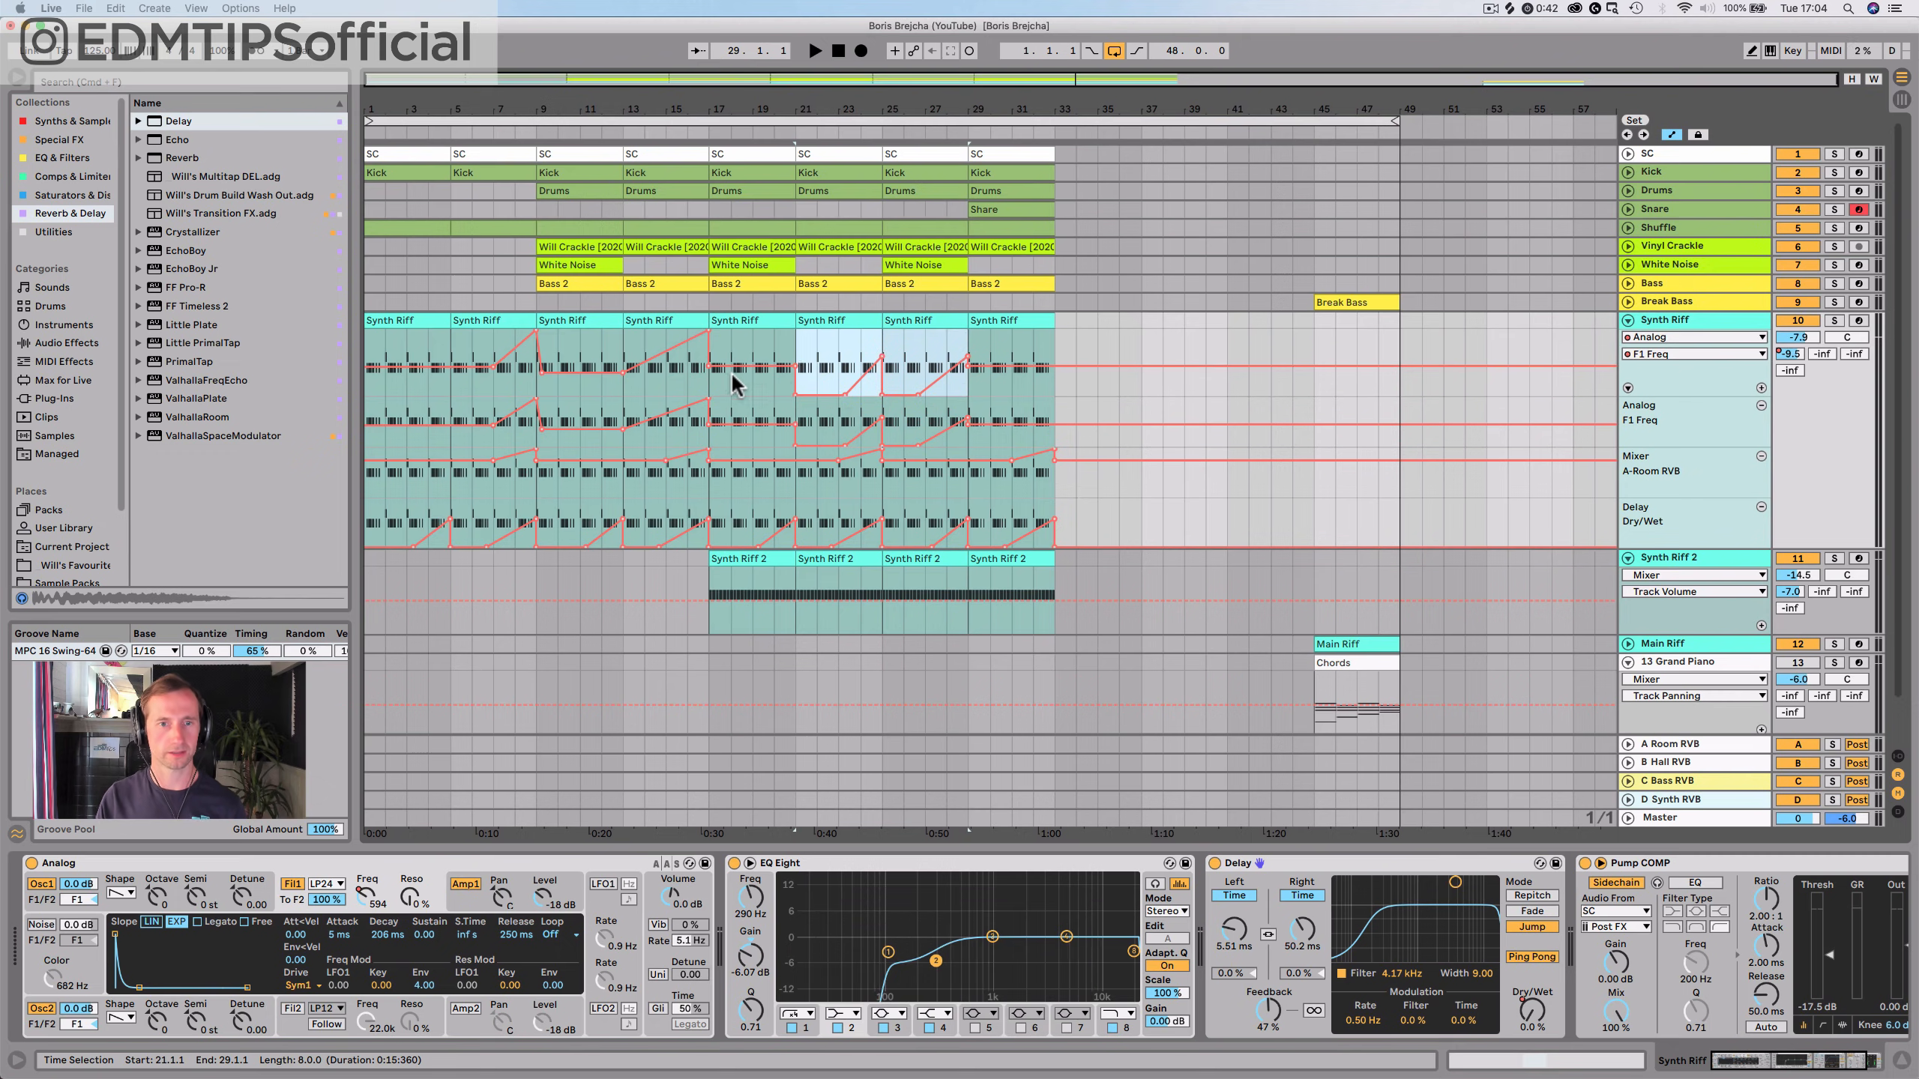
pyautogui.press('super+z')
pyautogui.press('super+z')
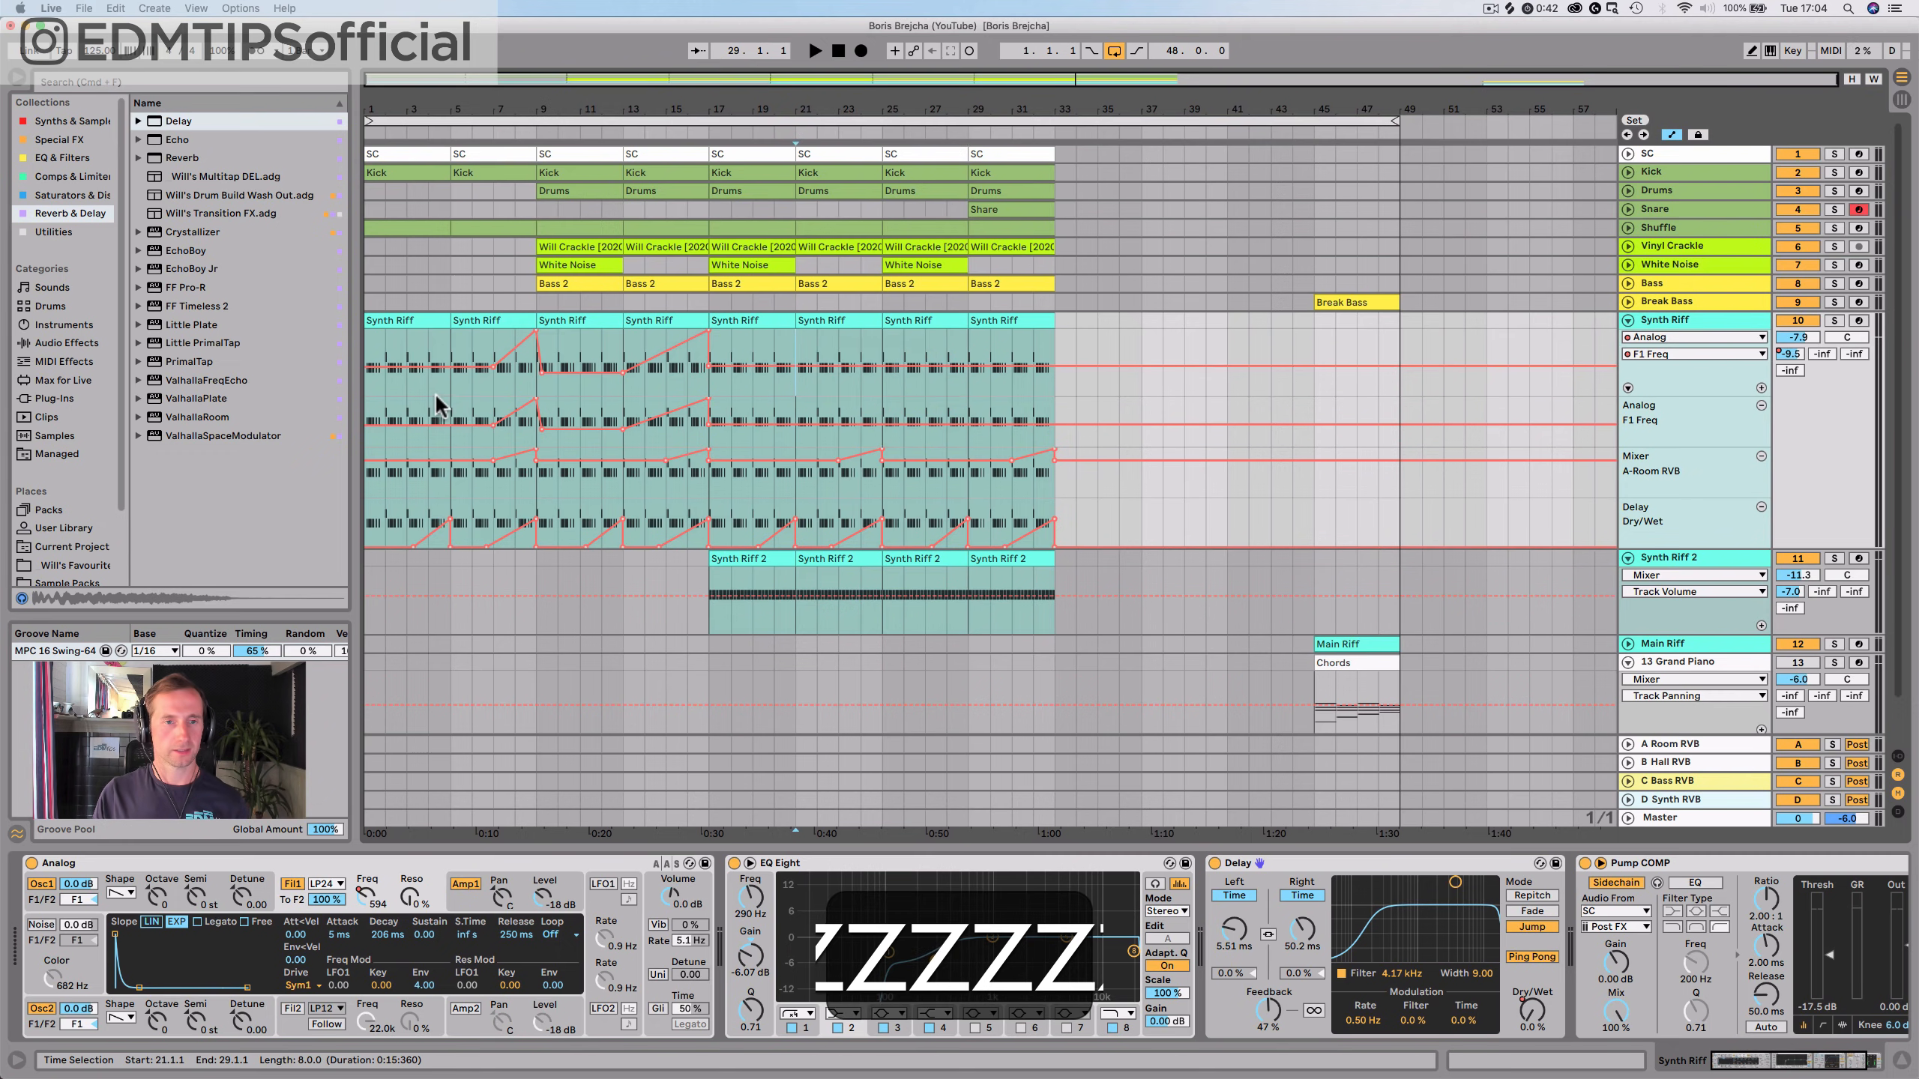
# Duplicate all Synth Riff automation of bars 1 to 17 onto bars 17 to 33 and play the ending of the section
pyautogui.moveTo(370, 355); pyautogui.dragTo(712, 518)
pyautogui.press('super+d')
pyautogui.press('space')
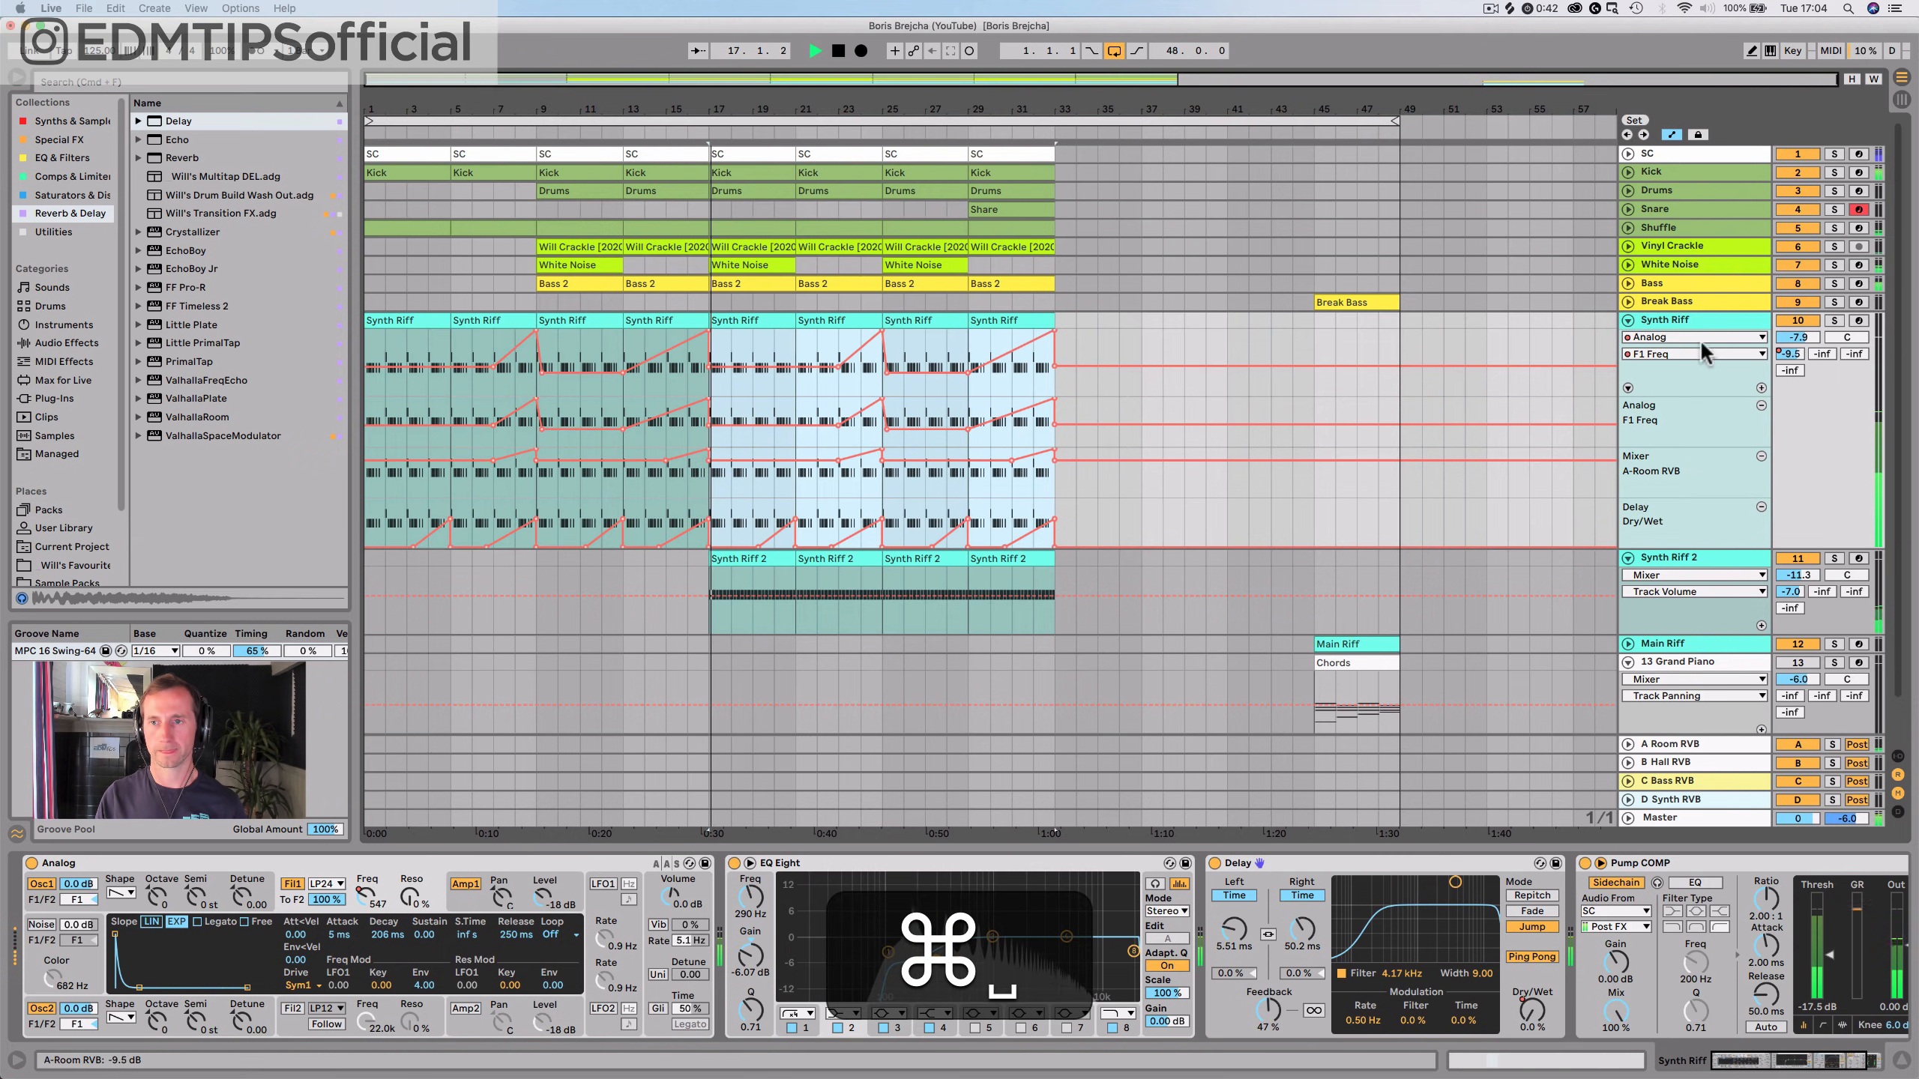
pyautogui.click(1017, 130)
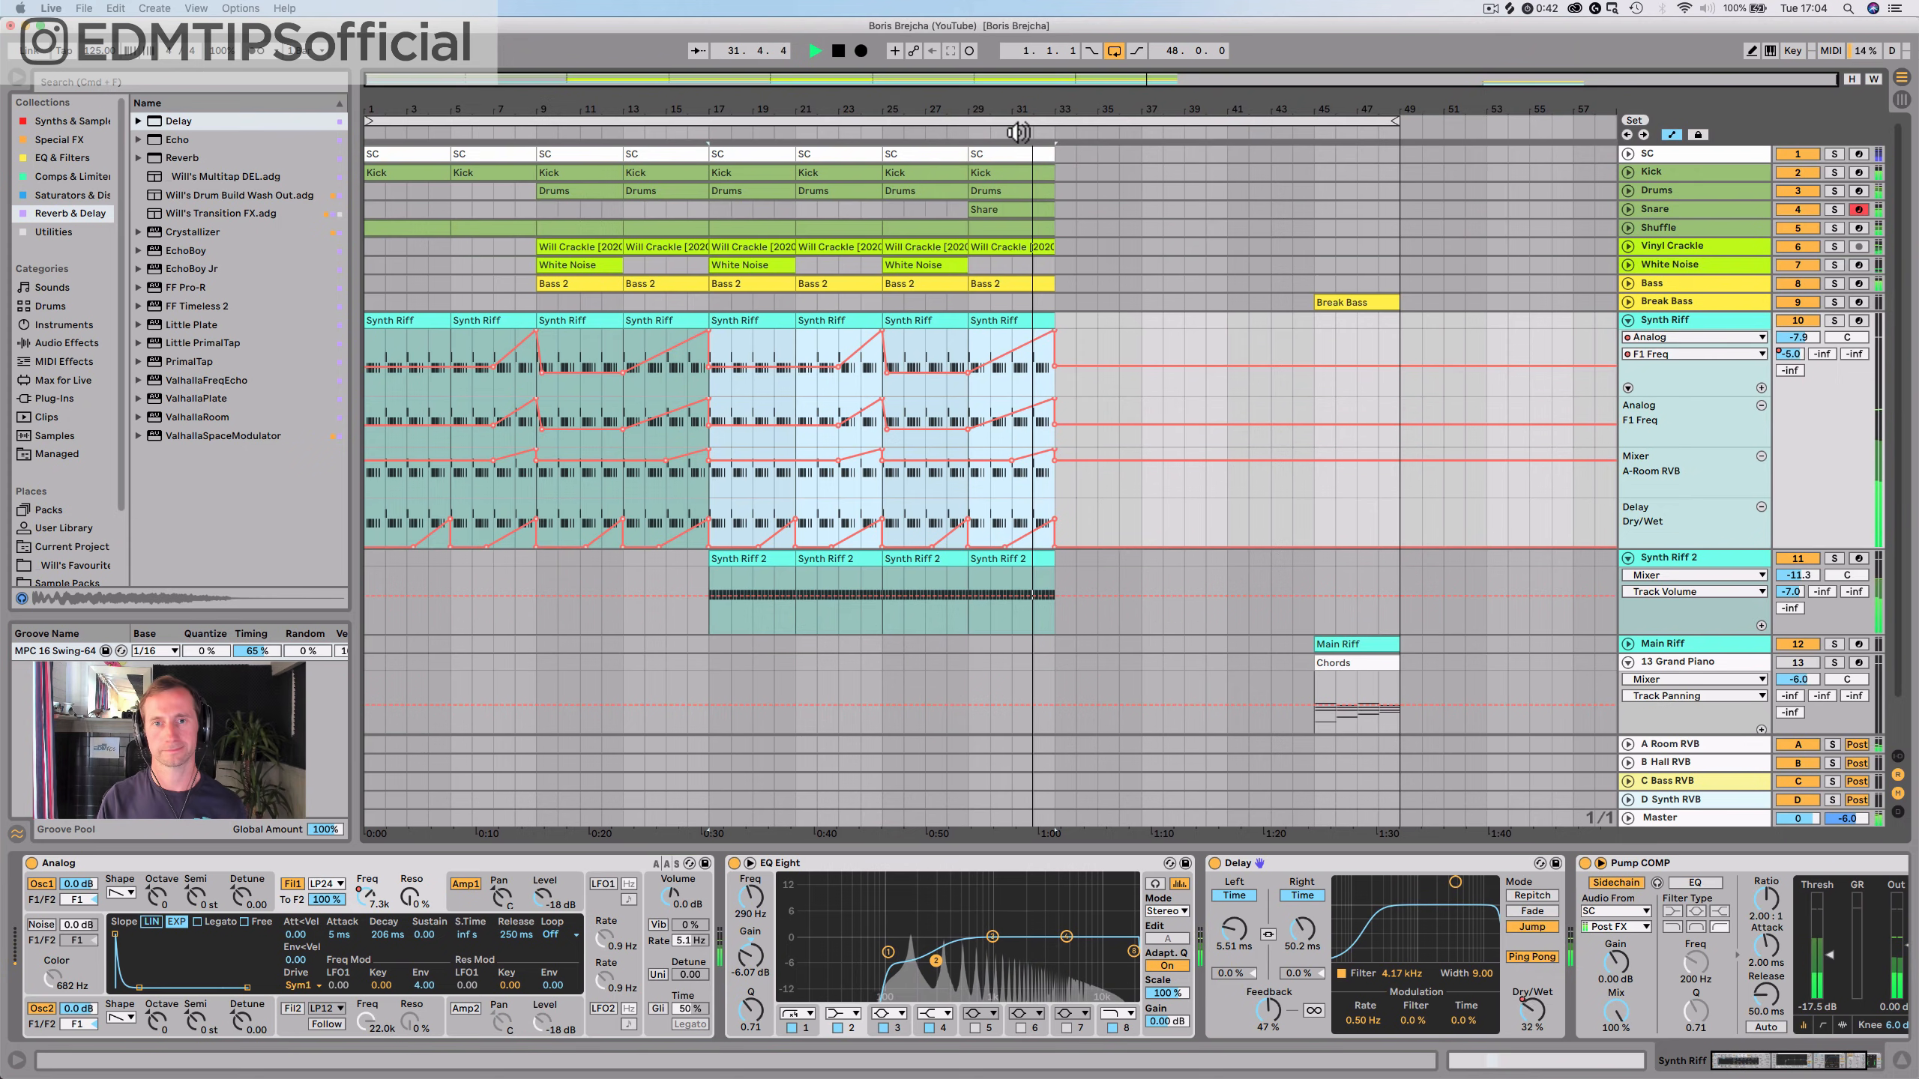
pyautogui.moveTo(1216, 108); pyautogui.dragTo(1203, 115)
pyautogui.press('space')
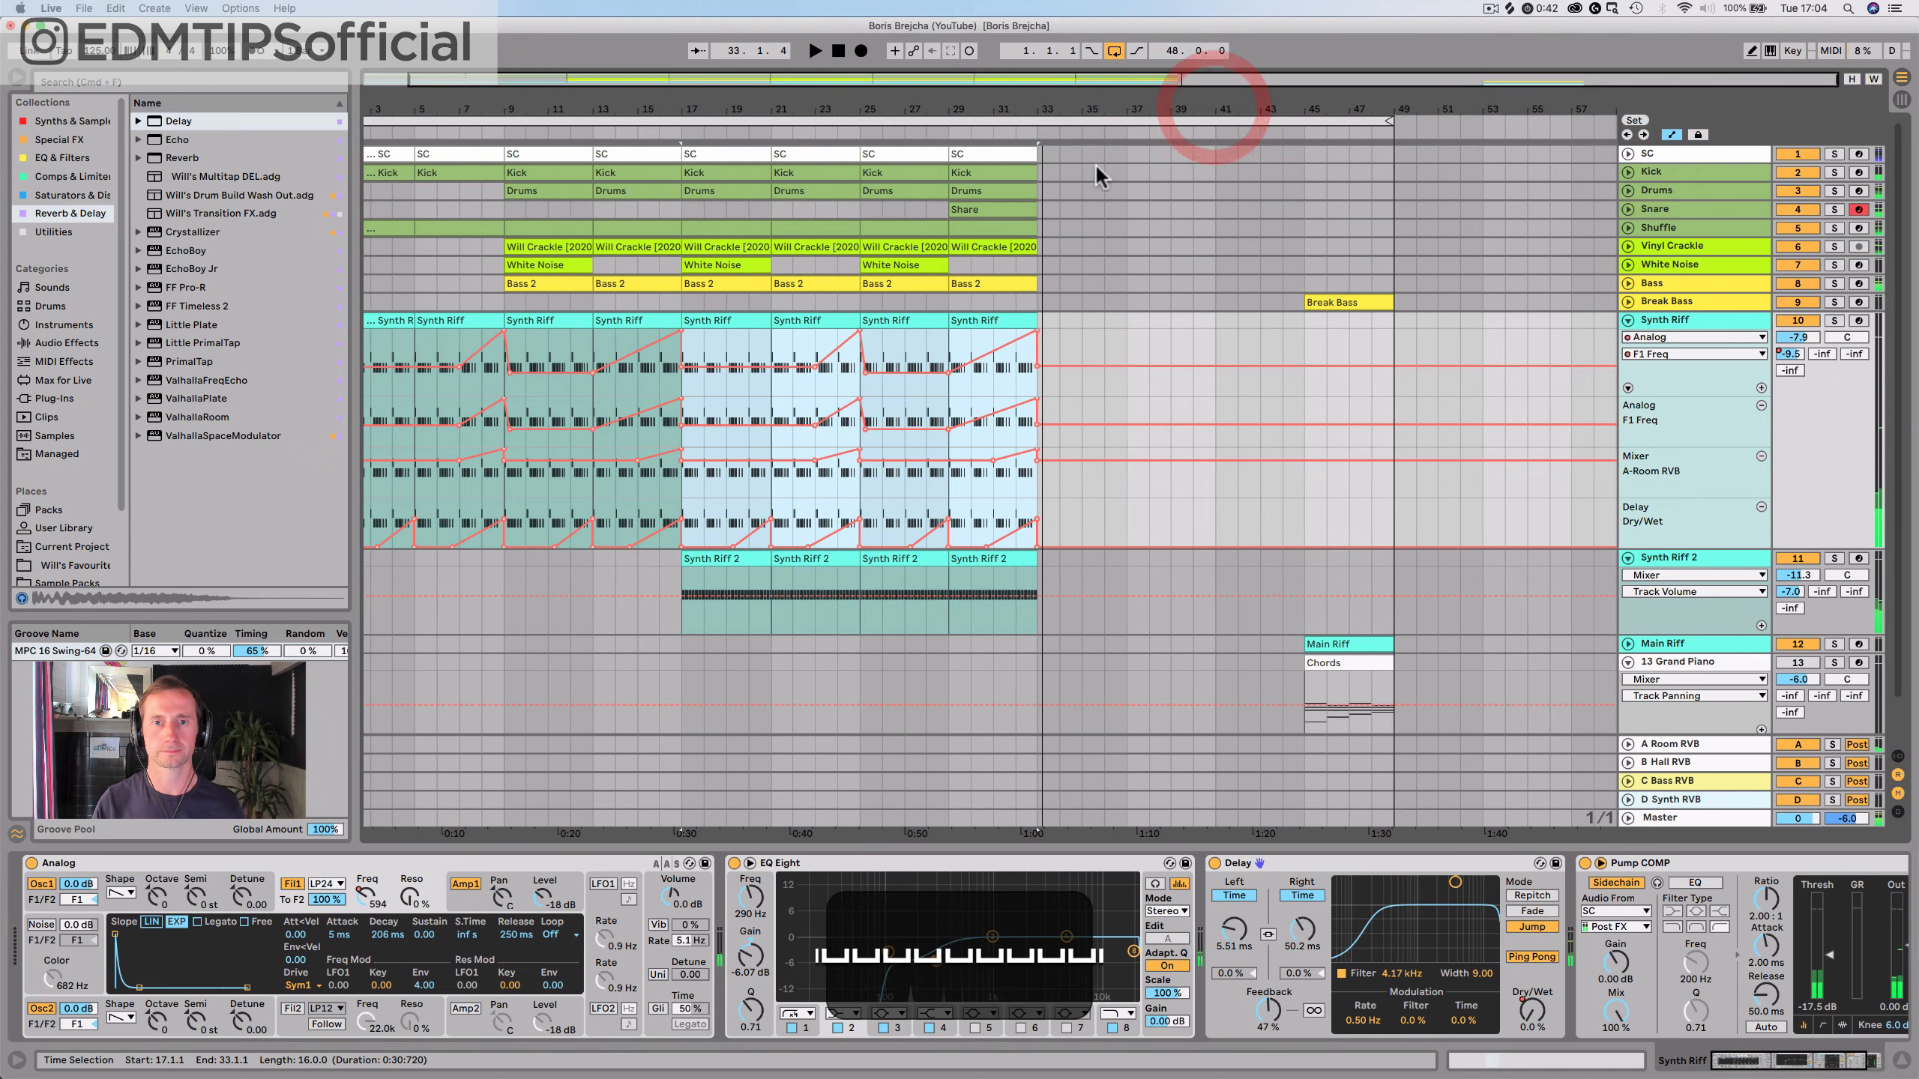
# Unfold the Bass track and duplicate the last Kick and Bass 2 clips into bars 33 to 37
pyautogui.click(1629, 285)
pyautogui.click(986, 170)
pyautogui.press('super+d')
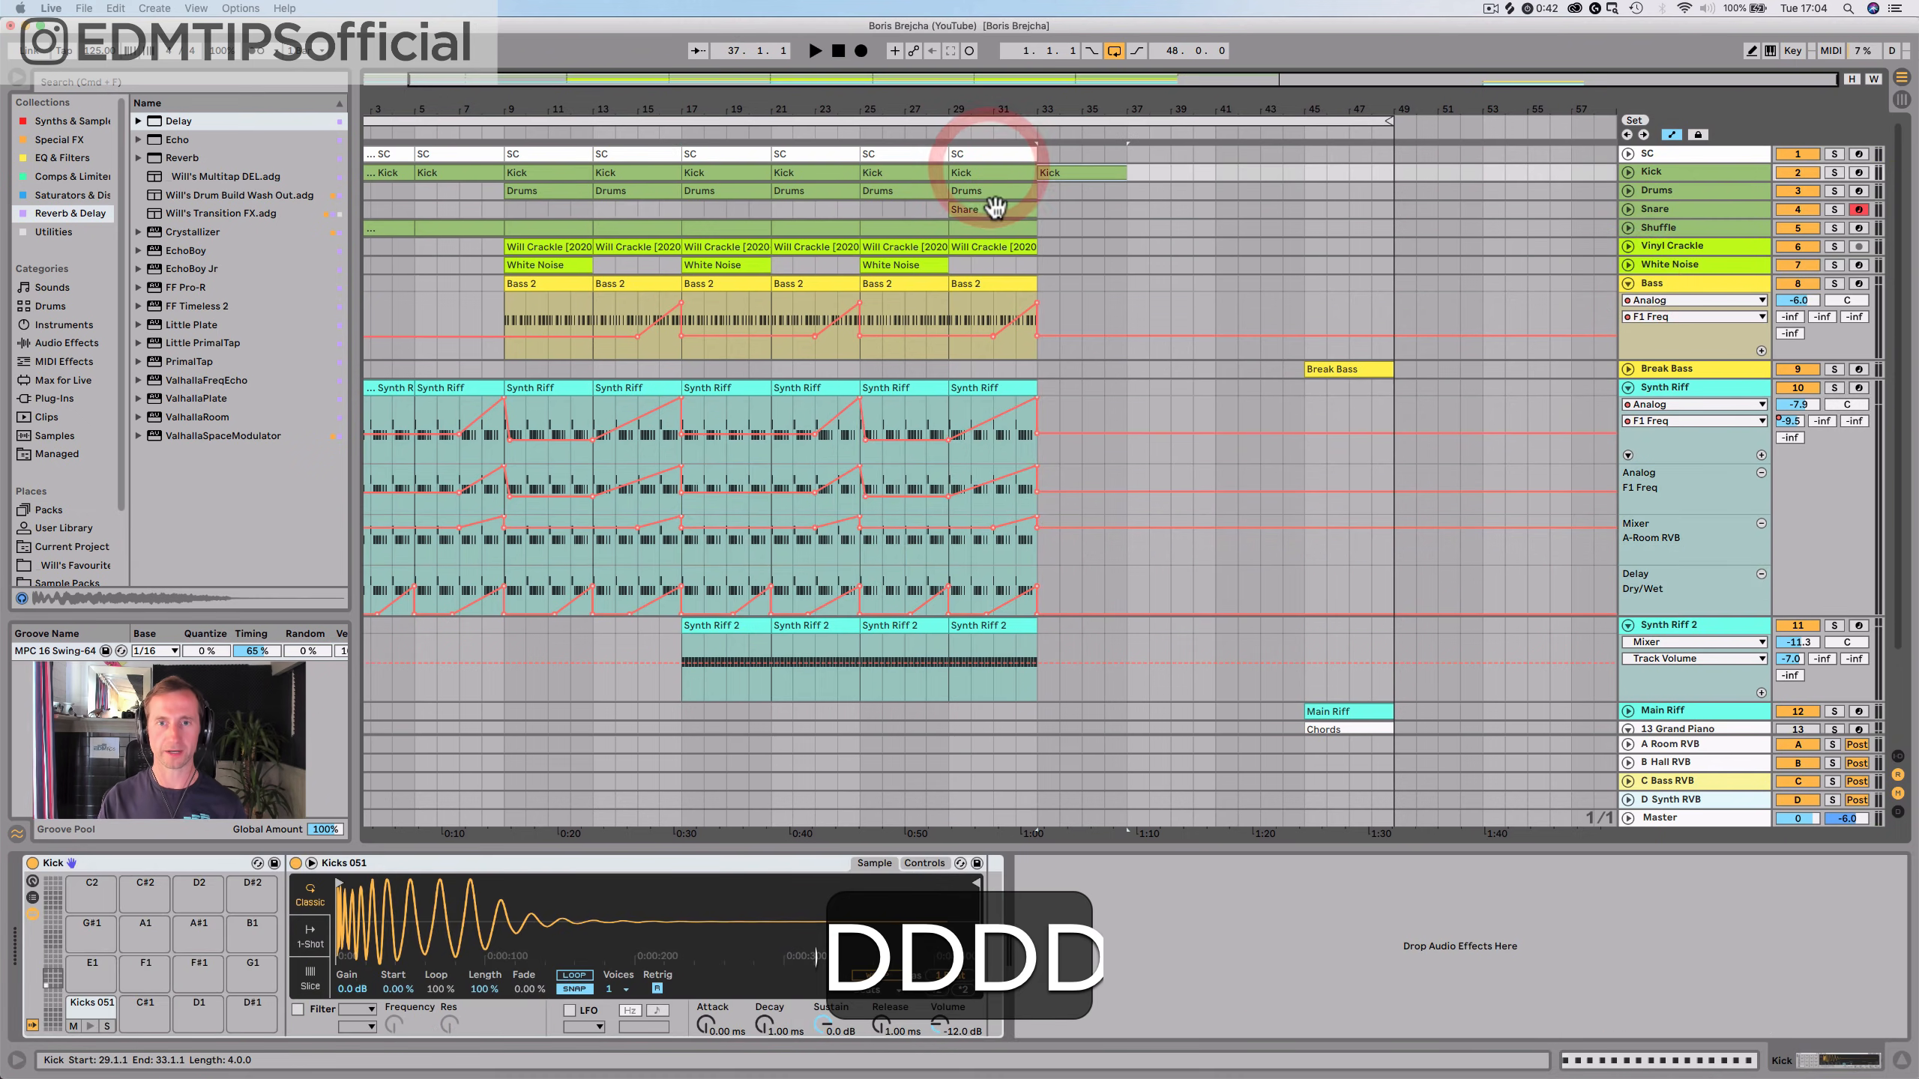
pyautogui.click(1011, 286)
pyautogui.press('super+d')
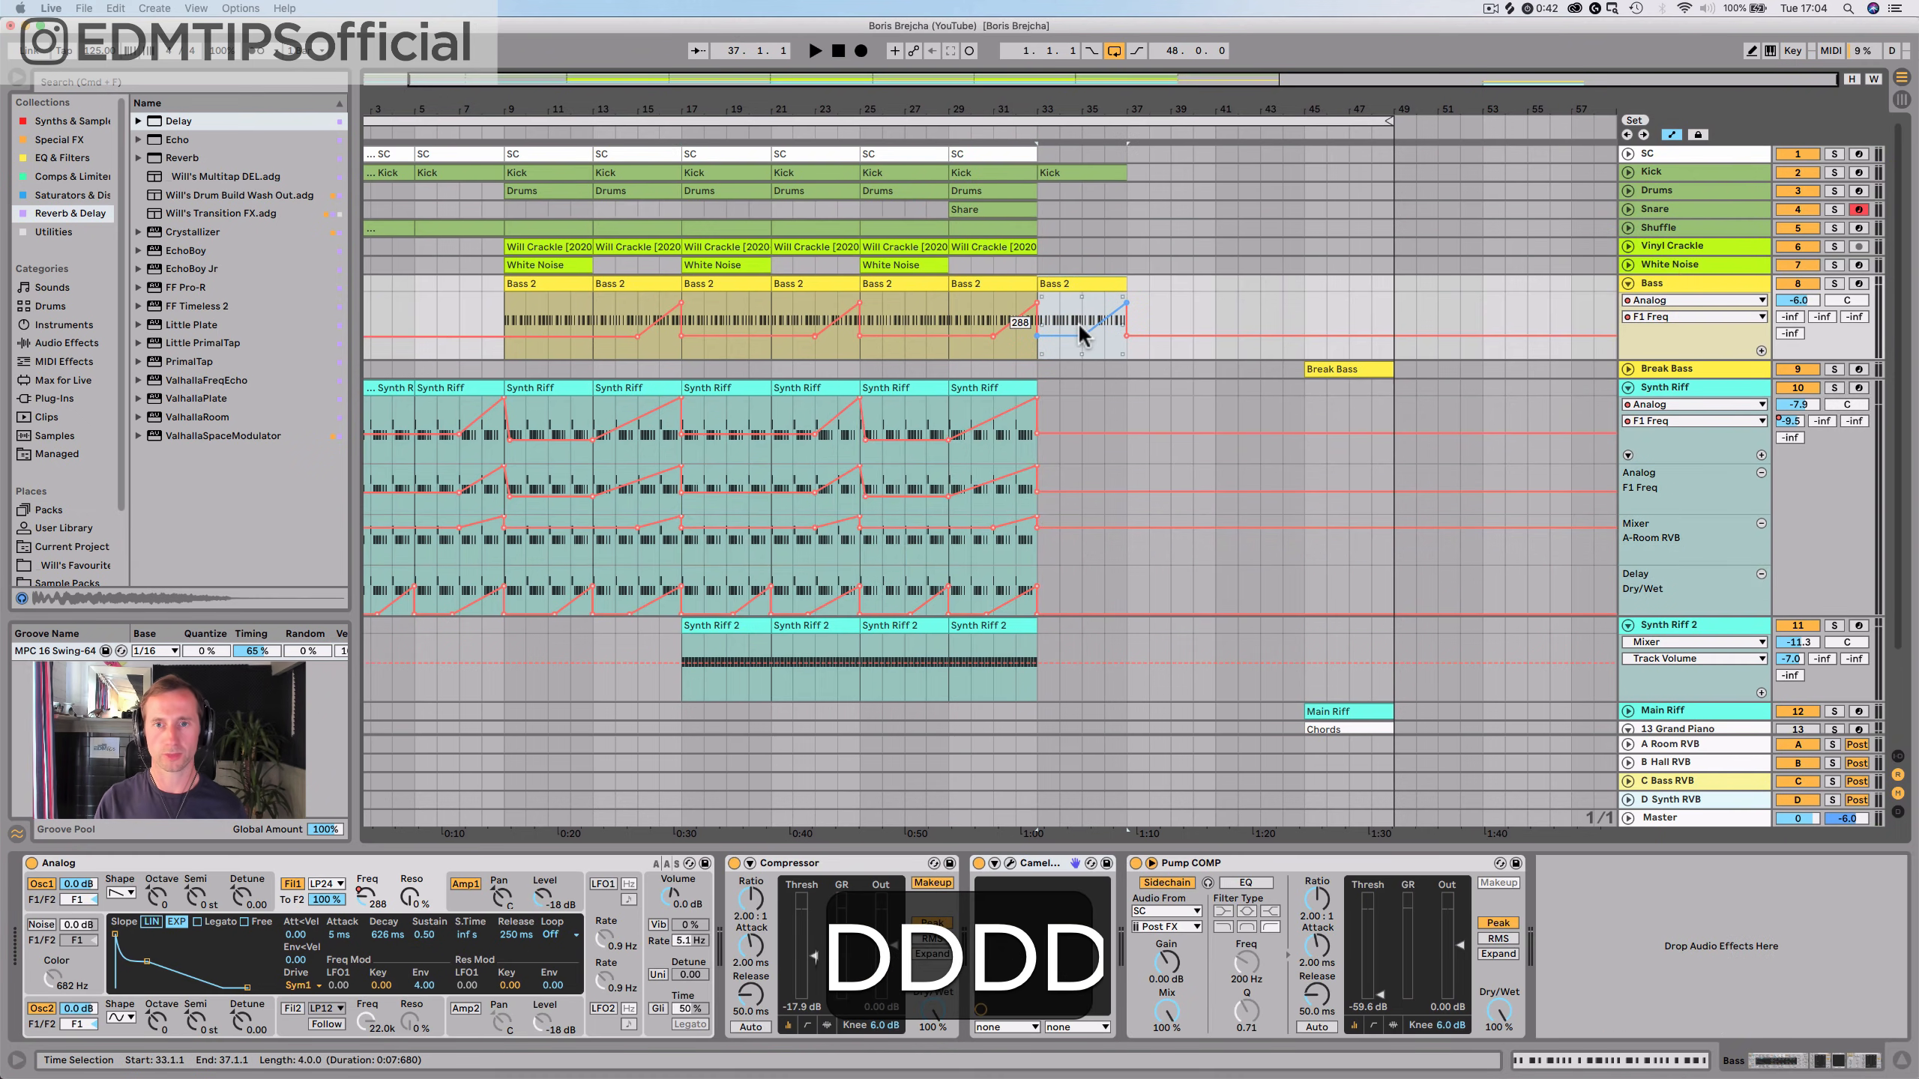
# Remove the rising filter frequency ramp from the Bass automation over bars 33 to 37 and play from bar 33
pyautogui.click(1125, 303)
pyautogui.click(1084, 337)
pyautogui.press('space')
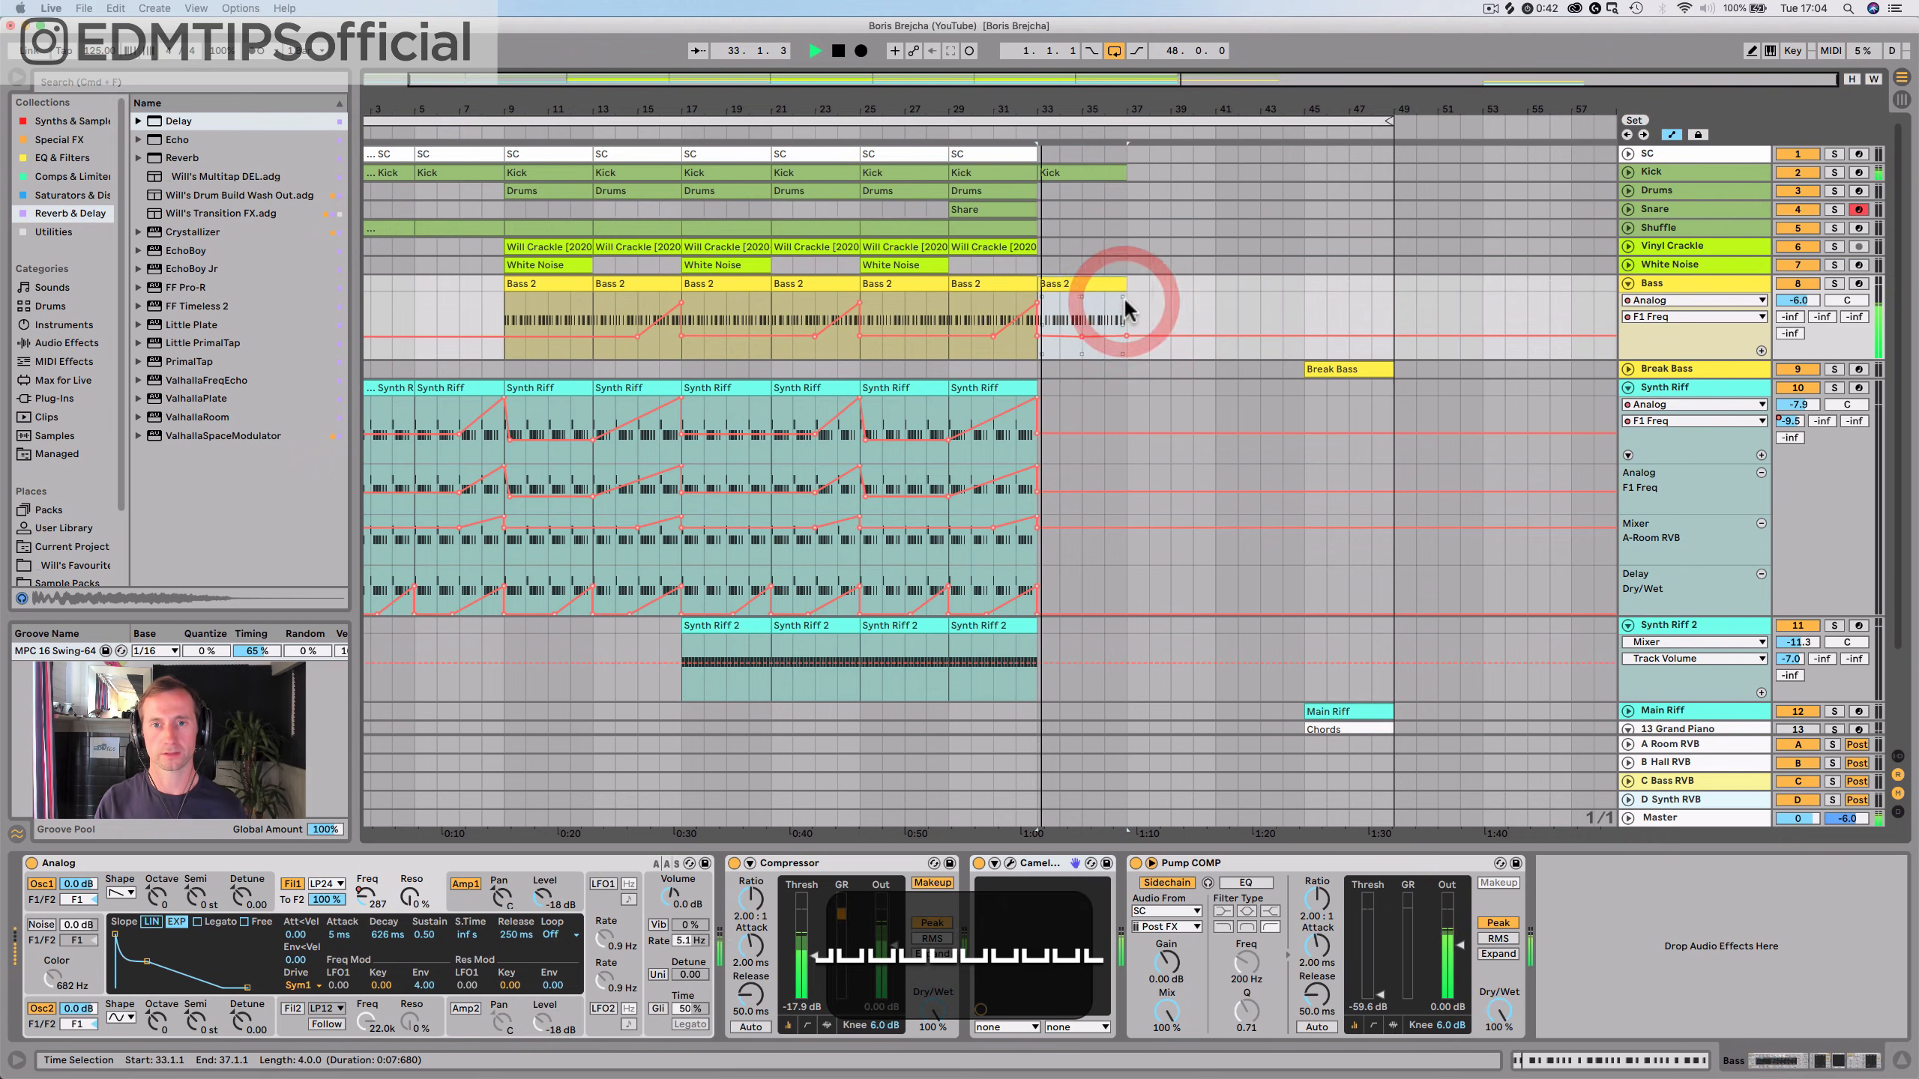
# Shorten all notes in the Kick clip at bar 33 to very brief hits
pyautogui.doubleClick(1107, 172)
pyautogui.moveTo(311, 348); pyautogui.dragTo(311, 397)
pyautogui.click(365, 401)
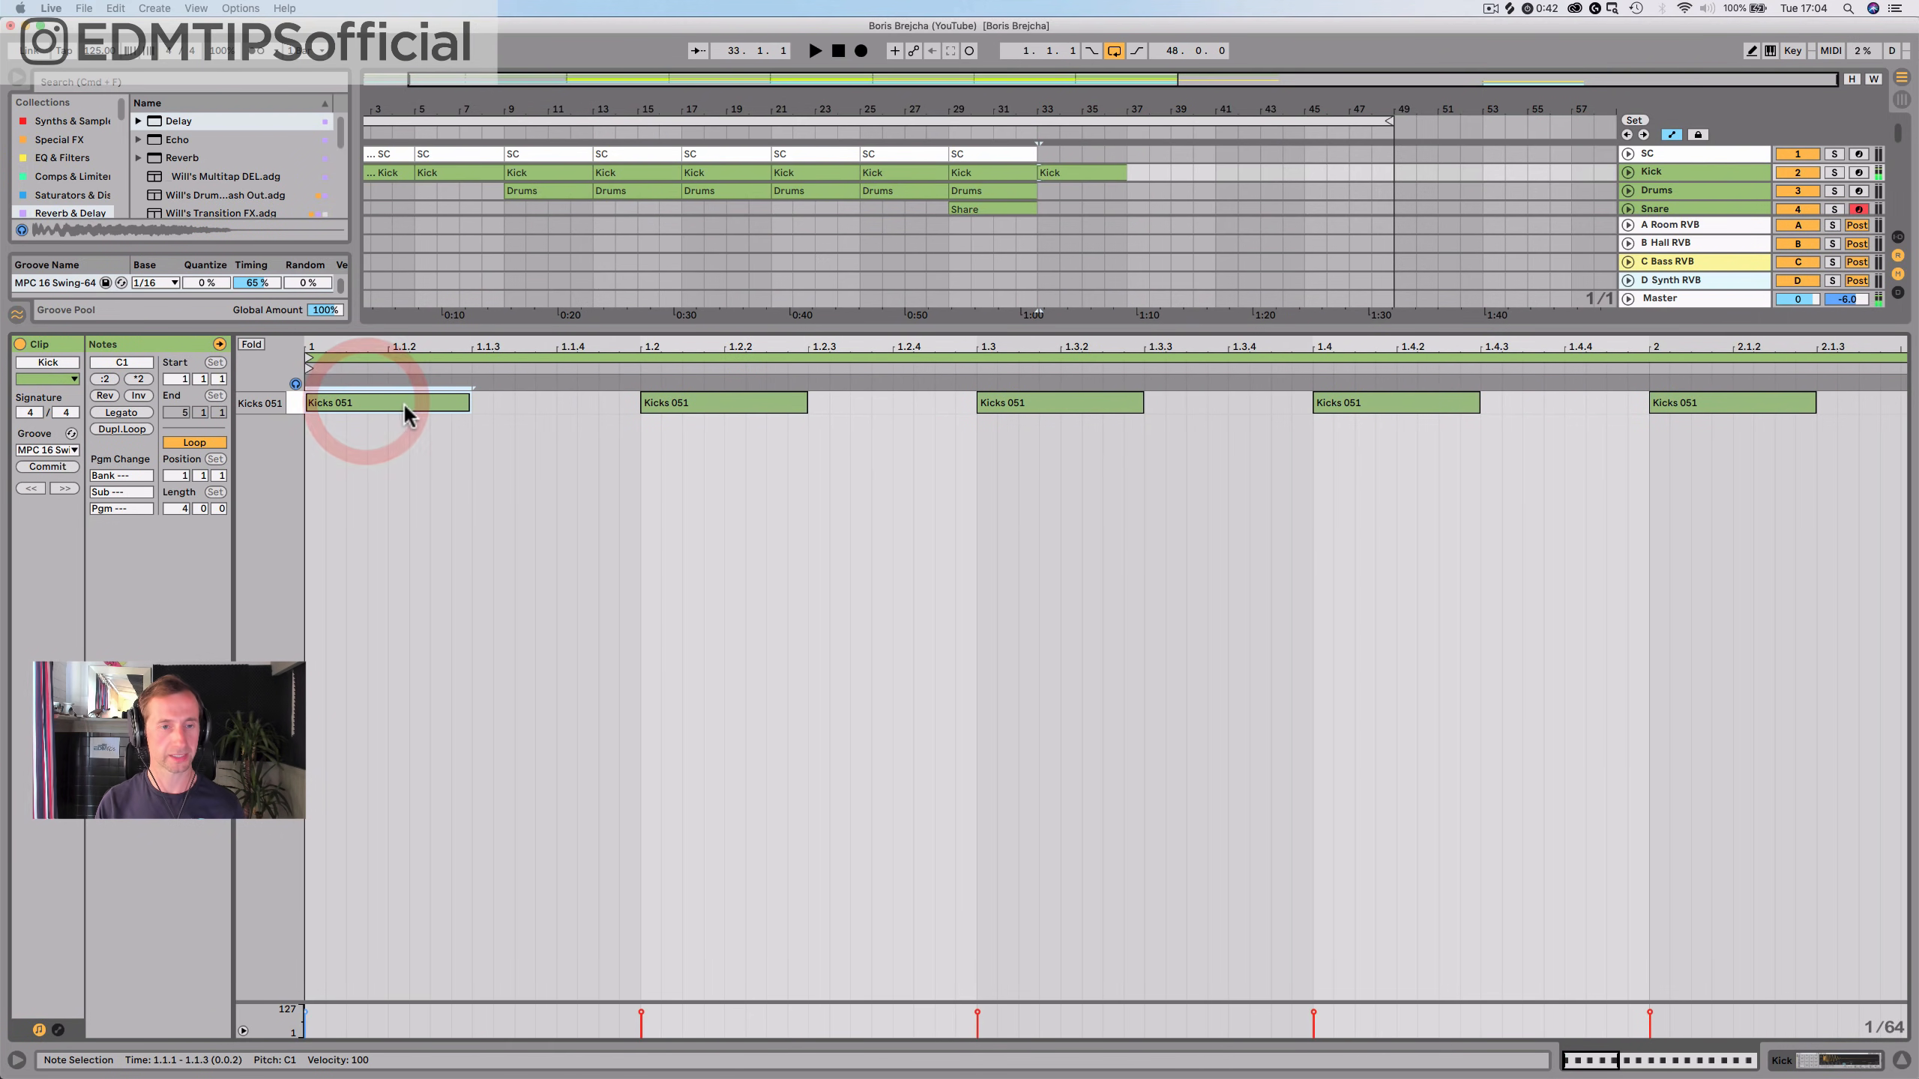
pyautogui.press('super+a')
pyautogui.moveTo(465, 407); pyautogui.dragTo(321, 416)
pyautogui.click(321, 417)
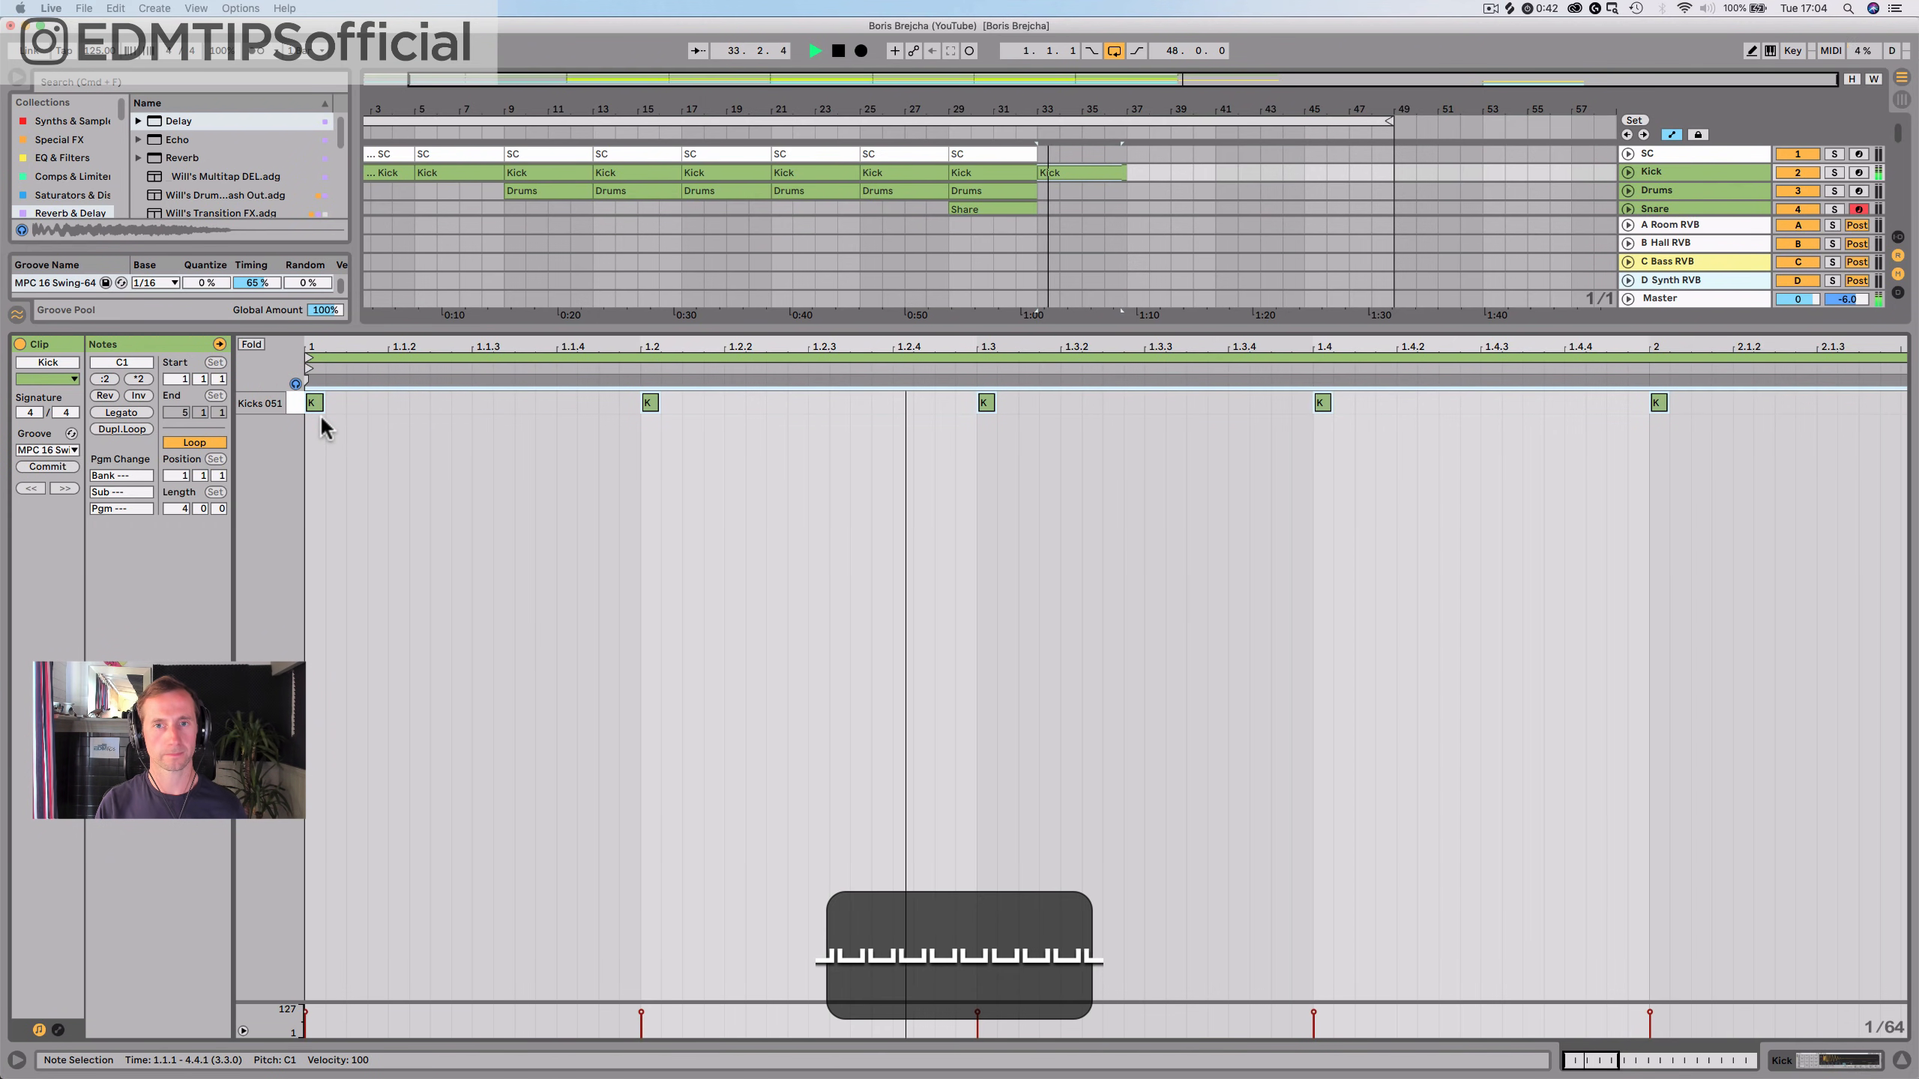
# Set the Kicks 051 sampler's release to 11.5 ms while playing from bar 33
pyautogui.press('Tab')
pyautogui.press('Tab')
pyautogui.press('Tab')
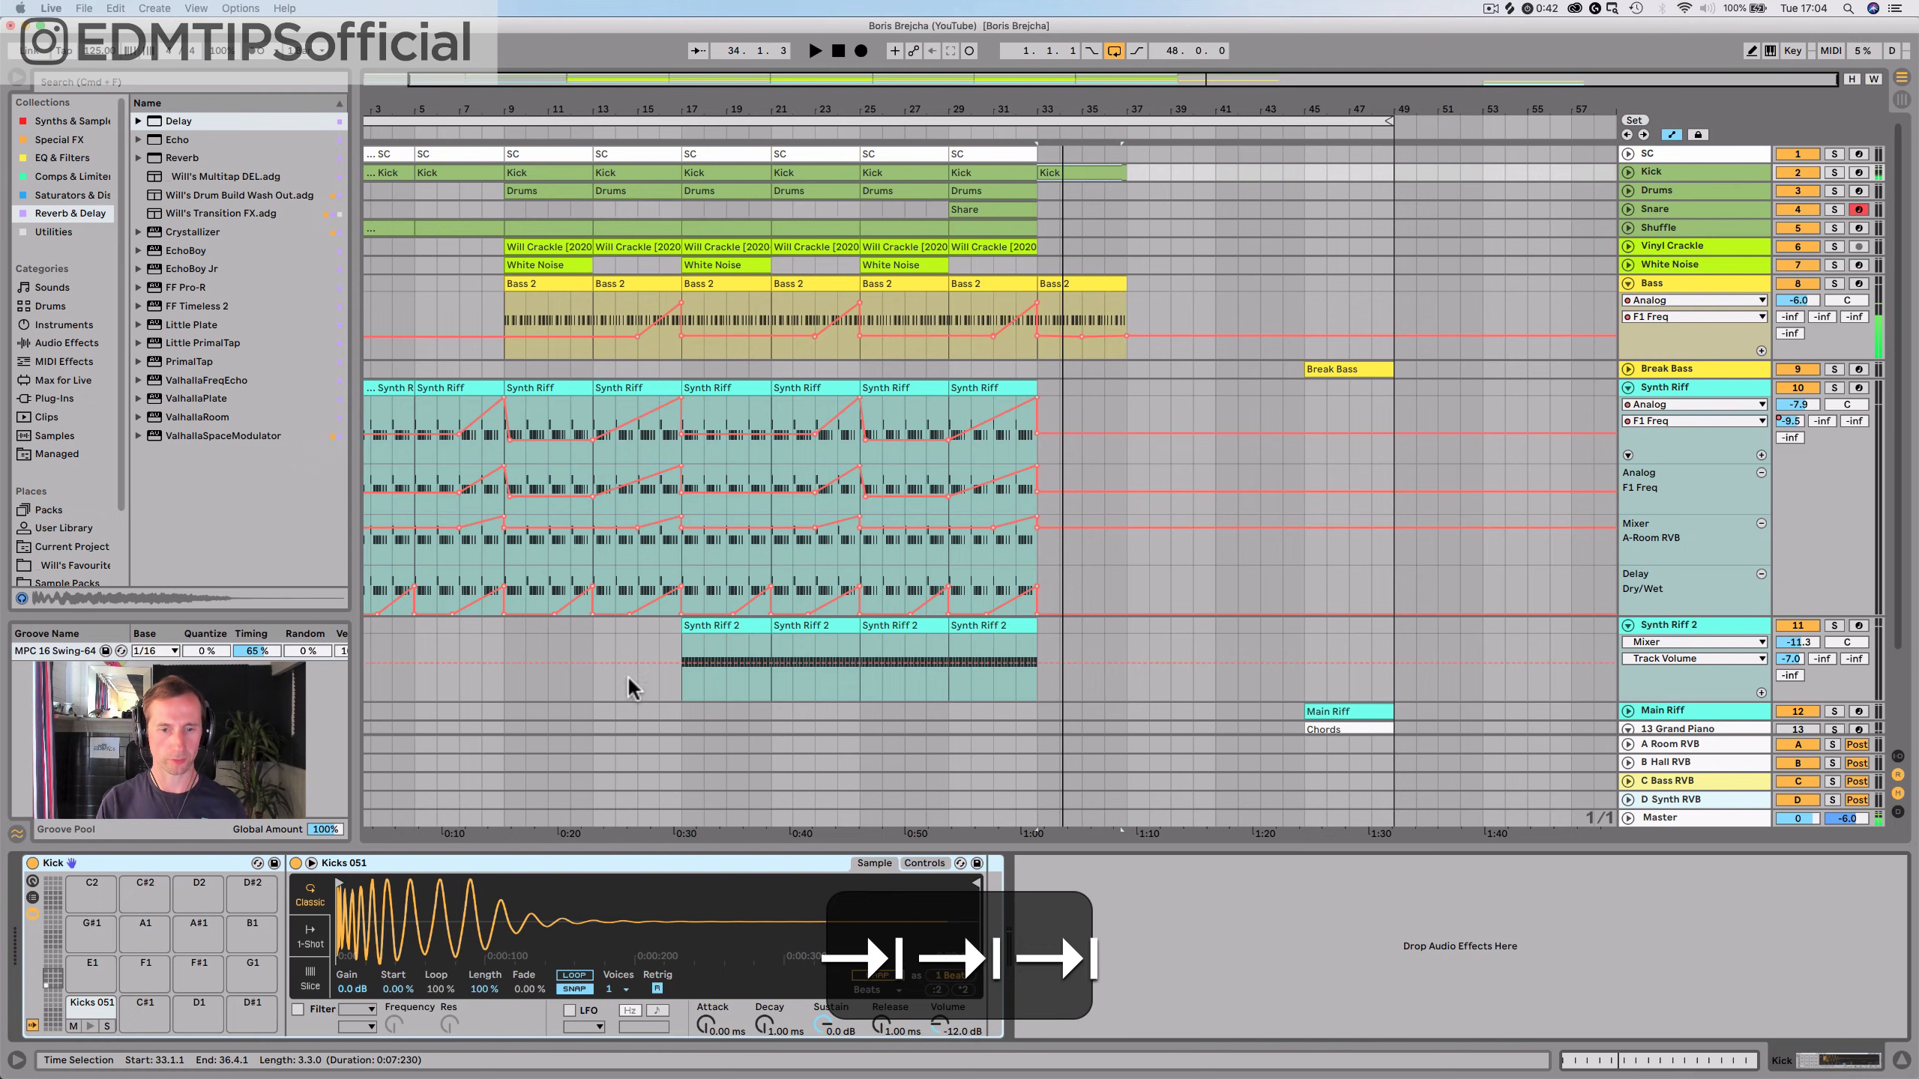
pyautogui.press('space')
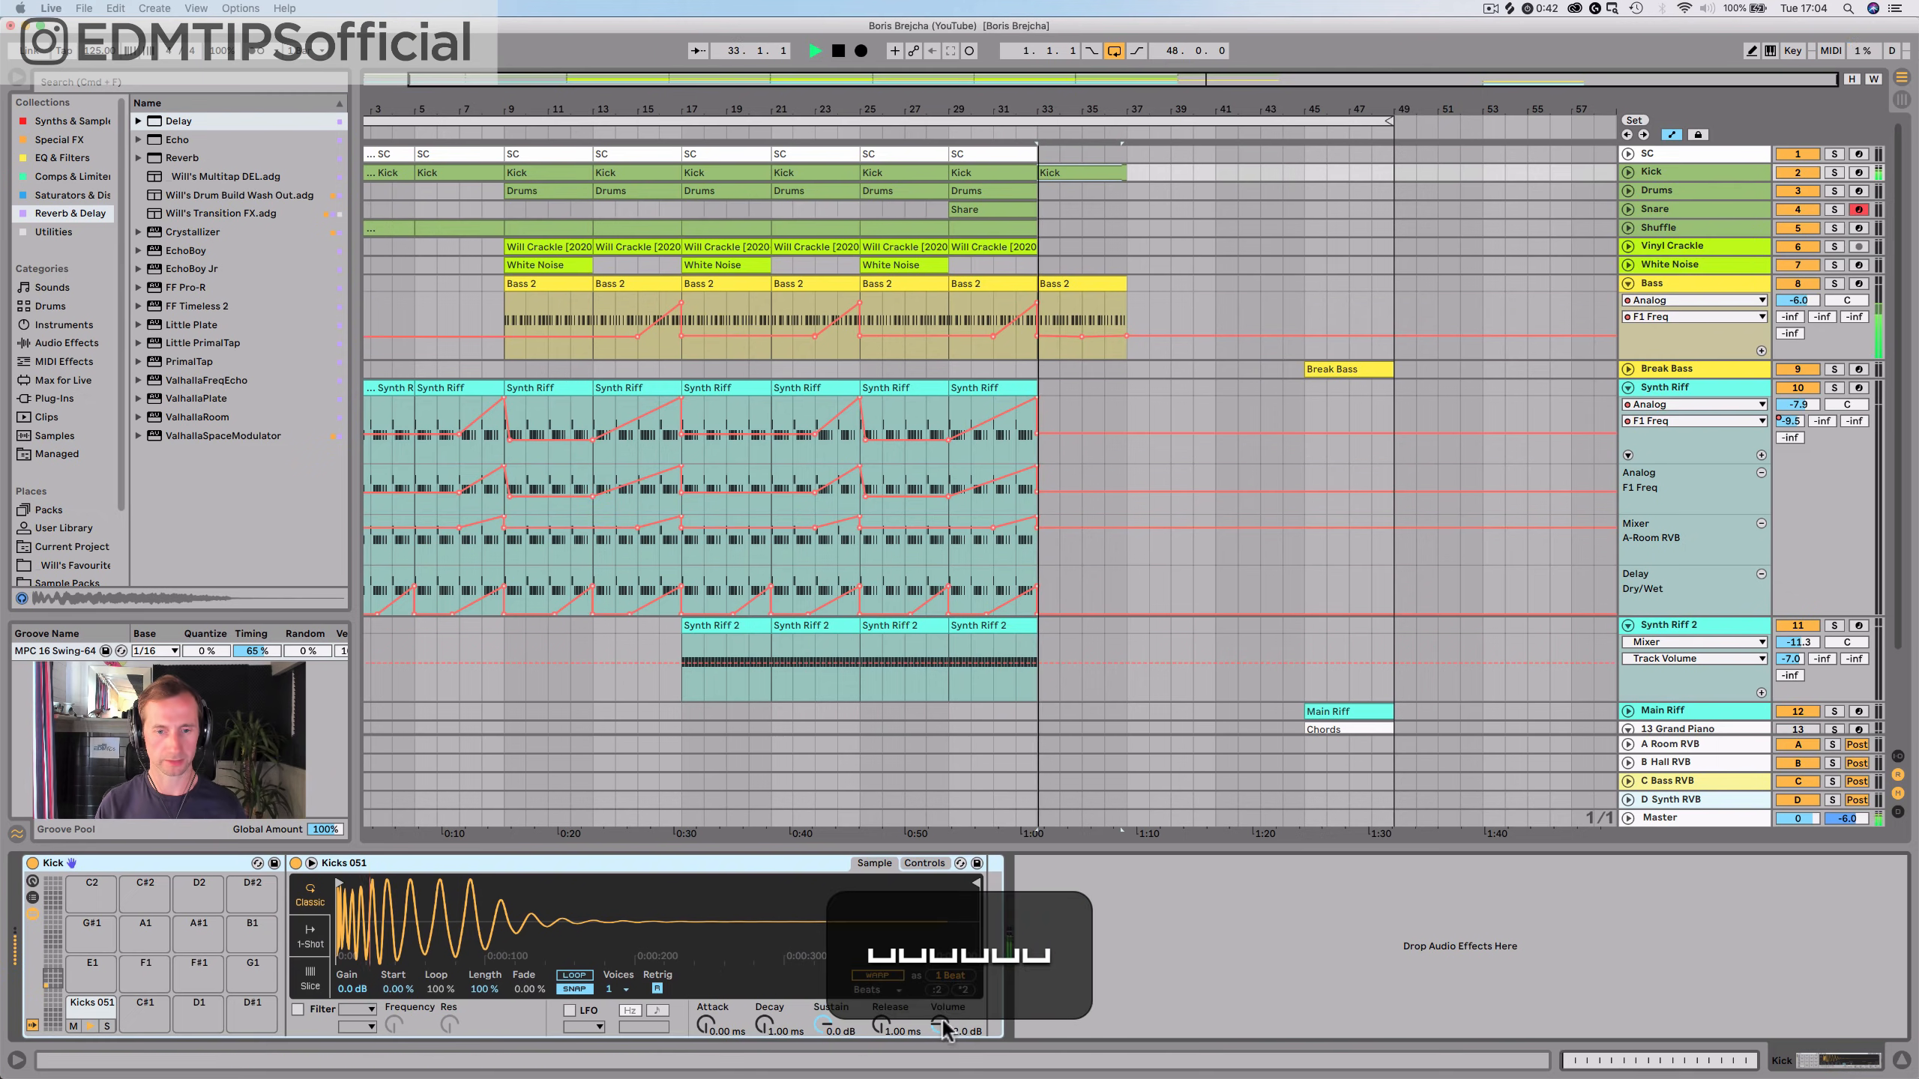
pyautogui.moveTo(881, 1026); pyautogui.dragTo(881, 1009)
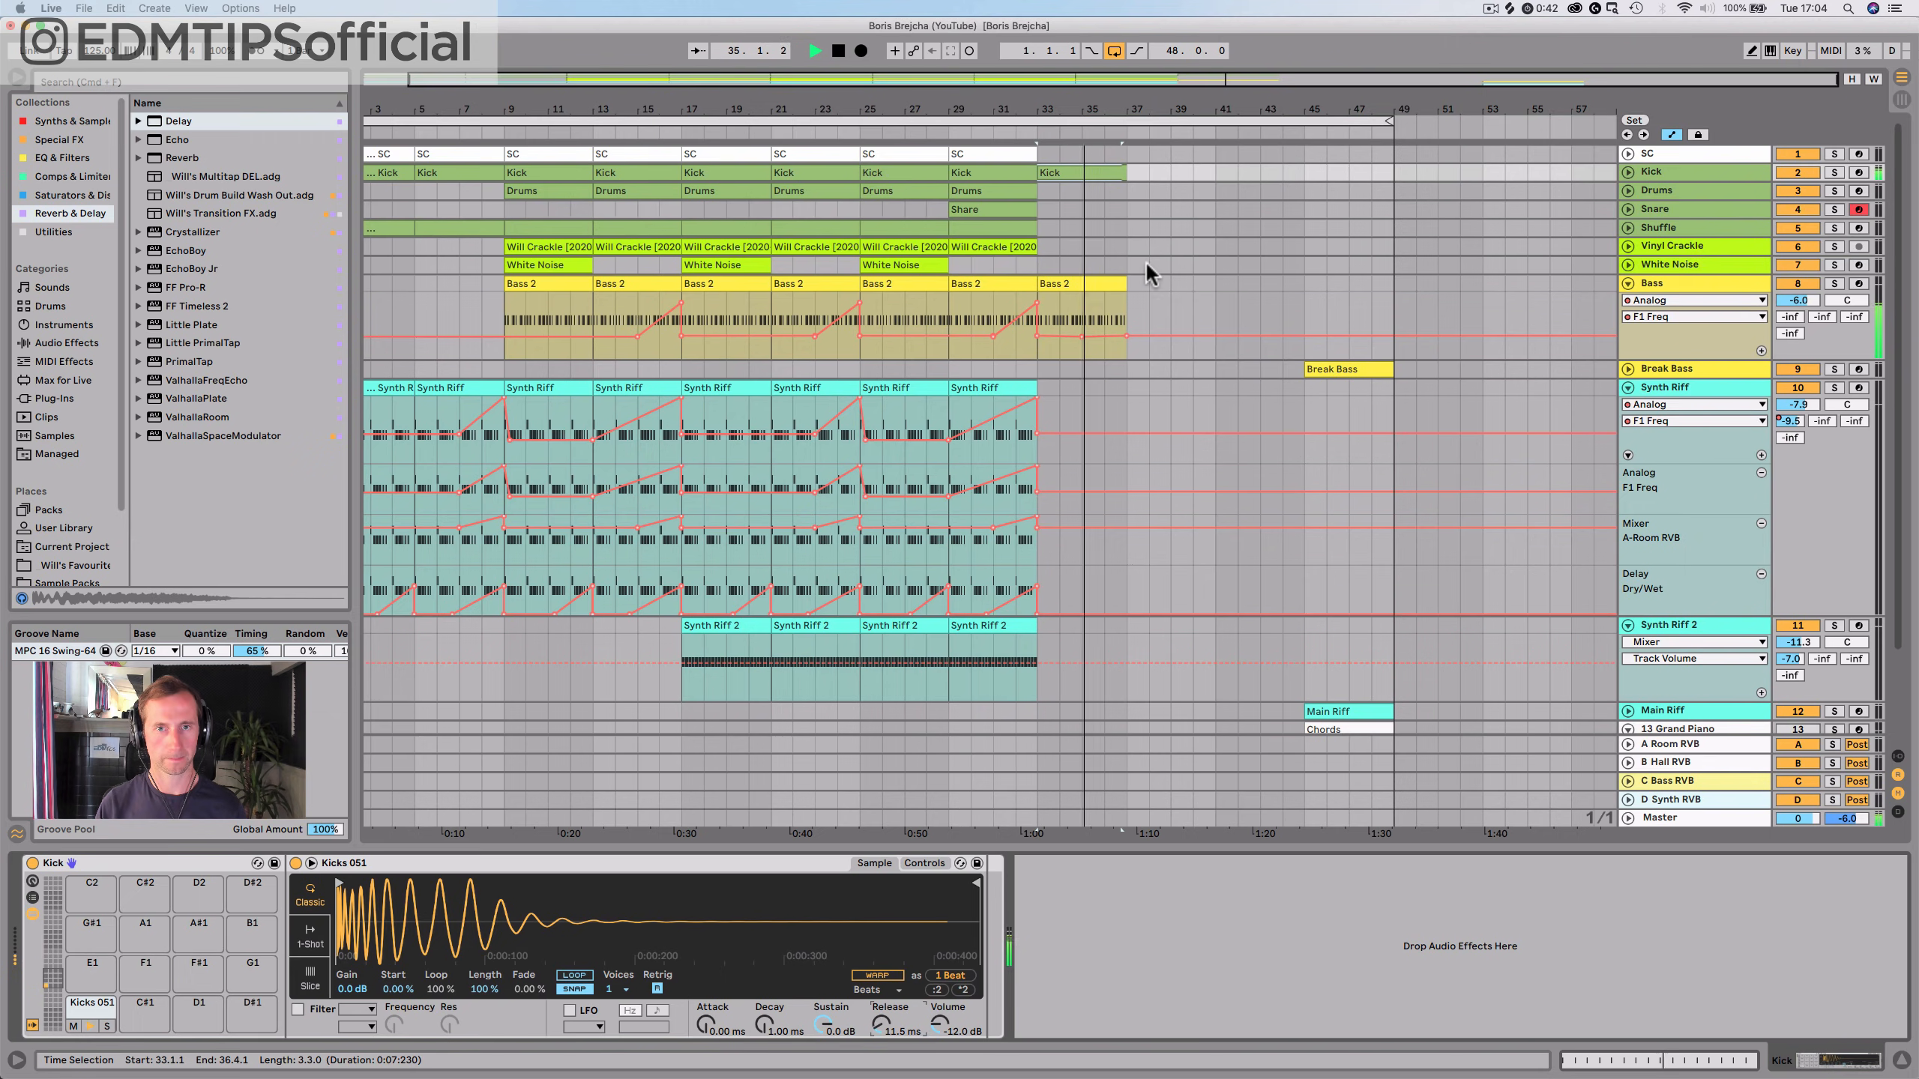
pyautogui.press('space')
# Lower the Bass filter frequency automation to 30 Hz from bar 33 and play the section
pyautogui.click(1676, 276)
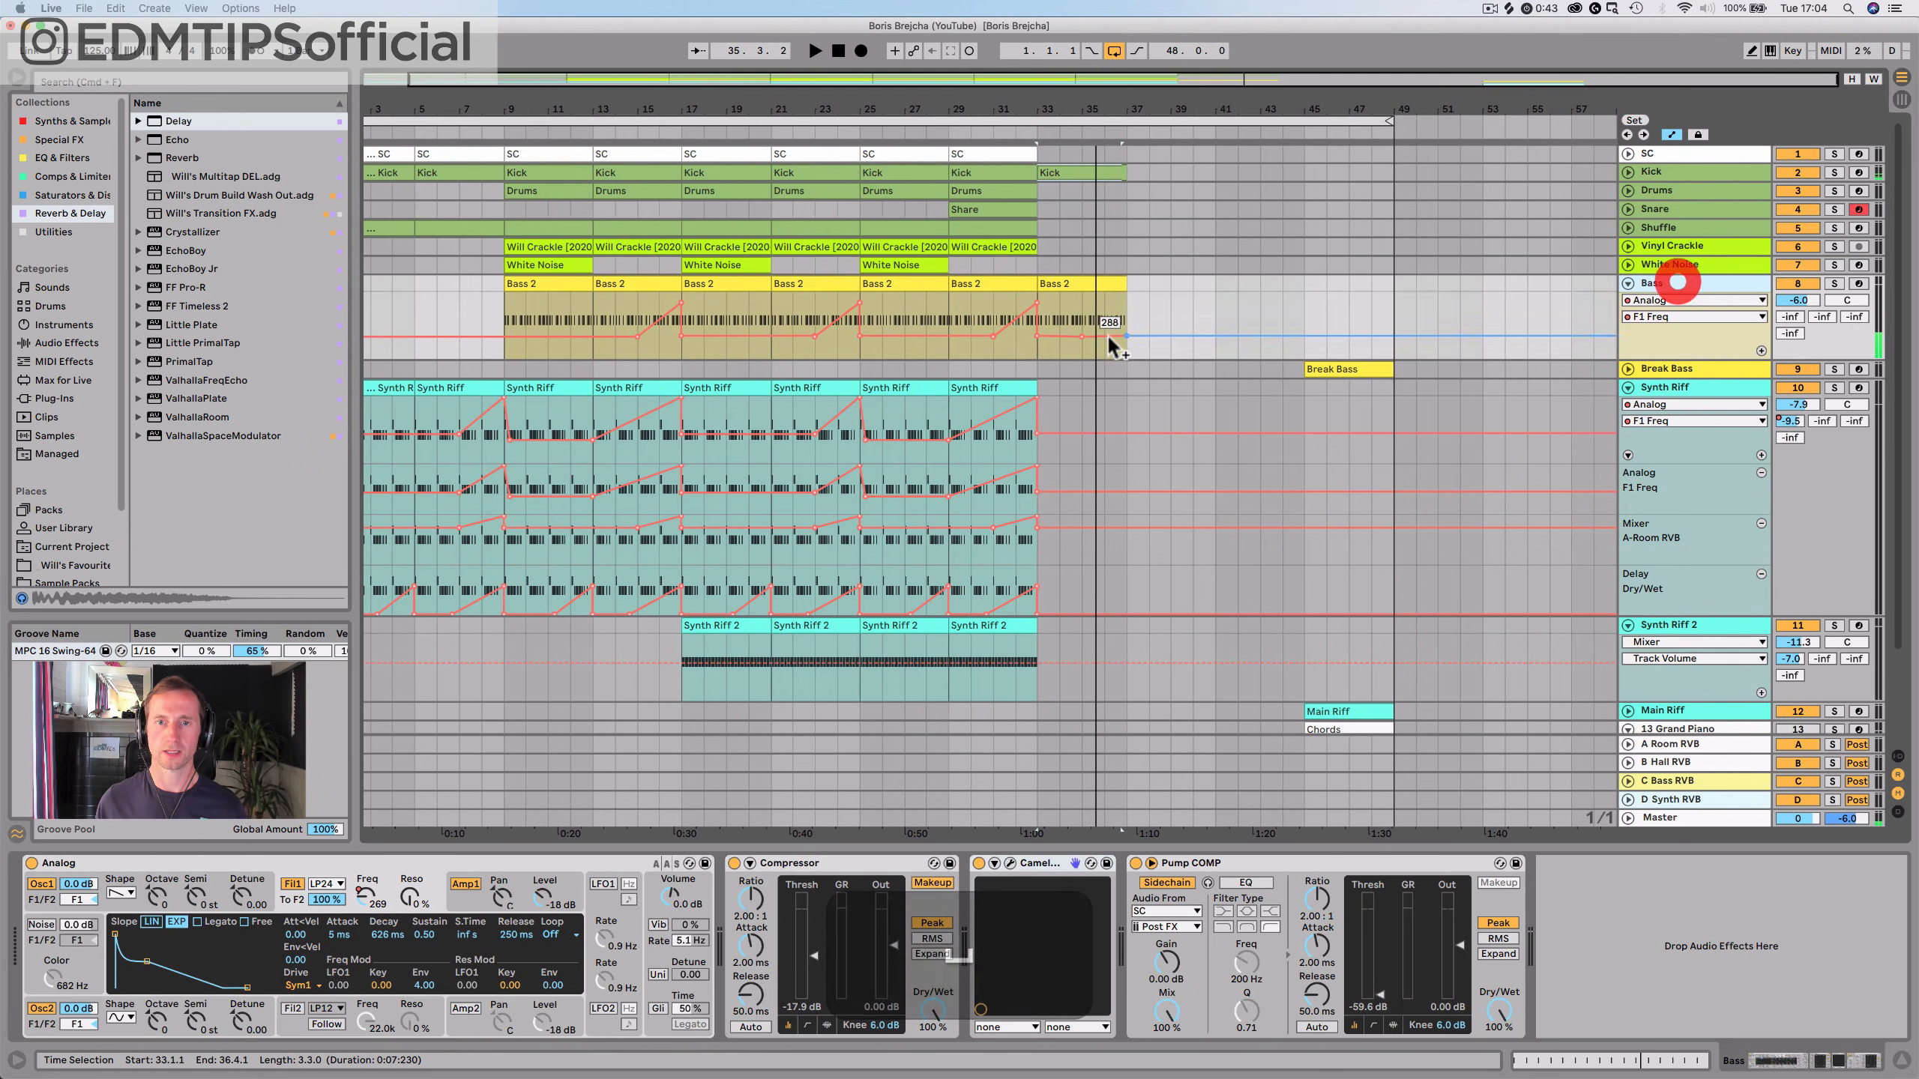
pyautogui.moveTo(1123, 336); pyautogui.dragTo(1046, 357)
pyautogui.press('space')
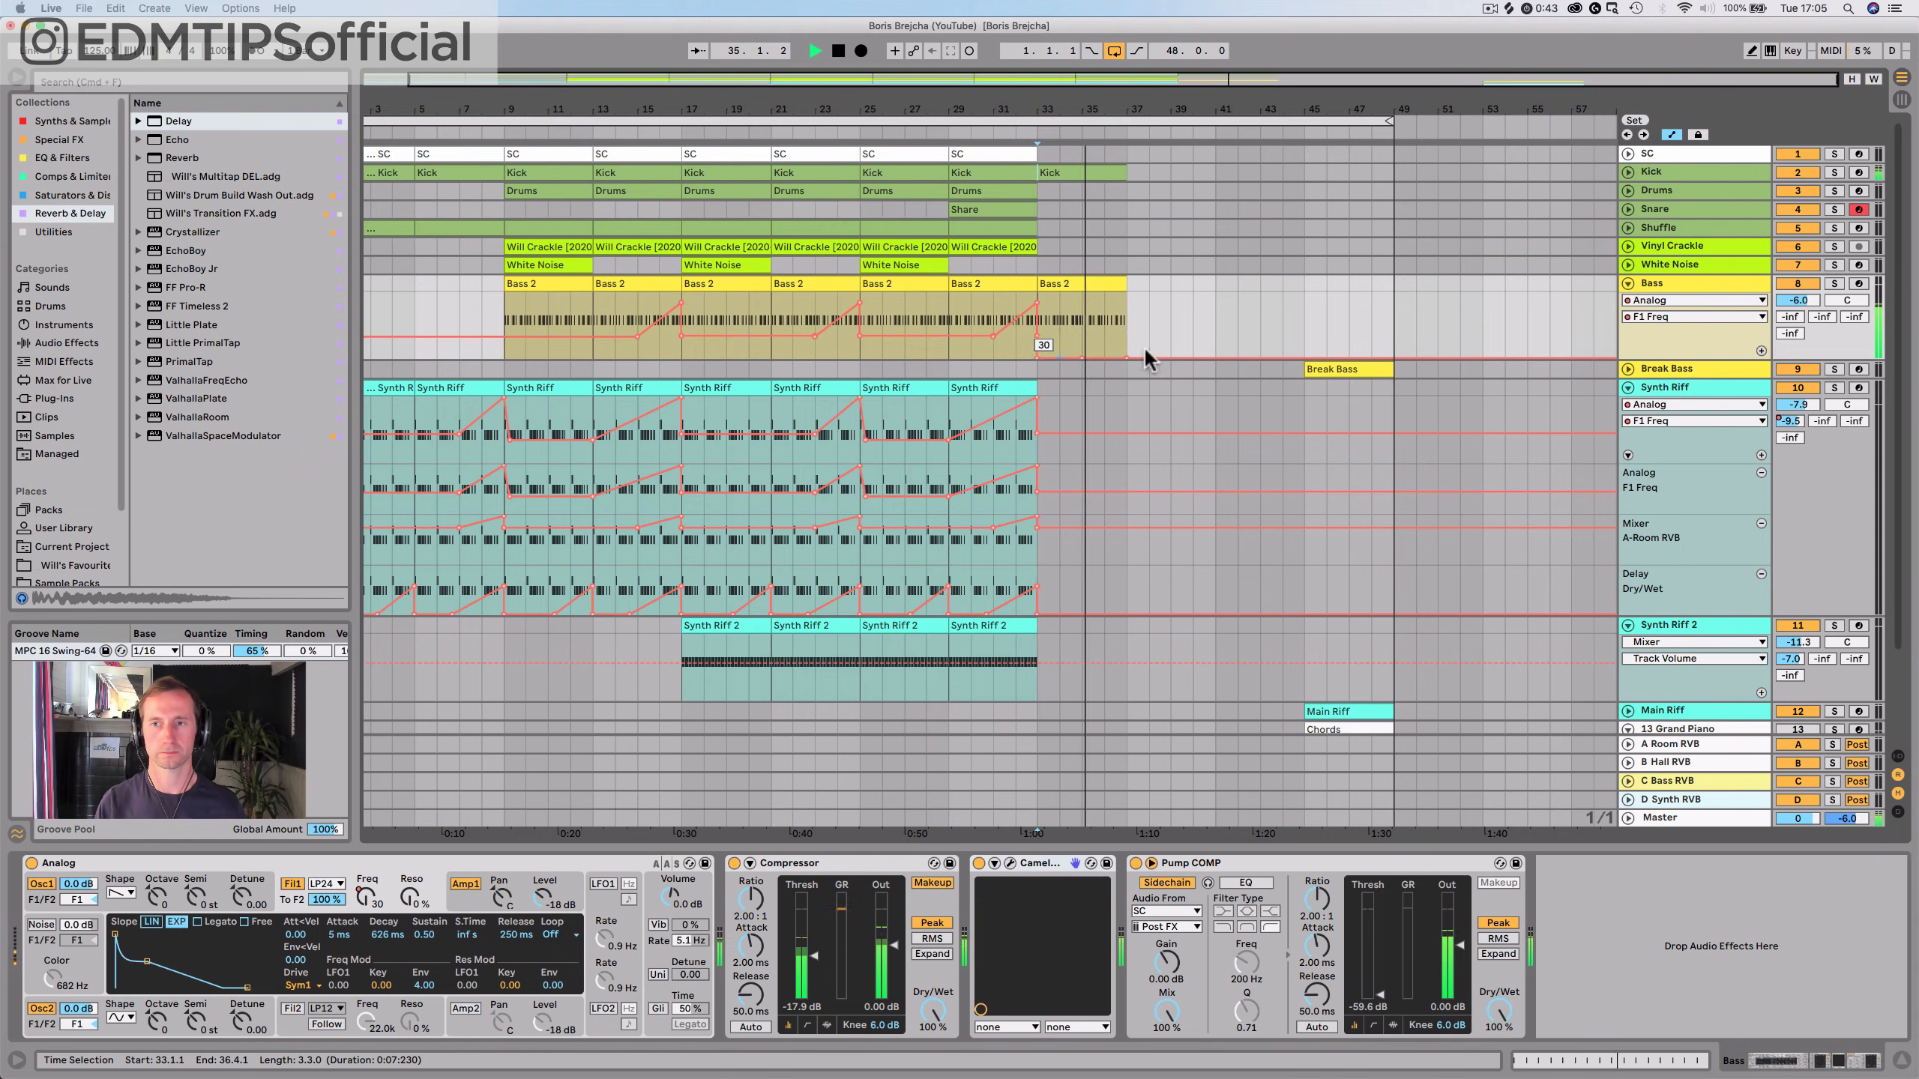
# Show the Bass synth's Amp1 decay automation in a new lane and play from bar 33
pyautogui.click(1689, 281)
pyautogui.press('space')
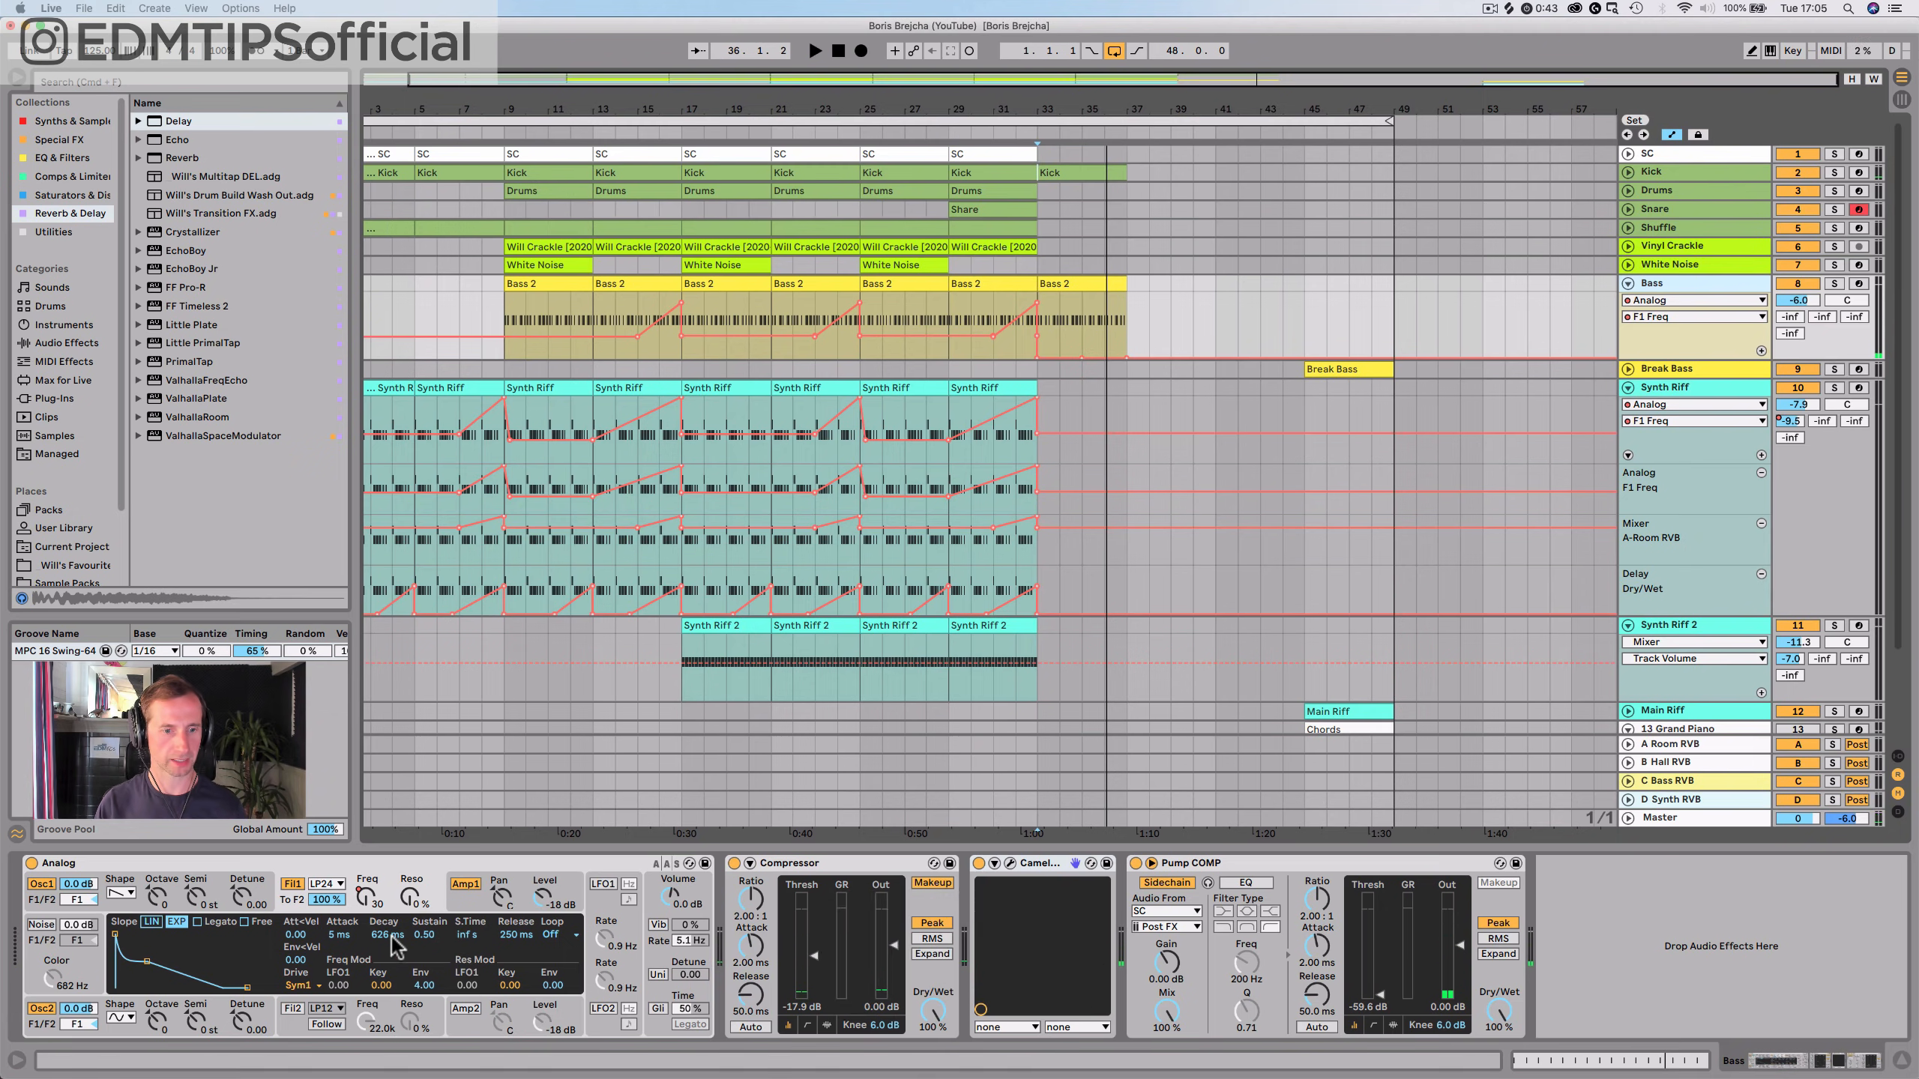
pyautogui.click(464, 884)
pyautogui.press('space')
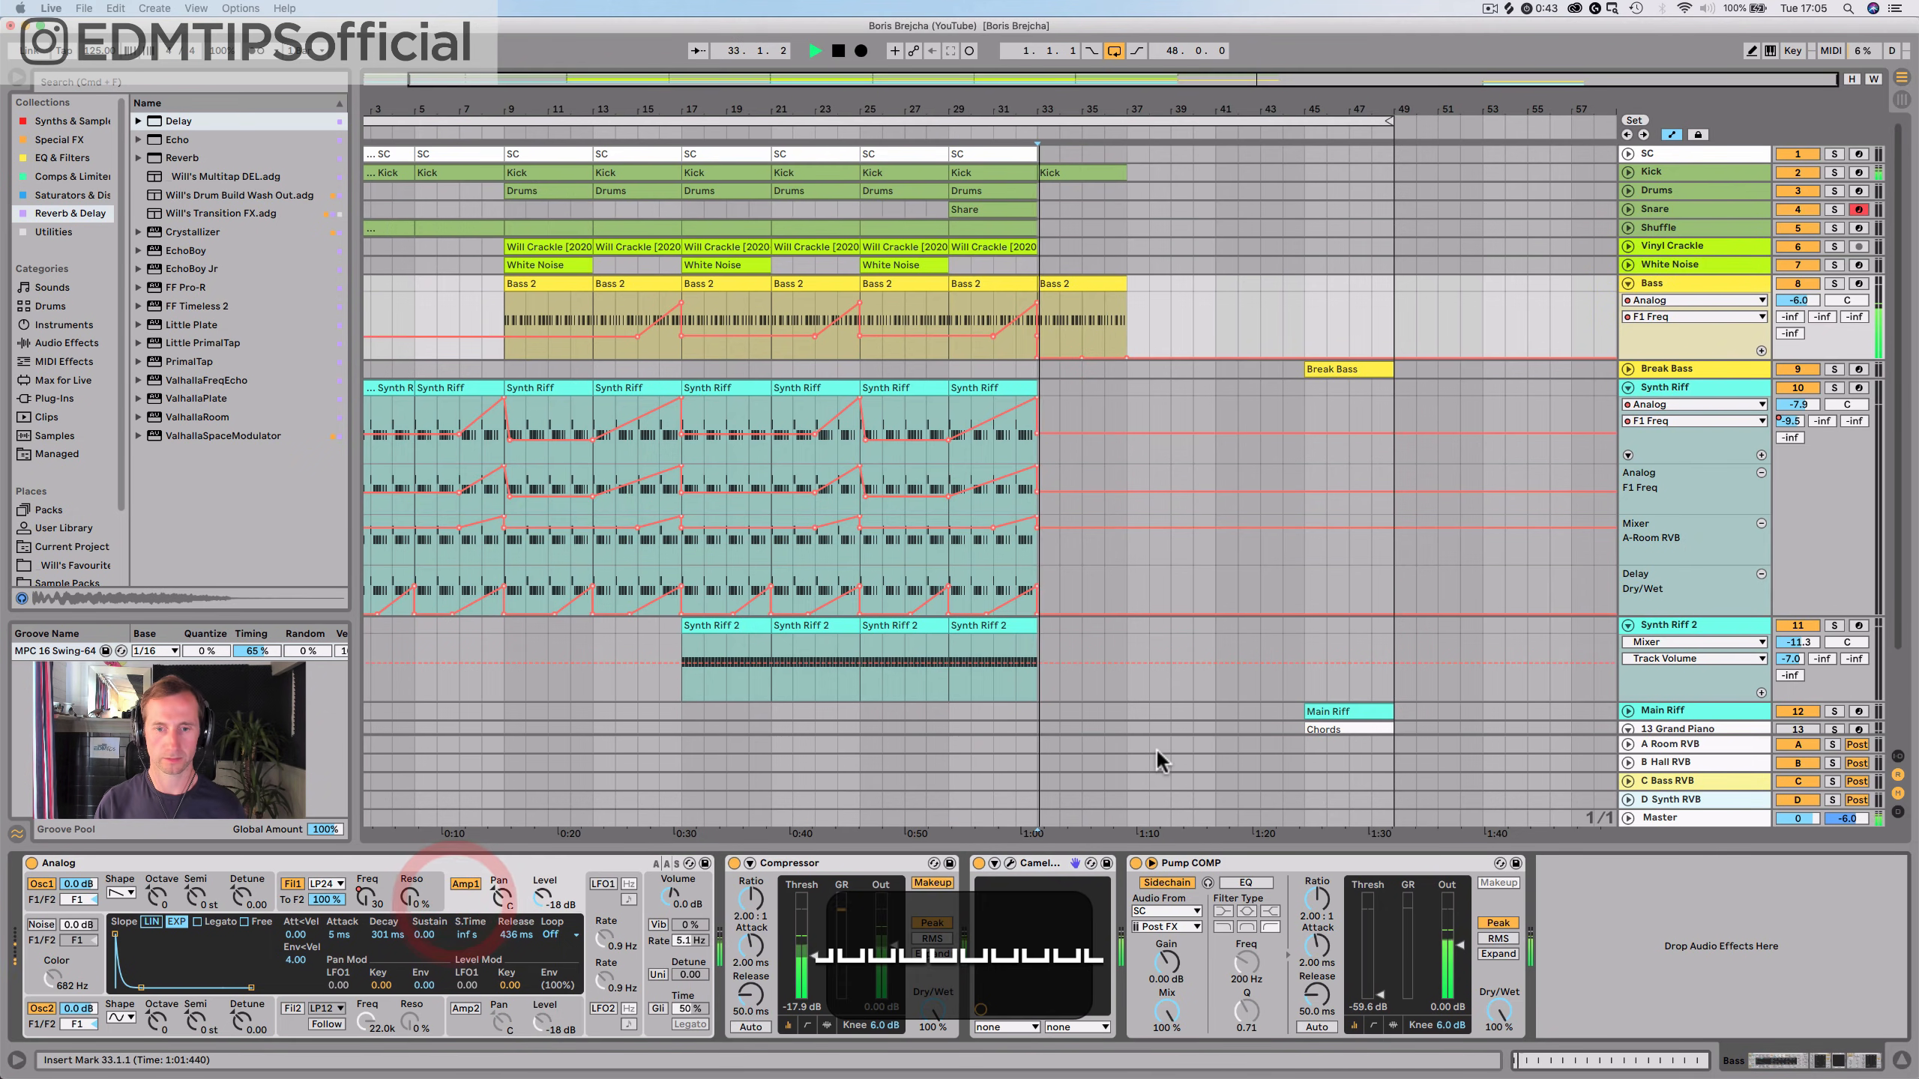
pyautogui.press('space')
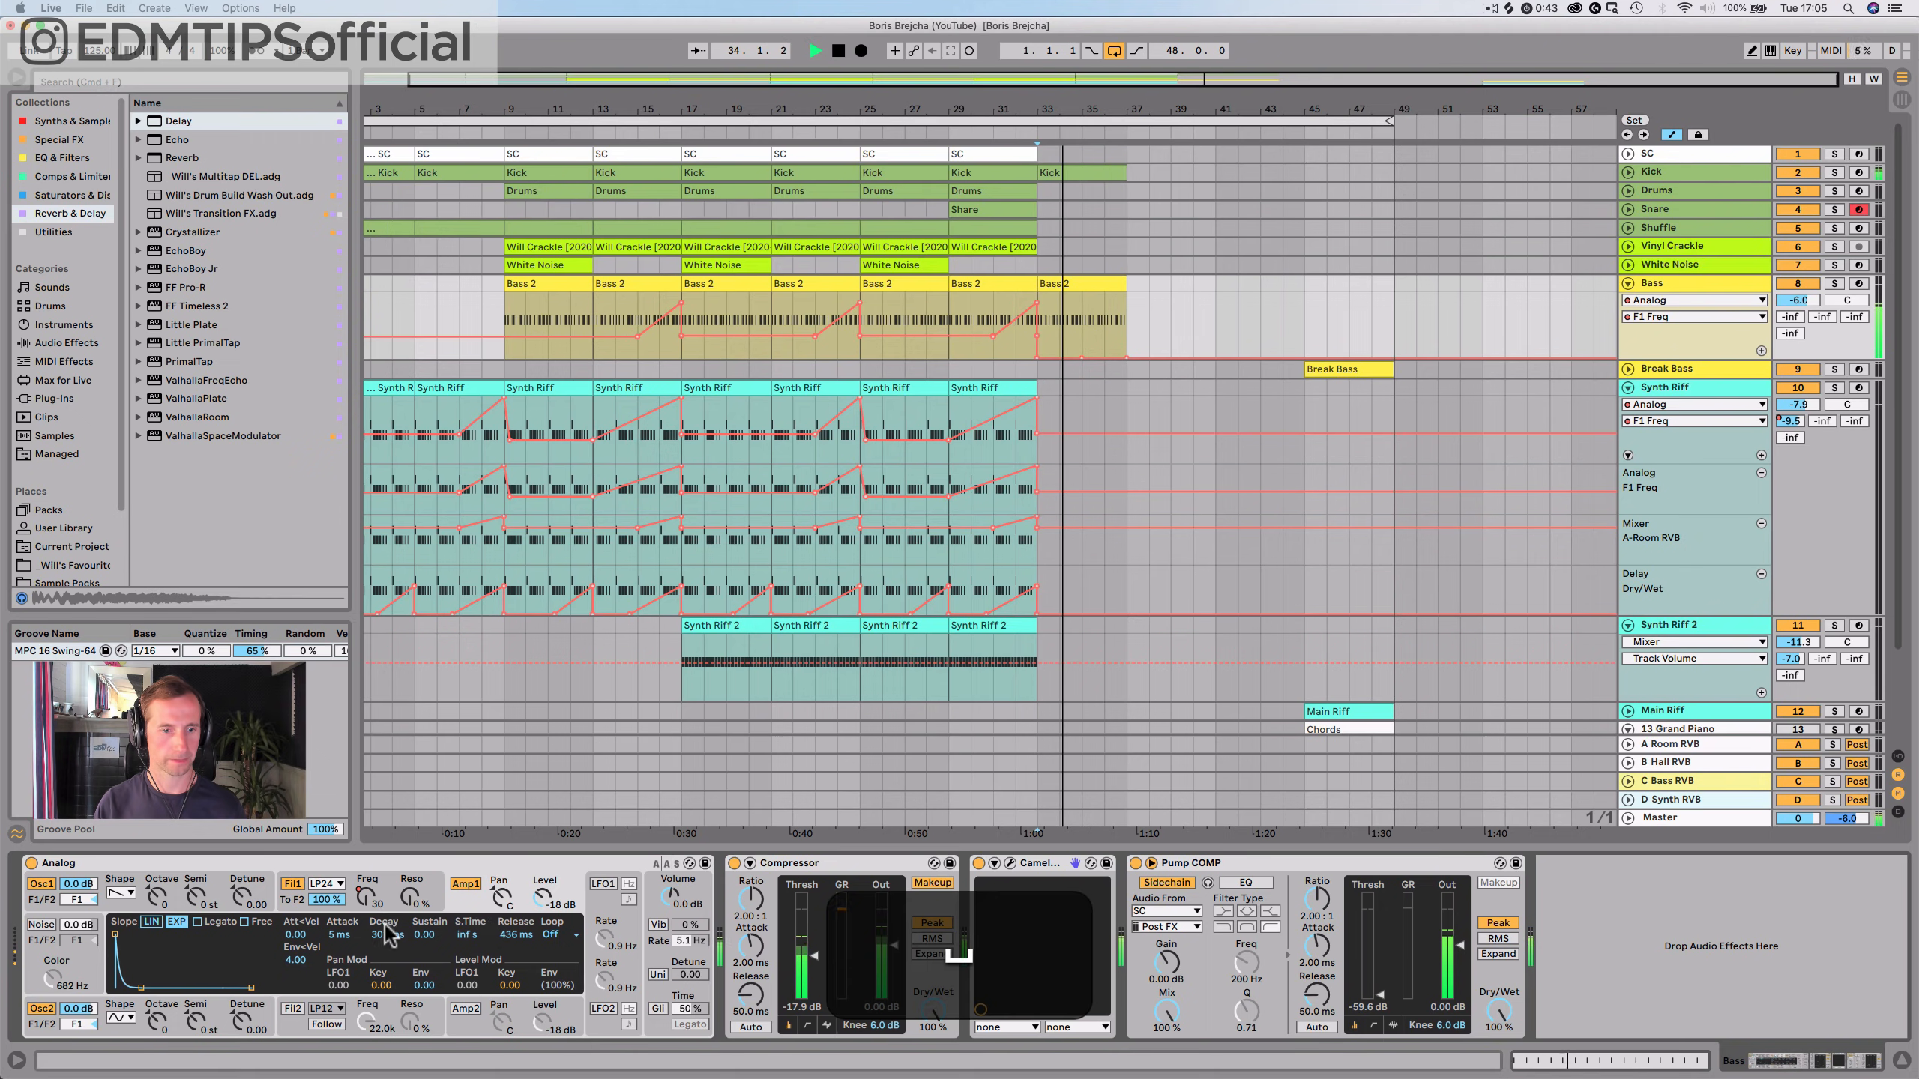
pyautogui.rightClick(386, 937)
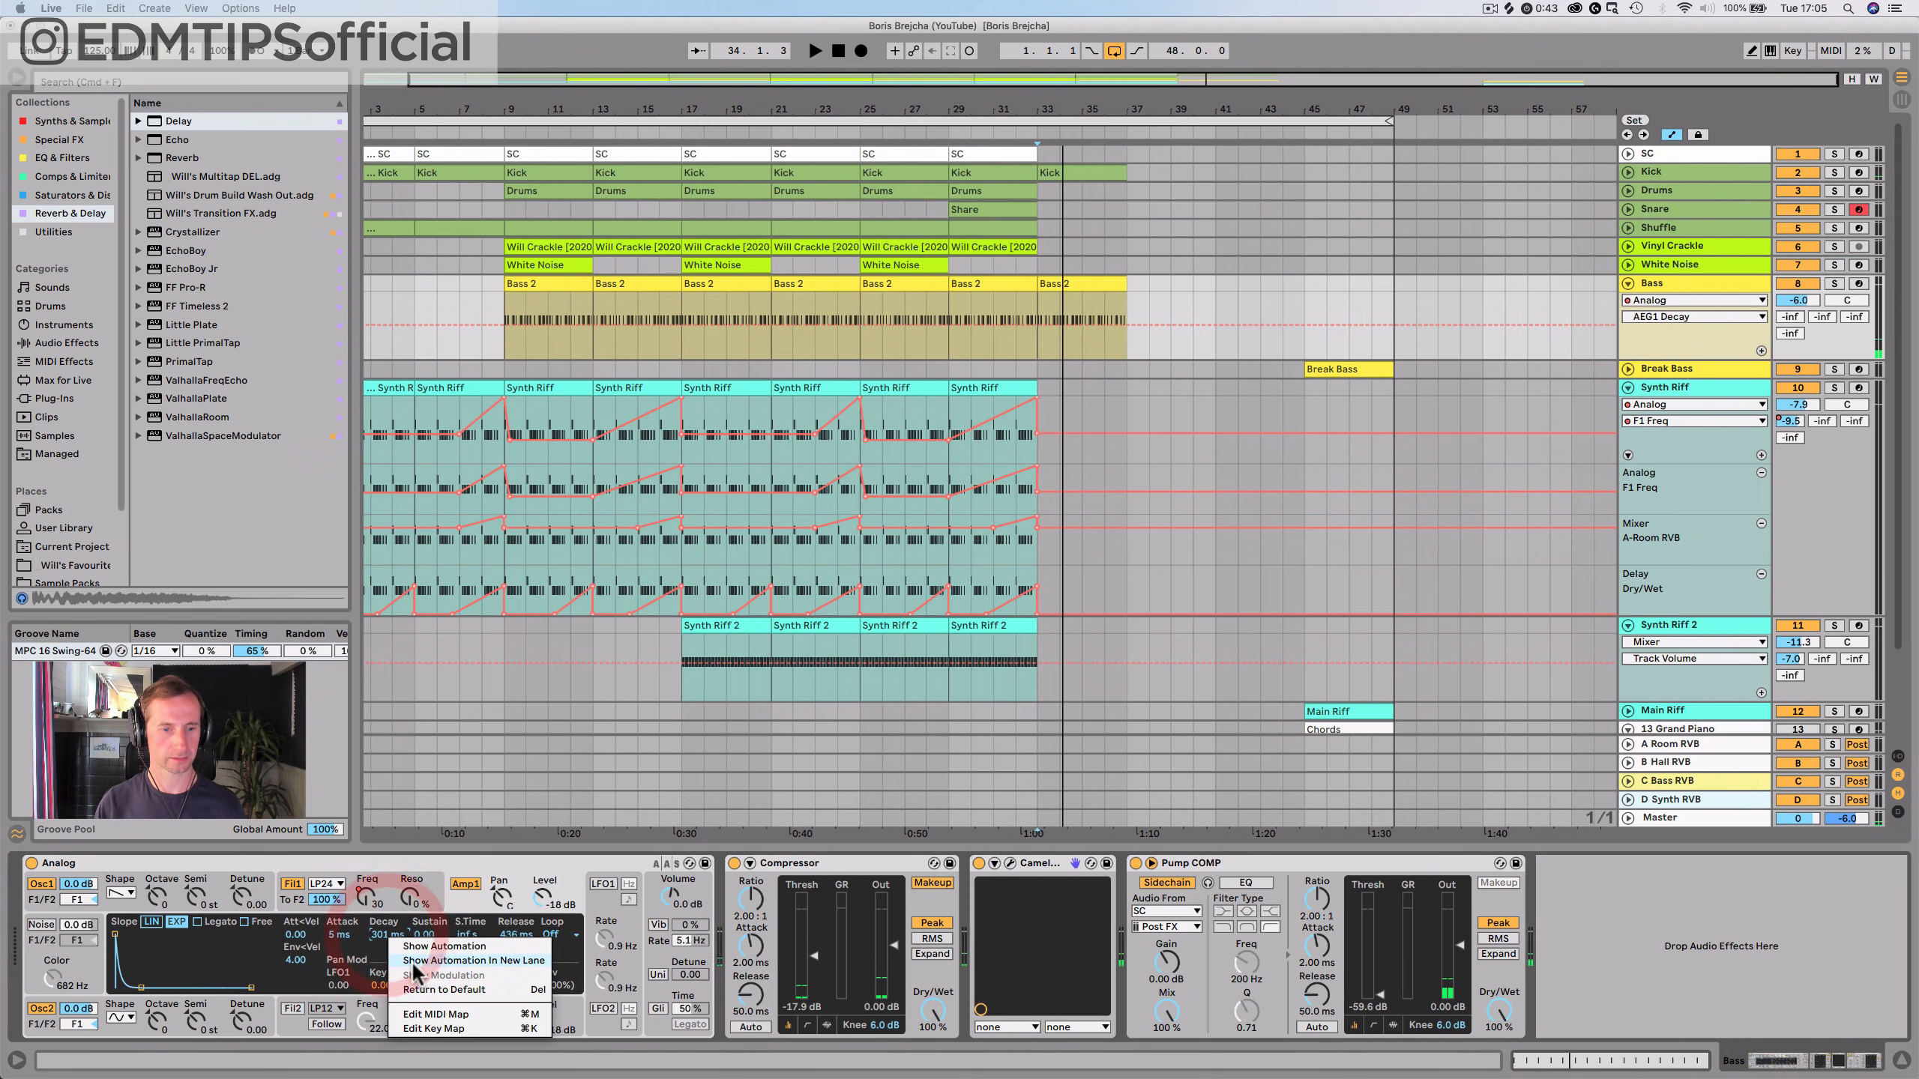
pyautogui.click(414, 963)
pyautogui.press('space')
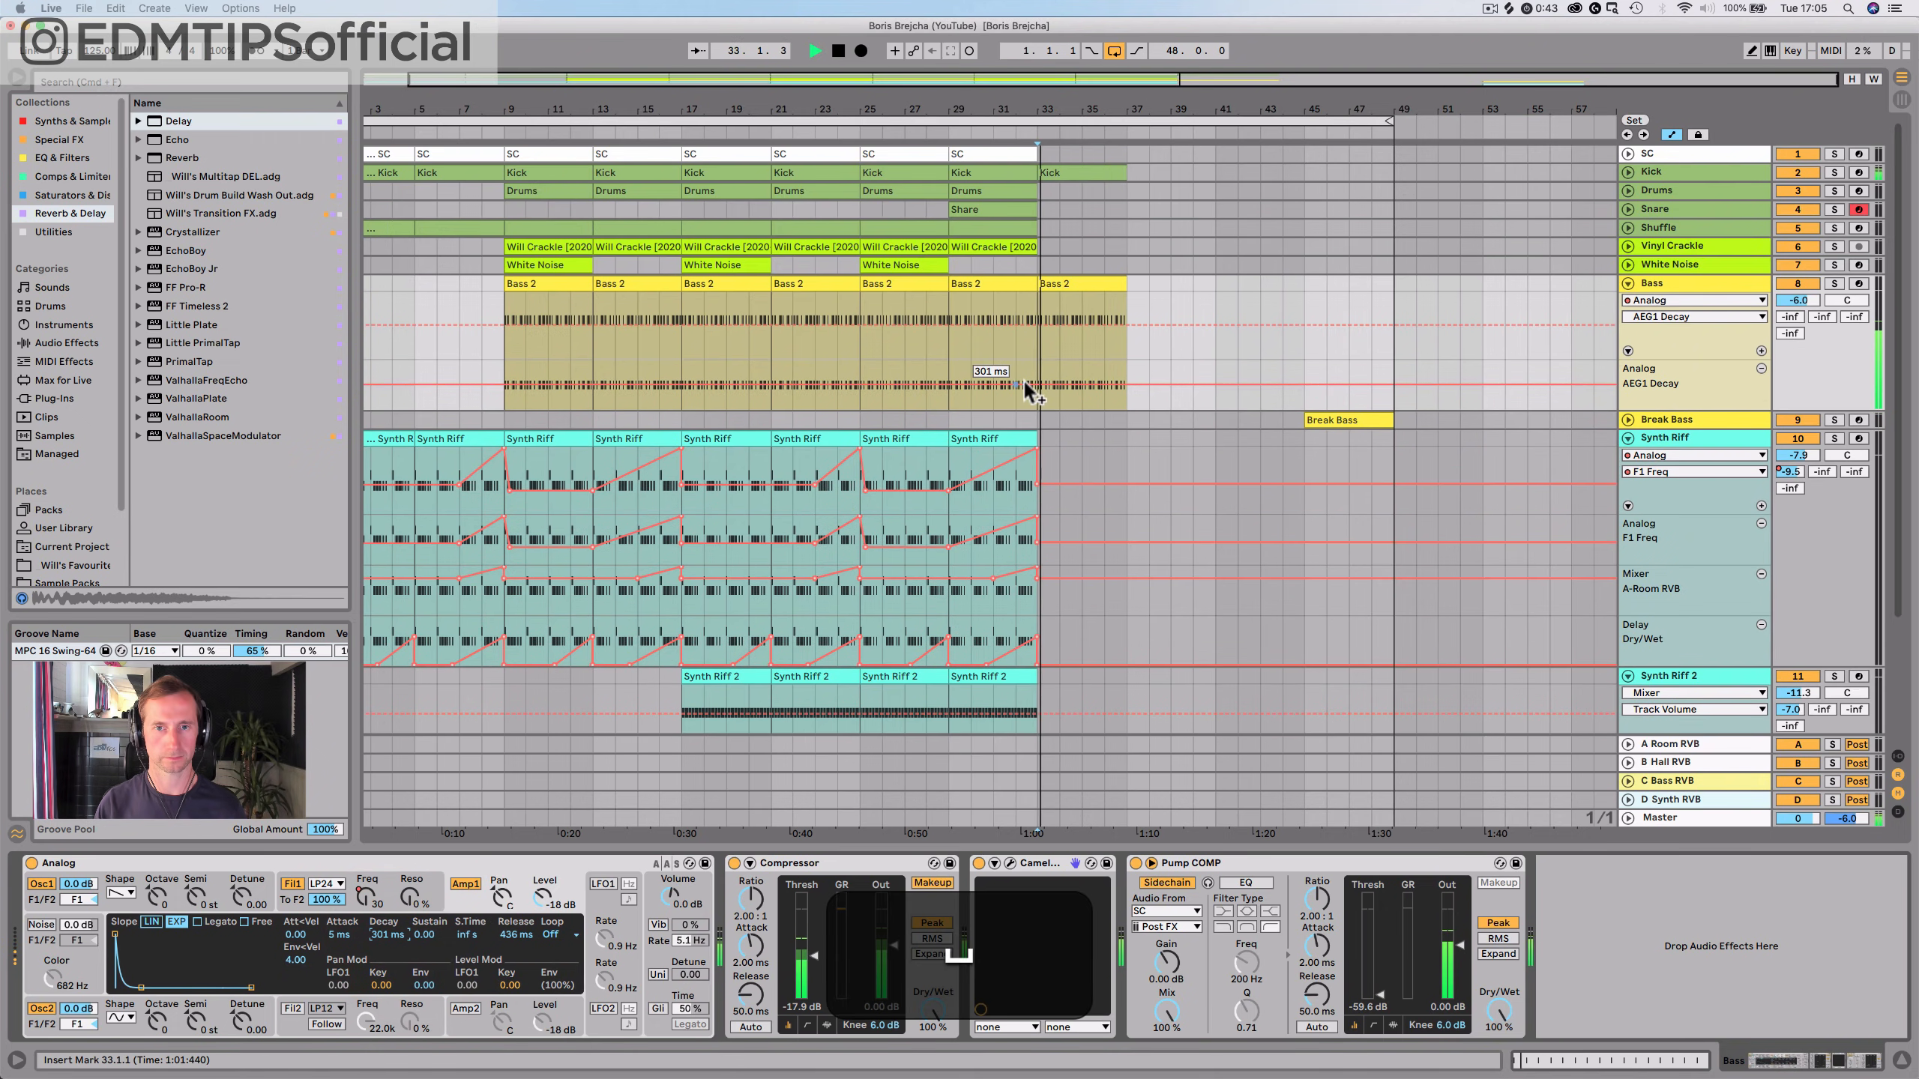
# Add breakpoints at bar 33 of the Bass decay lane to lower the decay, and play the transition from shortly before it
pyautogui.click(1032, 386)
pyautogui.moveTo(1044, 388)
pyautogui.mouseDown()
pyautogui.moveTo(1043, 404)
pyautogui.moveTo(1043, 387)
pyautogui.mouseUp()
pyautogui.click(987, 126)
# Duplicate the last Kick, SC and Bass 2 clips so that these tracks run to bar 41
pyautogui.click(1073, 173)
pyautogui.press('super+d')
pyautogui.click(1018, 155)
pyautogui.press('super+d')
pyautogui.press('super+d')
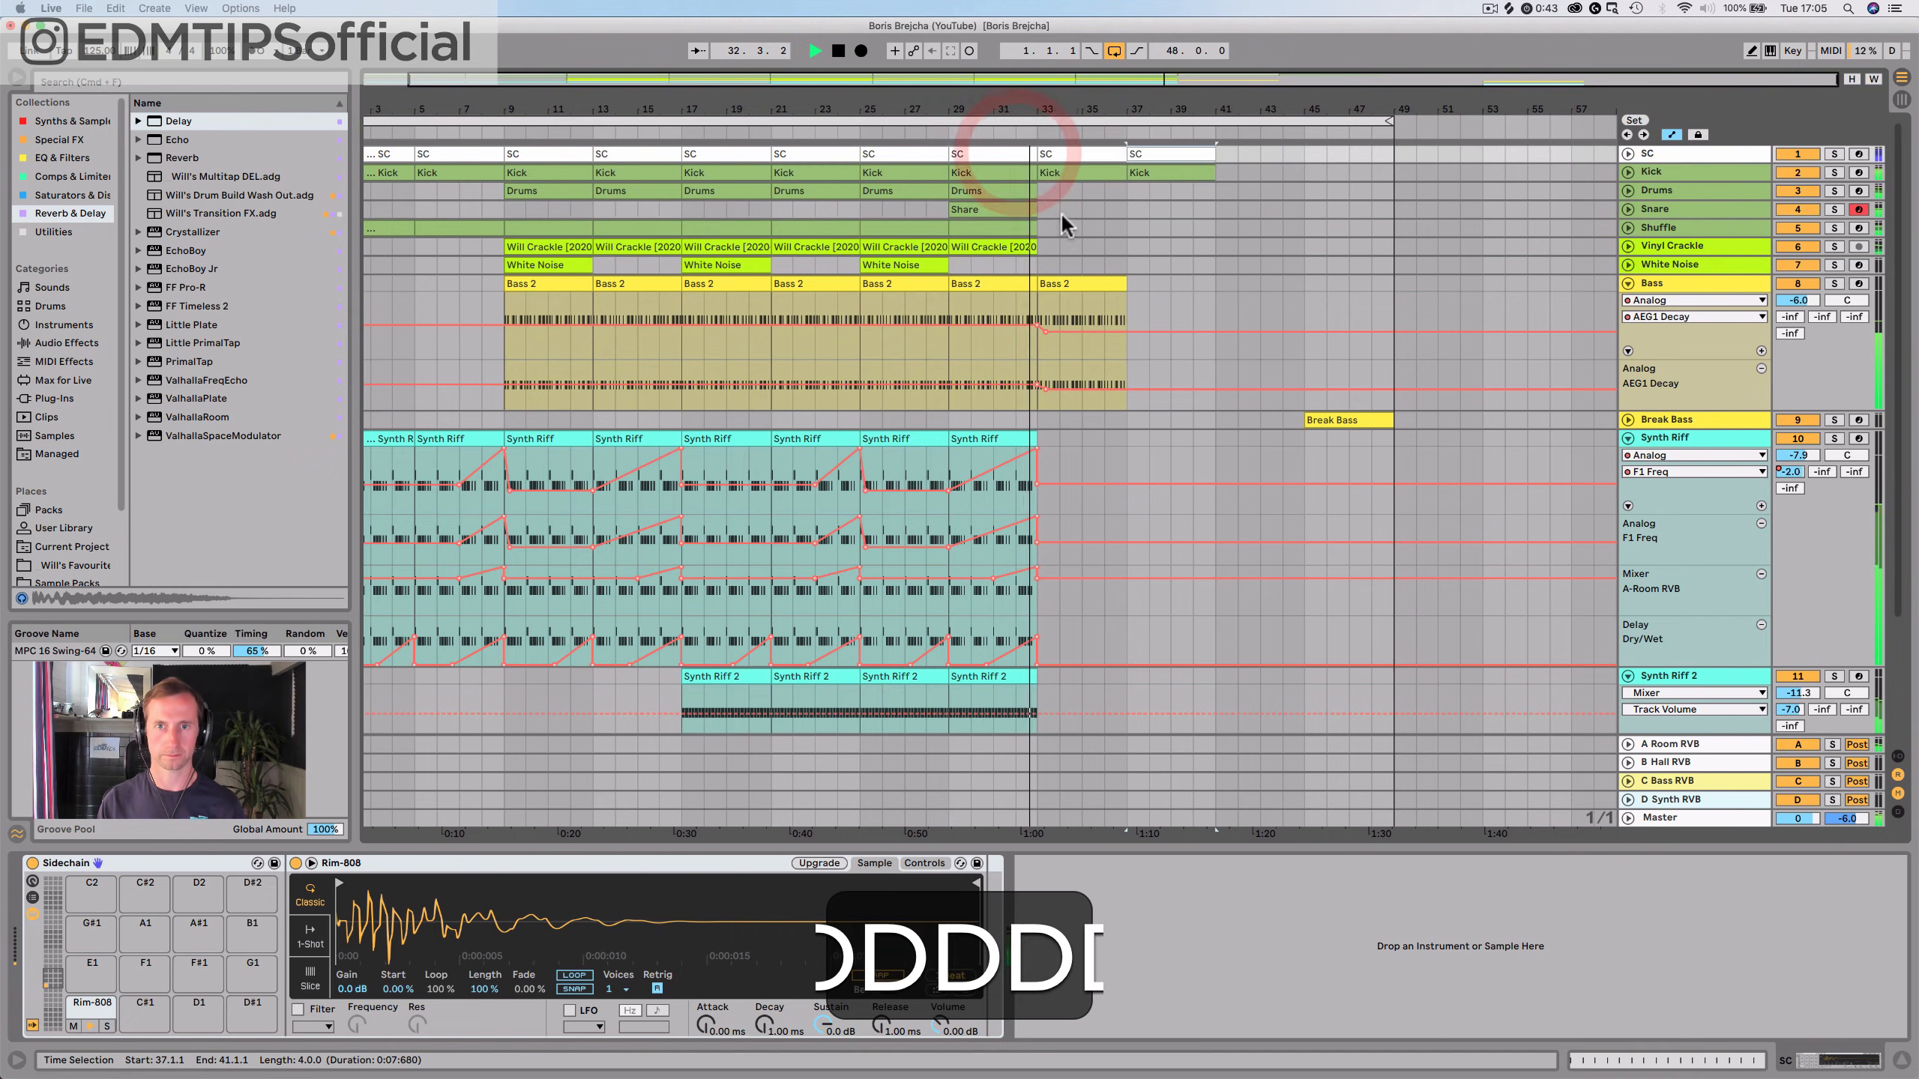
pyautogui.click(1071, 281)
pyautogui.press('super+d')
# Duplicate the last Synth Riff and Synth Riff 2 clips twice each to extend both tracks to bar 41
pyautogui.moveTo(922, 437); pyautogui.dragTo(1112, 446)
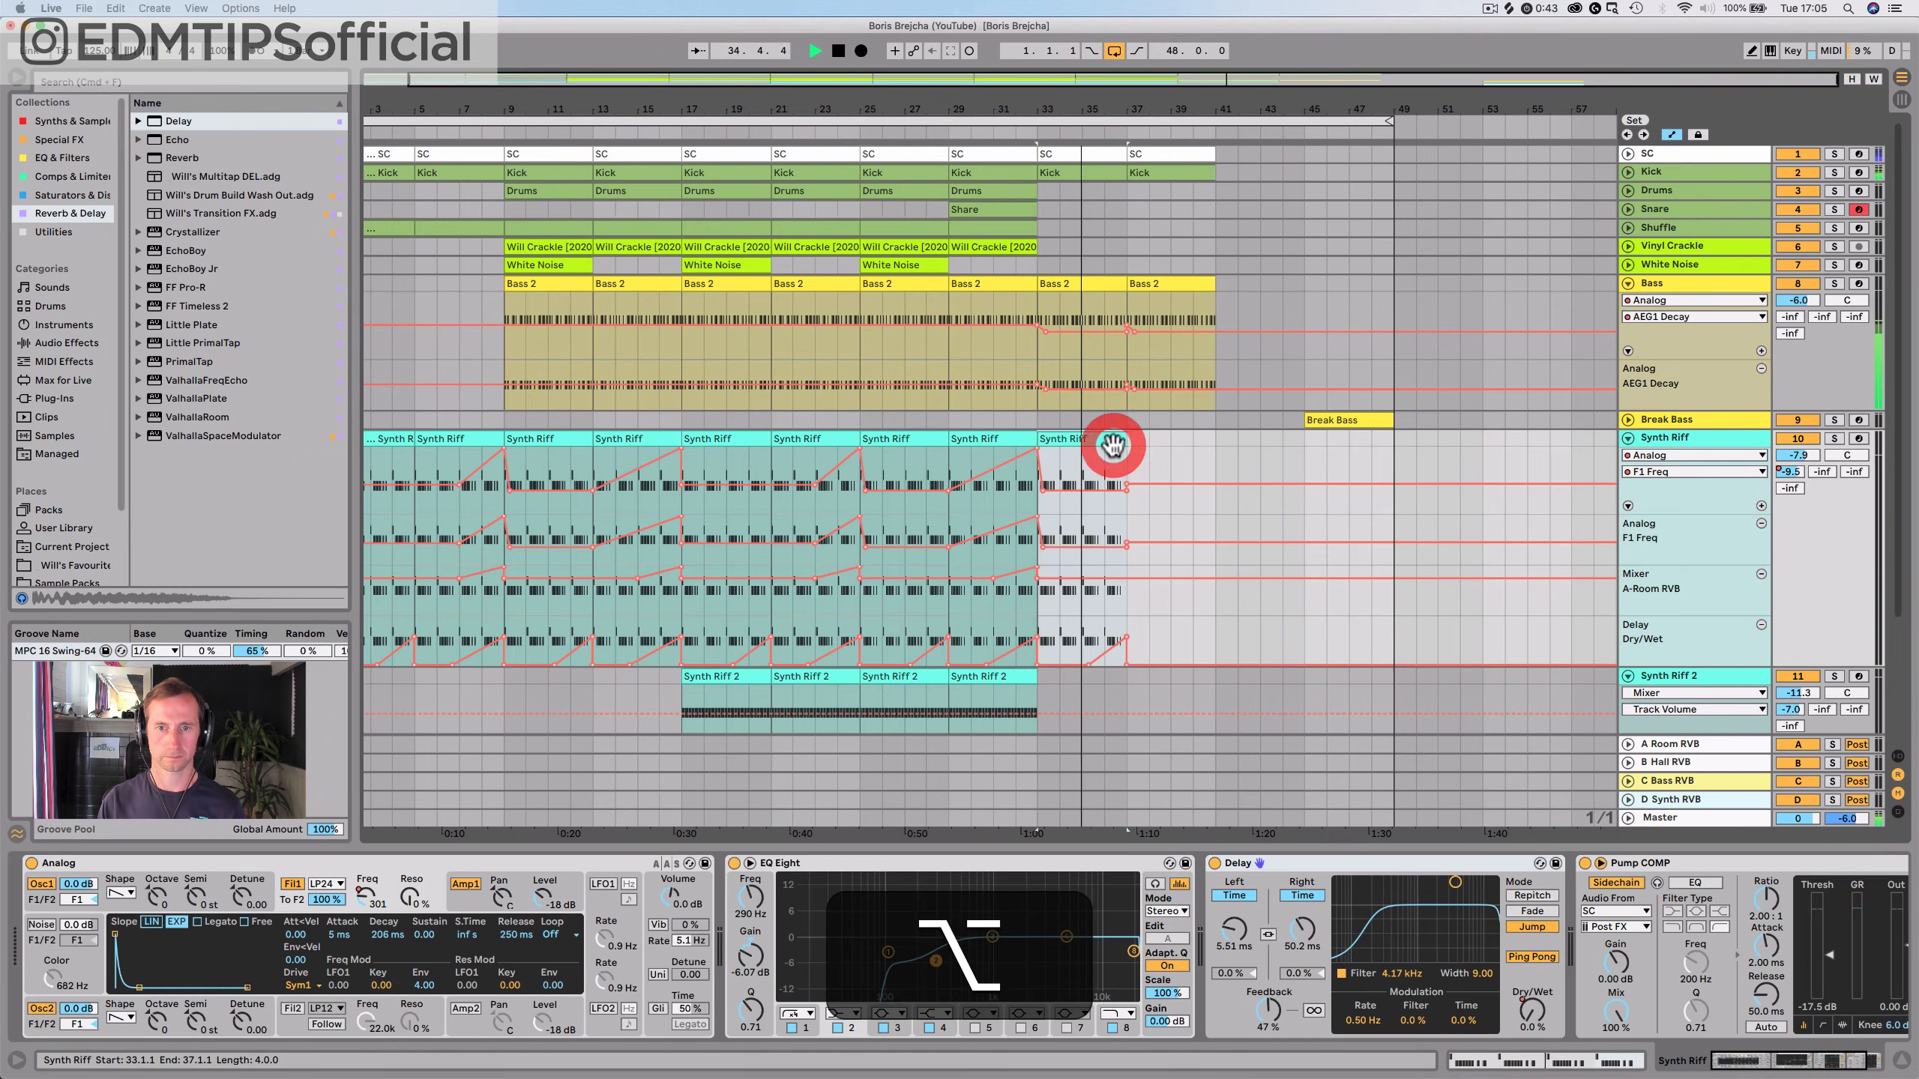
pyautogui.press('super+d')
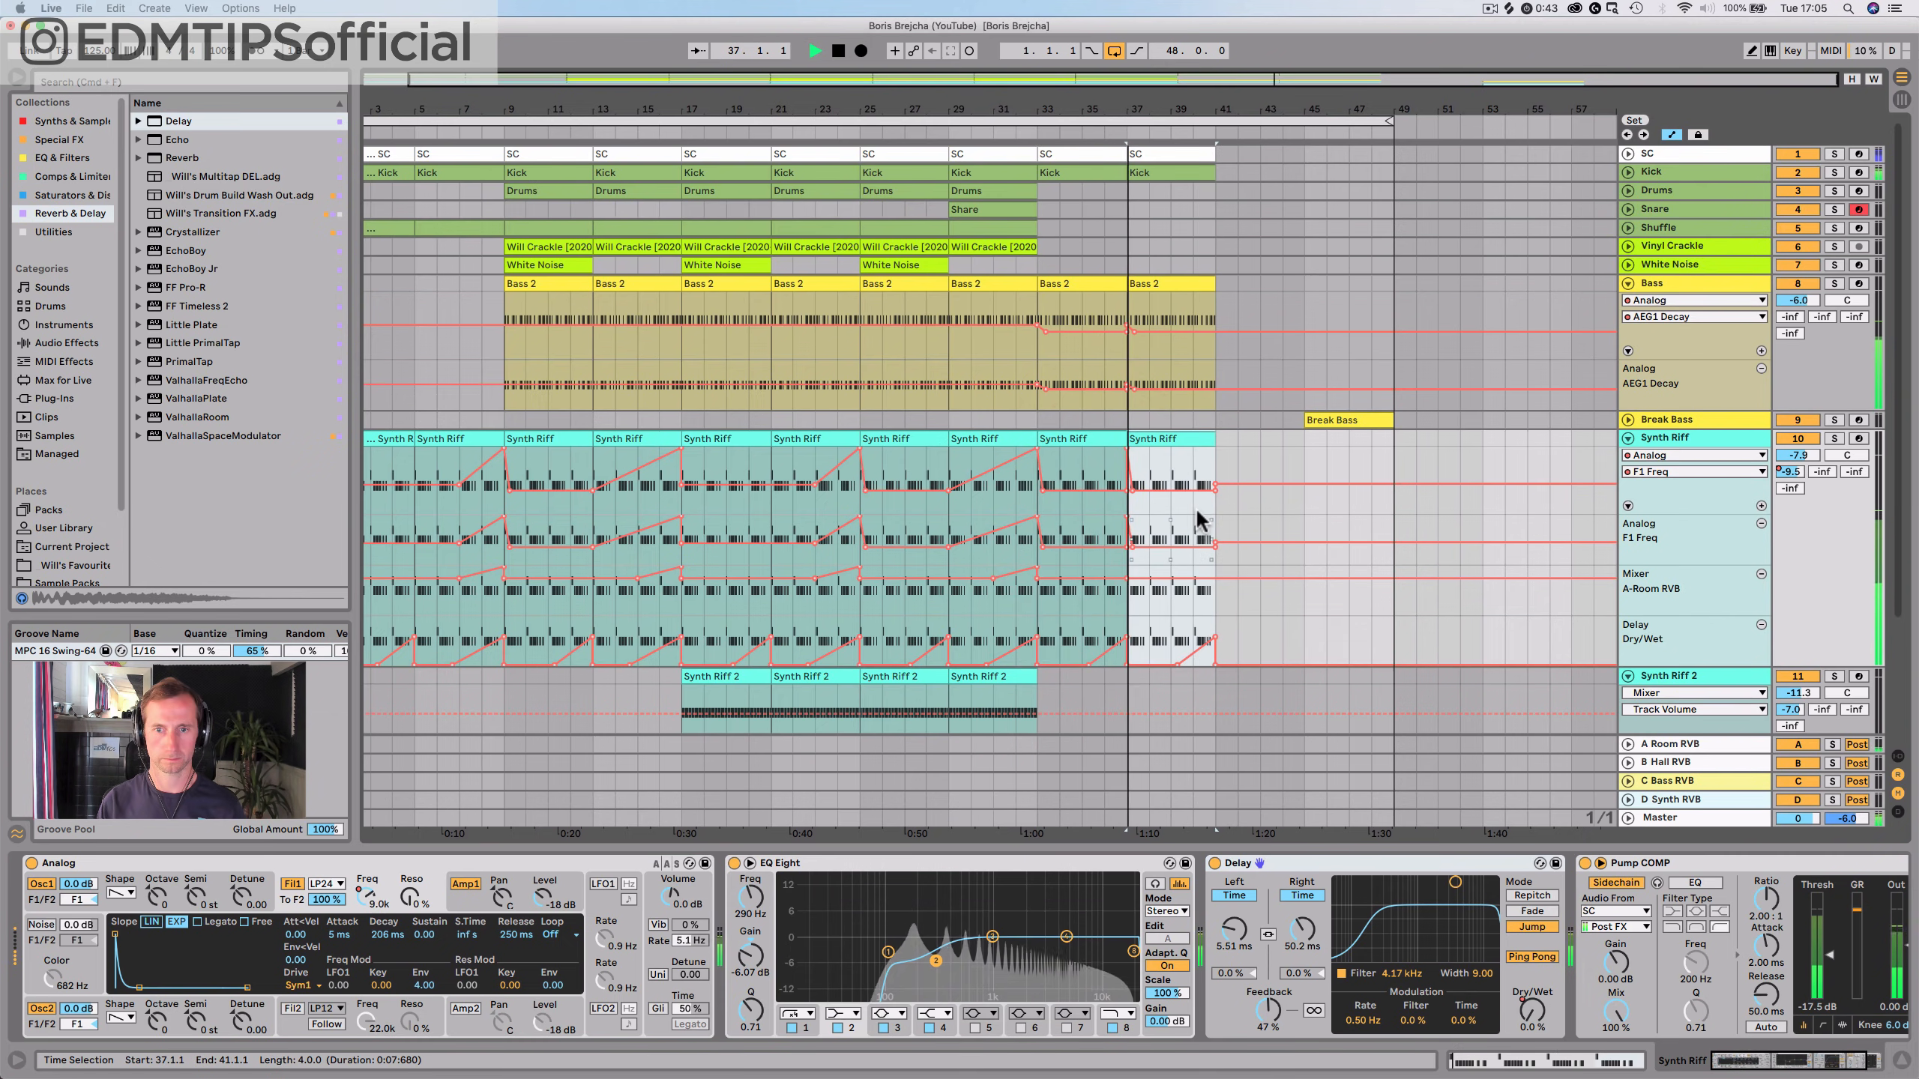
pyautogui.click(1015, 669)
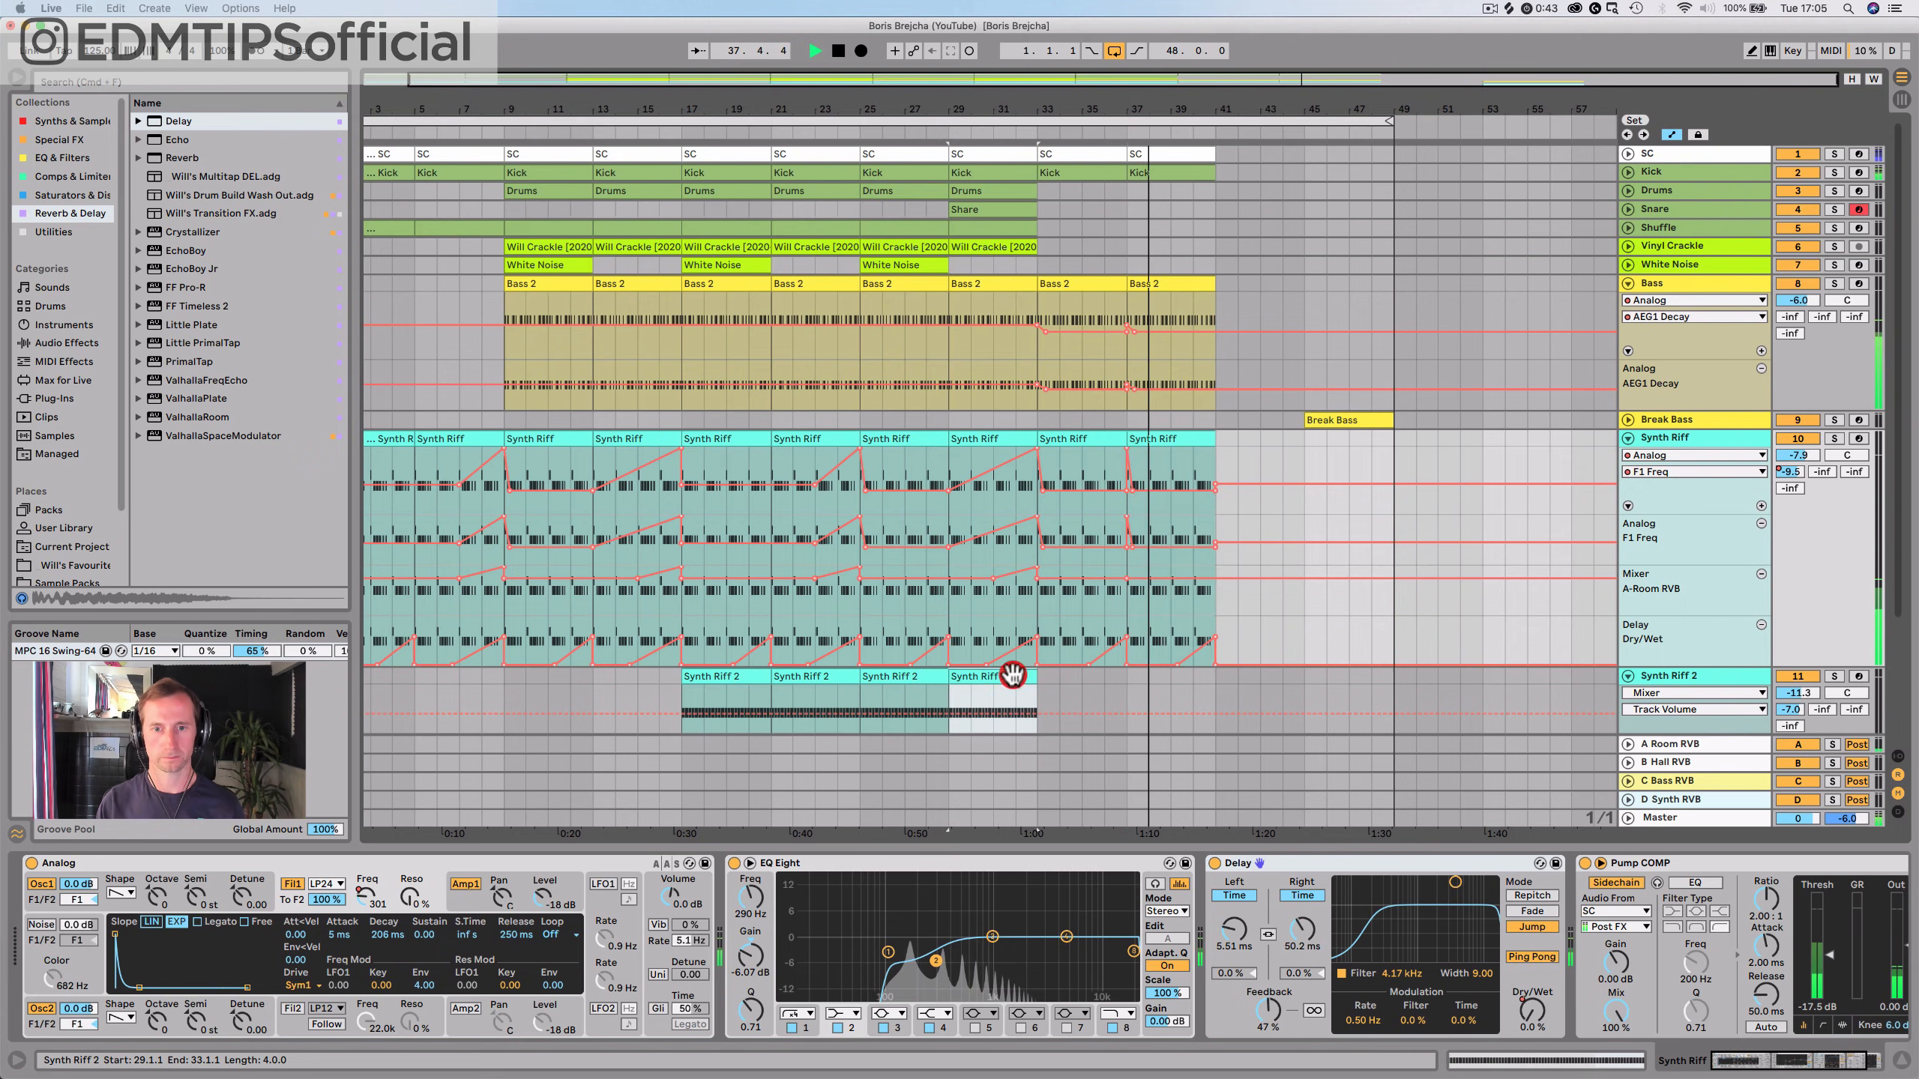
pyautogui.press('super+d')
pyautogui.press('super+d')
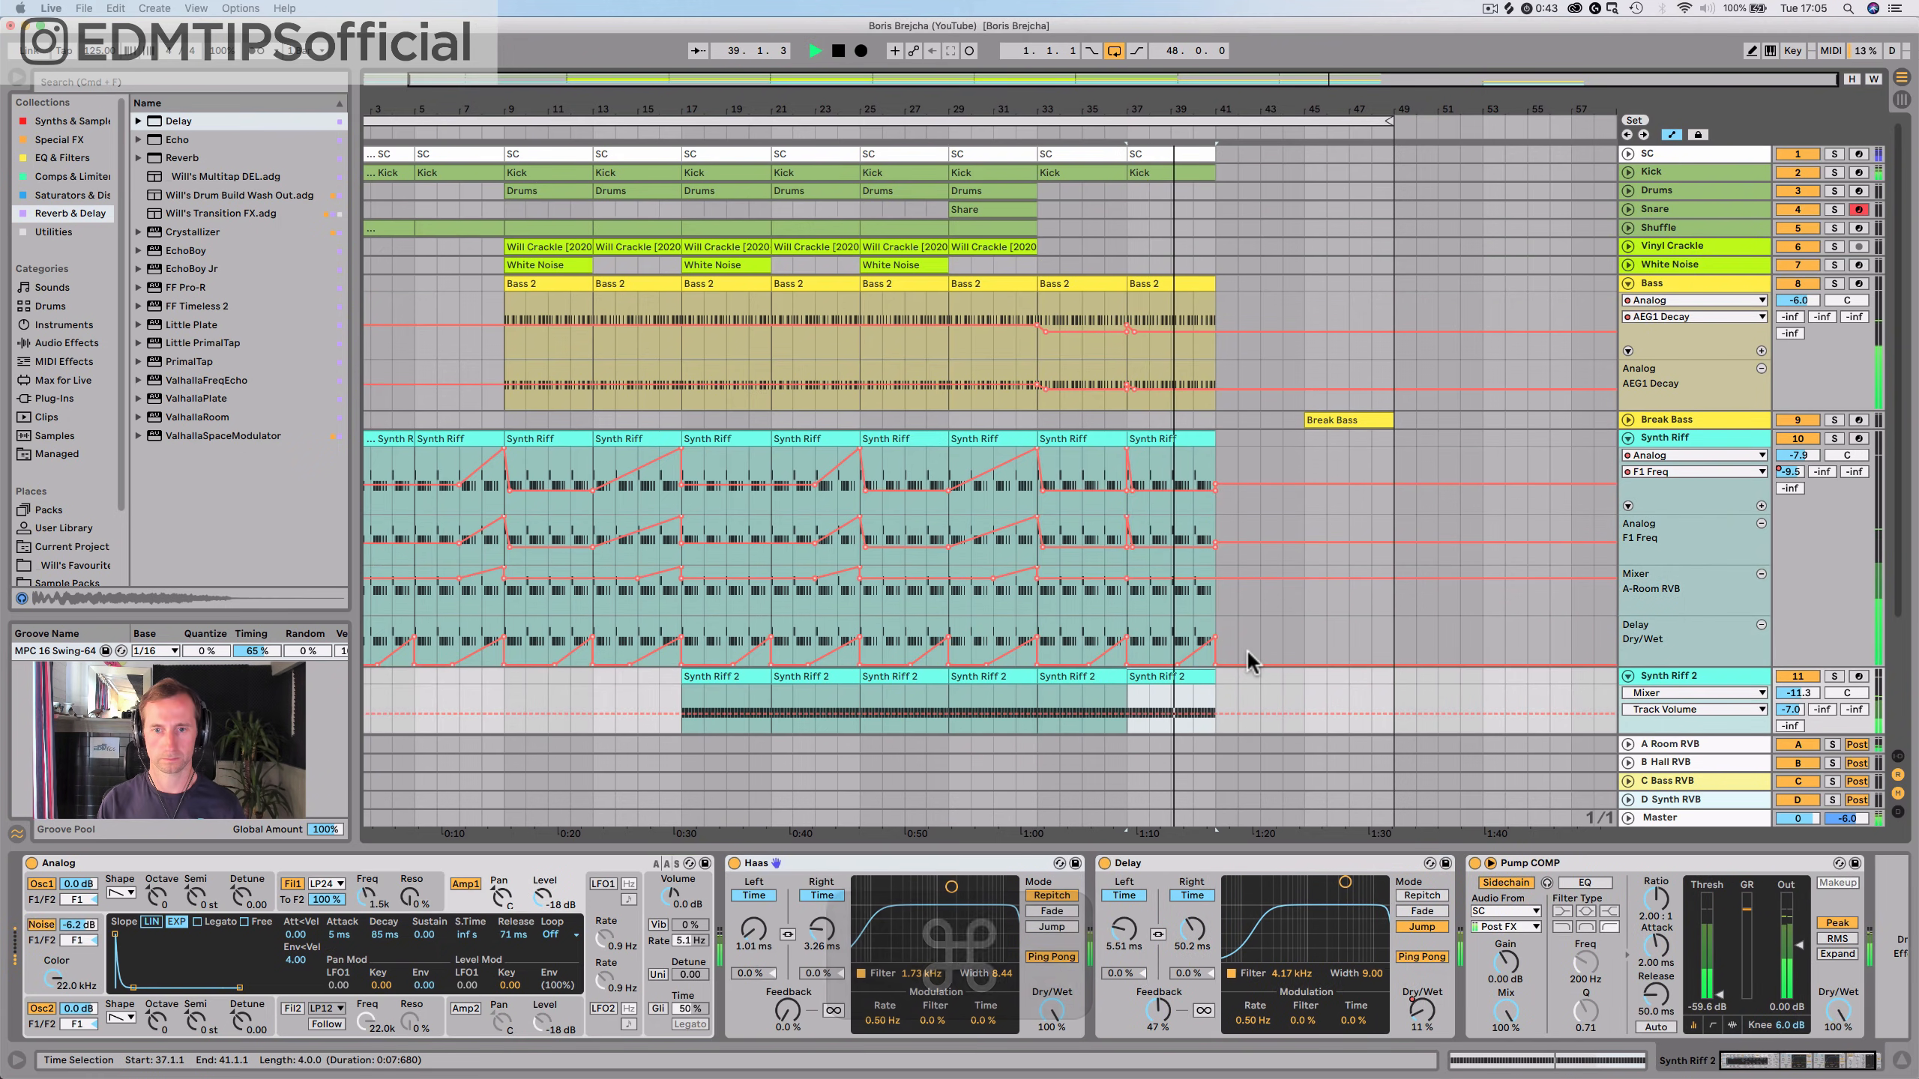
# Show Synth Riff 2's filter frequency automation in a new lane and add breakpoints at bar 33 and just past bar 41
pyautogui.scroll(-5, 1247, 647)
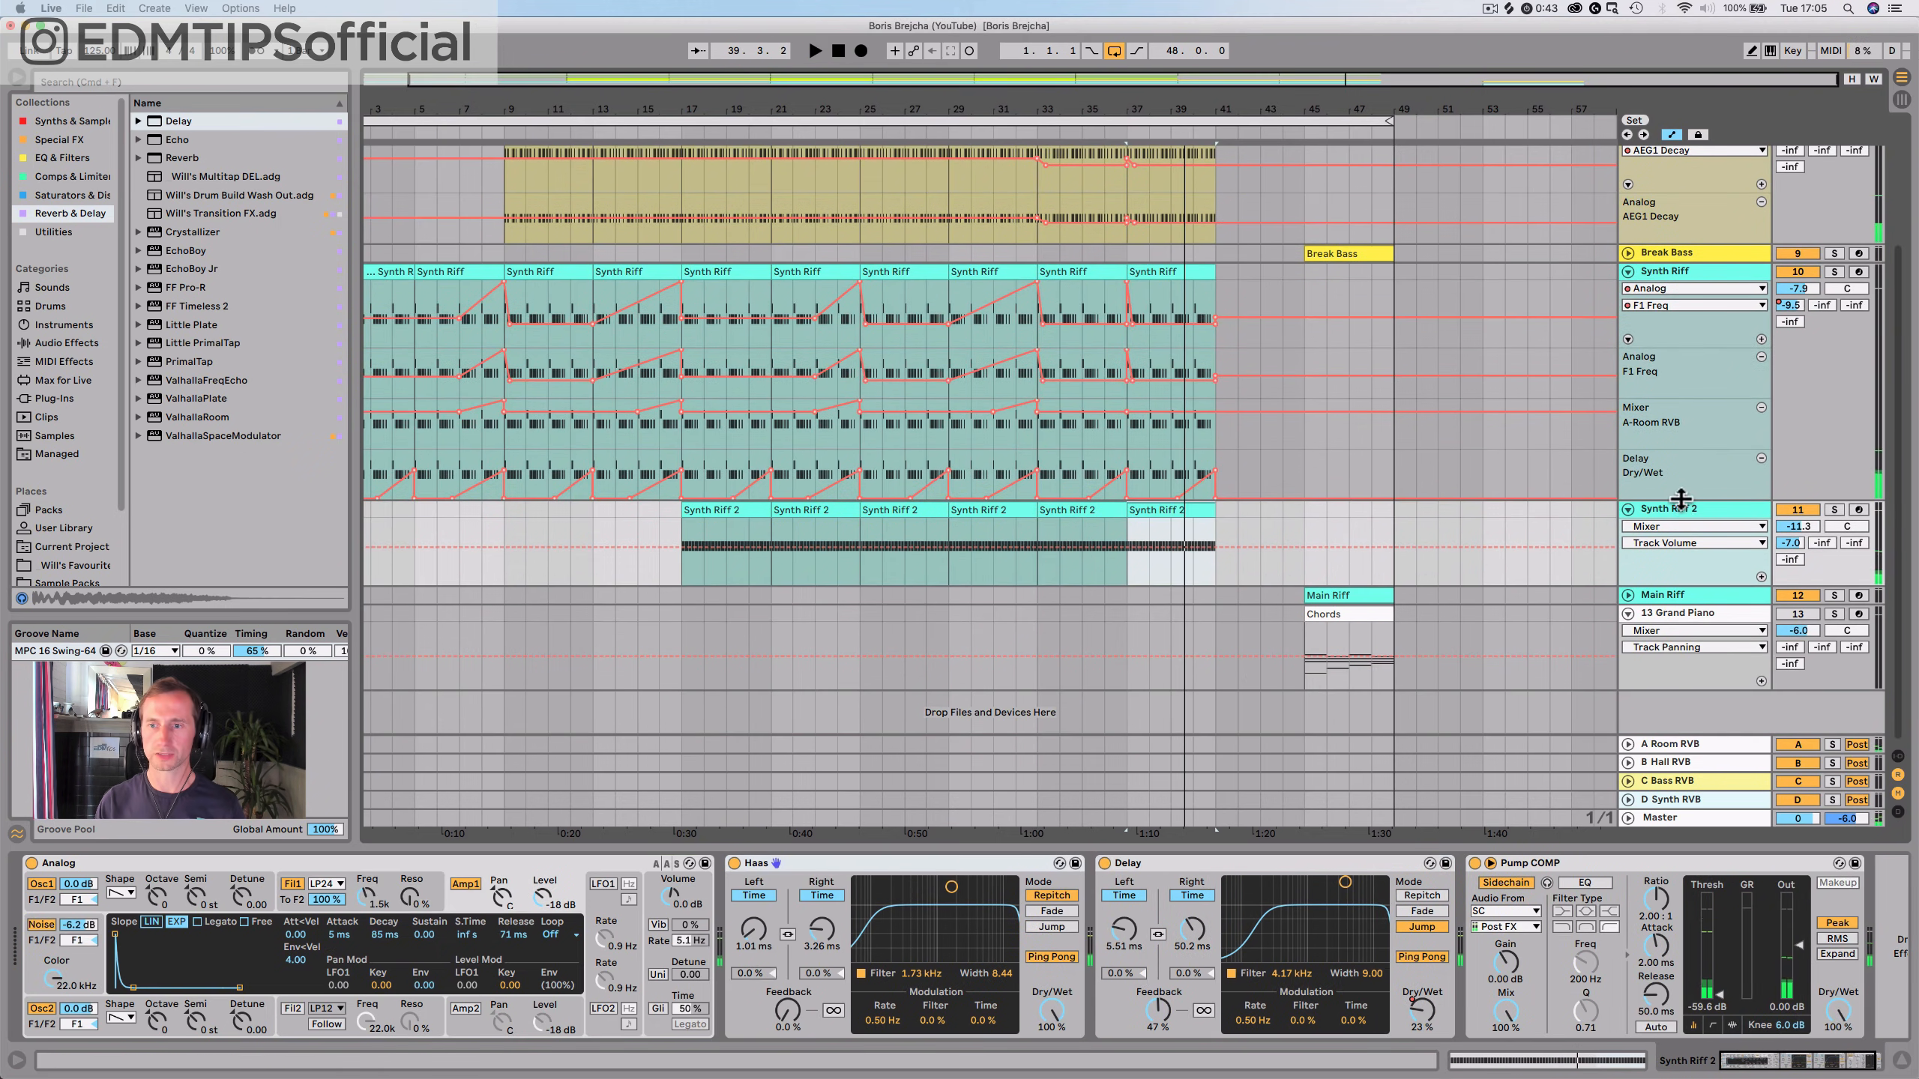
pyautogui.rightClick(374, 900)
pyautogui.click(398, 910)
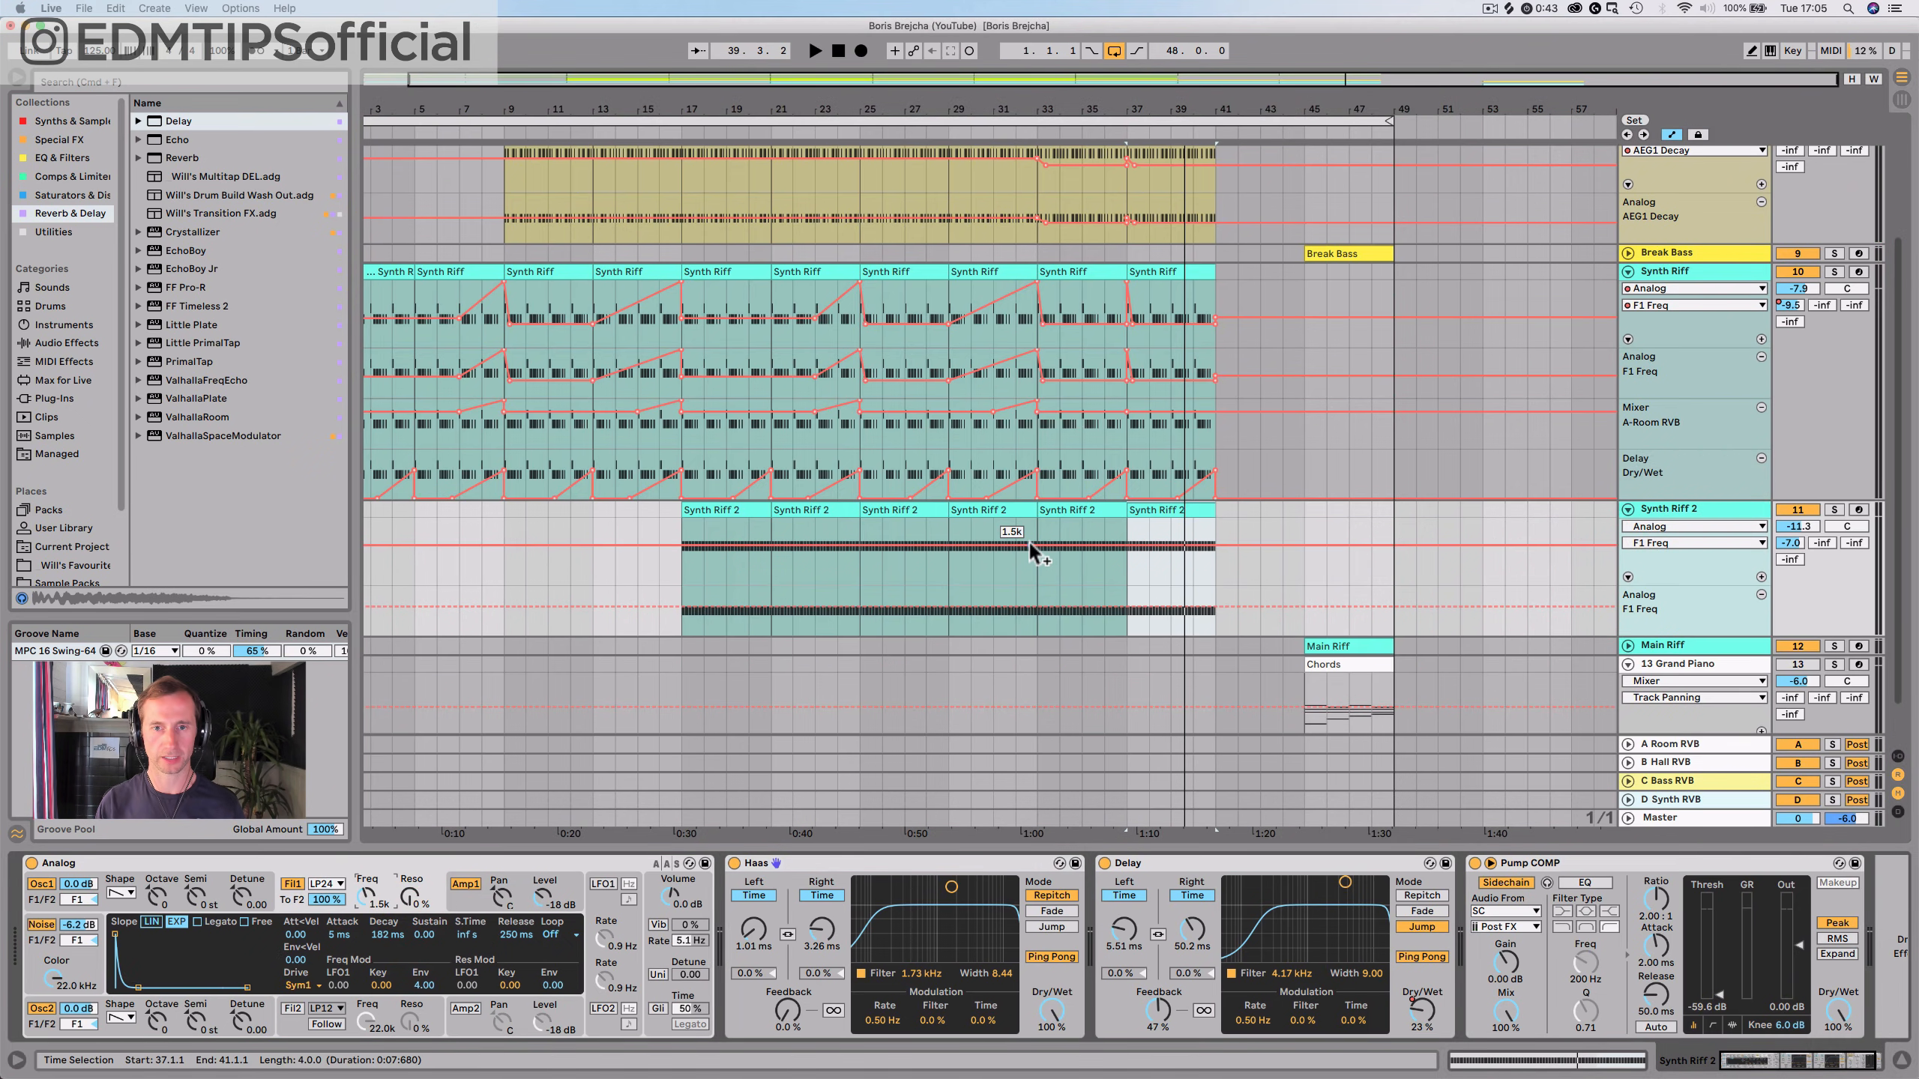
pyautogui.click(1037, 608)
pyautogui.click(1230, 608)
# Ramp the filter frequency down towards bar 41 on Synth Riff 2, and to about 59 Hz on Synth Riff
pyautogui.press('space')
pyautogui.moveTo(1216, 608); pyautogui.dragTo(1216, 626)
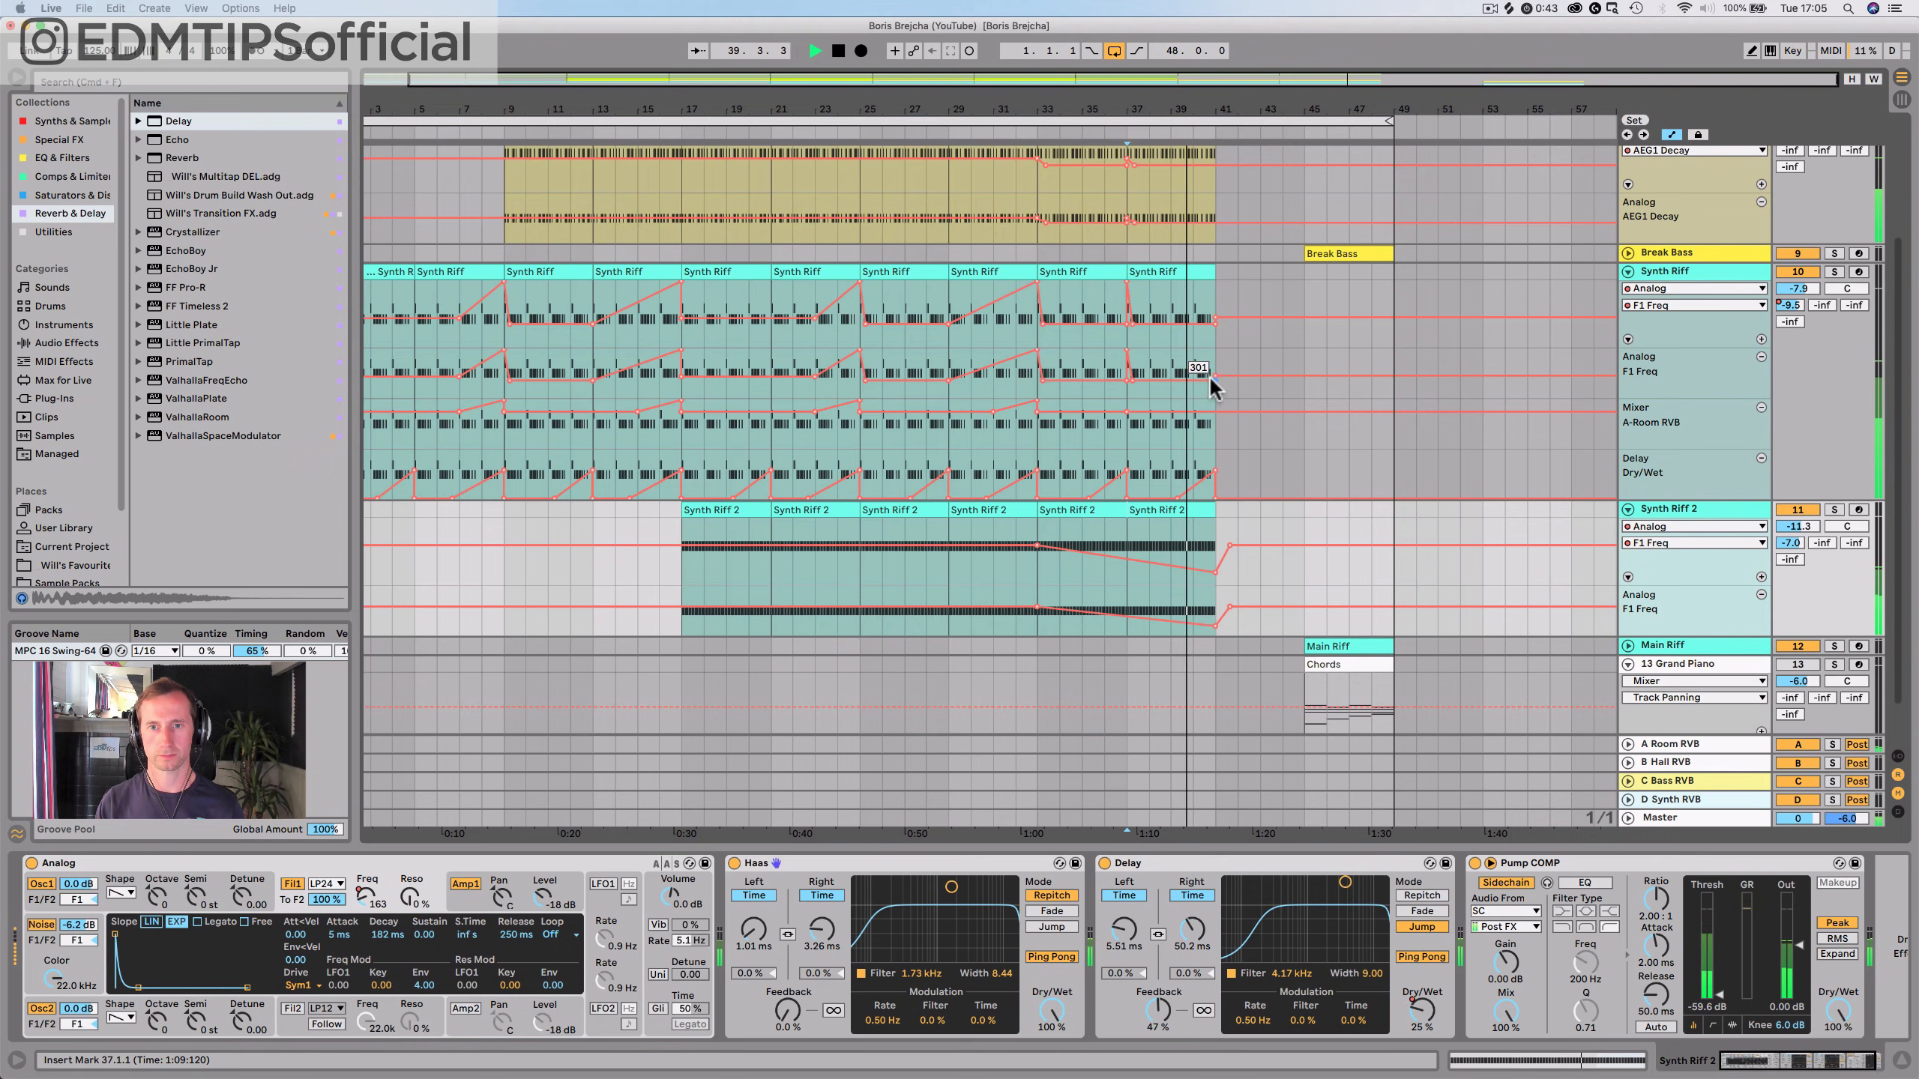
pyautogui.moveTo(1215, 375); pyautogui.dragTo(1216, 388)
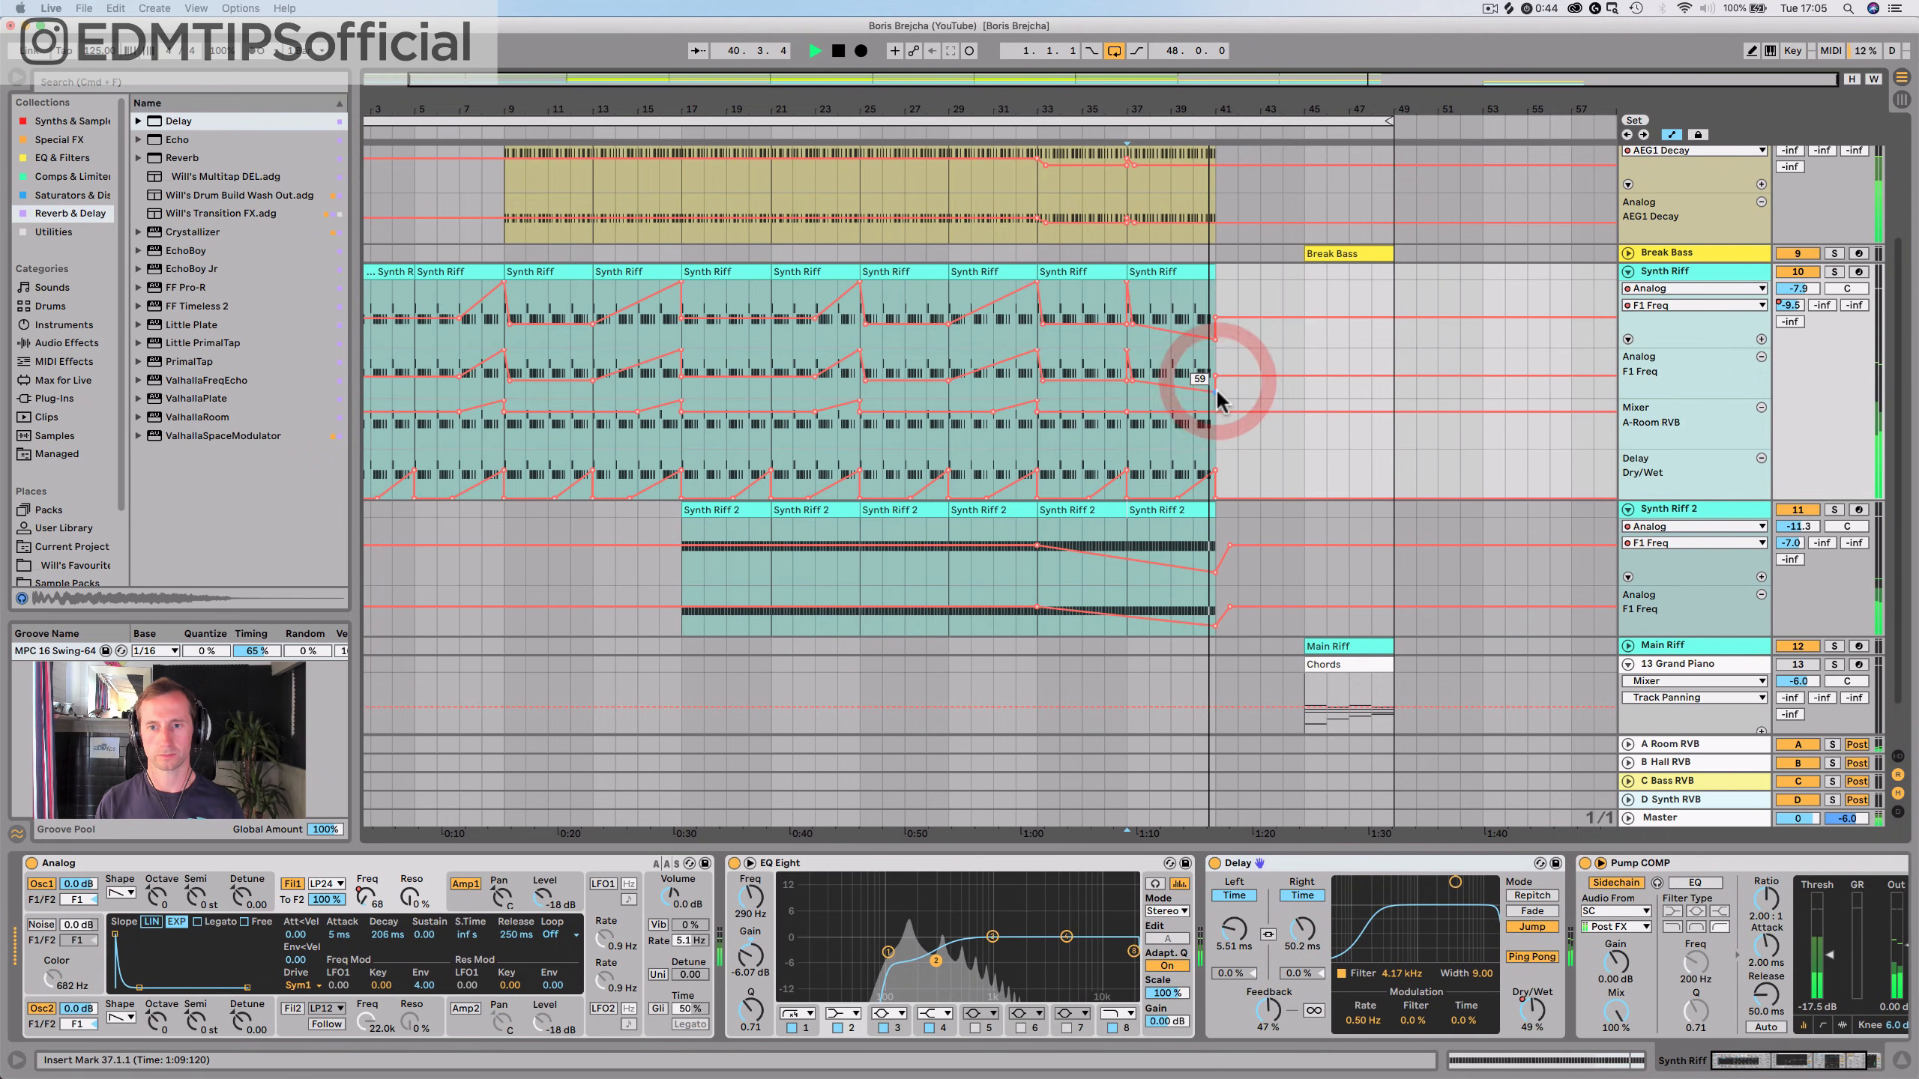
pyautogui.press('space')
# Play the Main Riff clip from bar 45 and unfold its track
pyautogui.click(1338, 646)
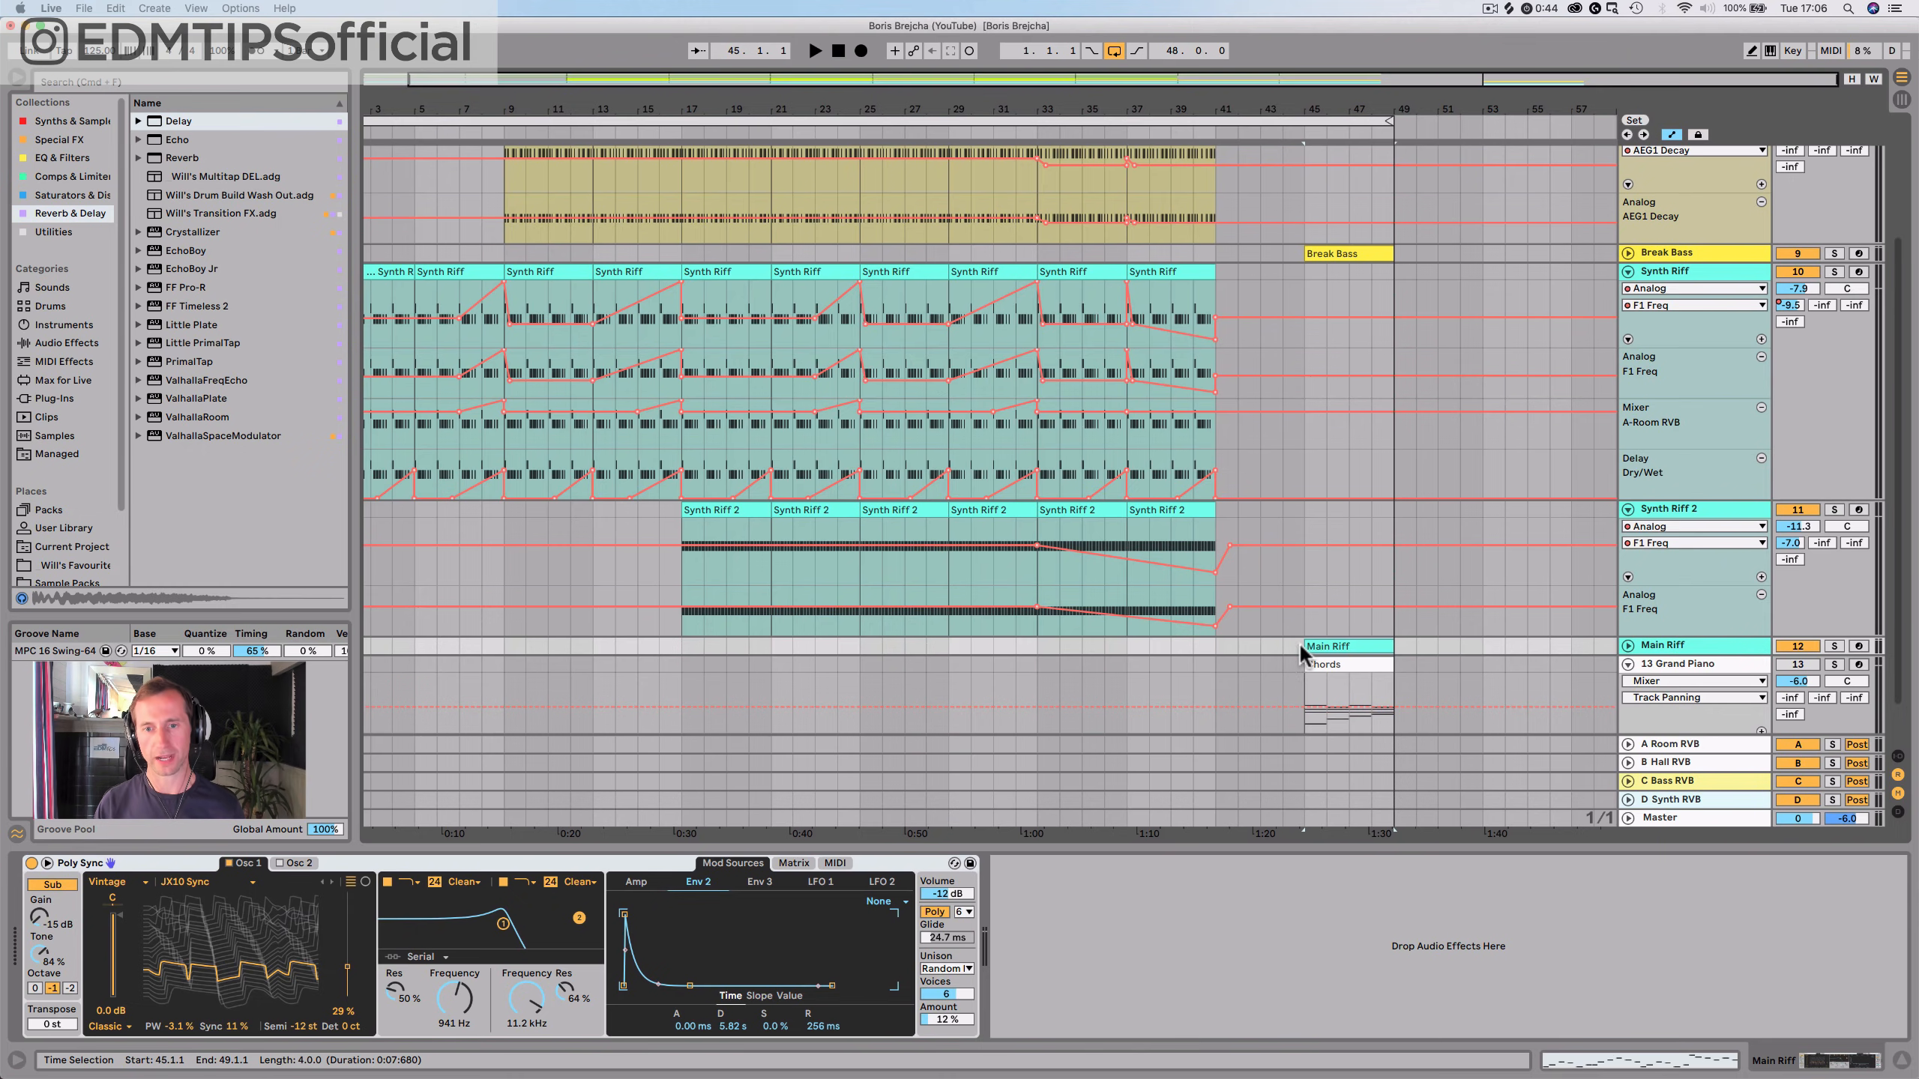
pyautogui.scroll(-1, 1293, 641)
pyautogui.press('space')
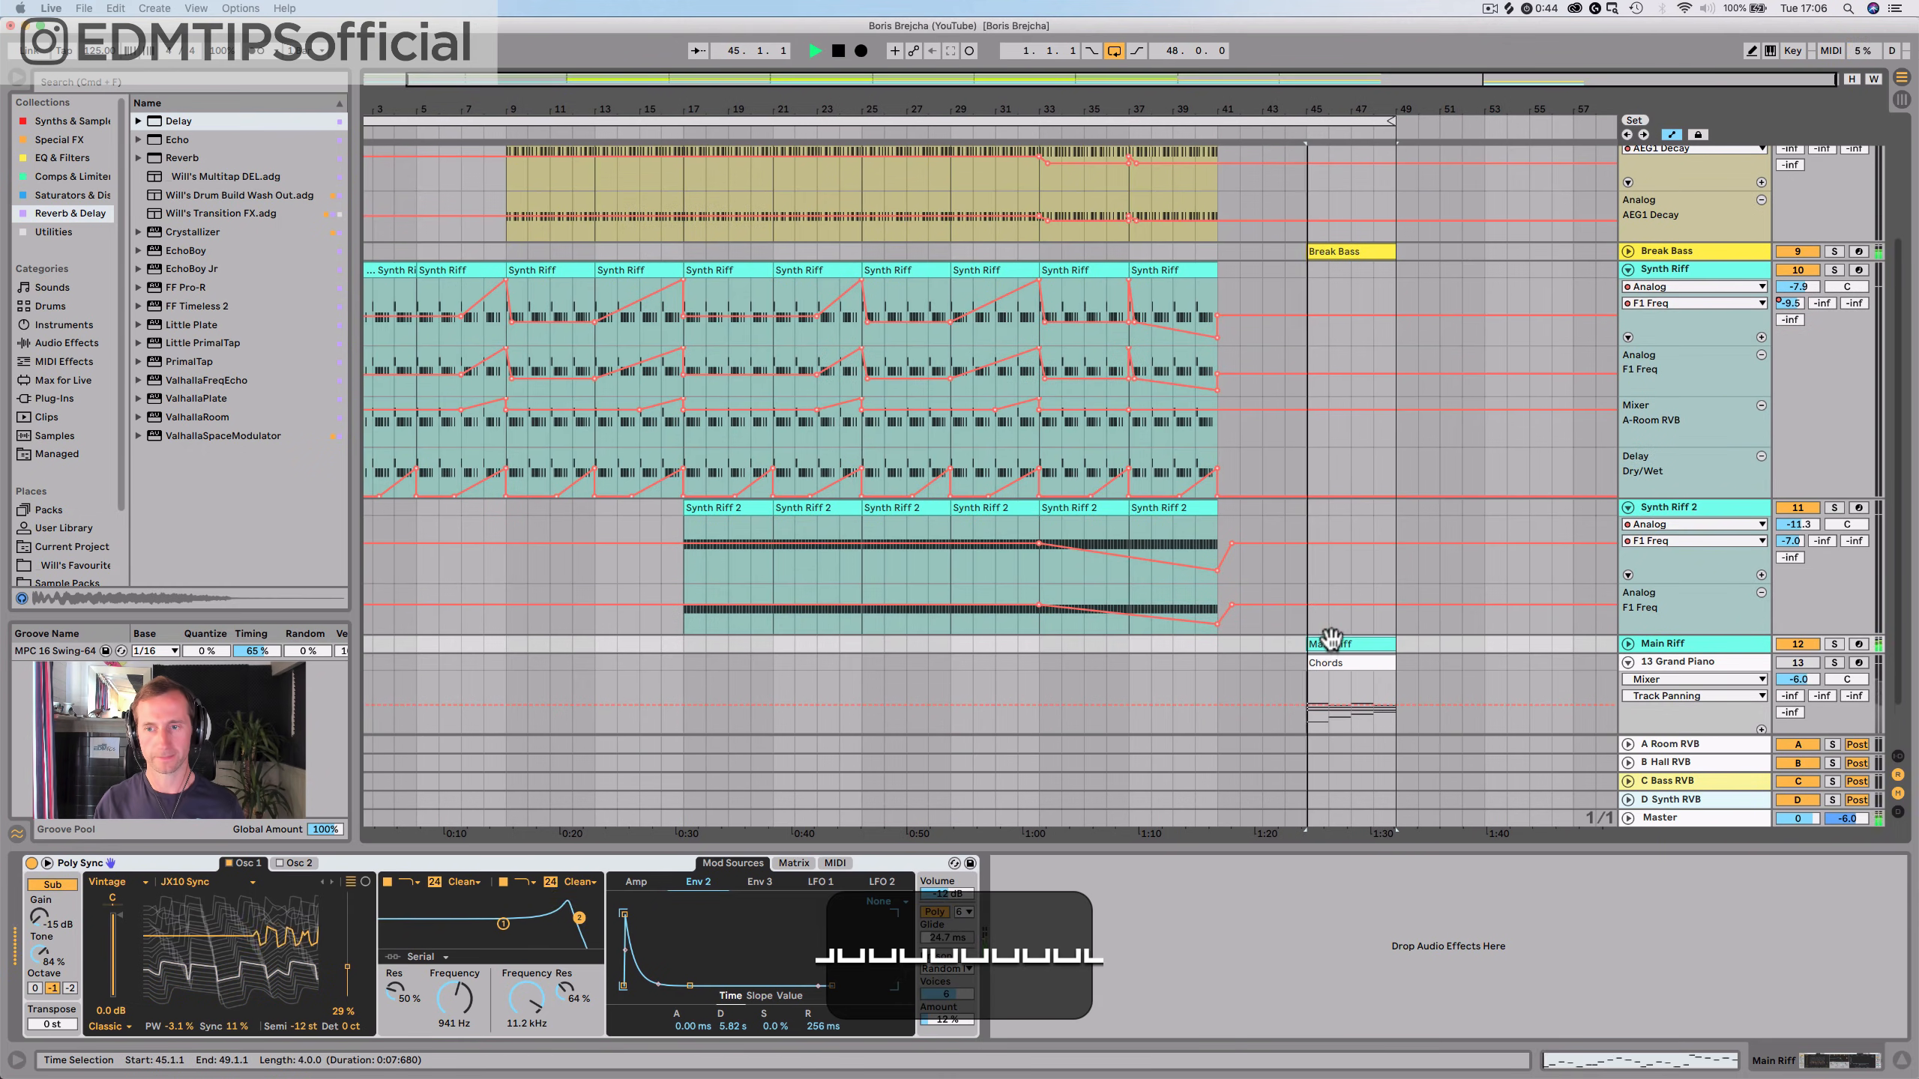
pyautogui.click(1629, 645)
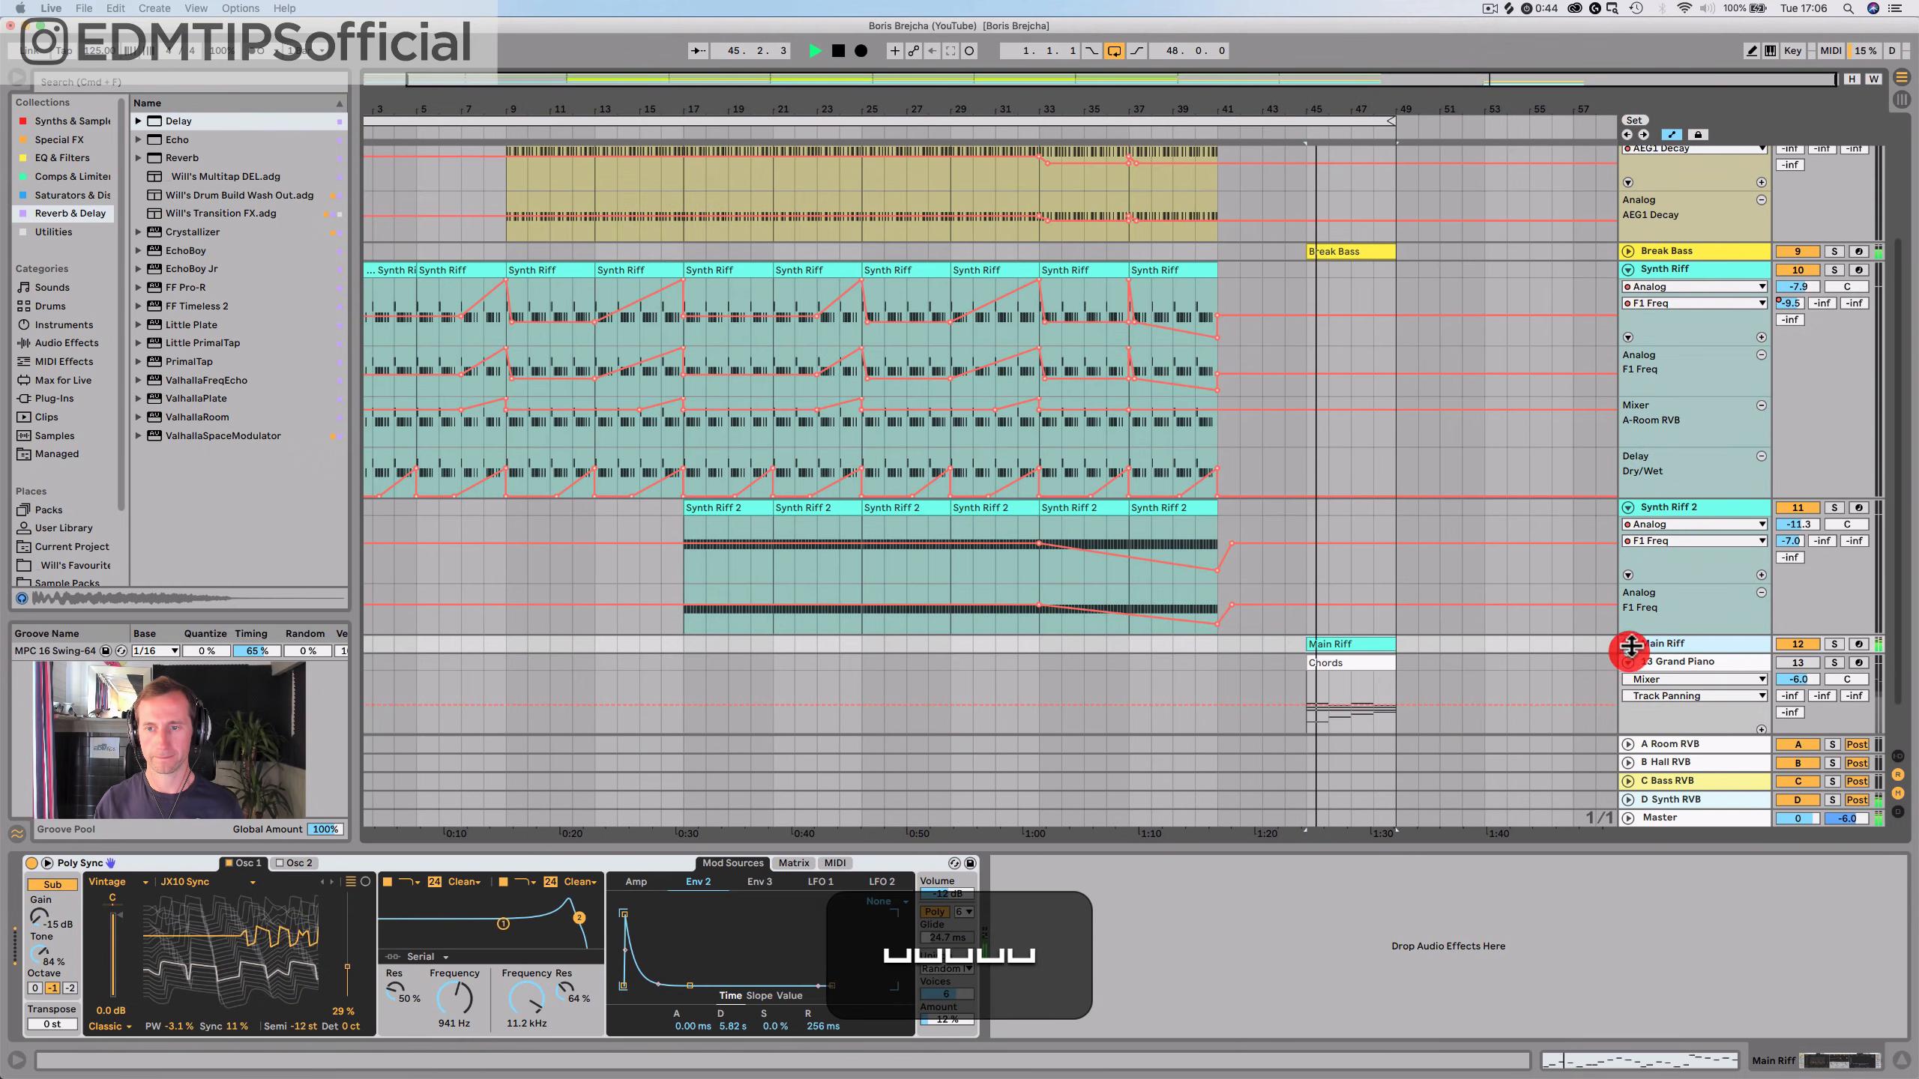
# Open the Main Riff clip's notes and raise the third note to C4
pyautogui.doubleClick(1356, 644)
pyautogui.click(419, 556)
pyautogui.press('Up')
pyautogui.press('Up')
pyautogui.press('Up')
pyautogui.press('Up')
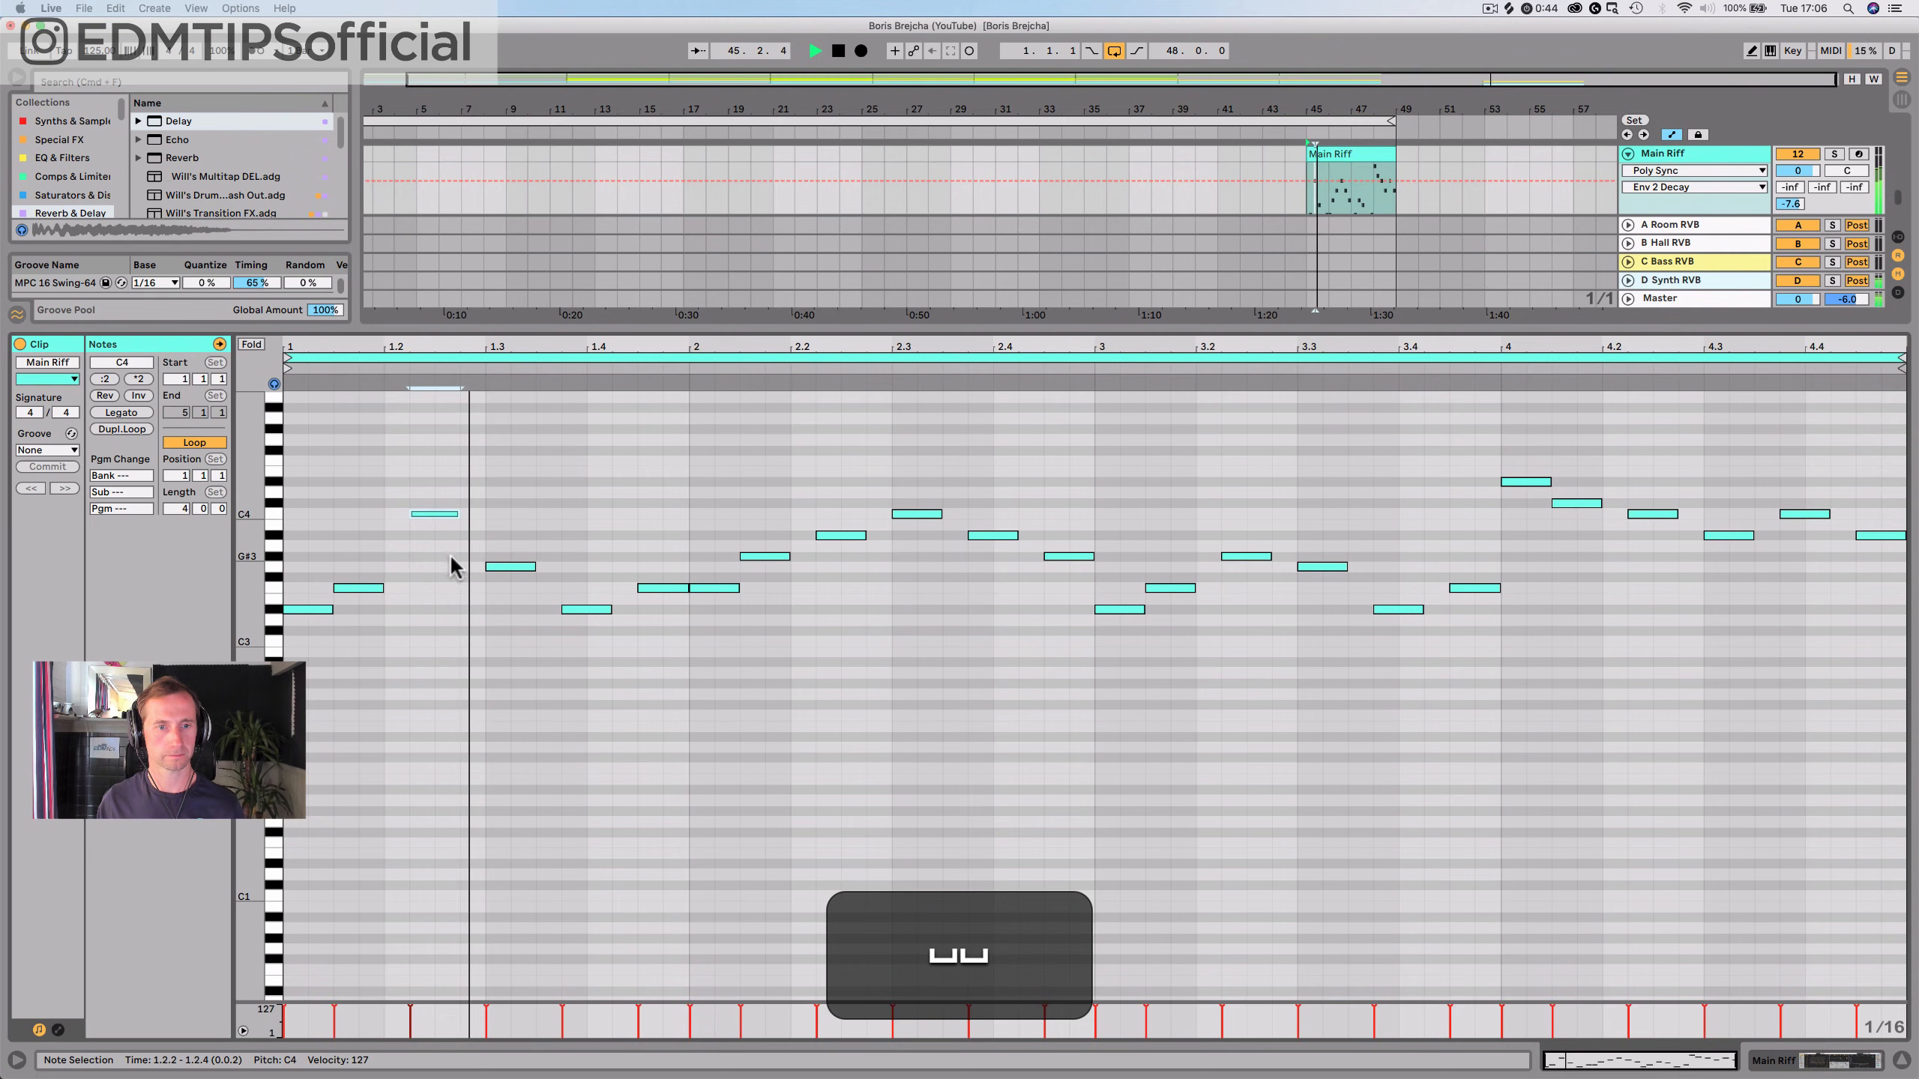
# Raise the riff's fourth note to A#3 and its fifth note to G3
pyautogui.click(497, 568)
pyautogui.press('Up')
pyautogui.press('Up')
pyautogui.press('Up')
pyautogui.click(582, 610)
pyautogui.press('Up')
pyautogui.press('Up')
pyautogui.press('Up')
pyautogui.press('Up')
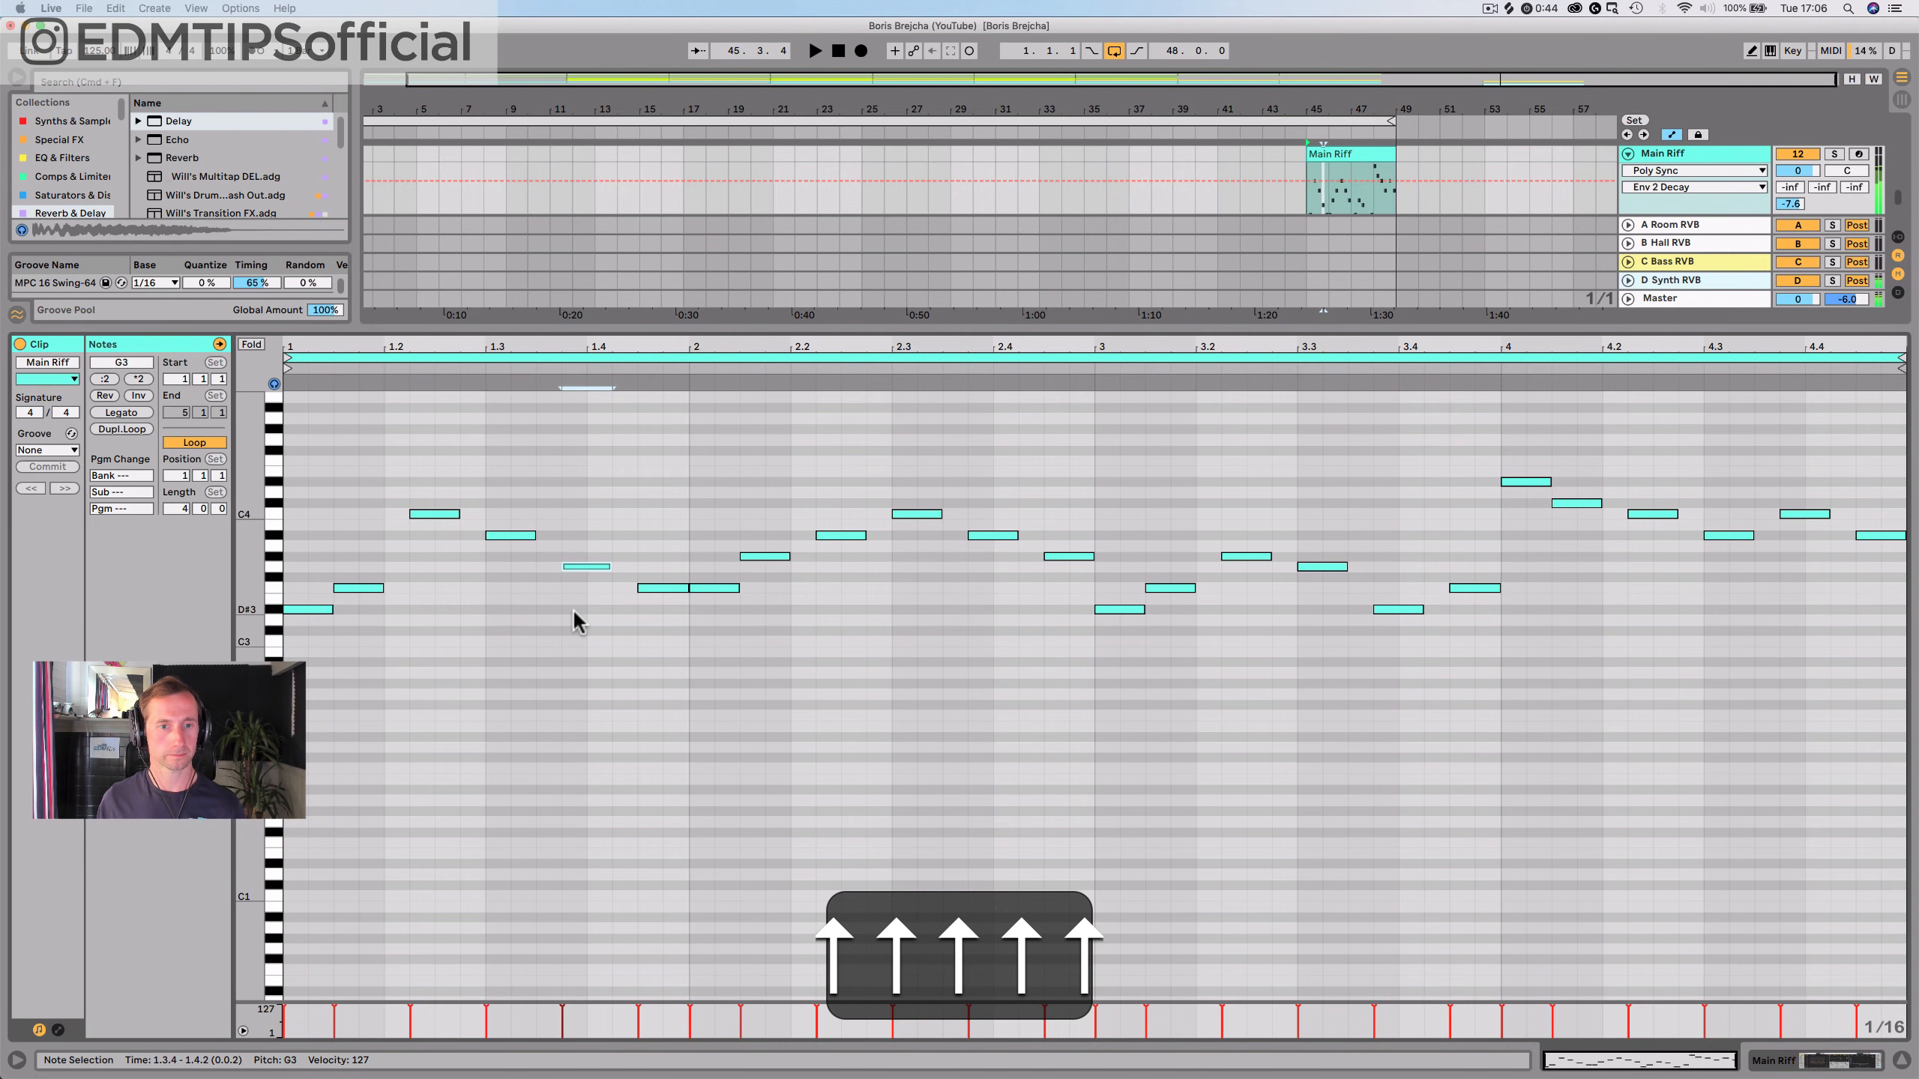
# Play the edited riff and raise its sixth note, at 1.4.3, to G#3
pyautogui.press('space')
pyautogui.press('space')
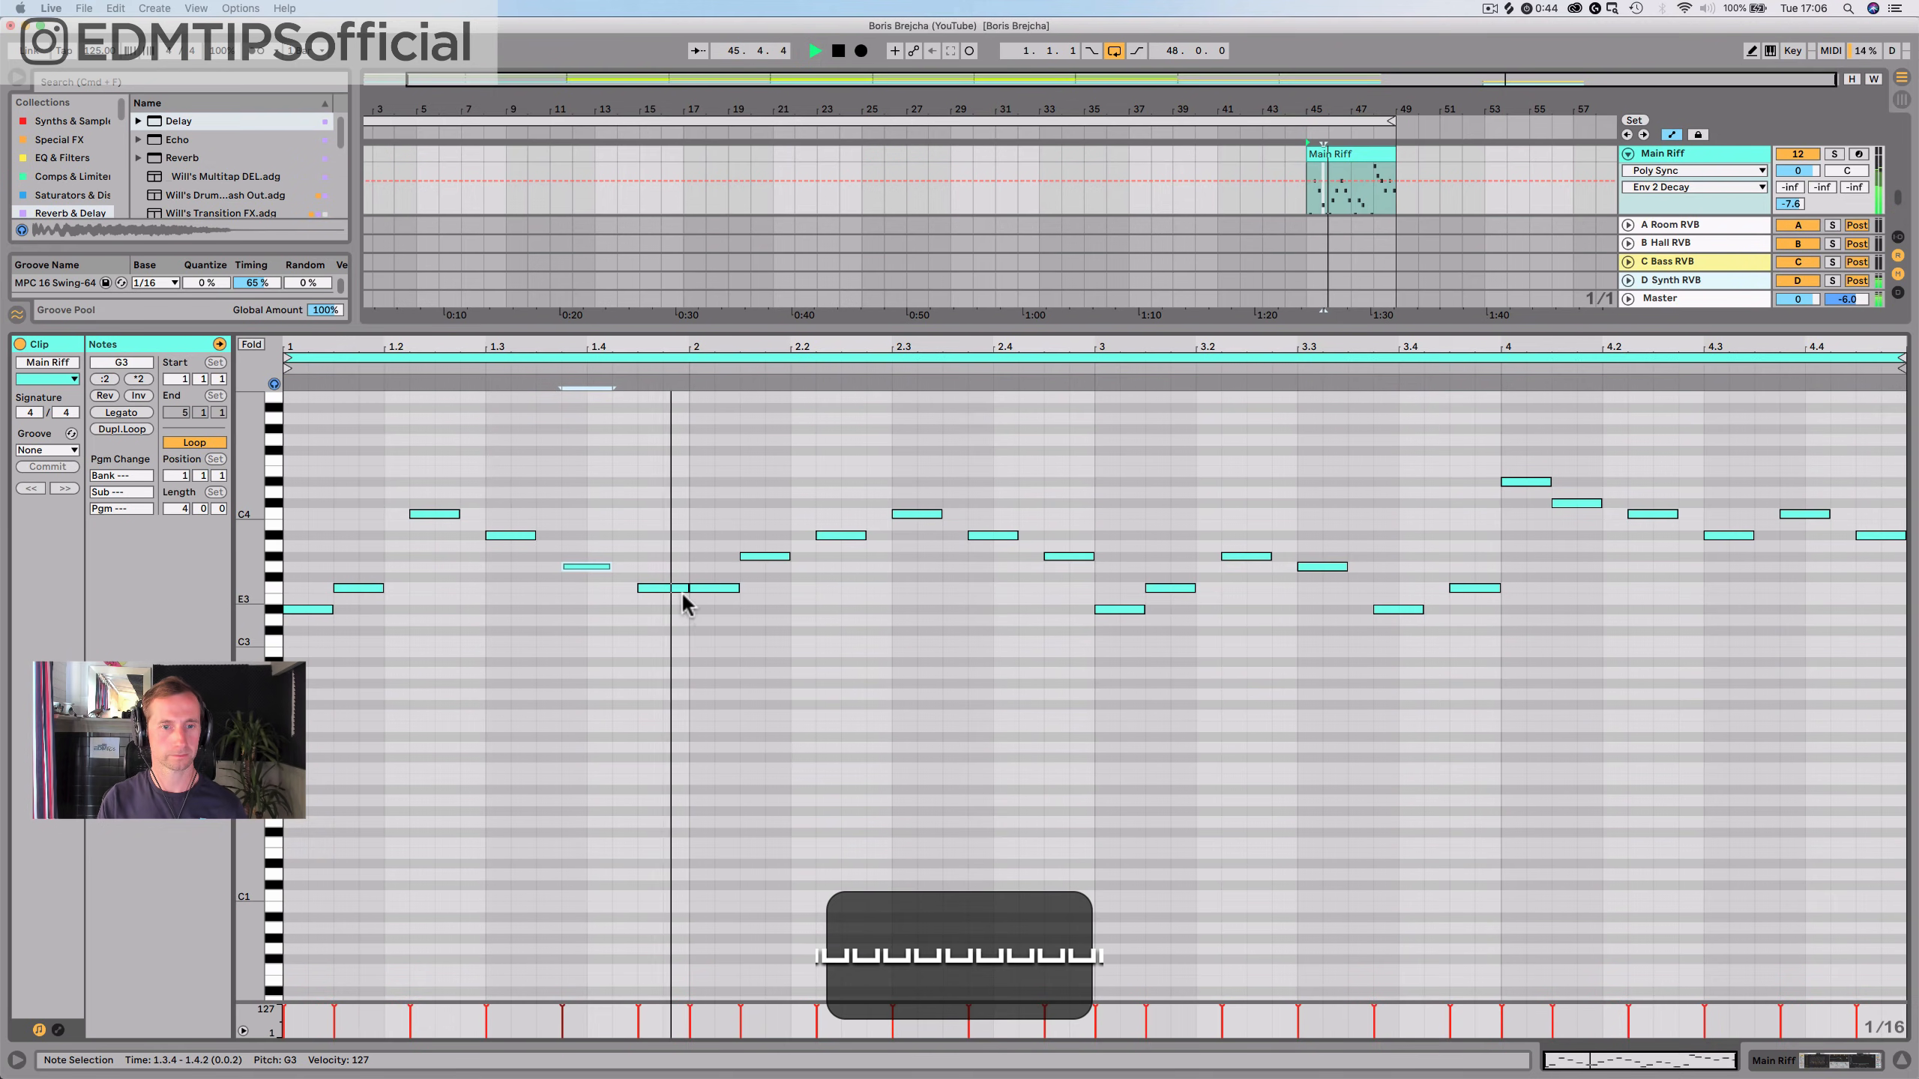
pyautogui.click(663, 589)
pyautogui.press('Up')
pyautogui.press('Up')
pyautogui.press('Up')
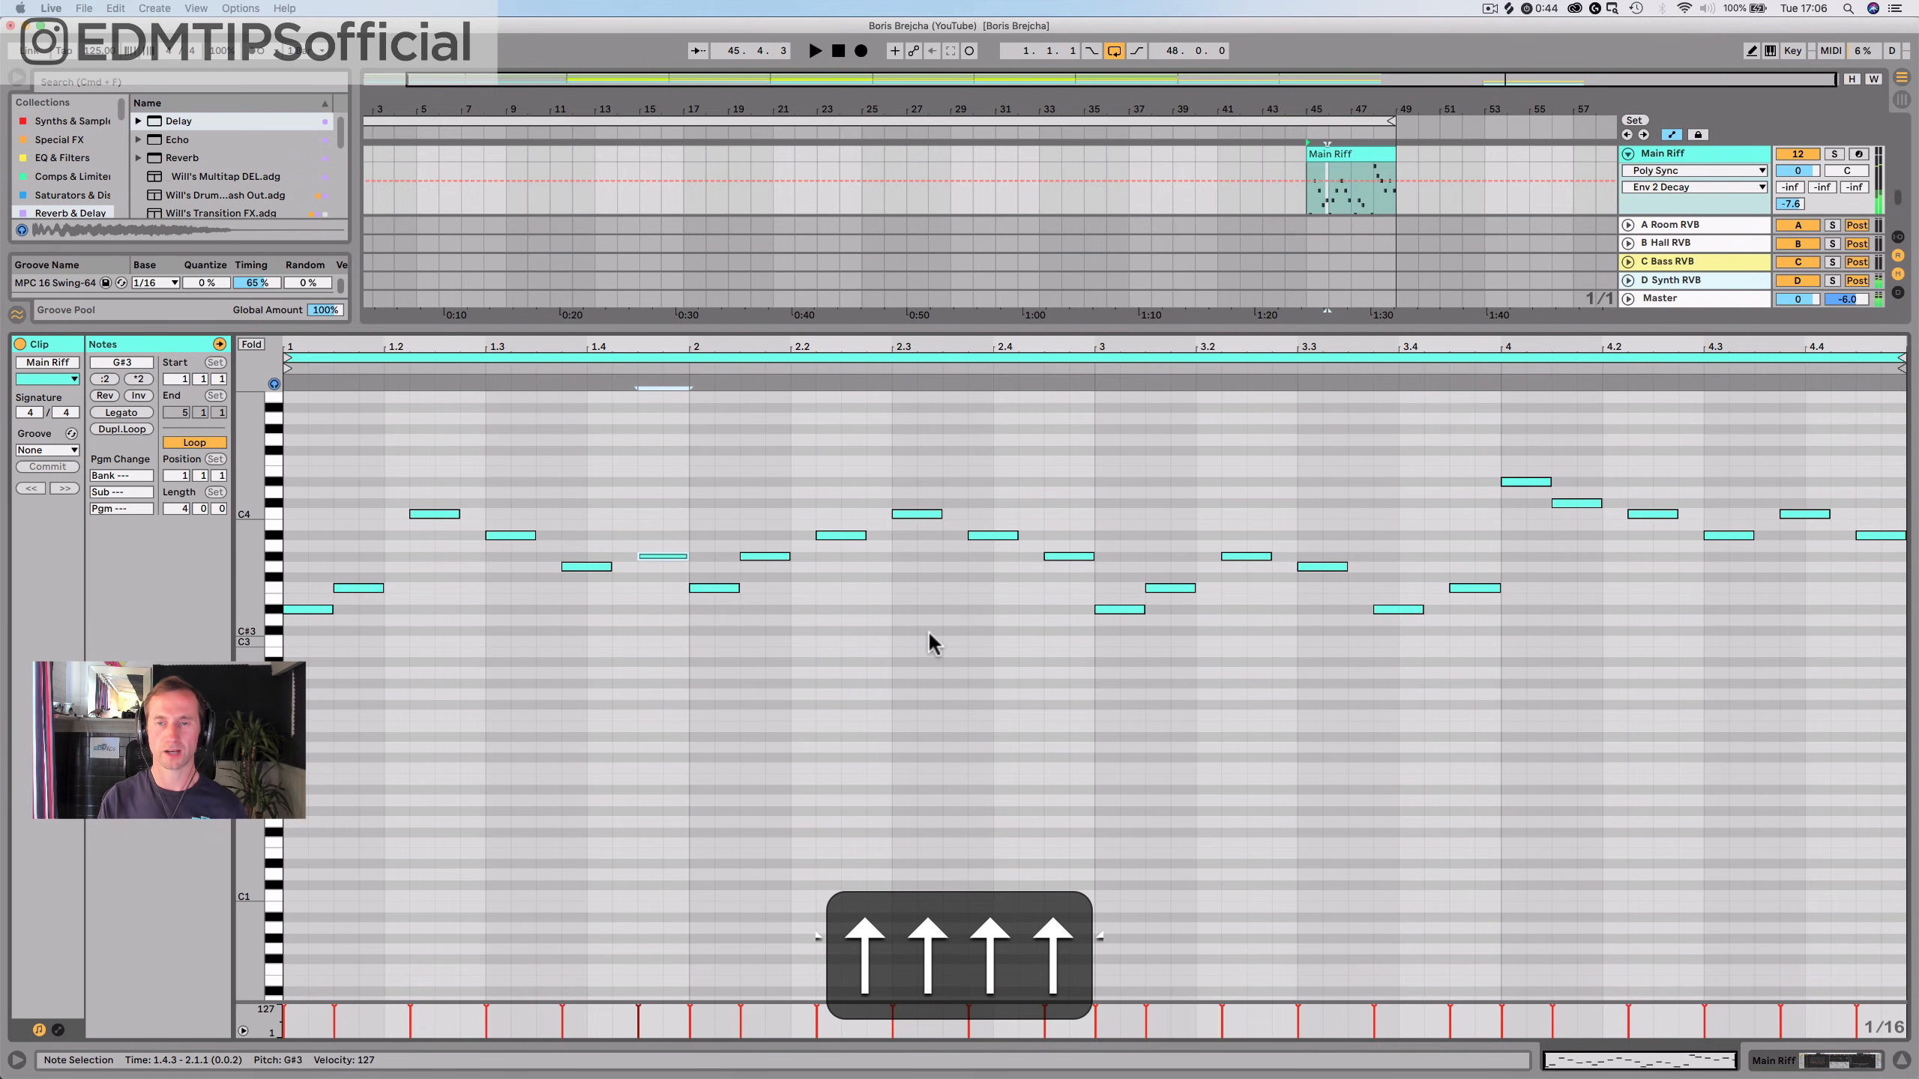
# Set the Main Riff track volume to -6.5 dB while playing the clip
pyautogui.hotkey('shift', 'Tab')
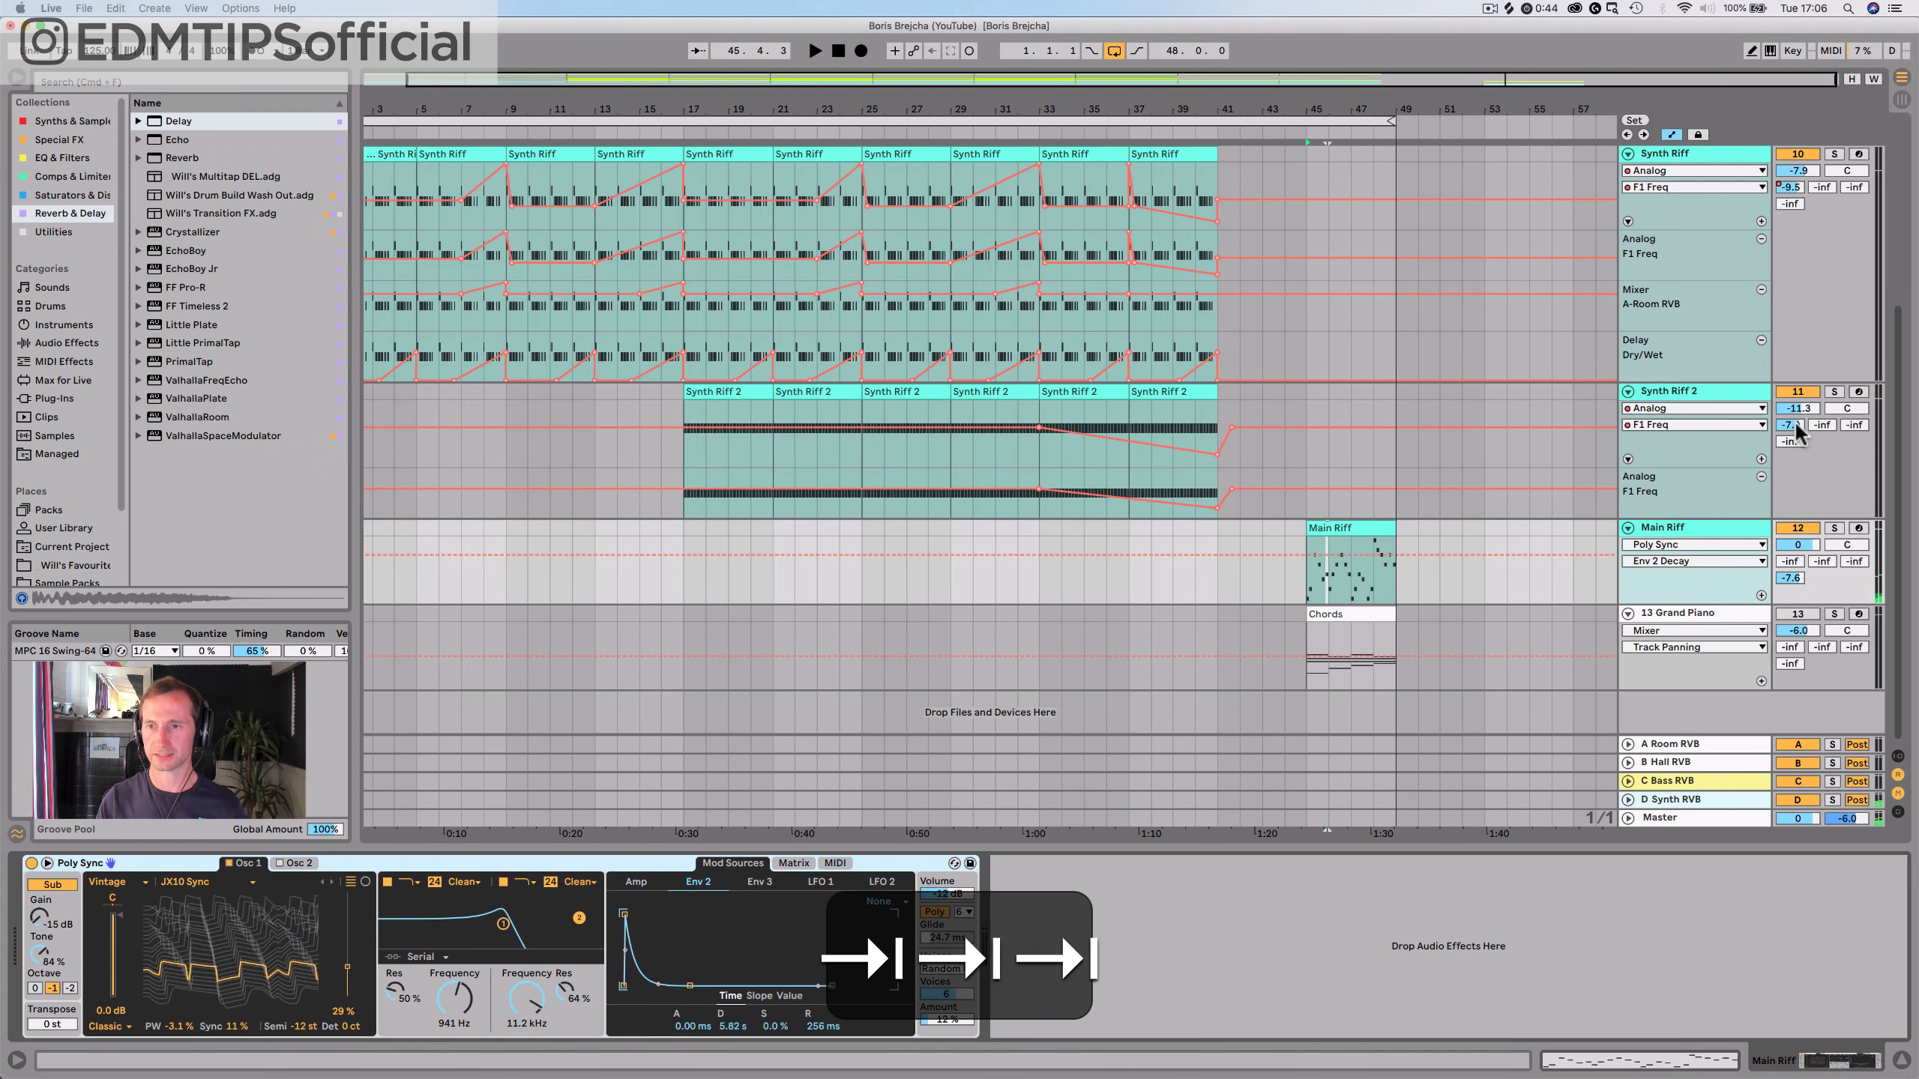
pyautogui.moveTo(1786, 544); pyautogui.dragTo(1794, 559)
pyautogui.press('space')
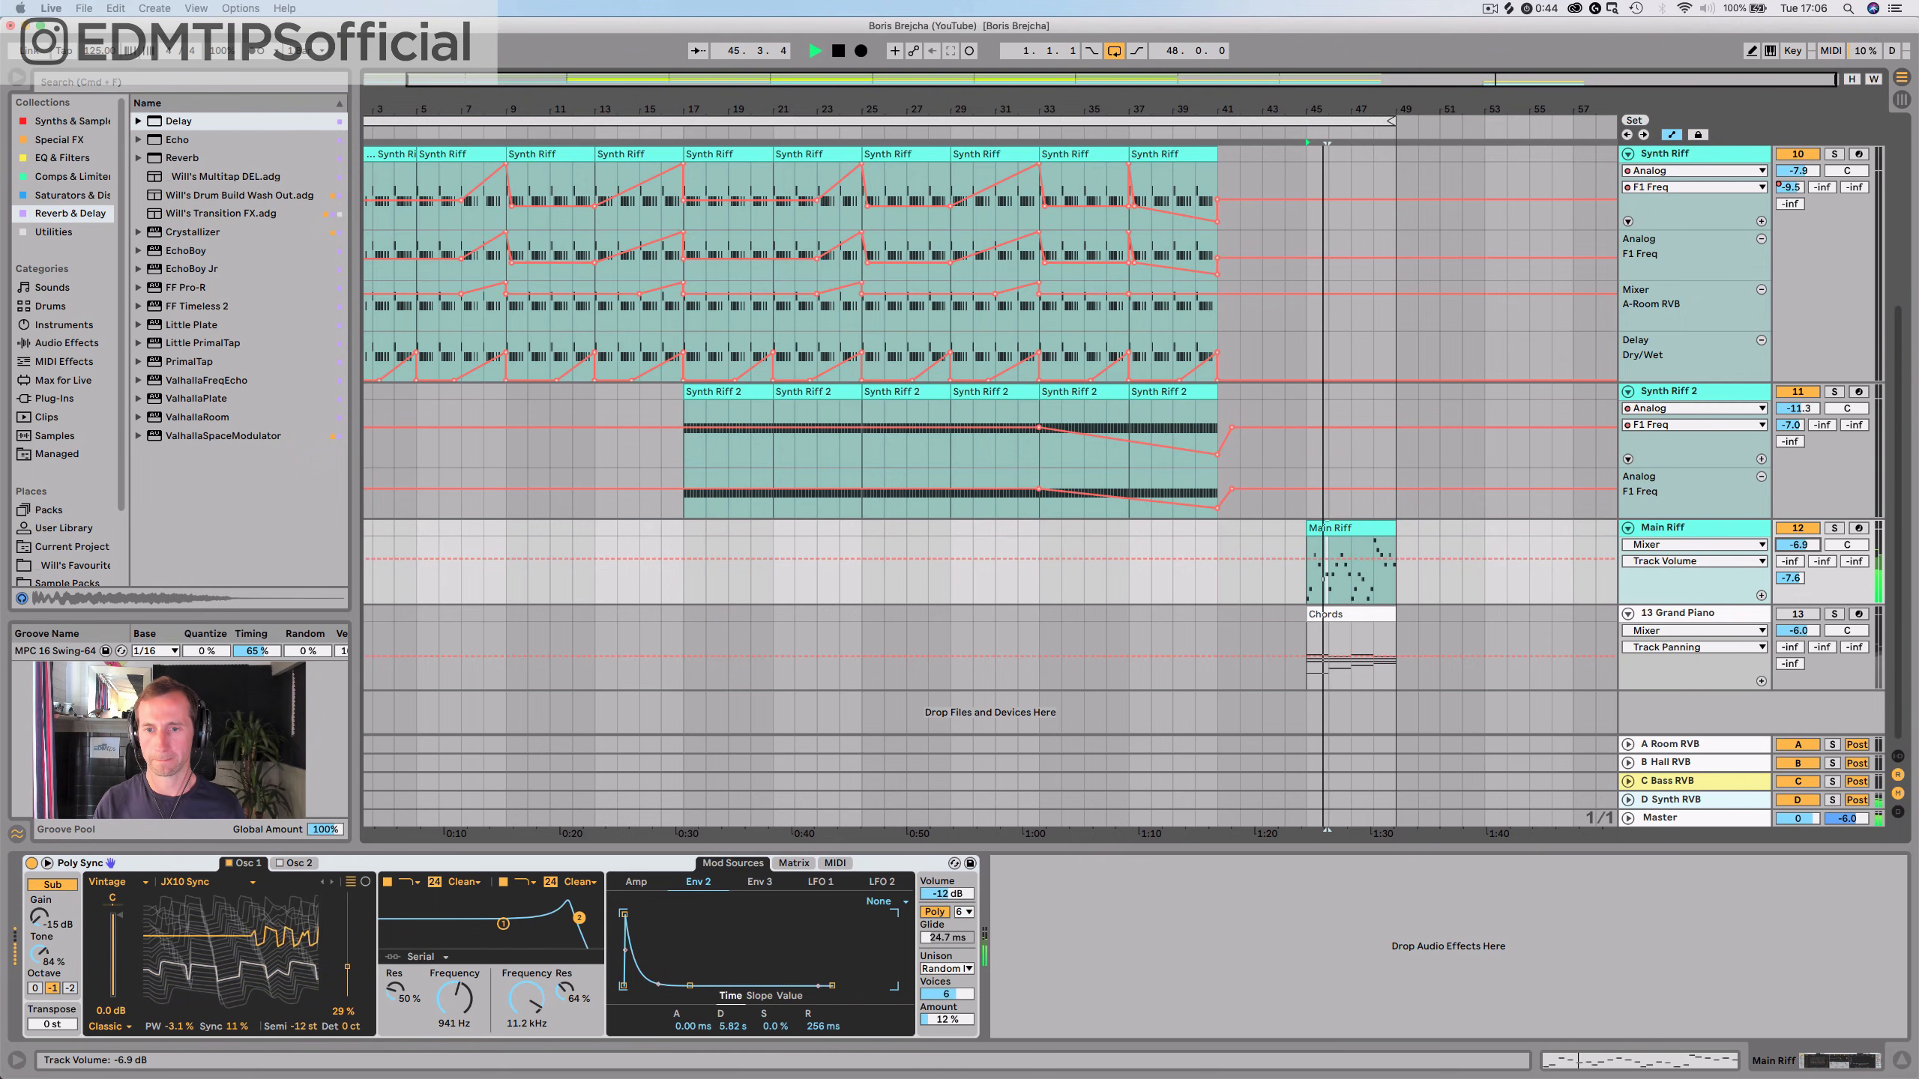
pyautogui.scroll(1, 1517, 541)
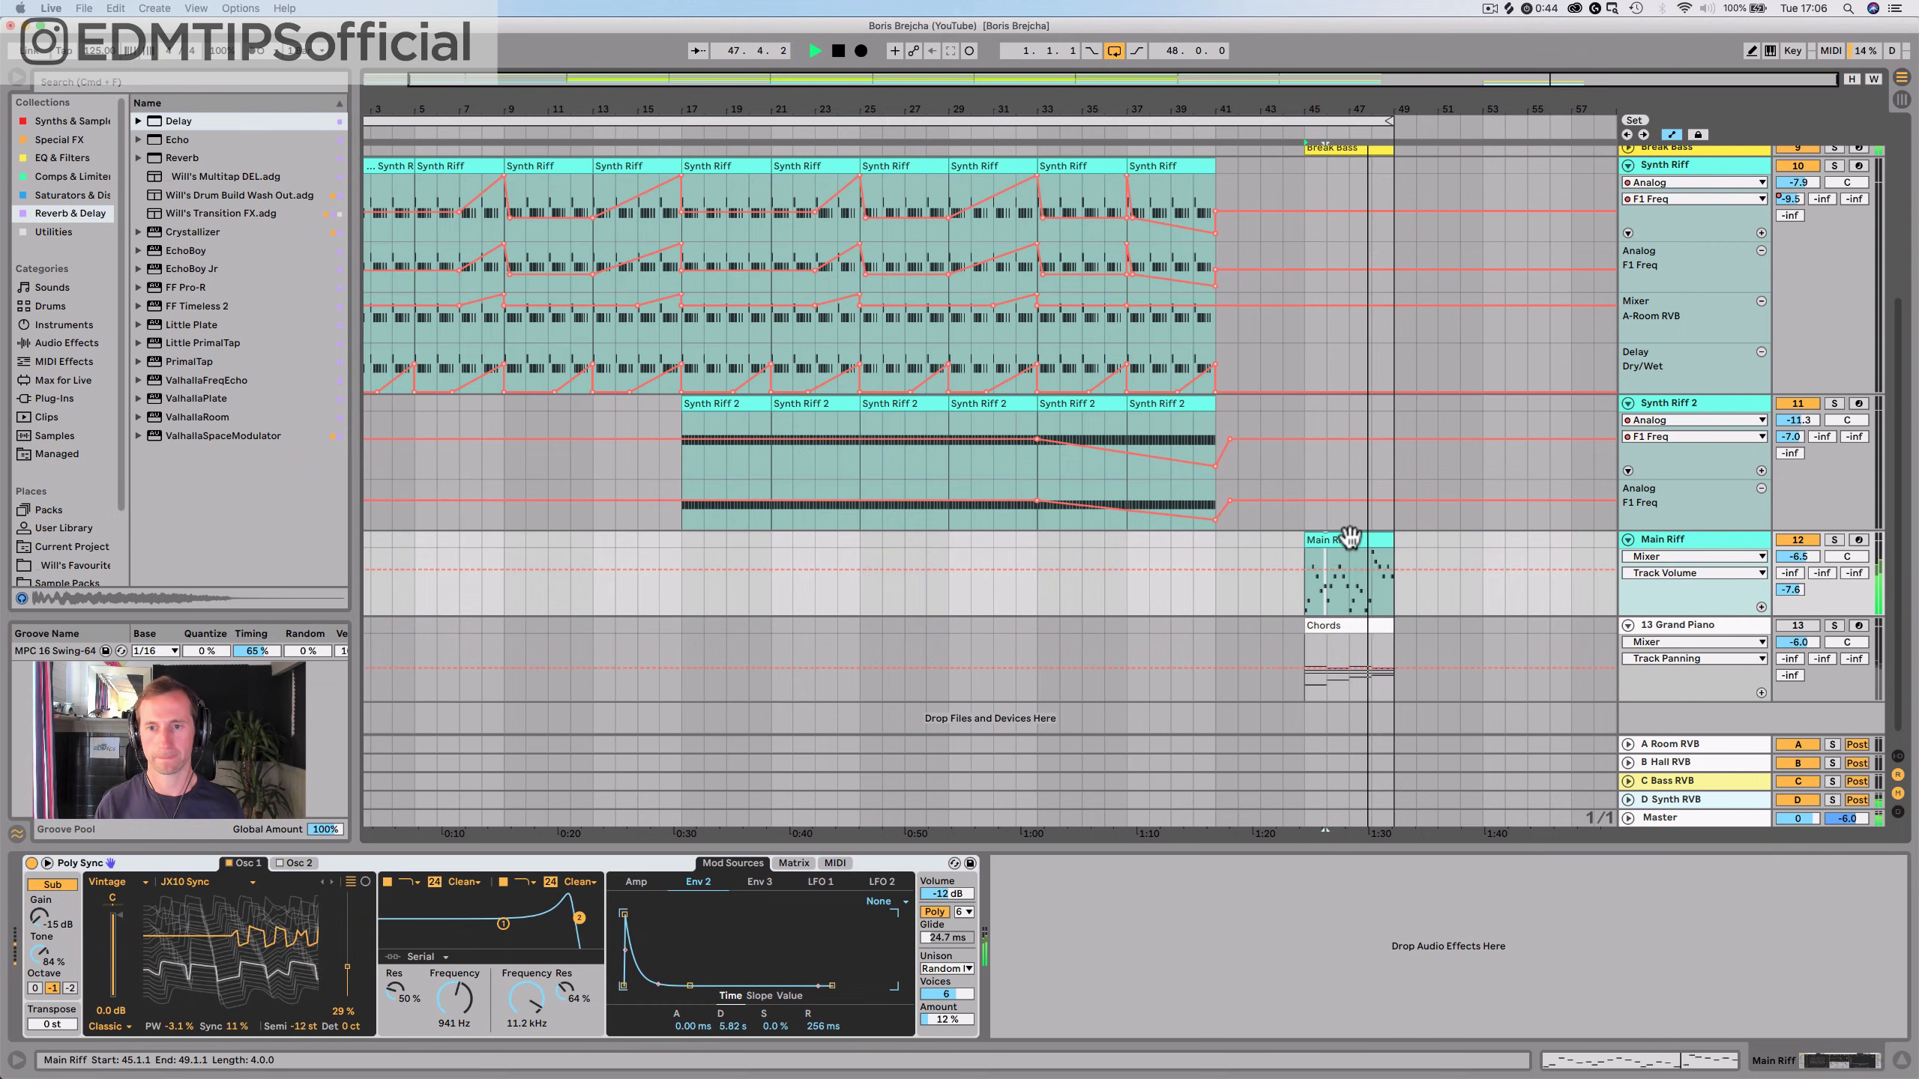
pyautogui.press('space')
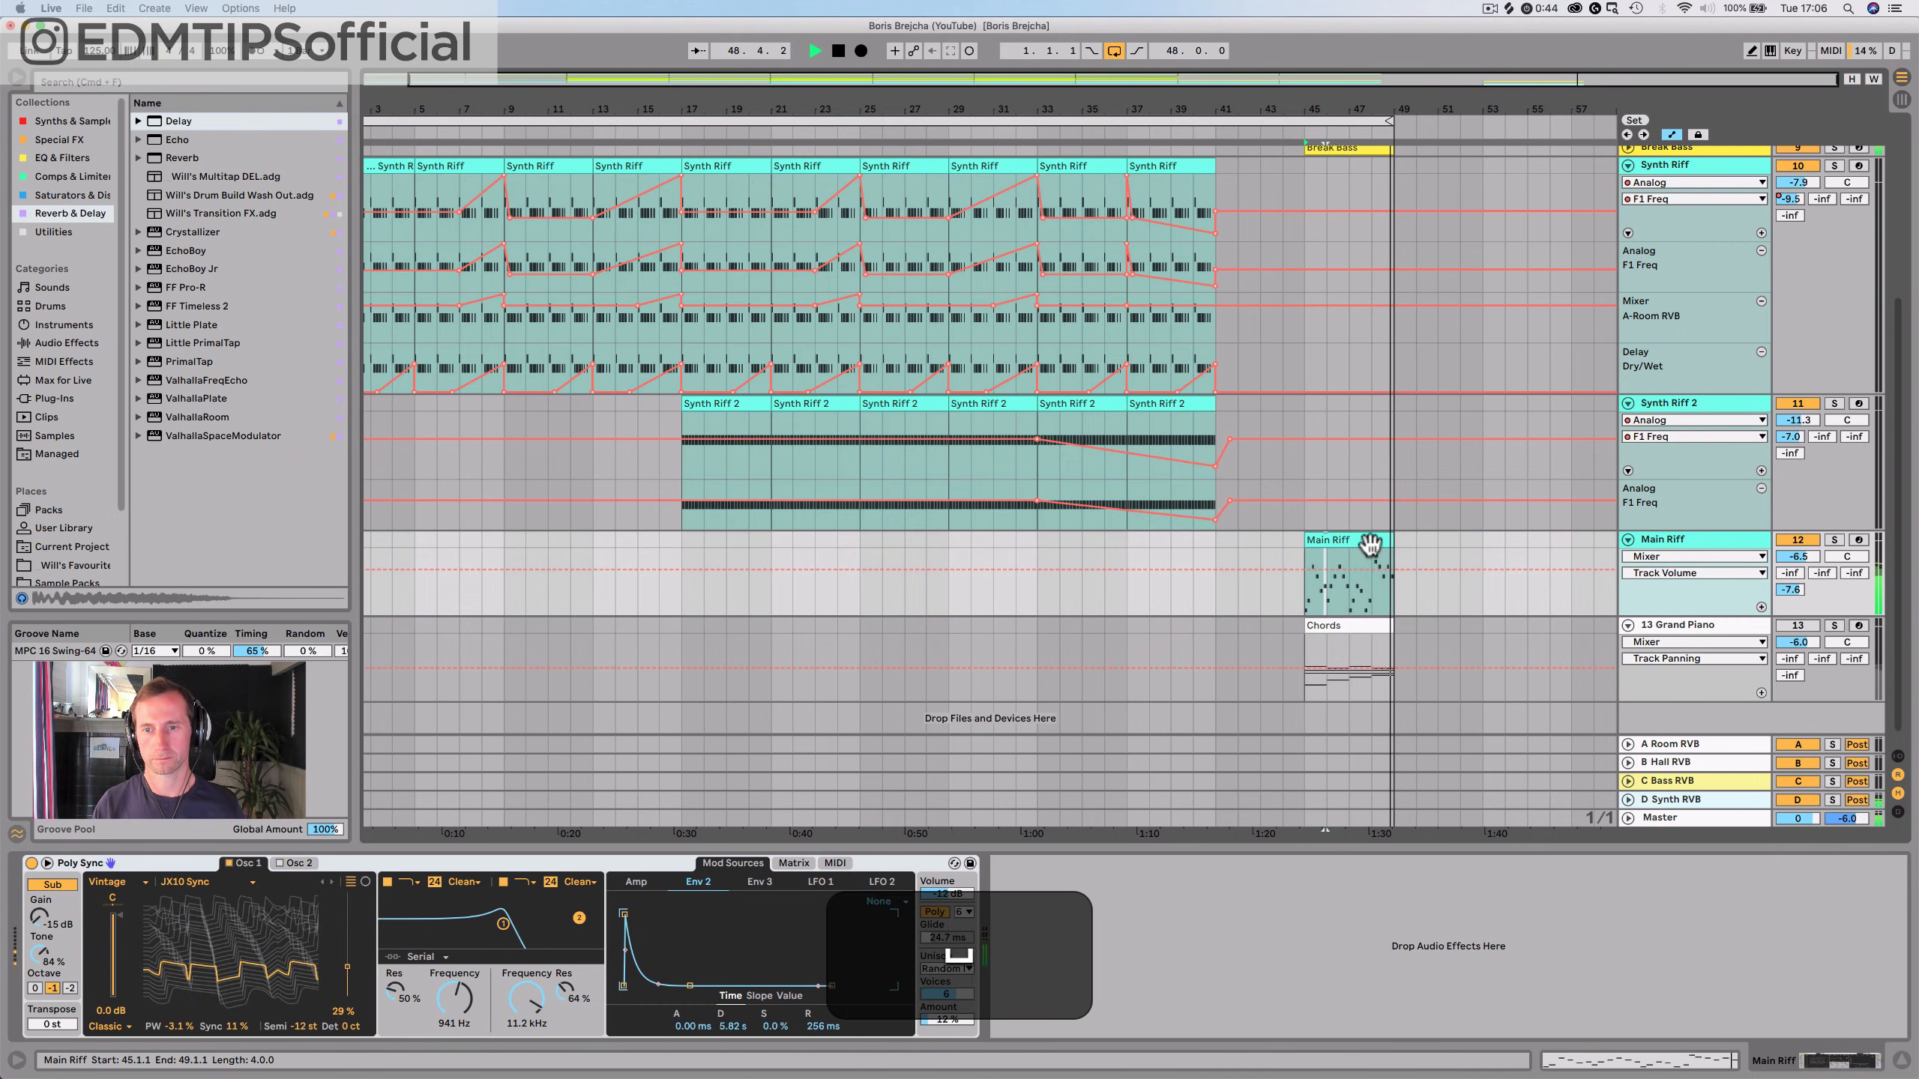
# Lower the last two notes of the Main Riff clip to G#3 and G3 and play the riff
pyautogui.doubleClick(1384, 538)
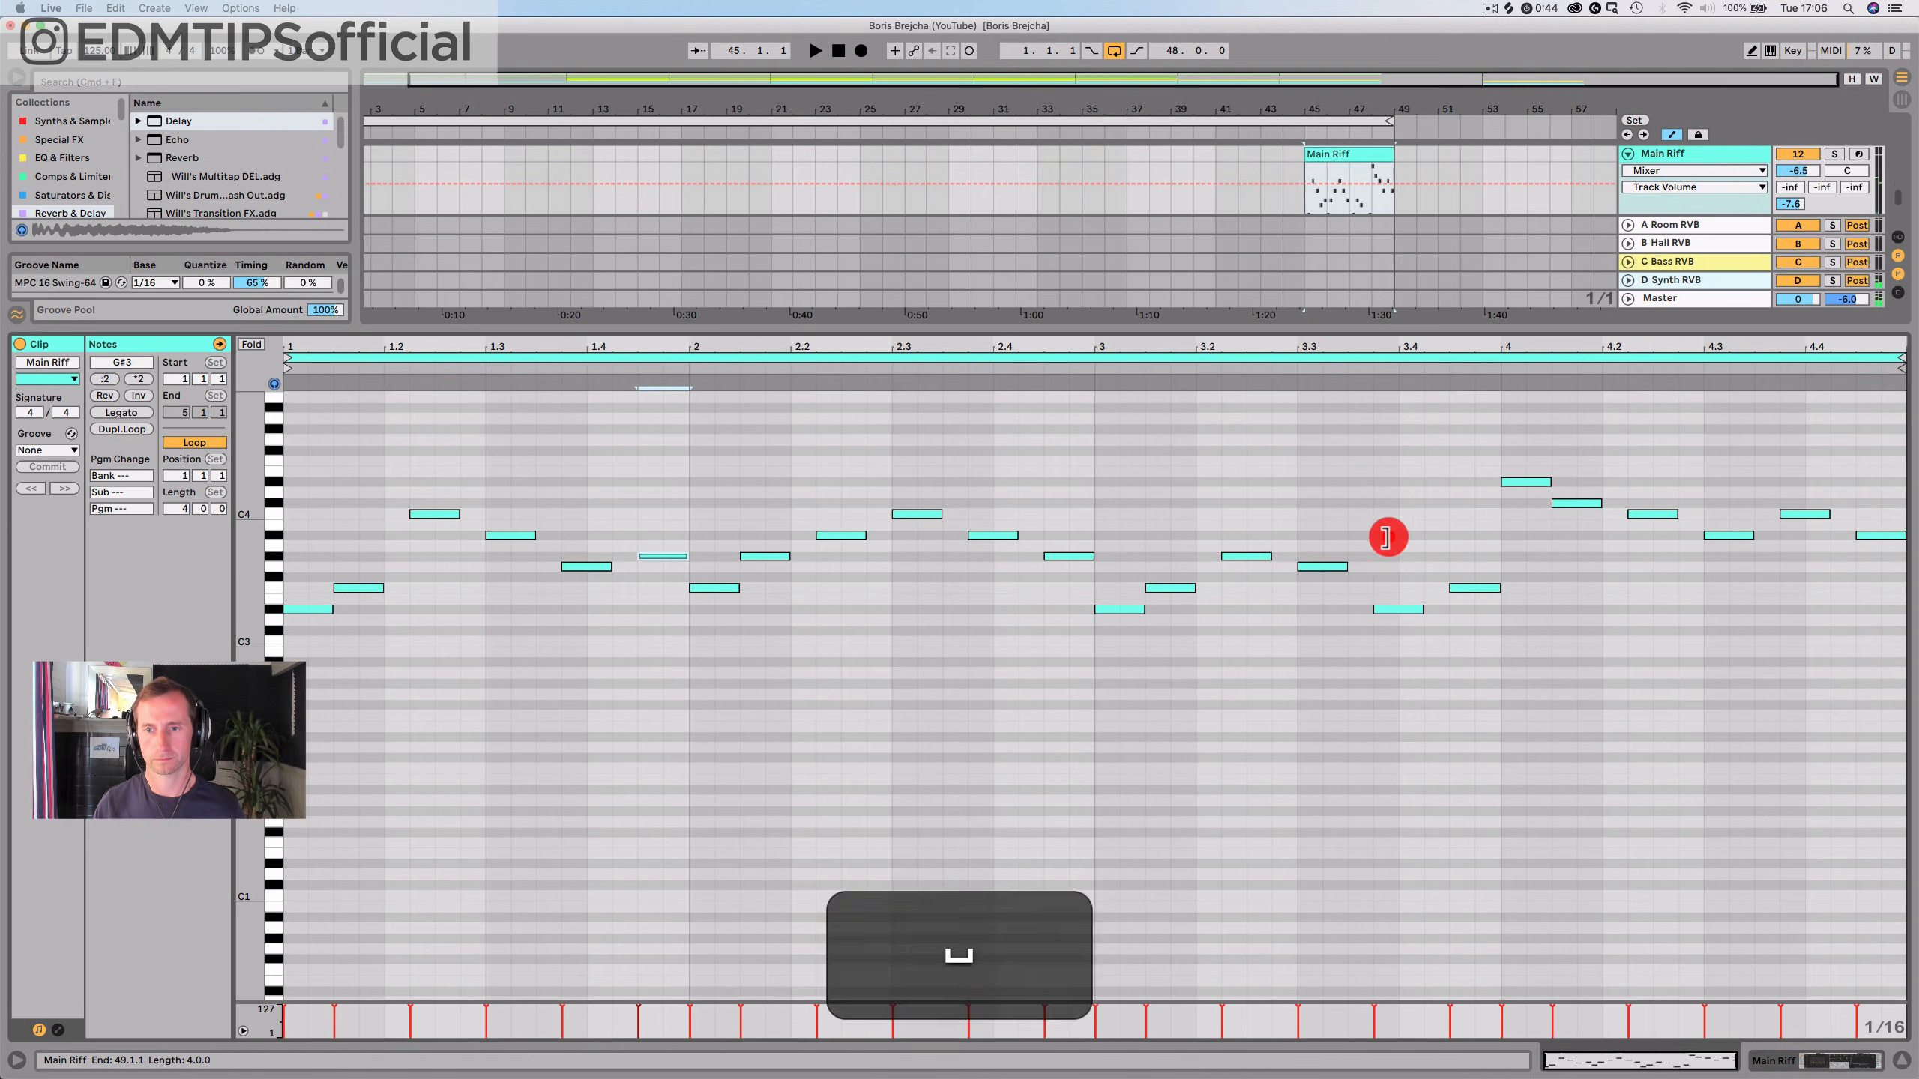
pyautogui.click(1807, 514)
pyautogui.press('Down')
pyautogui.press('Down')
pyautogui.press('Down')
pyautogui.click(1856, 538)
pyautogui.press('Down')
pyautogui.press('Down')
pyautogui.press('Down')
pyautogui.press('space')
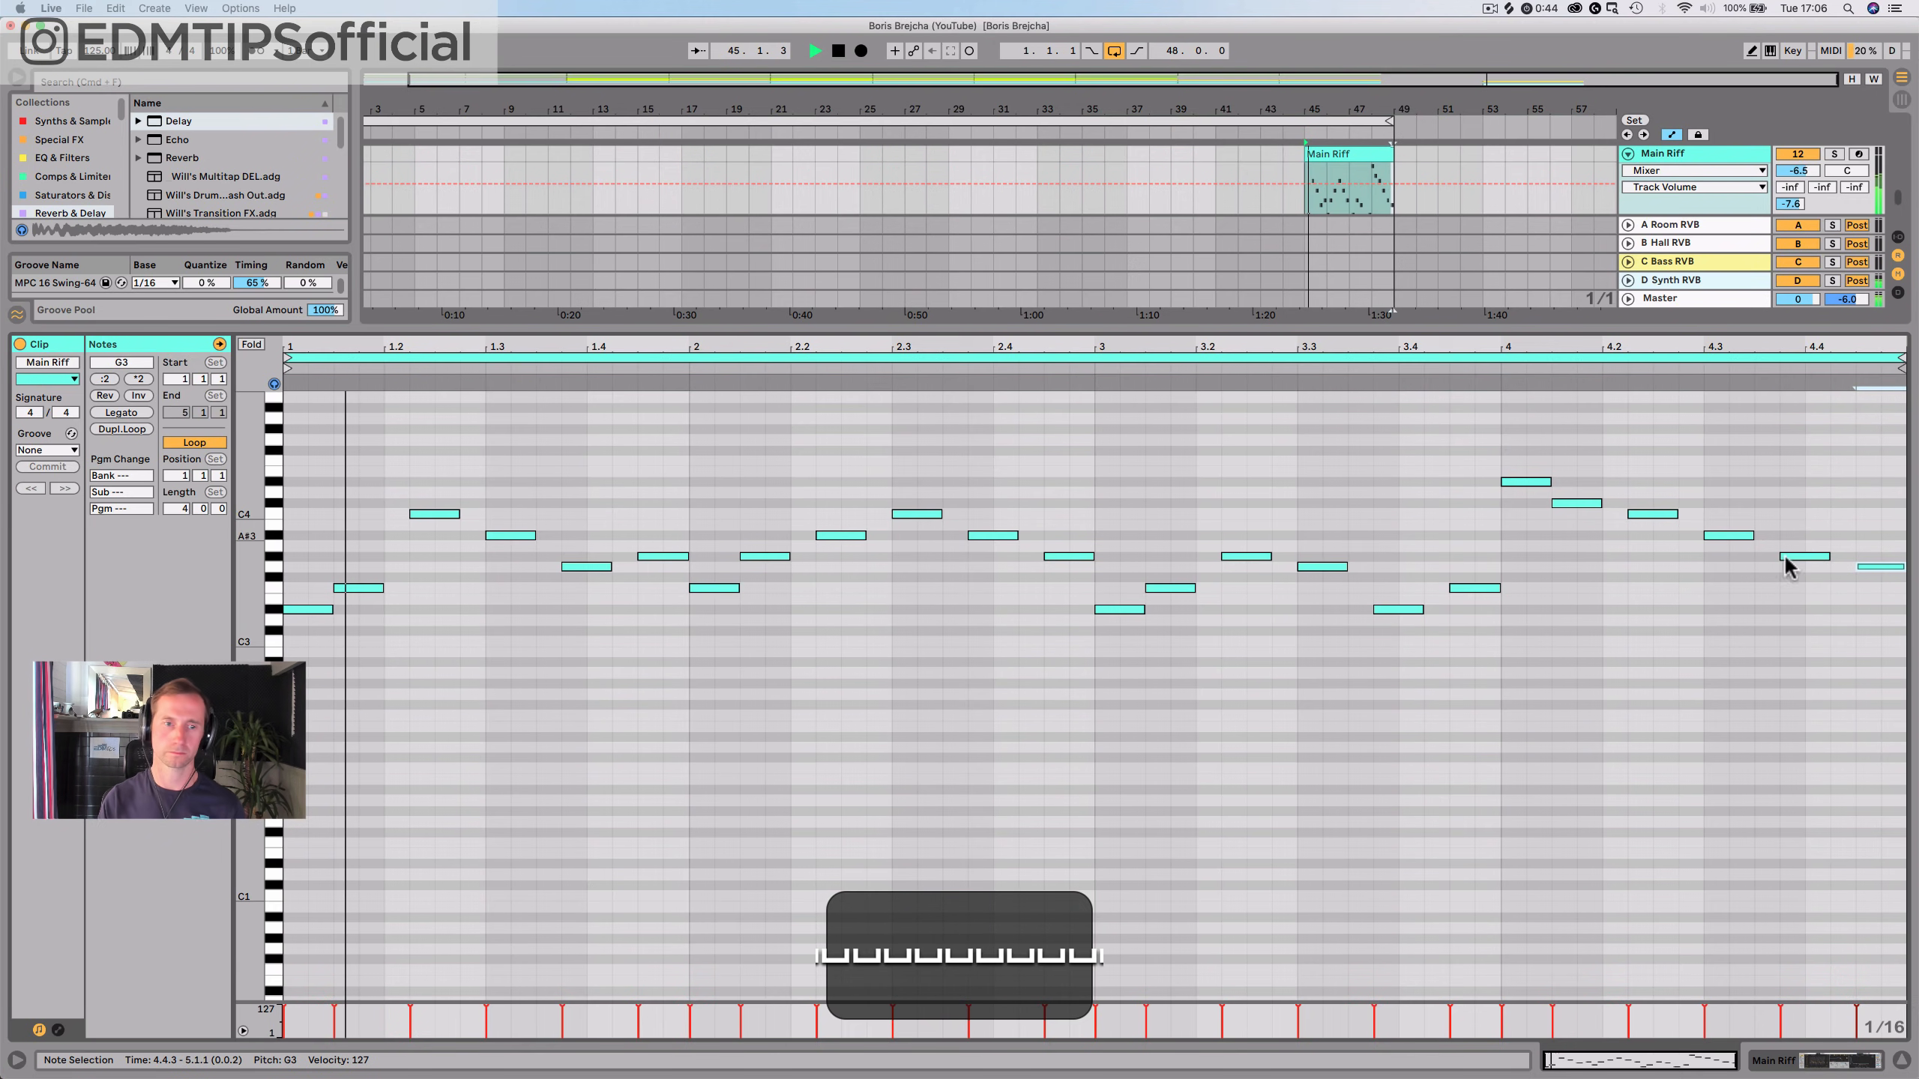
# Show the Main Riff track's device chain and stop playback
pyautogui.hotkey('shift', 'Tab')
pyautogui.hotkey('shift', 'Tab')
pyautogui.hotkey('shift', 'Tab')
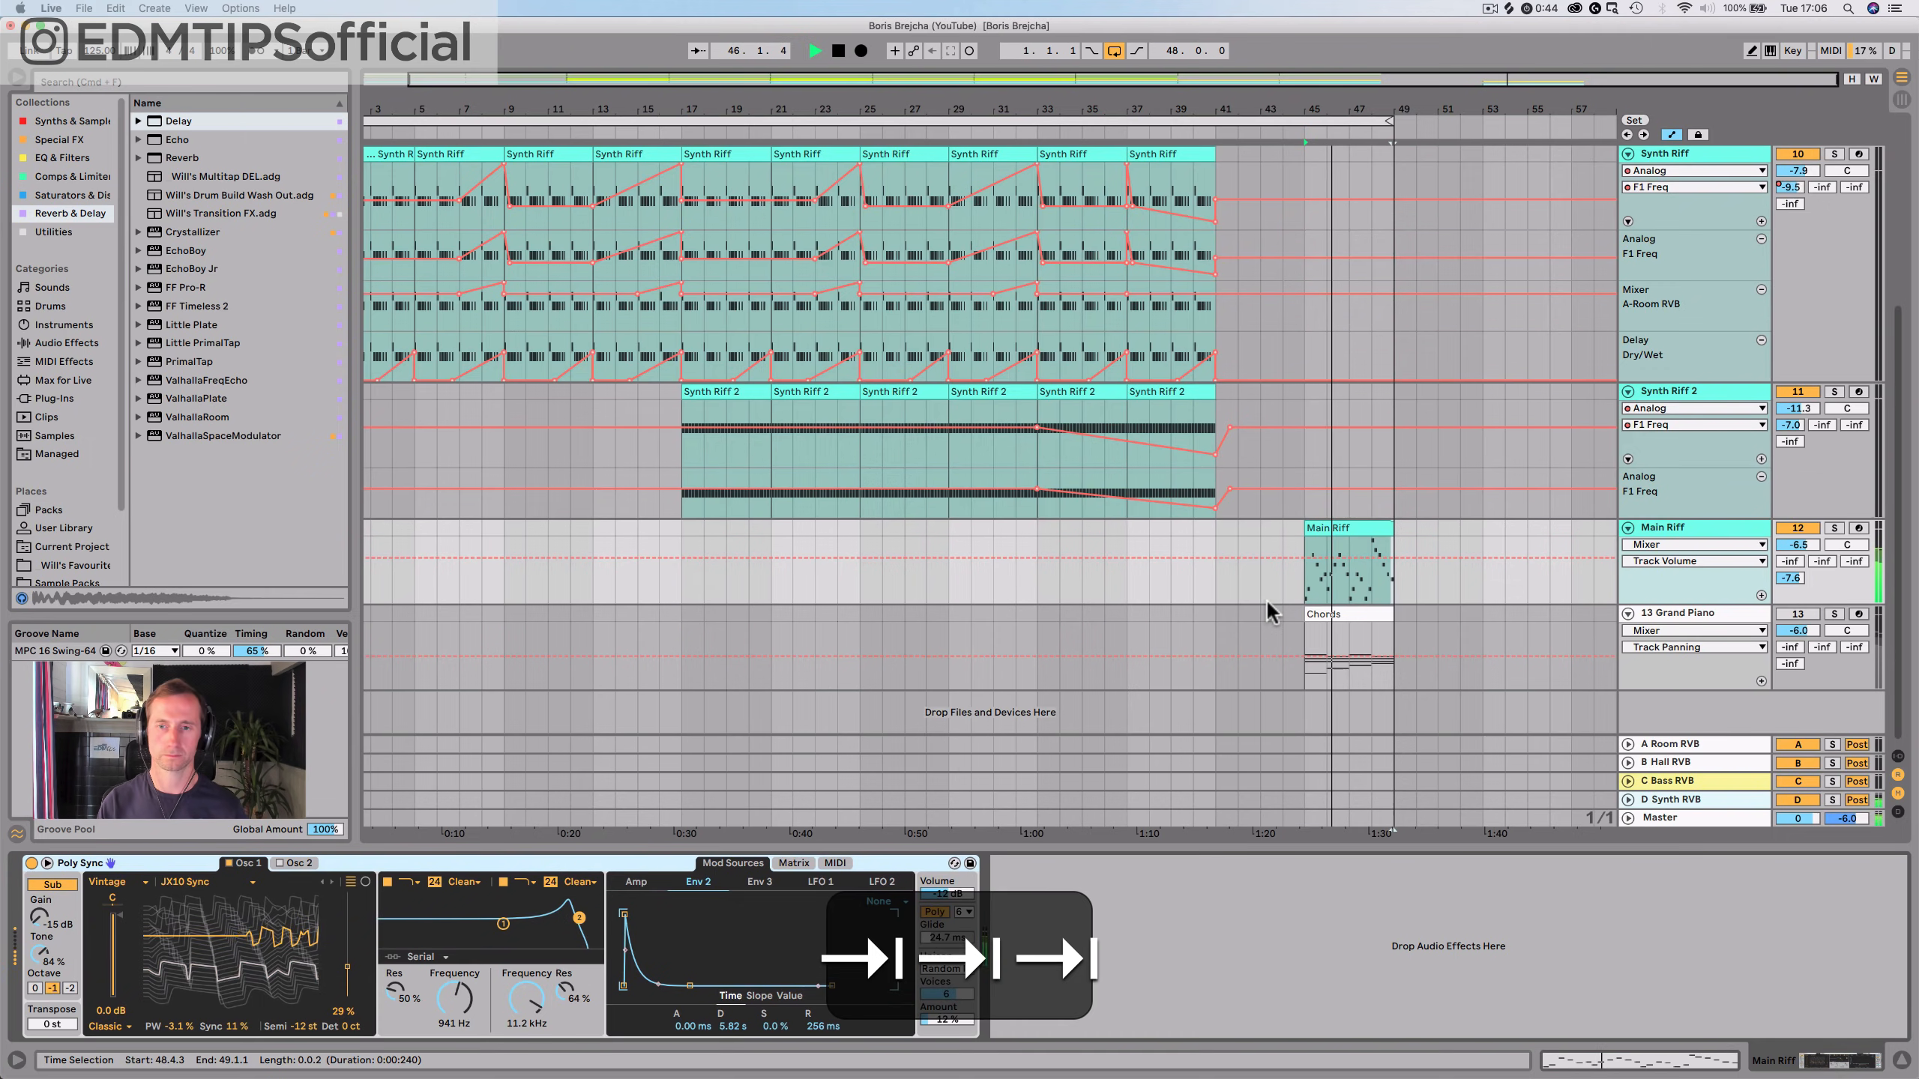
pyautogui.click(1735, 530)
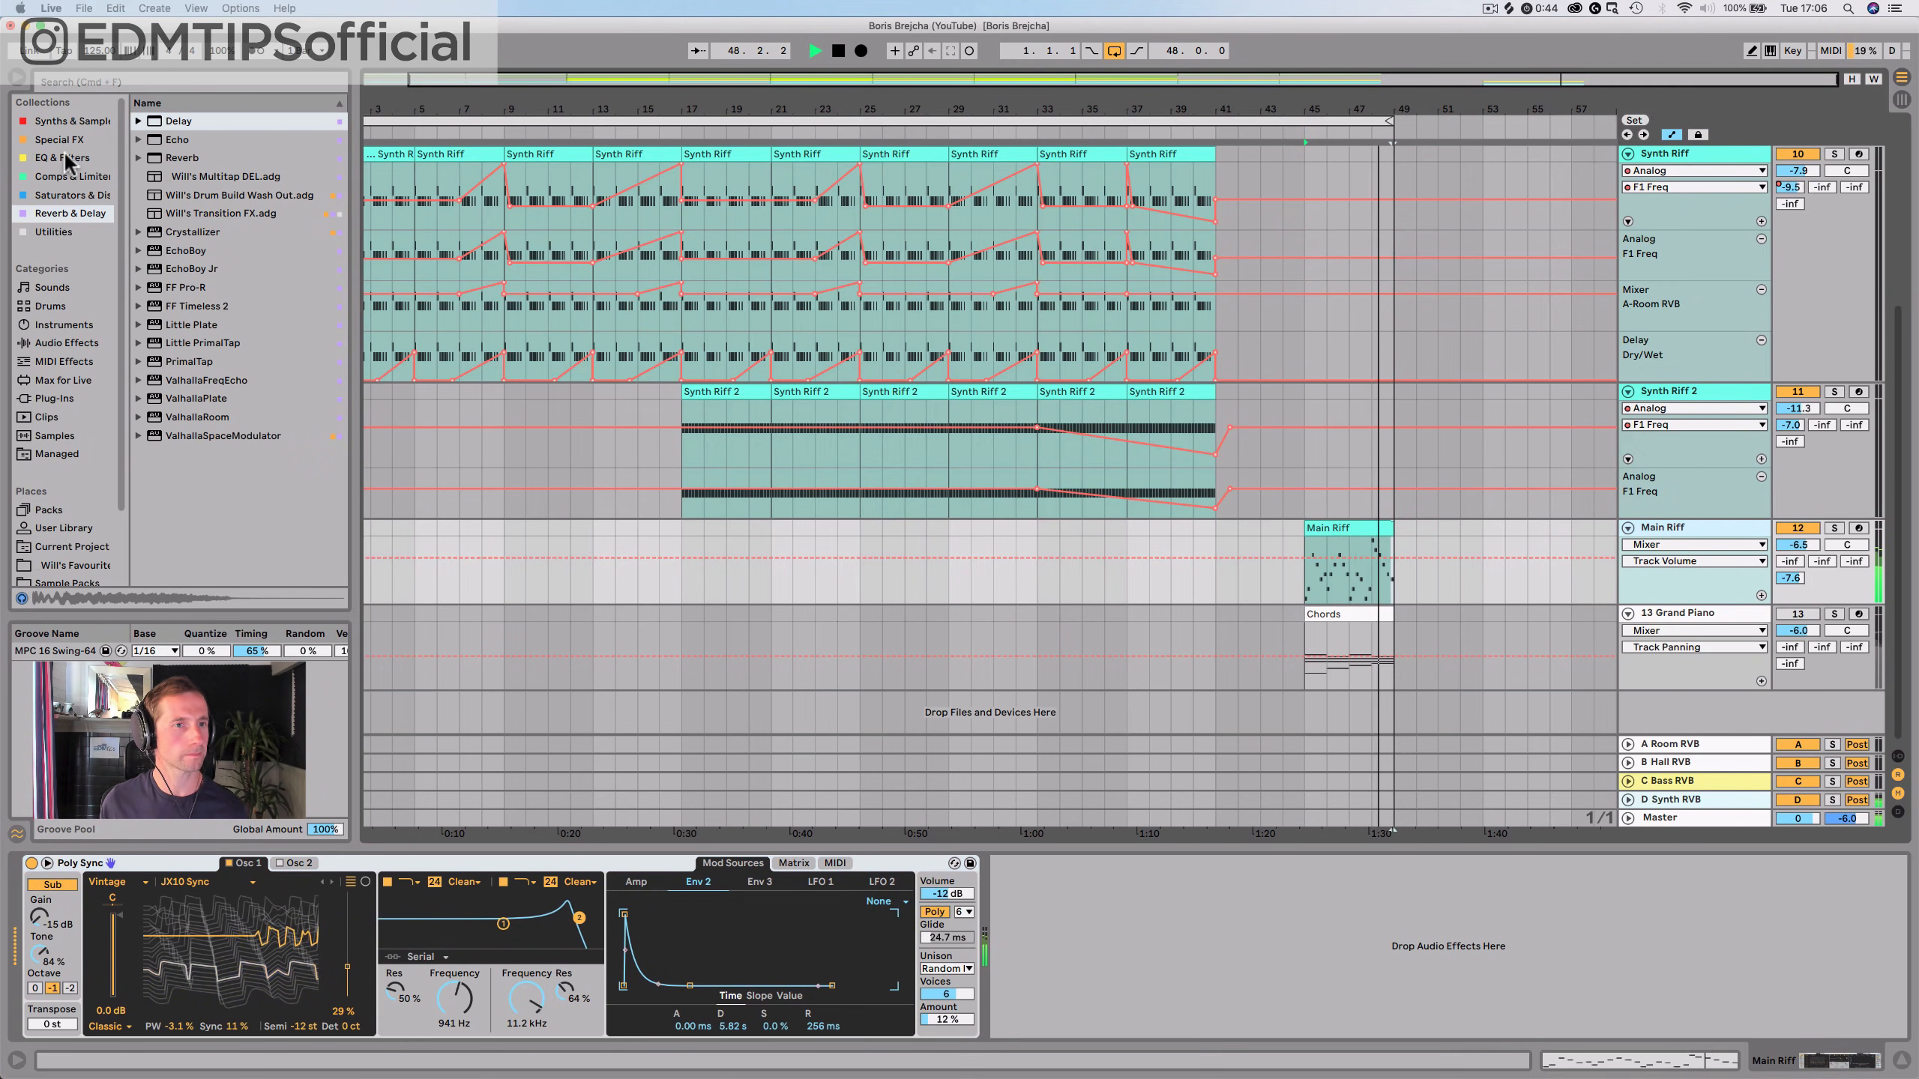
pyautogui.press('space')
# Unfold the Break Bass track and set its volume to -20.4 dB while playing the break
pyautogui.scroll(5, 1663, 361)
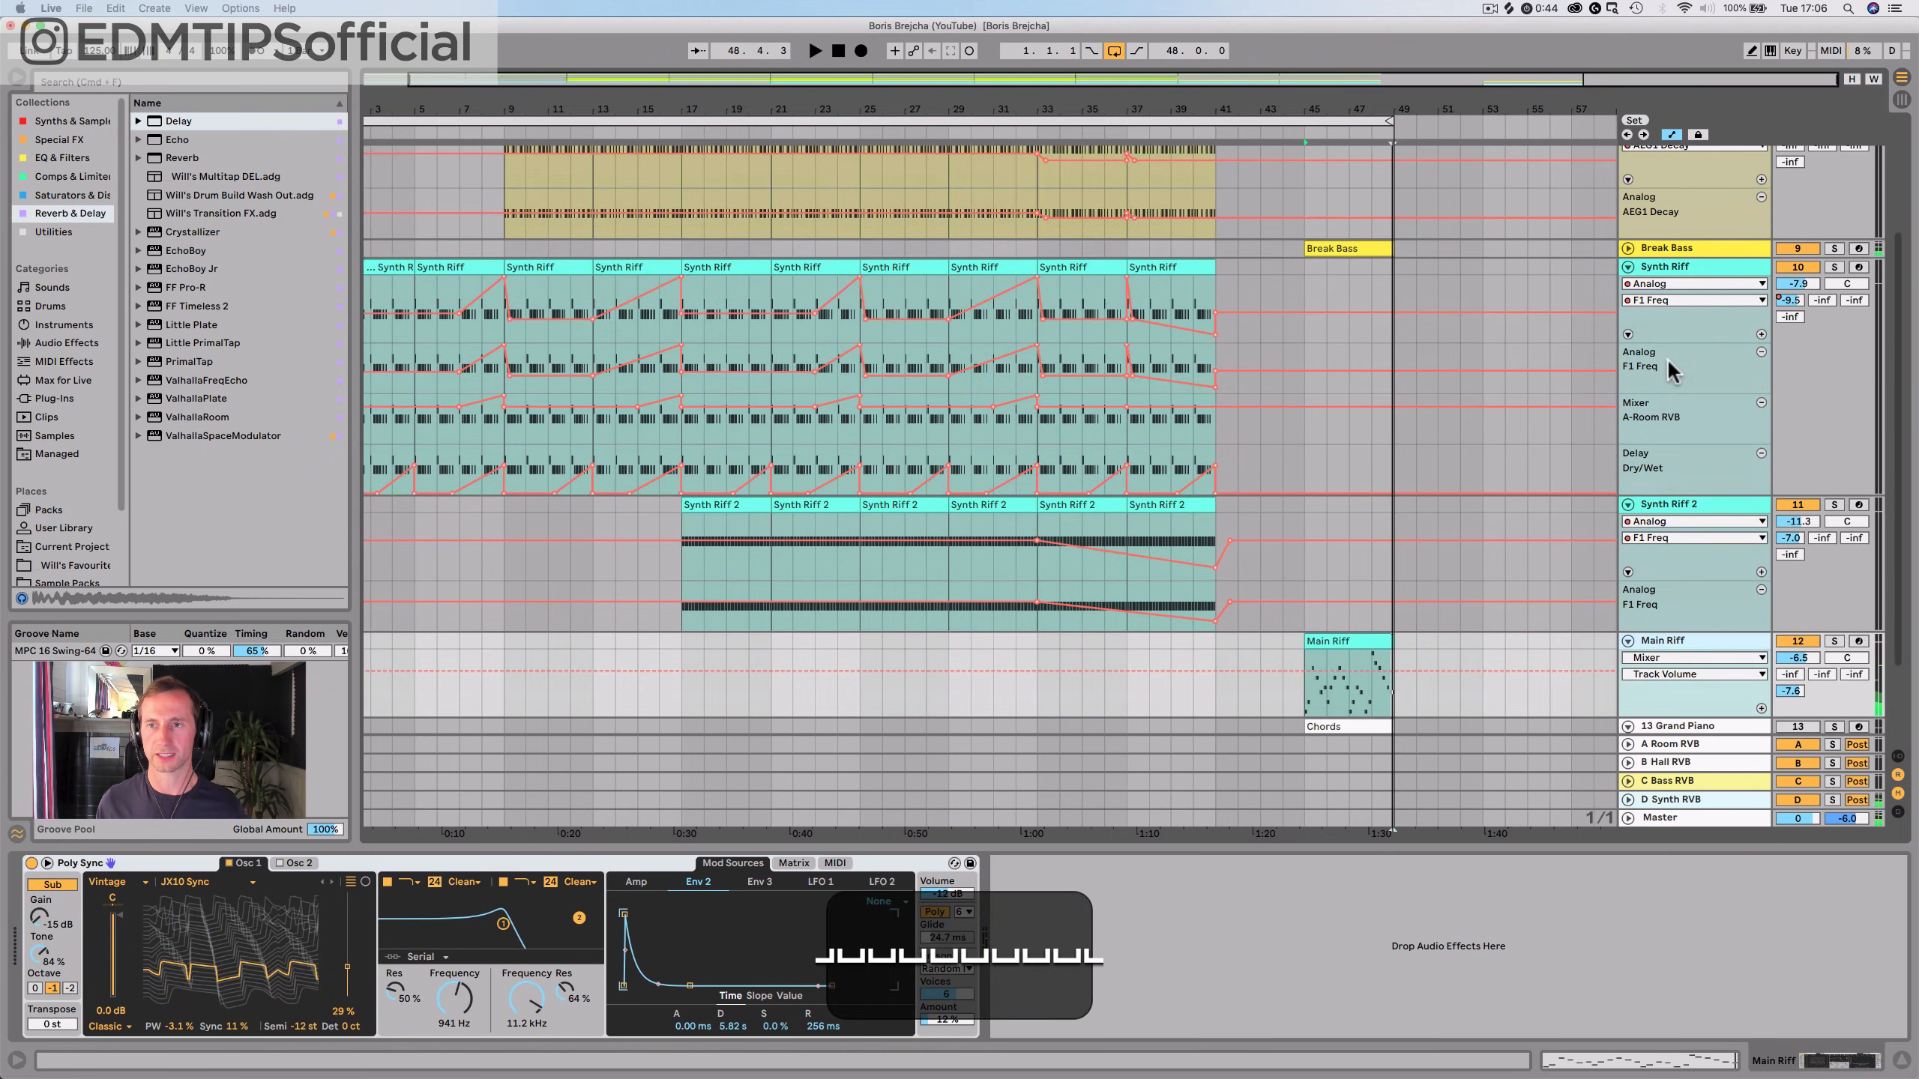
pyautogui.click(1628, 345)
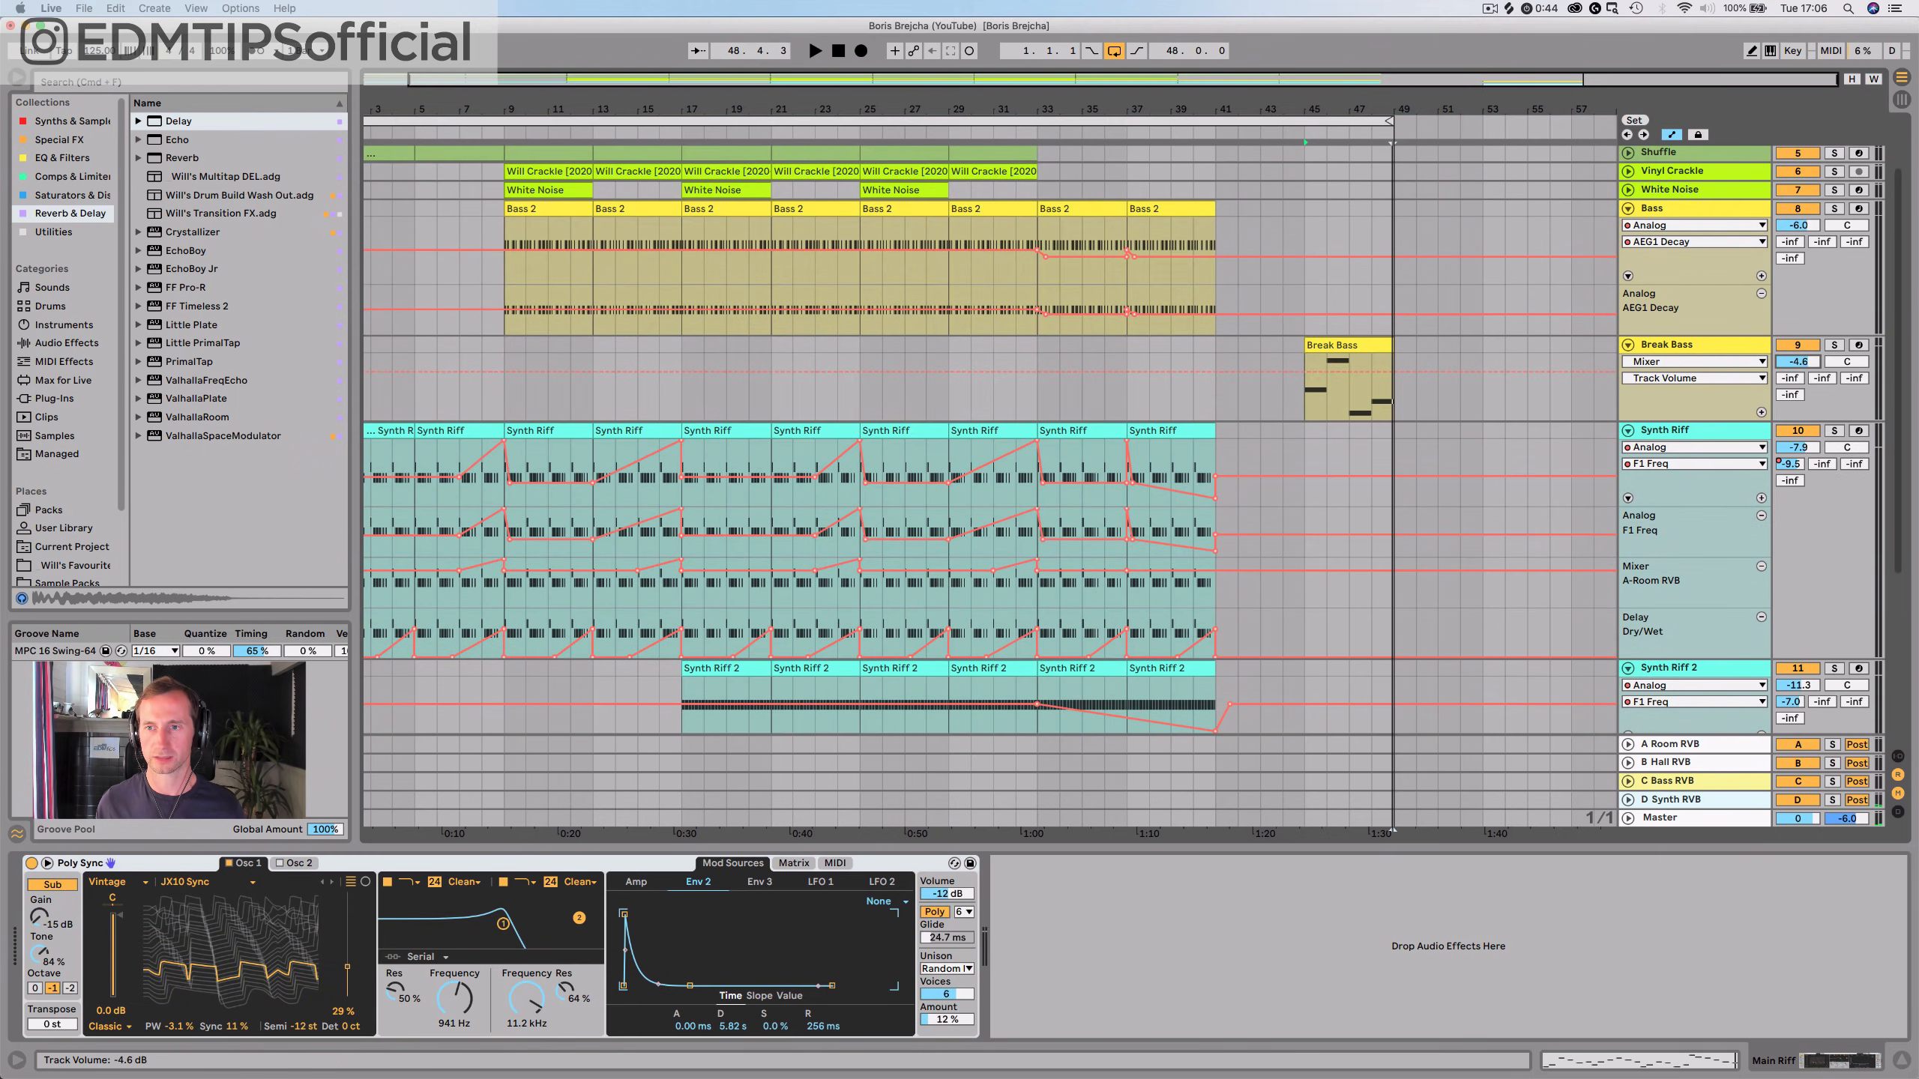
pyautogui.press('space')
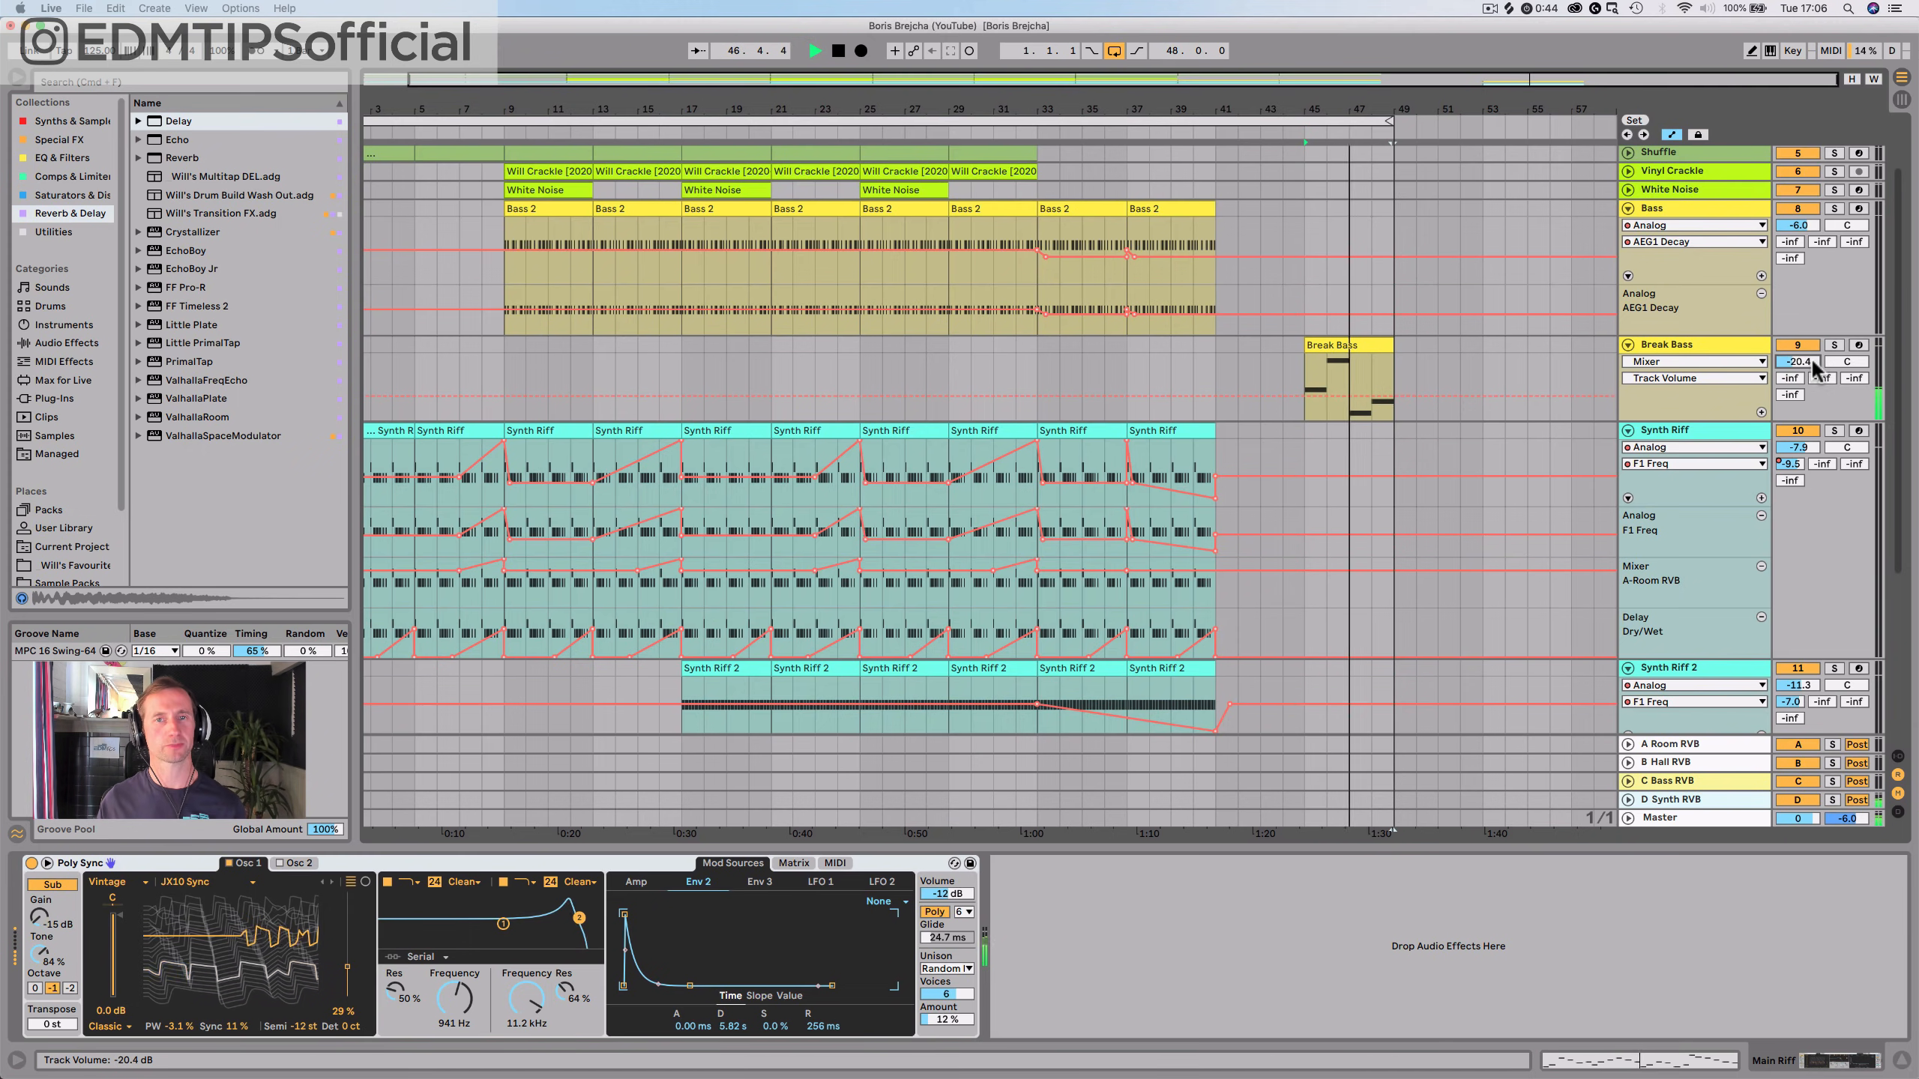
pyautogui.press('space')
# Try to copy the first bar of the Main Riff clip to bar 33 on the same track
pyautogui.scroll(-4, 1392, 357)
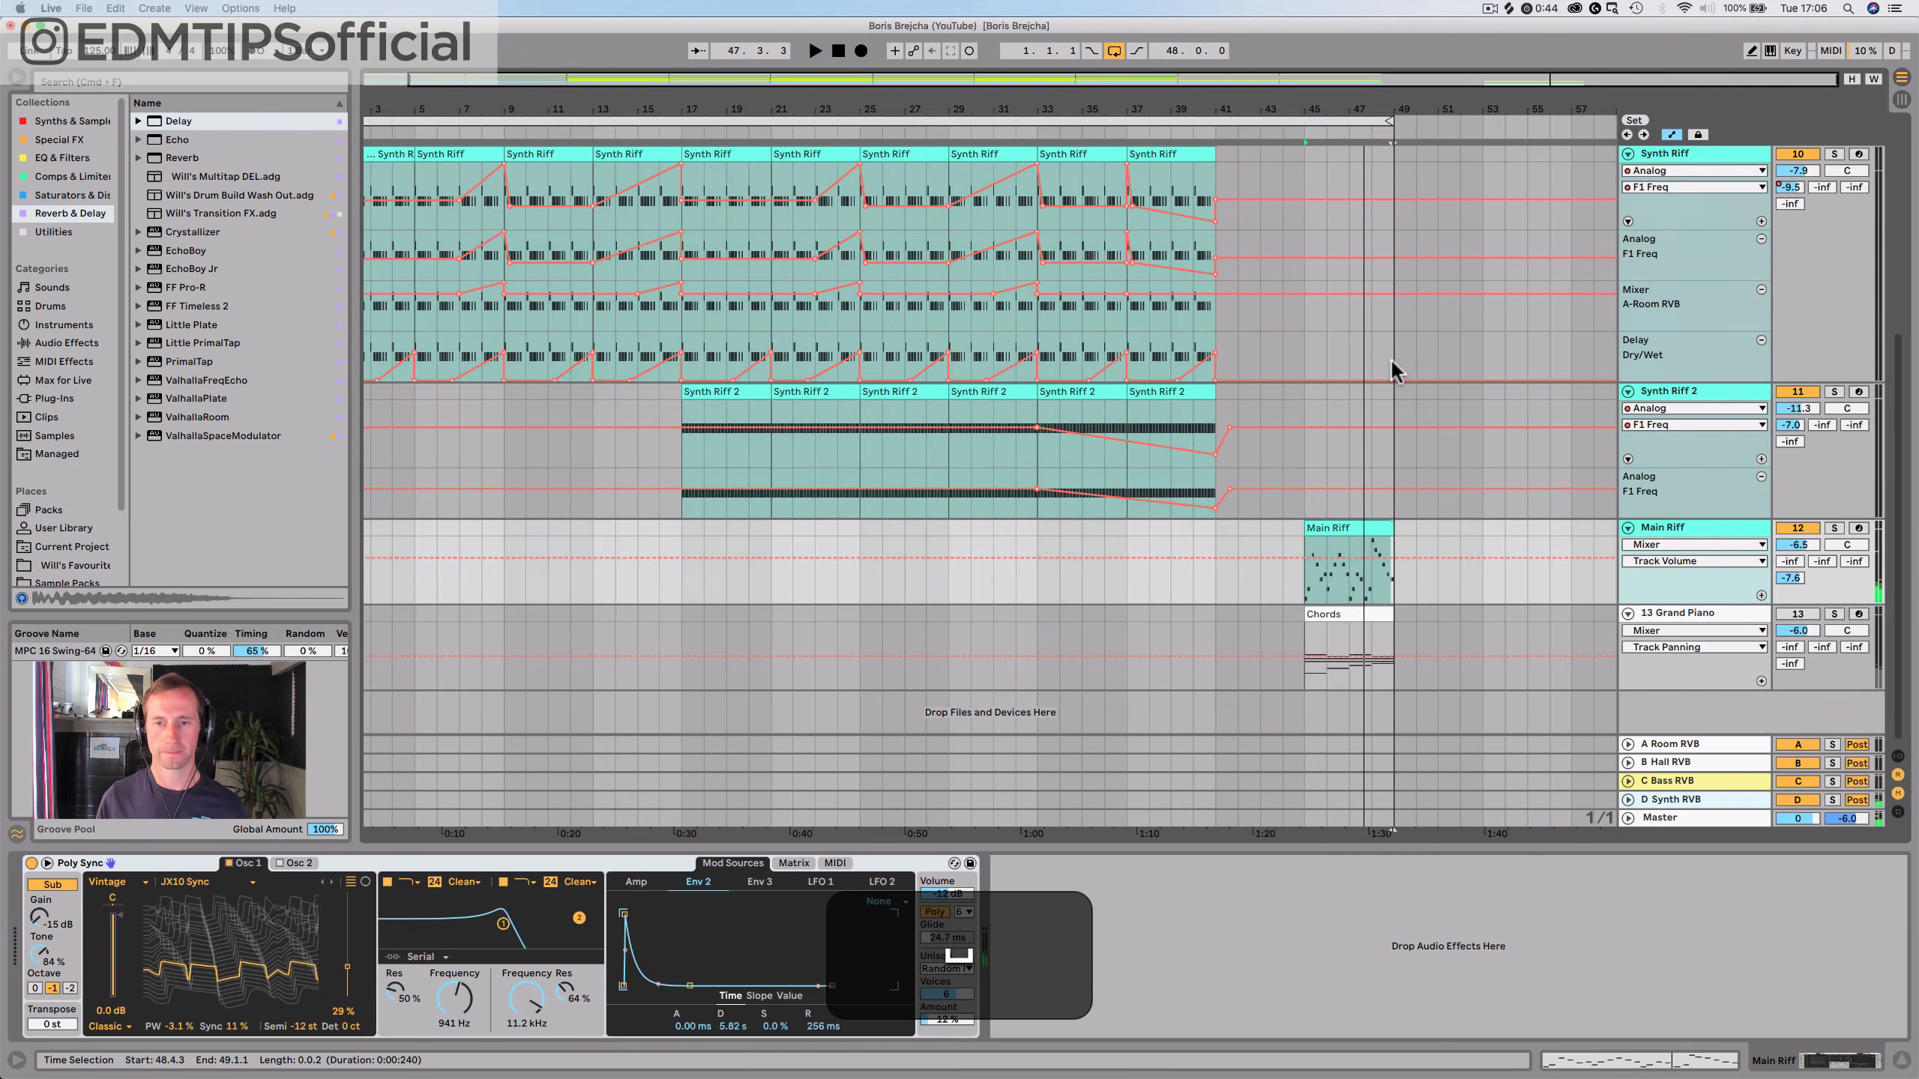
pyautogui.click(1323, 529)
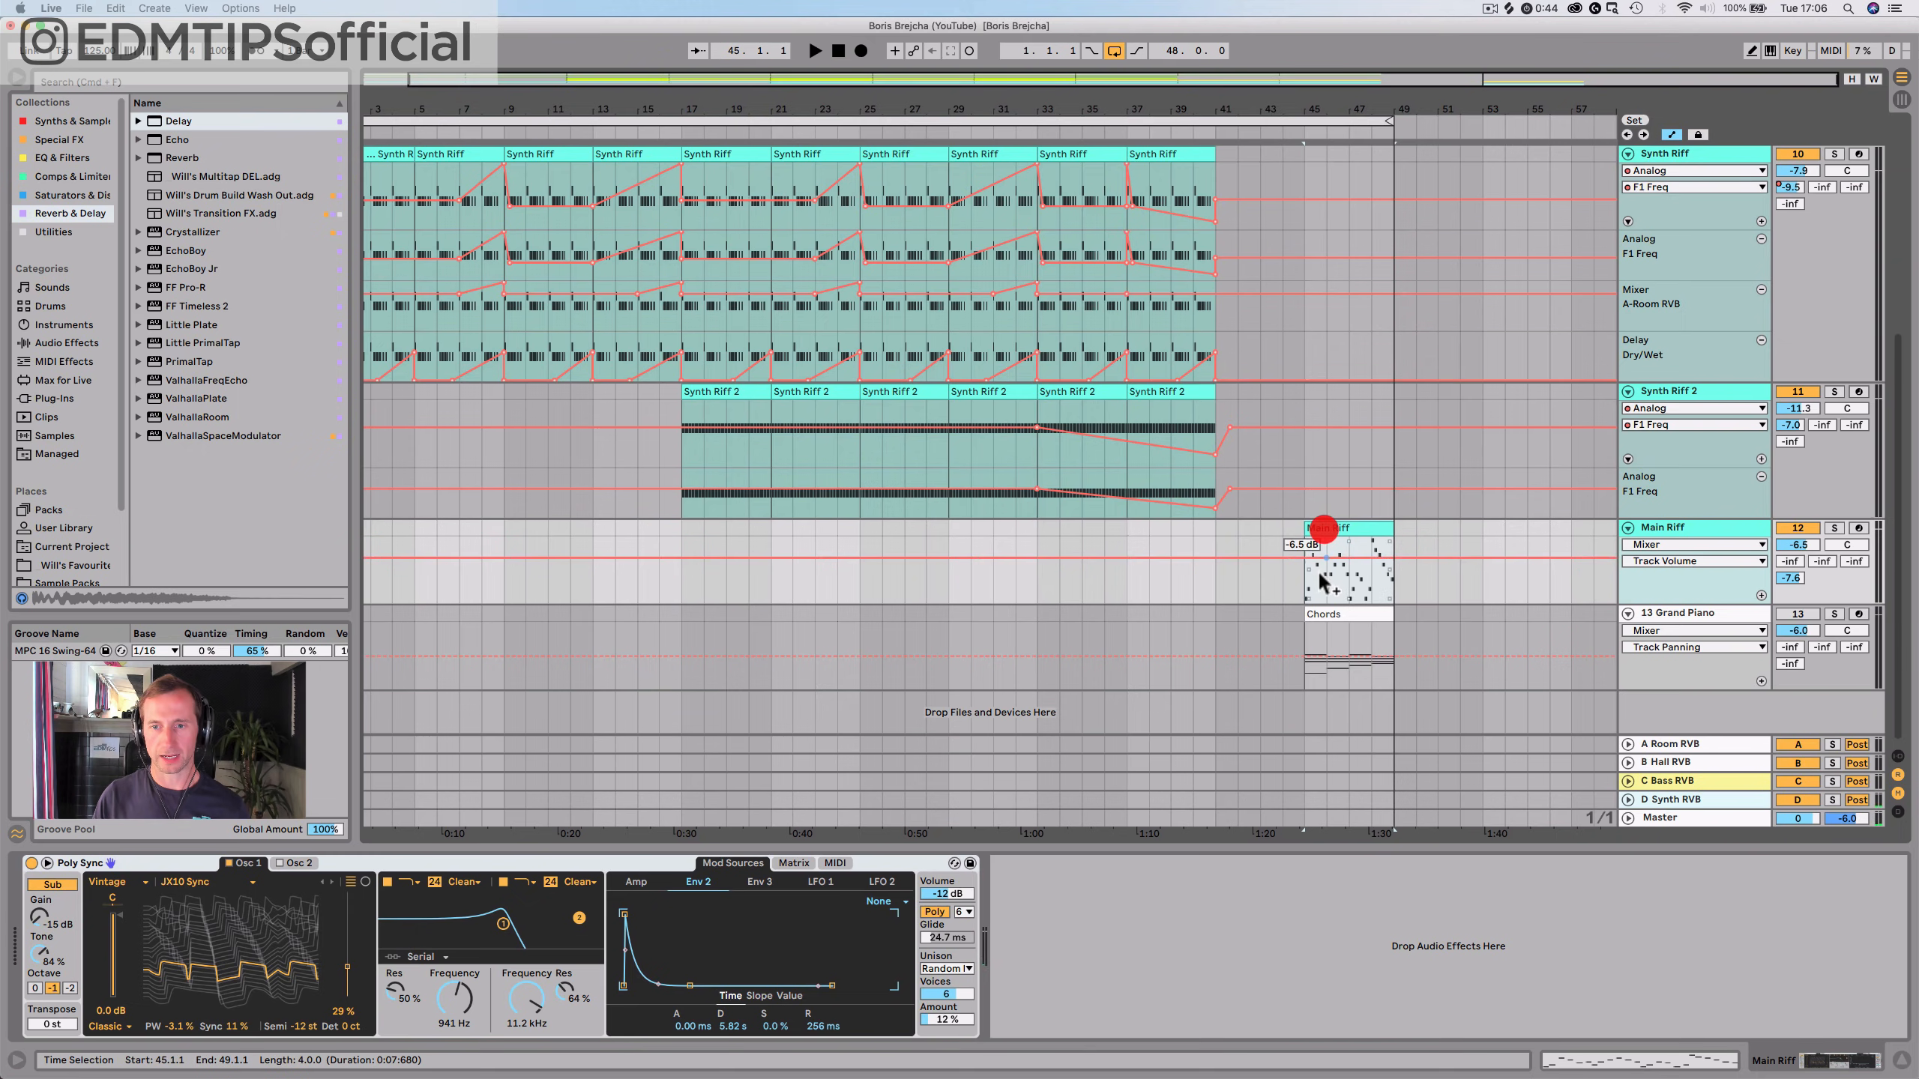
pyautogui.moveTo(1326, 583); pyautogui.dragTo(1307, 581)
pyautogui.press('super+c')
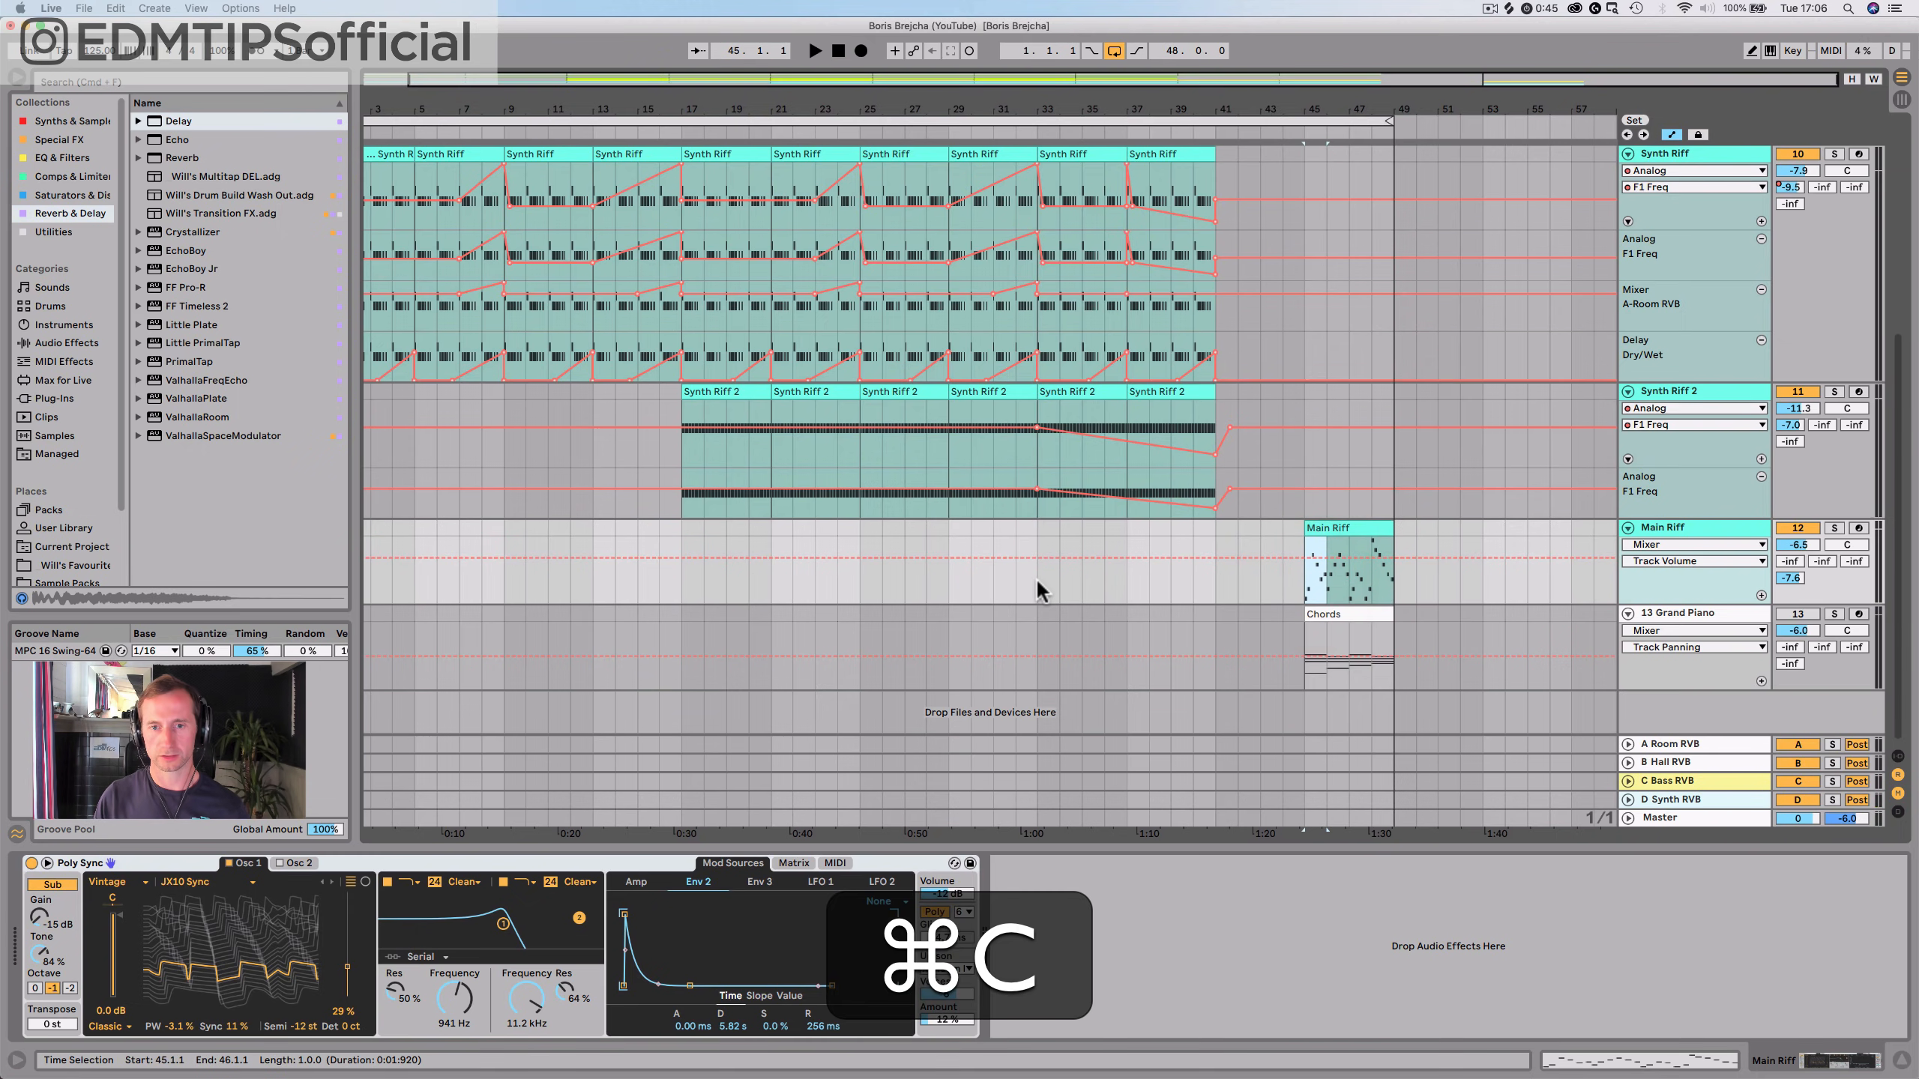
pyautogui.click(1037, 581)
pyautogui.press('space')
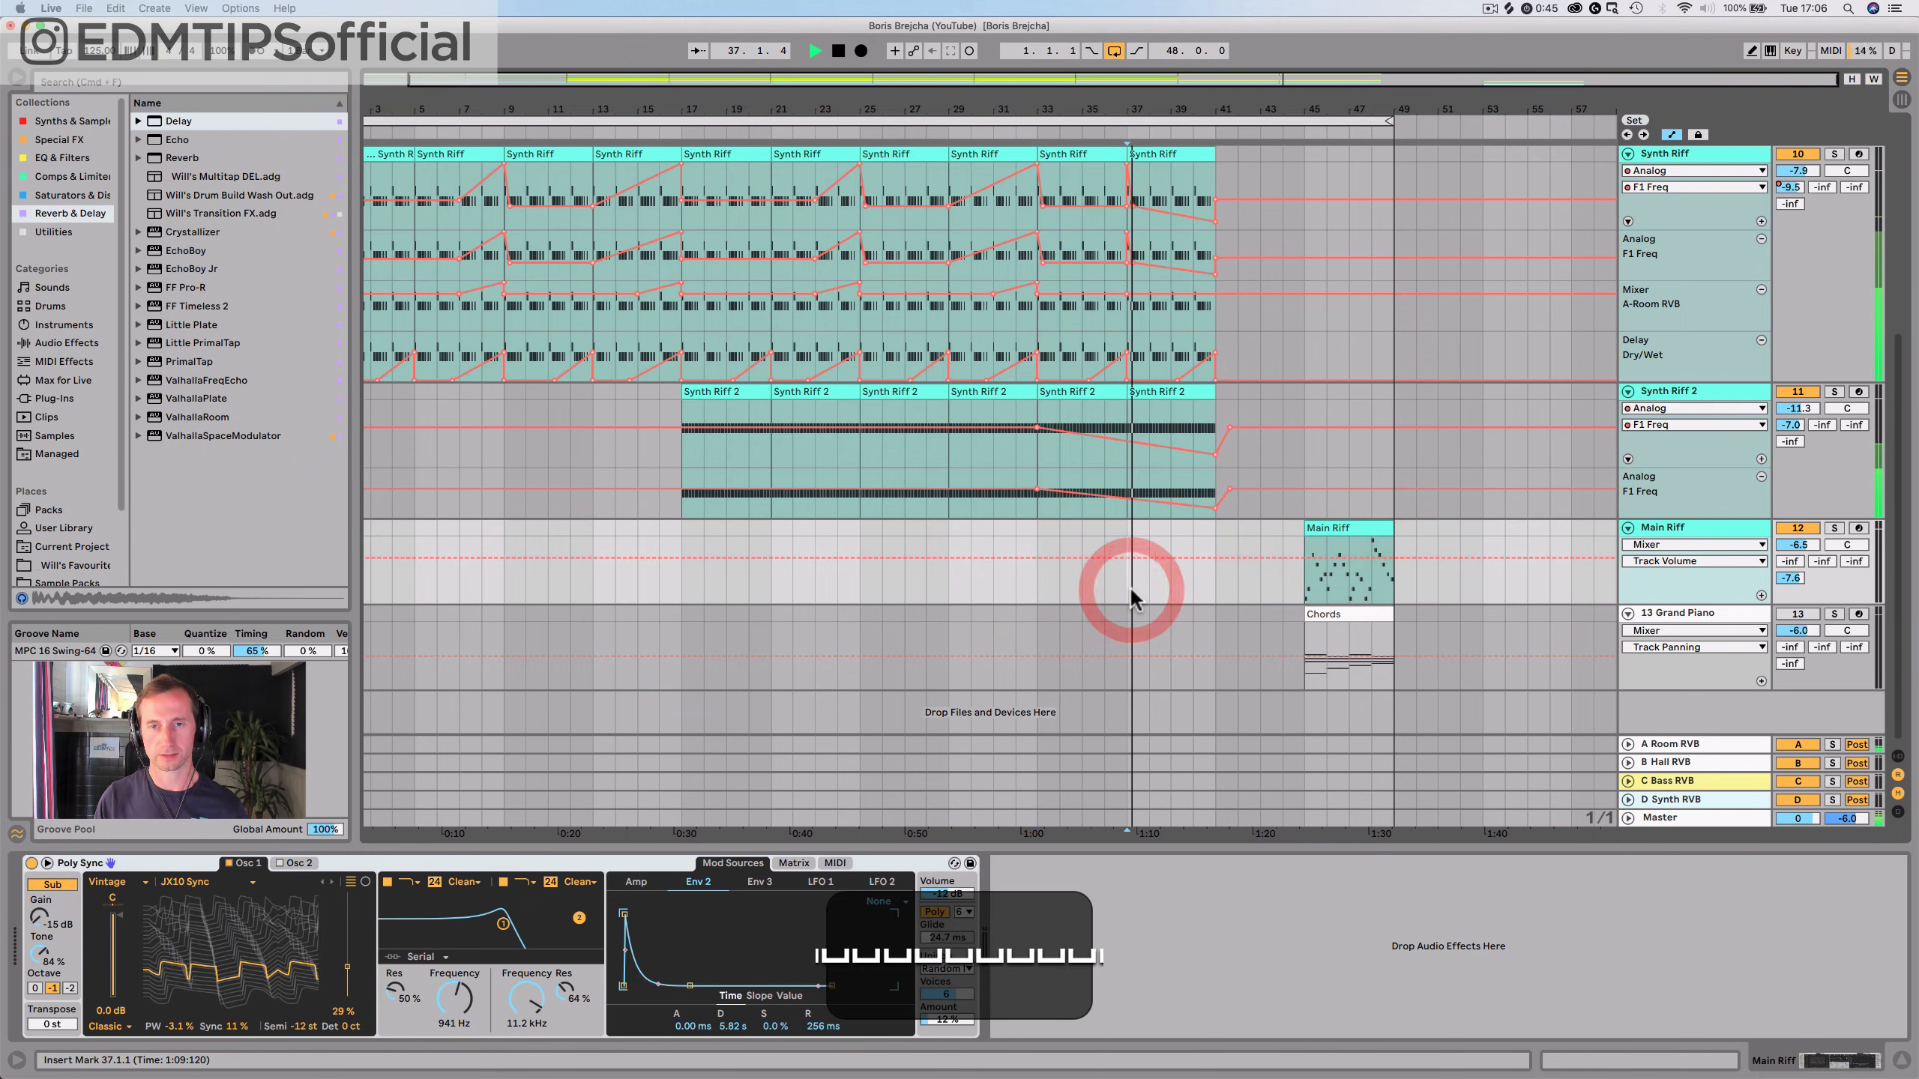
pyautogui.scroll(5, 1131, 590)
pyautogui.scroll(-5, 1131, 590)
pyautogui.press('space')
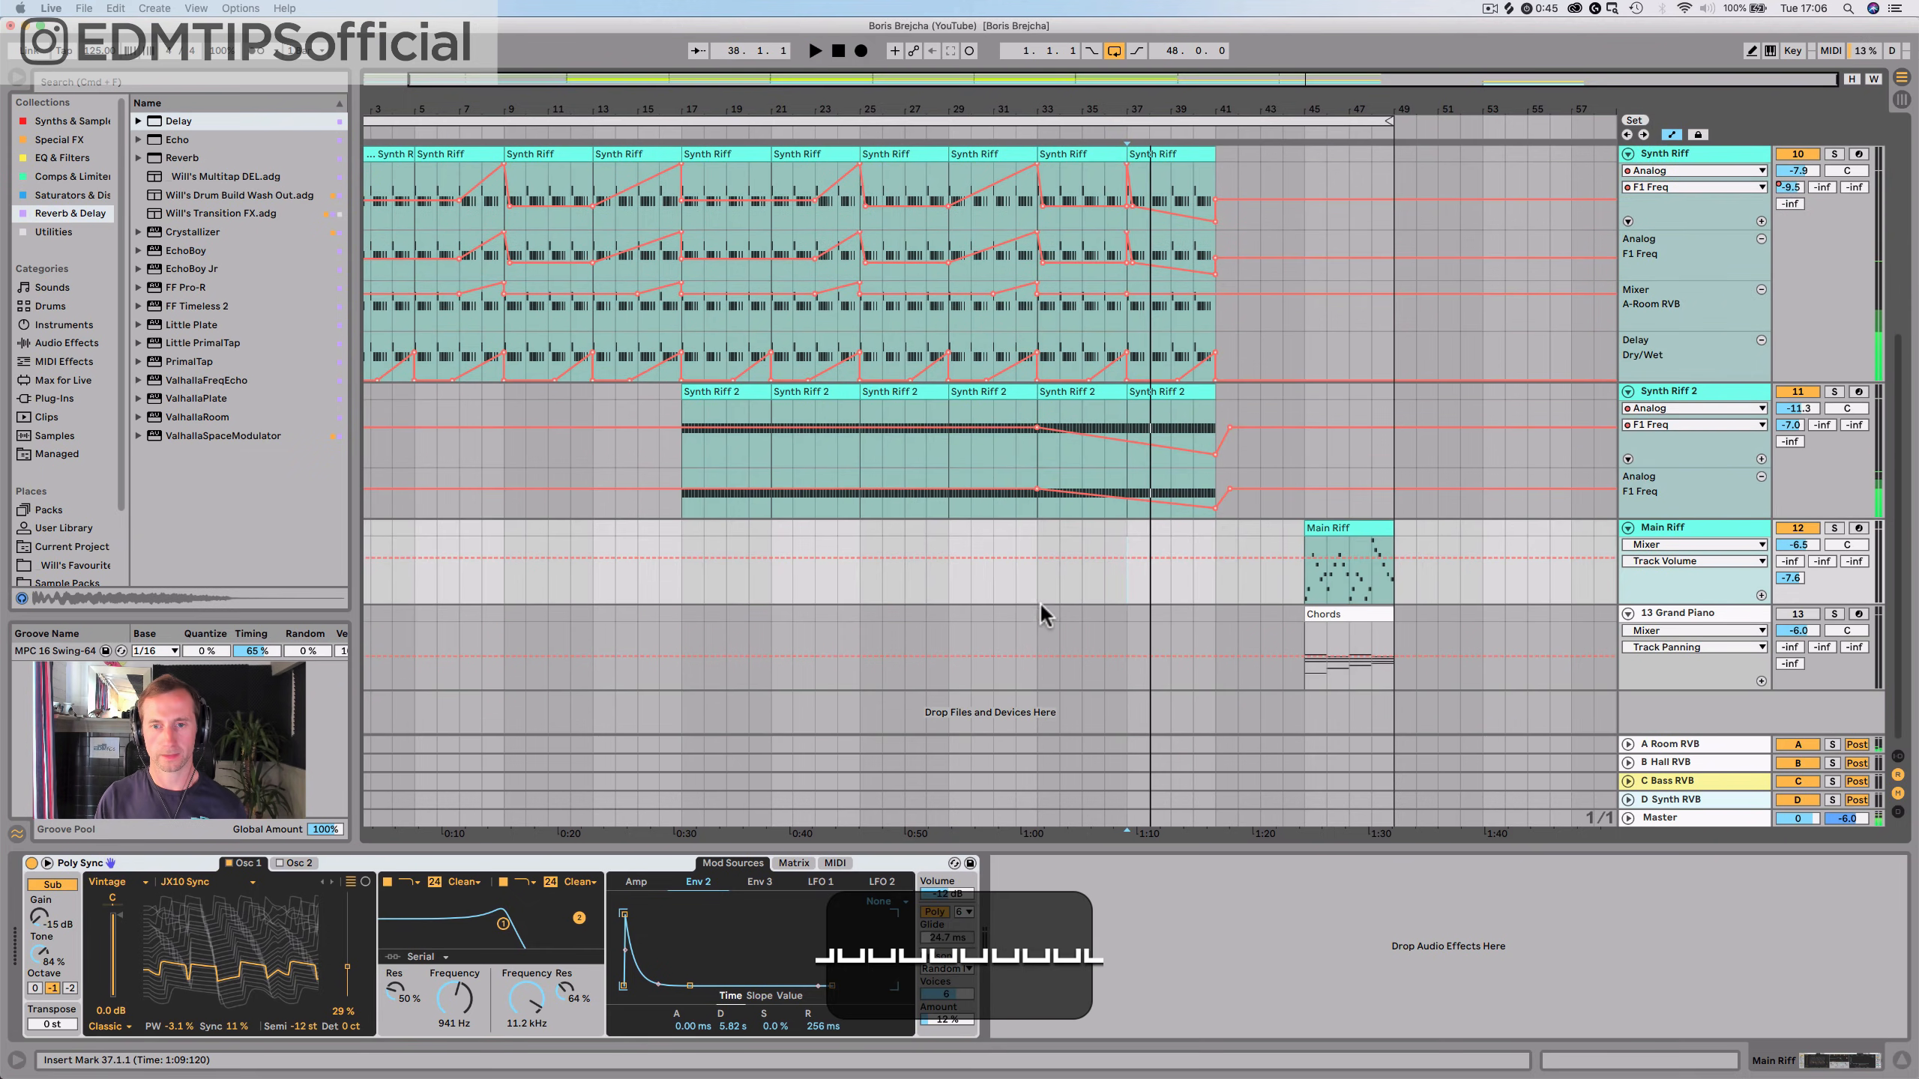
pyautogui.click(1041, 581)
pyautogui.press('super+v')
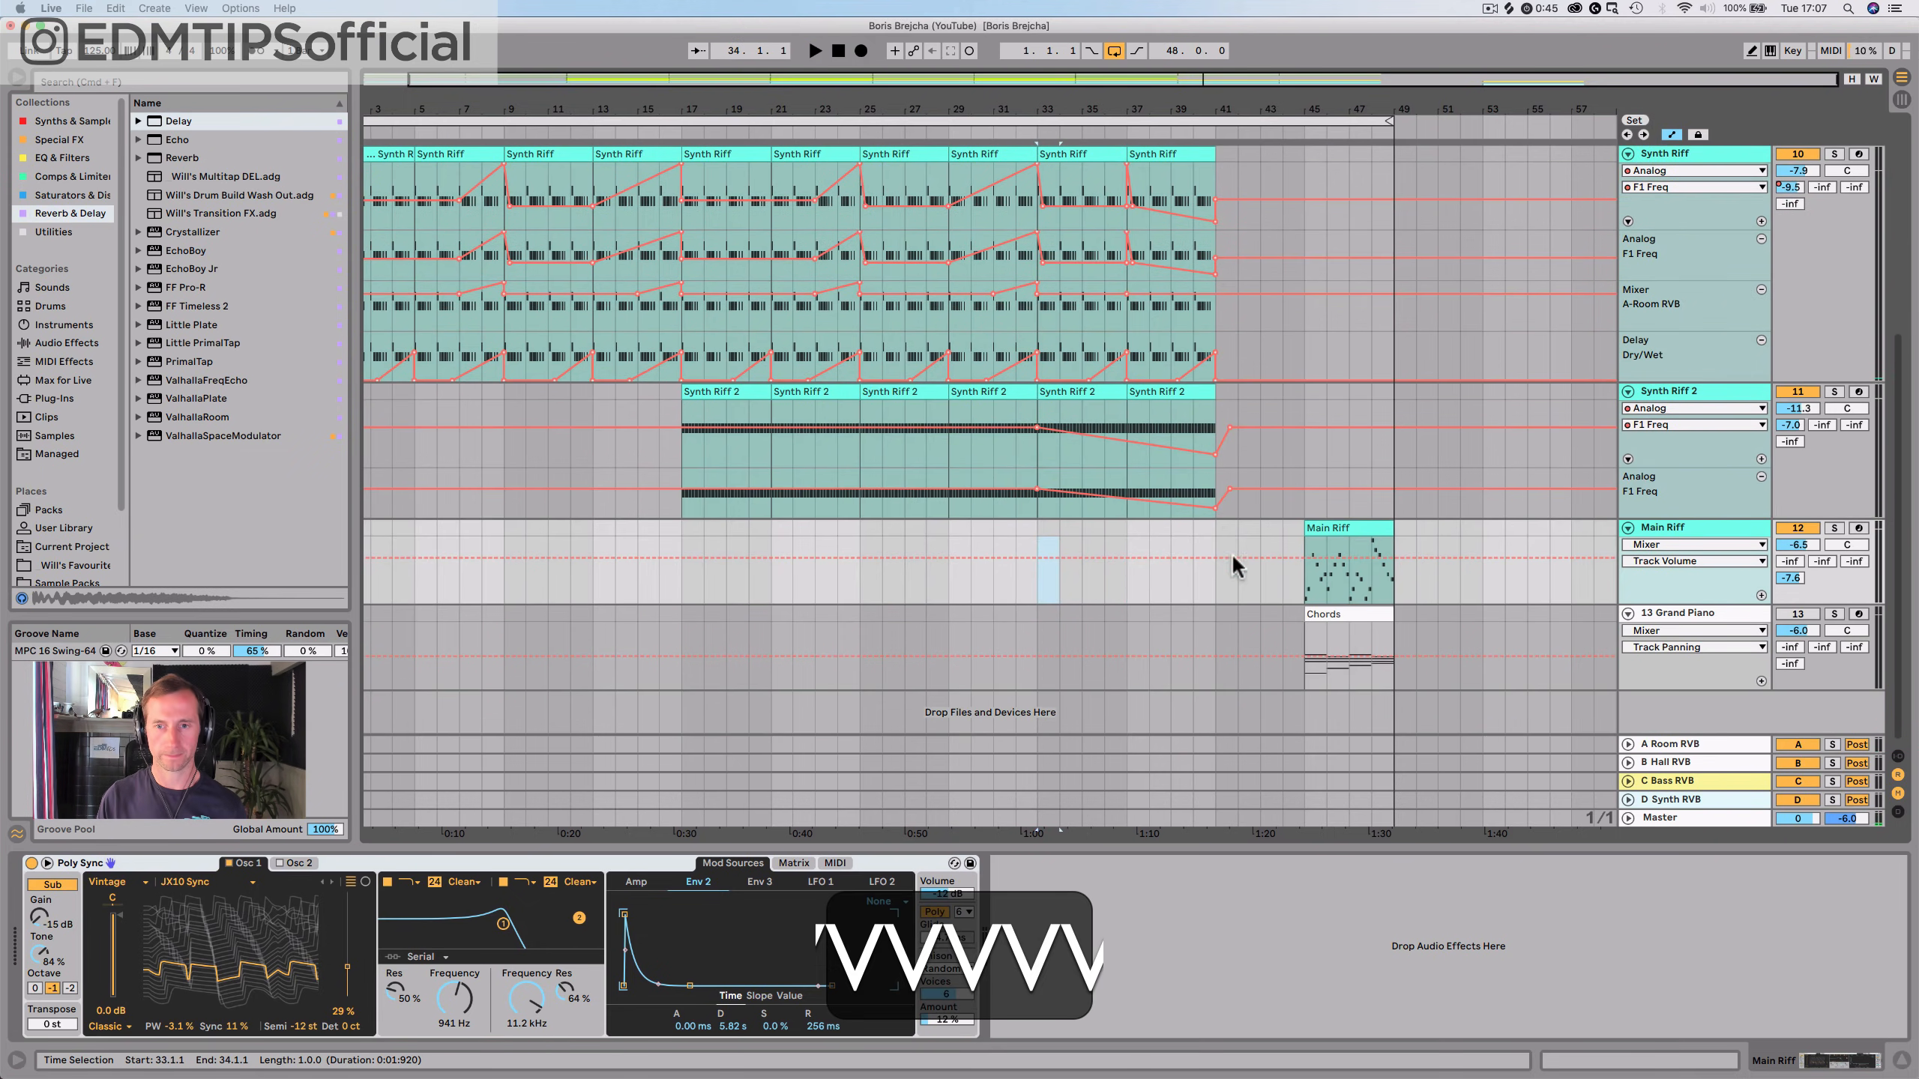
# Hide the automation, then copy the first bar of the Main Riff clip to bar 33 on its track
pyautogui.click(1666, 137)
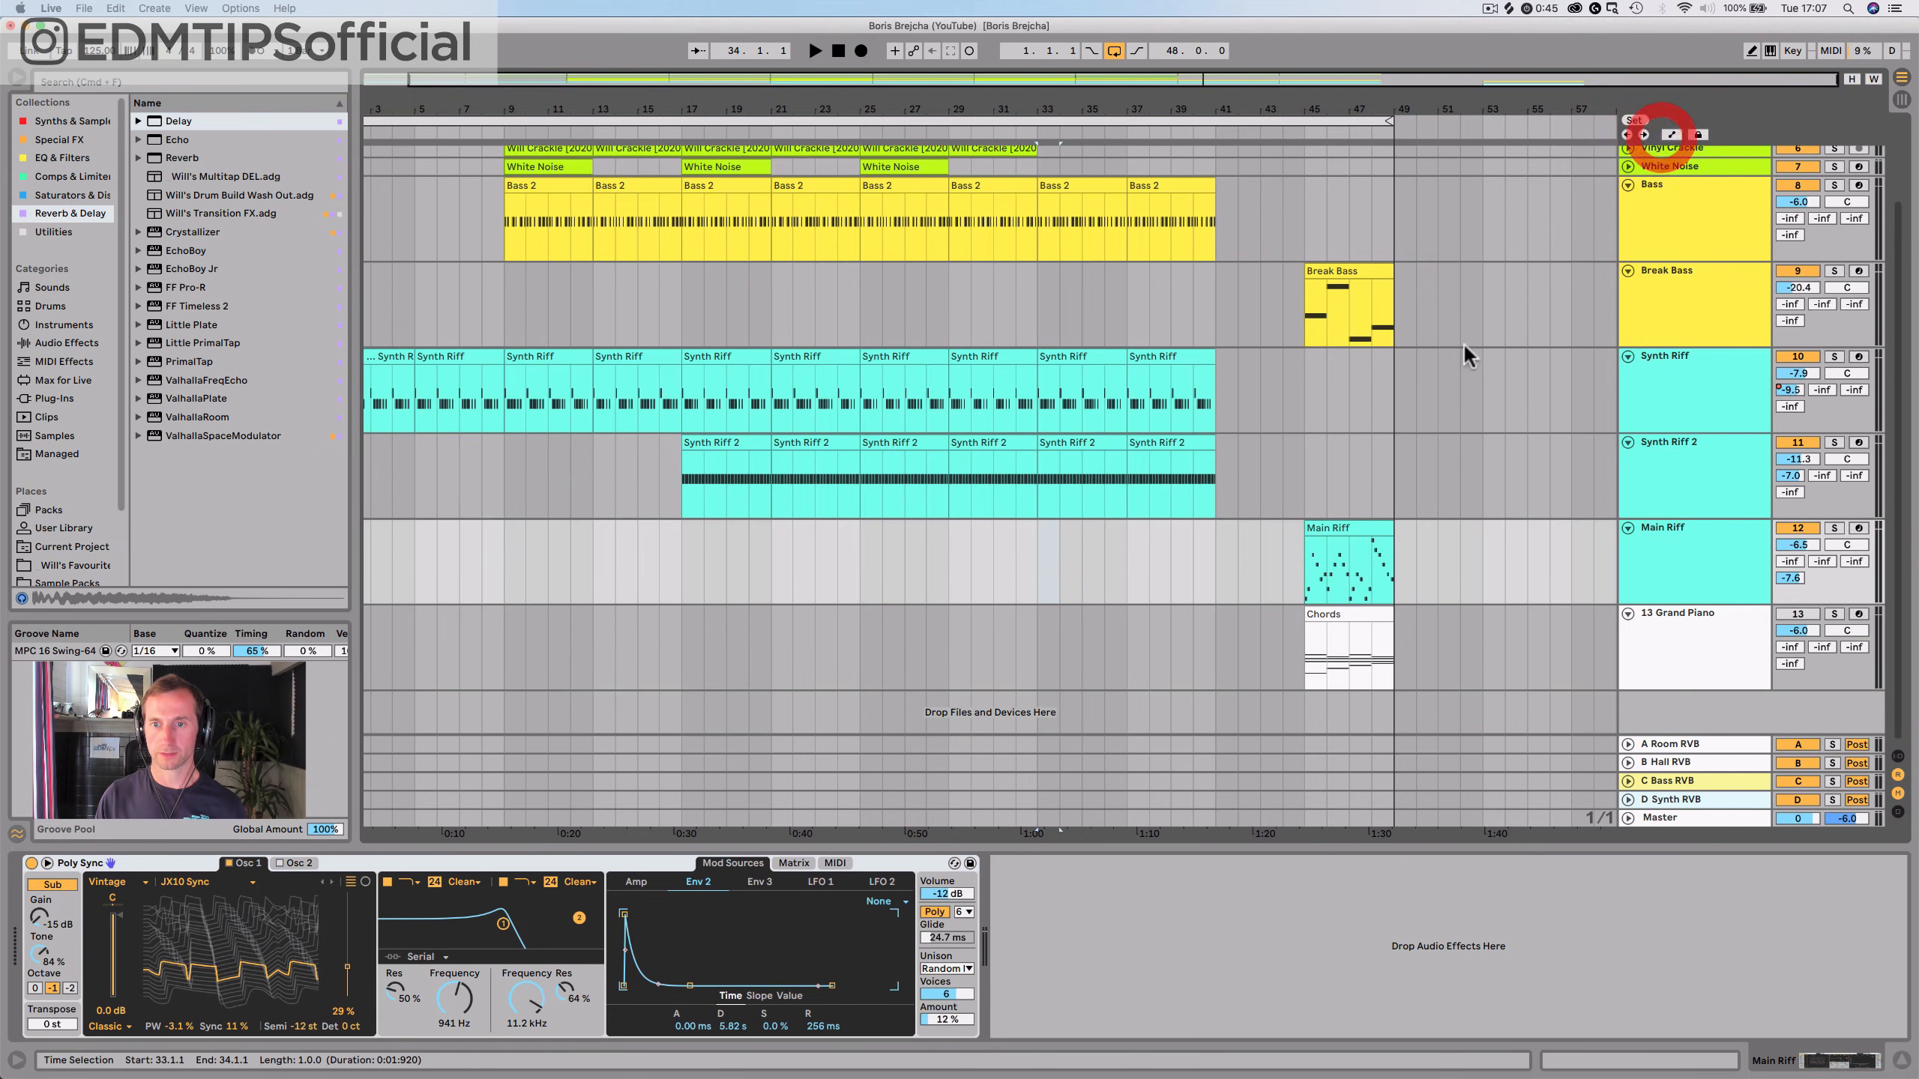
pyautogui.click(1325, 573)
pyautogui.press('super+c')
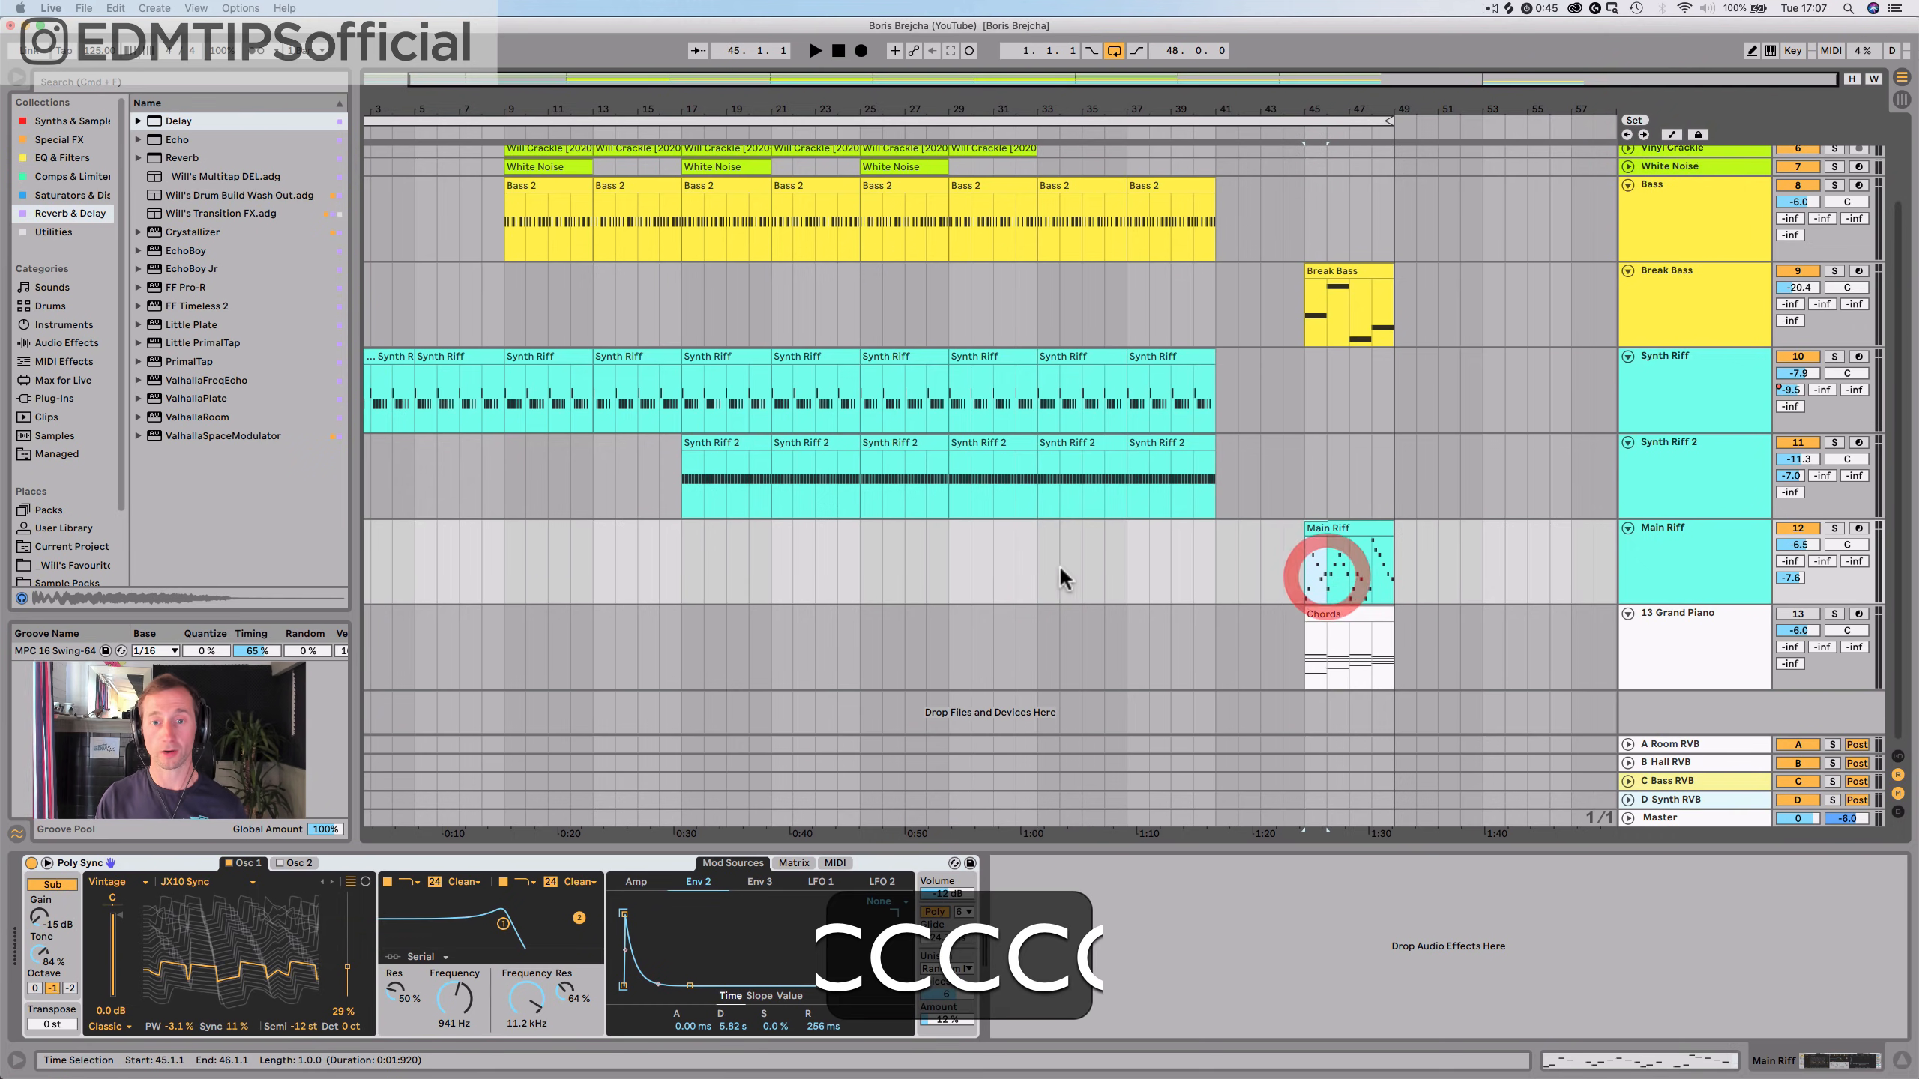
pyautogui.click(1036, 569)
pyautogui.press('super+v')
pyautogui.click(1042, 535)
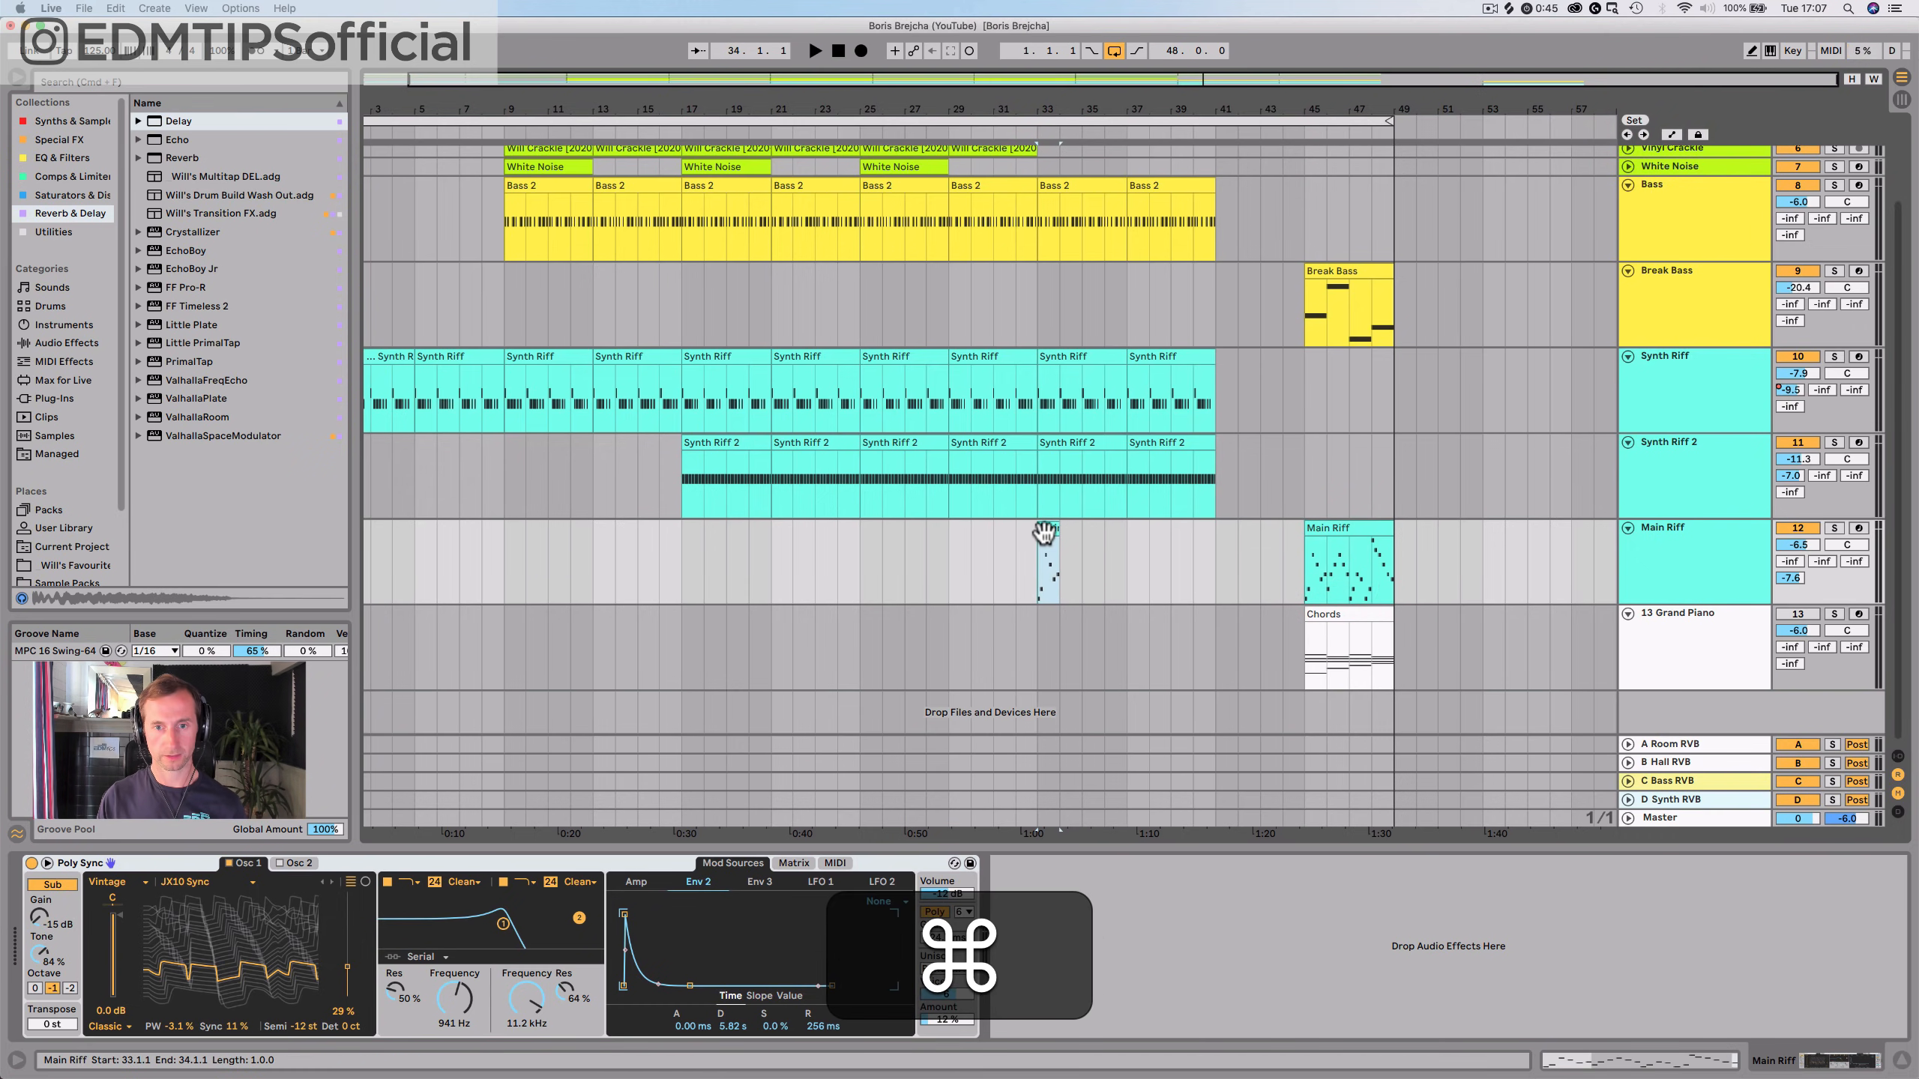
# Duplicate the one-bar Main Riff clip at bar 33 repeatedly to fill the track up to bar 41
pyautogui.press('space')
pyautogui.press('super+d')
pyautogui.press('super+d')
pyautogui.press('super+d')
pyautogui.press('super+d')
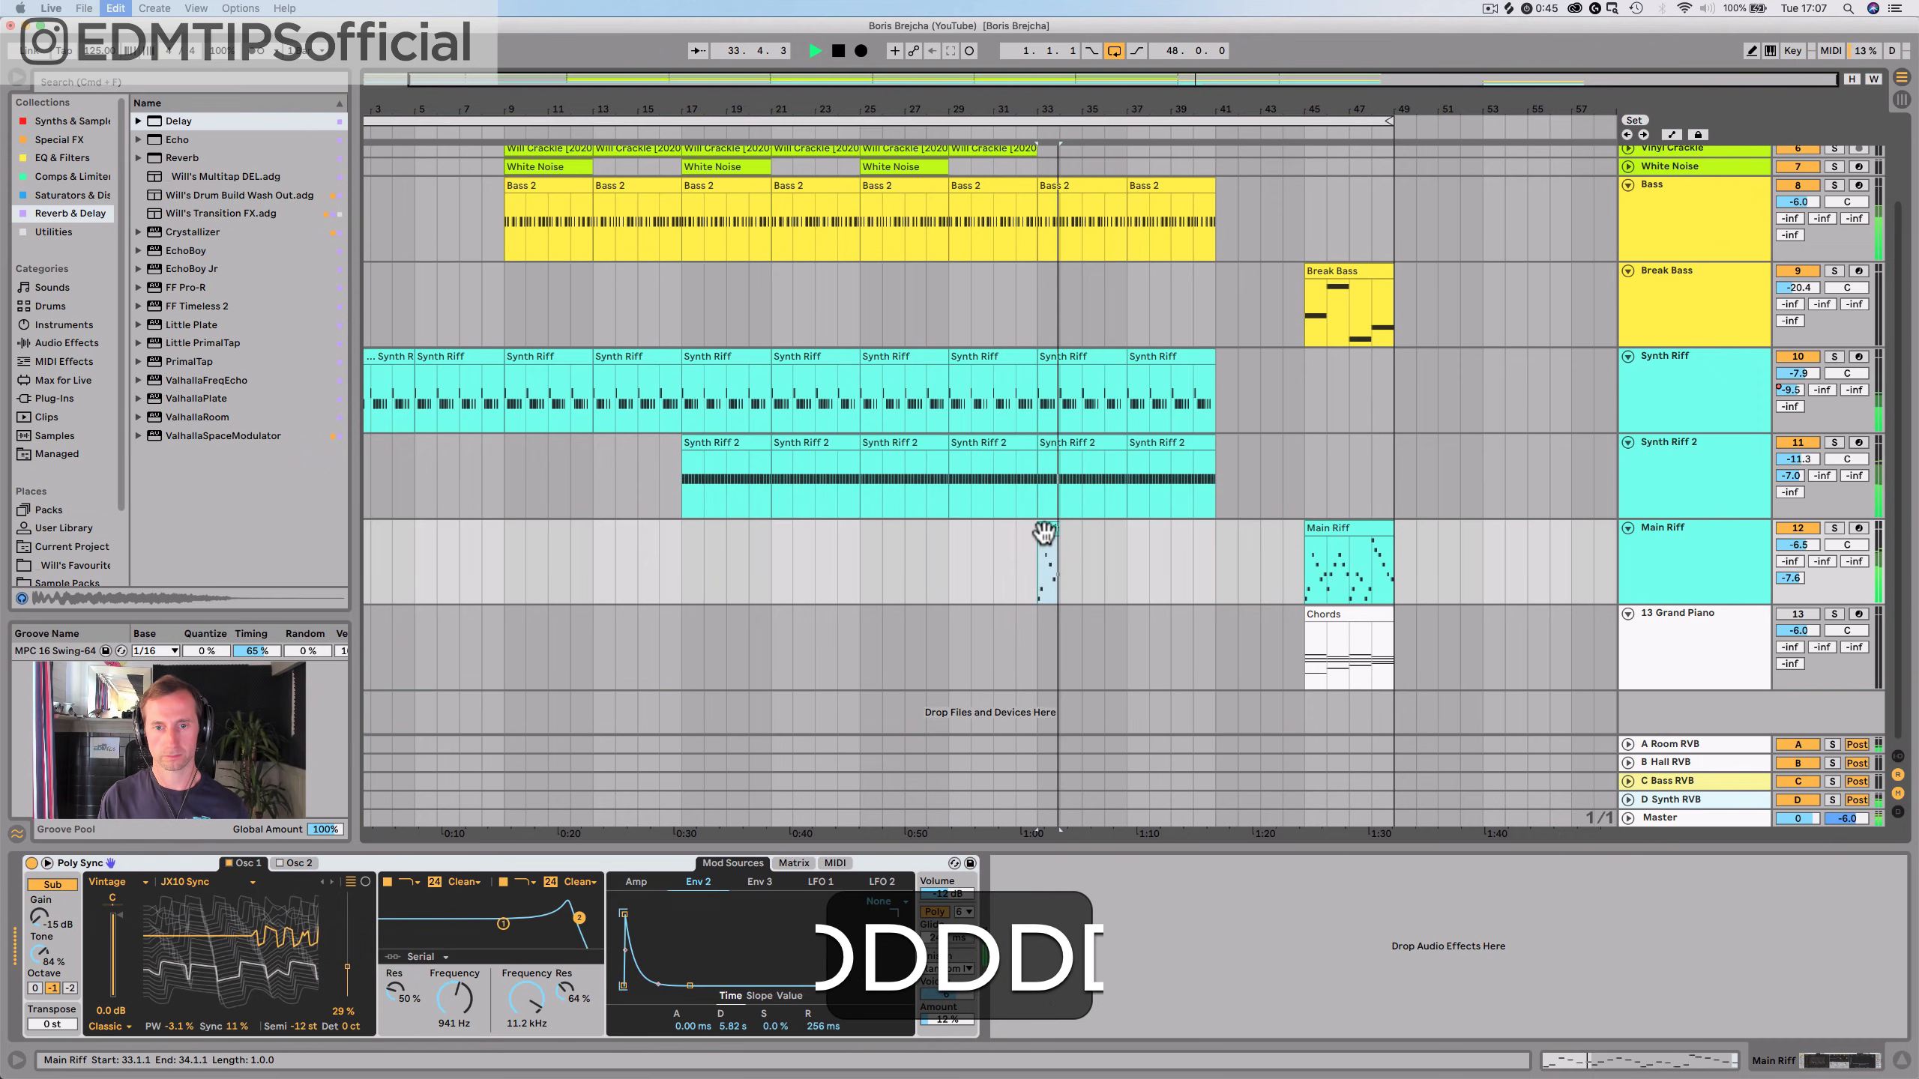
pyautogui.press('super+d')
pyautogui.press('super+d')
pyautogui.press('super+d')
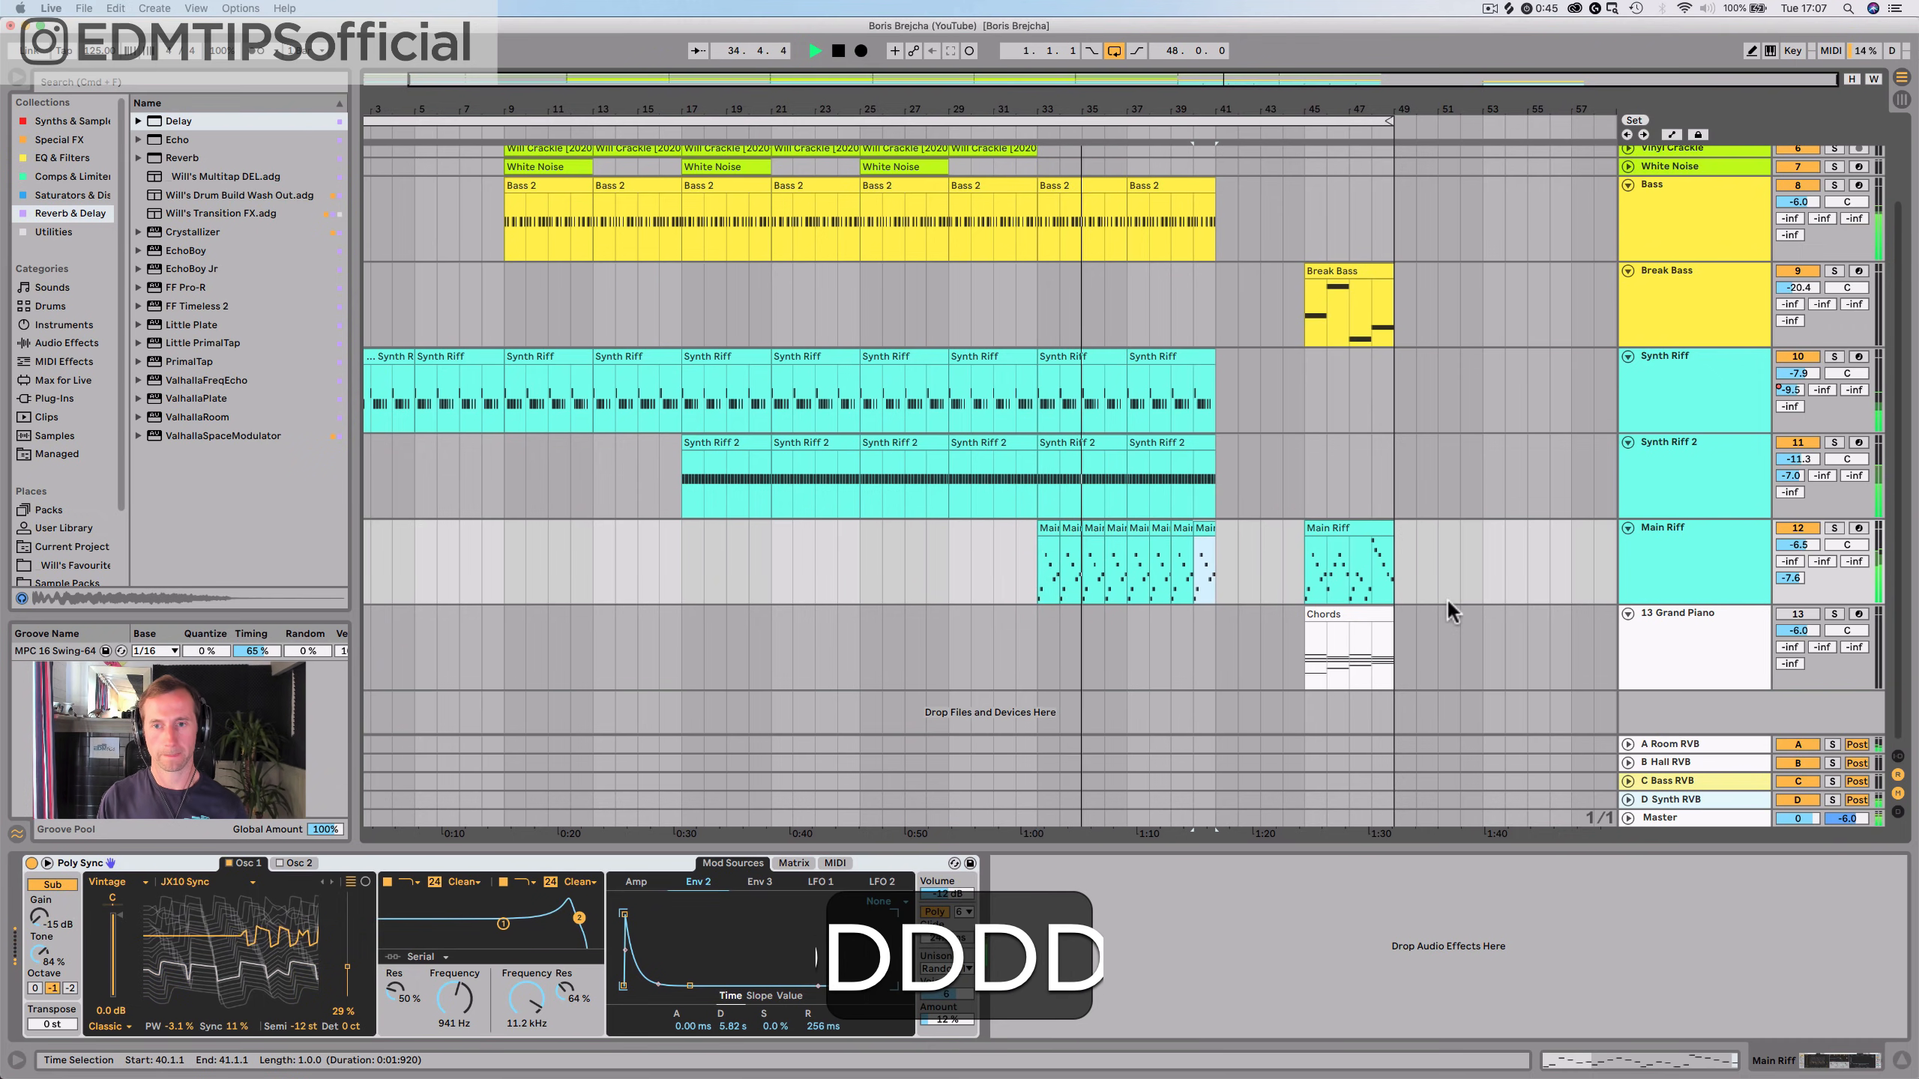
# Add an EQ Eight to the Main Riff track and cut its low end at 108 Hz
pyautogui.click(1721, 574)
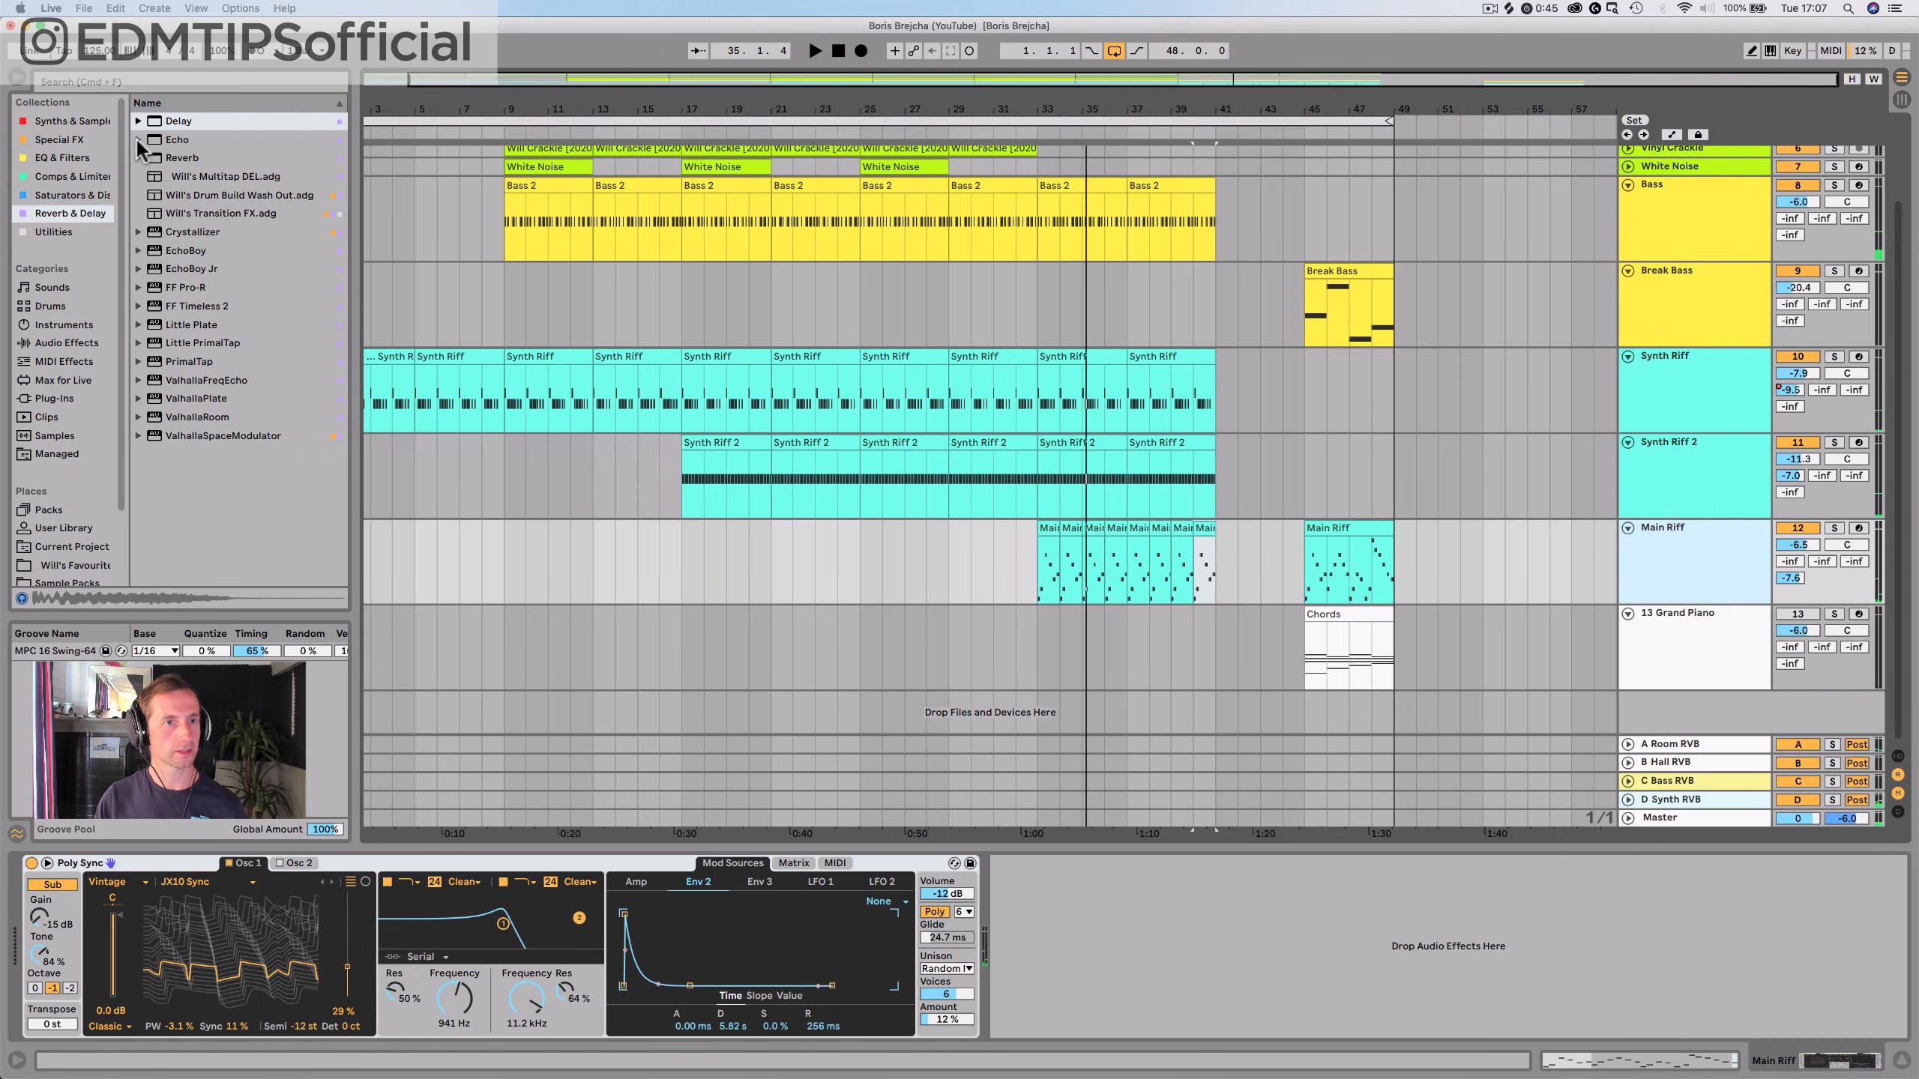
pyautogui.click(64, 158)
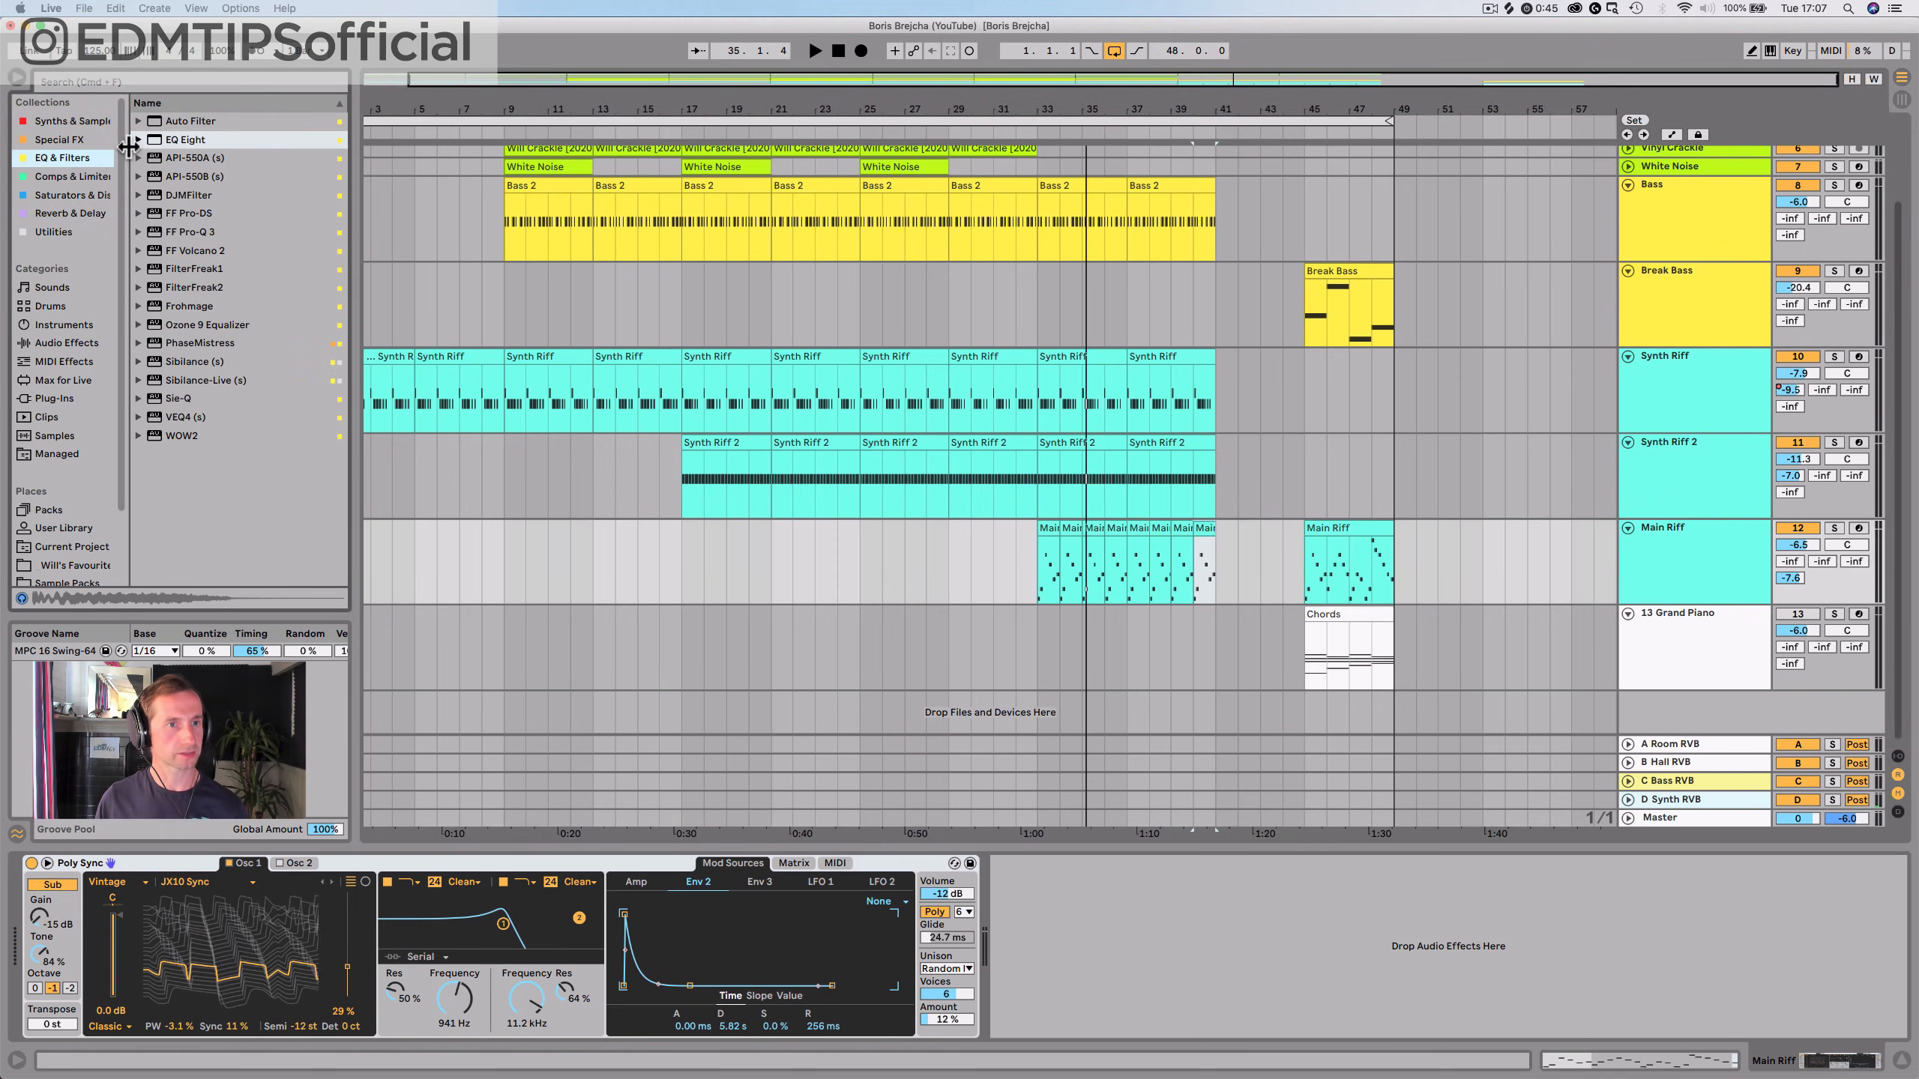
pyautogui.moveTo(1094, 968); pyautogui.dragTo(1092, 968)
pyautogui.press('space')
pyautogui.moveTo(1015, 905); pyautogui.dragTo(1015, 881)
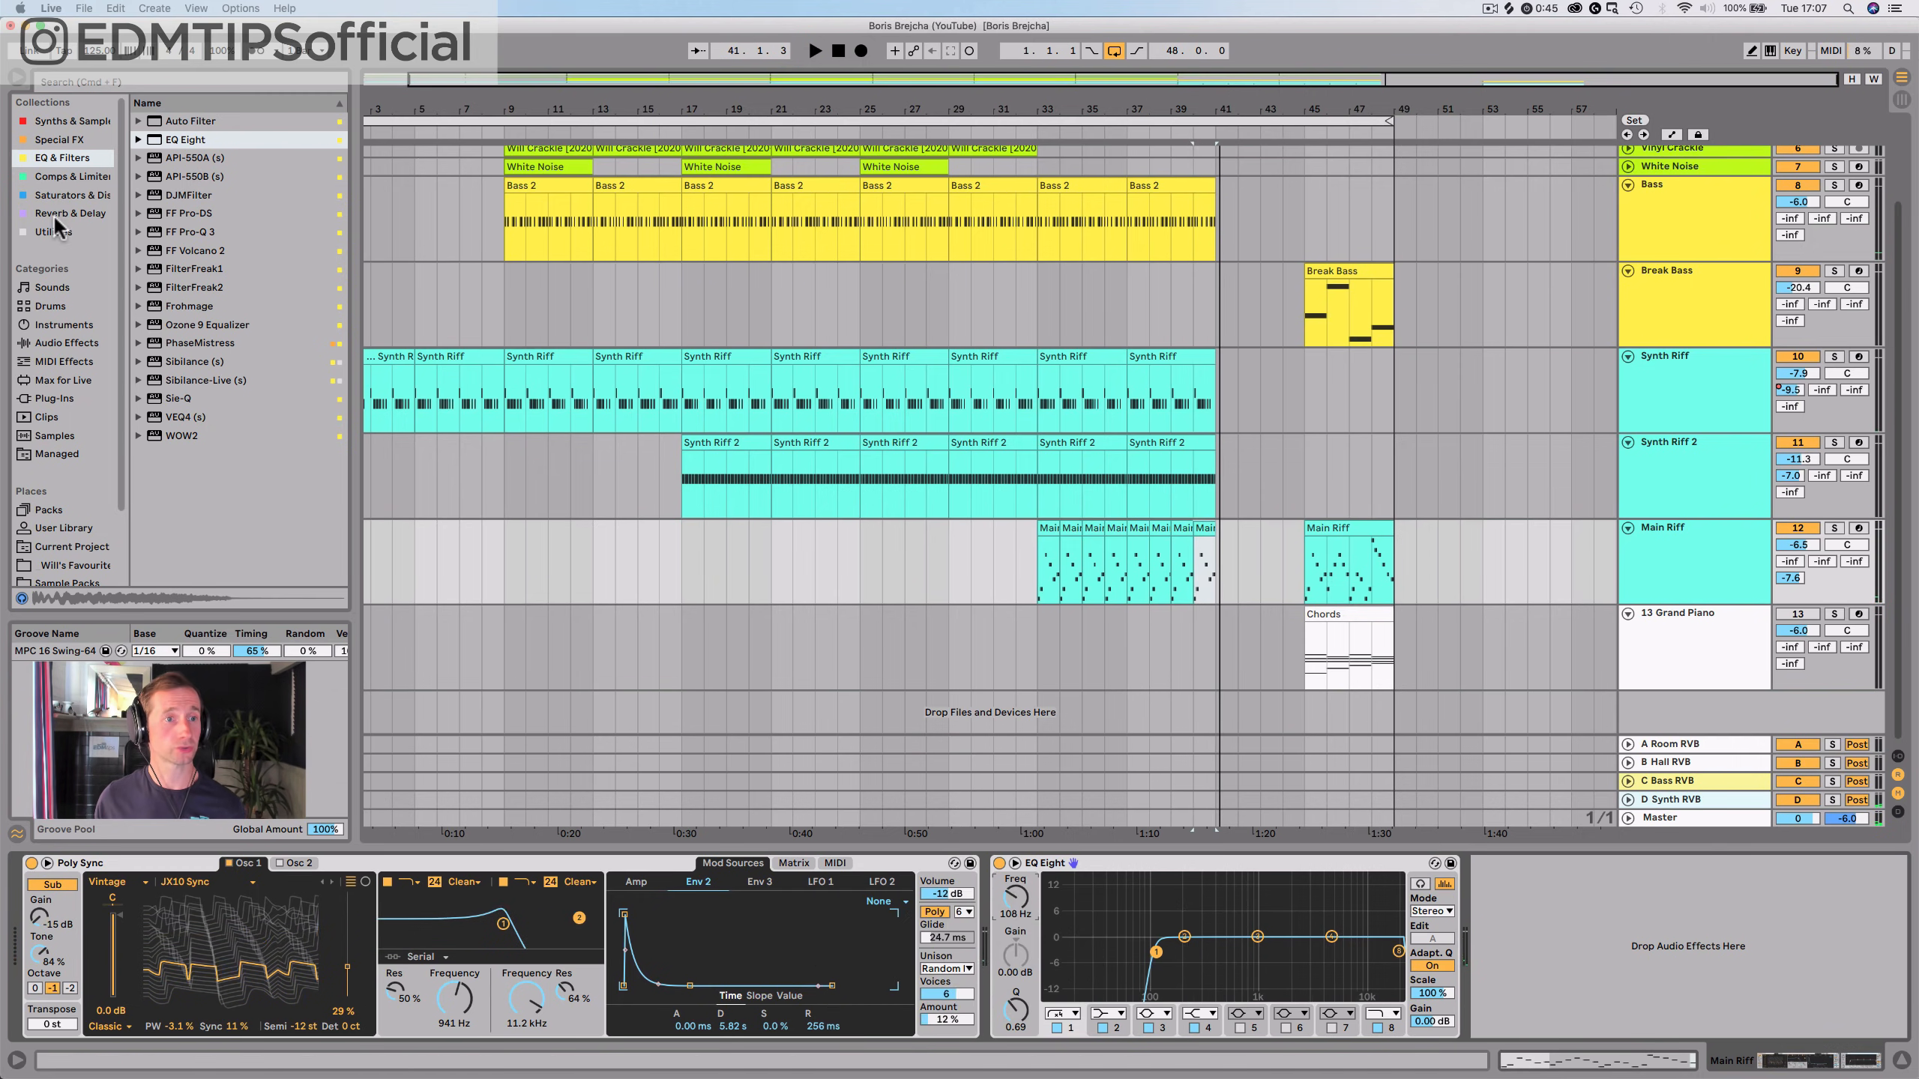
# Add an Auto Filter after the EQ Eight and lower its low-pass frequency to about 470 Hz while playing from bar 33
pyautogui.click(57, 140)
pyautogui.click(59, 161)
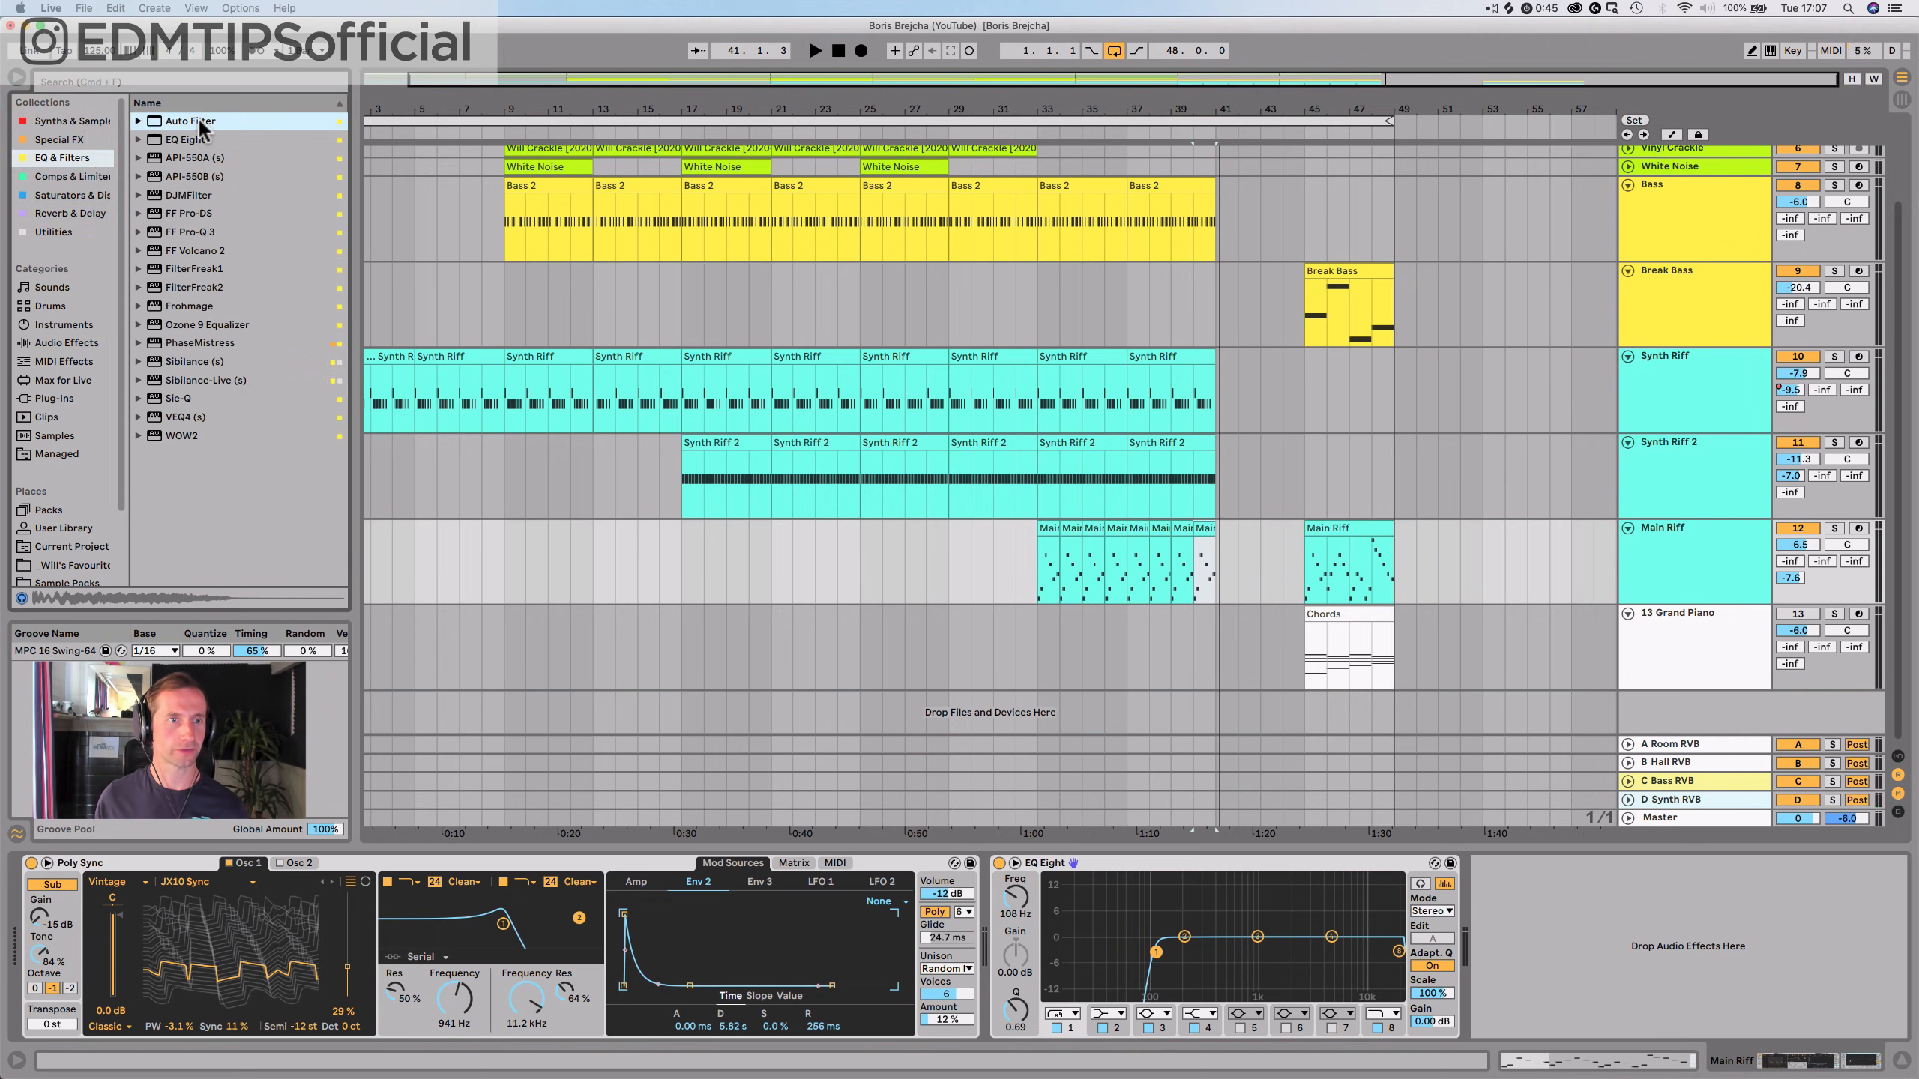
pyautogui.moveTo(1340, 837); pyautogui.dragTo(1520, 908)
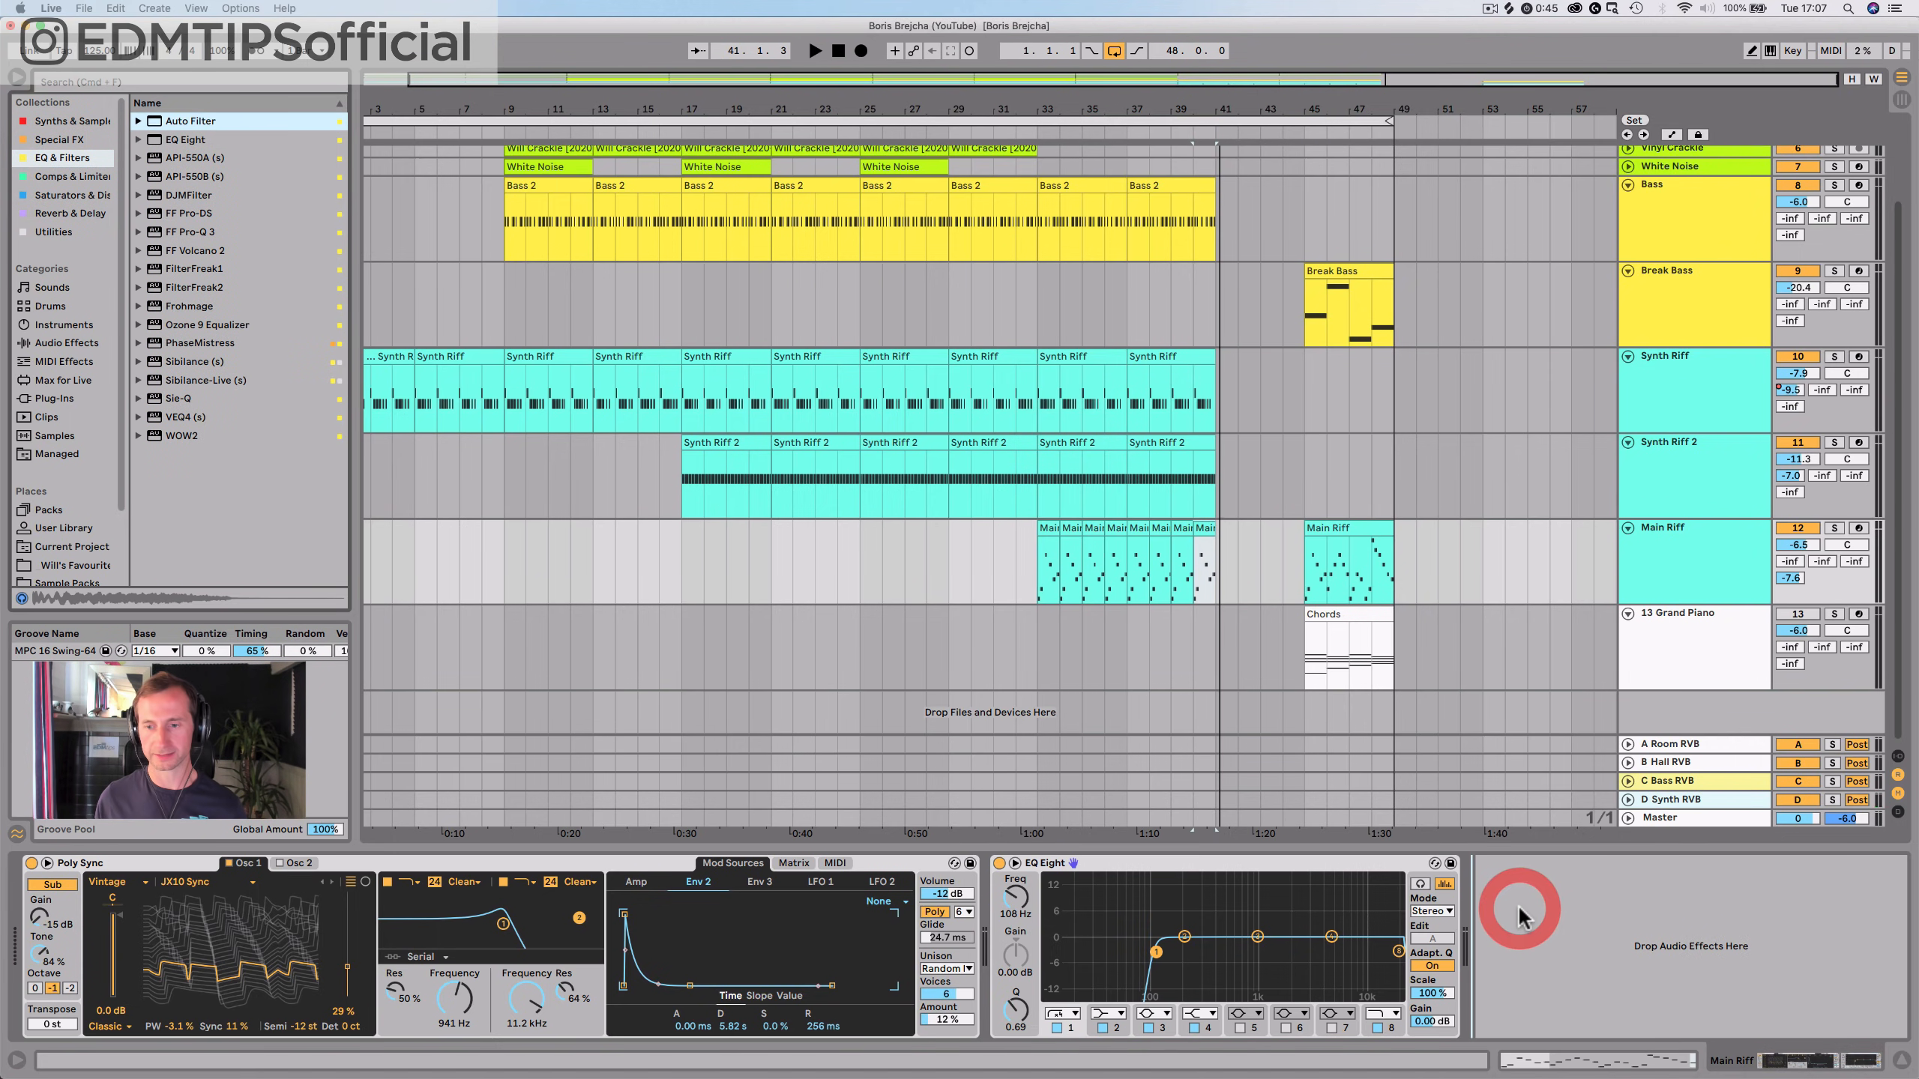
pyautogui.press('space')
pyautogui.moveTo(1741, 920); pyautogui.dragTo(1741, 997)
pyautogui.click(1041, 597)
pyautogui.press('space')
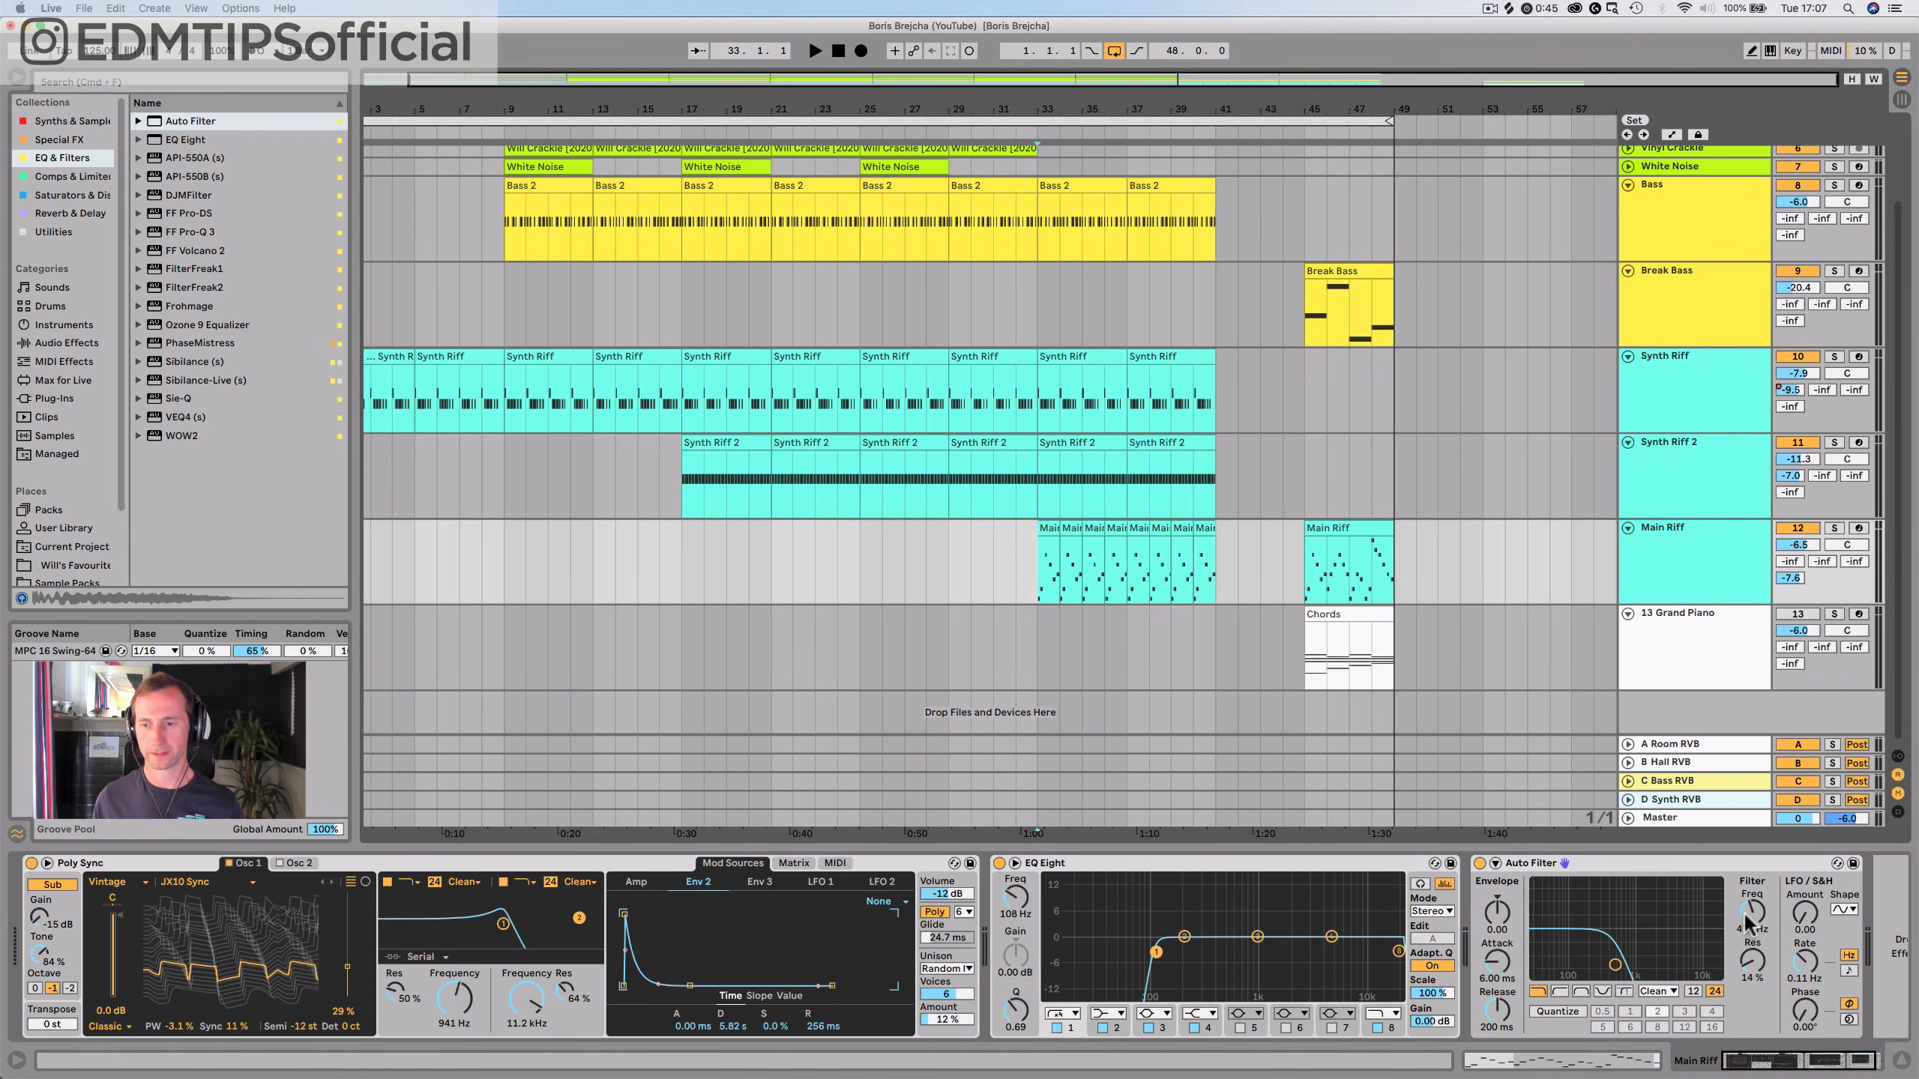
# Automate the Main Riff's Auto Filter frequency to stay low from bar 33, then rise from about bar 38 to 19.9 kHz at bar 41
pyautogui.rightClick(1746, 921)
pyautogui.click(1777, 941)
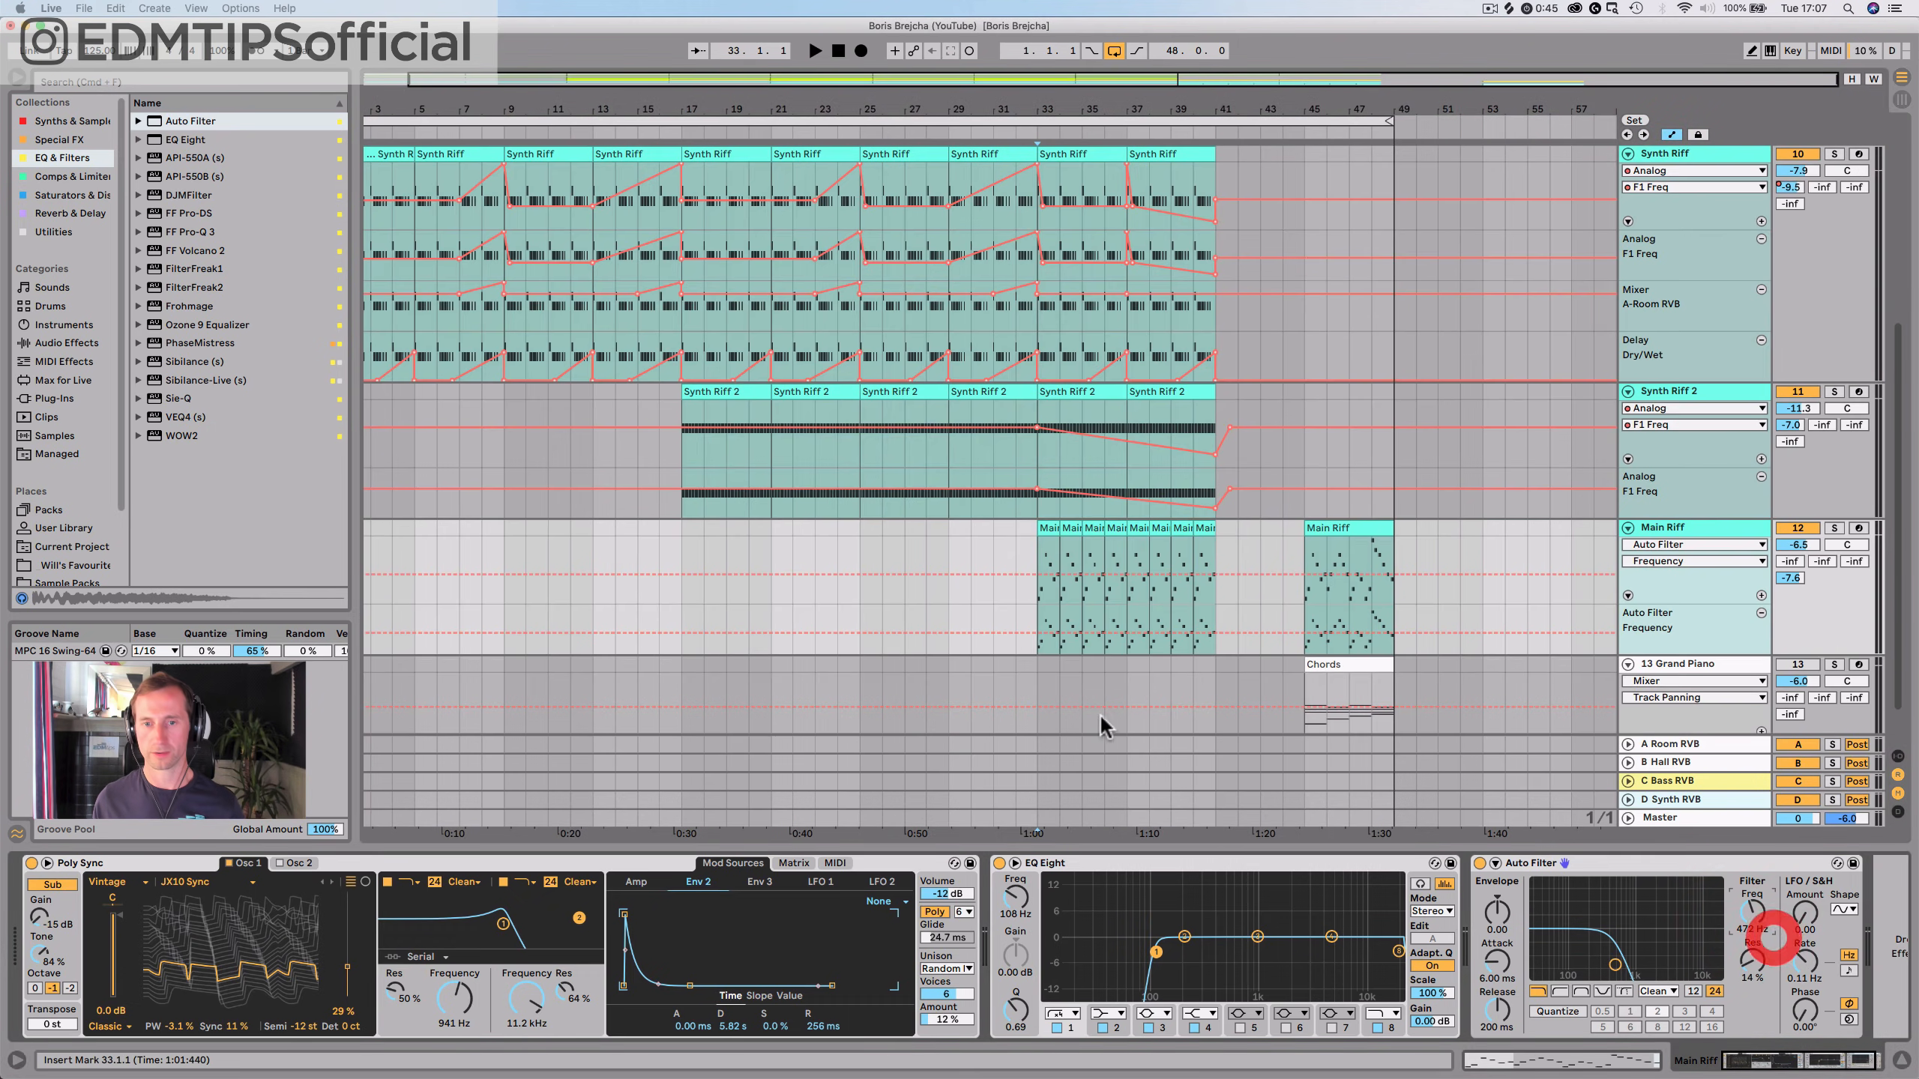
pyautogui.click(1034, 632)
pyautogui.press('space')
pyautogui.moveTo(1216, 632); pyautogui.dragTo(1216, 619)
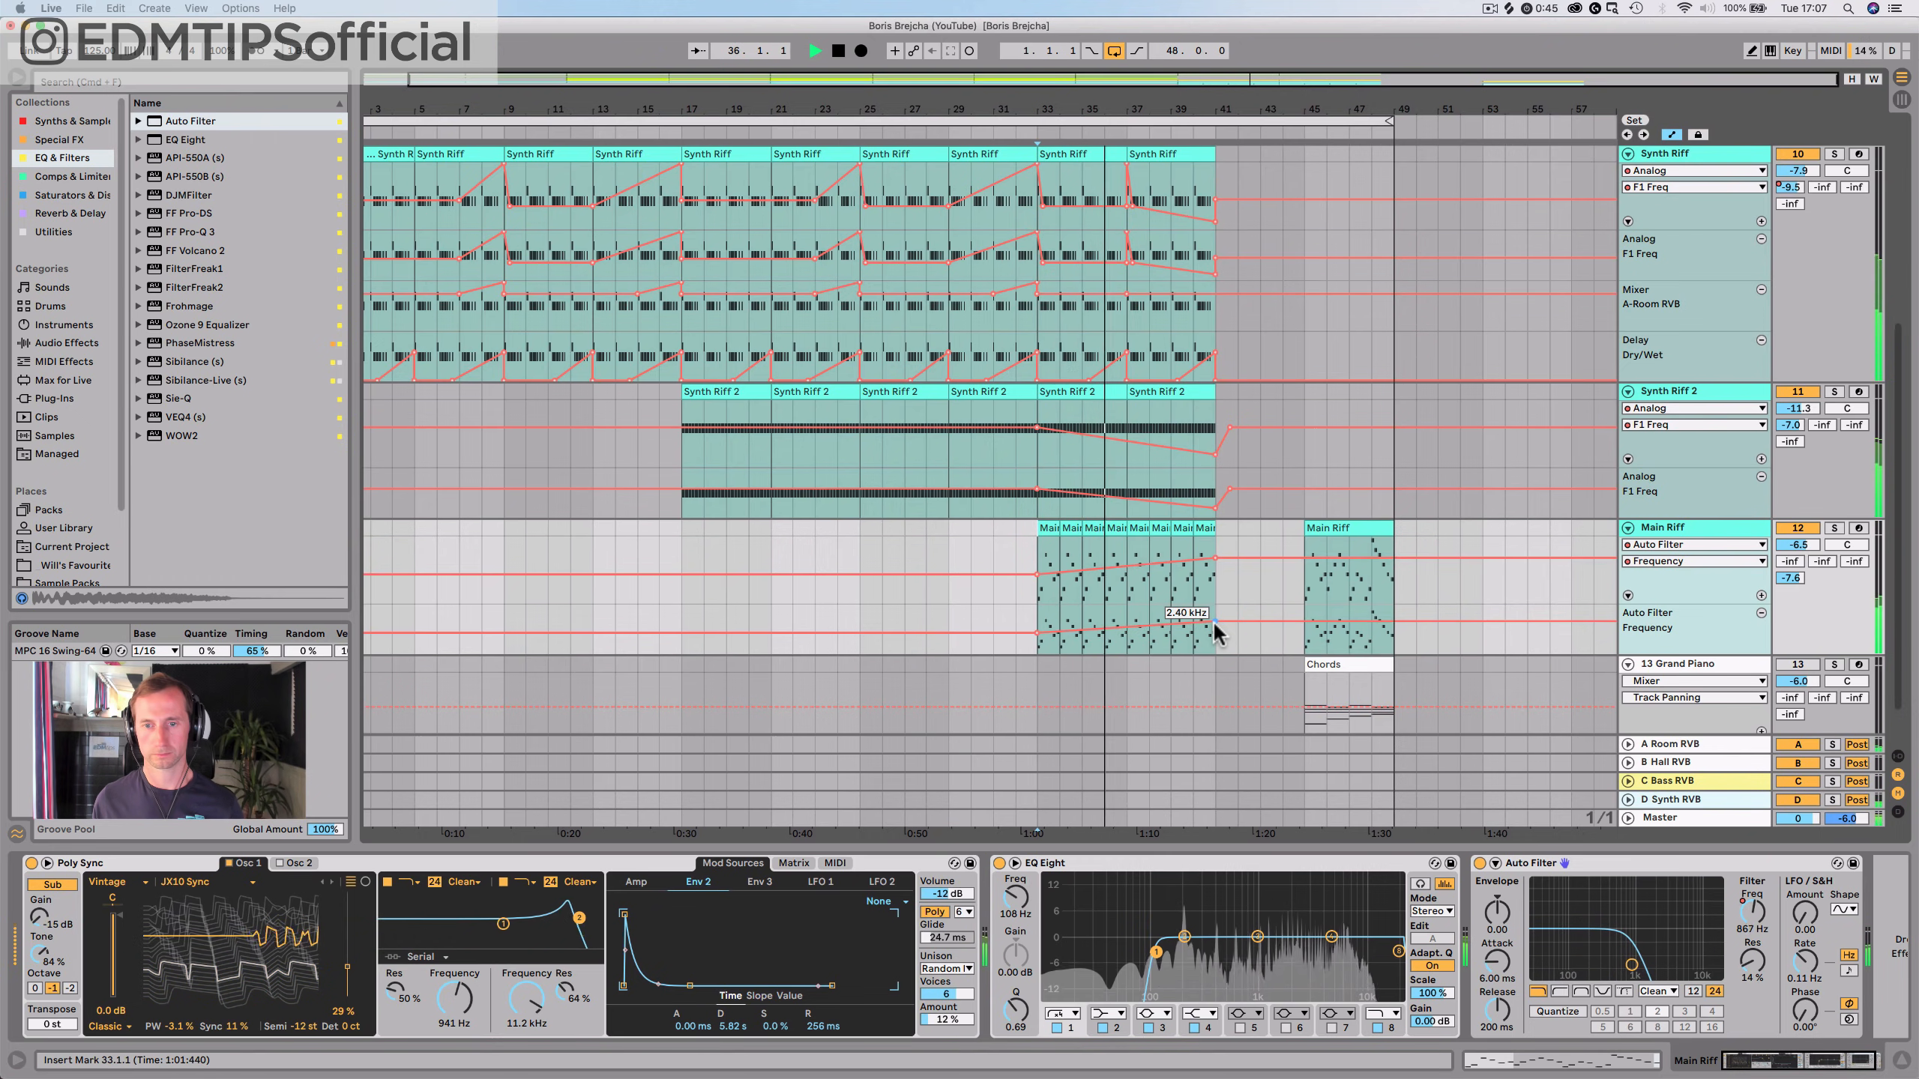
pyautogui.moveTo(1156, 625); pyautogui.dragTo(1156, 632)
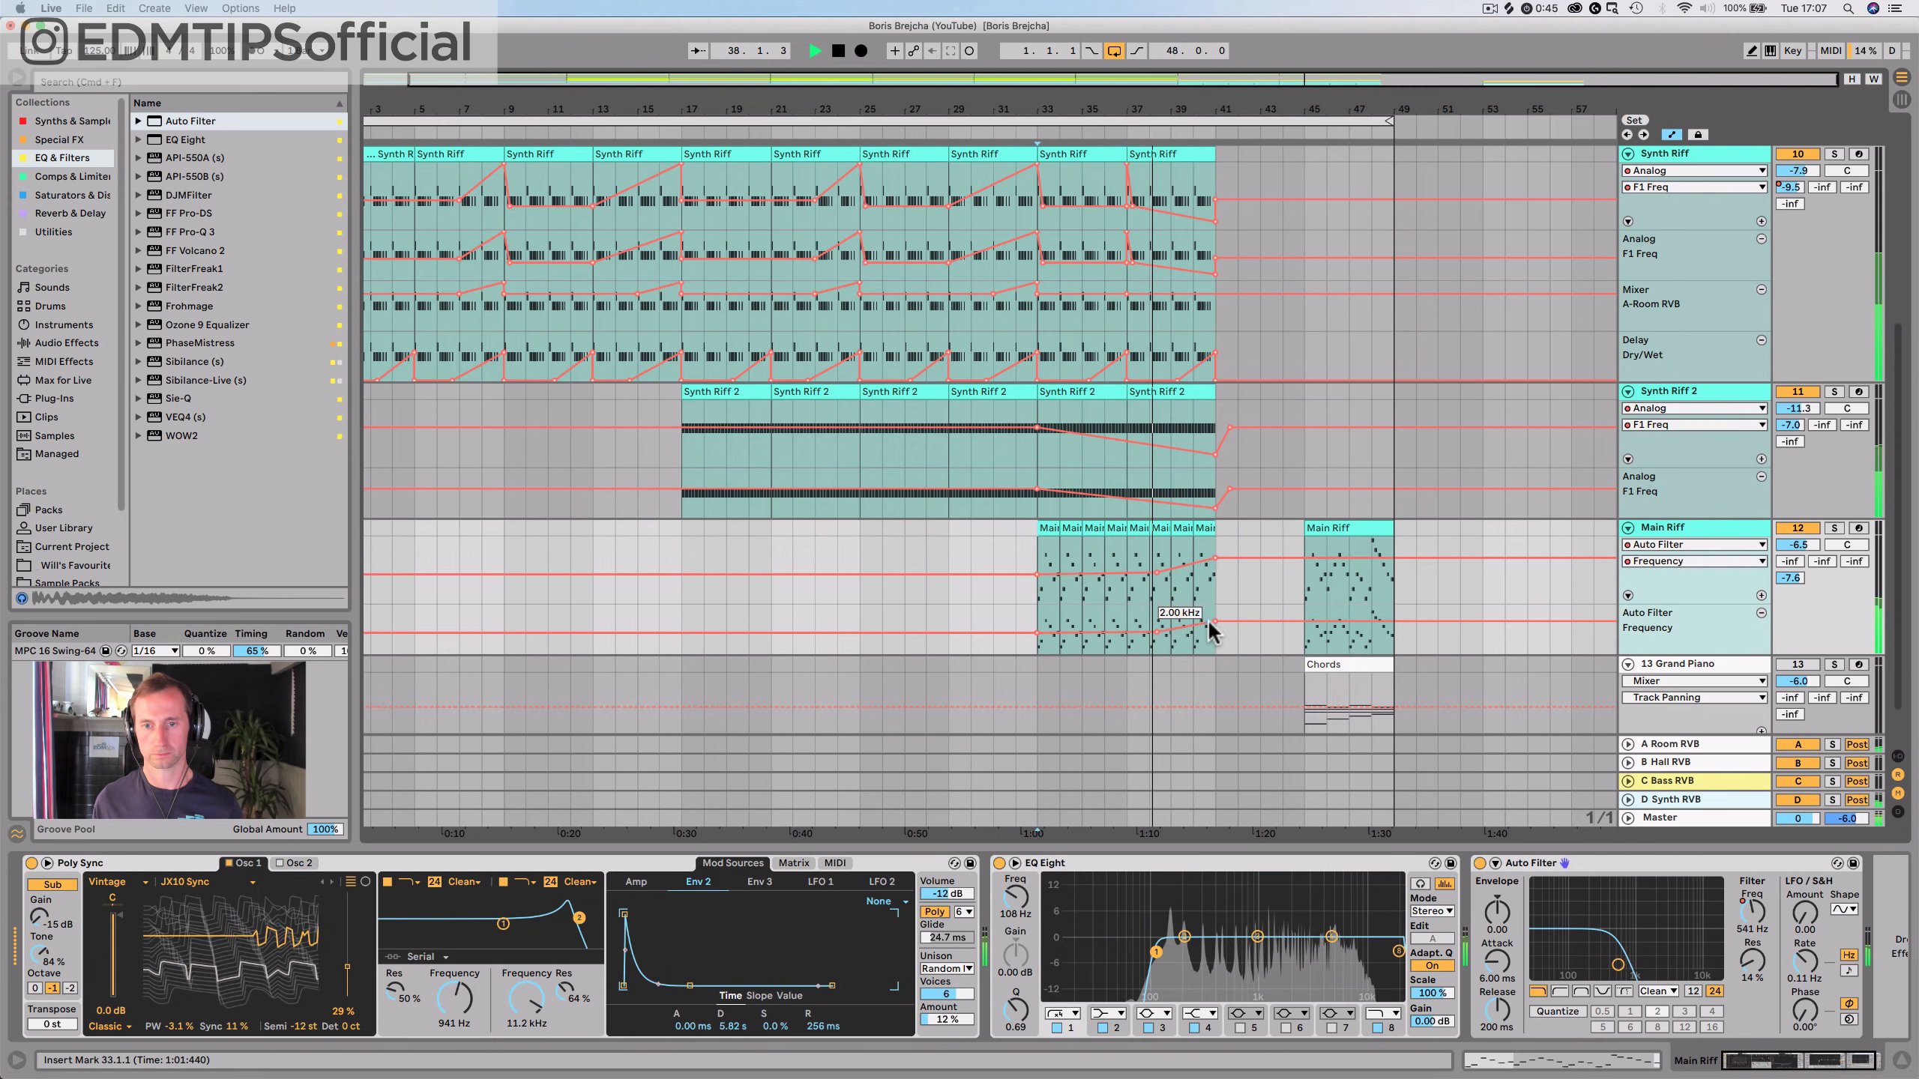
pyautogui.moveTo(1214, 622); pyautogui.dragTo(1210, 603)
# Move the four-bar Main Riff and Break Bass clips from bar 45 to start at bar 41
pyautogui.click(1311, 528)
pyautogui.moveTo(1311, 527); pyautogui.dragTo(1254, 536)
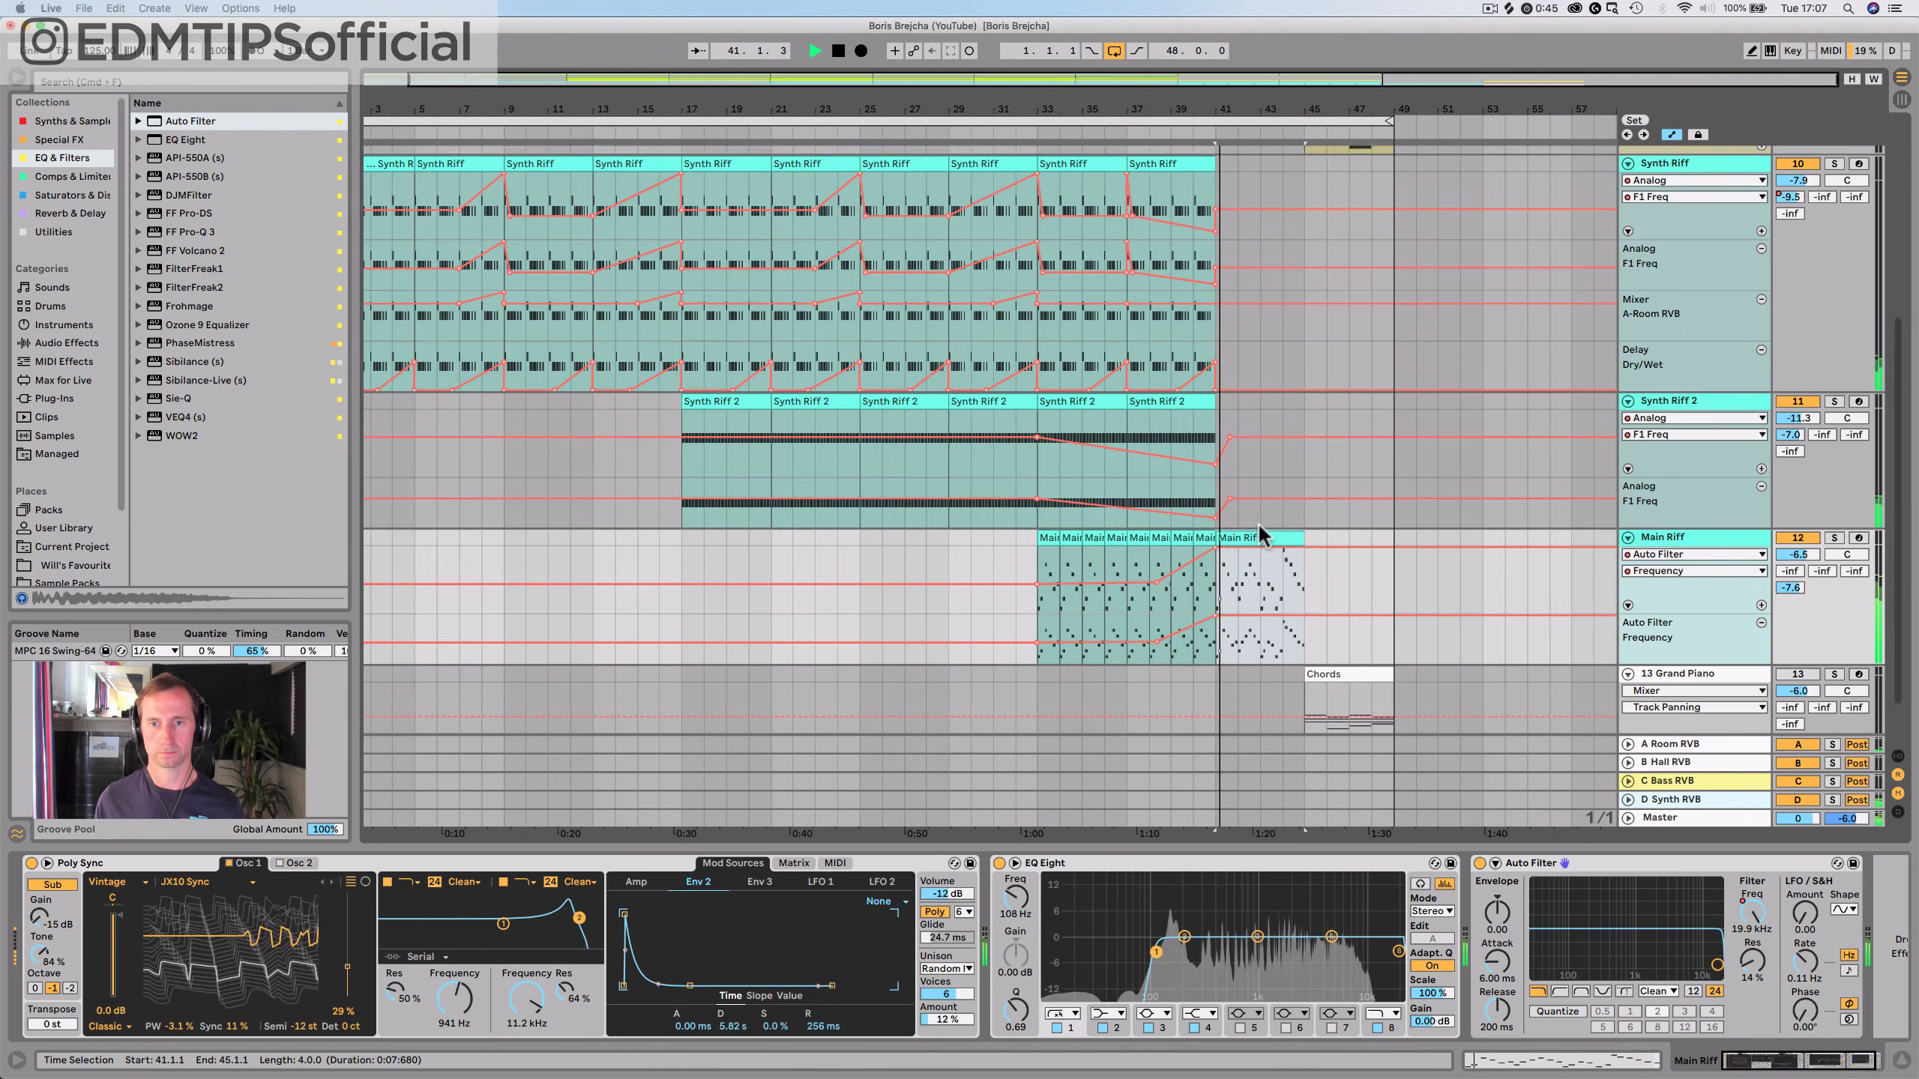
pyautogui.scroll(5, 1265, 533)
pyautogui.moveTo(1335, 407); pyautogui.dragTo(1244, 429)
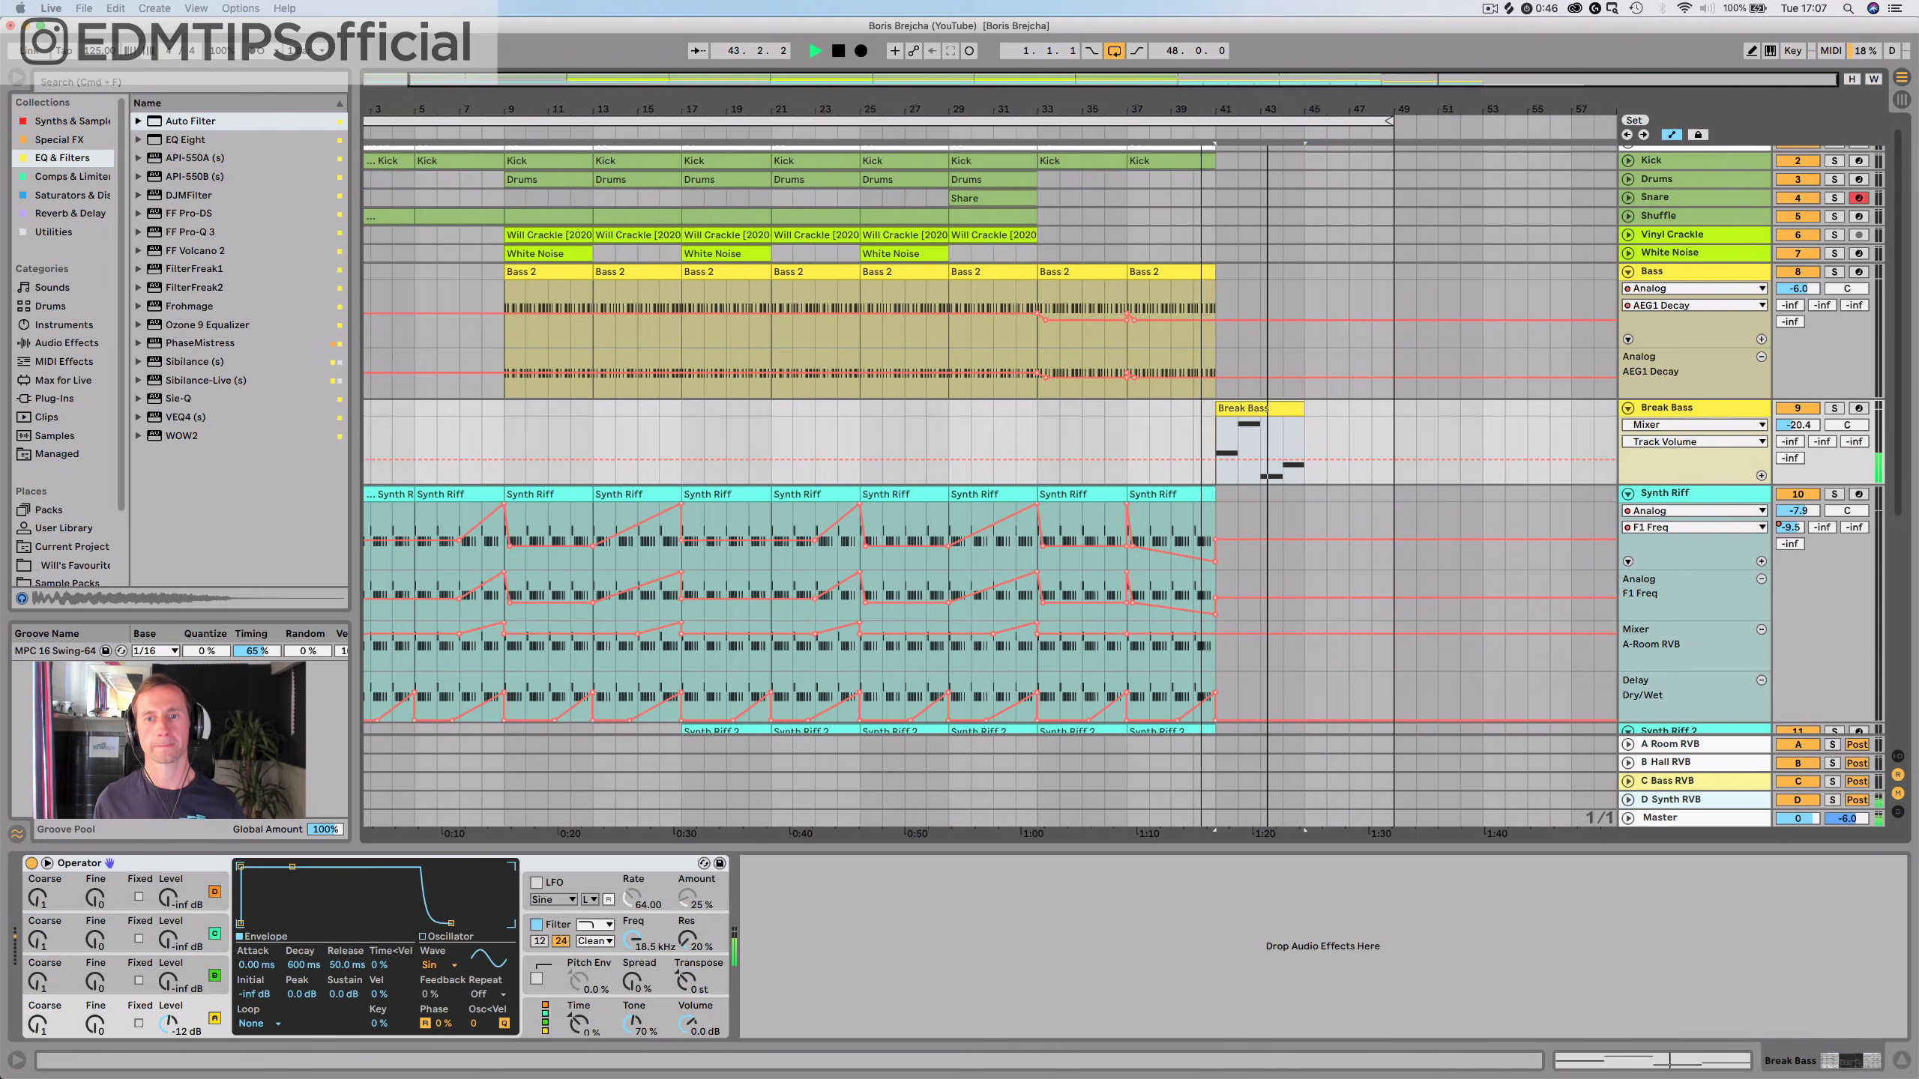
# Duplicate the four-bar Break Bass and Main Riff clips so that both repeat from bar 45 to bar 49
pyautogui.moveTo(1226, 131); pyautogui.dragTo(1236, 128)
pyautogui.click(1245, 410)
pyautogui.press('super+d')
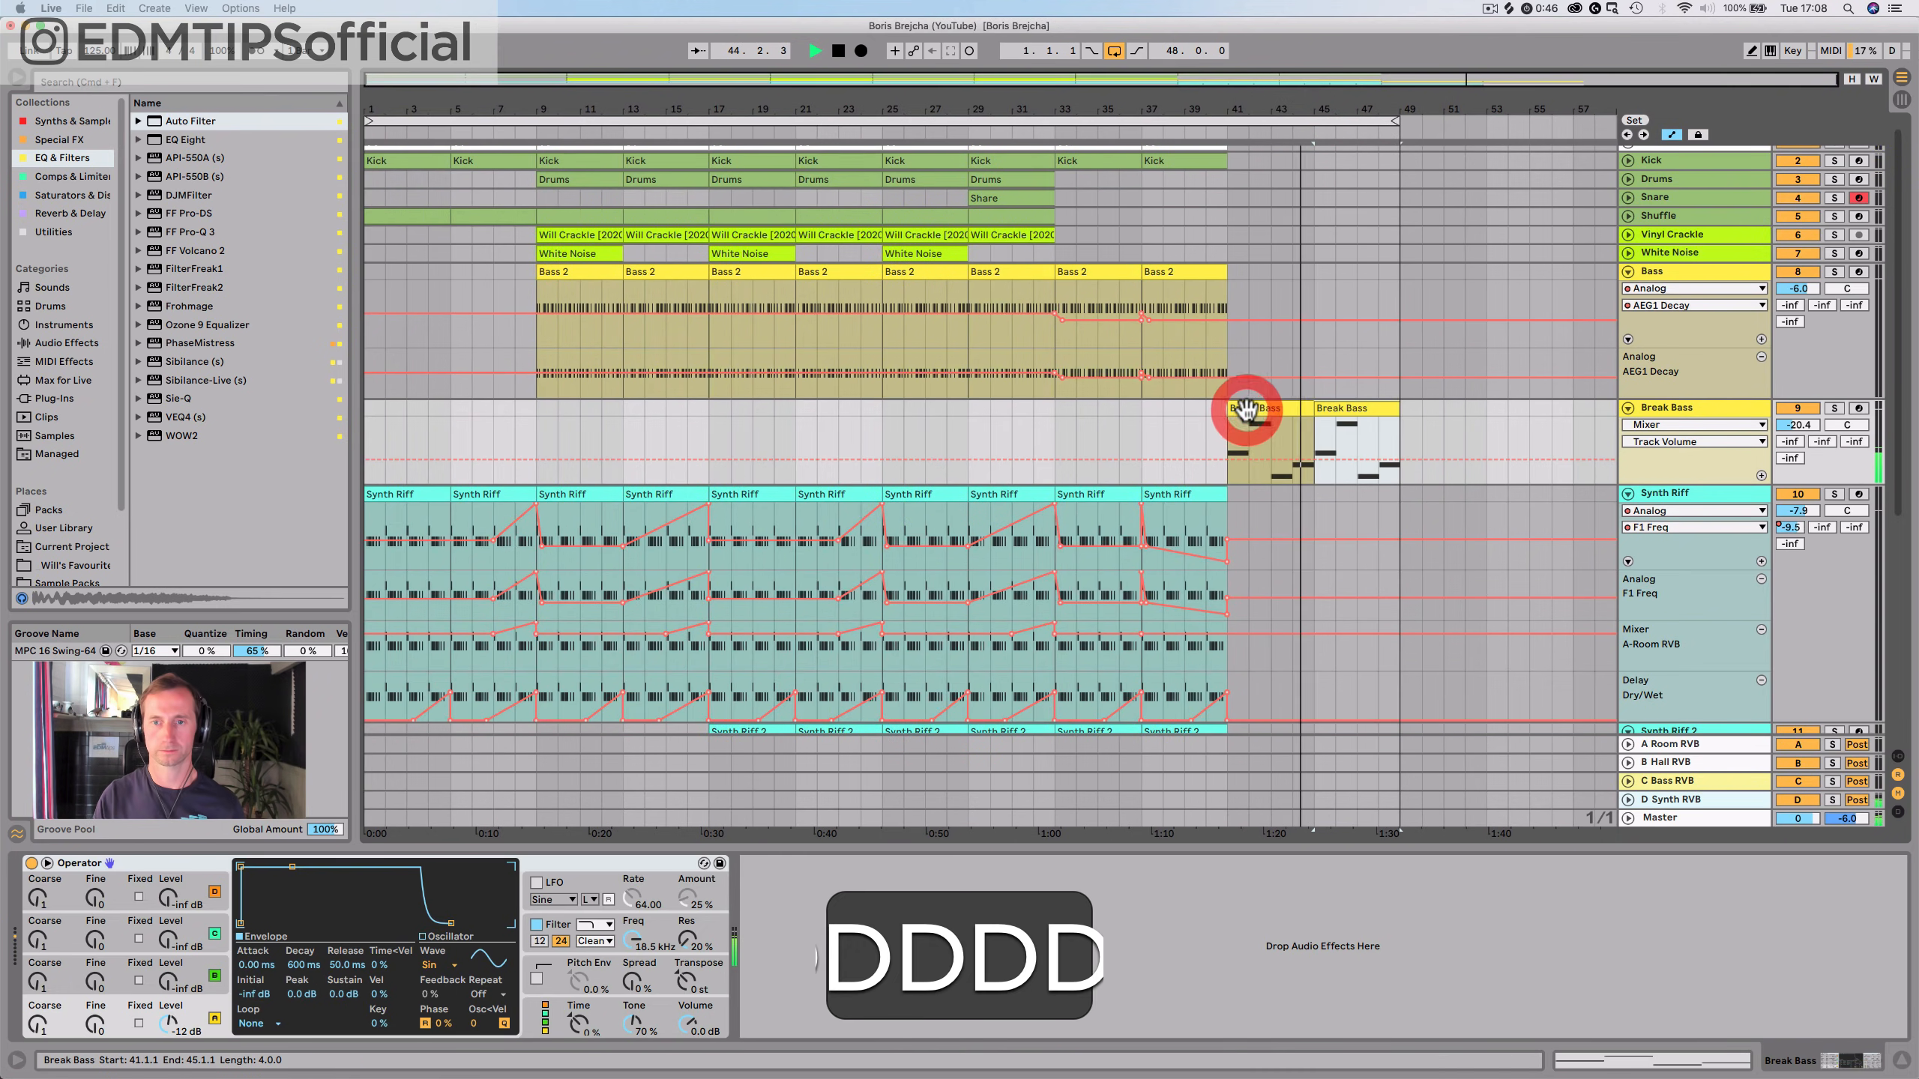
pyautogui.scroll(-5, 1272, 419)
pyautogui.click(1298, 639)
pyautogui.press('super+d')
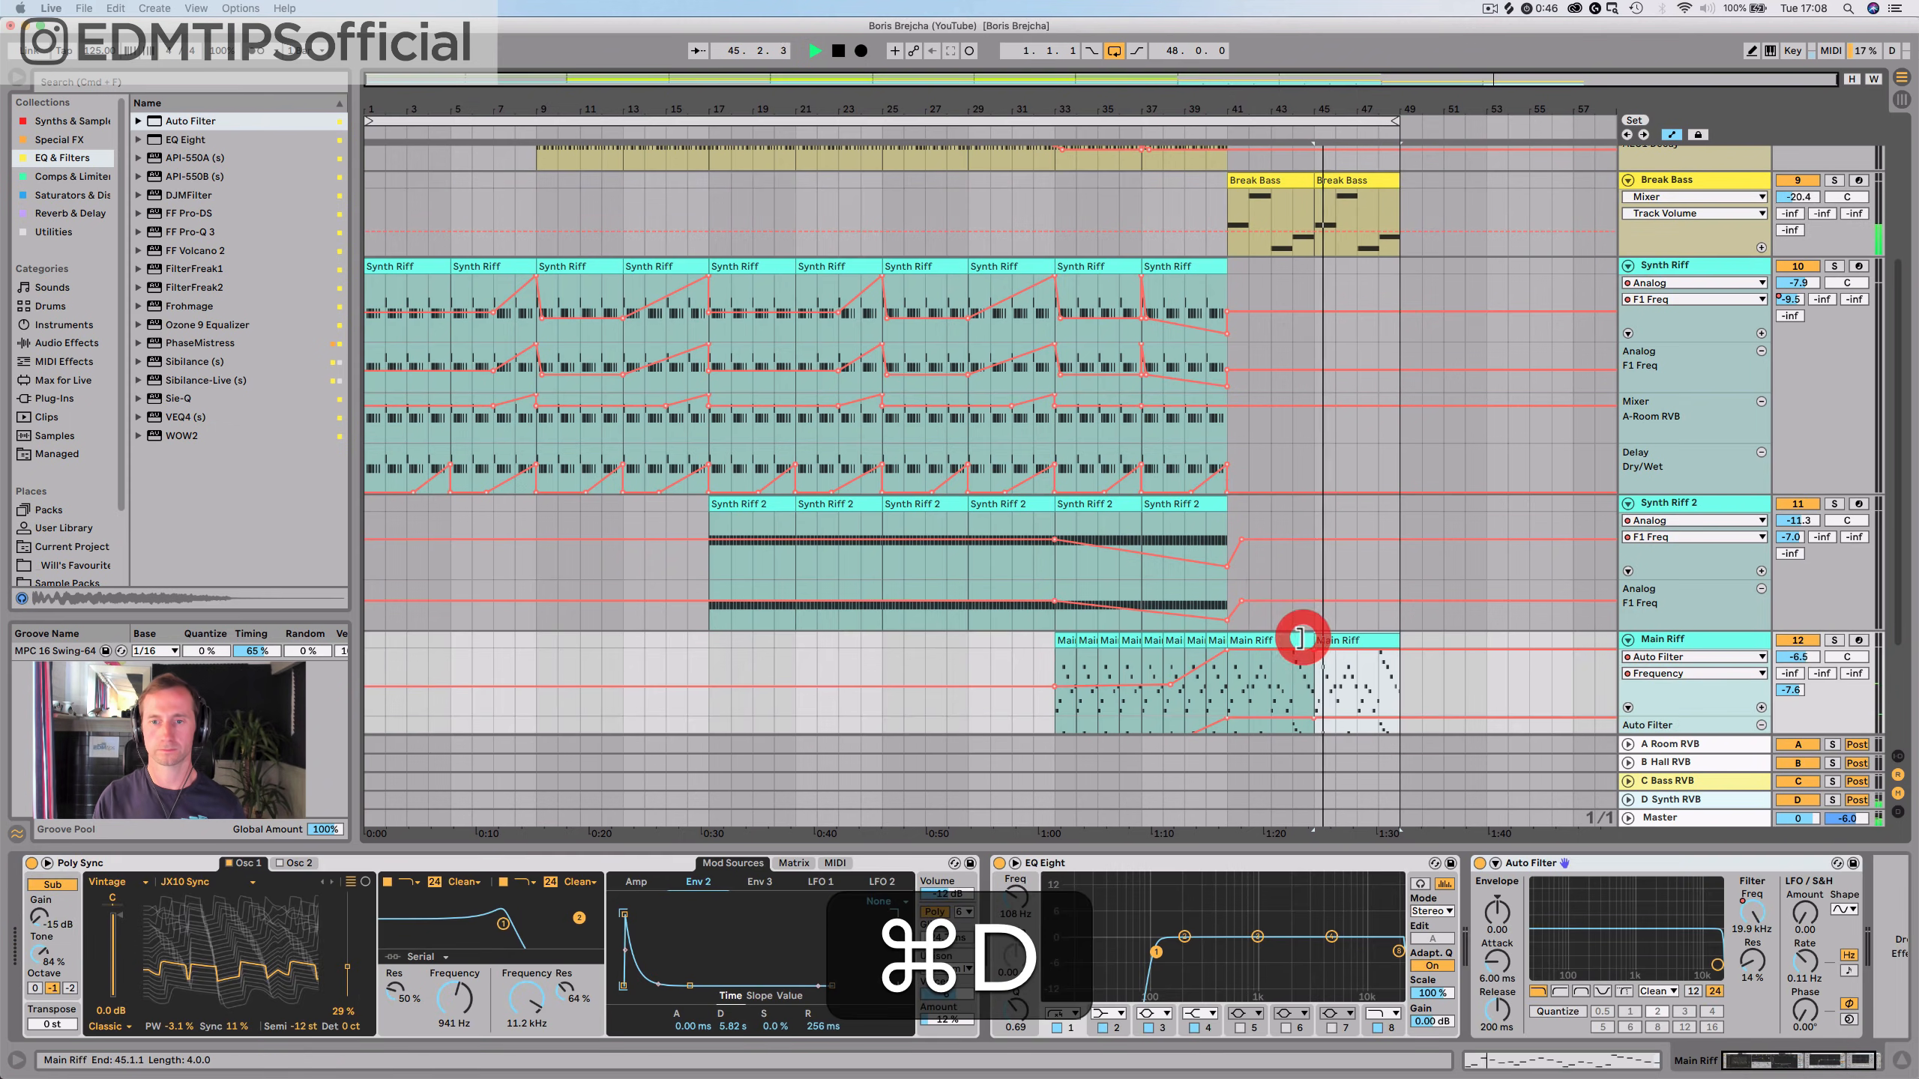
# Extend the arrangement loop to 57 bars, ending at bar 58, then stop playback and save the set
pyautogui.scroll(5, 1355, 191)
pyautogui.moveTo(1397, 121); pyautogui.dragTo(1435, 110)
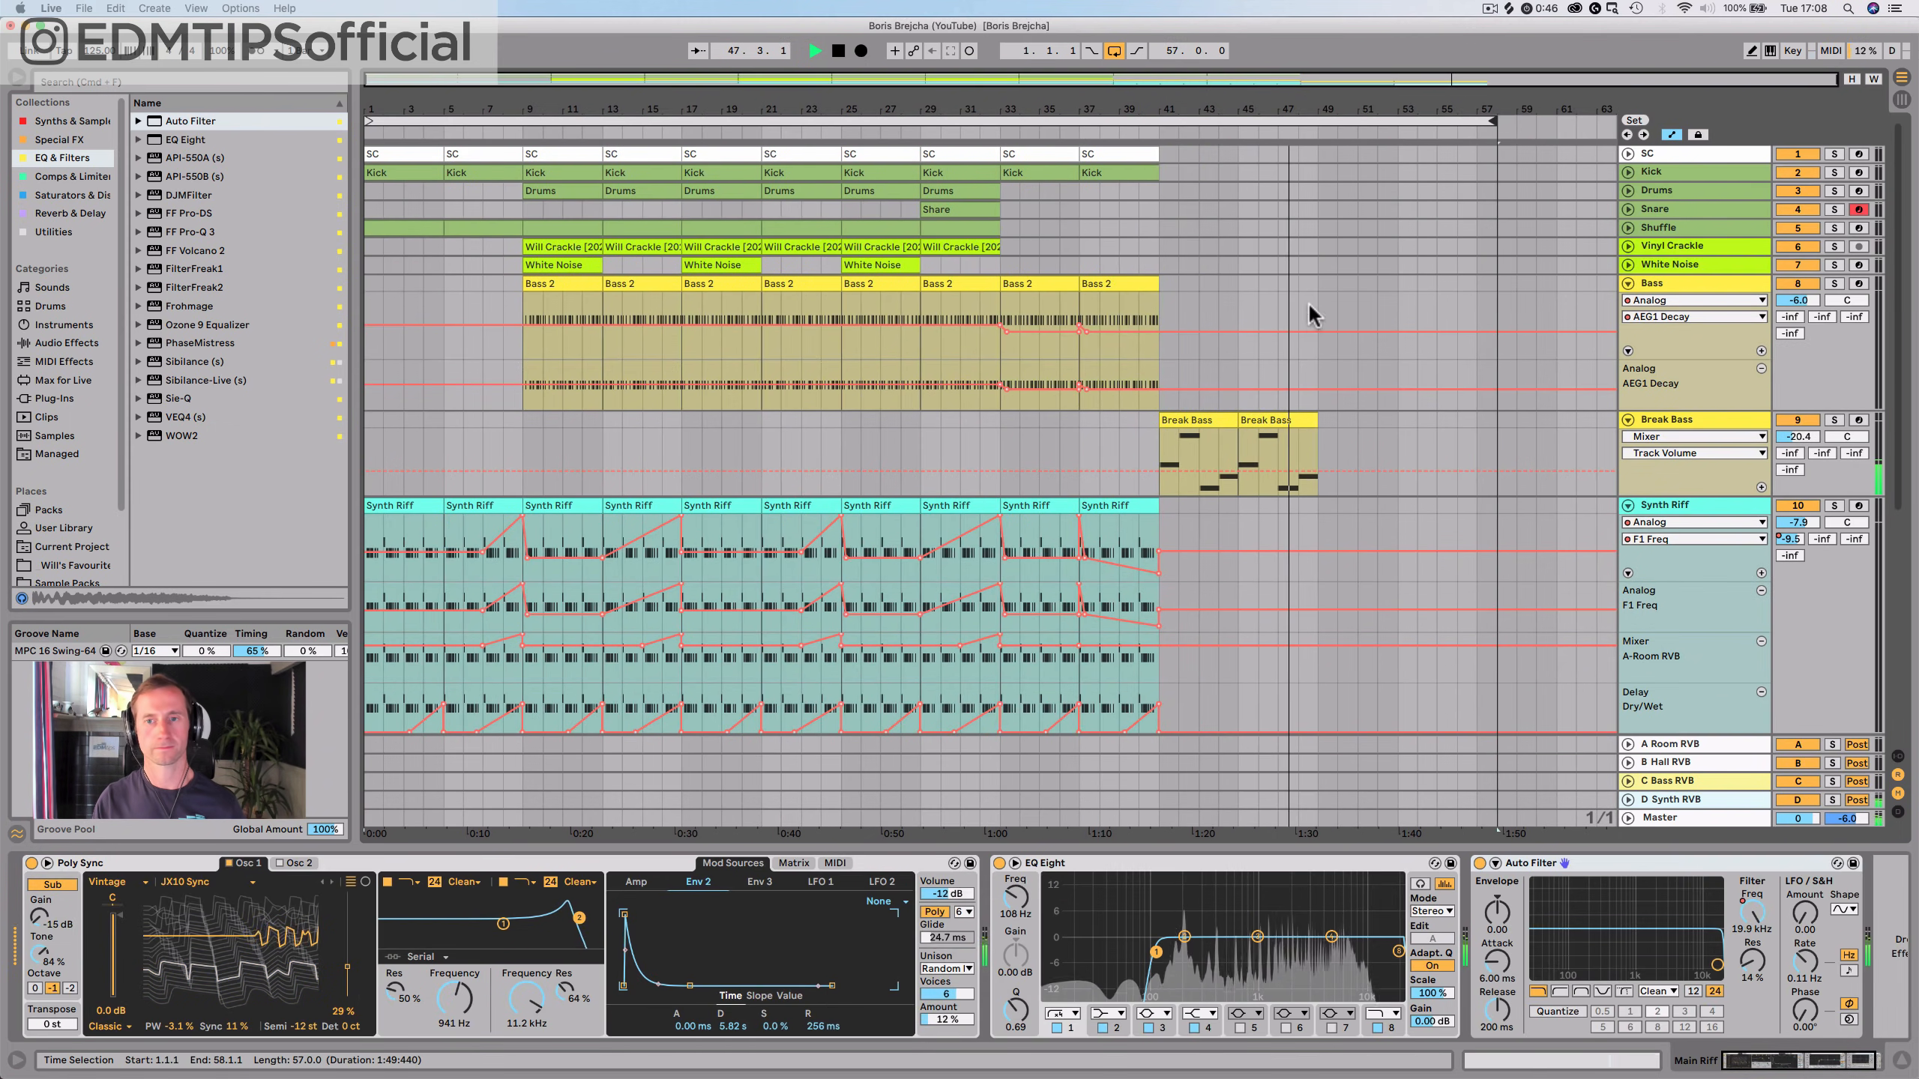
pyautogui.click(1287, 425)
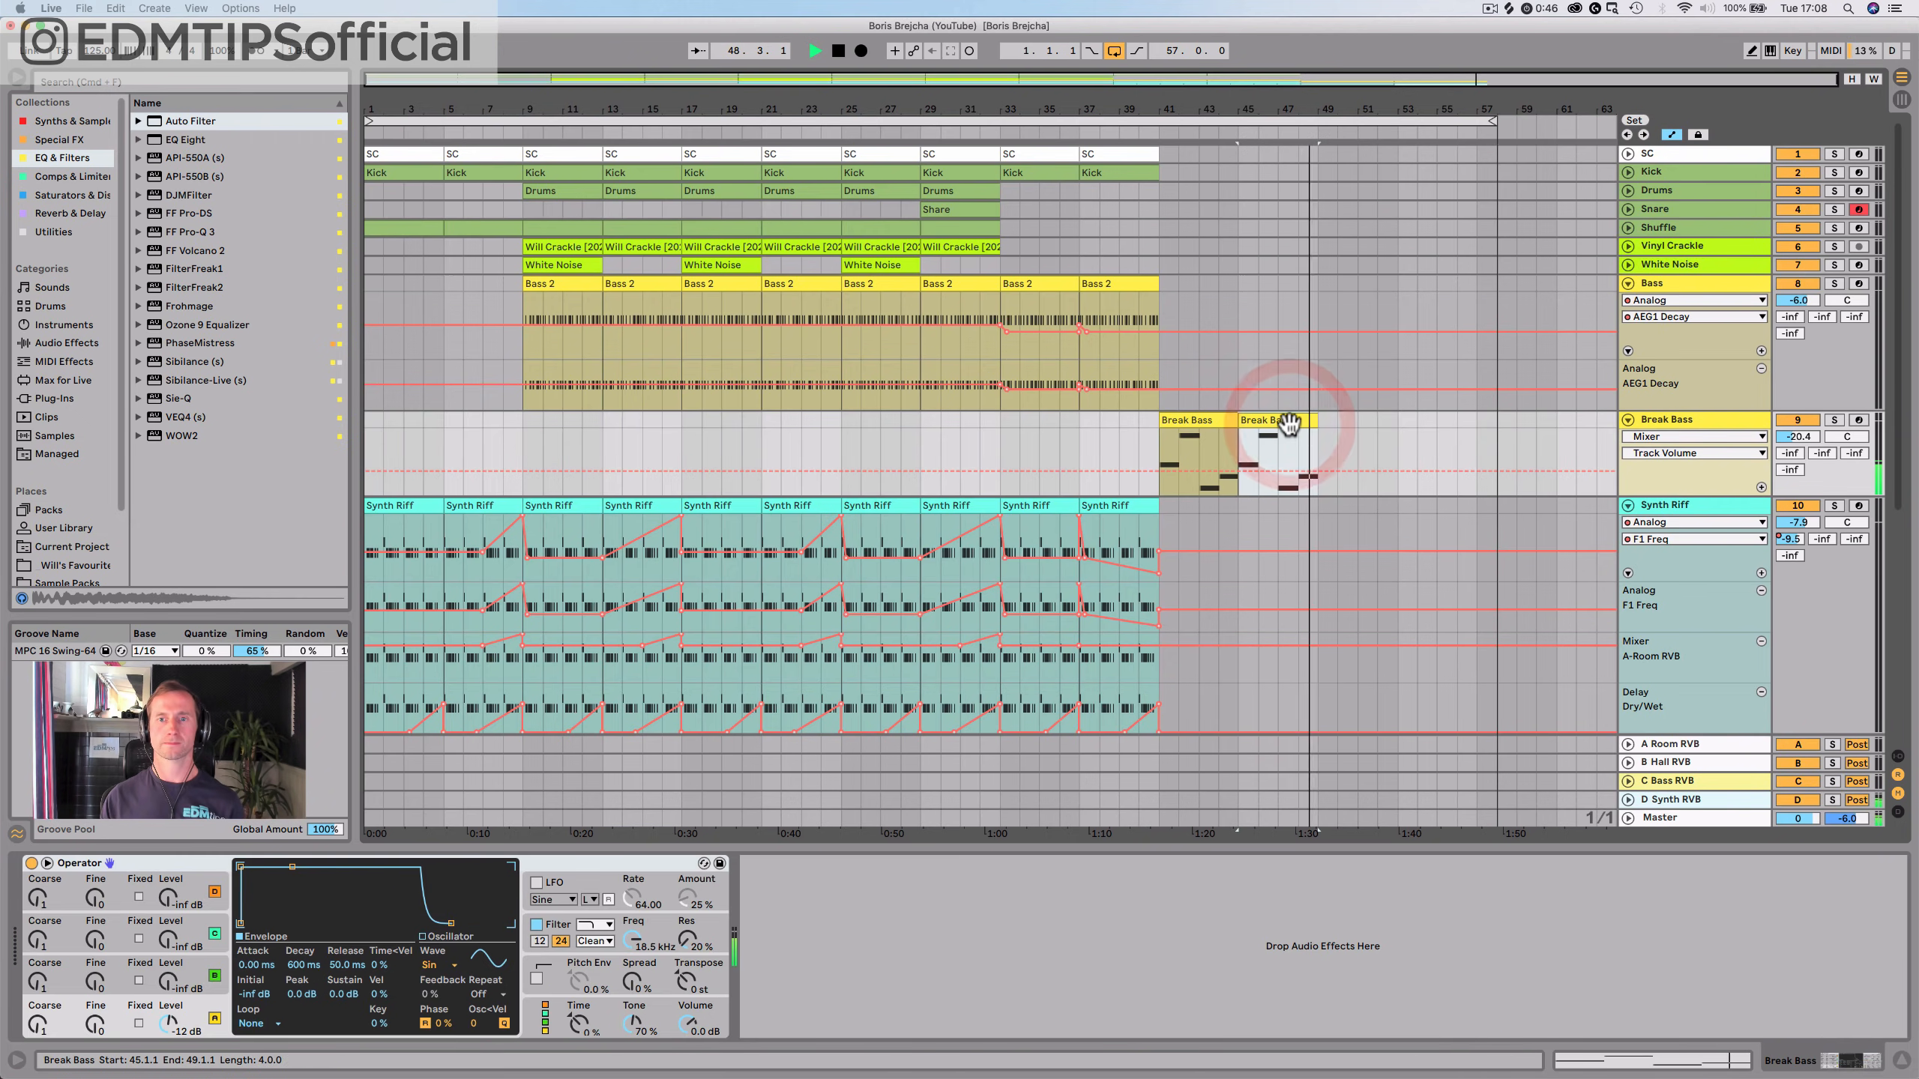
pyautogui.press('space')
pyautogui.press('super+s')
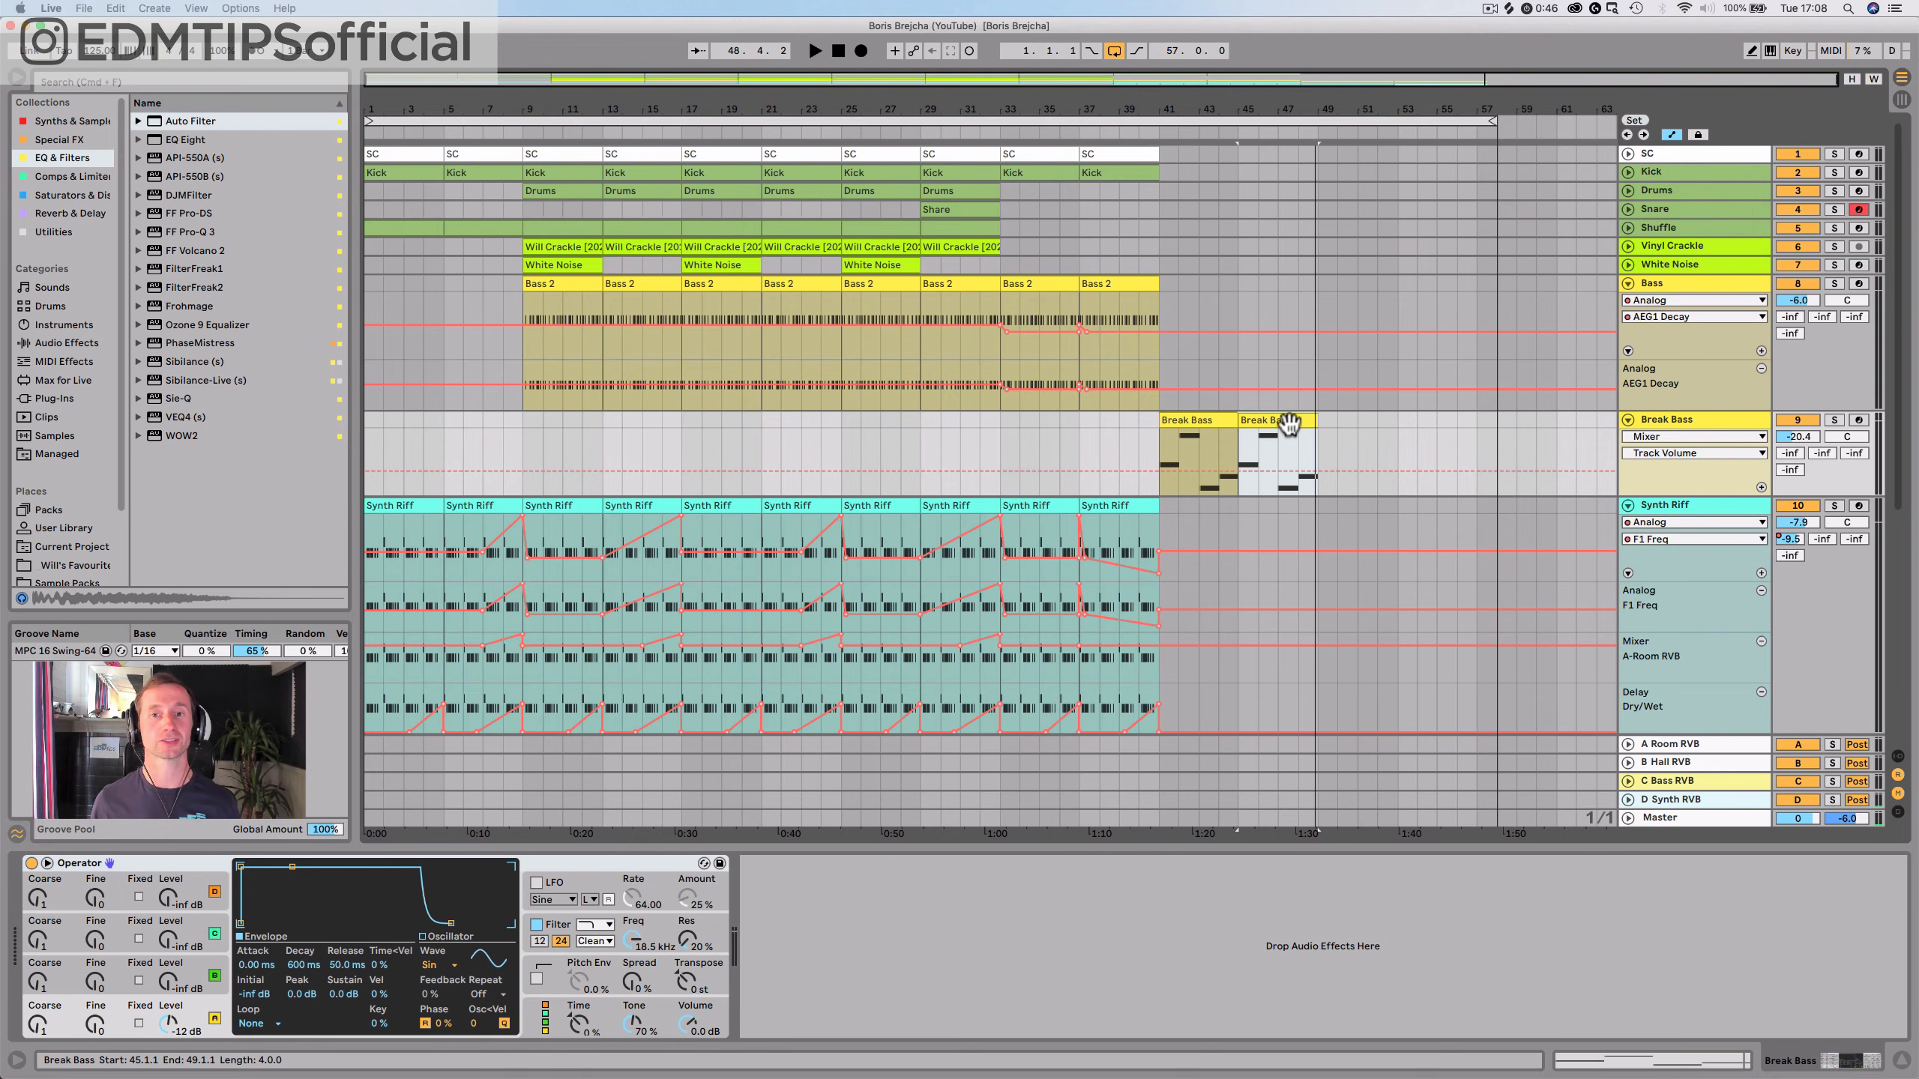
# Copy four bars of the Kick, Drums and Shuffle clips to bar 45 and play from there
pyautogui.moveTo(950, 191); pyautogui.dragTo(1272, 163)
pyautogui.press('space')
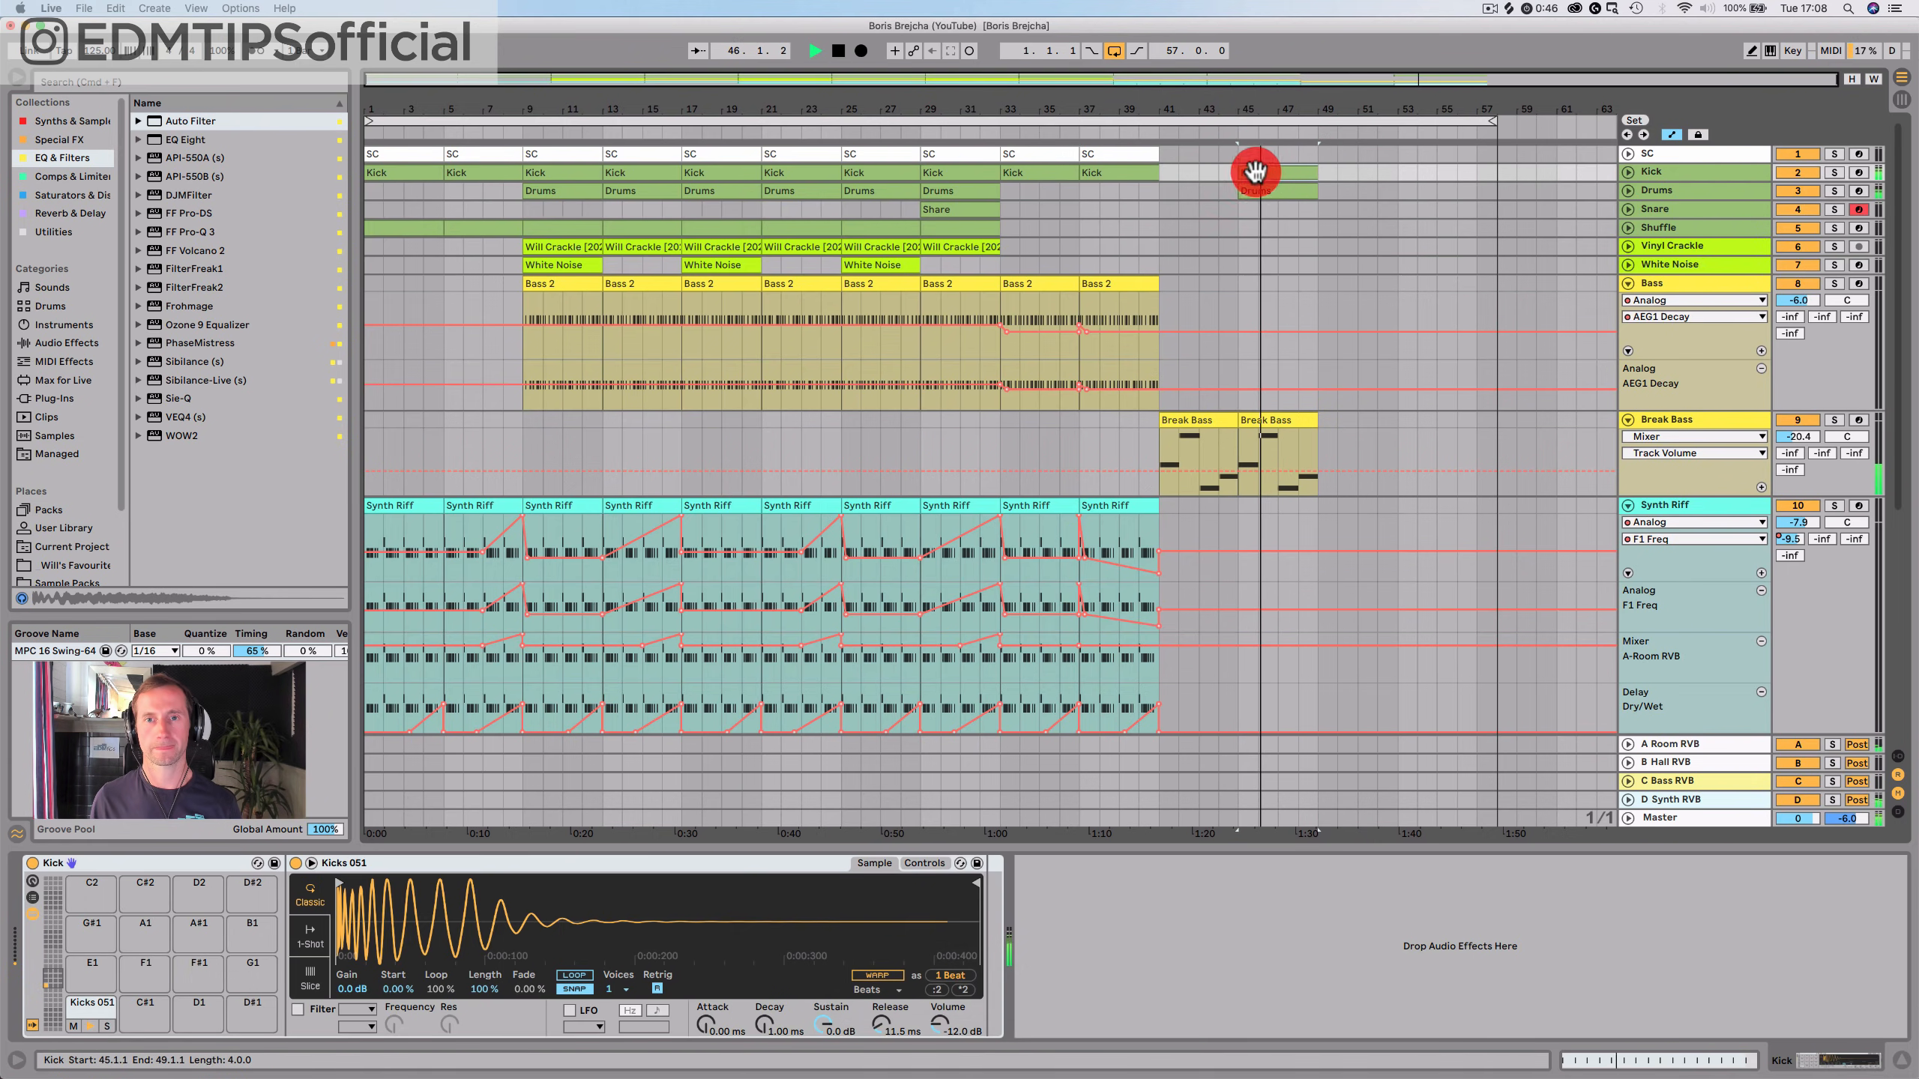
pyautogui.press('space')
pyautogui.moveTo(958, 227); pyautogui.dragTo(1266, 219)
pyautogui.press('space')
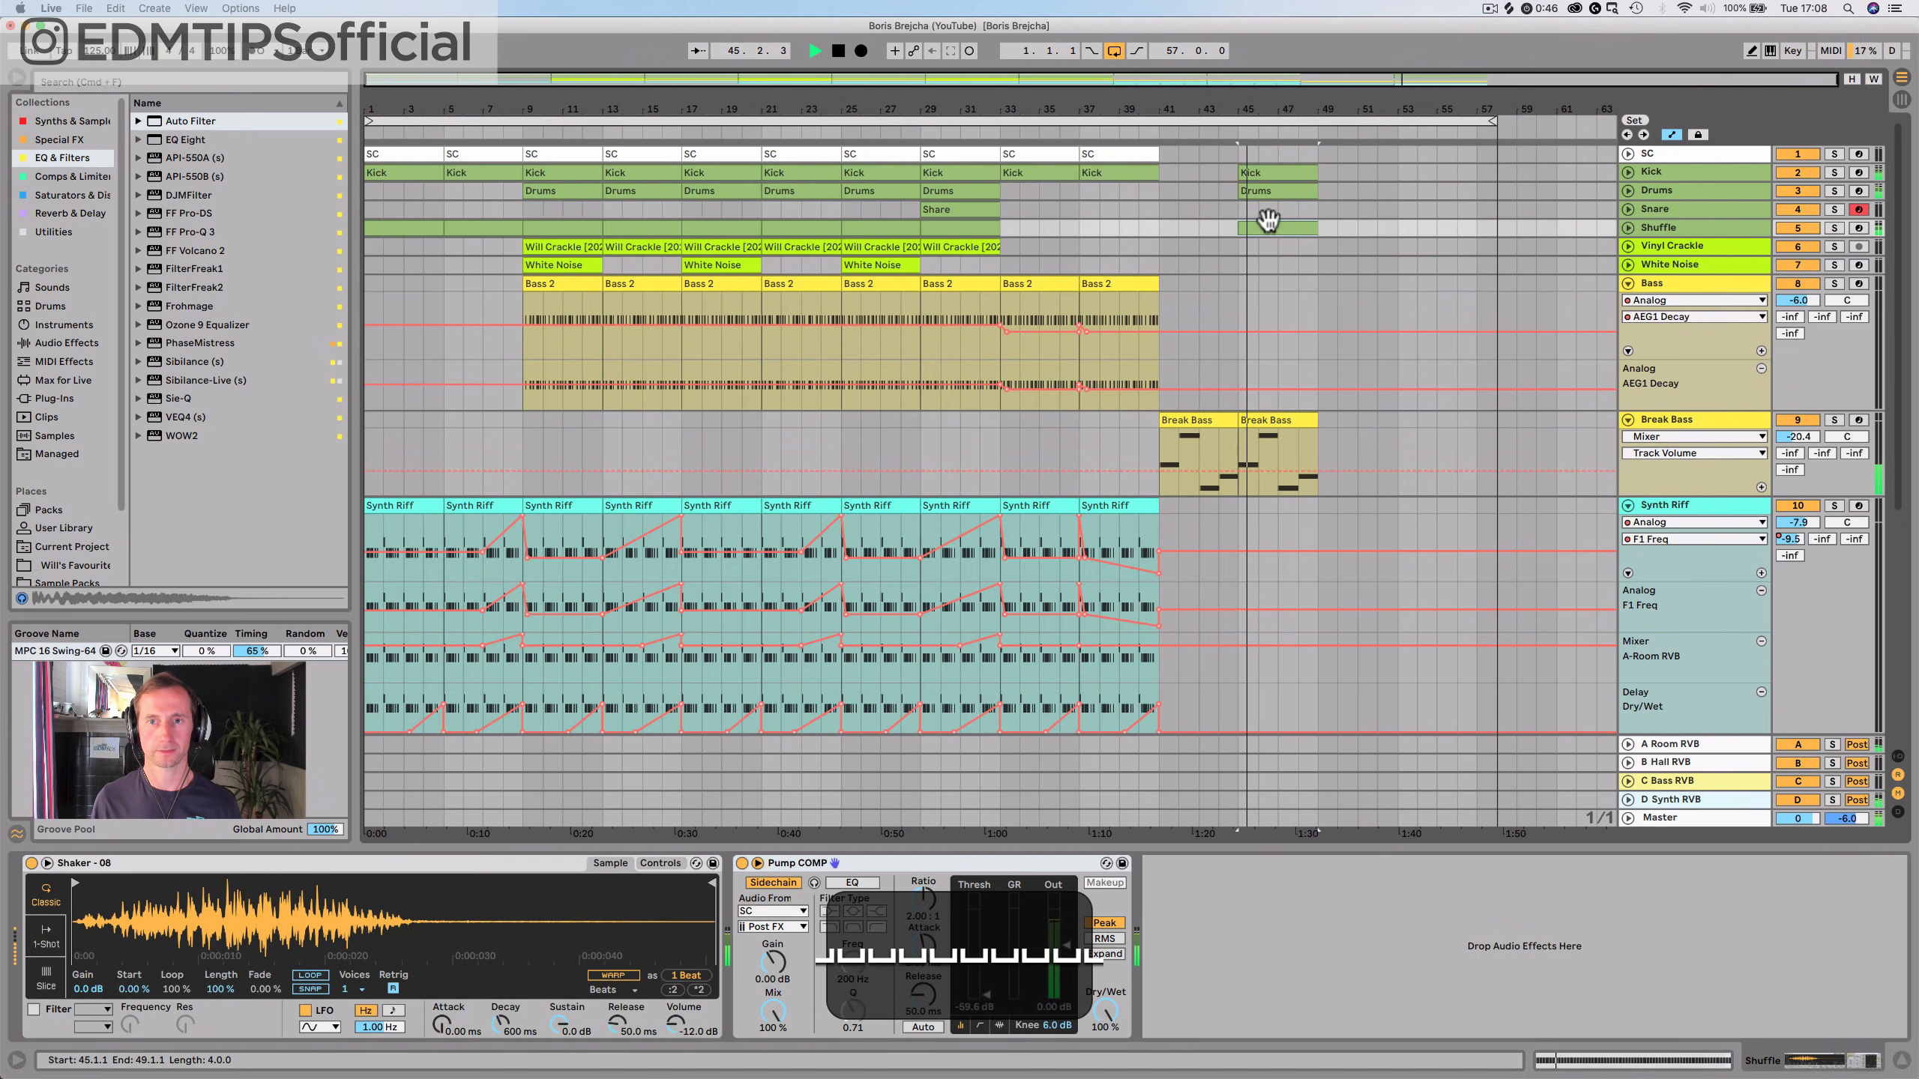
# Extend the SC sidechain clips over bars 41 to 49 by duplicating the last one, and play from bar 45
pyautogui.press('space')
pyautogui.moveTo(1131, 155); pyautogui.dragTo(1212, 159)
pyautogui.press('super+d')
pyautogui.press('space')
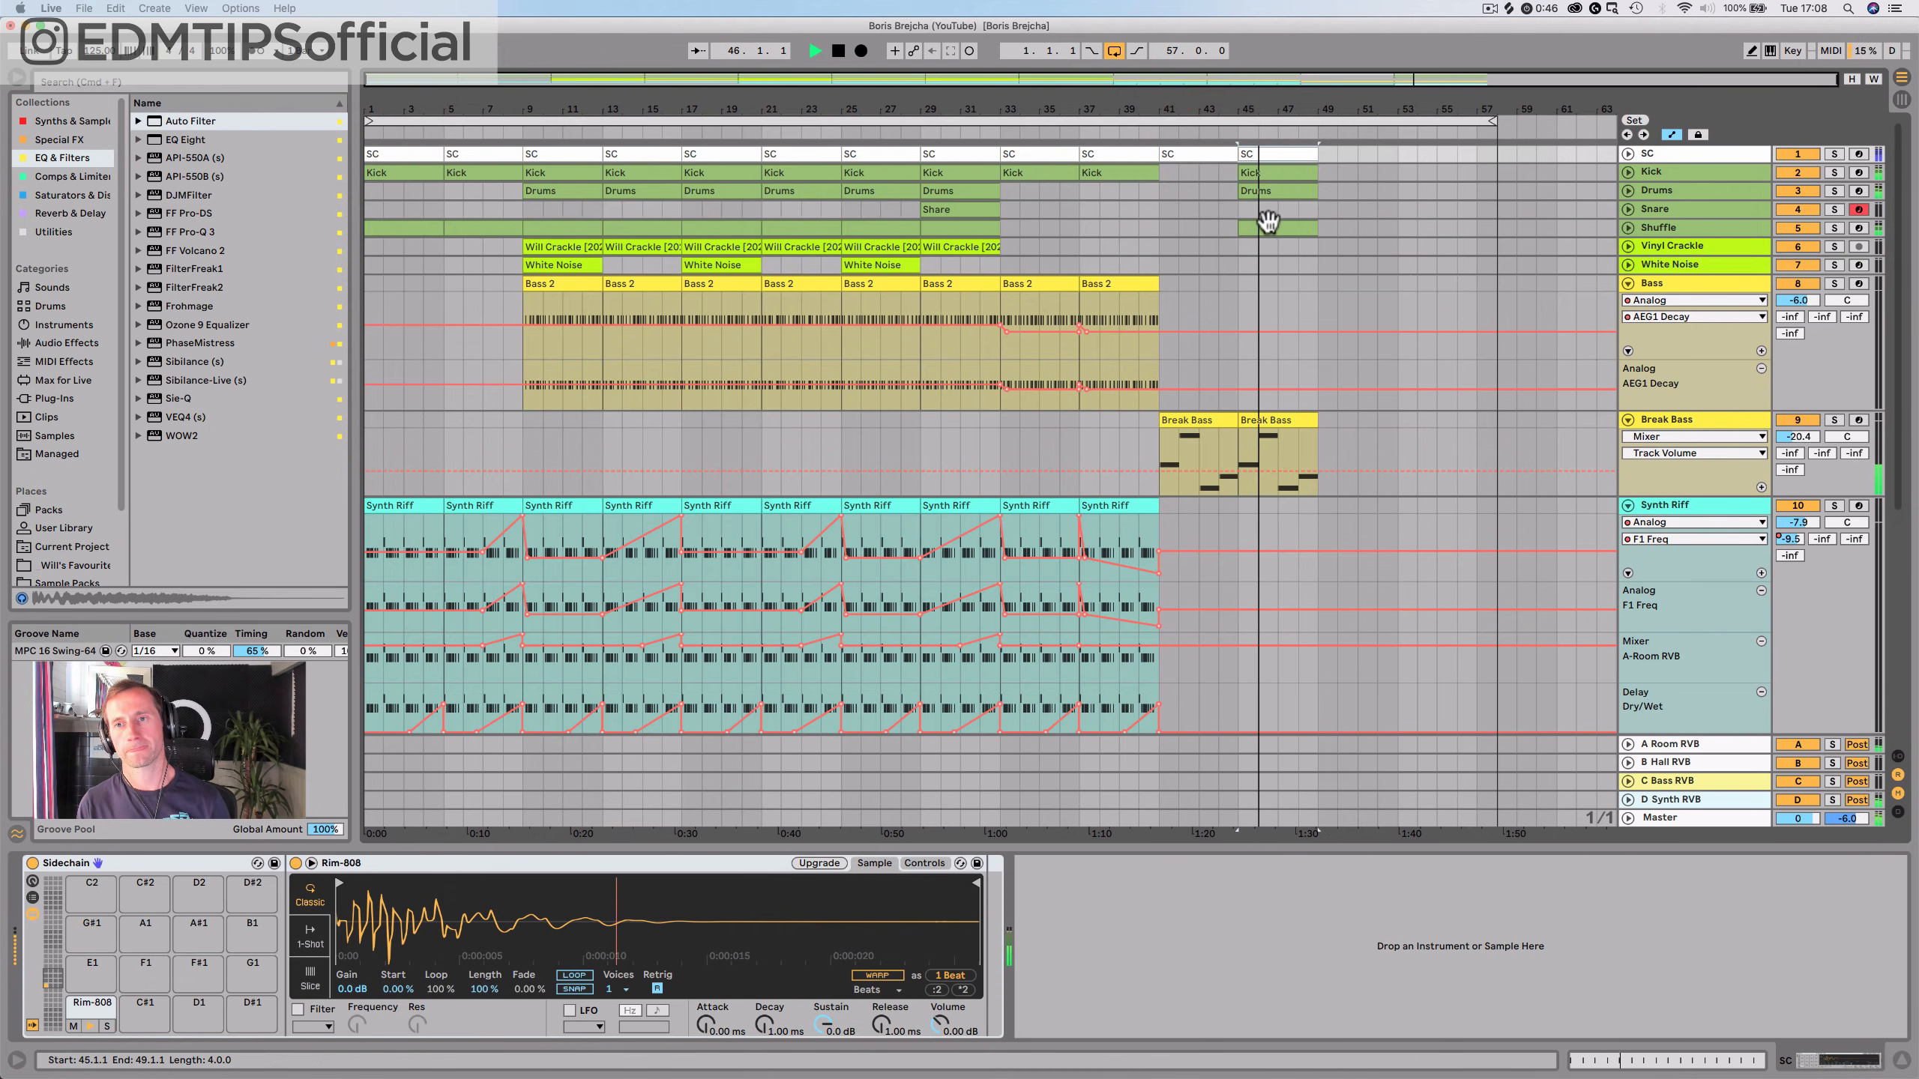
# Duplicate the four-bar Kick, SC, Drums and Shuffle clips from bar 45 so that each continues from bar 49 to bar 53
pyautogui.click(1275, 172)
pyautogui.press('super+d')
pyautogui.click(1280, 156)
pyautogui.press('super+d')
pyautogui.click(1284, 189)
pyautogui.press('super+d')
pyautogui.click(1269, 223)
pyautogui.press('super+d')
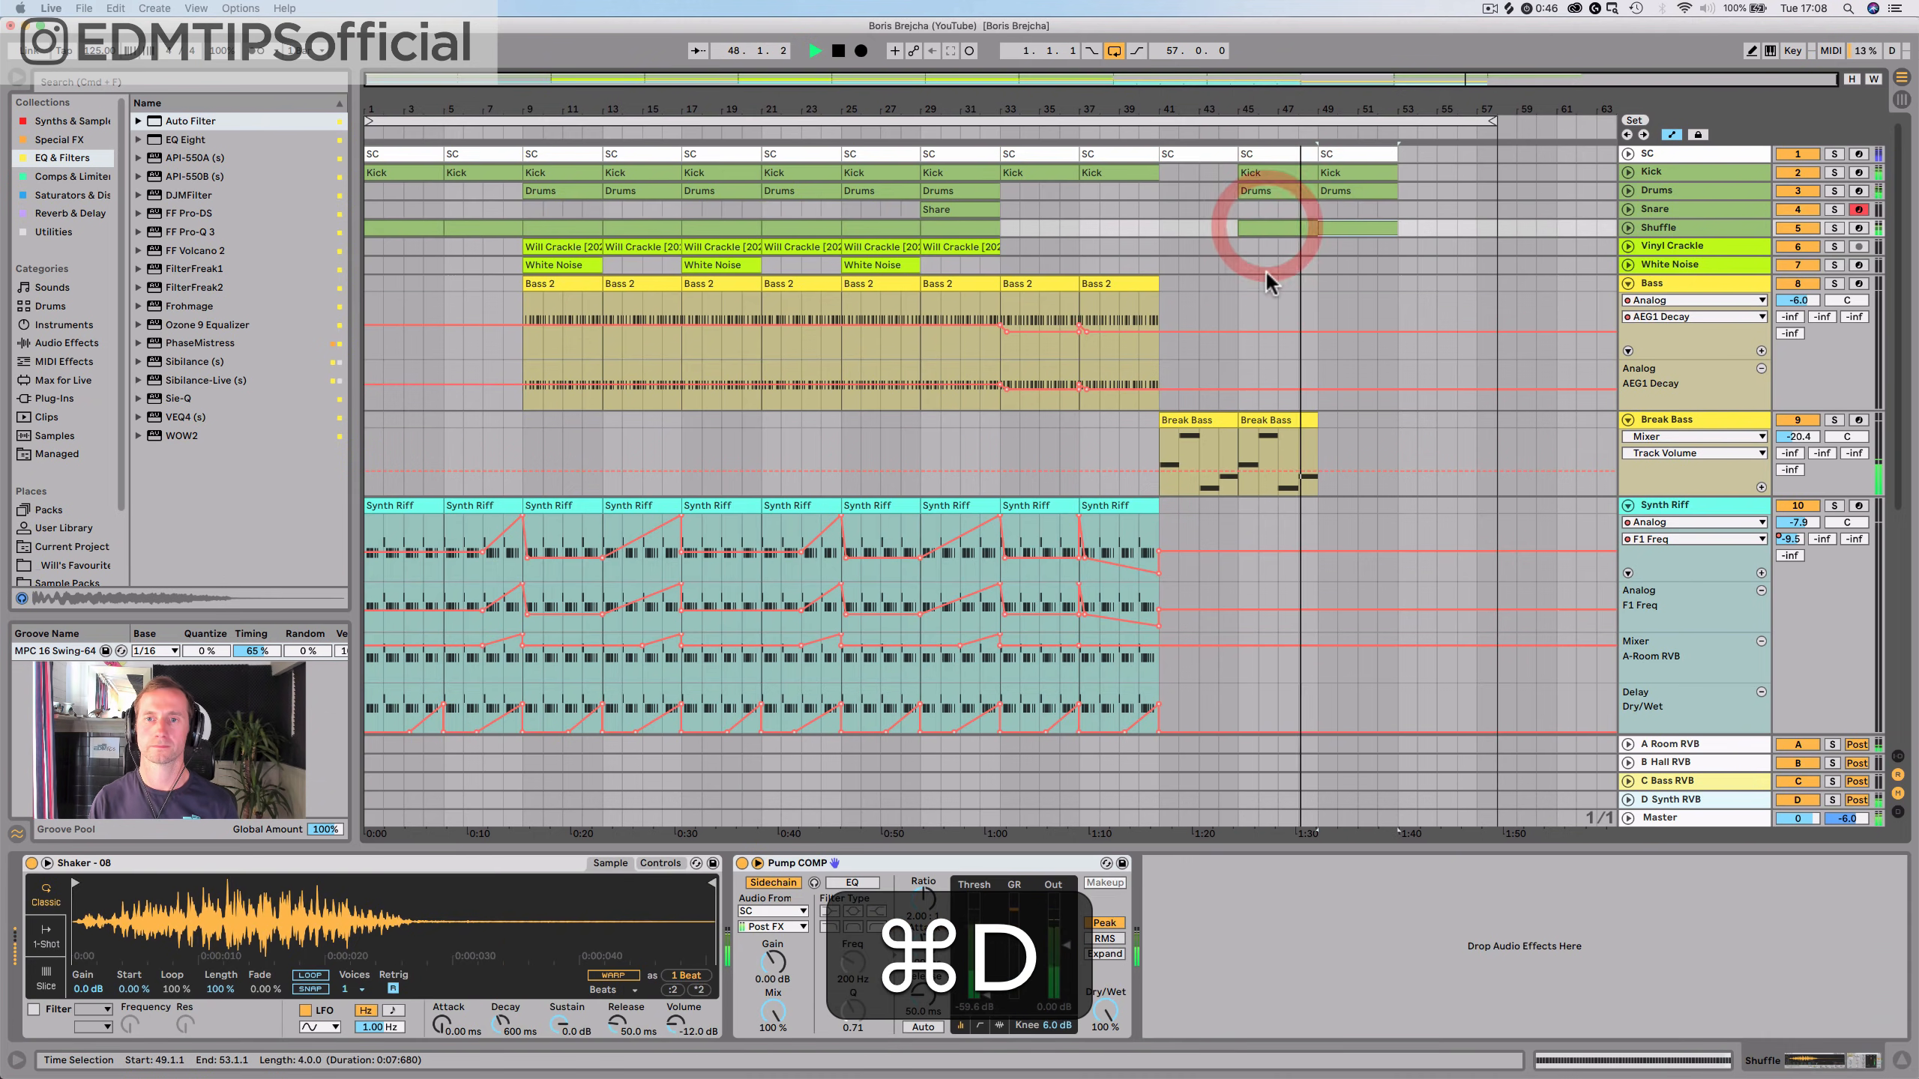
# Copy the last Synth Riff clip to bar 45, reshape its F1 Freq automation to rise to about 594 Hz by bar 49, and audition it
pyautogui.scroll(-4, 1267, 272)
pyautogui.press('space')
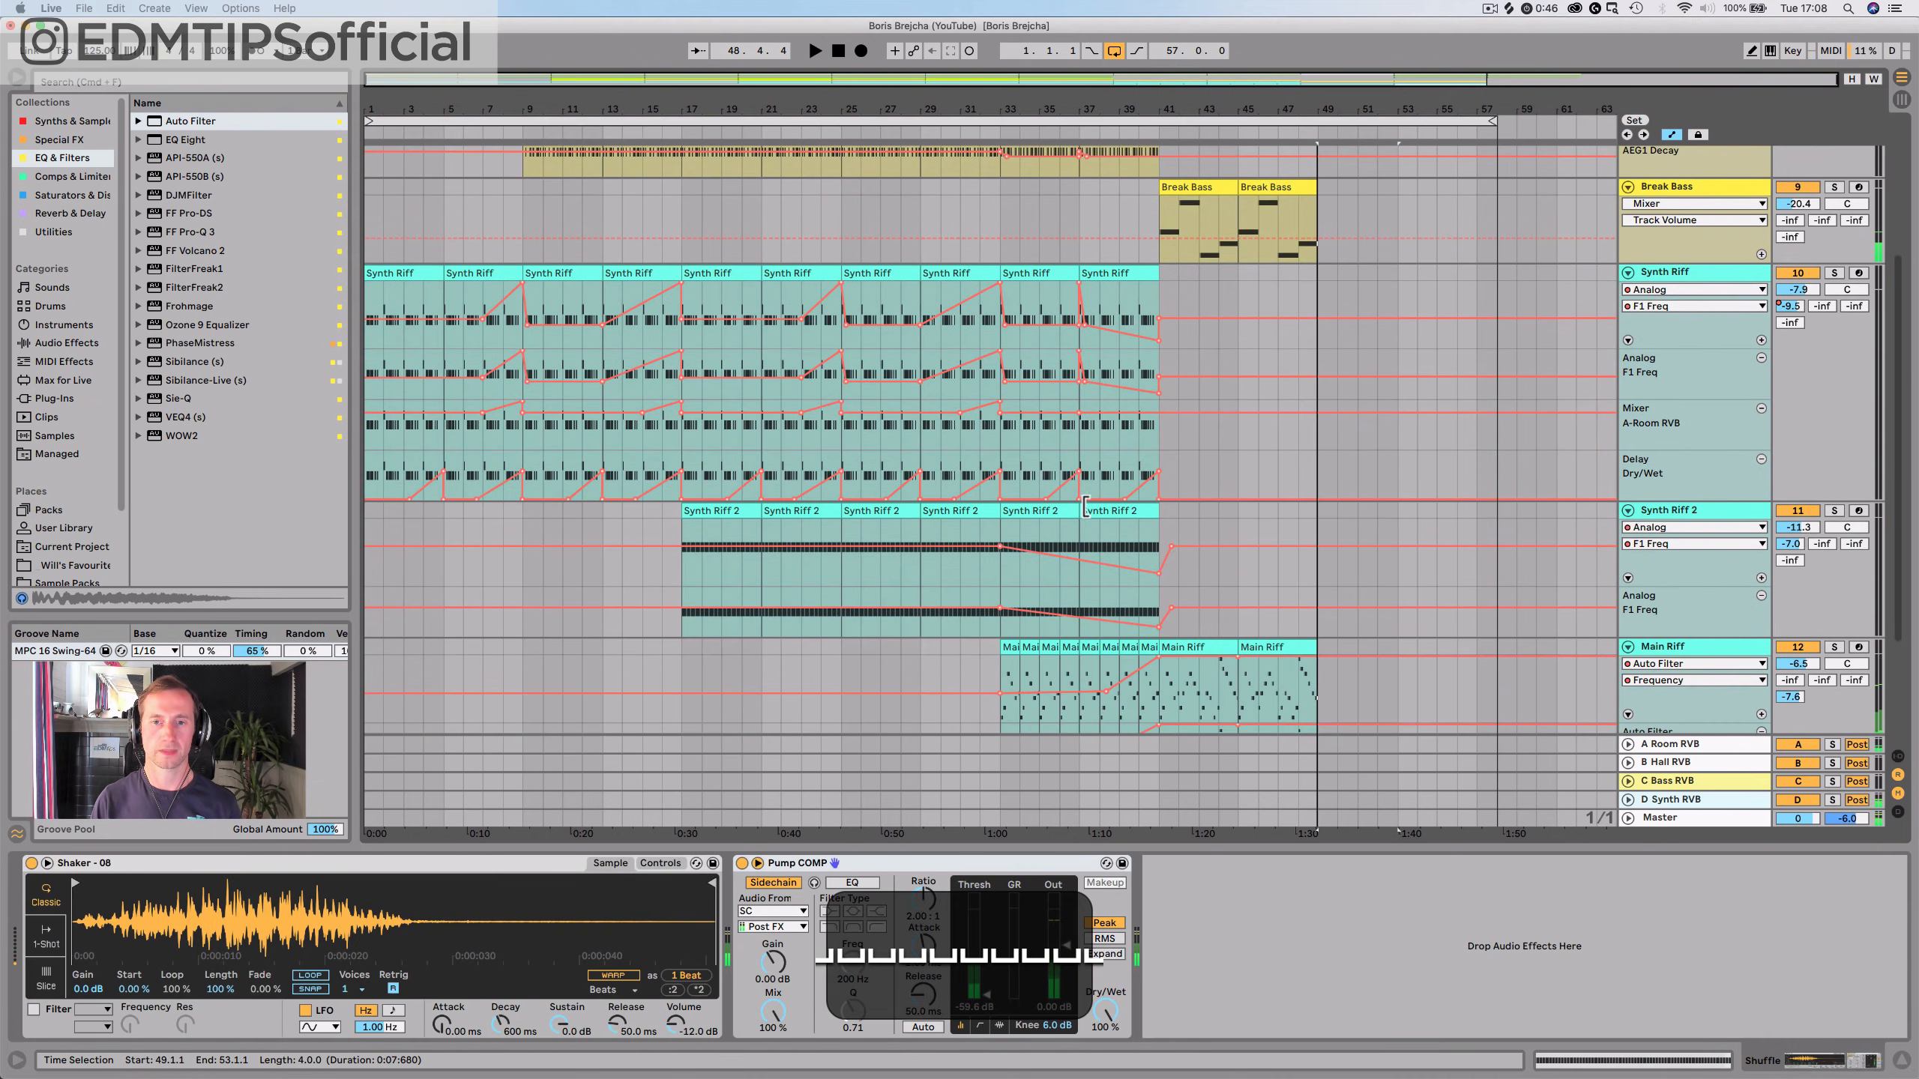
pyautogui.moveTo(1131, 274); pyautogui.dragTo(1290, 287)
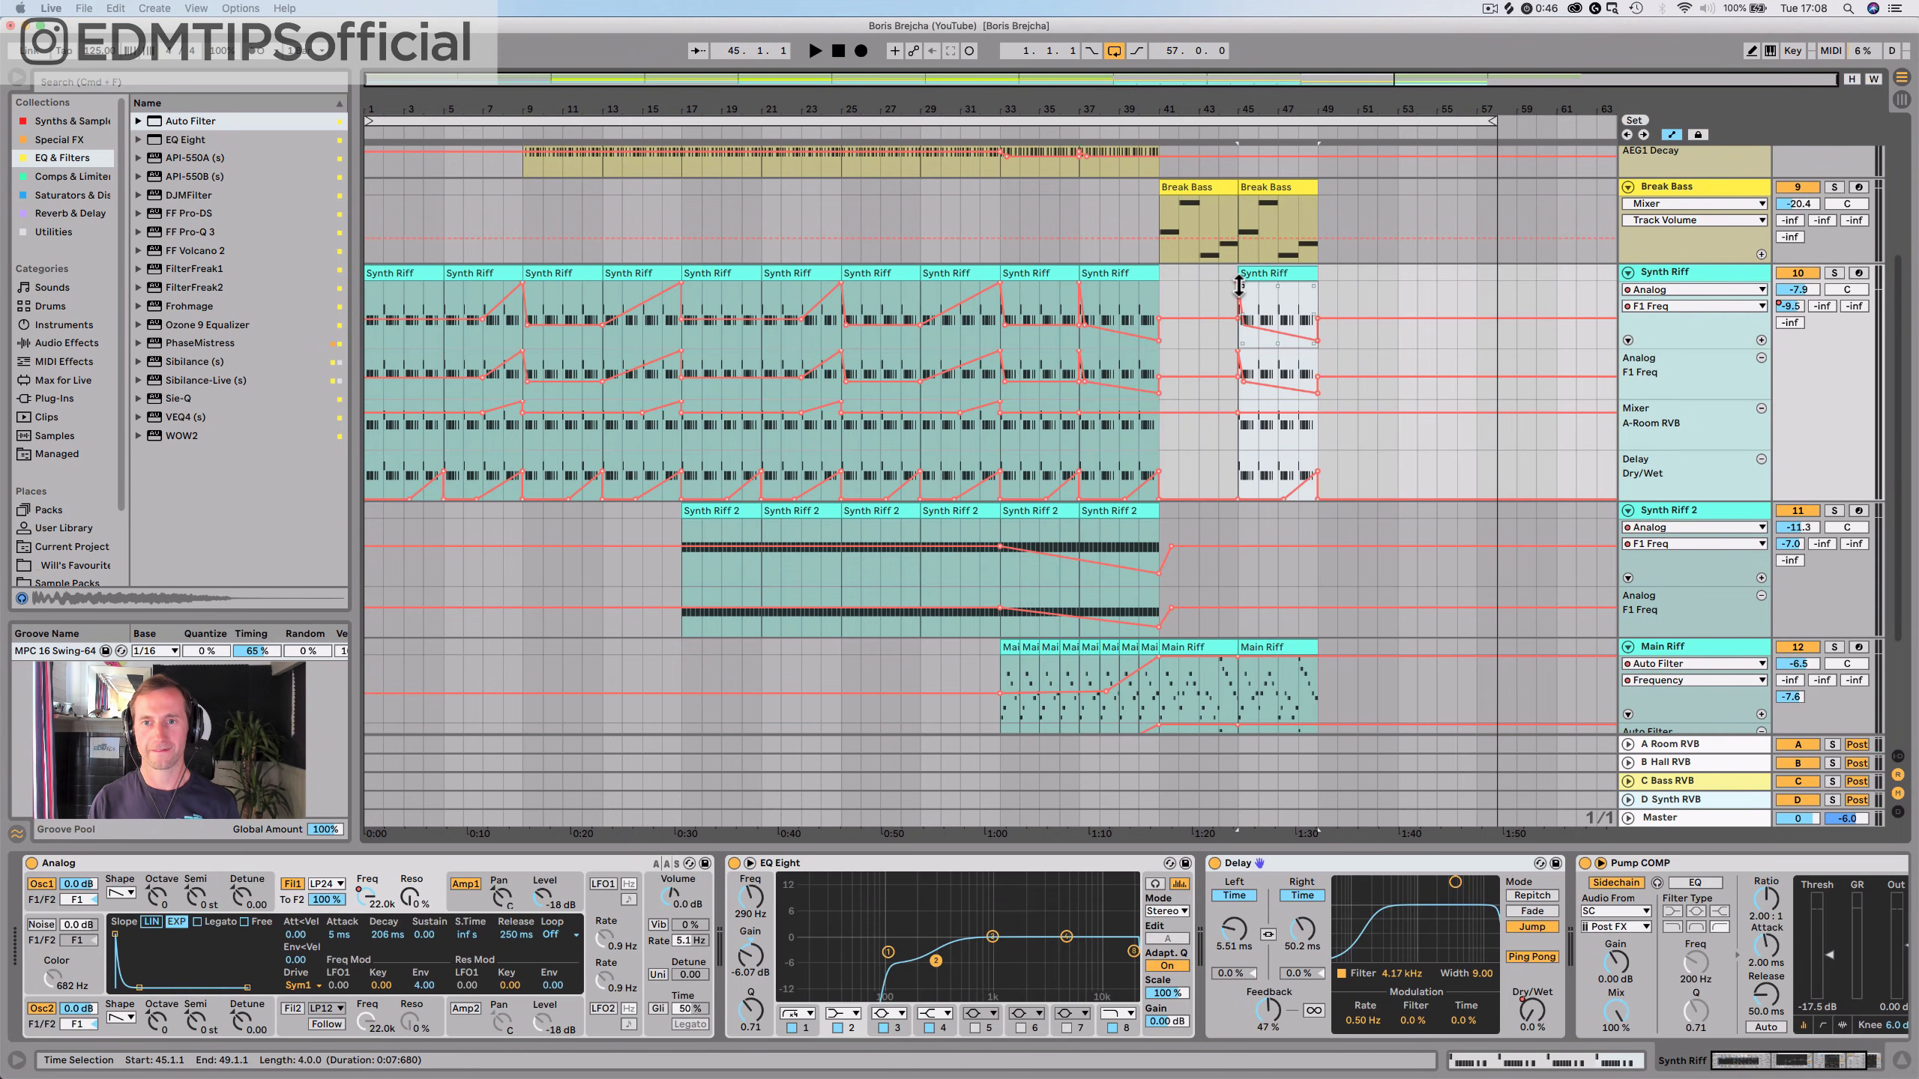
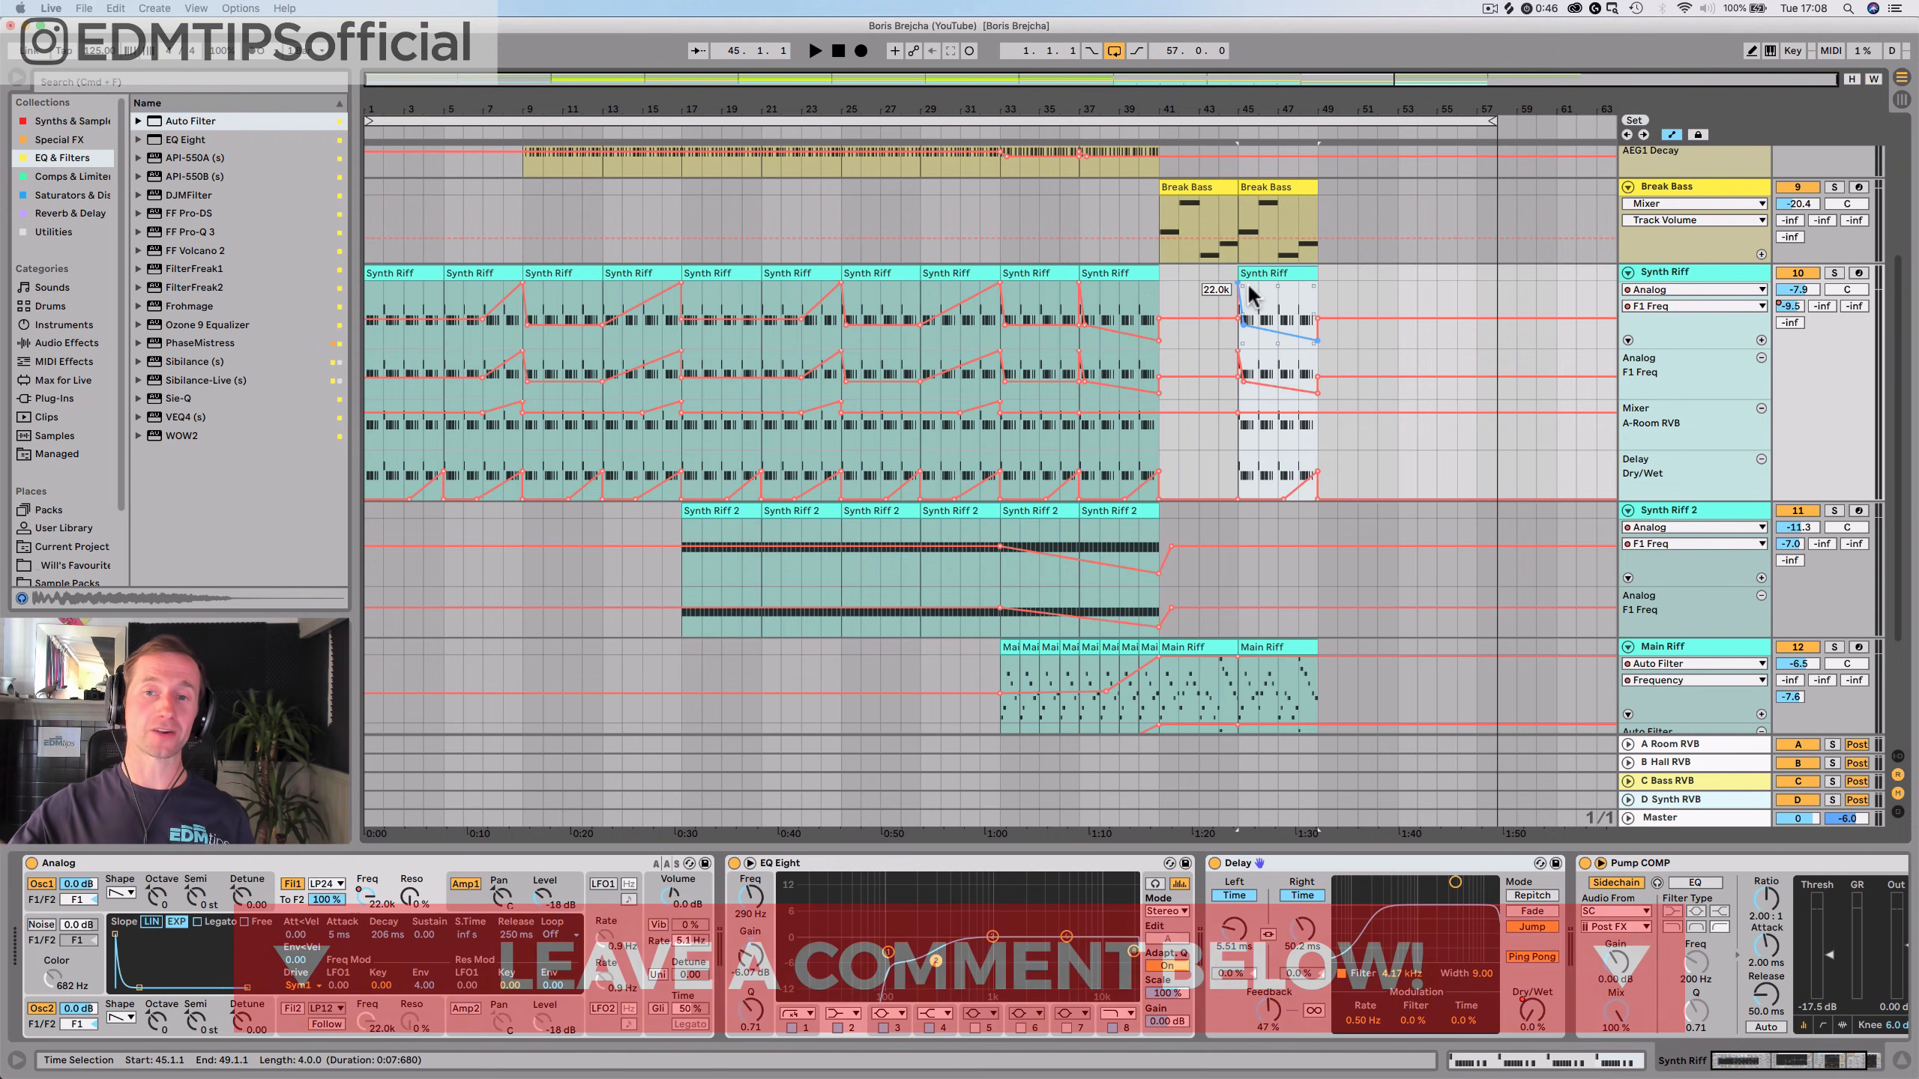
pyautogui.click(1237, 284)
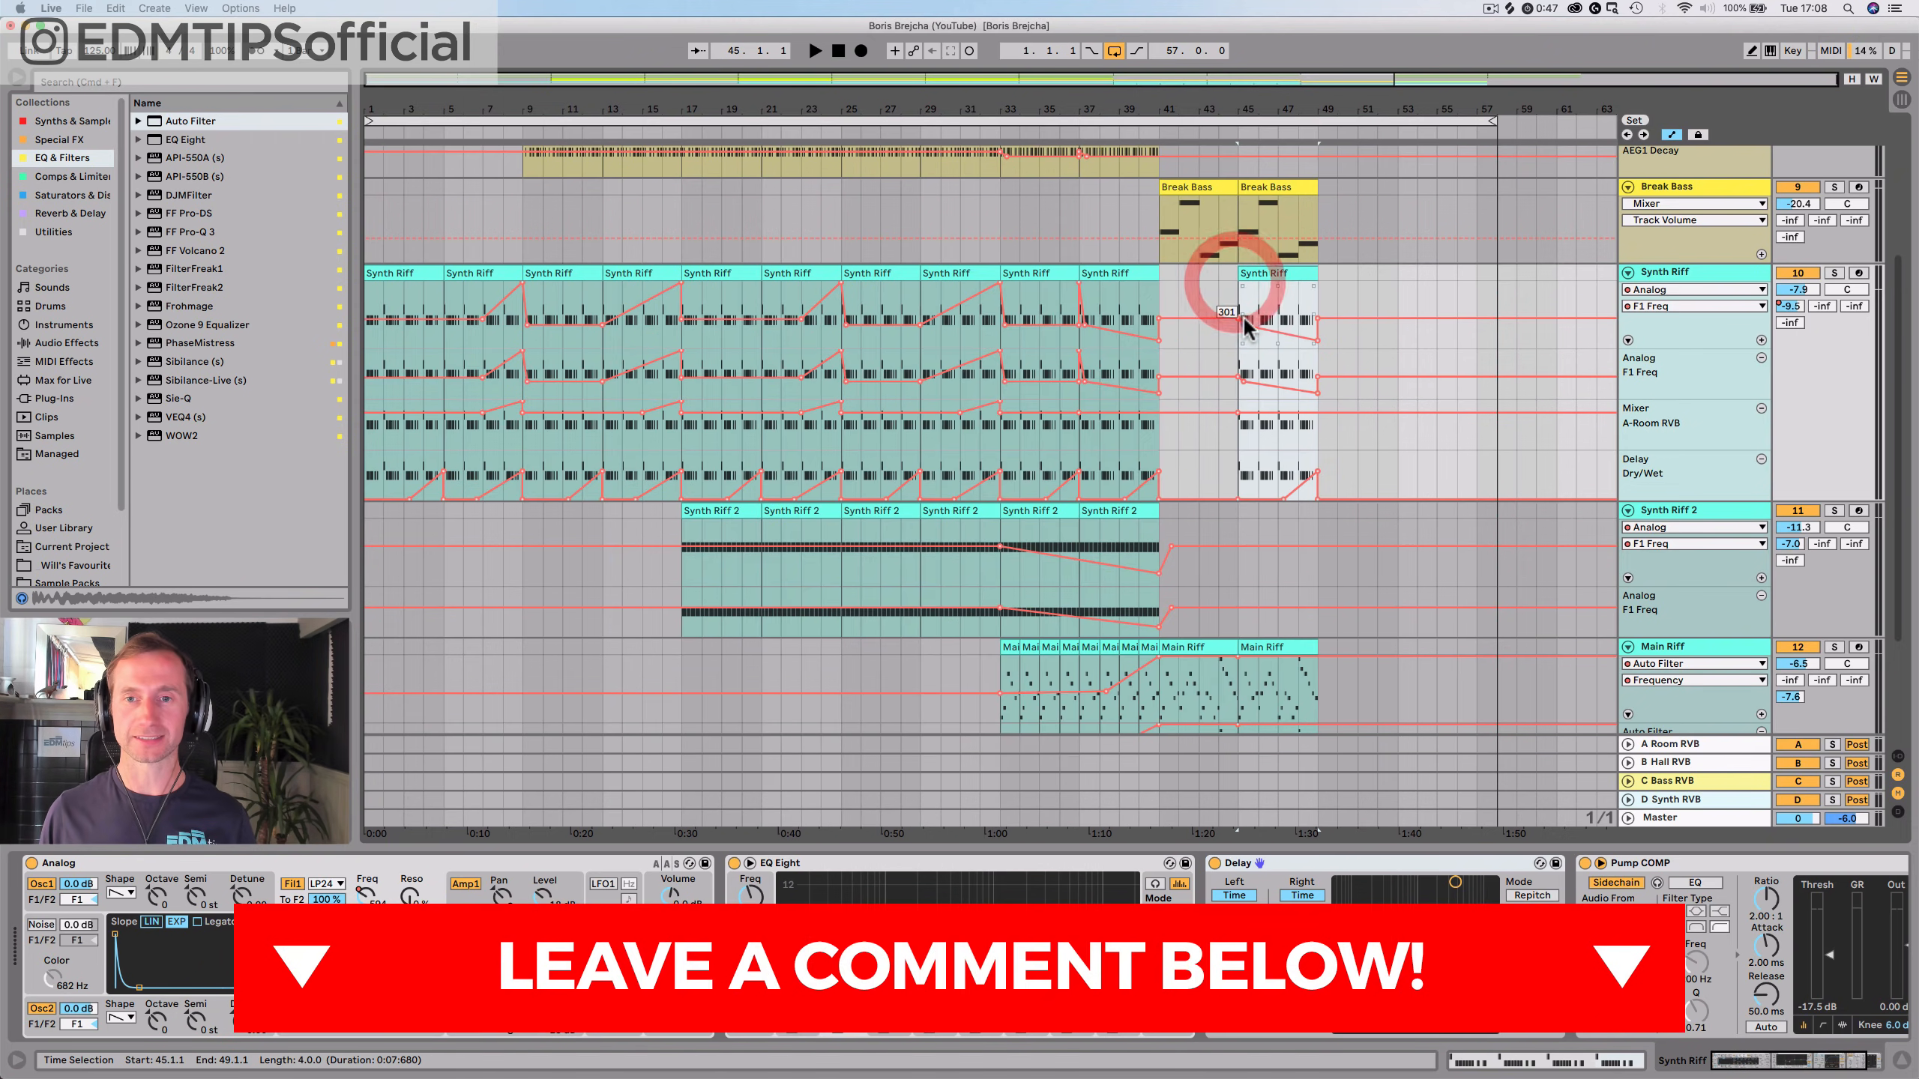
pyautogui.press('space')
pyautogui.moveTo(1244, 325); pyautogui.dragTo(1318, 303)
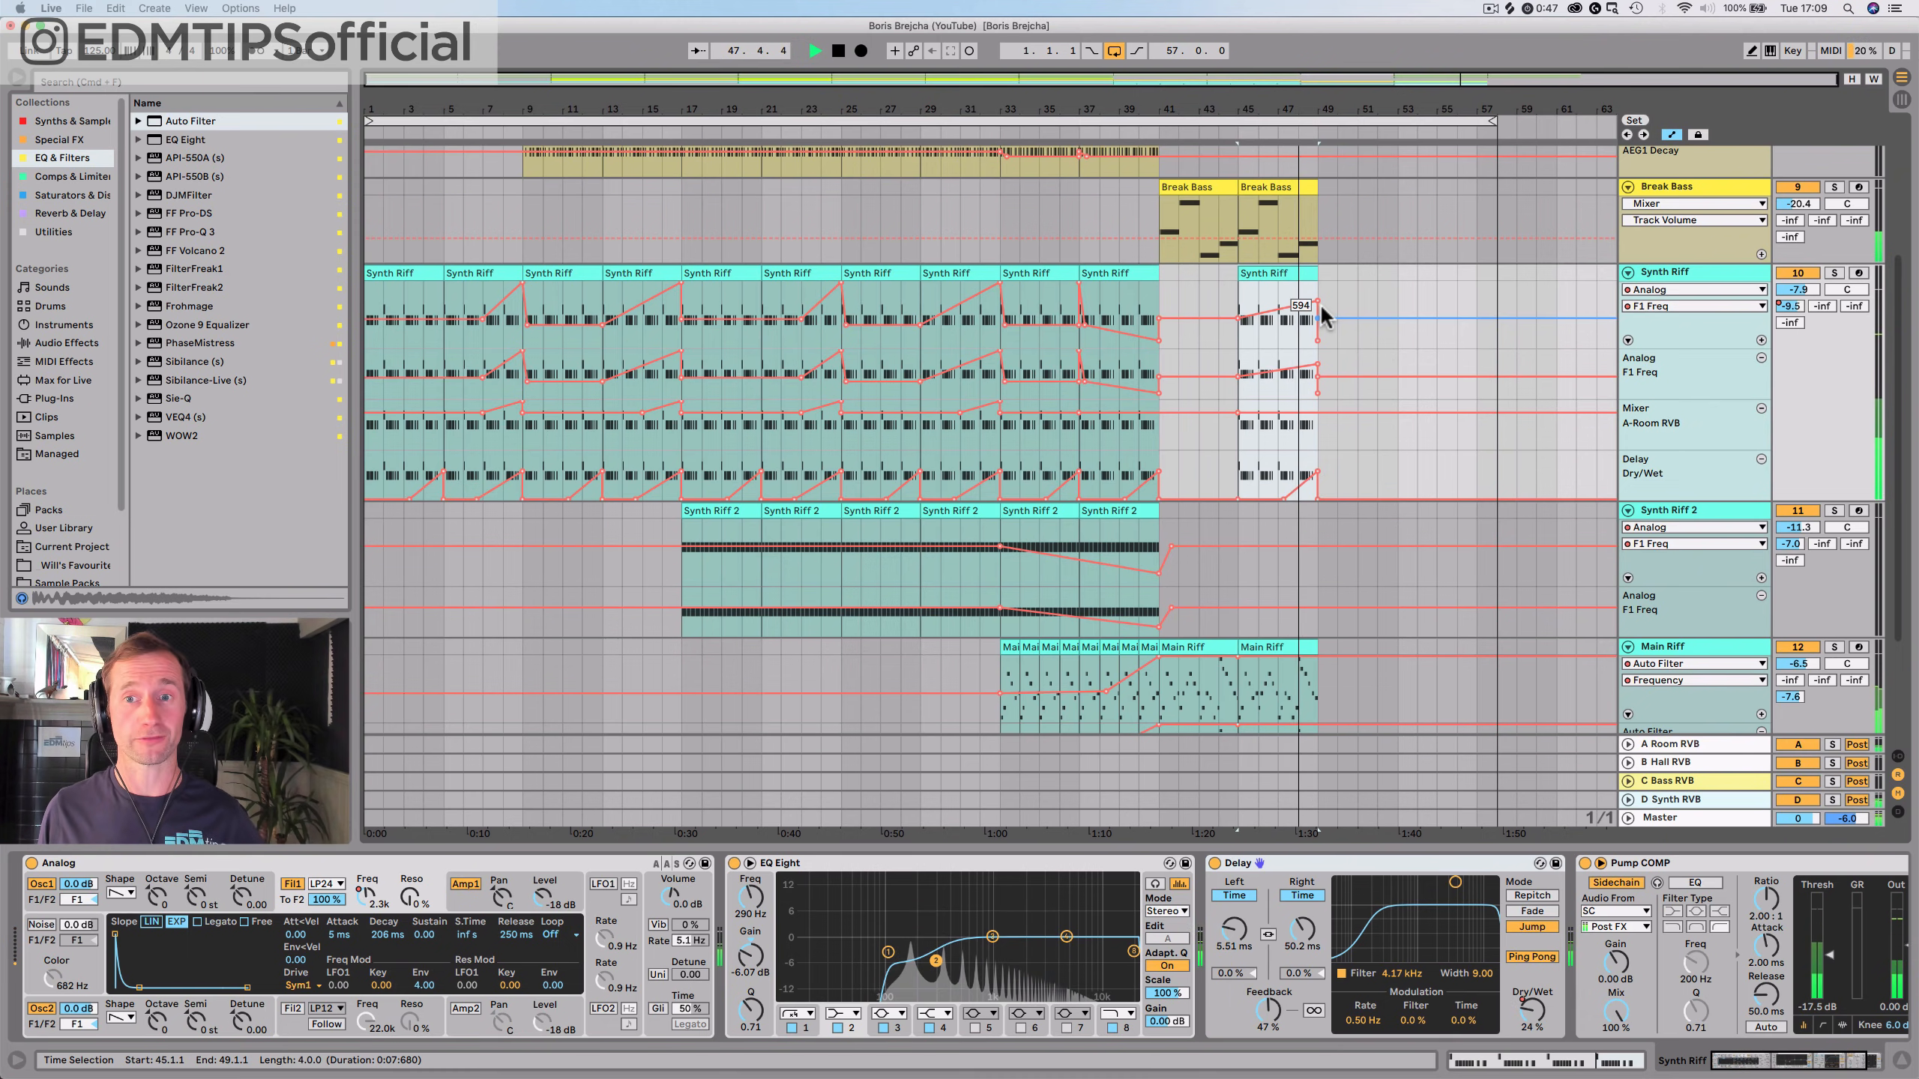
pyautogui.press('space')
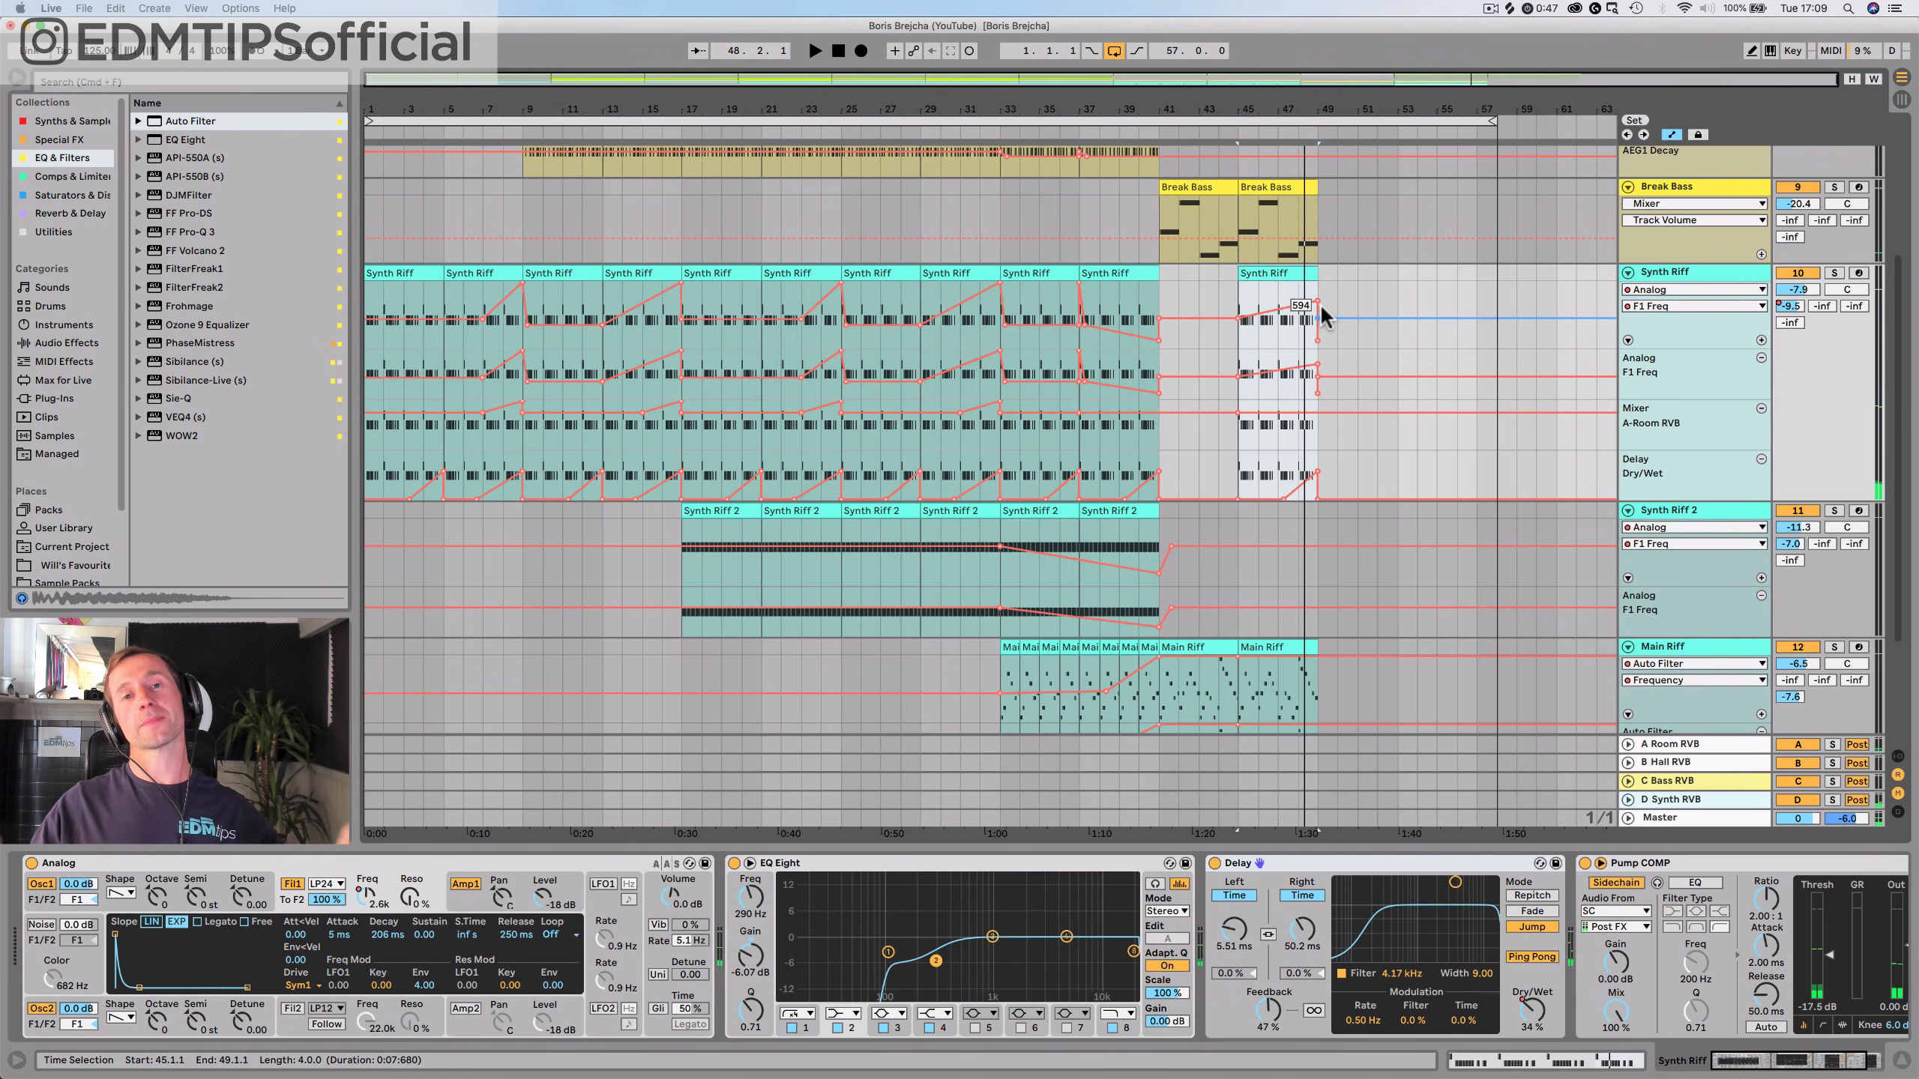